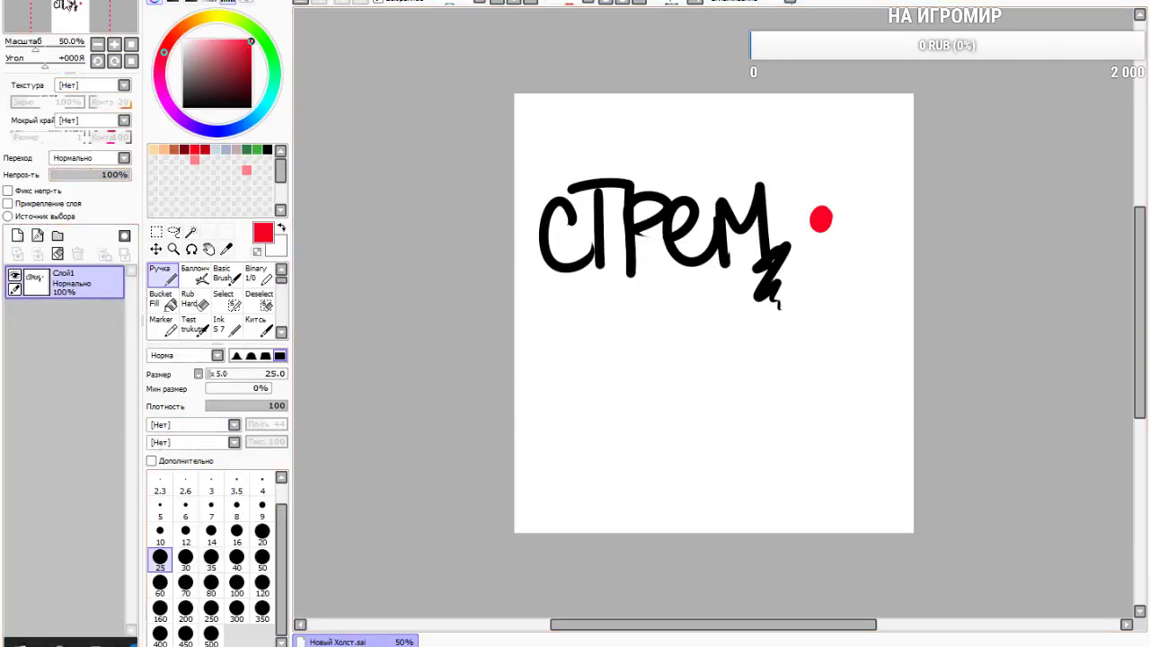
Create a new blank canvas with the default settings and set the drawing colour to black
key("ctrl+n")
key("Return")
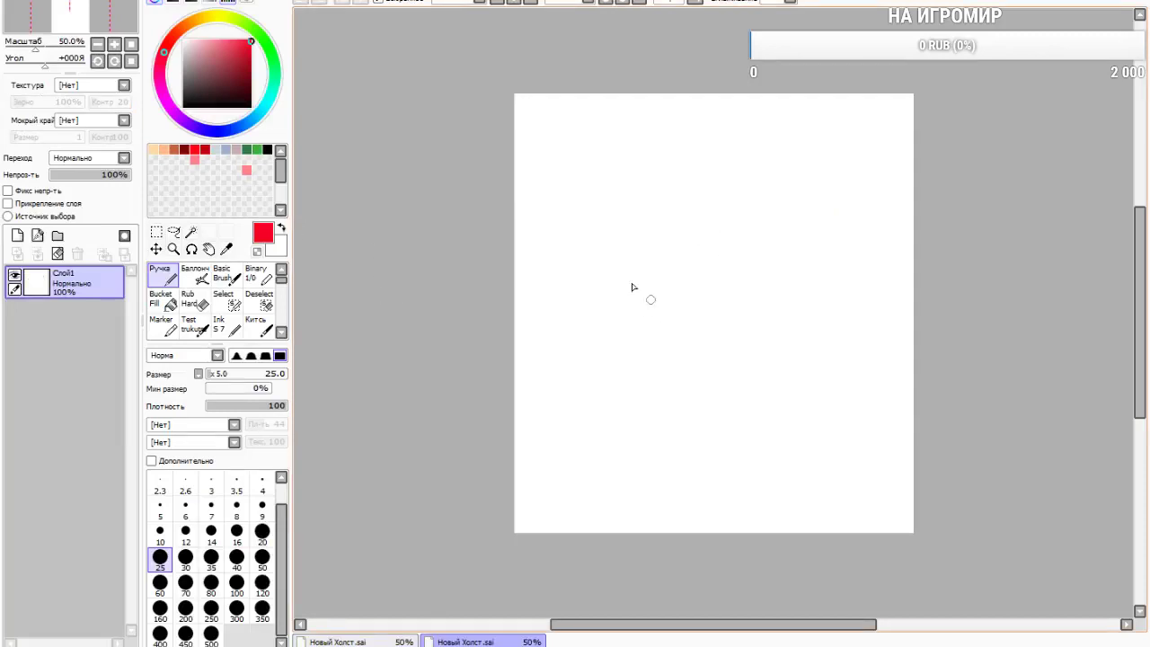
left_click_drag(597, 237, 746, 354)
left_click(297, 11)
left_click(251, 107)
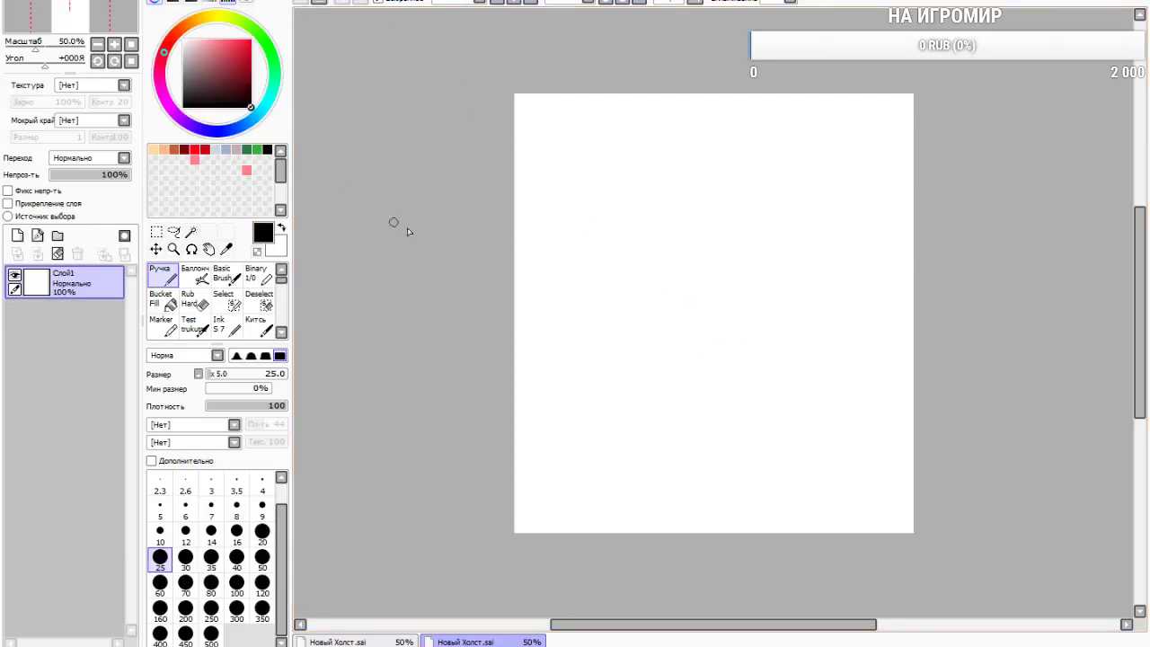
Draw a face outline with a curved jaw, an ear on one side and a forehead line on the other
mouse_move(592, 279)
left_mouse_down()
mouse_move(627, 351)
mouse_move(752, 352)
mouse_move(748, 360)
mouse_move(755, 337)
mouse_move(740, 349)
mouse_move(789, 269)
left_mouse_up()
left_click_drag(767, 321, 794, 258)
left_click(302, 2)
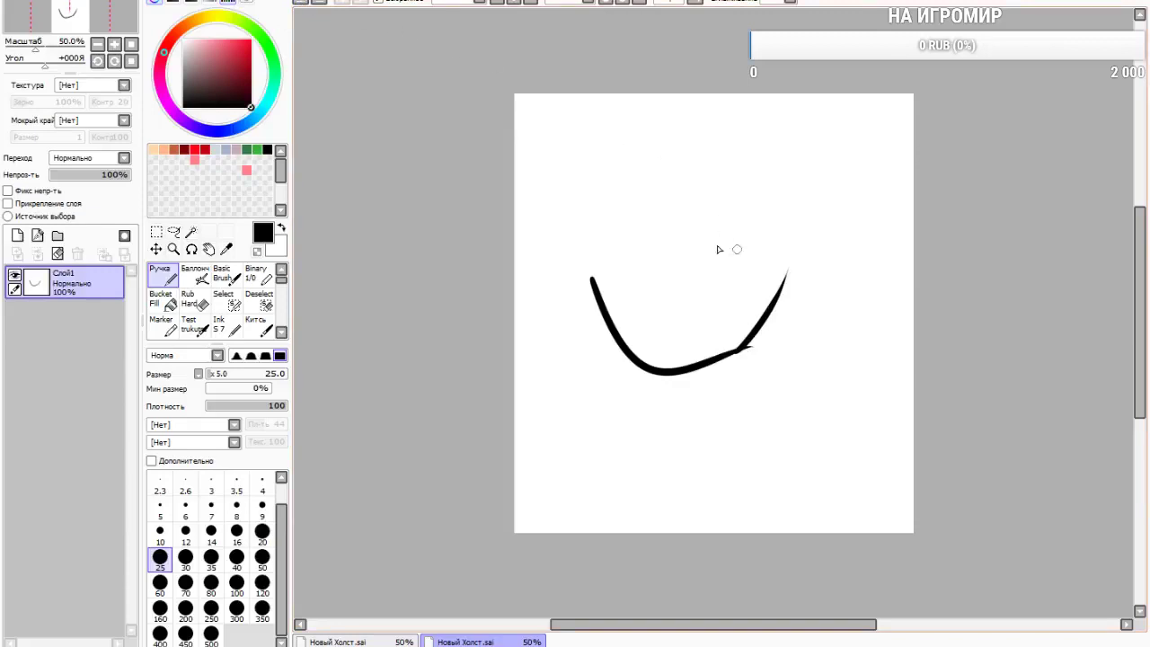
left_click(315, 4)
mouse_move(726, 359)
left_mouse_down()
mouse_move(776, 295)
mouse_move(741, 347)
mouse_move(769, 245)
left_mouse_up()
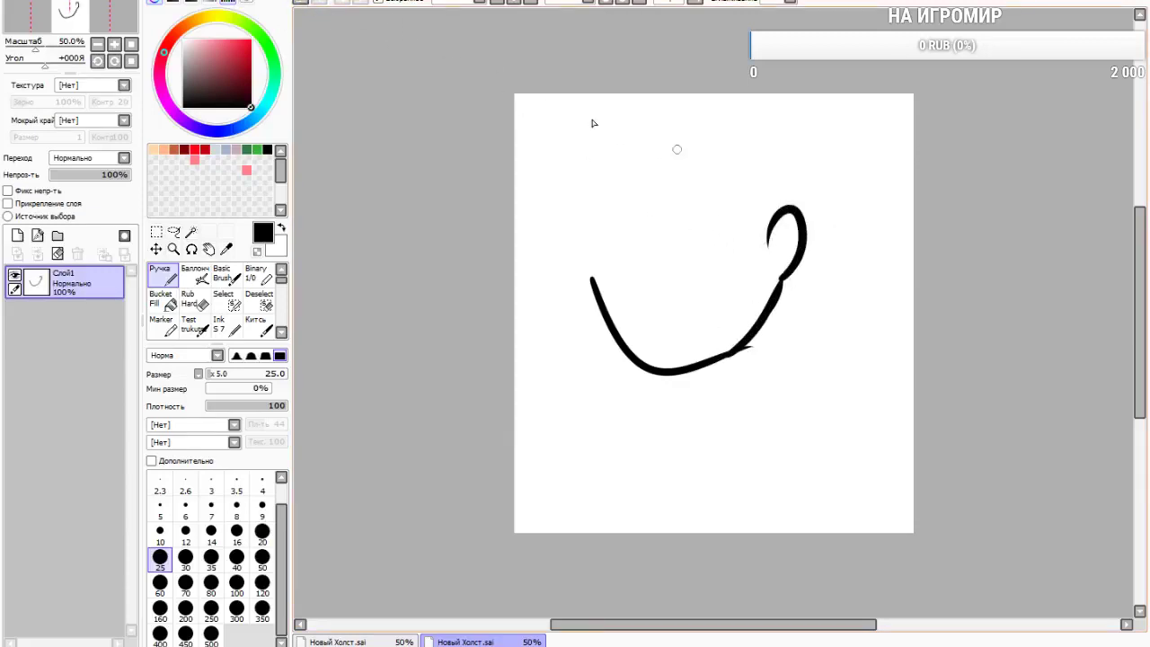
left_click(304, 5)
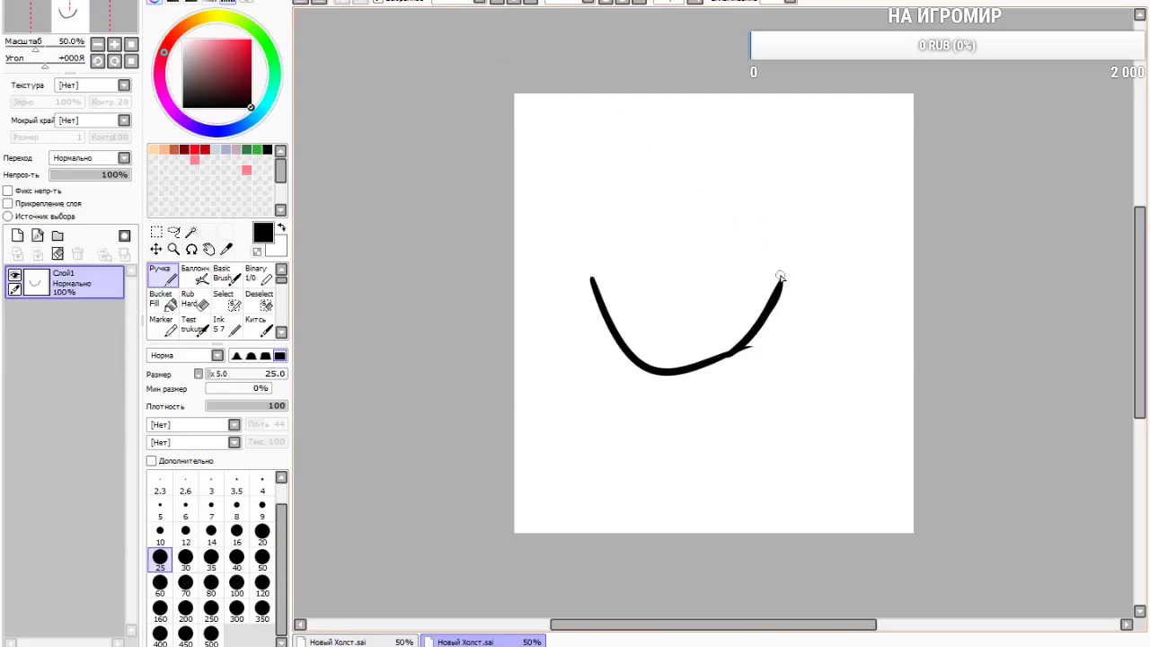
mouse_move(781, 281)
left_mouse_down()
mouse_move(802, 259)
mouse_move(770, 244)
left_mouse_up()
left_click_drag(592, 275, 589, 175)
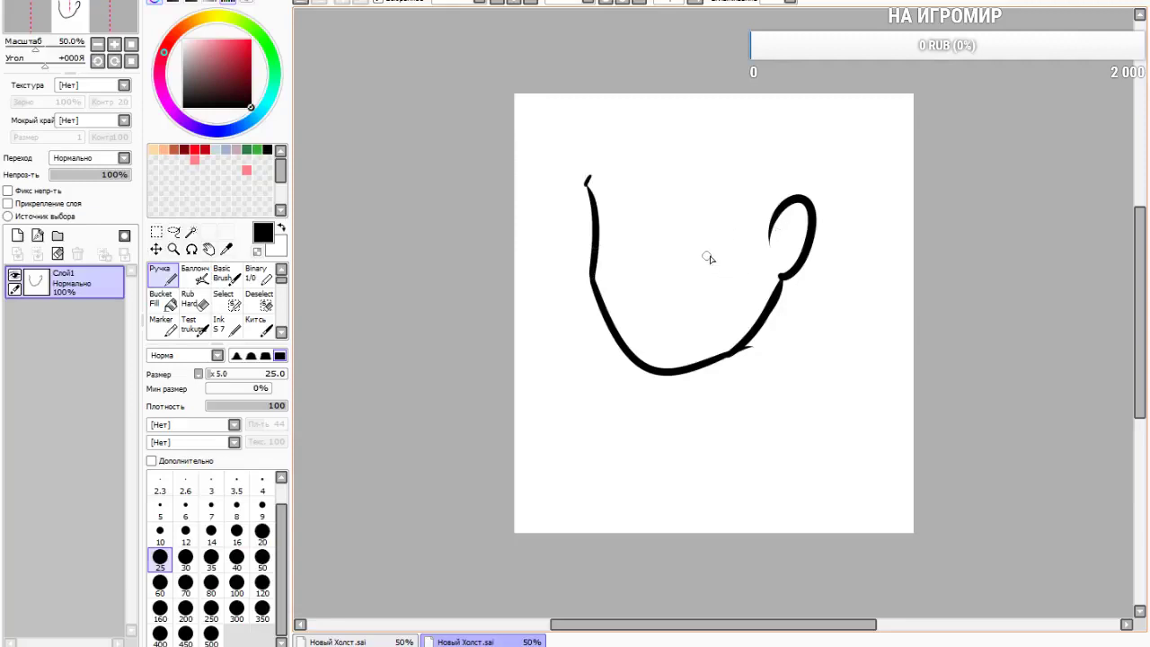
Draw both eyes with filled pupils, a nose and a smiling mouth inside the face outline
mouse_move(703, 259)
left_mouse_down()
mouse_move(743, 257)
mouse_move(755, 237)
mouse_move(714, 213)
mouse_move(681, 232)
mouse_move(719, 216)
mouse_move(683, 241)
mouse_move(697, 256)
mouse_move(722, 222)
mouse_move(717, 255)
mouse_move(694, 239)
left_mouse_up()
mouse_move(621, 229)
left_mouse_down()
mouse_move(598, 241)
mouse_move(595, 278)
left_mouse_up()
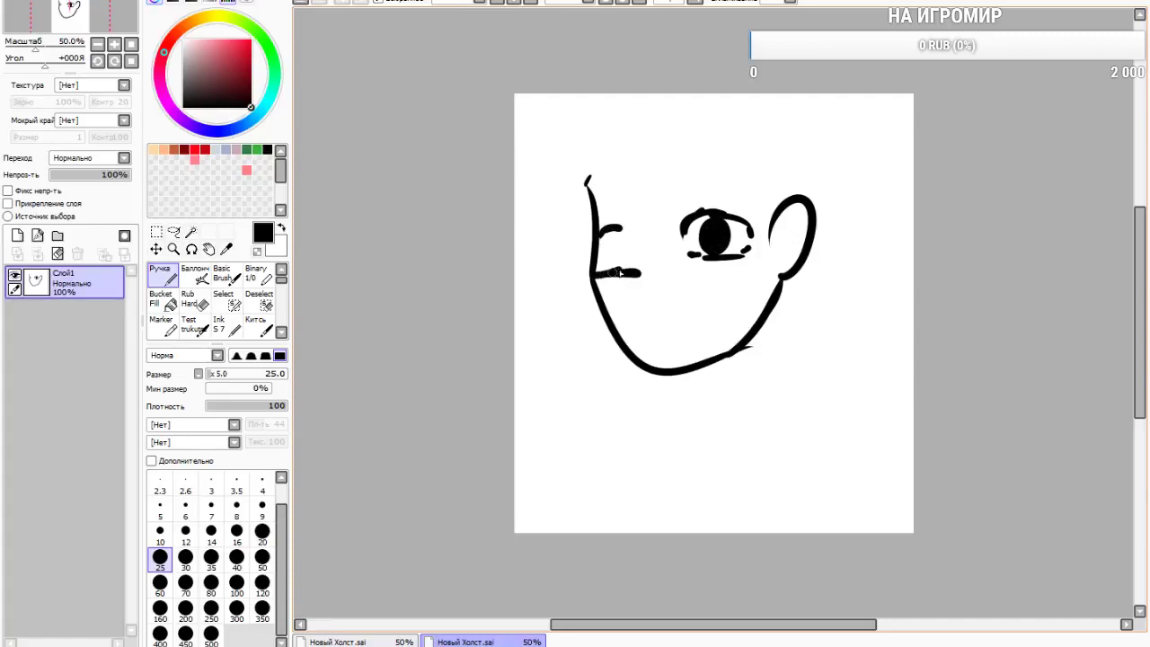
left_click(311, 11)
mouse_move(597, 271)
left_mouse_down()
mouse_move(620, 270)
mouse_move(600, 271)
mouse_move(612, 256)
left_mouse_up()
left_click_drag(649, 223, 643, 271)
mouse_move(649, 283)
left_mouse_down()
mouse_move(665, 315)
mouse_move(708, 296)
left_mouse_up()
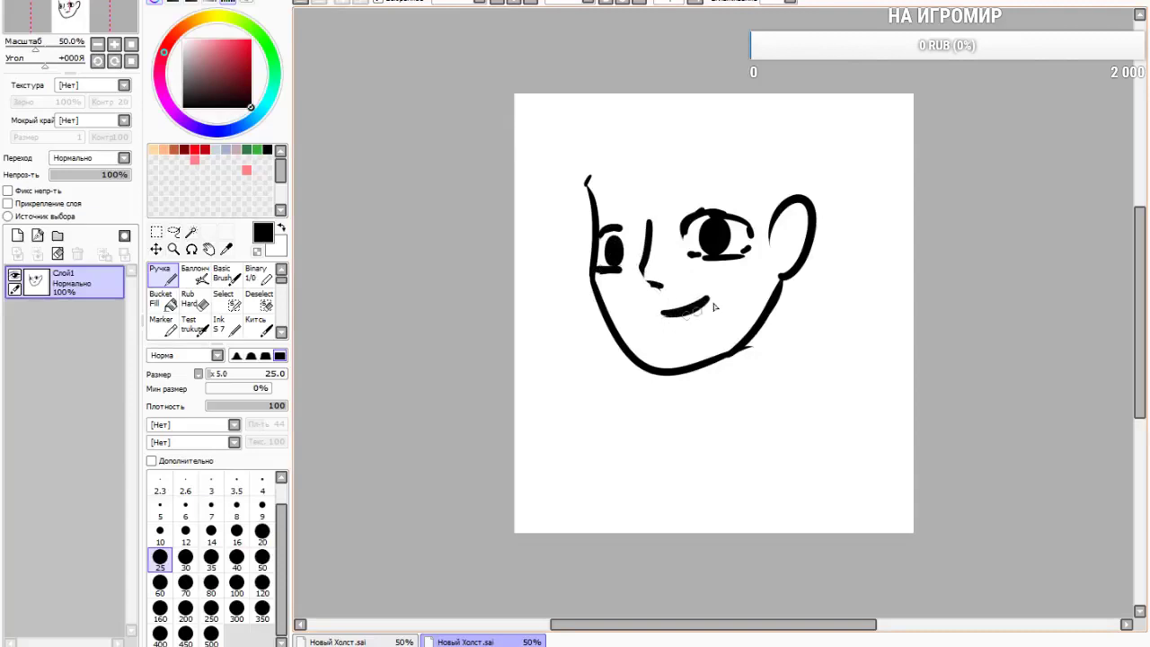
Add two cheek dots and thick eyebrows to the face, and clear the whole layer
left_click(723, 287)
left_click(724, 280)
mouse_move(581, 214)
left_mouse_down()
mouse_move(624, 201)
mouse_move(634, 221)
left_mouse_up()
left_click_drag(742, 185, 685, 178)
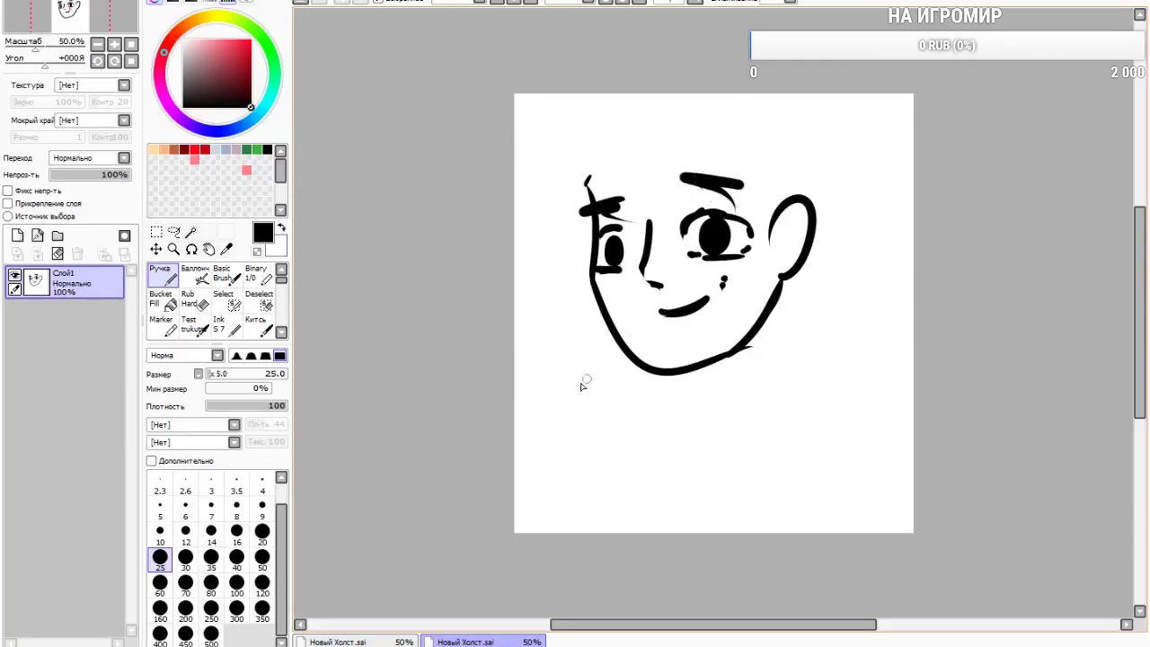
left_click(57, 253)
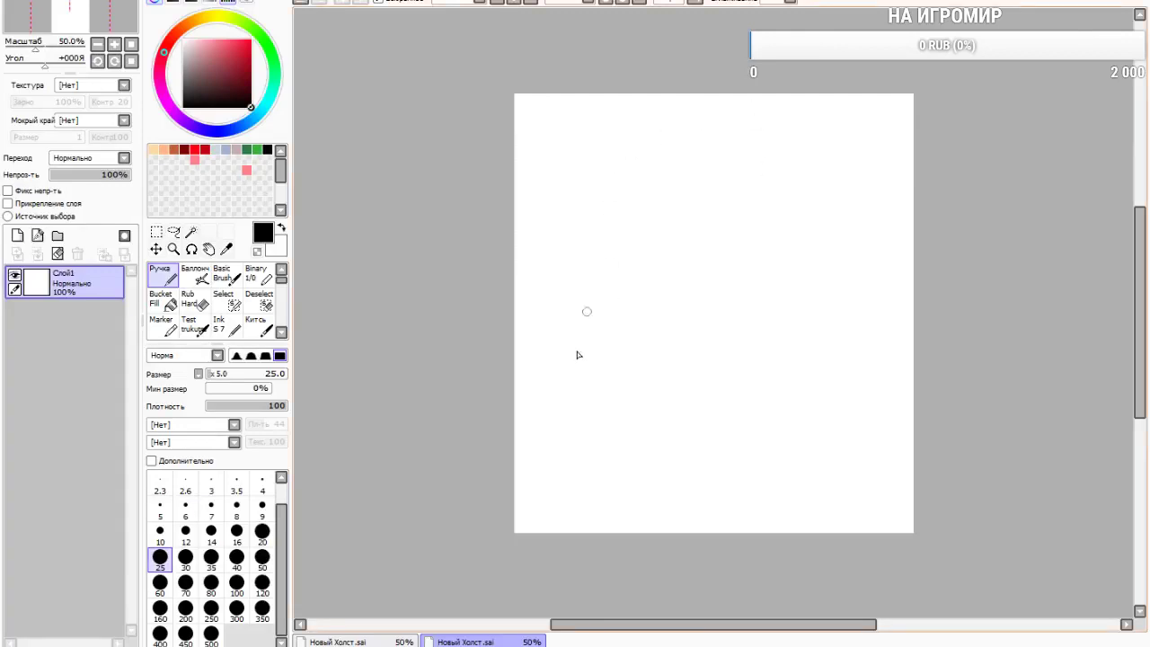
Draw a wide closed oval as the head outline in the upper half of the canvas, redoing unsatisfactory strokes
mouse_move(690, 184)
left_mouse_down()
mouse_move(828, 270)
mouse_move(584, 193)
left_mouse_up()
key("ctrl+z")
mouse_move(705, 186)
left_mouse_down()
mouse_move(778, 326)
mouse_move(640, 192)
left_mouse_up()
key("ctrl+z")
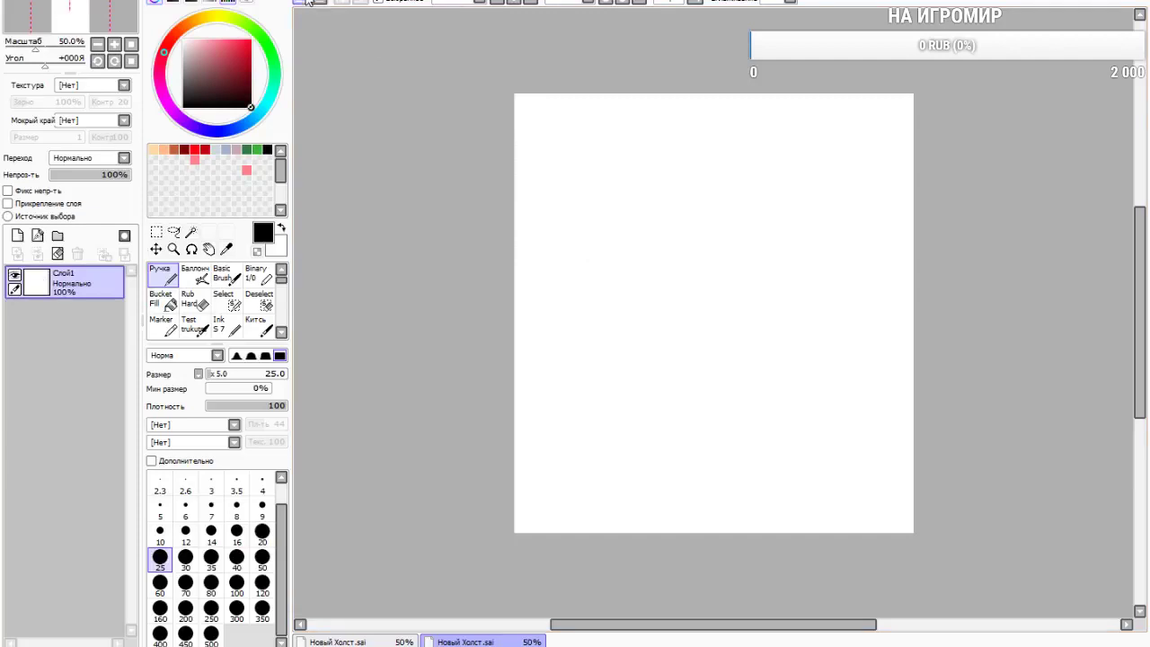
mouse_move(744, 183)
left_mouse_down()
mouse_move(710, 177)
mouse_move(798, 196)
left_mouse_up()
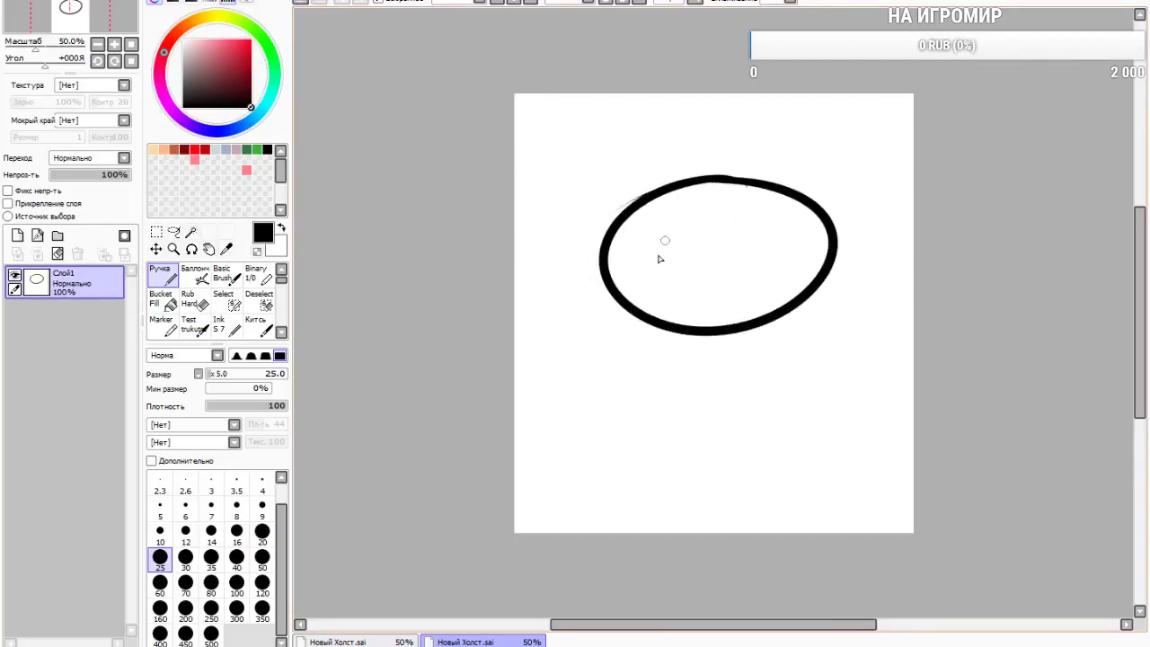
Distort the oval with a free transform, adjusting its right side to even out the shape
left_click(156, 232)
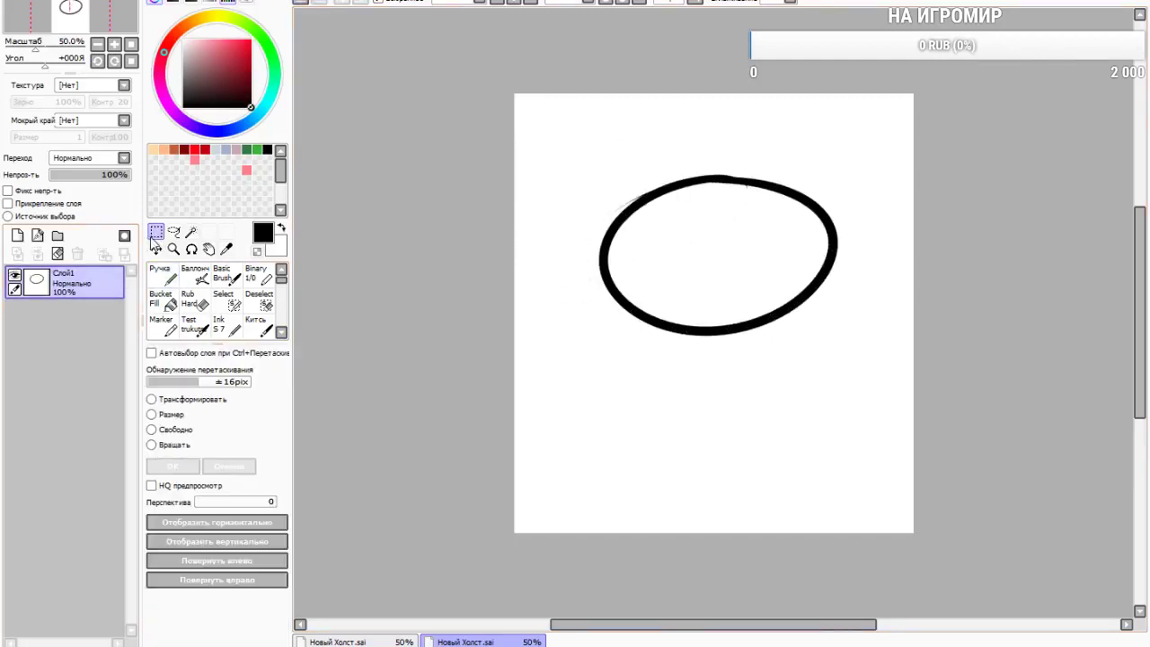
left_click(176, 429)
left_click_drag(837, 258, 828, 264)
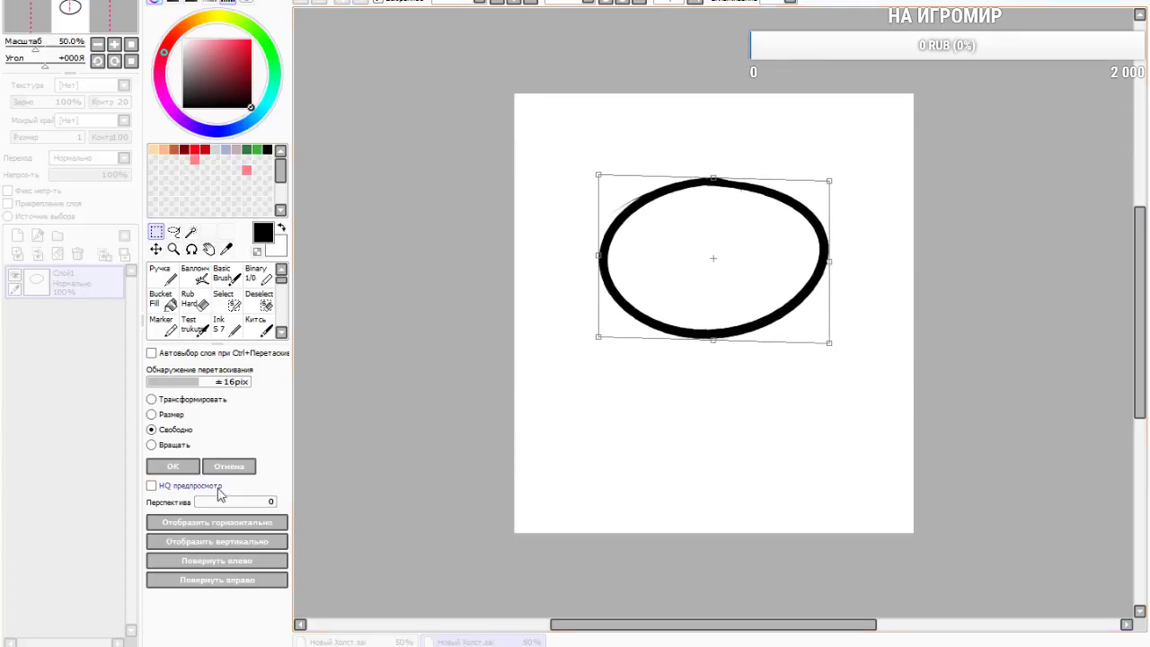
left_click_drag(832, 273, 827, 277)
left_click(215, 469)
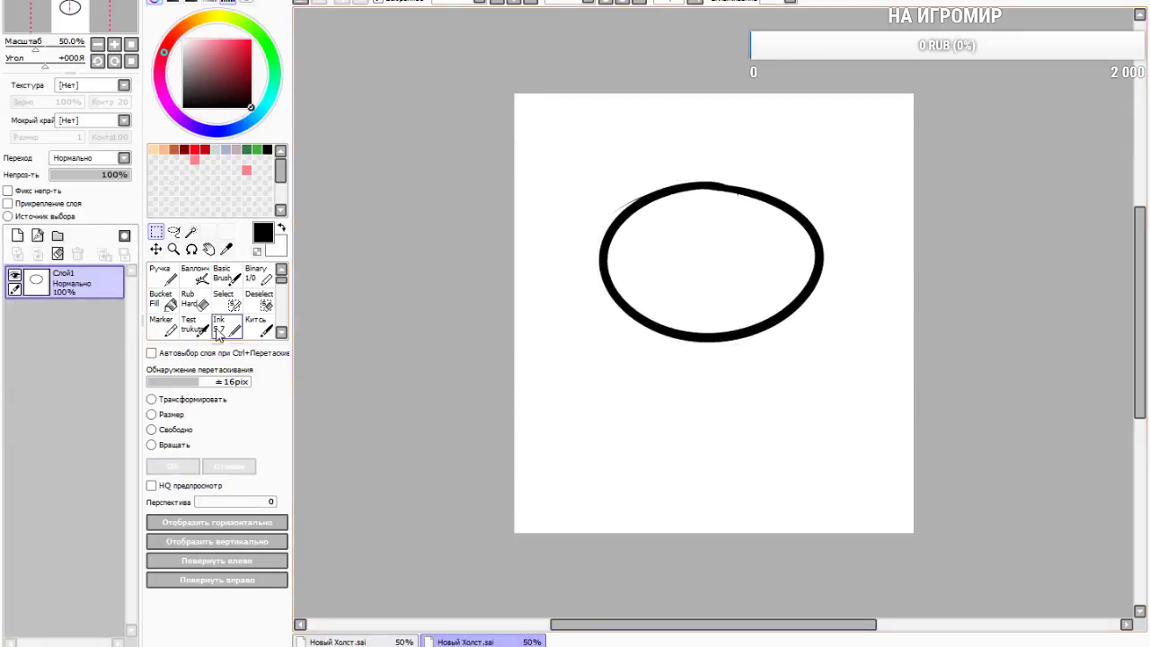
Choose the Ink S 7 brush and set its size to 21
left_click(225, 274)
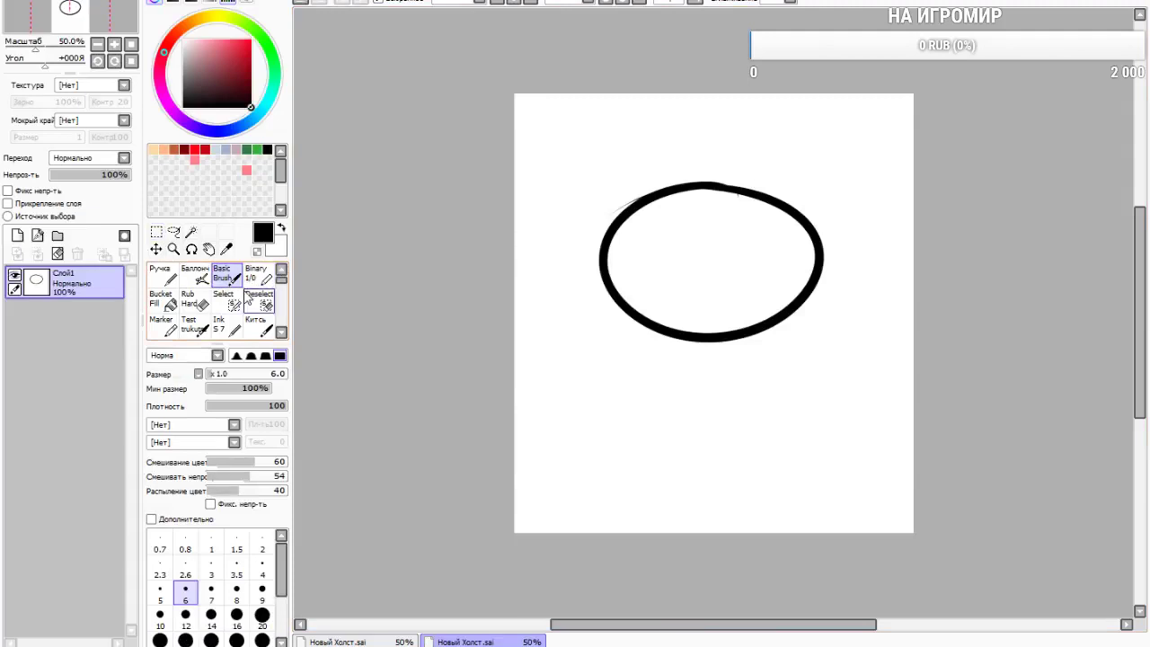
left_click(162, 275)
left_click(224, 325)
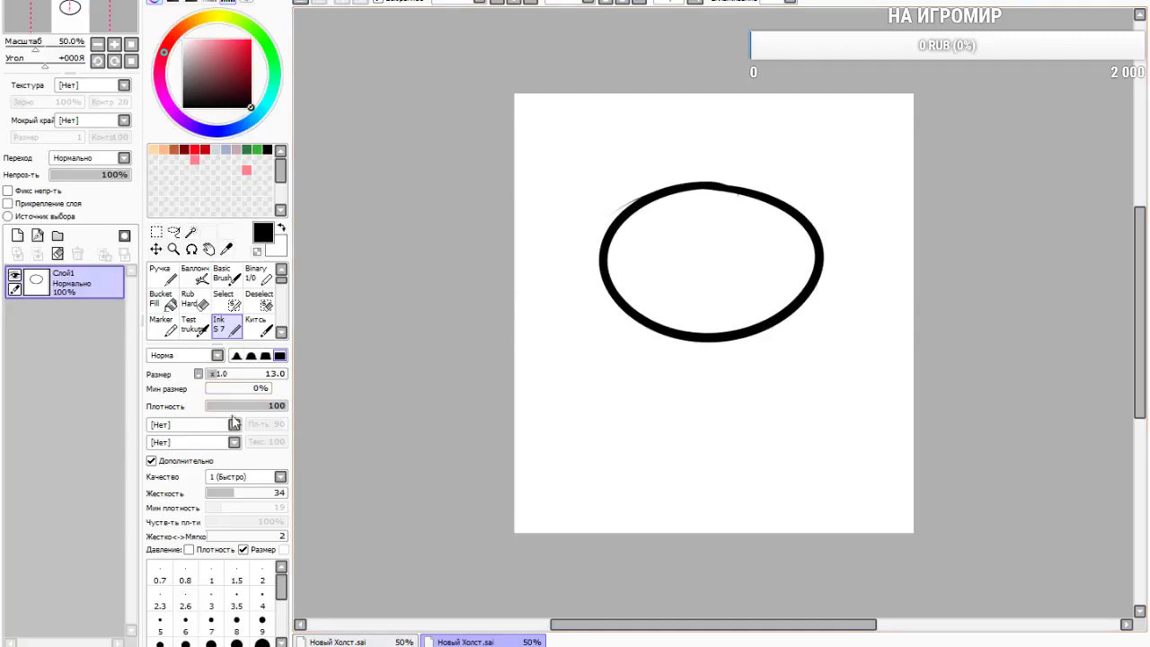
left_click(224, 374)
Try a solid round eye and a pair of half-closed eyes inside the oval, and undo them
left_click_drag(657, 260, 668, 257)
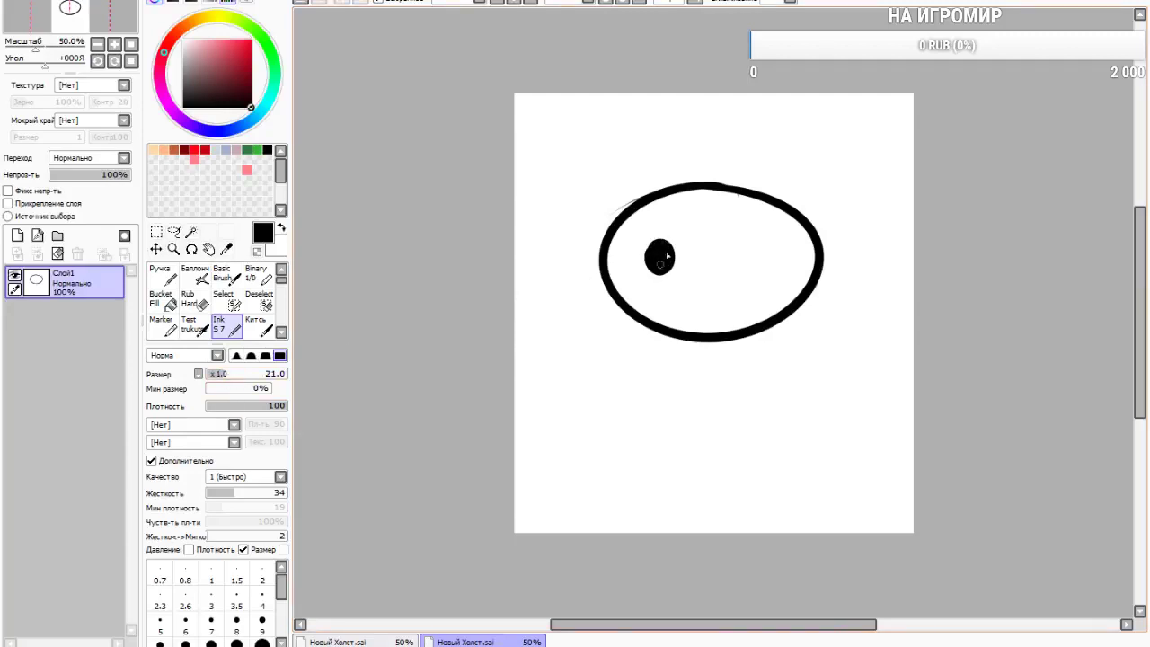
left_click(302, 2)
mouse_move(617, 252)
left_mouse_down()
mouse_move(670, 252)
mouse_move(642, 286)
mouse_move(668, 256)
mouse_move(758, 253)
mouse_move(748, 258)
left_mouse_up()
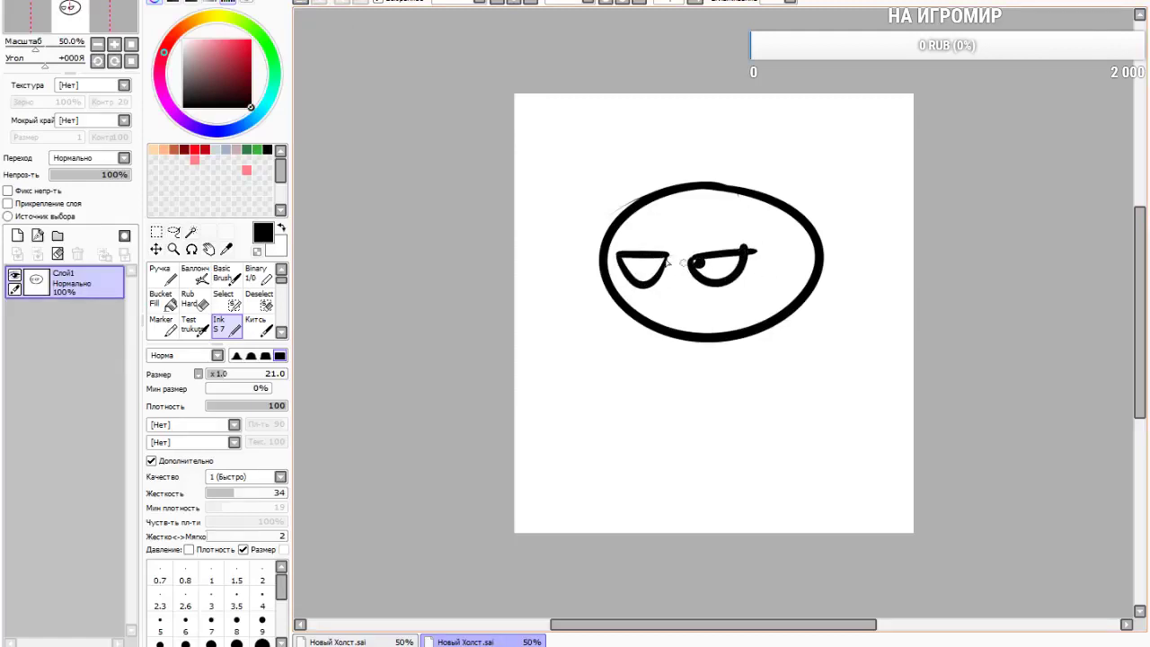
left_click(300, 4)
left_click(300, 4)
left_click(300, 4)
left_click(300, 3)
left_click(300, 4)
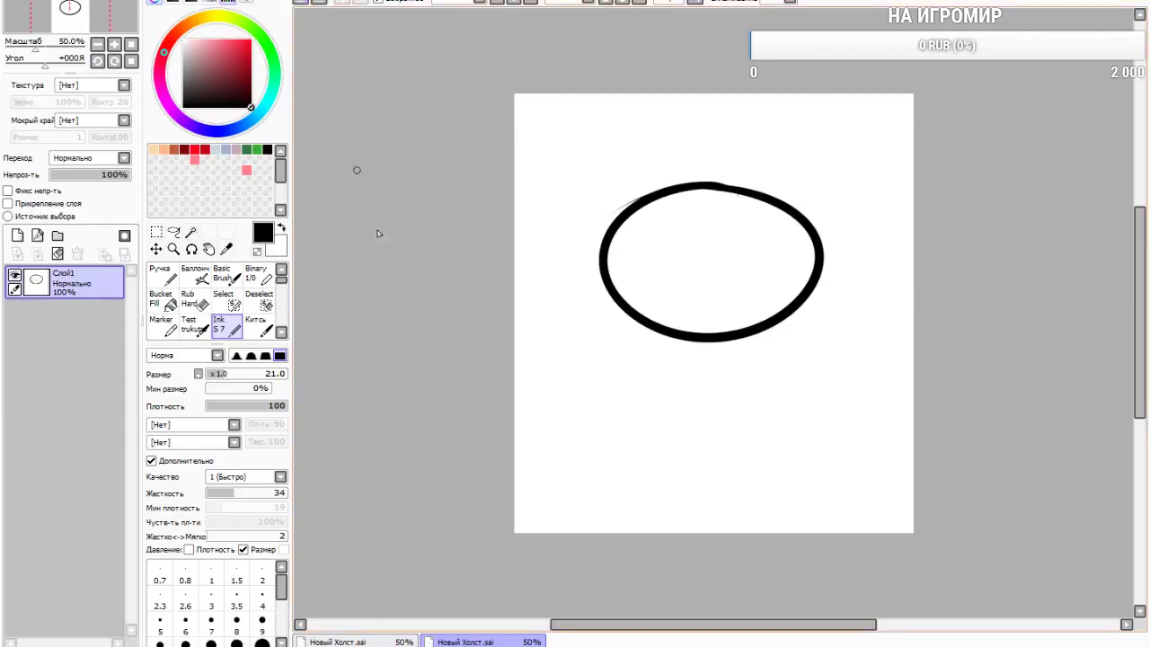
Try a narrow upright eye, and U-shaped closed eyes with a small mouth, and undo them
mouse_move(659, 248)
left_mouse_down()
mouse_move(668, 258)
mouse_move(653, 293)
left_mouse_up()
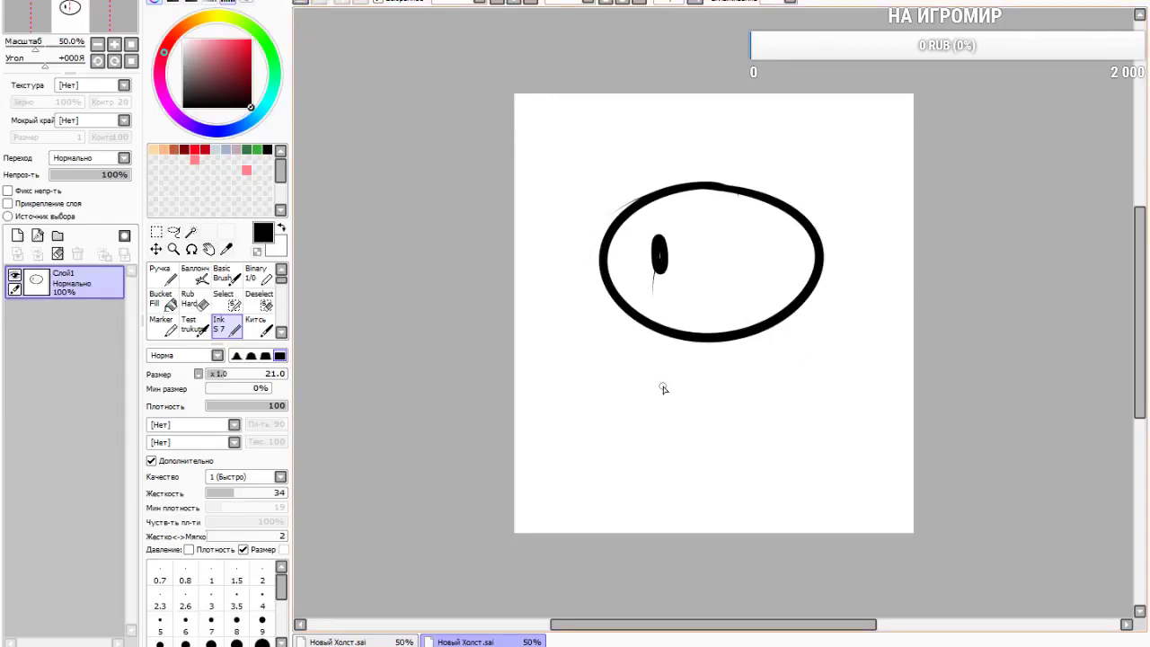
left_click(300, 3)
left_click(300, 3)
mouse_move(637, 241)
left_mouse_down()
mouse_move(688, 251)
mouse_move(772, 239)
left_mouse_up()
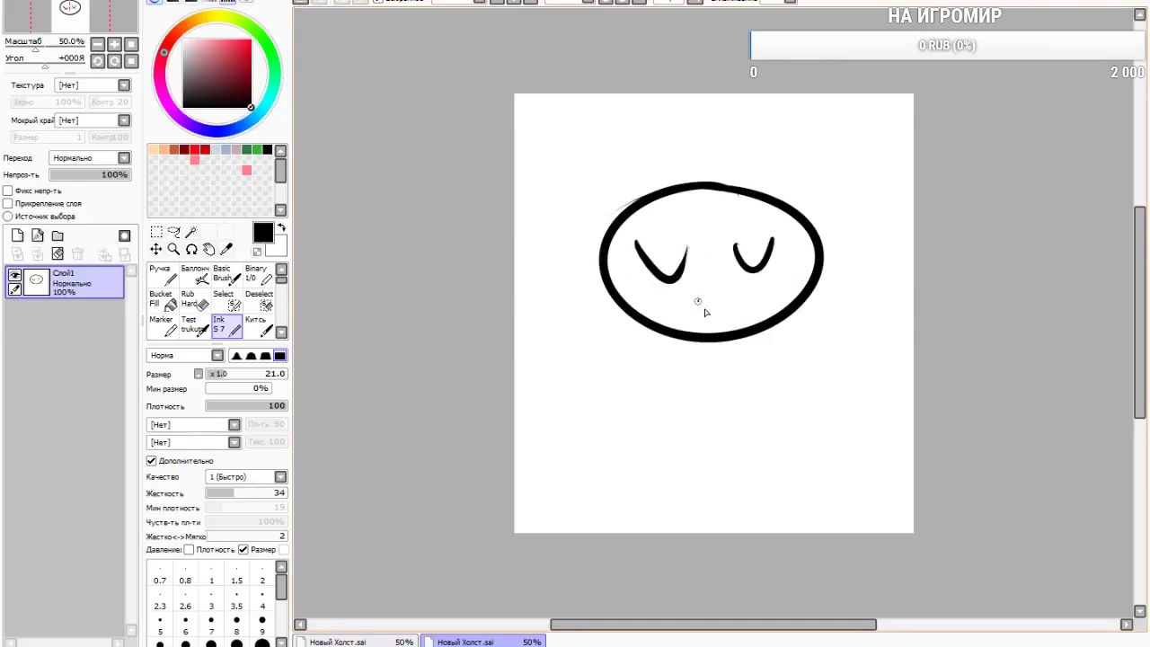
mouse_move(701, 303)
left_mouse_down()
mouse_move(730, 281)
mouse_move(721, 310)
left_mouse_up()
left_click(300, 4)
left_click(300, 4)
left_click(300, 4)
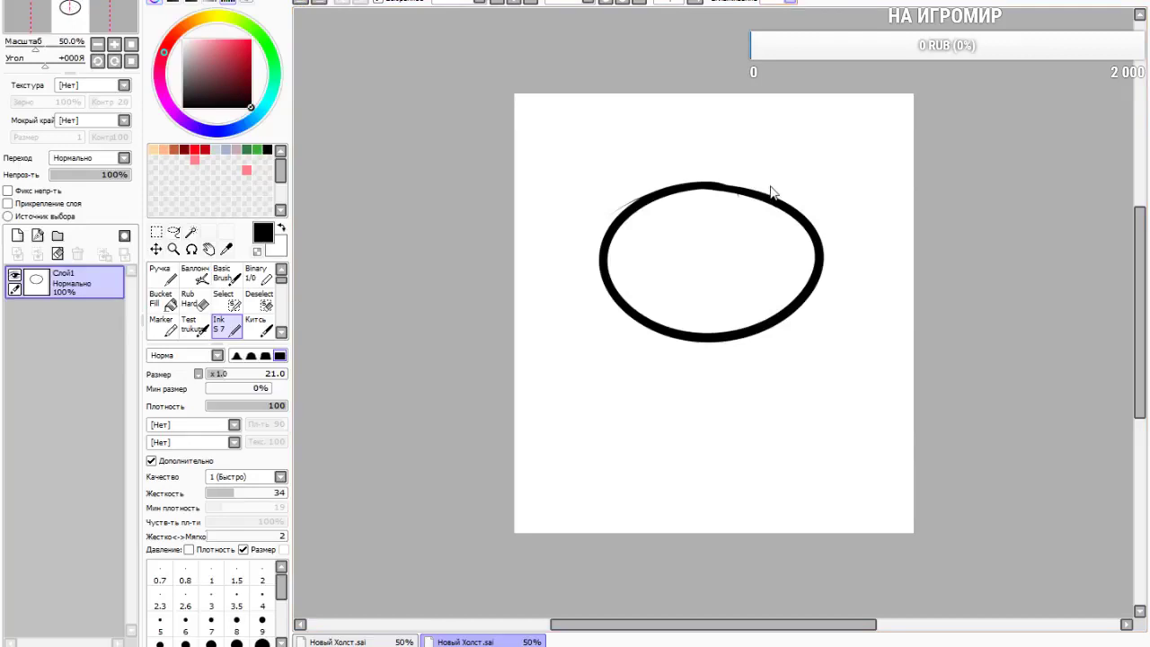
Try freehand guide strokes across the middle of the head and undo them
mouse_move(714, 272)
left_mouse_down()
mouse_move(751, 275)
mouse_move(676, 279)
mouse_move(668, 268)
mouse_move(678, 307)
left_mouse_up()
left_click(303, 3)
left_click_drag(628, 273, 788, 257)
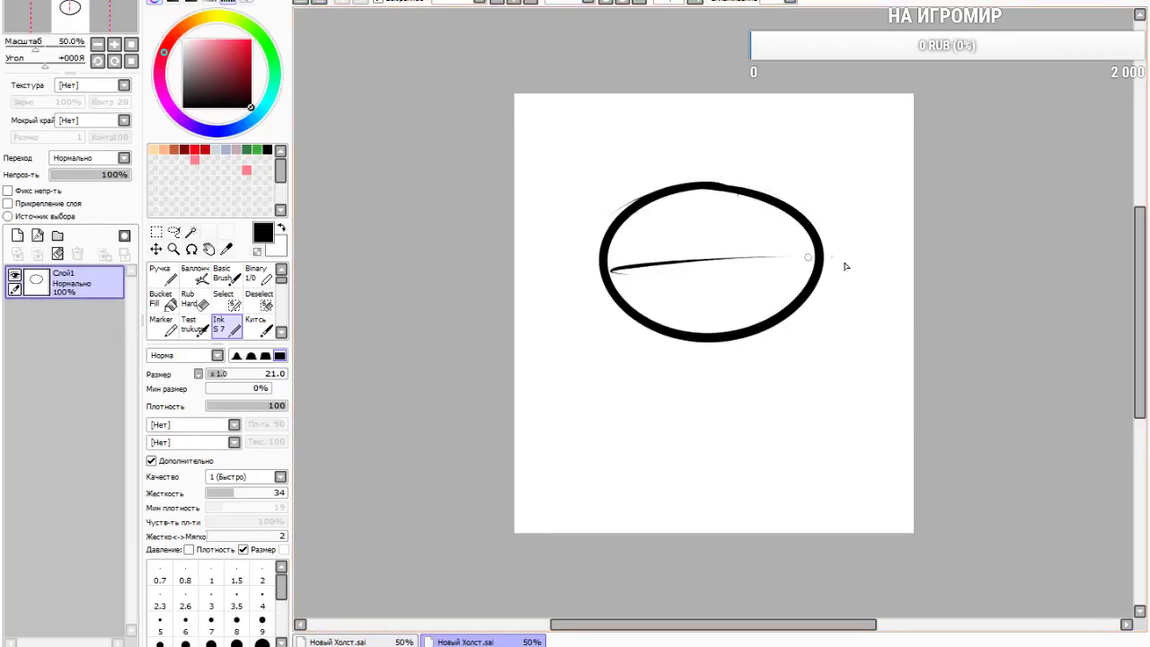
left_click(322, 3)
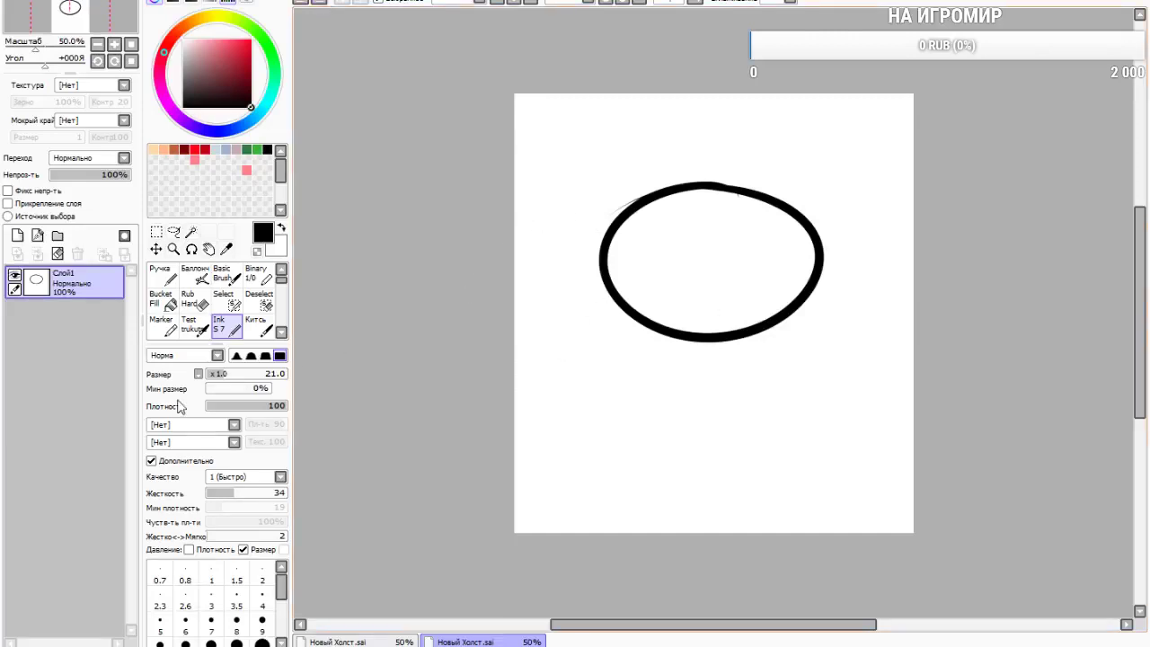
Set the brush size to 37 and draw two solid black oval eyes inside the head
left_click_drag(229, 378, 238, 378)
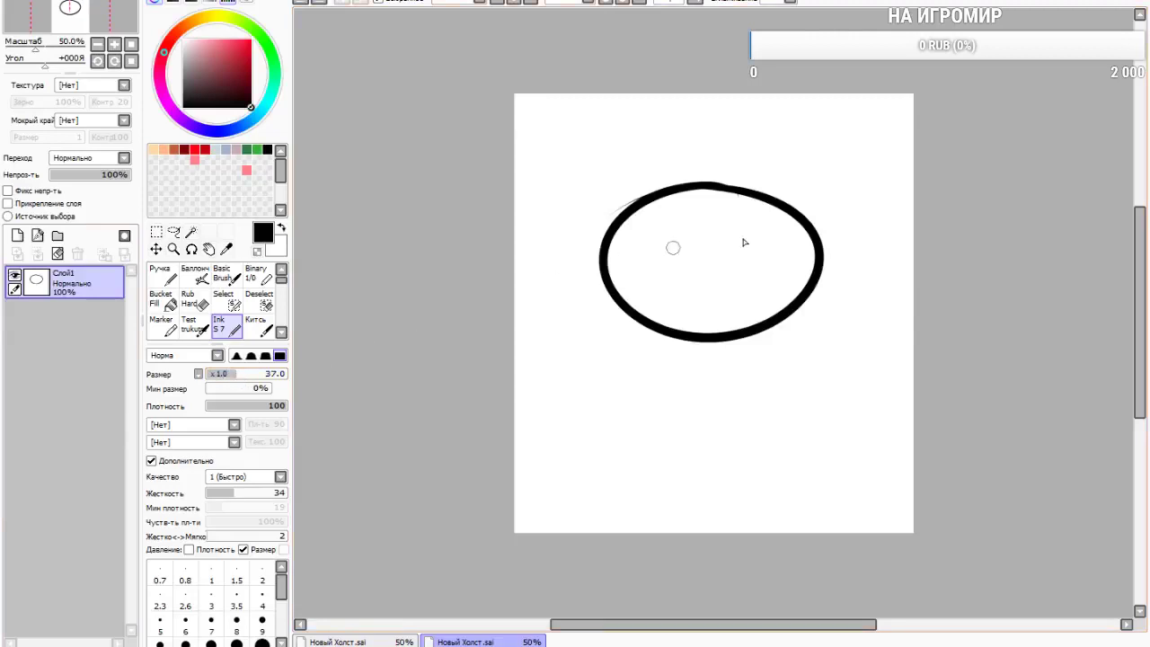
left_click_drag(655, 253, 663, 267)
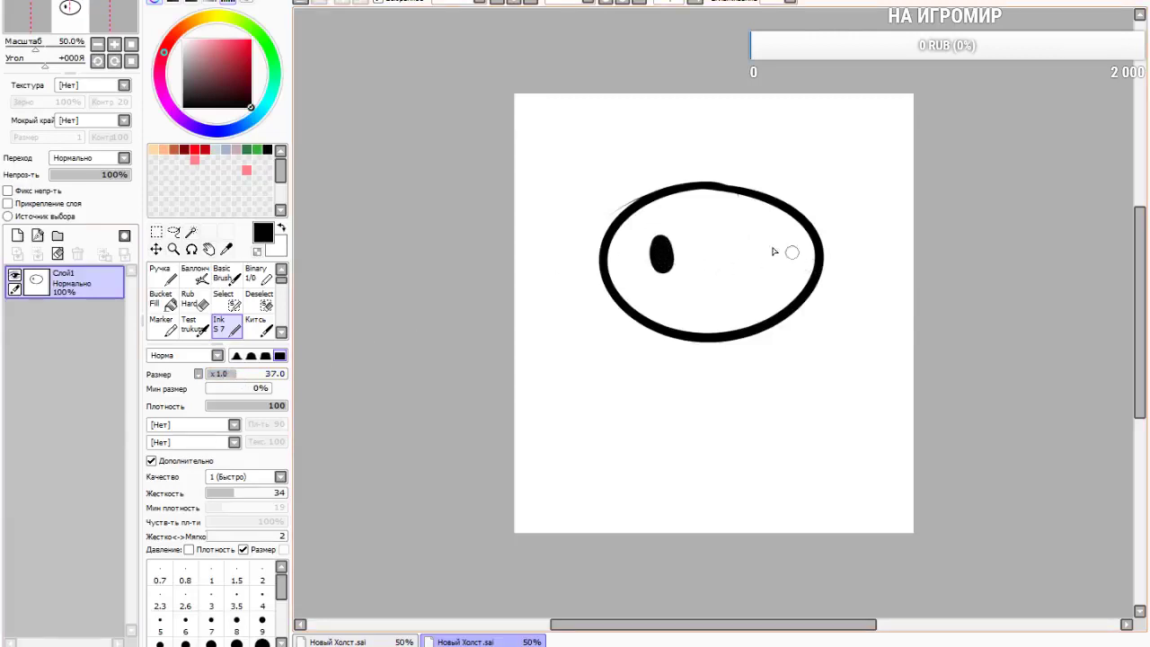
left_click_drag(745, 251, 751, 244)
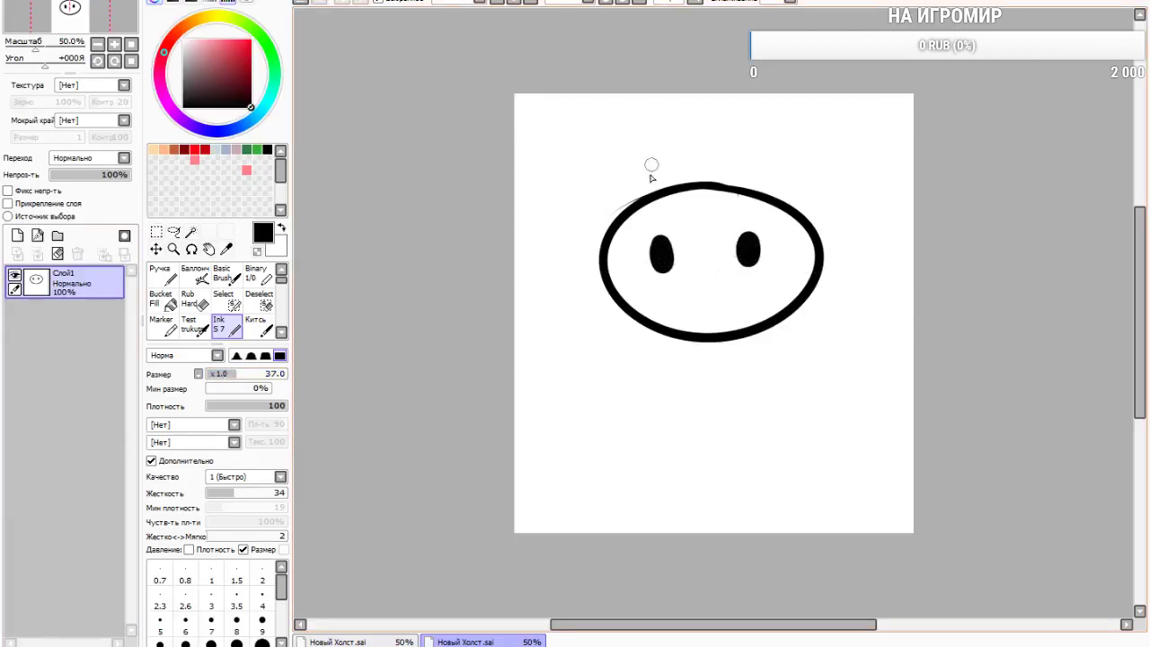
Try short slanted marks above both sides of the head and undo them
left_click_drag(621, 188, 635, 181)
left_click_drag(760, 169, 783, 181)
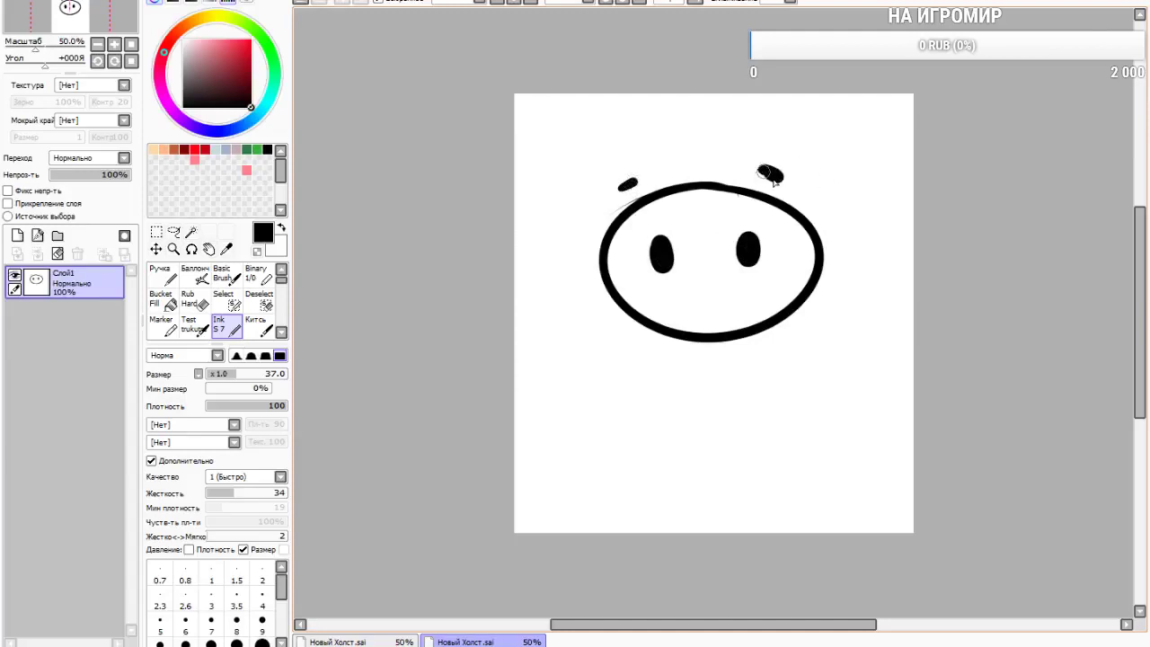
key("ctrl+z")
key("ctrl+z")
Add a new layer and draw a scalloped fringe line across the head just above the eyes
left_click(17, 235)
mouse_move(632, 218)
left_mouse_down()
mouse_move(725, 230)
mouse_move(770, 212)
mouse_move(807, 223)
left_mouse_up()
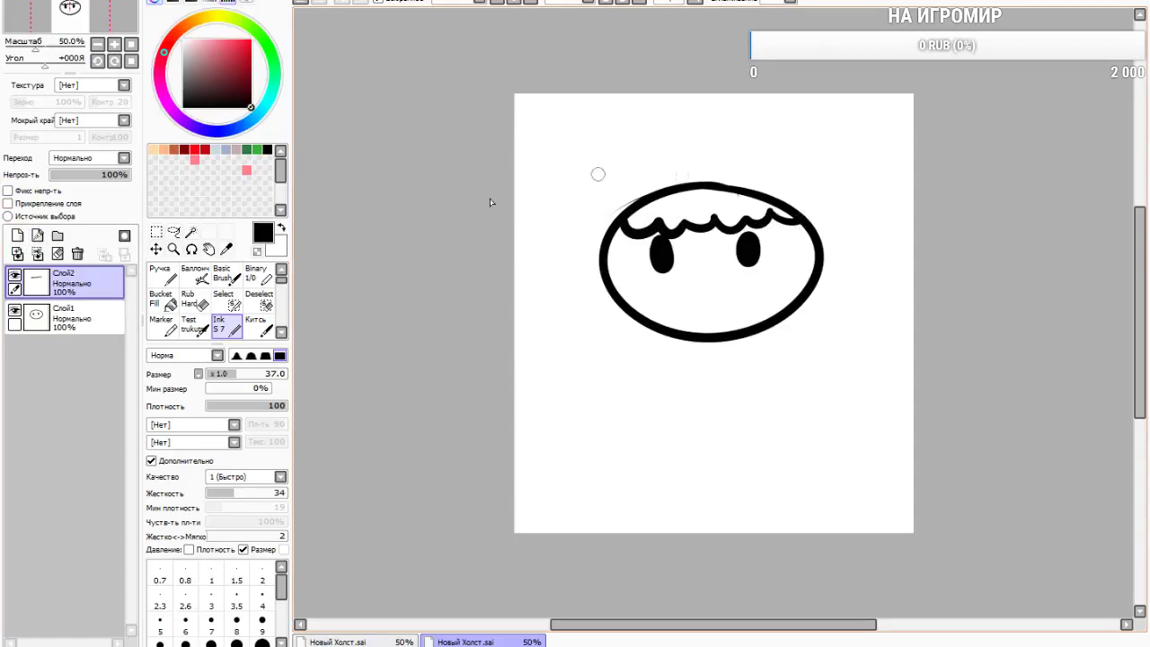
left_click(17, 236)
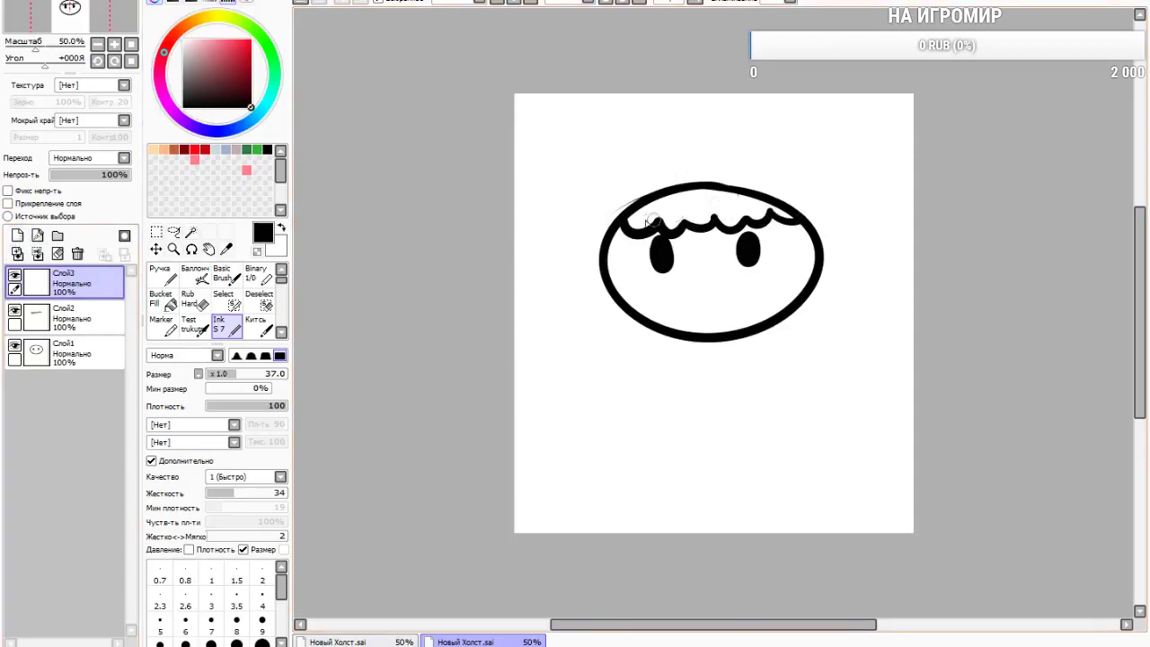
left_click_drag(629, 213, 798, 215)
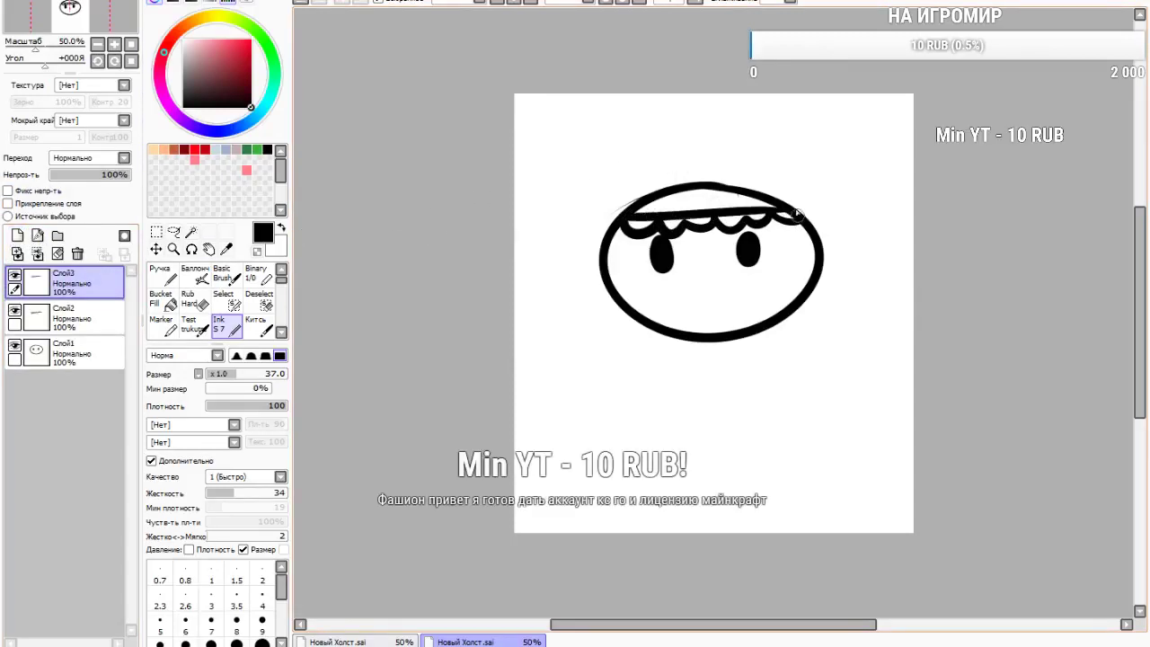
left_click(302, 2)
left_click(302, 2)
left_click(75, 318)
Add a new layer above the fringe, draw a cap brim line extending past the head's right side, and erase its excess end
left_click(17, 236)
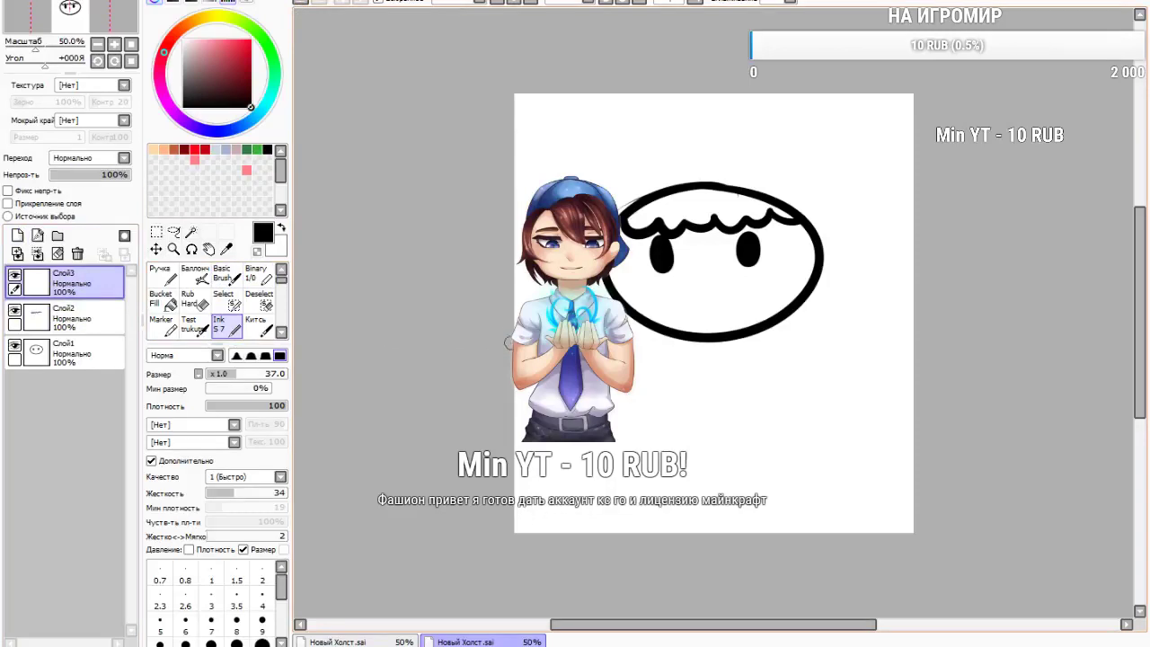
left_click_drag(620, 213, 941, 221)
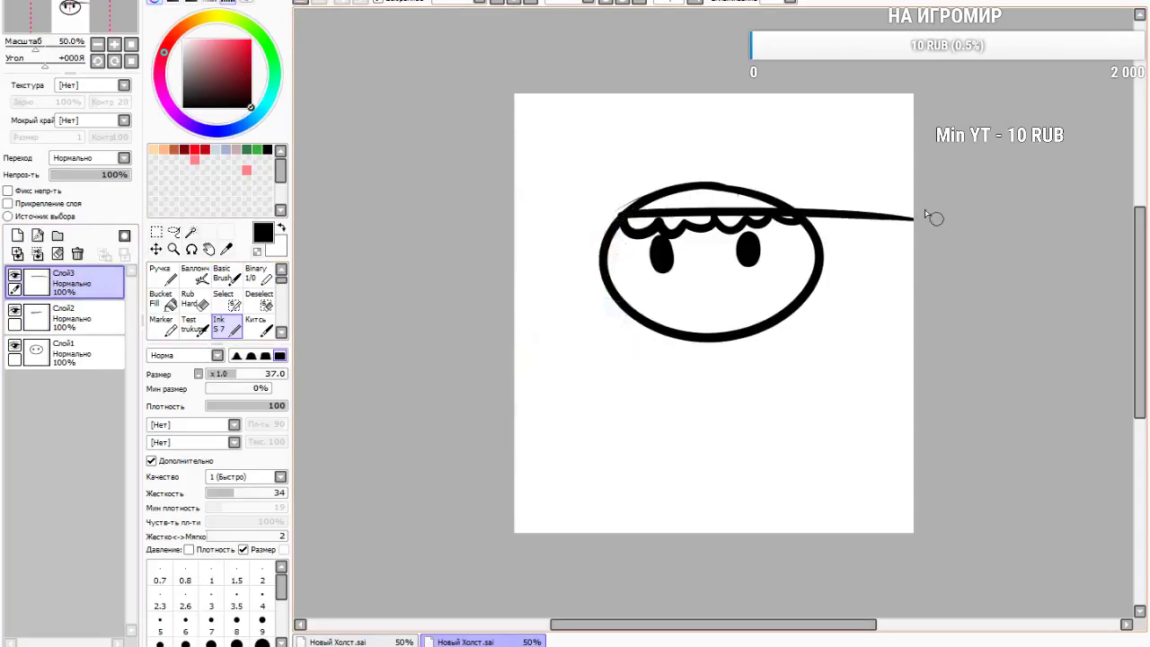
left_click(191, 300)
left_click_drag(863, 215, 915, 219)
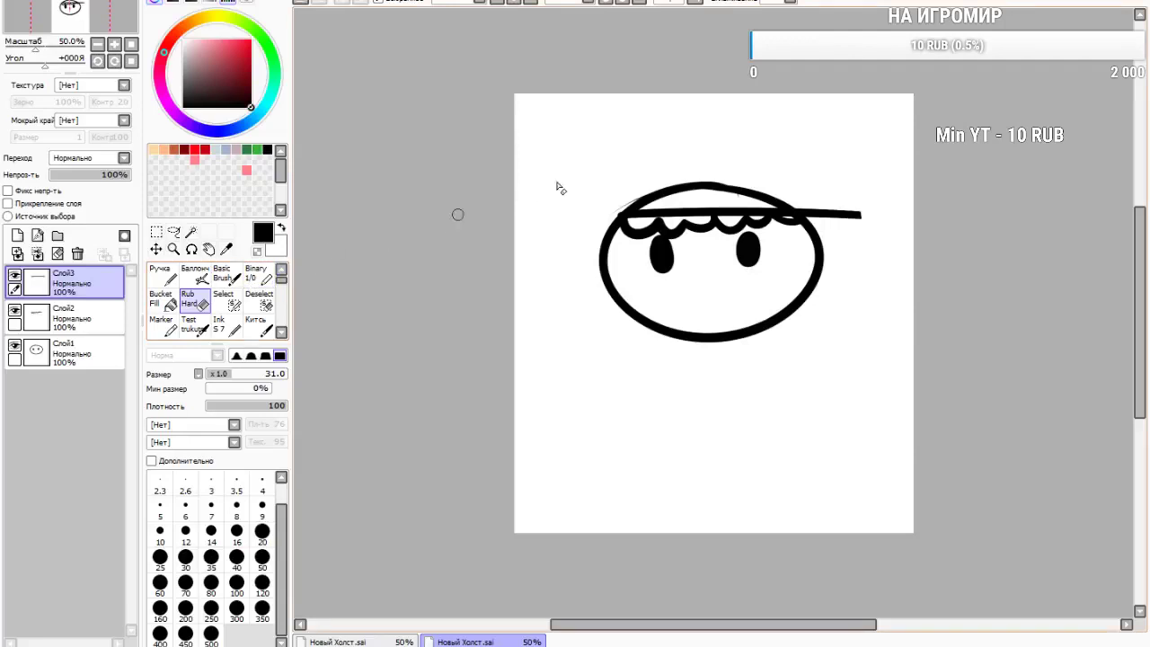
Erase the thin stray lines along the head's upper outline on the head layer, with the eraser's minimum size at 100%
left_click(81, 352)
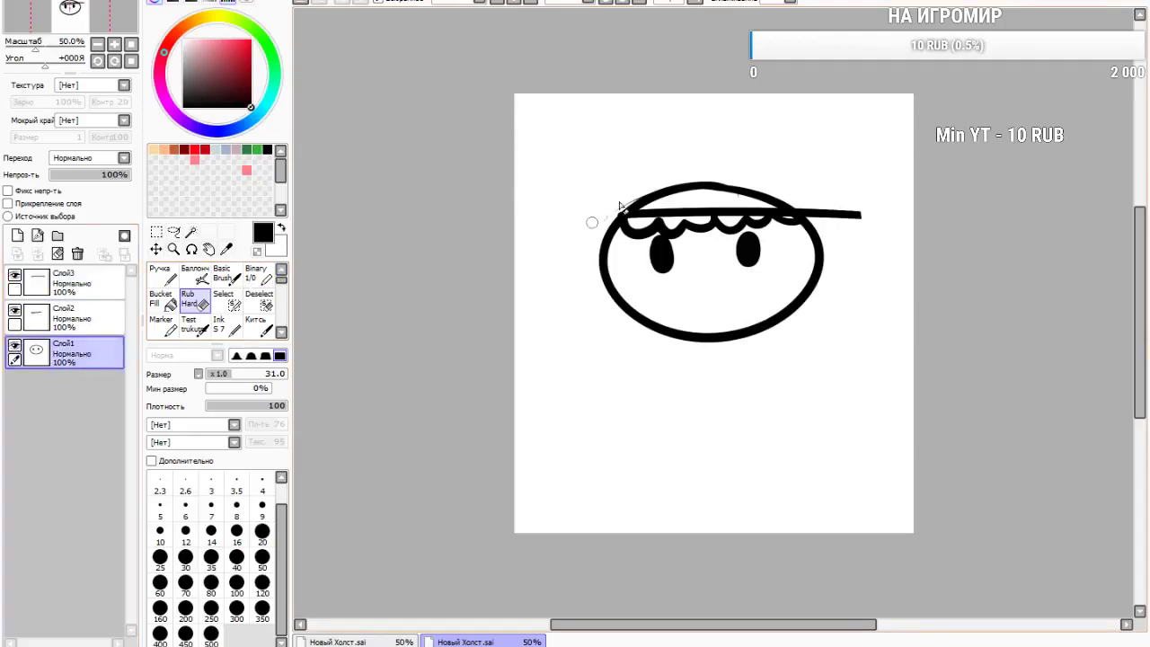
left_click_drag(216, 392, 437, 360)
Ink two short slanted lines on the fringe layer, joining the cap brim to the top of the head outline
left_click(76, 318)
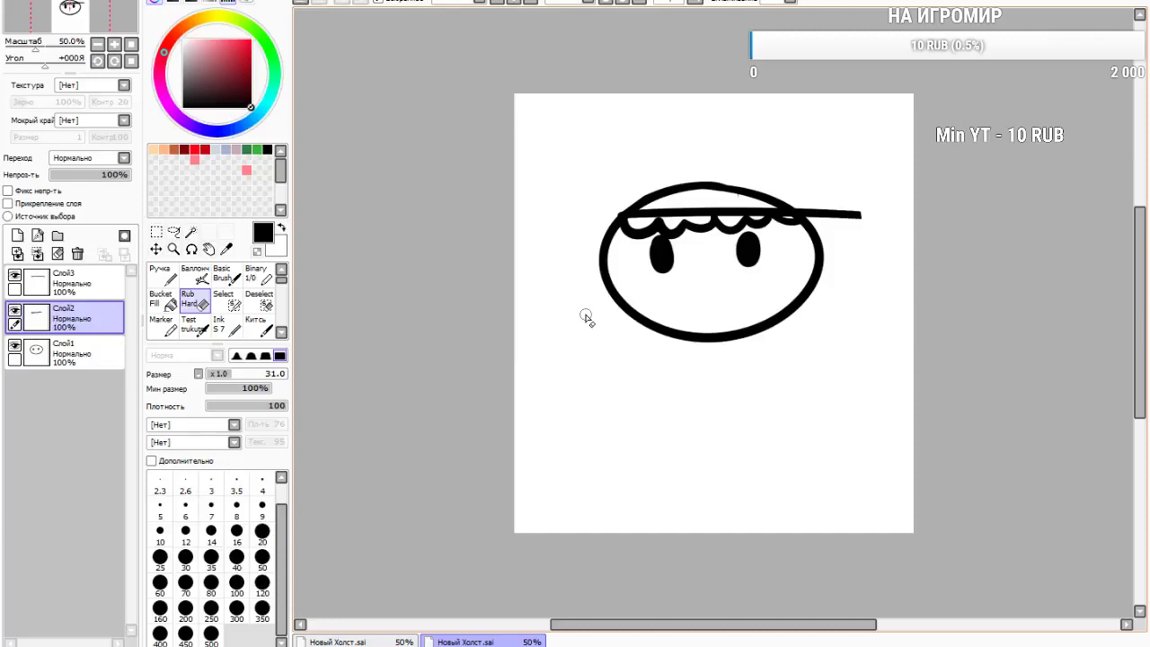
left_click(217, 325)
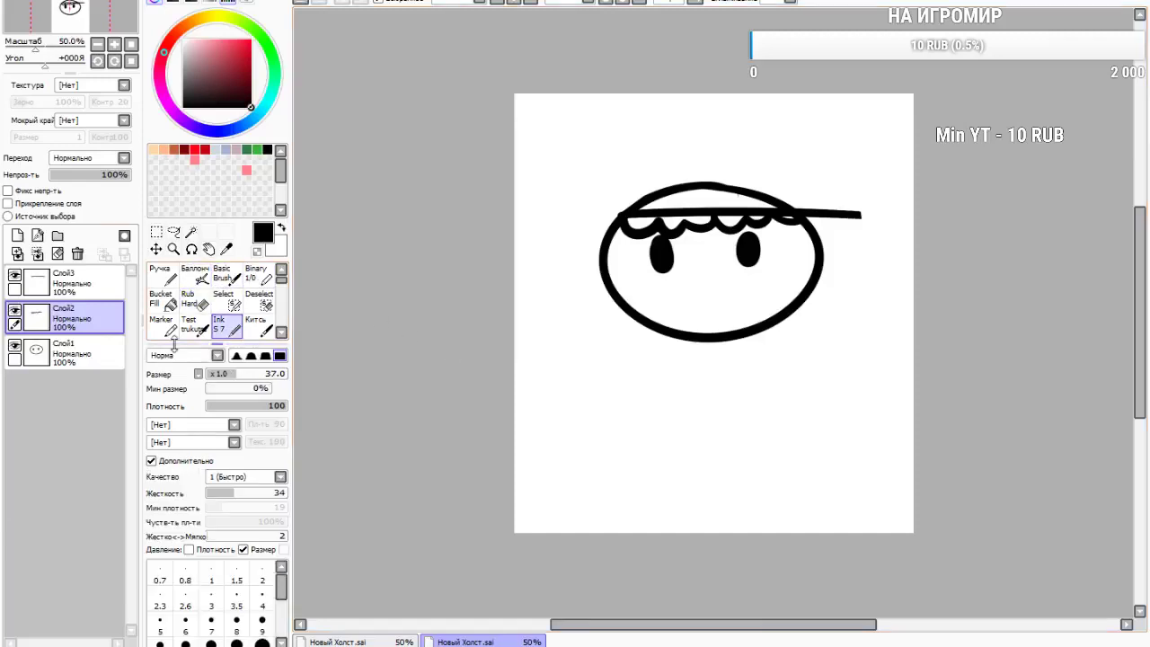
left_click_drag(666, 192, 657, 214)
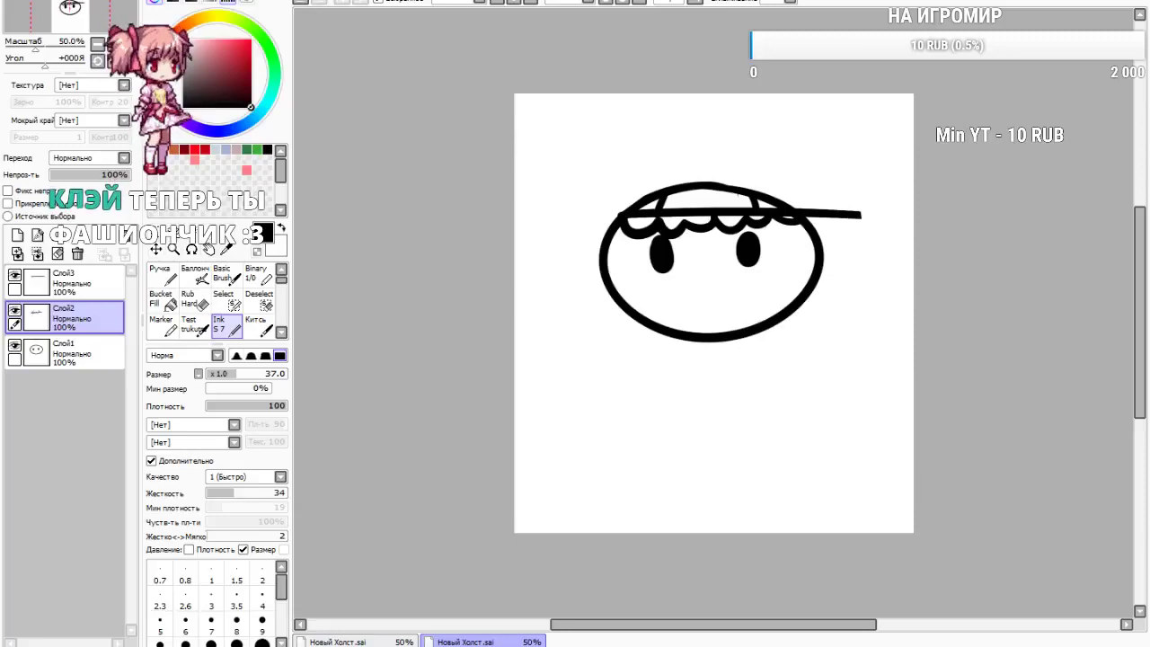
Erase the stray marks between the two slanted cap lines on the head layer
scroll(790, 288, "up", 1)
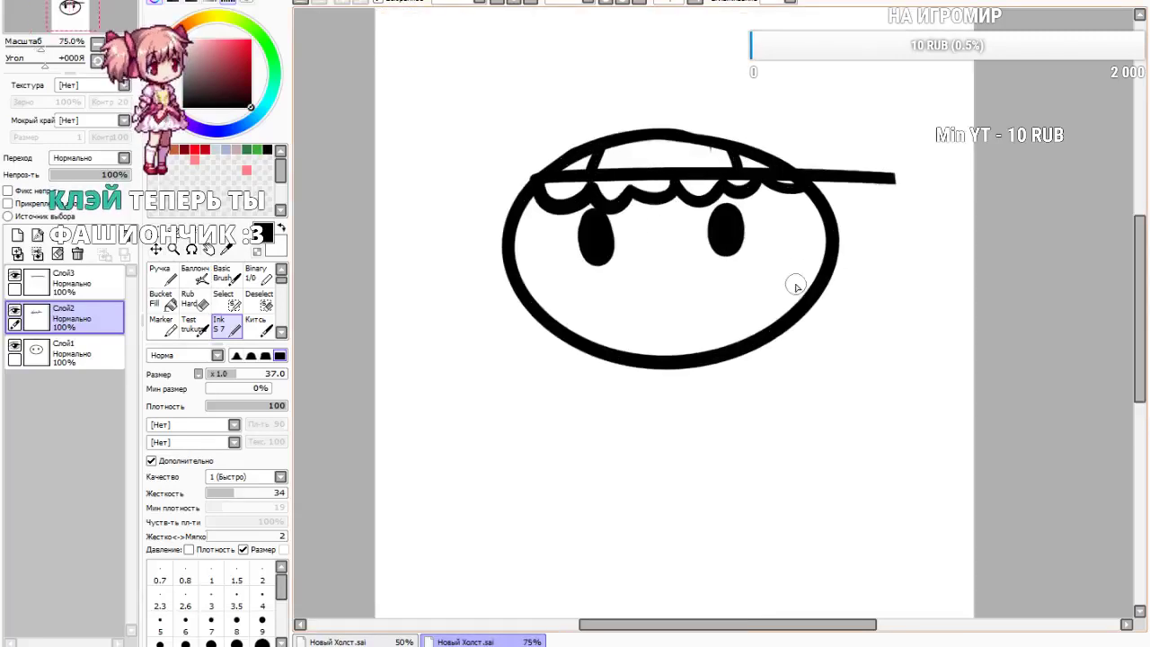
left_click(76, 355)
left_click_drag(676, 154, 729, 166)
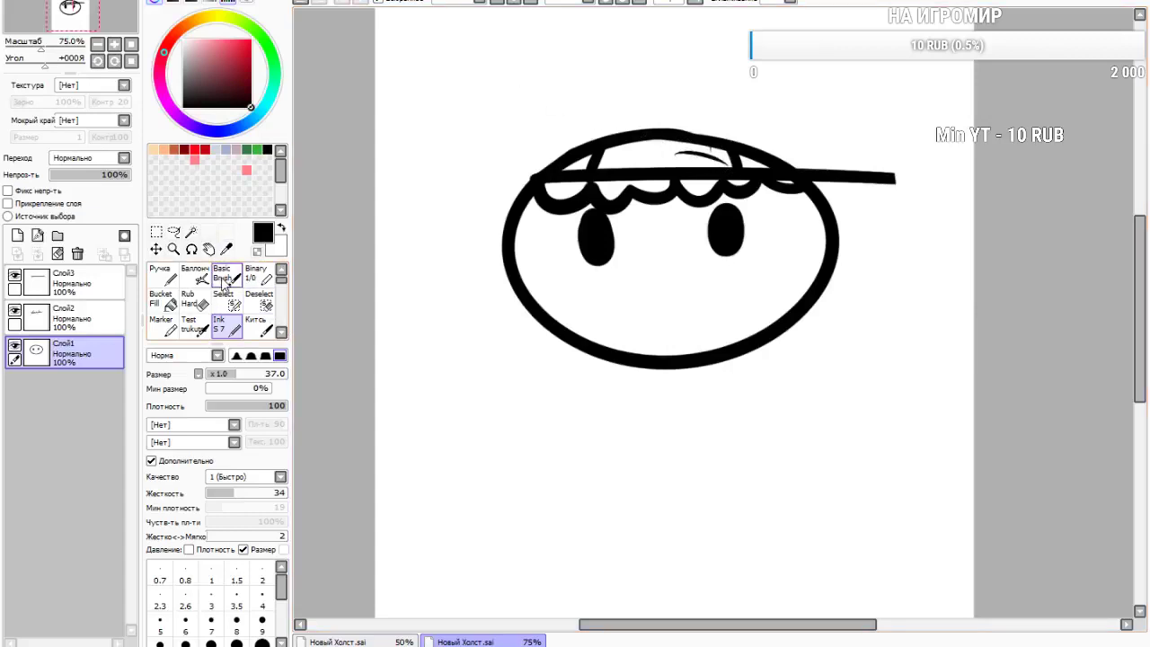
left_click(193, 300)
mouse_move(667, 151)
left_mouse_down()
mouse_move(716, 166)
mouse_move(693, 158)
mouse_move(713, 164)
mouse_move(707, 157)
left_mouse_up()
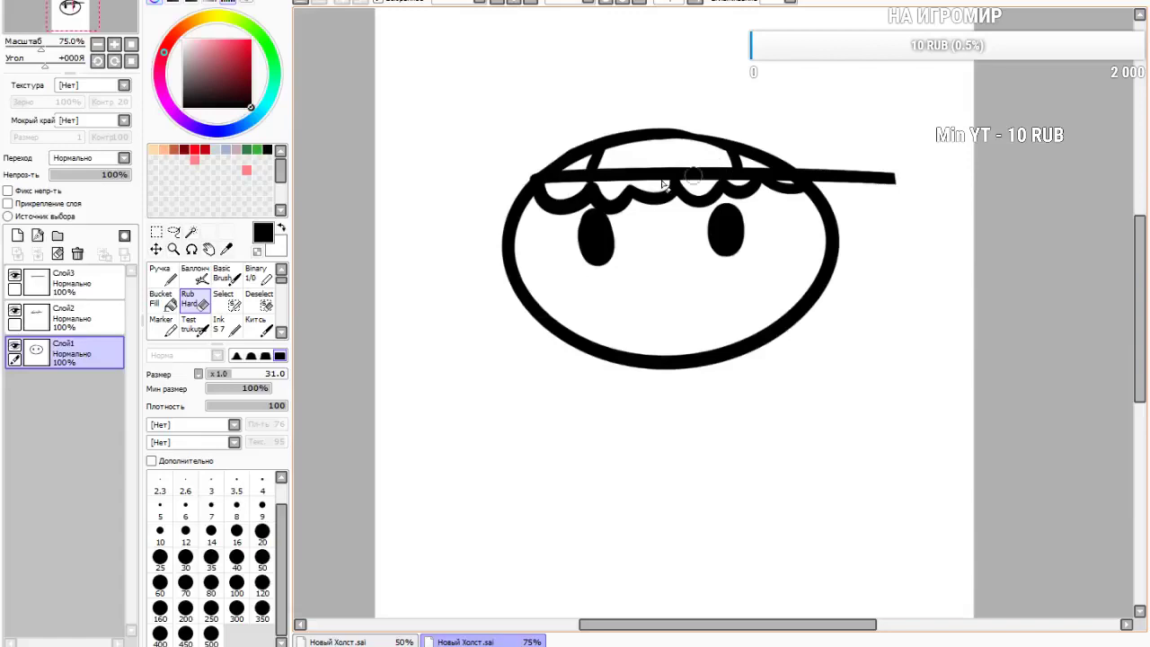
Add a new layer above the head layer and ink an upper lash on the left eye, undoing the one on the right eye
left_click(159, 274)
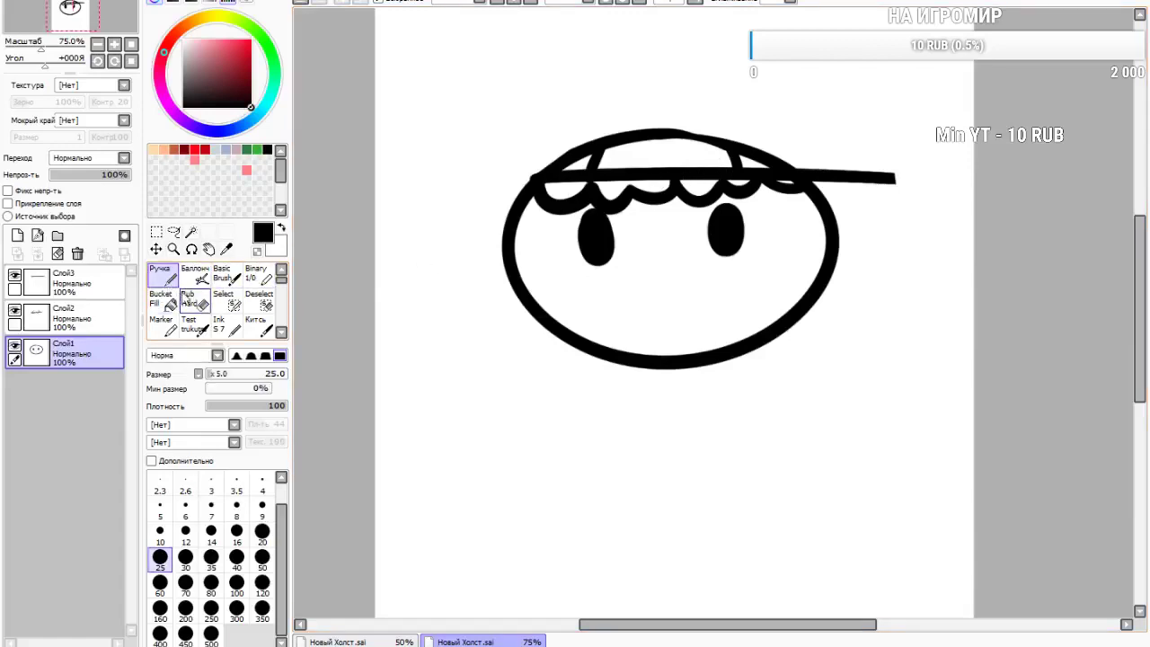
left_click(225, 324)
left_click(17, 235)
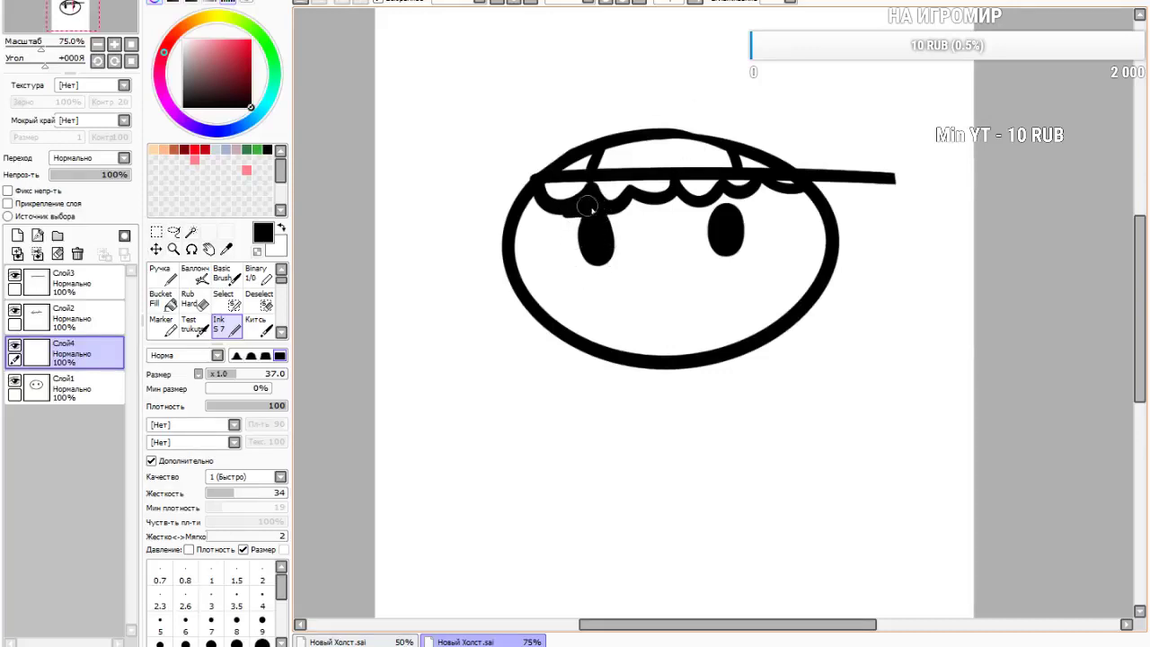
mouse_move(728, 216)
left_mouse_down()
mouse_move(714, 198)
mouse_move(751, 203)
left_mouse_up()
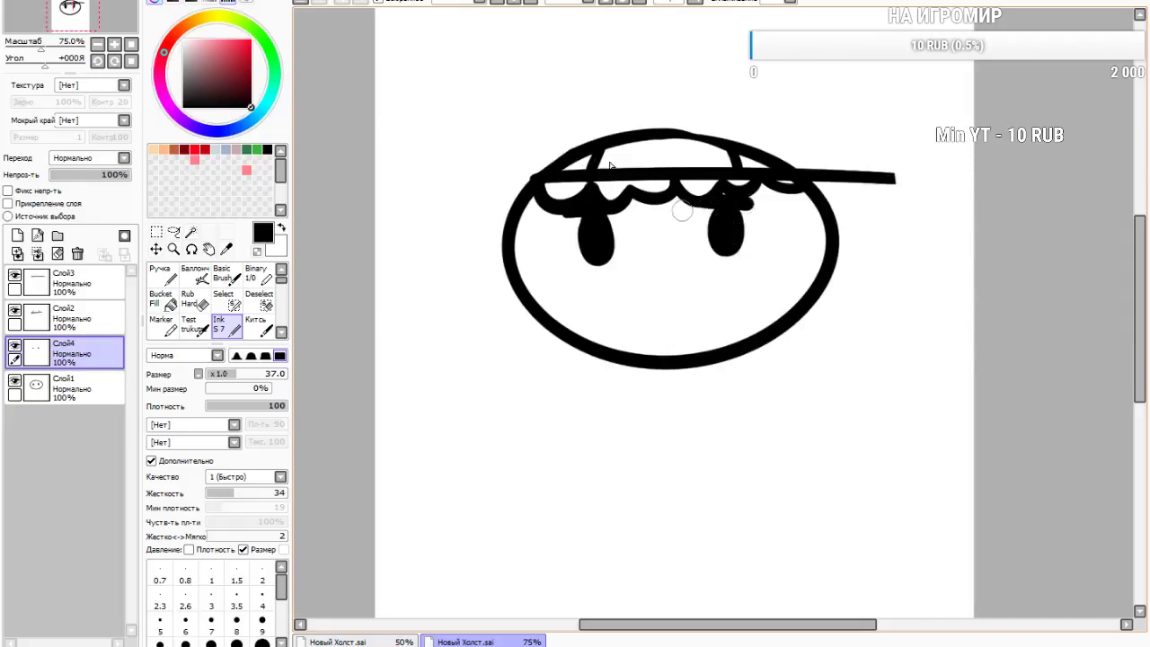
left_click(307, 2)
Ink a small curved mark above the head's right side and a short lower lash under each eye
left_click_drag(719, 121, 746, 117)
left_click_drag(596, 262, 609, 265)
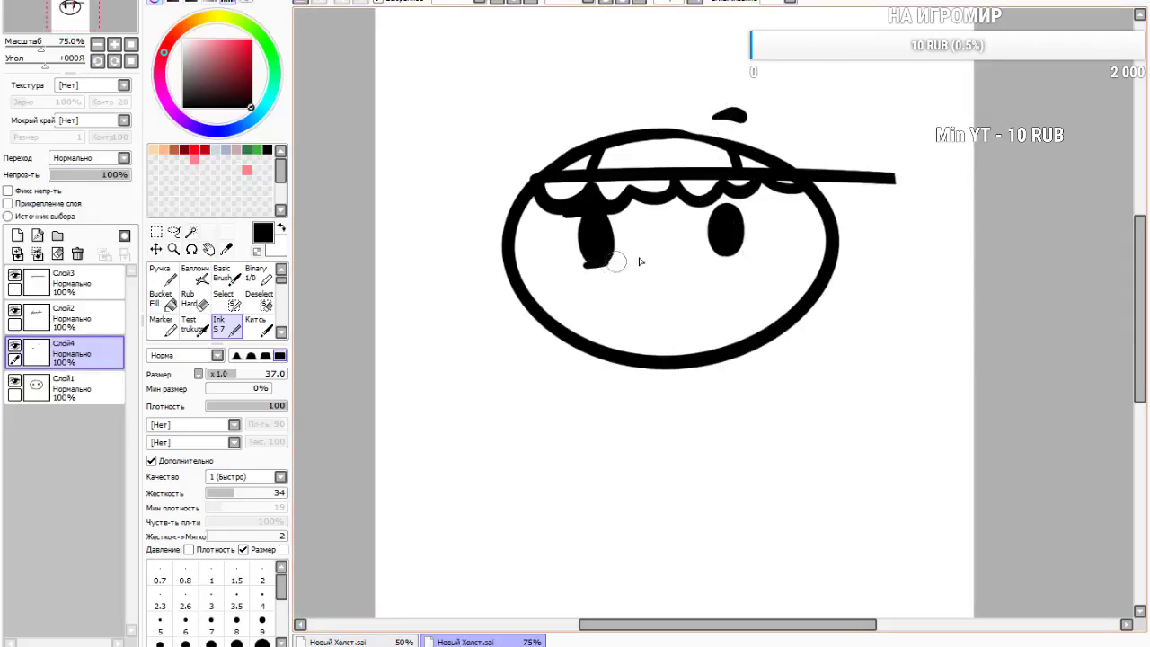
left_click_drag(724, 258, 746, 254)
Try curved mouth lines below the eyes, one ending in a crescent stroke, and undo them
left_click_drag(627, 282, 710, 281)
left_click(306, 3)
left_click(305, 4)
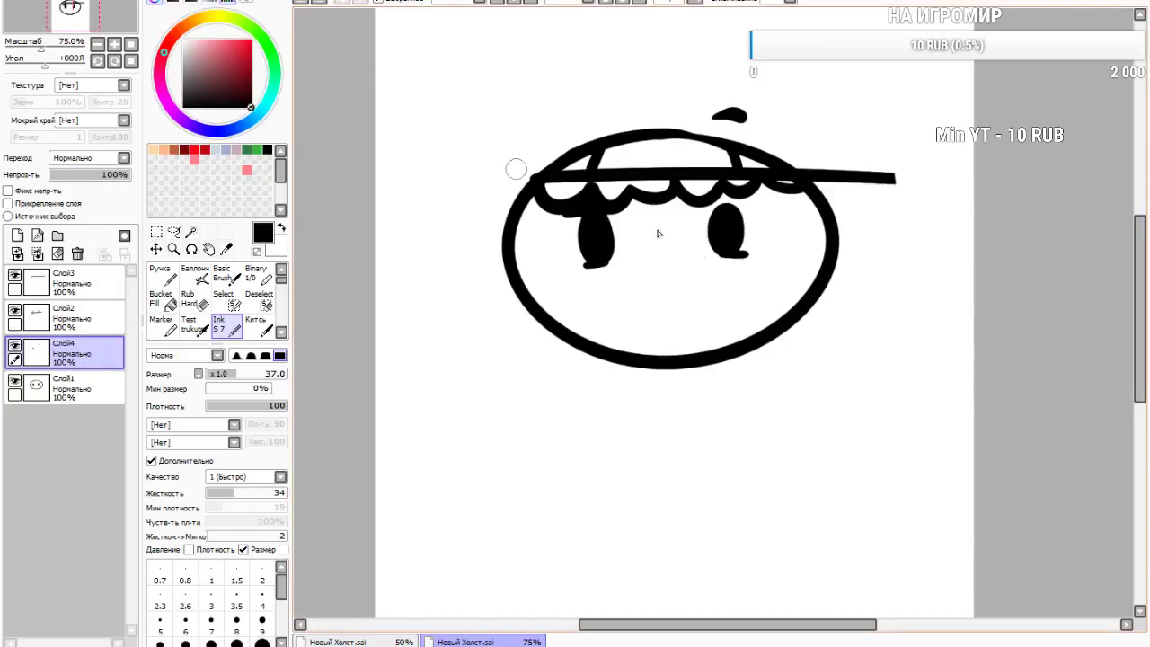
mouse_move(633, 275)
left_mouse_down()
mouse_move(698, 279)
mouse_move(699, 258)
mouse_move(706, 310)
left_mouse_up()
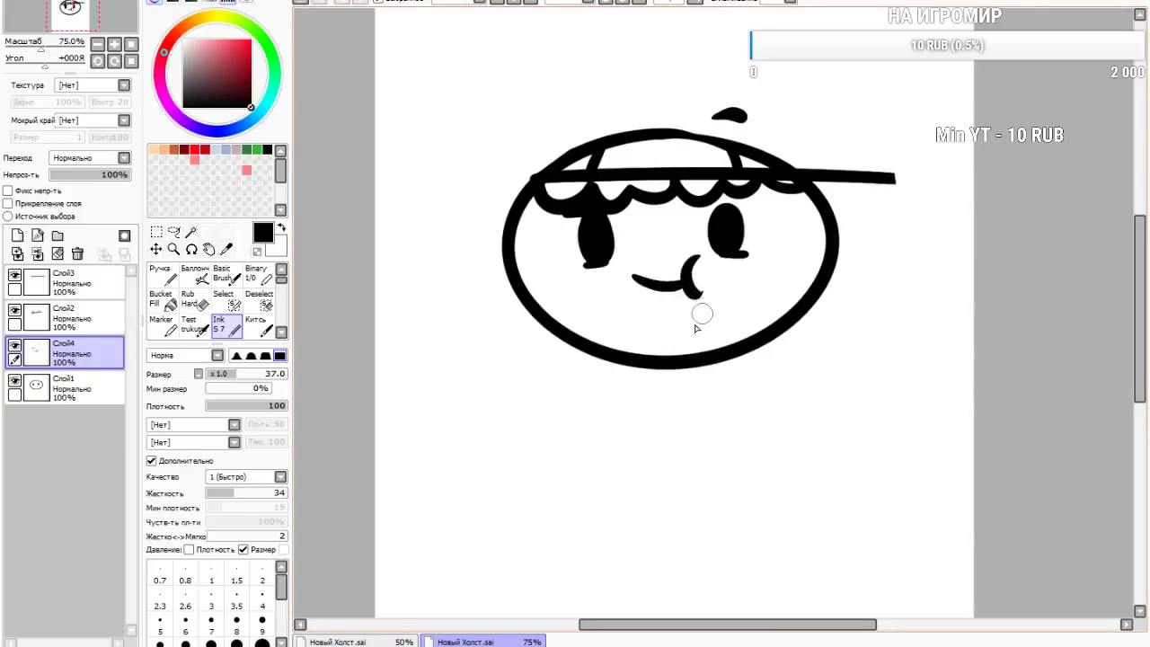
left_click(306, 3)
left_click(305, 4)
Add a new layer for the mouth, set the brush size to 25 and hardness to 20, and undo a trial mouth line
left_click(11, 236)
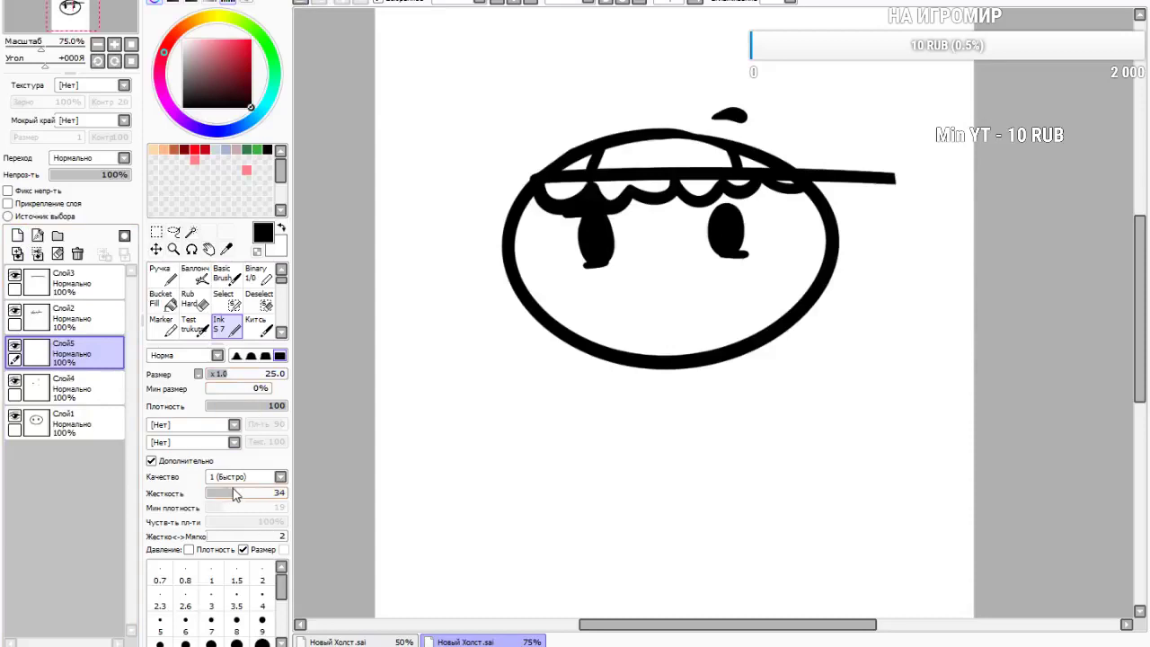
mouse_move(613, 287)
left_mouse_down()
mouse_move(699, 286)
mouse_move(706, 308)
left_mouse_up()
left_click(306, 4)
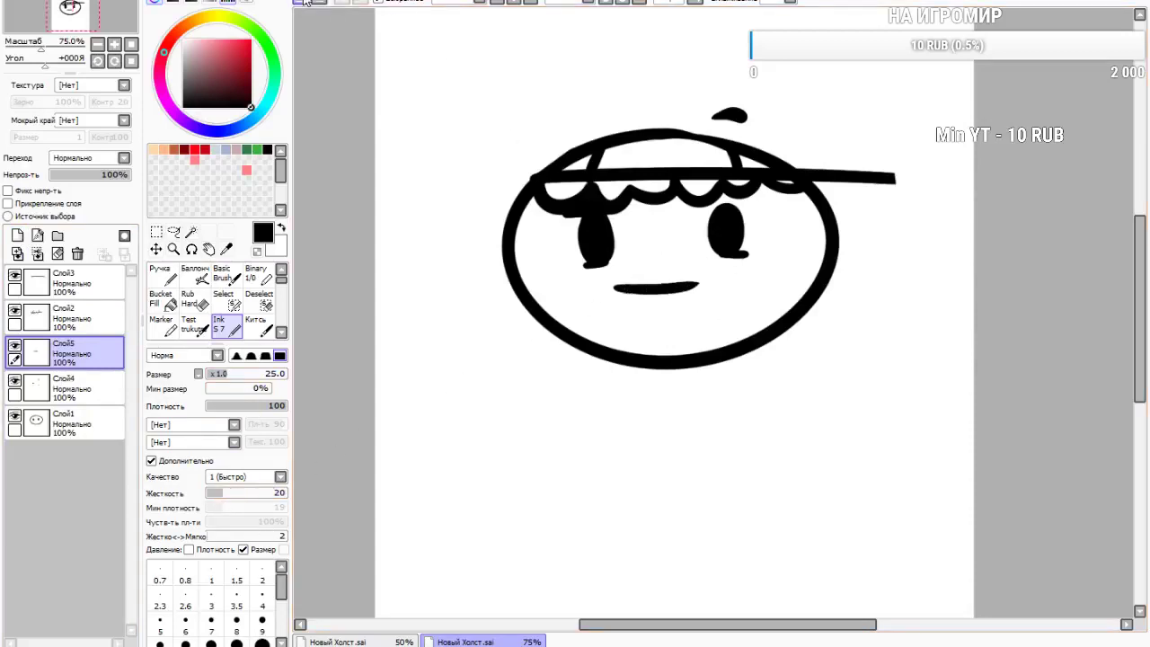
left_click(305, 3)
Set the brush hardness to 61 and try several curved mouths with a short cheek stroke, undoing each one
left_click(255, 493)
mouse_move(615, 292)
left_mouse_down()
mouse_move(719, 292)
mouse_move(728, 308)
left_mouse_up()
left_click(322, 3)
left_click(322, 4)
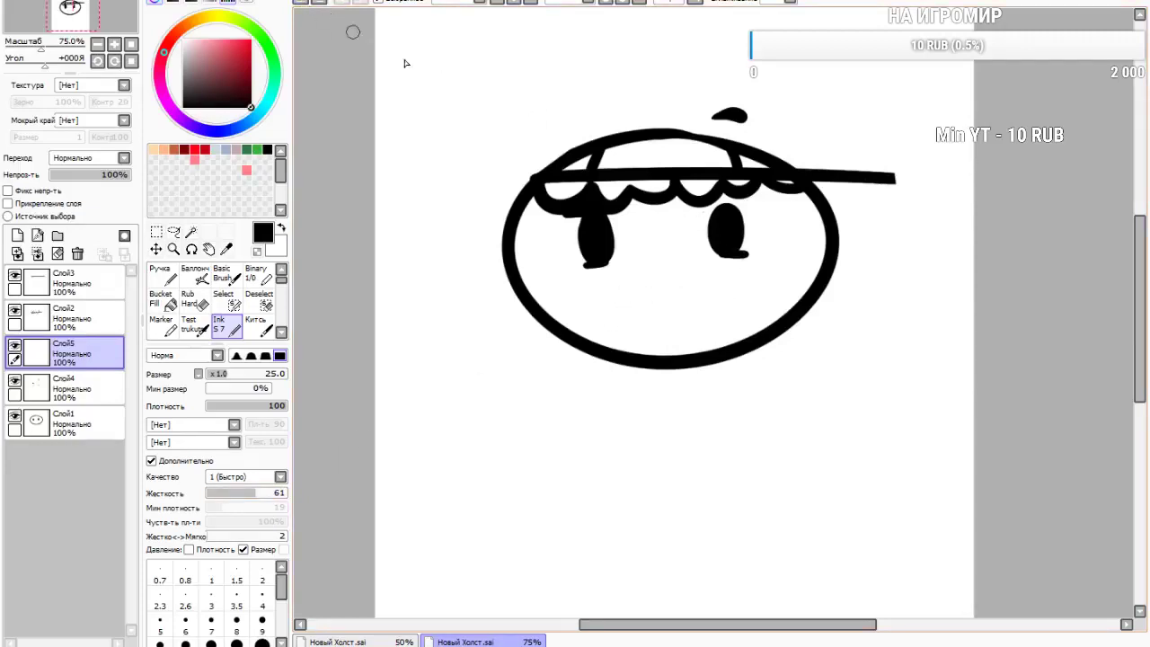
left_click_drag(619, 268, 698, 280)
left_click(302, 4)
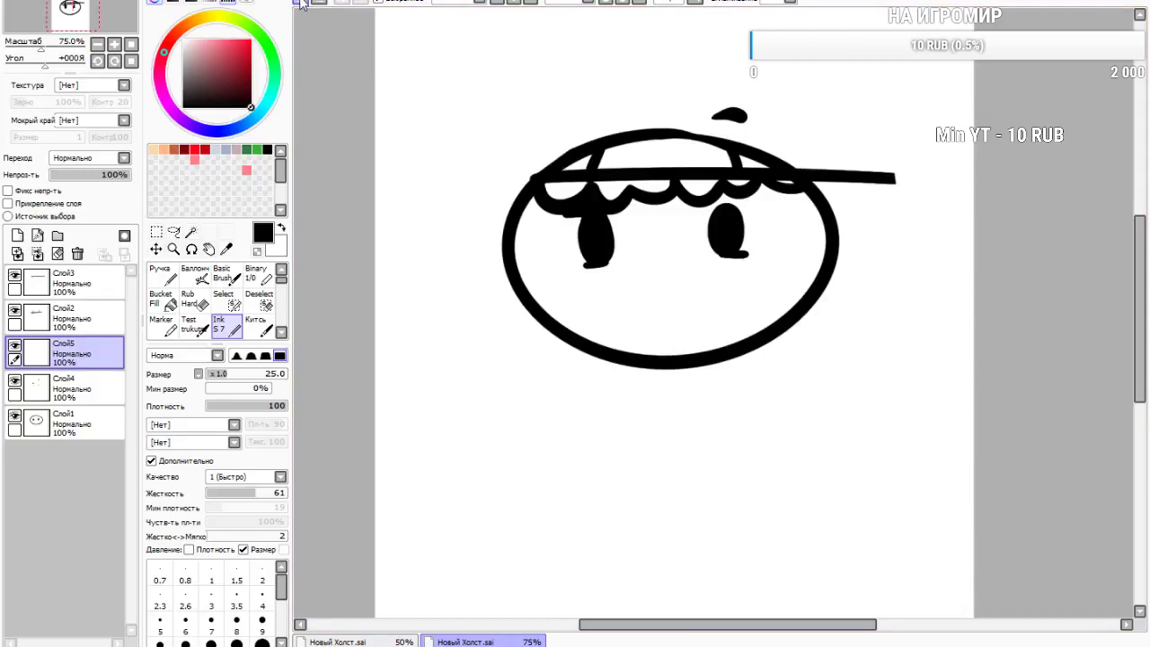
mouse_move(629, 281)
left_mouse_down()
mouse_move(664, 291)
mouse_move(689, 265)
mouse_move(684, 249)
mouse_move(703, 303)
left_mouse_up()
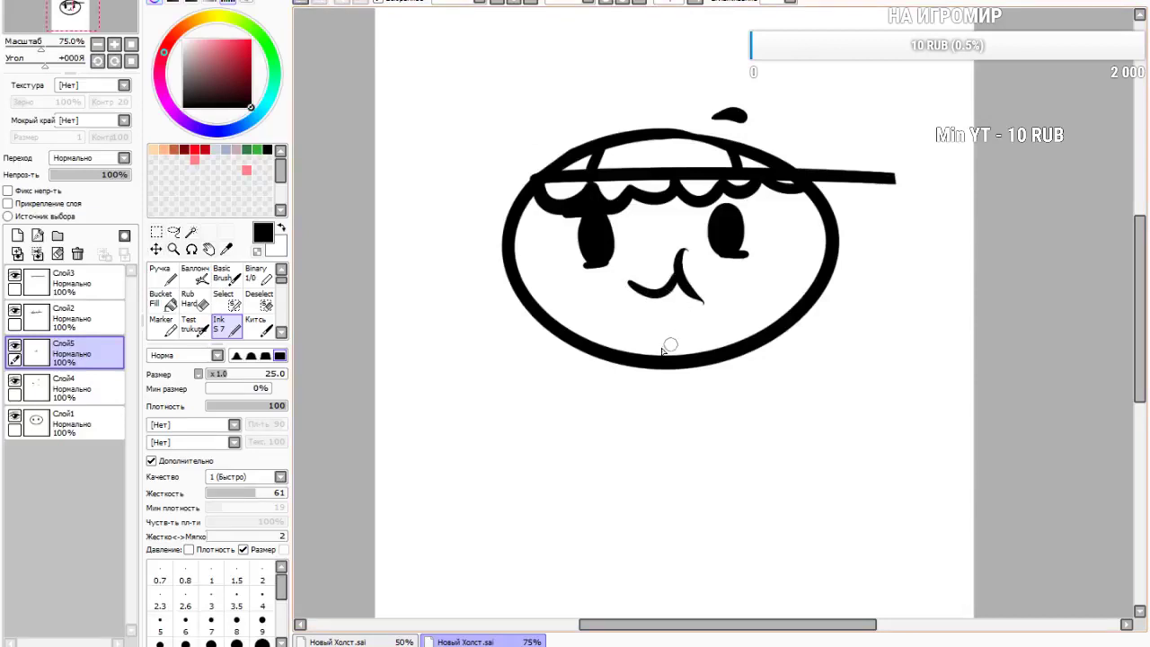
left_click(301, 5)
Set the brush hardness to 16 and try a smiling mouth with a curved stroke at its right end, undoing it
left_click_drag(220, 496, 234, 494)
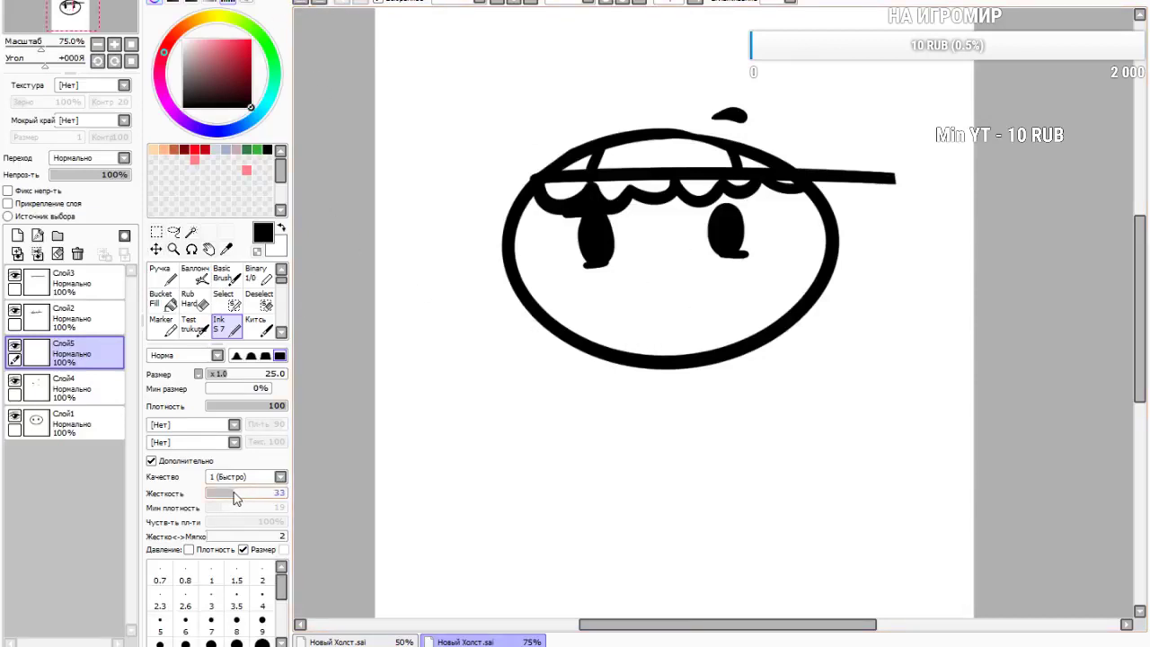
mouse_move(623, 284)
left_mouse_down()
mouse_move(687, 277)
mouse_move(695, 255)
mouse_move(705, 295)
left_mouse_up()
double_click(303, 5)
mouse_move(628, 271)
left_mouse_down()
mouse_move(689, 268)
mouse_move(710, 297)
left_mouse_up()
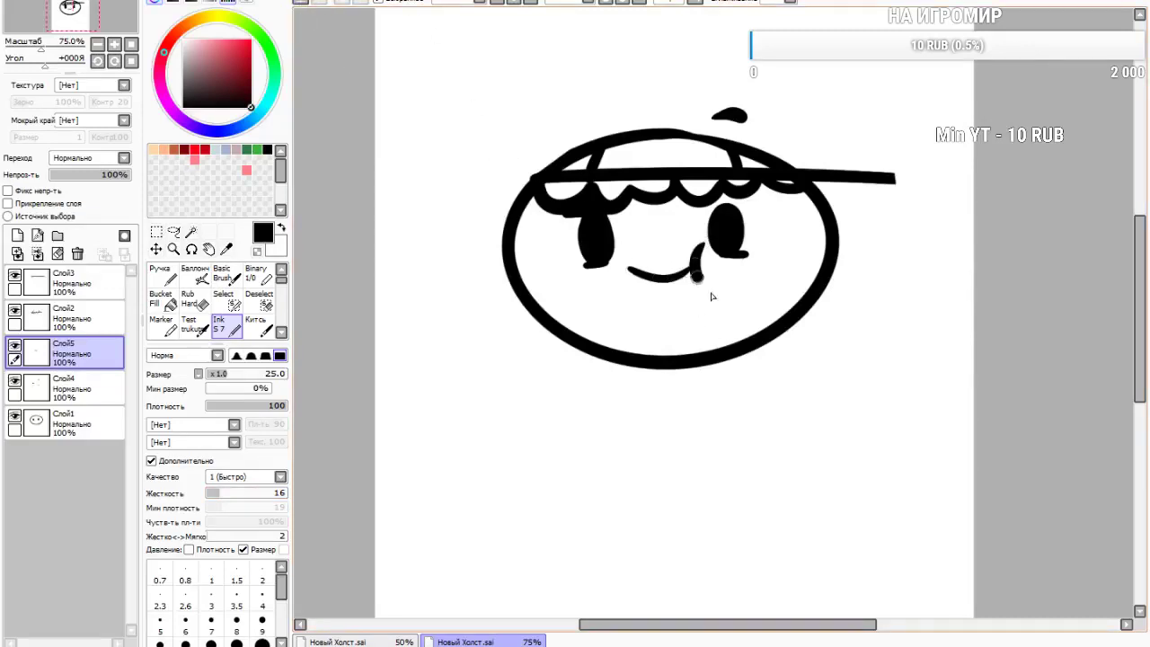
double_click(305, 4)
Draw the mouth as a short, nearly flat line ending in a small crescent stroke, undoing the first smile attempt
left_click_drag(628, 284, 699, 291)
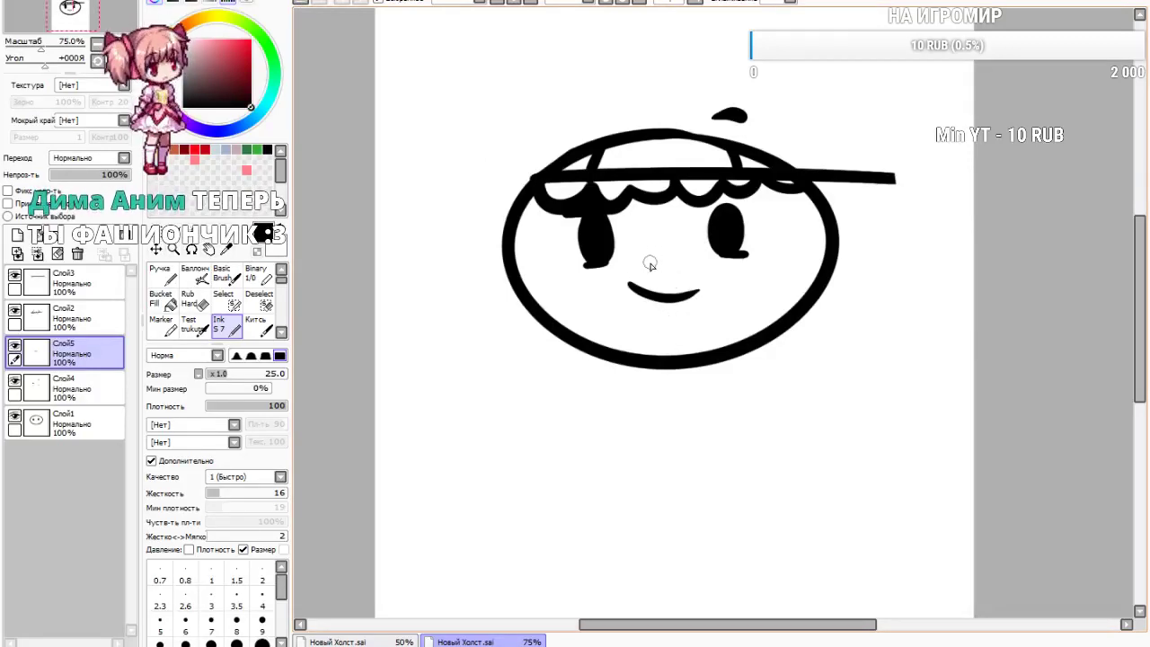
left_click_drag(689, 262, 698, 302)
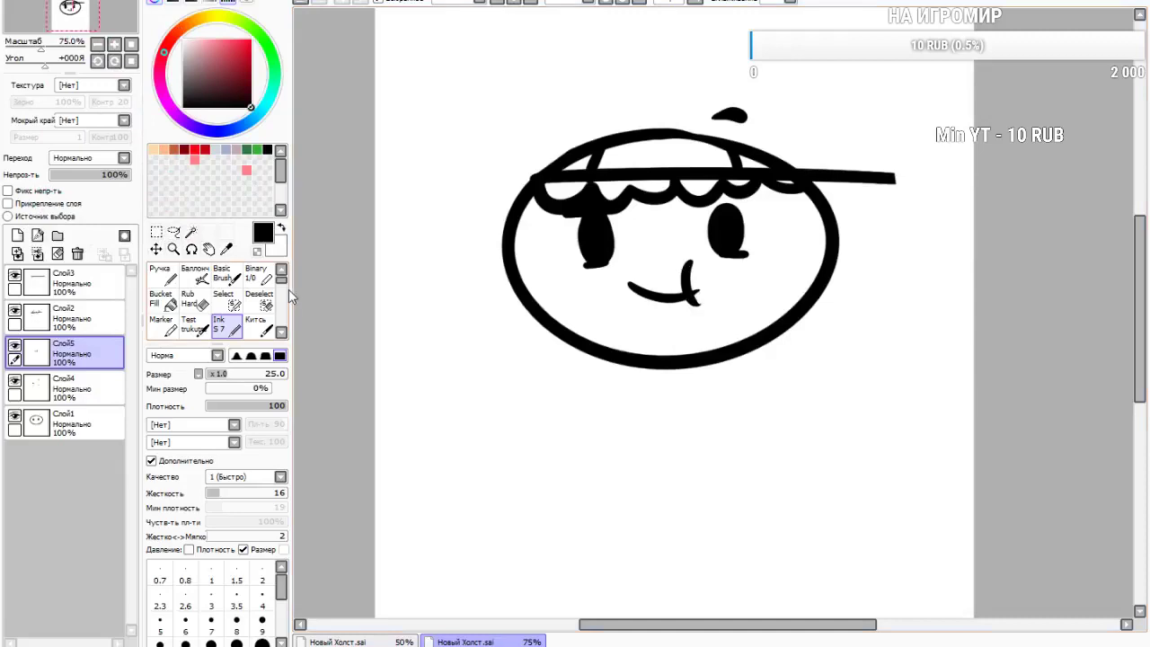
double_click(302, 4)
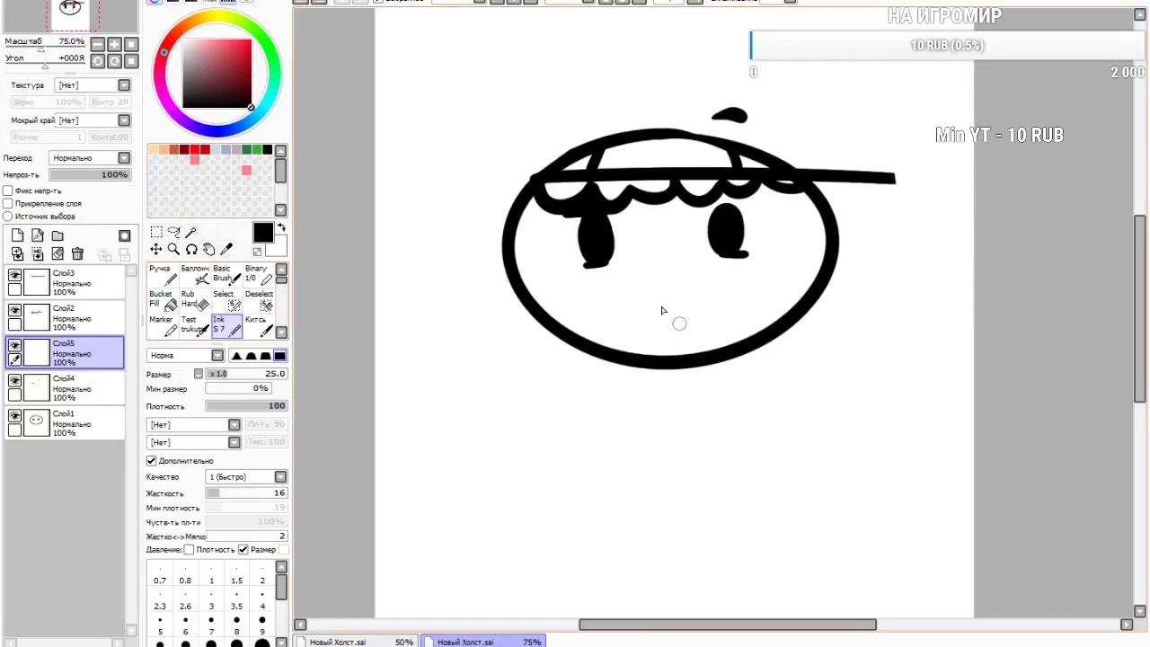
mouse_move(625, 285)
left_mouse_down()
mouse_move(670, 282)
mouse_move(679, 260)
mouse_move(690, 296)
left_mouse_up()
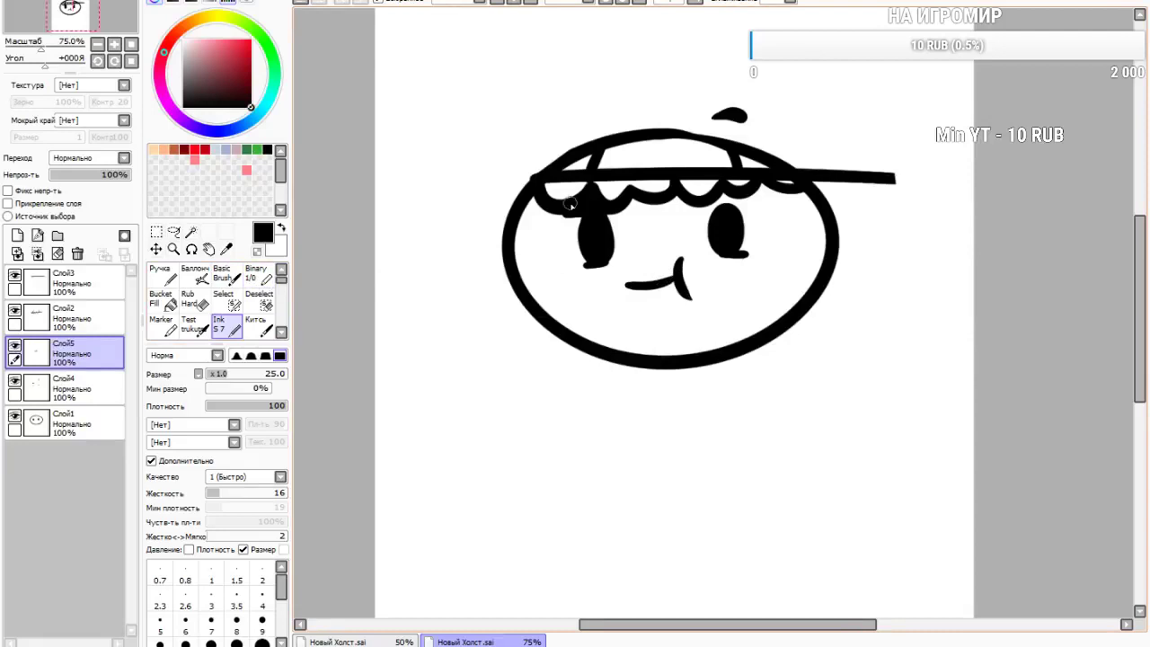
Examine the face and its line work both close up and with the whole canvas in view
scroll(571, 205, "down", 4)
scroll(546, 230, "up", 3)
scroll(547, 230, "up", 2)
scroll(657, 290, "down", 1)
scroll(506, 173, "up", 3)
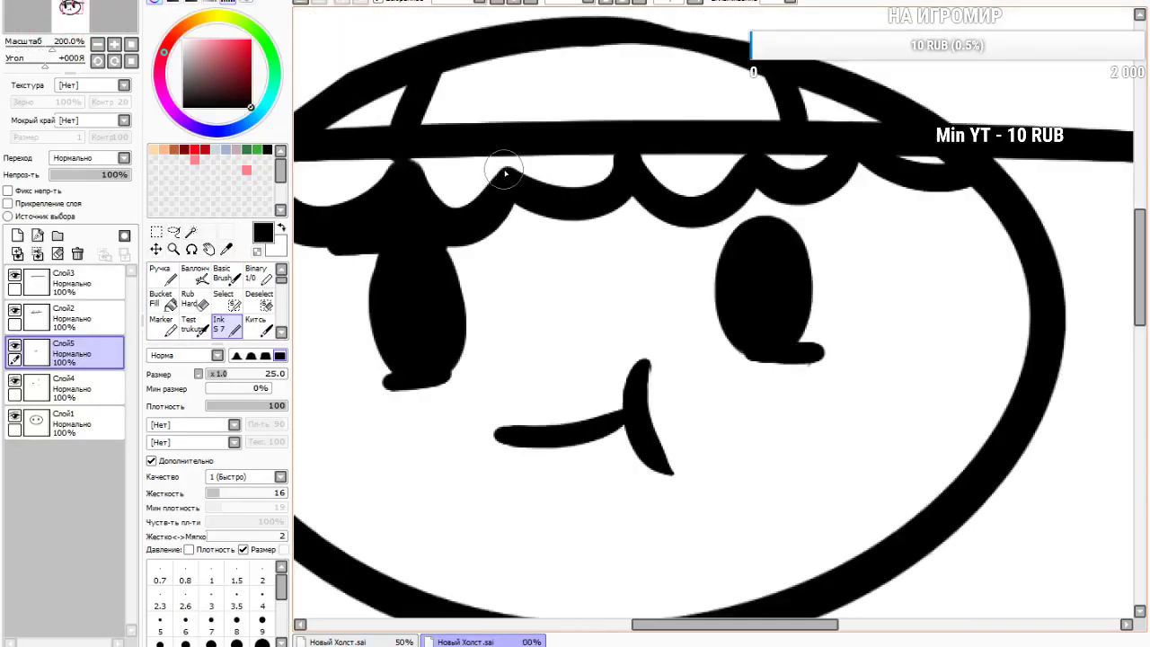
scroll(506, 173, "down", 5)
scroll(605, 506, "up", 2)
scroll(506, 437, "down", 2)
scroll(511, 435, "up", 1)
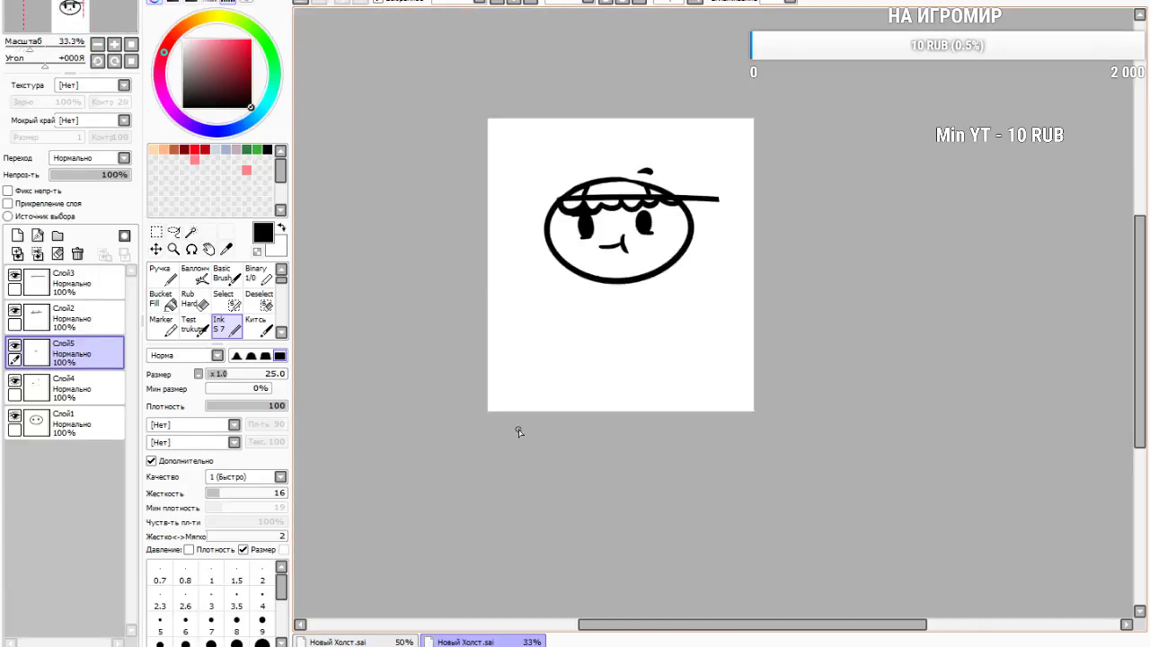
Add a new layer and move it below the head layer at the bottom of the stack
scroll(511, 435, "up", 3)
left_click(77, 422)
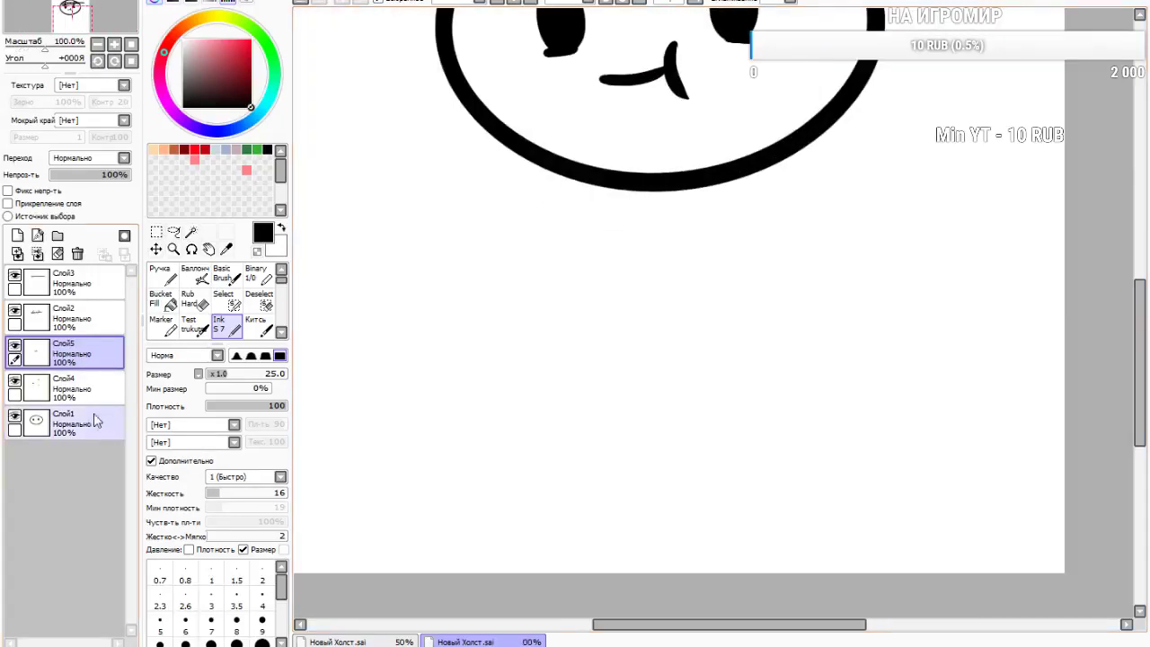
left_click(17, 236)
left_click_drag(72, 431, 97, 486)
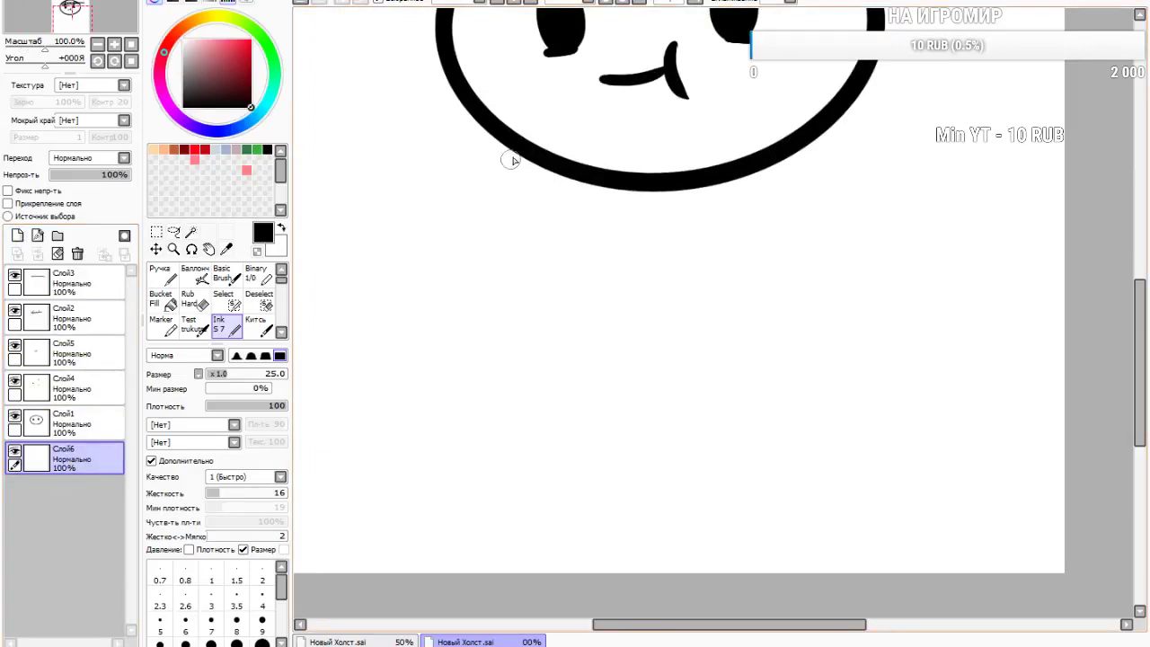
Try two outward-curving body lines that bend inward at the bottom, and undo them
left_click_drag(512, 160, 514, 503)
left_click_drag(785, 161, 775, 504)
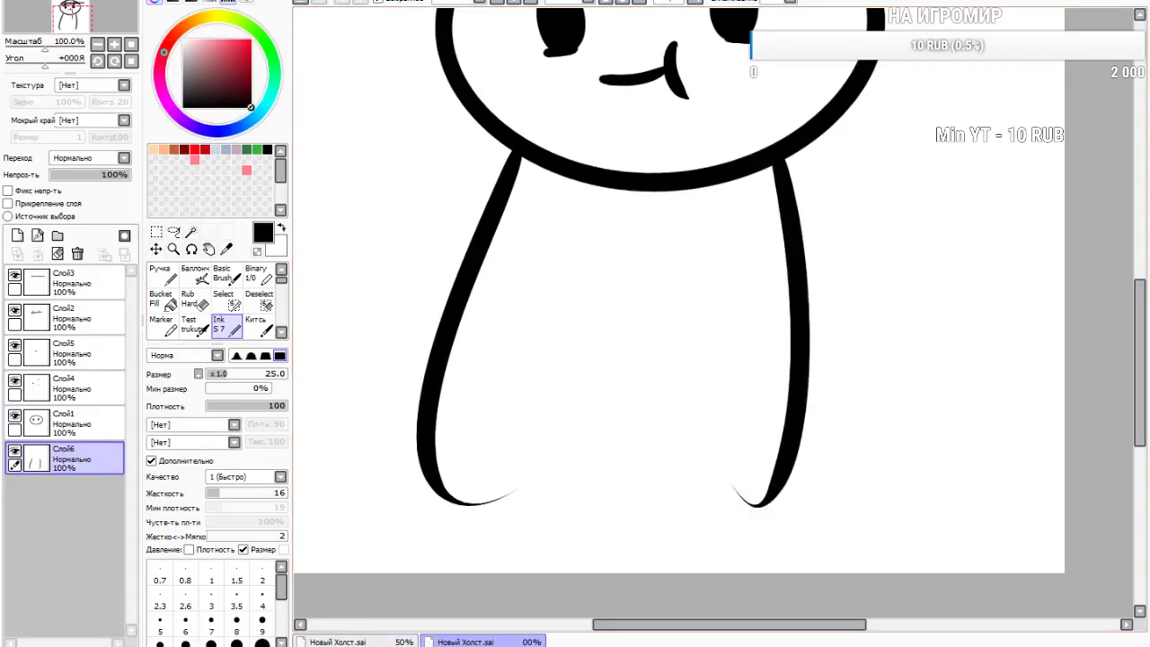
left_click(301, 3)
left_click(299, 3)
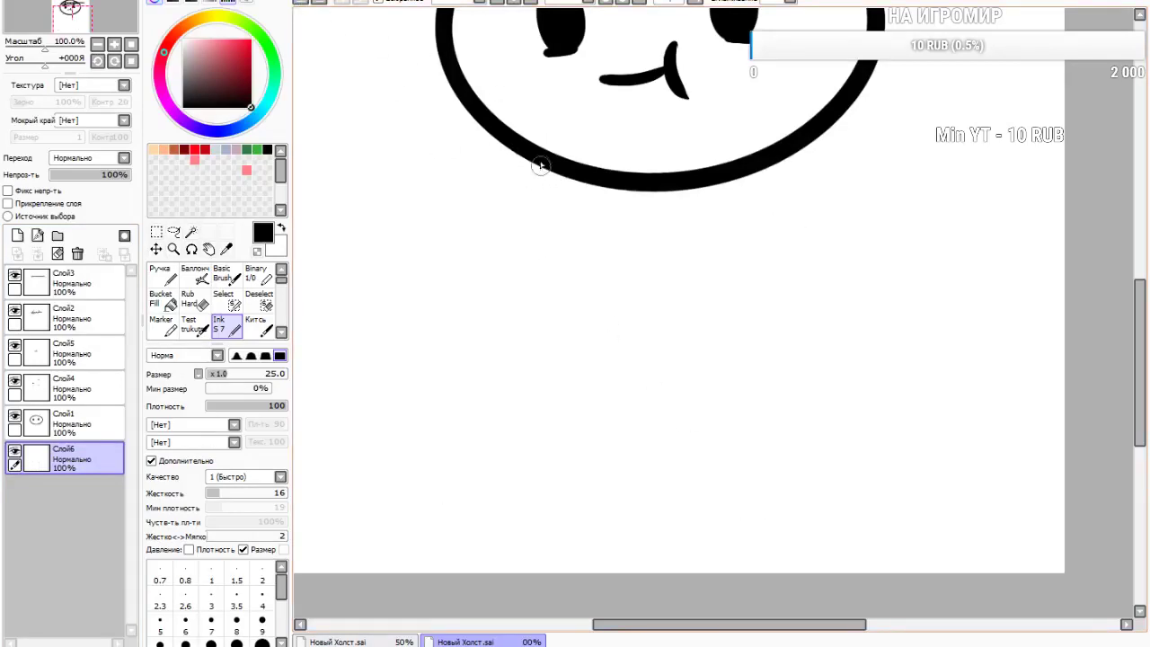
Draw two long, nearly straight body sides spreading slightly outward from the chin toward the canvas's lower edge
left_click_drag(539, 165, 486, 540)
left_click_drag(753, 162, 812, 524)
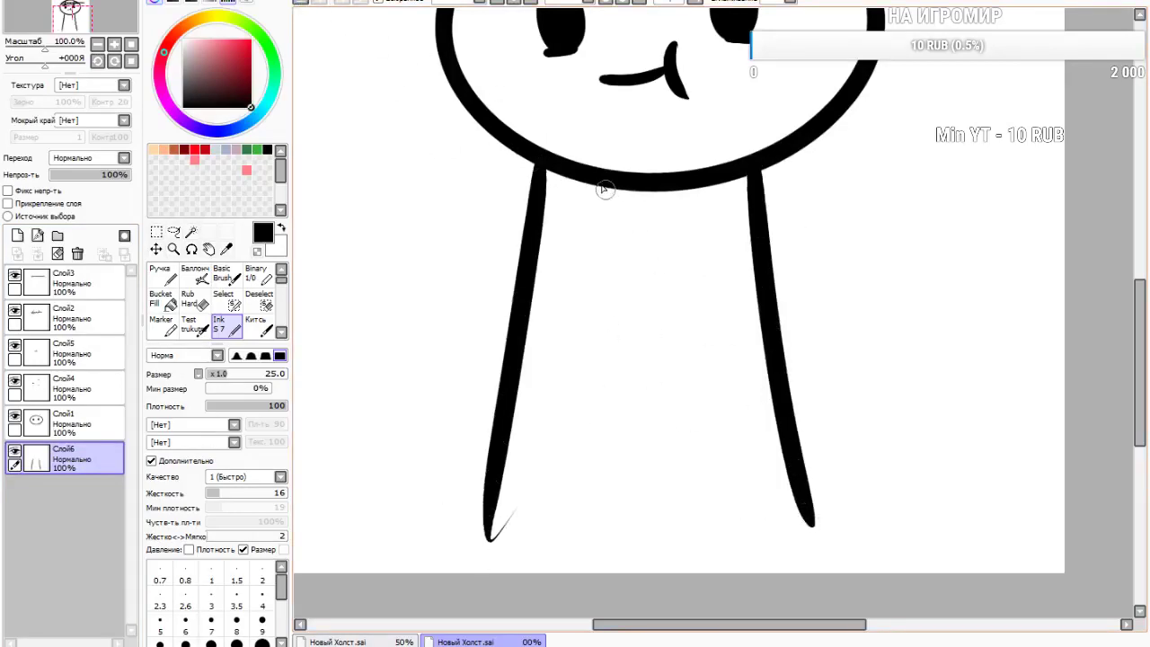
Try a V-shaped neckline under the chin and undo it
left_click_drag(600, 187, 640, 250)
left_click_drag(684, 187, 649, 246)
left_click(299, 3)
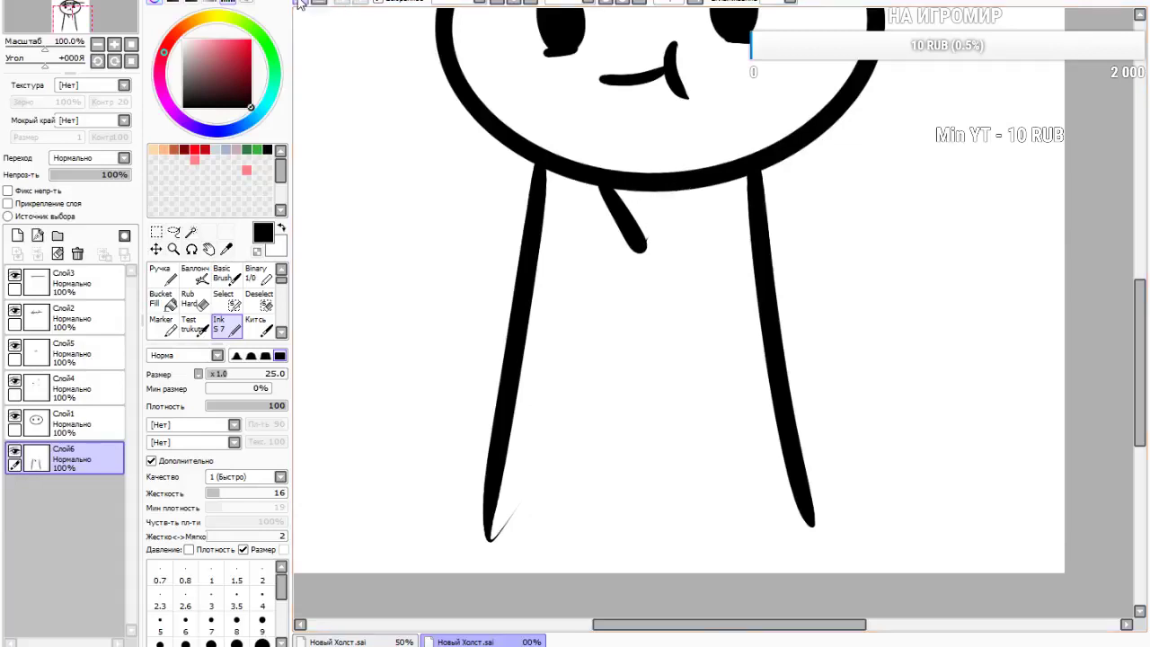
left_click(299, 2)
Draw a V-shaped neckline centred under the chin and erase its overlapping ends to form a sharp point
left_click_drag(615, 187, 663, 262)
left_click_drag(707, 179, 667, 236)
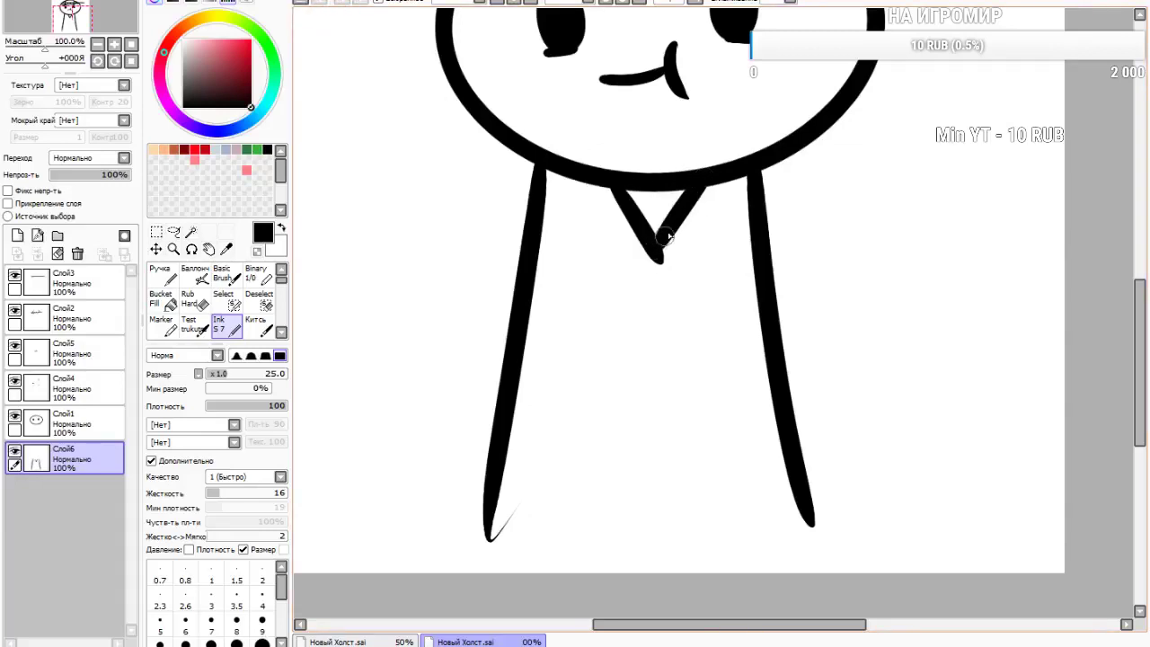
left_click(194, 303)
left_click_drag(728, 182, 660, 263)
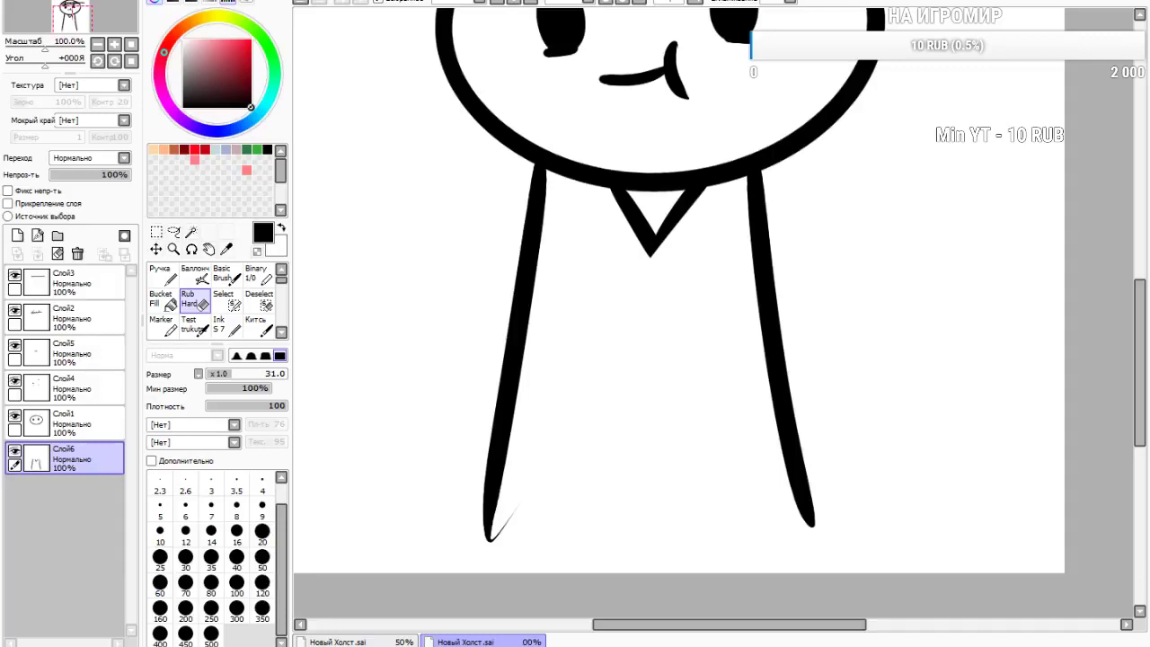
left_click(225, 326)
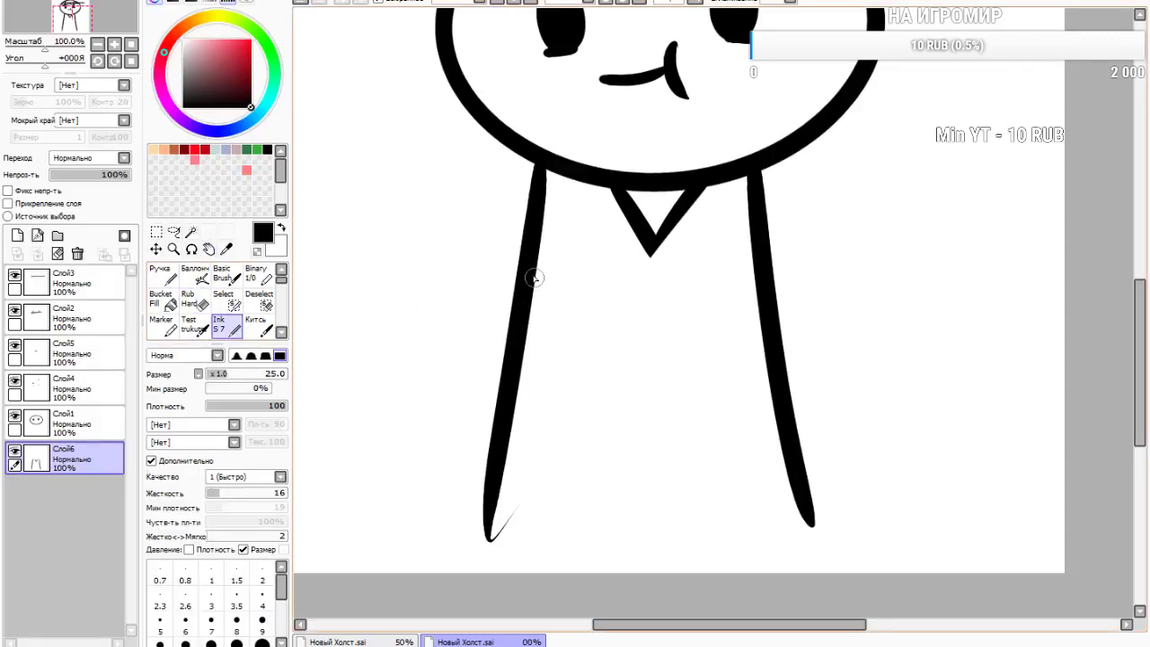
mouse_move(634, 225)
left_mouse_down()
mouse_move(584, 352)
mouse_move(644, 575)
left_mouse_up()
left_click(306, 4)
left_click(306, 5)
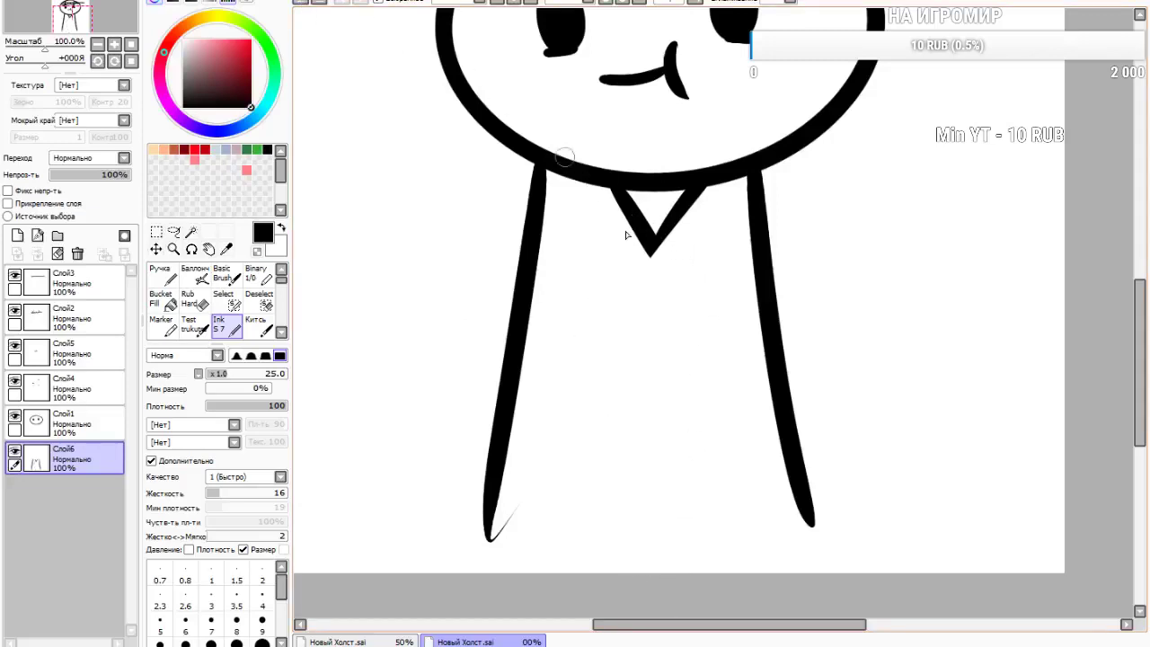
Draw four straight strokes forming a long, narrow diamond-shaped tie from the neckline's point toward the body's lower end
left_click_drag(647, 236, 595, 329)
left_click_drag(582, 284, 648, 505)
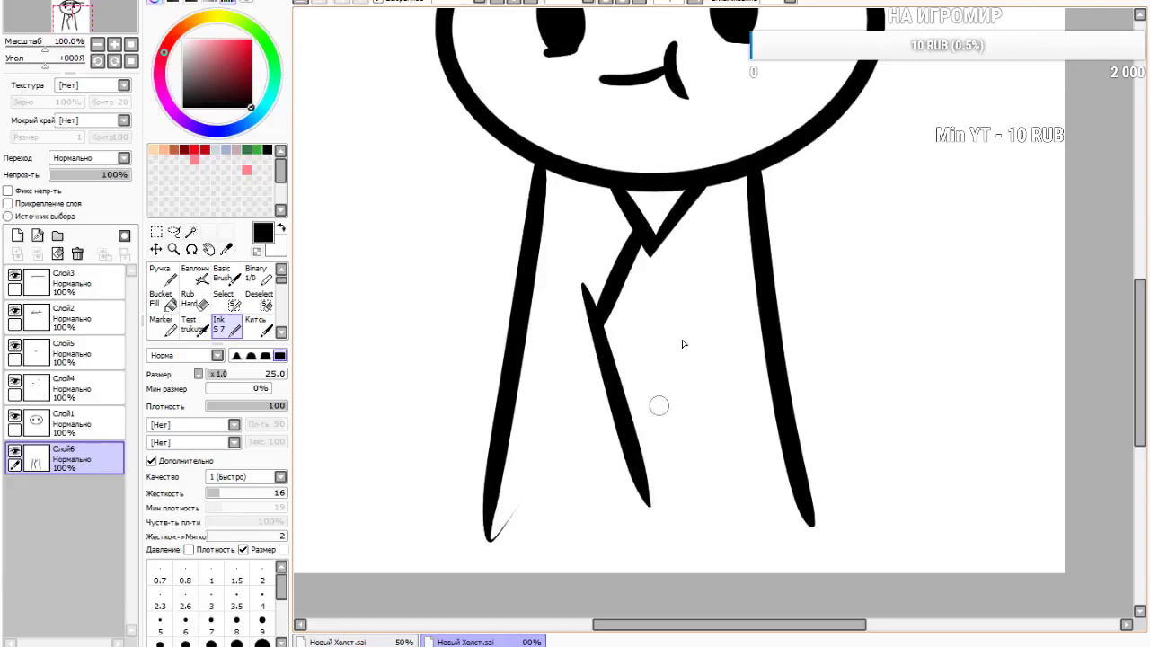
left_click_drag(667, 231, 695, 329)
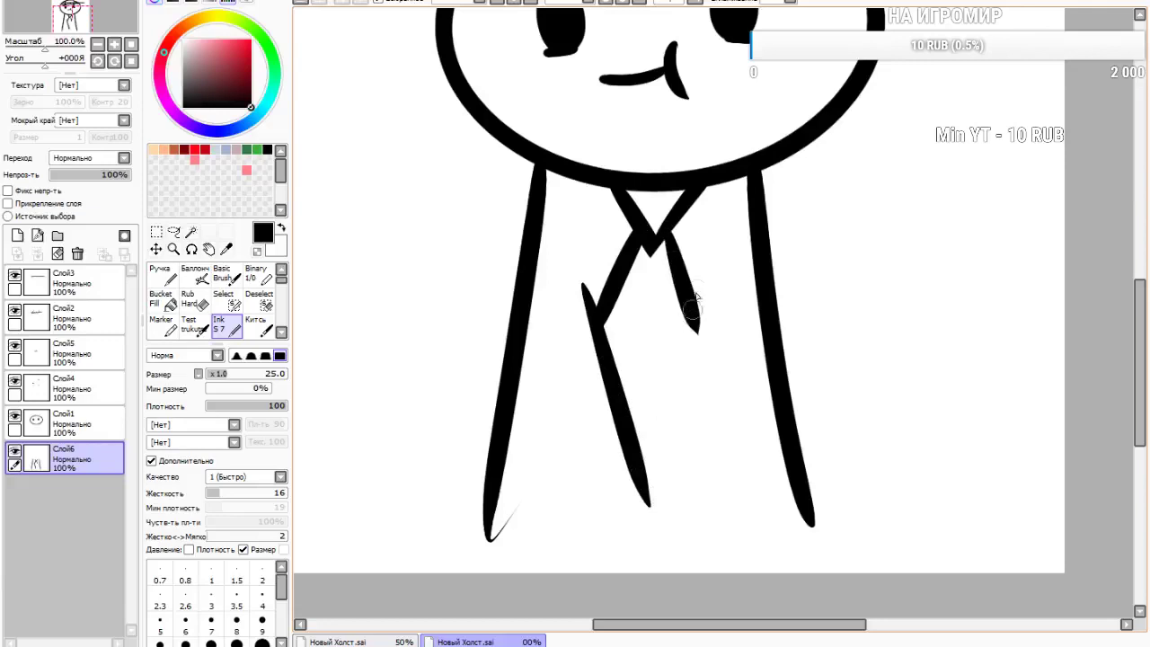
left_click_drag(708, 258, 609, 553)
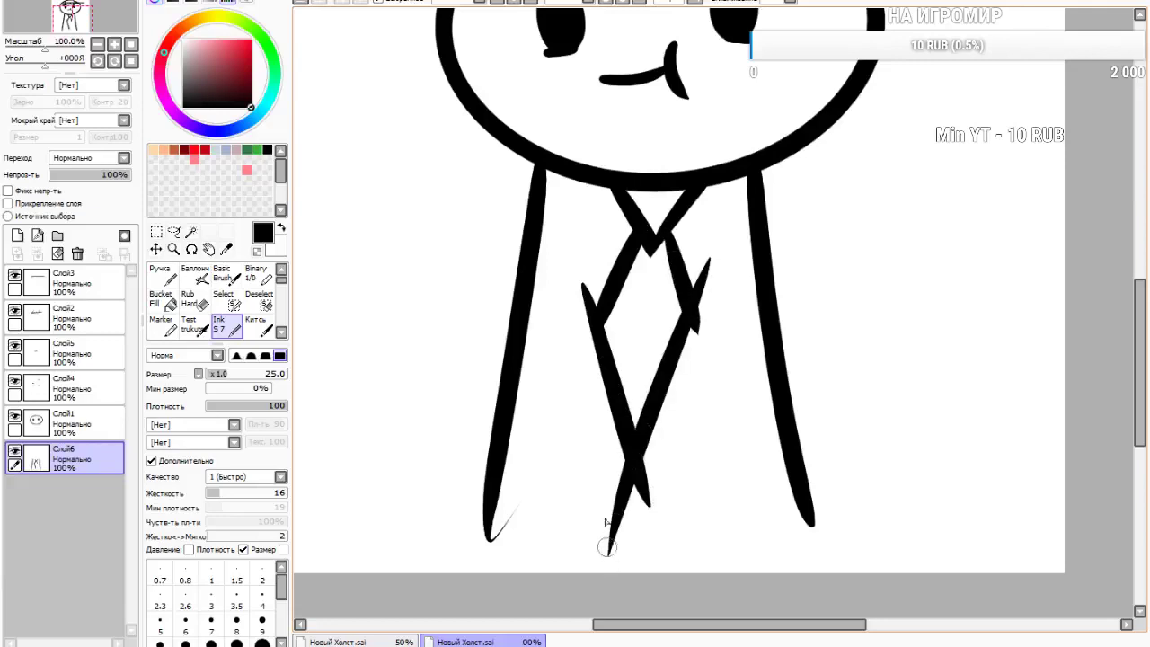
left_click(306, 4)
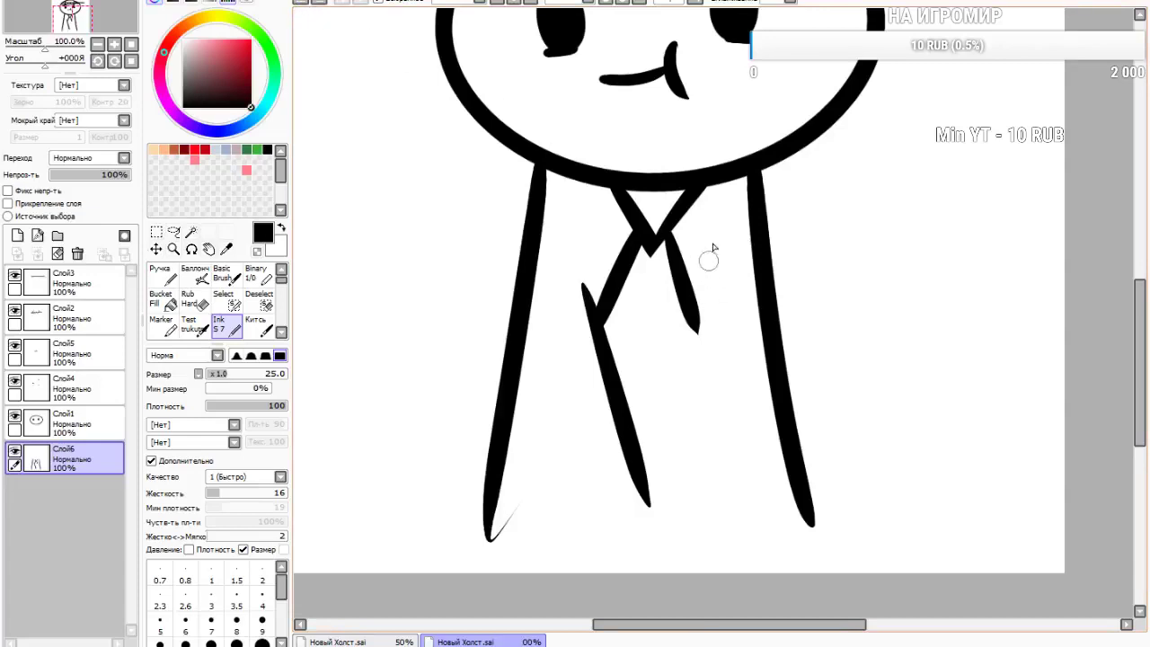
left_click_drag(719, 238, 642, 566)
Erase the overlapping stroke ends at the tie's side corners and lower tip to leave clean, sharp points
left_click(192, 300)
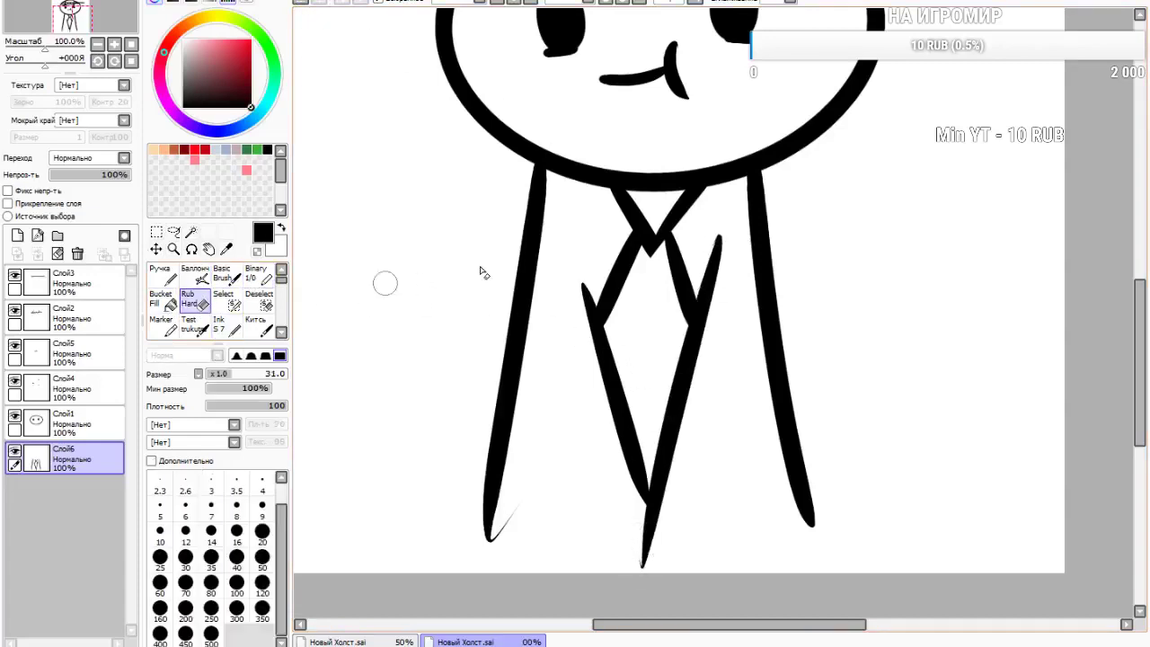
mouse_move(727, 236)
left_mouse_down()
mouse_move(732, 277)
mouse_move(714, 244)
mouse_move(693, 279)
left_mouse_up()
left_click_drag(586, 269, 557, 354)
left_click_drag(584, 295, 548, 402)
left_click_drag(595, 274, 554, 389)
left_click_drag(603, 250, 552, 406)
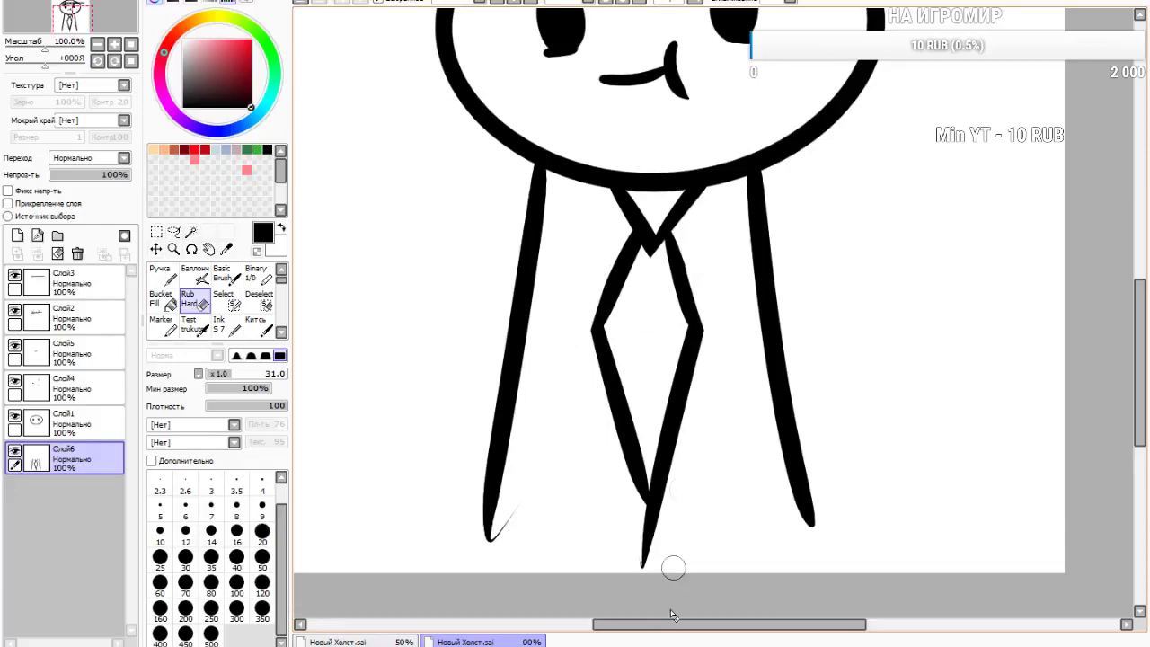
left_click_drag(632, 586, 626, 544)
left_click_drag(588, 455, 629, 559)
left_click_drag(616, 485, 657, 570)
left_click_drag(629, 505, 659, 569)
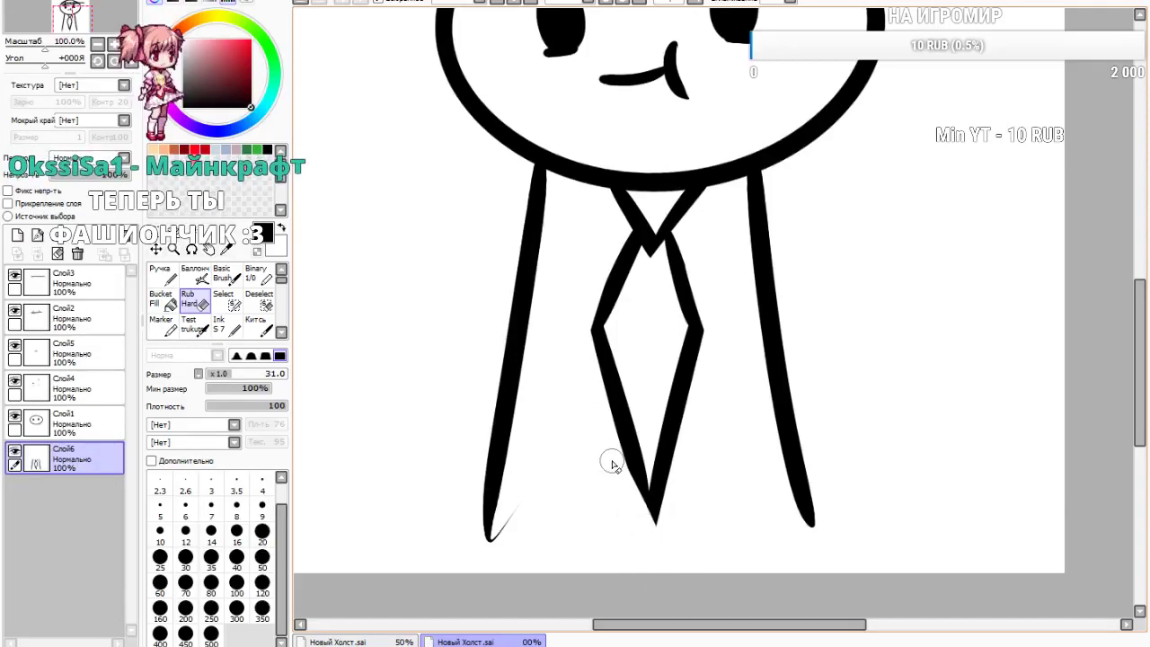
Add a new layer and draw a large rounded arm with the Ink brush, looping out from the character's left-hand shoulder in the picture
scroll(619, 414, "down", 3)
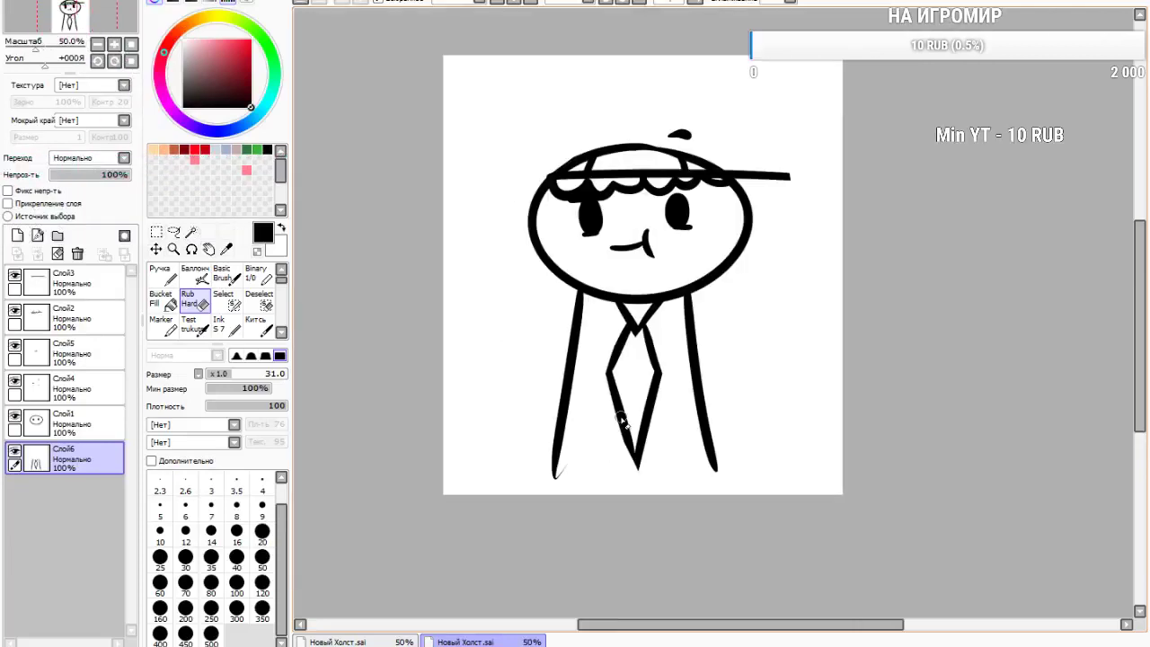
scroll(626, 364, "up", 3)
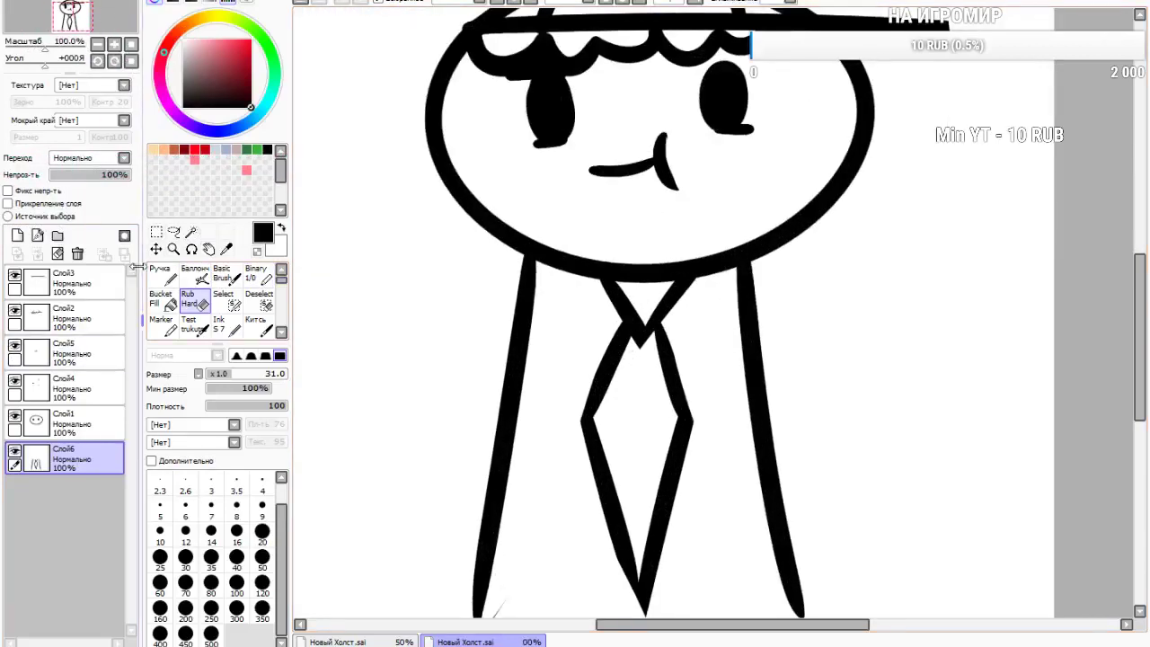
left_click(219, 325)
scroll(1038, 243, "down", 2)
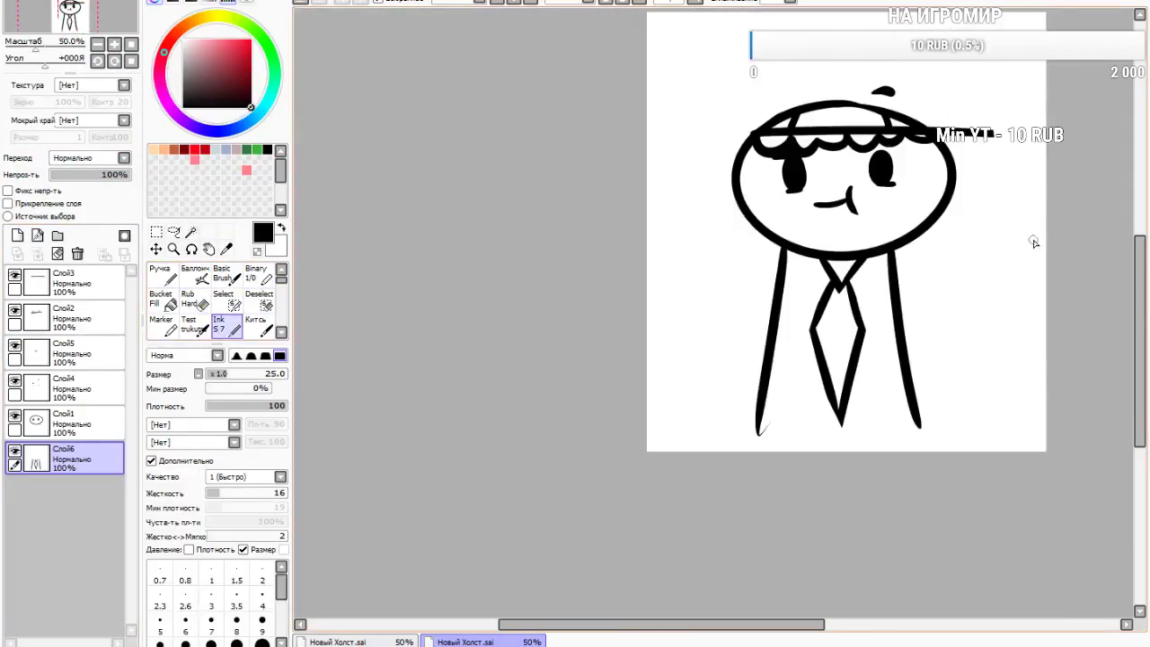
scroll(913, 267, "up", 2)
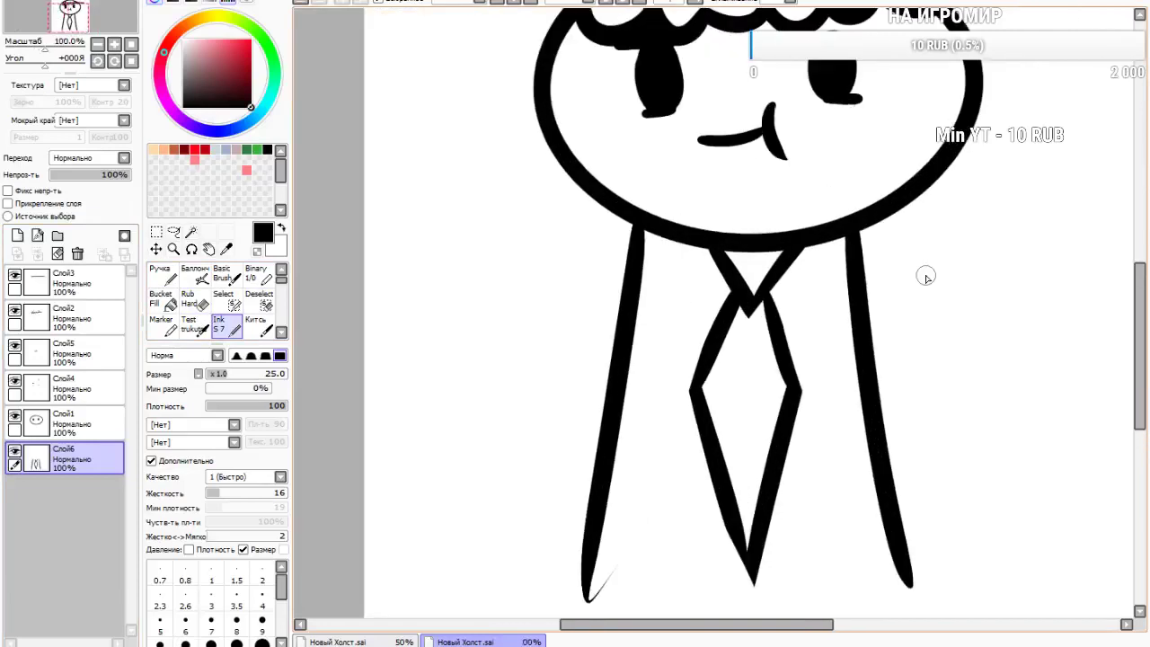
left_click(17, 236)
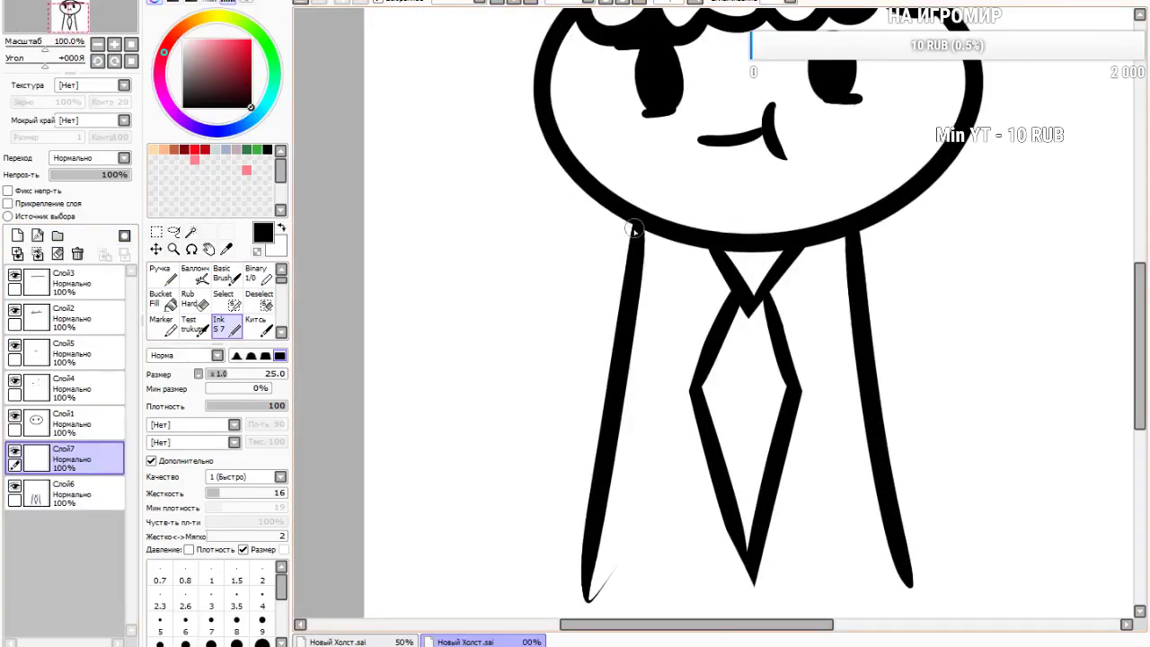
mouse_move(635, 227)
left_mouse_down()
mouse_move(595, 235)
mouse_move(597, 263)
mouse_move(526, 310)
left_mouse_up()
key("ctrl+z")
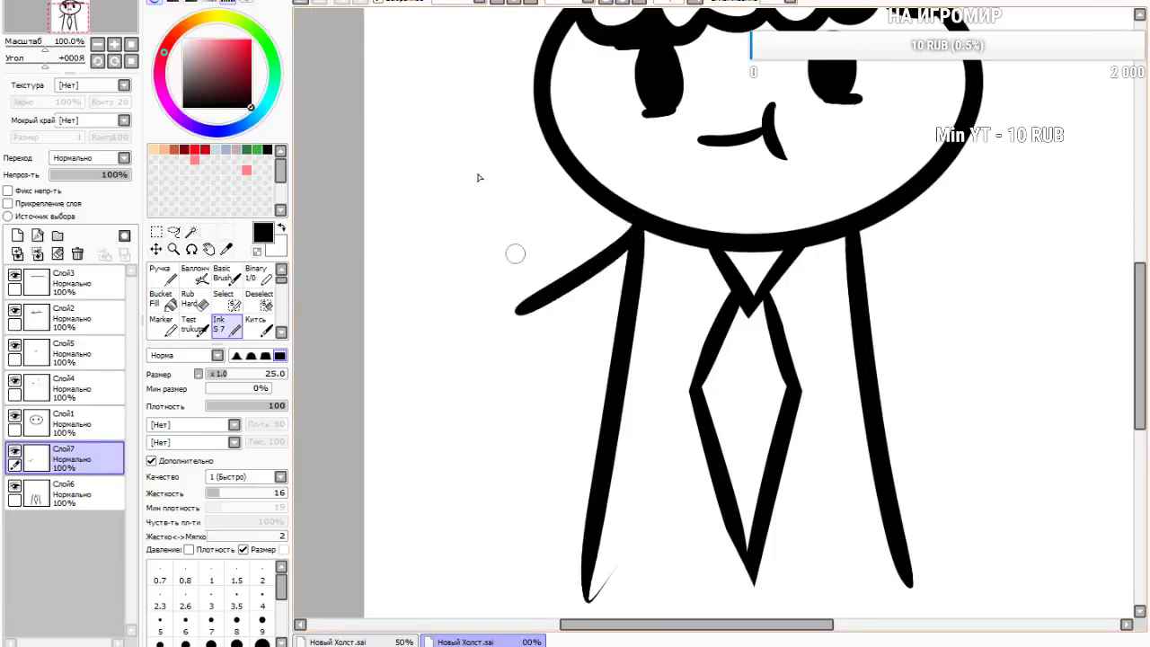
key("ctrl+z")
mouse_move(634, 230)
left_mouse_down()
mouse_move(494, 413)
mouse_move(591, 314)
mouse_move(576, 361)
mouse_move(634, 236)
left_mouse_up()
mouse_move(463, 246)
left_mouse_down()
mouse_move(444, 275)
mouse_move(478, 395)
left_mouse_up()
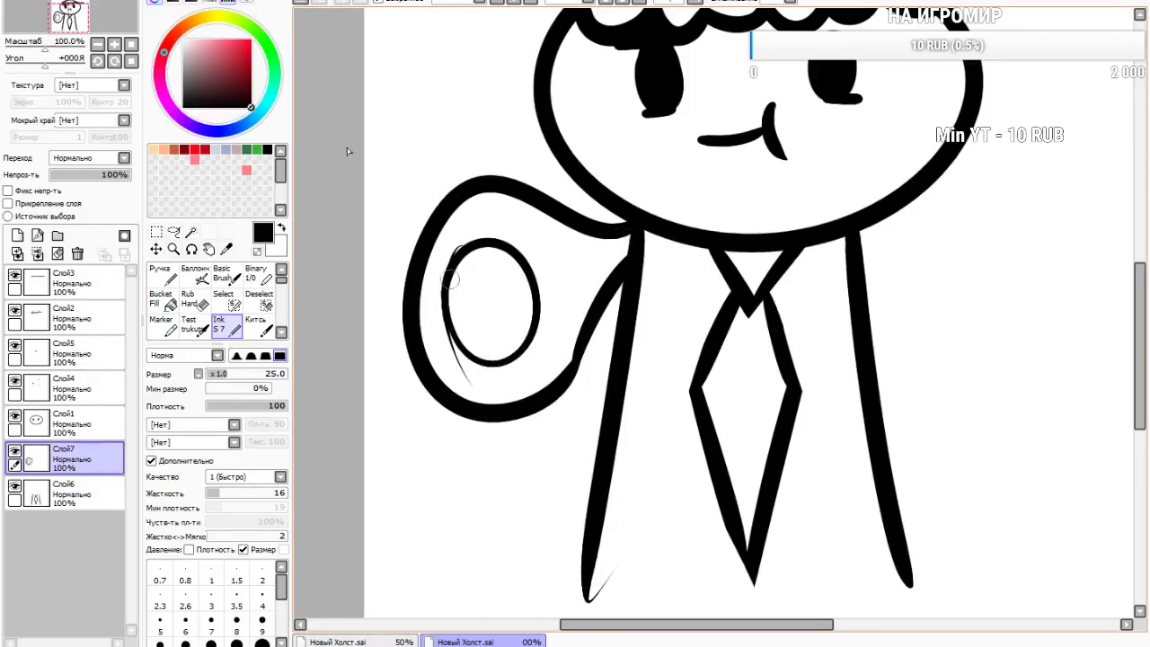
left_click(302, 3)
mouse_move(497, 256)
left_mouse_down()
mouse_move(507, 253)
mouse_move(466, 282)
left_mouse_up()
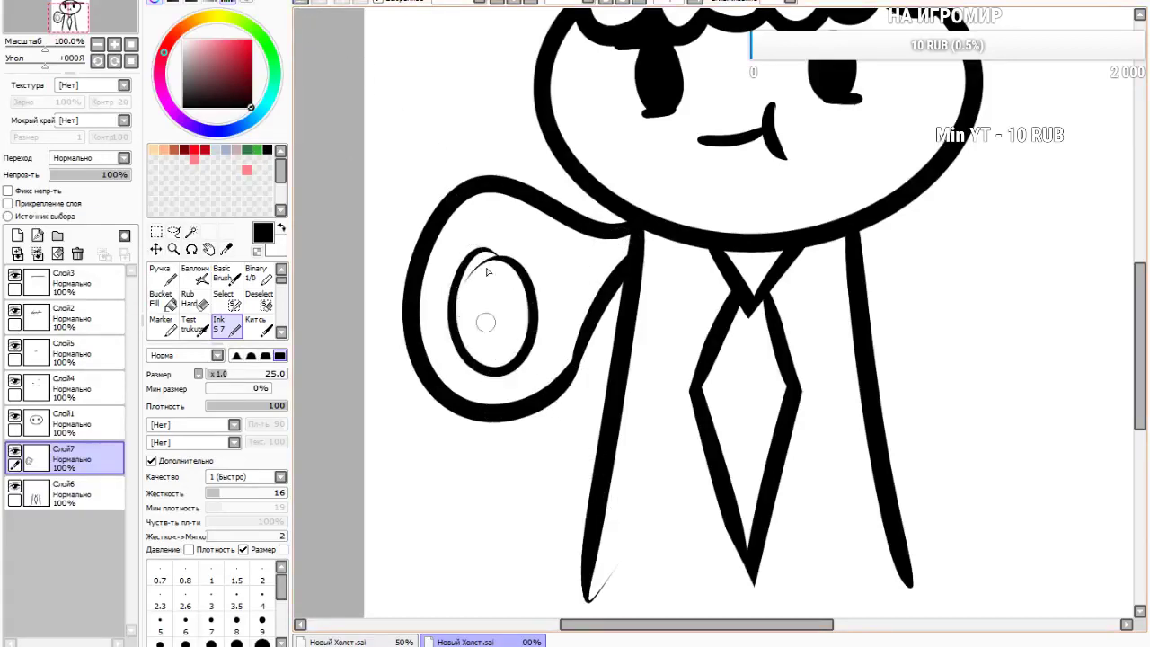
left_click(301, 3)
Paint a solid grey upright oval inside the large rounded arm
left_click_drag(189, 47, 189, 70)
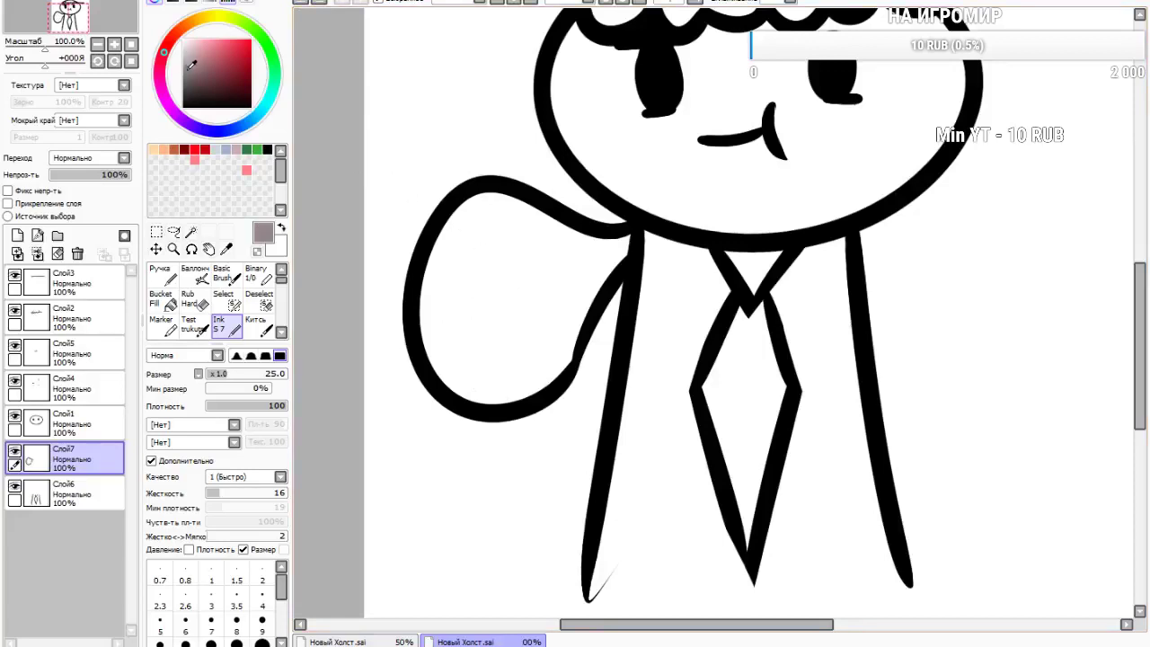
mouse_move(489, 252)
left_mouse_down()
mouse_move(498, 362)
mouse_move(487, 247)
mouse_move(519, 305)
mouse_move(474, 303)
left_mouse_up()
scroll(490, 359, "down", 5)
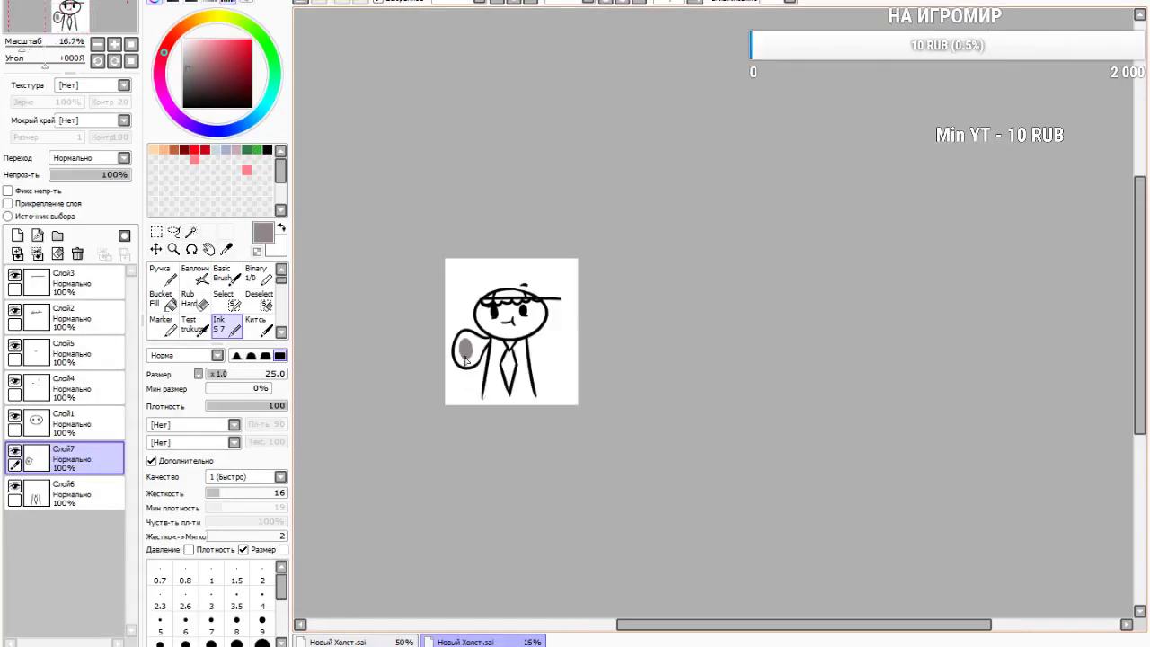
scroll(387, 292, "up", 3)
Add another layer and draw the opposite arm in black, curving outward and back to the body with a small inner loop
left_click(267, 149)
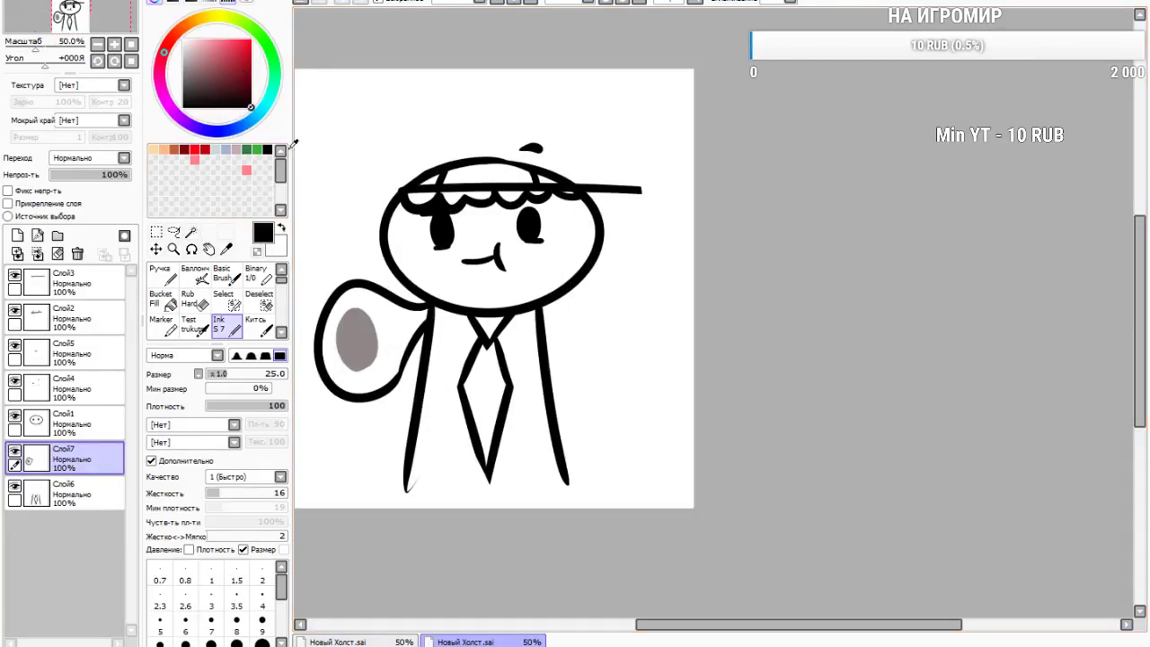
left_click(17, 235)
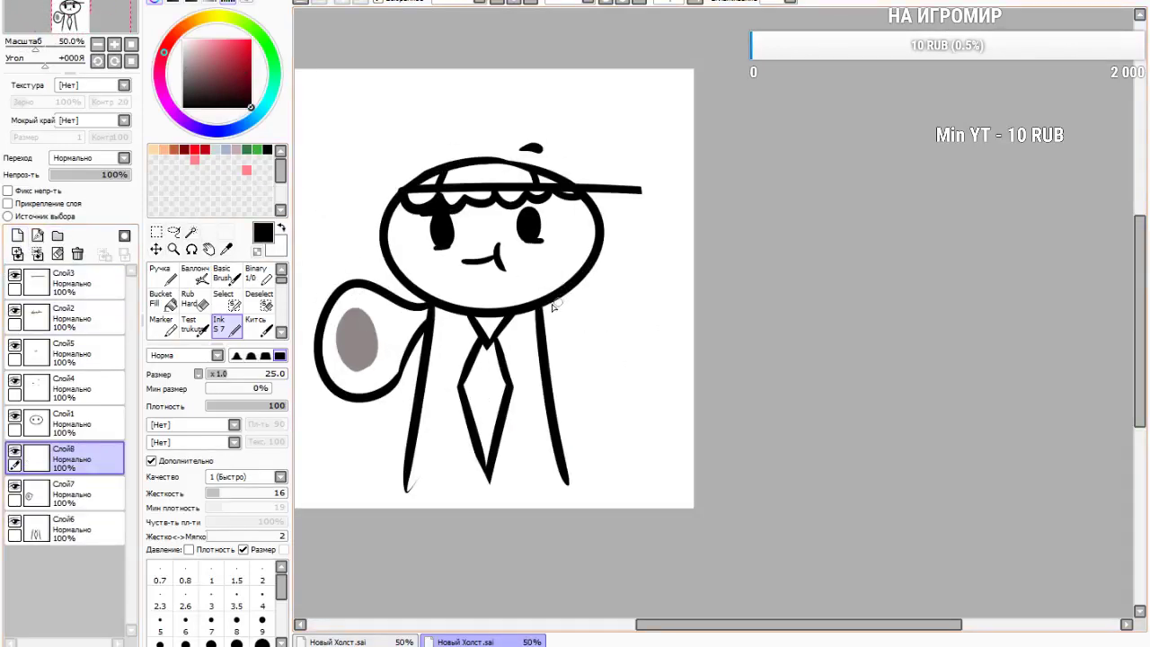
left_click_drag(543, 309, 568, 404)
left_click(301, 2)
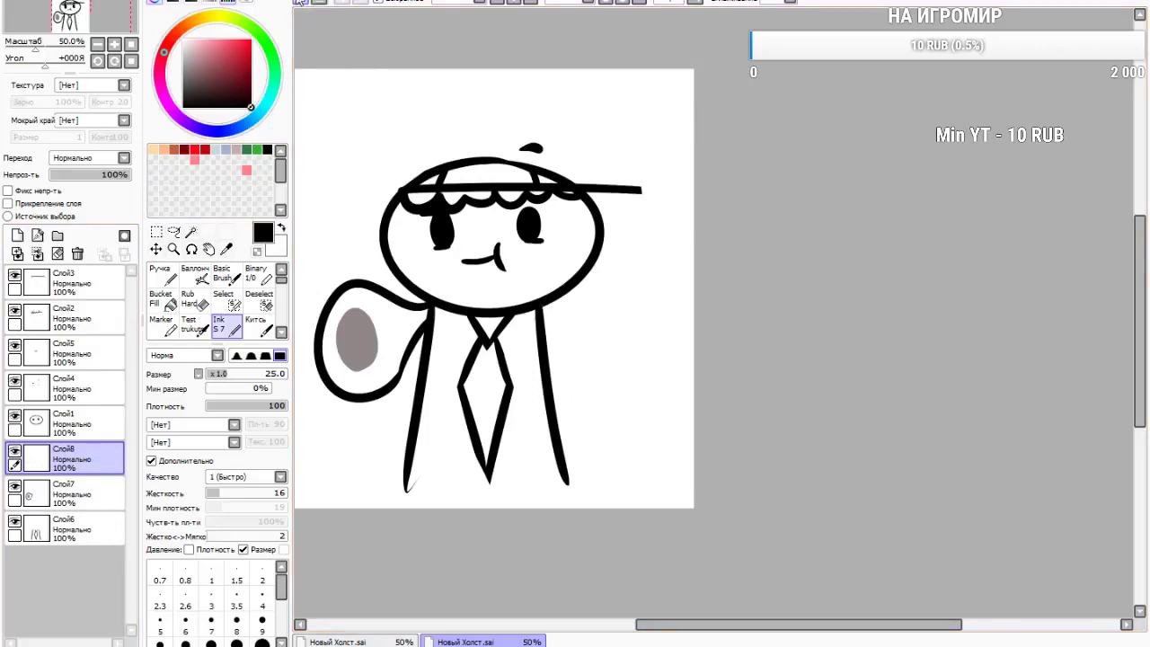
mouse_move(544, 311)
left_mouse_down()
mouse_move(603, 347)
mouse_move(601, 412)
mouse_move(559, 392)
left_mouse_up()
left_click(301, 3)
mouse_move(544, 306)
left_mouse_down()
mouse_move(589, 400)
mouse_move(579, 442)
mouse_move(556, 411)
mouse_move(553, 346)
left_mouse_up()
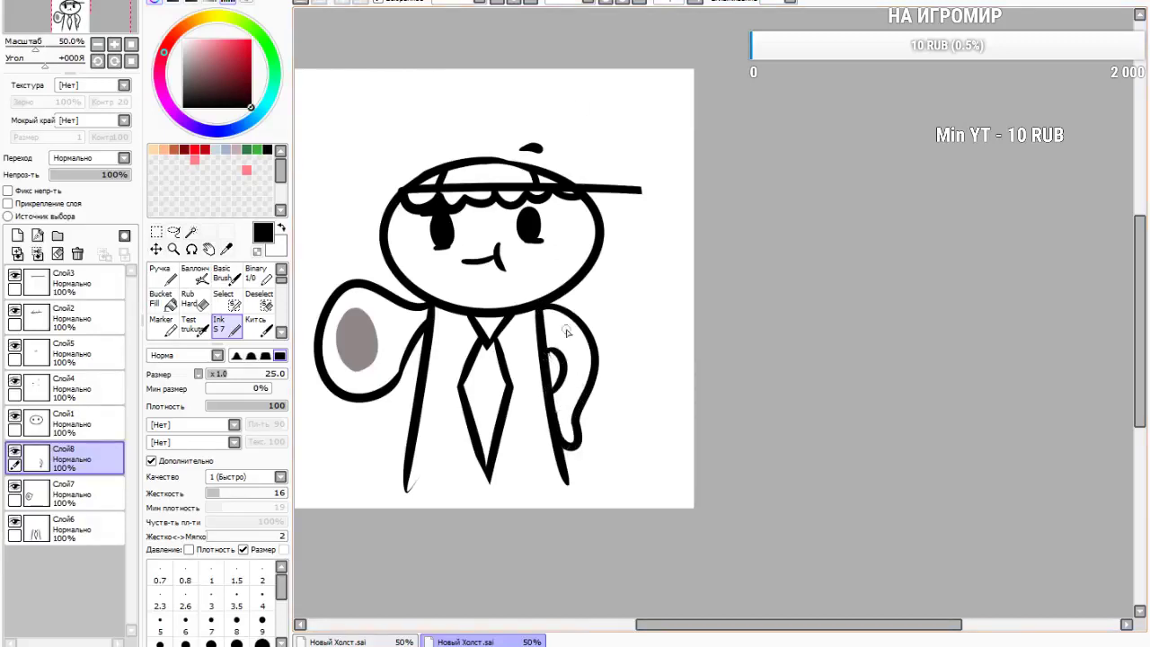
Examine the whole character's line art, including both arms
scroll(584, 346, "down", 2)
scroll(548, 322, "up", 3)
scroll(478, 322, "down", 3)
scroll(480, 318, "up", 4)
scroll(521, 277, "down", 3)
scroll(520, 278, "up", 2)
scroll(527, 244, "down", 3)
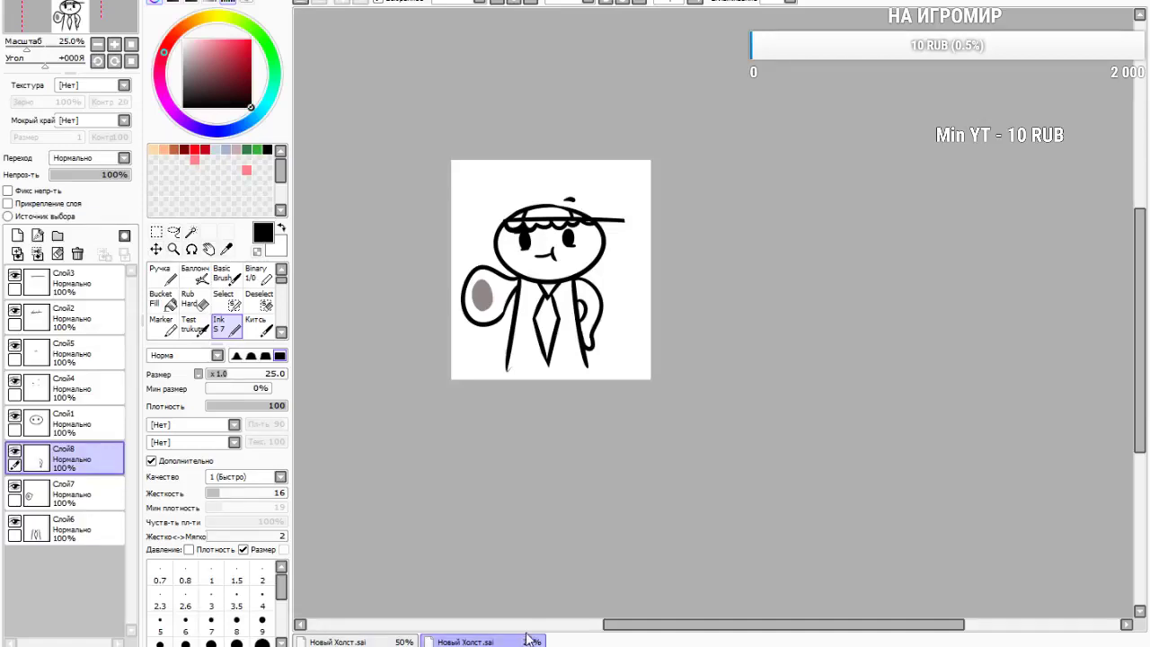
scroll(528, 286, "up", 2)
scroll(593, 207, "down", 1)
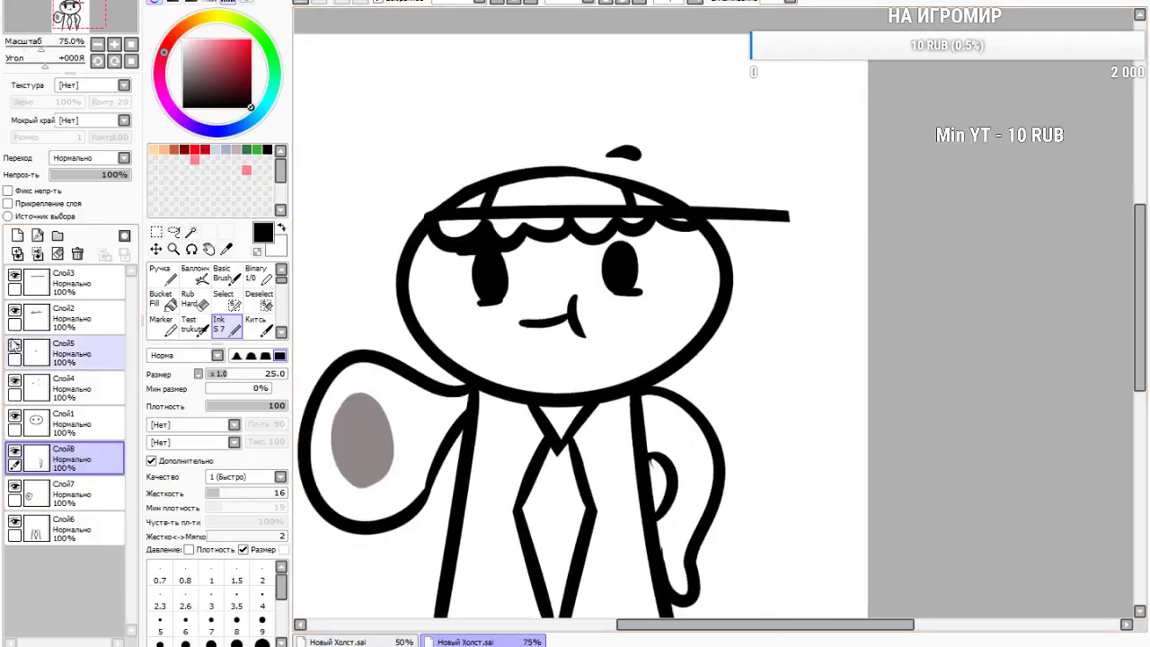
Merge all the drawing layers down into a single line-art layer
left_click(82, 292)
left_click(37, 253)
left_click(37, 253)
left_click(37, 253)
left_click(37, 253)
left_click(37, 253)
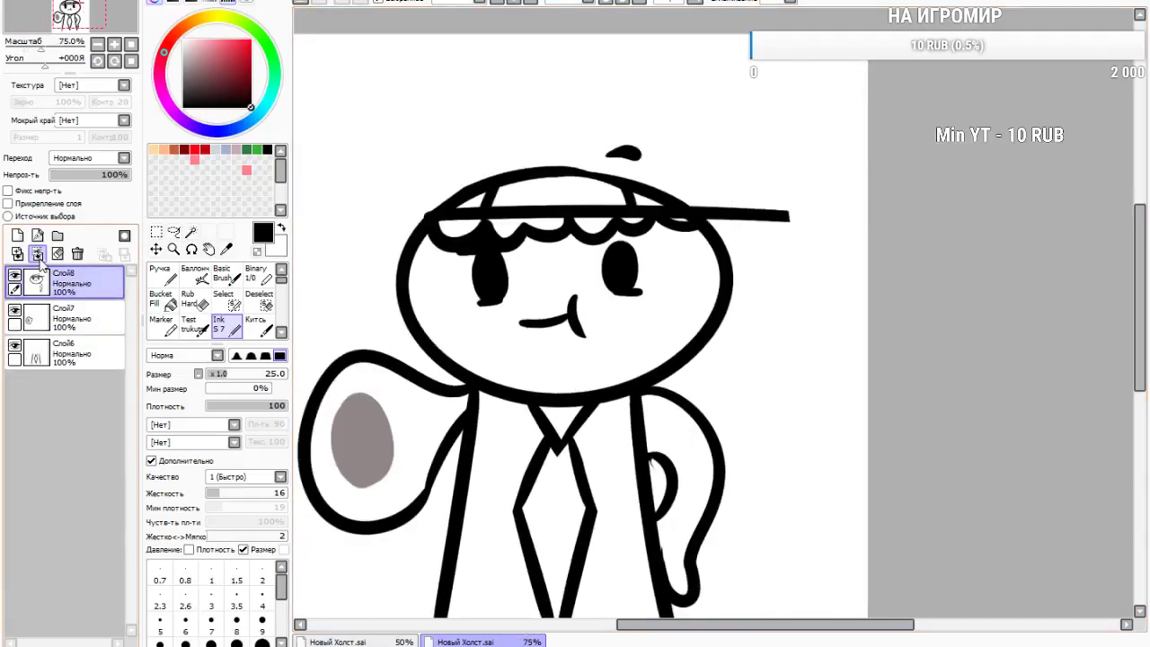
left_click(36, 253)
left_click(37, 254)
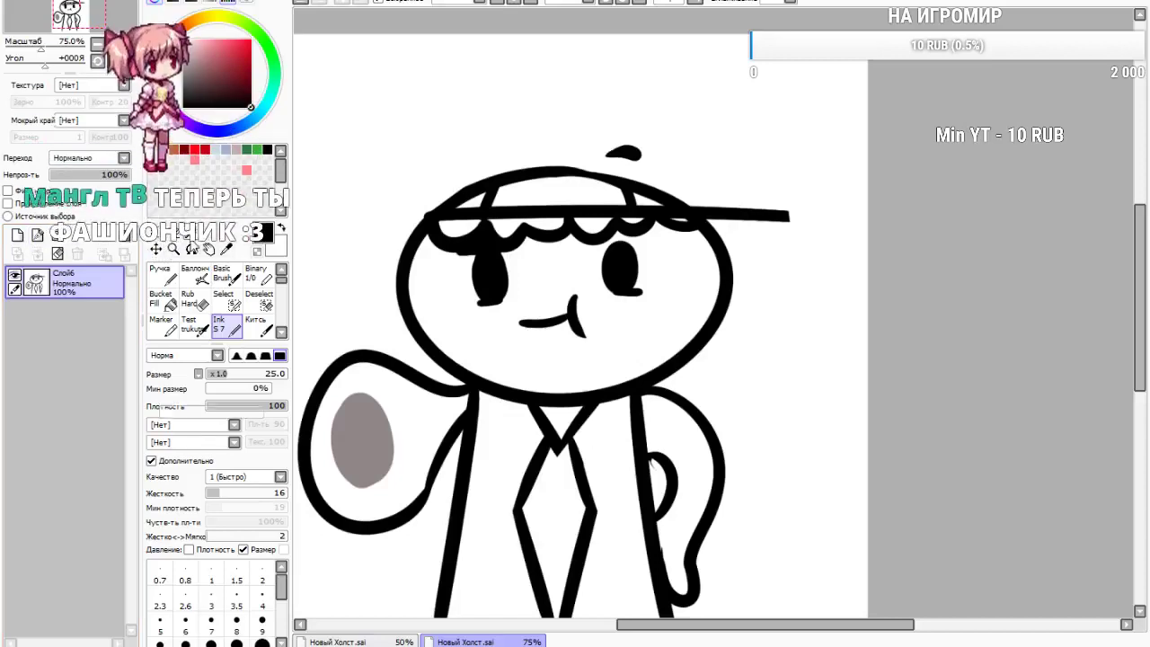
Select the insides of the face and both arms with the Magic Wand, leaving out the grey oval
left_click(192, 231)
scroll(687, 320, "down", 2)
scroll(636, 410, "up", 1)
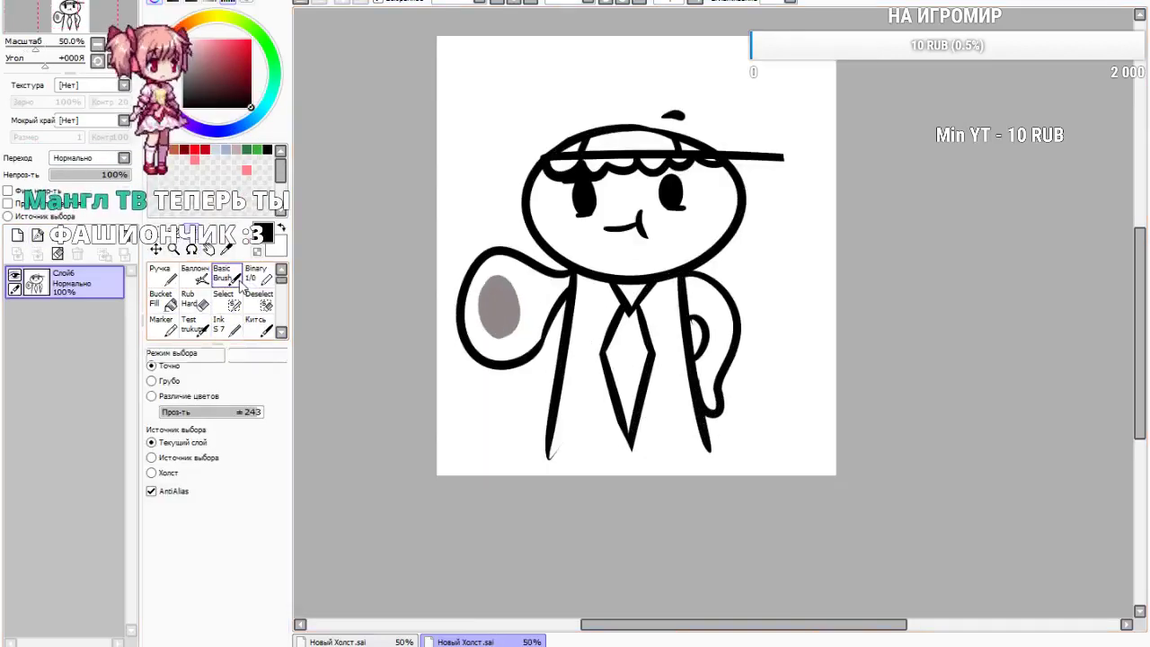
scroll(876, 256, "up", 1)
left_click(623, 198)
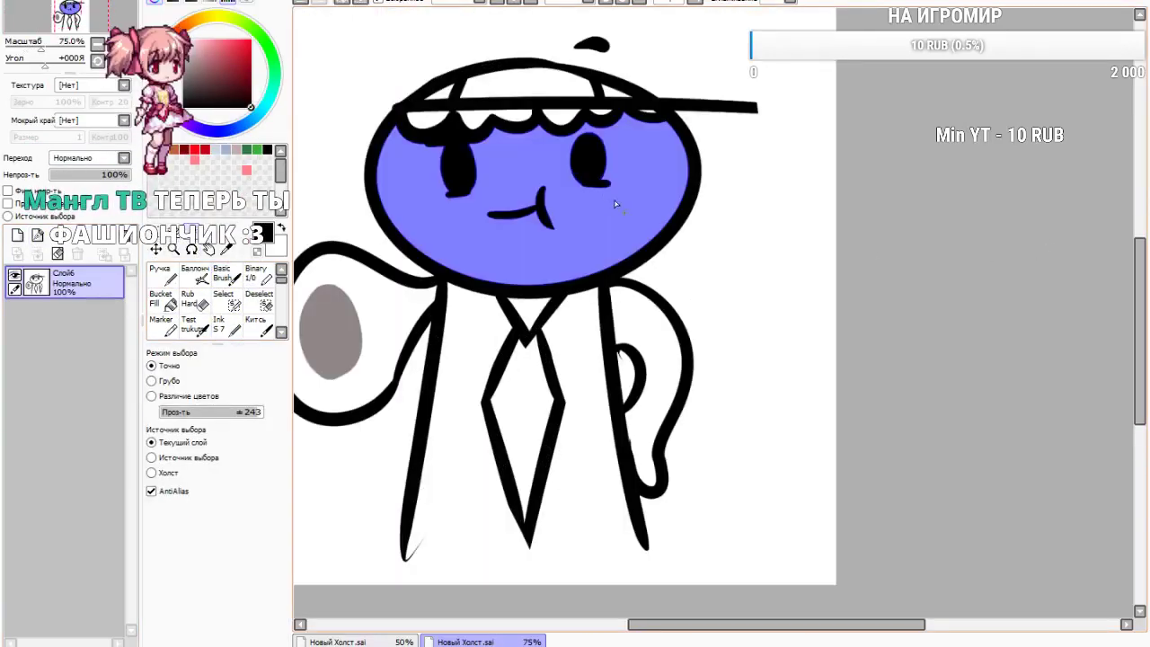
left_click(402, 312)
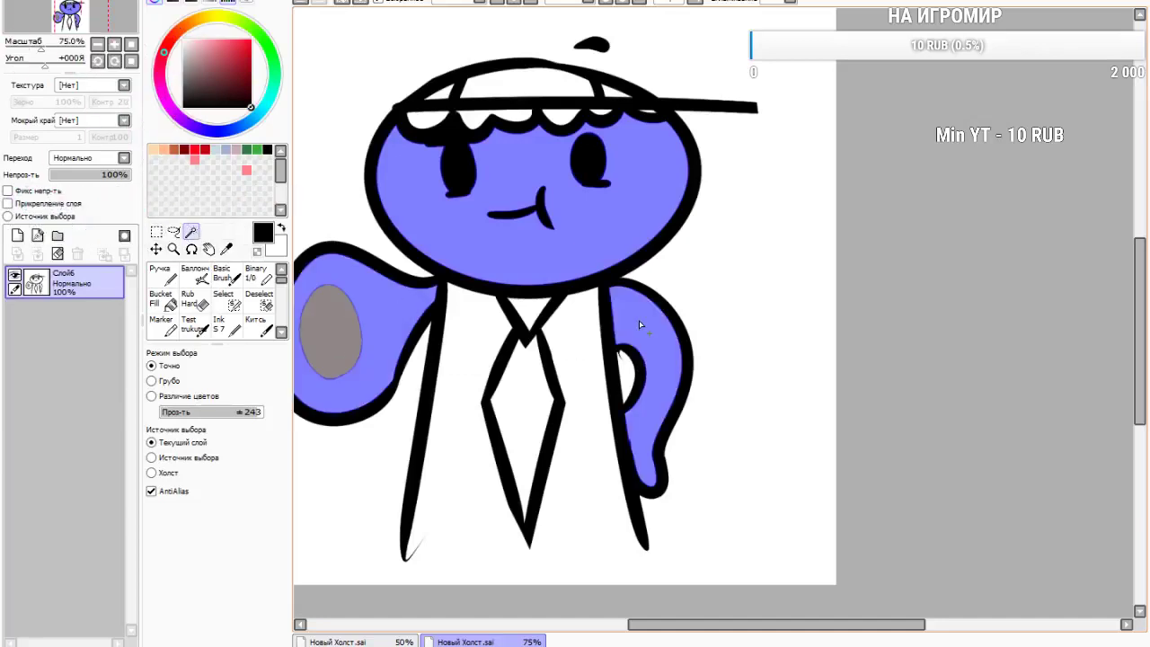
scroll(638, 320, "down", 2)
scroll(567, 329, "up", 3)
scroll(539, 327, "down", 1)
scroll(518, 325, "up", 1)
scroll(518, 326, "down", 2)
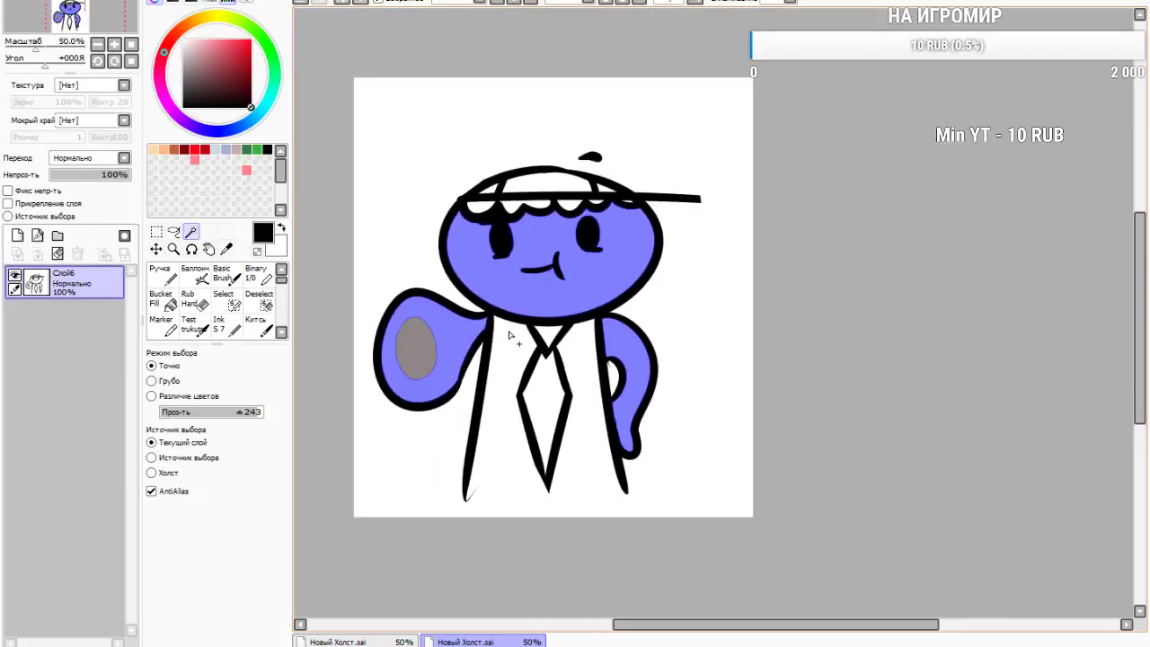
Add a new layer beneath the line art and set up the Ink brush with a greyish colour at size 41
left_click(17, 236)
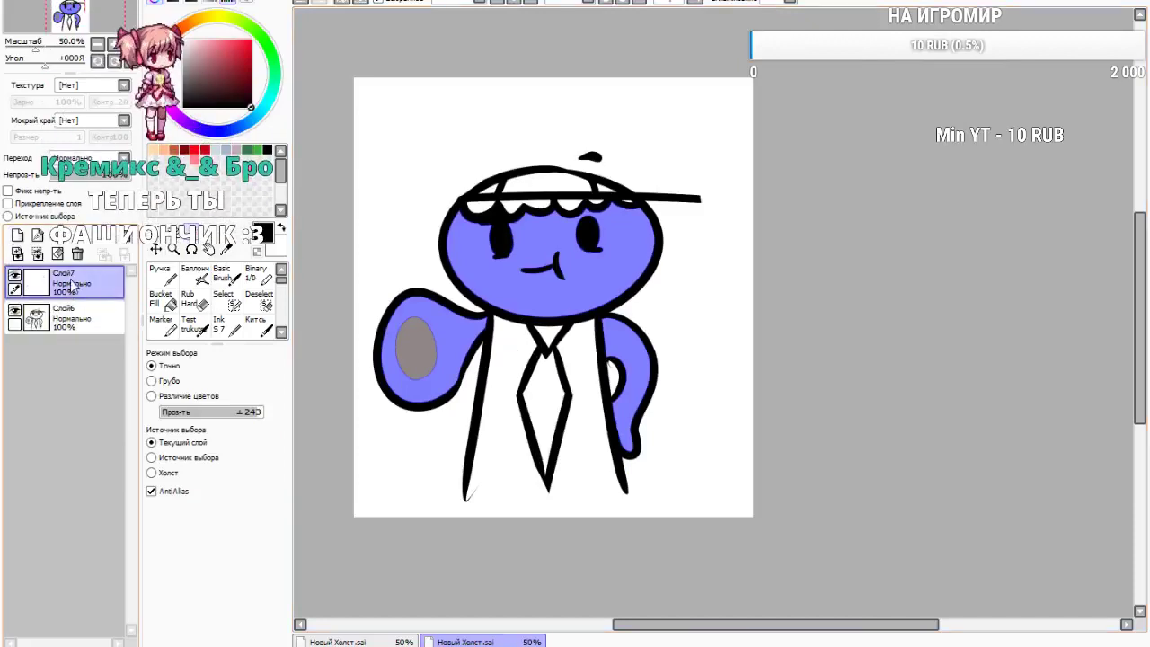
left_click(227, 325)
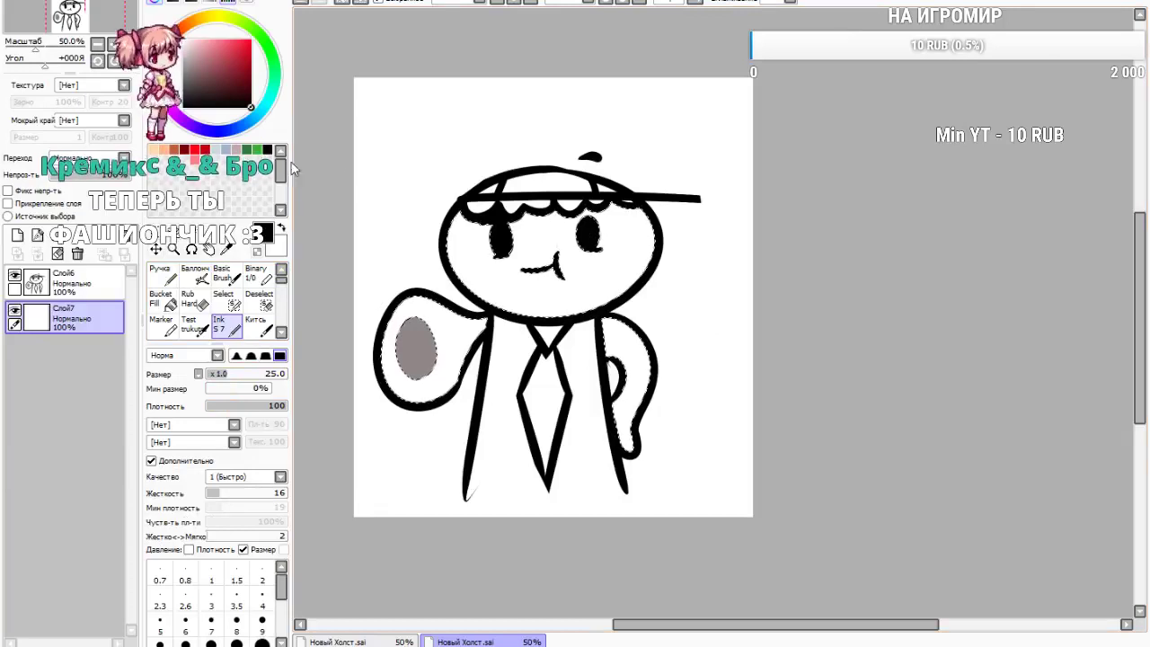
left_click_drag(194, 54, 190, 62)
left_click_drag(227, 375, 236, 375)
left_click(239, 375)
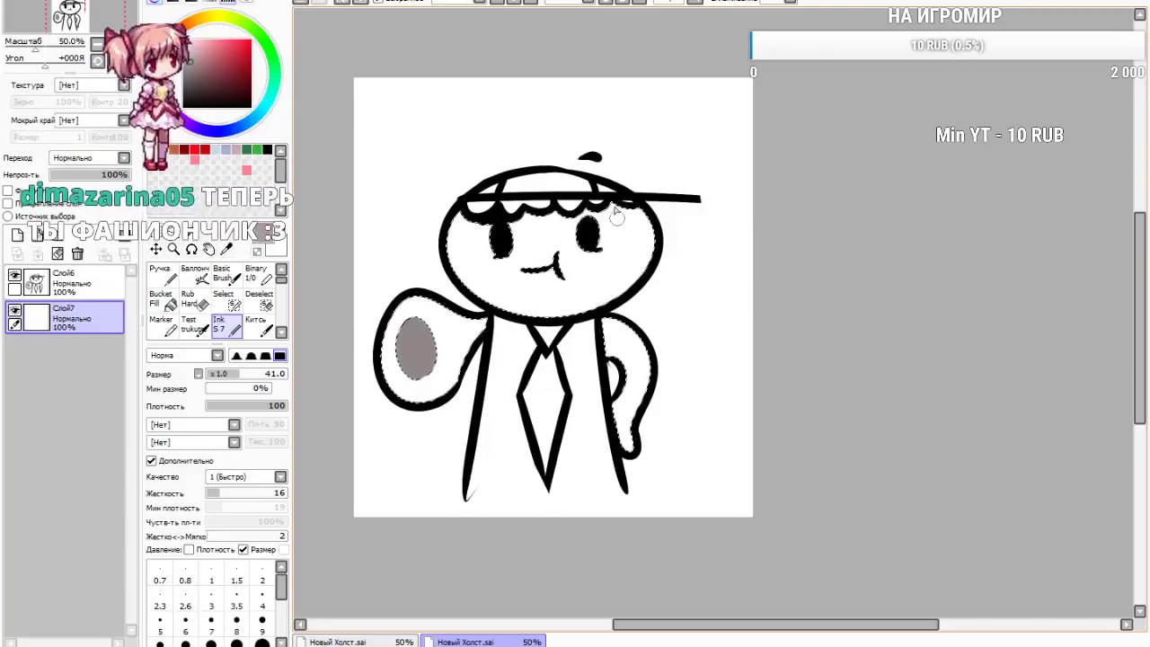
Paint light greyish shading along the face's edge, under the fringe and on both arms within the selection, and clear the selection
mouse_move(614, 208)
left_mouse_down()
mouse_move(631, 288)
mouse_move(605, 314)
left_mouse_up()
key("ctrl+z")
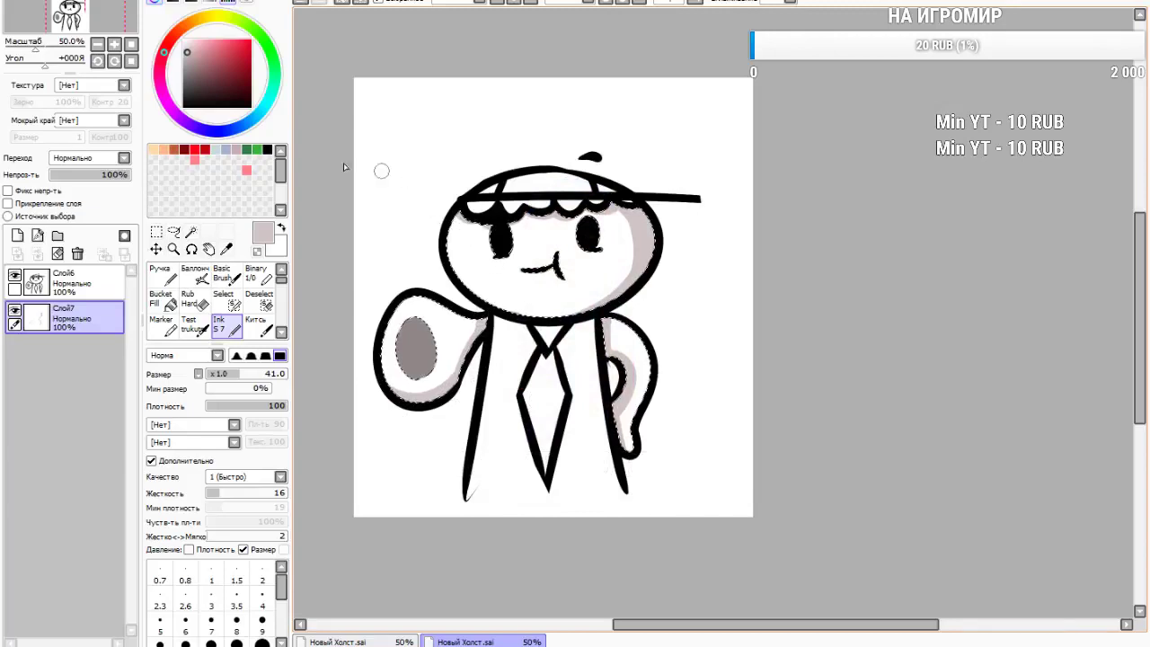
left_click(156, 233)
left_click(434, 128)
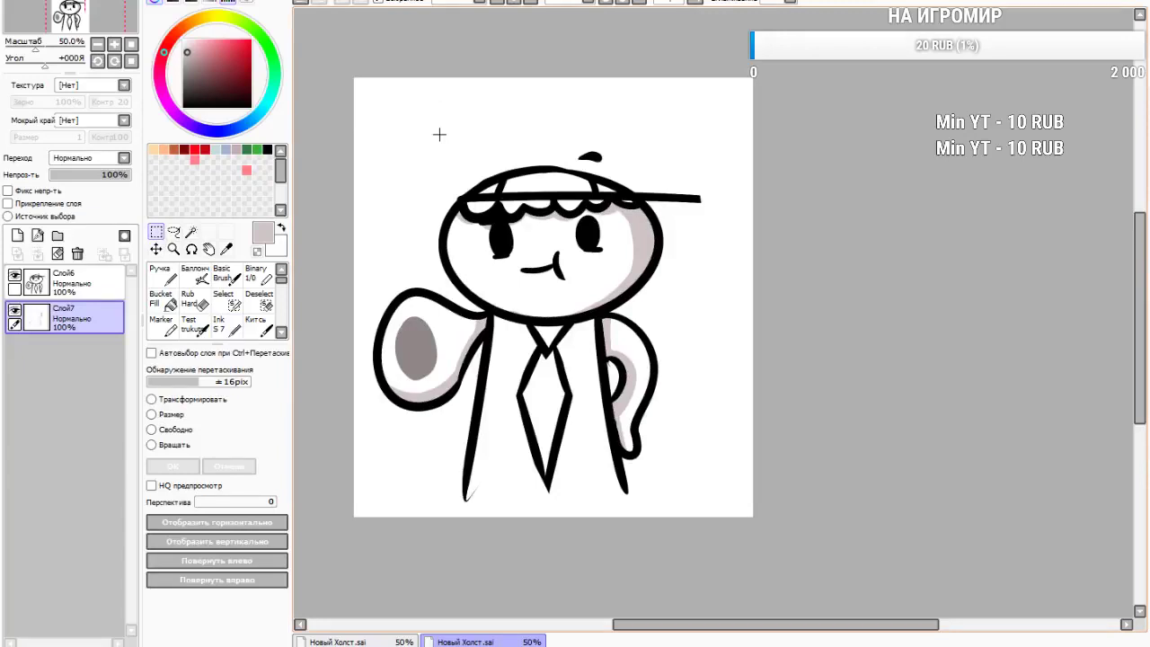
Draw a thick black line across the body's open lower end on the line-art layer with the Ink brush at size 41
scroll(505, 242, "down", 1)
scroll(530, 342, "up", 2)
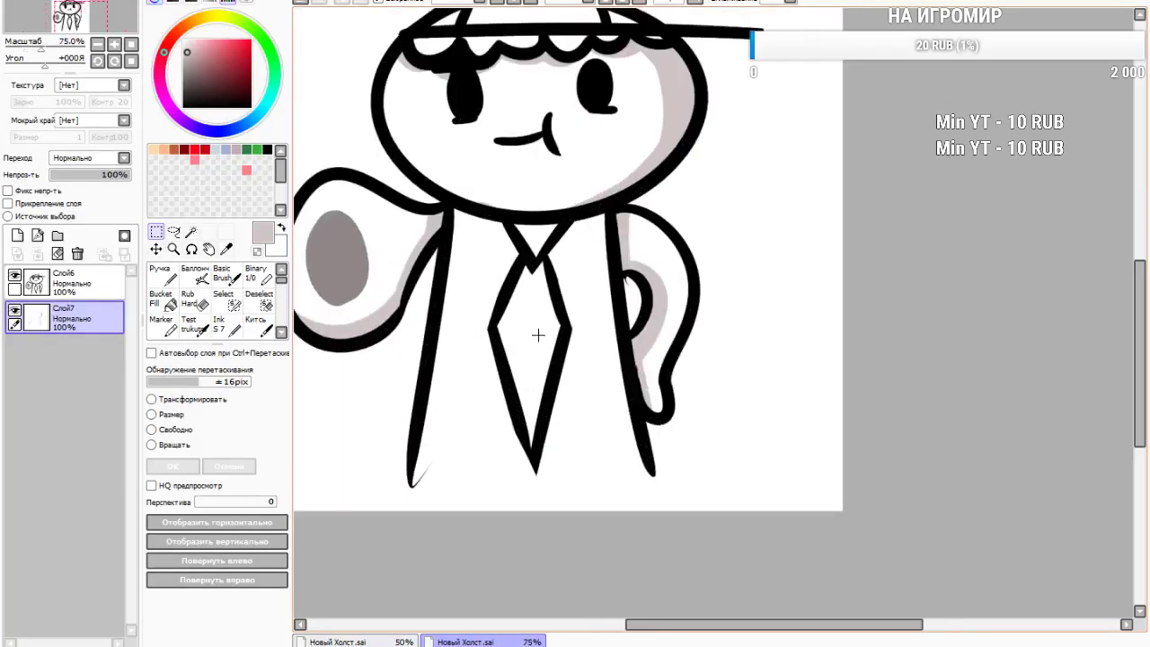
left_click(104, 276)
scroll(841, 420, "down", 1)
scroll(754, 272, "up", 1)
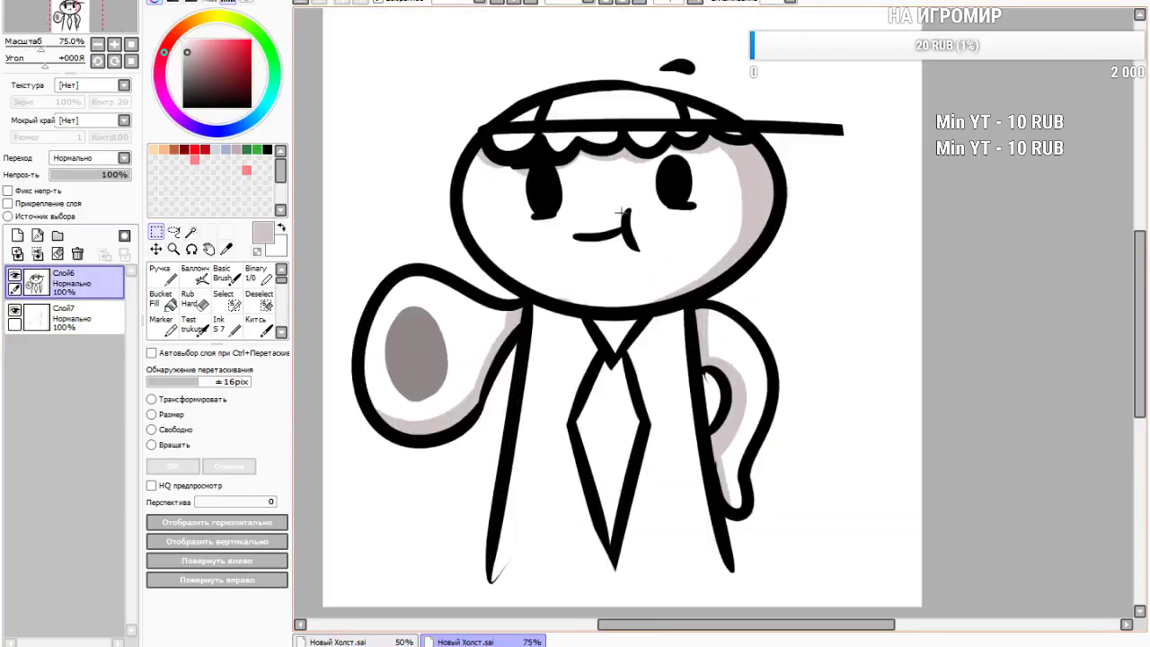
scroll(620, 252, "down", 1)
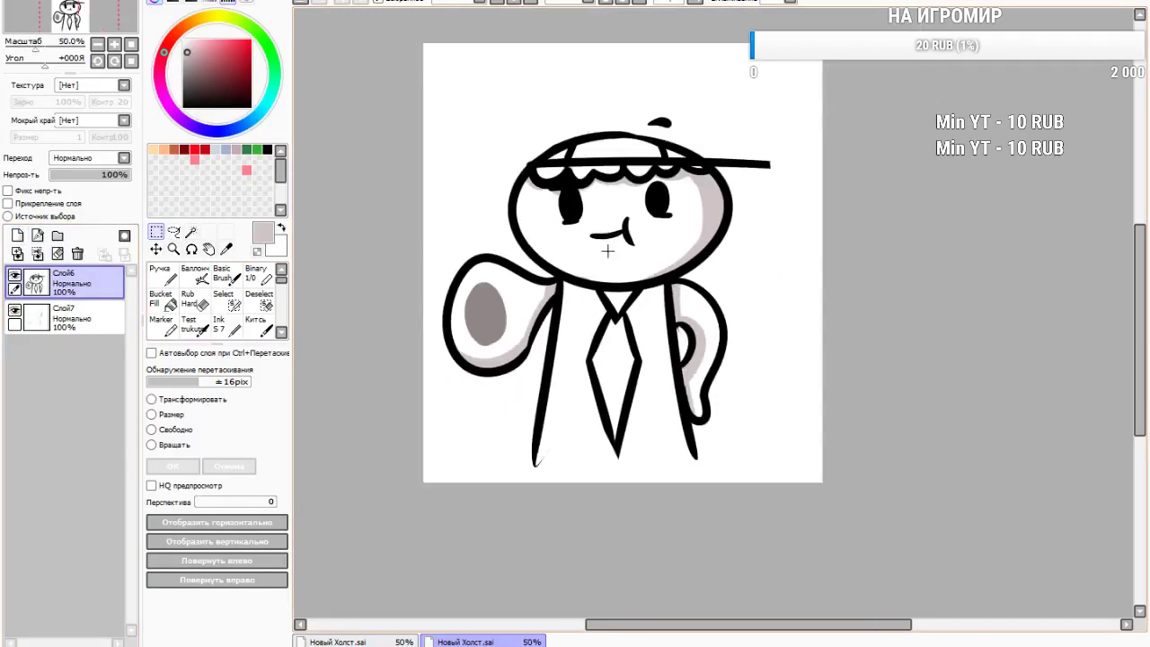
scroll(632, 256, "up", 1)
scroll(630, 251, "down", 2)
scroll(638, 387, "up", 1)
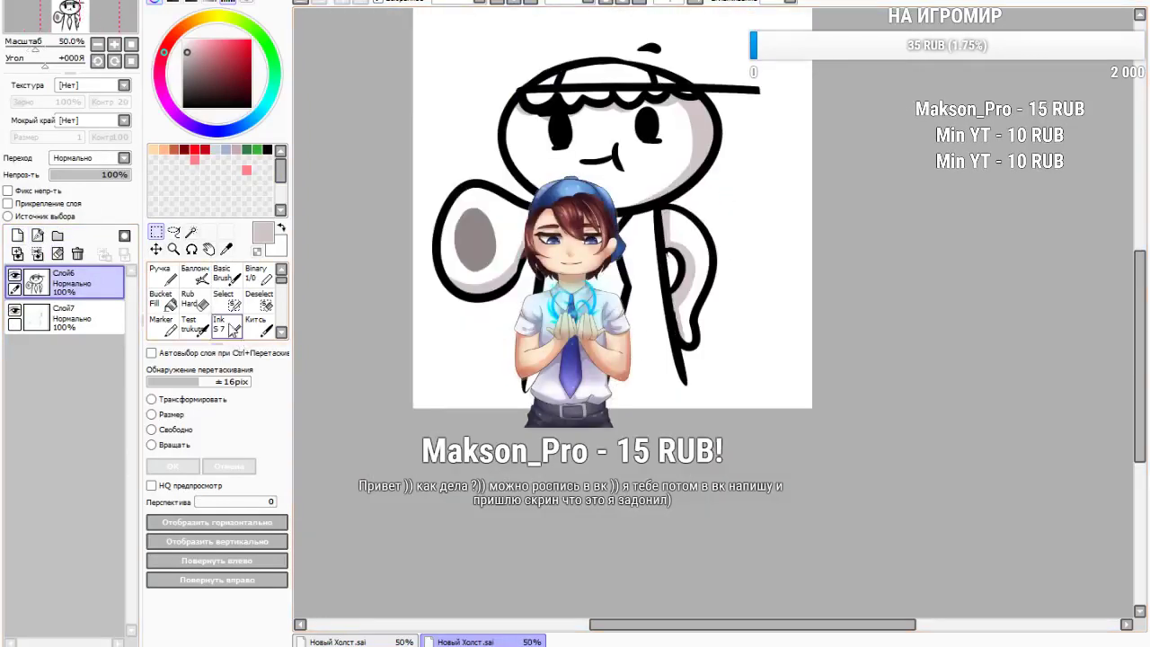
scroll(223, 307, "down", 1)
left_click(223, 306)
scroll(644, 413, "up", 2)
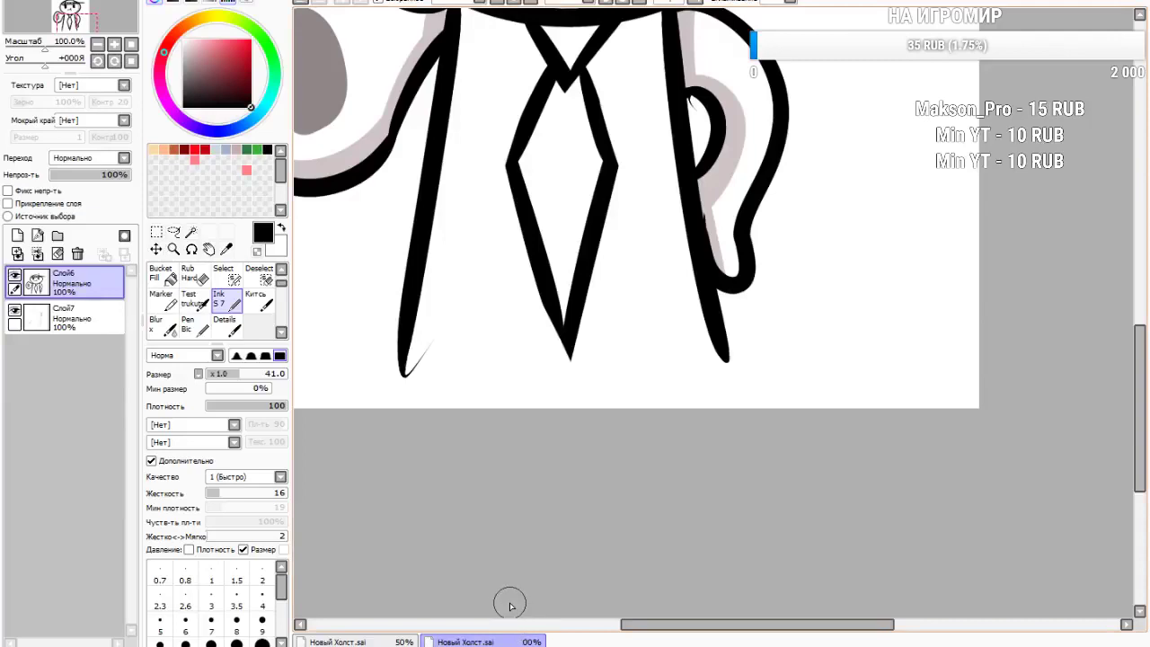
scroll(499, 359, "down", 2)
scroll(179, 305, "up", 1)
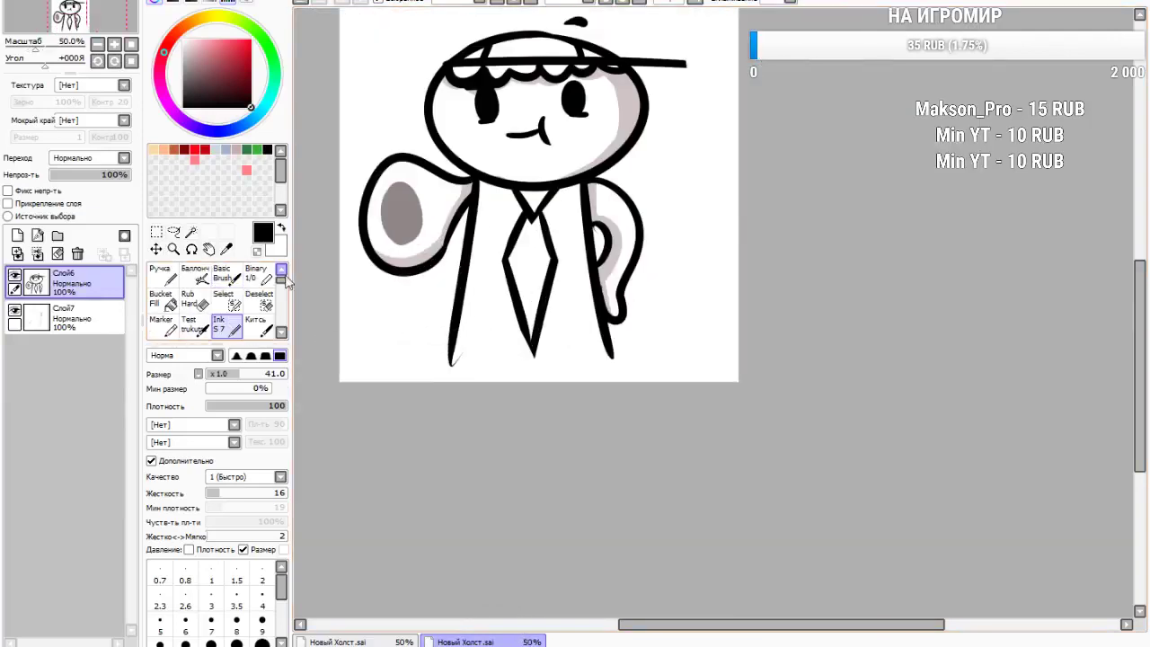
scroll(431, 300, "up", 3)
left_click_drag(474, 442, 1134, 429)
Erase the line ends that stick out below and beside the body's lower edge with the hard eraser at size 31
left_click(191, 302)
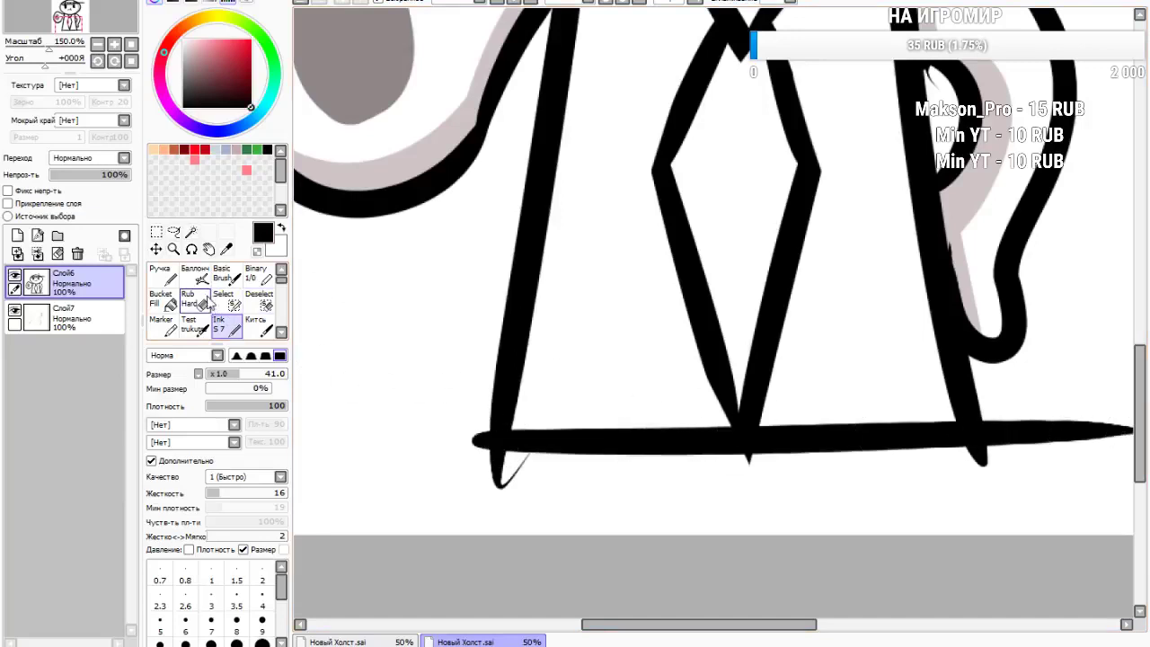
left_click_drag(486, 487, 523, 454)
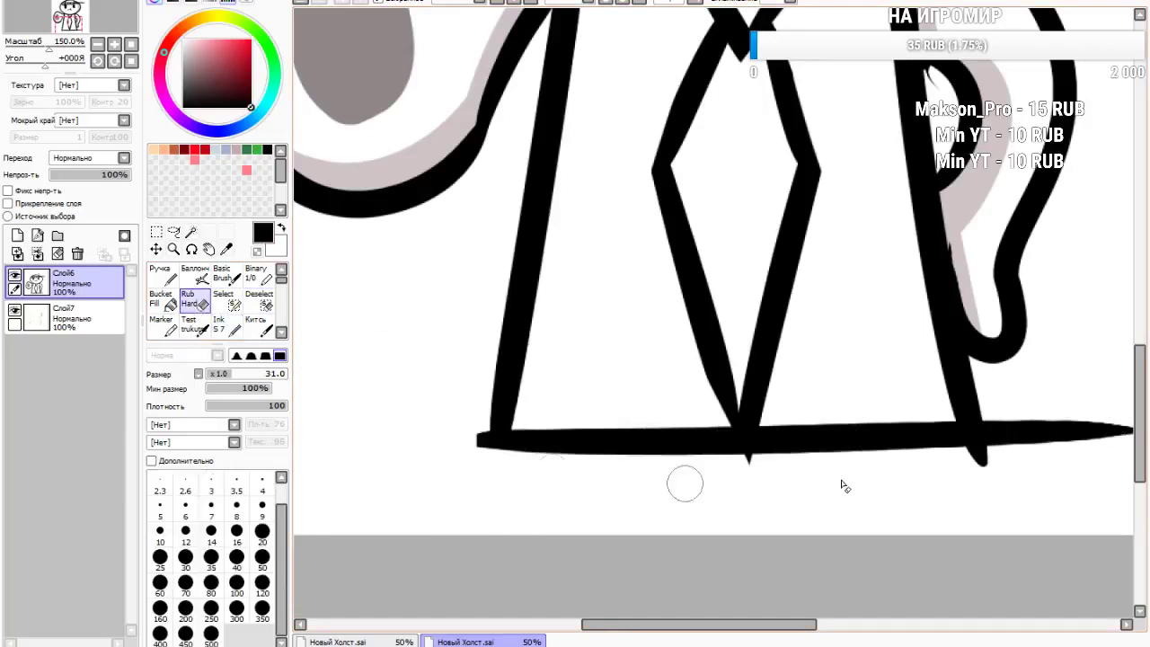
left_click_drag(729, 476, 997, 468)
left_click_drag(680, 473, 1033, 463)
left_click_drag(892, 465, 1105, 454)
mouse_move(1028, 403)
left_mouse_down()
mouse_move(1017, 452)
mouse_move(1008, 440)
mouse_move(1006, 455)
mouse_move(1134, 434)
left_mouse_up()
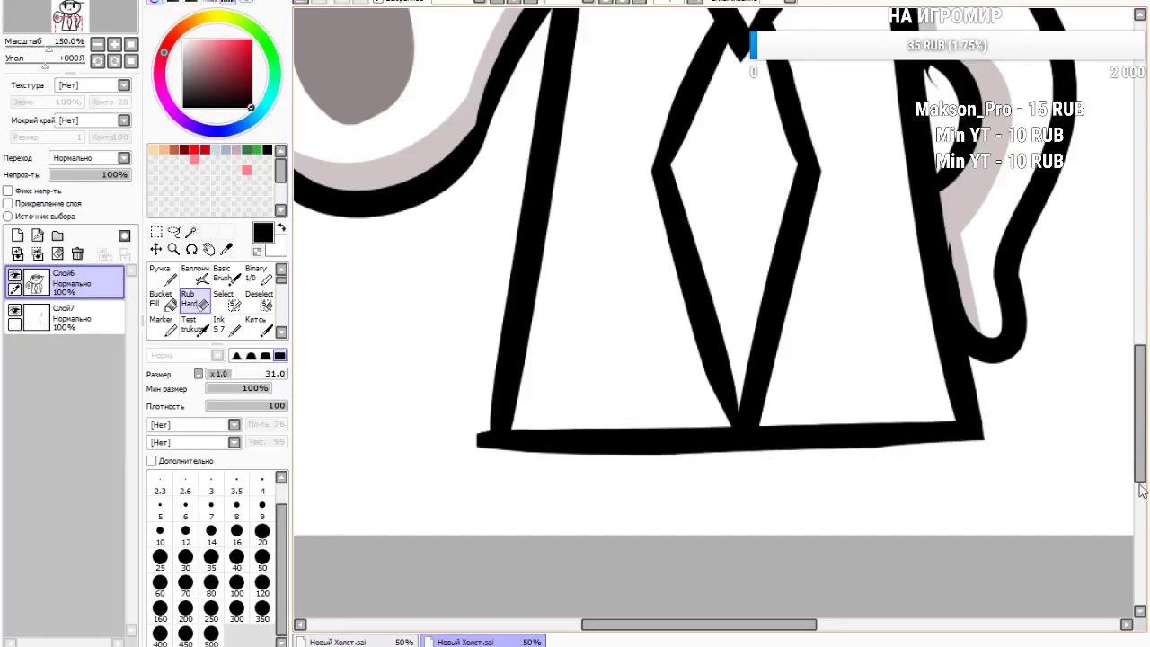
Select the insides of both body halves beside the tie with the Magic Wand
scroll(531, 486, "down", 2)
scroll(530, 476, "up", 1)
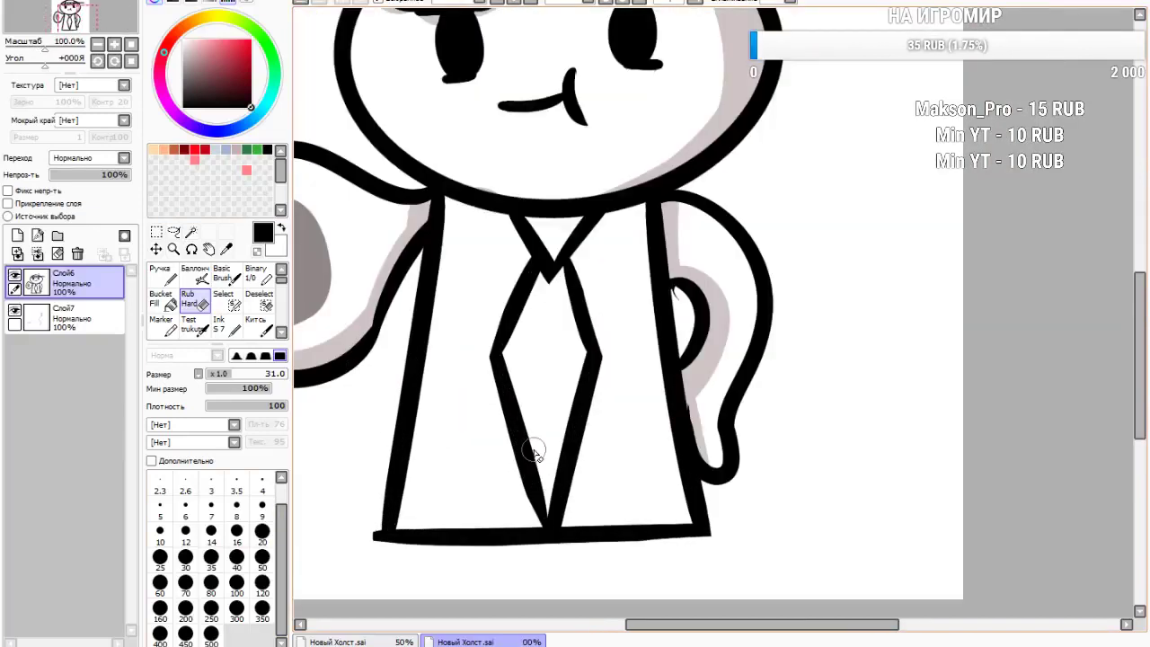
scroll(785, 314, "down", 3)
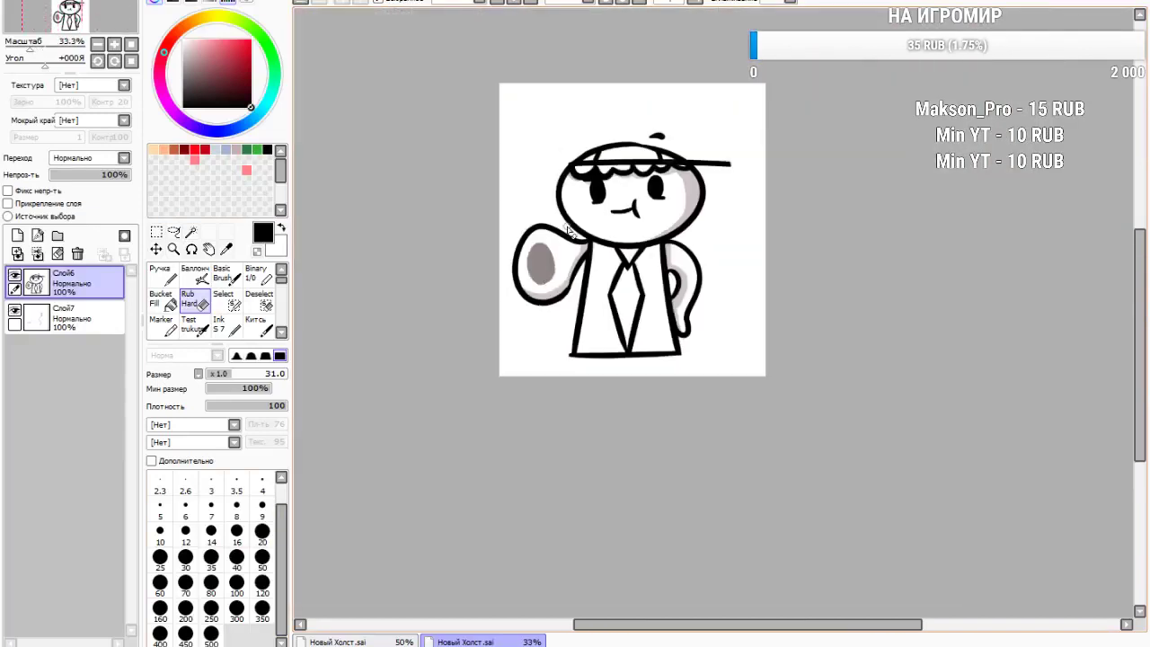
scroll(666, 186, "up", 1)
left_click(190, 232)
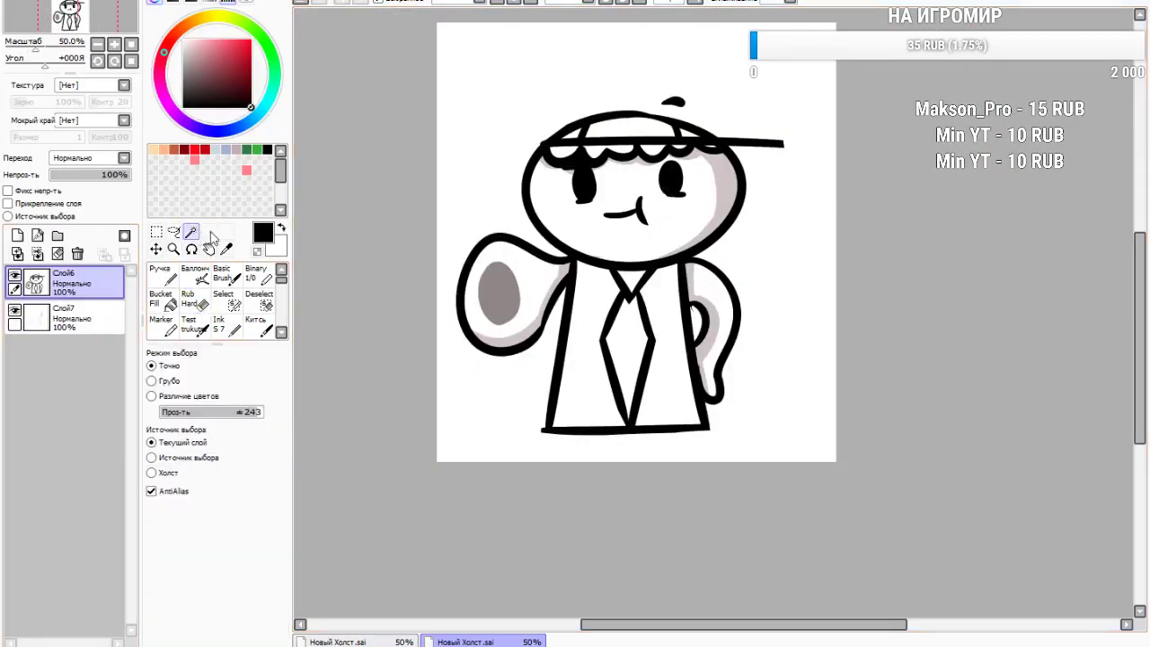
left_click(674, 367)
left_click(566, 360, "shift")
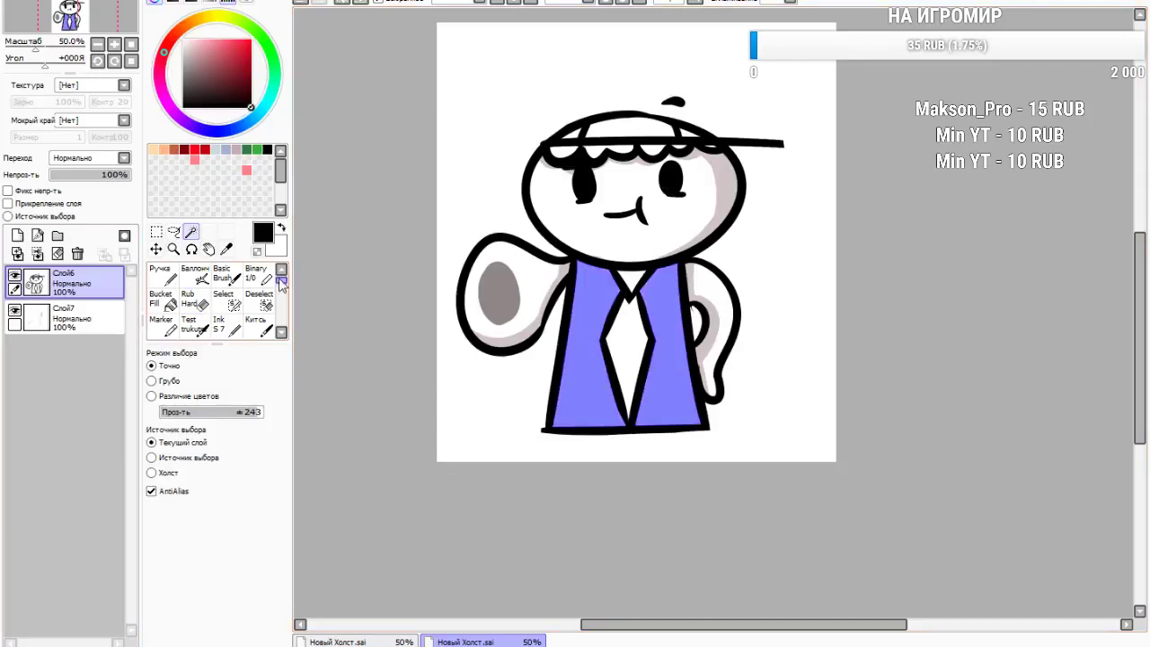
Paint pale blue-grey shading on the shirt on a new layer beneath the line art with the Ink brush at size 64, and clear the selection
left_click(166, 276)
left_click(232, 328)
left_click(249, 375)
left_click_drag(250, 374, 258, 374)
left_click(70, 311)
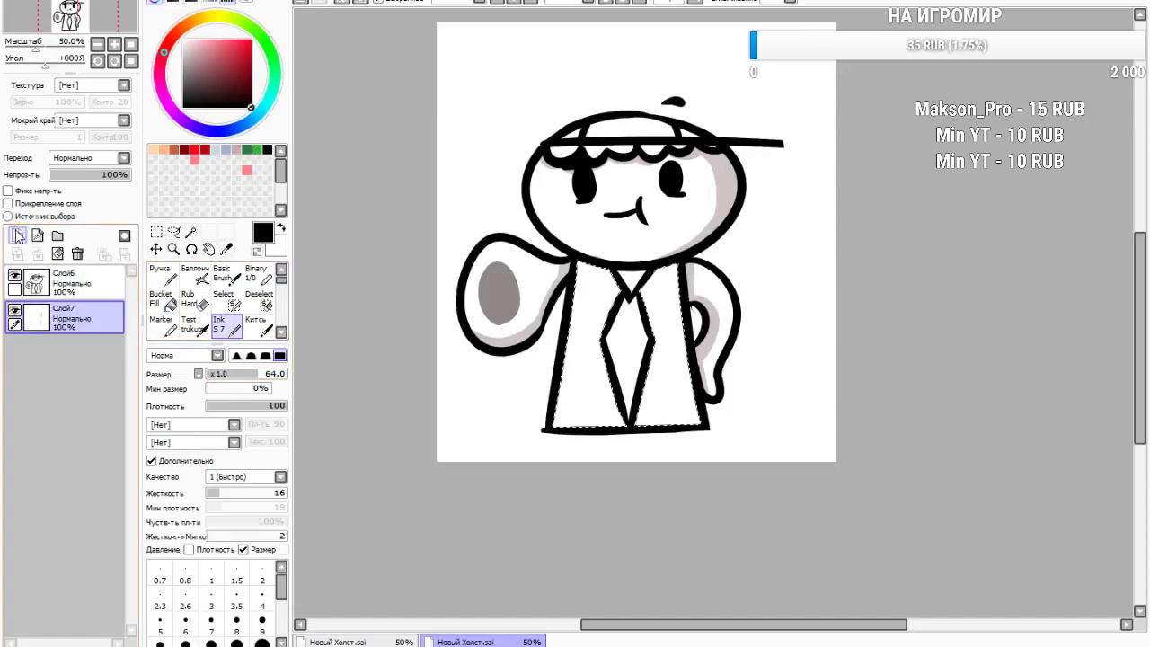
left_click(17, 234)
left_click(225, 149)
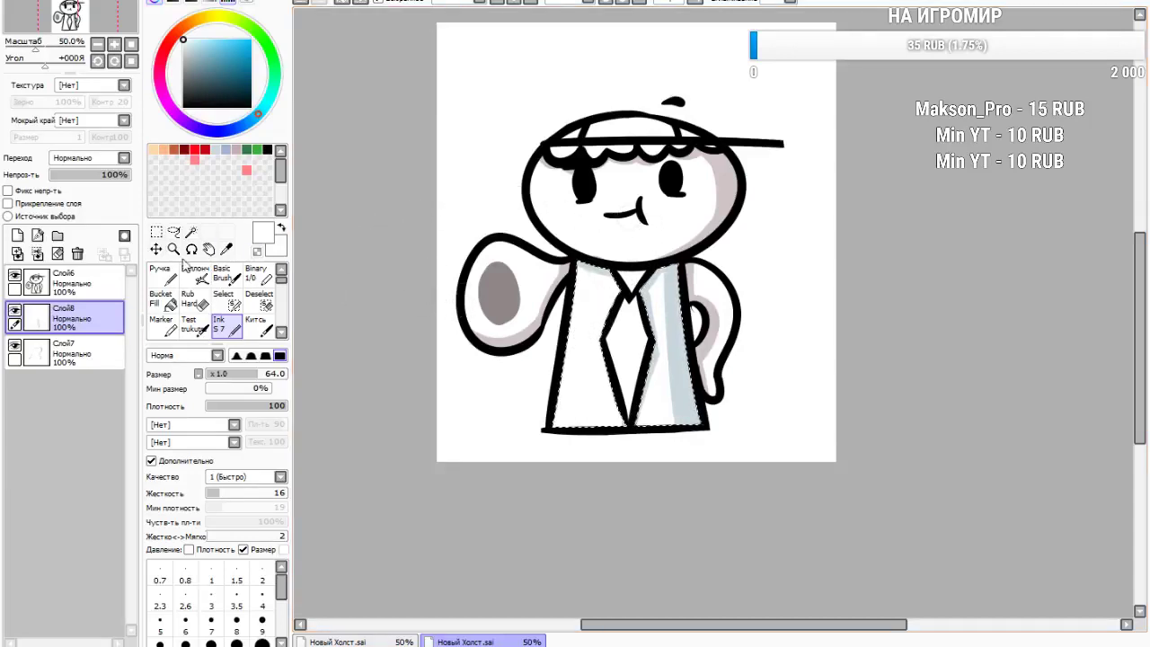
left_click(156, 232)
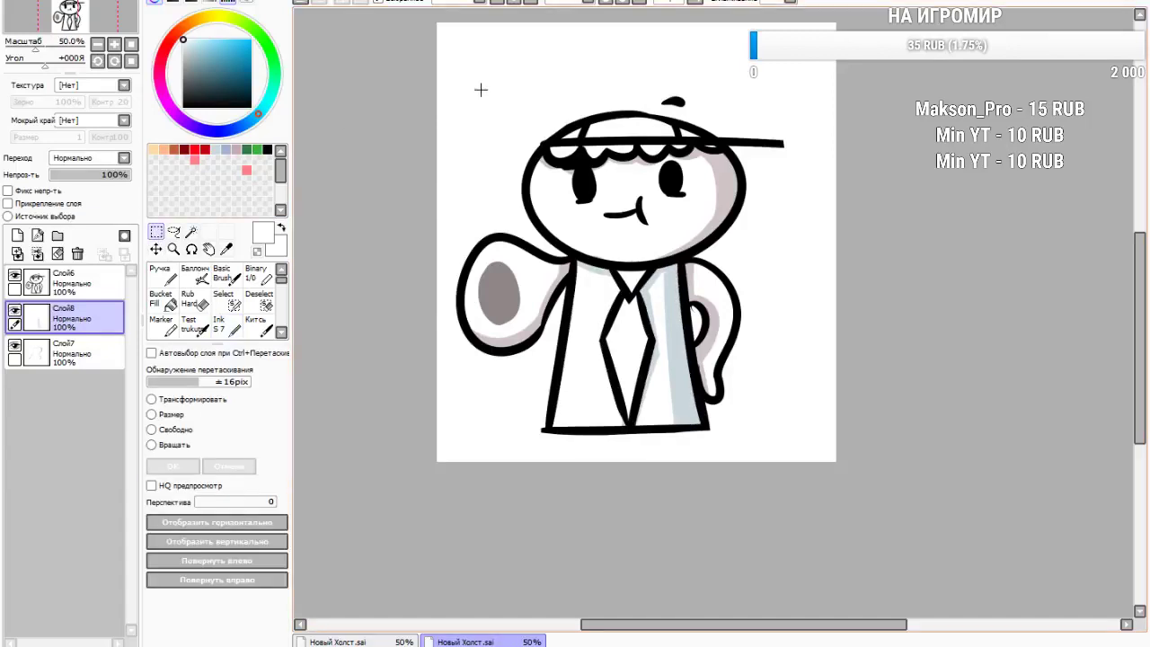
Select the insides of the tie and its triangular knot on the line-art layer with the Magic Wand
left_click(63, 282)
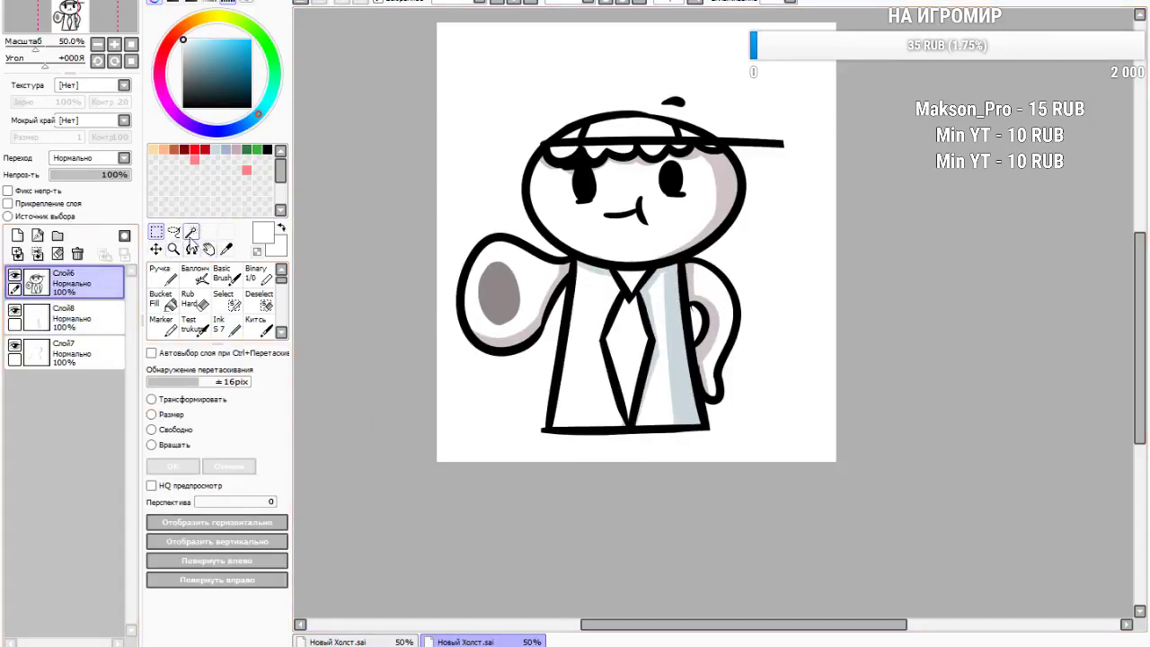
left_click(190, 232)
scroll(739, 355, "up", 1)
scroll(739, 355, "up", 1)
left_click(488, 341)
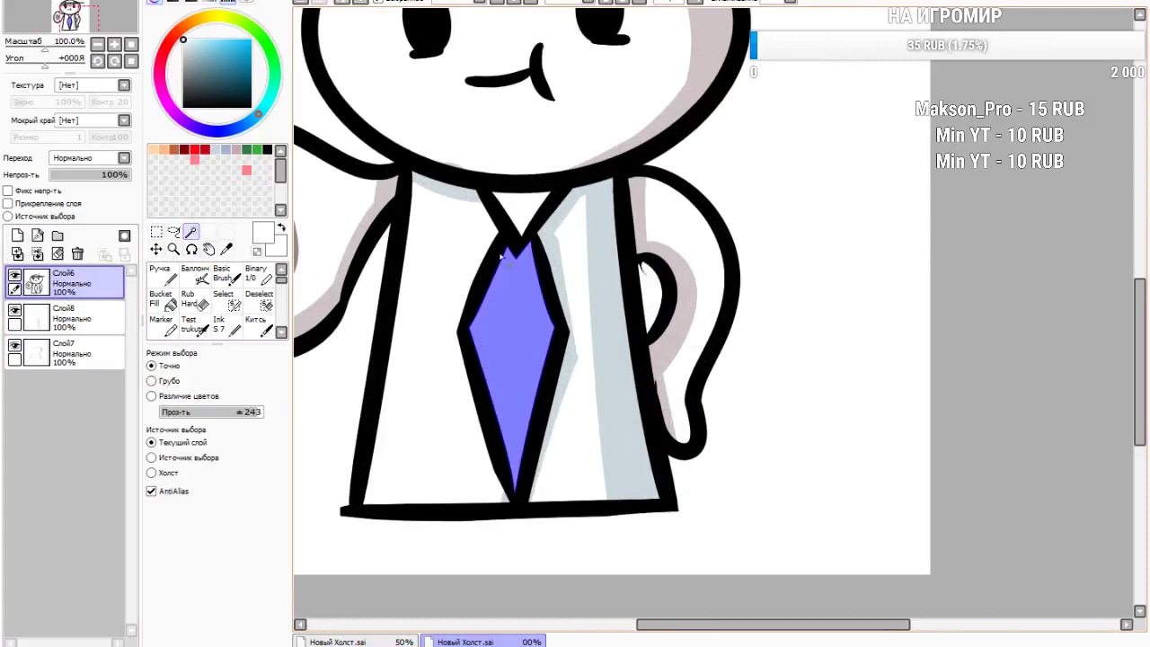
left_click(522, 218)
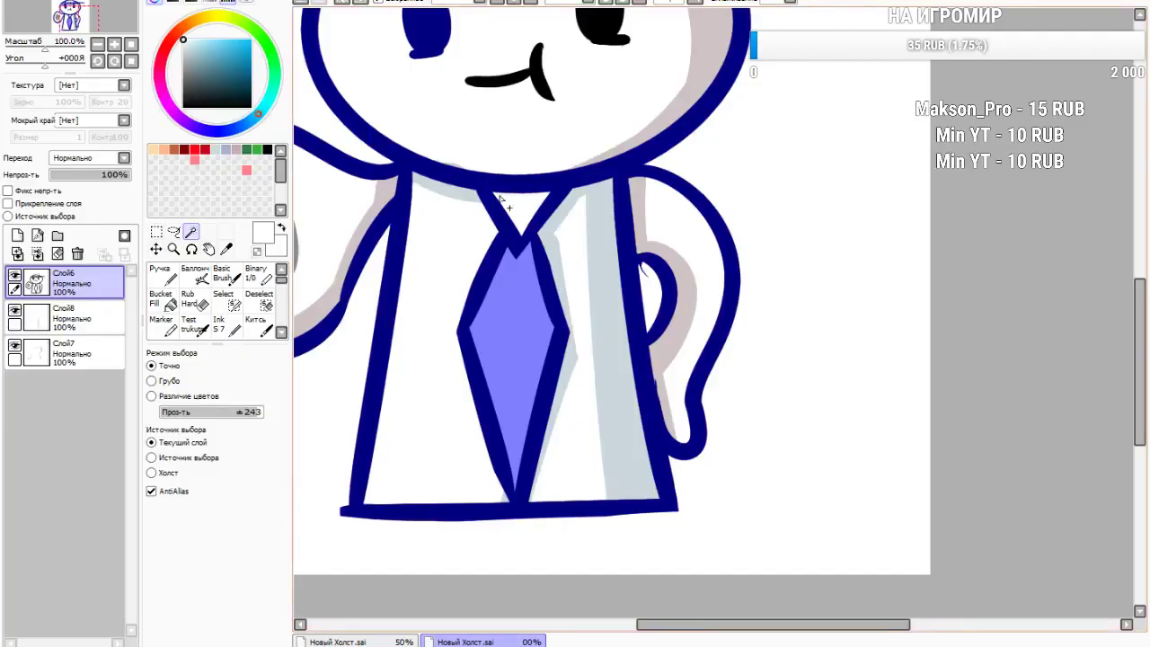
left_click(303, 3)
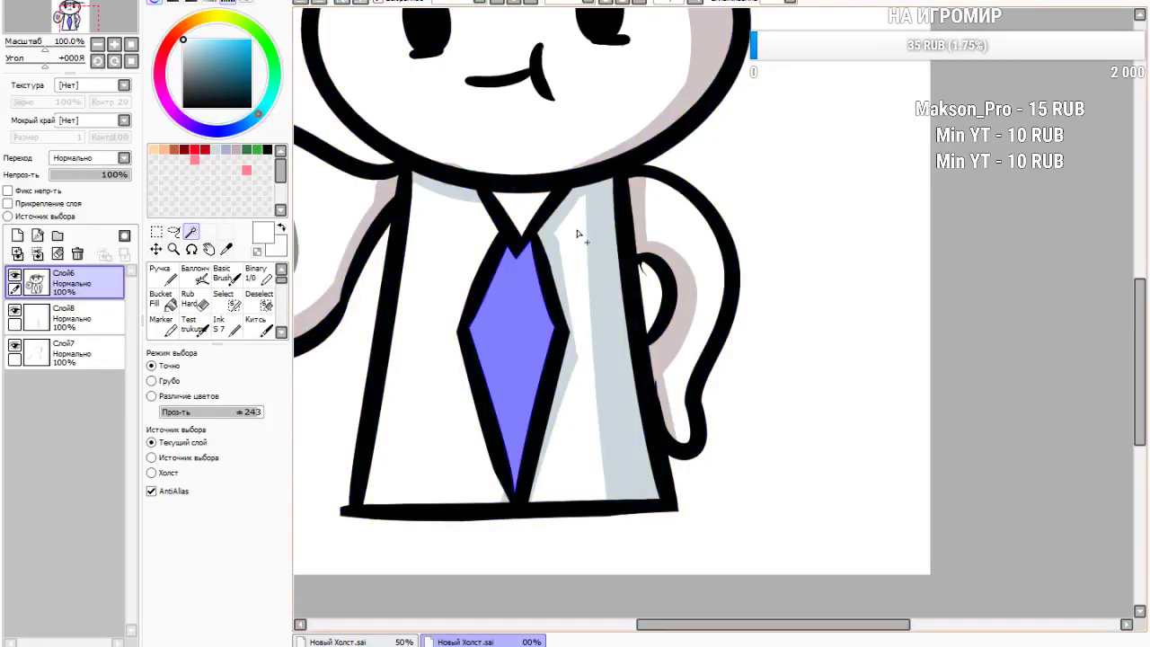
left_click(525, 206)
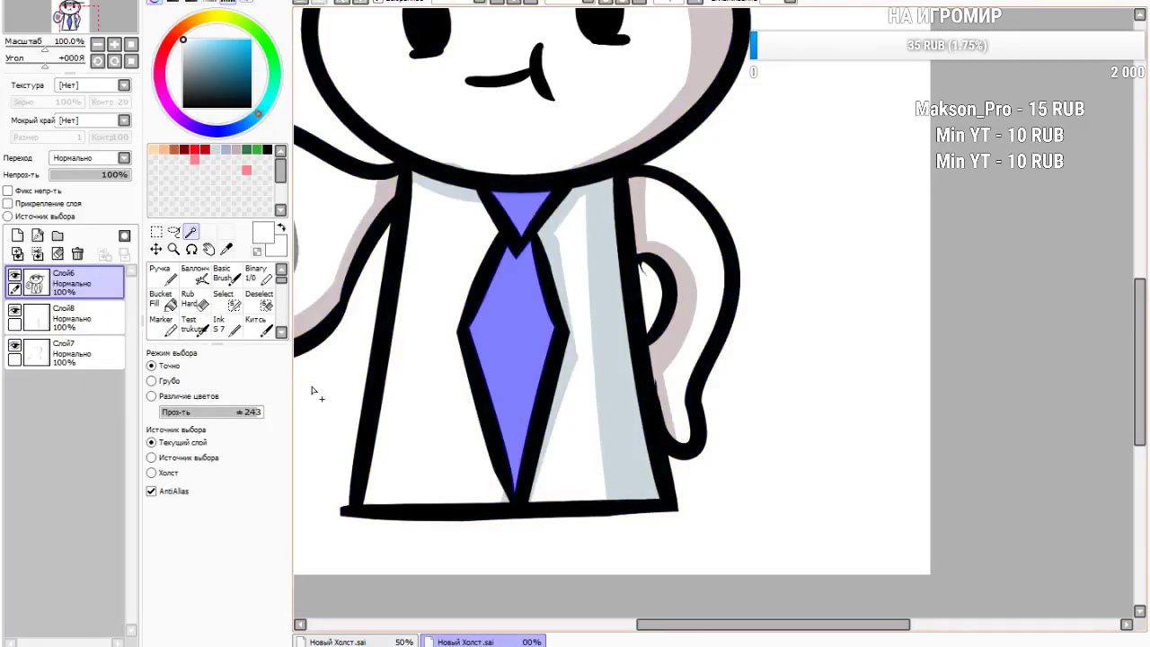
Fill the selected tie and knot with bright blue on a new layer above the shirt shading, using the Ink brush at size 100
left_click(17, 234)
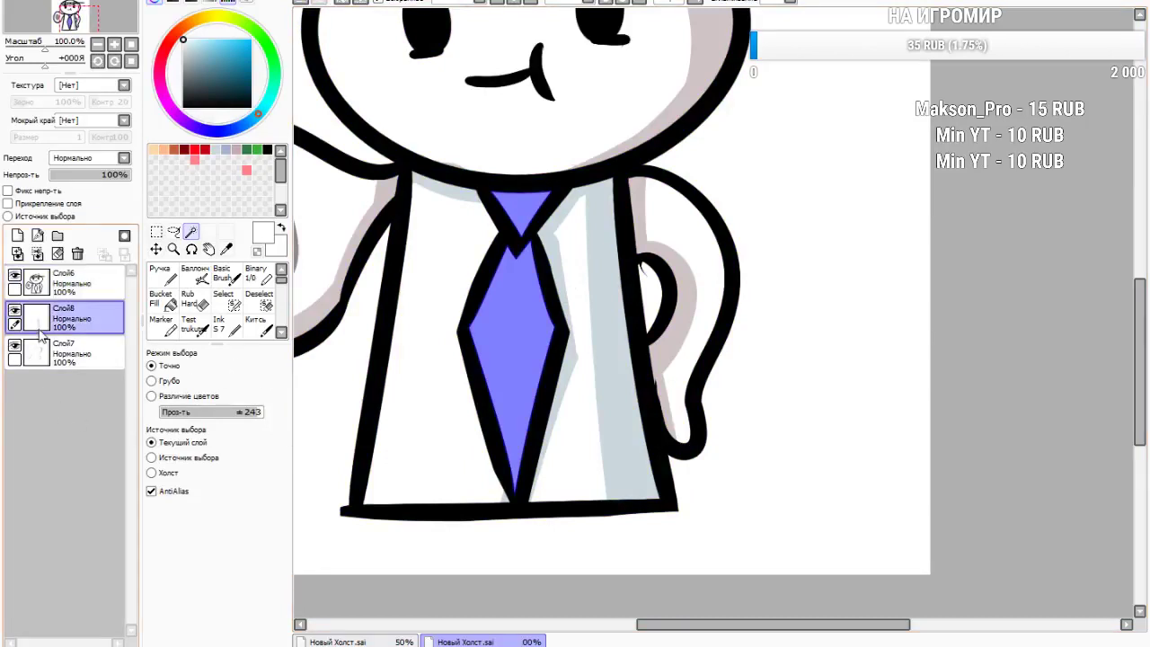
left_click(232, 276)
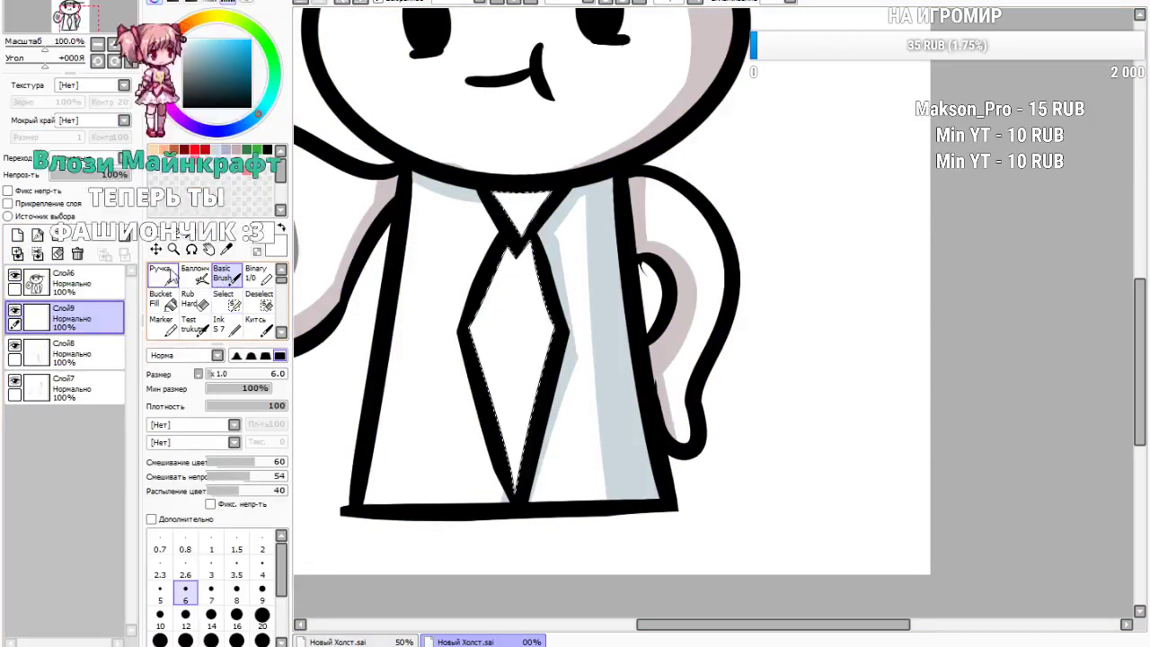
left_click(167, 276)
left_click(233, 328)
left_click_drag(259, 374, 293, 376)
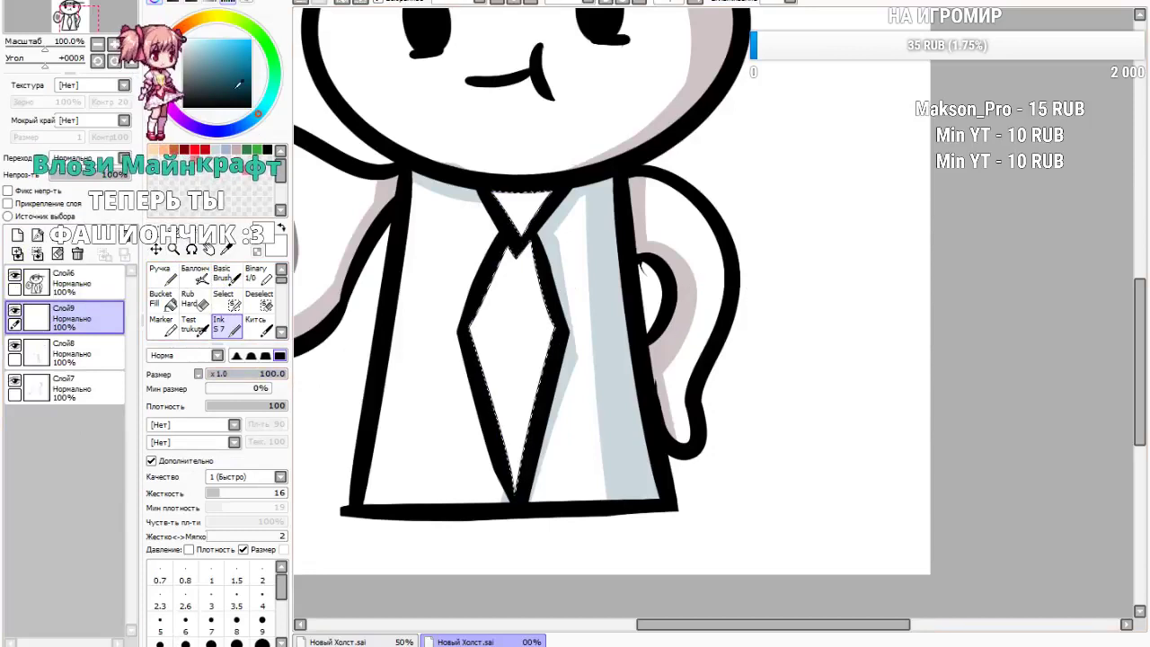
left_click(247, 123)
left_click(251, 40)
left_click_drag(511, 459, 528, 225)
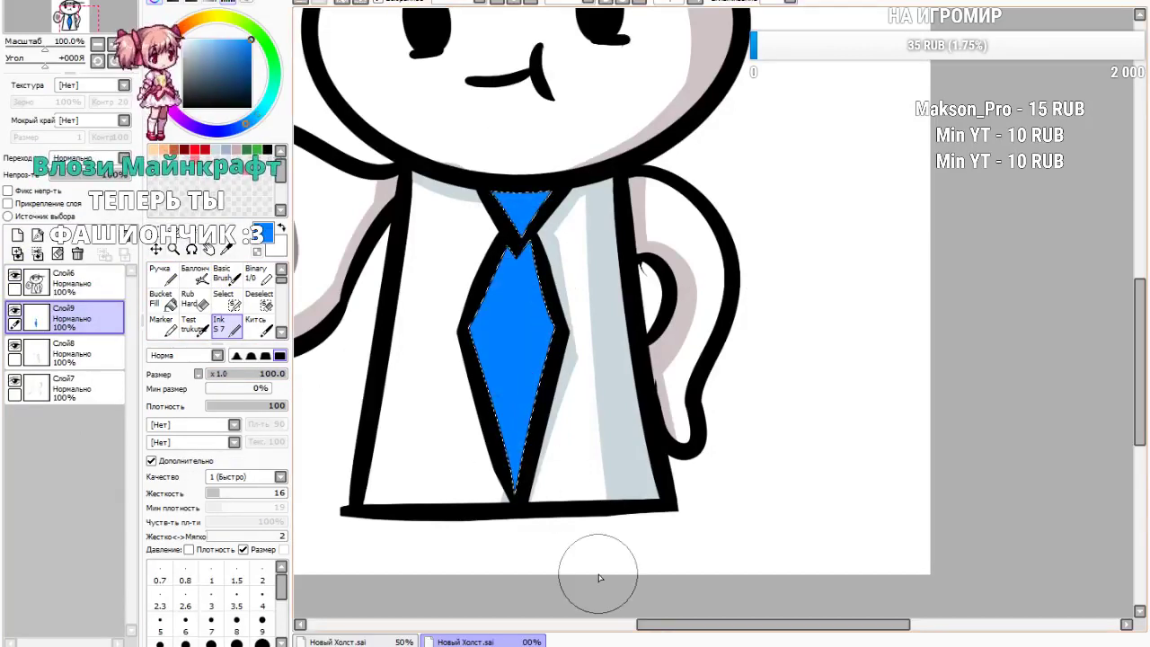
Shade the tie's knot with progressively darker blues, reducing the Ink brush to size 50 for the darkest part
left_click(251, 57)
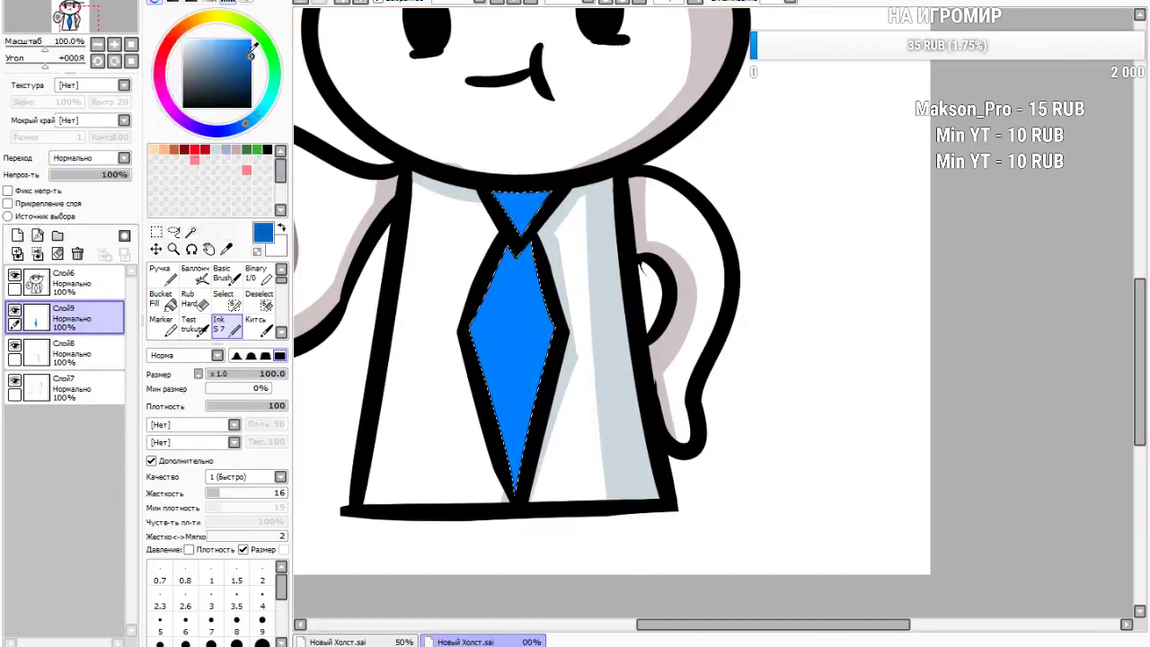
left_click_drag(530, 167, 526, 199)
left_click(250, 66)
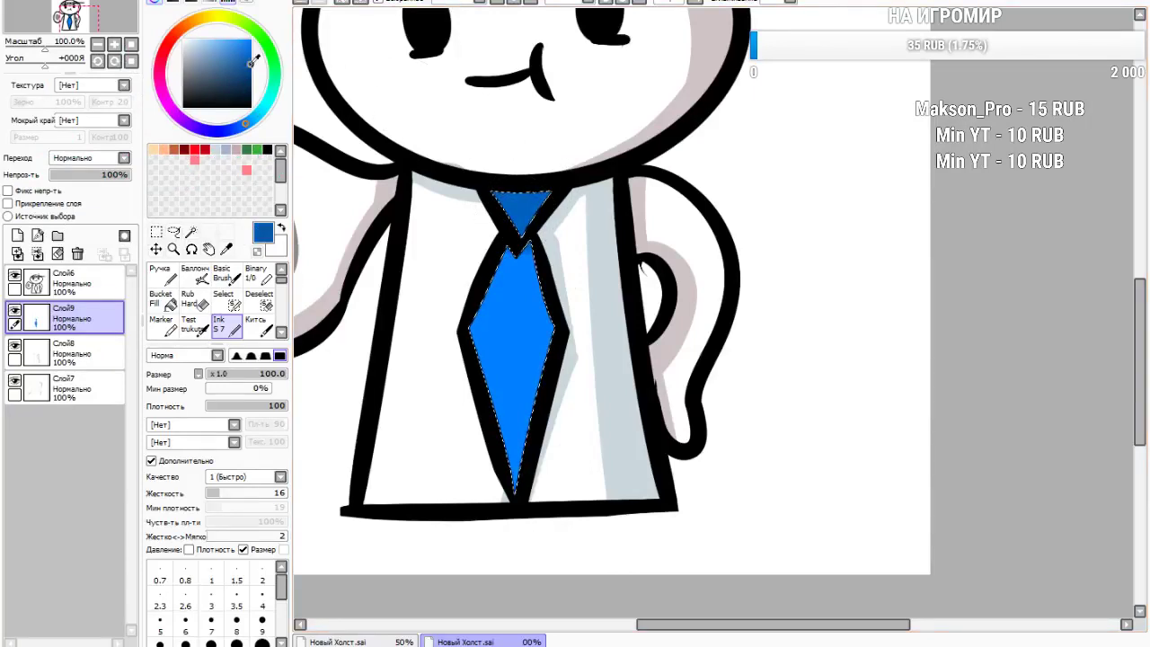
left_click(245, 375)
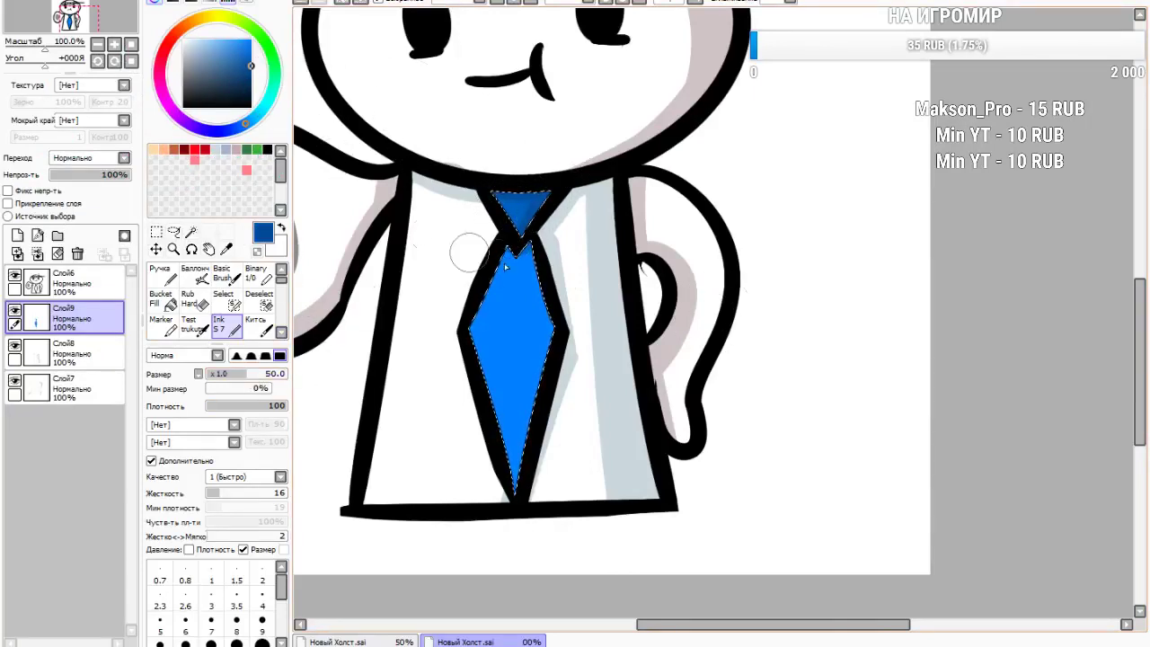
Sample the tie's blue and paint a darker blue shadow under the knot and along the tie's right edge with the Ink brush
left_click(226, 248)
left_click(488, 293)
left_click(517, 333, "alt")
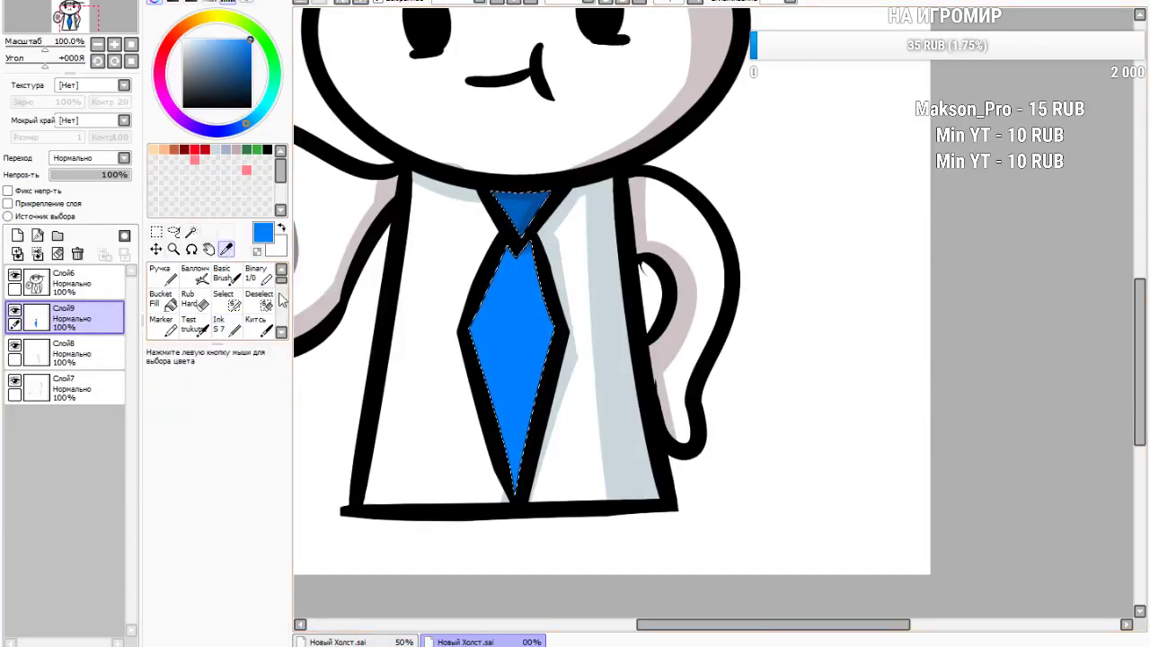
left_click(227, 329)
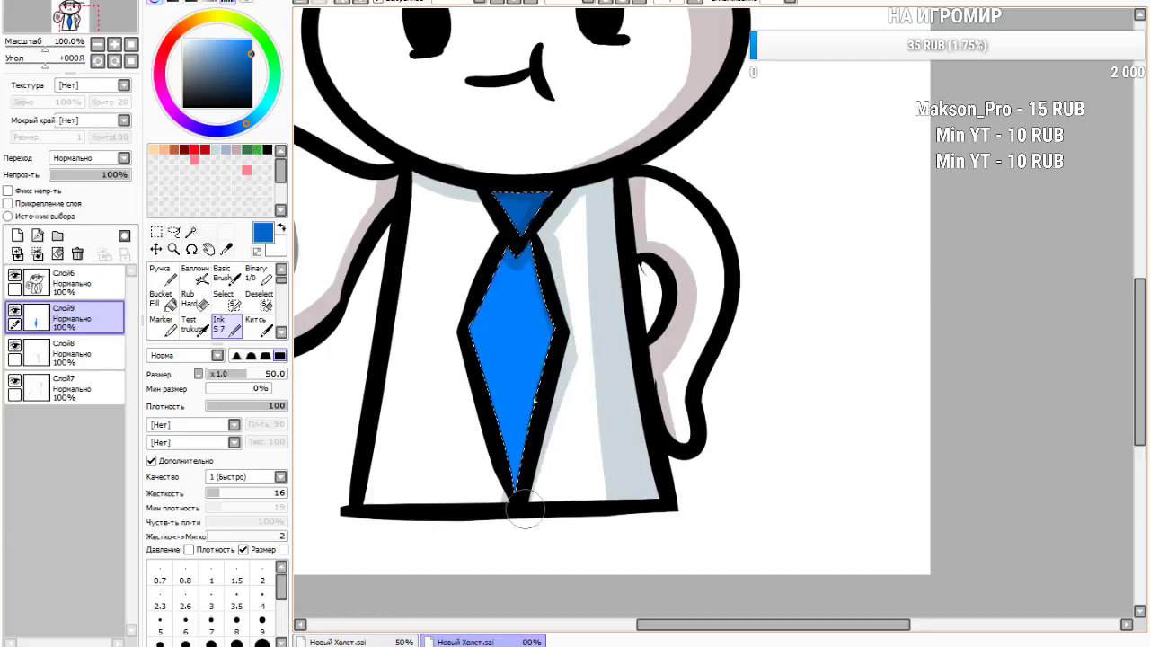
Add a layer above the tie colour and paint light sky-blue highlights along the left edges of the knot and tie
left_click_drag(253, 54, 251, 40)
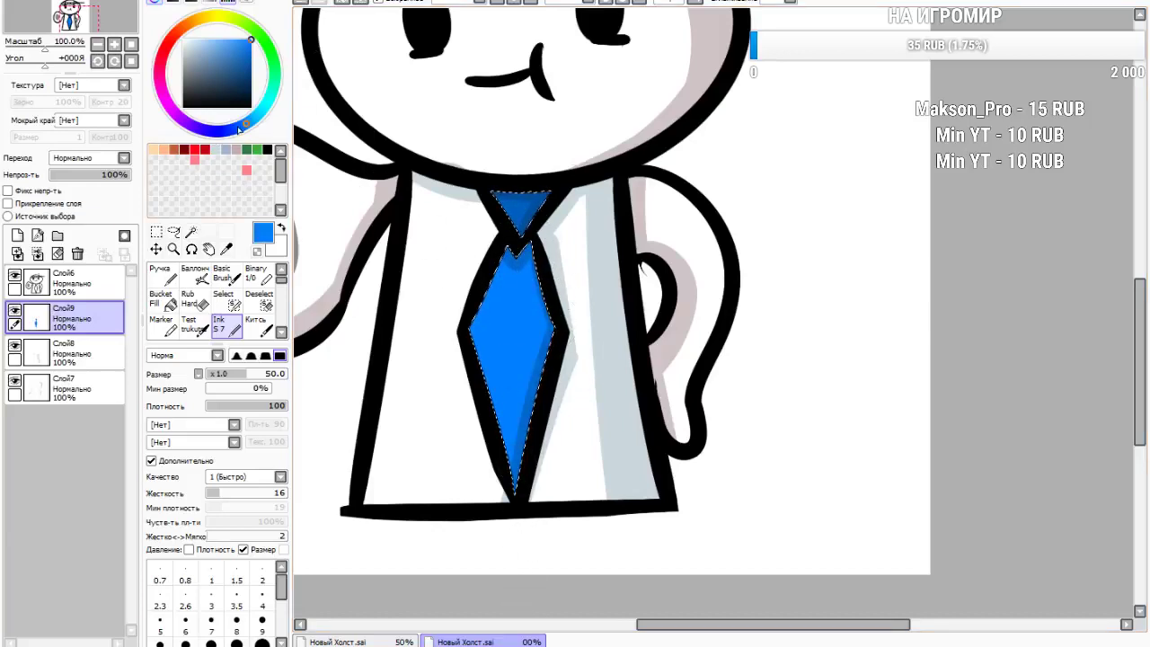
left_click_drag(239, 130, 258, 114)
left_click(17, 234)
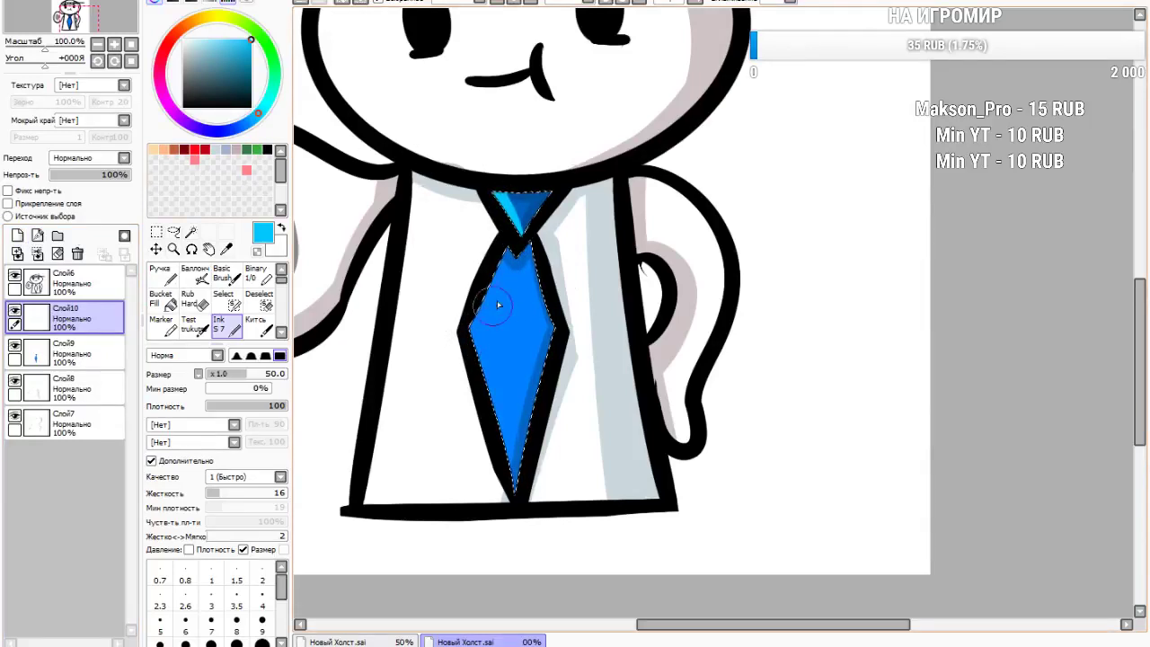
mouse_move(506, 234)
left_mouse_down()
mouse_move(457, 348)
mouse_move(513, 557)
left_mouse_up()
left_click_drag(467, 322, 542, 603)
left_click_drag(486, 426, 511, 514)
Set the highlight layer's blending mode to Сложение with 14% opacity and clear the selection
left_click(79, 162)
left_click(79, 217)
left_click_drag(83, 178, 63, 177)
left_click(157, 232)
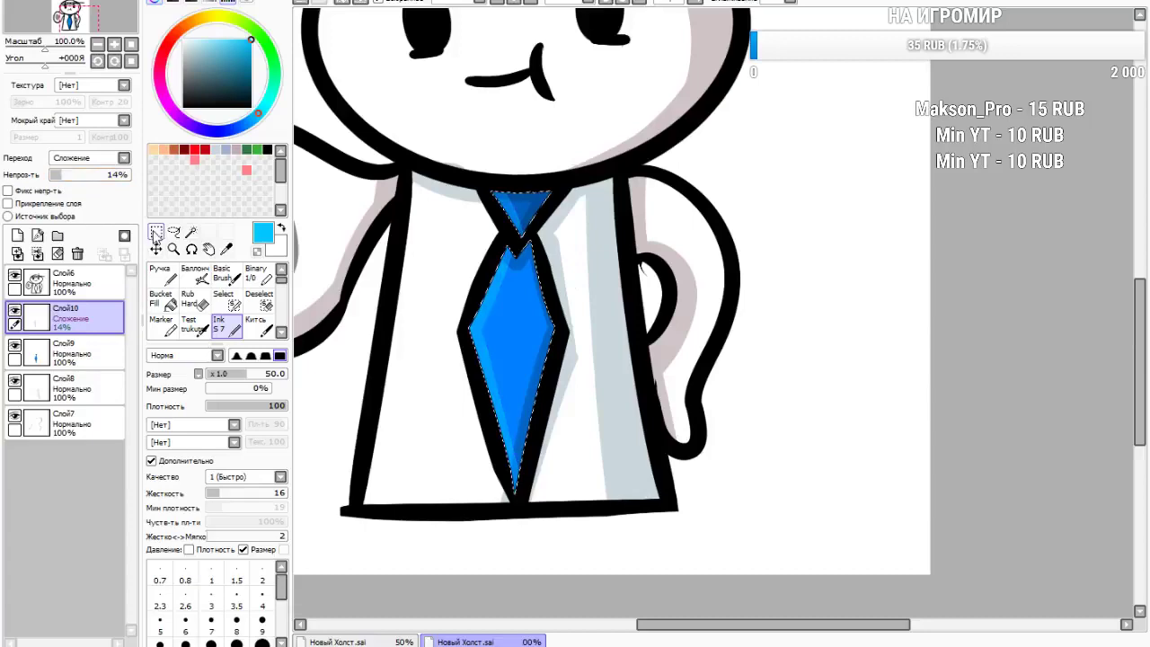
left_click(346, 164)
Select the inside of the cap's middle panel on the line-art layer with the Magic Wand and make the tie's colour layer active
scroll(346, 164, "down", 4)
scroll(554, 251, "up", 6)
scroll(554, 251, "up", 1)
left_click(77, 282)
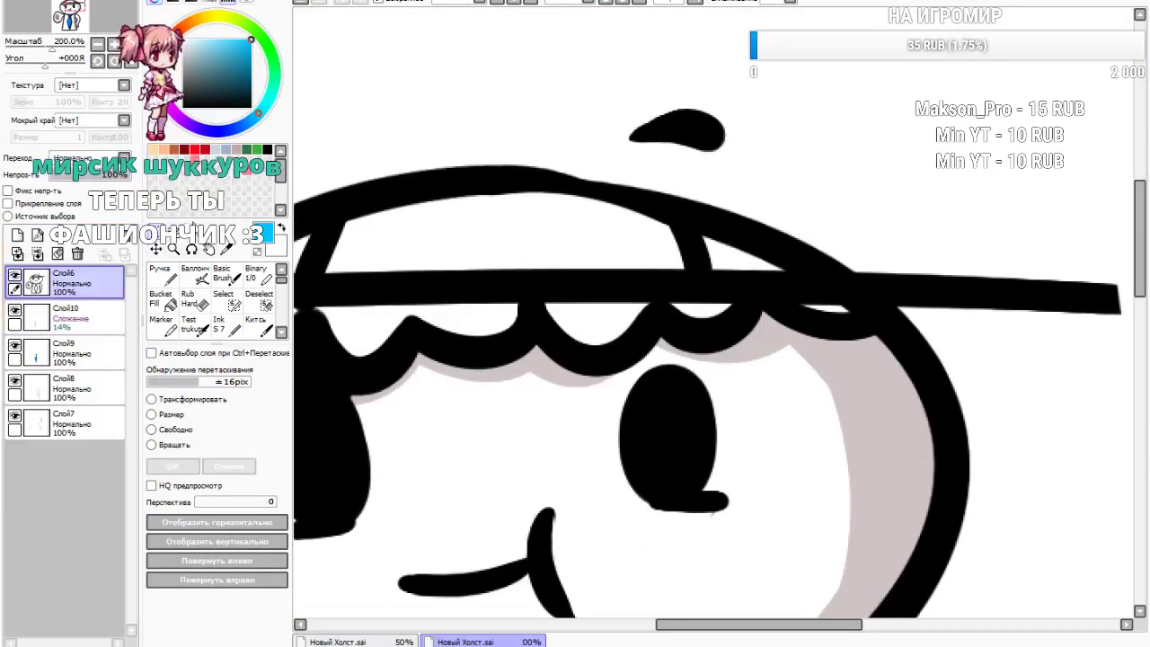
left_click(191, 232)
left_click(411, 251)
scroll(587, 283, "down", 1)
left_click_drag(587, 284, 650, 315)
left_click(63, 353)
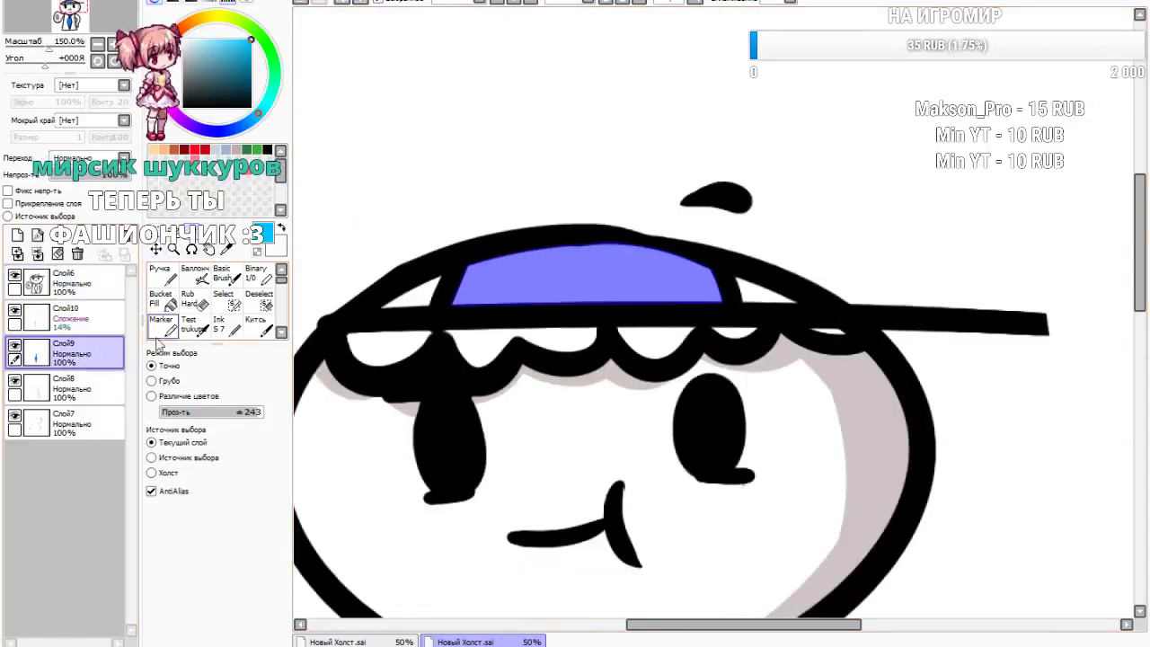
Fill the cap's middle panel with blue using the Ink brush at size 93 and shade its lower and right edges darker blue
left_click(227, 326)
left_click_drag(244, 374, 280, 374)
left_click(253, 119)
left_click_drag(710, 274, 476, 279)
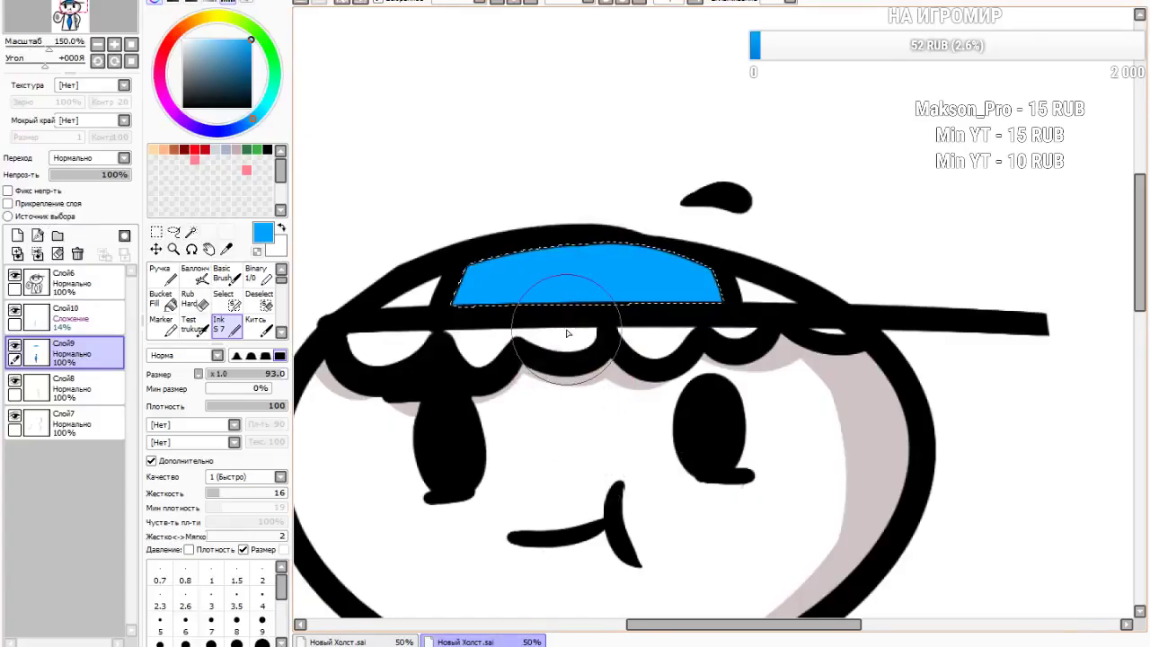
left_click(239, 127)
left_click_drag(443, 308, 736, 324)
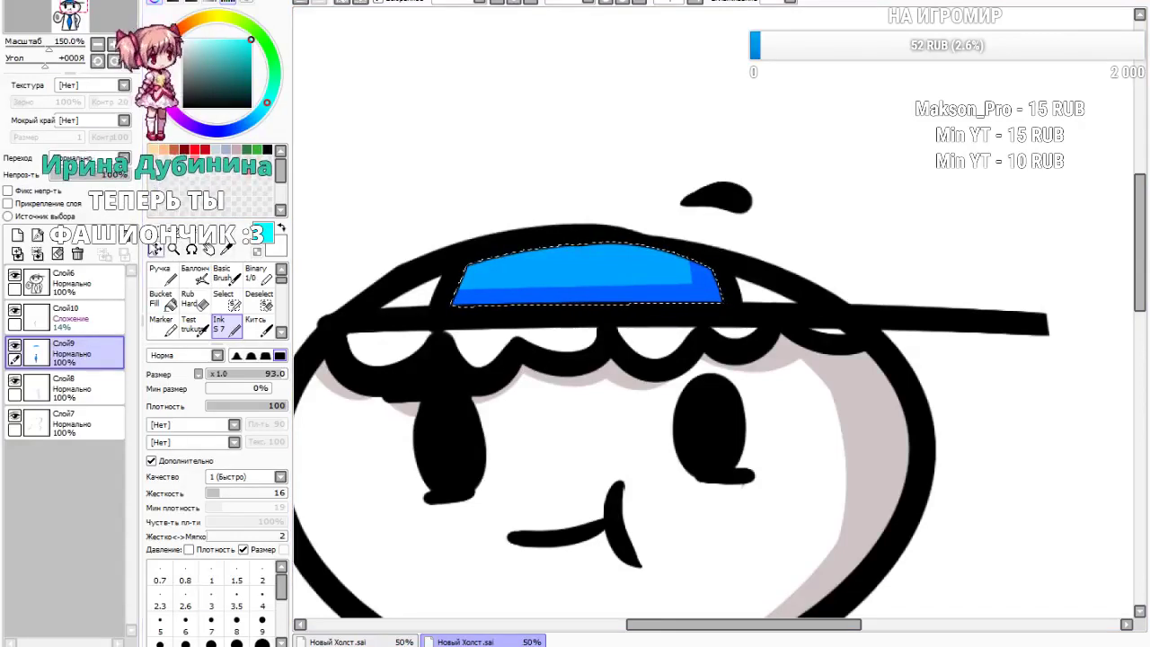
Add a layer above the blue colour and paint cyan highlights along the left and upper edges of the cap's middle panel
left_click(18, 235)
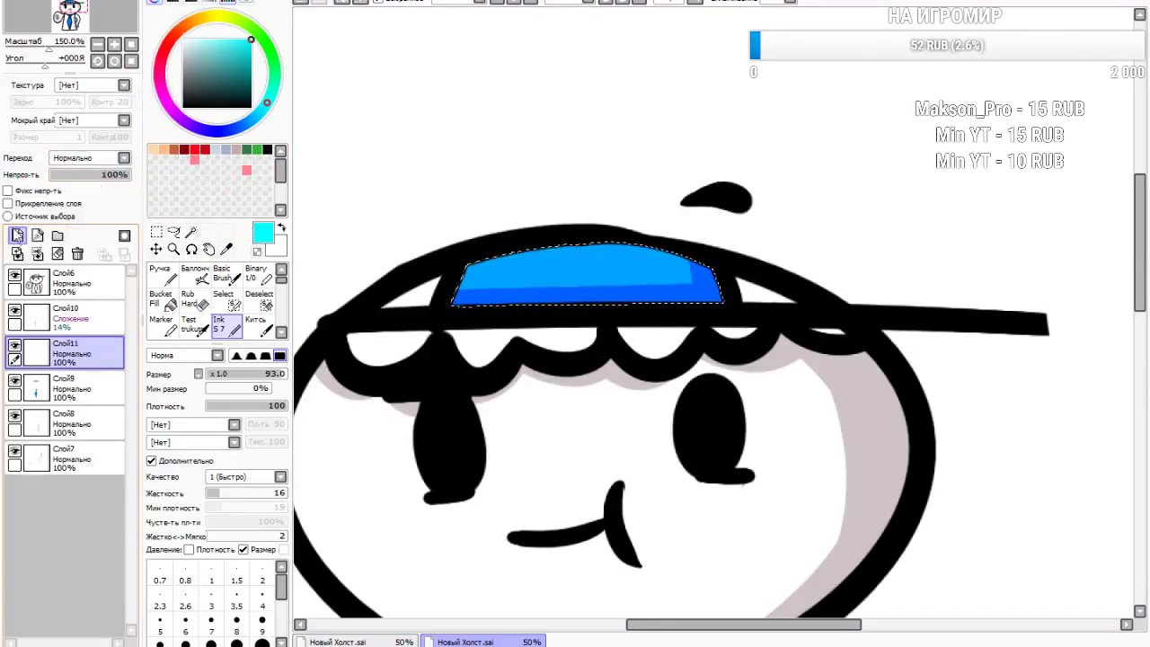
left_click_drag(479, 244, 444, 378)
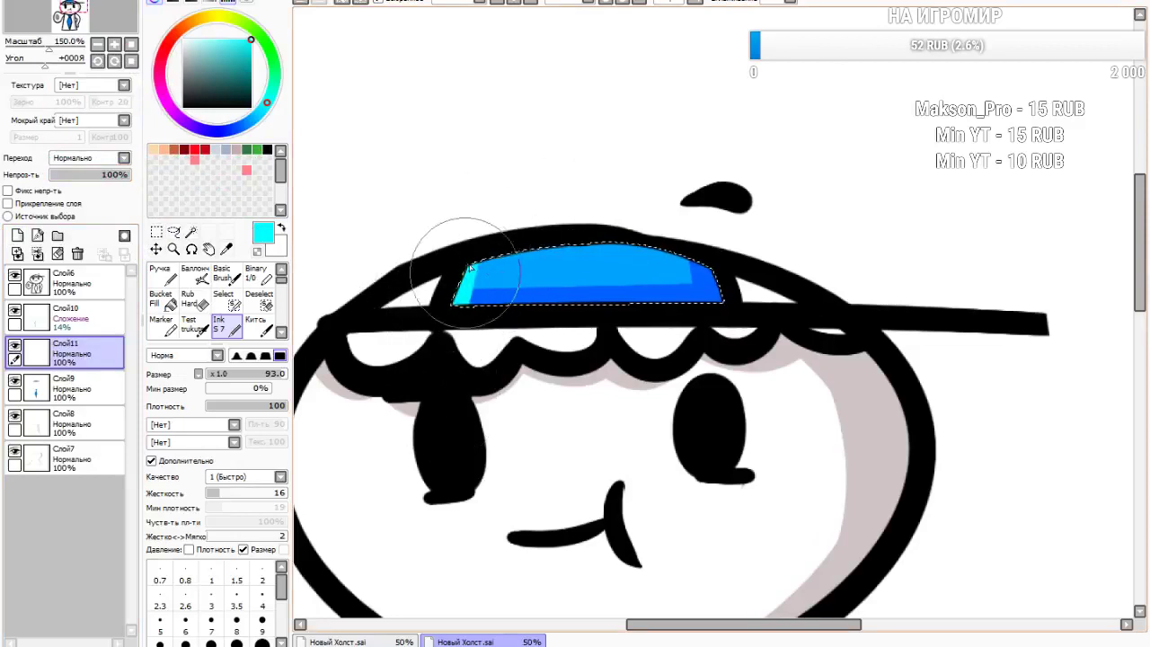
mouse_move(474, 247)
left_mouse_down()
mouse_move(790, 276)
mouse_move(618, 237)
mouse_move(582, 243)
mouse_move(789, 306)
left_mouse_up()
Set the cap highlight layer's blending mode to Сложение with 8% opacity and clear the selection
left_click(87, 158)
left_click(83, 214)
left_click_drag(84, 177, 57, 175)
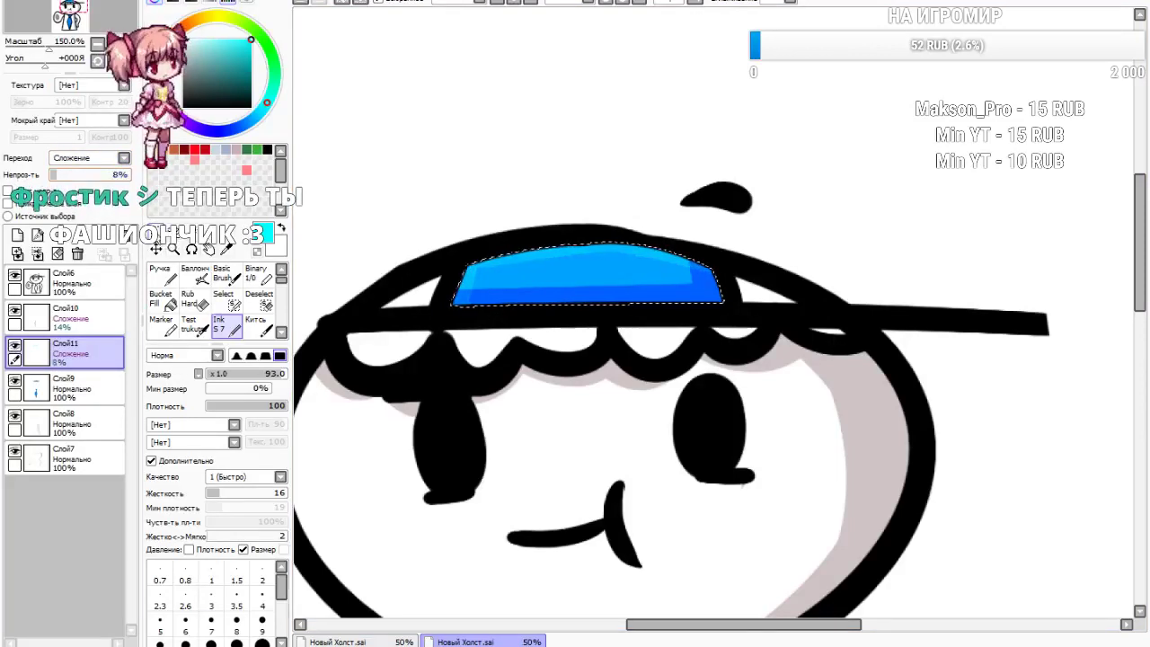
key("ctrl+d")
Select all the enclosed hair areas between the cap brim and the scalloped fringe on the line-art layer with the Magic Wand
scroll(544, 256, "down", 4)
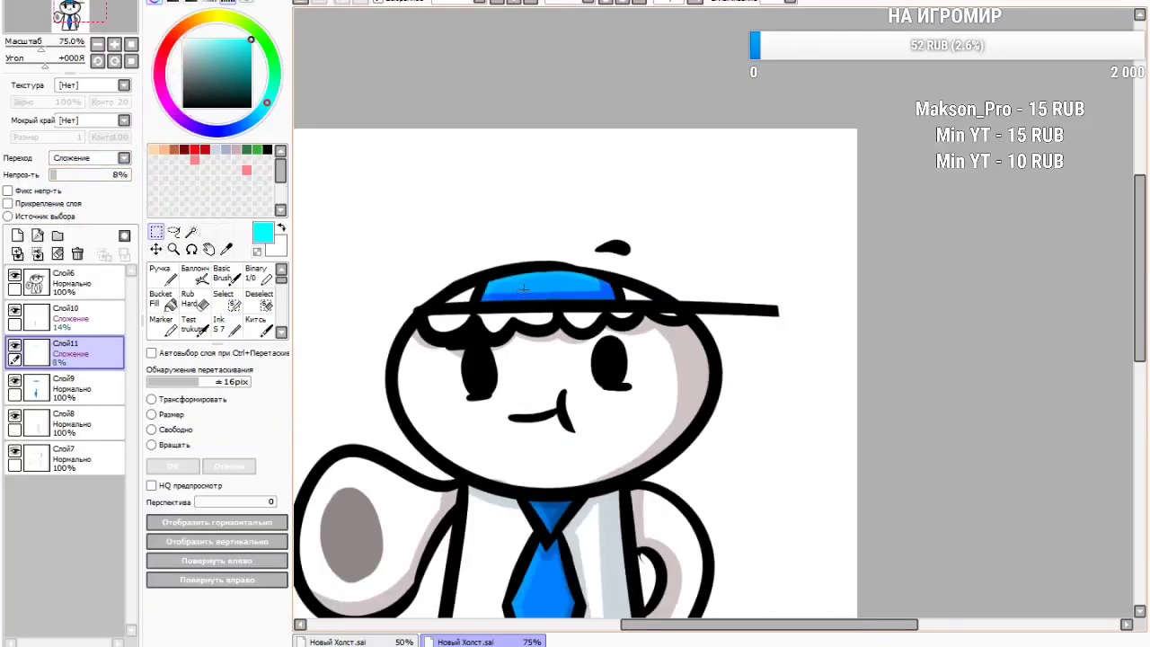
scroll(544, 256, "up", 4)
left_click(68, 283)
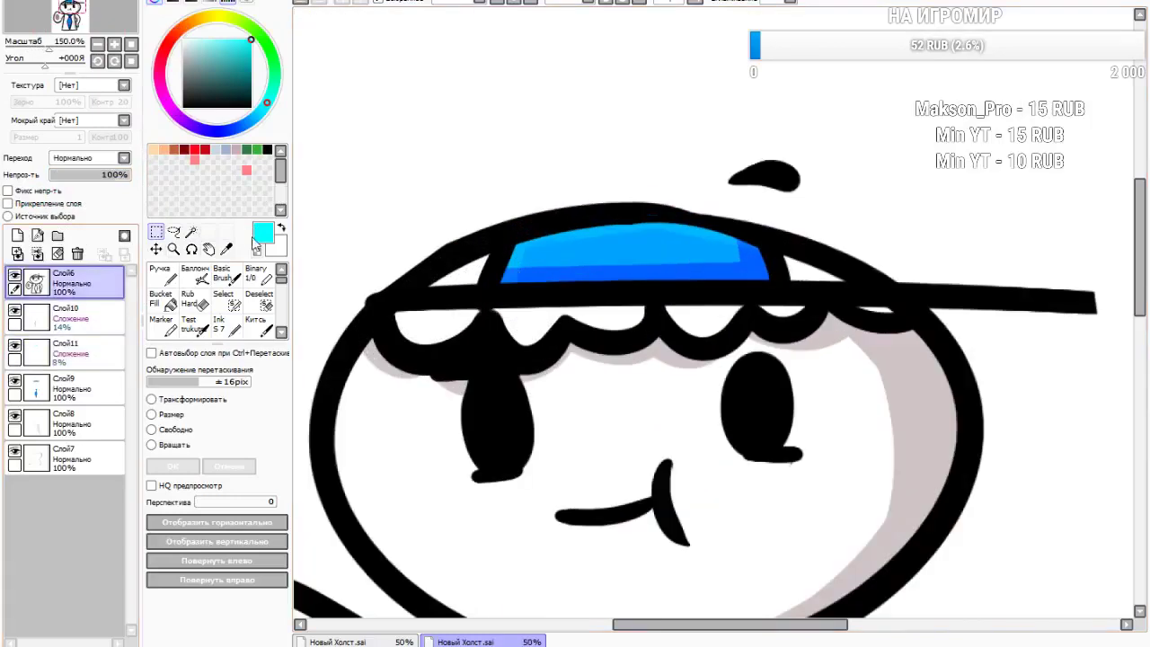
left_click(192, 232)
left_click(441, 330)
left_click(537, 325)
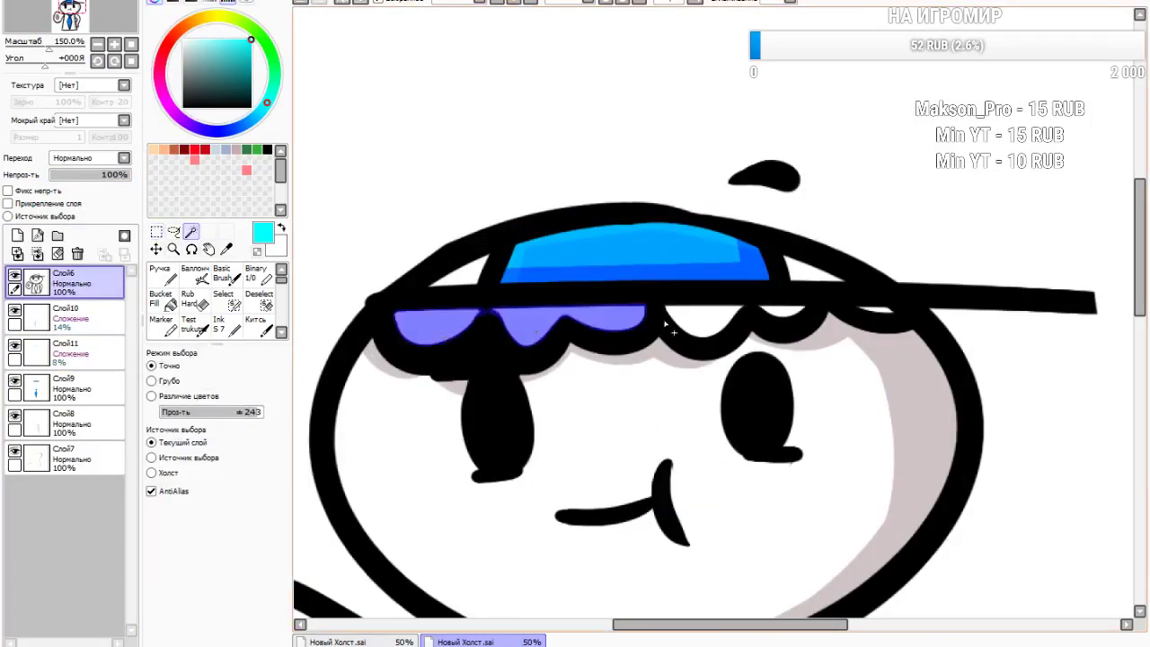
left_click(715, 319)
left_click(783, 316)
scroll(891, 325, "up", 4)
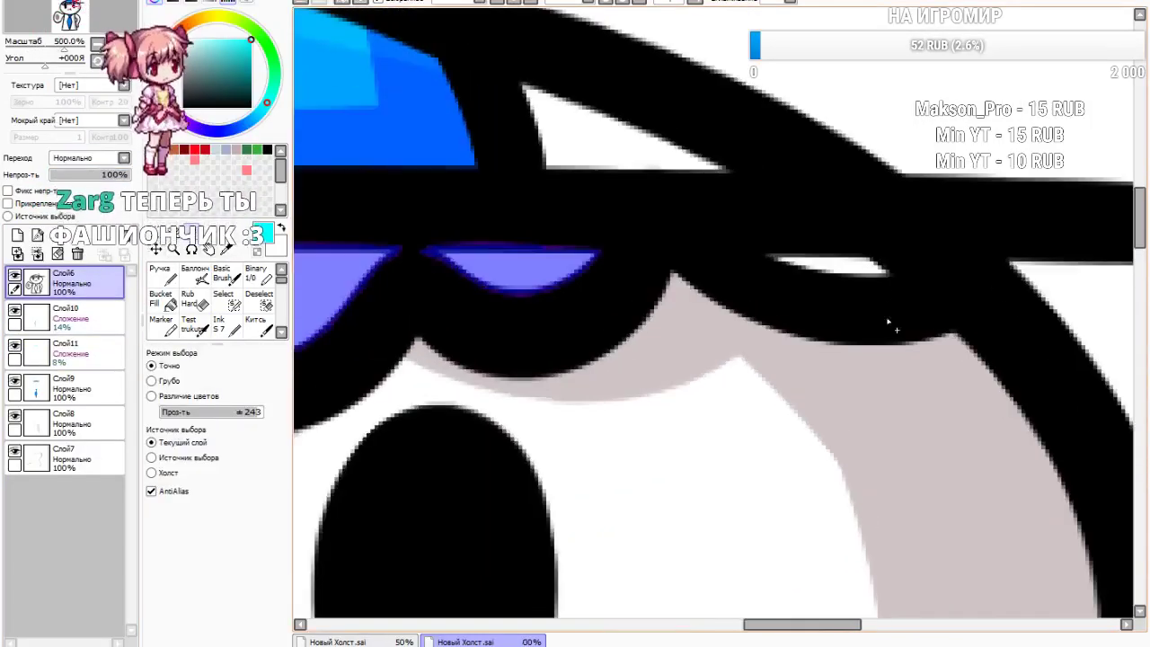
left_click(851, 265)
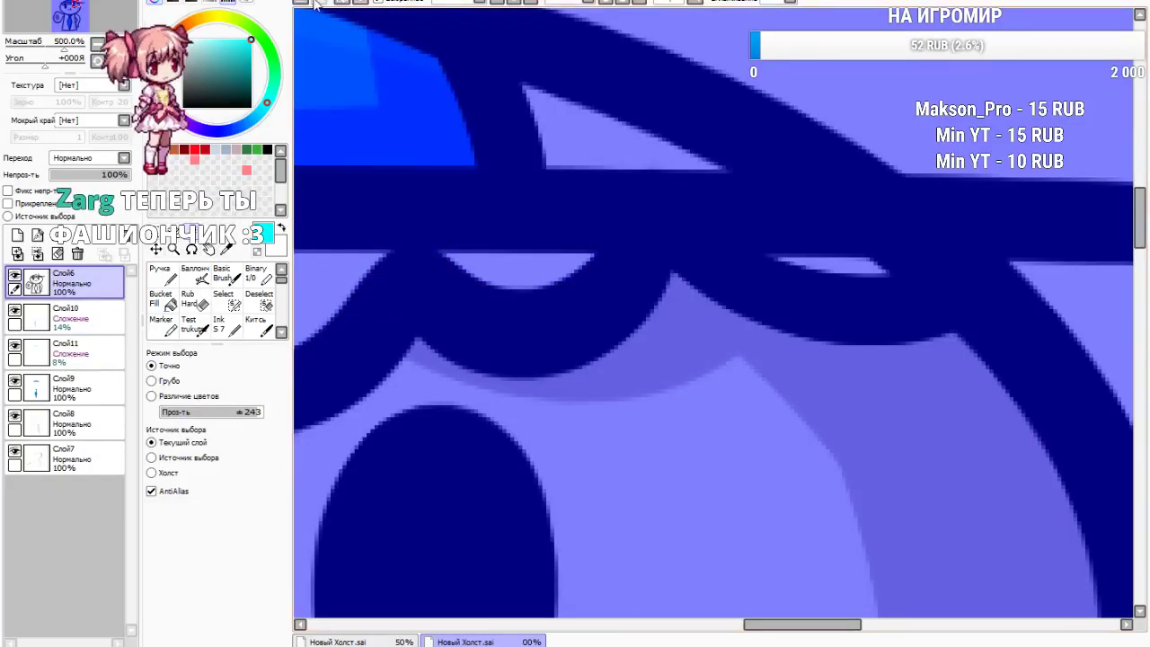
key("ctrl+z")
scroll(850, 264, "up", 2)
scroll(835, 253, "down", 8)
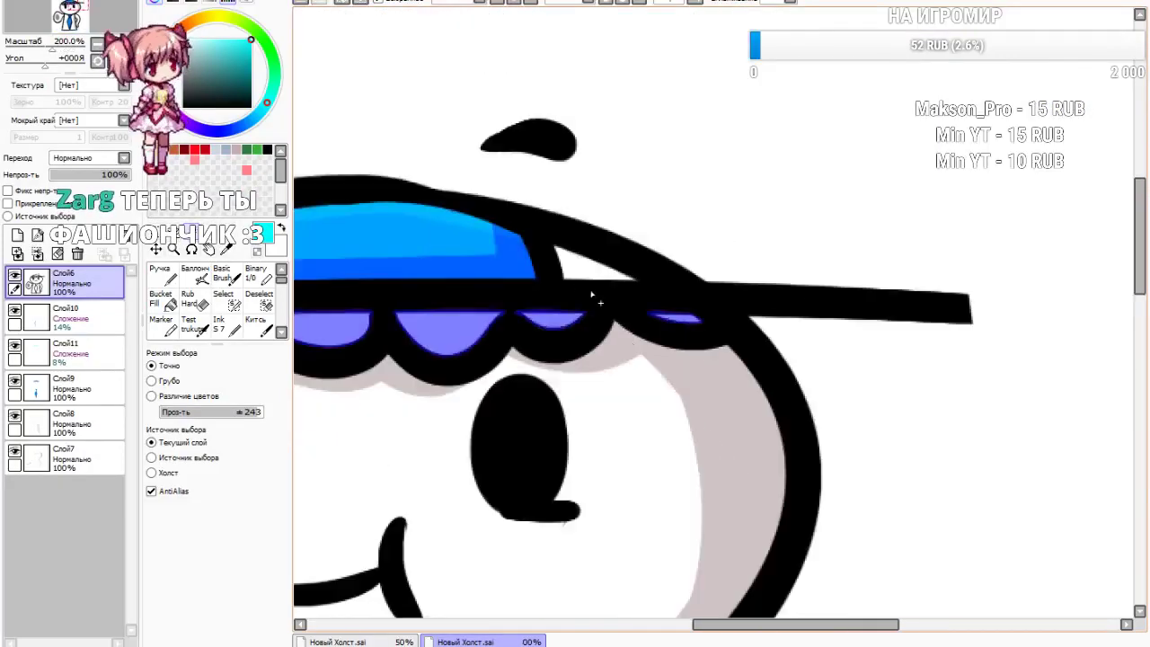
scroll(561, 321, "up", 3)
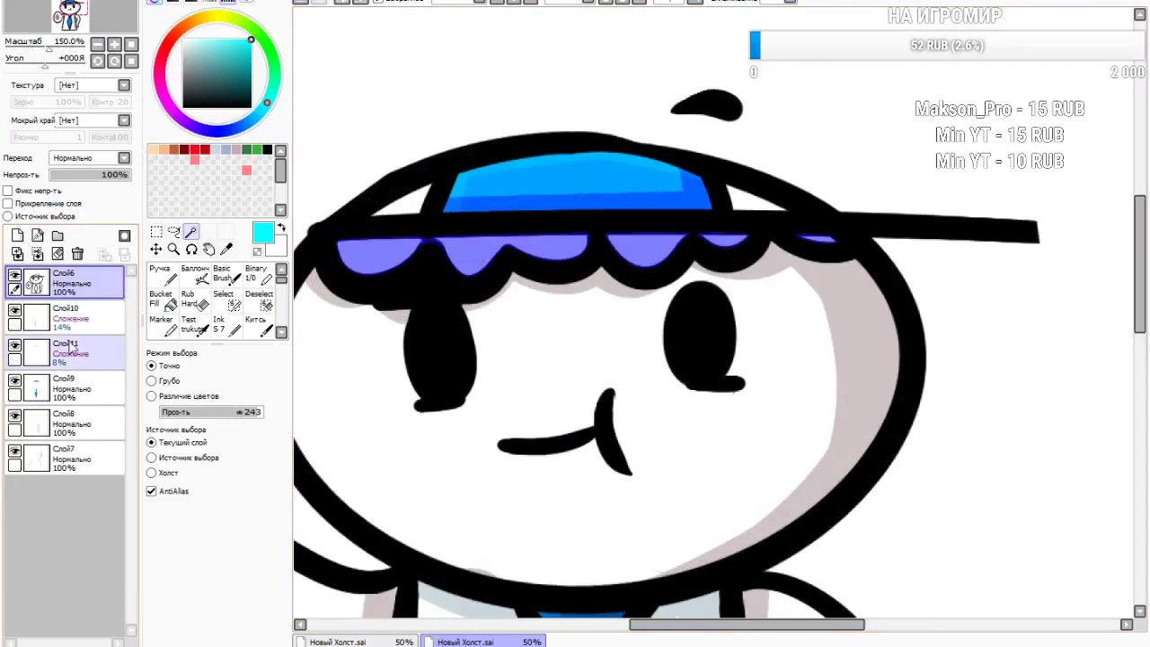
Add a layer beneath the line art and fill the selected hair areas with dark brown using the Ink brush
left_click(17, 236)
scroll(318, 314, "down", 2)
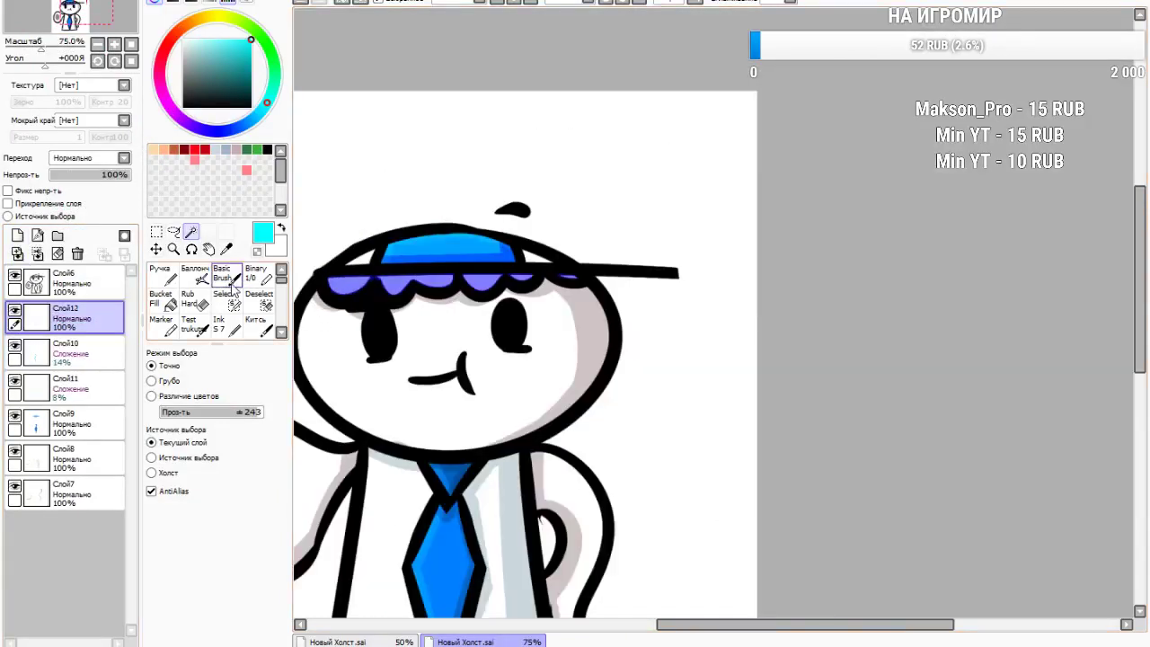
left_click(225, 325)
left_click(182, 34)
left_click_drag(231, 79, 250, 92)
scroll(391, 358, "up", 2)
mouse_move(313, 221)
left_mouse_down()
mouse_move(498, 188)
mouse_move(588, 209)
left_mouse_up()
scroll(671, 280, "down", 2)
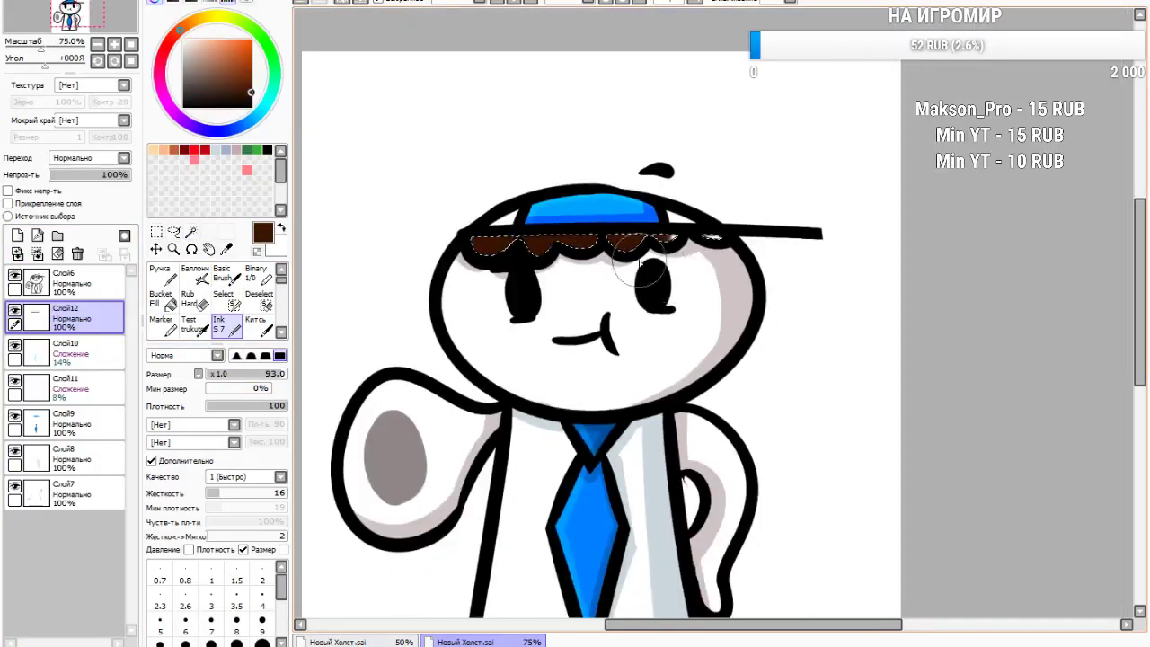
Repaint the hair in a more muted dark brown with darker shading inside the locks
left_click_drag(246, 87, 225, 91)
left_click_drag(467, 236, 950, 203)
scroll(503, 223, "up", 1)
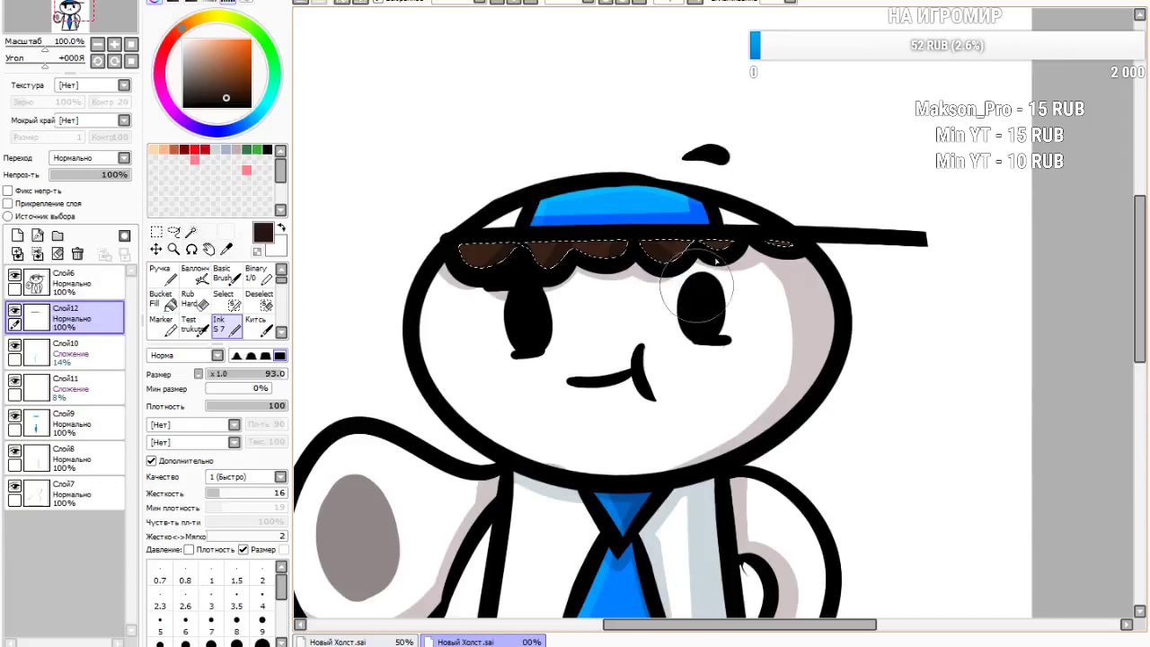
Add a layer above the hair colour and paint light orange highlights along the edges of the hair locks
left_click(223, 39)
left_click(17, 236)
left_click_drag(459, 240, 481, 270)
mouse_move(532, 240)
left_mouse_down()
mouse_move(555, 274)
mouse_move(529, 243)
mouse_move(629, 229)
mouse_move(600, 263)
left_mouse_up()
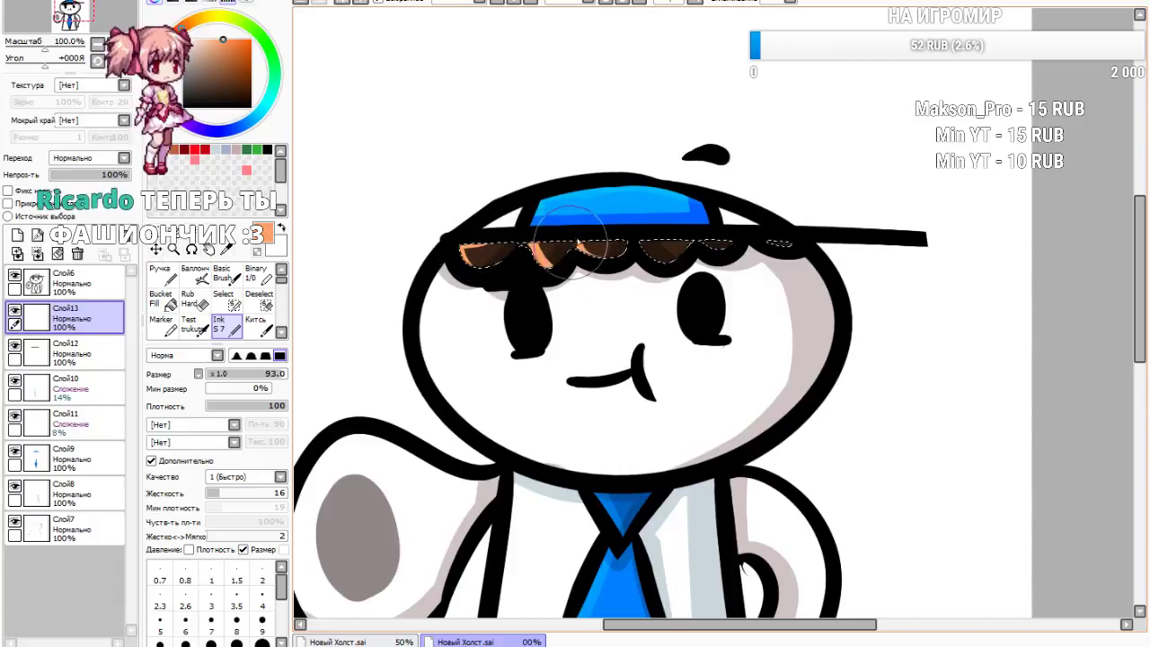
key("ctrl+z")
left_click_drag(690, 244, 670, 261)
left_click_drag(734, 244, 709, 247)
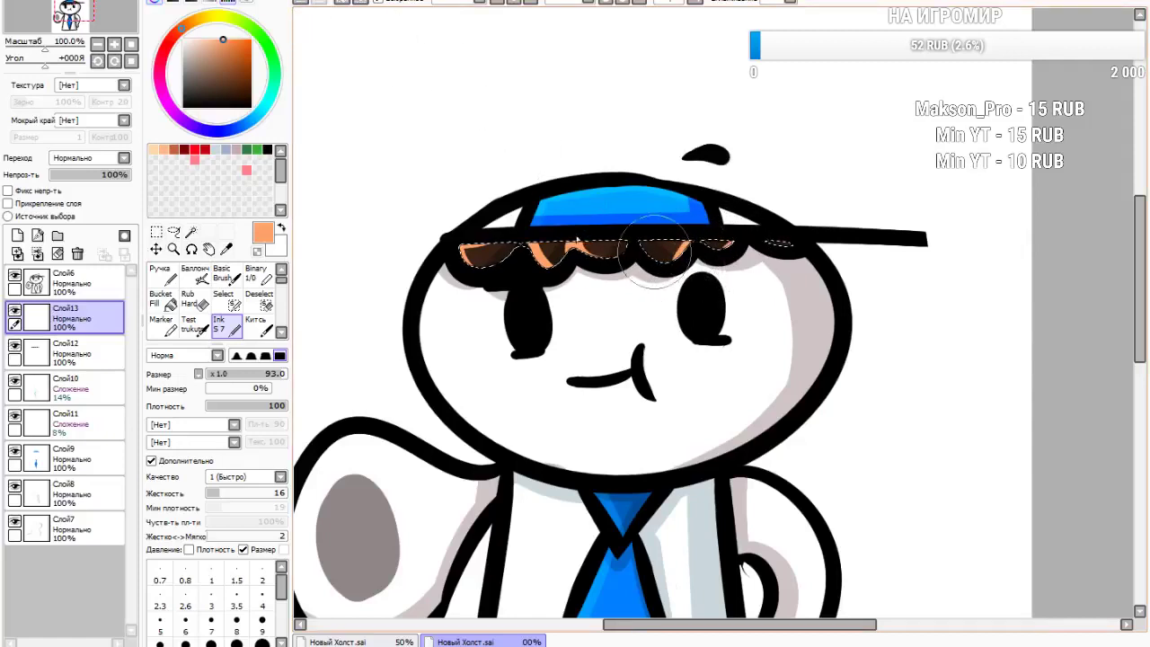
Set the hair highlight layer's blending mode to Сложение with 16% opacity and clear the selection
left_click(87, 157)
left_click(90, 231)
left_click_drag(117, 174, 65, 179)
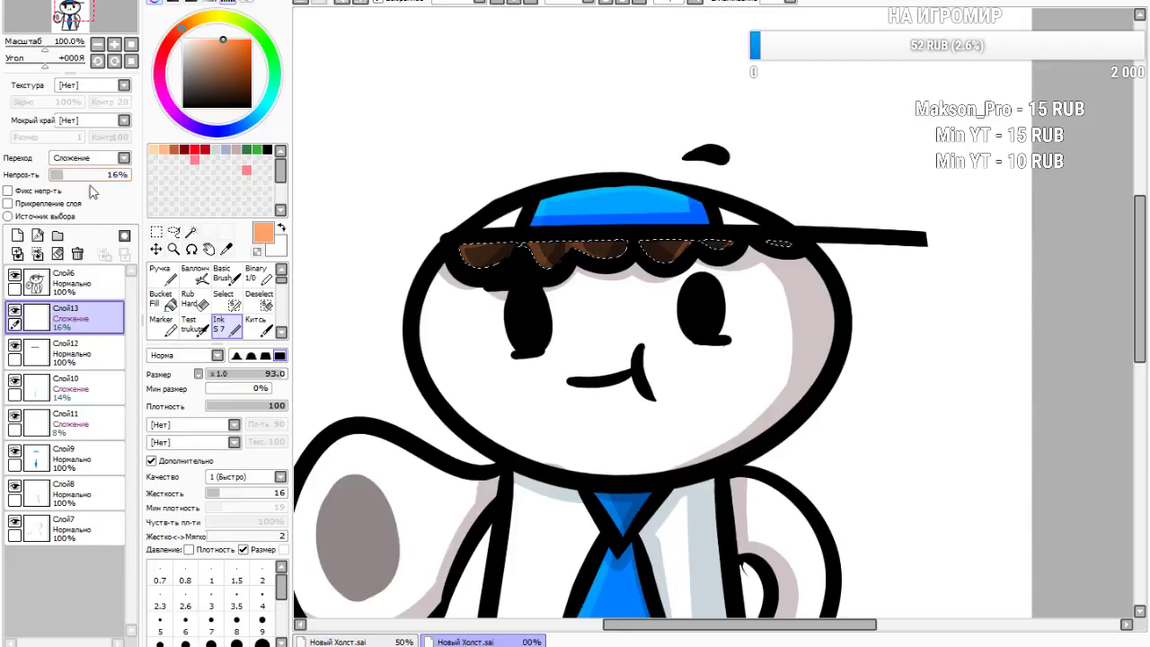
left_click(157, 232)
left_click(383, 135)
Add a layer beneath the line art and paint light grey shadows on the cap's white side panels with the Ink brush
scroll(486, 162, "down", 5)
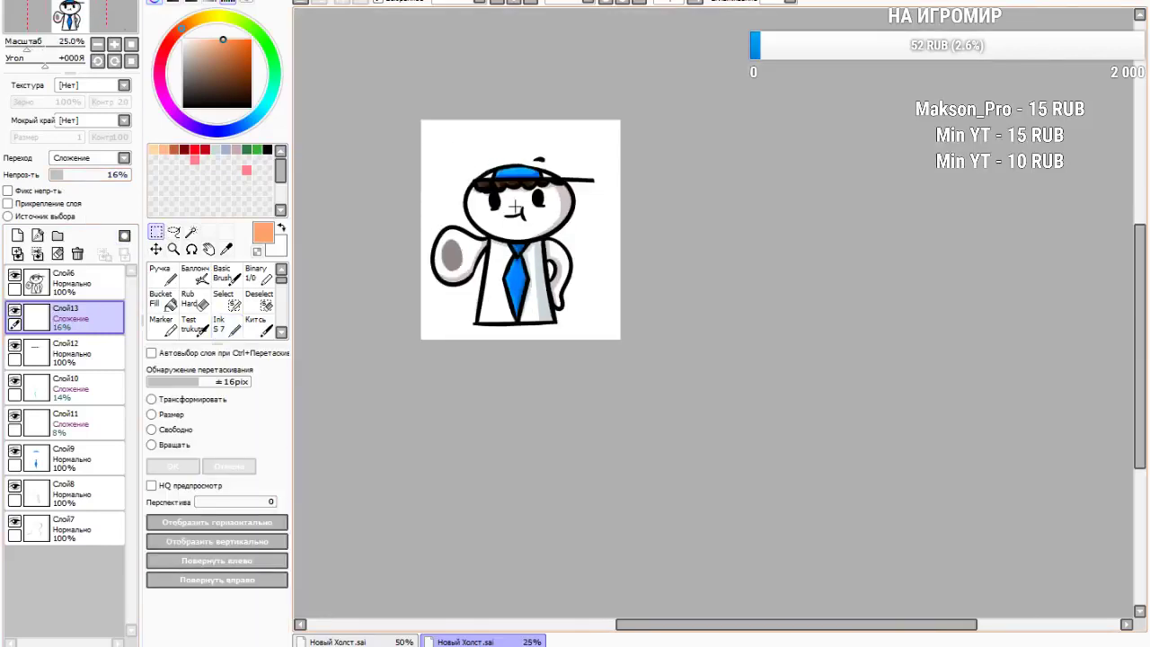
scroll(499, 165, "up", 5)
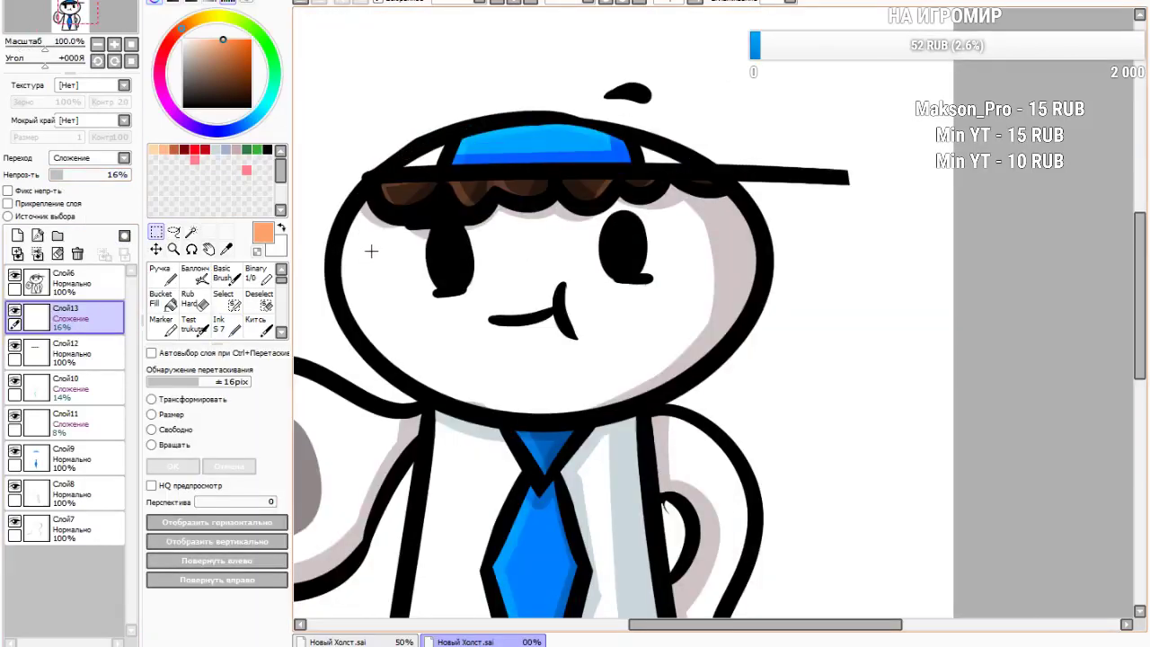
scroll(536, 249, "down", 4)
scroll(536, 249, "up", 5)
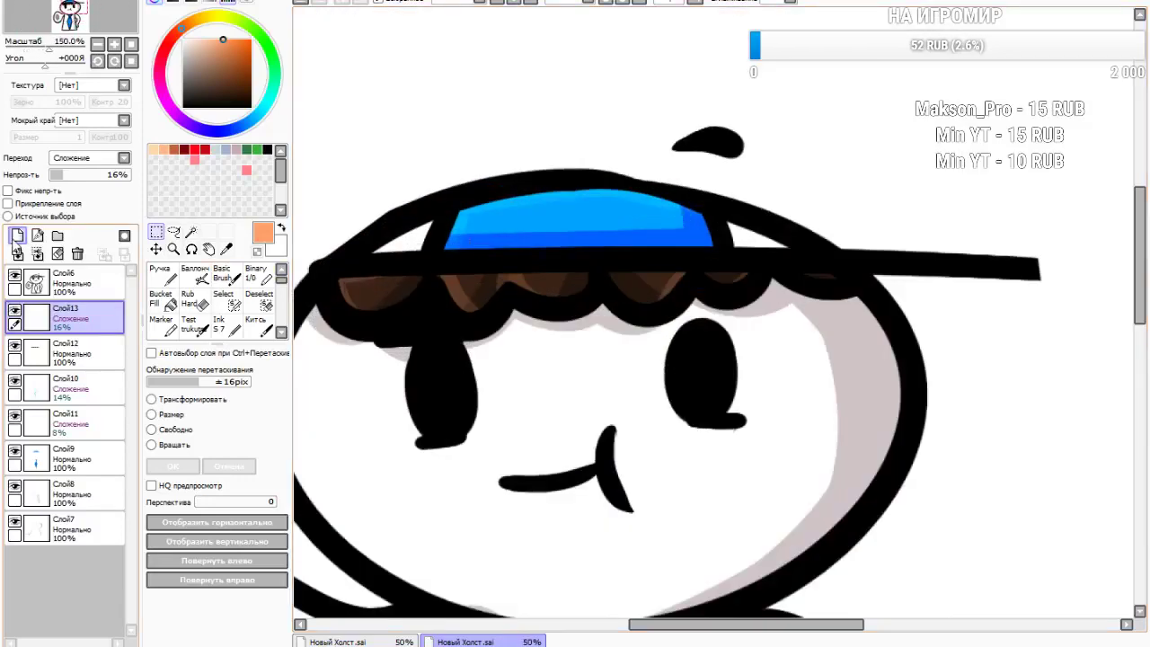
left_click(17, 235)
scroll(315, 302, "down", 4)
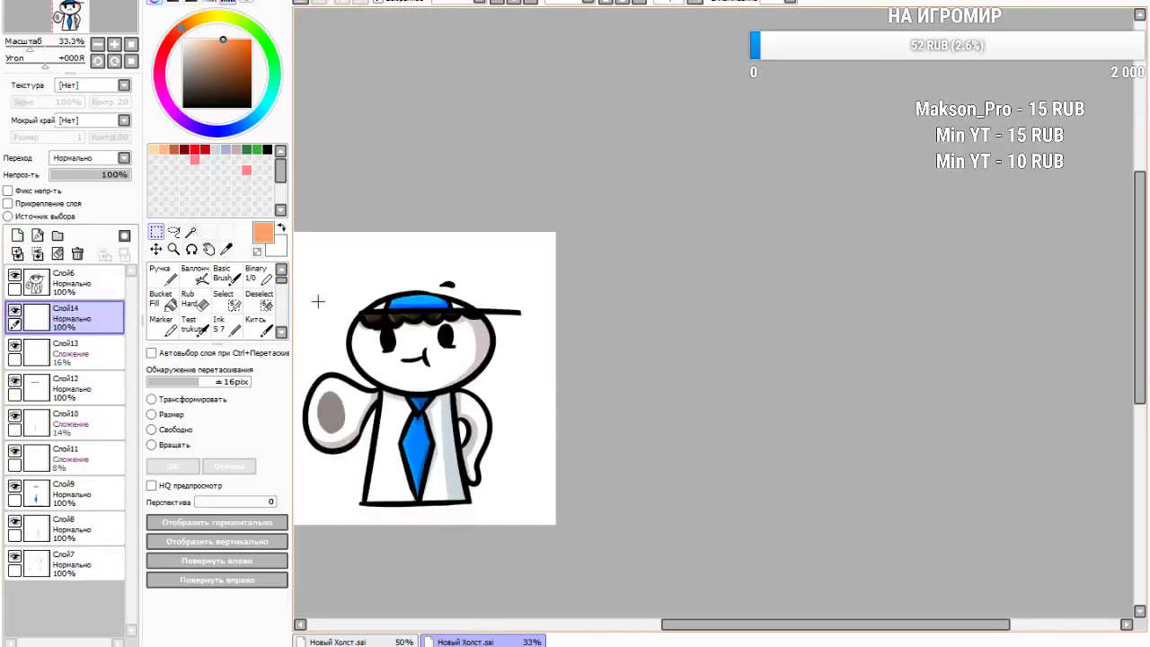
left_click(220, 326)
scroll(431, 270, "up", 5)
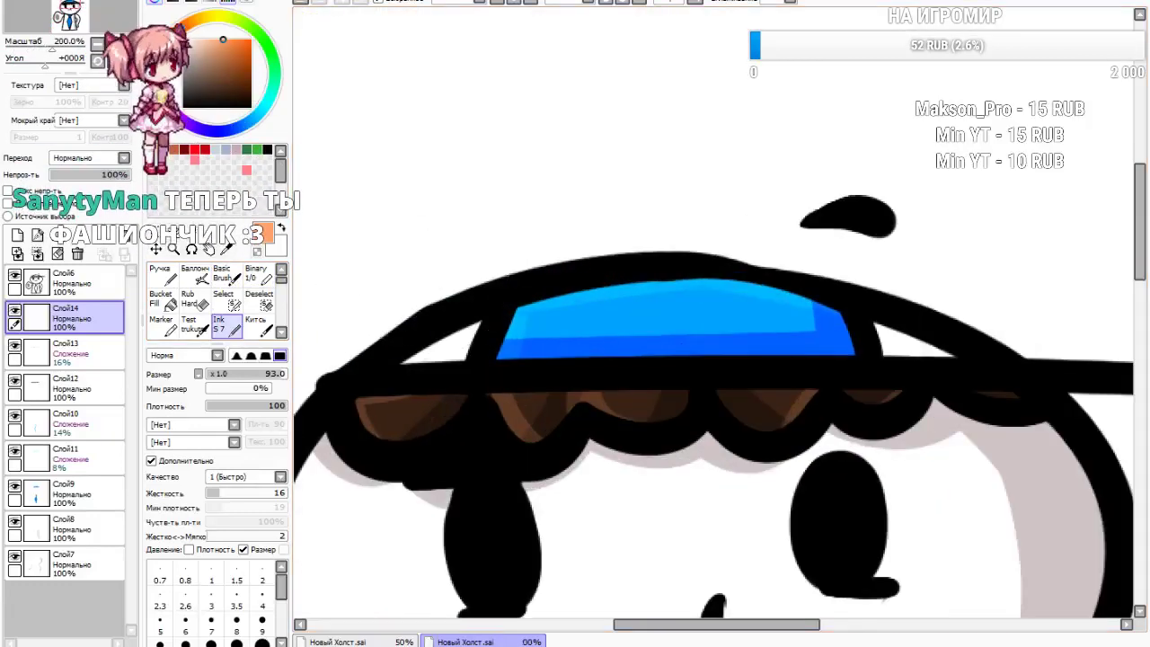
left_click(168, 44)
left_click(226, 72)
left_click(193, 61)
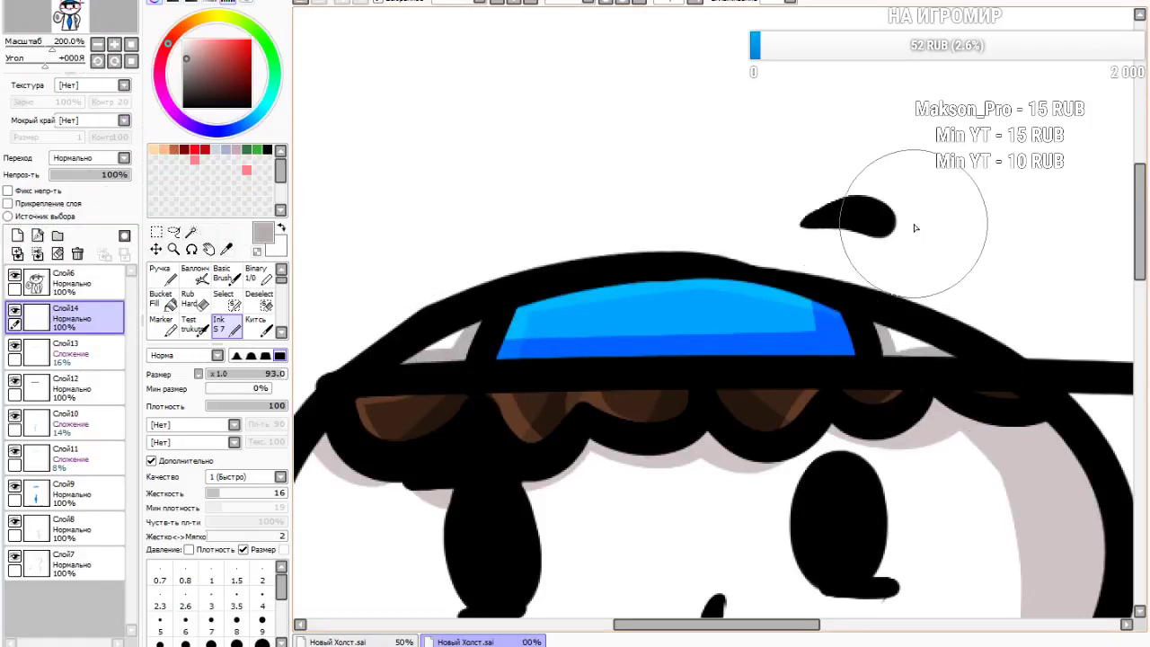
Examine the coloured character at several zoom levels and look at the other open canvas
scroll(802, 165, "down", 6)
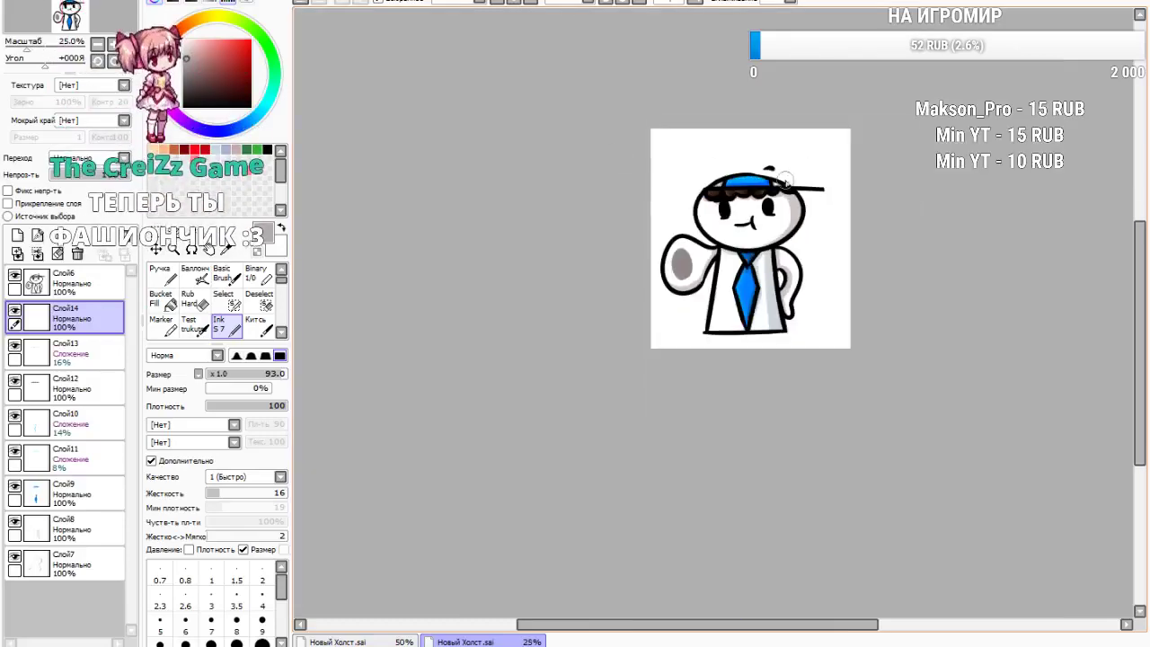
scroll(822, 175, "up", 3)
scroll(716, 231, "down", 3)
scroll(584, 269, "up", 3)
scroll(575, 274, "down", 3)
scroll(558, 281, "up", 1)
scroll(557, 282, "up", 1)
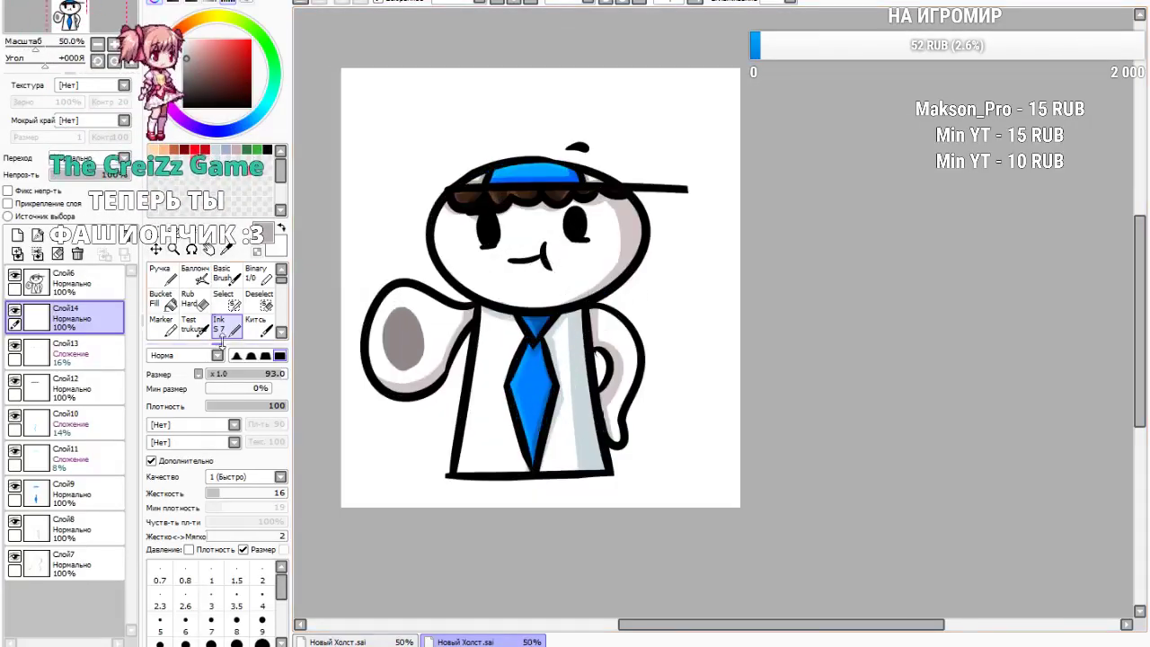
left_click(357, 642)
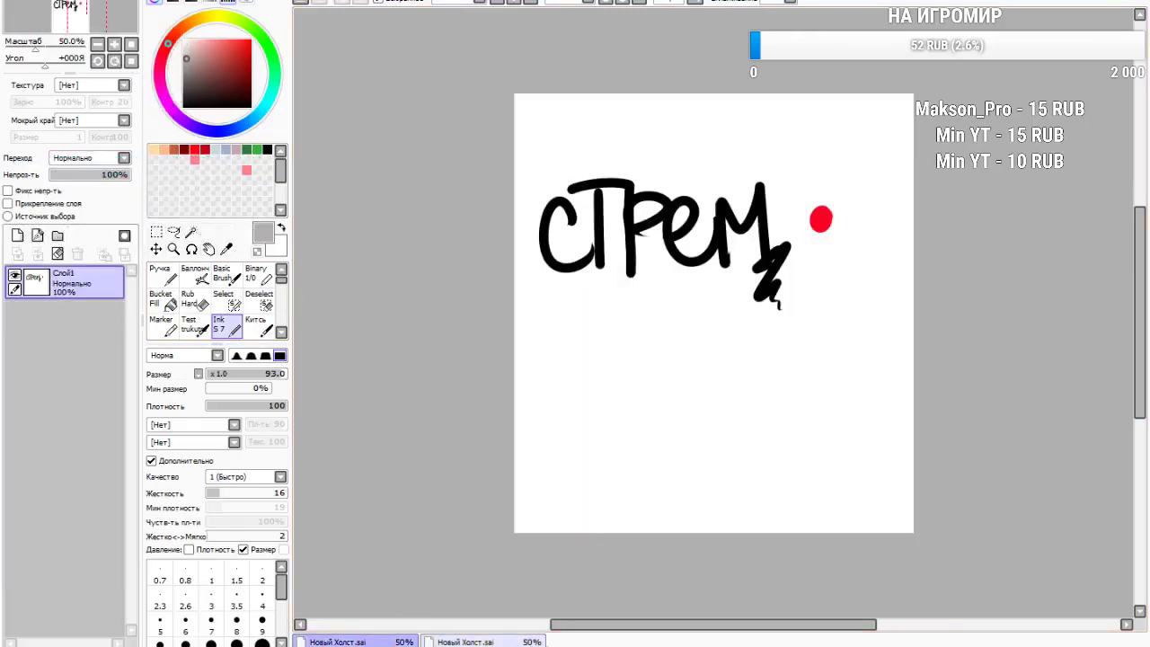
left_click(477, 642)
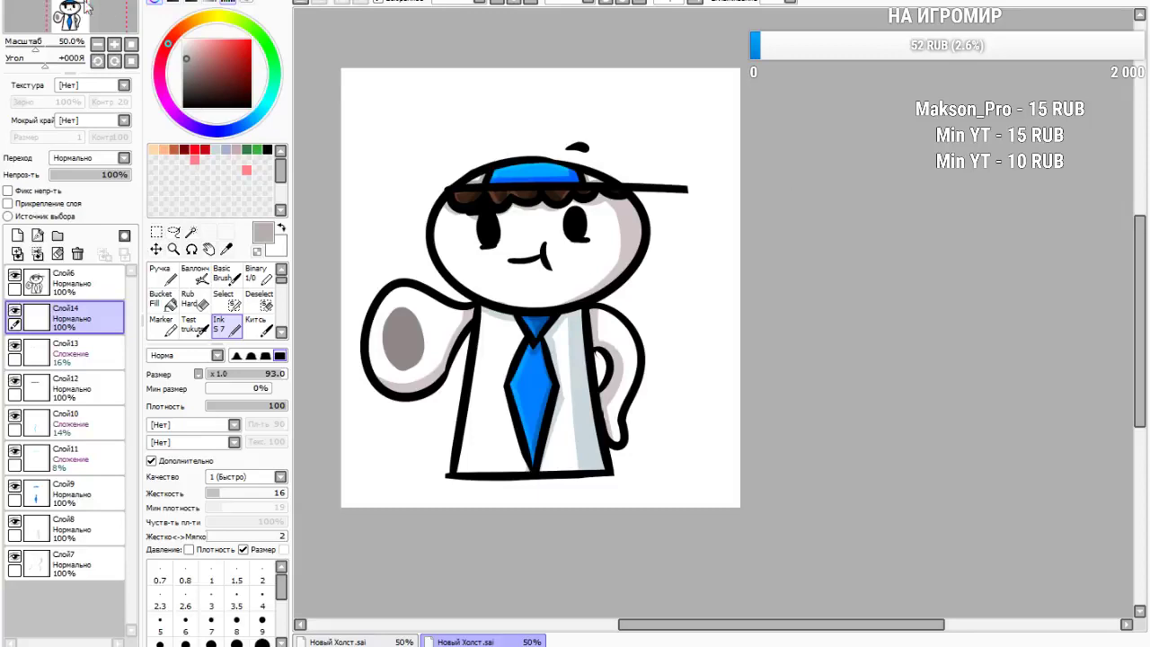
Create a new blank canvas, check the finished character drawing and return to the new canvas
left_click(309, 206)
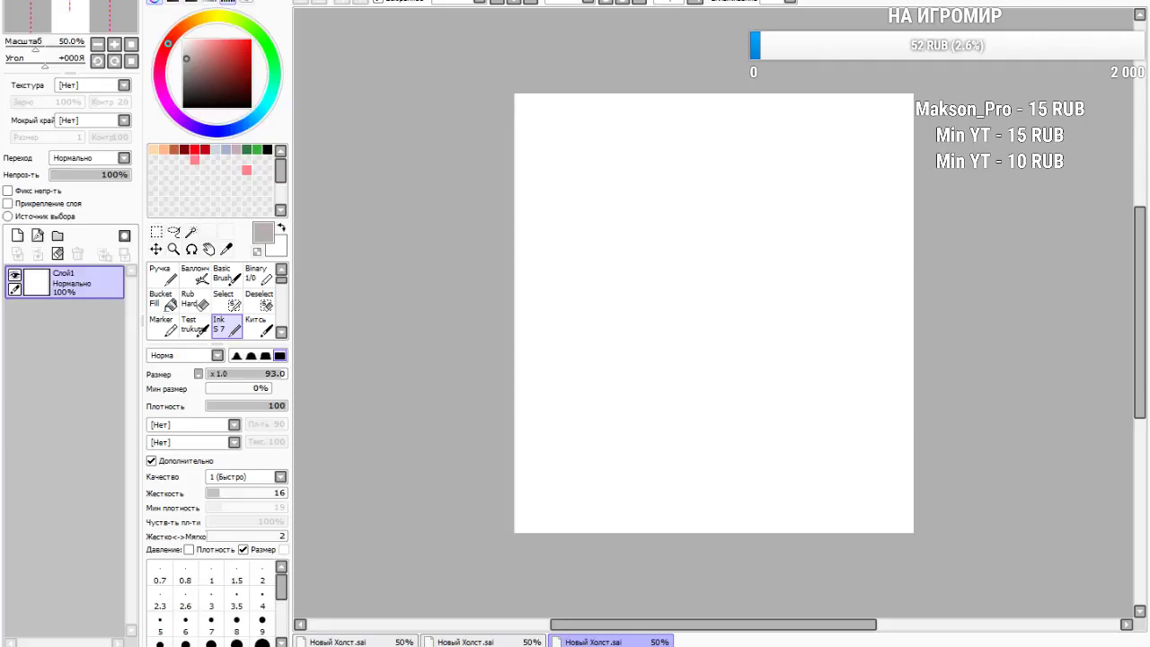
left_click(528, 642)
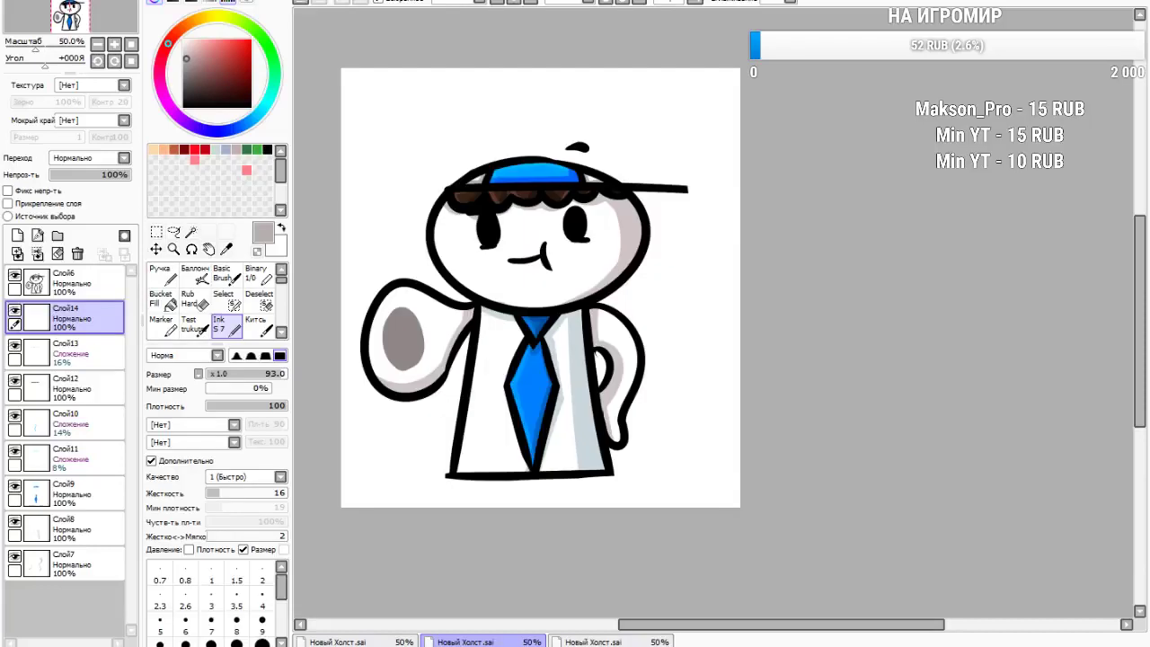
left_click(593, 641)
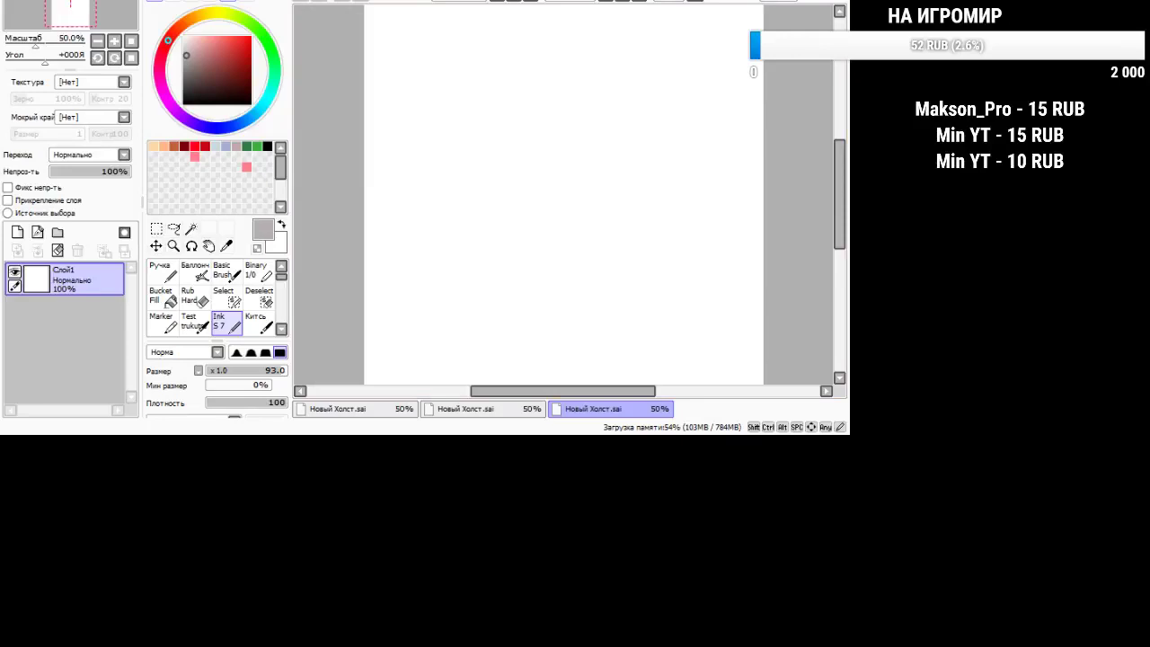
Open char.png alongside the canvases and enlarge it to 800% to inspect the skin texture
left_click_drag(557, 503, 330, 218)
left_click(796, 1)
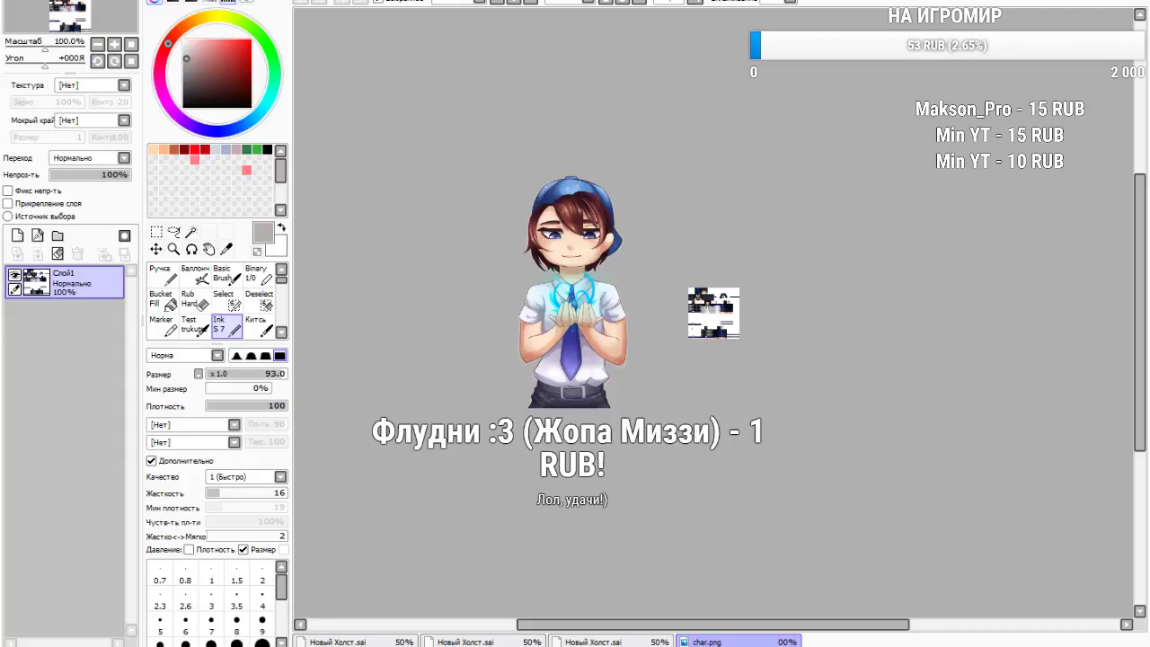
scroll(758, 333, "up", 5)
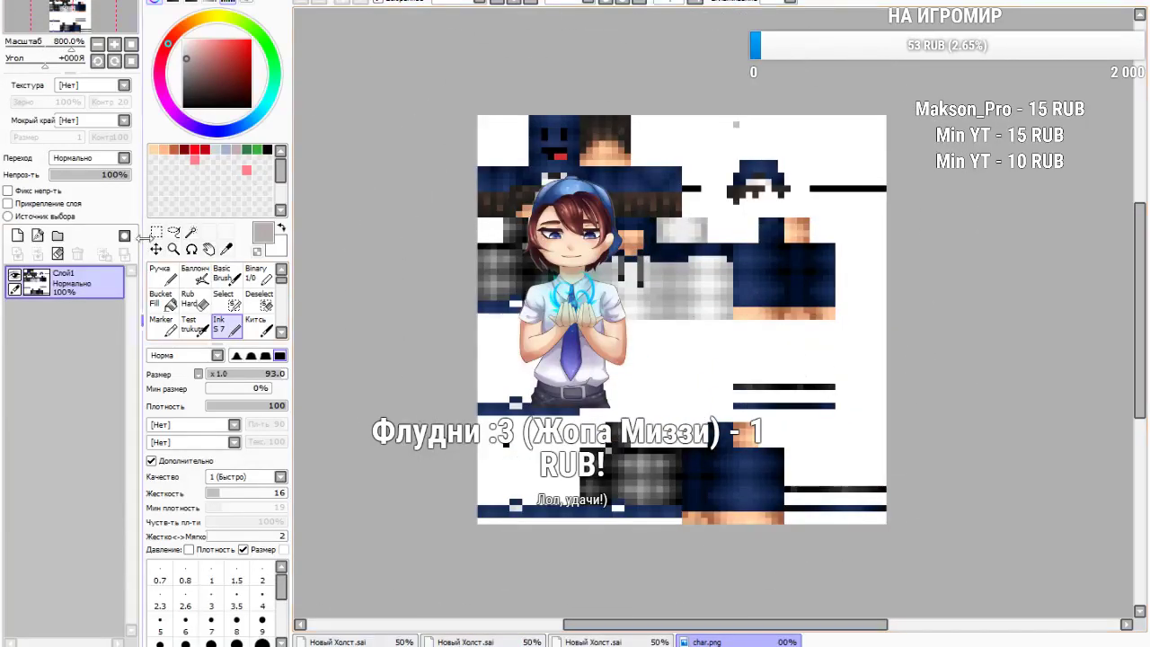
Add a layer on the new blank canvas and set the Ink brush size to 27
left_click(593, 642)
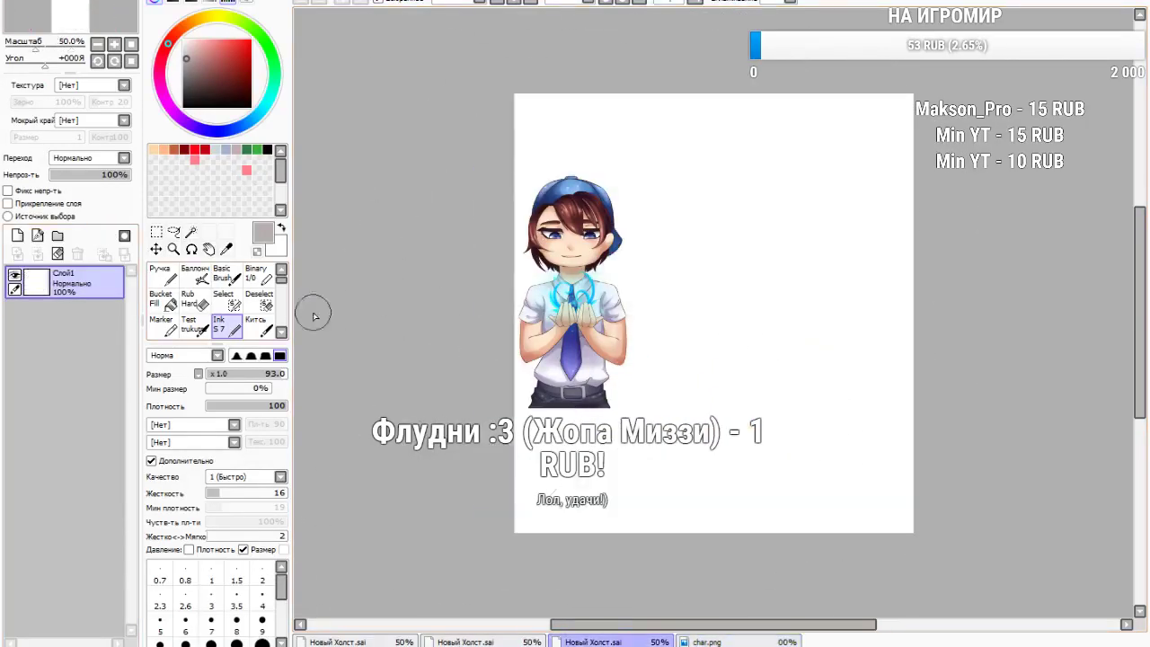
left_click(17, 235)
left_click(229, 376)
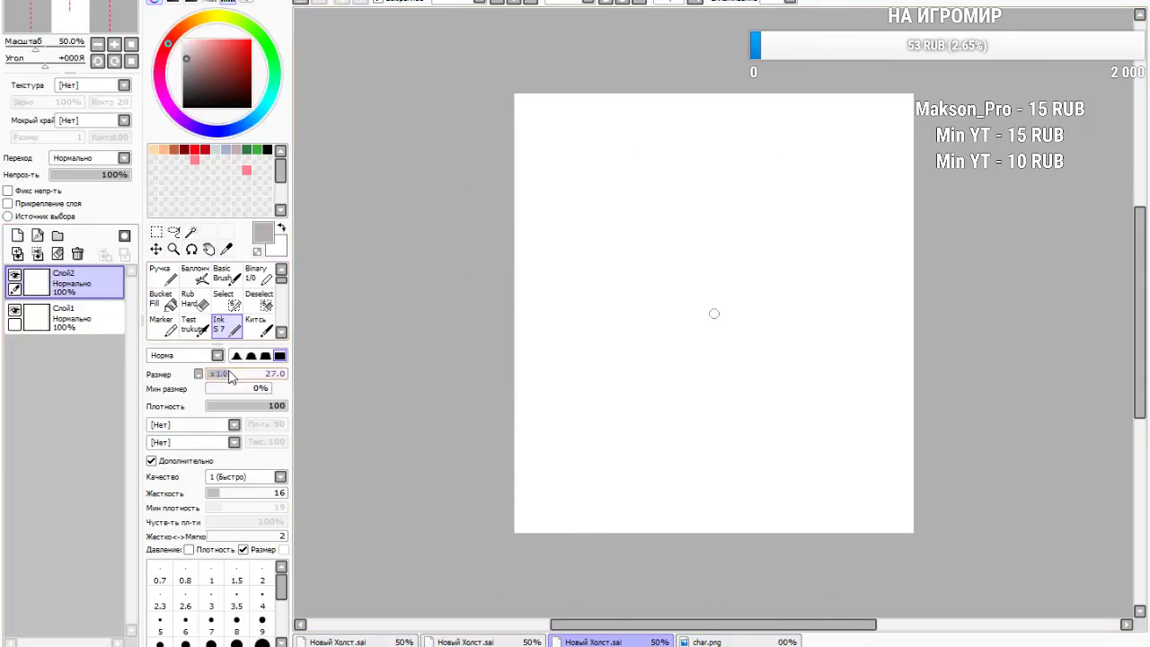
mouse_move(728, 201)
left_mouse_down()
mouse_move(636, 215)
mouse_move(794, 227)
mouse_move(806, 294)
mouse_move(720, 346)
mouse_move(779, 355)
mouse_move(729, 326)
mouse_move(805, 313)
mouse_move(566, 275)
left_mouse_up()
left_click(302, 3)
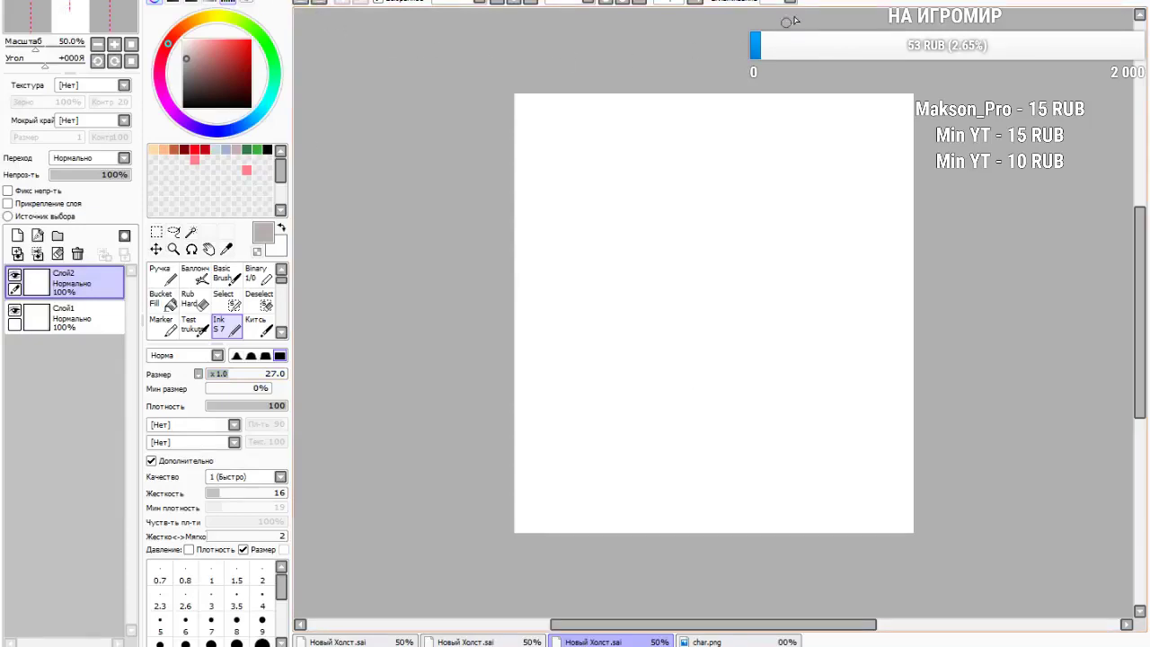
mouse_move(765, 186)
left_mouse_down()
mouse_move(597, 342)
mouse_move(656, 170)
mouse_move(673, 311)
mouse_move(493, 270)
mouse_move(793, 221)
mouse_move(714, 344)
mouse_move(495, 282)
mouse_move(642, 190)
mouse_move(643, 283)
left_mouse_up()
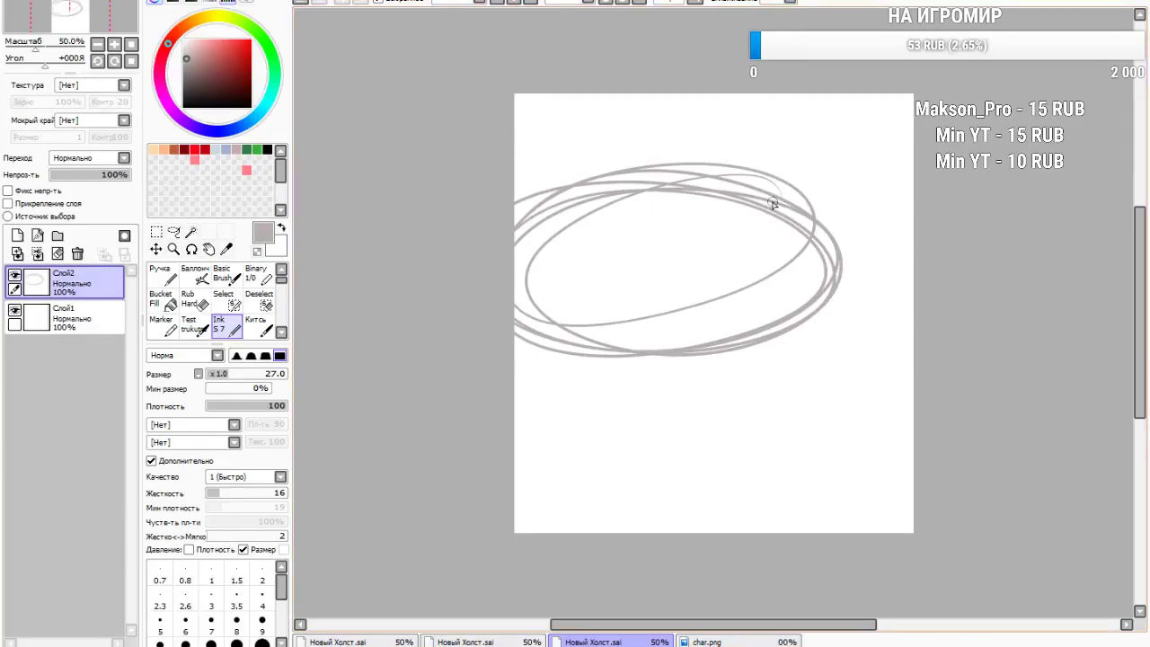
left_click(57, 255)
scroll(223, 301, "down", 3)
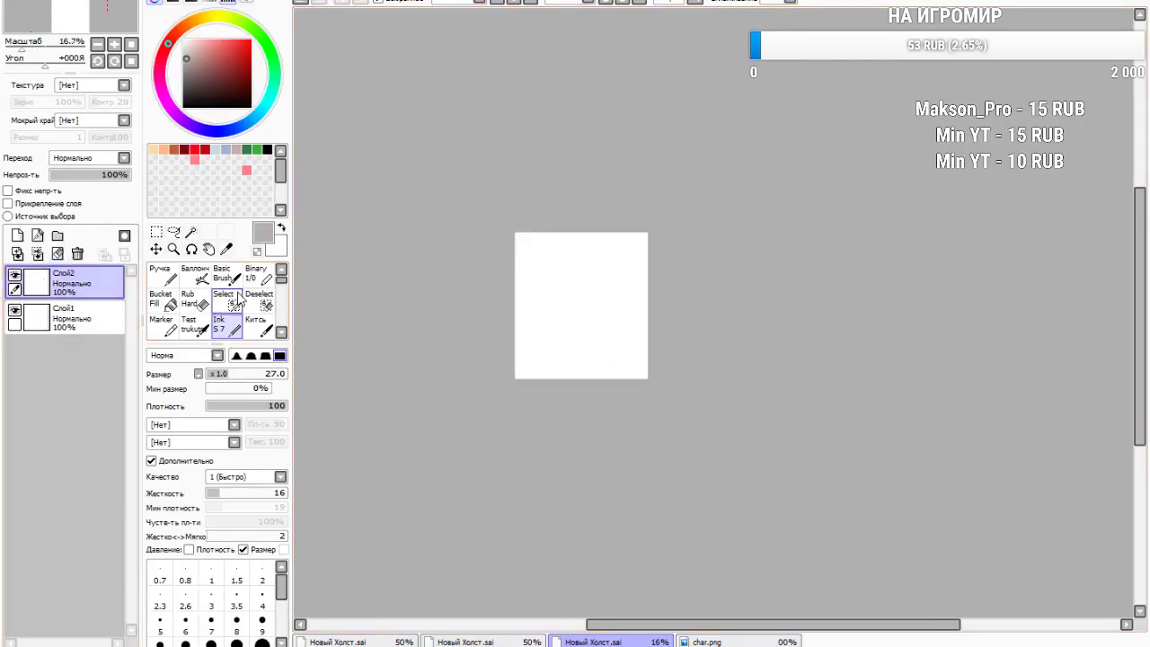
Draw a long black Ink stroke down the canvas's left half, leaning slightly inward at the bottom, redoing it until the shape is satisfactory
key("plus")
key("plus")
key("plus")
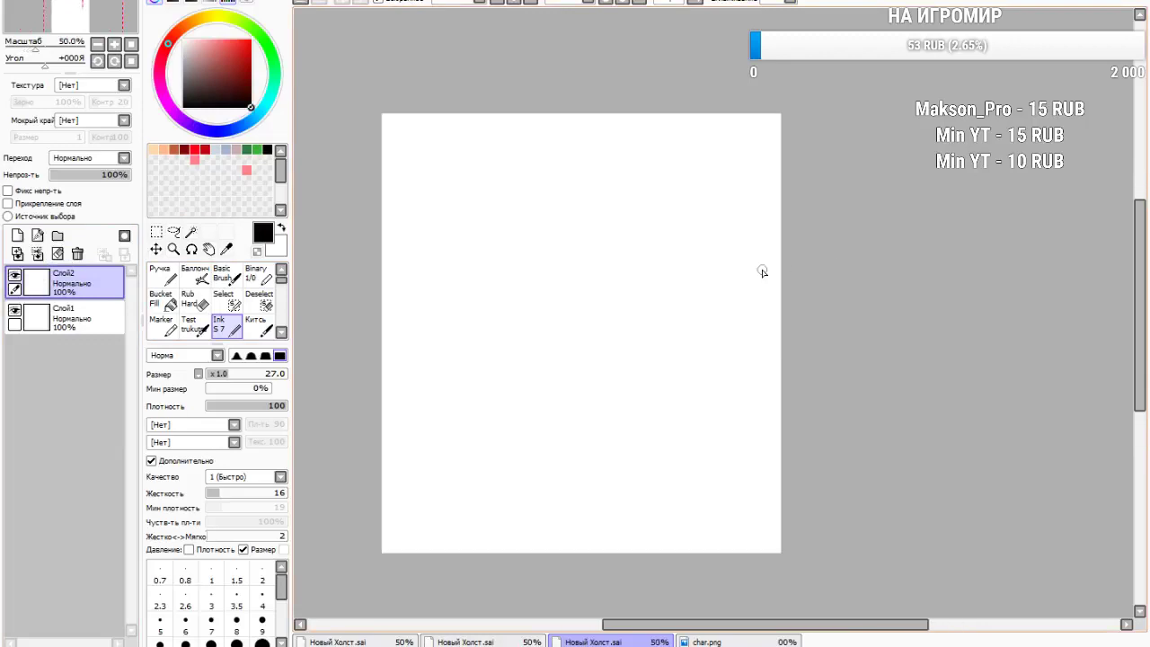
left_click_drag(474, 172, 485, 468)
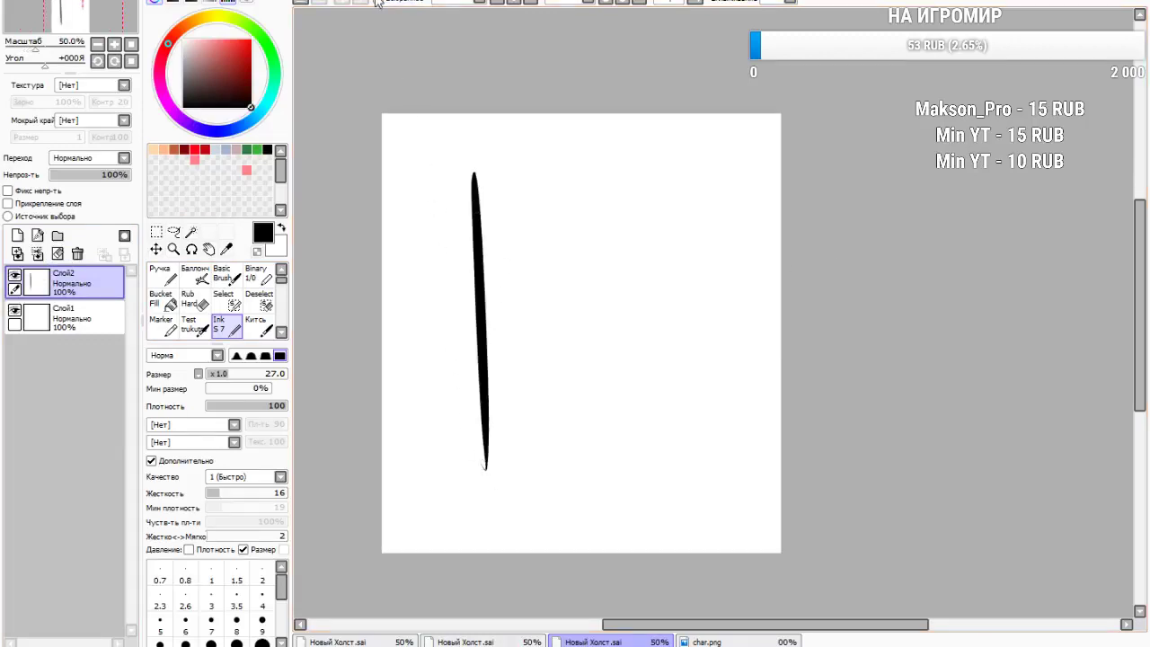
left_click(304, 3)
left_click_drag(454, 146, 477, 431)
left_click(310, 3)
left_click_drag(431, 141, 465, 484)
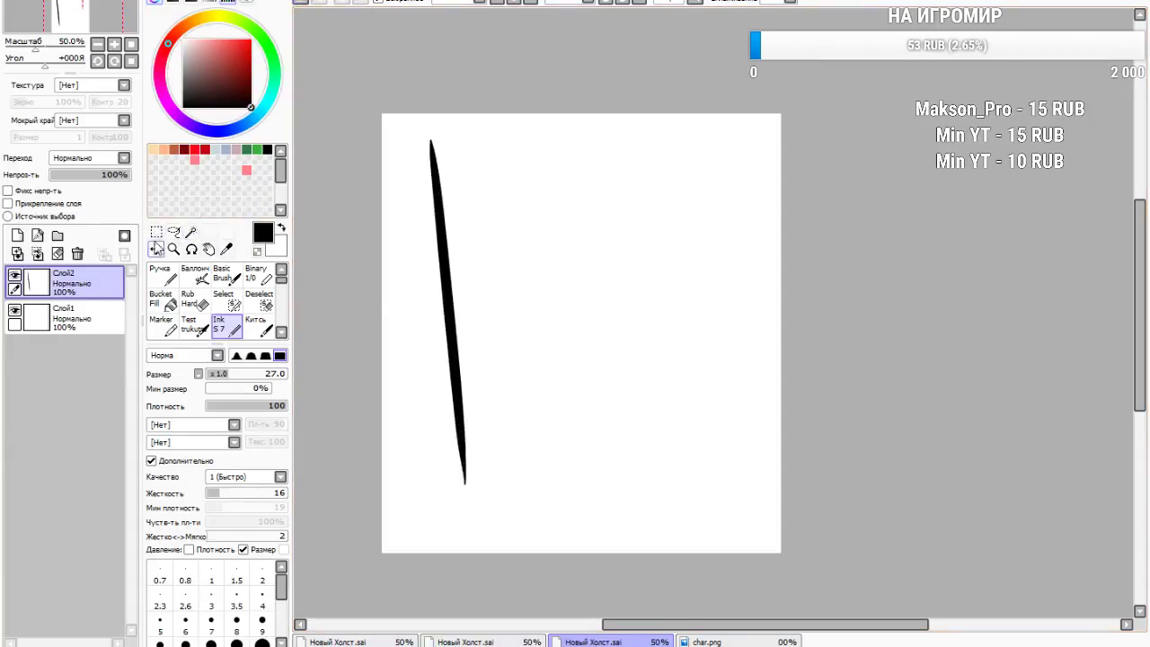
Copy the slanted stroke, flip it horizontally and place the mirrored copy on the canvas's right side
left_click(192, 249)
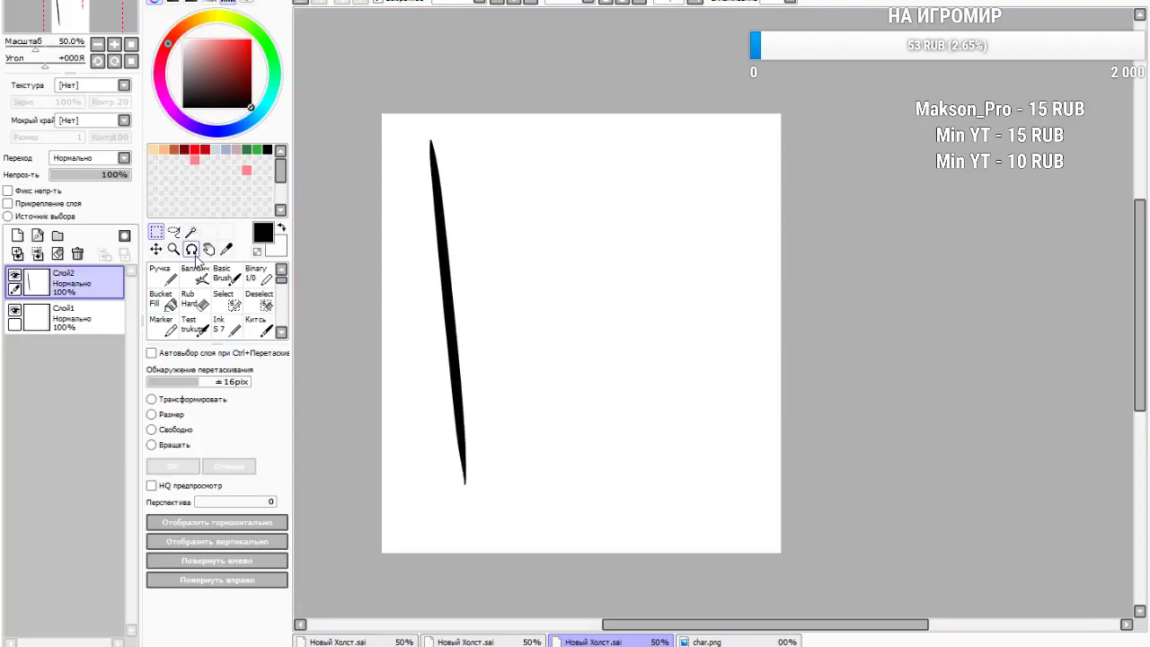
mouse_move(399, 115)
left_mouse_down()
mouse_move(441, 189)
mouse_move(553, 535)
left_mouse_up()
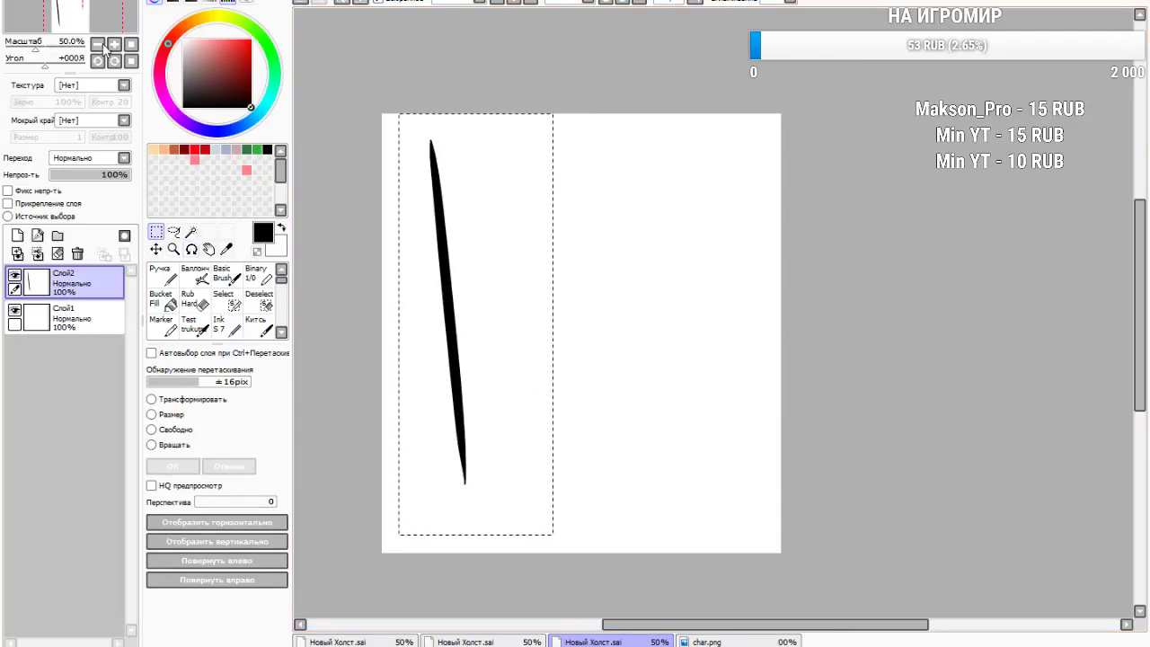
left_click(166, 414)
left_click(216, 520)
mouse_move(453, 403)
left_mouse_down()
mouse_move(686, 403)
mouse_move(648, 405)
mouse_move(686, 425)
left_mouse_up()
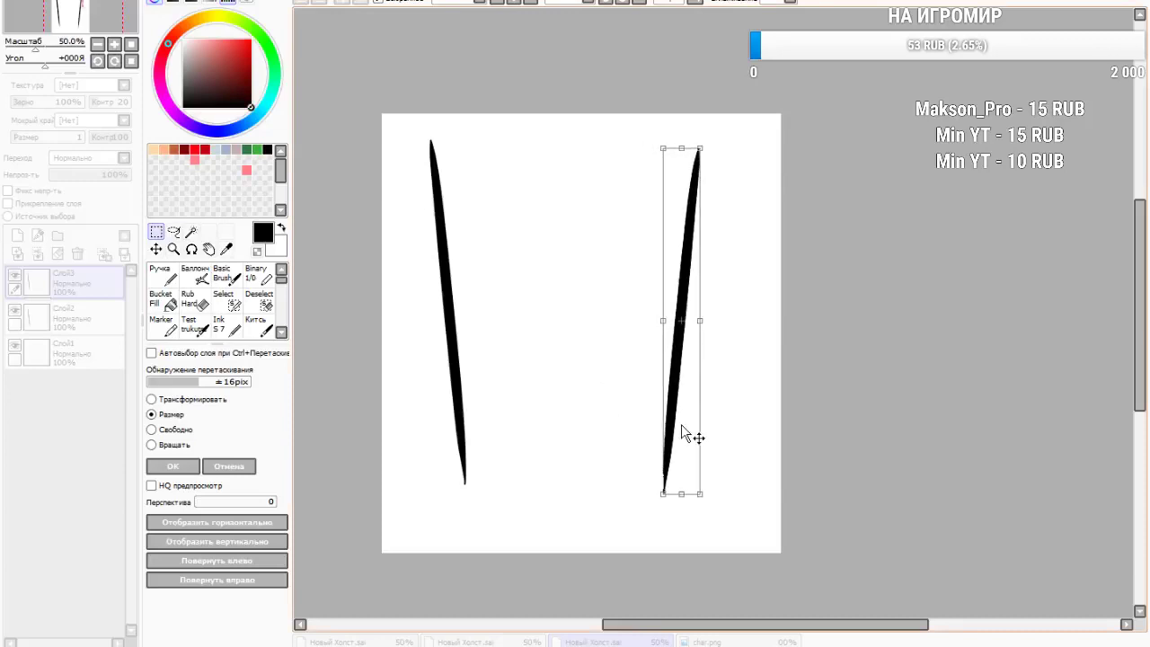
left_click(185, 467)
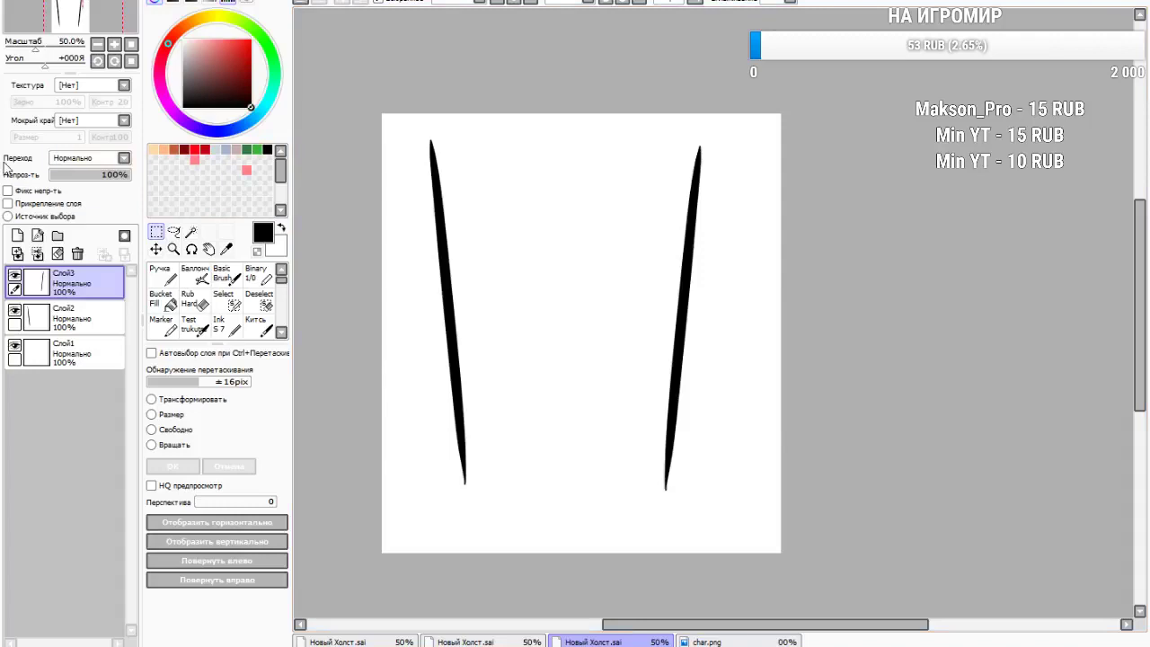
Add a layer and draw a thick horizontal black stroke across the lower ends of both slanted lines
left_click(17, 236)
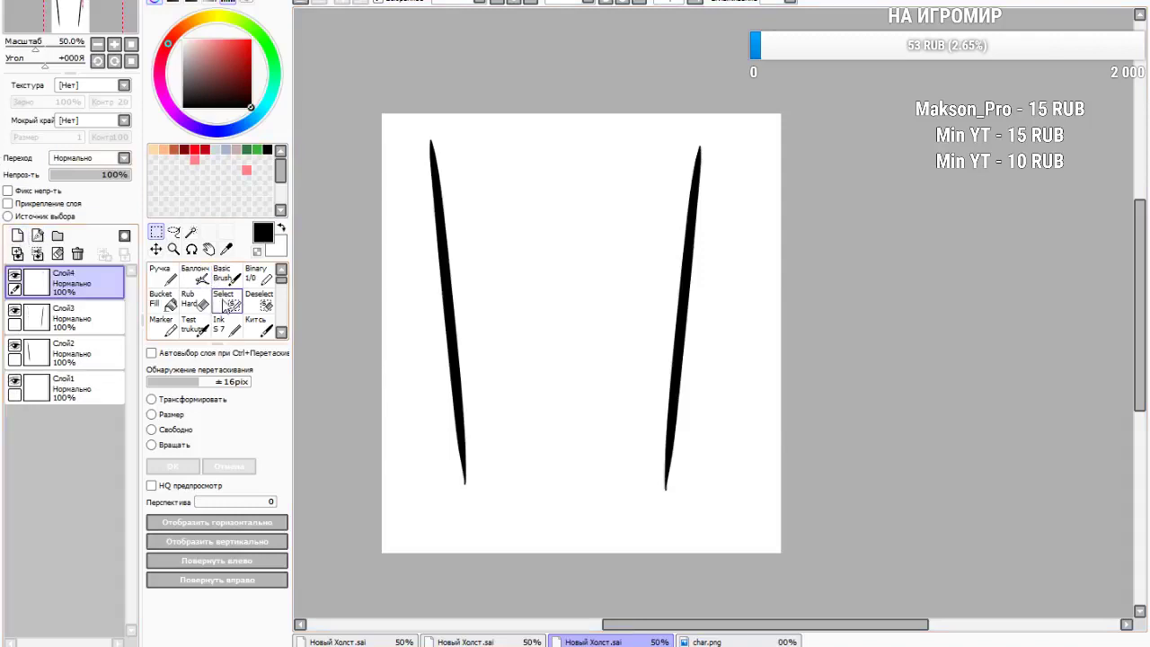
left_click(218, 322)
left_click_drag(398, 443, 938, 450)
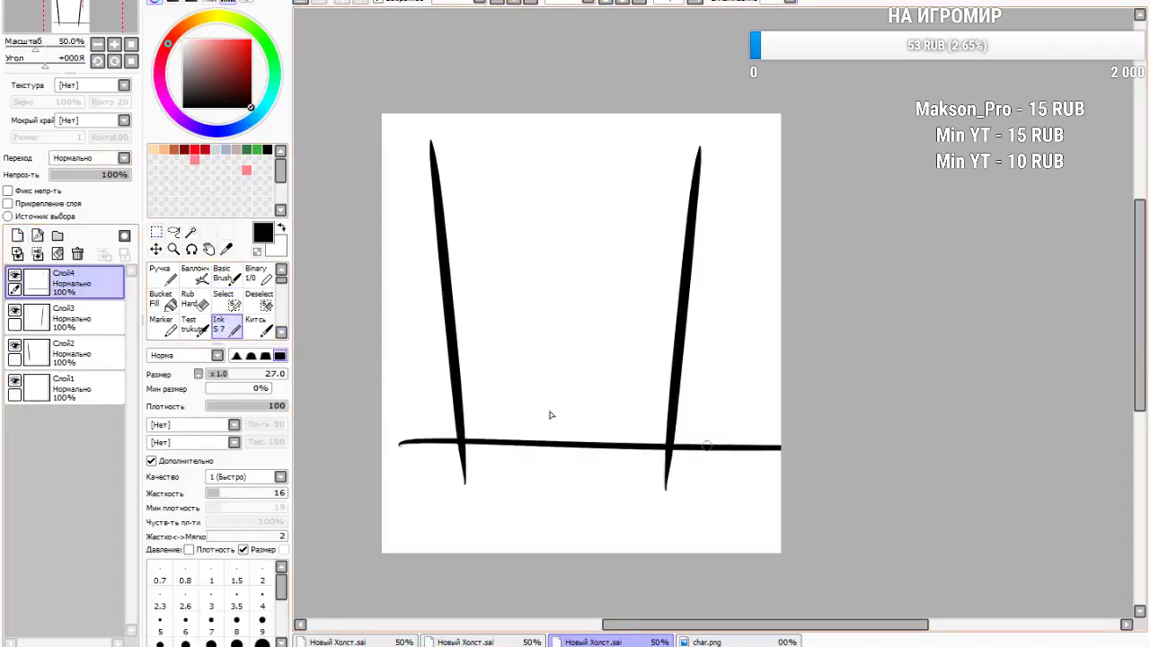
key("ctrl+t")
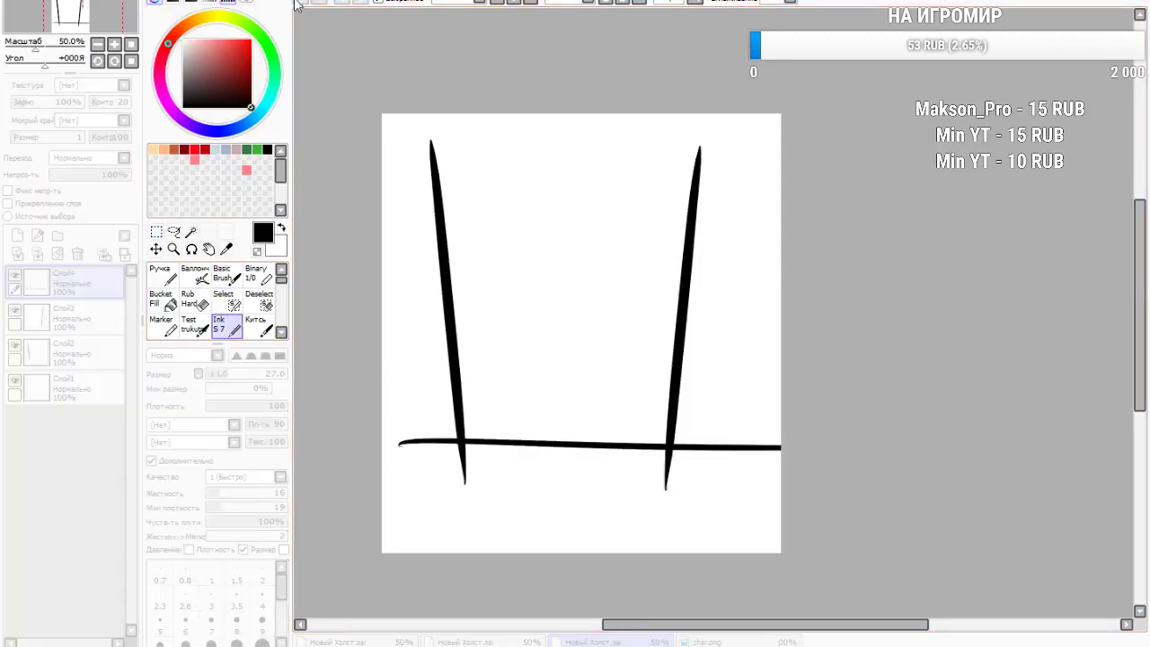
left_click(677, 298)
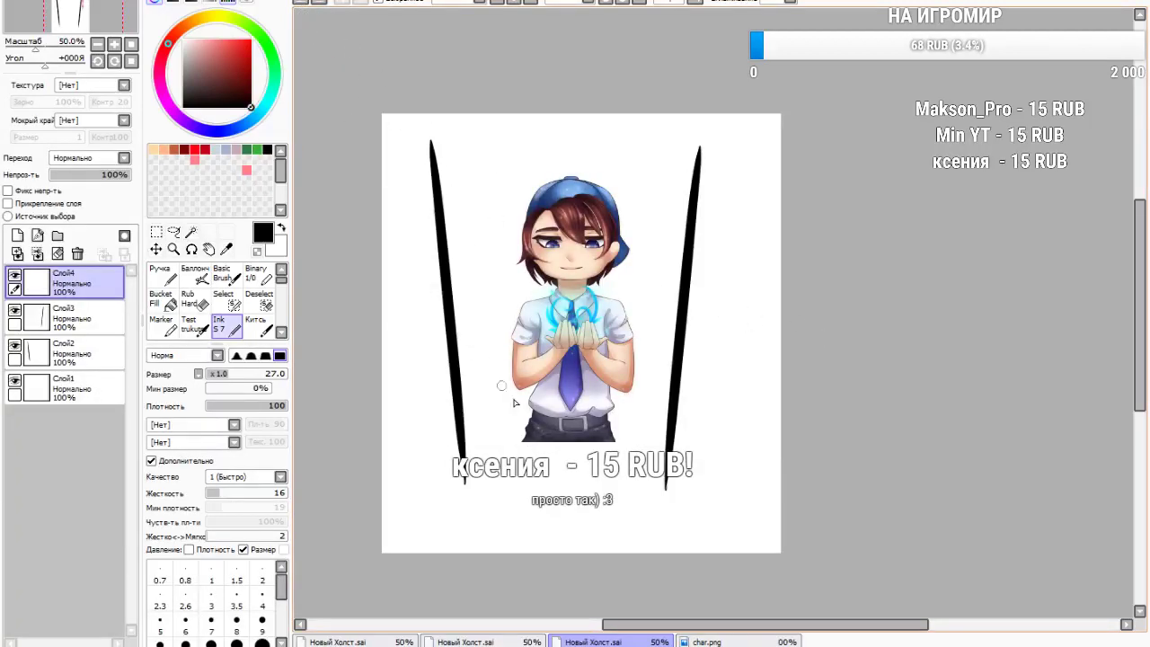
left_click_drag(409, 440, 854, 441)
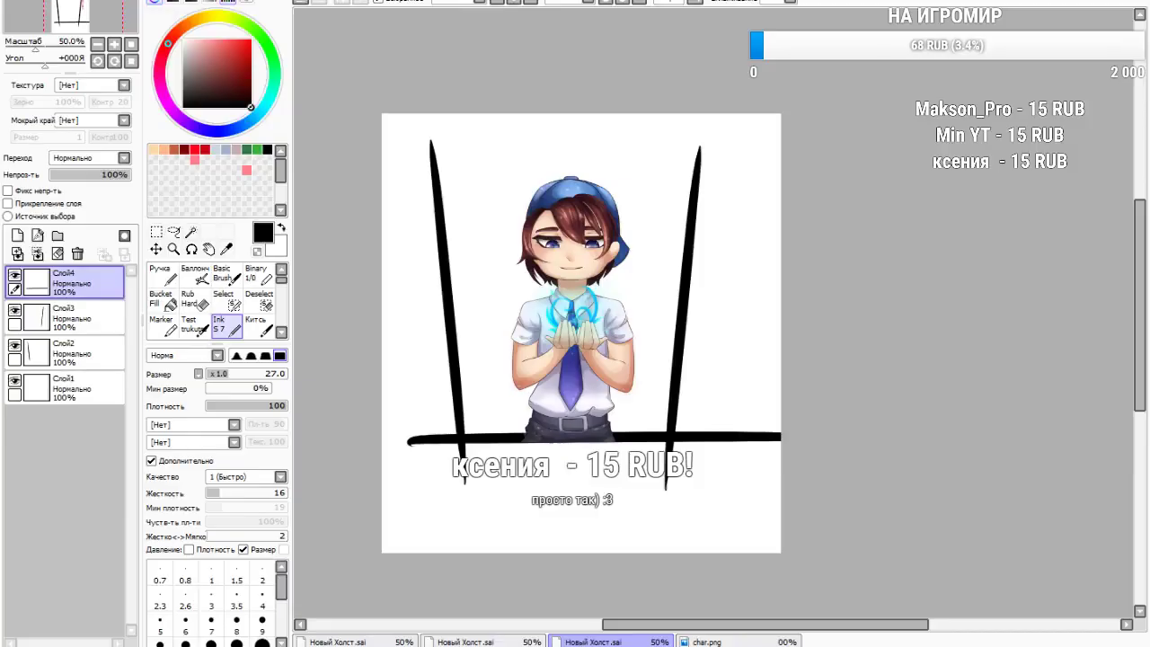
Rotate the horizontal base line slightly with a transform to level it
scroll(524, 372, "up", 1)
scroll(524, 370, "down", 2)
scroll(534, 353, "up", 2)
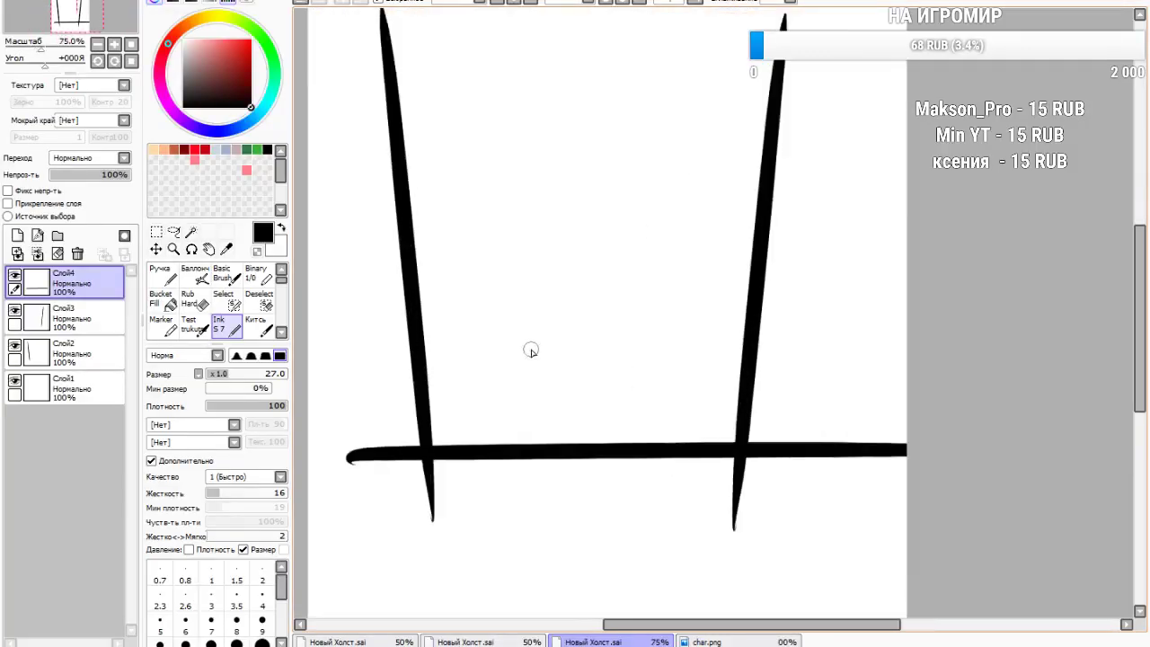
key("ctrl+t")
left_click_drag(338, 497, 428, 562)
scroll(472, 477, "down", 1)
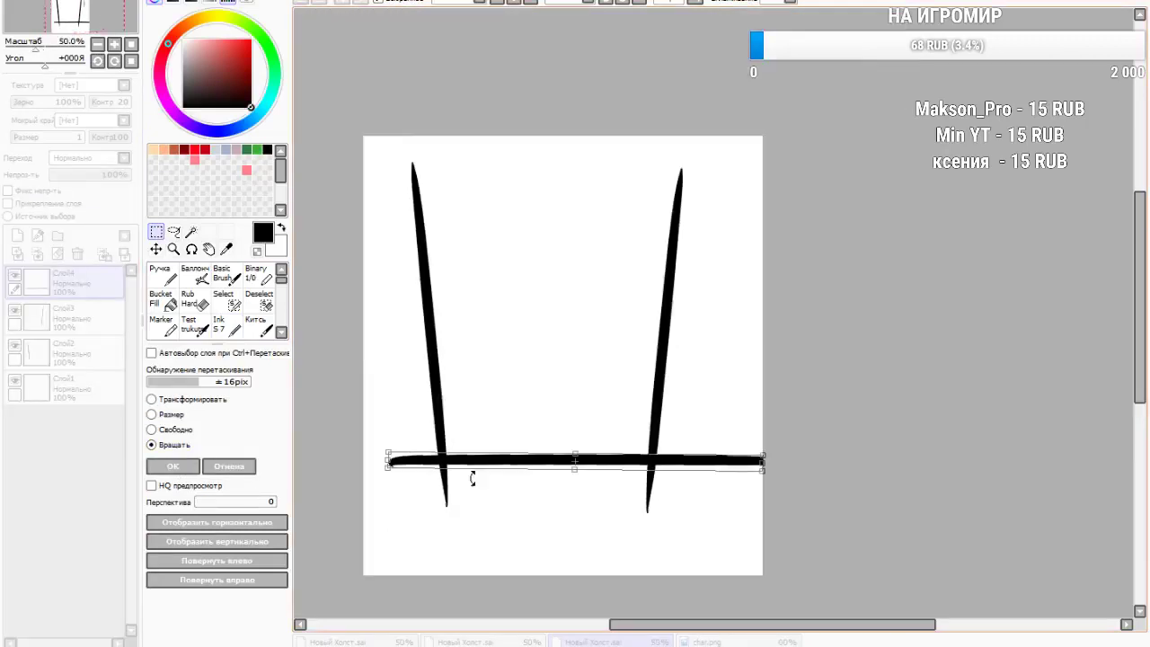
left_click(173, 467)
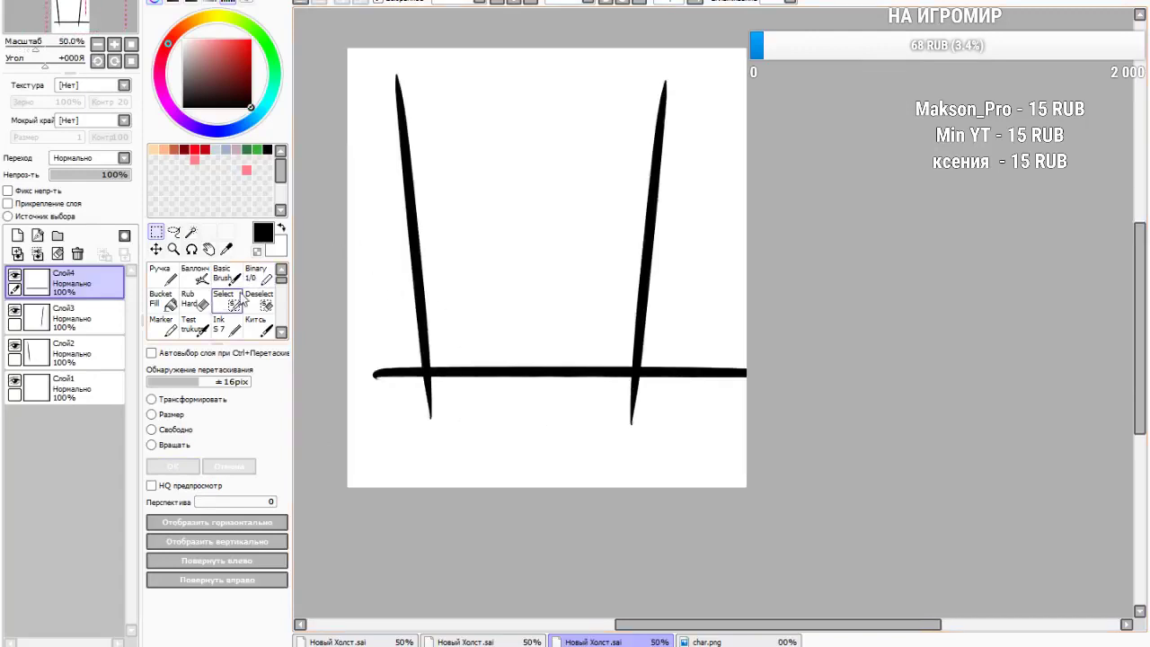
Erase the ends of the base line that extend beyond the two slanted sides, enlarging the eraser to size 42
left_click(195, 300)
mouse_move(378, 356)
left_mouse_down()
mouse_move(414, 386)
mouse_move(419, 349)
left_mouse_up()
left_click_drag(636, 378, 654, 370)
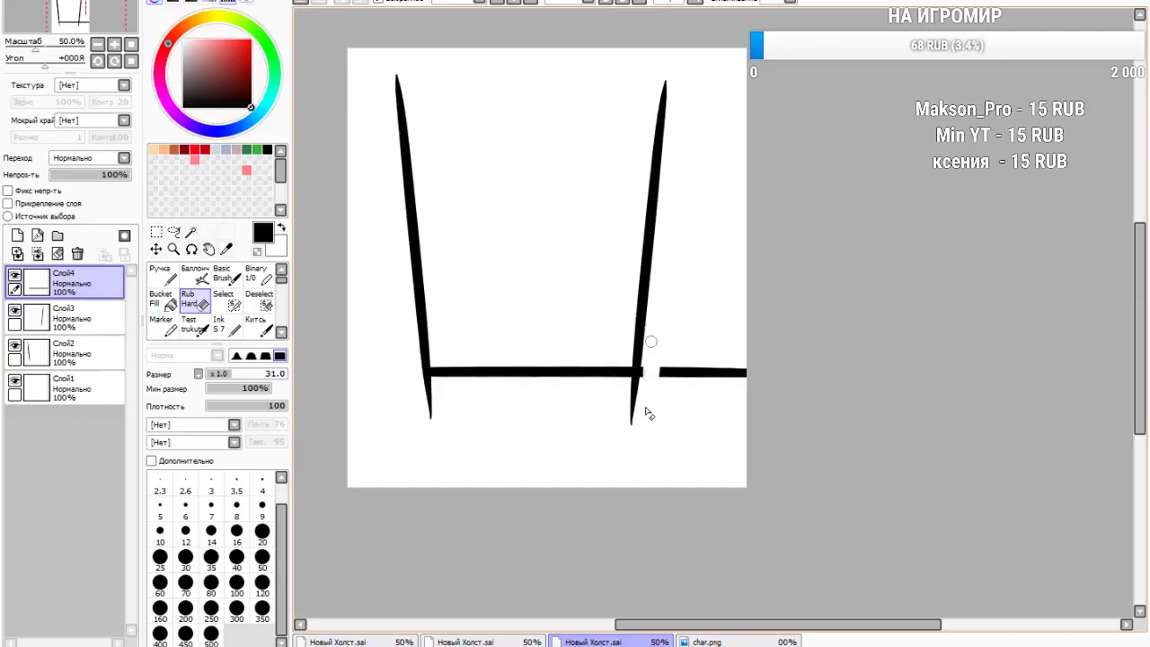
left_click_drag(268, 377, 274, 382)
mouse_move(686, 390)
left_mouse_down()
mouse_move(673, 377)
mouse_move(662, 386)
mouse_move(734, 380)
left_mouse_up()
Merge the right side line's layer with the left one and erase both side tips below the base line
left_click(58, 329)
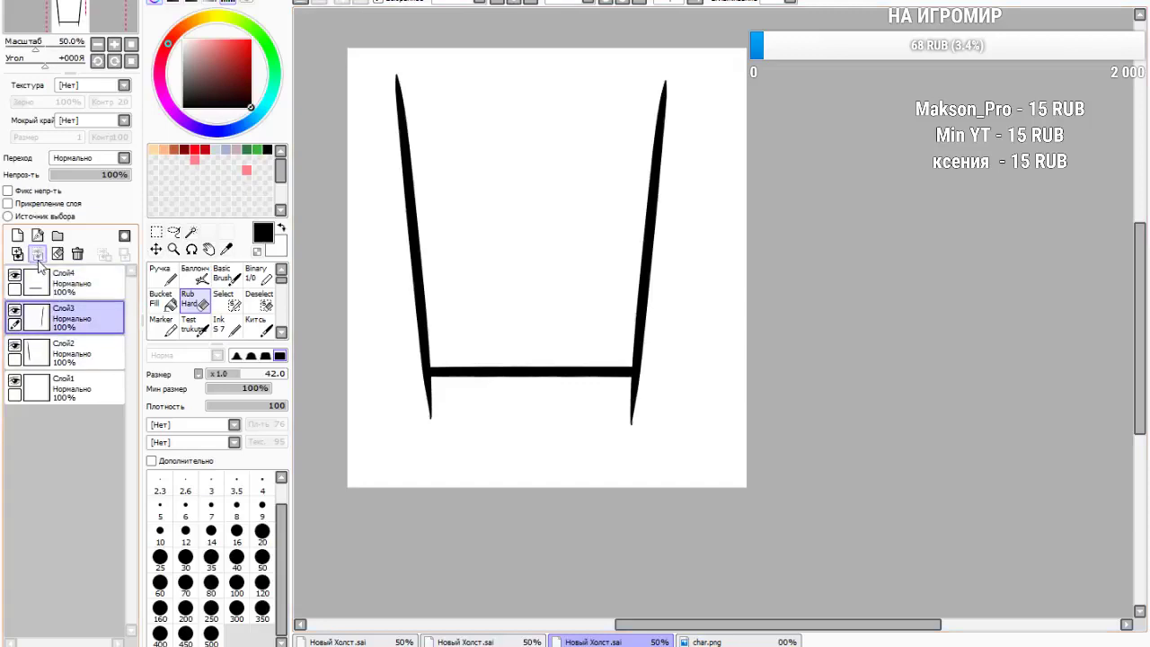
left_click(36, 253)
left_click_drag(441, 416, 638, 402)
mouse_move(482, 424)
left_mouse_down()
mouse_move(384, 396)
mouse_move(655, 402)
left_mouse_up()
left_click_drag(493, 390, 683, 389)
left_click_drag(589, 392, 719, 386)
left_click_drag(408, 389, 469, 389)
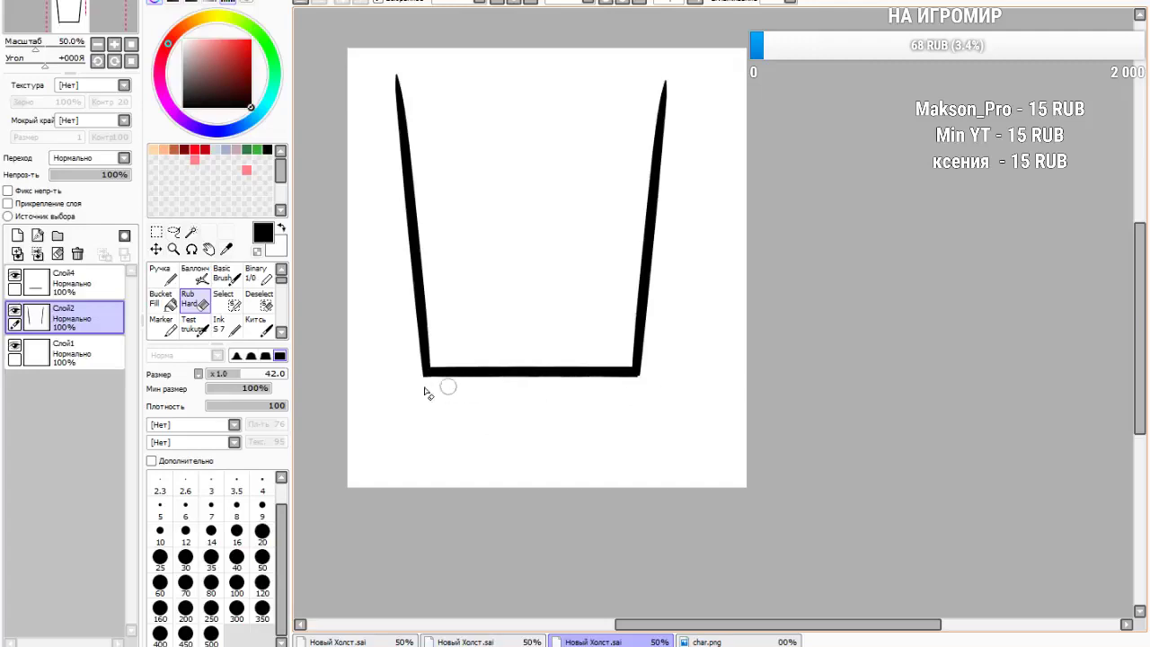
Merge the base line into the side lines' layer and shift the whole outline slightly right and down
left_click(58, 283)
left_click(37, 253)
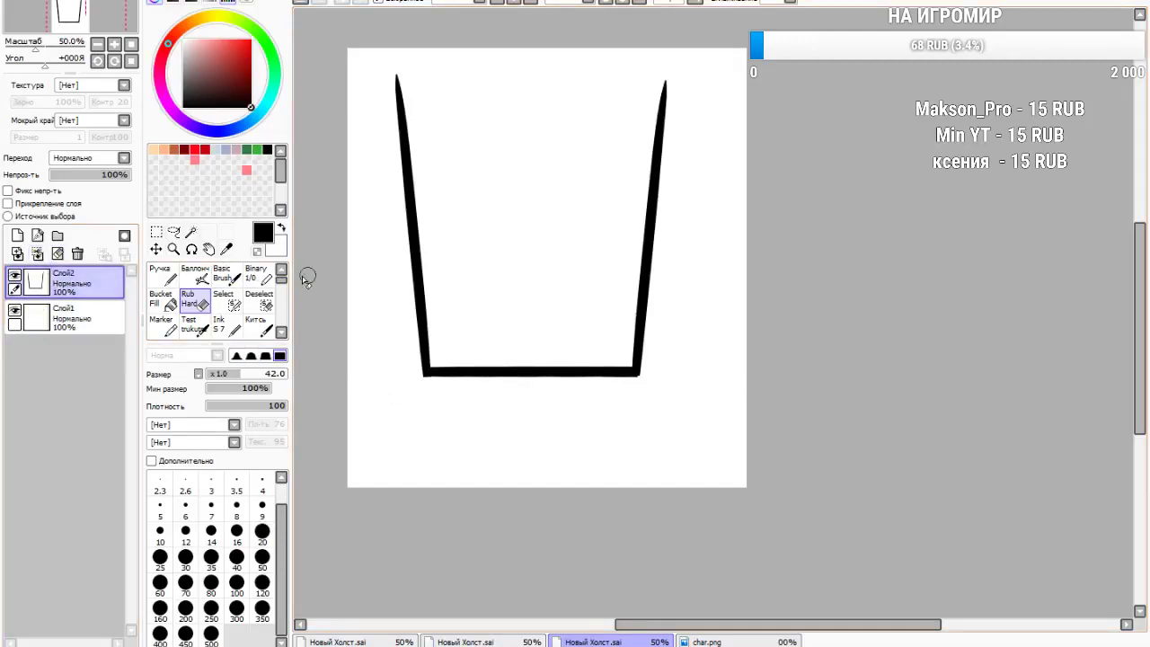
left_click(156, 232)
left_click(179, 418)
left_click_drag(561, 270, 577, 285)
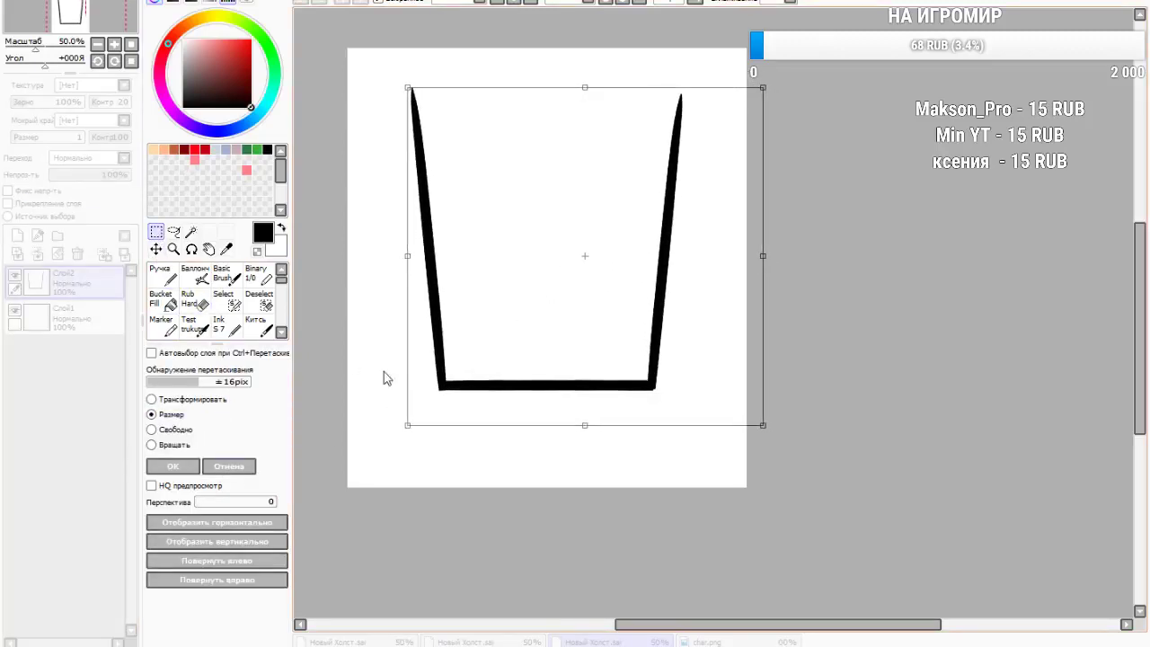
left_click(172, 466)
Draw a short horizontal black Ink stroke on the bottom layer, crossing the outline's right side above the base, redoing it until it fits
left_click(91, 328)
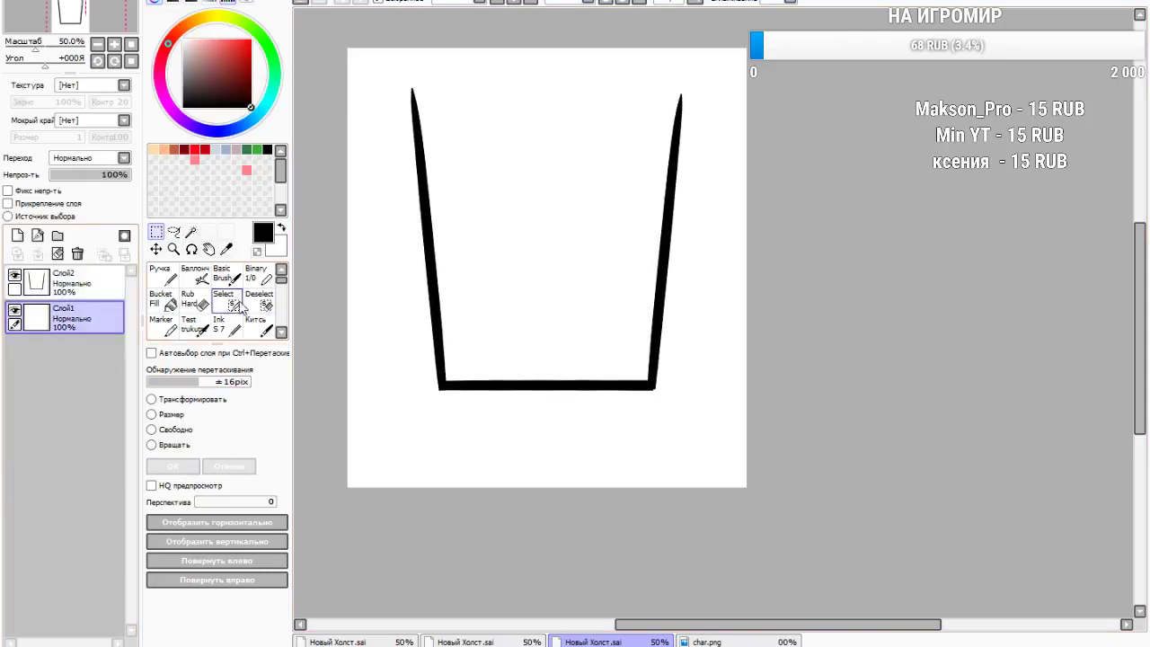
left_click(225, 325)
left_click_drag(534, 299, 724, 289)
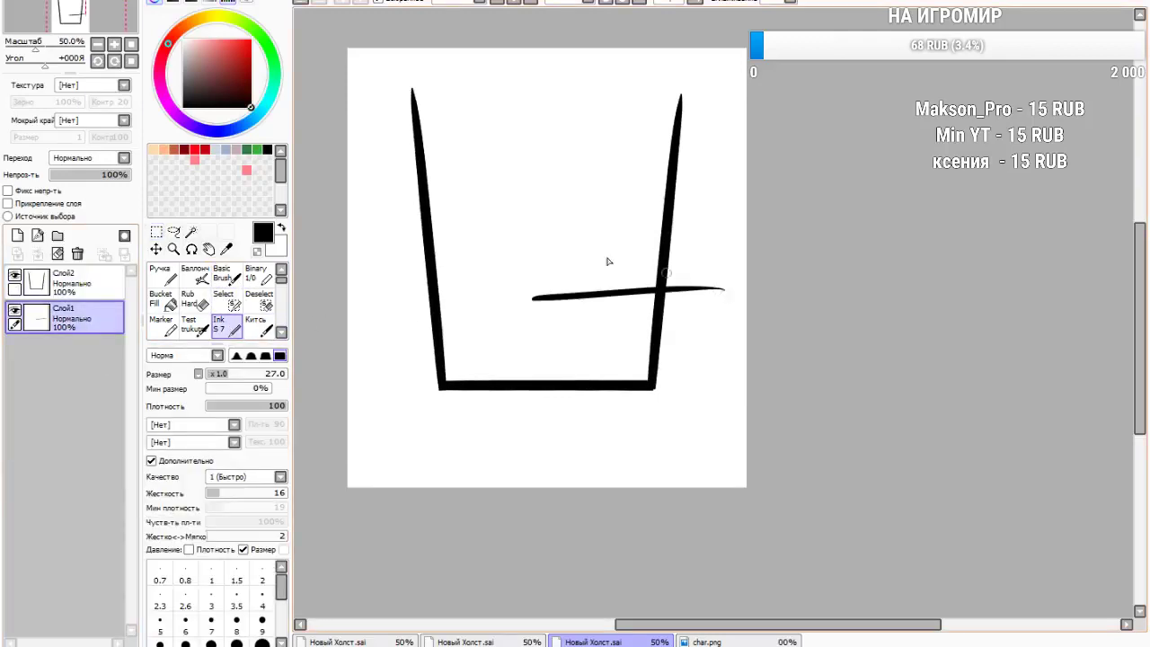
left_click(301, 3)
left_click_drag(537, 303, 688, 310)
left_click(301, 3)
left_click_drag(537, 303, 719, 303)
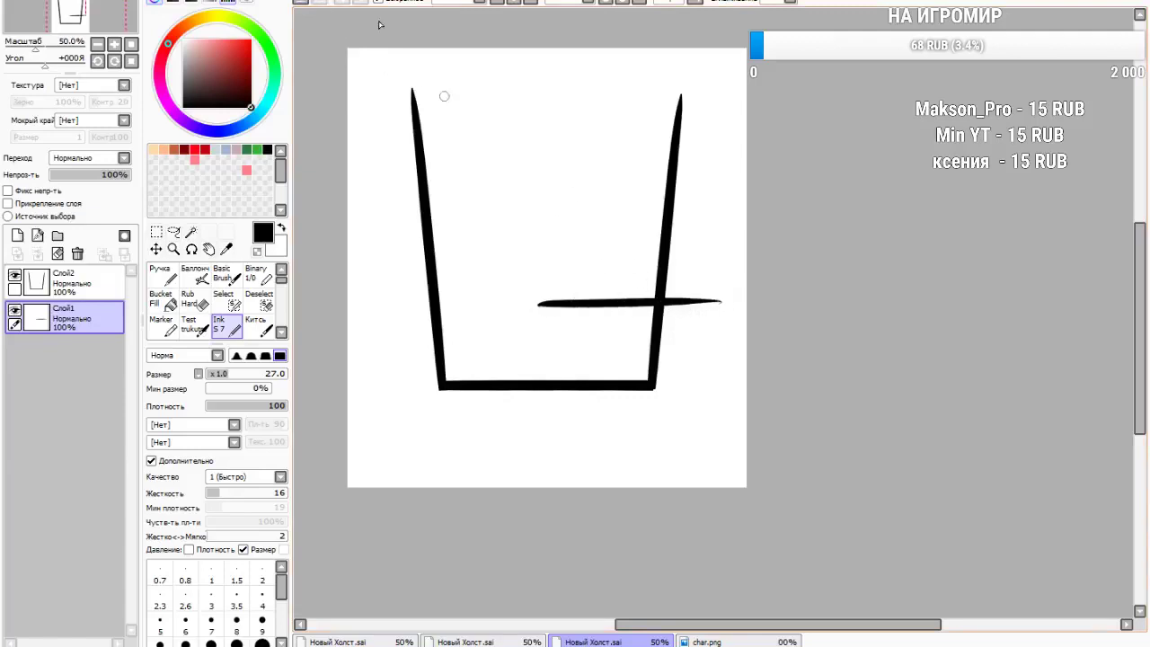
left_click(301, 4)
left_click_drag(551, 296, 618, 303)
left_click(301, 5)
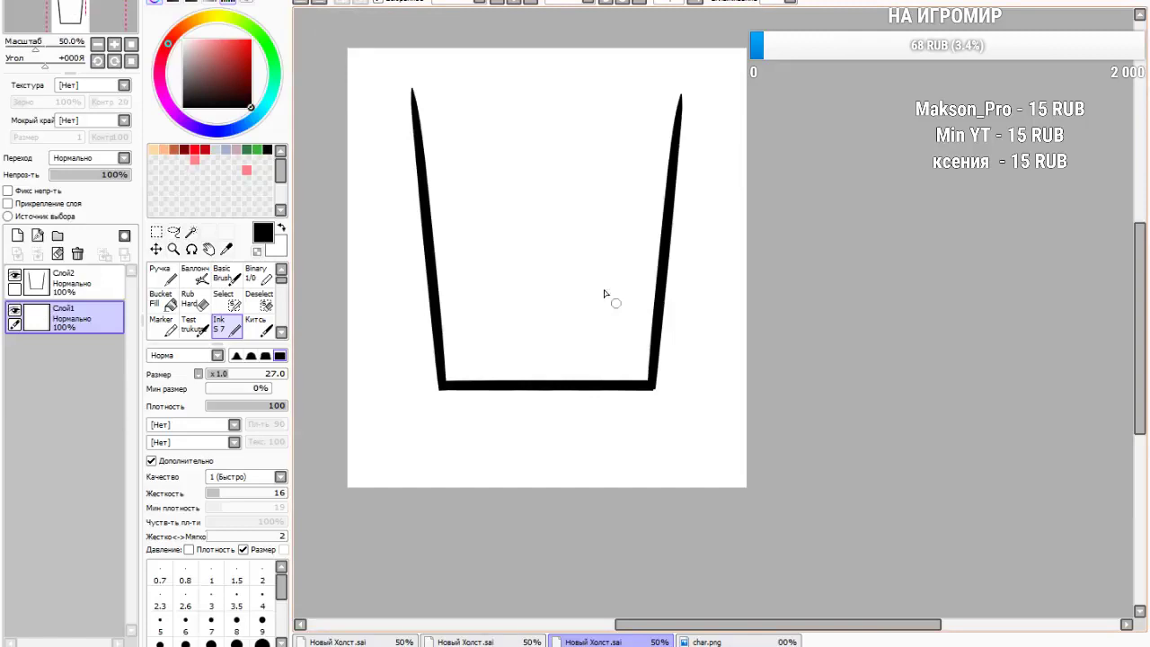
mouse_move(545, 301)
left_mouse_down()
mouse_move(672, 296)
mouse_move(672, 224)
mouse_move(621, 317)
mouse_move(634, 168)
mouse_move(566, 317)
left_mouse_up()
Draw a black circle on a new layer over the short line, then shrink and skew it to fit against the outline's right side
left_click(17, 236)
left_click(304, 3)
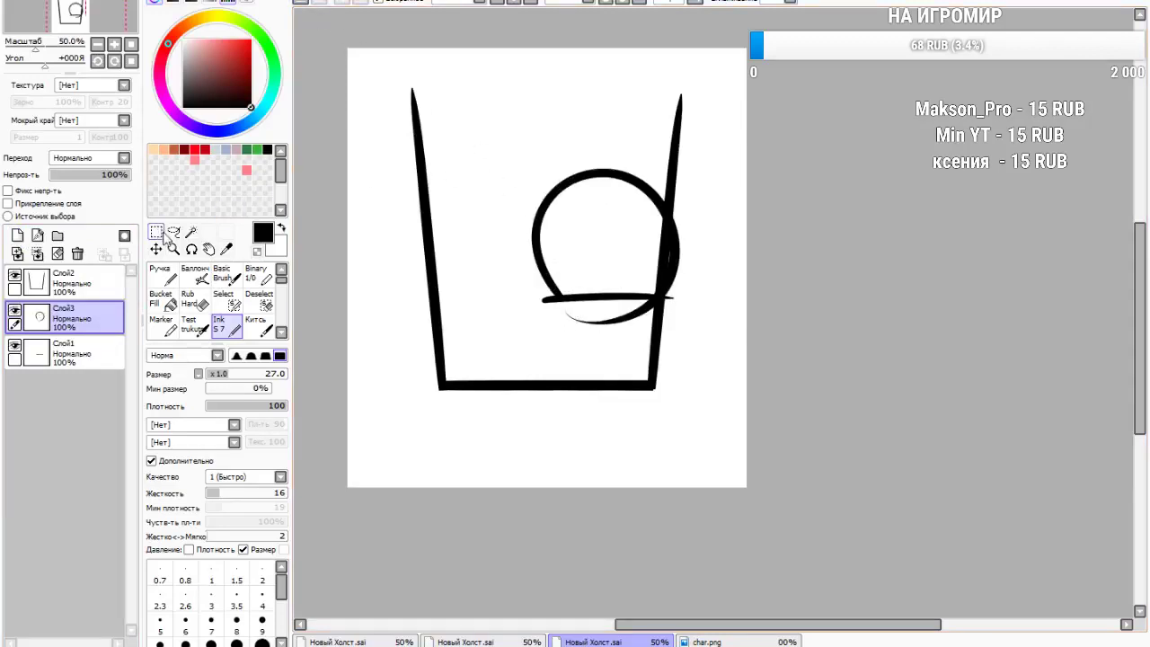
left_click(157, 232)
left_click(201, 429)
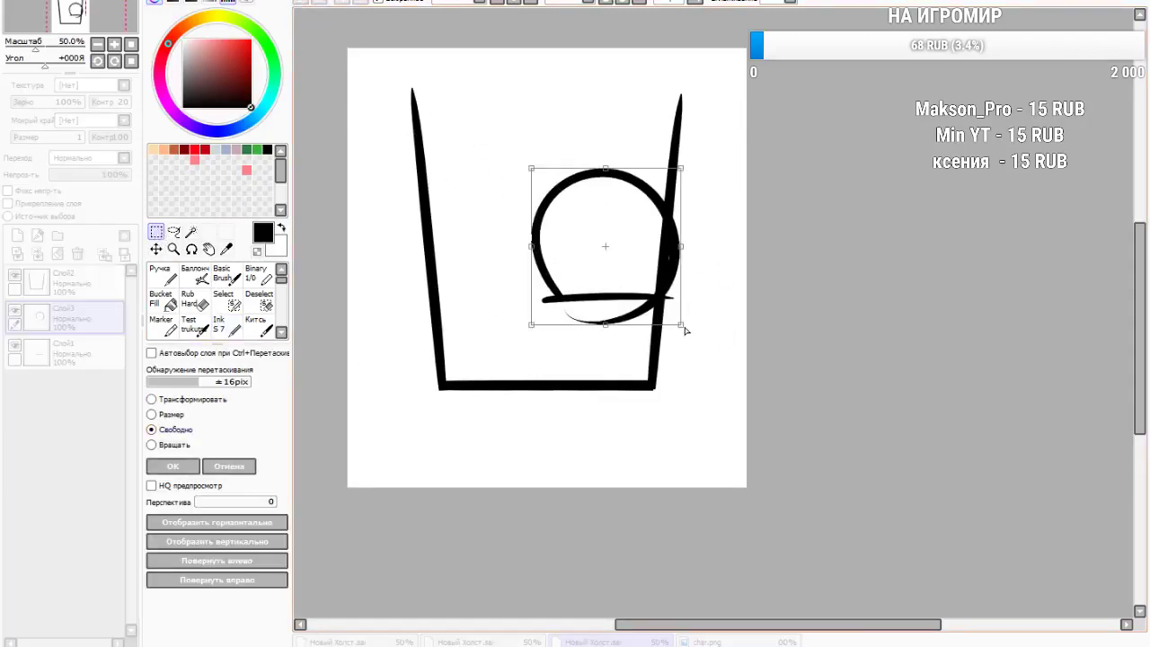
left_click_drag(685, 330, 675, 323)
left_click(153, 414)
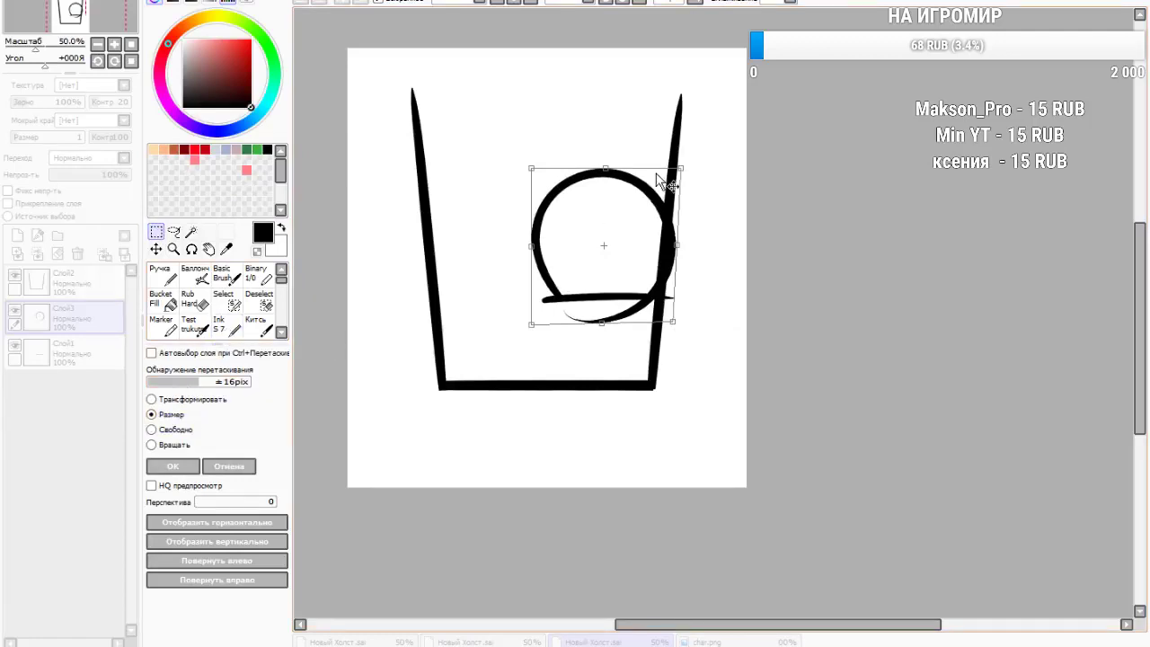
left_click_drag(665, 173, 643, 194)
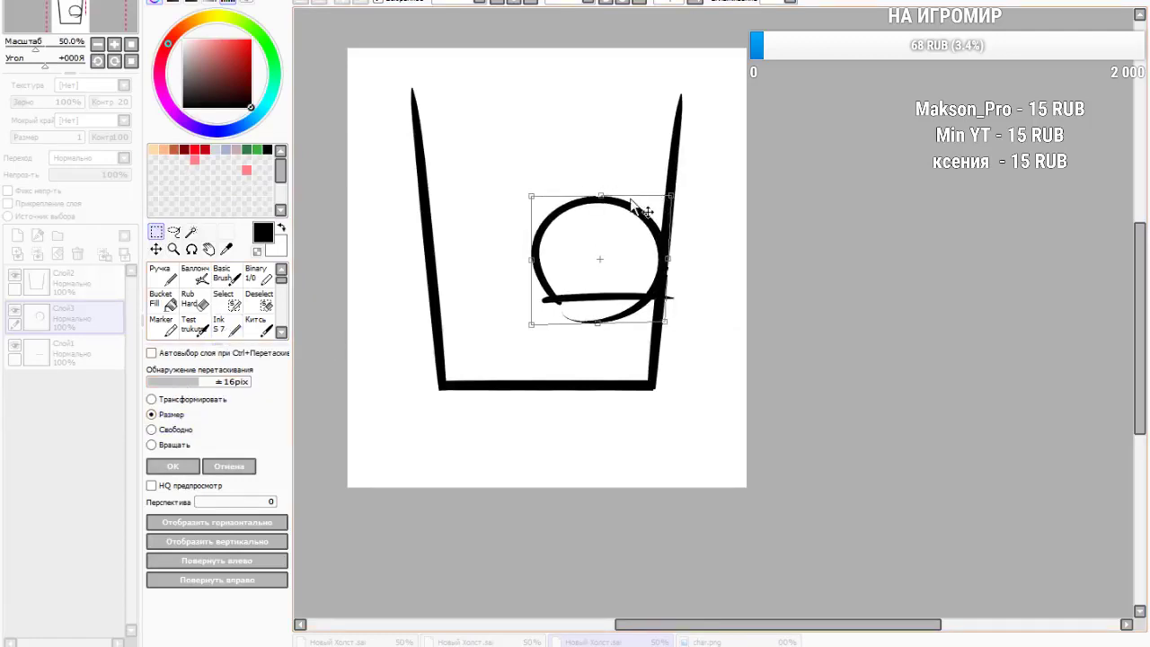
left_click(152, 429)
left_click_drag(532, 196, 542, 194)
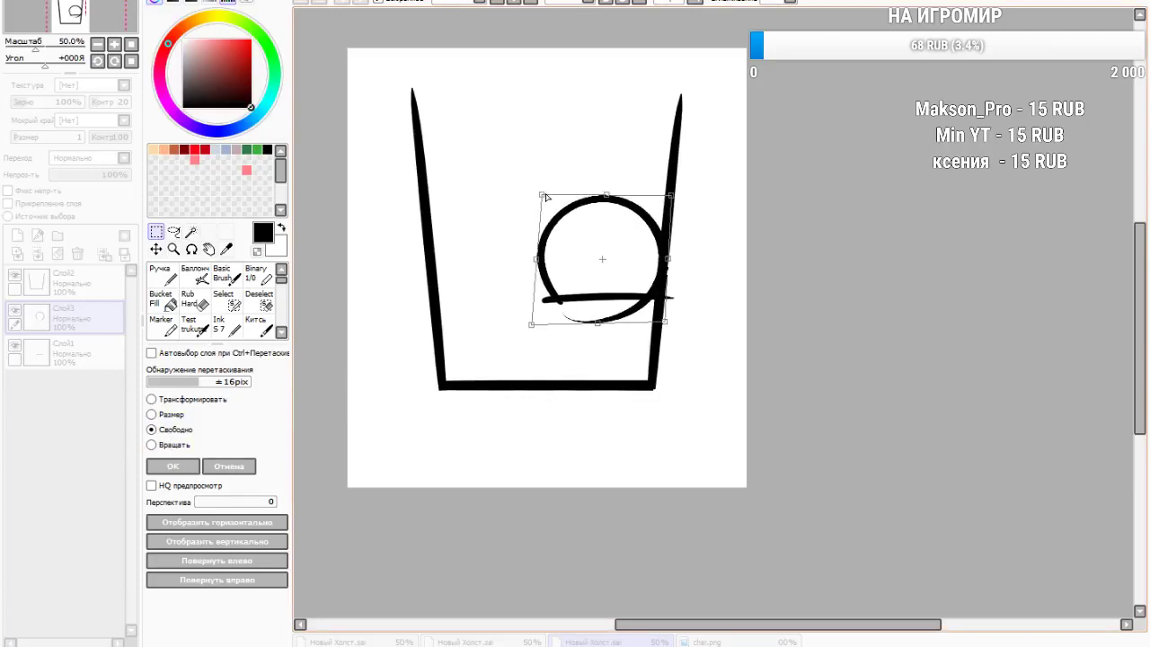
left_click_drag(531, 324, 525, 327)
left_click(169, 416)
left_click_drag(542, 194, 545, 195)
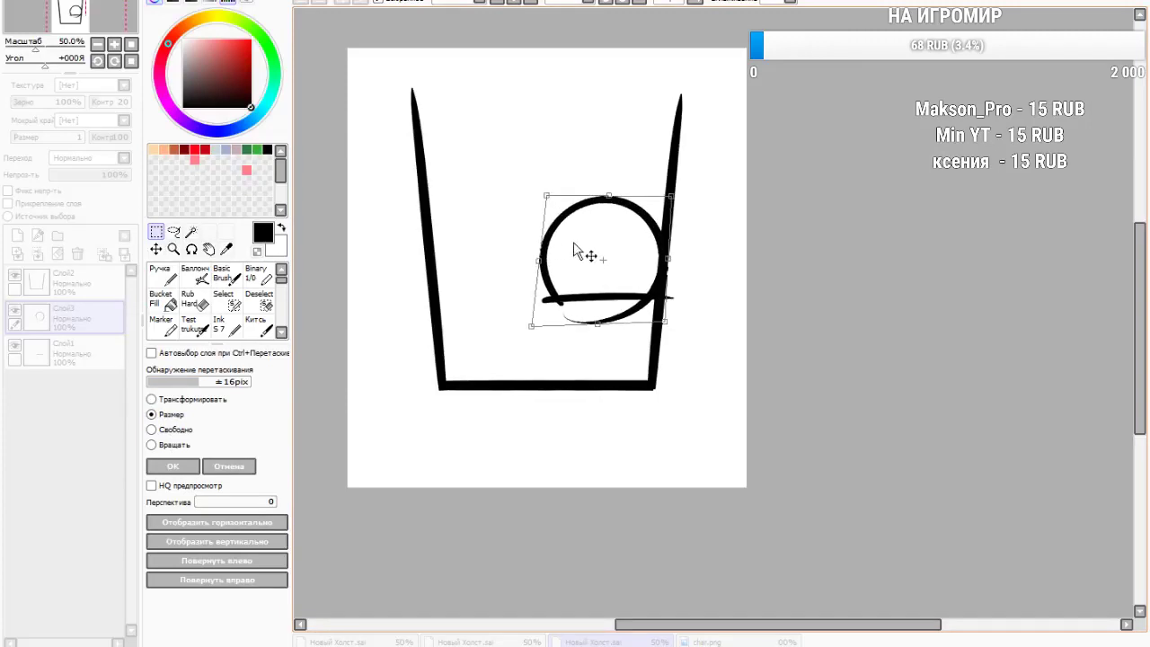
left_click(169, 467)
Erase the part of the circle below the short horizontal line
left_click(189, 299)
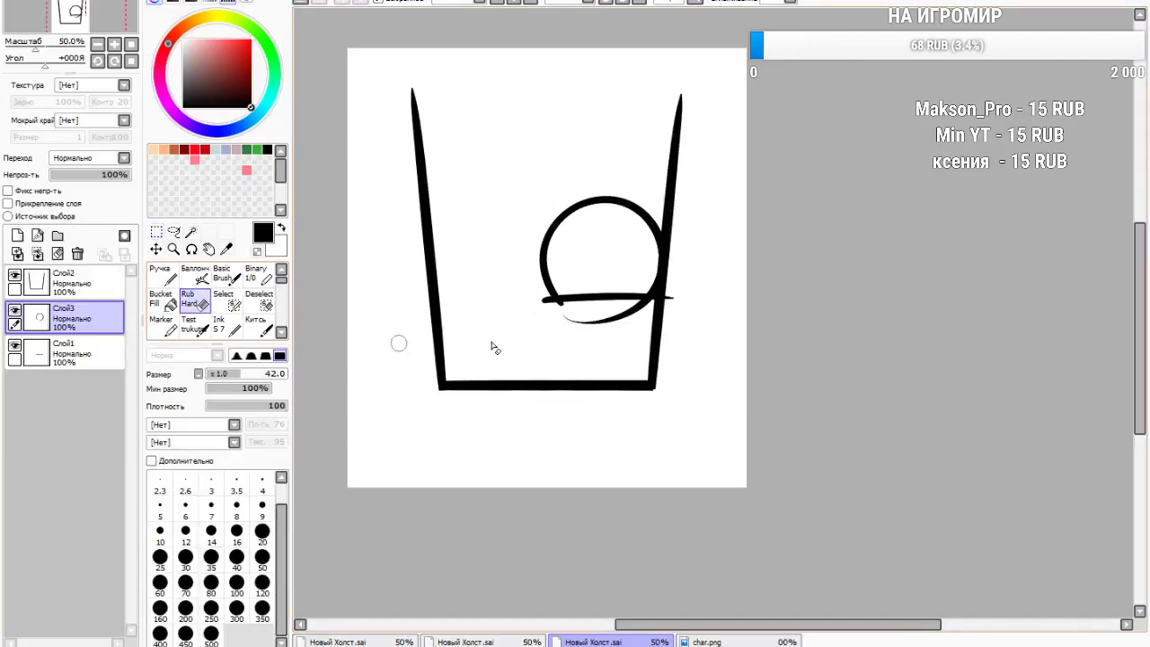
mouse_move(564, 311)
left_mouse_down()
mouse_move(736, 324)
mouse_move(609, 321)
mouse_move(692, 325)
left_mouse_up()
left_click(77, 353)
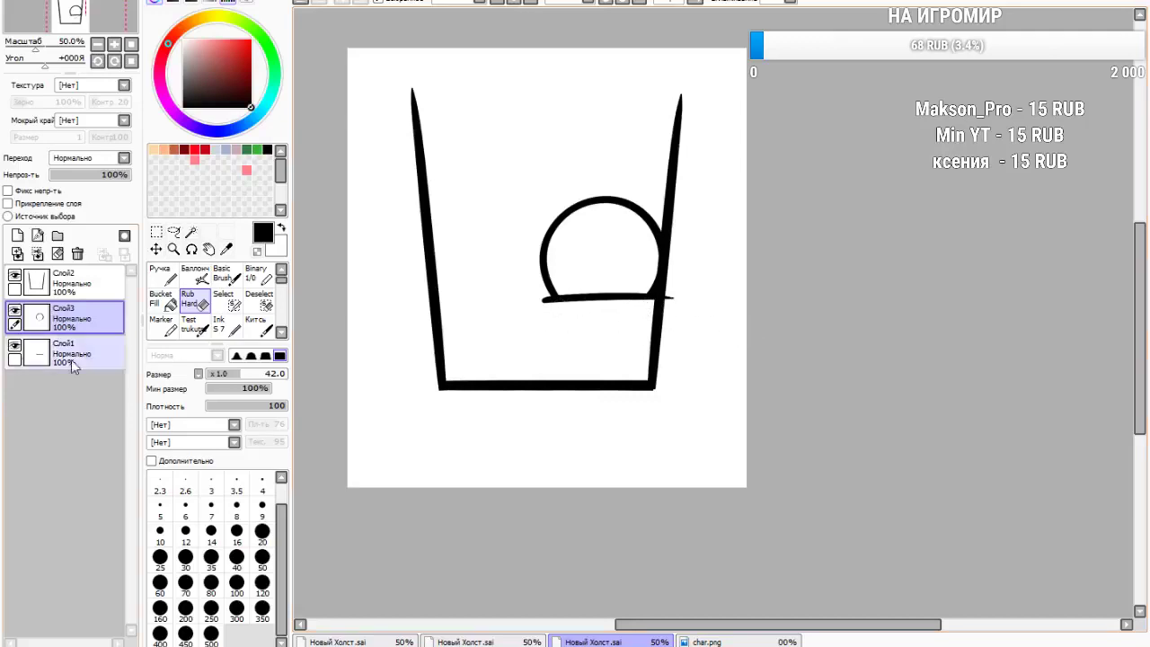
Erase the ends of the short horizontal line that protrude past the circle, and merge the circle's layer into the line's layer
left_click_drag(690, 272, 647, 337)
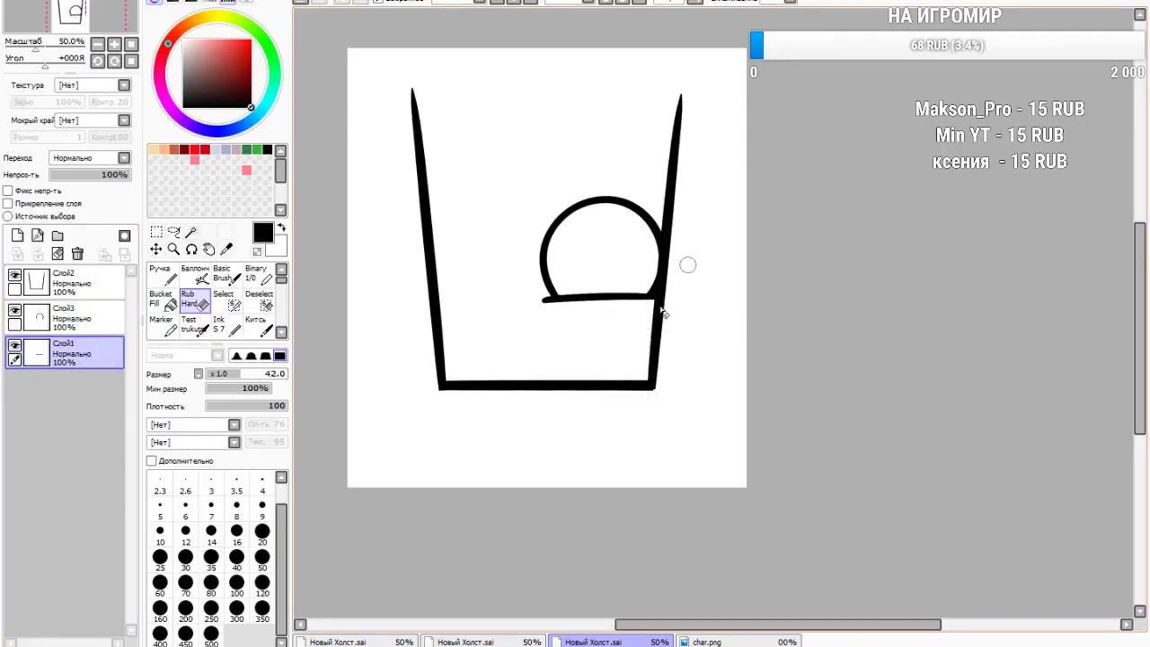
left_click_drag(532, 277, 556, 356)
left_click_drag(545, 293, 551, 295)
left_click(301, 7)
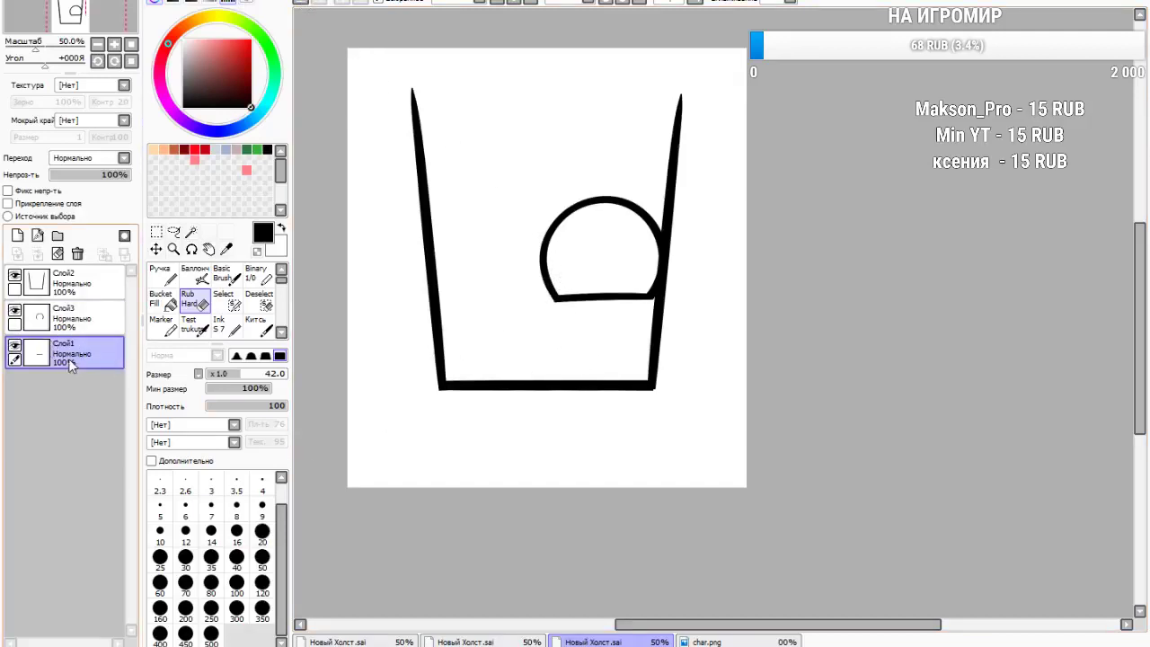
left_click(68, 325)
left_click(38, 255)
Flip the rounded shape horizontally and shrink it slightly so it fits inside the outline's right side
left_click(157, 232)
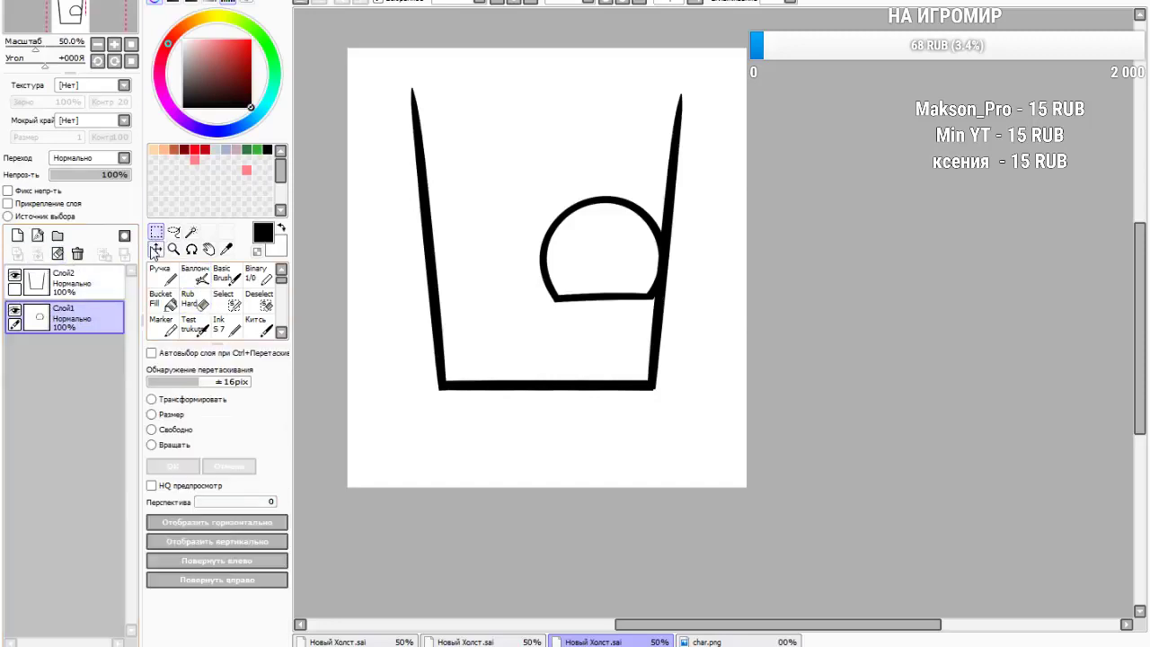
left_click(228, 523)
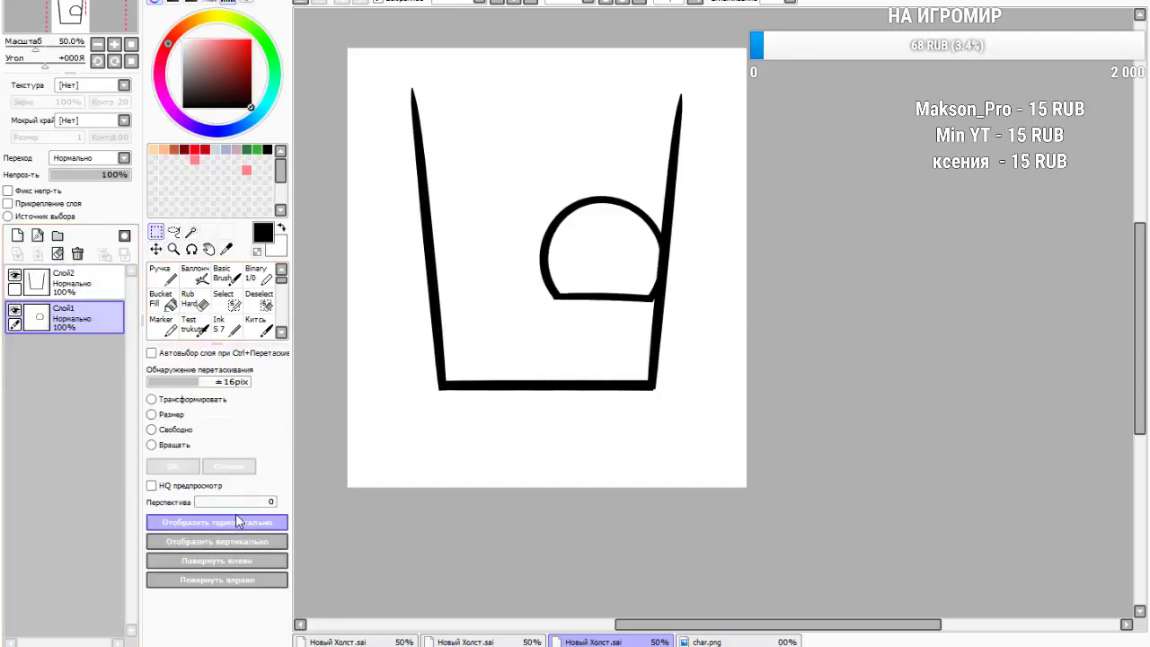
left_click(175, 429)
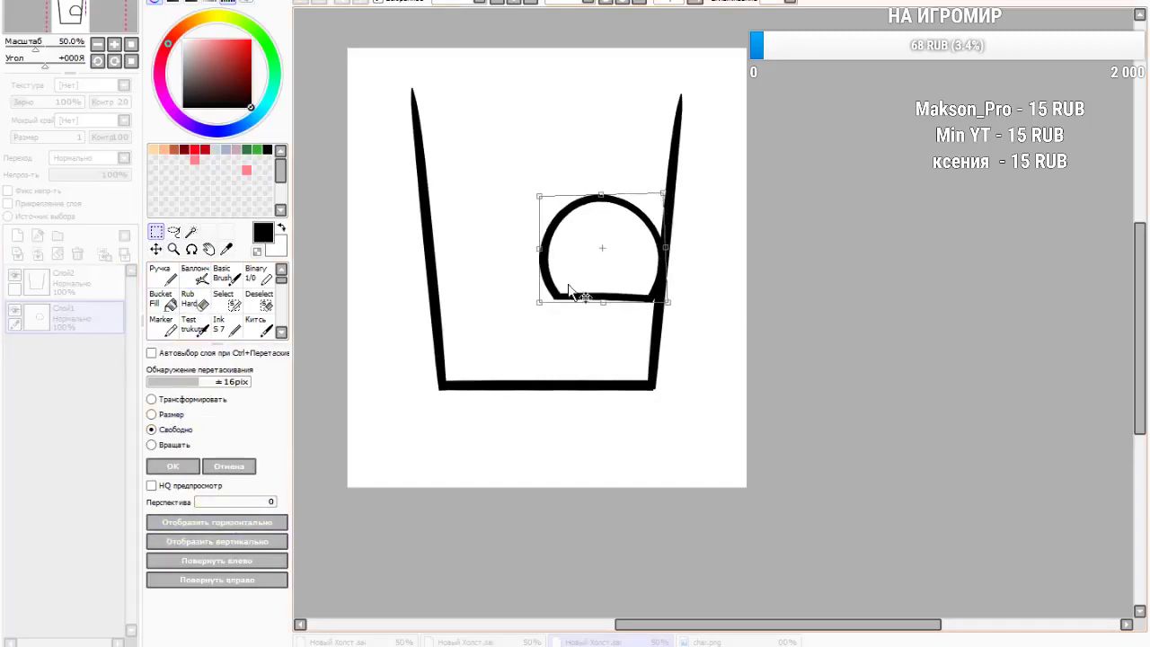
left_click(161, 414)
mouse_move(539, 301)
left_mouse_down()
mouse_move(546, 308)
mouse_move(543, 292)
left_mouse_up()
left_click_drag(543, 193, 551, 198)
left_click_drag(600, 243, 592, 248)
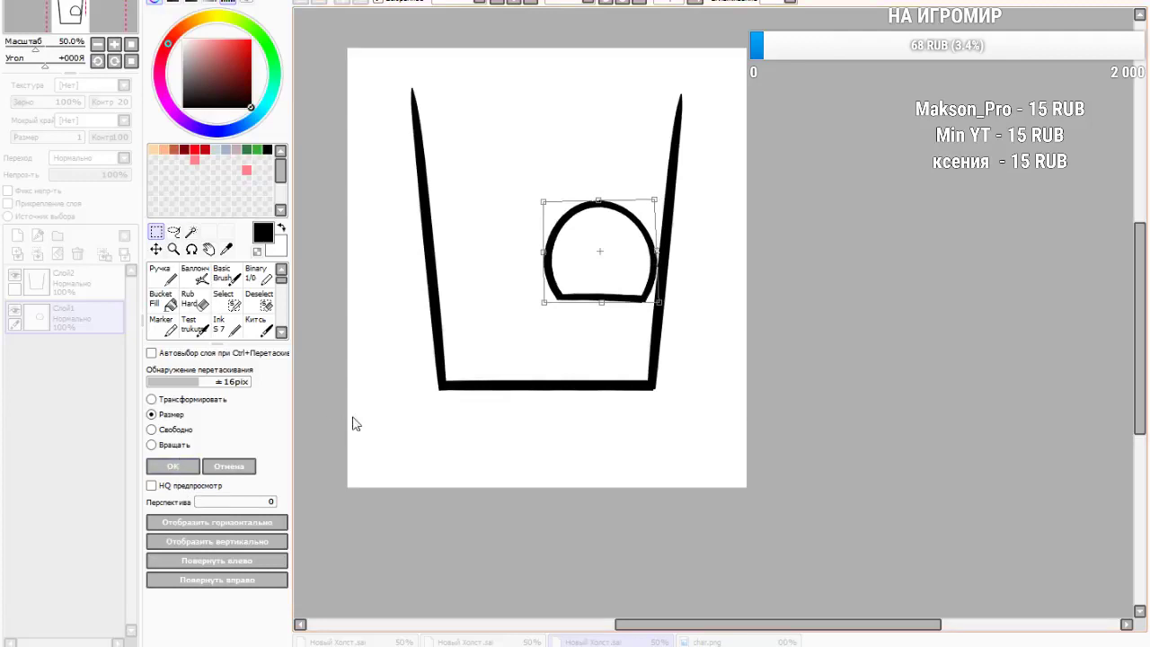
left_click(172, 467)
Duplicate the rounded shape onto a new layer, flip the copy horizontally and place it against the outline's left side
left_click_drag(522, 176, 746, 396)
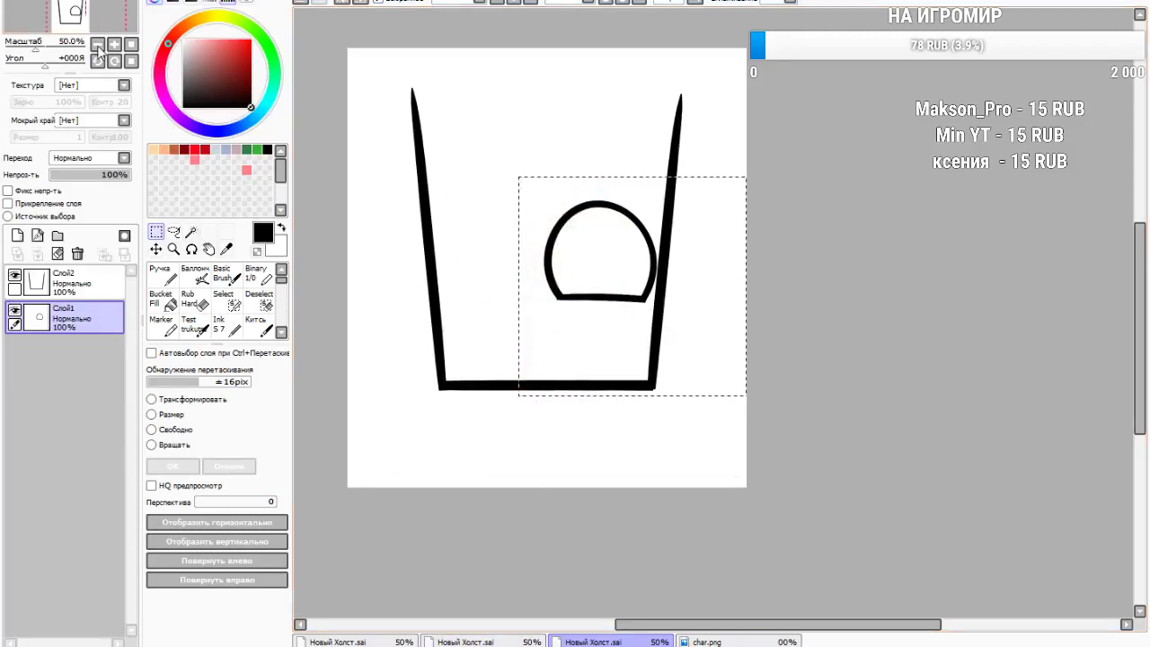
key("ctrl+v")
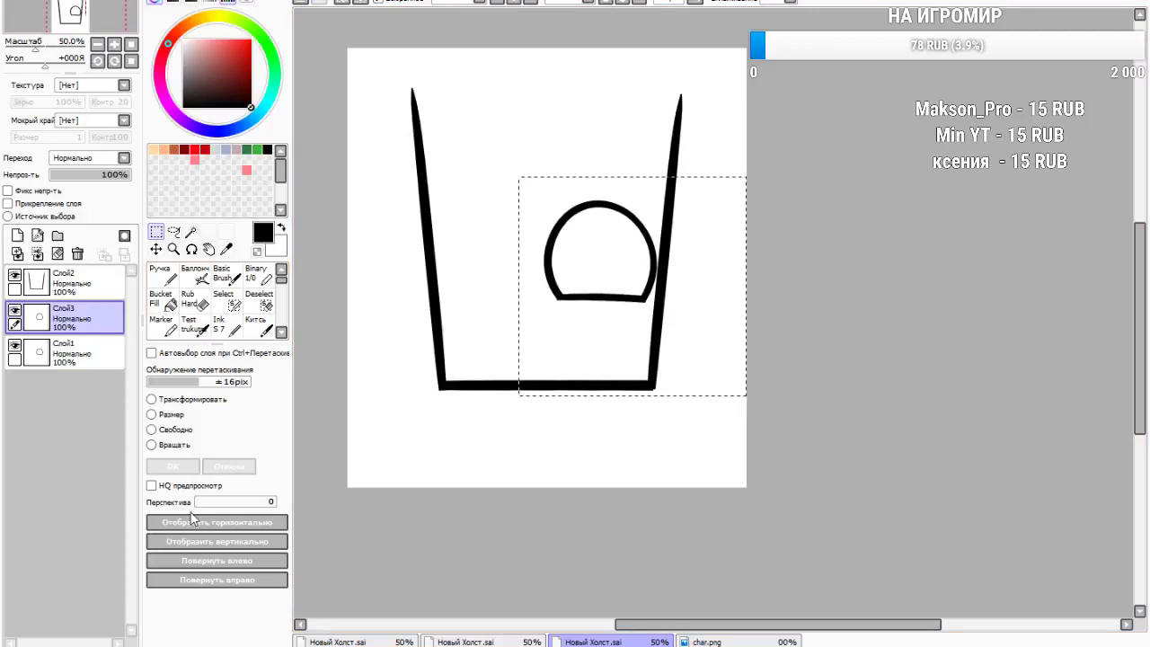
left_click(217, 524)
left_click(178, 414)
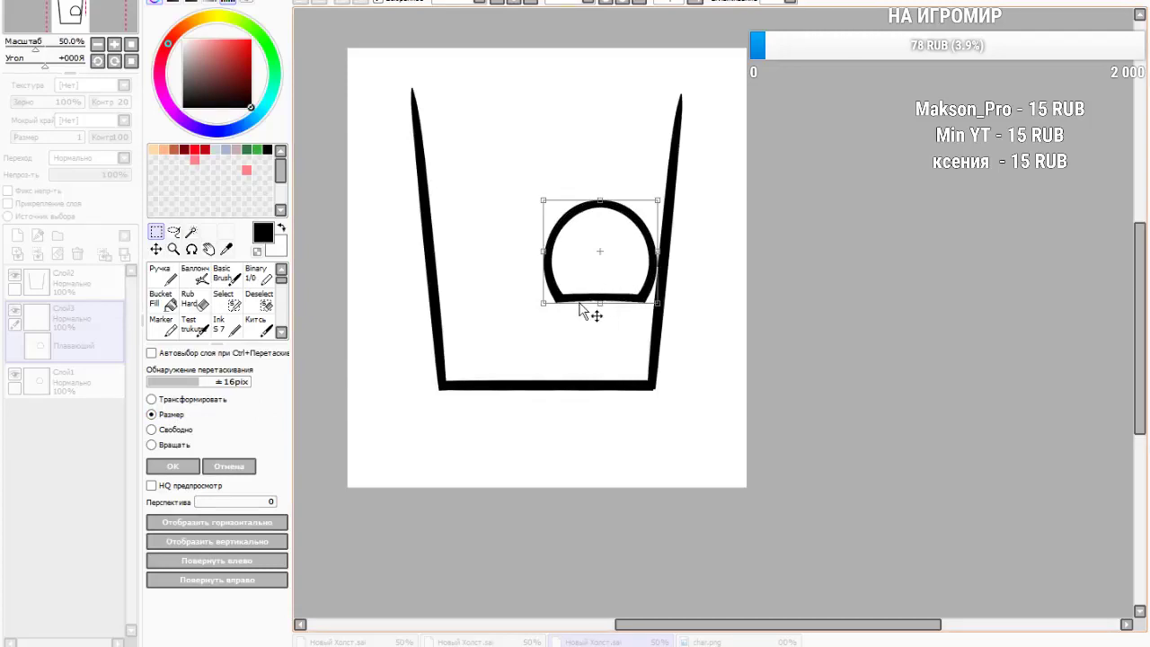
left_click_drag(595, 271, 490, 258)
left_click(173, 466)
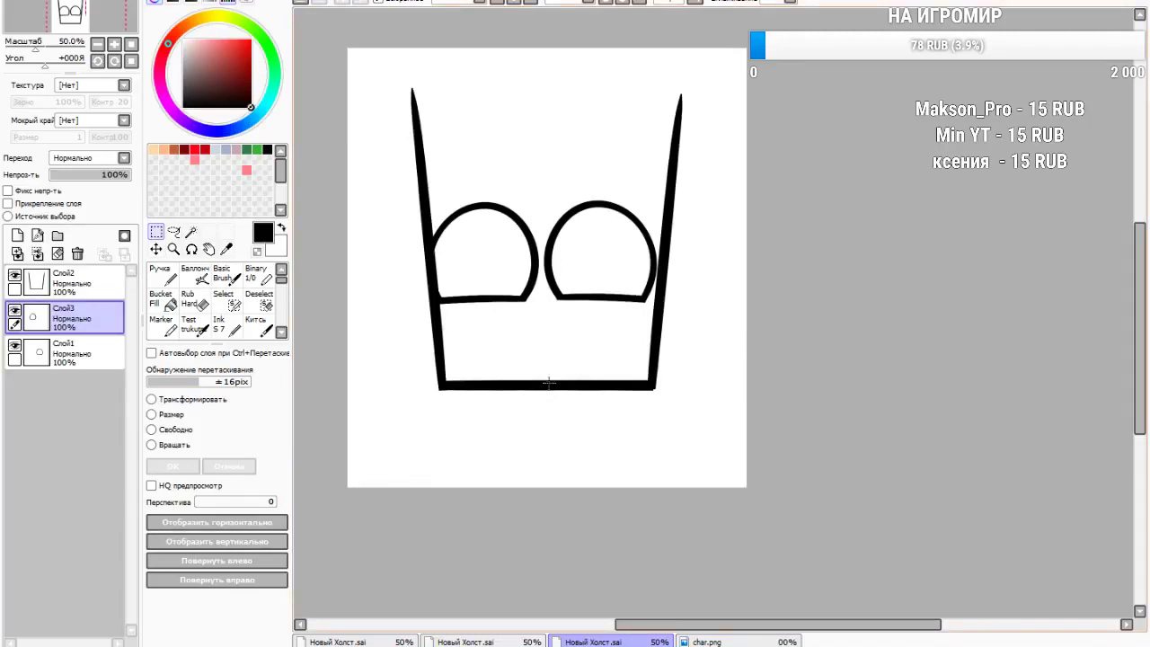
Merge the copy with the original rounded shape, then shrink the pair and centre it between the outline's sides
left_click(37, 255)
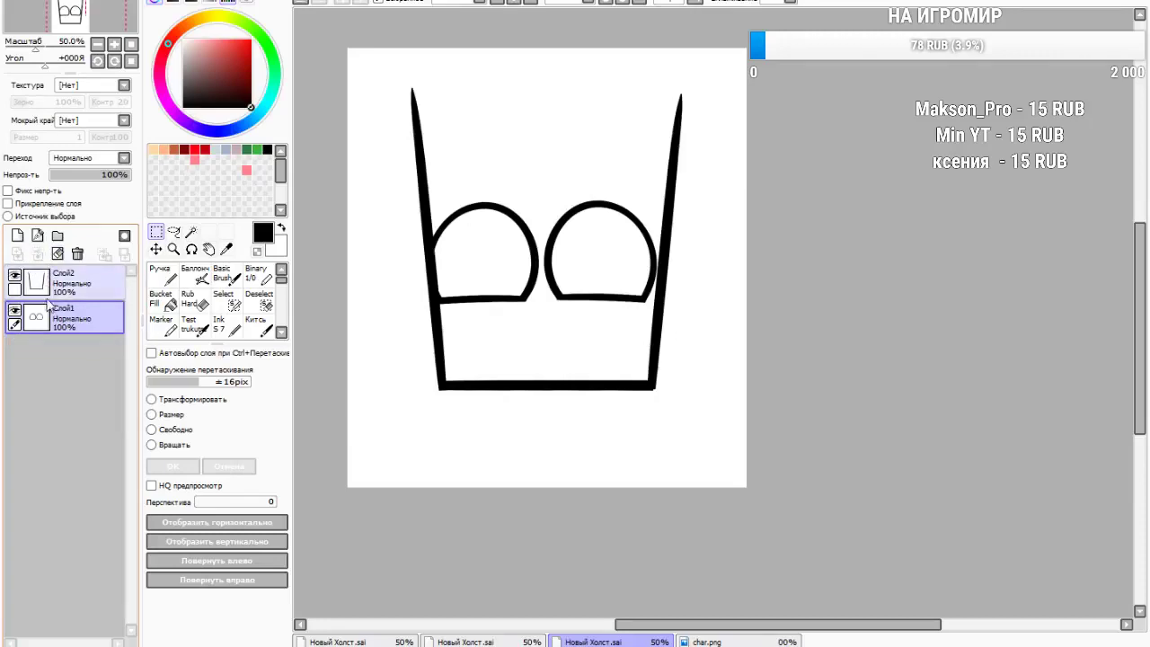
left_click(173, 416)
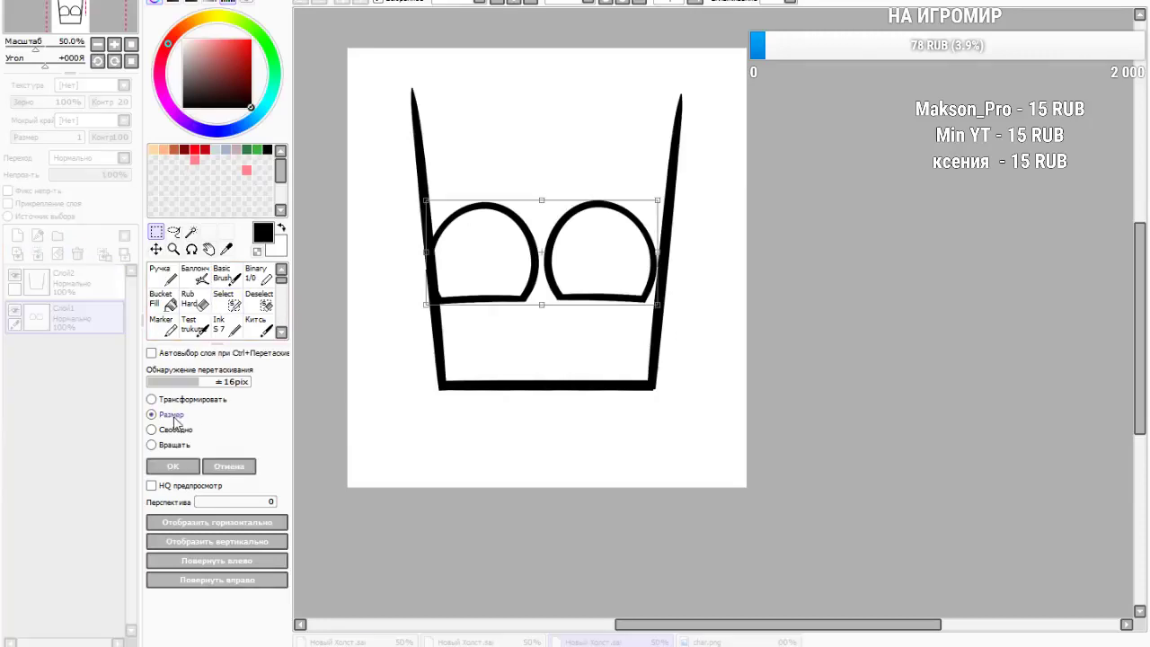
scroll(622, 166, "up", 1)
left_click_drag(329, 217, 348, 225)
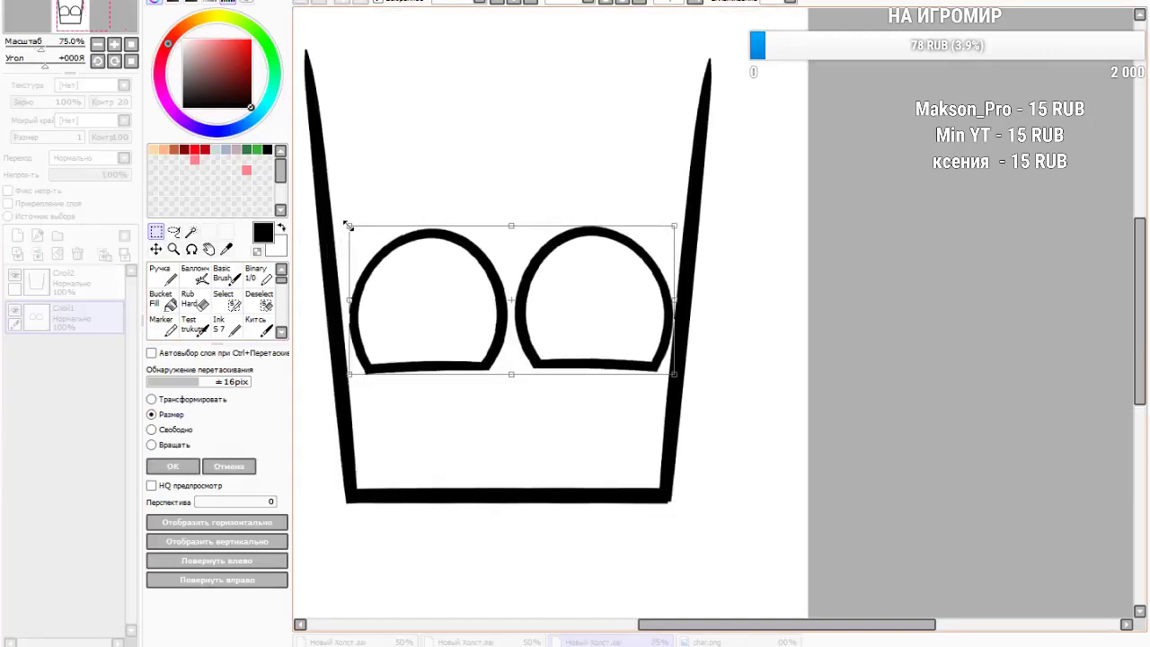
left_click_drag(646, 296, 641, 299)
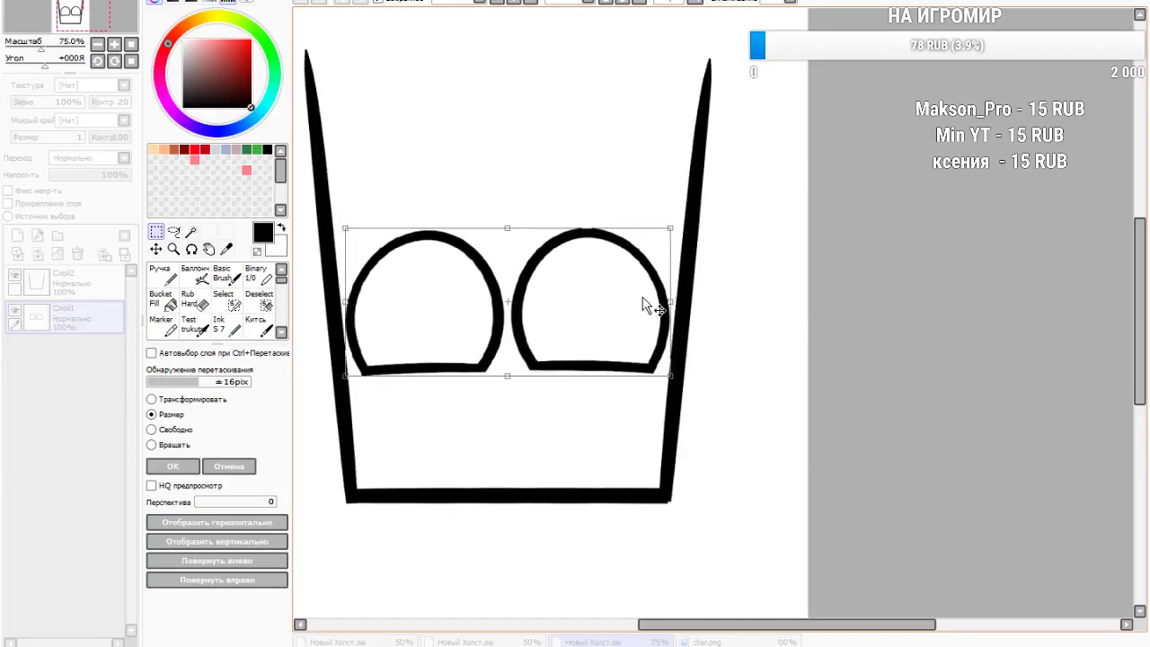
left_click(173, 465)
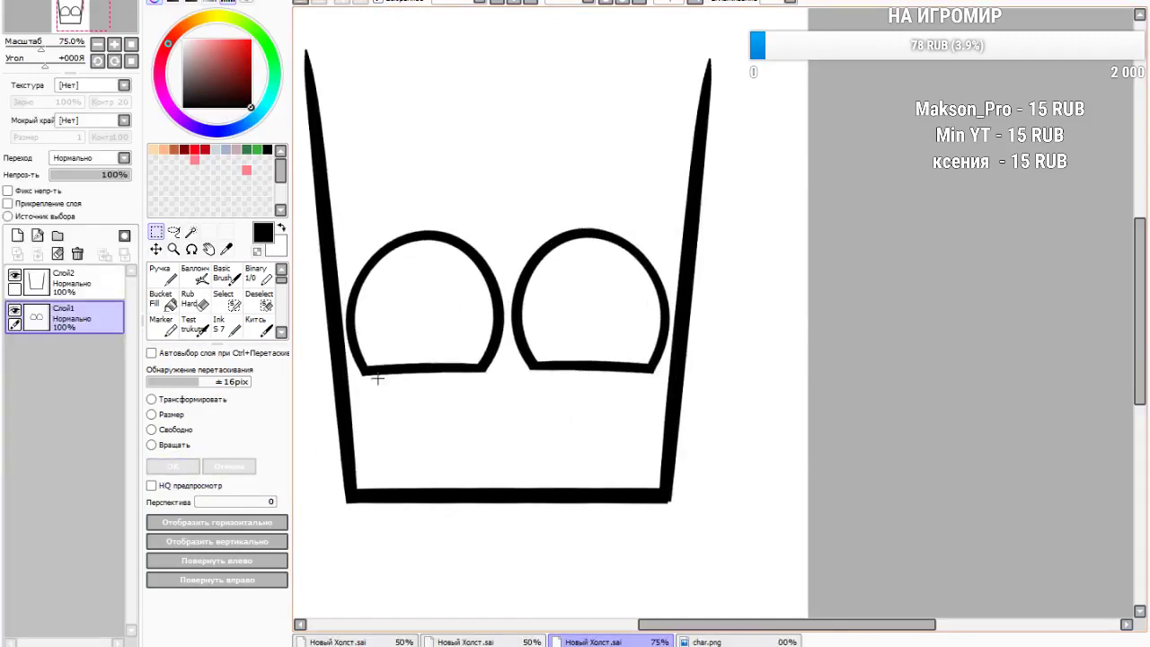
Paint a round black pupil inside the left rounded shape on a new bottom layer, using Ink at size 170
left_click(17, 235)
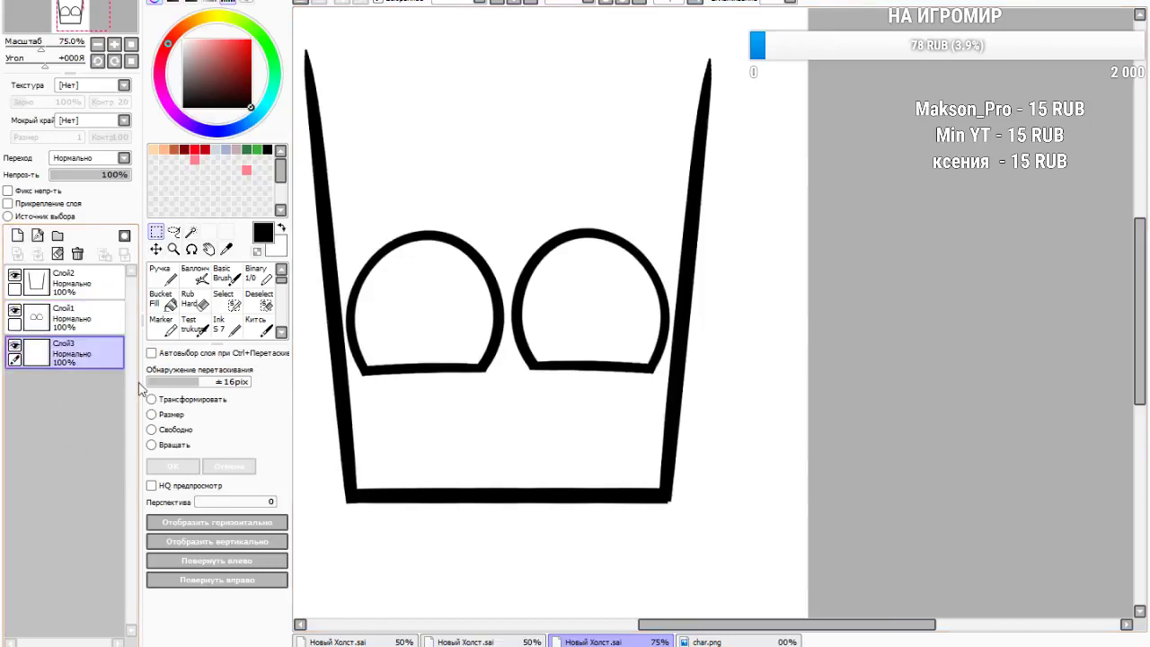
left_click(223, 325)
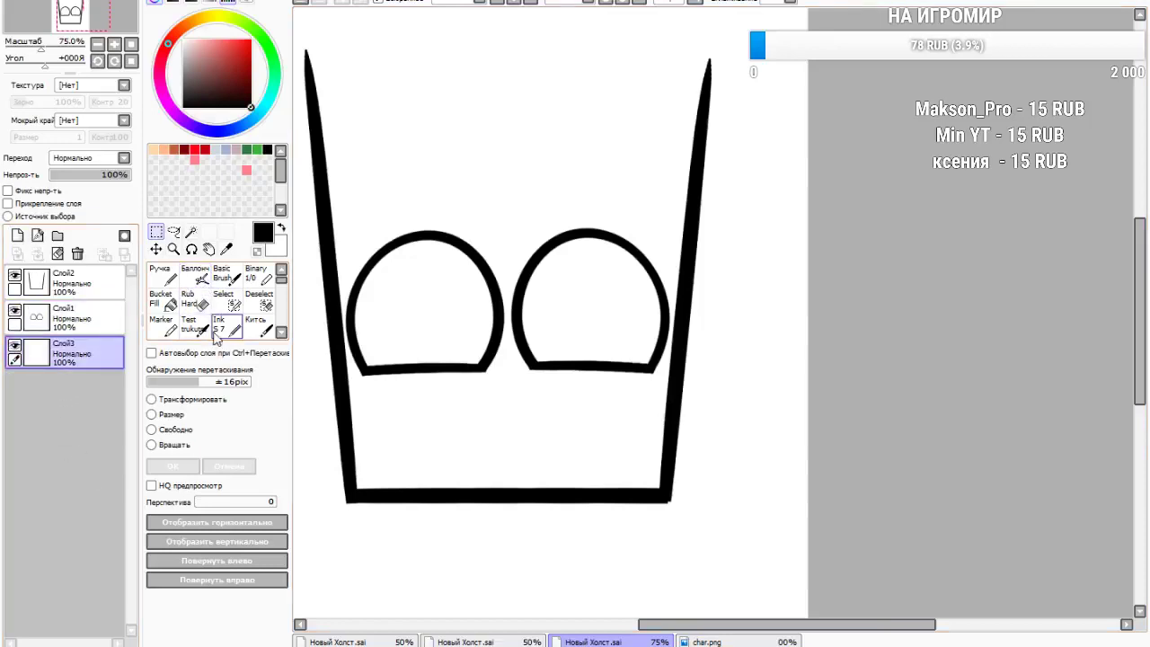
left_click(282, 374)
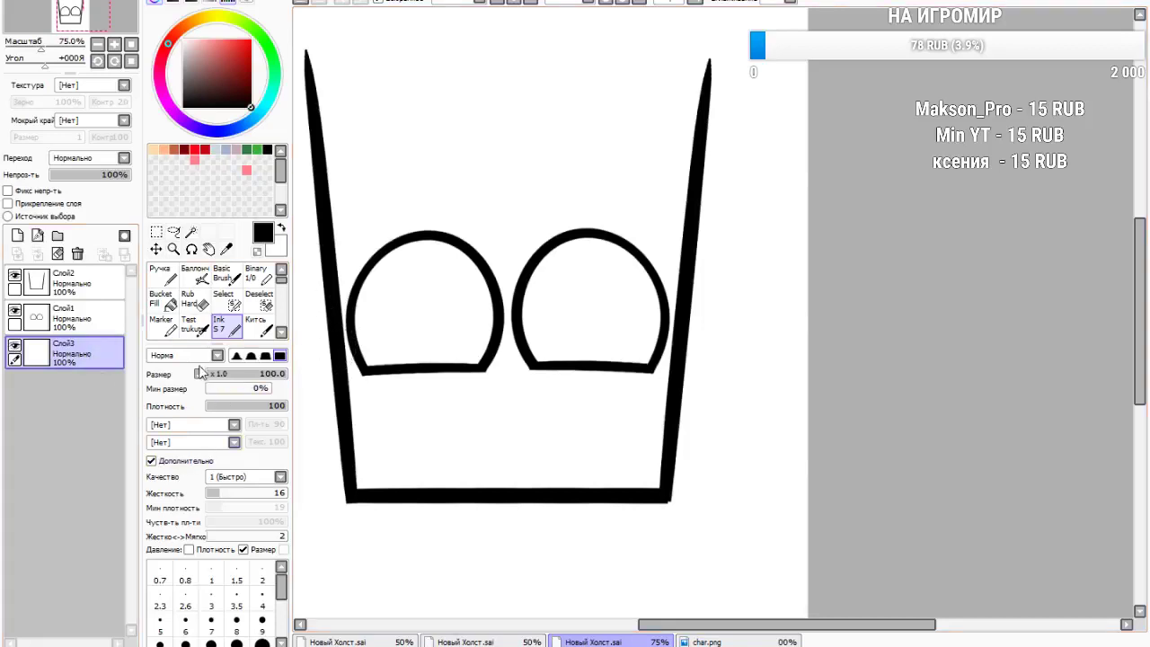
mouse_move(243, 378)
left_mouse_down()
mouse_move(262, 375)
mouse_move(236, 382)
left_mouse_up()
scroll(443, 310, "up", 1)
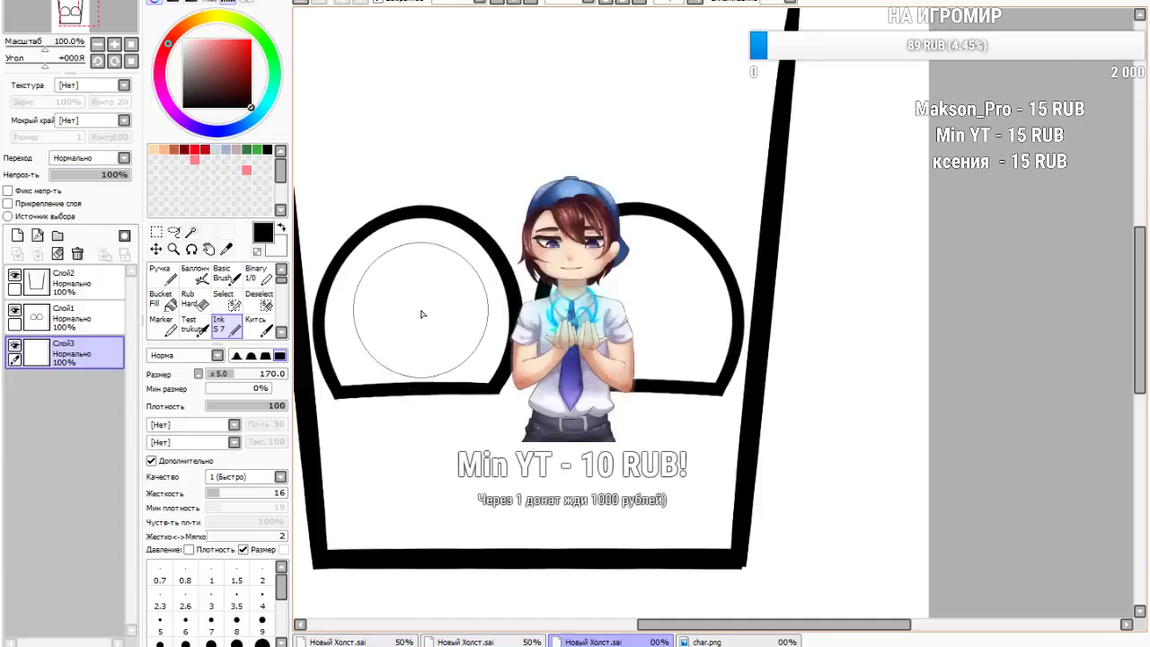
left_click_drag(421, 314, 422, 314)
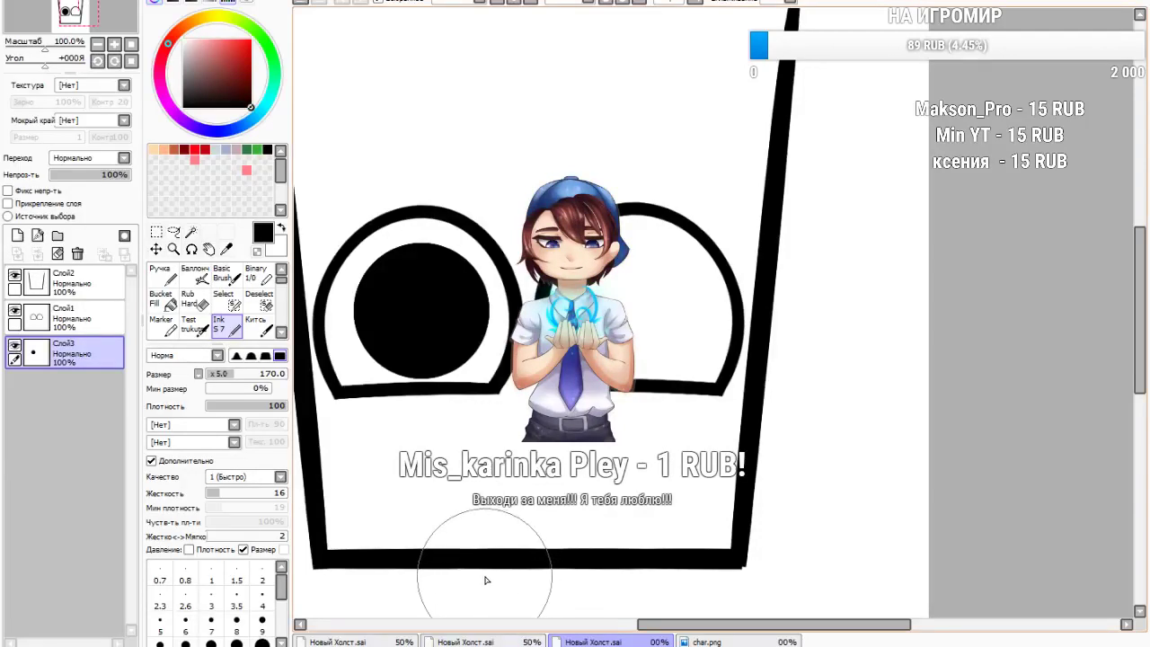
Paint a large white oval highlight on the pupil's right side with Ink at size 50, redoing it until it fits
scroll(385, 294, "up", 2)
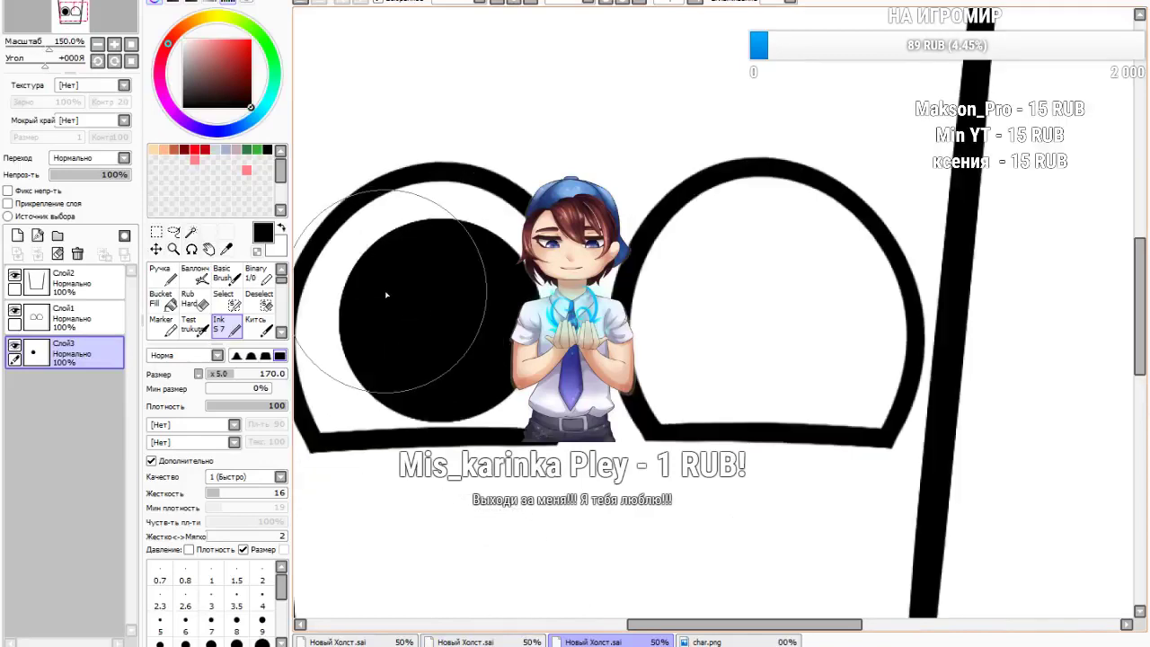
left_click(719, 643)
left_click(593, 641)
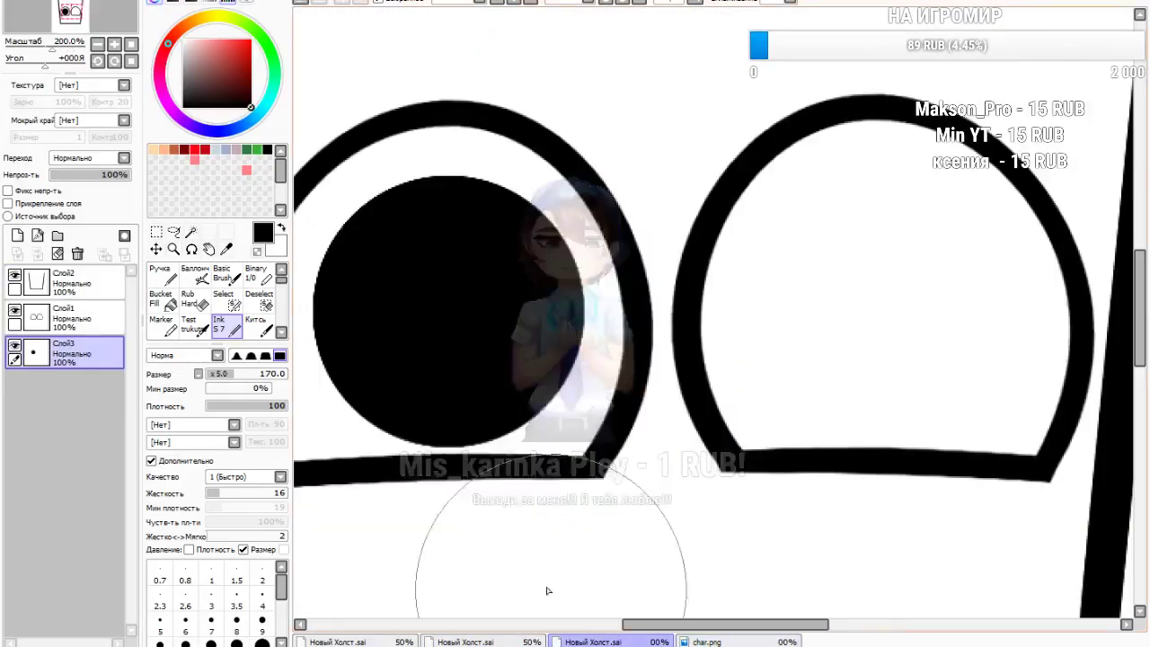
left_click(166, 283)
scroll(225, 300, "down", 1)
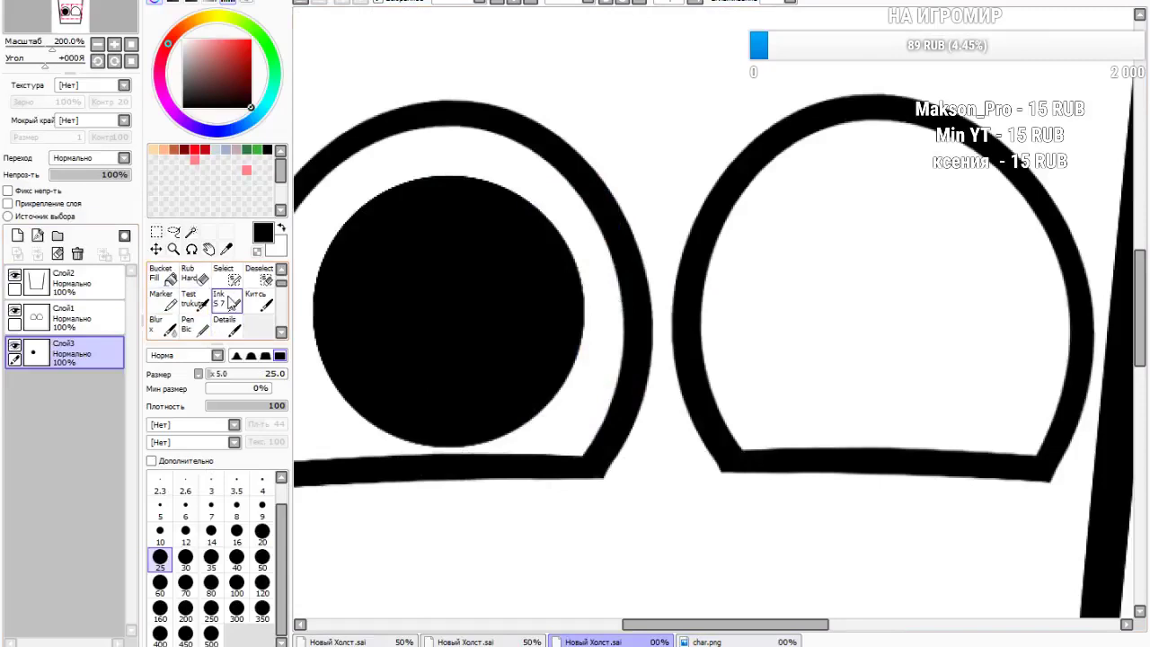
left_click(225, 300)
left_click_drag(212, 376, 216, 381)
left_click(210, 146)
mouse_move(531, 315)
left_mouse_down()
mouse_move(496, 262)
mouse_move(510, 262)
left_mouse_up()
left_click(307, 3)
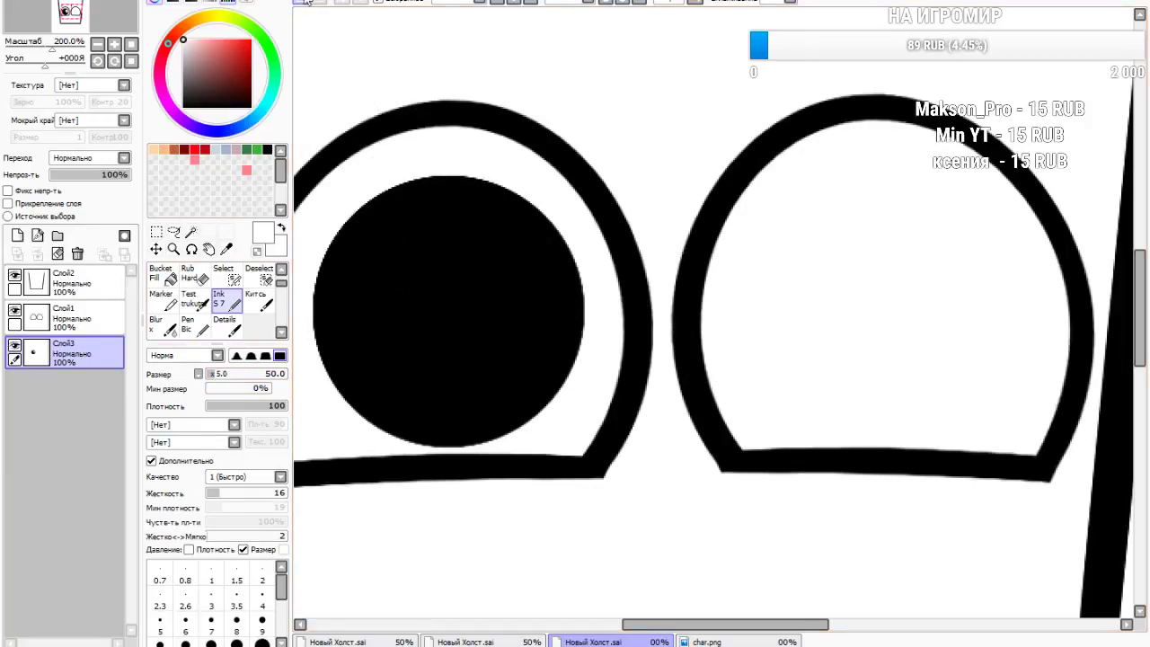
mouse_move(530, 305)
left_mouse_down()
mouse_move(499, 292)
mouse_move(526, 303)
mouse_move(536, 332)
left_mouse_up()
left_click(311, 4)
Paint a small white oval at the pupil's upper left and a curved highlight near its bottom, redoing the curve until it fits
mouse_move(386, 259)
left_mouse_down()
mouse_move(398, 262)
mouse_move(388, 266)
left_mouse_up()
left_click_drag(400, 370, 430, 388)
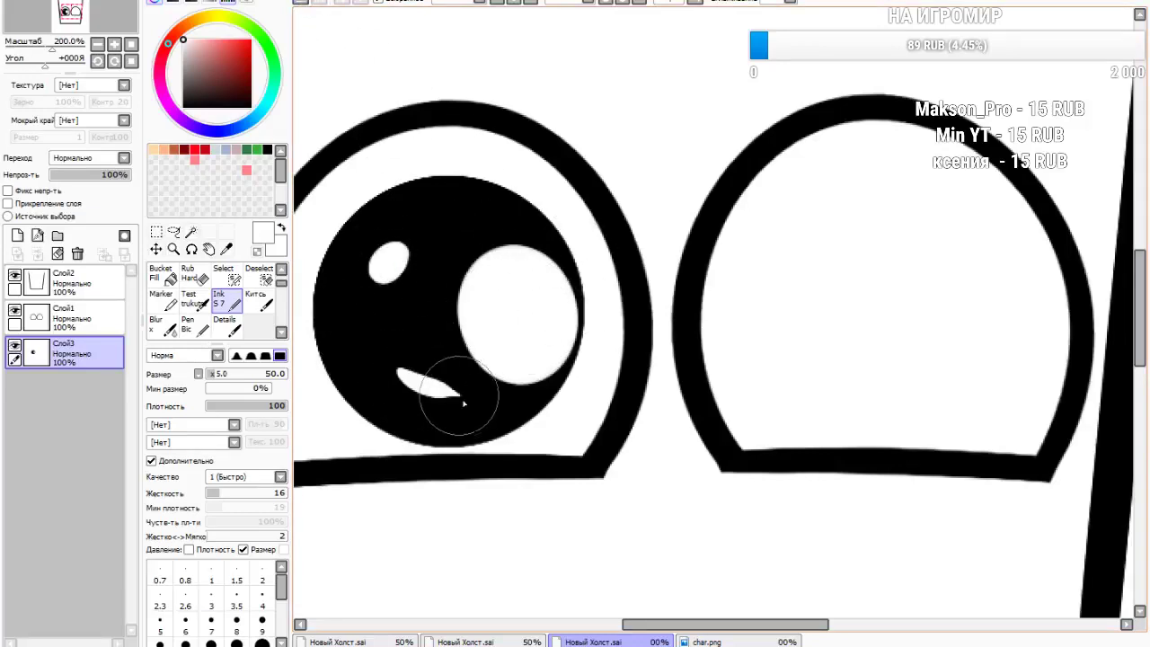
left_click(310, 3)
left_click_drag(404, 345, 509, 405)
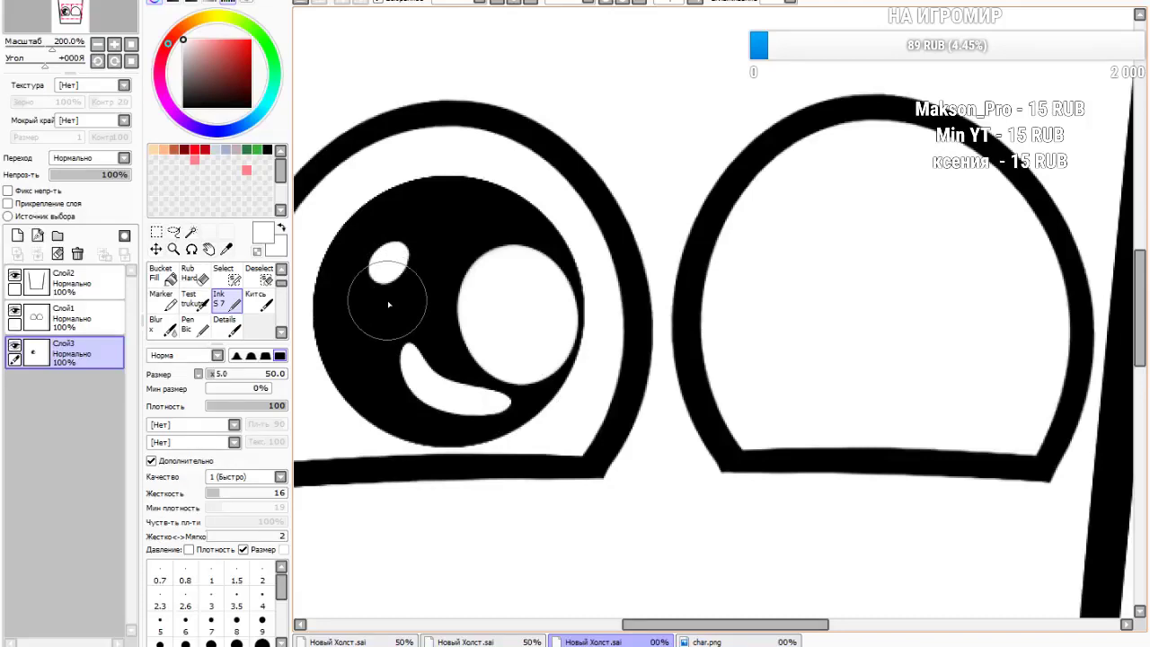
left_click(302, 7)
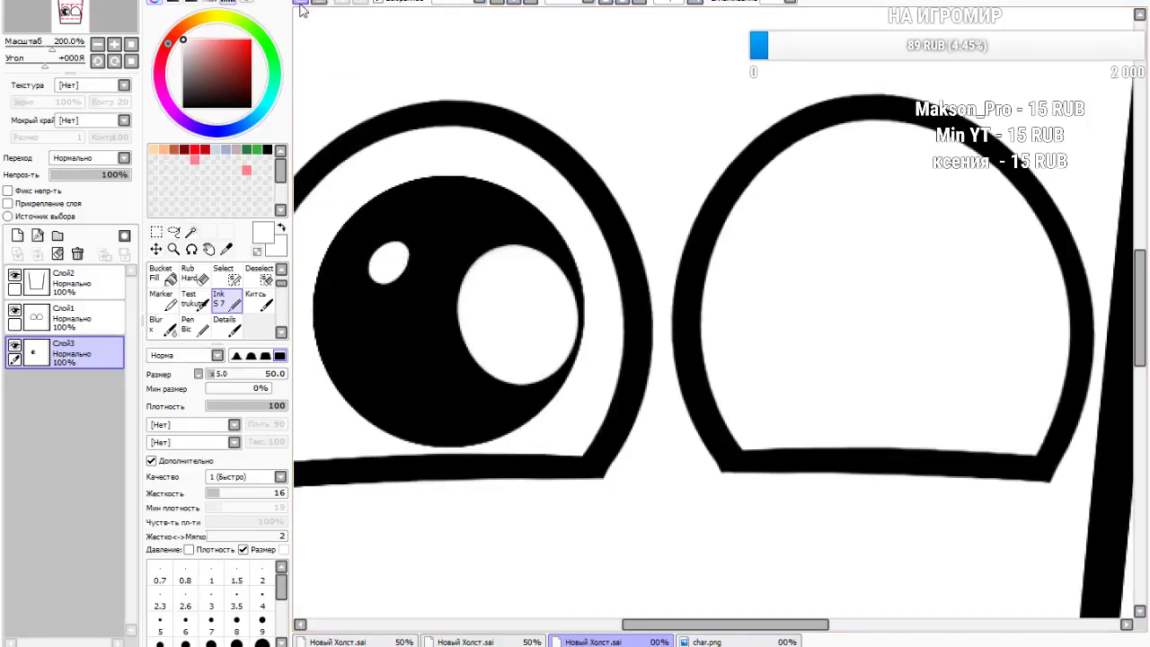
left_click_drag(417, 349, 464, 409)
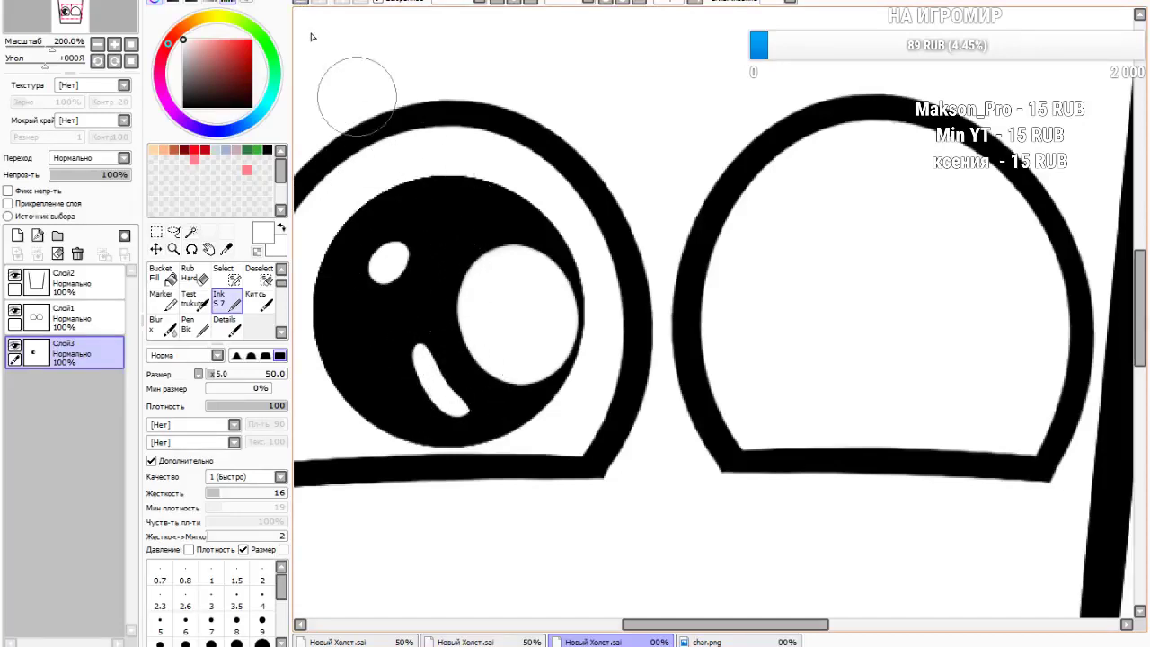
Add two small white dots and a cross-shaped sparkle to the pupil, undoing the strokes that do not fit
left_click(376, 395)
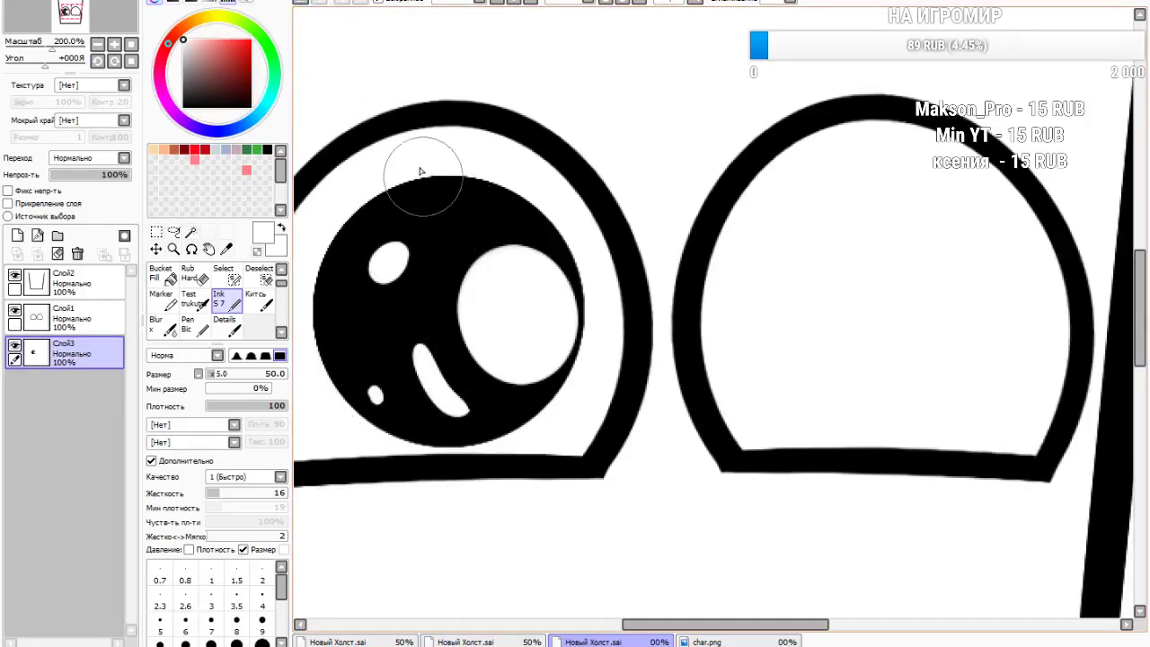
left_click(474, 219)
mouse_move(337, 331)
left_mouse_down()
mouse_move(367, 331)
mouse_move(355, 352)
mouse_move(375, 325)
mouse_move(353, 328)
mouse_move(353, 355)
mouse_move(372, 331)
mouse_move(352, 354)
left_mouse_up()
left_click(304, 3)
left_click(305, 4)
left_click(303, 3)
left_click(304, 2)
left_click(303, 3)
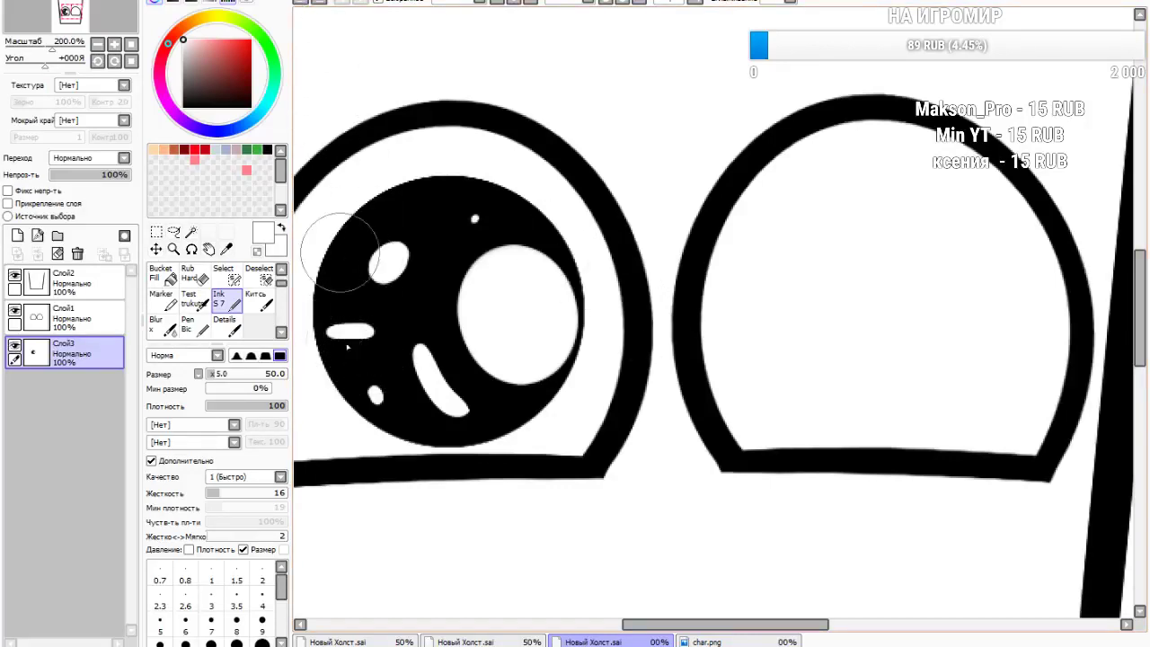
left_click_drag(351, 304, 350, 353)
Duplicate the finished pupil with its highlights onto its own layer, flip it horizontally and place it inside the right eye outline
scroll(367, 216, "down", 4)
scroll(542, 216, "up", 3)
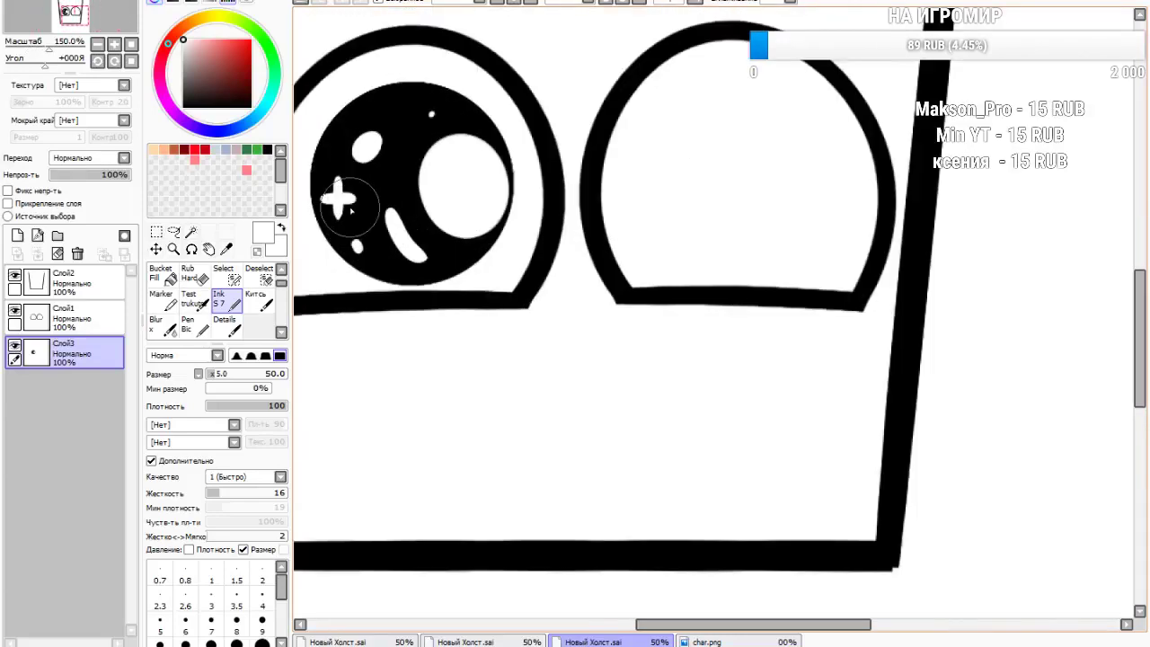
left_click(156, 232)
left_click_drag(329, 90, 571, 339)
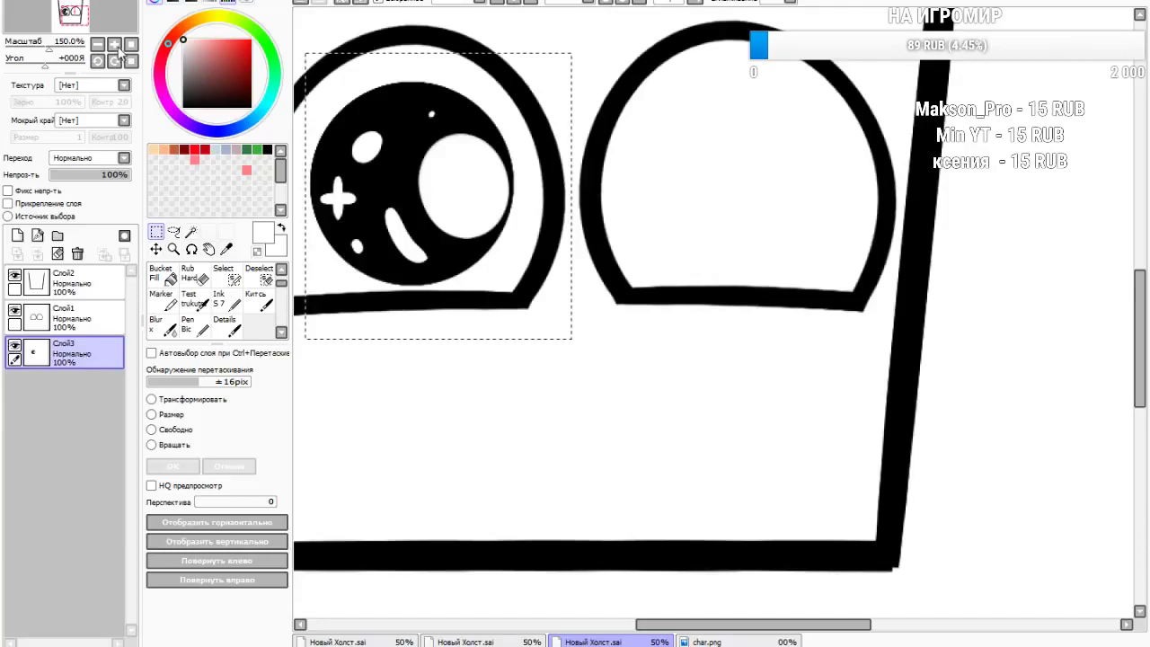
left_click(167, 415)
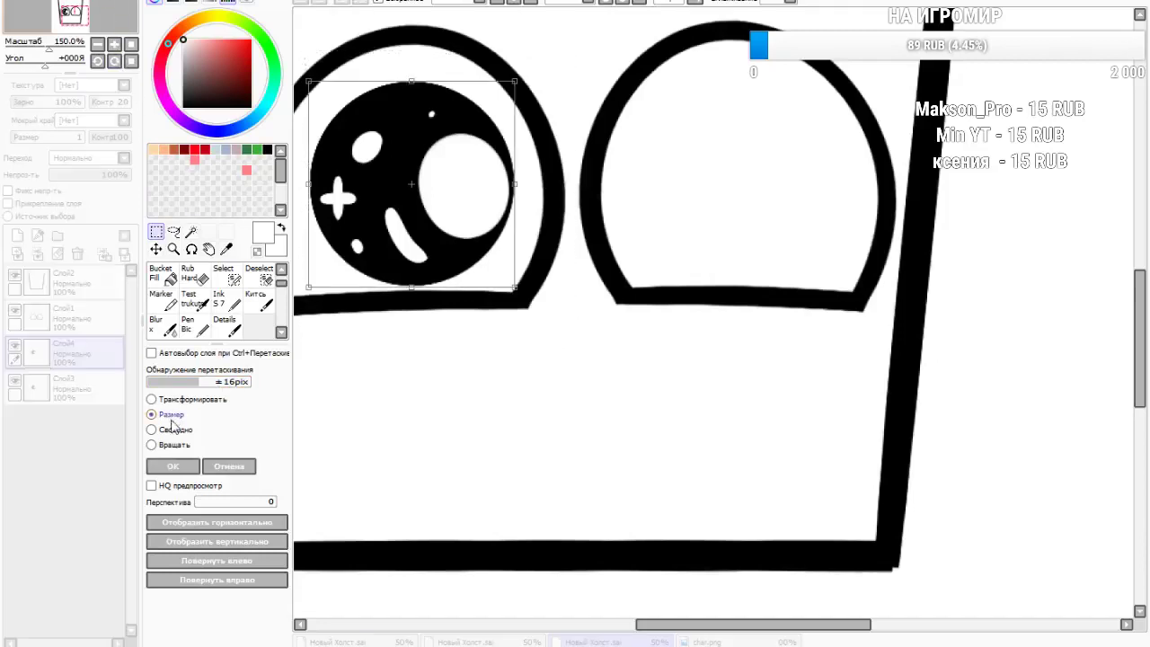
left_click(241, 525)
left_click_drag(412, 199, 646, 177)
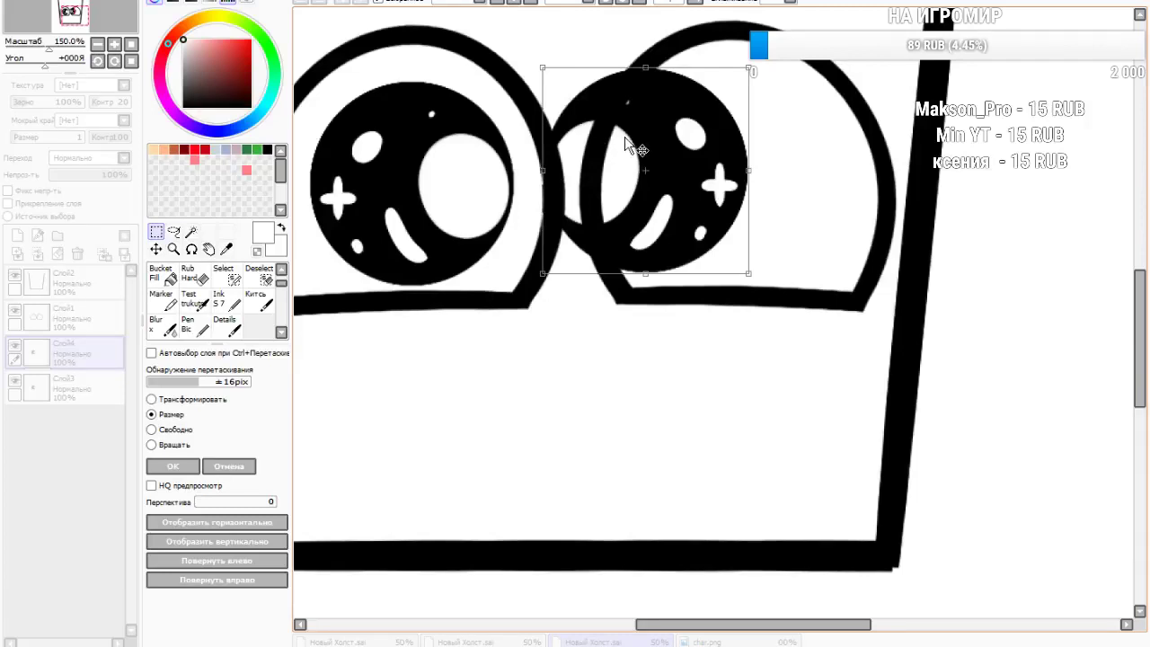
left_click_drag(633, 153, 673, 194)
left_click_drag(683, 185, 684, 165)
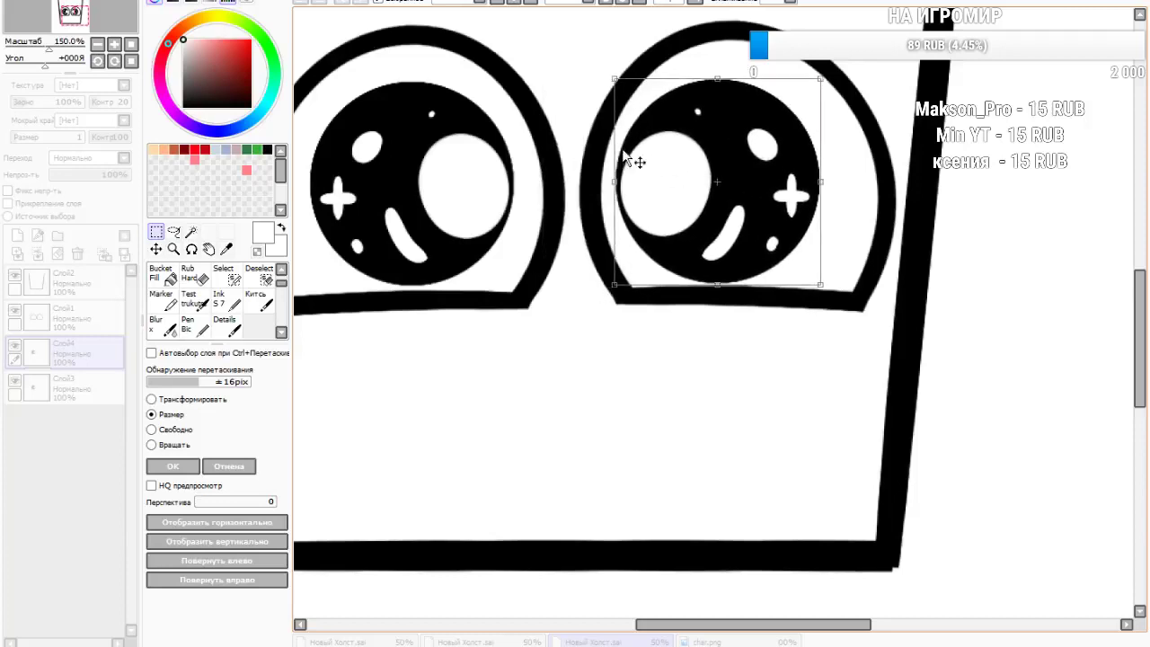
left_click_drag(665, 190, 665, 188)
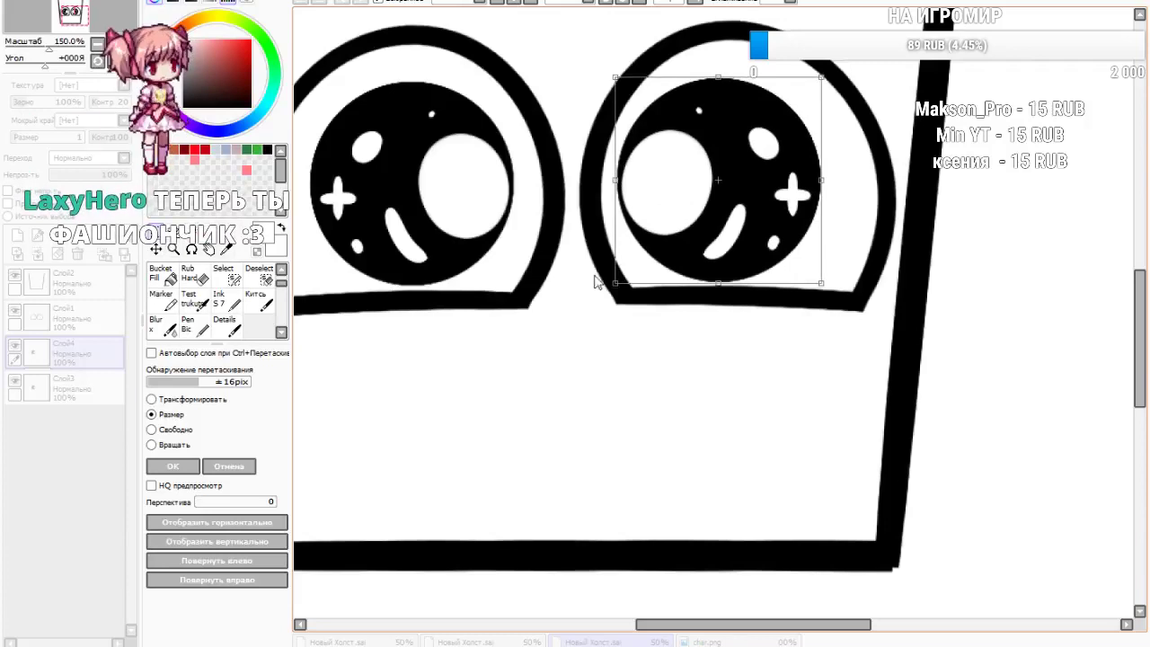
left_click(171, 467)
scroll(692, 238, "down", 5)
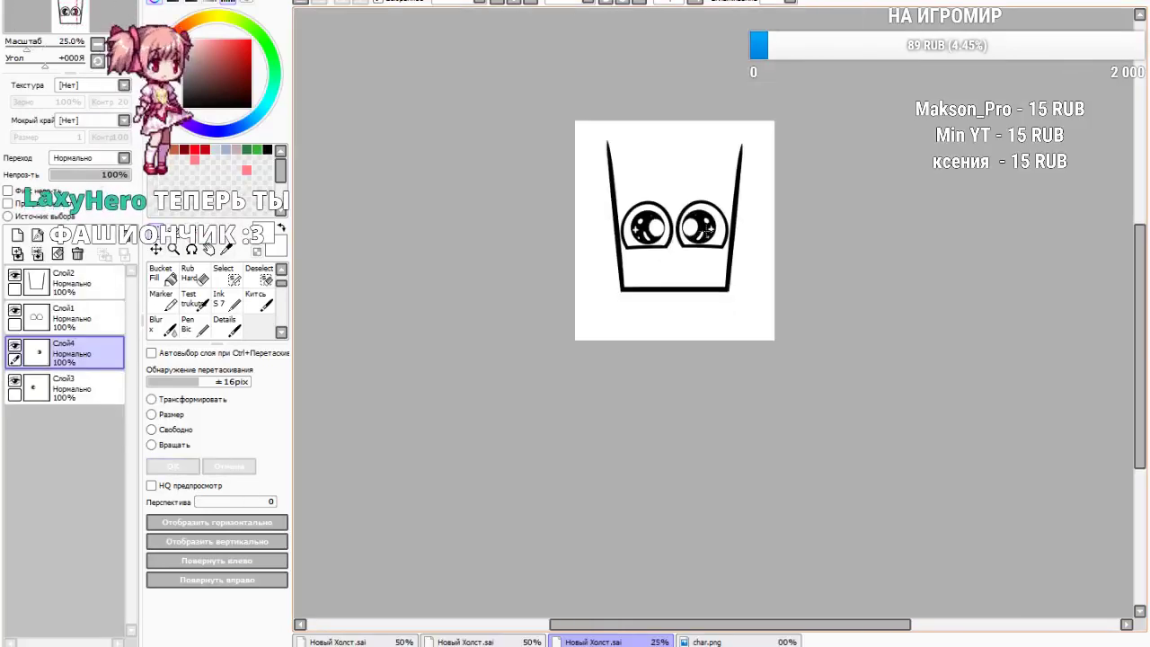
scroll(696, 235, "up", 3)
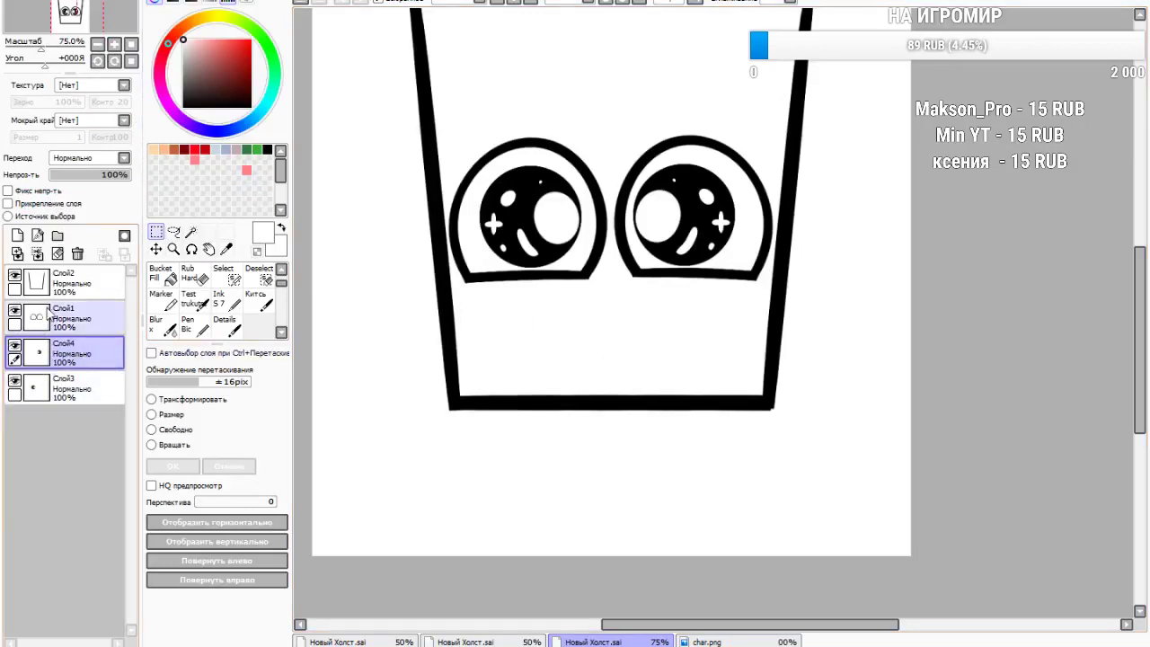
Add a new empty layer at the bottom of the layer stack and choose the Ink brush for the mouth
left_click(37, 382)
left_click(17, 235)
left_click_drag(54, 388, 61, 431)
scroll(239, 307, "up", 1)
left_click(221, 324)
scroll(692, 287, "up", 2)
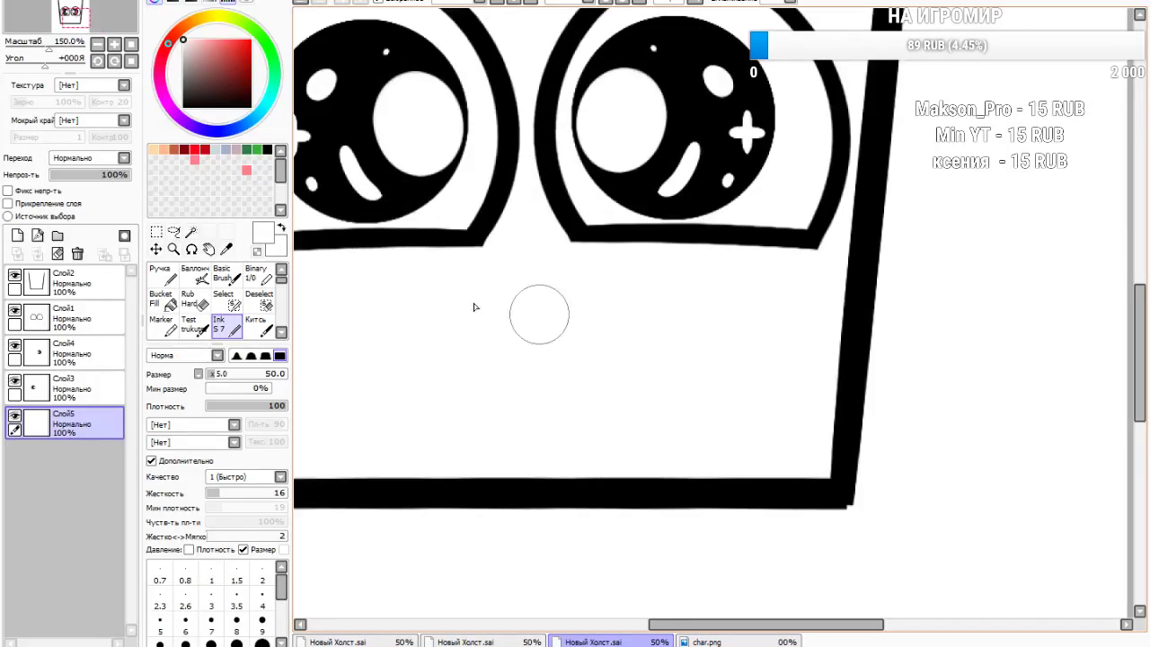
mouse_move(389, 297)
left_mouse_down()
mouse_move(444, 329)
mouse_move(735, 335)
left_mouse_up()
key("ctrl+z")
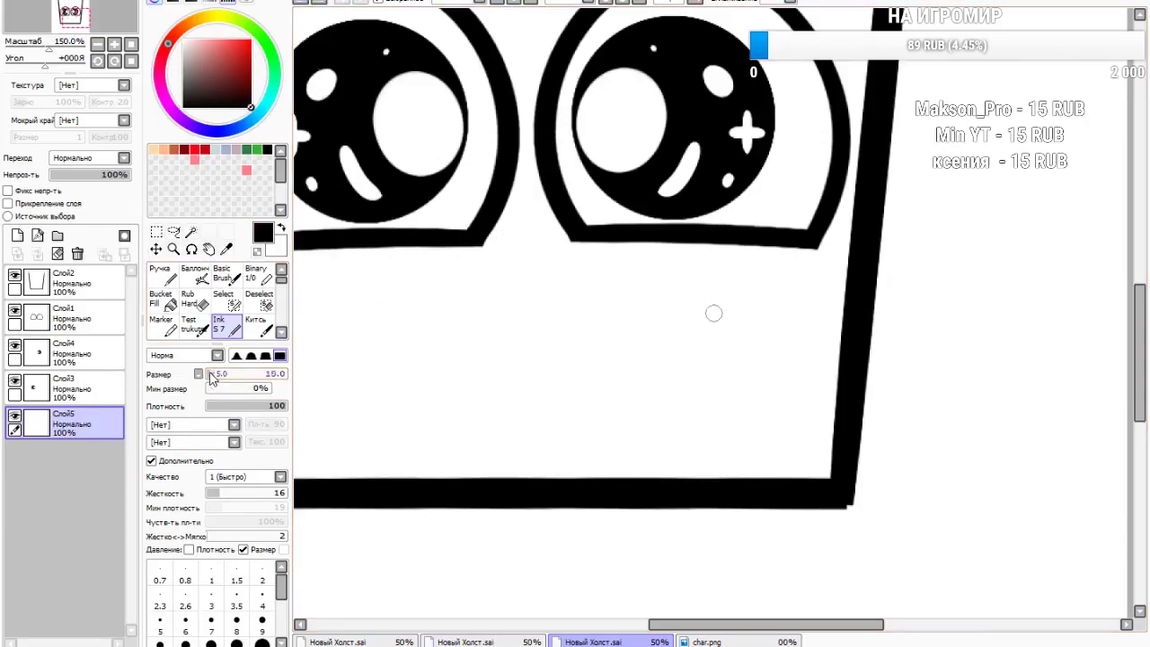
mouse_move(348, 309)
left_mouse_down()
mouse_move(529, 373)
mouse_move(710, 318)
mouse_move(744, 320)
left_mouse_up()
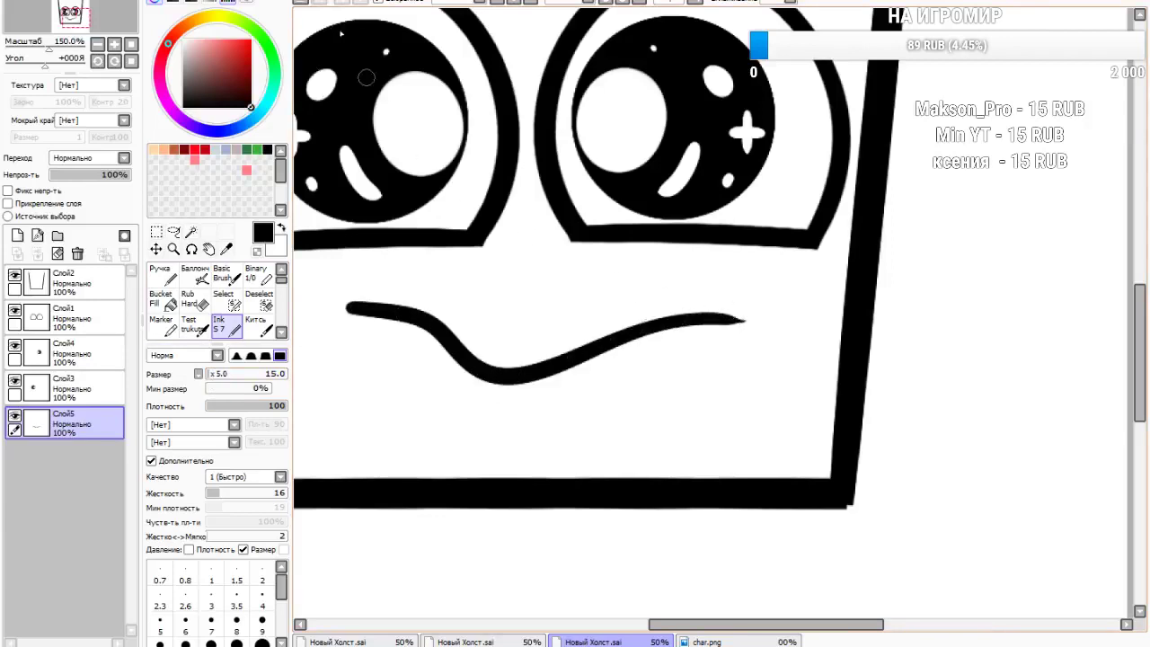
key("ctrl+z")
mouse_move(373, 302)
left_mouse_down()
mouse_move(526, 324)
mouse_move(697, 292)
left_mouse_up()
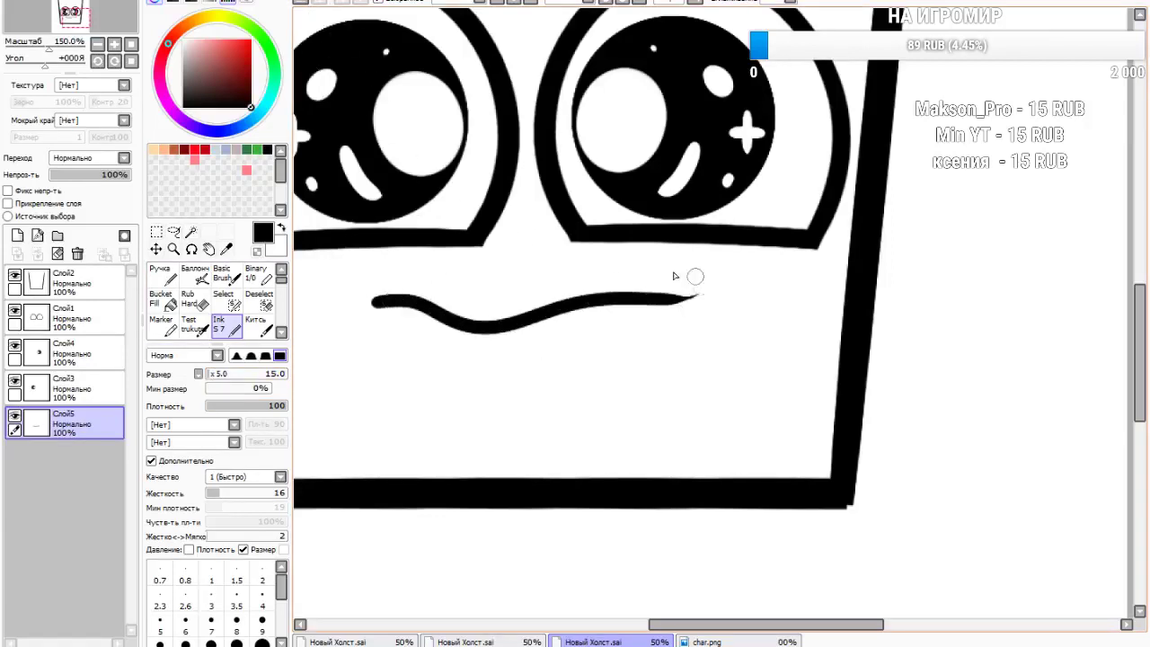
key("ctrl+z")
mouse_move(437, 292)
left_mouse_down()
mouse_move(501, 307)
mouse_move(621, 301)
left_mouse_up()
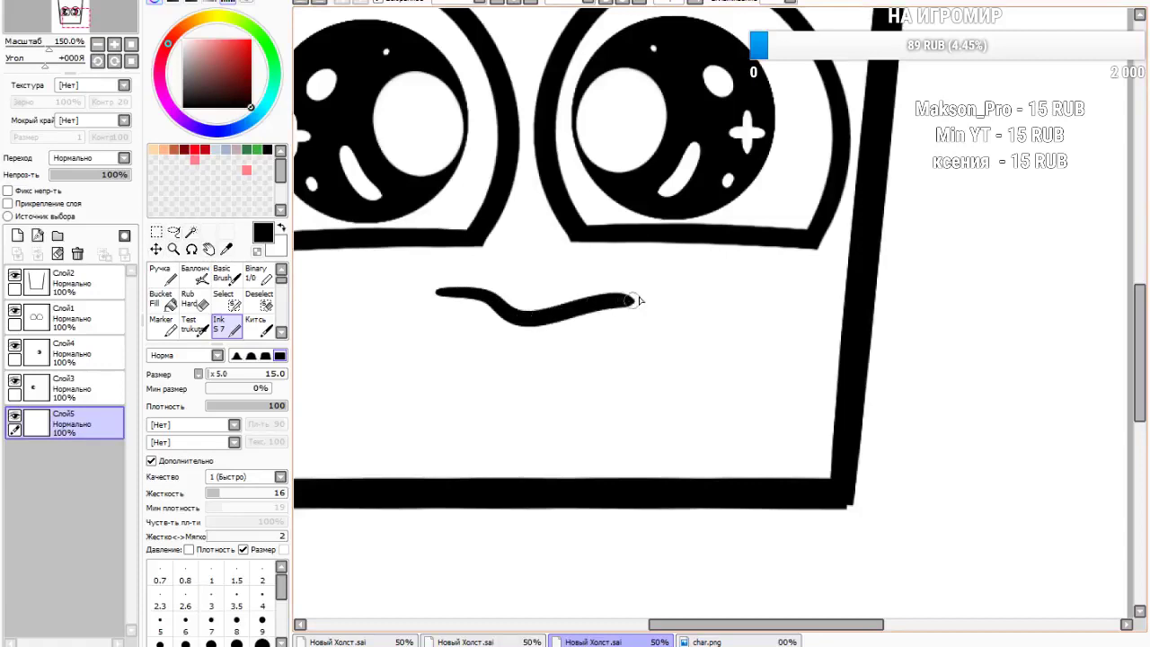
left_click(304, 4)
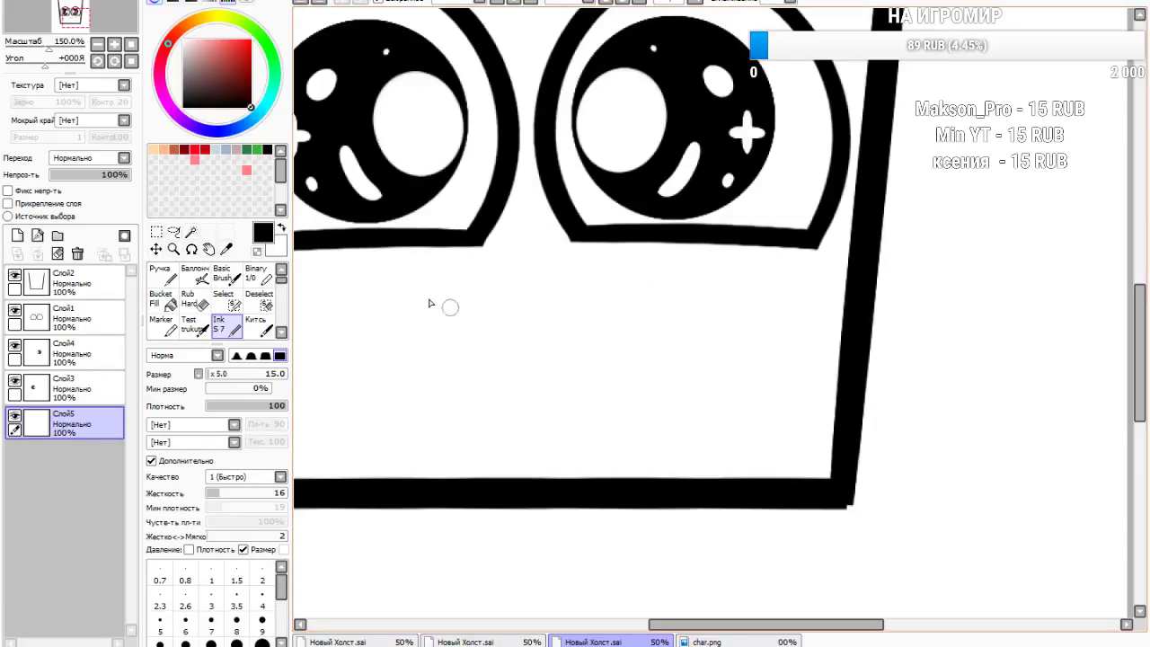
mouse_move(396, 319)
left_mouse_down()
mouse_move(673, 326)
mouse_move(731, 310)
left_mouse_up()
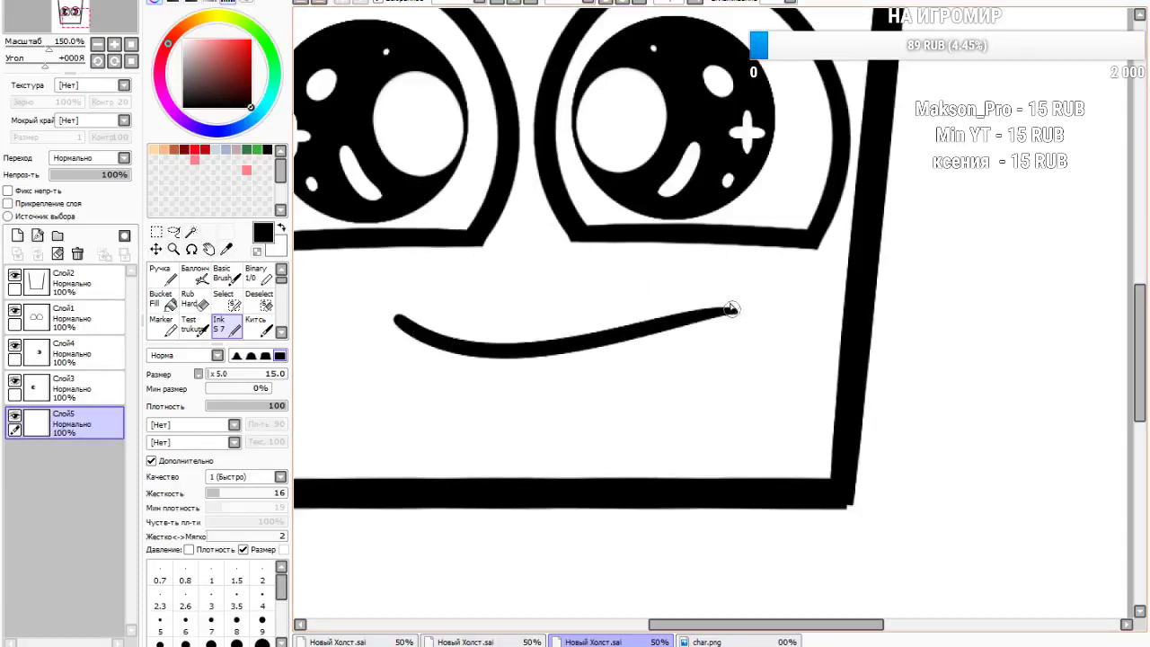
left_click(303, 4)
Draw an open smiling mouth below the eyes in black Ink at size 15, with a curved left corner, slanted top line and rounded bottom
left_click_drag(390, 261, 379, 348)
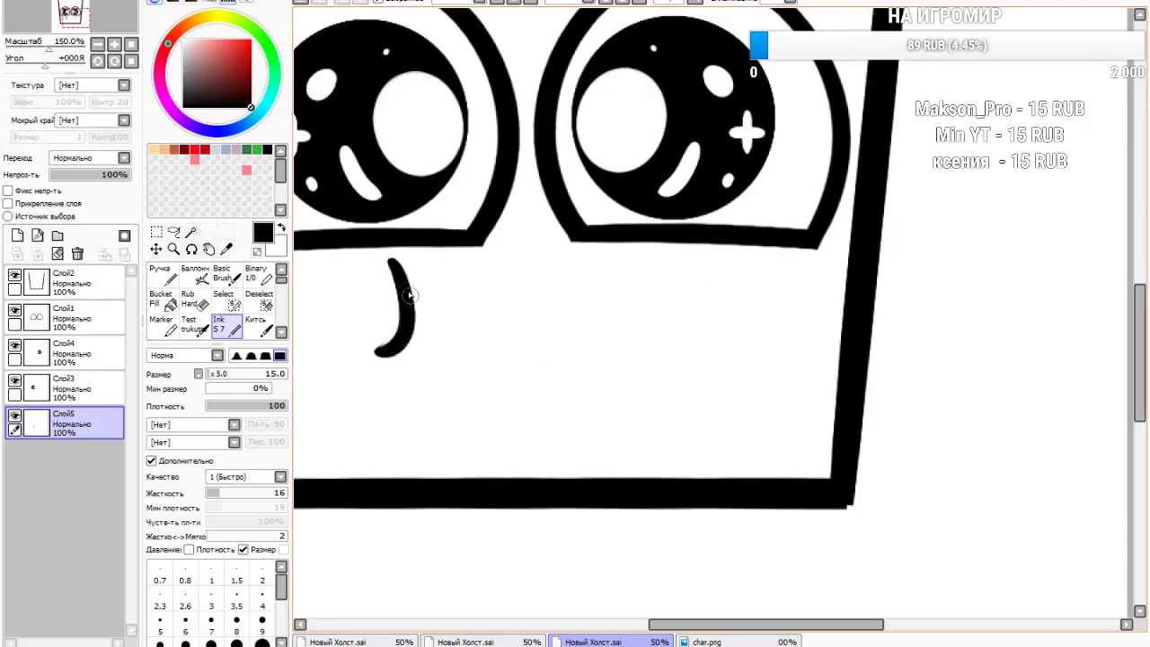
left_click_drag(409, 285, 655, 263)
left_click(304, 4)
left_click_drag(406, 286, 786, 266)
left_click_drag(665, 272, 411, 351)
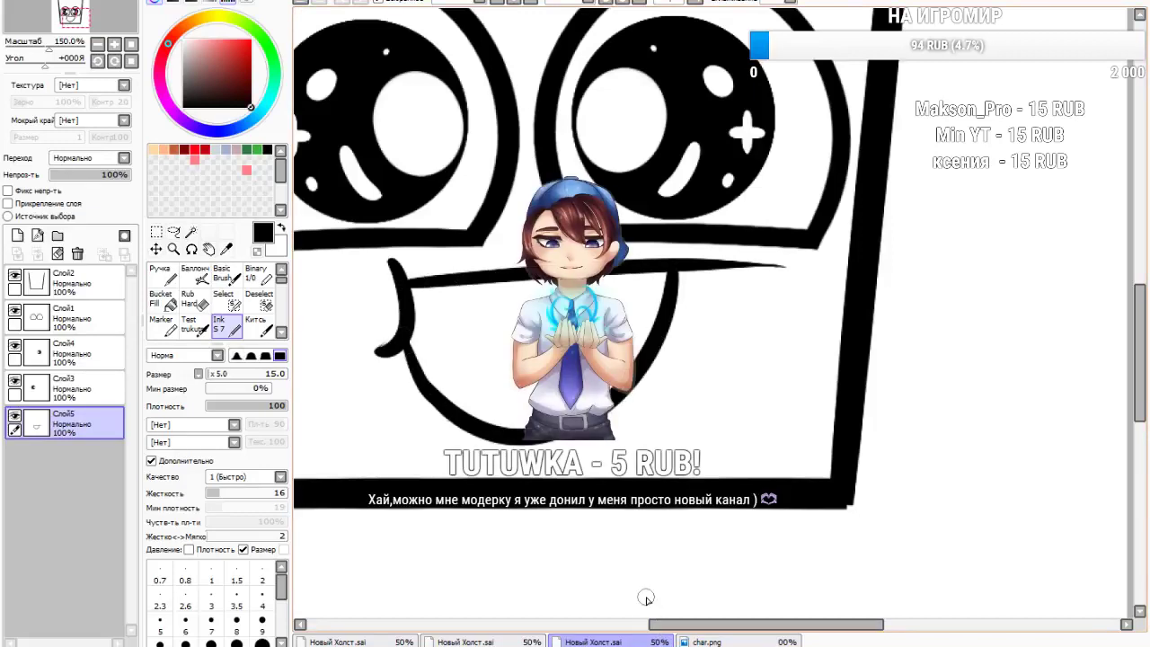
Erase the overshooting right end of the mouth's top line with the Rub Hard eraser at size 42
scroll(541, 407, "down", 3)
scroll(540, 407, "up", 1)
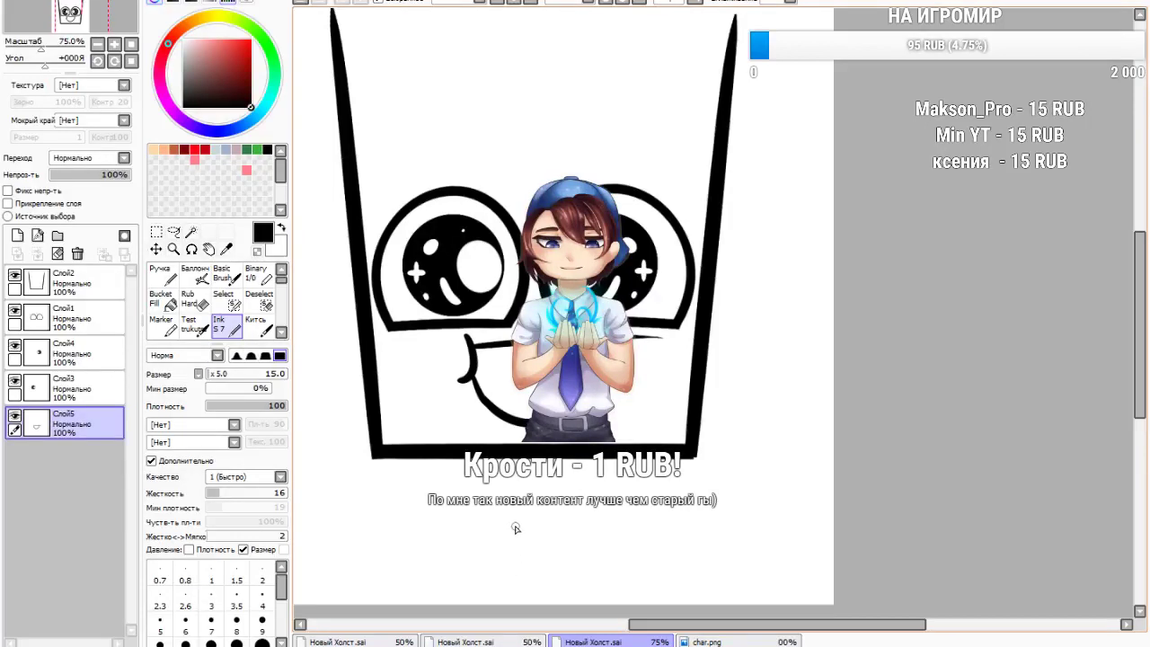
scroll(510, 317, "up", 2)
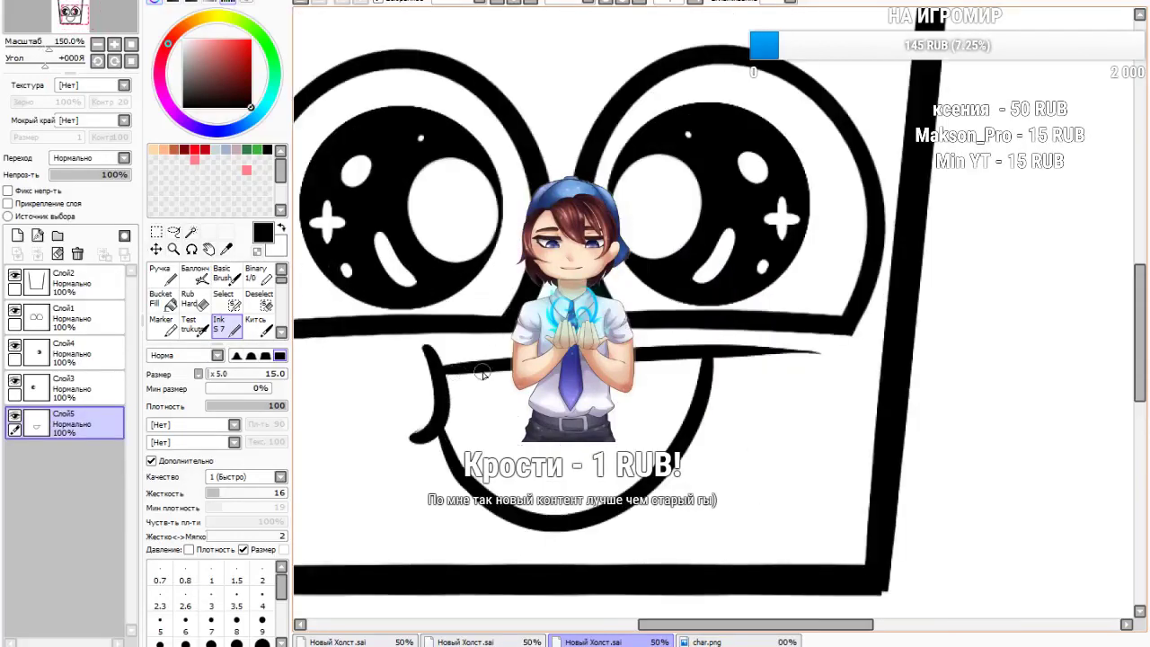
scroll(964, 389, "up", 1)
left_click(191, 299)
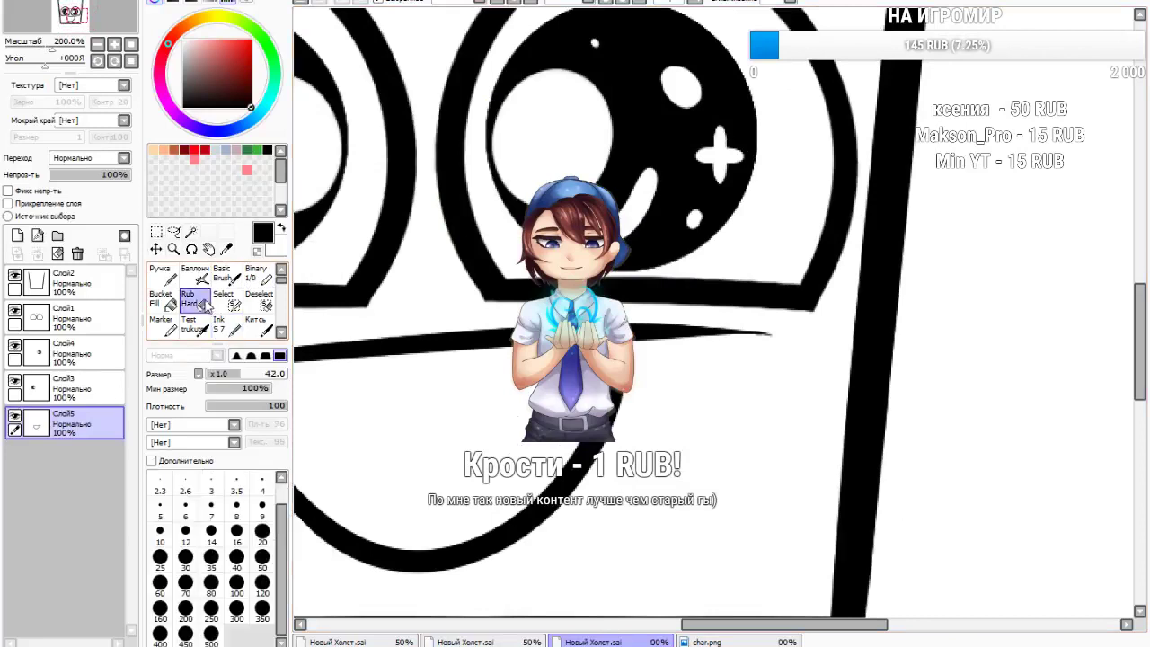
mouse_move(778, 322)
left_mouse_down()
mouse_move(761, 421)
mouse_move(739, 417)
mouse_move(667, 297)
left_mouse_up()
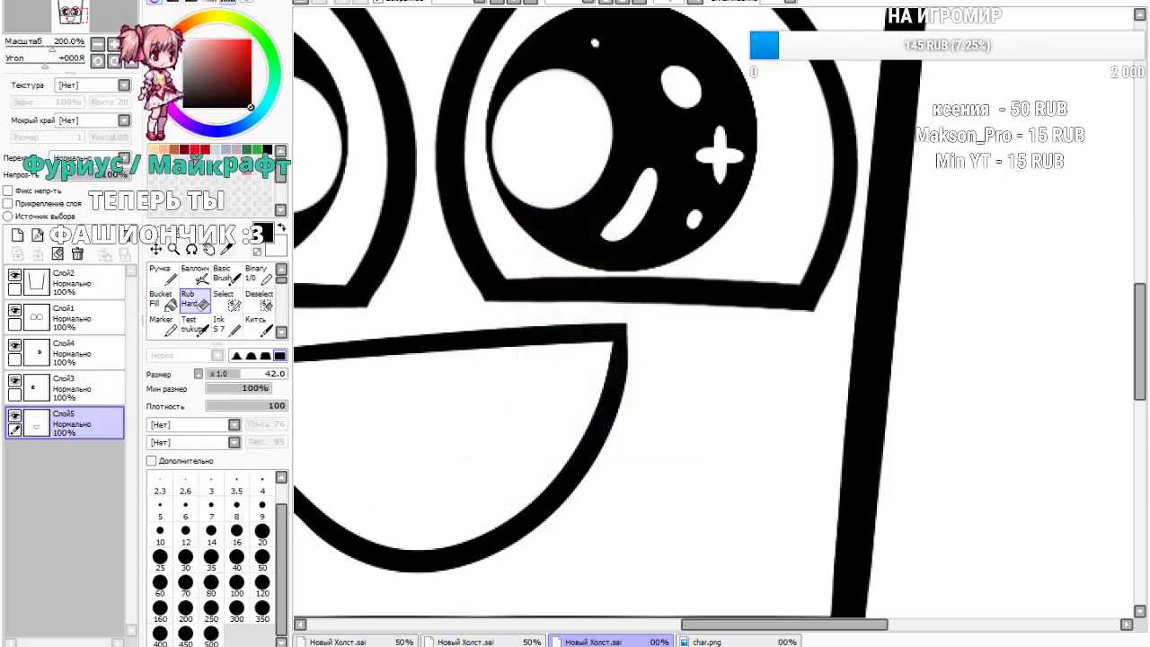
Add a new layer directly above the mouth layer and choose the Ink brush at size 15 for the details inside the mouth
scroll(422, 268, "down", 4)
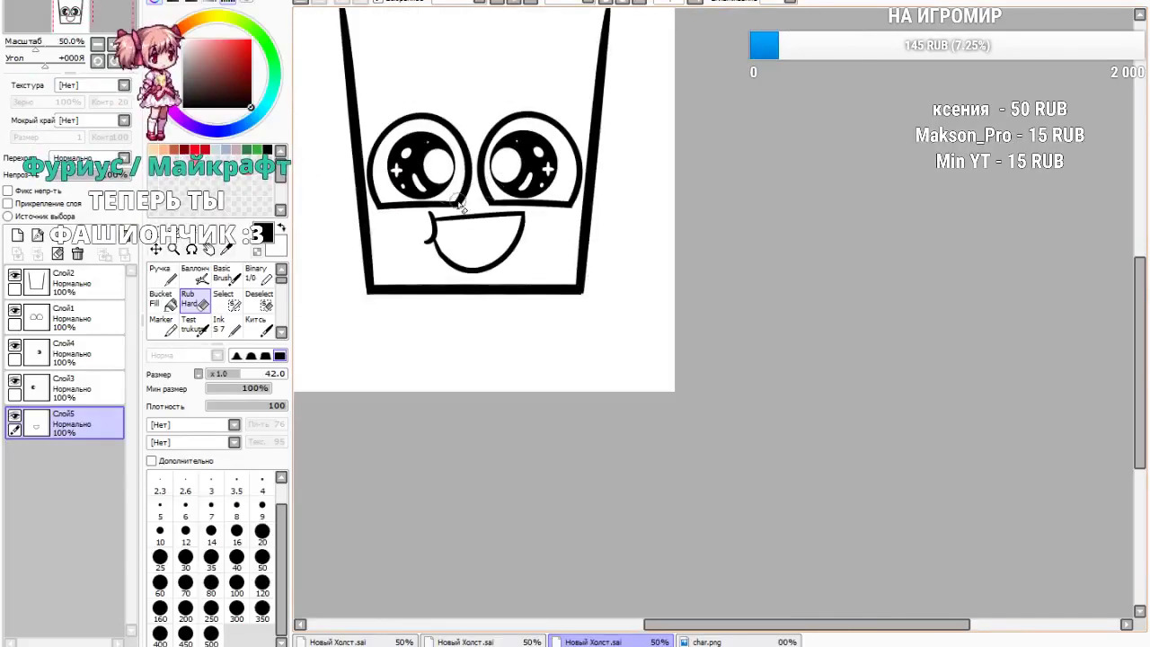
scroll(423, 236, "up", 6)
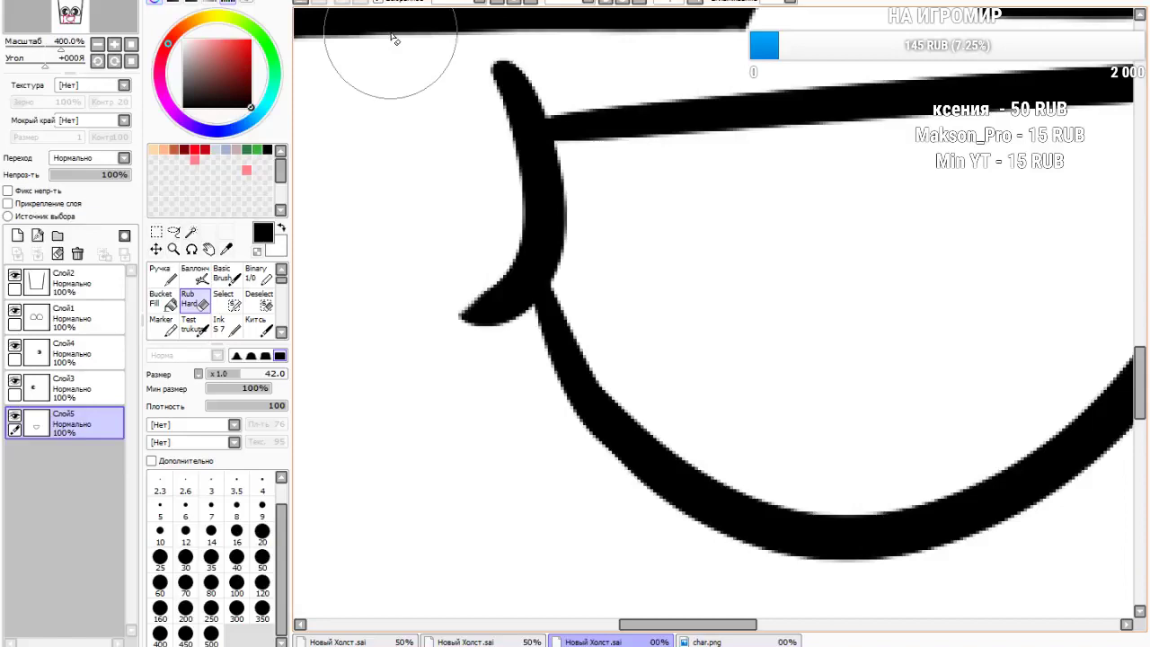
scroll(491, 254, "down", 6)
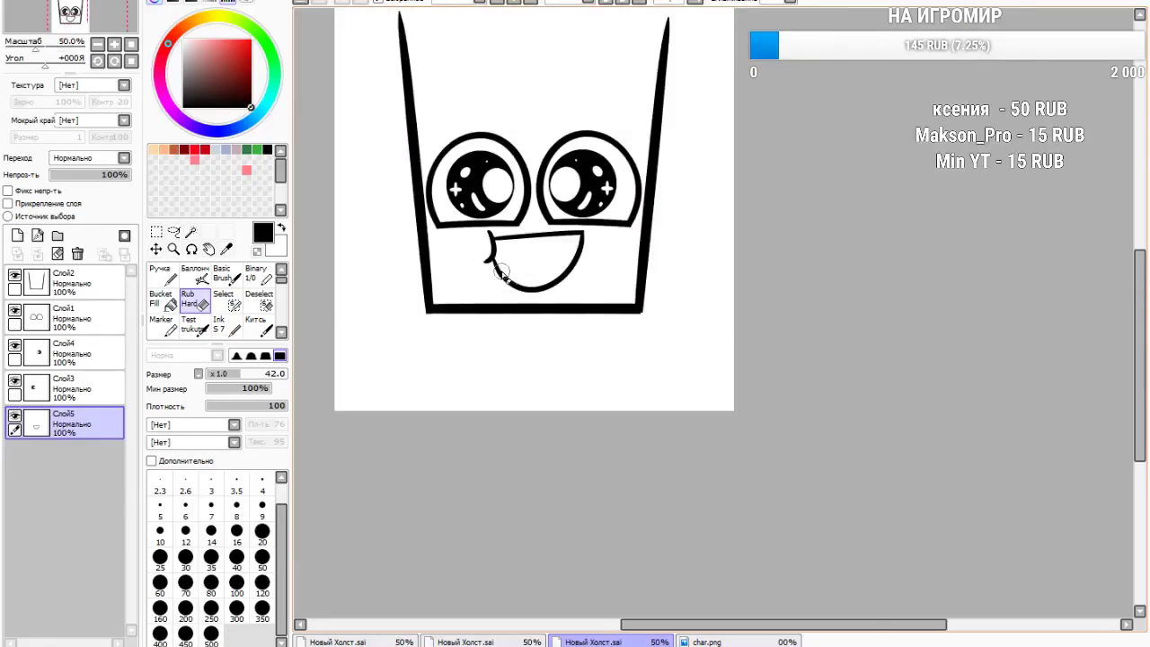
scroll(504, 251, "up", 4)
left_click(17, 235)
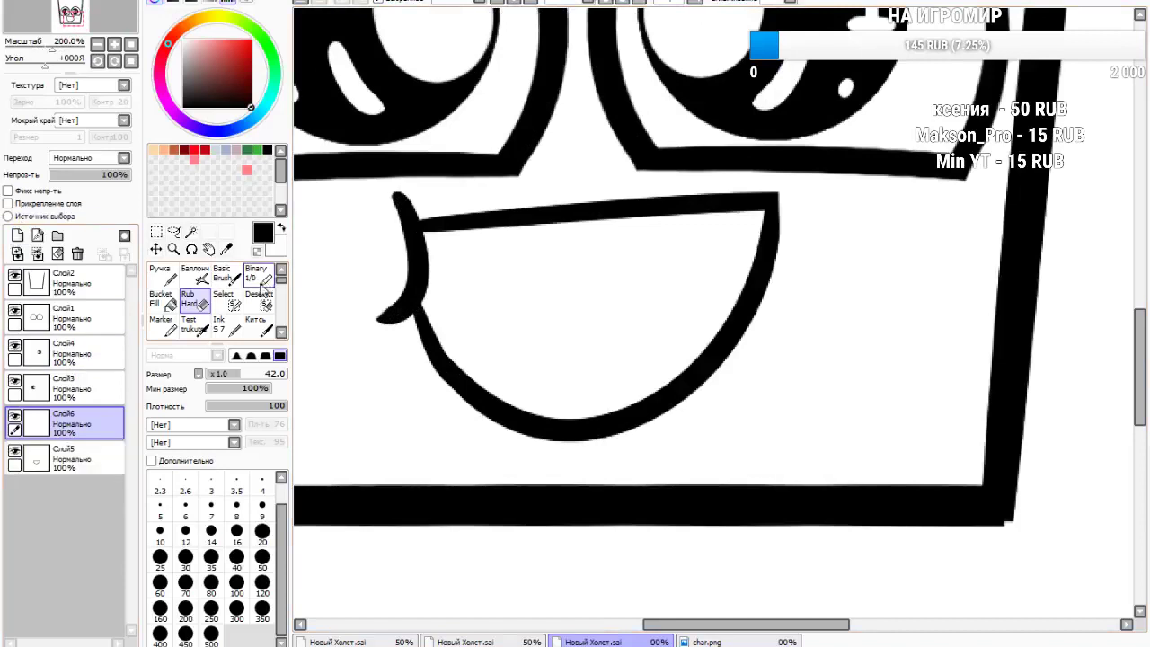
left_click(160, 274)
left_click(239, 325)
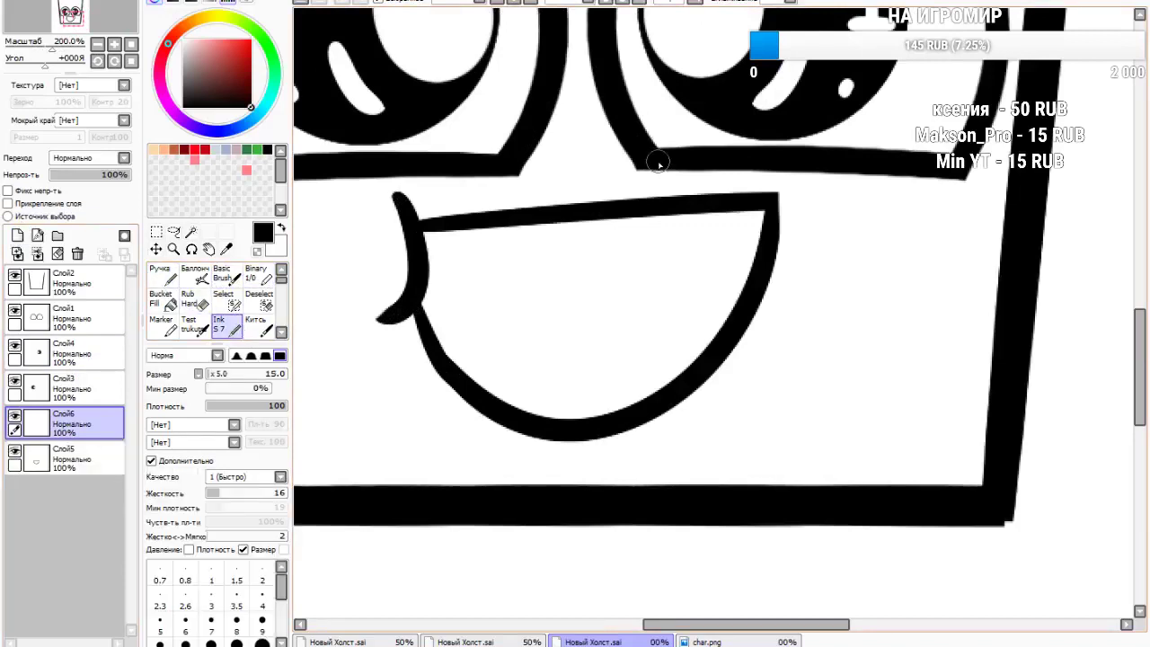
mouse_move(438, 261)
left_mouse_down()
mouse_move(606, 255)
mouse_move(744, 280)
left_mouse_up()
left_click(305, 4)
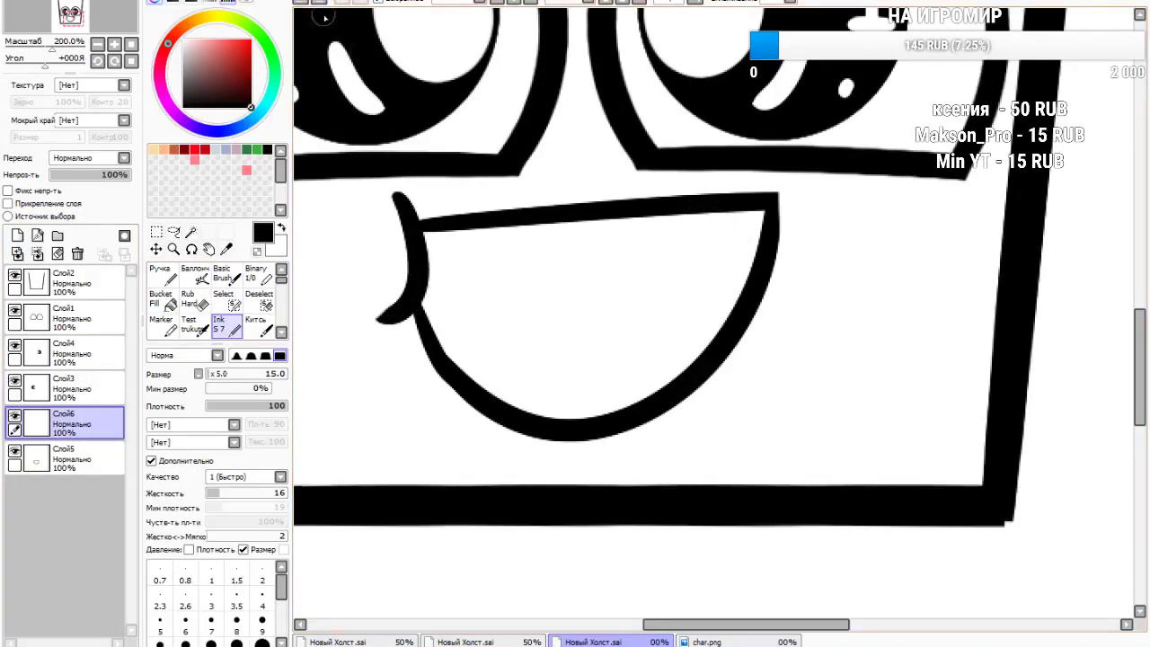
left_click_drag(436, 269, 750, 255)
left_click_drag(693, 219, 731, 273)
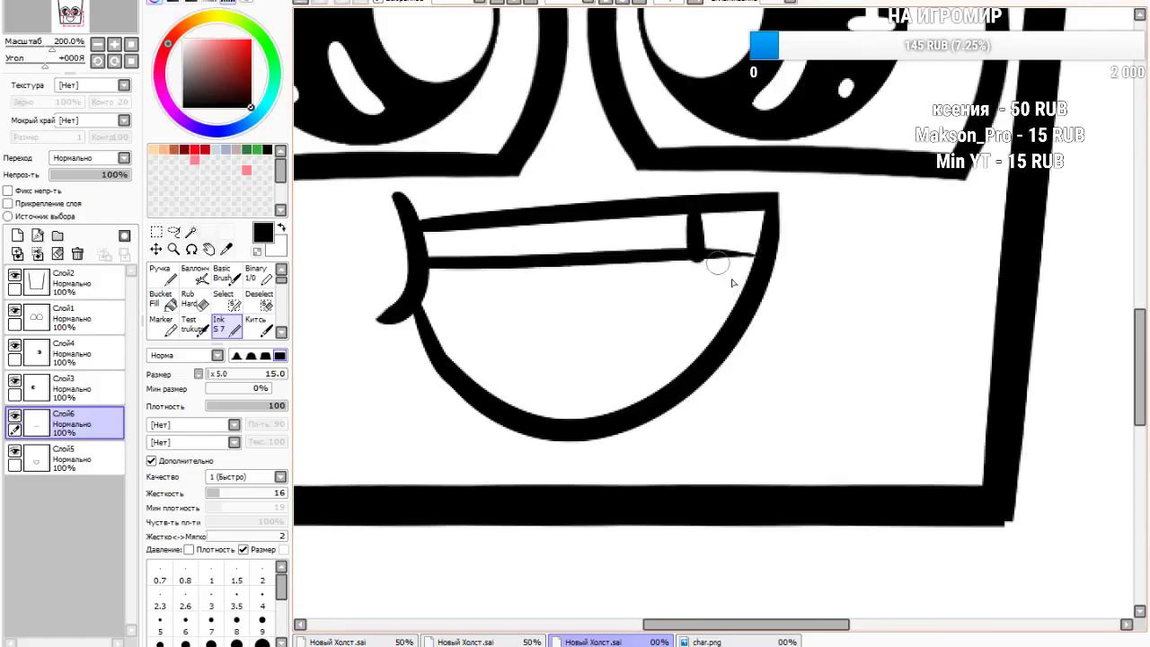
left_click(299, 4)
left_click(299, 4)
left_click_drag(431, 269, 813, 240)
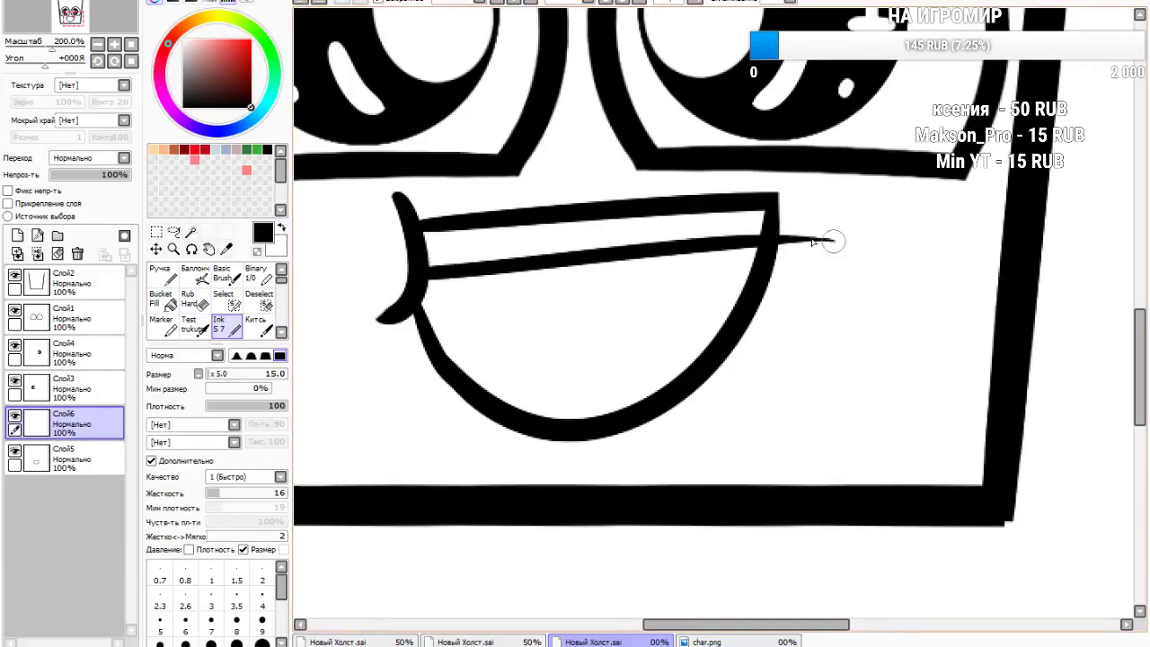
left_click(296, 5)
left_click_drag(417, 261, 811, 220)
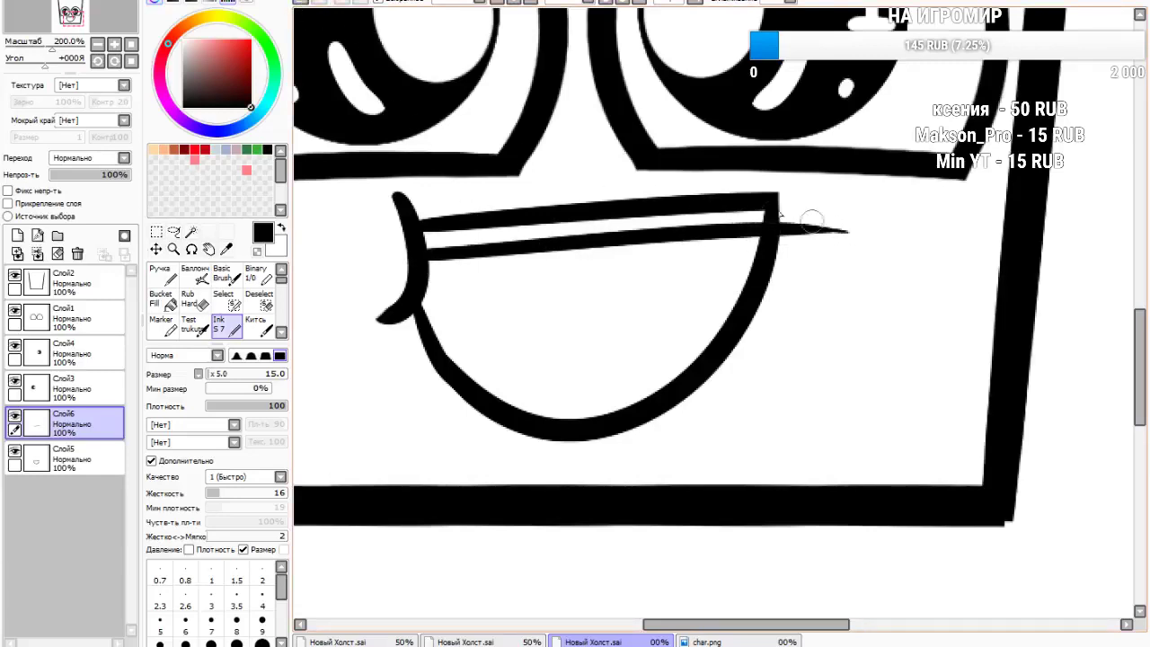
left_click(297, 5)
Outline the upper teeth with a long lower line and a short right edge, and erase the line's excess beyond that edge
left_click_drag(422, 258, 832, 255)
left_click_drag(716, 213, 719, 250)
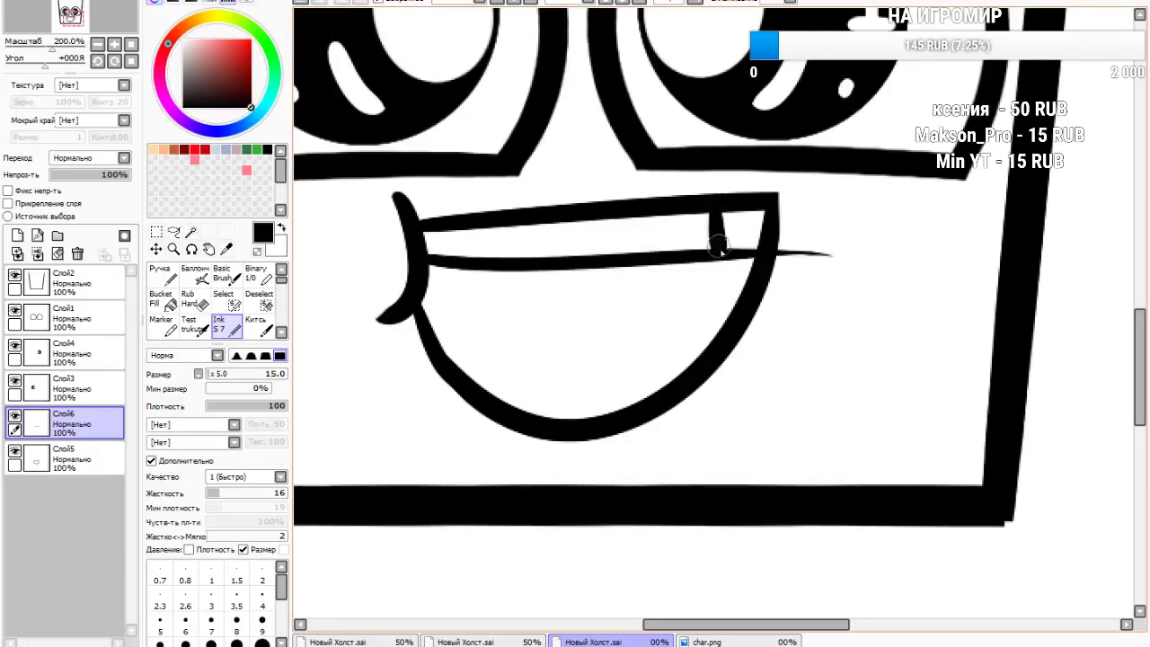
left_click(192, 299)
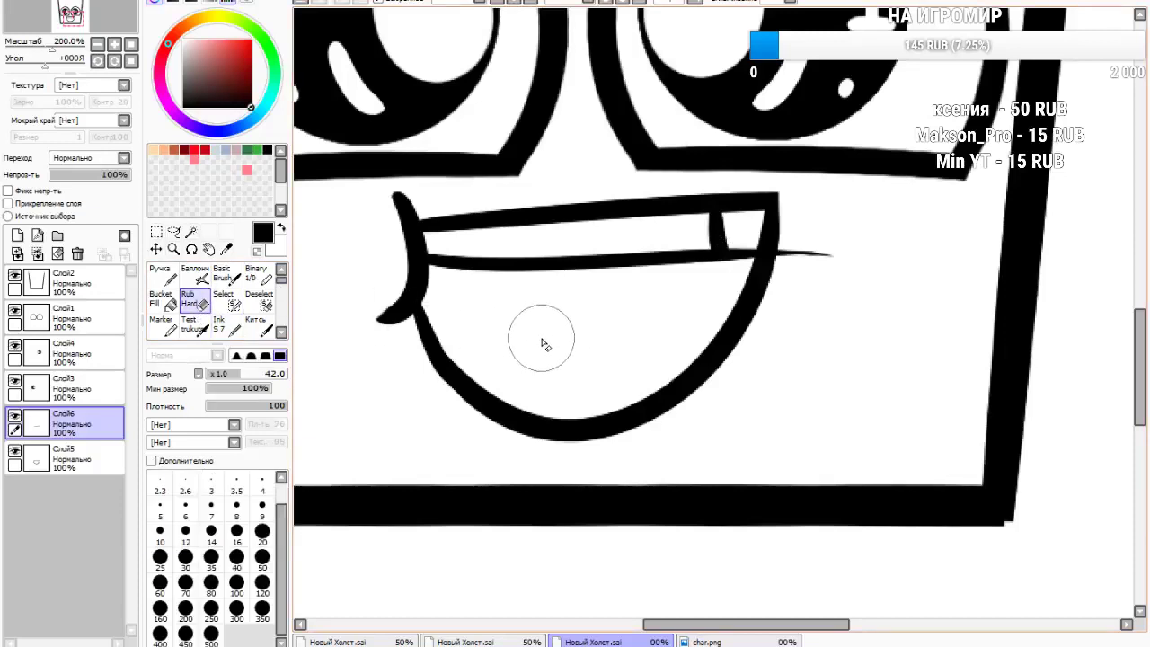
mouse_move(875, 257)
left_mouse_down()
mouse_move(813, 153)
mouse_move(776, 184)
mouse_move(773, 283)
mouse_move(756, 137)
mouse_move(781, 334)
left_mouse_up()
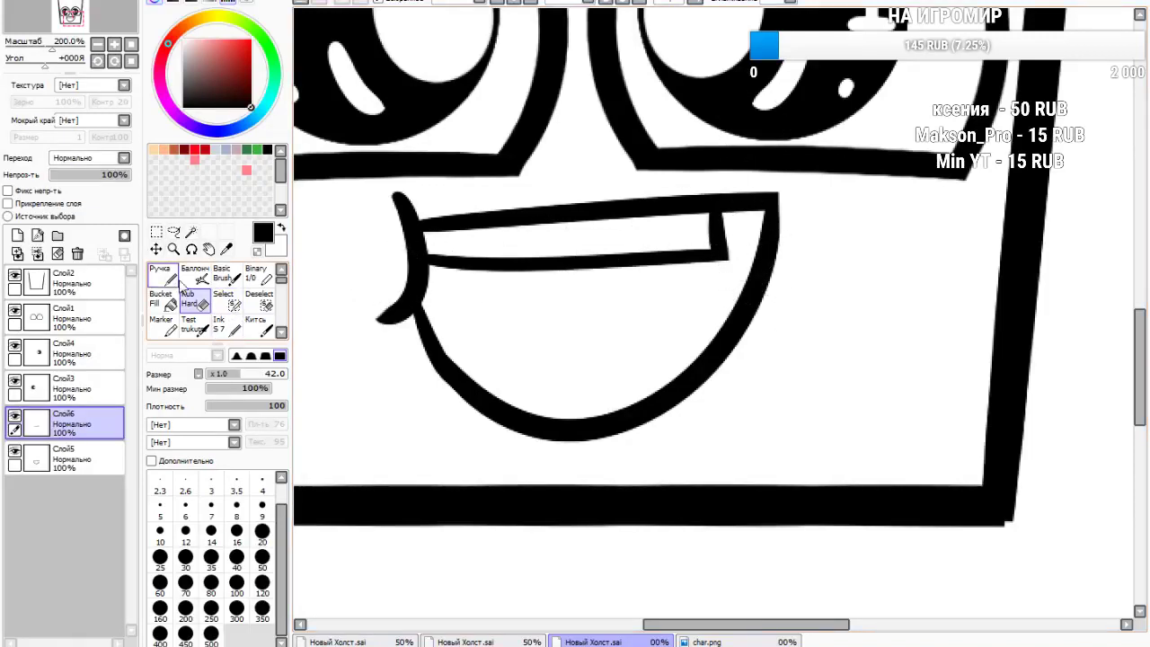
Draw an arched tongue line across the lower mouth with Ink at size 15, redoing it so it sits clear of the teeth
left_click(221, 323)
mouse_move(432, 340)
left_mouse_down()
mouse_move(505, 284)
mouse_move(695, 384)
left_mouse_up()
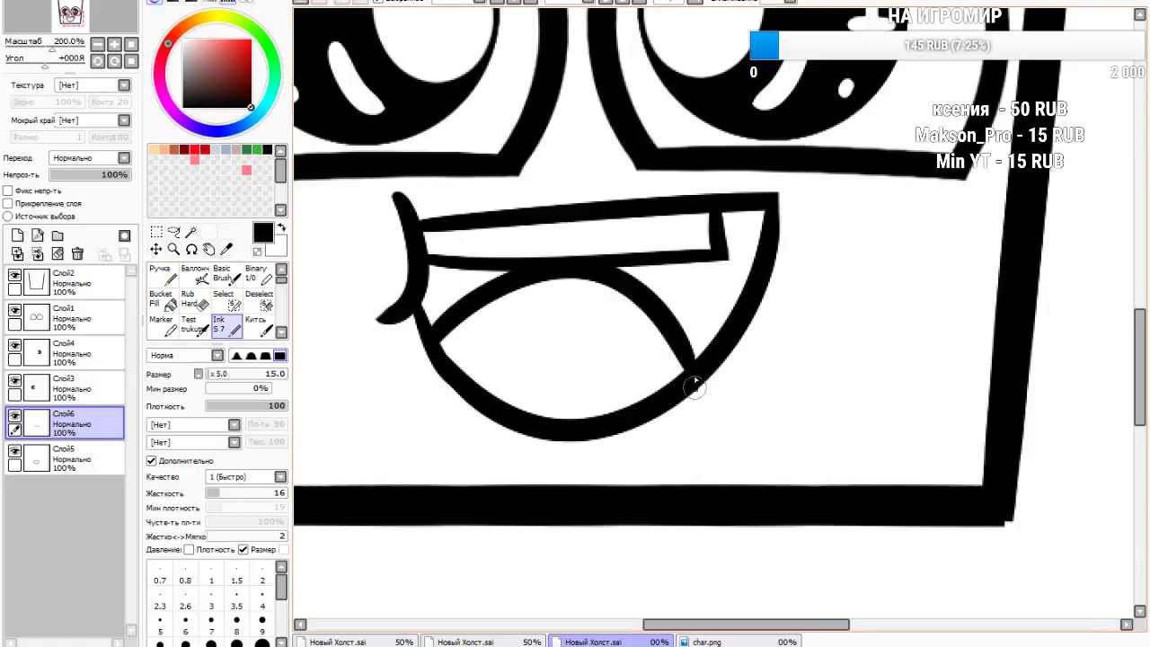
left_click(315, 5)
mouse_move(439, 344)
left_mouse_down()
mouse_move(540, 303)
mouse_move(715, 373)
left_mouse_up()
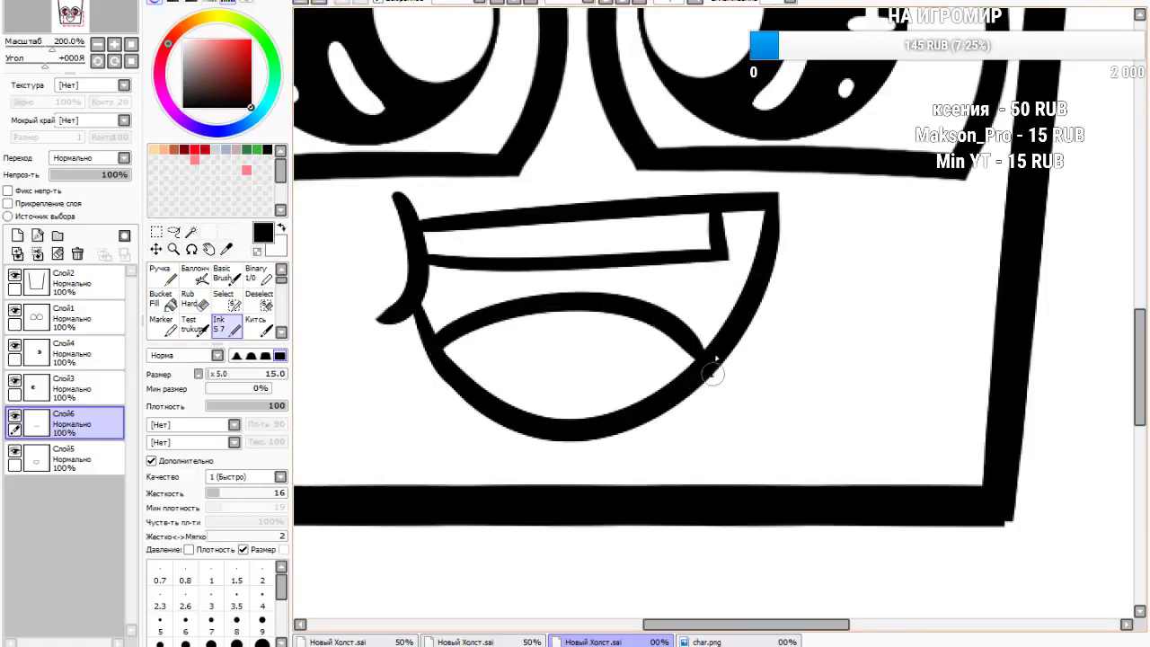
Redraw the arched tongue line so it ends higher on the mouth's right side, and erase its overshoot with Rub Hard at size 42
left_click(315, 5)
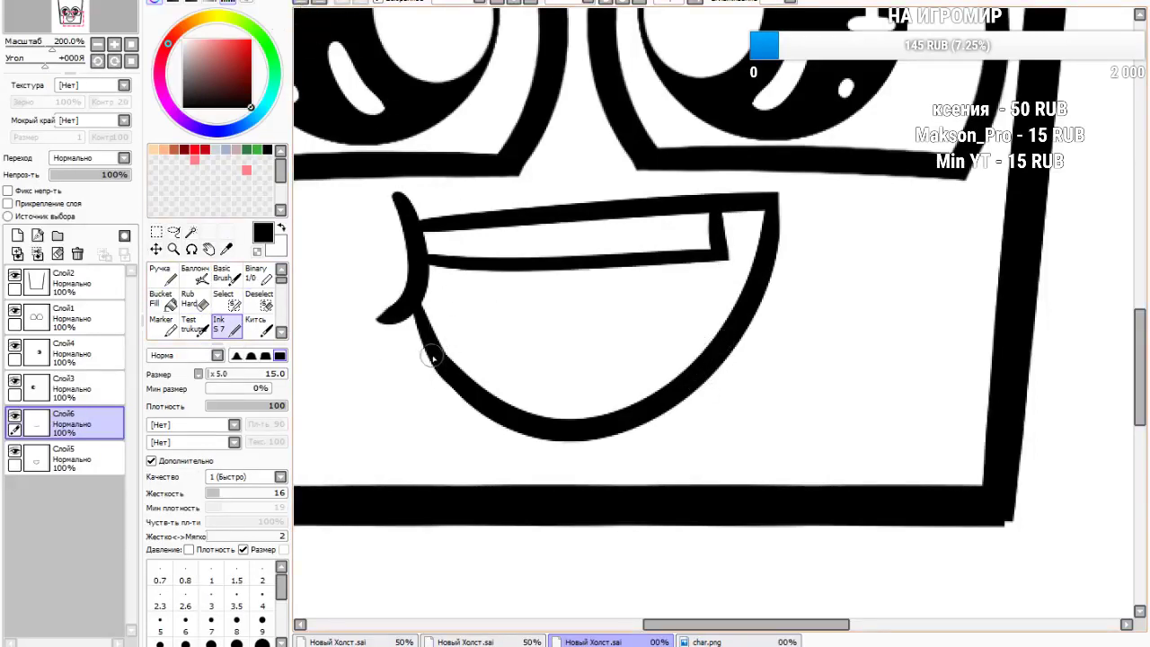
mouse_move(432, 358)
left_mouse_down()
mouse_move(582, 289)
mouse_move(750, 378)
left_mouse_up()
left_click(320, 6)
left_click_drag(441, 352, 744, 347)
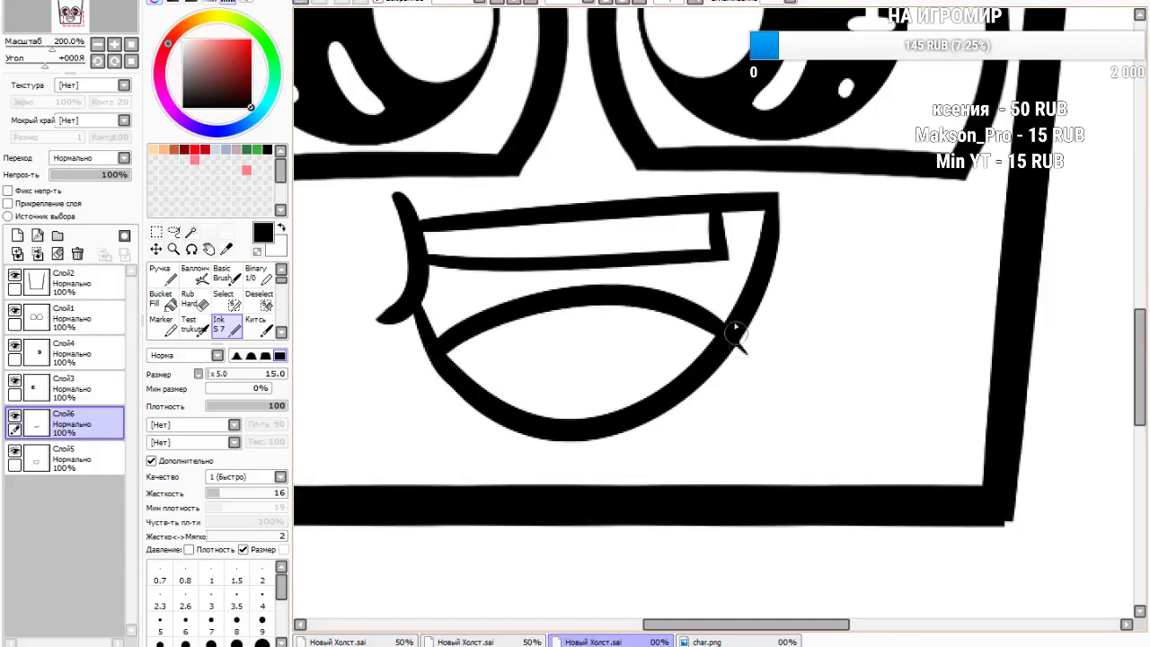
left_click(190, 300)
mouse_move(780, 356)
left_mouse_down()
mouse_move(780, 342)
mouse_move(764, 353)
left_mouse_up()
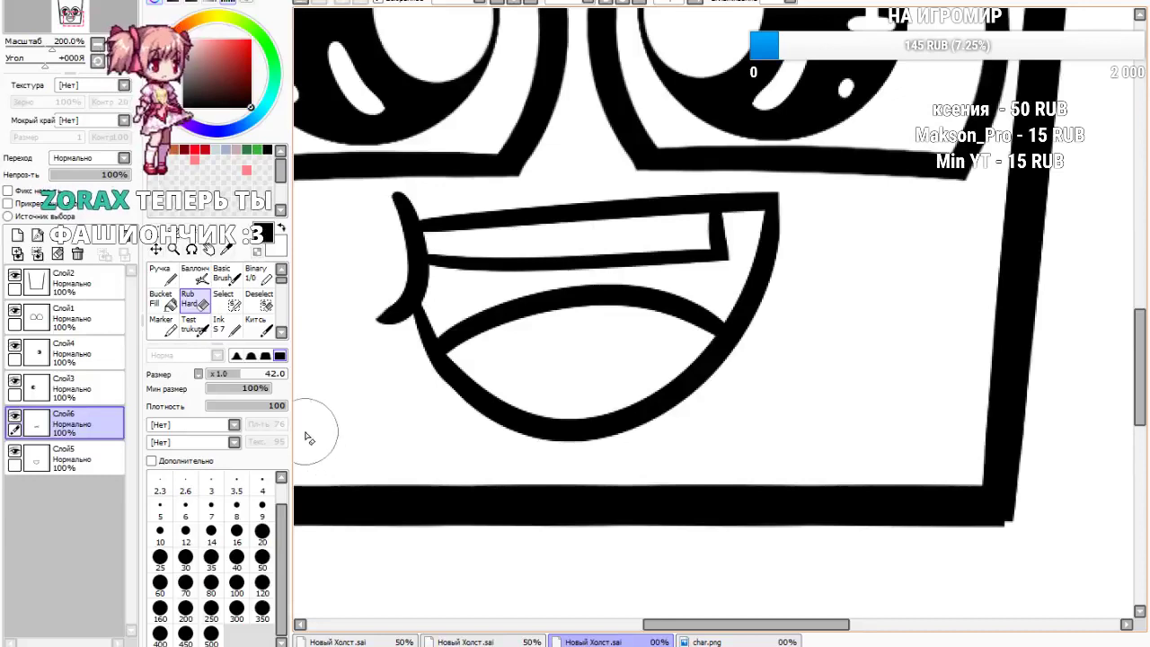
Erase the upper teeth's lower line and right edge with the Rub Hard eraser at size 42, keeping the tongue line
scroll(339, 388, "down", 5)
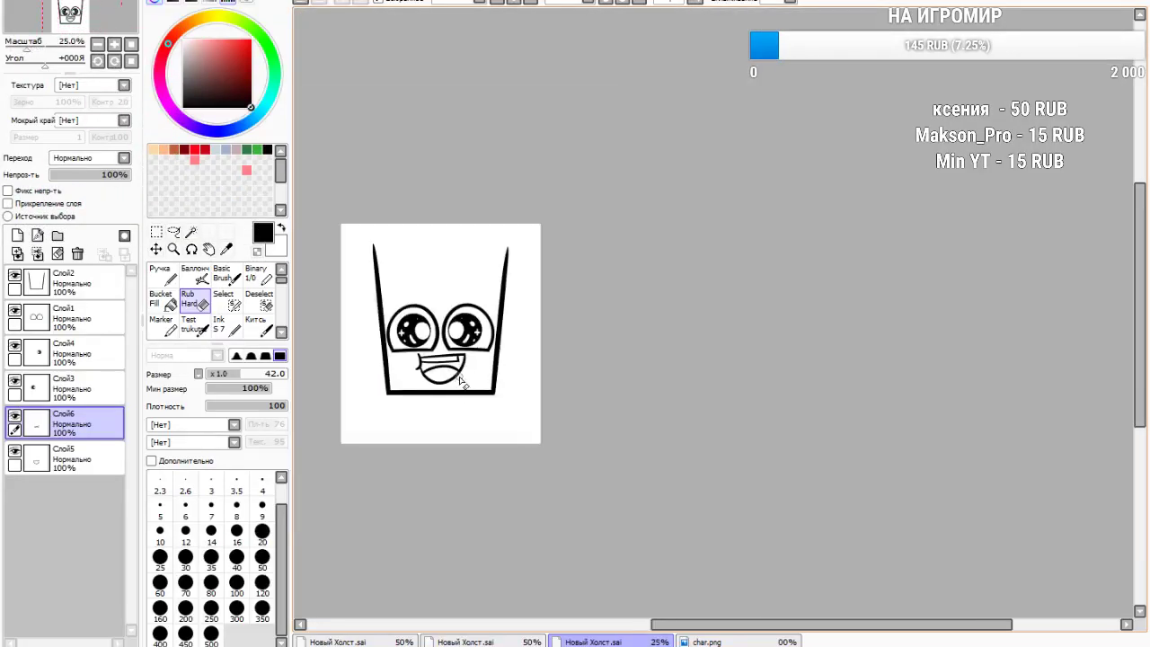
scroll(429, 376, "down", 2)
scroll(424, 374, "up", 4)
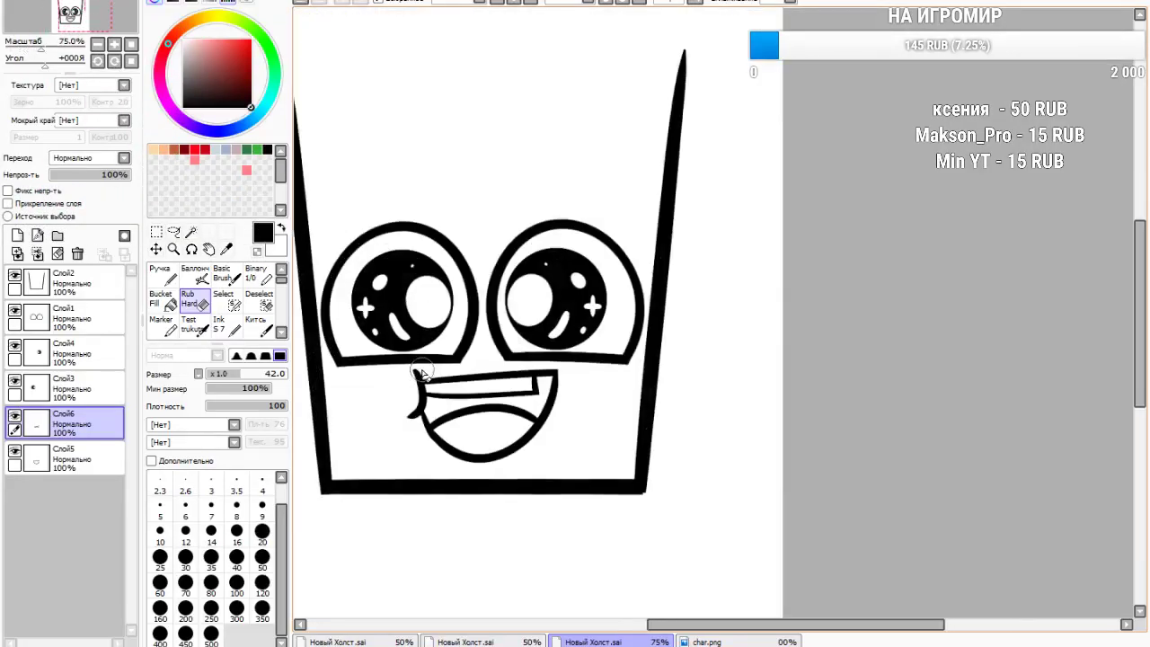
scroll(546, 412, "down", 5)
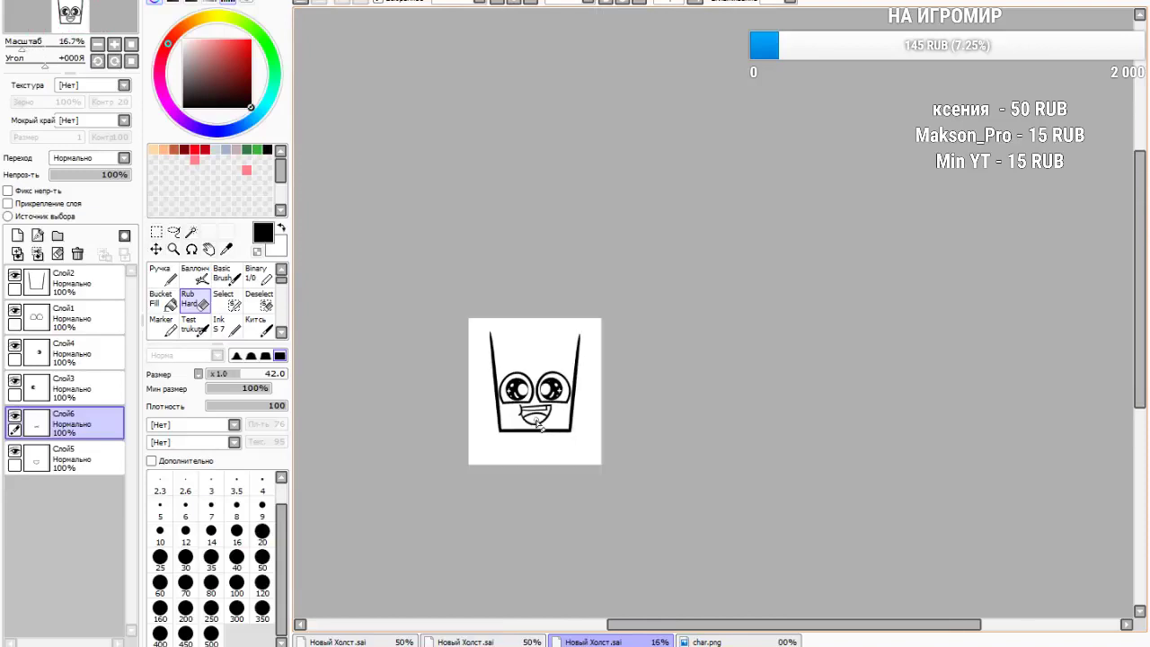
scroll(538, 420, "up", 7)
scroll(551, 384, "down", 2)
scroll(550, 377, "up", 2)
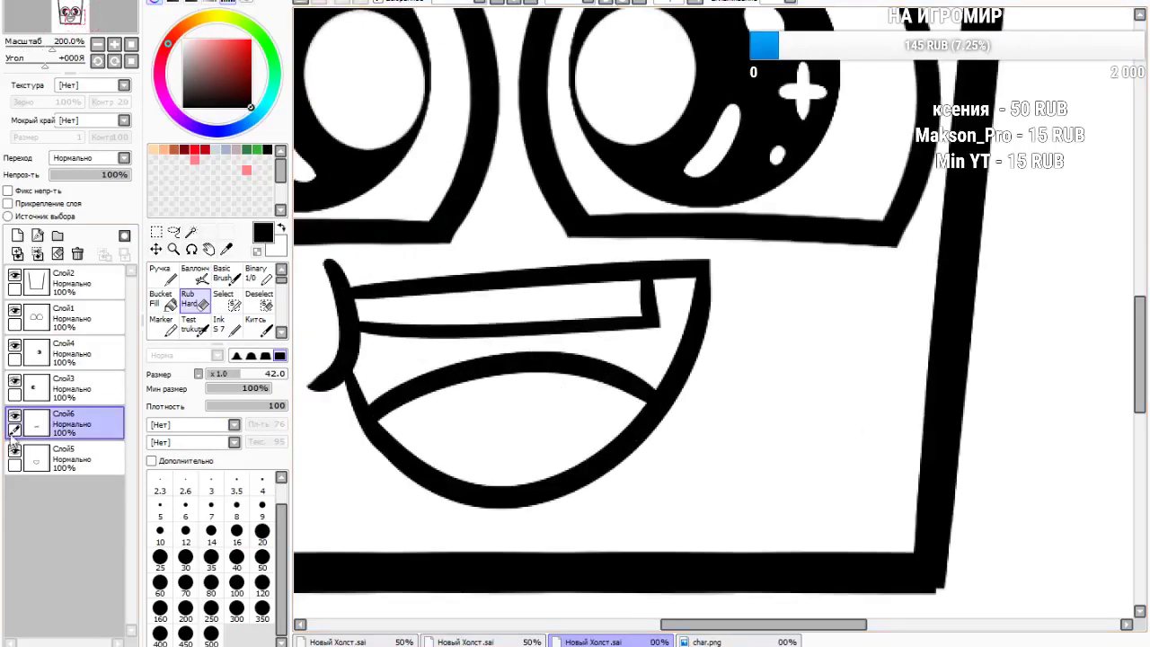
mouse_move(353, 312)
left_mouse_down()
mouse_move(592, 311)
mouse_move(605, 288)
left_mouse_up()
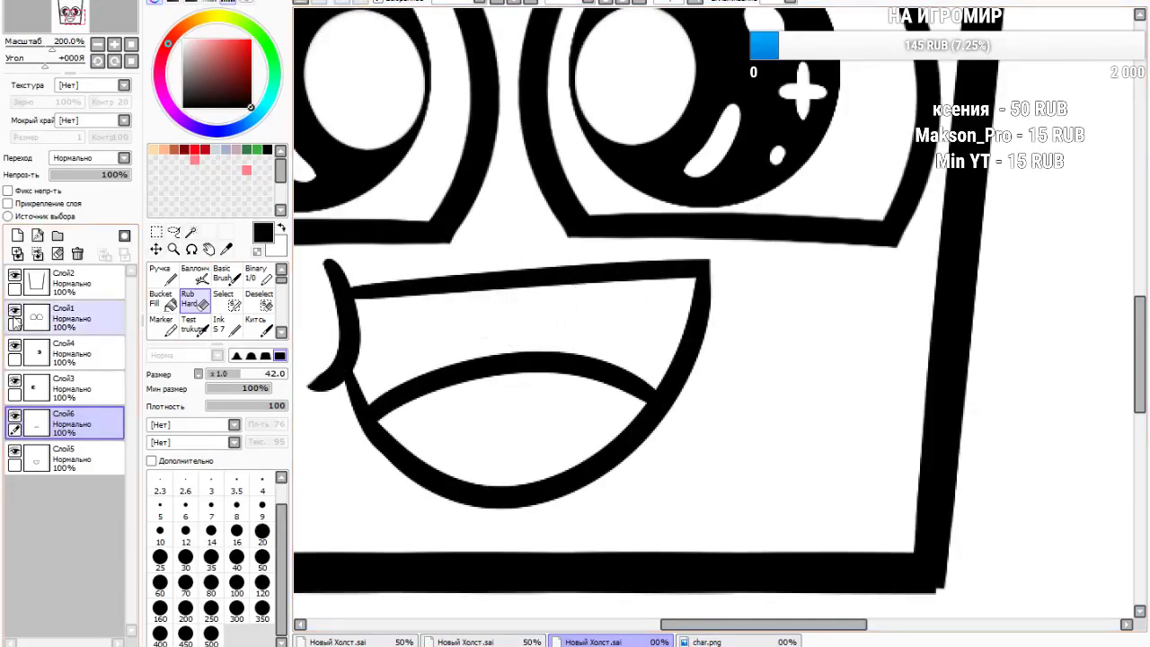
Add a layer above the tongue's layer and draw a curved teeth line across the upper mouth with Ink at size 15, retrying its curve
left_click(15, 237)
left_click(225, 326)
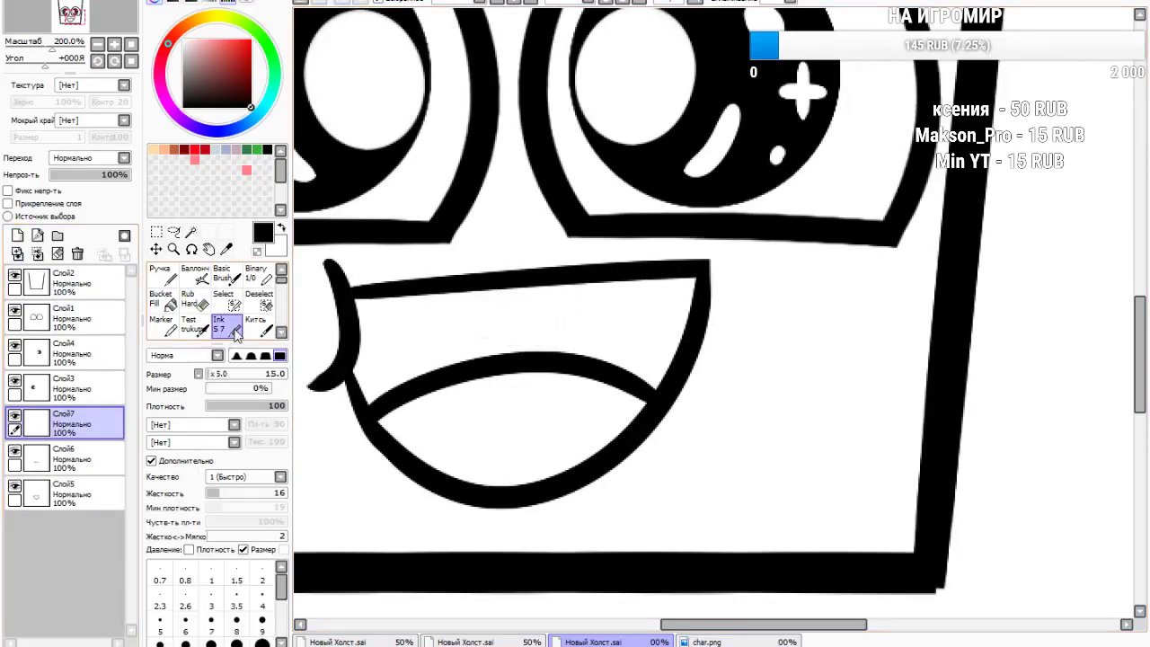
mouse_move(356, 325)
left_mouse_down()
mouse_move(470, 336)
mouse_move(845, 268)
left_mouse_up()
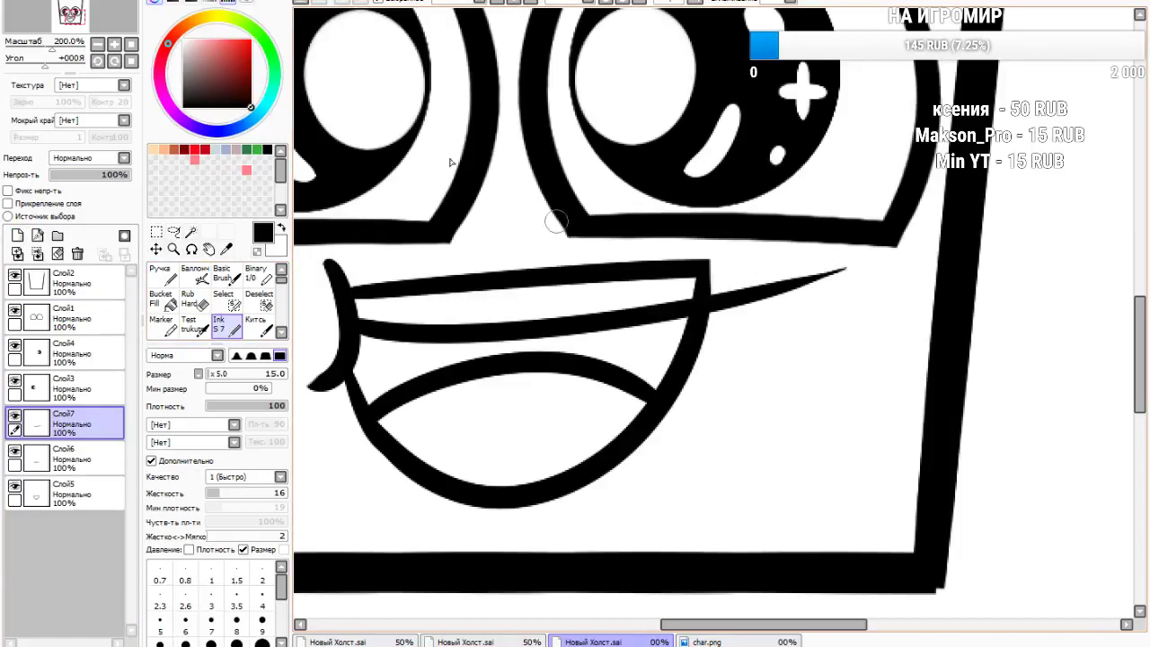
left_click(300, 3)
mouse_move(355, 325)
left_mouse_down()
mouse_move(444, 331)
mouse_move(773, 239)
left_mouse_up()
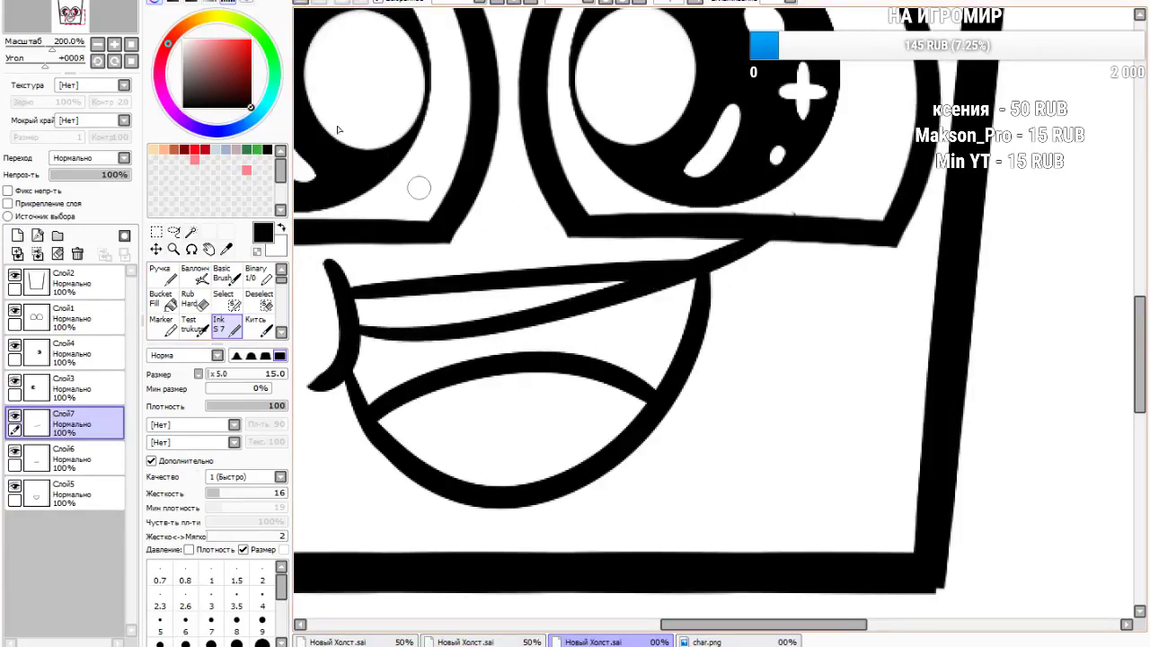
left_click(300, 2)
left_click_drag(355, 317, 791, 244)
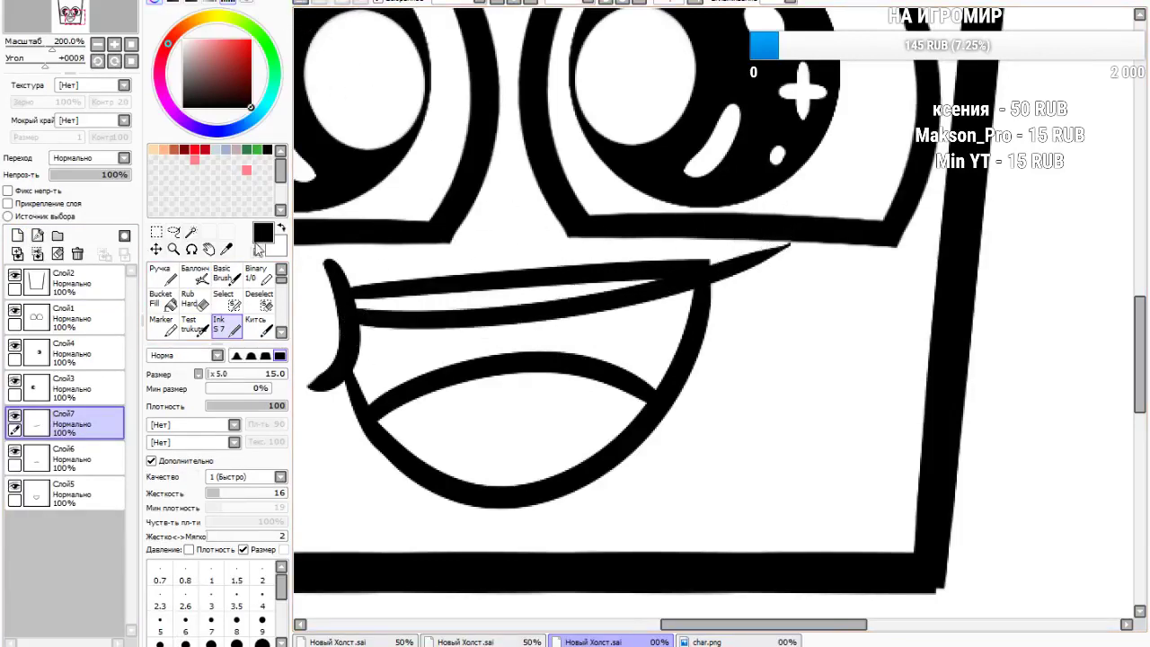
Adjust the teeth line with a Free transform to meet the mouth's upper right corner, and erase its excess with Rub Hard at size 42
left_click(156, 232)
left_click(172, 429)
left_click_drag(791, 286, 863, 277)
left_click(173, 468)
left_click(189, 300)
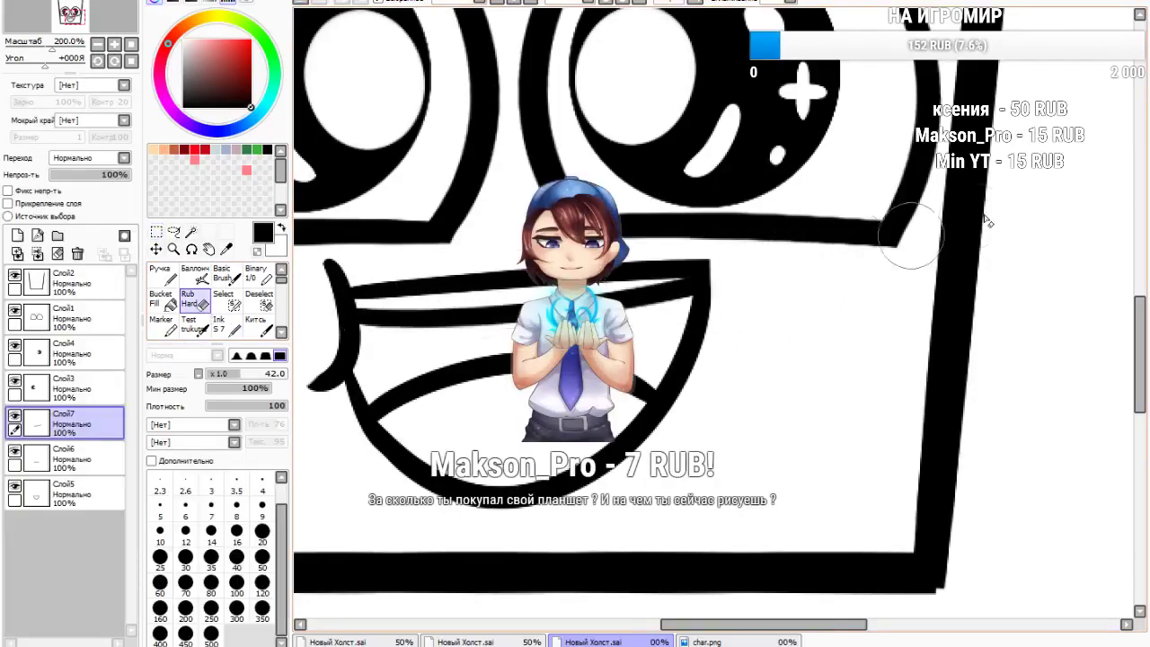
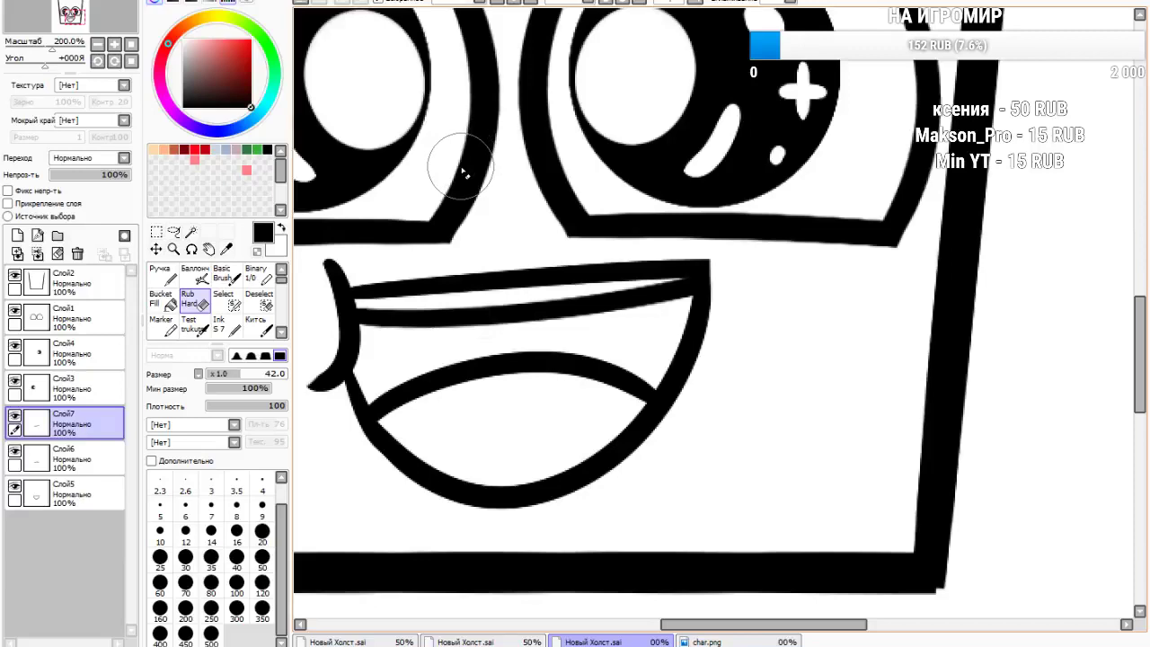
Merge the eye, pupil, teeth, tongue and mouth layers into one face layer, separate from the cup outline's layer
scroll(604, 235, "down", 6)
scroll(591, 251, "up", 3)
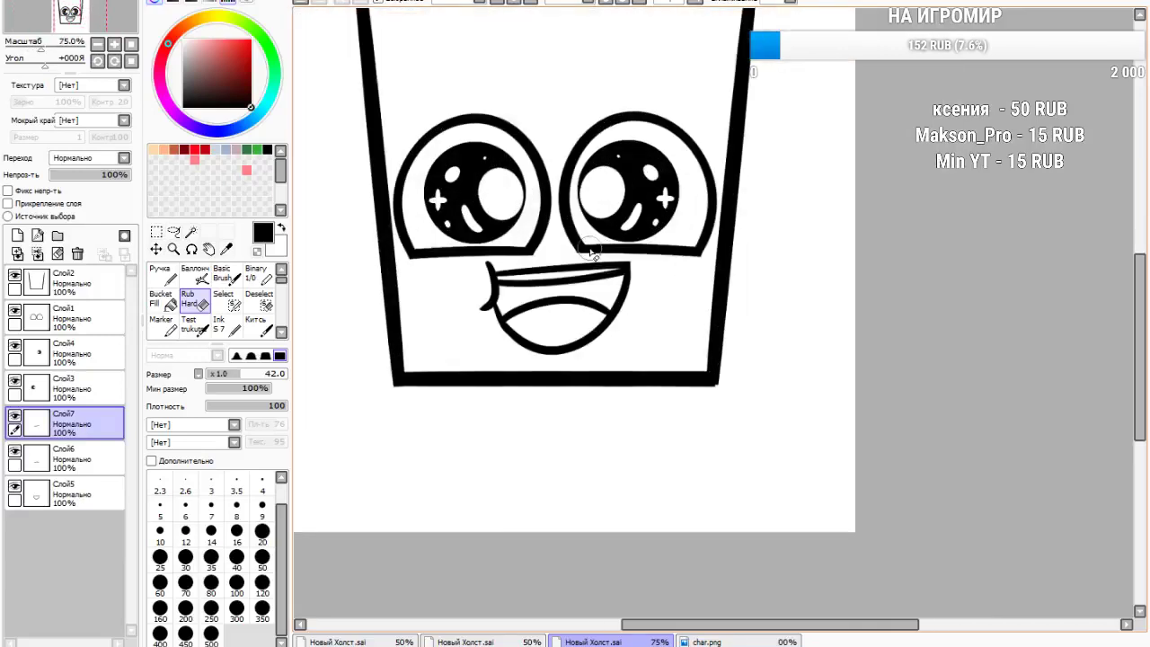
scroll(567, 257, "down", 5)
scroll(575, 242, "up", 5)
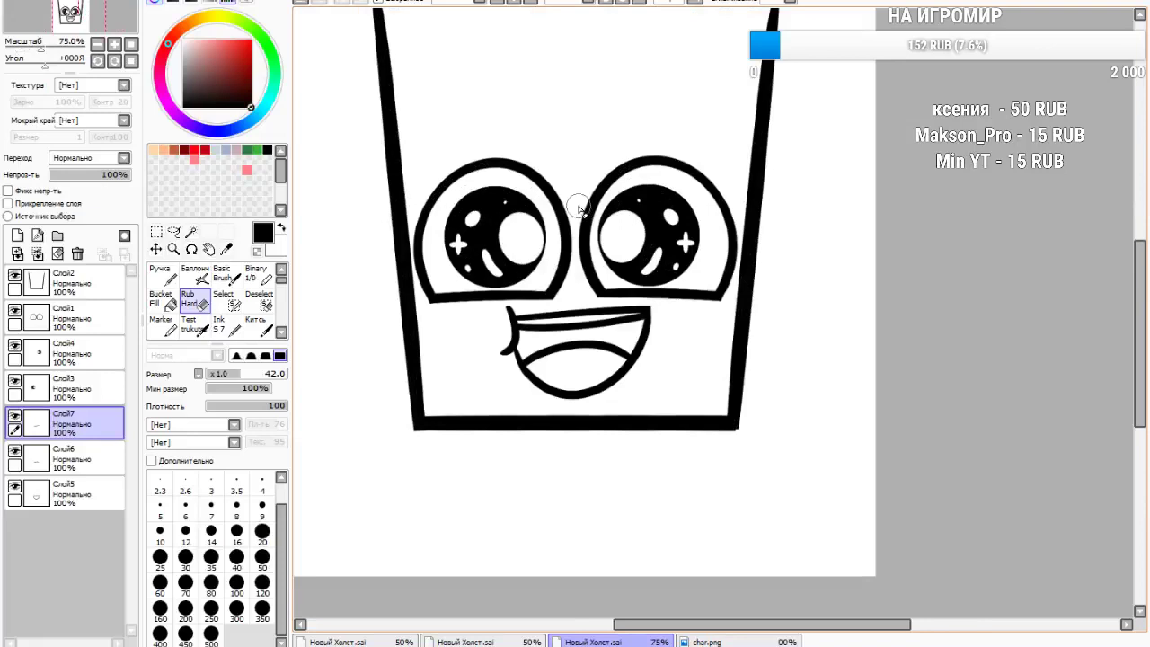
scroll(548, 209, "down", 4)
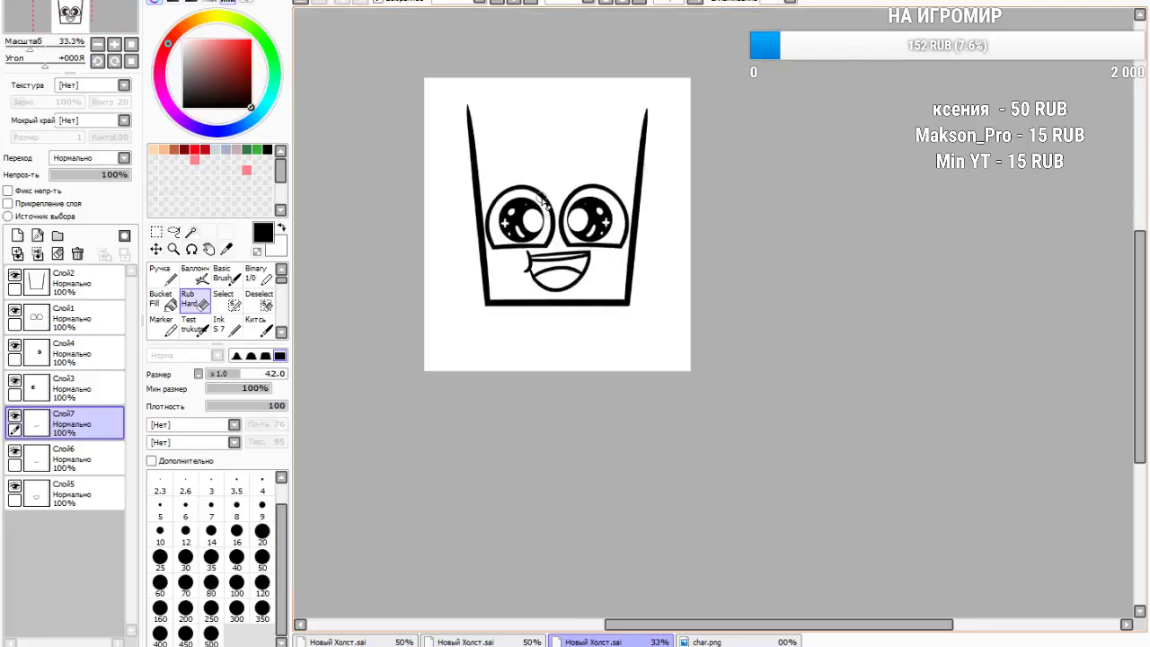
left_click(26, 315)
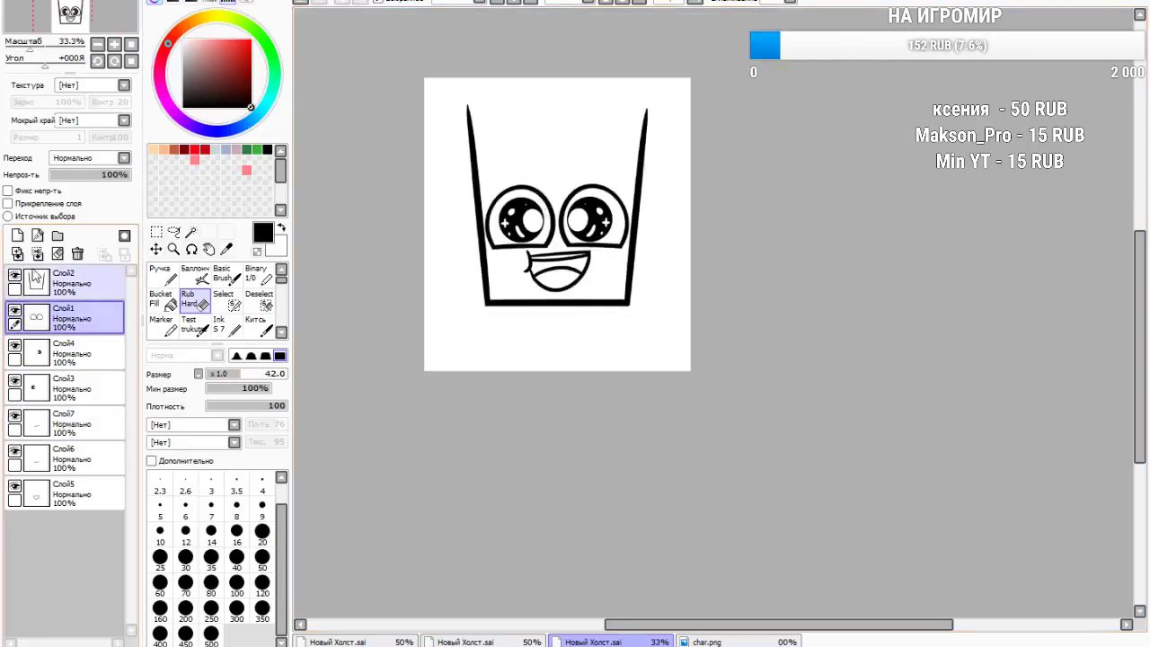
left_click(35, 261)
left_click(35, 260)
left_click(35, 261)
left_click(35, 261)
left_click(35, 261)
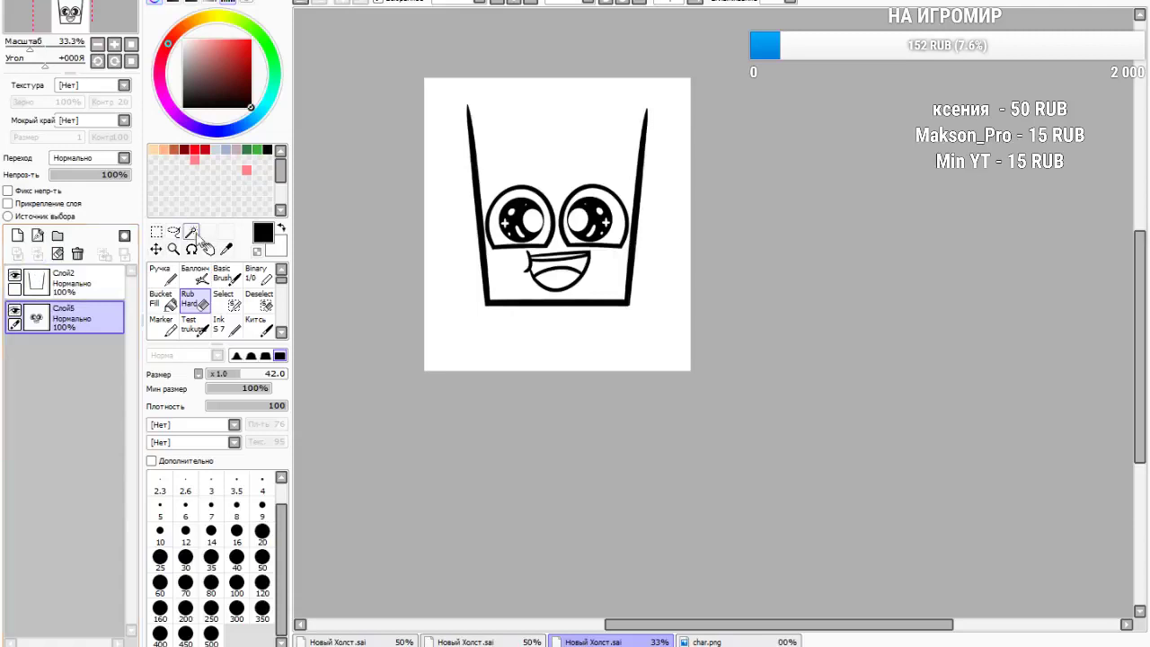
left_click(156, 232)
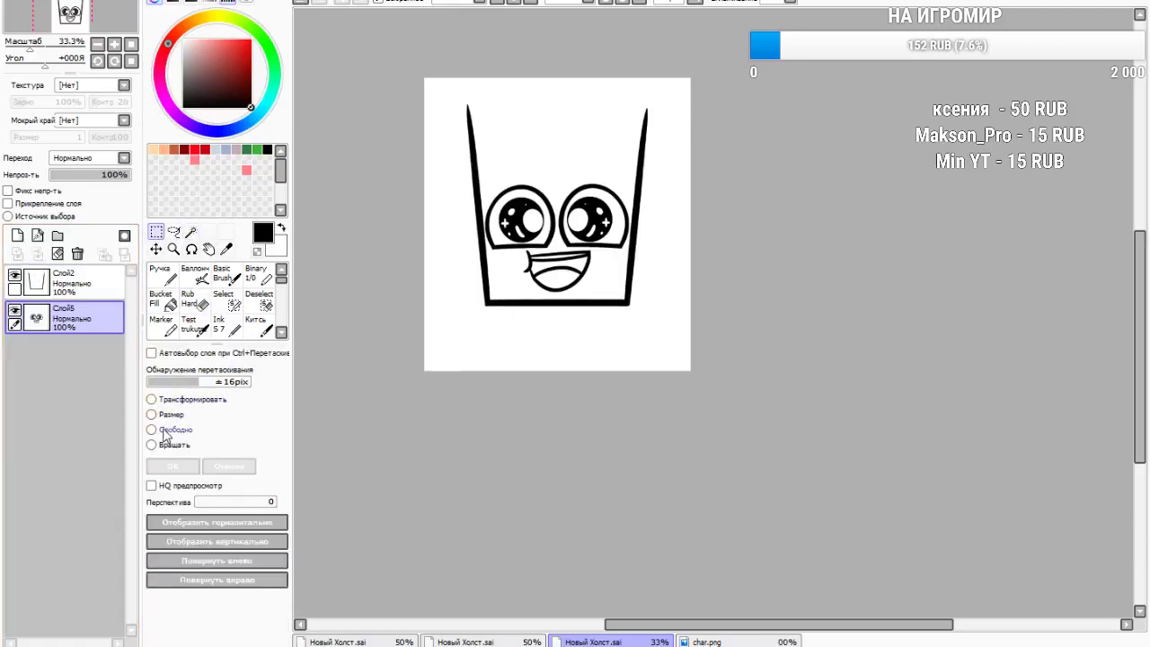
left_click(171, 414)
scroll(604, 232, "up", 1)
scroll(521, 257, "up", 2)
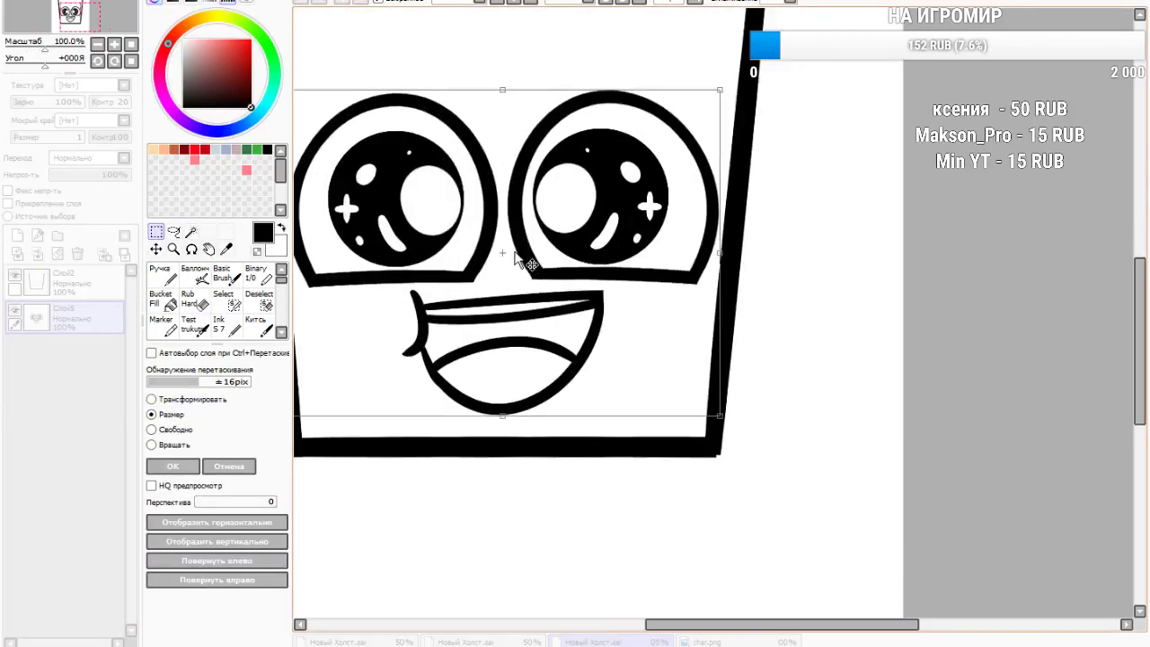
scroll(510, 266, "down", 1)
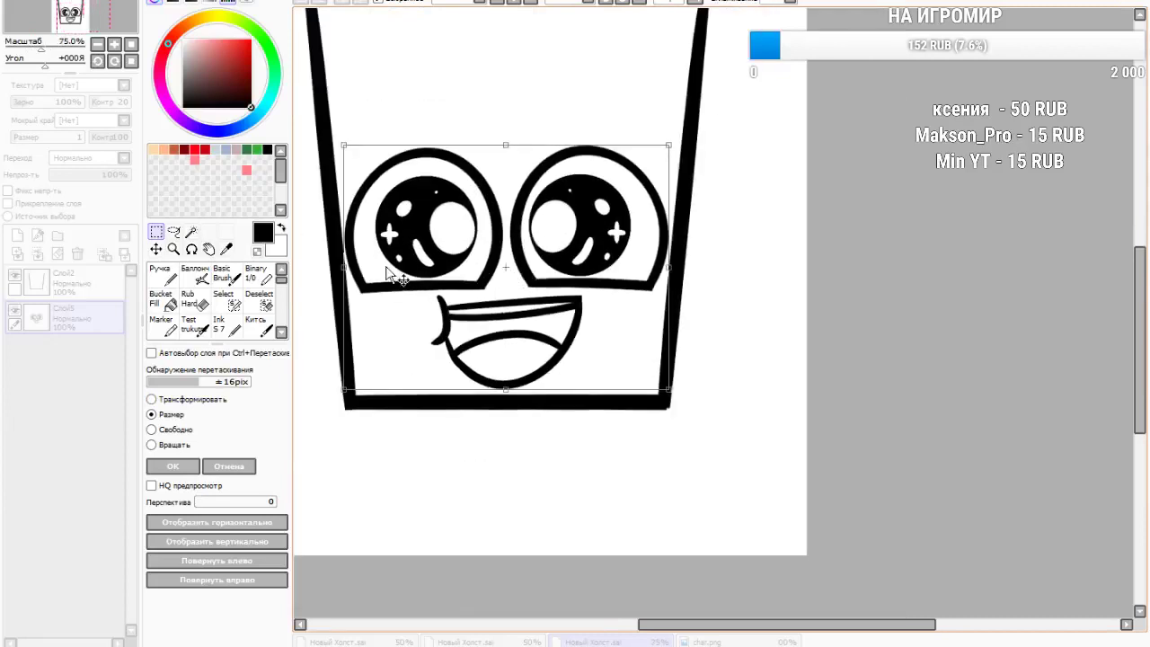
left_click(179, 468)
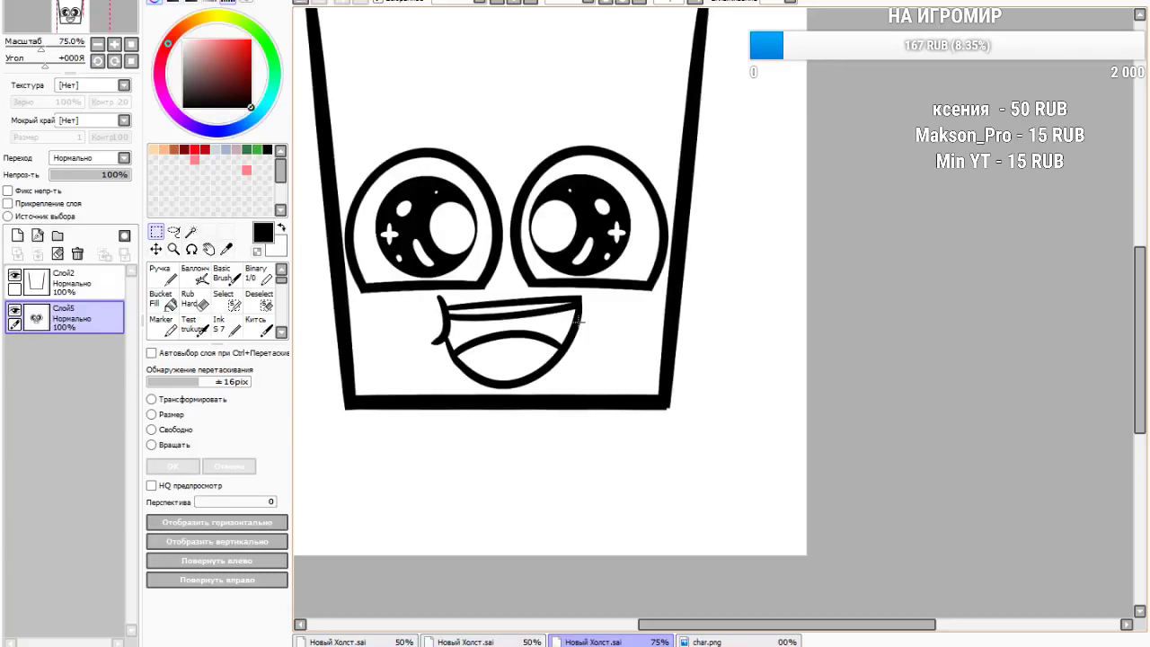
scroll(568, 330, "down", 3)
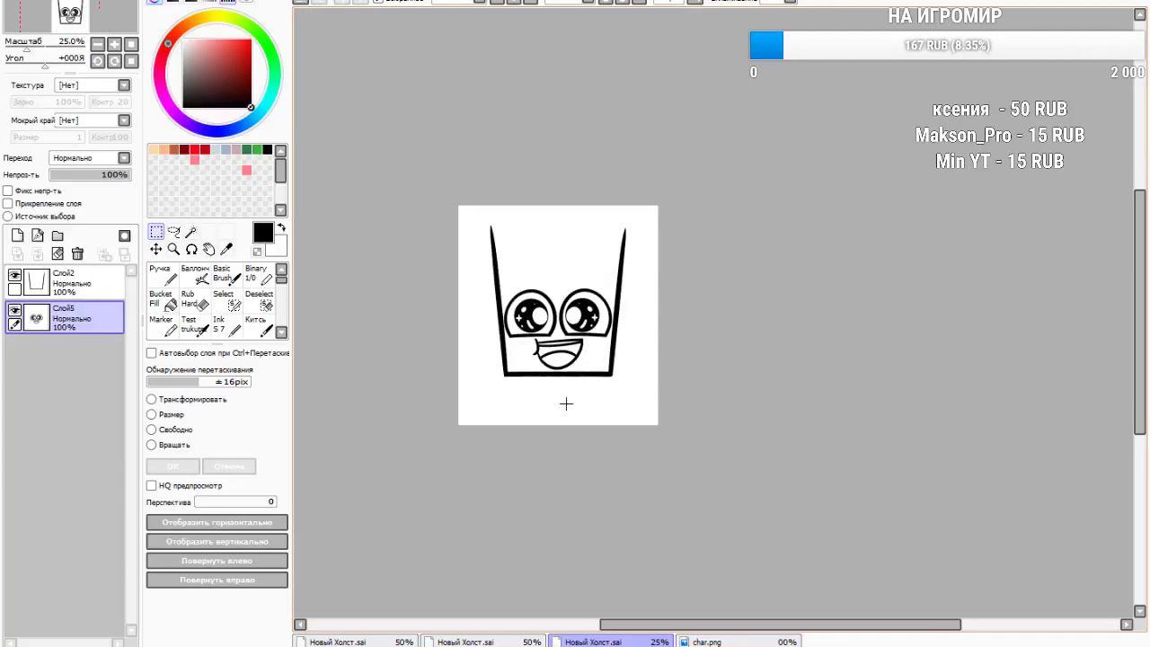
left_click_drag(491, 370, 661, 424)
left_click(661, 502)
Add a new layer for the hair, place it above the cup outline's layer, and choose the Ink brush at size 15
scroll(521, 304, "up", 4)
left_click(16, 235)
left_click_drag(63, 319, 63, 275)
left_click(194, 278)
left_click(227, 323)
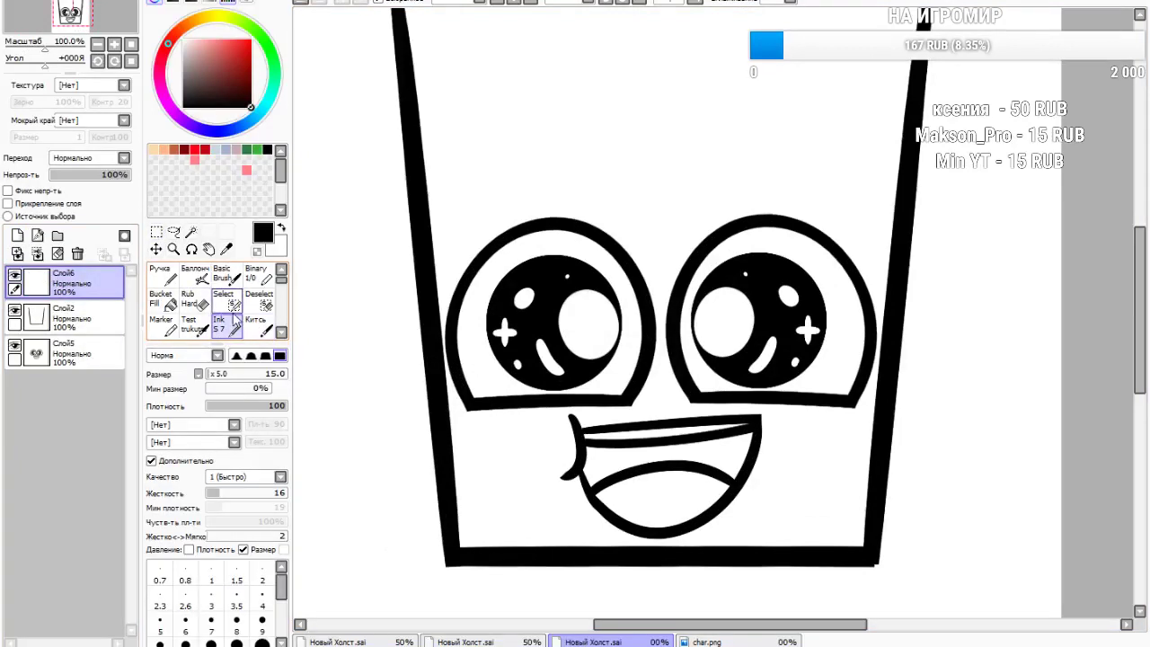
Try to draw a V-shaped hair strand above the gap between the eyes with Ink at size 15, and undo it
scroll(455, 442, "down", 4)
scroll(454, 442, "up", 2)
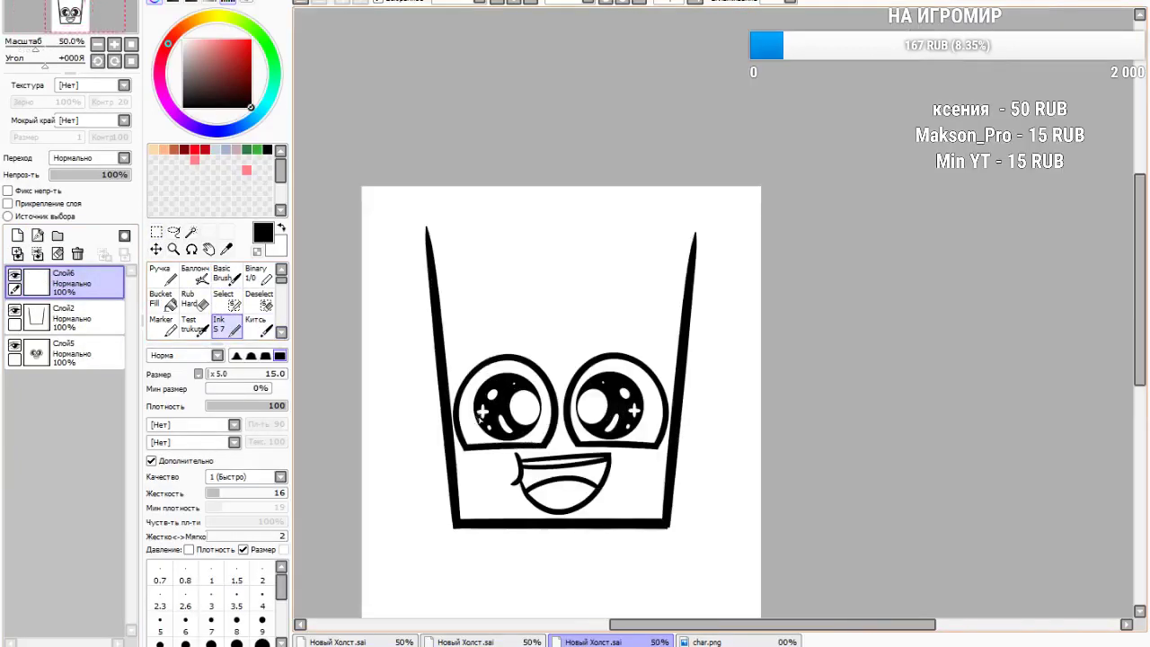
scroll(502, 352, "up", 1)
mouse_move(567, 252)
left_mouse_down()
mouse_move(595, 410)
mouse_move(614, 276)
left_mouse_up()
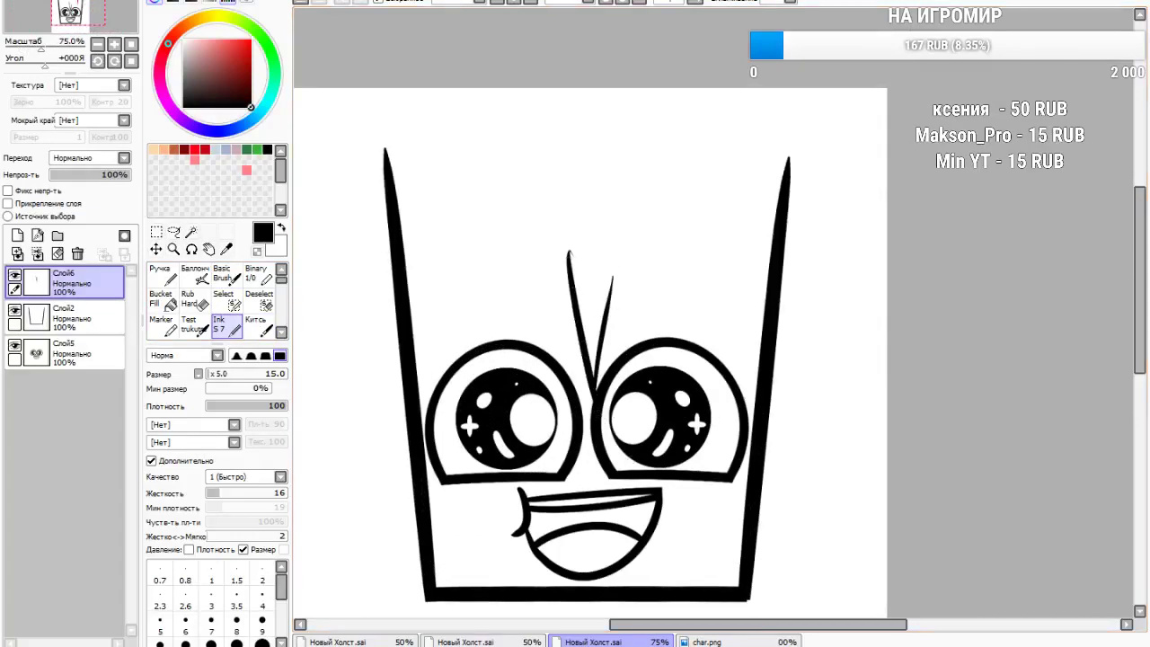
key("ctrl+z")
key("ctrl+z")
Examine the character skin in char.png as a reference, and return to the cup face drawing
left_click(740, 641)
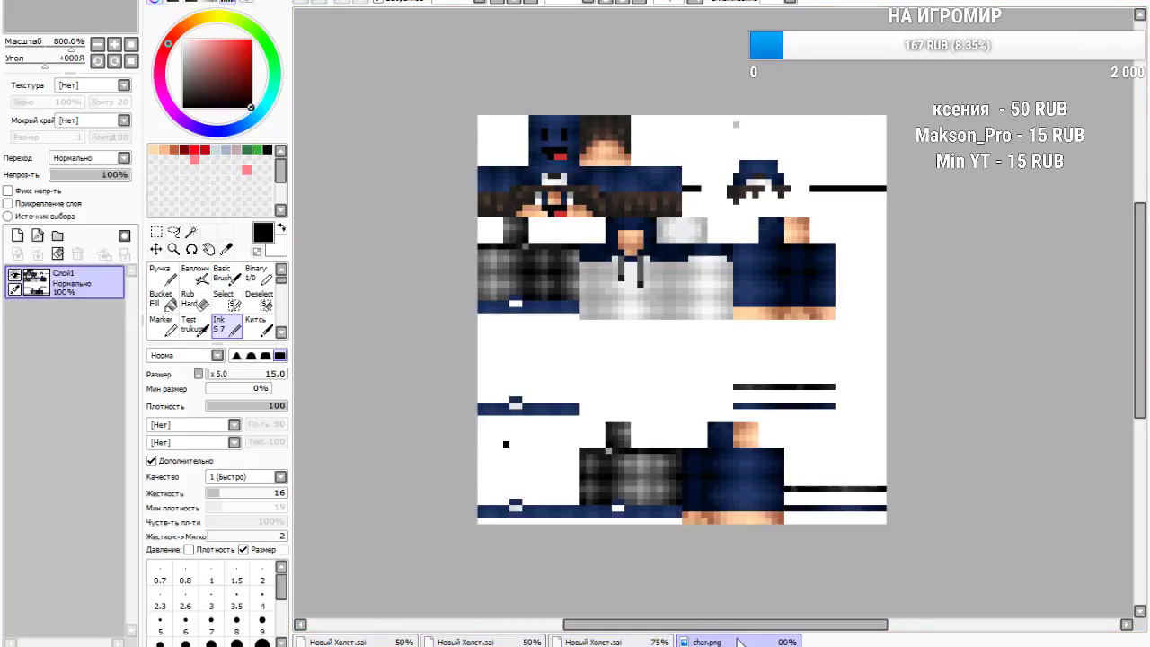
left_click(593, 641)
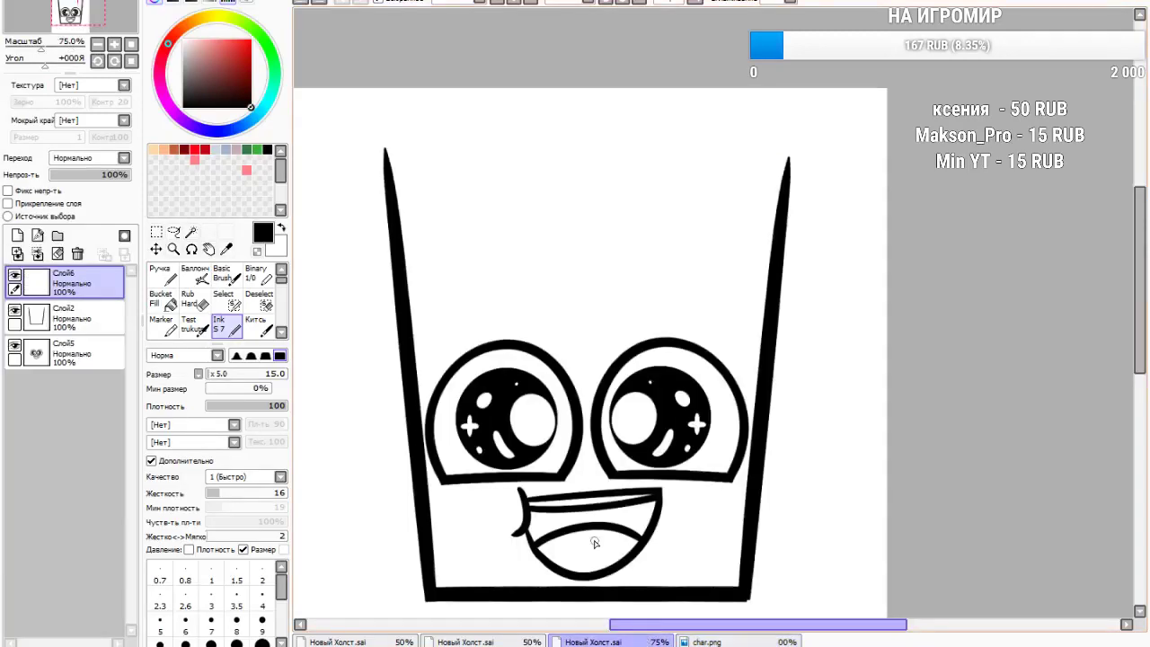
left_click(719, 642)
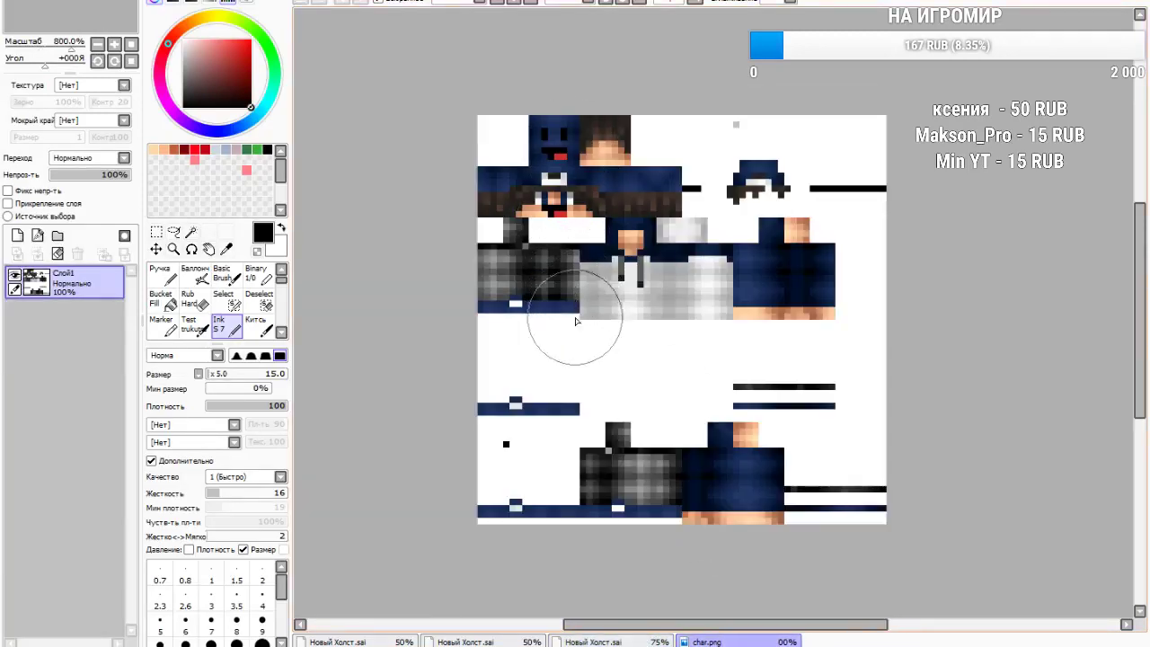
left_click(652, 642)
scroll(925, 249, "down", 2)
scroll(805, 386, "up", 1)
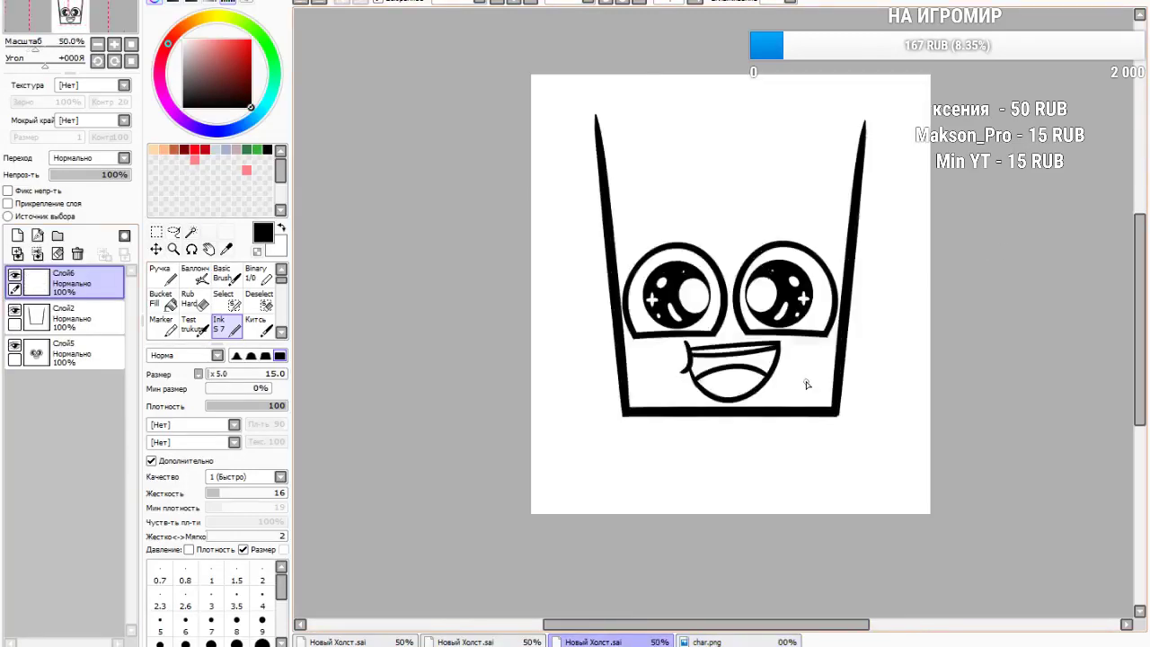
scroll(805, 387, "up", 1)
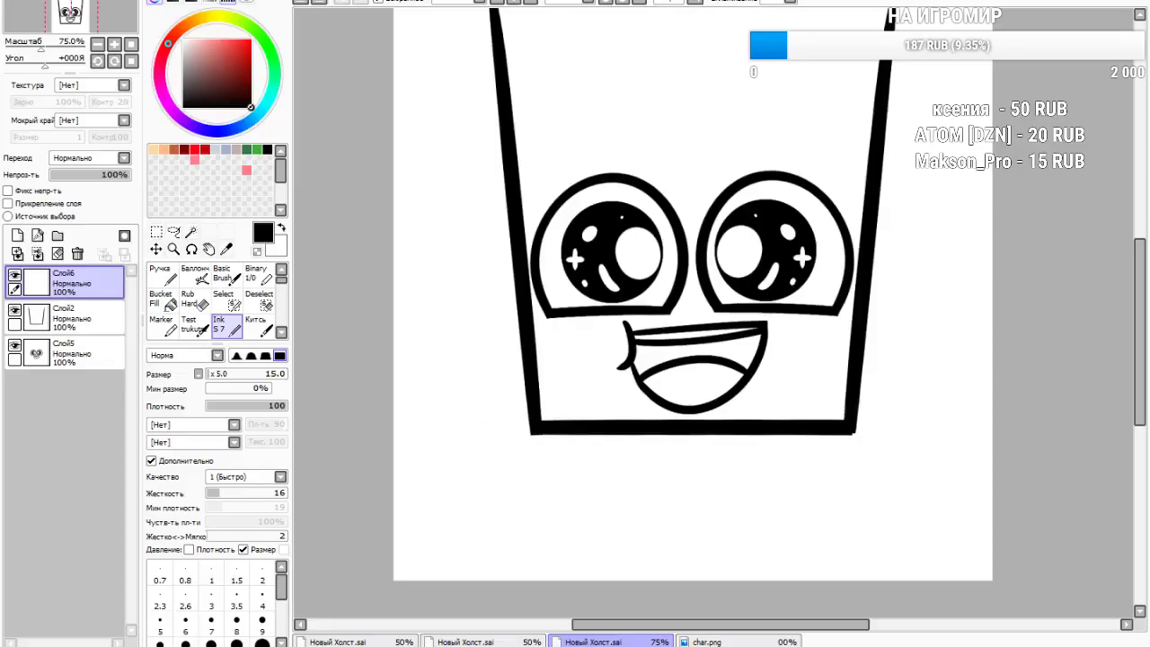
scroll(545, 318, "down", 1)
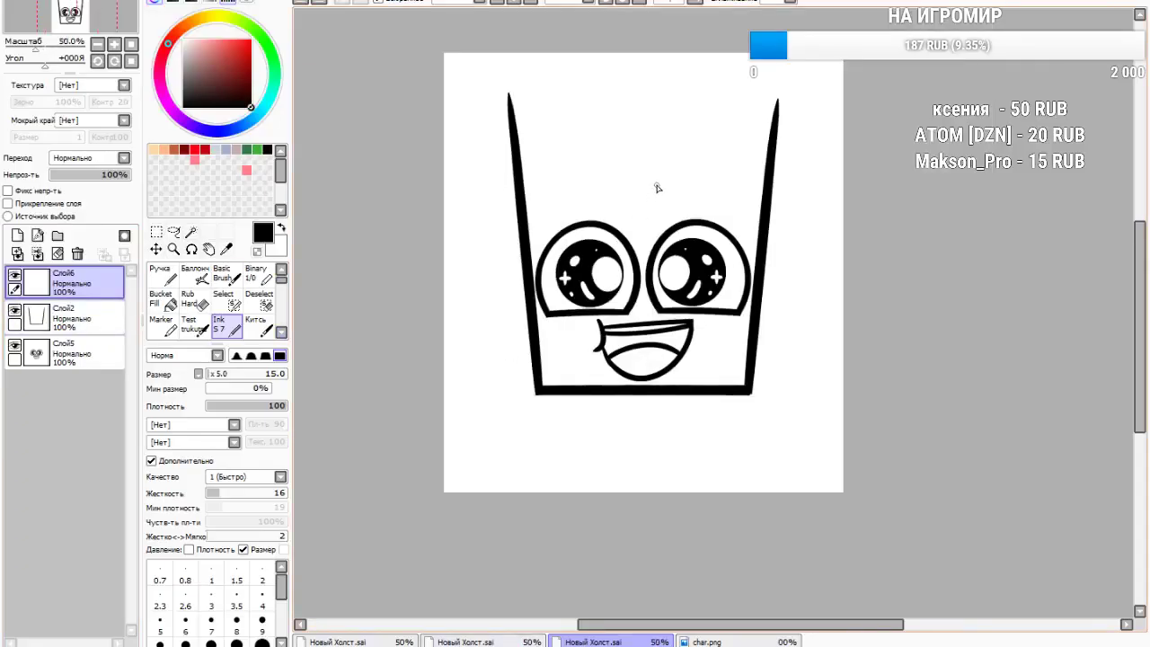
Try to draw two Ink strokes converging in a V between the eyes, and undo them
scroll(658, 187, "up", 1)
mouse_move(575, 156)
left_mouse_down()
mouse_move(667, 337)
mouse_move(656, 146)
left_mouse_up()
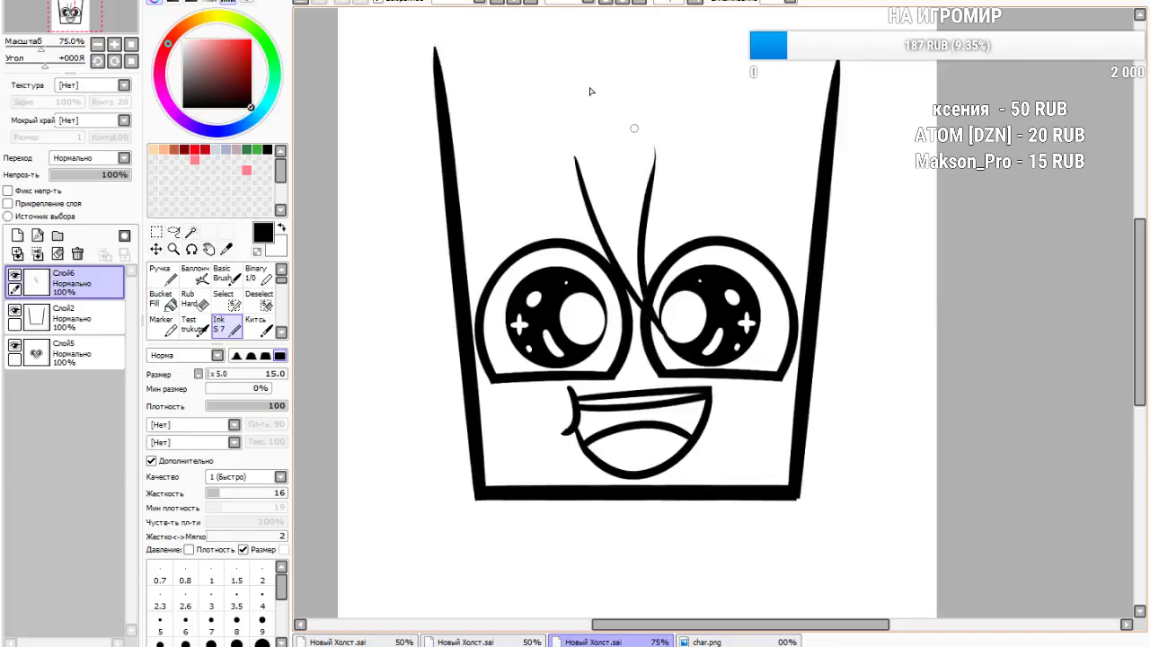
left_click(304, 3)
left_click(304, 2)
Try to draw a curly strand between the eyes with a wavy fringe over the right eye and a right side lock, and undo it
mouse_move(604, 157)
left_mouse_down()
mouse_move(634, 234)
mouse_move(596, 270)
mouse_move(692, 156)
mouse_move(661, 183)
mouse_move(658, 171)
mouse_move(725, 266)
mouse_move(755, 340)
mouse_move(773, 329)
mouse_move(754, 340)
mouse_move(808, 225)
mouse_move(806, 204)
mouse_move(866, 409)
mouse_move(853, 393)
mouse_move(854, 151)
left_mouse_up()
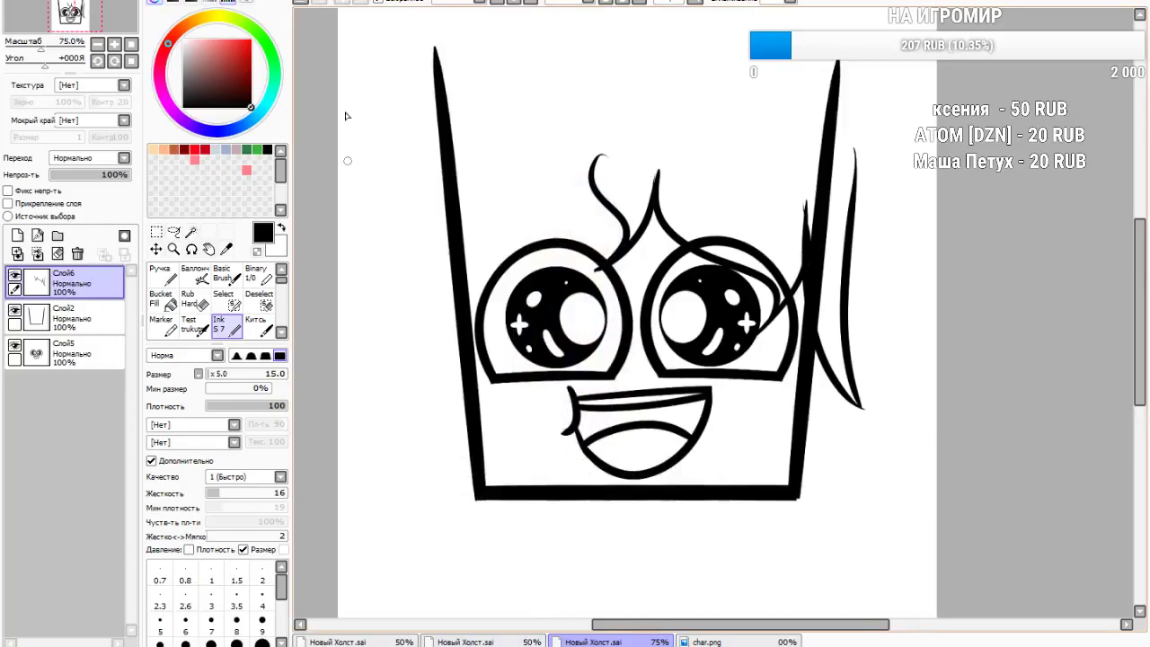
key("ctrl+z")
key("ctrl+z")
key("ctrl+z")
key("ctrl+z")
key("ctrl+z")
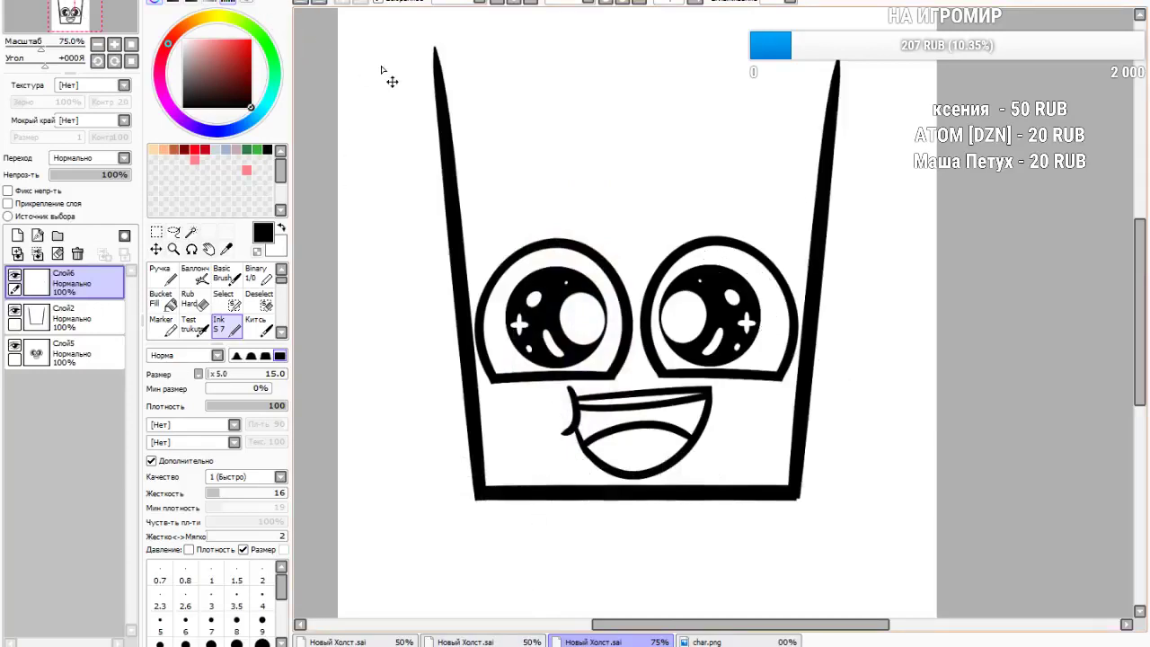
Try to draw a spiky fringe over the left eye with side locks and a tuft along the cup's left edge
left_click_drag(609, 155, 633, 326)
left_click_drag(644, 161, 628, 274)
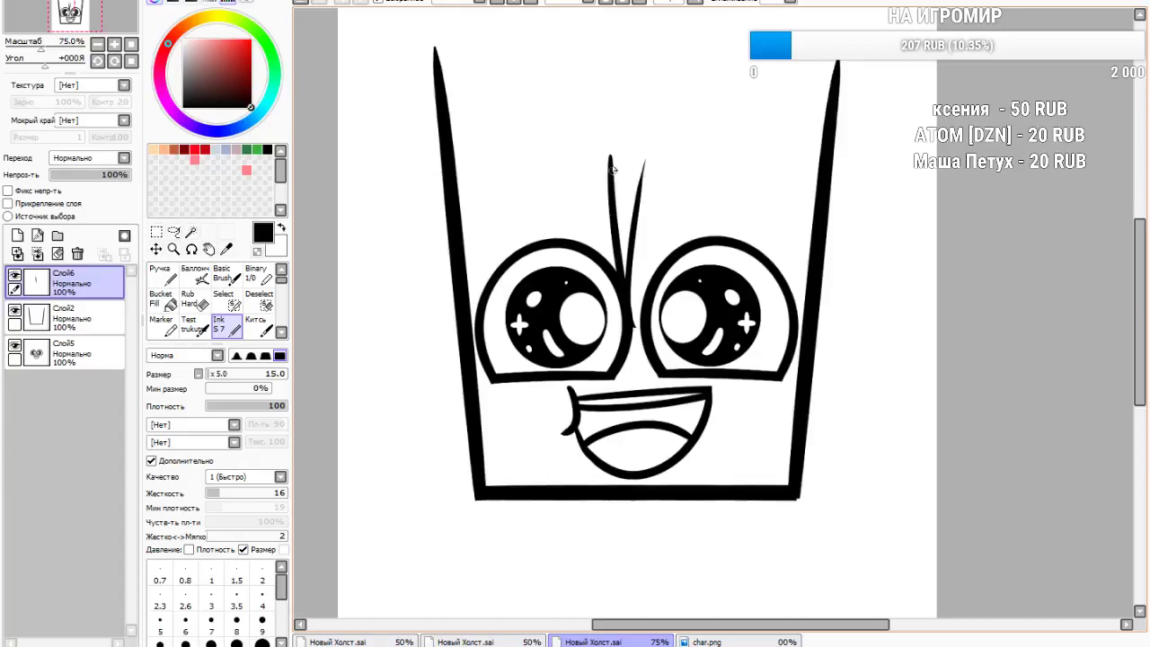
mouse_move(610, 153)
left_mouse_down()
mouse_move(511, 297)
mouse_move(479, 316)
mouse_move(545, 167)
left_mouse_up()
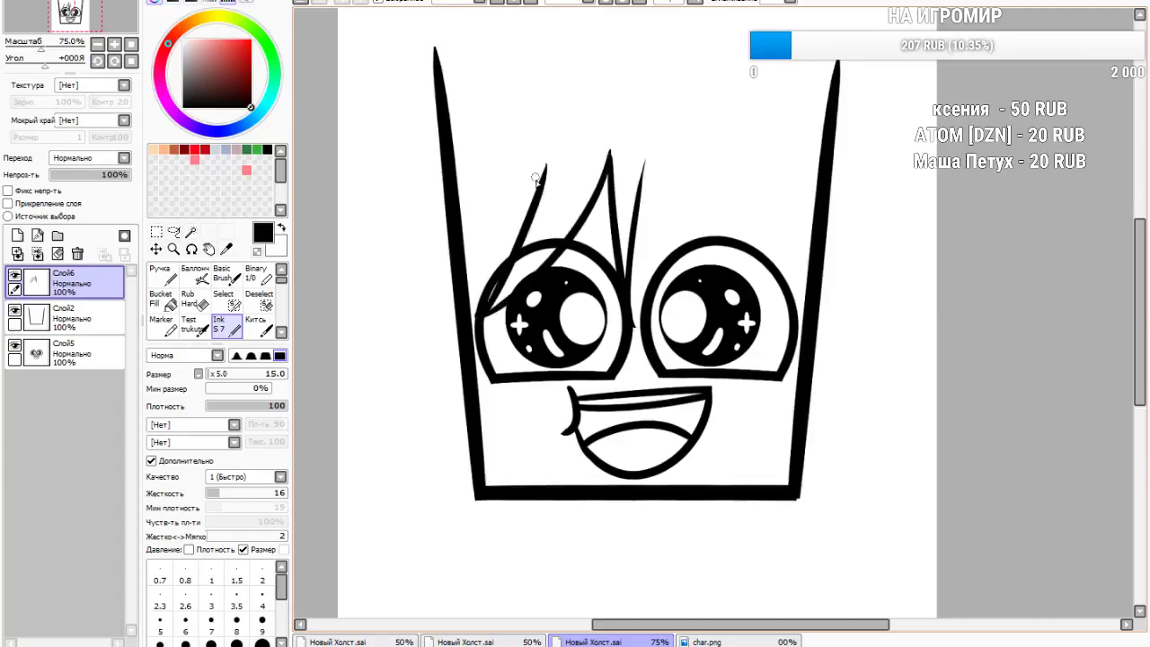
mouse_move(502, 308)
left_mouse_down()
mouse_move(459, 439)
mouse_move(459, 162)
mouse_move(393, 301)
mouse_move(398, 309)
mouse_move(443, 93)
mouse_move(491, 46)
left_mouse_up()
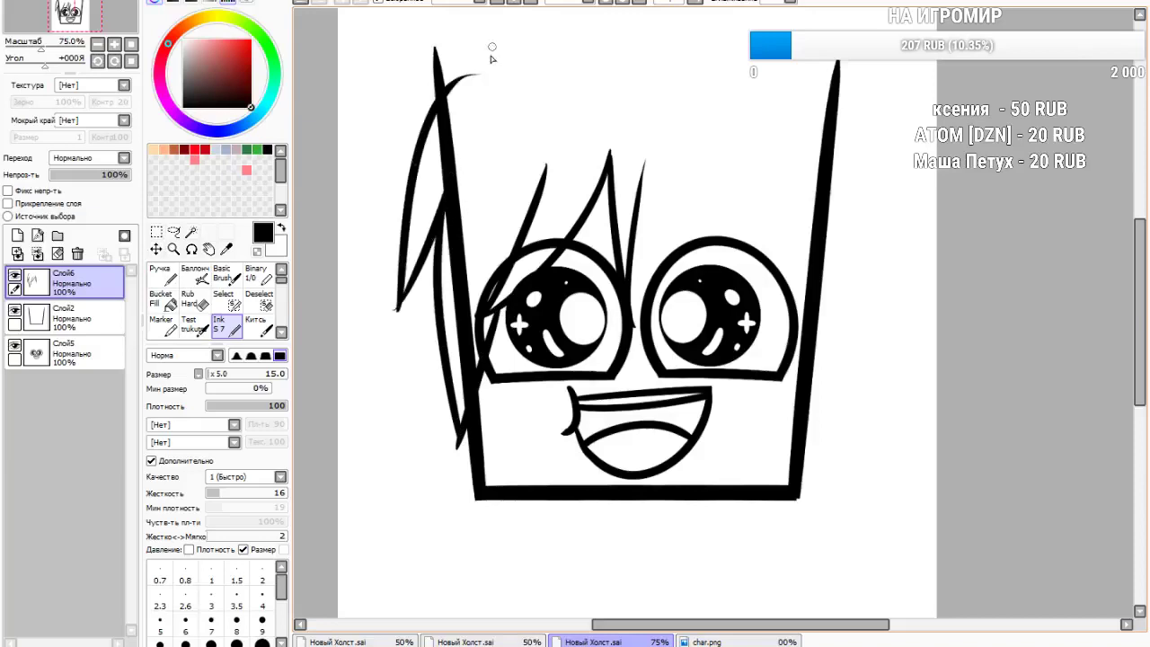
left_click(304, 3)
left_click(304, 3)
left_click_drag(458, 446, 451, 244)
mouse_move(492, 142)
left_mouse_down()
mouse_move(423, 258)
mouse_move(530, 55)
mouse_move(409, 41)
mouse_move(485, 38)
mouse_move(728, 70)
left_mouse_up()
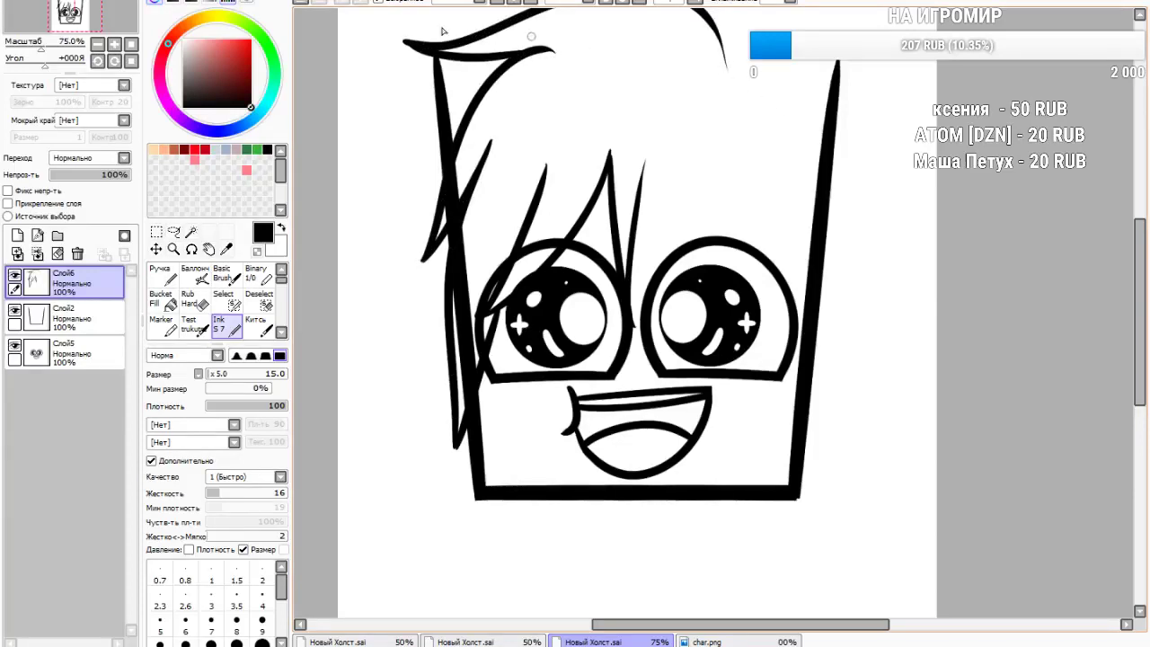
left_click(304, 2)
left_click(304, 3)
Try to complete the spiky hair with a top arc, right fringe and right side locks, and undo the whole hair draft
mouse_move(493, 79)
left_mouse_down()
mouse_move(405, 91)
mouse_move(521, 40)
mouse_move(688, 67)
left_mouse_up()
mouse_move(643, 162)
left_mouse_down()
mouse_move(620, 334)
mouse_move(731, 147)
mouse_move(819, 275)
mouse_move(786, 185)
mouse_move(803, 148)
left_mouse_up()
mouse_move(797, 276)
left_mouse_down()
mouse_move(814, 420)
mouse_move(839, 151)
mouse_move(910, 240)
mouse_move(834, 64)
mouse_move(703, 16)
left_mouse_up()
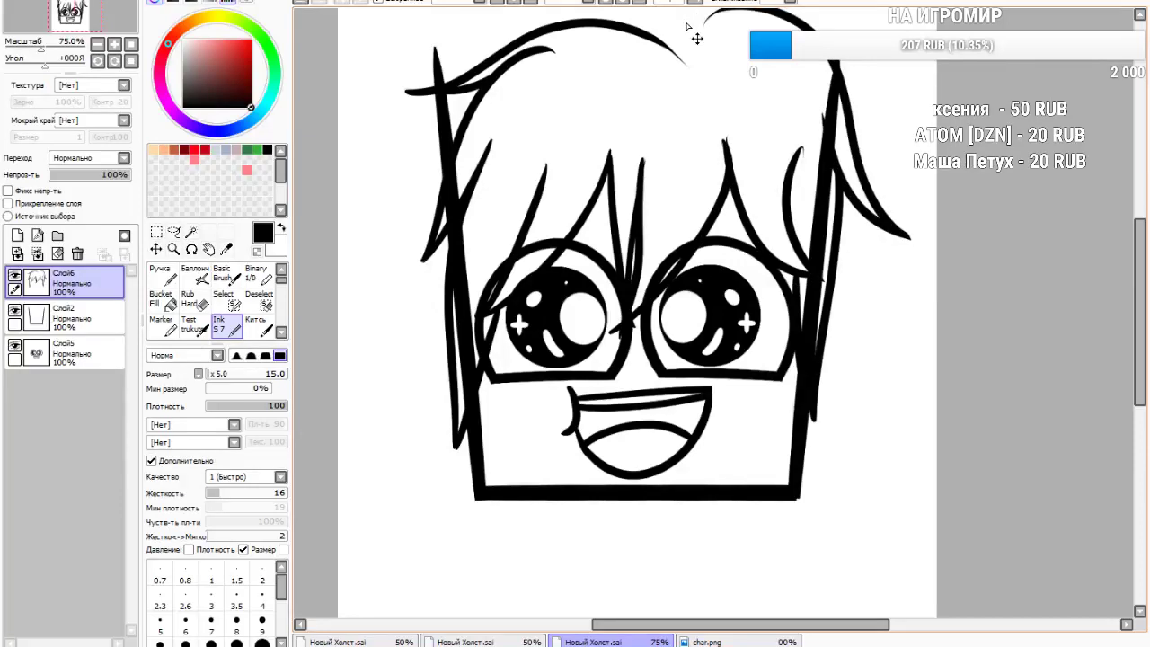
key("ctrl+z")
key("ctrl+z")
key("ctrl+z")
key("ctrl+z")
key("ctrl+z")
key("ctrl+z")
key("ctrl+z")
key("ctrl+z")
key("ctrl+z")
key("ctrl+z")
left_click(36, 255)
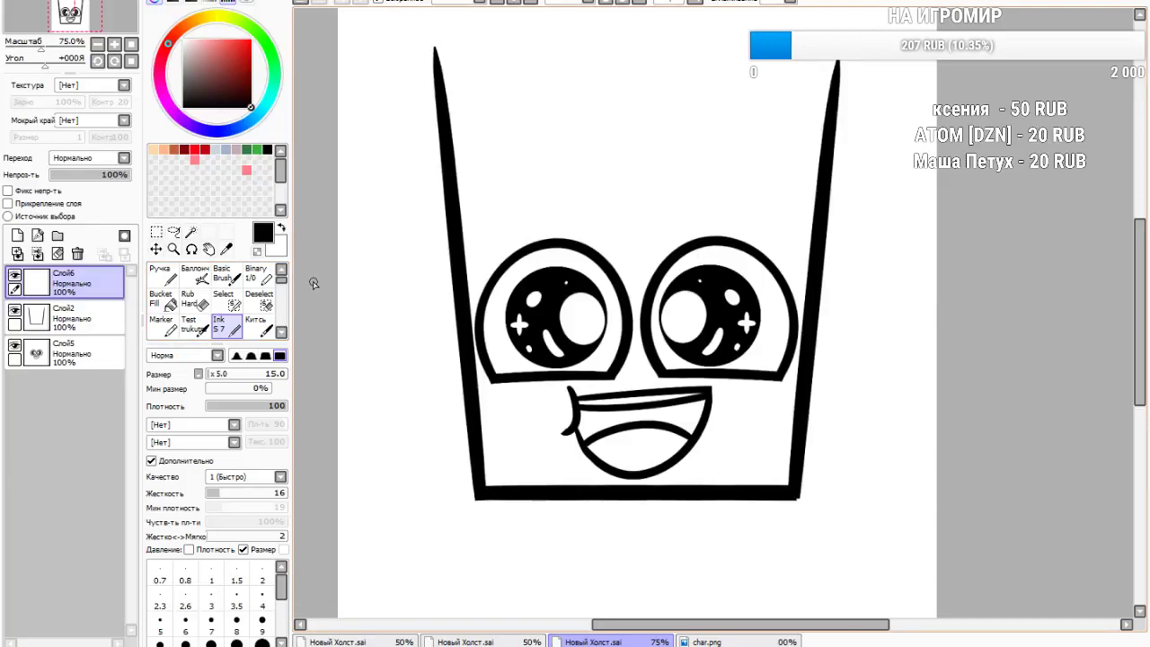
Draw a pointed fringe strand between the eyes with Ink at size 20, and trim its tip with the hard eraser
scroll(371, 185, "down", 2)
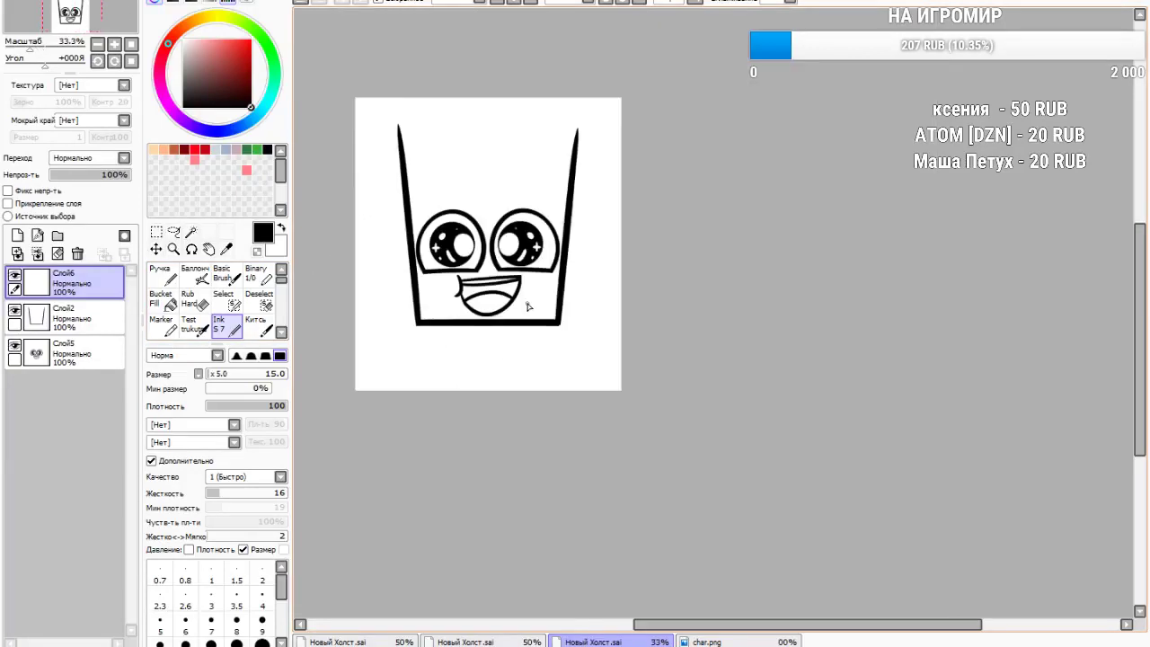
scroll(384, 203, "up", 2)
scroll(529, 347, "down", 1)
scroll(578, 279, "up", 1)
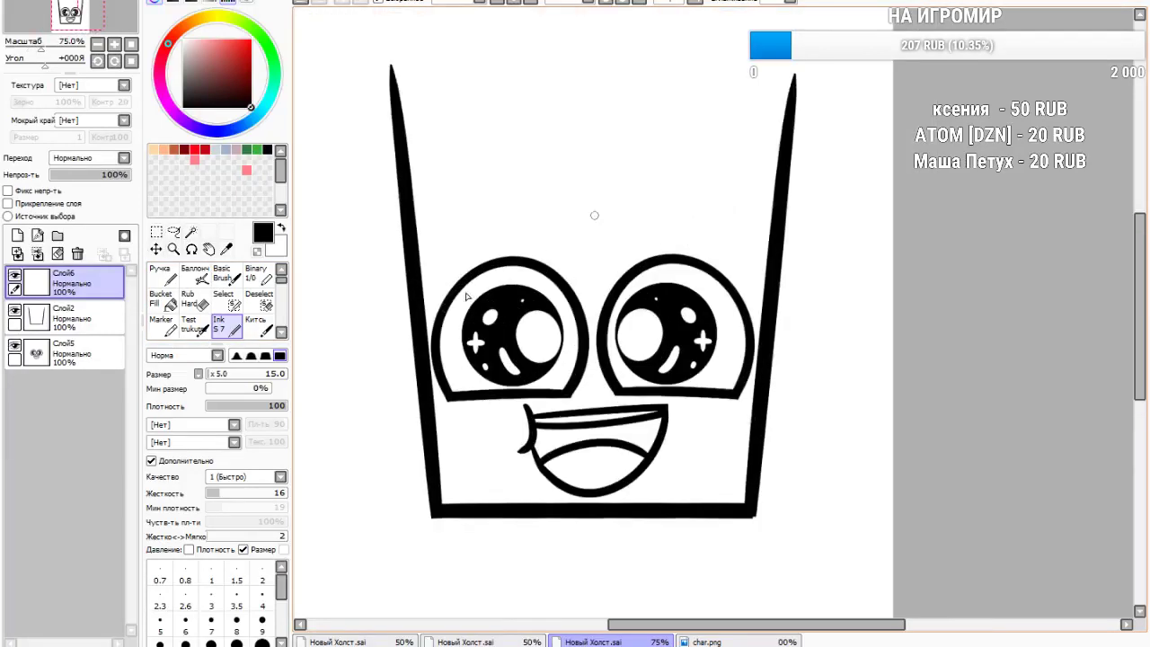
left_click(212, 372)
mouse_move(713, 136)
left_mouse_down()
mouse_move(579, 287)
mouse_move(641, 196)
left_mouse_up()
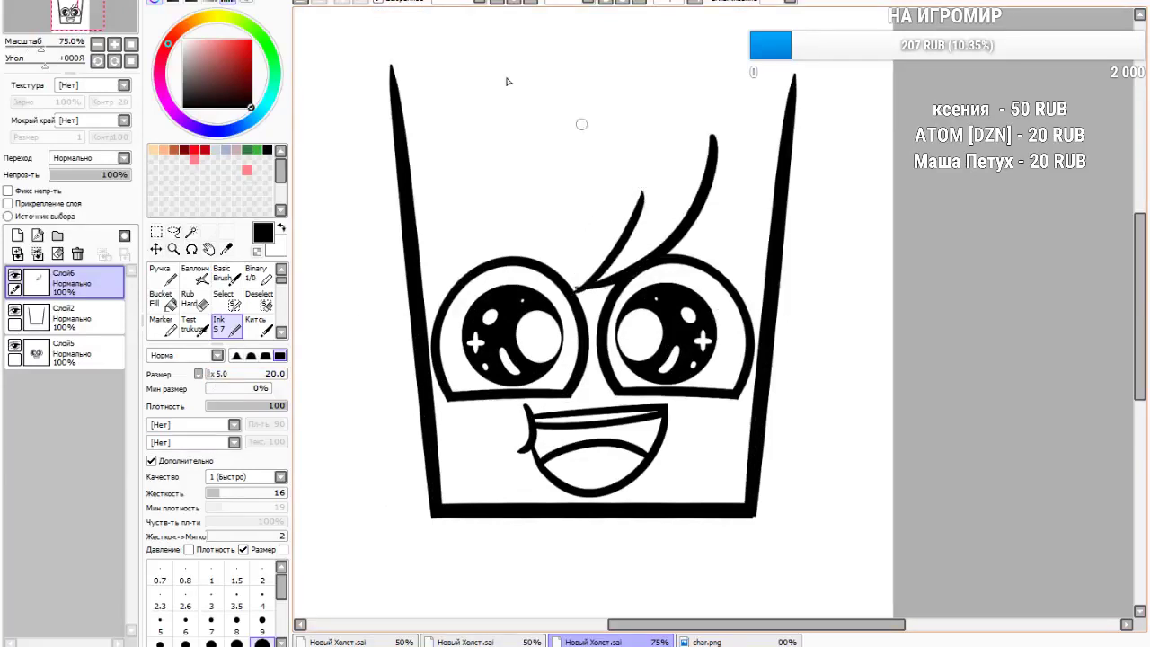
key("ctrl+z")
left_click_drag(577, 289, 637, 204)
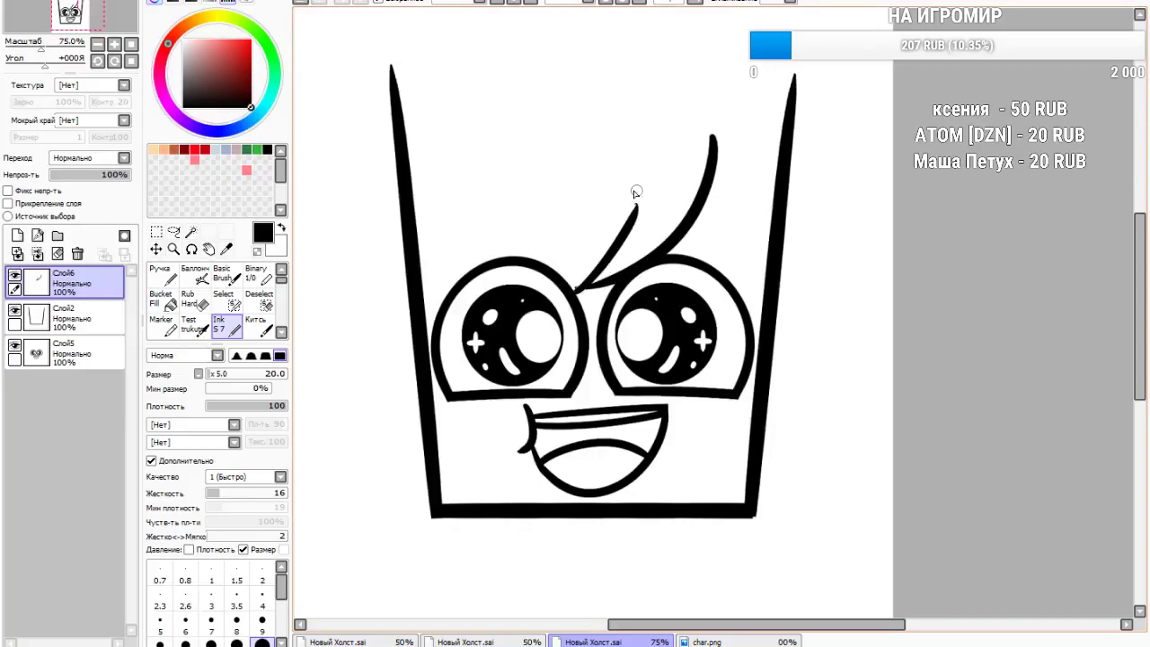
left_click(190, 300)
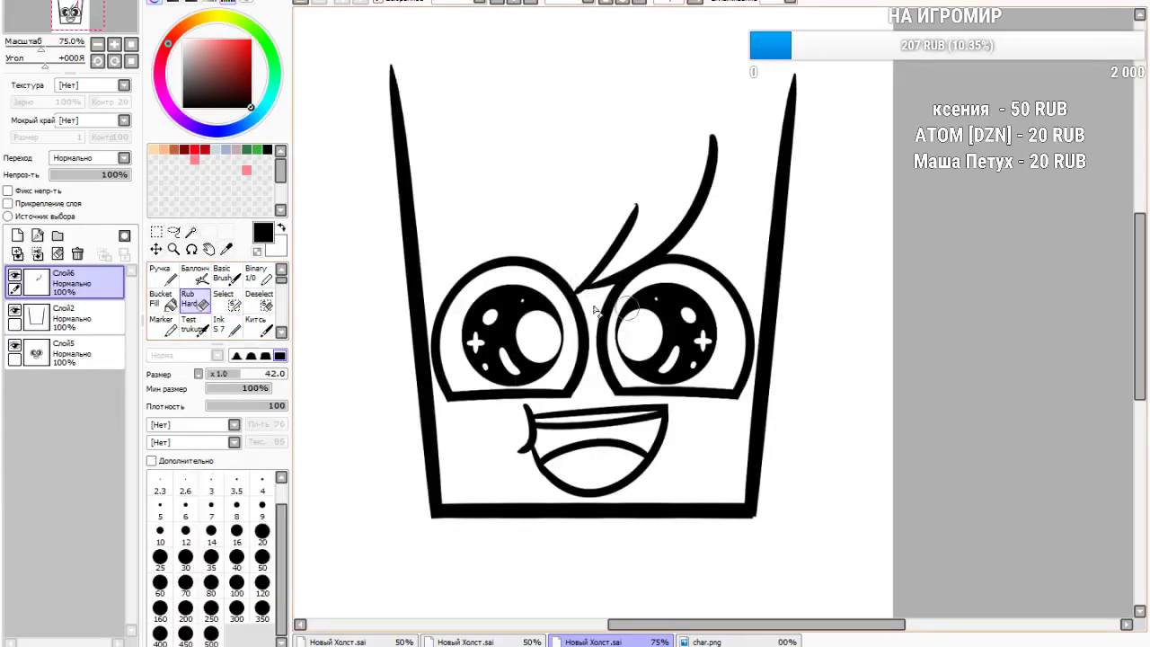
left_click(219, 324)
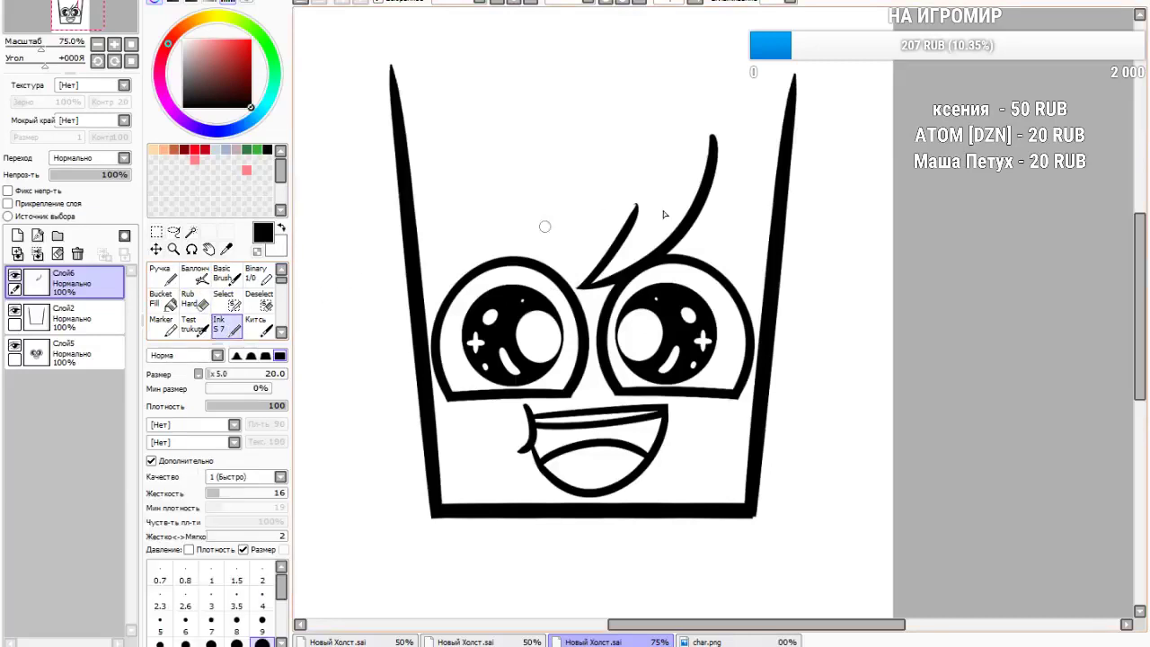
Draw a sweeping fringe over the left eye from the central strand, ending in a curved line up towards the forehead
mouse_move(634, 199)
left_mouse_down()
mouse_move(618, 236)
mouse_move(490, 314)
mouse_move(589, 197)
left_mouse_up()
key("ctrl+z")
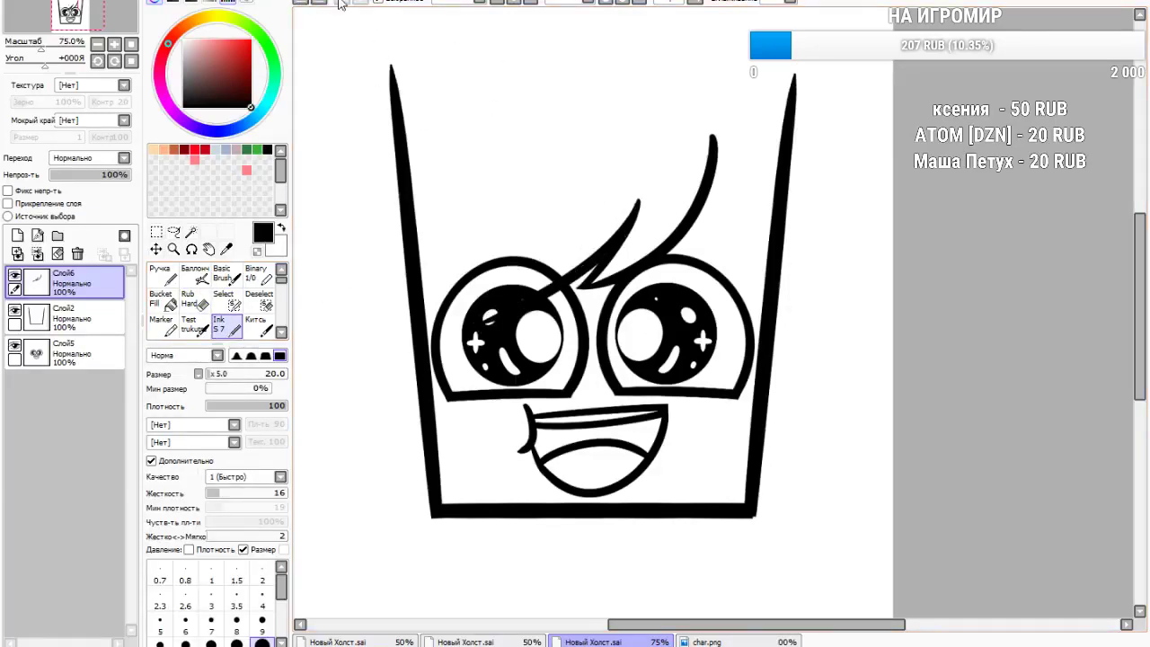
left_click(302, 4)
mouse_move(638, 200)
left_mouse_down()
mouse_move(451, 290)
mouse_move(521, 177)
left_mouse_up()
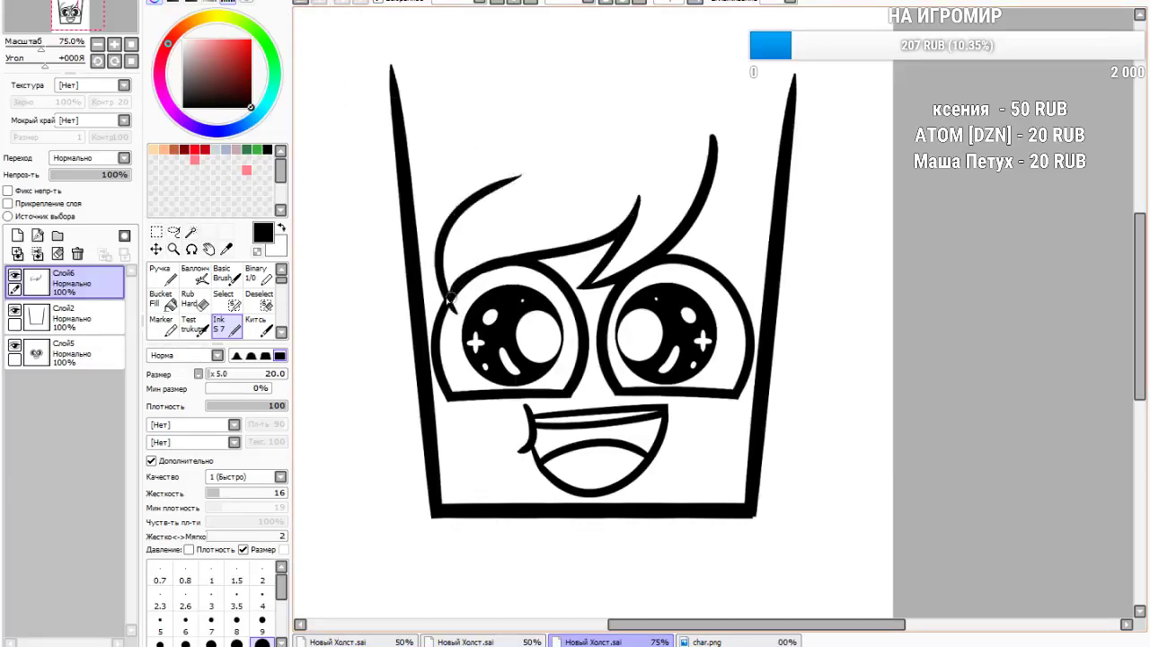
Draw the left side lock, the pointed tuft above it and the curved top contour along the cup's left edge
mouse_move(446, 281)
left_mouse_down()
mouse_move(433, 368)
mouse_move(398, 447)
left_mouse_up()
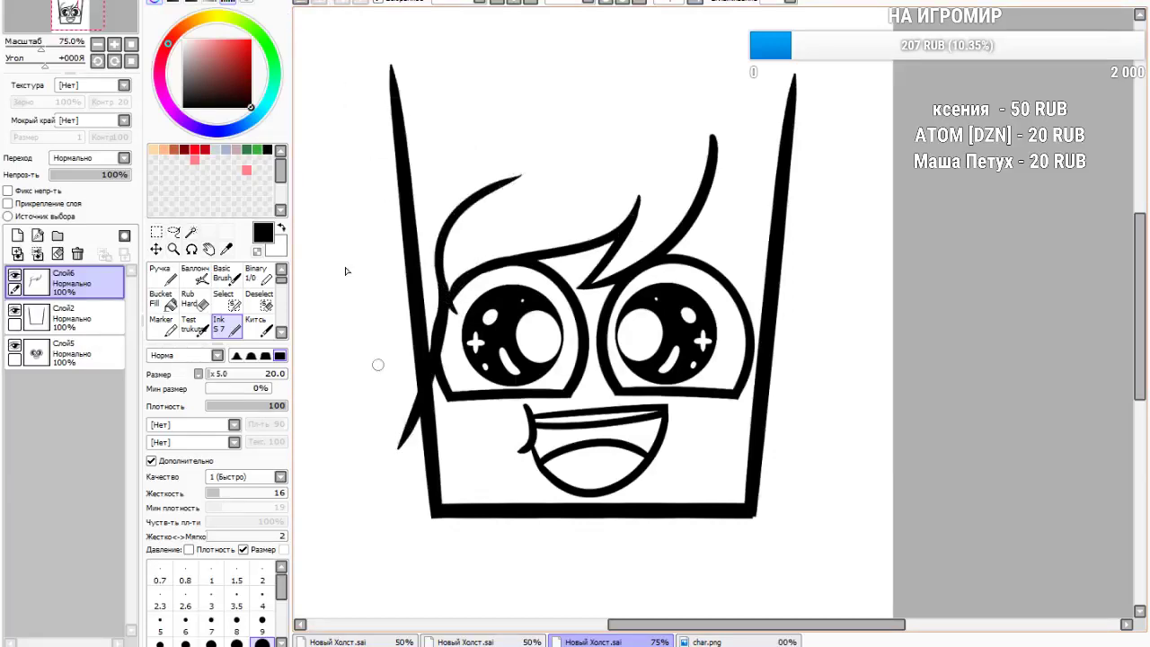
left_click(301, 4)
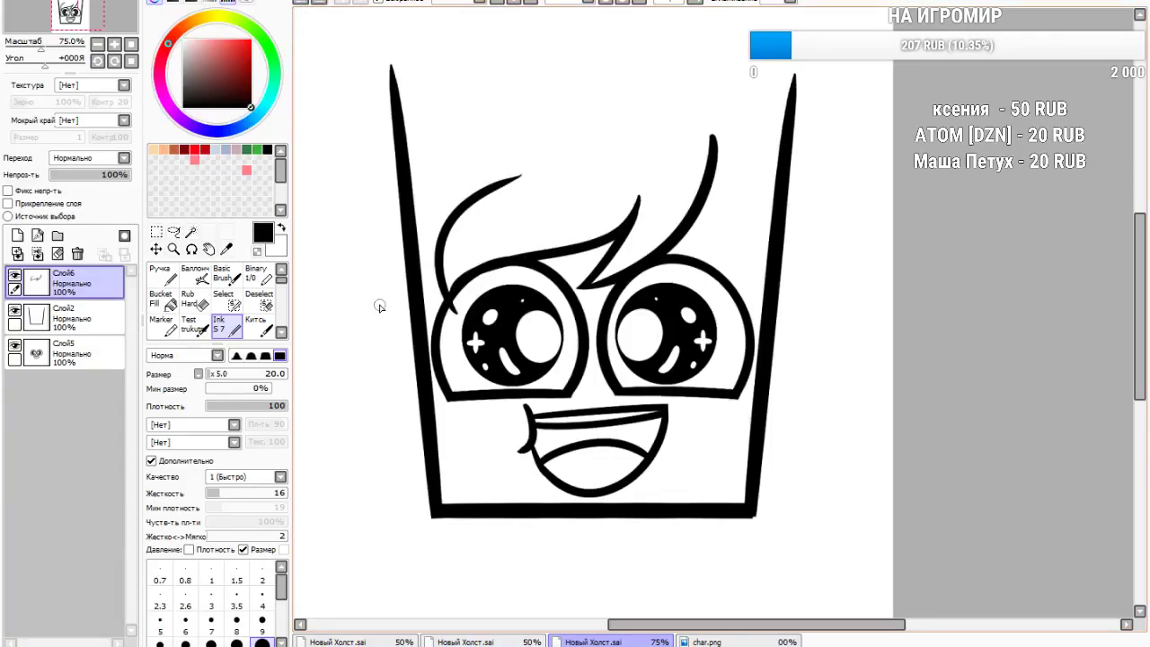
left_click_drag(440, 286, 397, 423)
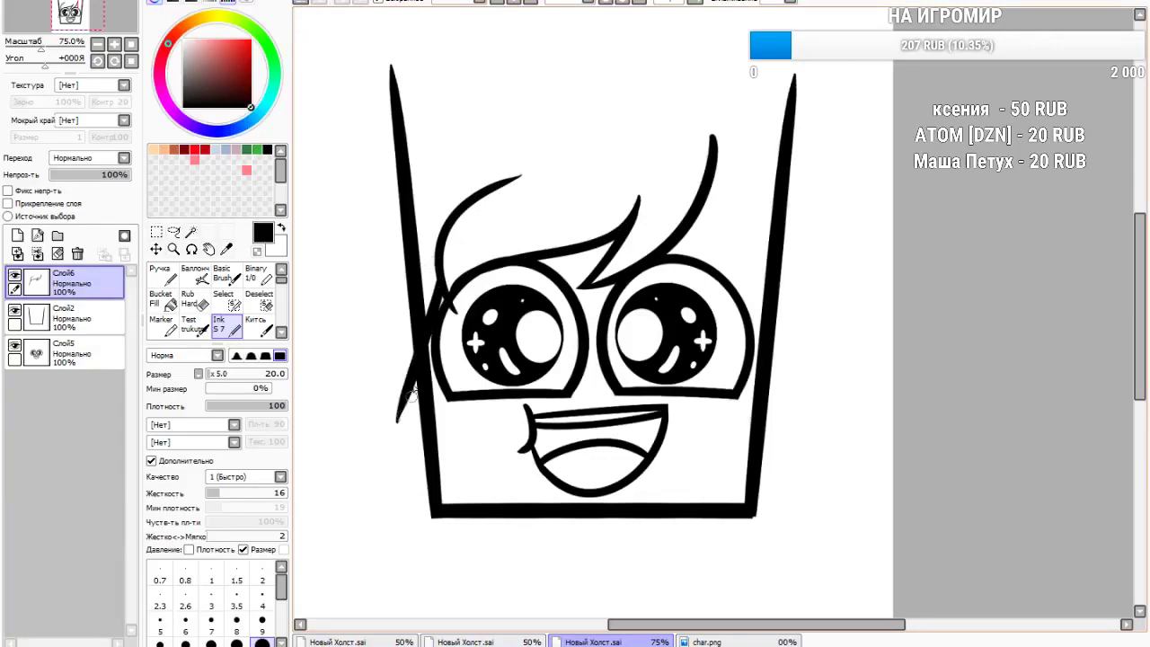
left_click(302, 4)
mouse_move(442, 274)
left_mouse_down()
mouse_move(391, 396)
mouse_move(394, 244)
mouse_move(415, 162)
left_mouse_up()
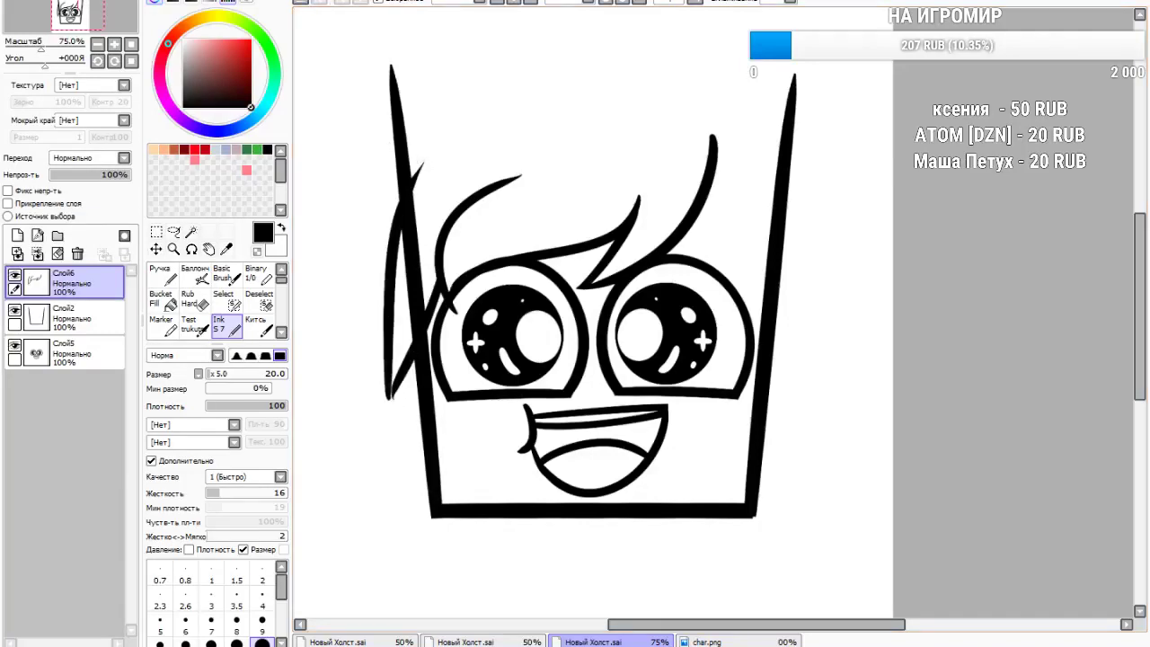
left_click(311, 6)
left_click(311, 5)
mouse_move(441, 269)
left_mouse_down()
mouse_move(395, 388)
mouse_move(390, 238)
mouse_move(408, 151)
mouse_move(357, 203)
mouse_move(523, 68)
left_mouse_up()
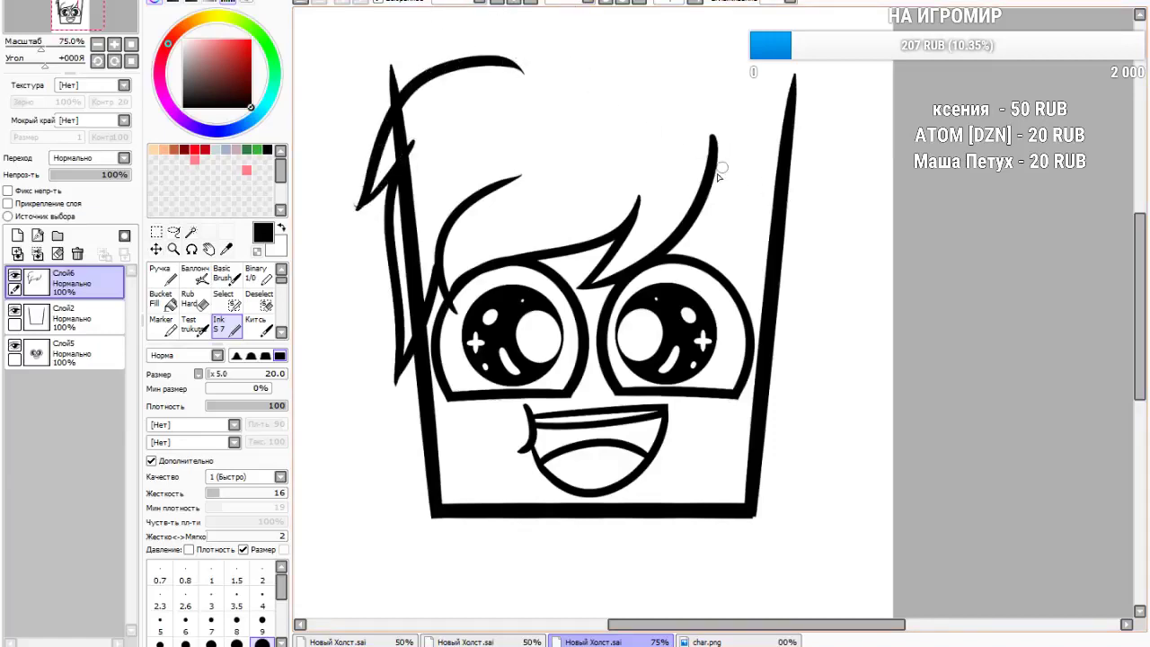
Draw a narrow fringe strand past the outer side of the right eye to the cup's right edge
left_click_drag(715, 180, 763, 371)
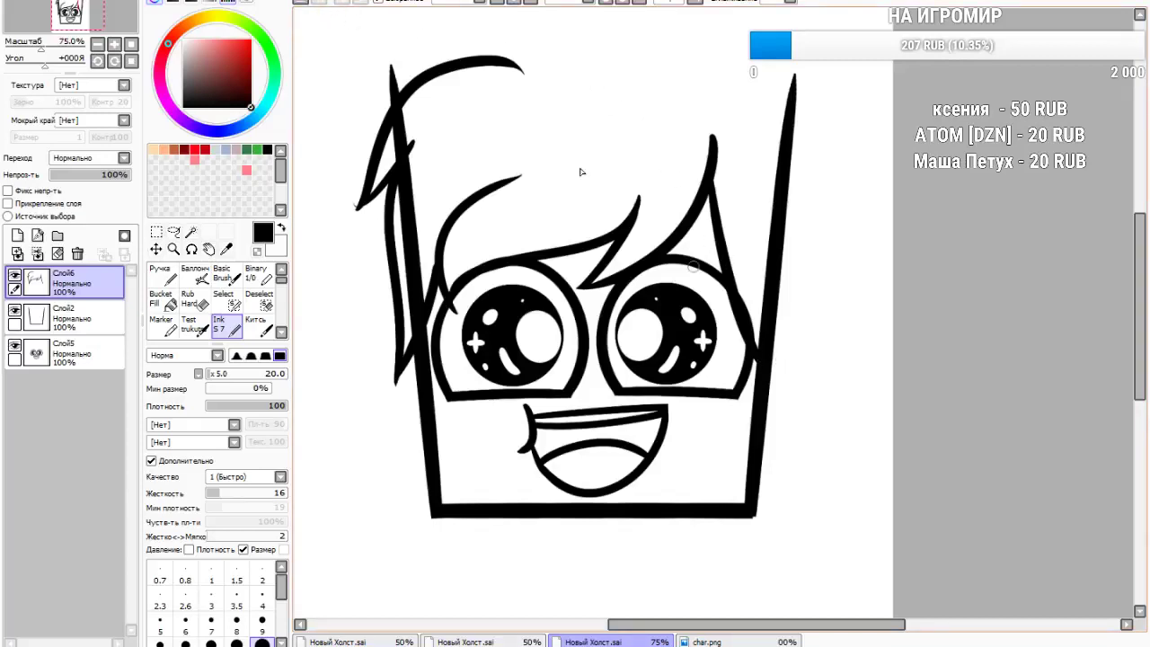
left_click_drag(755, 304, 800, 432)
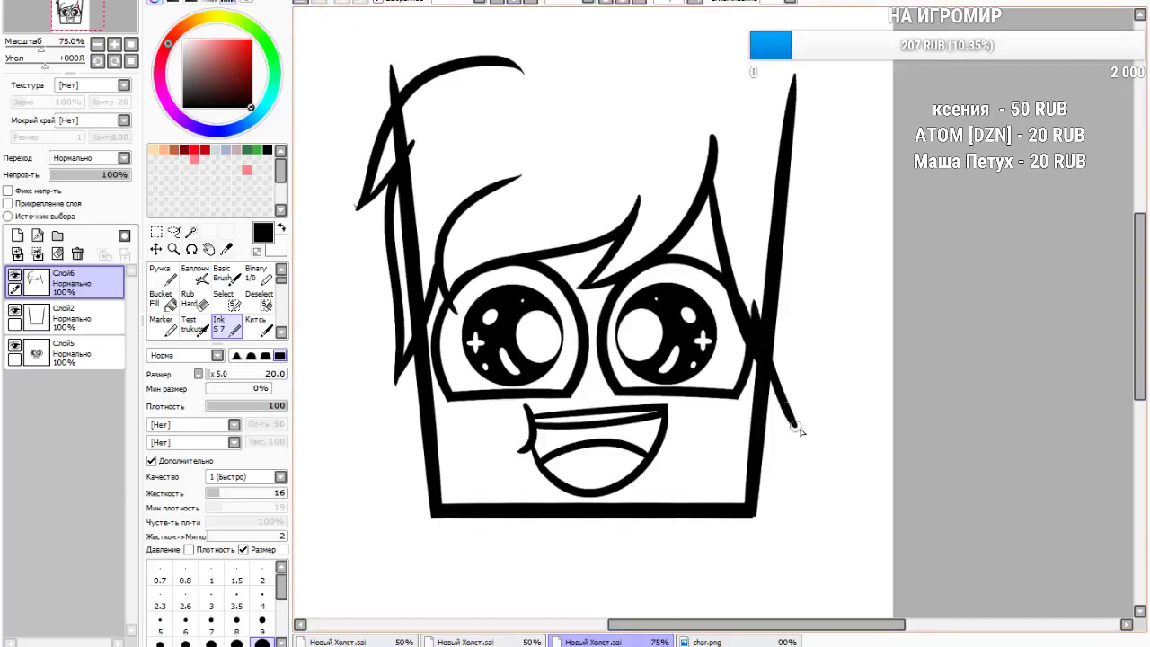
left_click(300, 4)
left_click(301, 3)
left_click_drag(762, 353, 742, 233)
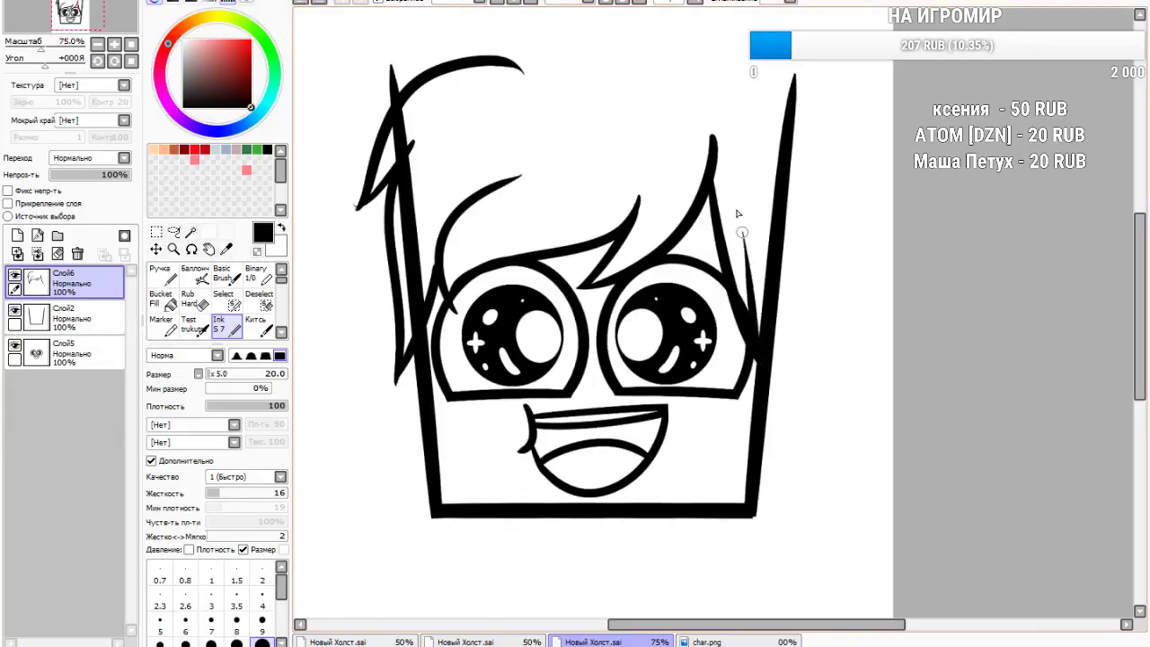
left_click_drag(732, 185, 734, 200)
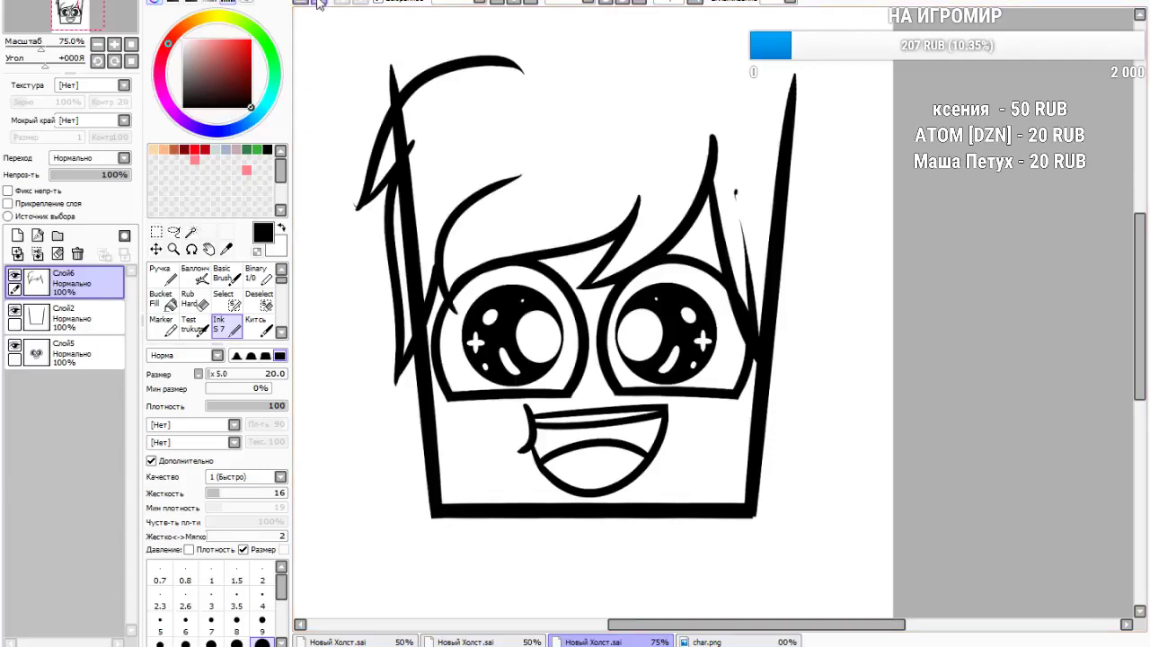
left_click_drag(726, 182, 727, 188)
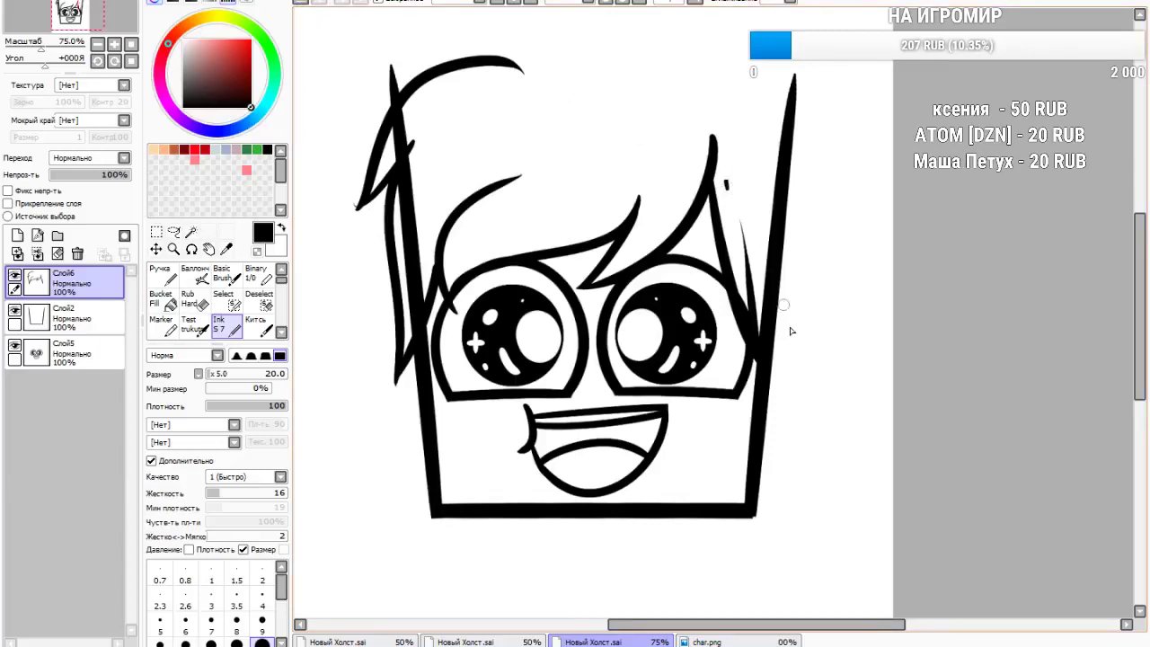
Draw the right side lock, the pointed tuft above it and the curved top contour along the cup's right edge
mouse_move(784, 411)
left_mouse_down()
mouse_move(794, 421)
mouse_move(762, 274)
left_mouse_up()
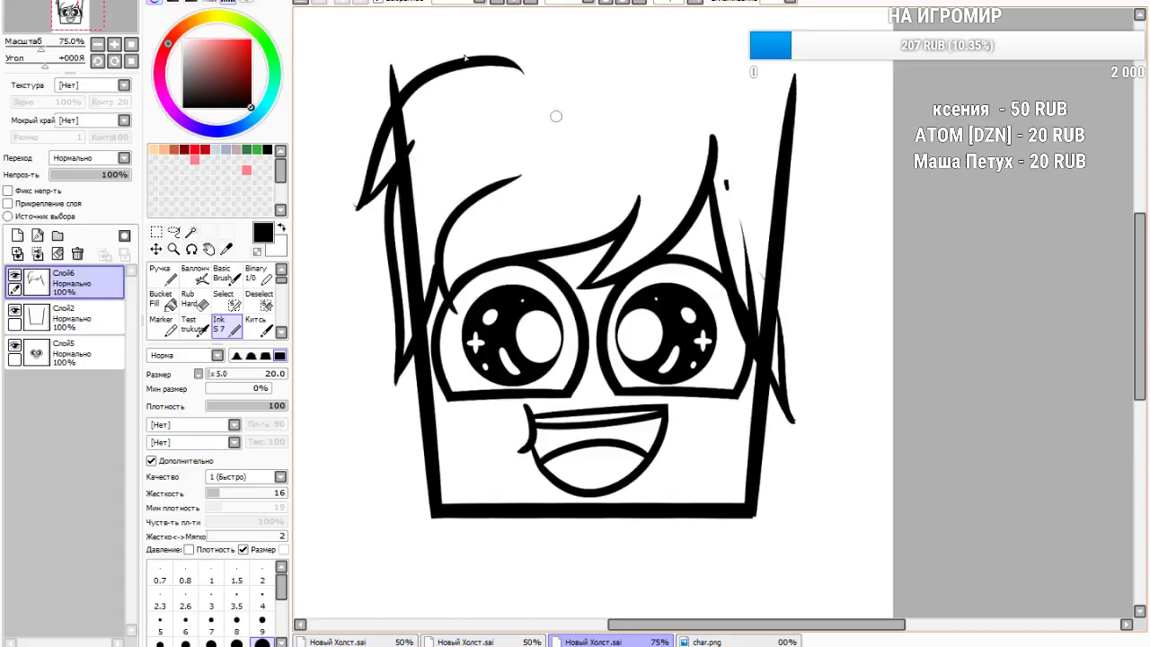
left_click(306, 5)
mouse_move(753, 322)
left_mouse_down()
mouse_move(800, 373)
mouse_move(789, 173)
mouse_move(843, 238)
left_mouse_up()
mouse_move(796, 171)
left_mouse_down()
mouse_move(811, 196)
mouse_move(709, 63)
left_mouse_up()
left_click(317, 9)
left_click(317, 9)
left_click(316, 9)
mouse_move(780, 166)
left_mouse_down()
mouse_move(832, 230)
mouse_move(643, 41)
mouse_move(615, 56)
mouse_move(658, 15)
mouse_move(500, 58)
left_mouse_up()
left_click(301, 4)
left_click(301, 4)
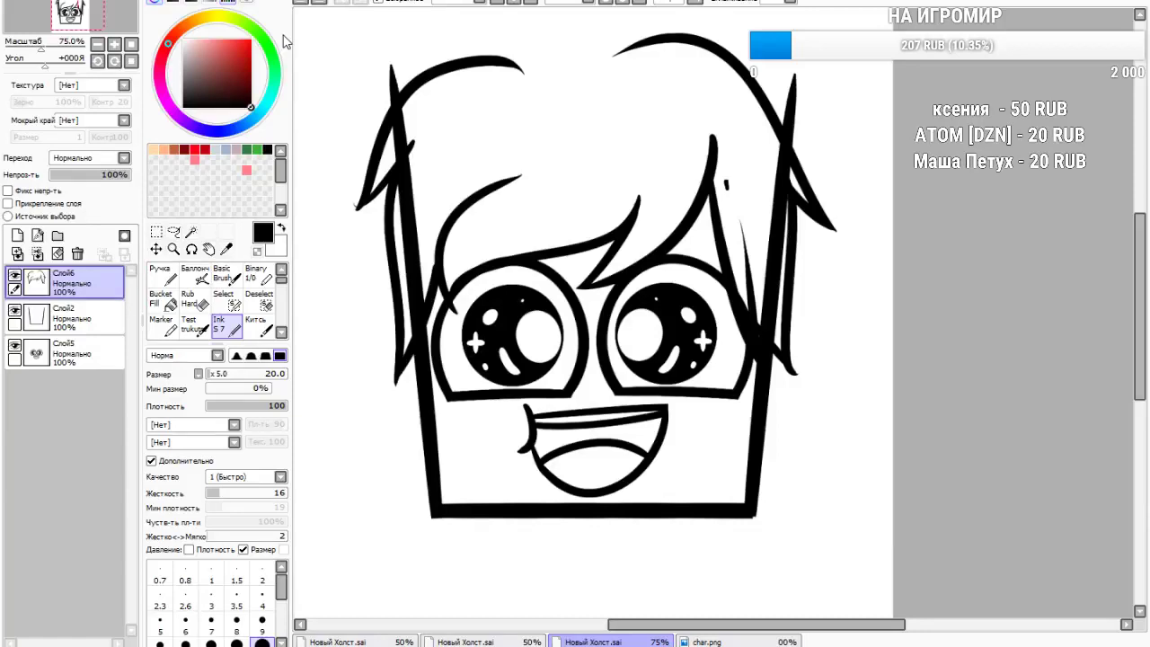
Draw two rounded tufts at the crown, joining the left and right top contours of the hair
scroll(670, 388, "down", 1)
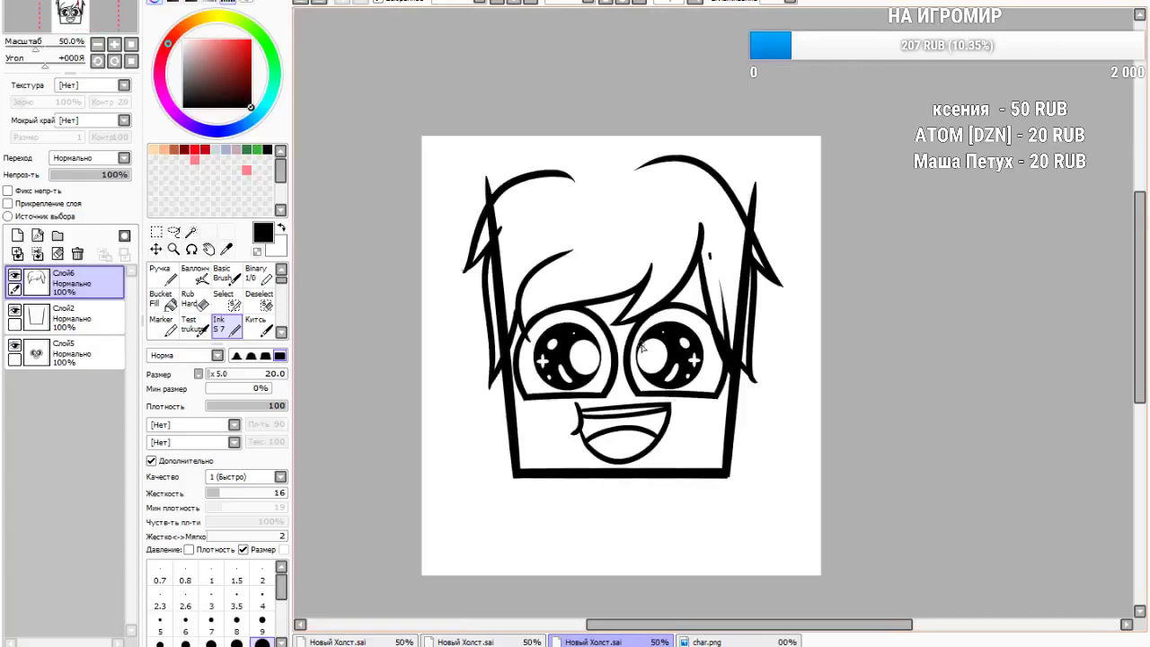
scroll(537, 142, "up", 4)
mouse_move(710, 316)
left_mouse_down()
mouse_move(694, 213)
mouse_move(765, 319)
mouse_move(857, 189)
mouse_move(854, 306)
mouse_move(989, 256)
left_mouse_up()
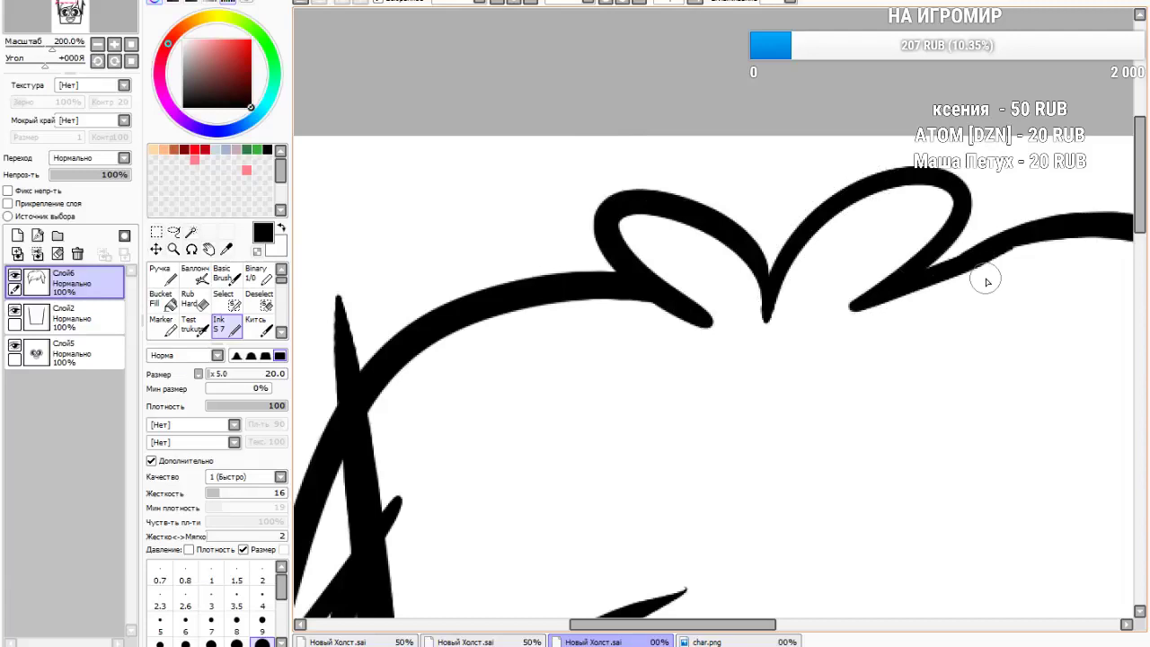
scroll(472, 334, "down", 6)
scroll(589, 592, "up", 3)
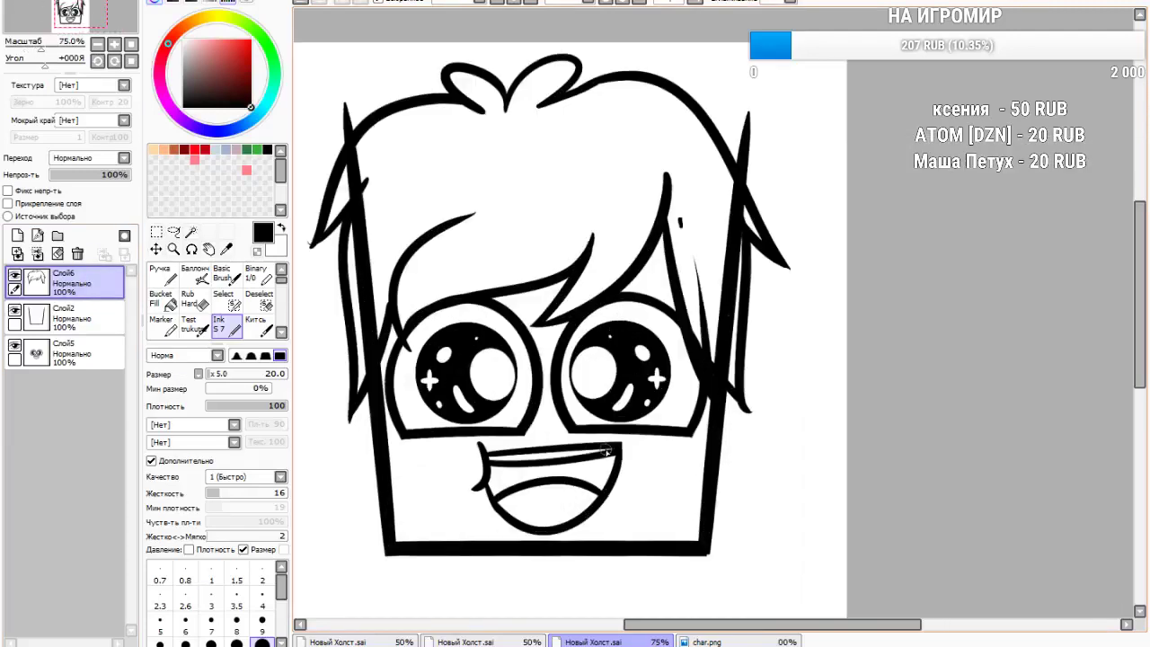
Free-transform the hair layer, stretching both lower corners slightly downwards
left_click(156, 232)
left_click(152, 430)
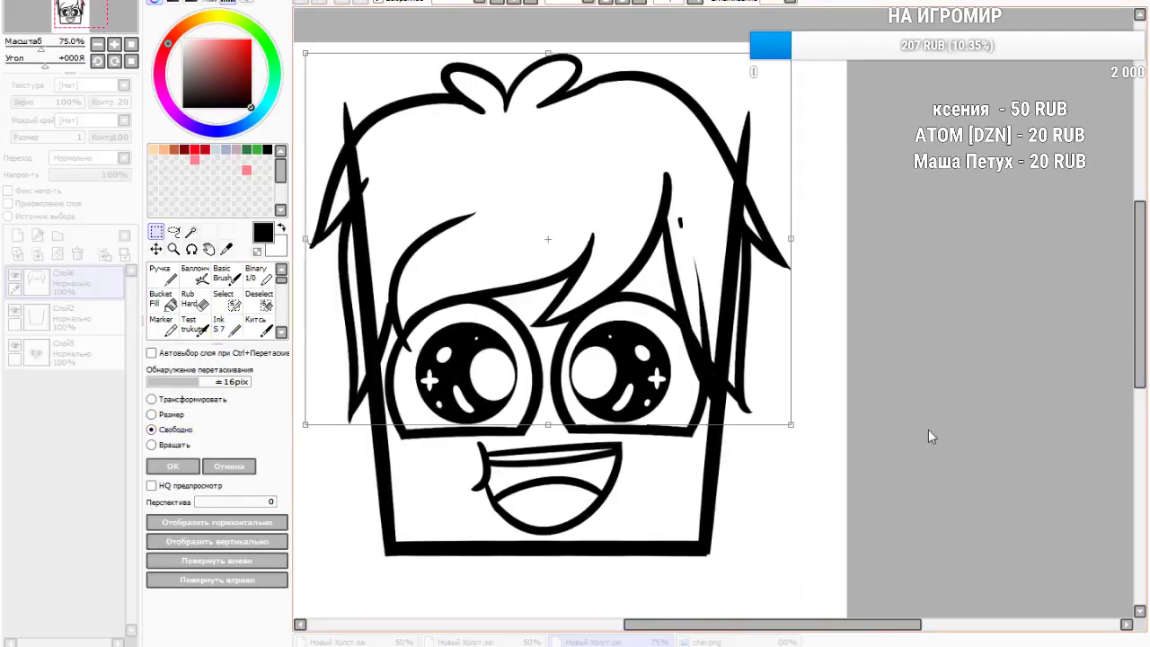
left_click_drag(792, 426, 799, 445)
scroll(789, 477, "down", 3)
scroll(550, 476, "up", 1)
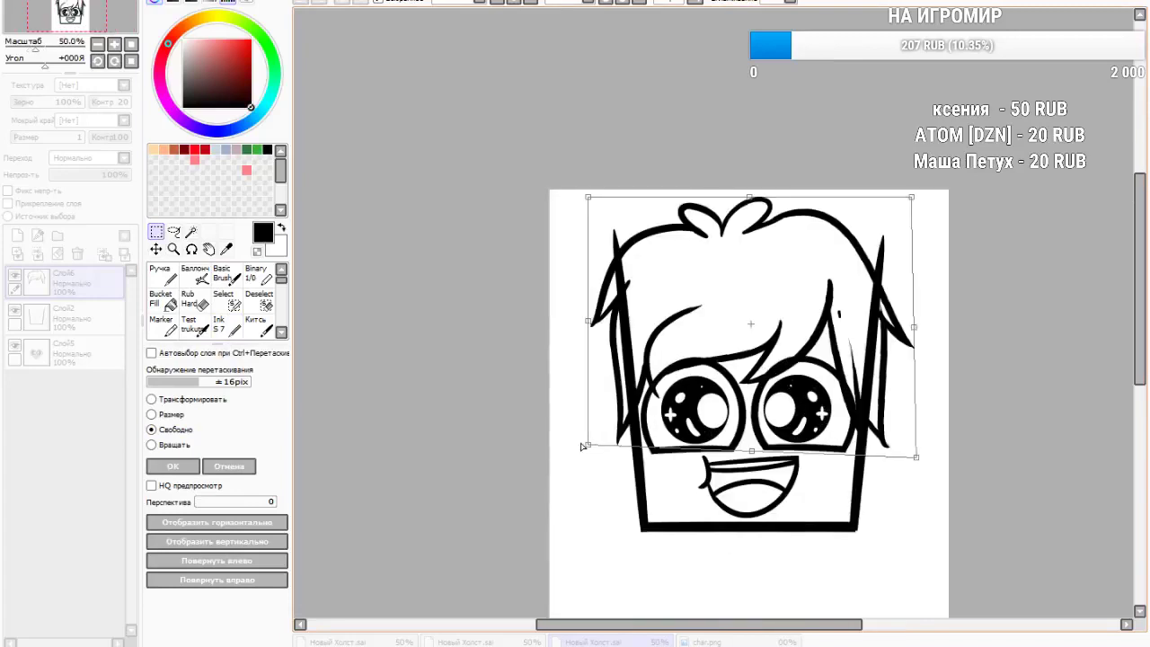
left_click_drag(594, 450, 594, 465)
scroll(602, 468, "down", 2)
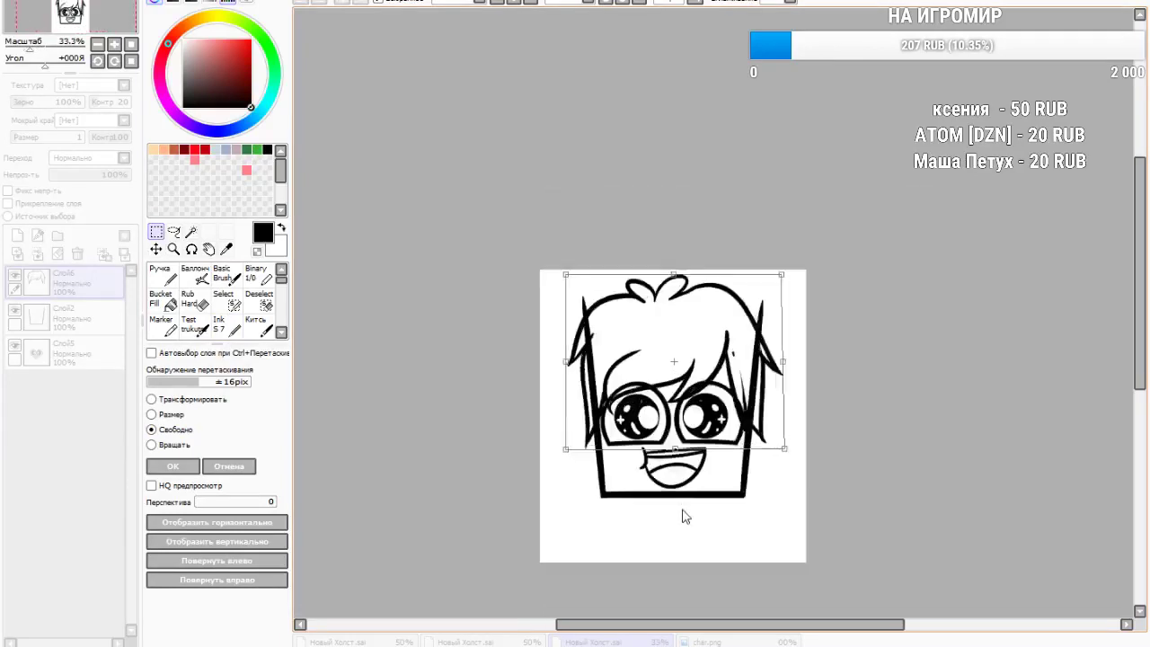
scroll(686, 513, "up", 2)
left_click(173, 466)
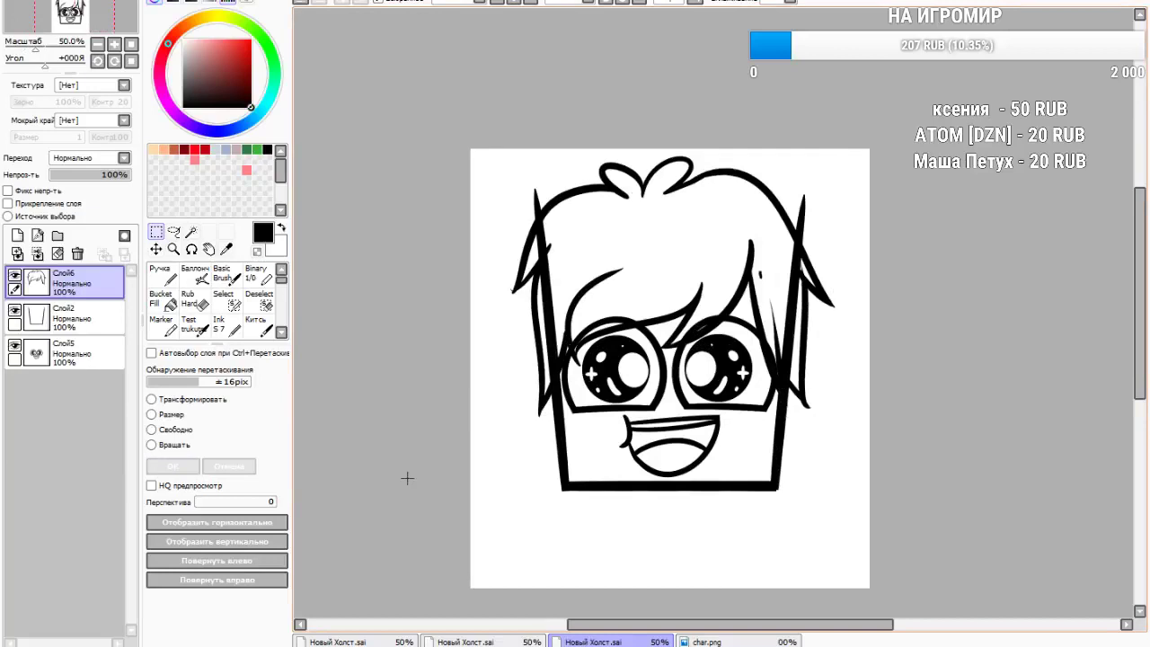
Choose the Ink brush and add a new layer between the hair layer and the cup outline's layer
left_click(258, 327)
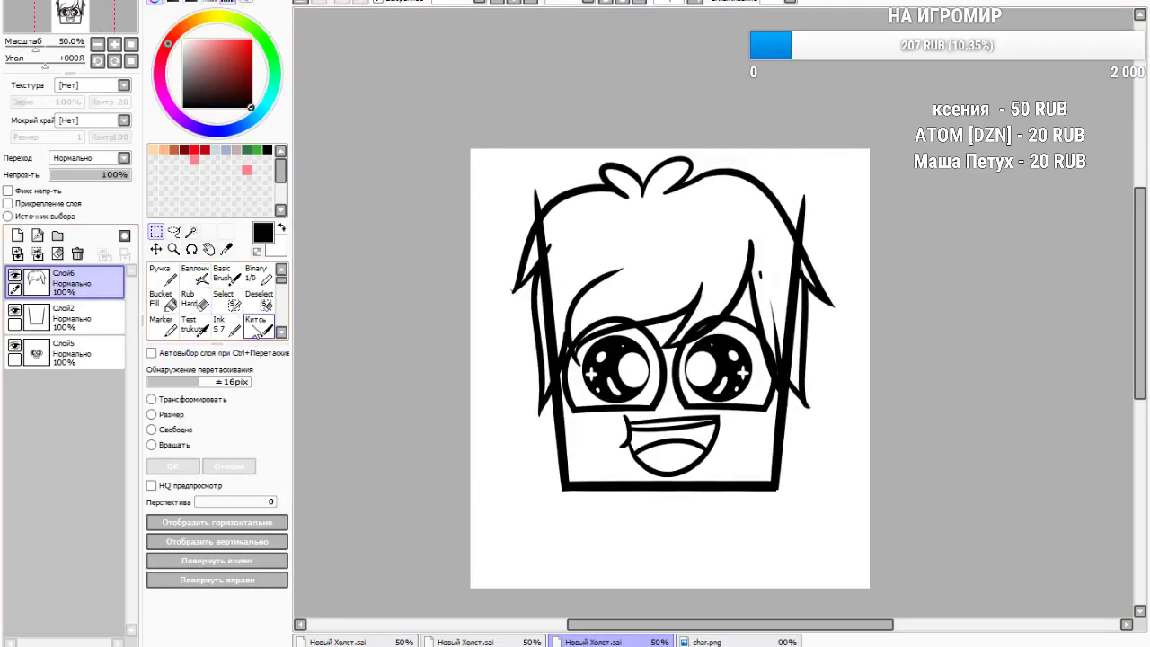
left_click(27, 316)
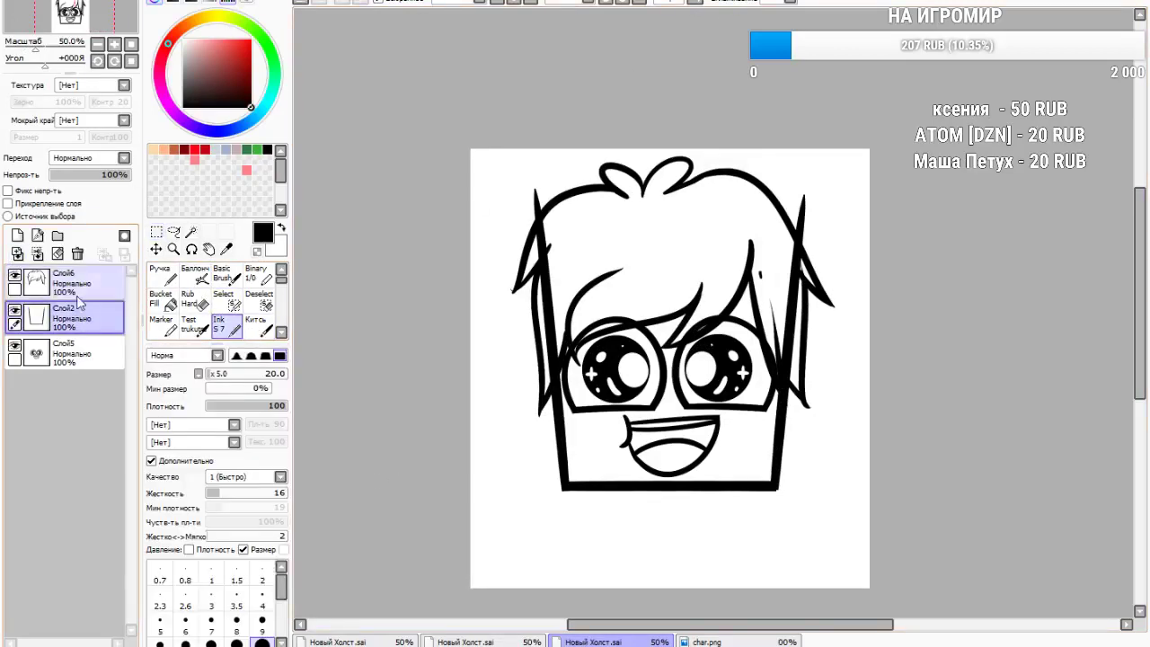
left_click(18, 233)
Try to draw an Ink stroke from the cup's right edge towards the tip of the right side lock, and undo it
scroll(693, 488, "up", 3)
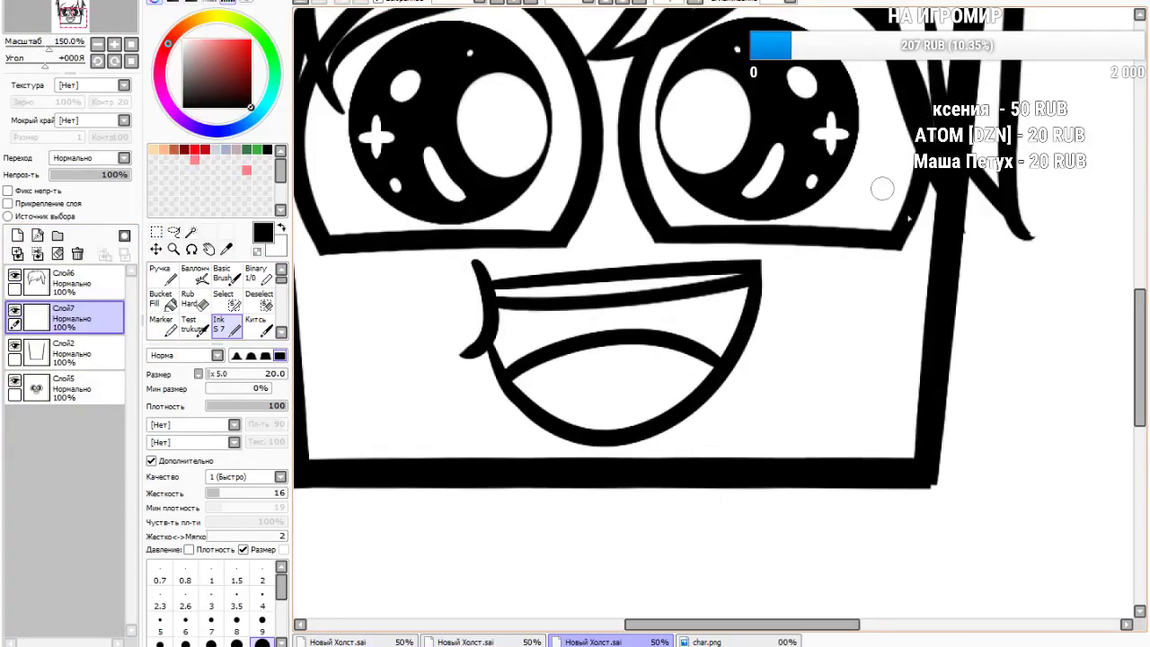
left_click_drag(958, 262, 1003, 226)
key("ctrl+z")
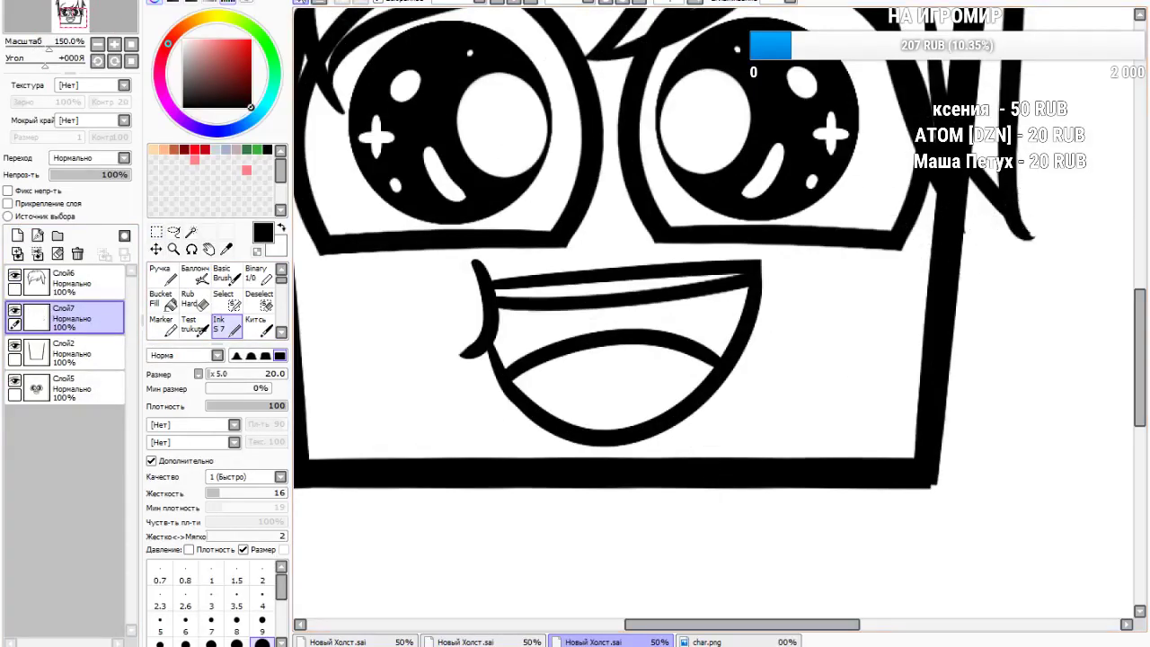
Ink a small curved ear lobe sticking out below the hair on the right side of the face, on layer Слой7
mouse_move(951, 254)
left_mouse_down()
mouse_move(988, 241)
mouse_move(1006, 215)
left_mouse_up()
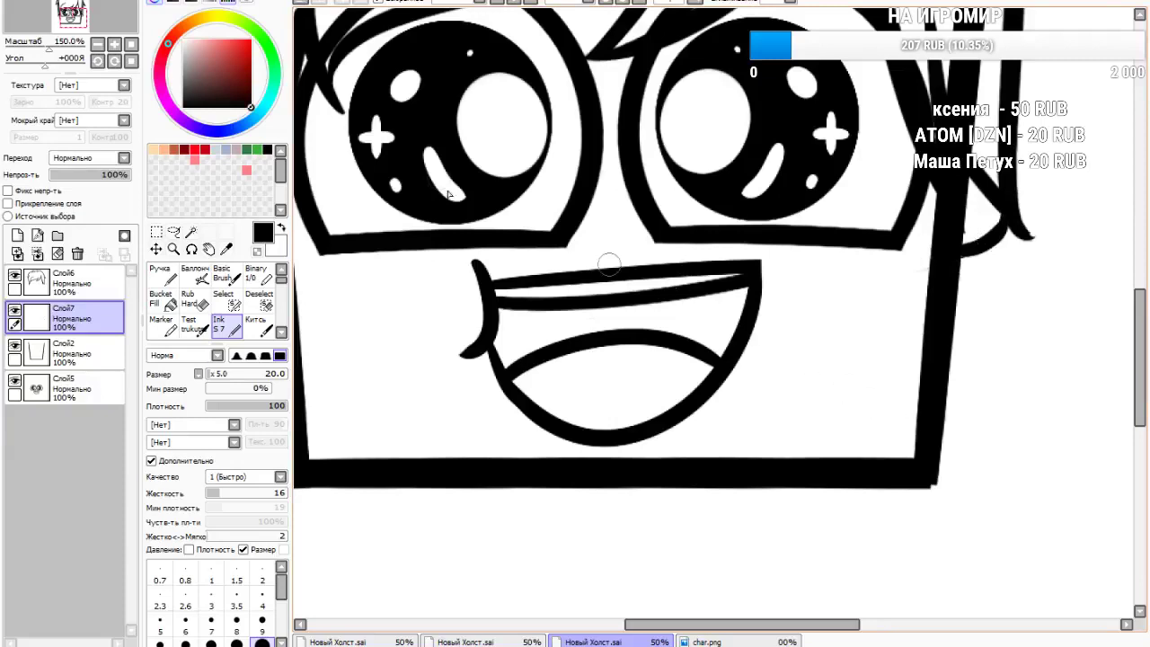
left_click(303, 3)
mouse_move(1006, 212)
left_mouse_down()
mouse_move(996, 241)
mouse_move(931, 284)
mouse_move(1003, 221)
left_mouse_up()
left_click(304, 4)
key("ctrl+z")
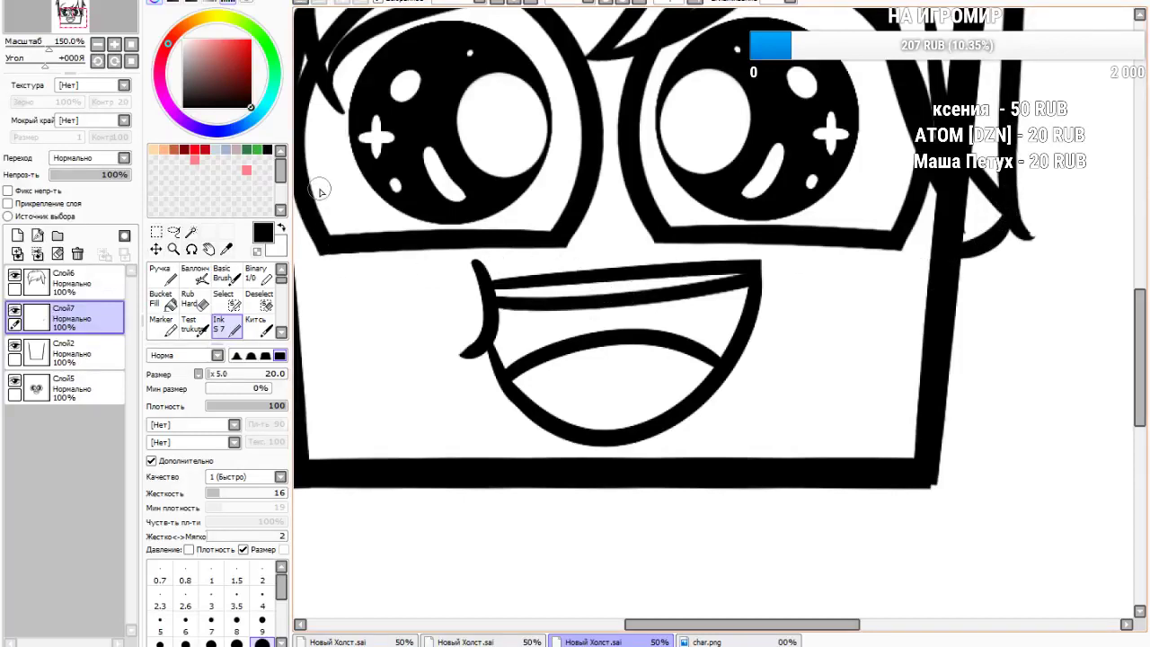
Copy the ear curve, paste it onto a new layer and mirror it horizontally
left_click(156, 232)
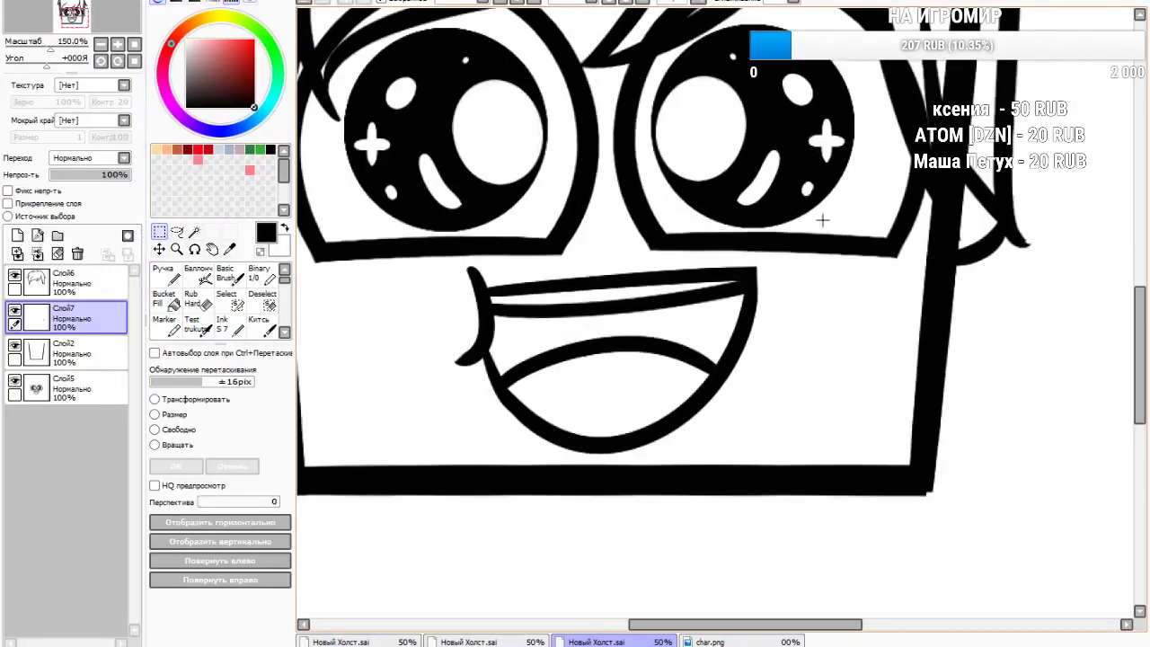
left_click_drag(850, 142, 1134, 446)
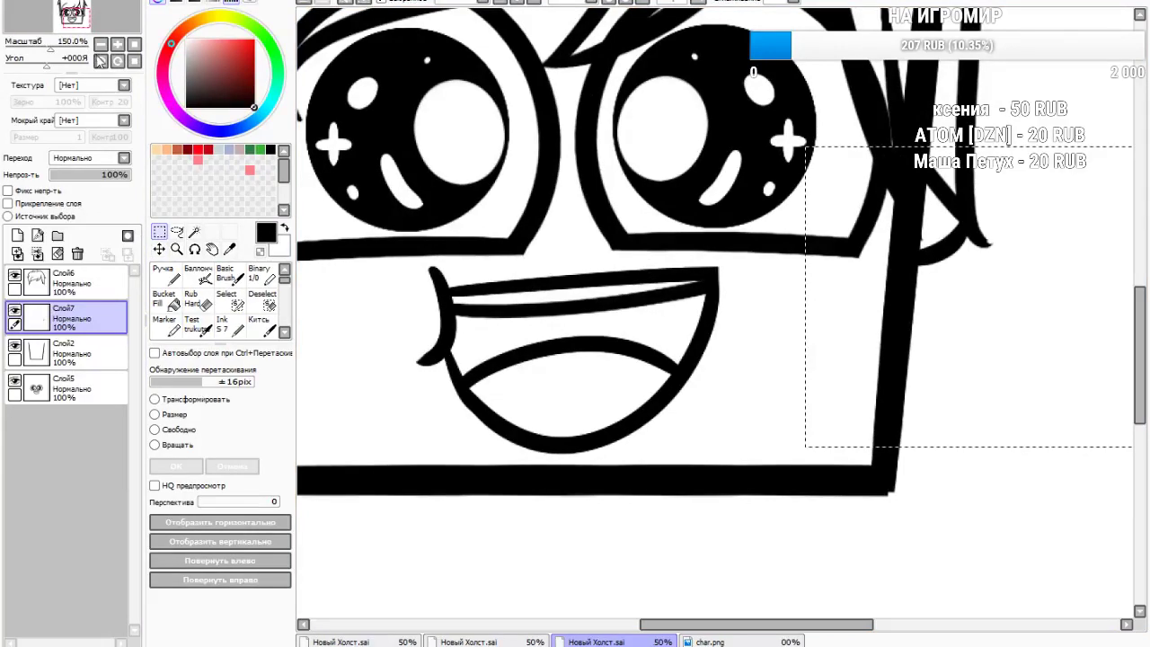
key("ctrl+c")
key("ctrl+v")
left_click(154, 414)
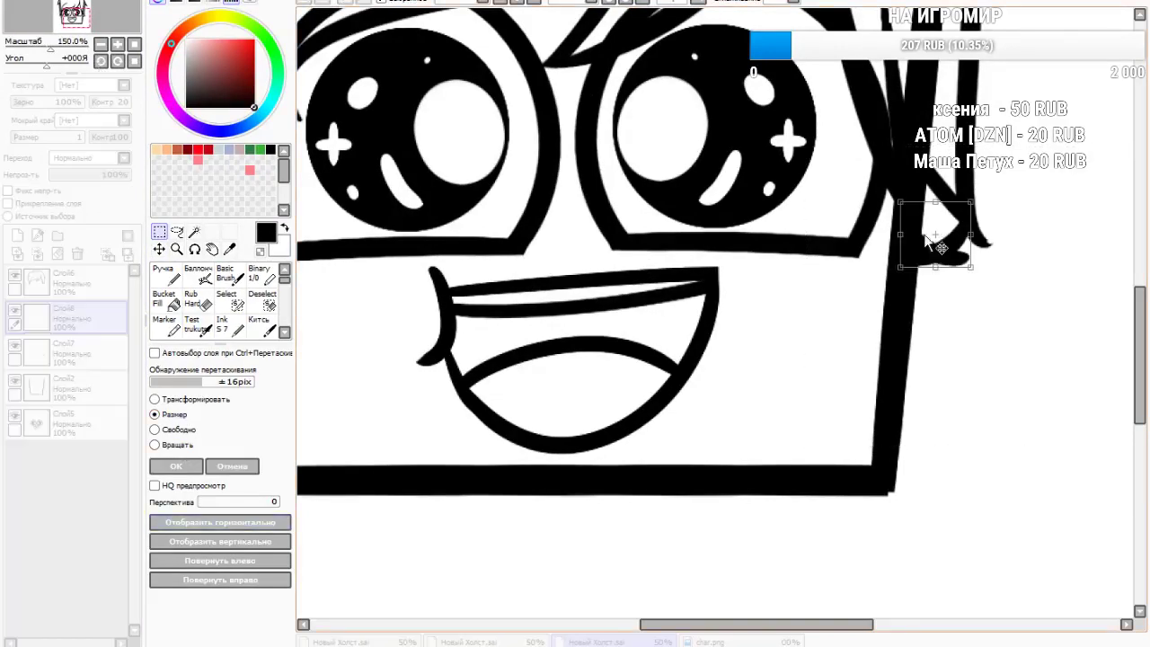
Place the mirrored ear curve below the hair on the left side of the face and apply the transformation
scroll(938, 234, "down", 3)
scroll(933, 239, "up", 2)
left_click_drag(933, 239, 518, 239)
scroll(415, 261, "up", 3)
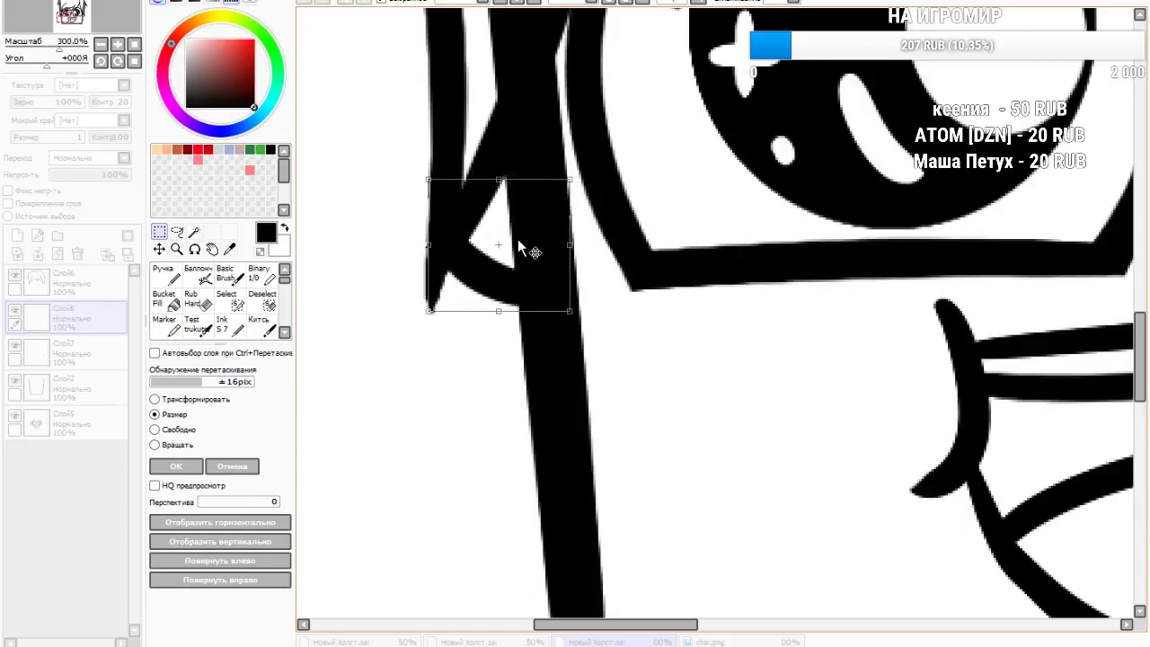
scroll(516, 252, "down", 3)
scroll(508, 247, "up", 1)
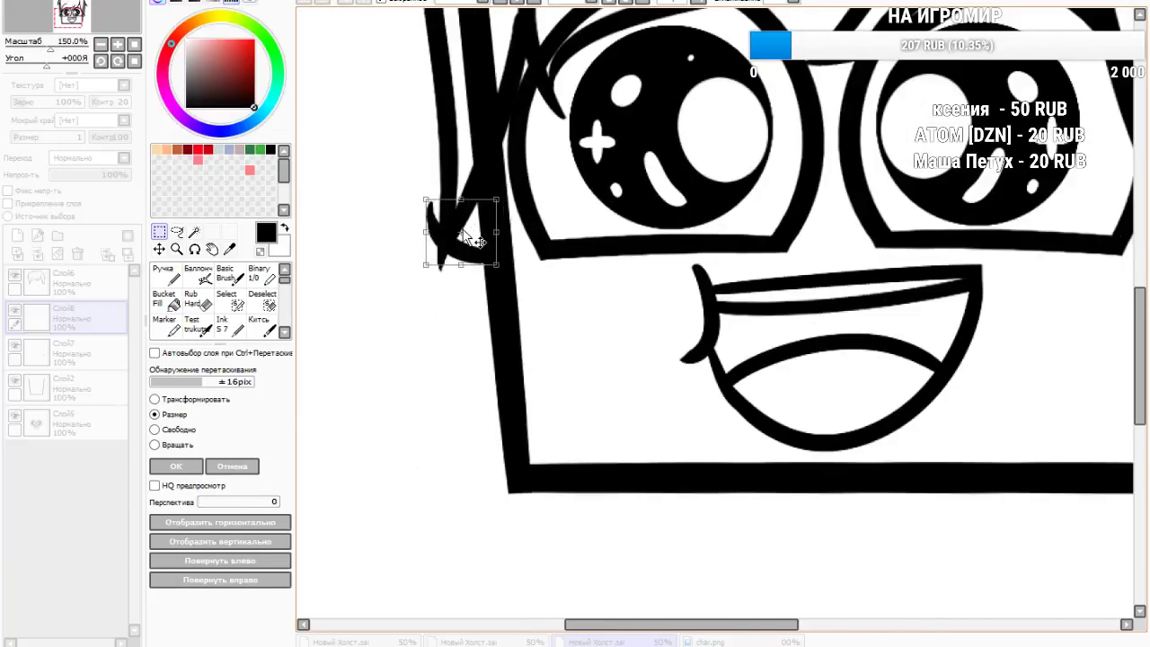
scroll(450, 232, "down", 2)
scroll(437, 236, "up", 1)
left_click(176, 467)
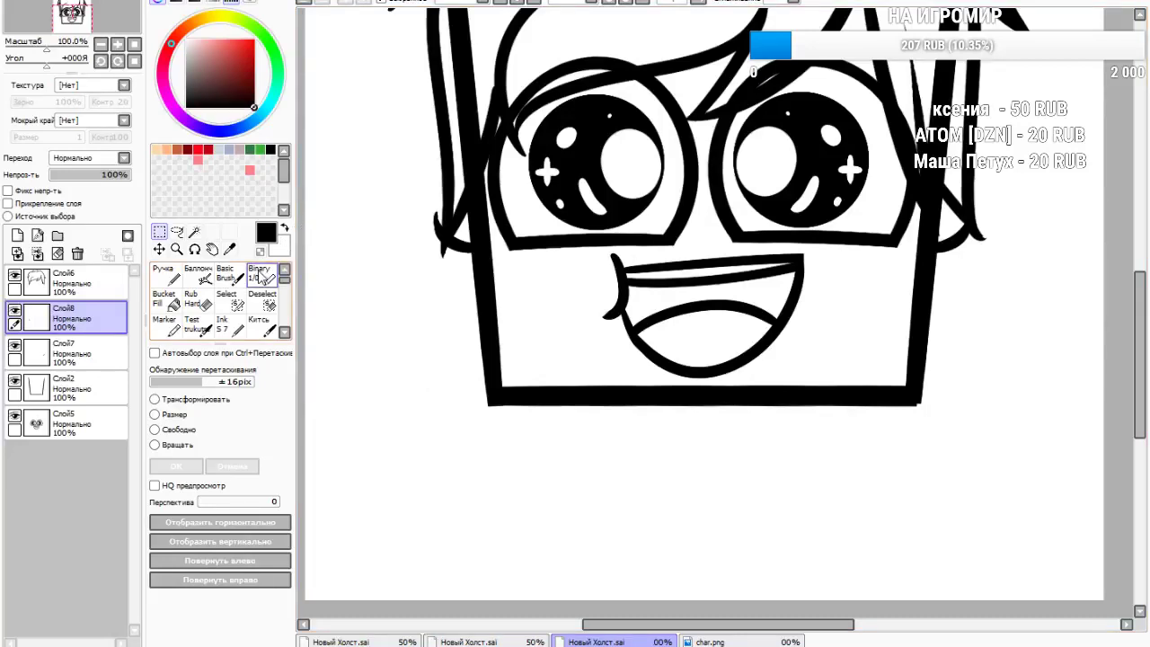
Extend the left ear with a curved outer stroke up to the hair, using the Ink brush at size 20
left_click(230, 325)
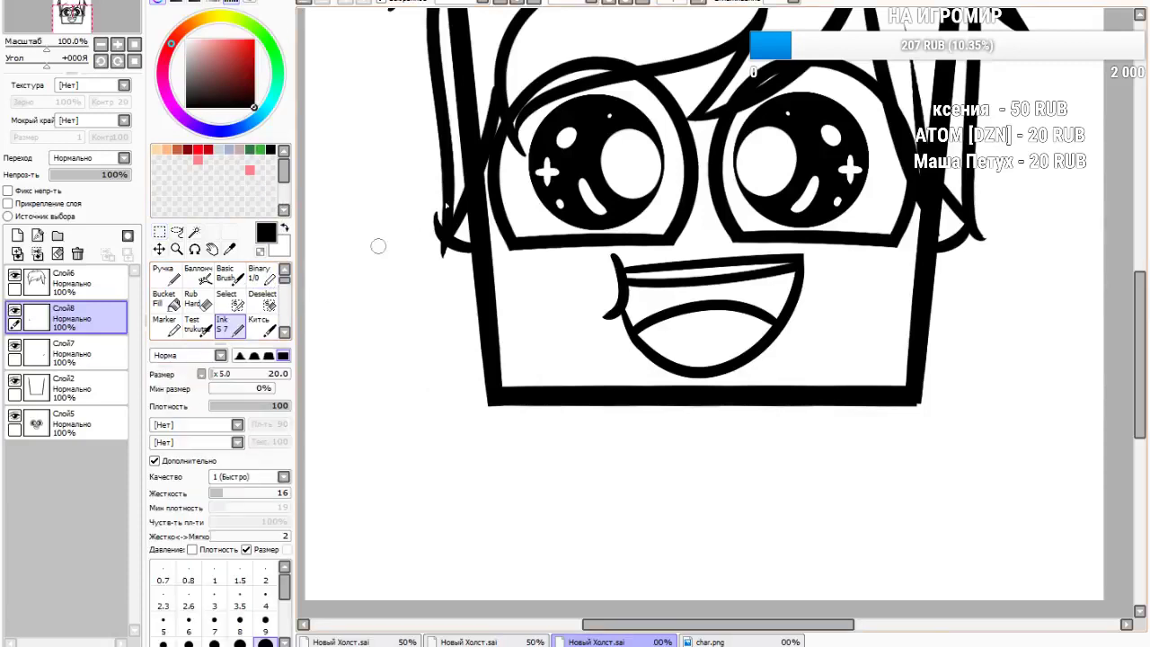
mouse_move(429, 212)
left_mouse_down()
mouse_move(440, 241)
mouse_move(438, 171)
mouse_move(435, 193)
left_mouse_up()
left_click(304, 3)
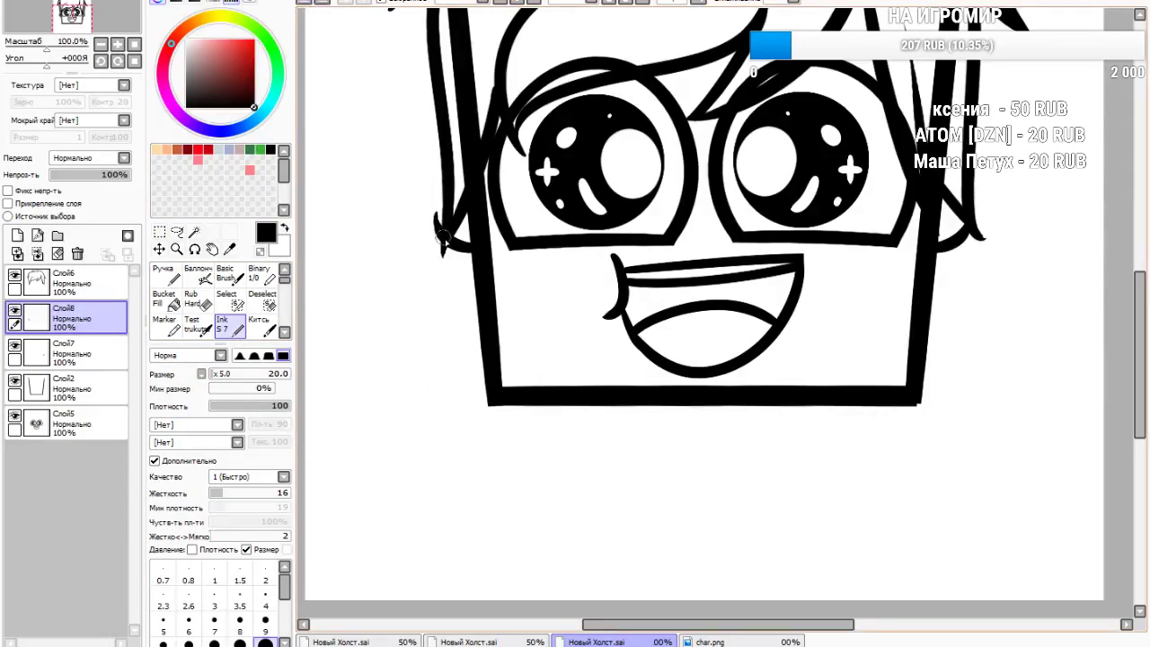
left_click_drag(442, 236, 446, 179)
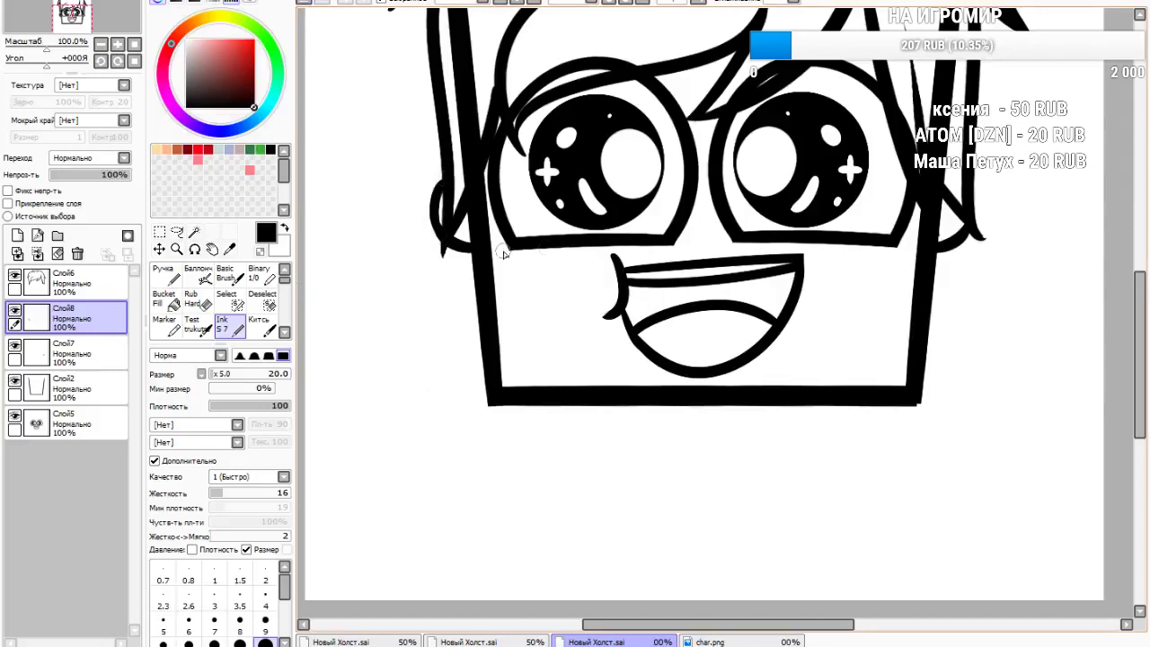
Select the inside of the hair on layer Слой6 with the Magic Wand and make the head outline layer Слой2 active
scroll(494, 251, "down", 4)
scroll(494, 212, "up", 2)
left_click(69, 288)
left_click(194, 232)
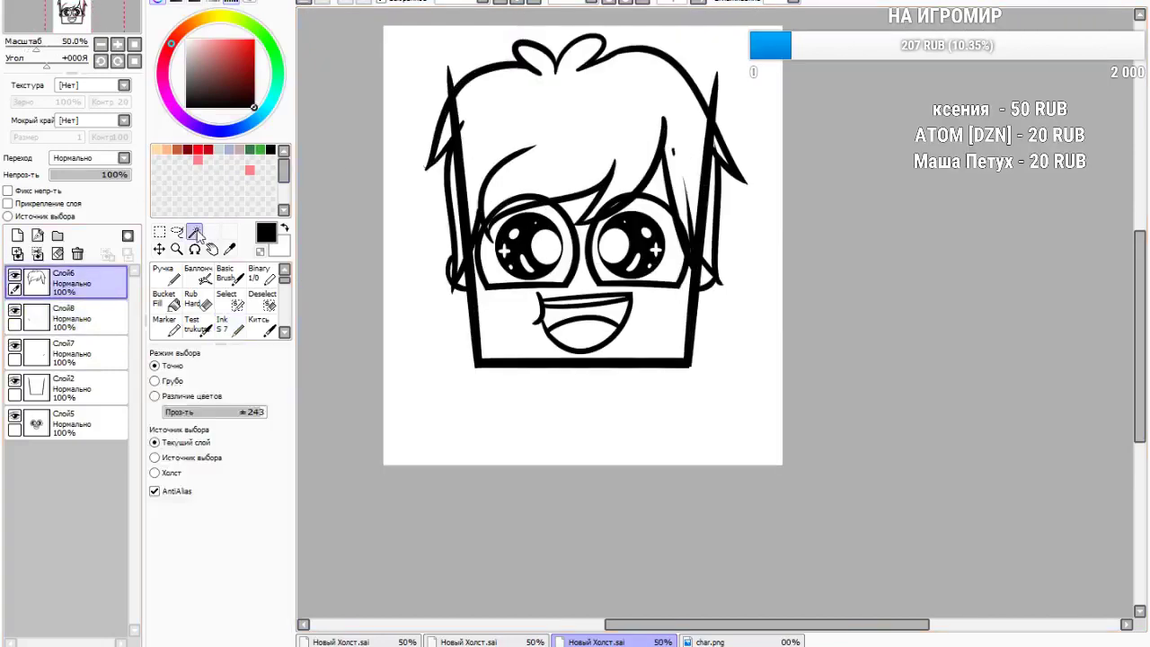
left_click(579, 159)
left_click(36, 387)
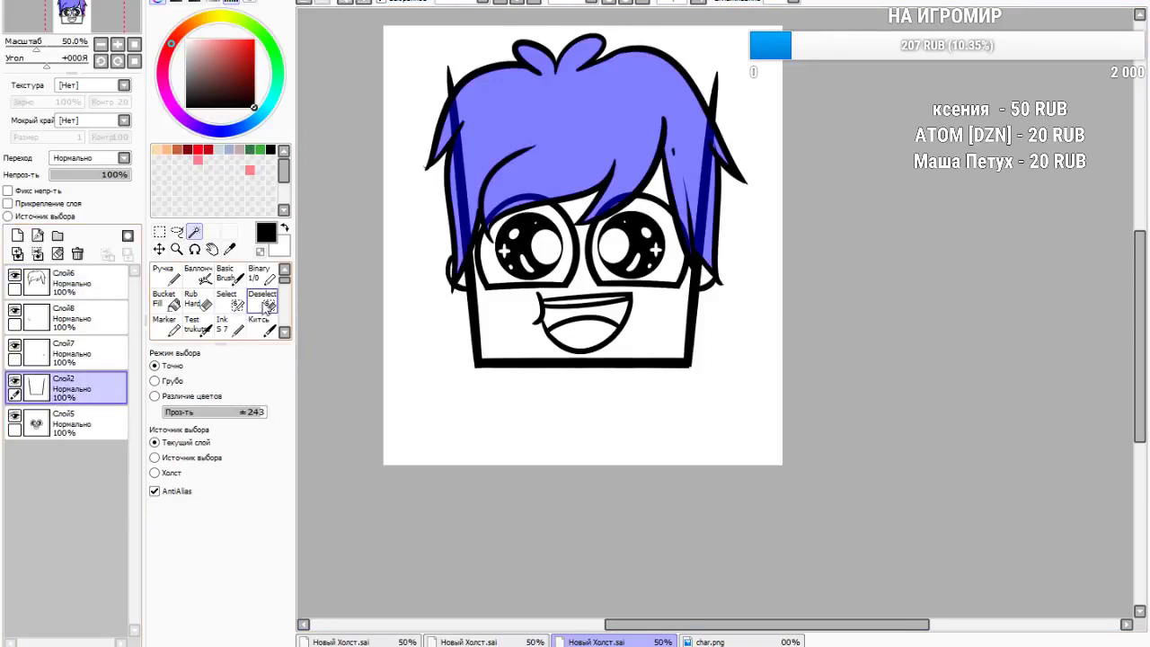
left_click(350, 5)
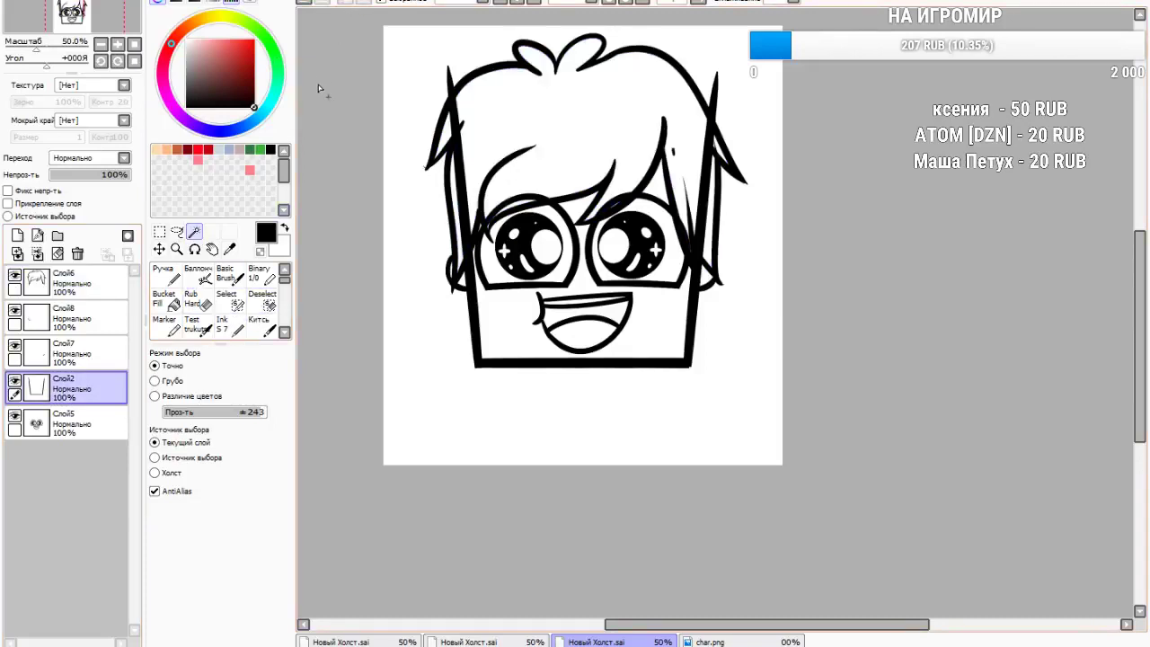
left_click(305, 3)
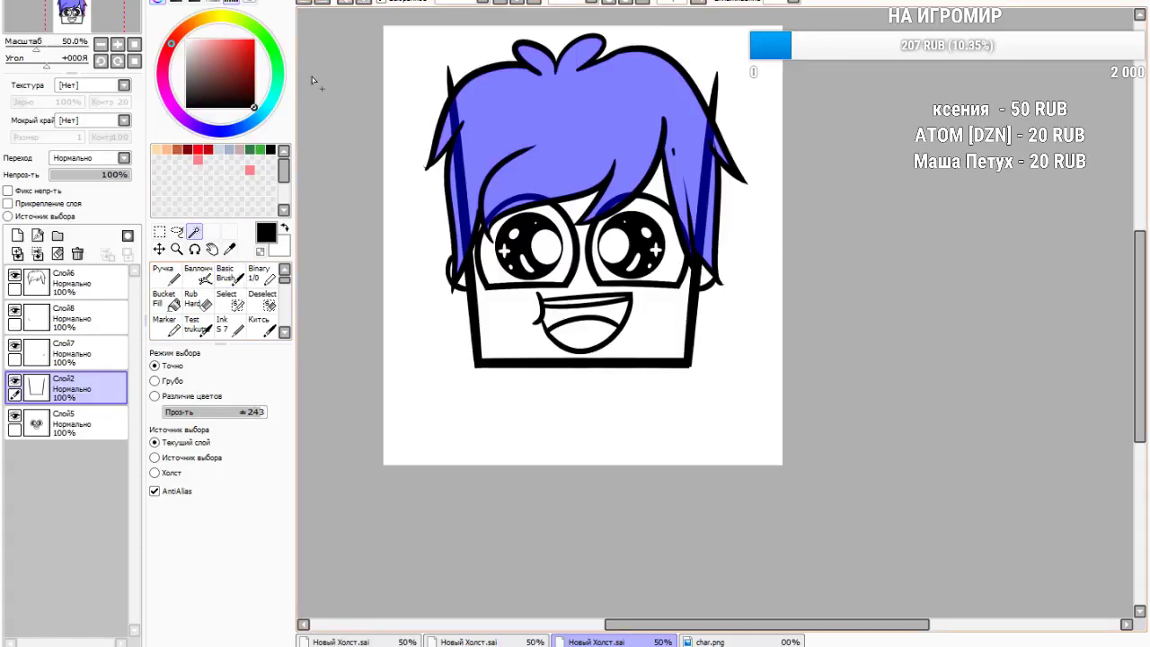
Erase the head outline inside the hair selection on Слой2 with the Rub Hard eraser at size 500
scroll(193, 315, "down", 1)
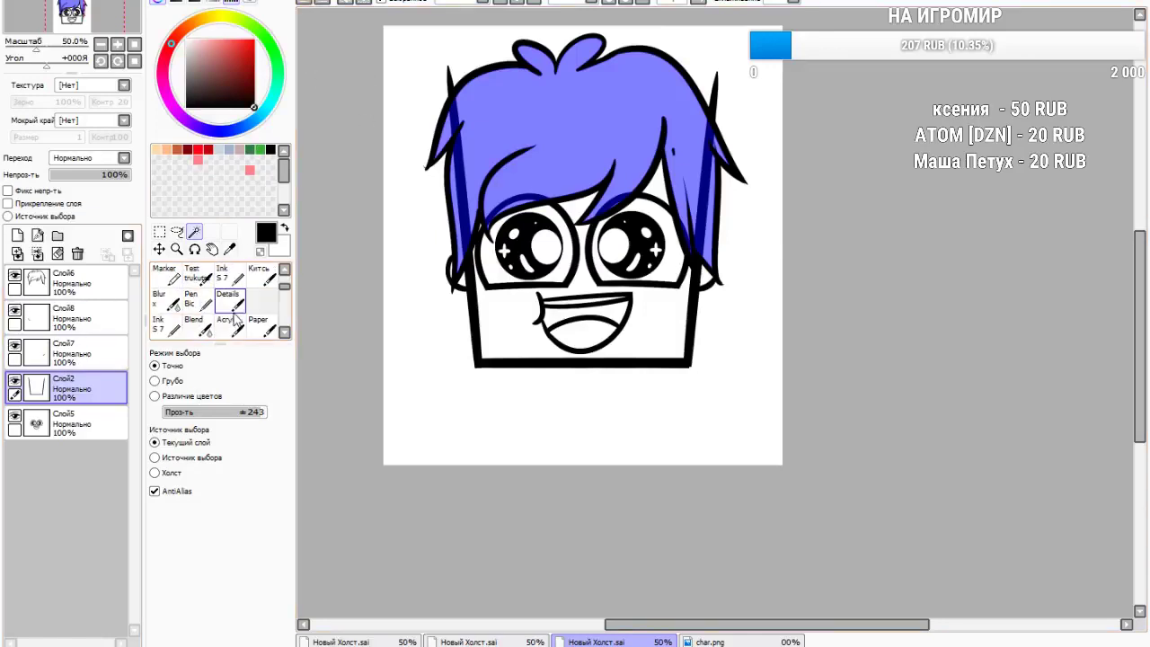
left_click(208, 302)
left_click(193, 275)
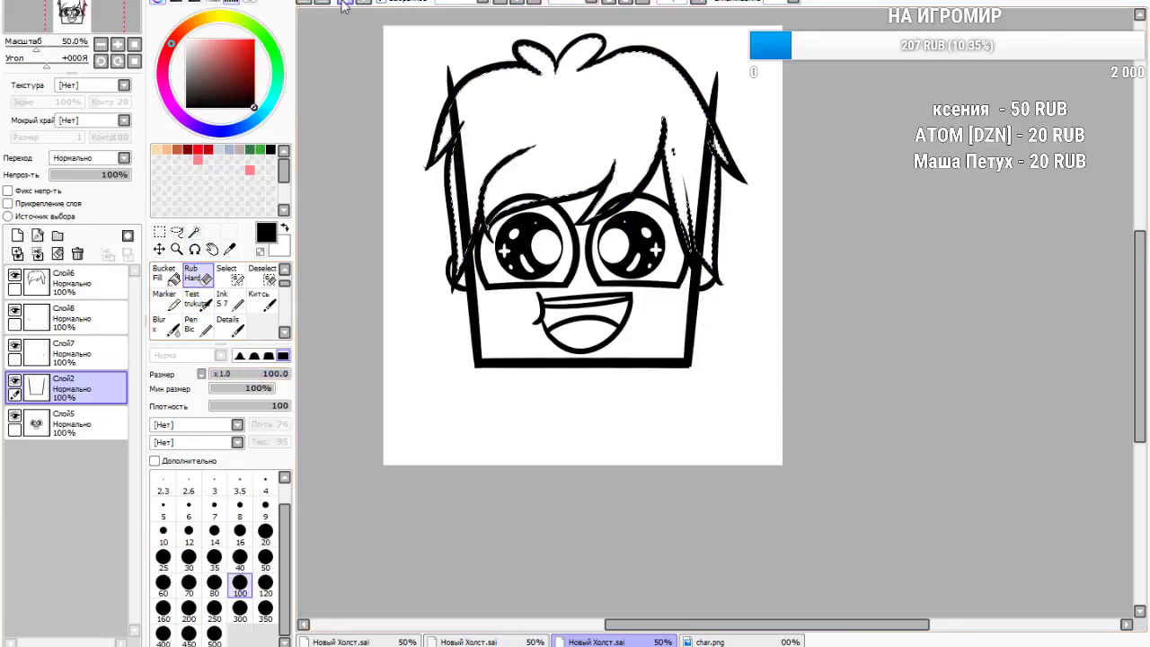
left_click(368, 7)
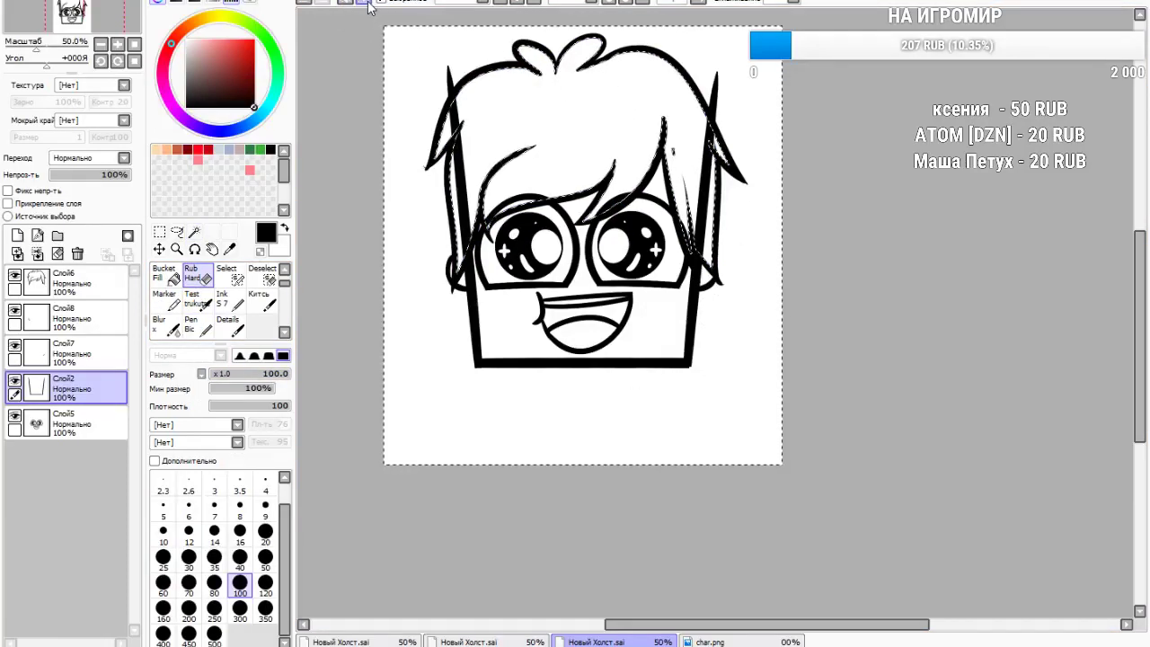
left_click(302, 2)
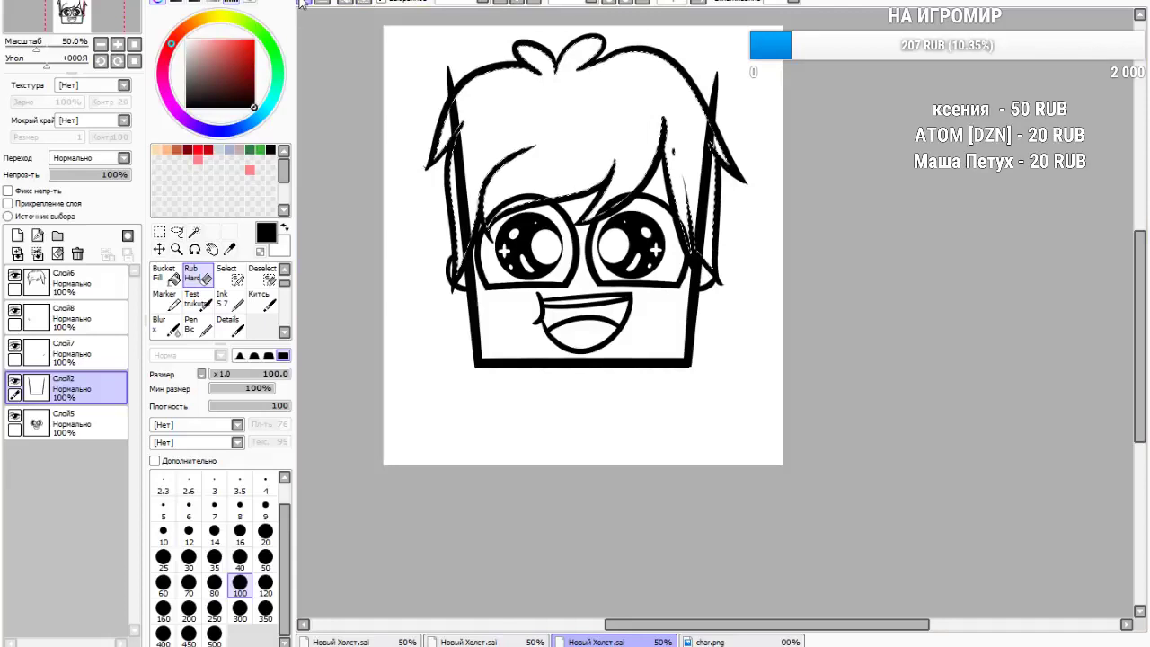
left_click(214, 633)
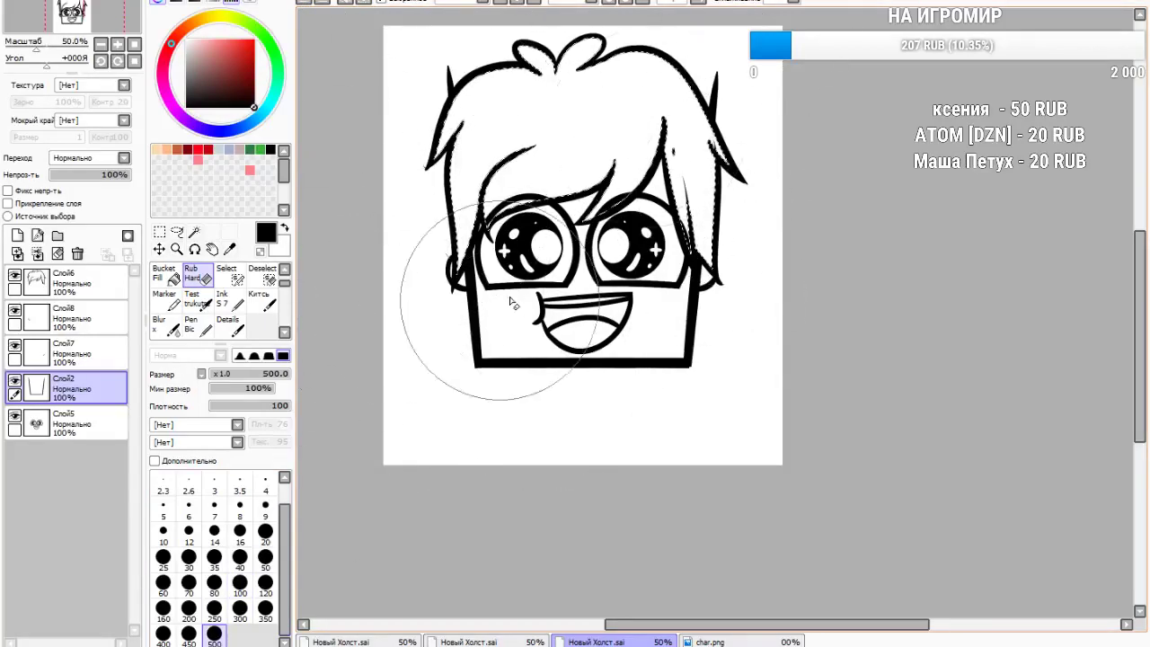
Erase the eye outlines overlapping the hair on layer Слой5 and clear the selection
left_click(81, 416)
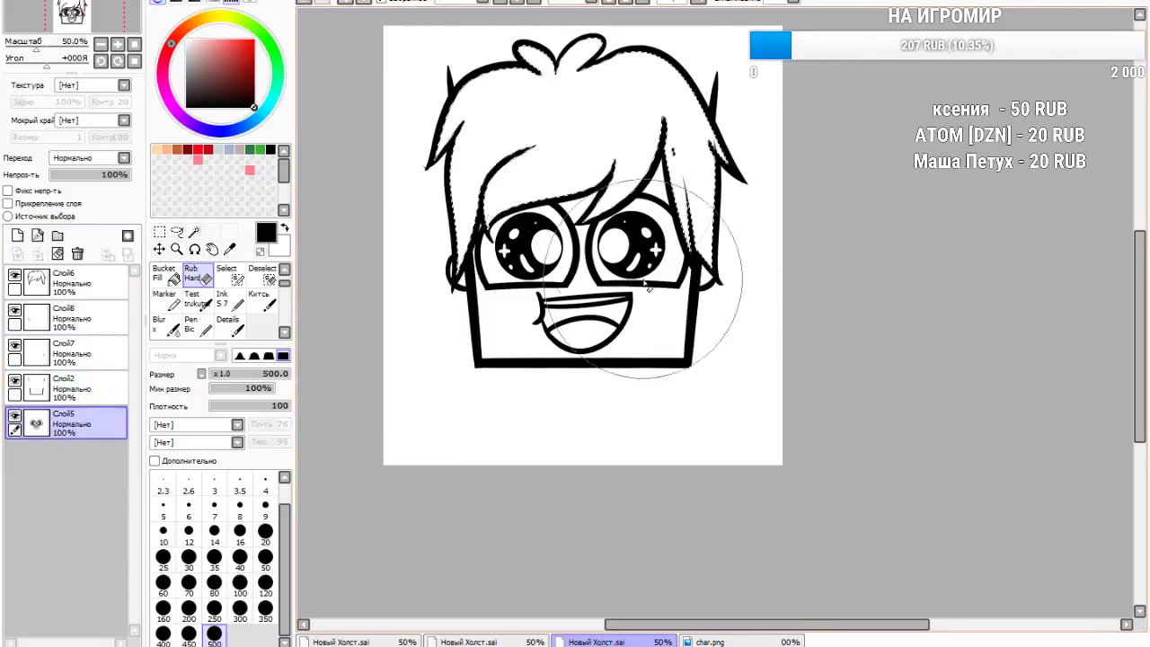
left_click(160, 233)
left_click(321, 286)
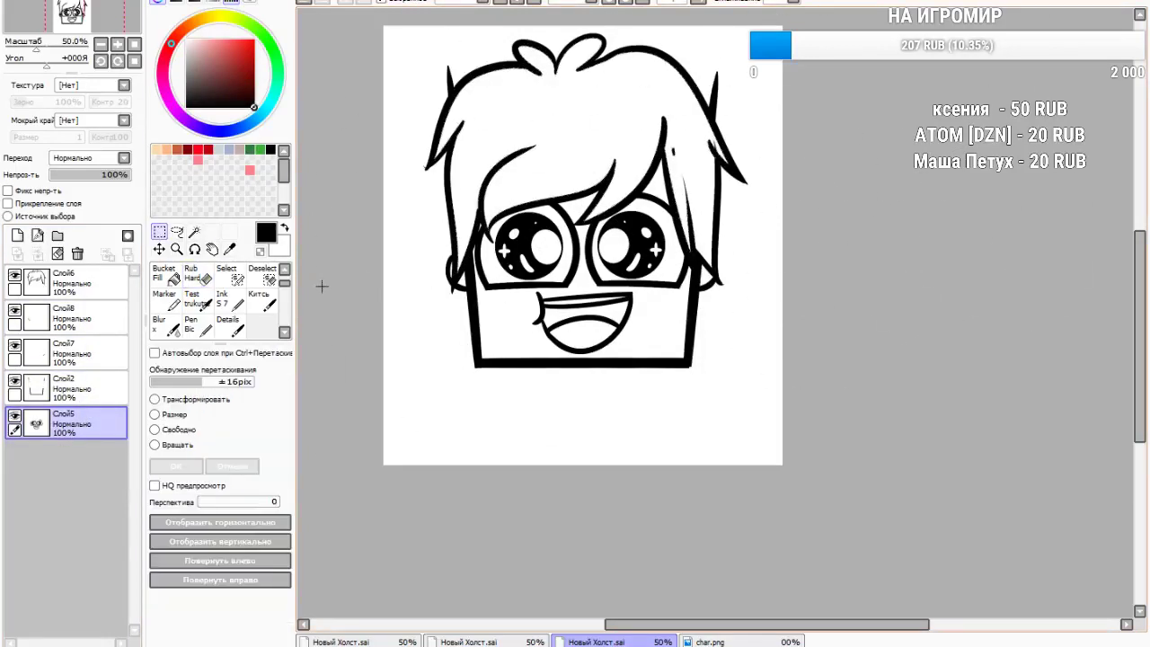
Erase the leftover head outline tips sticking out beyond the hair on layer Слой2
left_click(199, 277)
left_click(79, 314)
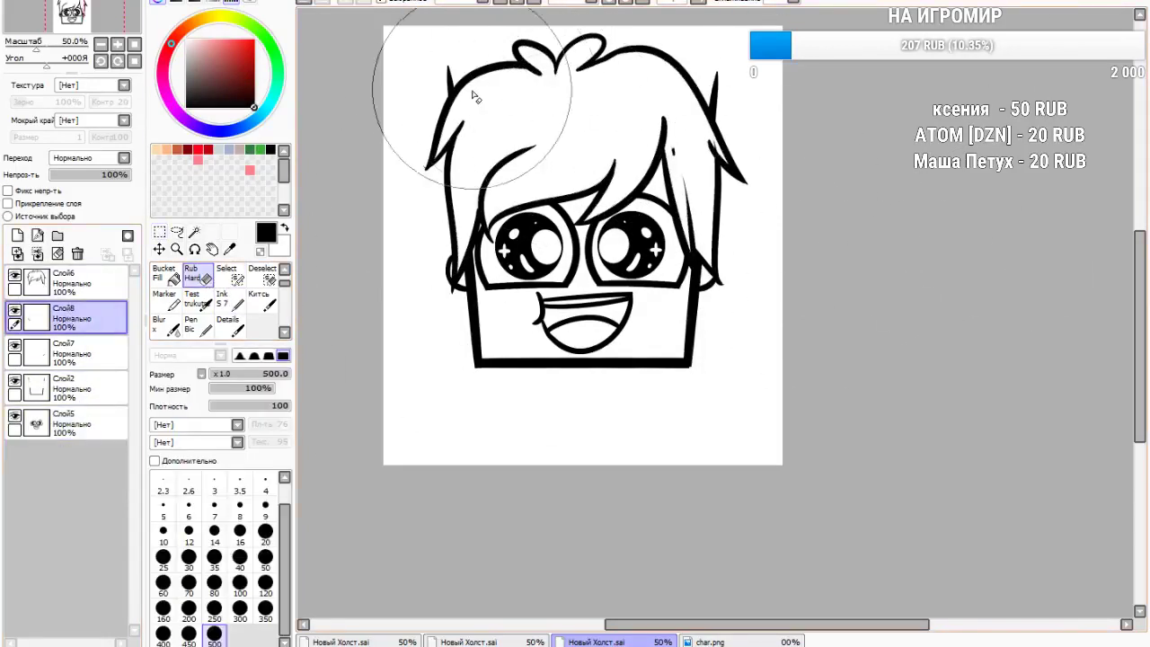
left_click(71, 353)
left_click(68, 383)
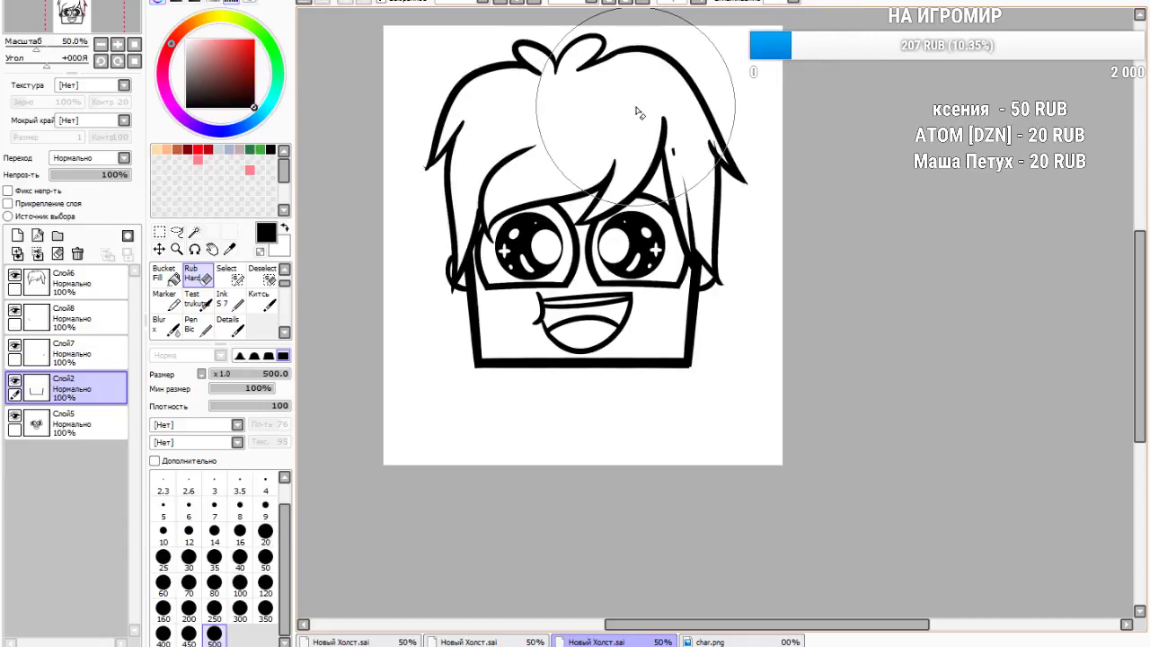
Add a new layer above the hair and ink short accent marks across the hair with the size 20 Ink brush
scroll(265, 278, "up", 1)
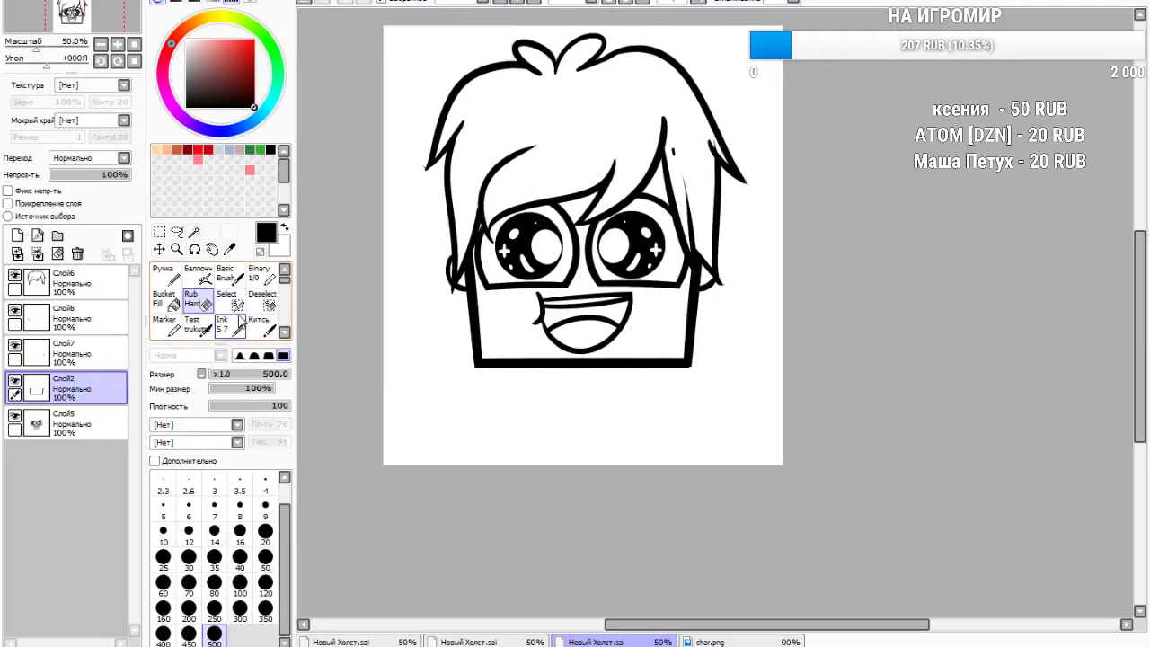
left_click(223, 328)
left_click(17, 235)
scroll(739, 111, "up", 1)
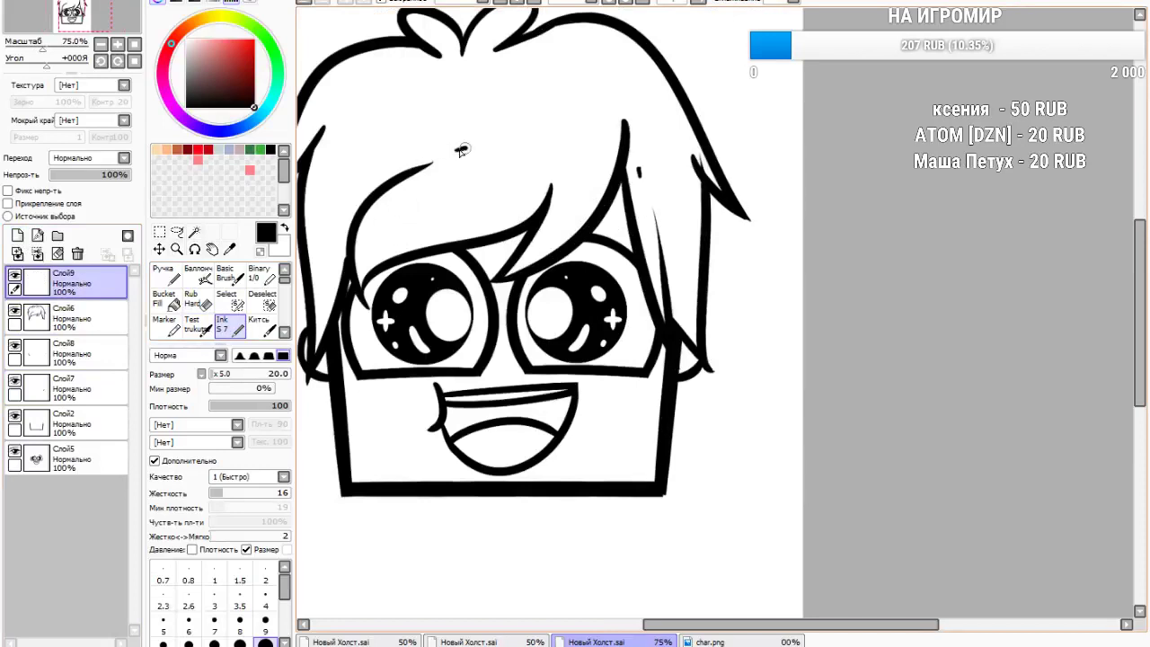
left_click(311, 6)
left_click_drag(487, 128, 463, 137)
scroll(402, 155, "up", 1)
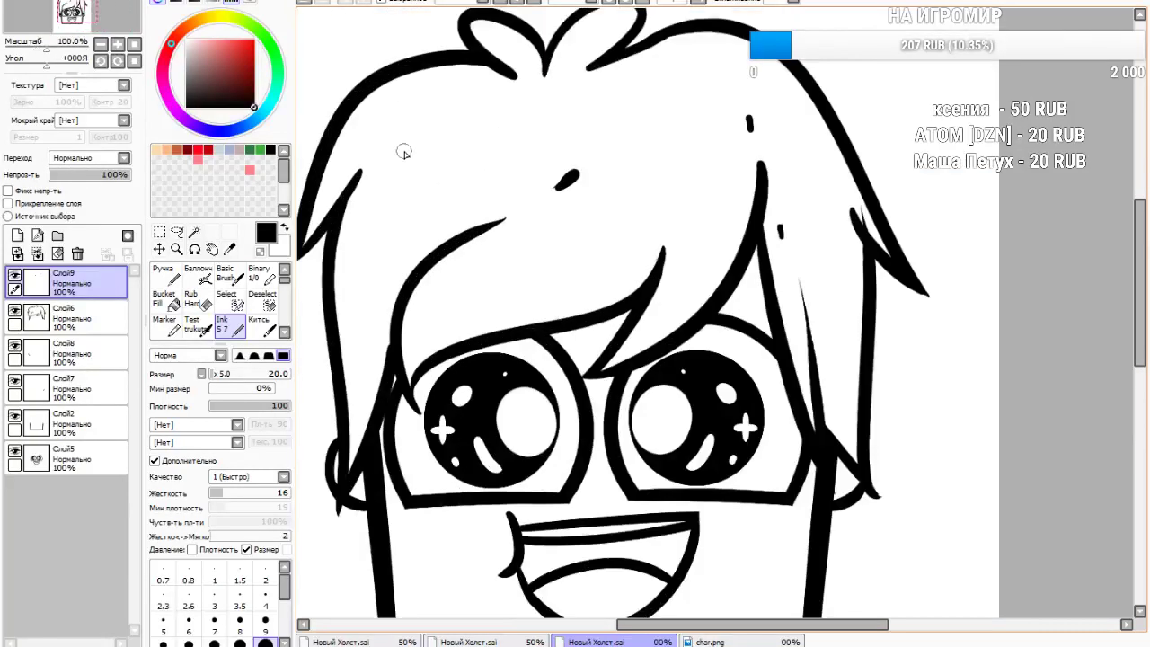
left_click_drag(373, 136, 375, 144)
Ink a thicker, filled corner where the hair strands meet above the right eye
scroll(575, 154, "down", 4)
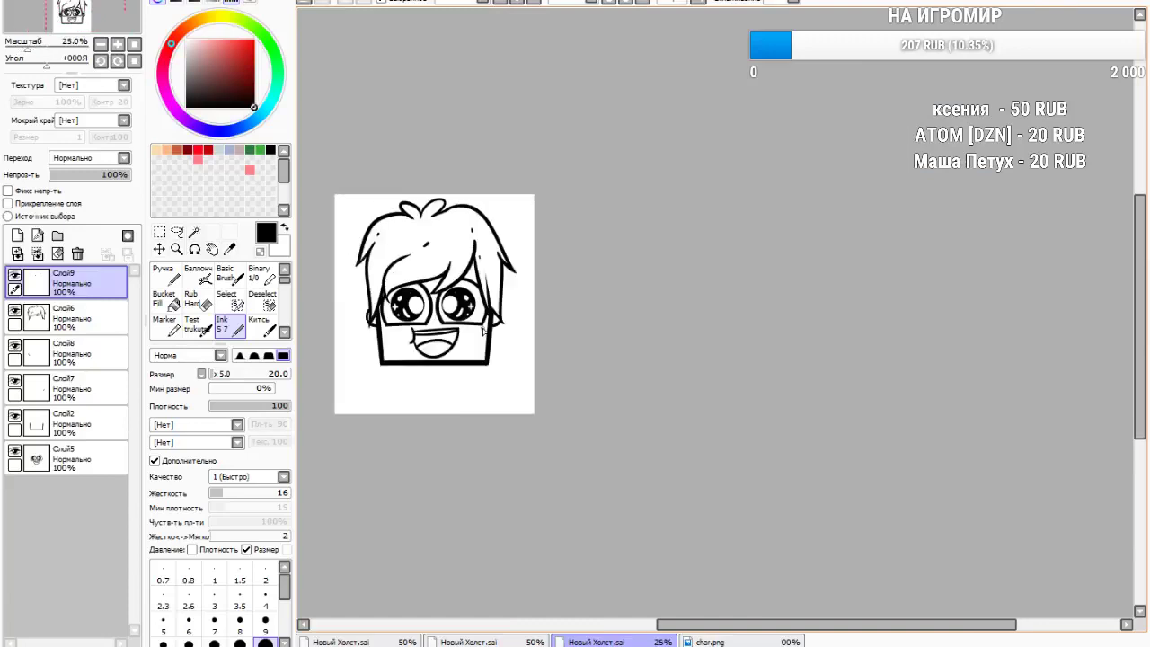
scroll(492, 264, "up", 4)
scroll(431, 199, "up", 2)
mouse_move(410, 238)
left_mouse_down()
mouse_move(443, 235)
mouse_move(447, 252)
left_mouse_up()
left_click(304, 4)
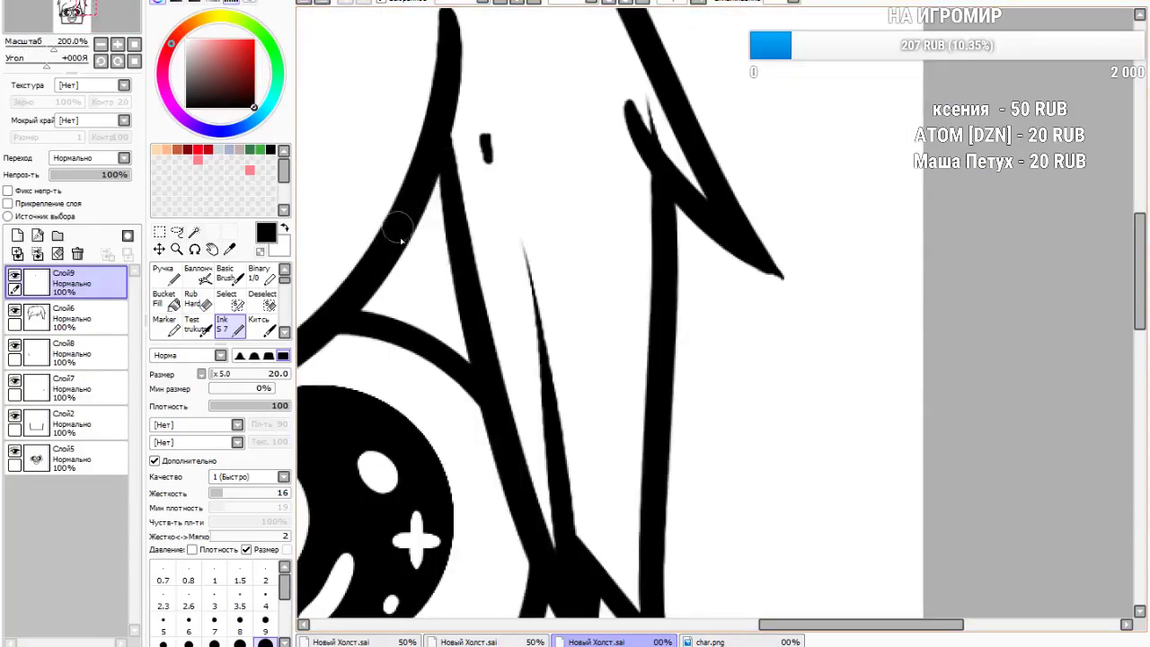
left_click_drag(415, 225, 456, 253)
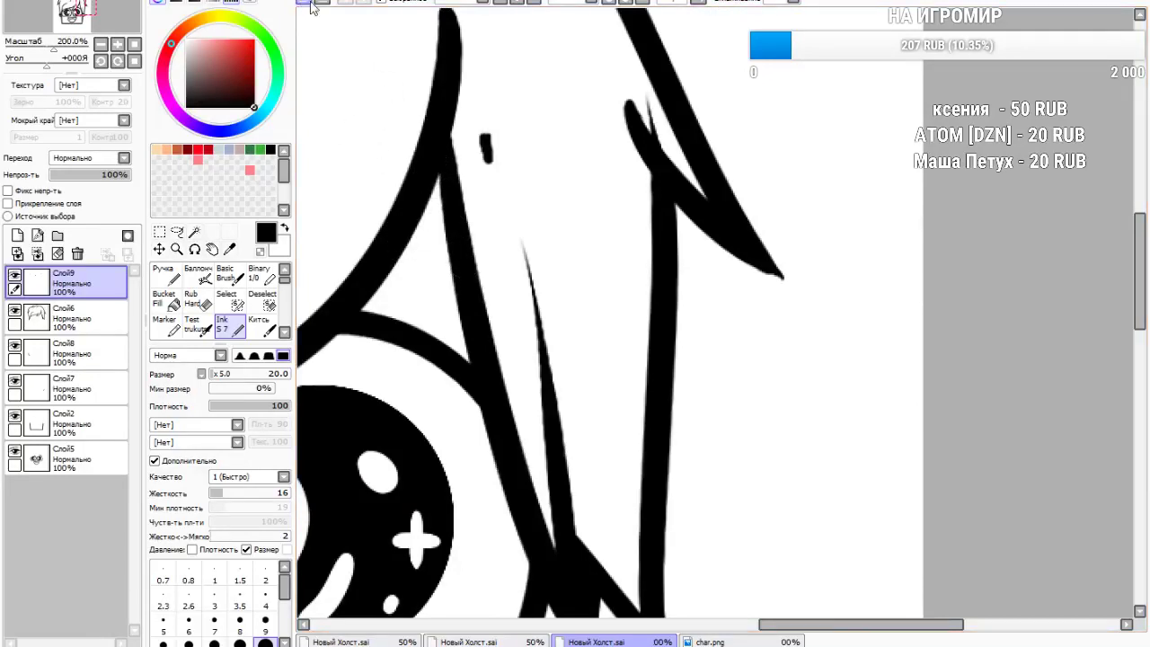
left_click_drag(430, 209, 451, 247)
key("ctrl+z")
mouse_move(435, 174)
left_mouse_down()
mouse_move(445, 197)
mouse_move(432, 208)
left_mouse_up()
scroll(485, 224, "down", 6)
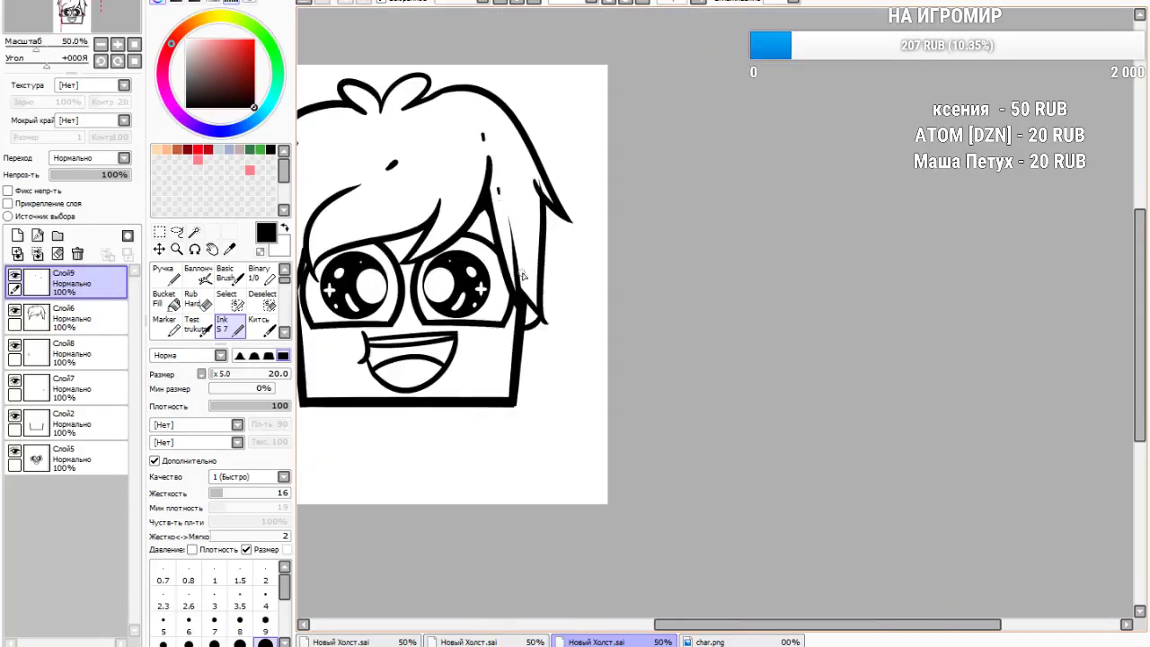
Add a new layer and ink the left eyebrow's tapered outline with a narrow upright strip beside its inner end, using the size 20 Ink brush
scroll(404, 277, "up", 3)
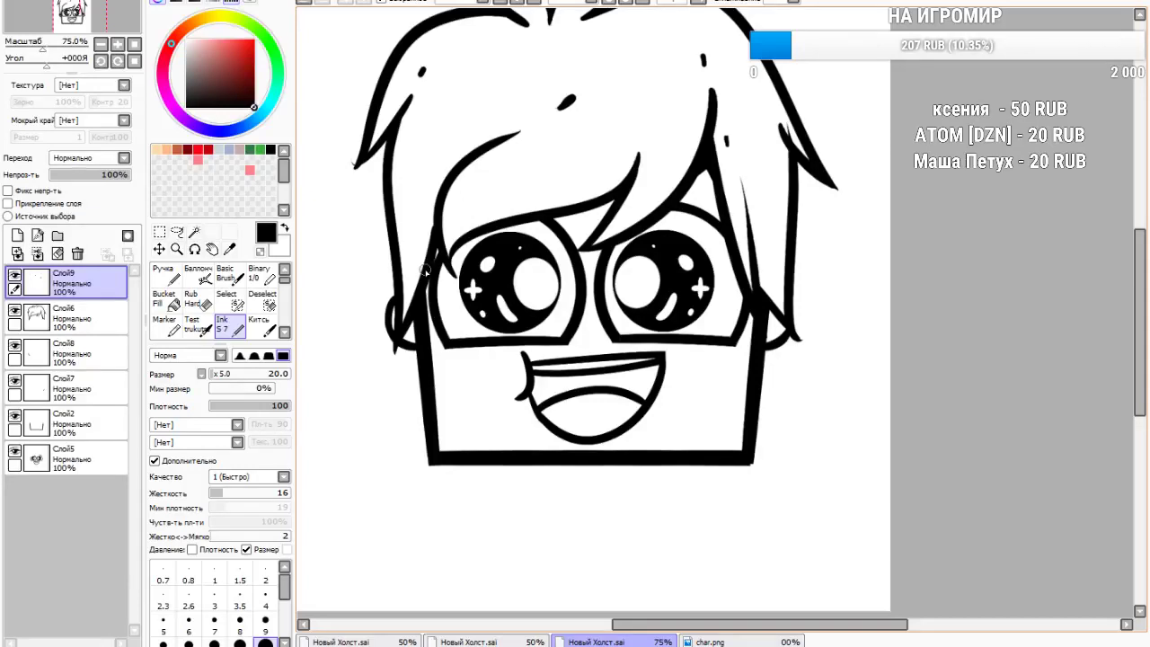
left_click(17, 236)
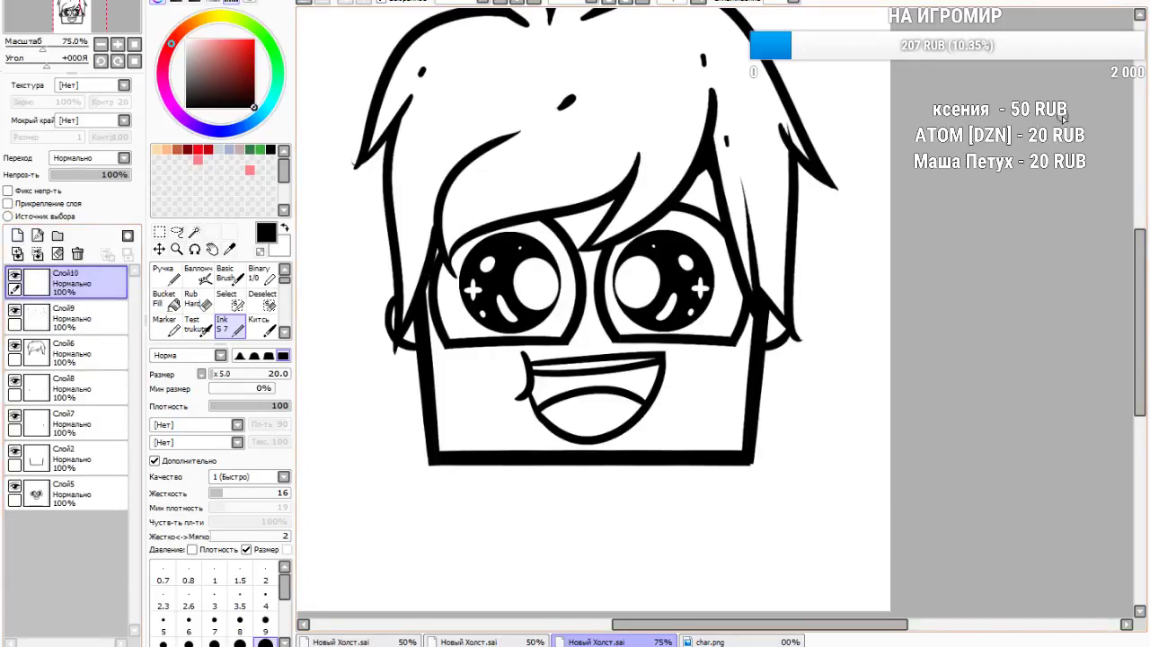
left_click_drag(546, 186, 546, 205)
left_click(306, 2)
mouse_move(550, 155)
left_mouse_down()
mouse_move(543, 198)
mouse_move(351, 220)
mouse_move(382, 227)
mouse_move(367, 219)
mouse_move(521, 174)
left_mouse_up()
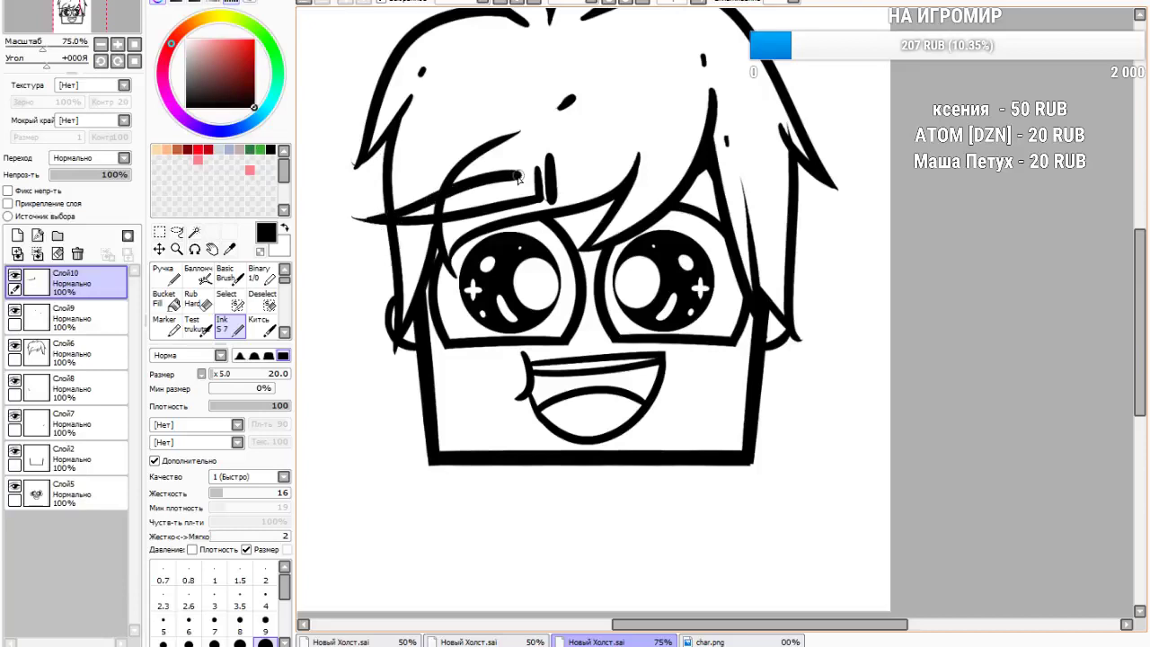
left_click(304, 2)
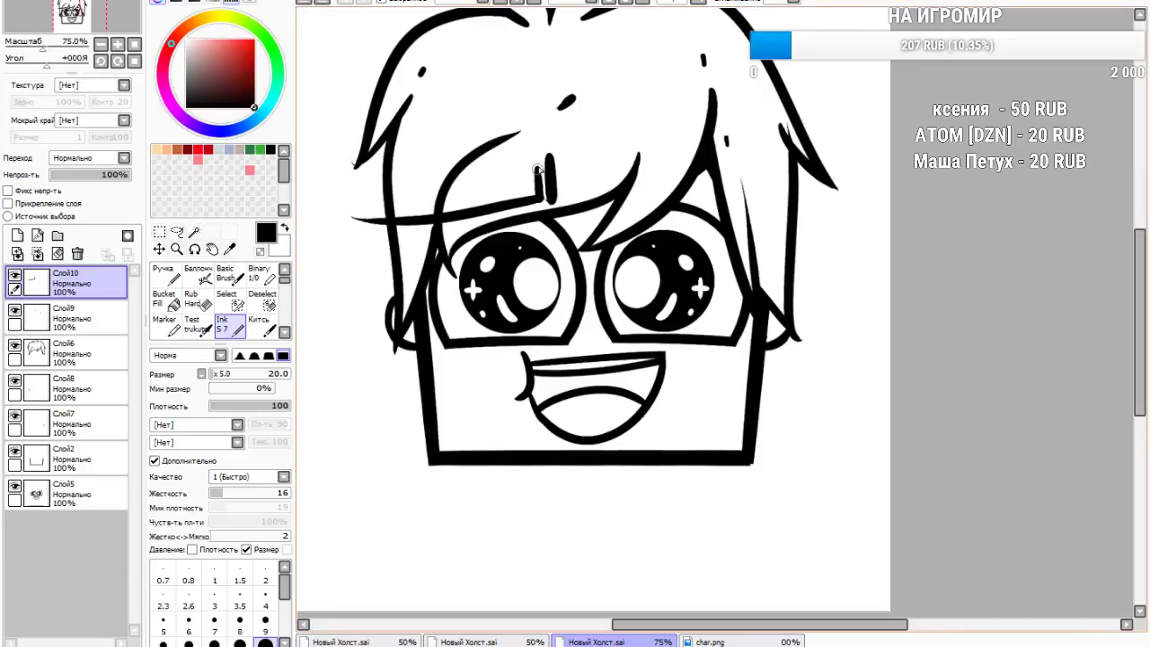
mouse_move(537, 169)
left_mouse_down()
mouse_move(445, 211)
mouse_move(379, 213)
left_mouse_up()
left_click(315, 4)
left_click_drag(537, 169, 342, 227)
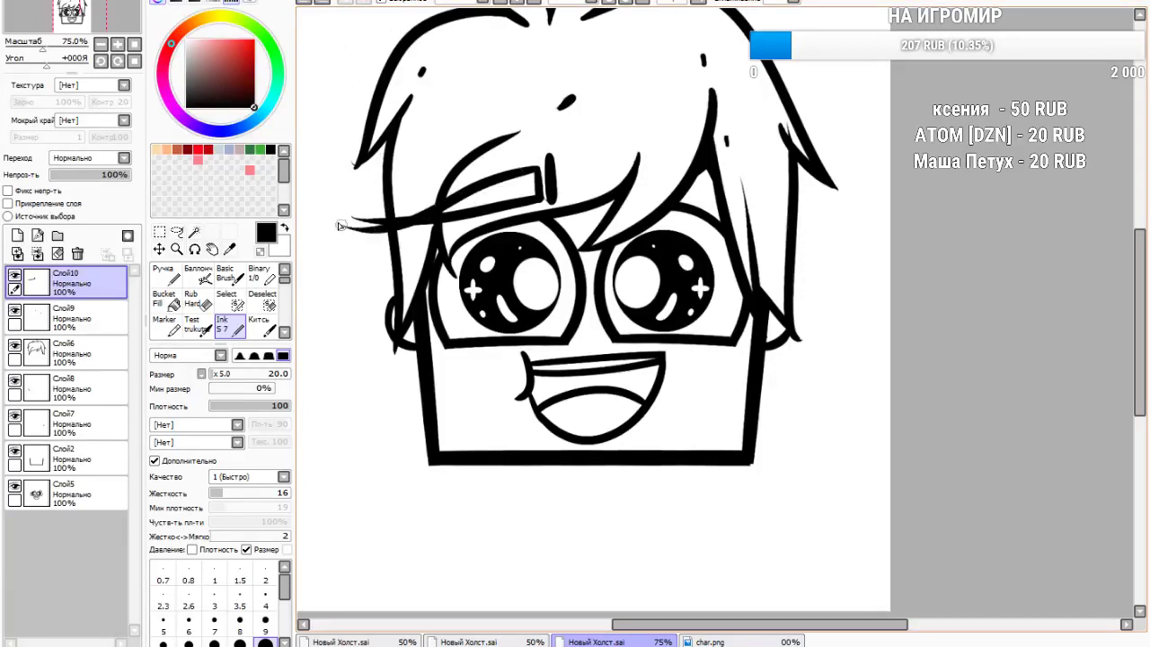
Erase the eyebrow's stroke tips extending past its outer point and trim the strip's ends with the Rub Hard eraser at size 33
left_click(206, 303)
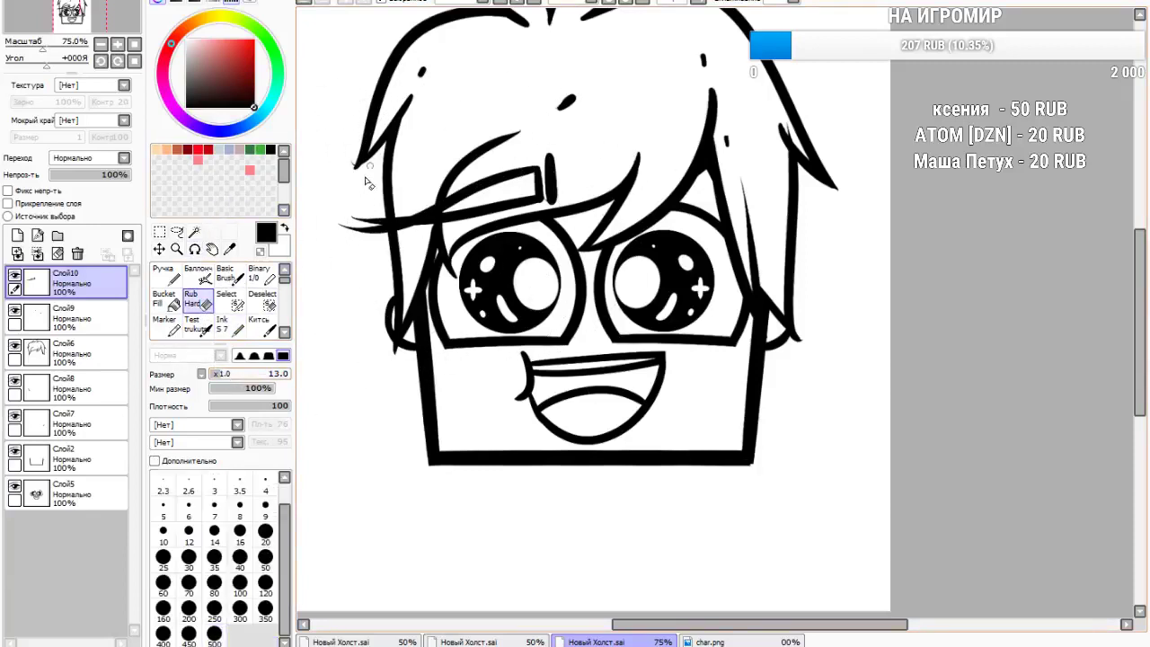
left_click_drag(236, 374, 238, 373)
mouse_move(366, 212)
left_mouse_down()
mouse_move(333, 208)
mouse_move(415, 204)
mouse_move(425, 190)
mouse_move(328, 236)
mouse_move(421, 193)
mouse_move(391, 201)
mouse_move(356, 239)
mouse_move(436, 185)
mouse_move(335, 243)
mouse_move(418, 199)
mouse_move(372, 233)
left_mouse_up()
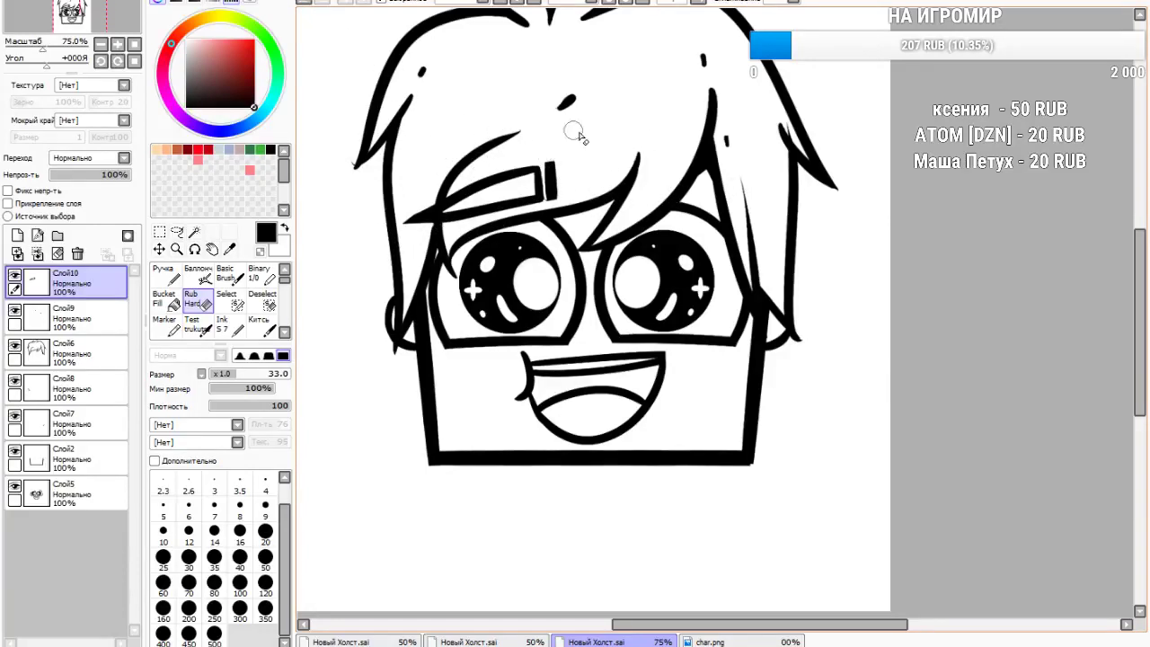
Thin the upright strip and the eyebrow's inner edge with the Rub Hard eraser at size 9
left_click_drag(554, 162, 554, 199)
left_click(304, 4)
left_click_drag(498, 218, 659, 189)
left_click(325, 3)
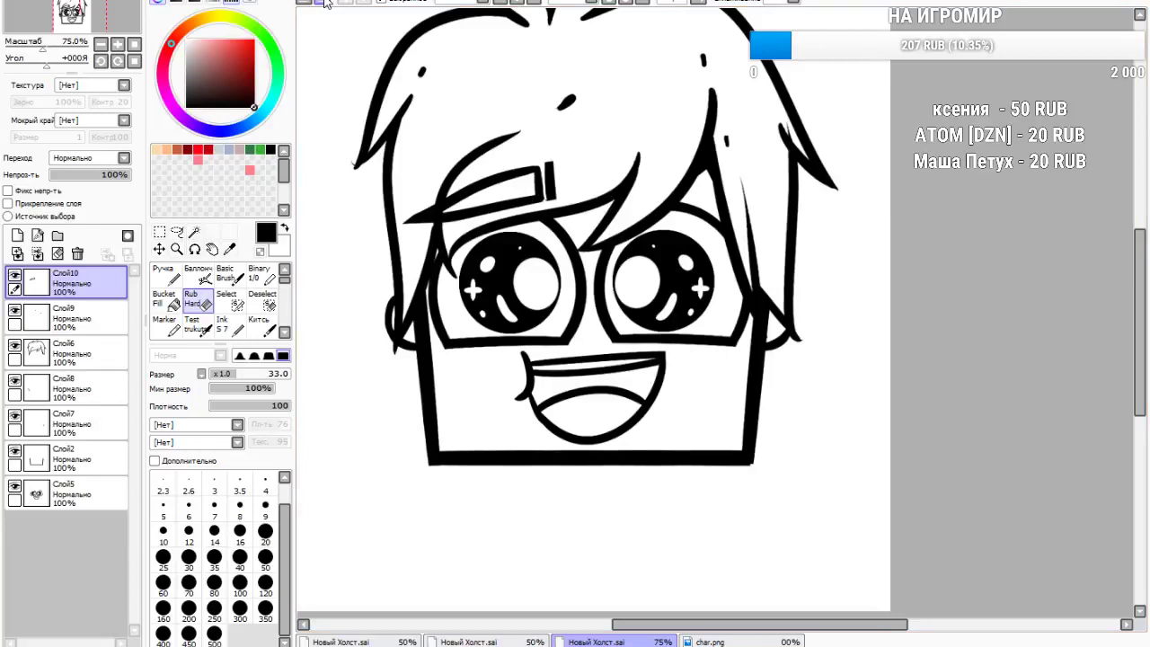
left_click_drag(225, 372, 203, 373)
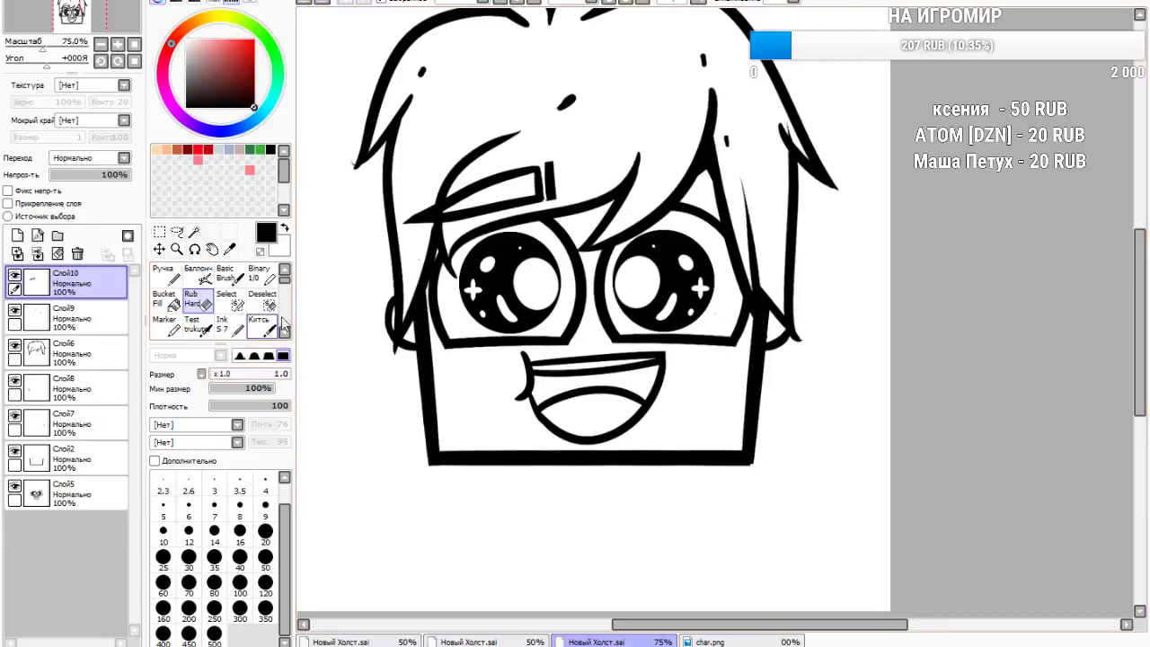
left_click(303, 3)
left_click(217, 374)
left_click_drag(542, 168, 540, 203)
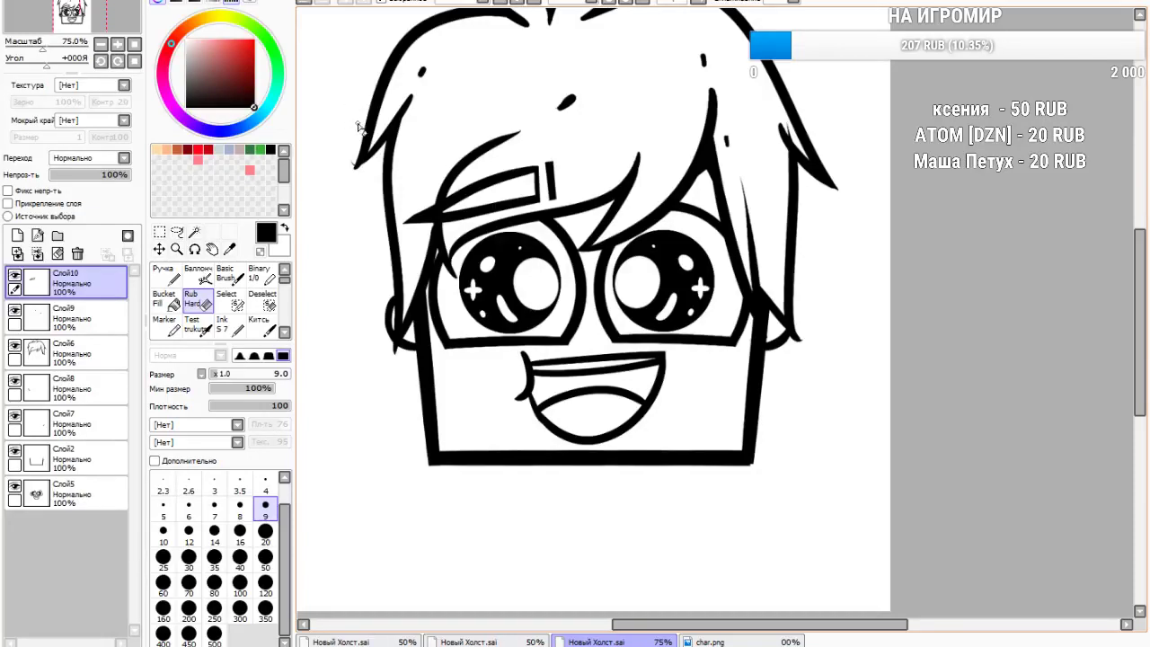
Fill the left eyebrow outline with solid black using Bucket Fill
scroll(250, 310, "down", 1)
scroll(245, 314, "down", 6)
scroll(210, 323, "up", 7)
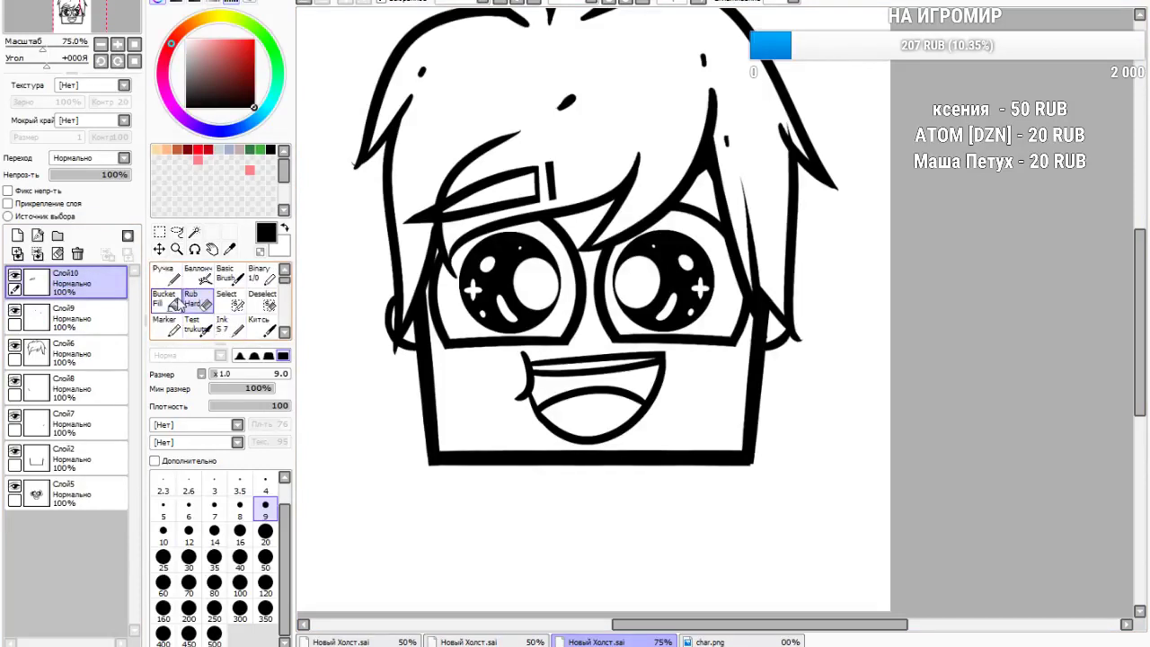
left_click(175, 304)
scroll(488, 215, "up", 2)
left_click(500, 173)
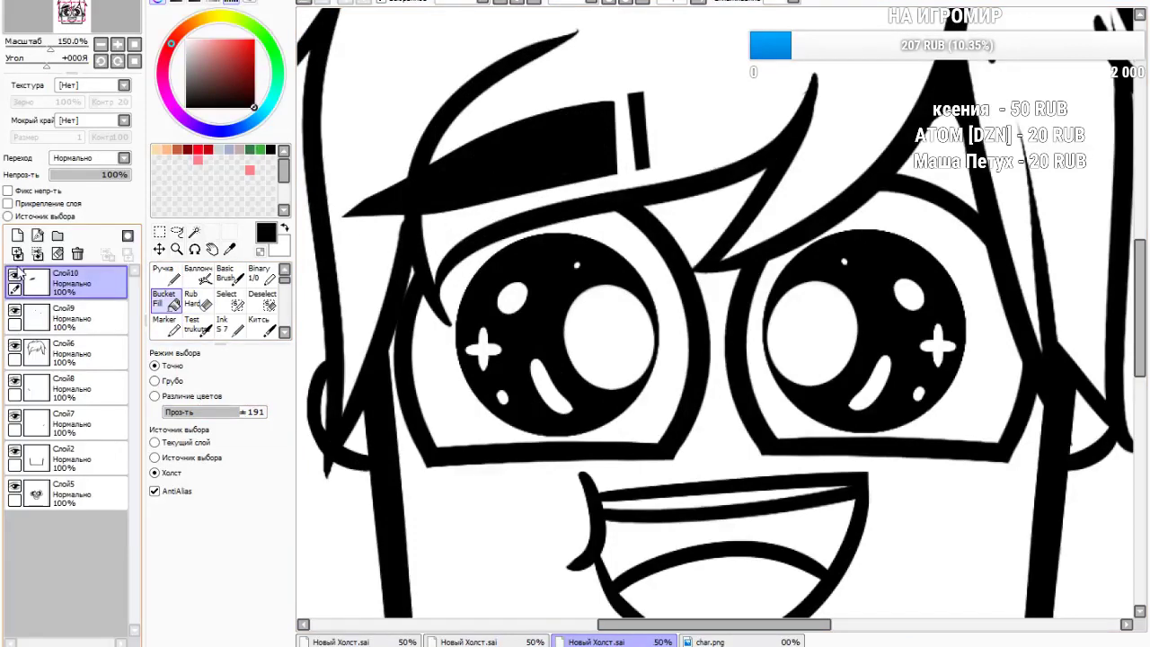
scroll(540, 250, "down", 4)
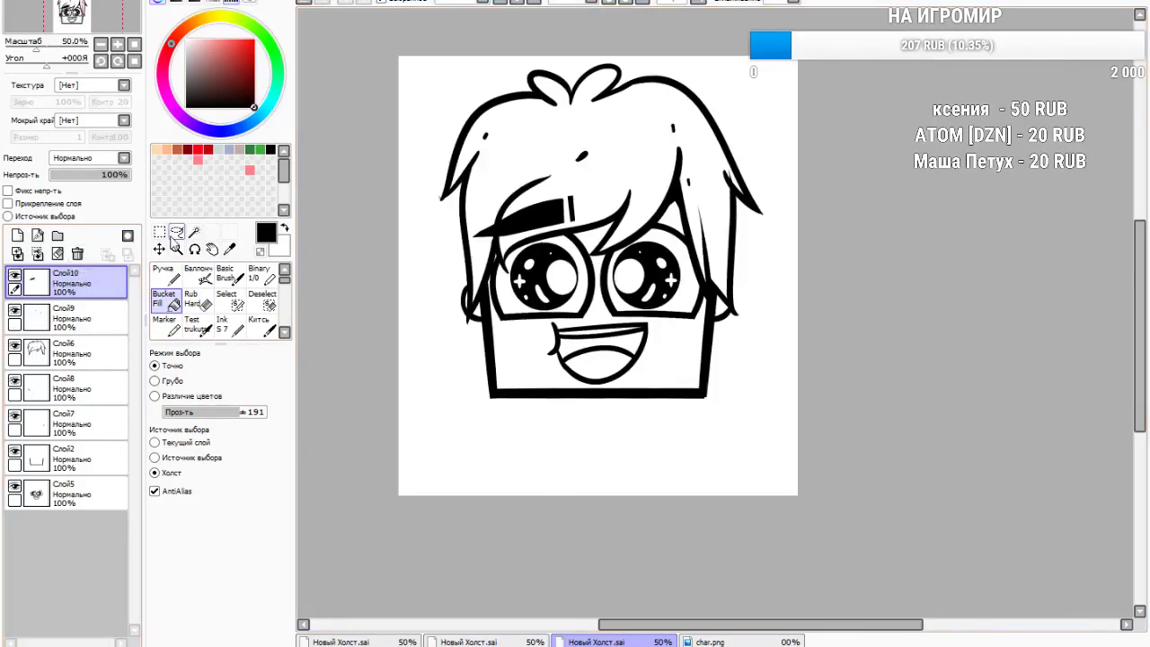
Duplicate the left eyebrow onto its own layer, flip the copy horizontally, place it above the right eye and clear the selection
left_click(160, 232)
left_click_drag(437, 189, 763, 335)
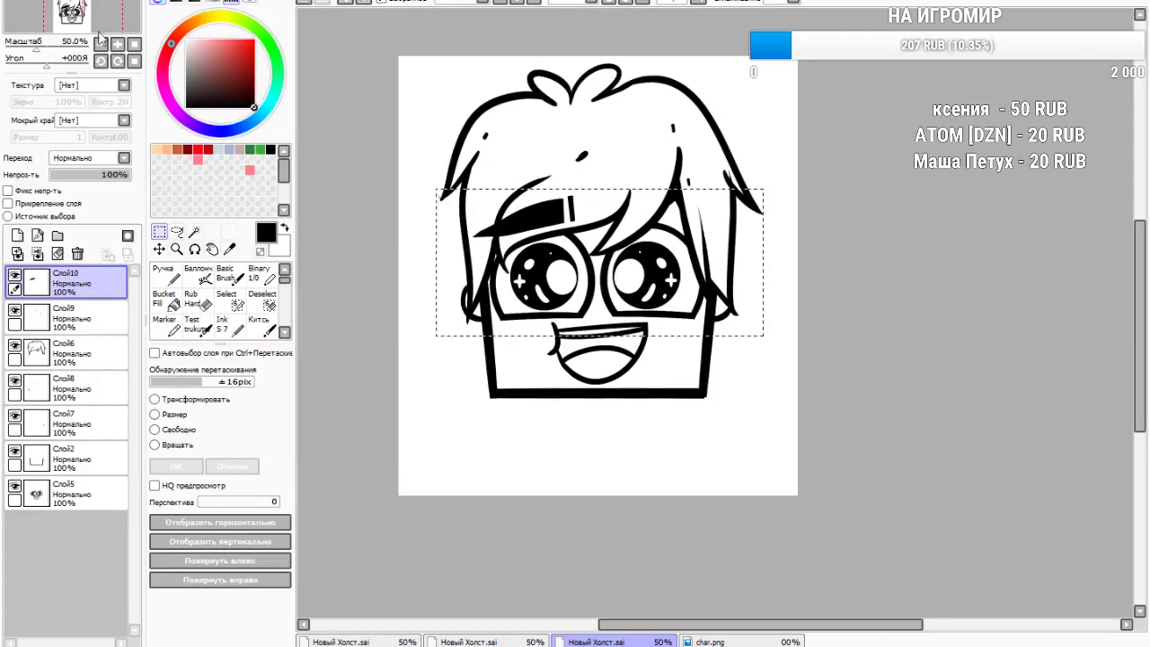
key("ctrl+c")
key("ctrl+v")
left_click(169, 415)
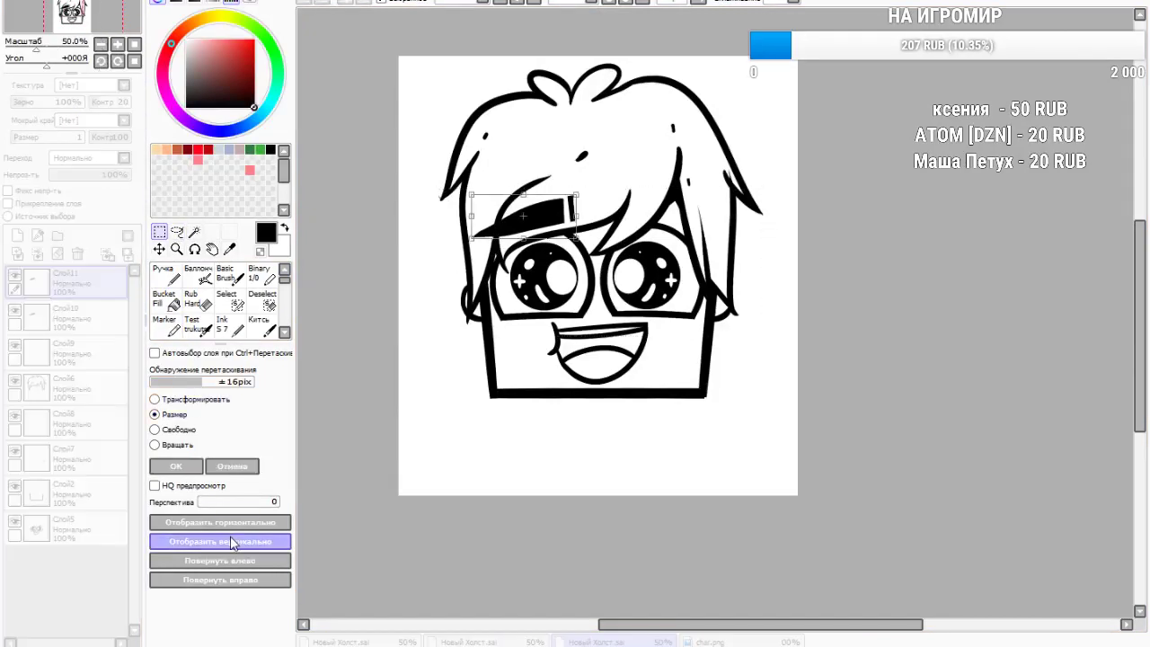
left_click(220, 522)
scroll(436, 441, "up", 1)
left_click_drag(398, 275, 610, 258)
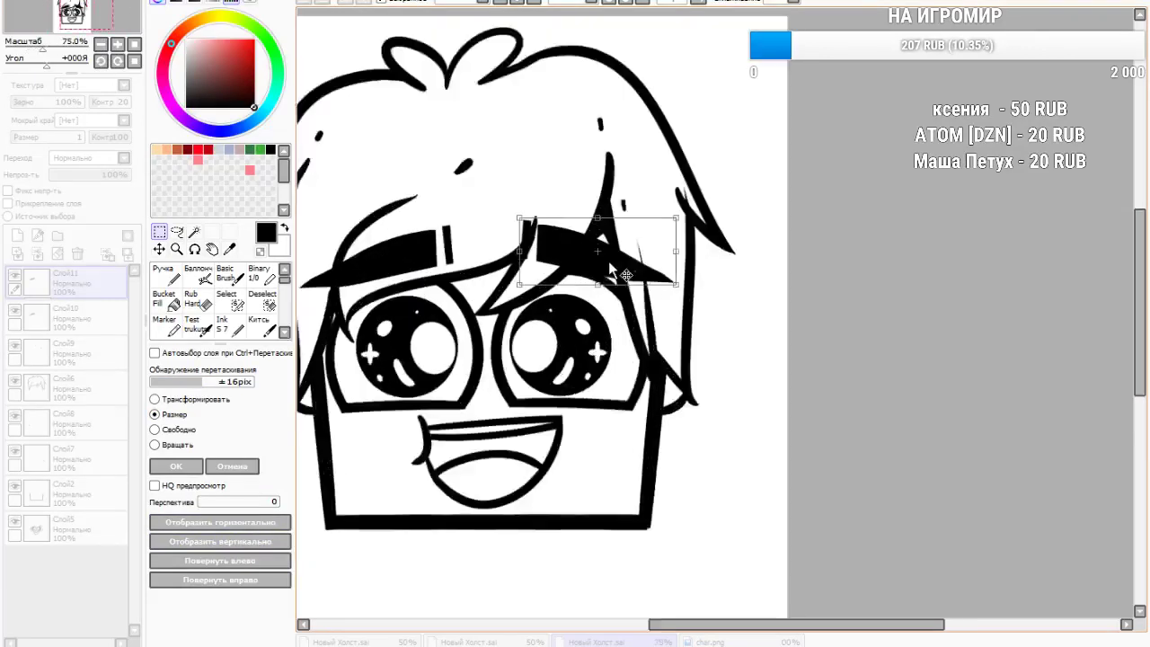
scroll(608, 260, "up", 1)
left_click(176, 467)
key("ctrl+d")
Switch to the size 20 Ink brush and inspect the mirrored eyebrow where it crosses the hair strands
left_click(235, 280)
left_click(174, 280)
left_click(243, 333)
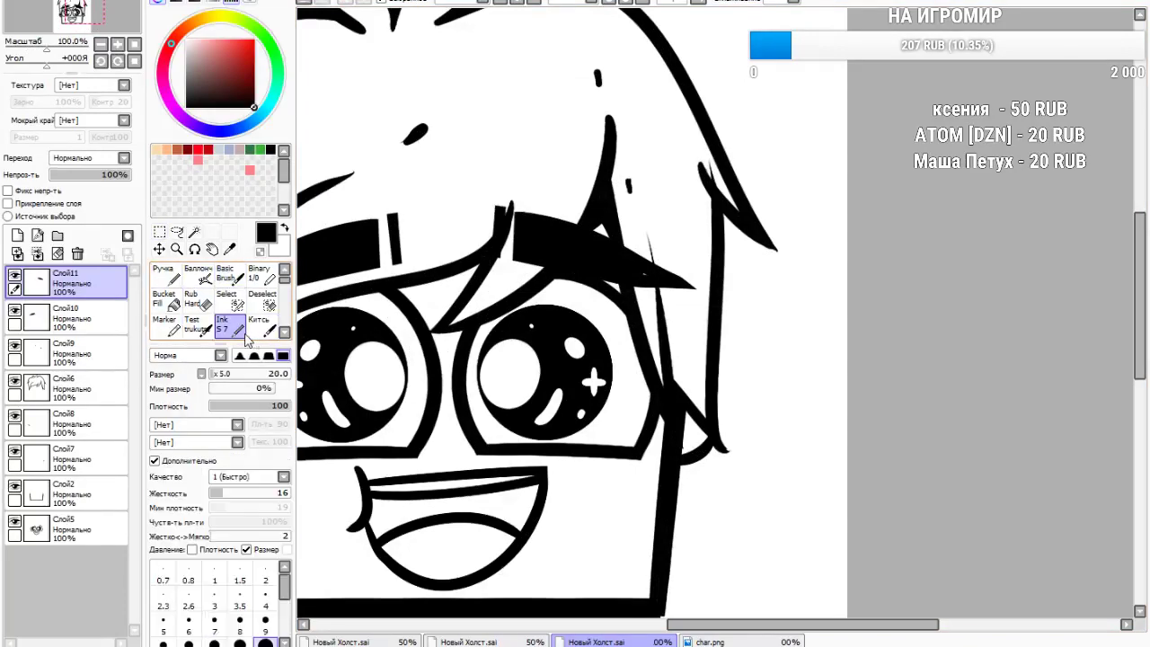
scroll(771, 215, "up", 4)
scroll(485, 357, "down", 3)
scroll(427, 376, "up", 2)
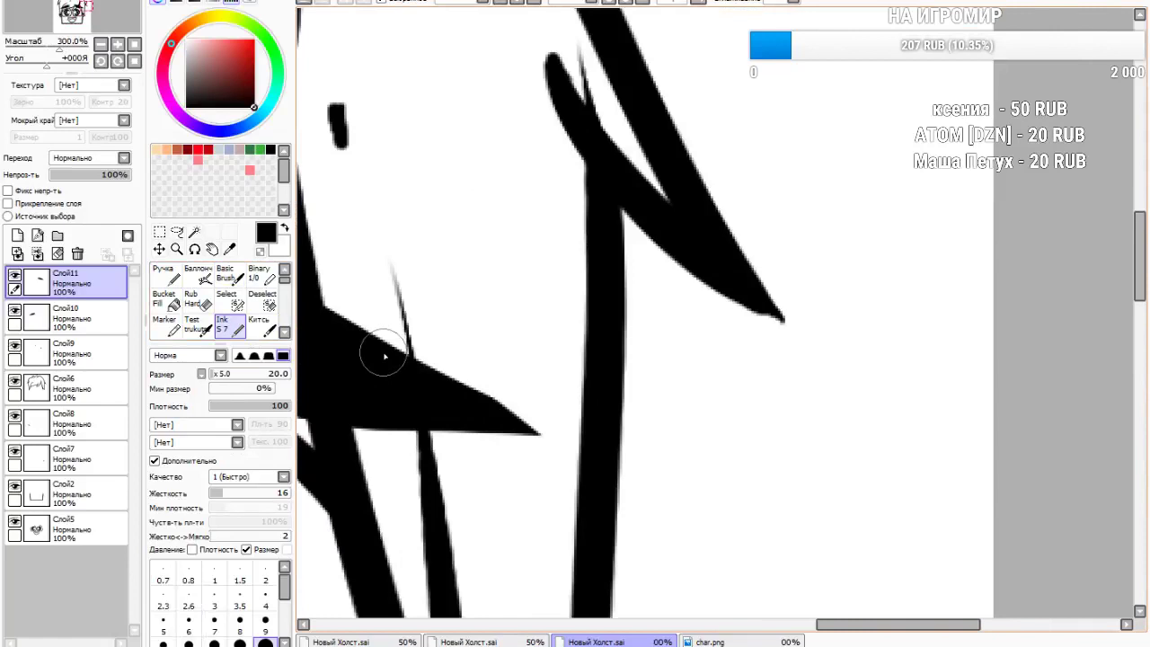
scroll(629, 310, "down", 4)
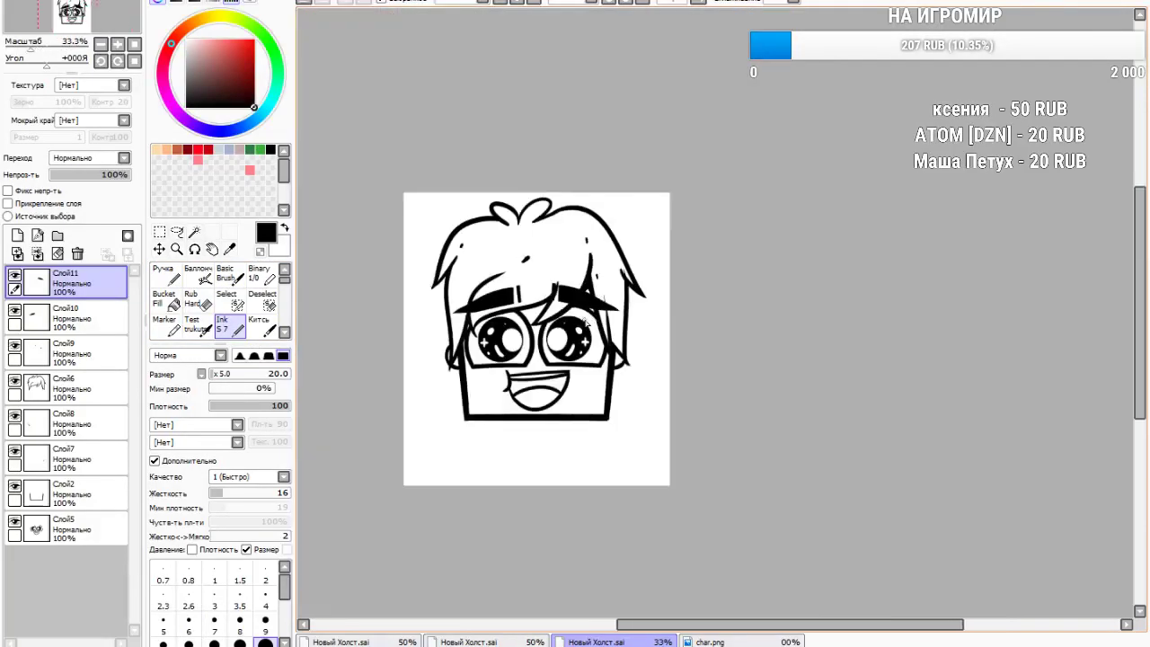
scroll(544, 373, "up", 1)
scroll(561, 365, "down", 2)
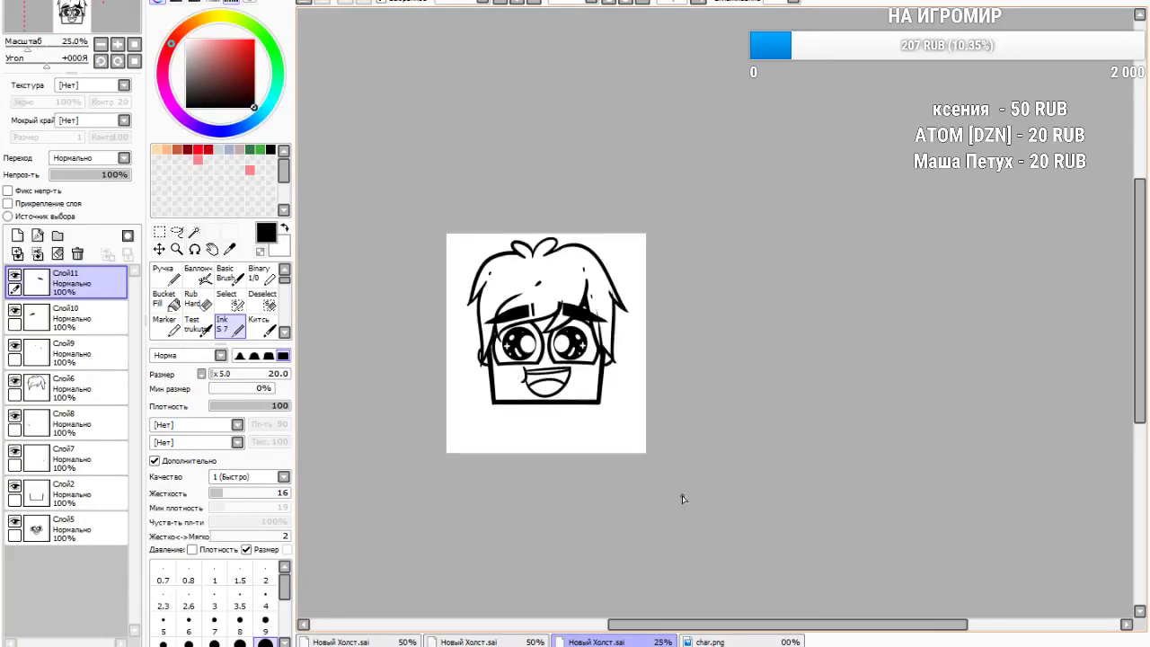
Check the character skin reference in char.png and return to the head drawing
left_click(735, 640)
scroll(578, 145, "up", 1)
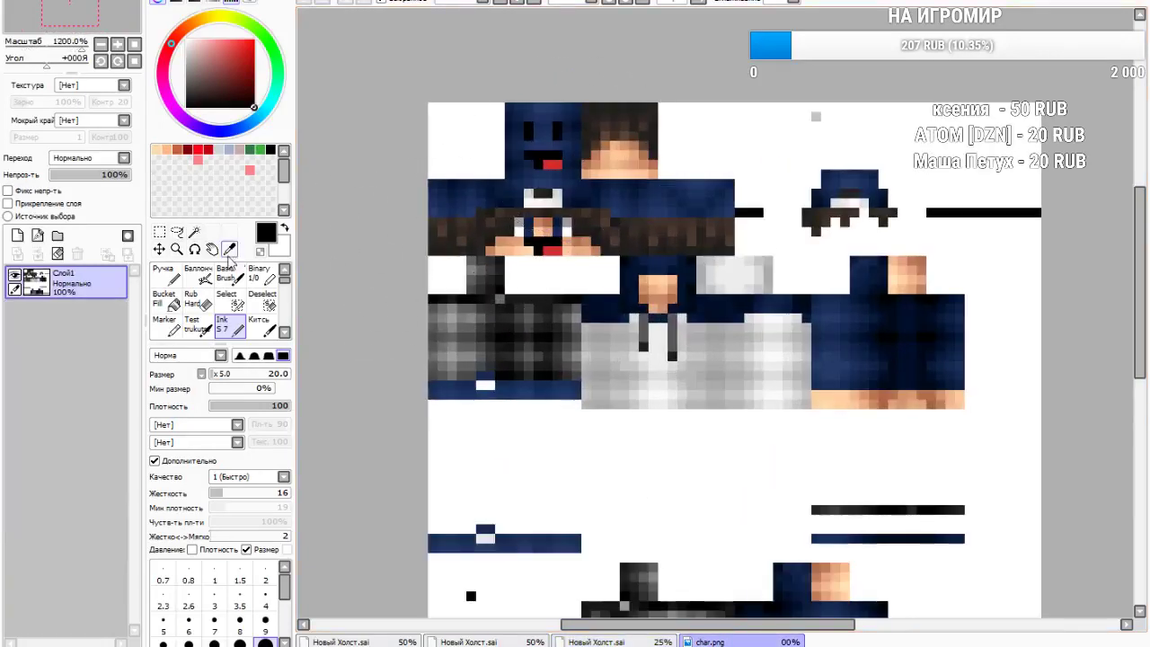
left_click(600, 641)
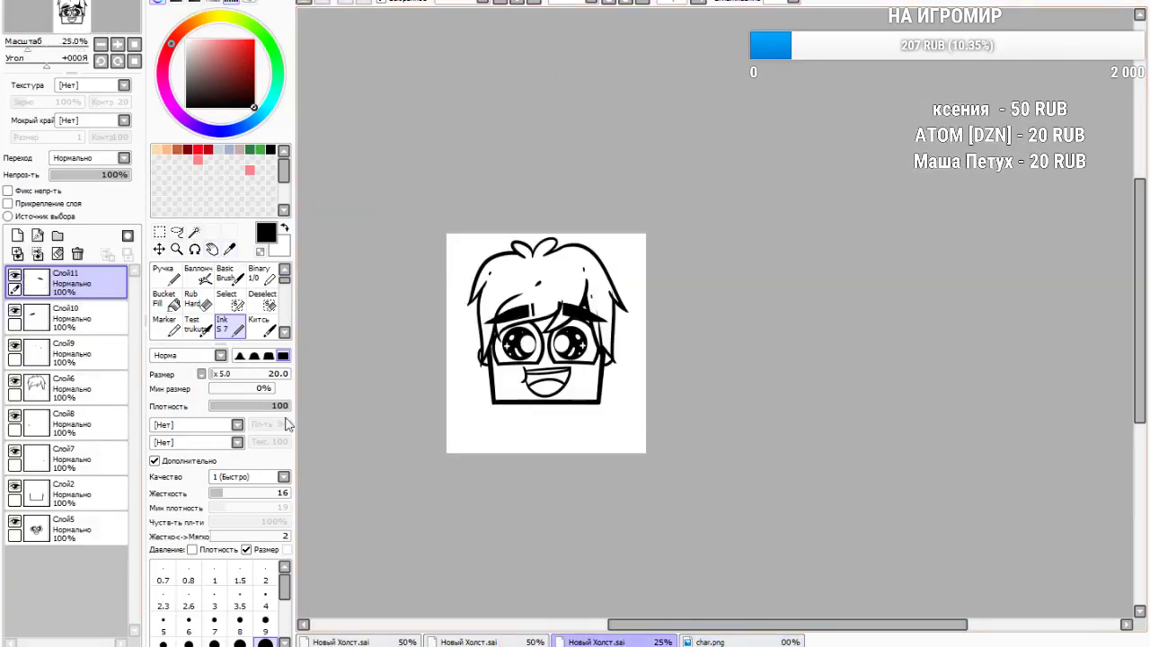
Add a new layer and ink a long, slightly arched line across the forehead just above the eyebrows, extending past both sides of the hair
left_click(17, 236)
scroll(683, 324, "up", 3)
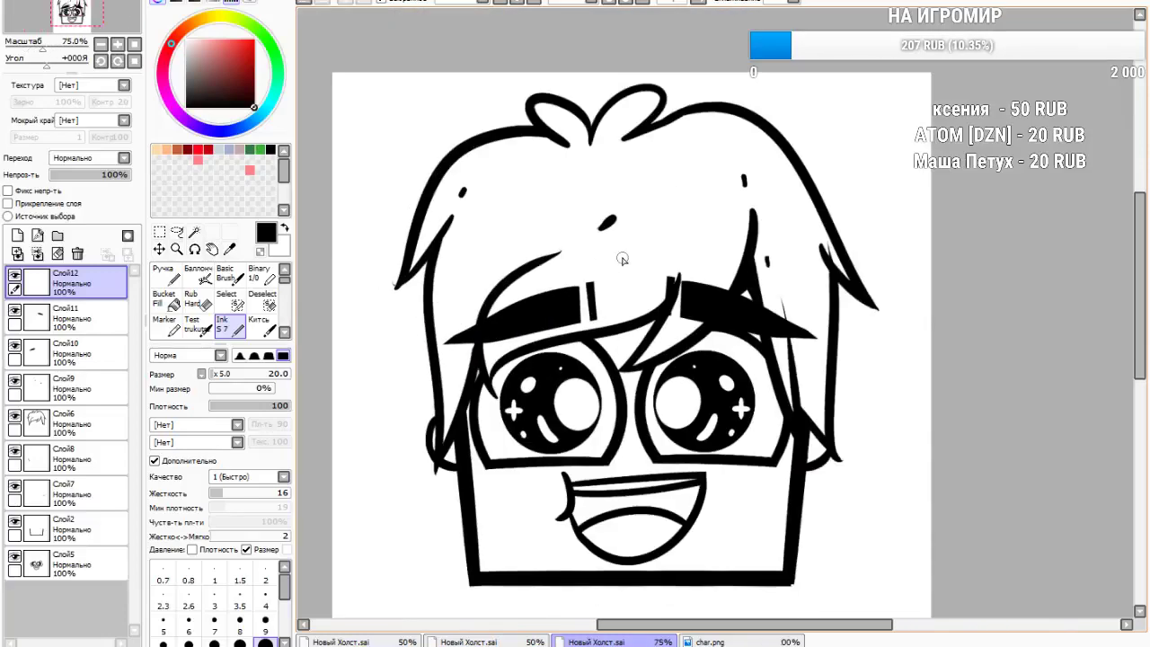
left_click_drag(418, 313, 944, 280)
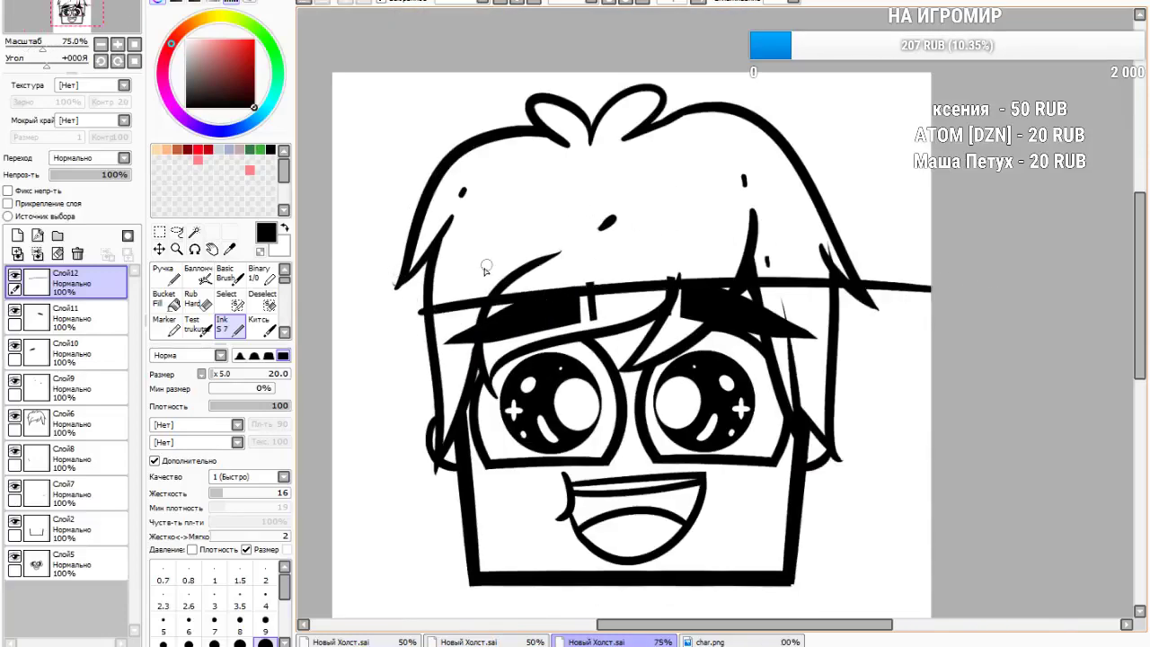
Add another layer and ink a short upright line rising from the left end of the forehead line
left_click(17, 235)
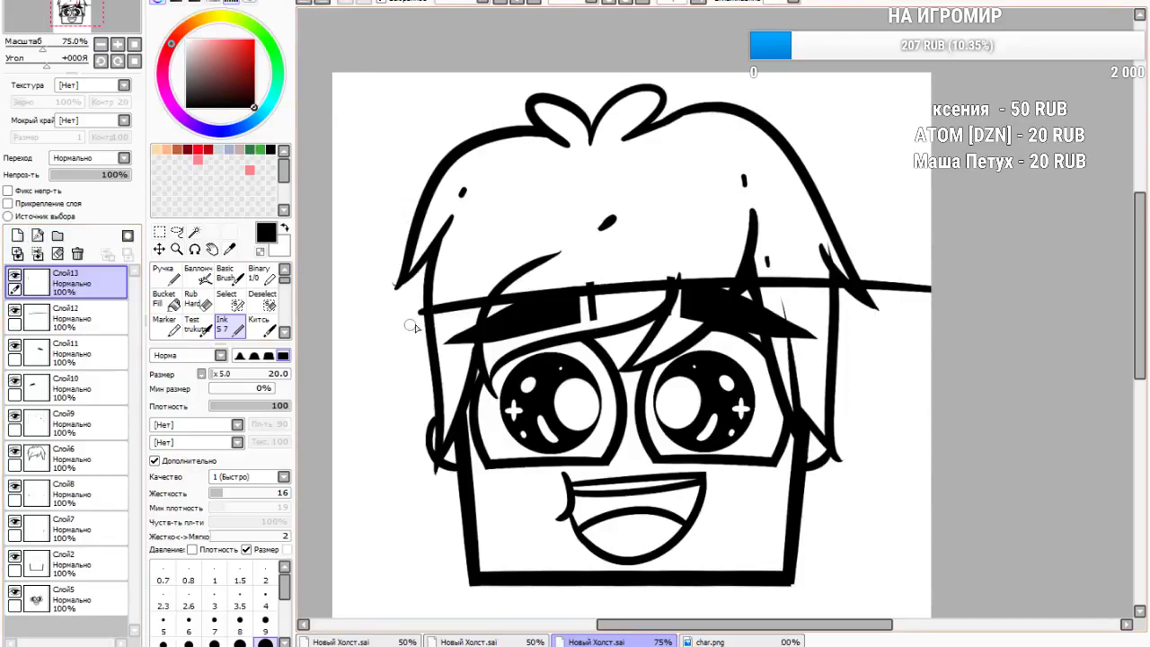
mouse_move(423, 312)
left_mouse_down()
mouse_move(414, 216)
mouse_move(530, 70)
left_mouse_up()
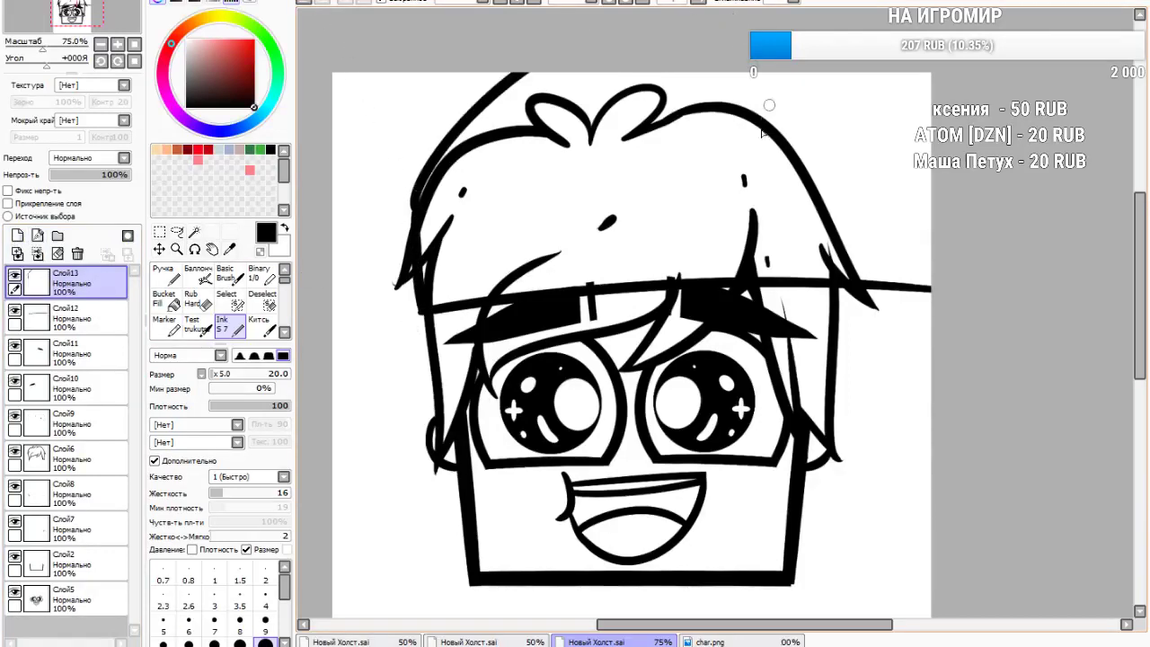
left_click(310, 7)
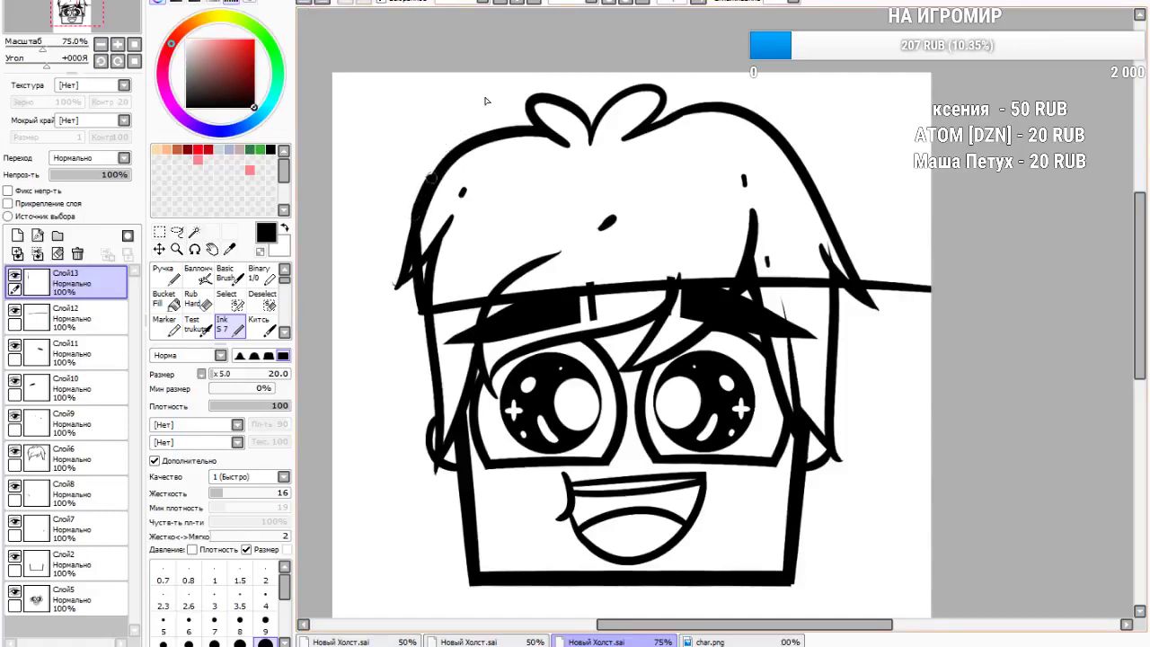
left_click_drag(416, 189, 730, 96)
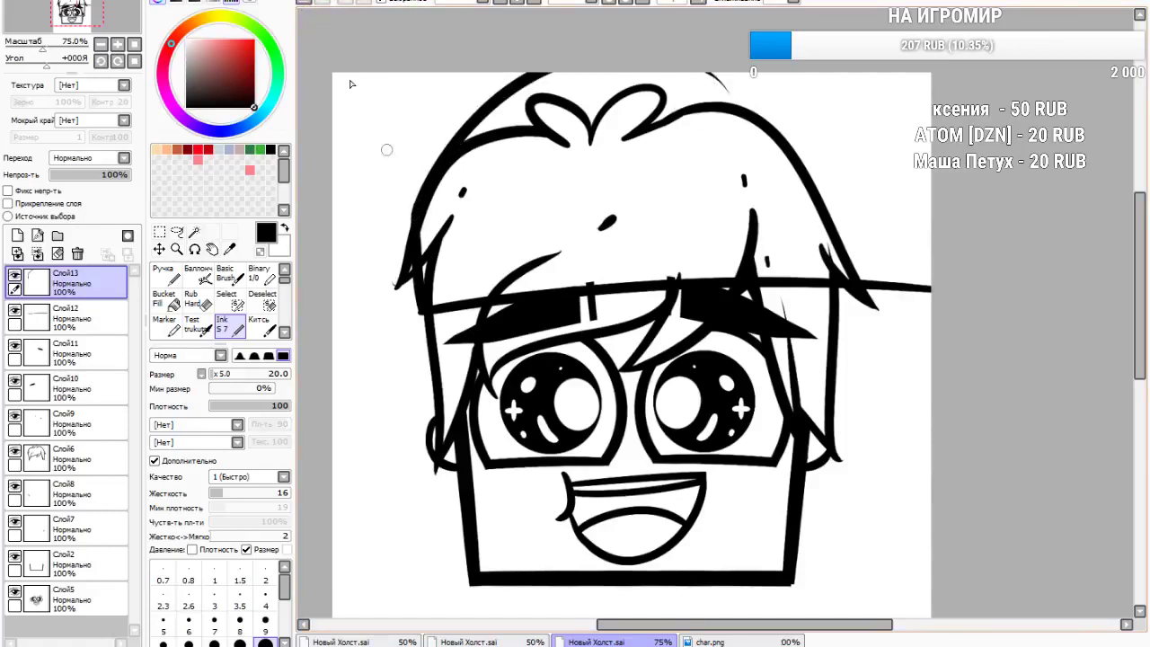
left_click(309, 6)
mouse_move(412, 218)
left_mouse_down()
mouse_move(458, 158)
mouse_move(723, 99)
left_mouse_up()
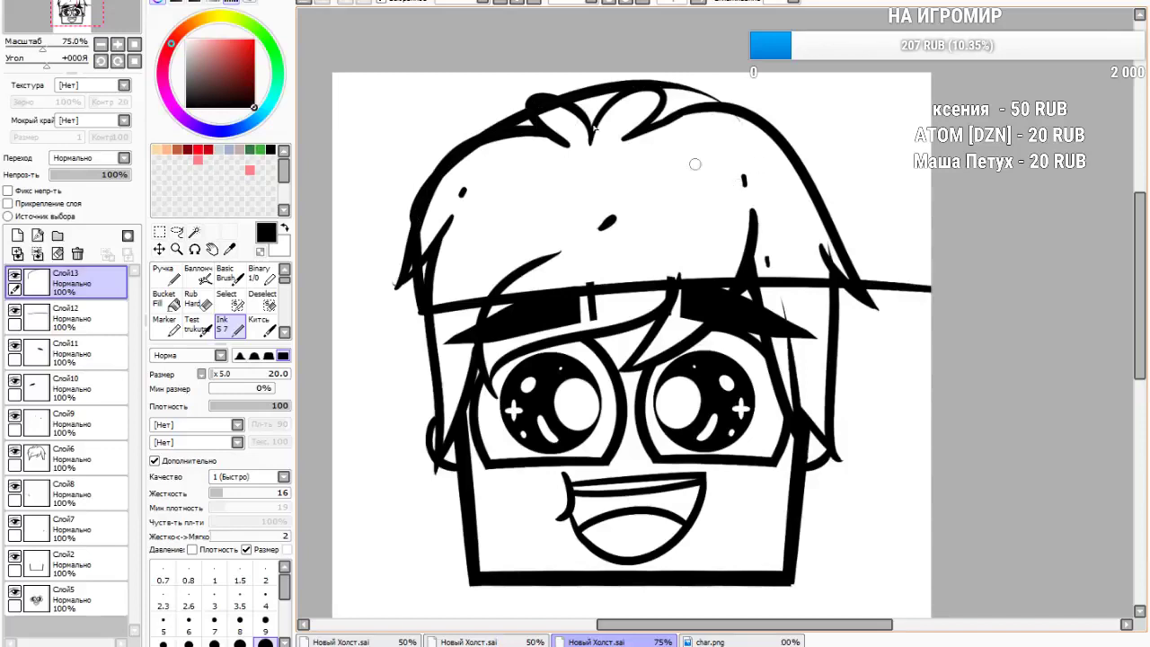
left_click(315, 6)
Ink a matching short upright line rising from the forehead line at the right side of the hair
left_click_drag(835, 280, 844, 184)
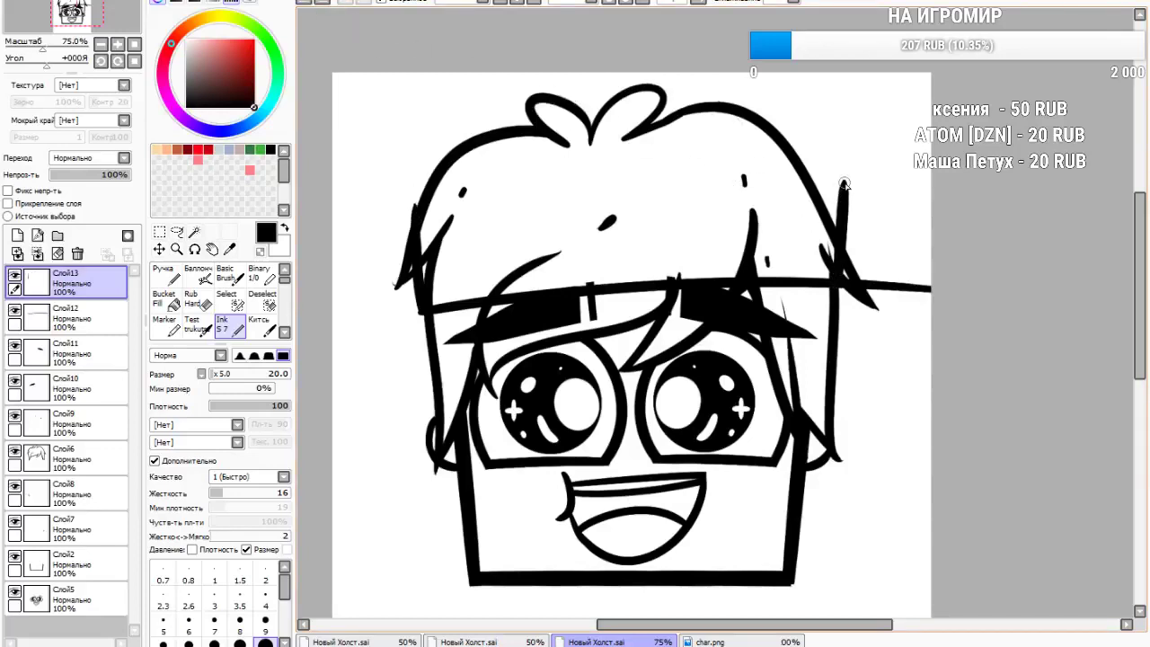
left_click(315, 5)
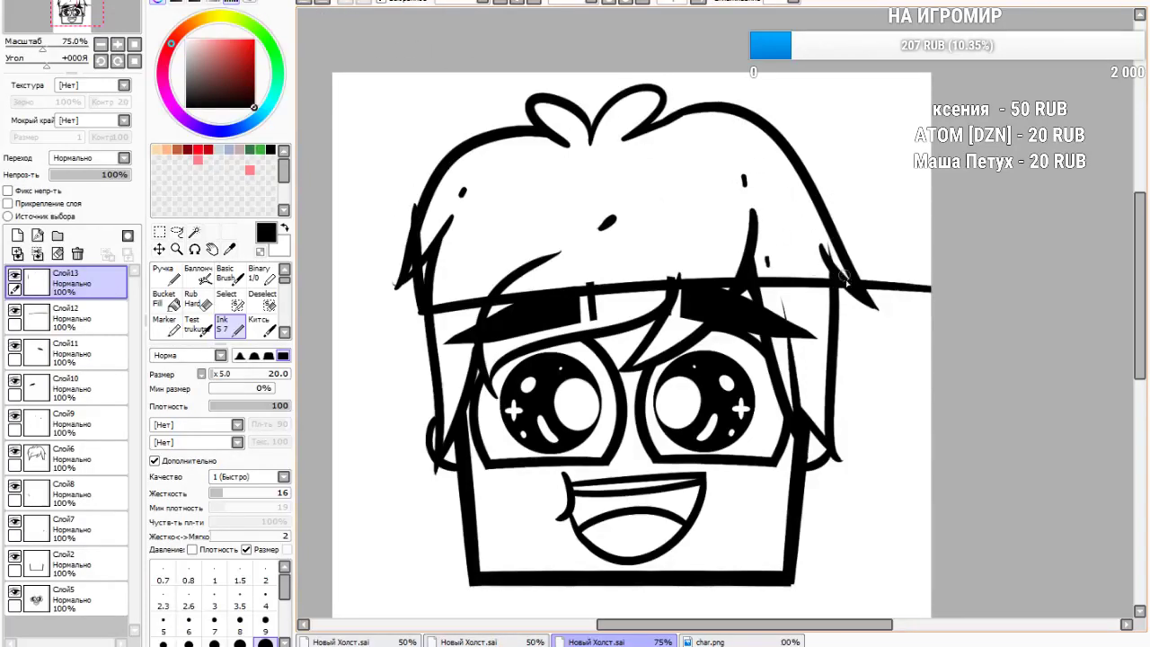
left_click_drag(836, 283, 841, 202)
Add a new layer and ink one large dome-shaped curve over the top of the hair, starting from the right upright line
left_click(17, 235)
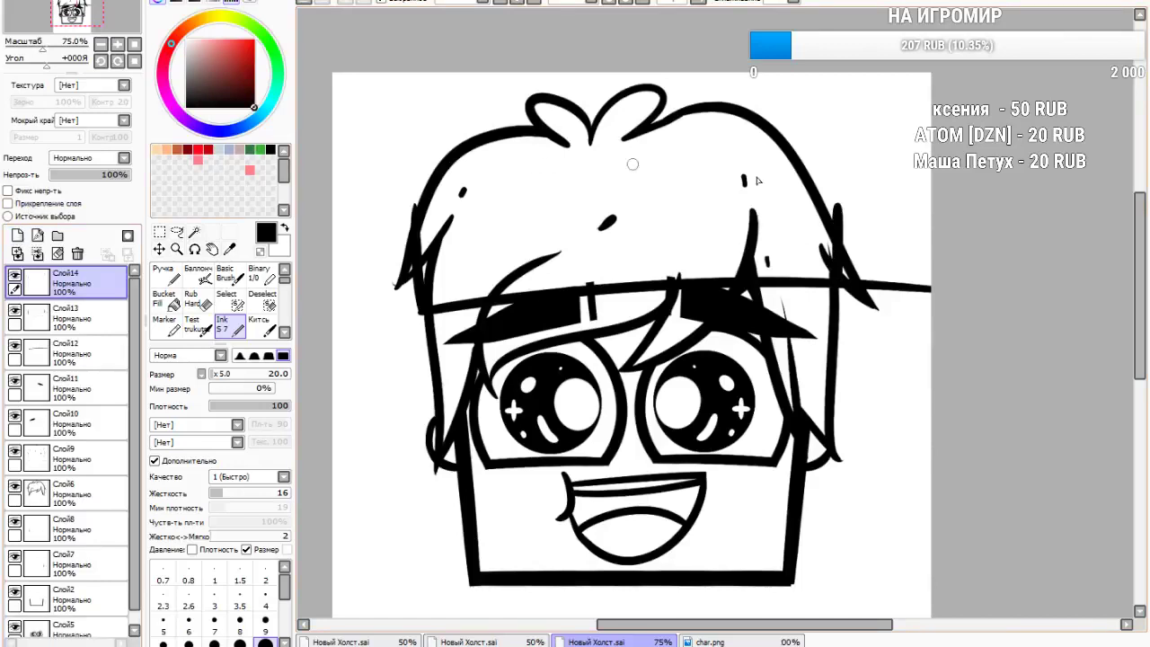
left_click_drag(836, 213, 458, 229)
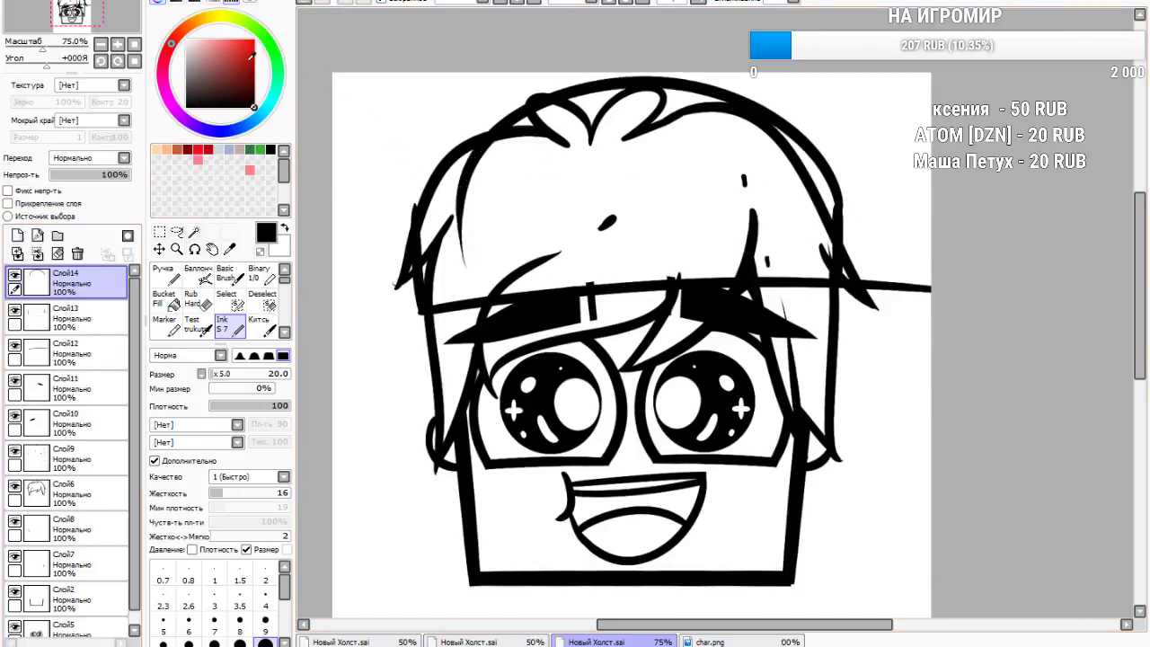
Distort the dome-shaped hat curve with a free transform so both its ends meet the short upright lines
left_click(160, 232)
left_click(177, 431)
left_click_drag(455, 271, 387, 271)
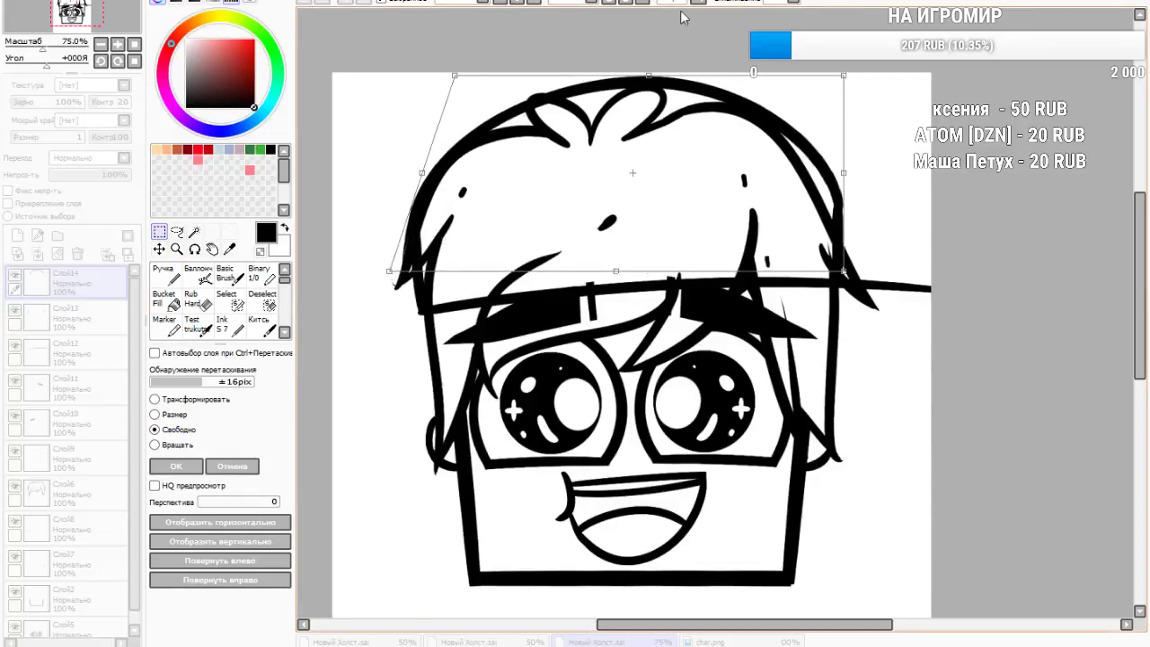
left_click_drag(649, 75, 624, 74)
left_click_drag(854, 279, 850, 274)
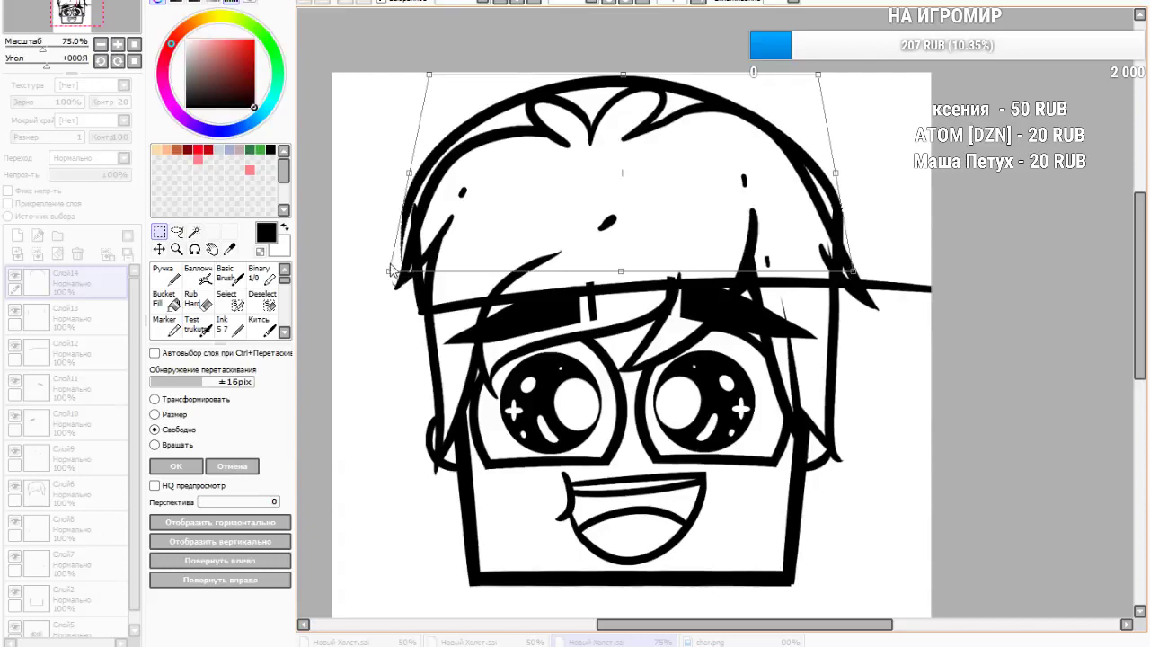
left_click_drag(394, 272, 400, 275)
mouse_move(626, 74)
left_mouse_down()
mouse_move(652, 74)
mouse_move(629, 82)
left_mouse_up()
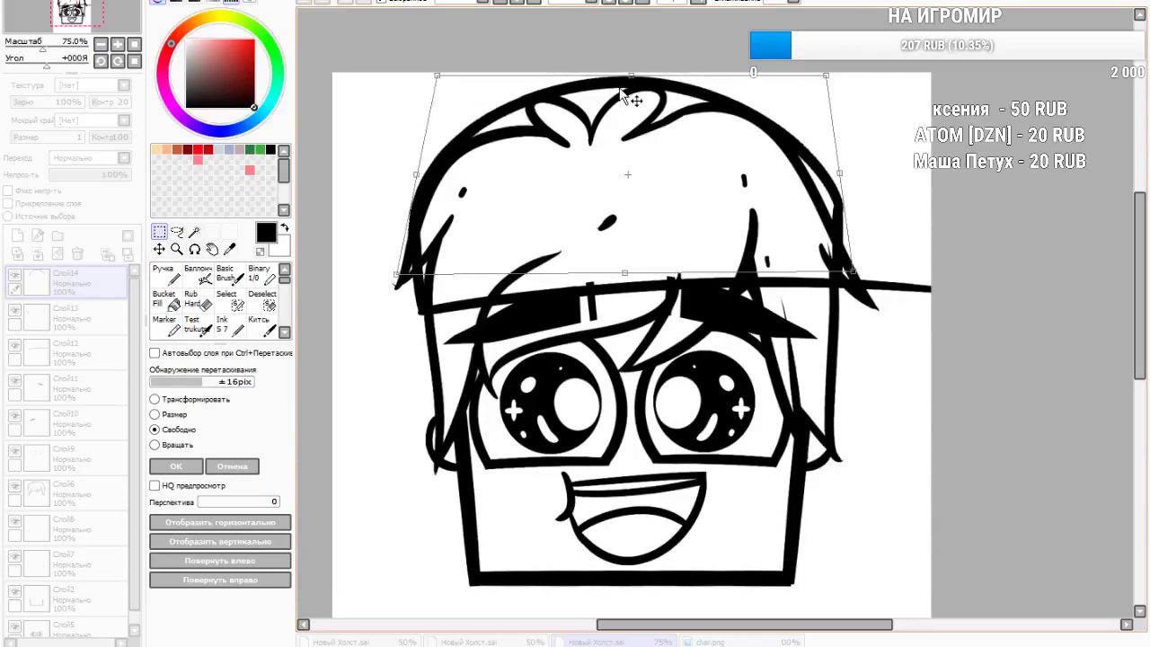
left_click(176, 467)
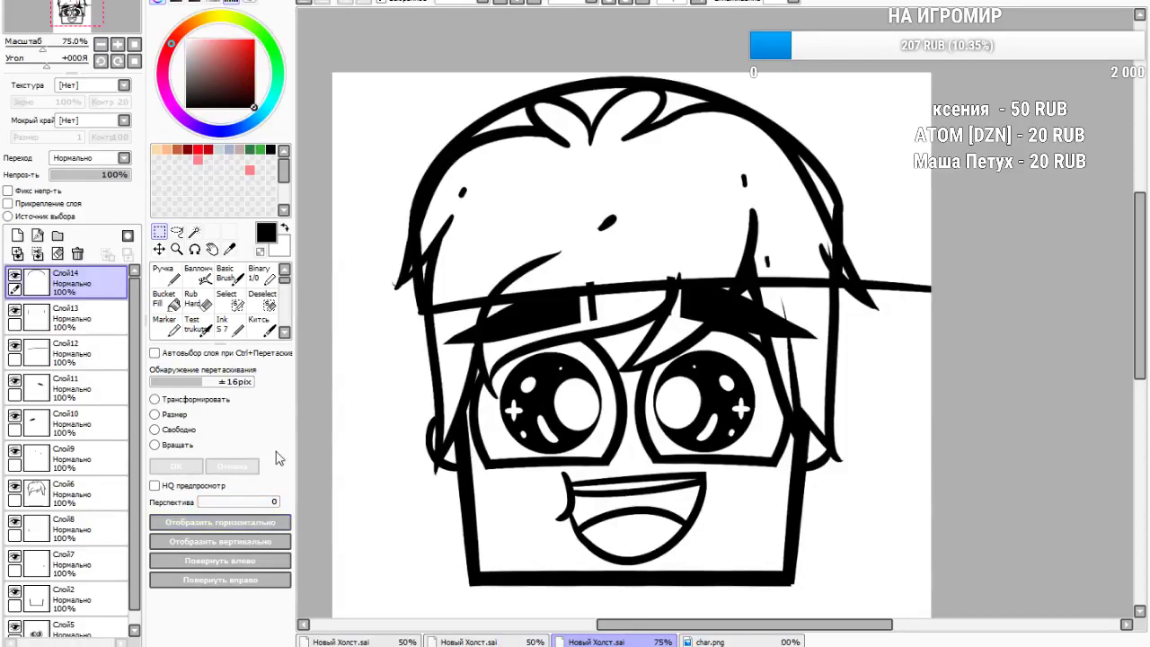
Merge the dome and upright-line layers into the forehead-line layer, and erase the forehead line's overhang beyond the right side of the hat
left_click(37, 253)
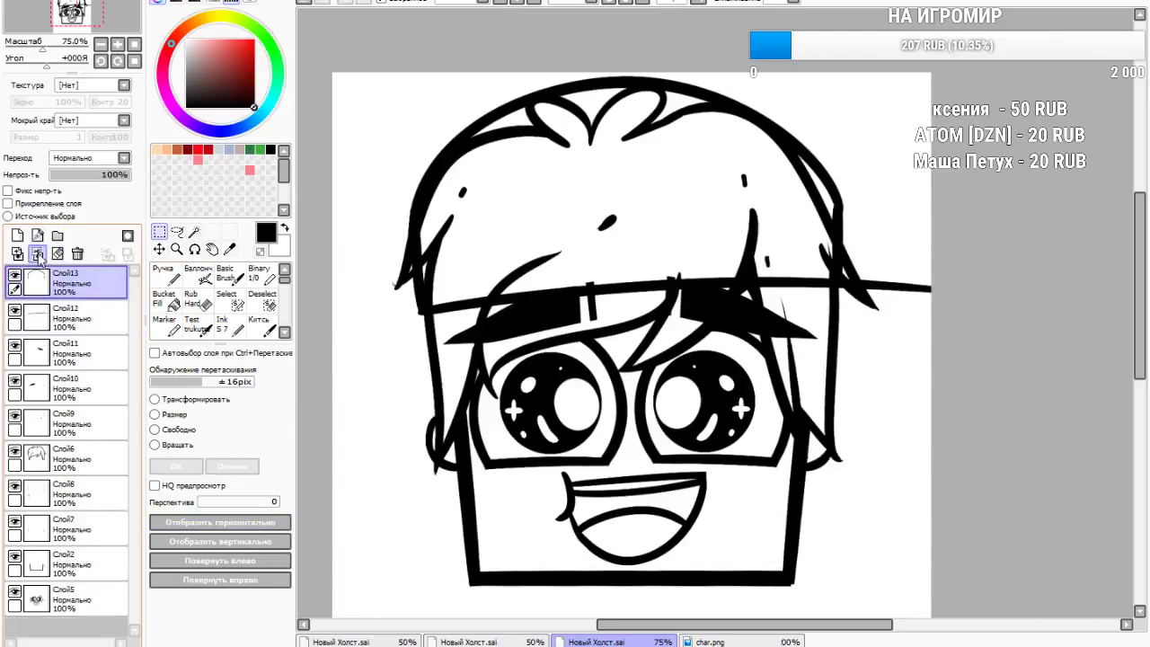
left_click(37, 253)
left_click(203, 302)
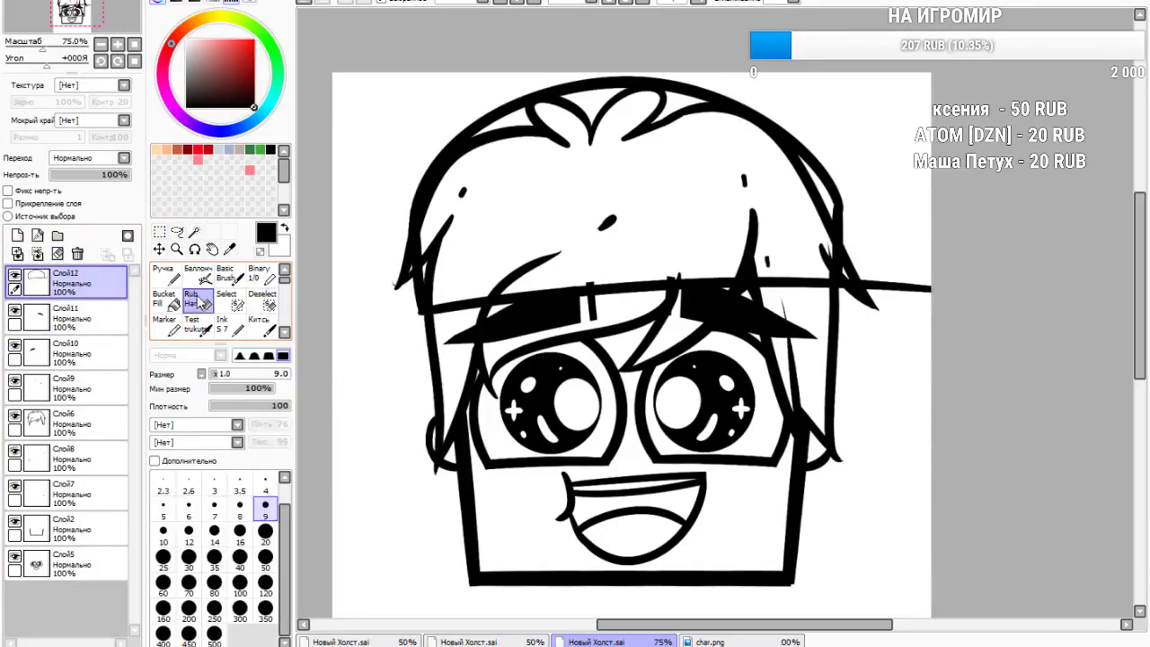
left_click(225, 377)
left_click_drag(915, 286, 877, 288)
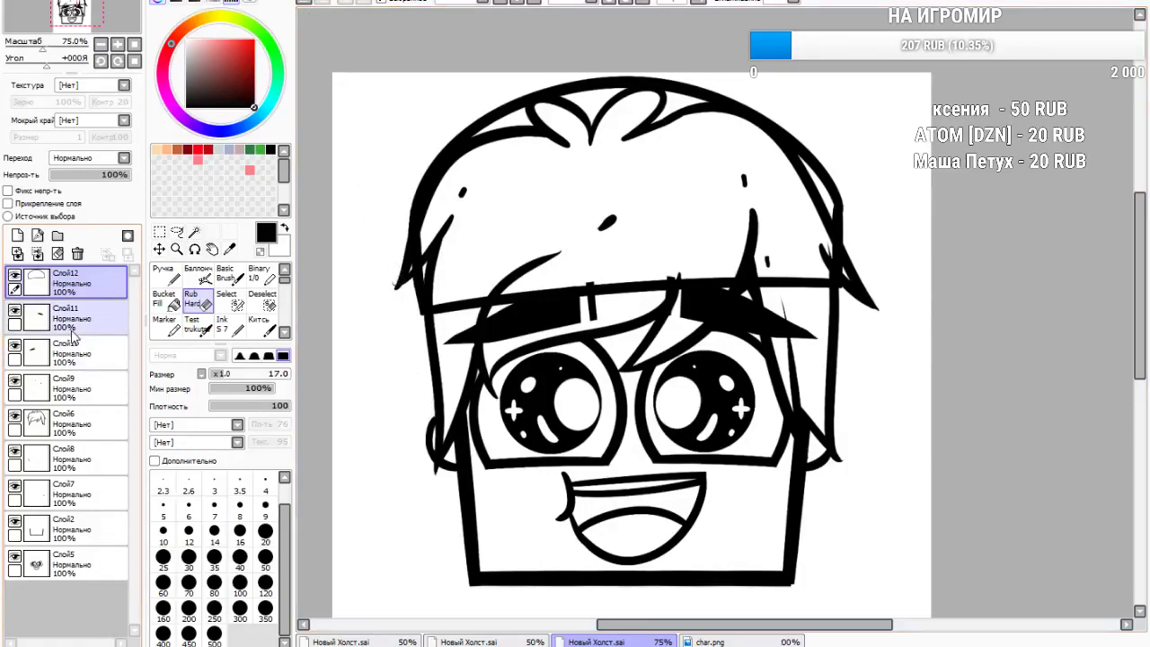
Select the hat's interior from its own layer and erase the hair lines inside it on the hair layers with a size 100 eraser
left_click(194, 232)
left_click(484, 215)
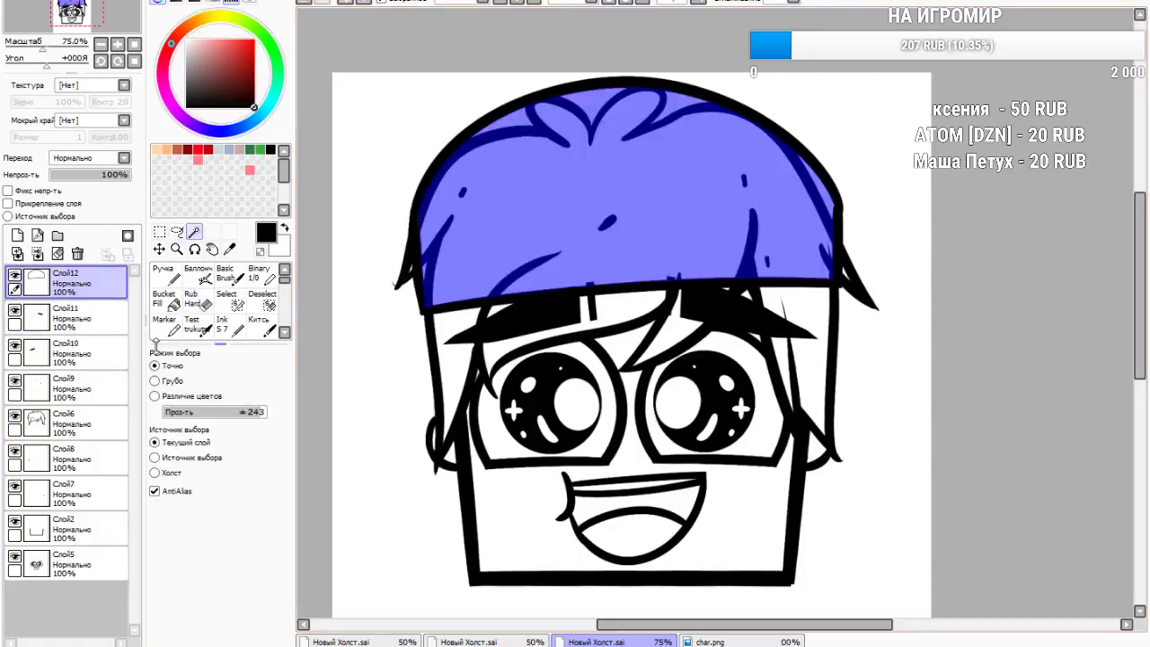
left_click(81, 424)
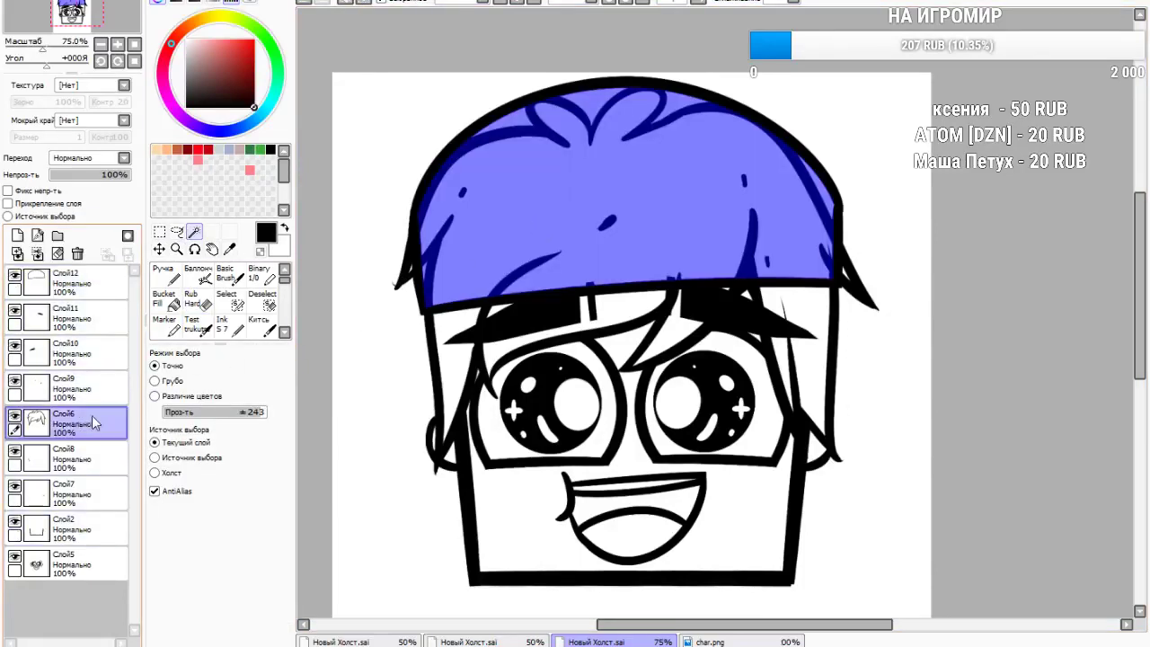
left_click(230, 300)
left_click(198, 302)
left_click_drag(273, 377, 288, 376)
left_click_drag(835, 227, 400, 298)
mouse_move(1027, 294)
left_mouse_down()
mouse_move(1045, 266)
mouse_move(837, 244)
mouse_move(433, 246)
mouse_move(356, 223)
mouse_move(314, 172)
mouse_move(719, 117)
left_mouse_up()
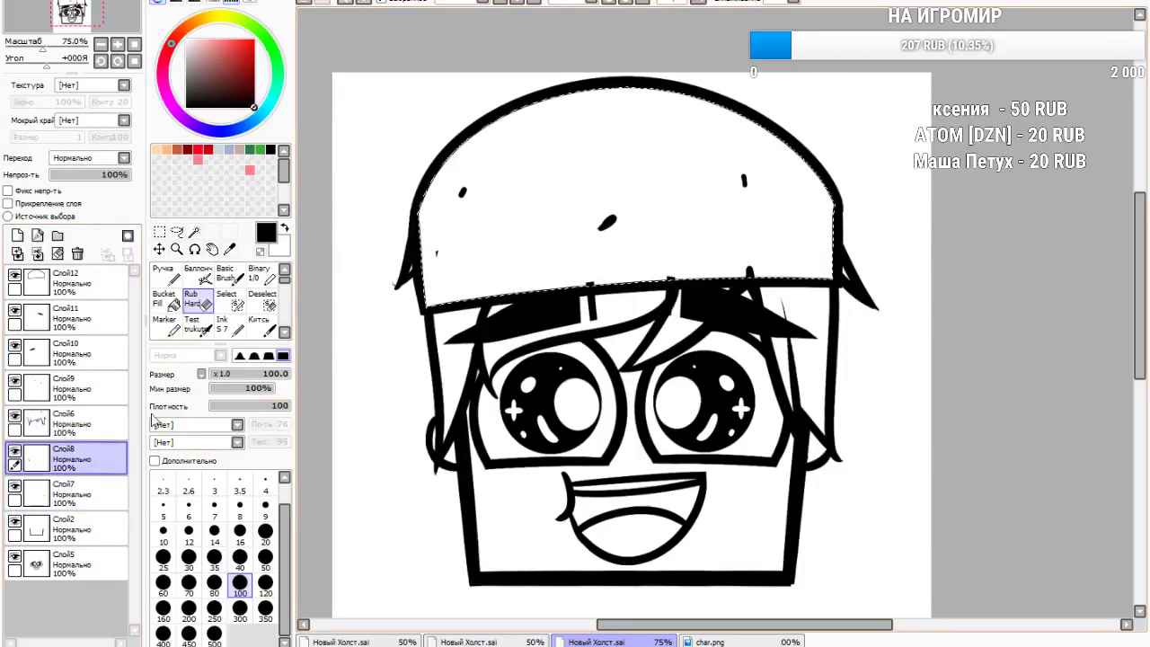
left_click(81, 564)
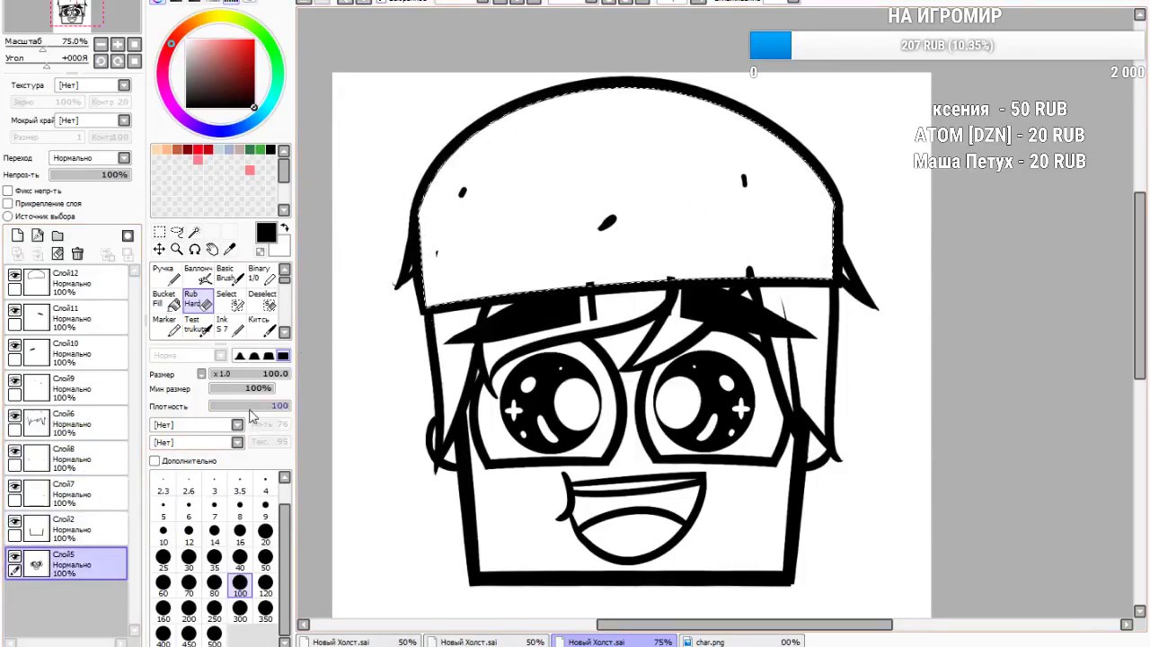
left_click(81, 528)
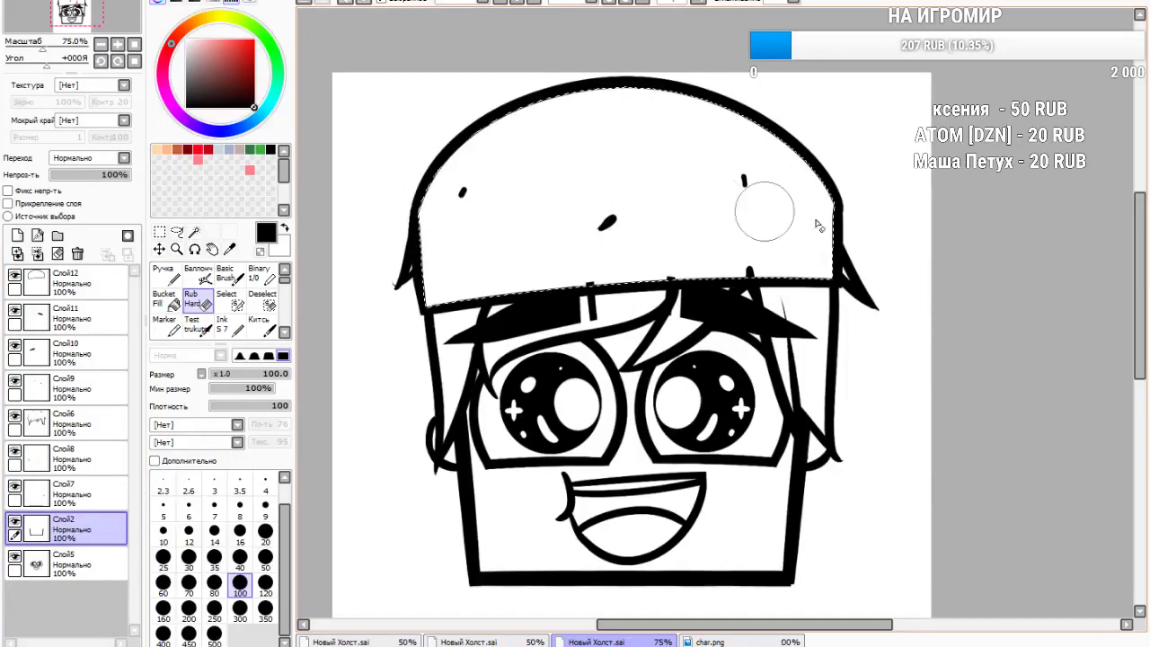
Merge the two eyebrow layers and erase the eyebrow marks poking into the hat, checking the other layers for leftovers
left_click(53, 316)
left_click(37, 254)
left_click(85, 389)
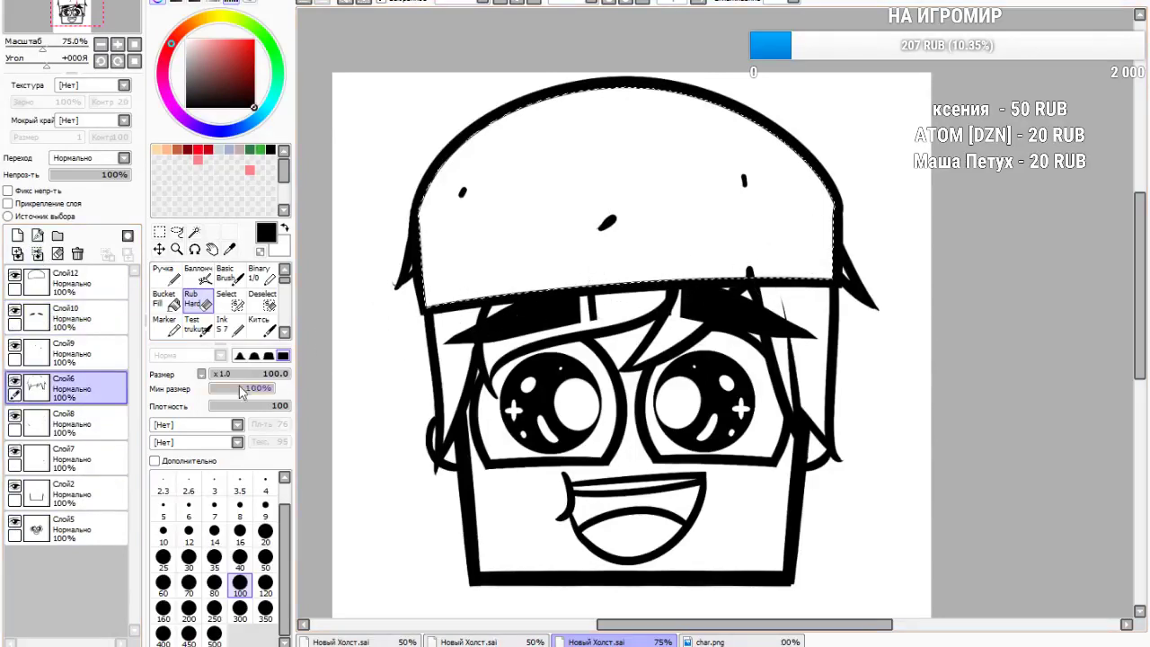
left_click(86, 425)
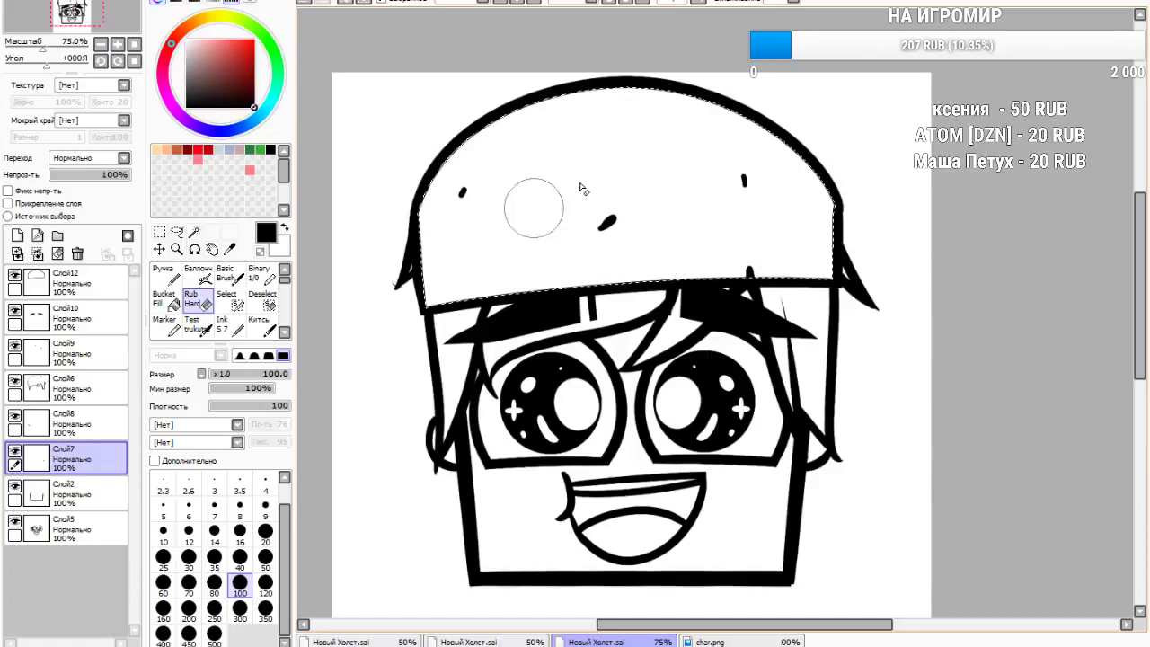
left_click(90, 529)
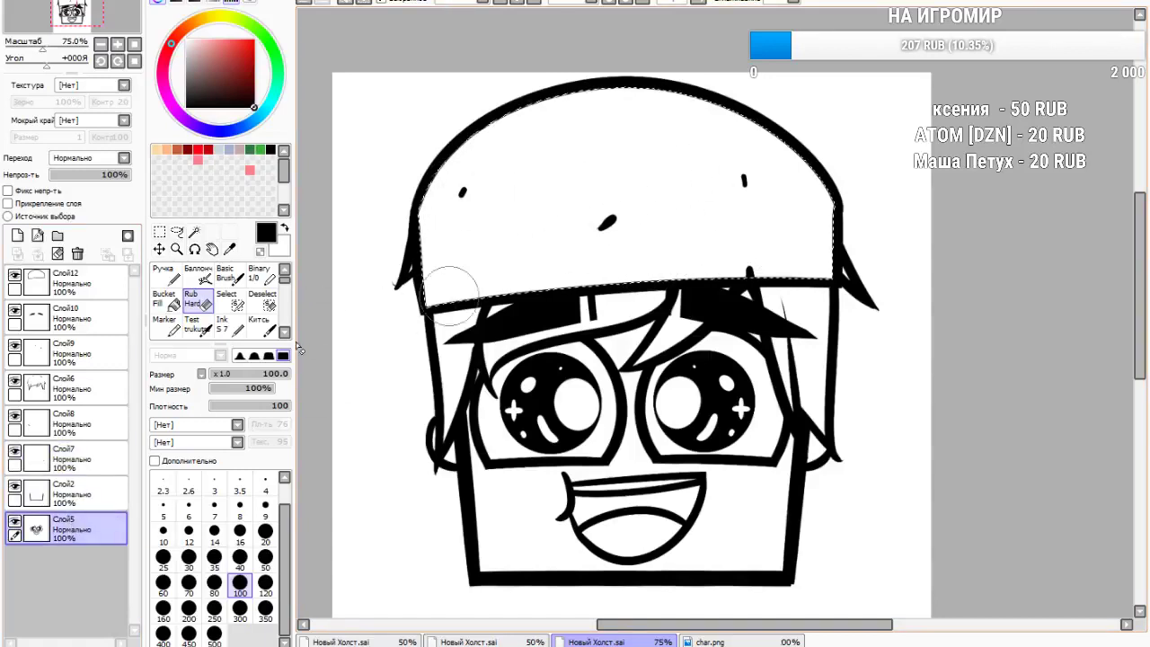
left_click(63, 495)
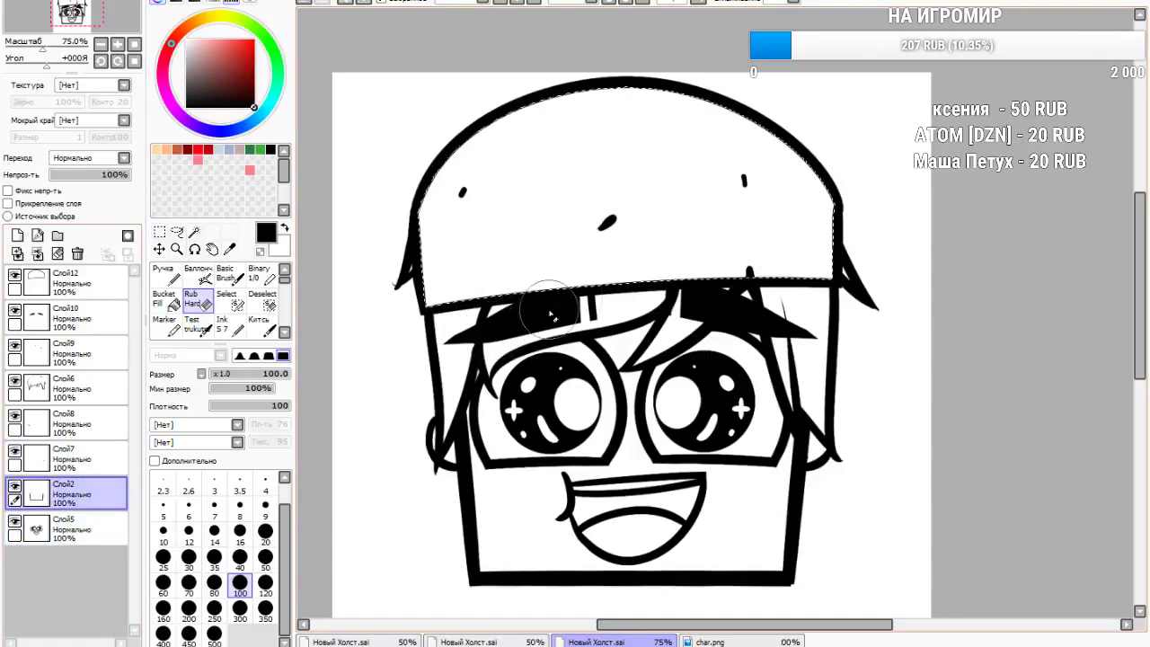
left_click(88, 333)
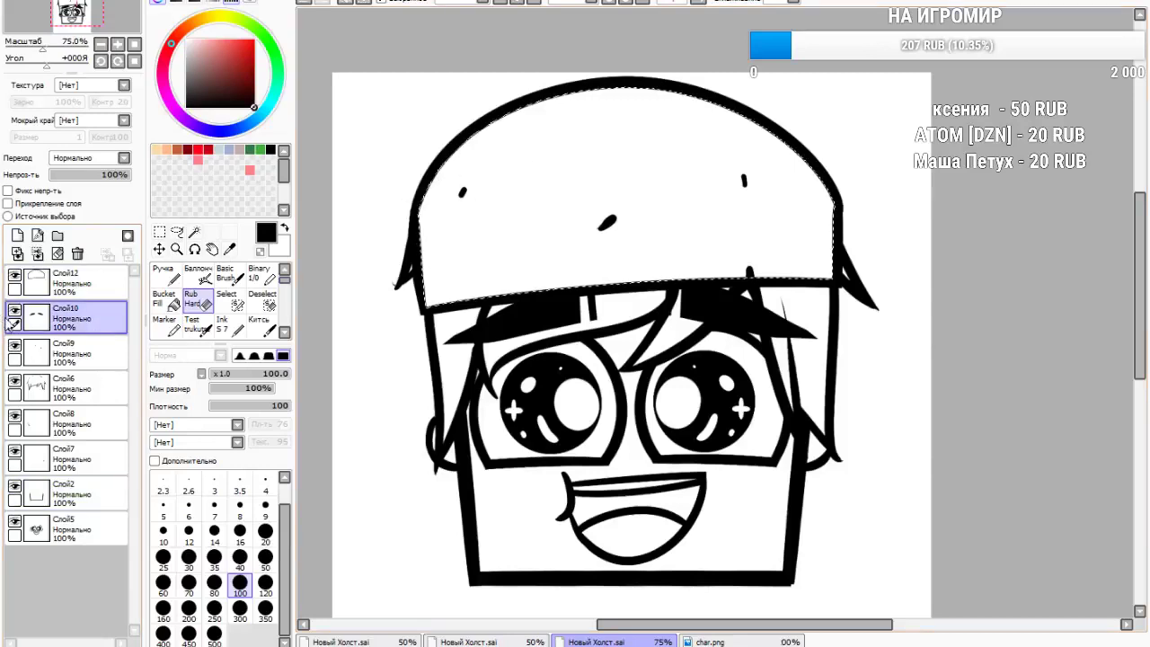
left_click(68, 284)
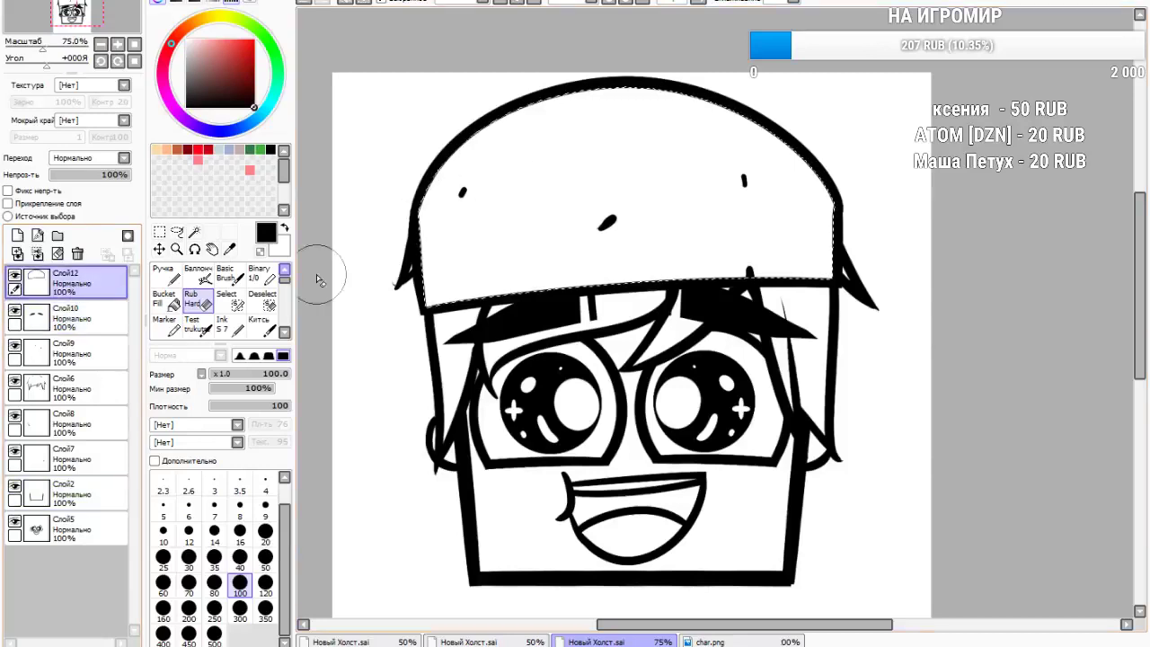
Erase the remaining stray marks inside the hat on layer Слой9 and clear the selection
left_click(59, 351)
left_click_drag(750, 191, 715, 207)
left_click_drag(751, 248, 744, 260)
mouse_move(455, 213)
left_mouse_down()
mouse_move(469, 181)
mouse_move(465, 197)
left_mouse_up()
left_click(159, 232)
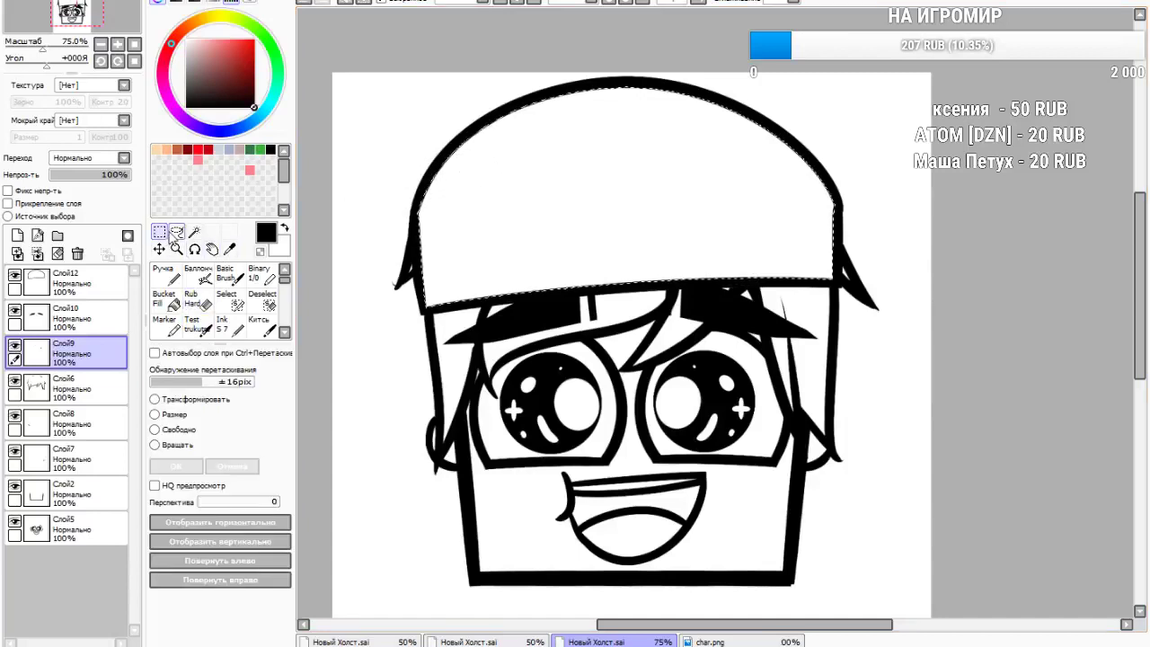
left_click(355, 184)
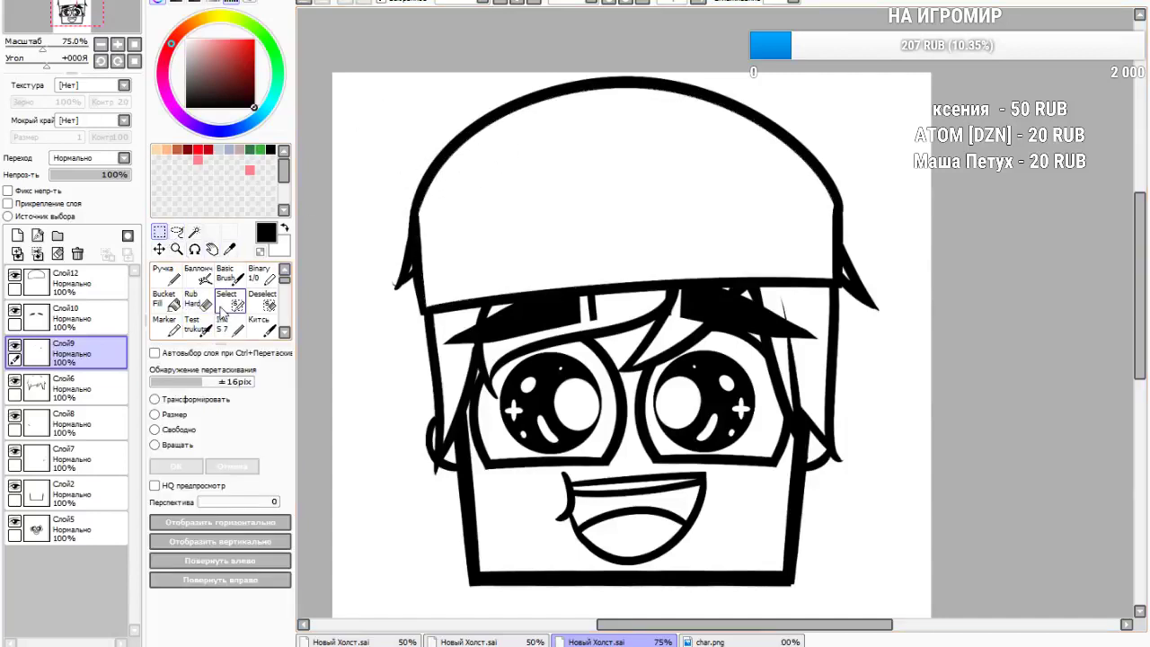
Erase the hair tufts sticking out beyond the left and right sides of the hat on the hair layer Слой6
left_click(192, 299)
left_click(63, 386)
scroll(344, 284, "up", 1)
left_click_drag(386, 270, 409, 268)
left_click_drag(415, 176, 398, 221)
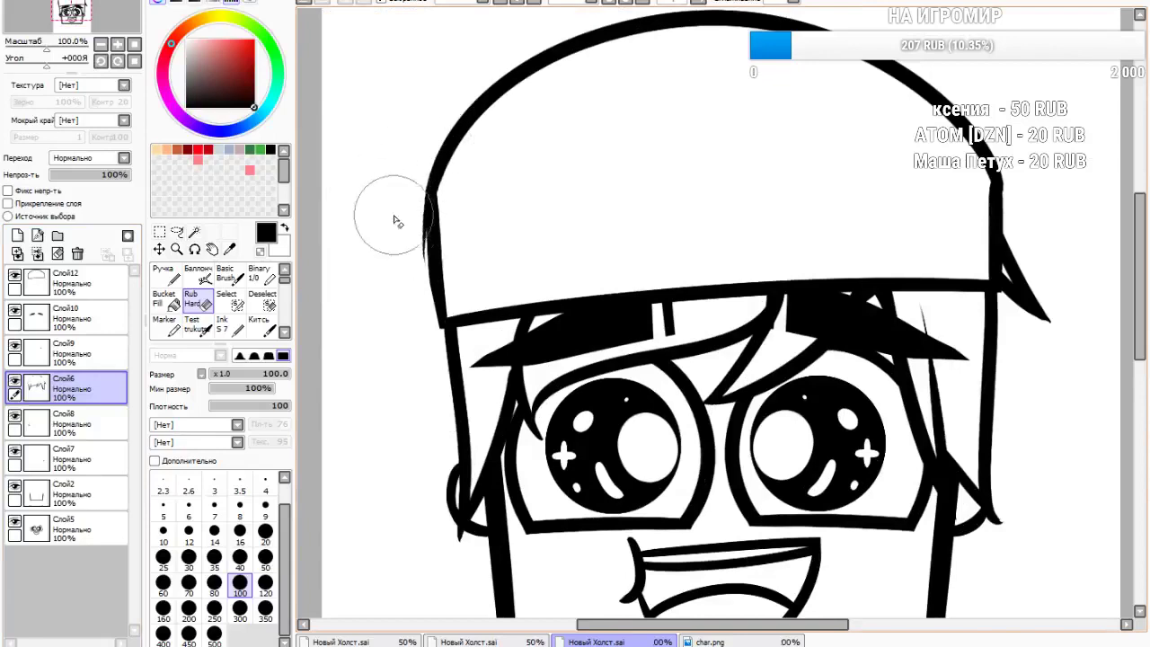
scroll(398, 221, "down", 2)
scroll(687, 199, "up", 2)
mouse_move(755, 214)
left_mouse_down()
mouse_move(774, 295)
mouse_move(751, 273)
mouse_move(790, 350)
mouse_move(732, 246)
mouse_move(755, 297)
left_mouse_up()
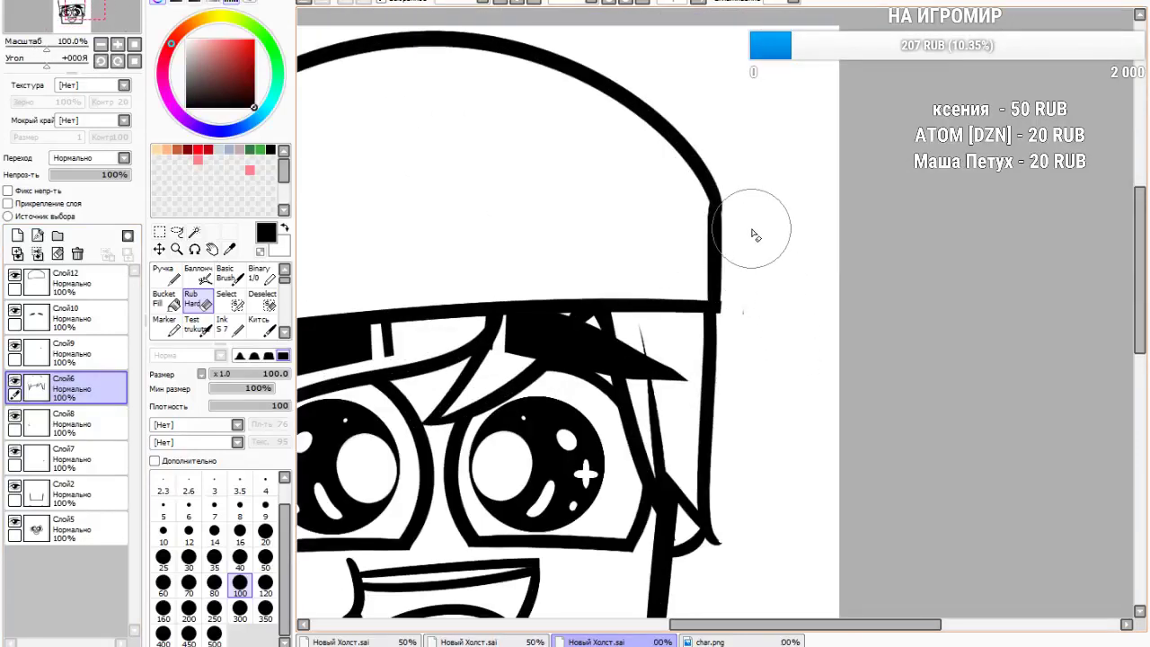
left_click(164, 274)
scroll(813, 332, "up", 2)
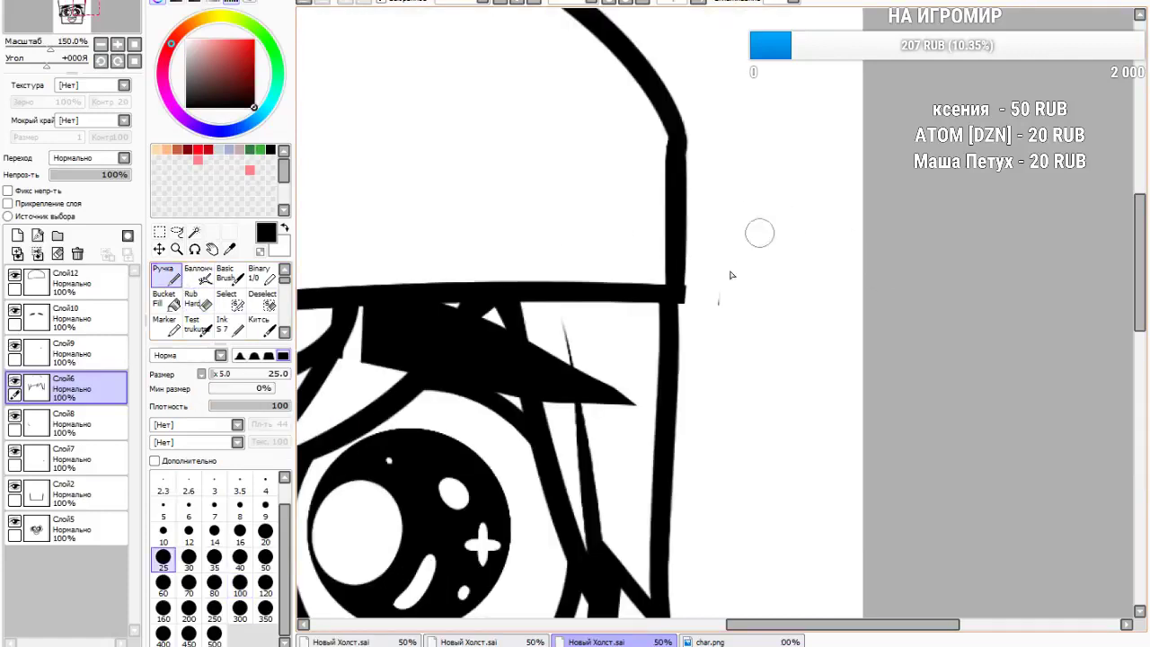
mouse_move(685, 281)
left_mouse_down()
mouse_move(728, 398)
mouse_move(676, 441)
left_mouse_up()
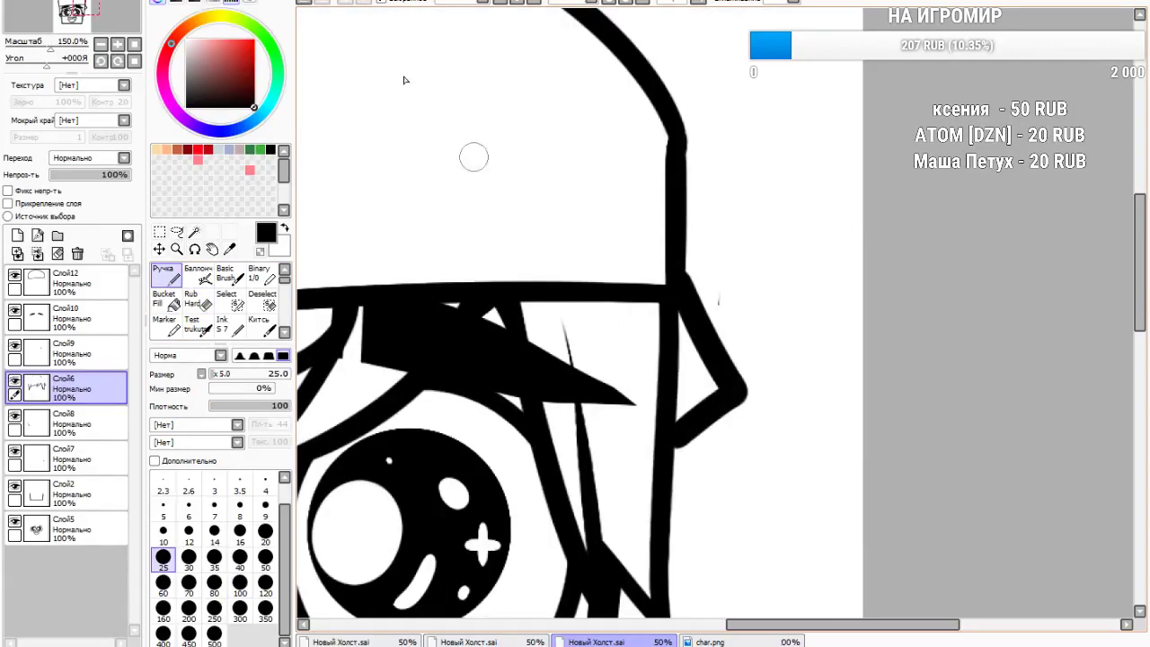
left_click(311, 11)
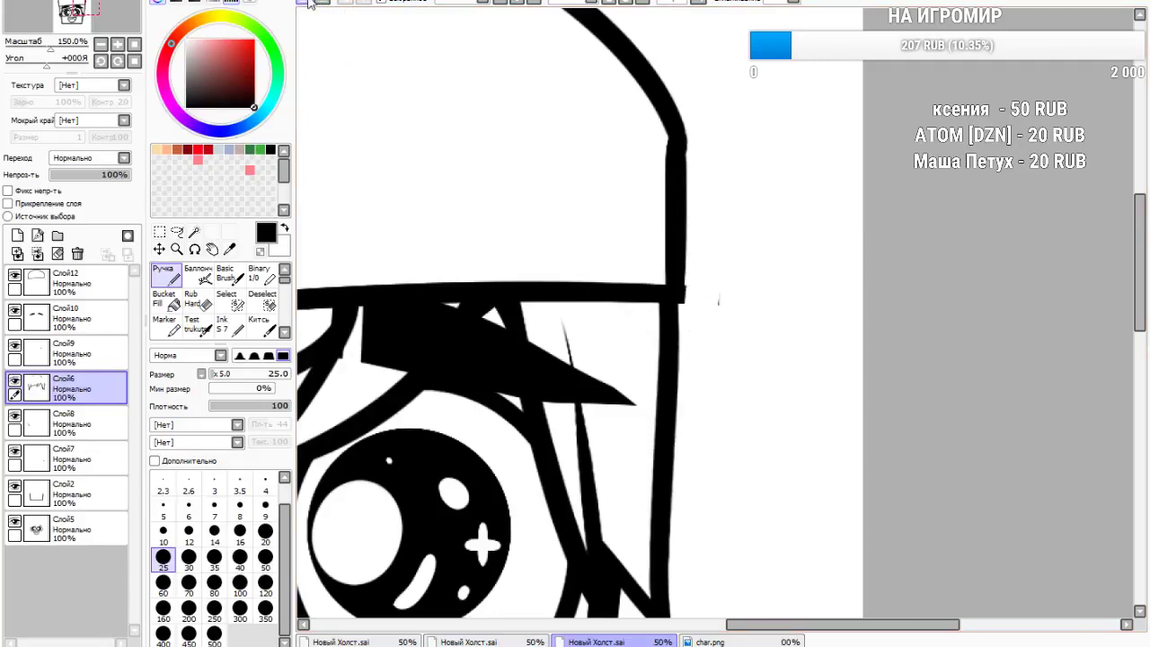
Erase the rough leftover line along the outer left edge of the hat outline
scroll(782, 205, "down", 4)
scroll(558, 376, "up", 2)
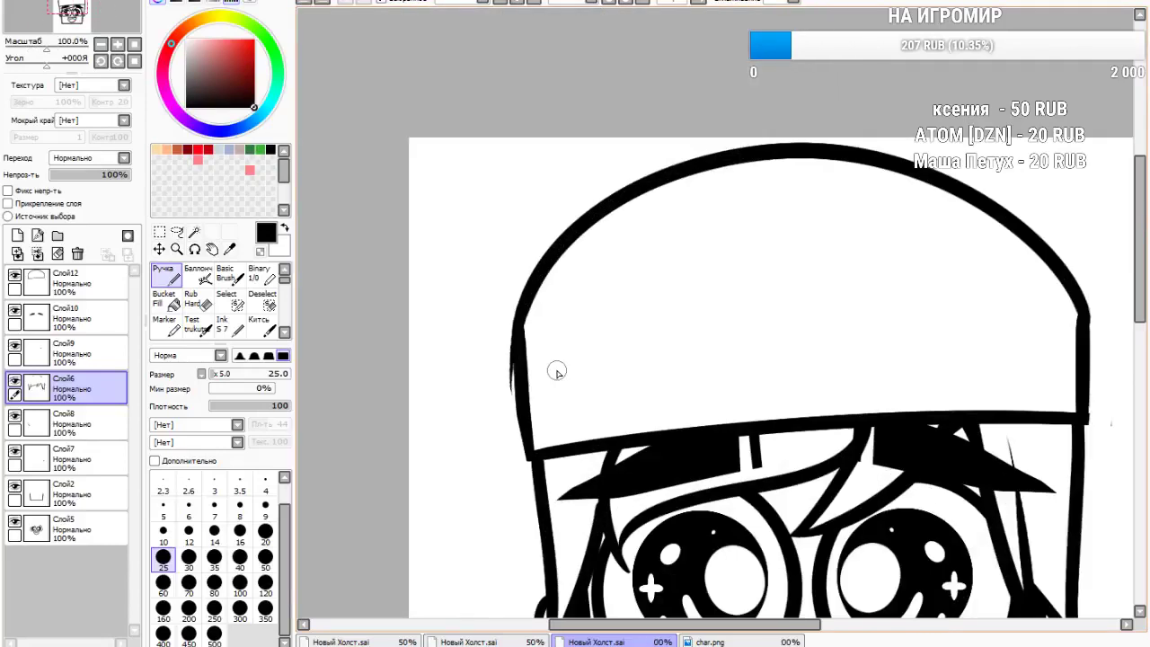
left_click(207, 305)
left_click(55, 286)
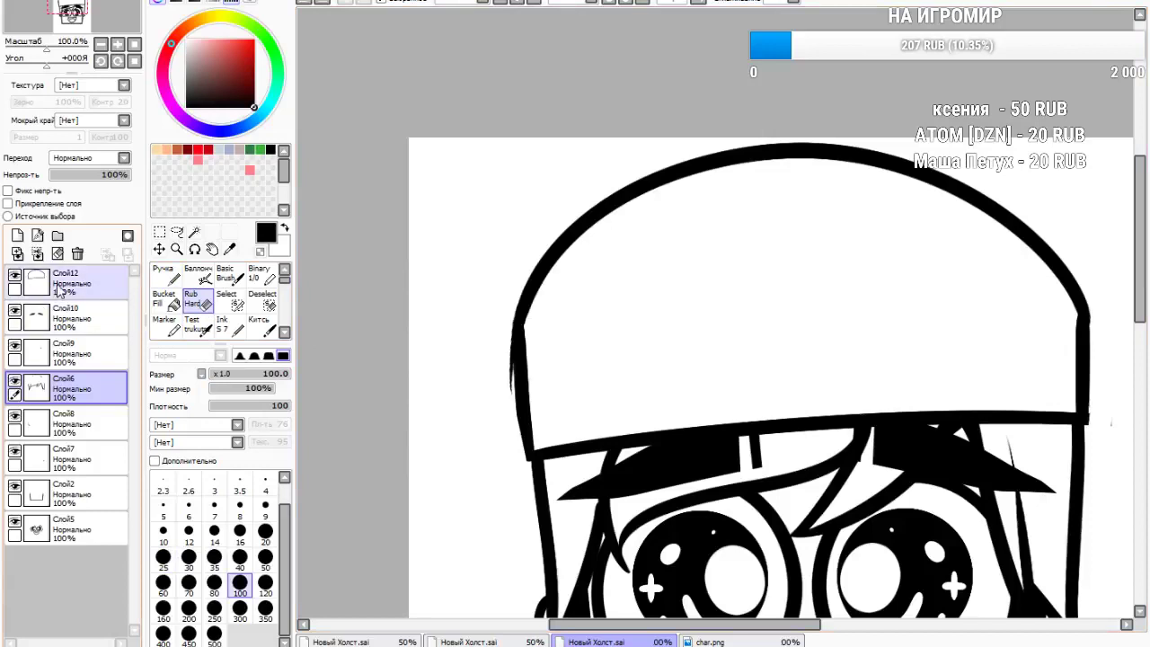
left_click(305, 3)
left_click_drag(466, 302, 475, 442)
left_click_drag(470, 266, 476, 470)
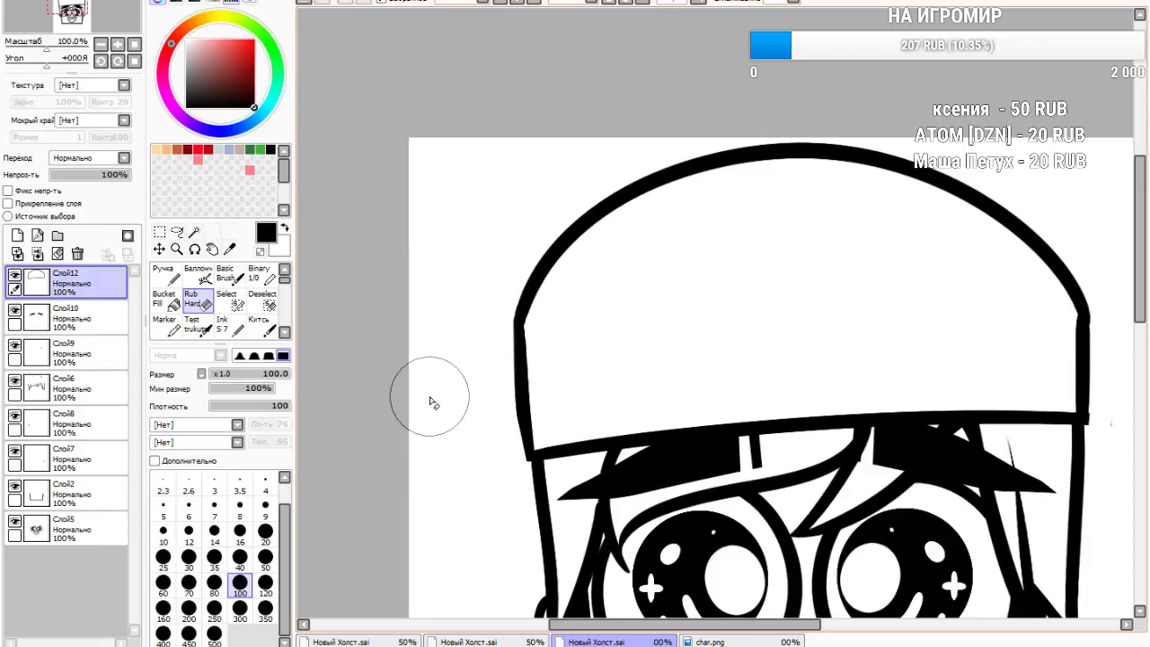
Add a new layer, ink a rounded curve from the hat's lower left corner down to the cheek, and erase its overrun inside the face
scroll(434, 404, "down", 4)
scroll(455, 390, "up", 3)
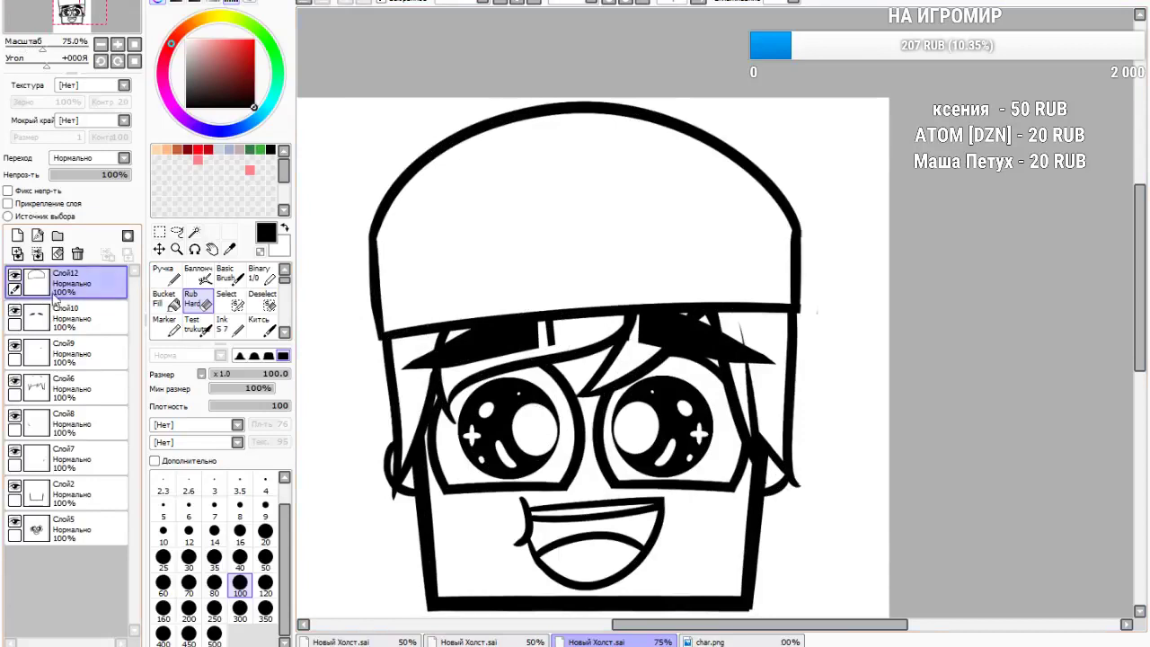
scroll(637, 258, "down", 3)
scroll(637, 258, "up", 3)
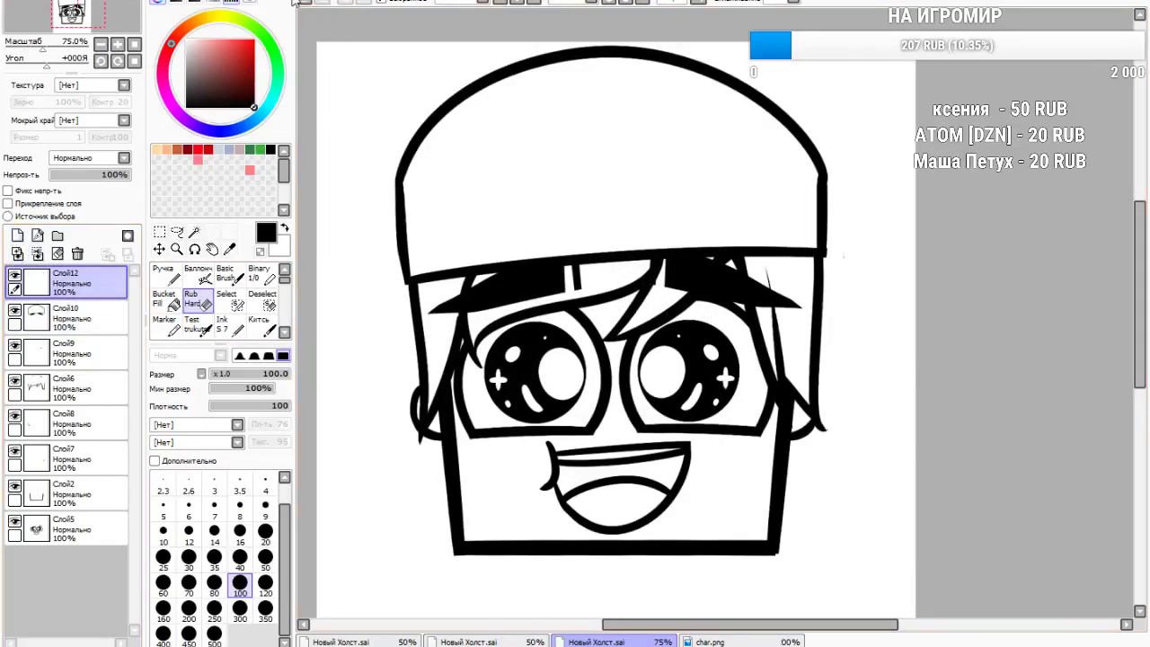
left_click(24, 234)
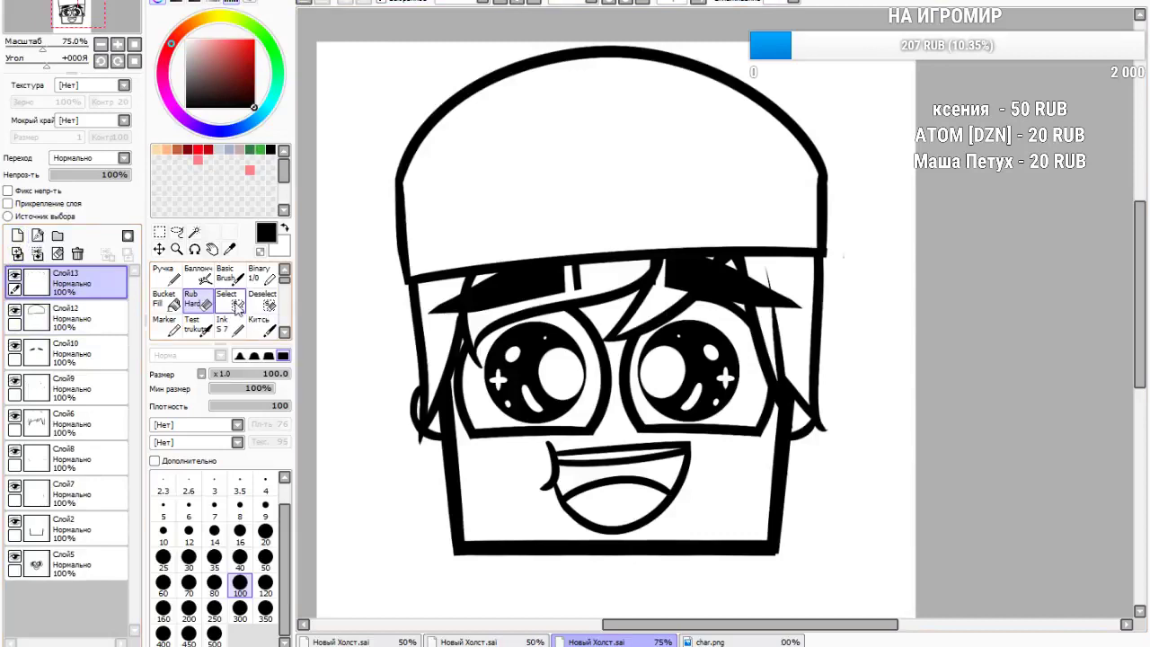
left_click(232, 327)
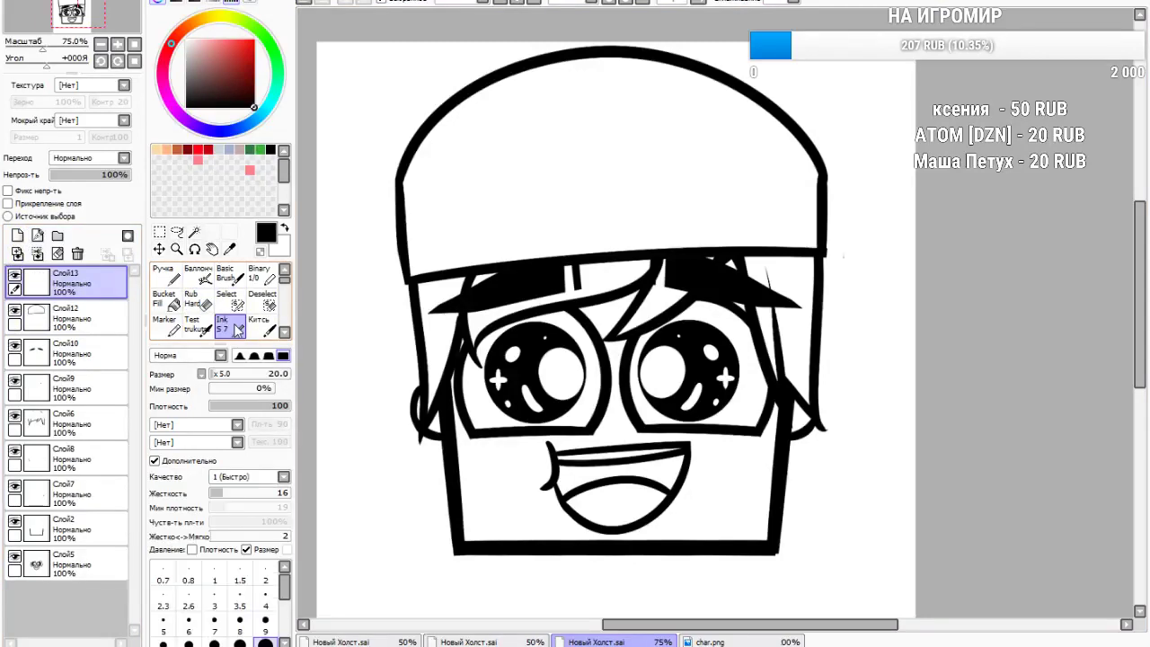
mouse_move(413, 283)
left_mouse_down()
mouse_move(385, 390)
mouse_move(463, 442)
left_mouse_up()
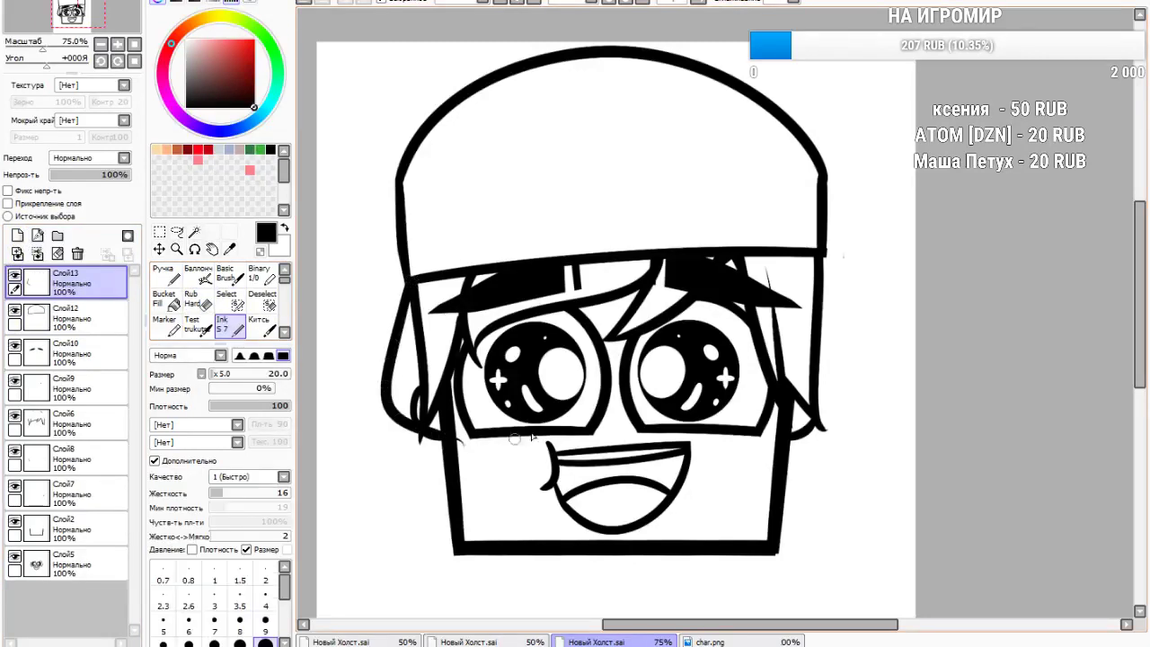
left_click(192, 300)
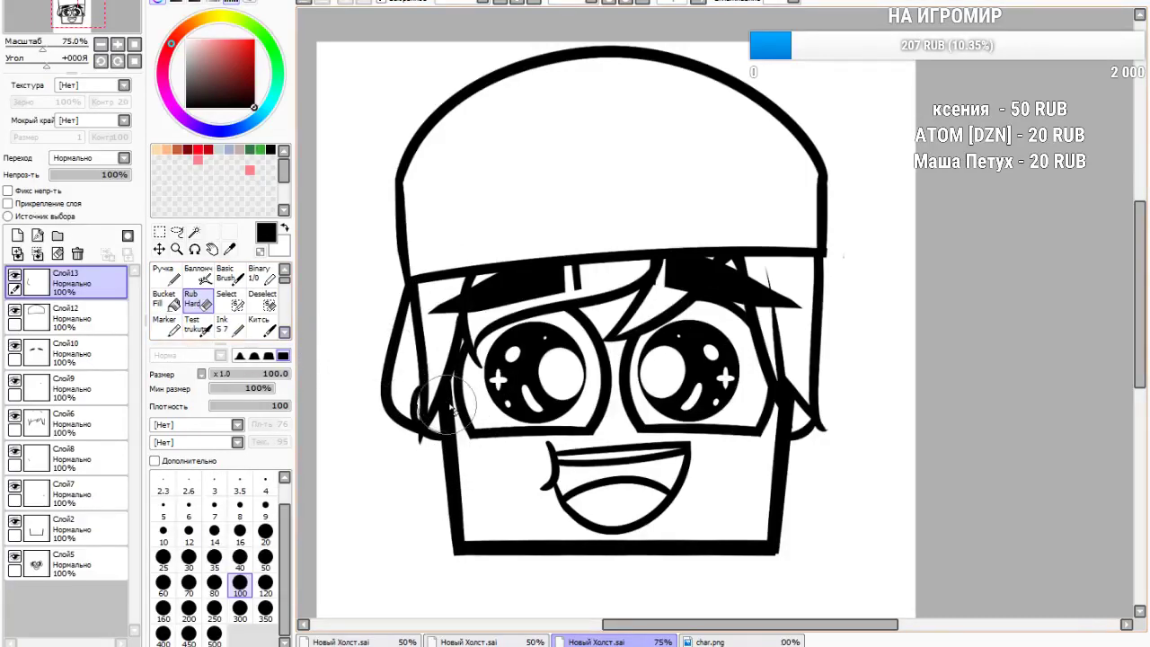
Add a new layer and study the hat's details in the char.png skin reference
left_click(222, 324)
left_click(17, 236)
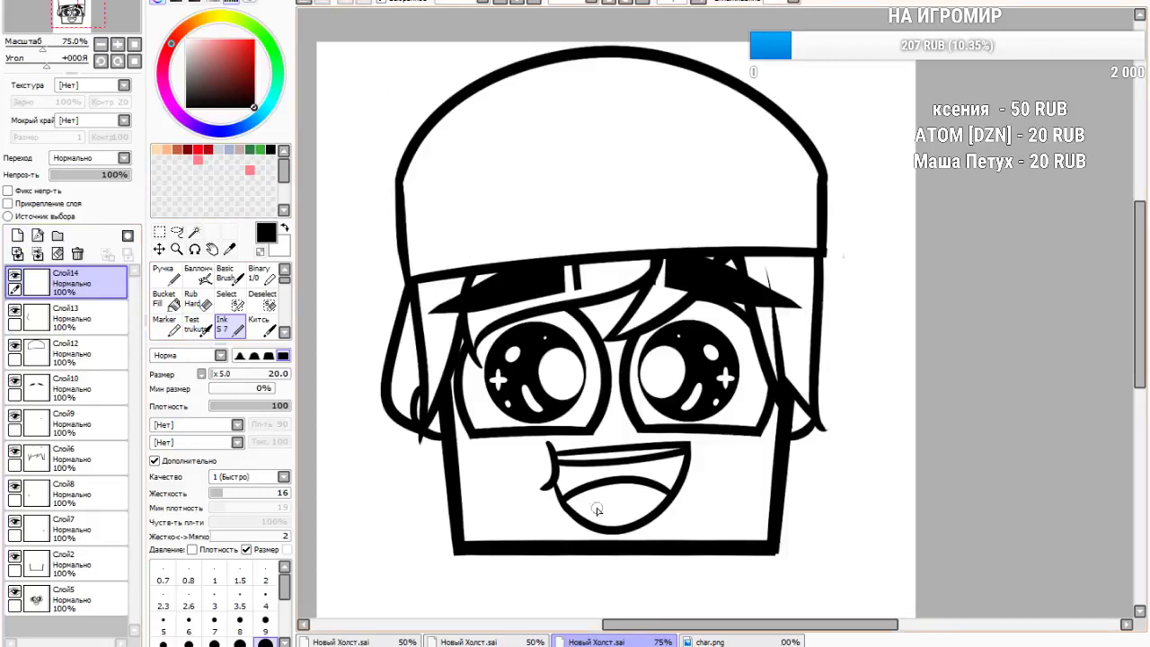
left_click(710, 641)
scroll(539, 206, "up", 1)
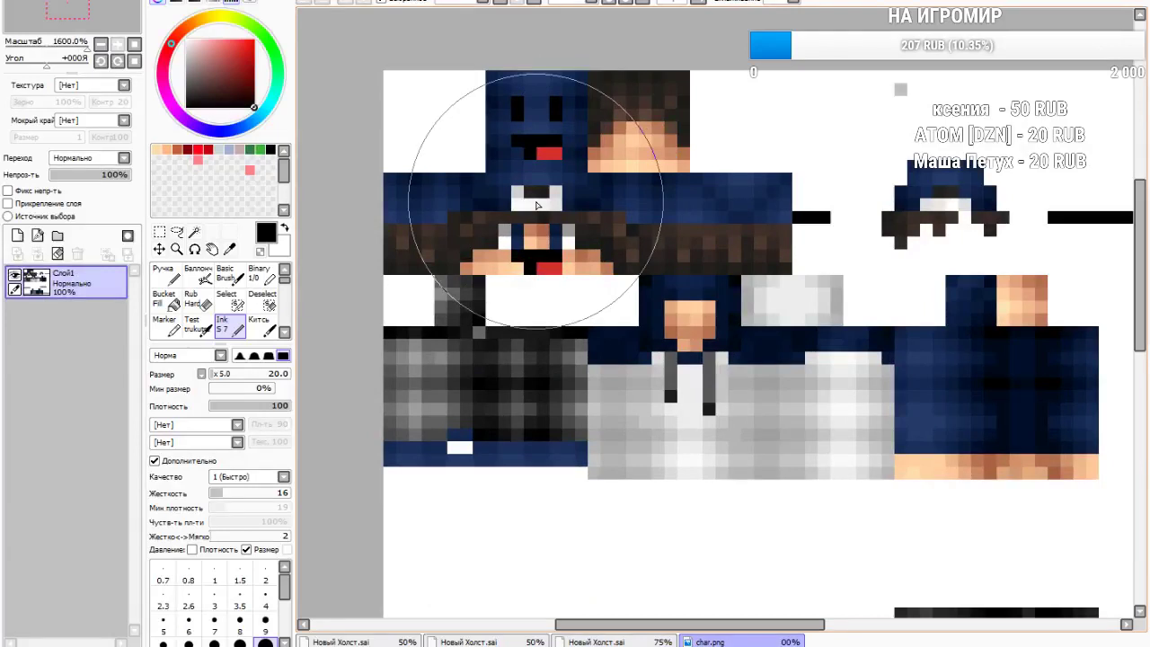
mouse_move(536, 180)
left_mouse_down()
mouse_move(567, 166)
mouse_move(432, 45)
left_mouse_up()
key("ctrl+z")
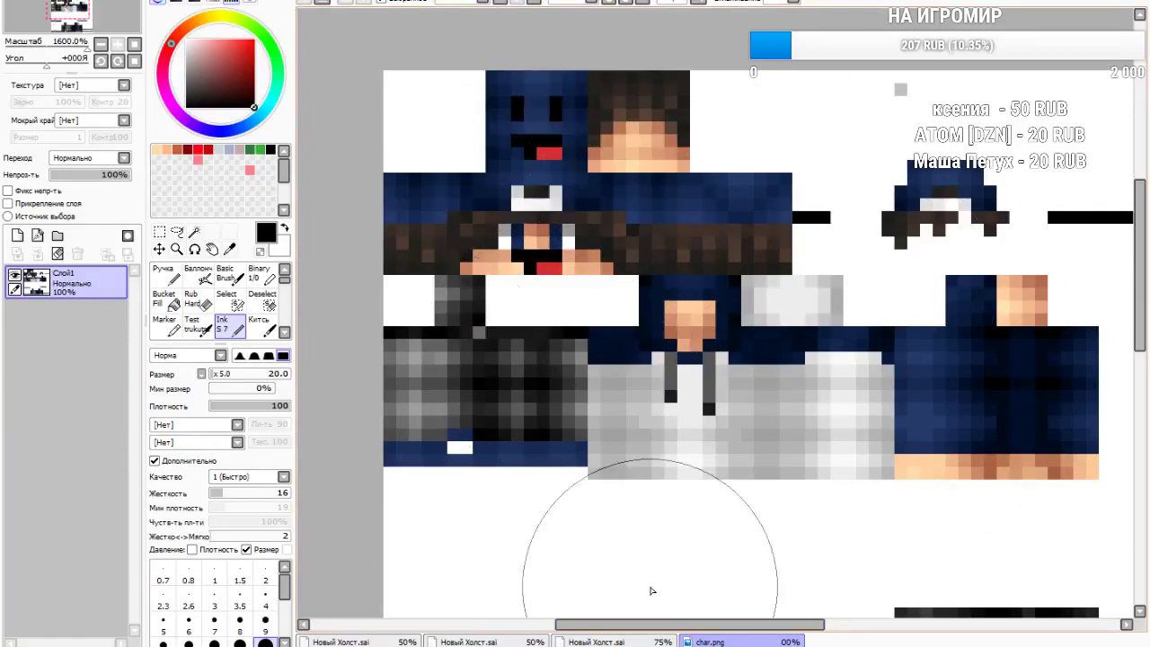
left_click(657, 641)
Add another layer and ink a slightly tilted rectangular strap on the front of the hat, just above its lower edge
left_click(17, 235)
left_click(173, 280)
scroll(516, 195, "up", 1)
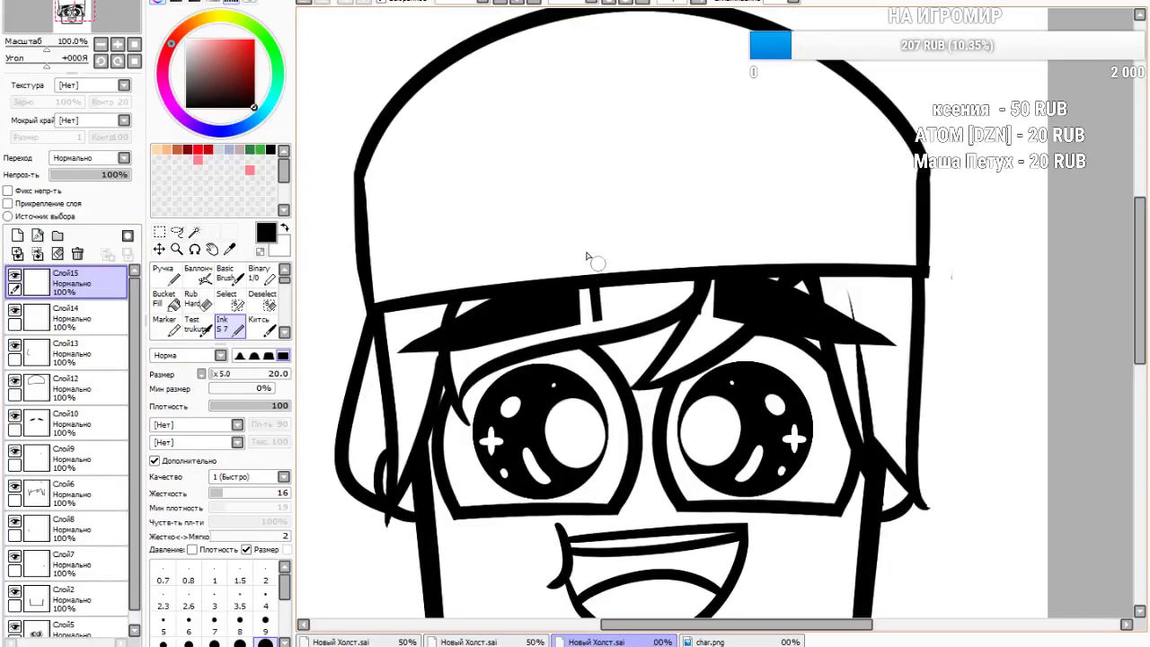
left_click_drag(537, 207, 542, 265)
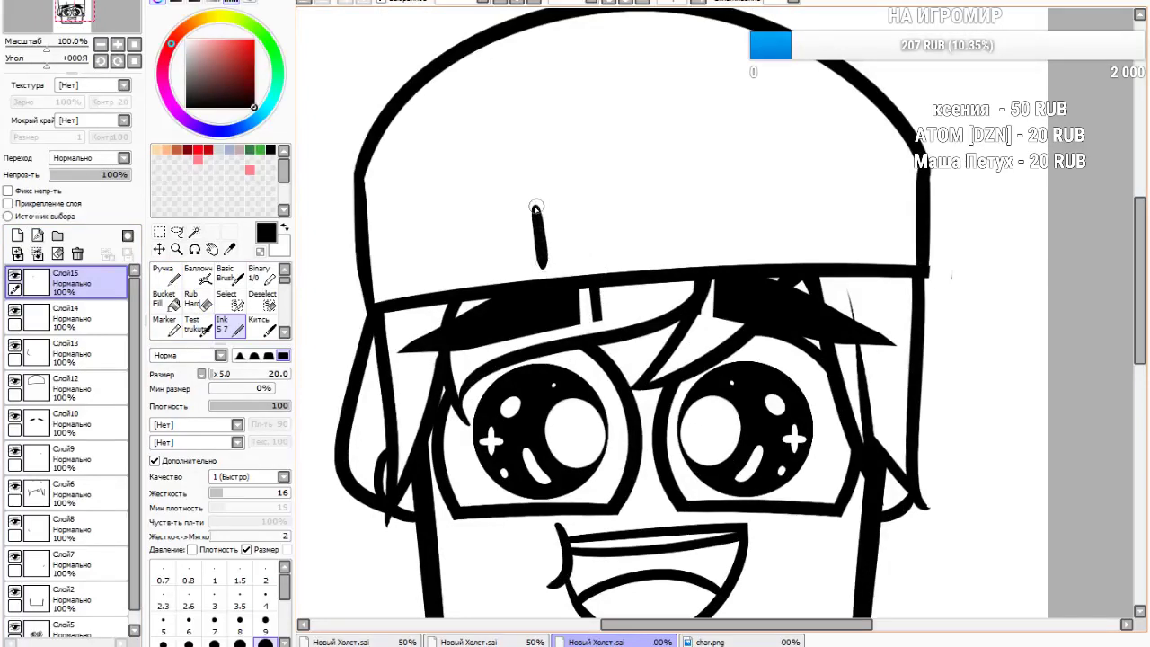
left_click_drag(535, 208, 848, 177)
left_click_drag(540, 265, 889, 241)
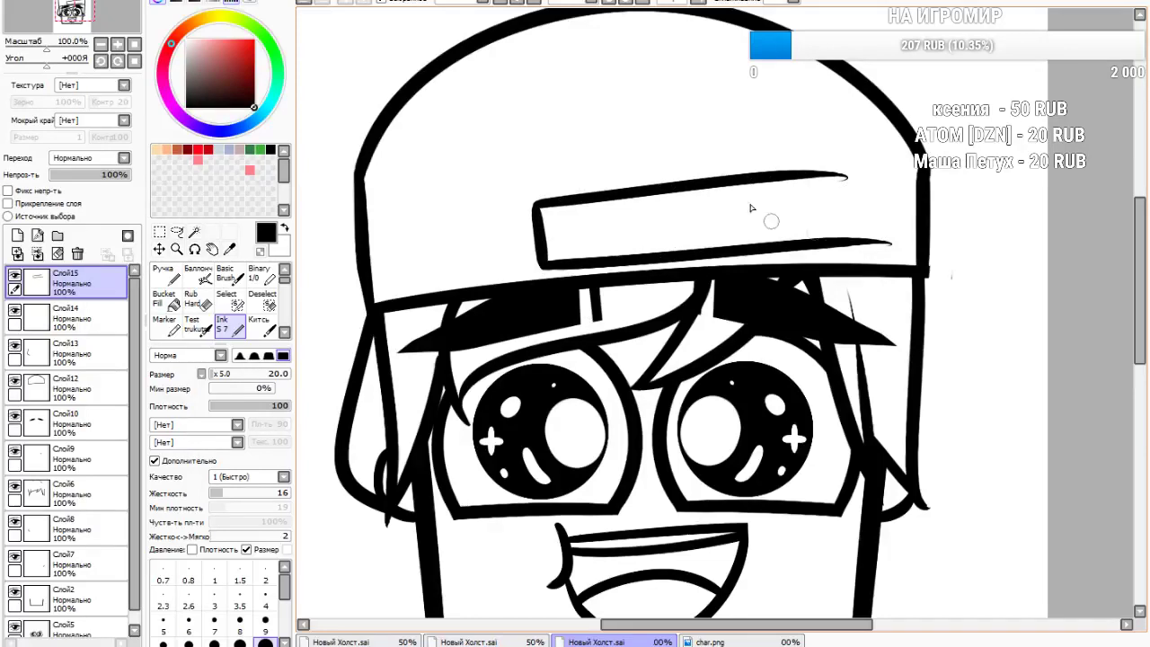
left_click_drag(739, 185, 754, 256)
left_click(305, 3)
left_click_drag(755, 184, 762, 244)
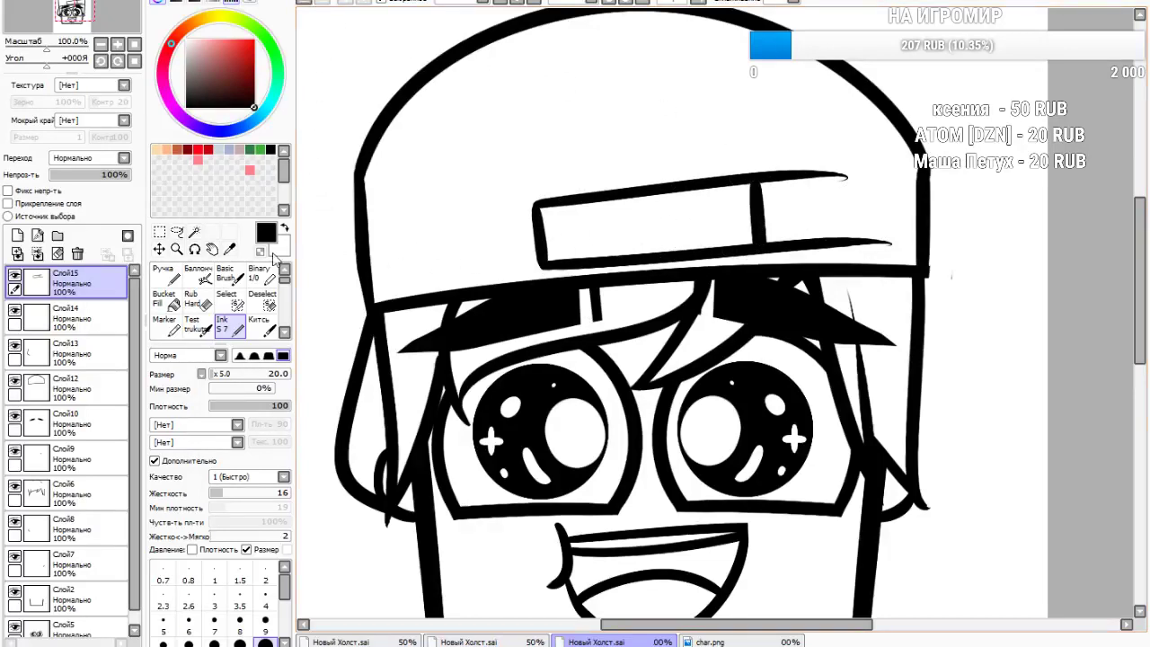
Erase the ends of the strap's long lines that overrun its right side, leaving a closed rectangle
left_click(199, 303)
mouse_move(828, 129)
left_mouse_down()
mouse_move(864, 250)
mouse_move(897, 294)
left_mouse_up()
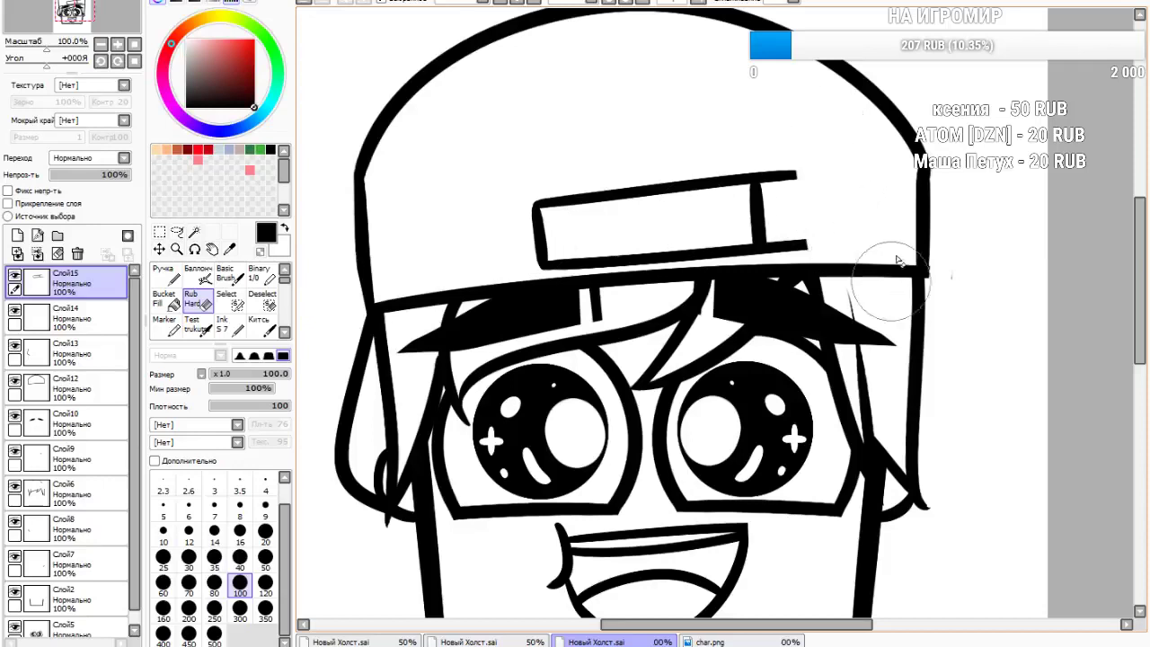
left_click_drag(819, 131, 821, 274)
mouse_move(811, 146)
left_mouse_down()
mouse_move(821, 241)
mouse_move(809, 270)
left_mouse_up()
left_click_drag(799, 129, 803, 298)
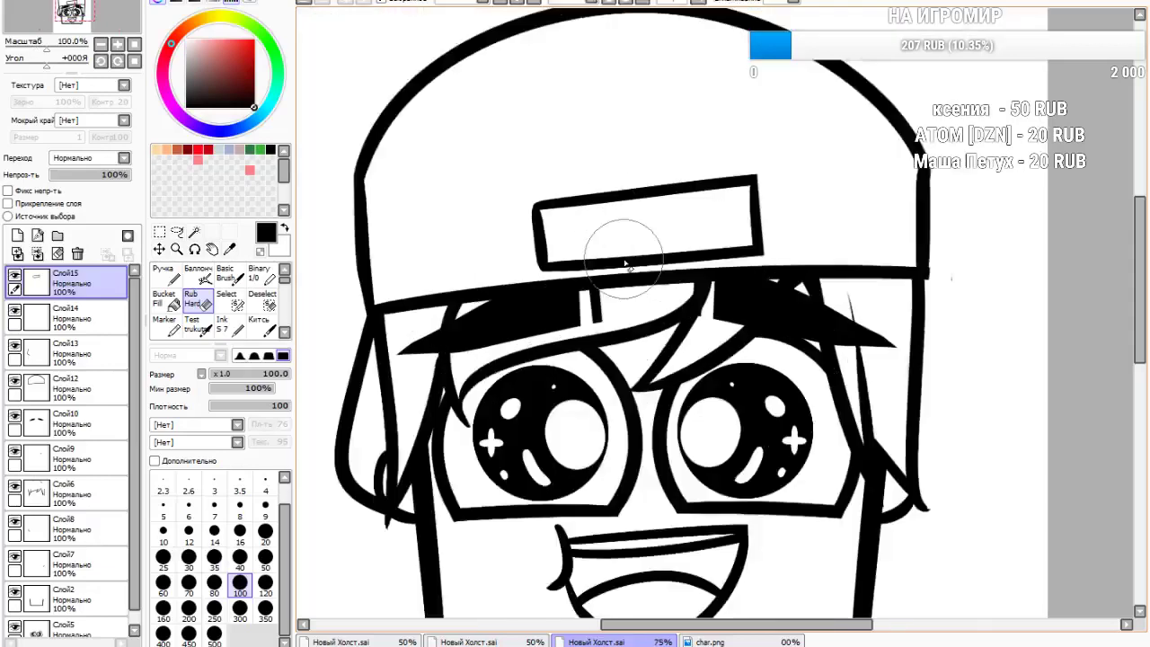
Ink three spaced dots in a row inside the hat's rectangular strap
scroll(627, 254, "up", 4)
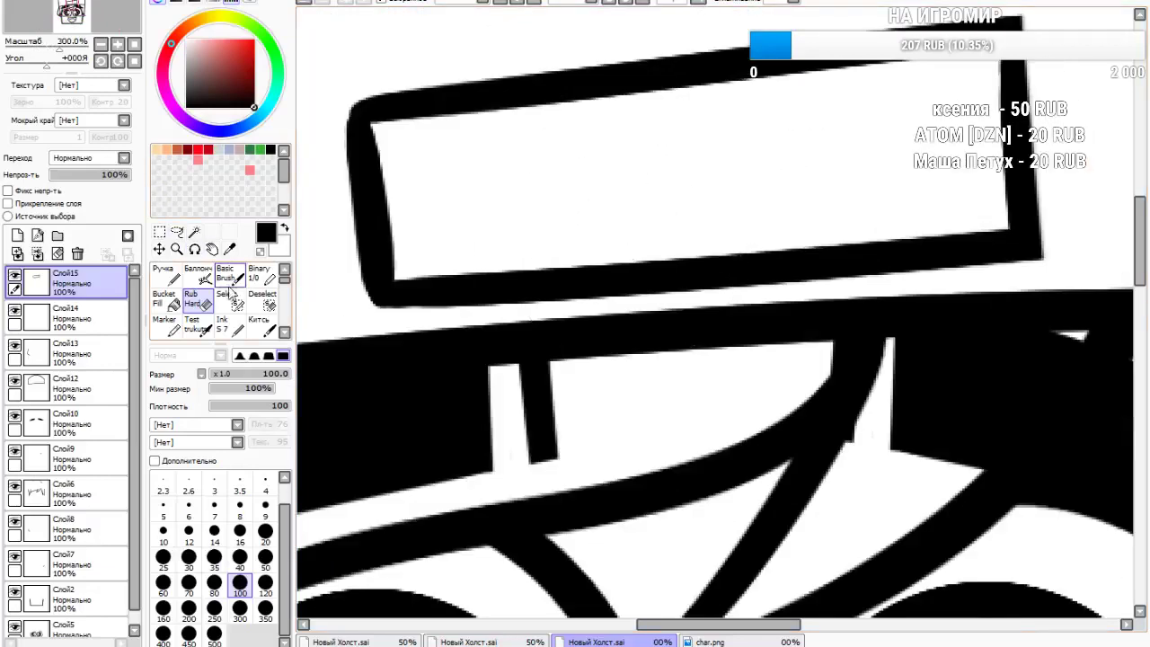
left_click(227, 326)
left_click(480, 198)
left_click(680, 176)
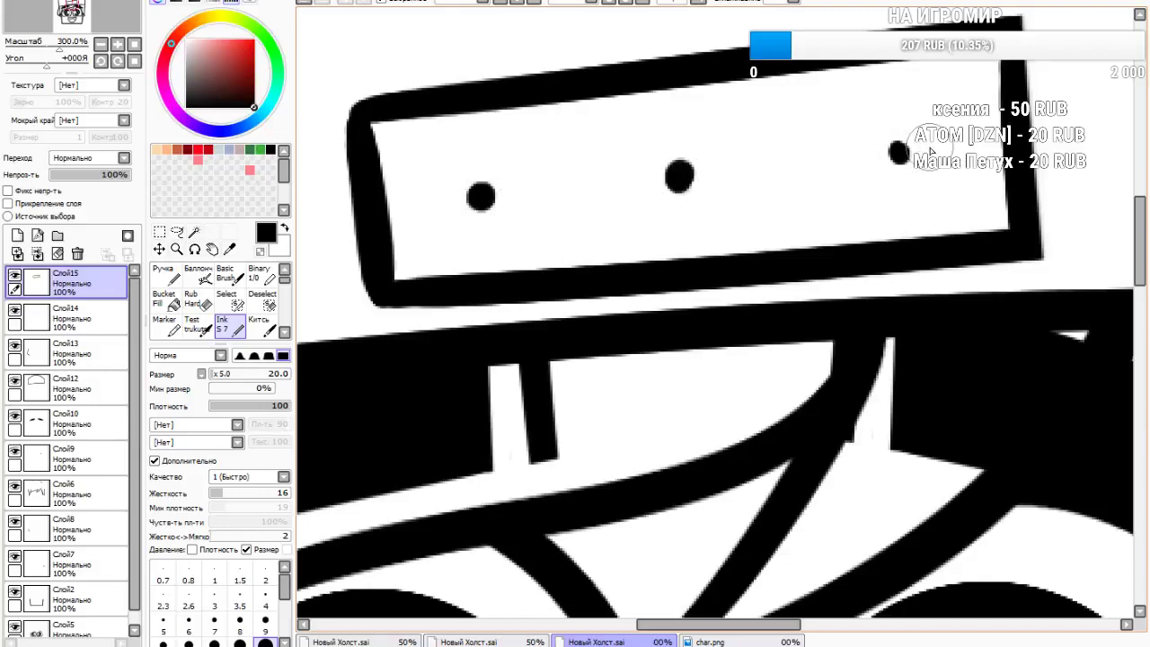
scroll(832, 102, "down", 3)
scroll(944, 103, "up", 5)
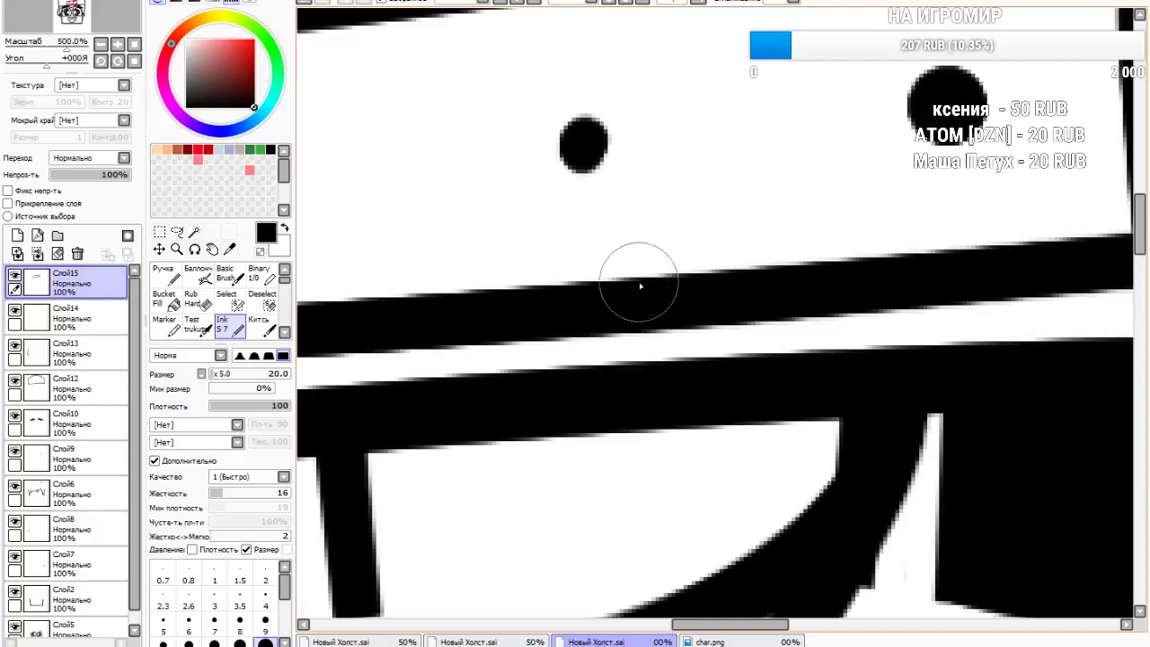
scroll(623, 273, "down", 8)
scroll(665, 261, "up", 2)
scroll(617, 295, "down", 1)
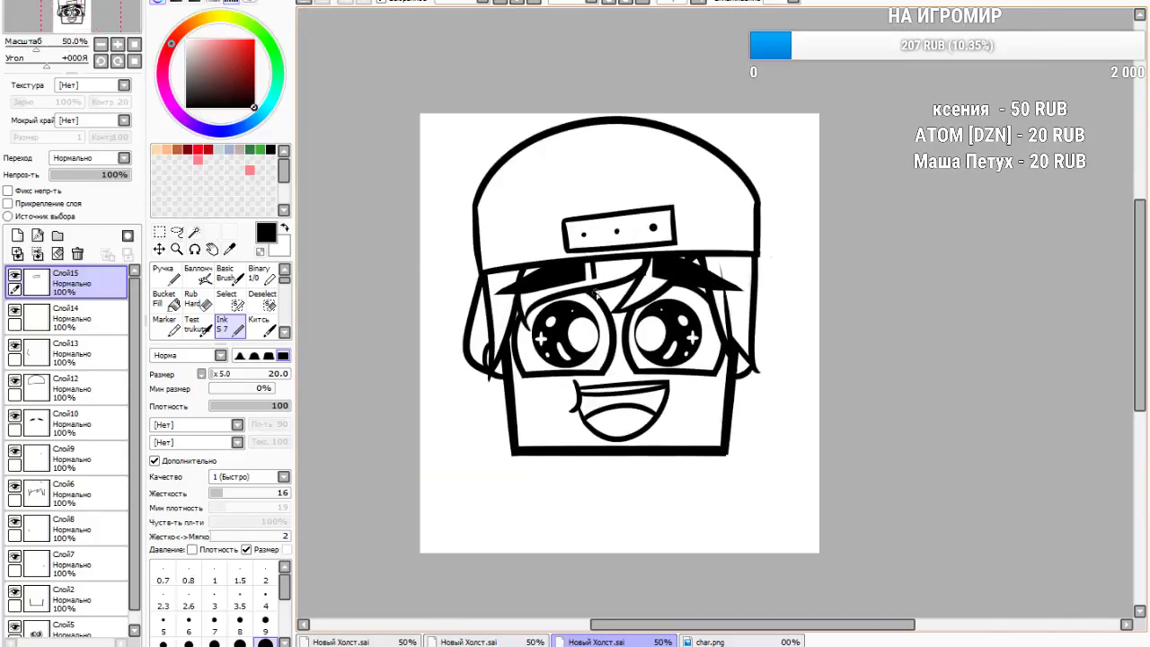
left_click(710, 641)
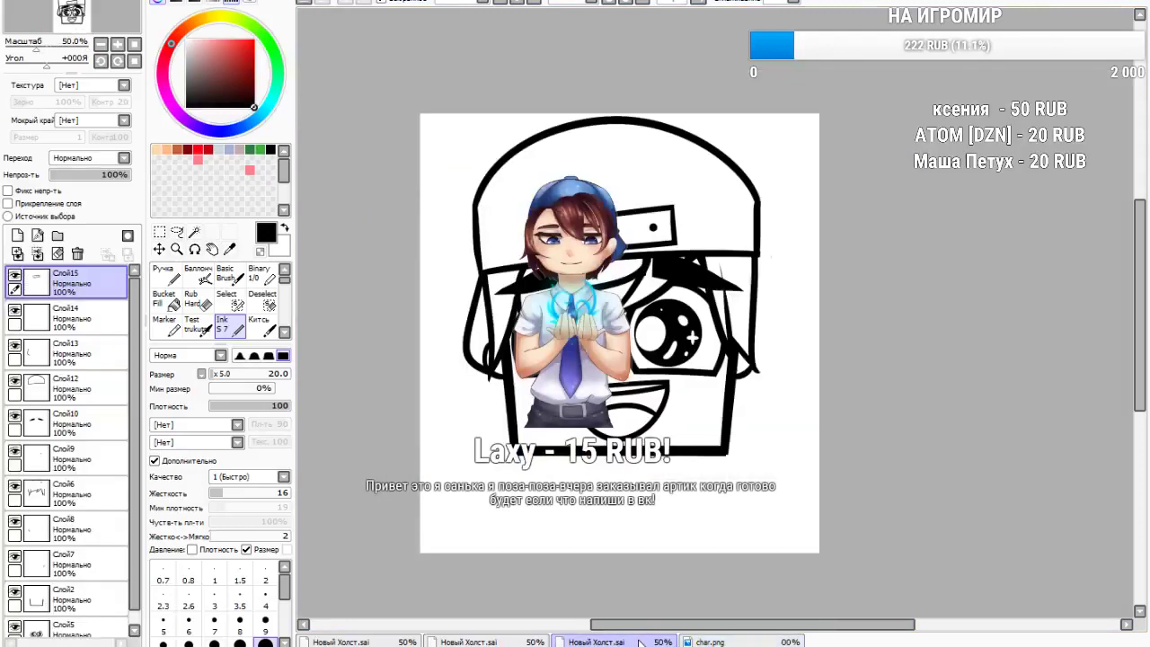
left_click(611, 642)
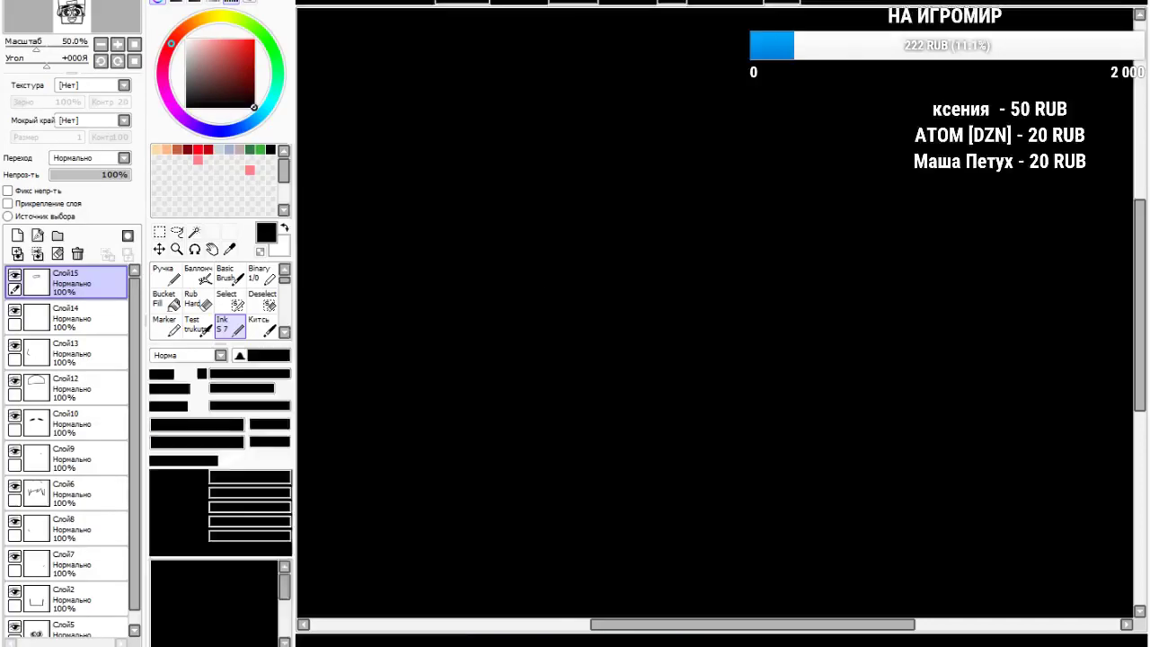
Merge all the line-art layers down into the bottom layer Слой5
scroll(602, 404, "down", 2)
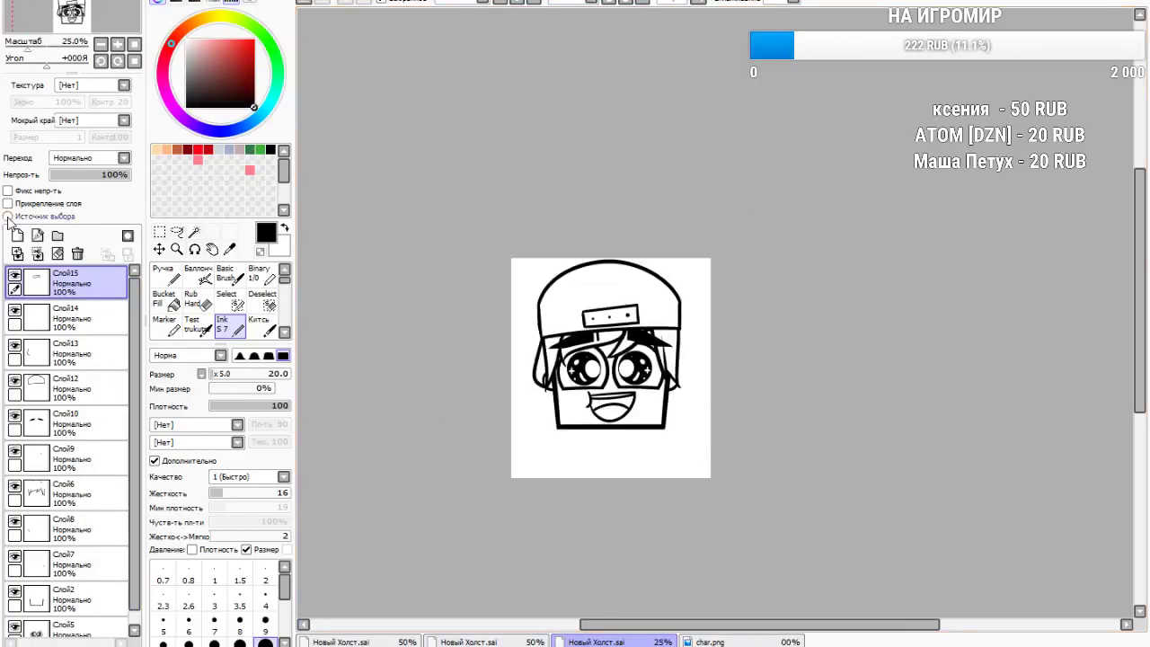
left_click(37, 254)
left_click(37, 255)
left_click(37, 255)
left_click(37, 254)
left_click(37, 255)
left_click(37, 255)
left_click(37, 254)
left_click(37, 255)
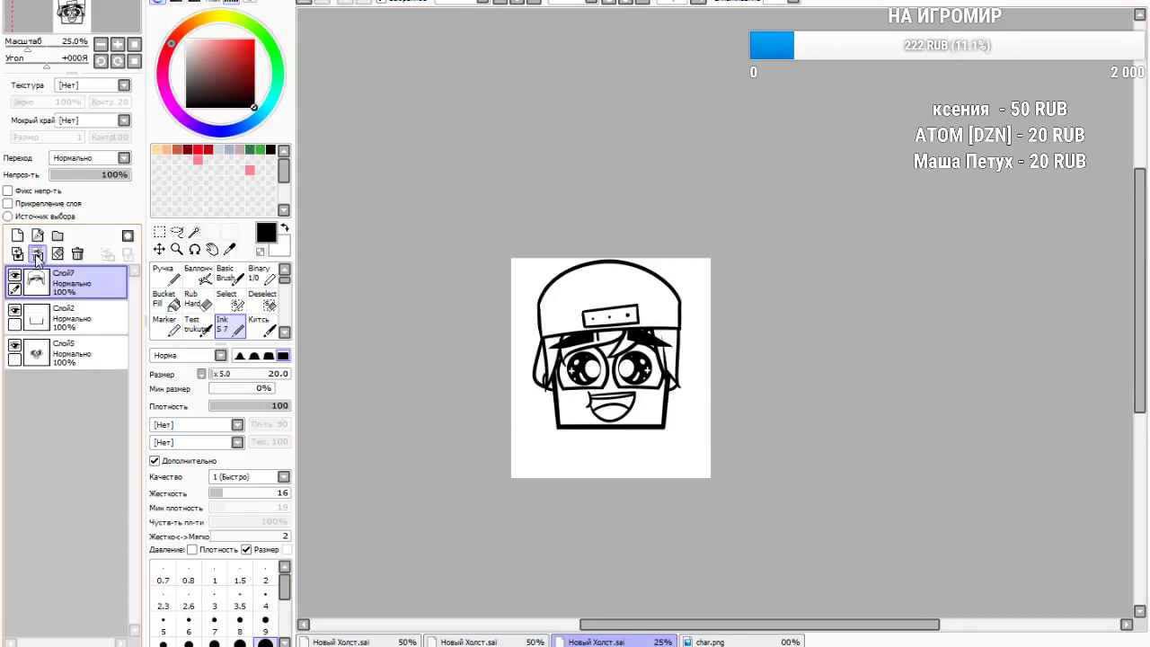
left_click(37, 254)
left_click(37, 254)
Add a new layer, place it beneath the merged head line art, and check the char.png reference
left_click(17, 235)
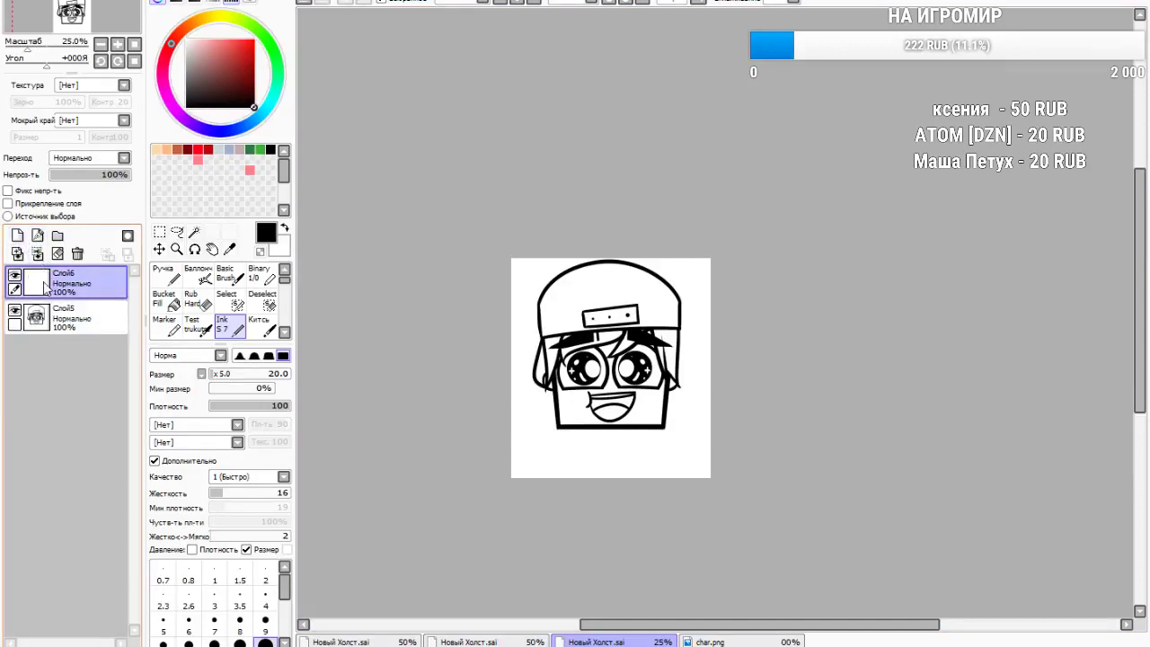
left_click_drag(63, 283, 57, 403)
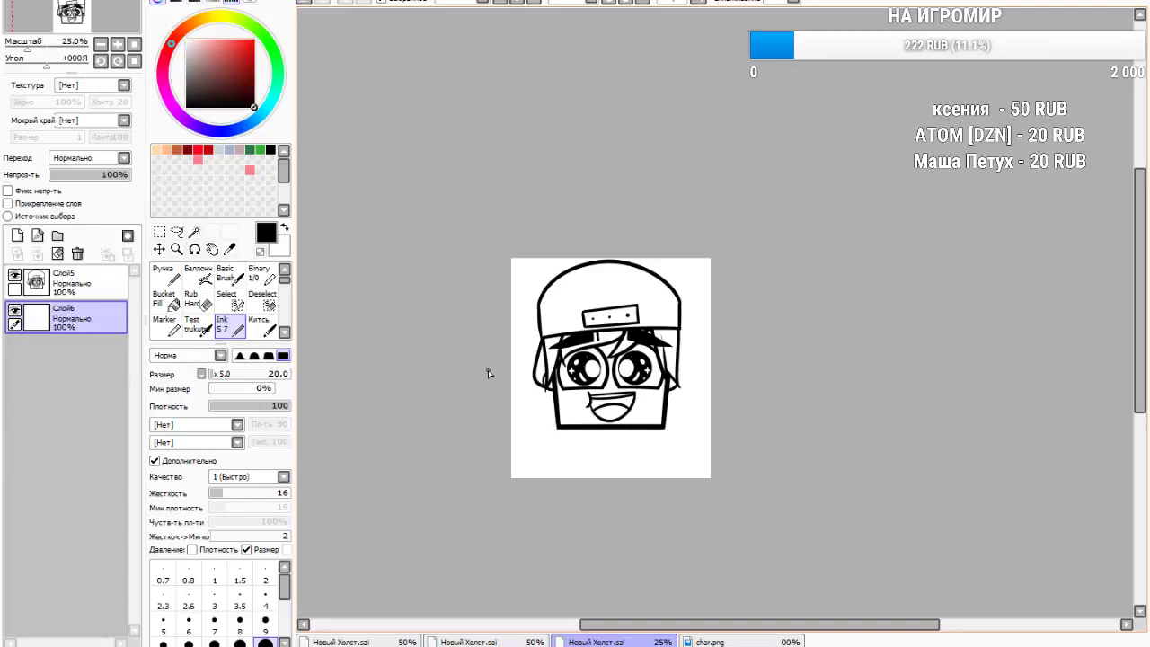
left_click(704, 641)
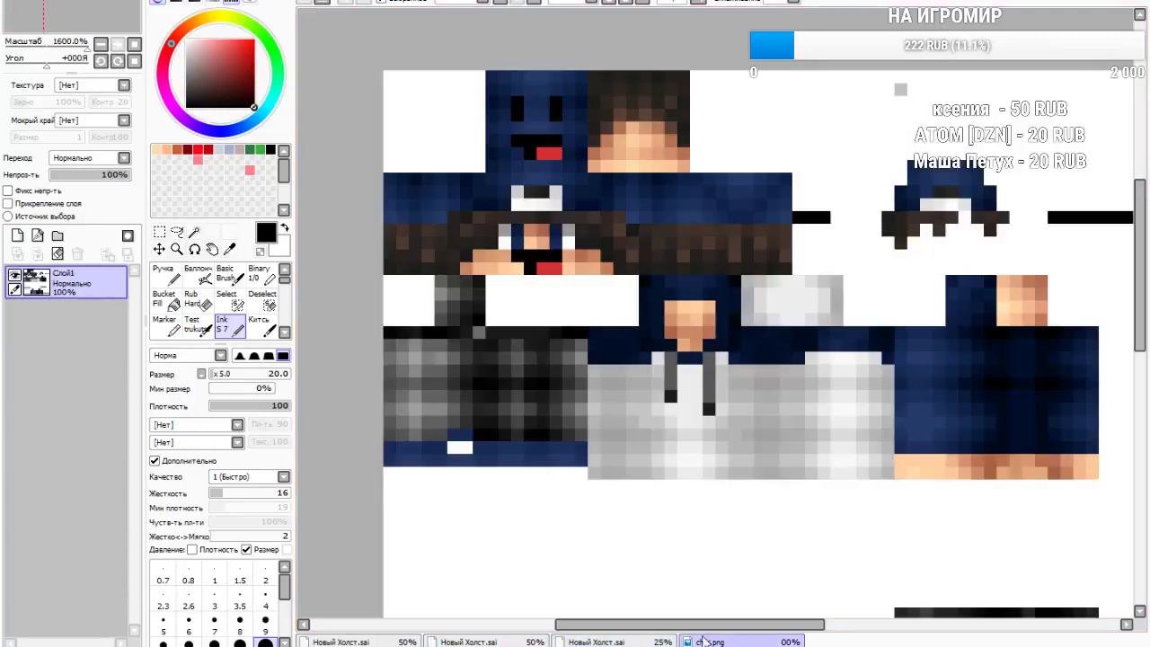
left_click(597, 642)
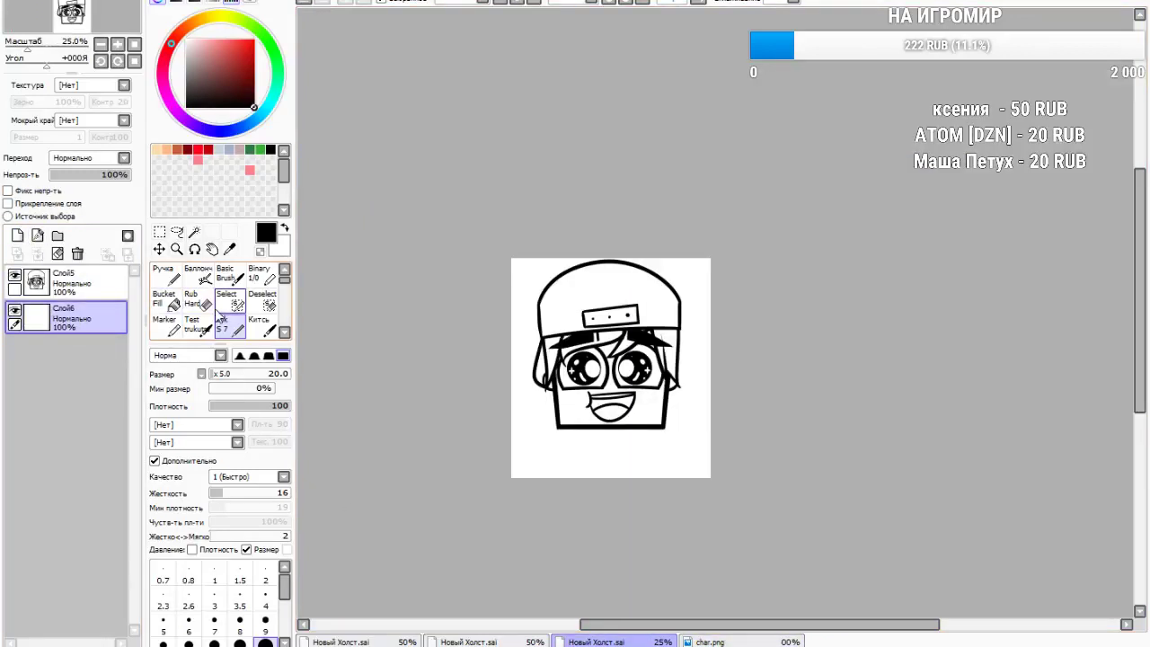
scroll(678, 435, "up", 4)
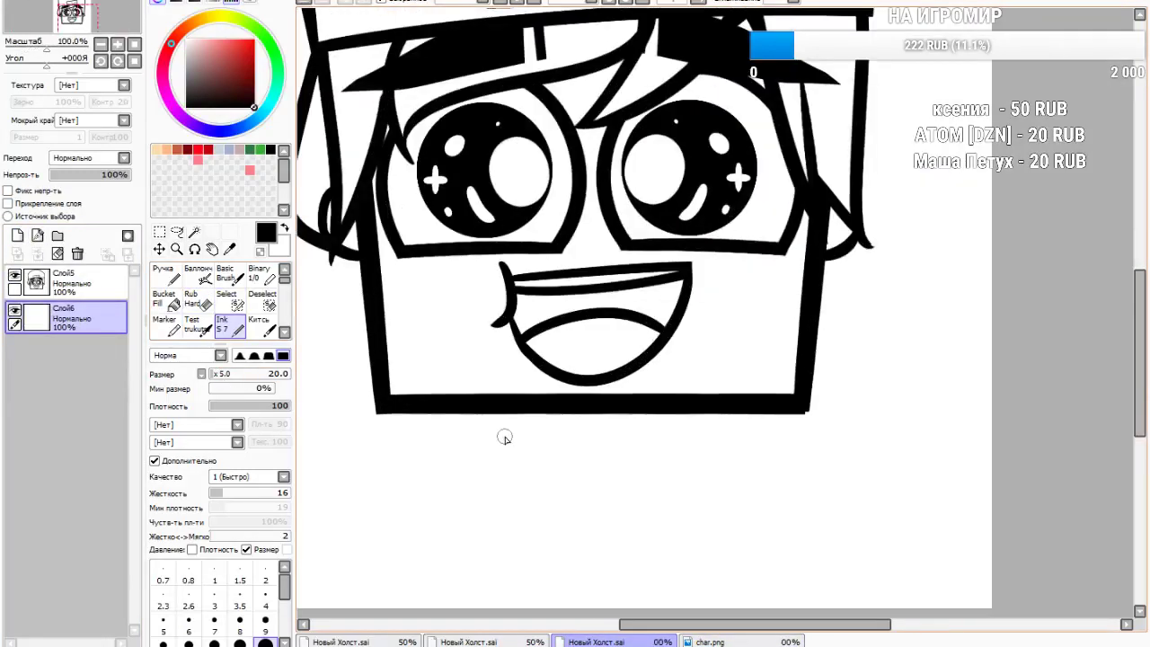
left_click_drag(338, 444, 989, 413)
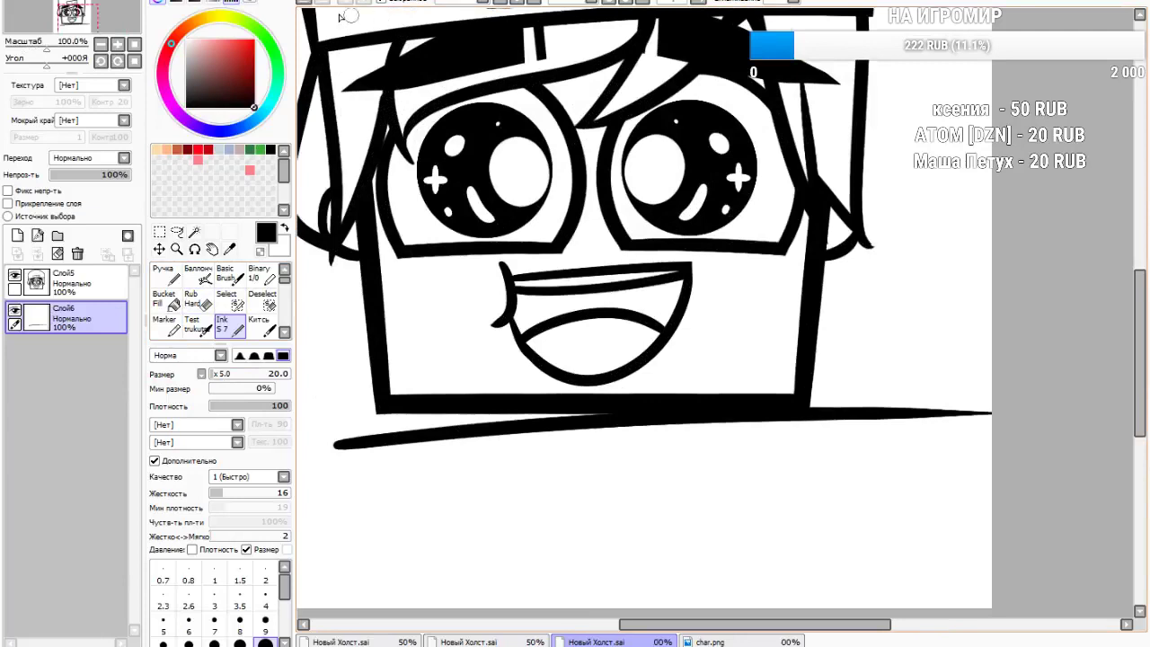
key("ctrl+z")
left_click_drag(393, 437, 988, 413)
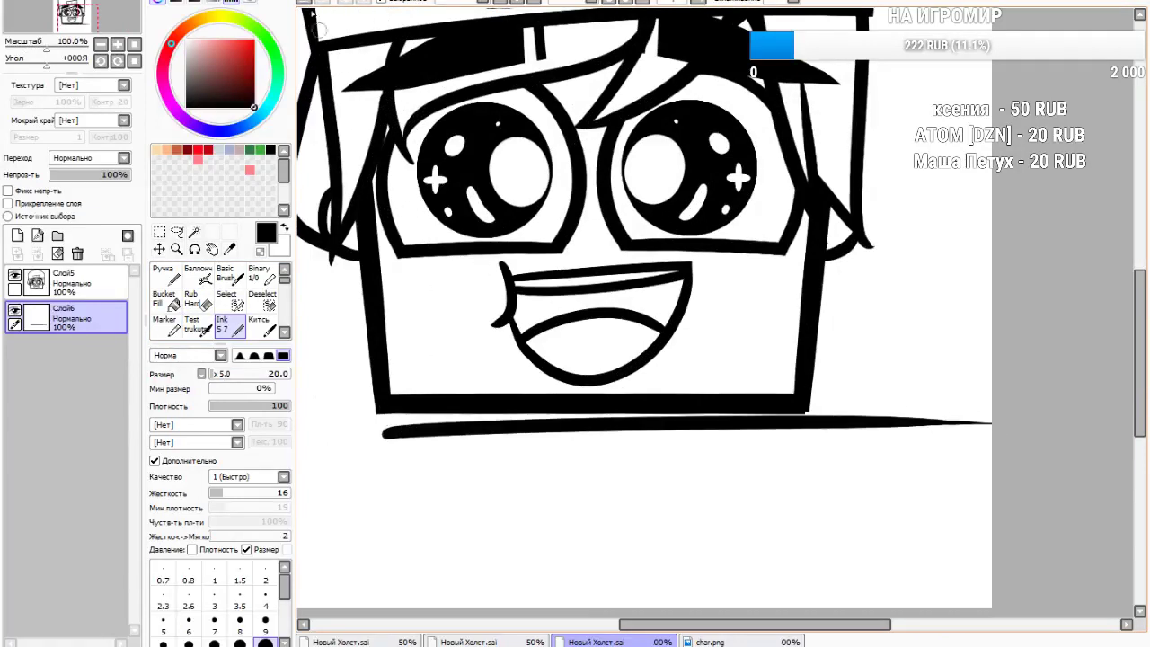
key("ctrl+z")
Ink a long horizontal line below the chin on Слой6 and move it slightly up and left, closer to the jaw
left_click_drag(329, 447, 409, 448)
left_click_drag(572, 456, 970, 447)
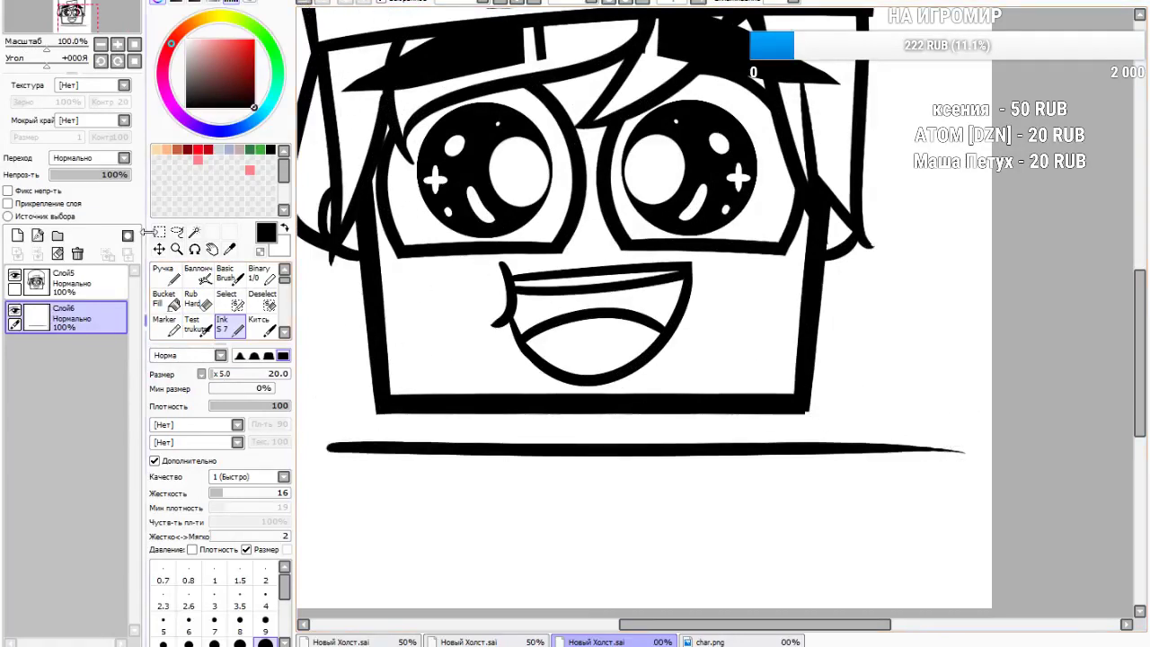
key("ctrl+t")
left_click_drag(434, 498, 434, 494)
left_click_drag(559, 460, 544, 442)
left_click_drag(516, 477, 456, 485)
left_click(177, 467)
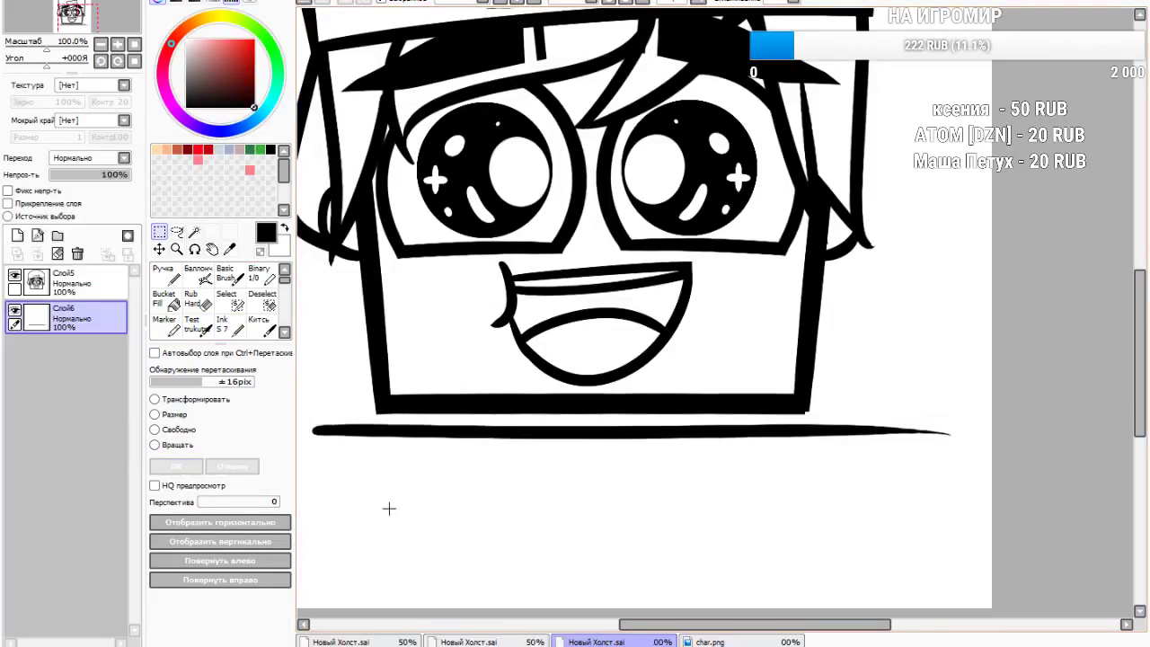
Ink the left body contour down from the horizontal line, bending inward to the canvas edge, with a short branch going downward
scroll(690, 295, "down", 3)
scroll(688, 368, "up", 3)
scroll(693, 367, "down", 1)
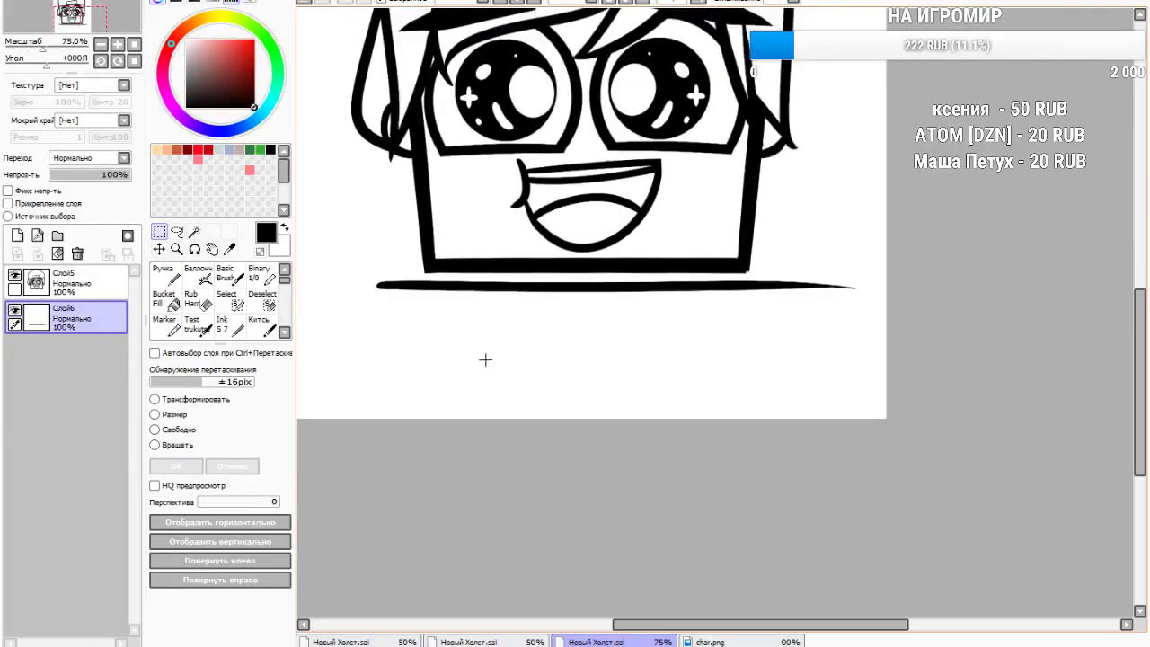
scroll(487, 358, "up", 1)
left_click(226, 325)
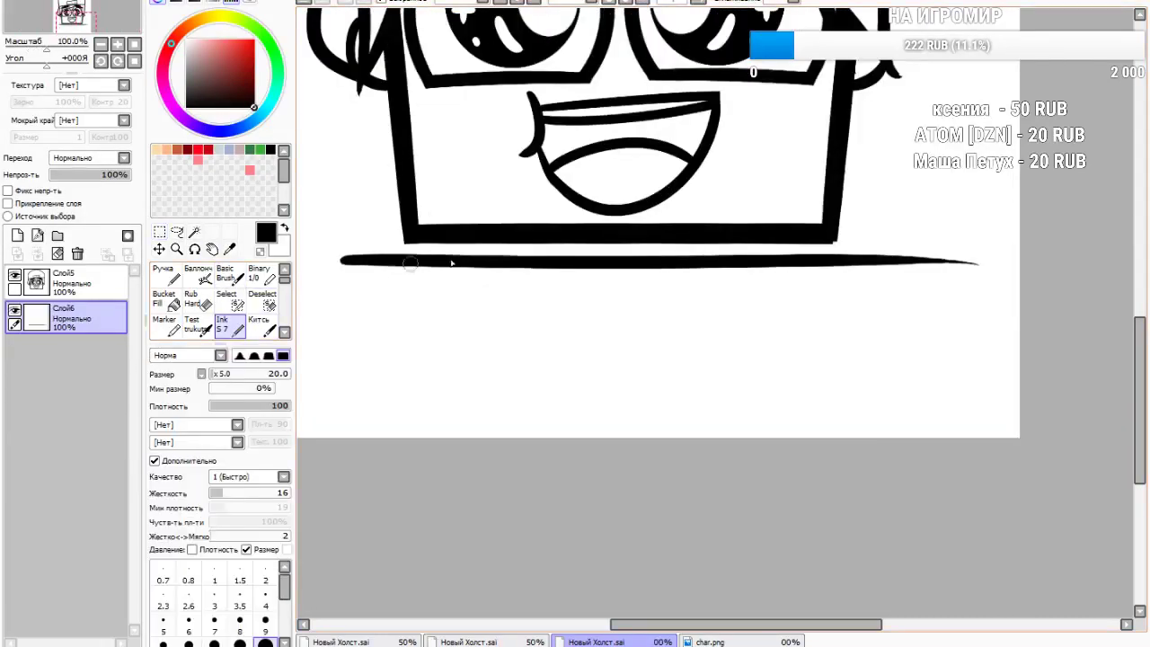
mouse_move(442, 266)
left_mouse_down()
mouse_move(475, 391)
mouse_move(536, 438)
left_mouse_up()
left_click_drag(458, 376, 473, 439)
mouse_move(784, 266)
left_mouse_down()
mouse_move(786, 341)
mouse_move(743, 431)
left_mouse_up()
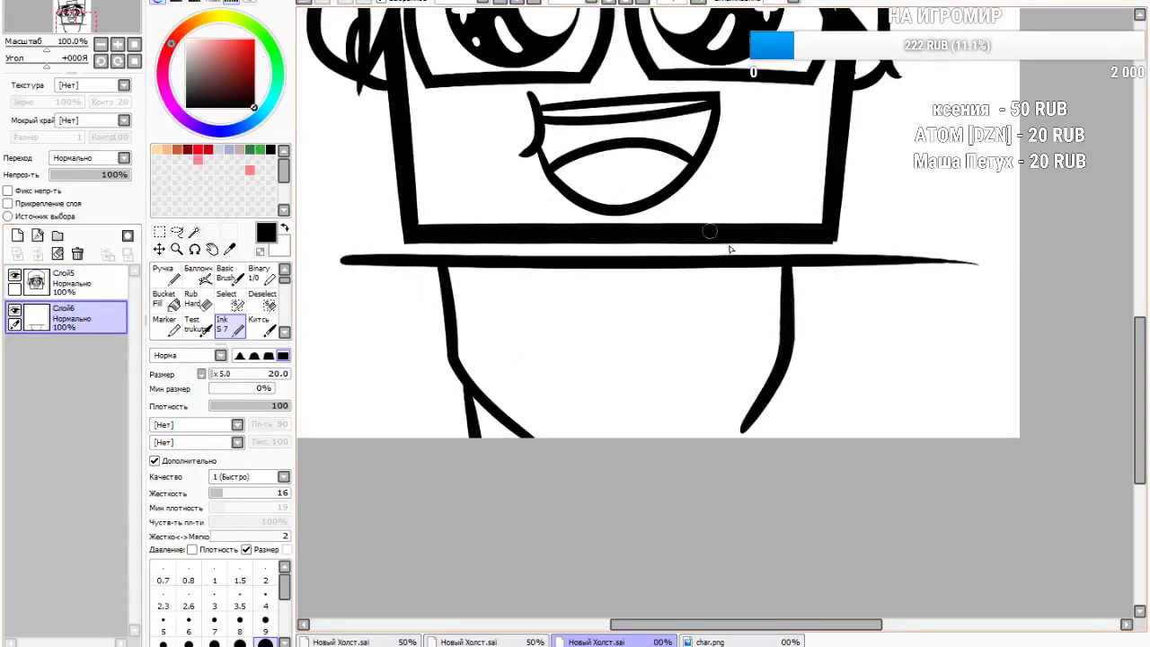
key("ctrl+z")
Copy the left body contour, flip the copy horizontally, place it symmetrically on the right, and clear the selection
left_click(160, 233)
mouse_move(432, 265)
left_mouse_down()
mouse_move(570, 488)
mouse_move(549, 486)
left_mouse_up()
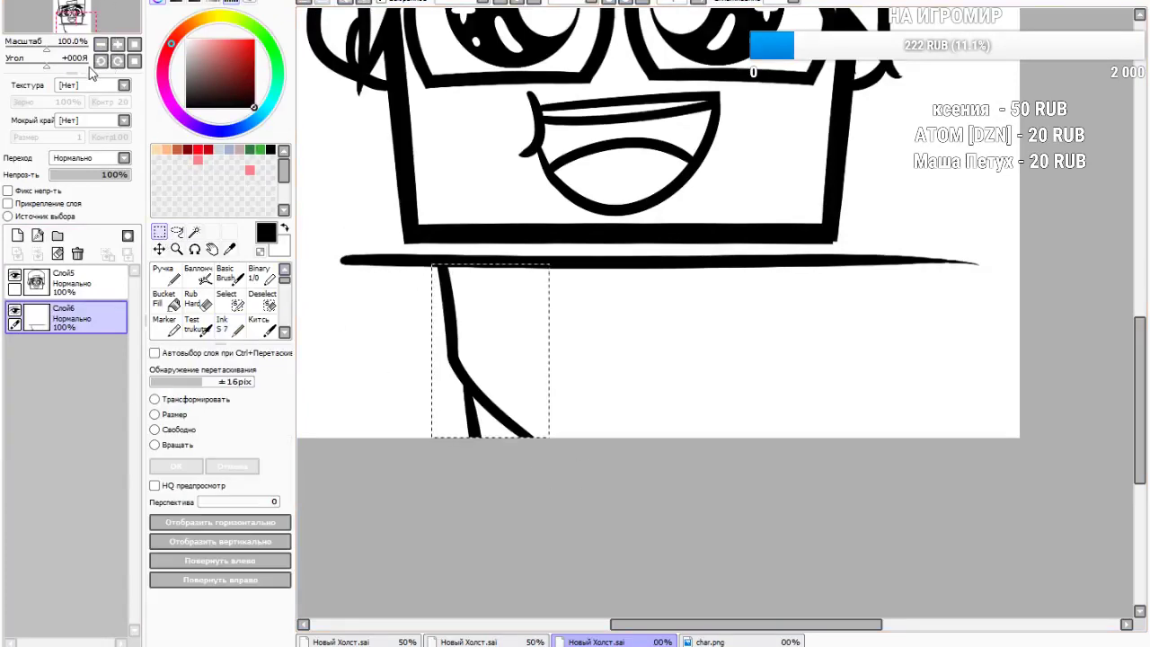
key("ctrl+c")
key("ctrl+v")
left_click(171, 414)
left_click(261, 522)
left_click_drag(518, 382, 767, 365)
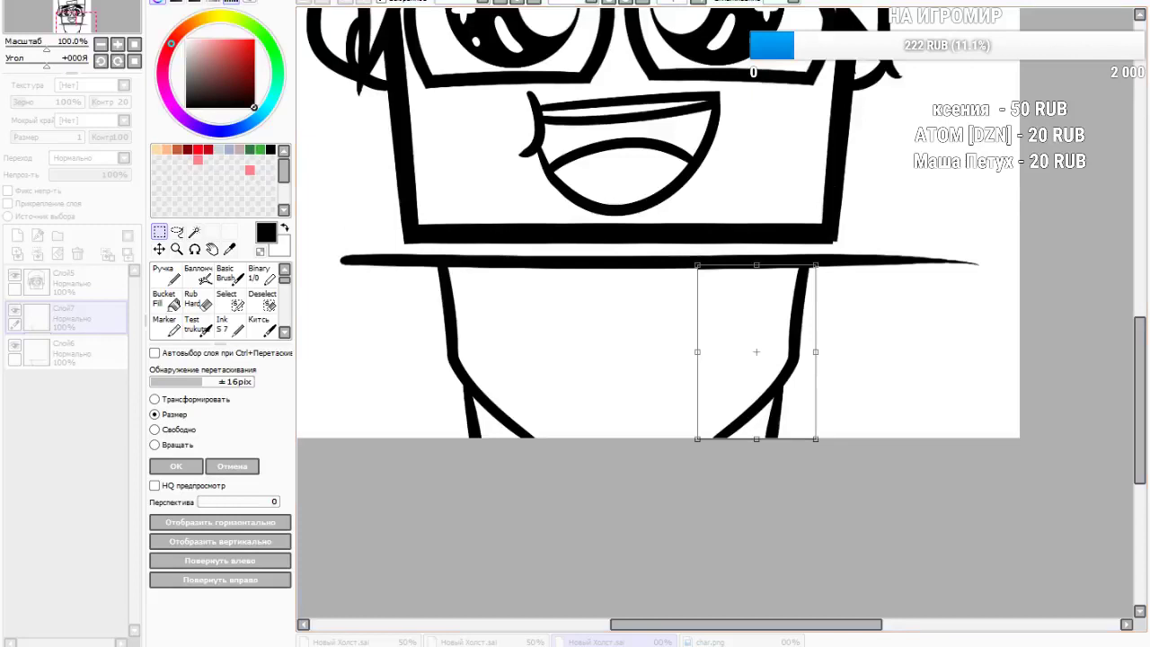
scroll(756, 400, "up", 6)
scroll(755, 399, "down", 3)
scroll(792, 466, "up", 2)
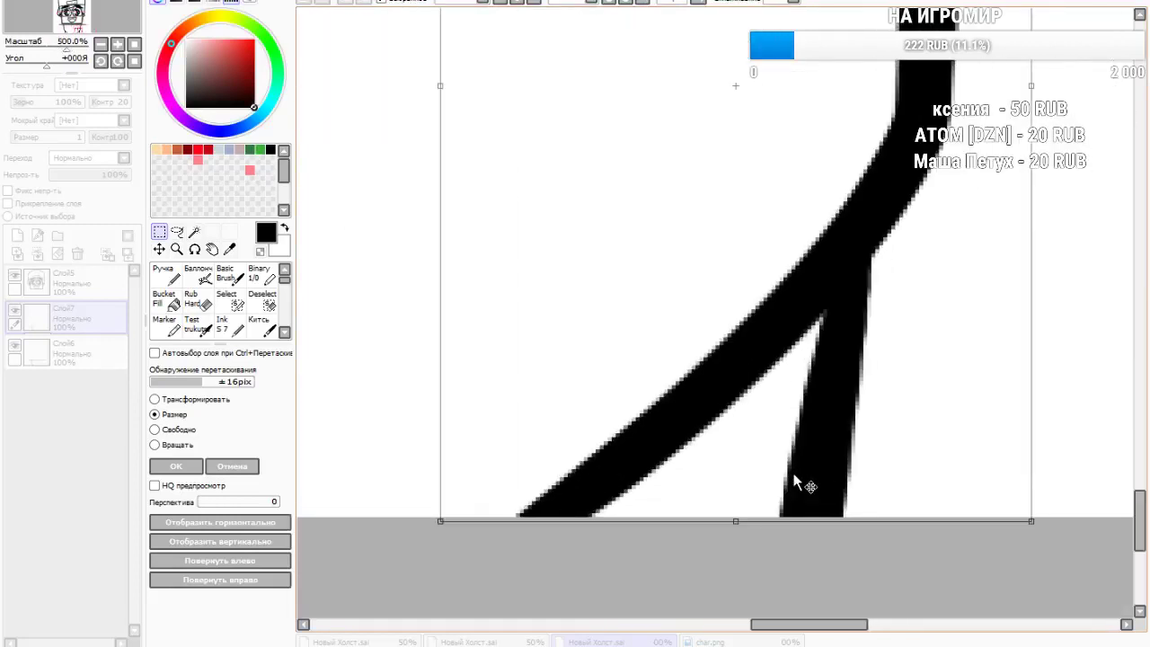
scroll(793, 466, "down", 3)
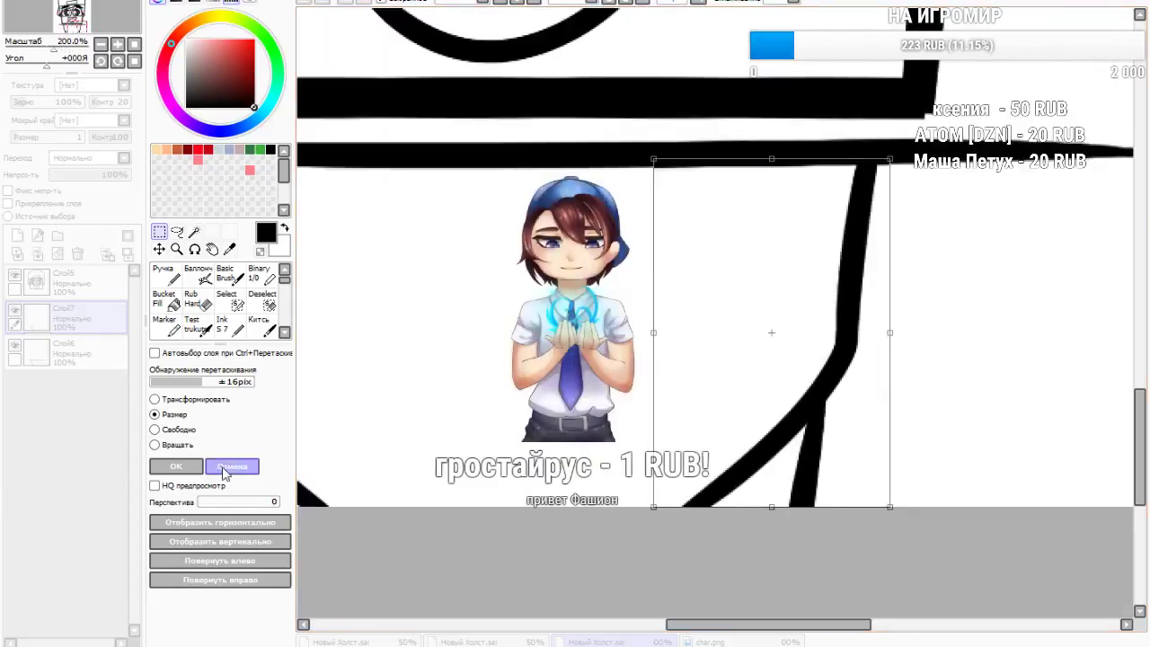
left_click(216, 466)
key("ctrl+d")
Erase the leftover sliver of the pasted contour along the underside of the horizontal line with a size 16 hard eraser
scroll(575, 313, "down", 4)
scroll(614, 299, "up", 3)
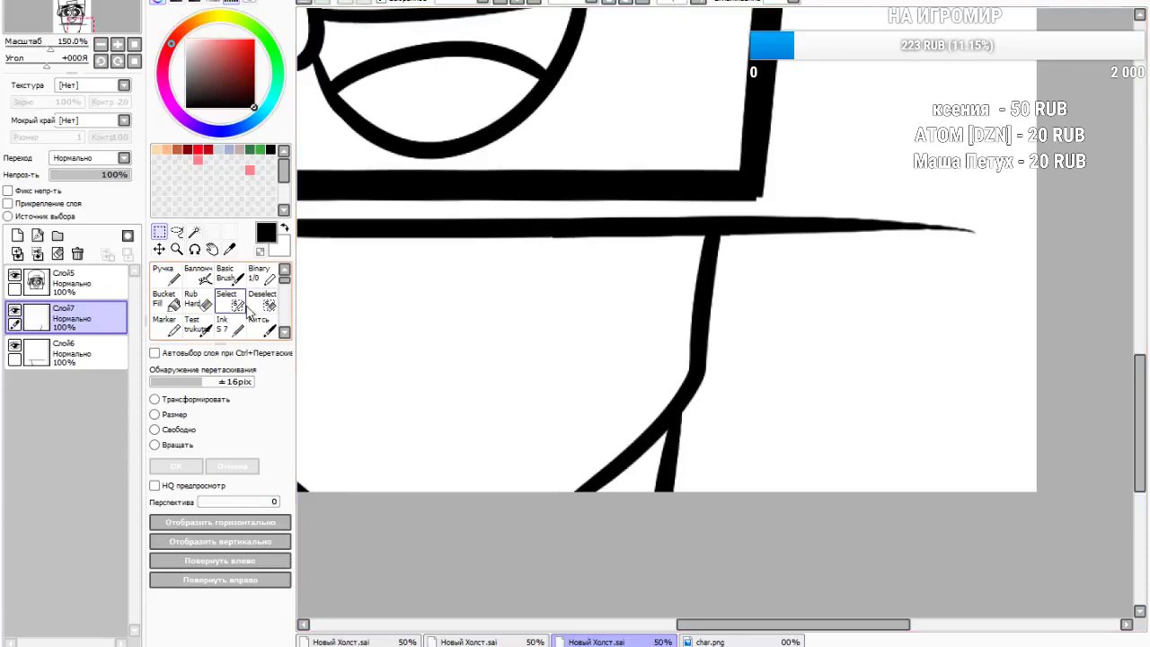
left_click(203, 302)
left_click_drag(236, 373, 223, 375)
left_click_drag(610, 243, 567, 243)
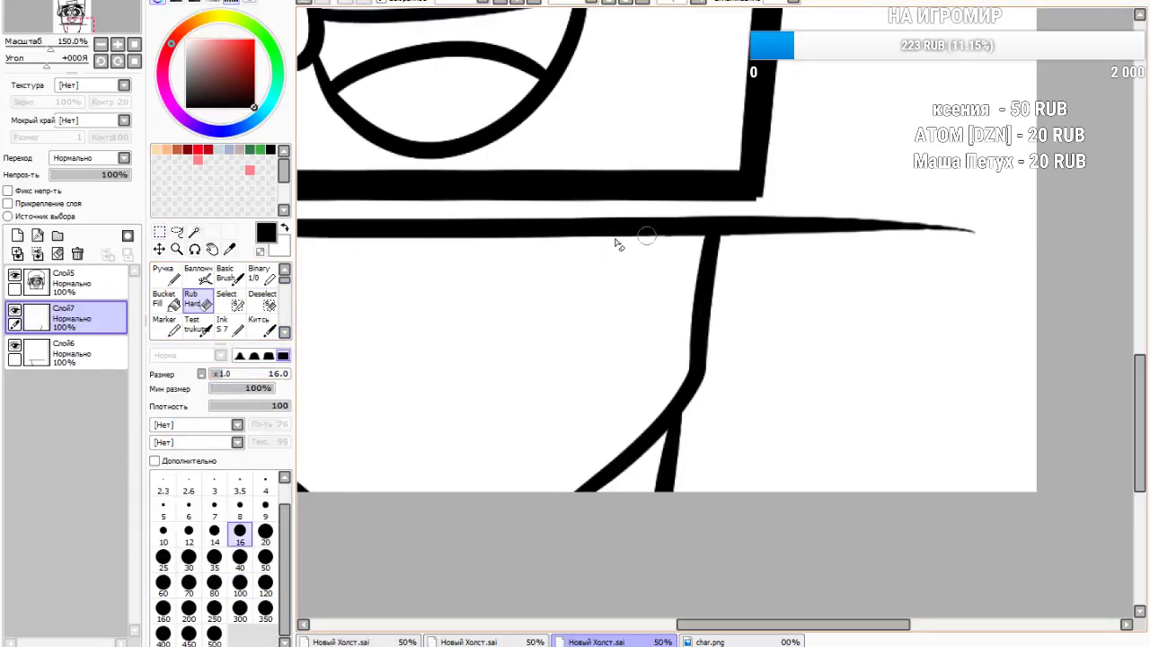
Erase both ends of the horizontal line on Слой6 that overhang the body contours, using a size 32 hard eraser
left_click(94, 349)
mouse_move(762, 199)
left_mouse_down()
mouse_move(745, 261)
mouse_move(728, 252)
mouse_move(761, 264)
left_mouse_up()
left_click(235, 373)
mouse_move(821, 243)
left_mouse_down()
mouse_move(787, 222)
mouse_move(929, 254)
left_mouse_up()
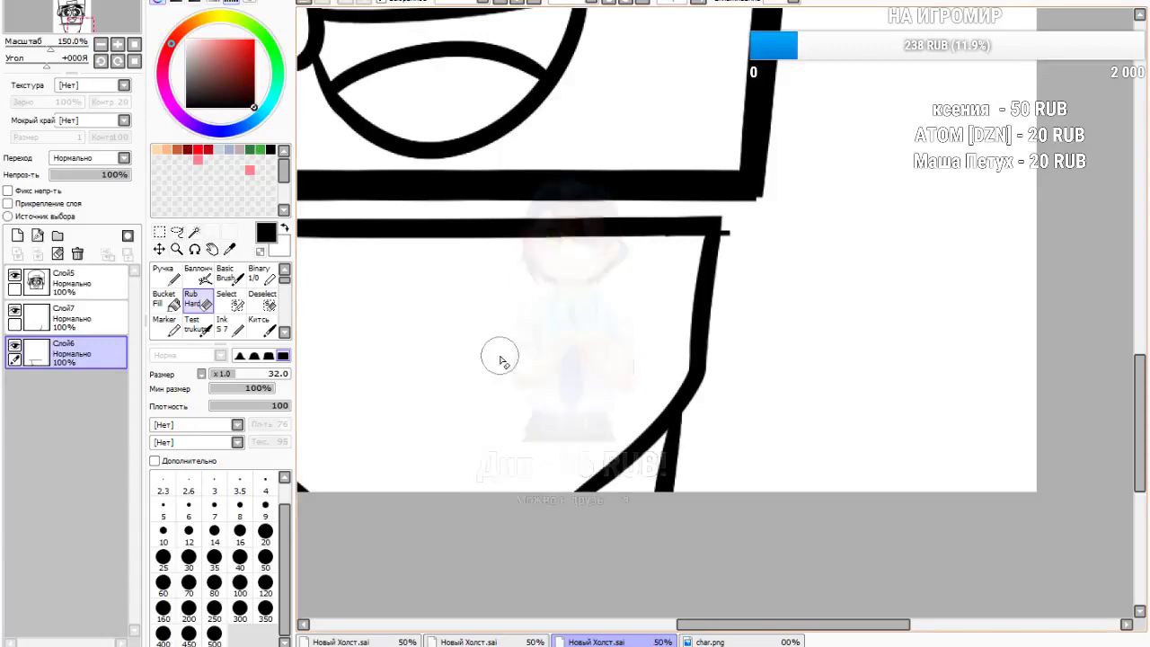
left_click(88, 318)
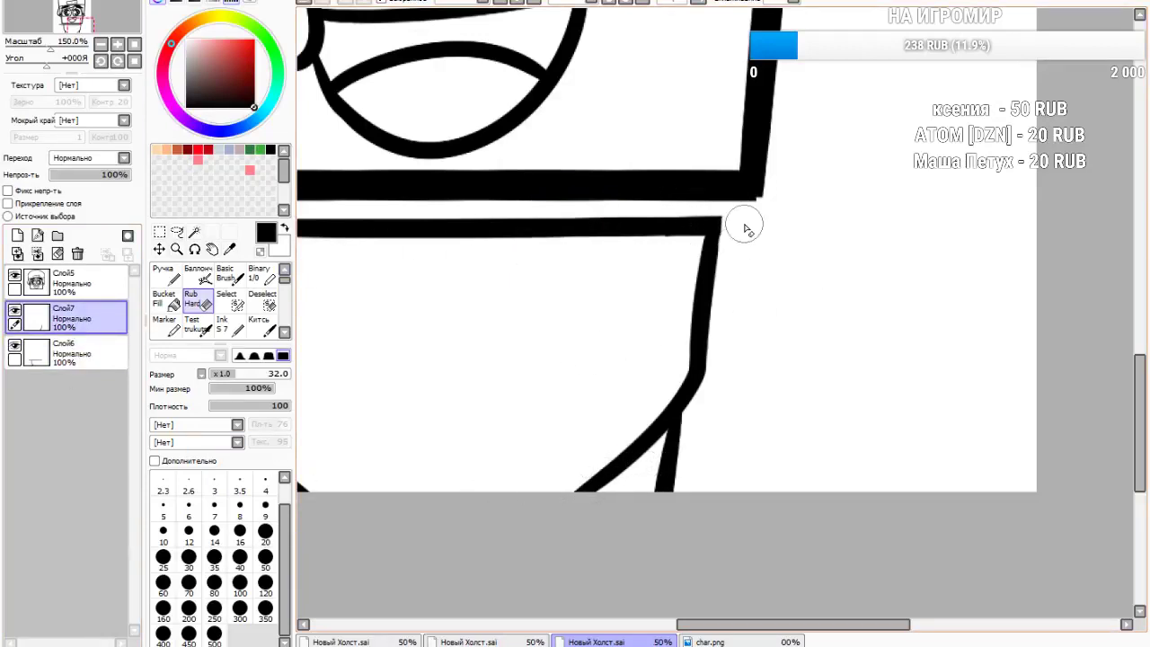
scroll(726, 277, "down", 4)
scroll(613, 301, "up", 5)
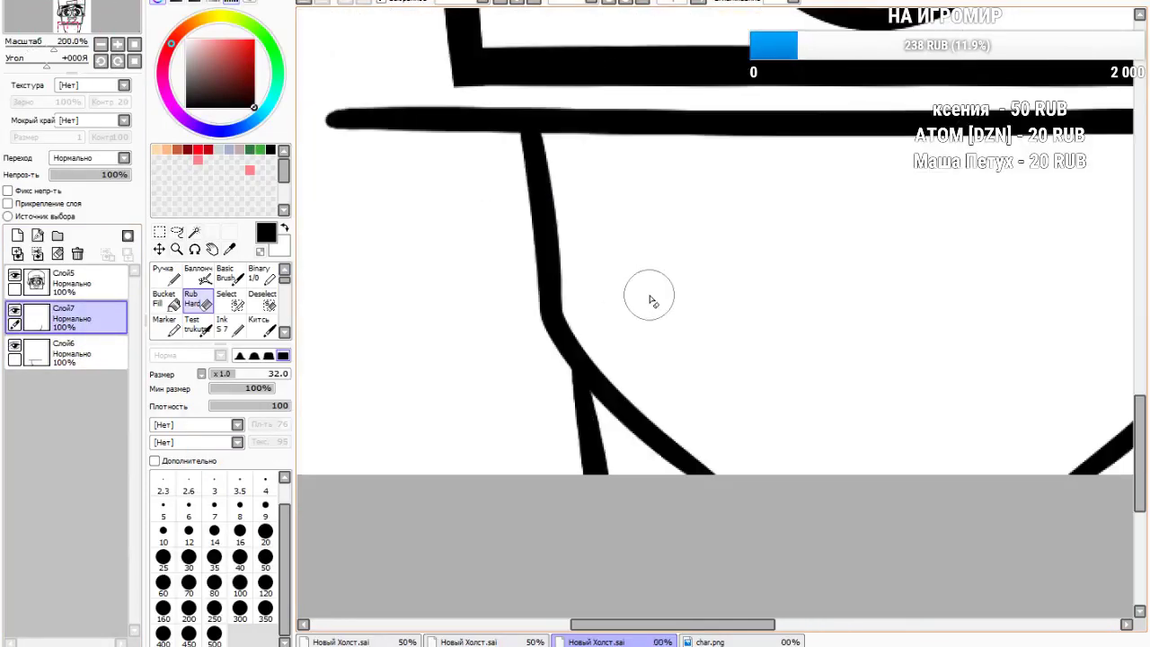
left_click(33, 362)
mouse_move(340, 120)
left_mouse_down()
mouse_move(350, 93)
mouse_move(405, 94)
mouse_move(480, 133)
mouse_move(499, 124)
left_mouse_up()
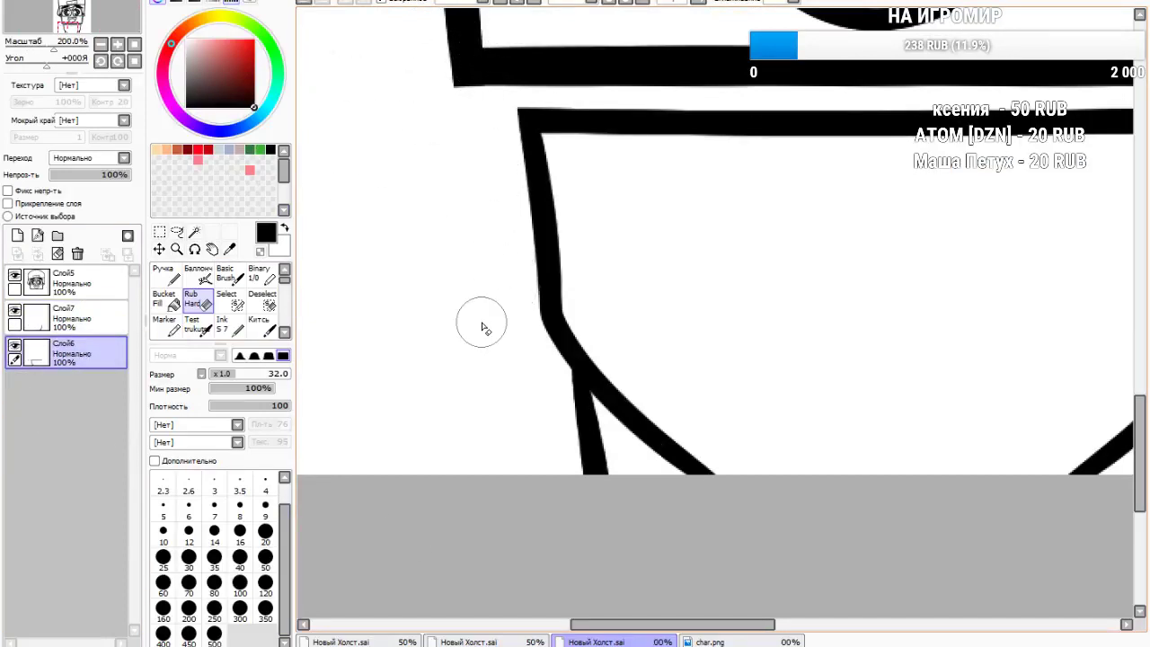
Ink a short slanted line on Слой7 from the body's upper left corner to the jaw and erase its excess ends
left_click(68, 319)
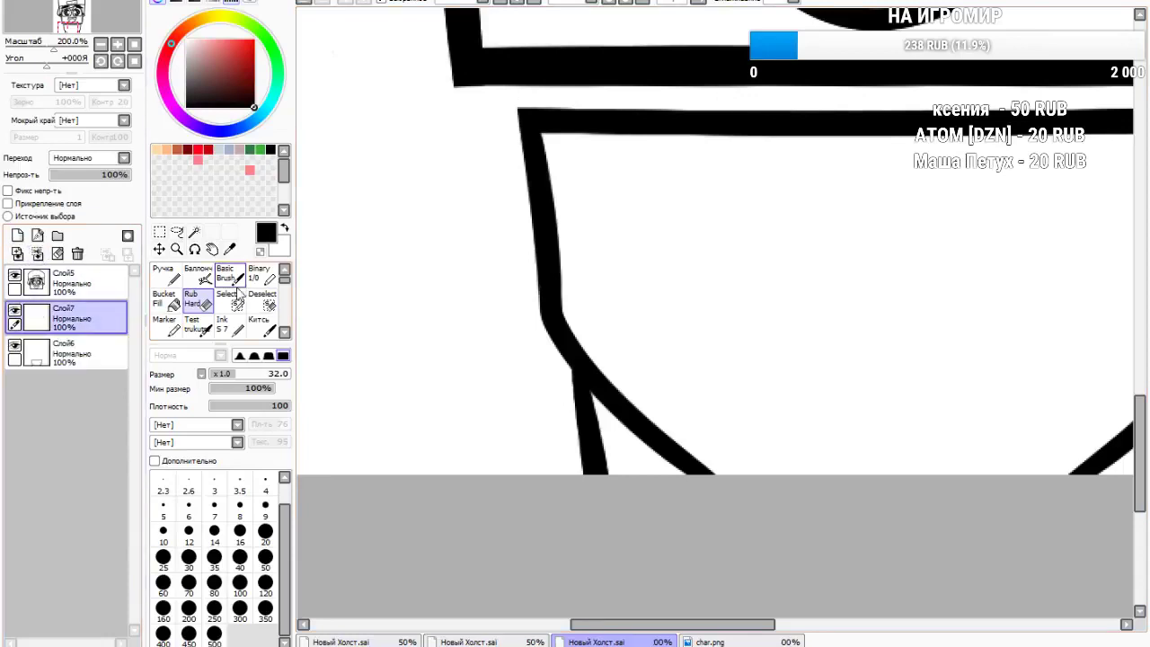
left_click(229, 325)
left_click_drag(476, 133, 706, 14)
left_click(192, 299)
mouse_move(462, 149)
left_mouse_down()
mouse_move(469, 61)
mouse_move(492, 215)
mouse_move(482, 99)
mouse_move(503, 237)
mouse_move(478, 65)
mouse_move(512, 261)
mouse_move(484, 100)
left_mouse_up()
mouse_move(598, 45)
left_mouse_down()
mouse_move(675, 12)
mouse_move(652, 34)
left_mouse_up()
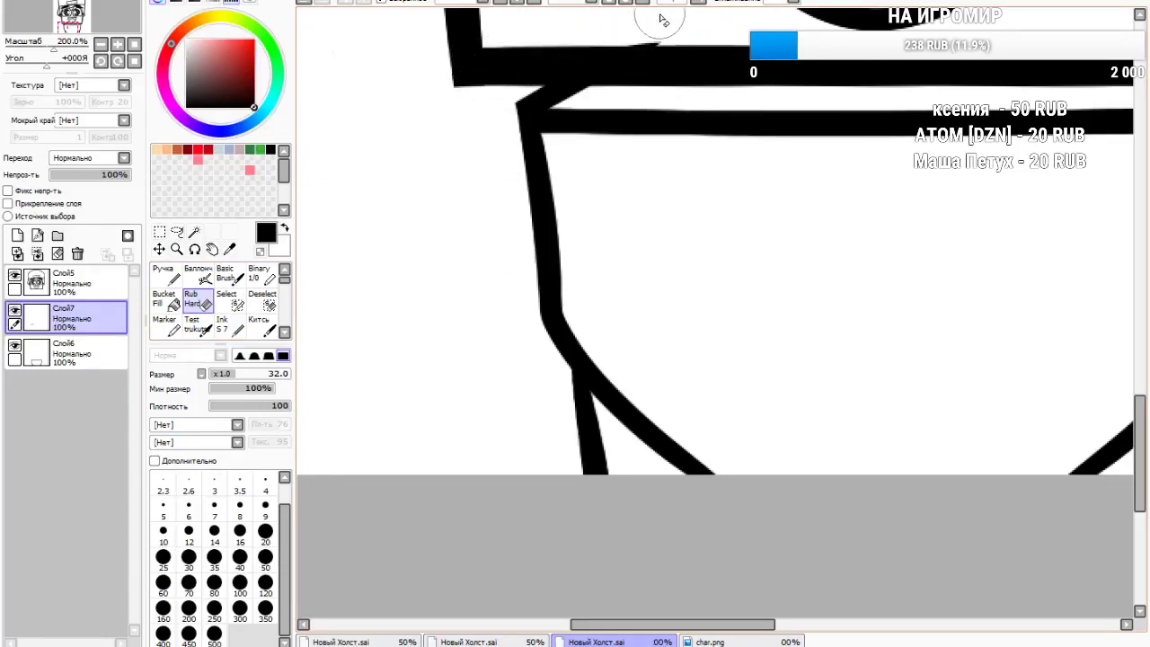
Try to ink a matching slanted line freehand at the body's upper right corner, then erase it with a size 66 hard eraser
scroll(542, 156, "down", 3)
scroll(703, 98, "up", 4)
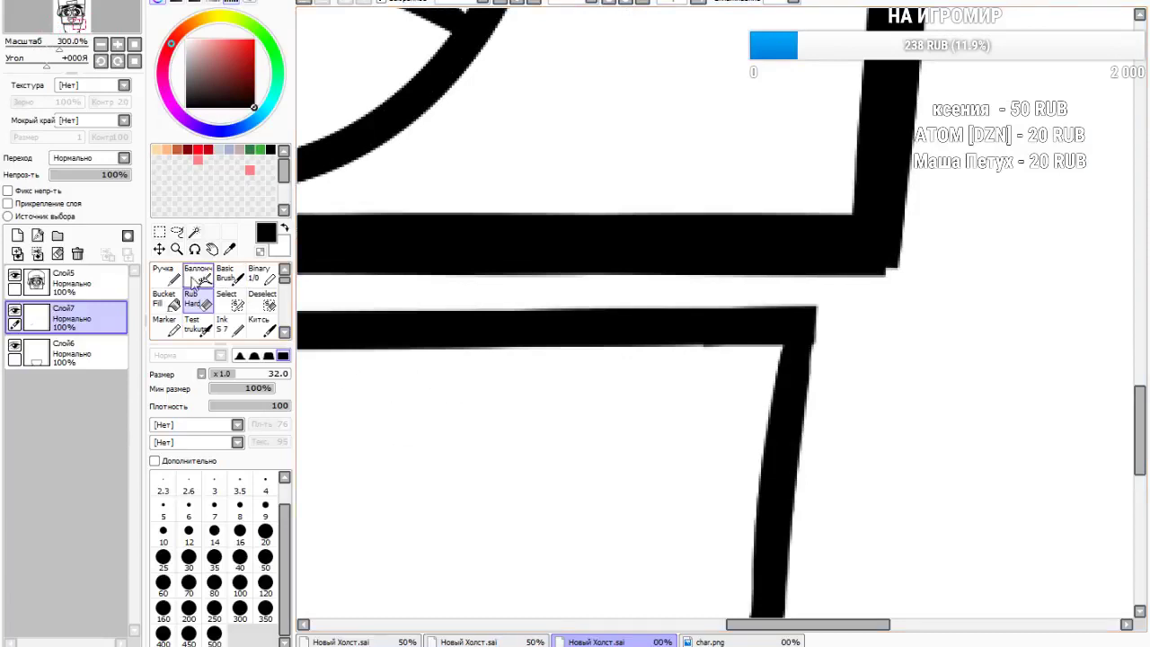
left_click(227, 324)
mouse_move(872, 354)
left_mouse_down()
mouse_move(807, 303)
mouse_move(539, 166)
left_mouse_up()
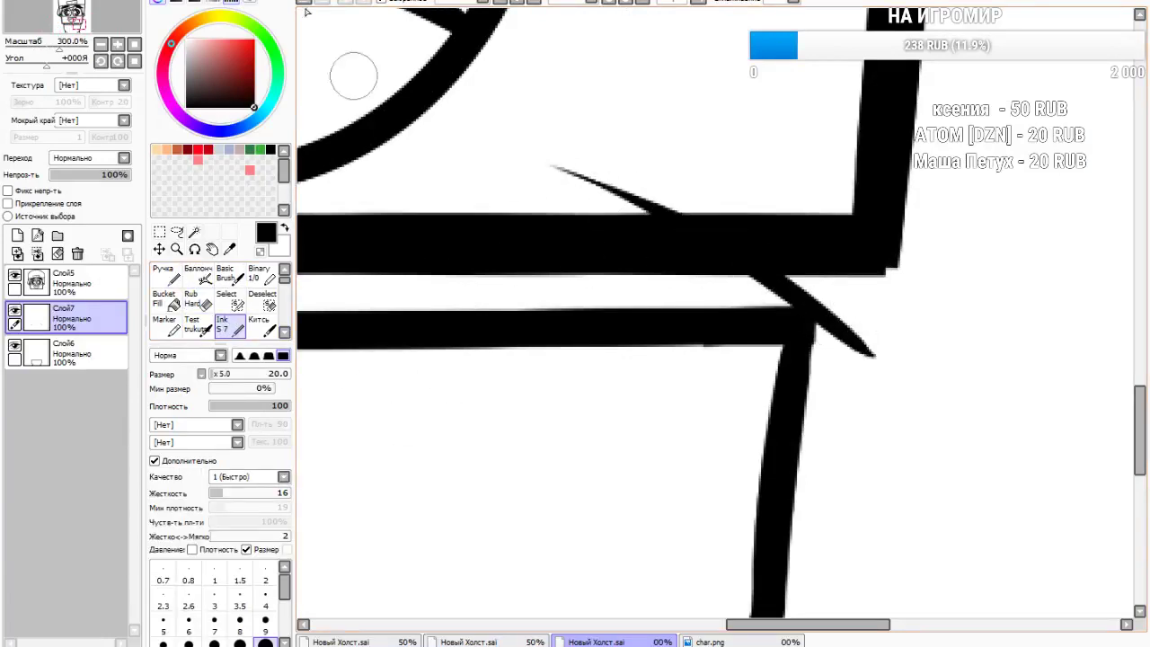
key("ctrl+z")
key("ctrl+z")
mouse_move(835, 349)
left_mouse_down()
mouse_move(648, 236)
mouse_move(488, 220)
left_mouse_up()
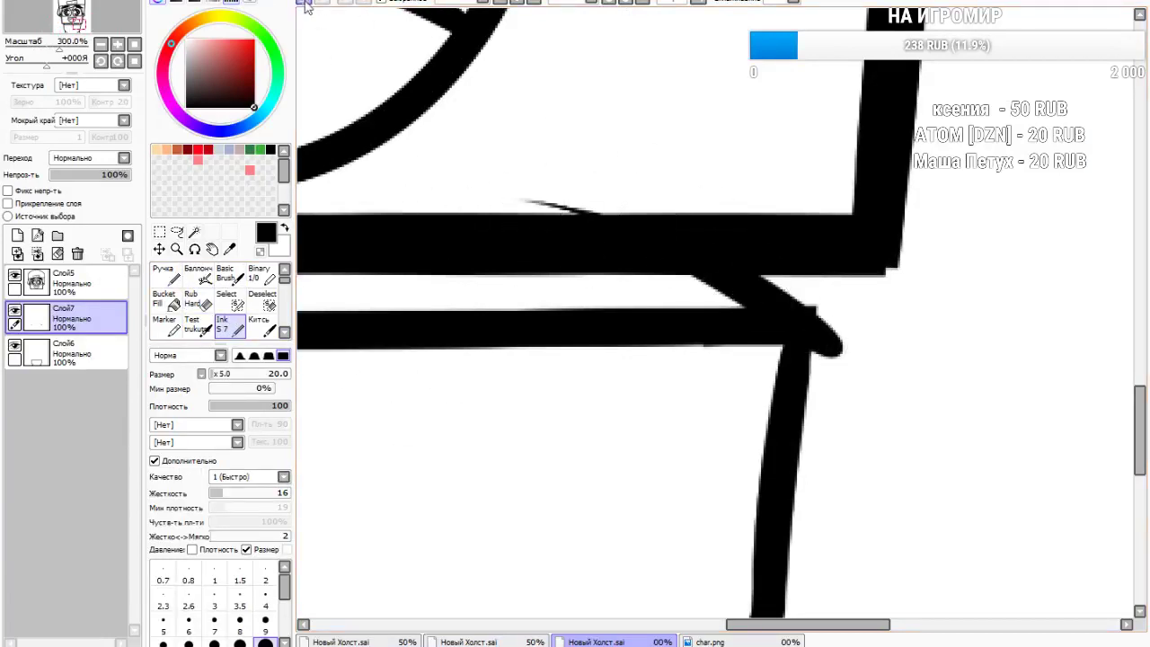
key("ctrl+z")
mouse_move(870, 360)
left_mouse_down()
mouse_move(688, 258)
mouse_move(409, 200)
left_mouse_up()
key("m")
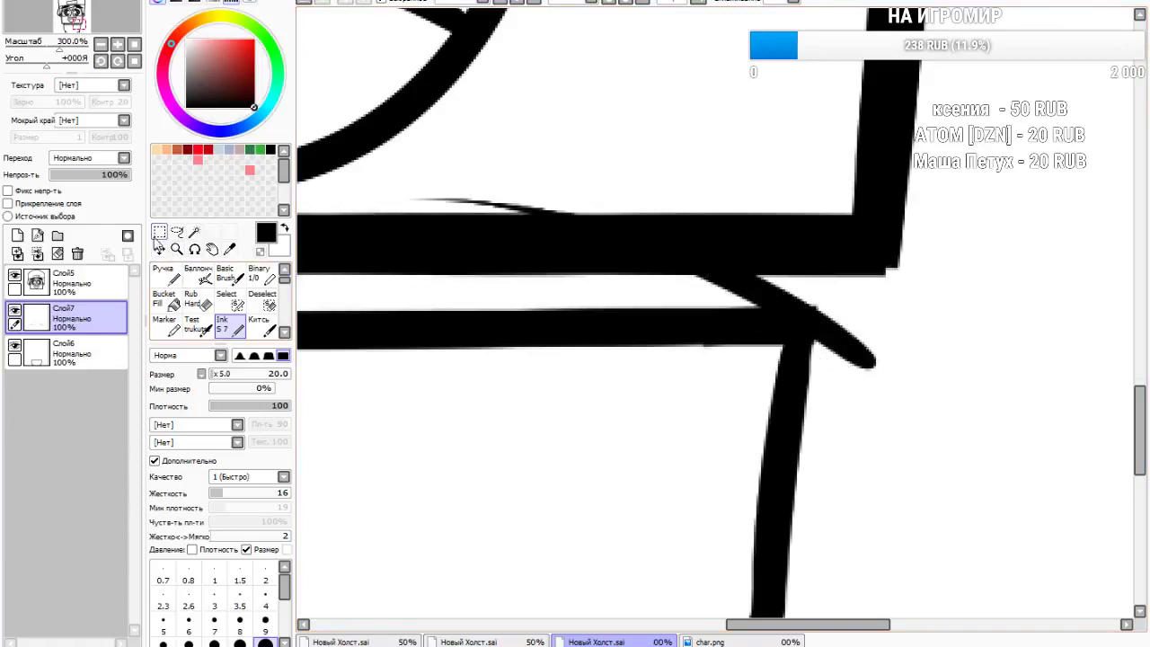
scroll(479, 190, "down", 2)
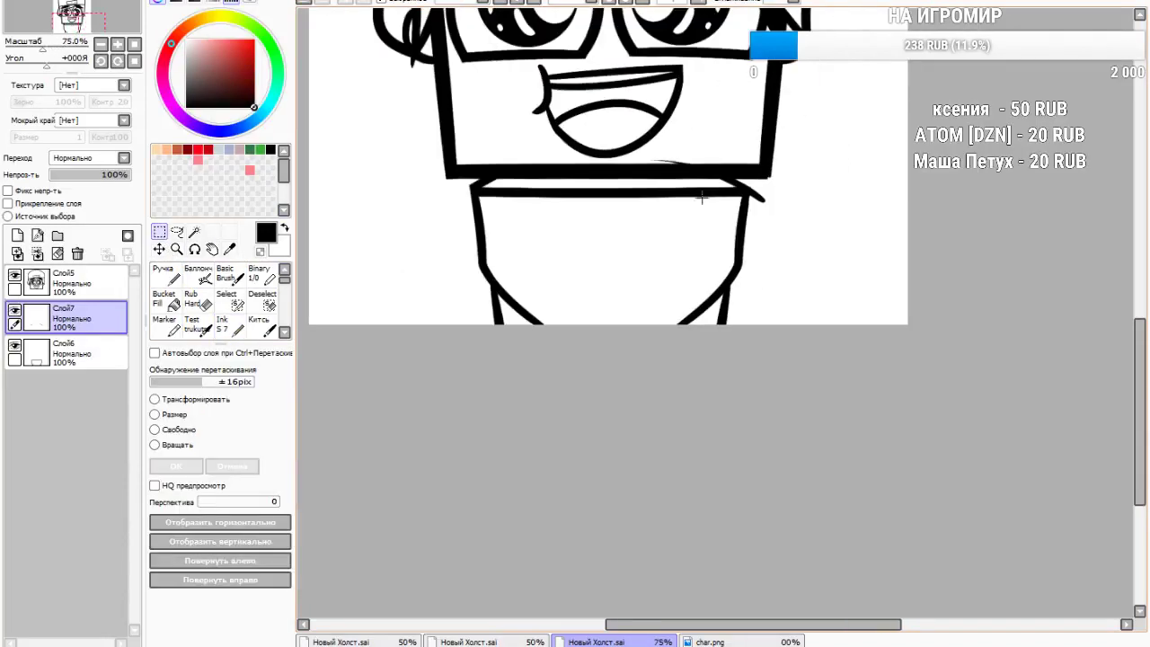
left_click(191, 300)
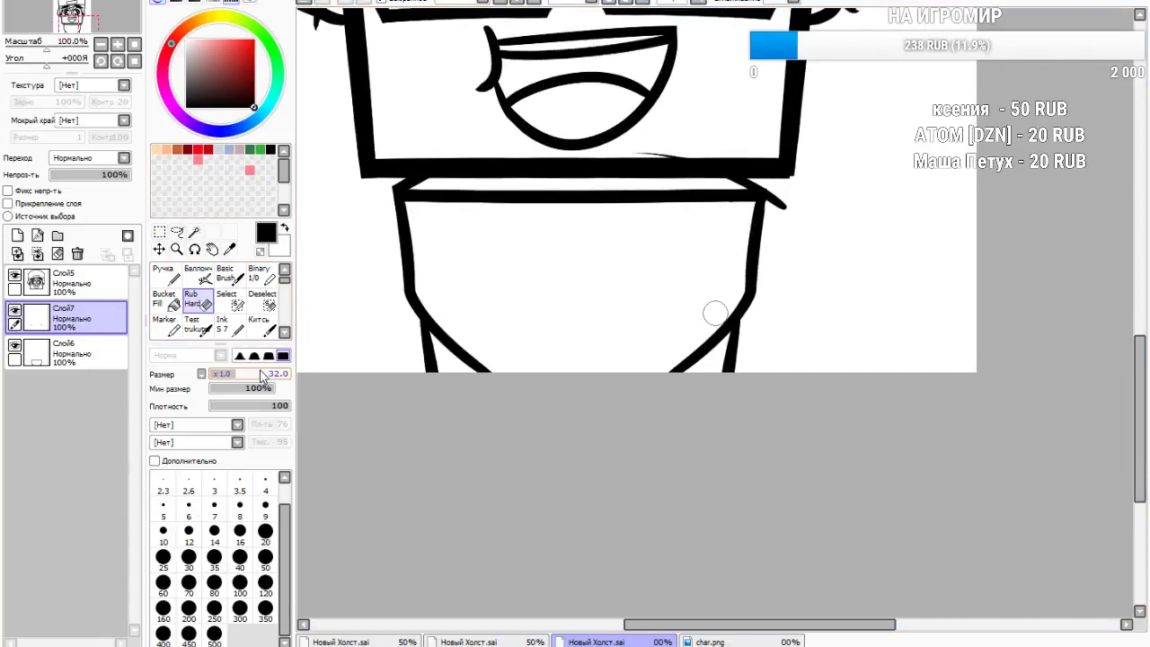
left_click_drag(791, 184, 640, 155)
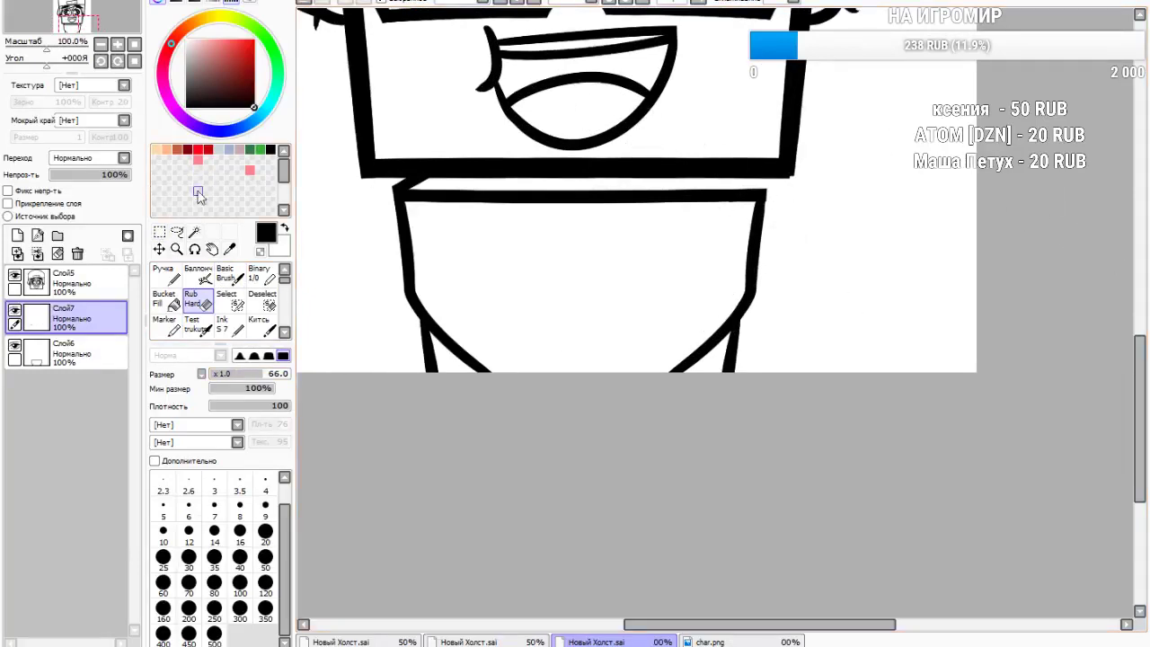
Copy the left slanted neck line, flip the copy horizontally, and fit it onto the body's upper right corner
left_click(159, 231)
left_click_drag(385, 118, 542, 258)
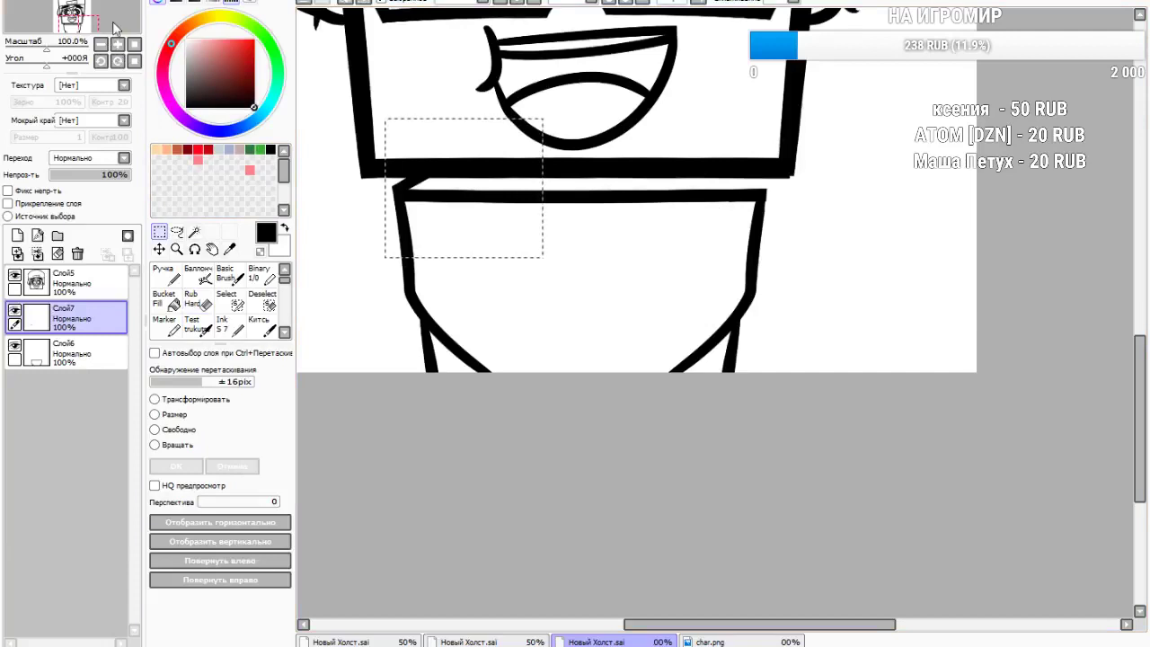
key("ctrl+v")
left_click(169, 416)
left_click(237, 523)
scroll(449, 185, "up", 2)
left_click_drag(450, 185, 889, 187)
scroll(927, 180, "up", 3)
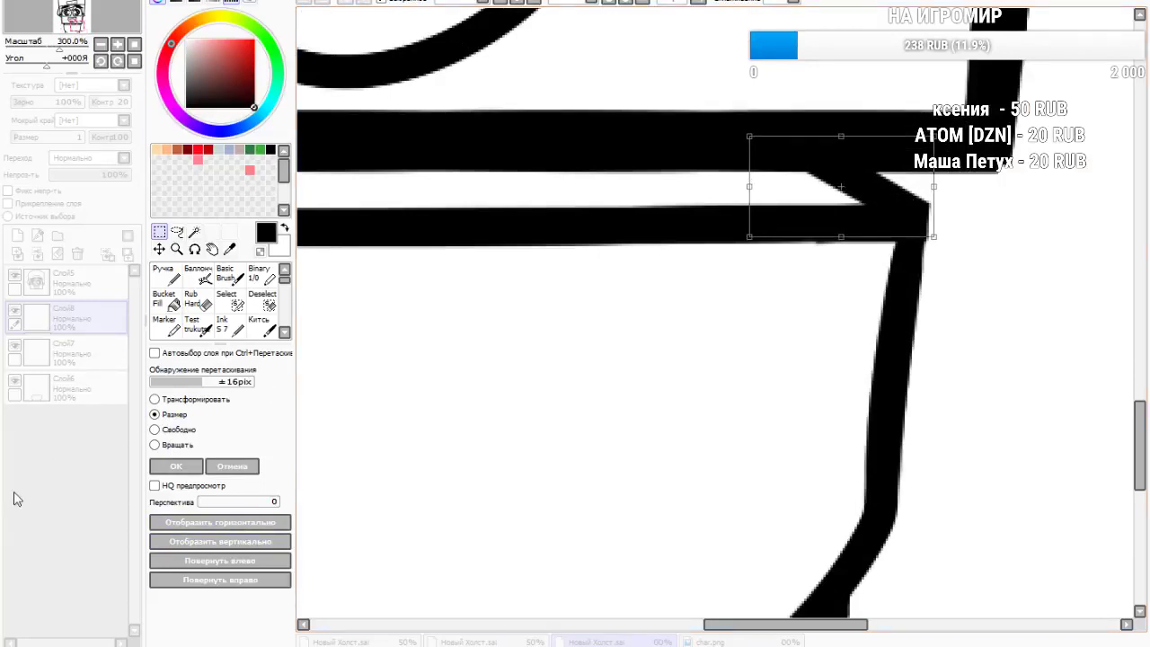
left_click(204, 464)
scroll(545, 286, "down", 7)
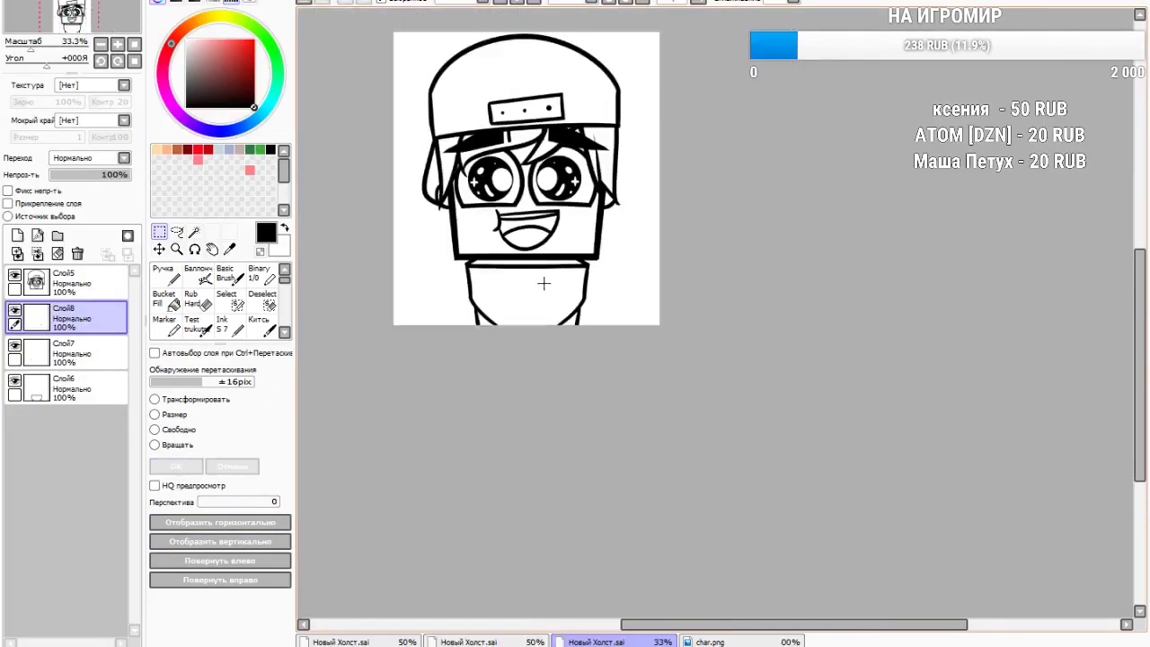
Merge Слой8 and Слой7 down into the body layer Слой6
scroll(534, 291, "up", 2)
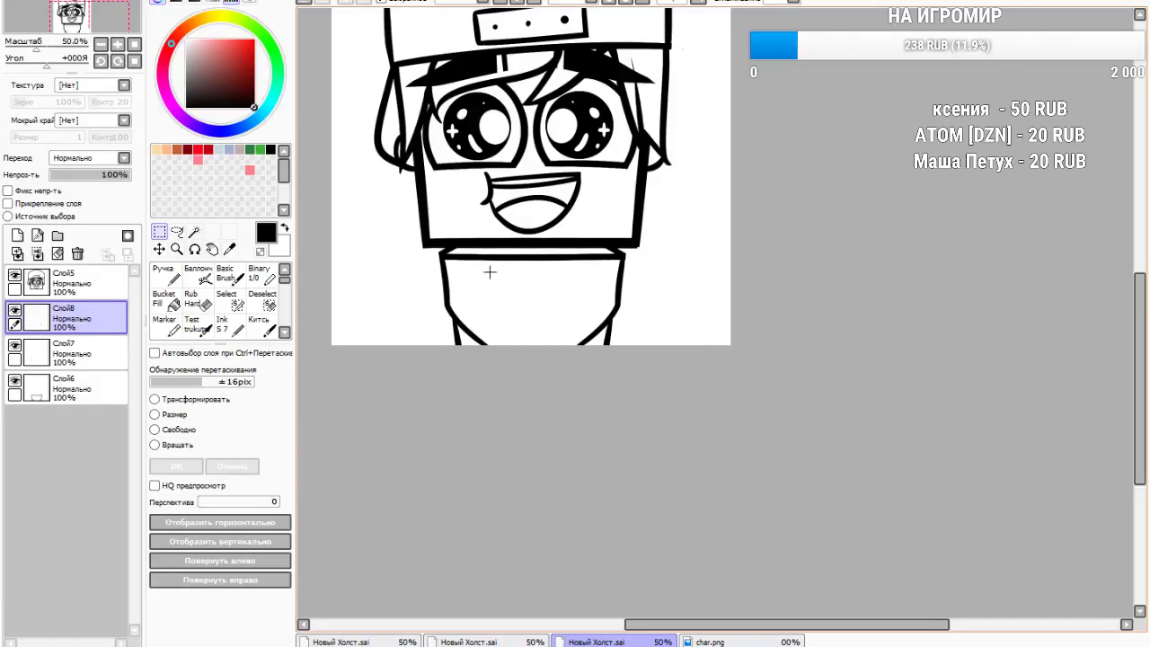
scroll(486, 273, "down", 1)
scroll(477, 284, "up", 1)
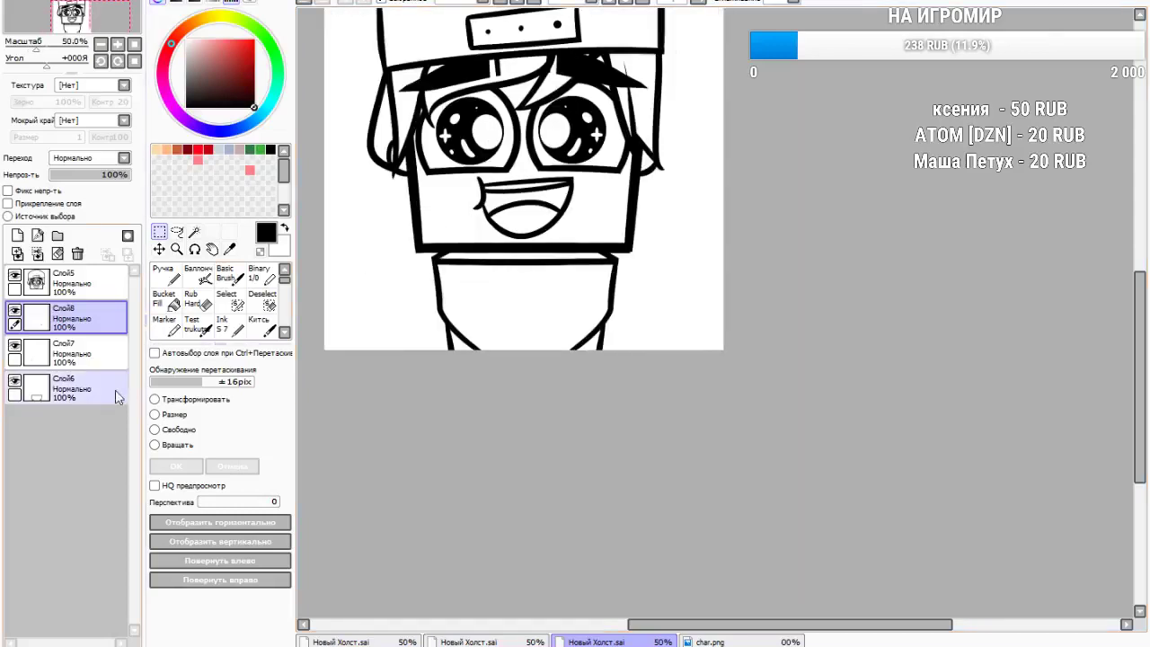
left_click(38, 255)
left_click(38, 256)
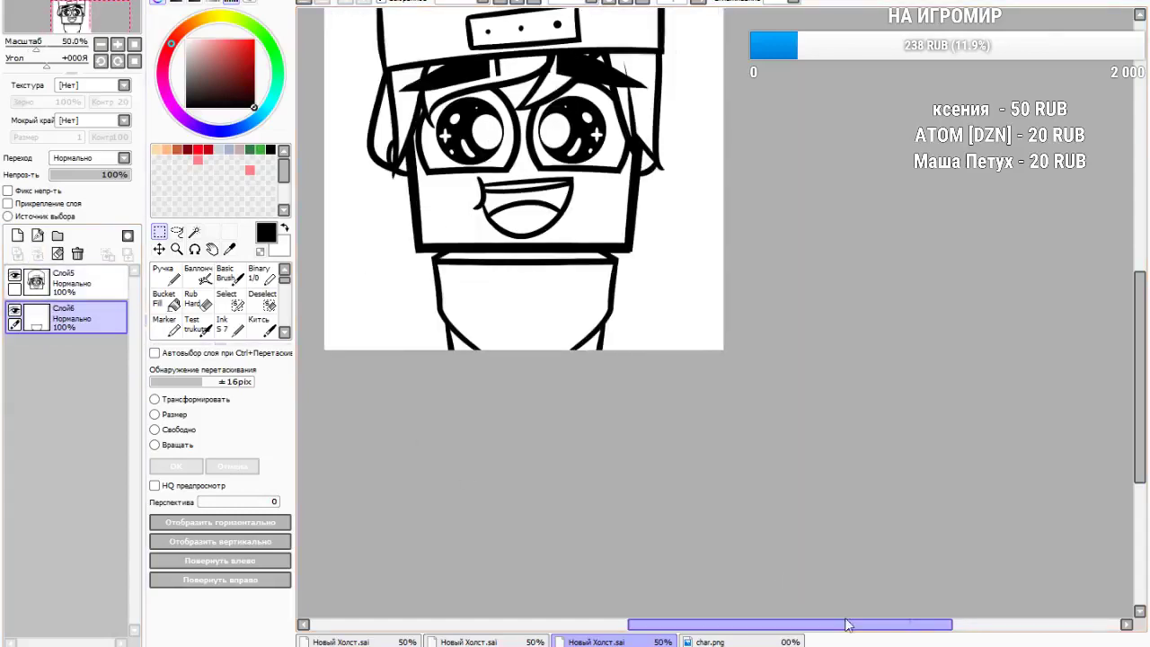
Check the char.png reference and ink a wide upward arc across the body on a new layer, starting at the left contour's bend
left_click(710, 642)
left_click(611, 642)
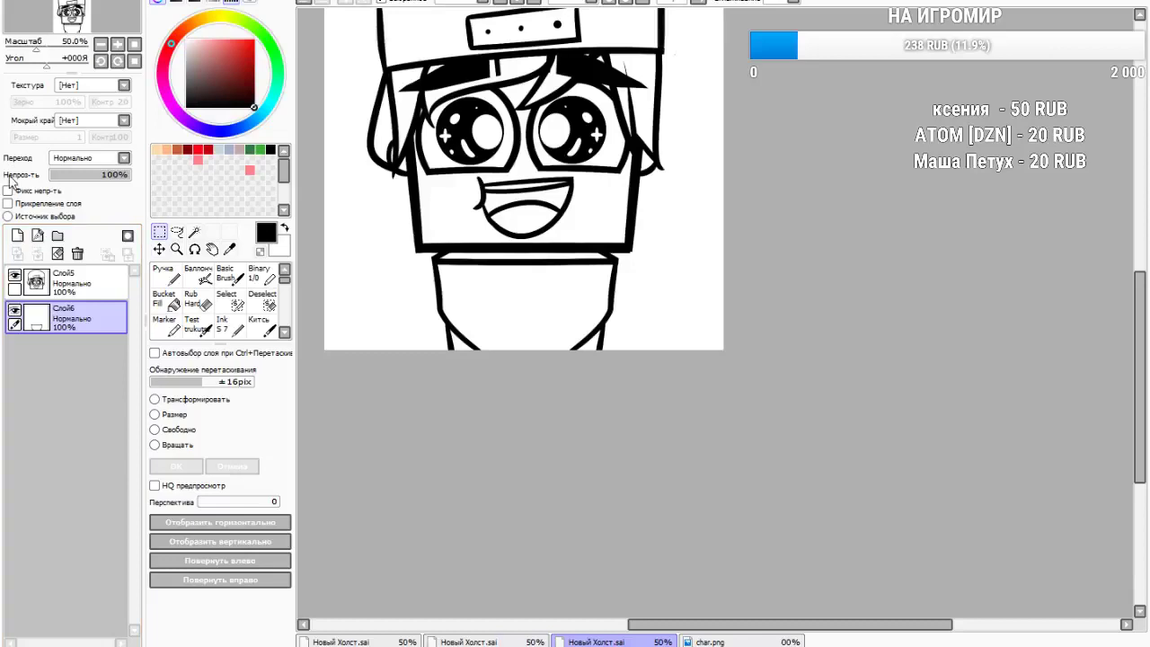
left_click(17, 236)
left_click(229, 324)
scroll(486, 298, "up", 1)
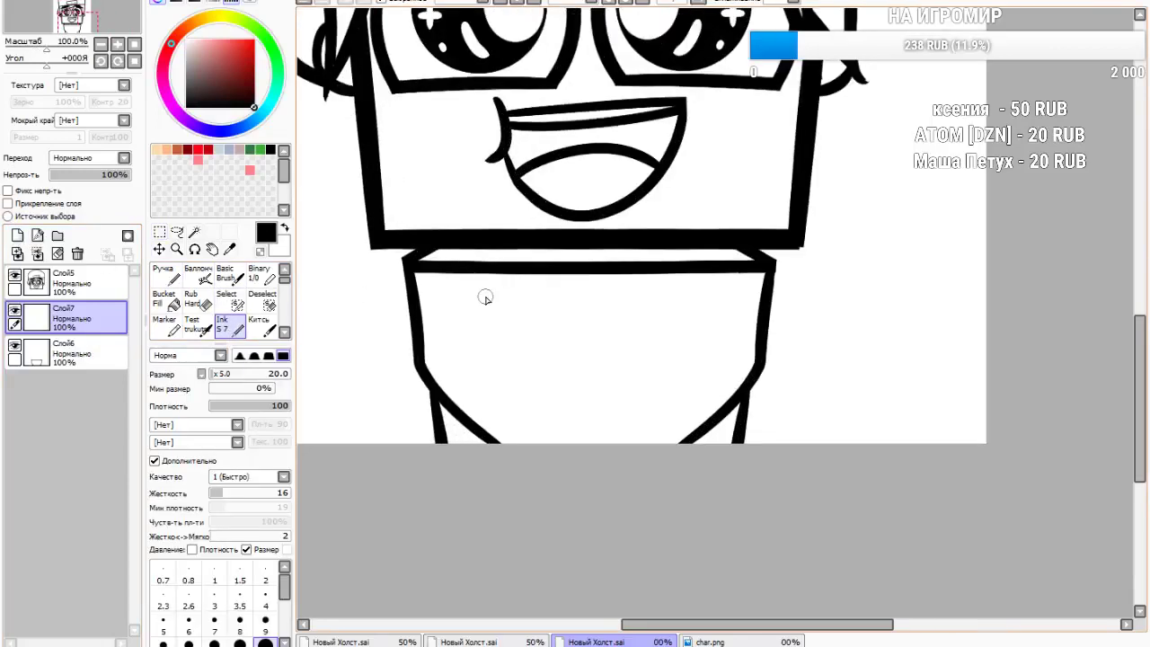
mouse_move(424, 369)
left_mouse_down()
mouse_move(531, 329)
mouse_move(867, 440)
left_mouse_up()
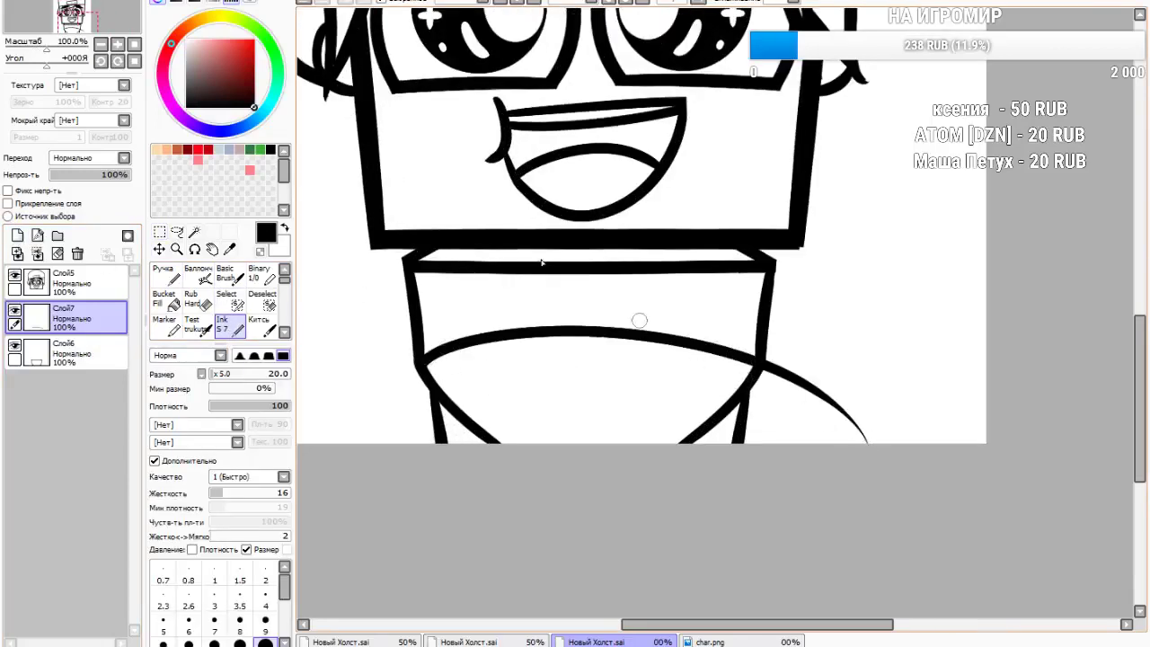
Skew the arc slightly with a free transform and erase its overhang beyond the right body contour with the size 66 hard eraser
left_click(159, 231)
key("ctrl+t")
left_click(166, 430)
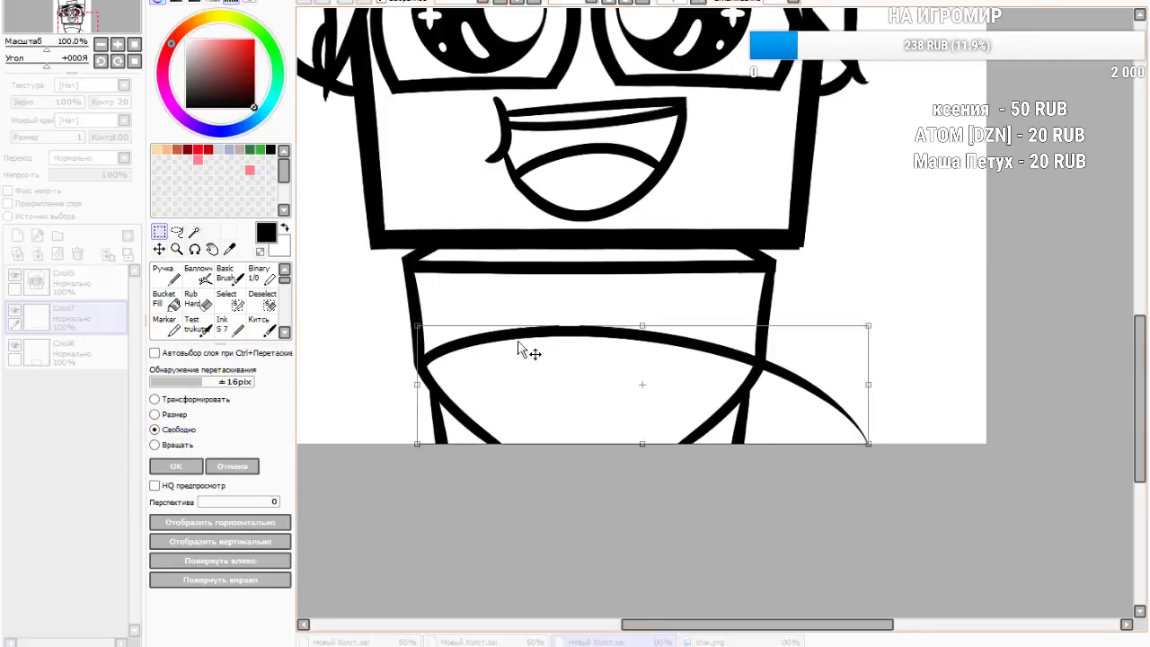
left_click_drag(643, 325, 656, 328)
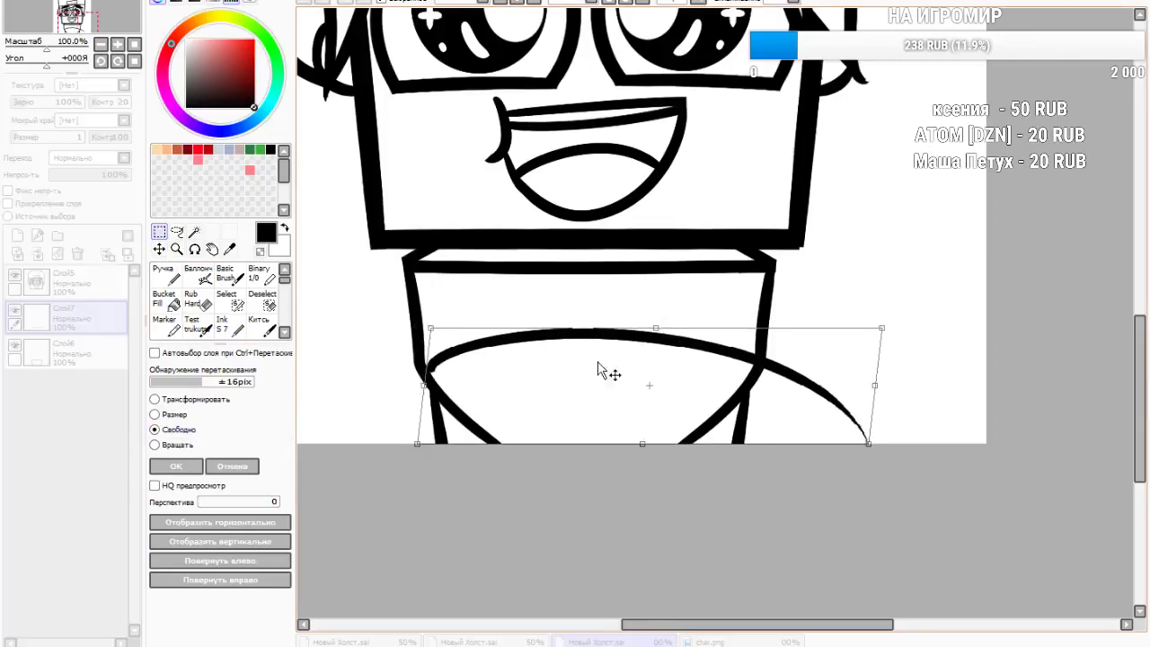
left_click_drag(410, 449, 402, 445)
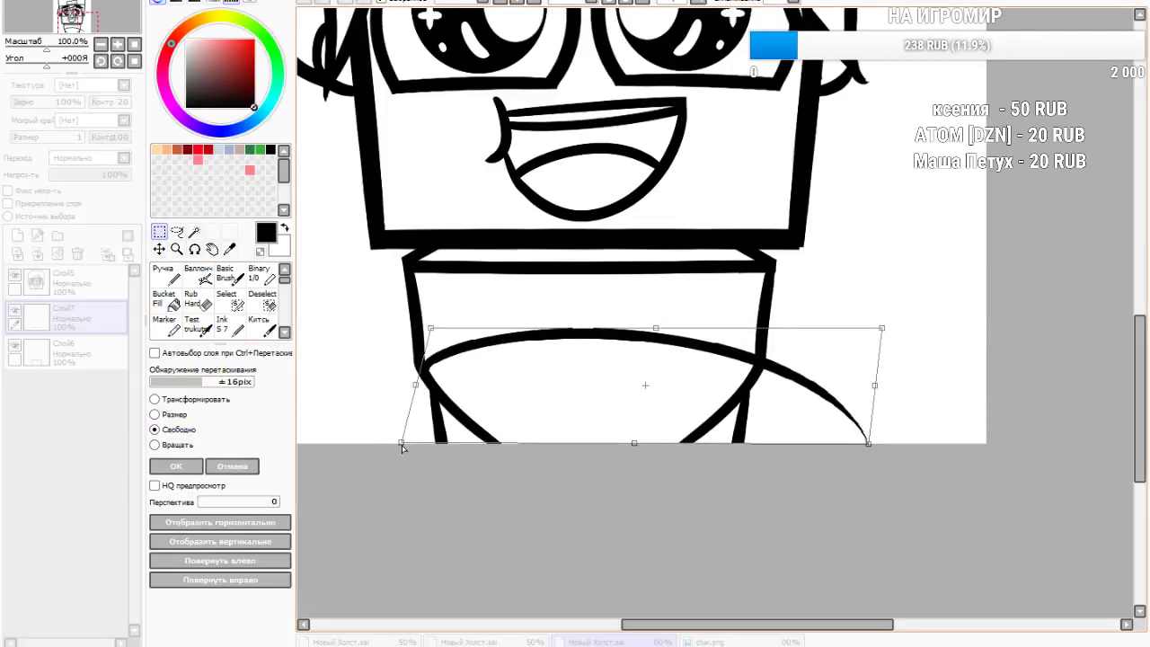
left_click_drag(658, 333, 669, 329)
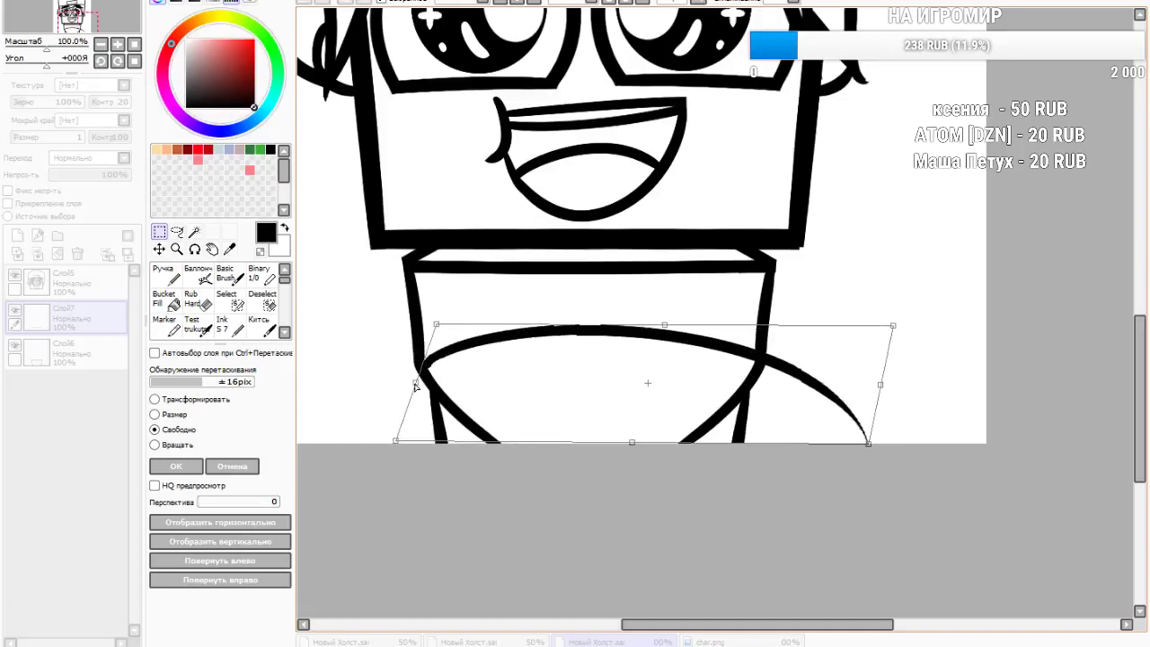
left_click(235, 466)
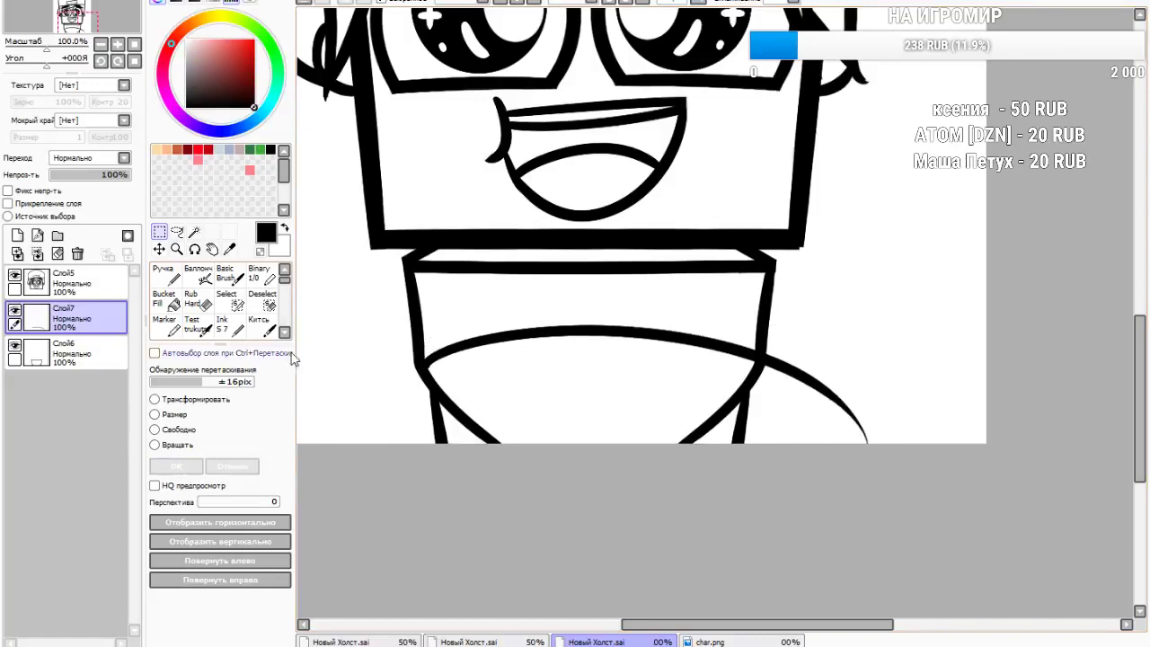
left_click(192, 300)
mouse_move(835, 392)
left_mouse_down()
mouse_move(796, 386)
mouse_move(782, 429)
mouse_move(911, 534)
left_mouse_up()
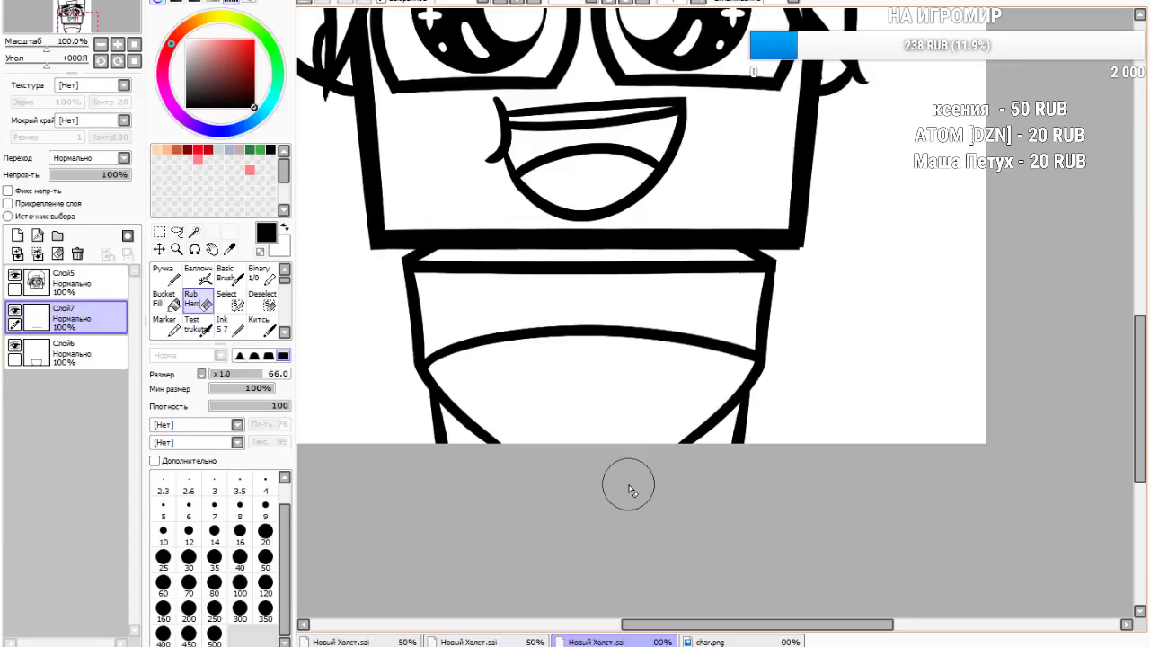
Ink a wide U-shaped curve on a new layer from the horizontal line down to the arc and erase its excess right end
left_click(253, 325)
left_click(234, 329)
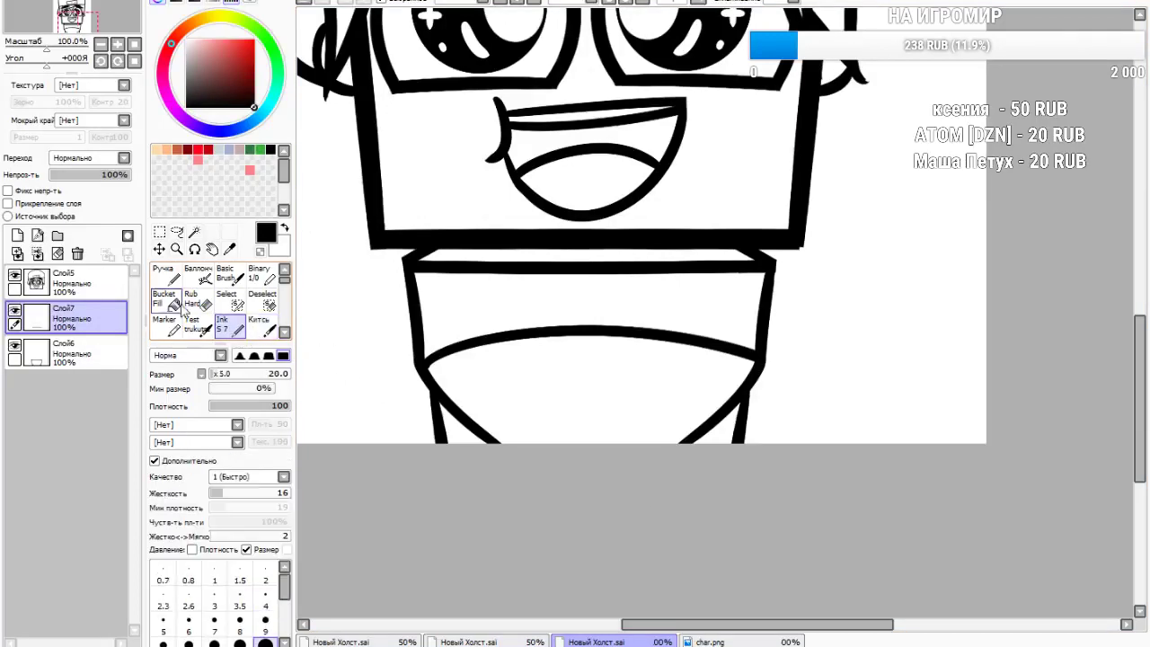
left_click(17, 236)
mouse_move(528, 270)
left_mouse_down()
mouse_move(652, 322)
mouse_move(672, 266)
mouse_move(628, 327)
left_mouse_up()
left_click(192, 299)
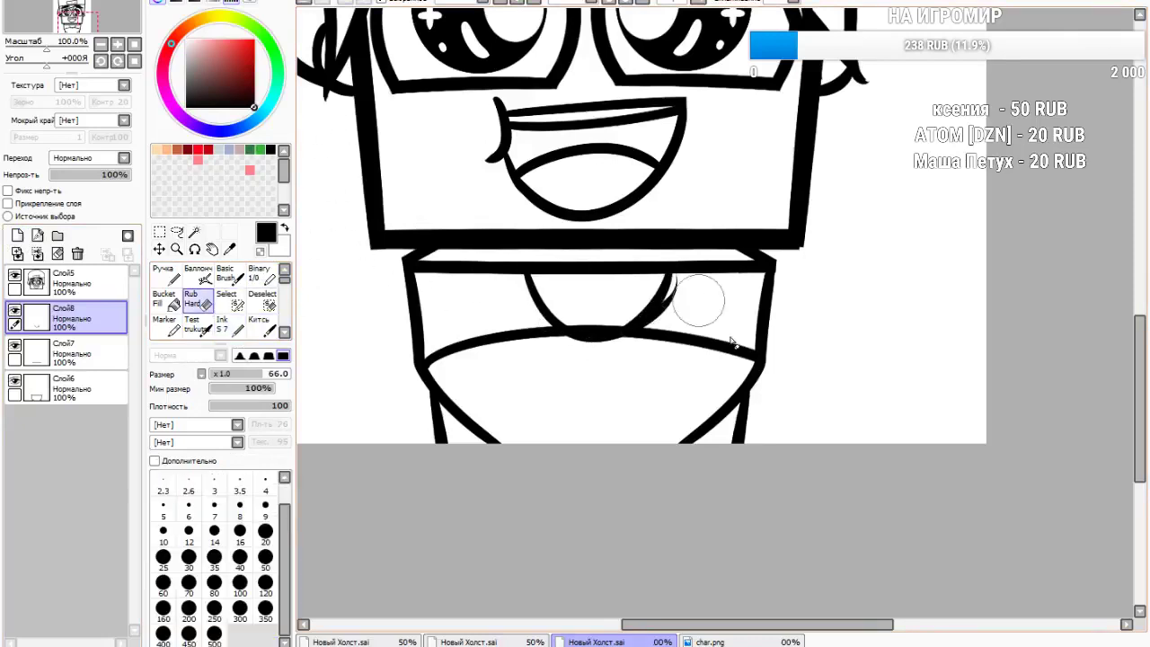
mouse_move(718, 238)
left_mouse_down()
mouse_move(661, 370)
mouse_move(715, 265)
mouse_move(670, 364)
left_mouse_up()
left_click_drag(701, 276, 658, 383)
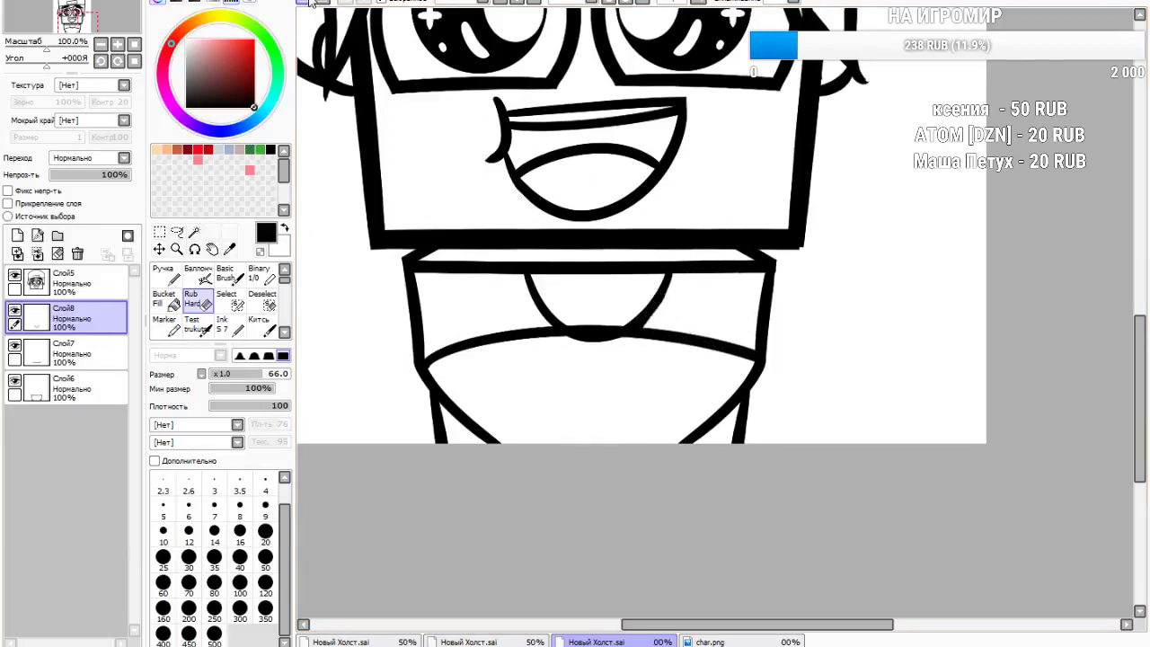
Replace the wide U-shaped curve with a narrower one between the horizontal line and the arc, using the size 20 Ink brush
left_click(266, 376)
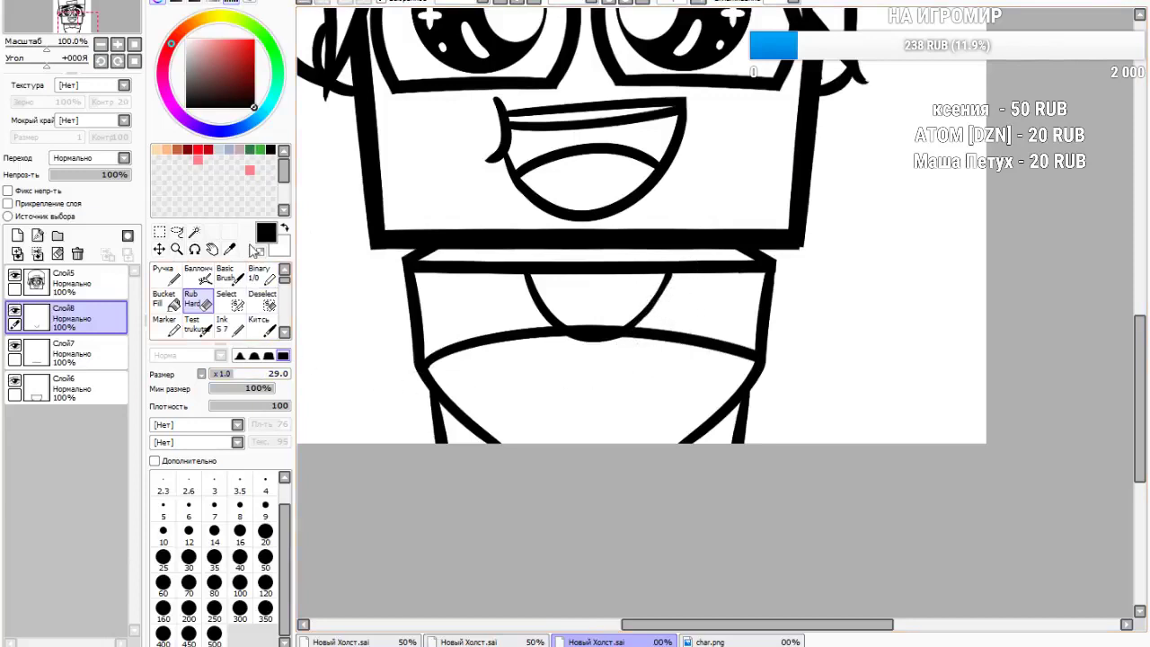
left_click(230, 325)
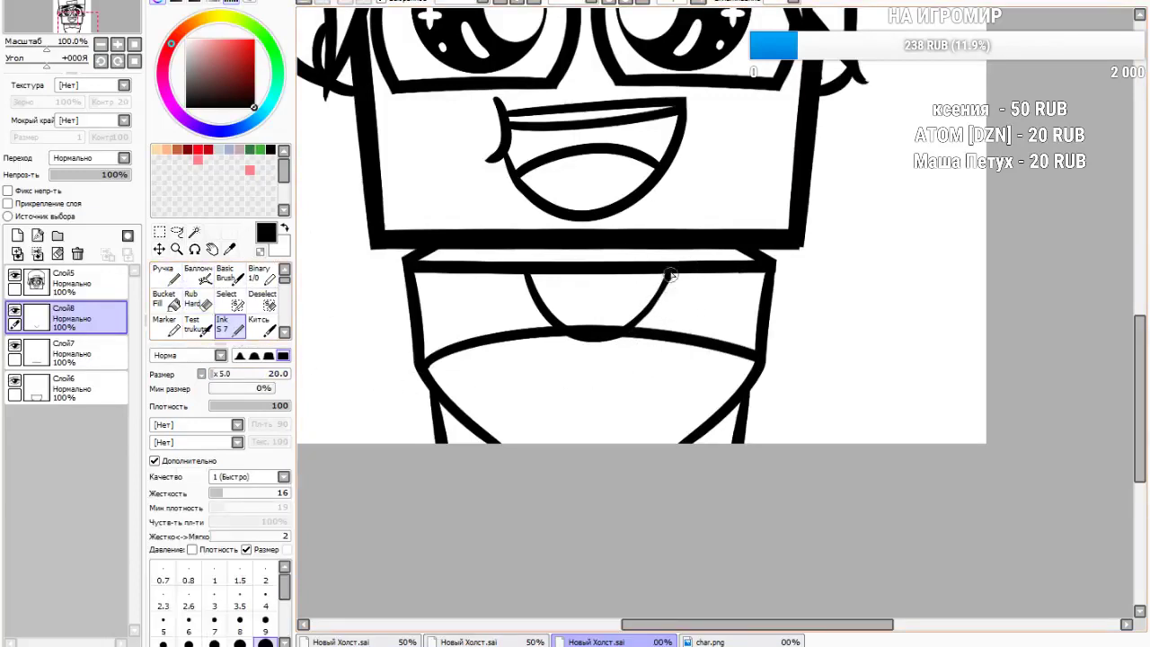
mouse_move(670, 275)
left_mouse_down()
mouse_move(636, 332)
mouse_move(557, 352)
left_mouse_up()
key("ctrl+z")
key("ctrl+z")
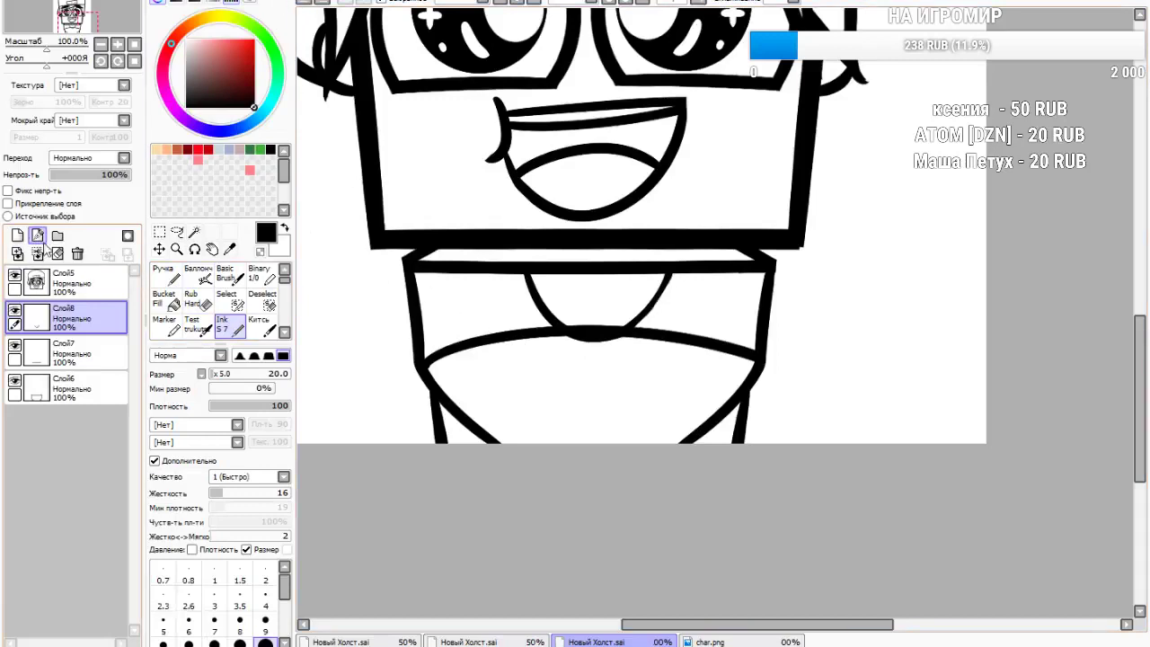
mouse_move(545, 269)
left_mouse_down()
mouse_move(584, 333)
mouse_move(655, 275)
left_mouse_up()
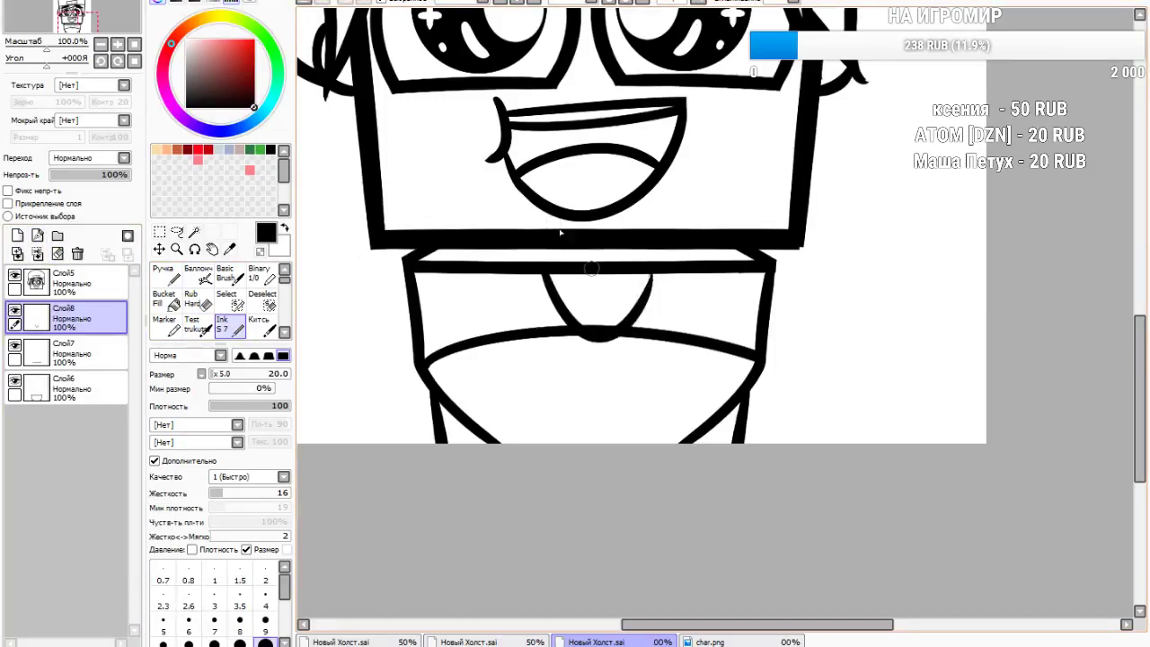
Redraw the U-shaped curve under the neck's horizontal line, then widen and slightly flatten it with size and free transforms
key("ctrl+z")
left_click_drag(541, 271, 649, 275)
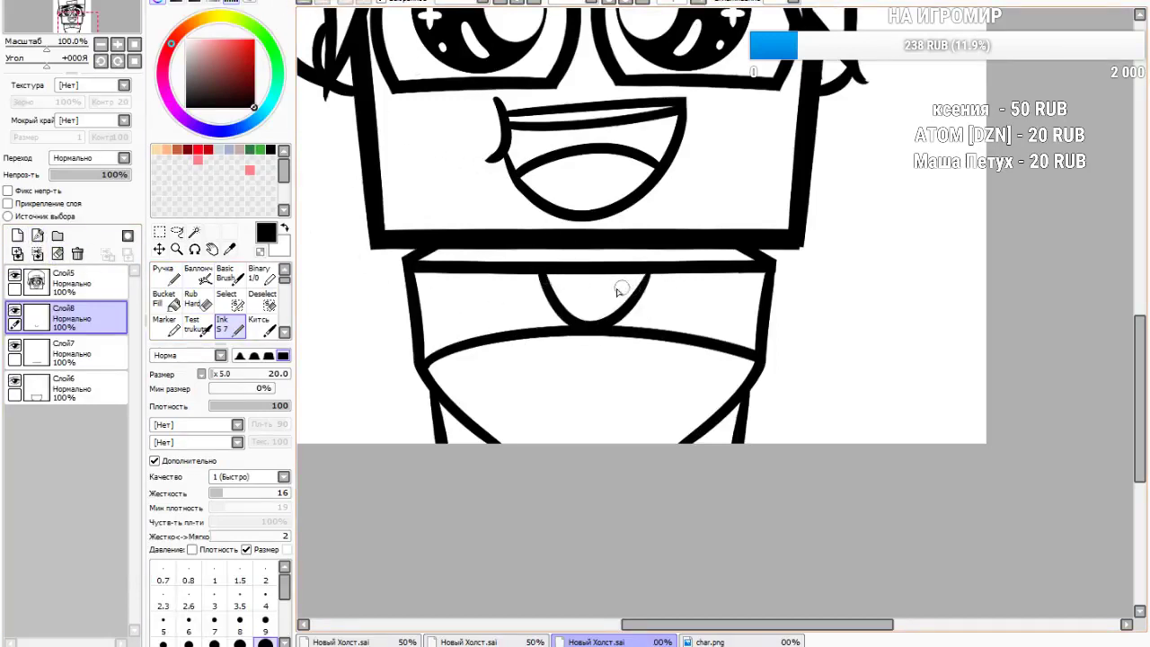
key("ctrl+t")
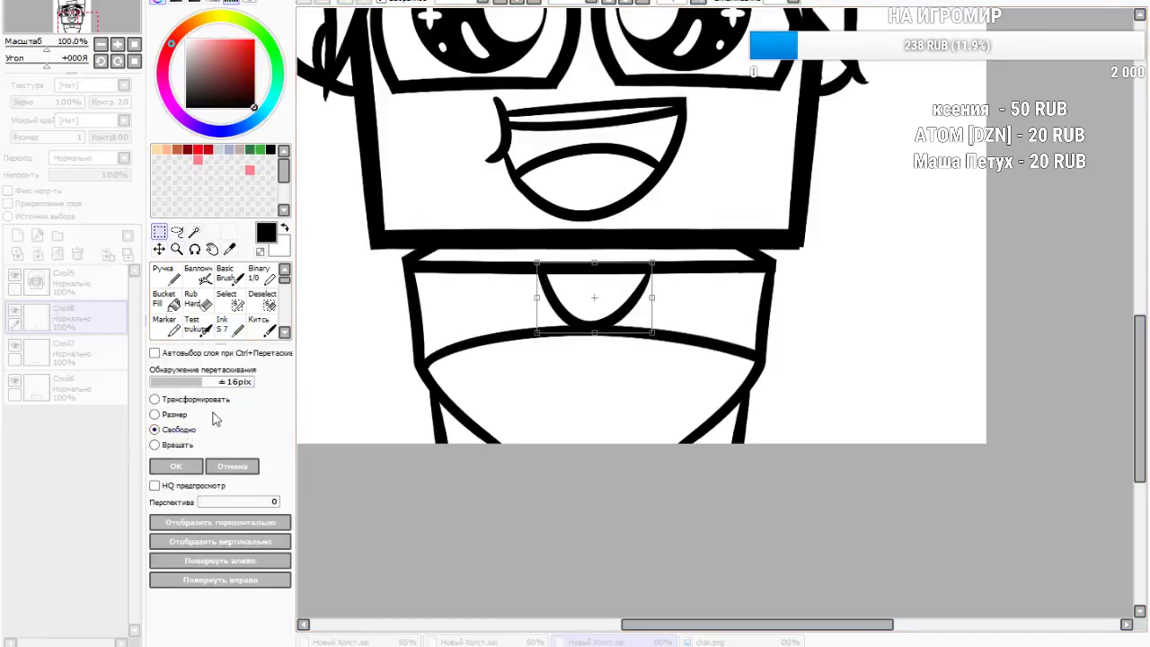
mouse_move(653, 261)
left_mouse_down()
mouse_move(640, 264)
mouse_move(673, 298)
left_mouse_up()
left_click_drag(623, 329, 617, 328)
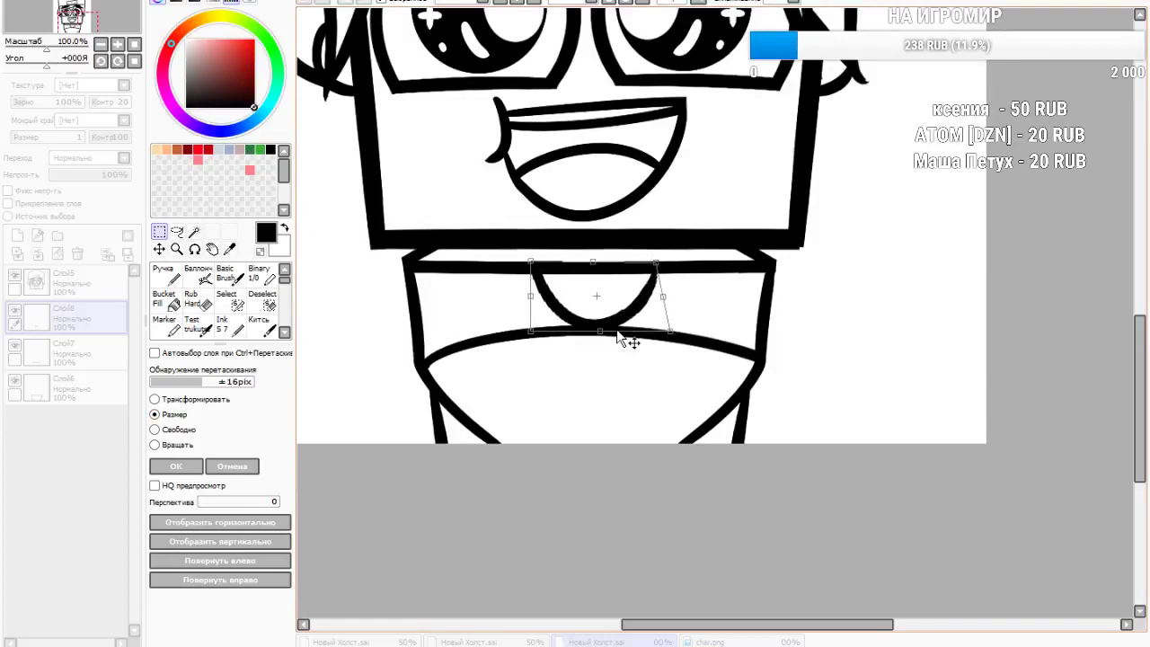
left_click_drag(656, 264, 660, 257)
left_click_drag(602, 334, 596, 323)
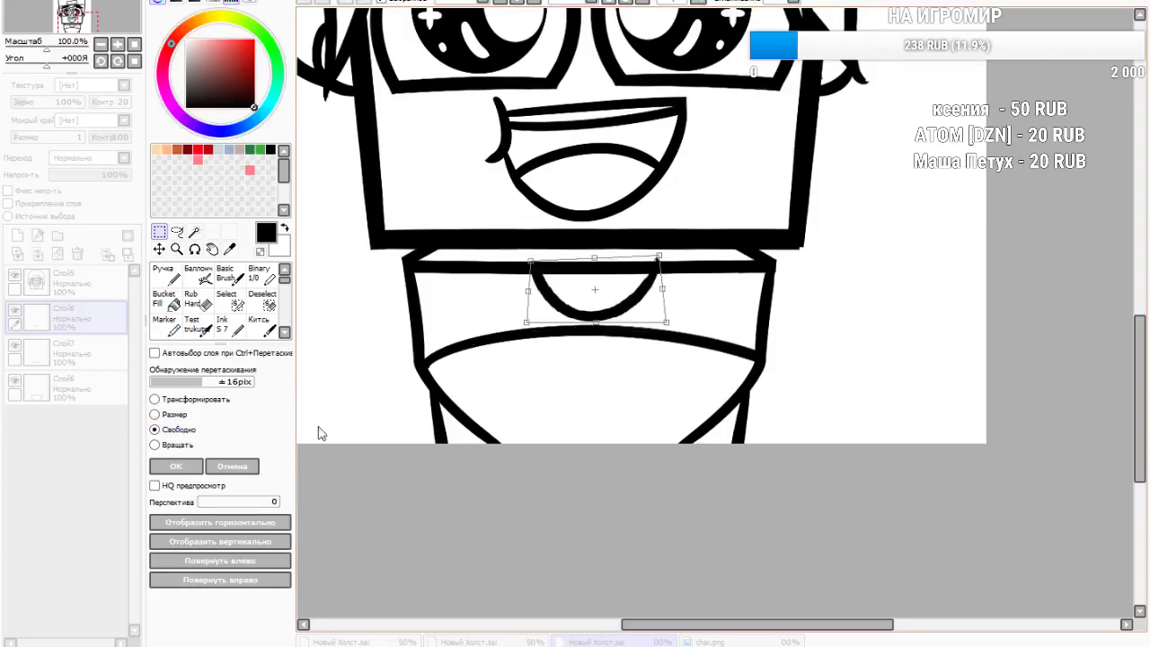
left_click(177, 467)
Erase the U-shaped curve's right end sticking out above the horizontal line with the size 29 hard eraser, and return to the Ink brush
left_click(251, 304)
left_click(220, 310)
left_click(201, 306)
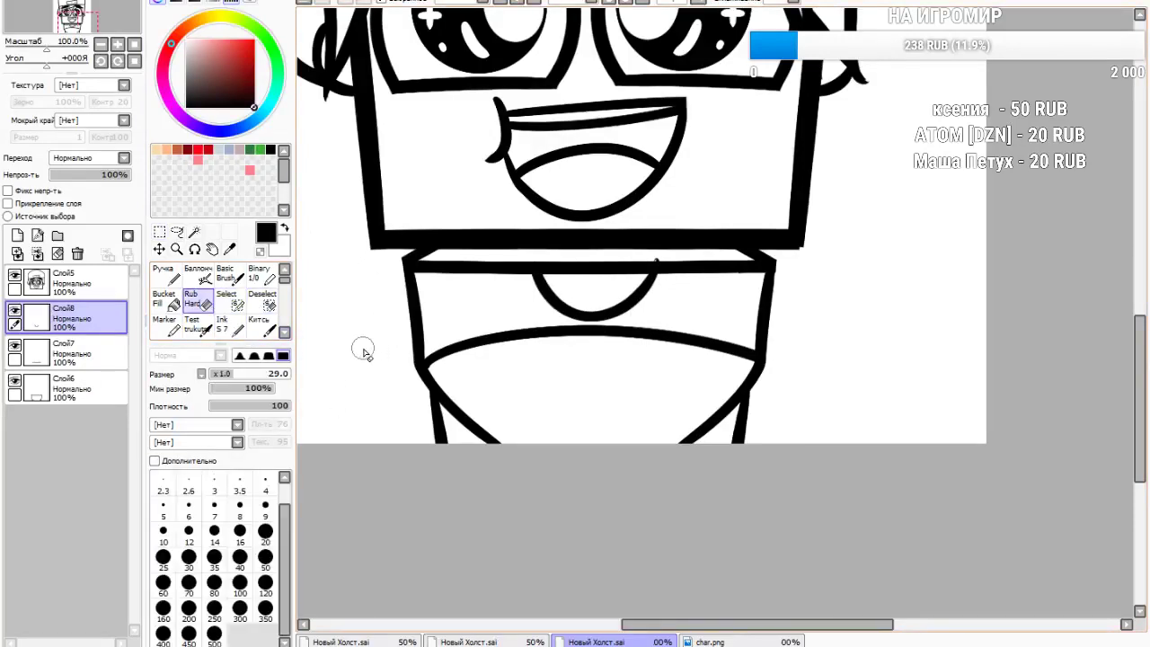
left_click(656, 259)
left_click(229, 324)
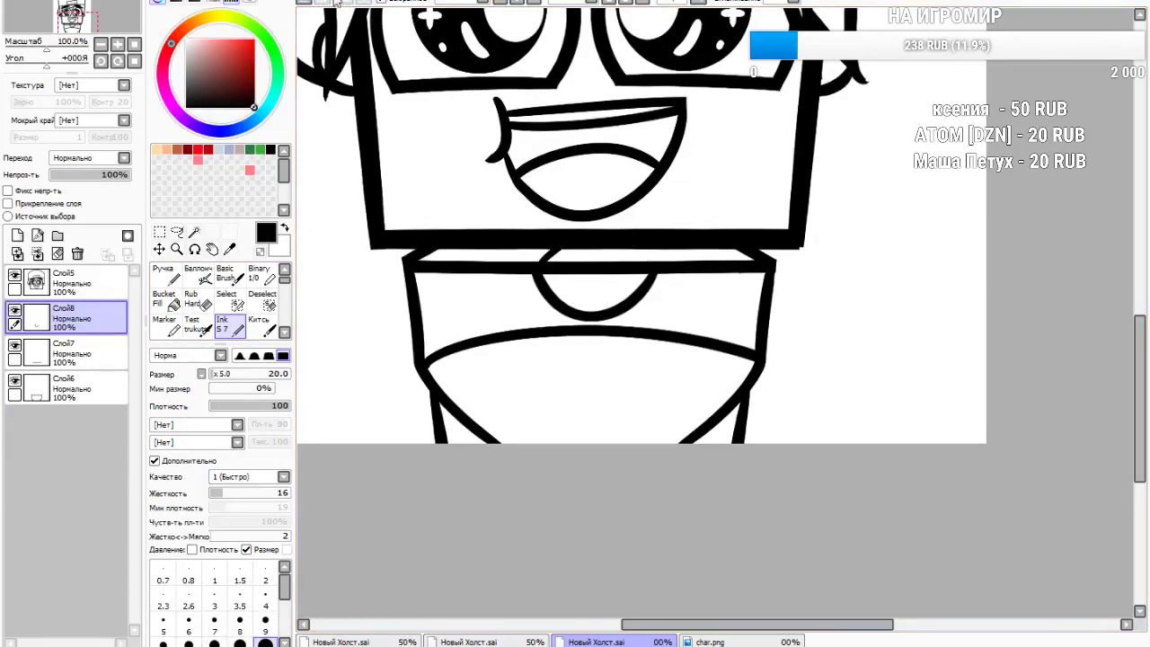
left_click_drag(539, 267, 591, 240)
left_click_drag(645, 272, 621, 250)
left_click(301, 1)
left_click(301, 2)
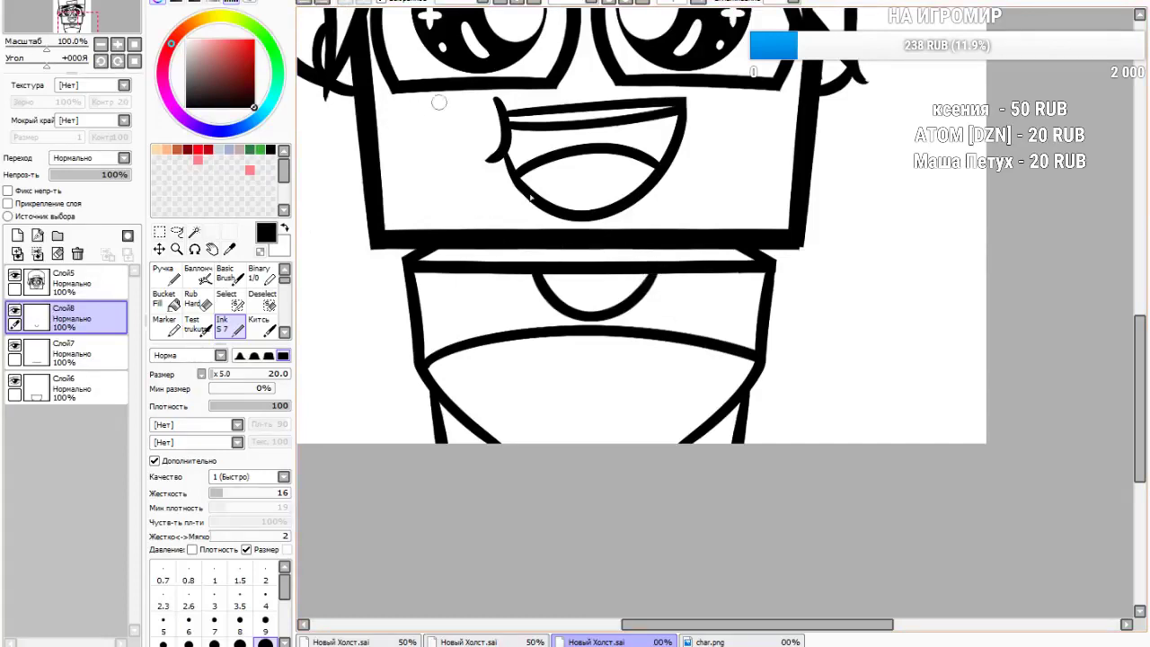
Ink two short inward-slanting lines from the ends of the U-shaped curve up to the head's lower edge
left_click_drag(538, 266, 568, 250)
left_click_drag(654, 266, 617, 241)
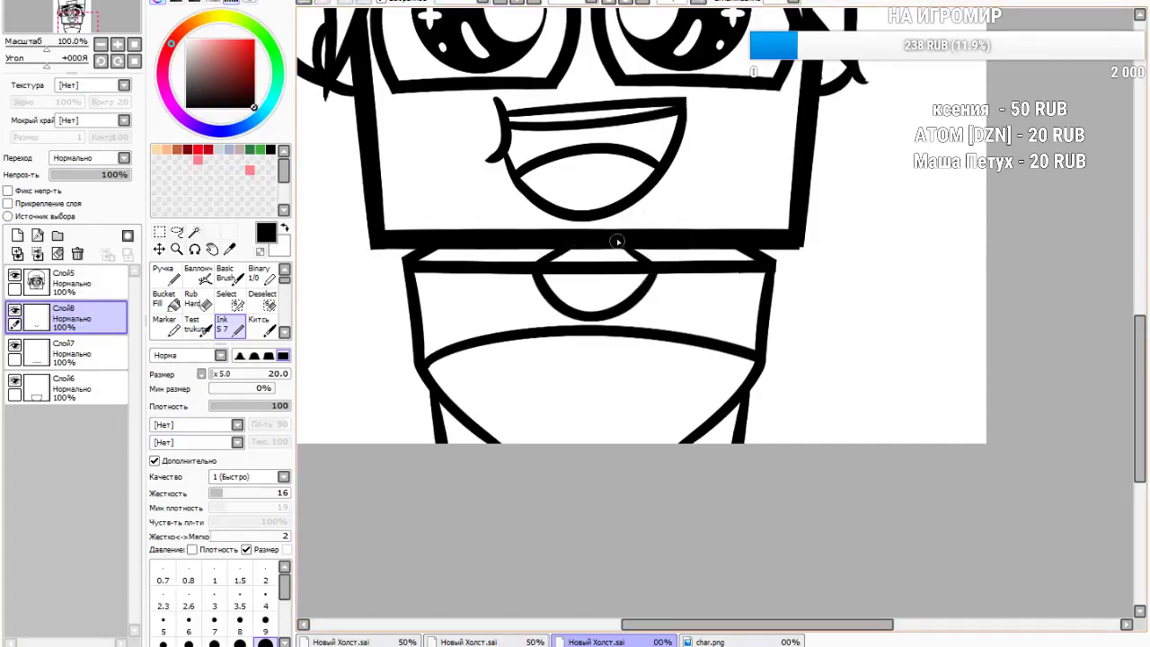
scroll(426, 295, "down", 4)
scroll(429, 283, "up", 4)
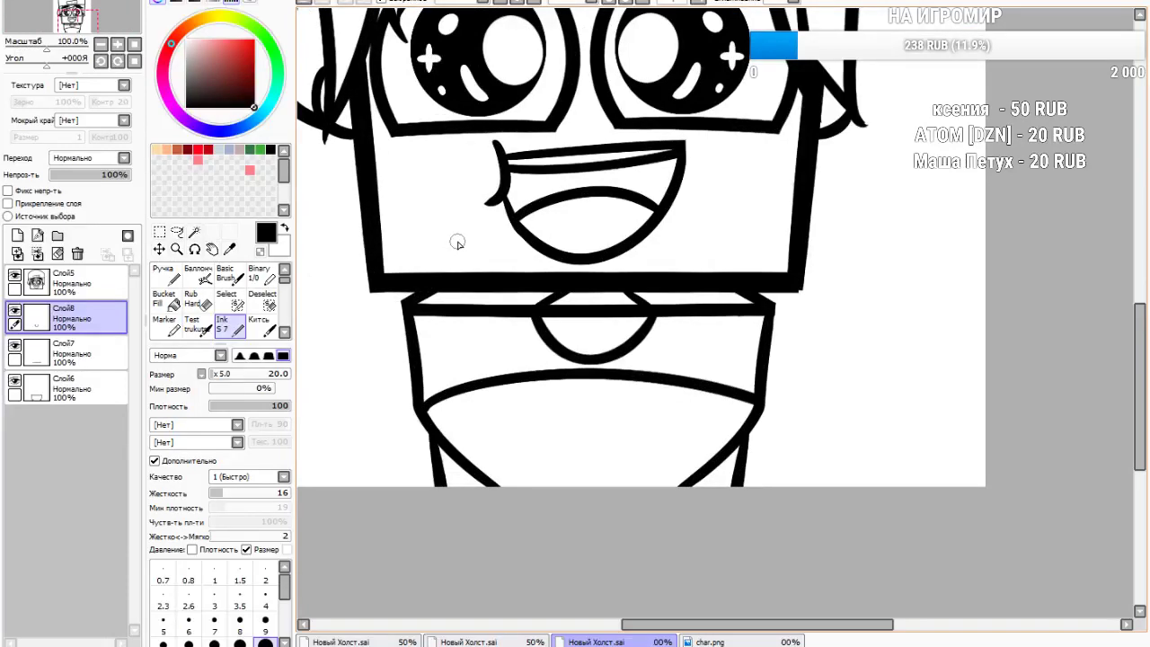
Check the hoodie strings in char.png and ink a wavy drawstring outline with a closed lower end on a new layer across the body's left side
left_click(759, 641)
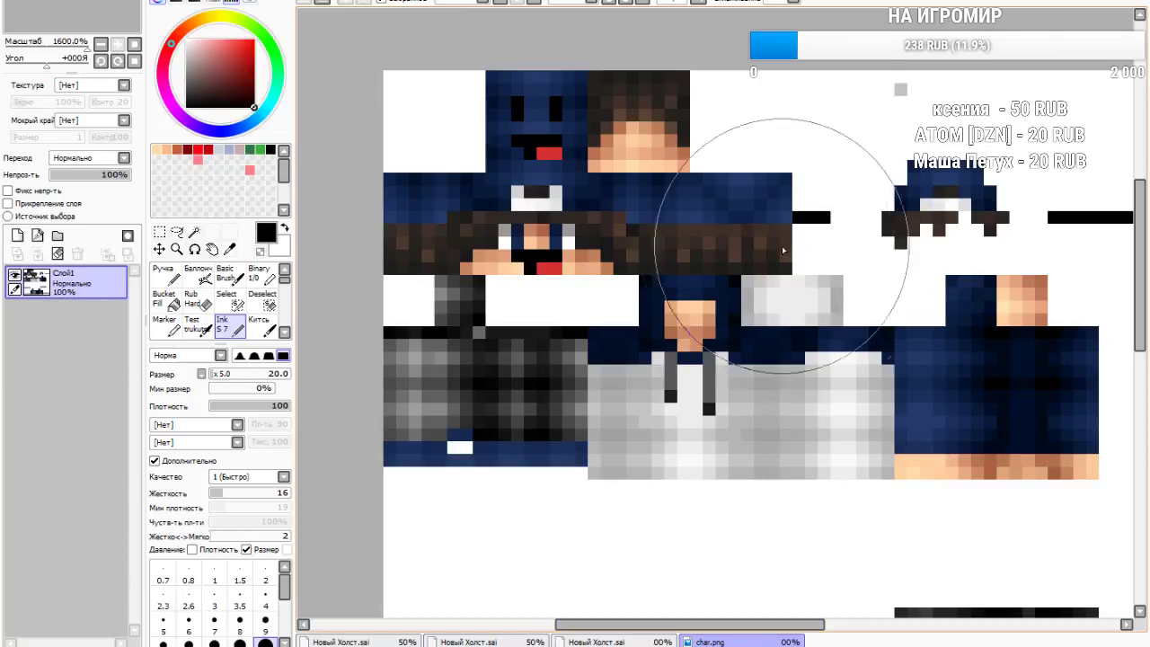
left_click(598, 642)
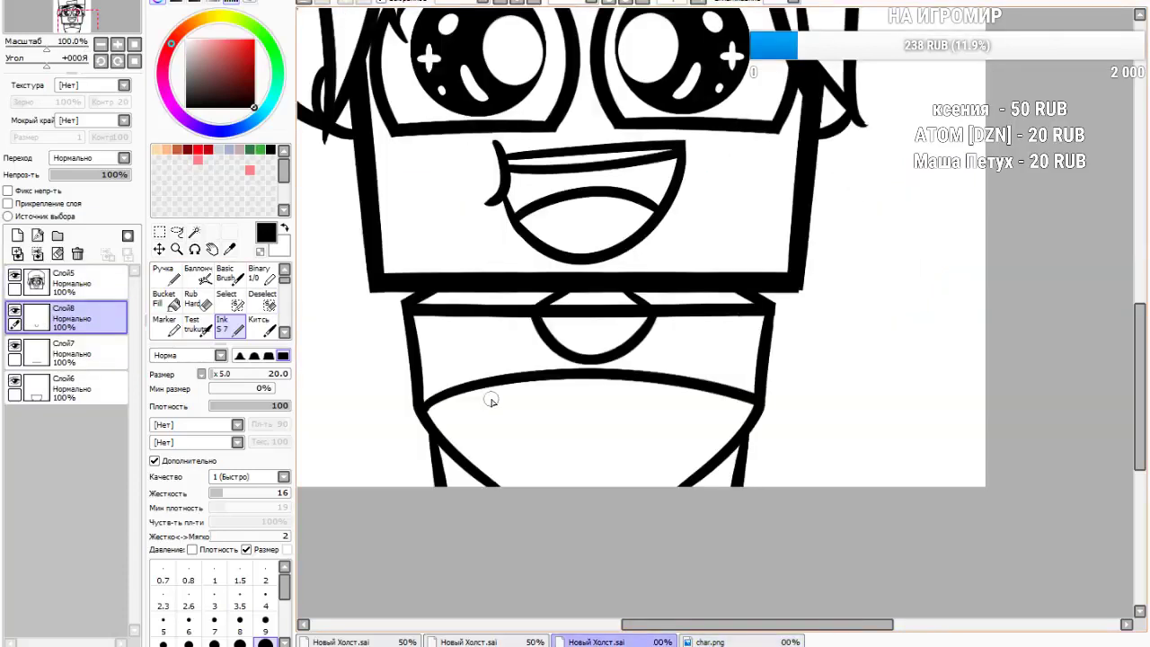
left_click(17, 235)
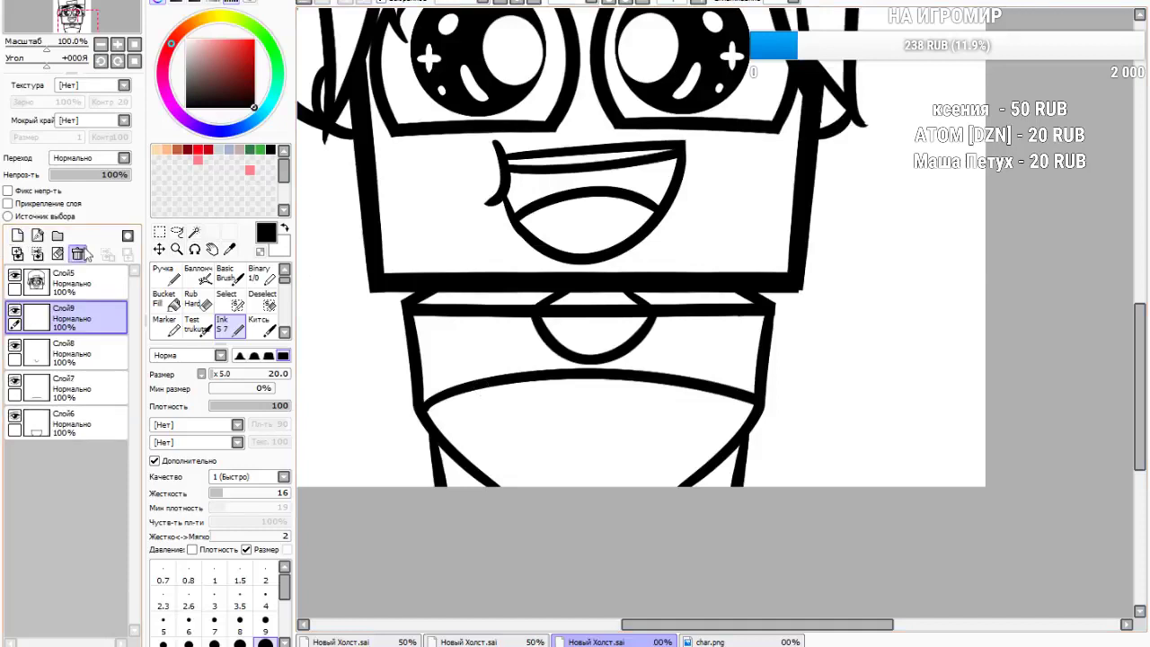
left_click_drag(467, 299, 465, 455)
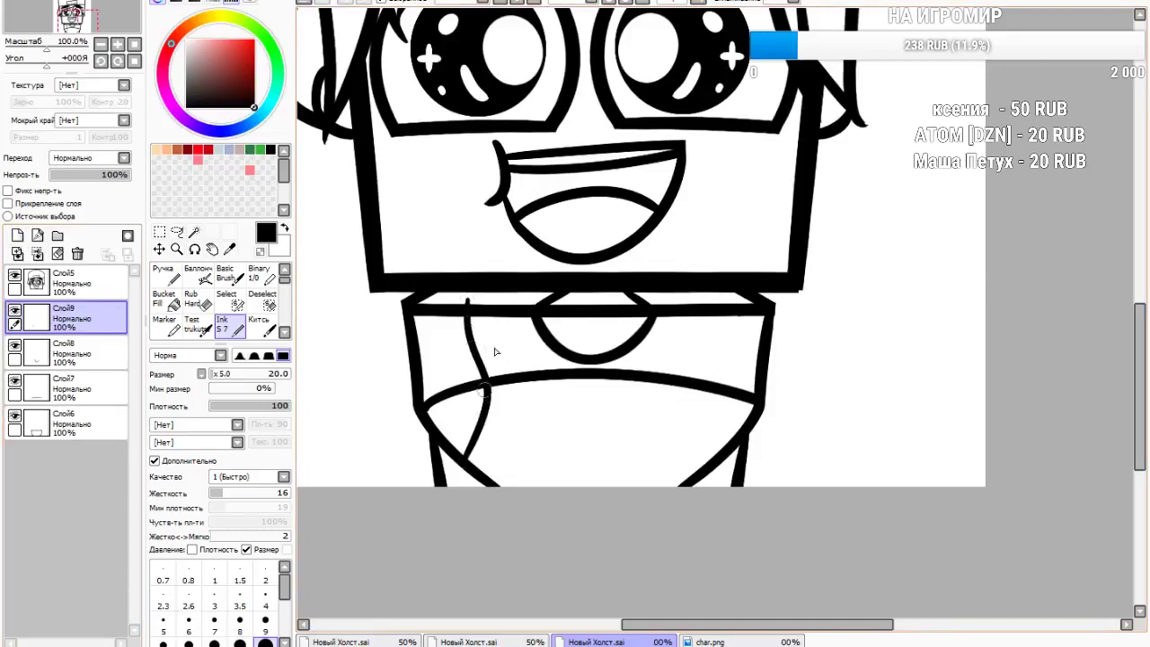
mouse_move(485, 304)
left_mouse_down()
mouse_move(519, 409)
mouse_move(477, 458)
mouse_move(514, 512)
left_mouse_up()
Close and trim the drawstring's upper end, and ink a short band across it just above its tip
key("e")
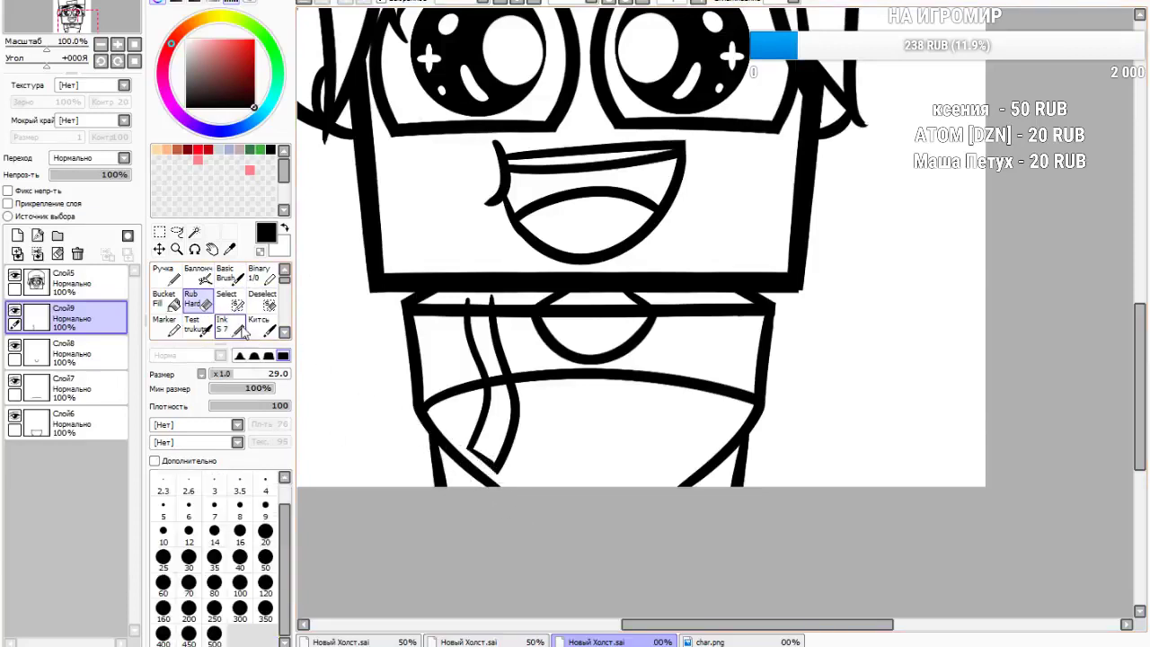
key("n")
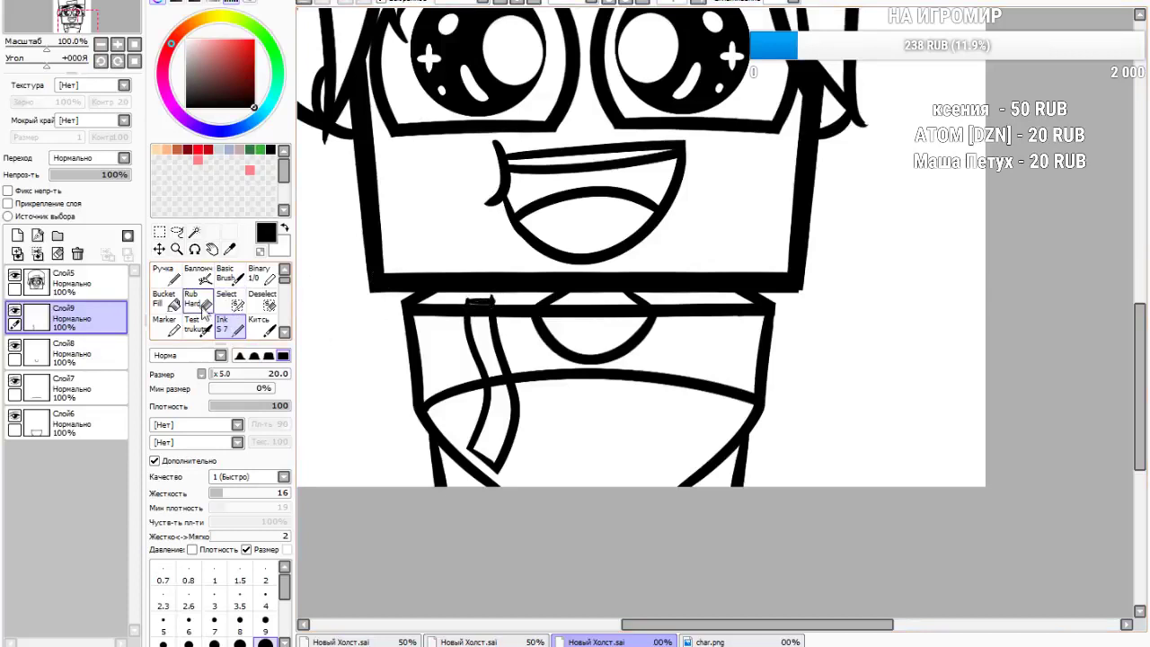
left_click(193, 299)
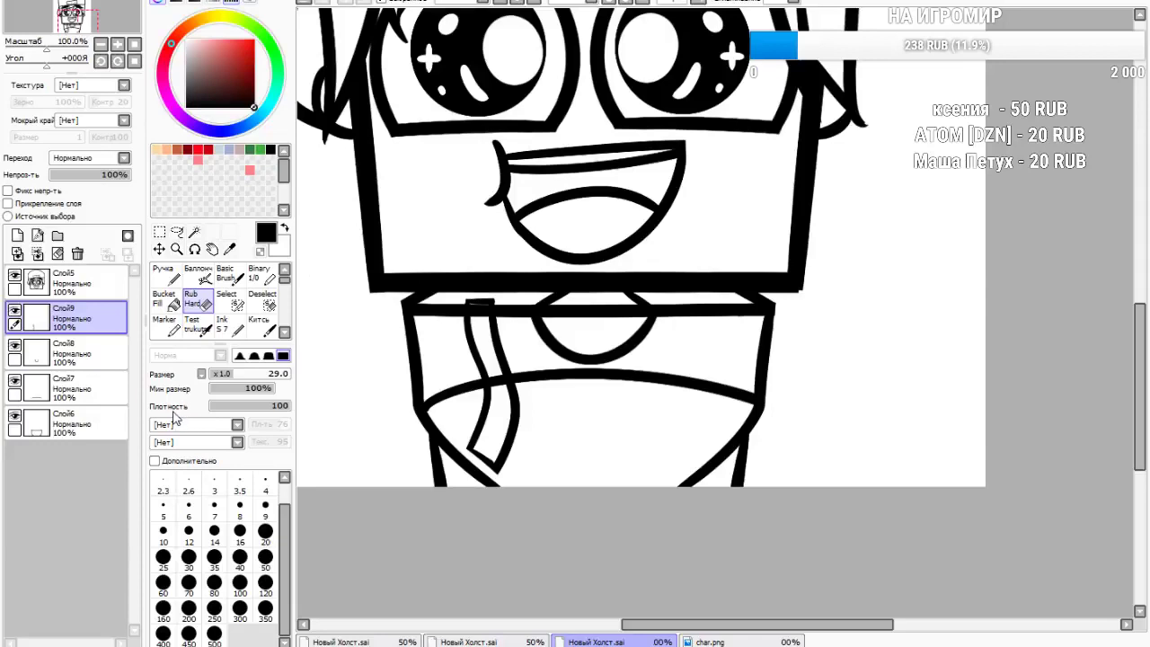
left_click(222, 325)
left_click_drag(478, 423, 506, 436)
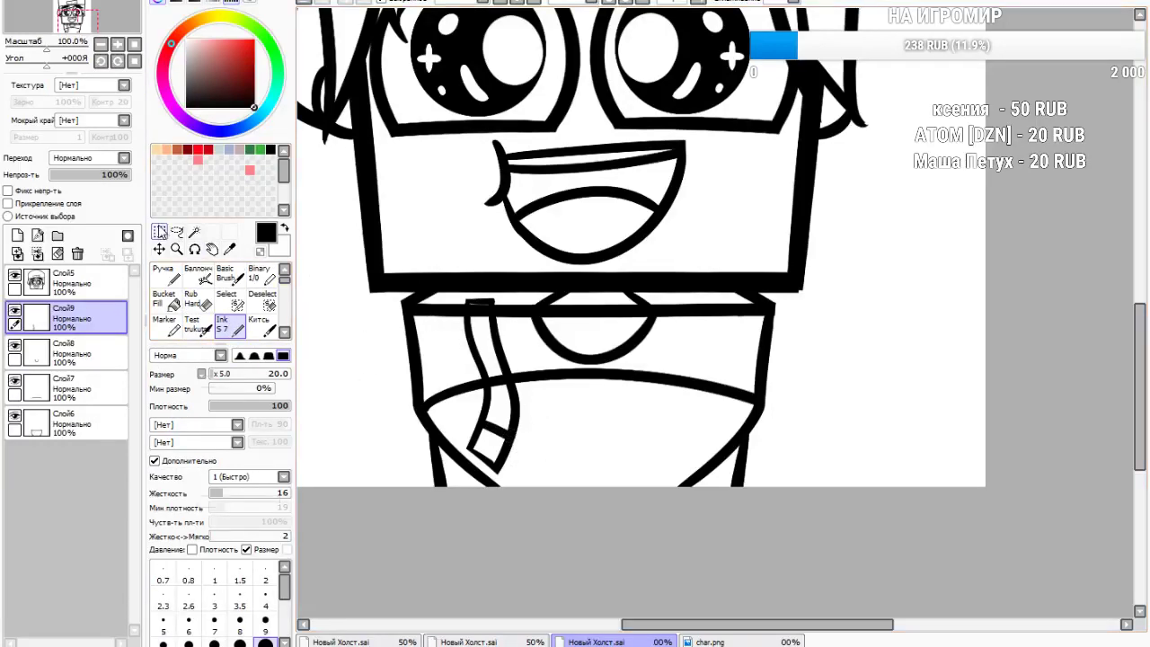
Copy the drawstring to its own layer, flip it horizontally and place it symmetrically on the body's right side
left_click(159, 231)
left_click_drag(405, 279, 607, 486)
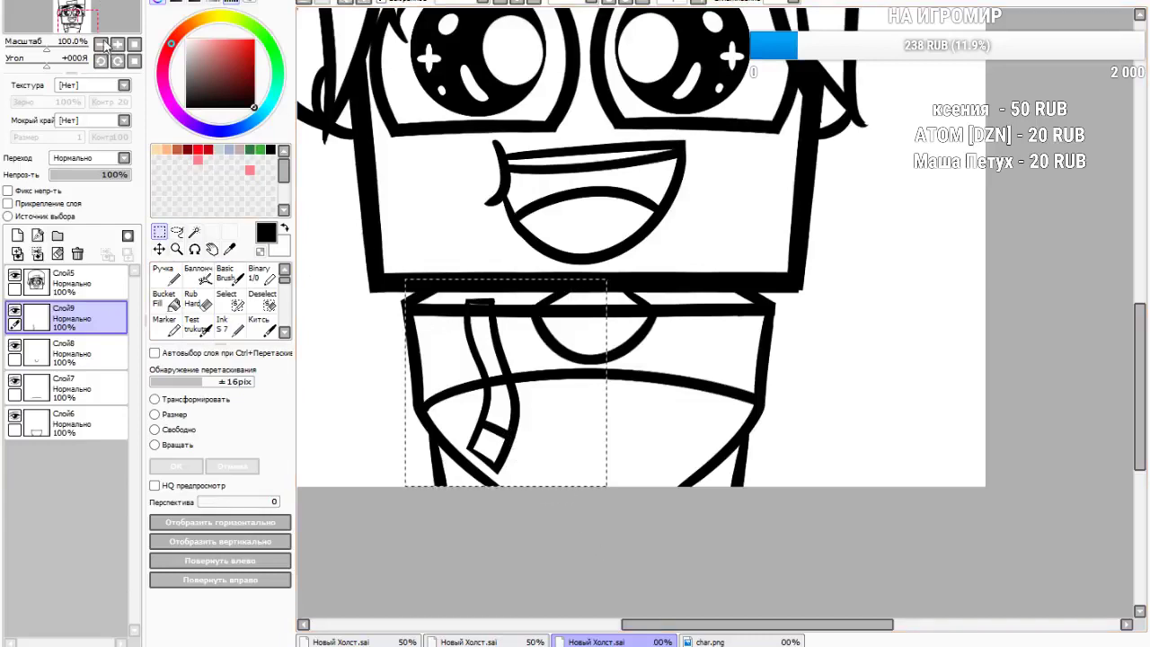
key("ctrl+c")
key("ctrl+v")
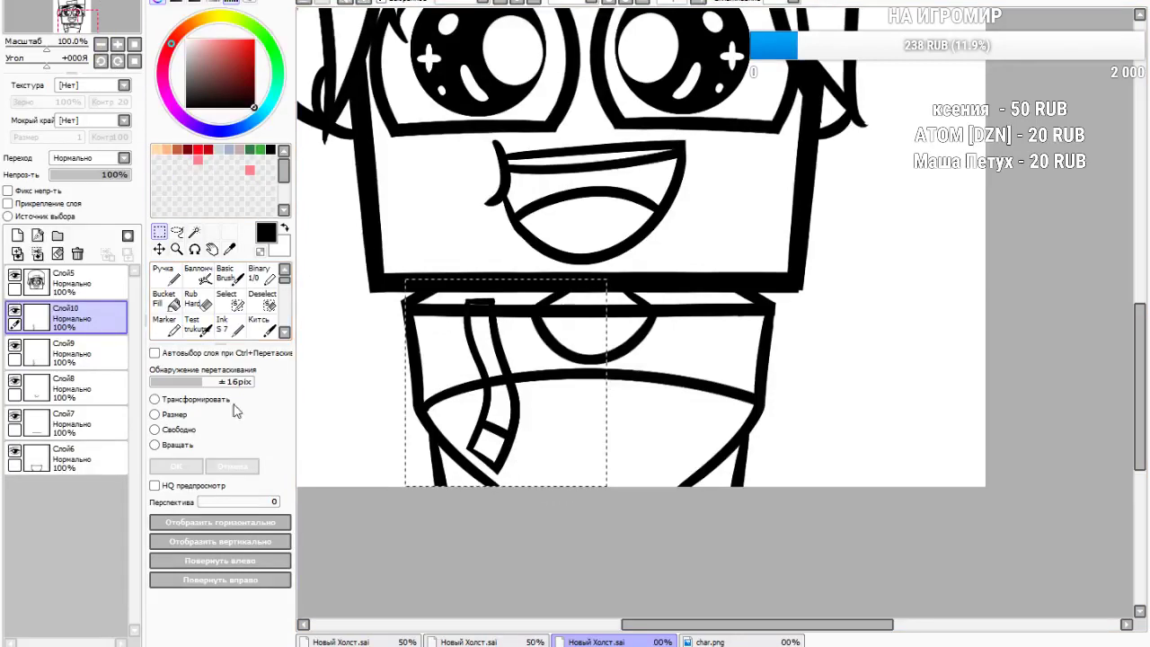
left_click(173, 417)
left_click_drag(491, 416, 671, 417)
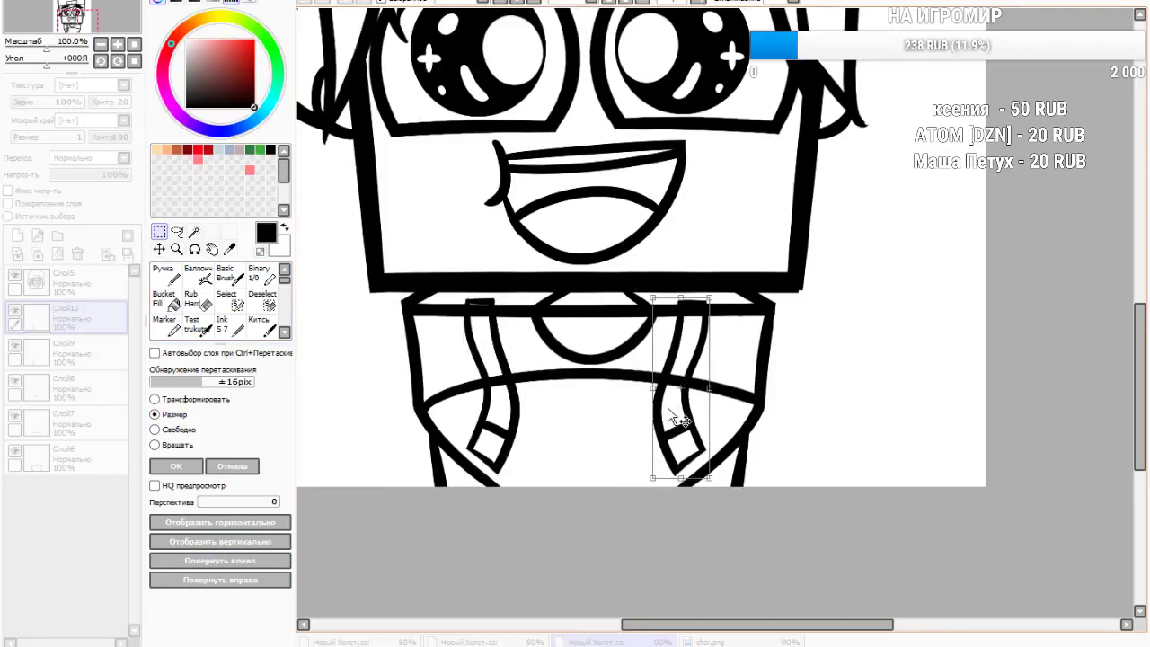
left_click(185, 464)
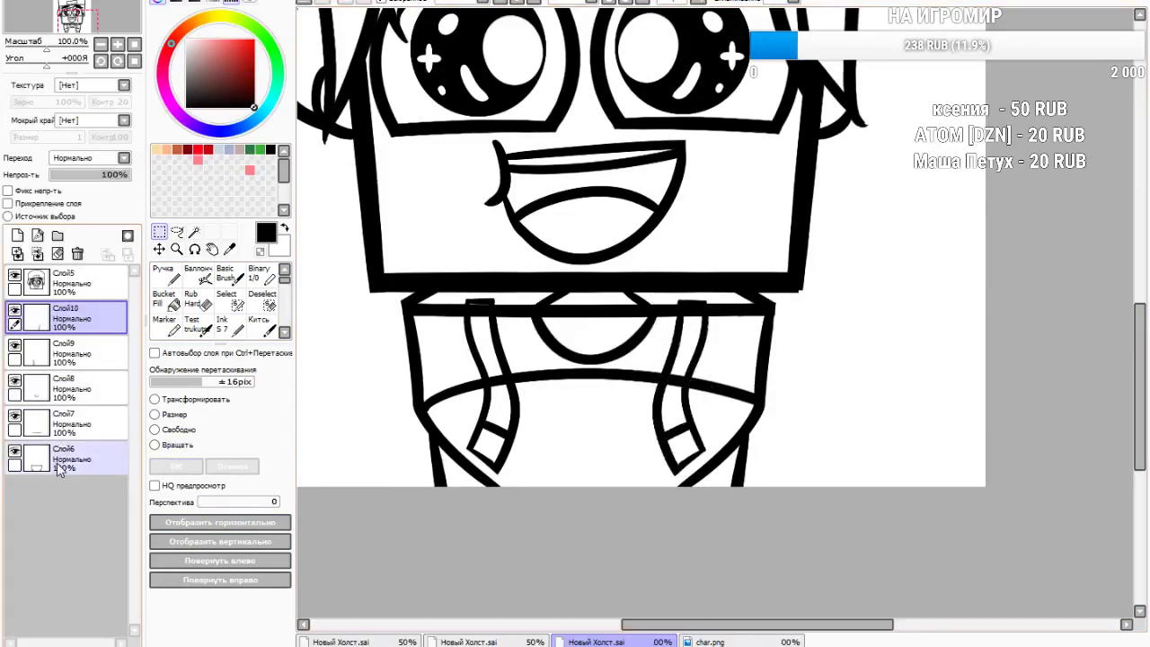
Erase the horizontal body line inside both drawstrings on layer Слой6 with the size 29 hard eraser
left_click(59, 467)
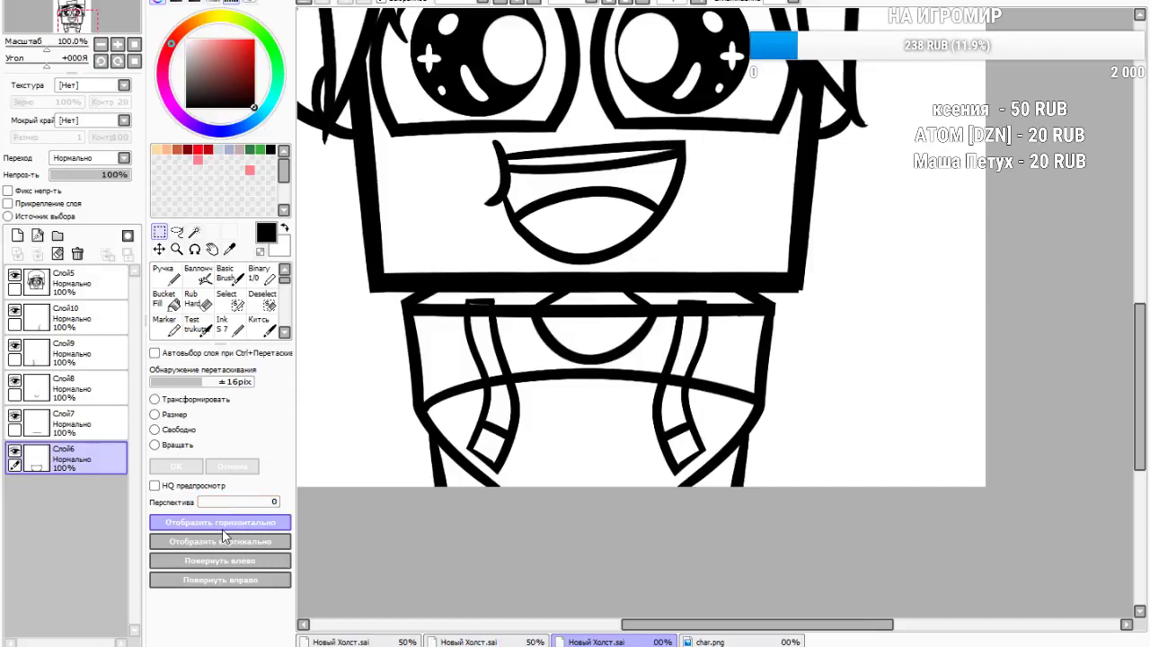
left_click(193, 300)
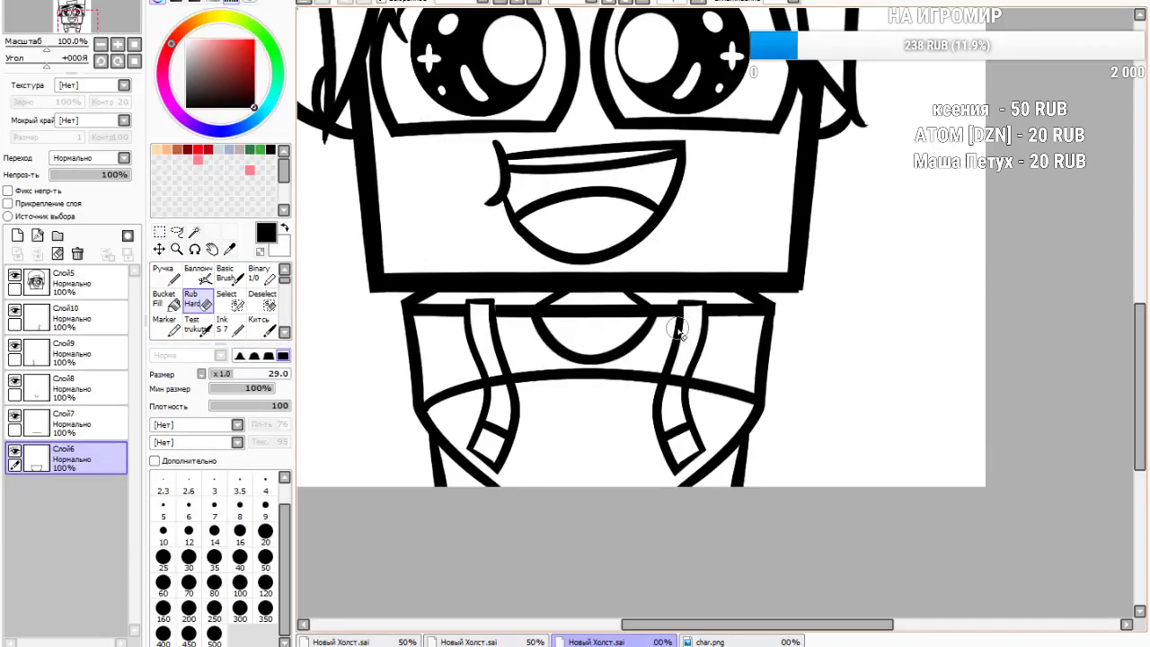
scroll(505, 323, "up", 3)
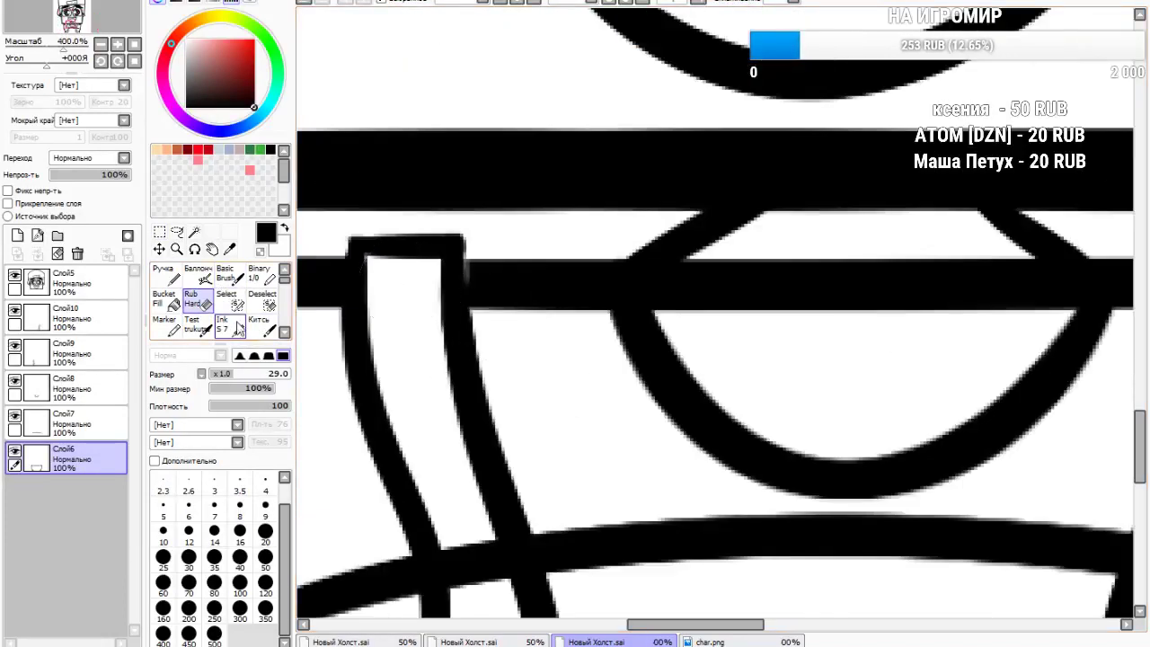
left_click(237, 326)
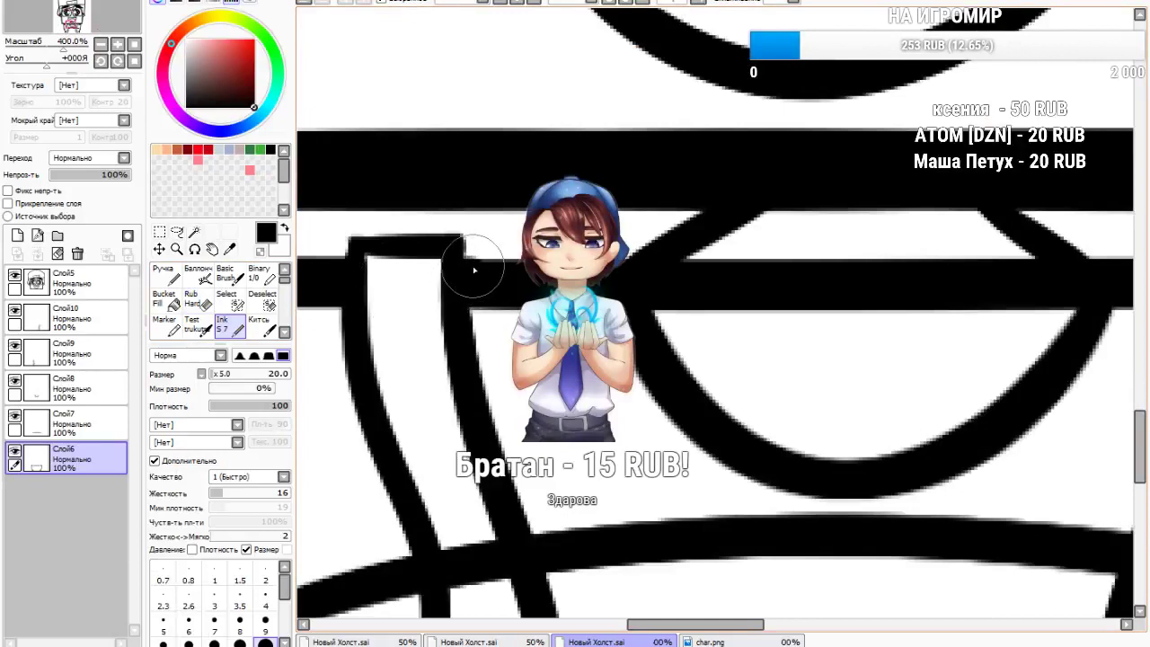
scroll(475, 270, "down", 4)
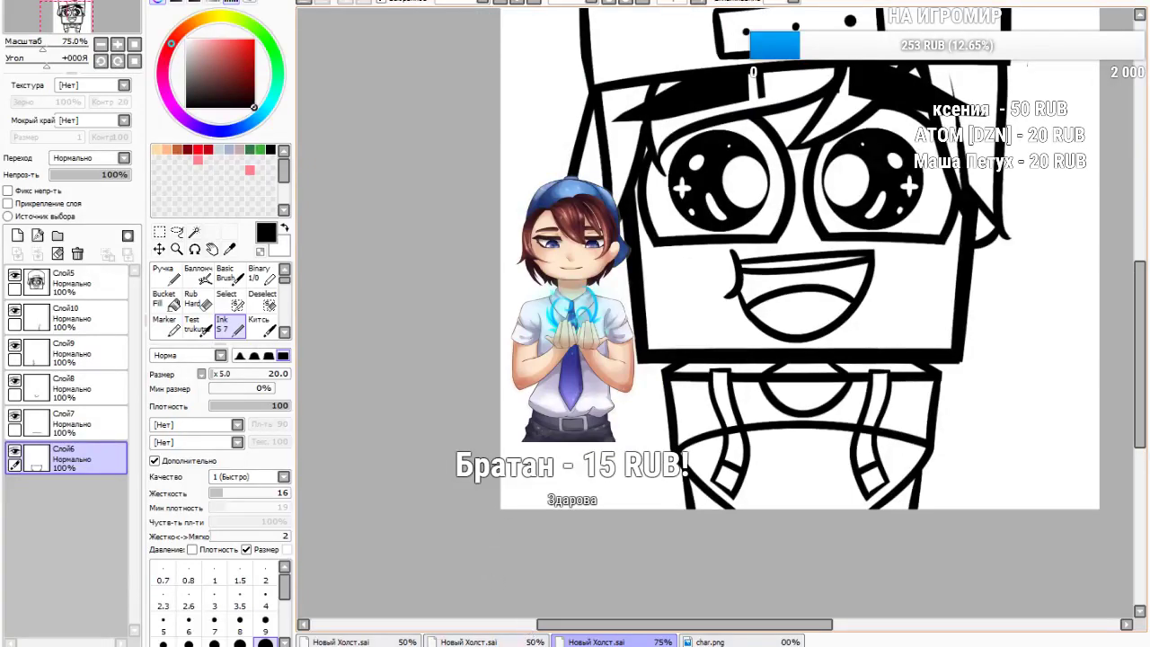
scroll(556, 325, "down", 3)
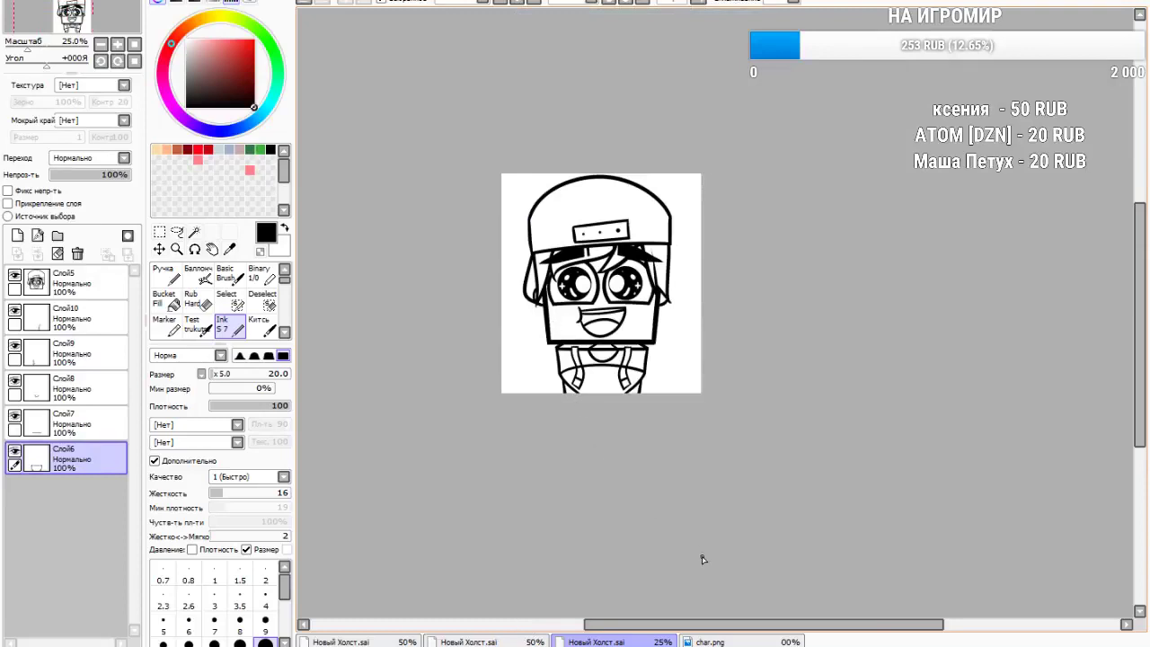
Ink the left arm's outline on a new layer above Слой6: shoulder line, outer edge, slanted sleeve end and a short line below its bend
left_click(706, 642)
left_click(674, 641)
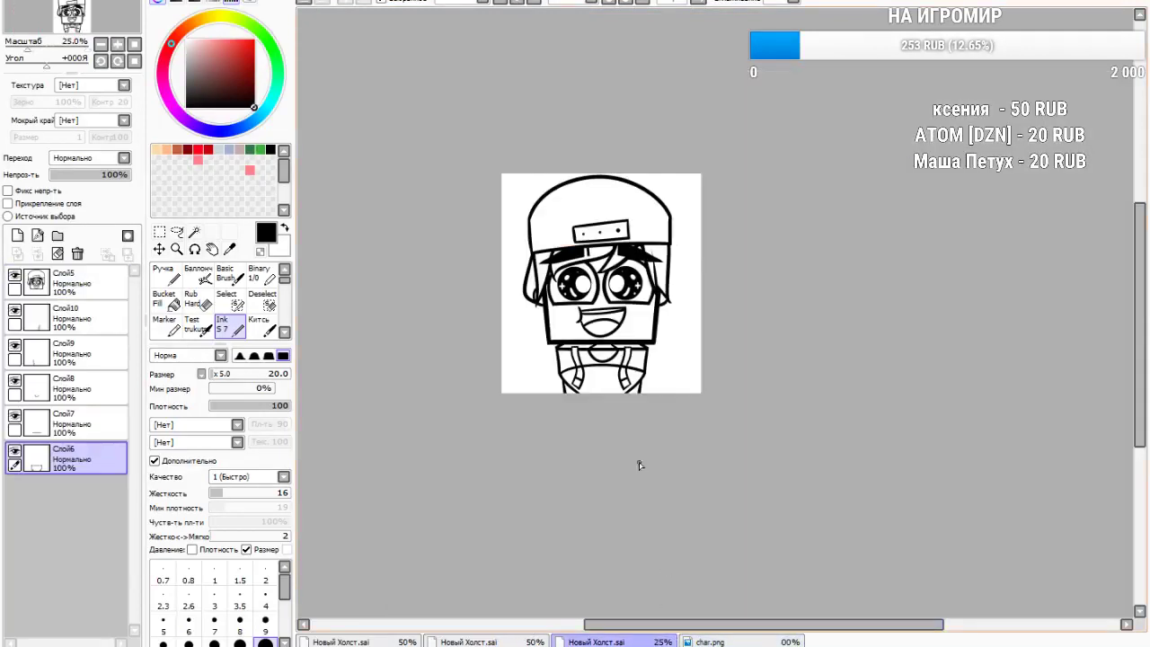
scroll(661, 519, "up", 1)
left_click(18, 235)
scroll(482, 296, "up", 1)
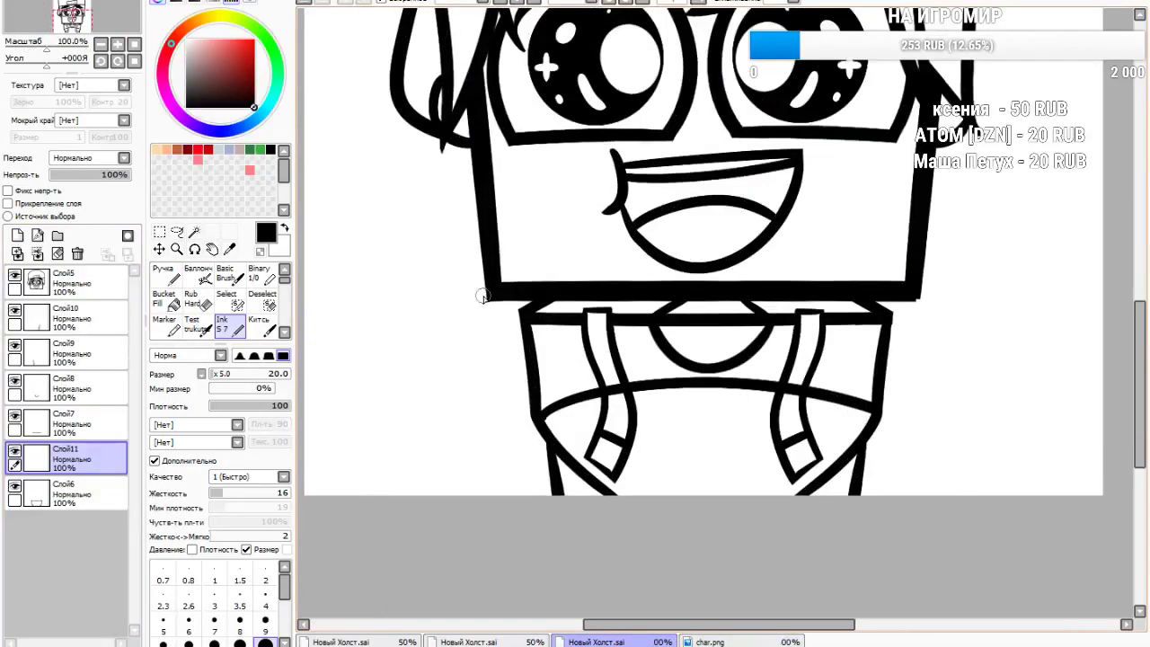
mouse_move(522, 317)
left_mouse_down()
mouse_move(444, 326)
mouse_move(450, 427)
mouse_move(509, 485)
left_mouse_up()
left_click_drag(457, 450, 464, 511)
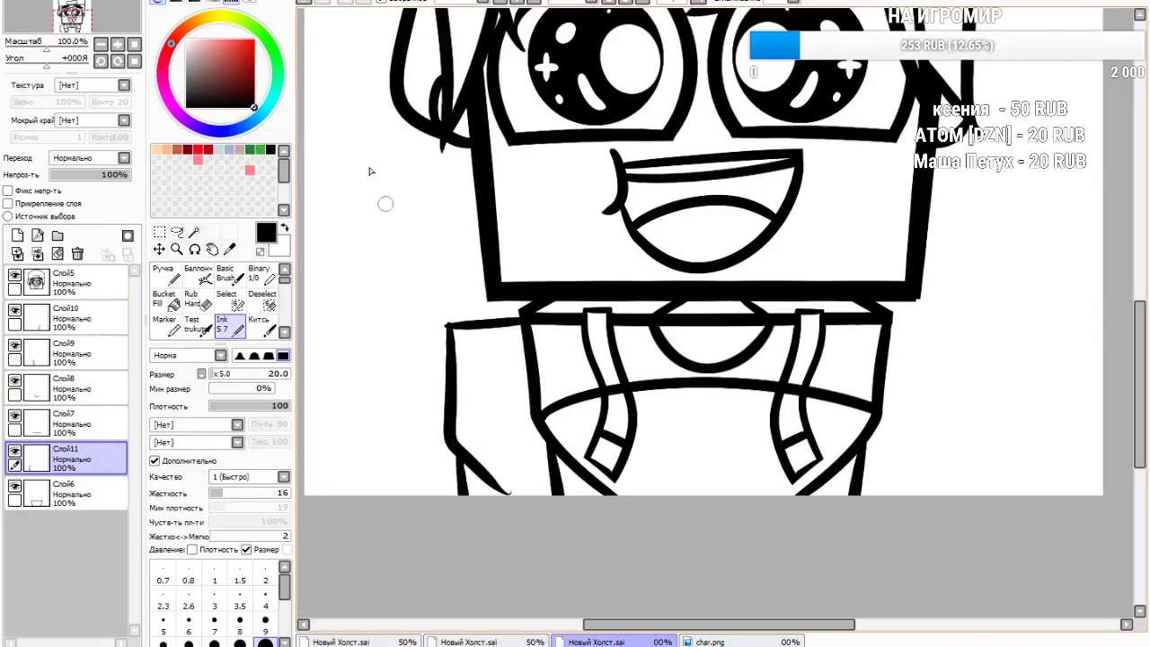
Redo the short line below the left sleeve's bend, add a curved edge above the shoulder line, and clean up with the hard eraser
left_click(305, 3)
left_click_drag(456, 453, 448, 557)
left_click_drag(446, 325, 532, 302)
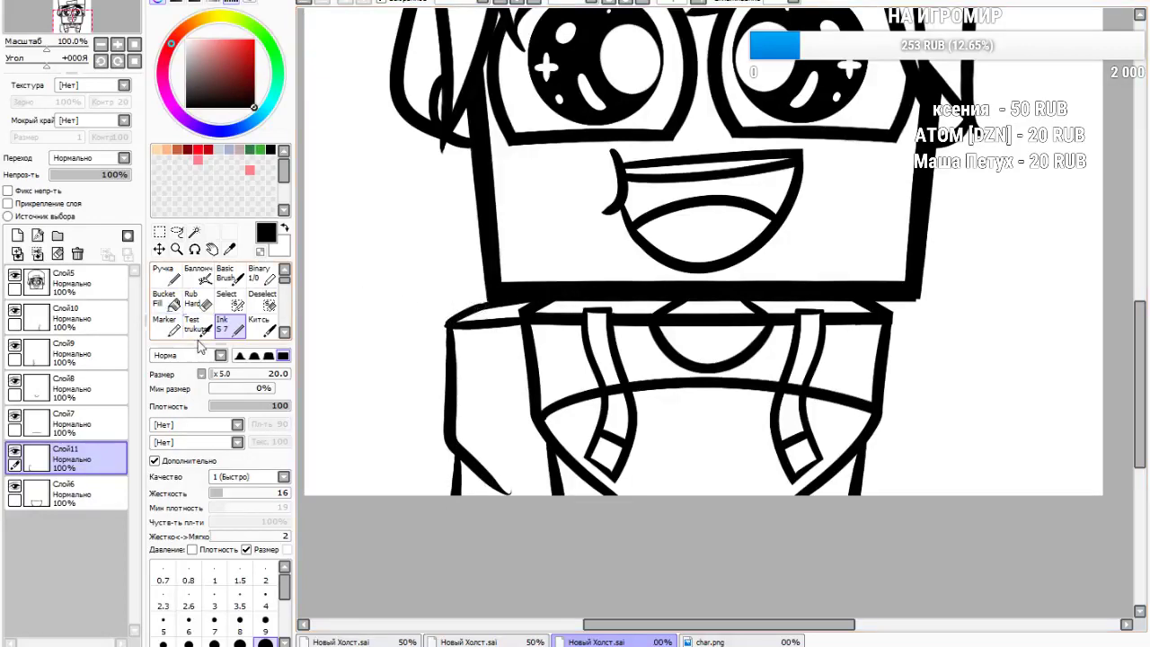
left_click(191, 301)
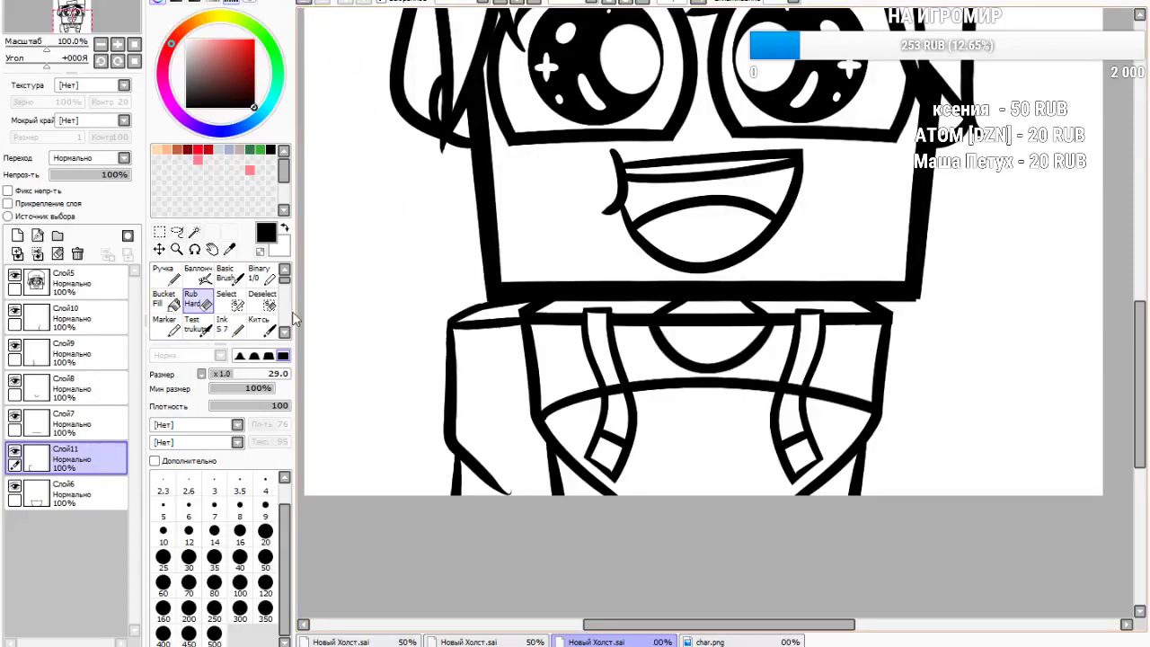
Copy the left arm's outline to its own layer, flip it horizontally and place it symmetrically on the body's right side
left_click(159, 231)
left_click_drag(365, 270, 677, 521)
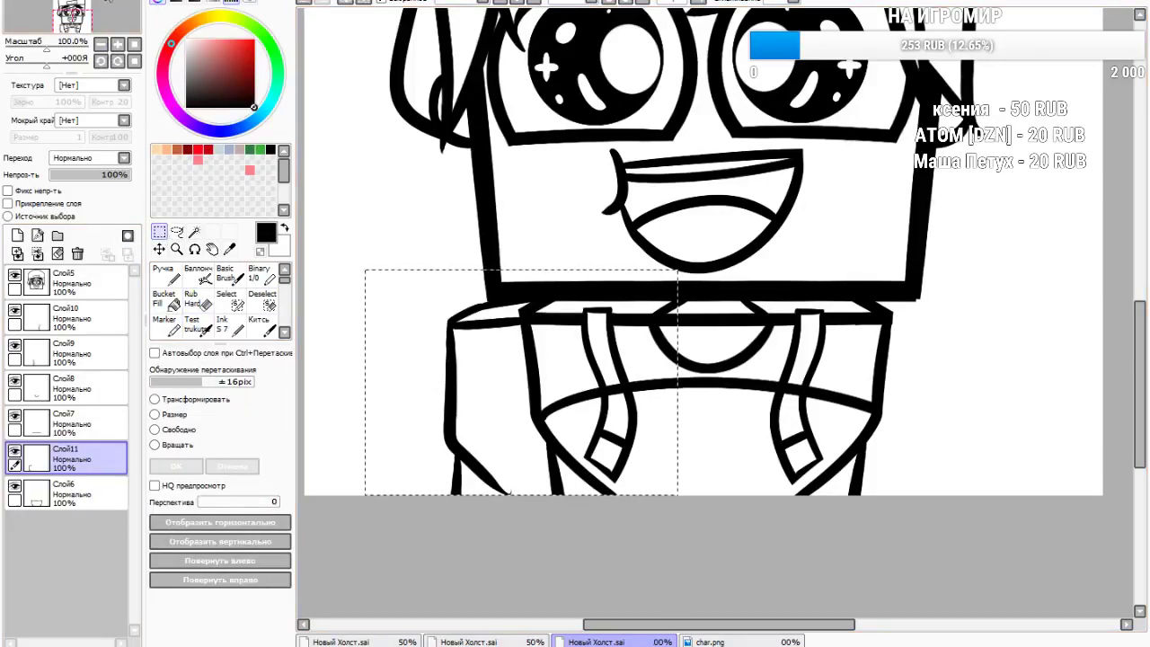
left_click(96, 62)
left_click(168, 415)
left_click(257, 522)
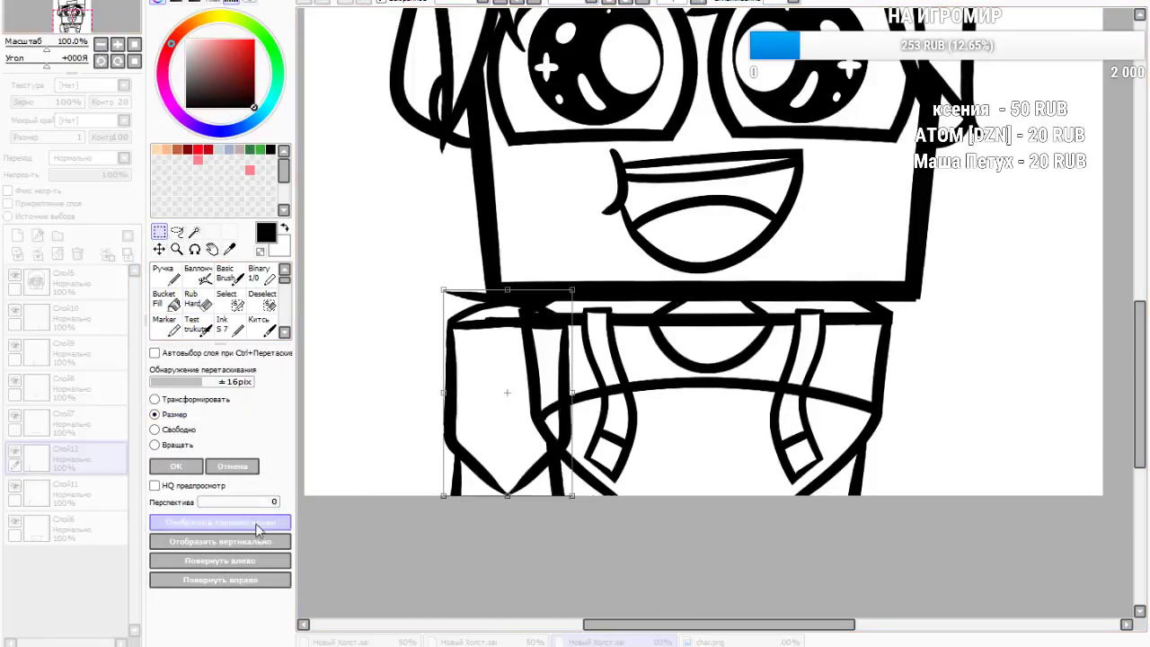
left_click_drag(544, 438, 948, 440)
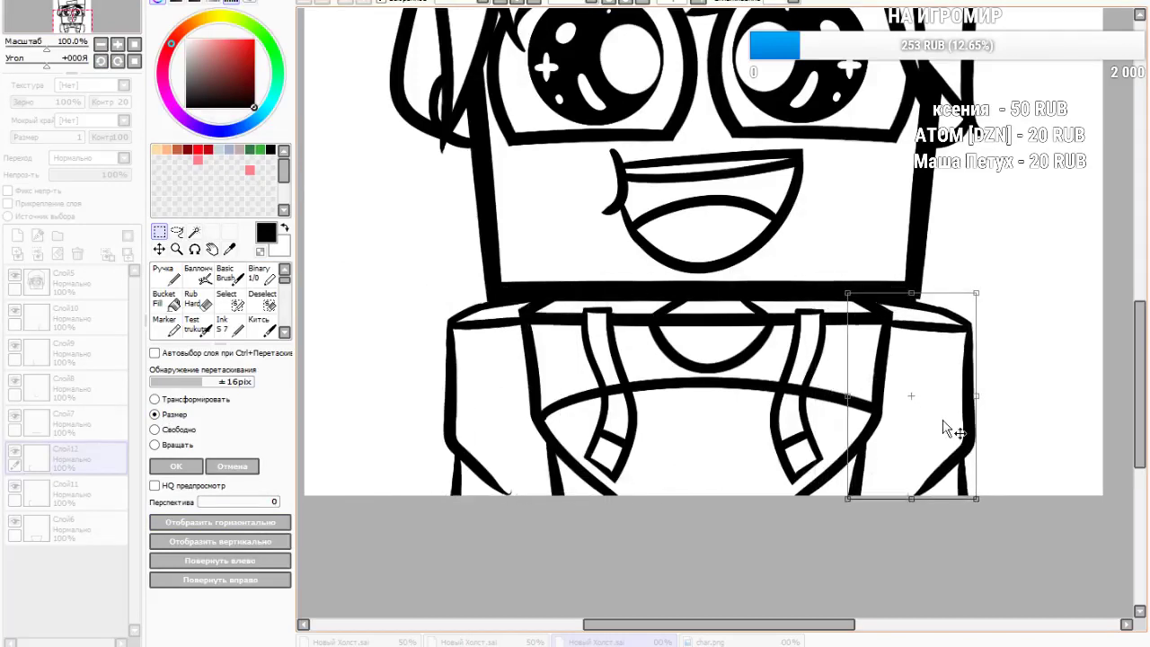
scroll(938, 518, "up", 5)
mouse_move(794, 440)
left_mouse_down()
mouse_move(778, 439)
mouse_move(778, 428)
left_mouse_up()
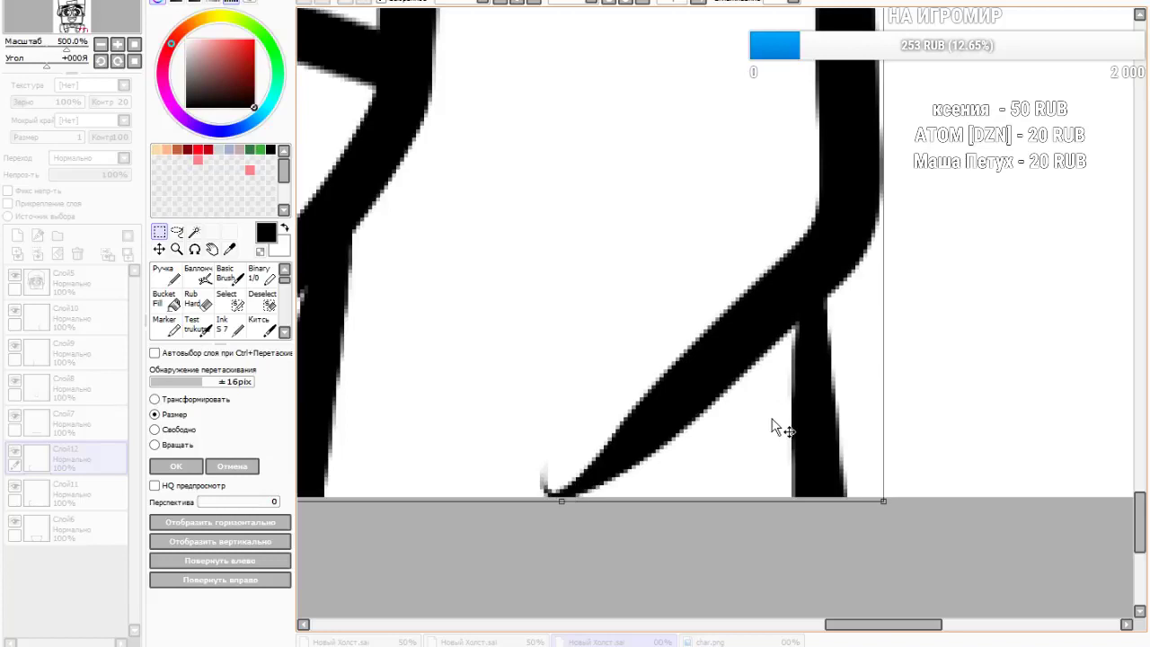
scroll(750, 510, "down", 6)
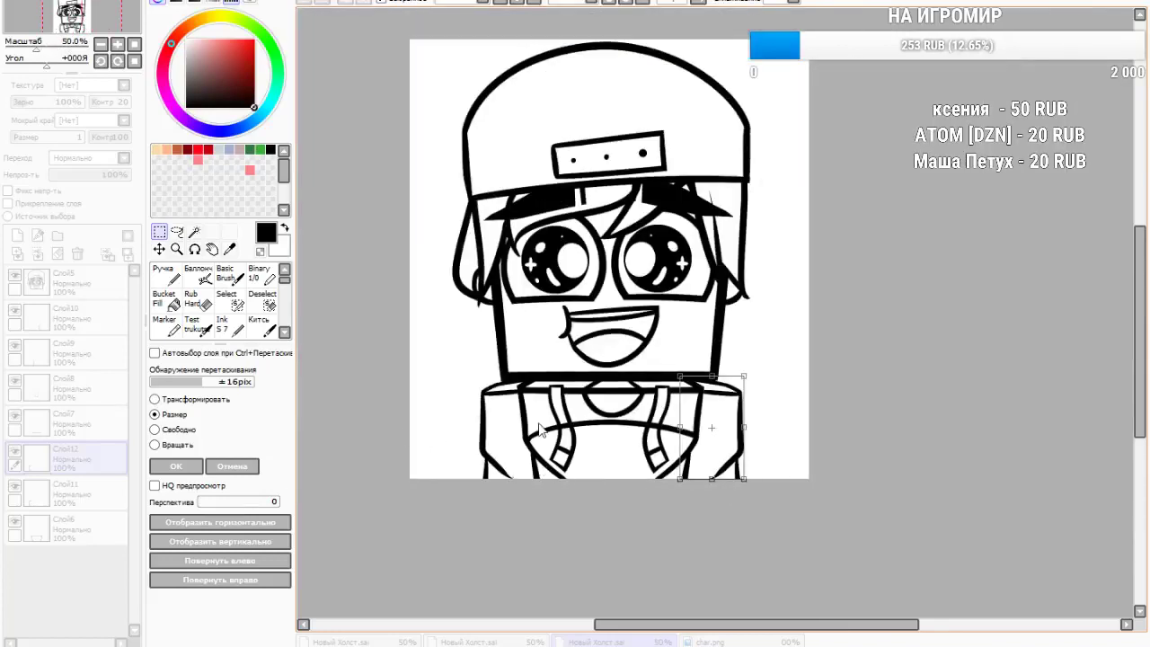
left_click(176, 465)
Merge all the line art layers, starting from Слой5, down into the single layer Слой6
scroll(460, 428, "down", 1)
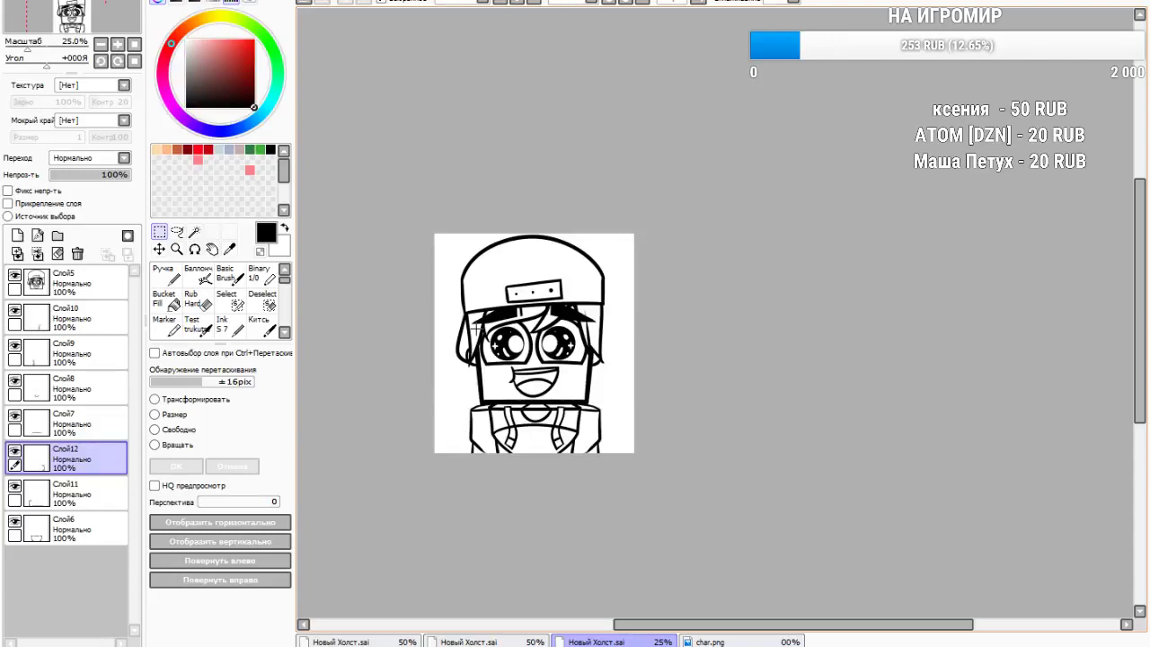
left_click(54, 292)
left_click(38, 254)
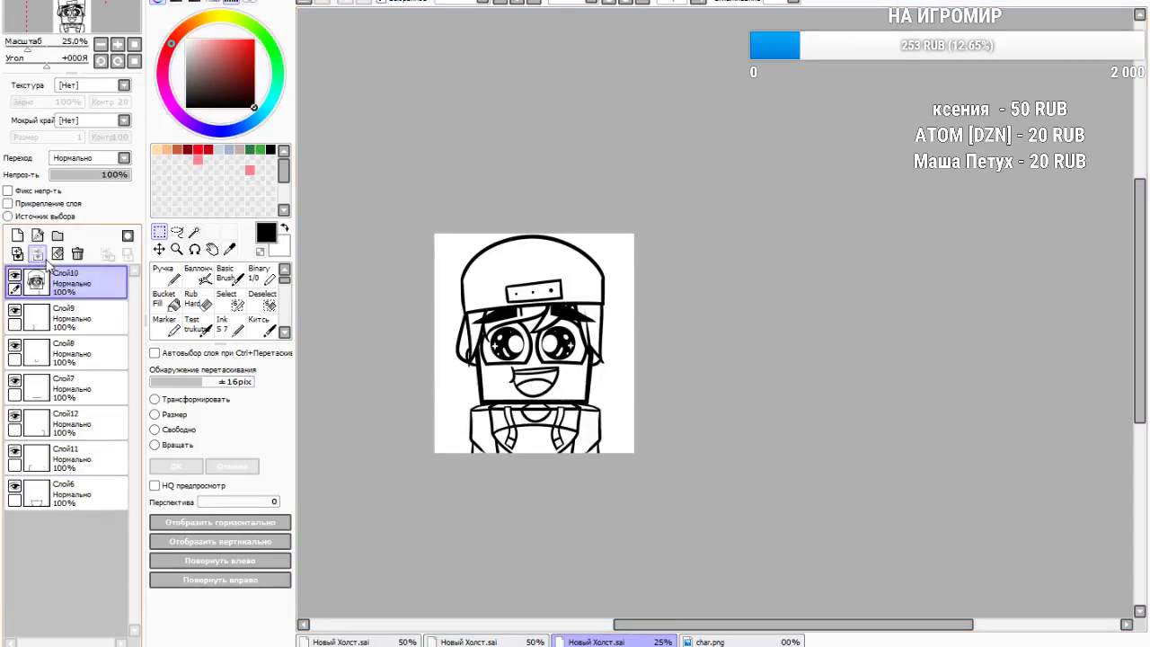
left_click(37, 254)
left_click(38, 255)
left_click(38, 254)
left_click(37, 254)
left_click(38, 254)
left_click(37, 254)
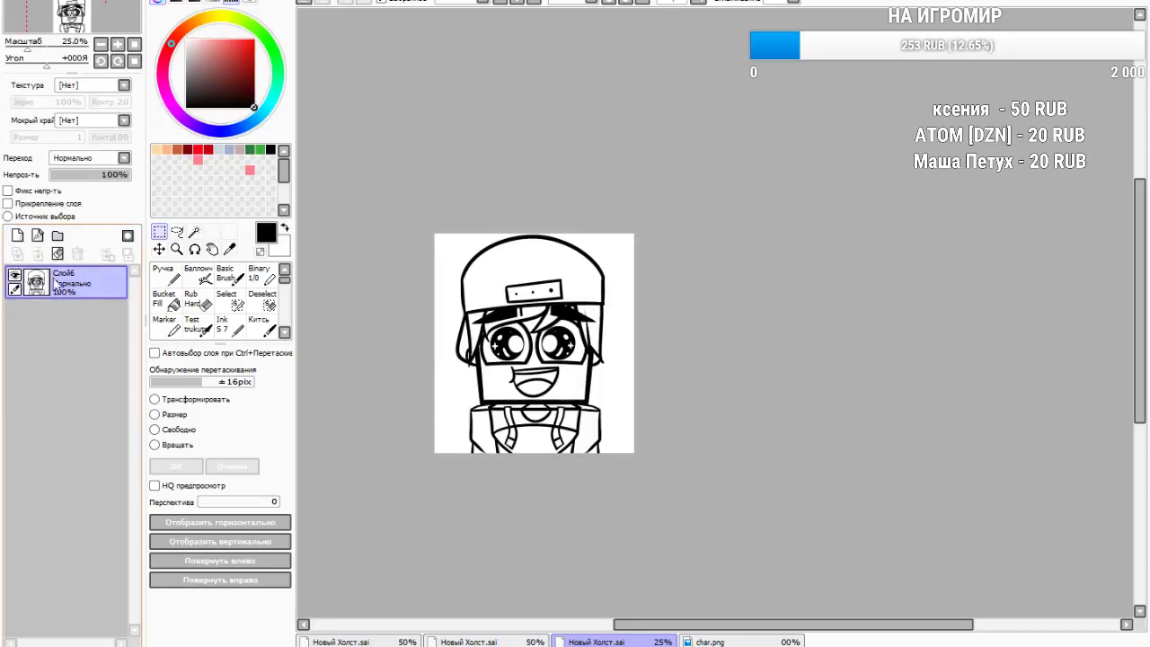
Select the face, the right ear and the small skin gaps in the hair above the right eye with the Magic Wand
scroll(433, 336, "down", 2)
scroll(506, 367, "up", 3)
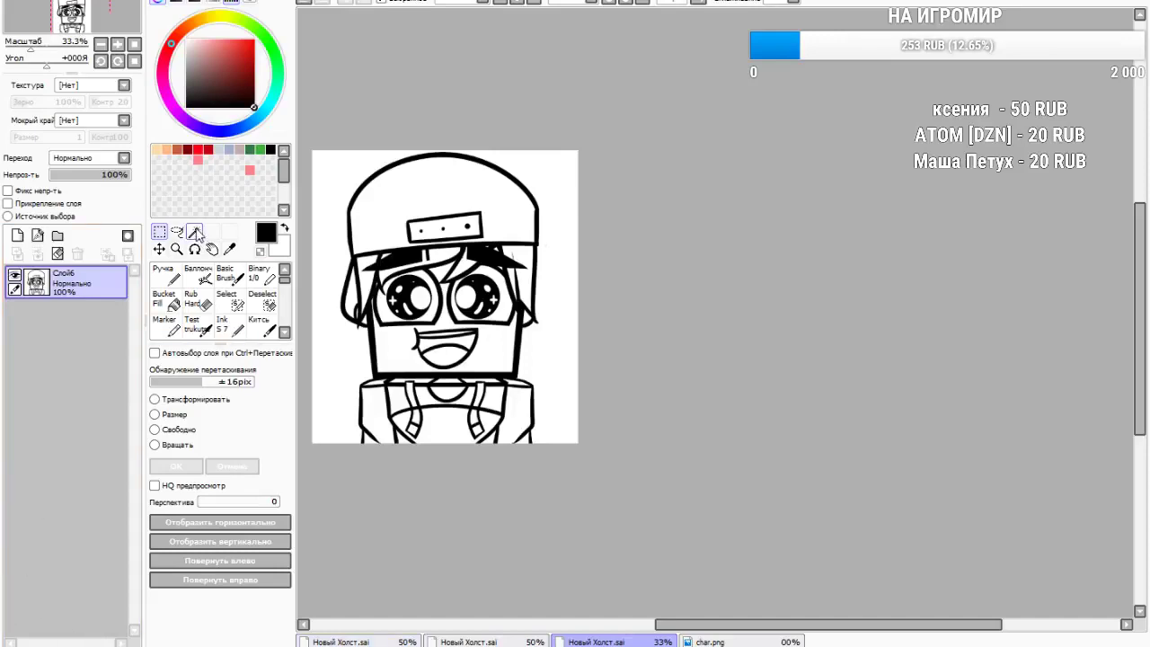
left_click(194, 233)
scroll(500, 356, "up", 4)
left_click(467, 358)
scroll(497, 389, "down", 1)
scroll(589, 357, "down", 3)
scroll(482, 287, "up", 6)
left_click(725, 357)
scroll(661, 357, "down", 3)
scroll(818, 341, "up", 5)
left_click(799, 173)
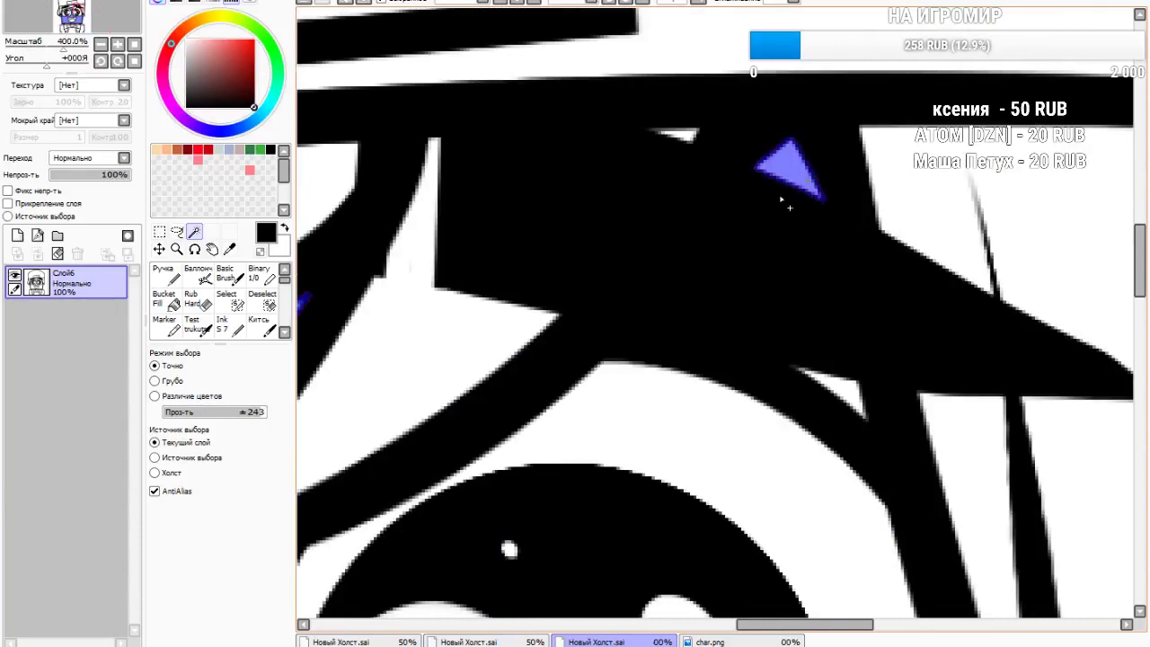
left_click(828, 390)
scroll(611, 357, "down", 5)
scroll(667, 446, "up", 3)
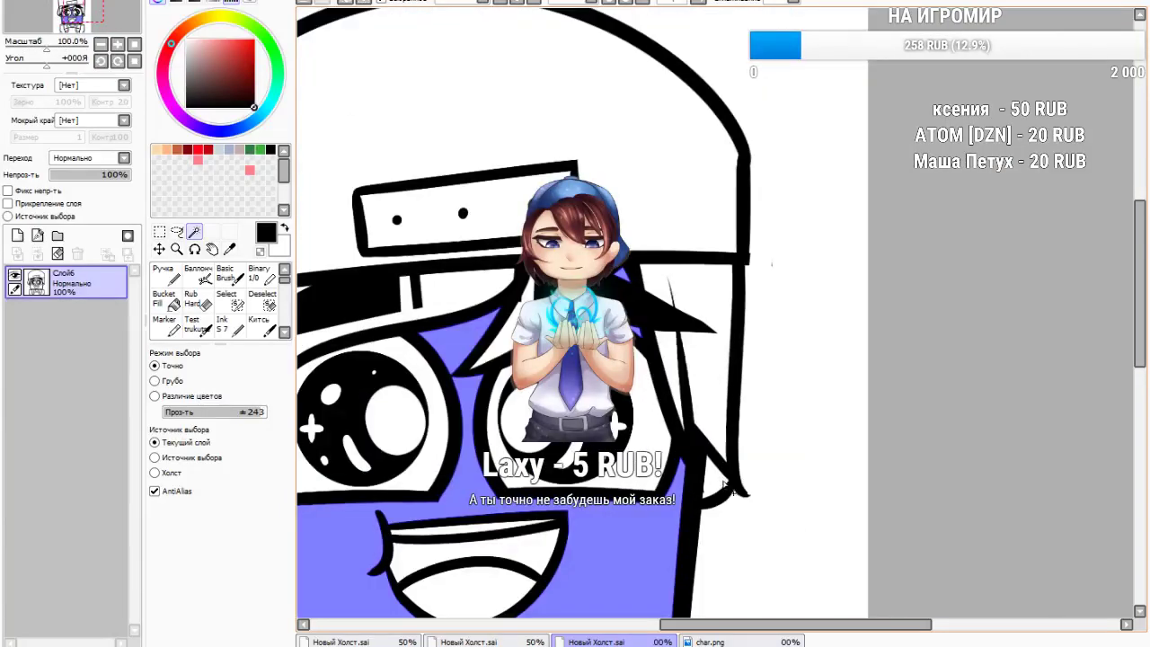
Add the left ear, the thin skin gap beside the left eye and the neck to the selection
scroll(716, 476, "down", 4)
scroll(457, 493, "up", 4)
left_click(458, 437)
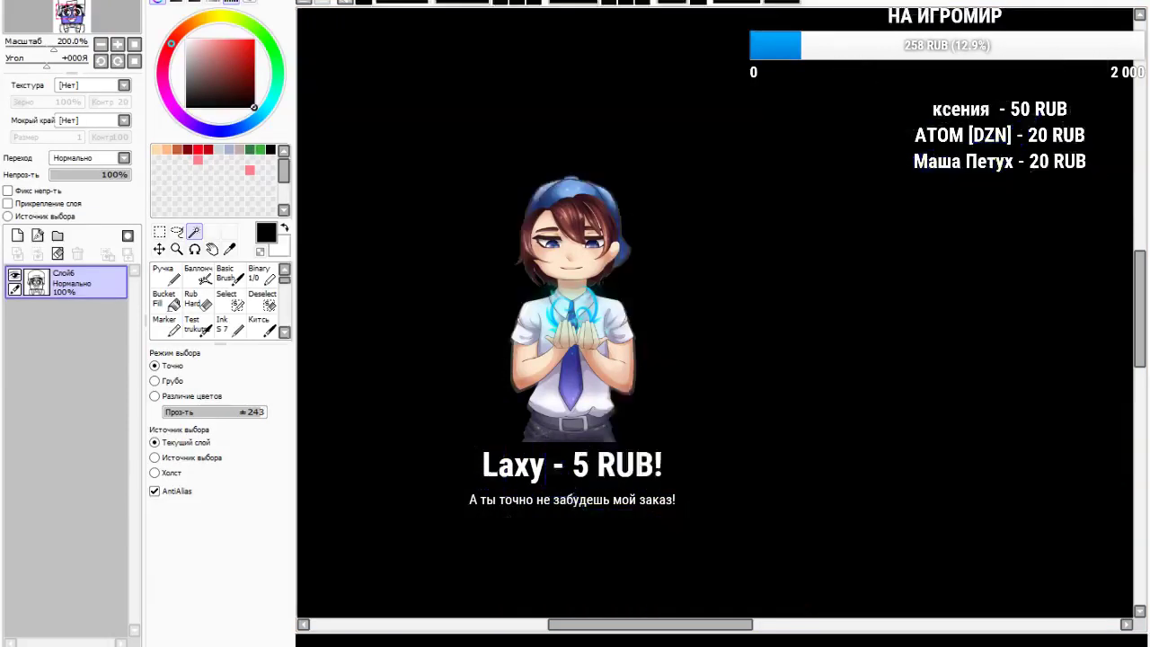
scroll(440, 440, "up", 3)
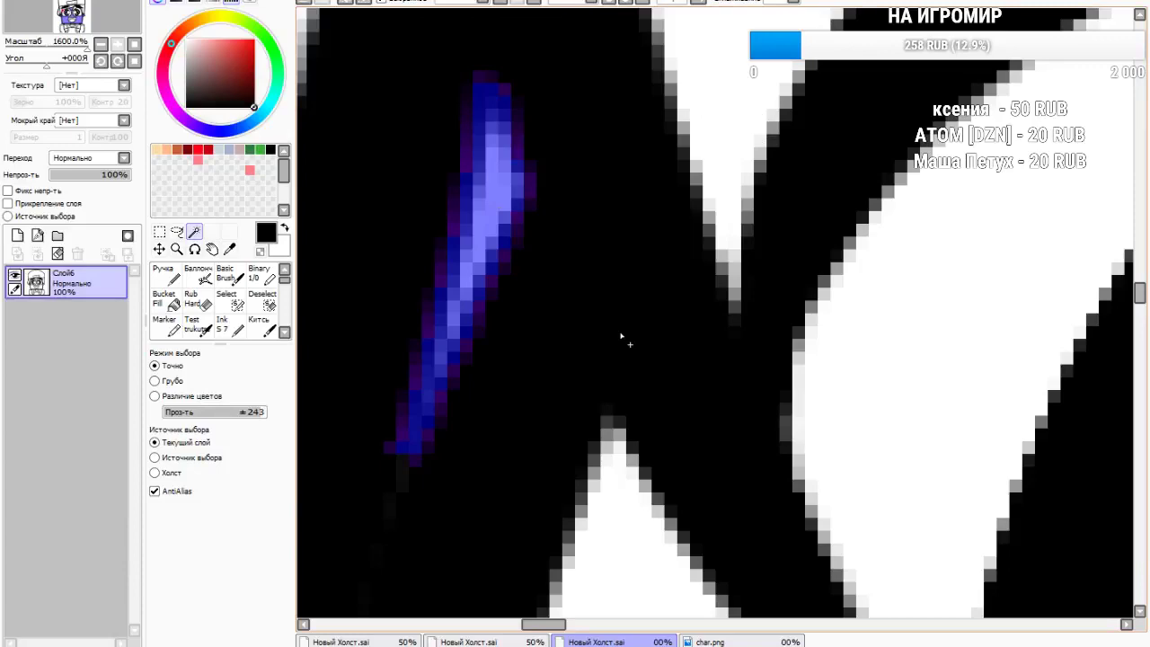
scroll(595, 338, "down", 8)
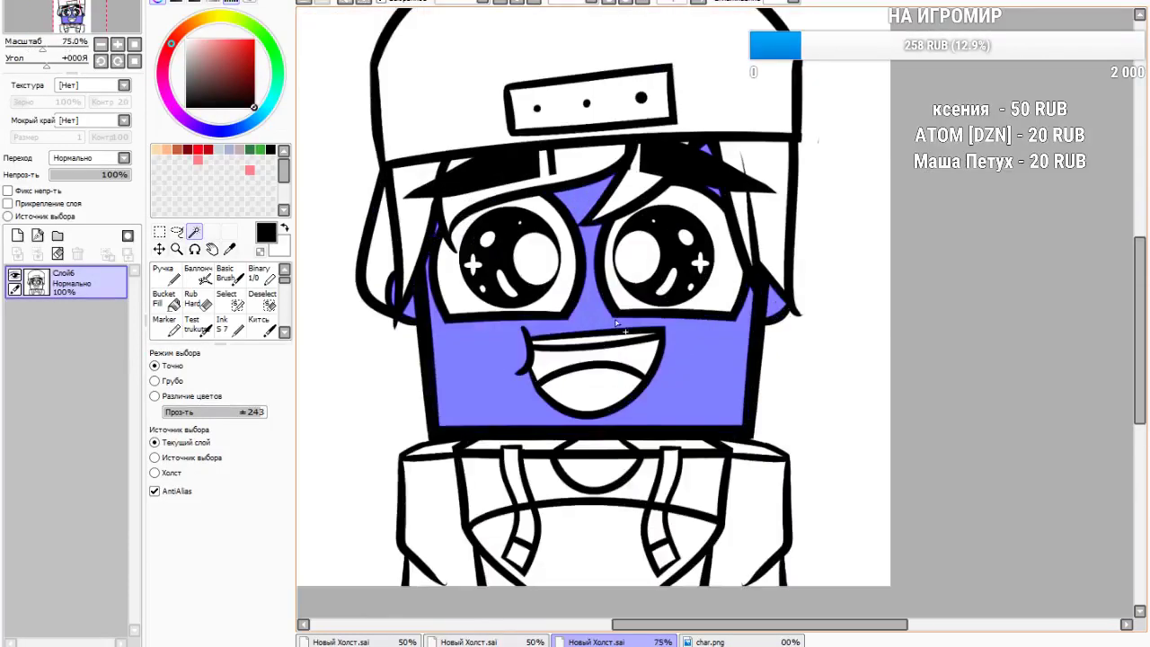
left_click(584, 480)
scroll(589, 459, "up", 2)
scroll(584, 445, "down", 3)
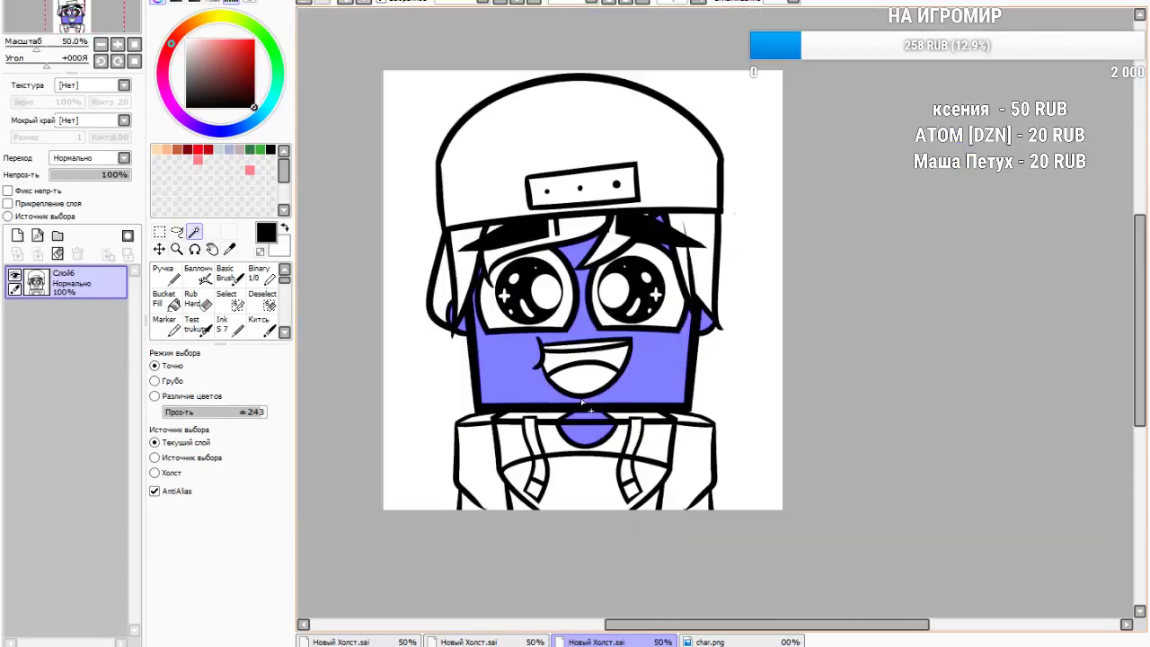
scroll(599, 273, "up", 1)
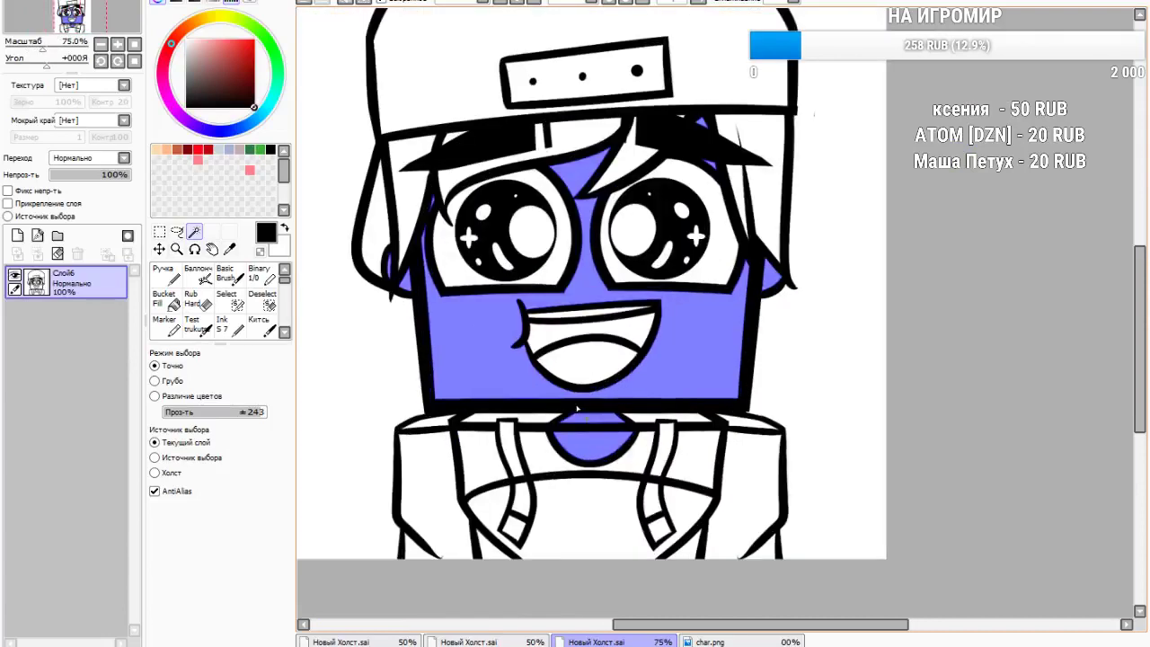
Create a layer below Слой6 and fill the selected skin areas with light orange using the Ink brush at size 500
left_click(17, 236)
left_click_drag(38, 296, 38, 325)
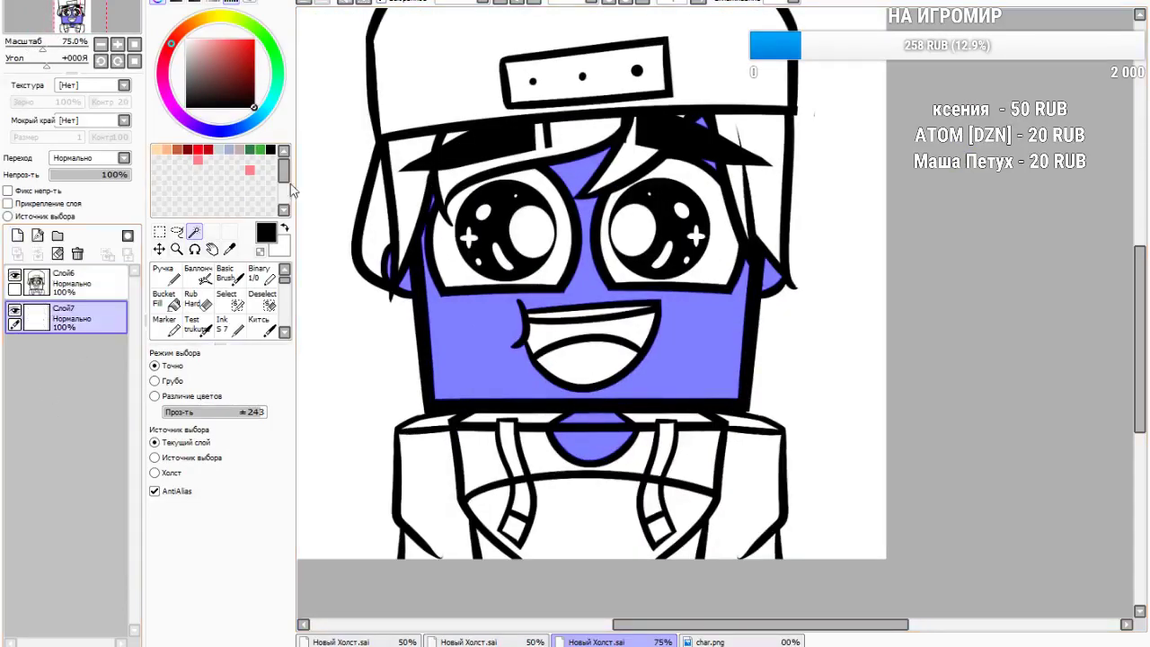
left_click(229, 324)
left_click_drag(241, 375, 290, 374)
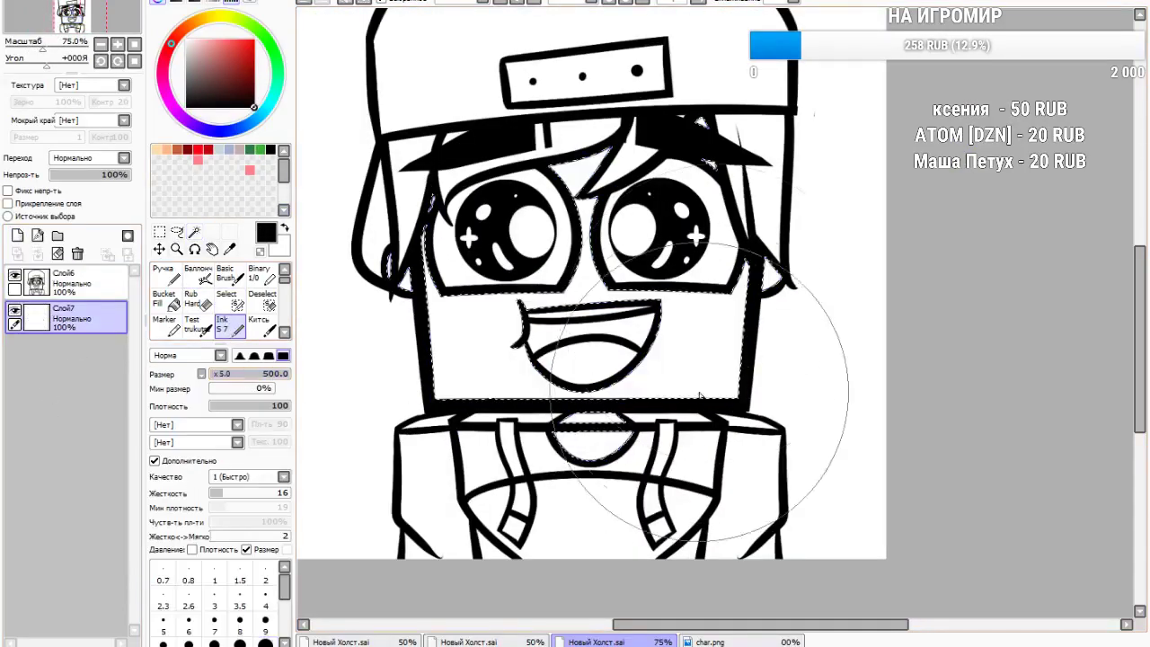
left_click(167, 150)
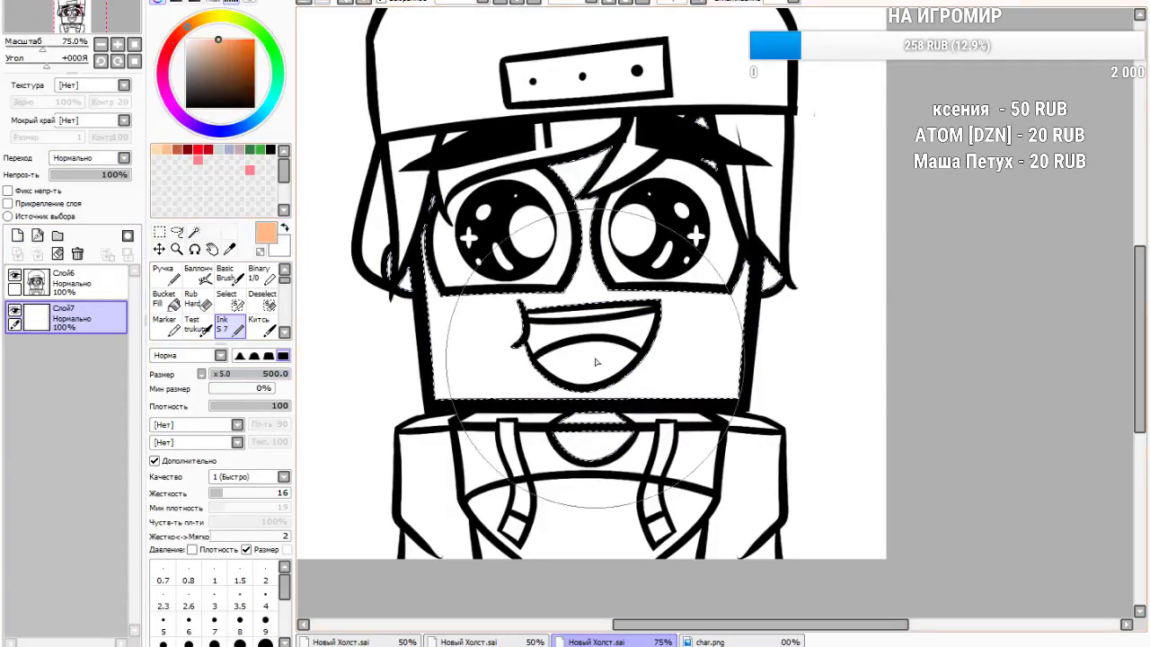
left_click_drag(596, 362, 349, 387)
Paint brown-orange shadows under the hair, between the eyes, on the ears and on the neck with the size 50 Ink brush
left_click_drag(235, 374, 220, 373)
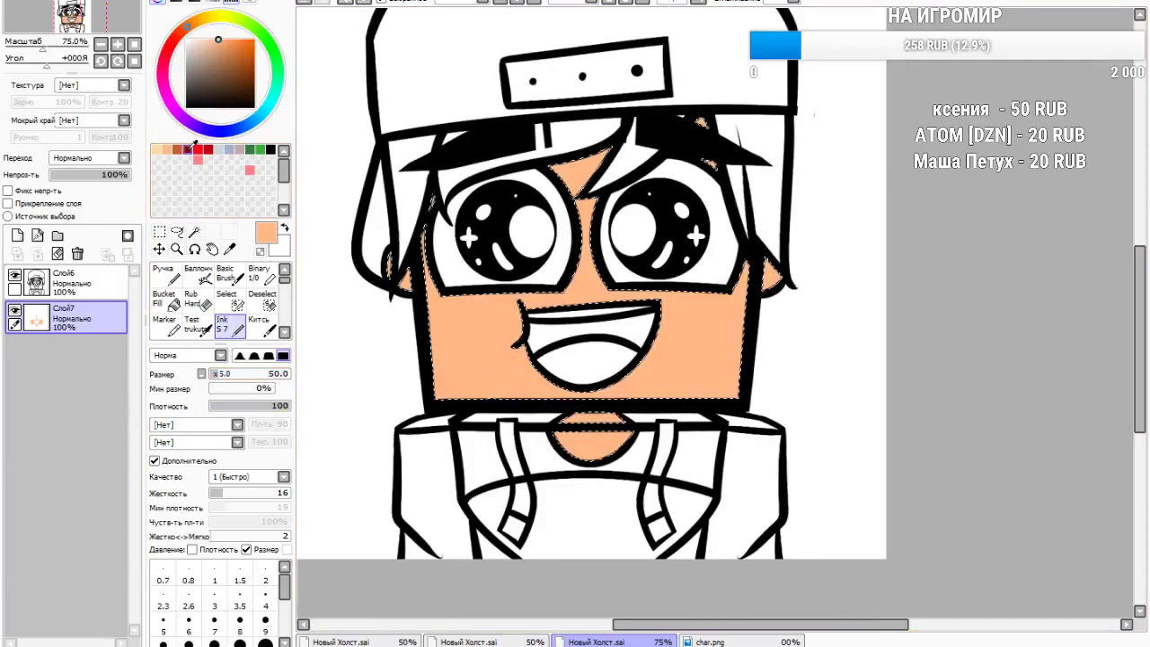
left_click(235, 54)
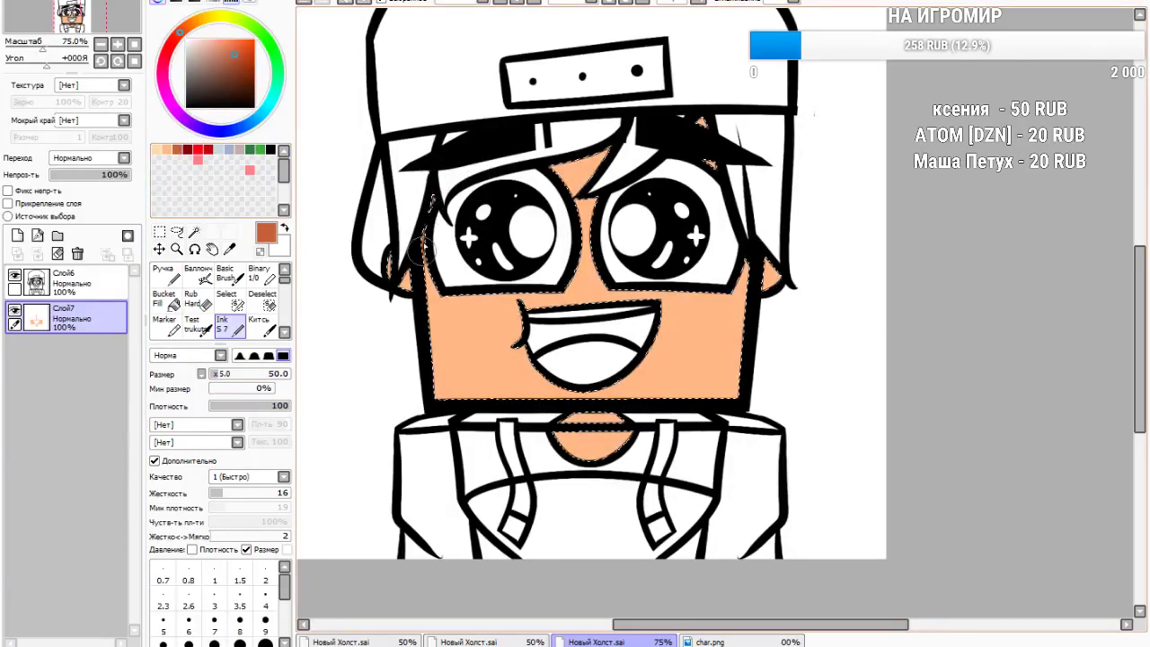
left_click_drag(604, 156, 548, 171)
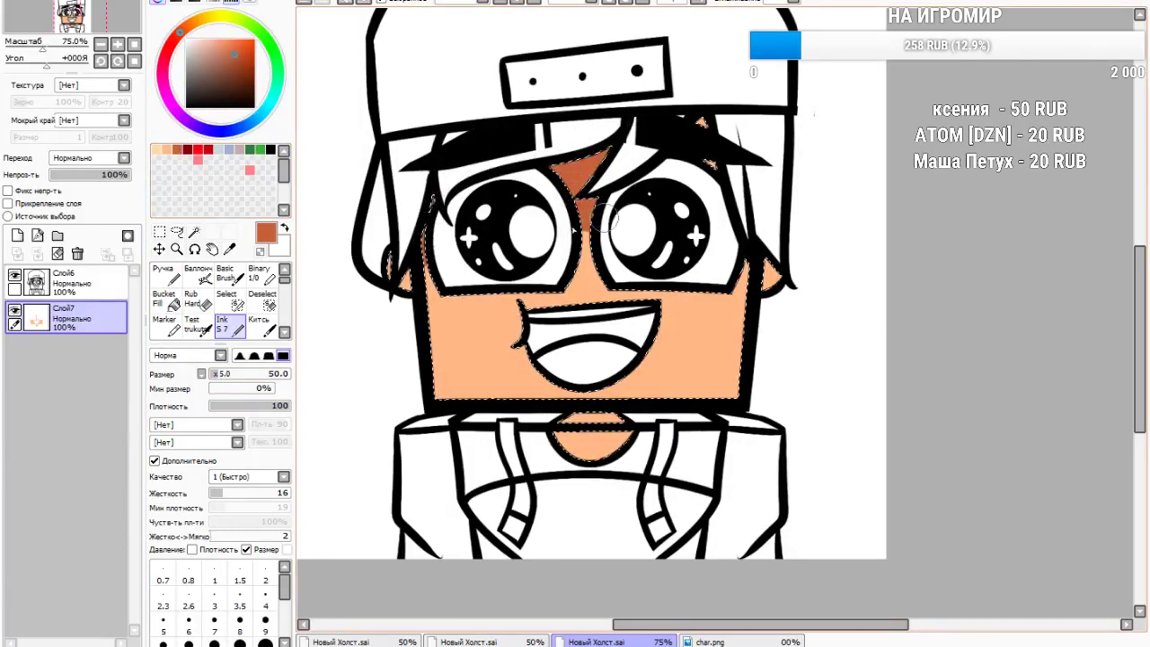
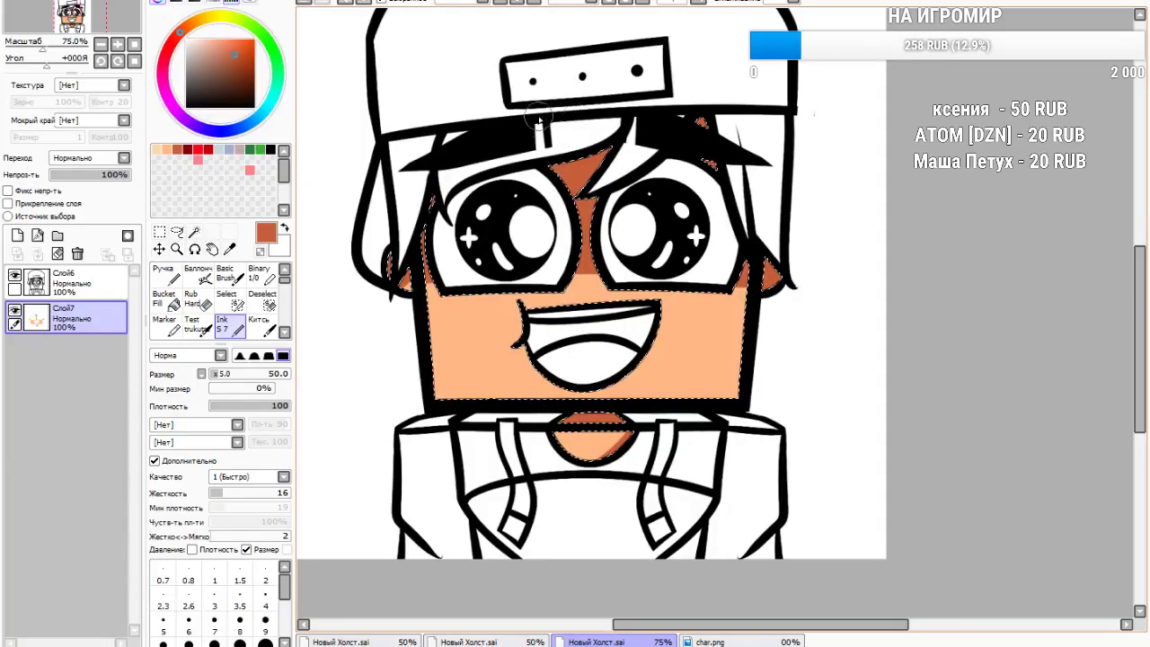
Soften the shadow edges between the eyes and at the sides of the face with the Blur brush at size 85
scroll(456, 285, "up", 1)
scroll(216, 305, "down", 2)
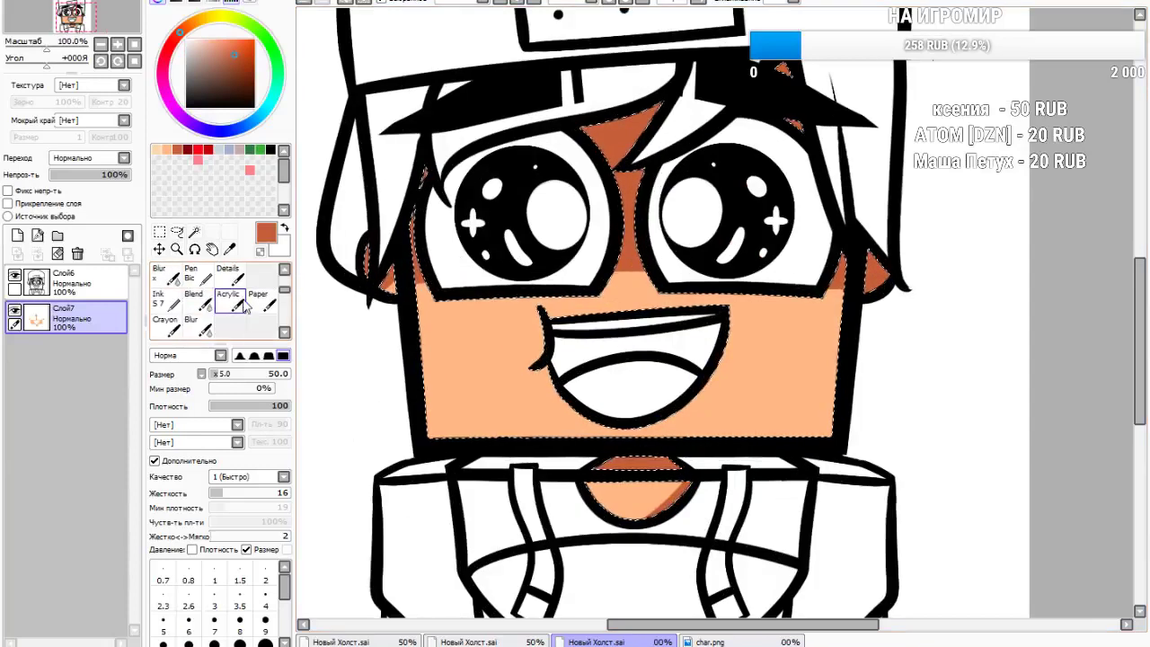
left_click(198, 326)
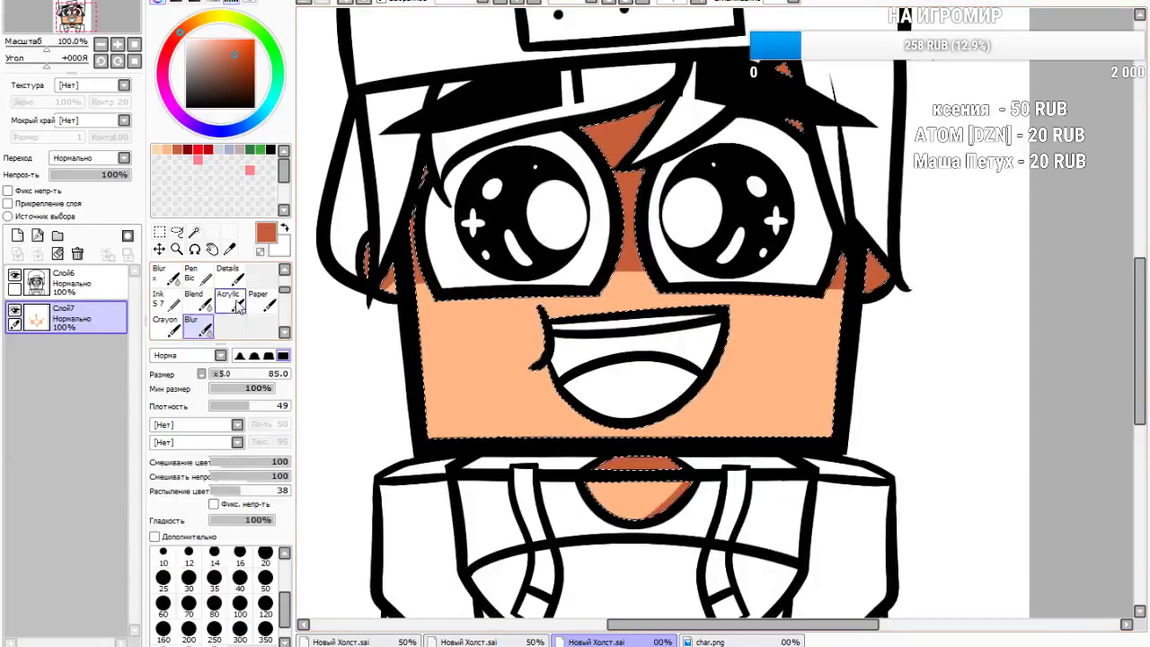
left_click(193, 299)
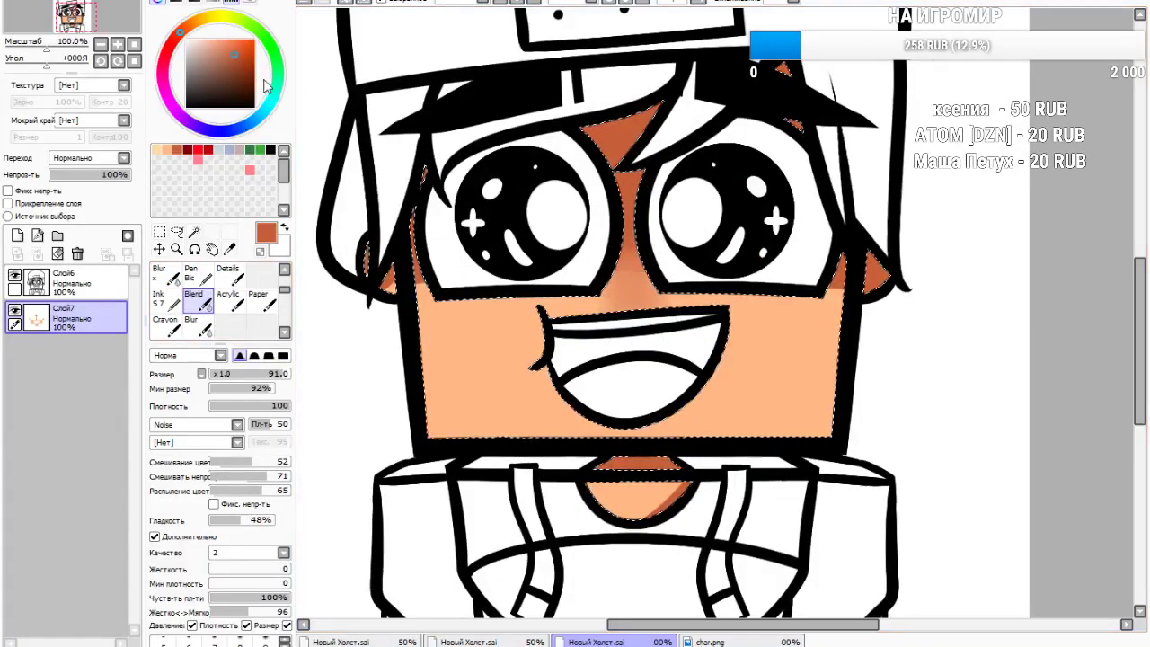
left_click(191, 325)
mouse_move(622, 278)
left_mouse_down()
mouse_move(635, 260)
mouse_move(639, 338)
mouse_move(628, 313)
left_mouse_up()
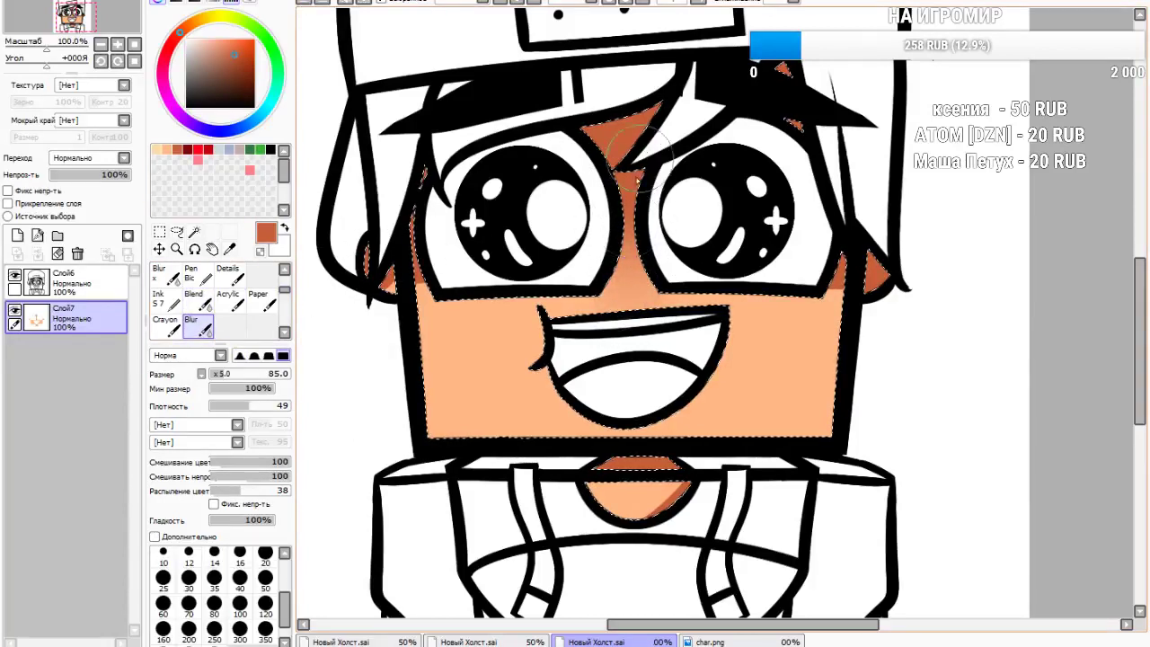
left_click_drag(404, 280, 417, 288)
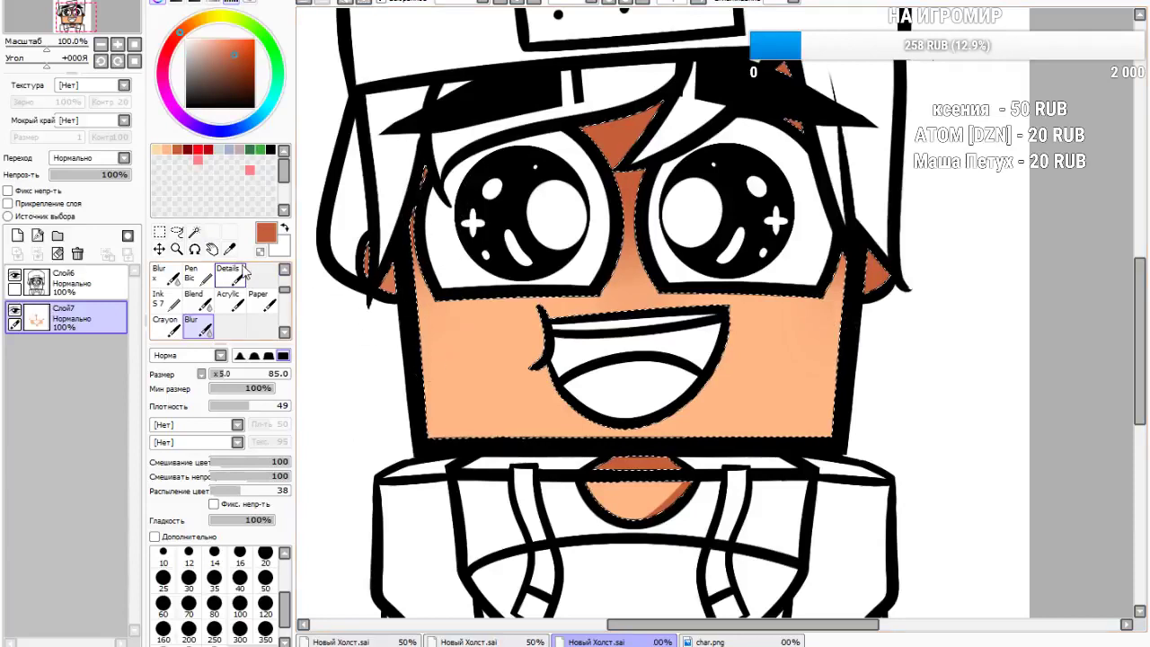
Paint black shadows along the skin edges under the hair, at the ears and on the neck on a new layer above Слой7, using the size 50 Ink brush
left_click(284, 270)
left_click(229, 324)
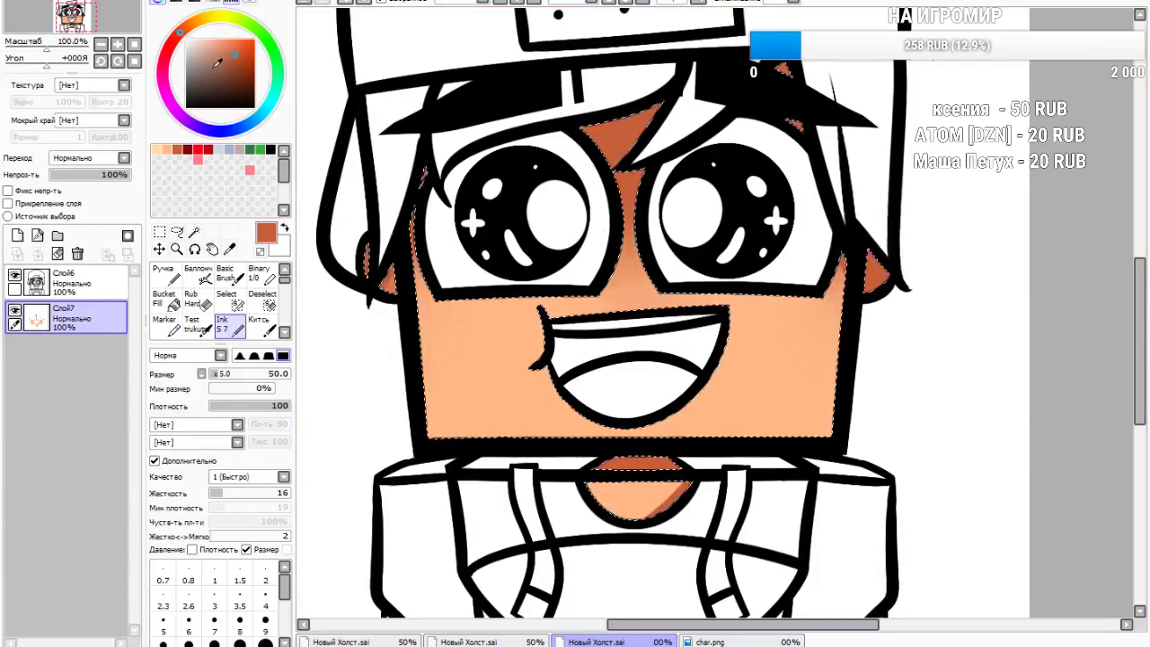
left_click_drag(216, 63, 254, 108)
left_click(17, 236)
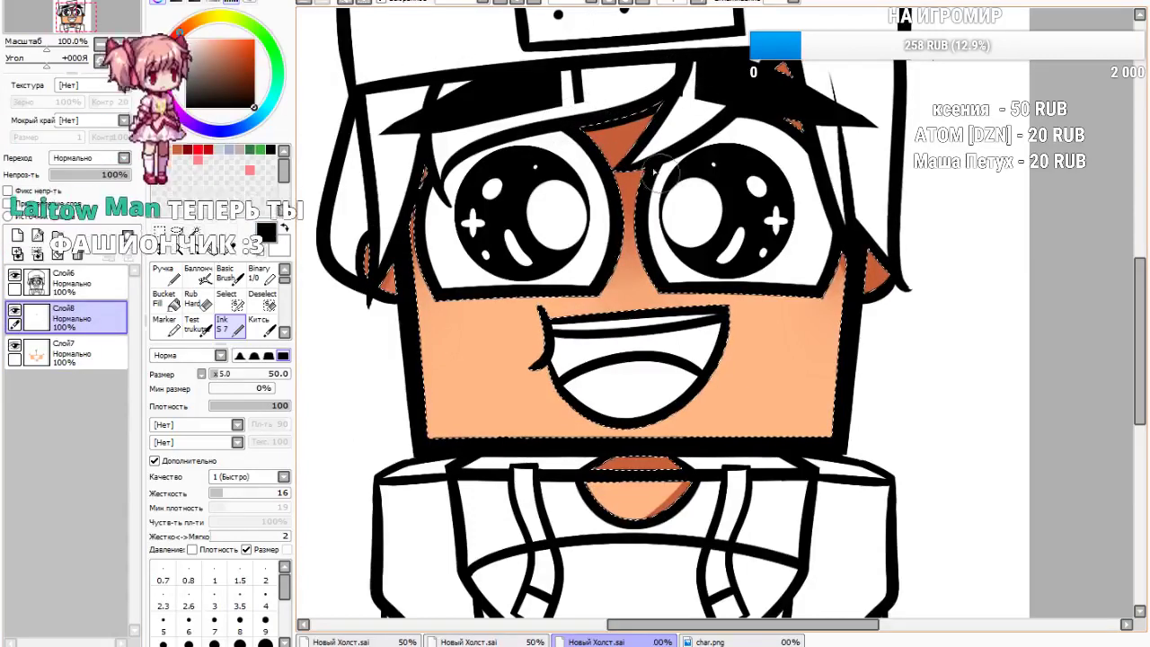
left_click_drag(620, 172, 667, 106)
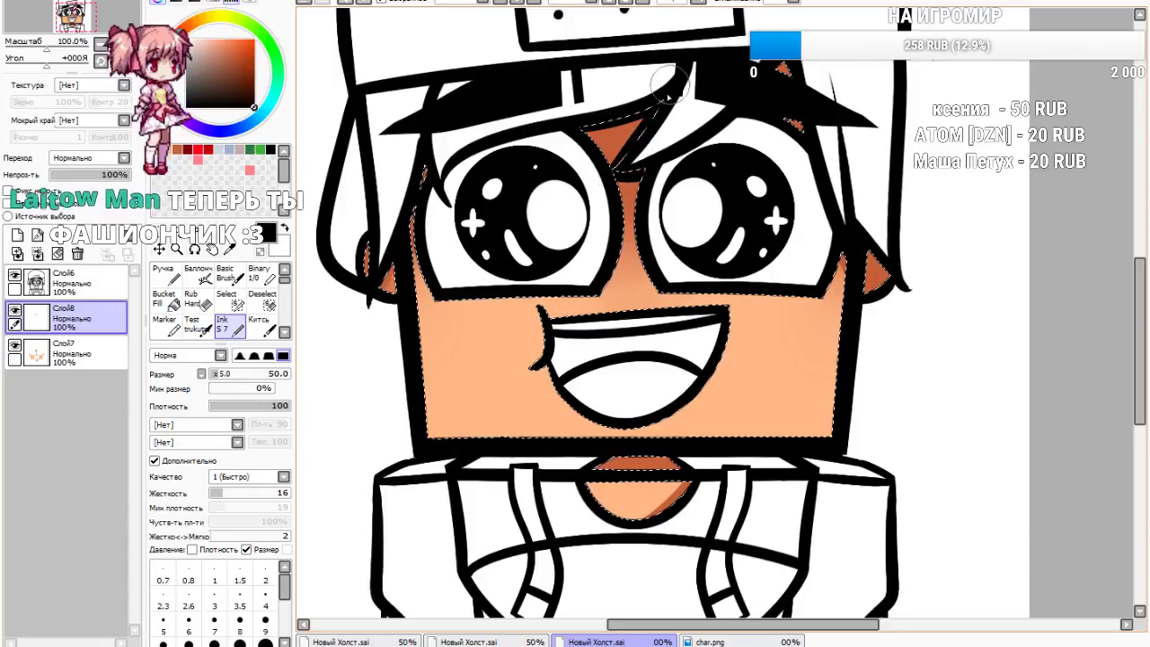
left_click(786, 69)
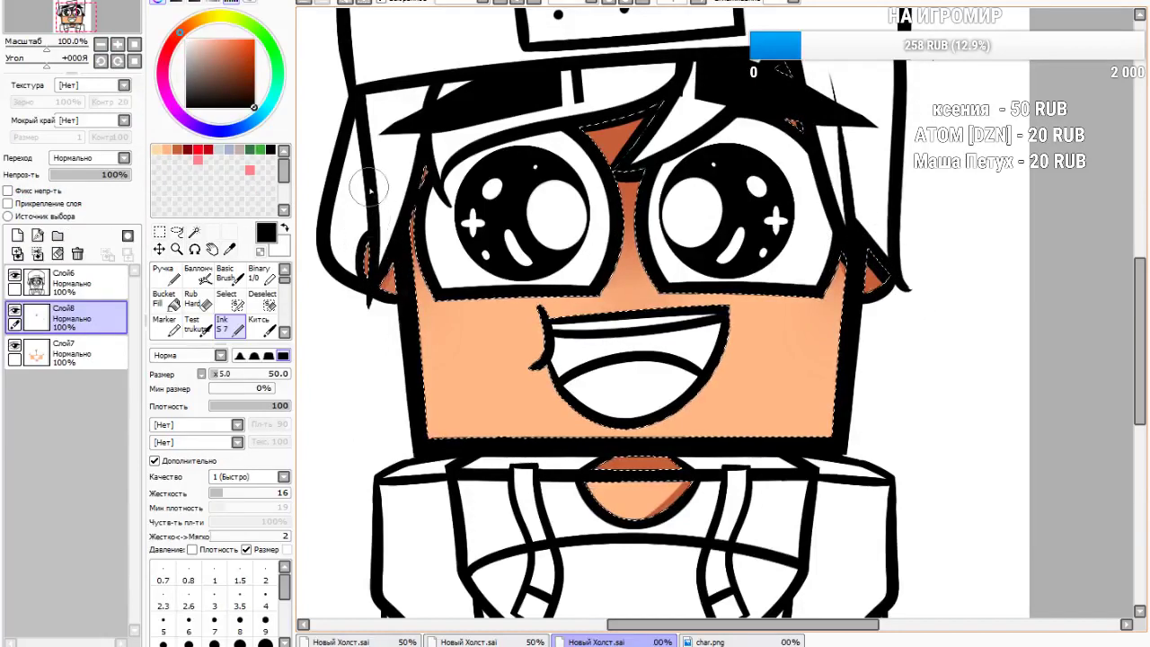
key("ctrl+z")
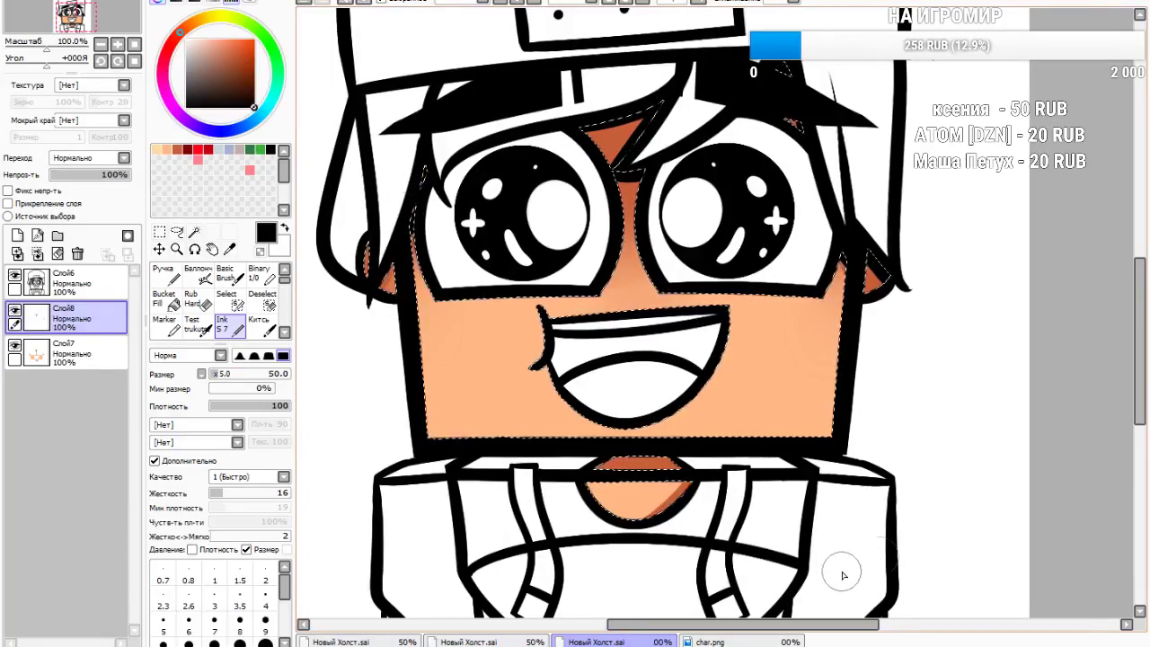
scroll(634, 517, "up", 3)
mouse_move(421, 308)
left_mouse_down()
mouse_move(482, 267)
mouse_move(464, 270)
mouse_move(742, 261)
mouse_move(589, 271)
mouse_move(684, 309)
mouse_move(606, 244)
mouse_move(613, 266)
mouse_move(512, 266)
mouse_move(729, 278)
mouse_move(683, 264)
left_mouse_up()
scroll(687, 256, "down", 5)
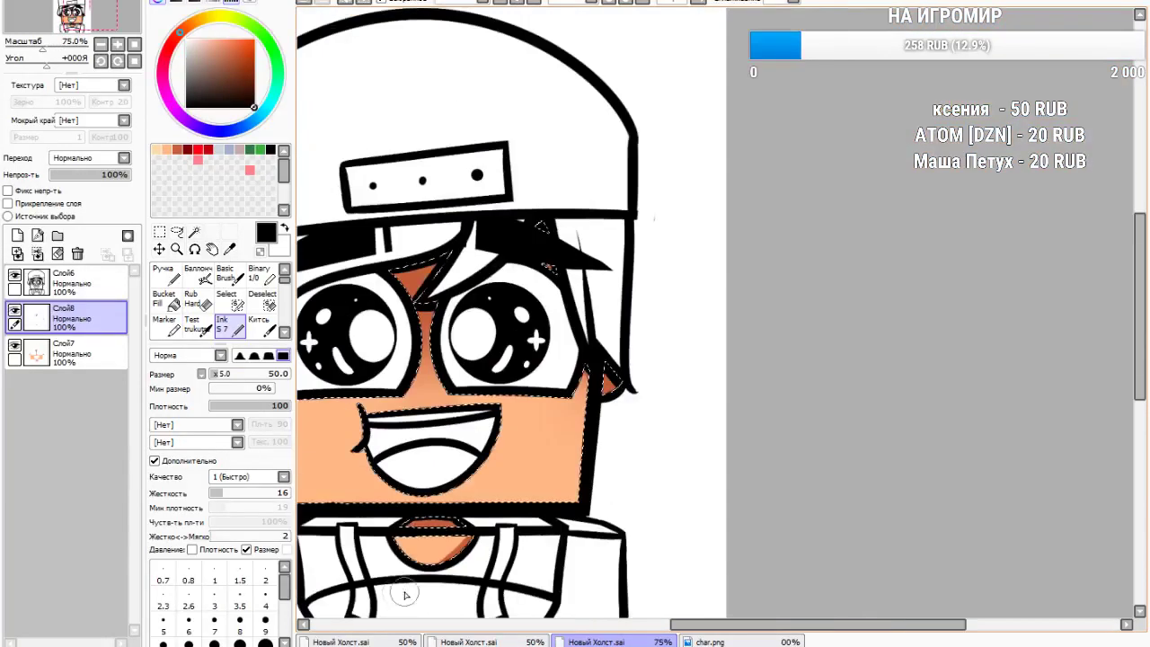
scroll(648, 256, "up", 2)
scroll(661, 257, "up", 1)
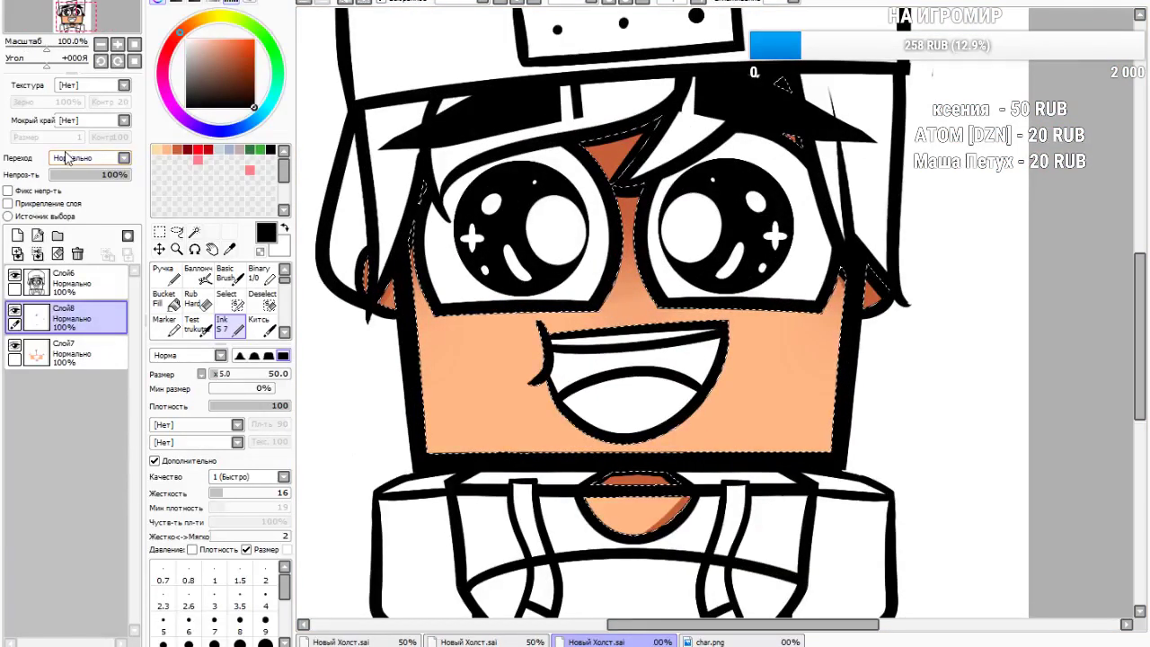
Change the blend mode of the black shadow layer Слой8 and lower its opacity to 9%
left_click(78, 239)
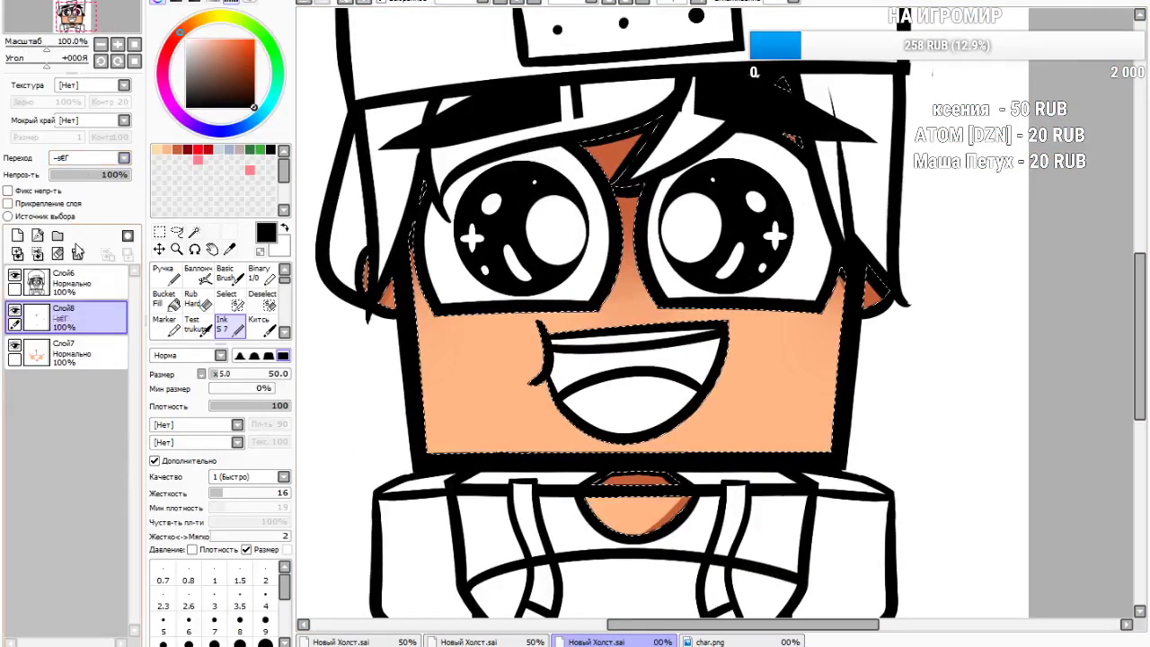
left_click(71, 174)
left_click_drag(86, 177, 59, 178)
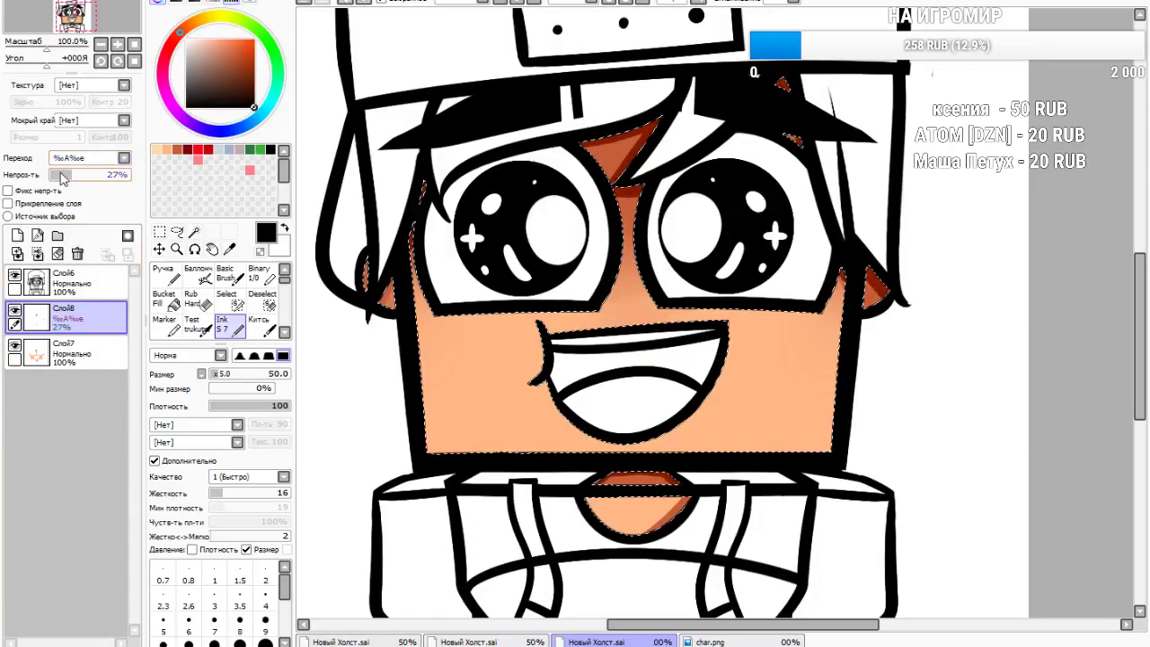
scroll(449, 161, "down", 2)
scroll(500, 169, "up", 1)
scroll(509, 169, "down", 1)
scroll(552, 323, "up", 3)
scroll(559, 321, "up", 1)
scroll(560, 308, "down", 3)
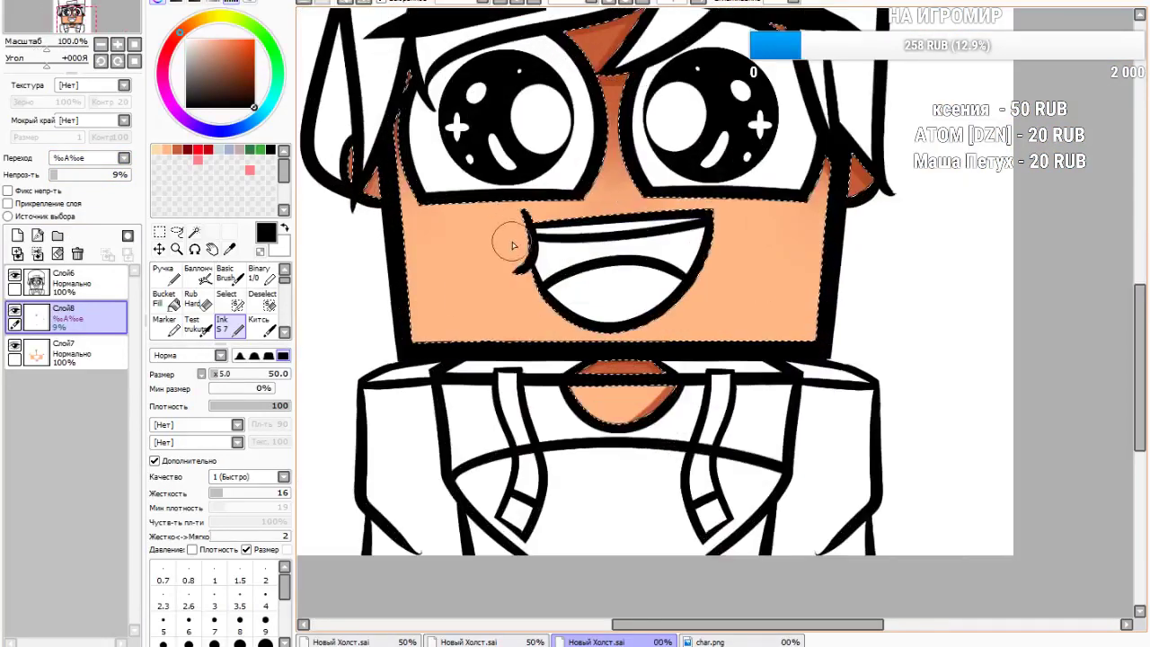
Paint white highlights along the face edges and around the eyes and mouth on a new layer above Слой8, using the size 15 Ink brush
left_click(17, 236)
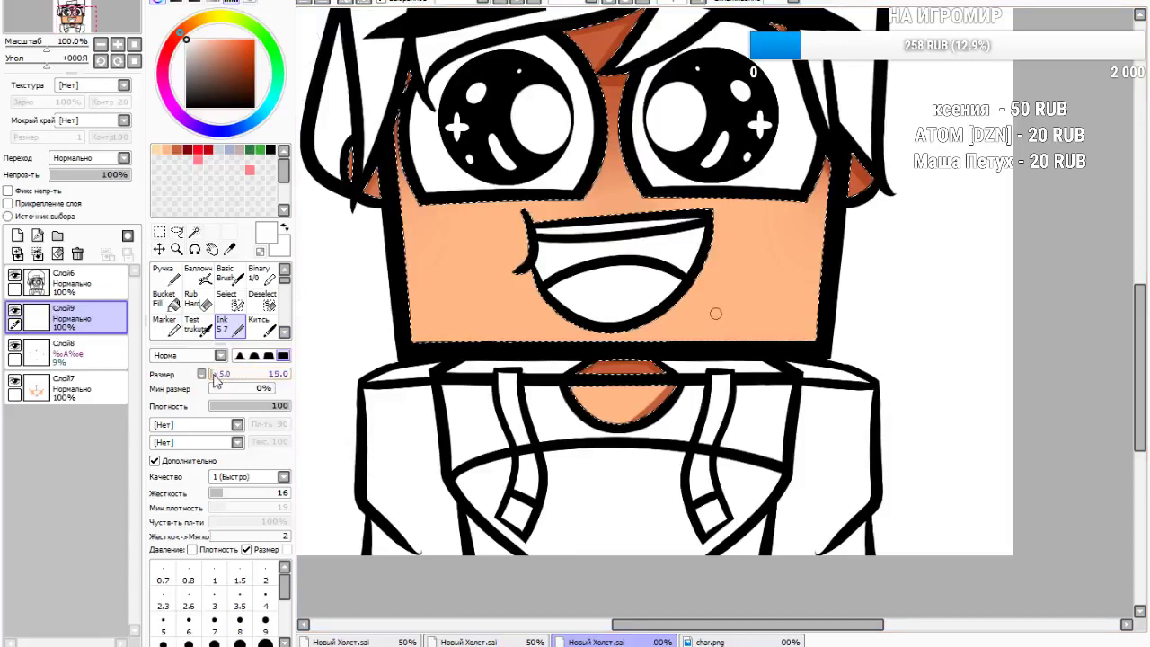
left_click_drag(410, 235, 436, 409)
key("ctrl+z")
left_click_drag(391, 135, 399, 352)
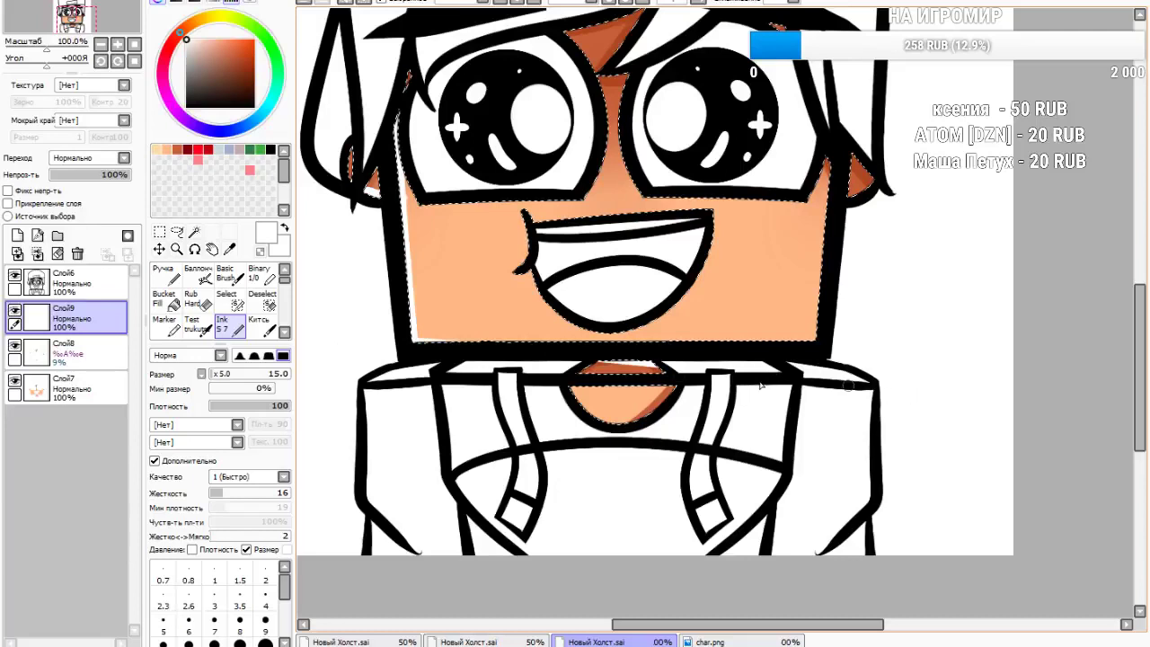
left_click_drag(410, 342, 815, 340)
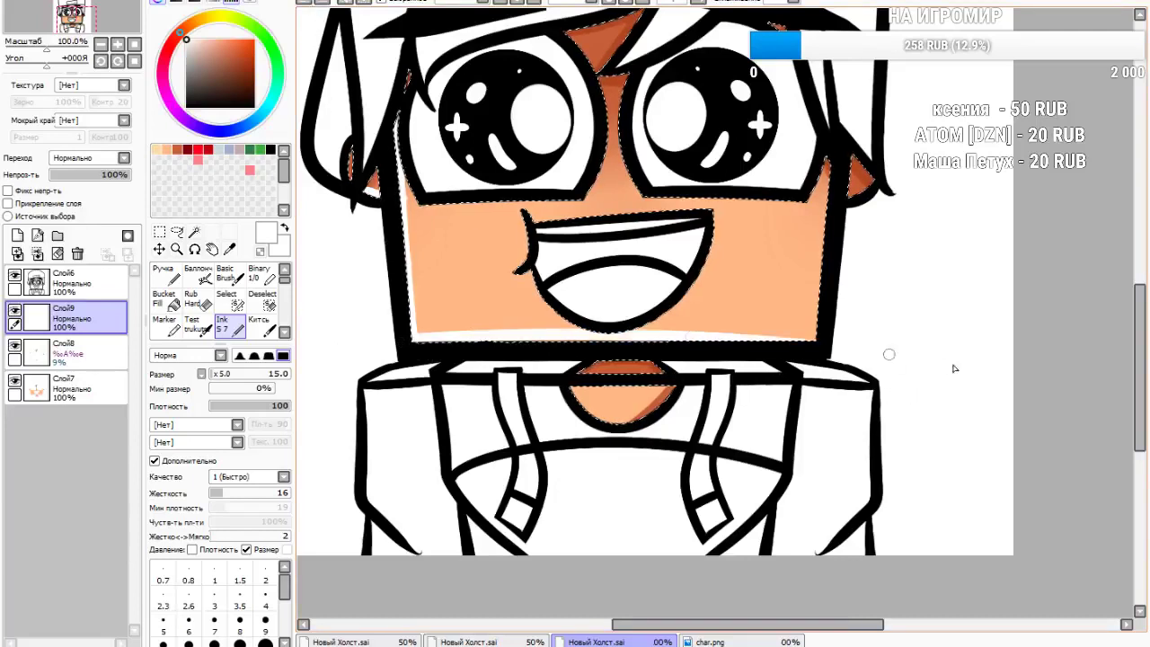
left_click(307, 4)
left_click_drag(422, 333, 816, 340)
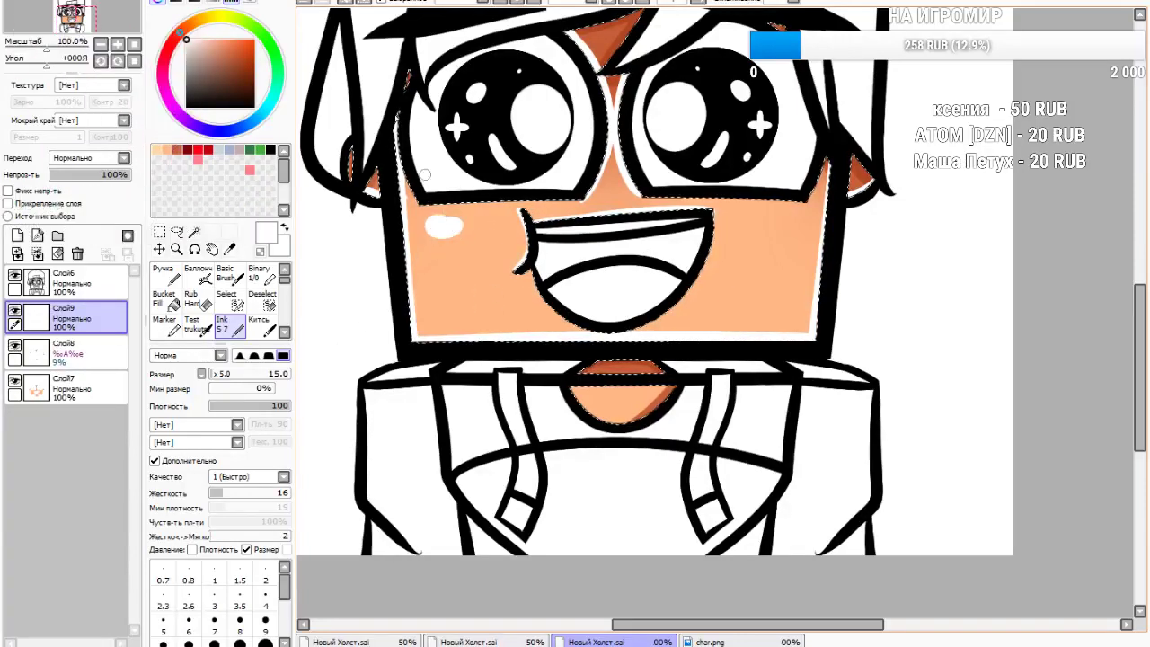
Undo the large white spot on the cheek and paint a smaller highlight near the cheek's outer edge
left_click_drag(429, 223, 441, 225)
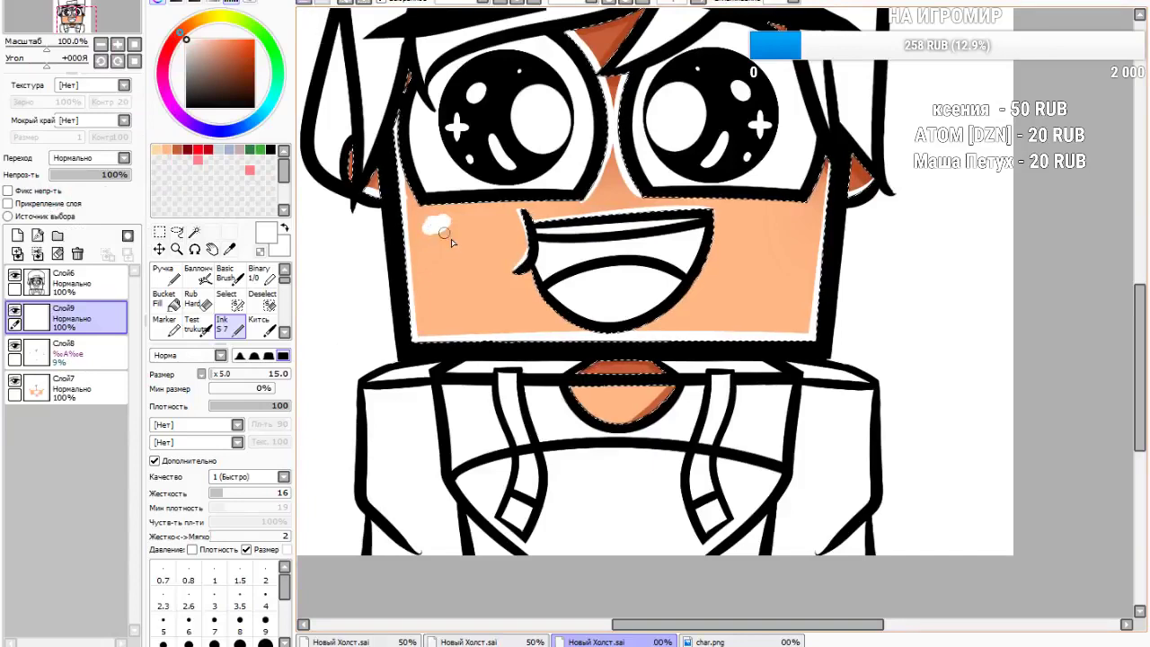
key("ctrl+z")
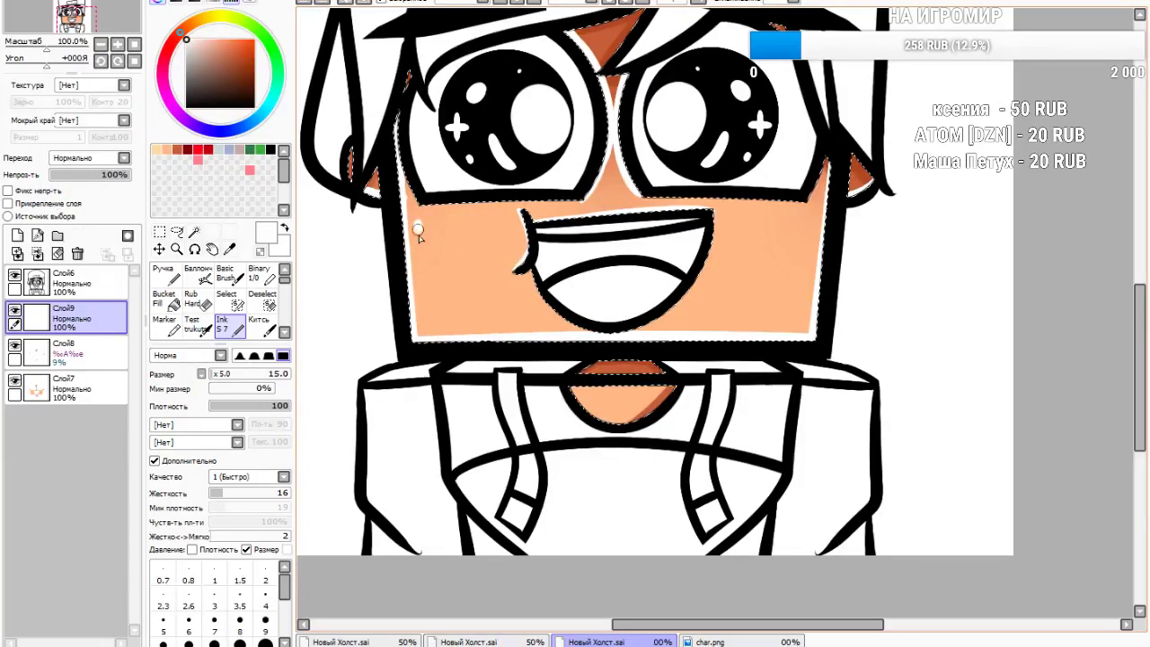
left_click(420, 229)
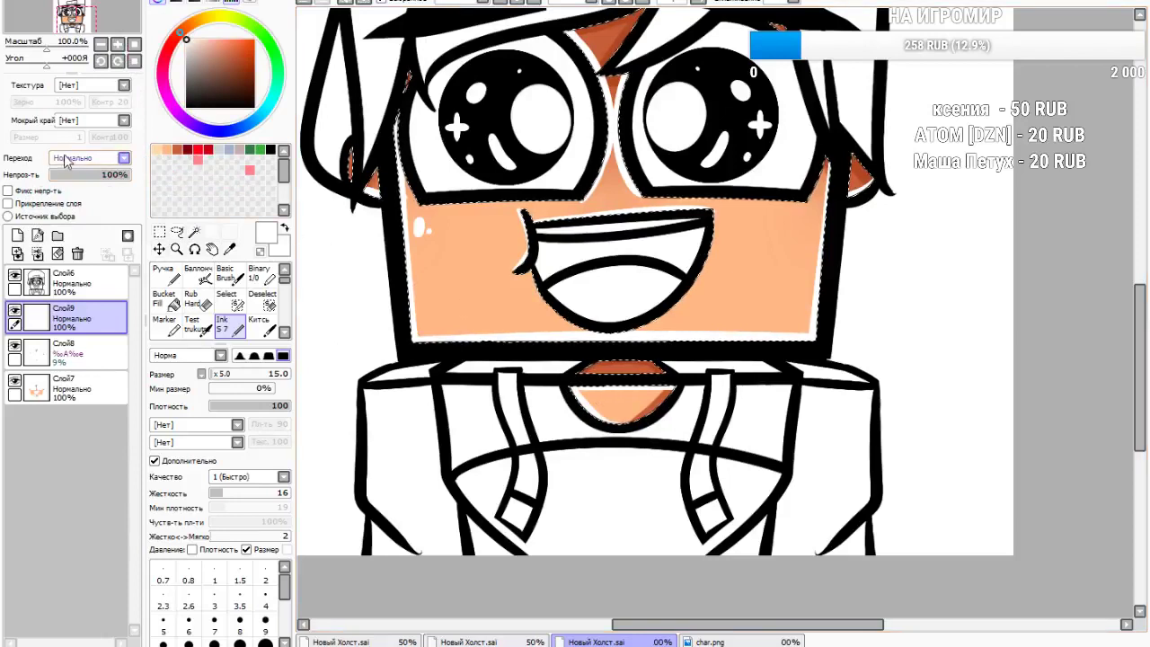
Set the white highlight layer Слой9 to Сложение blending at 15% opacity and clear the selection
left_click(74, 221)
left_click_drag(82, 178, 62, 179)
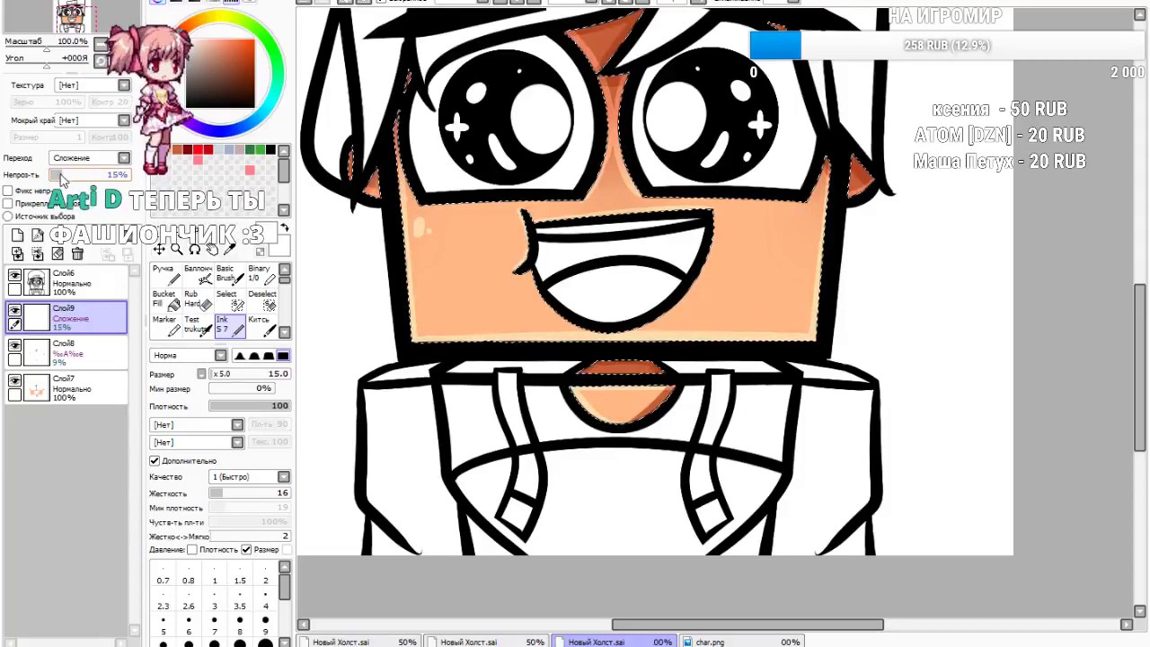
left_click(160, 231)
key("ctrl+d")
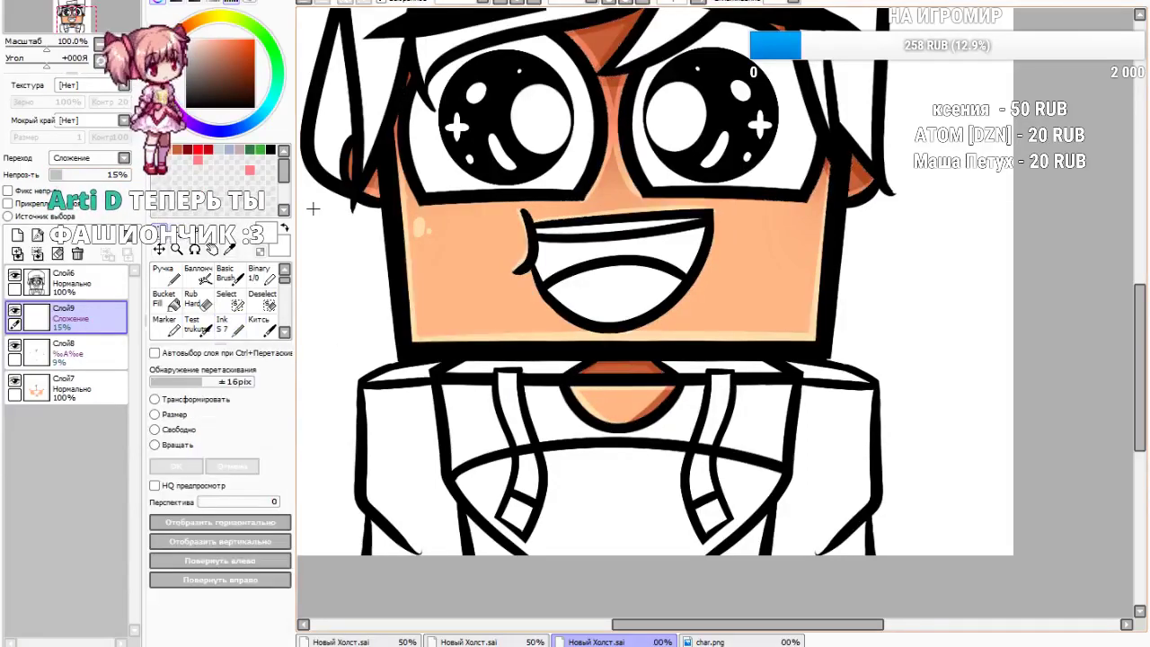
Lower the opacity of the highlight layer Слой9 to 9%
scroll(604, 289, "down", 6)
scroll(646, 312, "up", 3)
scroll(646, 312, "up", 6)
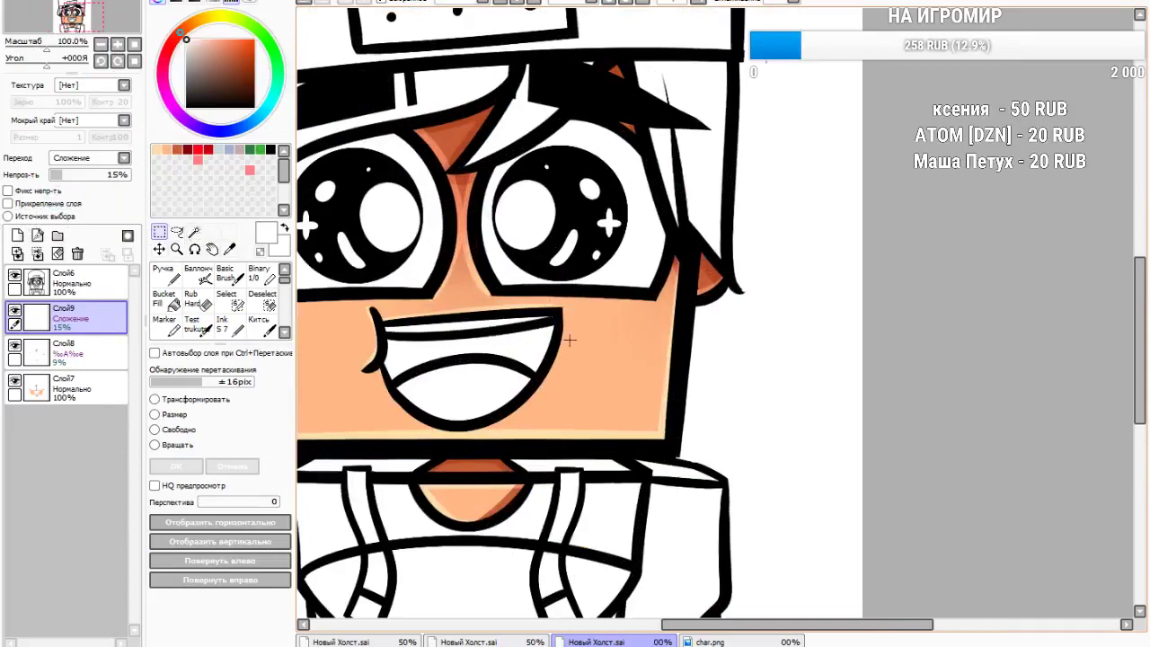
scroll(639, 349, "down", 6)
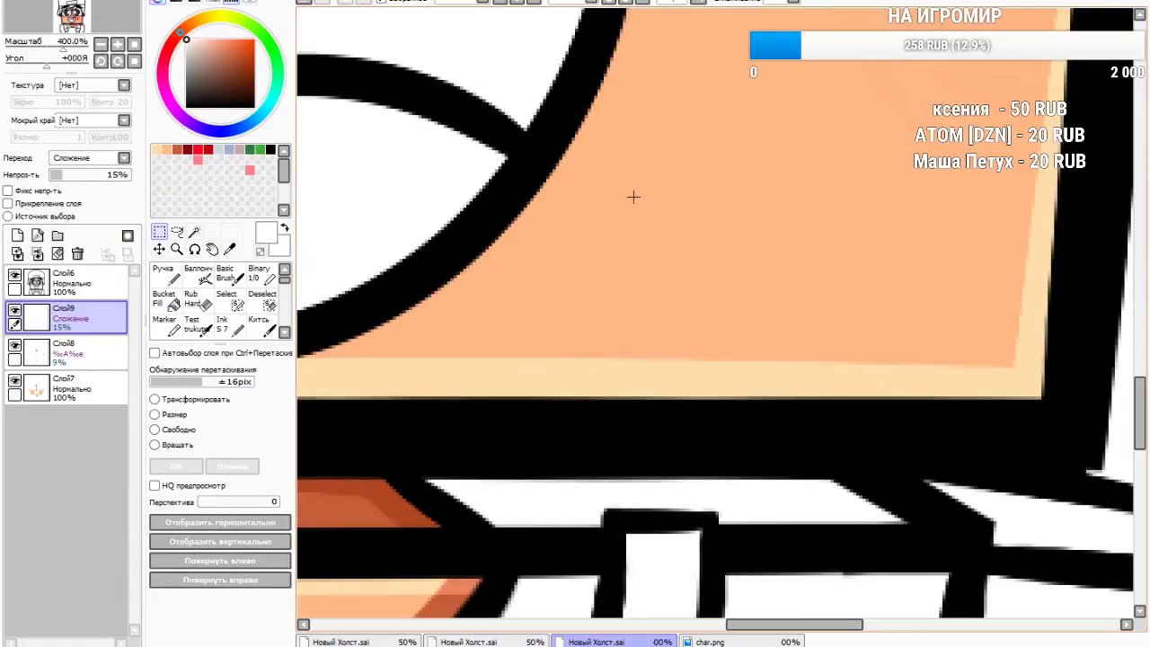
scroll(591, 350, "up", 3)
left_click_drag(58, 178, 56, 178)
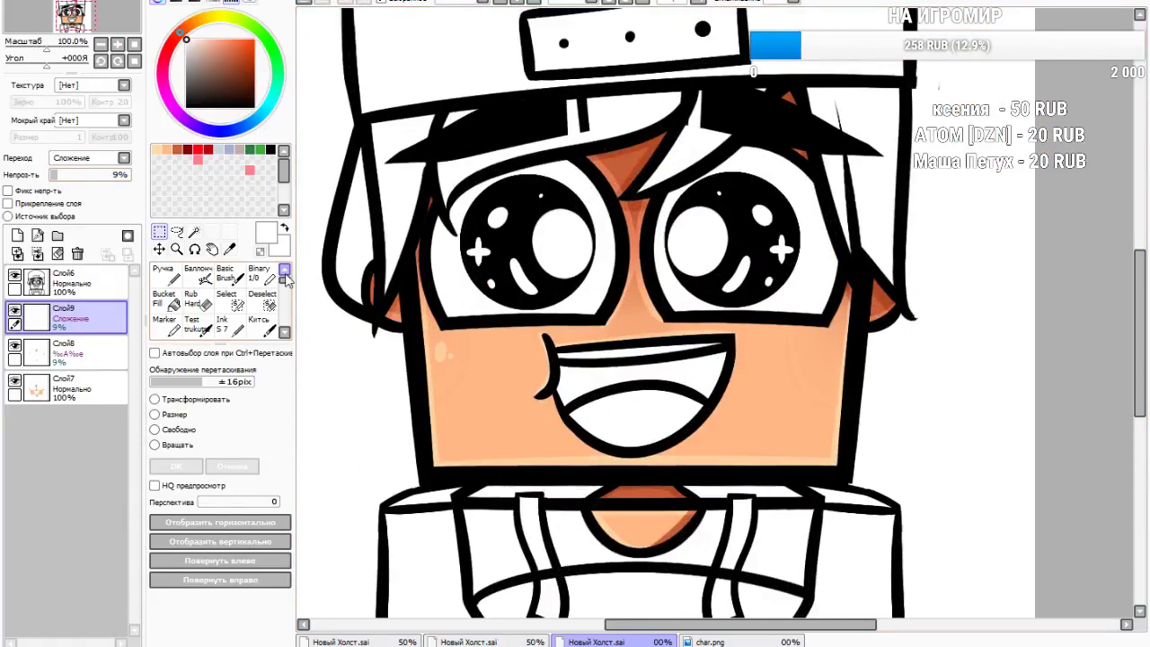
scroll(341, 260, "down", 1)
scroll(366, 252, "up", 1)
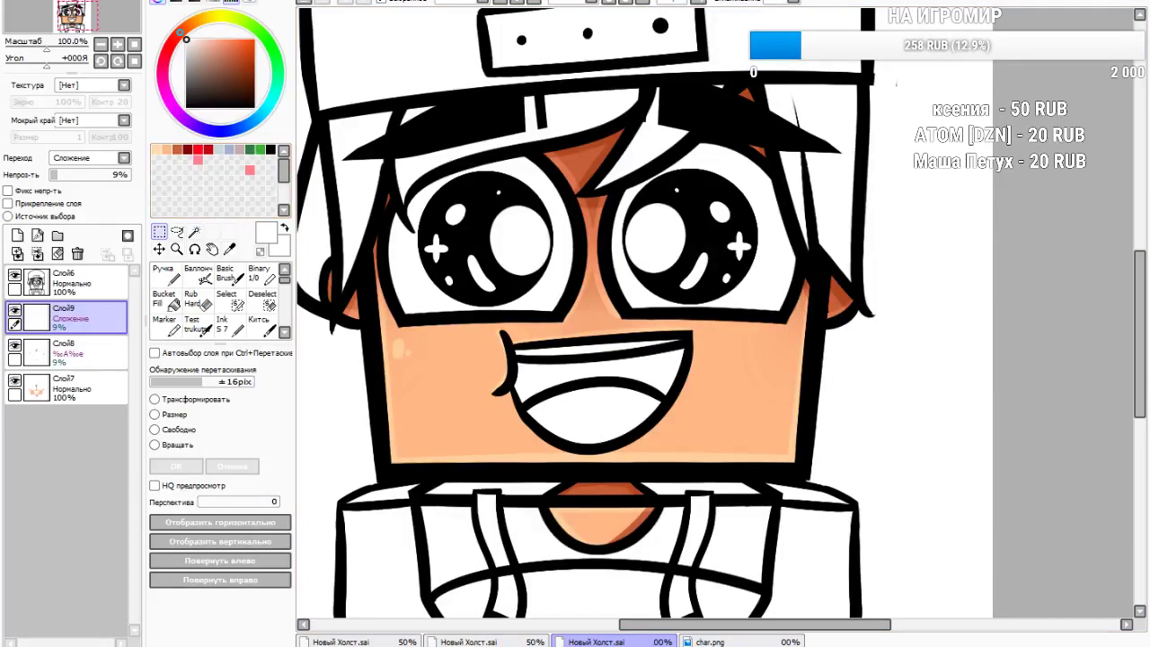
Select the whites of both eyes on the line art layer Слой6 and create a new layer above Слой9
left_click(76, 281)
left_click(194, 231)
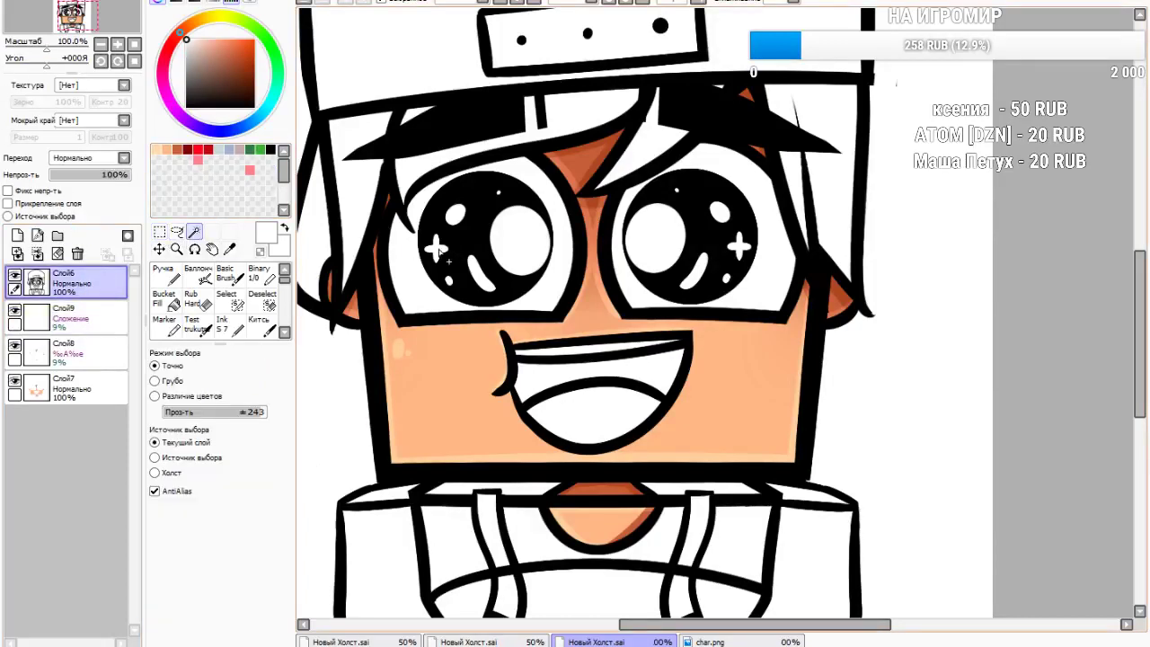
left_click(398, 264)
left_click(711, 190)
left_click(77, 318)
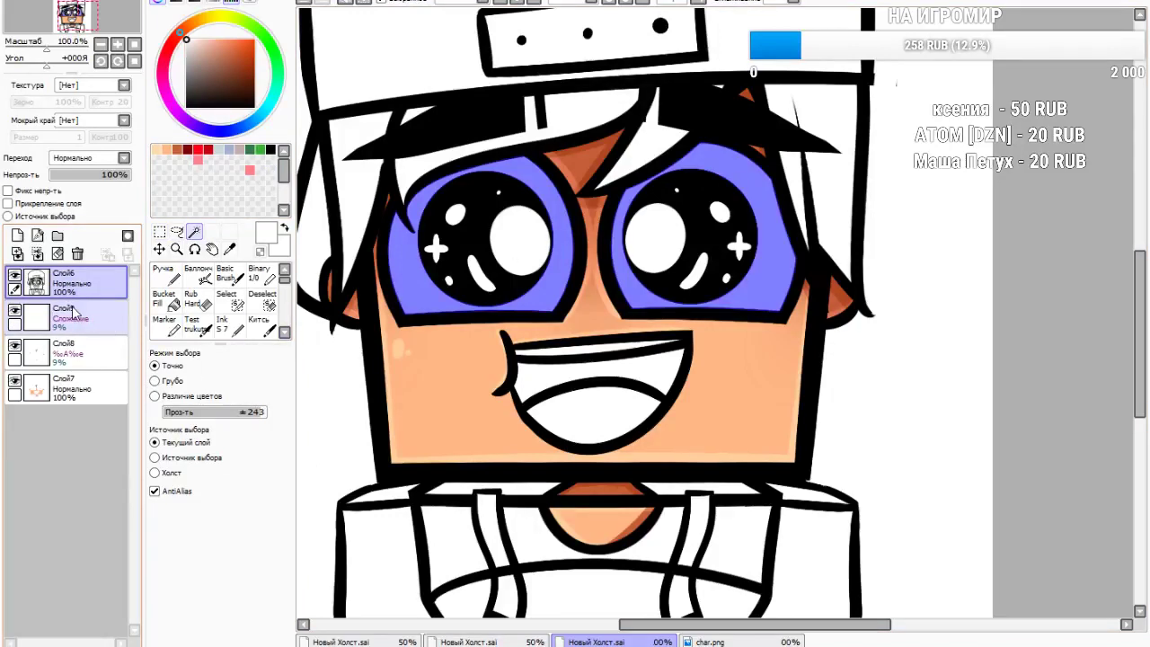
left_click(17, 235)
Paint light blue-grey shadows along the edges of both eye whites with the Ink brush at size 45
left_click(229, 325)
left_click(239, 375)
left_click_drag(239, 376, 217, 374)
left_click(219, 149)
left_click_drag(411, 200, 402, 310)
left_click_drag(401, 234, 541, 151)
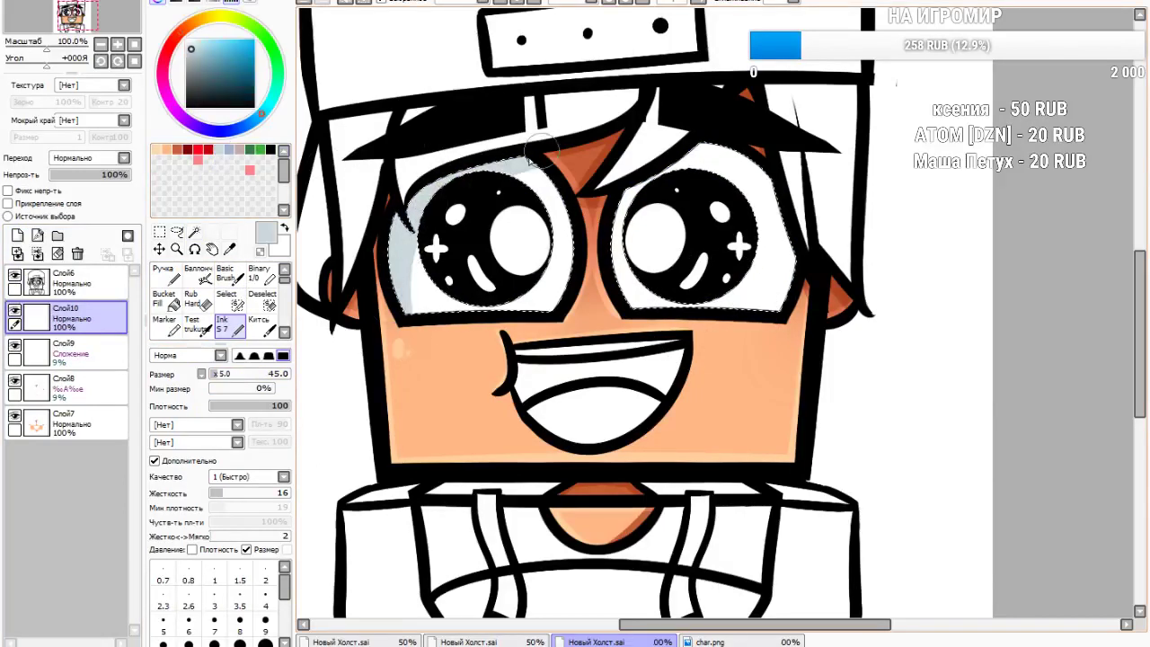
left_click_drag(432, 208, 587, 183)
left_click_drag(467, 195, 580, 206)
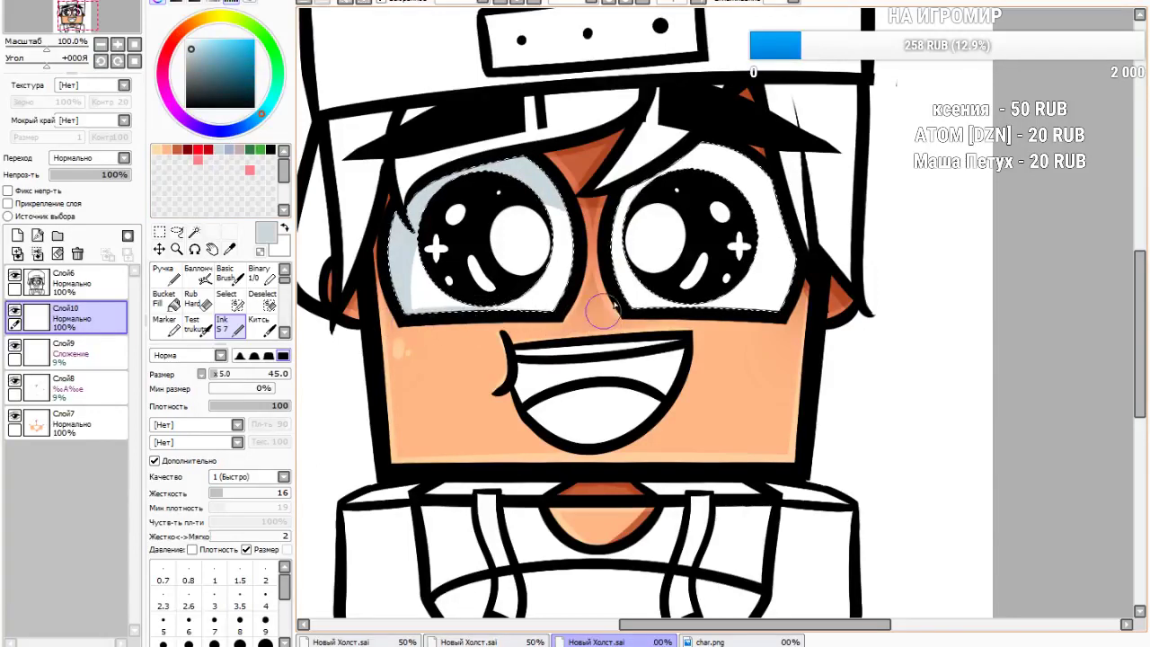
left_click_drag(629, 308, 782, 304)
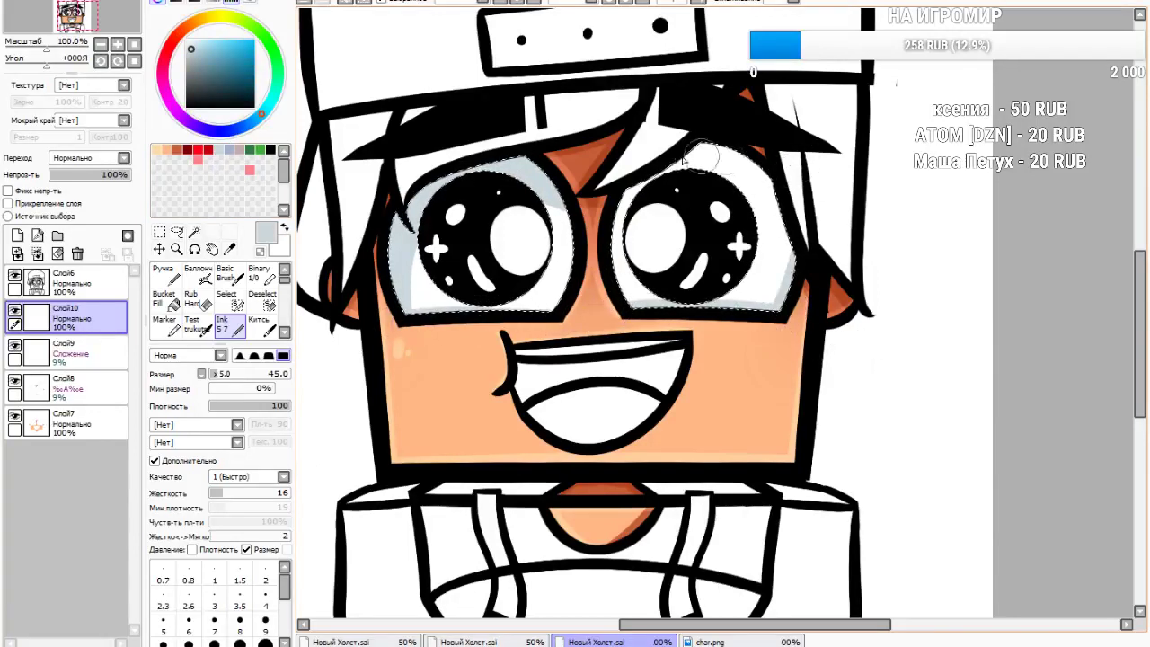
left_click_drag(715, 147, 663, 182)
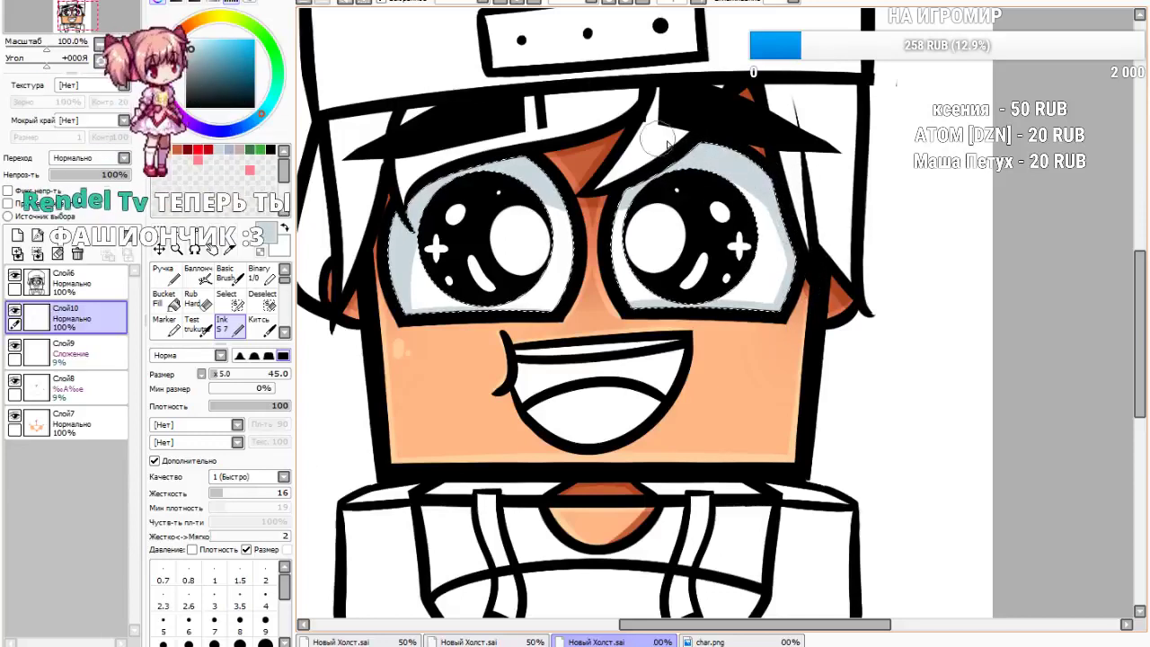
Add a thin, darker blue-violet shadow along the outer edges of the eye whites and clear the selection
left_click(231, 148)
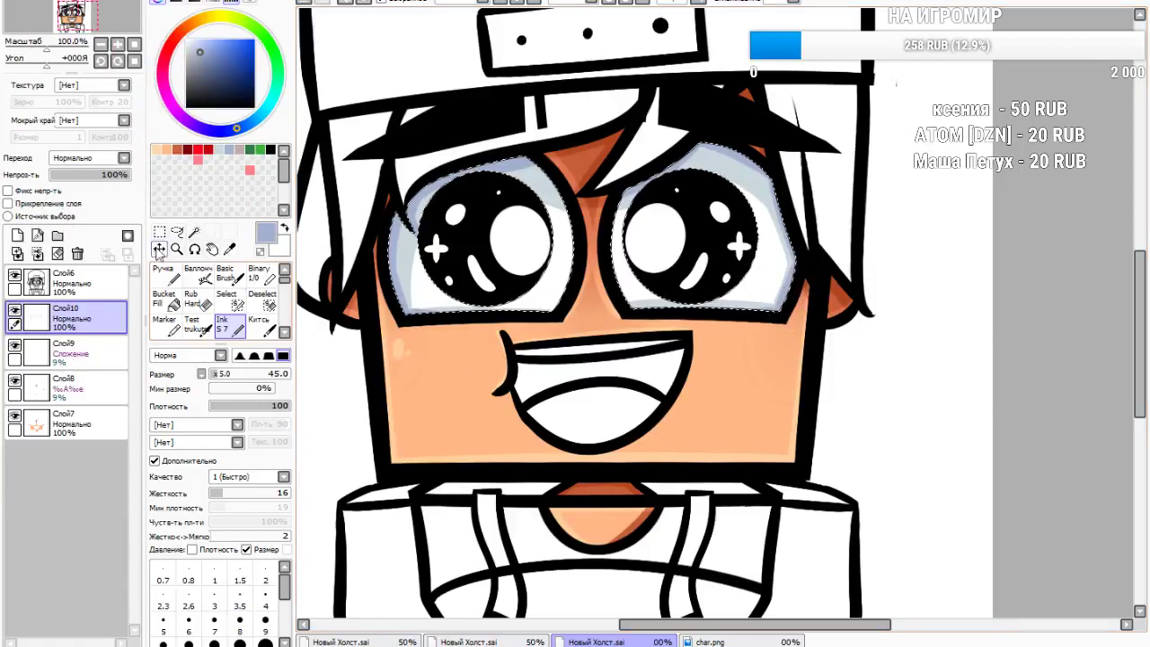
left_click(161, 233)
scroll(485, 414, "down", 4)
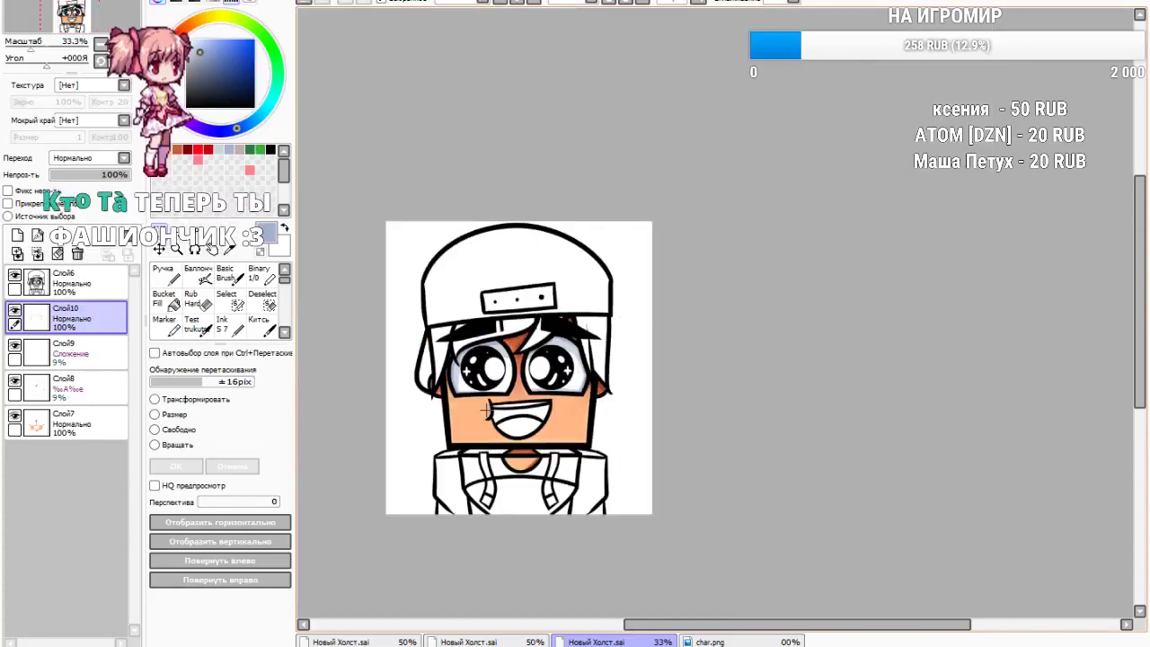
scroll(490, 382, "up", 3)
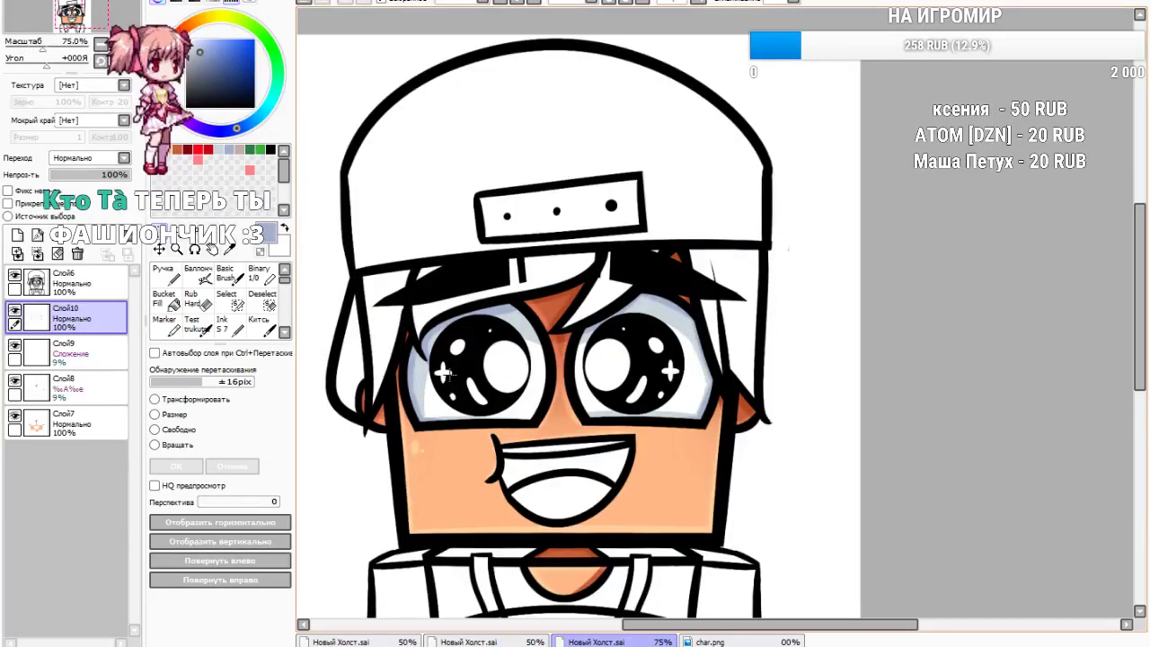
scroll(516, 370, "down", 3)
scroll(585, 445, "up", 3)
scroll(584, 445, "up", 2)
scroll(545, 370, "down", 3)
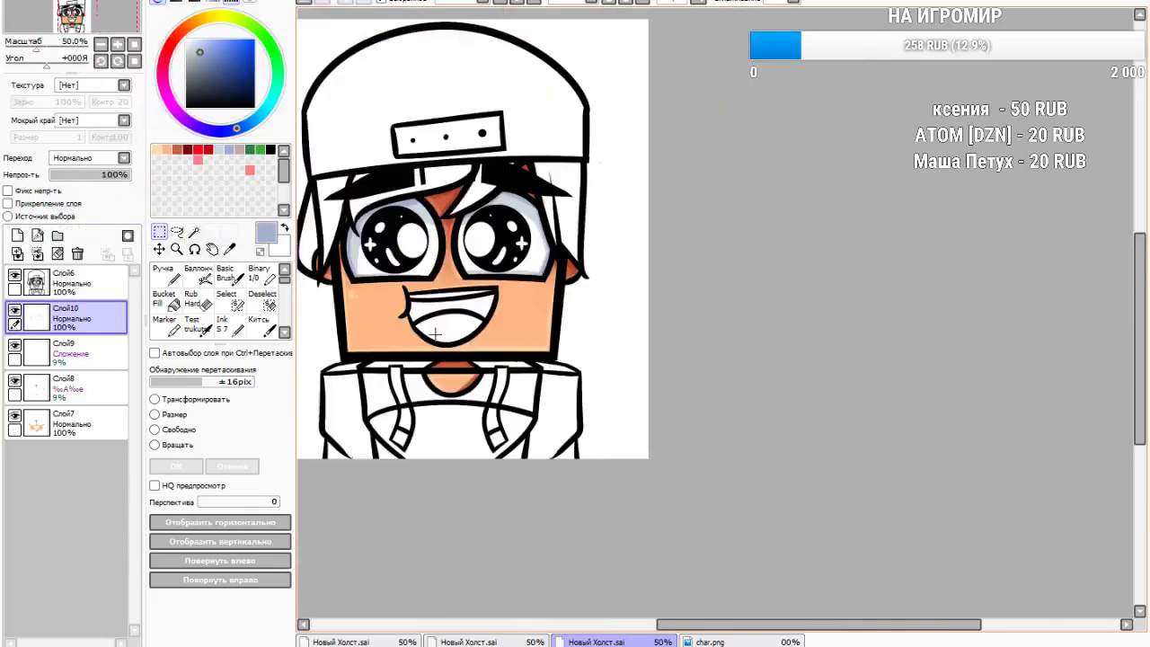
Select the tongue area on Слой6 and fill it with red on Слой10 using the Ink brush at size 155
scroll(415, 329, "up", 3)
left_click(54, 284)
left_click(195, 234)
left_click(528, 344)
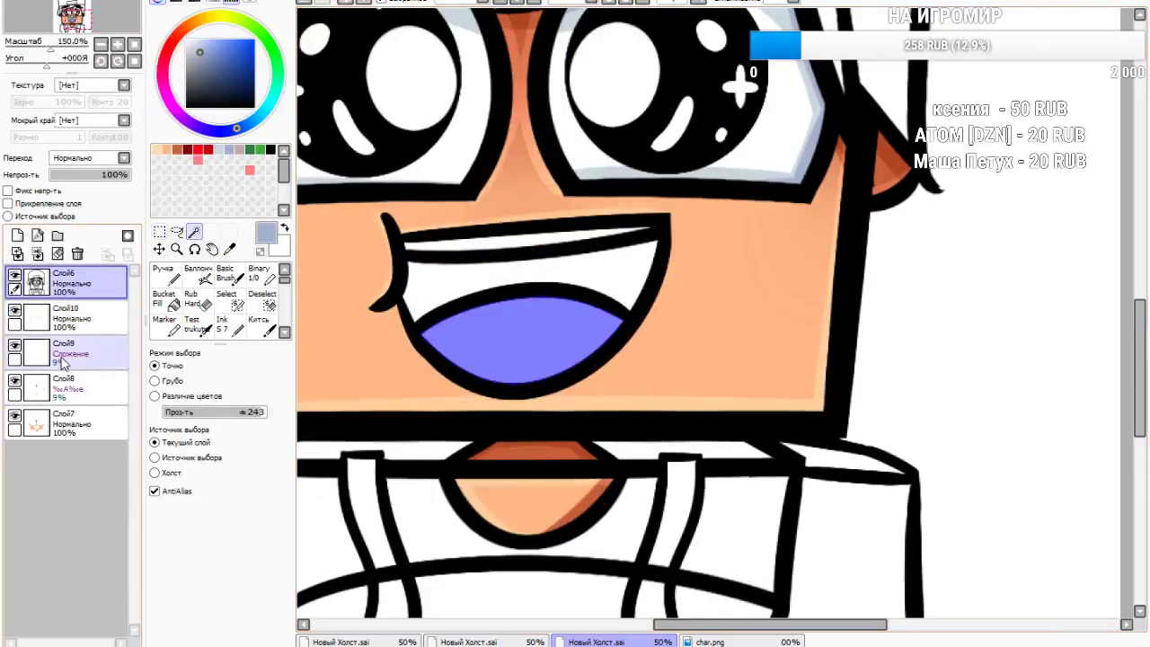
left_click(72, 316)
left_click(238, 331)
left_click_drag(253, 377, 235, 376)
left_click(200, 149)
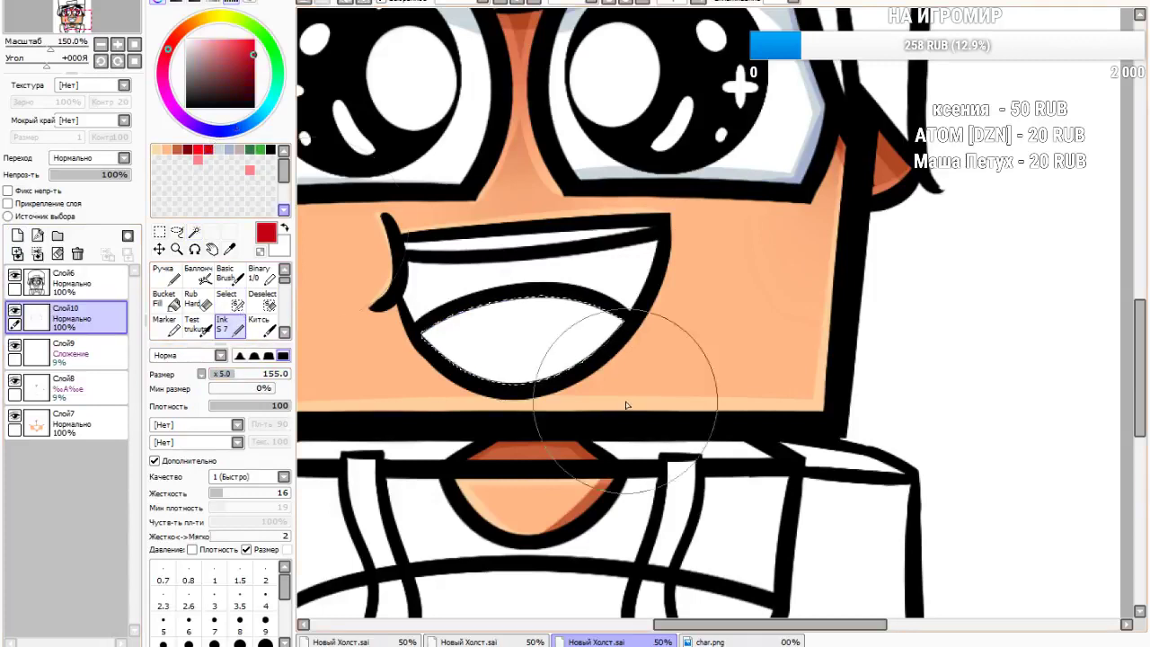
left_click_drag(476, 321, 359, 346)
Paint a dark red shadow along the tongue's lower edge with the Ink brush at size 60, redoing the stroke near the mouth corner
scroll(359, 347, "up", 2)
left_click_drag(232, 374, 220, 374)
left_click_drag(350, 349, 653, 452)
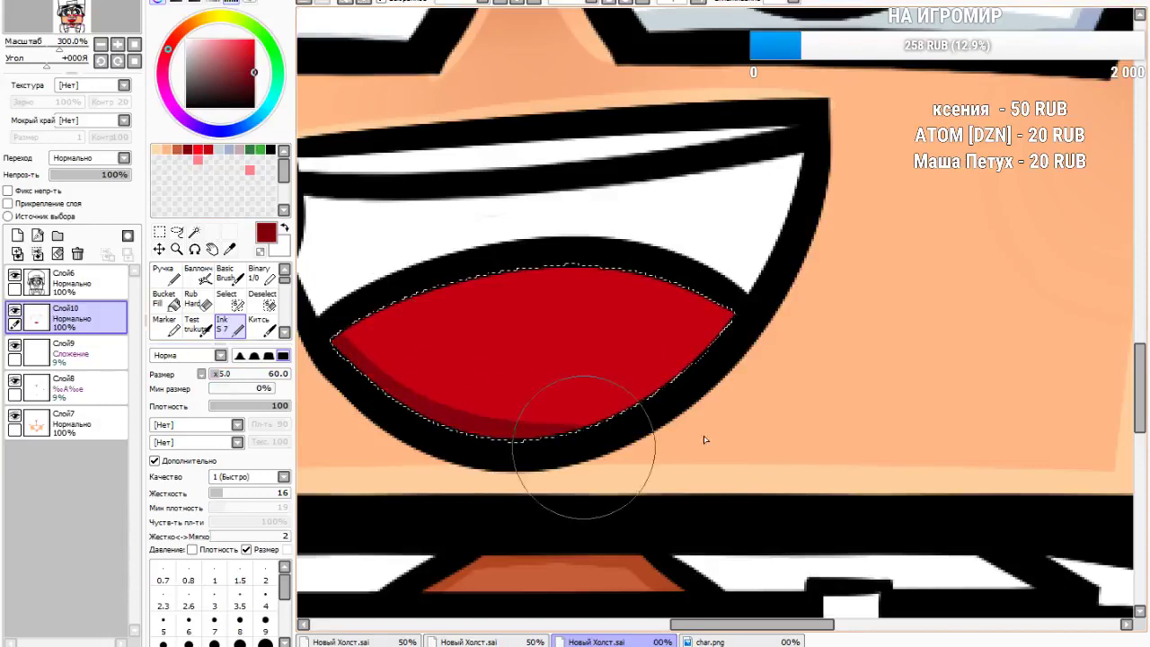
left_click_drag(456, 434, 825, 192)
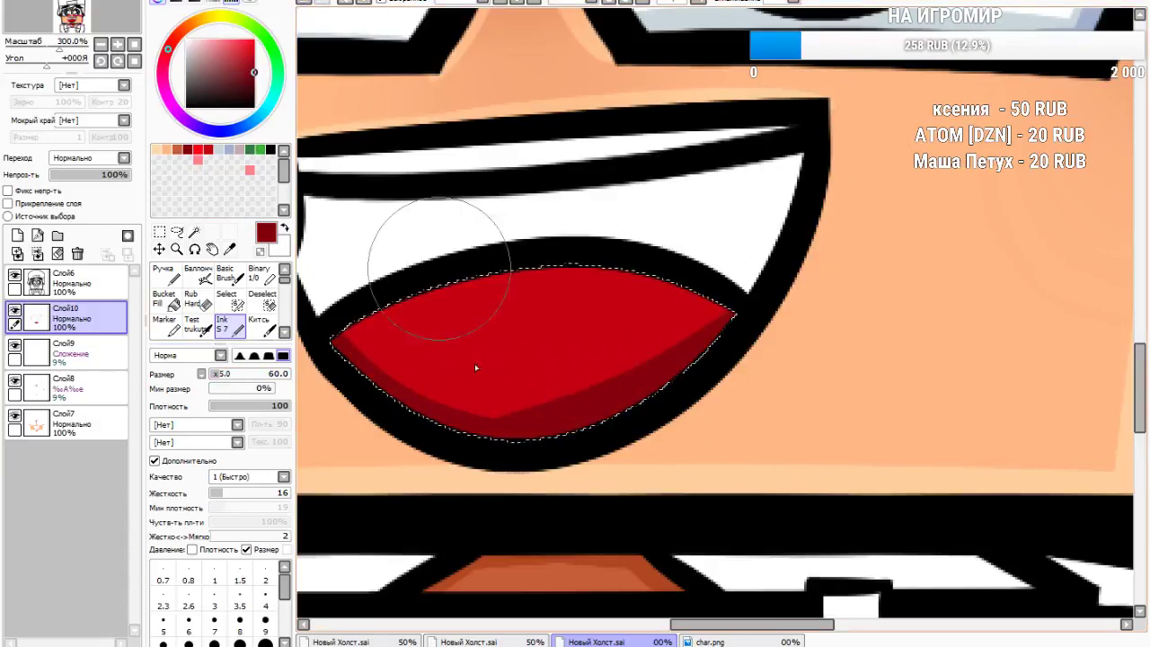
key("ctrl+z")
left_click_drag(537, 437, 769, 258)
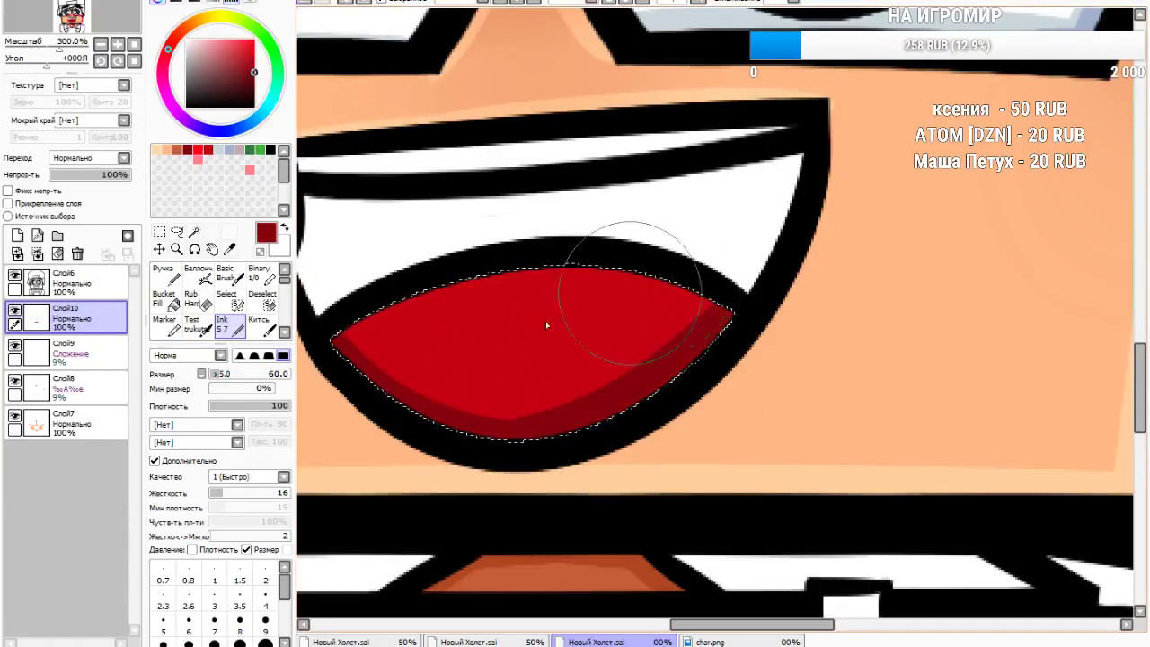
Paint a bright red highlight along the tongue's upper edge on a new layer above Слой10 and set it to Сложение at 12% opacity
left_click(255, 39)
left_click(17, 235)
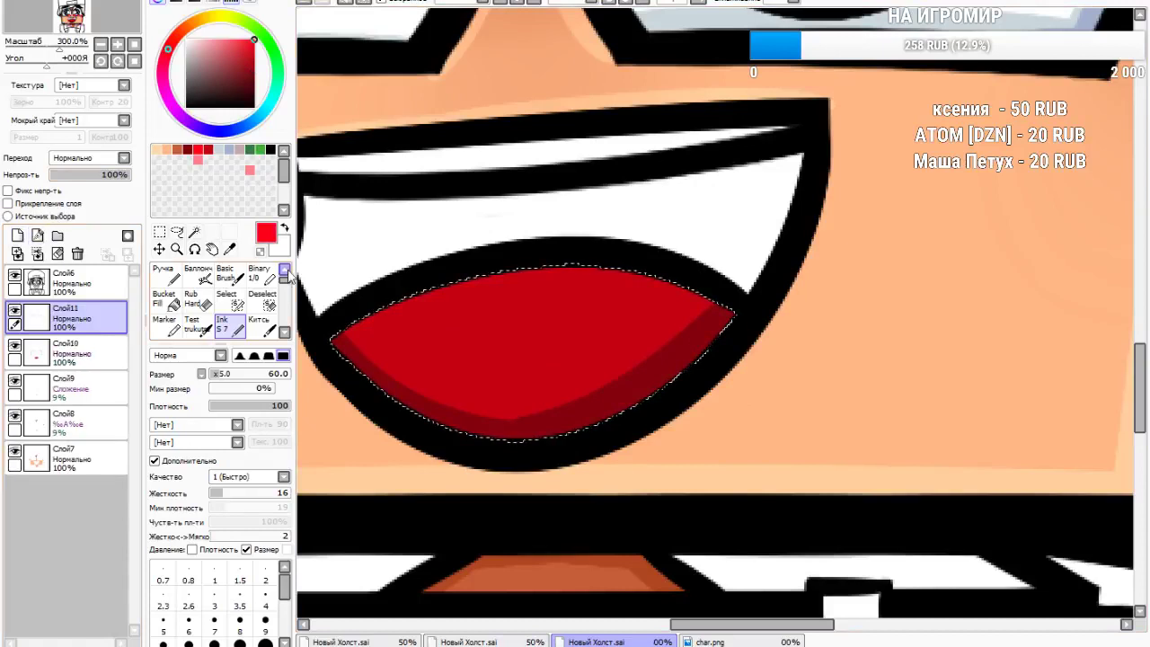
mouse_move(305, 351)
left_mouse_down()
mouse_move(441, 285)
mouse_move(764, 288)
left_mouse_up()
mouse_move(524, 255)
left_mouse_down()
mouse_move(809, 364)
mouse_move(696, 313)
mouse_move(770, 365)
left_mouse_up()
left_click(320, 4)
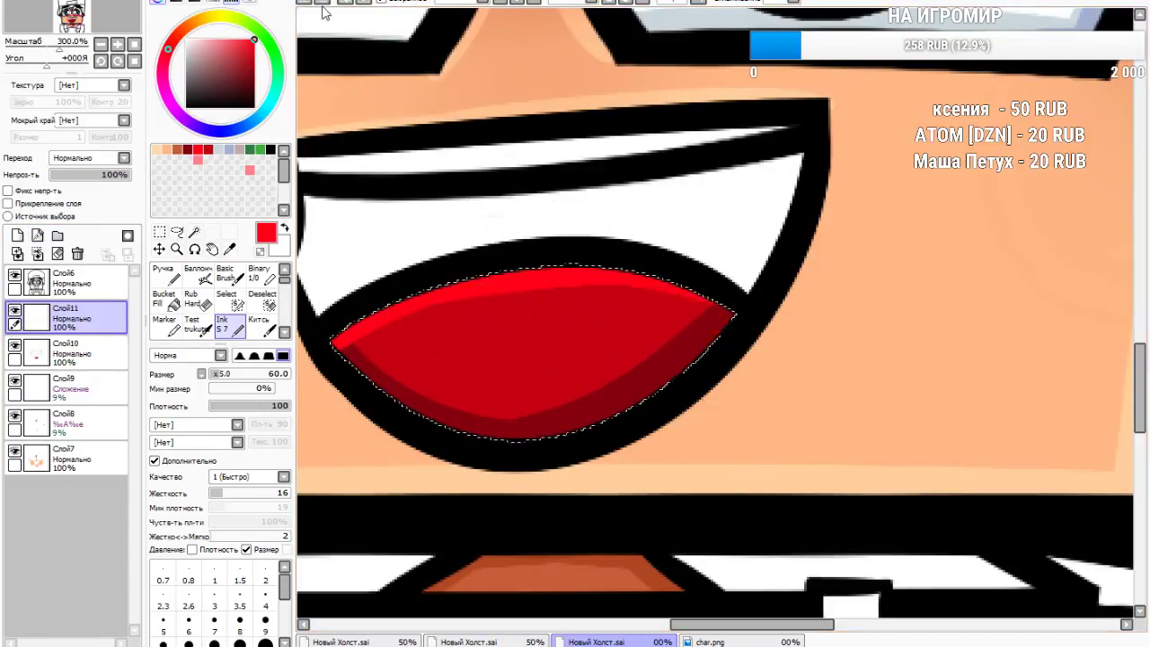
left_click_drag(739, 329, 690, 292)
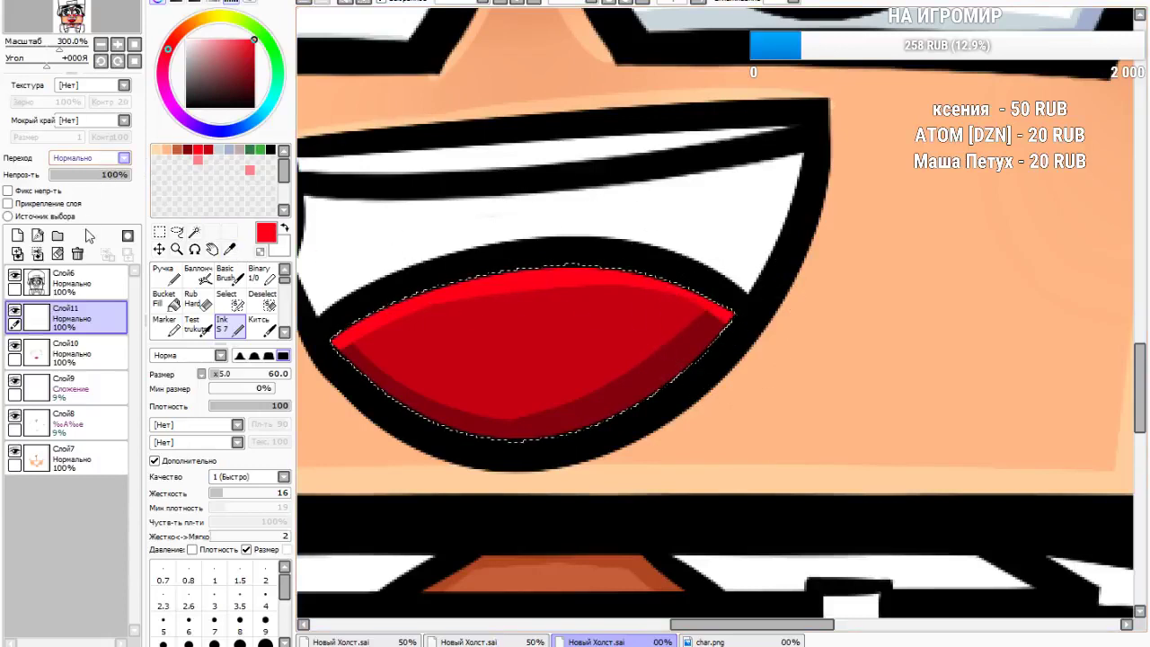
left_click_drag(79, 177, 60, 176)
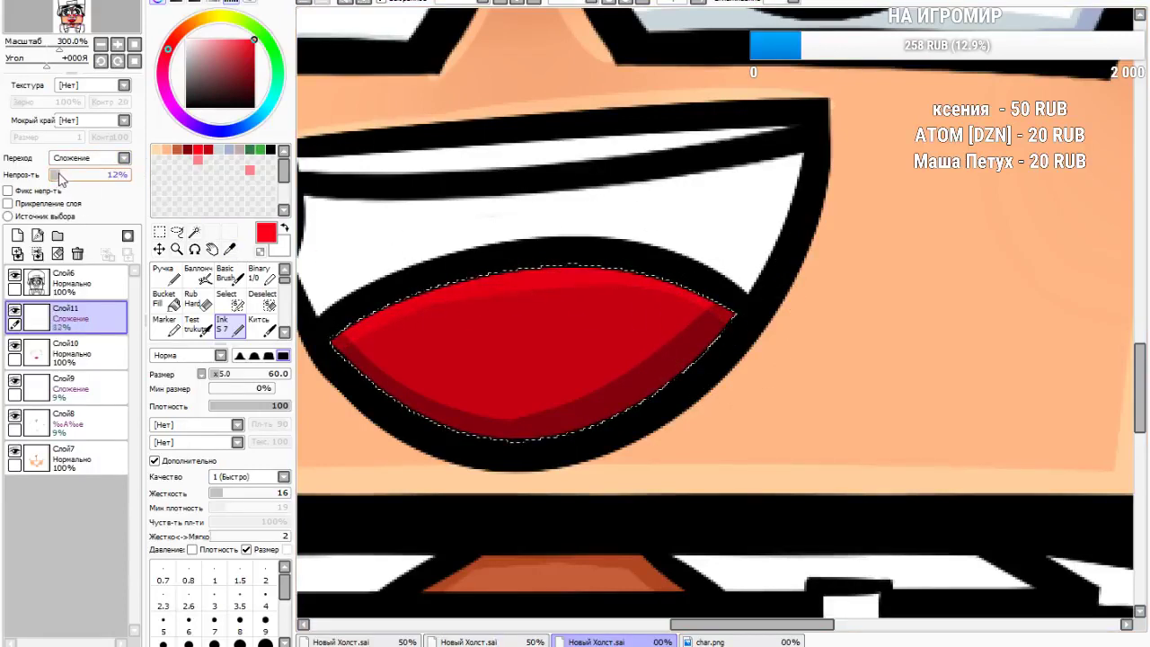
Select the mouth interior above the tongue on Слой6, paint it very dark red on Слой10 with the Ink brush, and deselect
left_click(157, 228)
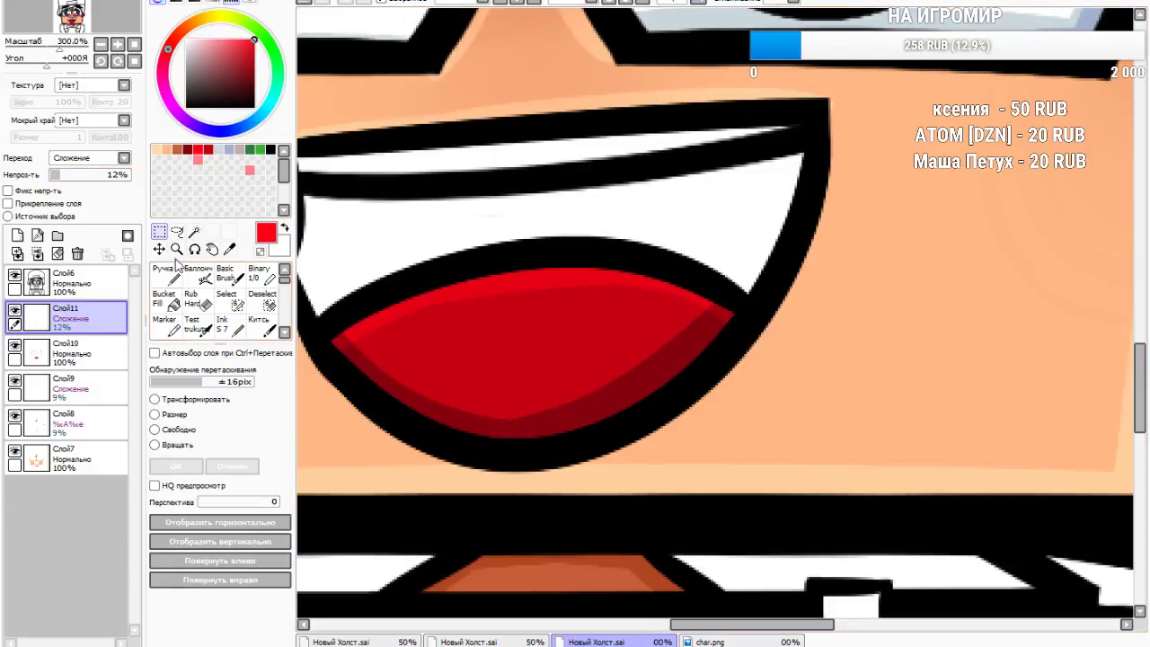
left_click(194, 231)
left_click(67, 282)
left_click(334, 236)
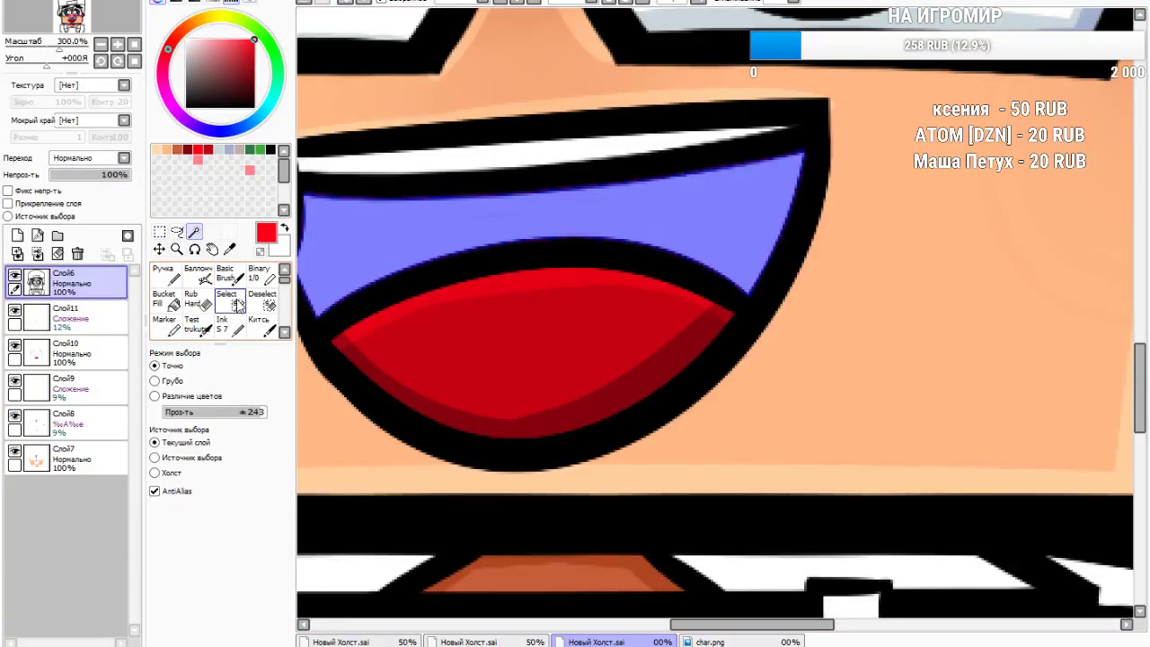
left_click(229, 325)
left_click(72, 353)
left_click(255, 87)
mouse_move(464, 187)
left_mouse_down()
mouse_move(360, 206)
mouse_move(680, 206)
mouse_move(386, 206)
mouse_move(378, 216)
mouse_move(472, 277)
mouse_move(301, 303)
left_mouse_up()
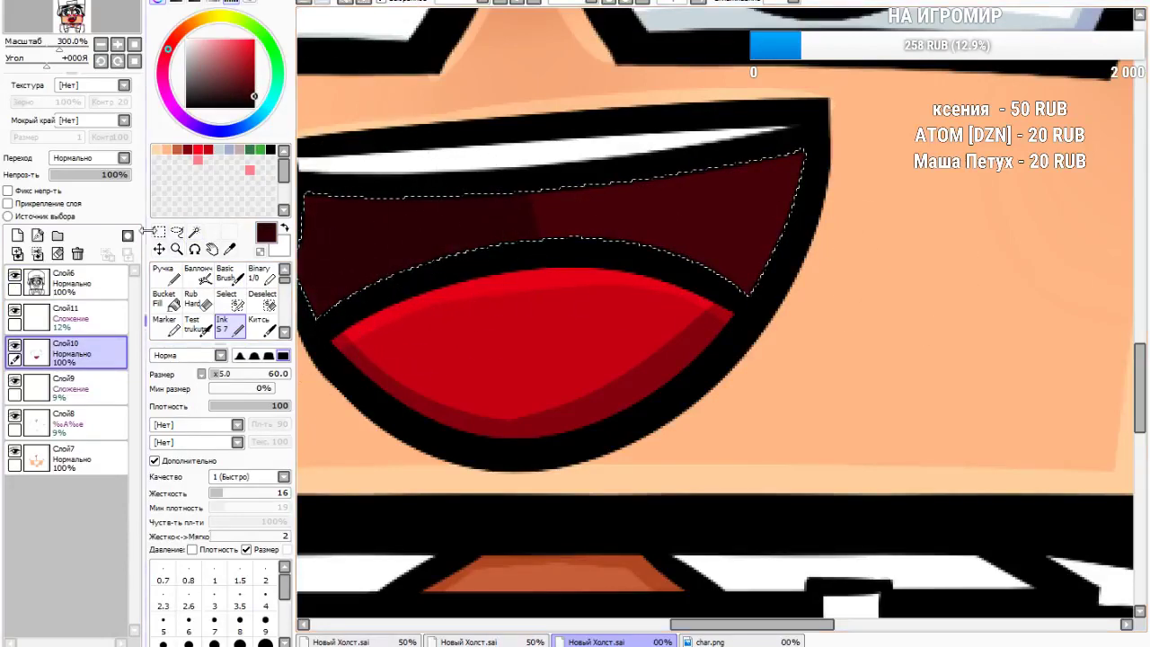
left_click_drag(147, 231, 152, 231)
left_click(163, 232)
left_click(365, 138)
Select the upper teeth strip from the line art on Слой6 and switch to the Ink brush on Слой10
scroll(385, 249, "down", 5)
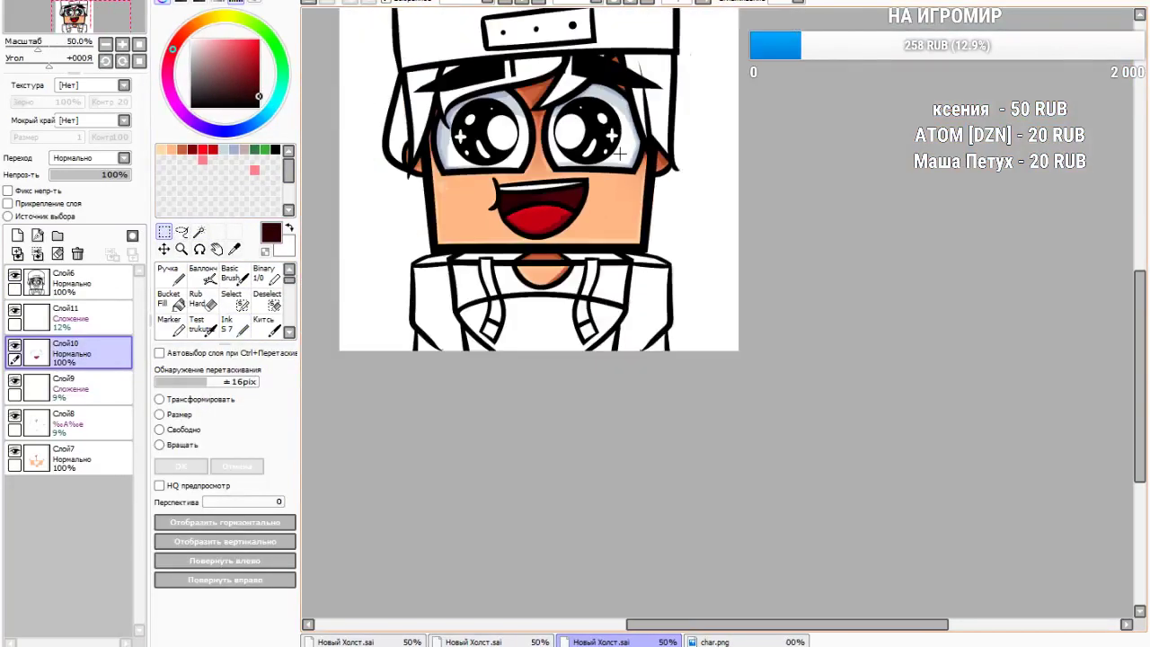
scroll(373, 207, "up", 7)
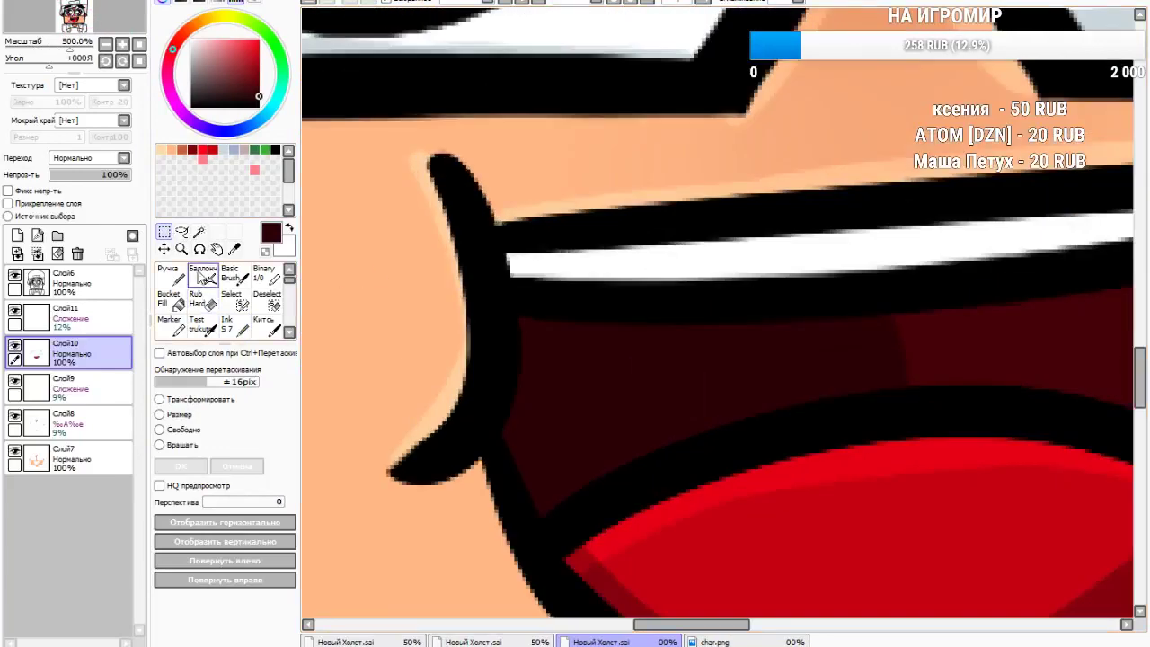
left_click(199, 232)
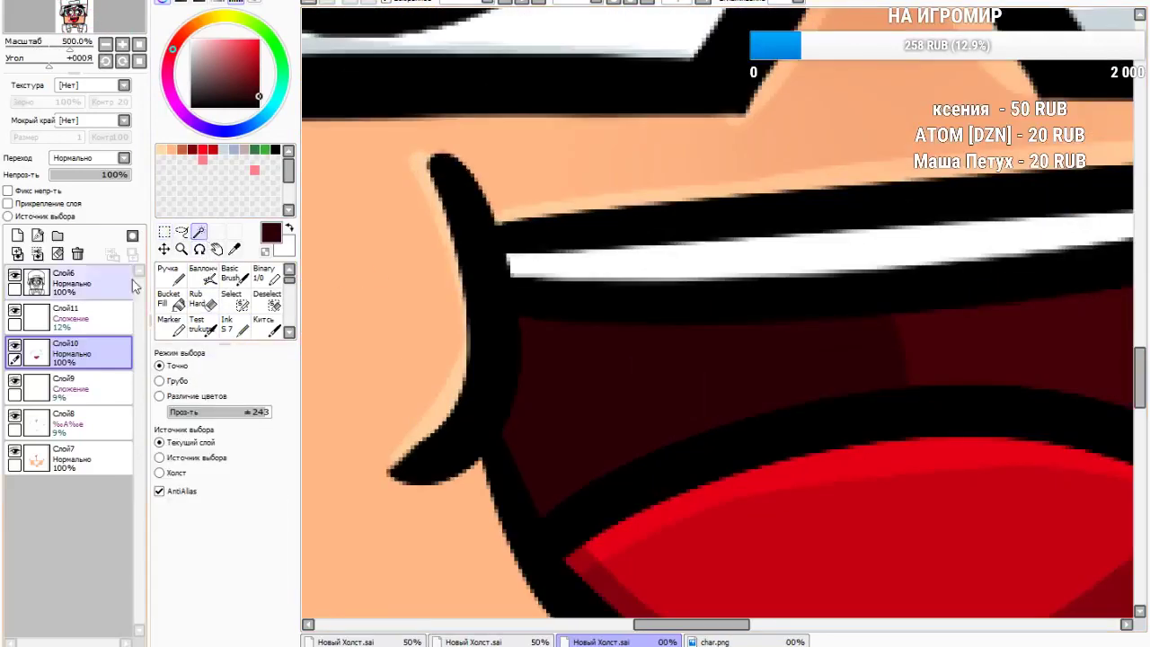
left_click(67, 317)
left_click(68, 281)
left_click(707, 259)
scroll(583, 276, "down", 3)
scroll(583, 276, "up", 1)
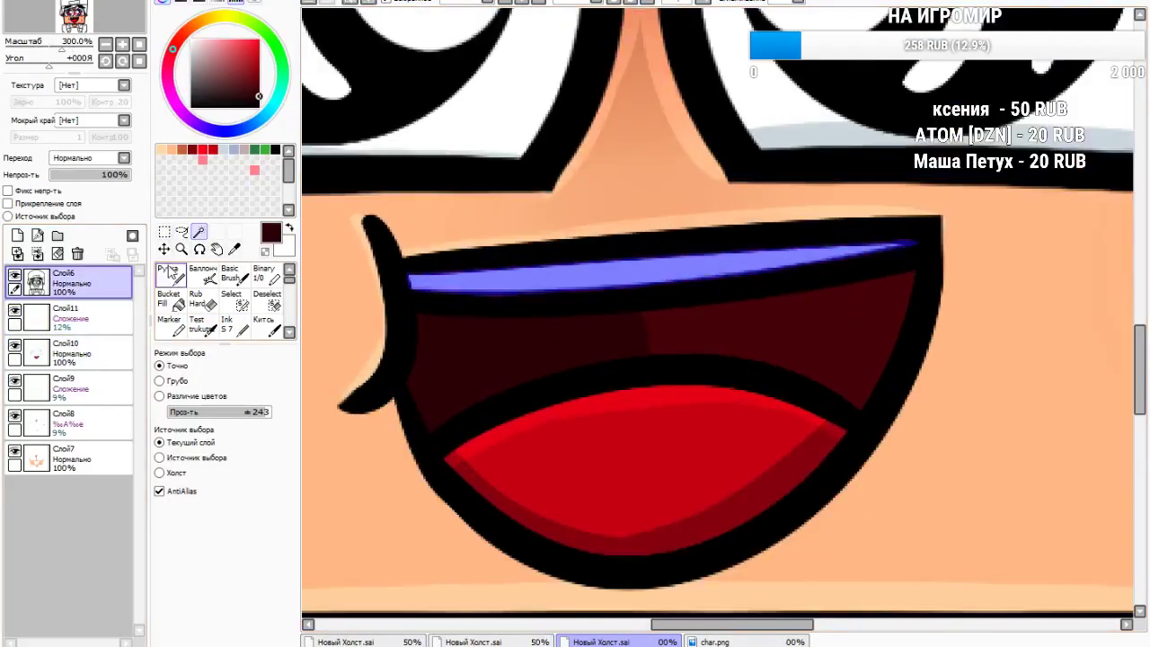
left_click(243, 328)
left_click(68, 353)
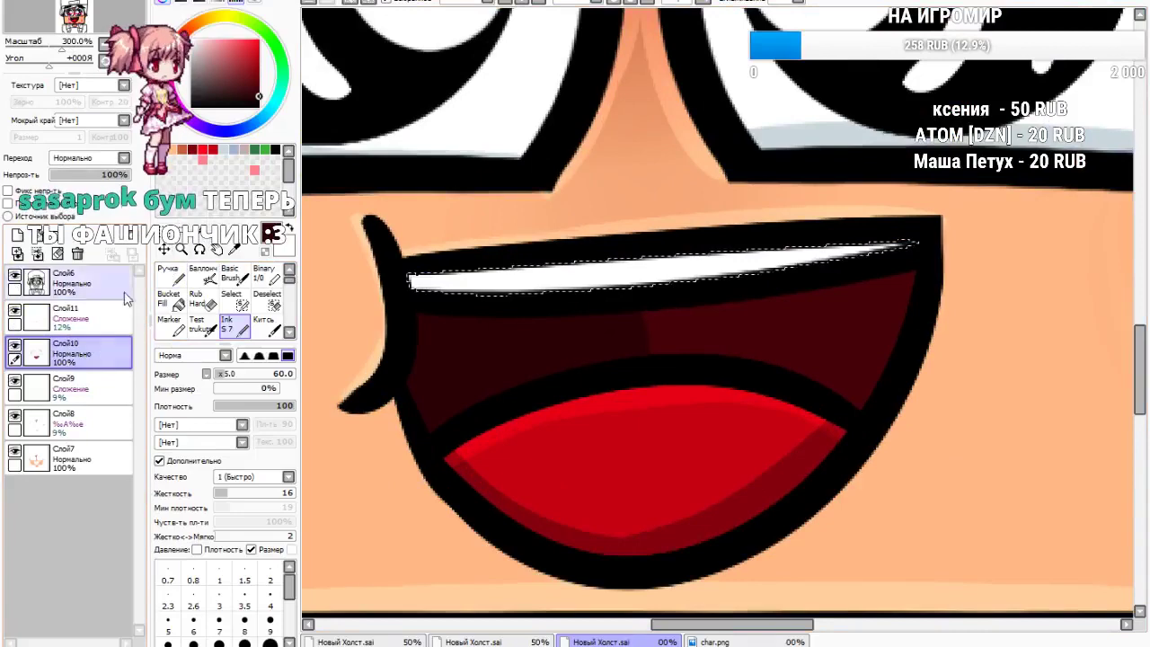
Try filling the teeth strip with bright yellow on Слой10
left_click(215, 17)
left_click(259, 40)
left_click_drag(409, 273, 978, 247)
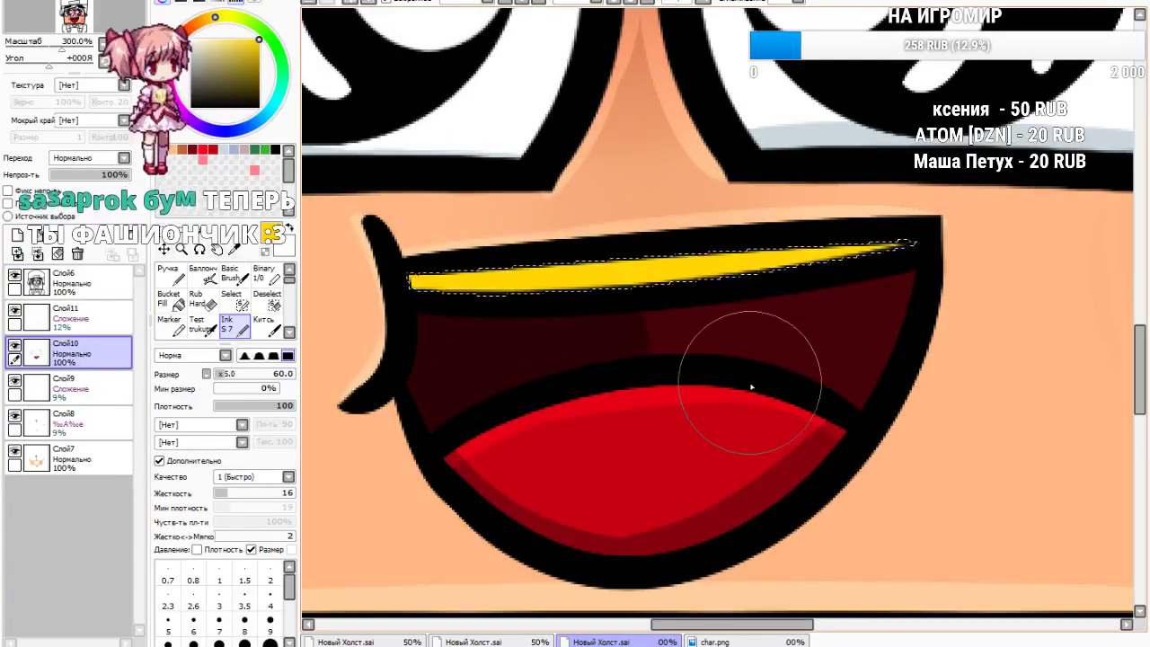
Fill the teeth with white, shade their left half in light blue-grey with the Ink brush, and clear the selection
left_click(224, 150)
left_click(191, 40)
left_click_drag(462, 280, 1029, 256)
left_click(228, 174)
left_click_drag(476, 256, 421, 301)
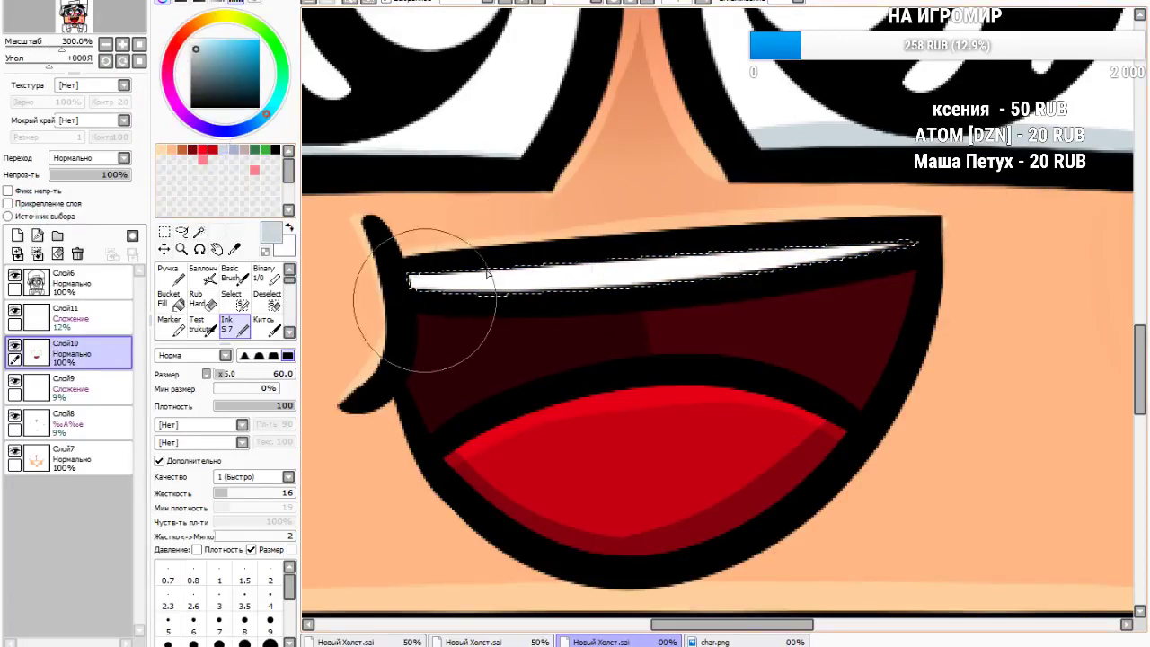
left_click_drag(409, 252, 593, 246)
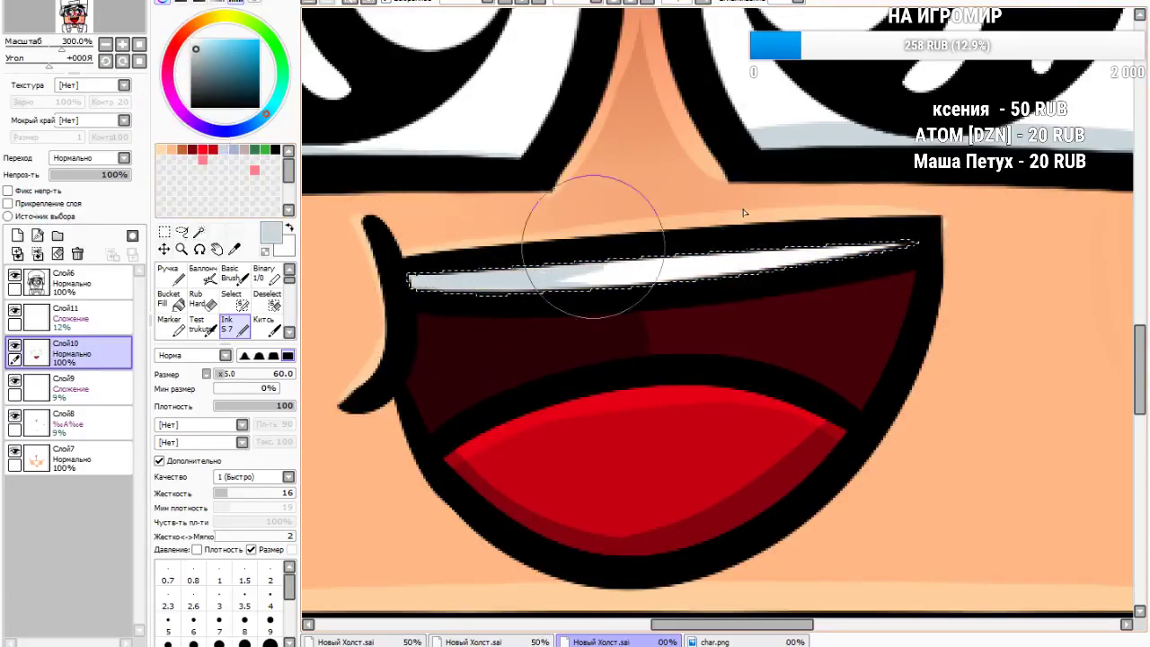
left_click_drag(543, 281, 678, 303)
key("ctrl+d")
left_click(164, 232)
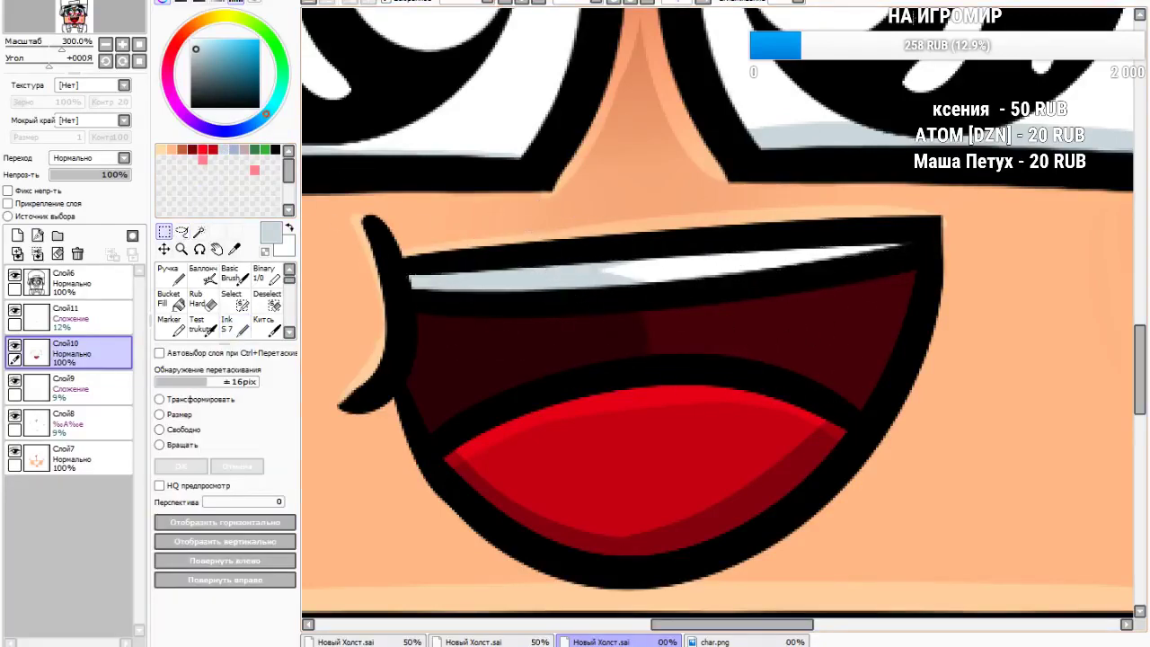
Erase the chest line where it crosses inside the left hoodie drawstring on Слой6, using the Rub Hard eraser at size 11
scroll(575, 252, "down", 5)
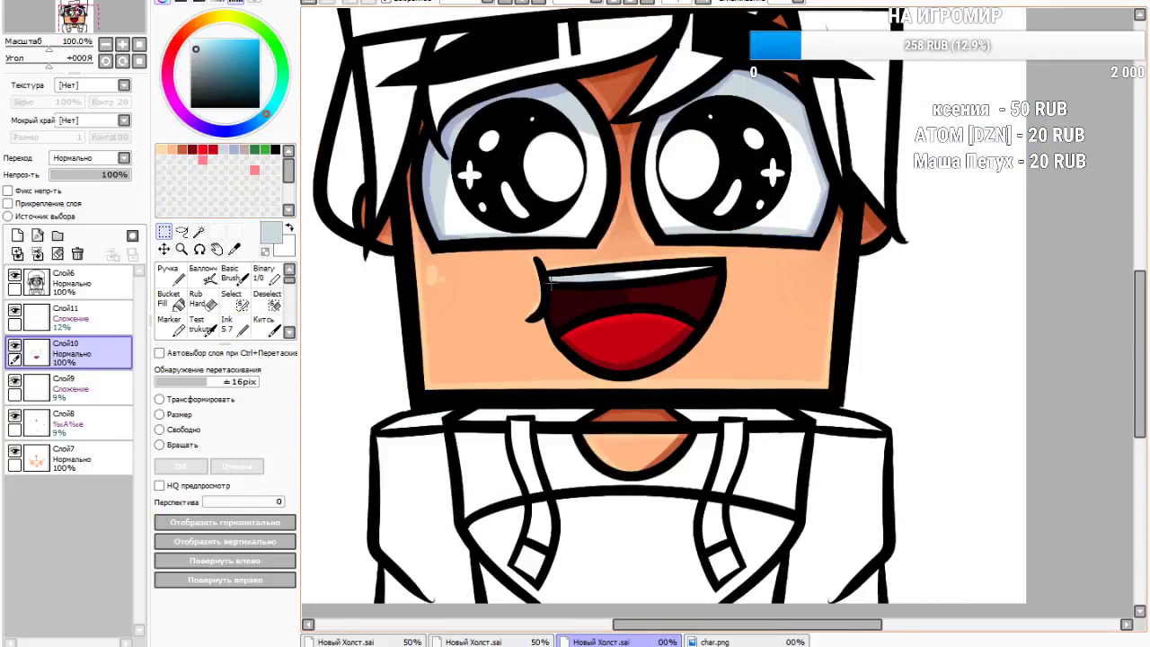
scroll(575, 254, "up", 2)
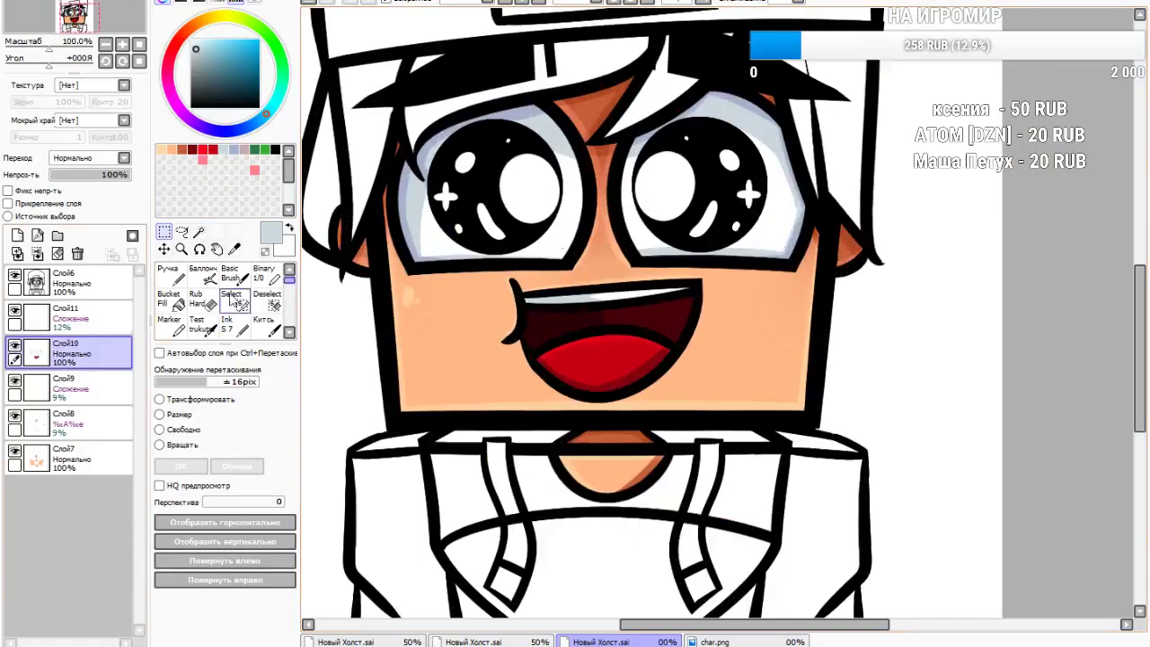
left_click(67, 281)
left_click(199, 232)
scroll(526, 413, "down", 2)
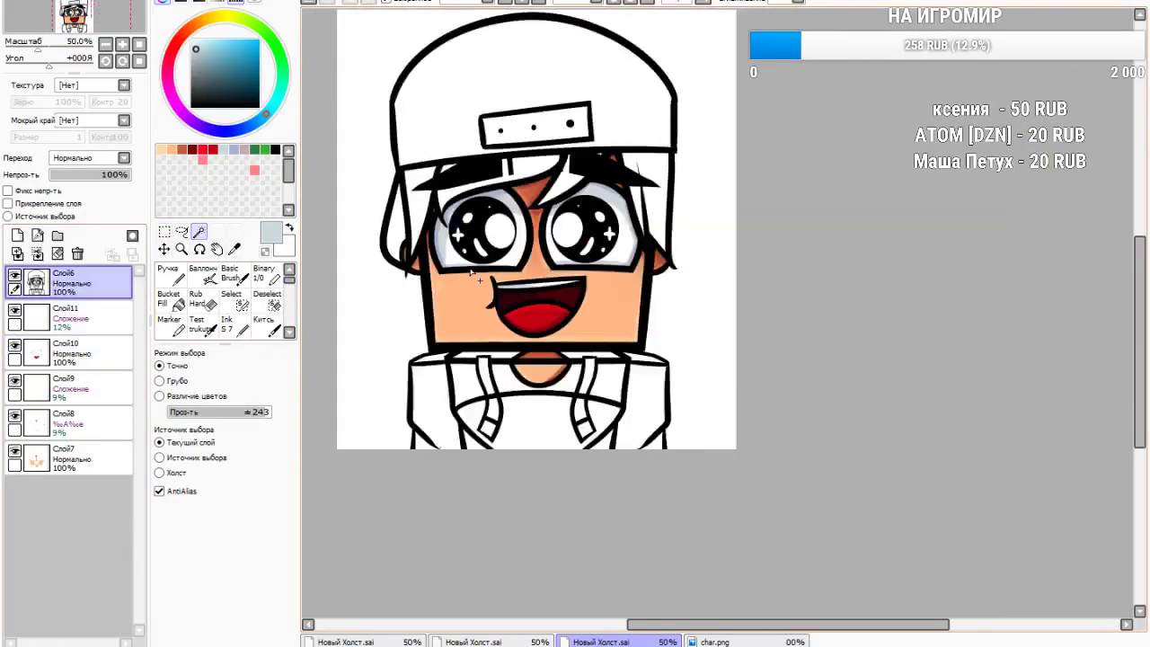
scroll(525, 414, "up", 2)
scroll(490, 401, "up", 1)
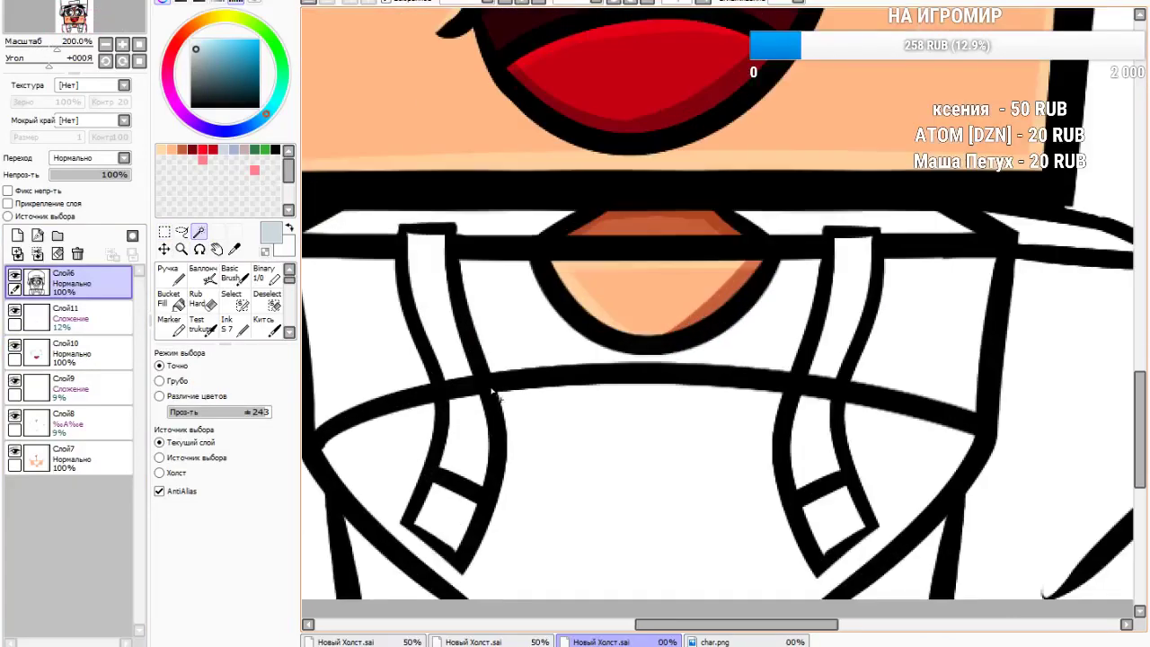
key("e")
scroll(423, 386, "up", 2)
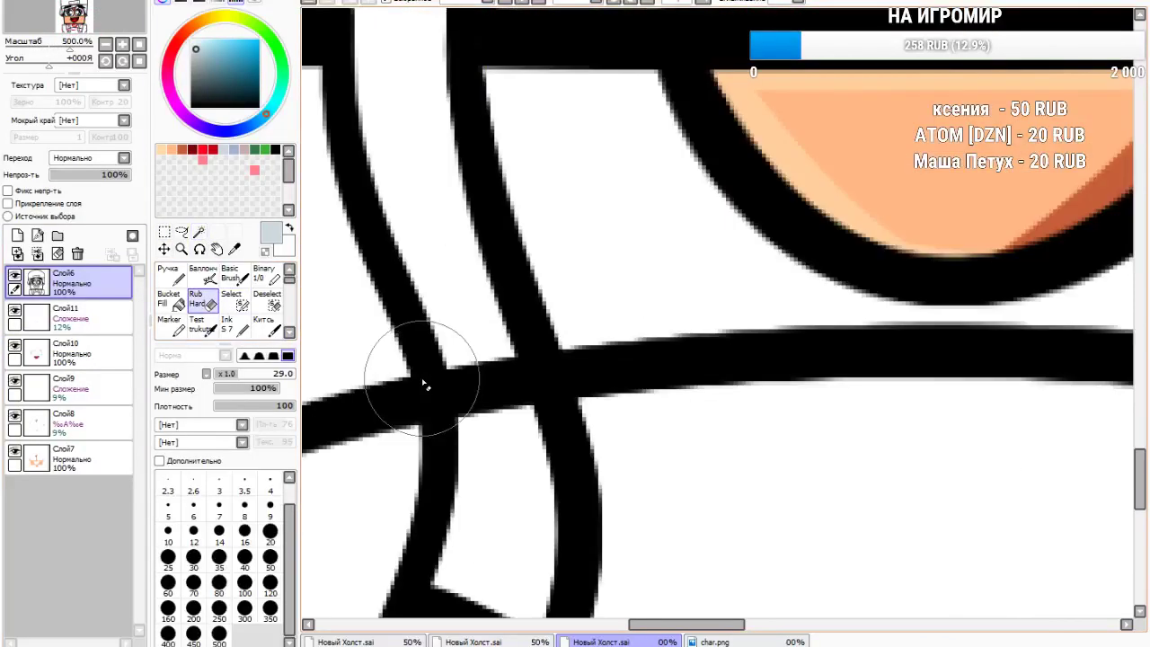
left_click_drag(232, 378, 223, 378)
left_click_drag(479, 359, 498, 472)
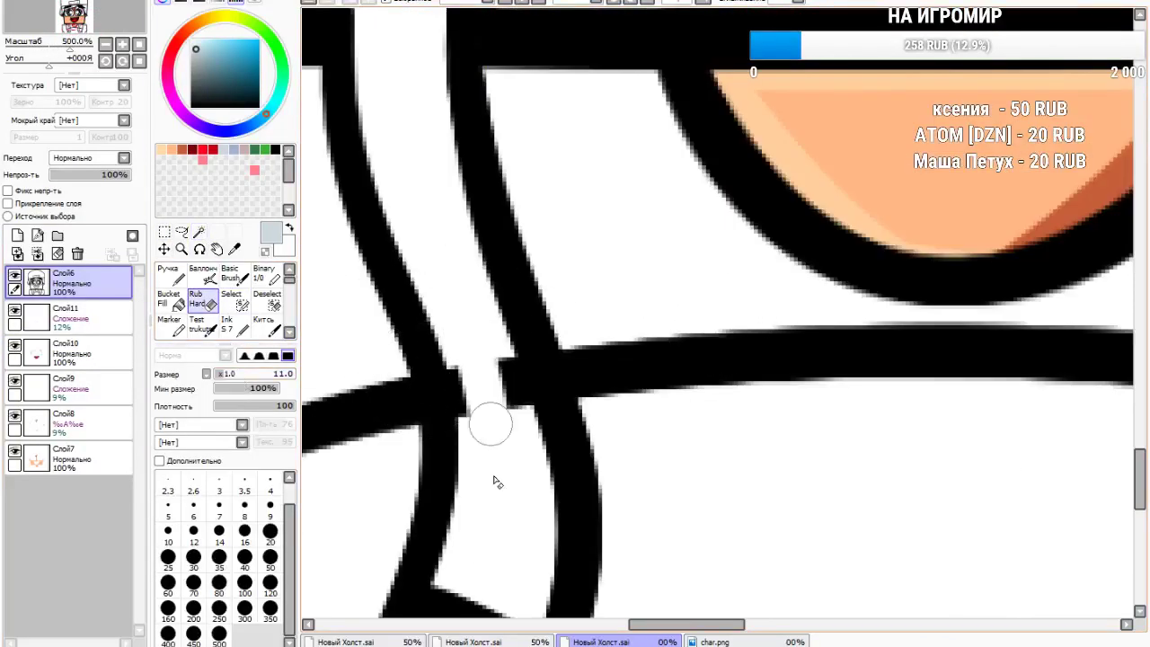
left_click_drag(452, 320, 487, 460)
left_click_drag(457, 364, 455, 409)
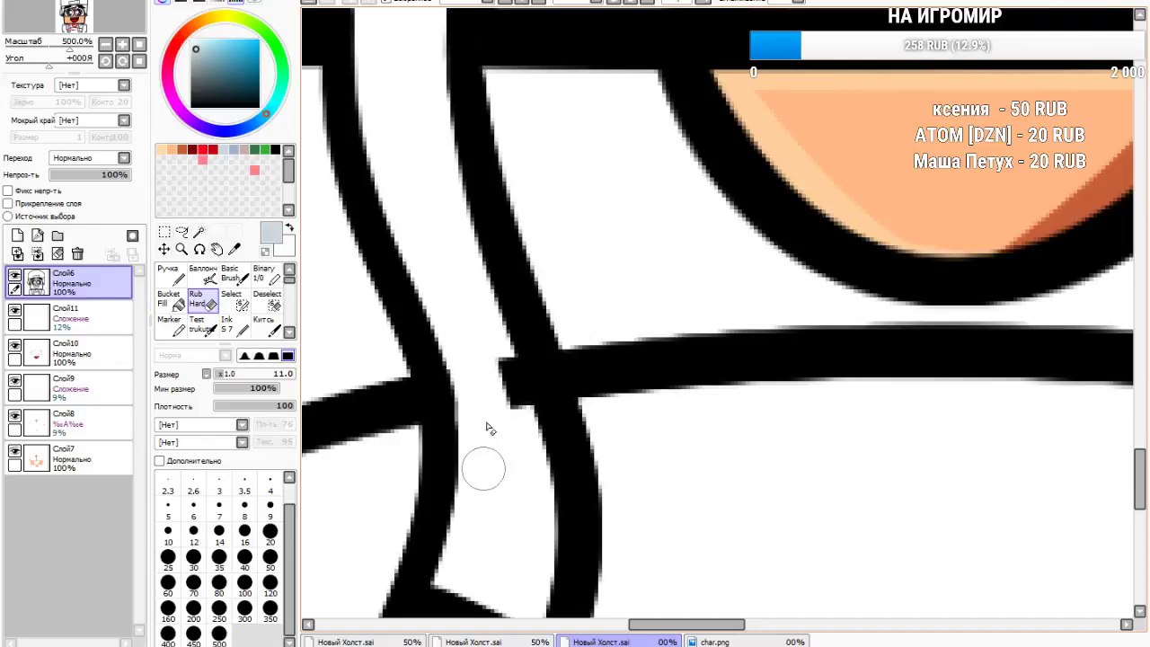
left_click_drag(501, 360, 516, 406)
Erase the chest line where it crosses inside the right hoodie drawstring on Слой6
scroll(485, 321, "down", 5)
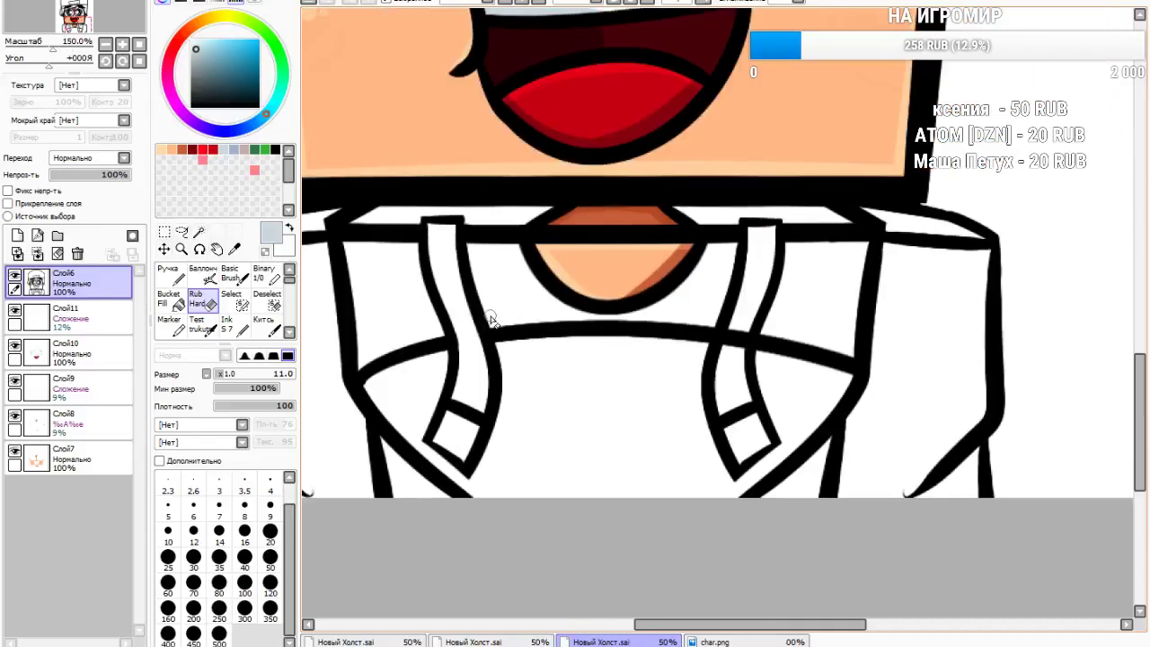
scroll(738, 357, "up", 4)
mouse_move(435, 308)
left_mouse_down()
mouse_move(462, 228)
mouse_move(413, 378)
mouse_move(444, 228)
mouse_move(419, 354)
mouse_move(466, 228)
mouse_move(433, 362)
mouse_move(475, 228)
left_mouse_up()
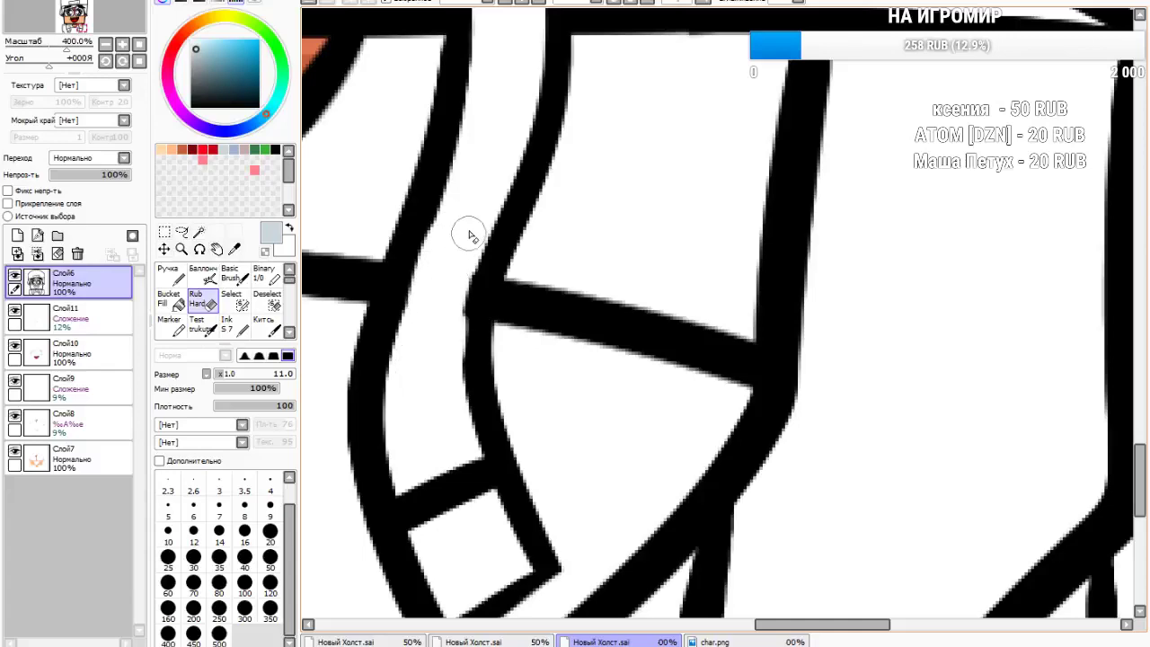
Select the shirt front below the chest line on Слой6, including the two lower corner areas
scroll(584, 390, "down", 5)
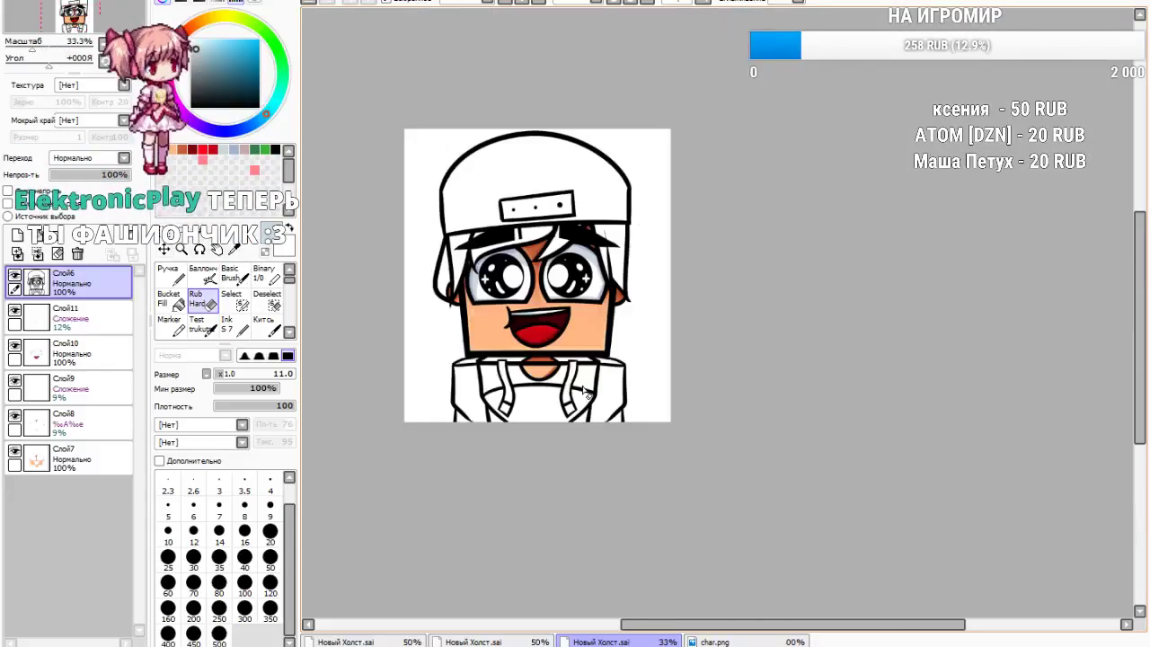
scroll(586, 393, "up", 3)
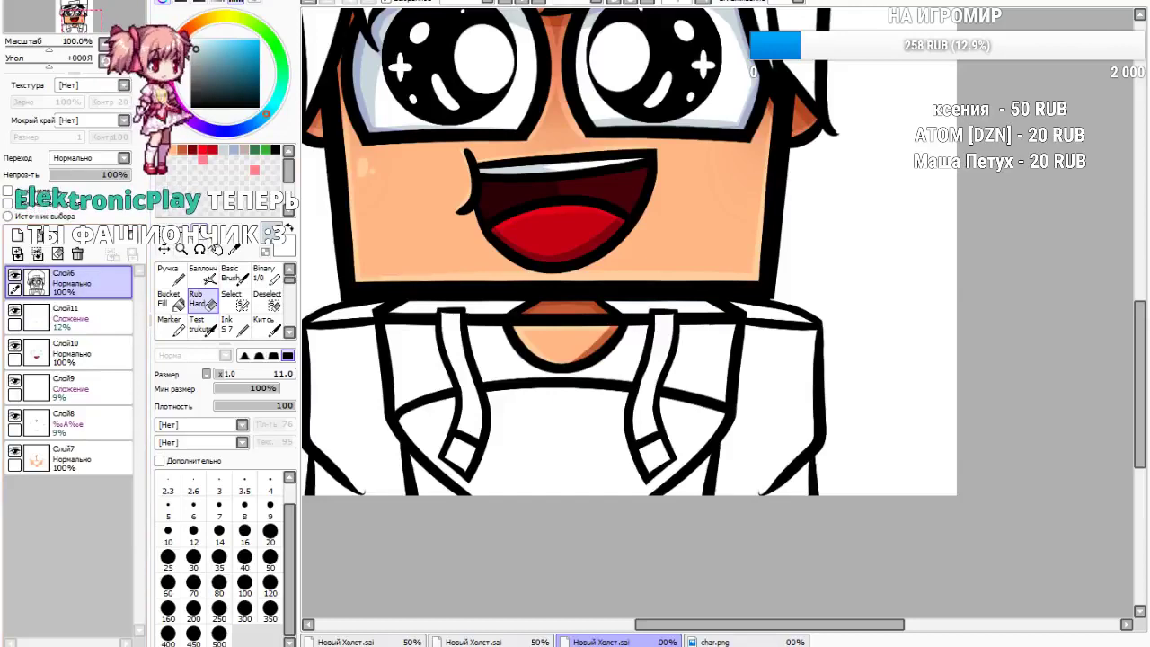
left_click(201, 232)
scroll(438, 446, "up", 2)
left_click(428, 419)
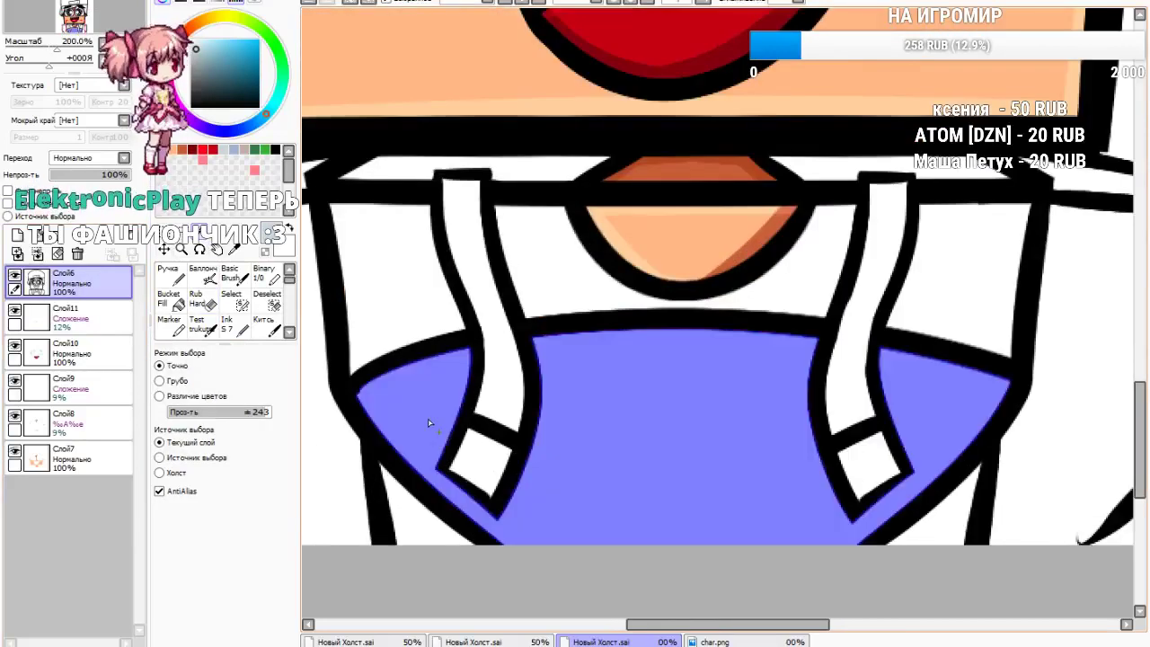
scroll(401, 507, "down", 4)
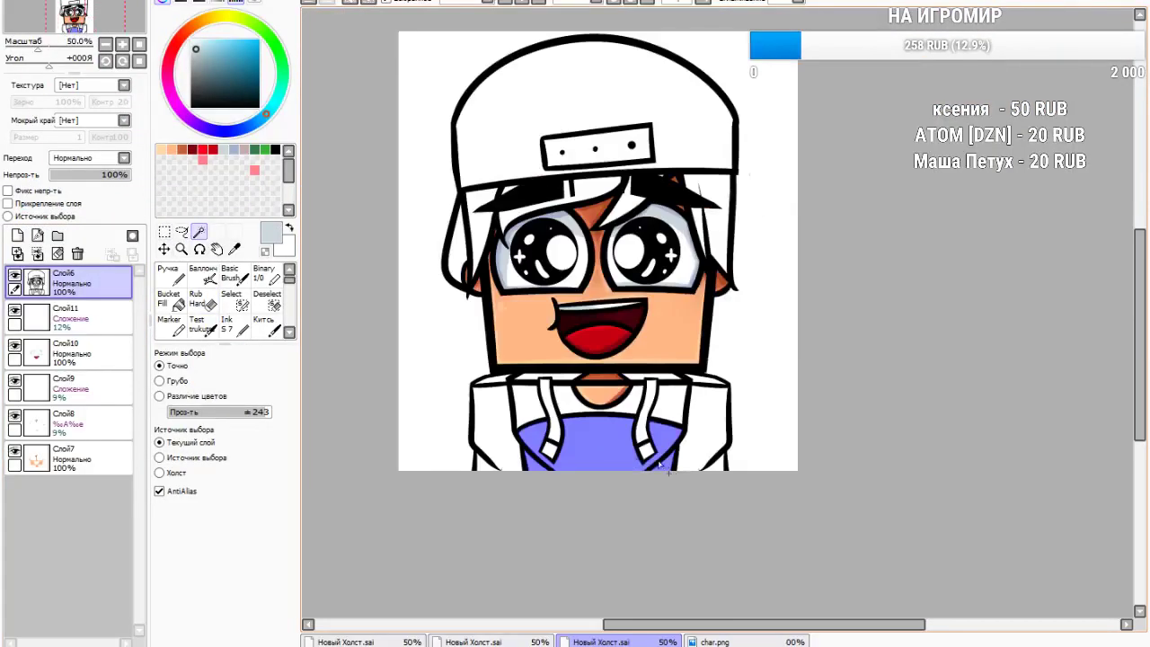
scroll(661, 465, "up", 1)
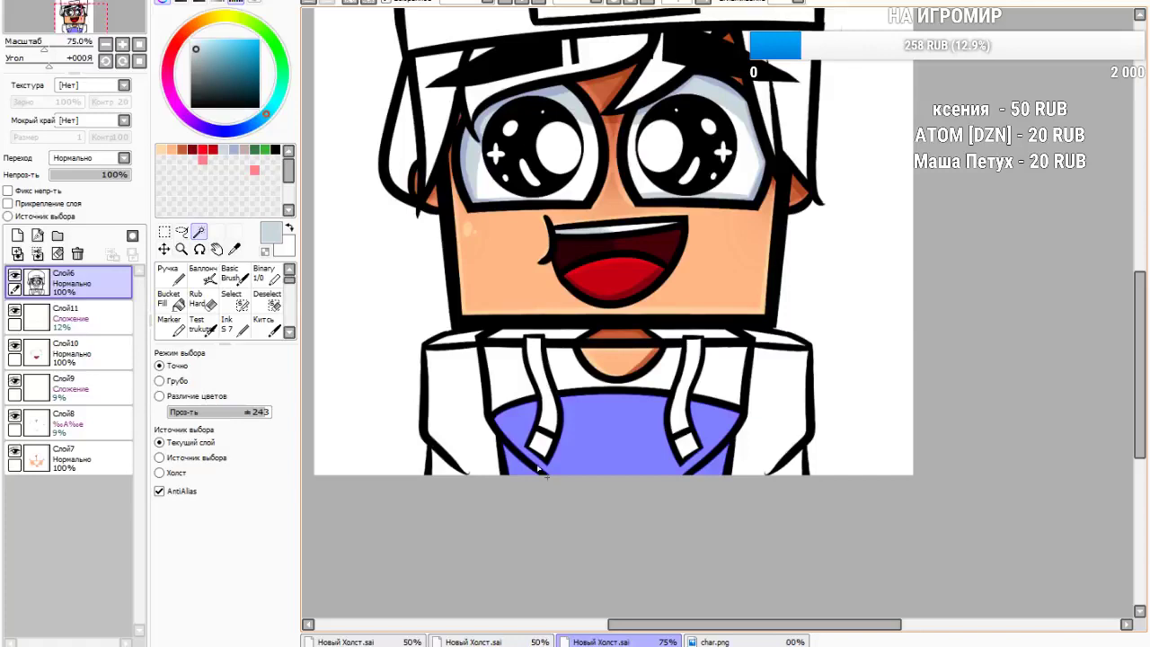
Sample light grey from the torso in char.png and fill the selected shirt front on new layer Слой12 with the Ink brush at size 320
left_click(712, 642)
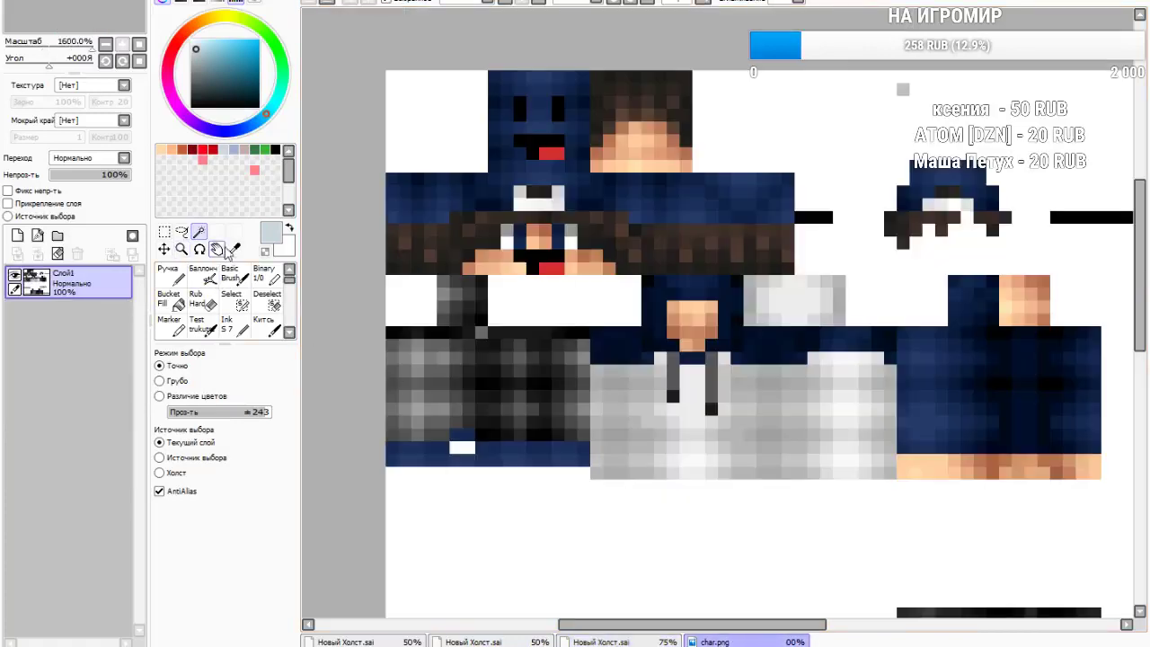
left_click(231, 250)
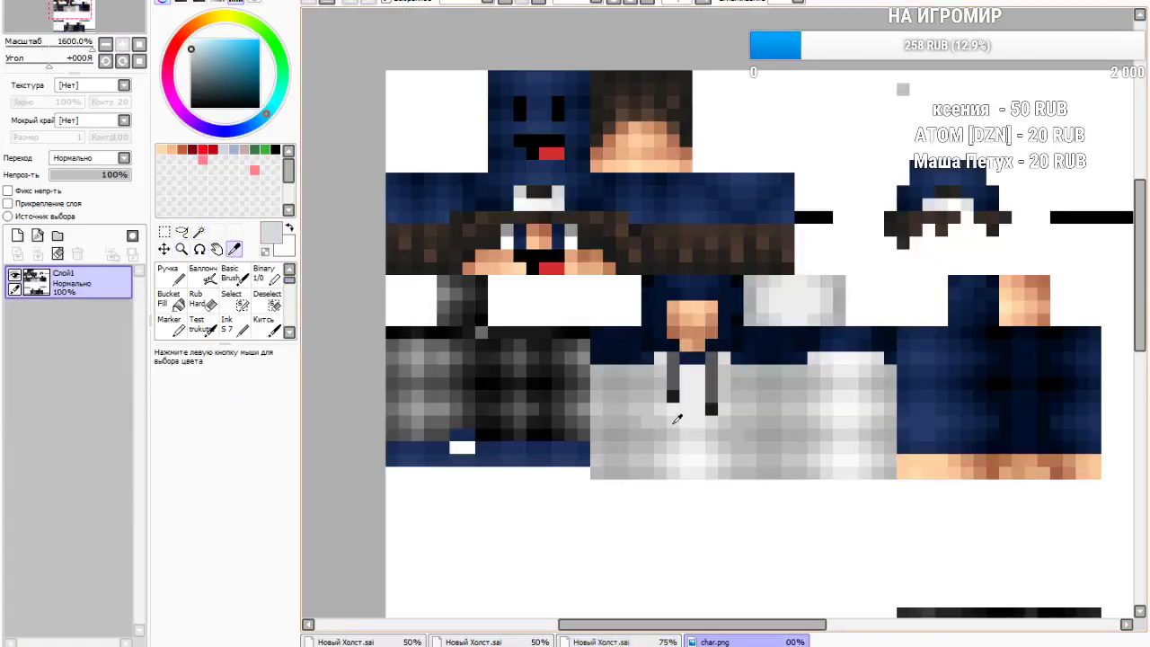
left_click(600, 642)
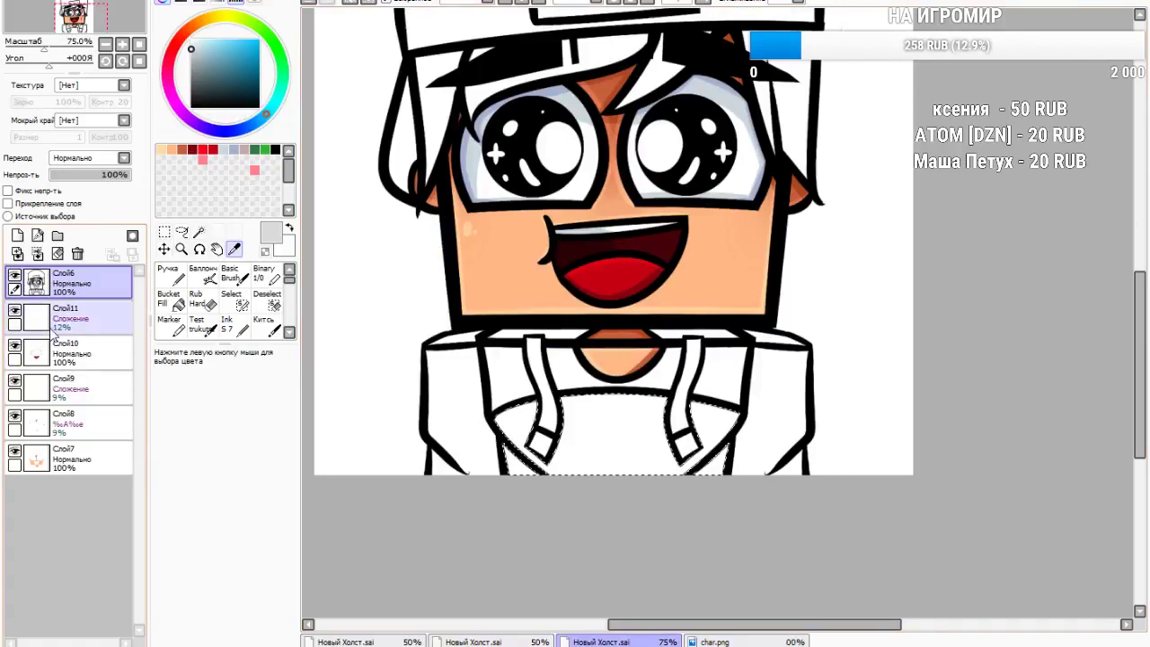
left_click(229, 326)
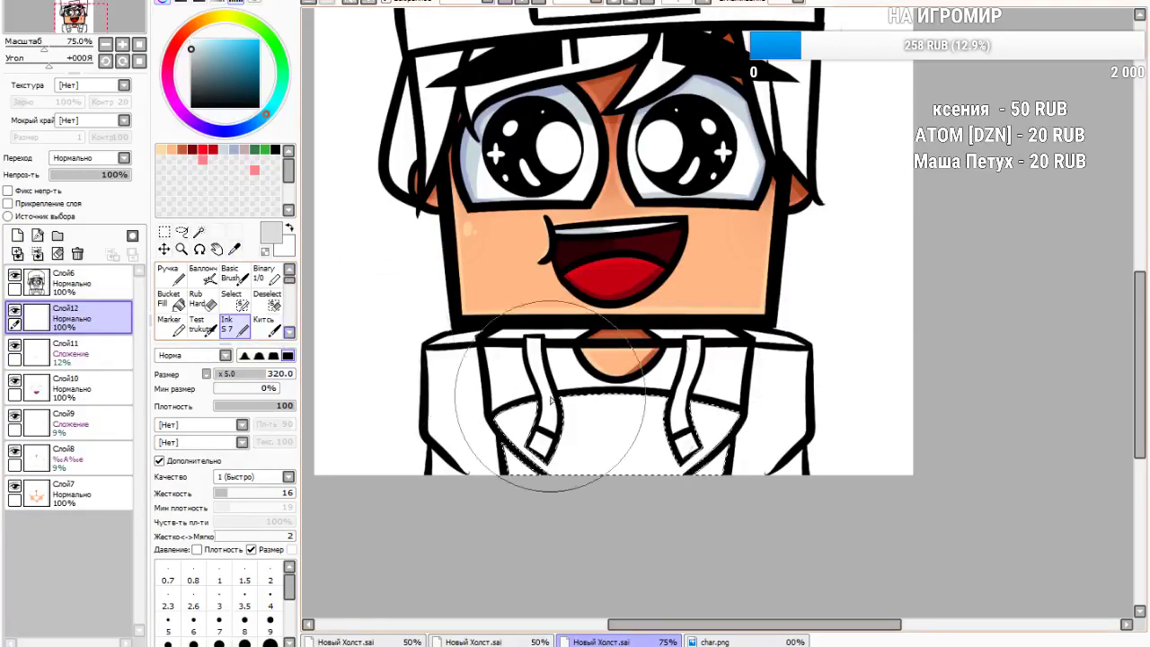
left_click_drag(442, 376, 483, 367)
Blend lighter grey into the shirt front's centre and darker grey into its lower corners with the Китсь brush at size 51
scroll(584, 431, "up", 2)
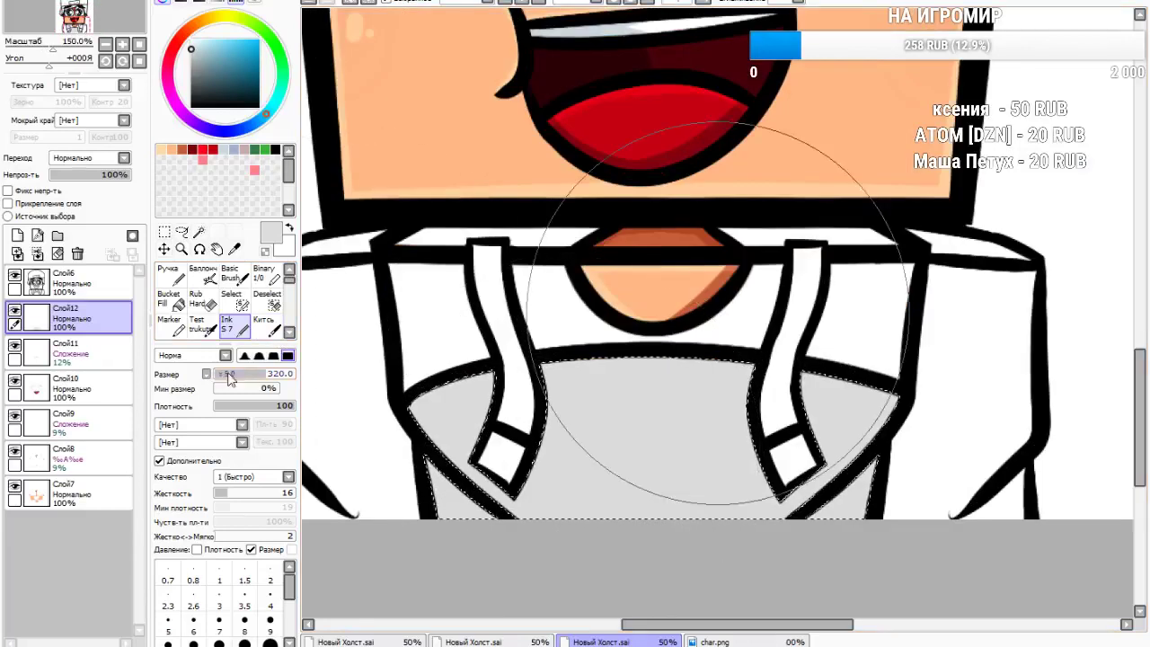
left_click(263, 323)
left_click_drag(252, 379, 259, 379)
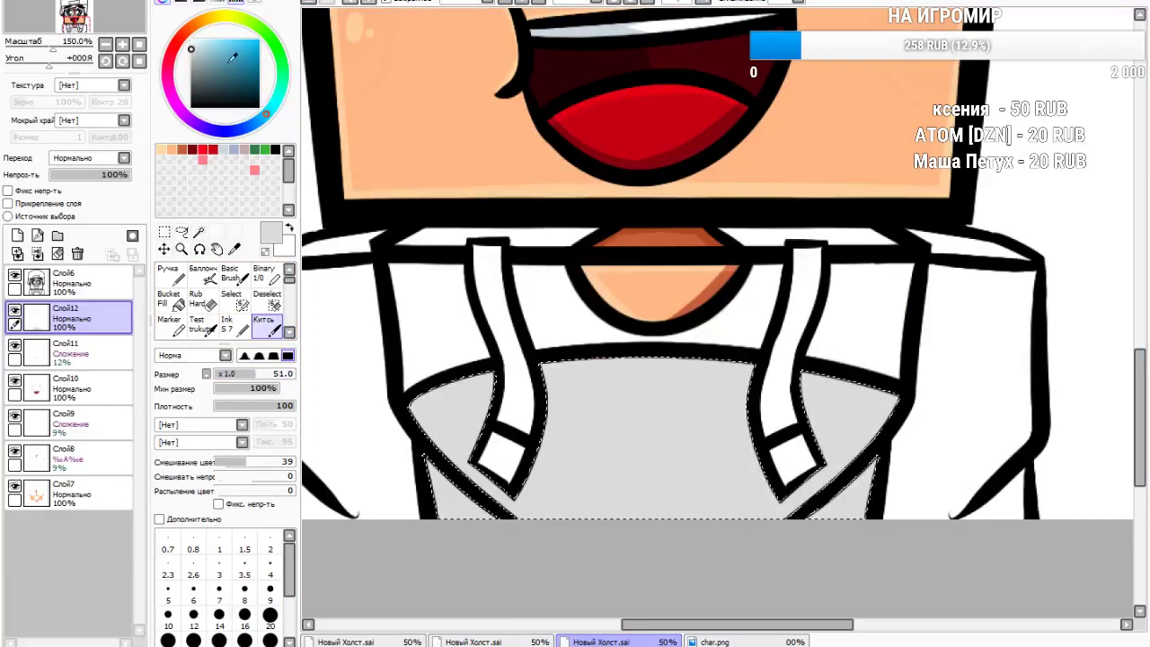
left_click_drag(506, 393, 603, 551)
left_click_drag(470, 436, 579, 565)
left_click_drag(530, 433, 625, 538)
left_click_drag(621, 365, 654, 567)
left_click_drag(620, 386, 638, 544)
left_click_drag(554, 397, 670, 547)
left_click_drag(723, 448, 779, 455)
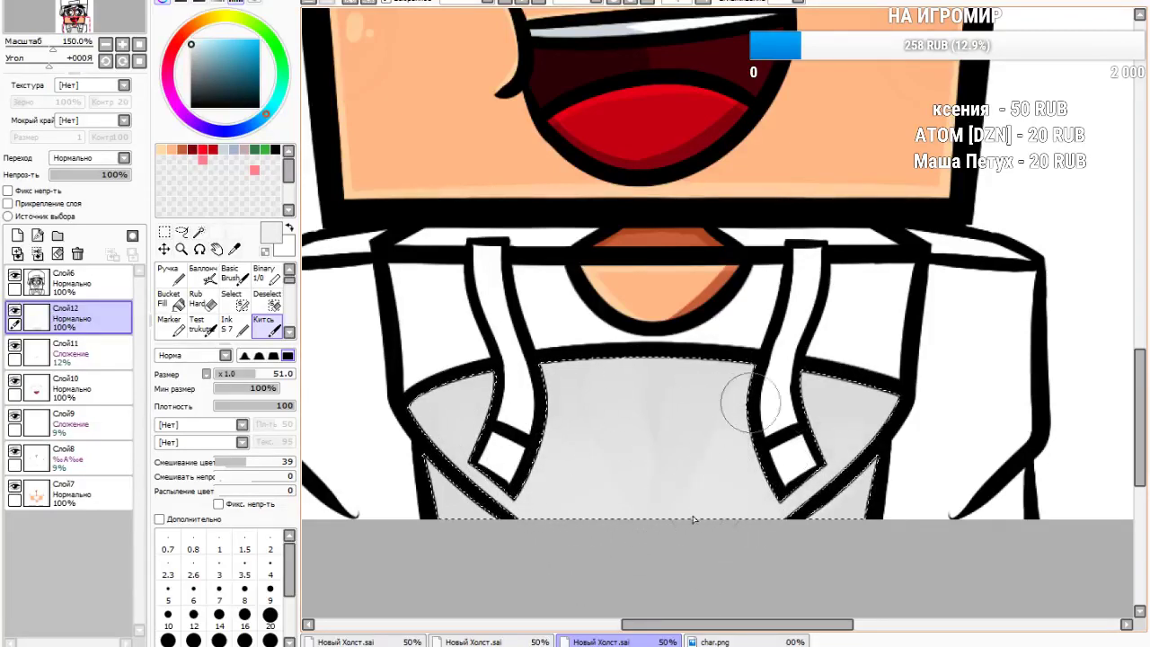
left_click_drag(531, 524, 764, 512)
left_click_drag(662, 485, 580, 493)
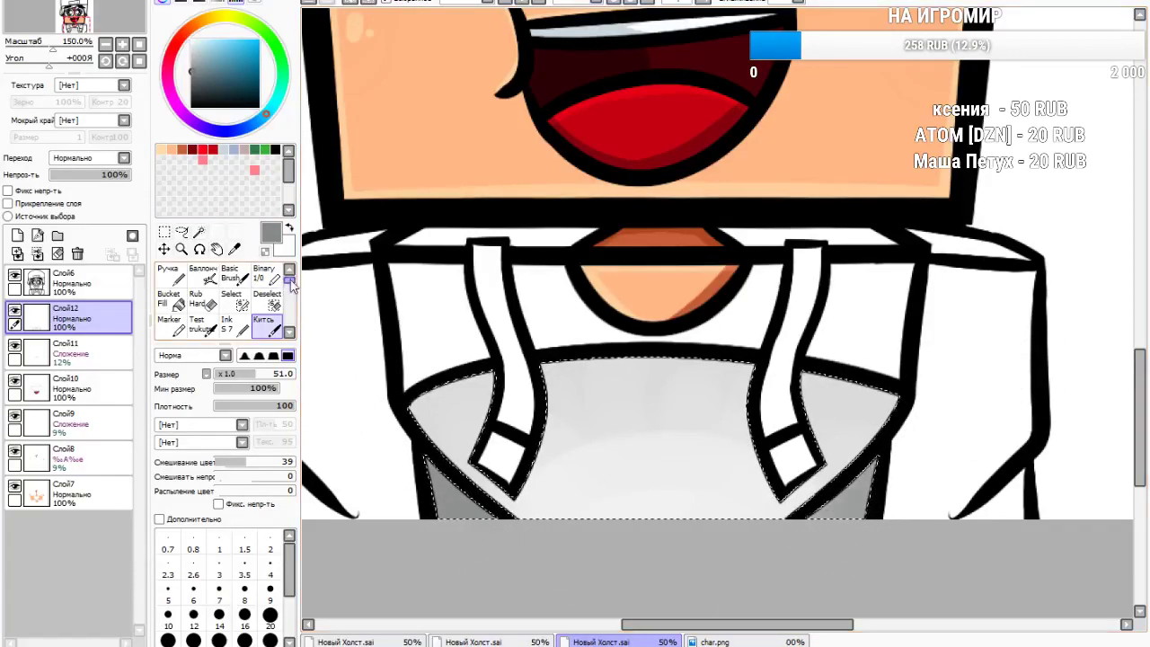
Paint white highlights along the shirt front's edges on new layer Слой13 with the Ink brush at size 40
left_click(227, 325)
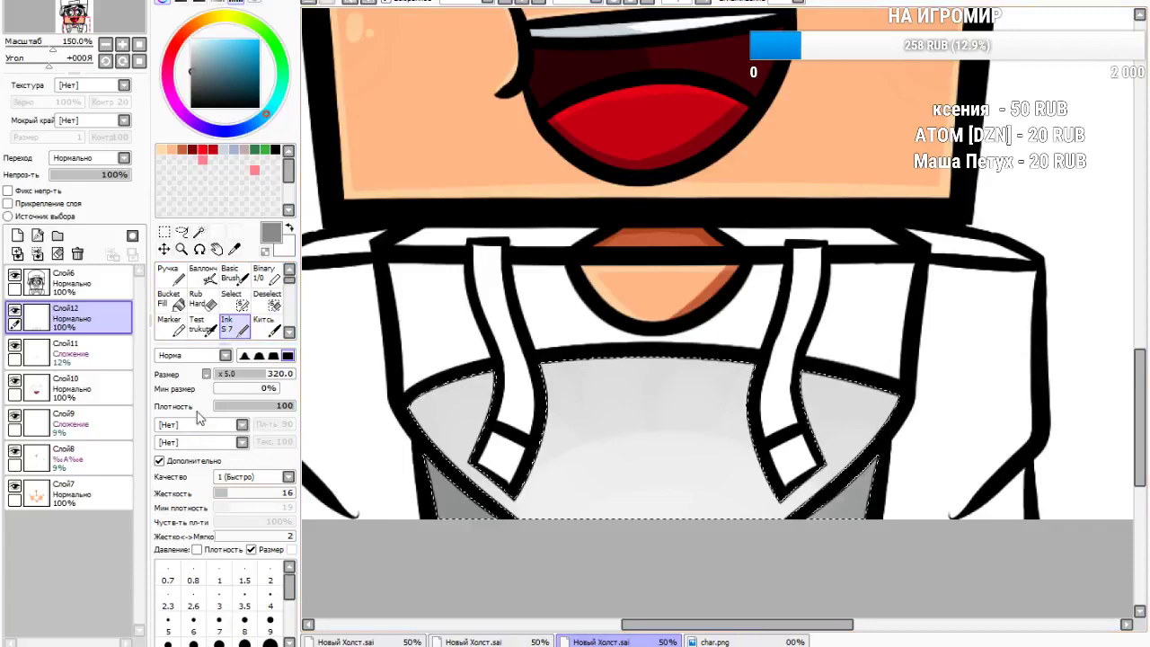
left_click(221, 373)
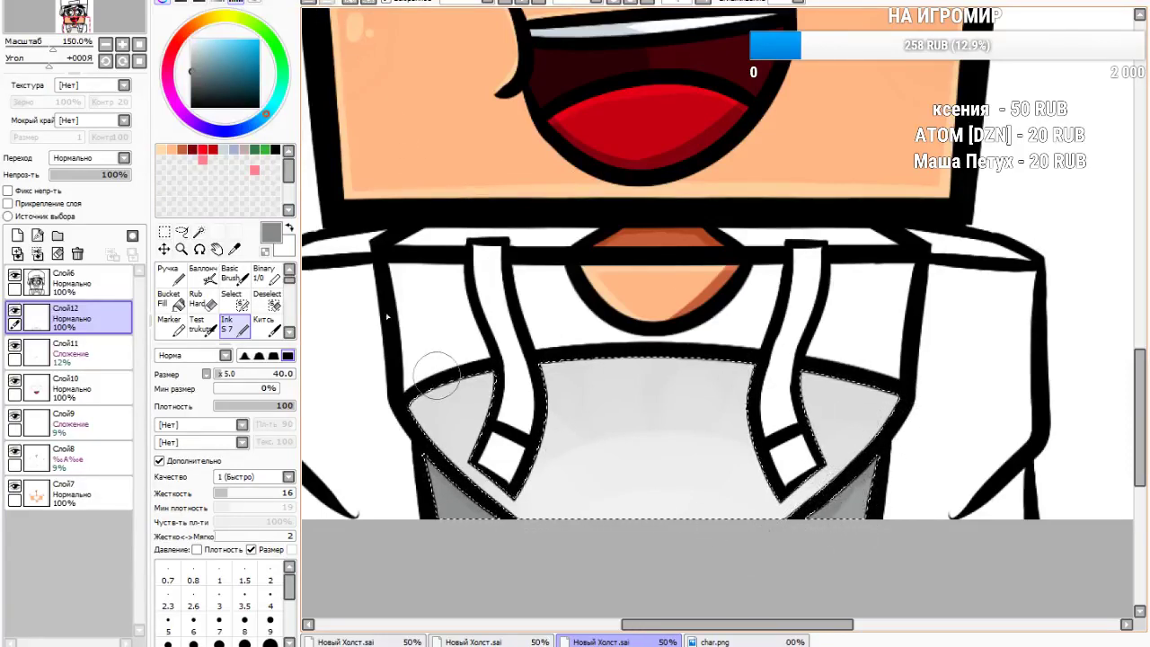
left_click(17, 235)
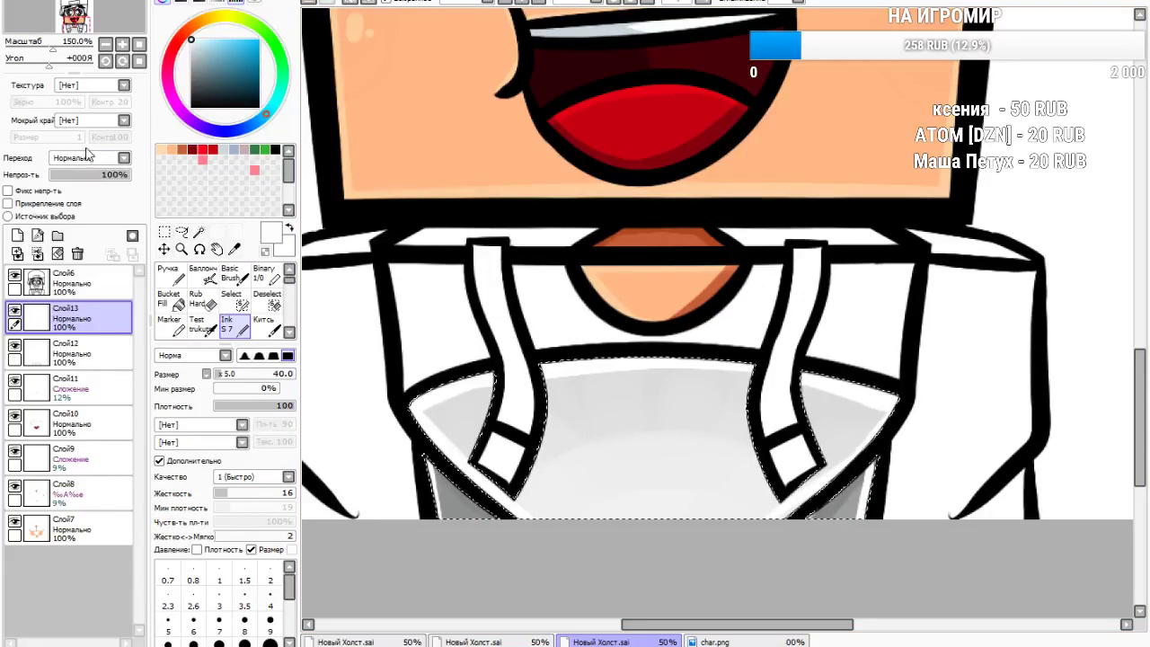
Set the highlight layer Слой13 to Сложение blending at 9% opacity and clear the selection
left_click(77, 211)
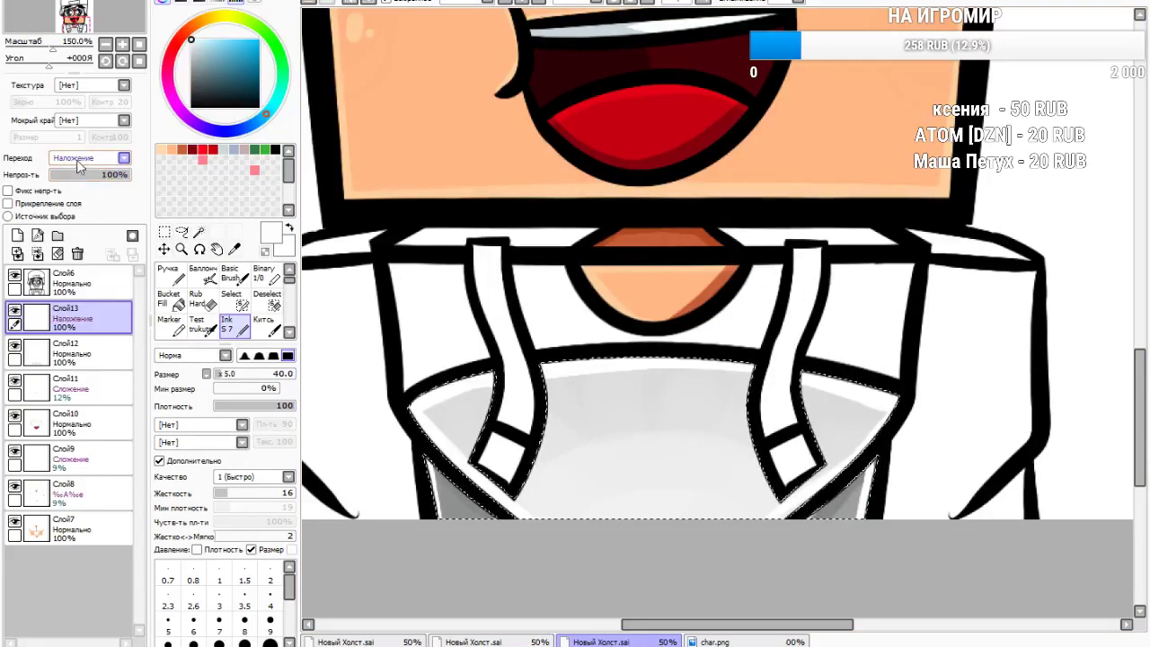
left_click(82, 220)
left_click_drag(72, 175, 57, 174)
left_click(164, 233)
left_click(353, 152)
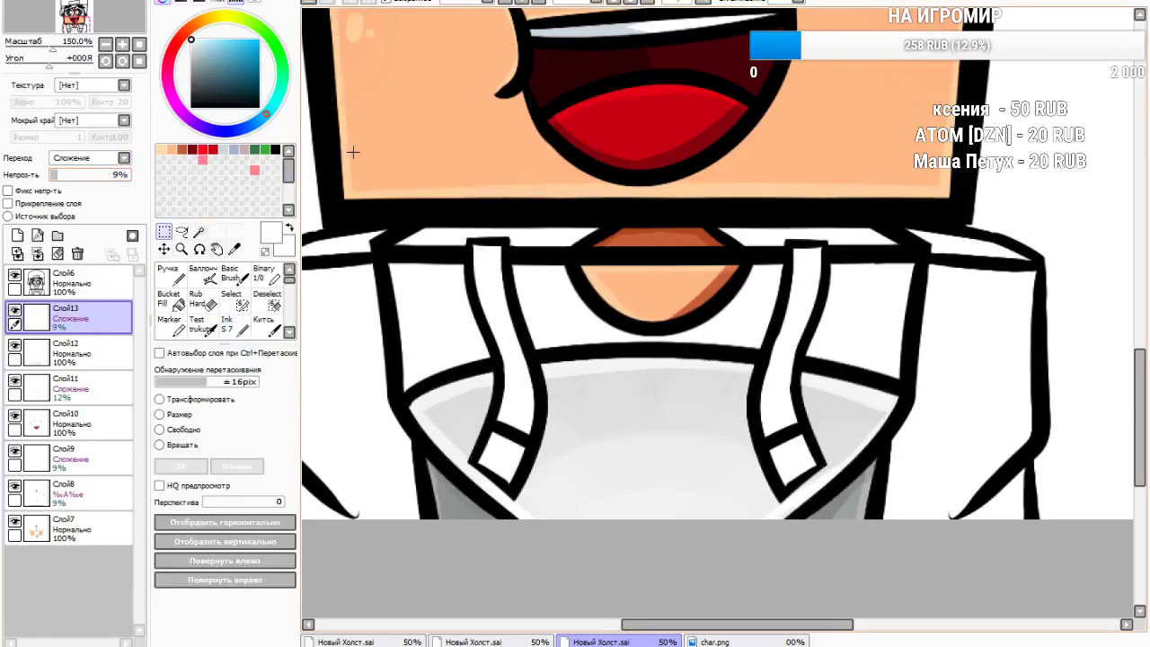
scroll(504, 383, "down", 5)
scroll(544, 398, "up", 4)
scroll(516, 391, "down", 3)
scroll(510, 385, "up", 2)
Select the hoodie's chest panels, collar strips and right sleeve on Слой6 with the magic wand
left_click(72, 283)
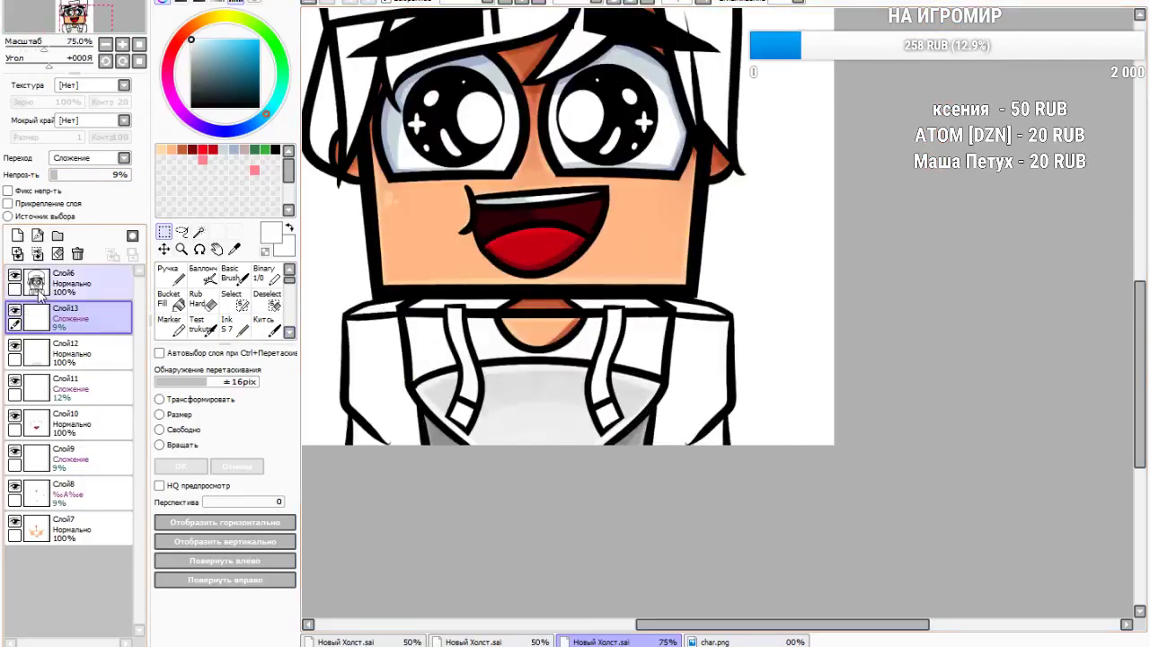
left_click(198, 232)
scroll(468, 342, "up", 1)
left_click(498, 342)
left_click(403, 331)
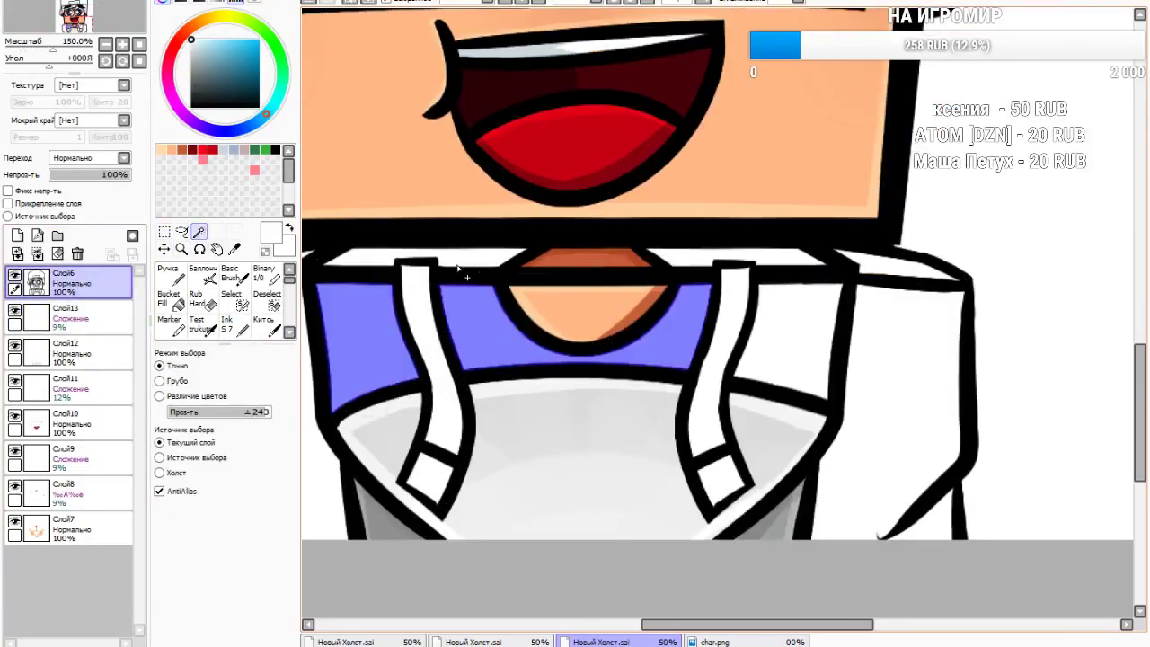
left_click(480, 261)
left_click(680, 264)
left_click(812, 314)
left_click(884, 340)
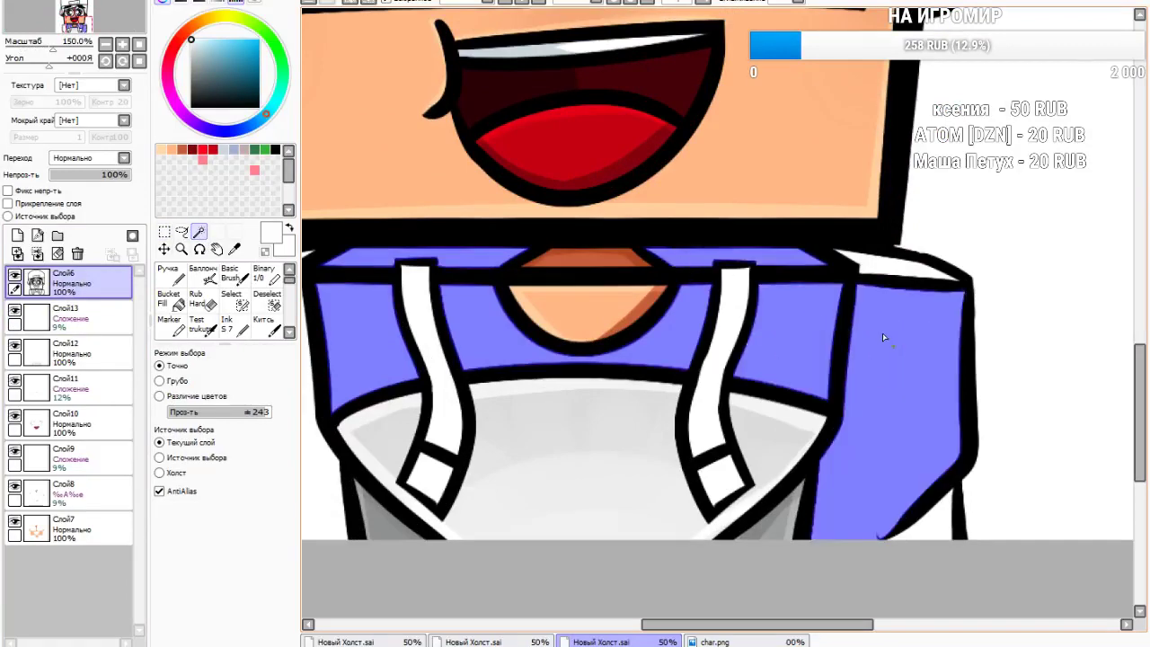
Add the right shoulder top, the left sleeve and shoulder, and the lower sleeve areas to the hoodie selection on Слой6
left_click(882, 271)
scroll(936, 508, "down", 2)
scroll(469, 445, "up", 3)
left_click(722, 467)
scroll(680, 408, "down", 2)
scroll(741, 397, "up", 2)
left_click(737, 312)
scroll(629, 379, "down", 5)
scroll(739, 380, "up", 2)
Sample navy from the hoodie in char.png and fill the selected hoodie areas on new layer Слой14 with the Ink brush at size 365
left_click(56, 327)
left_click(37, 236)
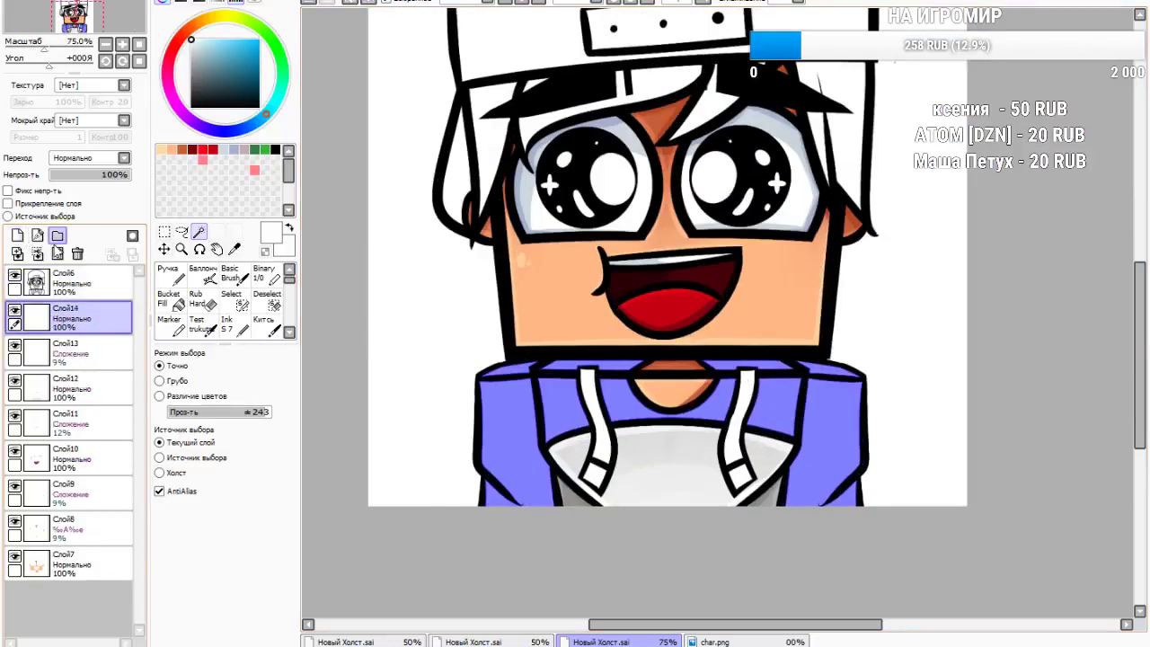
left_click(230, 323)
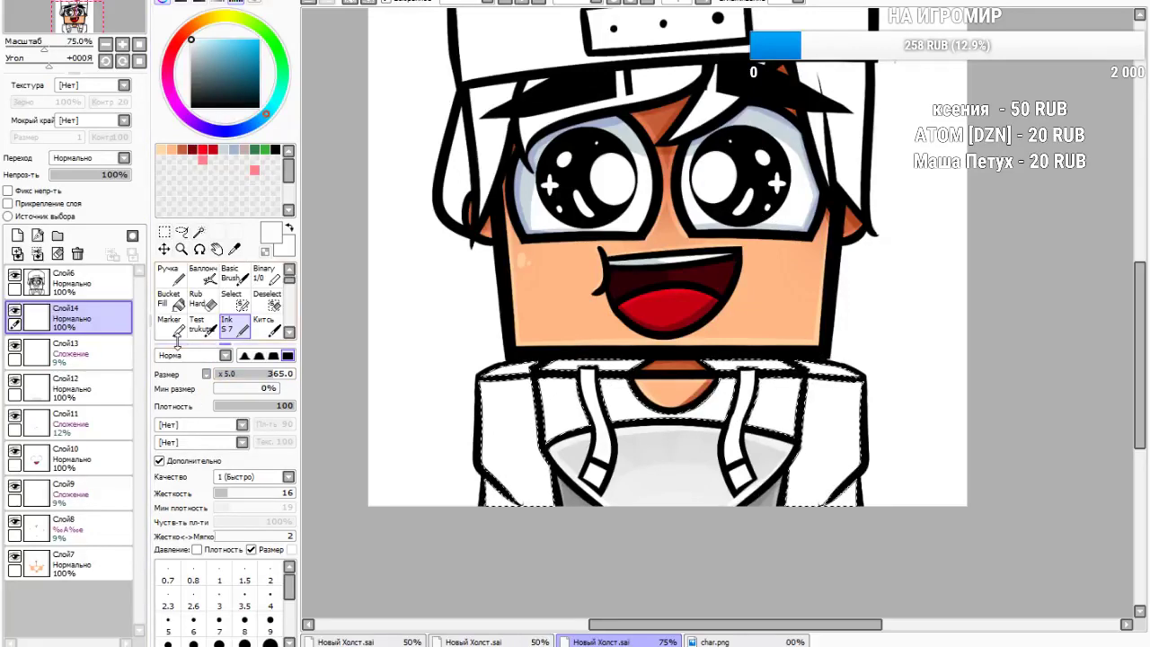
left_click(760, 644)
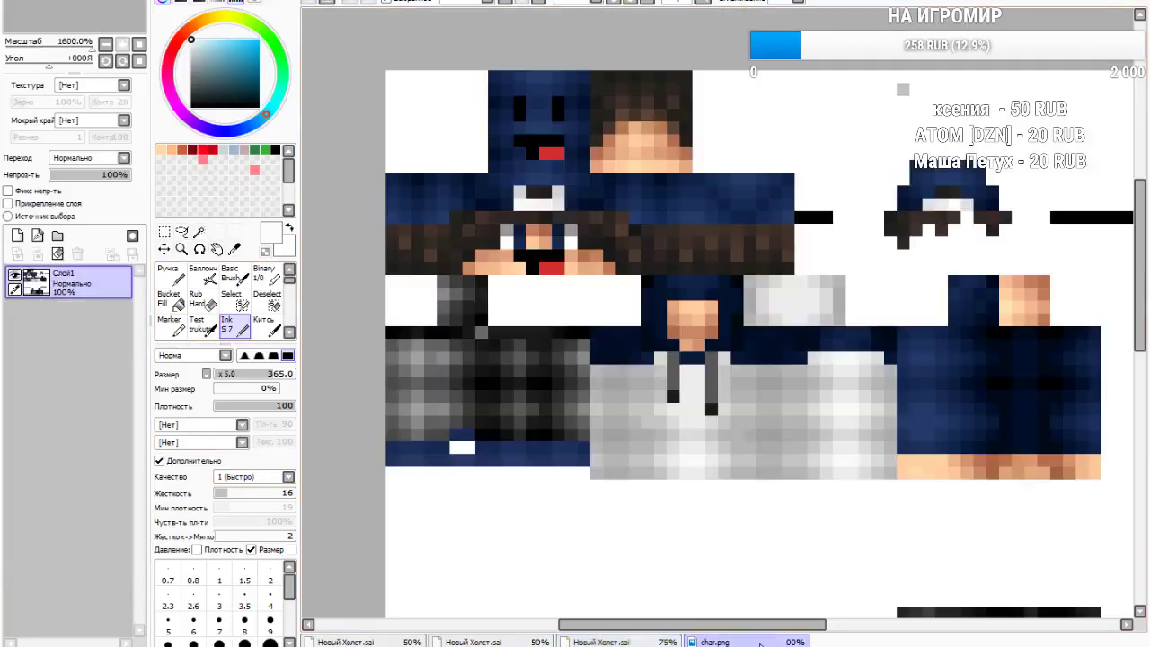
left_click(233, 249)
left_click(665, 342)
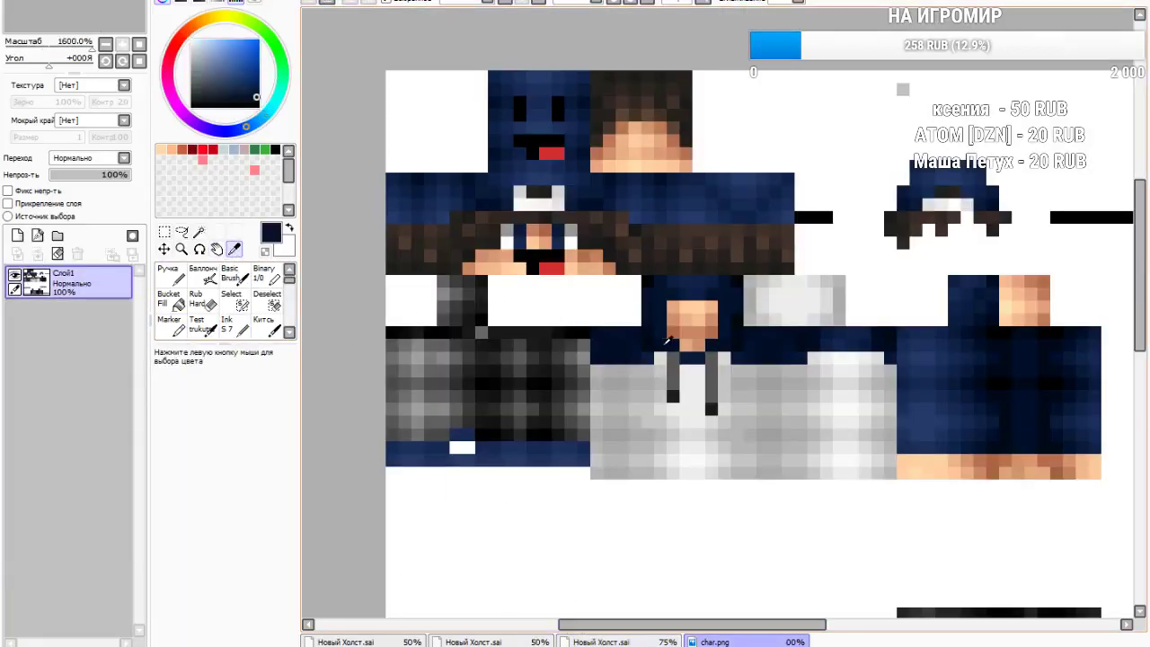
left_click(604, 641)
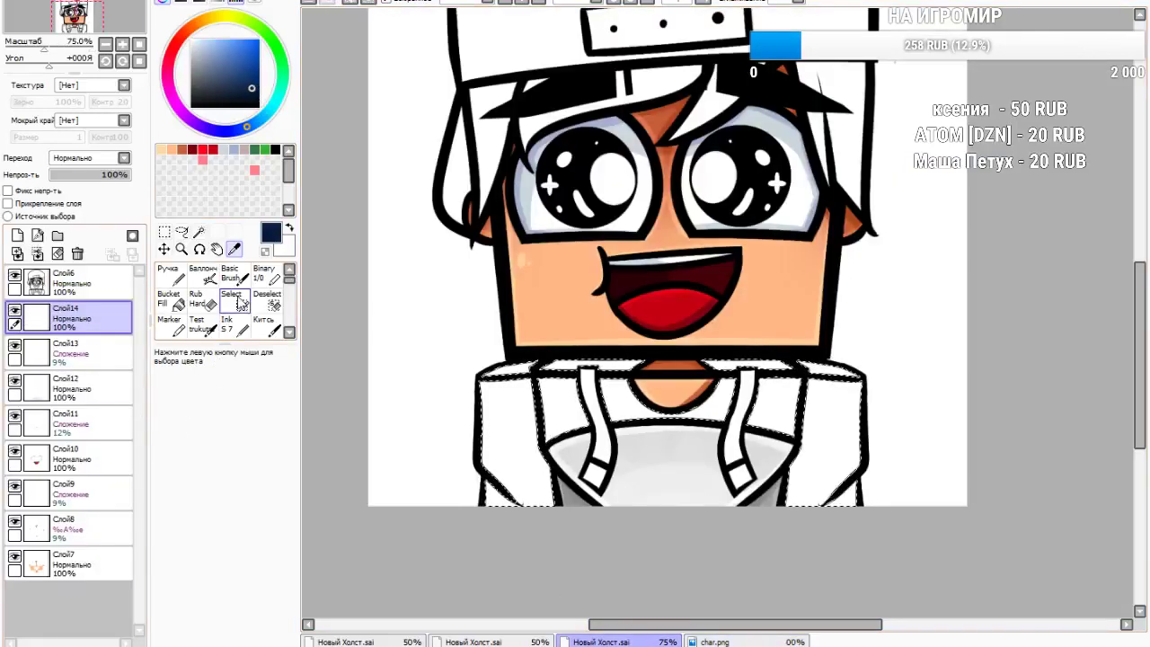
key("n")
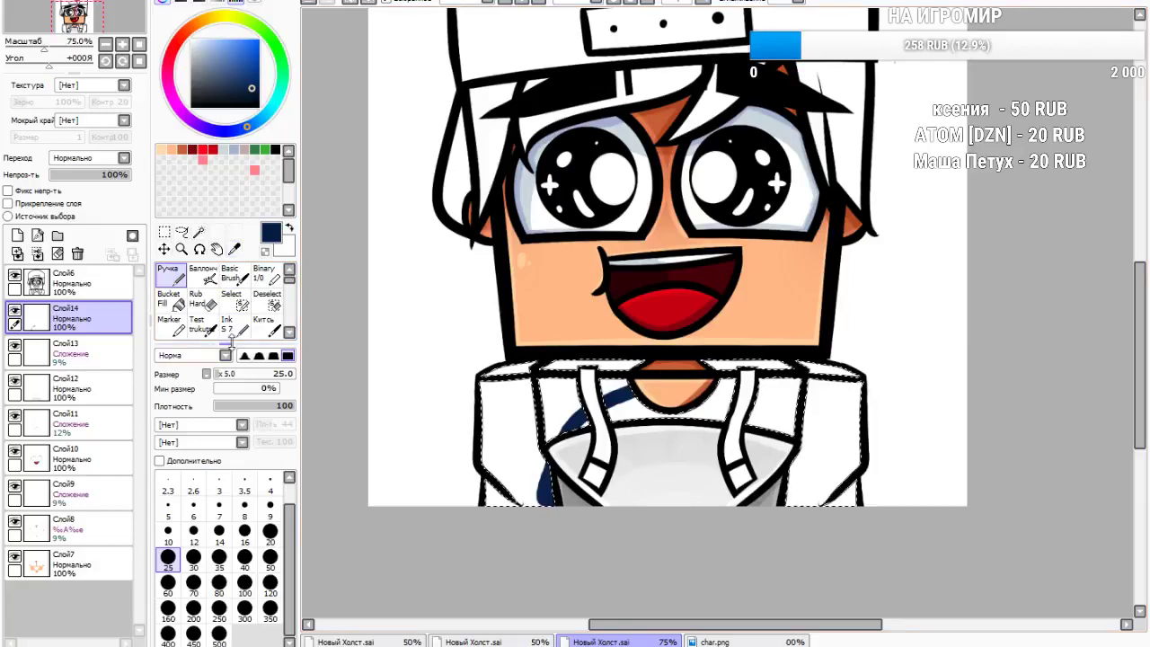
left_click(235, 327)
left_click_drag(697, 449, 518, 452)
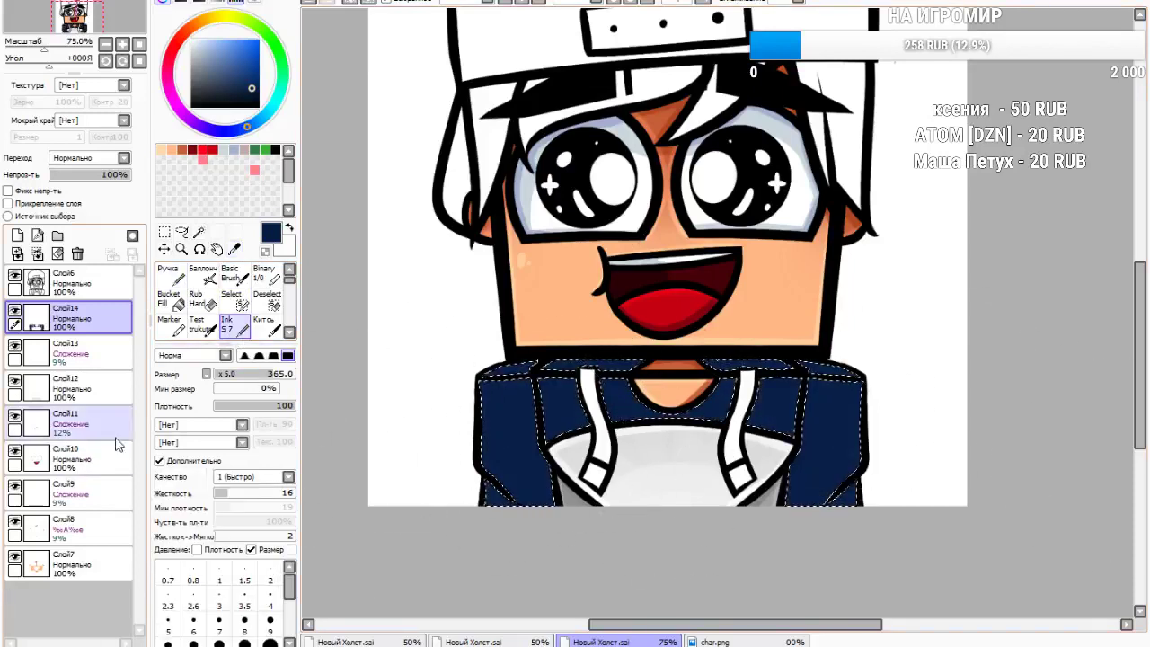
Shade the hoodie's shoulders and upper chest in darker navy on Слой14 with the Ink brush at size 100
left_click(231, 376)
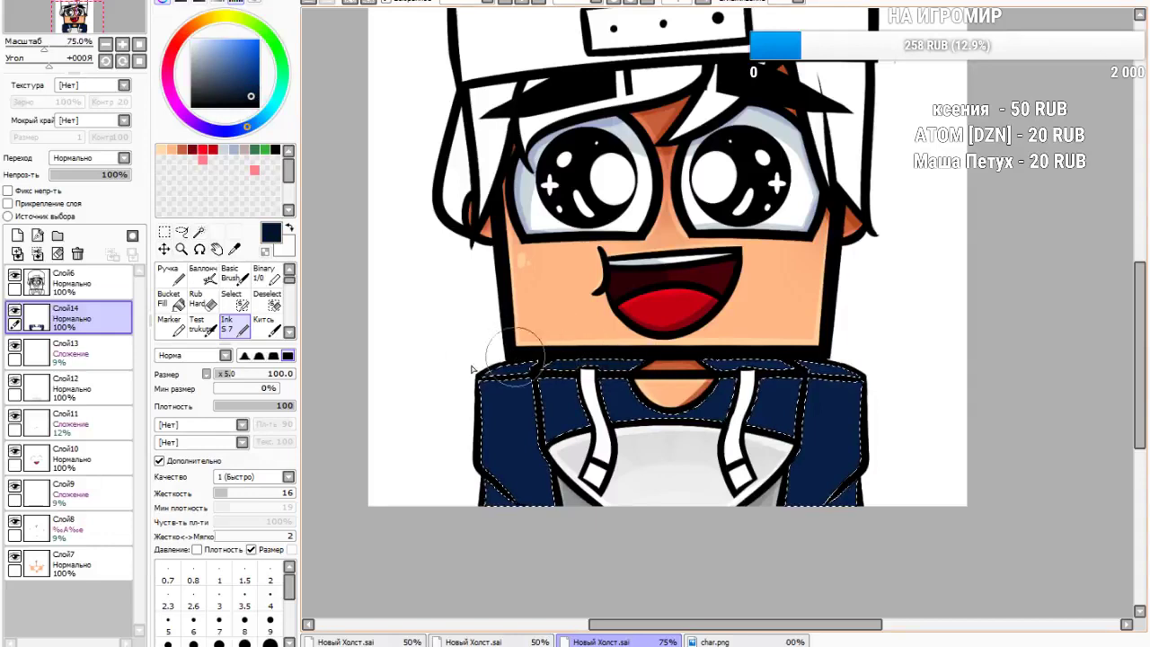
left_click_drag(434, 386, 984, 411)
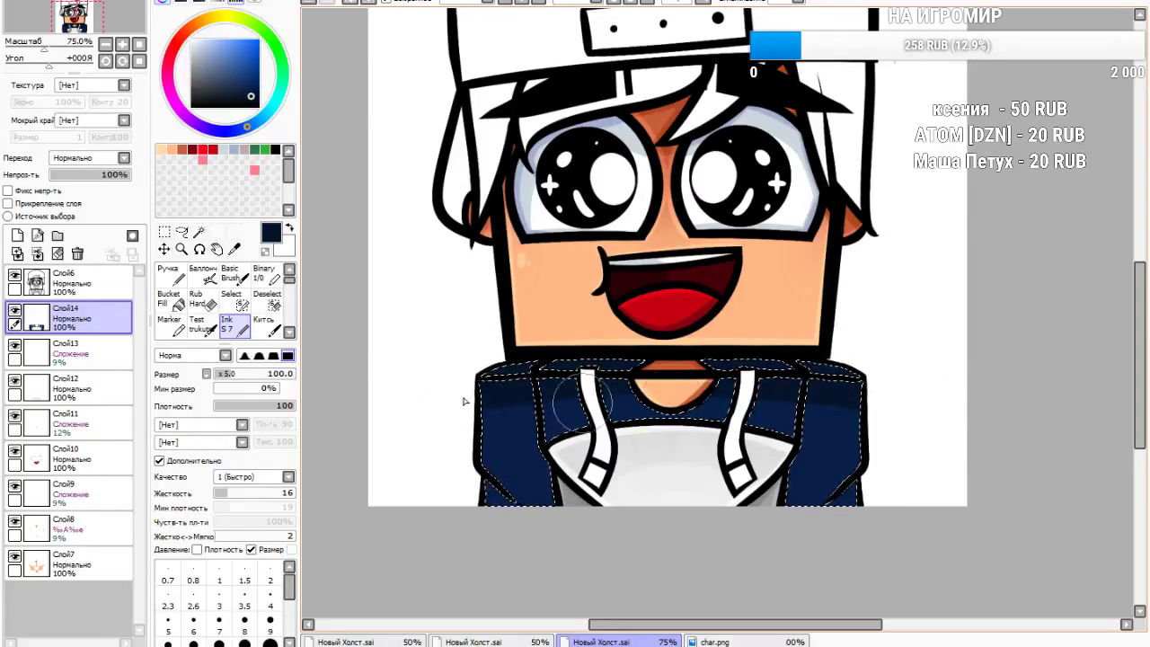
left_click(288, 334)
left_click(172, 325)
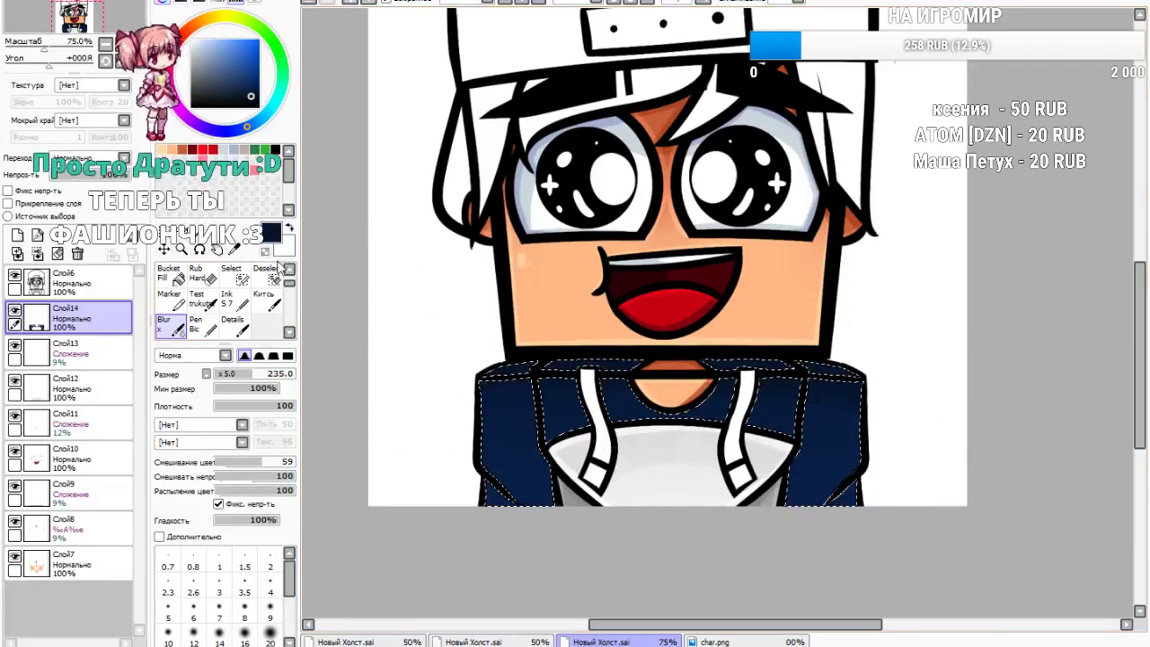
scroll(205, 307, "up", 1)
left_click(232, 327)
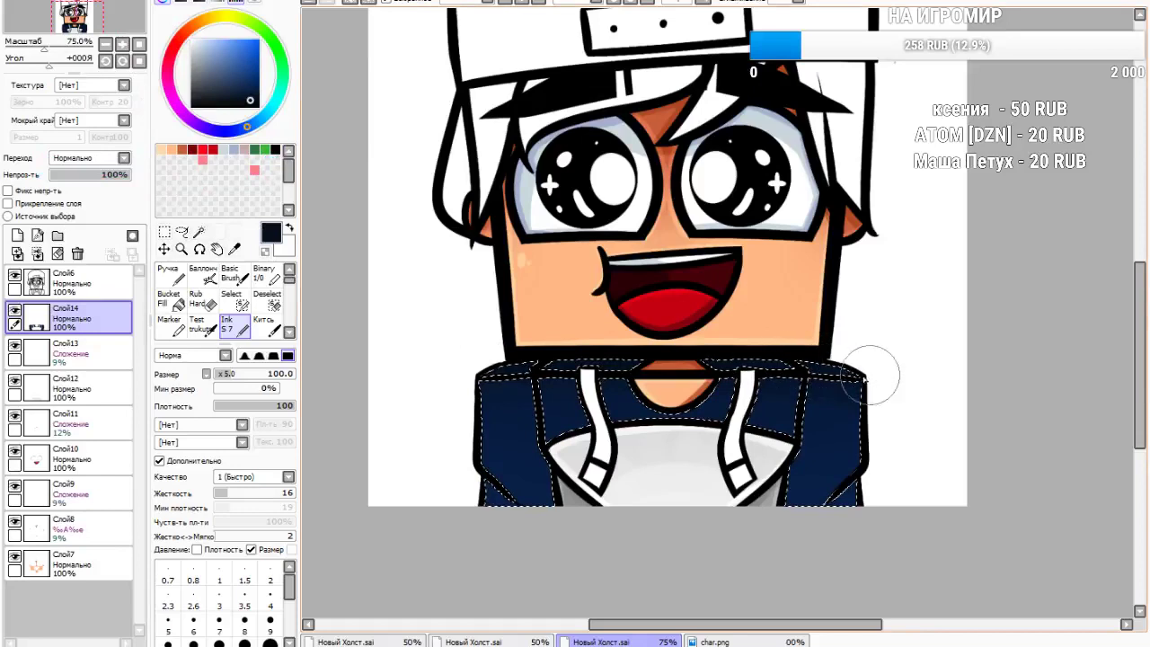
Blend brighter blue into the hoodie sleeves on Слой14 with the Китсь brush at size 100
scroll(292, 310, "down", 1)
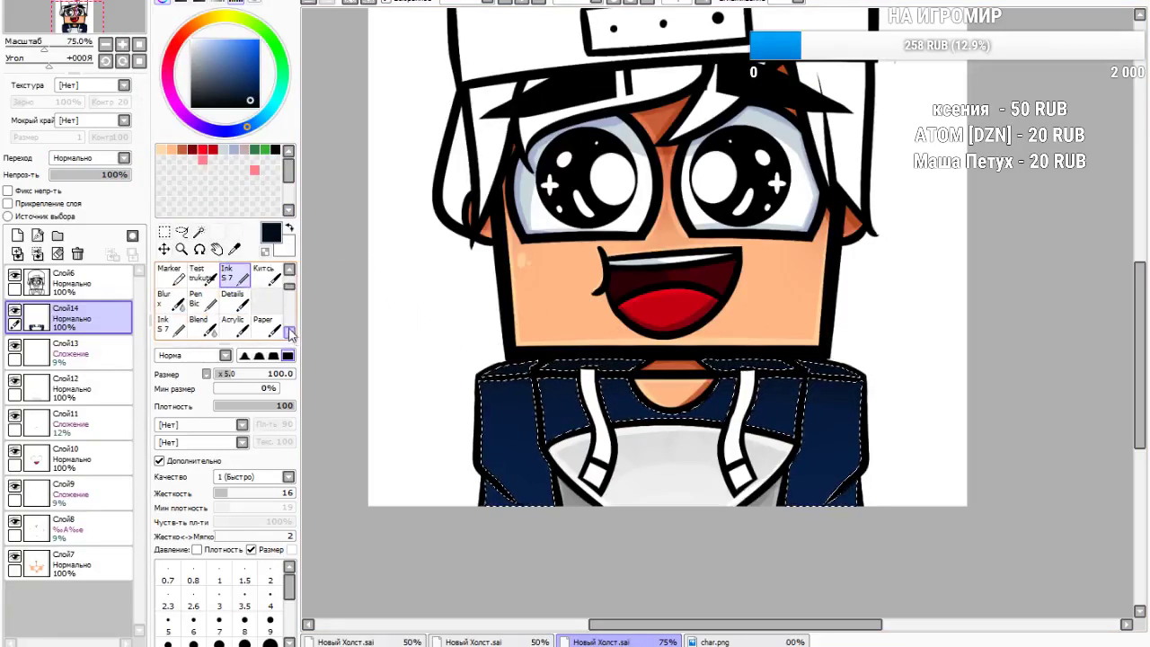
left_click(264, 275)
left_click(234, 249)
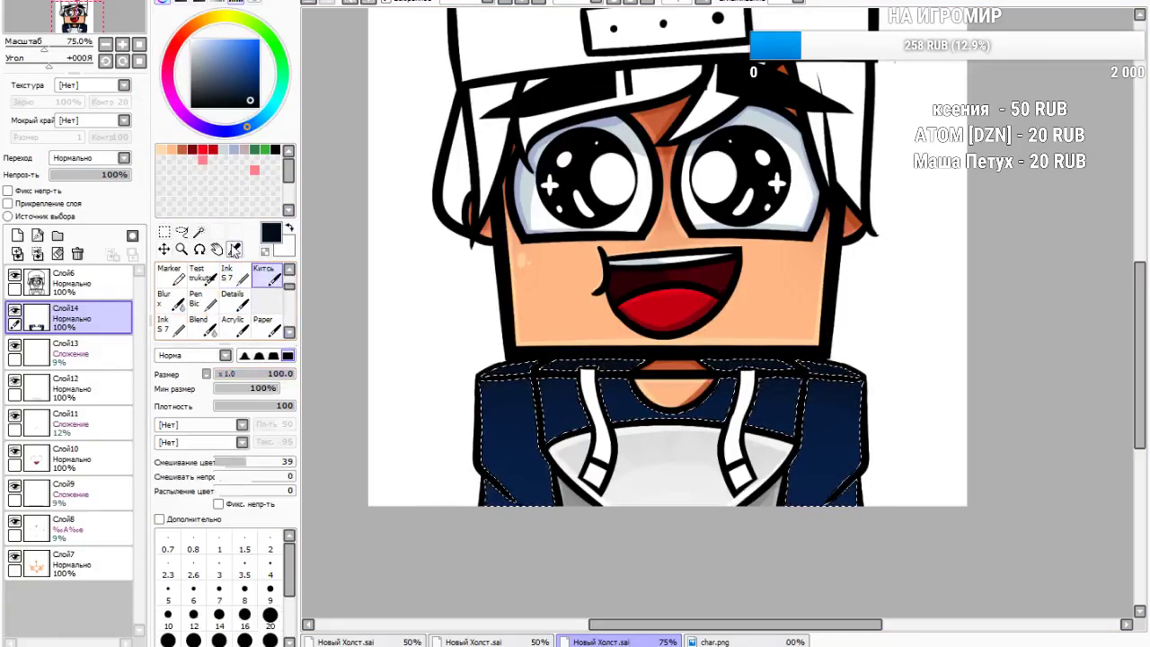
left_click(252, 72)
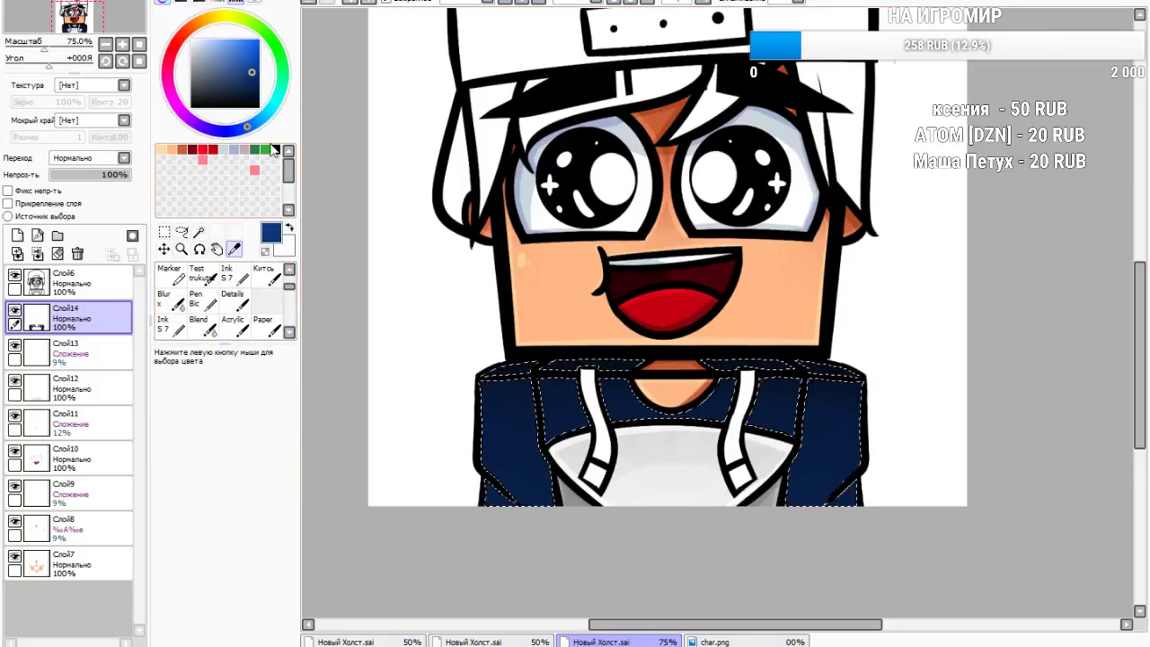
left_click(264, 275)
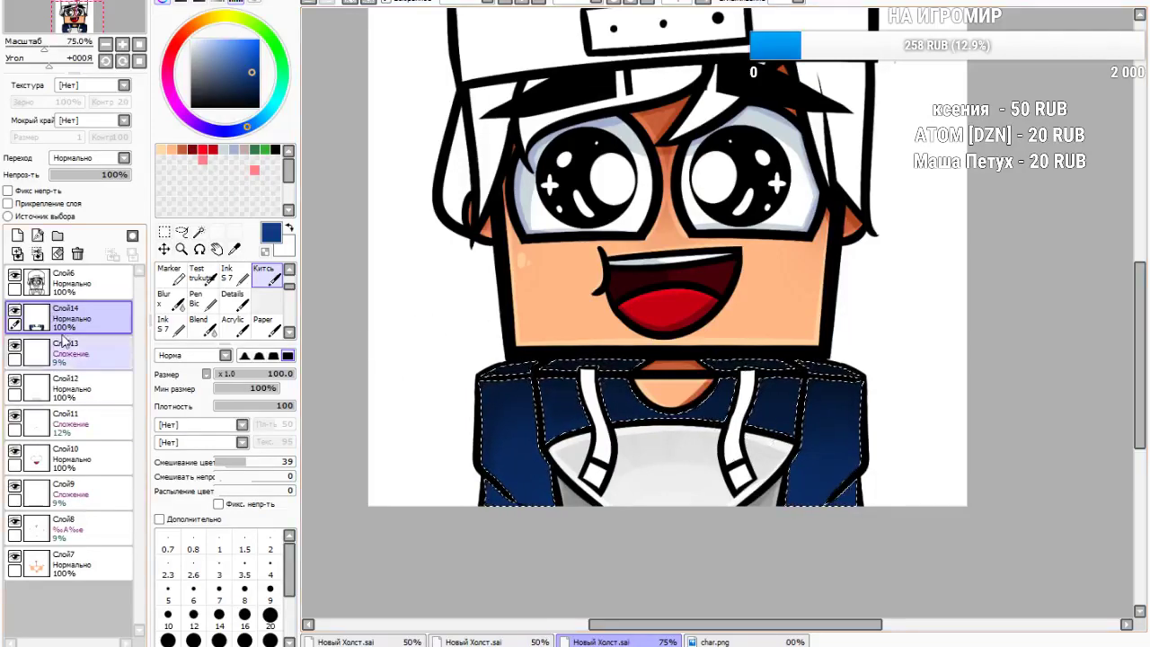
Paint a black shadow in the left sleeve's lower corner on new layer Слой15 with the Ink brush at size 100, trimming it with Rub Hard
left_click(16, 235)
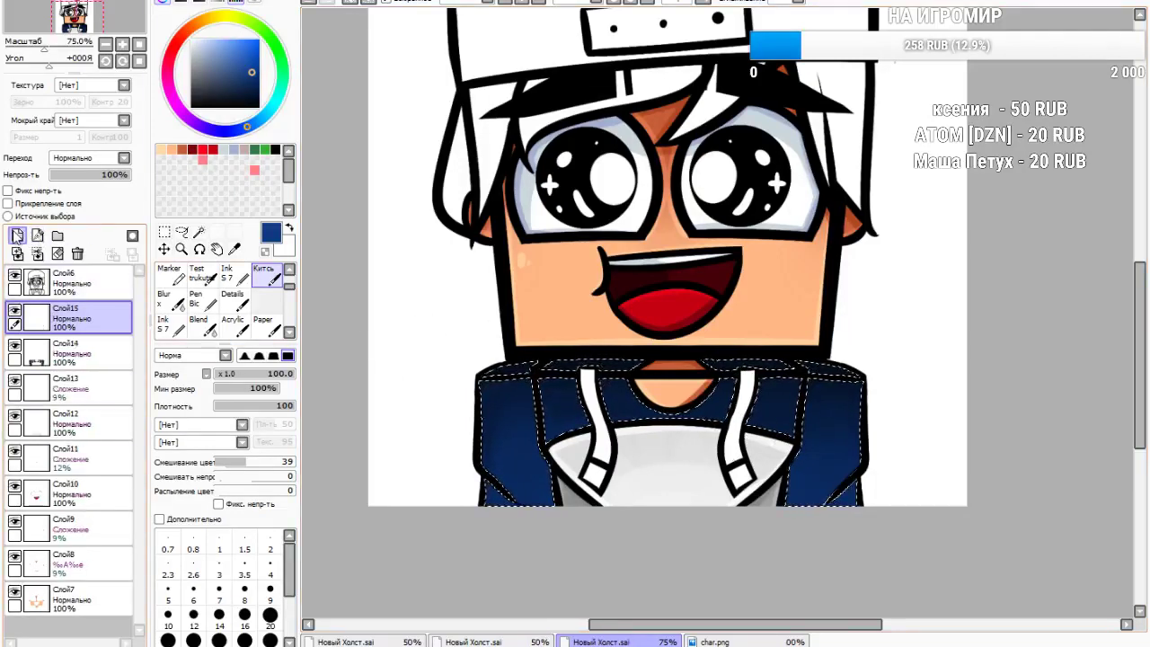
left_click(275, 150)
scroll(239, 305, "up", 2)
left_click(232, 274)
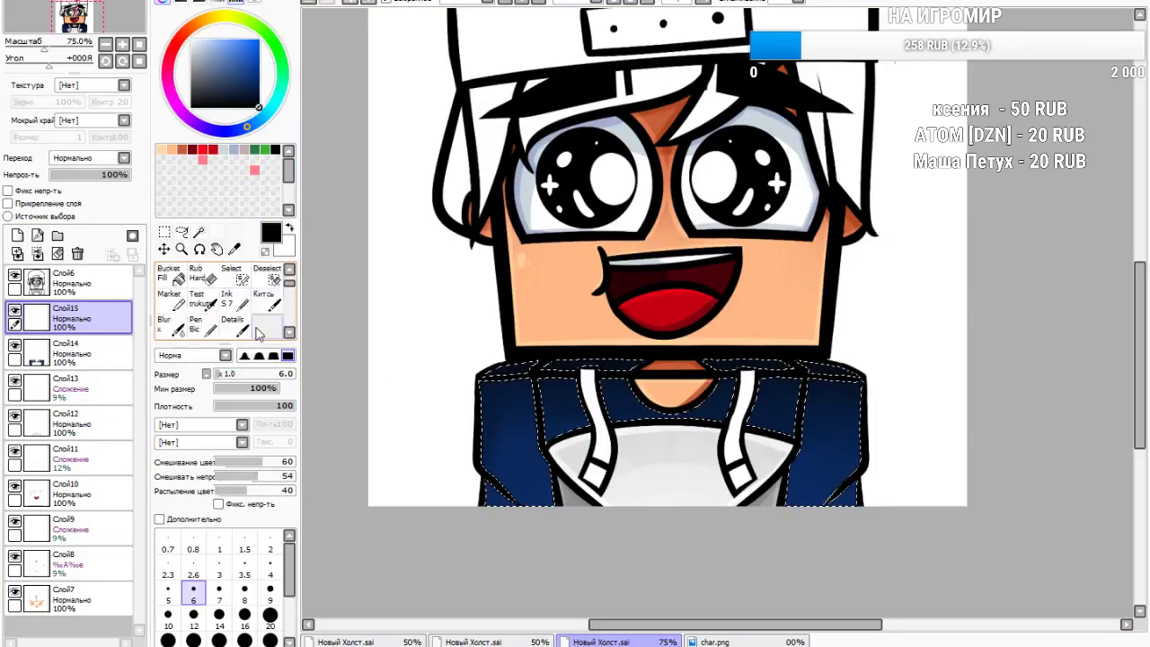
left_click(232, 324)
scroll(441, 495, "up", 1)
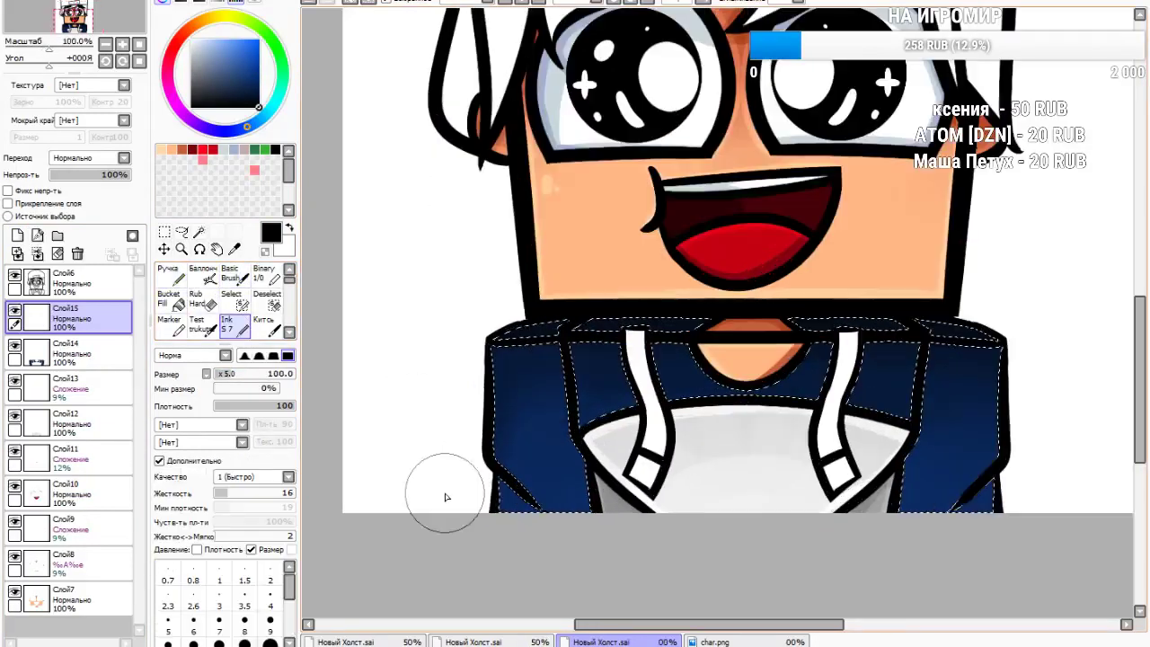
mouse_move(479, 498)
left_mouse_down()
mouse_move(532, 554)
mouse_move(478, 461)
mouse_move(559, 566)
left_mouse_up()
left_click_drag(482, 467, 569, 565)
left_click(196, 301)
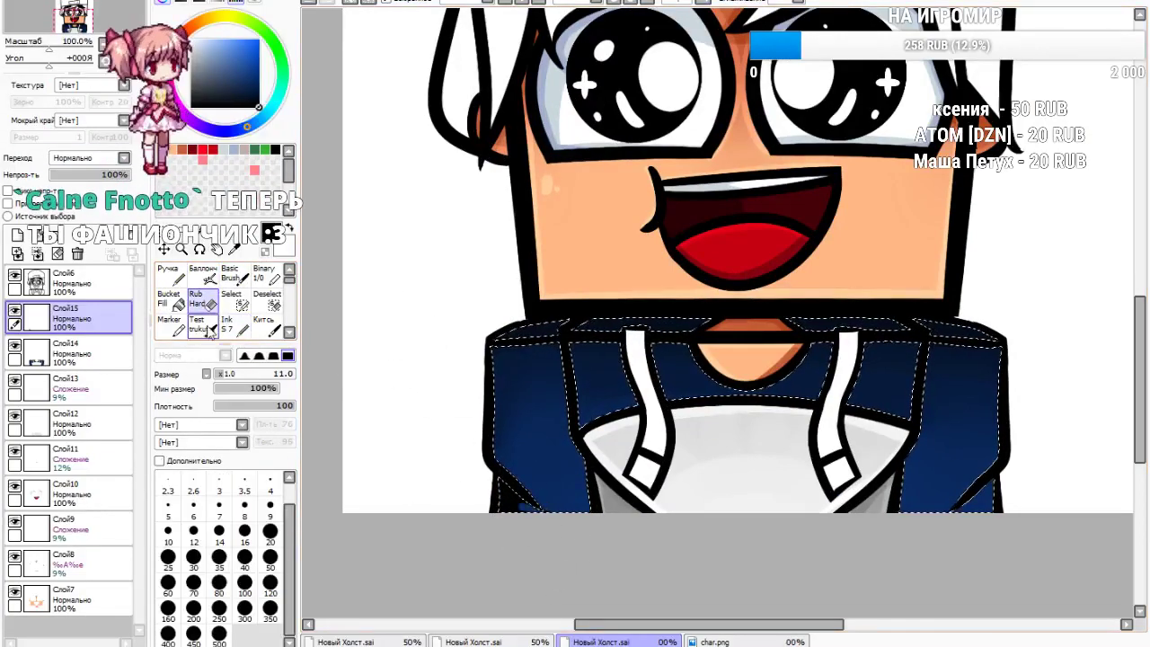
Paint black shadows in the right sleeve's lower corner and beside the drawstrings on Слой15 with the Ink brush at size 65
left_click(233, 331)
left_click(225, 375)
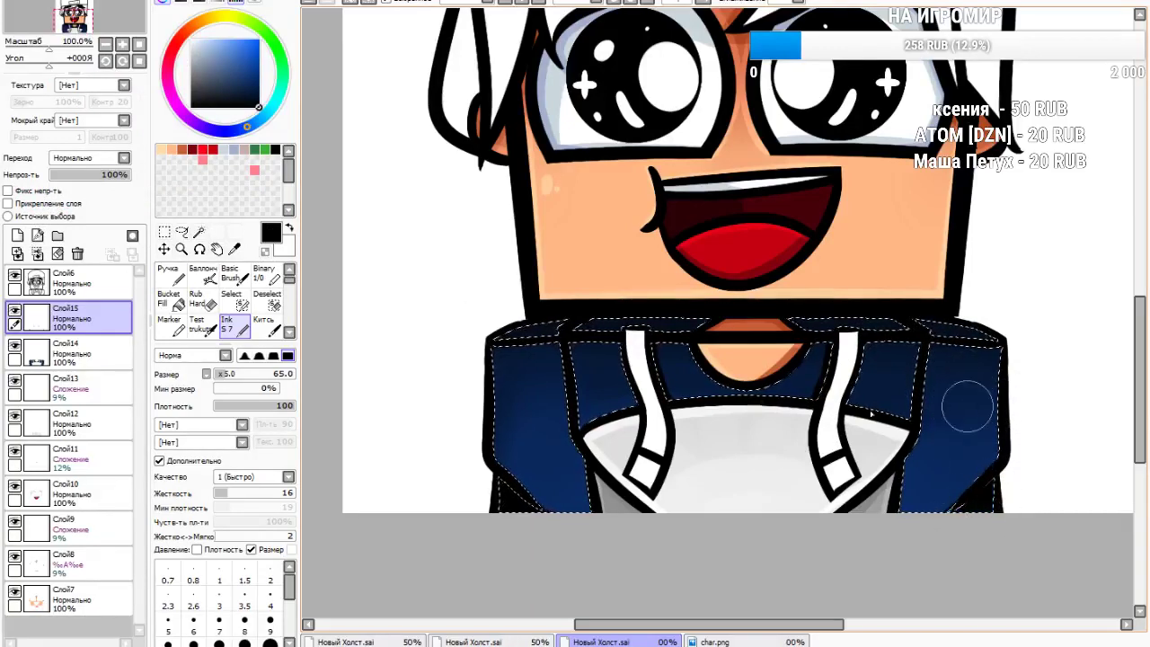
key("e")
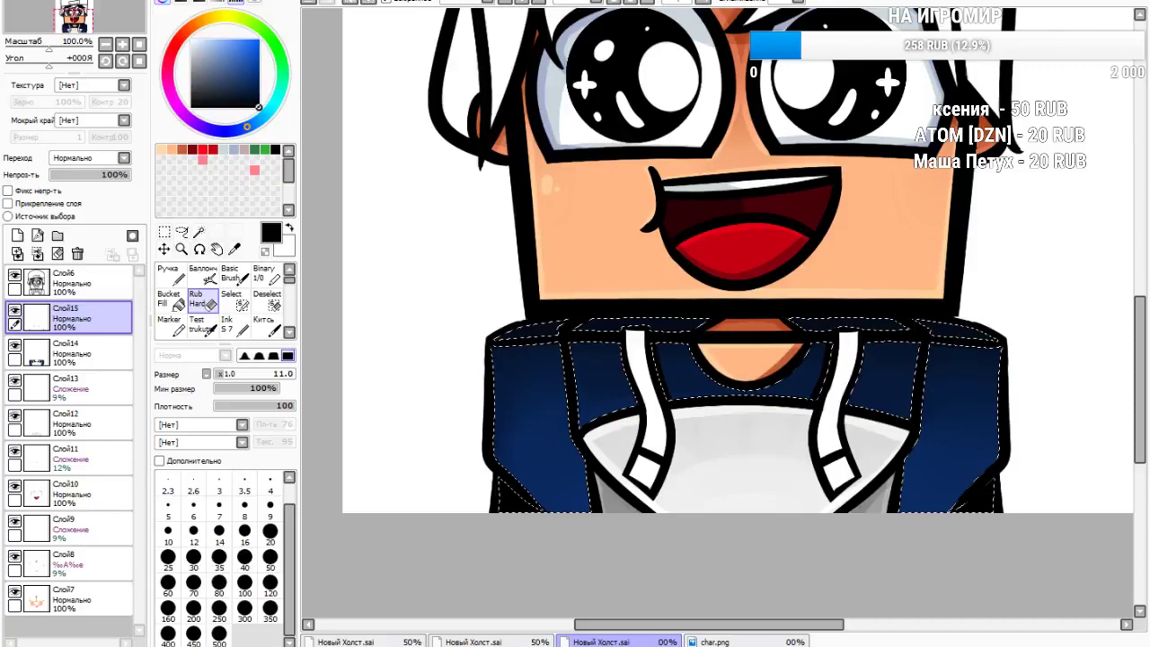
Set the shadow layer Слой15 to Умножение blending at 35% opacity
scroll(609, 342, "up", 2)
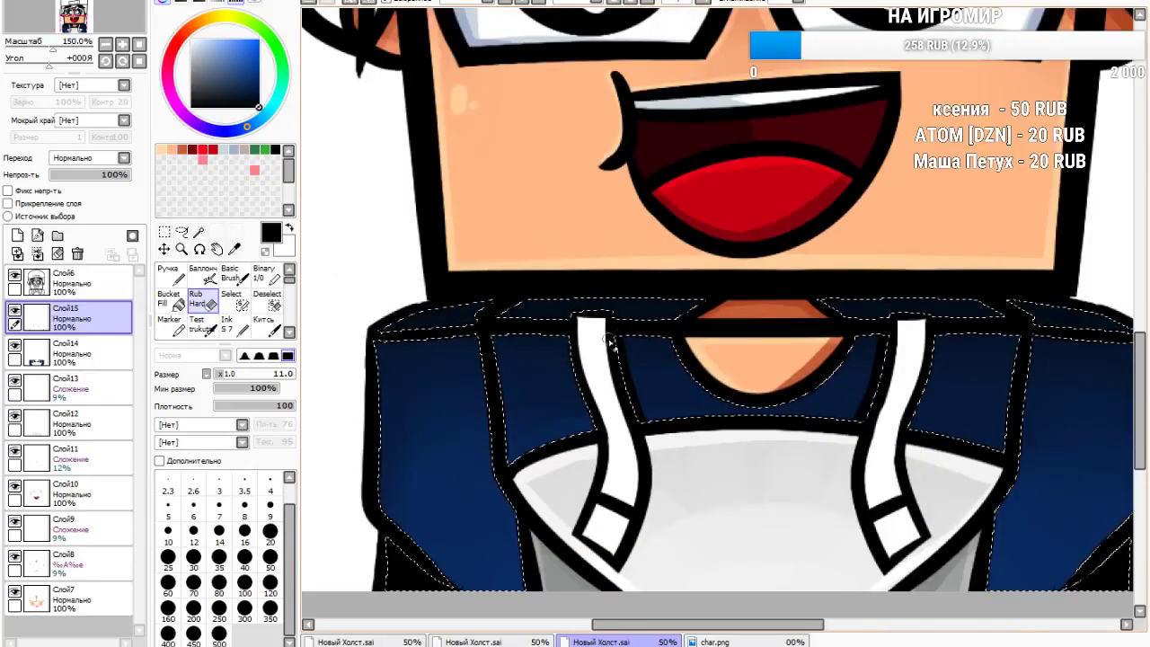
left_click(75, 159)
left_click(86, 184)
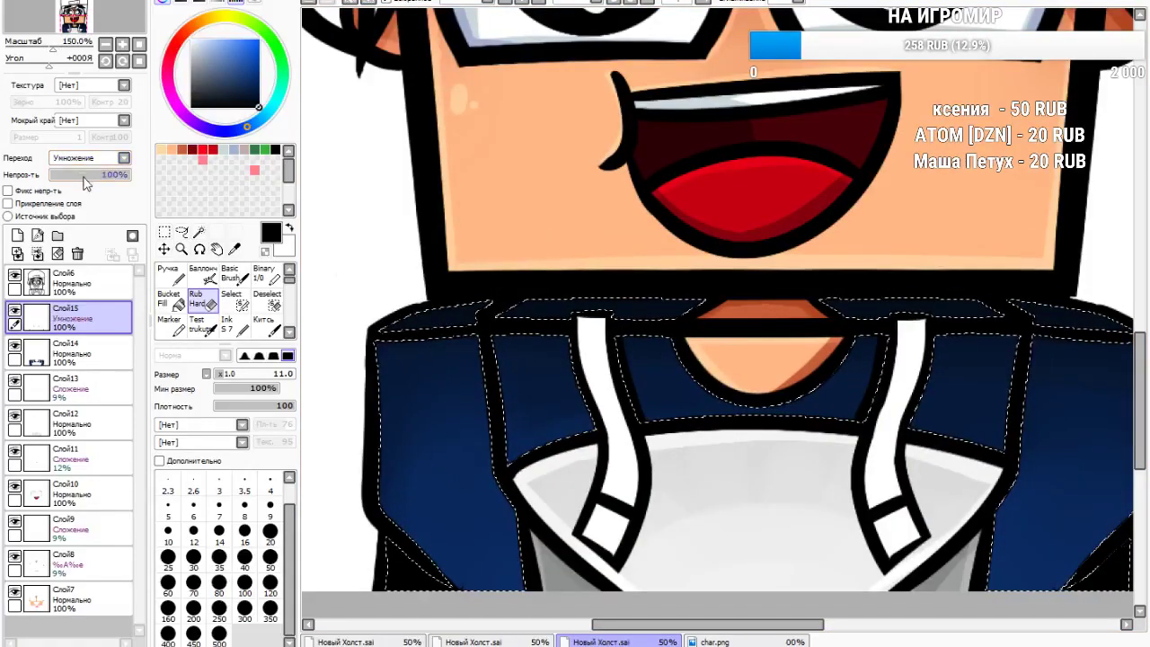
left_click_drag(84, 176, 60, 175)
Paint a shadow along the collar beneath the head on Слой15 with the Ink brush at size 25, and raise the layer's opacity to 47%
left_click(226, 324)
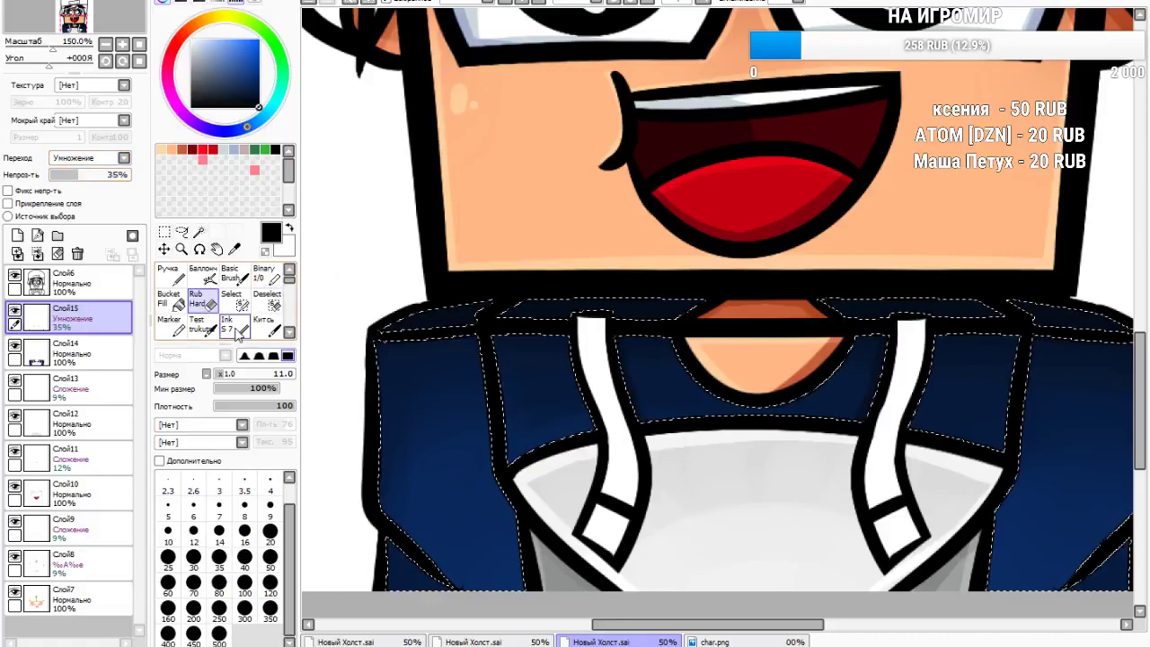
left_click(221, 374)
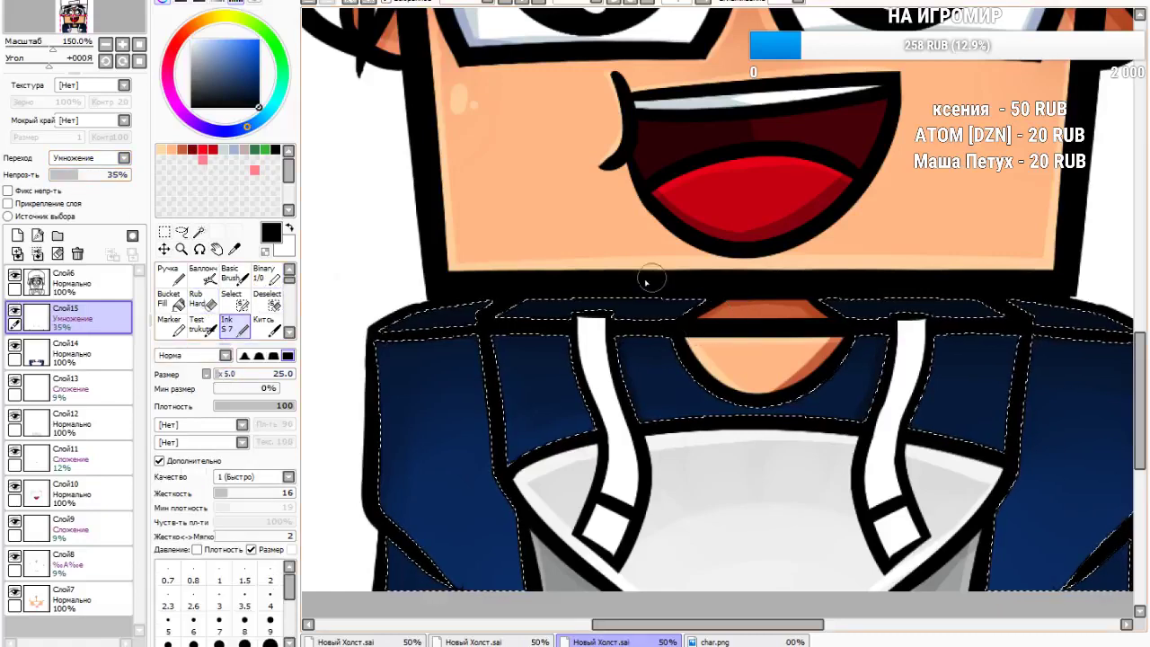
left_click_drag(518, 291, 881, 296)
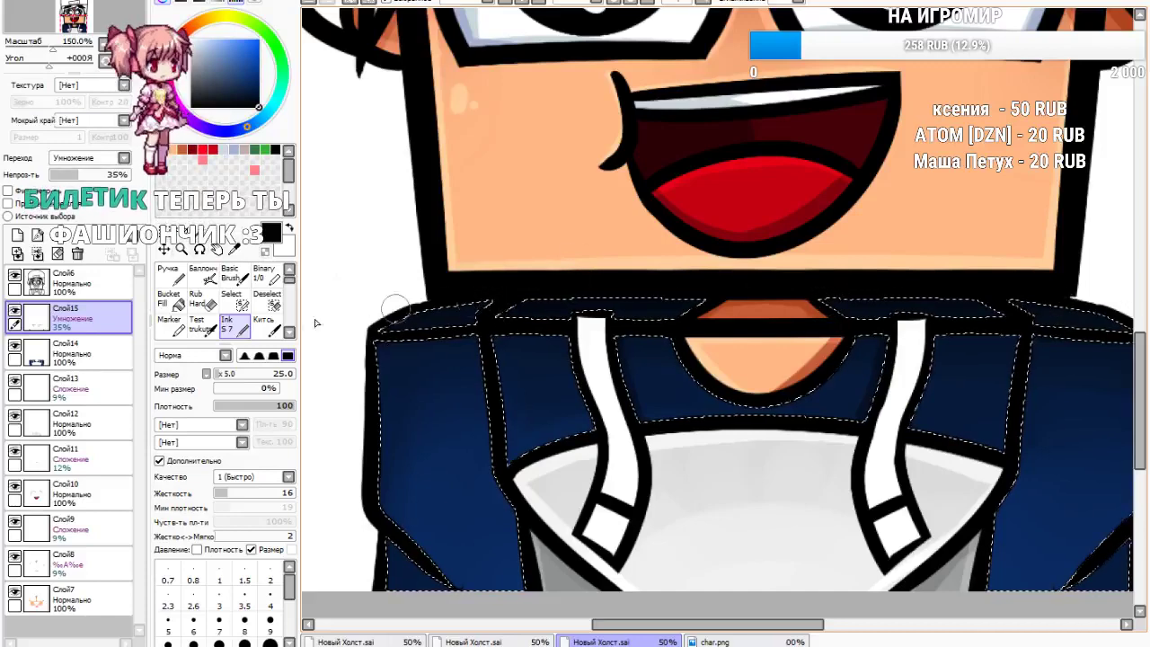
left_click_drag(82, 178, 97, 176)
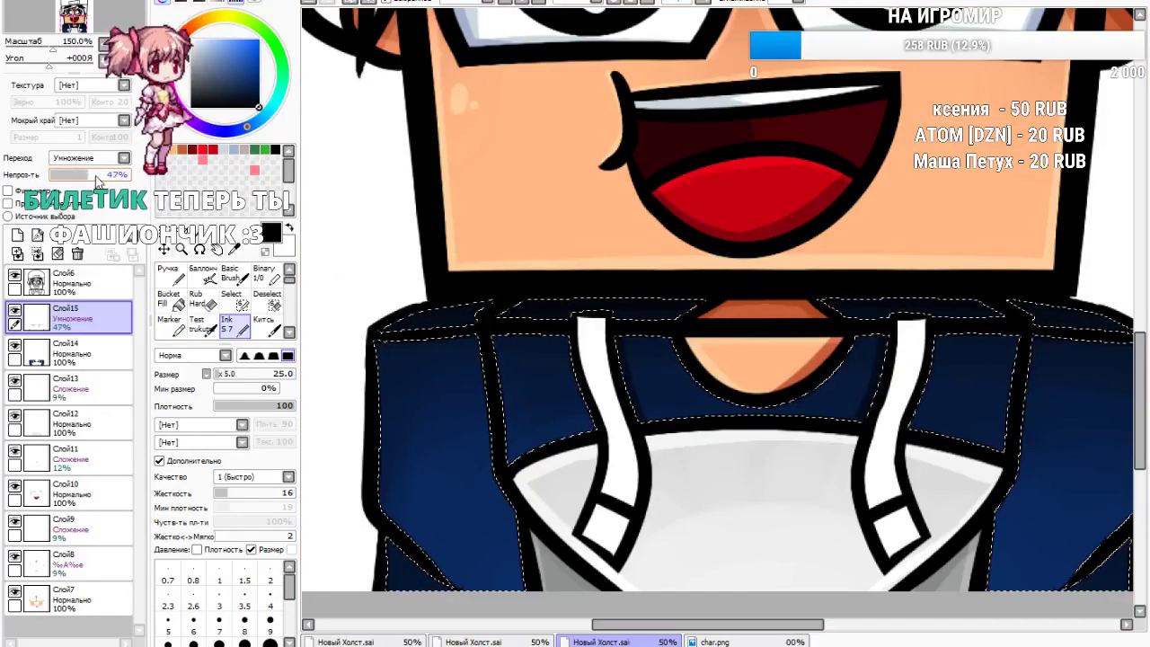
Paint highlights along the left sleeve's edges on new layer Слой16 with the Ink brush at size 25, using a bright blue derived from the hoodie's navy
scroll(460, 283, "down", 2)
scroll(416, 316, "up", 3)
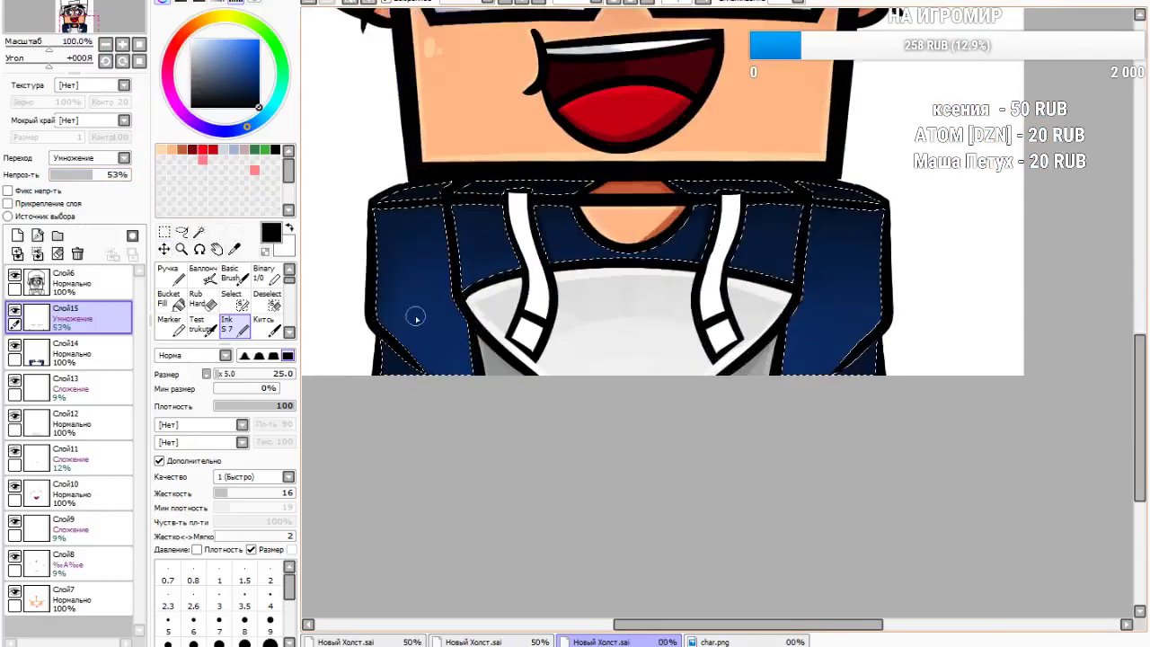
left_click(234, 249)
left_click(513, 351)
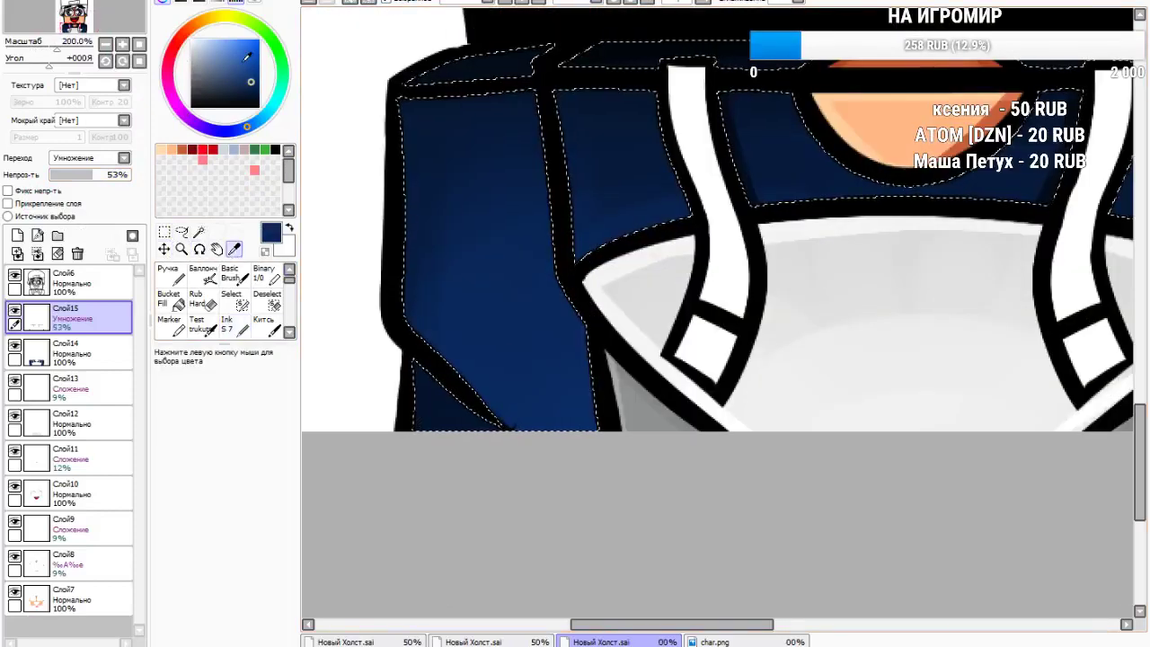
left_click(253, 45)
left_click(230, 325)
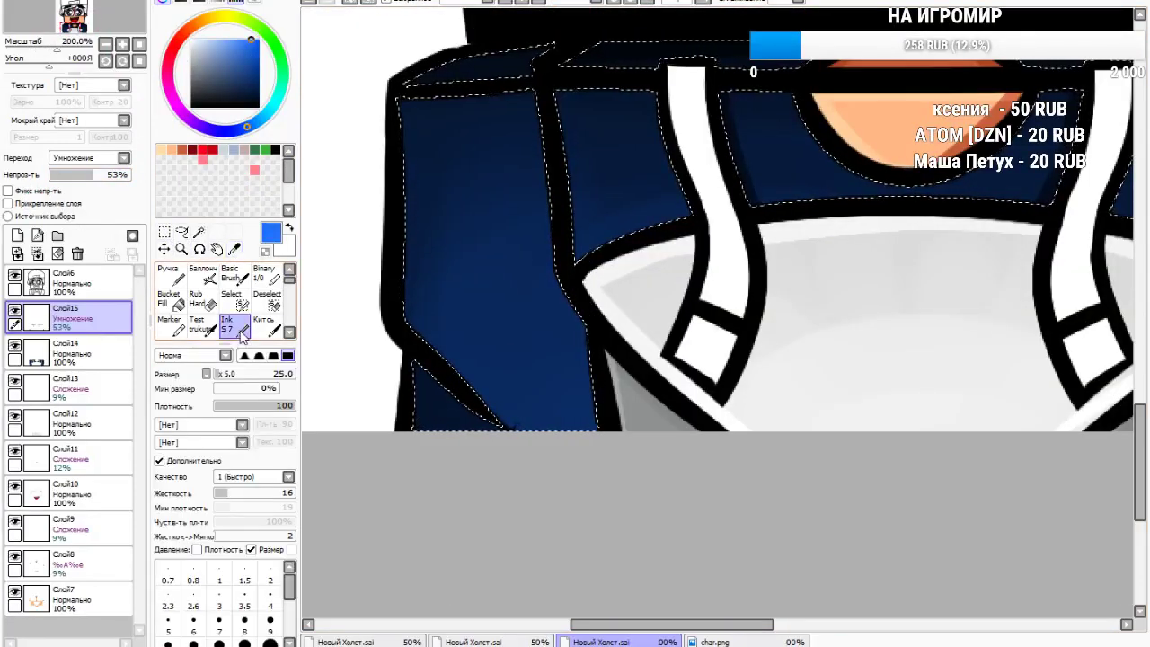
left_click(17, 235)
left_click_drag(406, 310, 508, 426)
left_click_drag(413, 101, 407, 319)
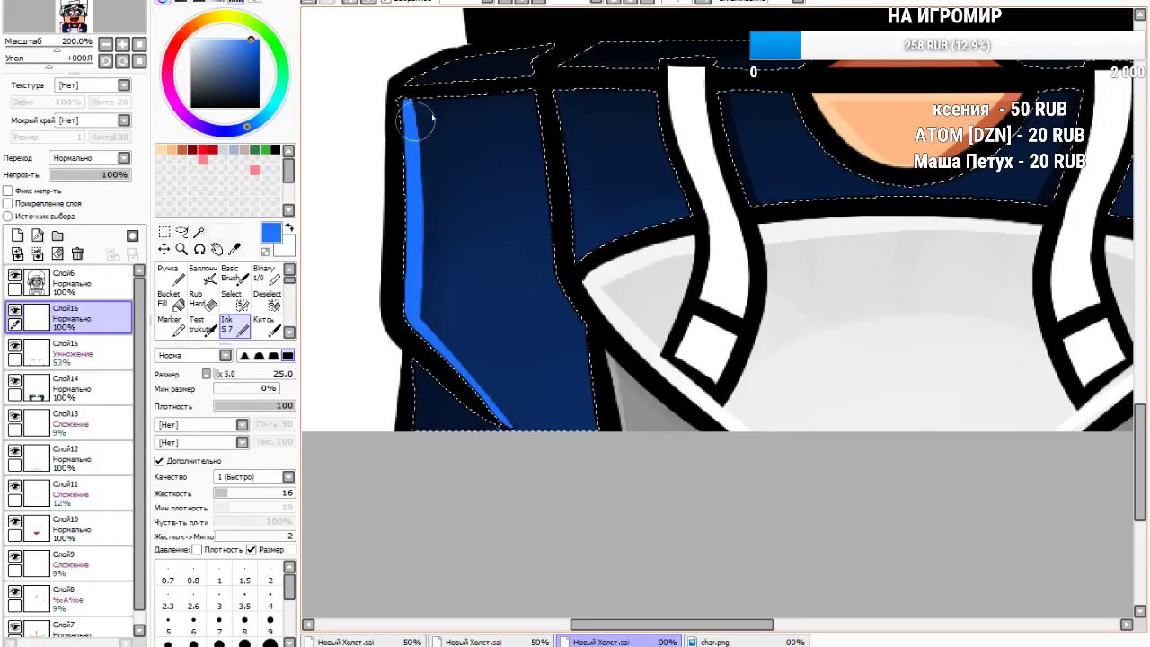
left_click_drag(533, 95, 409, 101)
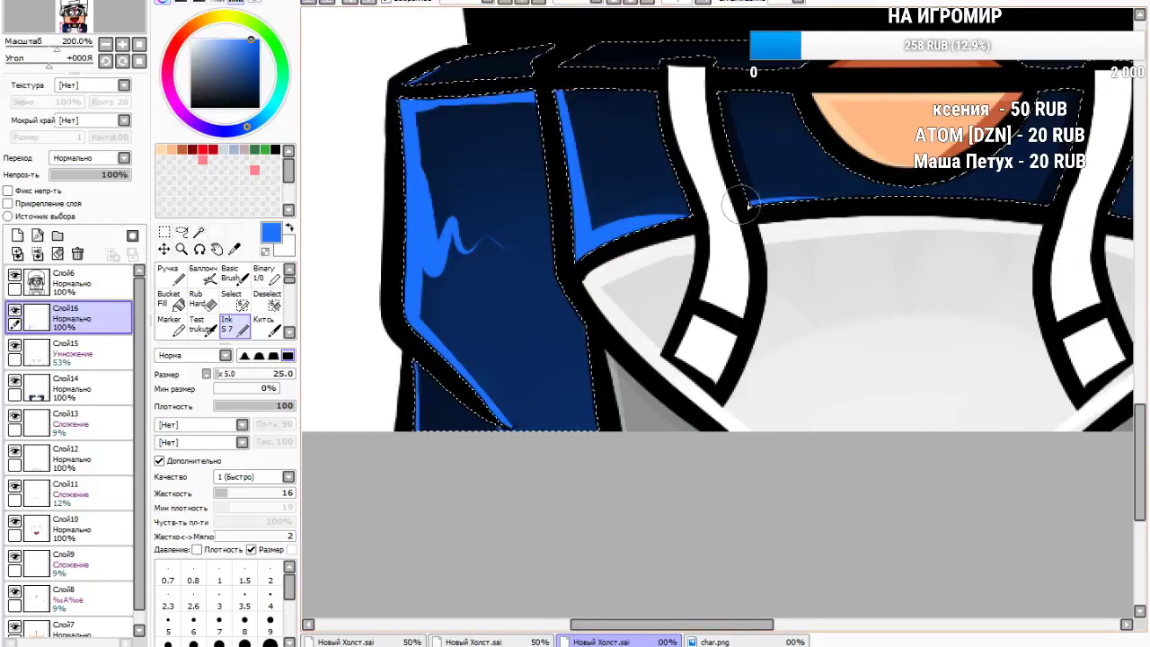
Paint bright blue highlights along the hoodie's middle chest panel, on its lower and upper edges and the left curve of the neckline
left_click_drag(1058, 207, 746, 199)
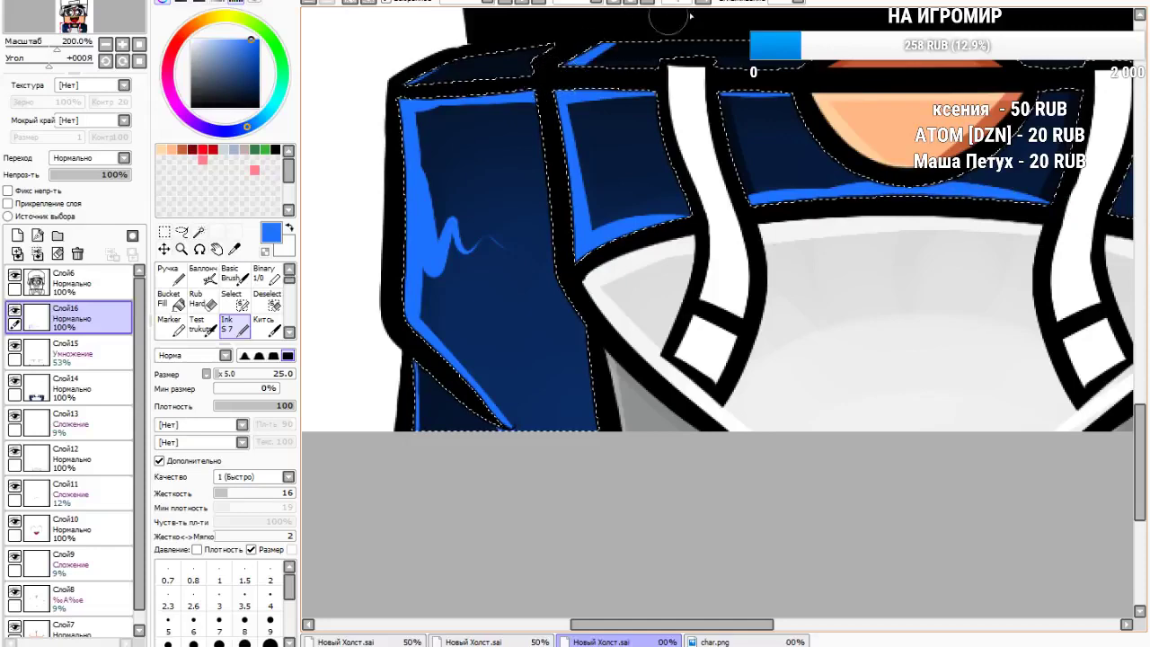
left_click_drag(1042, 95, 1091, 90)
left_click_drag(787, 93, 872, 178)
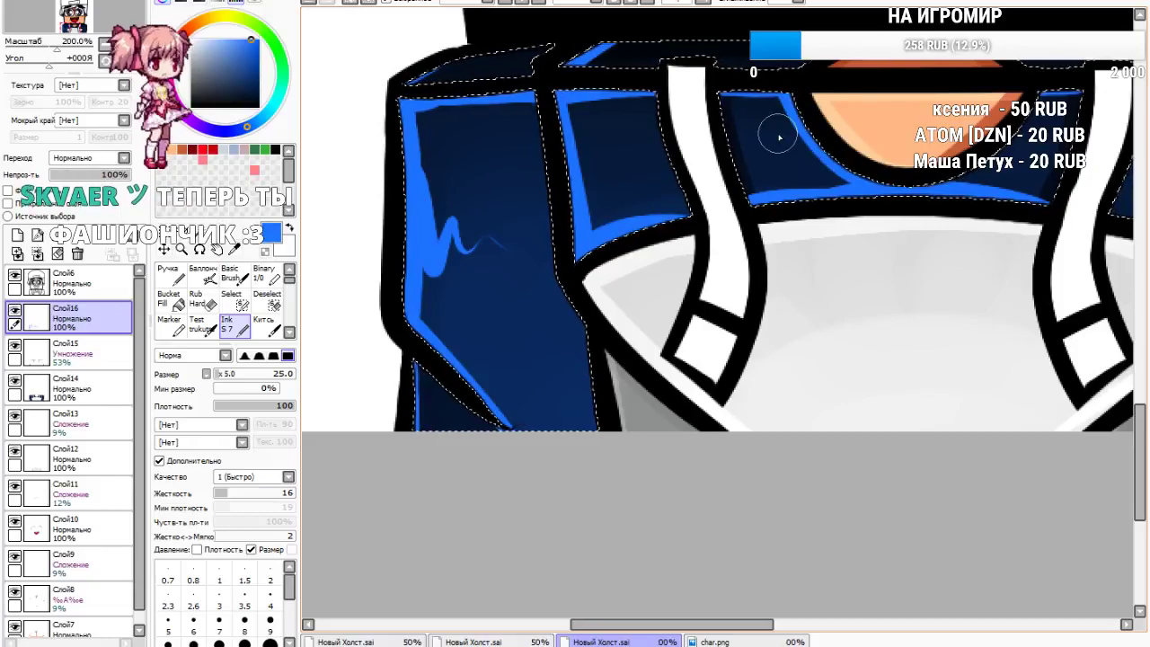
Paint bright blue highlights along the upper and lower edges of the hoodie's right chest panel on Слой16
scroll(692, 206, "down", 4)
scroll(706, 229, "up", 3)
left_click_drag(654, 206, 585, 245)
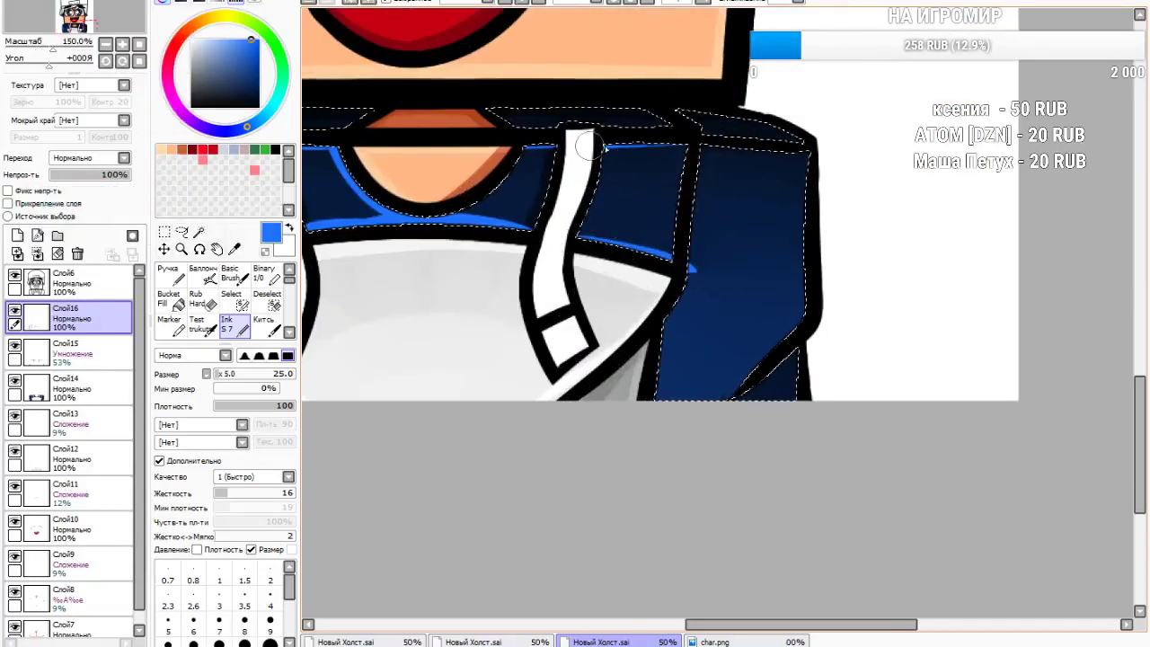
Finish the bright blue edge highlights in the hoodie panel between the drawstring and sleeve, trimming the excess with the hard eraser
key("e")
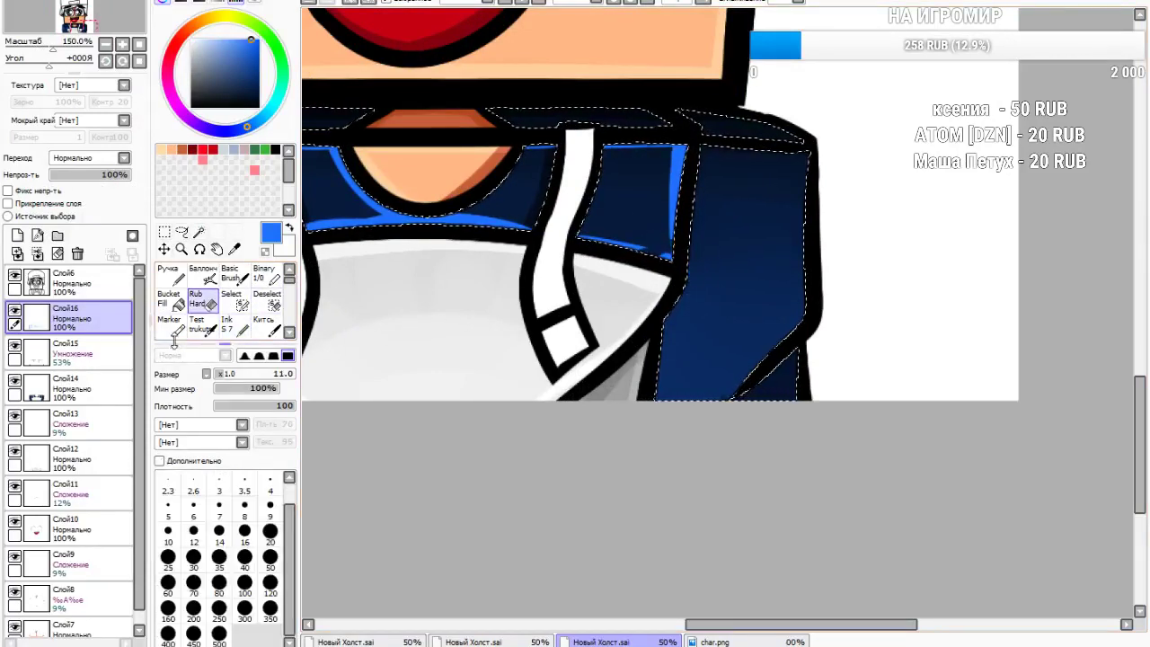
left_click(241, 374)
left_click(232, 325)
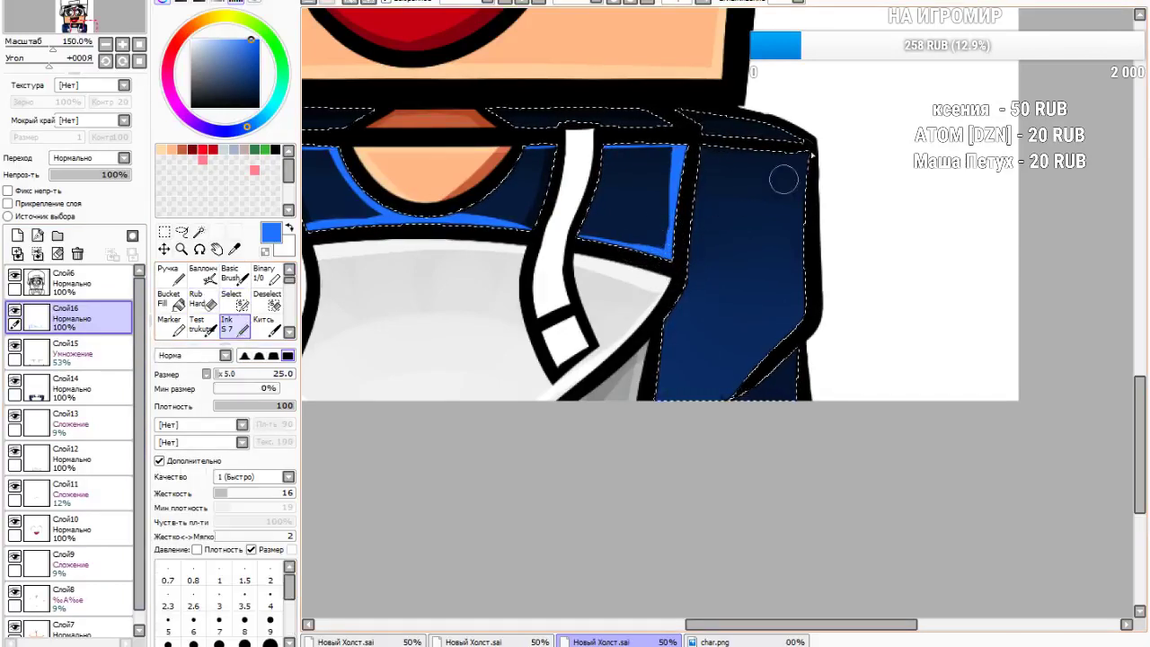
Paint bright blue edge highlights and a small fold accent on the adjacent sleeve using the size 25 Ink brush, erasing stray paint
mouse_move(710, 154)
left_mouse_down()
mouse_move(805, 166)
mouse_move(797, 159)
mouse_move(780, 323)
left_mouse_up()
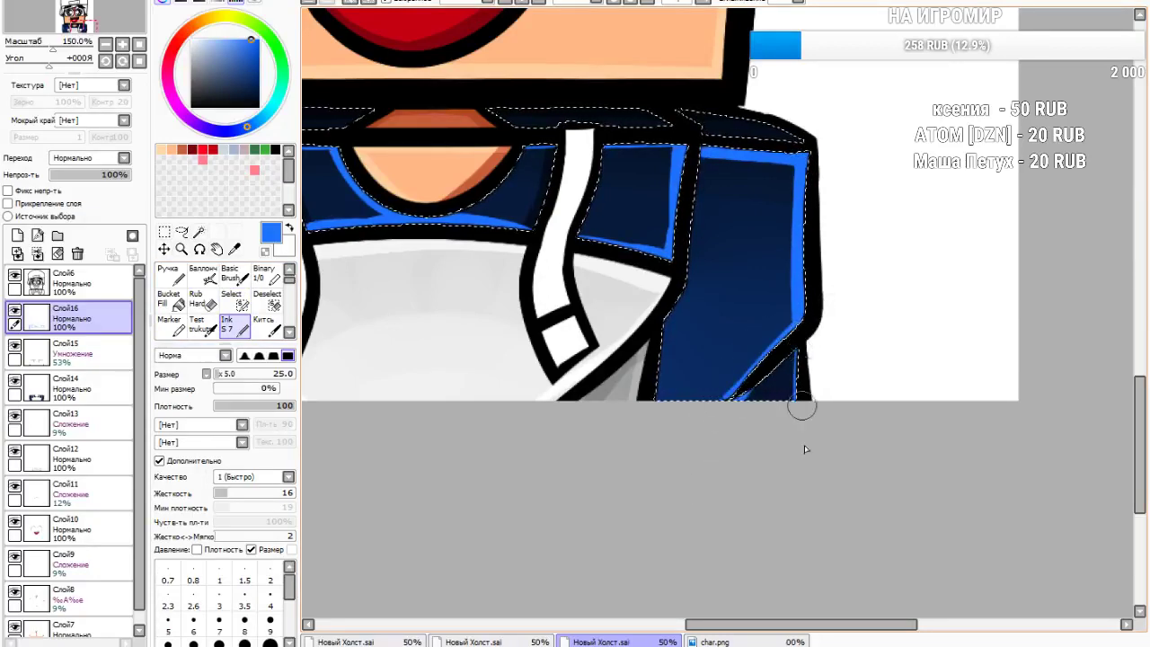
left_click(201, 299)
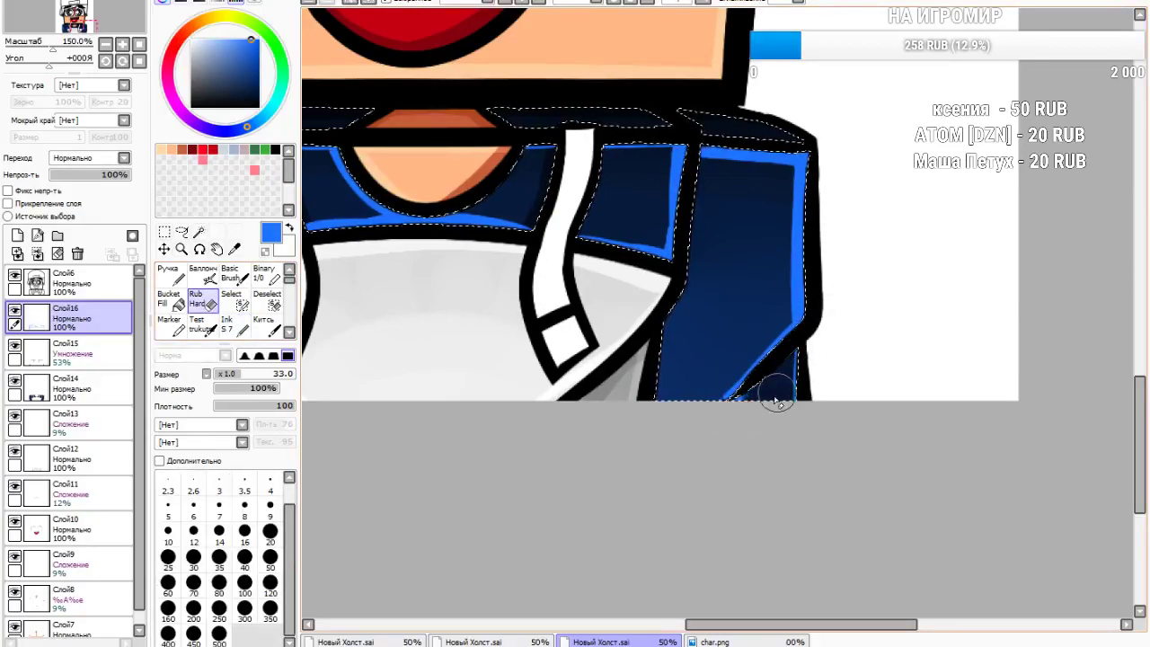
left_click(235, 327)
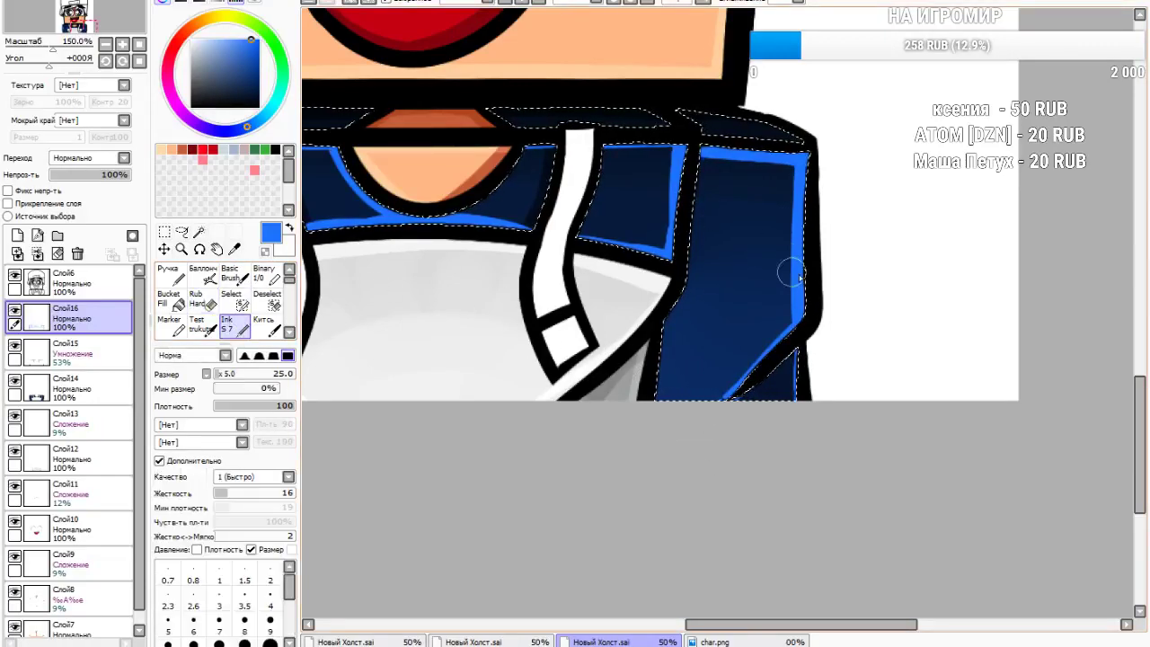
left_click_drag(787, 274, 744, 268)
scroll(661, 262, "down", 2)
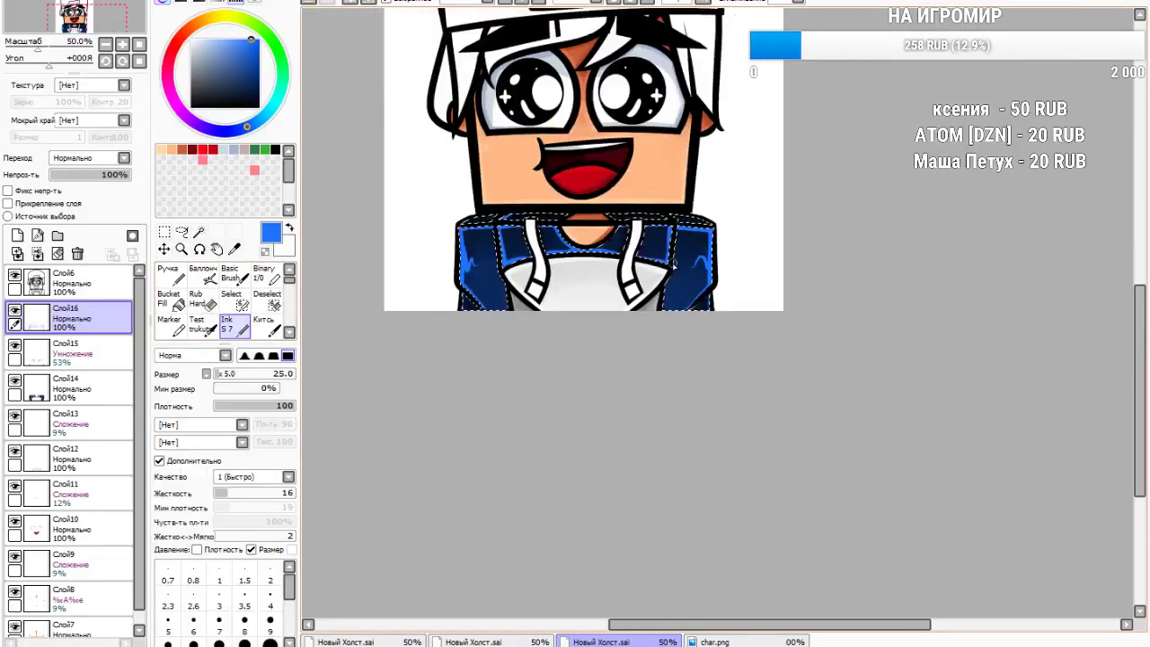
scroll(654, 261, "up", 1)
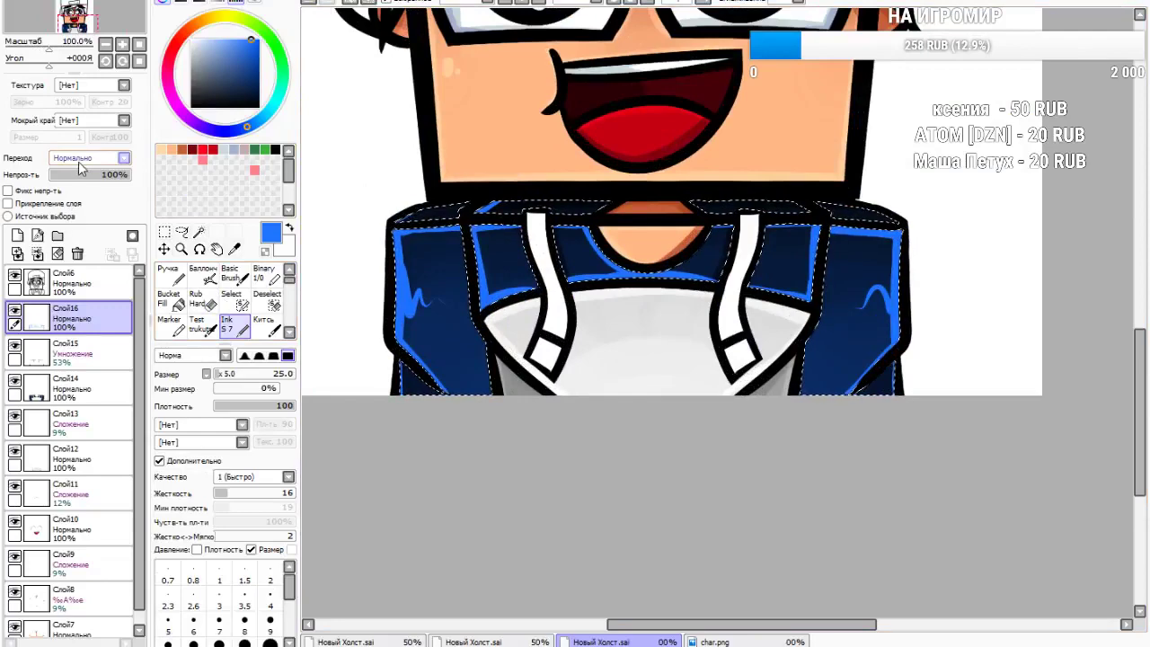
Set the hoodie highlight layer to Сложение blending at 28% opacity and clear the selection
left_click(75, 222)
left_click_drag(83, 175, 72, 175)
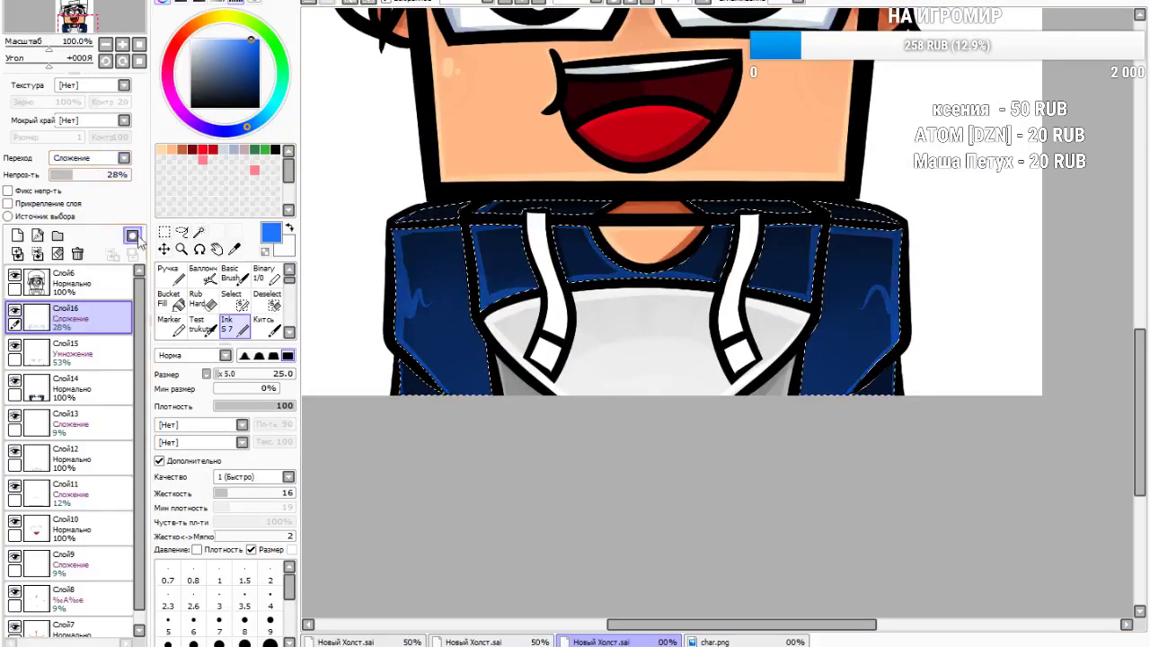
left_click(164, 232)
left_click(364, 171)
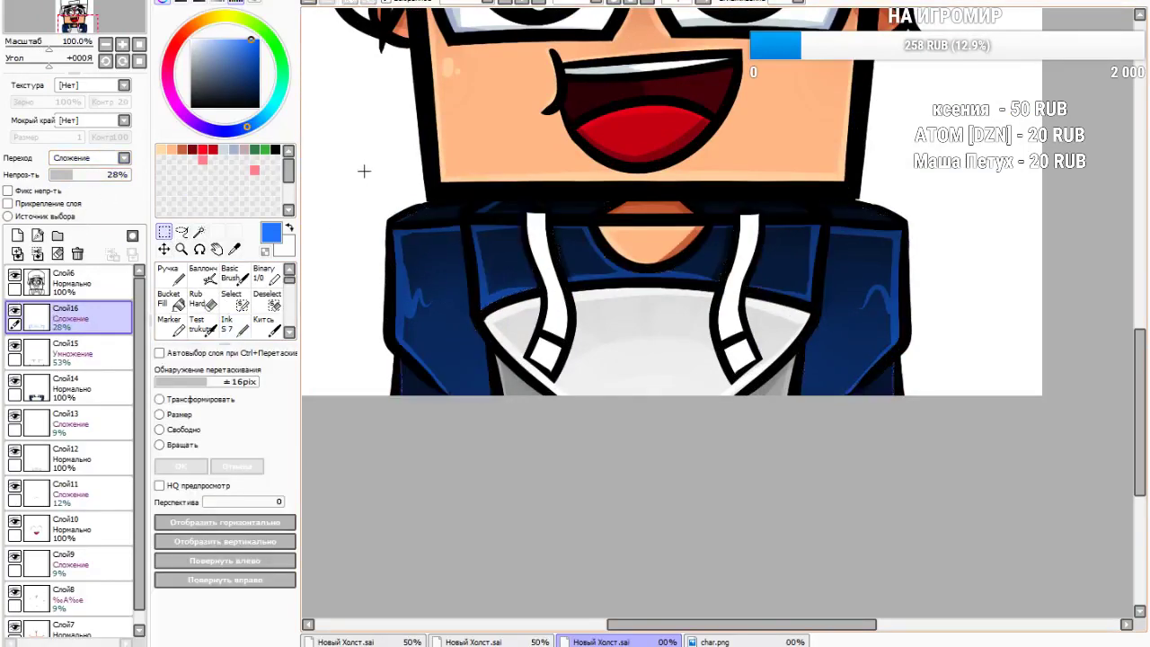
scroll(364, 170, "down", 4)
scroll(508, 208, "up", 5)
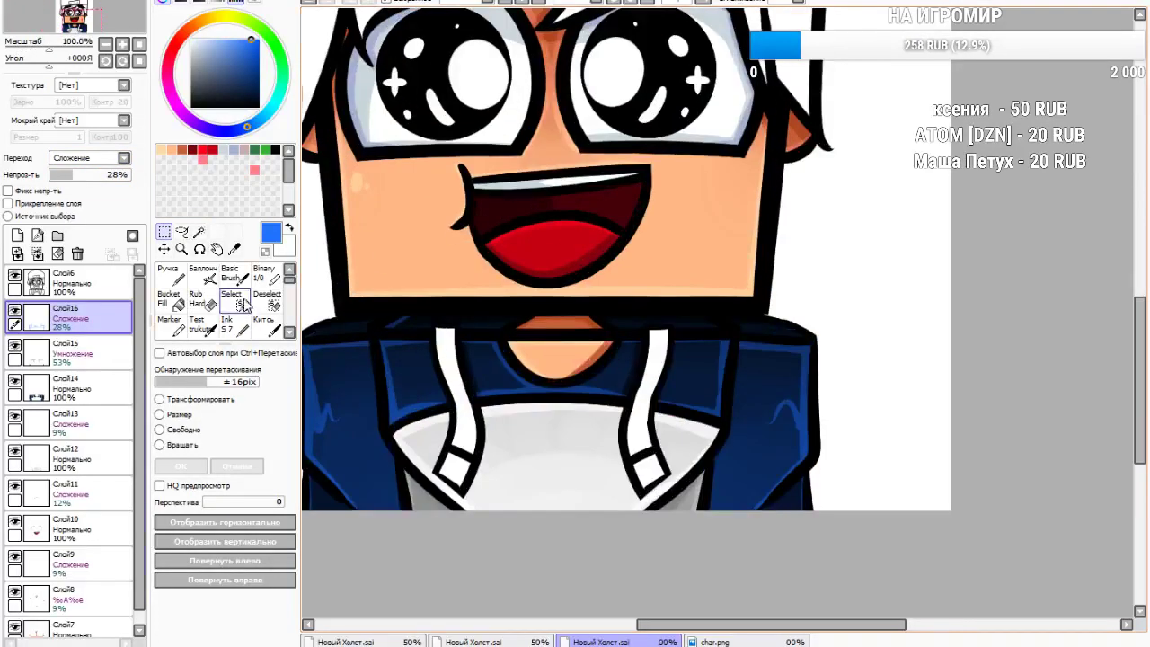
Select the cap's white crown area on the line art layer Слой6 with the Magic Wand
left_click(57, 255)
left_click(308, 3)
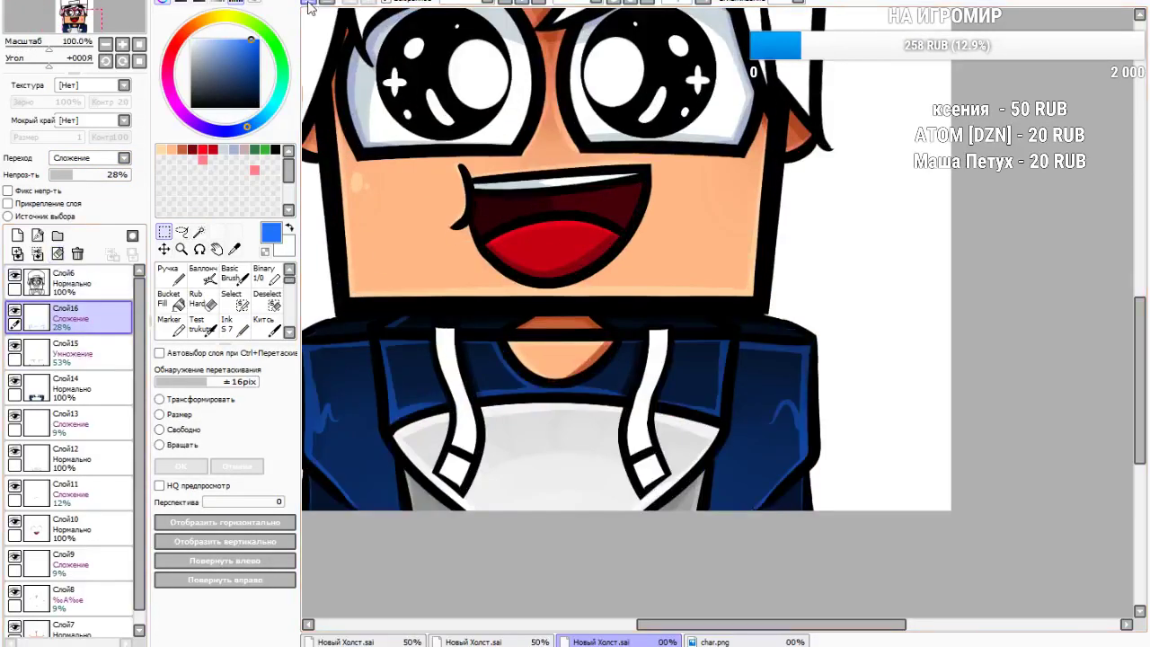
left_click(80, 283)
left_click(198, 231)
scroll(660, 355, "down", 3)
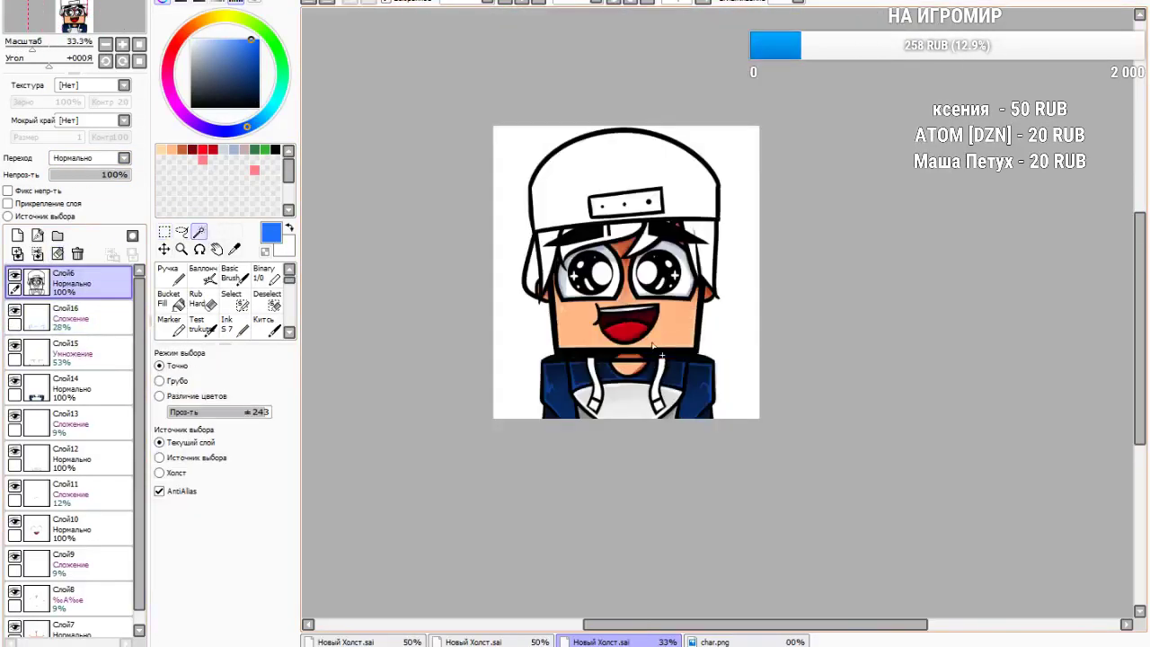
scroll(661, 355, "up", 3)
left_click(603, 175)
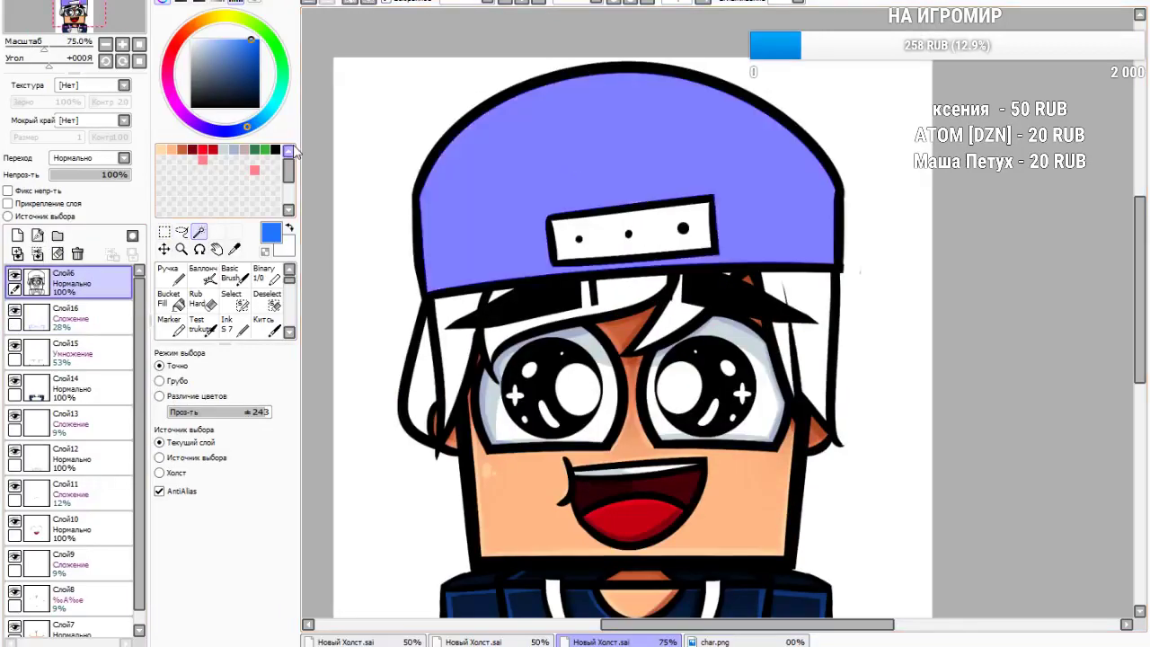
Sample the hoodie's navy and fill the selected cap with it on a new layer above Слой16, using the Ink brush at size 500
left_click(234, 249)
scroll(422, 351, "down", 3)
scroll(436, 364, "up", 5)
left_click(441, 370)
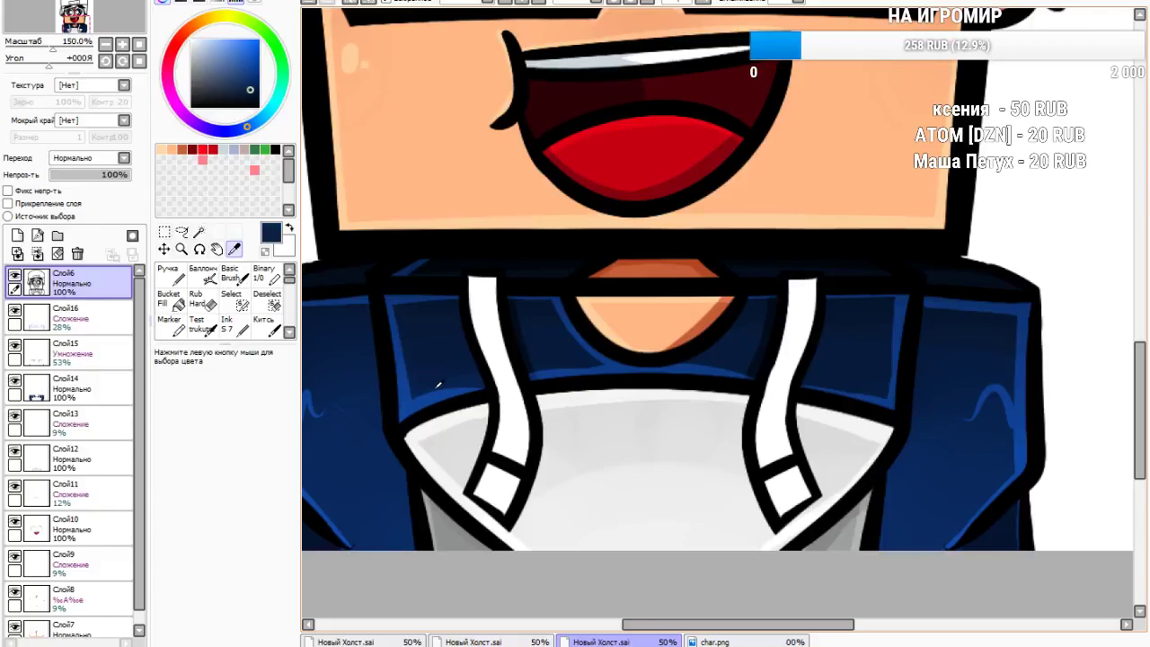
scroll(441, 370, "down", 3)
left_click(81, 319)
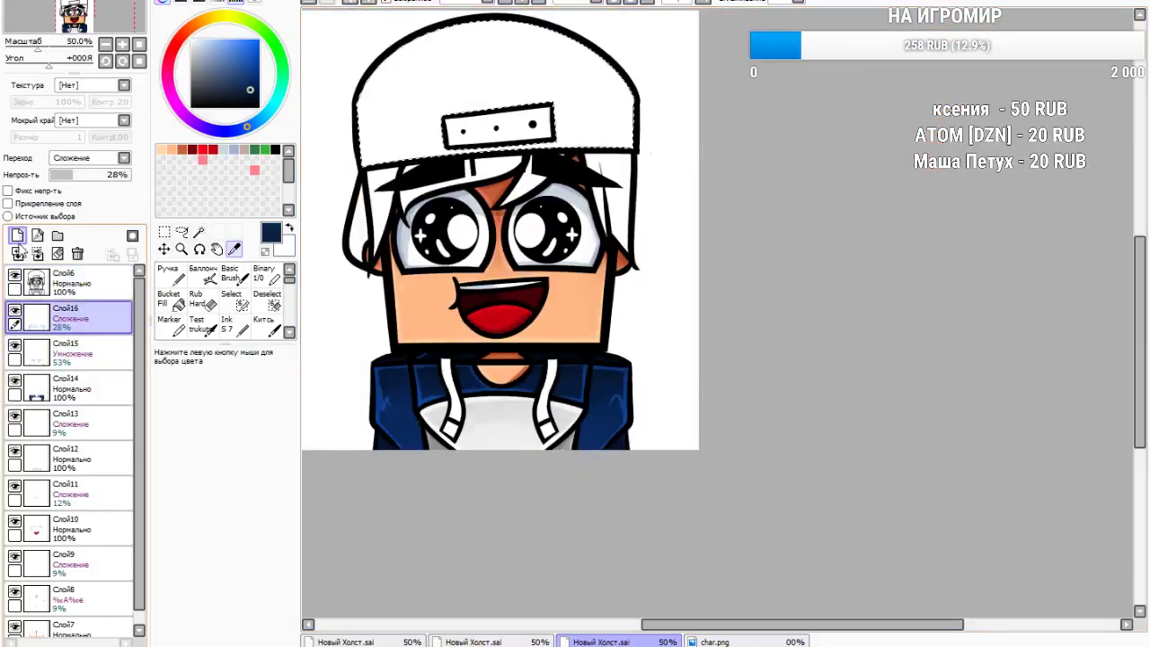
left_click(17, 236)
left_click(231, 324)
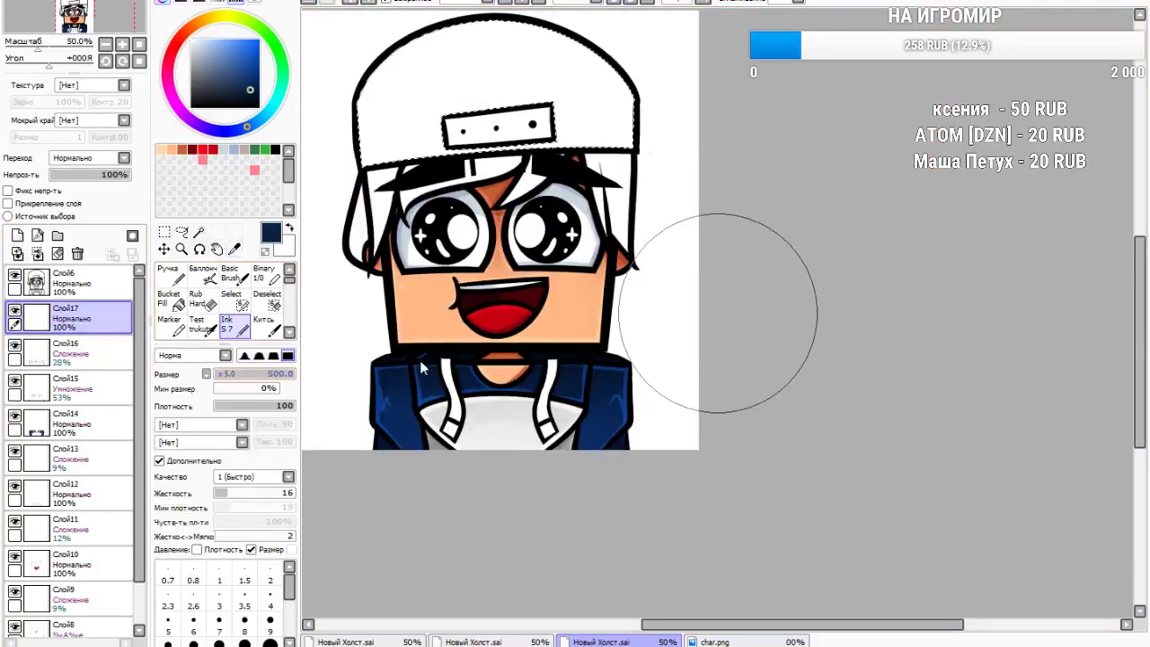
scroll(418, 357, "down", 2)
scroll(443, 231, "up", 1)
left_click_drag(368, 216, 783, 226)
scroll(374, 243, "up", 2)
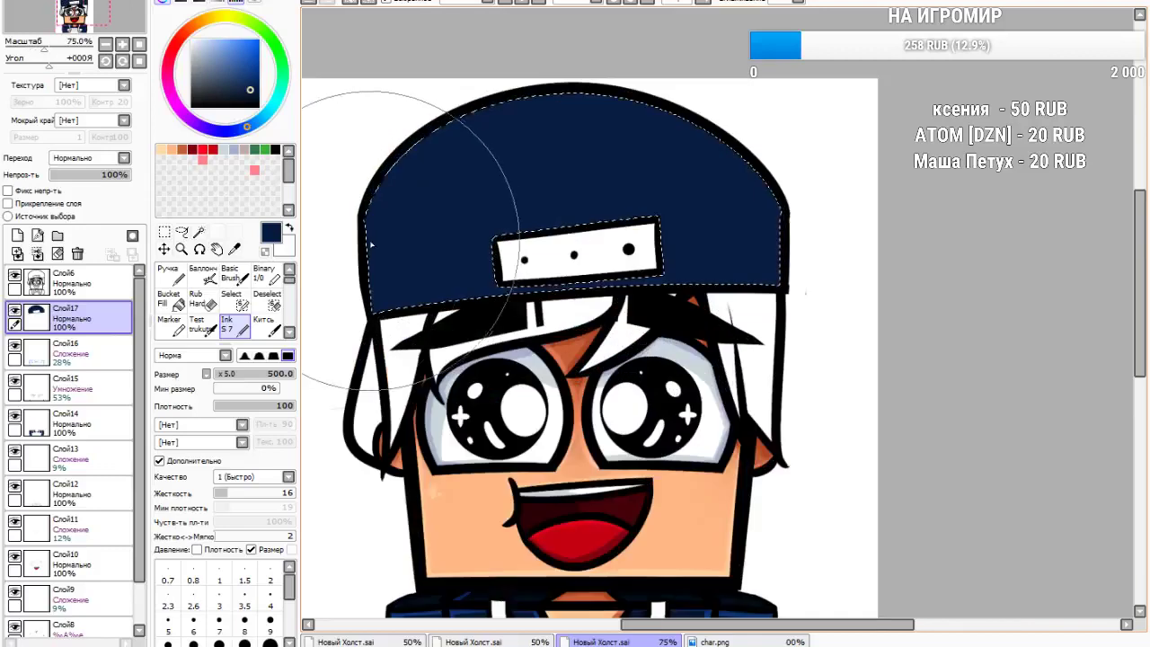
Paint a lighter blue over the upper part of the cap using the Китсь brush at size 100
left_click(234, 379)
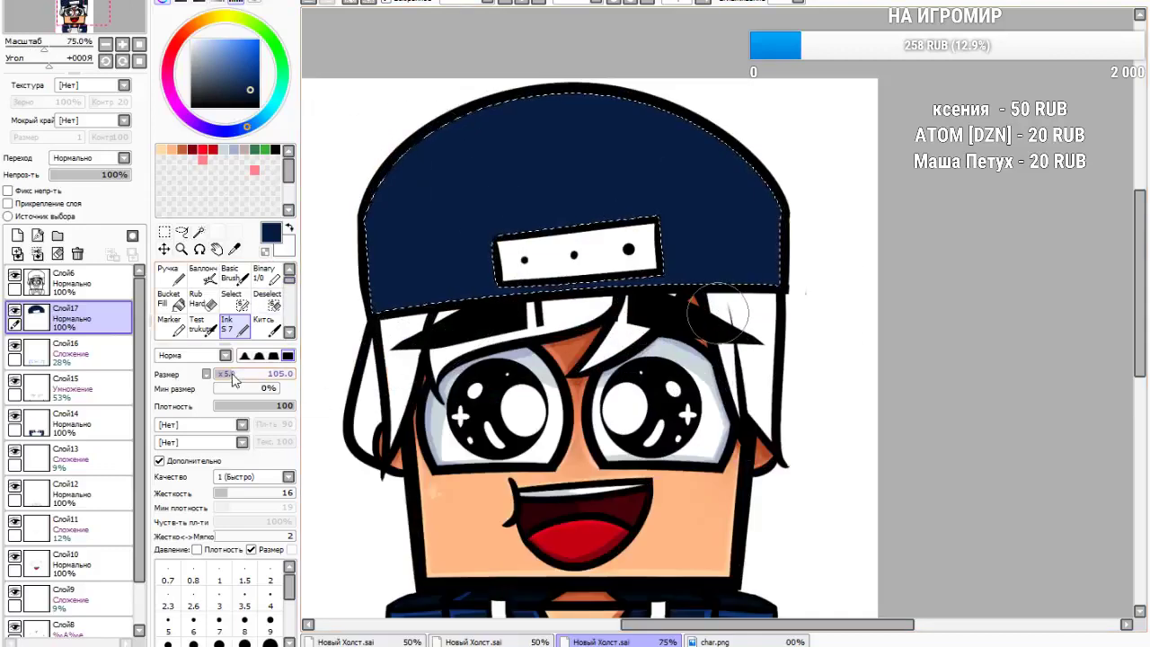
left_click(254, 71)
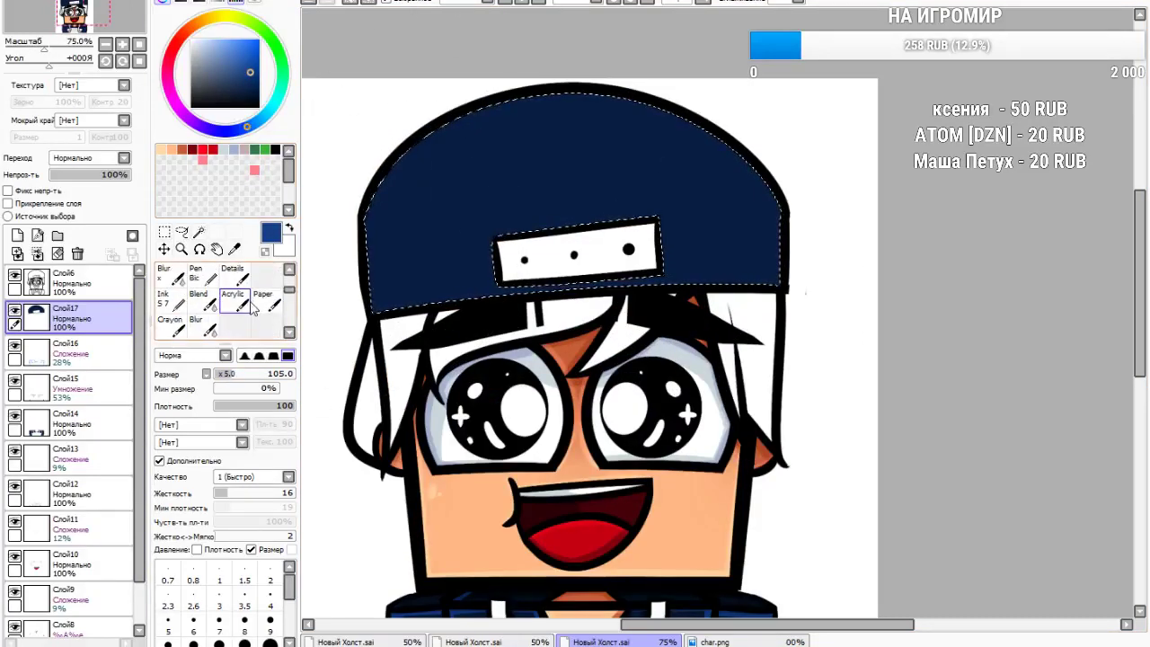
scroll(255, 310, "down", 1)
left_click(256, 307)
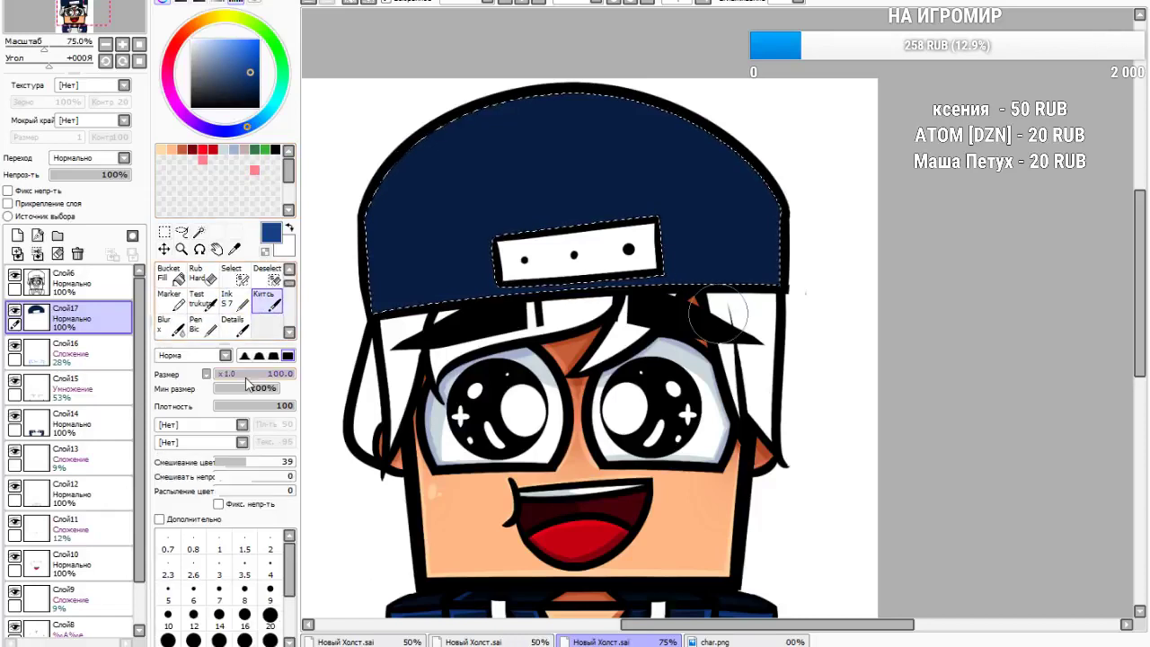
mouse_move(494, 204)
left_mouse_down()
mouse_move(501, 159)
mouse_move(776, 198)
mouse_move(603, 150)
mouse_move(331, 232)
mouse_move(419, 139)
mouse_move(651, 123)
left_mouse_up()
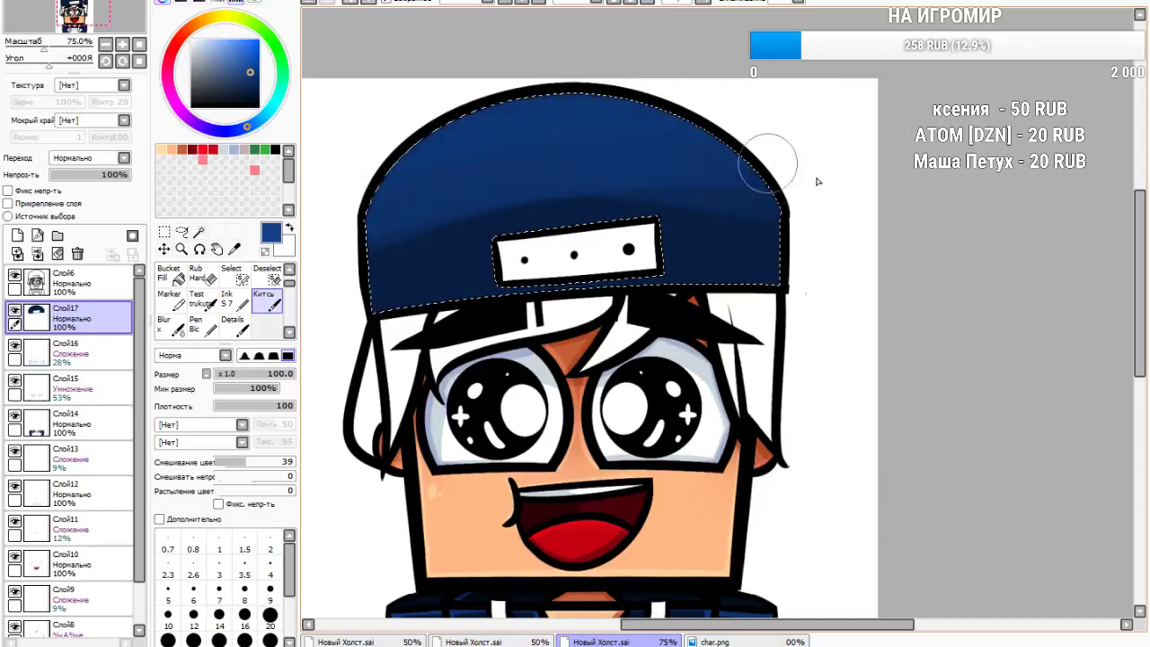
Darken the paint colour and blend the cap's blue tones into a smooth gradient with the Blur brush at size 235
left_click_drag(250, 72, 252, 85)
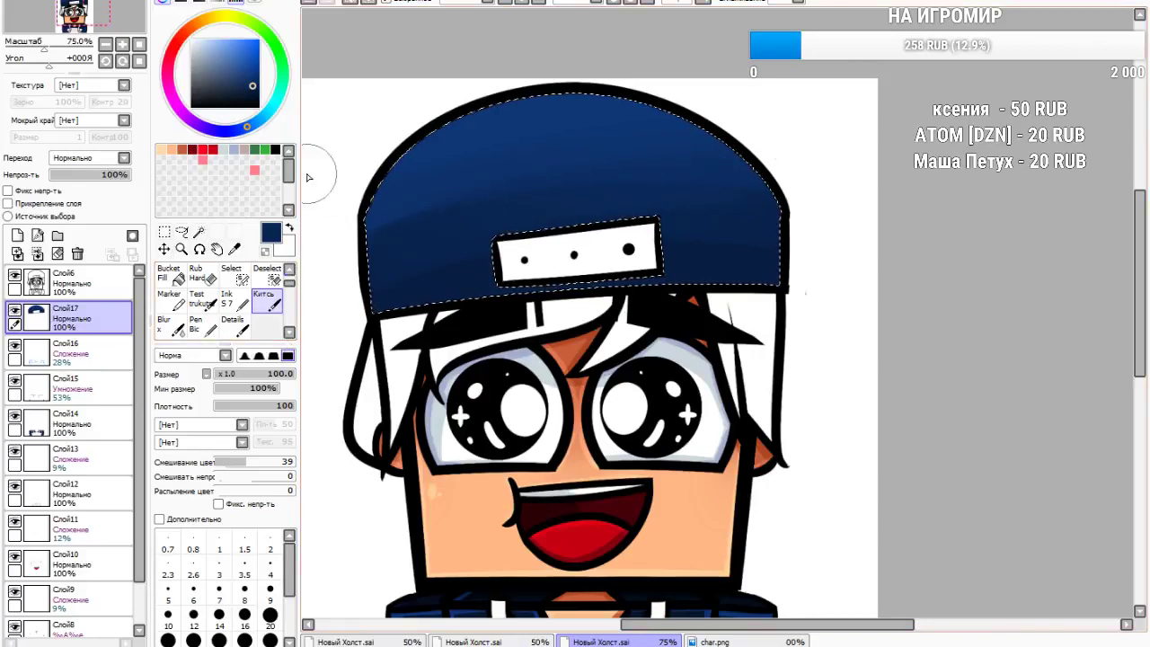
left_click(169, 323)
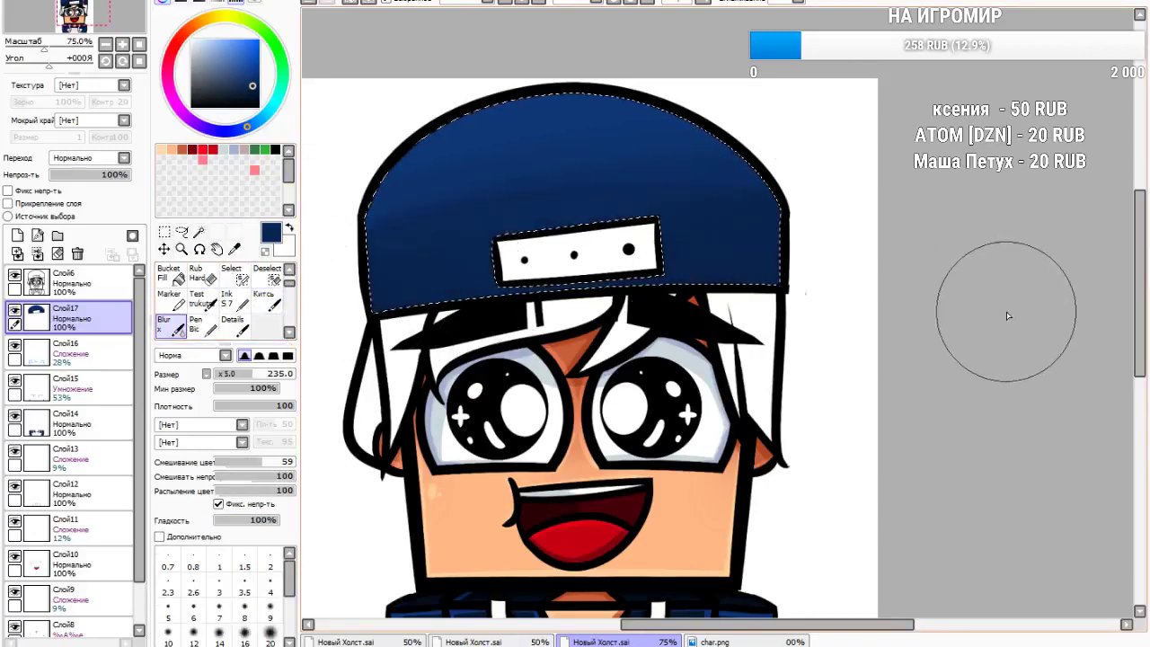
scroll(911, 329, "down", 1)
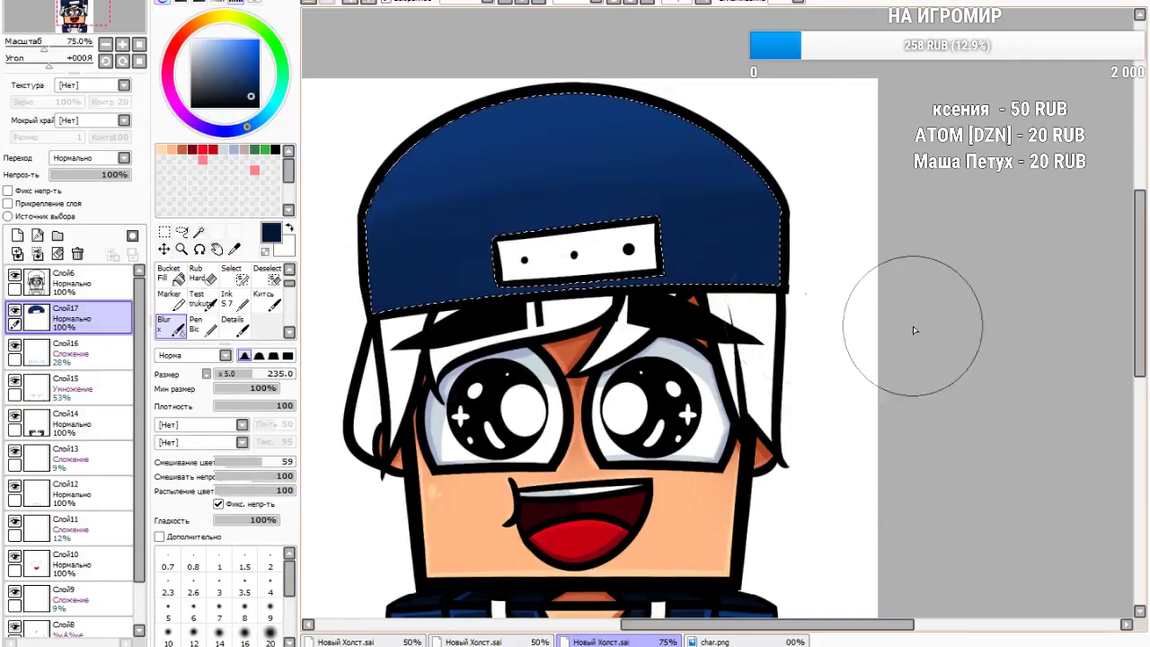
scroll(427, 217, "down", 1)
scroll(427, 217, "up", 1)
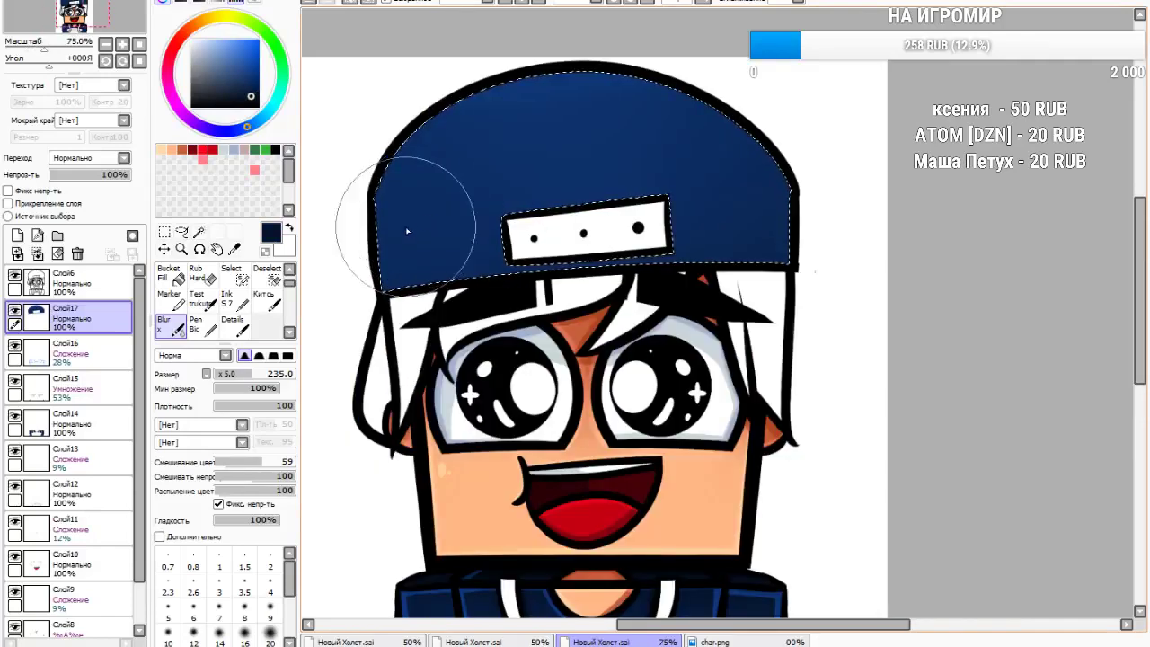
Paint black shadows along the cap's lower and right edges on a new layer, set to Умножение at 25% opacity
left_click(17, 236)
scroll(304, 270, "down", 4)
scroll(239, 278, "up", 1)
left_click(239, 329)
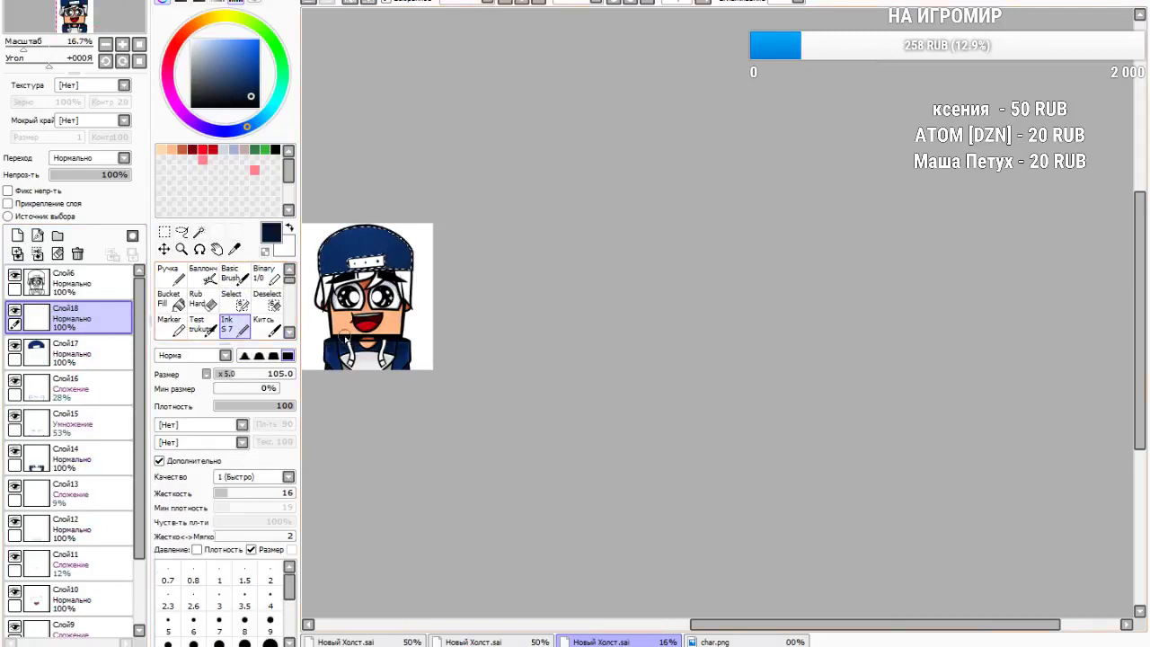
scroll(323, 254, "up", 4)
left_click_drag(251, 96, 250, 113)
mouse_move(342, 355)
left_mouse_down()
mouse_move(746, 338)
mouse_move(749, 198)
mouse_move(743, 270)
mouse_move(407, 98)
left_mouse_up()
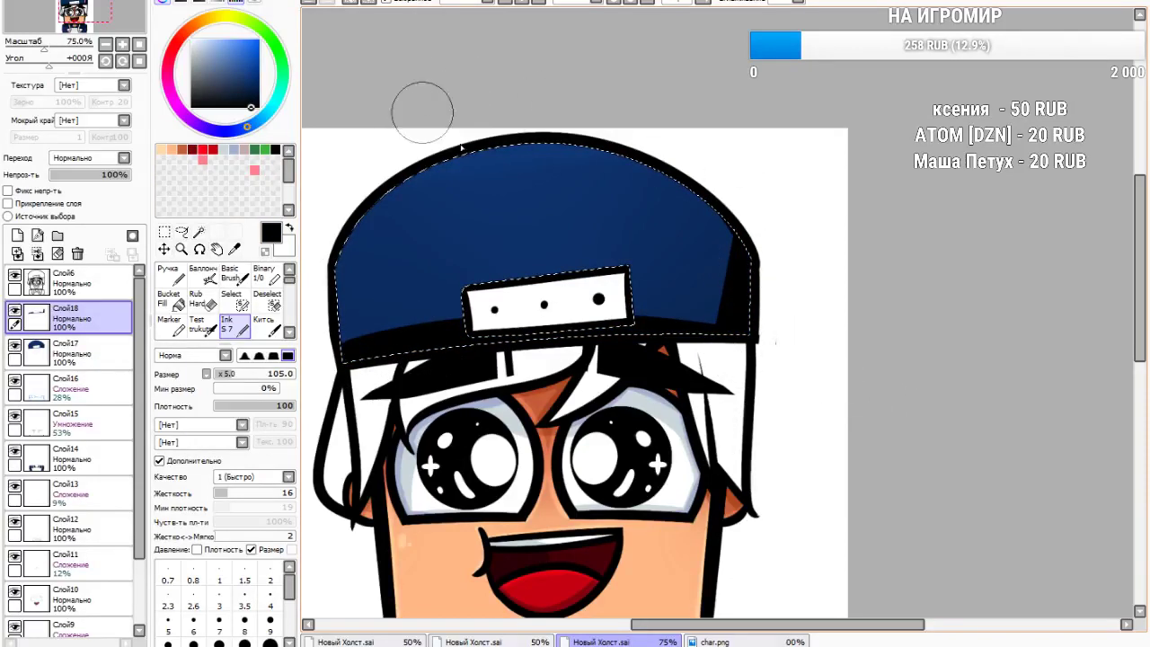
left_click_drag(745, 268, 442, 90)
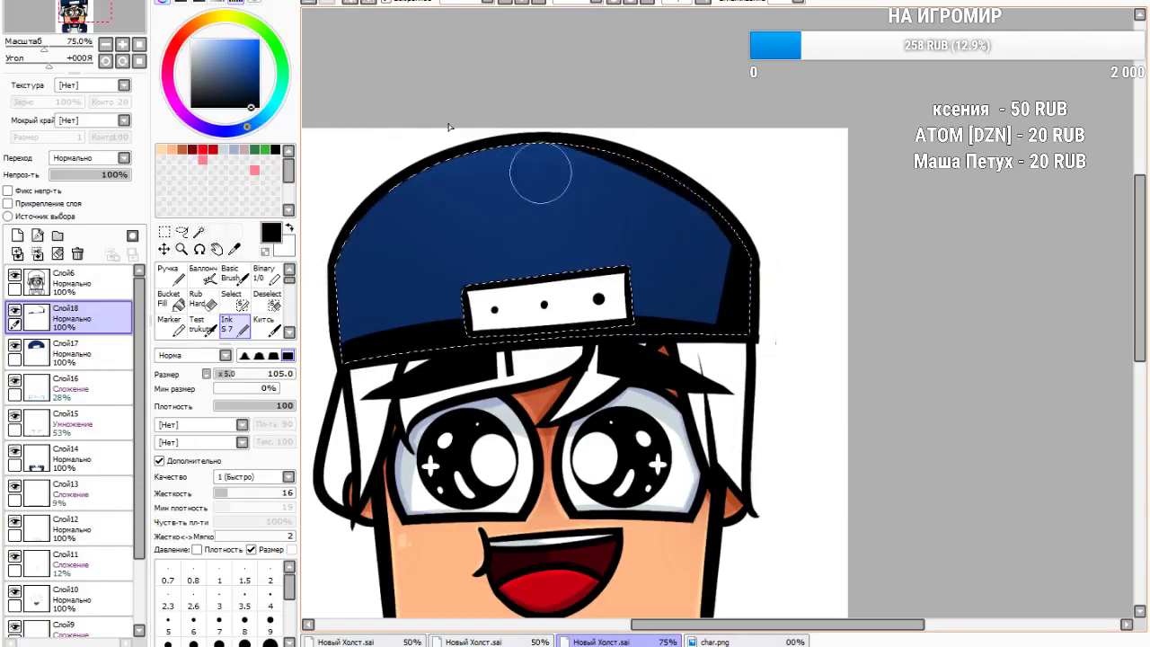
left_click(79, 187)
left_click_drag(87, 175, 73, 176)
Paint bright blue highlights along the cap's upper-left edge on a new layer with the Ink brush, set to Сложение at 20% opacity
left_click(234, 250)
left_click(447, 236)
left_click_drag(250, 48, 249, 39)
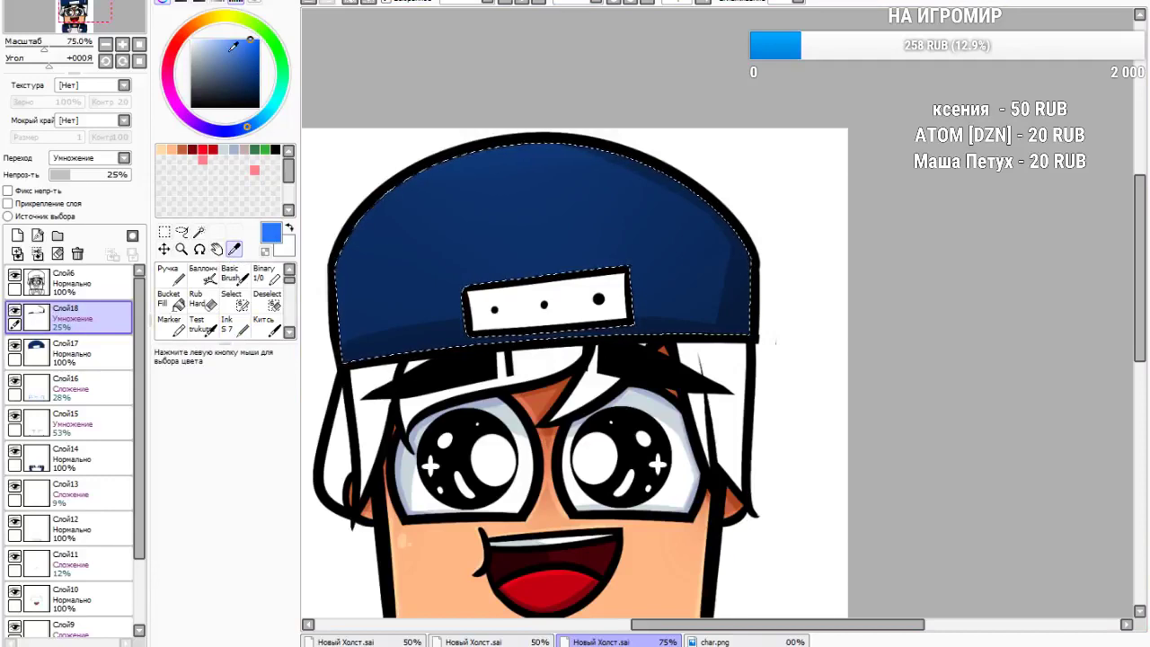
left_click(17, 236)
left_click(229, 325)
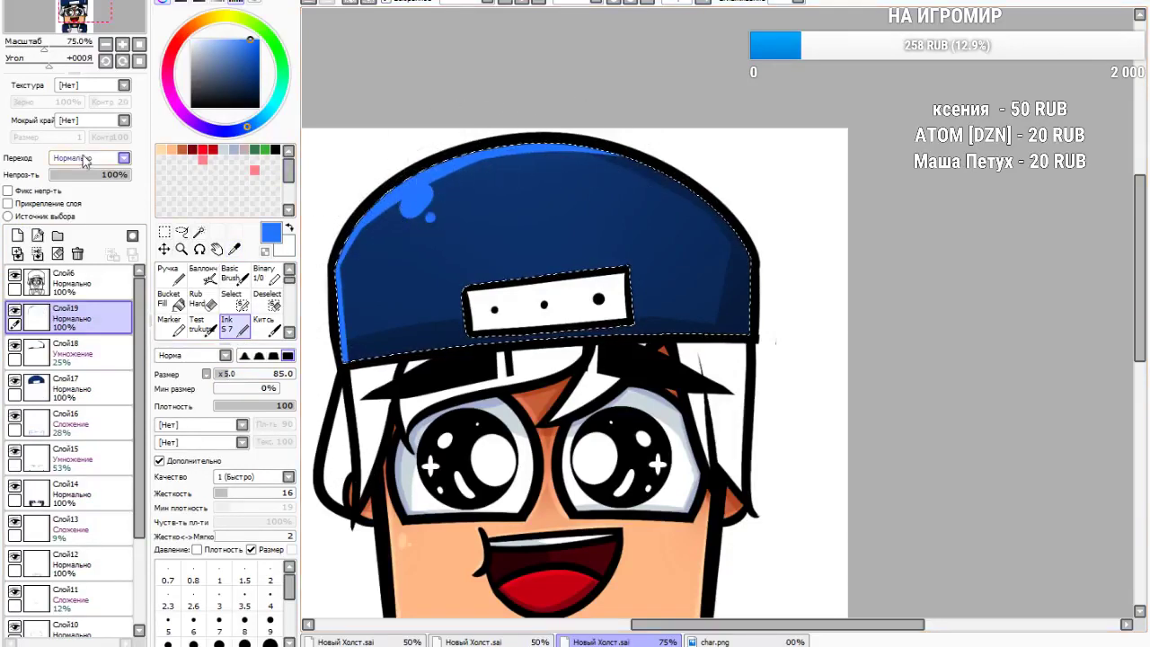
left_click(81, 214)
left_click_drag(82, 176, 64, 182)
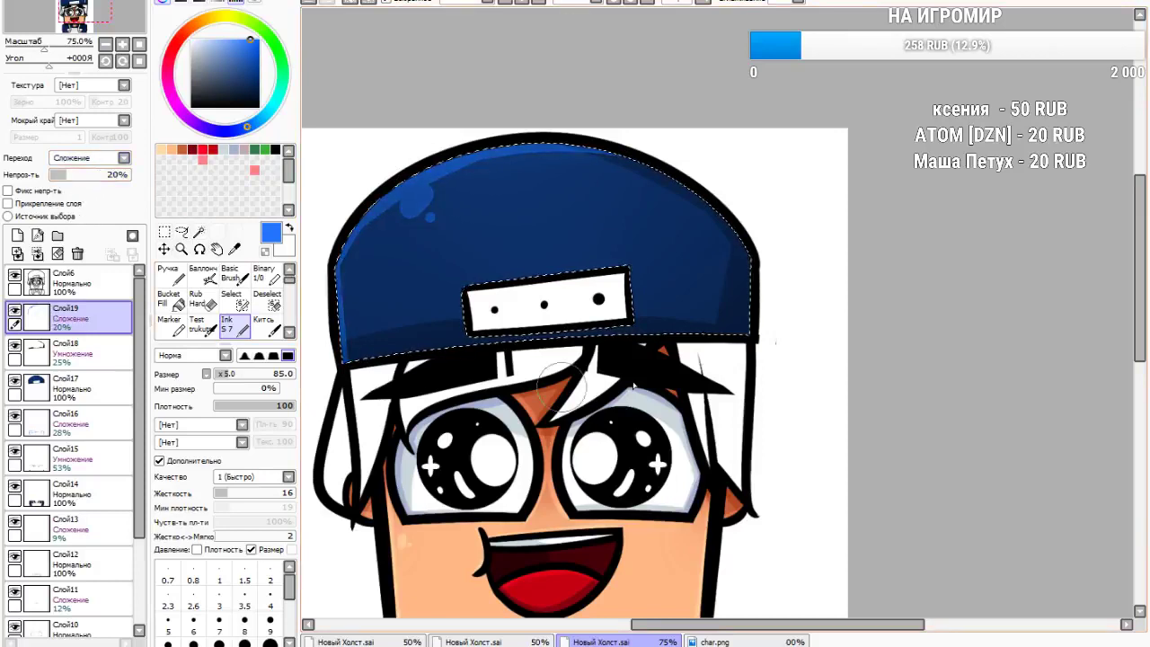
Paint a black shadow around the cap's strap on a new layer, set it to Умножение at 37% opacity, and clear the selection
left_click(17, 235)
right_click(636, 387)
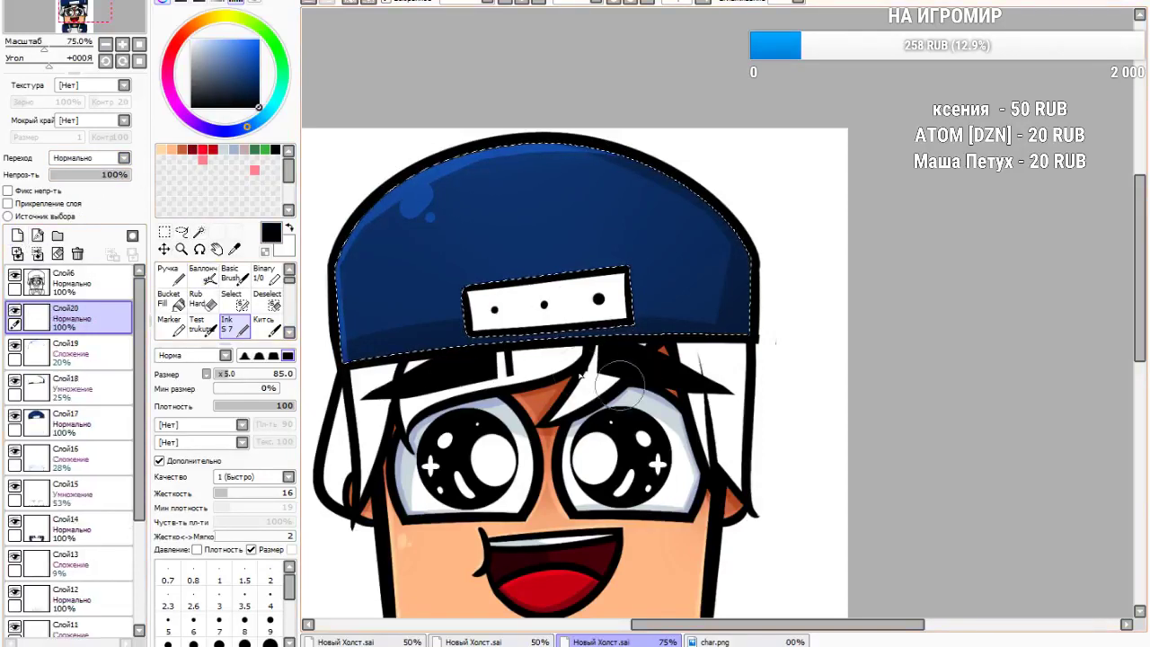
mouse_move(490, 332)
left_mouse_down()
mouse_move(620, 347)
mouse_move(643, 313)
mouse_move(632, 269)
mouse_move(615, 333)
left_mouse_up()
left_click(94, 191)
left_click_drag(100, 177, 80, 177)
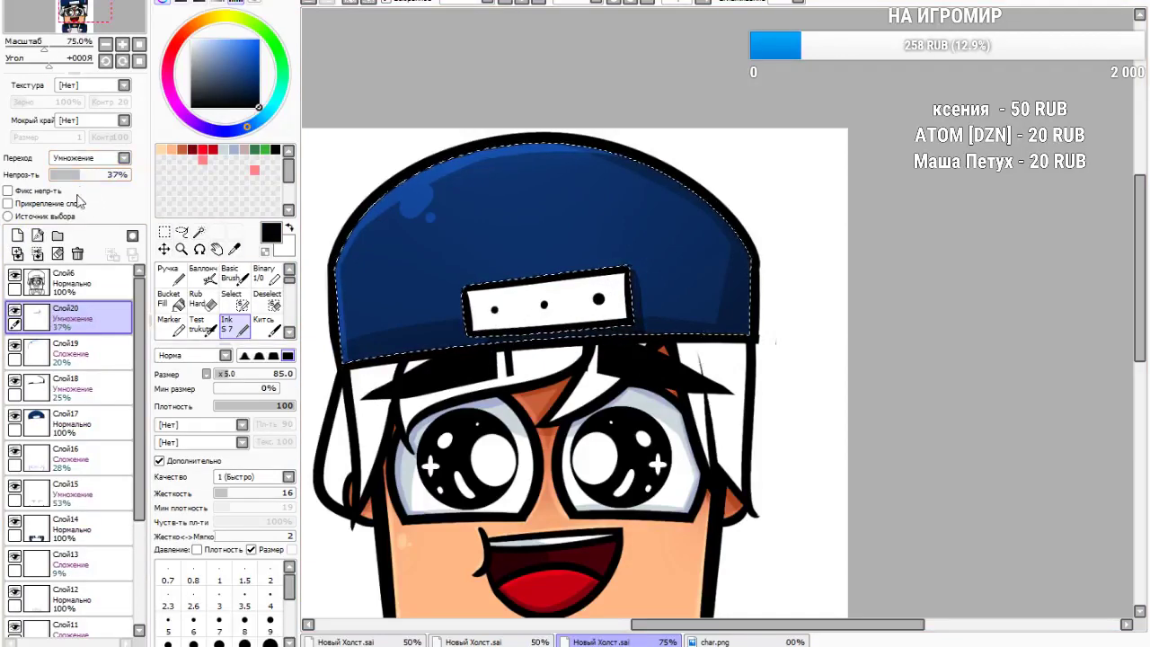
left_click(164, 231)
left_click(355, 106)
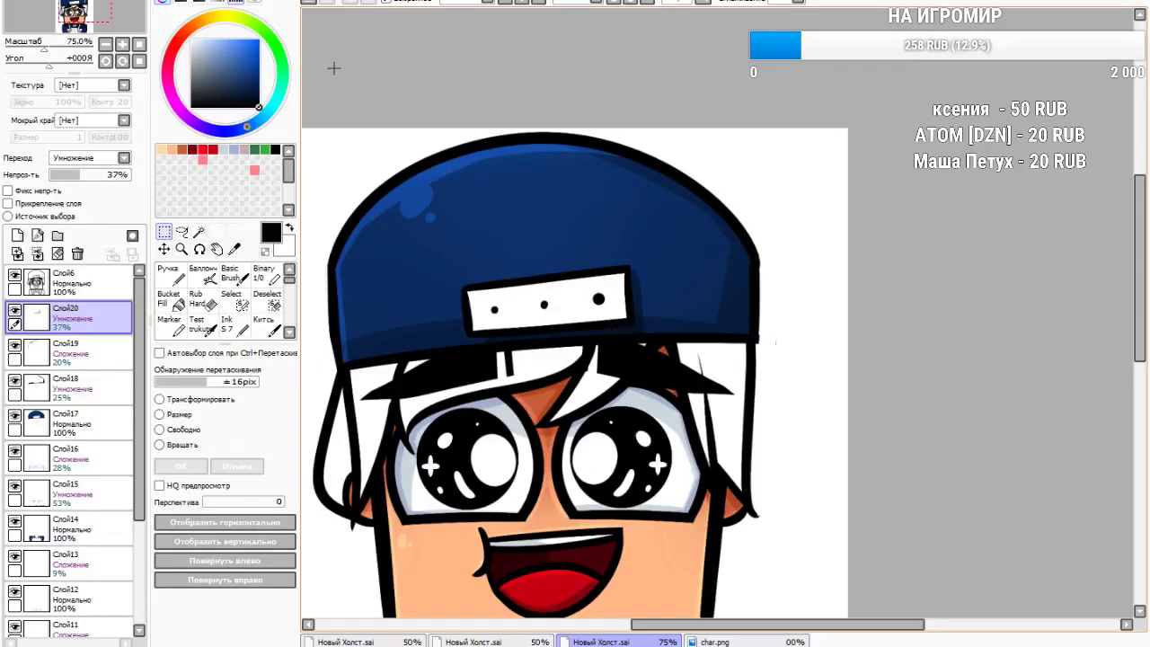
scroll(554, 228, "down", 3)
scroll(584, 286, "up", 3)
scroll(378, 171, "up", 5)
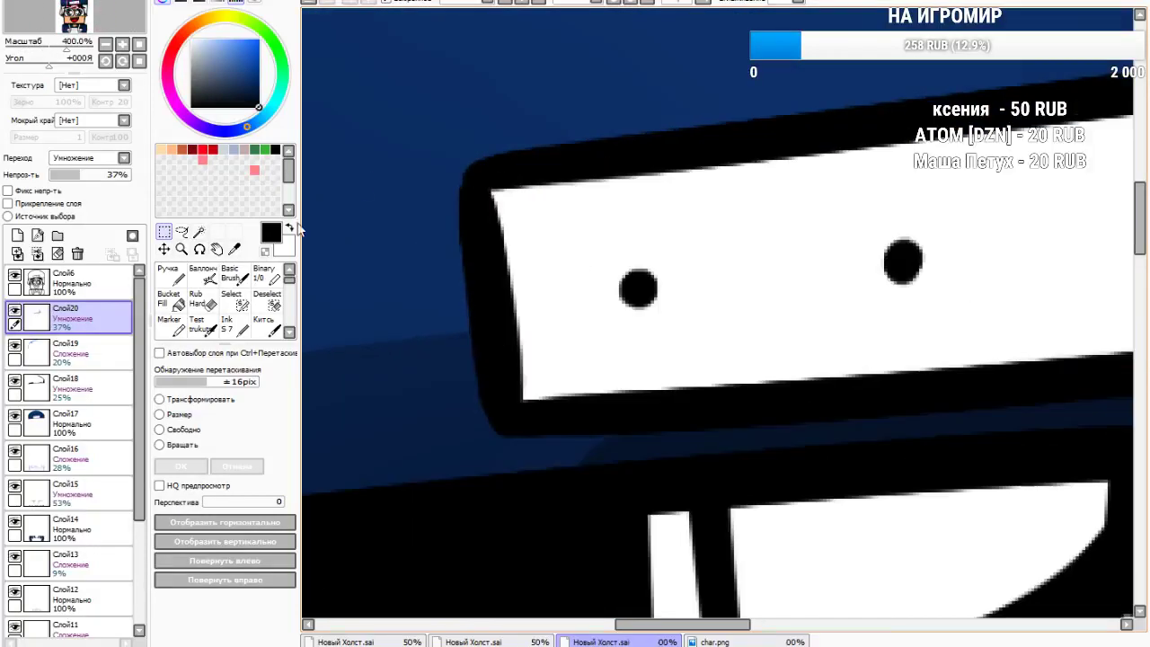
Select the white interior of the cap's plate on the line-art layer with the magic wand and add a new layer above the cap layers
left_click(81, 284)
left_click(199, 232)
left_click(608, 315)
scroll(765, 287, "down", 1)
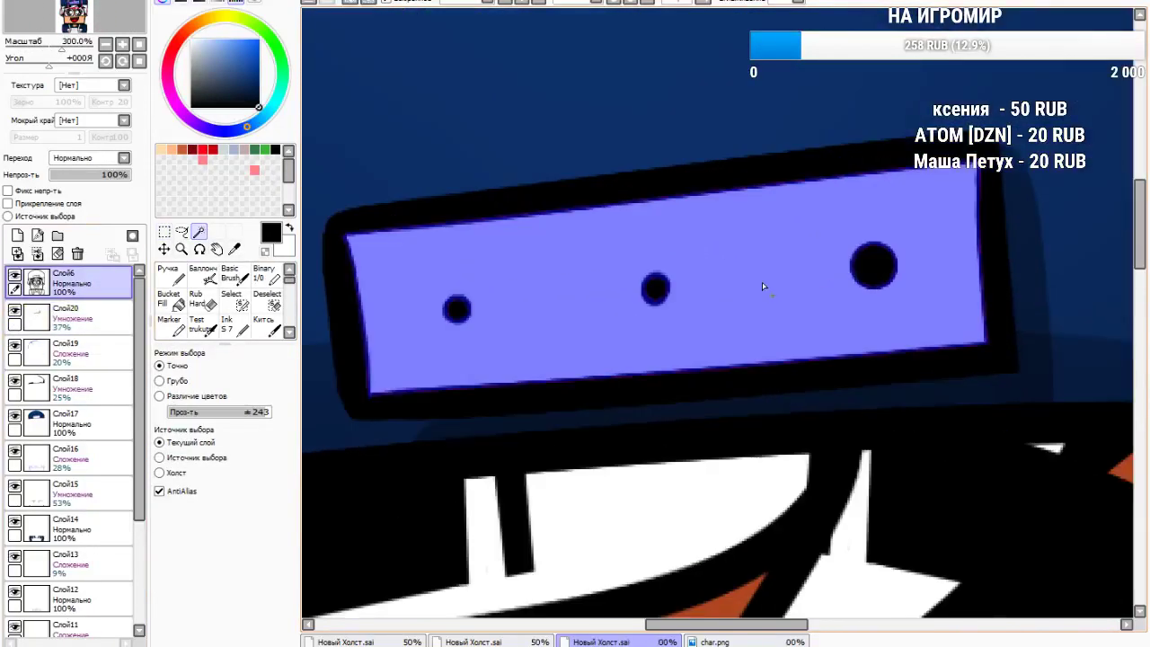
left_click(17, 236)
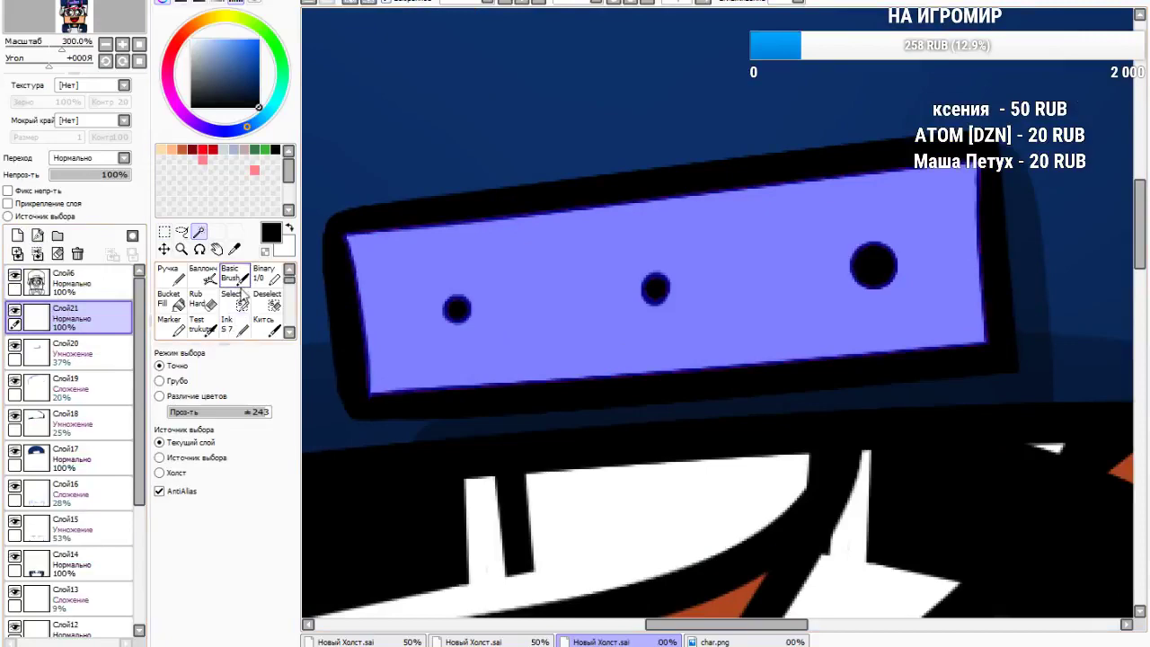
Fill the plate with grey-blue using the Ink brush at size 85, and paint its left part a lighter grey with a diagonal edge
left_click(227, 326)
left_click(728, 642)
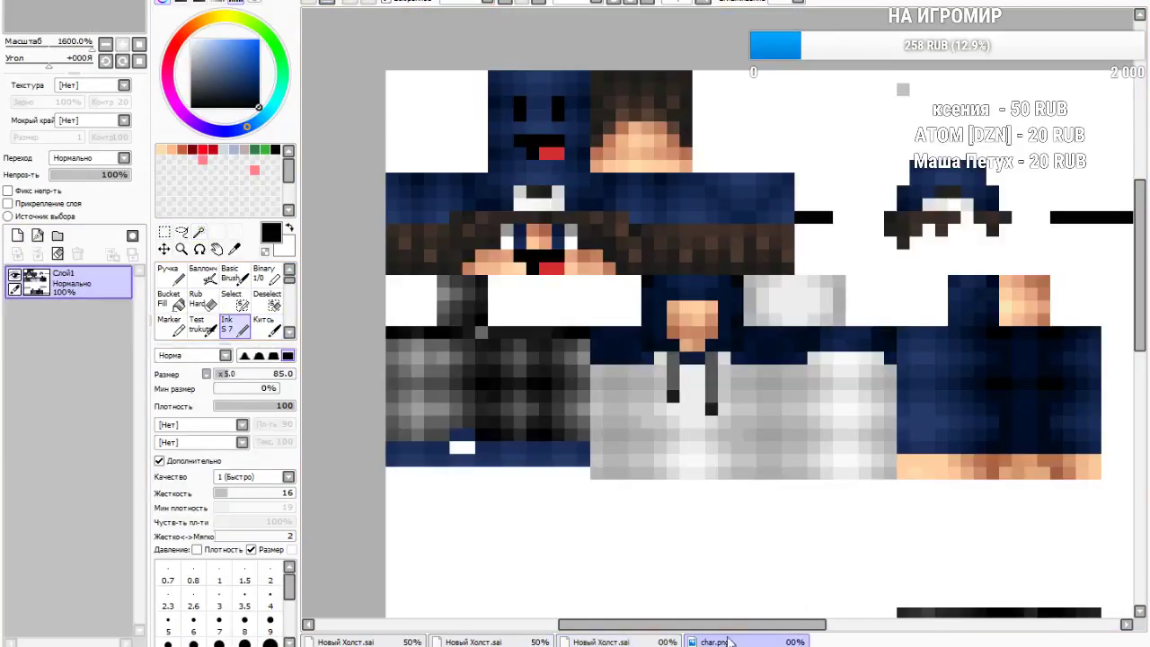
left_click(634, 642)
left_click_drag(221, 59, 200, 57)
left_click_drag(784, 337, 540, 334)
left_click(196, 45)
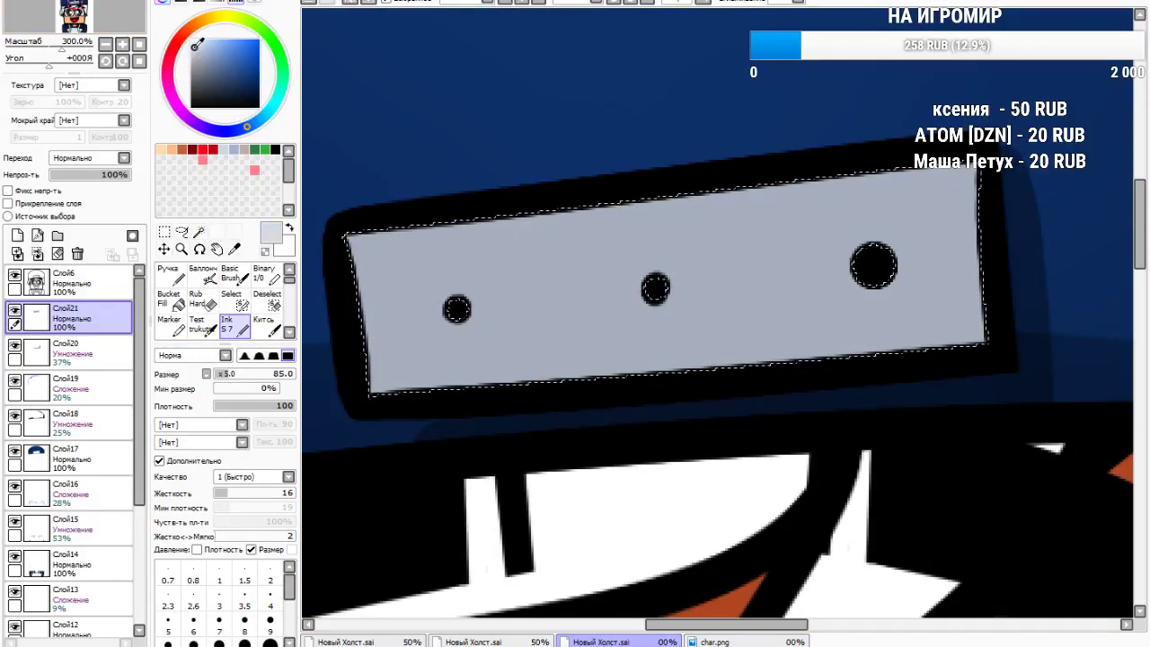
left_click_drag(503, 171, 540, 302)
Paint near-white highlights along the plate's upper and left edges on a new layer at brush size 35, set to Сложение at 10% opacity
left_click_drag(195, 44, 190, 39)
left_click(17, 236)
left_click_drag(226, 375, 221, 373)
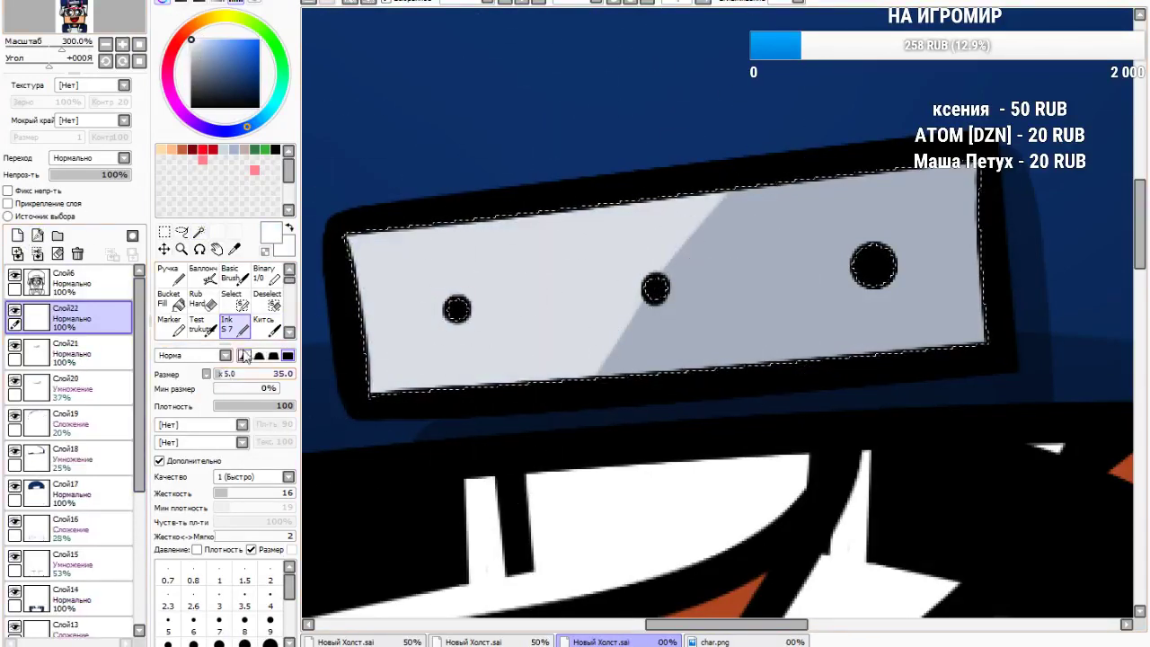
left_click_drag(360, 236, 385, 395)
left_click_drag(456, 210, 975, 184)
left_click(91, 221)
left_click_drag(85, 177, 67, 180)
Paint a black shadow along the plate's lower and right edges on a new layer, set to Умножение at 21% opacity
key("x")
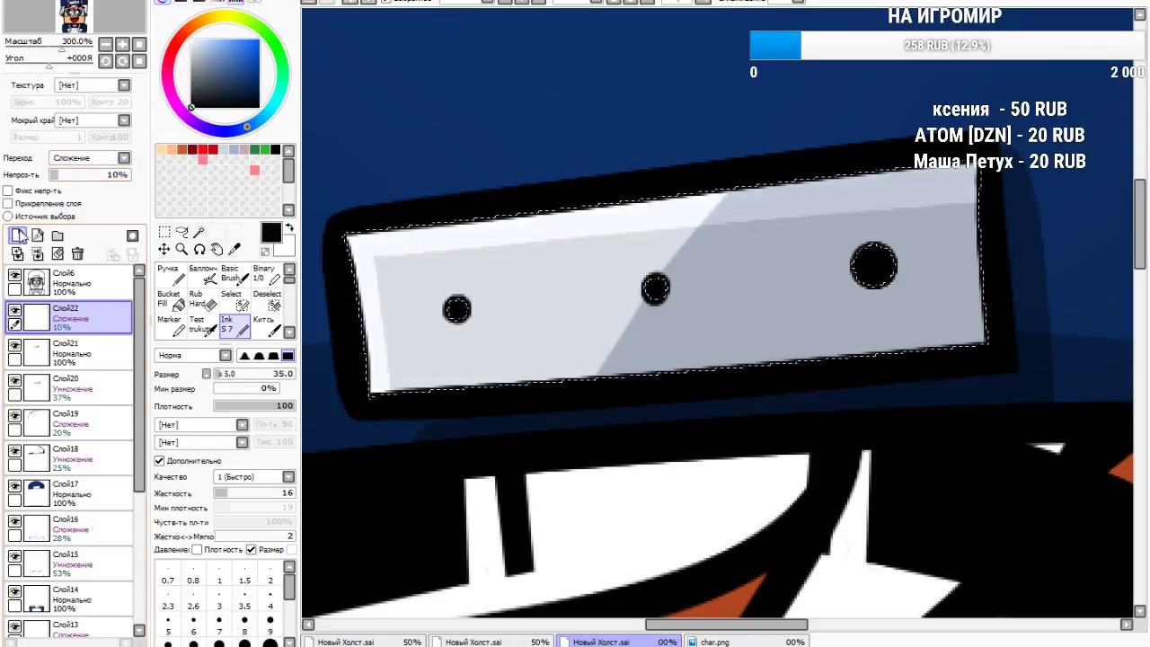
left_click(20, 235)
mouse_move(398, 372)
left_mouse_down()
mouse_move(616, 351)
mouse_move(988, 225)
mouse_move(980, 176)
left_mouse_up()
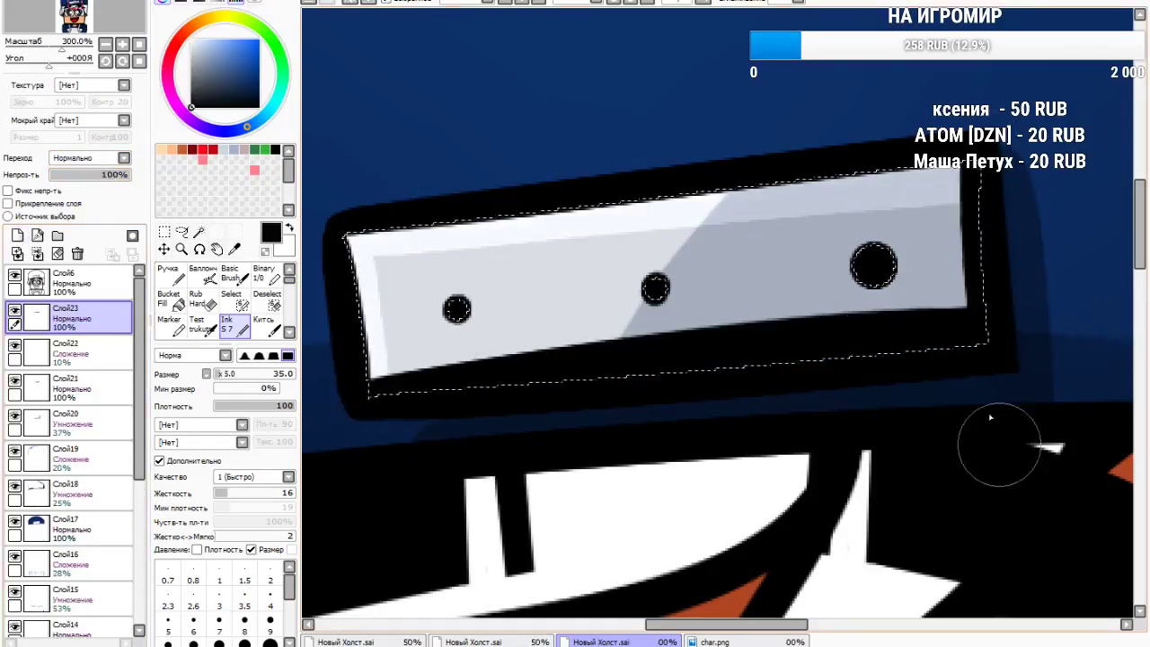
left_click(124, 158)
left_click(82, 183)
left_click_drag(86, 186, 69, 184)
Paint diagonal white glare streaks across the plate on a new layer, set it to Сложение at 9% opacity, and clear the selection
left_click(20, 235)
key("x")
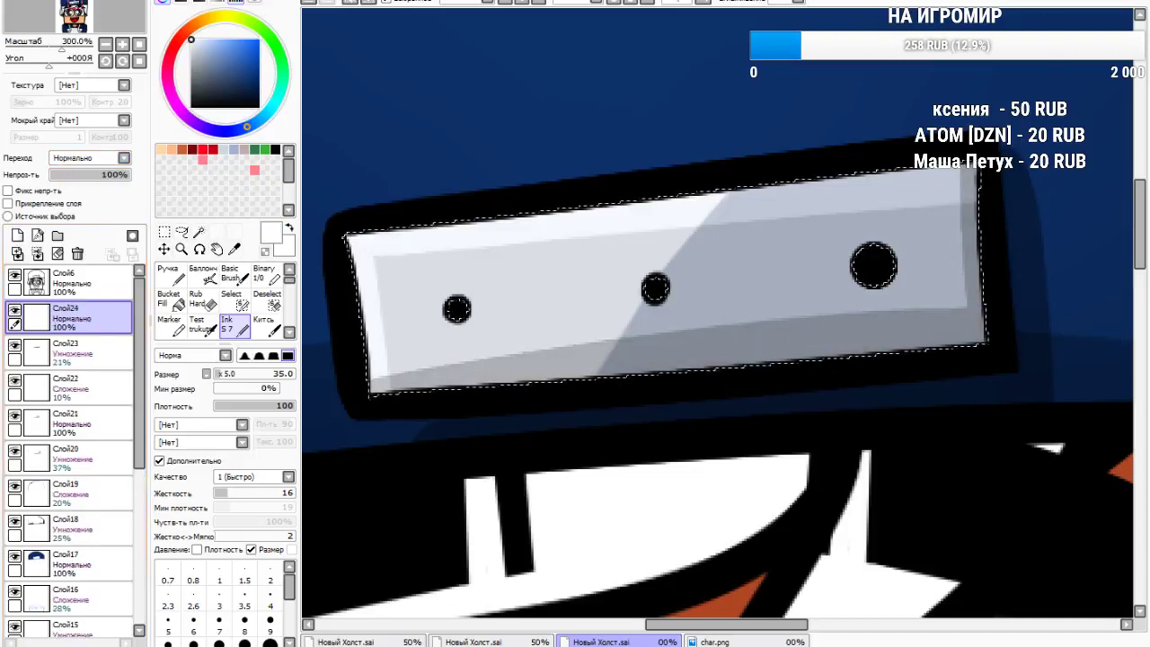
mouse_move(647, 192)
left_mouse_down()
mouse_move(755, 120)
mouse_move(507, 517)
left_mouse_up()
left_click_drag(854, 99, 622, 483)
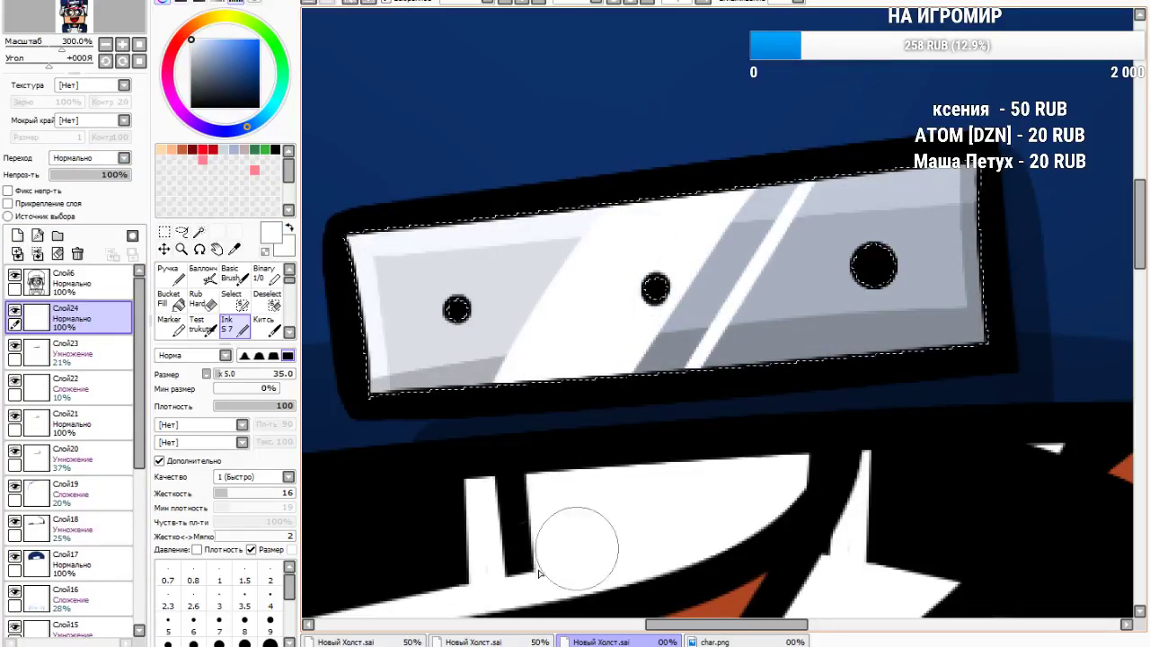
left_click(124, 158)
left_click(90, 221)
left_click_drag(85, 175, 58, 183)
left_click(163, 232)
left_click(361, 110)
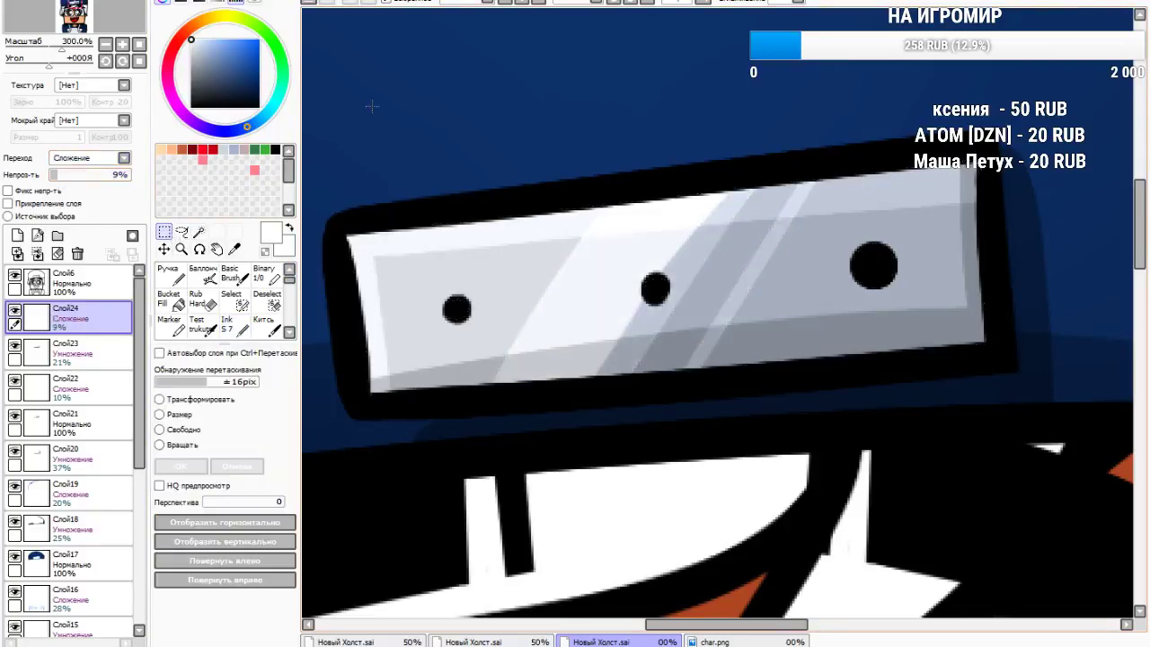
Select the white hair strands beneath the cap on the line-art layer with the magic wand
scroll(632, 144, "down", 7)
scroll(607, 129, "up", 2)
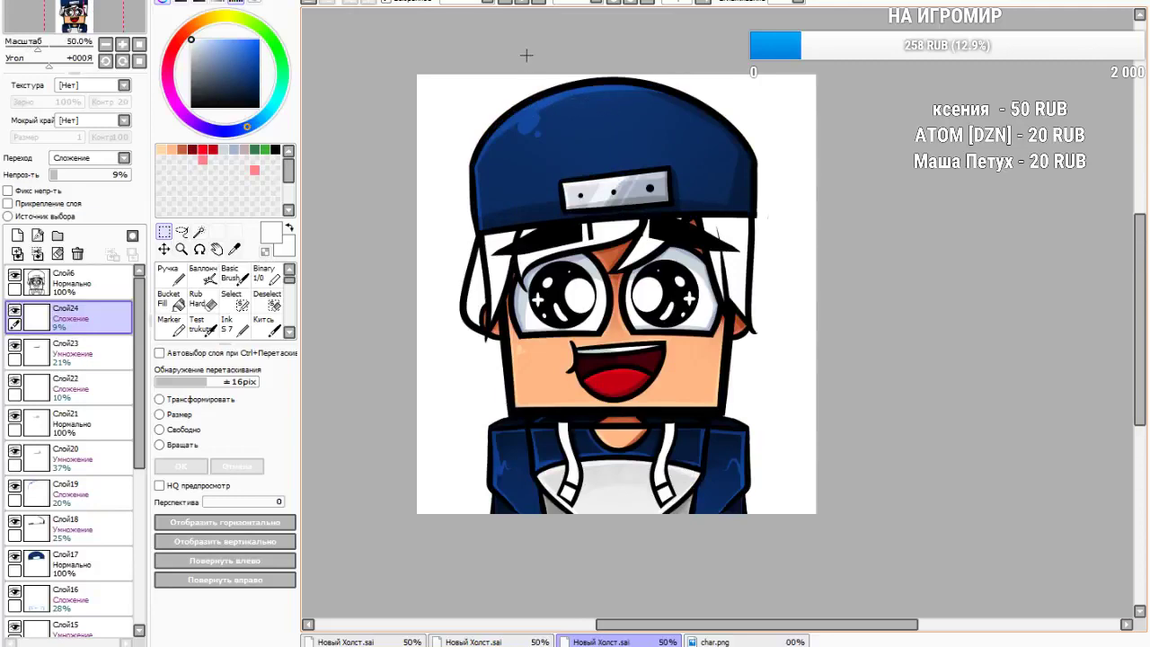
scroll(543, 218, "up", 2)
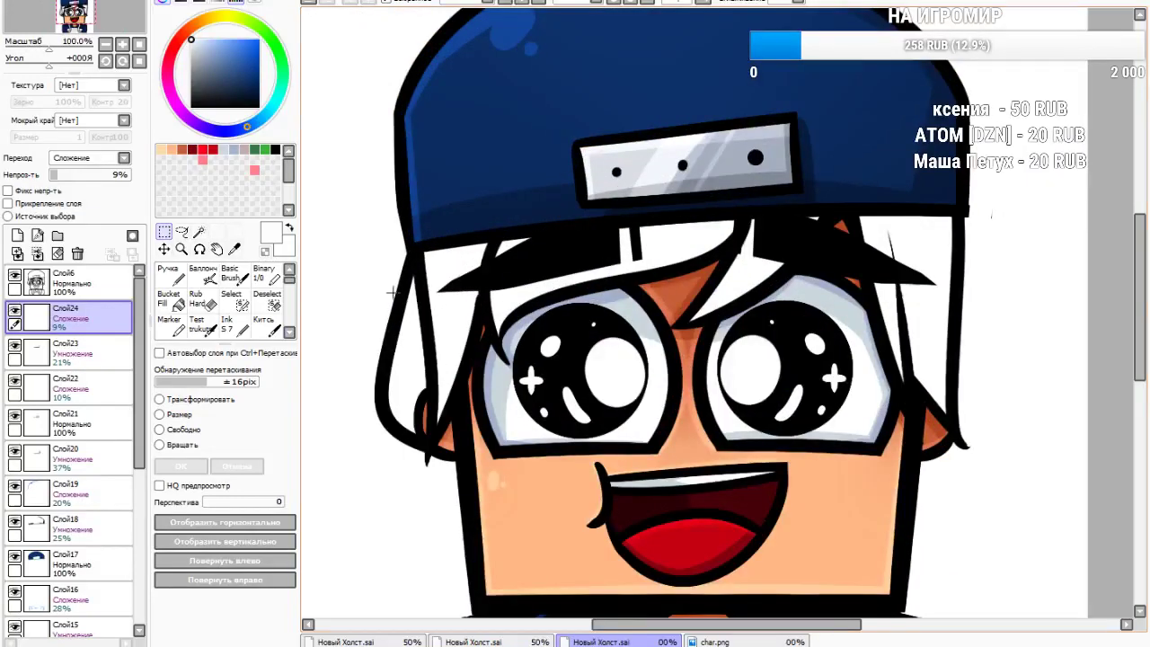
left_click(83, 285)
left_click(198, 233)
scroll(338, 320, "up", 1)
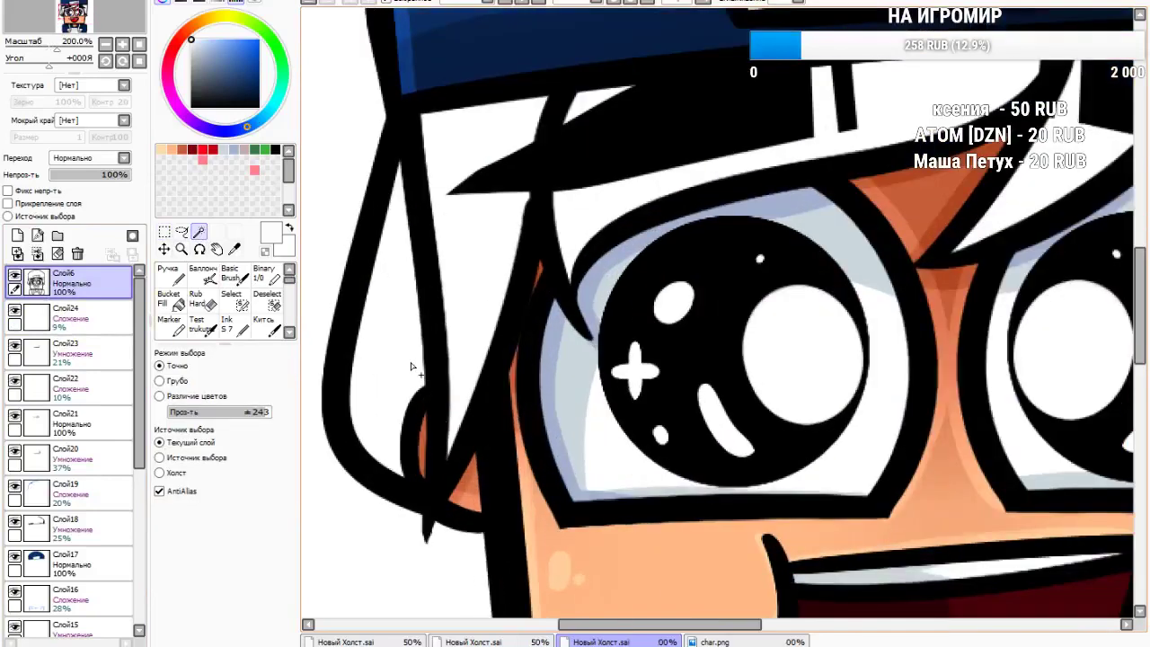
scroll(467, 314, "down", 1)
scroll(503, 216, "up", 2)
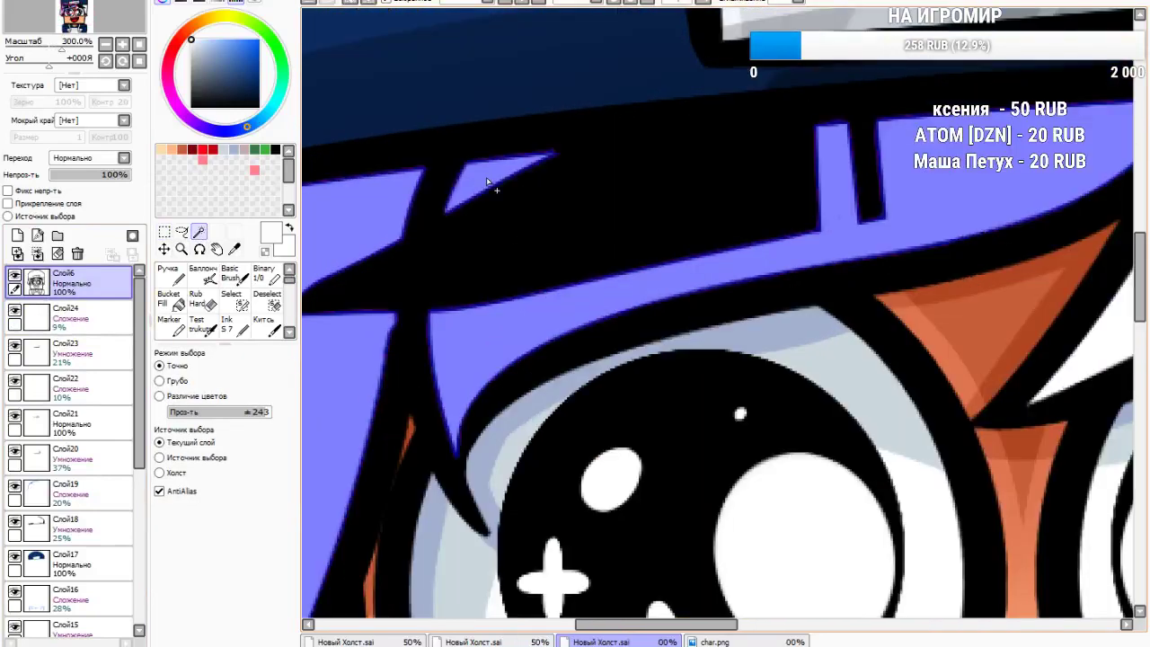
scroll(676, 224, "down", 4)
scroll(676, 225, "up", 3)
scroll(532, 180, "up", 2)
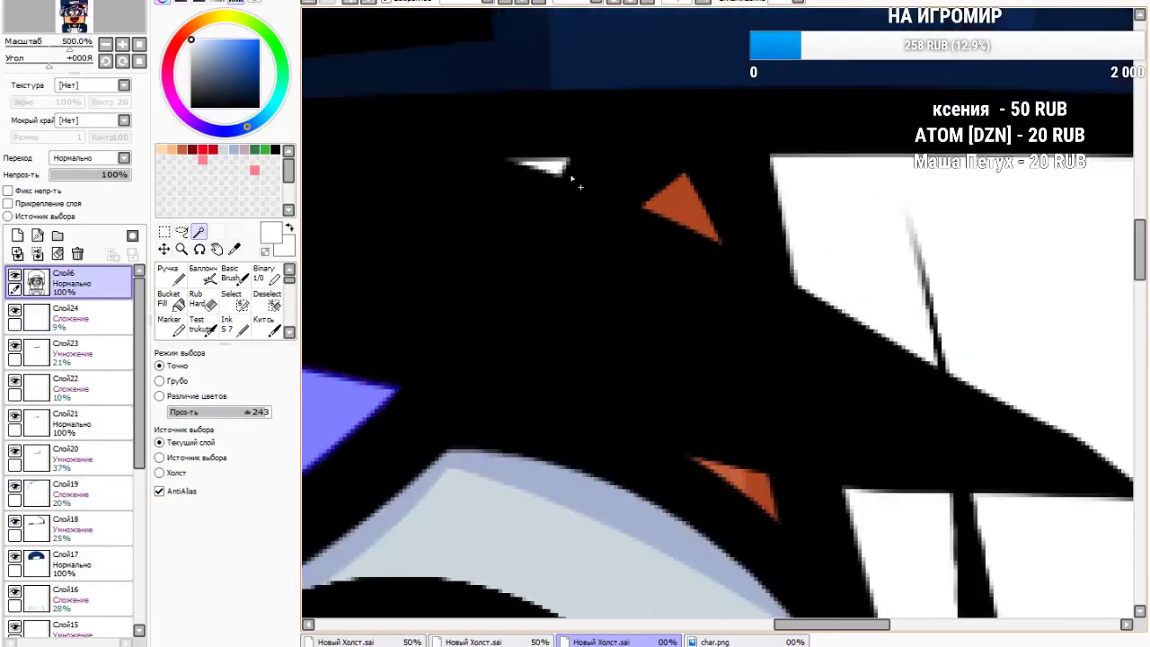
scroll(533, 180, "down", 5)
scroll(619, 271, "up", 4)
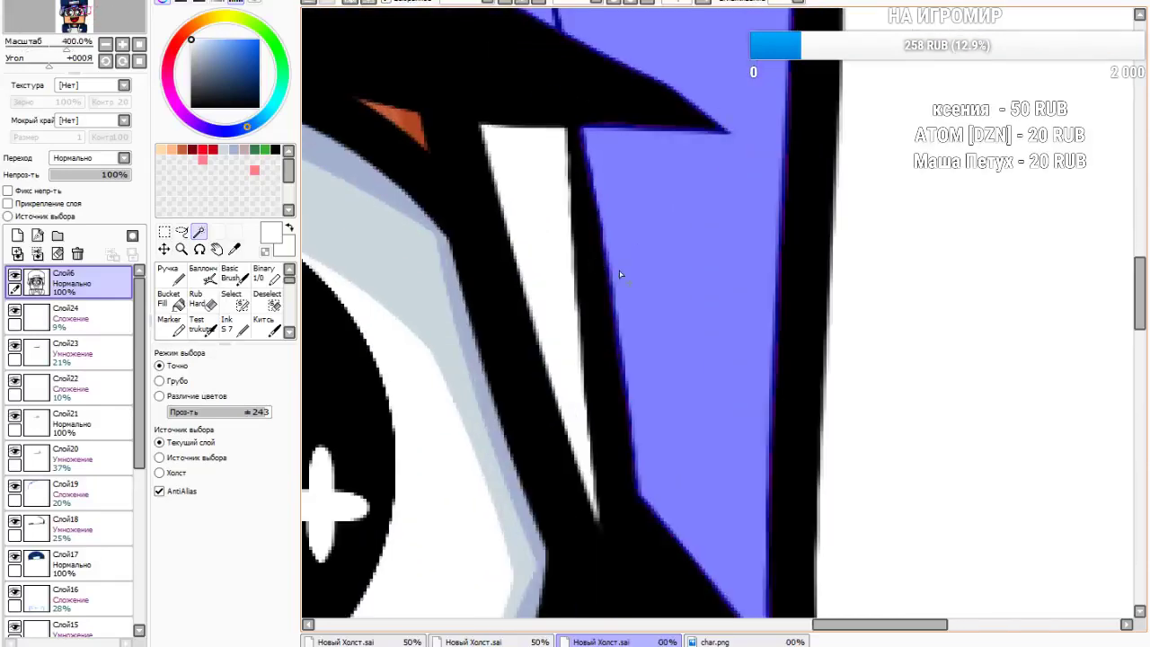
scroll(614, 313, "down", 4)
scroll(508, 333, "up", 1)
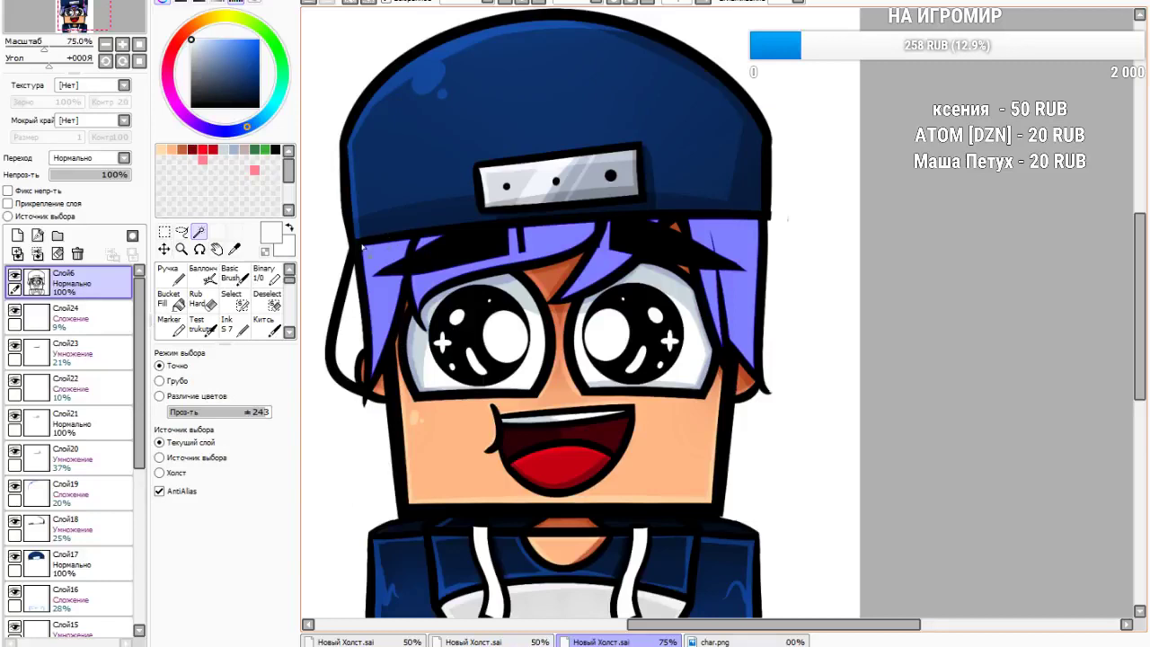
Sample the dark brown hair colour from char.png and fill the selected hair on a new layer with the Ink brush at size 475
left_click(234, 250)
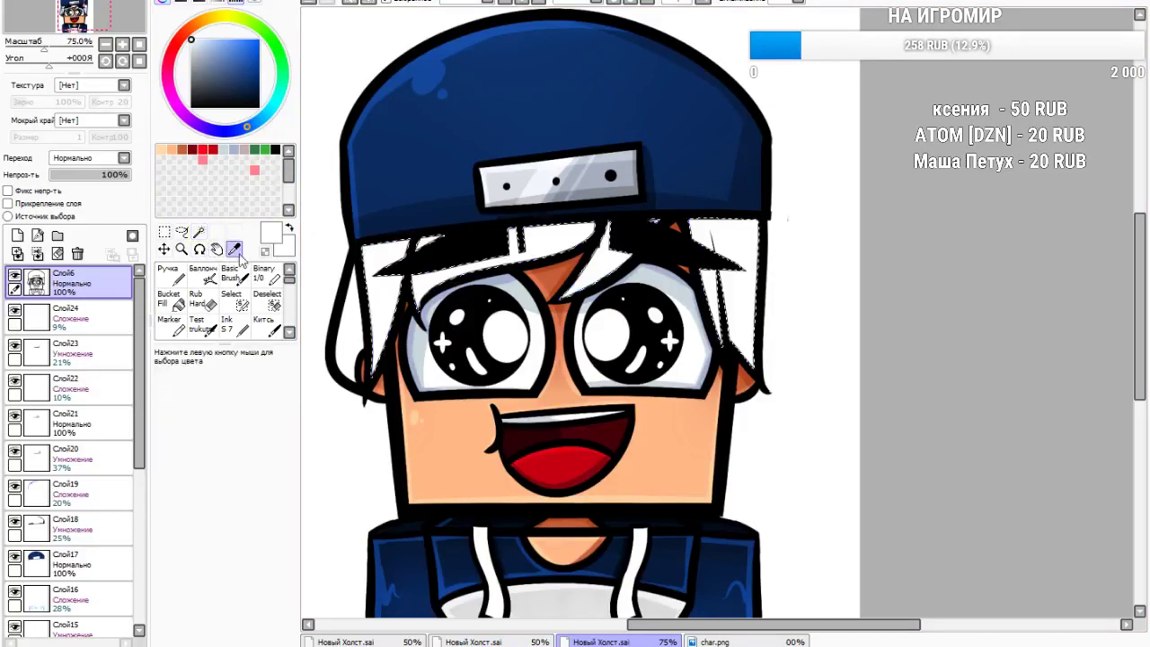
left_click(739, 640)
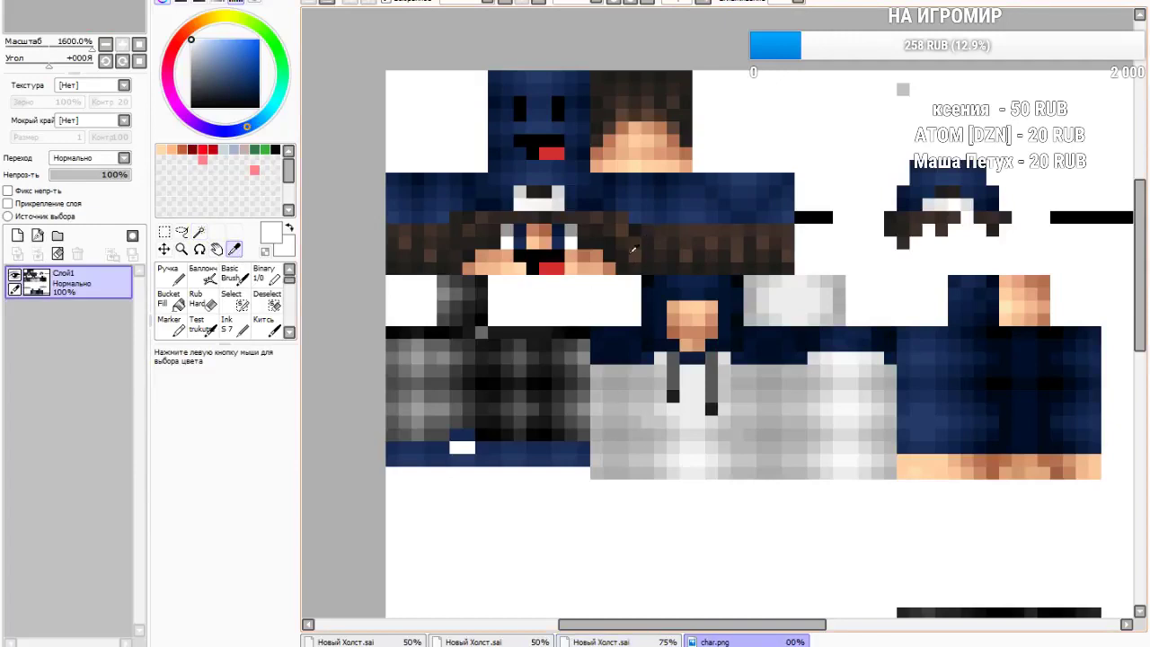
left_click(637, 264)
left_click(635, 640)
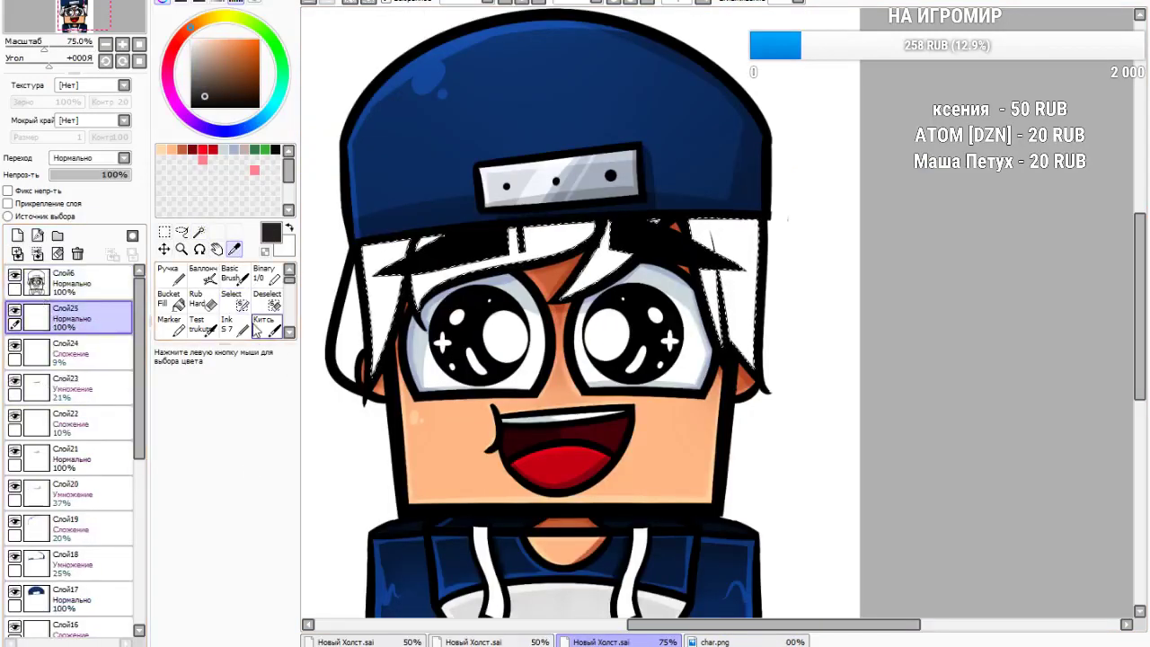
left_click(232, 325)
left_click(293, 375)
left_click_drag(467, 256, 710, 269)
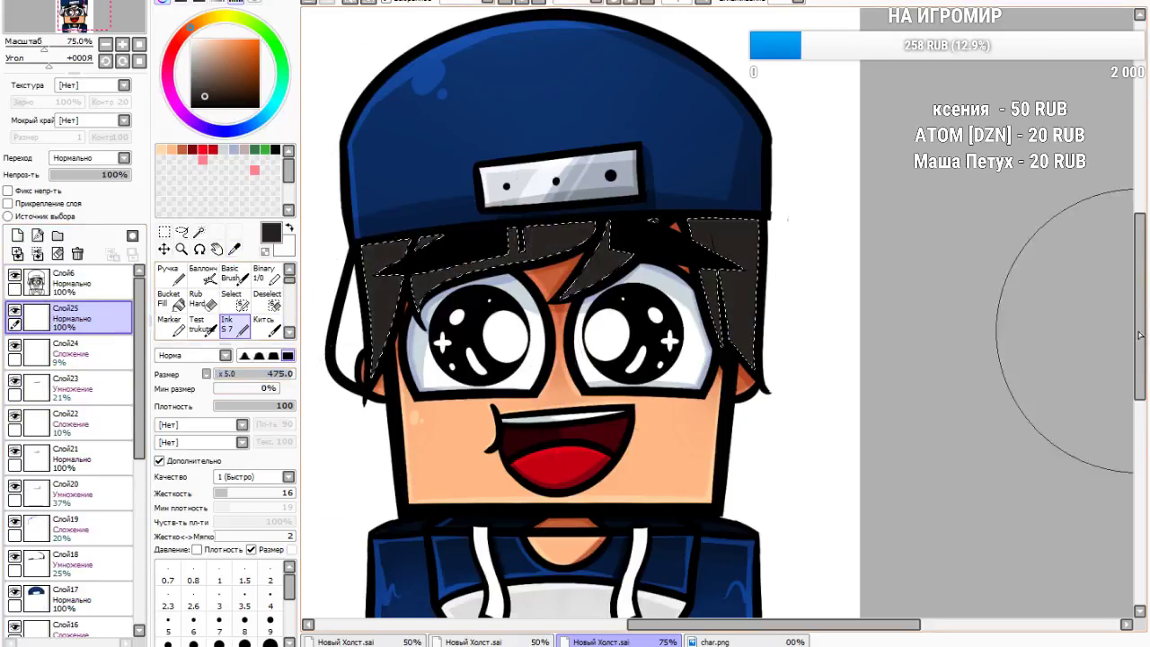
Darken the brown slightly and paint a darker band along the top of the hair with the Ink brush at size 85
left_click(232, 376)
left_click_drag(232, 375, 229, 375)
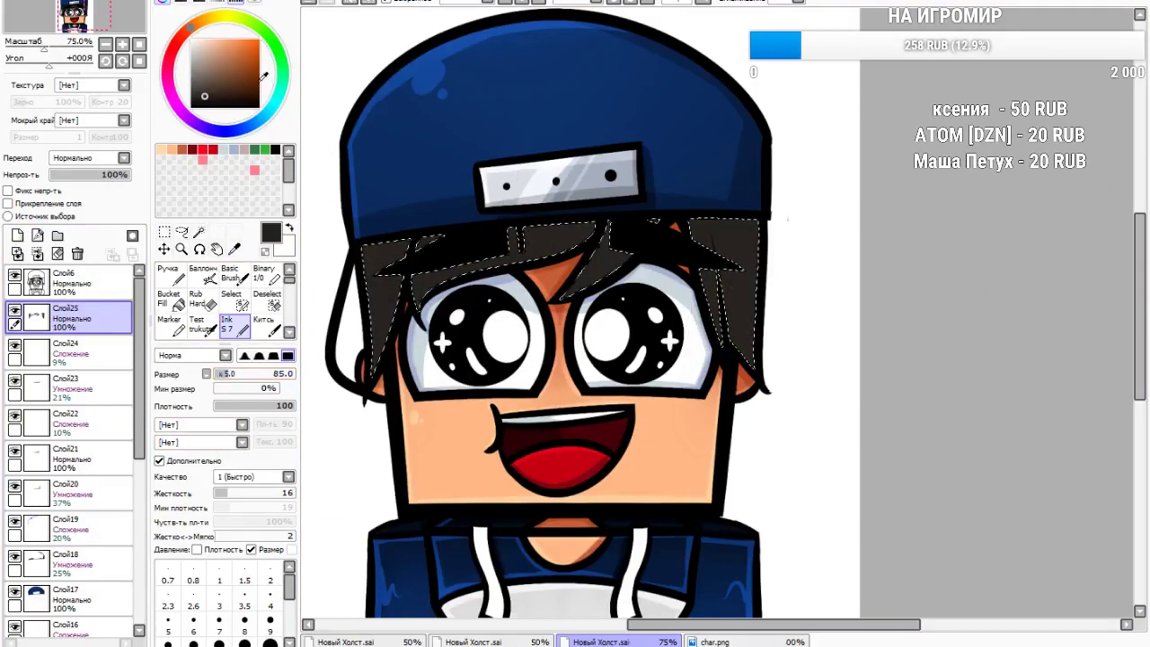
left_click(206, 101)
left_click_drag(352, 238, 950, 198)
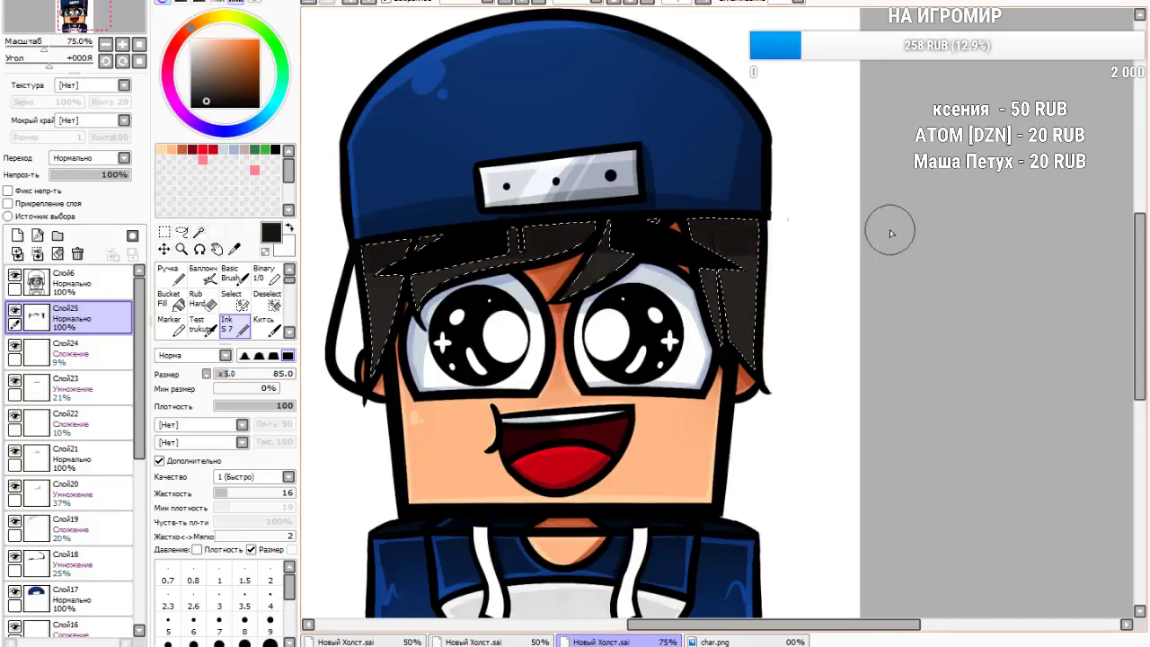
Blend the hair's brown tones with the Blur brush at sizes 140 and 80
scroll(224, 324, "down", 3)
left_click(209, 333)
left_click(216, 374)
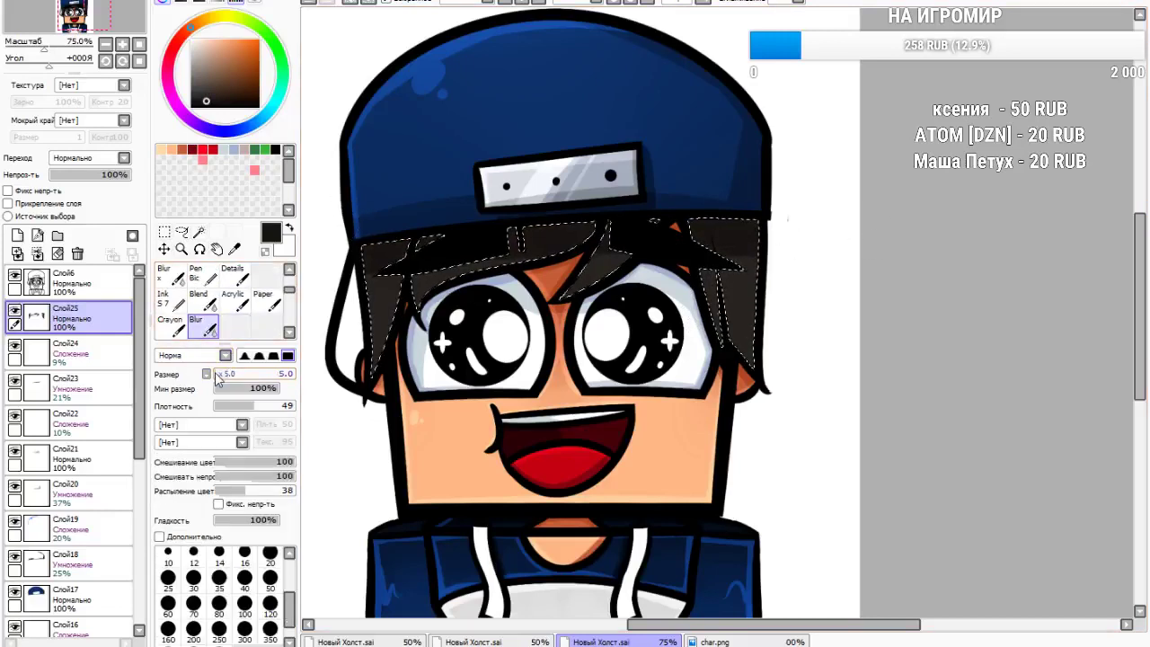
left_click_drag(220, 376, 237, 374)
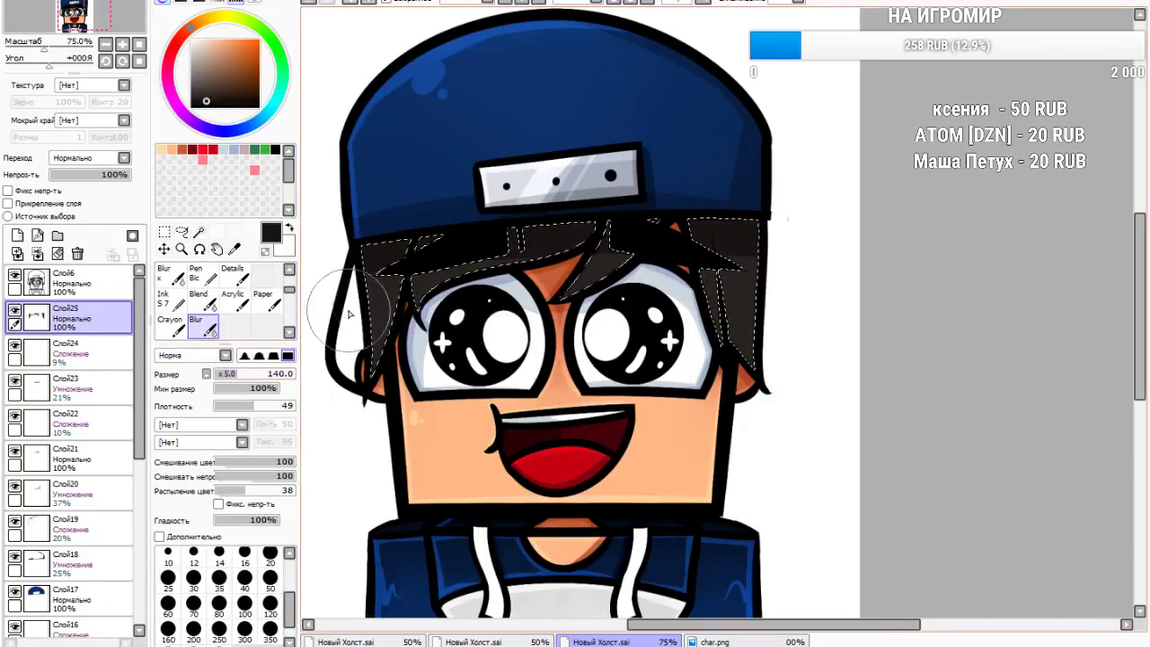
left_click(229, 374)
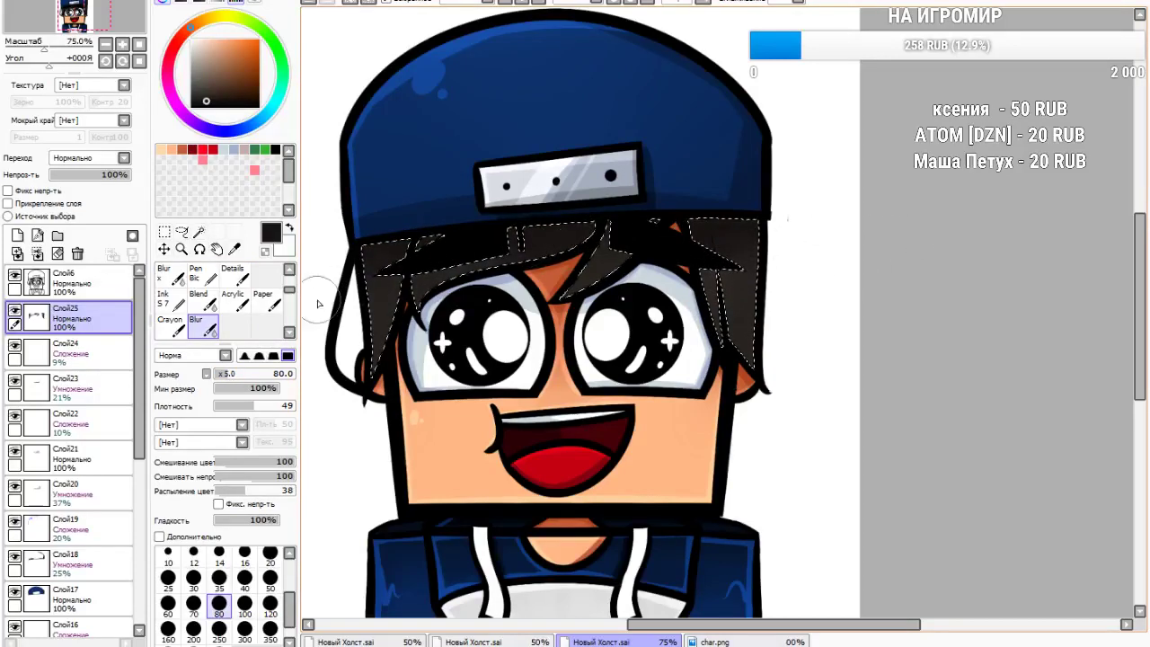
Paint black shadows on the hair on a new layer with the Ink brush at size 75, set to Умножение at 28% opacity
left_click(17, 236)
scroll(284, 284, "up", 3)
left_click(228, 325)
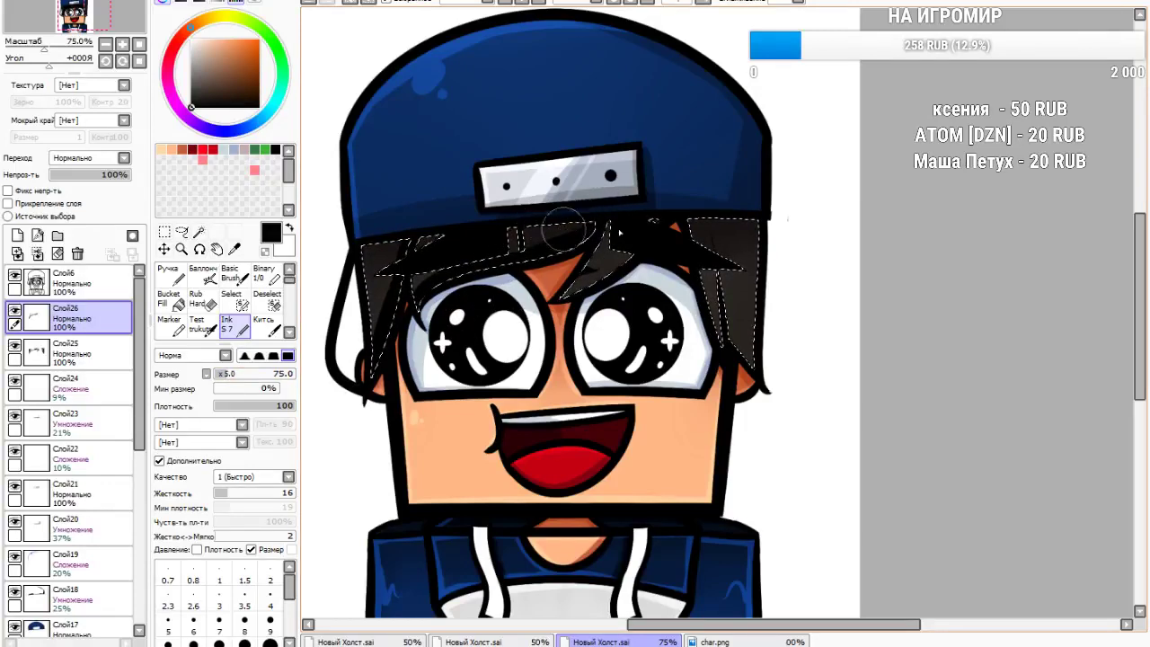
left_click(199, 299)
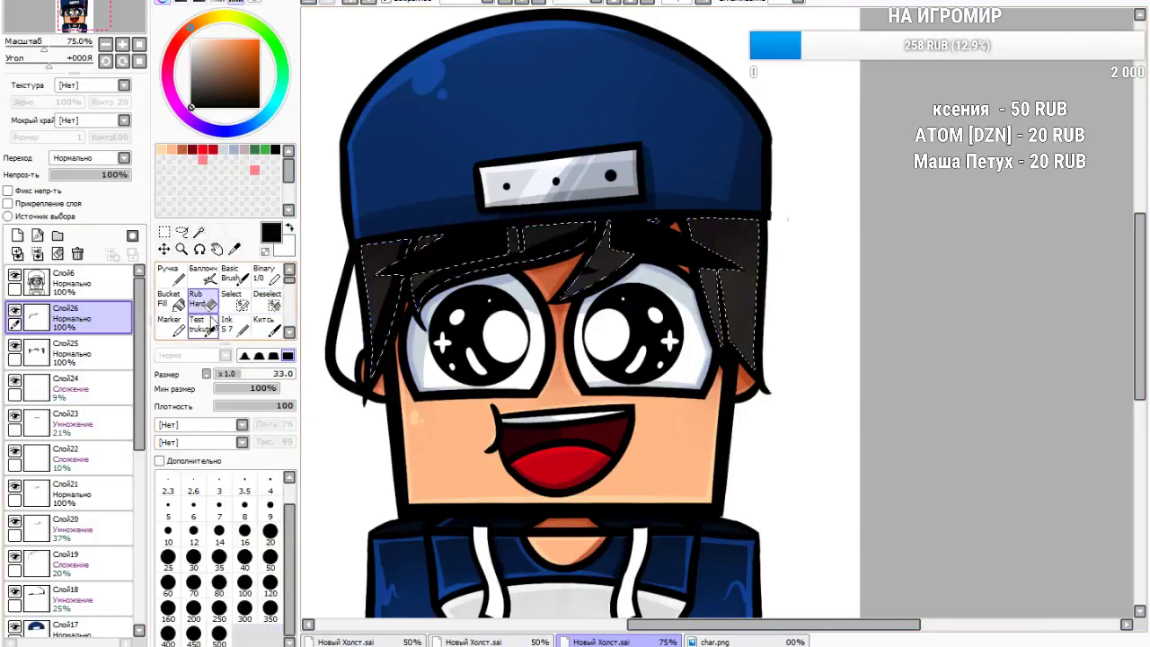
left_click(226, 324)
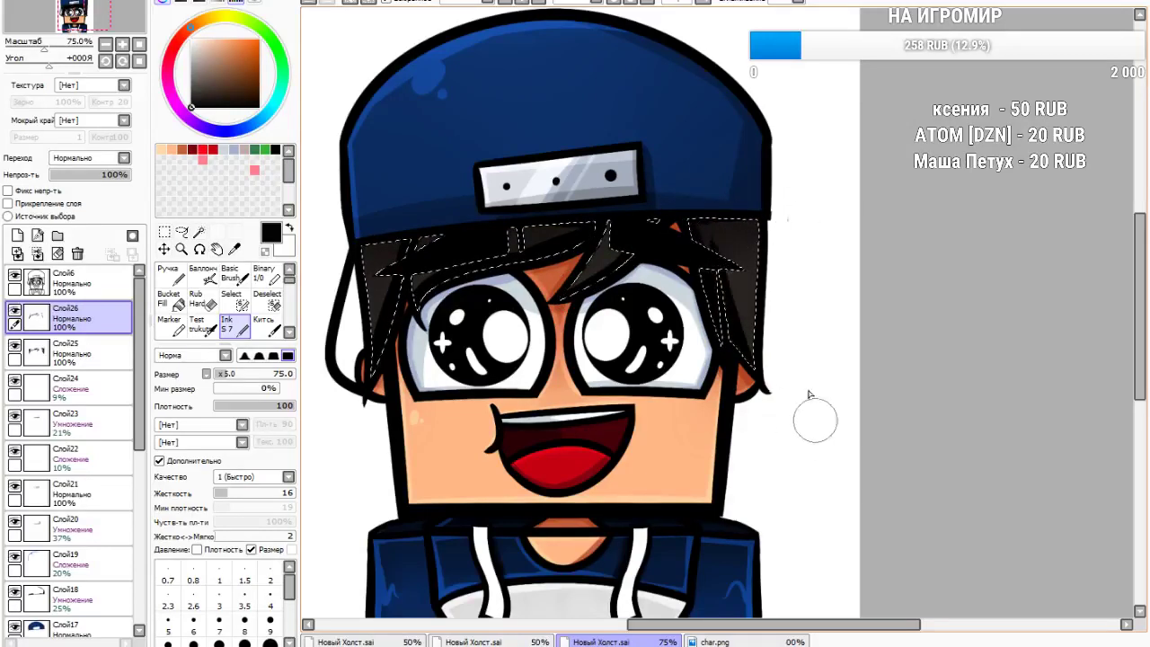
left_click(60, 158)
left_click(72, 185)
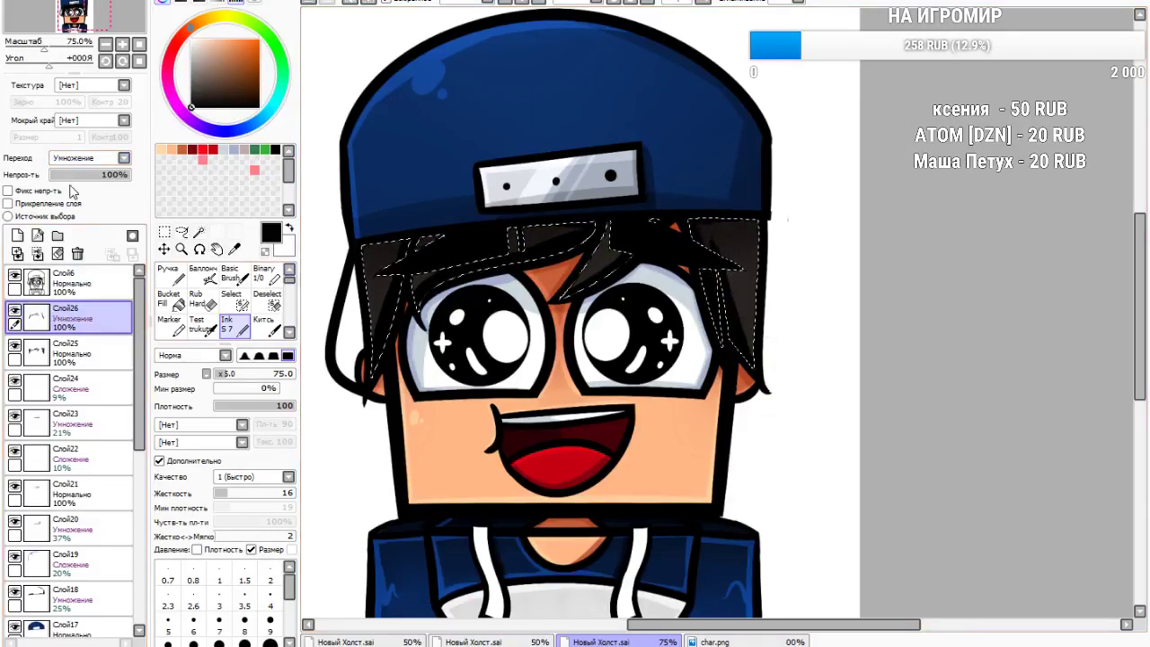
left_click(75, 174)
left_click_drag(75, 174, 72, 174)
Paint pale peach highlights along the left edges of the hair strands on a new layer with the Ink brush at size 45
left_click(234, 250)
left_click(378, 289)
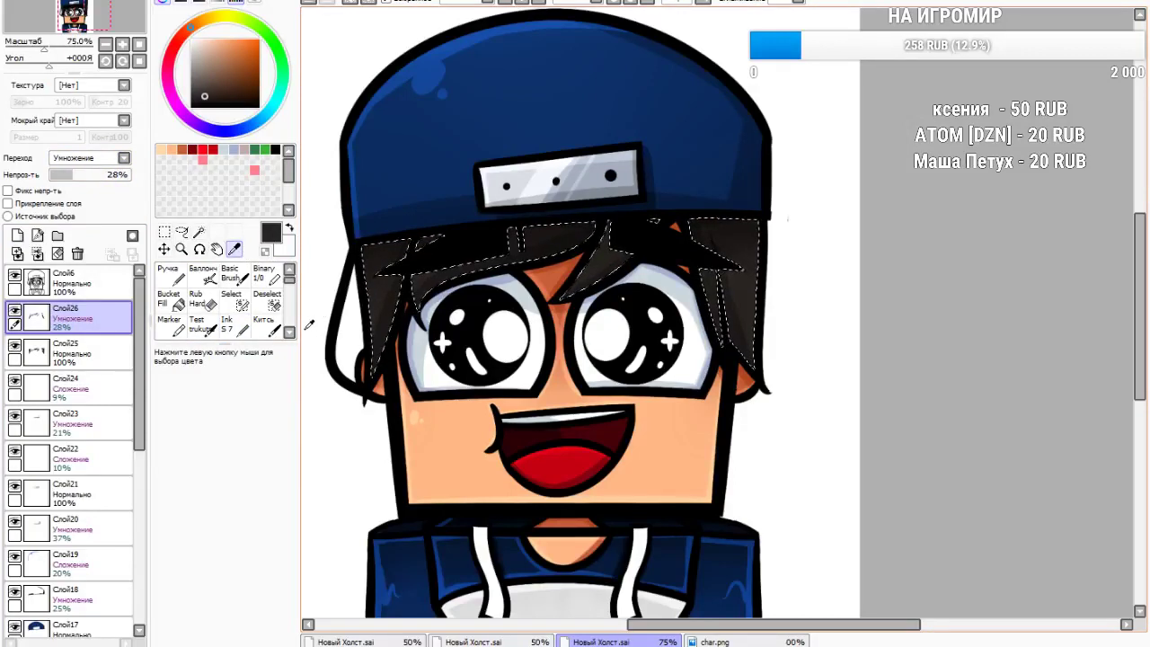
left_click(202, 39)
left_click(17, 235)
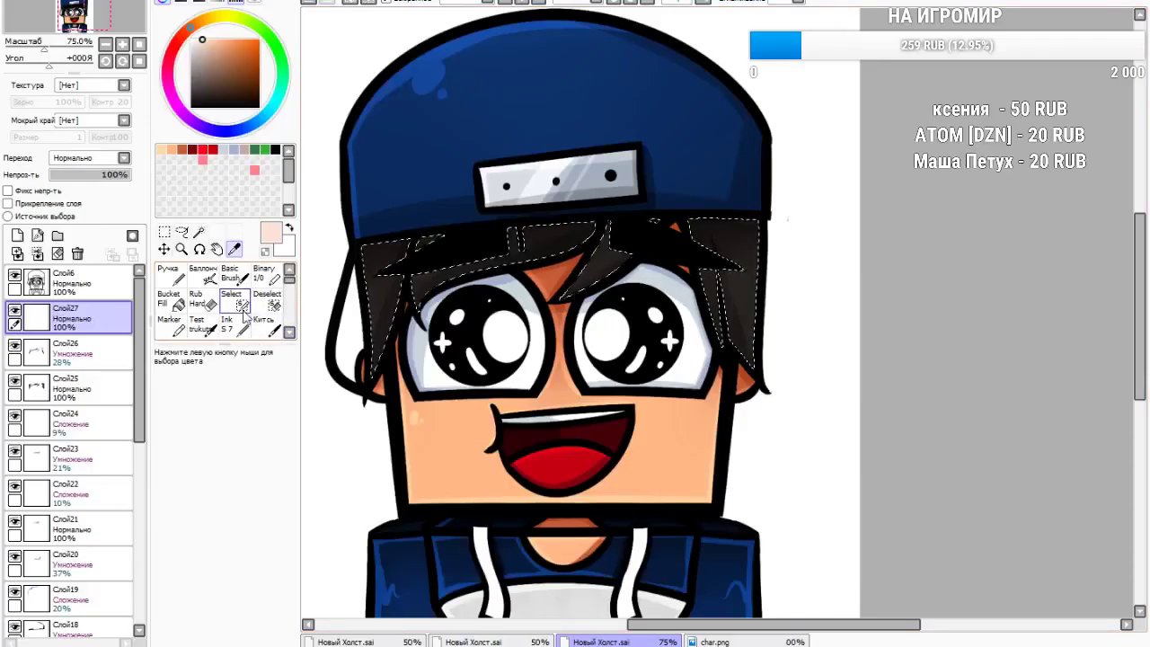
left_click(230, 326)
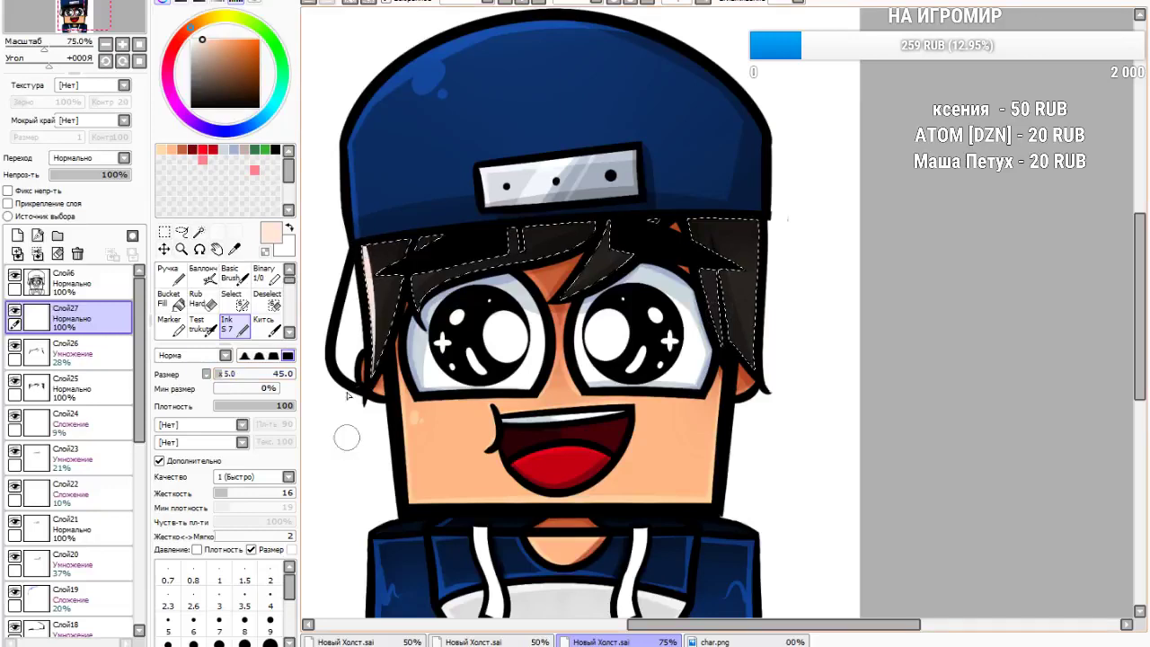
left_click_drag(425, 221, 432, 357)
Set the hair highlight layer to Наложение at 14% opacity
left_click(79, 158)
left_click(74, 212)
scroll(77, 210, "up", 1)
left_click_drag(72, 176, 109, 175)
scroll(78, 158, "up", 1)
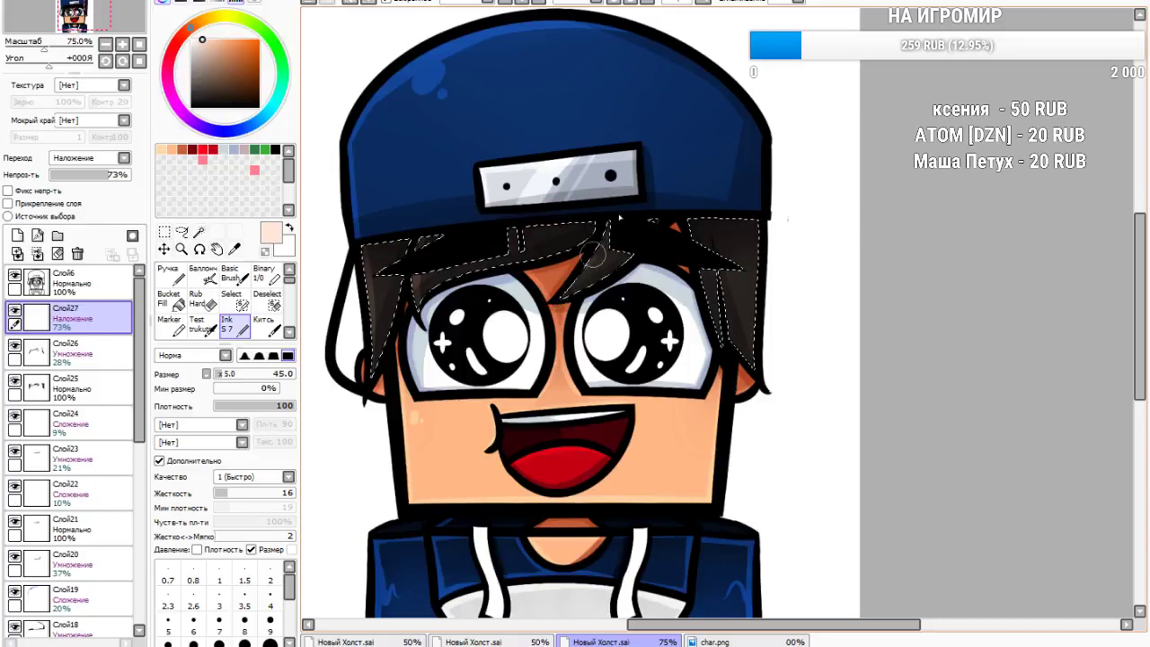
left_click(313, 2)
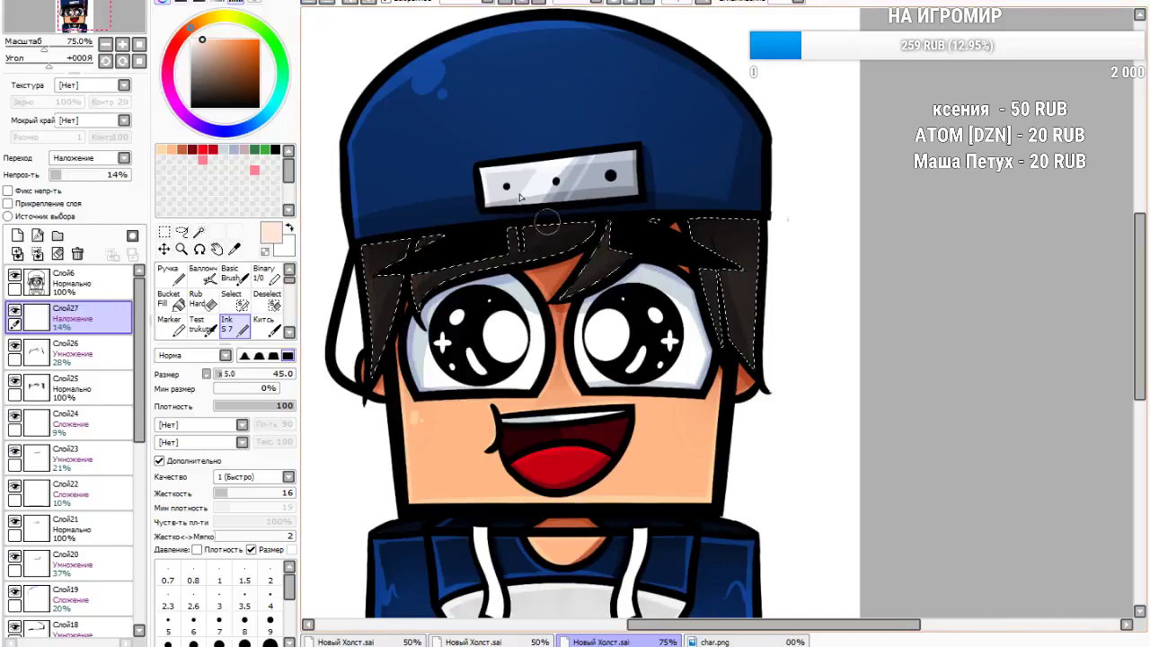
Set the hair highlight layer to 73% opacity and paint fine pale brown strands on the left hair lock on a new layer with Баллончик at size 18
left_click(330, 3)
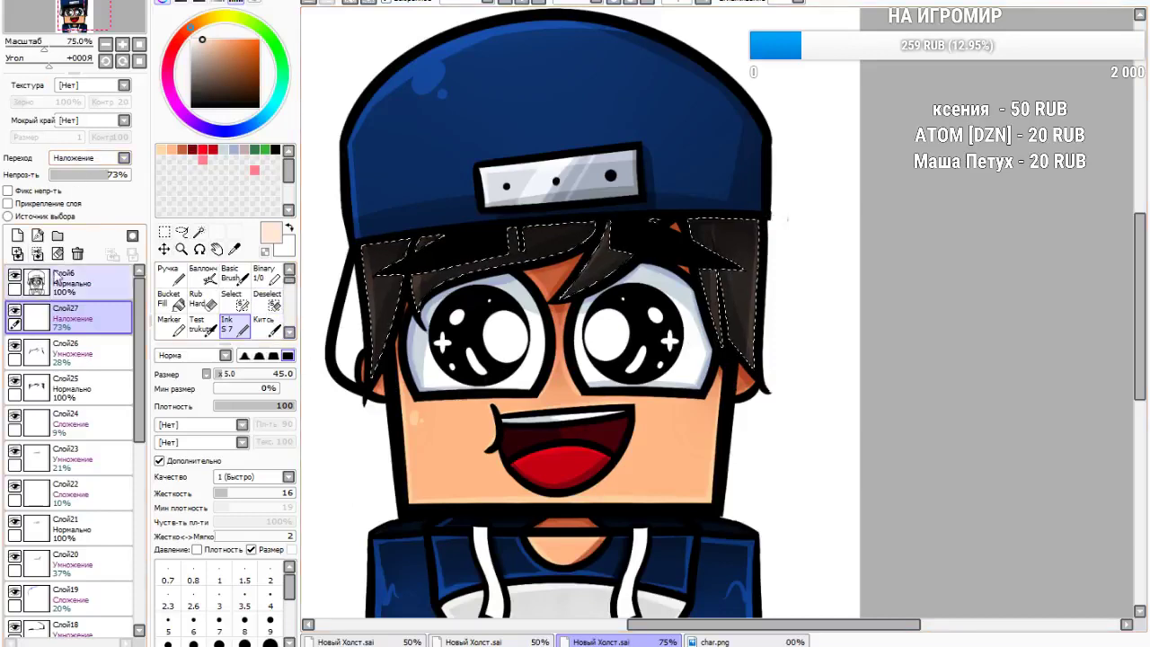
left_click(17, 235)
left_click_drag(204, 44, 212, 36)
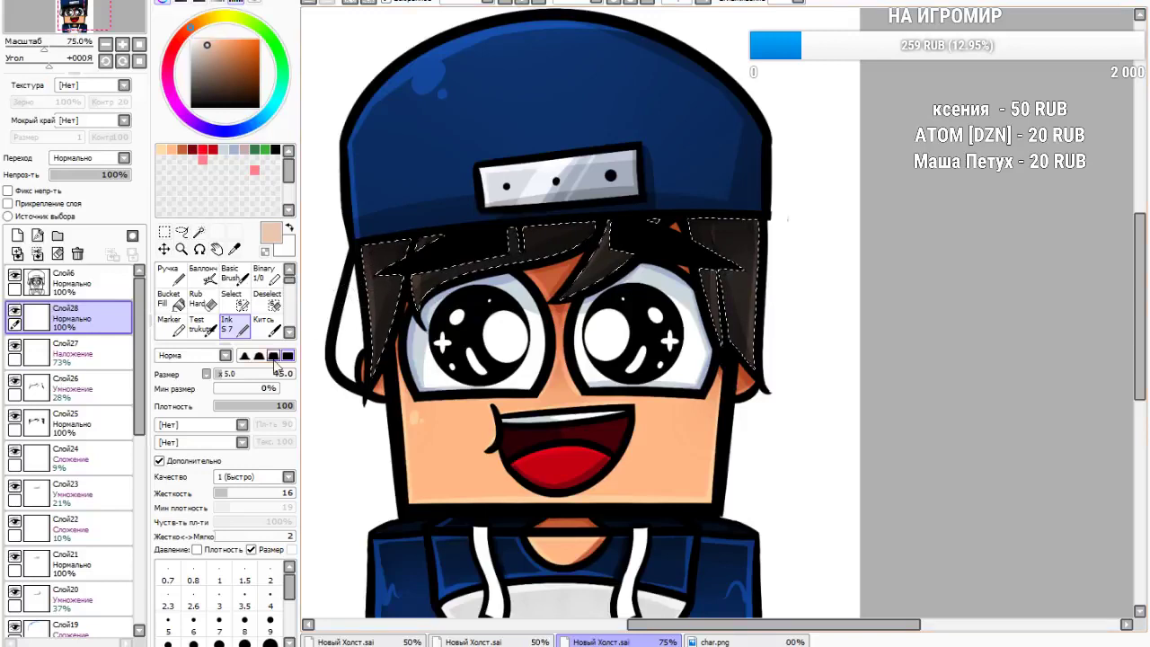
left_click(289, 333)
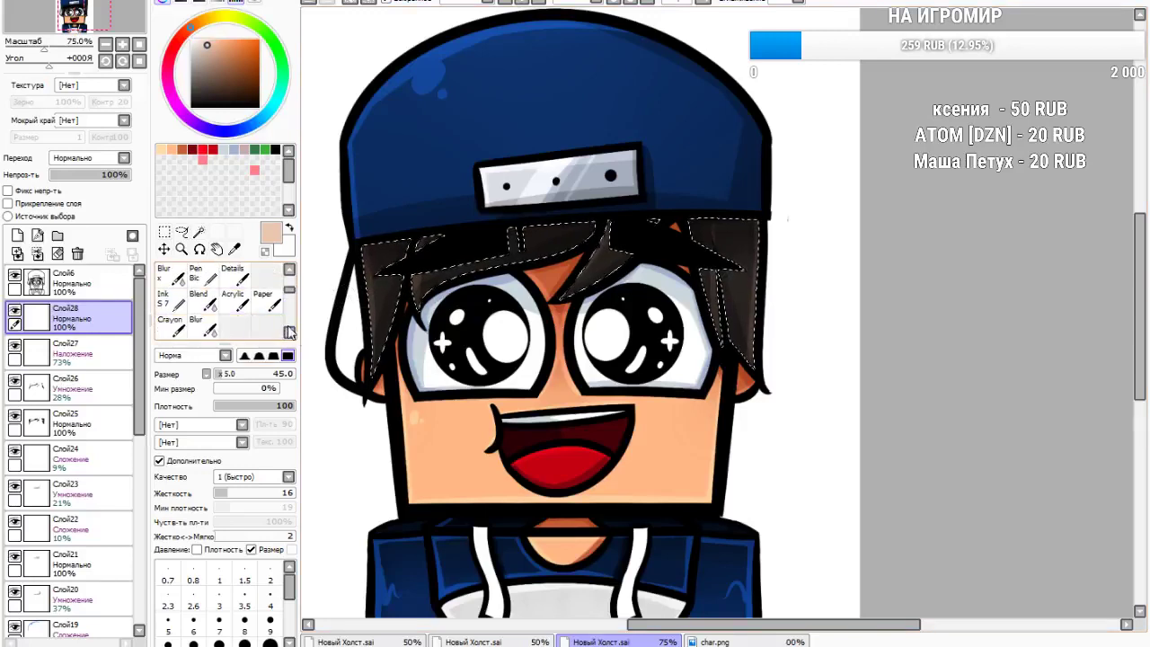
left_click(290, 333)
left_click(289, 332)
left_click(290, 271)
left_click(289, 271)
scroll(289, 274, "up", 5)
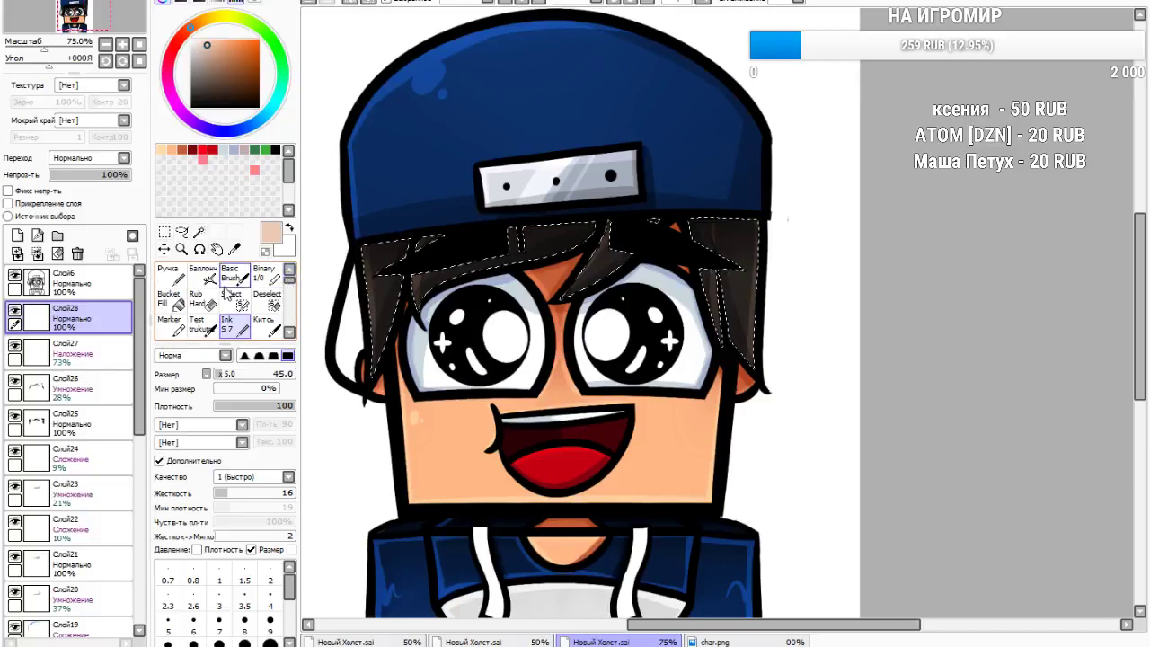
left_click(203, 274)
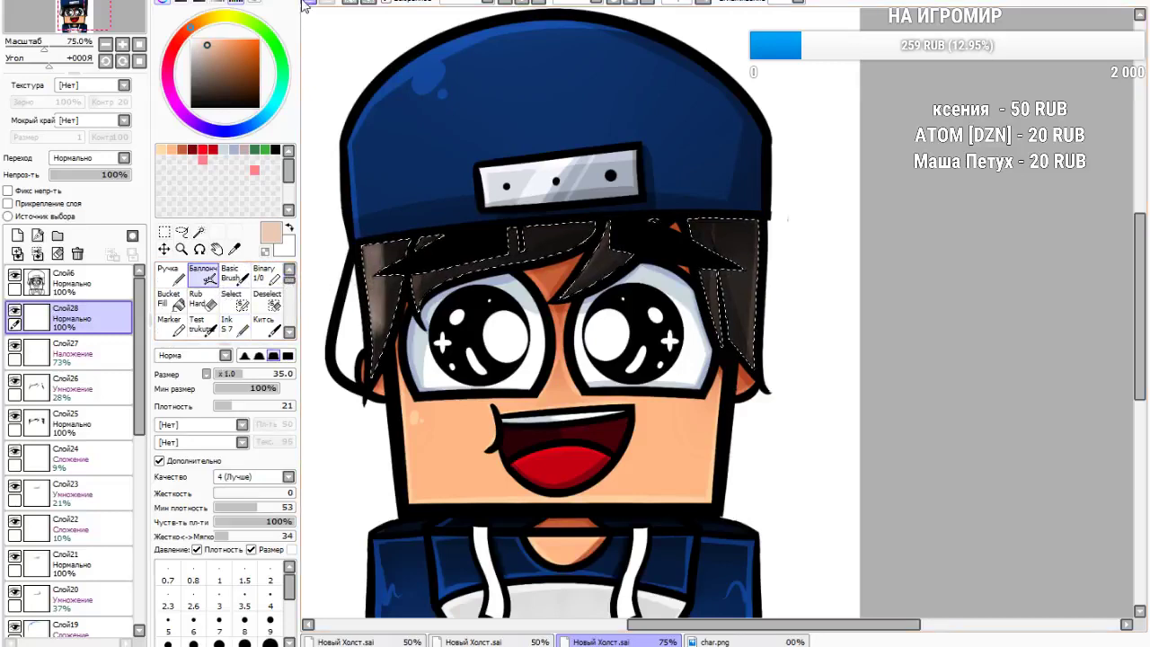
left_click_drag(228, 402, 223, 409)
left_click(235, 374)
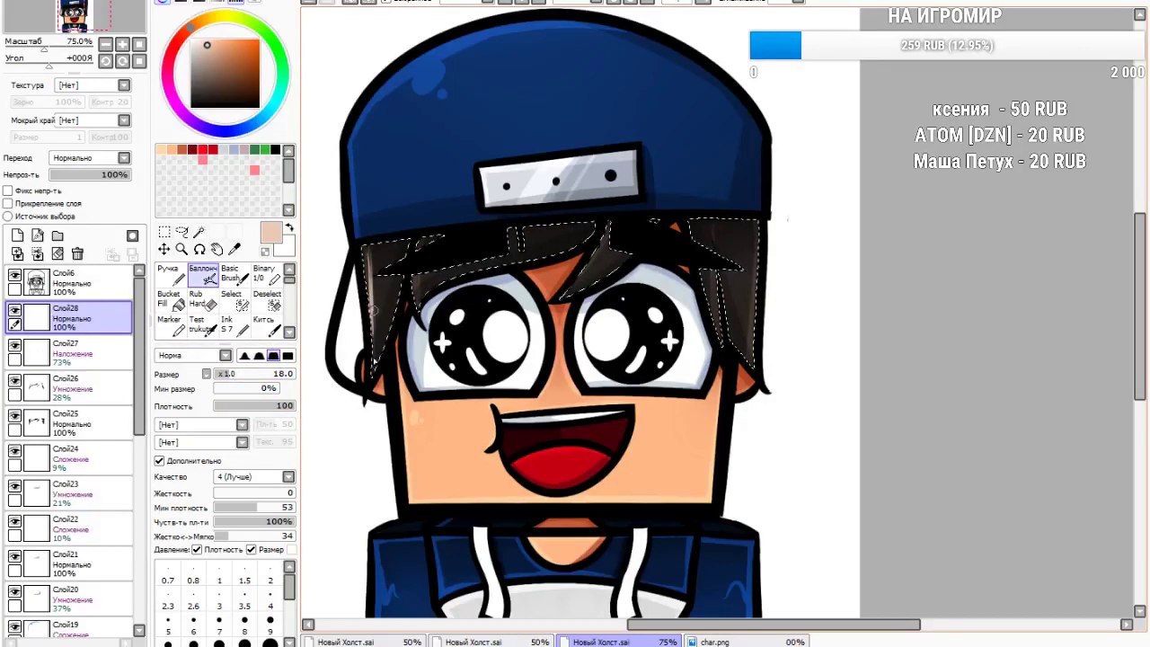
left_click(244, 356)
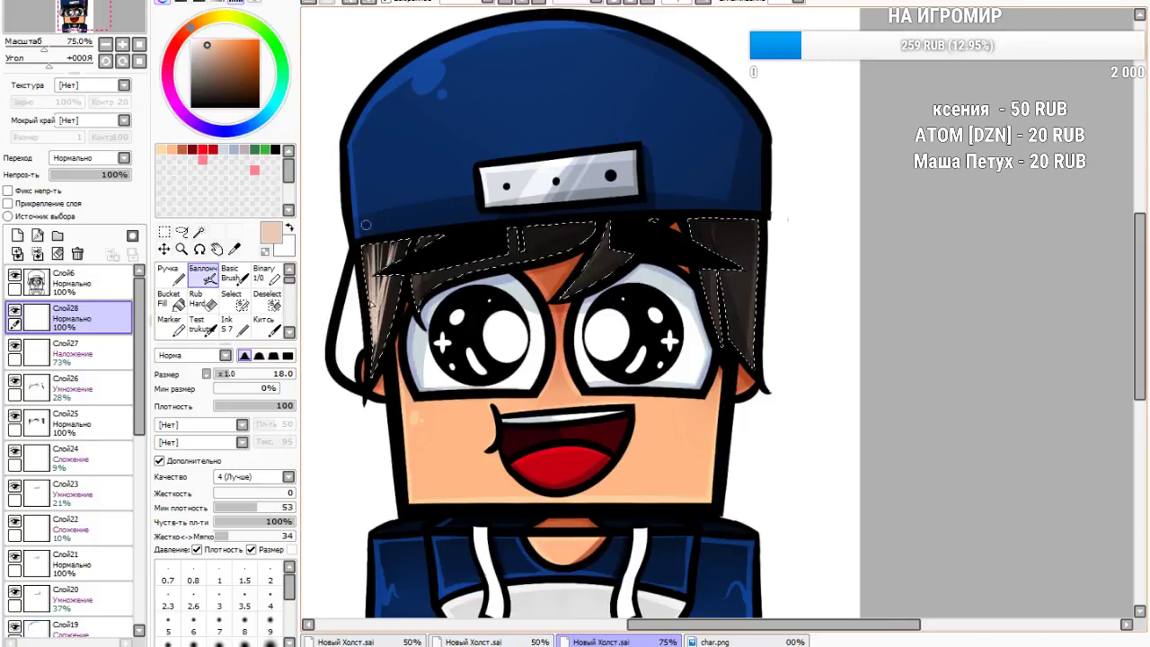
Set the strand layer to Сложение at 11% opacity and paint fine strands across the rest of the hair
left_click(78, 224)
left_click_drag(91, 176, 77, 178)
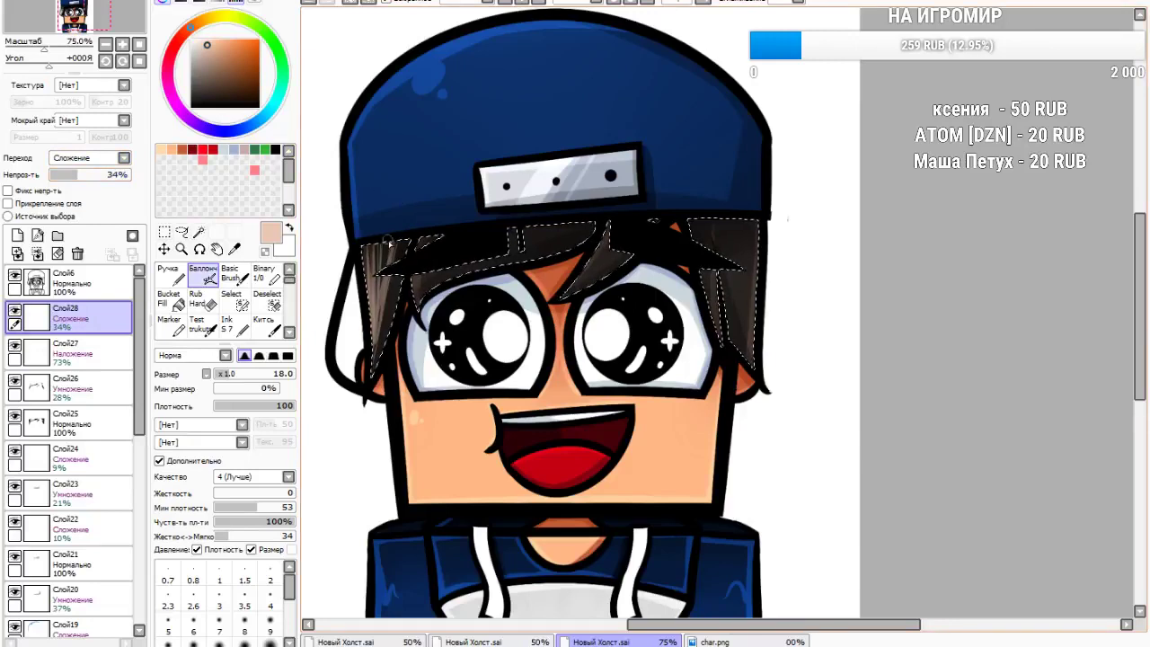
left_click(63, 175)
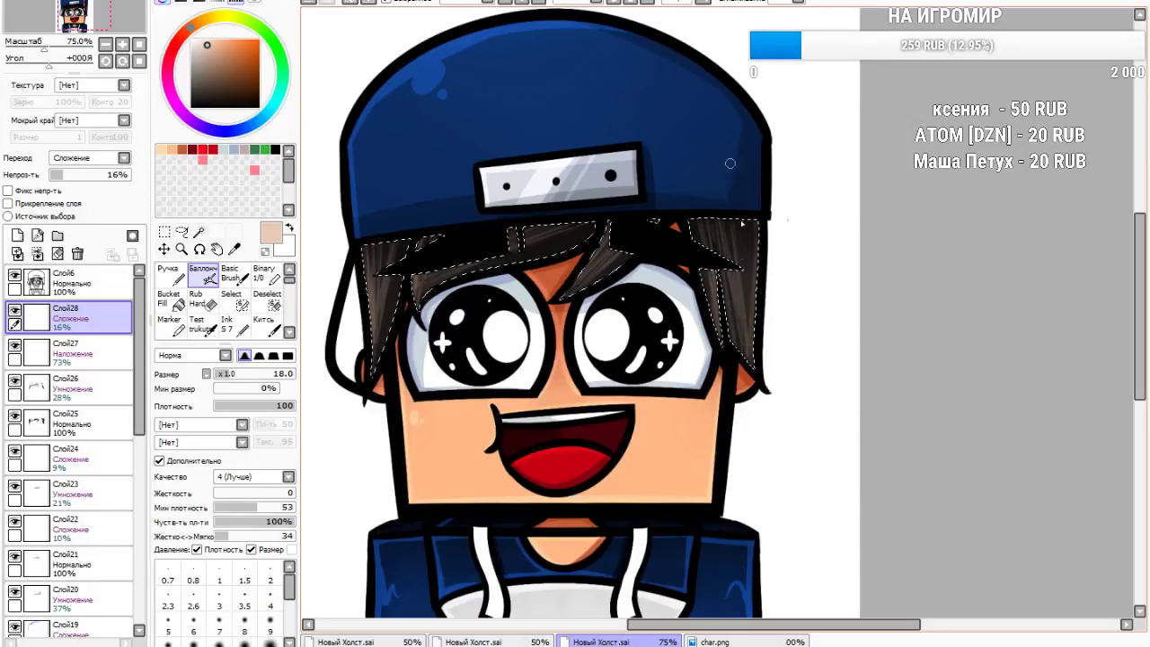
left_click(61, 174)
Move the Наложение highlight layer above the strand layer and paint peach hair highlights with Ink on a new layer set to Сложение at 13%
left_click_drag(62, 350, 74, 310)
left_click(22, 240)
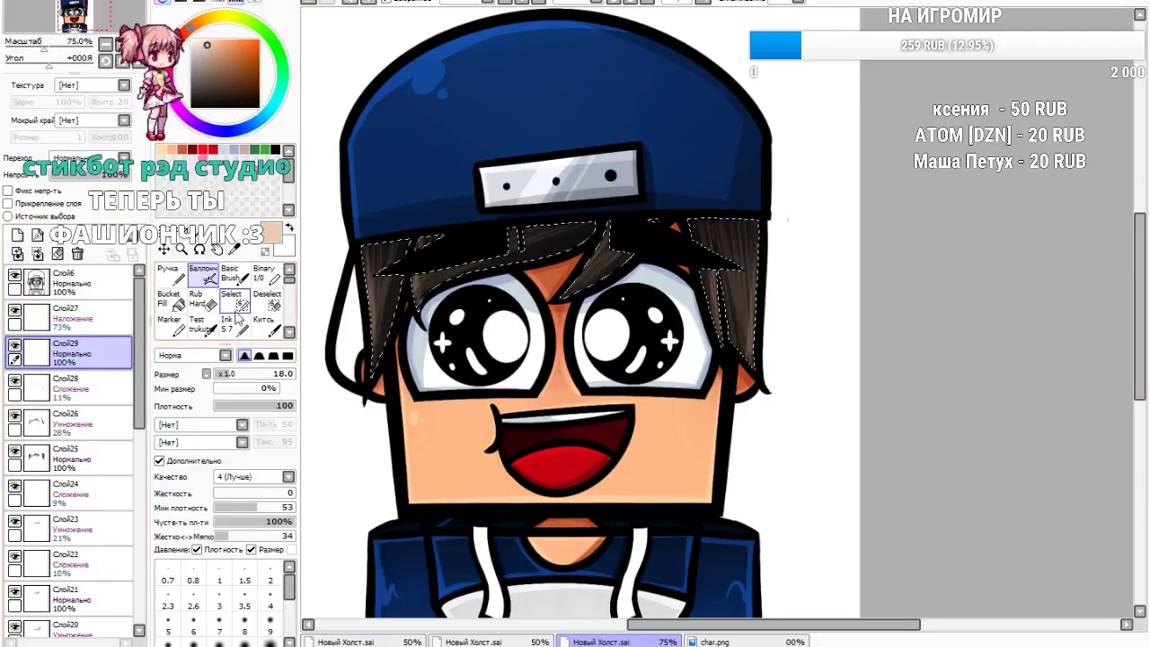
left_click(227, 324)
left_click(212, 40)
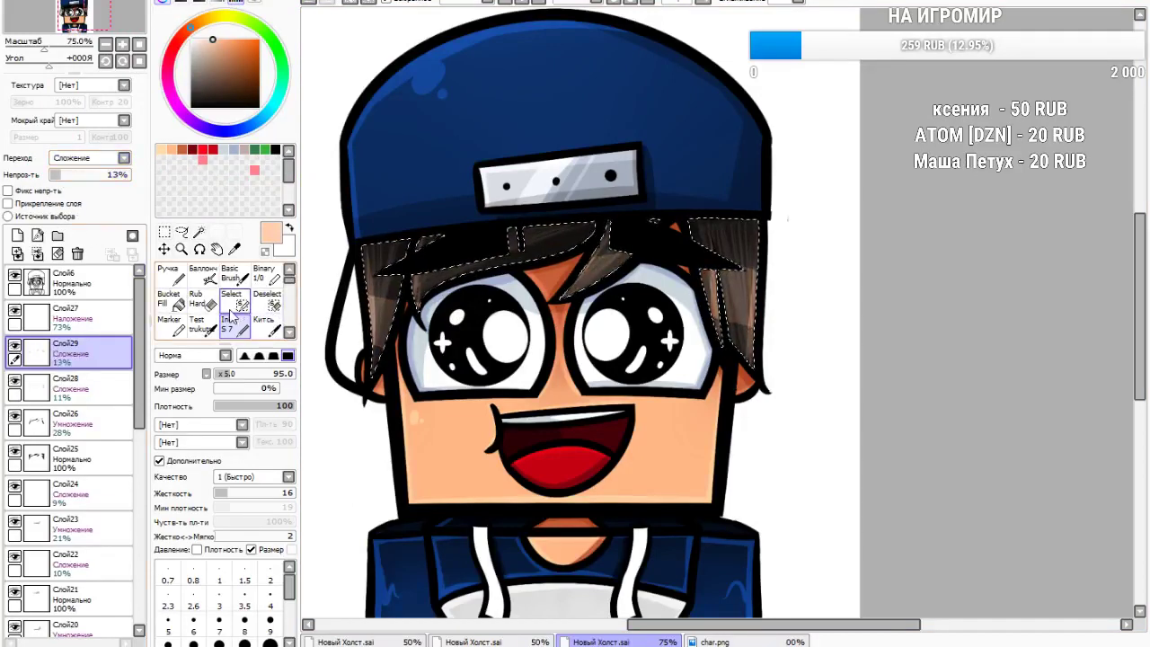
Touch up the hair highlights with the Rub Hard eraser at size 15 and clear the hair selection
left_click(197, 299)
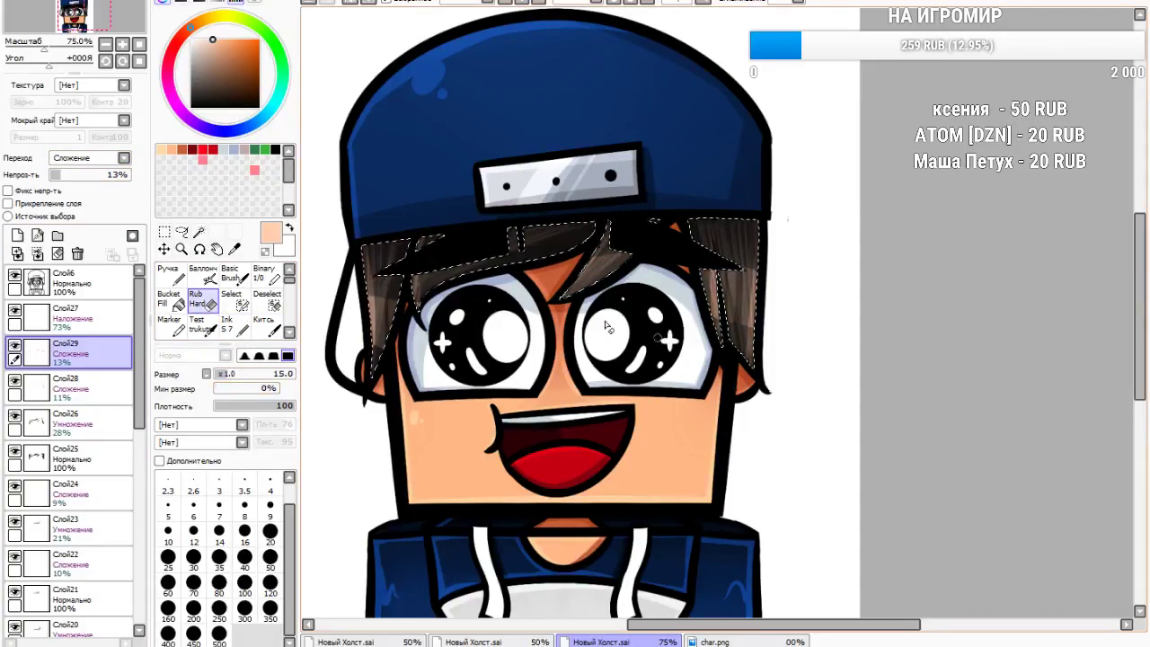
left_click(163, 231)
left_click(344, 159)
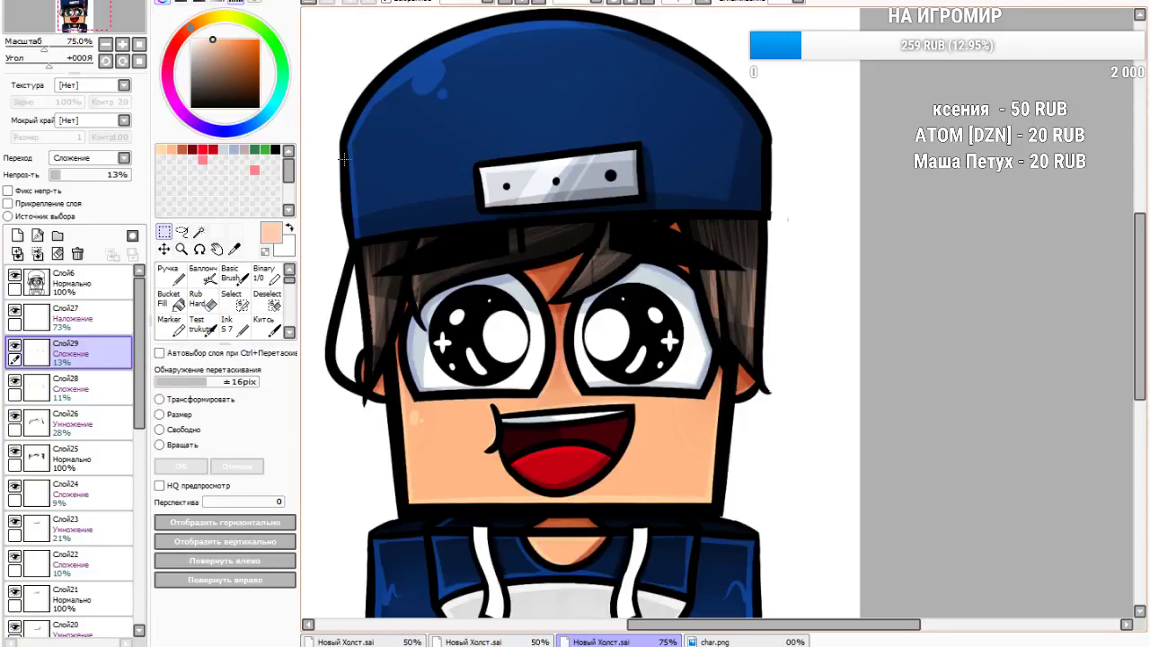
scroll(440, 237, "down", 5)
scroll(449, 252, "up", 5)
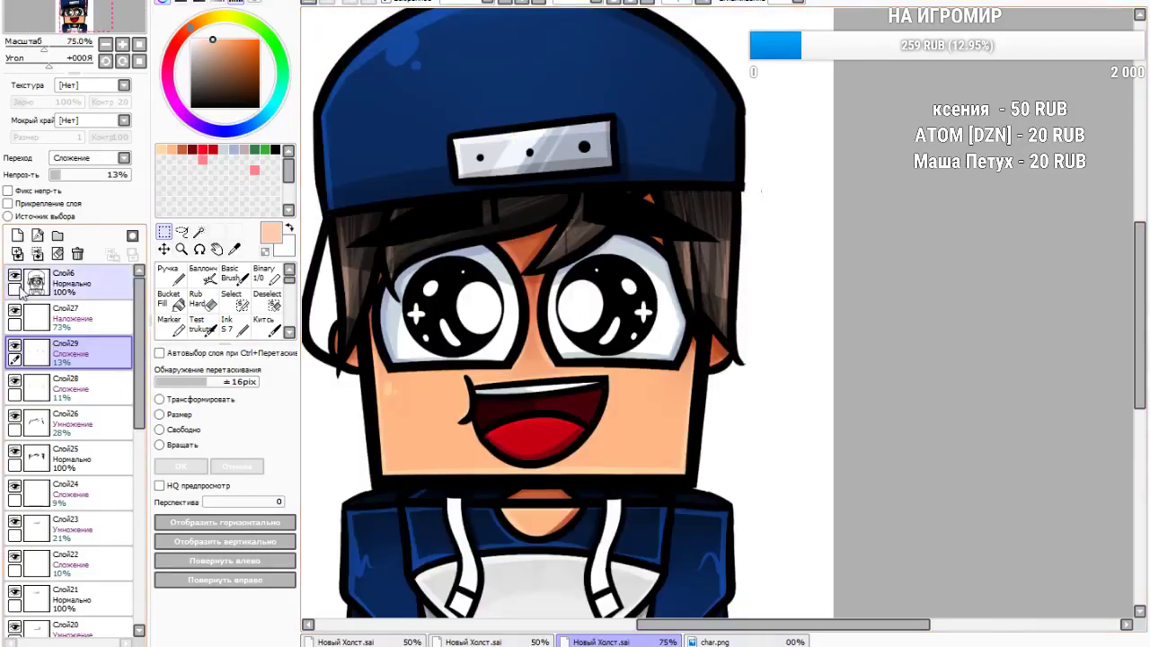
Select the white area beside the left hair lock on the line art layer and add a new layer above the hair highlights
left_click(54, 284)
left_click(198, 232)
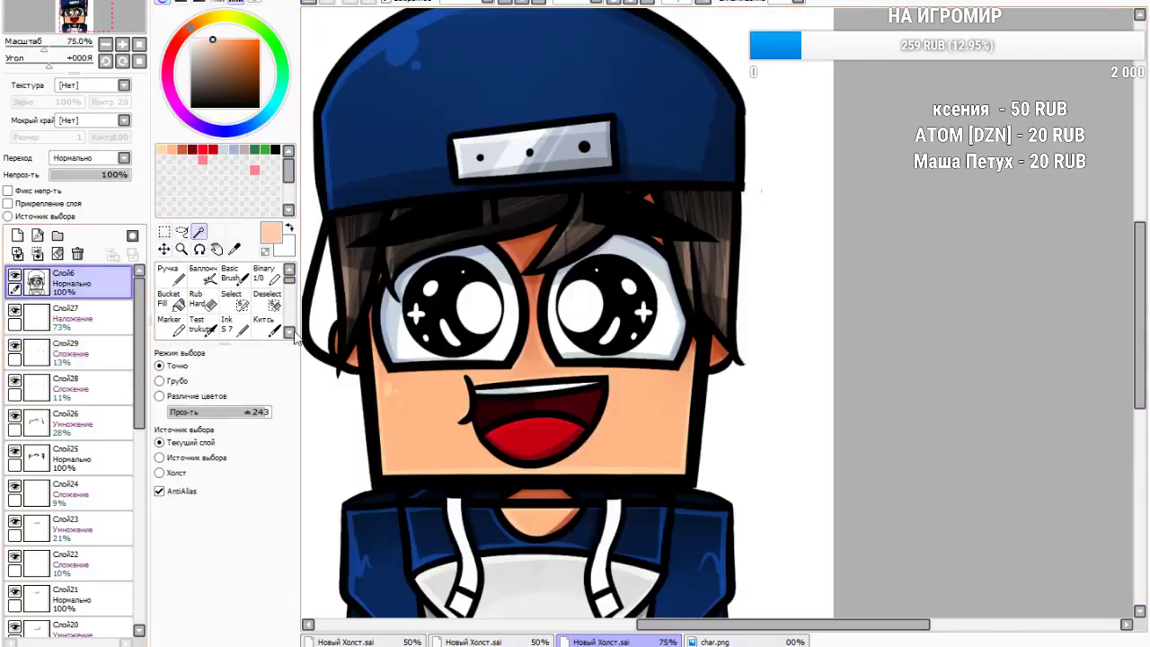
scroll(395, 310, "down", 3)
scroll(369, 309, "up", 5)
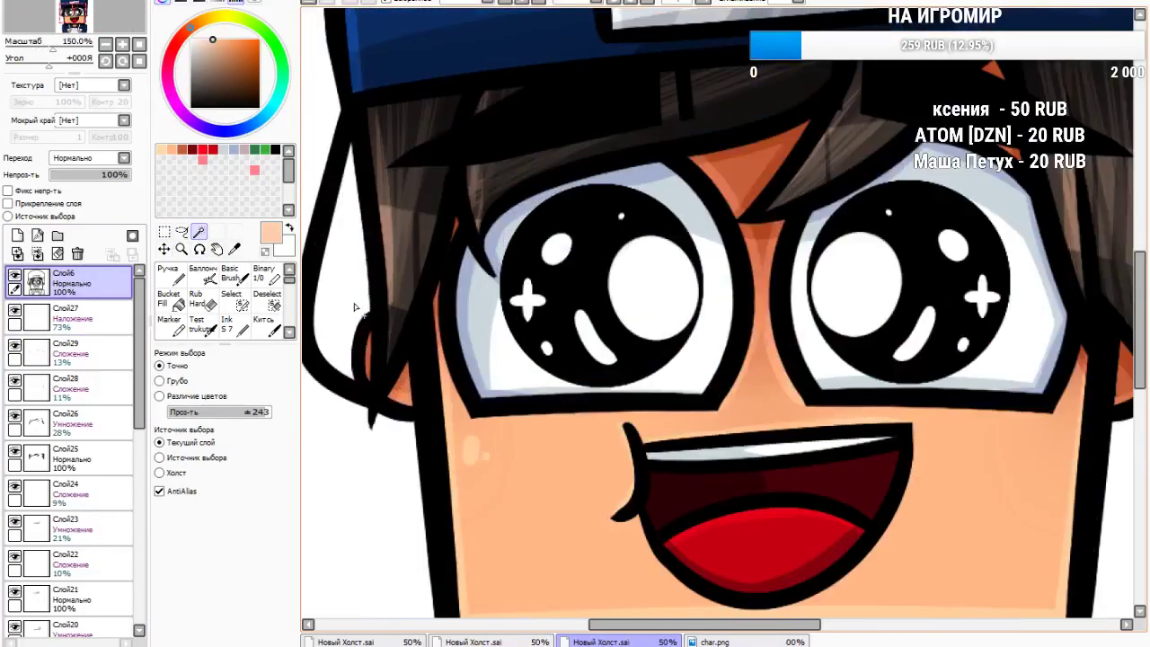
left_click(356, 307)
left_click(68, 310)
left_click(14, 234)
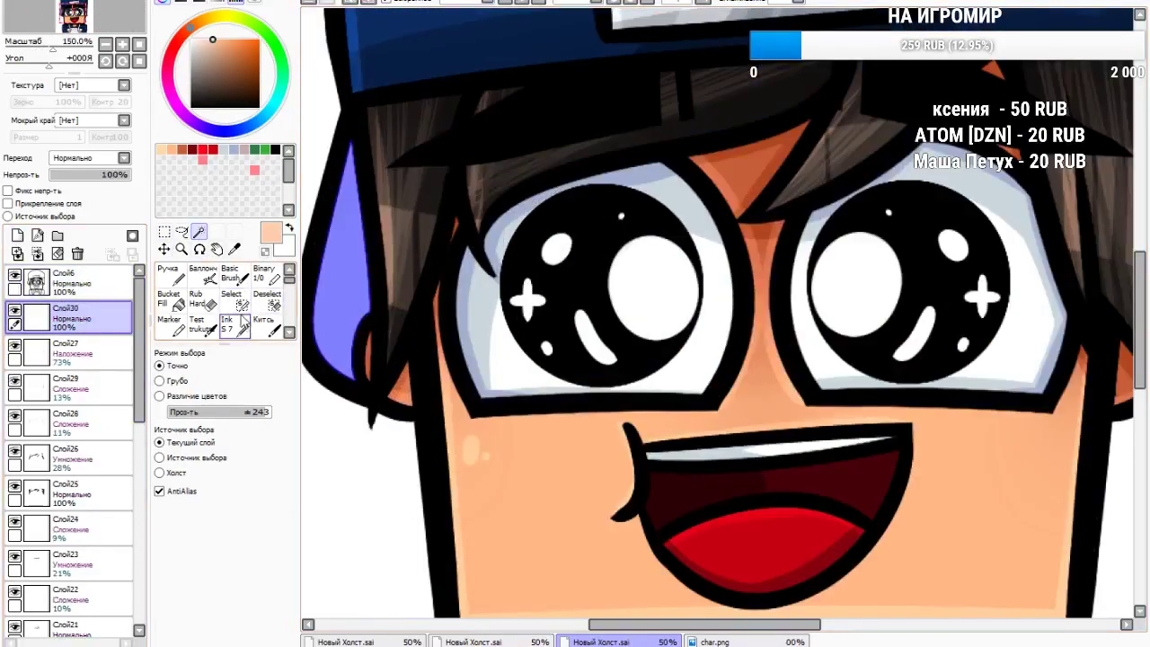
Fill the selected area beside the hair near-black with the Ink brush at size 180, shade it with pure black and deselect
left_click(230, 324)
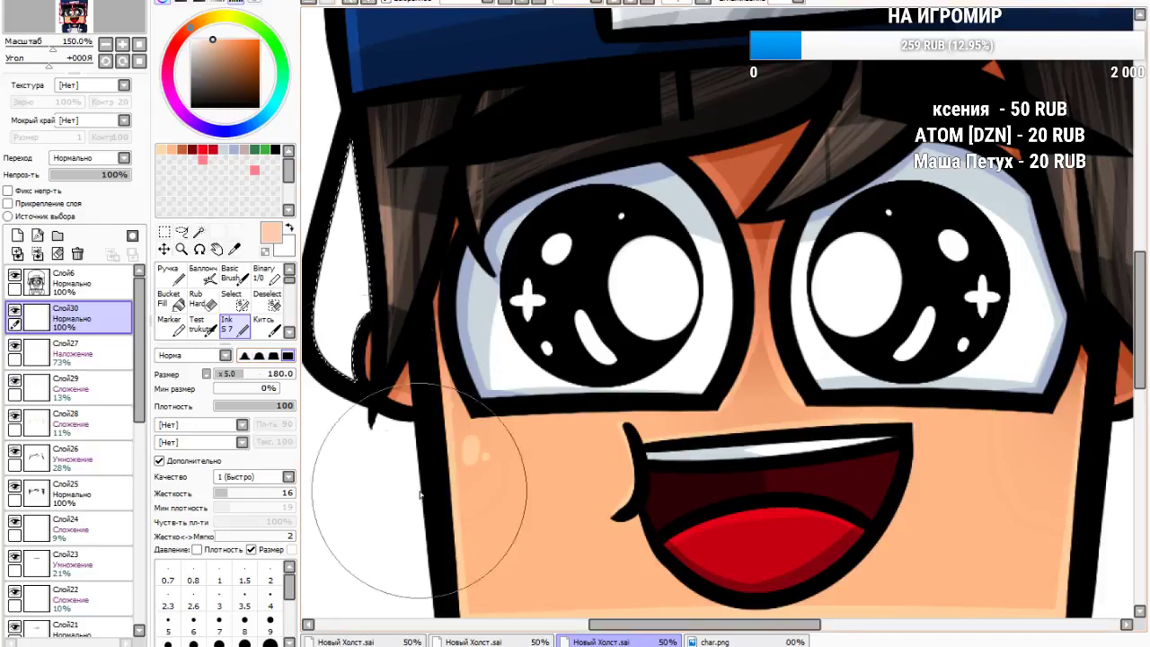
left_click(710, 641)
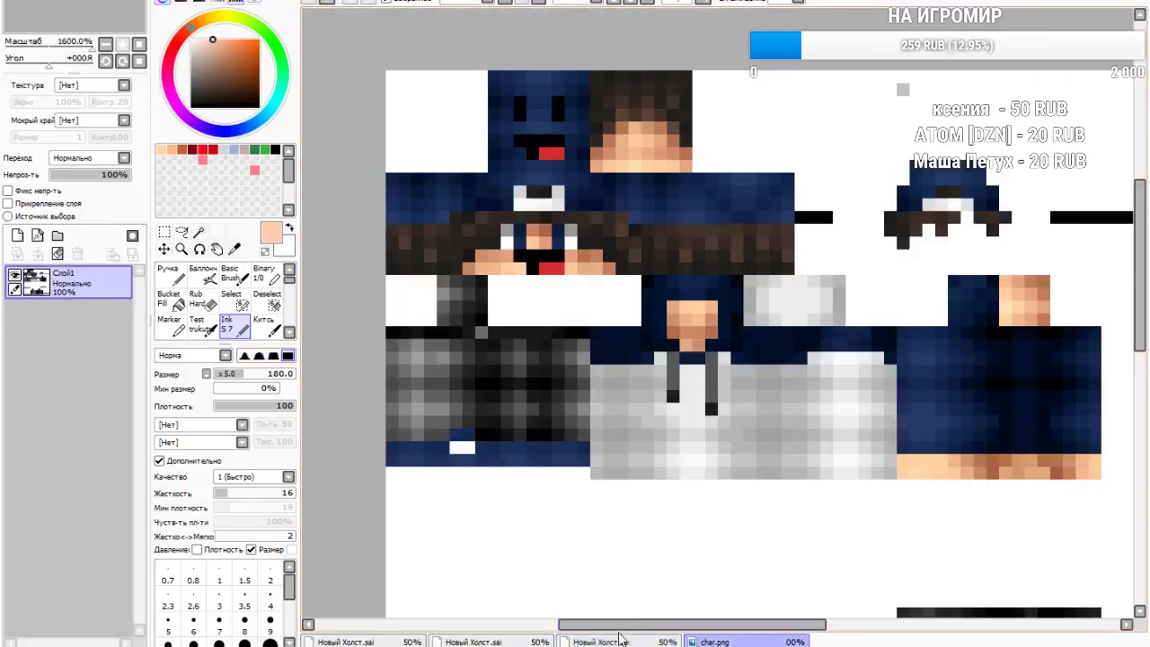
left_click(669, 641)
left_click(196, 93)
left_click_drag(196, 92, 195, 104)
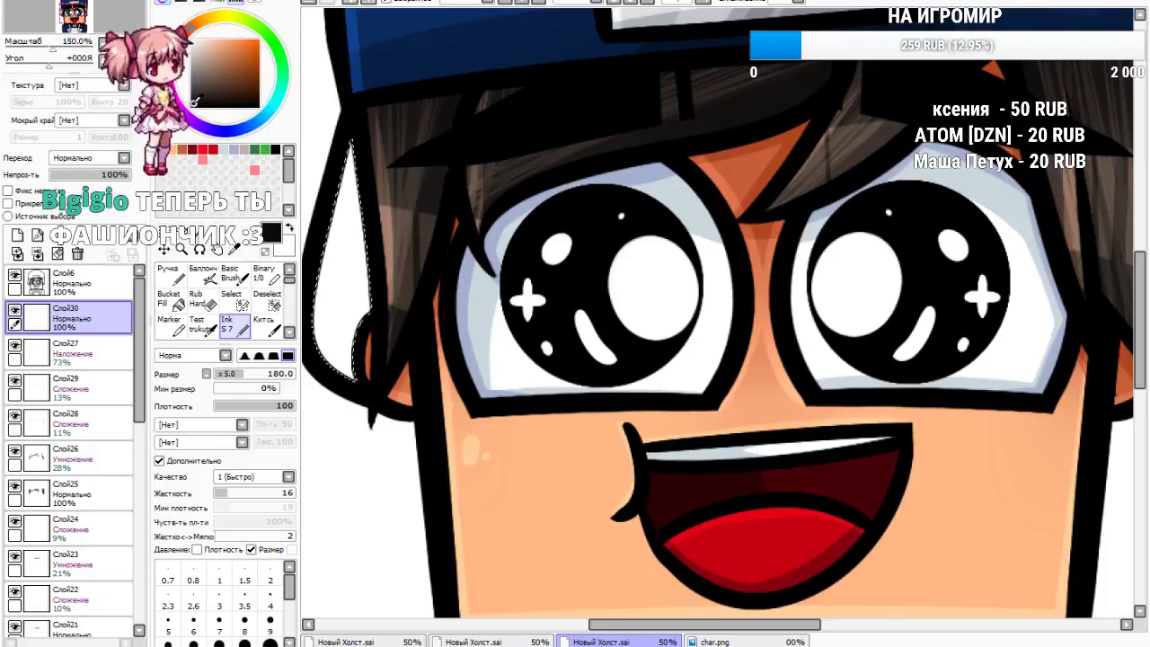
left_click_drag(343, 212, 353, 309)
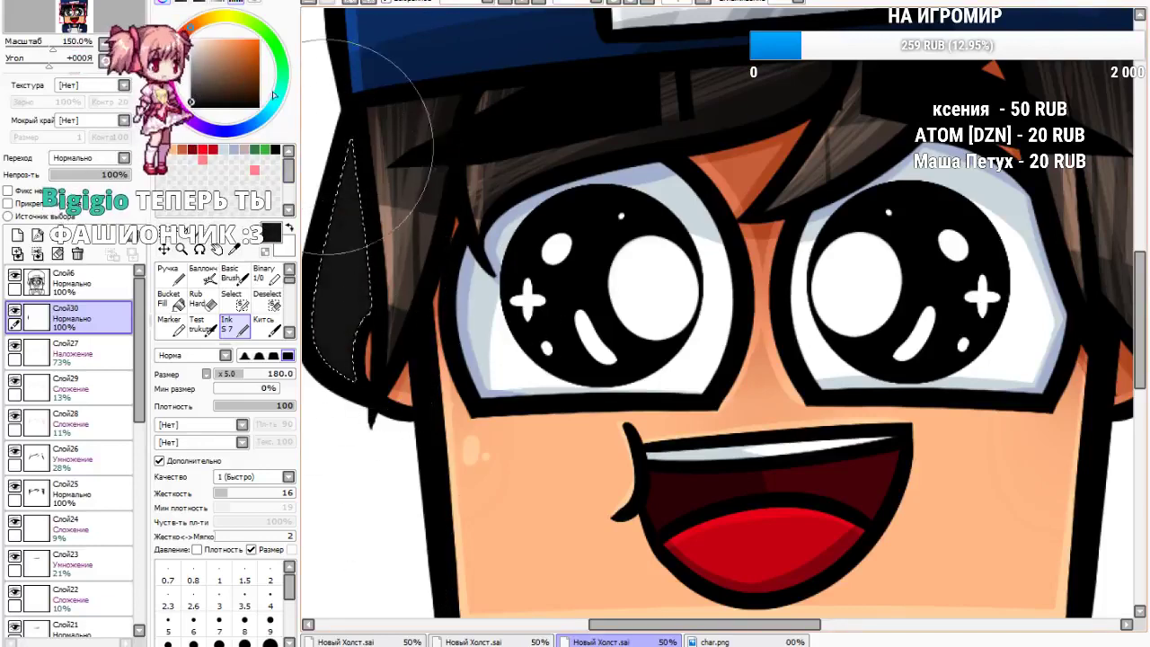
left_click(191, 107)
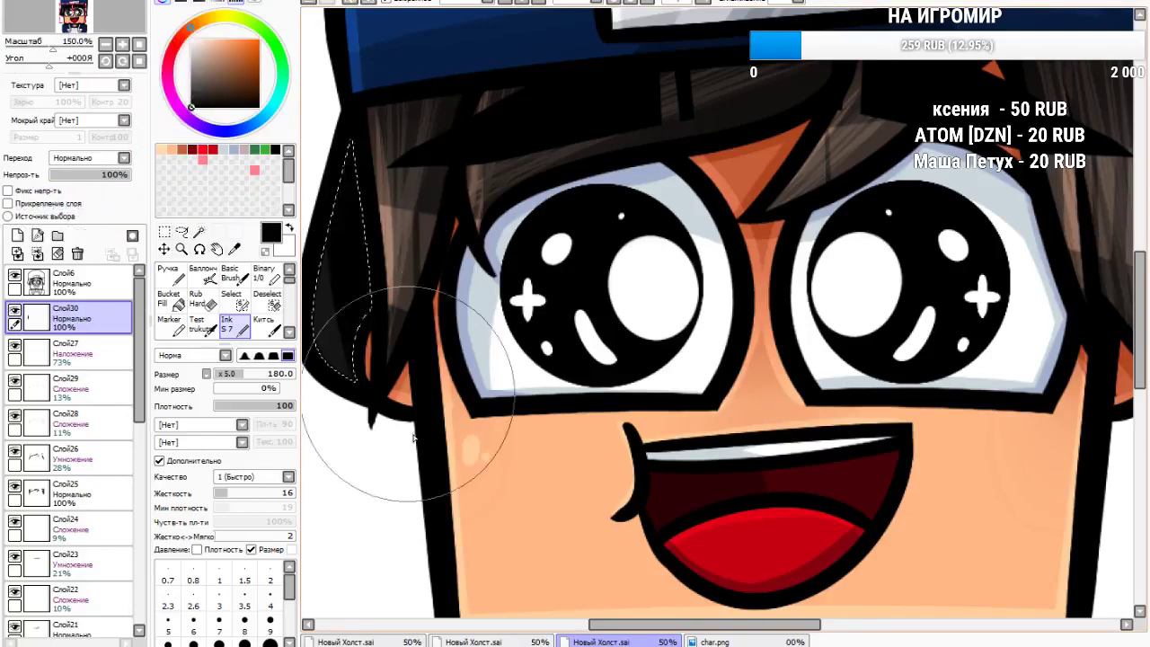
left_click(182, 232)
left_click(431, 110)
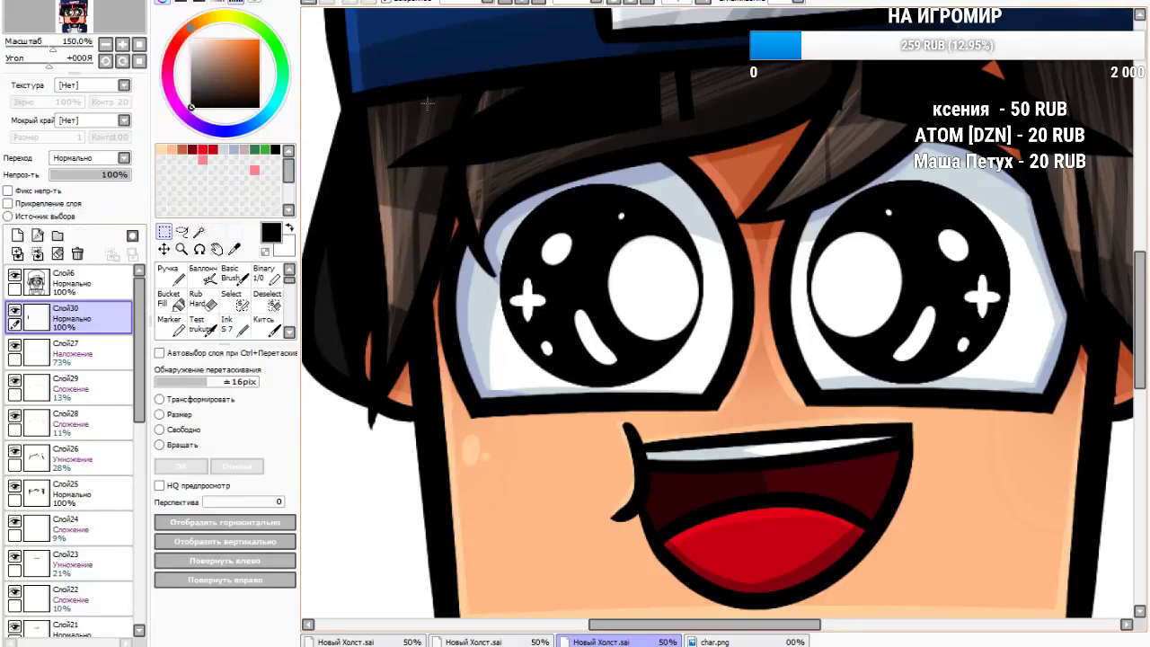
Check the hoodie strings in char.png and select both strings and their tips on the avatar's line art layer with the magic wand
scroll(427, 103, "down", 5)
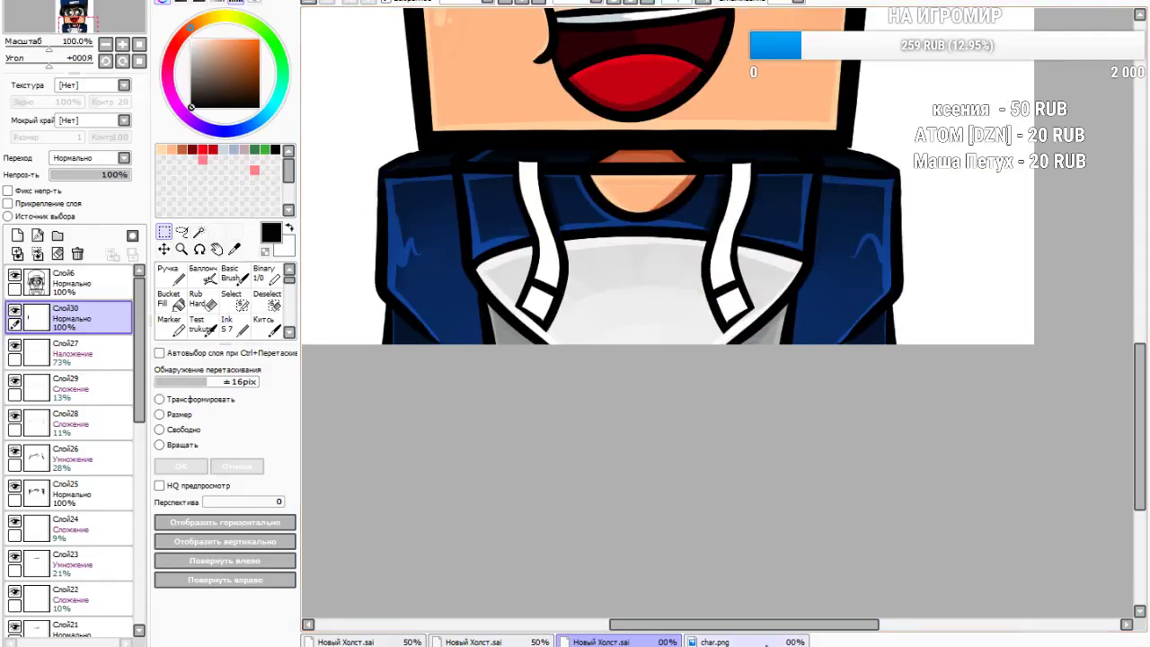
left_click(701, 642)
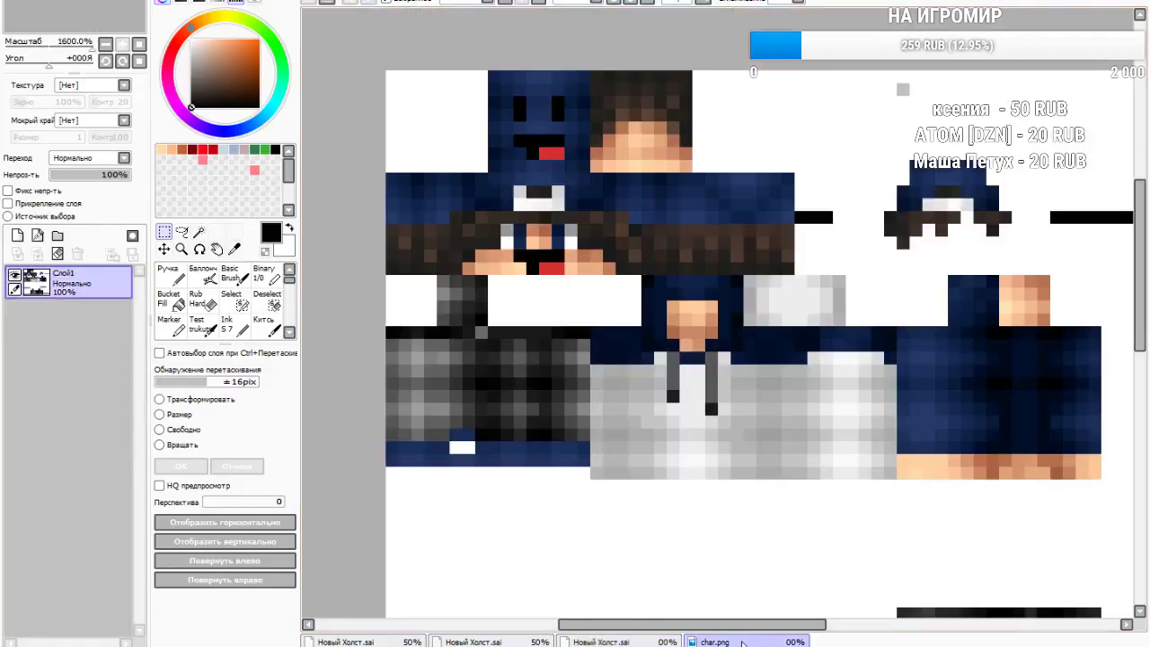
left_click(656, 640)
scroll(274, 328, "down", 2)
left_click(72, 283)
left_click(199, 232)
scroll(608, 246, "up", 1)
left_click(457, 274)
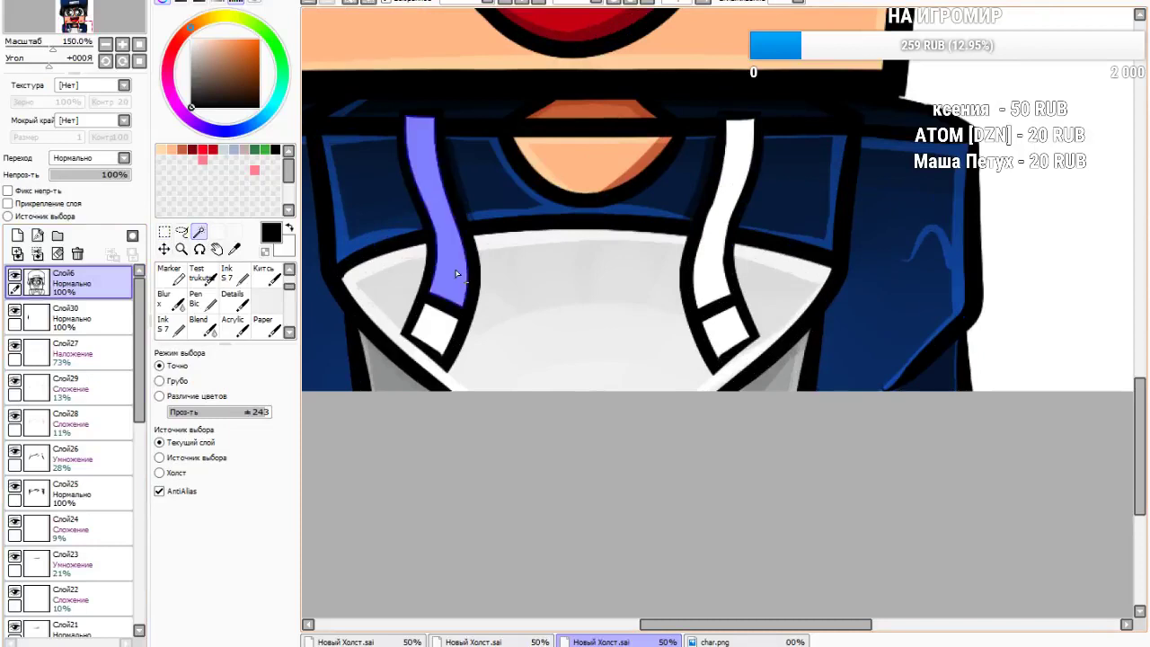
left_click(715, 287, "shift")
left_click(710, 332, "shift")
left_click(420, 331, "shift")
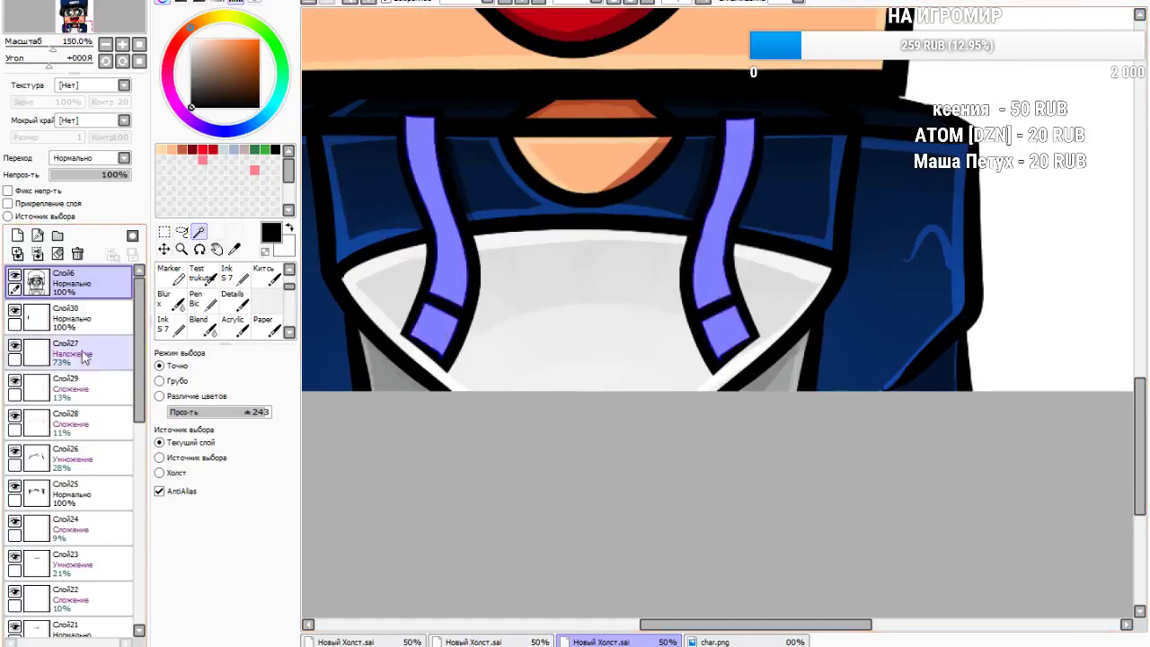
Paint both hoodie strings and their tips dark grey on a new layer with the Ink brush at size 180
left_click(17, 235)
scroll(229, 301, "up", 2)
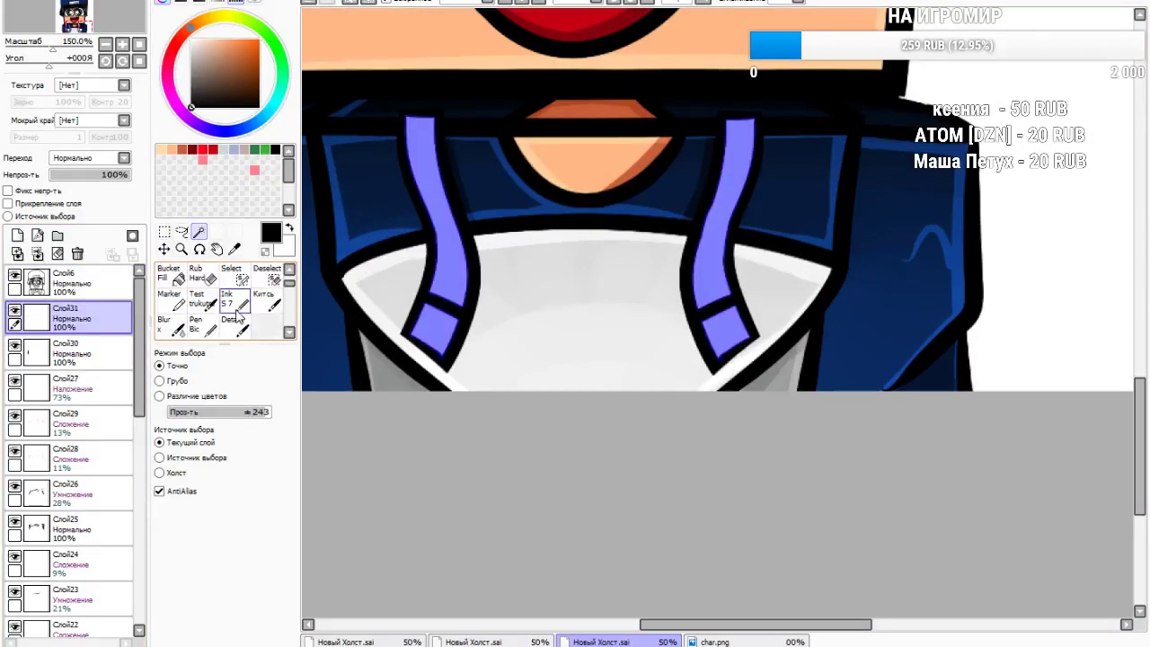
left_click(230, 324)
left_click(190, 93)
mouse_move(376, 137)
left_mouse_down()
mouse_move(485, 262)
mouse_move(905, 303)
mouse_move(741, 233)
mouse_move(737, 270)
left_mouse_up()
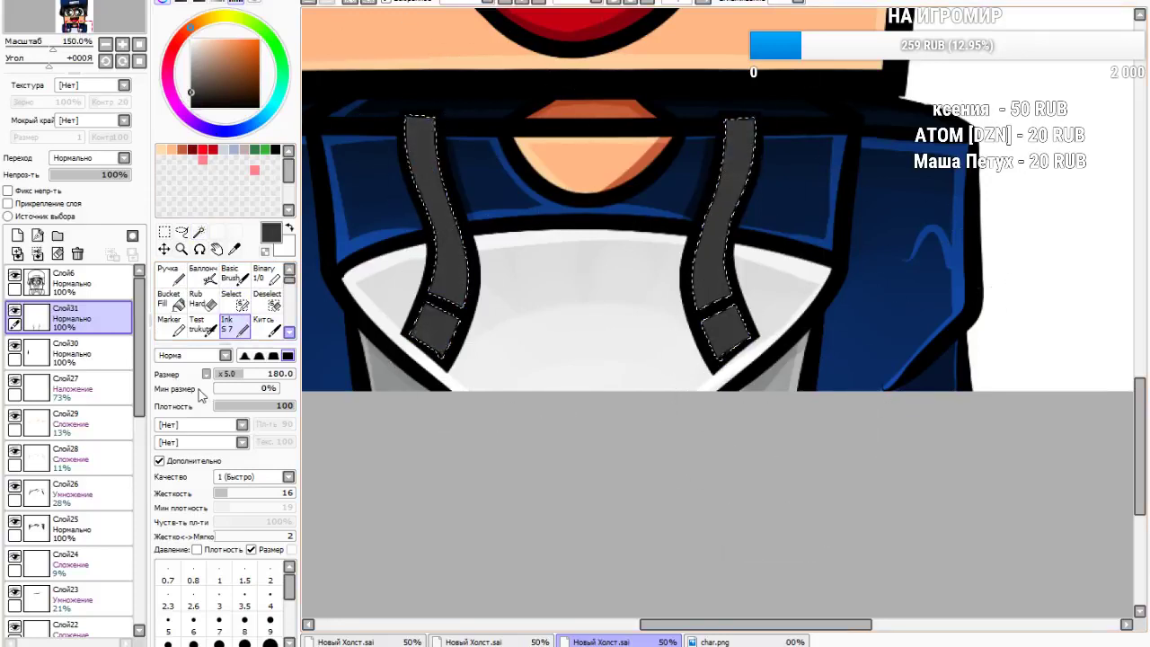
Paint the string tips near-black at brush size 90 and add darker shading along the strings at size 50
left_click(191, 101)
left_click_drag(436, 328, 398, 346)
left_click_drag(723, 353, 699, 398)
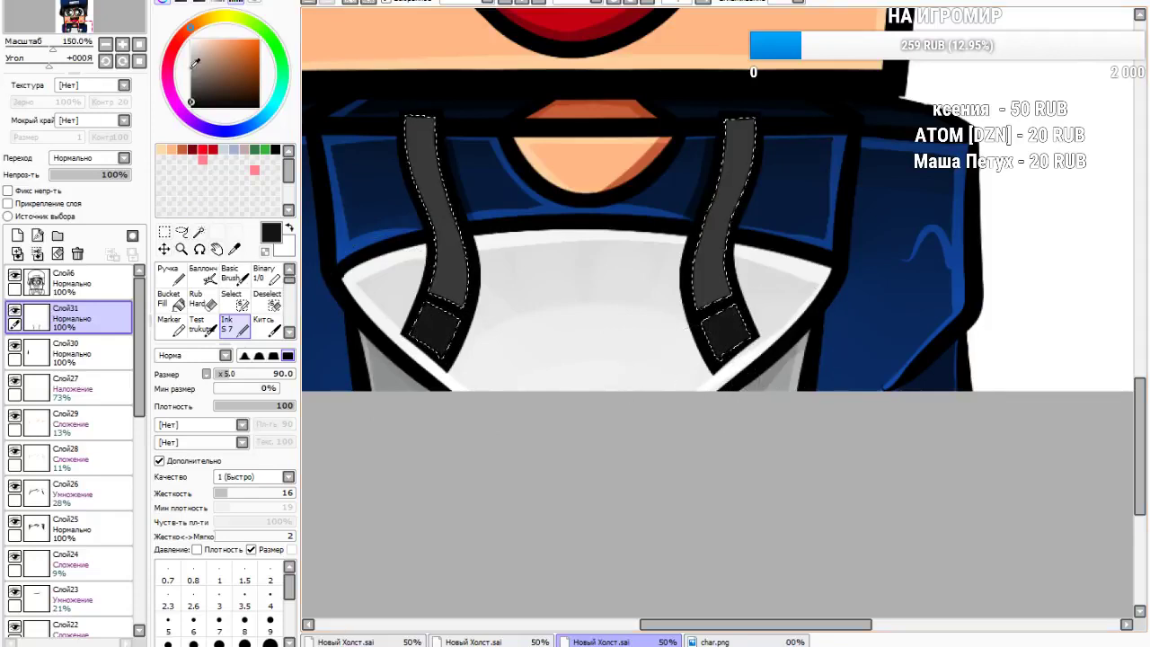
left_click(229, 374)
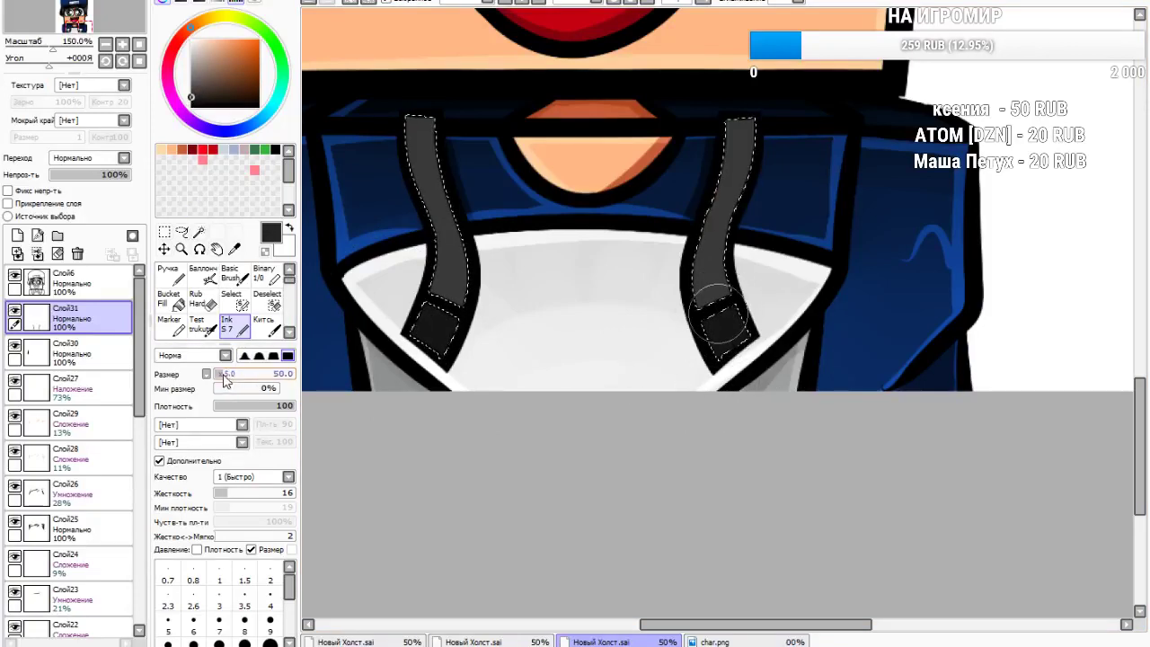
left_click_drag(435, 120, 476, 243)
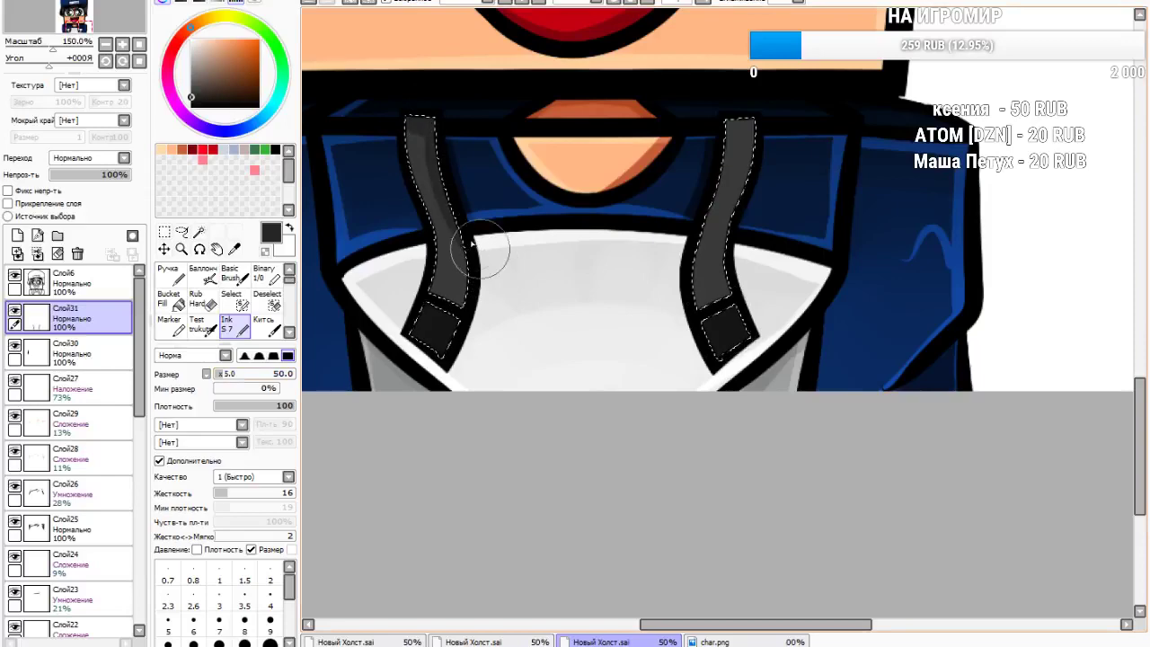
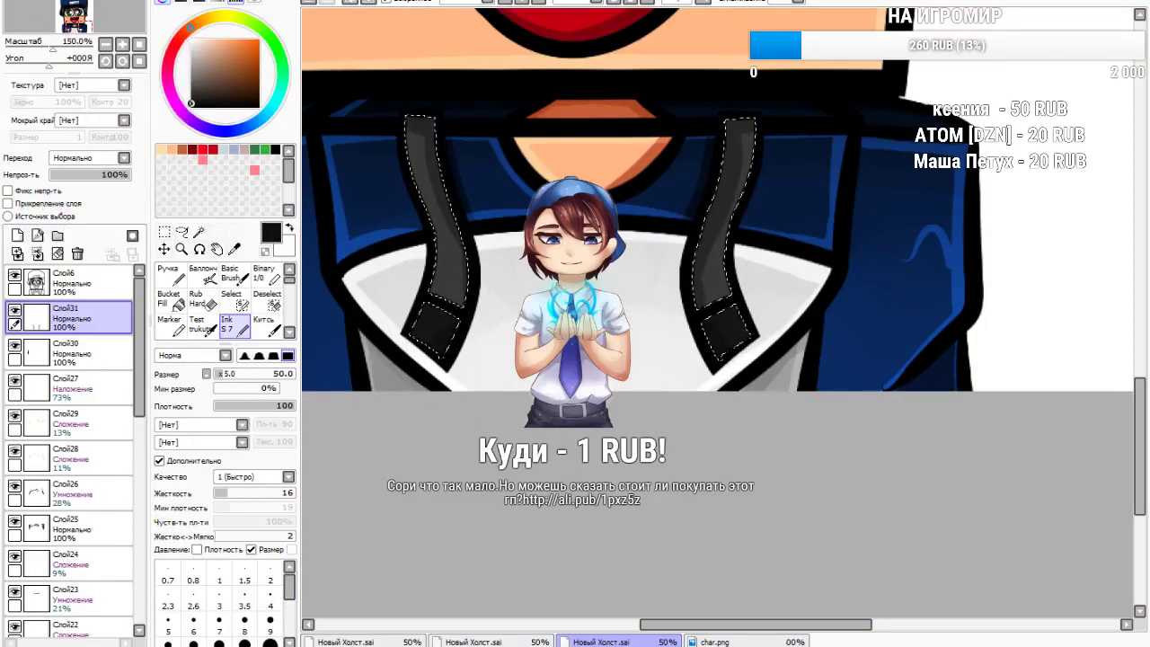
Paint white highlights along the edges of both hoodie strings and their tips on a new layer with the Ink brush at size 50
left_click(16, 235)
left_click_drag(415, 157, 429, 256)
left_click_drag(407, 171, 426, 289)
left_click_drag(425, 305, 417, 327)
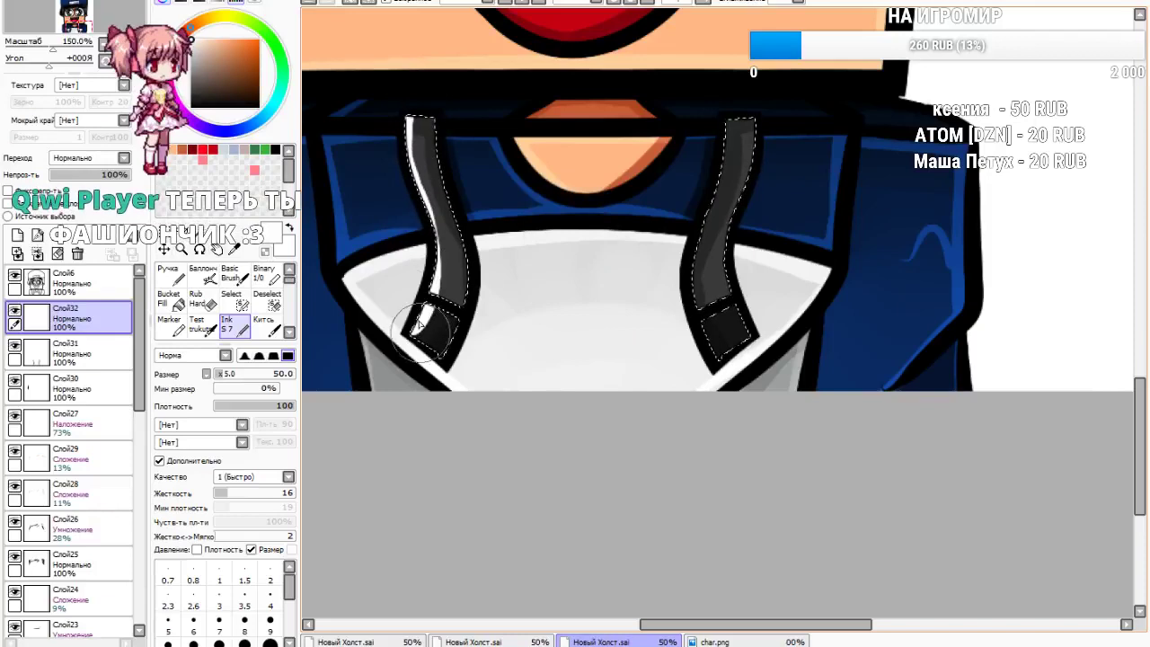
mouse_move(741, 306)
left_mouse_down()
mouse_move(753, 336)
mouse_move(724, 358)
mouse_move(750, 171)
left_mouse_up()
mouse_move(754, 126)
left_mouse_down()
mouse_move(751, 192)
mouse_move(728, 205)
mouse_move(706, 229)
left_mouse_up()
left_click_drag(412, 176, 457, 236)
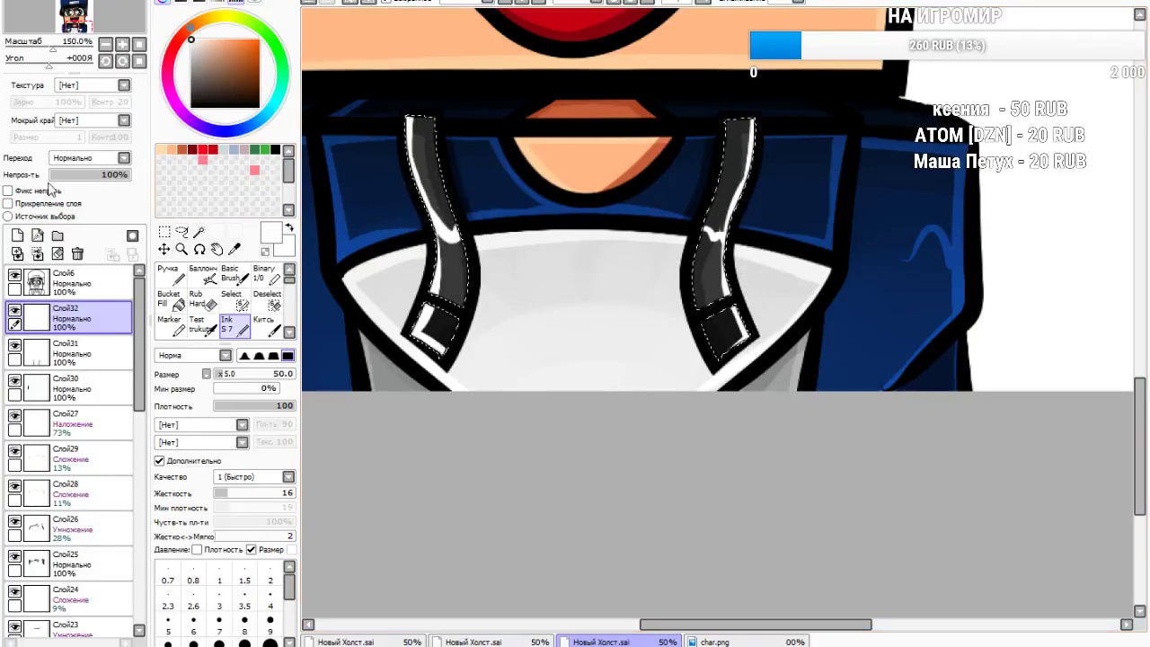
Set the string highlight layer to Сложение blending at 15% opacity and clear the selection around the hoodie strings
left_click(86, 223)
left_click_drag(94, 177, 62, 177)
left_click(165, 232)
left_click(402, 163)
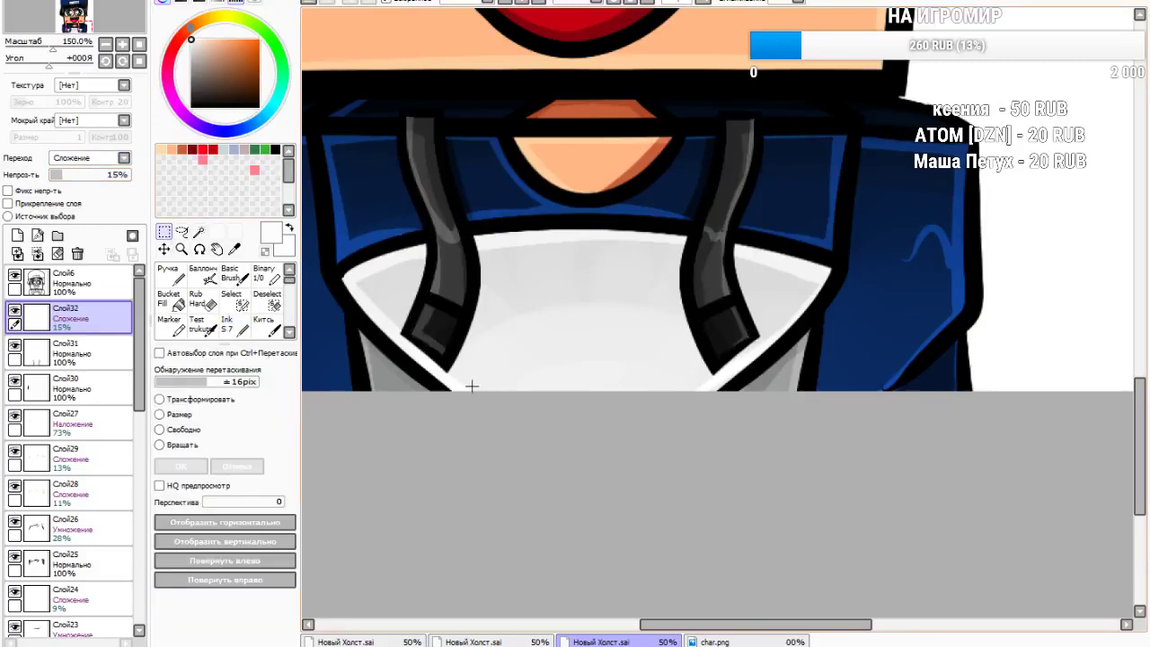
scroll(521, 398, "down", 3)
scroll(562, 349, "up", 2)
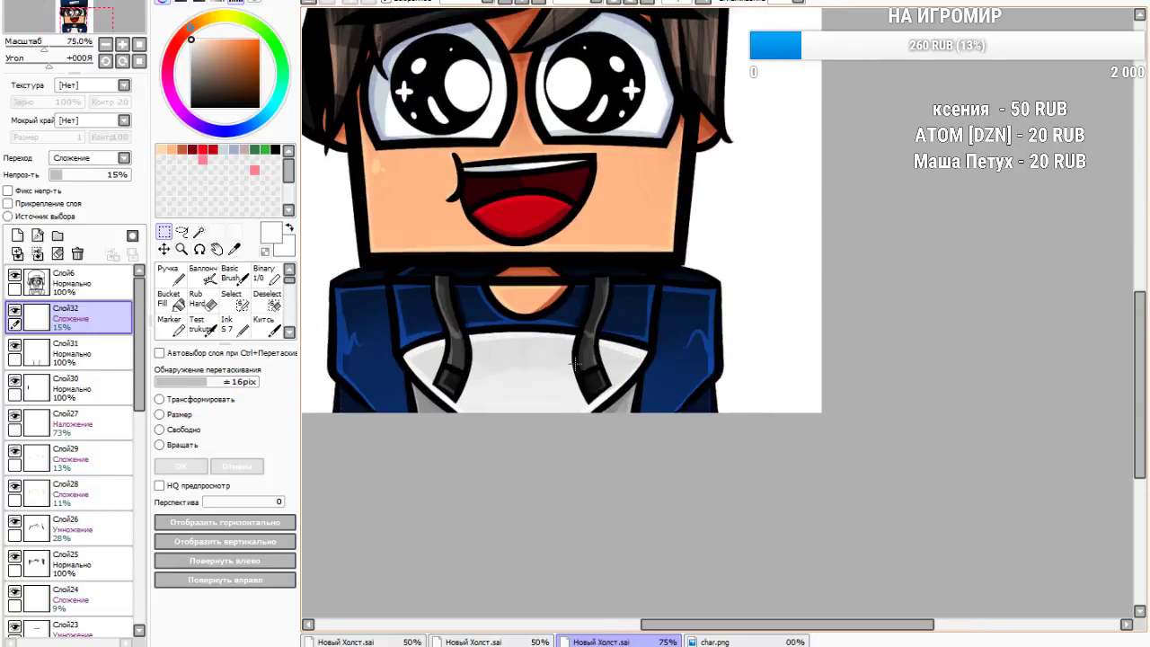
scroll(562, 349, "down", 3)
scroll(561, 349, "up", 2)
scroll(59, 453, "down", 3)
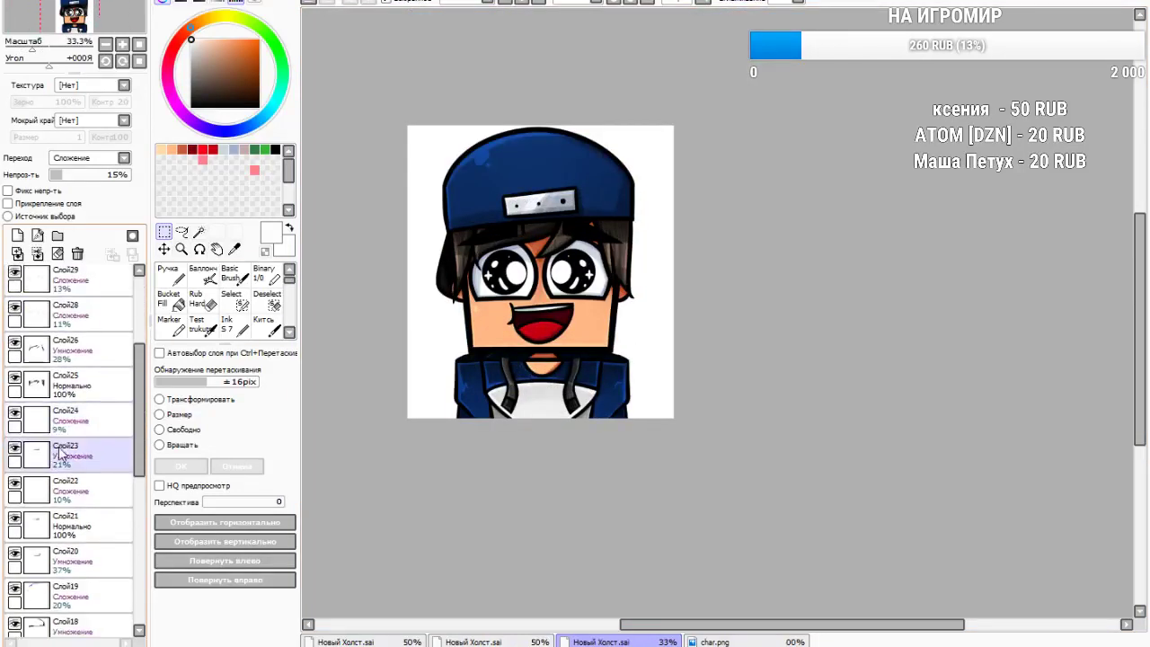
Add a new layer beneath all the others and paint the lower background yellow with the Ink brush at size 500
scroll(61, 539, "down", 6)
left_click(57, 625)
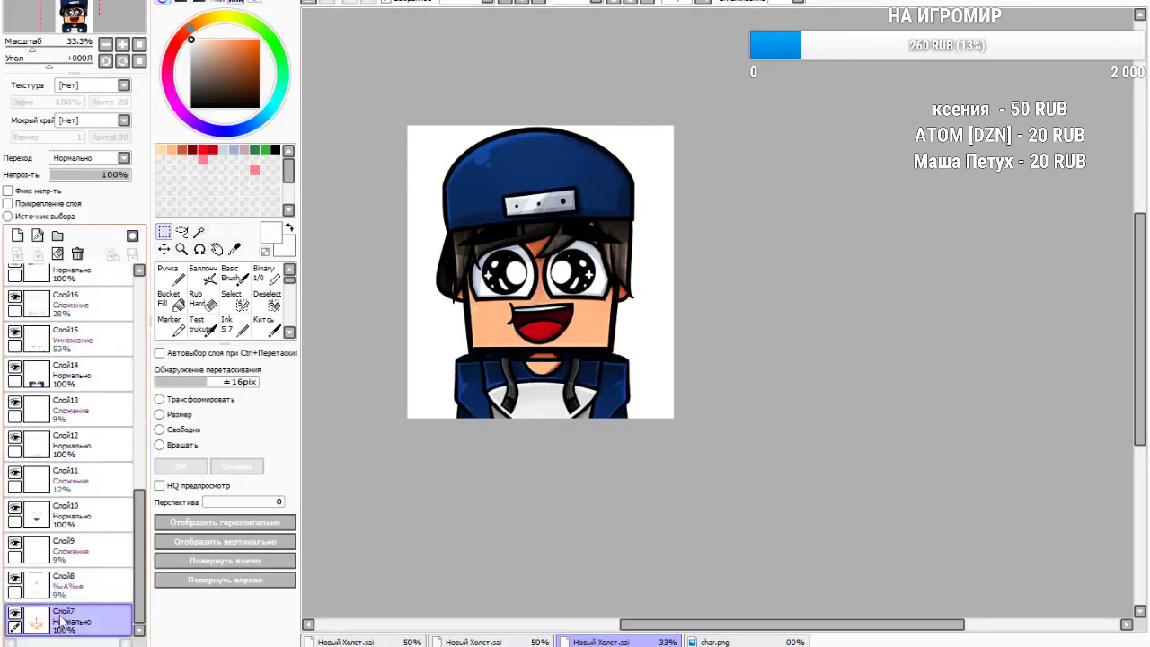
left_click(17, 235)
left_click_drag(79, 589, 82, 617)
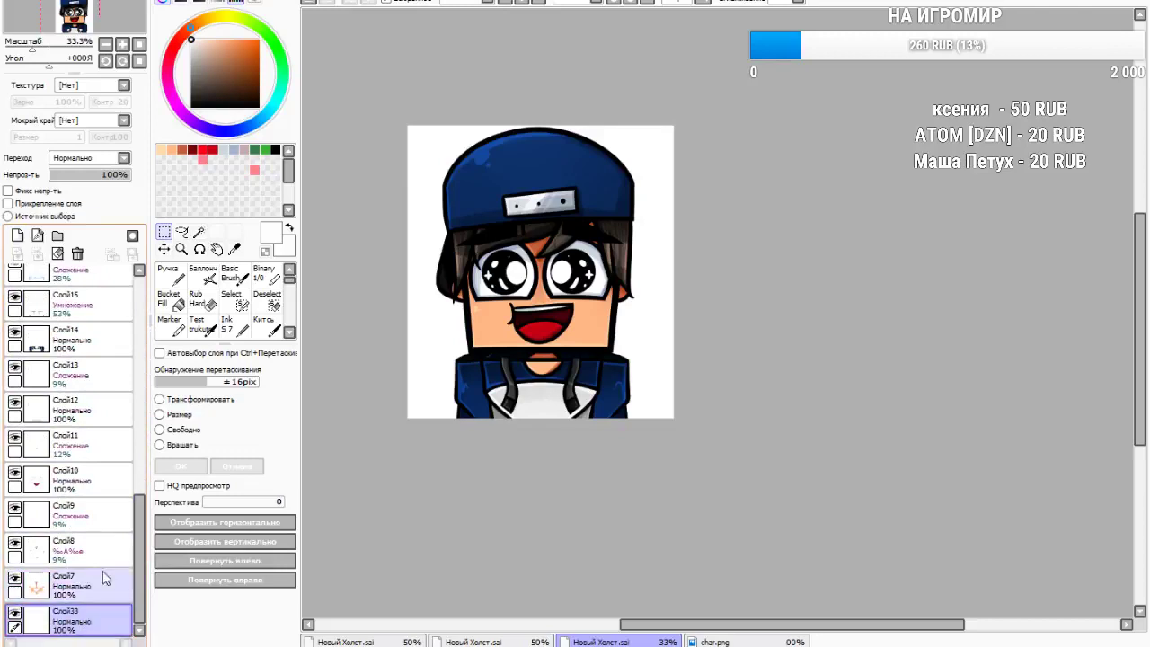
left_click(241, 332)
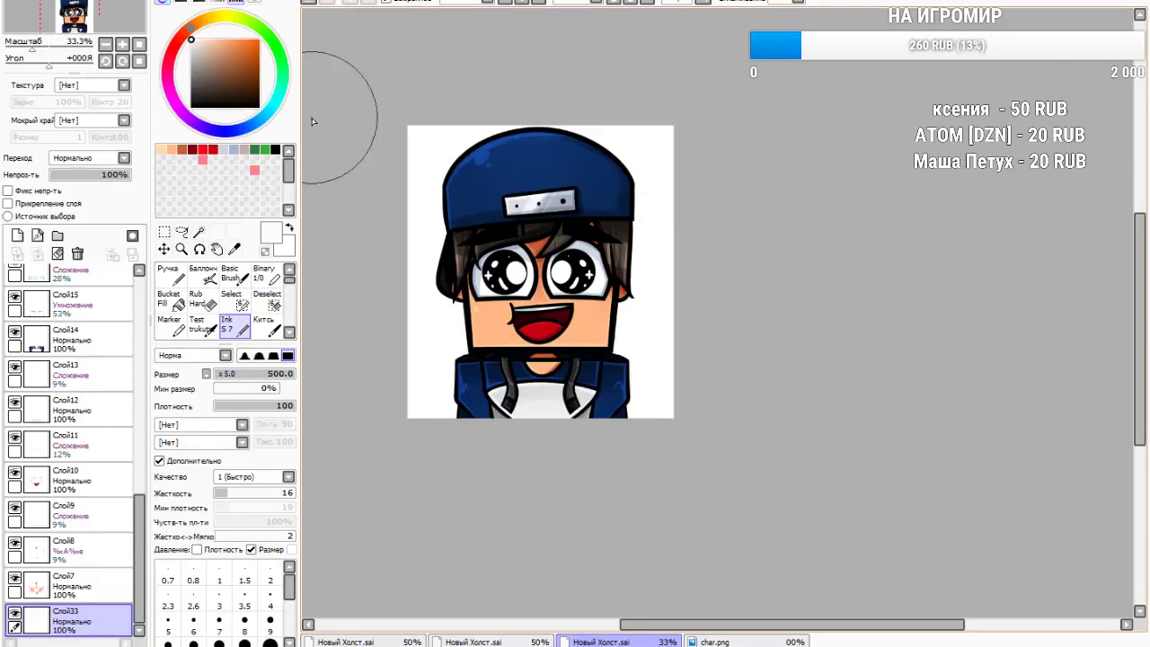
left_click(205, 19)
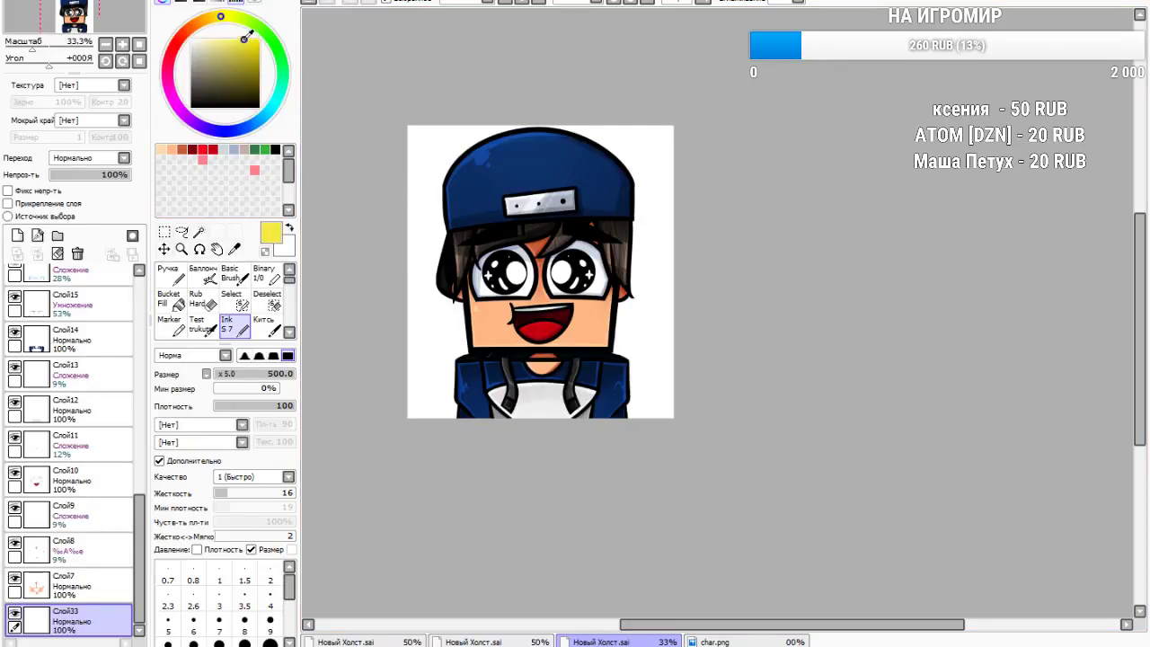
mouse_move(407, 276)
left_mouse_down()
mouse_move(662, 386)
mouse_move(334, 398)
left_mouse_up()
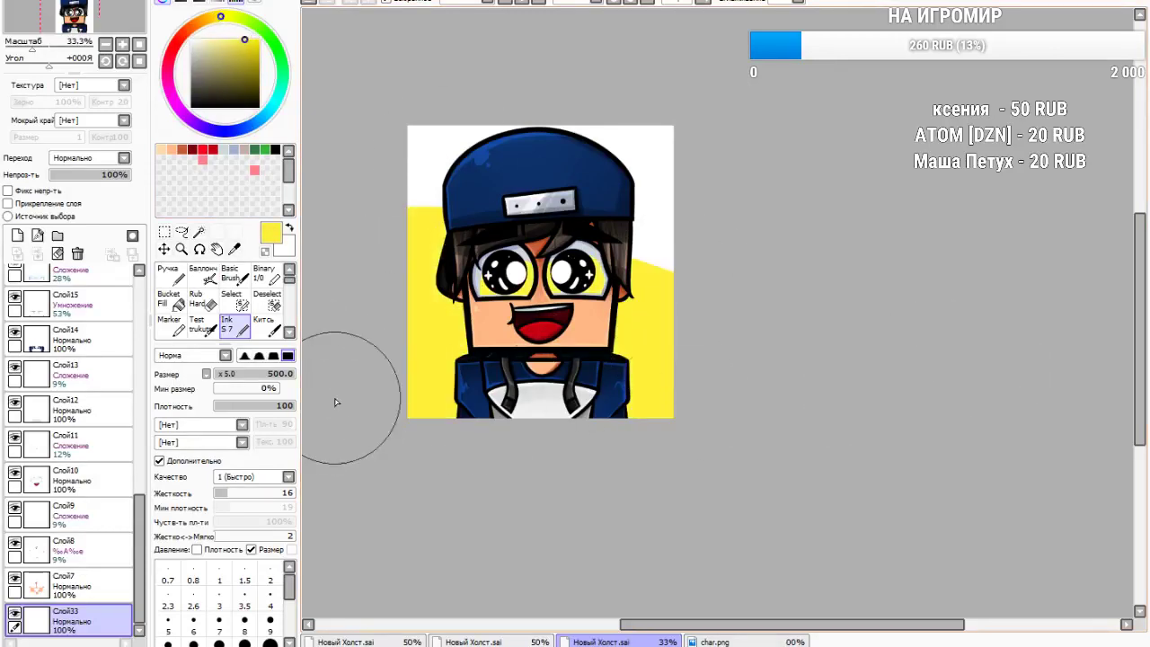
Paint bands from amber through orange to red up the background and smooth them into a gradient with the Blur brush at size 405
left_click(211, 20)
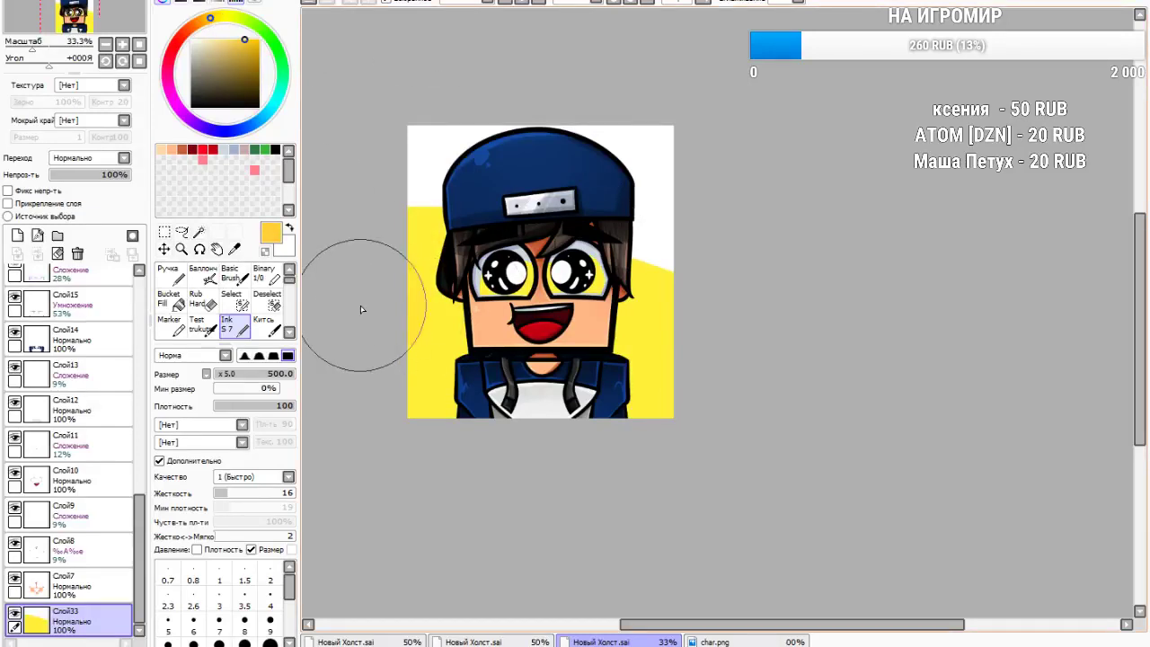
left_click_drag(363, 307, 413, 293)
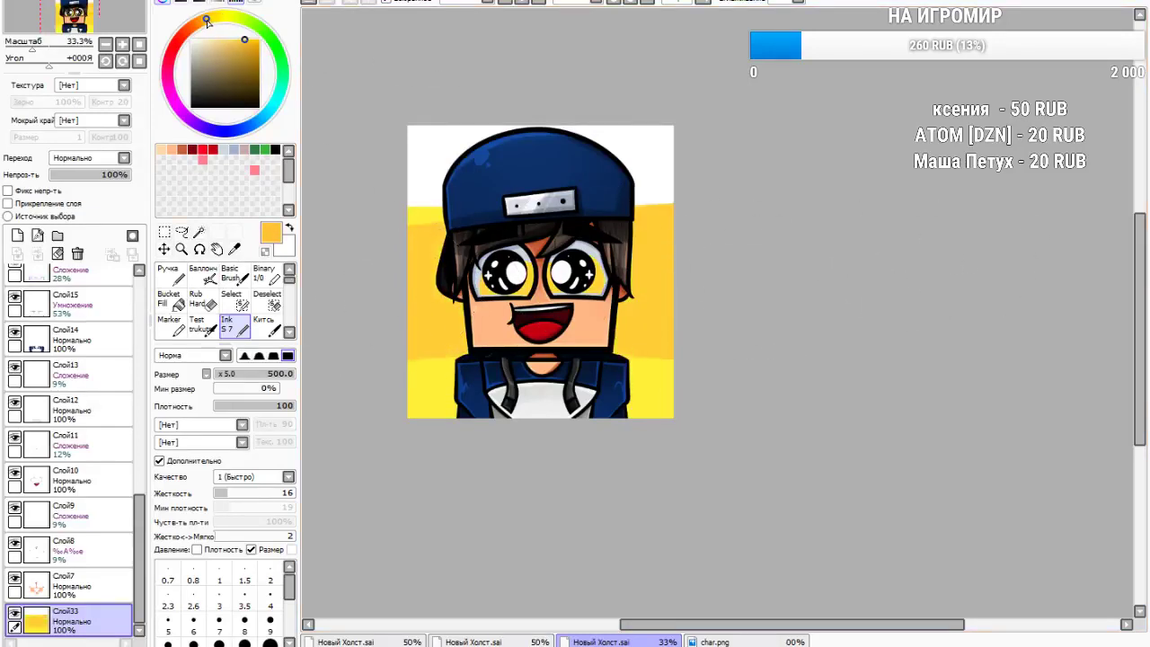
mouse_move(514, 230)
left_mouse_down()
mouse_move(287, 245)
mouse_move(920, 229)
mouse_move(386, 257)
left_mouse_up()
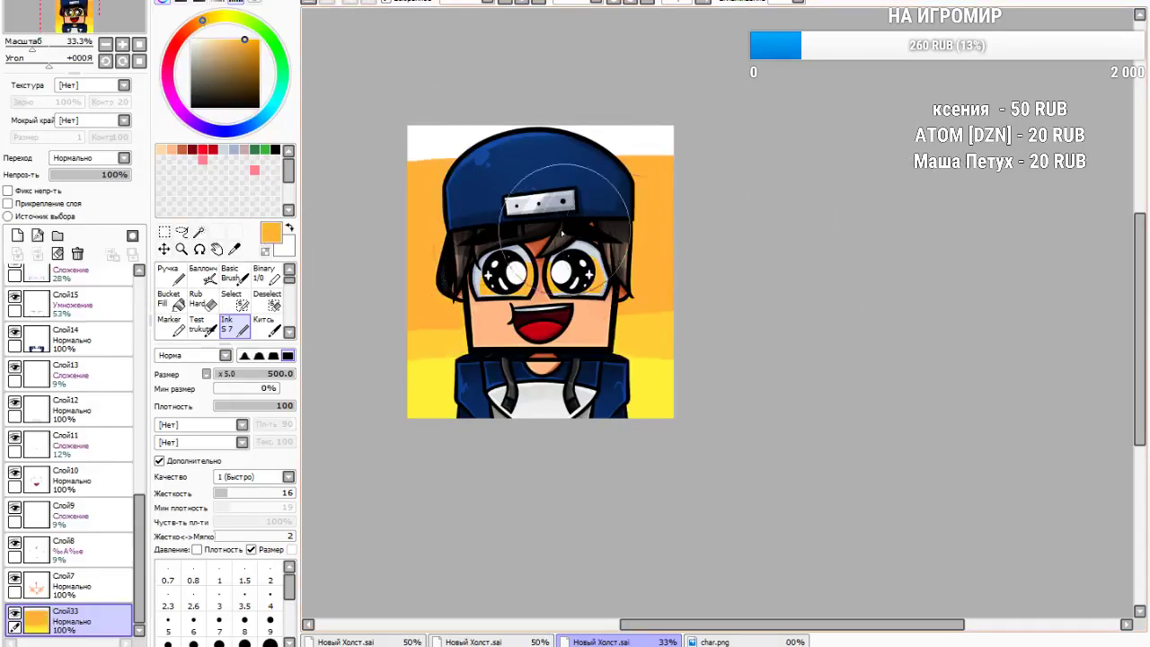
left_click(197, 28)
mouse_move(549, 151)
left_mouse_down()
mouse_move(1042, 184)
mouse_move(886, 235)
left_mouse_up()
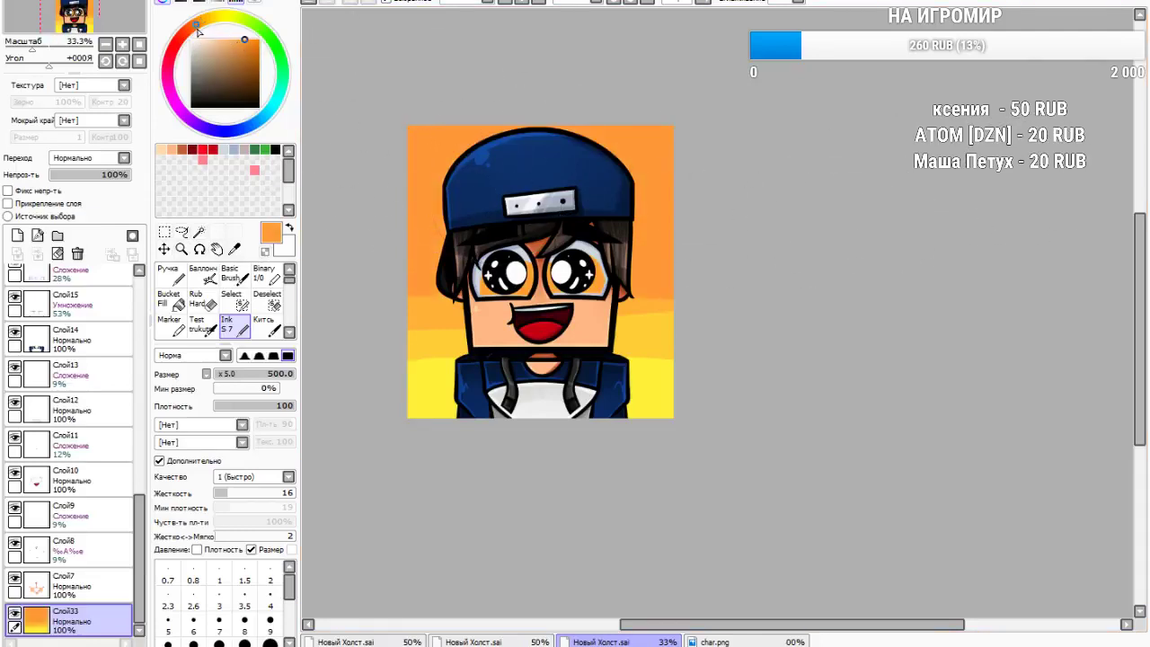
mouse_move(623, 149)
left_mouse_down()
mouse_move(406, 171)
mouse_move(387, 213)
left_mouse_up()
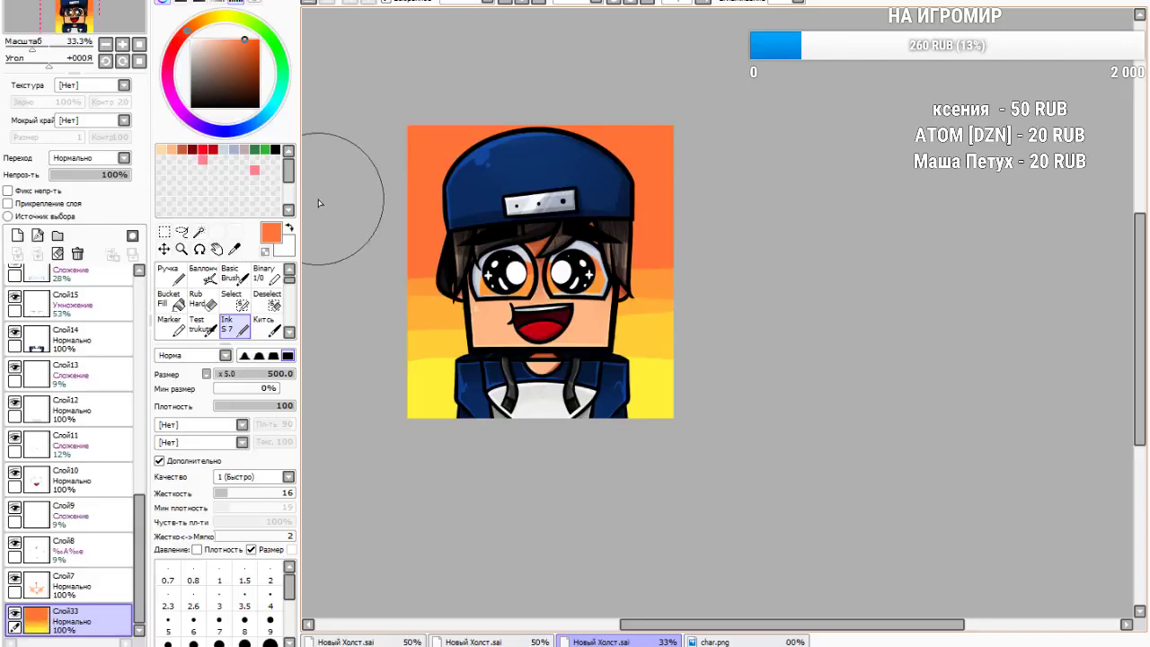
left_click(179, 40)
mouse_move(470, 114)
left_mouse_down()
mouse_move(460, 142)
mouse_move(347, 149)
mouse_move(885, 174)
left_mouse_up()
scroll(227, 312, "down", 2)
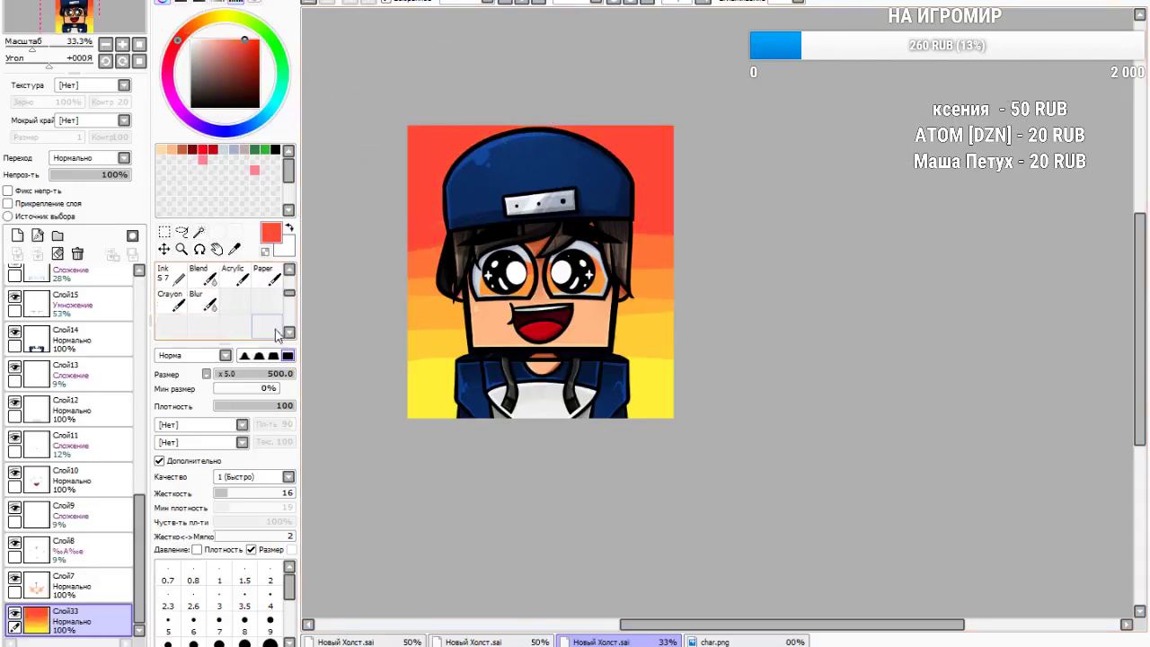
left_click(209, 304)
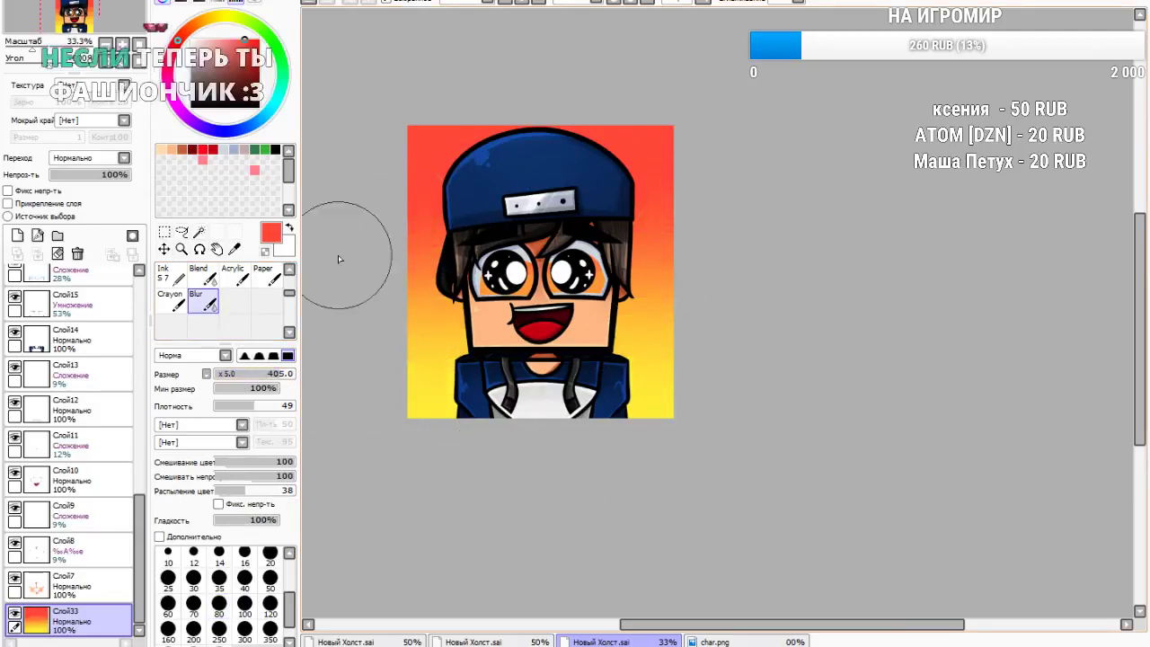
Paint grey clouds around the cap and upper background on a new layer above the gradient with the Ink brush at size 105
left_click(16, 235)
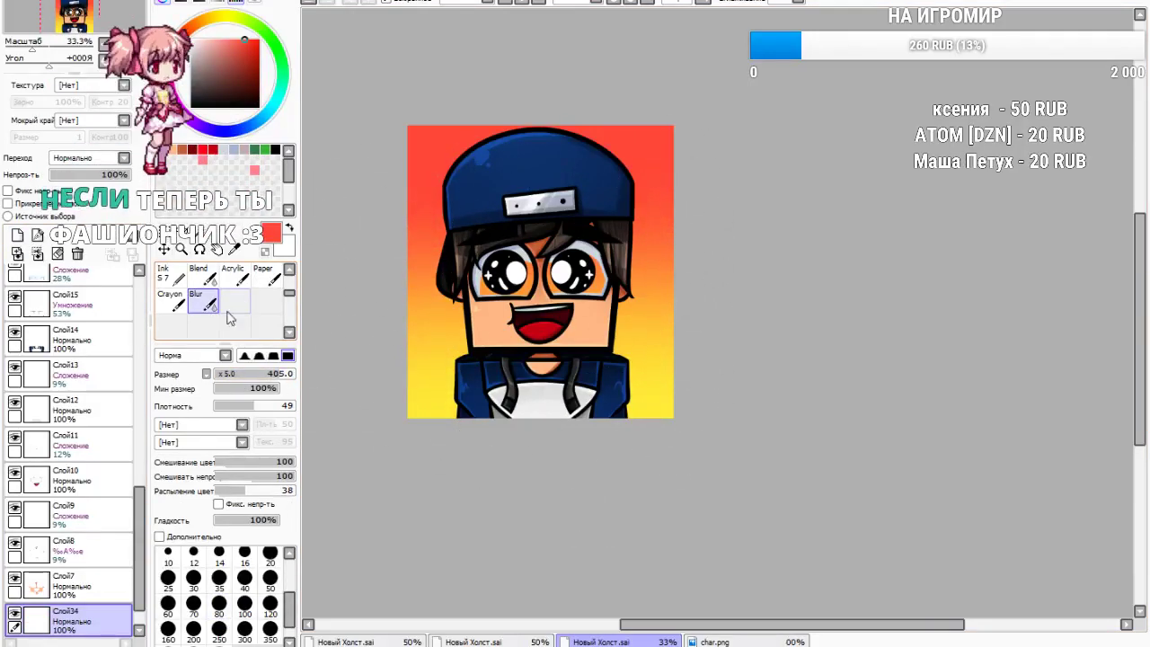
scroll(229, 305, "up", 2)
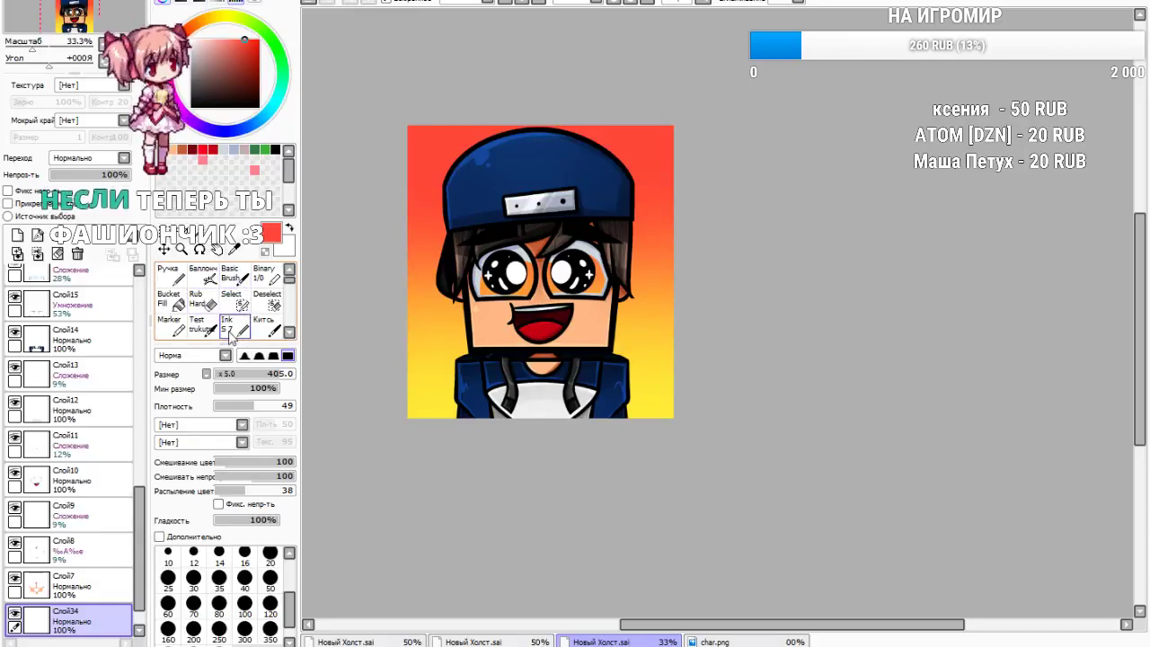
left_click(232, 330)
left_click_drag(245, 376, 232, 377)
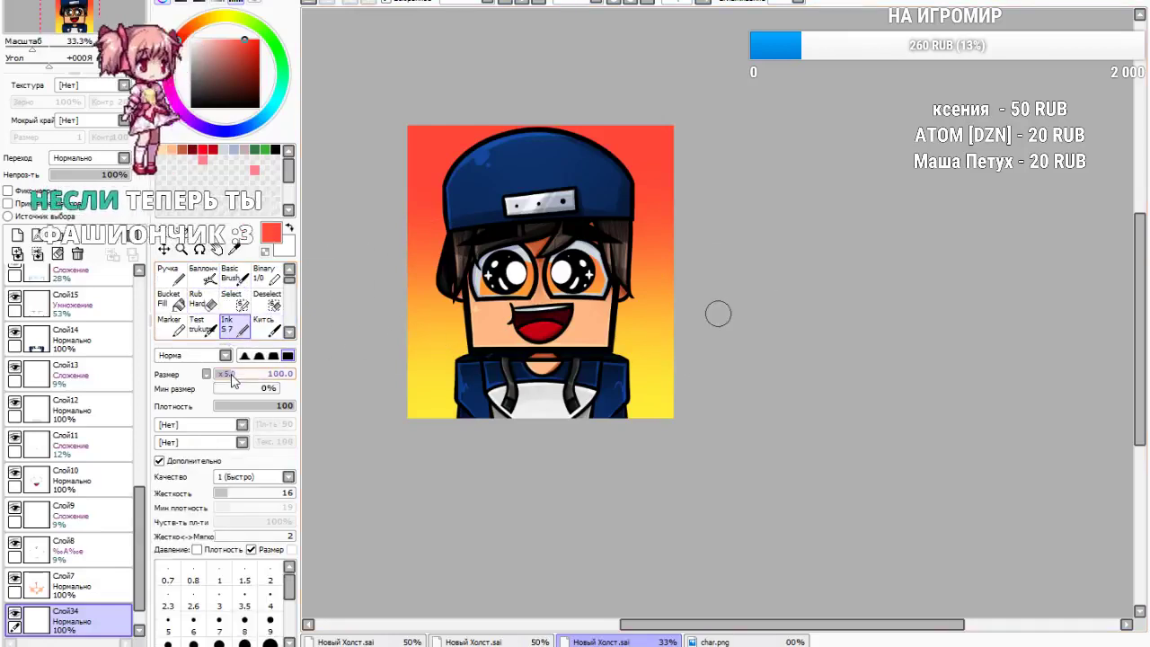
scroll(458, 231, "up", 1)
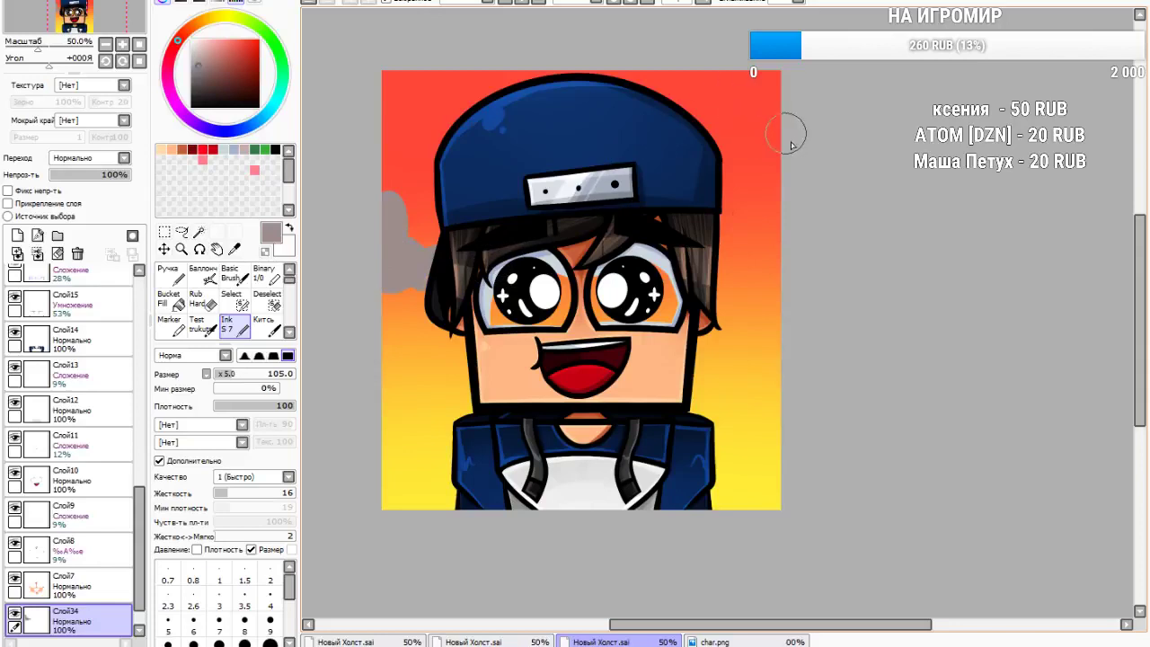
left_click_drag(756, 88, 726, 146)
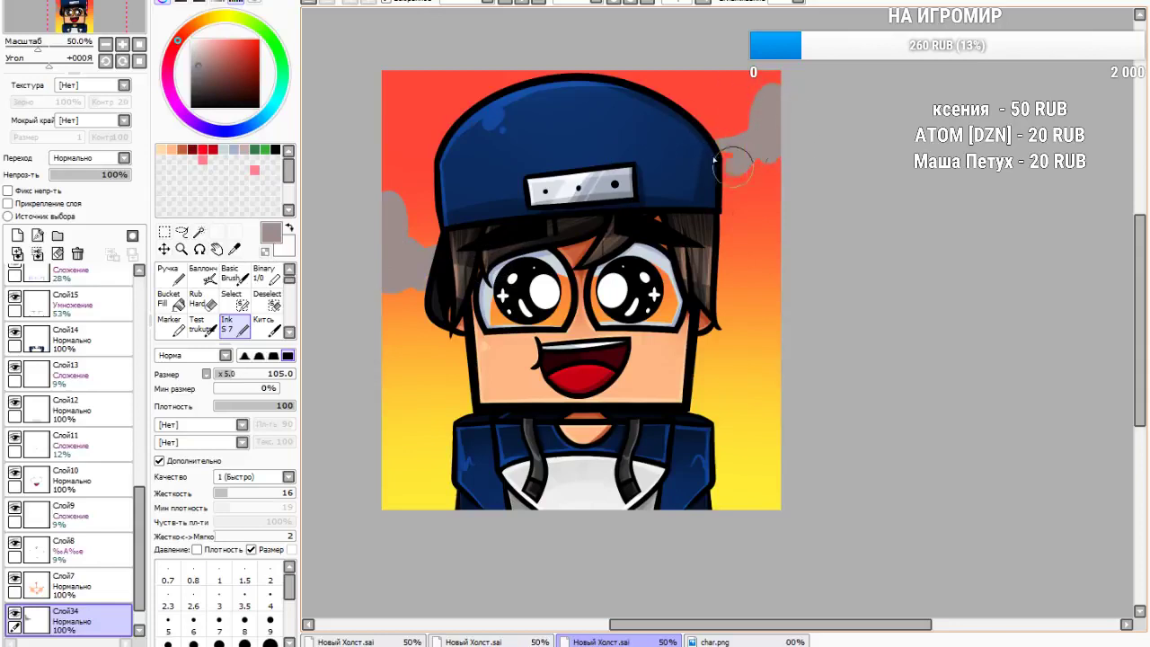
mouse_move(670, 86)
left_mouse_down()
mouse_move(722, 88)
mouse_move(657, 89)
mouse_move(689, 73)
mouse_move(639, 66)
left_mouse_up()
mouse_move(428, 114)
left_mouse_down()
mouse_move(498, 115)
mouse_move(451, 108)
mouse_move(486, 102)
mouse_move(455, 110)
mouse_move(478, 87)
left_mouse_up()
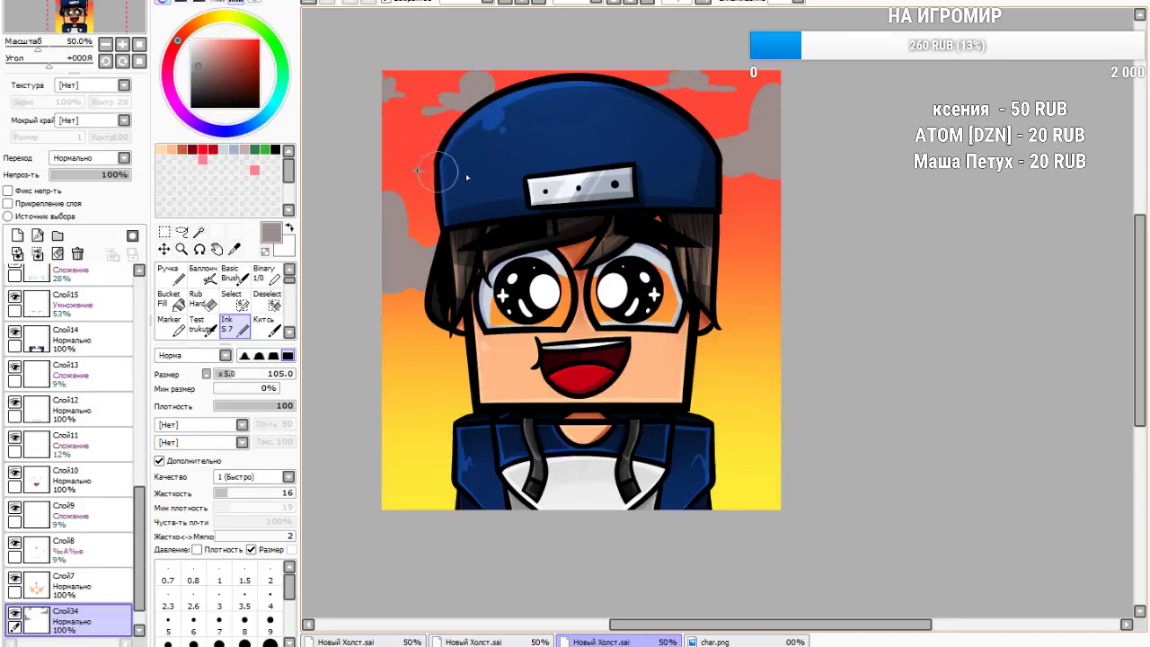
Paint more grey clouds on both sides of the face and beside the shoulders, with small wisps between them
mouse_move(746, 294)
left_mouse_down()
mouse_move(771, 295)
mouse_move(765, 287)
left_mouse_up()
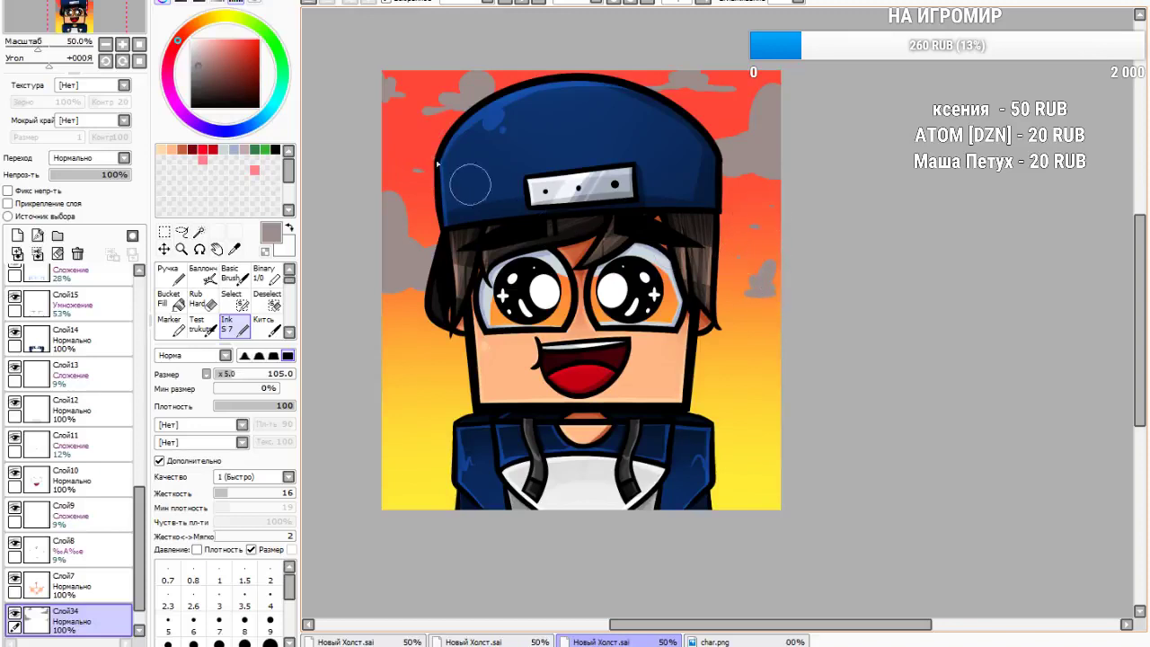
mouse_move(458, 359)
left_mouse_down()
mouse_move(450, 395)
mouse_move(427, 409)
mouse_move(462, 396)
mouse_move(454, 368)
mouse_move(441, 404)
mouse_move(395, 417)
mouse_move(445, 405)
mouse_move(423, 392)
mouse_move(407, 412)
mouse_move(418, 421)
mouse_move(404, 400)
mouse_move(411, 384)
mouse_move(410, 408)
mouse_move(415, 396)
left_mouse_up()
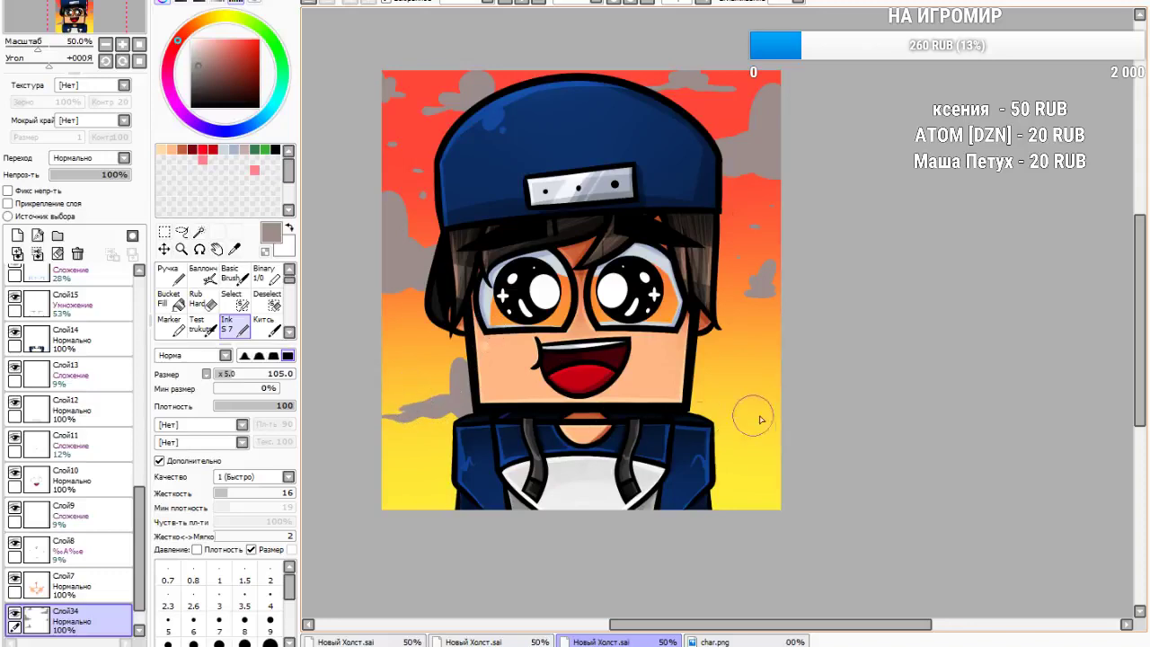
mouse_move(724, 428)
left_mouse_down()
mouse_move(755, 485)
mouse_move(772, 476)
mouse_move(710, 486)
mouse_move(732, 481)
mouse_move(726, 411)
left_mouse_up()
mouse_move(712, 354)
left_mouse_down()
mouse_move(775, 357)
mouse_move(755, 332)
mouse_move(744, 353)
mouse_move(726, 355)
mouse_move(745, 337)
mouse_move(780, 361)
left_mouse_up()
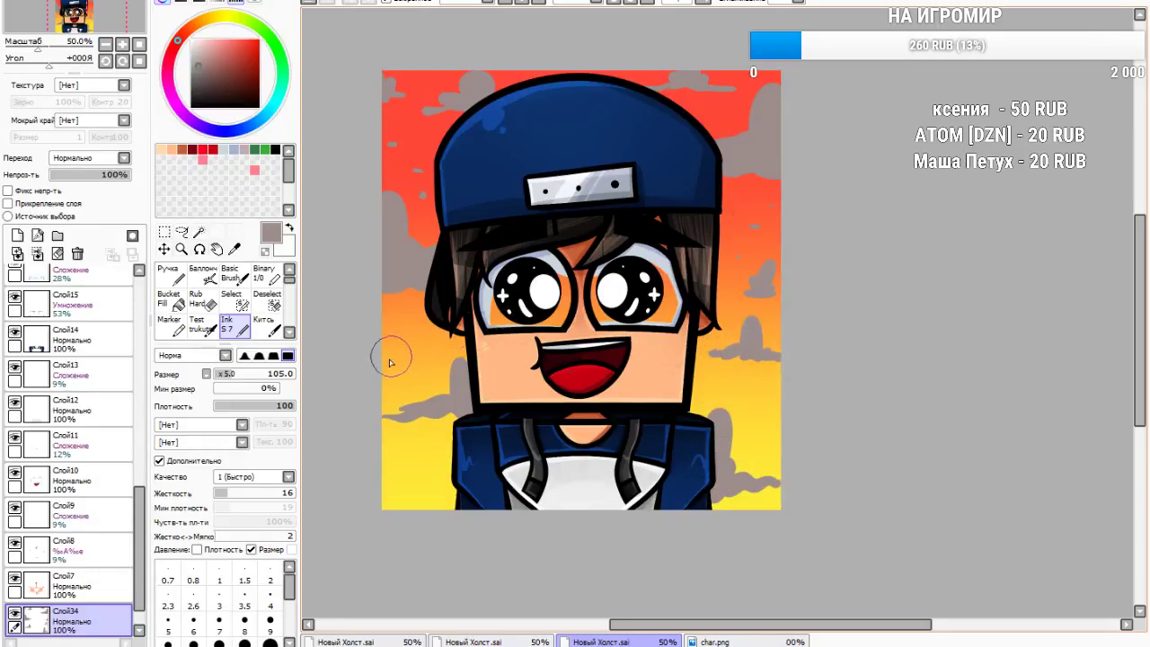
left_click_drag(411, 477, 427, 478)
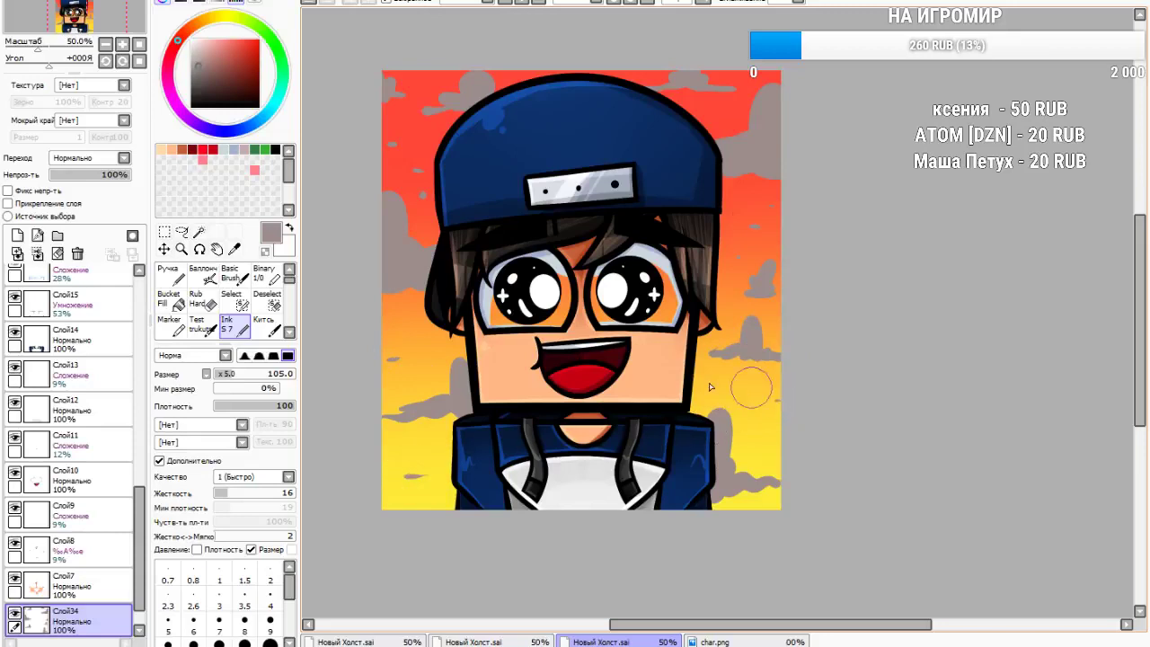
Paint pale yellow highlights along the lower edges of the clouds with the Китсь brush at size 25
left_click(218, 18)
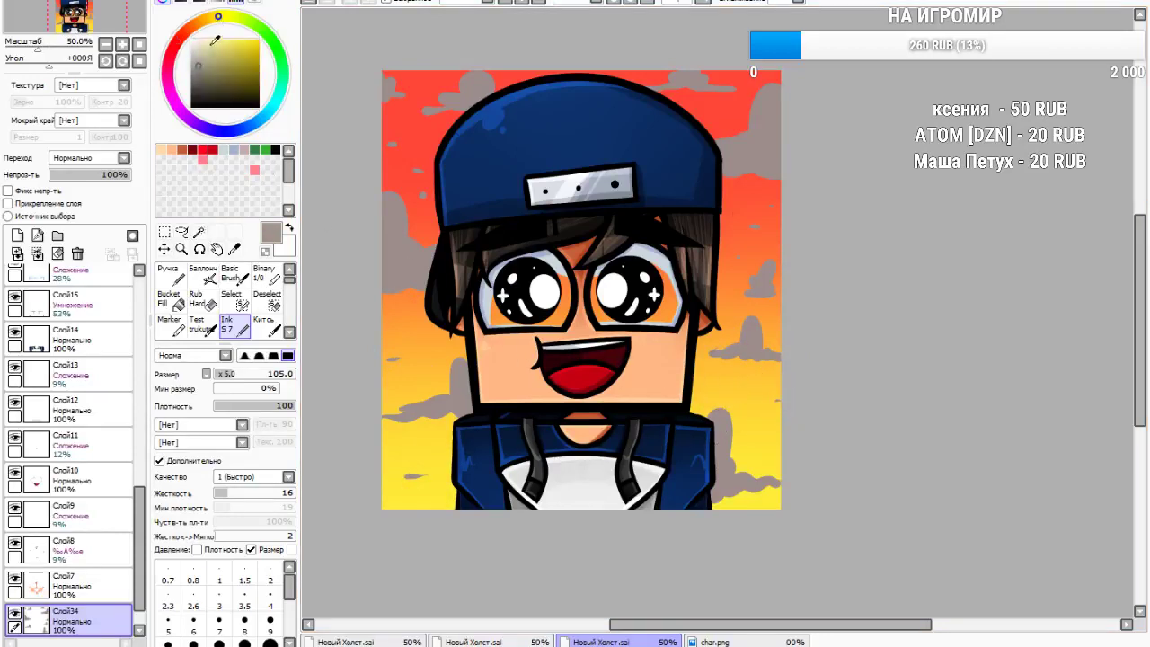
left_click(205, 42)
scroll(269, 337, "down", 1)
left_click(265, 275)
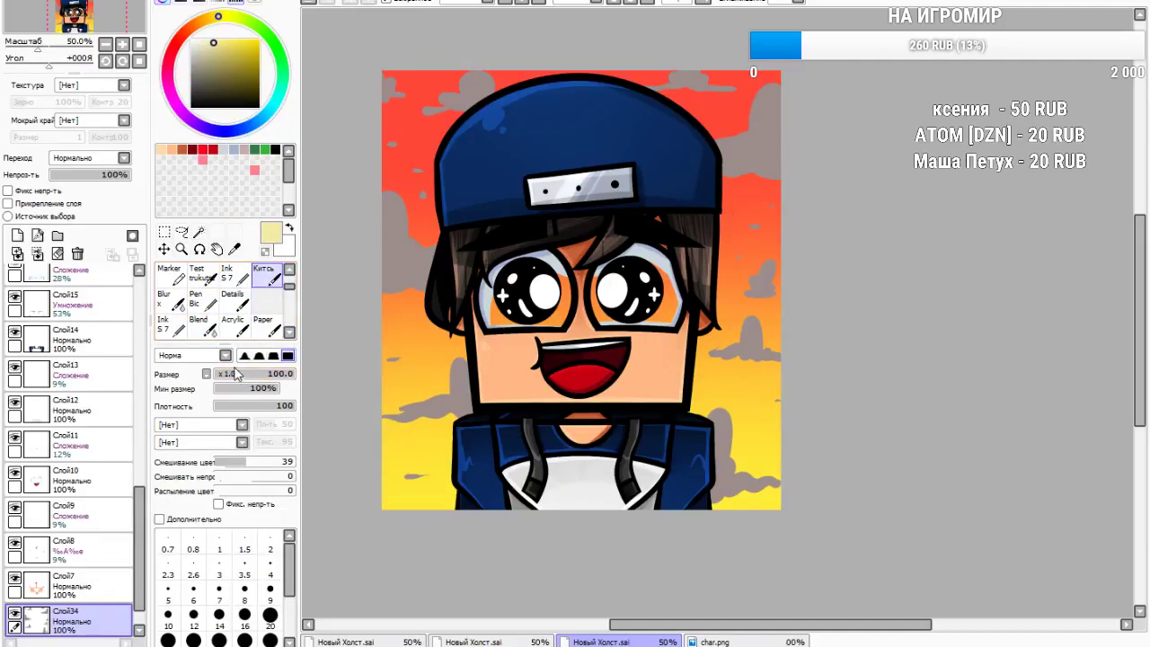
left_click(228, 373)
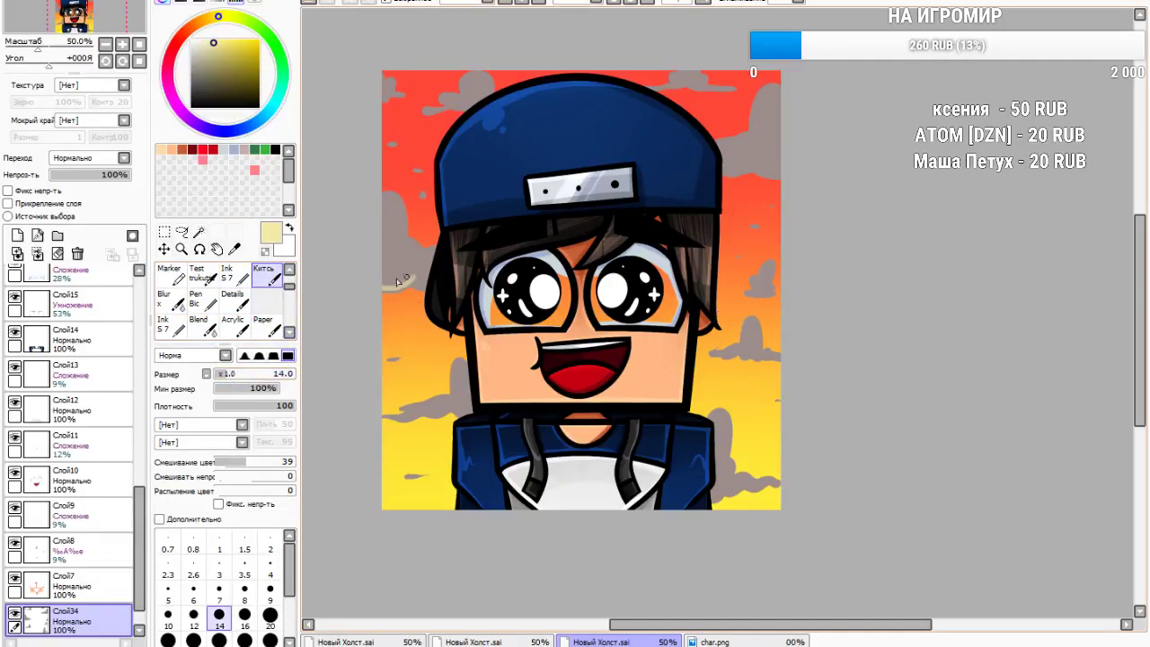
left_click(238, 376)
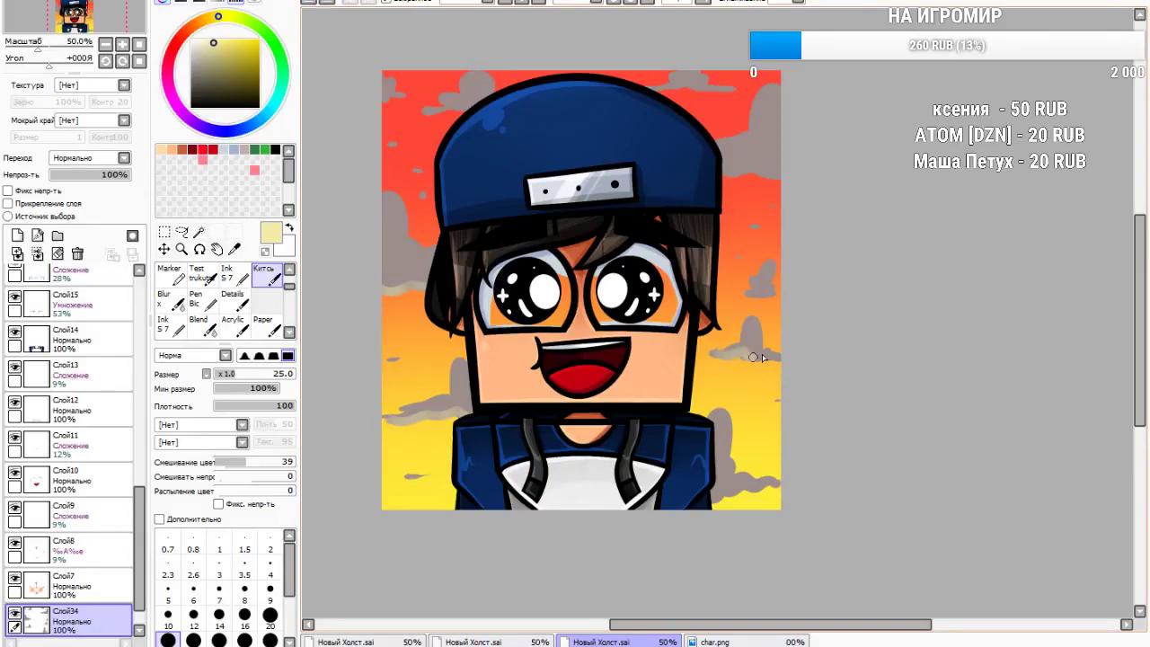
left_click_drag(753, 358, 788, 355)
left_click_drag(744, 290, 783, 295)
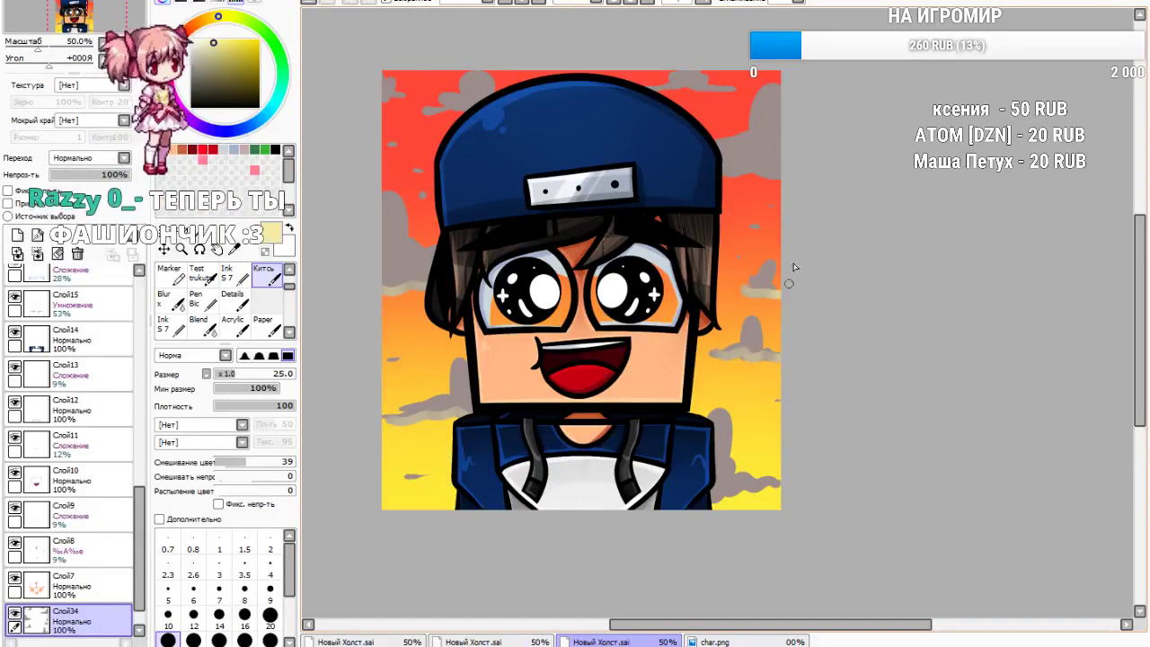
left_click_drag(723, 174, 783, 177)
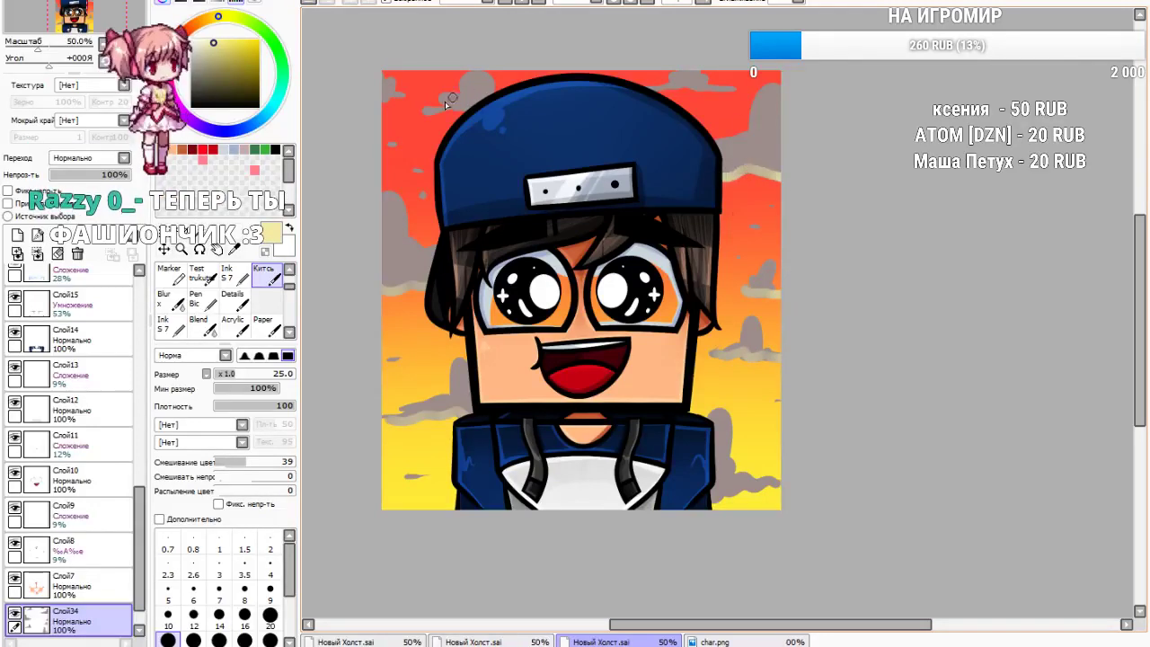
left_click_drag(428, 113, 471, 109)
left_click_drag(654, 90, 675, 89)
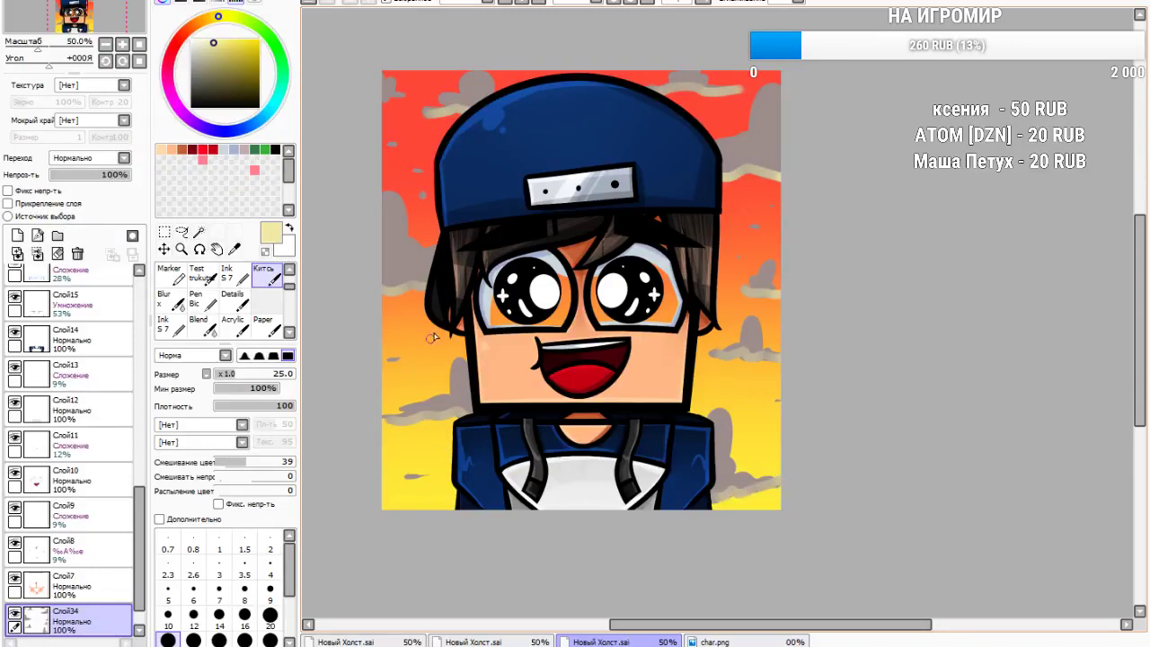
Erase the orange background paint covering the whites of both eyes on layer Слой33 with the Rub Hard eraser at size 100
left_click(165, 232)
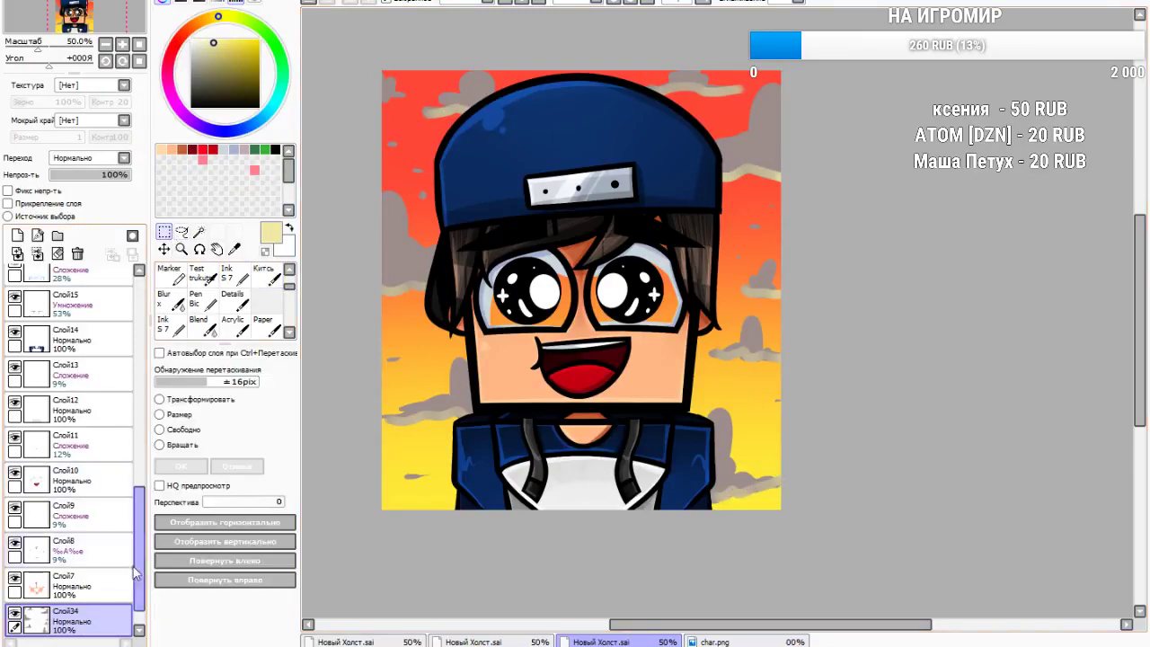
scroll(135, 573, "down", 1)
left_click(86, 620)
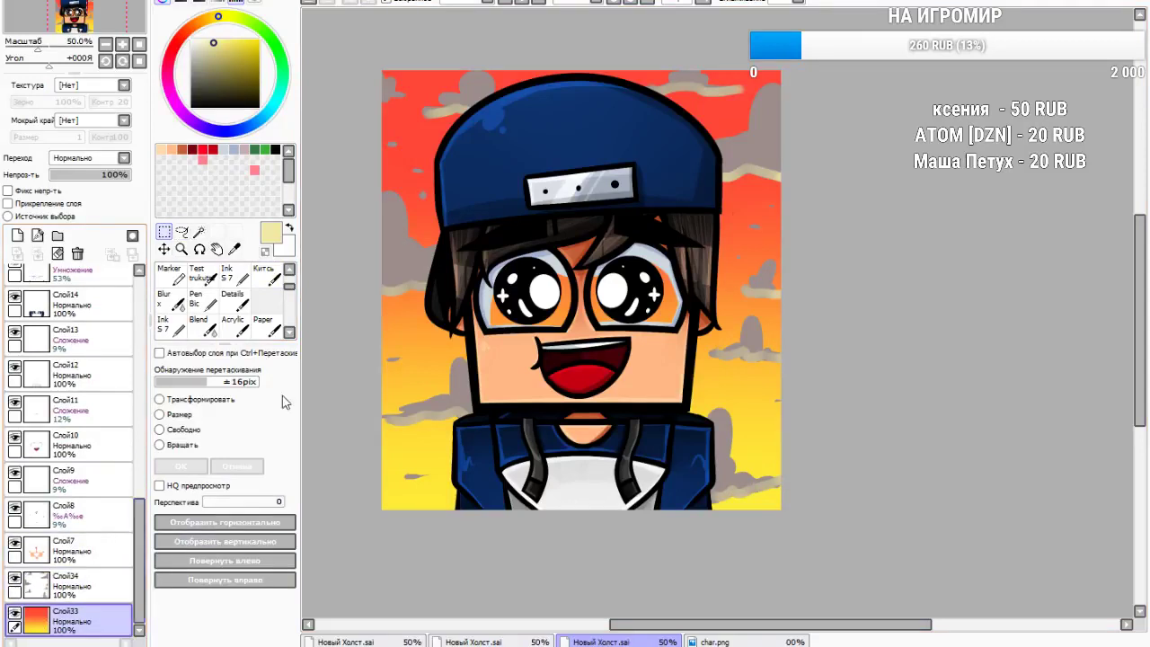
left_click(289, 333)
left_click_drag(287, 296, 287, 274)
left_click(267, 302)
left_click(171, 327)
left_click(203, 302)
left_click(245, 586)
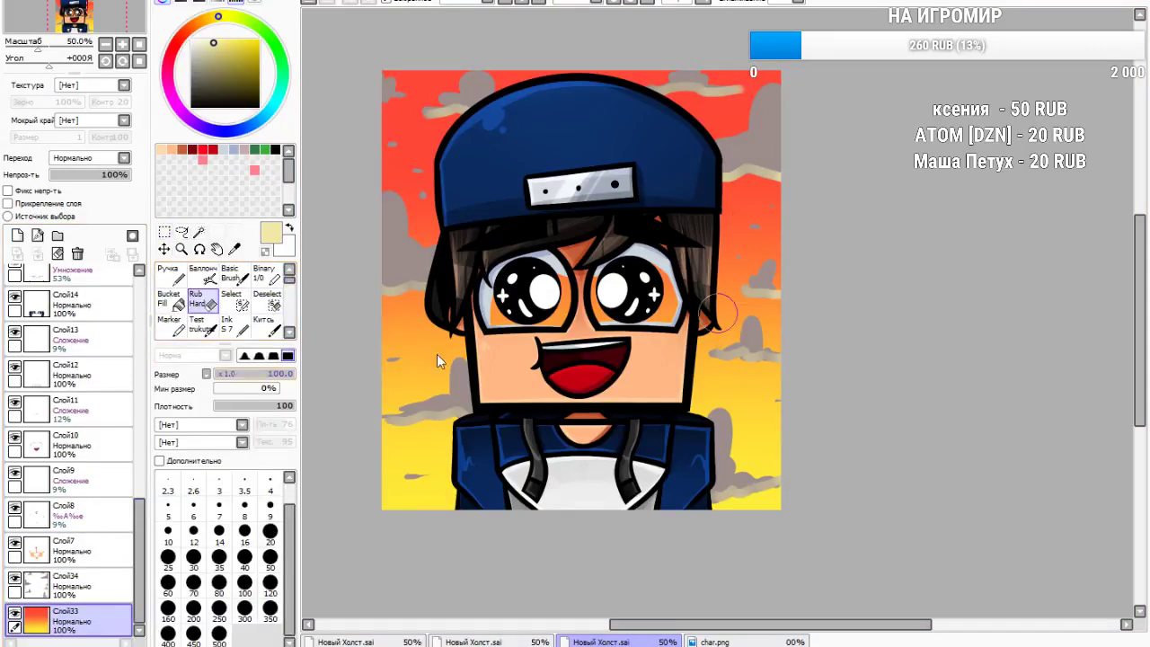
mouse_move(514, 259)
left_mouse_down()
mouse_move(503, 305)
mouse_move(575, 319)
mouse_move(620, 306)
mouse_move(654, 321)
left_mouse_up()
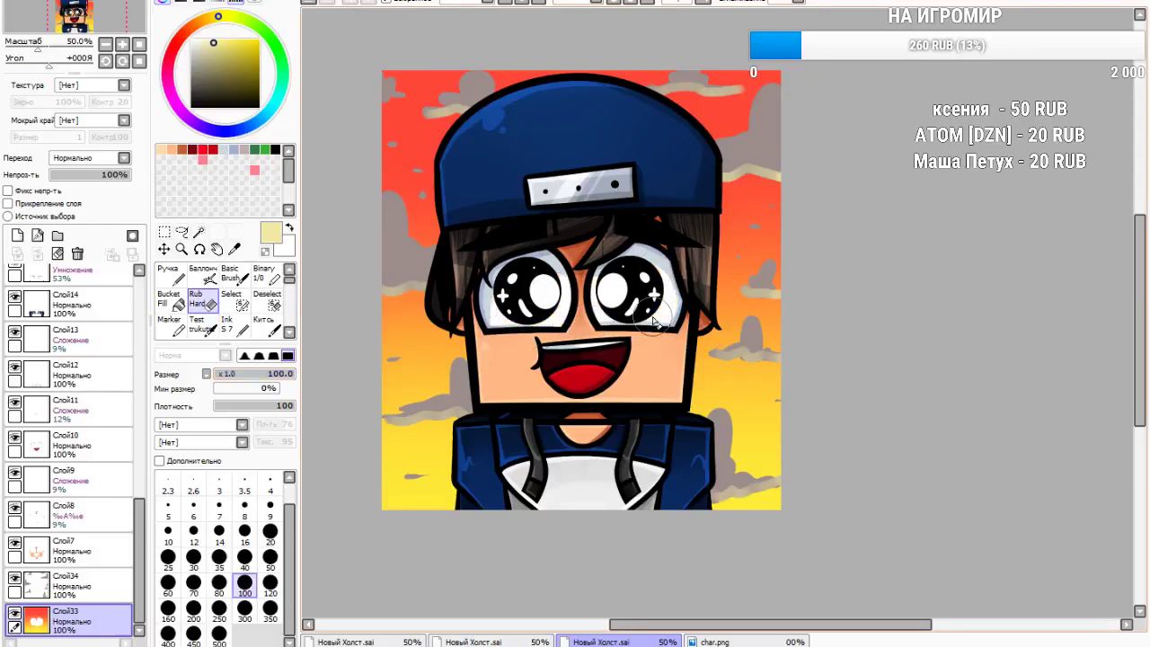
scroll(654, 321, "down", 4)
scroll(558, 326, "up", 3)
scroll(552, 329, "down", 1)
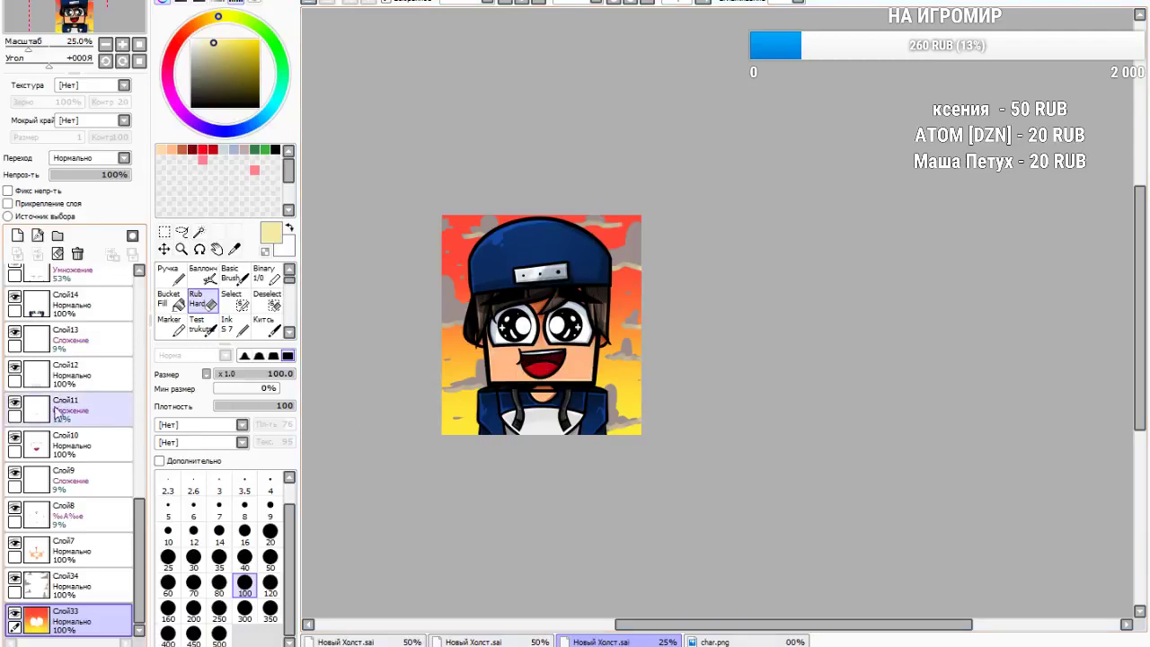
Paint a yellow light ray beside the character on a new layer with the Китсь brush at size 100, and move that layer above the clouds
left_click(17, 236)
scroll(265, 323, "down", 1)
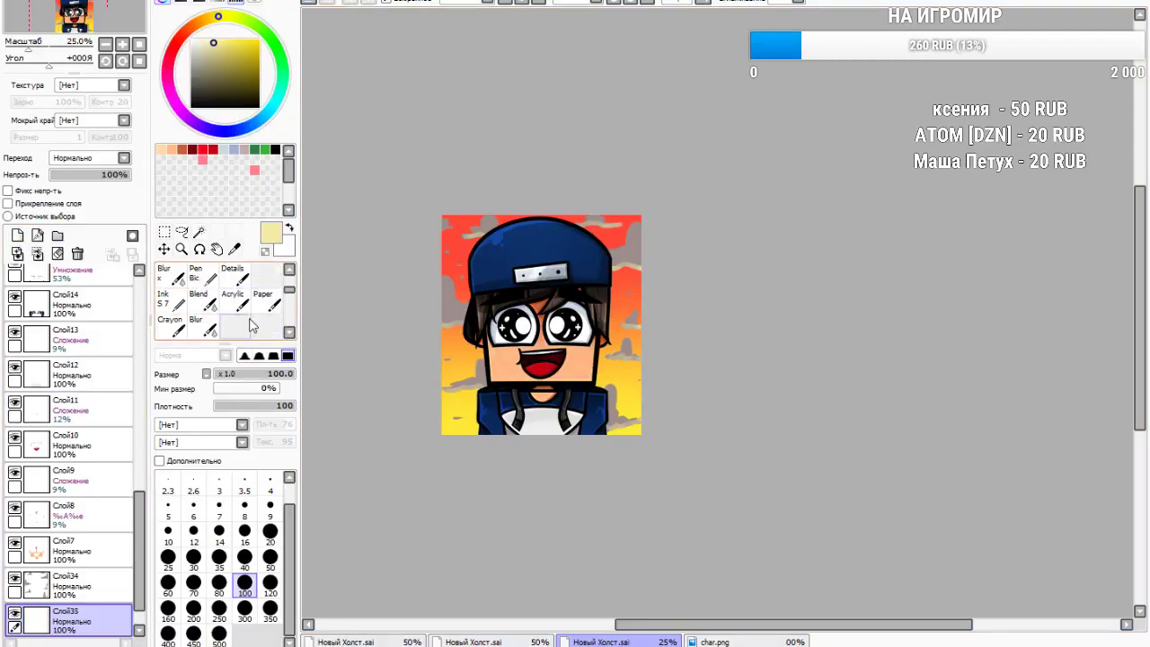
left_click(274, 308)
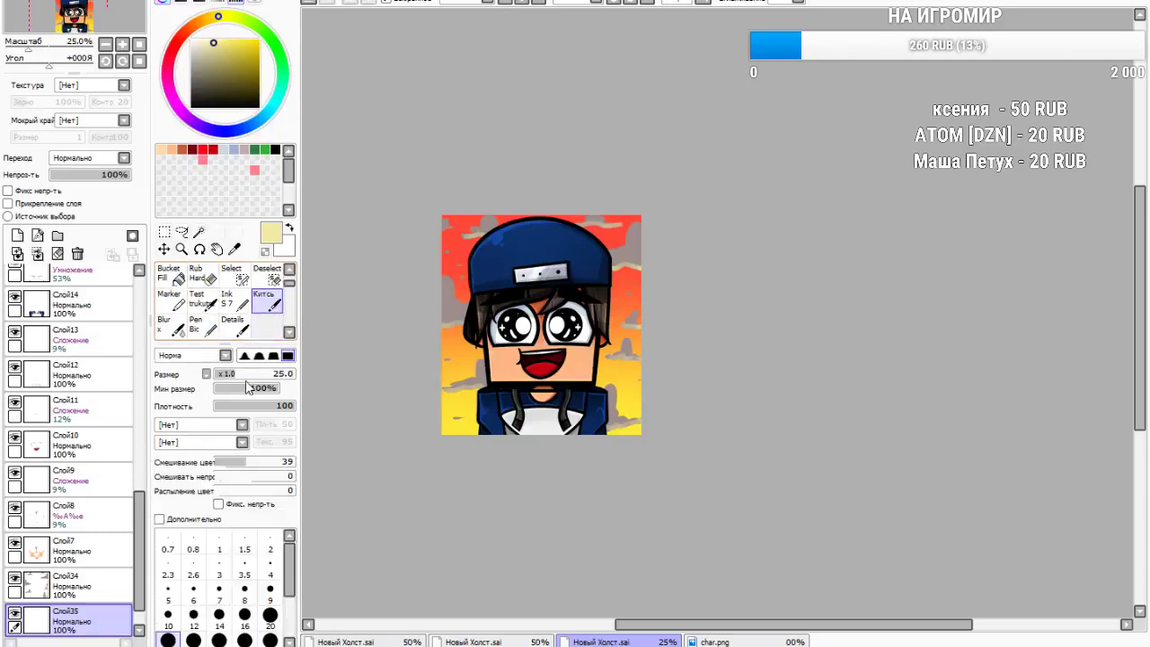
left_click_drag(244, 378, 293, 381)
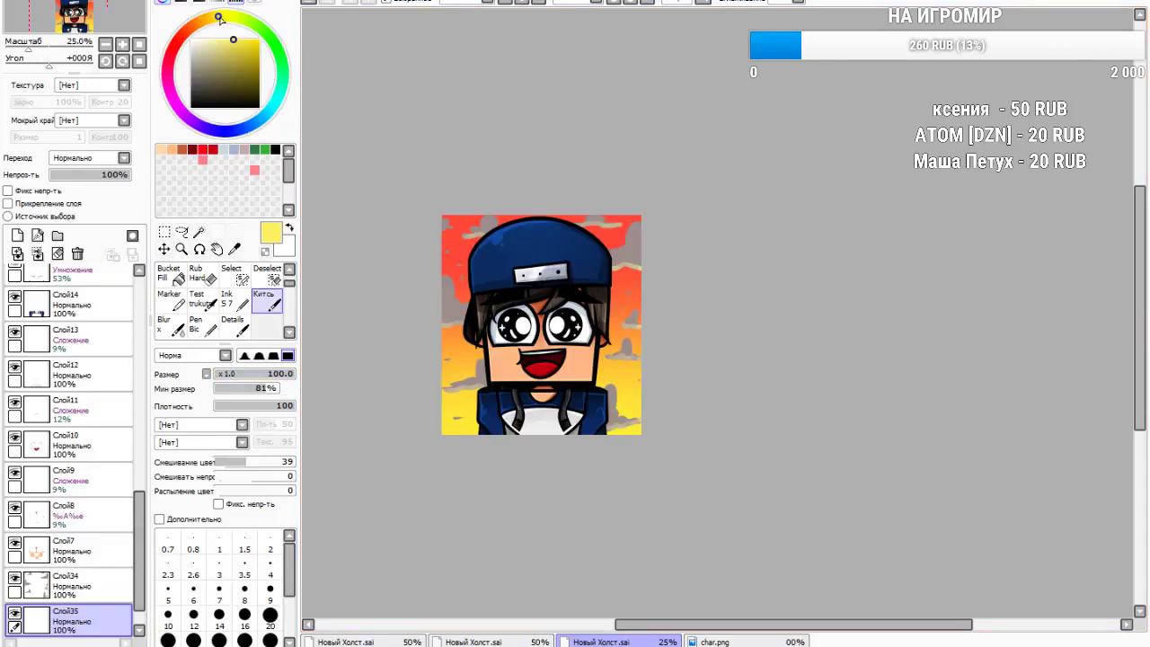
left_click_drag(218, 17, 225, 17)
left_click_drag(492, 479, 443, 329)
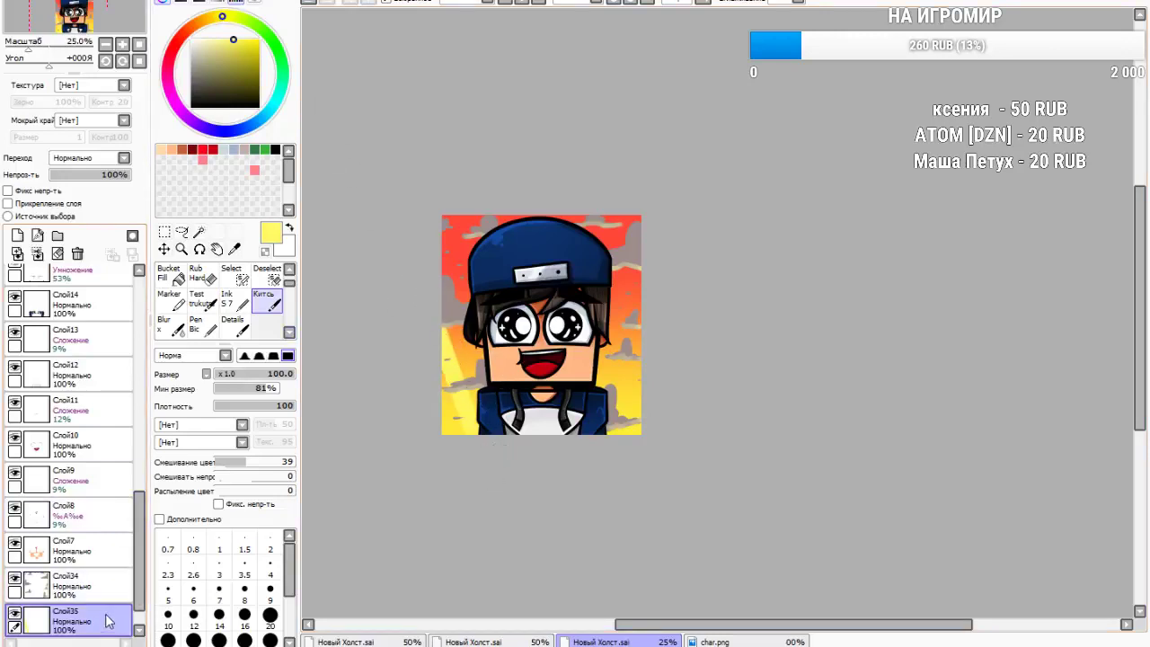
left_click_drag(115, 620, 115, 572)
Paint more yellow light rays fanning upward on both sides of the character with the brush's minimum size at 60%
left_click_drag(501, 443, 463, 192)
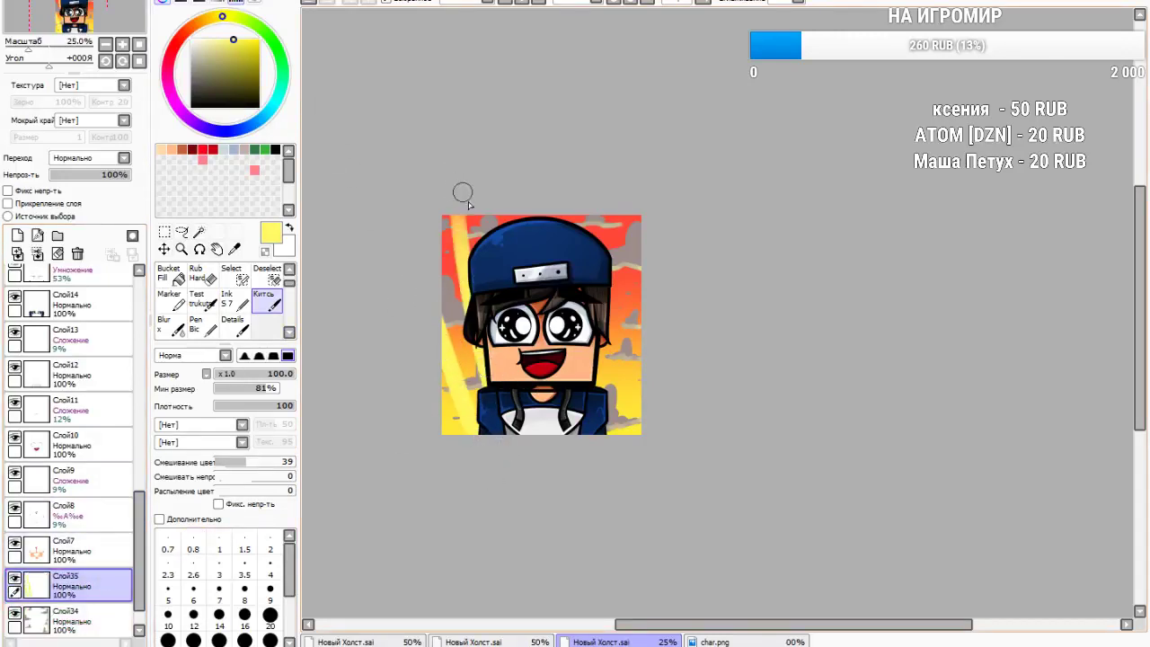
left_click(310, 4)
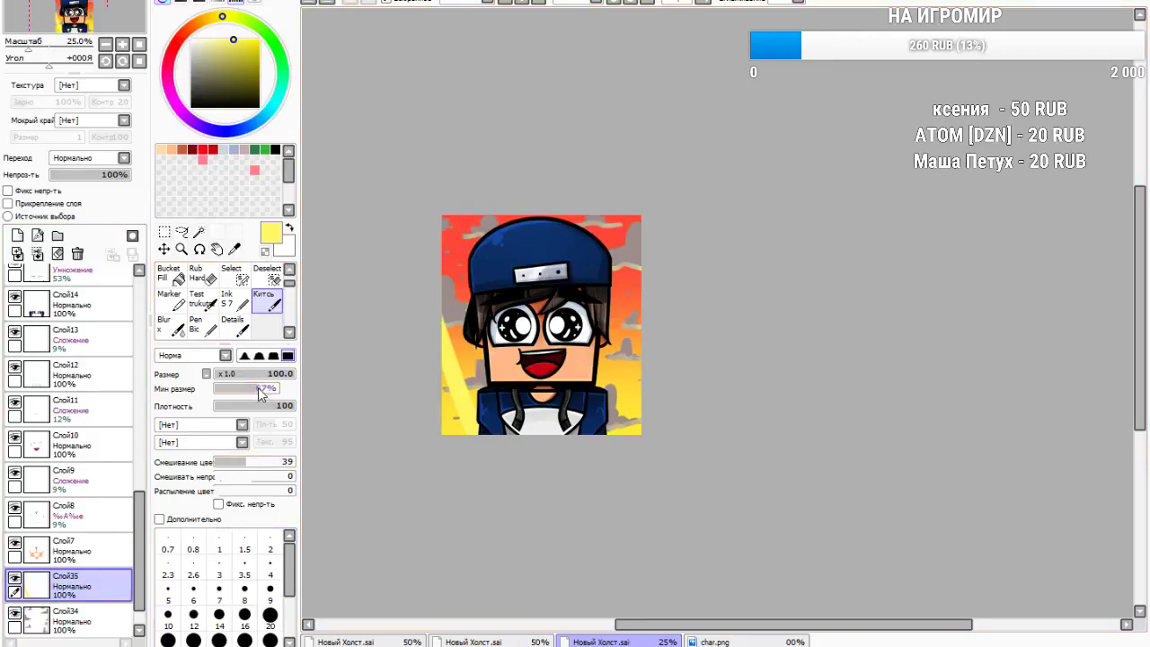
left_click_drag(505, 433, 437, 249)
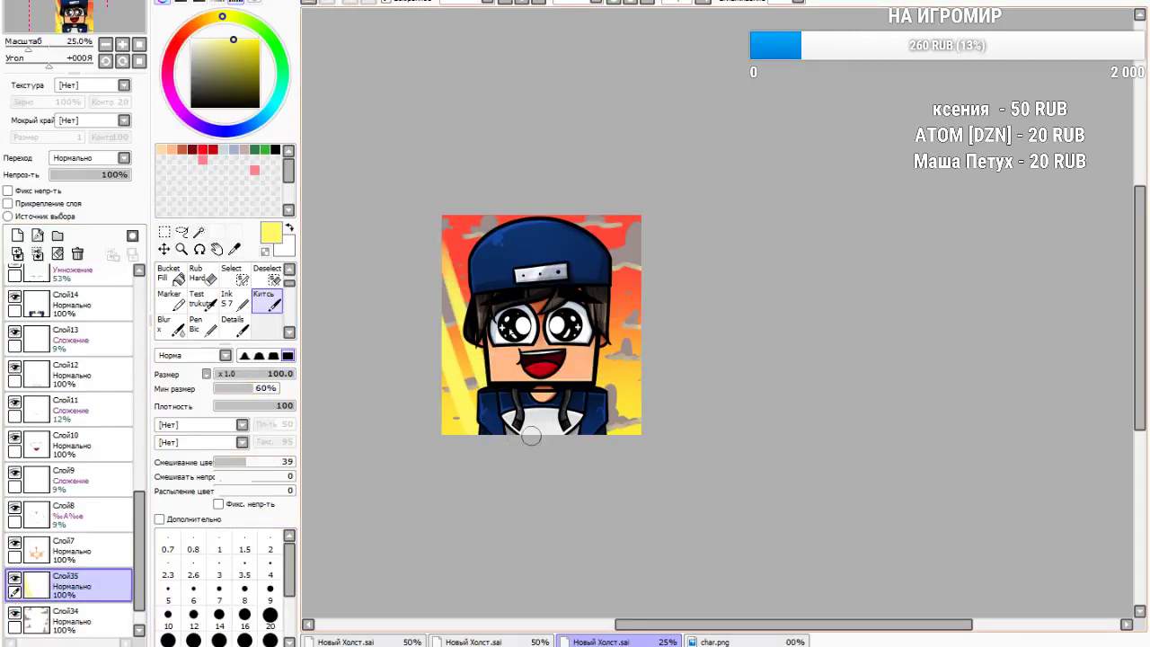
left_click_drag(615, 454, 637, 276)
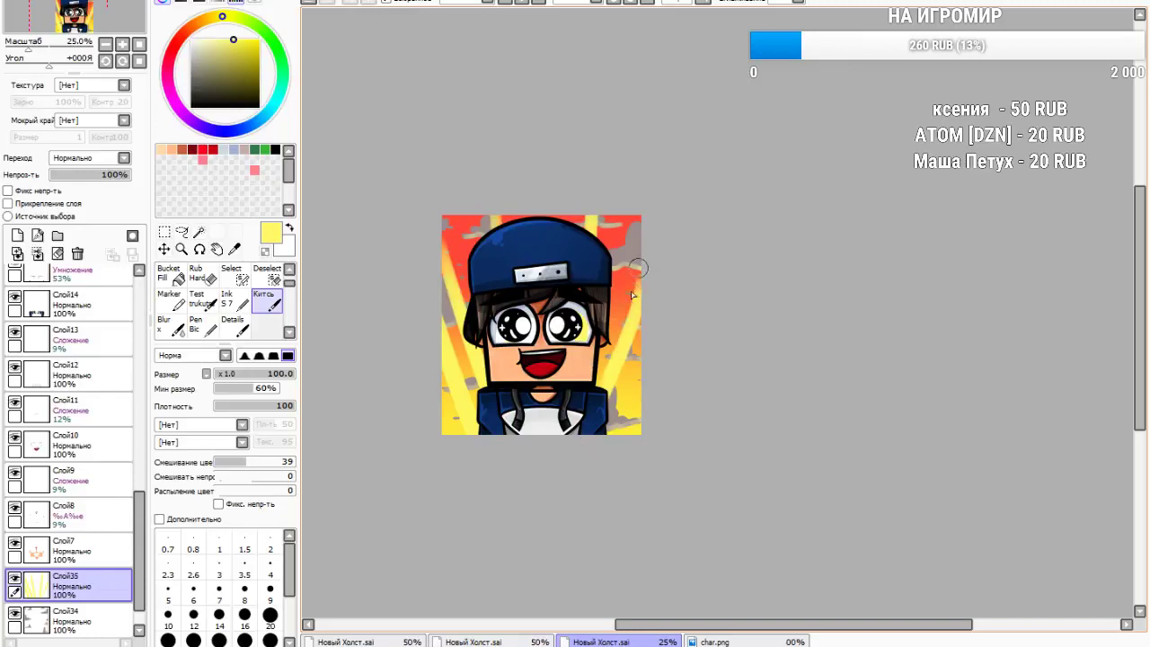
left_click_drag(596, 451, 661, 390)
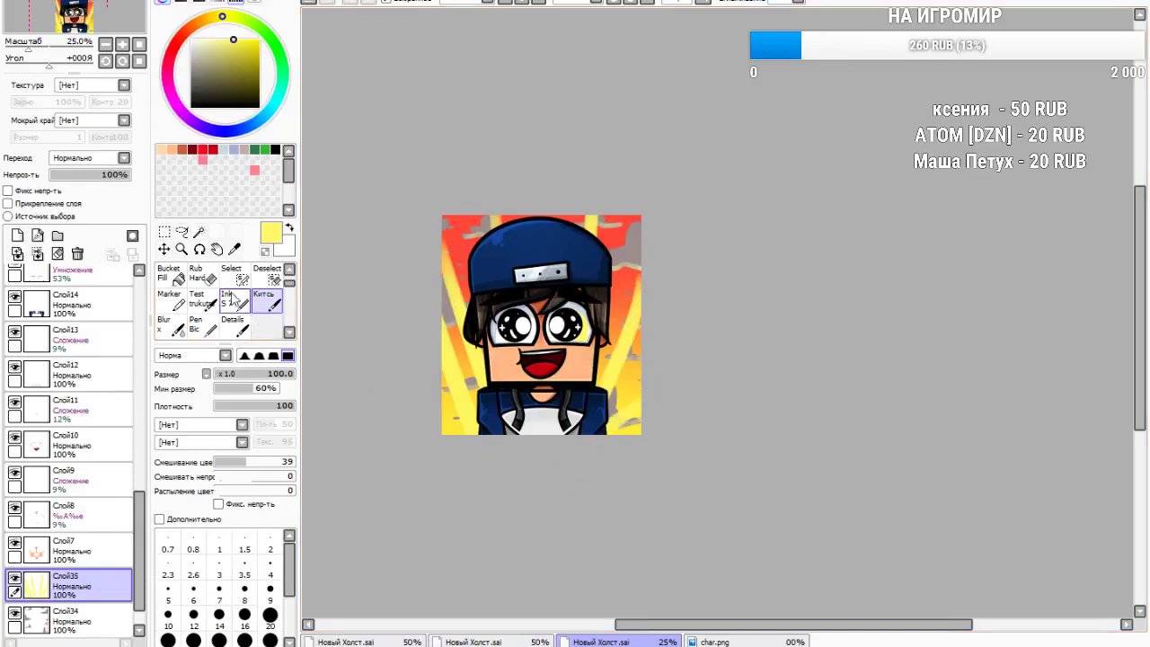
Erase the yellow ray paint showing through the eyes with the Rub Hard eraser at size 100, then reselect the Китсь brush
left_click(199, 274)
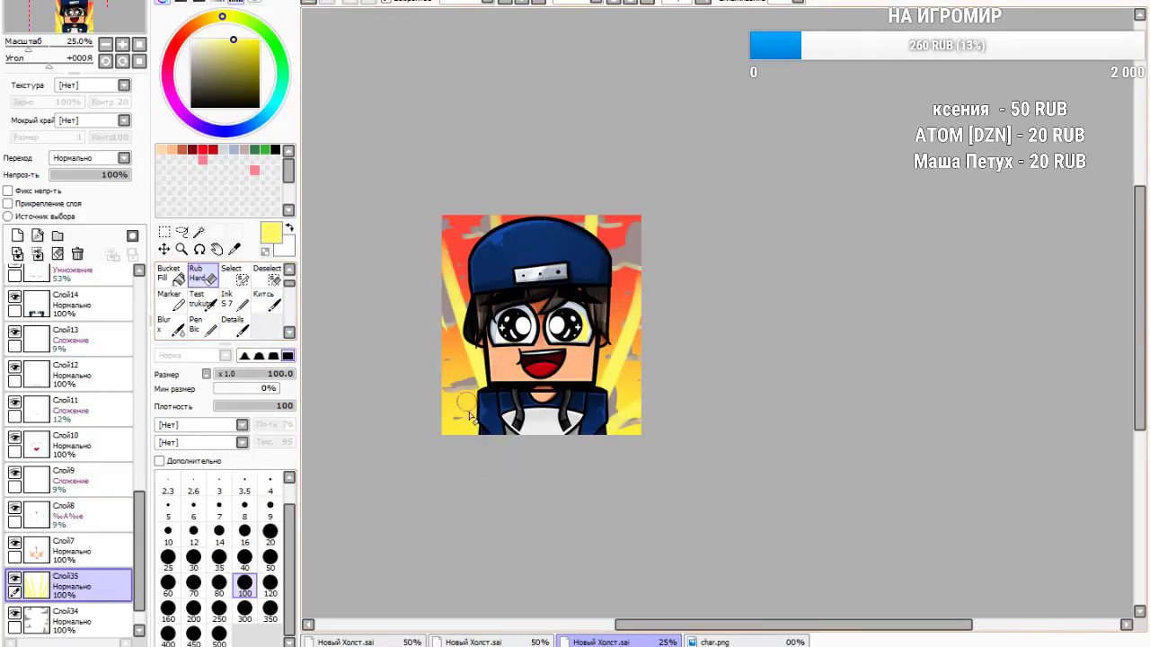
left_click(236, 325)
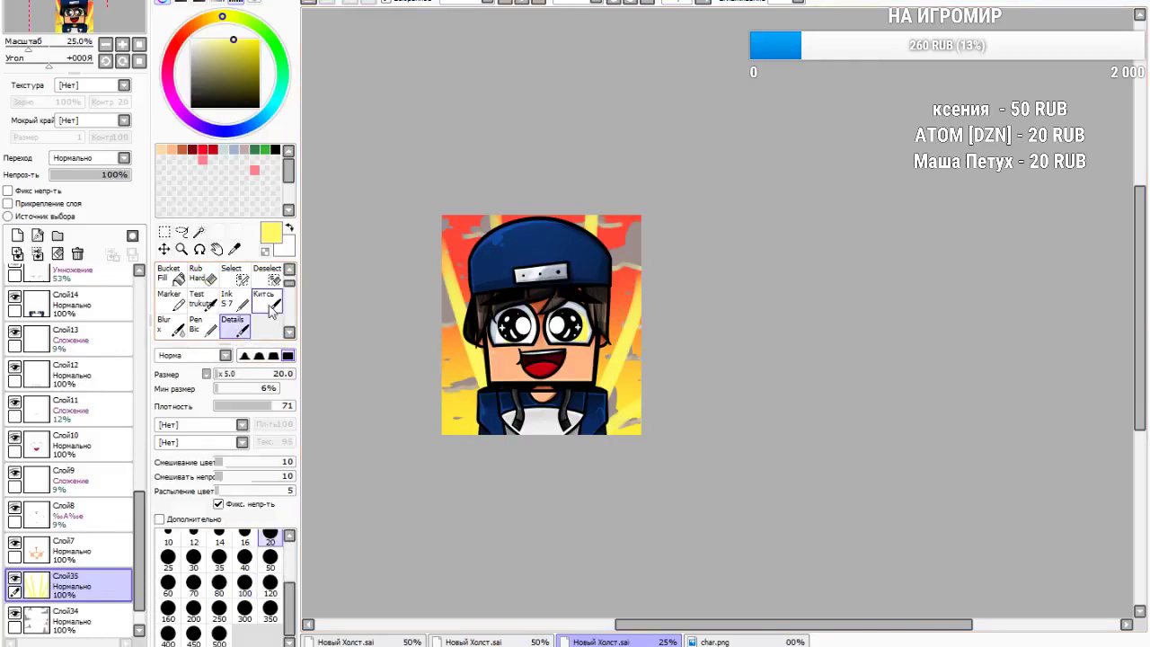
left_click(269, 306)
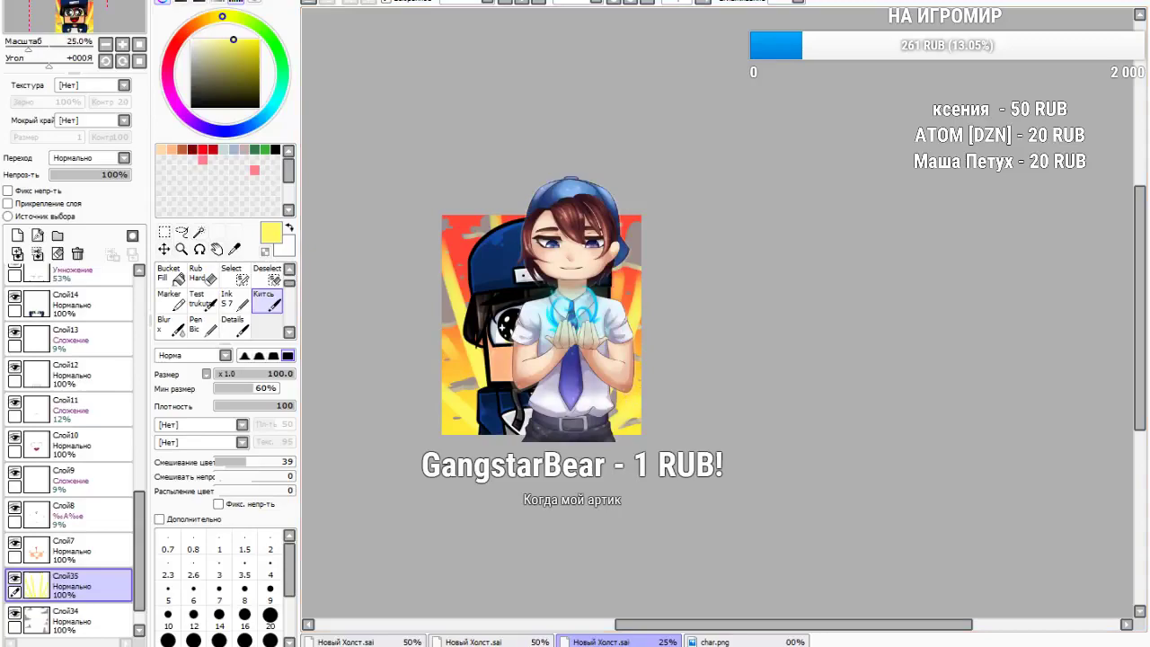
Set the ray layer to Сложение blending at 22% opacity and move it below the cloud layer
left_click(87, 219)
left_click_drag(101, 173, 70, 173)
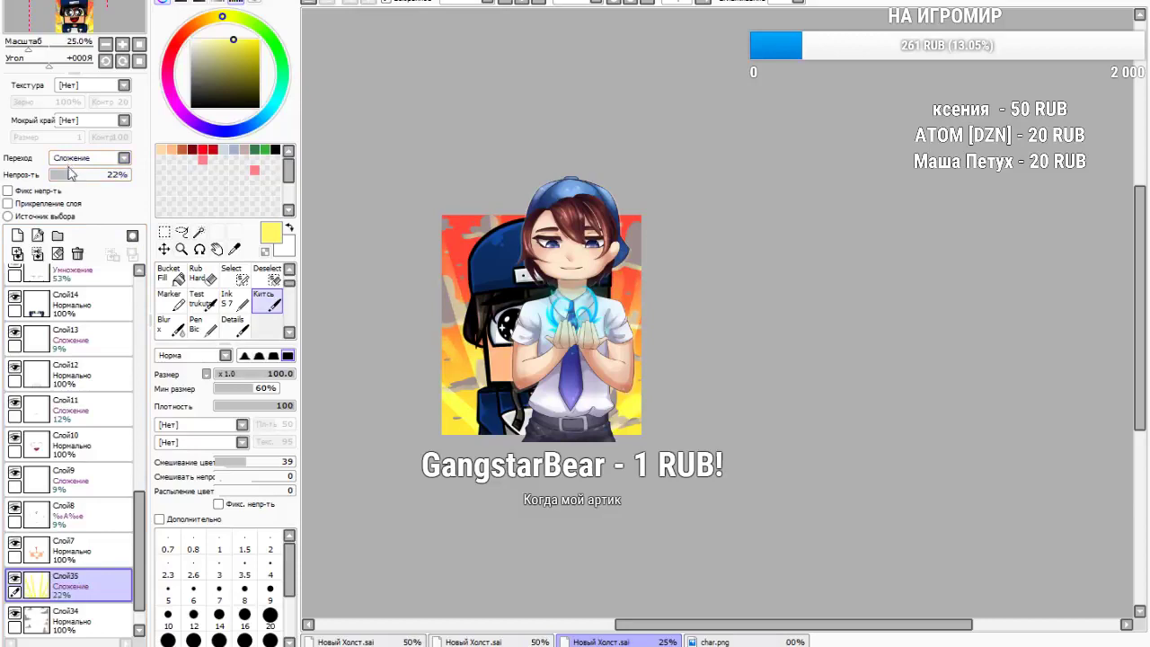
left_click_drag(104, 584, 100, 640)
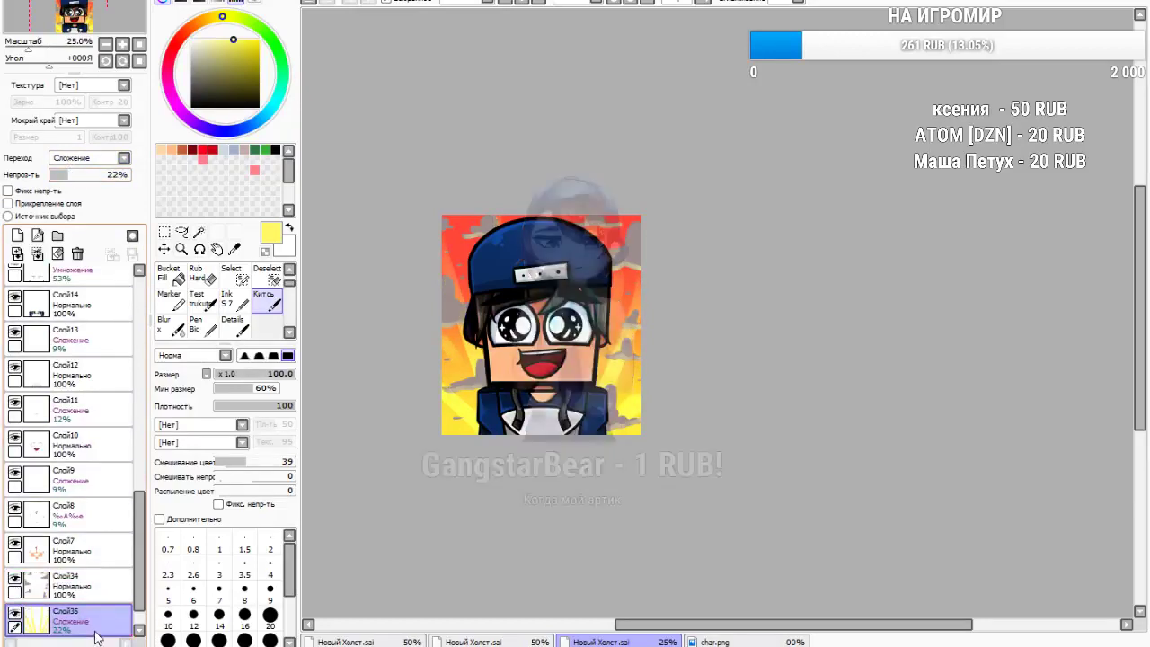
scroll(505, 336, "down", 1)
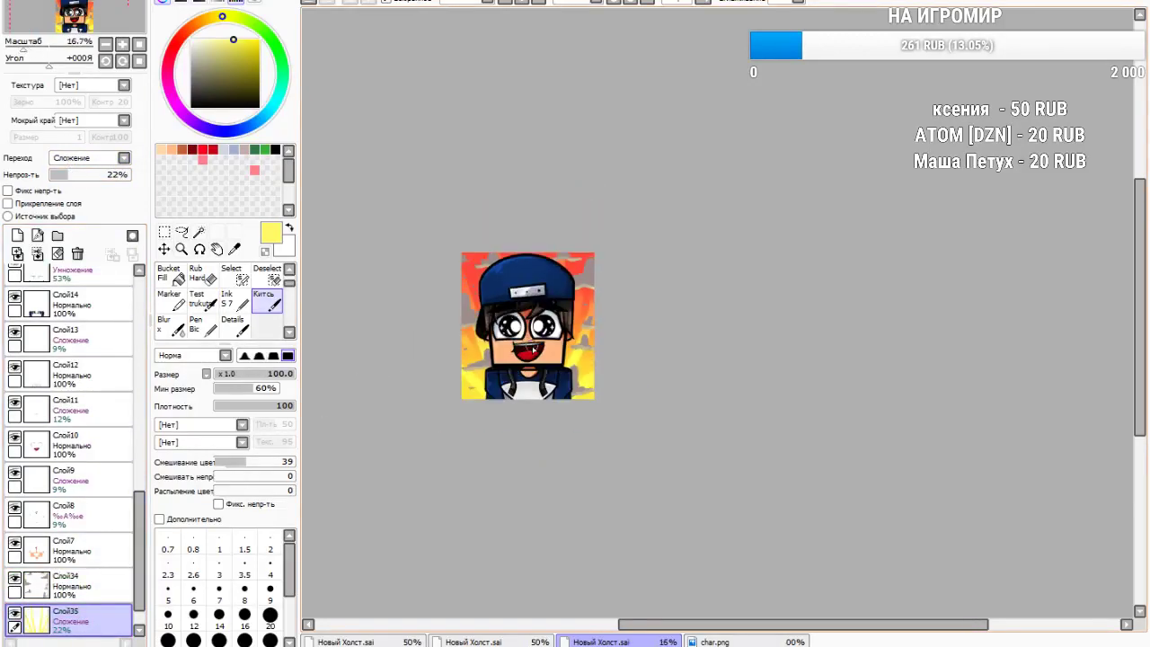
scroll(526, 349, "up", 1)
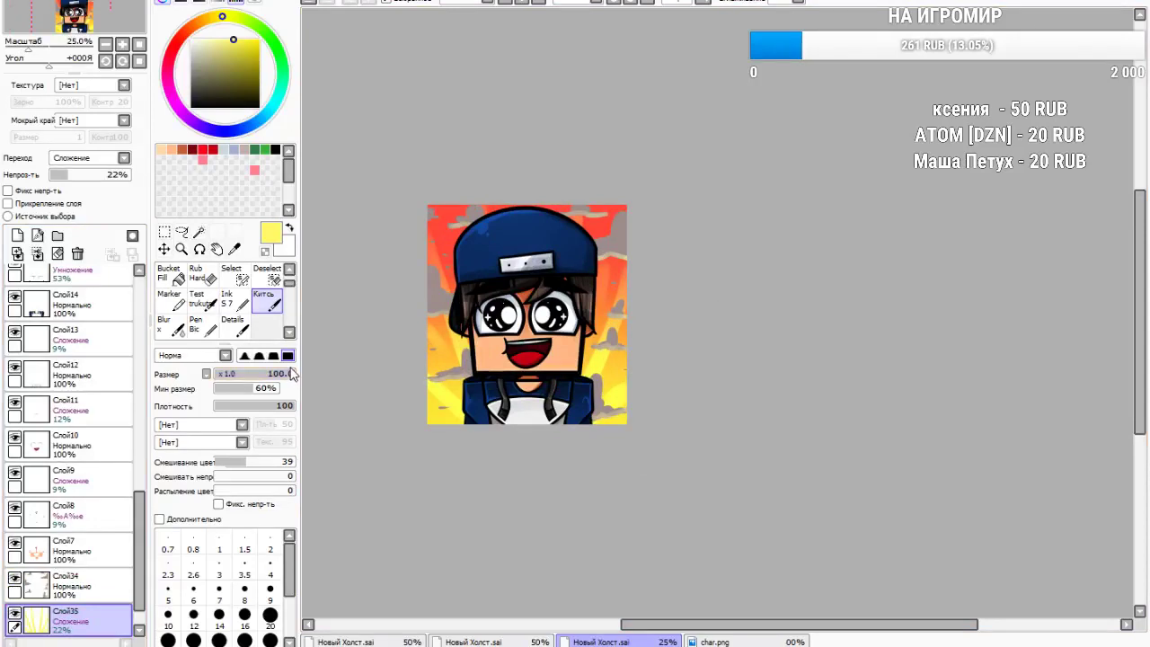
Fill a narrow vertical strip along the canvas's left edge with white on a new layer above the clouds
left_click(72, 584)
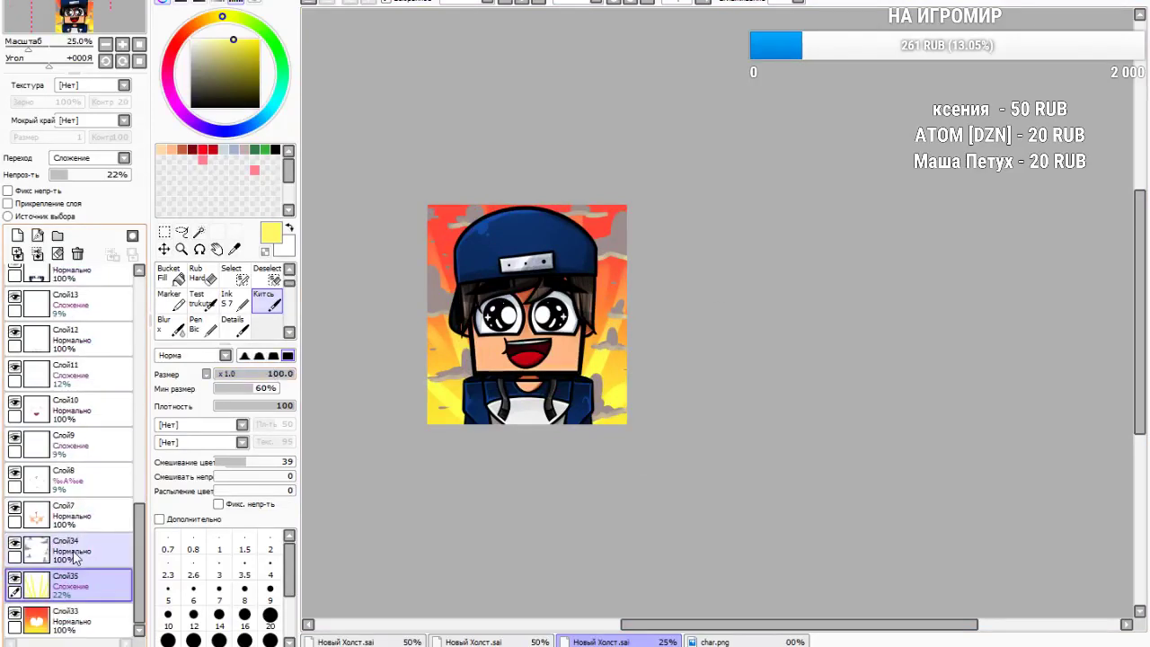
scroll(72, 539, "down", 1)
left_click(16, 235)
left_click(164, 232)
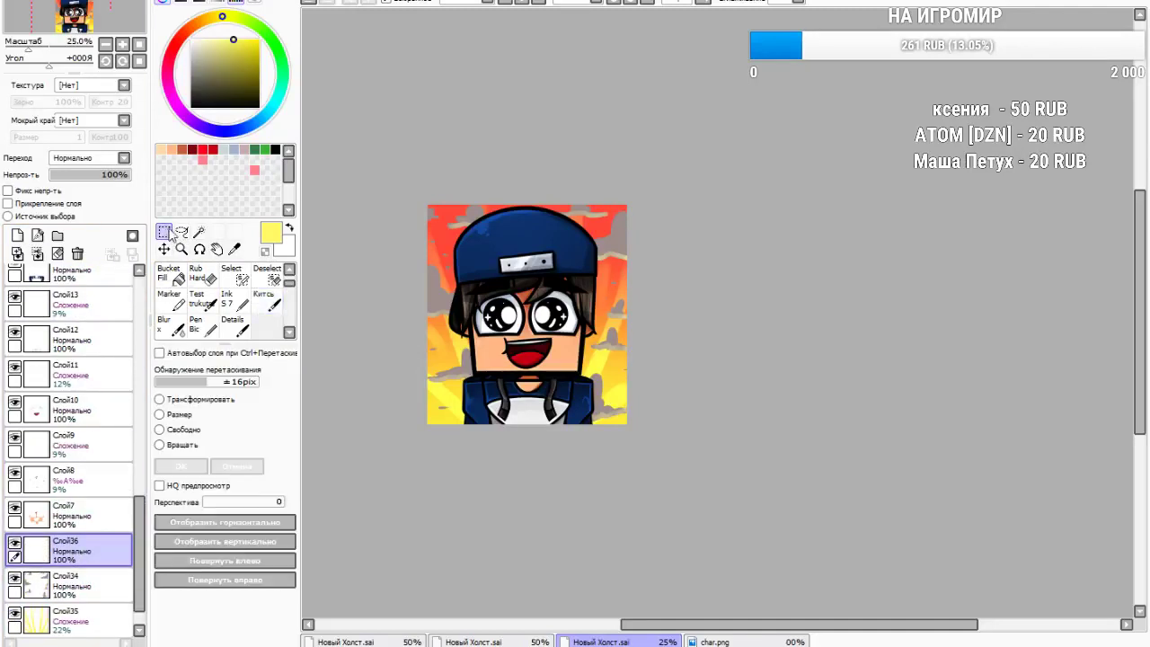
left_click_drag(415, 213, 434, 511)
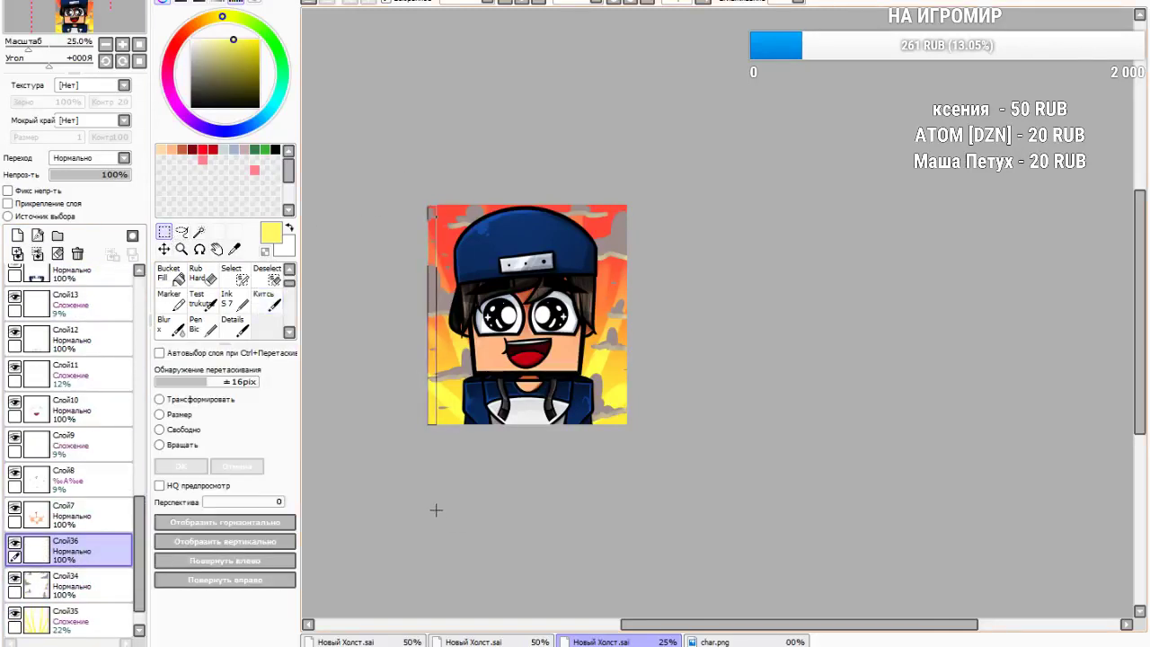
left_click(192, 41)
left_click(177, 281)
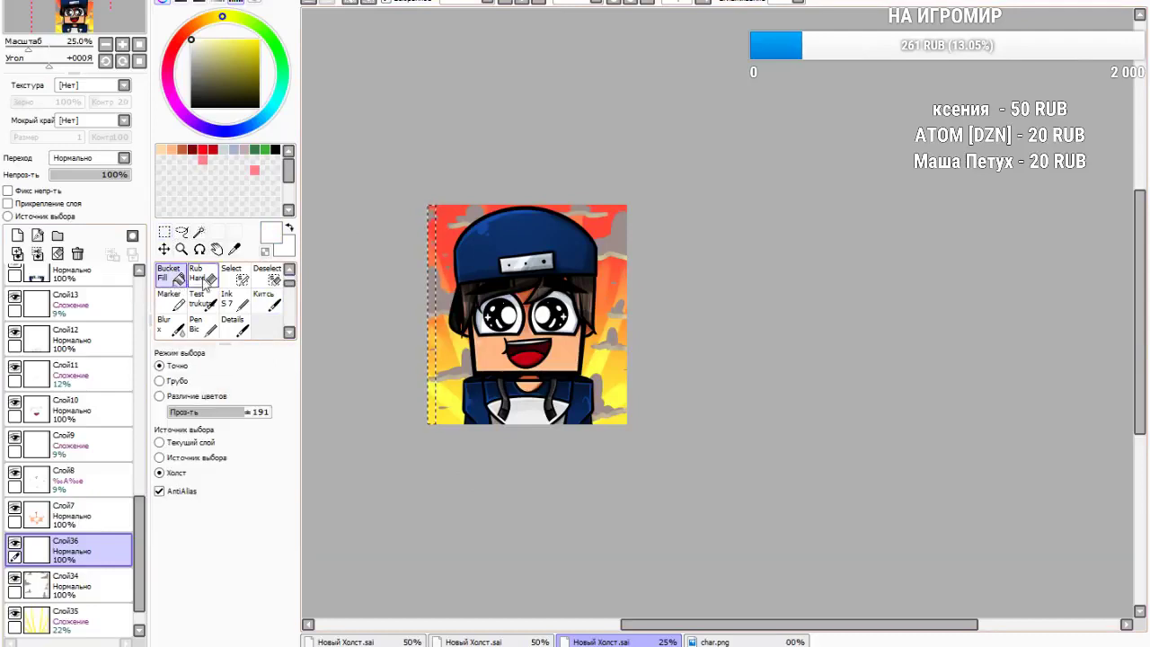
scroll(458, 232, "up", 1)
left_click(426, 236)
Fill a narrow horizontal strip along the canvas's top edge with white and clear the selection
left_click(165, 231)
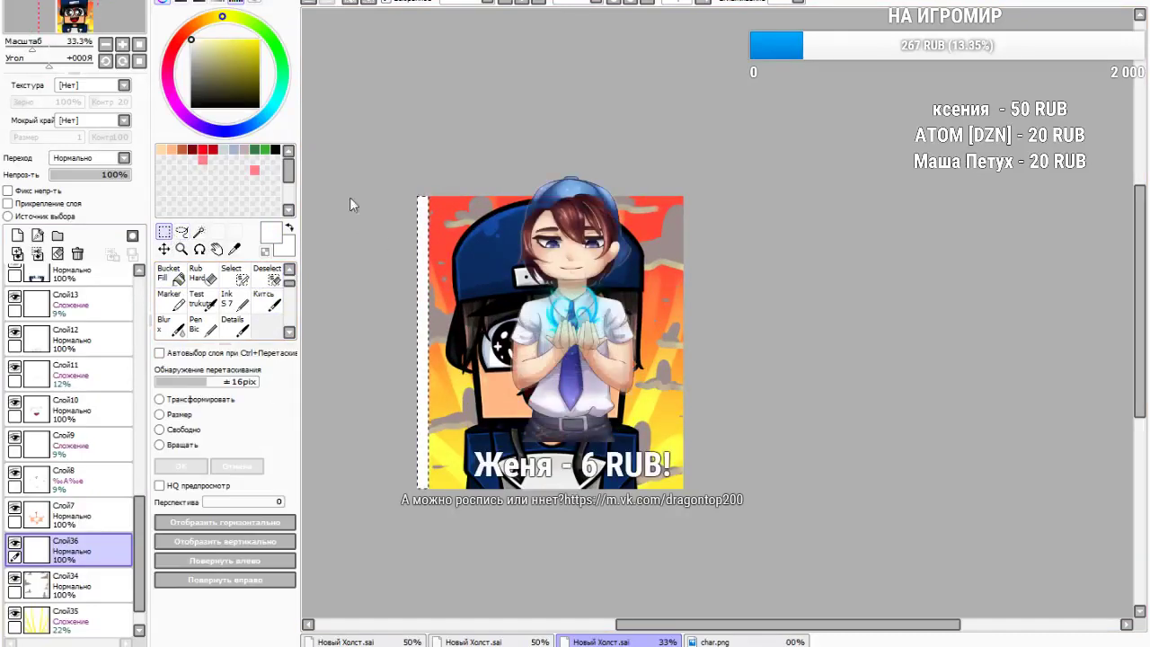
left_click_drag(671, 192, 755, 205)
left_click(202, 286)
left_click(174, 279)
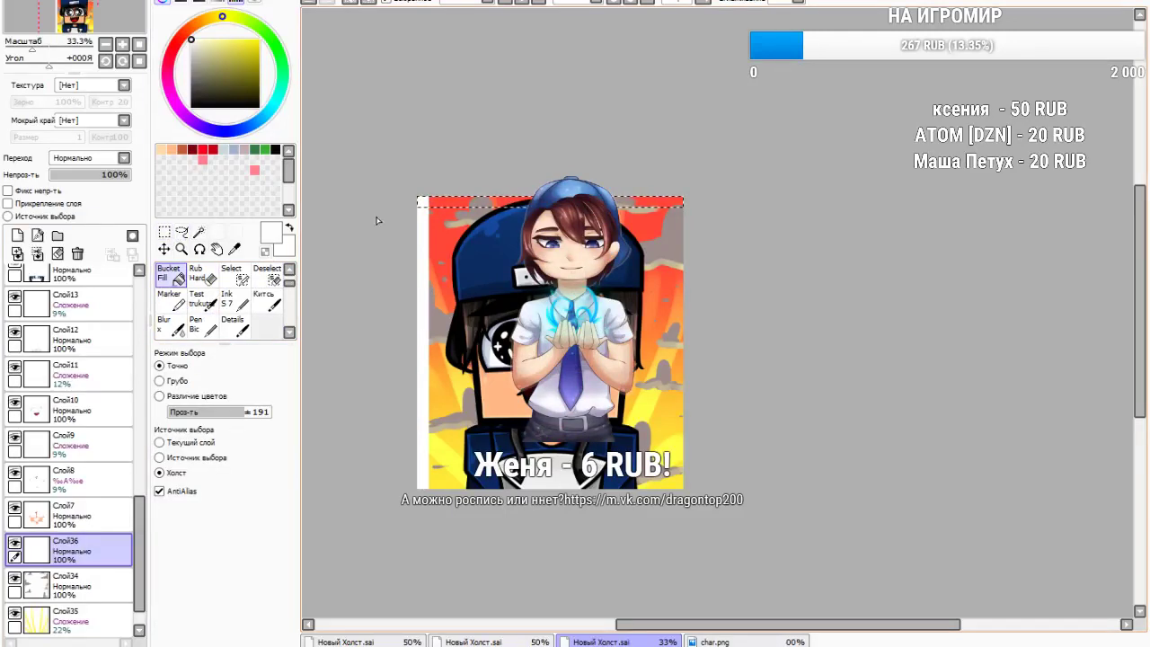
left_click(456, 205)
key("m")
key("ctrl+d")
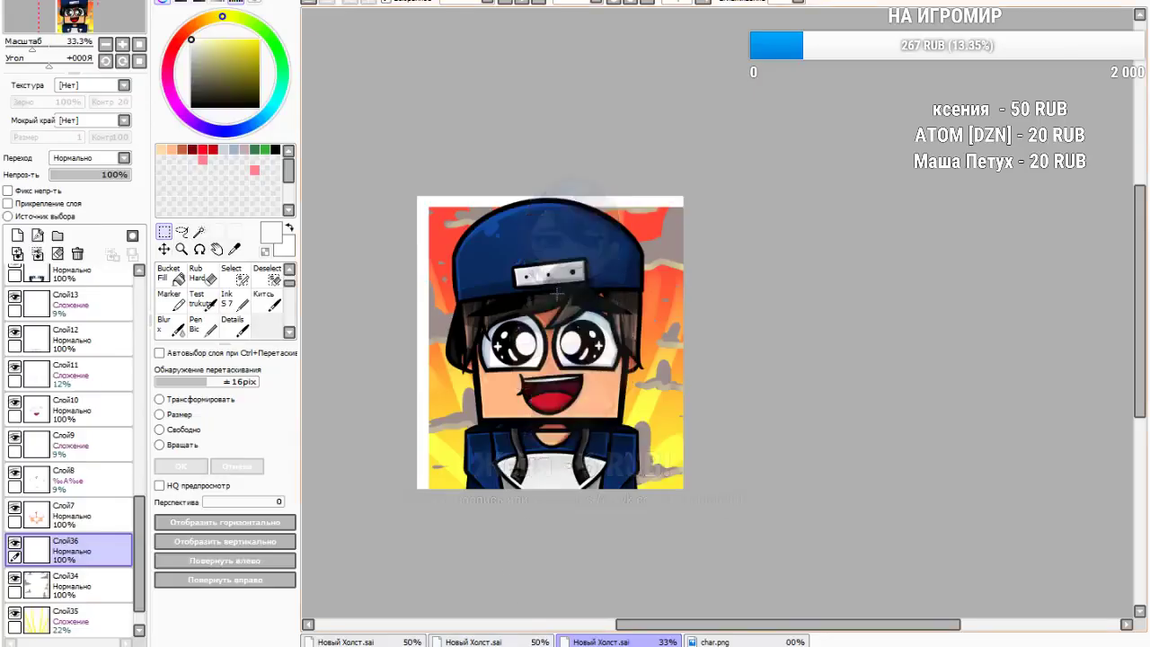
Duplicate the white strips, flip the copy horizontally and vertically to complete the frame, and merge it into layer Слой36
scroll(789, 531, "down", 2)
key("ctrl+a")
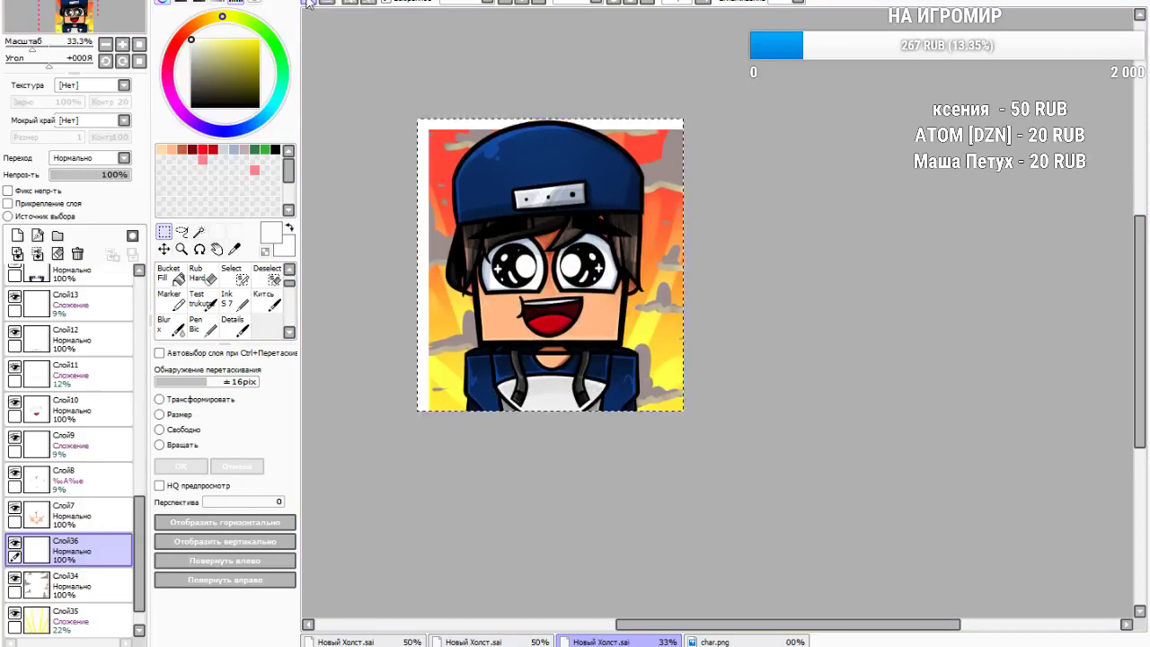
key("ctrl+c")
key("ctrl+v")
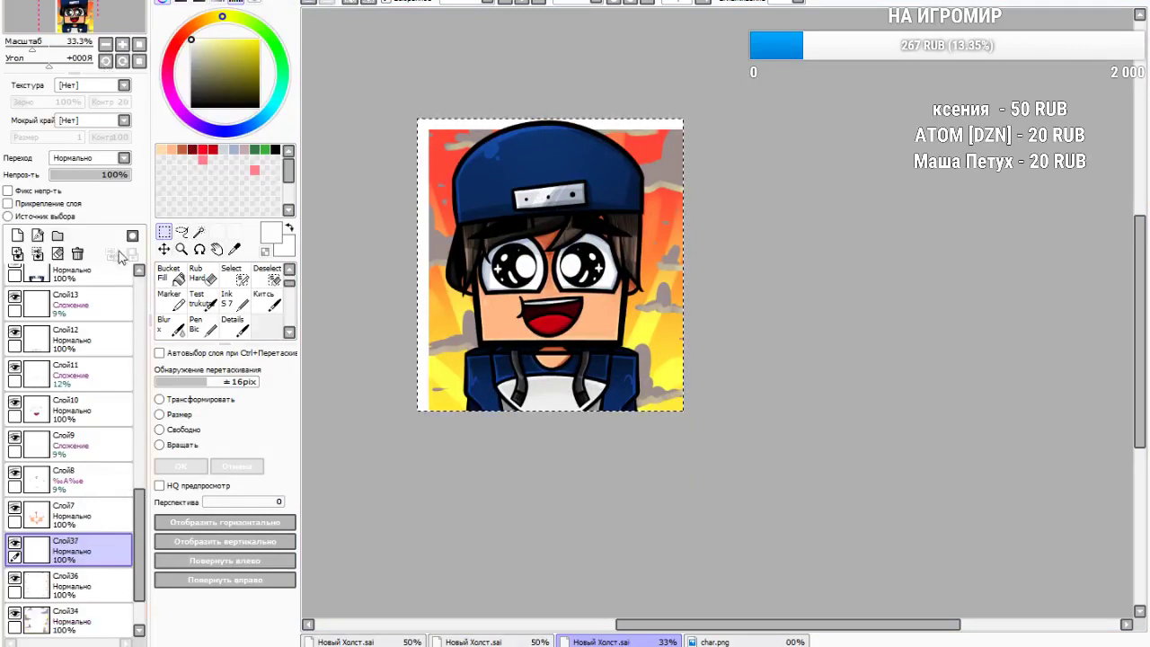
left_click(214, 529)
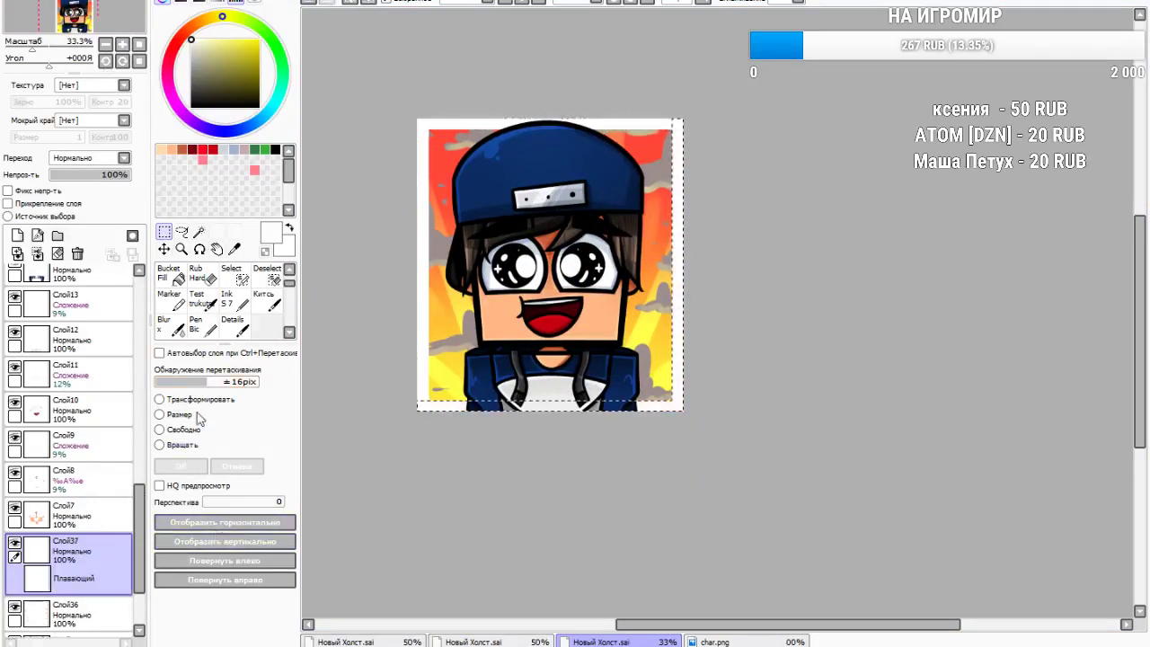
left_click(38, 254)
Set the white frame layer to Наложение blending at 45% opacity
left_click(88, 160)
left_click(82, 212)
mouse_move(110, 171)
left_mouse_down()
mouse_move(87, 179)
mouse_move(107, 176)
left_mouse_up()
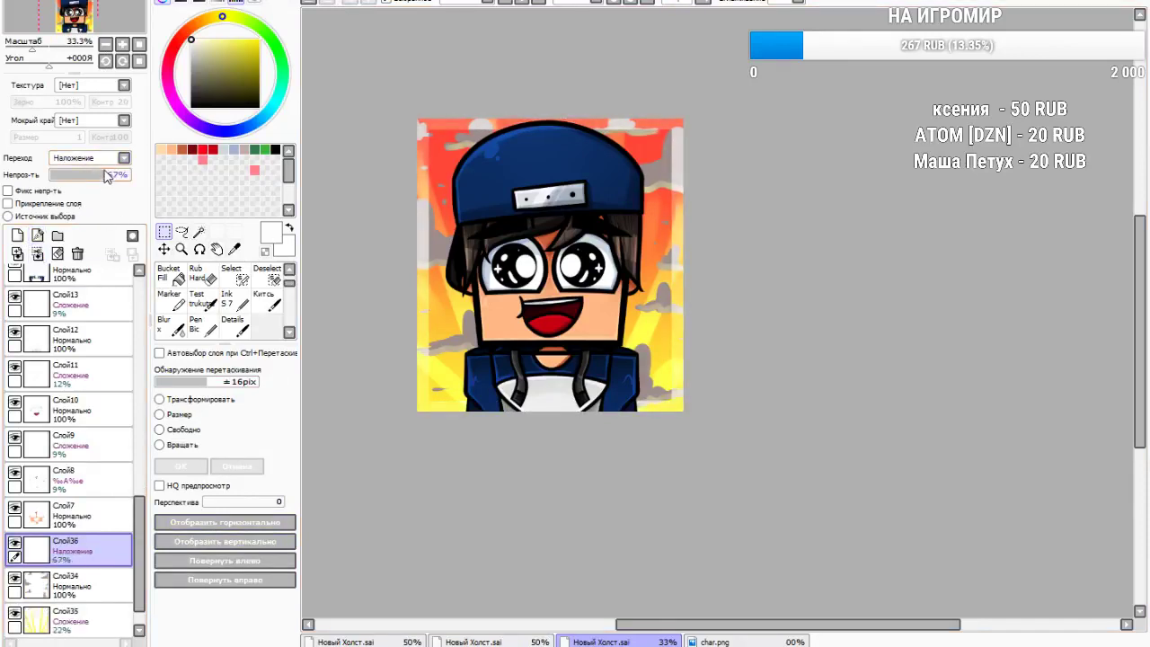
scroll(461, 218, "down", 2)
left_click(87, 177)
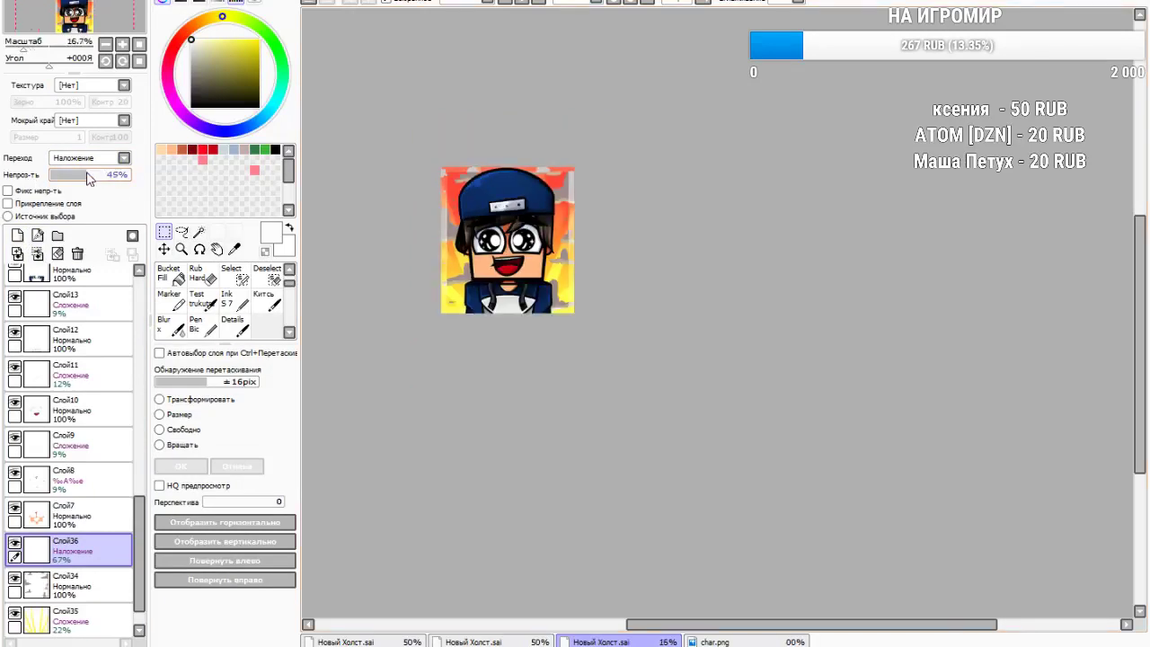
key("ctrl+plus")
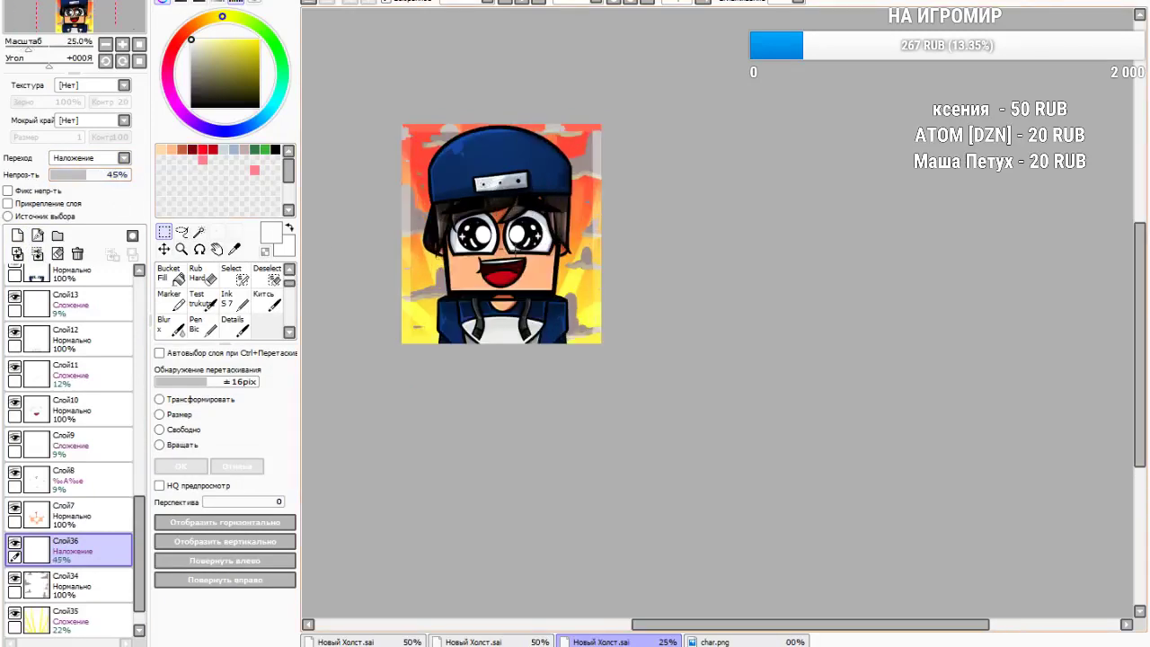
Duplicate the topmost line art layer, Слой6, by copying and pasting its whole canvas area onto a new layer
left_click(36, 518)
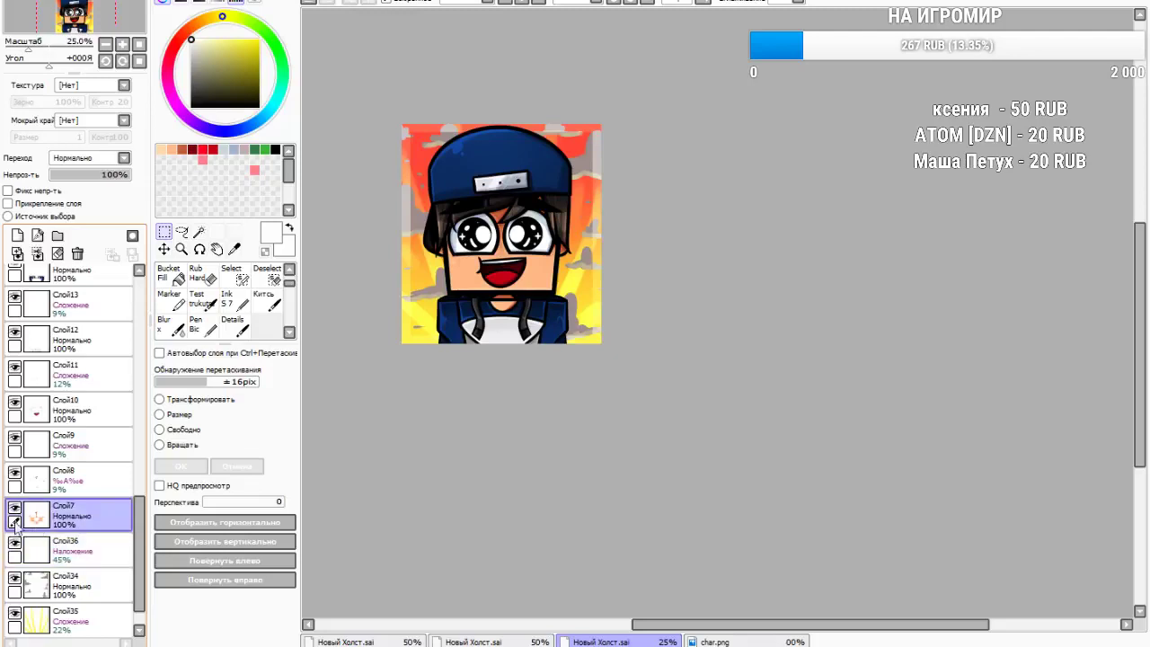
scroll(38, 492, "up", 10)
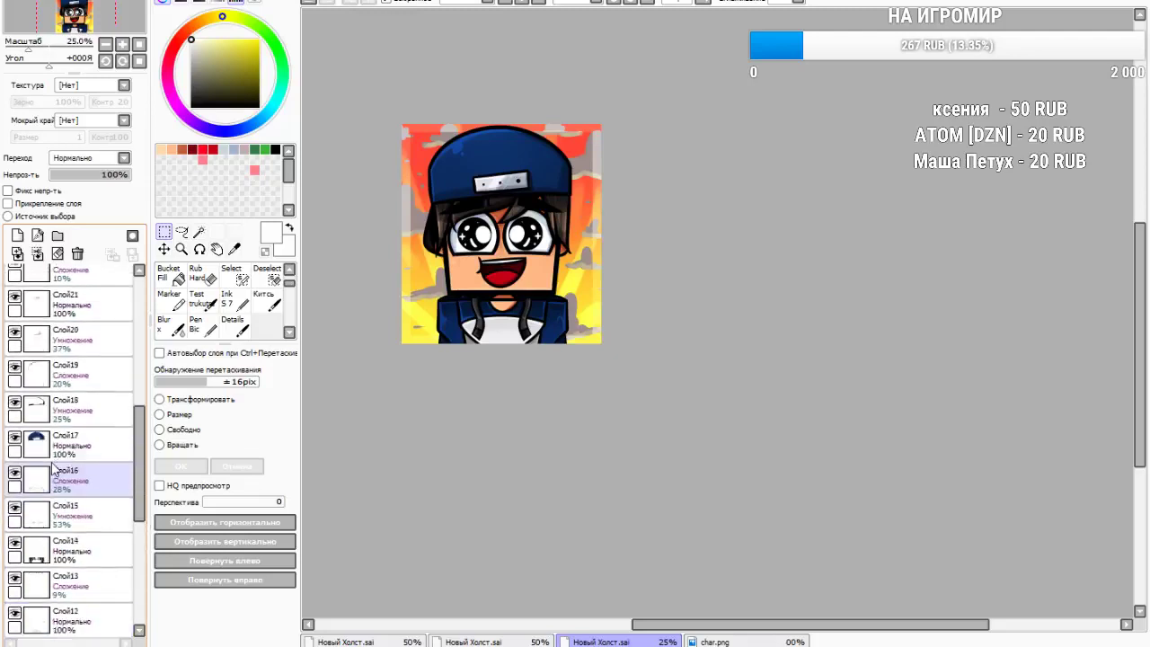
left_click_drag(140, 413, 140, 256)
left_click(98, 275)
left_click_drag(394, 96, 735, 528)
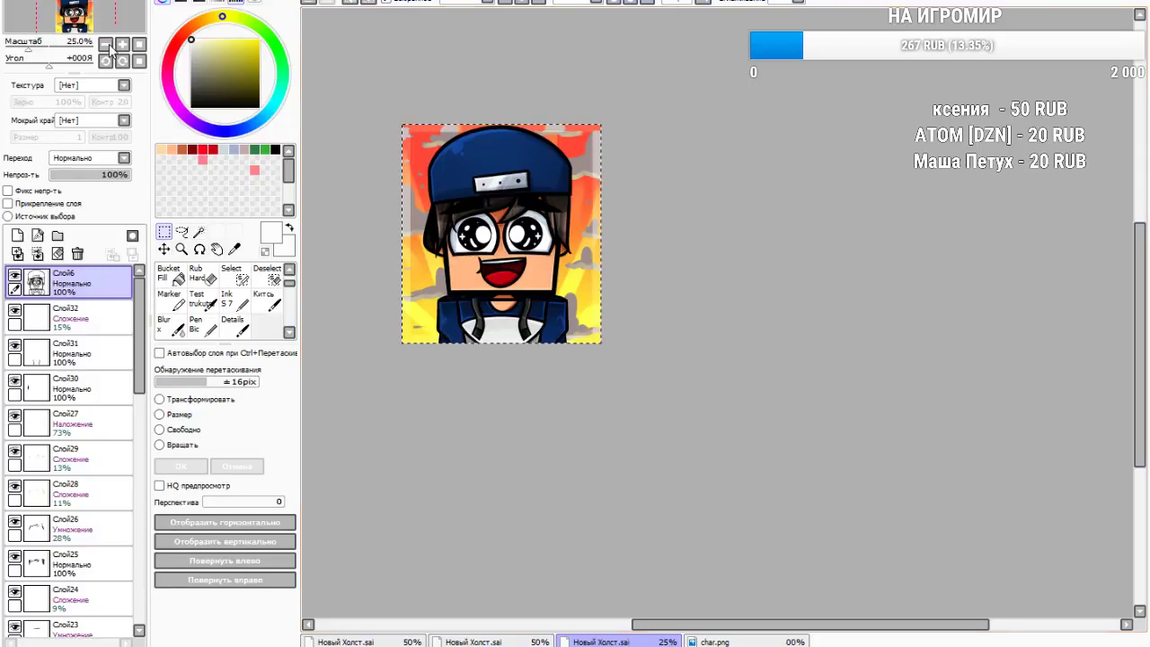
key("ctrl+c")
key("ctrl+v")
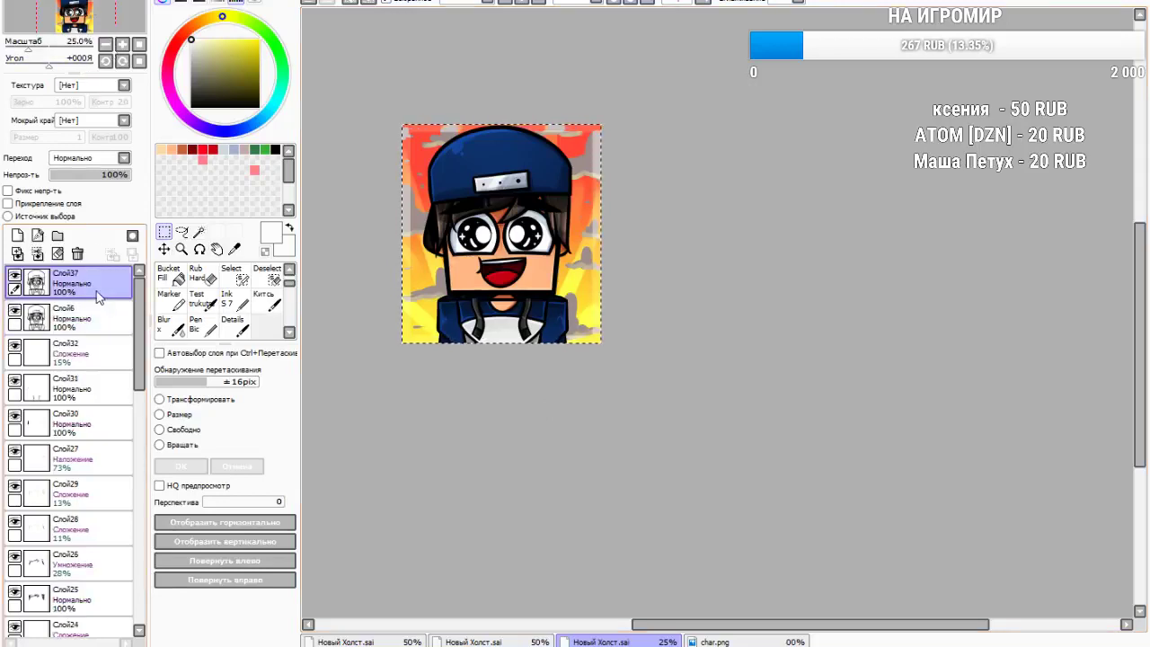
Paint the duplicated line art white on a new clipped layer with the Ink S 7 brush at size 500, and merge it down
left_click(17, 234)
left_click(8, 203)
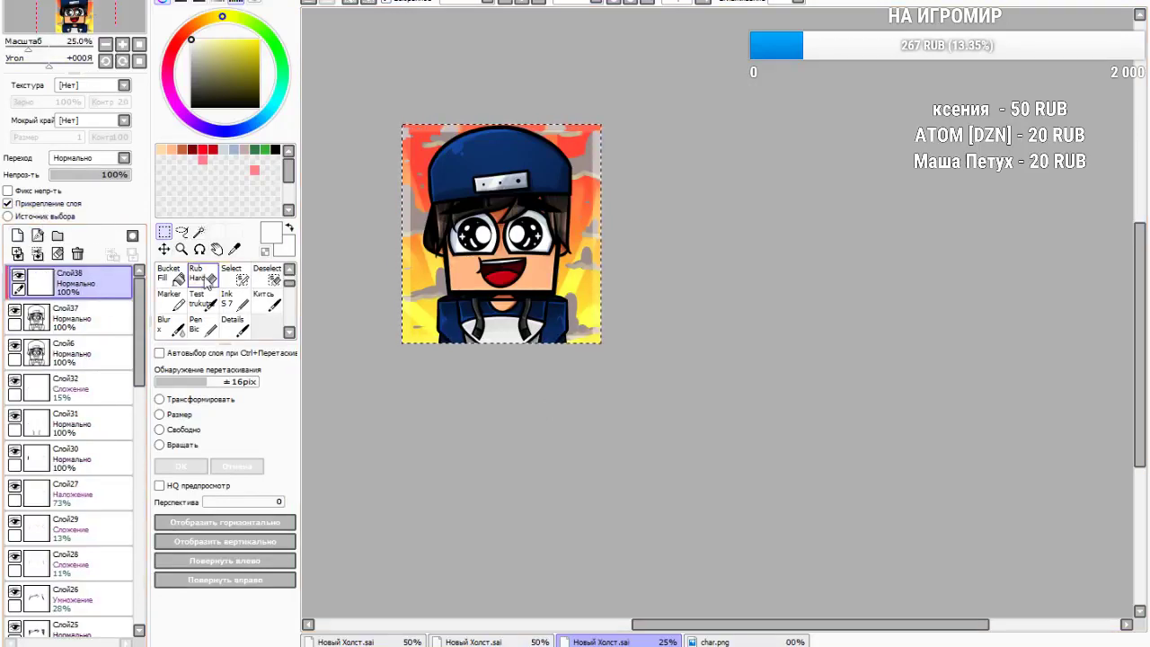
scroll(215, 297, "up", 1)
left_click(235, 327)
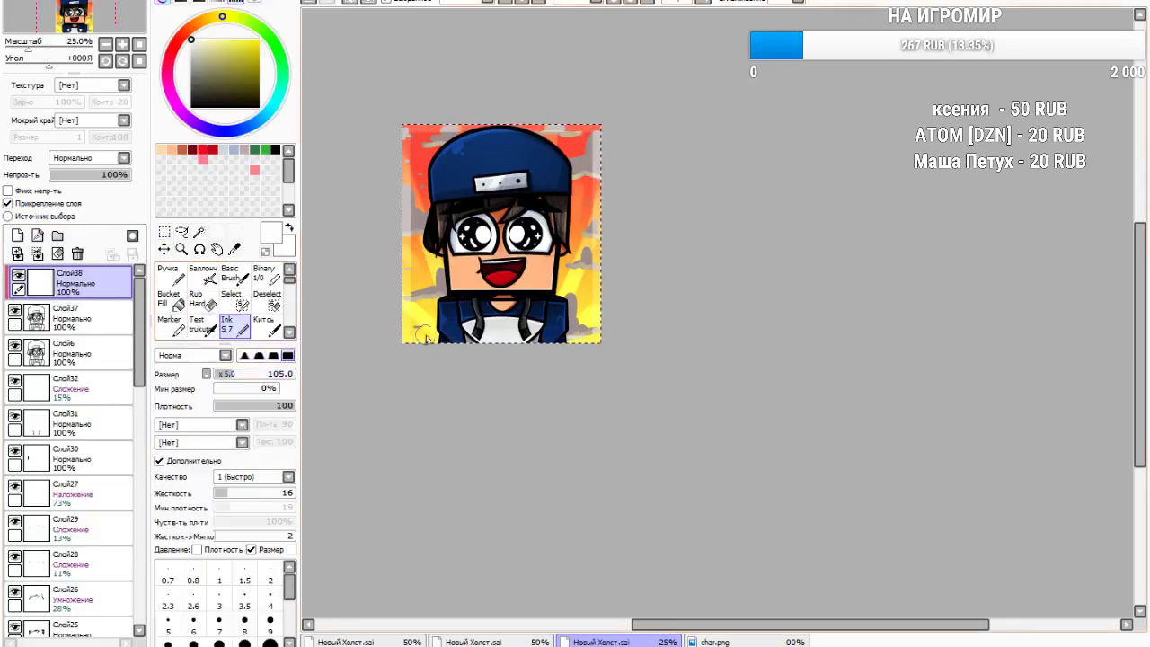
left_click_drag(271, 374, 299, 374)
mouse_move(503, 215)
left_mouse_down()
mouse_move(480, 403)
mouse_move(424, 218)
left_mouse_up()
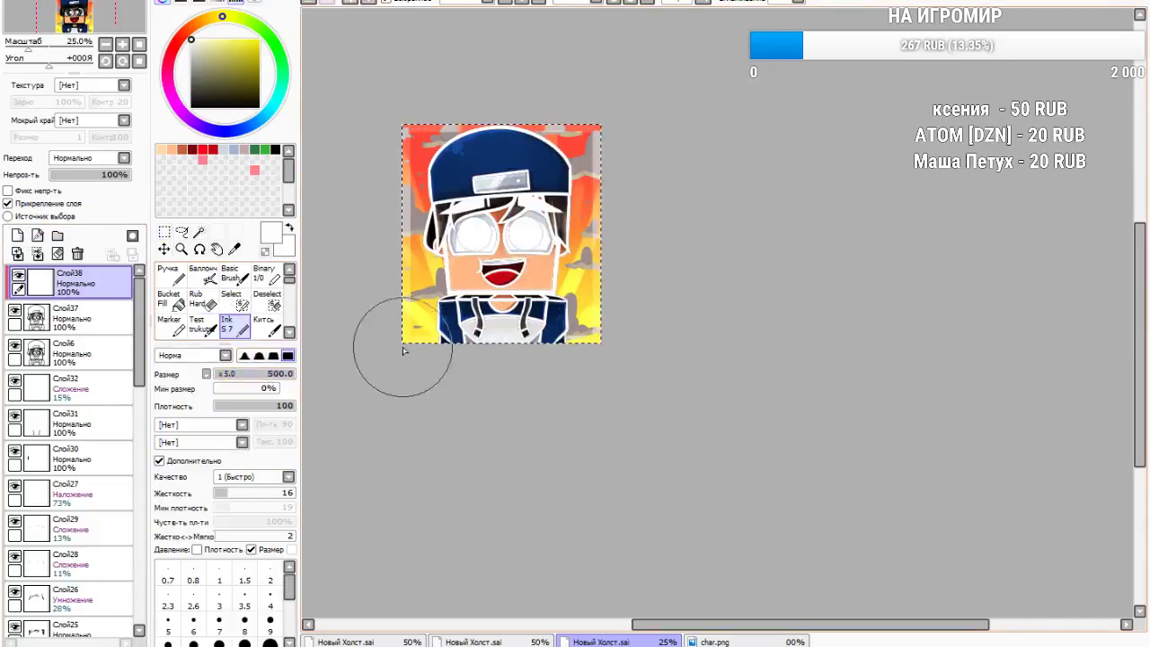
left_click(37, 255)
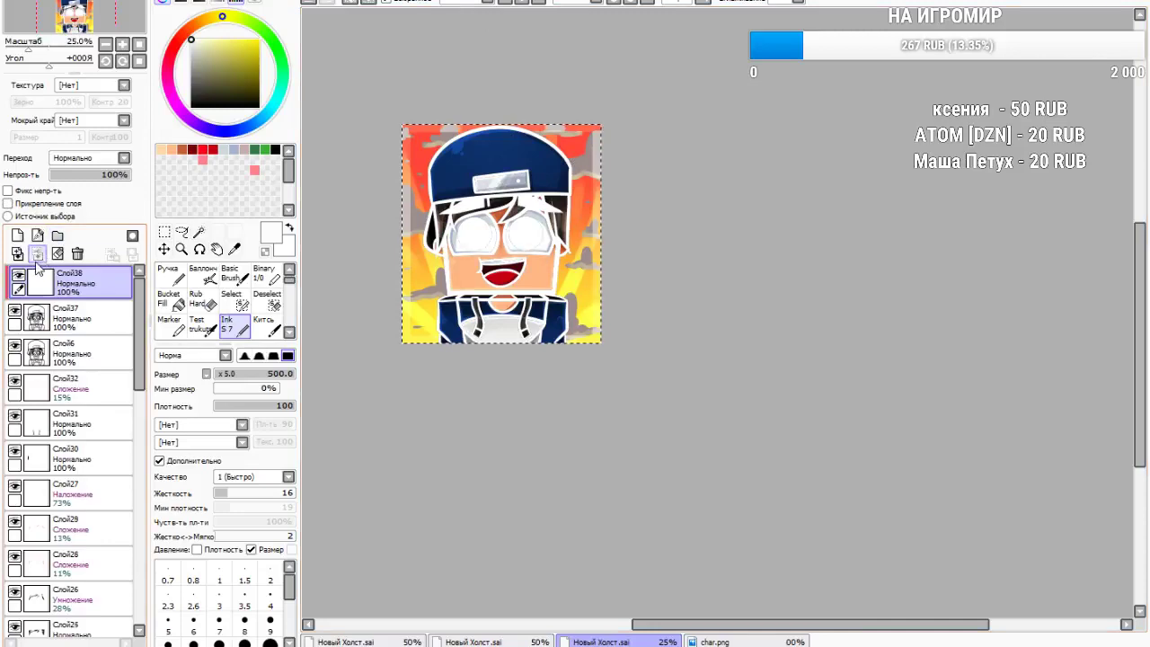
Place the white line art copy between Слой7 and the frame layer Слой36, and shift it slightly left to outline the character
mouse_move(62, 286)
left_mouse_down()
mouse_move(52, 450)
mouse_move(79, 521)
mouse_move(84, 587)
mouse_move(63, 526)
left_mouse_up()
left_click(165, 232)
left_click(186, 416)
scroll(495, 303, "up", 4)
scroll(557, 306, "down", 2)
scroll(428, 353, "up", 3)
left_click_drag(410, 359, 400, 358)
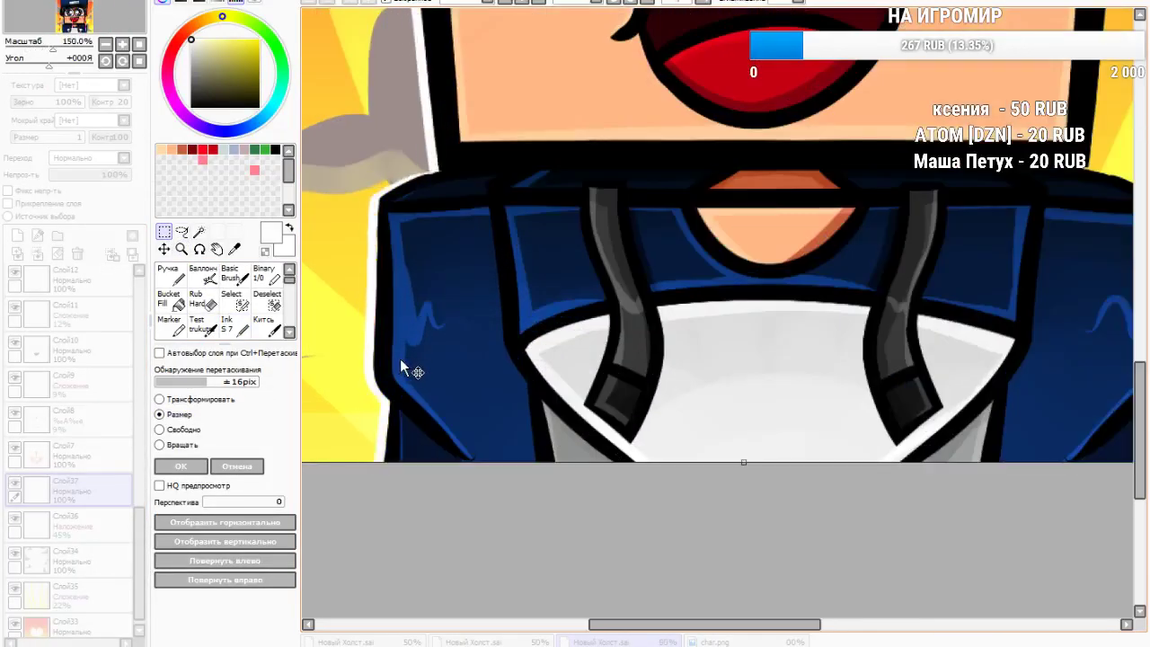
scroll(483, 463, "down", 5)
Paste a second copy of the white line art and offset it slightly down and to the right behind the character
left_click_drag(406, 223, 754, 616)
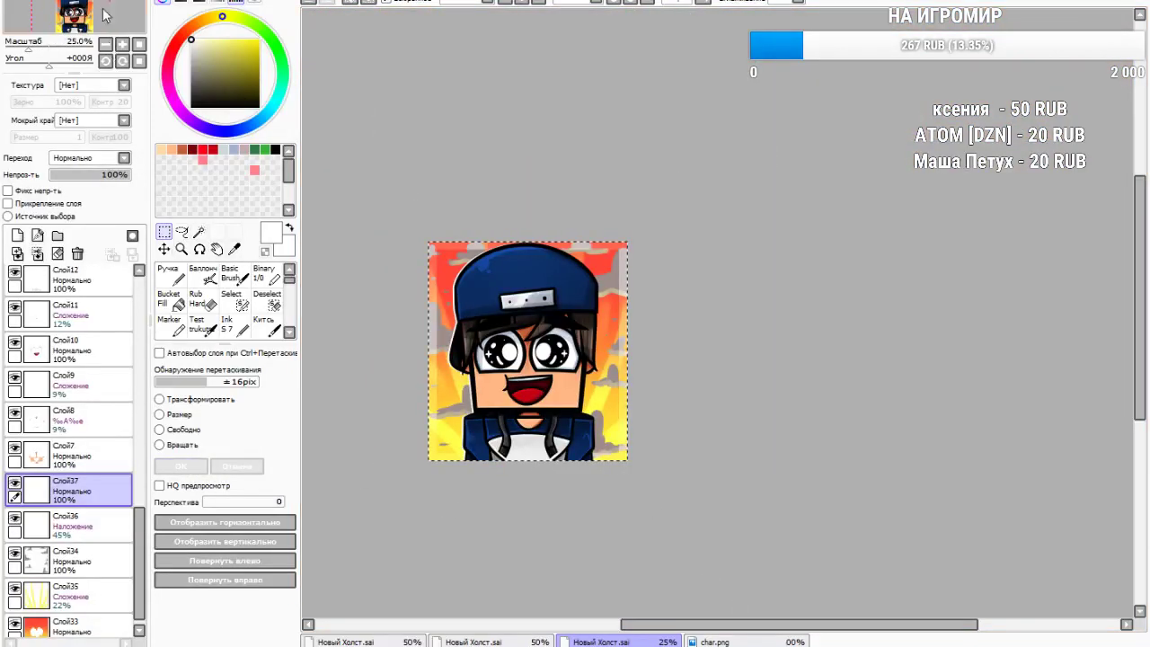
key("ctrl+v")
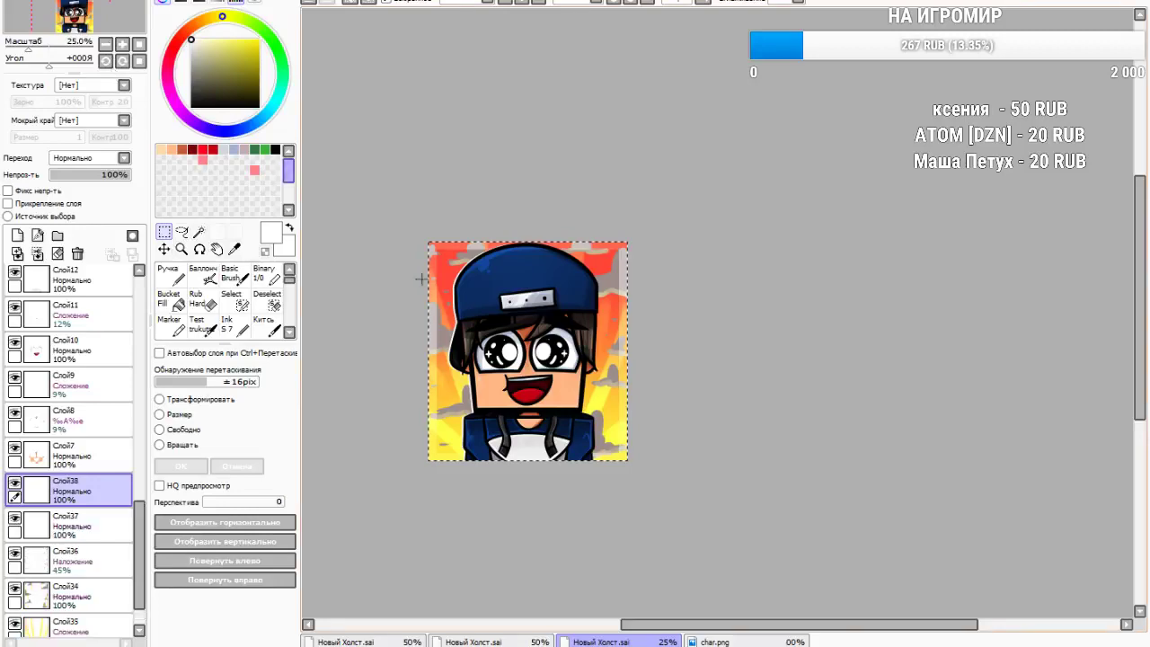
scroll(514, 455, "up", 3)
scroll(454, 425, "down", 2)
scroll(415, 243, "up", 2)
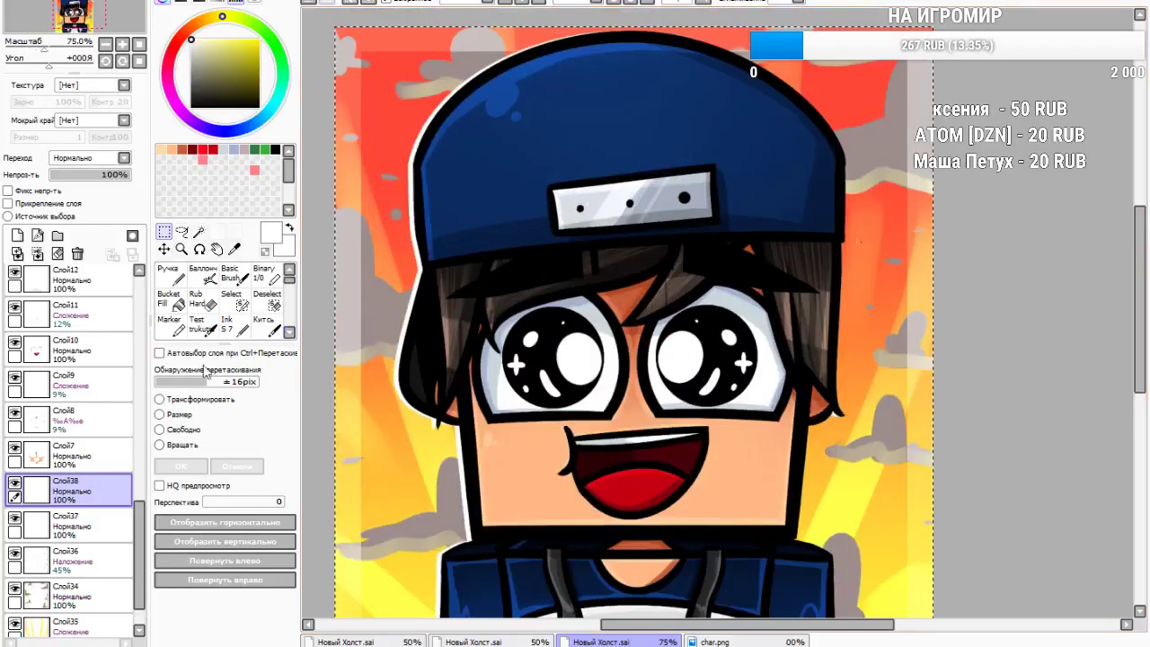
left_click(177, 416)
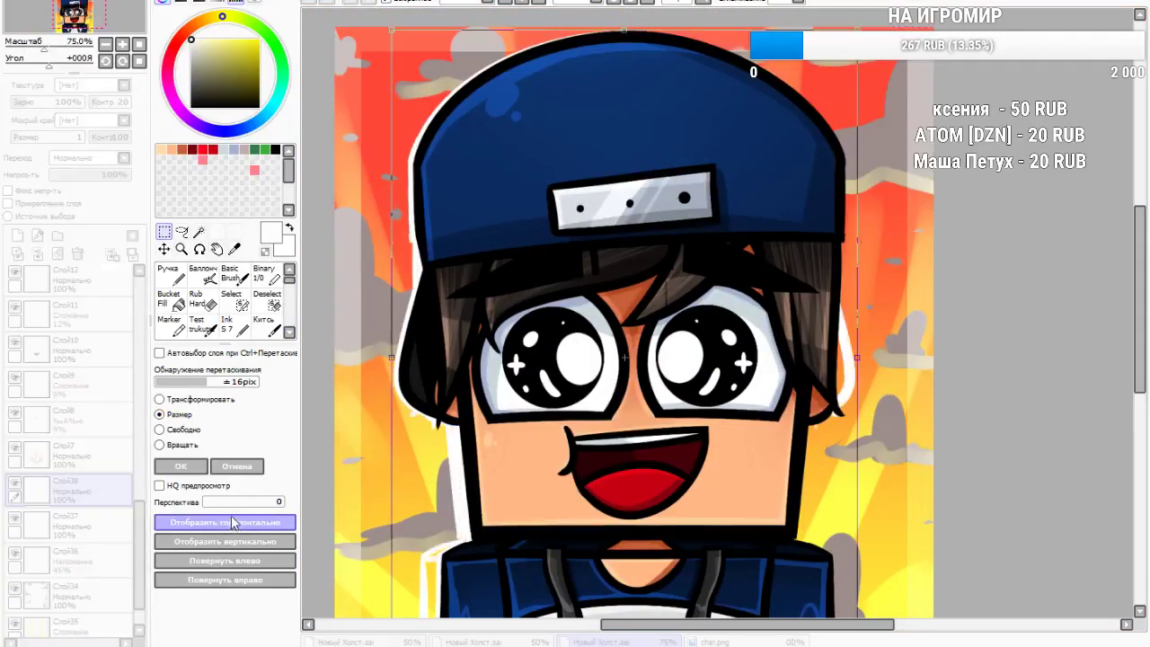
left_click(217, 523)
left_click_drag(528, 501, 498, 508)
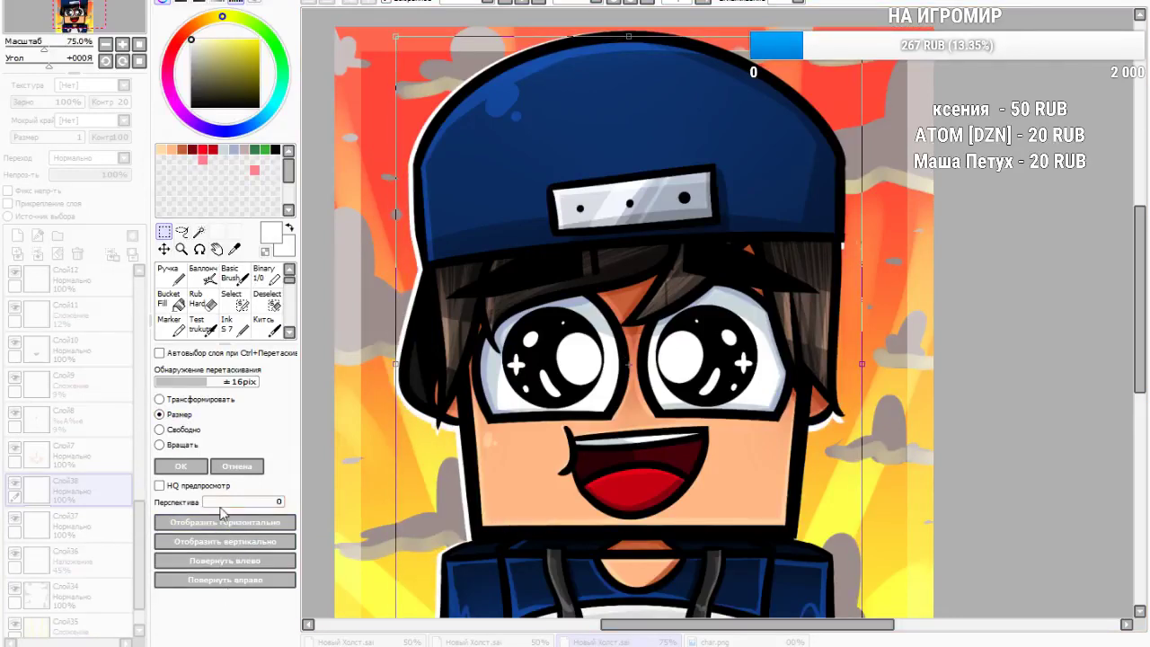
left_click(181, 466)
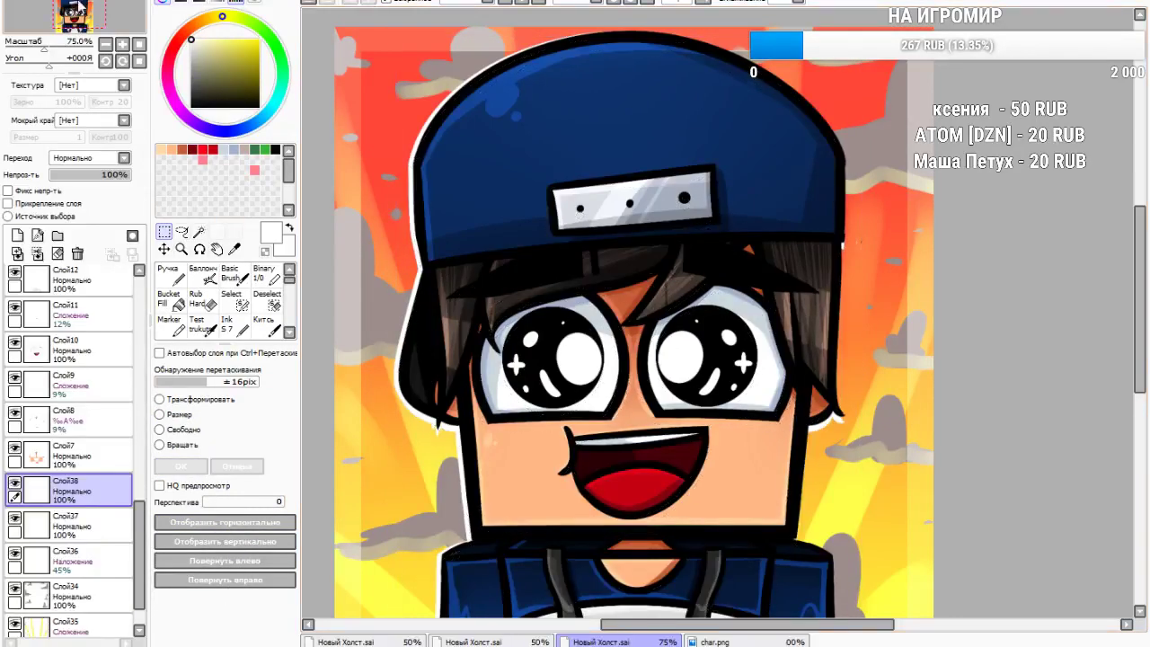
Paste a third copy of the white line art and nudge it into place behind the character
key("ctrl+v")
left_click(168, 415)
left_click_drag(519, 548, 512, 547)
left_click(193, 468)
scroll(424, 411, "down", 2)
scroll(593, 509, "up", 2)
scroll(612, 391, "down", 1)
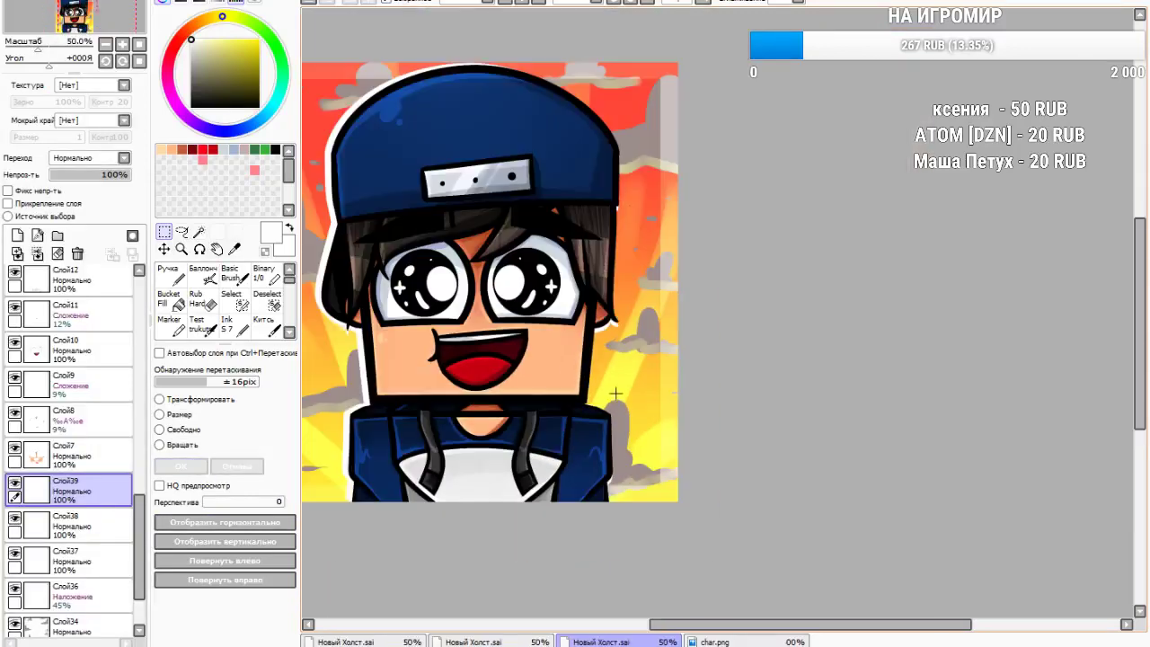
Add two more white line art copies and nudge them so the white outline also covers the edge at the cap, ear and sleeve
scroll(617, 394, "up", 2)
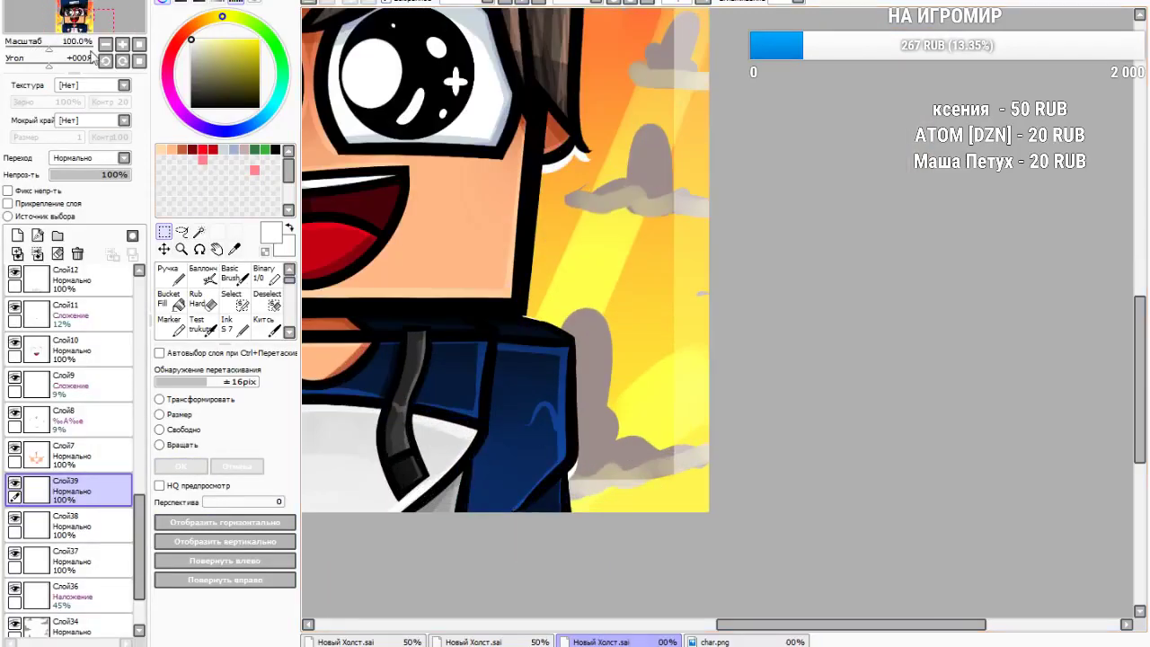
left_click(17, 235)
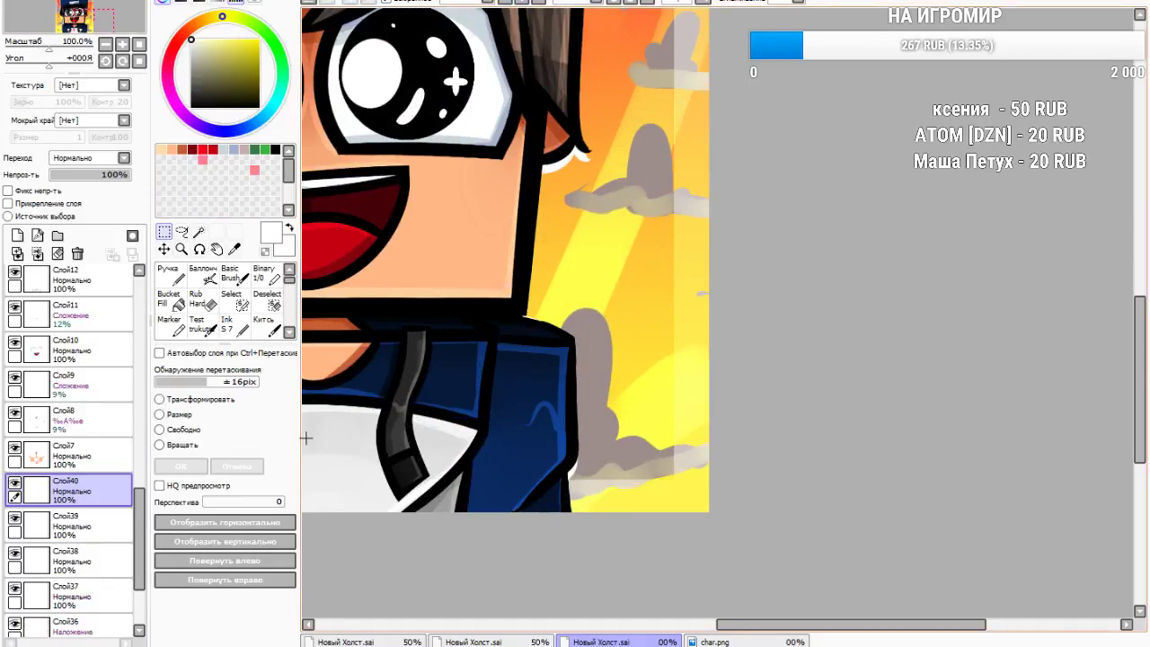
left_click(195, 412)
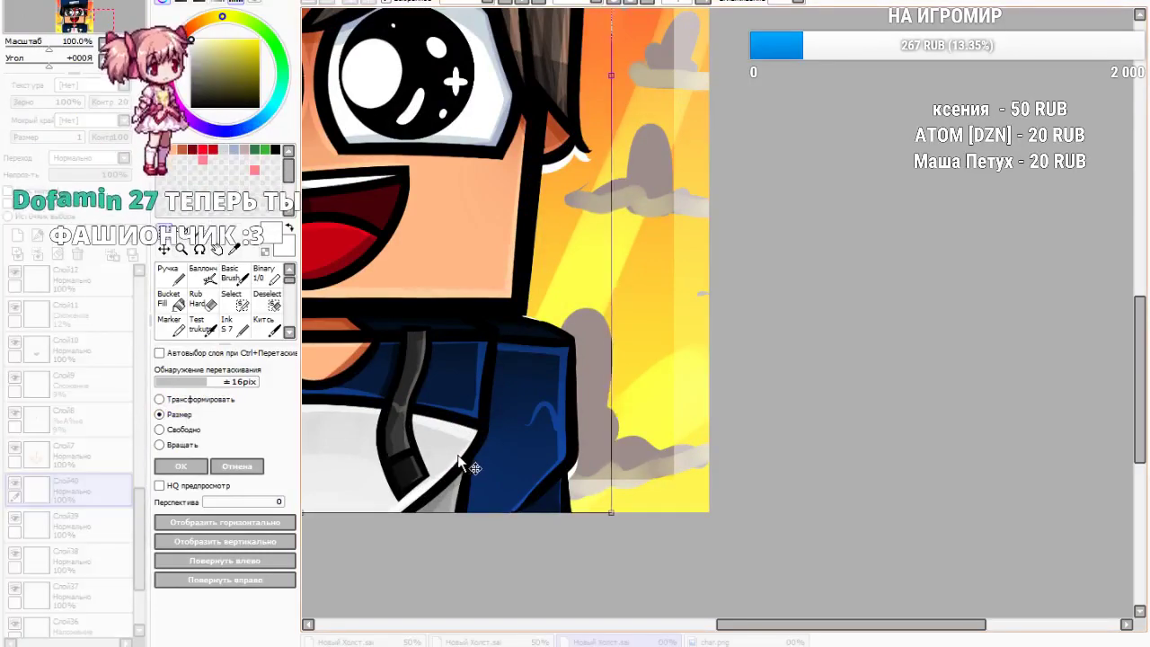
key("Return")
key("ctrl+shift+n")
left_click(177, 414)
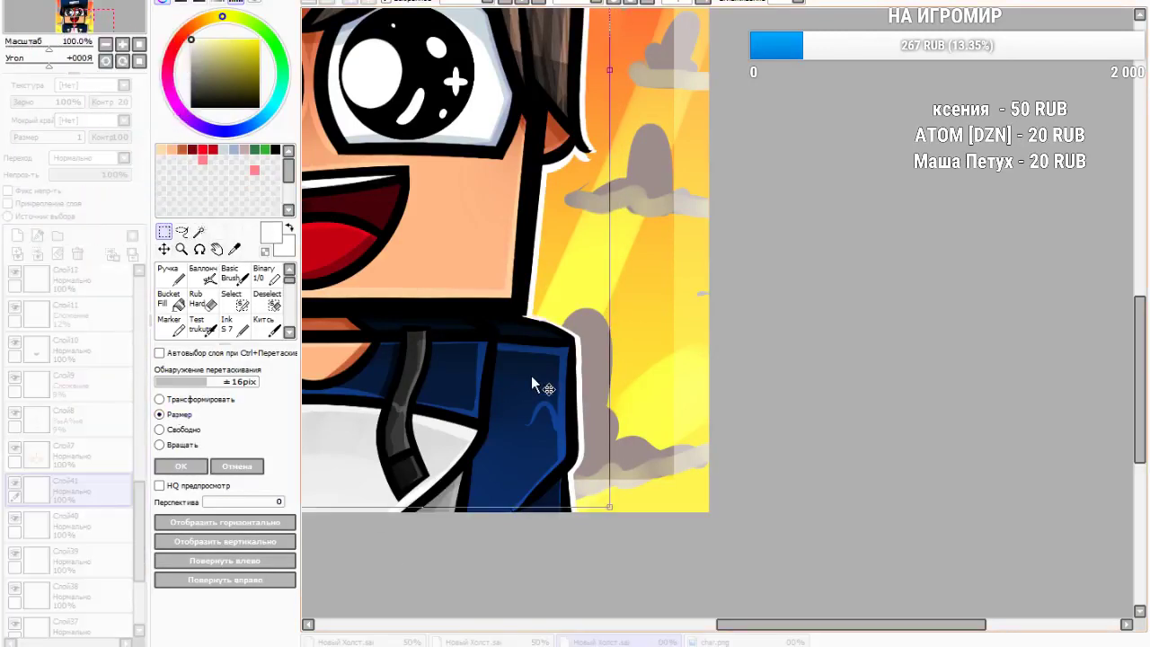
left_click_drag(540, 375, 542, 377)
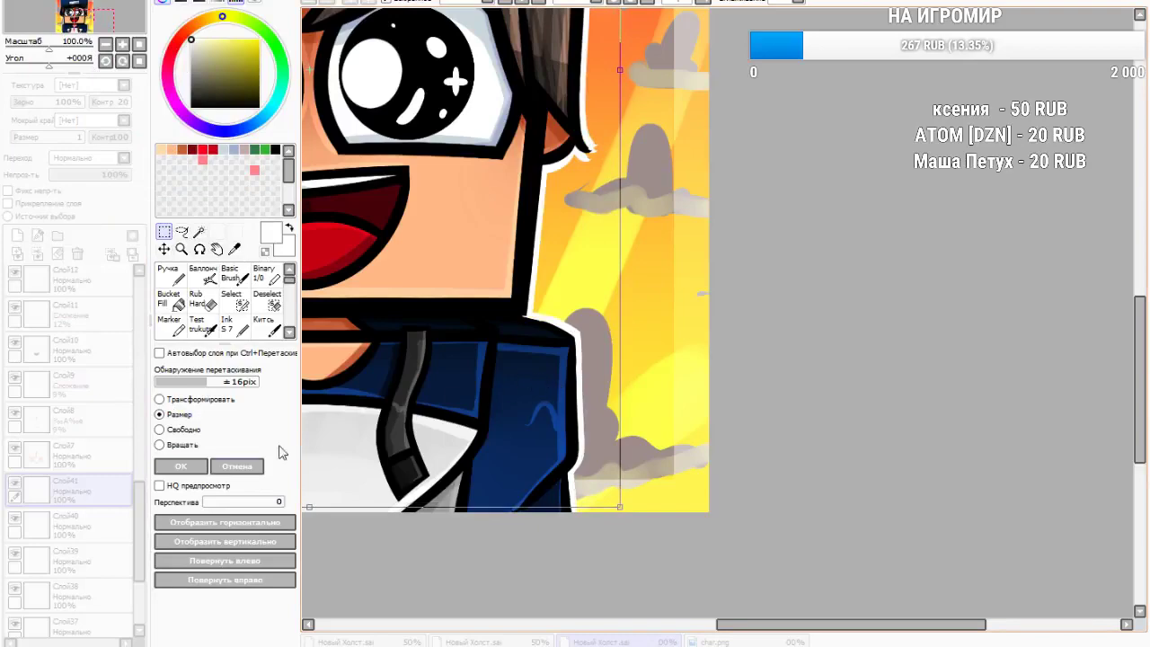
left_click(180, 465)
scroll(514, 442, "down", 8)
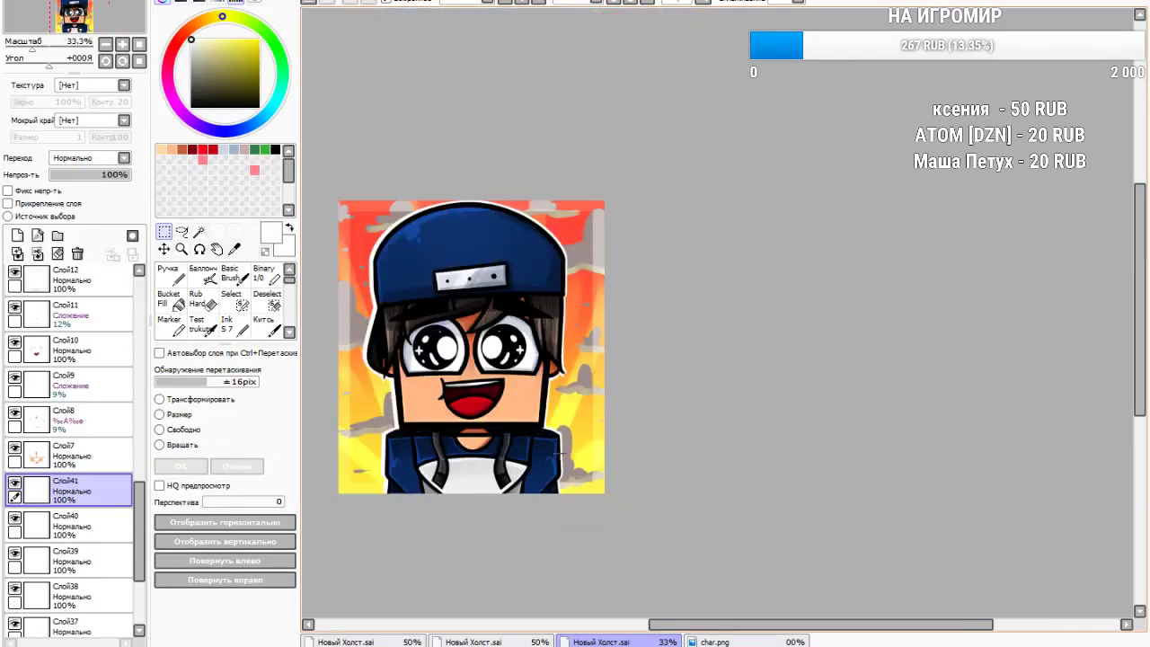
scroll(515, 444, "up", 1)
scroll(566, 554, "up", 1)
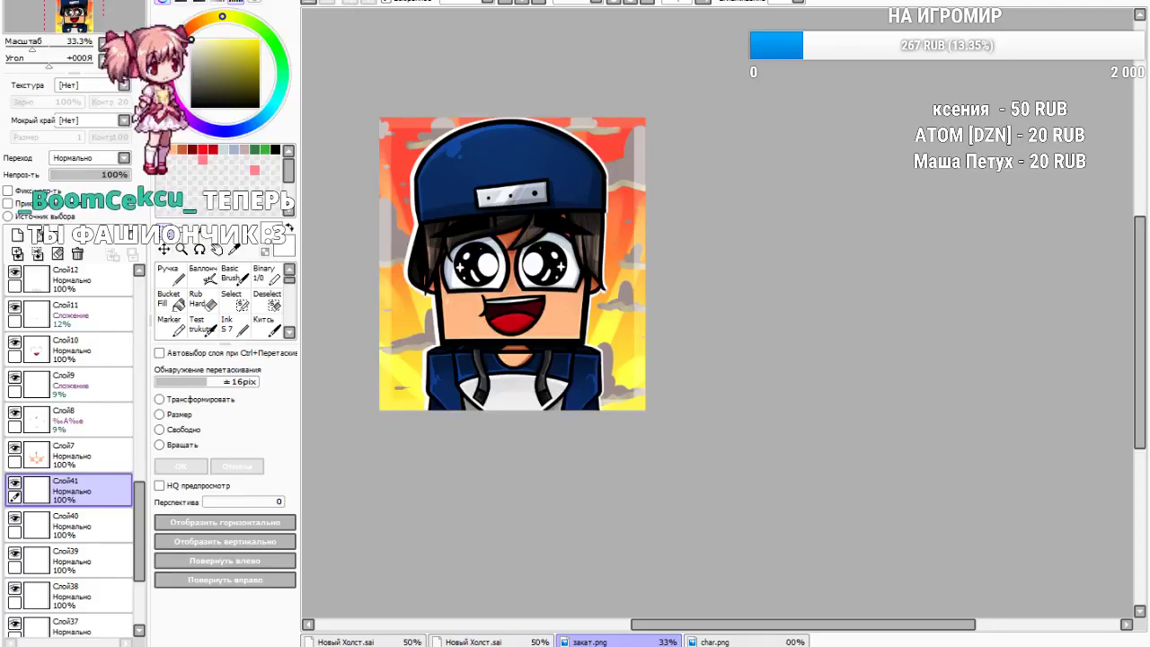
Switch to the Chrome browser and open the account's own profile page on VK
left_click(686, 536)
mouse_move(506, 448)
left_mouse_down()
mouse_move(517, 480)
mouse_move(519, 453)
left_mouse_up()
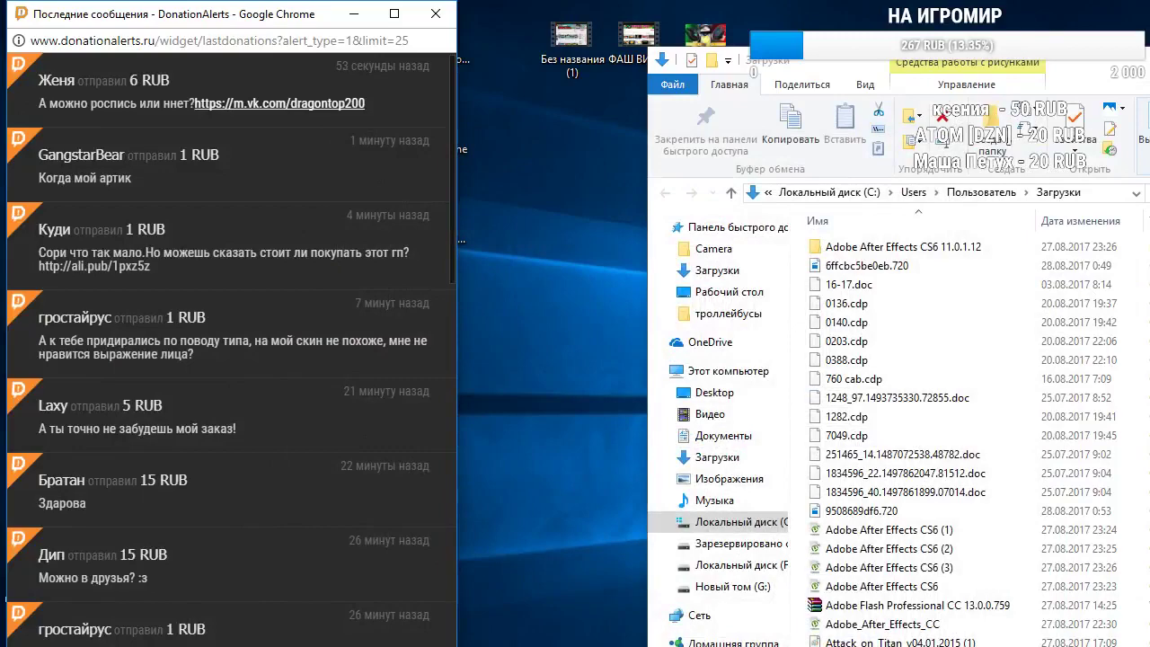
left_click(346, 646)
left_click(243, 642)
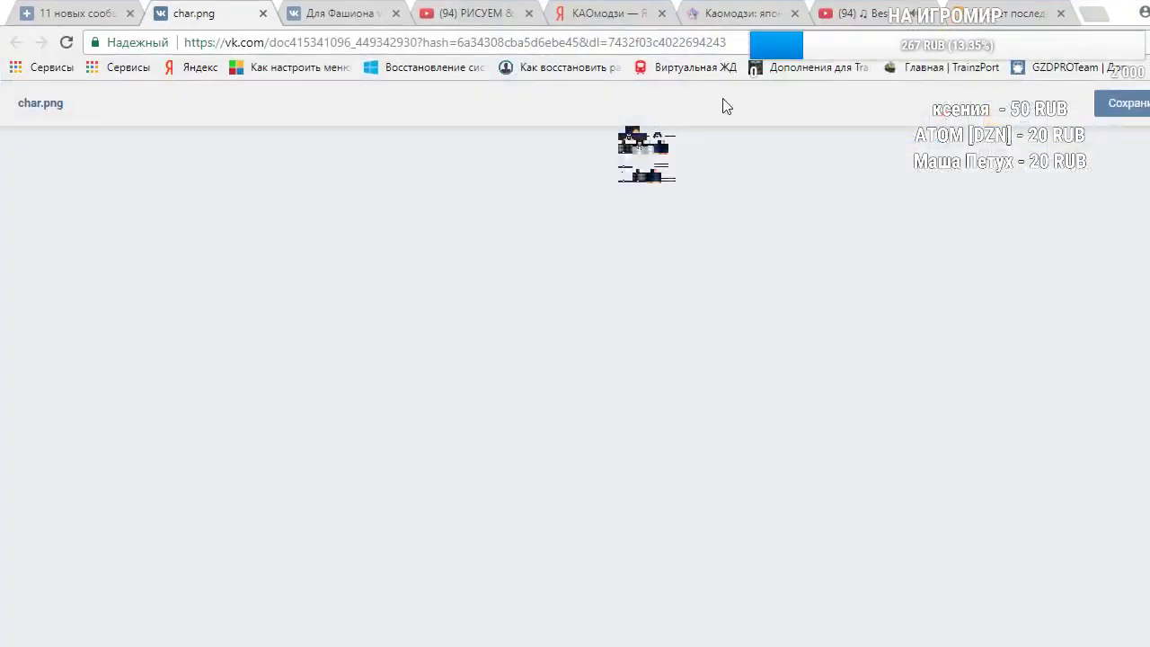
left_click(114, 11)
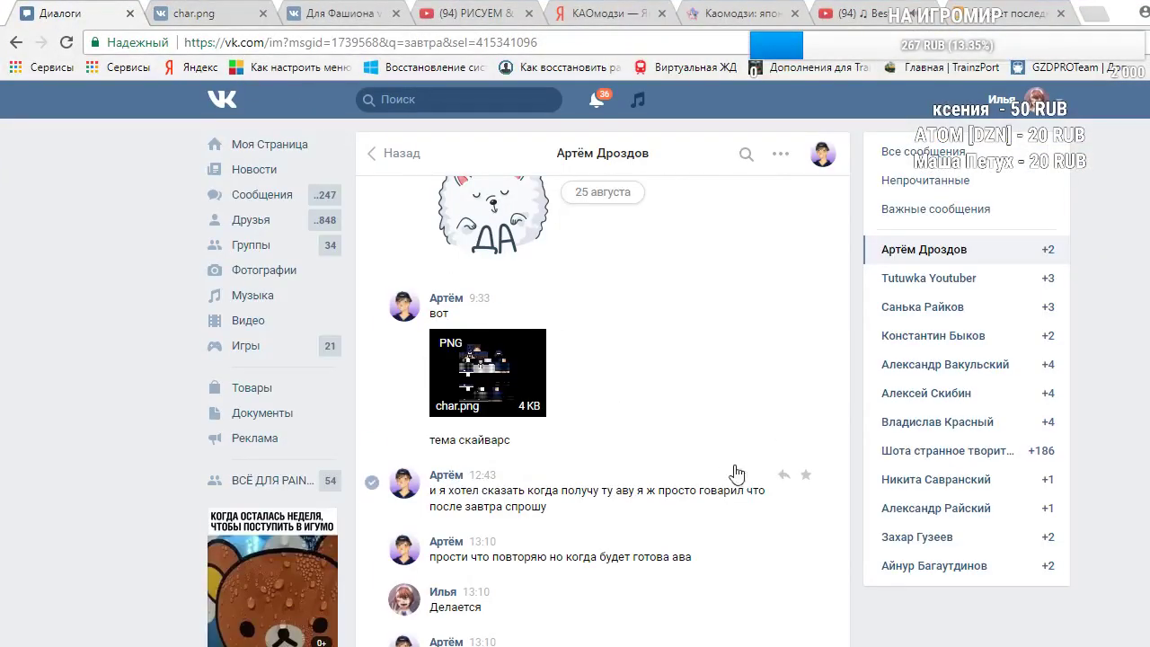
left_click(291, 158)
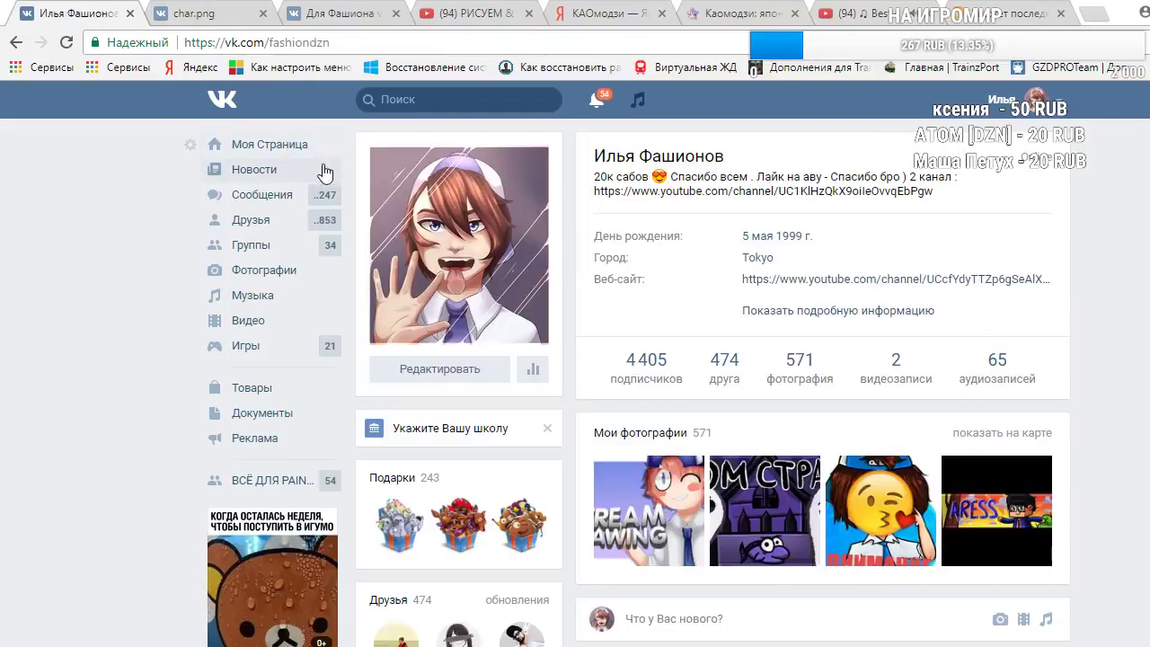
Start a new wall post and attach the image закат from the Desktop as its photo
left_click(633, 621)
left_click(606, 645)
left_click(556, 162)
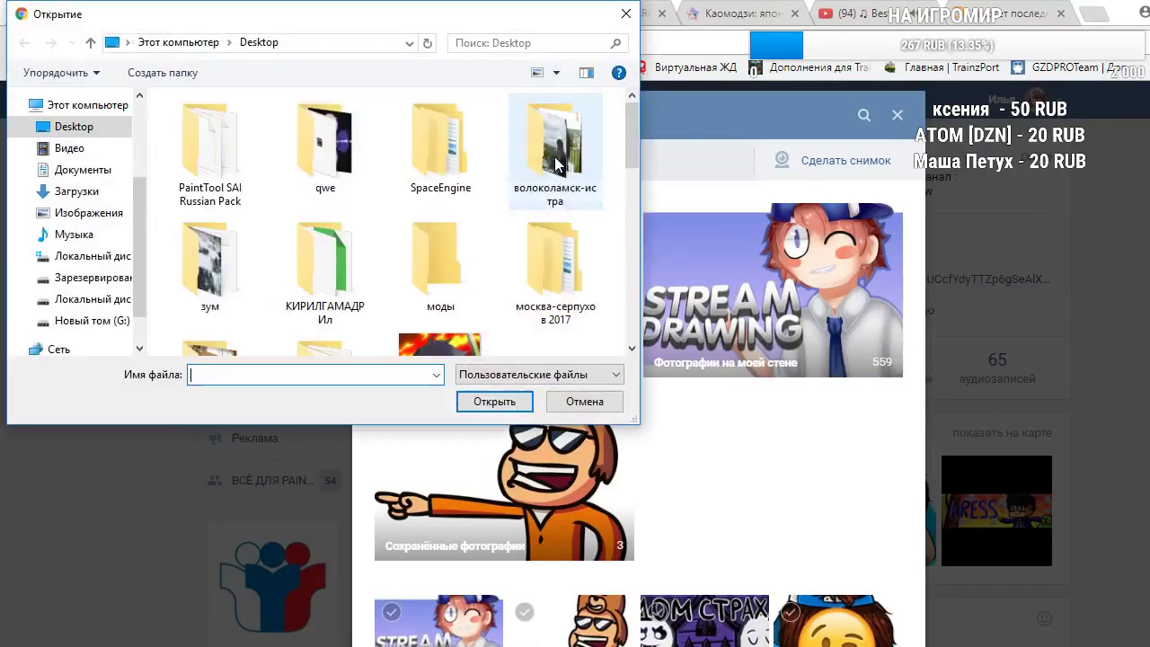
scroll(436, 261, "down", 10)
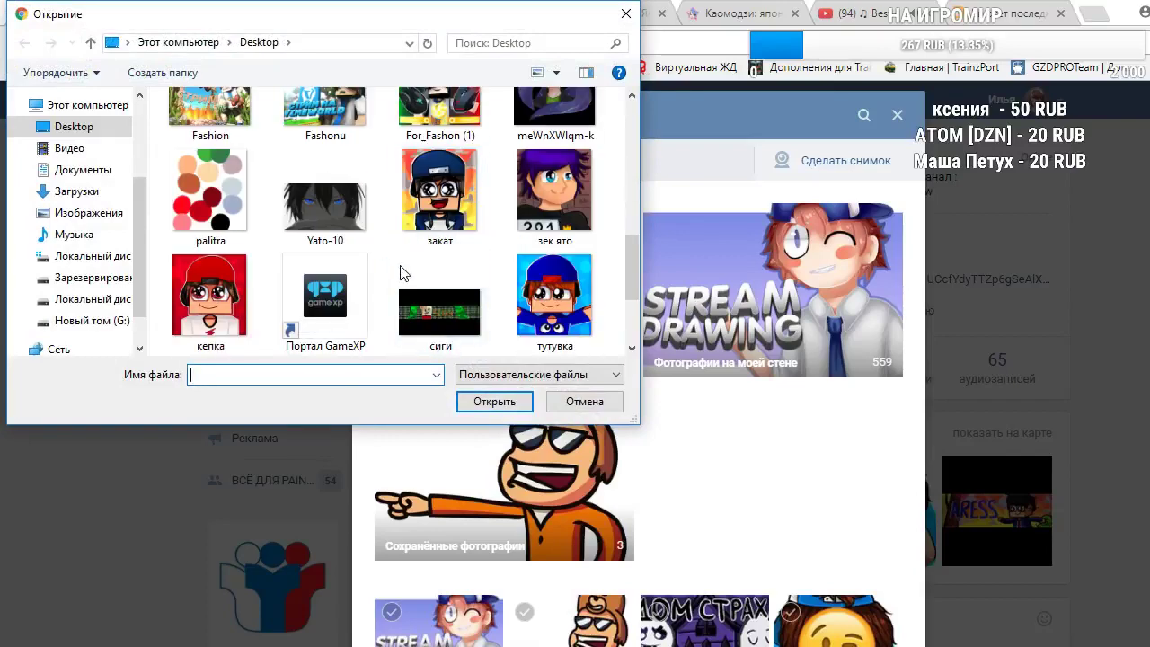
double_click(439, 197)
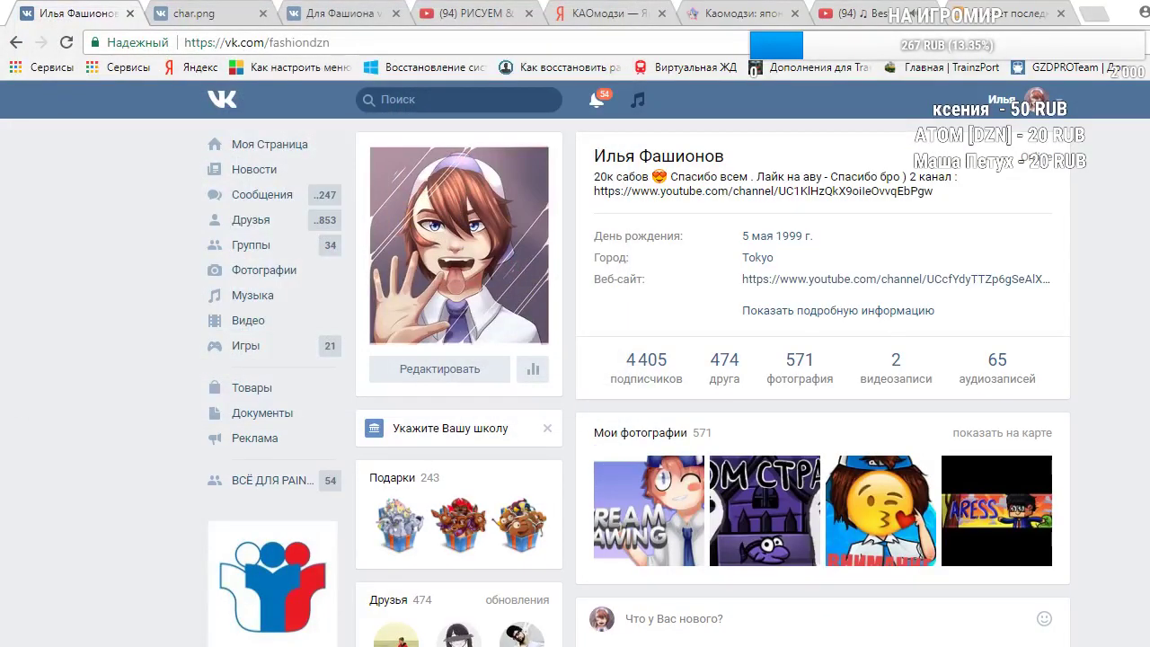
Caption the post "ГОУ 200 ЛАЙКОВ" with a kiss-mark emoji and publish it on the wall
scroll(1014, 544, "down", 1)
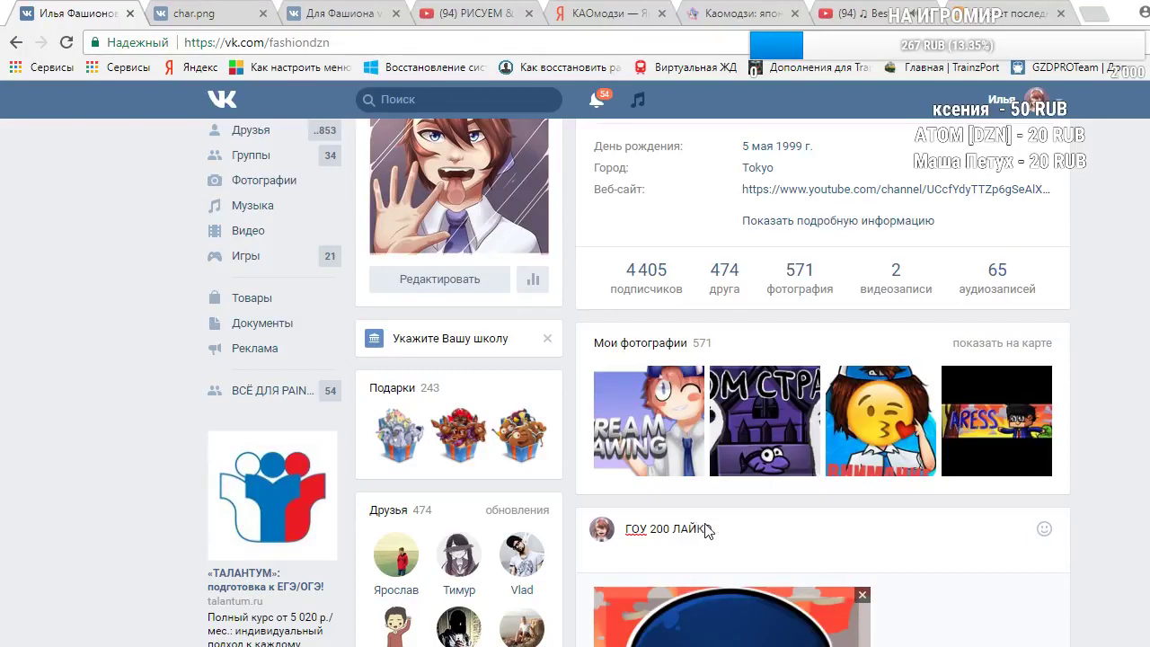
mouse_move(1046, 529)
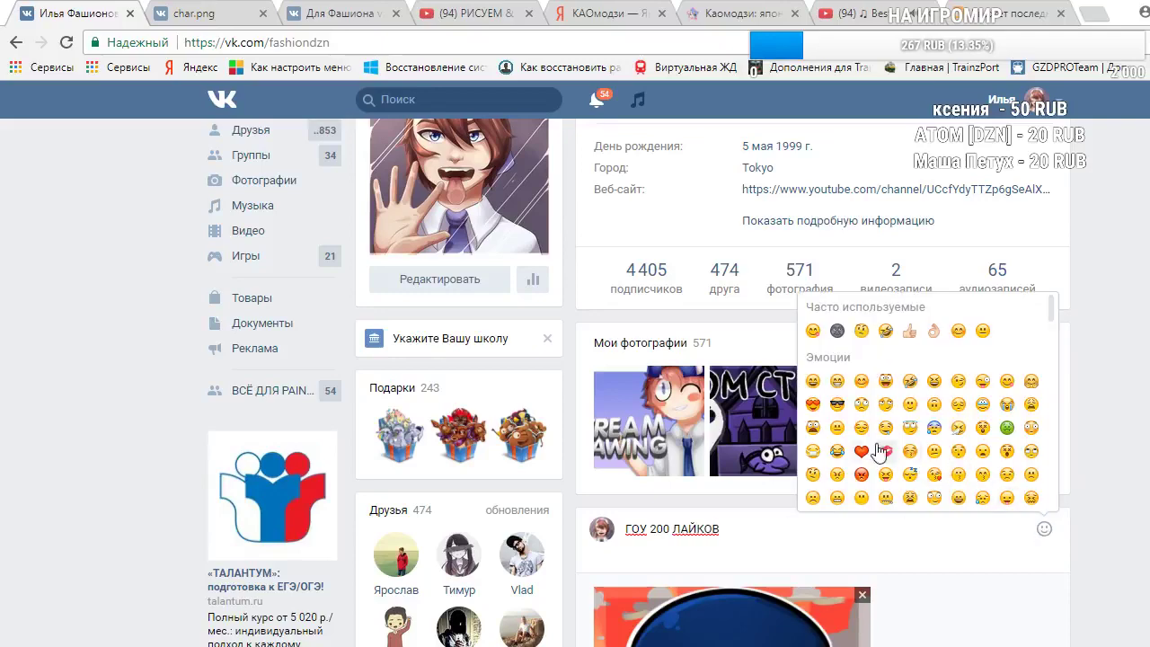
scroll(911, 524, "down", 4)
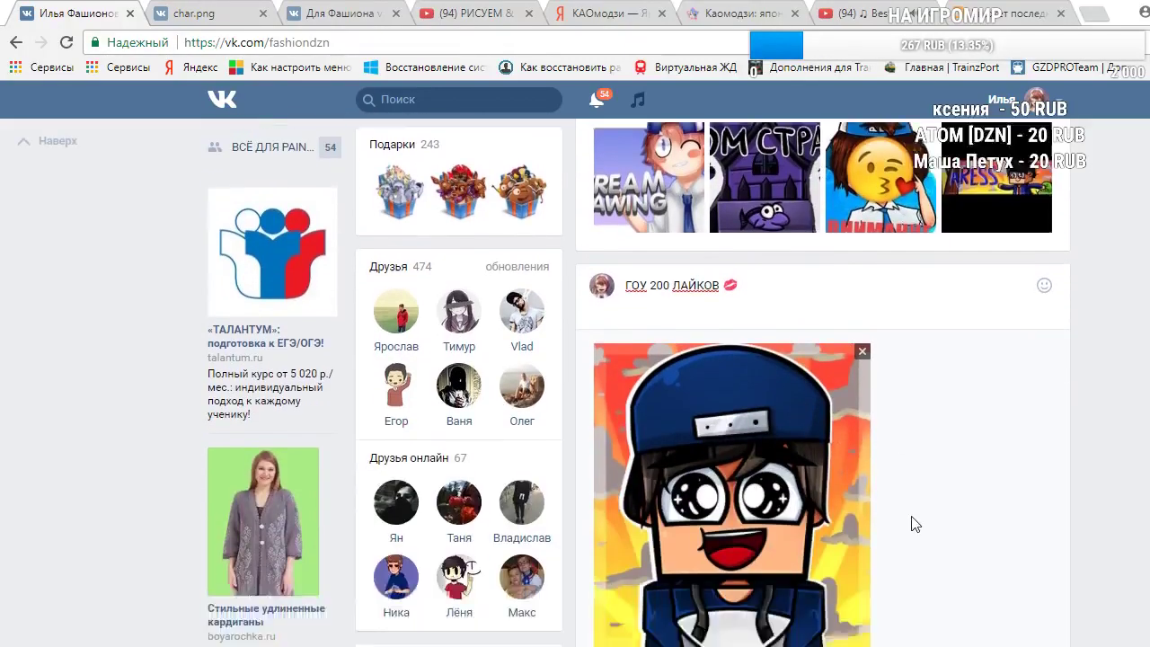
left_click(1005, 575)
scroll(906, 600, "down", 10)
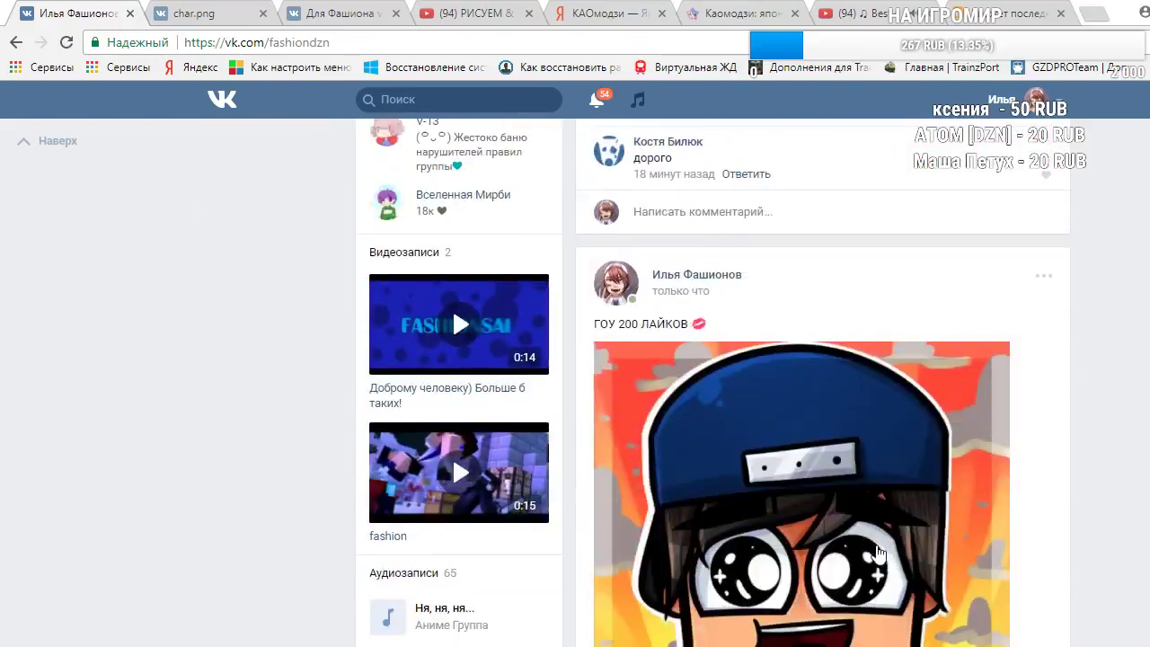
left_click(619, 386)
scroll(665, 422, "down", 6)
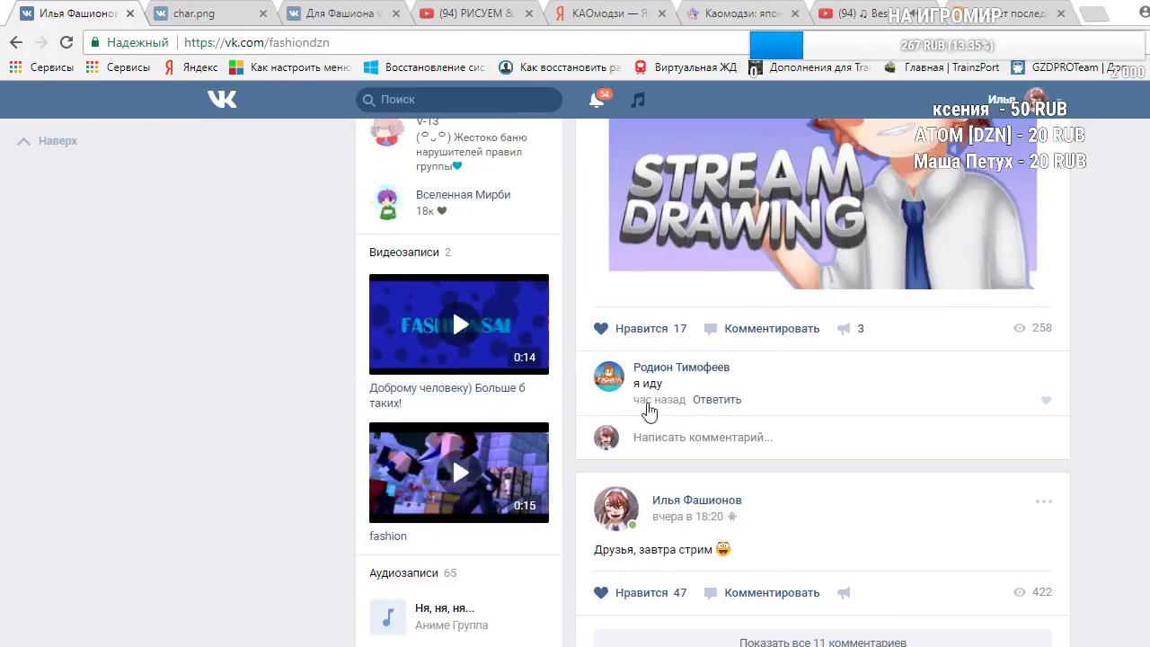
Open the VK messages and answer the unread chat about going to Discord after breakfast with "ок" and "давай"
scroll(717, 438, "down", 2)
left_click(107, 342)
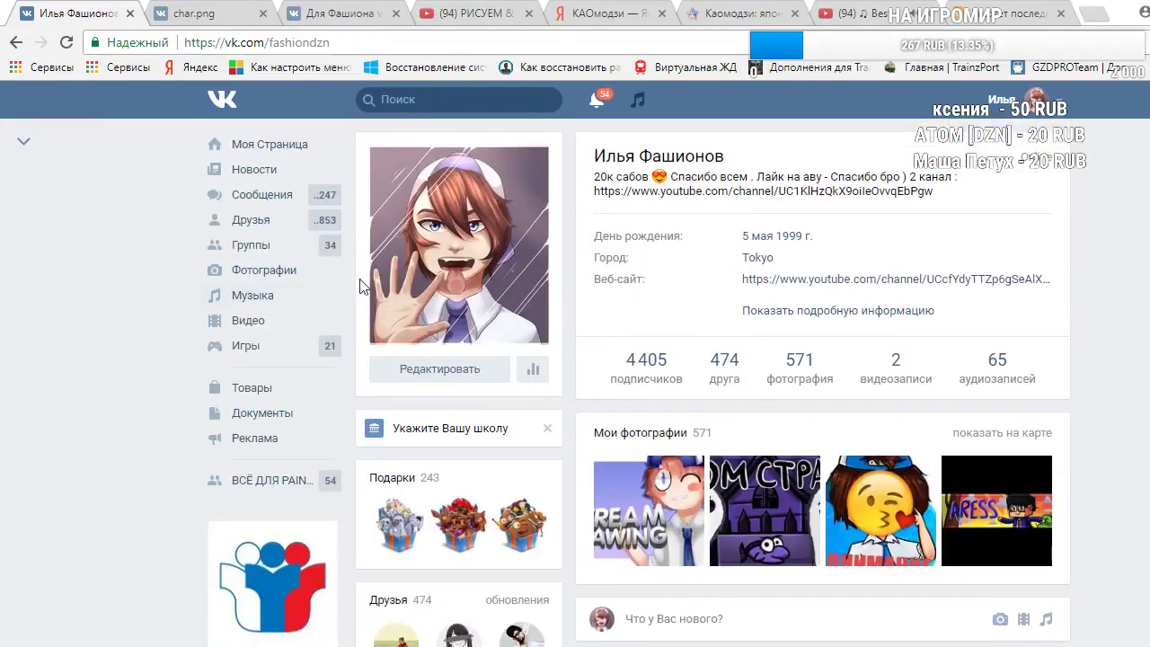
left_click(291, 193)
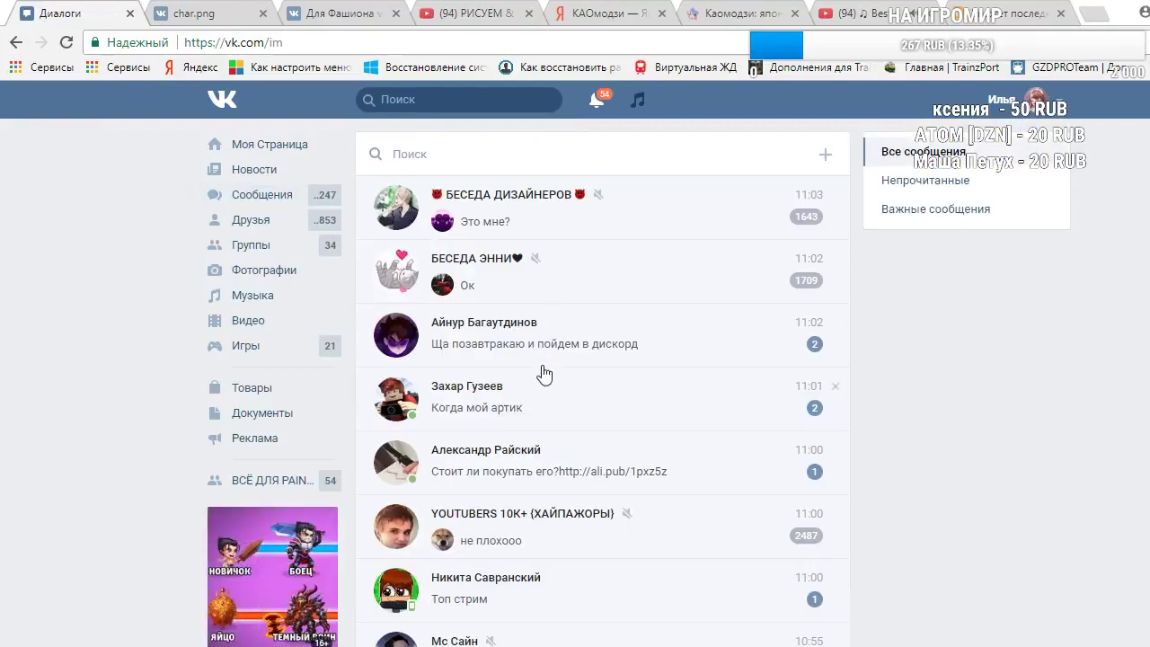
left_click(542, 353)
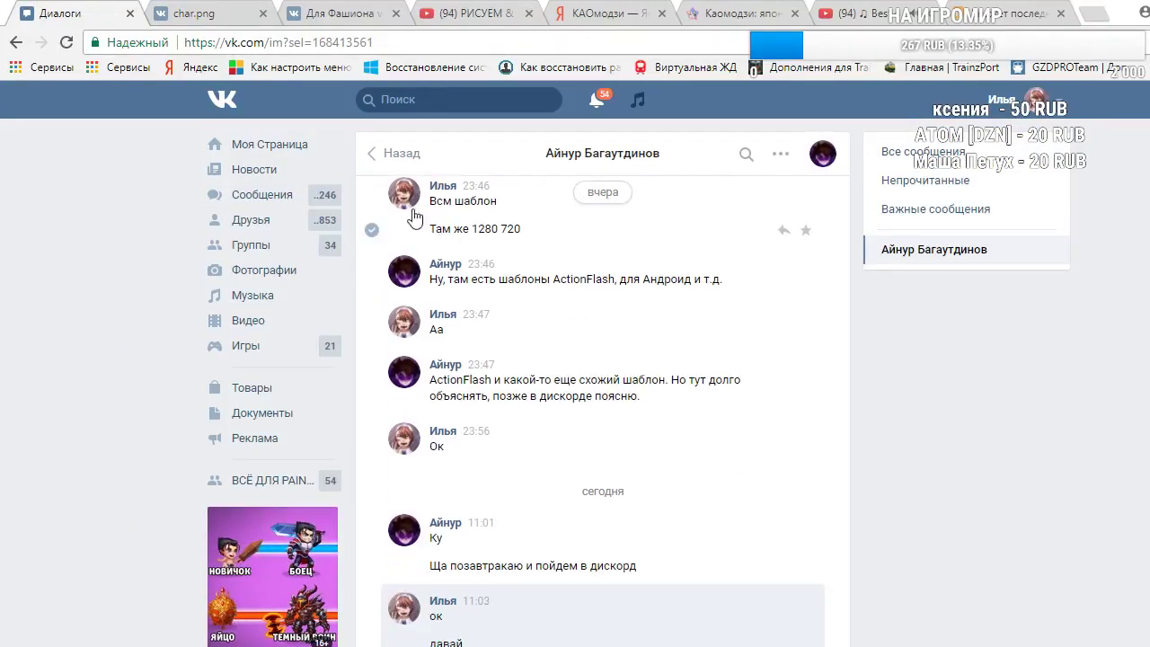
View the unread conversation from 10:15 that ends with a photo, then return to the conversation list
left_click(276, 198)
scroll(510, 460, "down", 7)
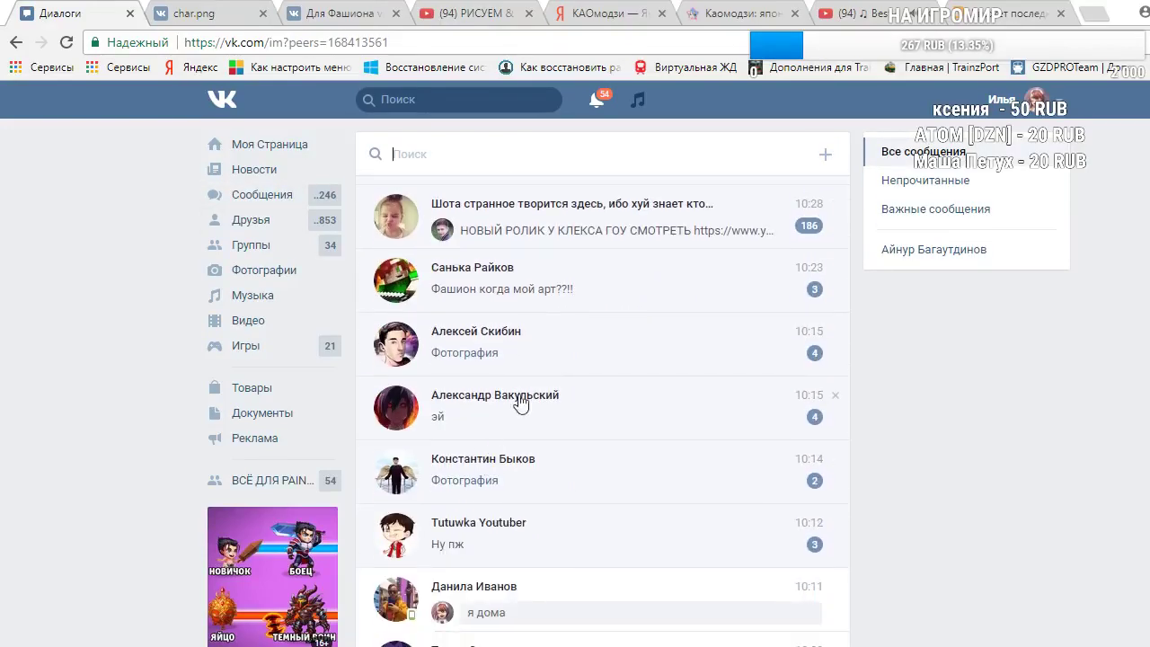
left_click(511, 377)
left_click(285, 199)
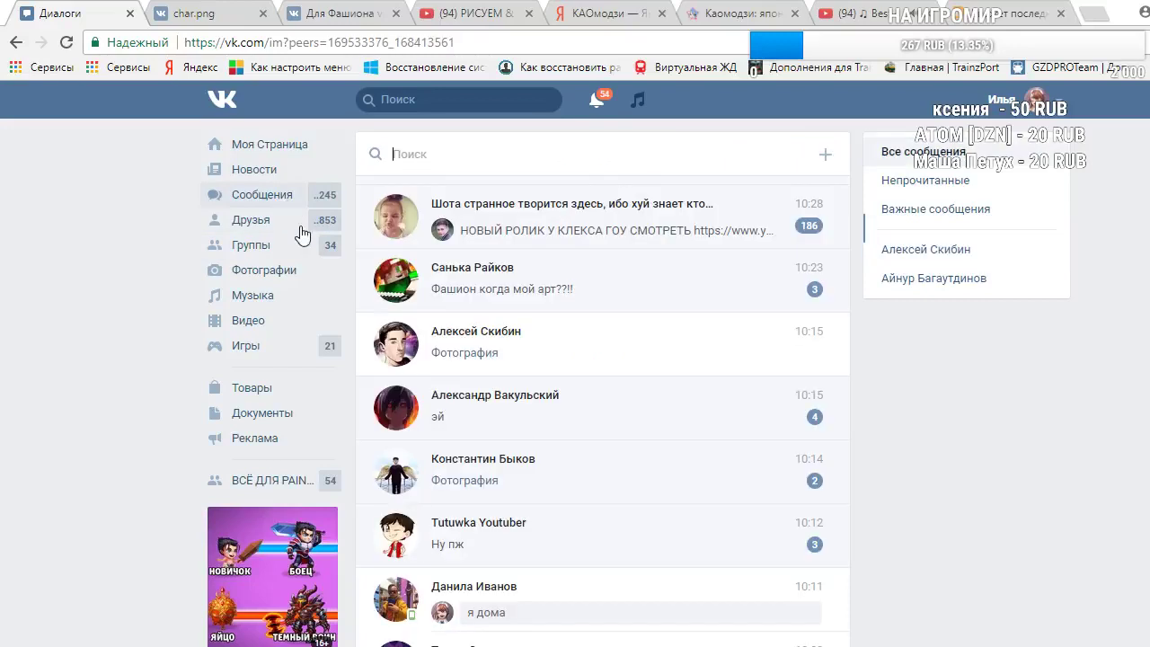
Reply "ок" to the unread chat requesting an art for 400 roubles and go back through the conversation list
left_click(470, 423)
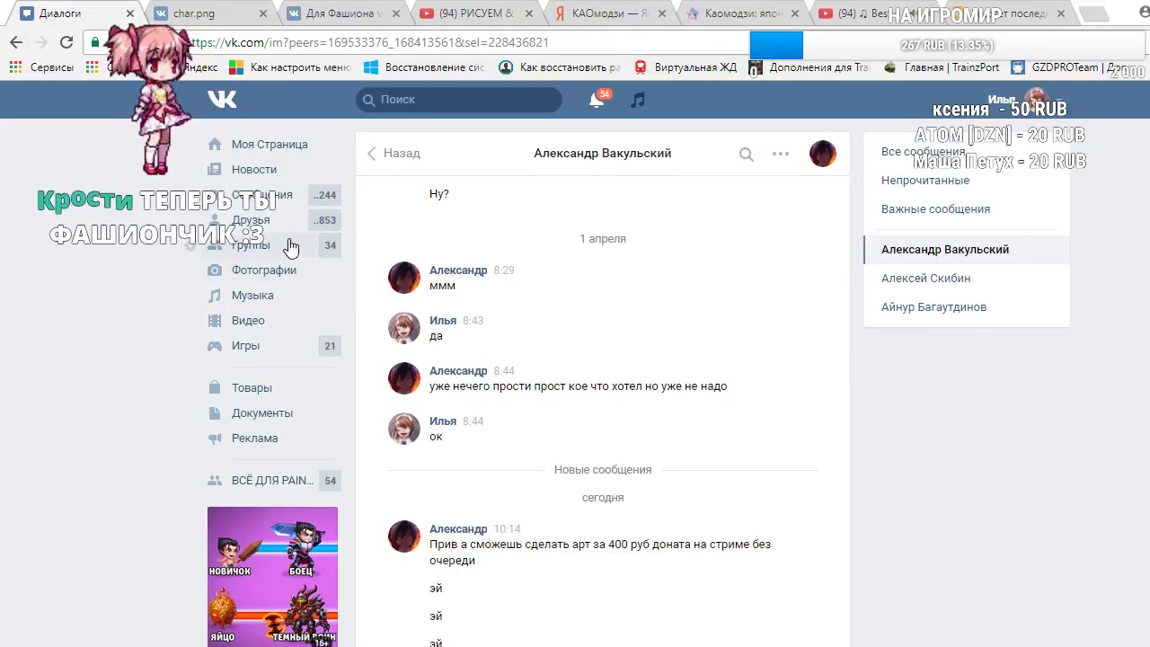
left_click(270, 195)
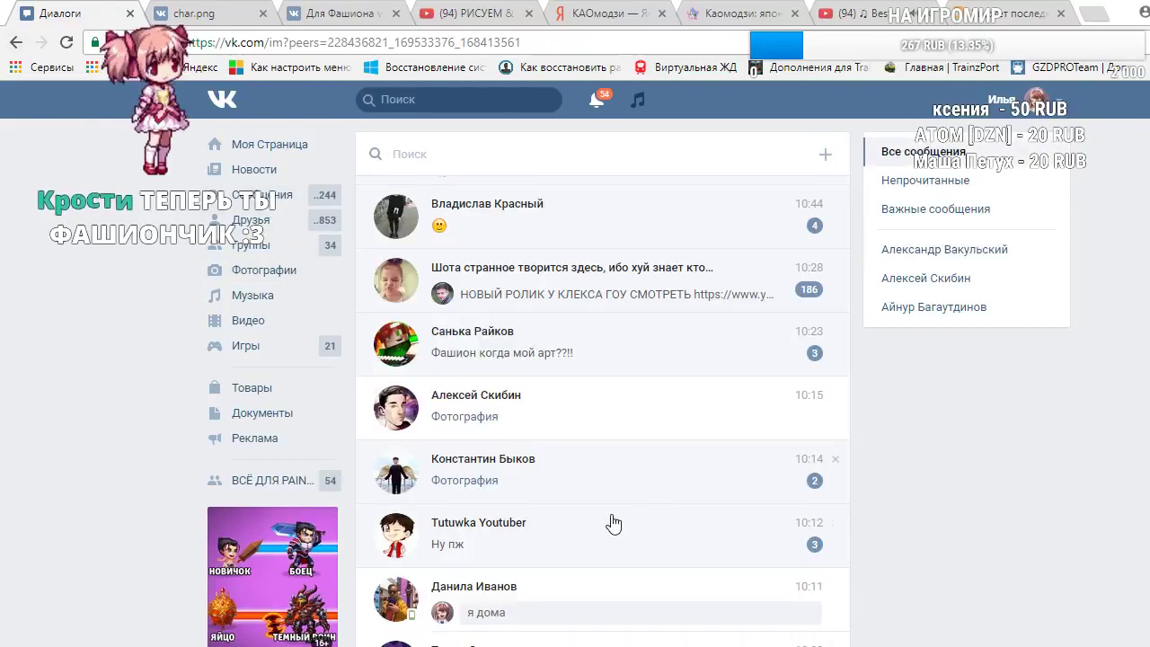
scroll(620, 503, "down", 4)
scroll(555, 490, "down", 5)
scroll(547, 516, "up", 15)
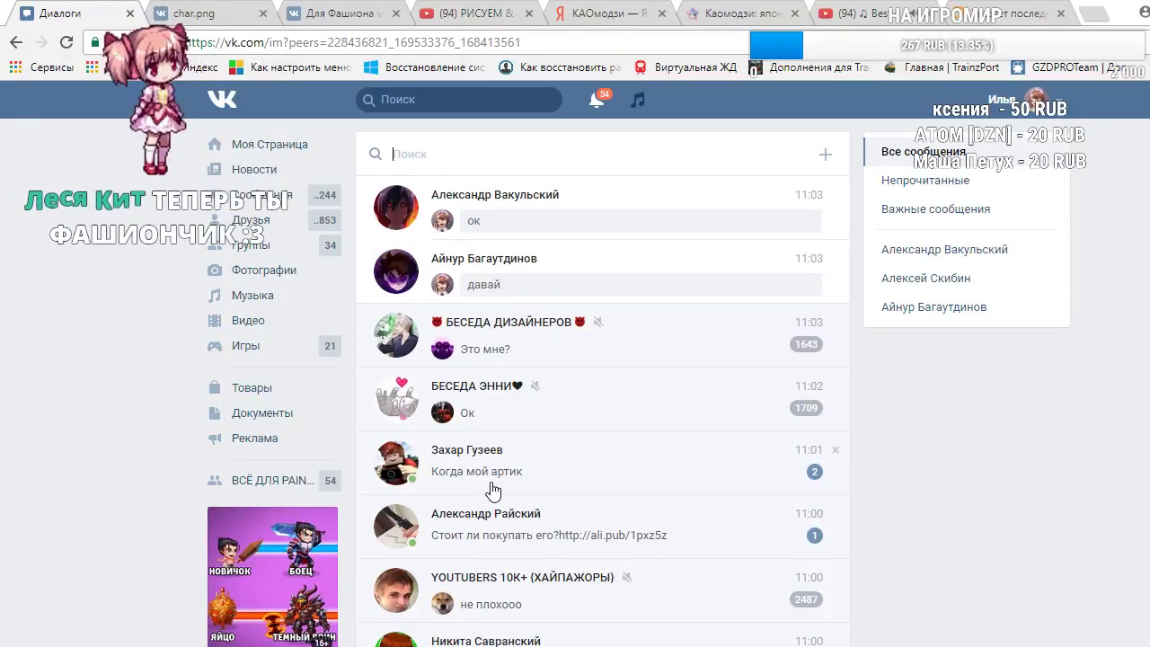
Switch to YouTube, go to the FashionSai channel and open the video "Дом с Привидениями (Анимация)"
left_click(472, 12)
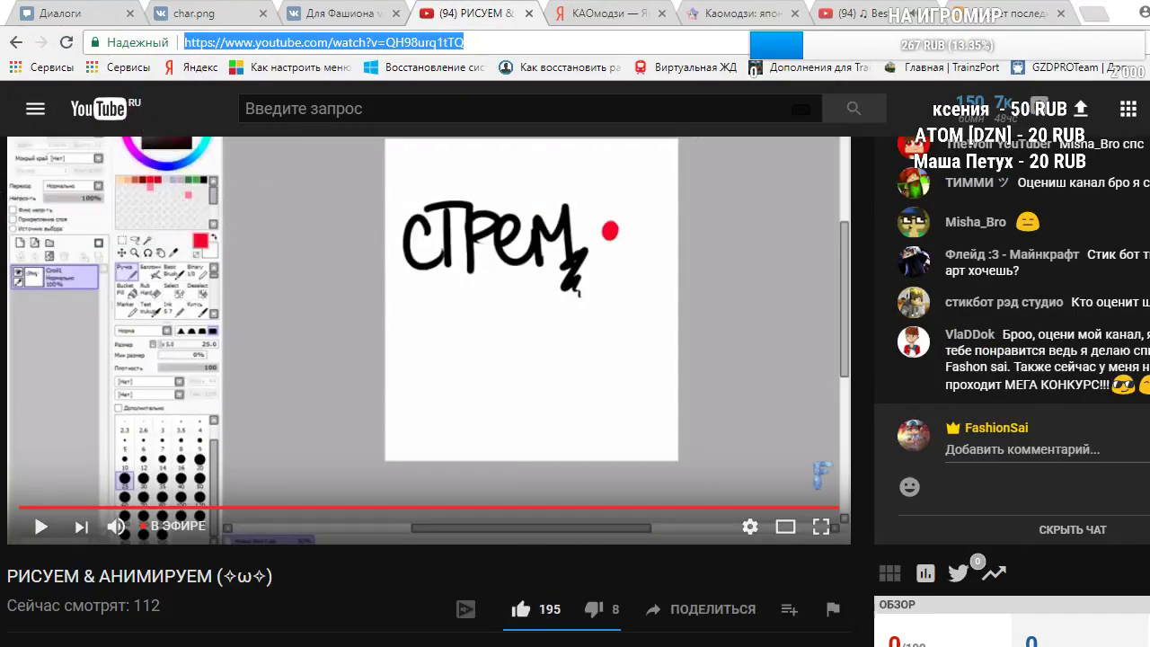
left_click(1149, 108)
left_click(1066, 230)
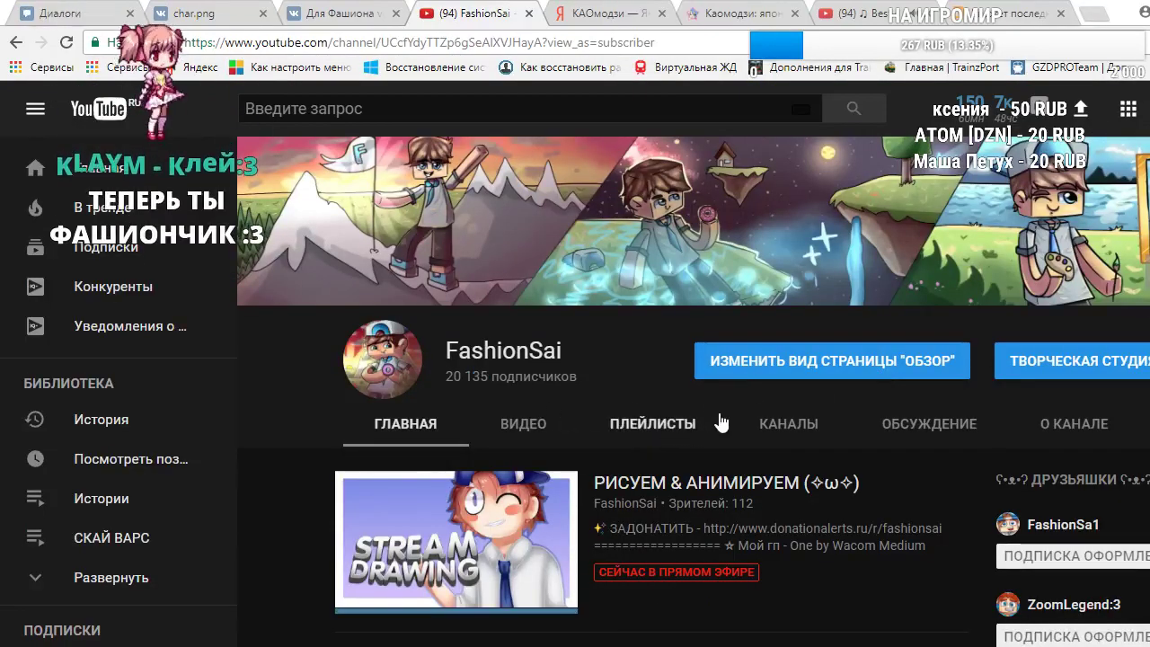
scroll(720, 422, "down", 5)
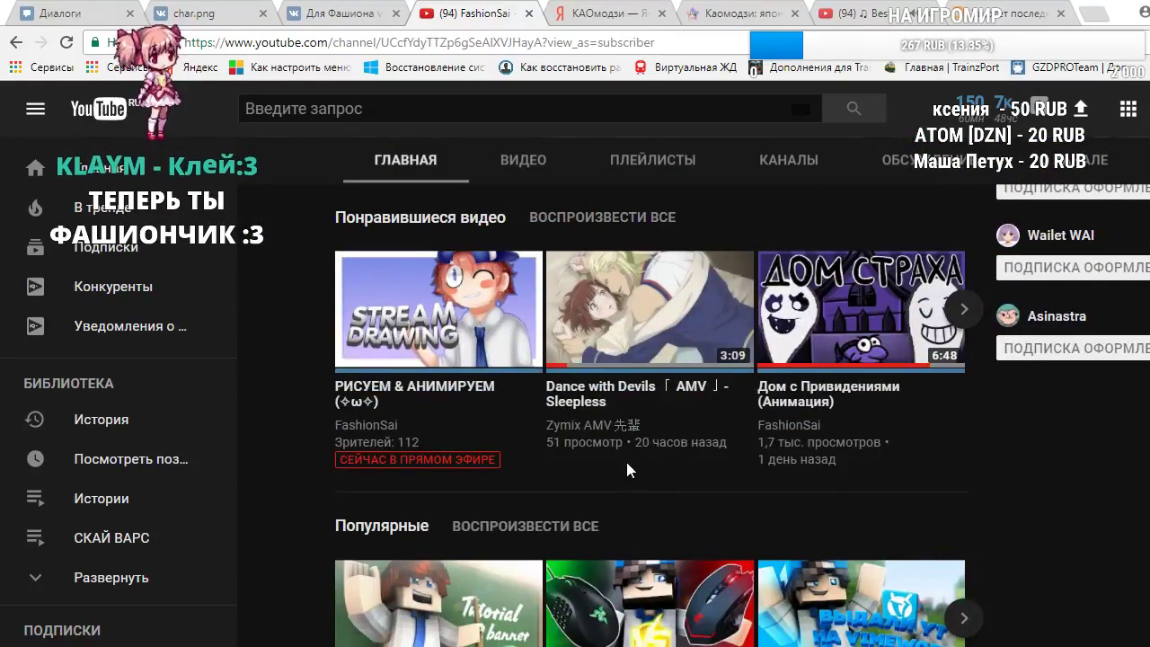
scroll(626, 461, "up", 3)
scroll(808, 544, "down", 4)
left_click(816, 261)
scroll(706, 395, "down", 1)
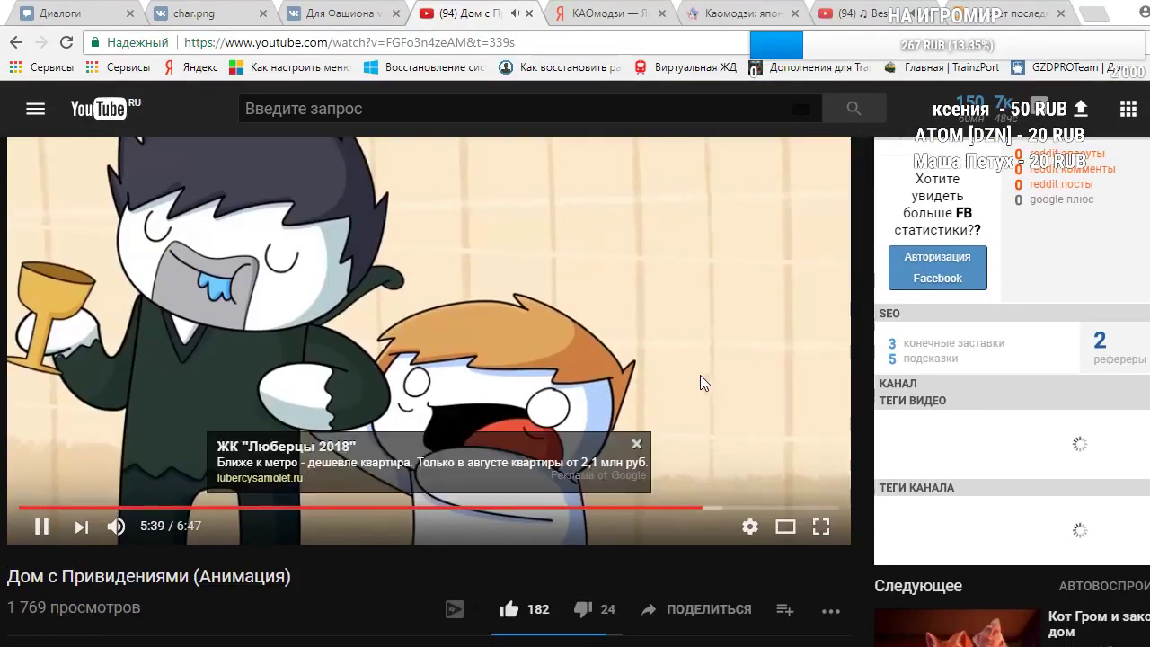
Pause the video, close its overlay ad and look through the description and comments
left_click(624, 380)
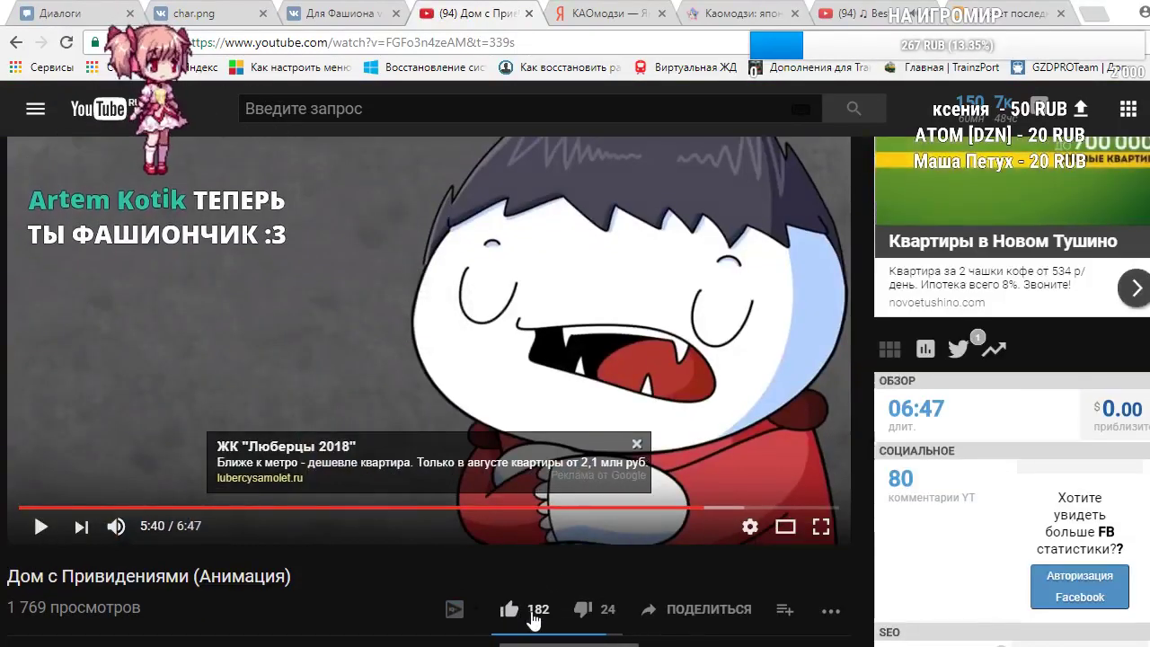
left_click(636, 444)
scroll(624, 454, "down", 4)
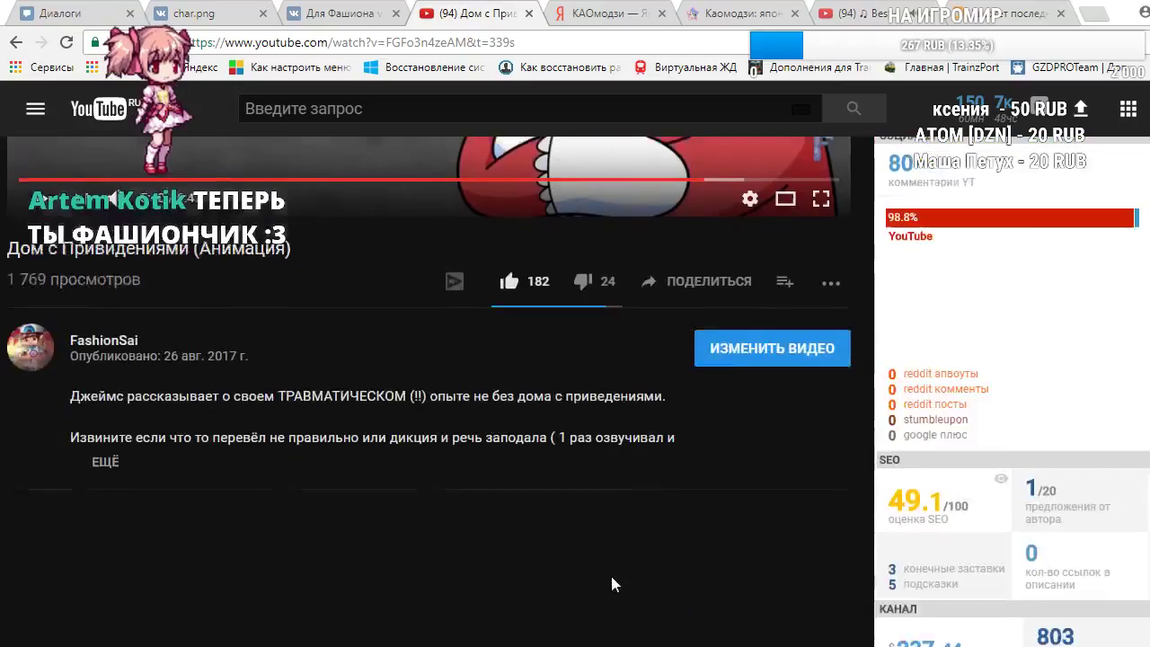
scroll(545, 270, "down", 4)
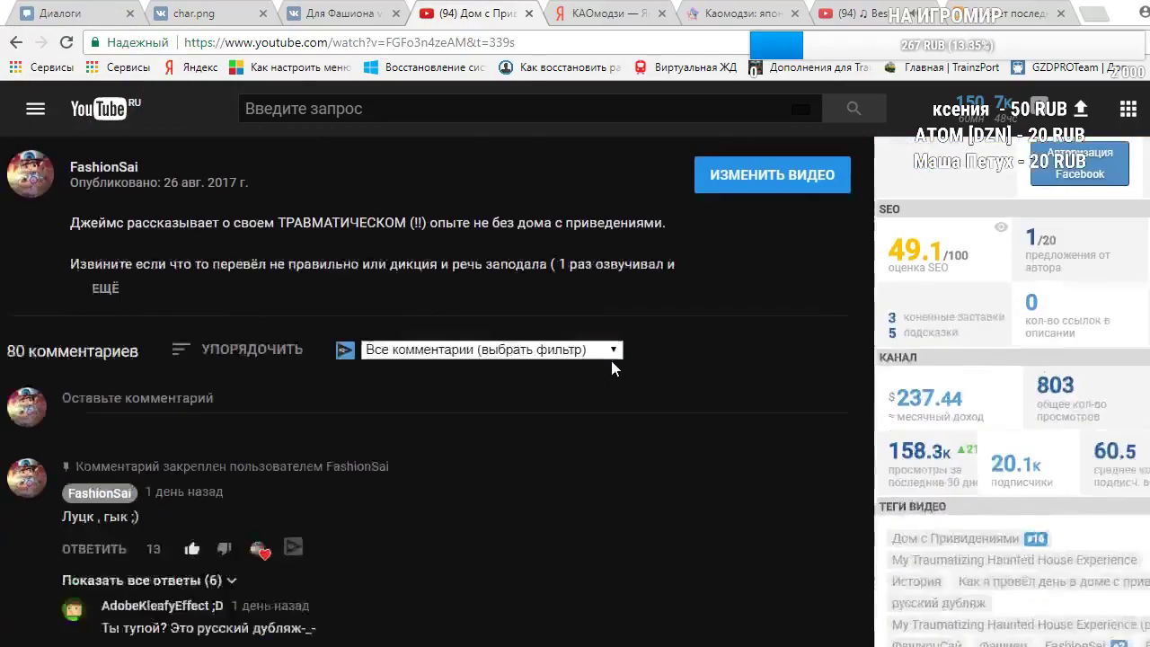
scroll(279, 371, "up", 3)
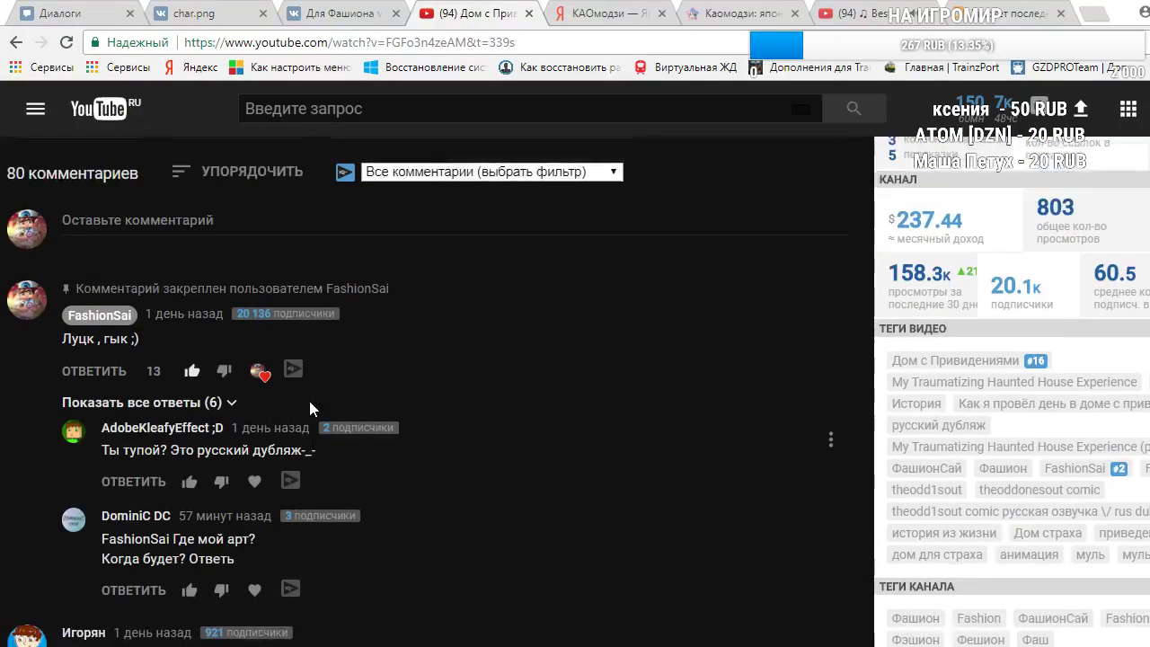
scroll(308, 443, "down", 5)
scroll(308, 442, "up", 7)
scroll(340, 448, "up", 3)
scroll(342, 437, "down", 3)
View the video in full screen, return to the normal page view and pause playback
key("F11")
key("f")
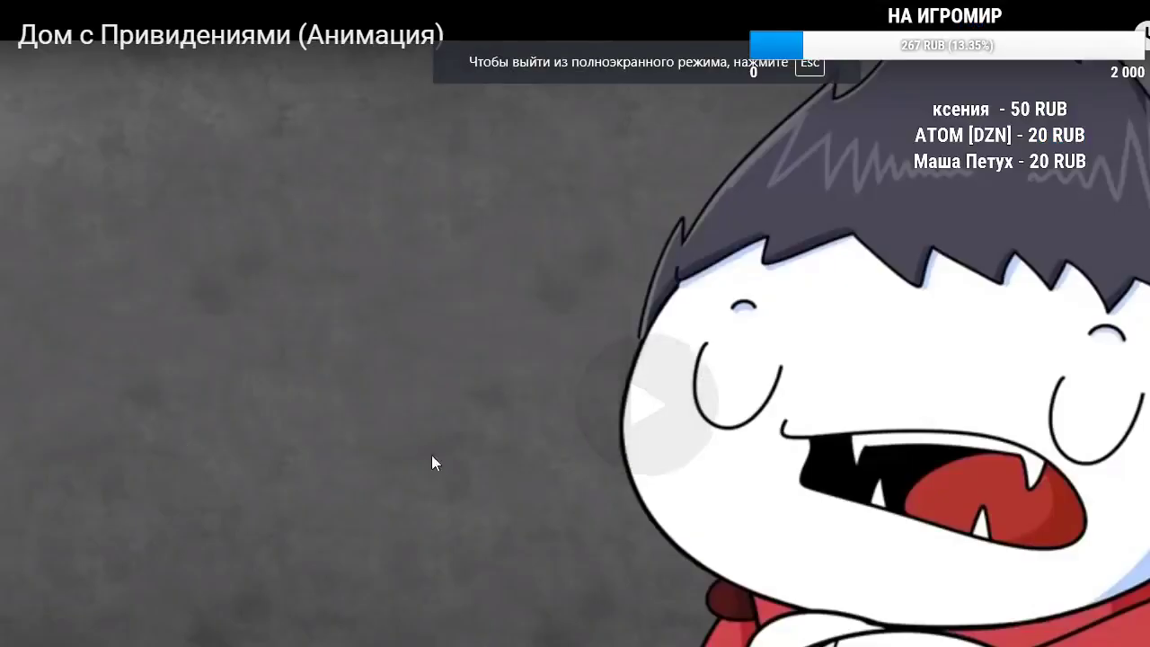
key("Escape")
scroll(414, 497, "up", 1)
scroll(414, 497, "up", 3)
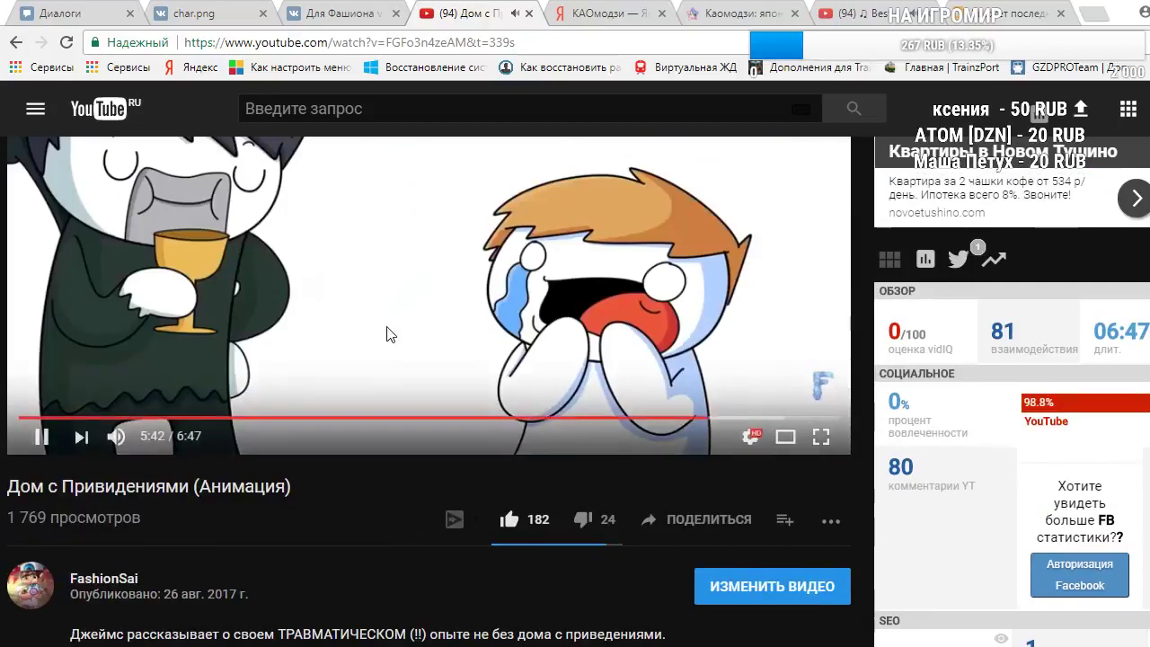
left_click(388, 329)
scroll(416, 456, "up", 2)
Return to the VK messages, search the conversations for the avatar customer's first name and open the first matching chat
left_click(552, 6)
left_click(449, 13)
left_click(333, 13)
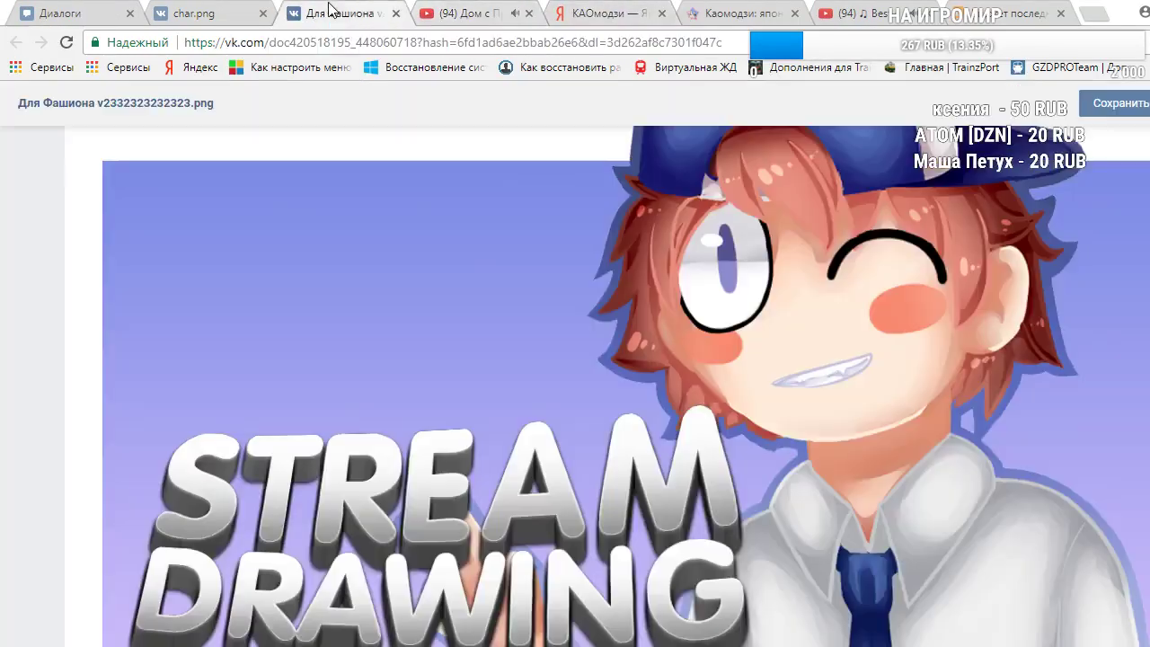
left_click(202, 13)
left_click(36, 11)
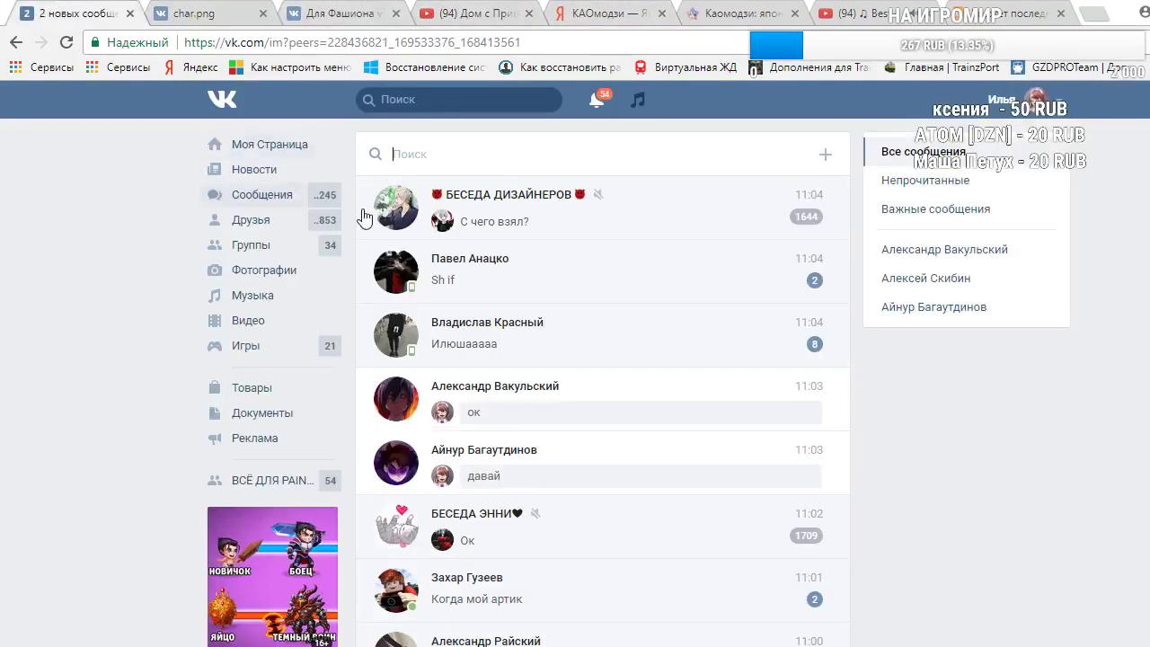
left_click(437, 153)
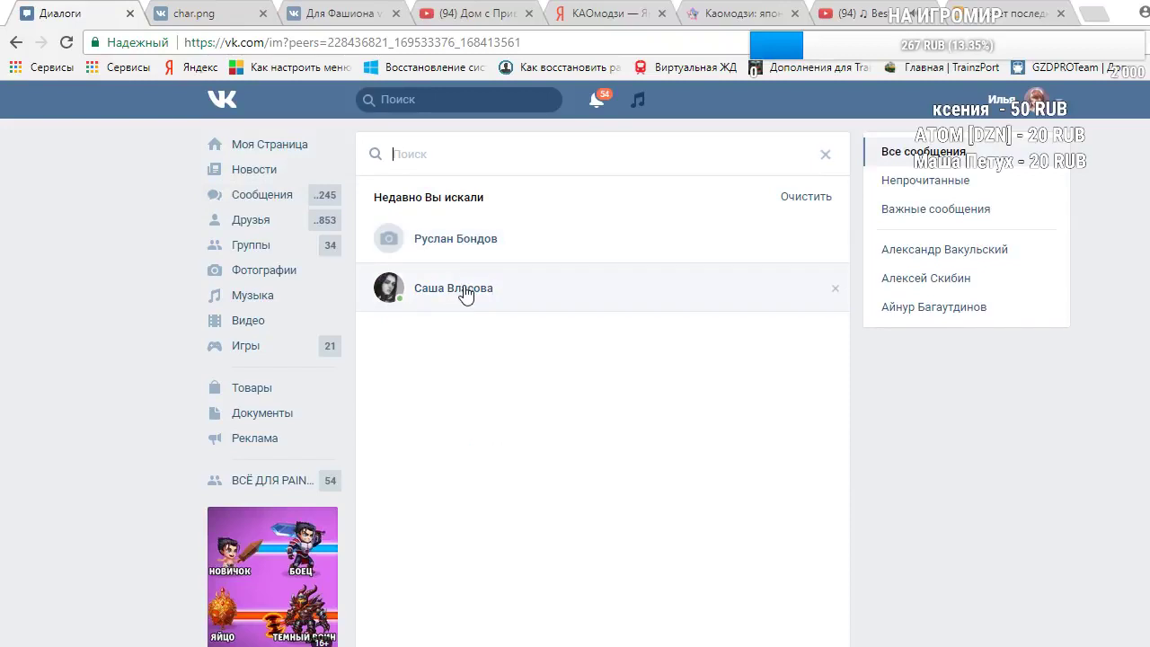
type("завтр")
key("BackSpace")
key("BackSpace")
key("BackSpace")
key("BackSpace")
key("BackSpace")
type("артем")
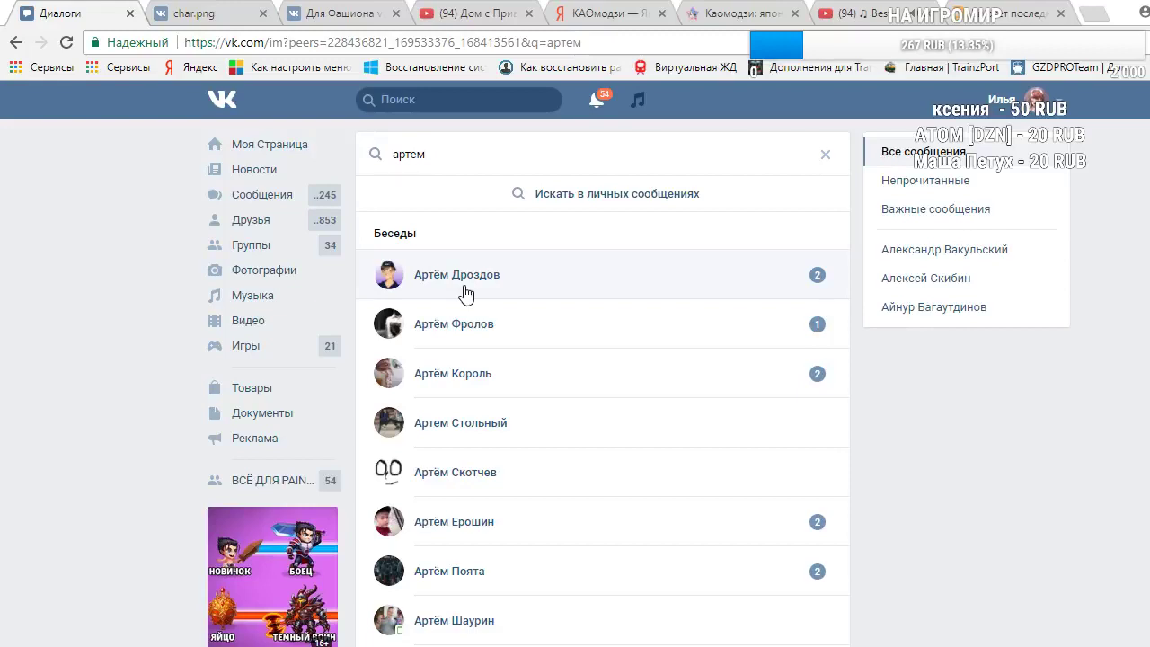
left_click(465, 291)
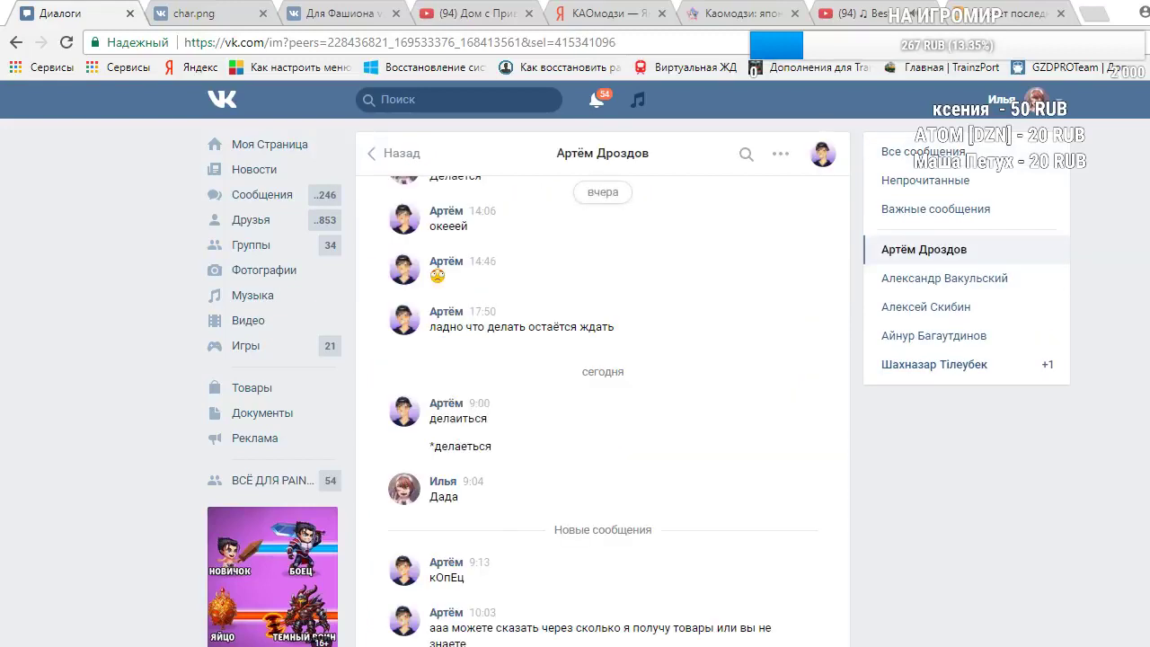
Attach закат from the Desktop as a document and send it to the customer with the message "отзыв под прайсом"
mouse_move(390, 644)
left_click(341, 596)
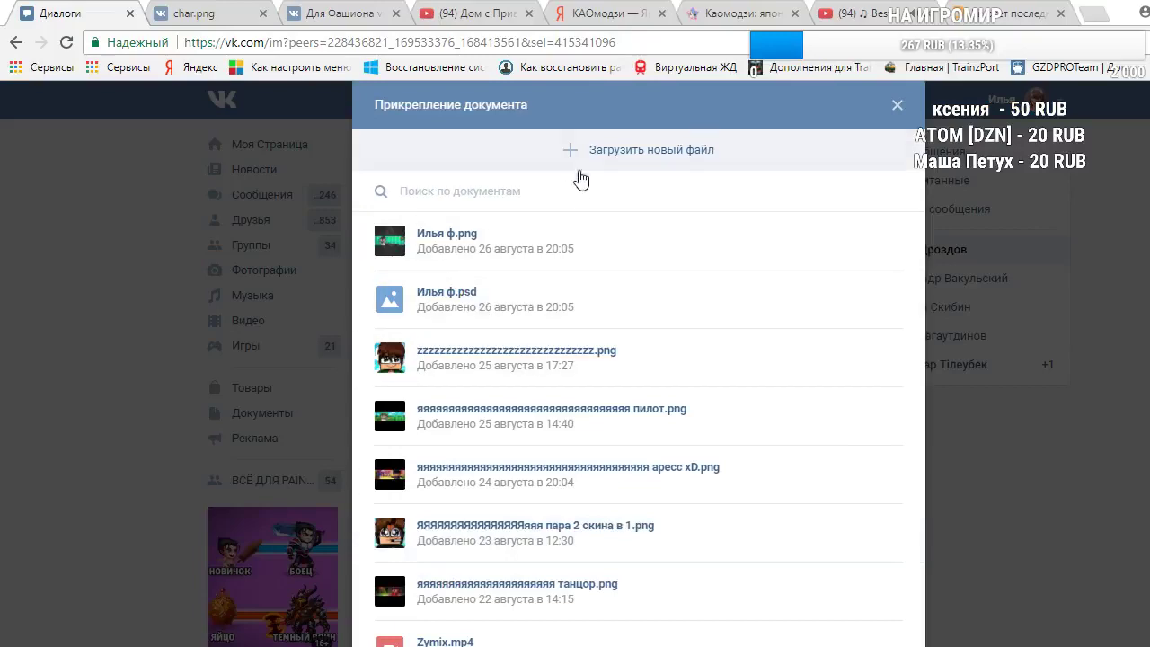
left_click(583, 162)
scroll(439, 282, "down", 5)
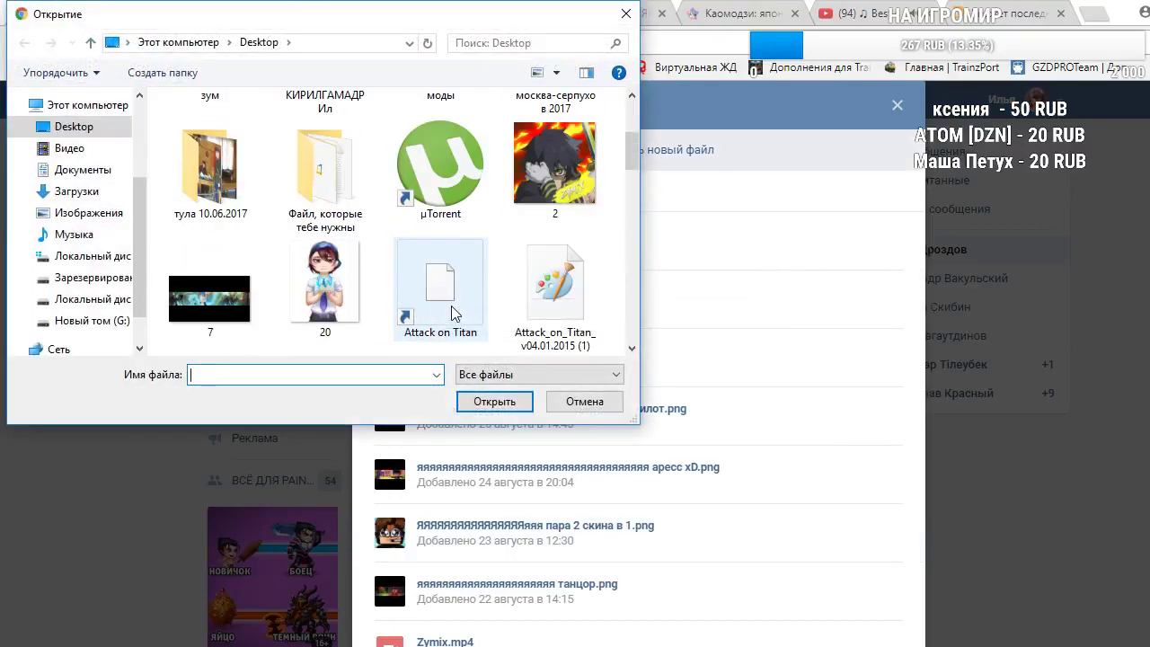
scroll(457, 293, "down", 3)
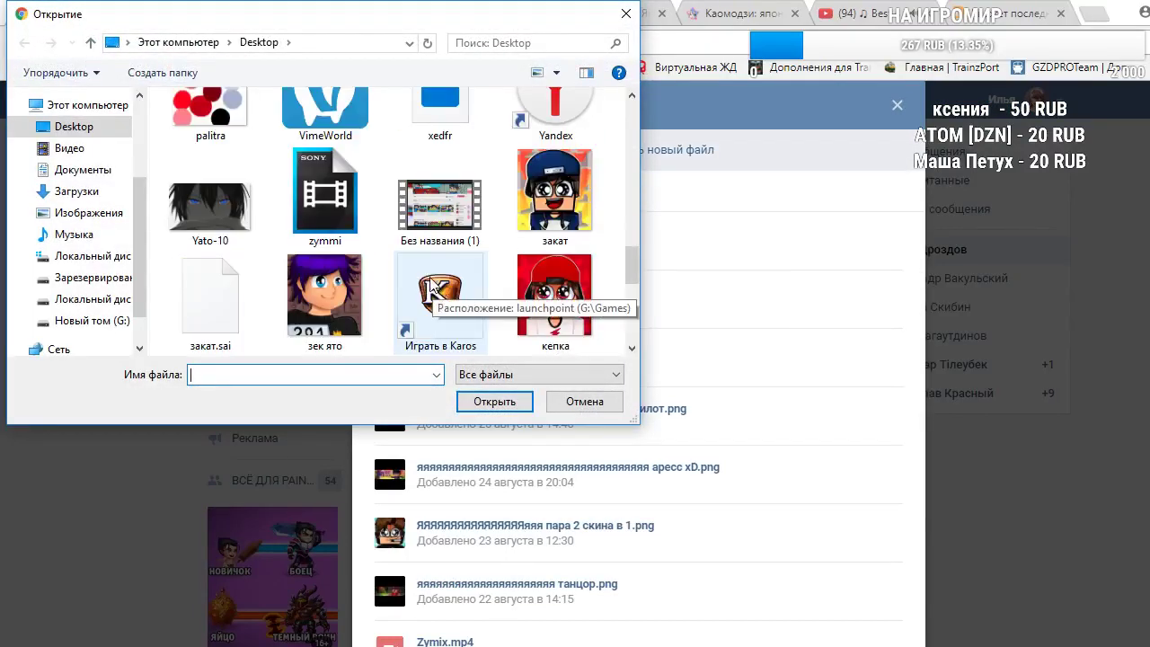
double_click(554, 194)
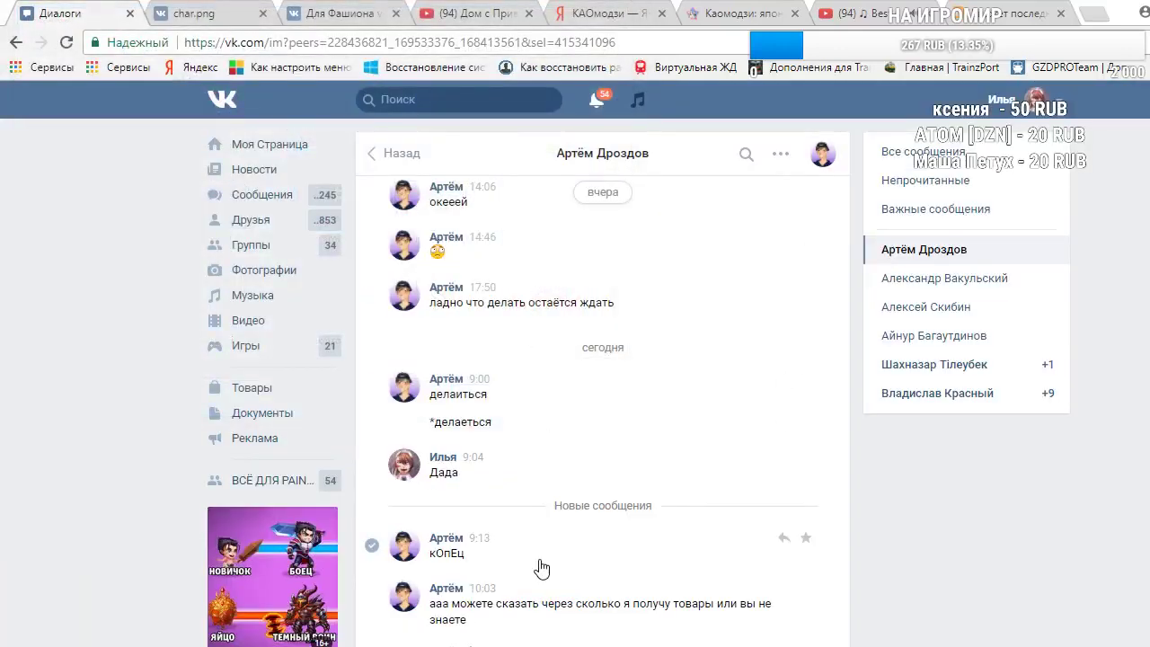
type("отзыв под прайсом")
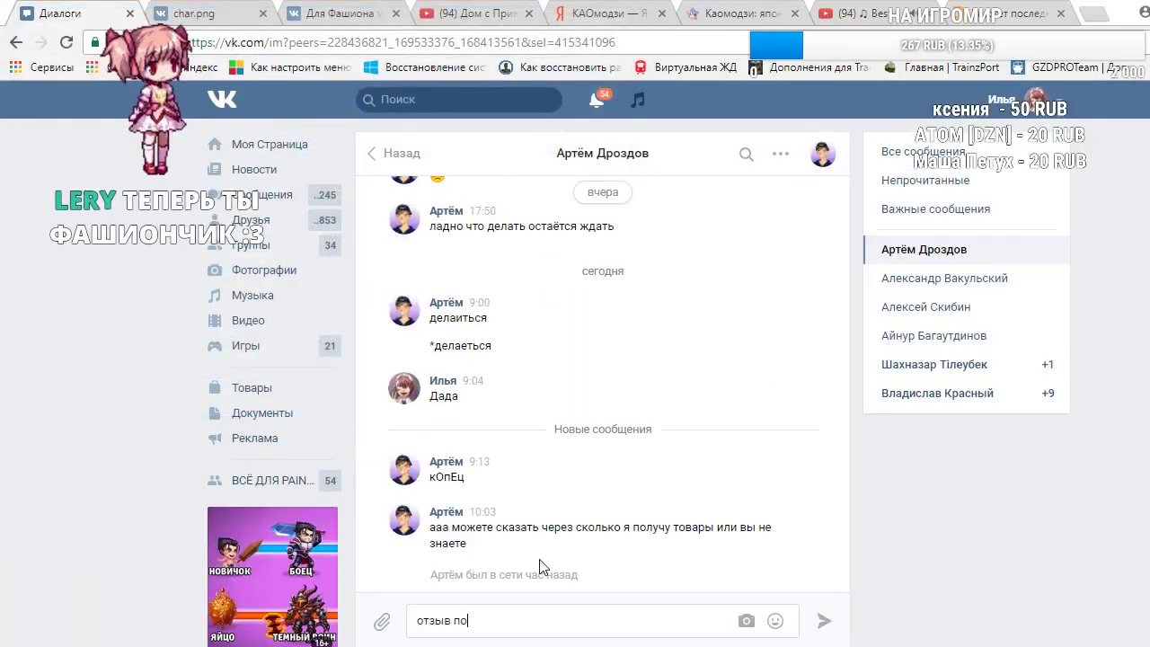
key("Return")
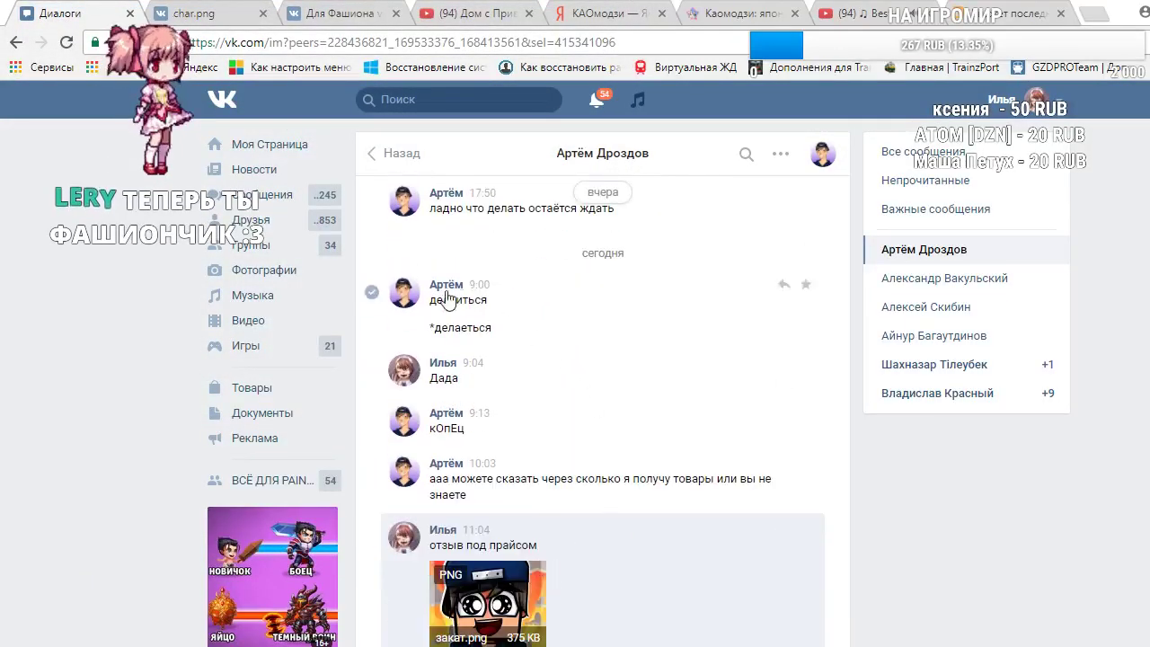
Search the conversations by name for the chat where the channel banner was sent for editing, and view the banner PNG
left_click(303, 199)
type("рус")
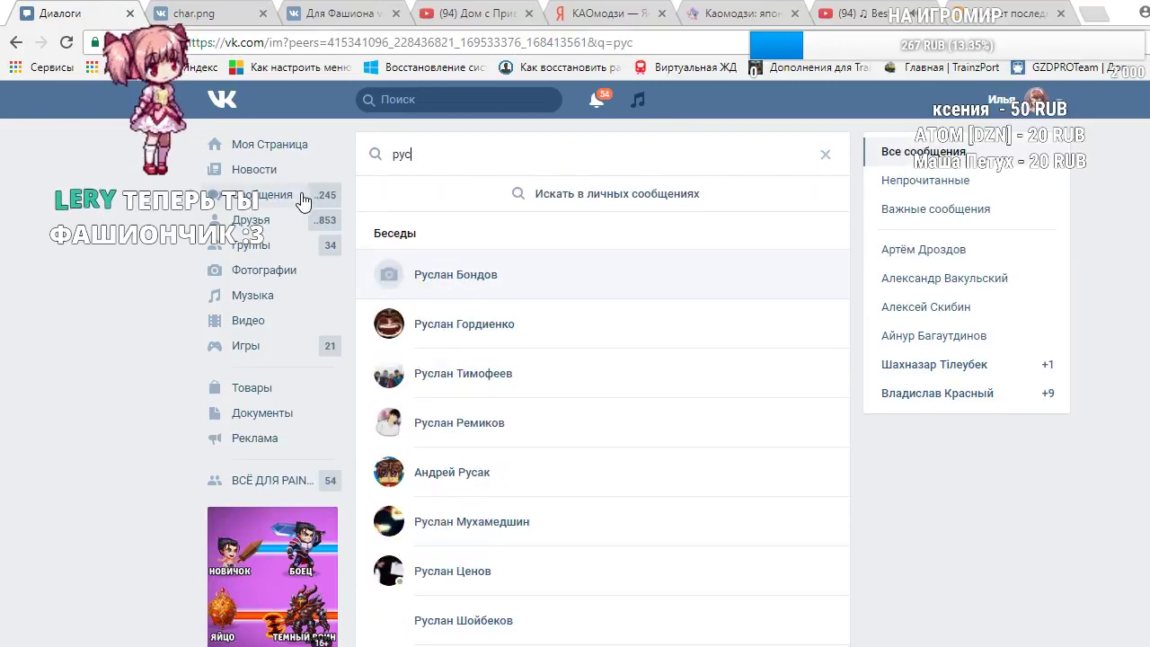
left_click(456, 270)
scroll(539, 359, "up", 10)
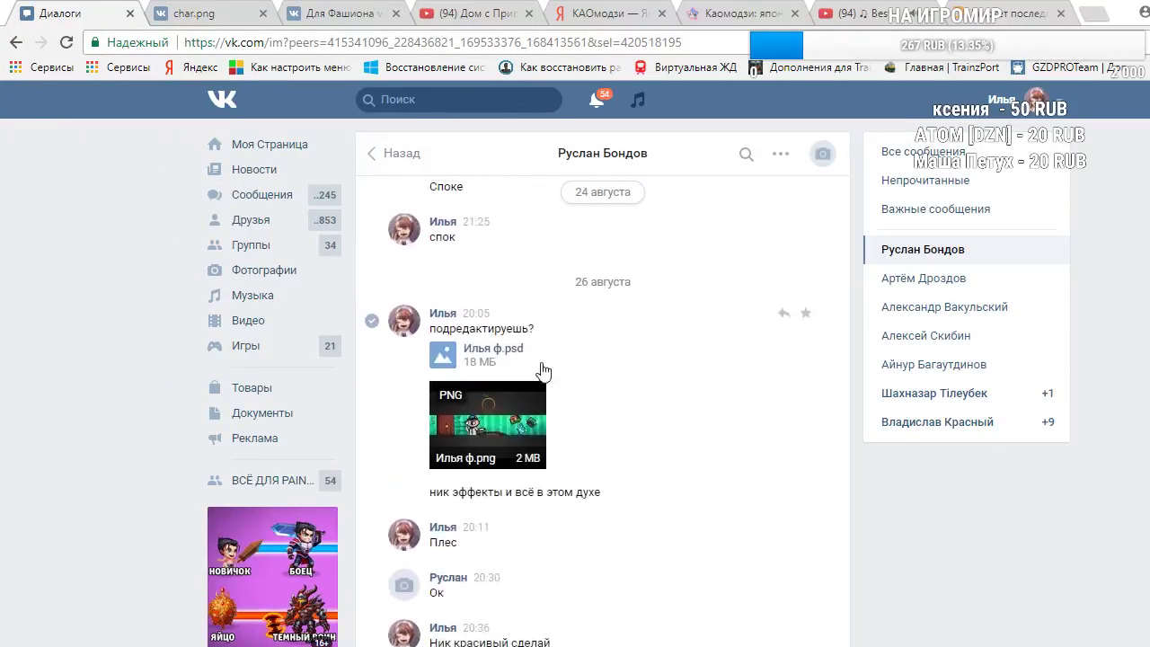
scroll(534, 380, "down", 5)
left_click(495, 357)
scroll(491, 354, "down", 1)
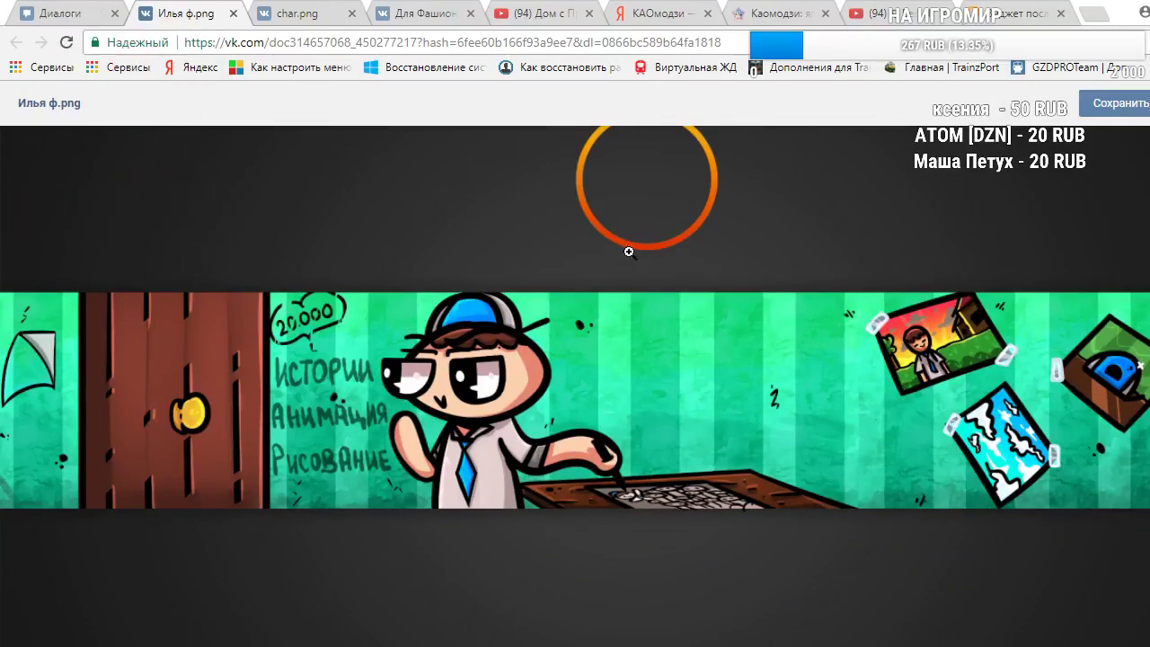
Return to the VK messages and view two recent conversations, ending on the chat about ordering an avatar and header
left_click(87, 11)
left_click(917, 450)
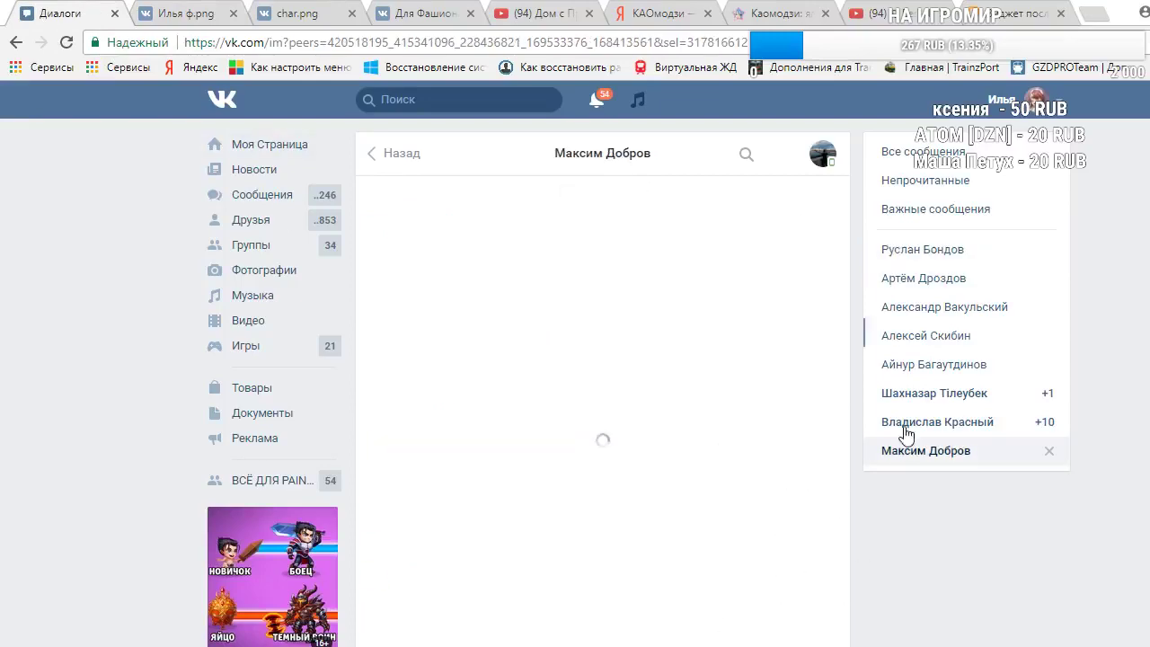
left_click(913, 395)
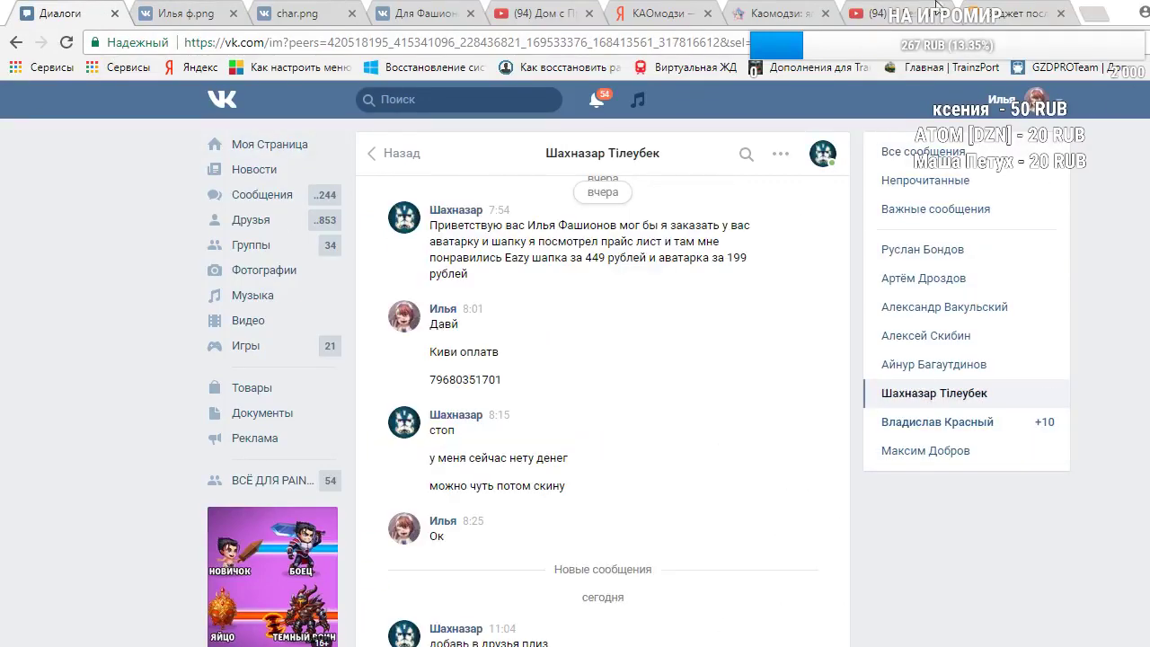
left_click(1011, 12)
left_click(903, 12)
left_click(756, 13)
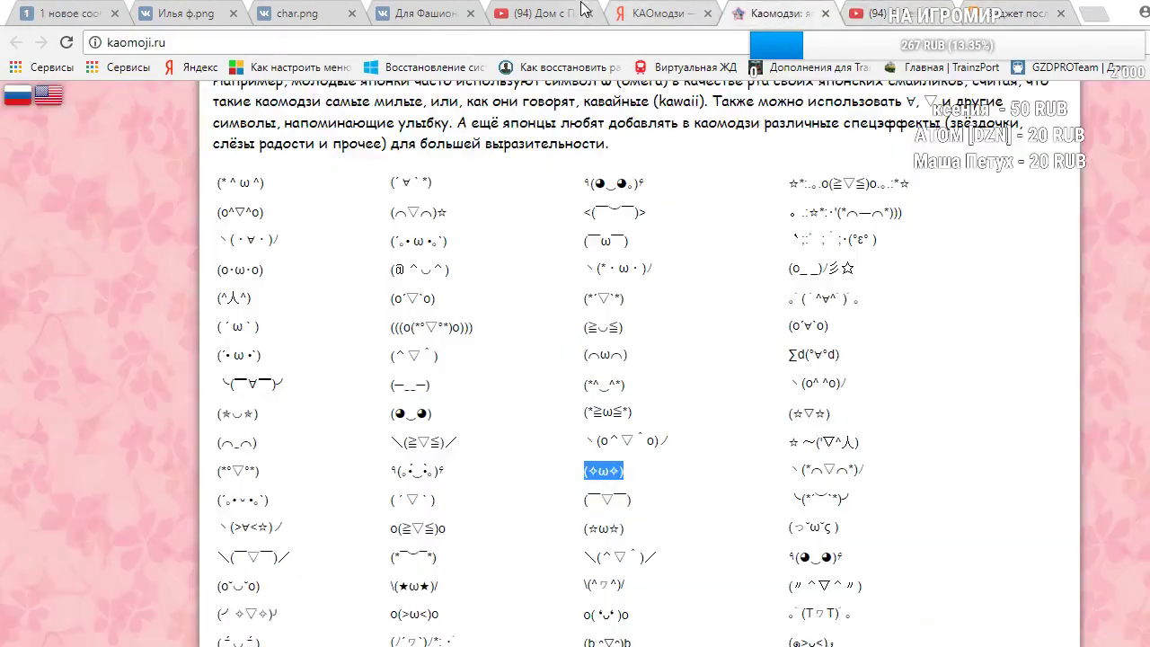
Return to the YouTube livestream page "РИСУЕМ & АНИМИРУЕМ" and pause the stream playback
left_click(582, 12)
left_click(14, 42)
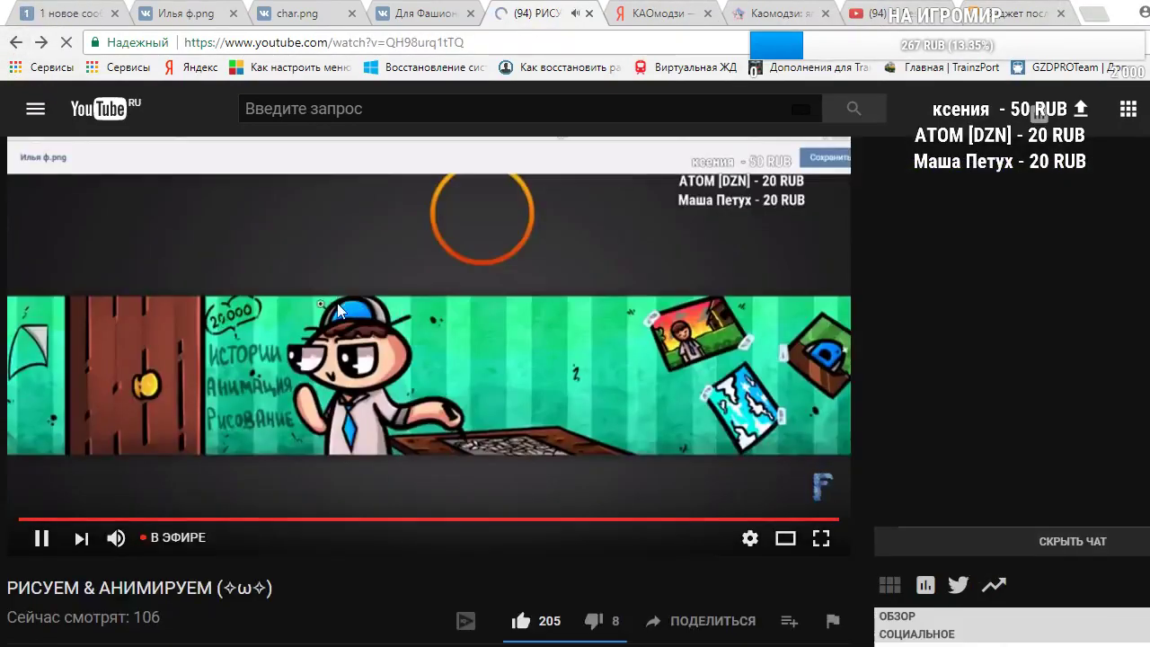
left_click(475, 408)
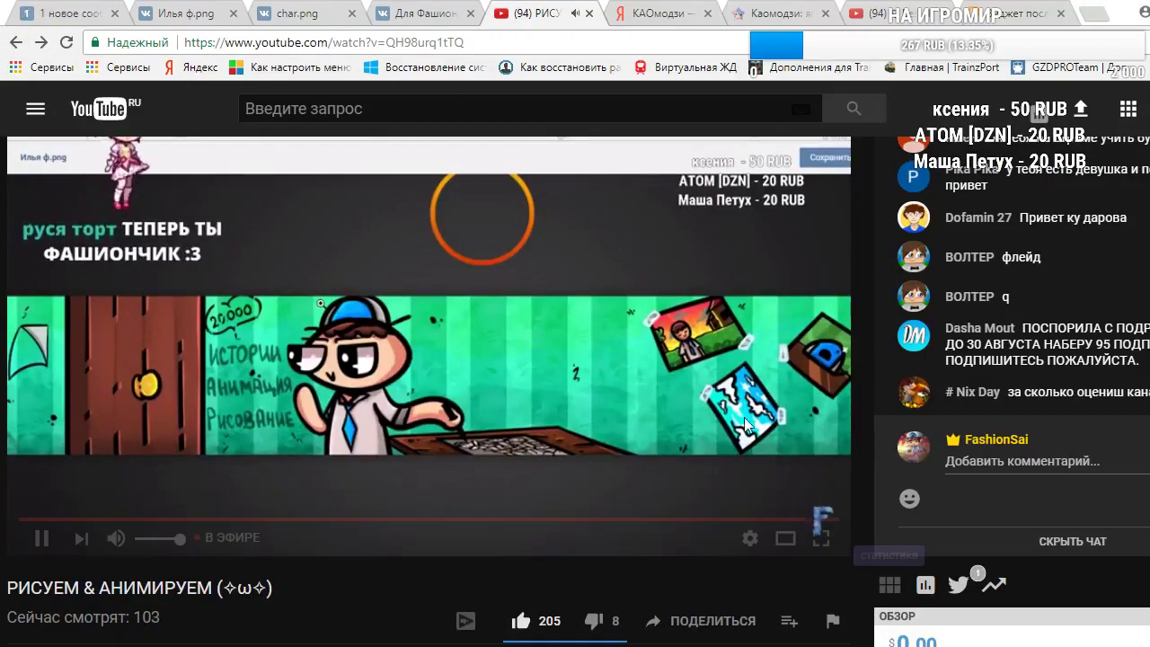
left_click(651, 369)
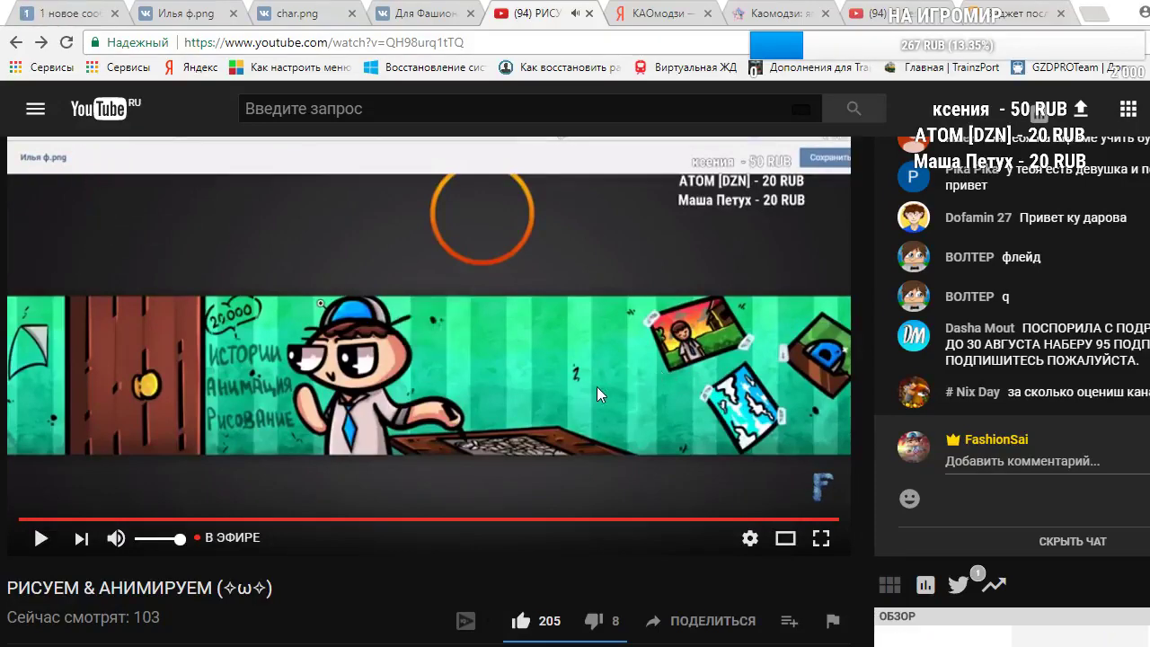
Minimize the browser and donations windows, launch Adobe Flash Professional and create a new ActionScript 3.0 document
left_click(1149, 11)
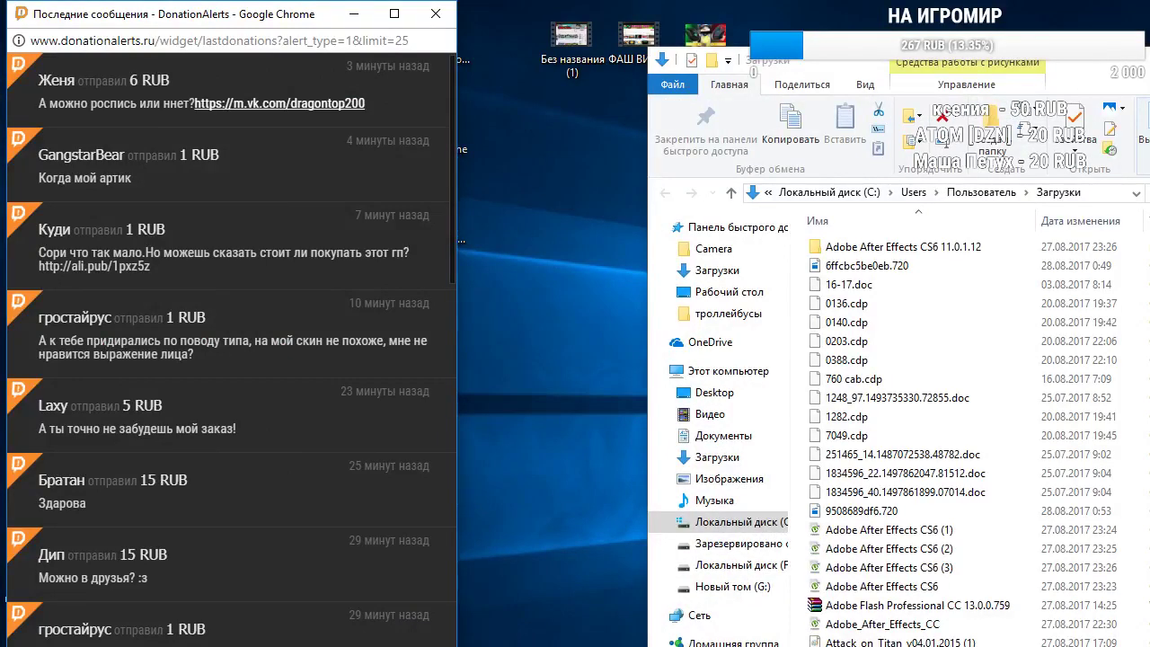
left_click(353, 14)
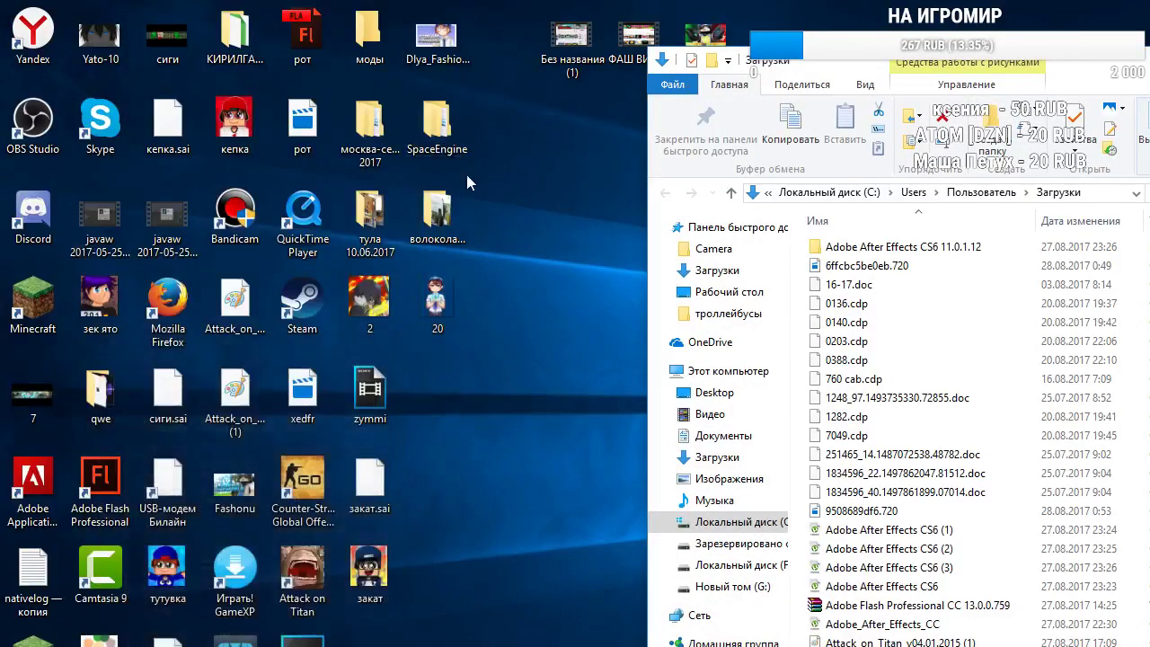
double_click(128, 485)
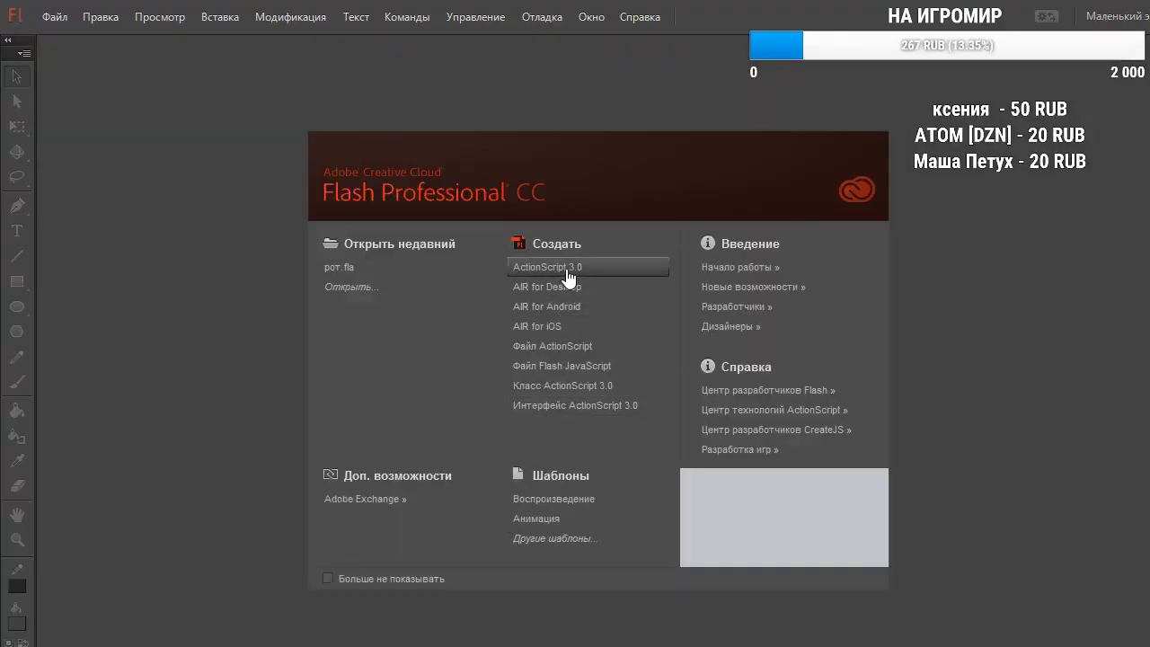
left_click(562, 267)
Set the document's stage size to 1280 × 720 pixels and its frame rate to 30
right_click(500, 388)
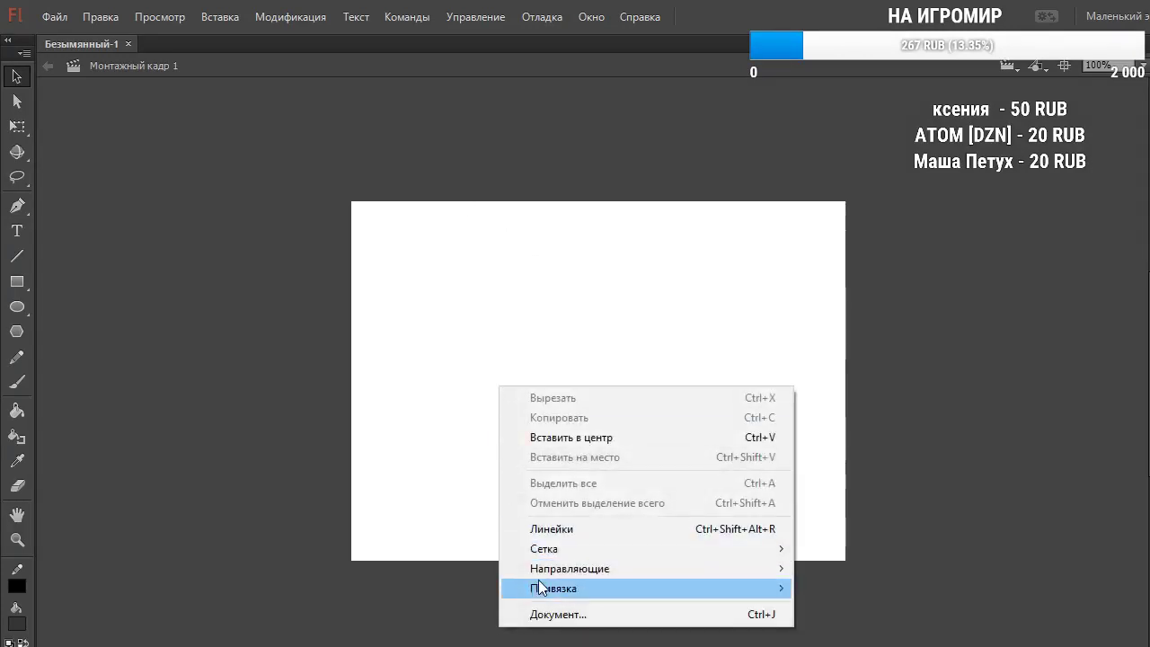
left_click(532, 613)
left_click(518, 325)
type("1280")
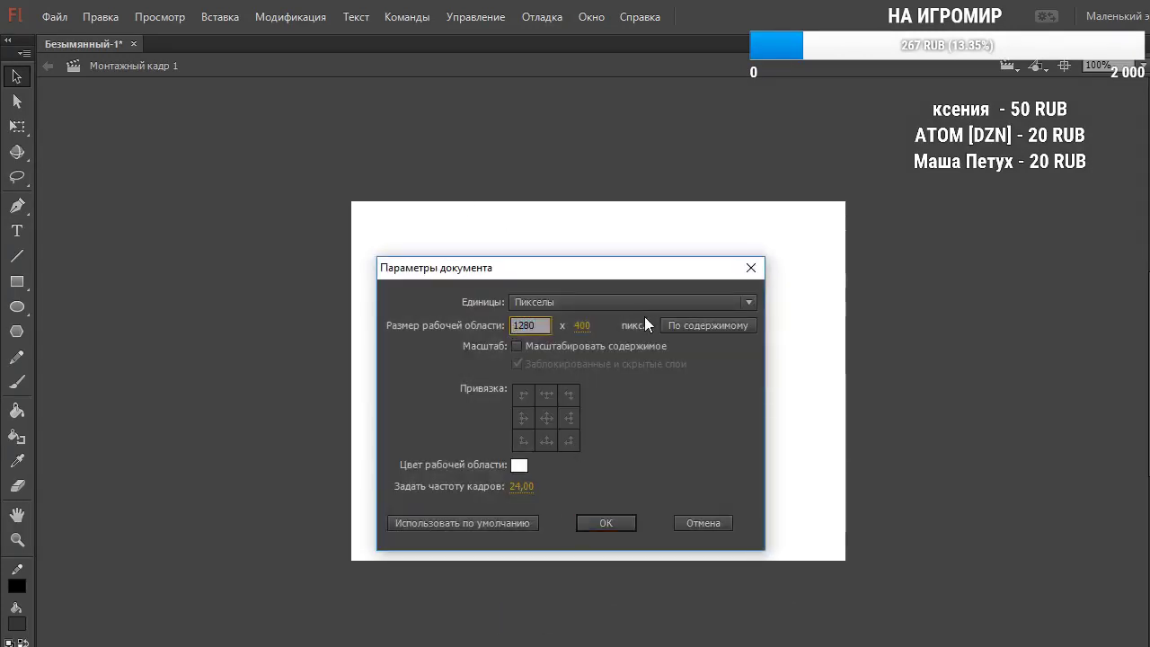
key("Tab")
type("720")
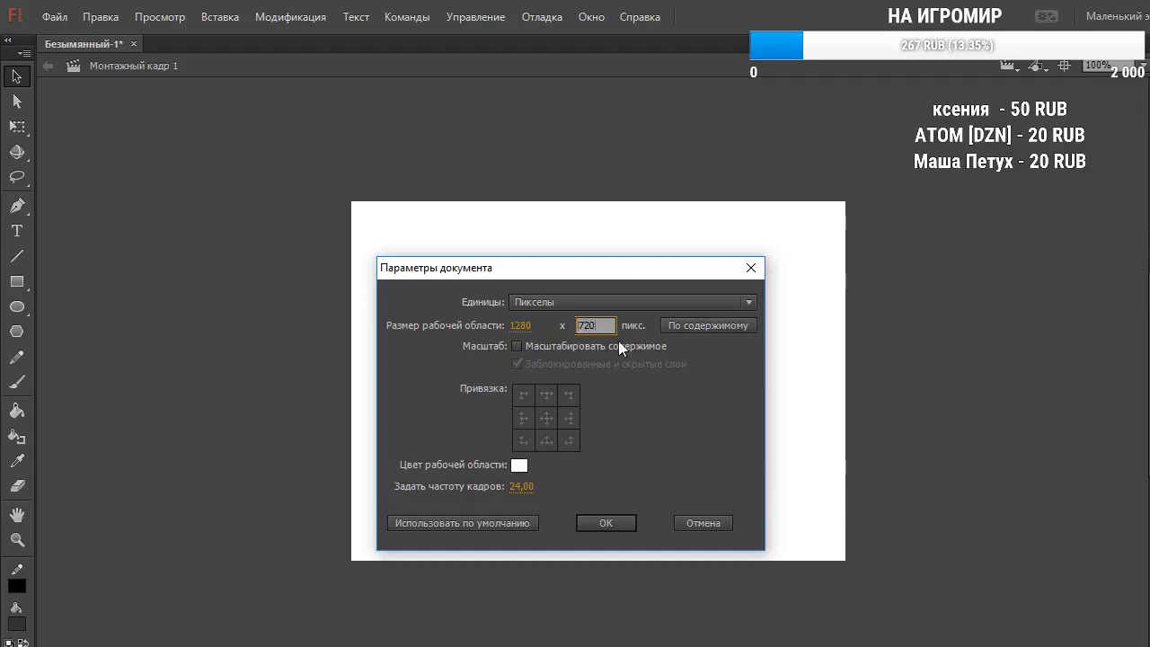
left_click(523, 486)
type("30")
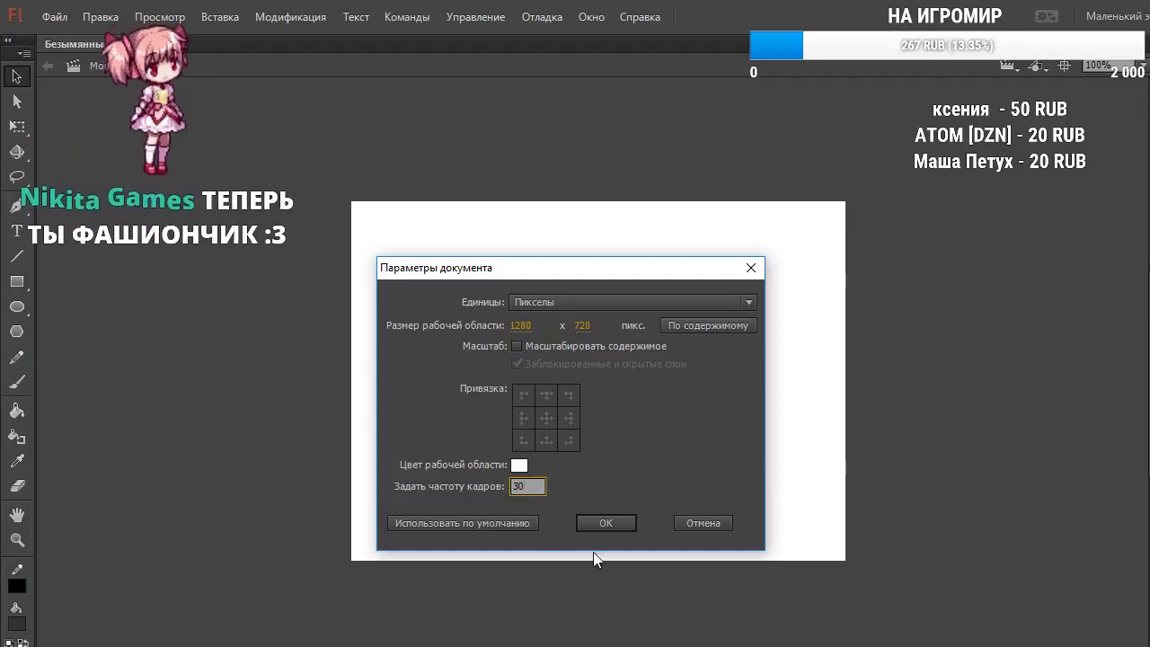
left_click(607, 523)
left_click(1099, 65)
type("50")
key("Return")
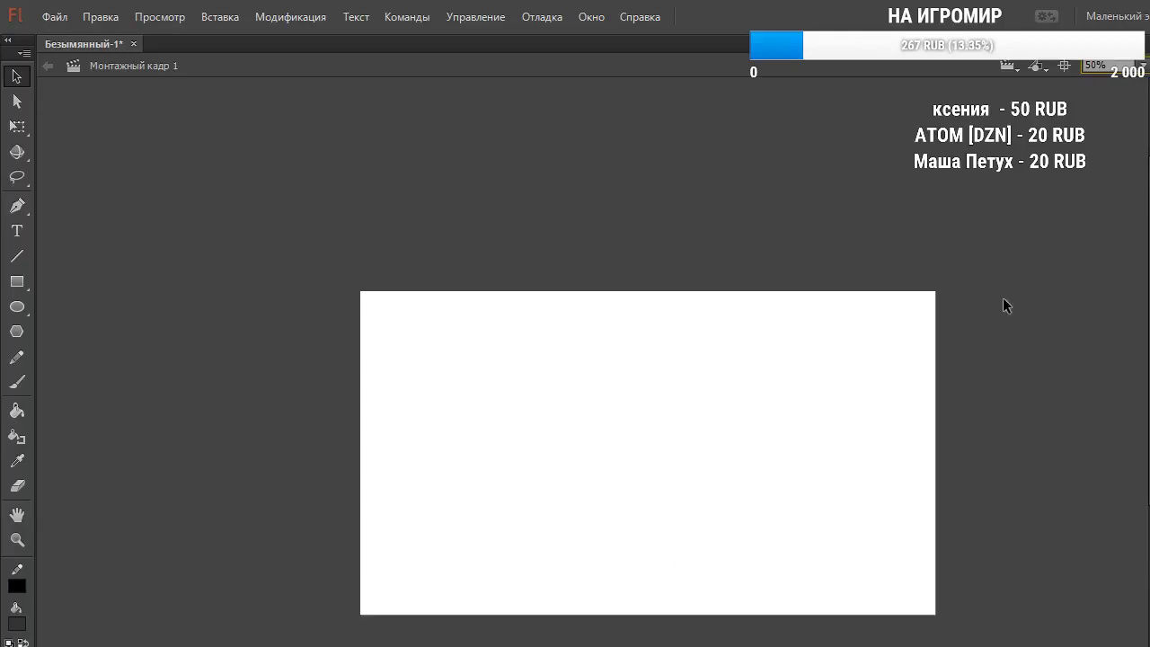
Switch to OBS and check the properties of the screen capture source Захват экрана 3
key("super+Down")
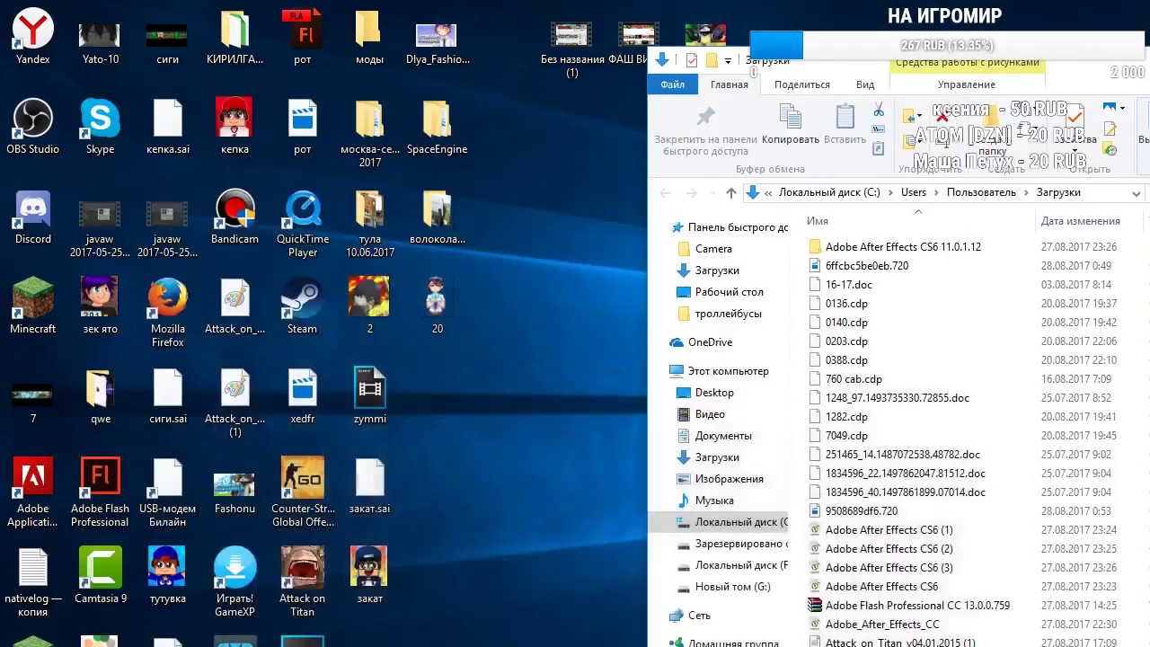
key("alt+Tab")
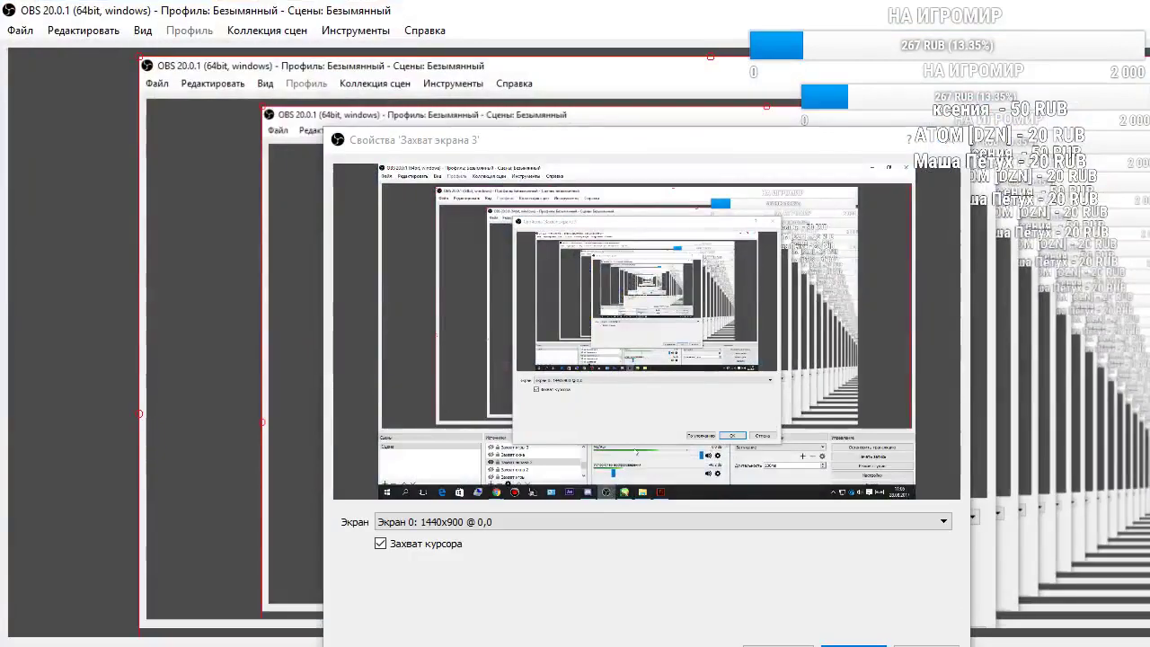
key("Return")
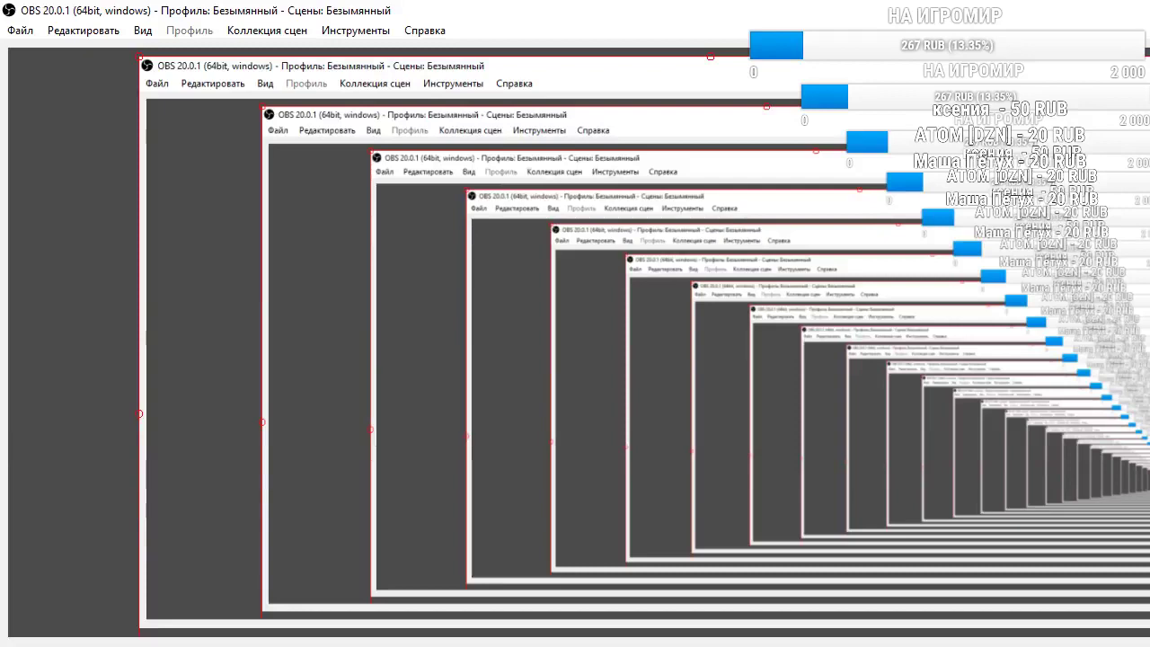
key("alt+Tab")
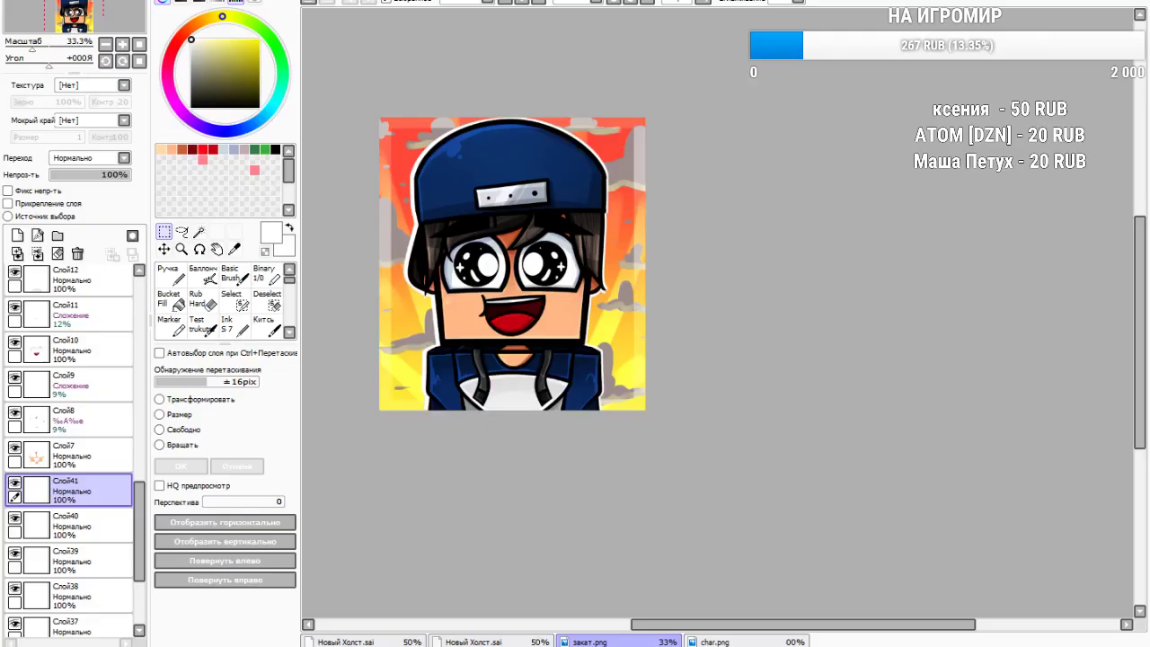
key("alt+Tab")
left_click(590, 521)
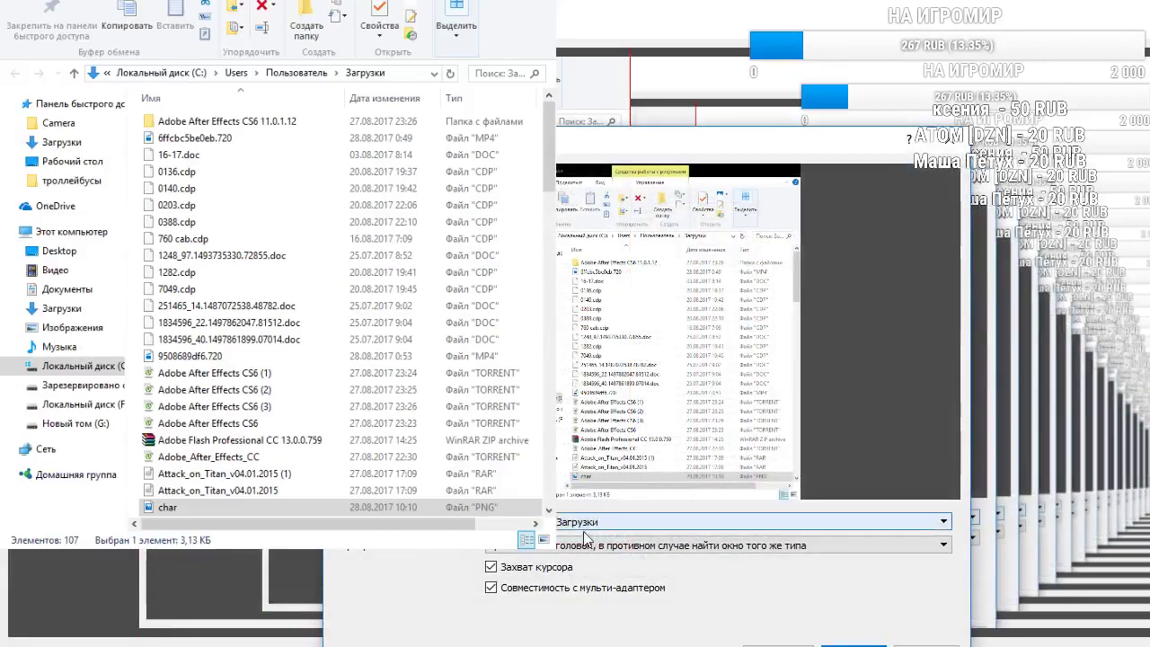
left_click(575, 533)
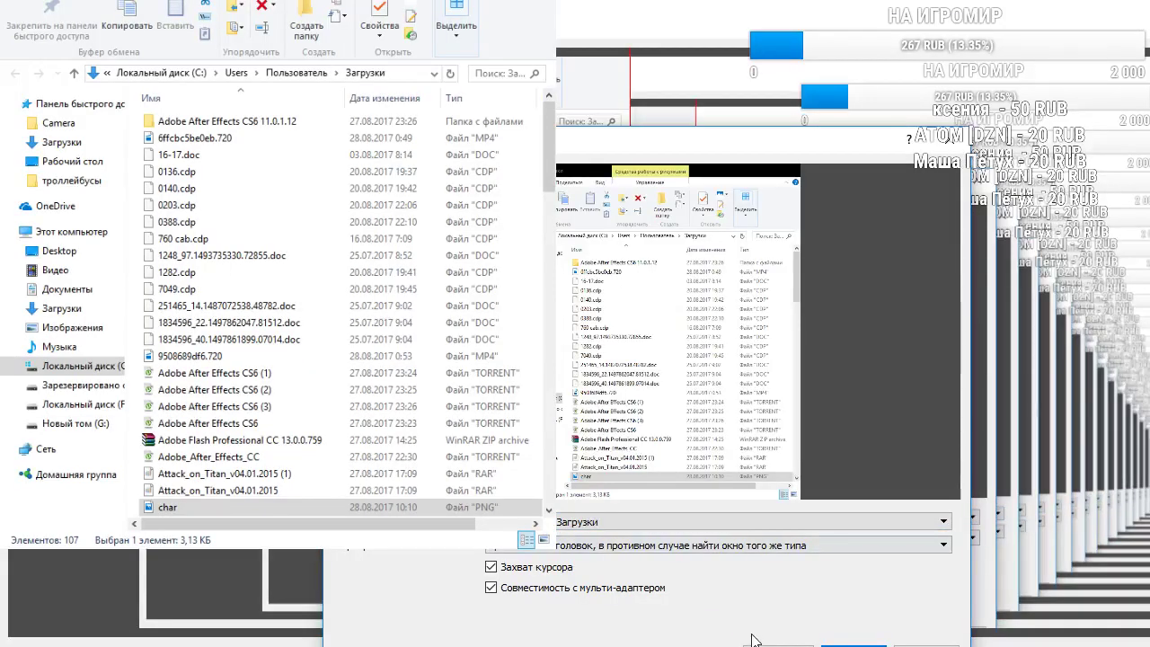
left_click(926, 646)
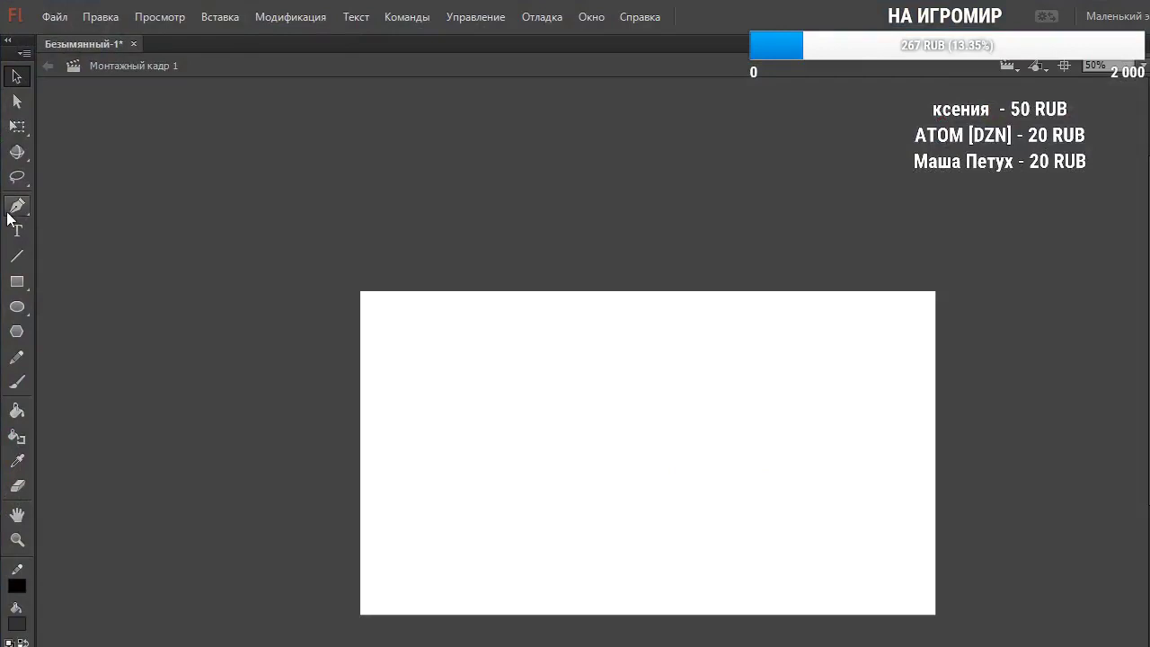
Return to Flash and brush a rounded head outline near the middle of the stage, undoing the trial strokes
left_click(17, 384)
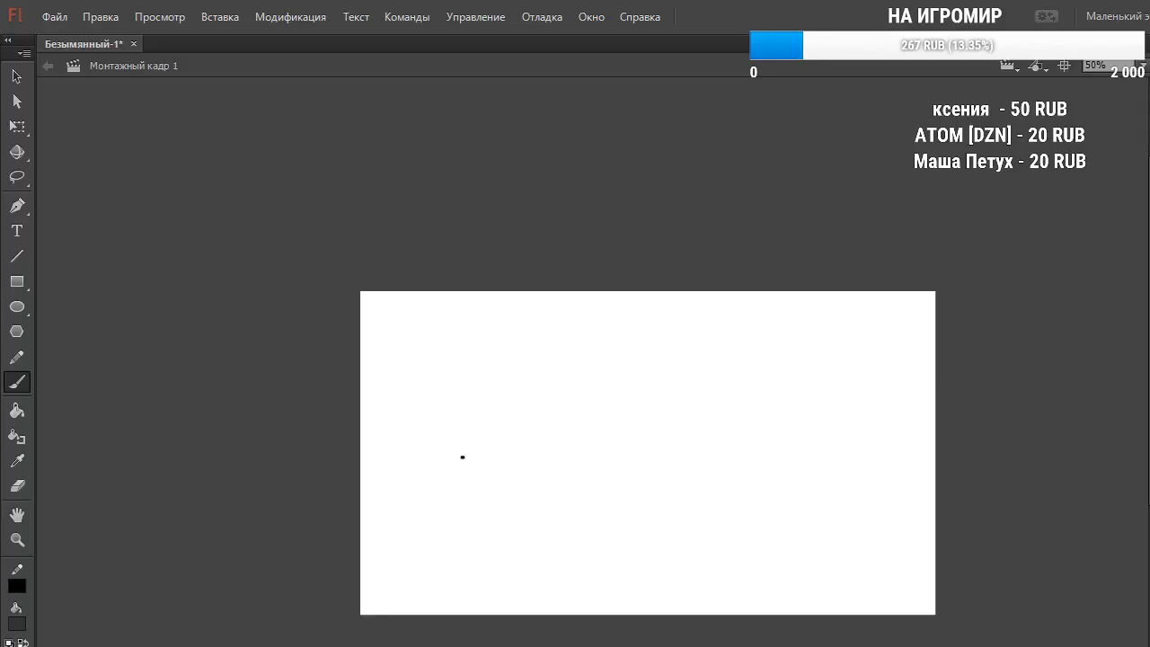
mouse_move(544, 402)
left_mouse_down()
mouse_move(675, 509)
mouse_move(699, 373)
left_mouse_up()
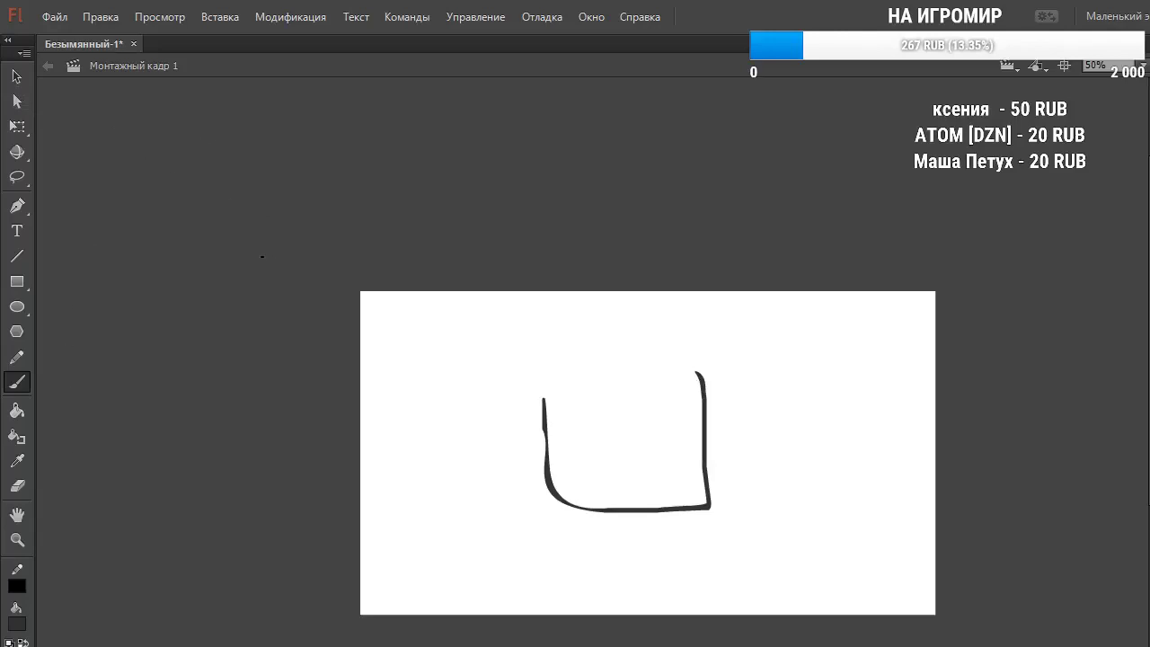
key("ctrl+z")
mouse_move(535, 416)
left_mouse_down()
mouse_move(547, 542)
mouse_move(500, 457)
left_mouse_up()
key("ctrl+z")
mouse_move(709, 418)
left_mouse_down()
mouse_move(639, 419)
mouse_move(599, 437)
left_mouse_up()
key("ctrl+z")
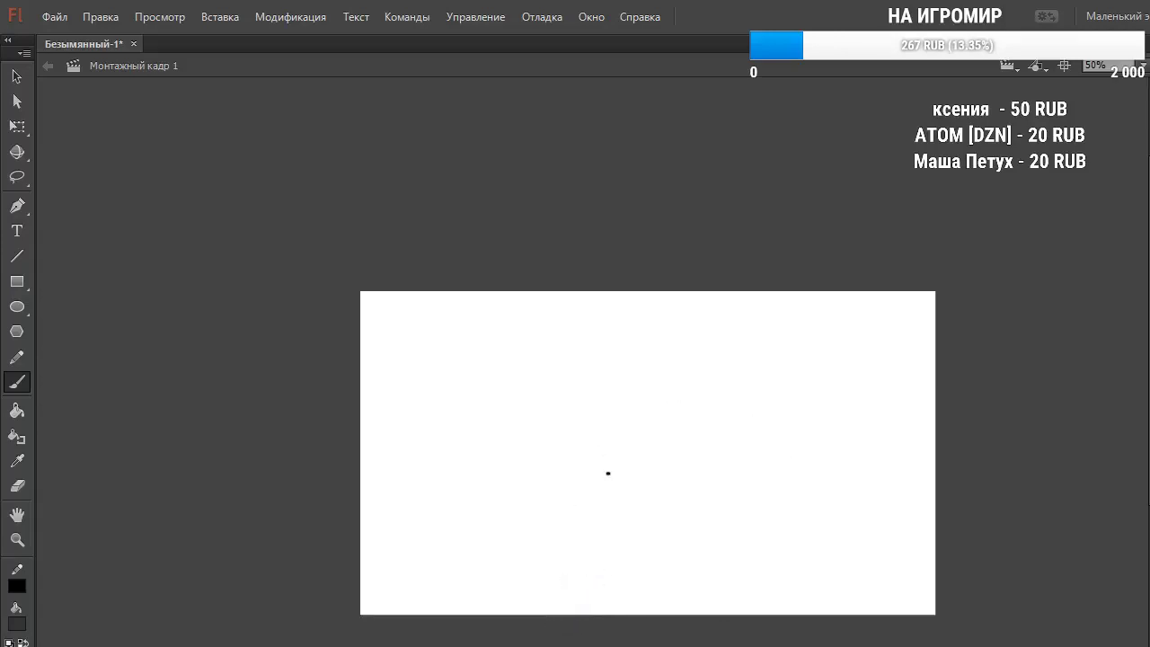
mouse_move(655, 383)
left_mouse_down()
mouse_move(743, 485)
mouse_move(606, 431)
left_mouse_up()
key("ctrl+z")
mouse_move(651, 378)
left_mouse_down()
mouse_move(725, 464)
mouse_move(661, 372)
left_mouse_up()
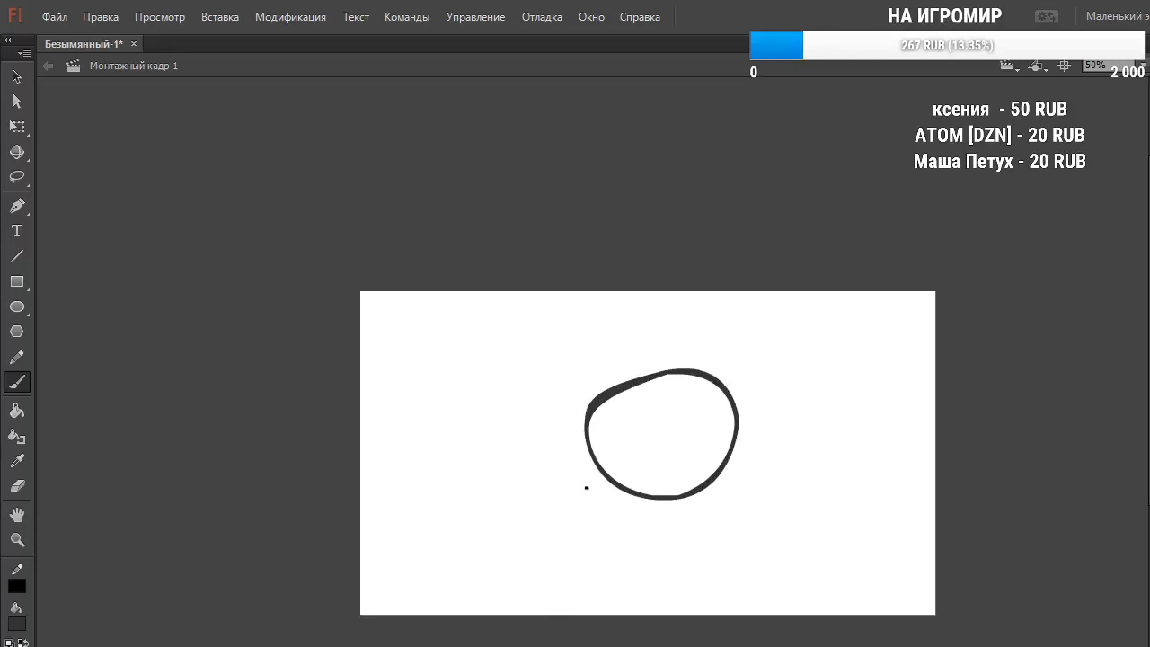
Brush two oval eyes and a curved smile inside the head and two short eyebrows above it, redrawing the mouth as needed
left_click_drag(626, 429, 691, 429)
left_click_drag(643, 461, 674, 453)
key("ctrl+z")
left_click_drag(647, 449, 672, 450)
key("ctrl+z")
key("ctrl+z")
key("ctrl+z")
left_click_drag(645, 447, 684, 440)
left_click_drag(597, 380, 611, 377)
left_click_drag(691, 362, 706, 361)
Add a keyframe for the face, clear it and, with onion skinning, draw the eyes, a V-shaped mouth and eyebrows shifted to the right
key("F6")
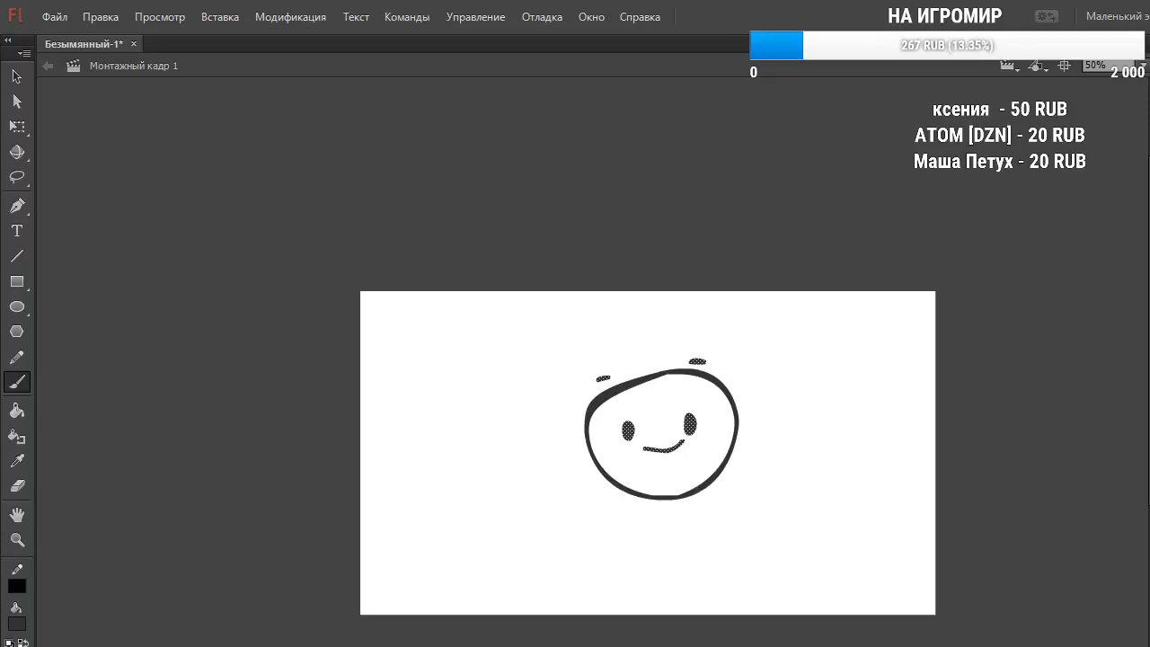
key("Delete")
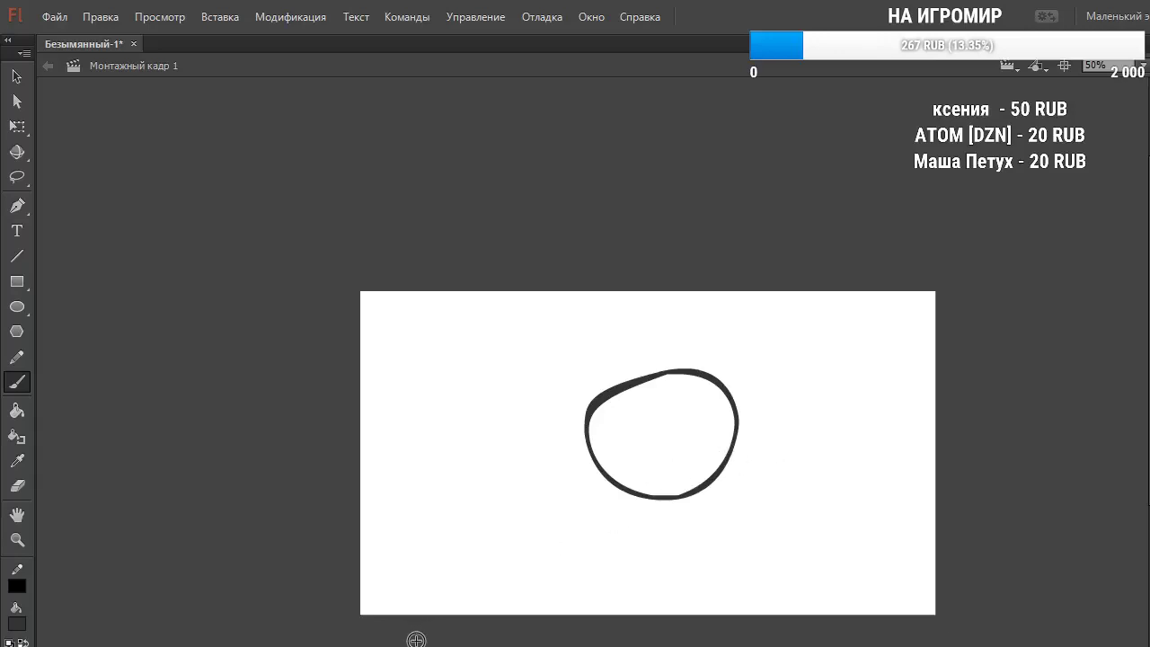
key("ctrl+z")
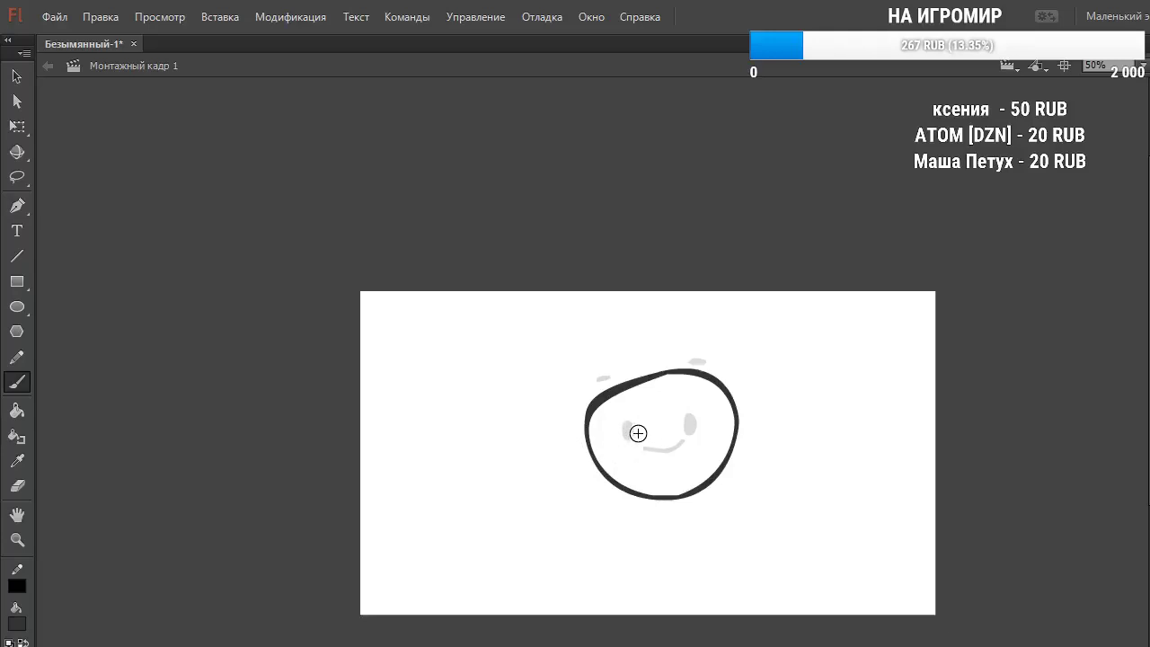
left_click_drag(674, 433, 698, 428)
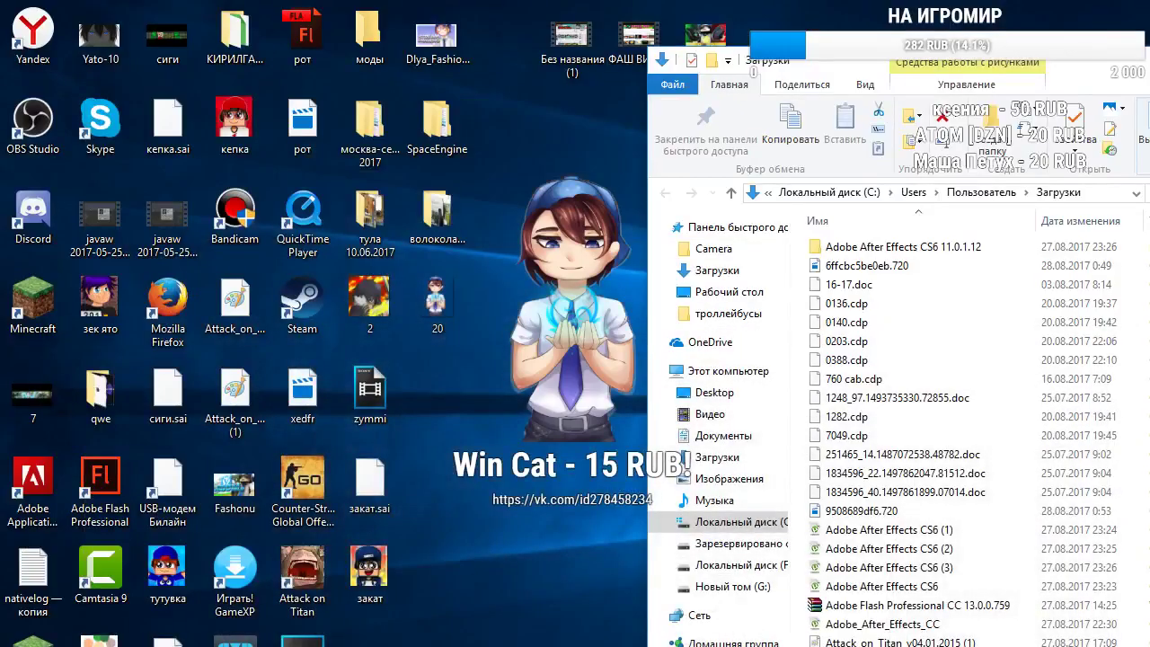
key("alt+Tab")
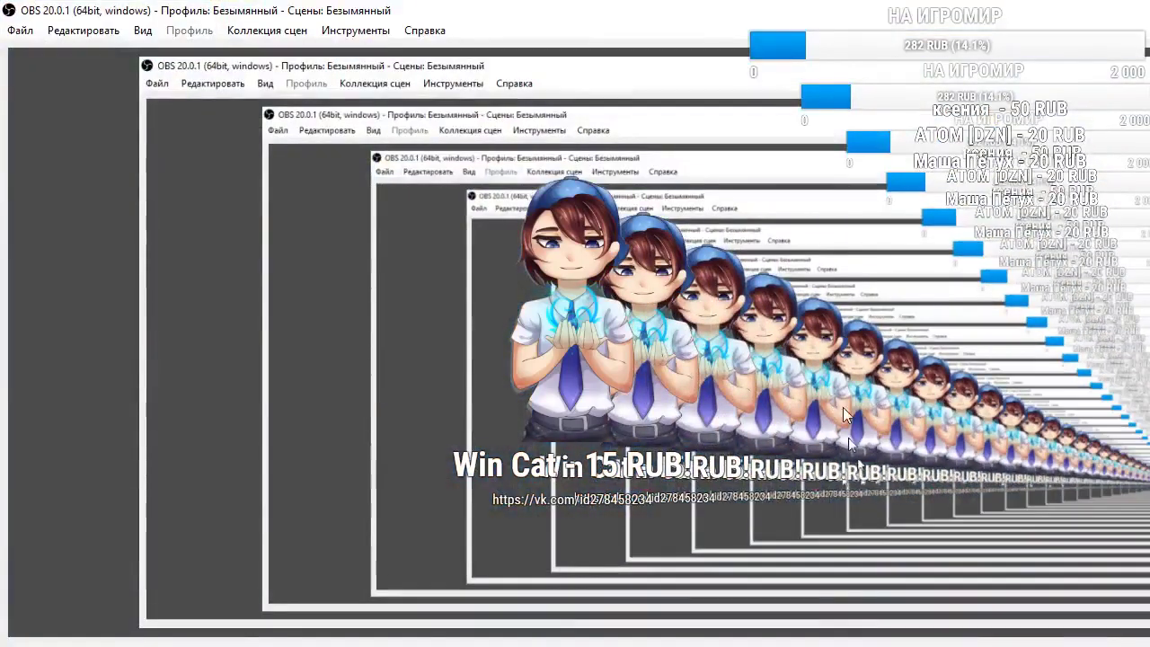
left_click(1149, 10)
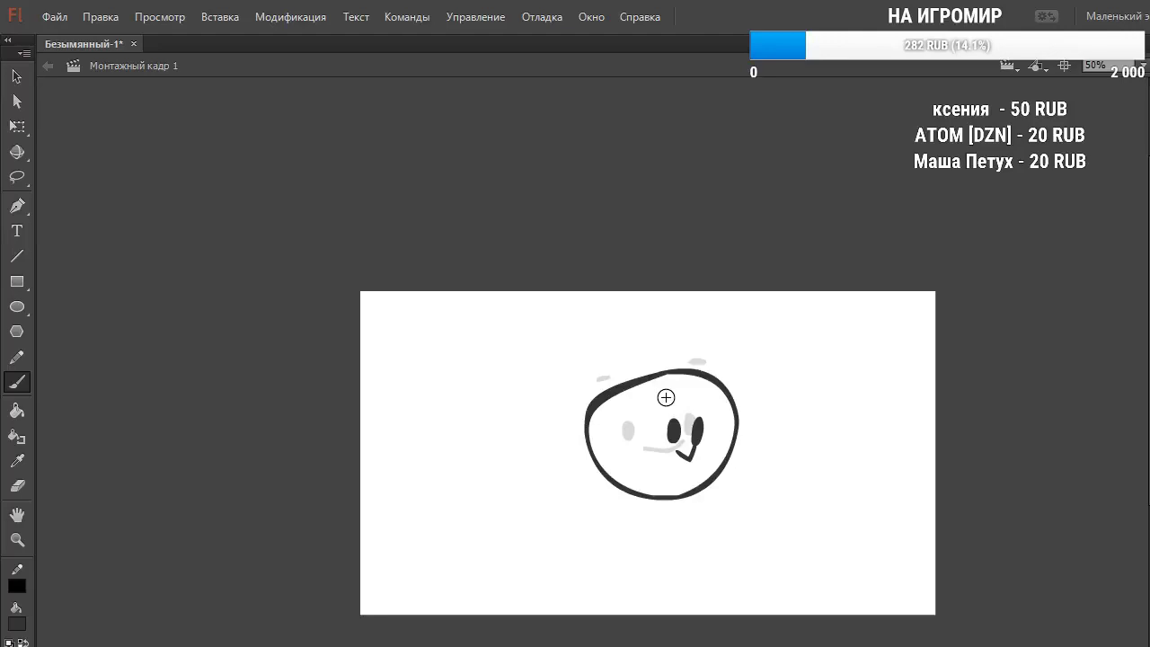
left_click(650, 364)
left_click_drag(693, 361, 712, 368)
Turn off onion skinning and flip between the two face frames to compare them
key("alt+shift+o")
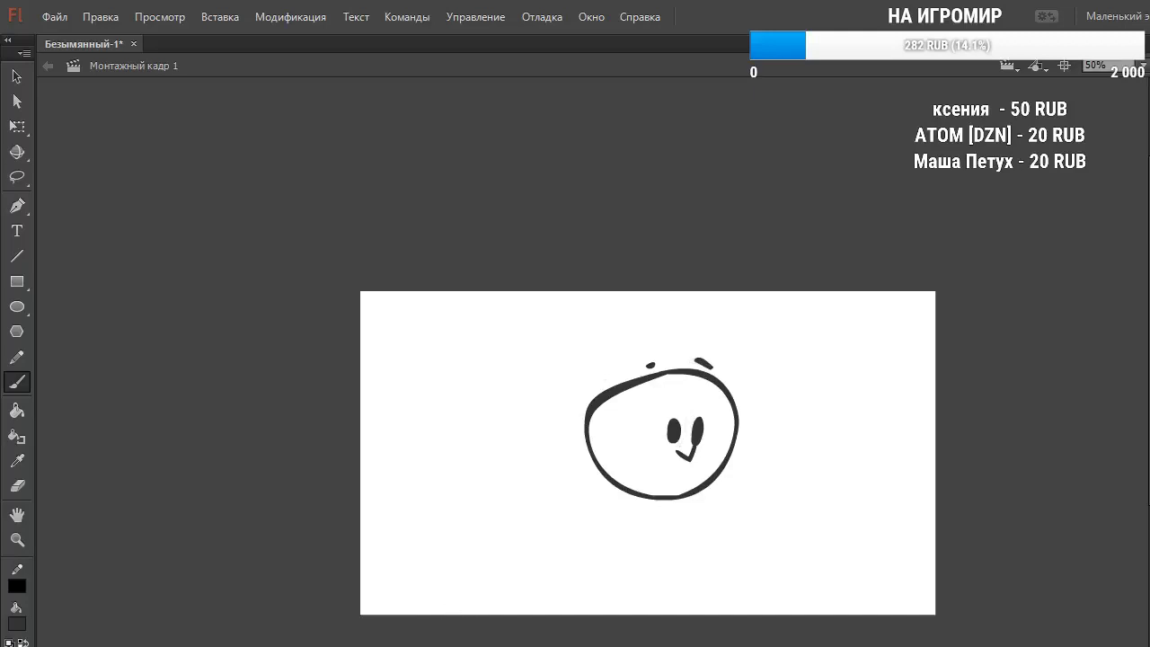
key("period")
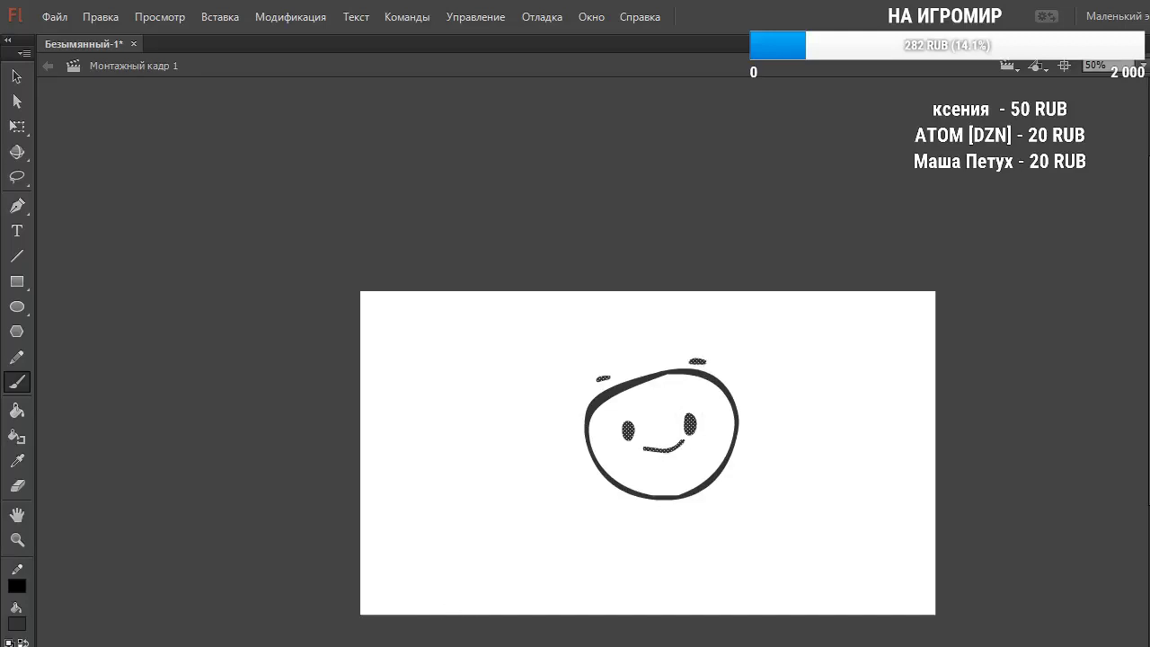
key("comma")
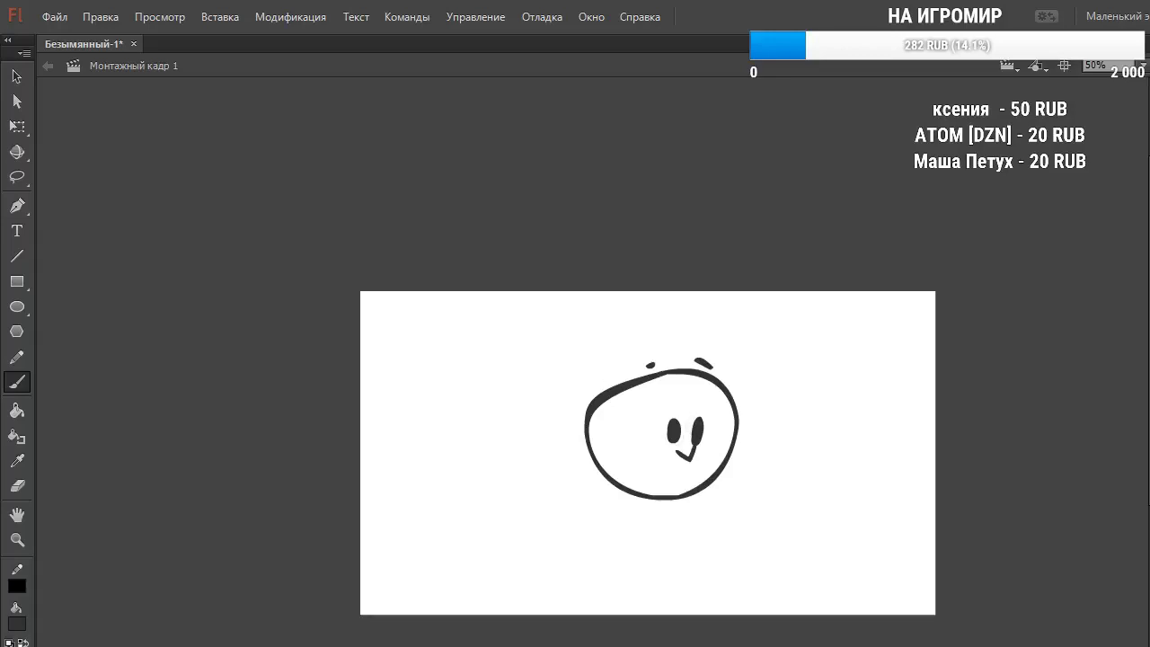
Add another face keyframe, clear its contents and draw two new oval eyes slightly left of the previous pair, using onion skinning
key("F6")
key("comma")
key("period")
key("Delete")
mouse_move(663, 429)
left_mouse_down()
mouse_move(663, 446)
mouse_move(692, 437)
left_mouse_up()
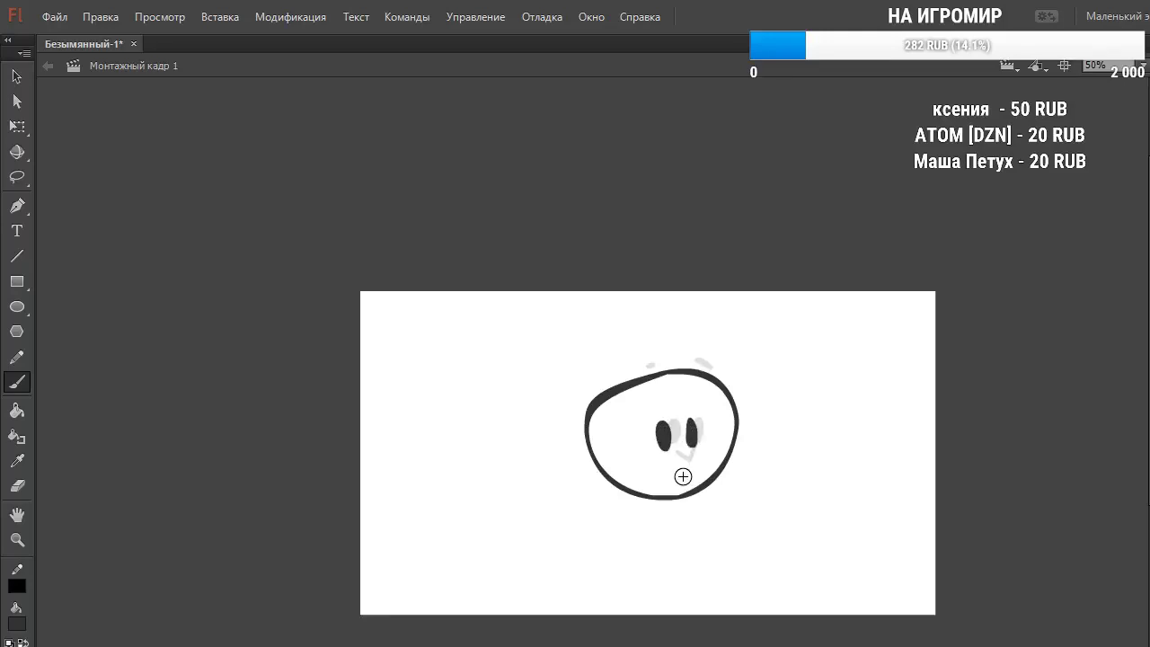
Draw an open mouth with teeth and a cheek line below the eyes, then add two arched eyebrows above the head
mouse_move(653, 464)
left_mouse_down()
mouse_move(692, 463)
mouse_move(646, 479)
left_mouse_up()
key("F7")
key("ctrl+z")
key("ctrl+z")
key("ctrl+z")
mouse_move(653, 459)
left_mouse_down()
mouse_move(657, 476)
mouse_move(698, 454)
mouse_move(701, 469)
mouse_move(671, 482)
left_mouse_up()
key("ctrl+z")
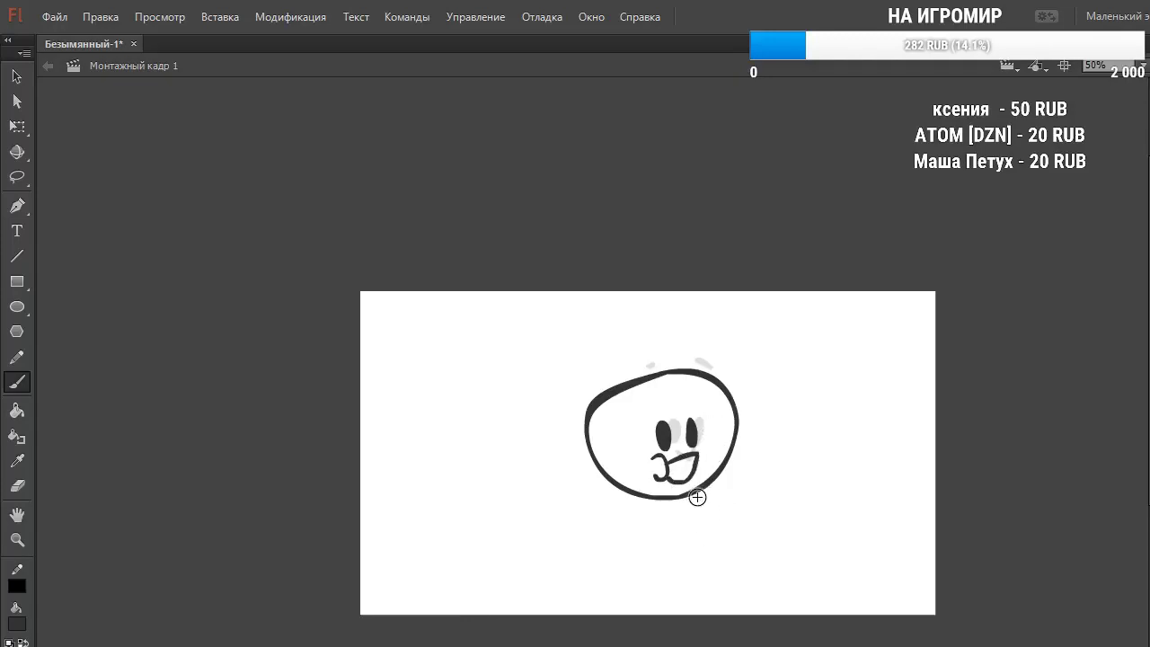
left_click_drag(674, 462, 694, 464)
left_click_drag(638, 370, 712, 368)
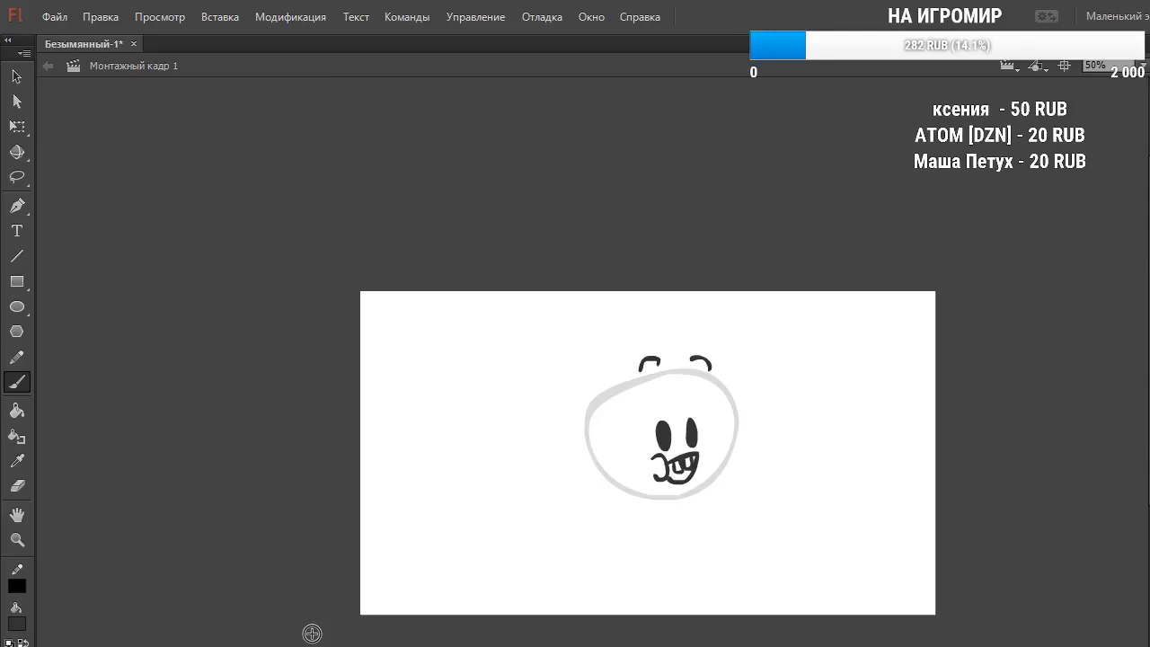
Switch to OBS and try to choose another captured window in the properties of the source "Захват окна 2"
left_click(431, 646)
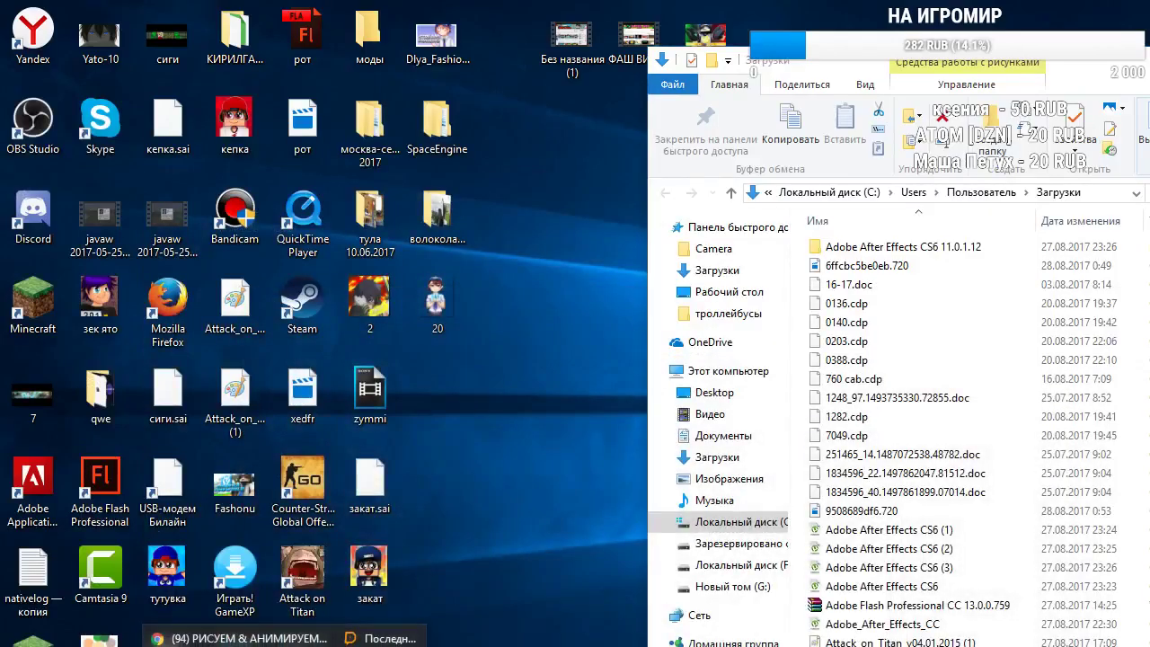
left_click(432, 646)
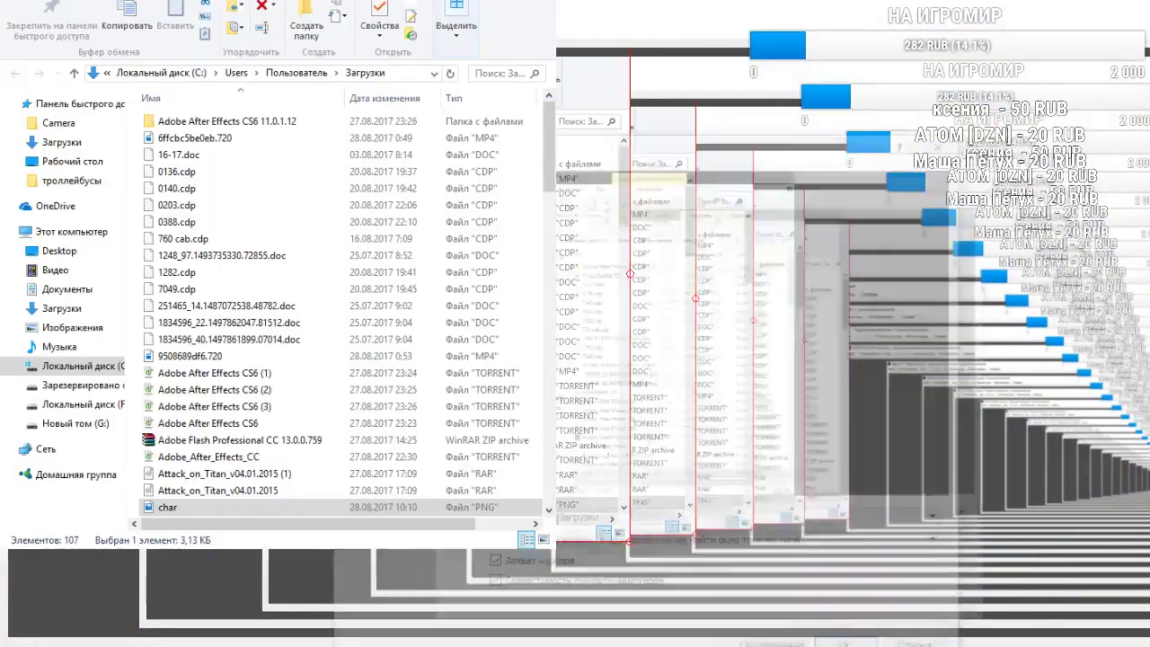
left_click(575, 526)
left_click(577, 536)
left_click(531, 544)
left_click(531, 544)
left_click(575, 522)
left_click(575, 523)
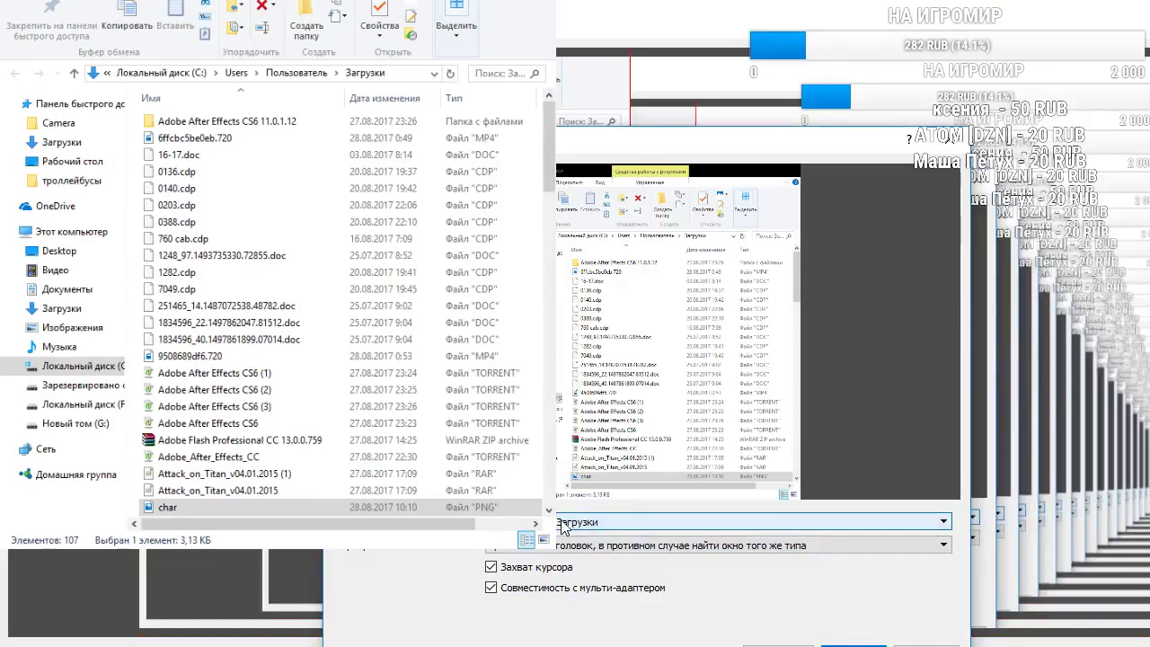
left_click(492, 587)
left_click(629, 522)
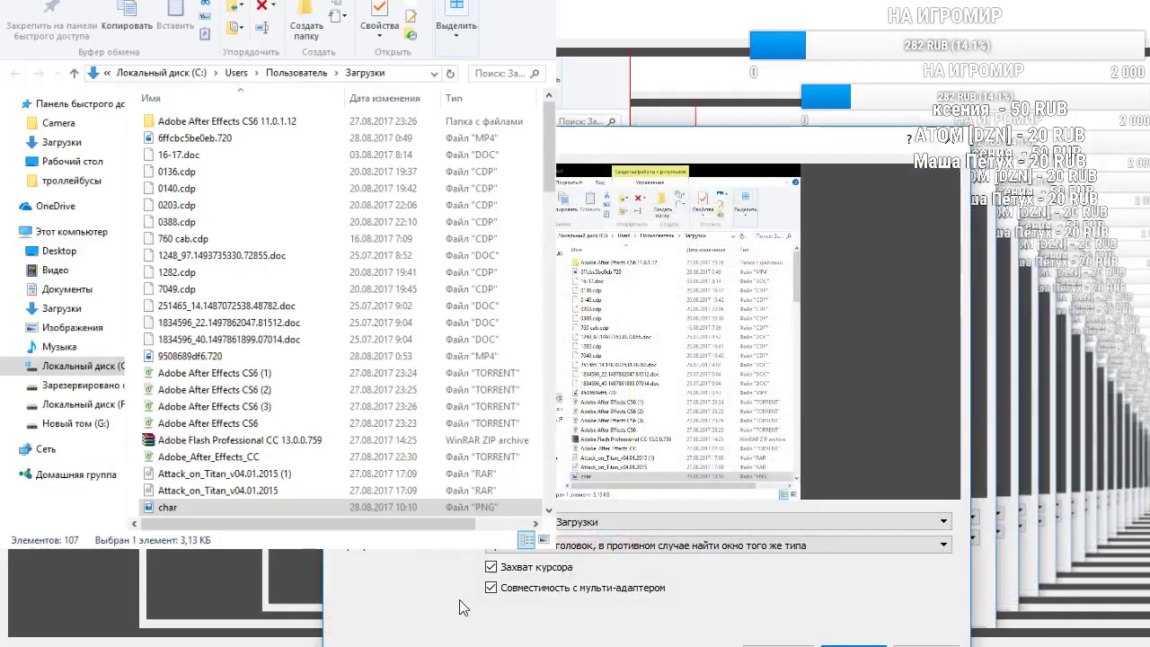
left_click(632, 523)
left_click(632, 536)
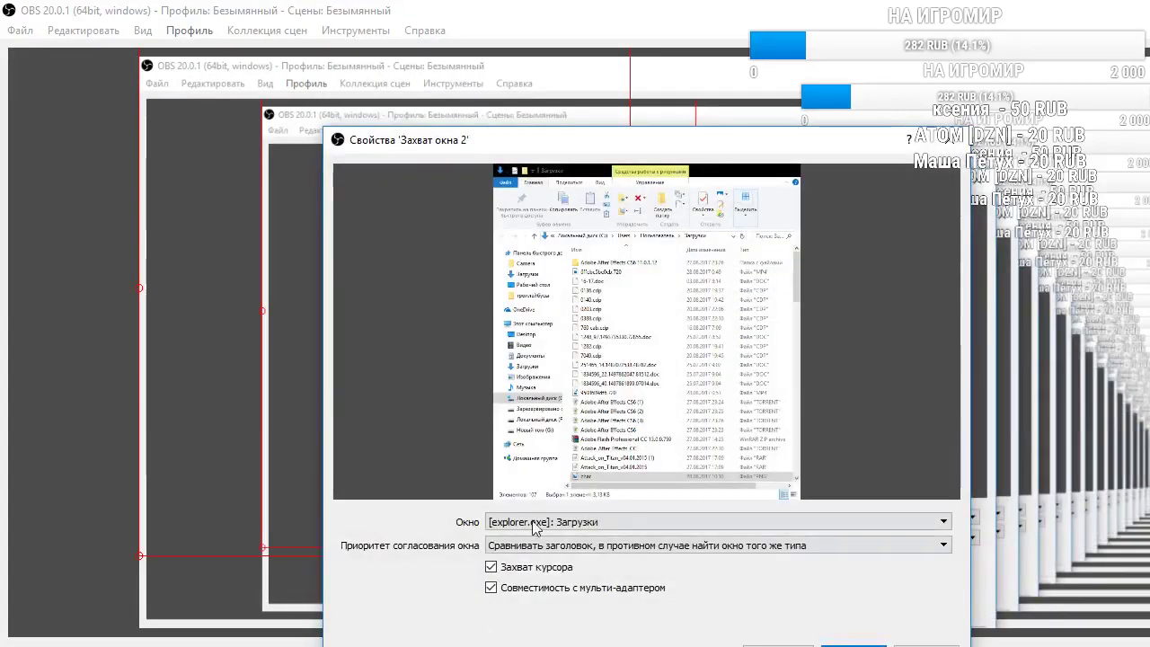
left_click(532, 523)
left_click(532, 523)
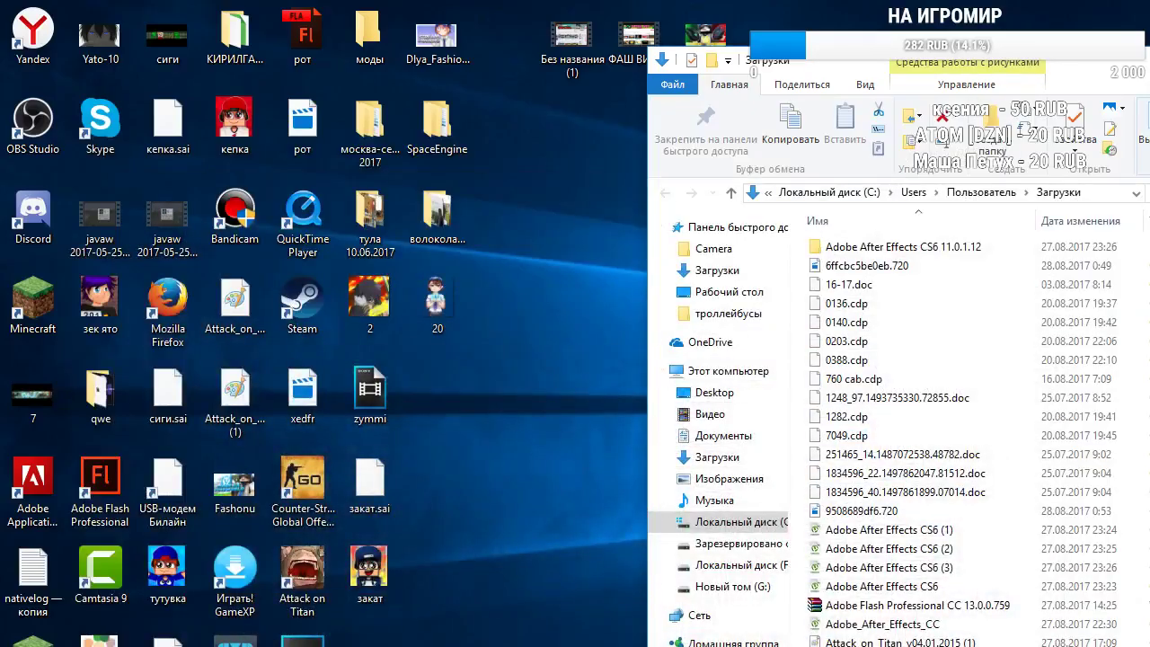
Close the Загрузки folder window, make OBS source "Захват окна 2" capture [Flash.exe]: Безымянный-1*, and return to Flash
key("alt+F4")
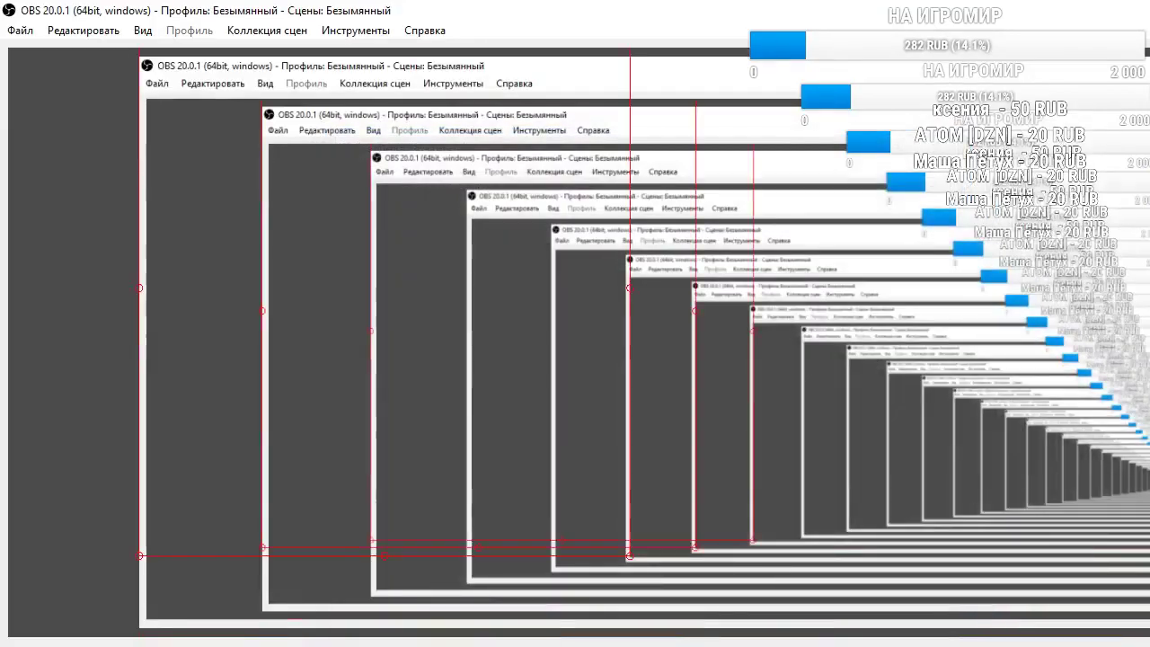
double_click(491, 642)
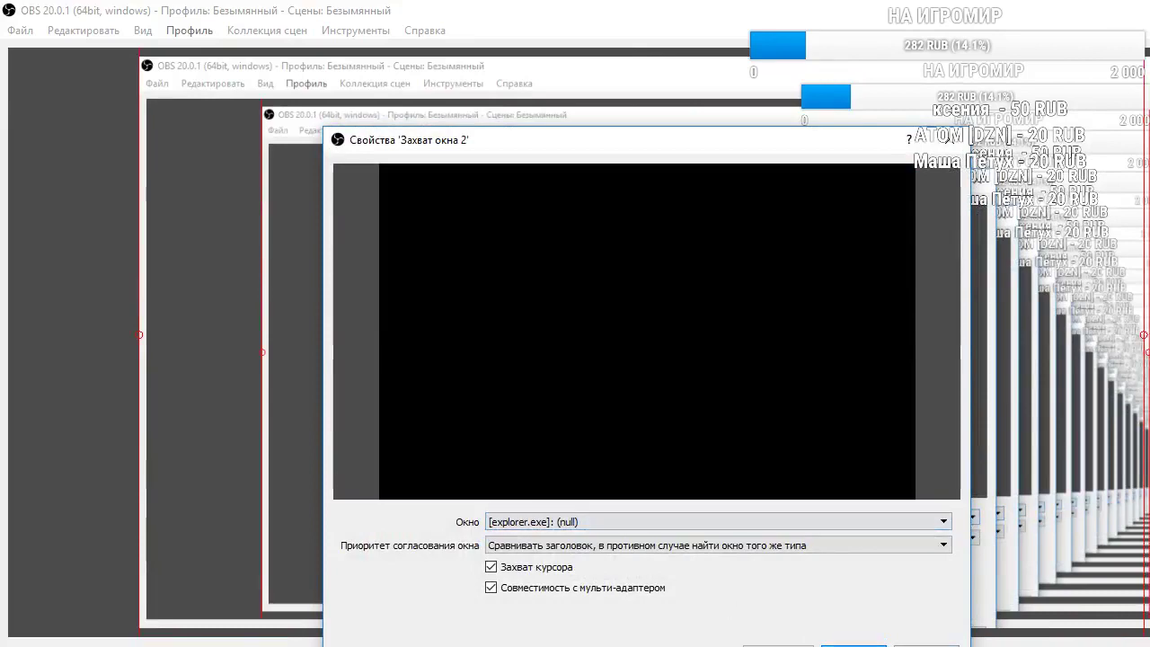
left_click(853, 645)
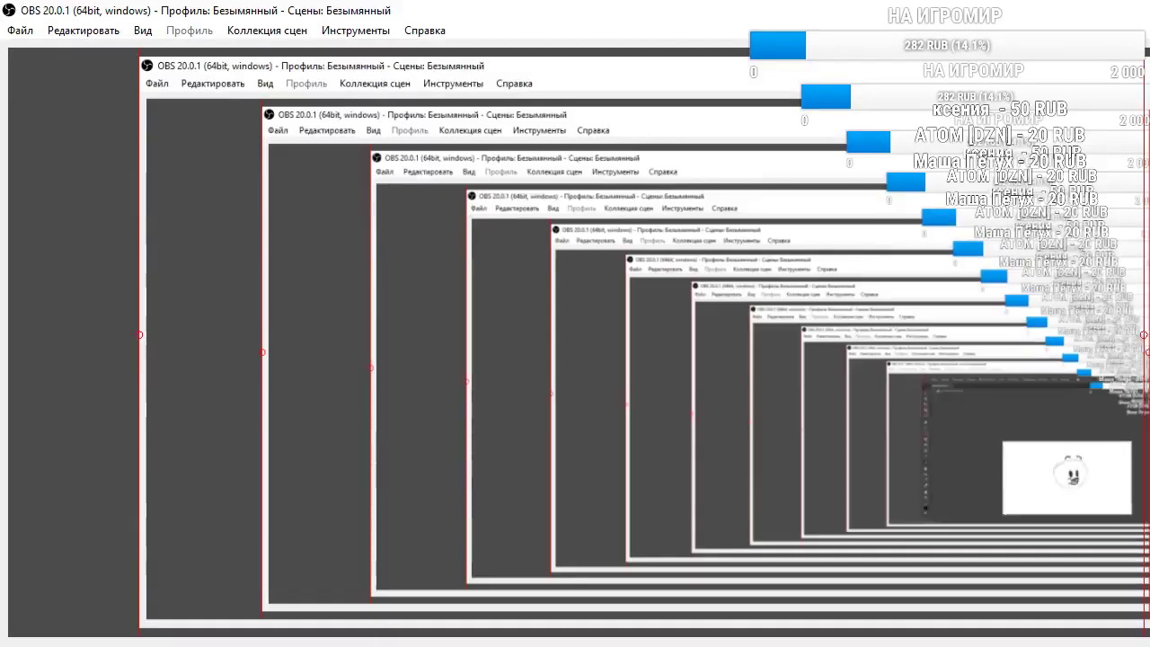
double_click(491, 641)
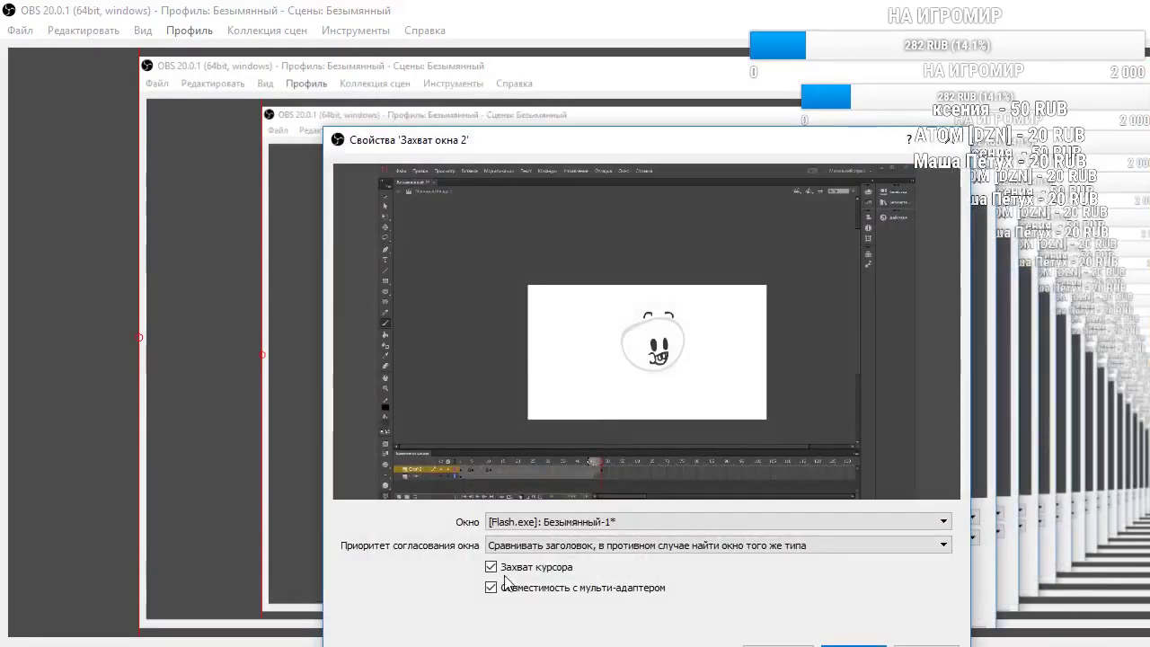
left_click(854, 645)
key("alt+Tab")
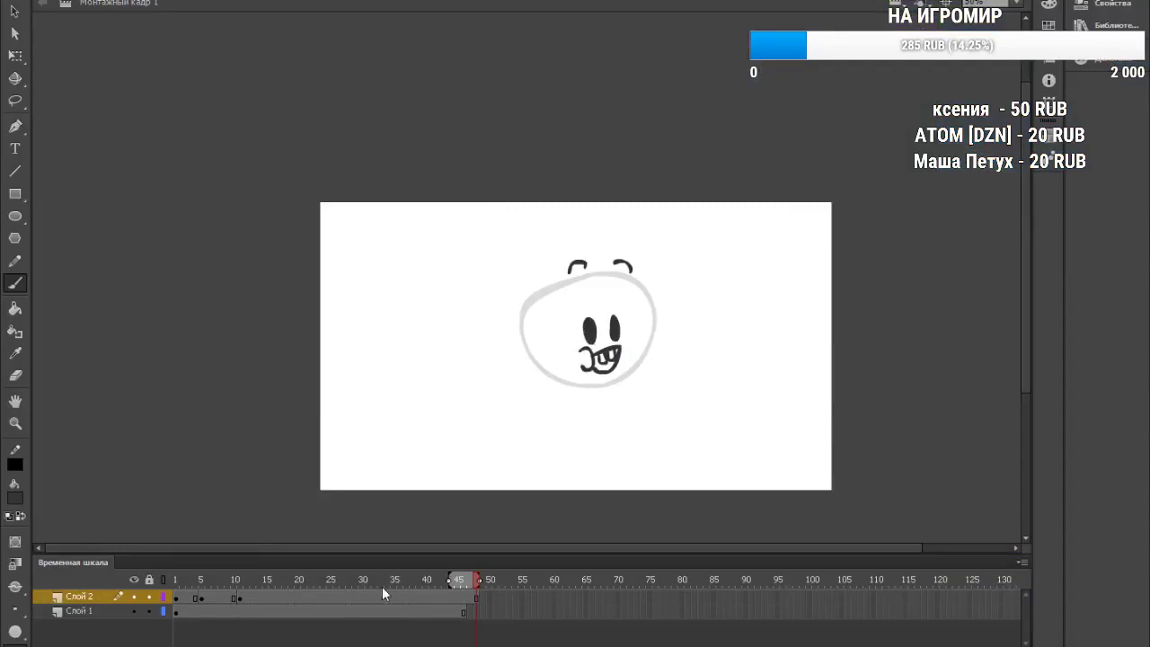
Scrub back through the face animation and play it from frame 1
left_click_drag(475, 581, 280, 606)
key("alt+shift+o")
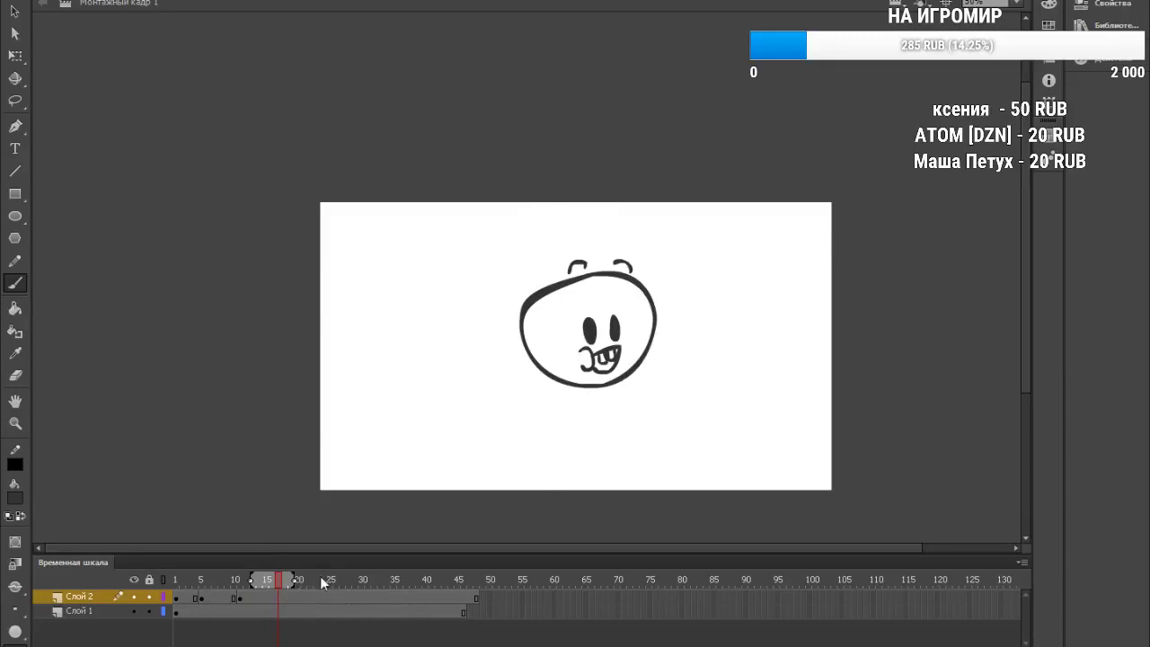
left_click(176, 597)
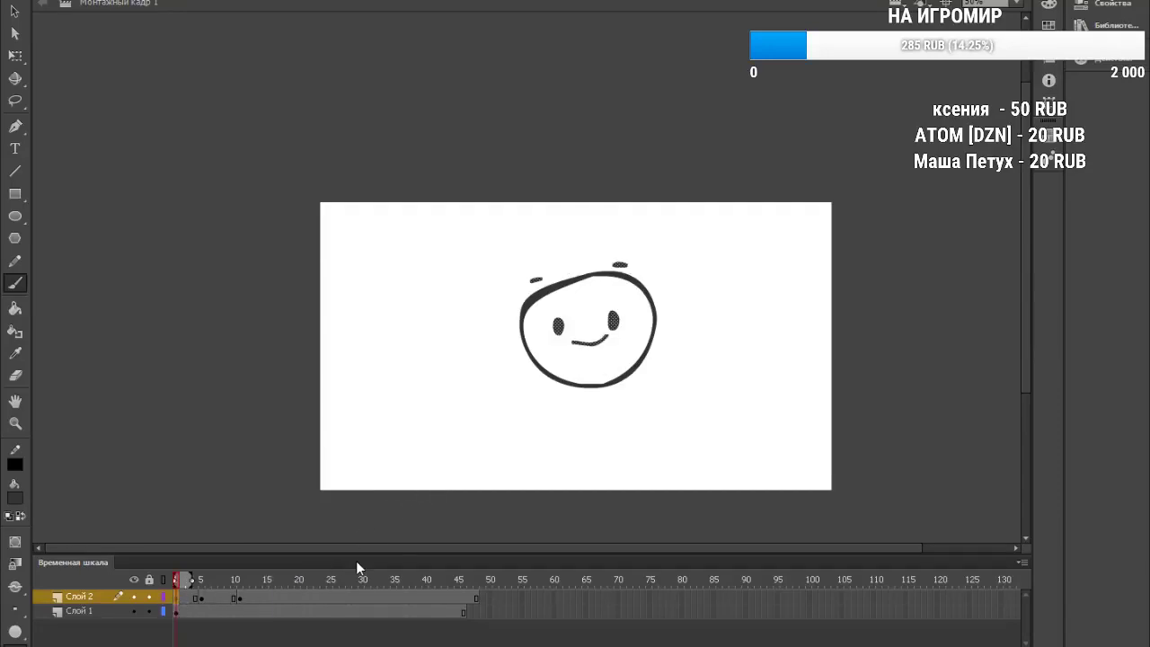
key("Return")
Insert keyframes at frames 19 and 23 of Слой 2, and on frame 23 draw two oval eyes, a mouth line and eyebrows shifted left
left_click(293, 596)
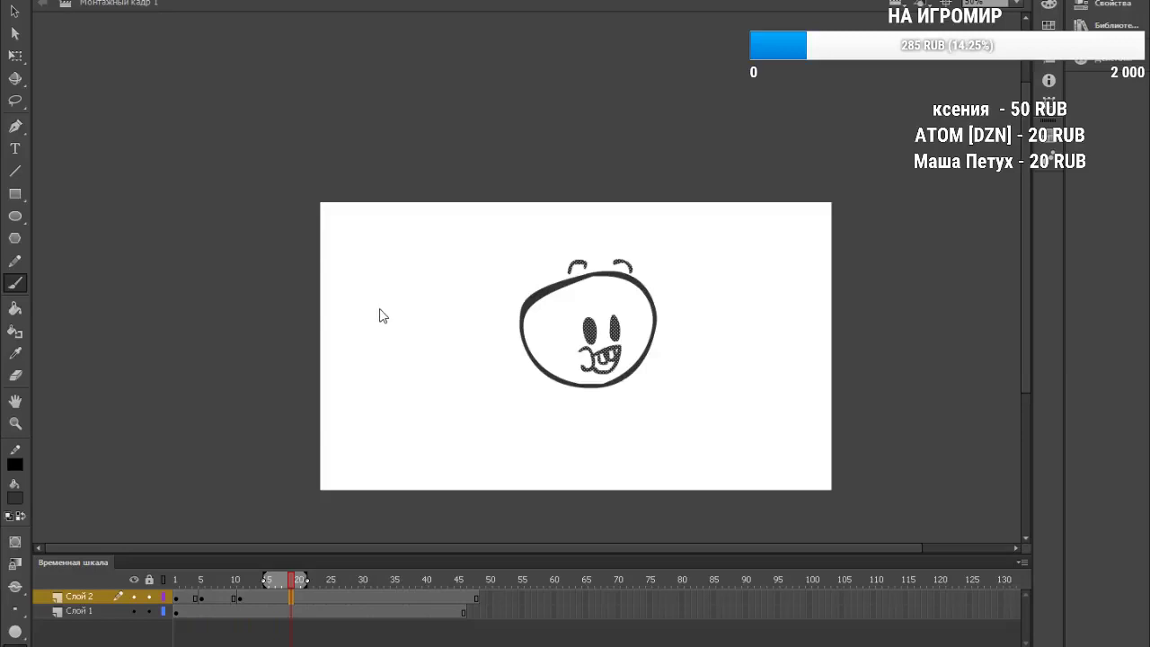
key("F6")
left_click(311, 599)
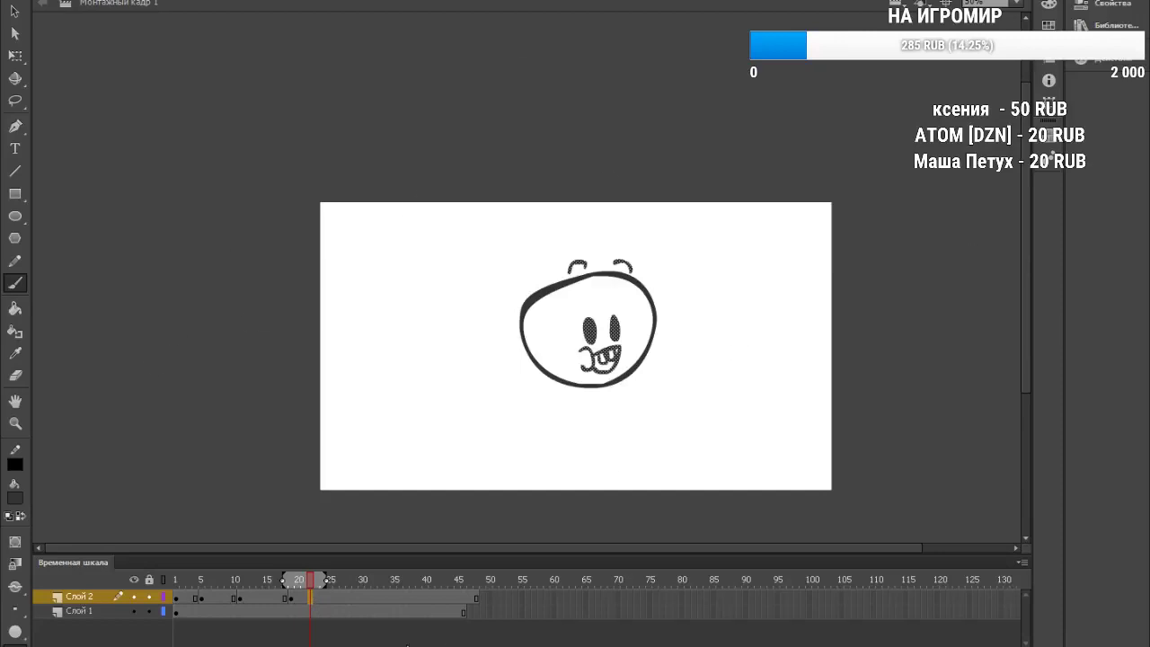
left_click(318, 599)
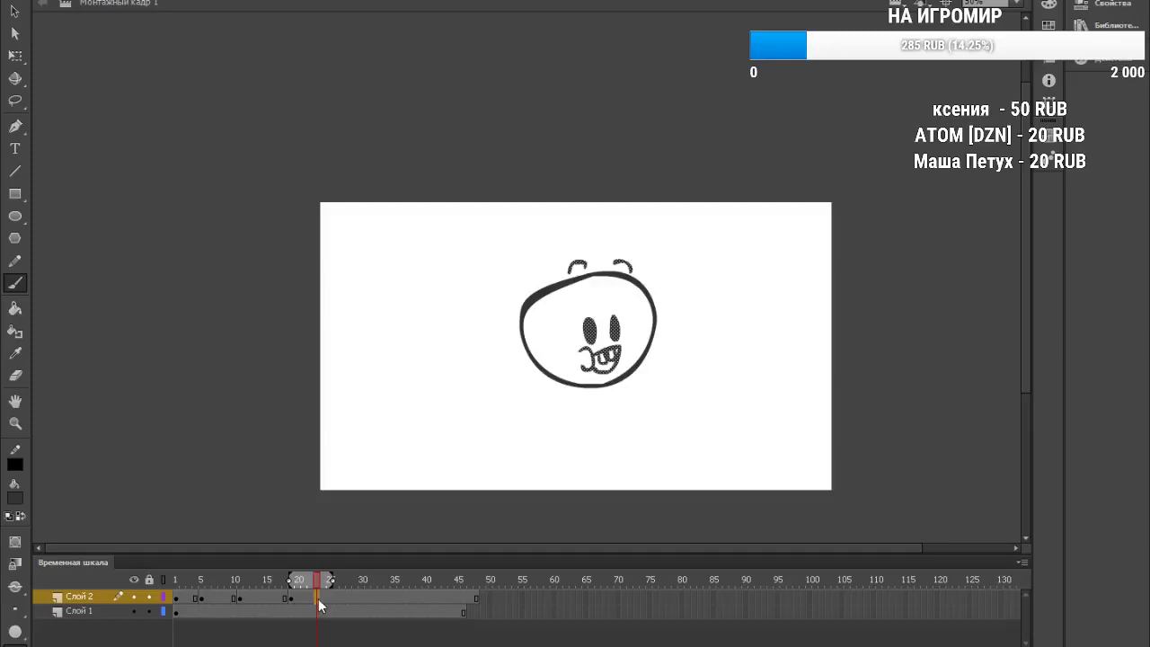
key("F6")
mouse_move(571, 325)
left_mouse_down()
mouse_move(575, 338)
mouse_move(602, 324)
mouse_move(602, 345)
mouse_move(582, 353)
left_mouse_up()
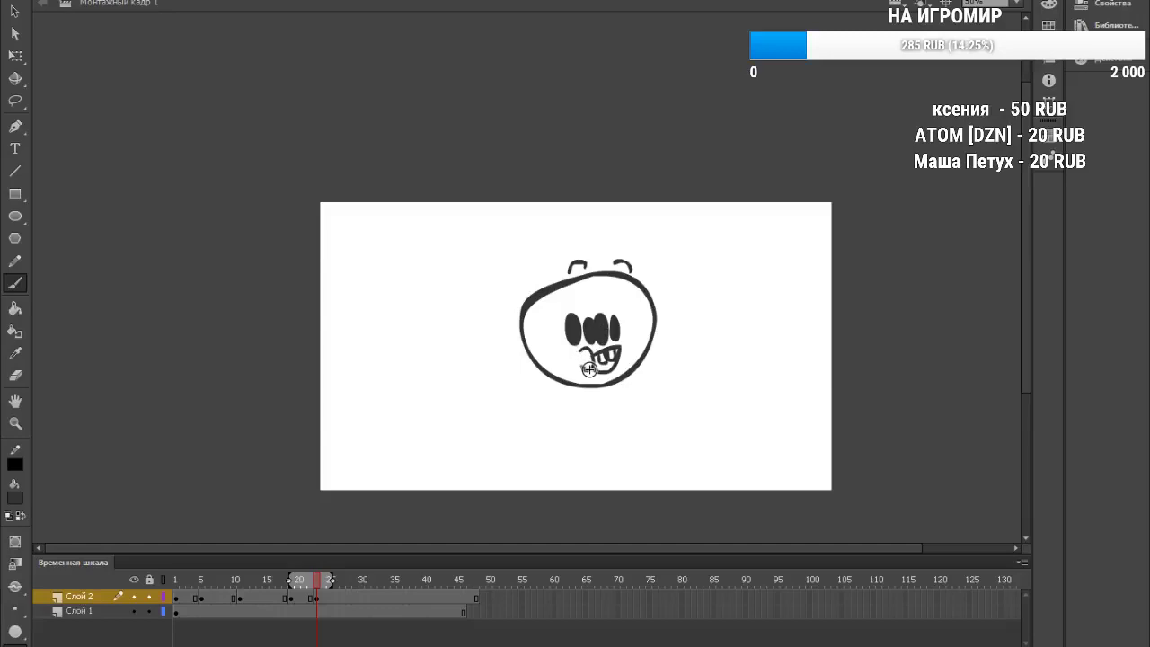
left_click_drag(572, 350, 613, 360)
left_click_drag(555, 278, 623, 263)
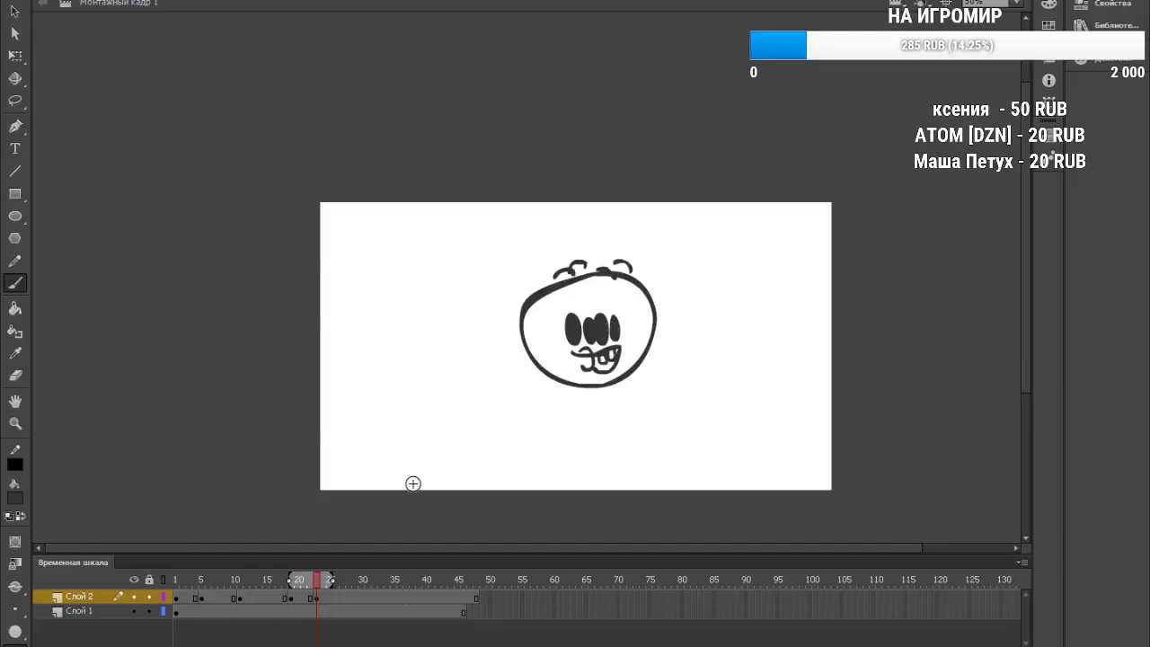
Insert a keyframe at frame 27 of Слой 2 and draw two higher oval eyes, short flat eyebrows and a mouth line
left_click(341, 596)
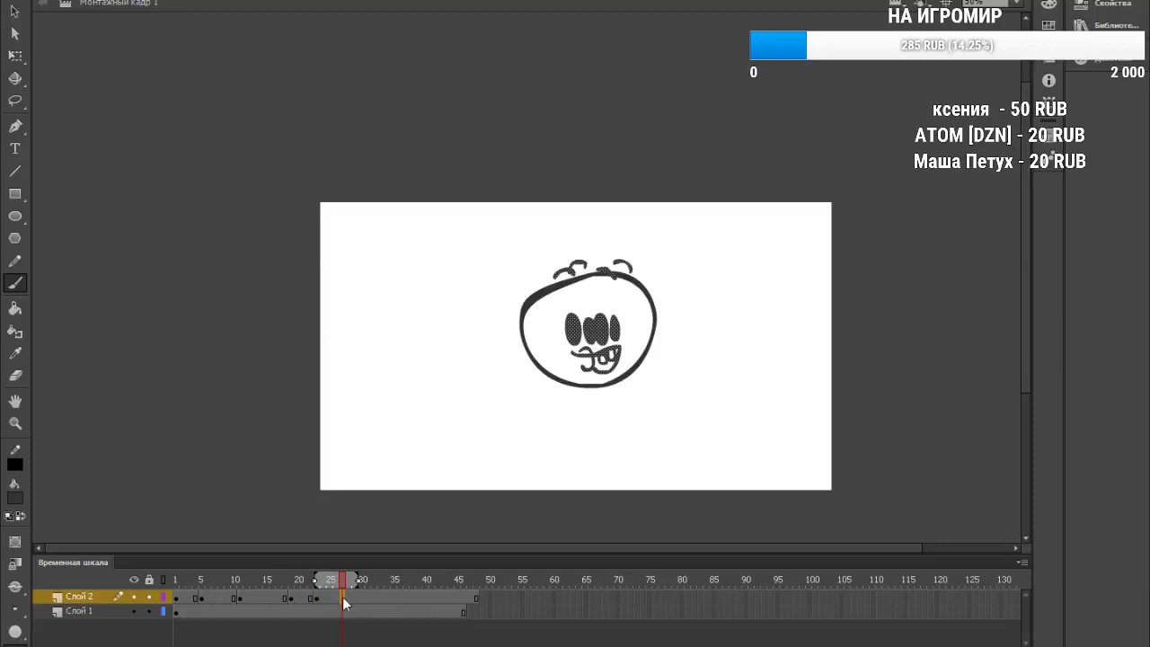
key("F6")
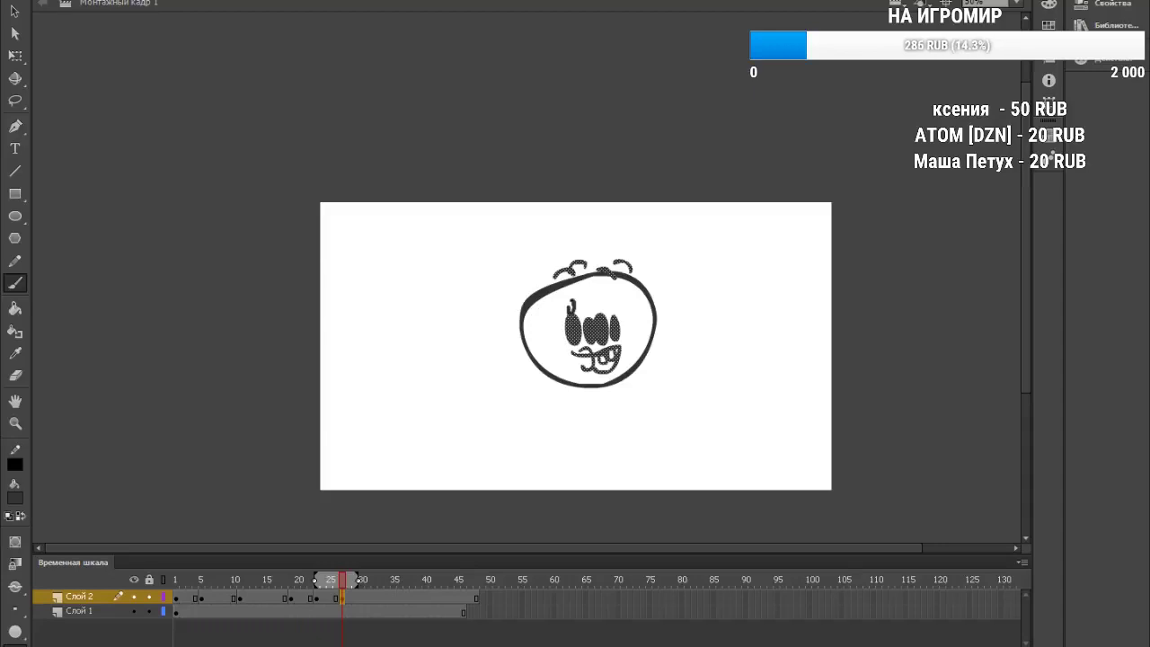
key("Escape")
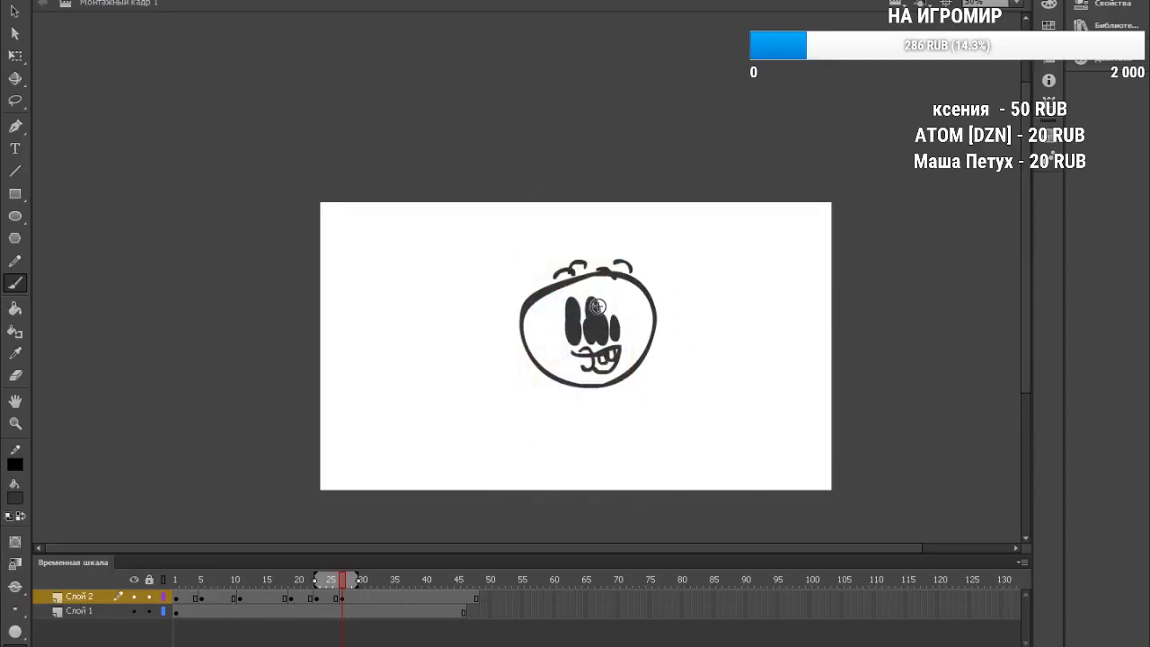
left_click(594, 308, "ctrl")
left_click(574, 313)
left_click(594, 307, "ctrl")
left_click(578, 311)
mouse_move(557, 283)
left_mouse_down()
mouse_move(610, 282)
mouse_move(596, 282)
left_mouse_up()
left_click_drag(564, 338, 601, 341)
Insert keyframes at frames 31 and 35 of Слой 2 and draw further eye and mouth strokes in the lower part of the face
left_click(368, 589)
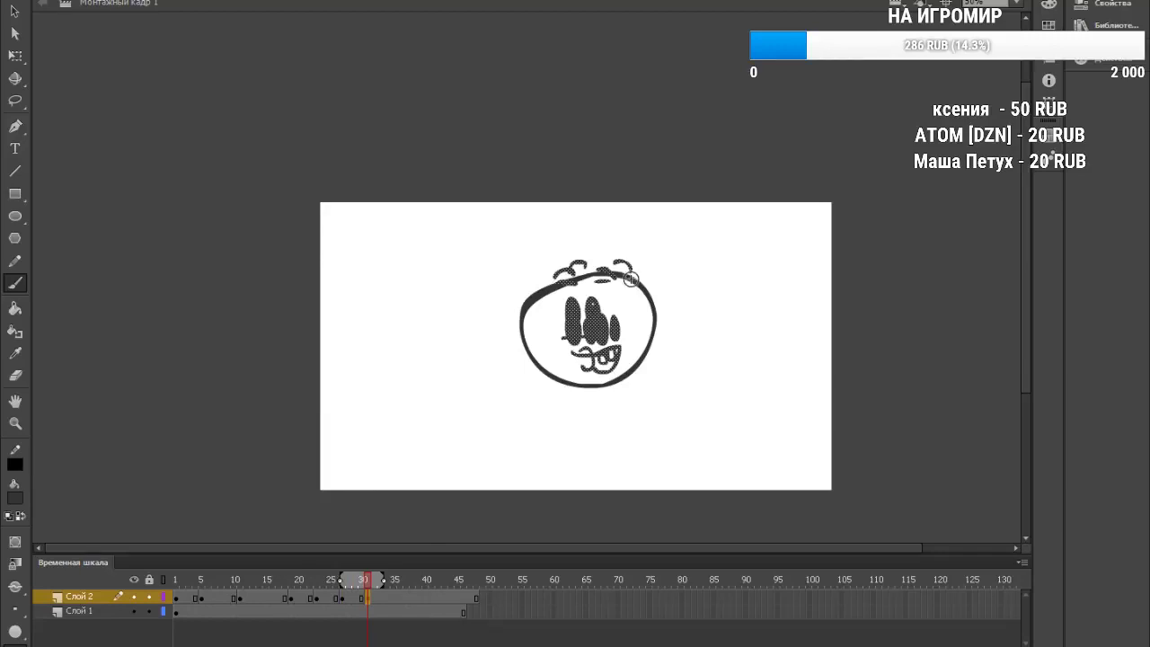
mouse_move(576, 342)
left_mouse_down()
mouse_move(580, 369)
mouse_move(595, 356)
mouse_move(603, 376)
left_mouse_up()
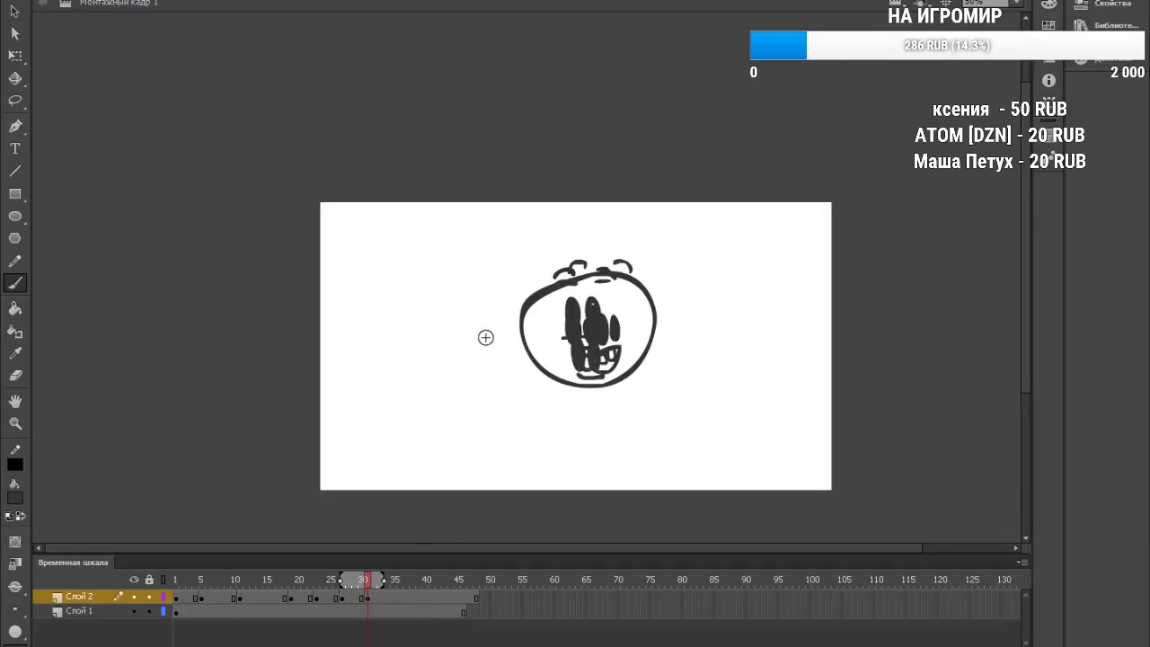
left_click(392, 596)
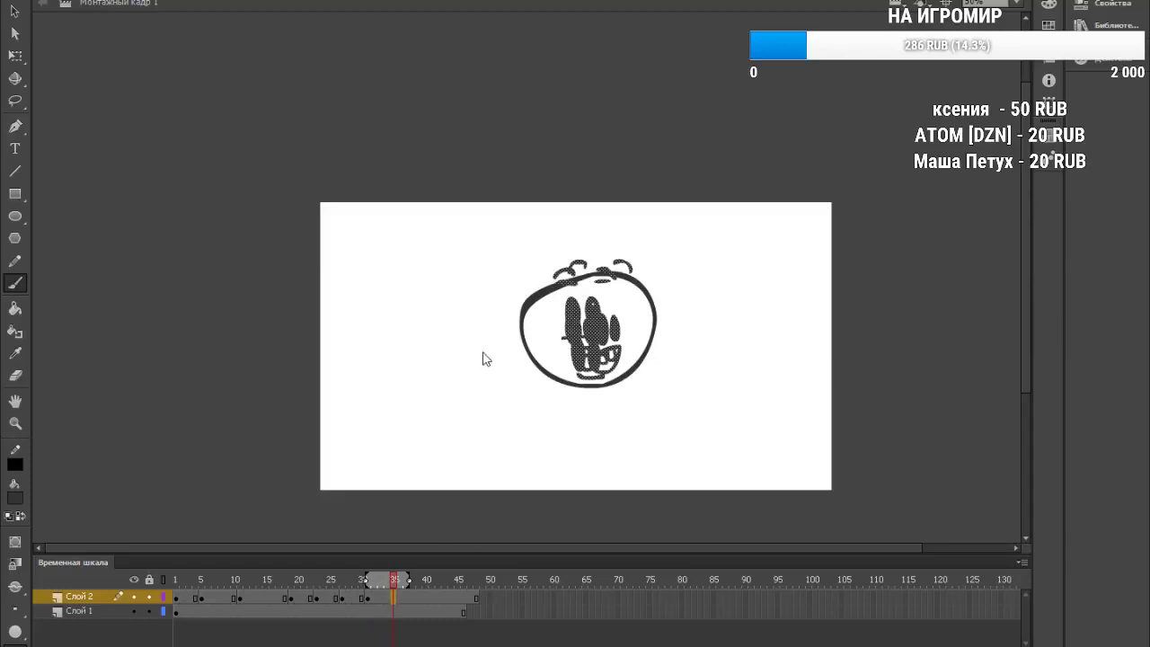
key("F6")
left_click_drag(577, 326, 583, 334)
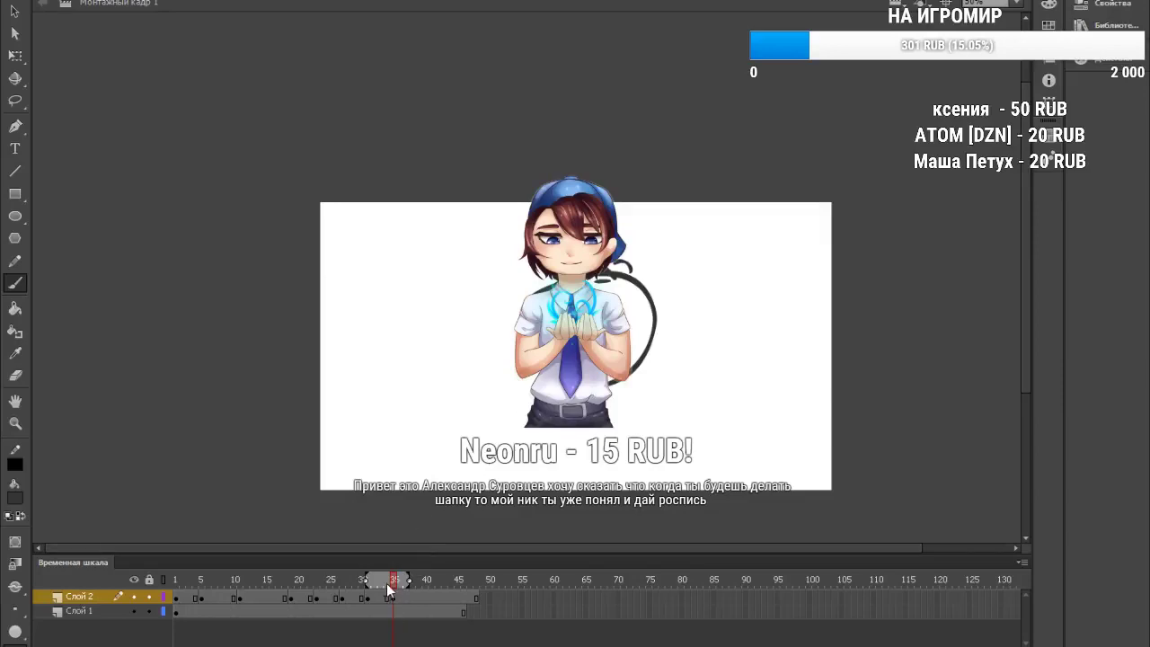
Play the new face frames and scrub back through them to review the motion
left_click_drag(397, 584, 281, 591)
key("Return")
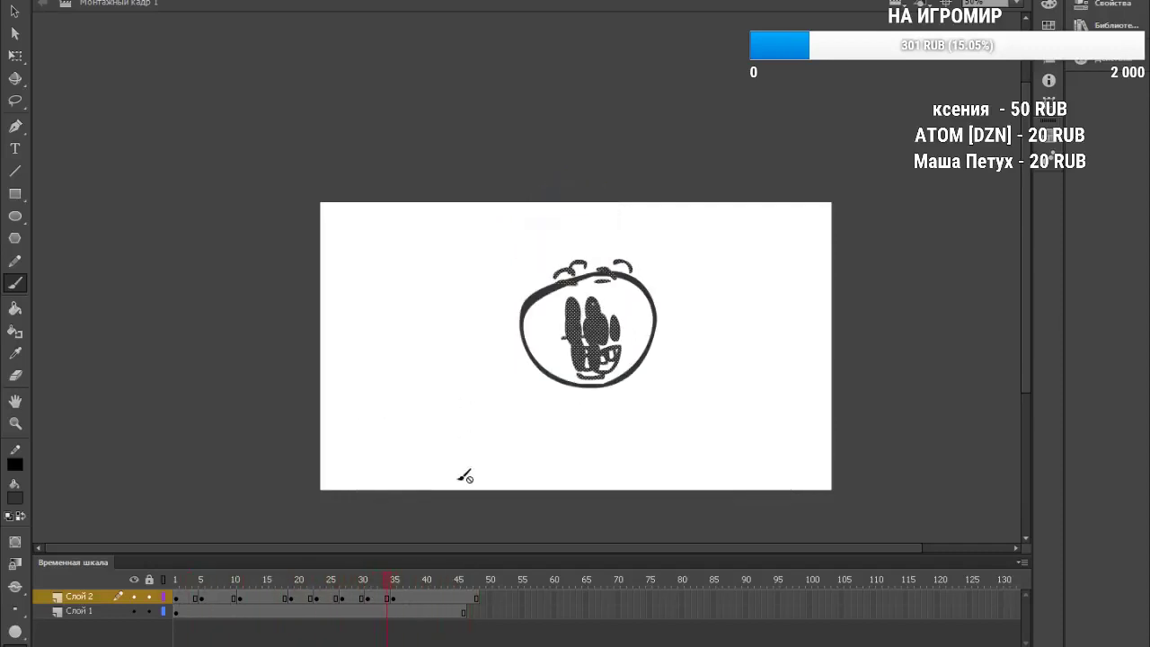
mouse_move(449, 586)
left_mouse_down()
mouse_move(473, 580)
mouse_move(441, 588)
left_mouse_up()
left_click(272, 599)
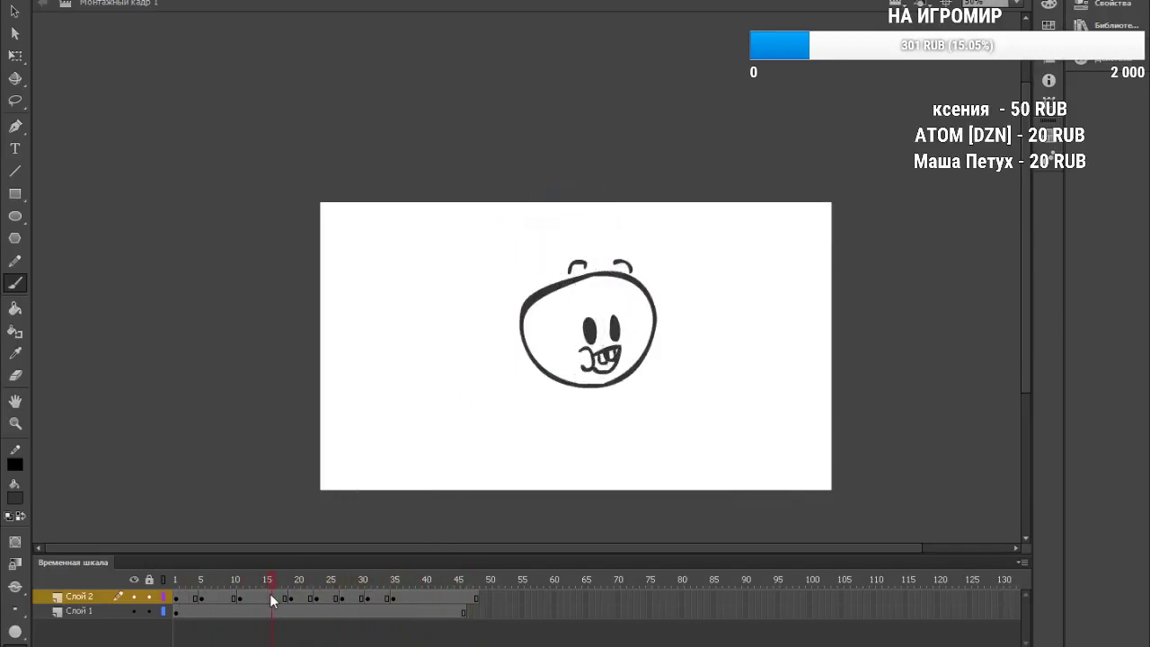
left_click_drag(285, 595, 297, 598)
Turn on onion skinning with its range extended to frame 36, and insert blank keyframes between frames 19 and 23 of Слой 2
key("alt+shift+o")
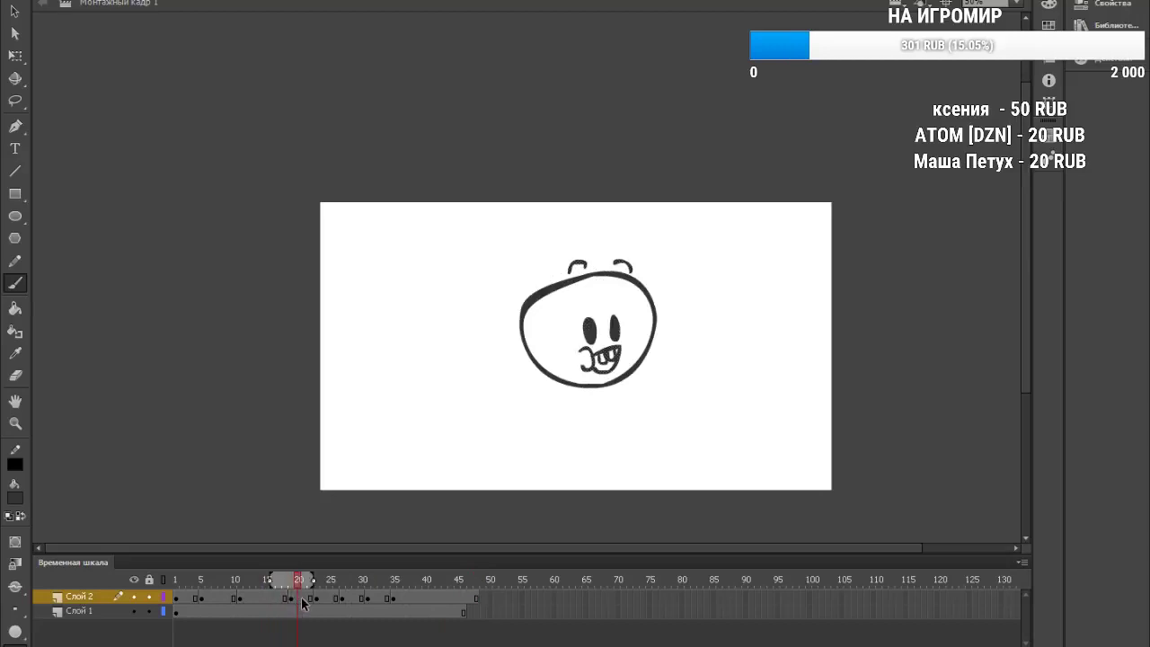
left_click_drag(271, 580, 402, 581)
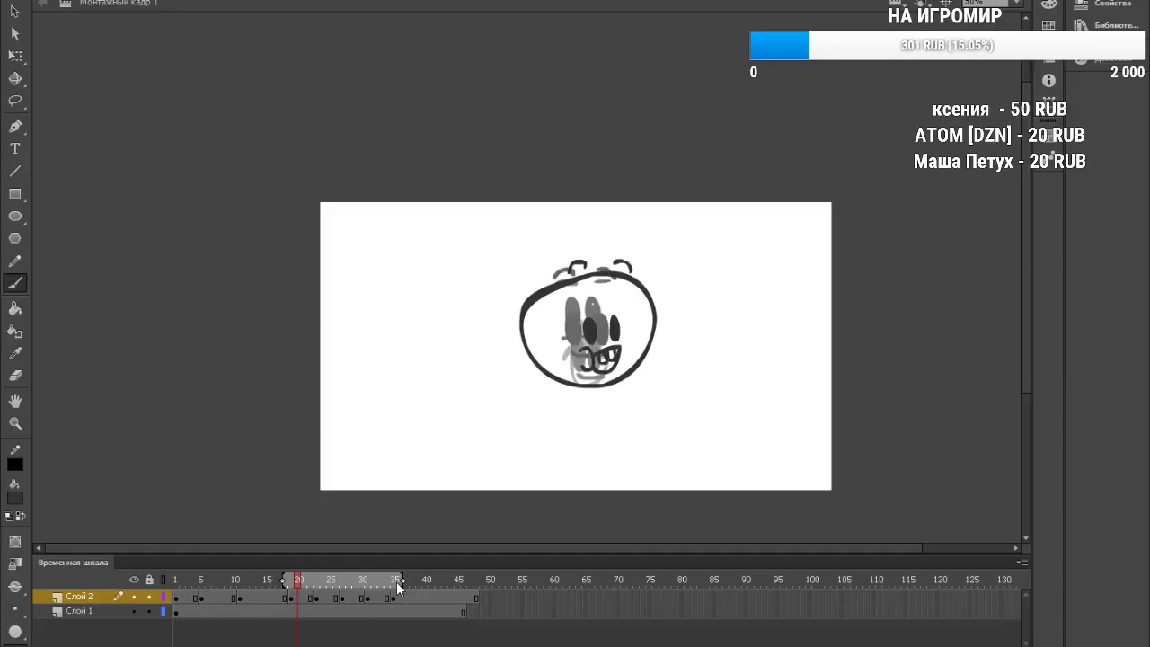
left_click(298, 600)
key("F7")
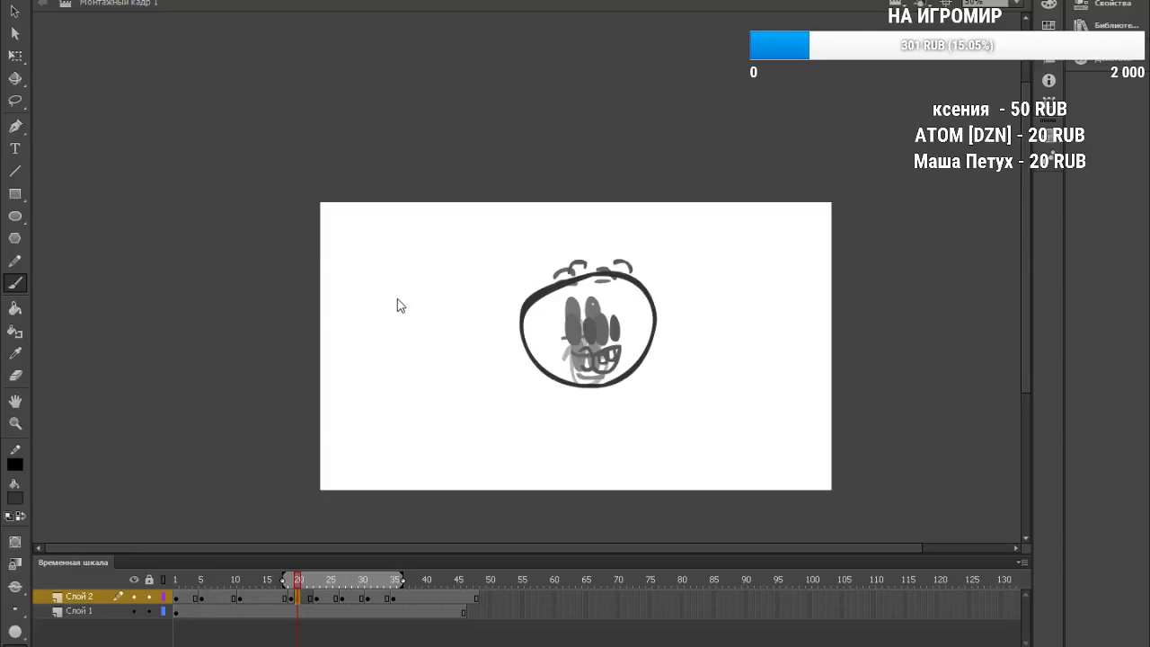
key("period")
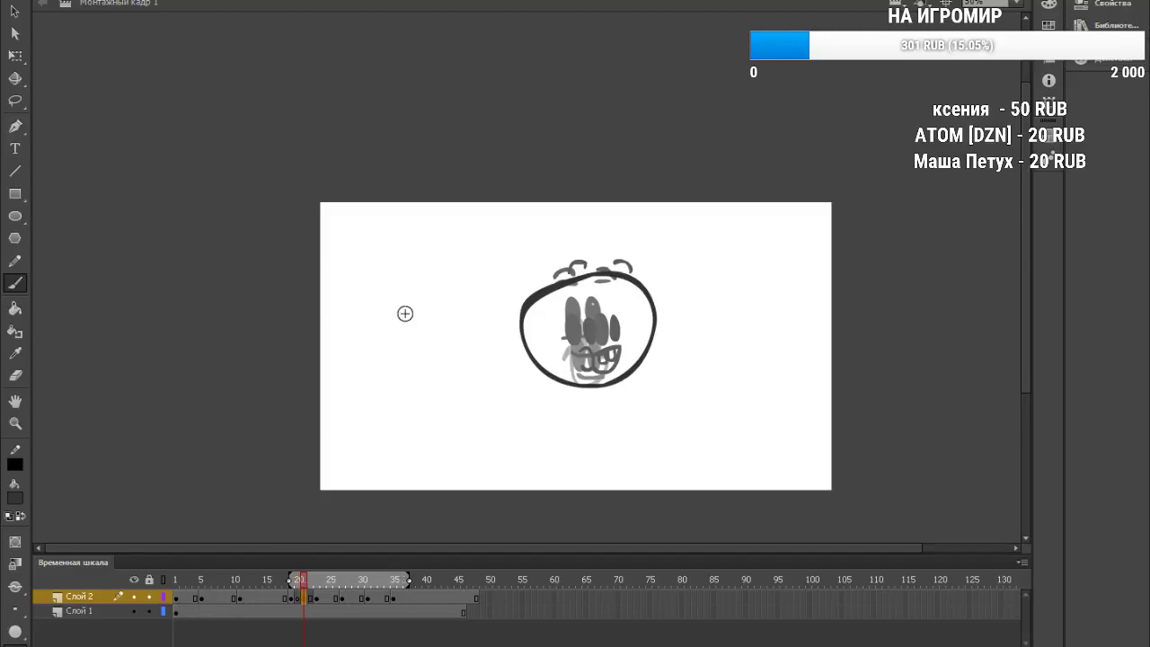
Insert blank keyframes on Слой 2 between the existing key poses from frame 23 to frame 35
left_click(321, 601)
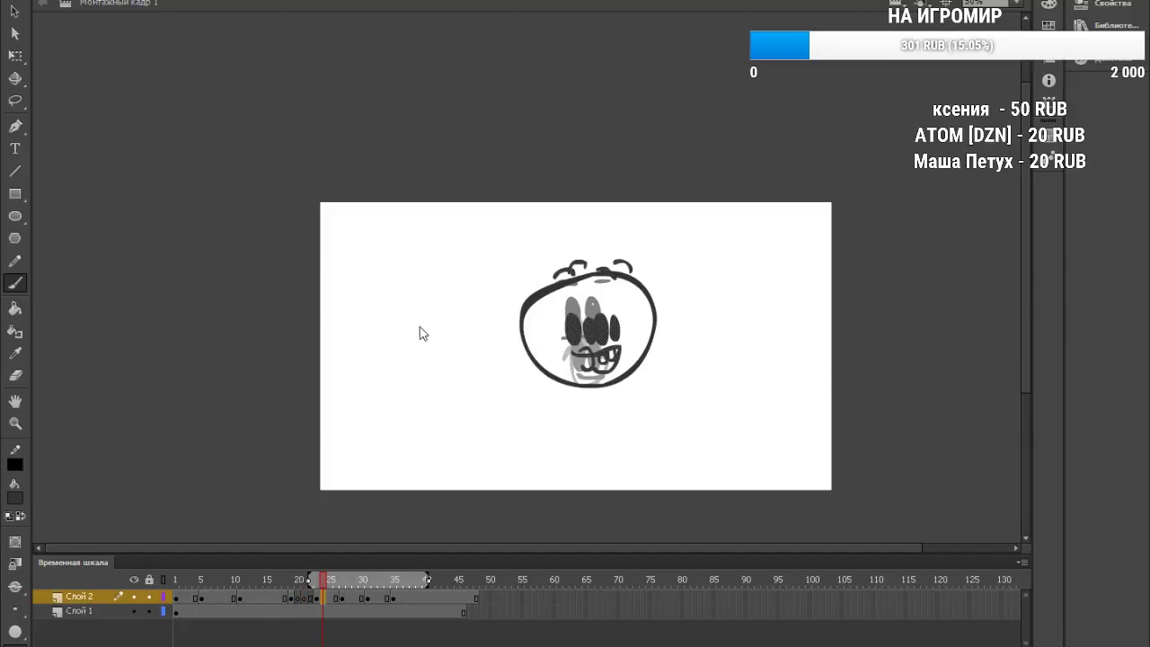
left_click(329, 600)
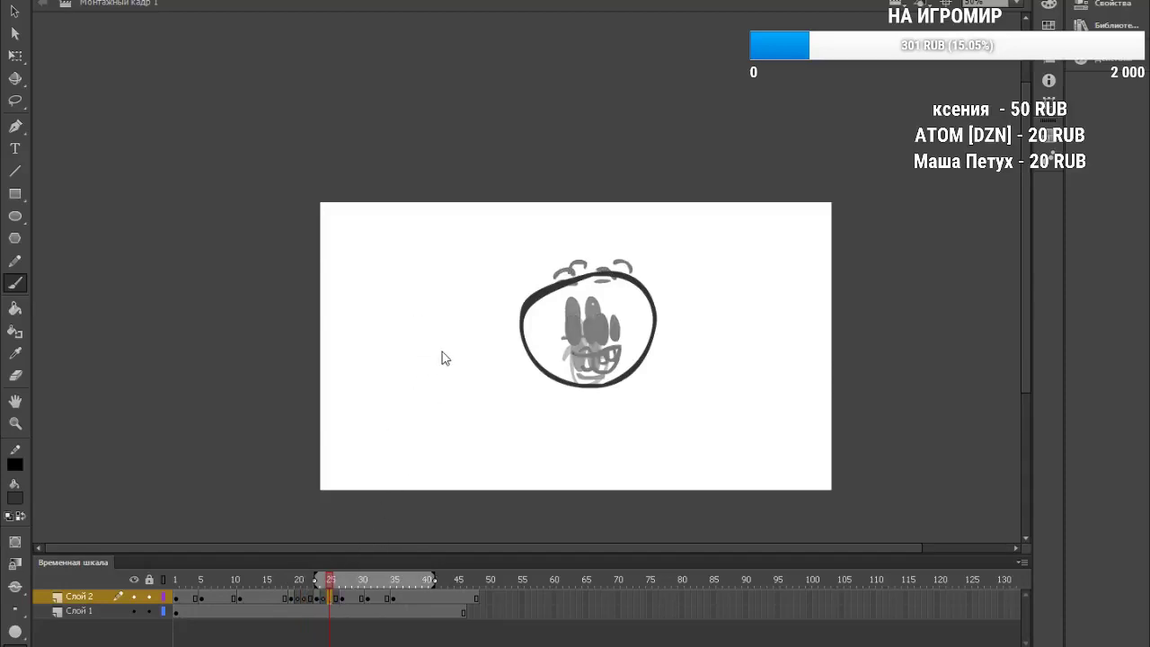
left_click(350, 600)
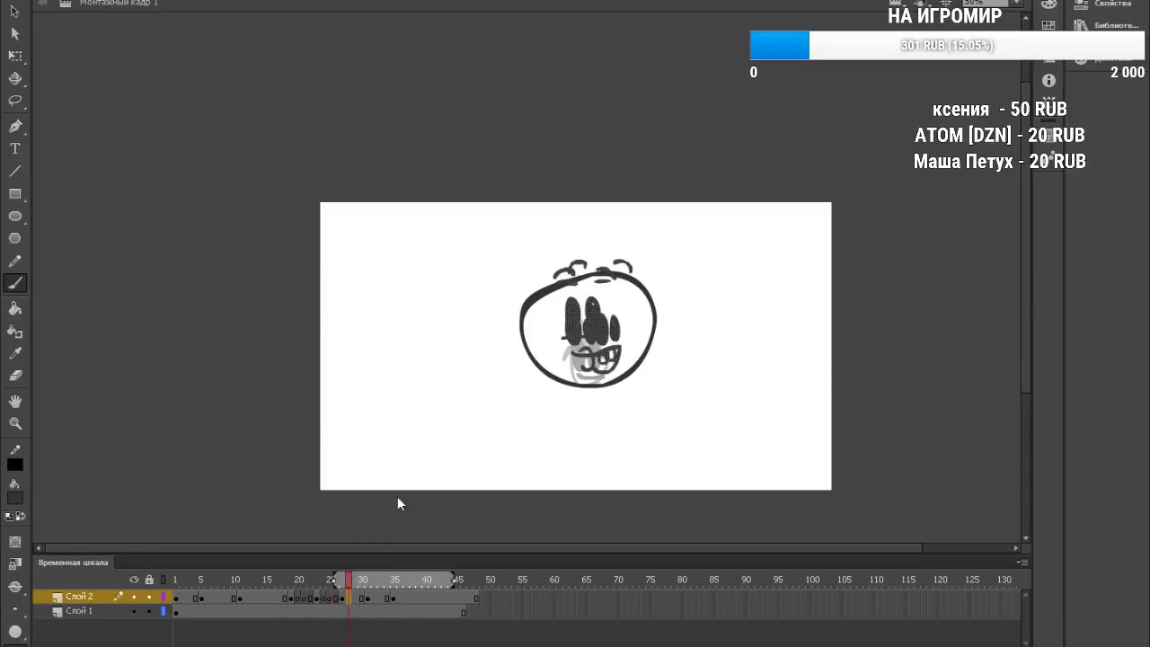
key("F7")
left_click(358, 604)
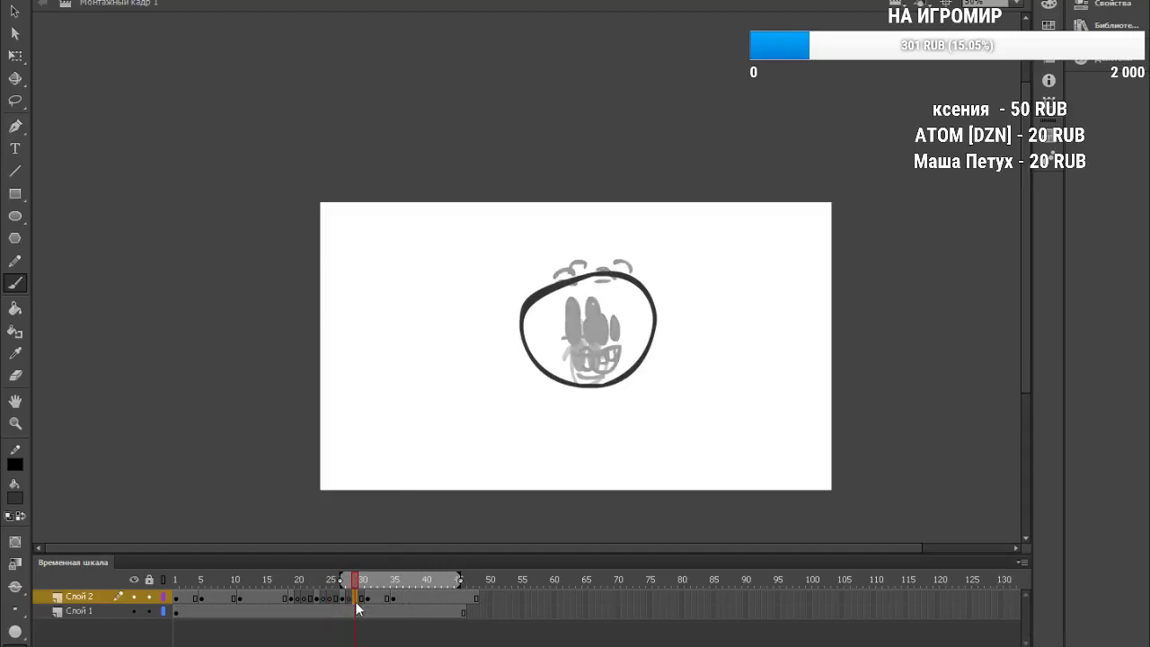
left_click(376, 597)
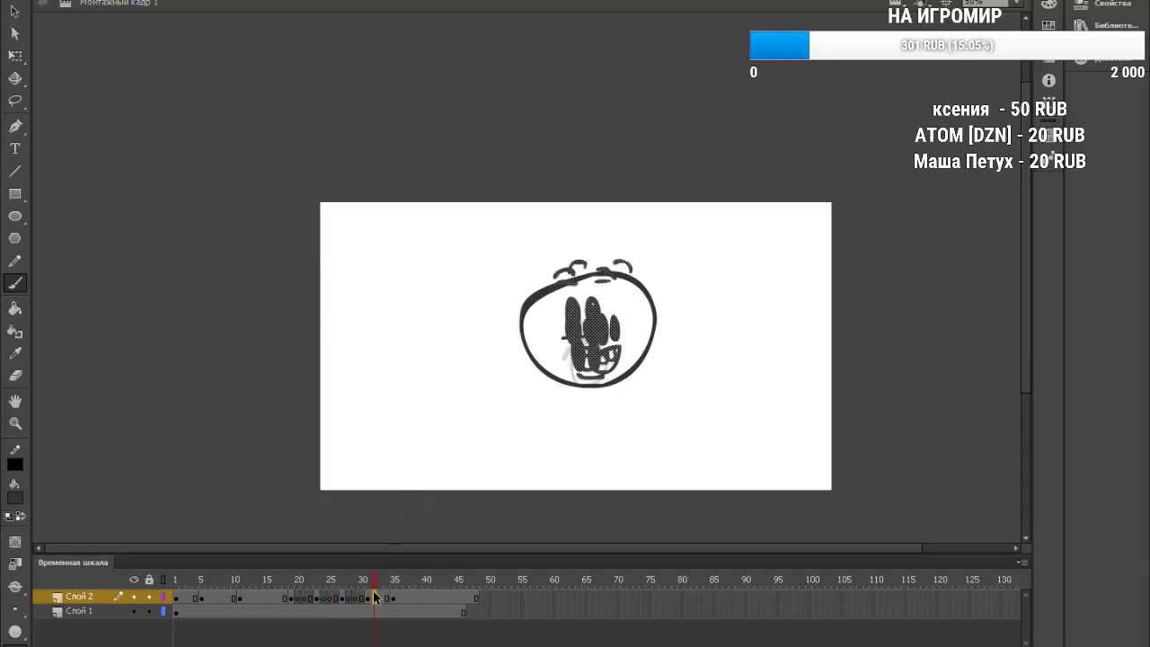
key("F7")
key(".")
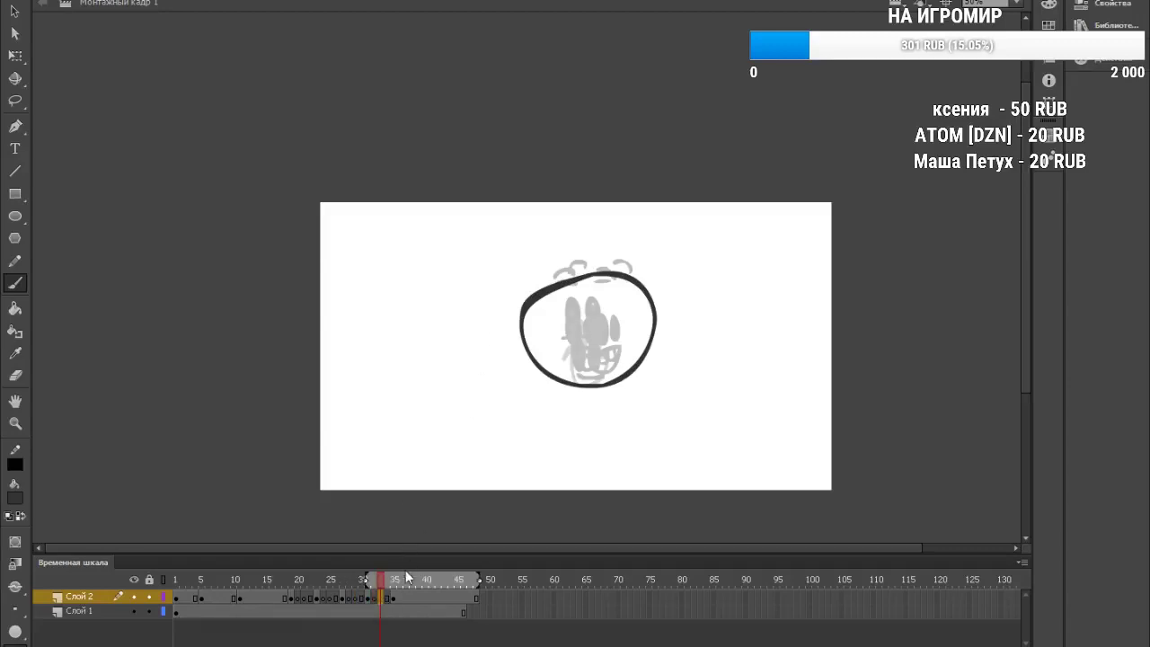
Play the animation with the blank in-between frames and scrub through frames 25 to 36 to review the timing
left_click_drag(379, 582, 281, 600)
key("Return")
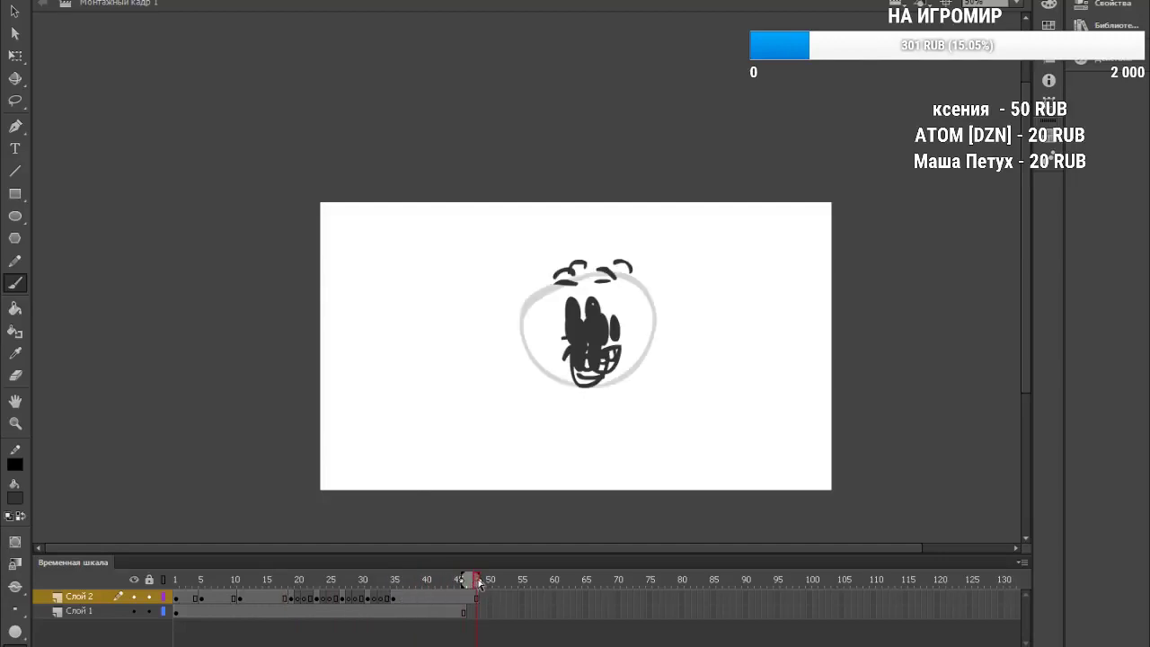
left_click(405, 584)
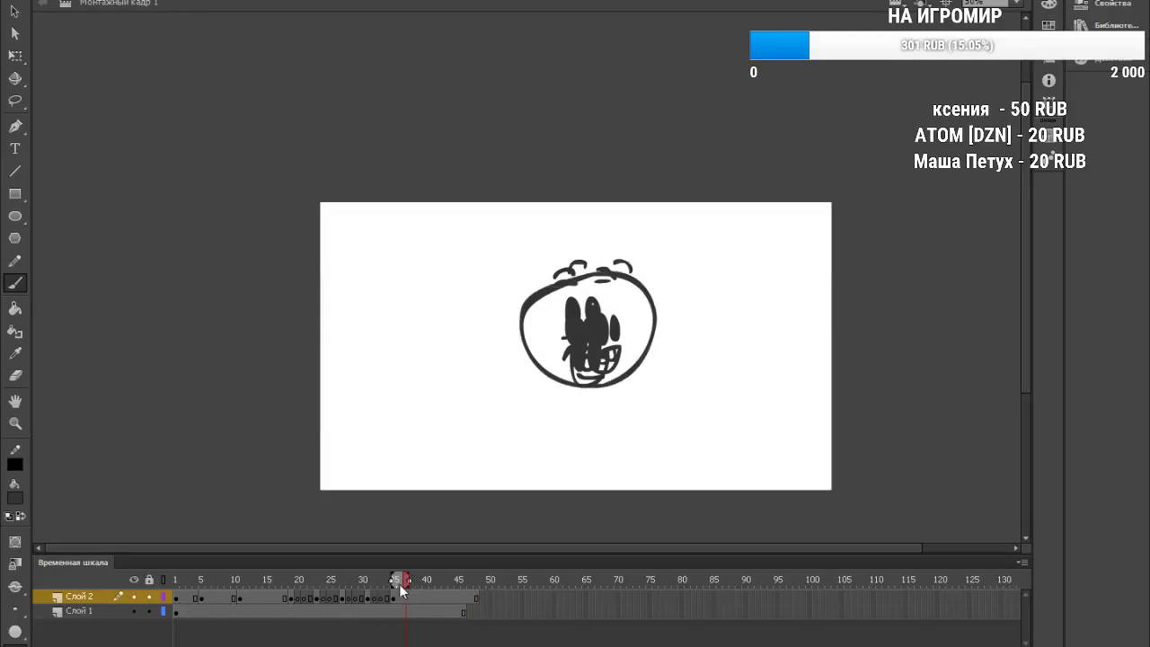
mouse_move(405, 583)
left_mouse_down()
mouse_move(362, 590)
mouse_move(383, 598)
mouse_move(306, 608)
mouse_move(396, 603)
mouse_move(311, 611)
mouse_move(330, 614)
left_mouse_up()
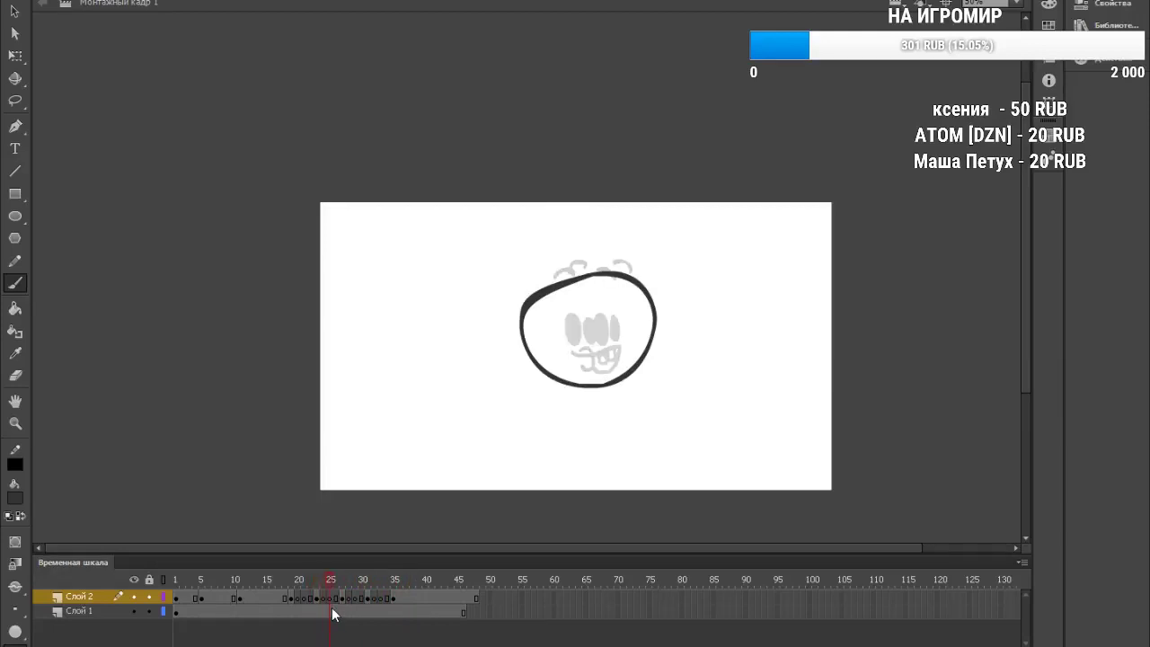
mouse_move(332, 614)
left_mouse_down()
mouse_move(404, 612)
mouse_move(380, 610)
mouse_move(392, 610)
left_mouse_up()
Draw a large loose loop around the face at frame 35 of Слой 2 and undo it
mouse_move(680, 237)
left_mouse_down()
mouse_move(434, 288)
mouse_move(727, 354)
mouse_move(649, 201)
left_mouse_up()
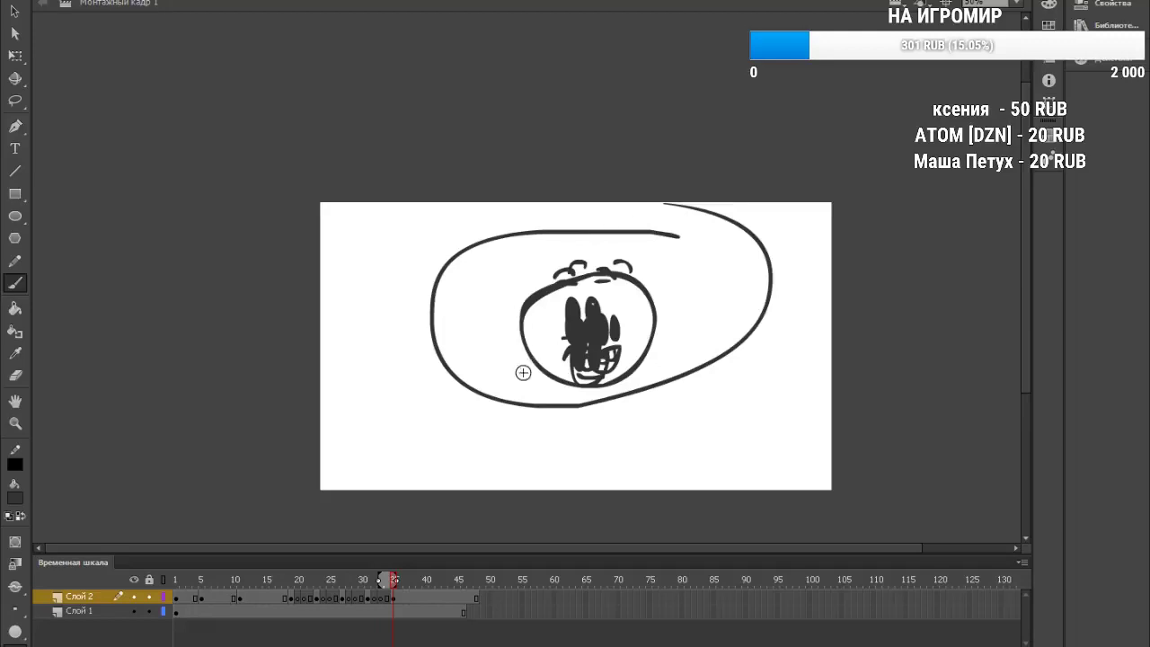
key("ctrl+z")
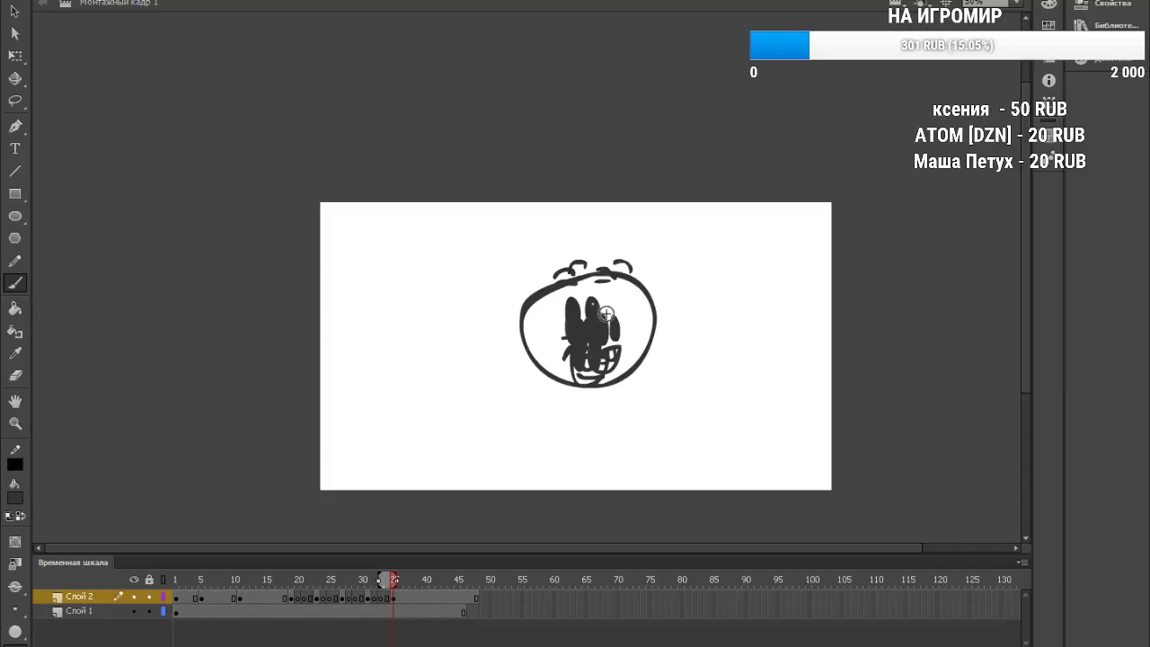
scroll(606, 316, "down", 3)
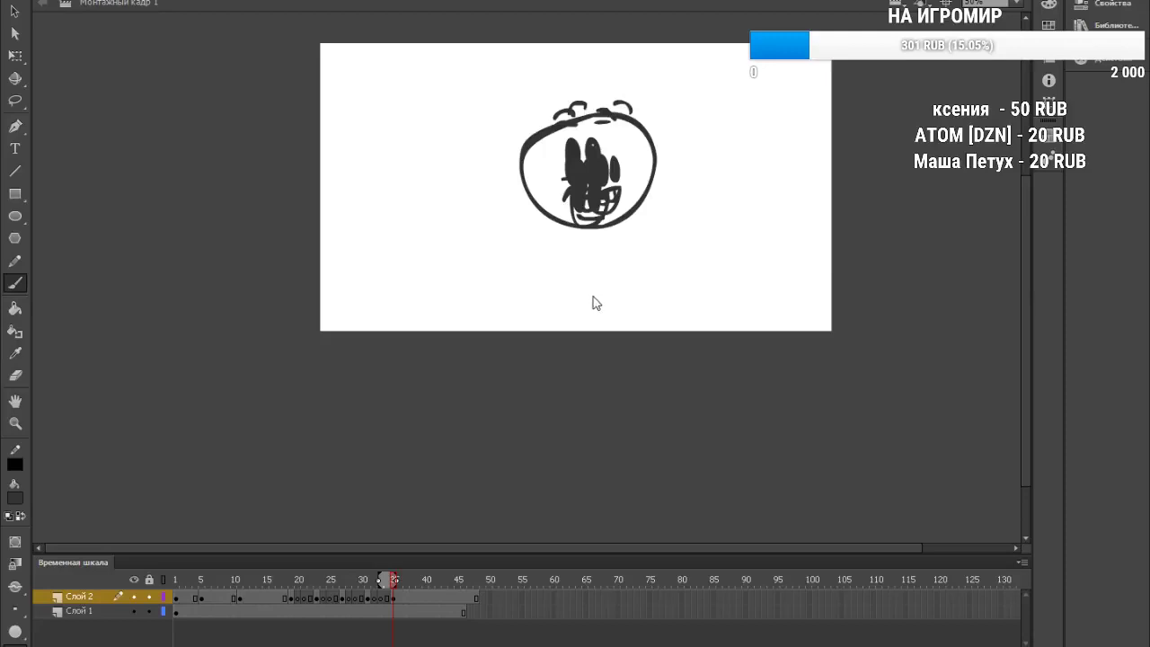
scroll(958, 308, "up", 3)
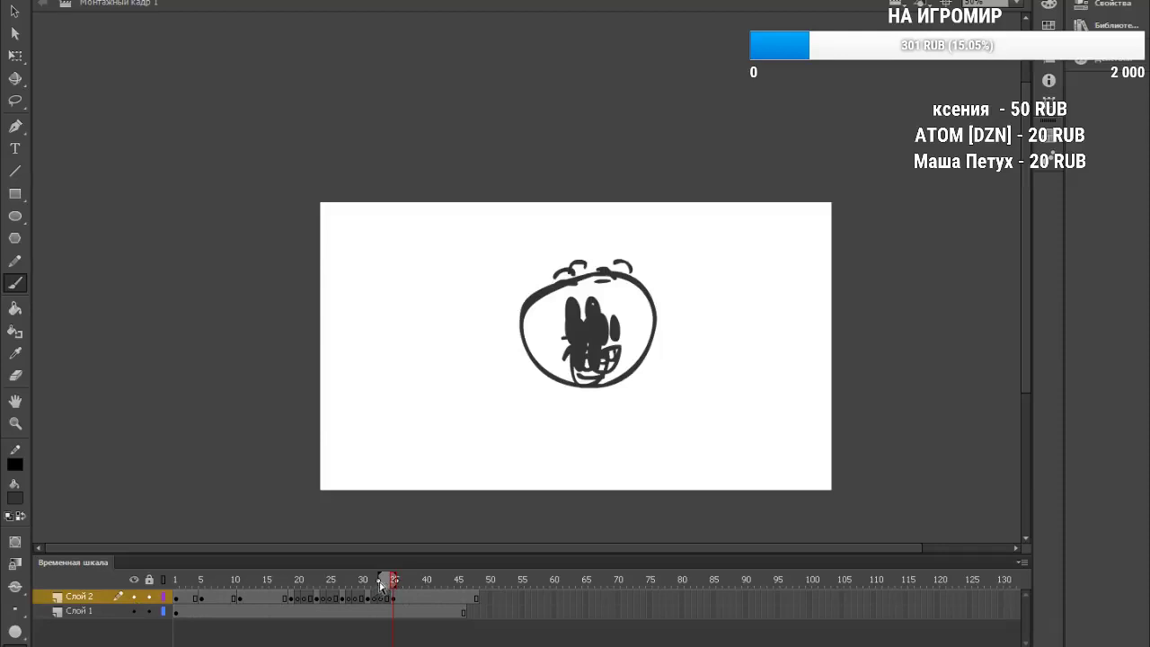
Extend the onion skin range back toward the start of the timeline and play the animation from frame 1
left_click_drag(379, 581, 2, 590)
left_click_drag(394, 580, 39, 572)
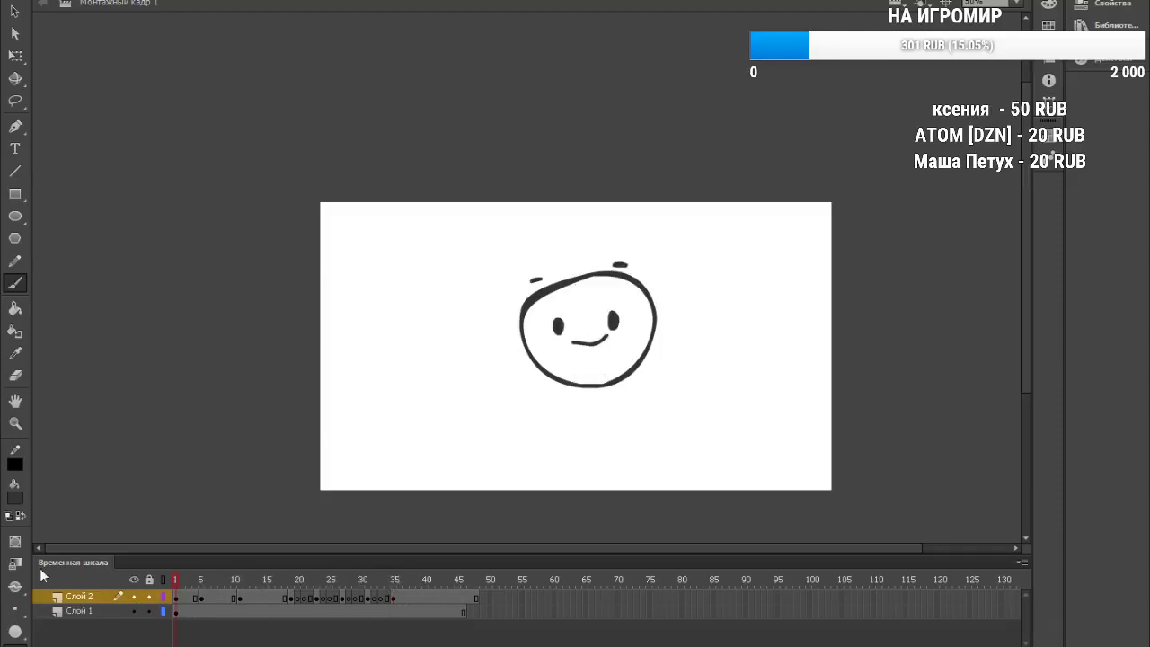
key("Return")
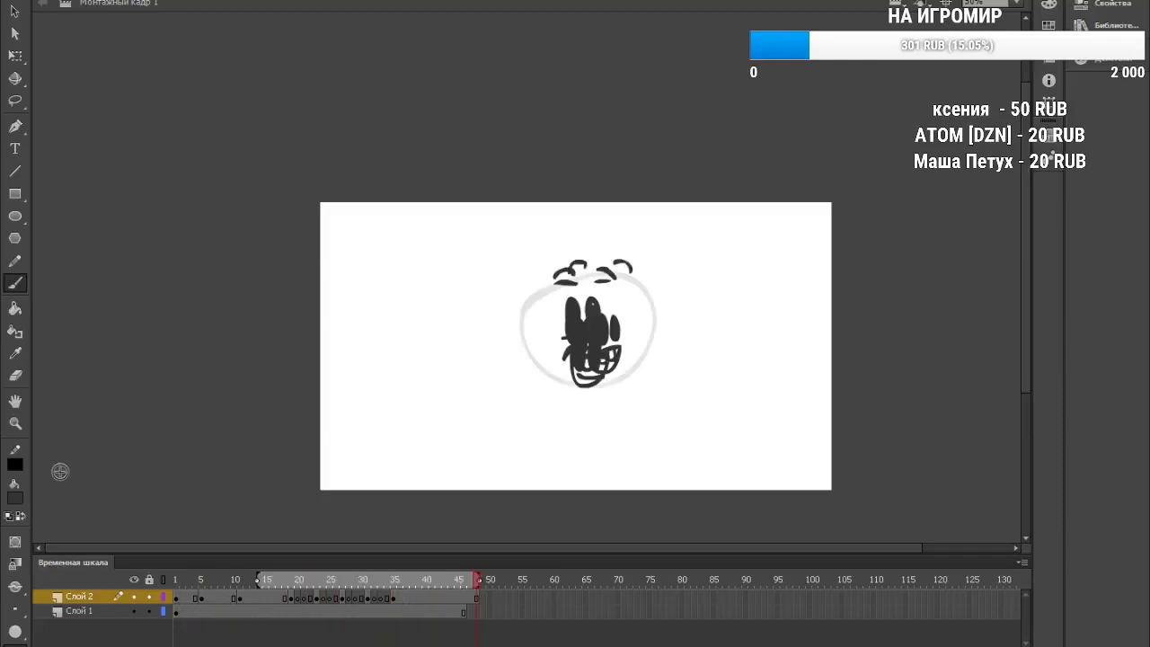
Go to frame 17 of Слой 2 and extend the onion skin range to the end of the animation at frame 48
left_click_drag(478, 598, 464, 600)
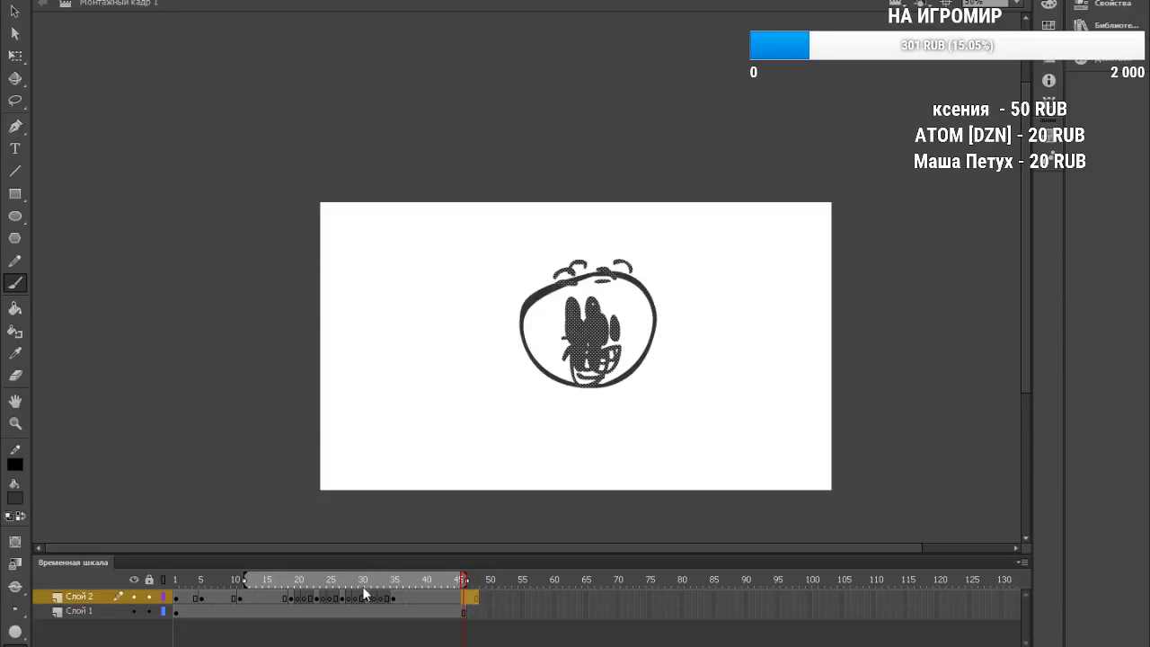
left_click(280, 597)
left_click_drag(281, 578, 484, 582)
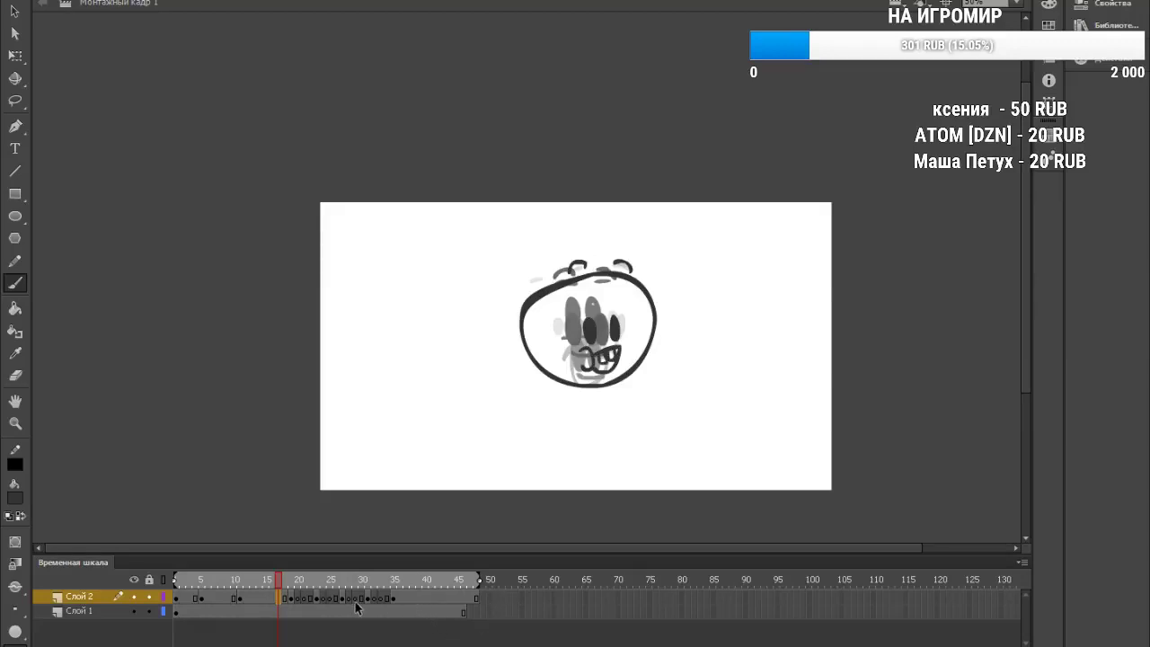
Spread the key poses after frame 19 of Слой 2 further apart along the timeline and play the result
left_click(300, 598)
left_click(300, 599)
left_click(325, 599)
left_click(384, 600)
left_click_drag(387, 602, 534, 600)
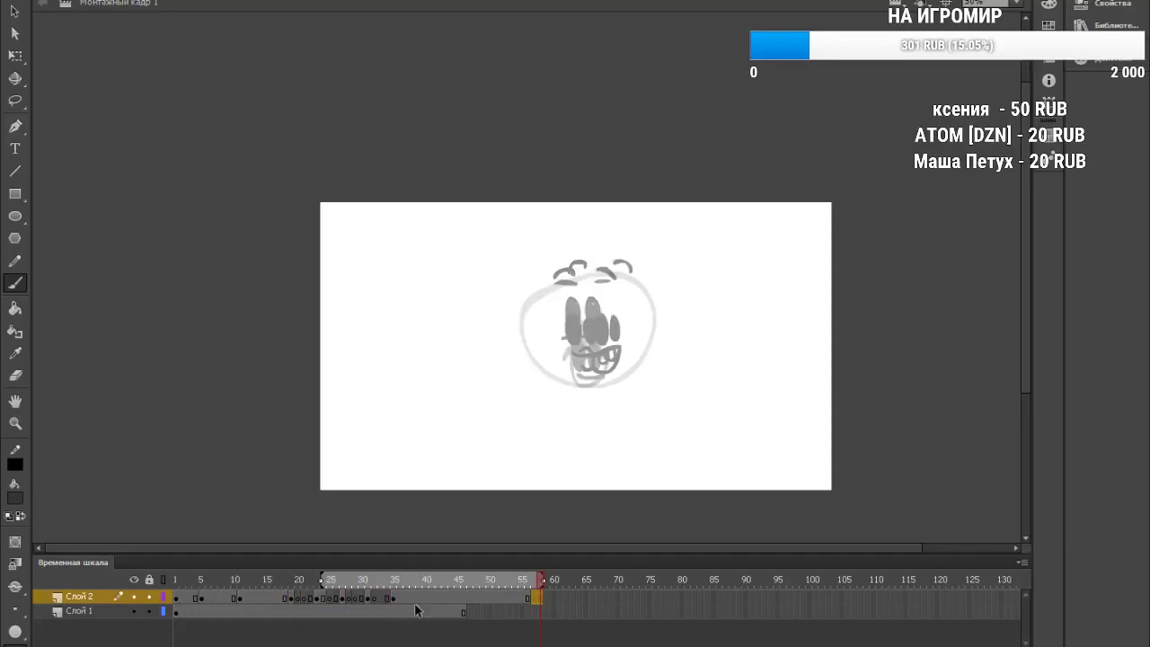
left_click_drag(367, 602, 478, 603)
mouse_move(342, 600)
left_mouse_down()
mouse_move(387, 600)
mouse_move(330, 605)
mouse_move(318, 582)
mouse_move(303, 583)
left_mouse_up()
key("Return")
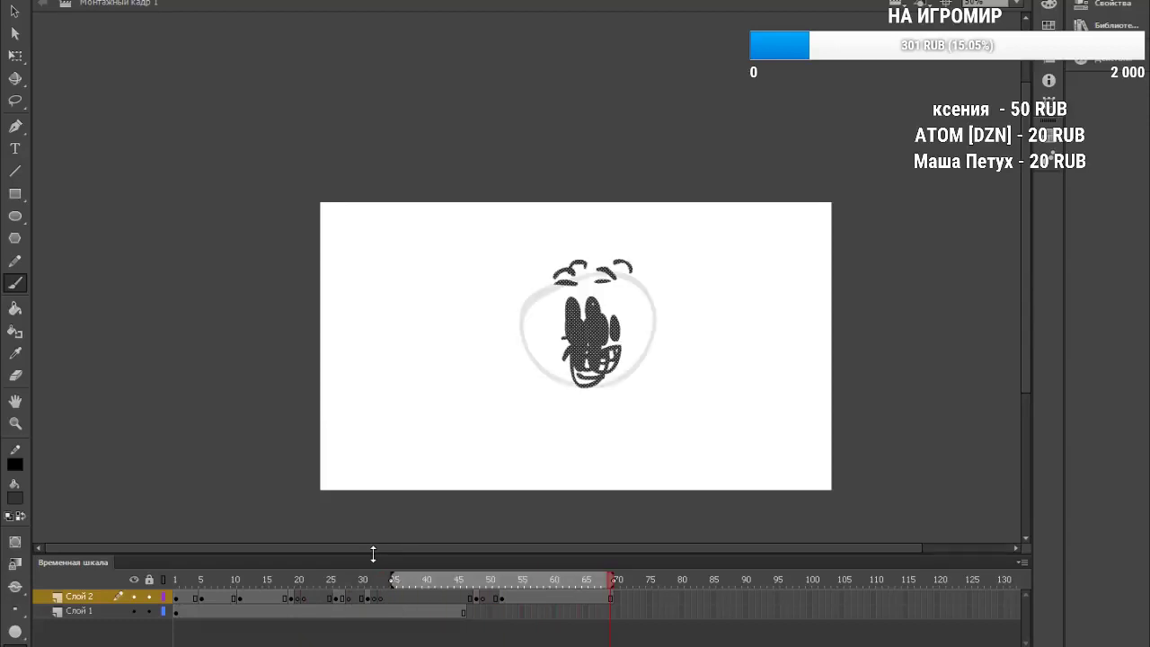
Draw a large letter A beside the face and undo its strokes
left_click_drag(825, 360, 677, 423)
mouse_move(696, 474)
left_mouse_down()
mouse_move(748, 301)
mouse_move(750, 456)
left_mouse_up()
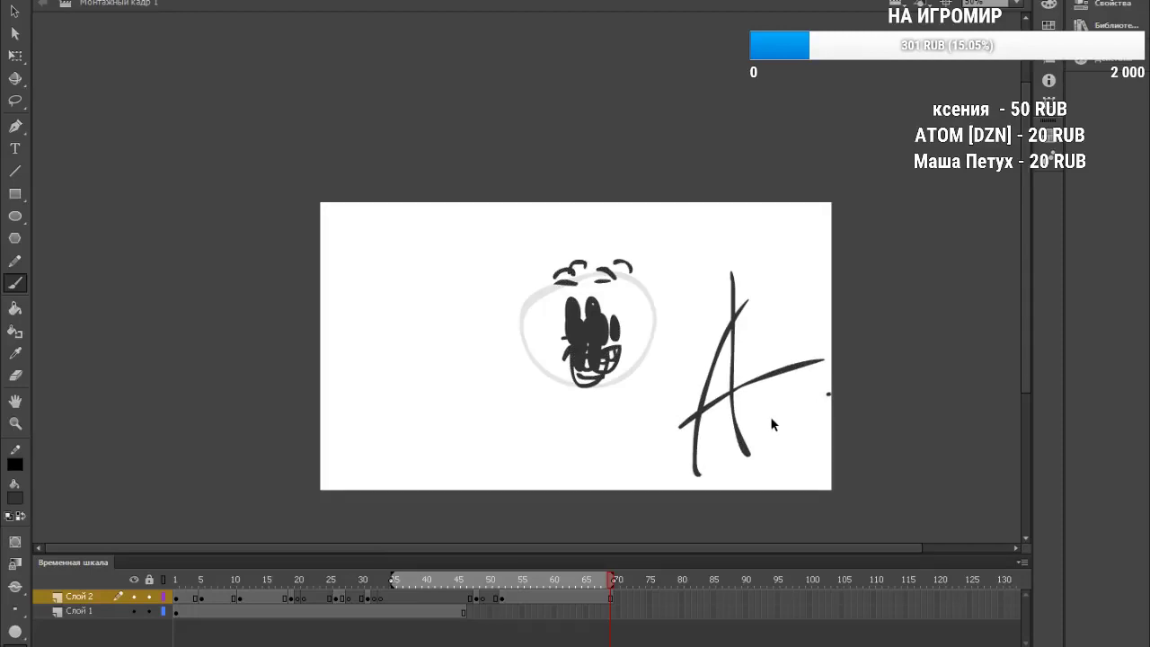
key("ctrl+z")
key("ctrl+z")
key("ctrl+z")
key("ctrl+z")
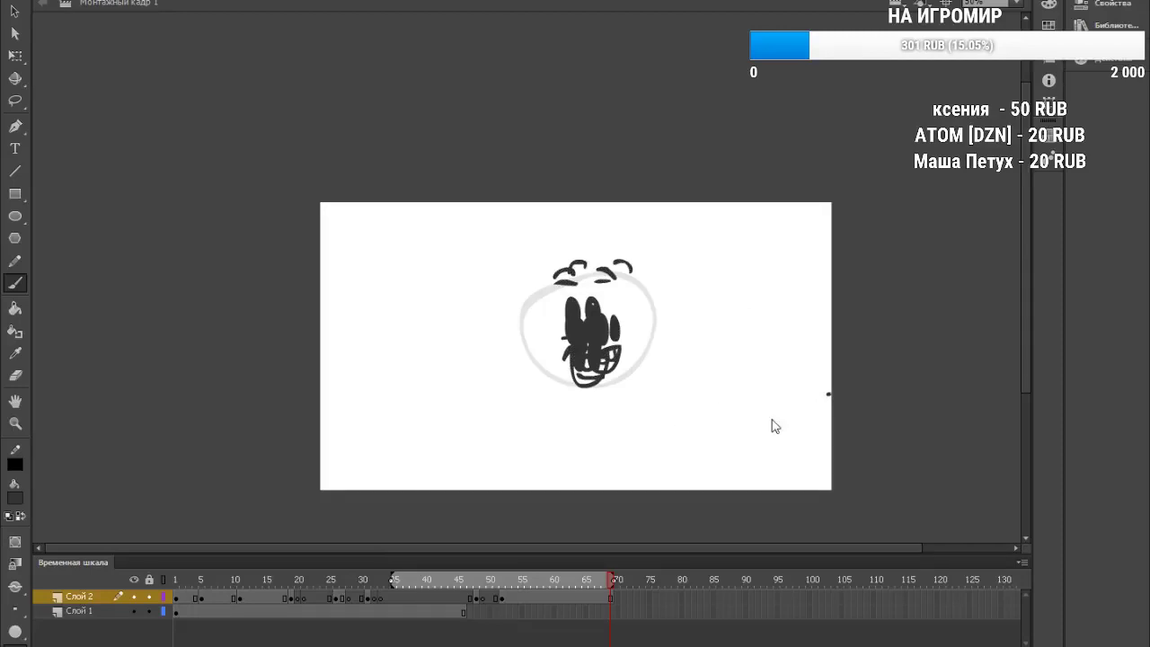
Undo the timeline changes and face drawings on Слой 2 back to the two poses at frames 1 and 5
key("ctrl+z")
key("ctrl+z")
key("ctrl+z")
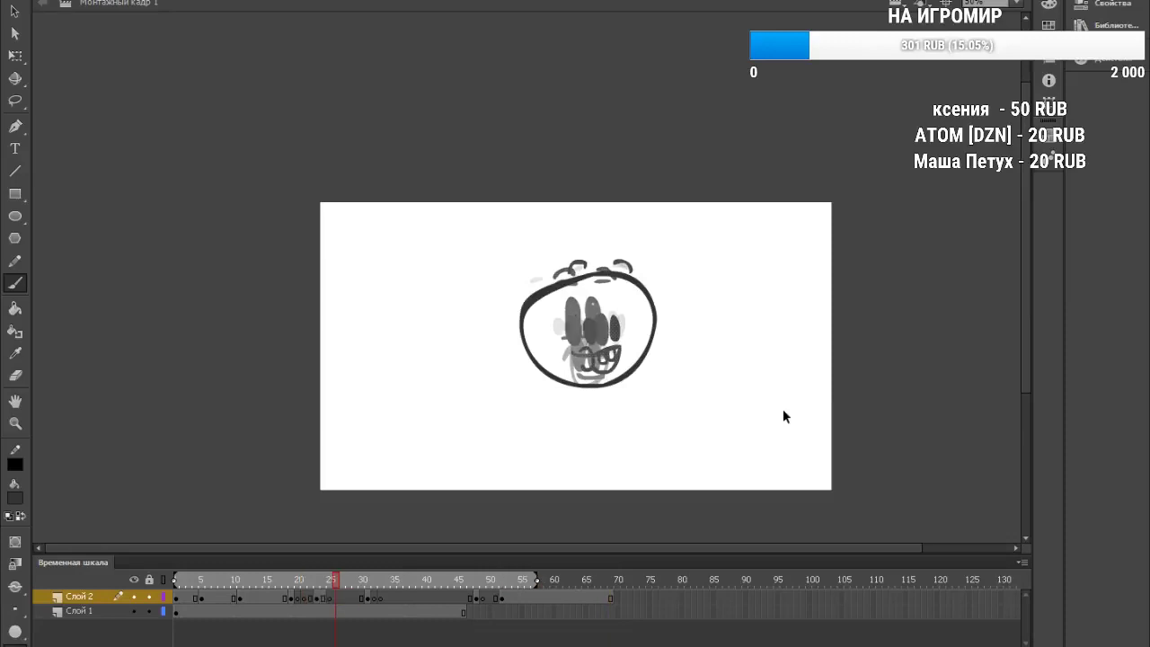
key("ctrl+z")
key("ctrl+z")
key("ctrl+z")
key("ctrl+z")
key("ctrl+z")
key("ctrl+z")
key("ctrl+z")
key("ctrl+z")
key("ctrl+z")
key("ctrl+z")
key("ctrl+z")
key("ctrl+z")
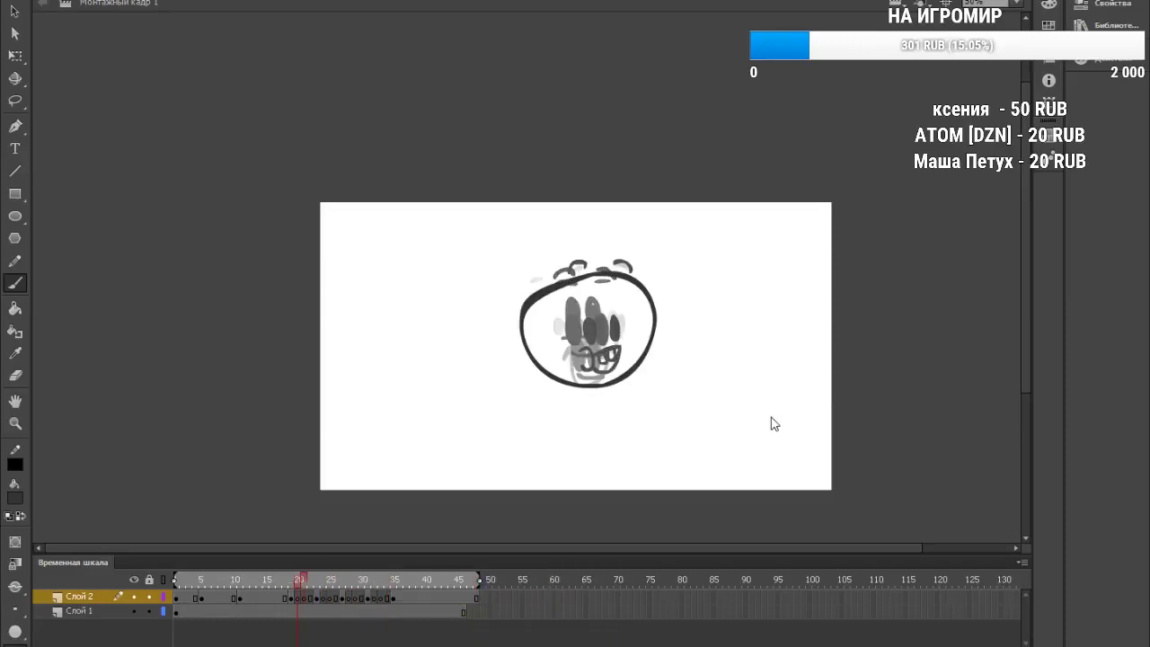
key("ctrl+z")
key("ctrl+z")
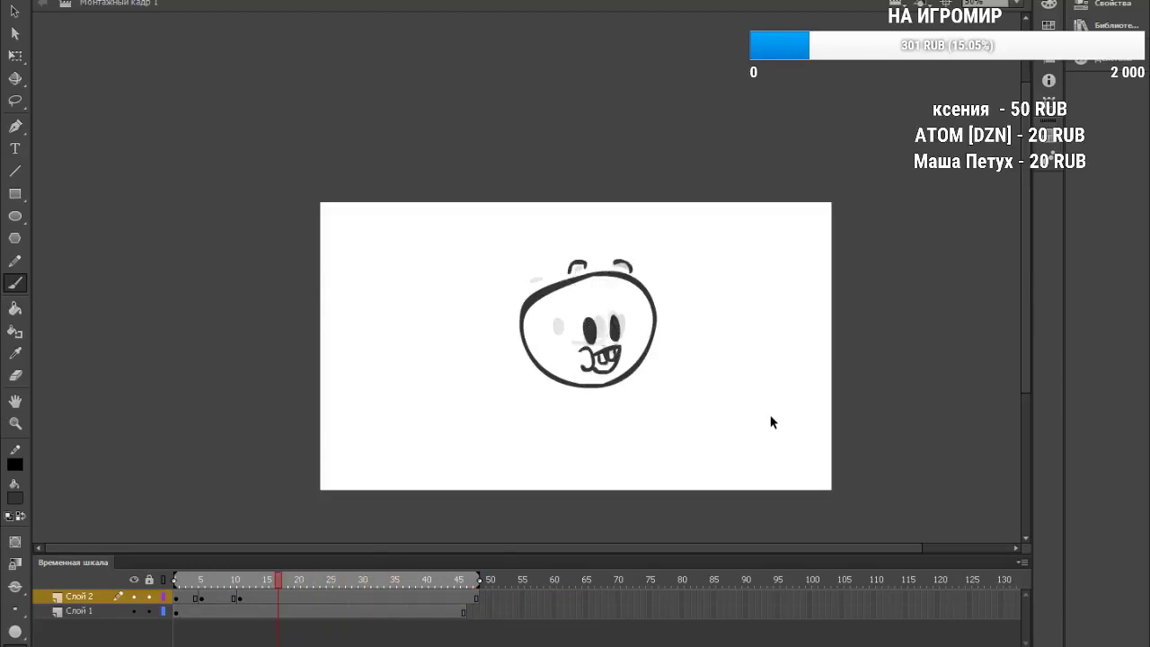
key("ctrl+z")
key("ctrl+z")
key("ctrl+z")
key("ctrl+z")
key("ctrl+z")
key("ctrl+z")
key("ctrl+z")
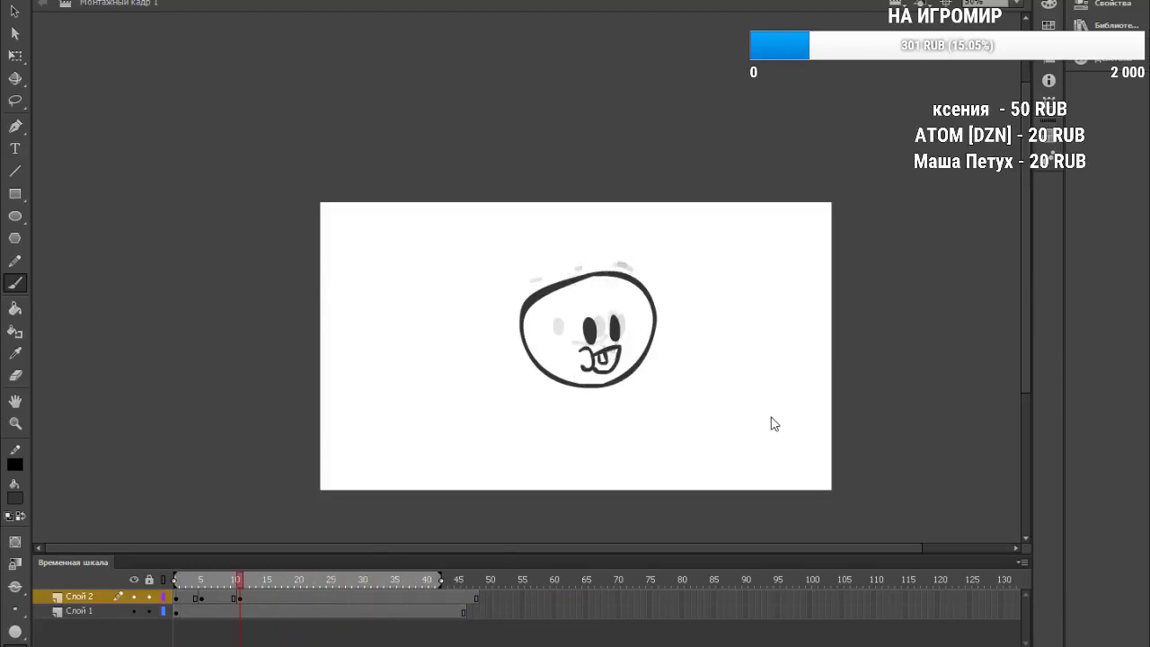
key("ctrl+z")
key("ctrl+z")
key("ctrl+z")
key("ctrl+z")
key("ctrl+z")
key("ctrl+z")
key("ctrl+z")
key("ctrl+z")
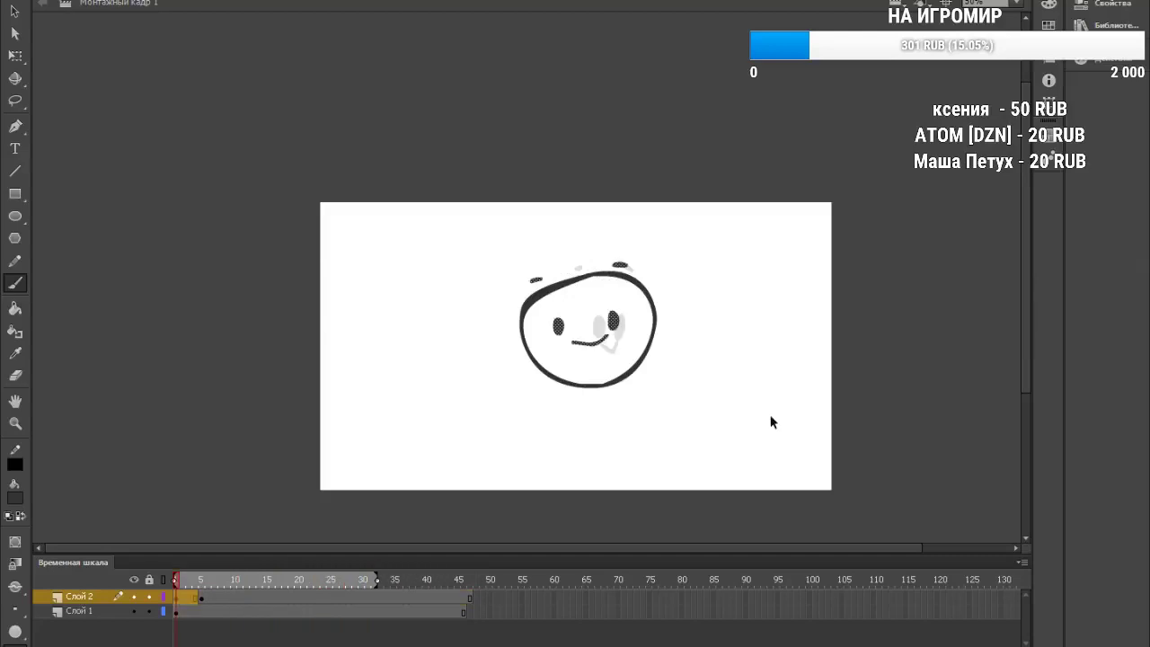
Flip between frames 4 and 5 of Слой 2 to compare the first and second face poses
key("z")
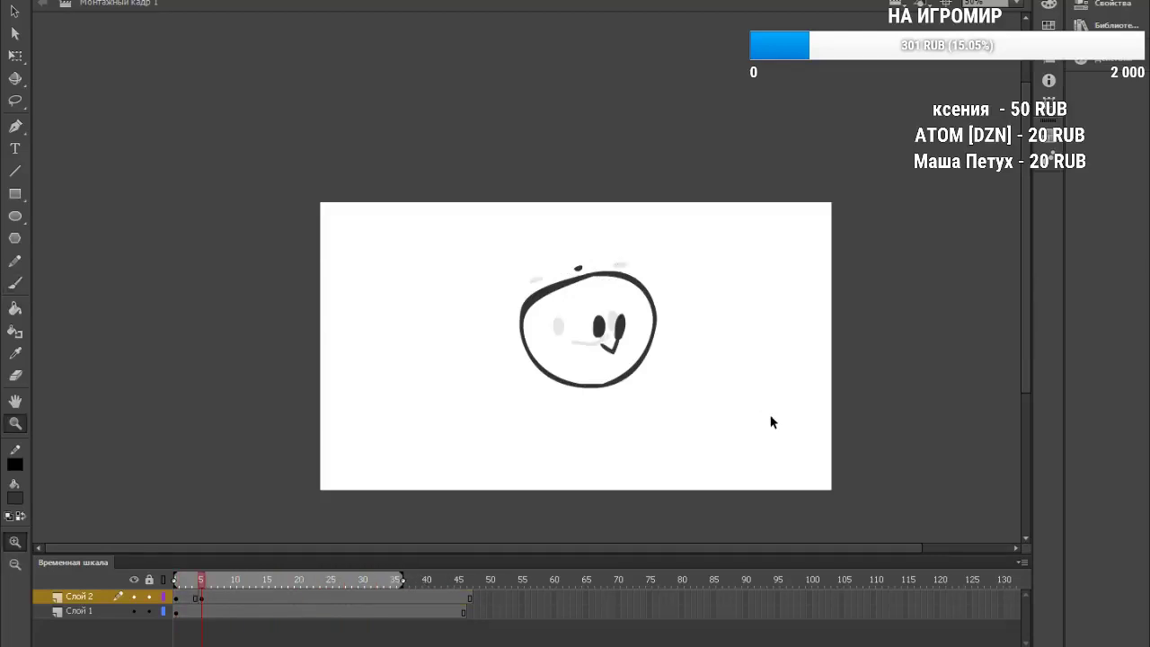
left_click(201, 599)
left_click(195, 601)
left_click(203, 601)
left_click(195, 601)
left_click(201, 601)
left_click(196, 601)
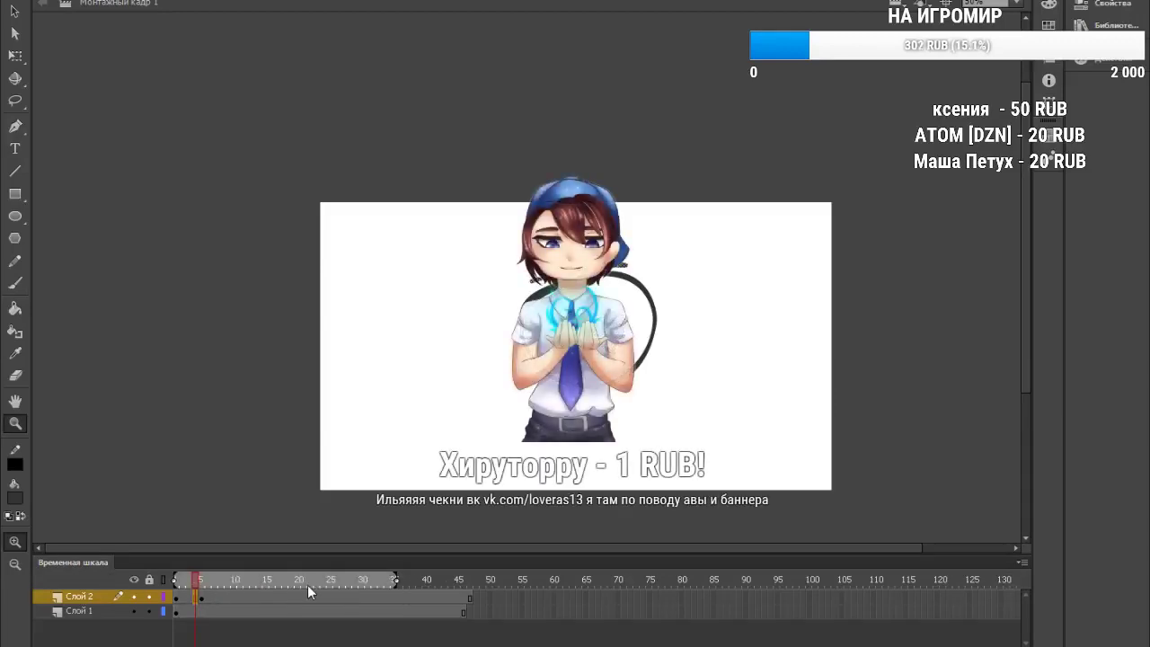
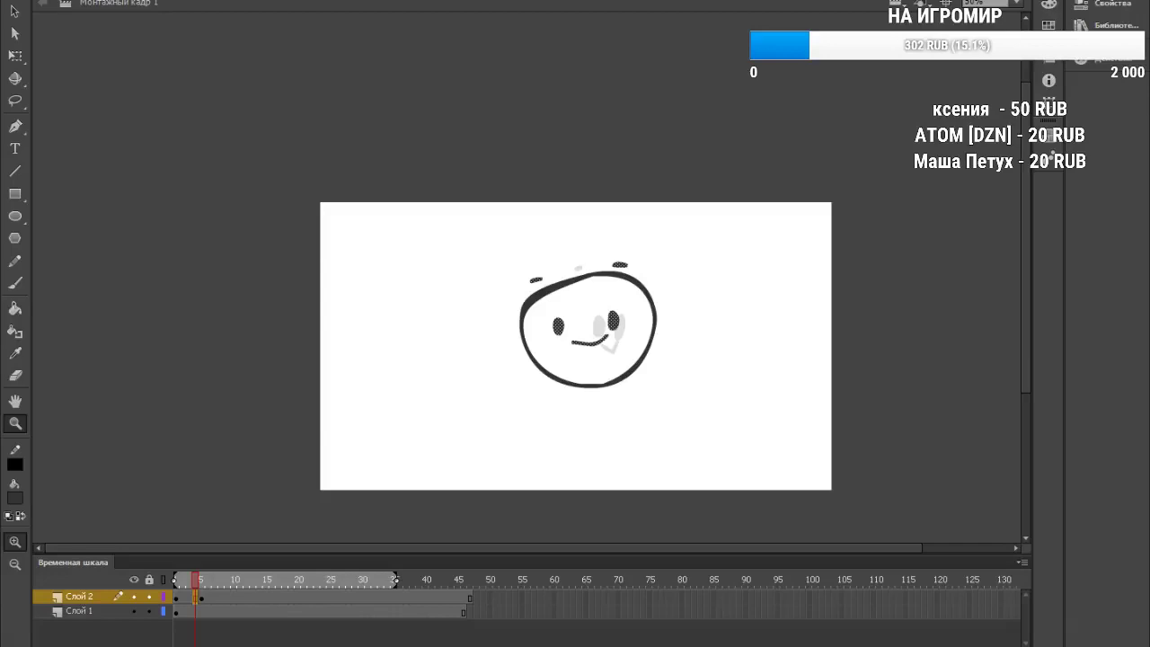
Switch to the VK messages in the browser and read the chat advice on keyframes and frame rate
key("alt+Tab")
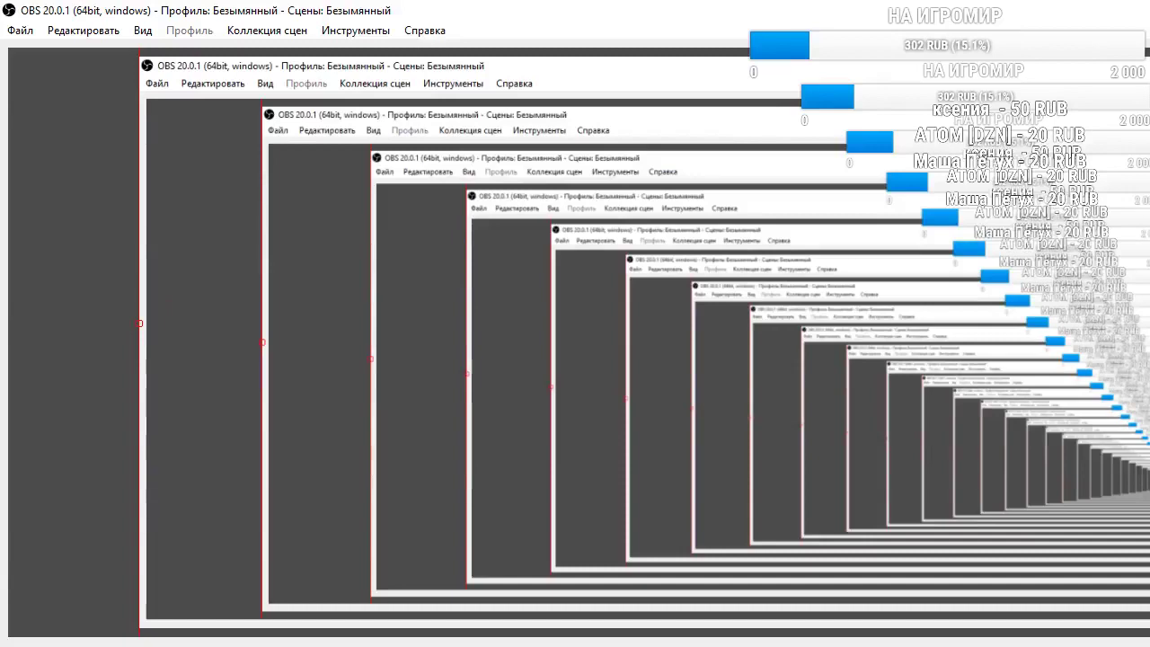
key("alt+Tab")
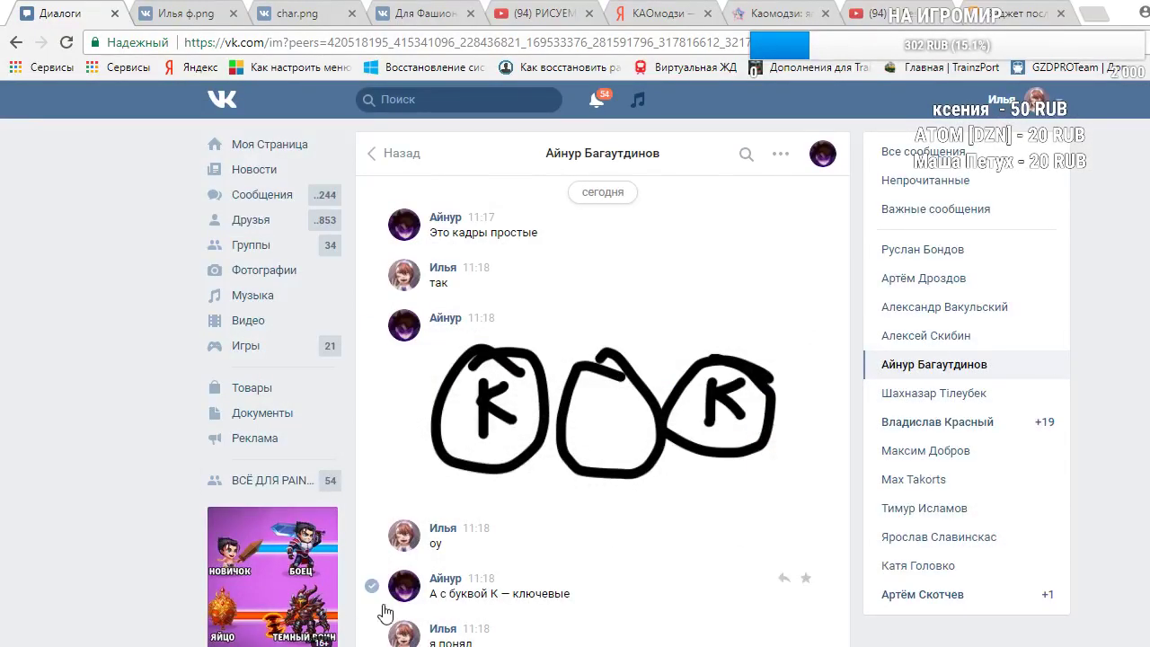
left_click(899, 595)
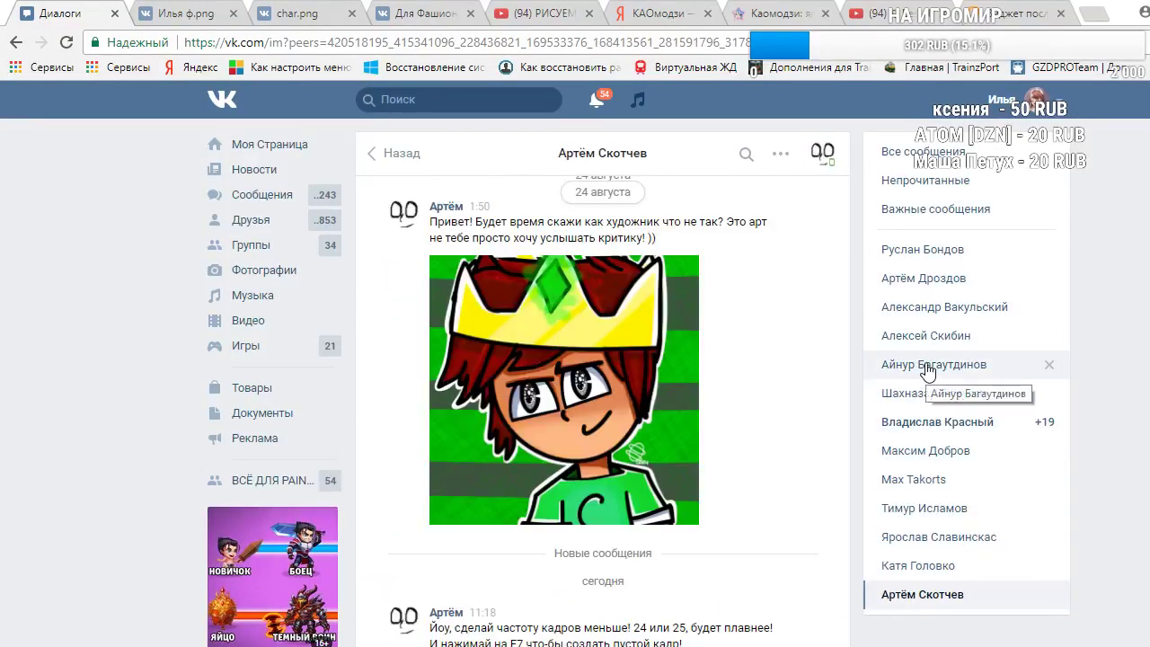
left_click(929, 367)
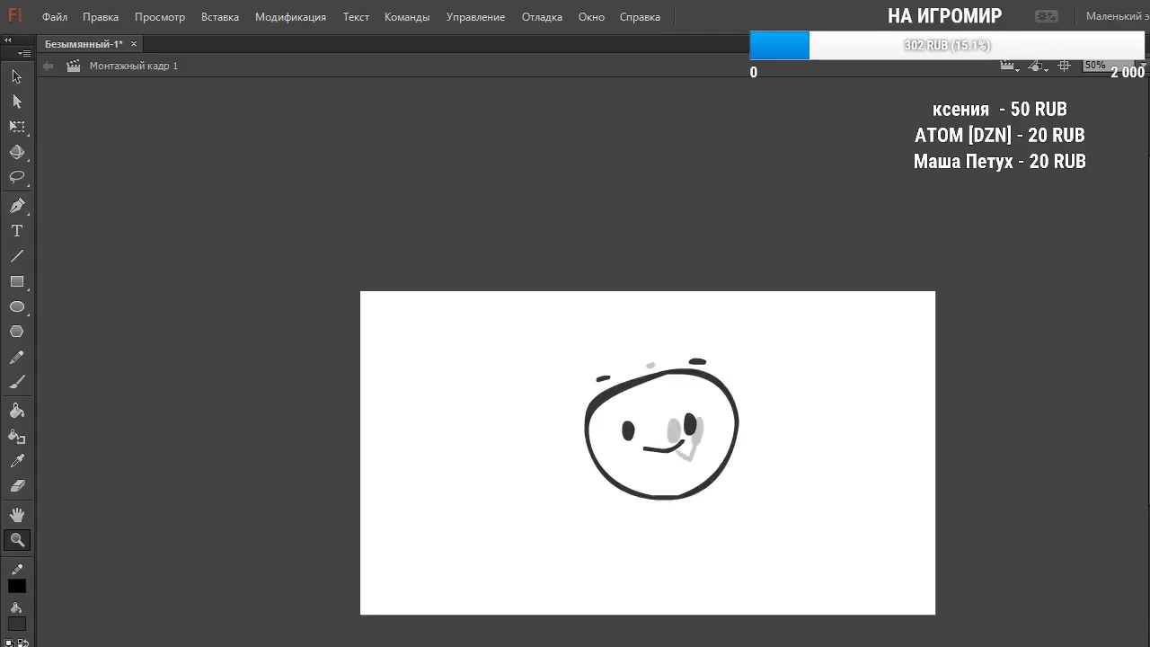
Switch back to Flash and insert a keyframe within the first face pose's frames on Слой 2
right_click(200, 256)
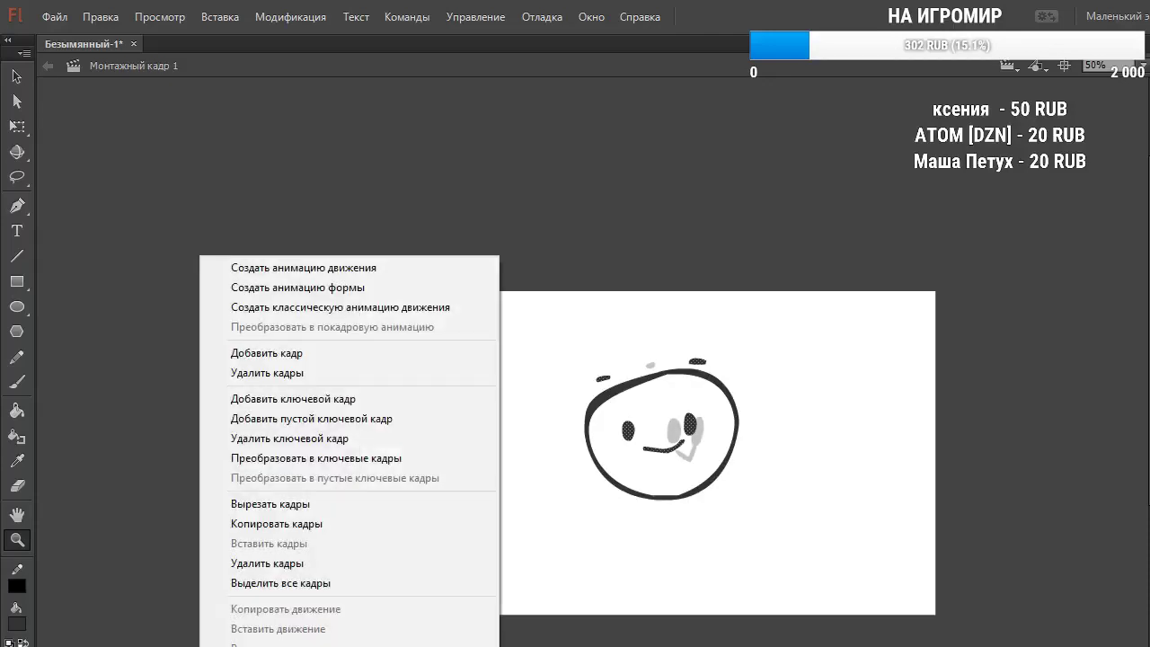
left_click(328, 401)
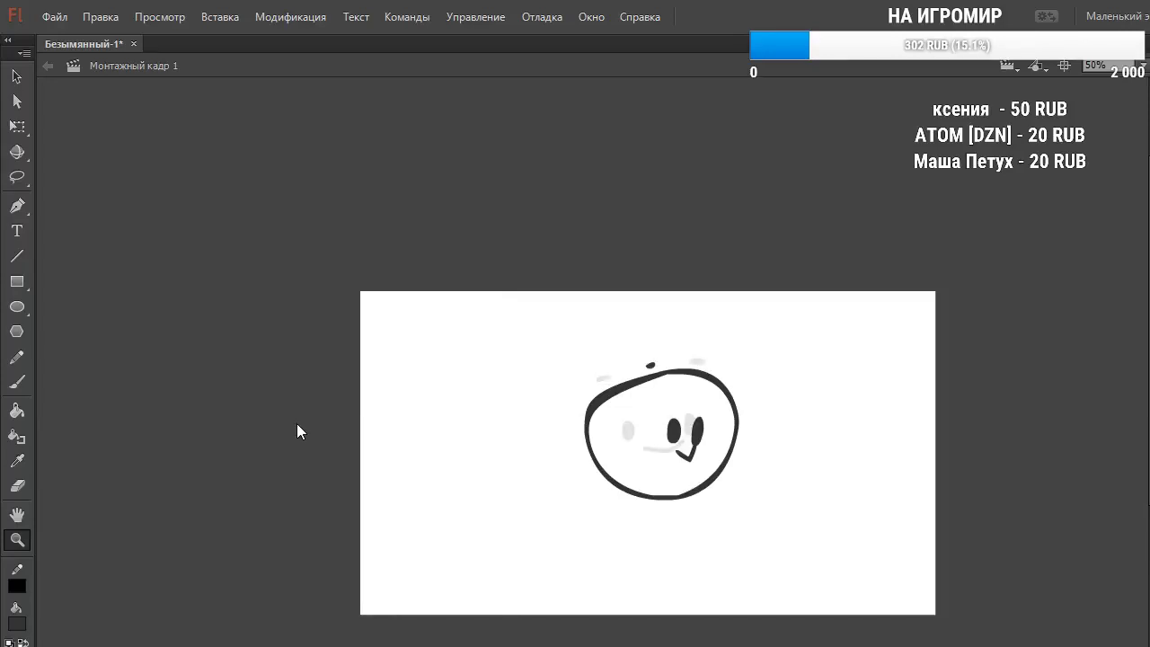
left_click(53, 16)
left_click(81, 58)
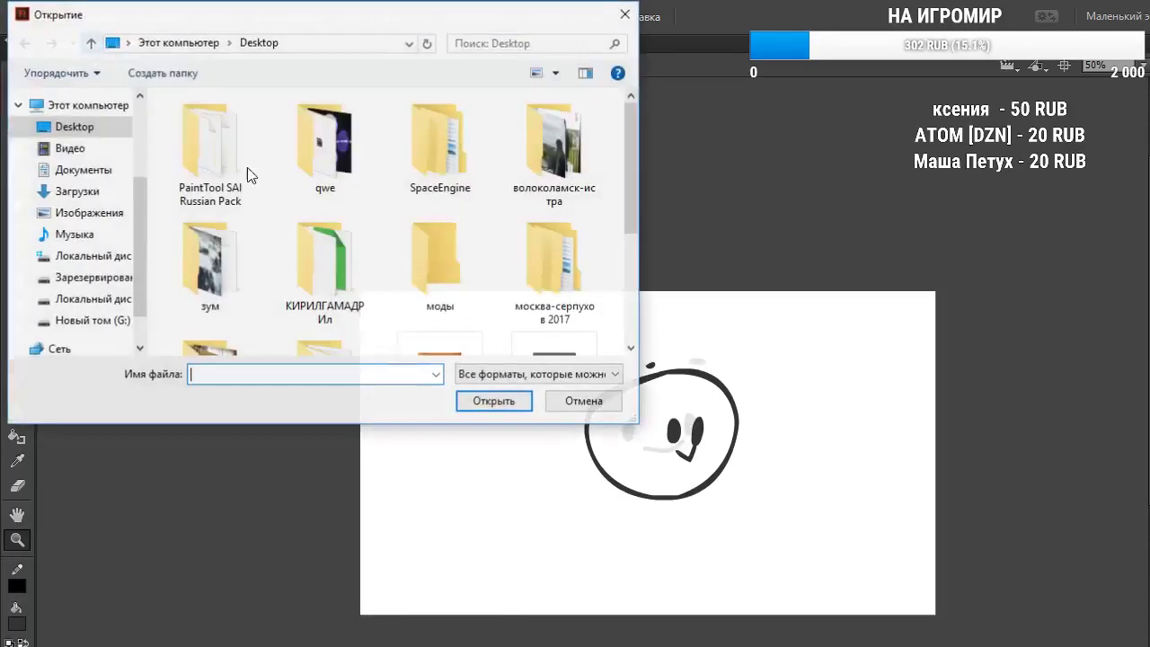
left_click(585, 400)
Create a new ActionScript 3.0 document 1280 pixels wide and 720 pixels high with a frame rate of 30 fps
left_click(56, 27)
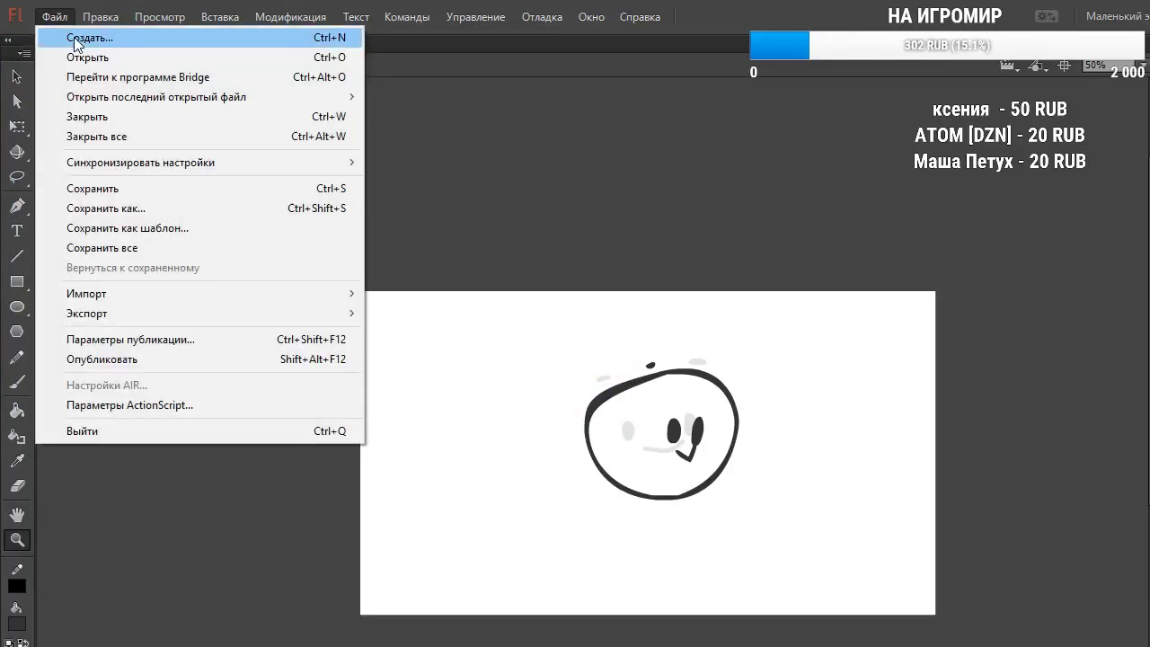
left_click(79, 38)
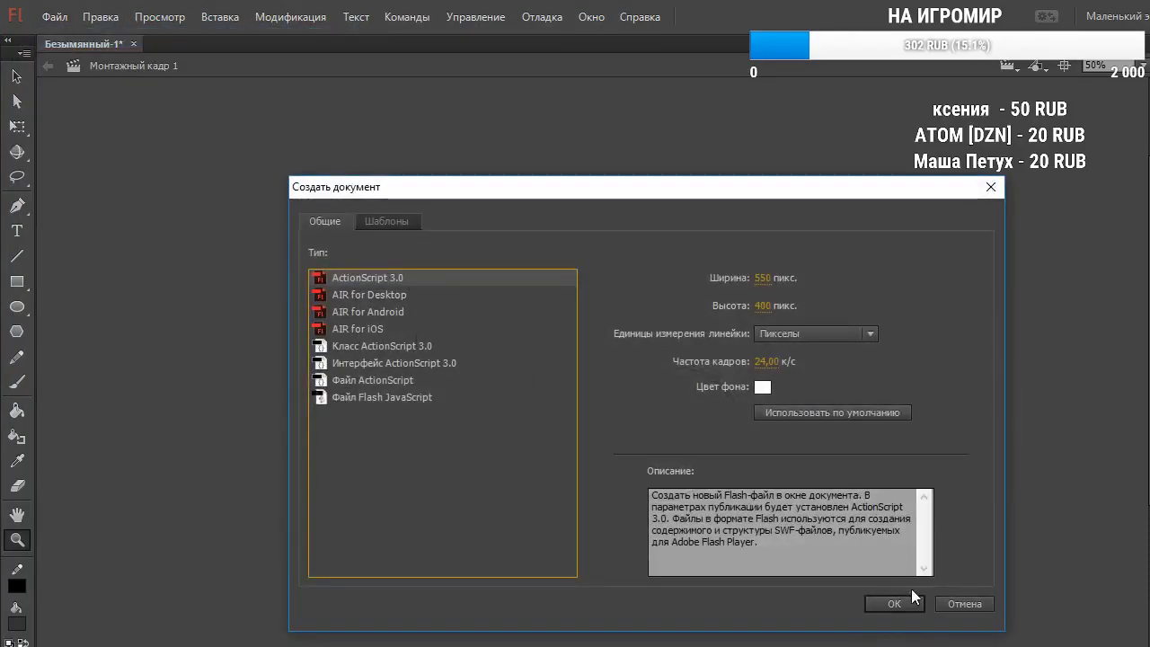
left_click(762, 280)
type("1280")
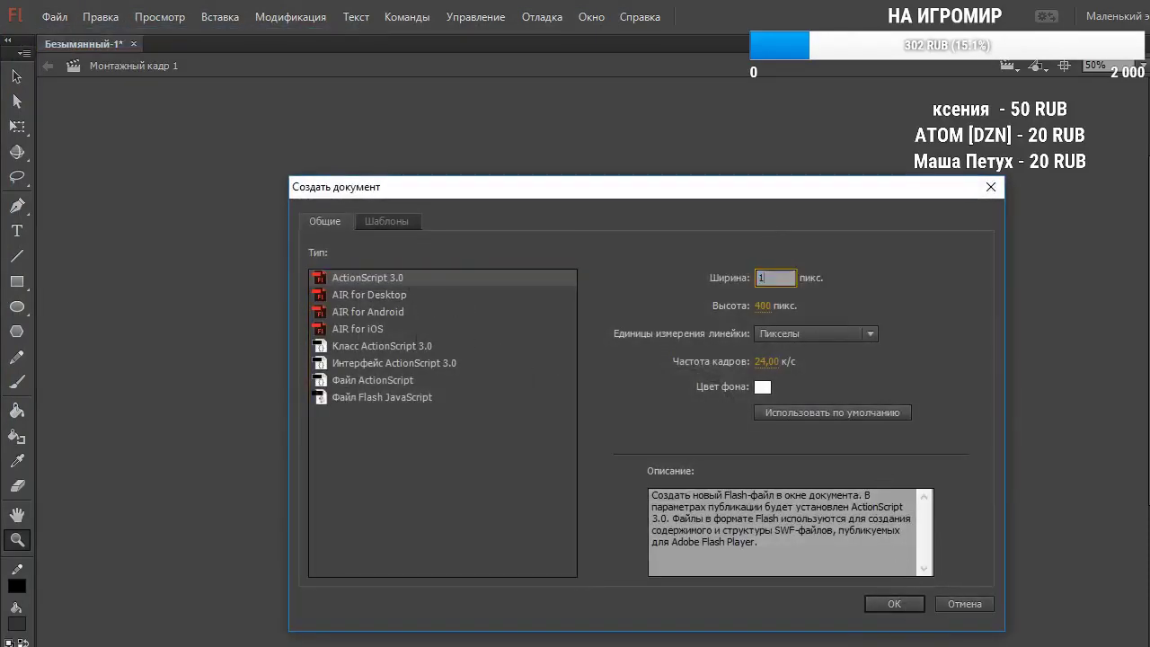
left_click(762, 306)
type("720")
left_click(766, 361)
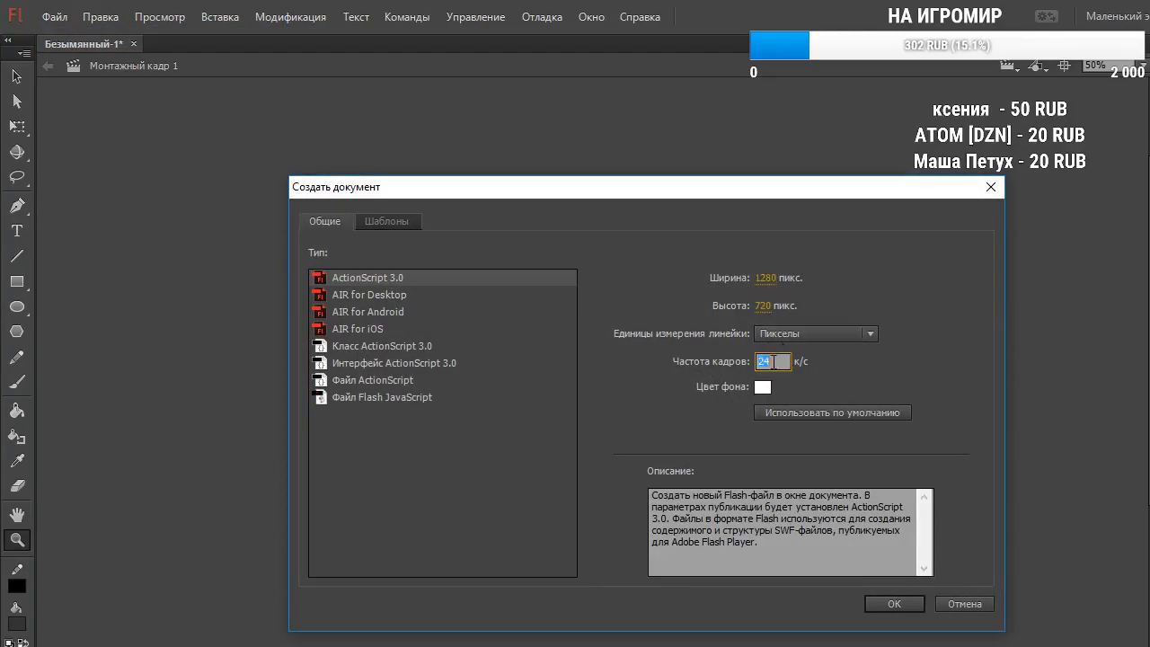
type("30")
left_click(880, 600)
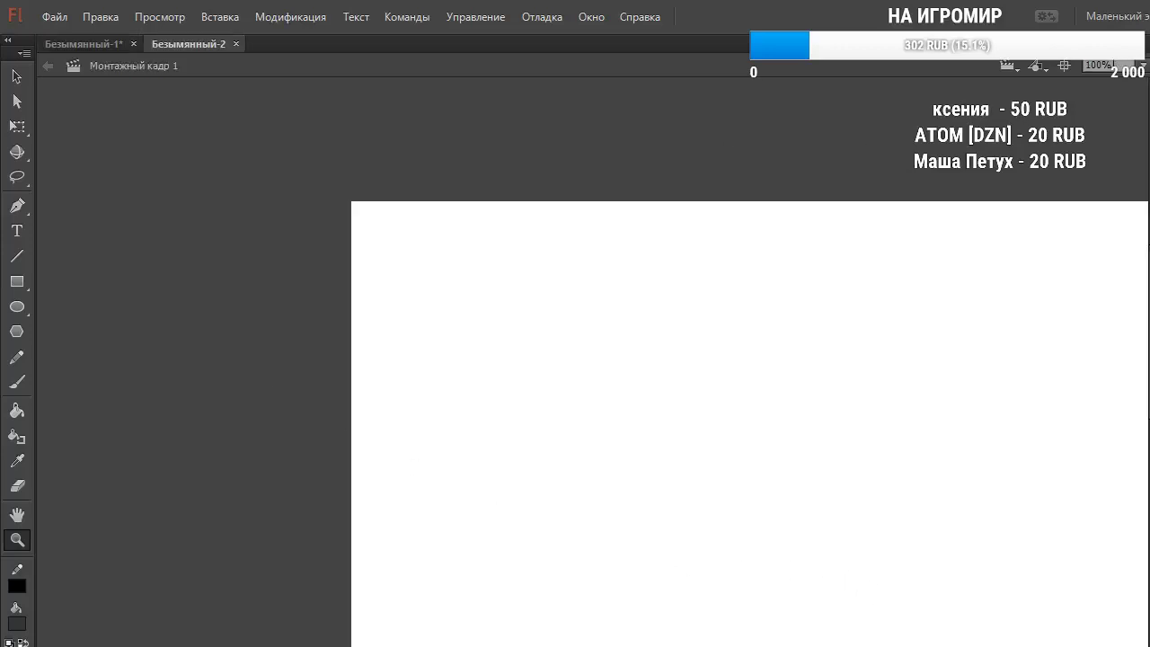
Set the new document's stage magnification to 50%
left_click(1103, 66)
type("50")
key("Return")
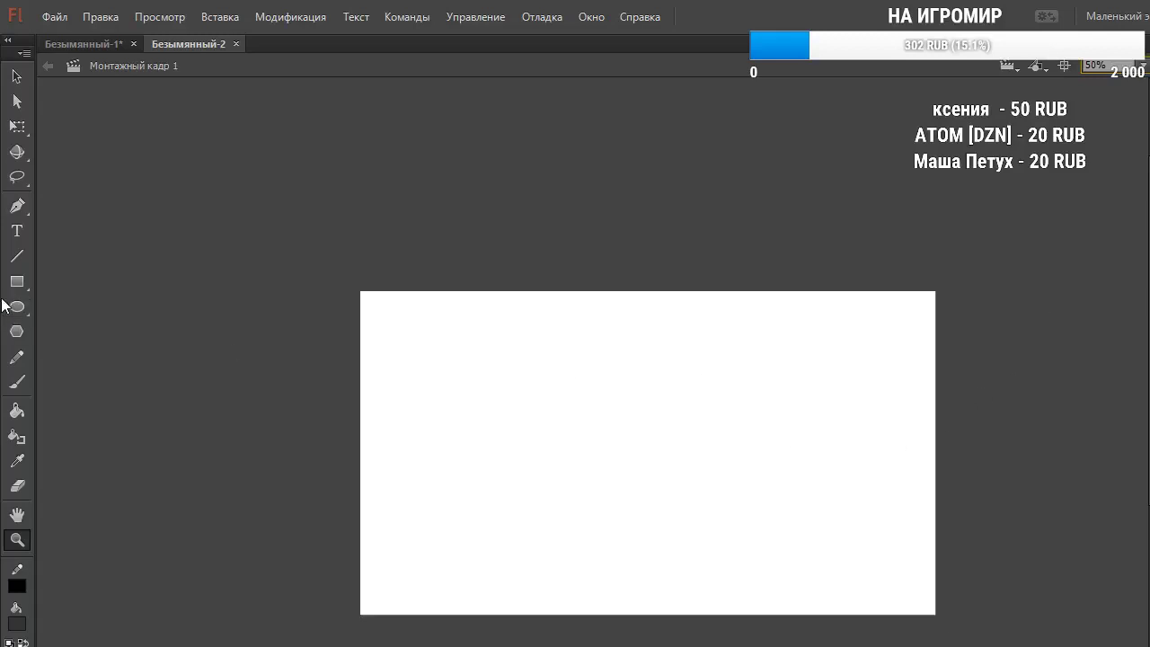
left_click(16, 256)
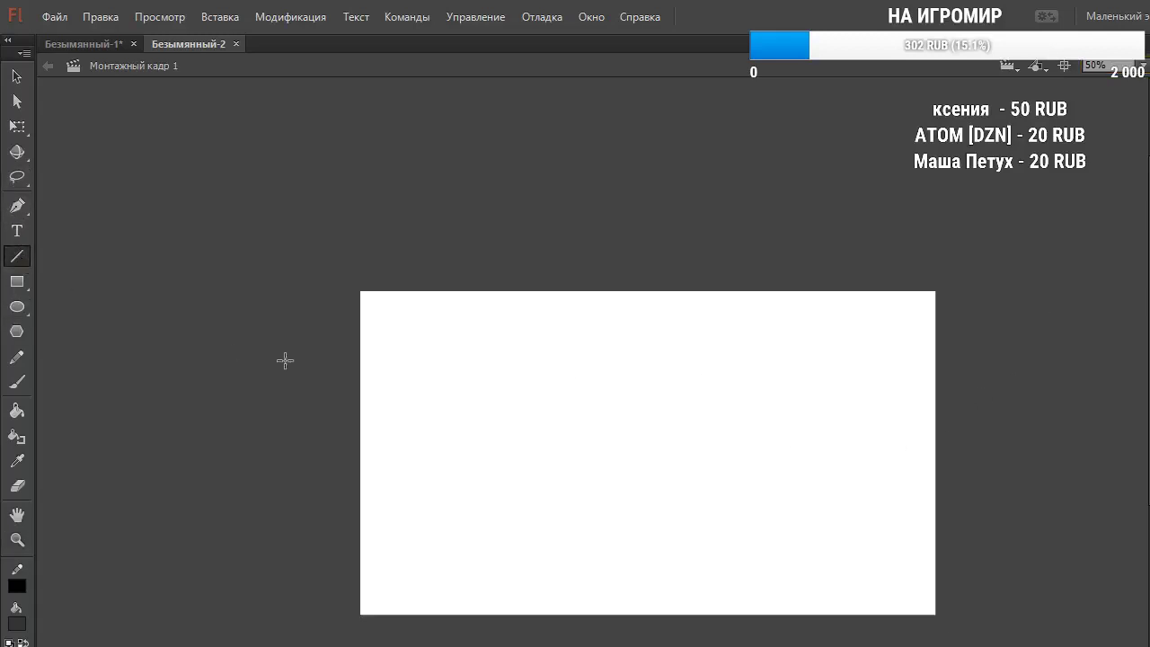
mouse_move(438, 379)
left_mouse_down()
mouse_move(441, 472)
mouse_move(639, 480)
mouse_move(630, 353)
mouse_move(388, 374)
mouse_move(437, 378)
left_mouse_up()
key("ctrl+z")
key("ctrl+z")
key("ctrl+z")
key("ctrl+z")
Paint a round head outline in the left half of the stage with the Brush tool
left_click(18, 383)
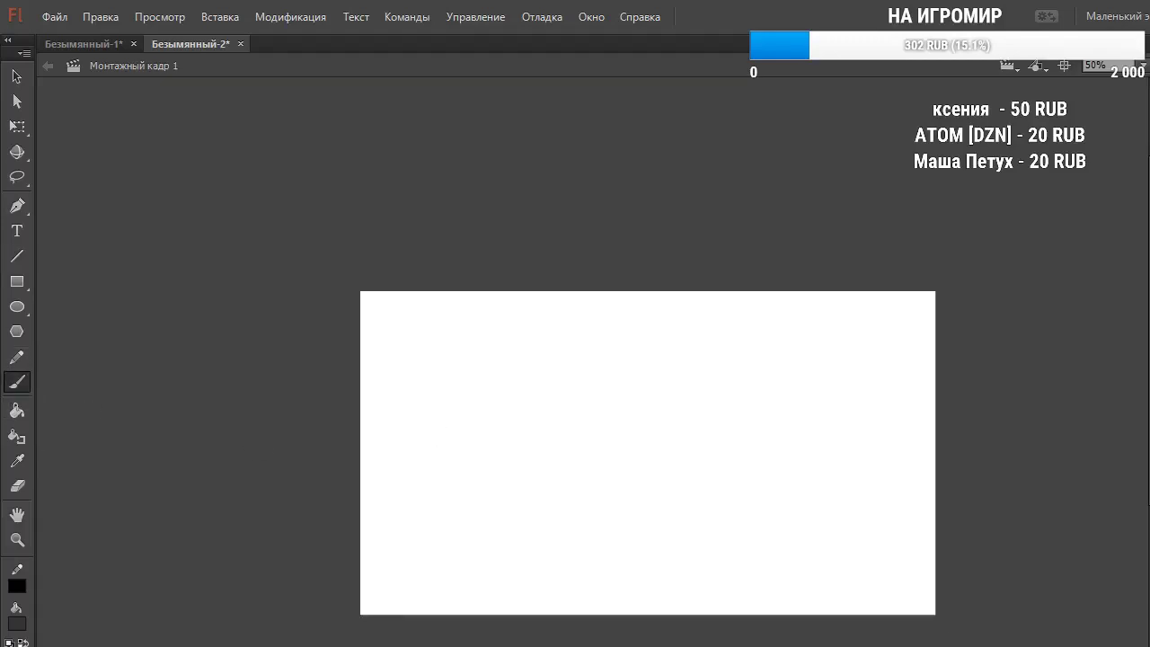
key("alt+Tab")
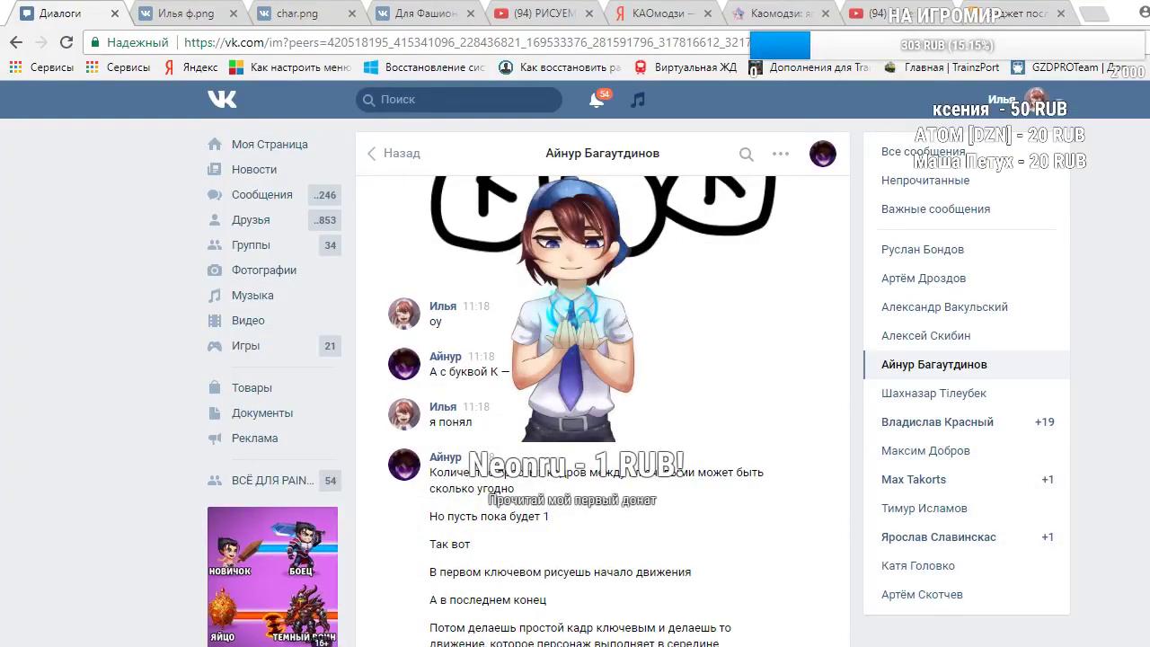
key("alt+Tab")
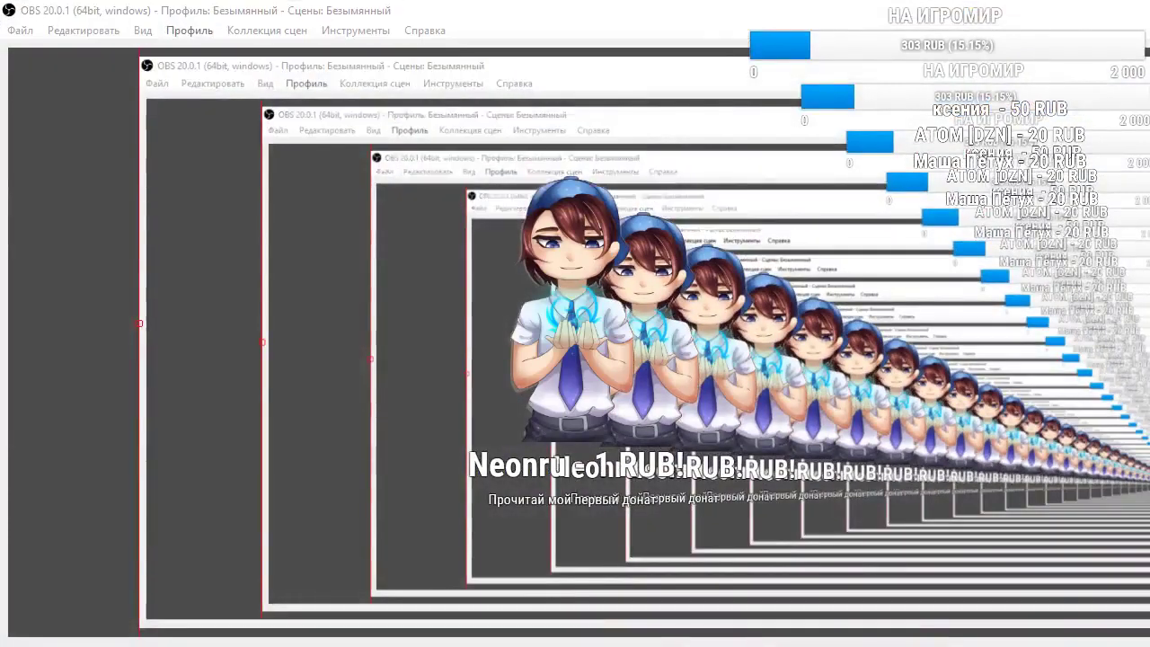
key("alt+Tab")
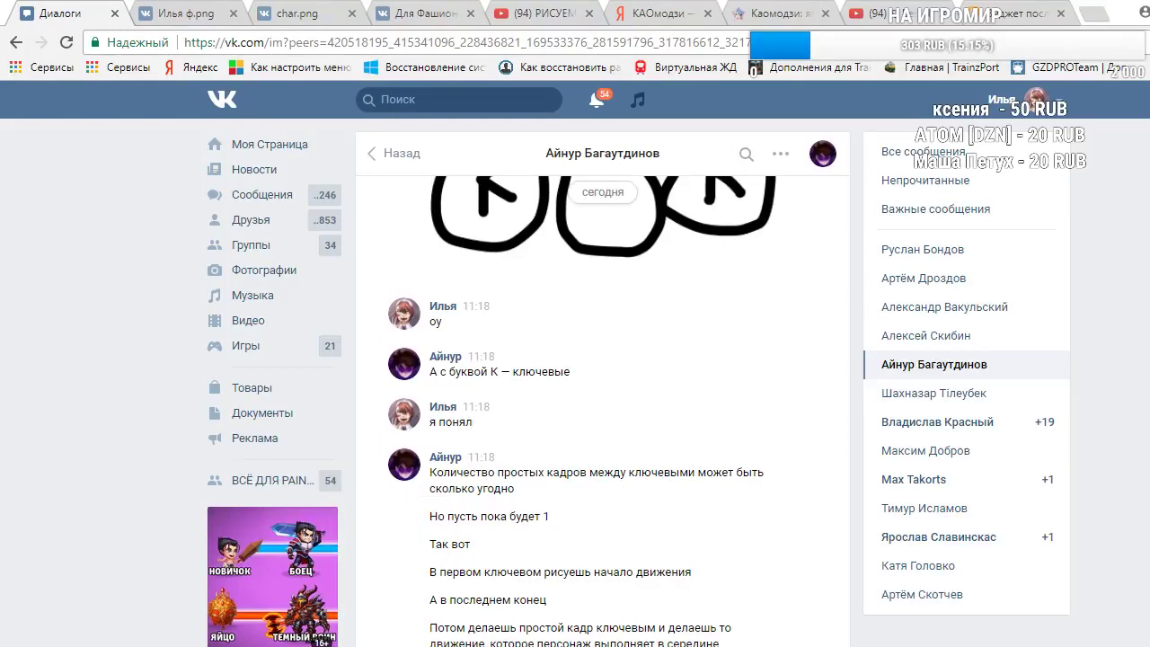
key("alt+Tab")
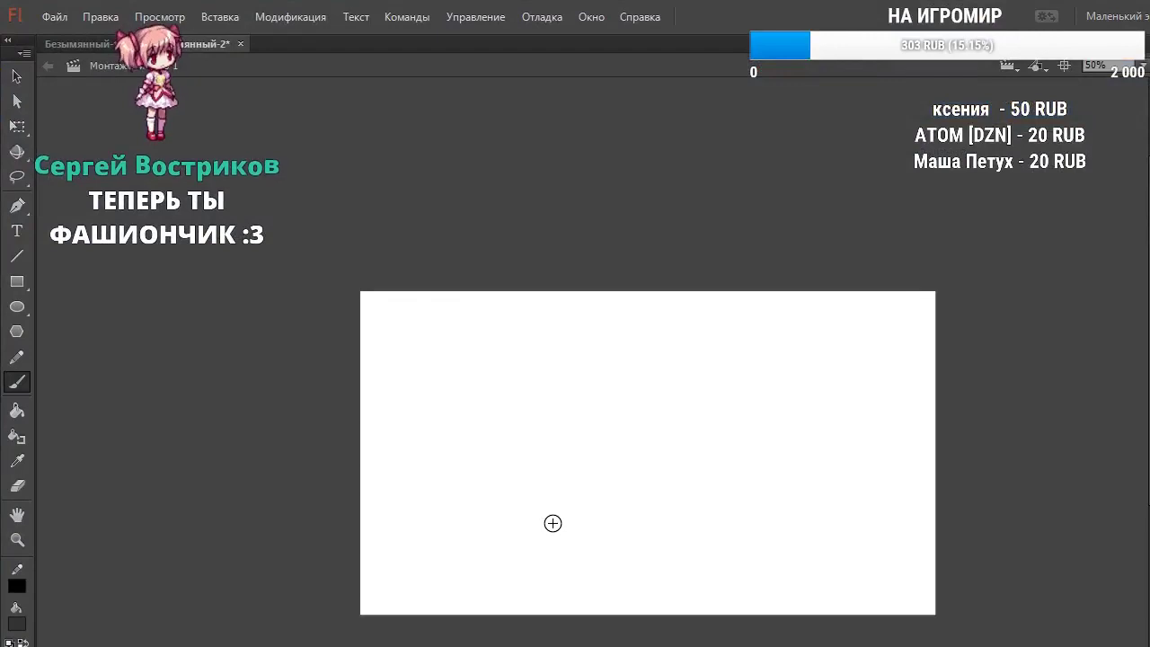
mouse_move(483, 368)
left_mouse_down()
mouse_move(503, 362)
mouse_move(438, 406)
left_mouse_up()
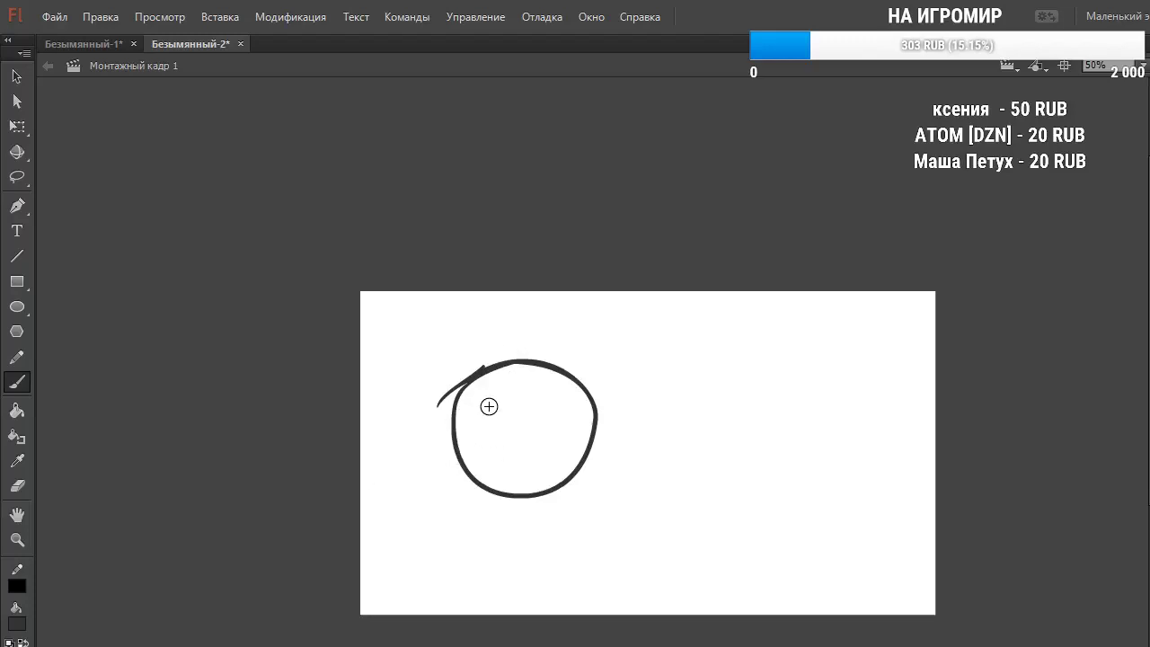
Paint solid oval eyes inside the head outline, keeping the face on a separate layer
left_click_drag(493, 412, 494, 431)
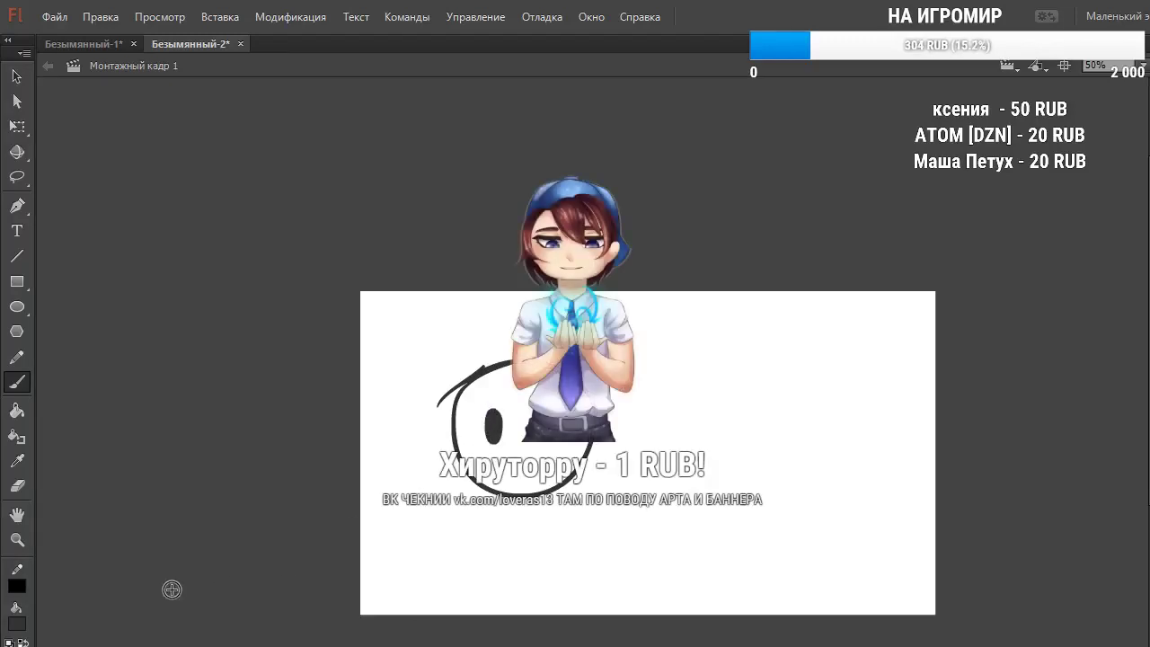
left_click(34, 640)
left_click(18, 645)
left_click(60, 645)
Undo the rough mouth strokes and paint a simple curved smile below the eyes
mouse_move(503, 450)
left_mouse_down()
mouse_move(494, 473)
mouse_move(541, 464)
mouse_move(508, 472)
left_mouse_up()
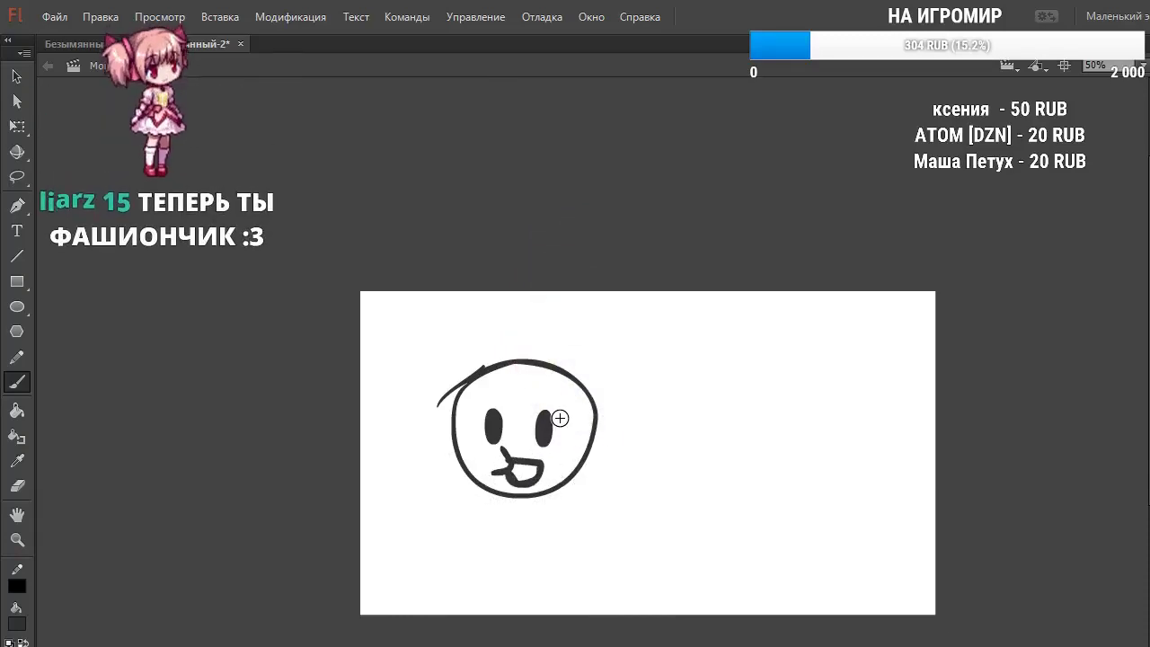
key("ctrl+z")
key("ctrl+z")
mouse_move(508, 452)
left_mouse_down()
mouse_move(543, 461)
mouse_move(505, 472)
left_mouse_up()
key("ctrl+z")
key("ctrl+z")
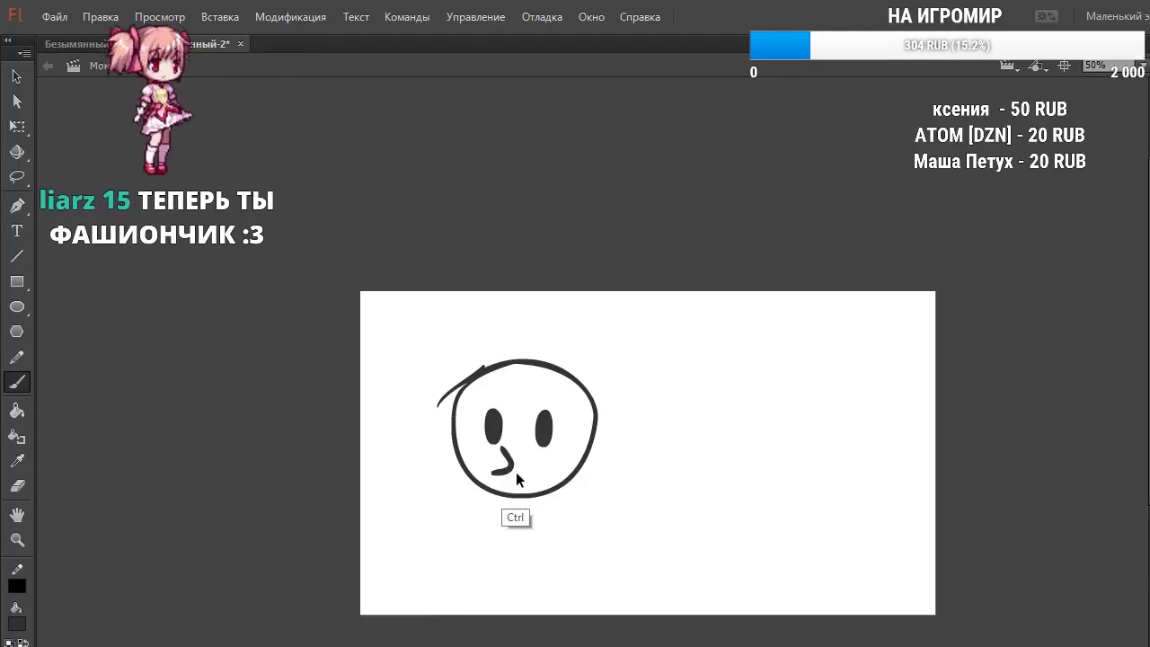
left_click_drag(501, 457, 532, 461)
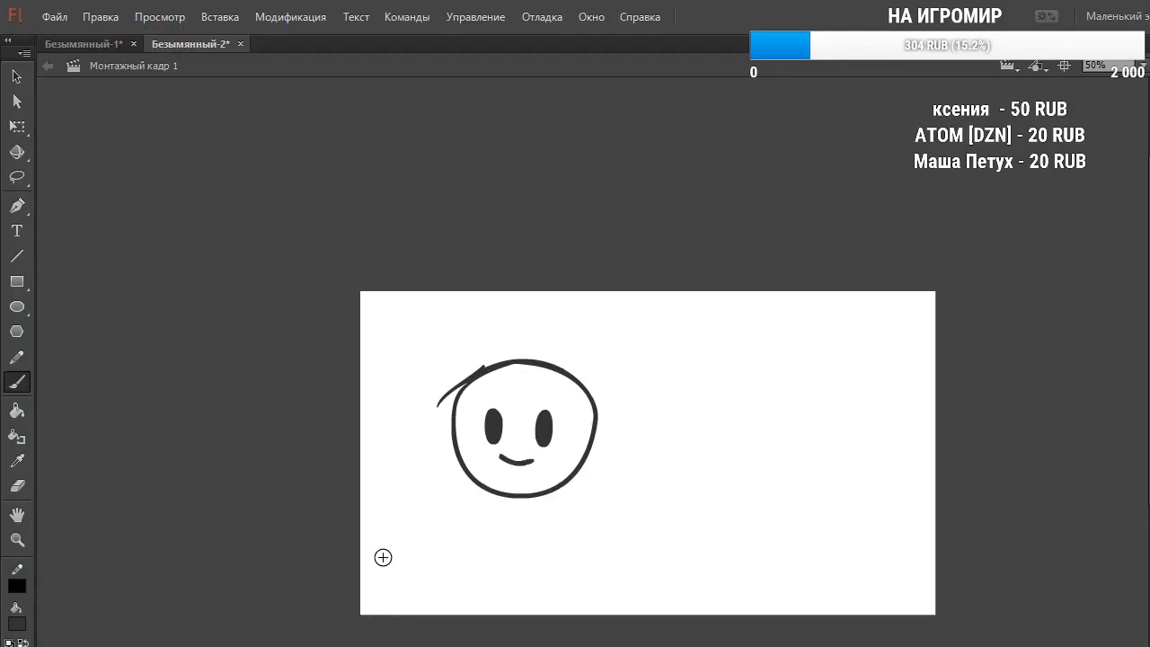
Create a motion tween for the face, agreeing to convert it to a symbol and suppressing that prompt in future
right_click(197, 646)
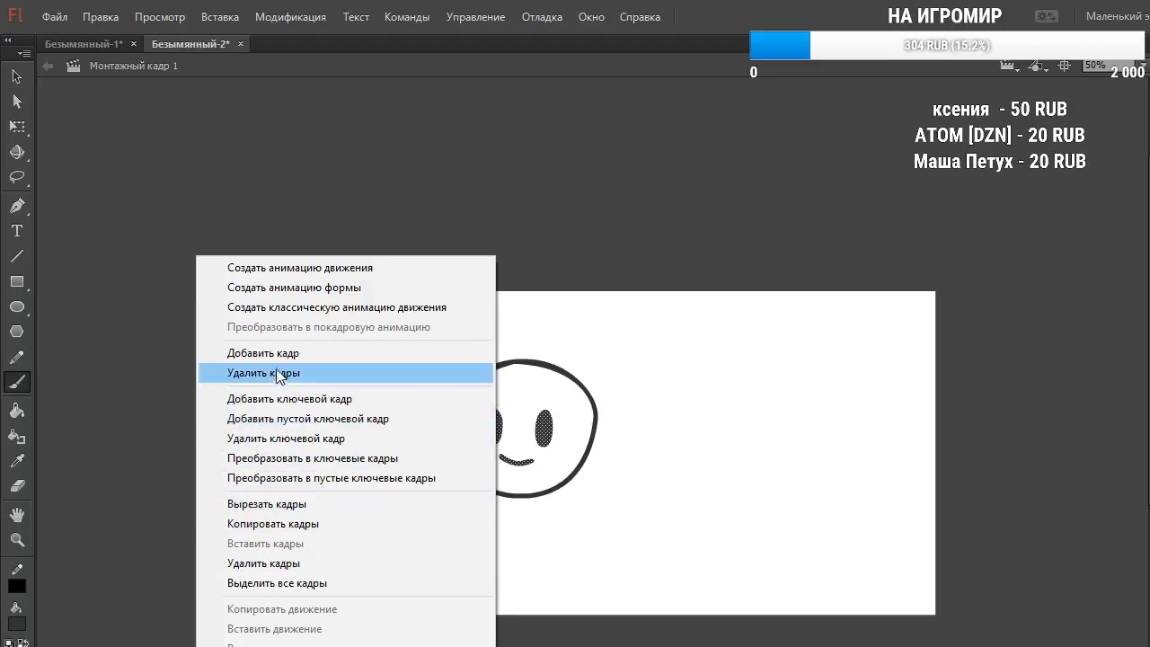
left_click(260, 268)
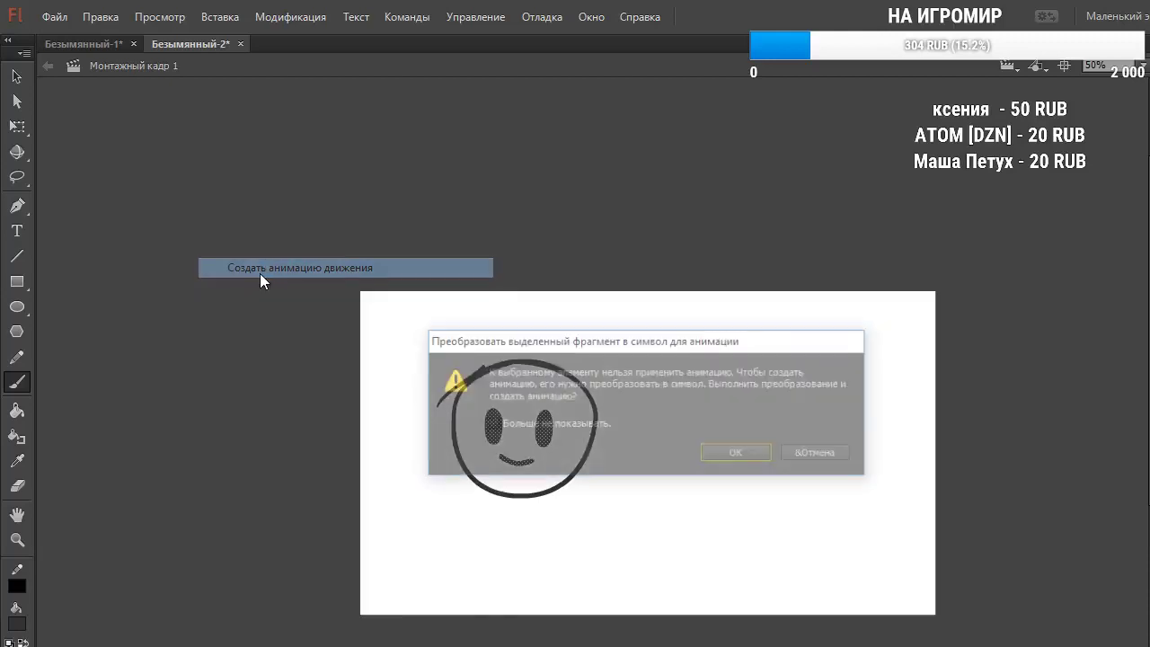
left_click(517, 423)
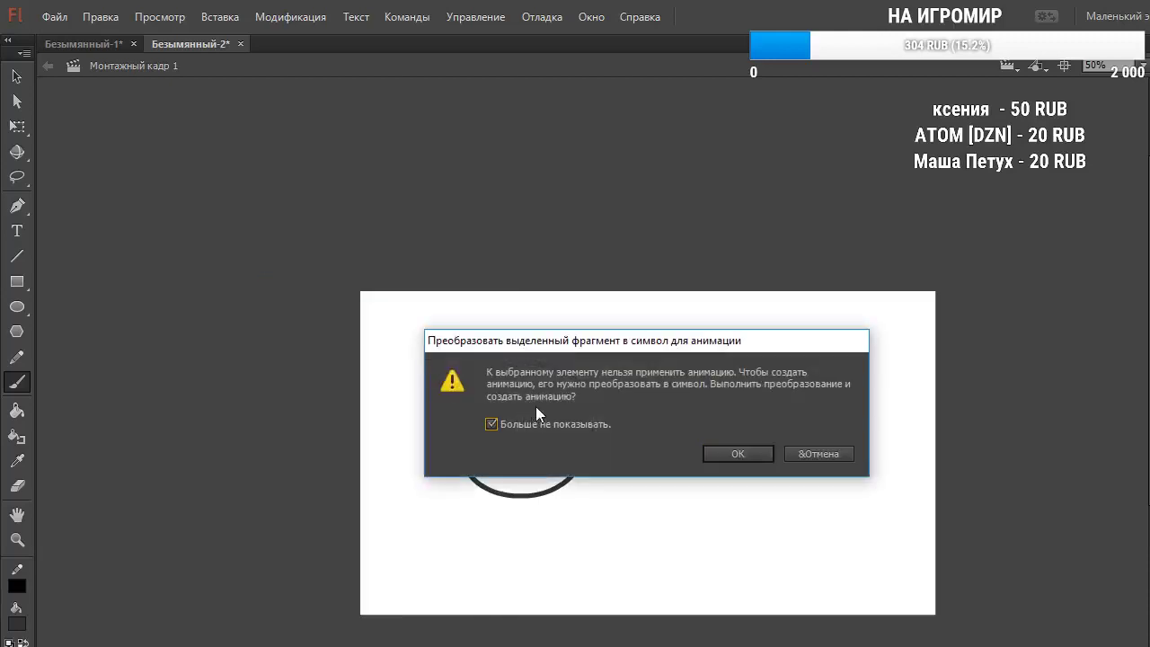
left_click(731, 451)
key("Escape")
left_click_drag(485, 366, 438, 406)
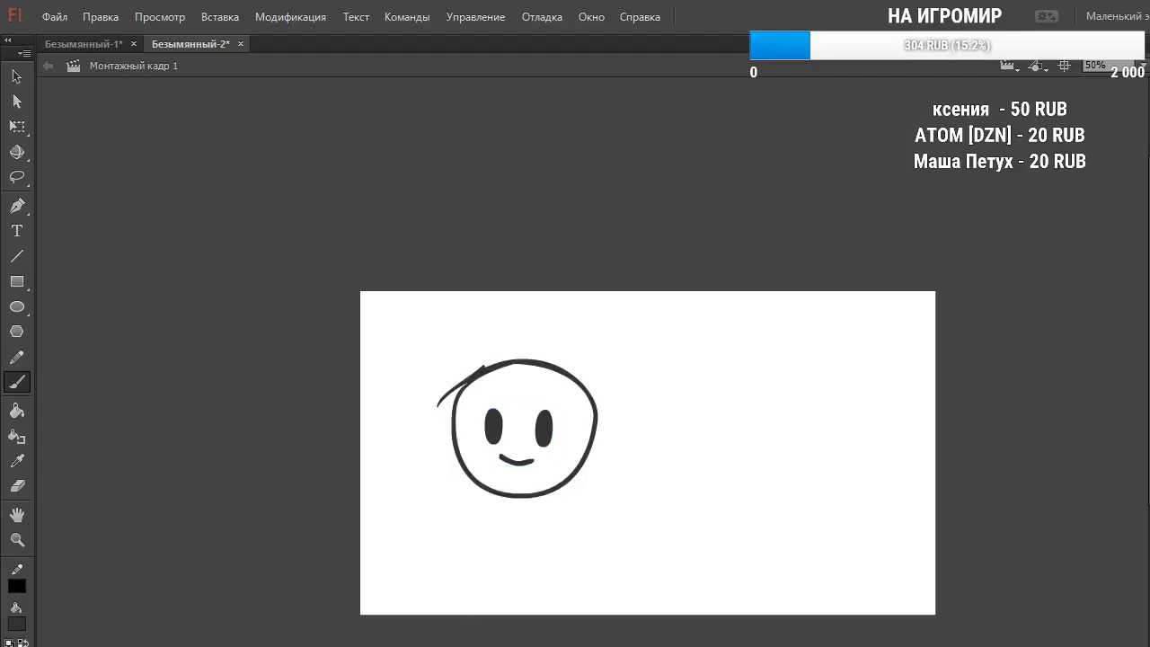
key("ctrl+z")
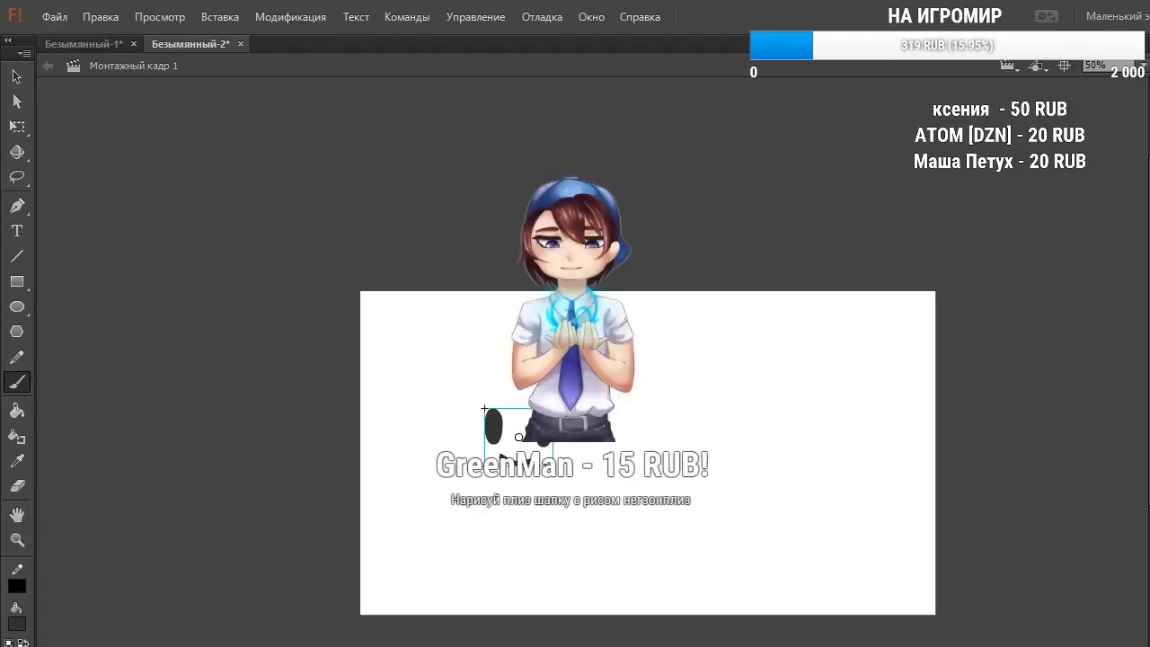
Insert a skew keyframe (Наклон) in the face's motion tween
right_click(503, 422)
mouse_move(347, 409)
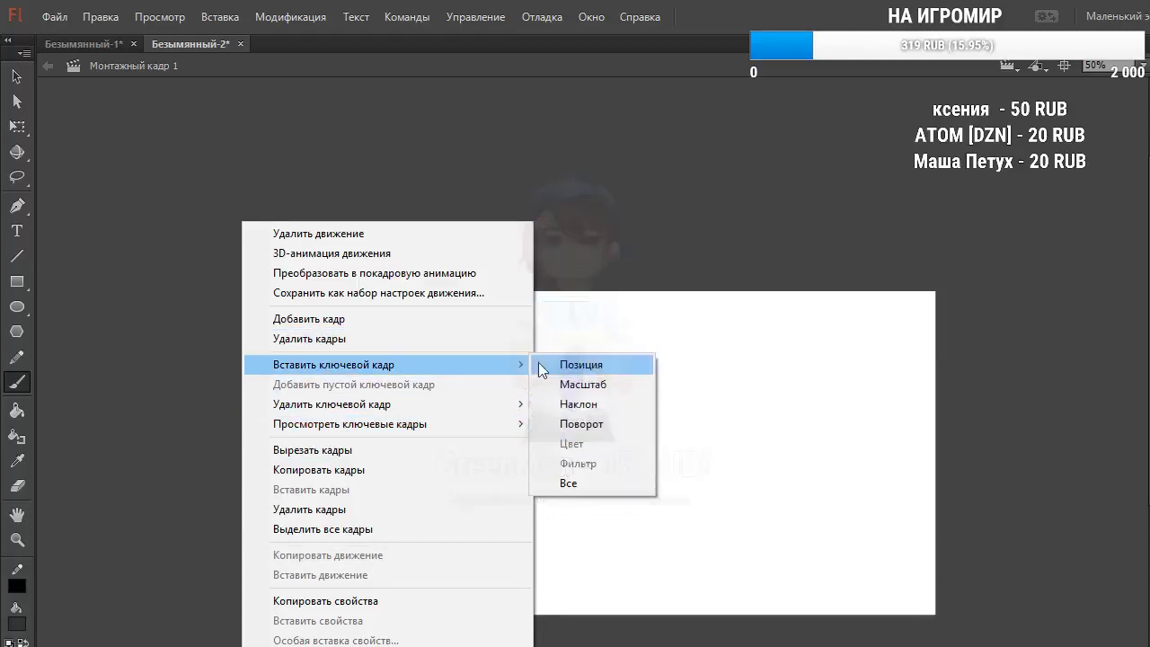
mouse_move(458, 367)
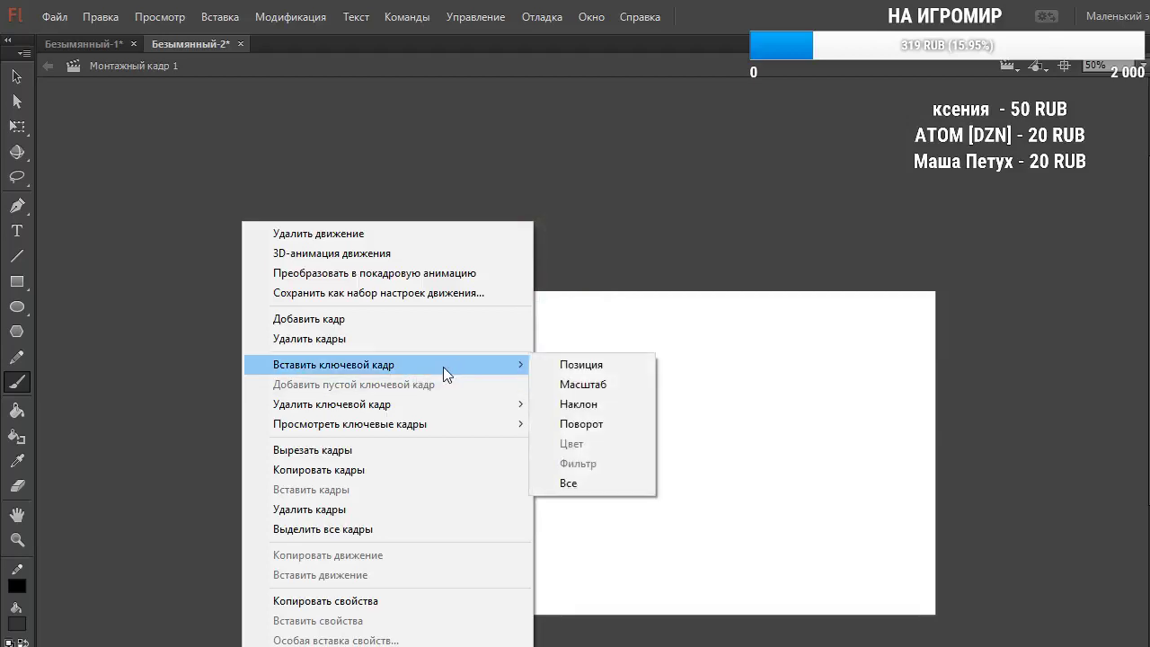
left_click(598, 404)
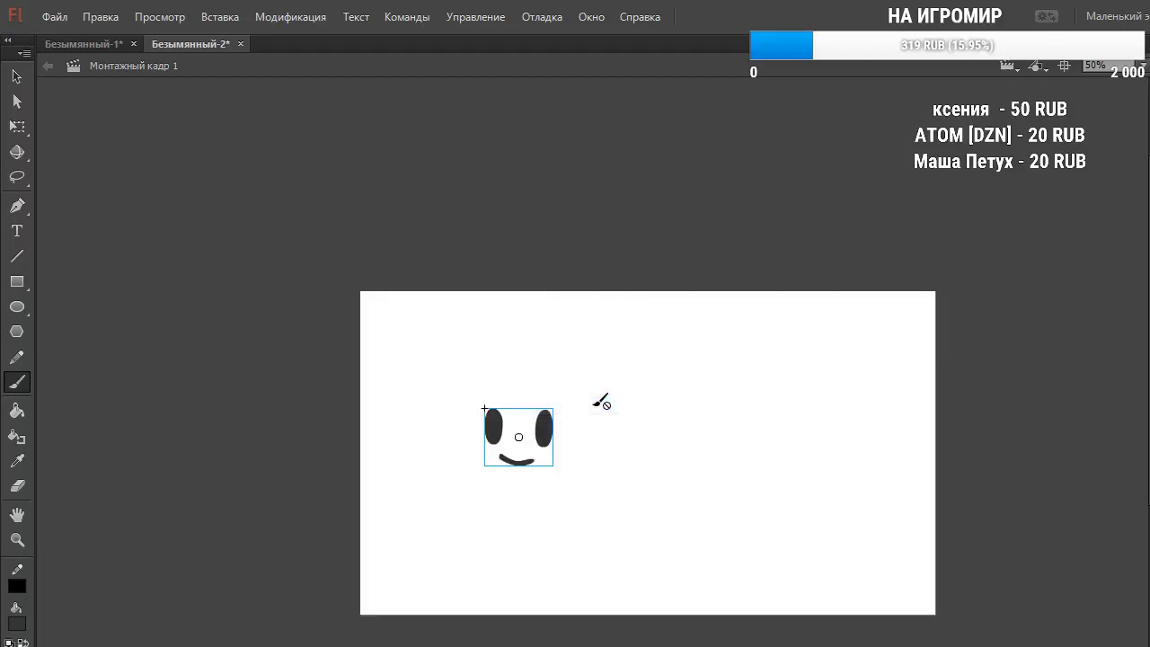
Try to paint on the tweened face layer with the Brush tool
left_click(527, 432)
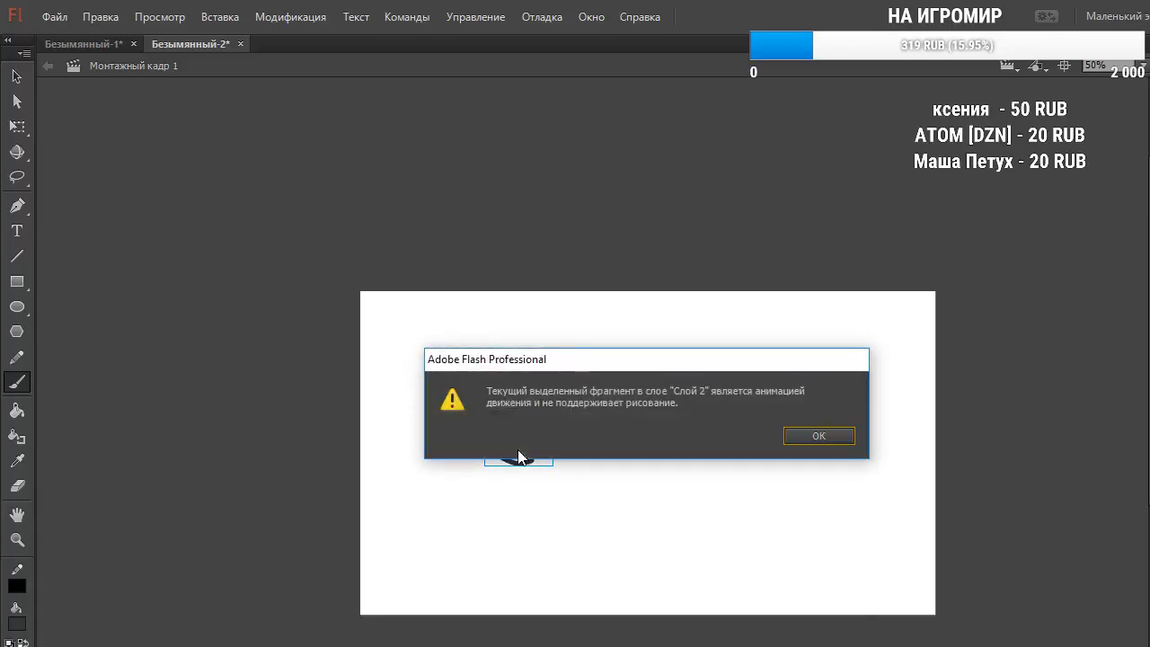
left_click(825, 434)
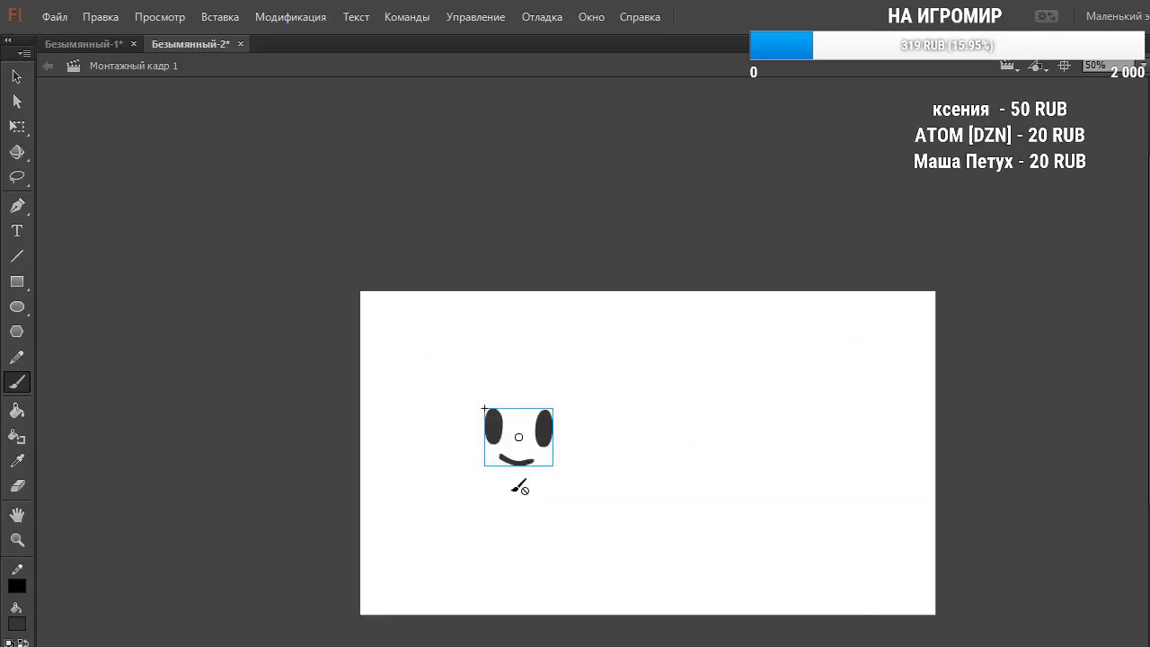
left_click(514, 490)
left_click(826, 435)
left_click(501, 547)
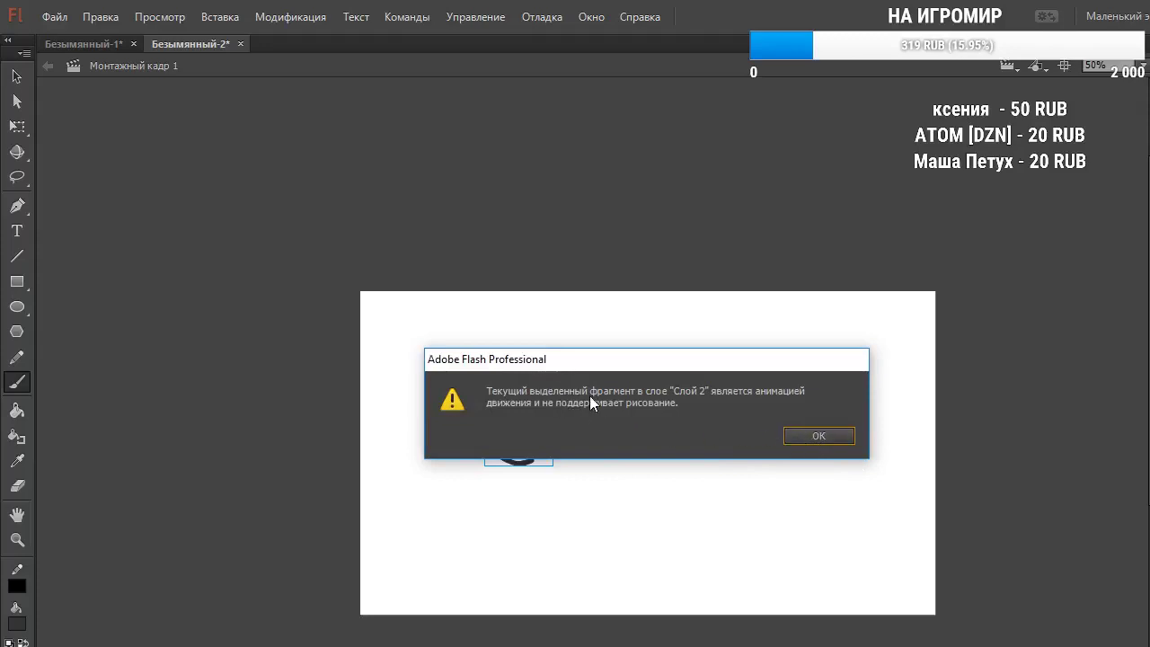
left_click(808, 436)
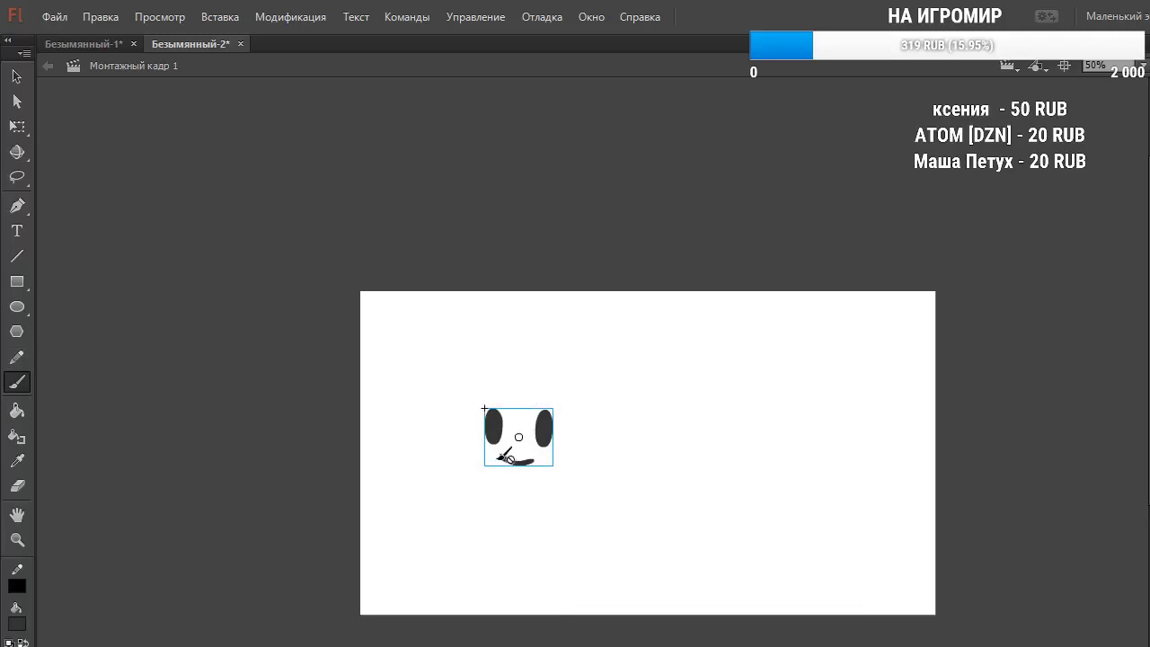
left_click(486, 409)
left_click(851, 435)
Move the tweened face symbol a short way diagonally down and to the right with the Selection tool
left_click(17, 515)
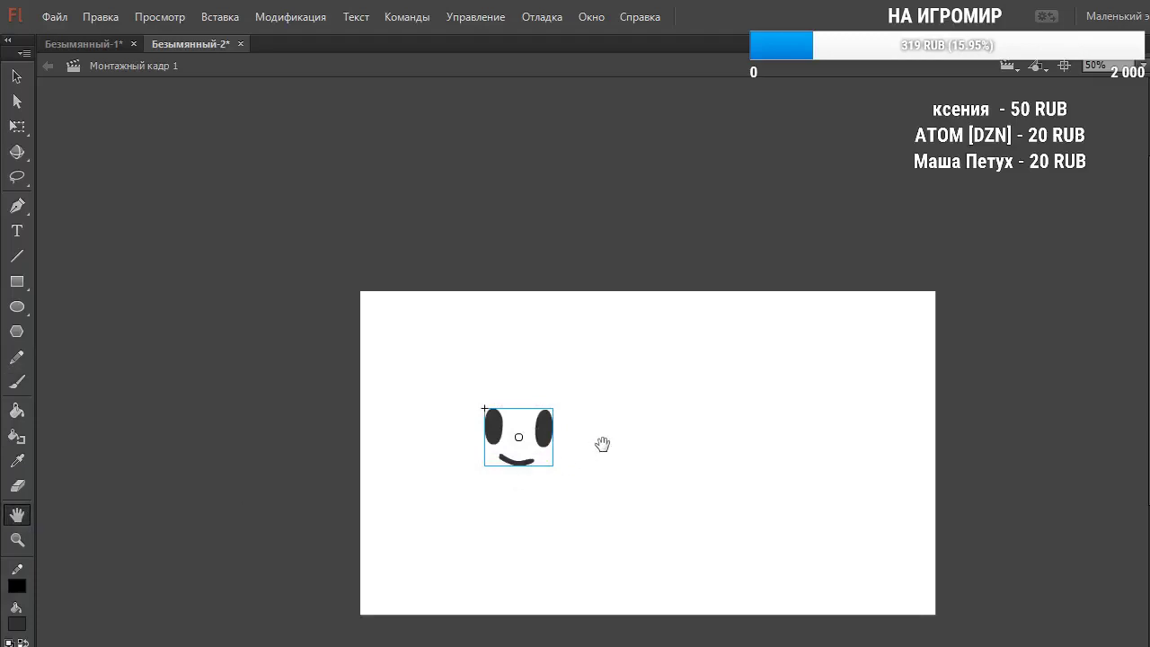
left_click_drag(528, 444, 527, 441)
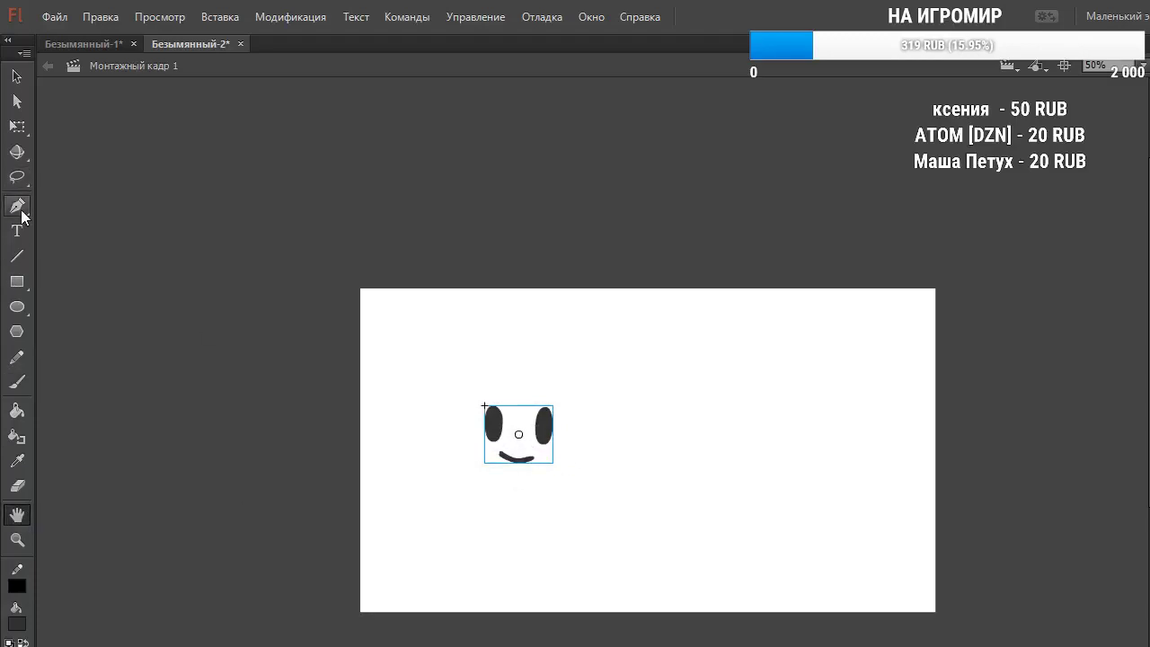
left_click(16, 76)
left_click(16, 102)
left_click(524, 438)
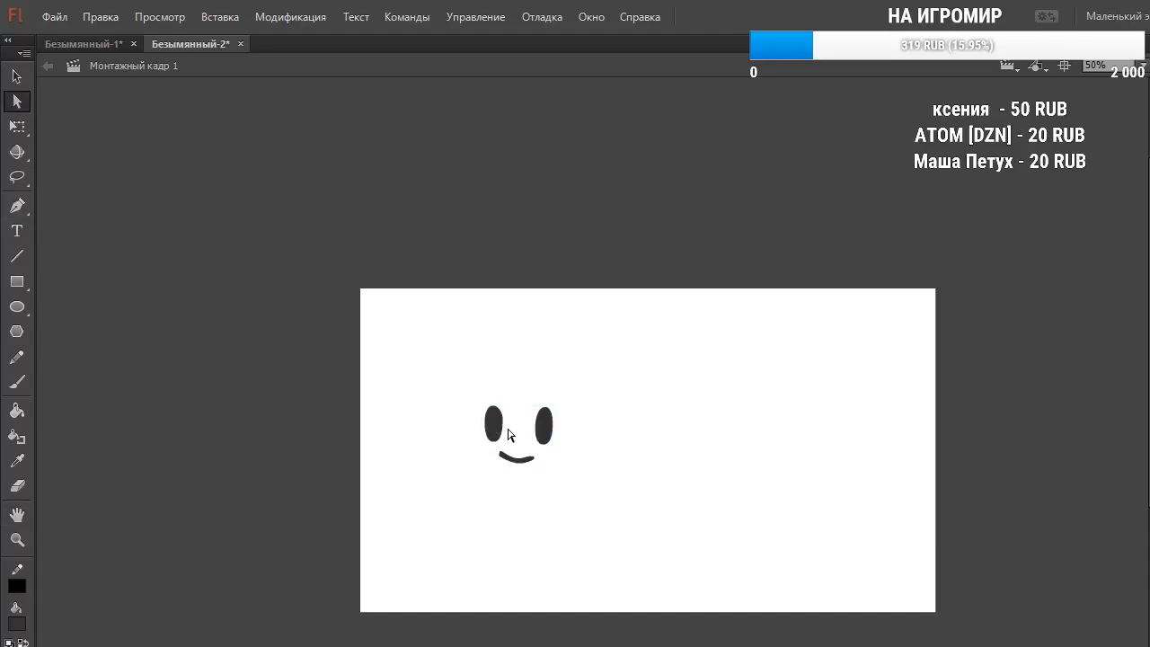
left_click(16, 77)
left_click_drag(495, 426, 563, 471)
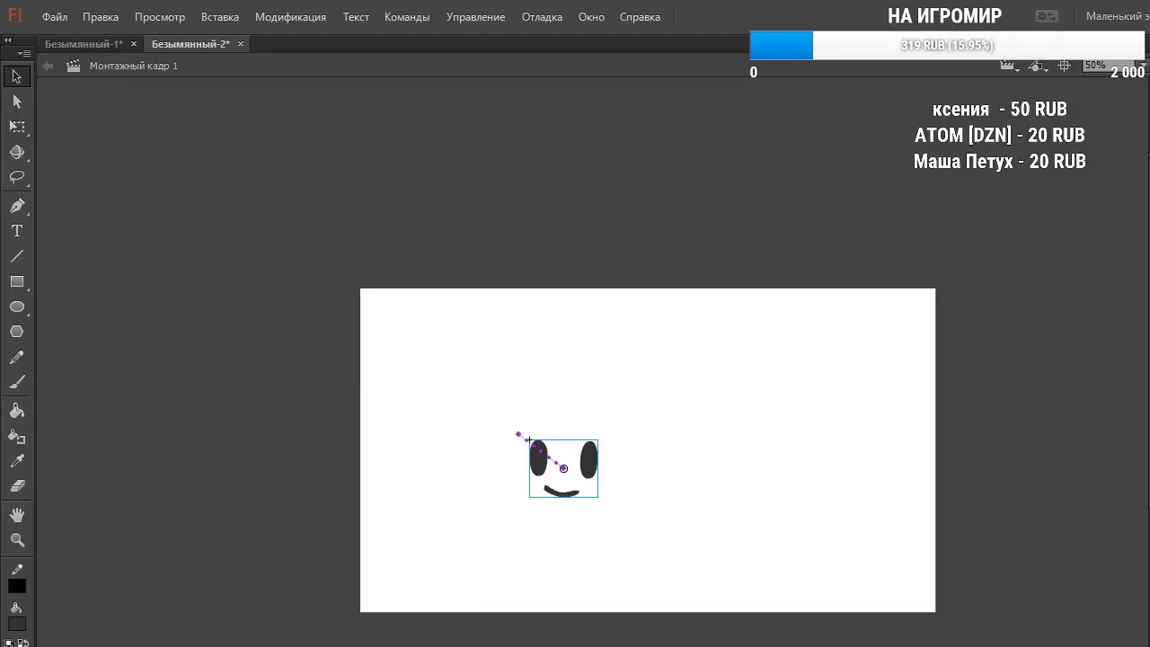
Add frames to the face's tween, move the face toward the stage's left edge, and play the motion
right_click(539, 454)
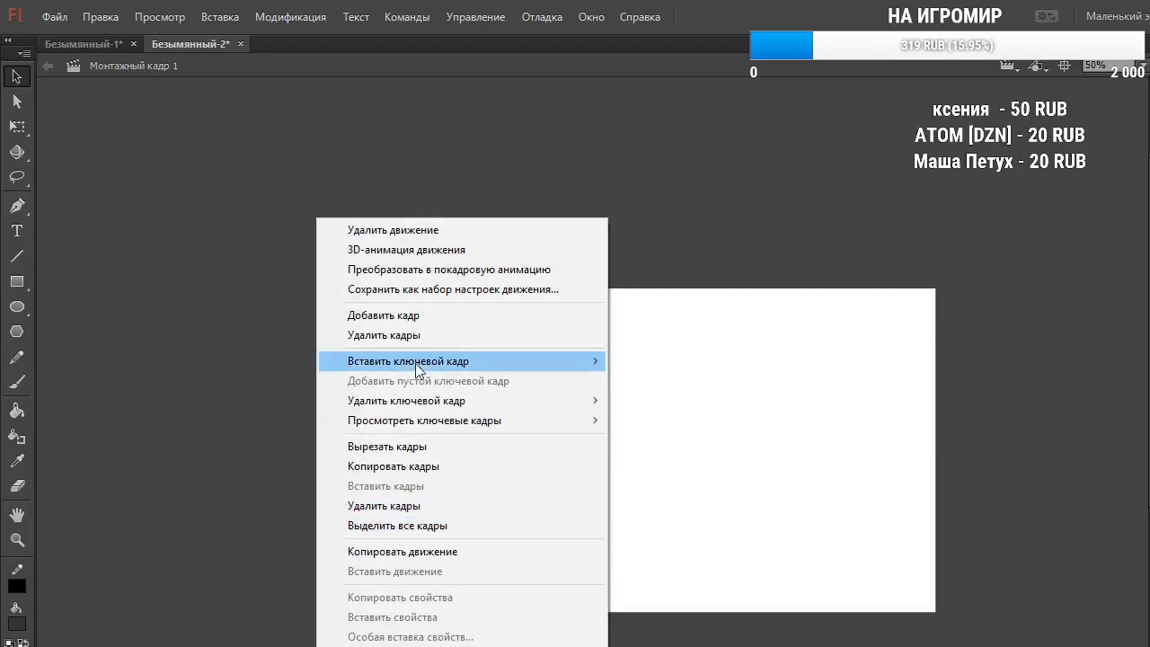
mouse_move(417, 366)
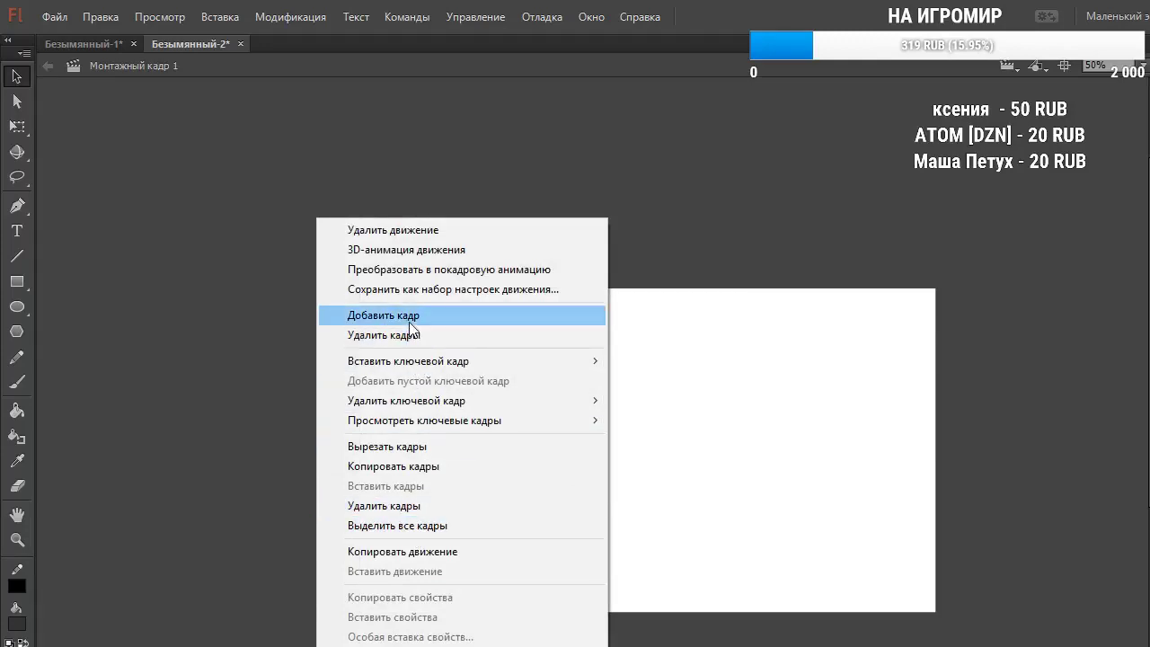
left_click(409, 317)
left_click_drag(557, 463, 368, 426)
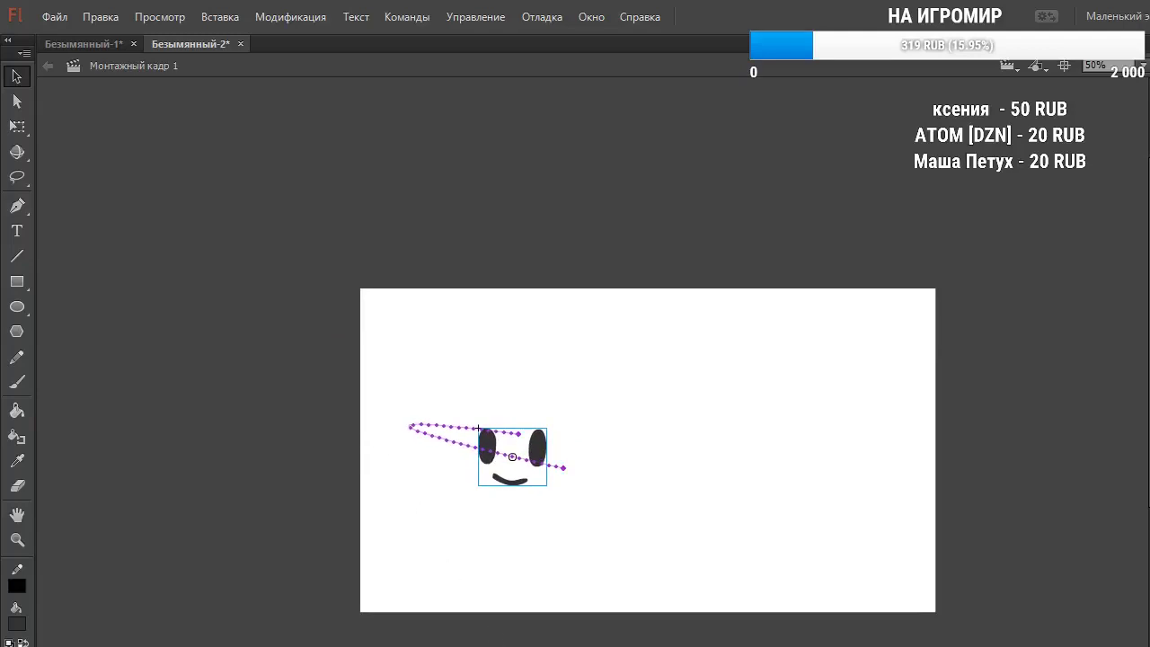
key("Return")
Insert a position keyframe (Позиция) in the face's tween and move the face straight up at that frame
left_click(540, 460)
right_click(555, 462)
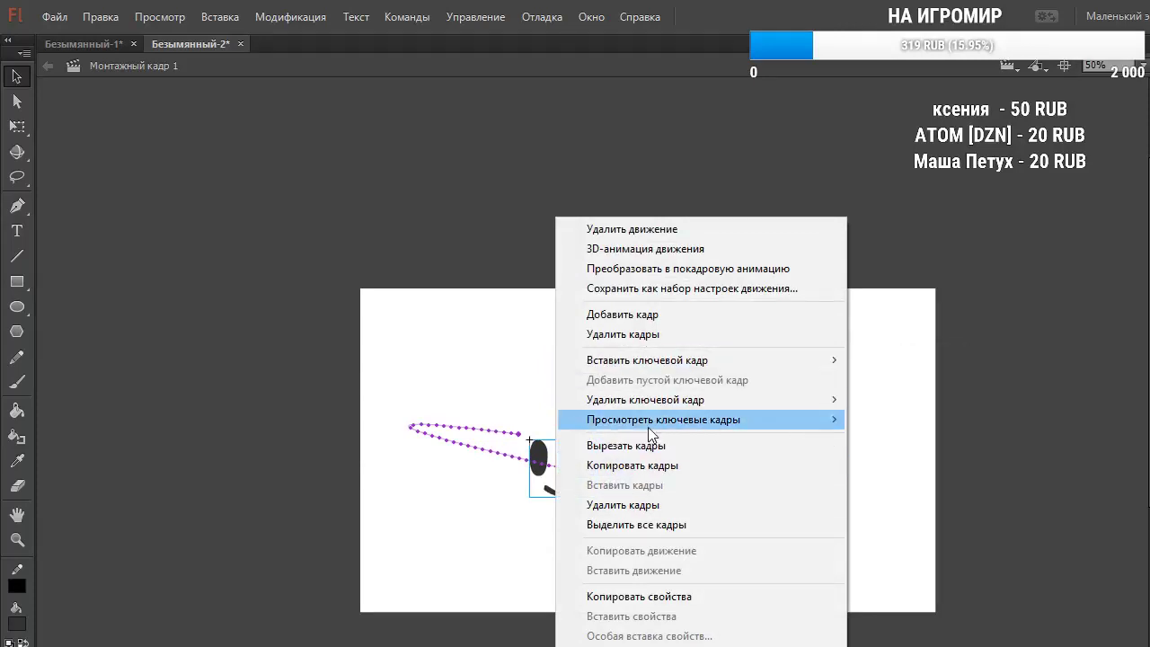
mouse_move(635, 367)
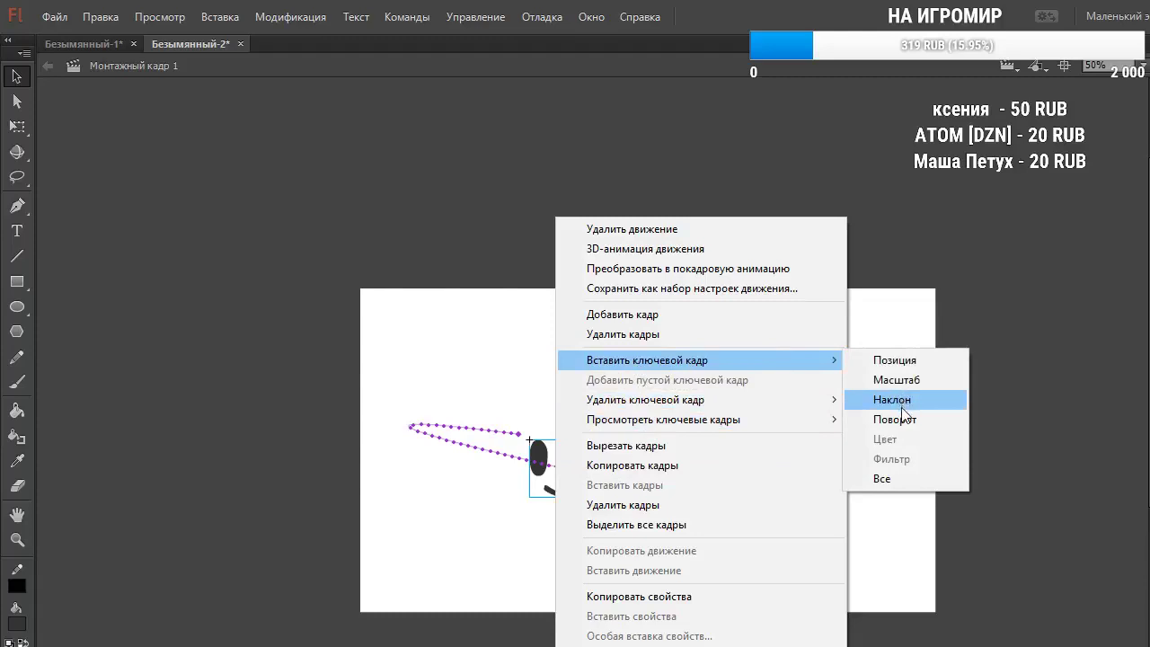
left_click(895, 361)
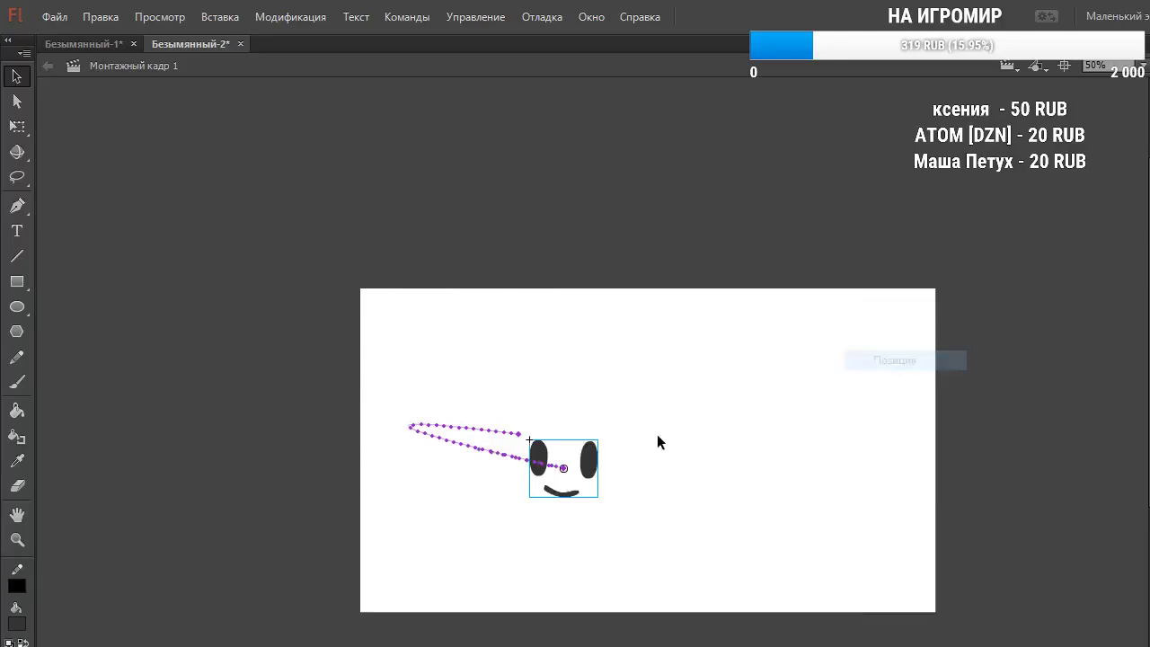
left_click_drag(566, 462, 568, 381)
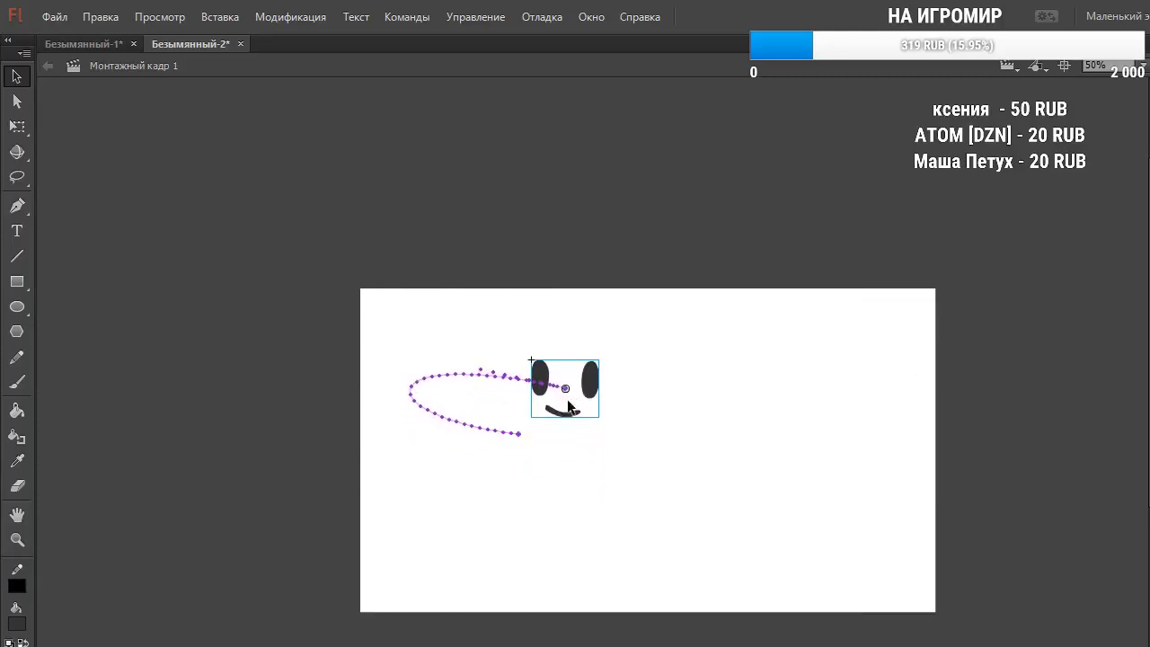
Deselect the face and play back the animation to check its motion
left_click(584, 504)
key("Return")
key("Return")
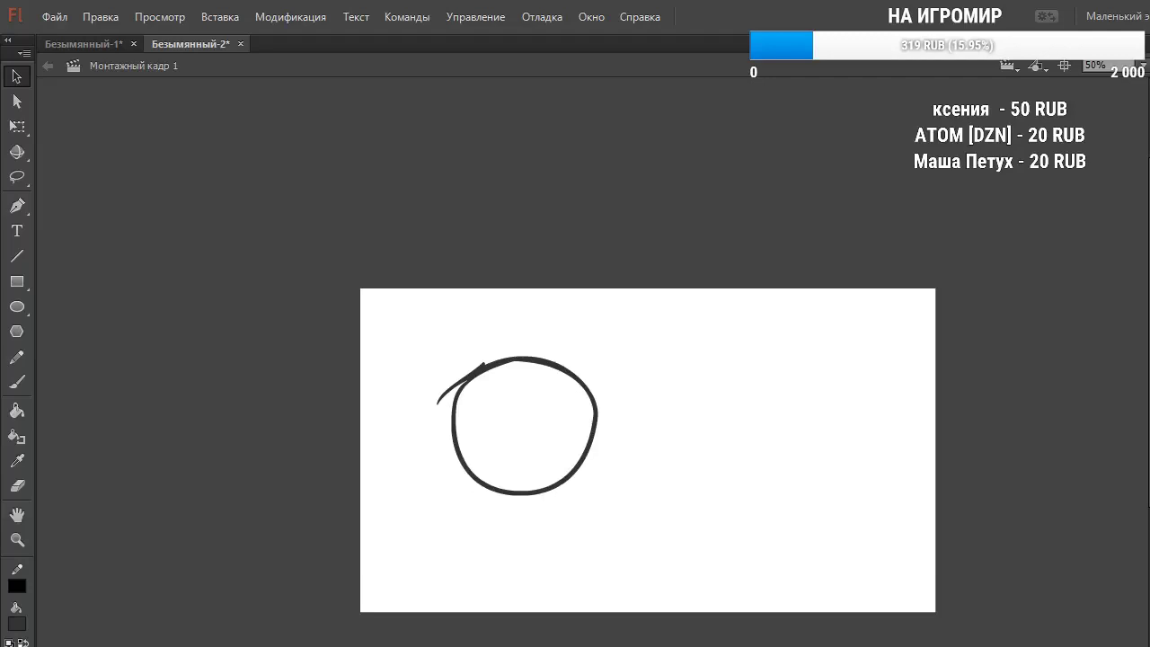
Remove the tweened face from the timeline frames, keeping only the head outline on the stage
key("alt+Tab")
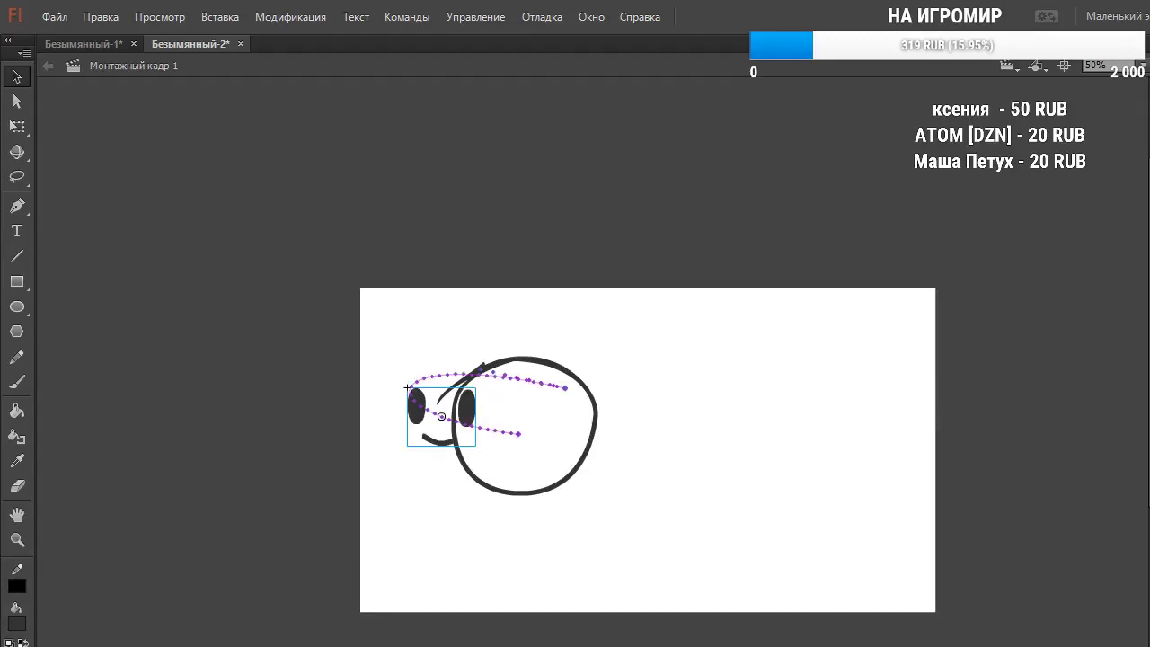
right_click(258, 645)
left_click(312, 500)
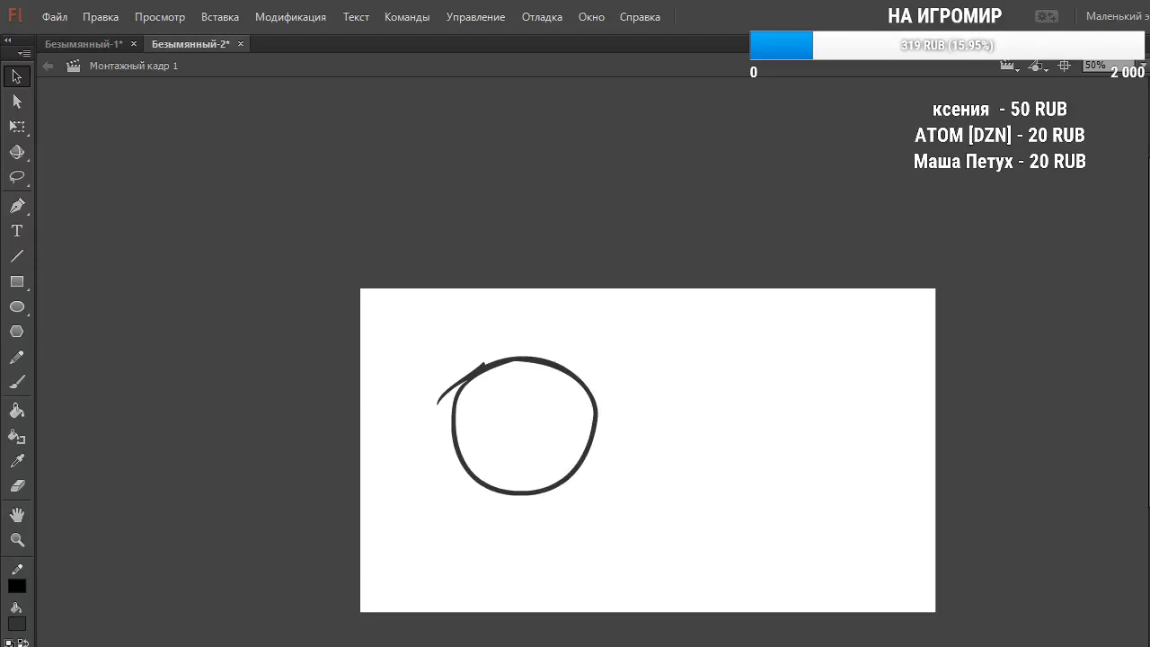
key("ctrl+a")
key("Escape")
Insert a keyframe (Добавить ключевой кадр) and paint two oval eyes and a smile inside the head outline with the Brush tool
right_click(197, 645)
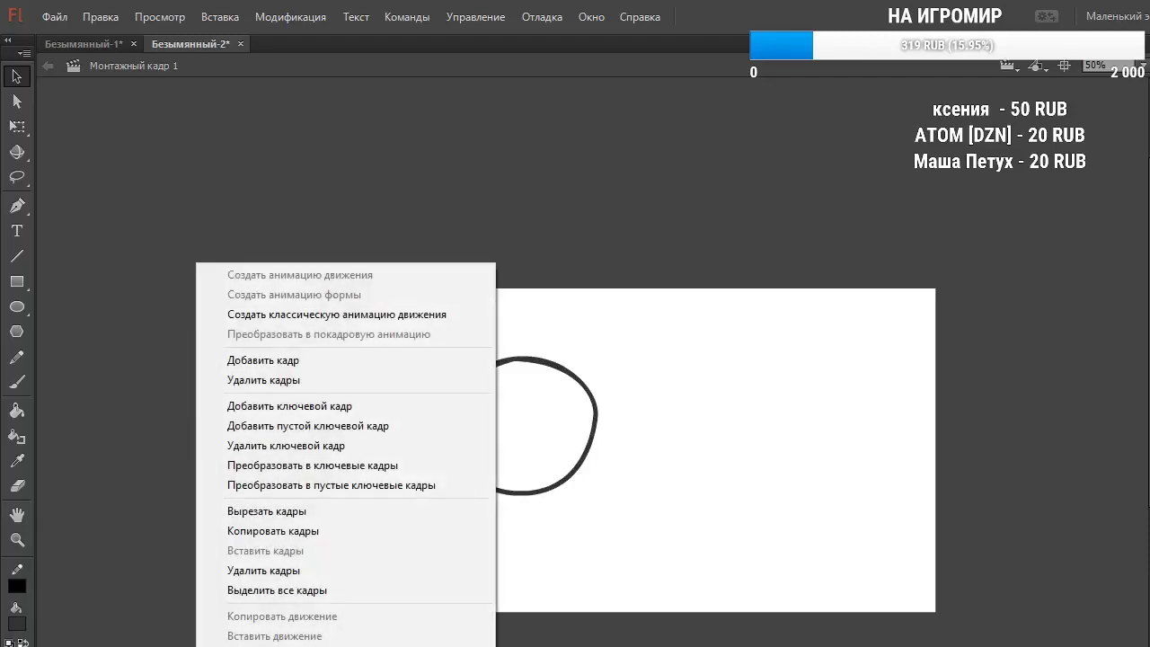
left_click(284, 415)
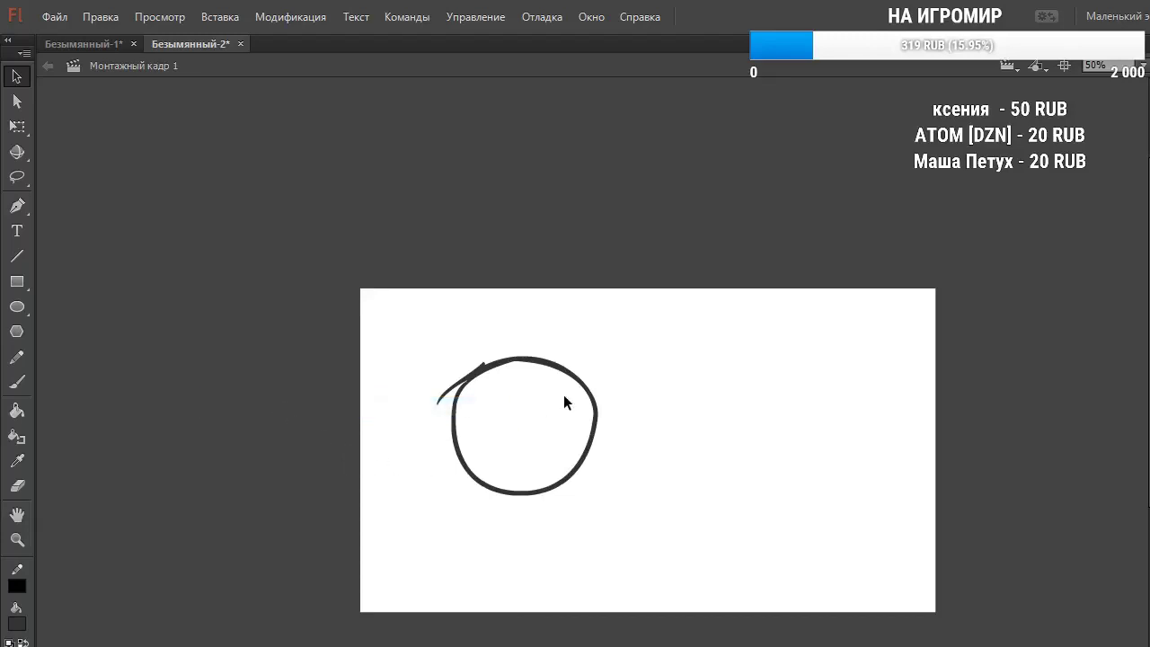
left_click(17, 382)
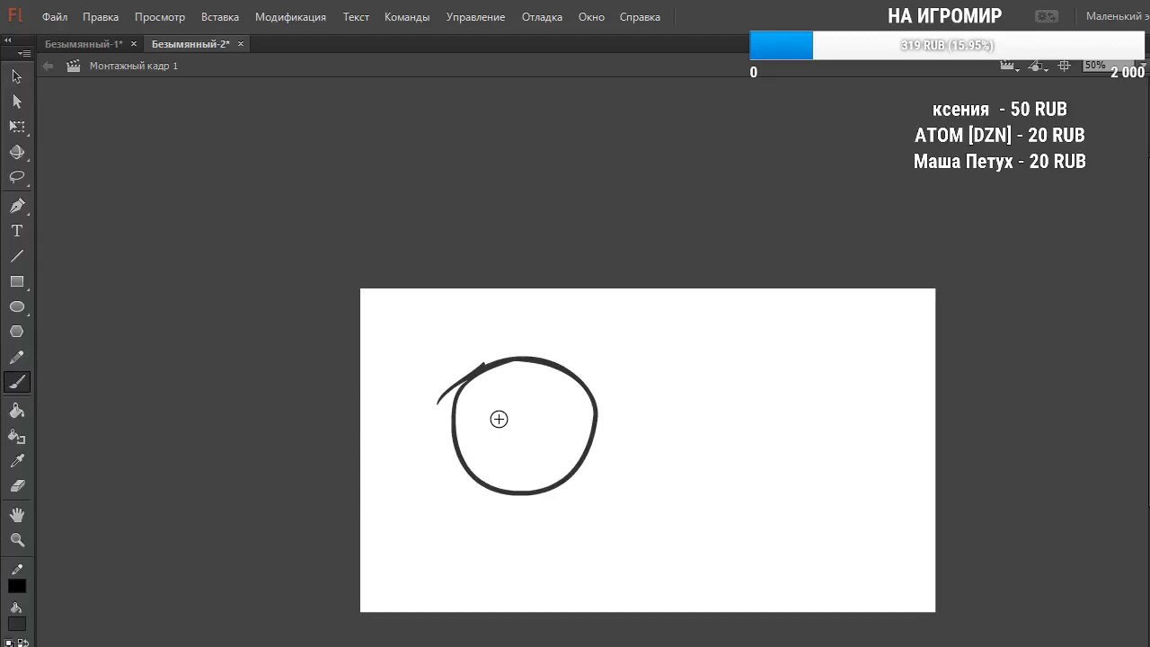
mouse_move(495, 412)
left_mouse_down()
mouse_move(497, 426)
mouse_move(499, 410)
mouse_move(540, 437)
left_mouse_up()
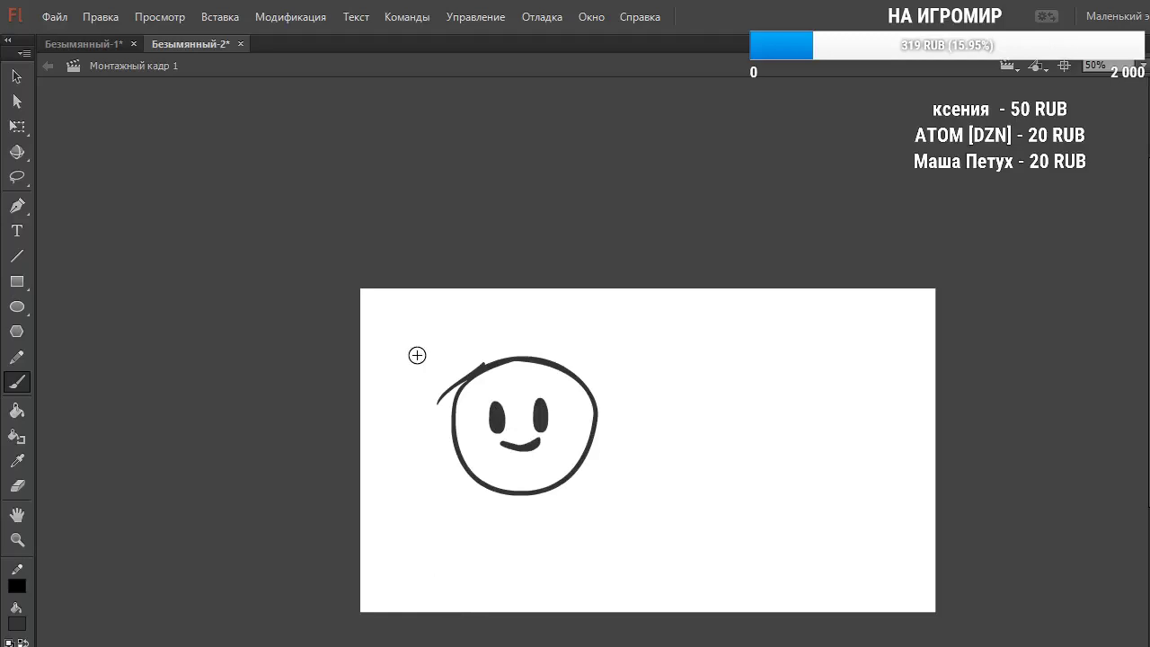
right_click(233, 646)
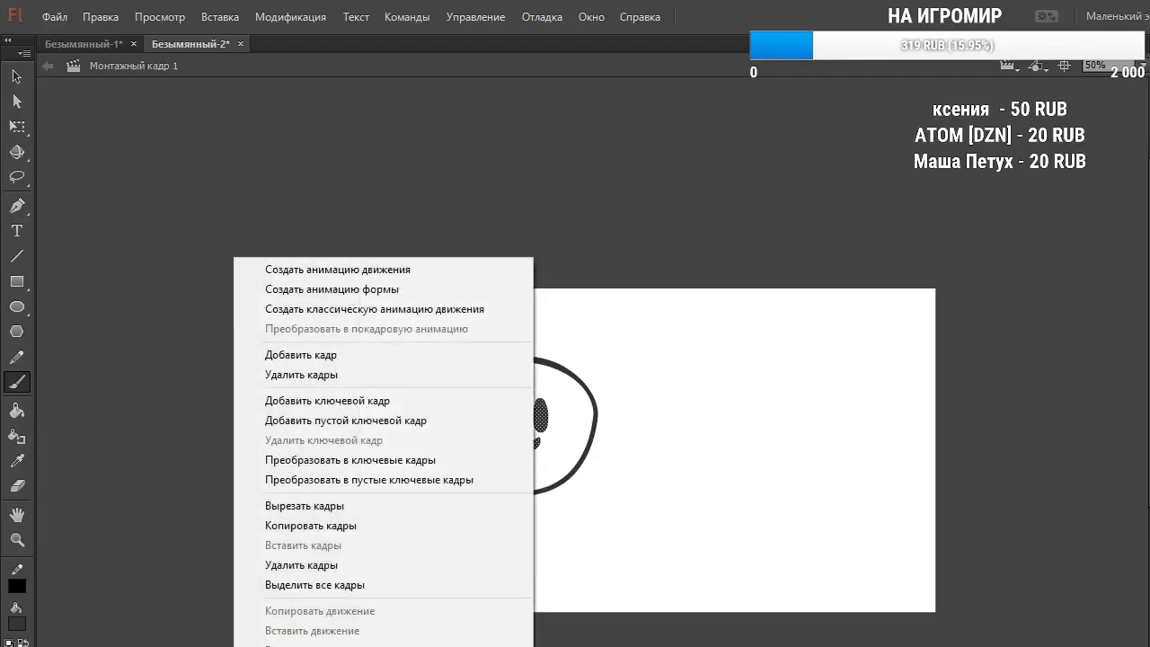
left_click(326, 355)
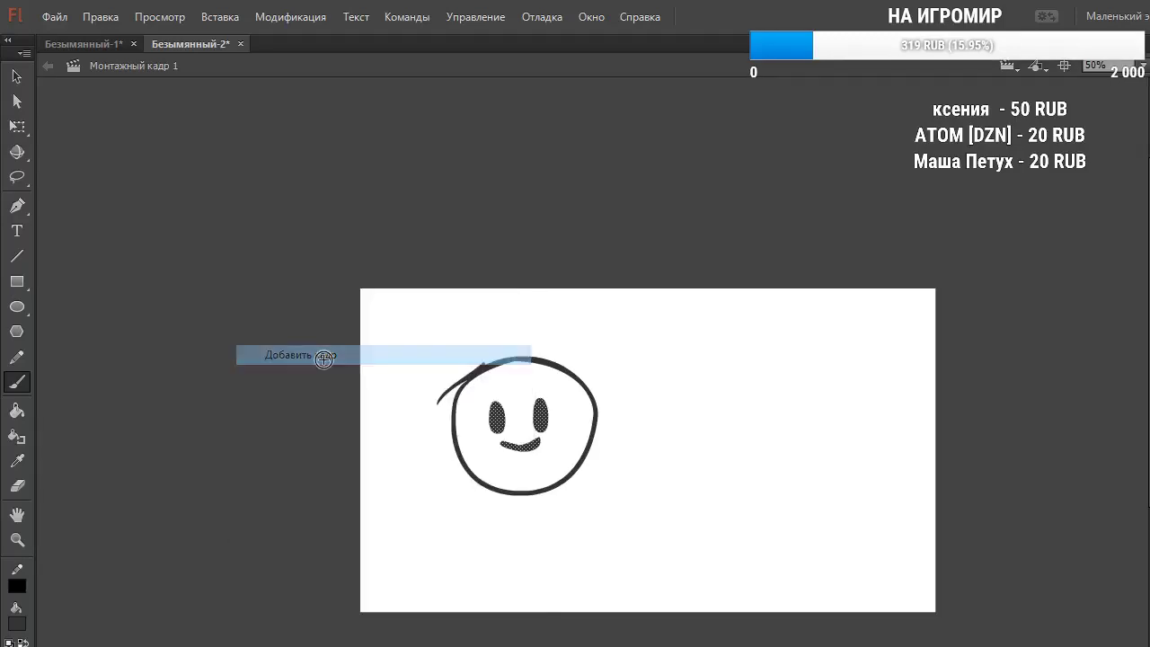
mouse_move(494, 397)
left_mouse_down()
mouse_move(496, 410)
mouse_move(542, 403)
mouse_move(538, 390)
mouse_move(531, 418)
left_mouse_up()
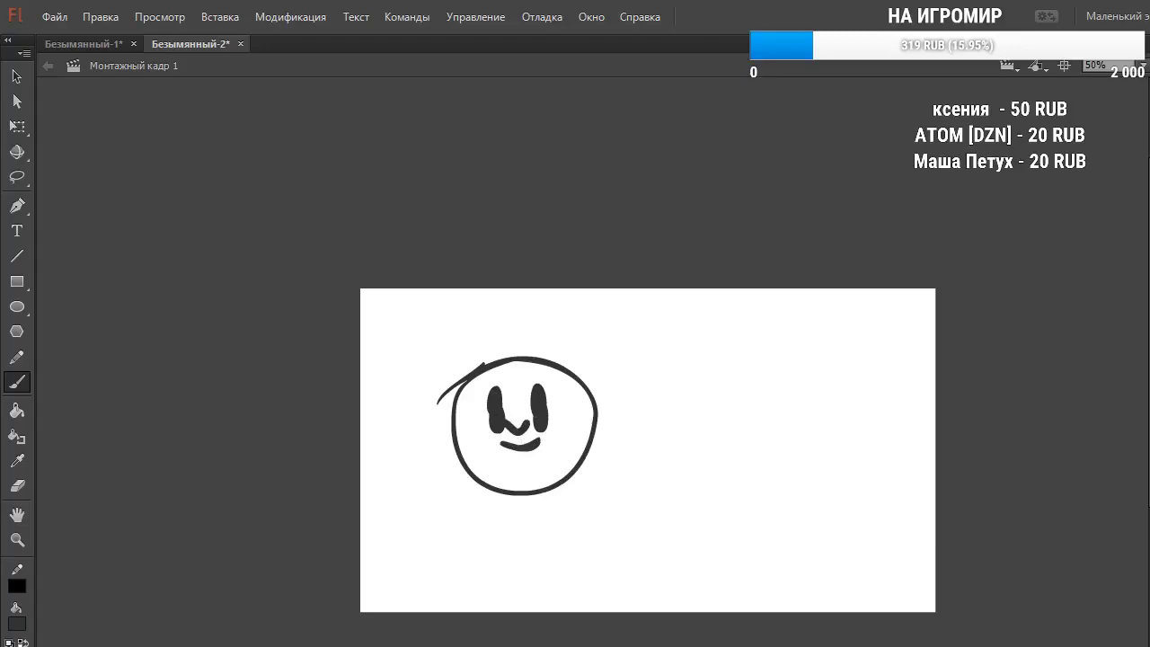
key("ctrl+z")
key("ctrl+z")
key("ctrl+z")
key("ctrl+z")
key("ctrl+z")
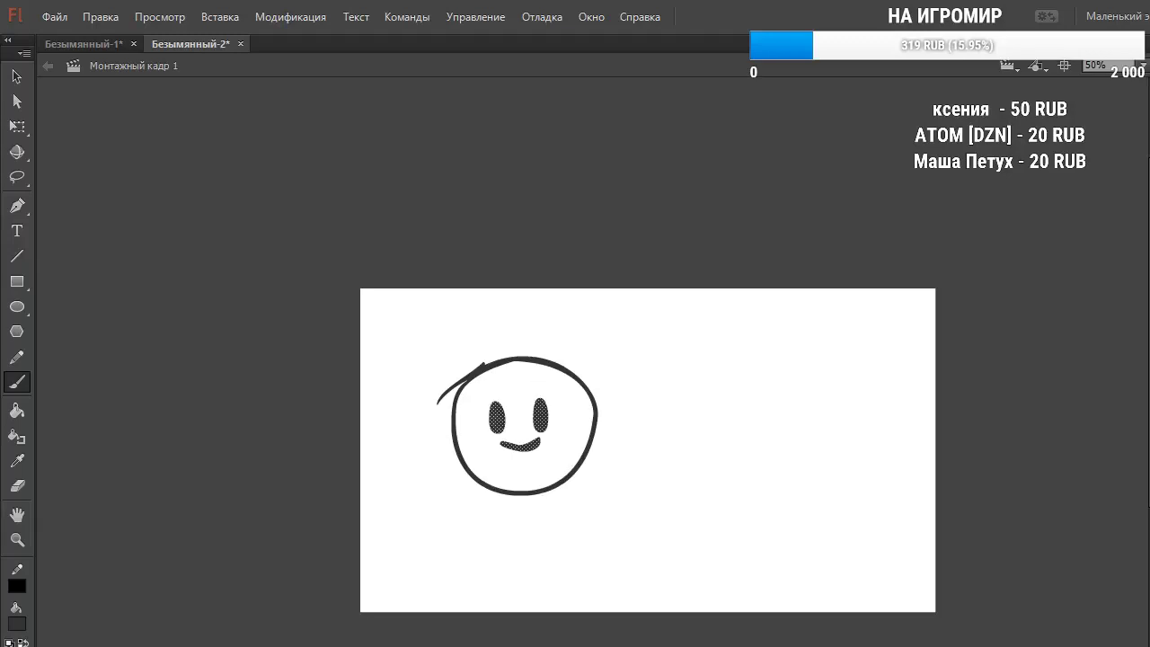
Add a frame and a keyframe after the face drawing, and paint a second pair of eyes slightly higher over the first
right_click(239, 257)
left_click(339, 357)
right_click(239, 254)
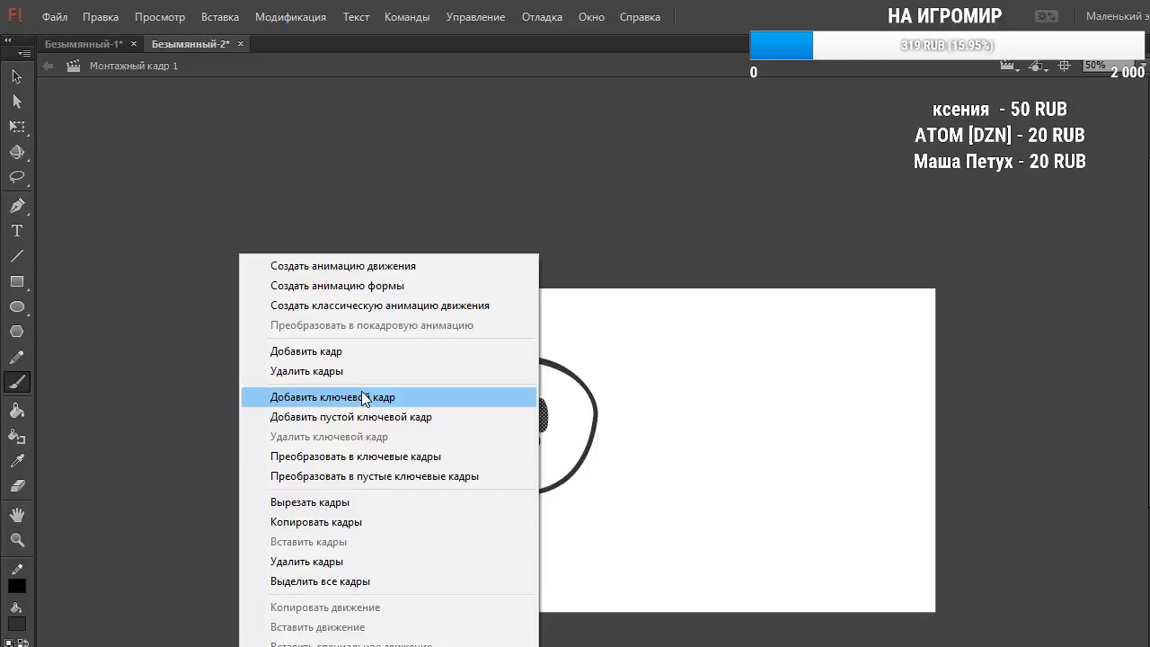
left_click(364, 398)
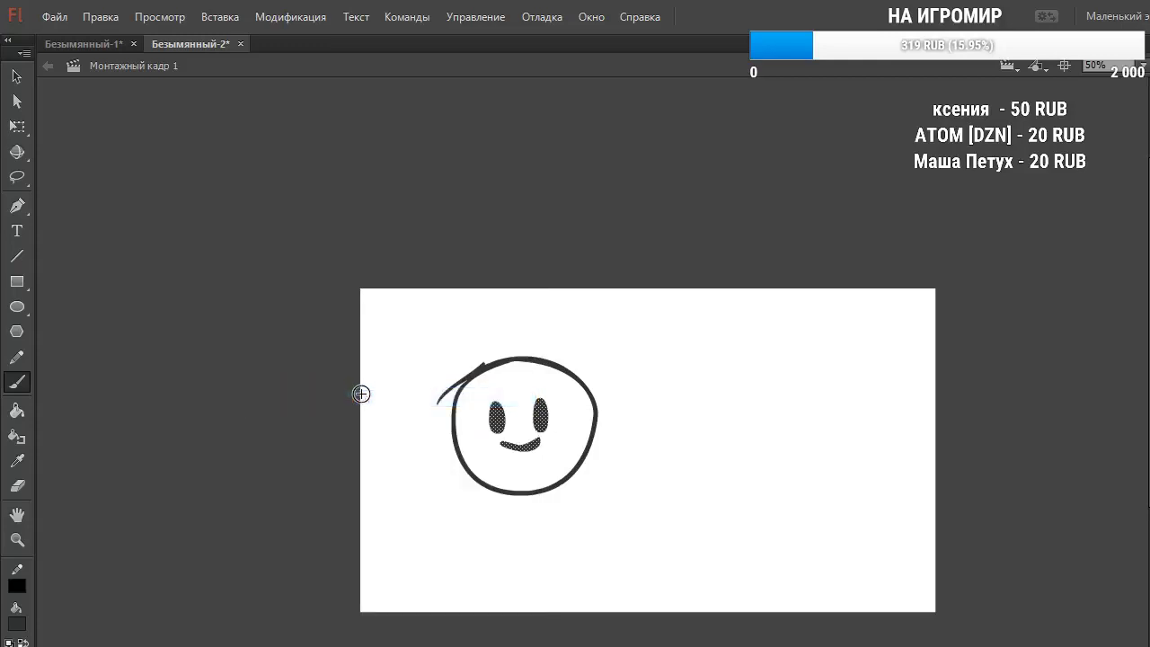
mouse_move(495, 398)
left_mouse_down()
mouse_move(537, 388)
mouse_move(537, 426)
left_mouse_up()
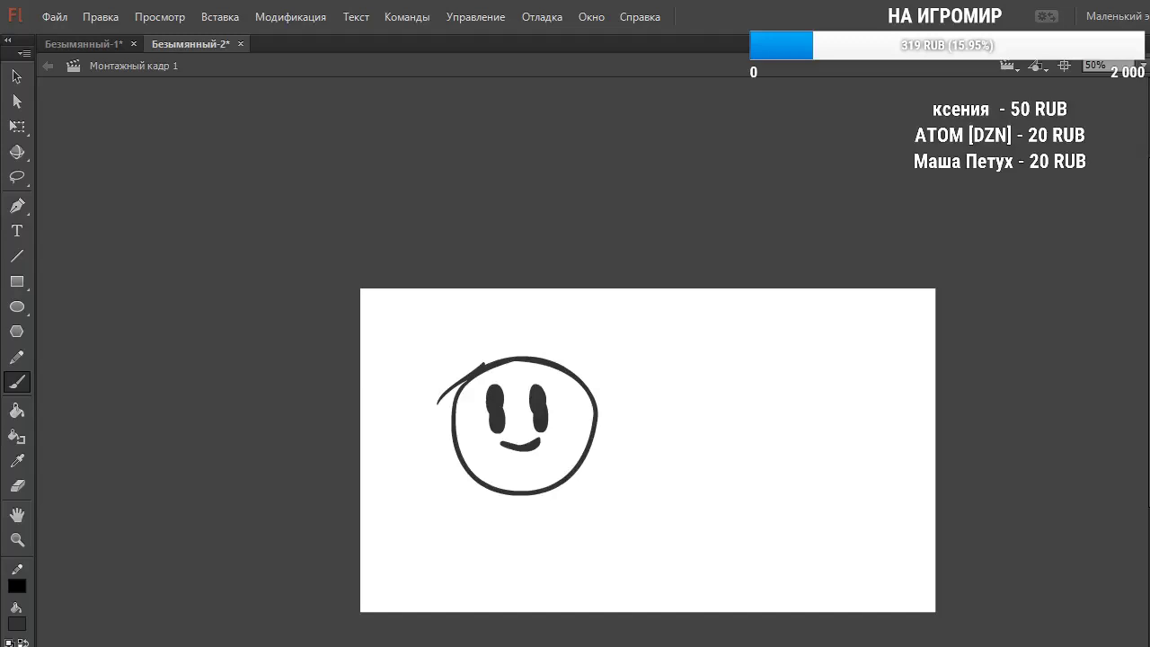
Step back and forth through the frames to compare the face drawings
key("F6")
key("ctrl+z")
key("ctrl+z")
key("ctrl+z")
key("ctrl+z")
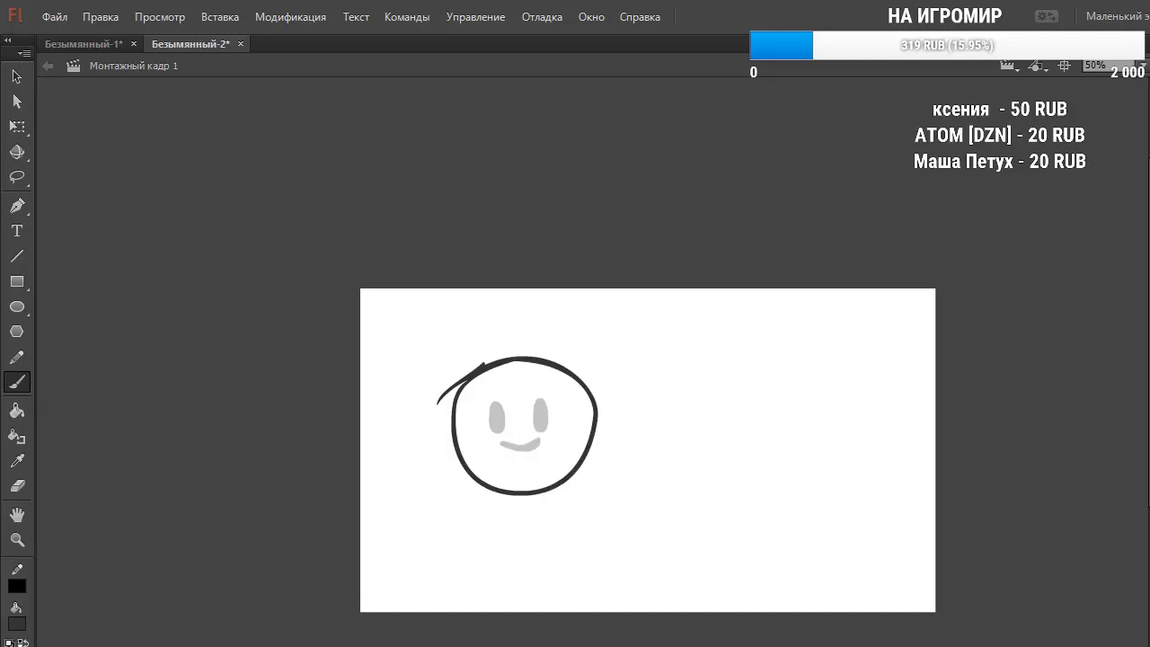
key("comma")
key("comma")
key("comma")
key("period")
key("comma")
key("period")
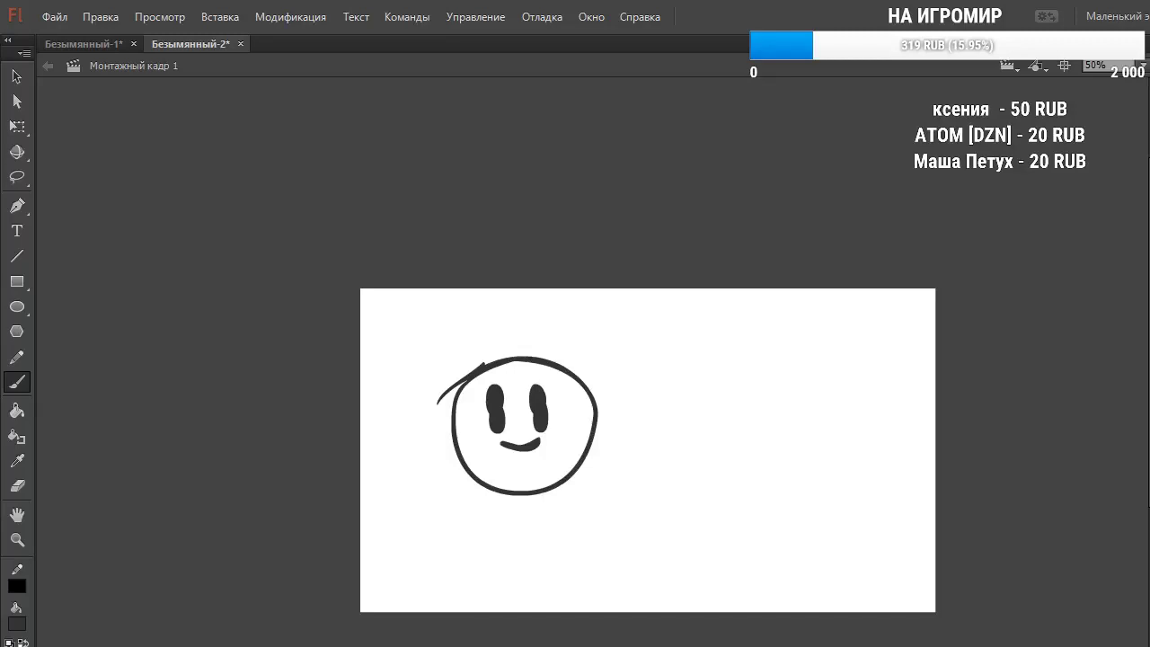
Switch to the VK dialogs in Google Chrome and look through the message conversations
mouse_move(285, 646)
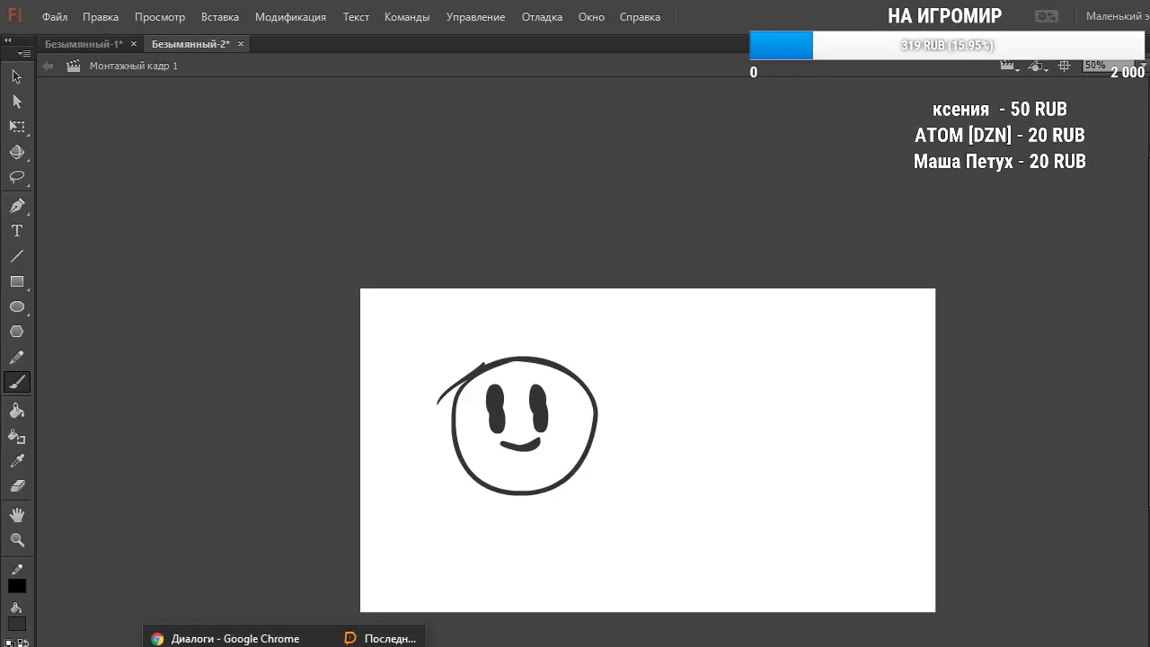
left_click(240, 639)
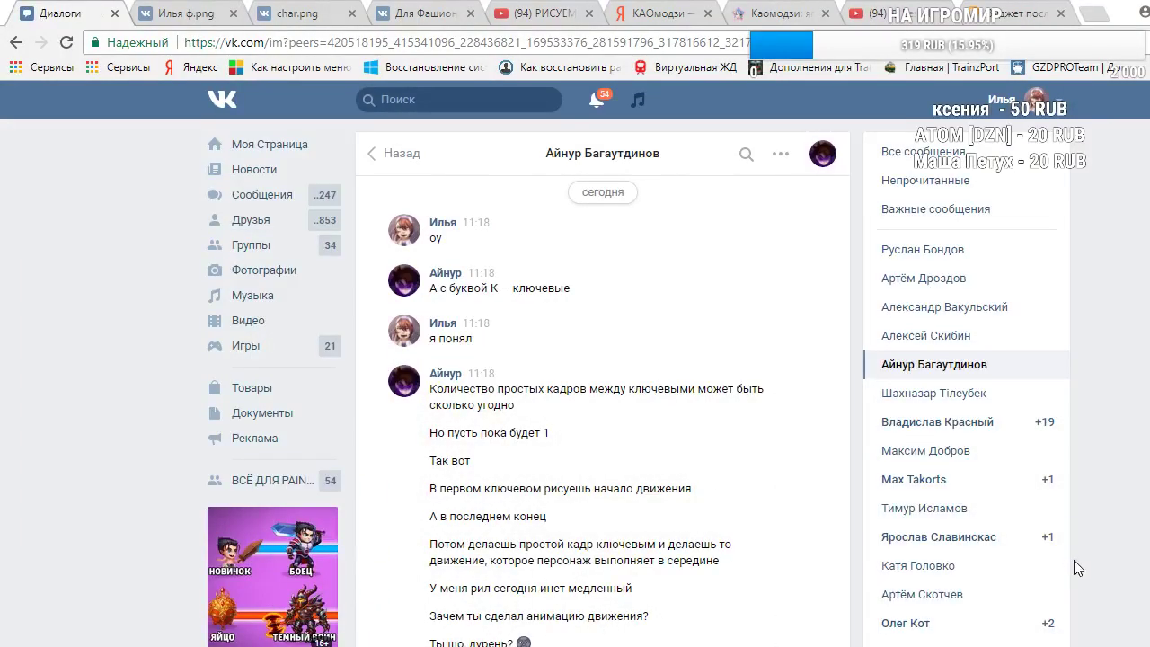
left_click(952, 644)
left_click(939, 646)
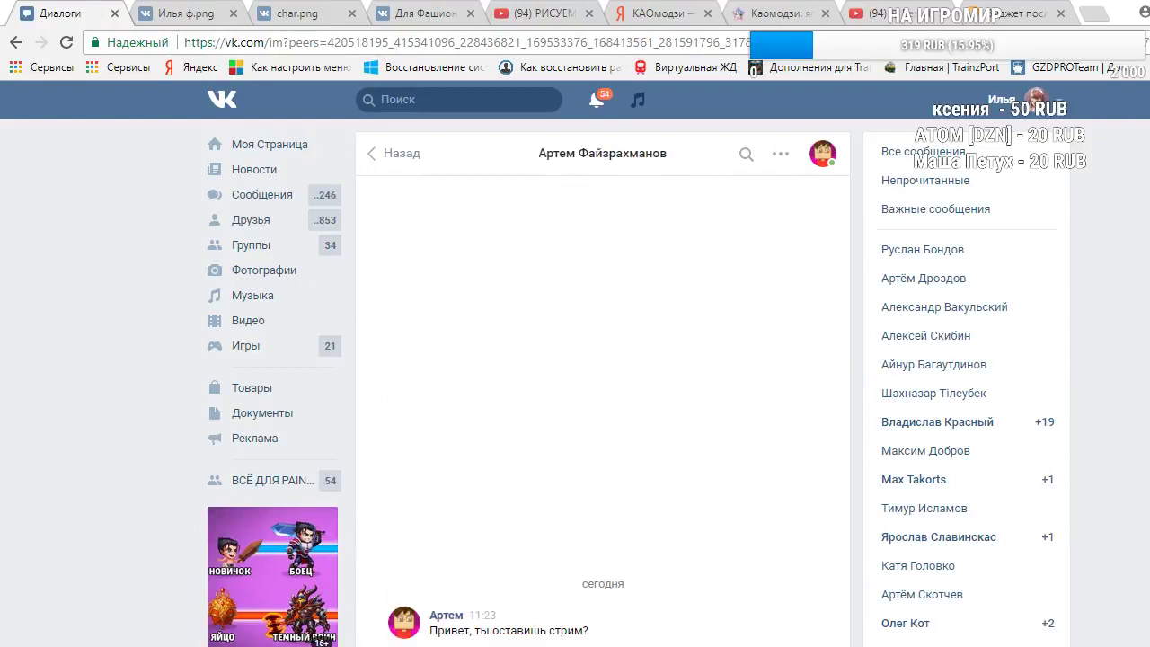
left_click(938, 635)
left_click(928, 539)
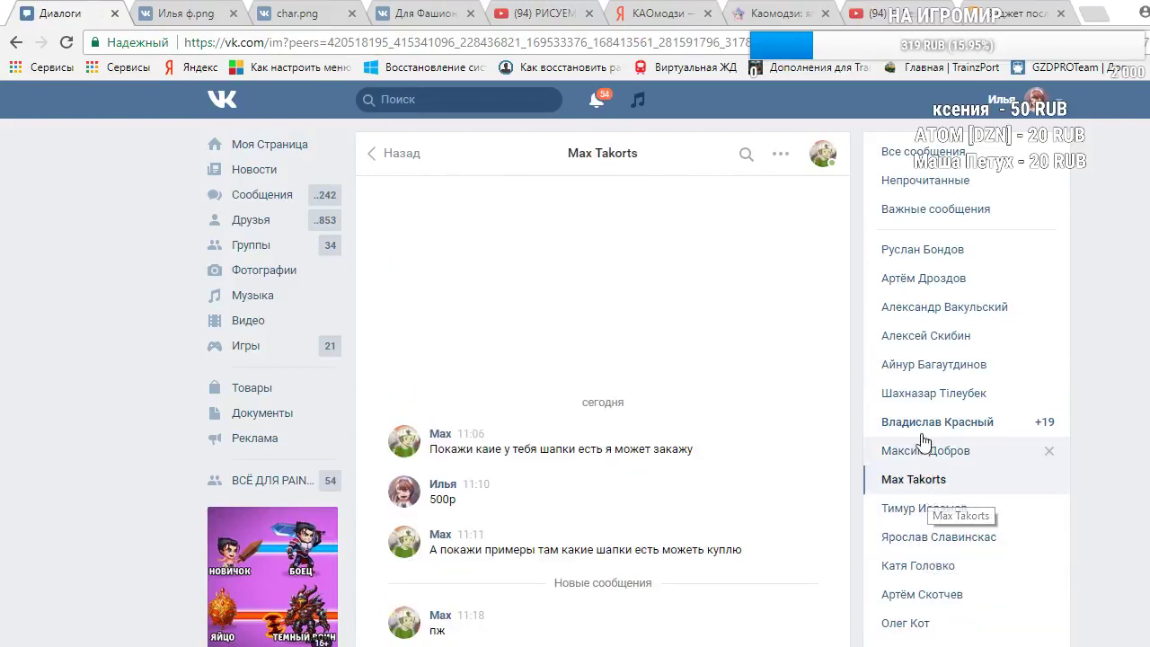
left_click(283, 195)
scroll(513, 485, "up", 4)
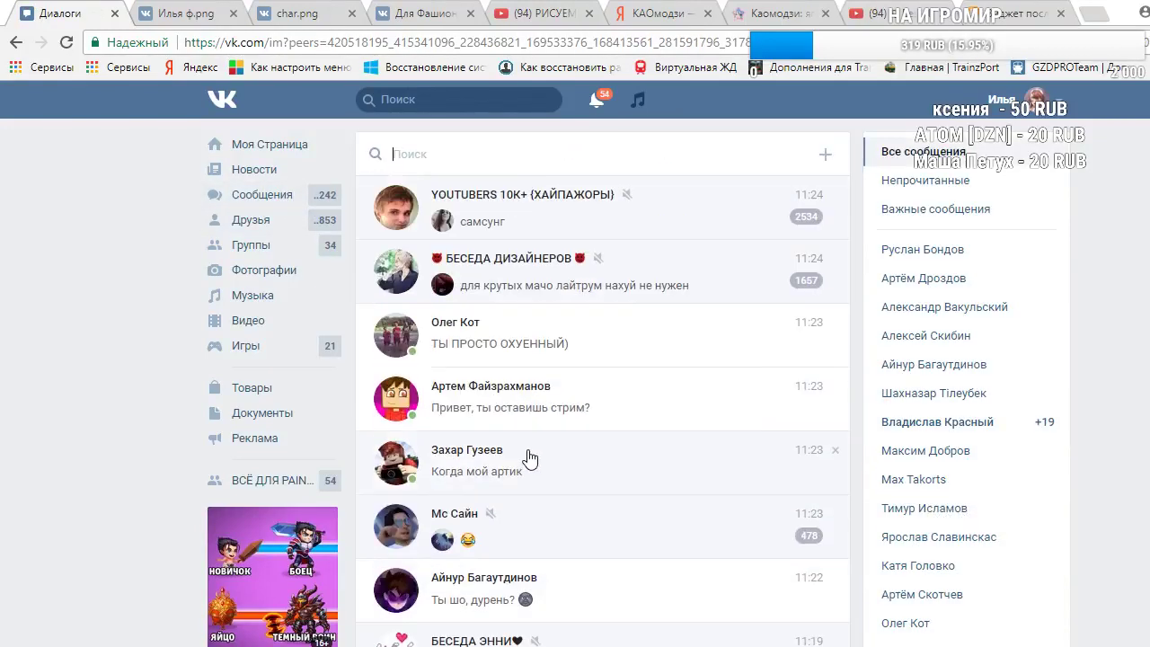
left_click(521, 599)
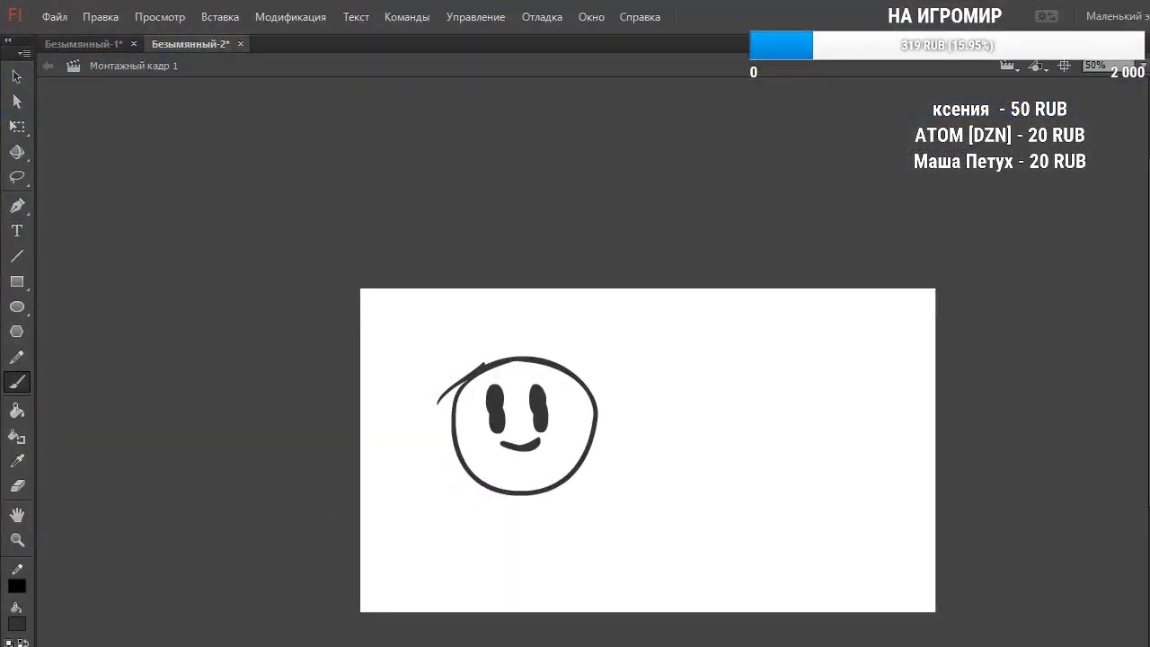
Return to Flash and delete the selected frames (Удалить кадры) with the doubled-eye face from the timeline
right_click(454, 646)
left_click(375, 646)
right_click(375, 646)
left_click(375, 646)
right_click(373, 258)
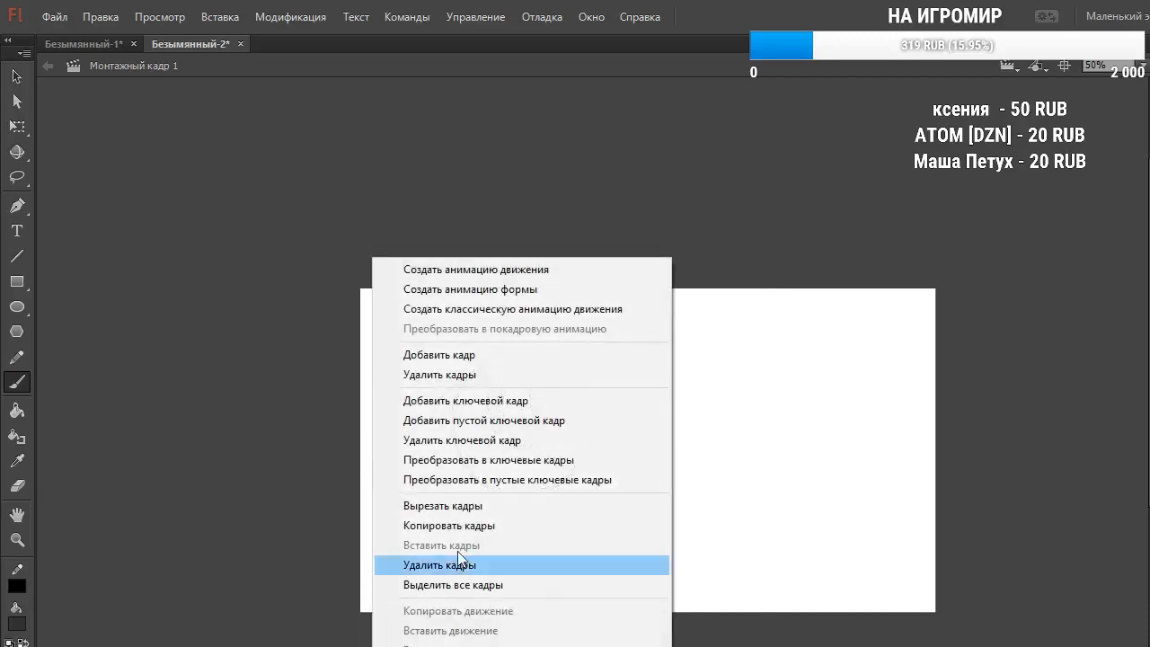
left_click(442, 566)
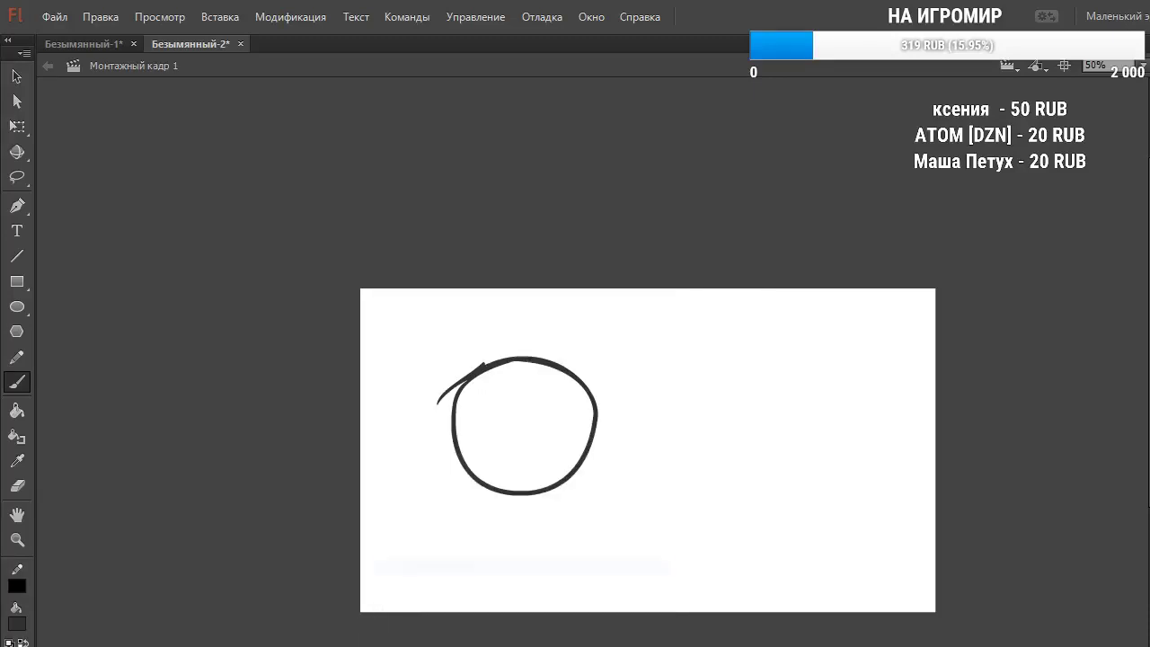
Create a classic motion tween on the chosen frame and try to draw inside the head outline with the Brush and Pencil tools
right_click(241, 254)
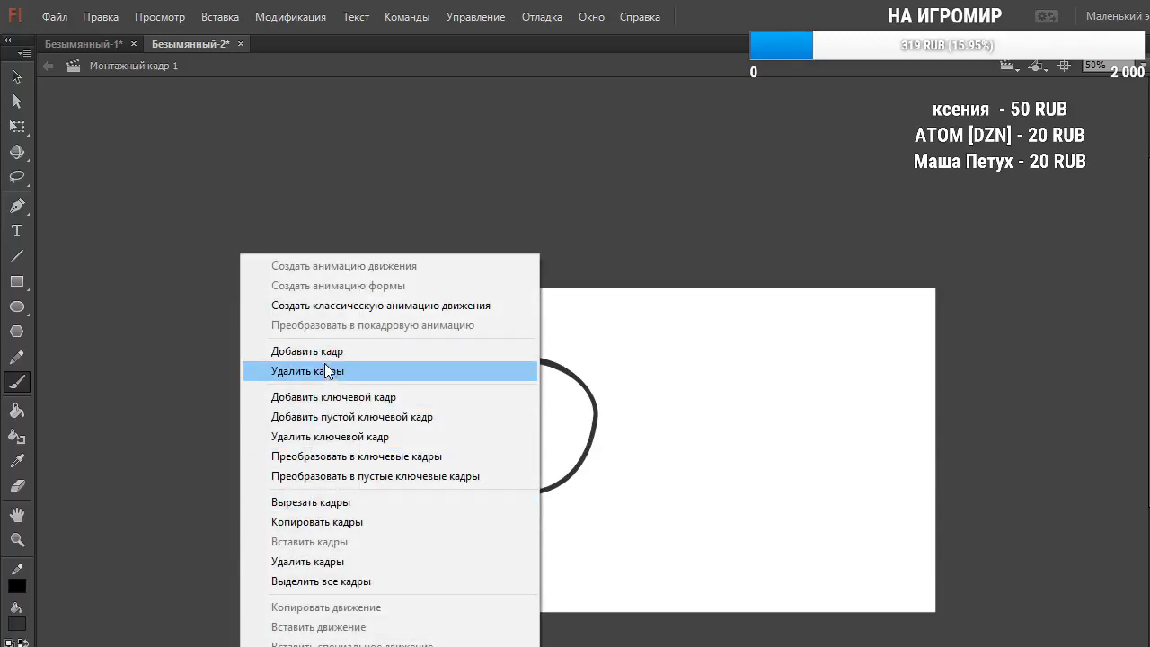
left_click(342, 306)
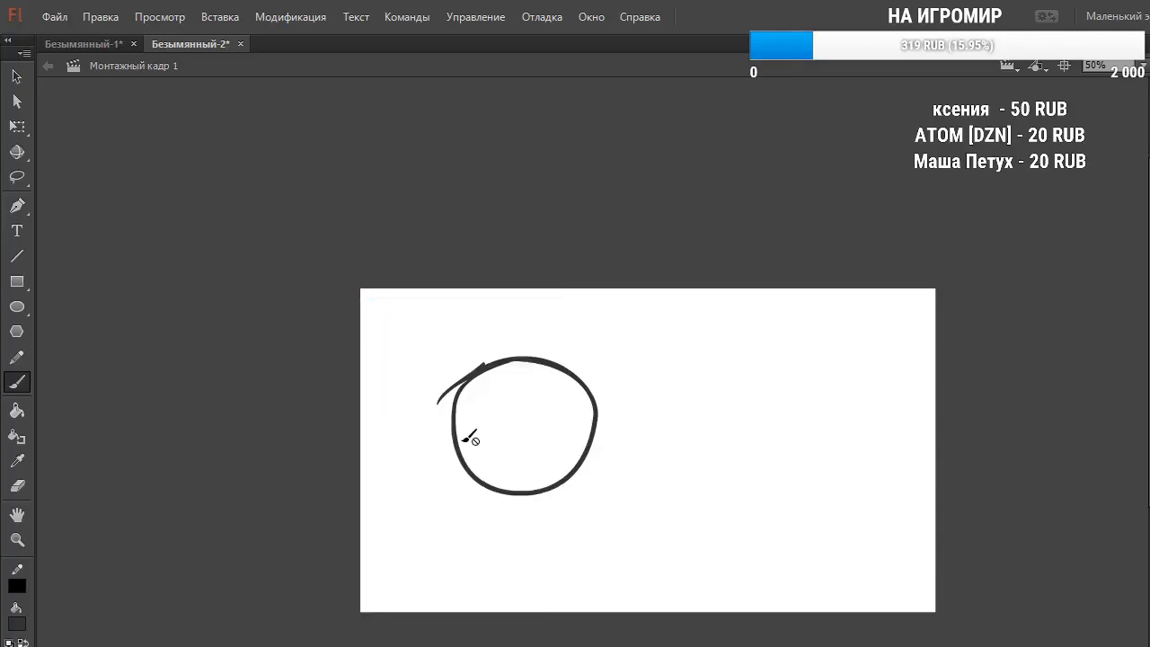
left_click(495, 432)
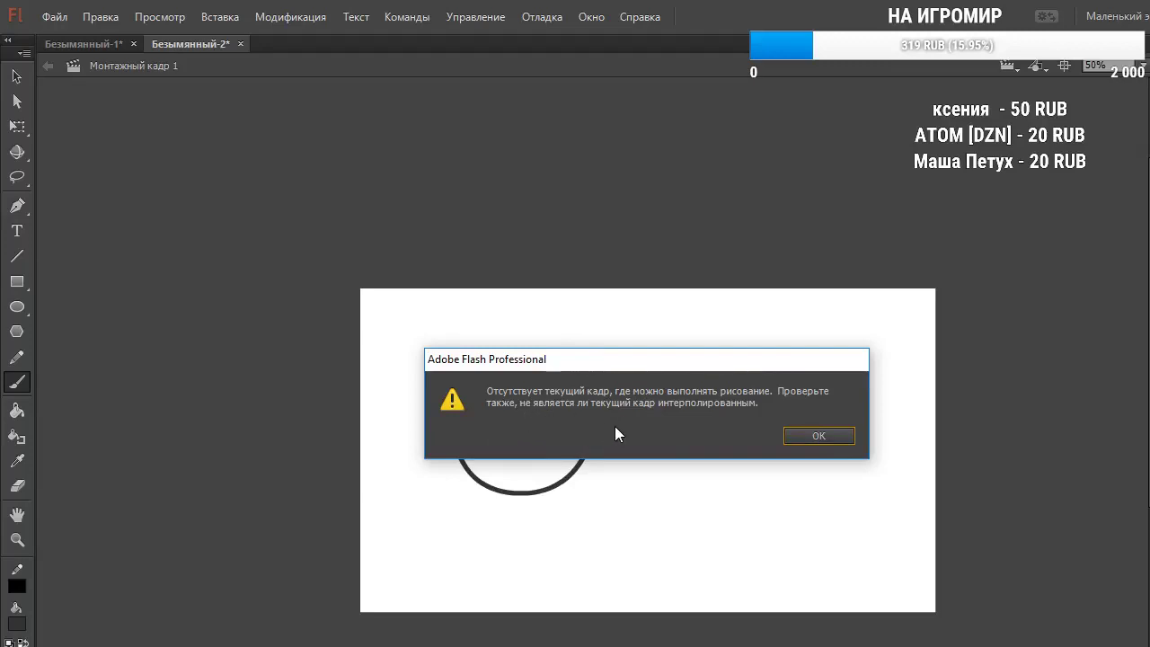
left_click(829, 436)
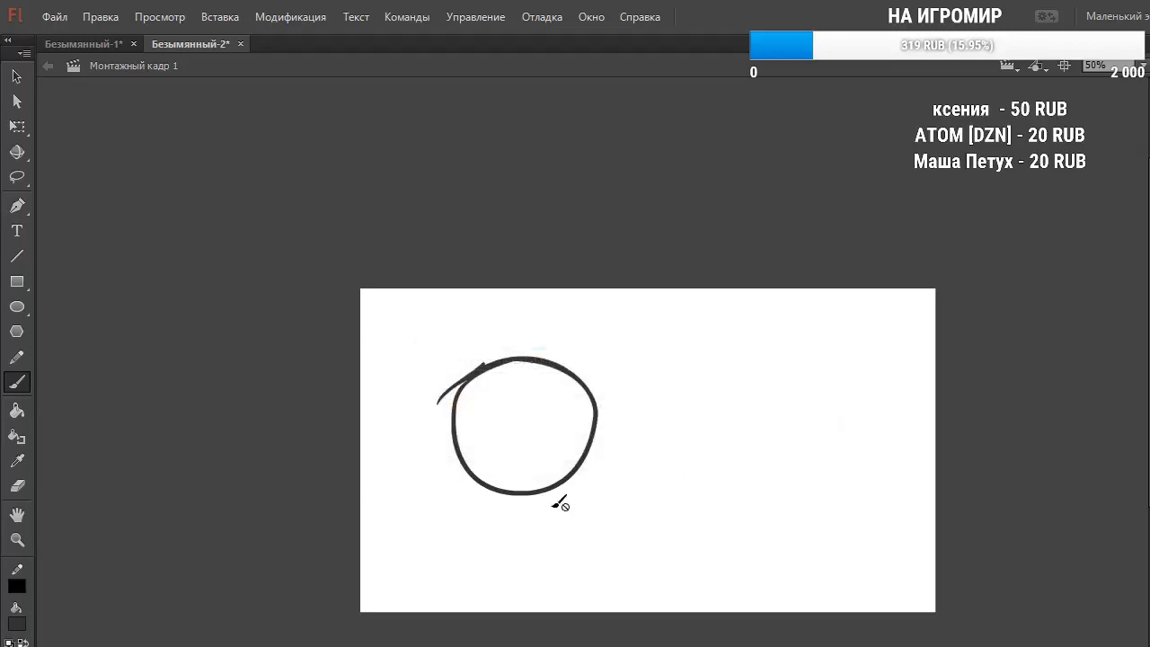
left_click(17, 357)
left_click(483, 417)
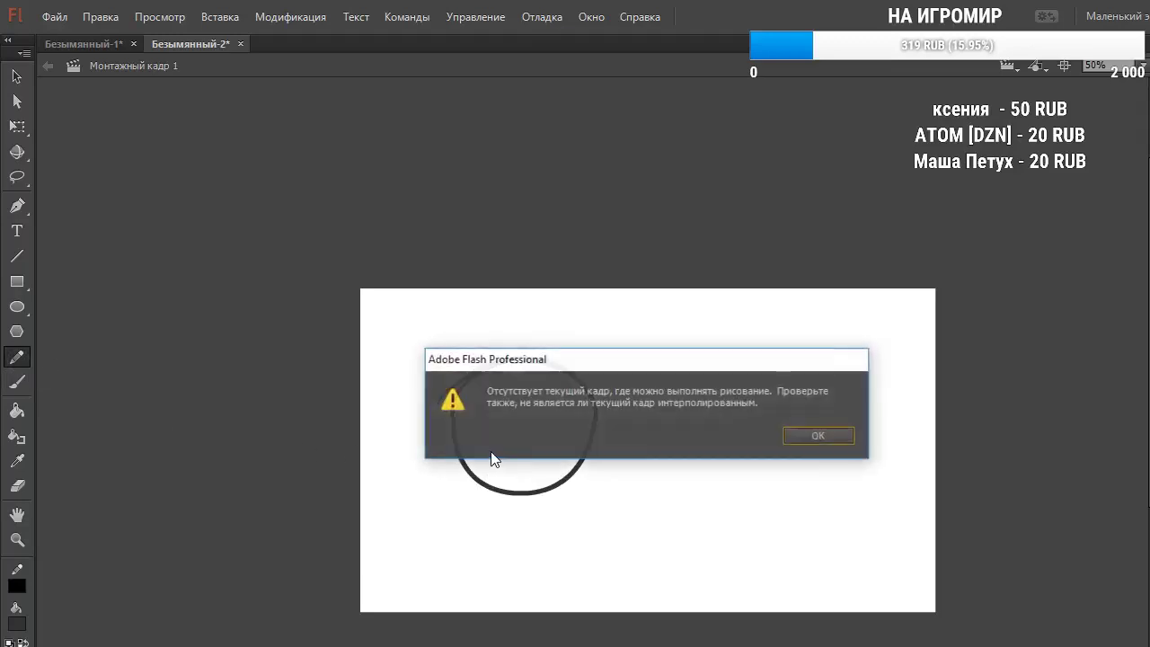
left_click(815, 435)
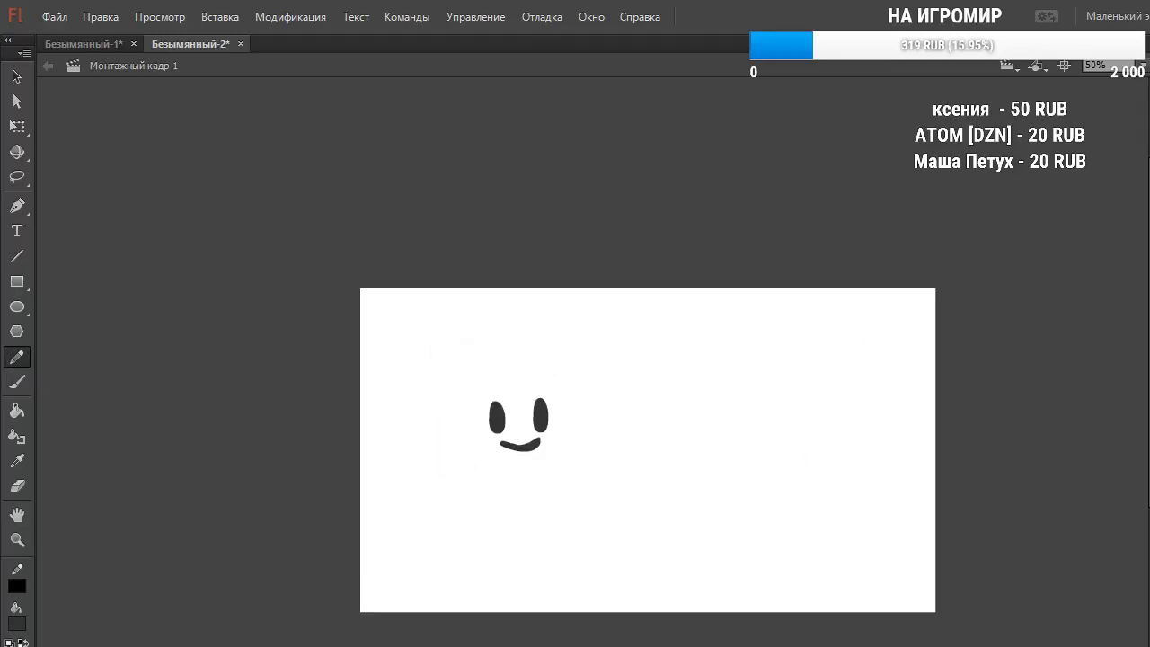
Insert a keyframe in the tweened frames and paint two elongated eyes and a curved smile with the Brush tool
key("F7")
right_click(204, 255)
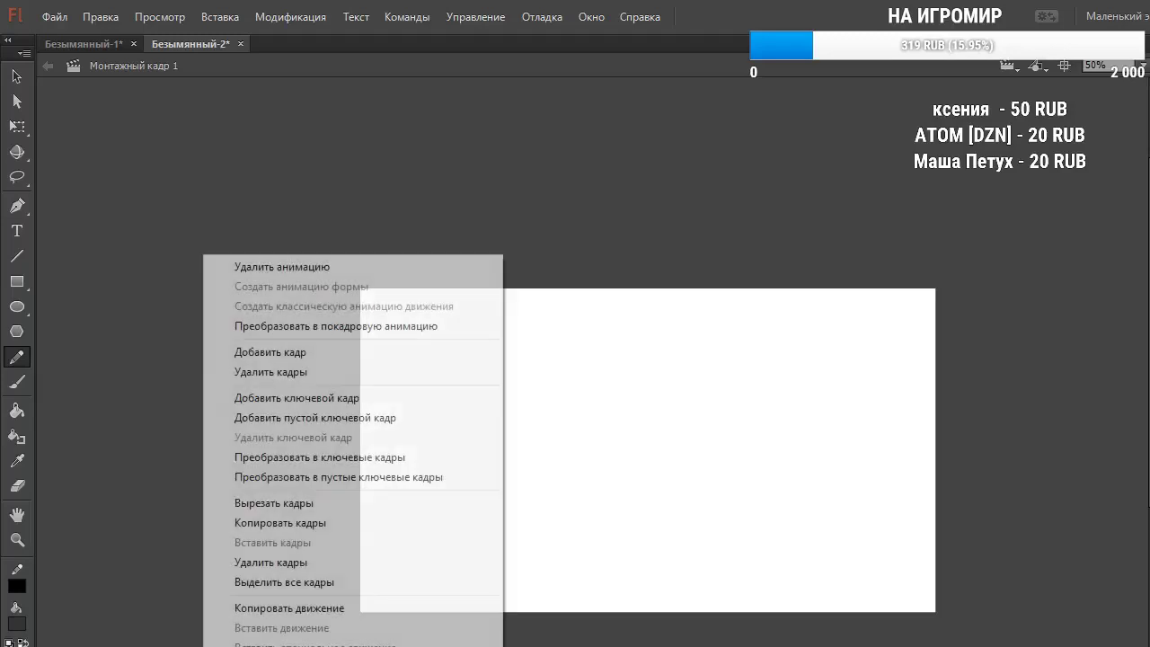
left_click(295, 398)
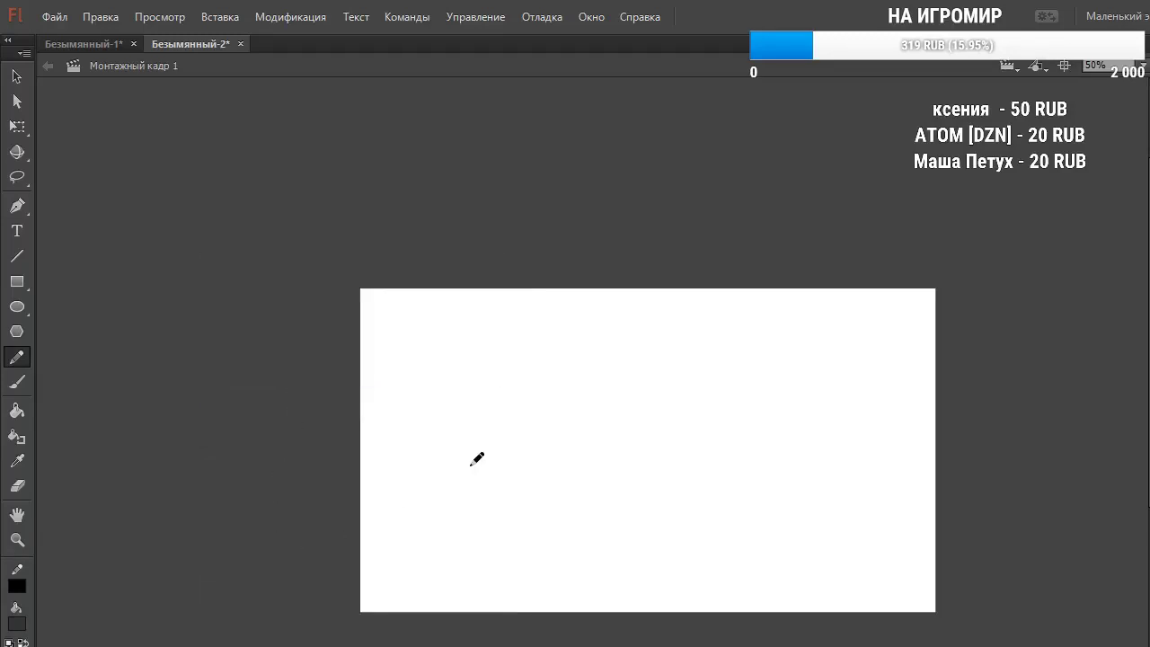
left_click(17, 381)
mouse_move(482, 411)
left_mouse_down()
mouse_move(540, 397)
mouse_move(486, 404)
mouse_move(545, 453)
left_mouse_up()
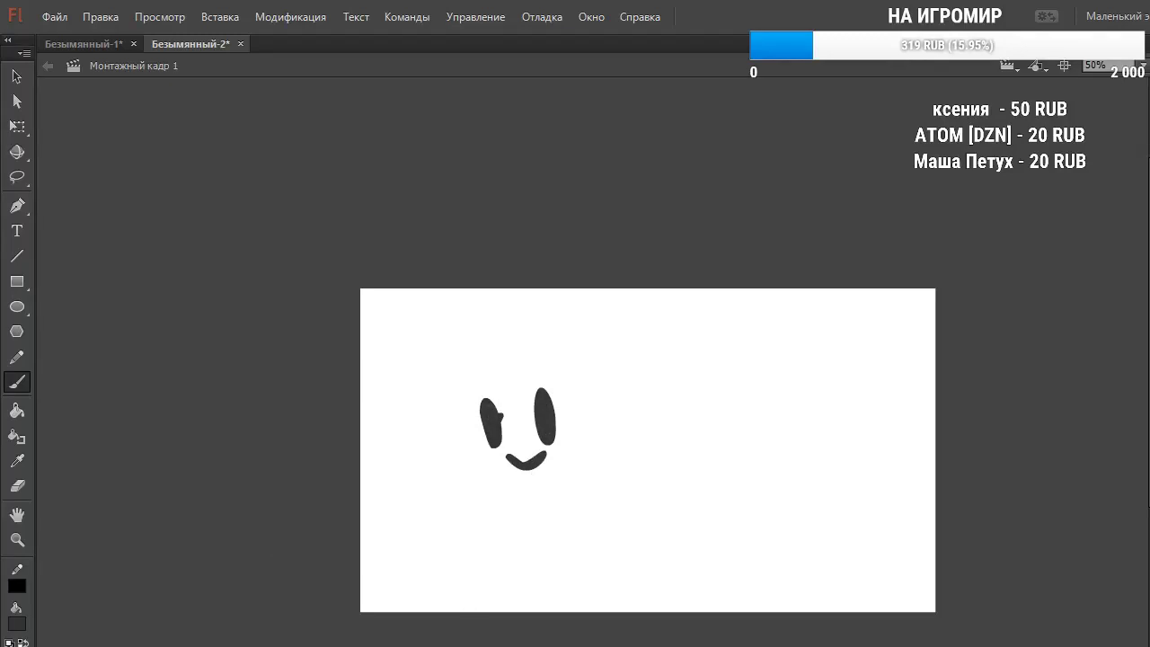
Insert another keyframe and paint the eyes and a V-shaped mouth slightly higher than in the previous drawing
right_click(250, 646)
left_click(357, 409)
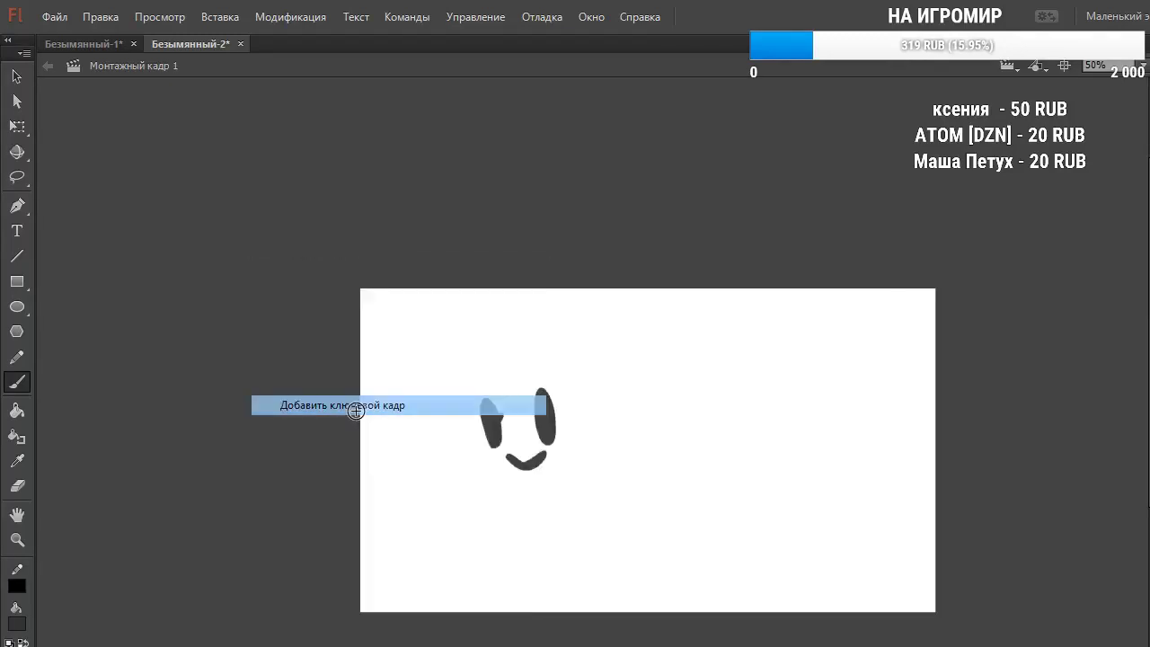
mouse_move(503, 399)
left_mouse_down()
mouse_move(492, 432)
mouse_move(484, 421)
mouse_move(529, 385)
mouse_move(536, 432)
left_mouse_up()
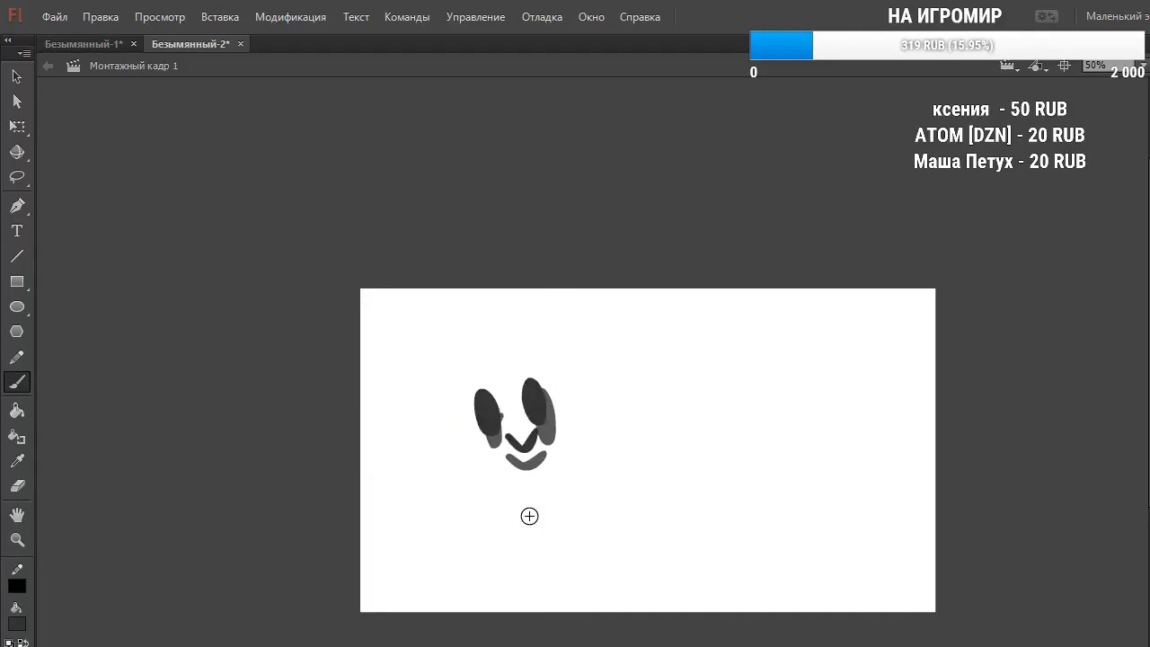
Insert a keyframe further along the tweened frames and paint two oval eyes and a curved smile above the V-mouthed face
right_click(299, 646)
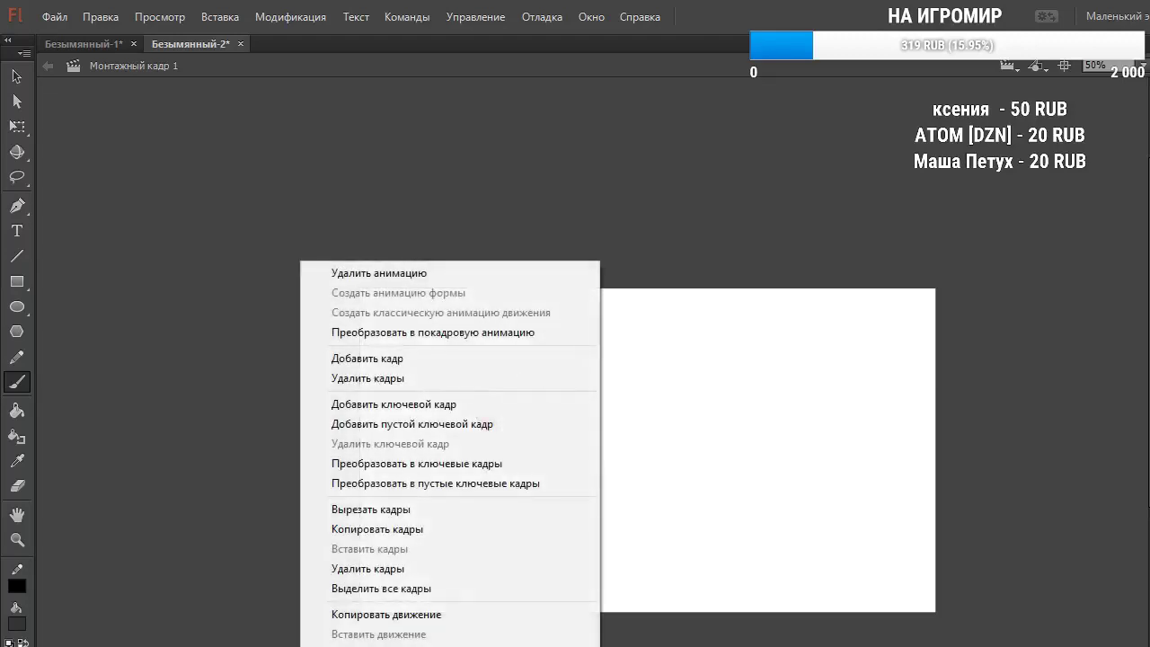
left_click(400, 405)
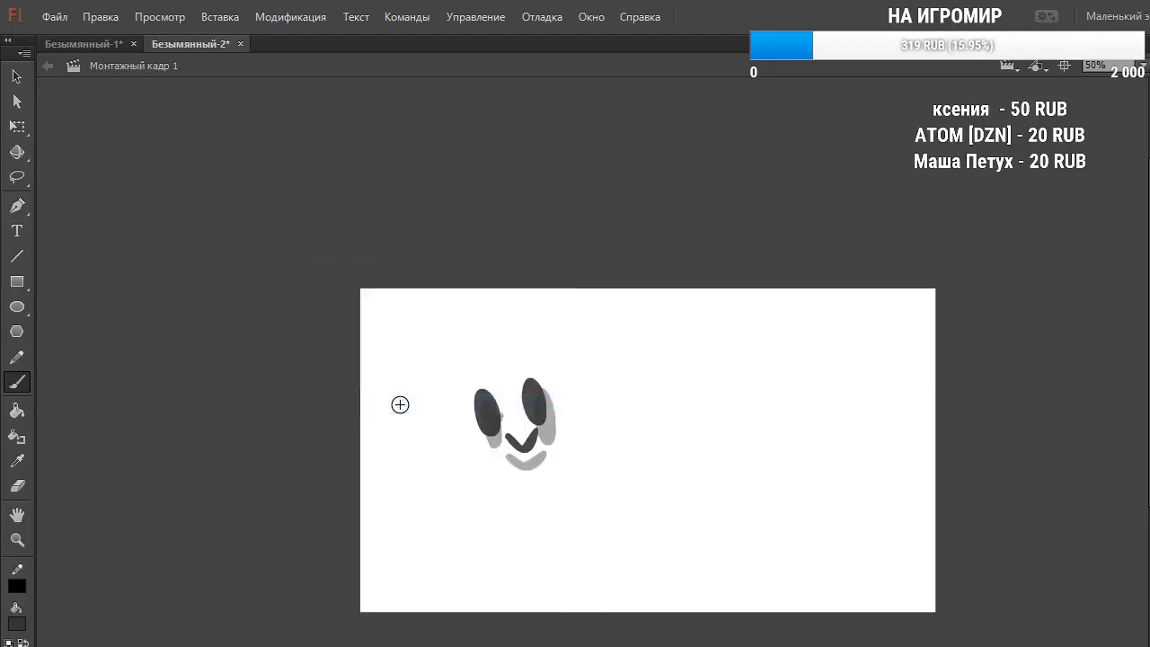
left_click_drag(477, 385, 483, 395)
mouse_move(525, 390)
left_mouse_down()
mouse_move(524, 380)
mouse_move(532, 409)
left_mouse_up()
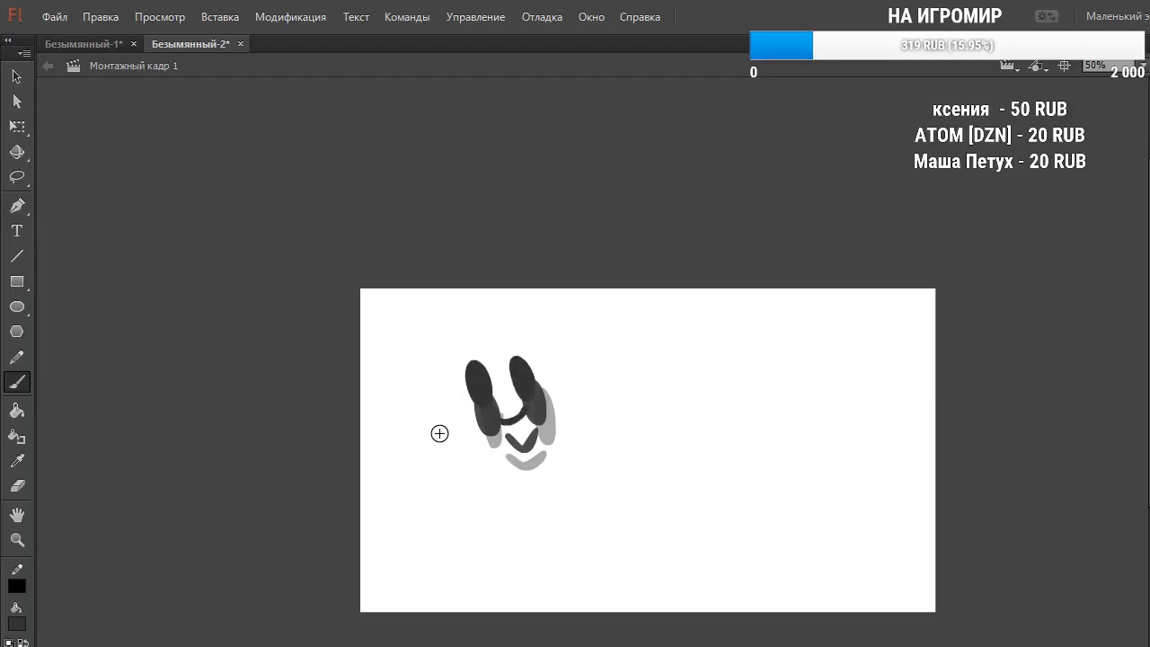
Insert a blank keyframe, paint two oval eyes and a frowning mouth below the raised smile, and play the animation
right_click(353, 646)
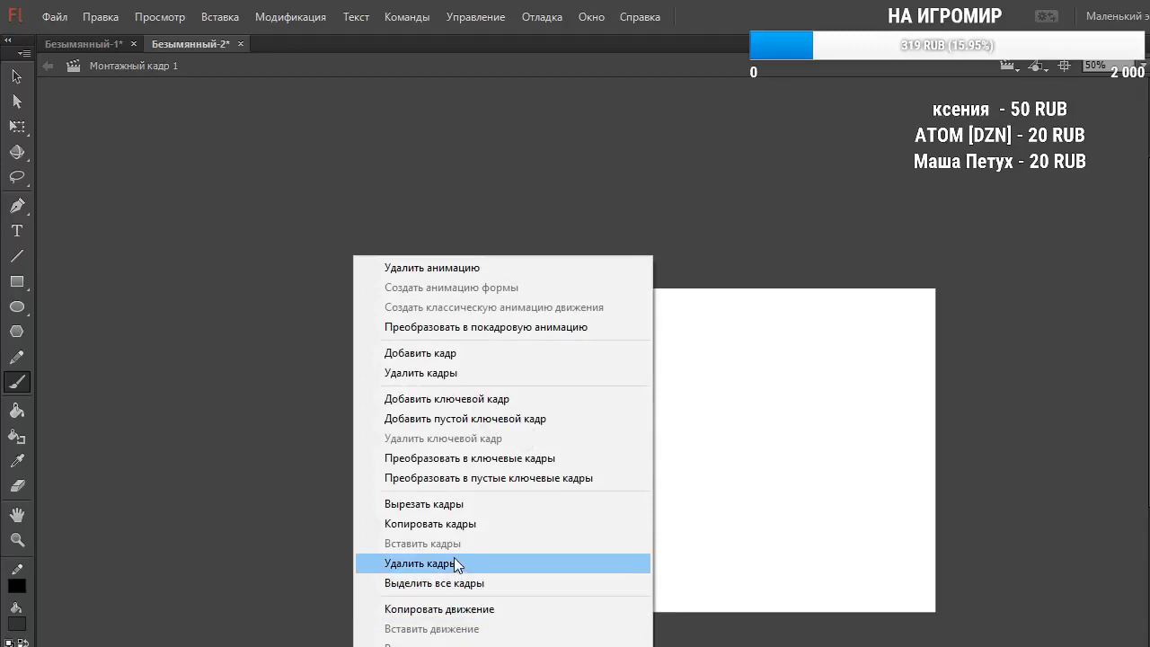
left_click(465, 419)
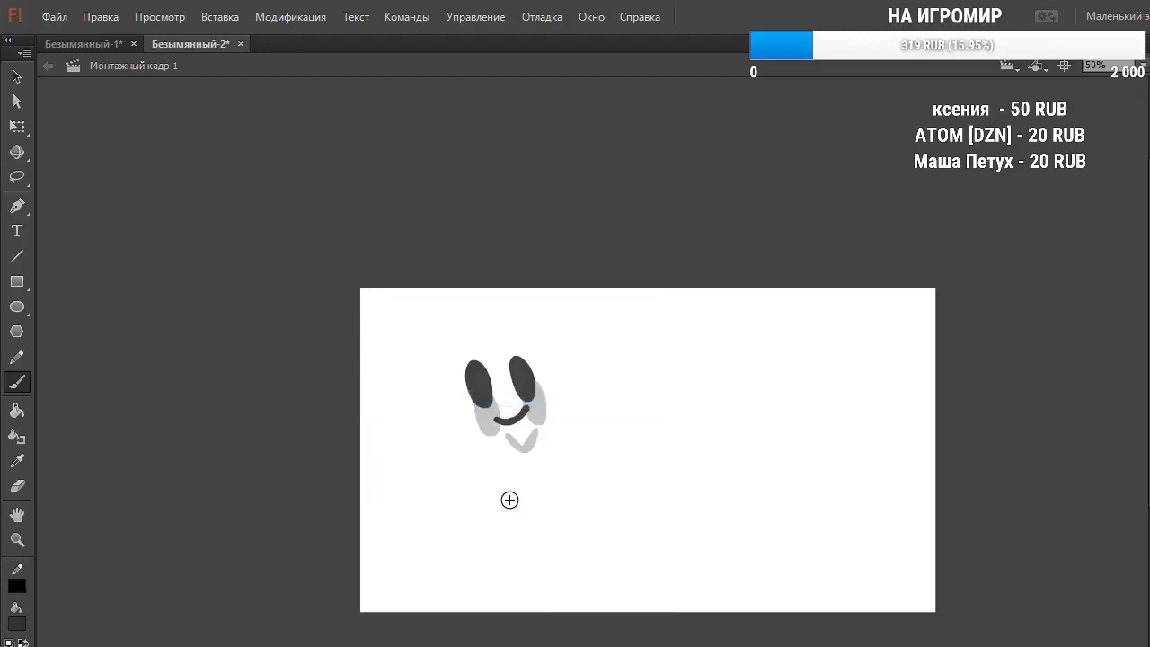
mouse_move(486, 418)
left_mouse_down()
mouse_move(499, 449)
mouse_move(508, 435)
mouse_move(537, 443)
left_mouse_up()
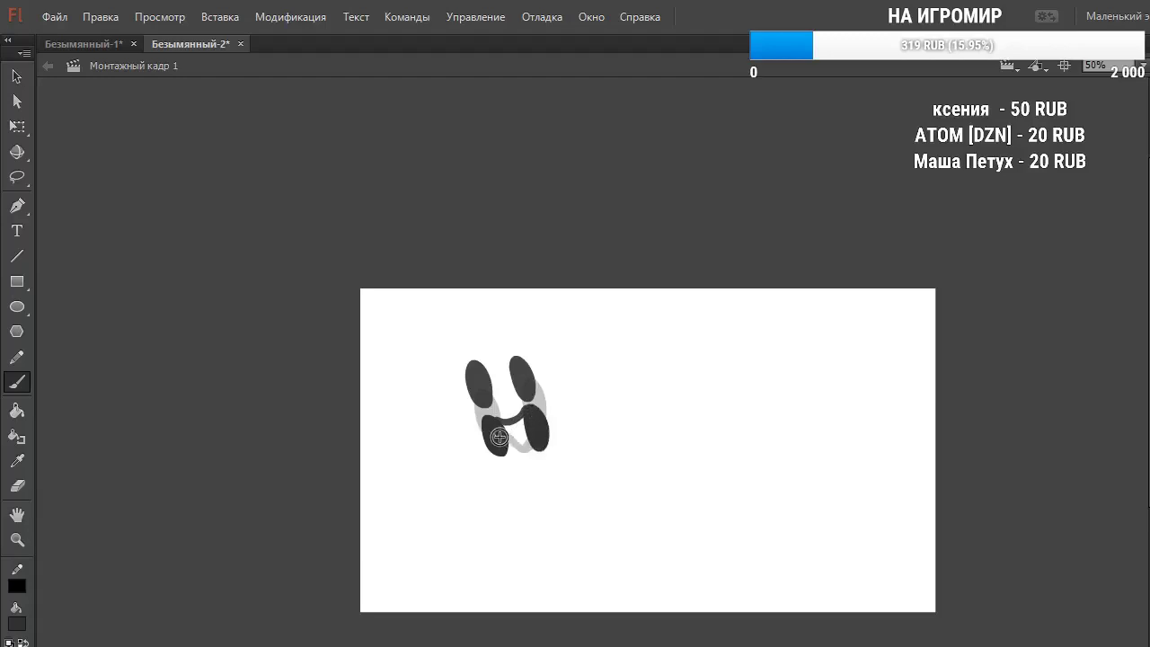
mouse_move(519, 485)
left_mouse_down()
mouse_move(530, 455)
mouse_move(545, 467)
left_mouse_up()
key("Return")
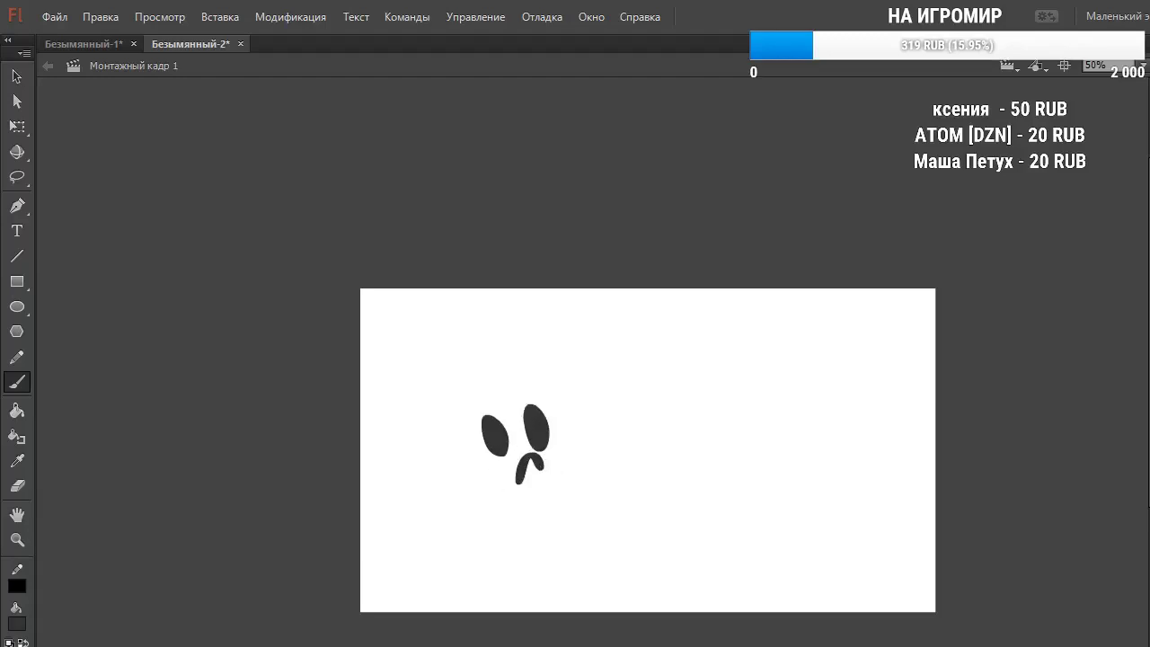
On a further frame, paint the eyes and an inverted-V mouth lower than the previous frowning face
right_click(424, 646)
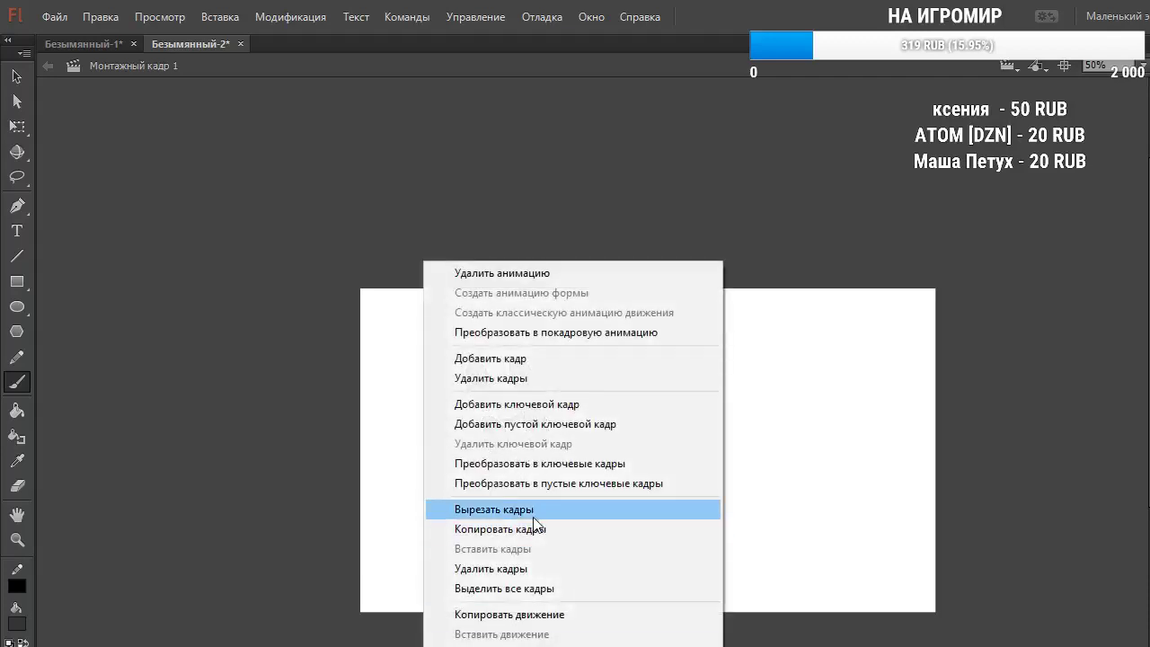
left_click(517, 575)
left_click_drag(520, 481, 549, 489)
left_click_drag(531, 529, 558, 520)
Insert another keyframe, paint two eyes with eyebrows and a slightly downturned mouth higher up, and play the animation
right_click(470, 646)
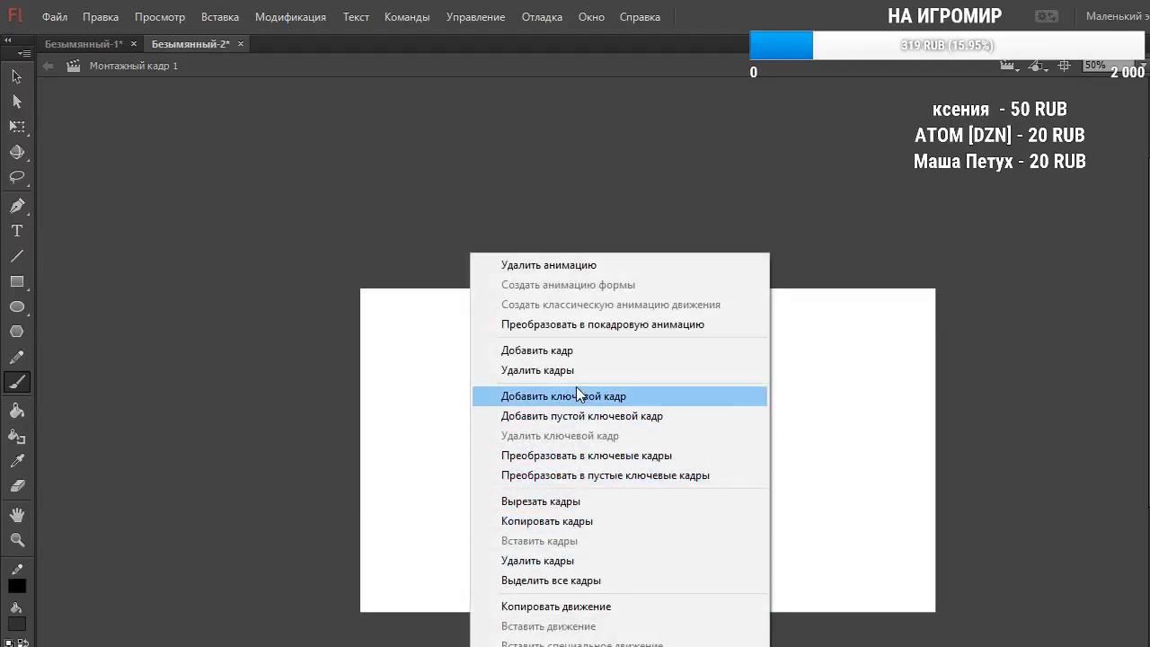
left_click(579, 396)
mouse_move(511, 457)
left_mouse_down()
mouse_move(505, 450)
mouse_move(513, 464)
mouse_move(537, 436)
mouse_move(529, 442)
mouse_move(493, 400)
mouse_move(550, 399)
left_mouse_up()
left_click_drag(516, 490, 550, 479)
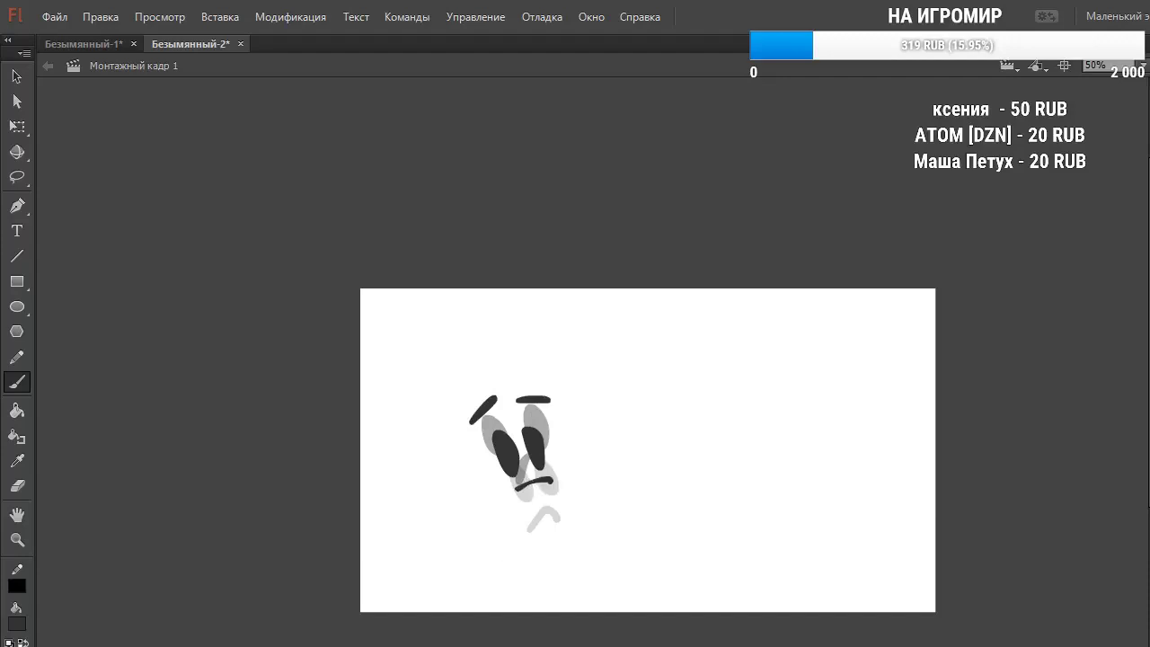
key("Return")
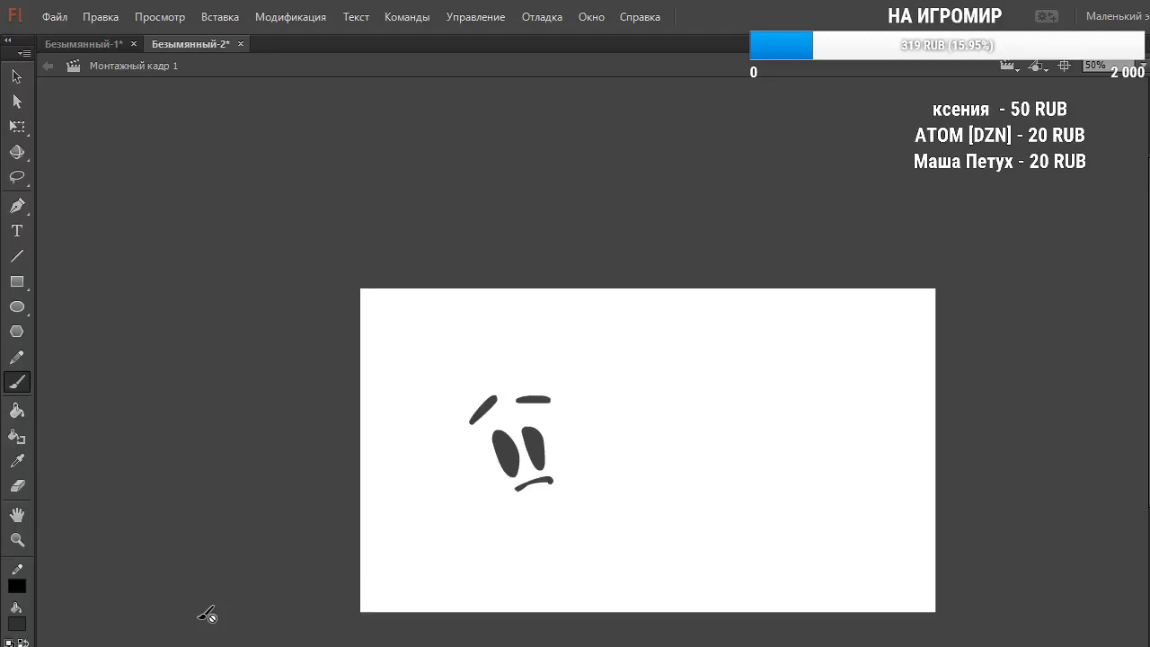
Check the animation advice in the VK chat, return to Flash and convert the frames between the first two faces to keyframes (Преобразовать в ключевые кадры)
key("alt+Tab")
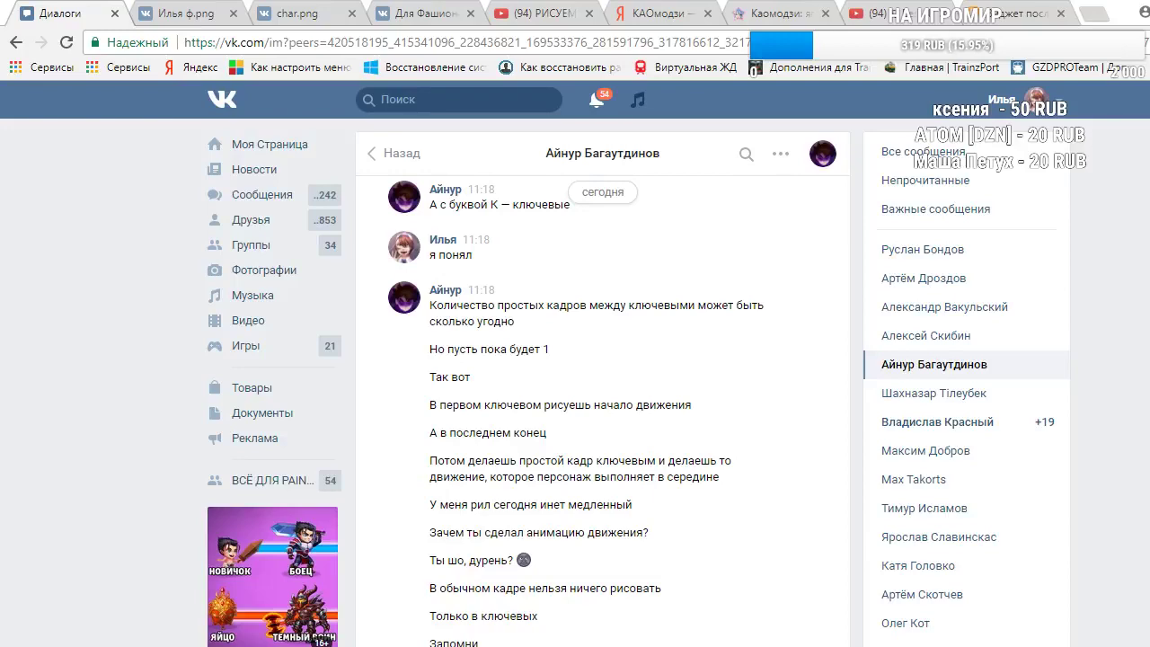
key("alt+Tab")
left_click(216, 646)
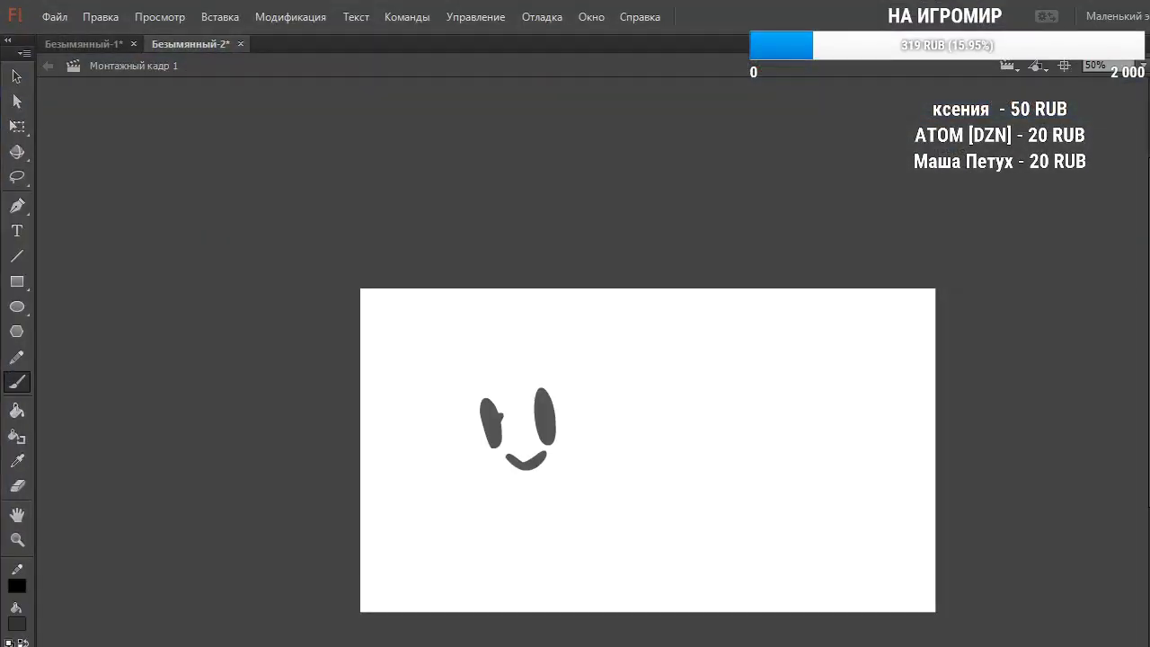
right_click(216, 646)
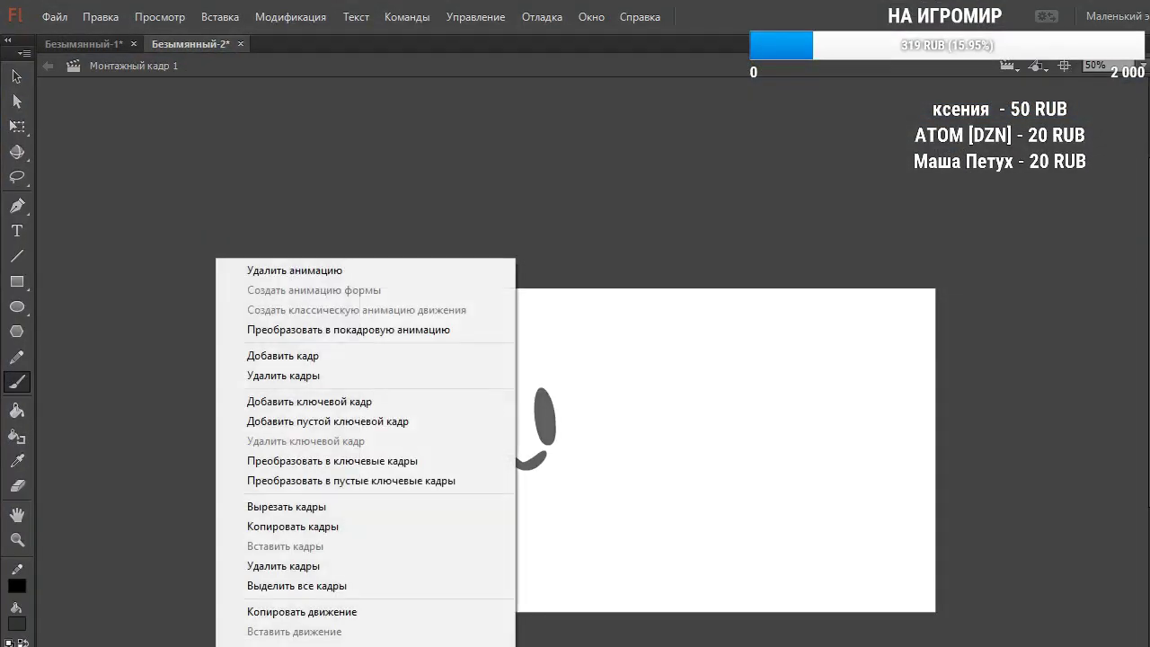
left_click(331, 463)
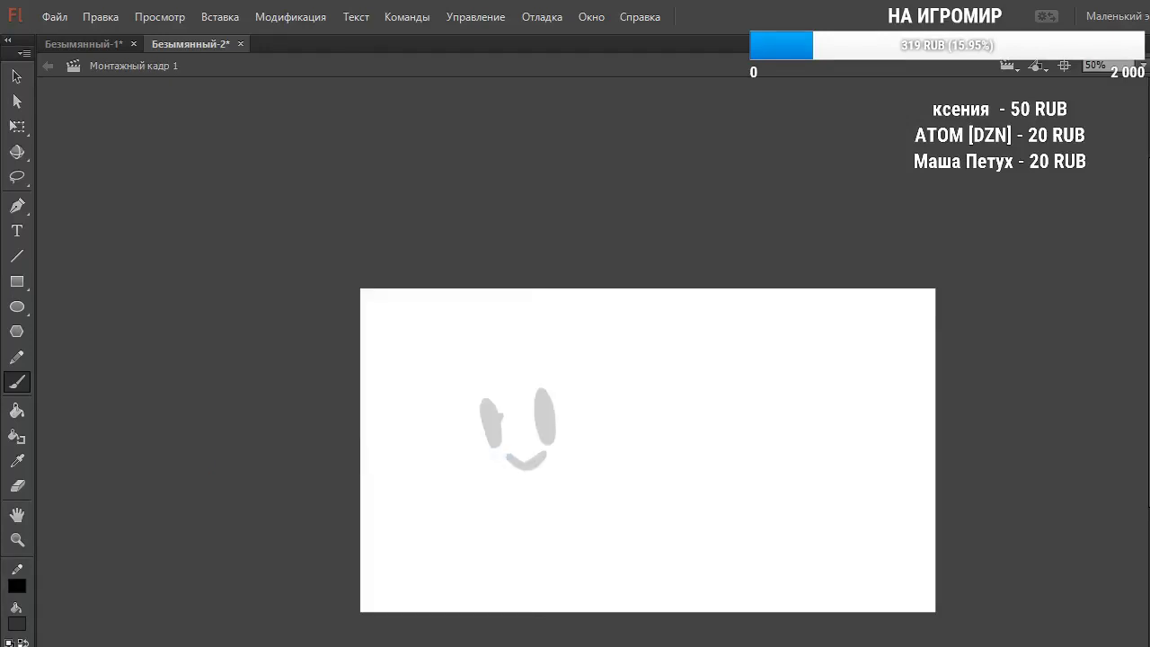
right_click(221, 643)
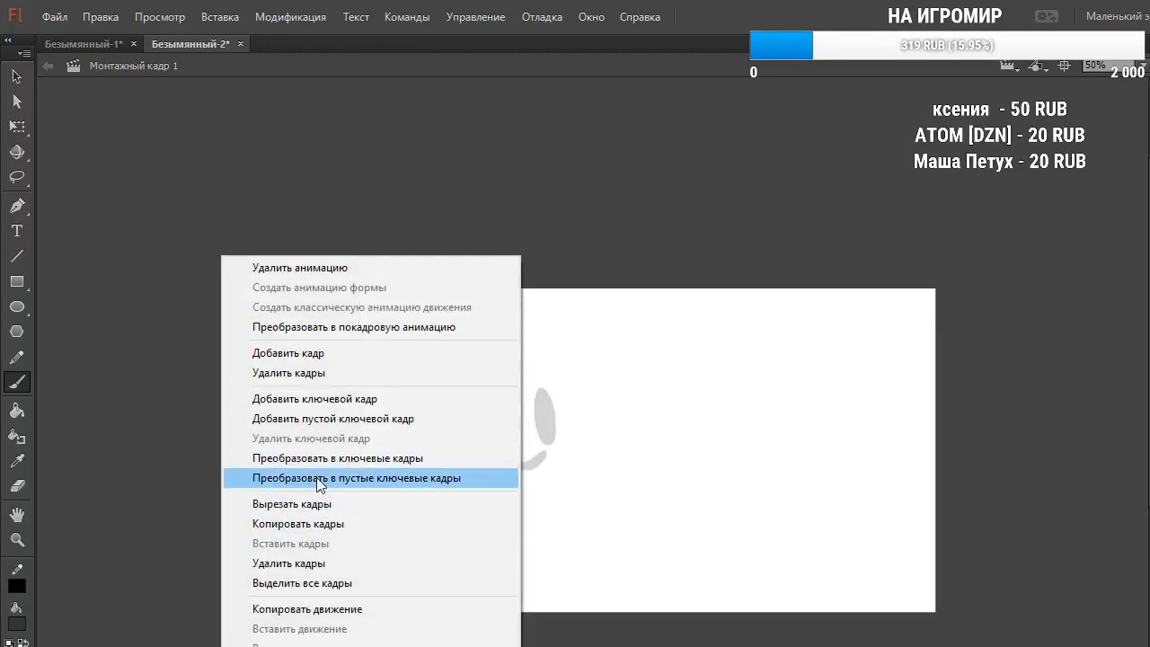
left_click(231, 644)
right_click(230, 644)
left_click(320, 461)
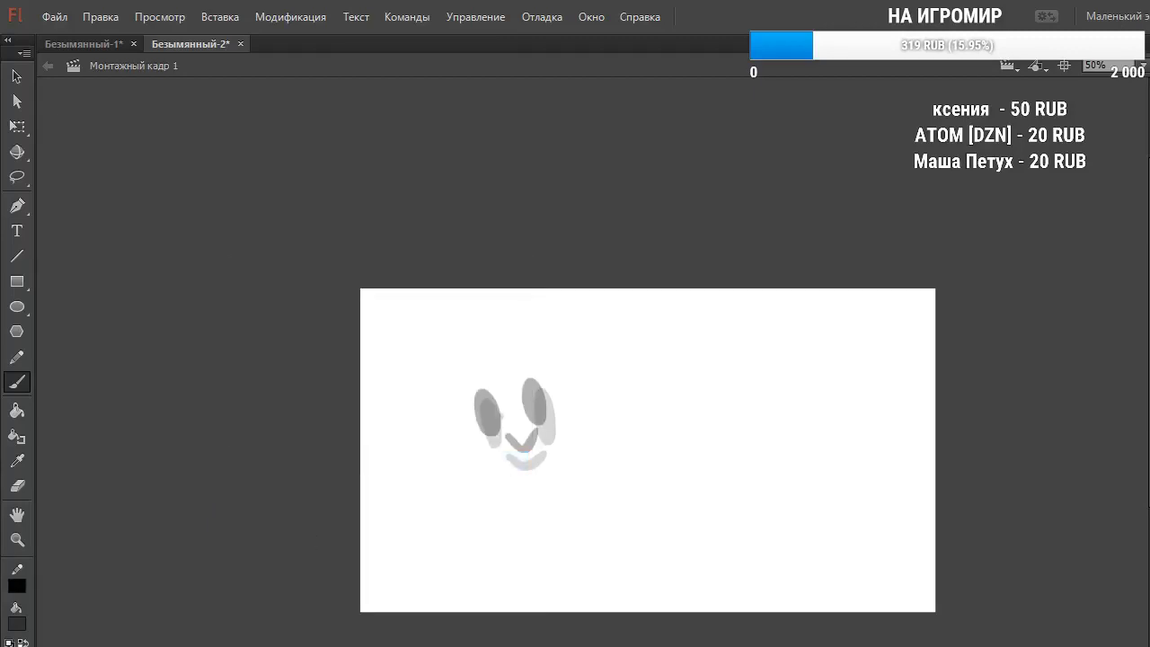
Convert the in-between frames on both sides of the raised smiling face to keyframes (Преобразовать в ключевые кадры)
right_click(267, 643)
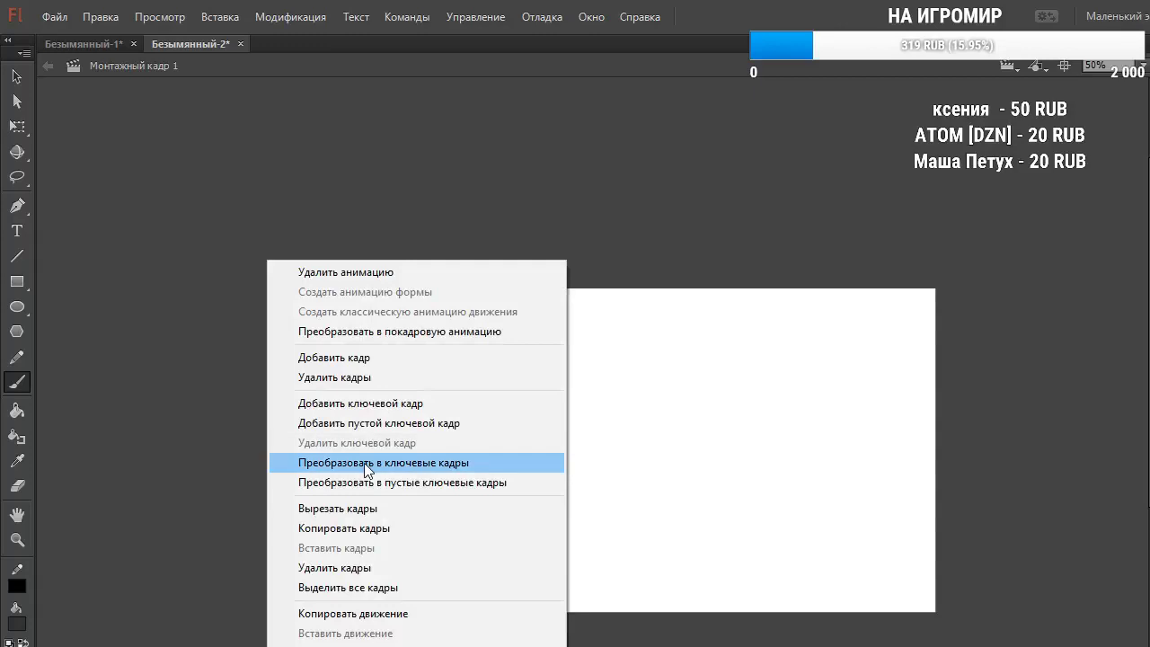
left_click(384, 462)
right_click(286, 644)
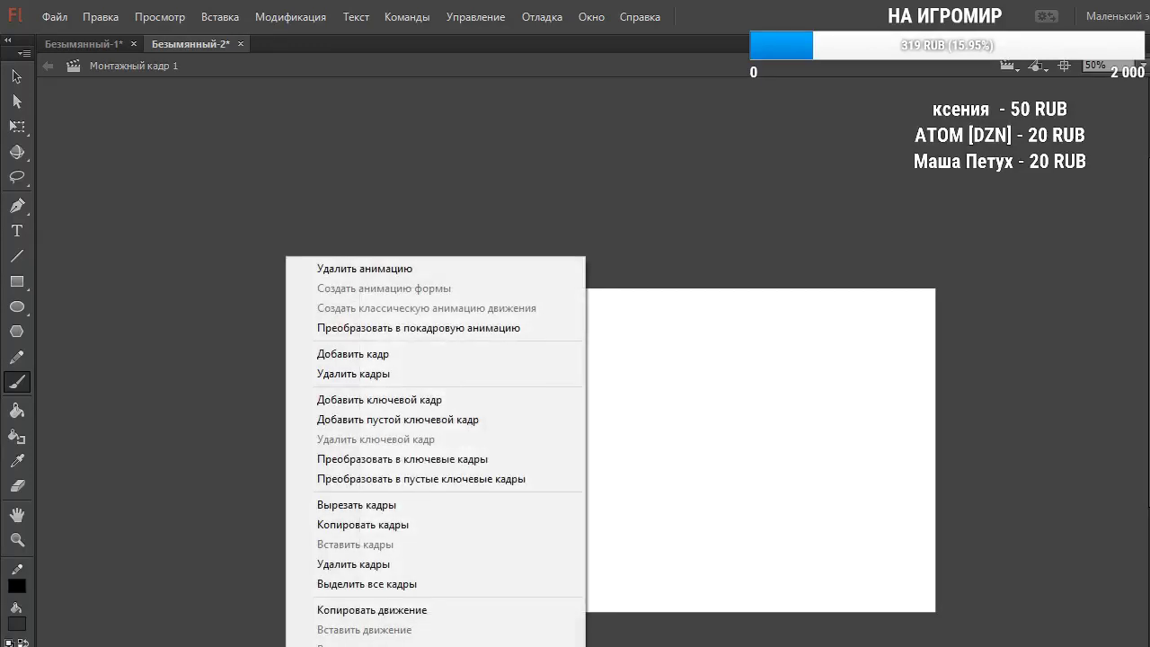
left_click(380, 459)
right_click(315, 644)
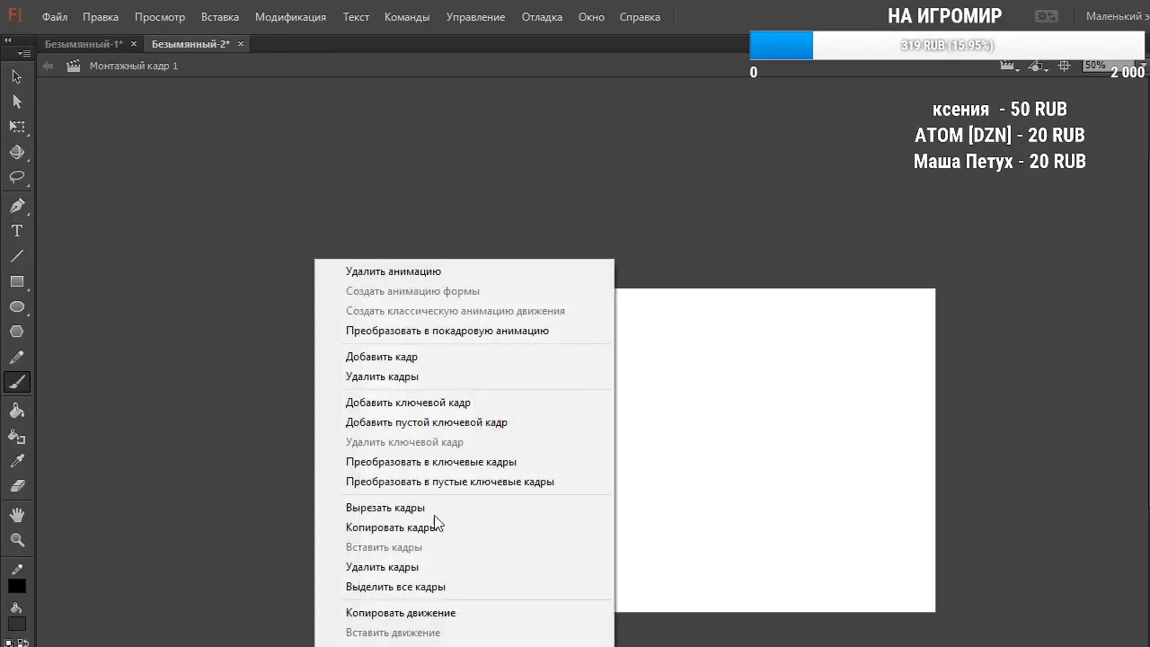
left_click(413, 462)
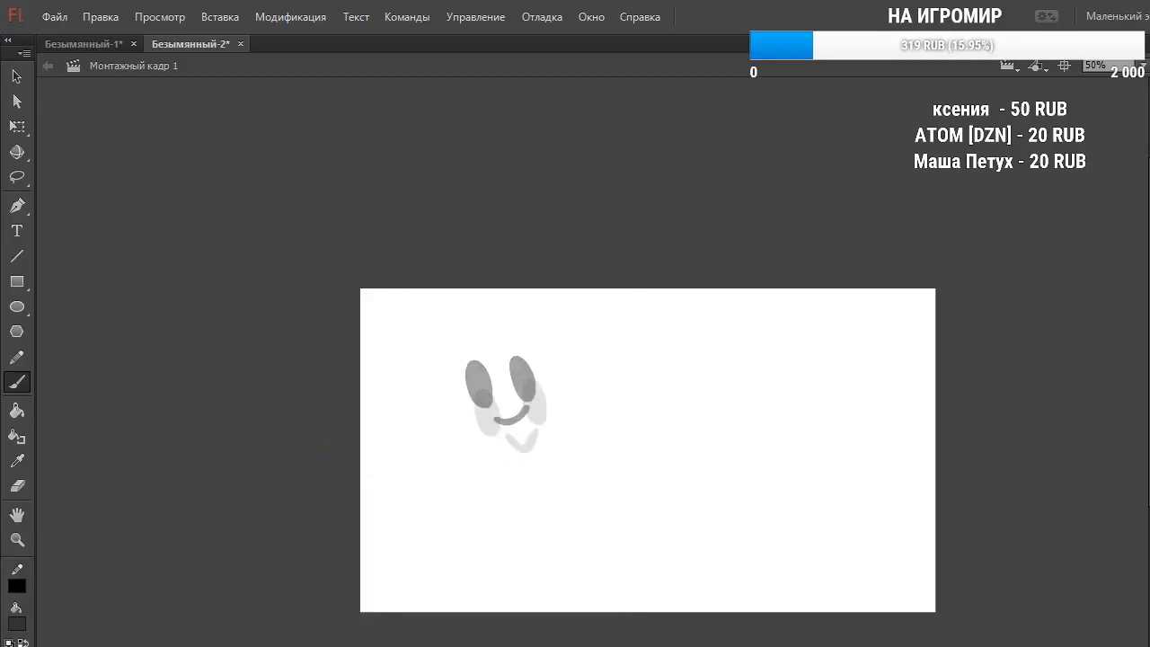
right_click(310, 644)
left_click(454, 460)
Convert the in-between frames from the first frown to the face with eyebrows to keyframes and select the last frame
right_click(367, 643)
left_click(456, 464)
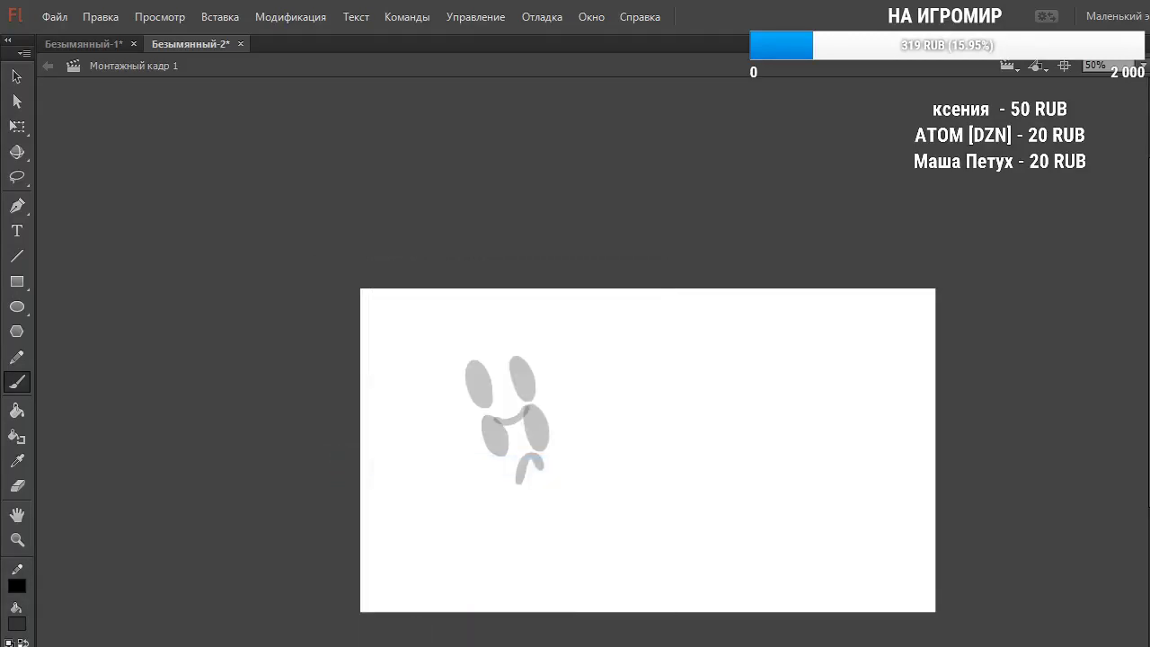
right_click(392, 643)
left_click(449, 457)
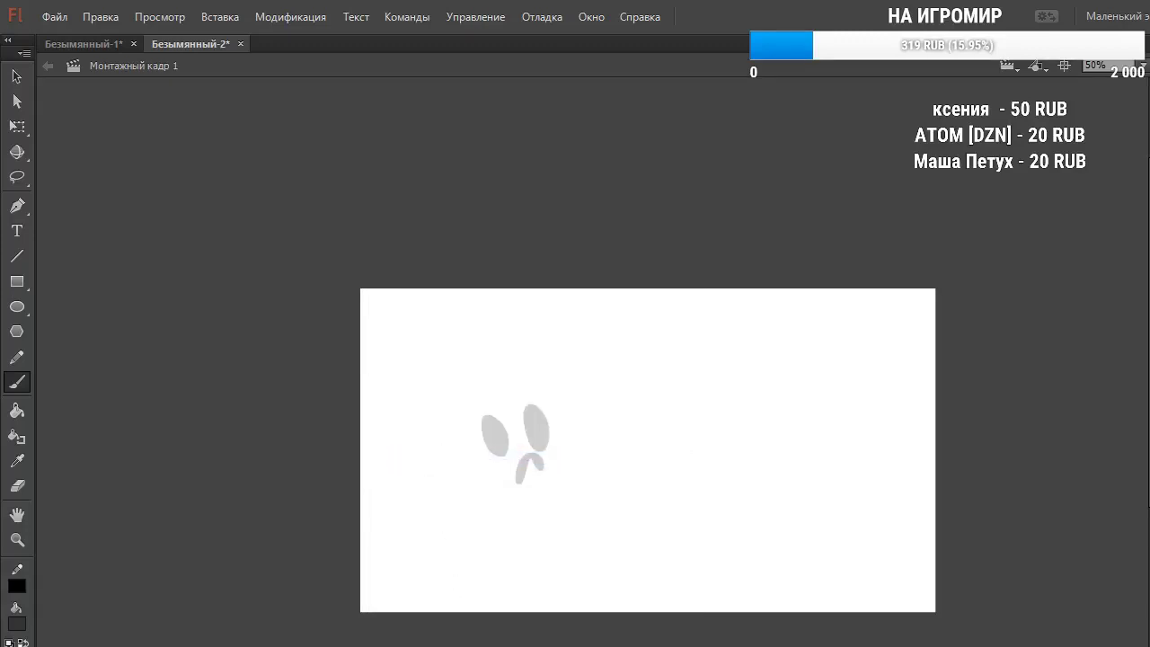
right_click(435, 644)
left_click(508, 460)
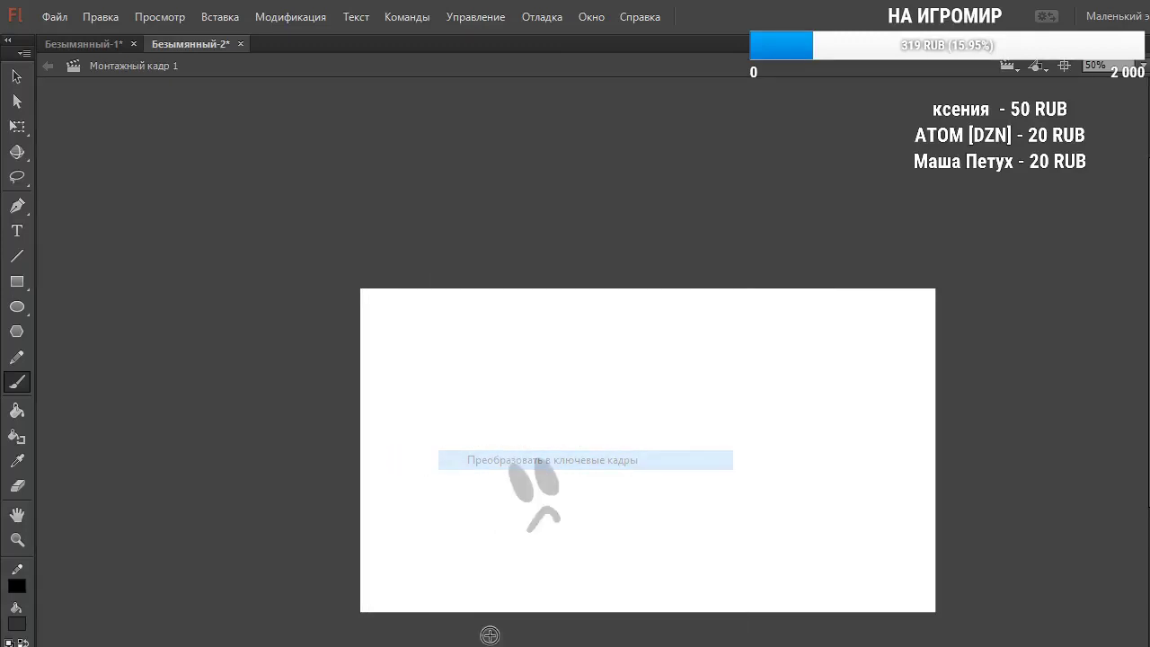
right_click(458, 643)
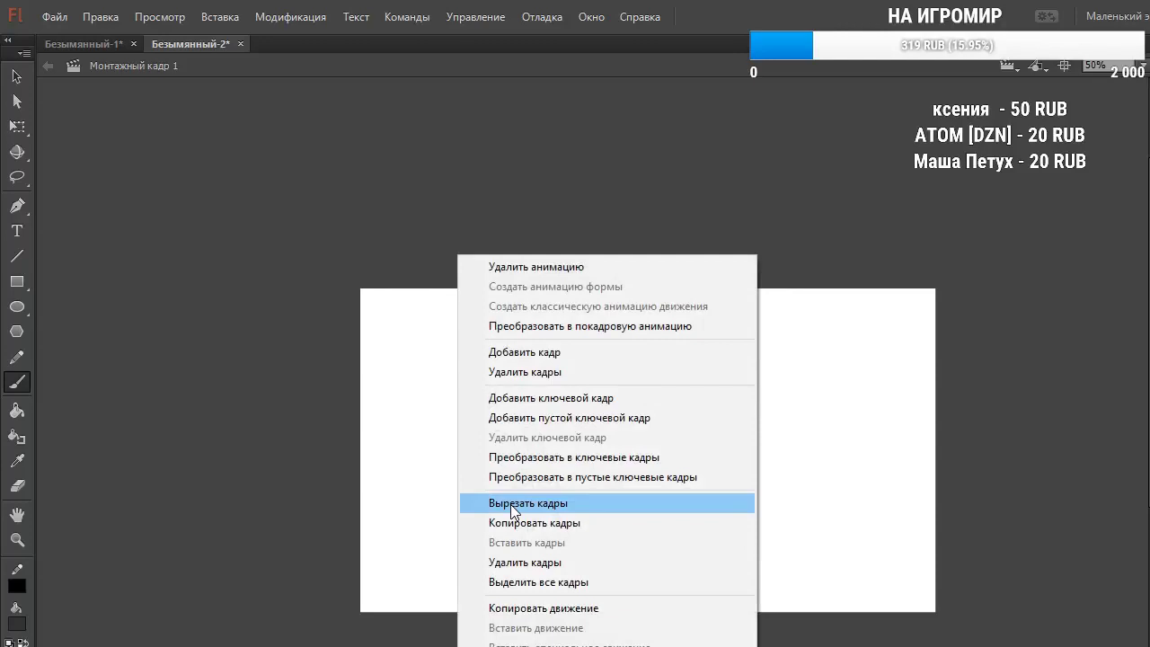
left_click(534, 456)
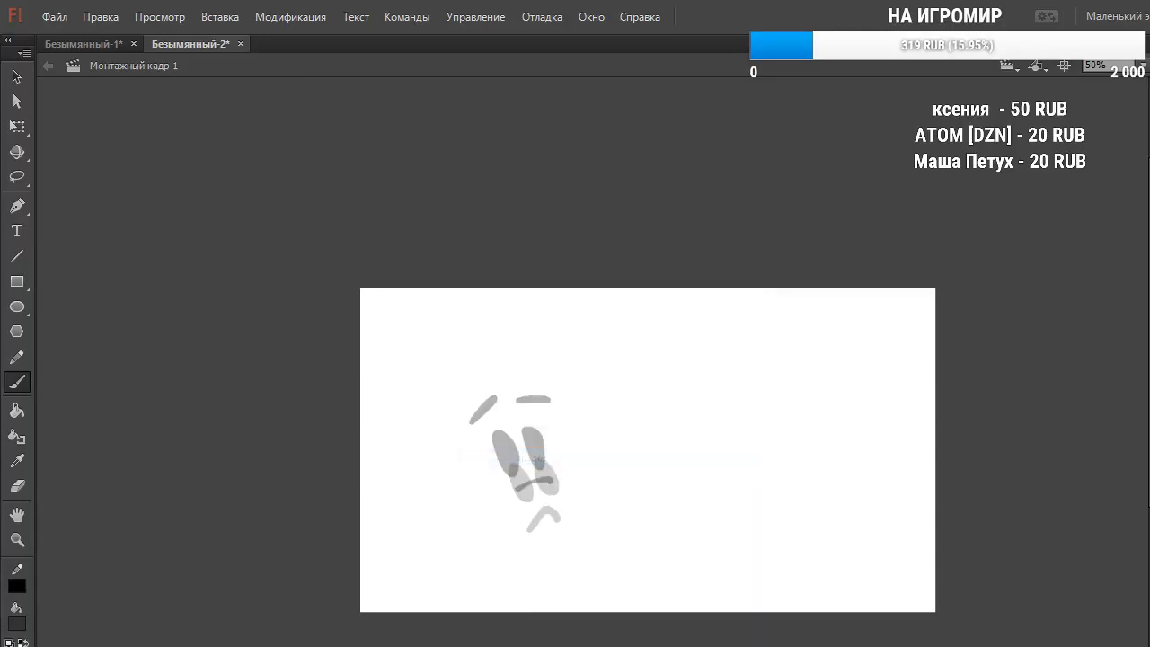
left_click(485, 643)
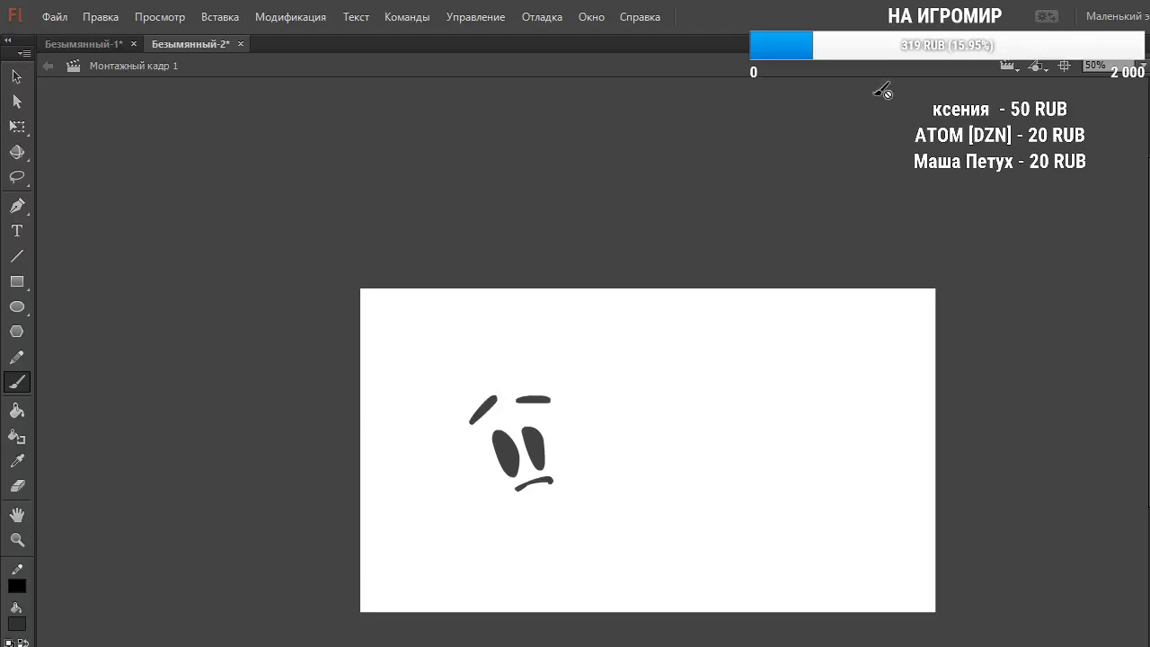
Switch to the VK chat in the browser and play both voice messages, checking the YouTube music volume in between
left_click(1149, 8)
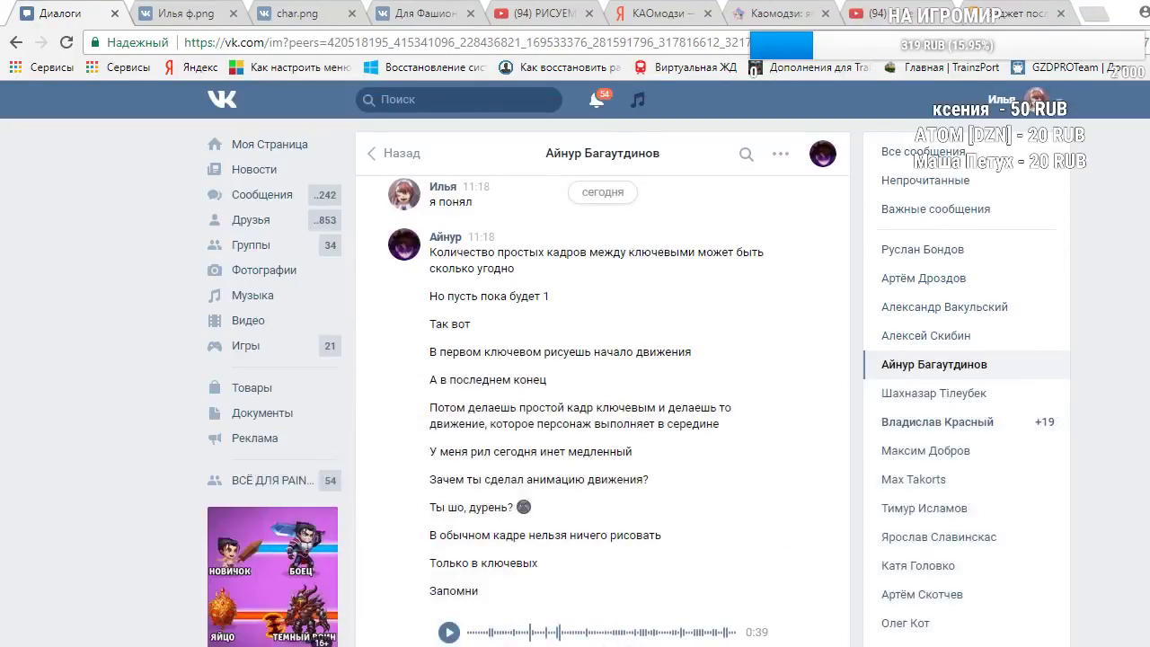
left_click(447, 633)
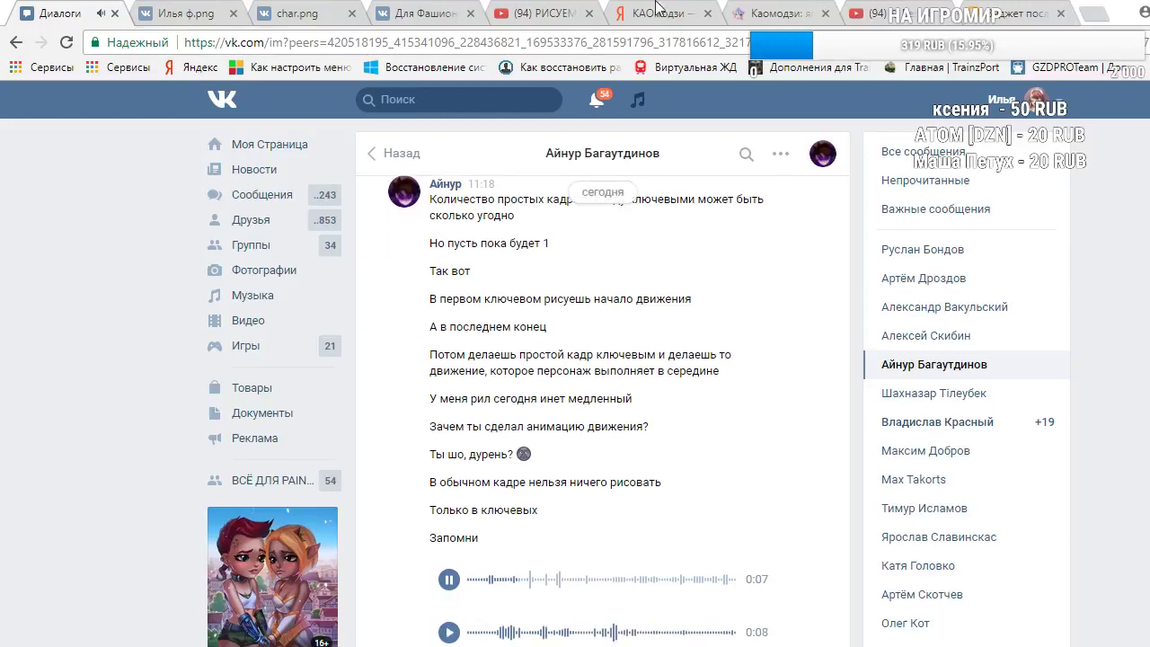
left_click(877, 12)
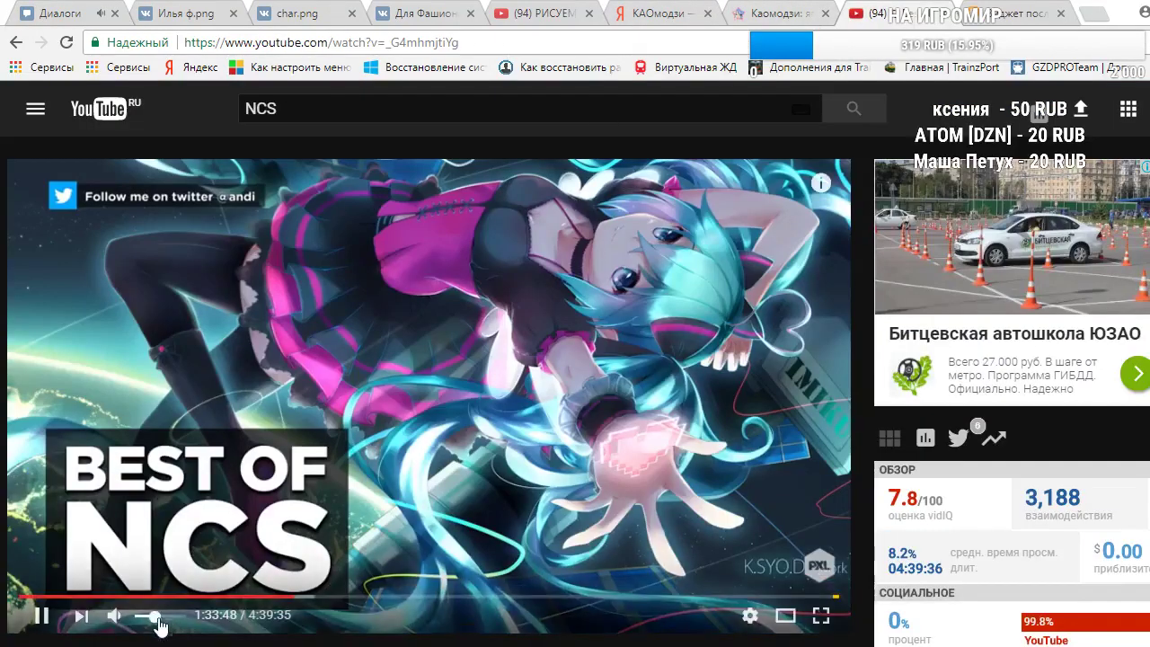
left_click(59, 13)
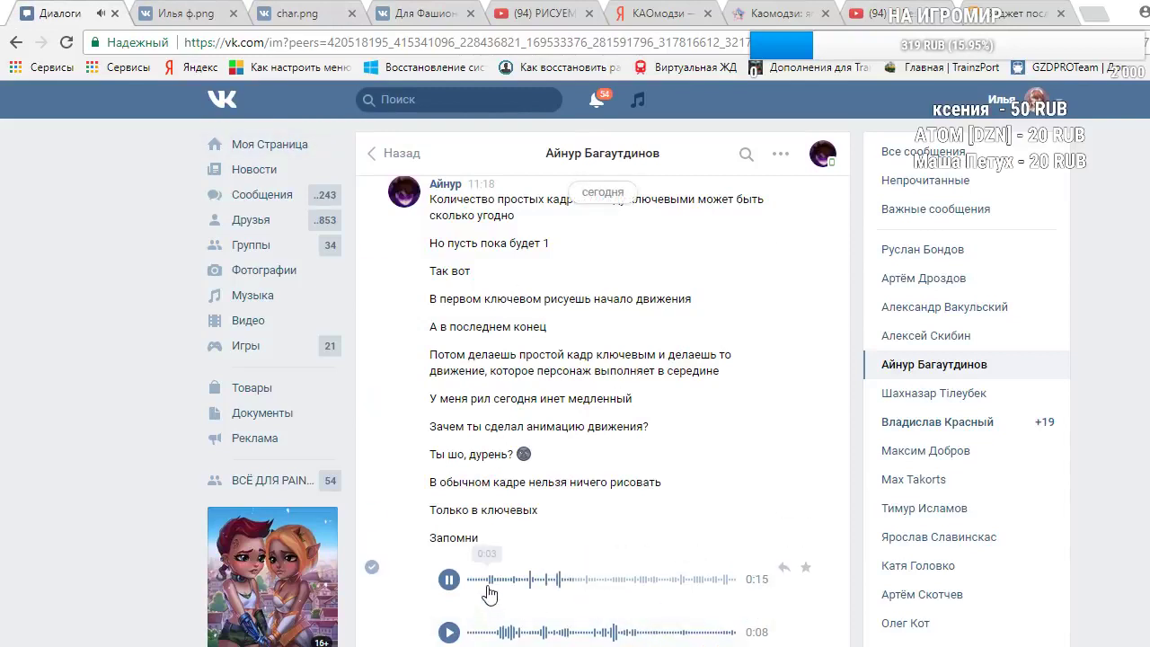
left_click(460, 555)
left_click(449, 595)
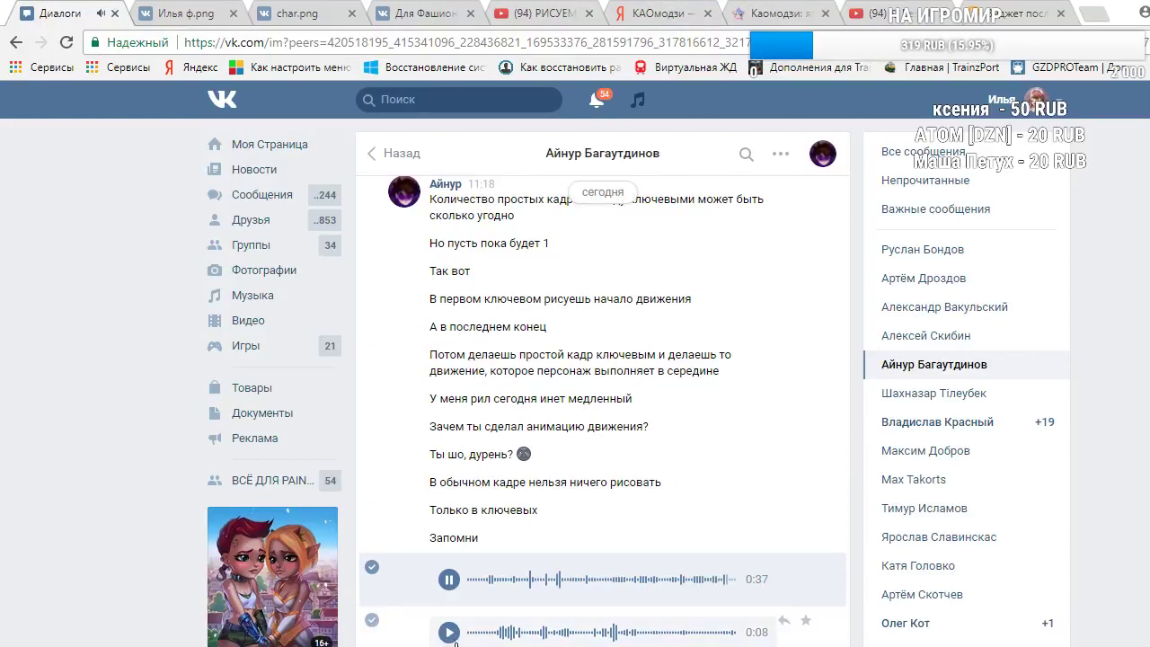
left_click(450, 633)
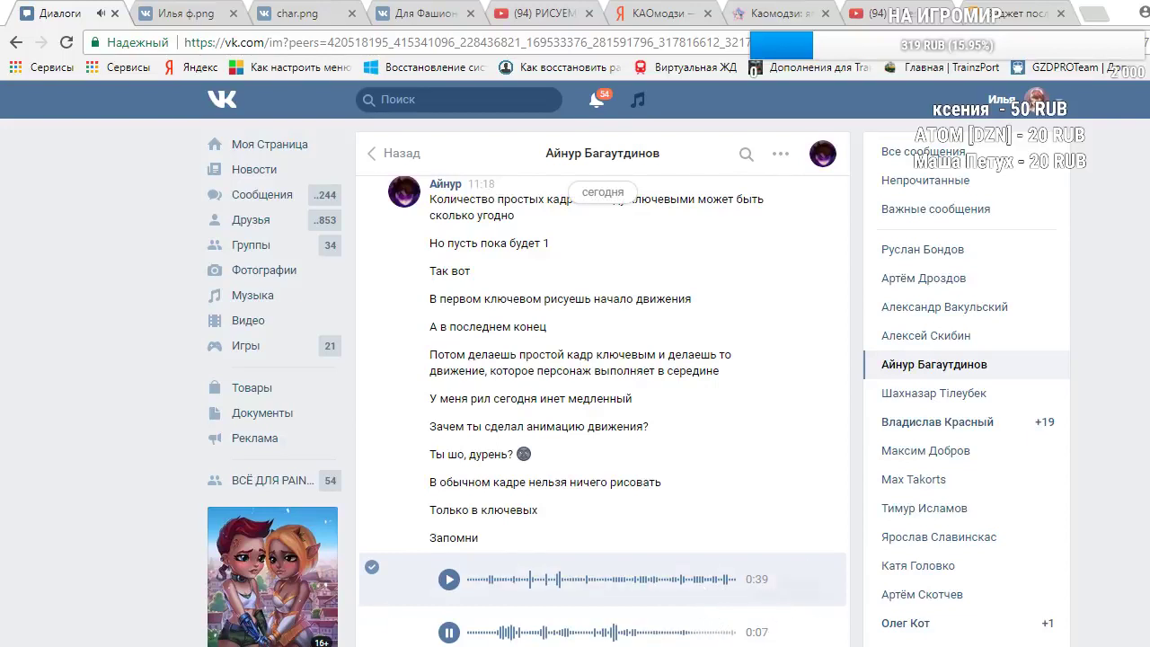
Open the chat with the new message and view its forwarded messages
left_click(935, 646)
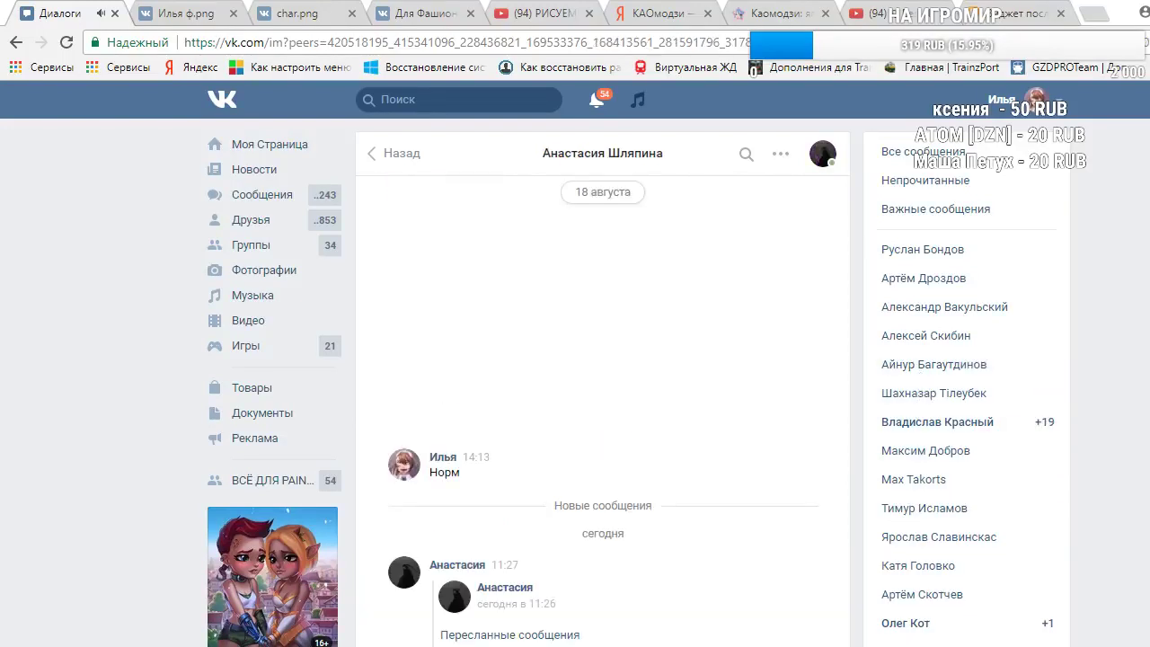
left_click(518, 635)
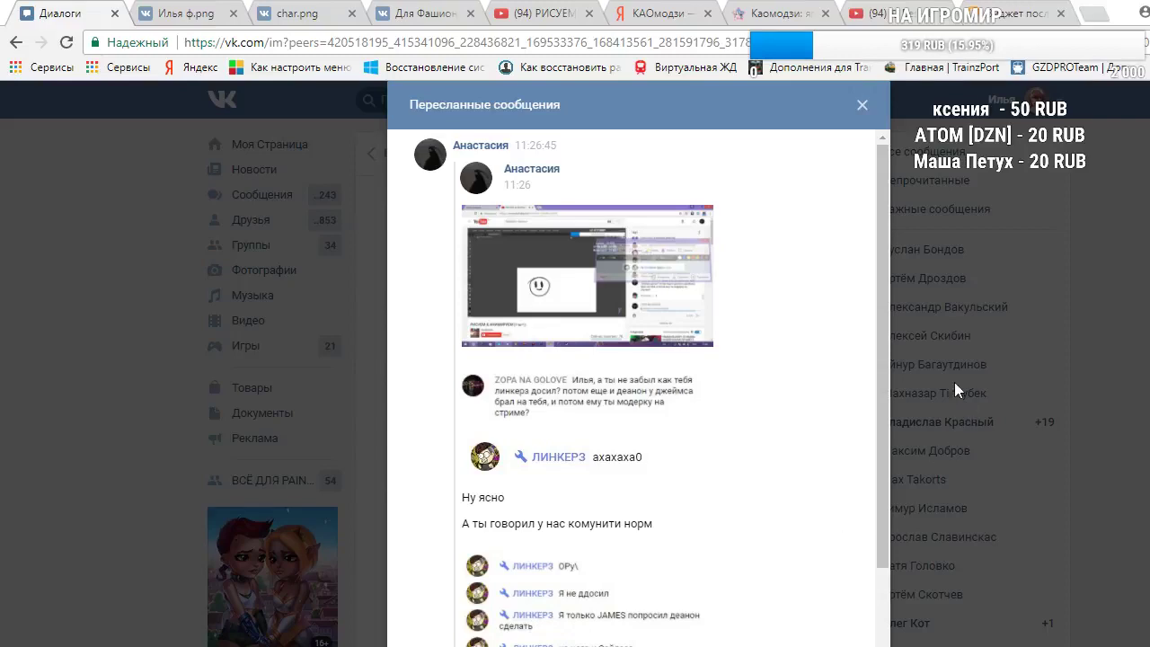
Close the forwarded messages and revoke the moderator role of the viewer who wrote "Лицемерили*" in the YouTube live chat
left_click(865, 116)
left_click(579, 11)
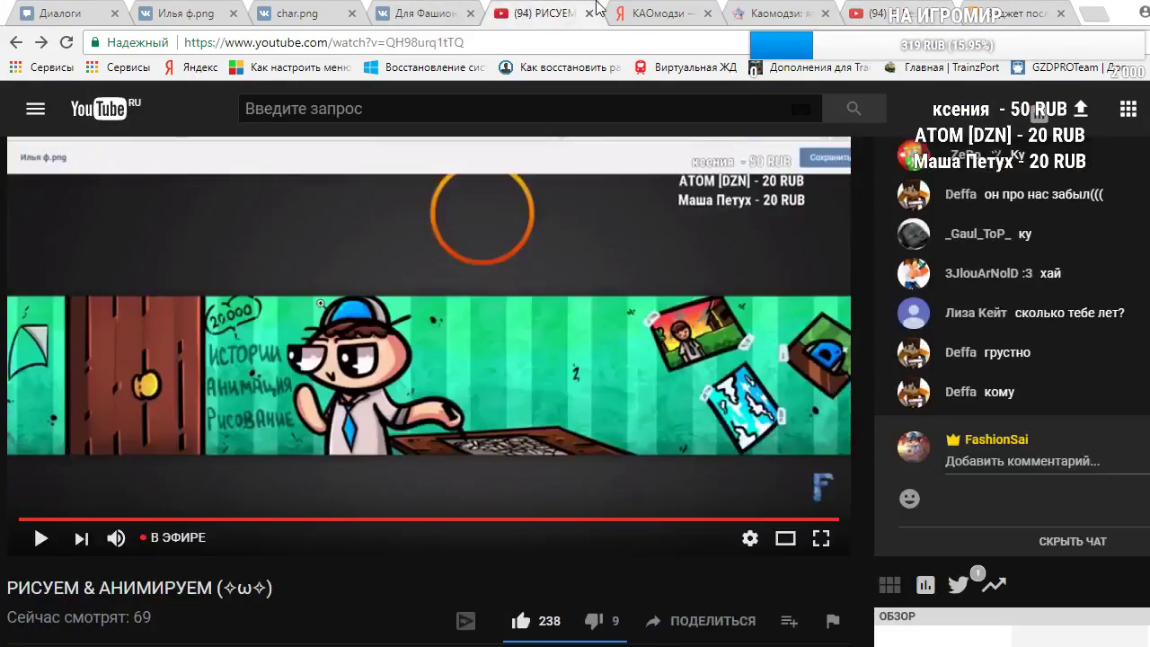
scroll(990, 330, "down", 1)
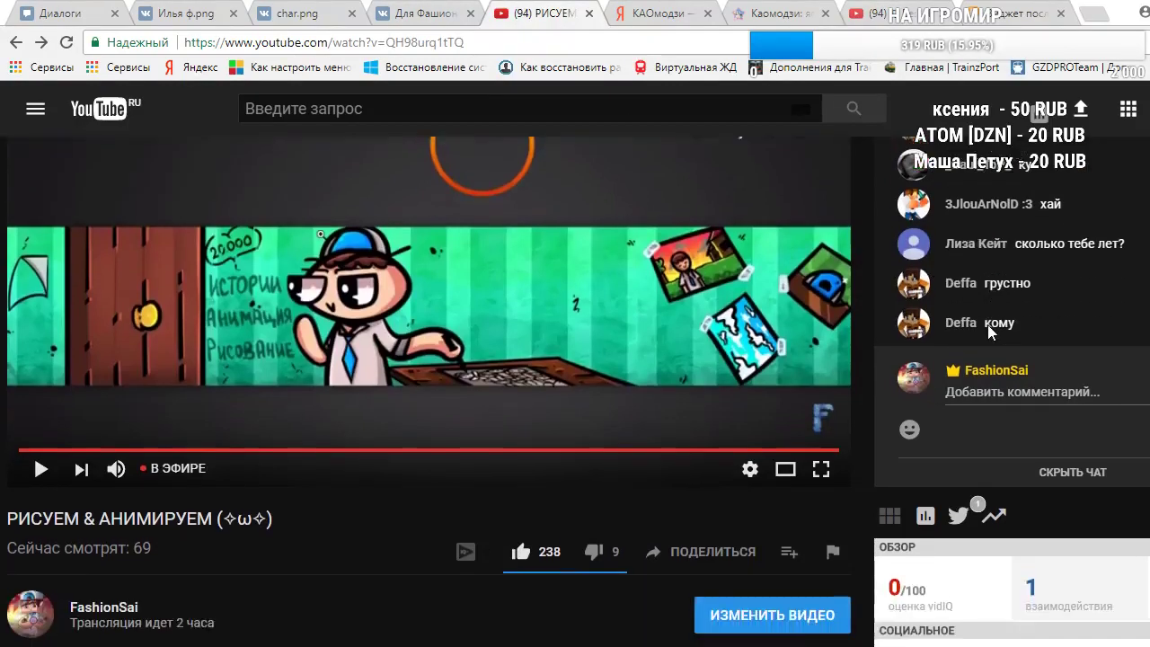
scroll(843, 530, "up", 1)
scroll(1012, 334, "up", 3)
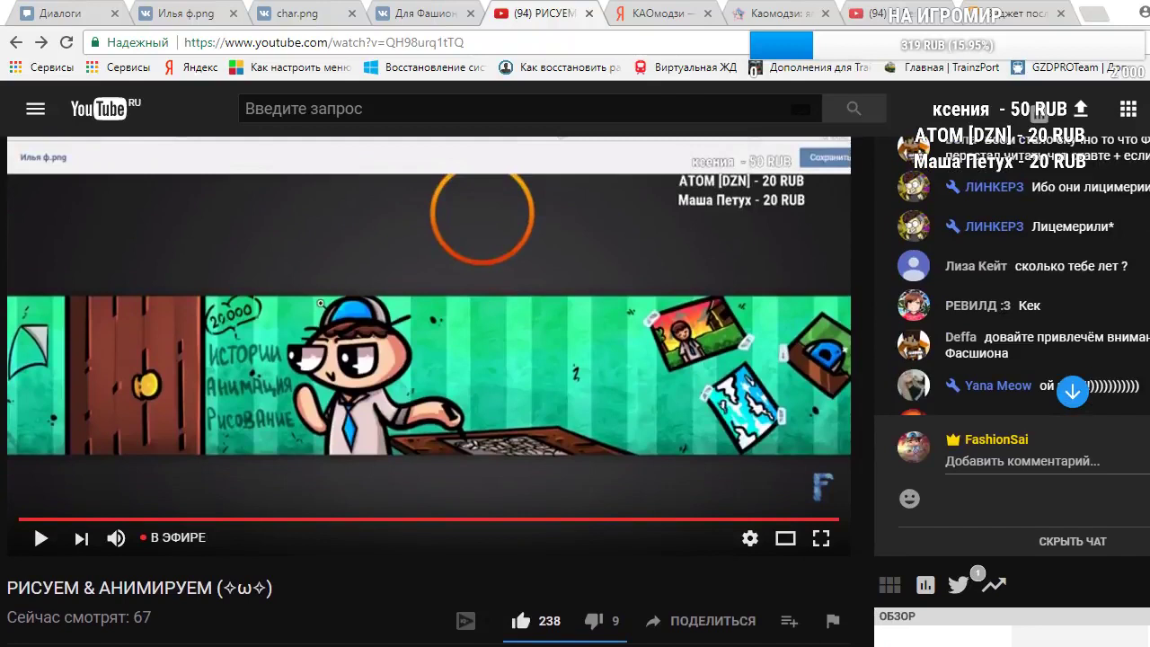
left_click(1148, 227)
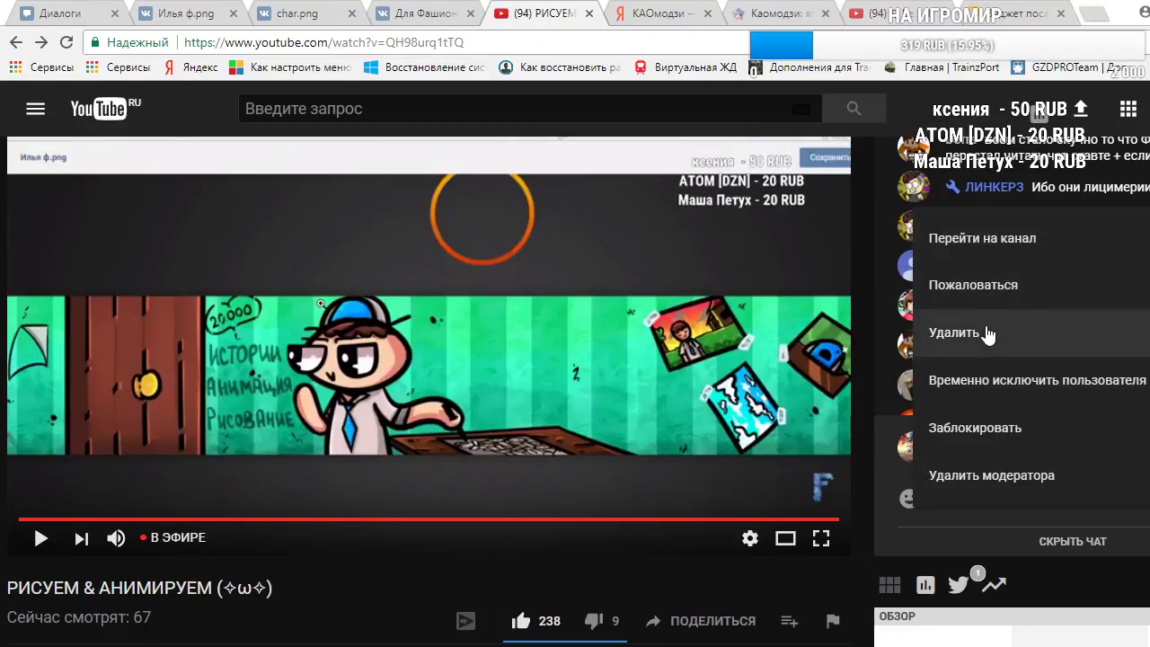
left_click(961, 476)
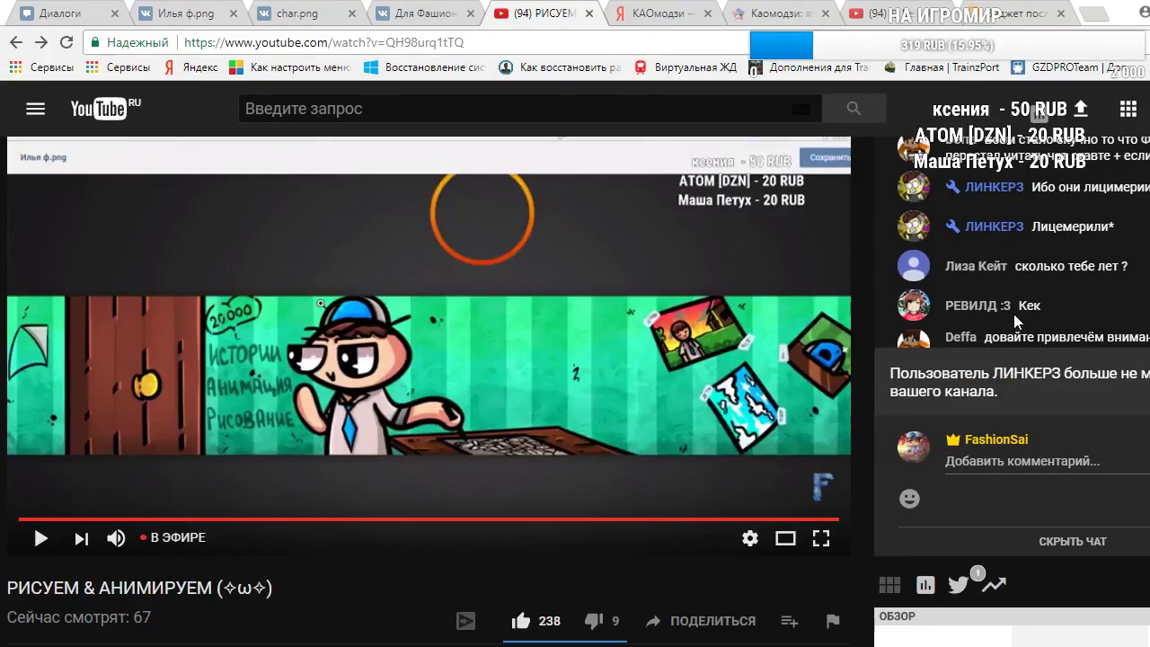
scroll(1019, 290, "down", 3)
scroll(534, 515, "down", 2)
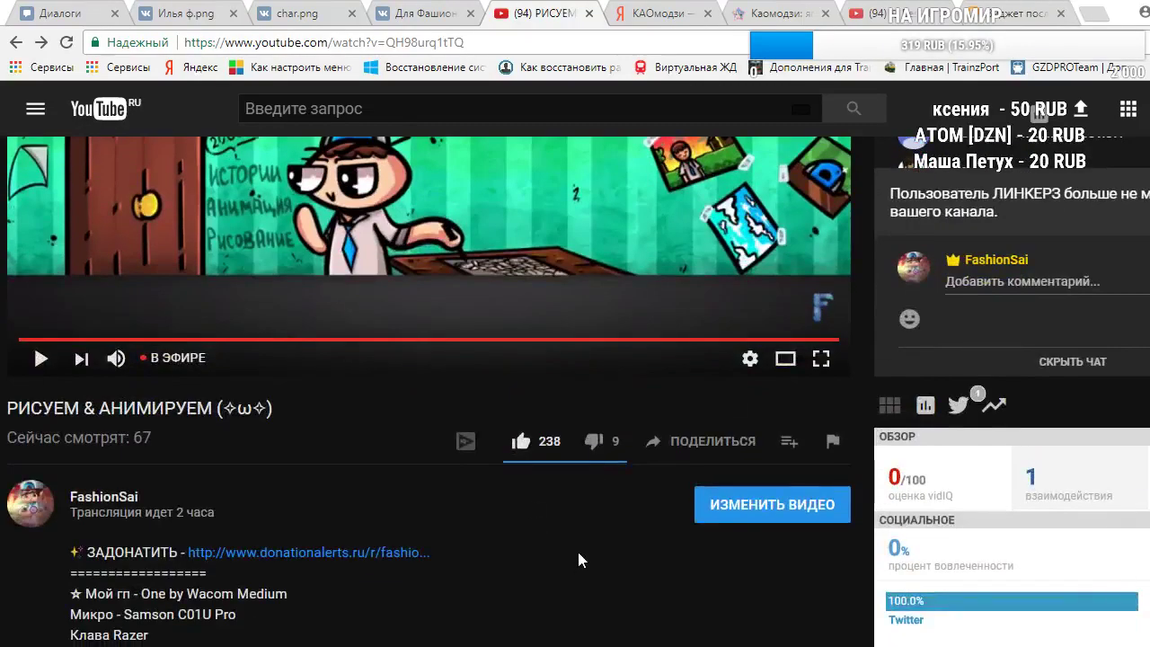
scroll(577, 548, "up", 1)
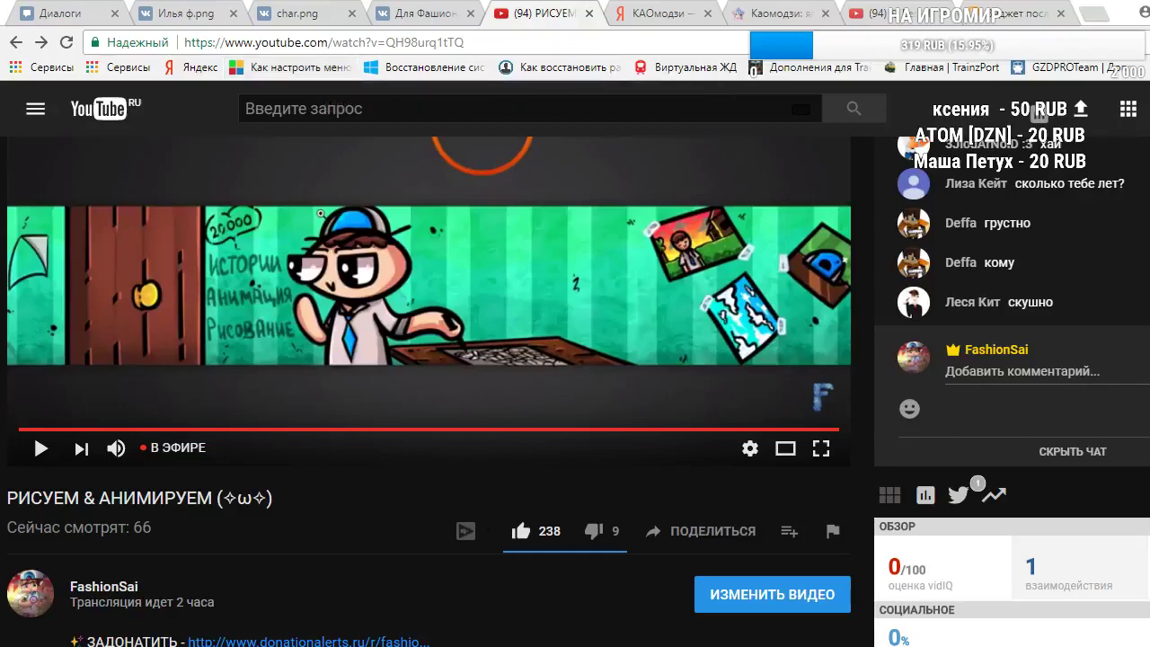
Switch to Adobe Flash Professional and create a new ActionScript 3.0 document
key("alt+Tab")
left_click(68, 19)
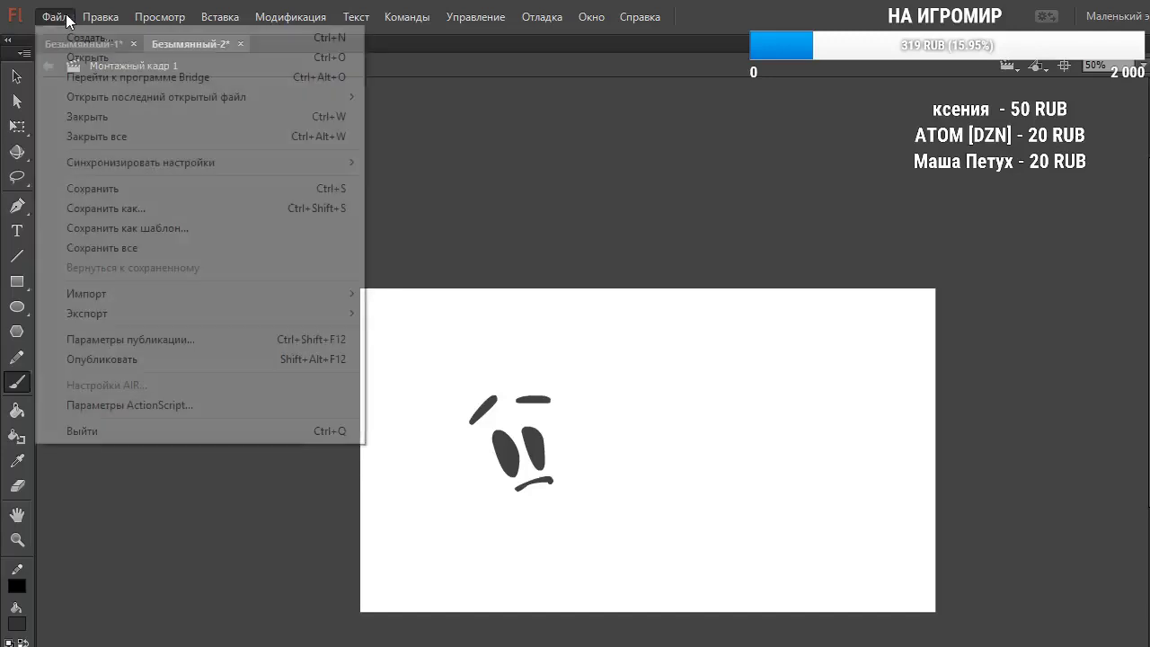
left_click(86, 38)
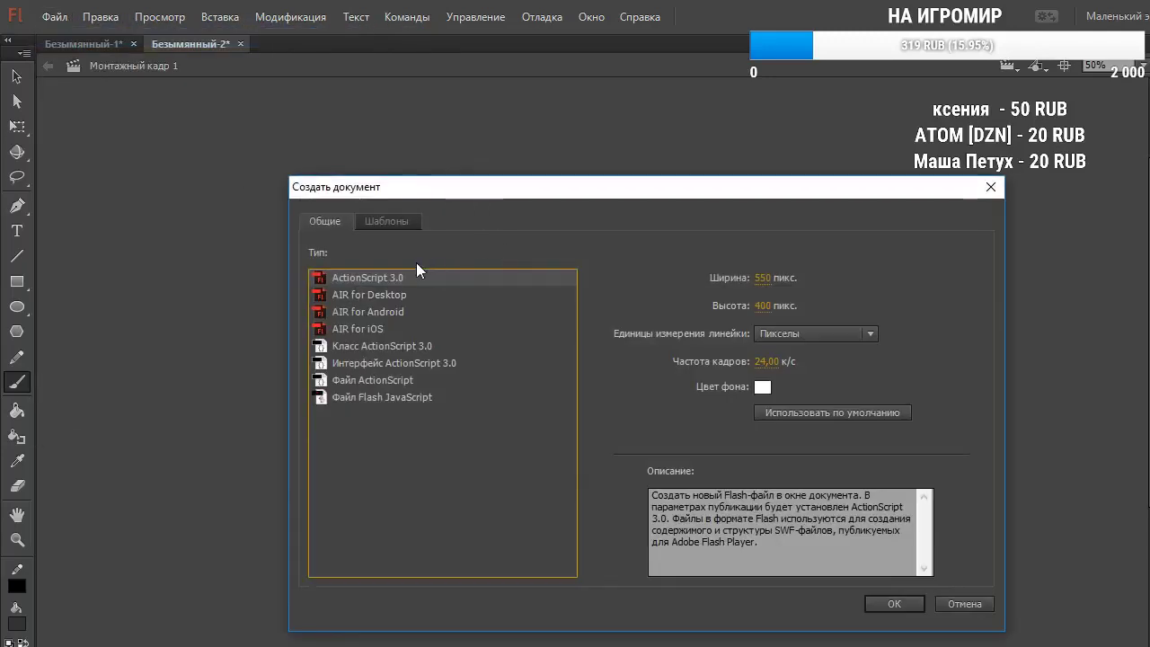
double_click(400, 279)
Set the document's stage size to 1280 x 720 pixels and the frame rate to 30
right_click(574, 316)
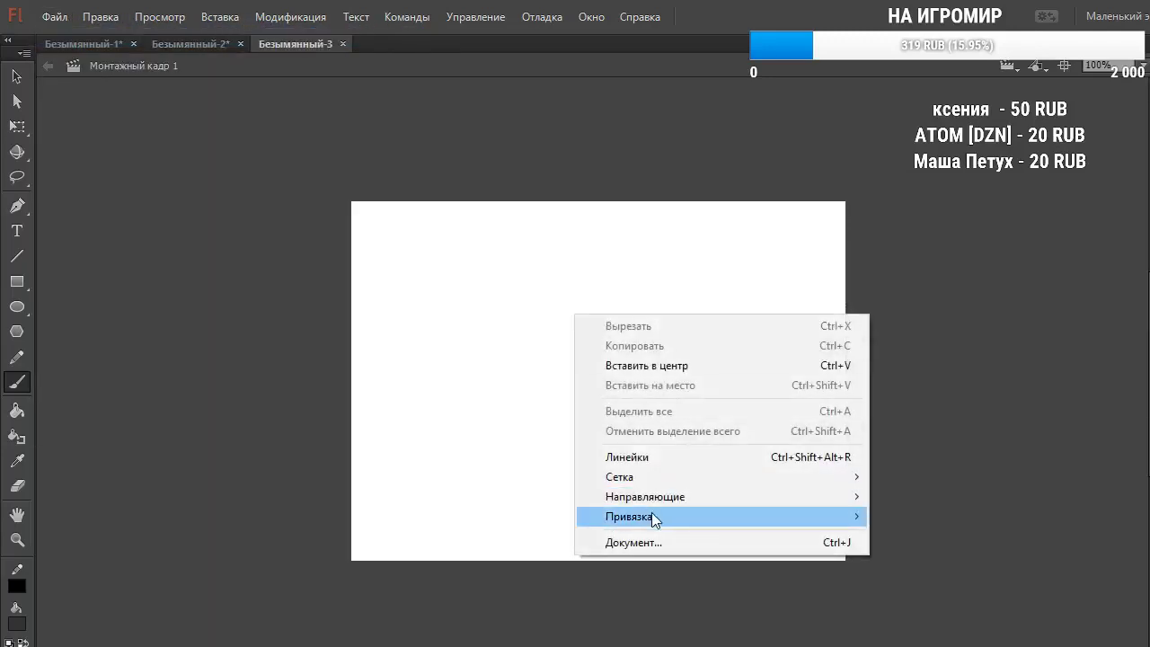
left_click(633, 542)
left_click(514, 328)
type("1280")
left_click(594, 331)
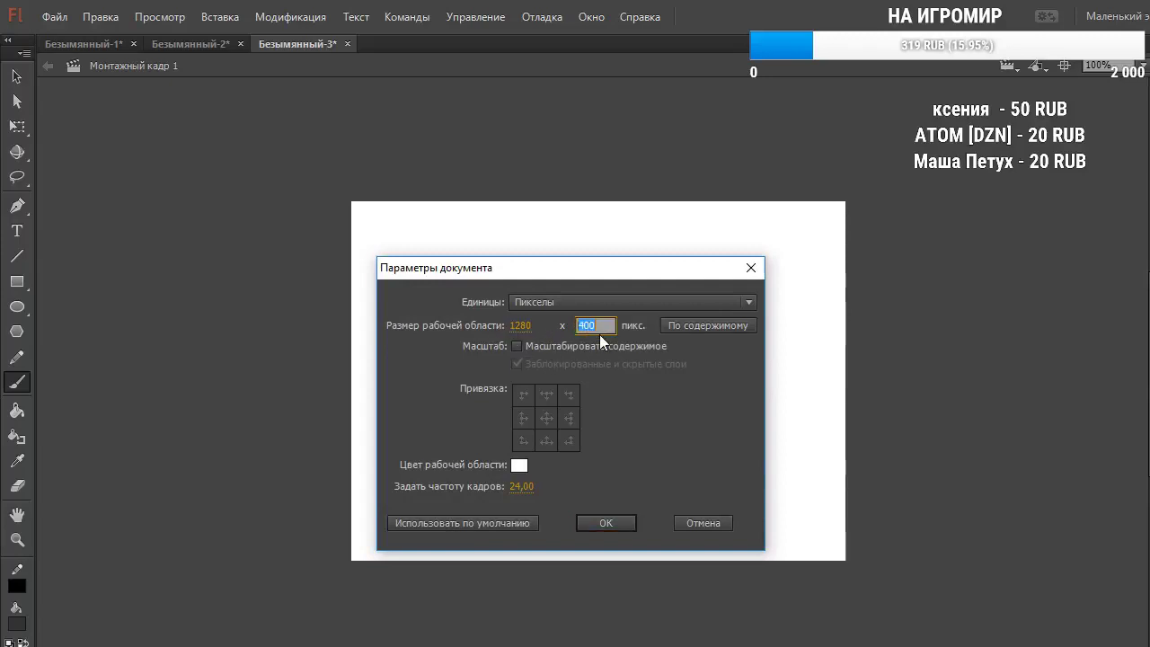
type("720")
left_click(517, 486)
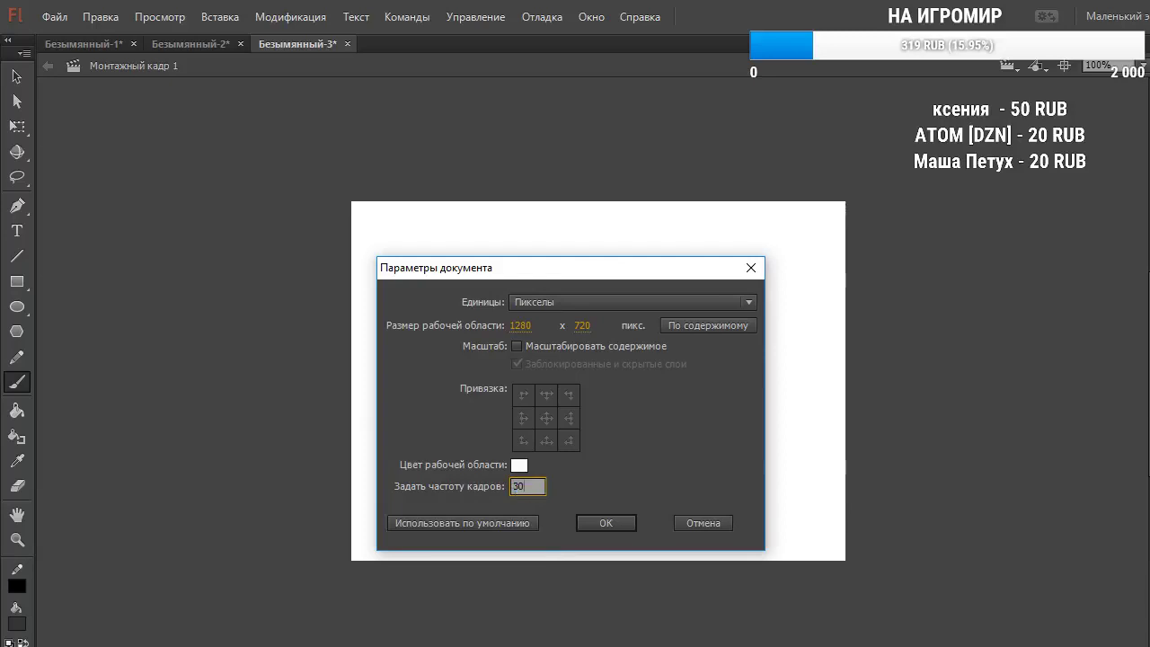
left_click(611, 524)
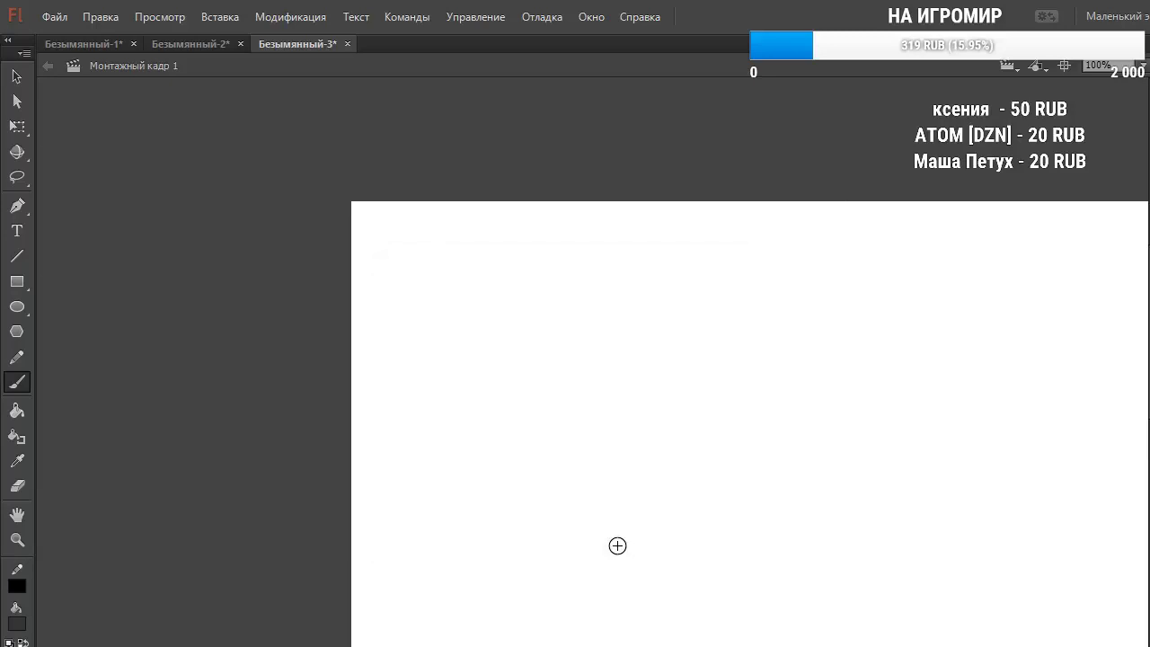
Add a keyframe (Добавить ключевой кадр) and brush a face with two oval eyes and a pointed smile near the stage centre
left_click(1098, 65)
type("50")
key("Return")
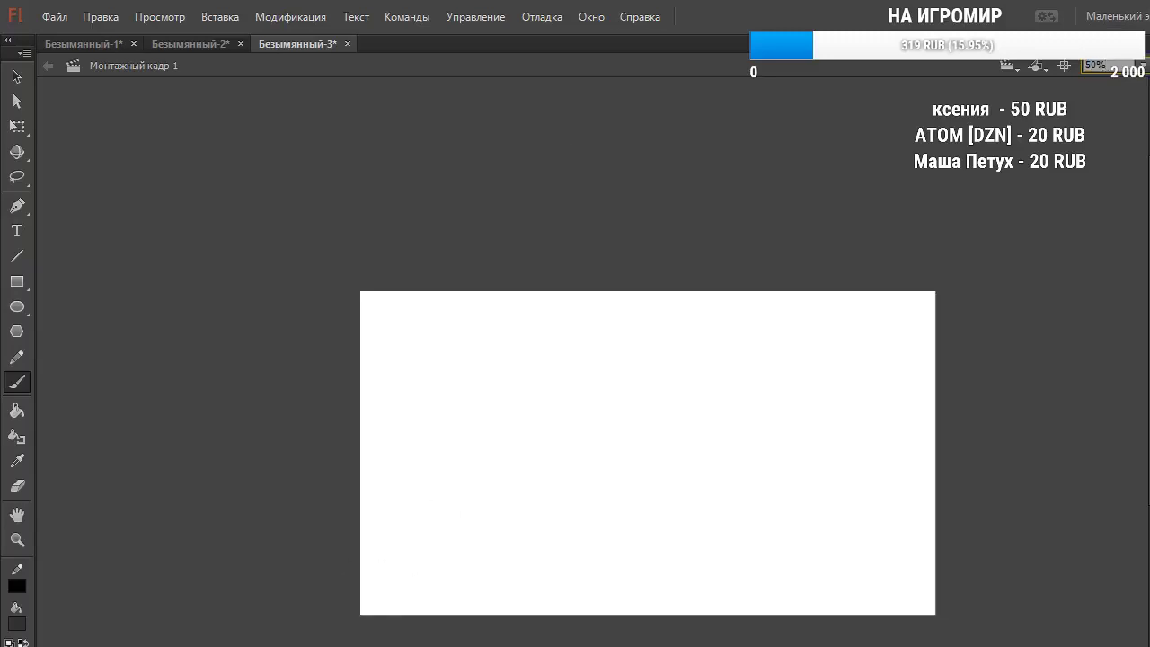
right_click(199, 258)
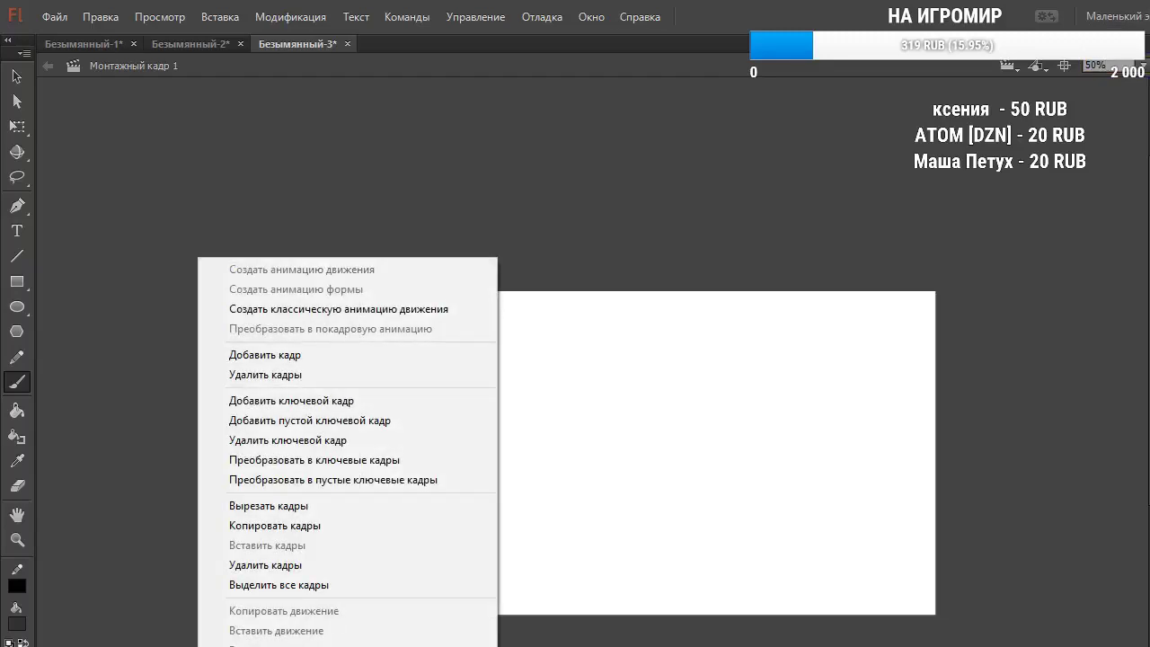
left_click(329, 401)
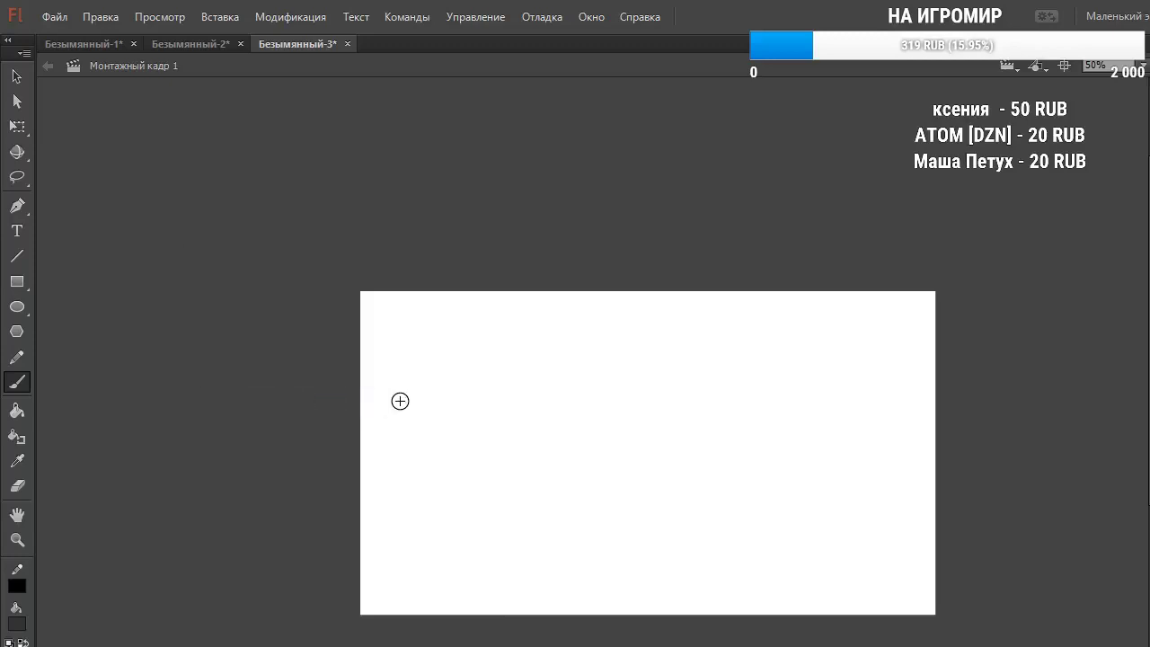
mouse_move(575, 379)
left_mouse_down()
mouse_move(681, 512)
mouse_move(516, 388)
left_mouse_up()
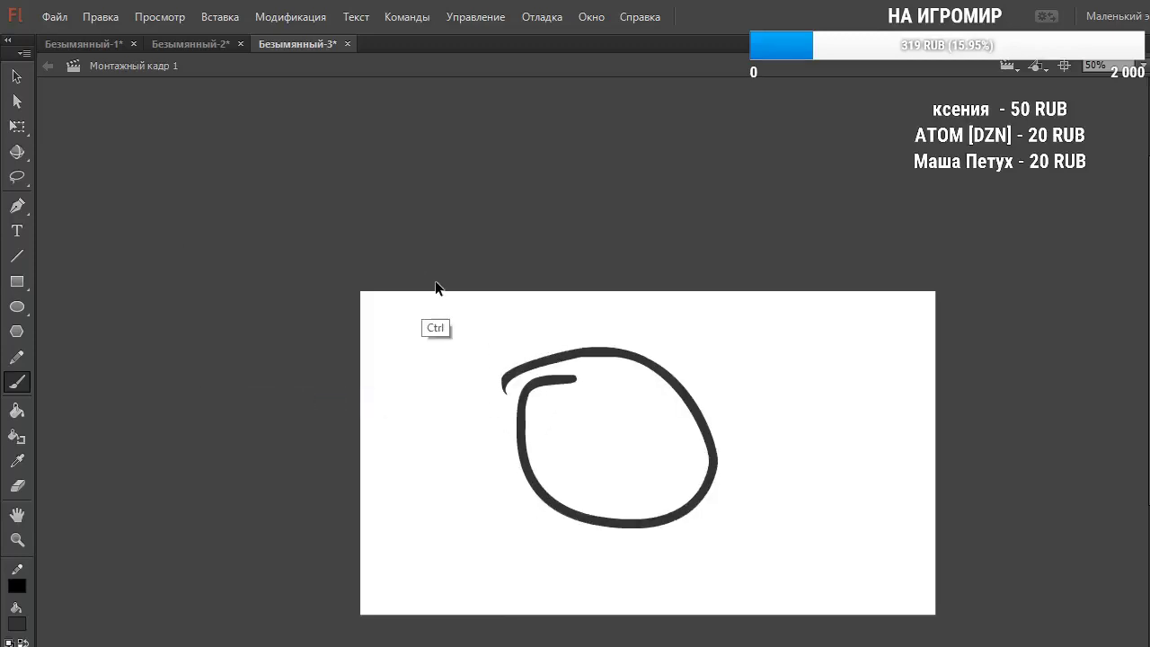
key("ctrl+z")
mouse_move(570, 441)
left_mouse_down()
mouse_move(575, 449)
mouse_move(580, 422)
mouse_move(582, 444)
left_mouse_up()
mouse_move(654, 435)
left_mouse_down()
mouse_move(647, 456)
mouse_move(649, 405)
mouse_move(652, 431)
left_mouse_up()
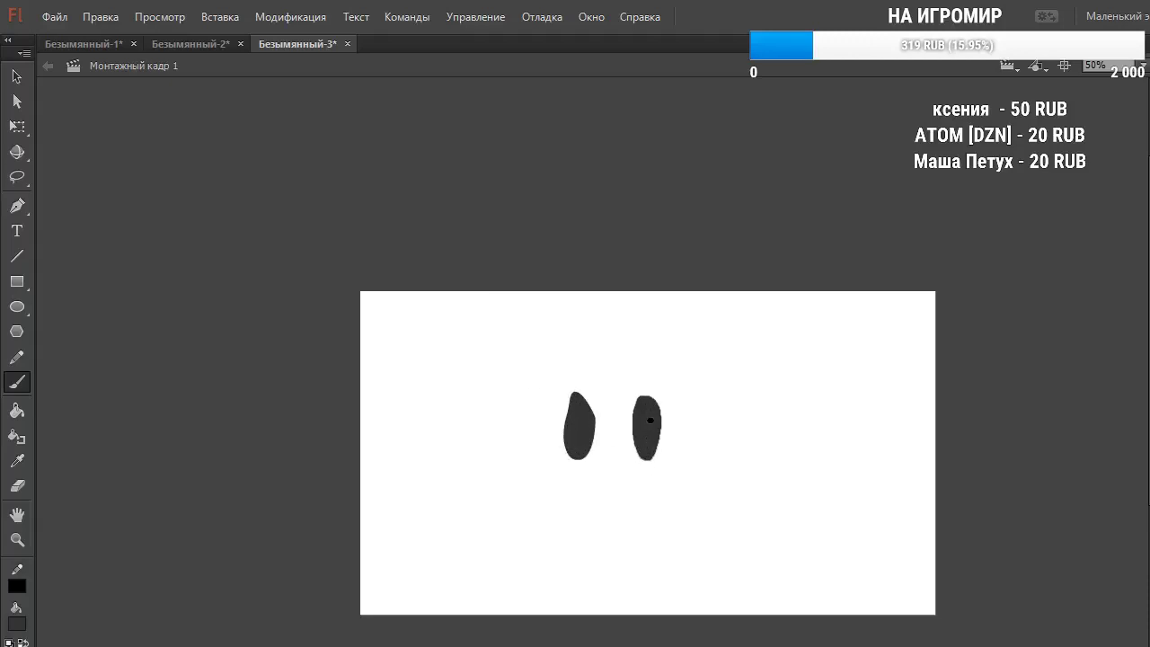
left_click_drag(584, 481, 632, 475)
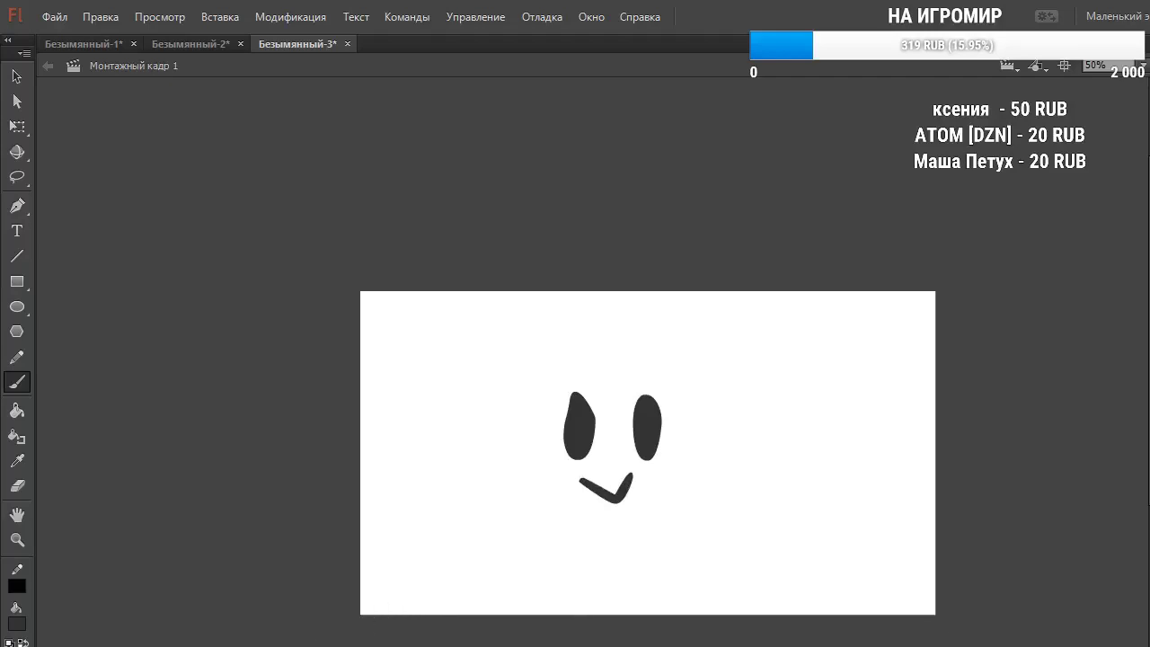
Extend the first face's span with frames (Добавить кадр) and add a keyframe further along the timeline
right_click(223, 646)
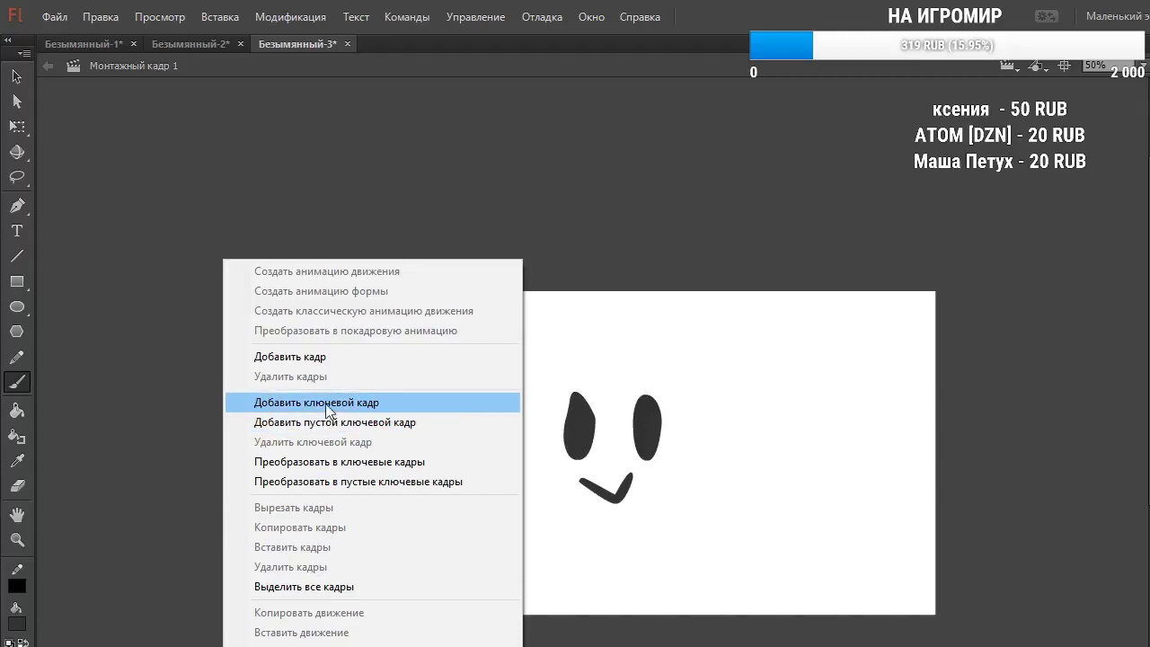
left_click(308, 358)
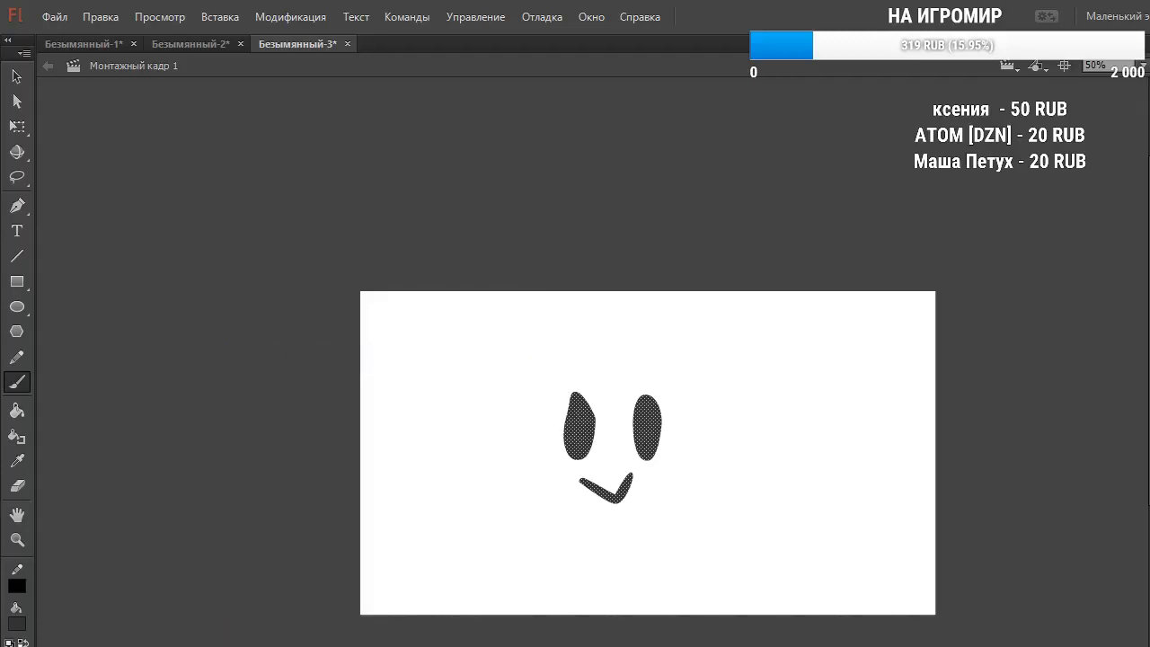
key("Escape")
right_click(236, 643)
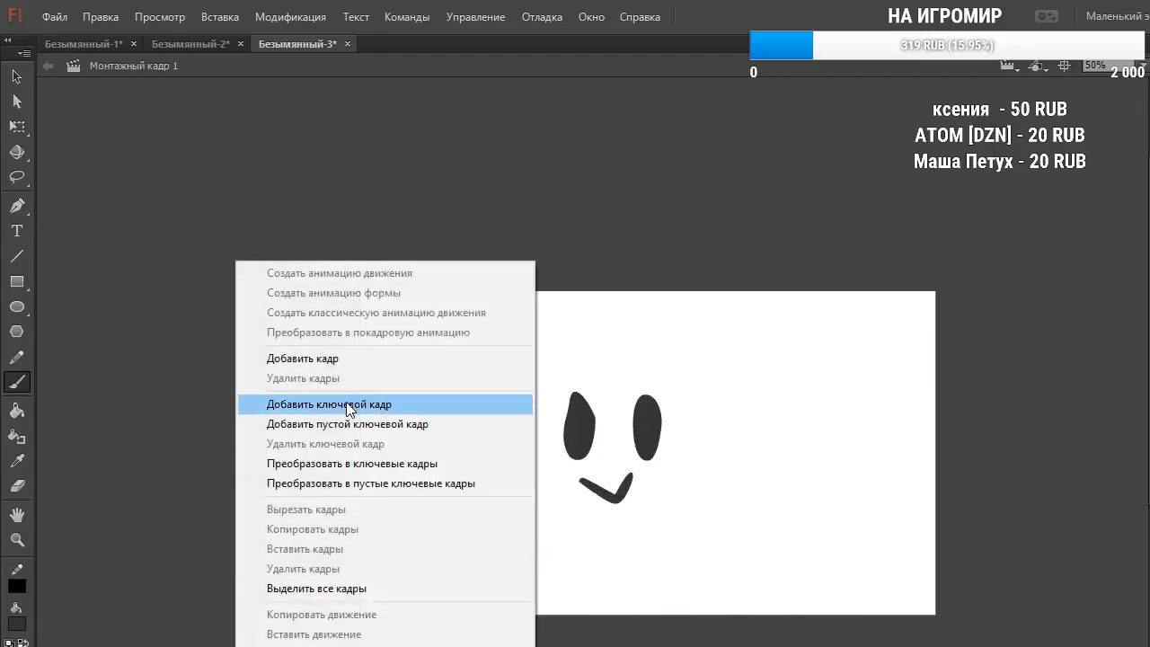
left_click(345, 402)
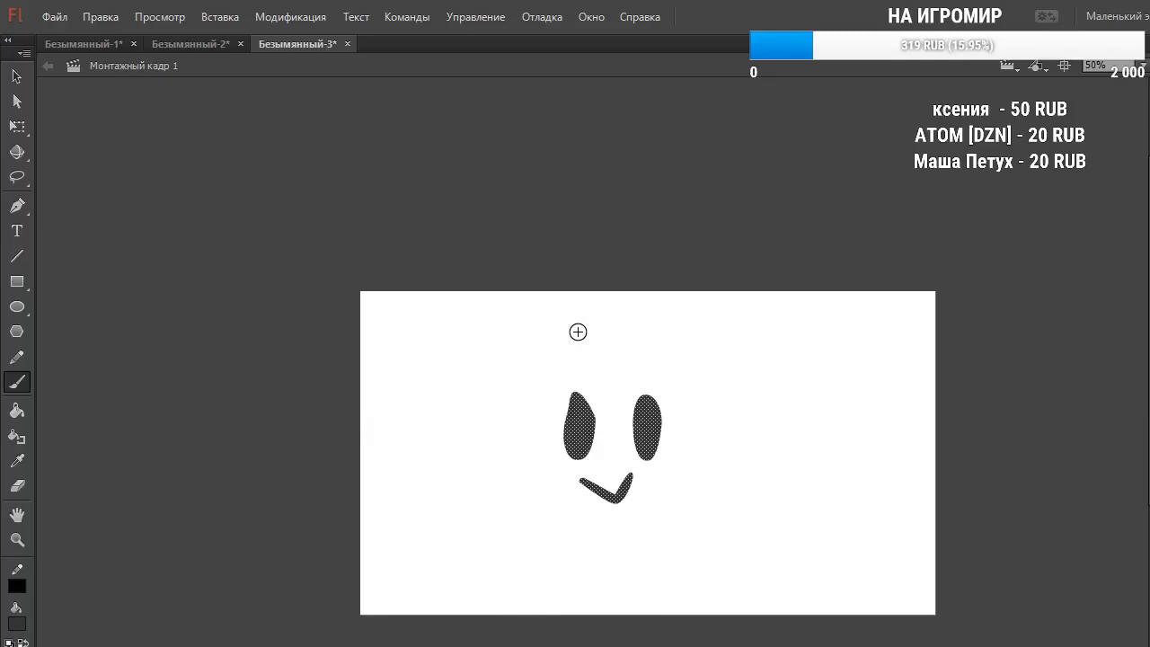
Brush a second smiling face with two oval eyes above the first one, at the stage's upper edge
mouse_move(572, 321)
left_mouse_down()
mouse_move(566, 346)
mouse_move(567, 302)
left_mouse_up()
mouse_move(637, 315)
left_mouse_down()
mouse_move(643, 346)
mouse_move(642, 310)
mouse_move(642, 328)
left_mouse_up()
mouse_move(586, 353)
left_mouse_down()
mouse_move(615, 368)
mouse_move(626, 342)
left_mouse_up()
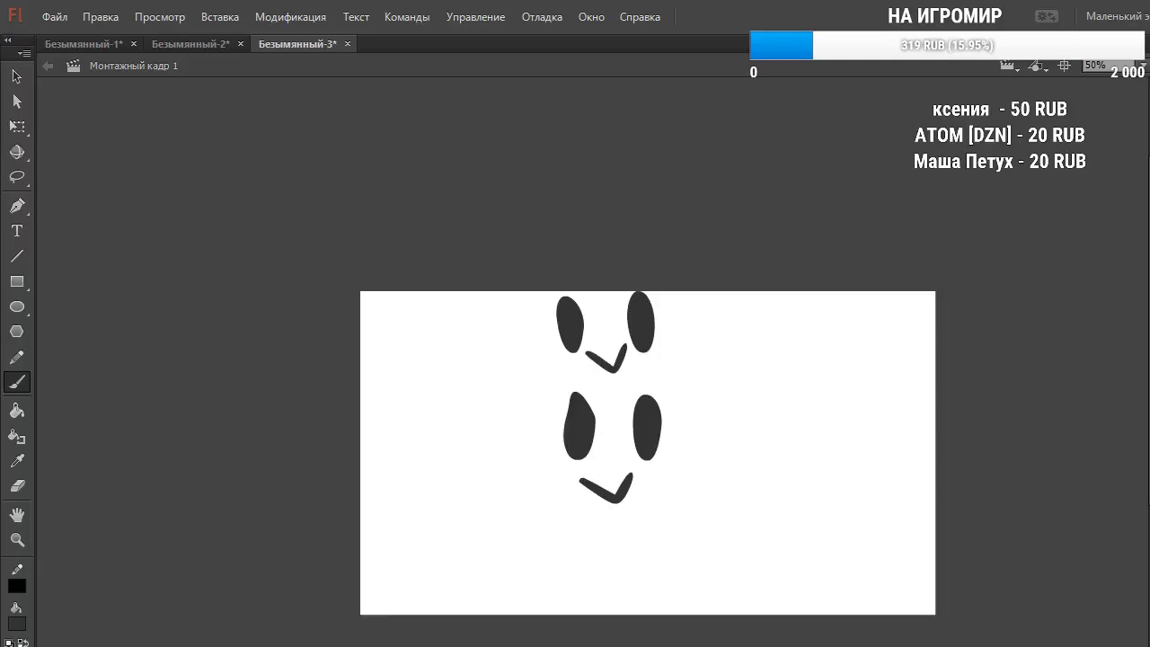
Insert a frame and a keyframe between the two faces and brush an in-between face with narrow eyes and a frown
key("ctrl+z")
key("ctrl+z")
key("ctrl+z")
key("ctrl+z")
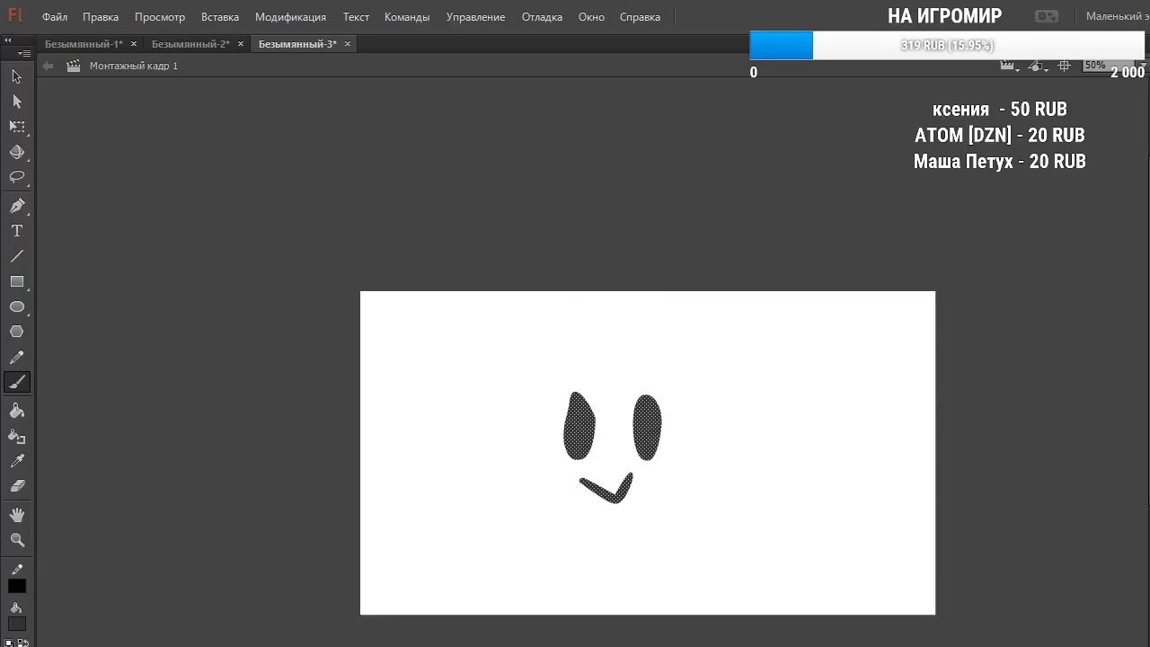
right_click(218, 646)
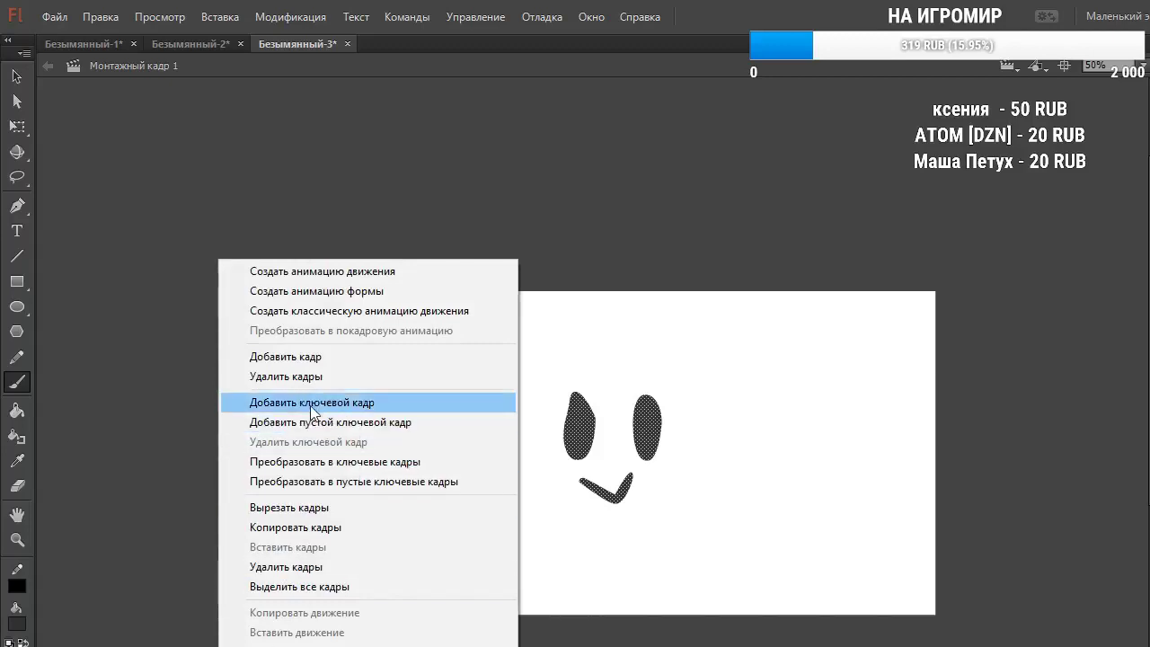
left_click(294, 357)
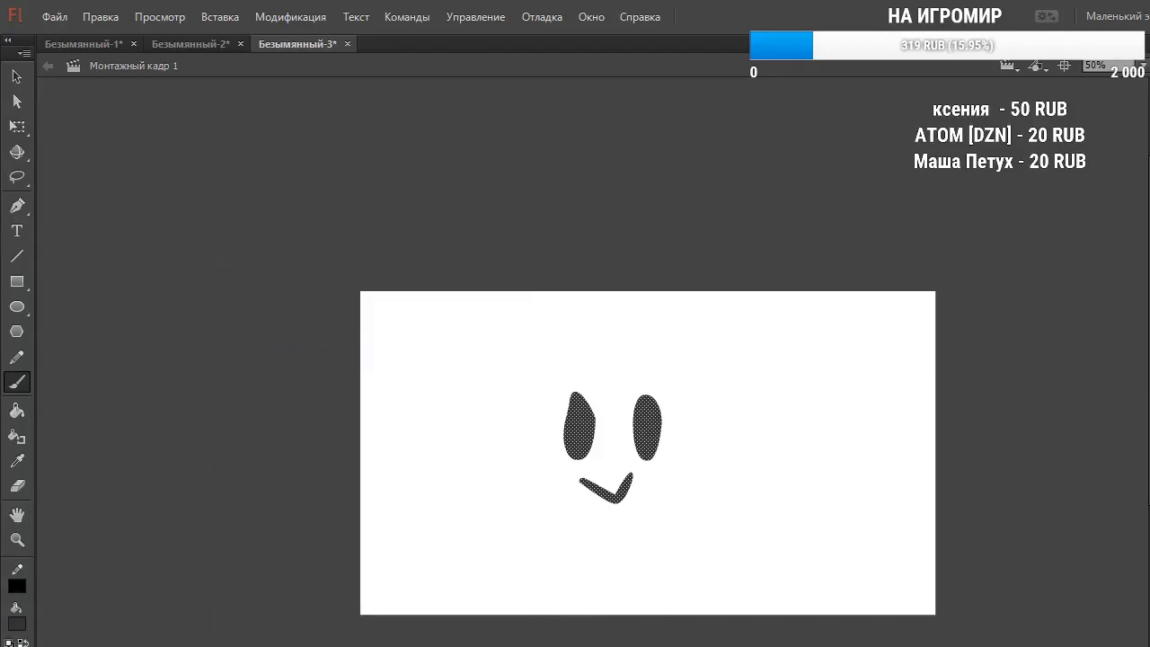
right_click(219, 258)
left_click(310, 403)
mouse_move(581, 404)
left_mouse_down()
mouse_move(600, 378)
mouse_move(592, 372)
mouse_move(630, 382)
mouse_move(625, 376)
left_mouse_up()
left_click_drag(602, 435, 610, 426)
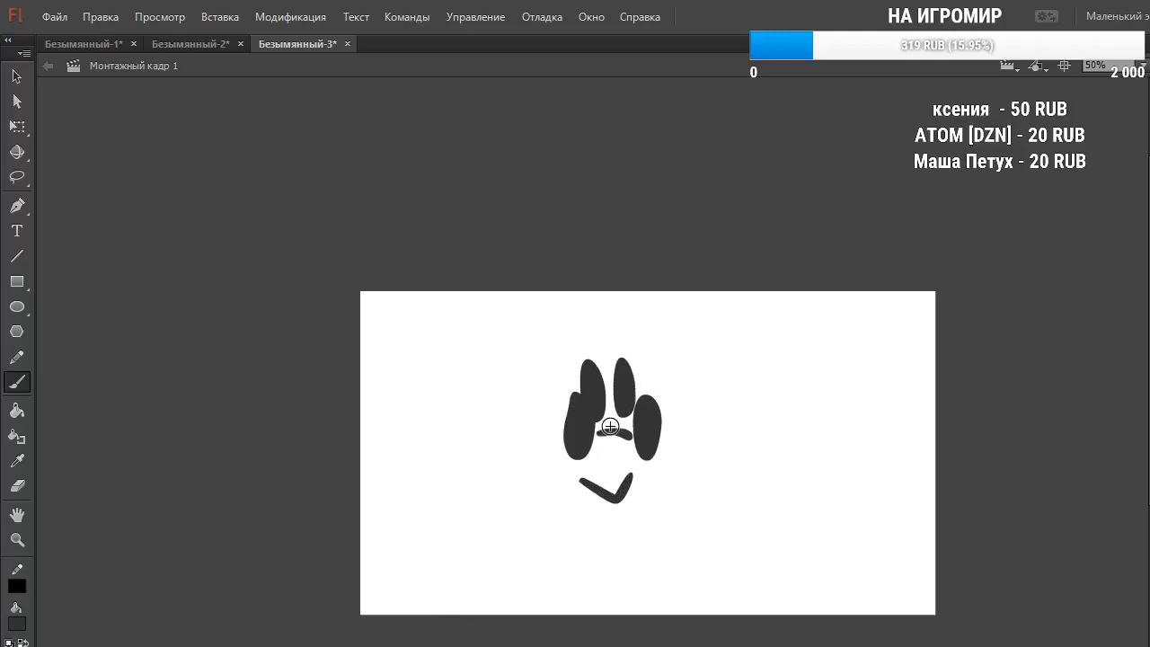
Flip back and forth through the frames with the three face drawings to check the motion
key("F7")
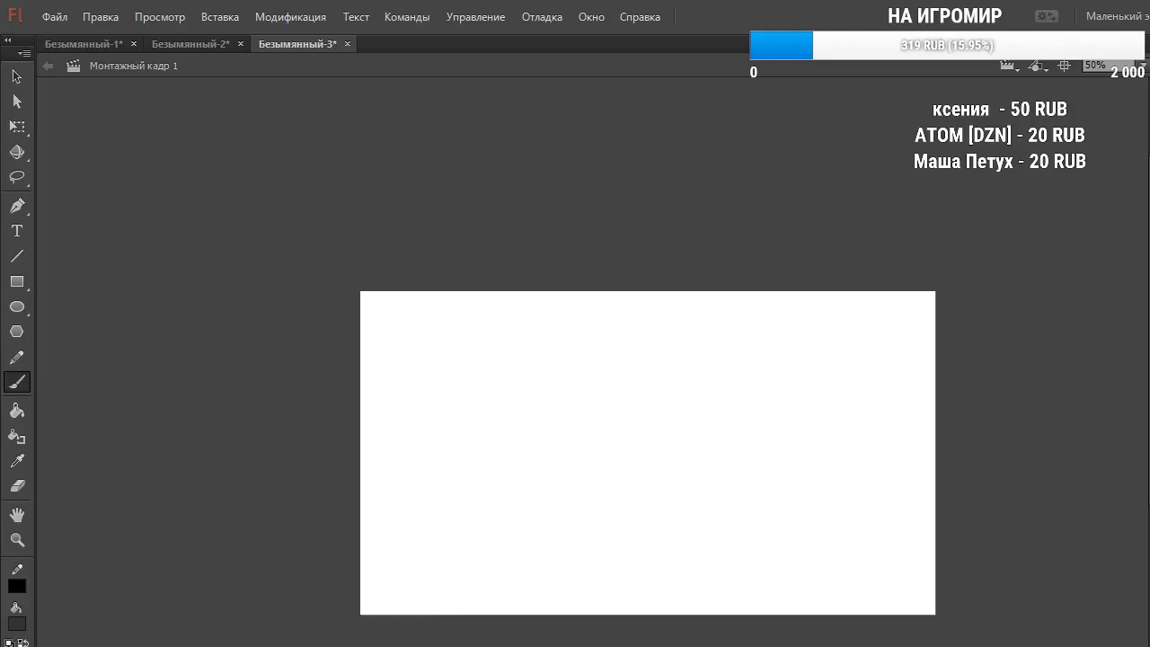
key("ctrl+z")
key("ctrl+z")
key("ctrl+z")
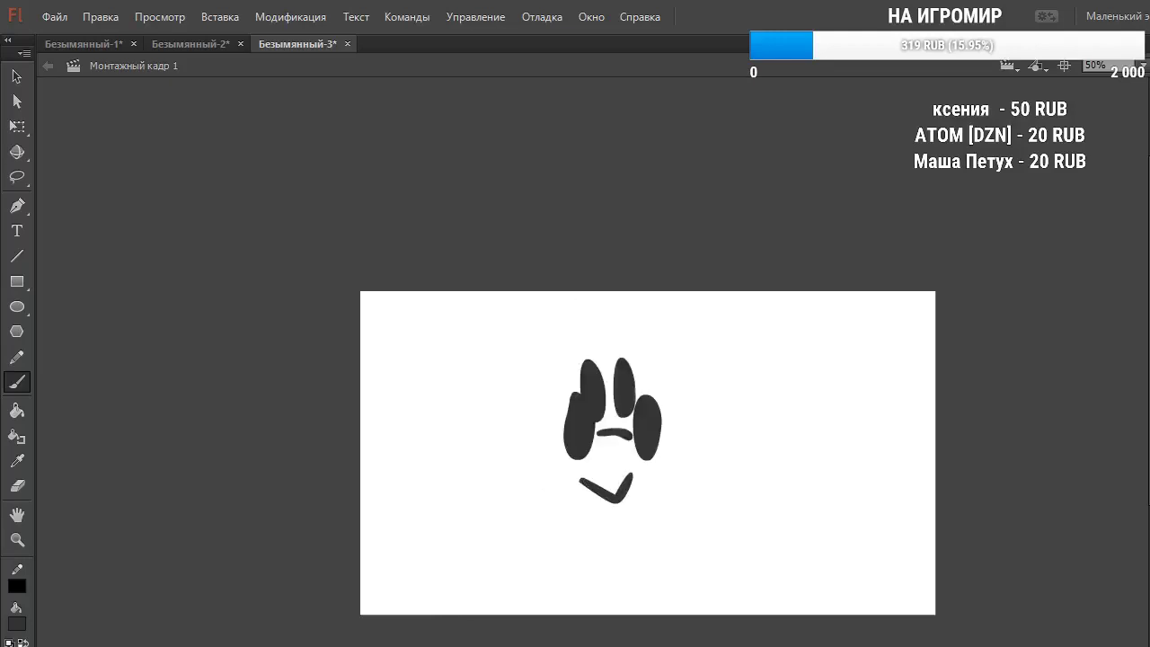
key("ctrl+y")
key("ctrl+z")
key("ctrl+y")
key("ctrl+z")
key("ctrl+y")
key("ctrl+z")
key("ctrl+y")
key("ctrl+z")
key("ctrl+y")
key("ctrl+z")
key("ctrl+y")
key("ctrl+z")
key("ctrl+y")
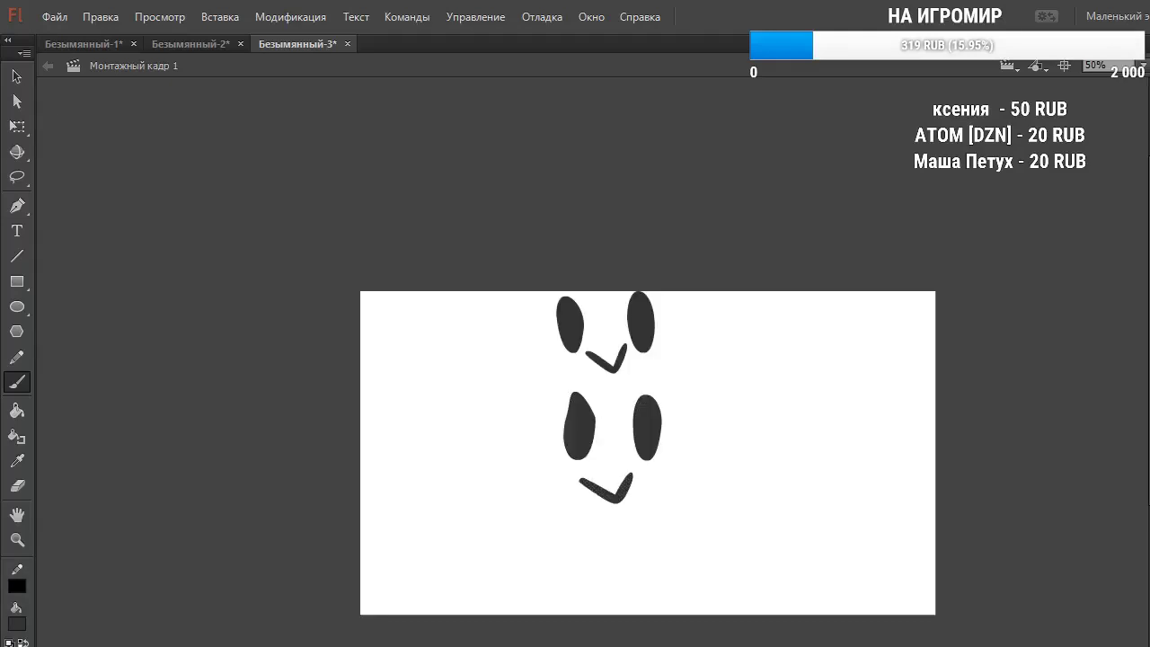
key("ctrl+a")
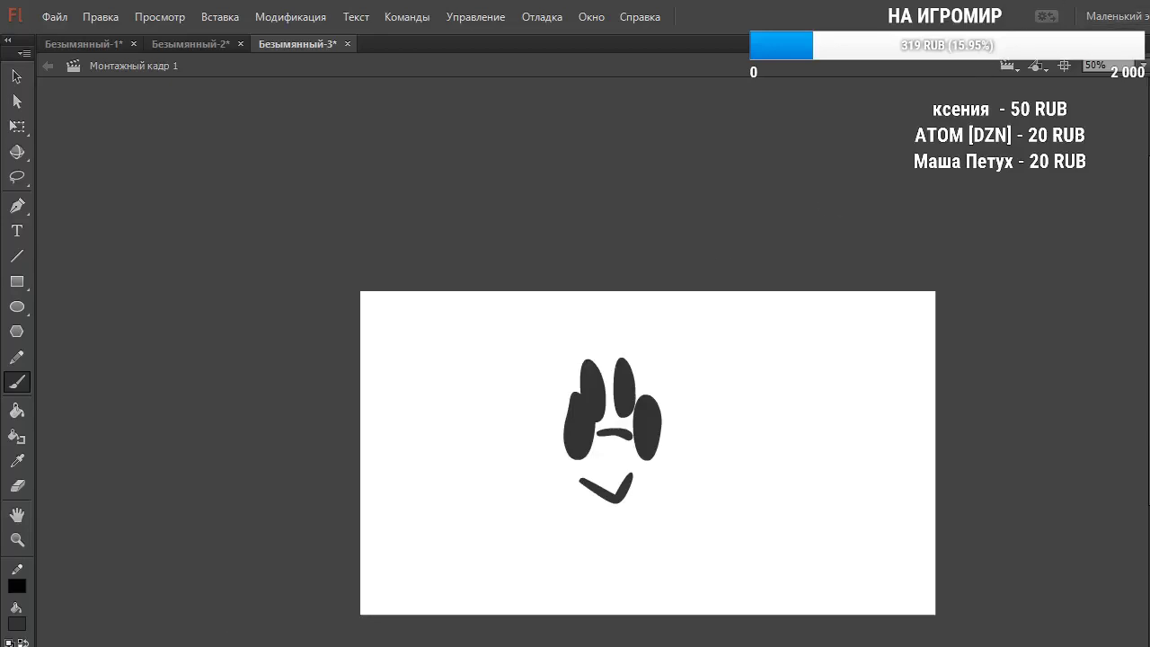
Switch to the VK chat in the browser, view the forwarded messages again and close them
left_click(1149, 5)
left_click(97, 12)
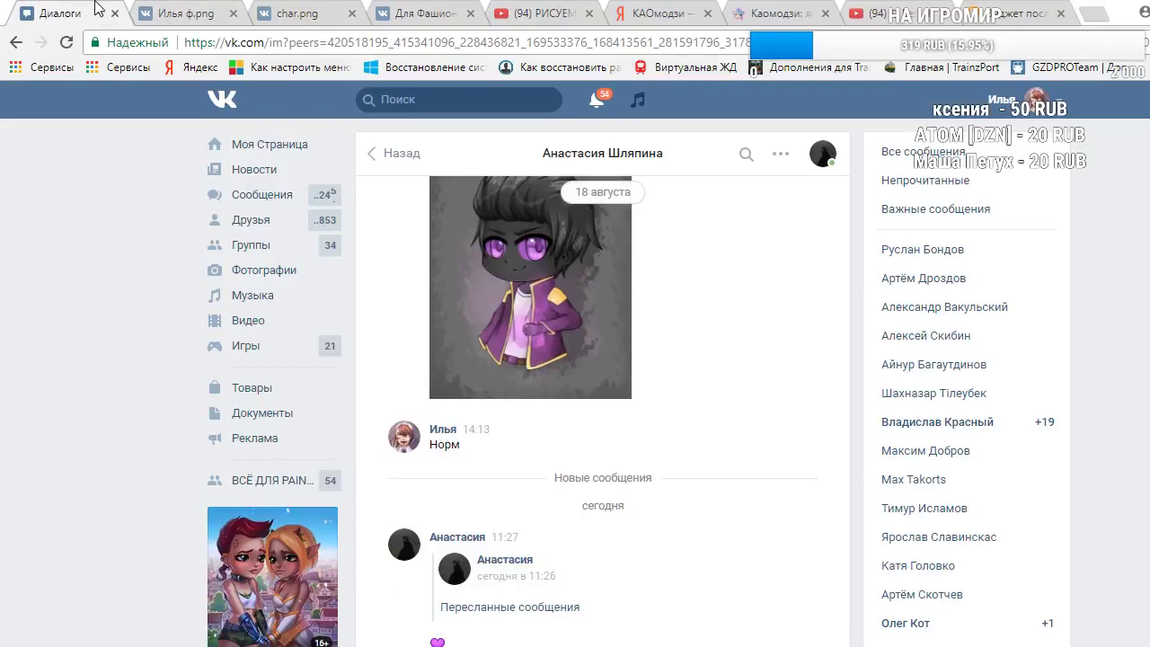
left_click(488, 611)
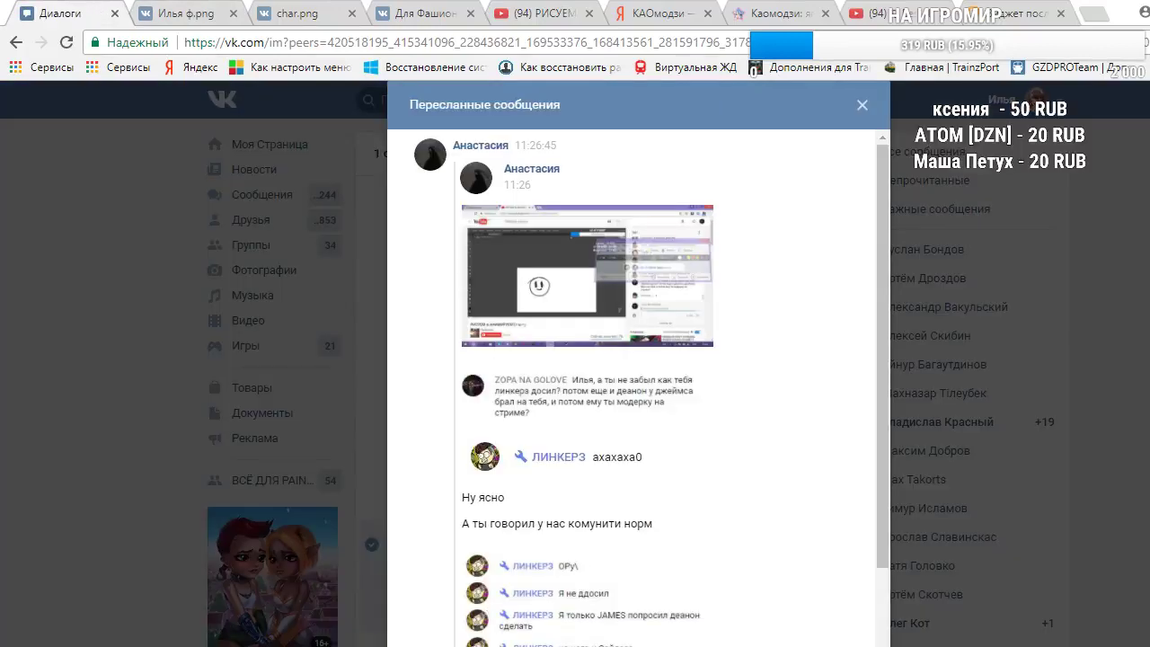
key("Escape")
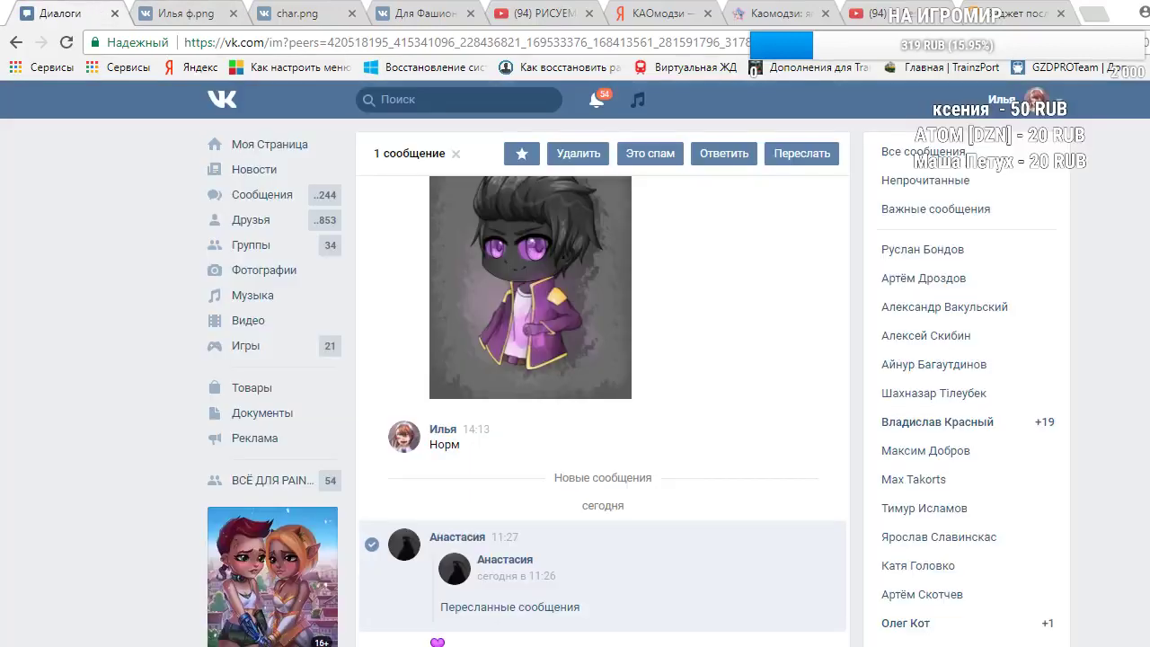
Look through the unread and recent VK conversations one after another to check their latest messages
left_click(964, 602)
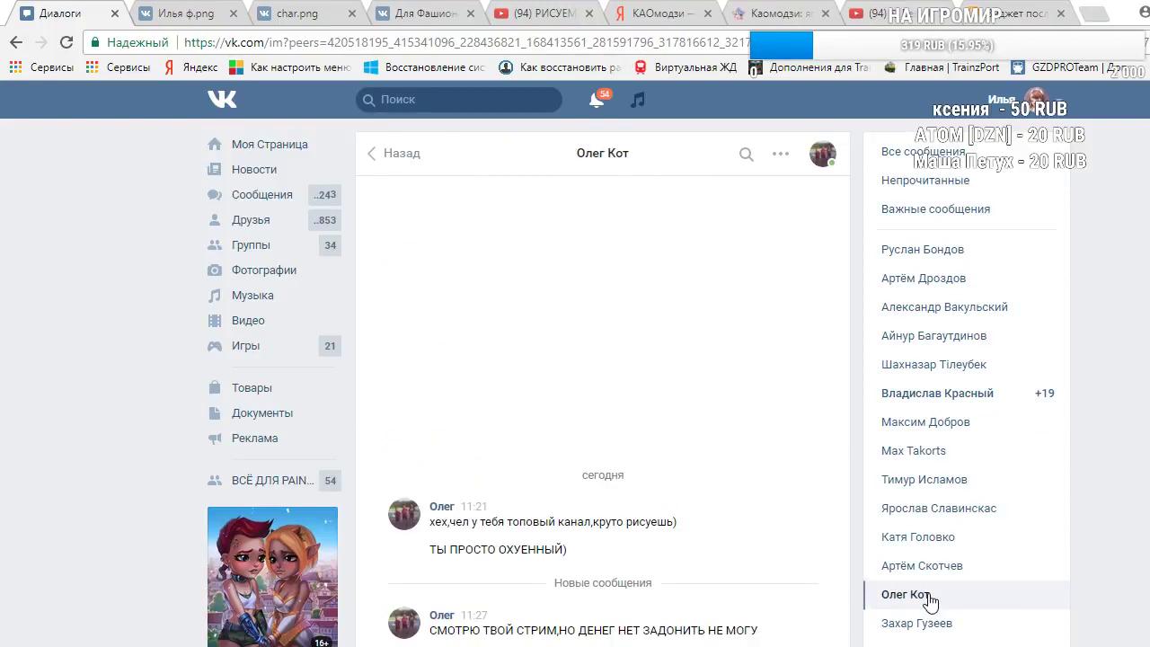
left_click(944, 398)
left_click(943, 278)
left_click(962, 364)
left_click(948, 335)
left_click(930, 280)
left_click(930, 307)
left_click(930, 364)
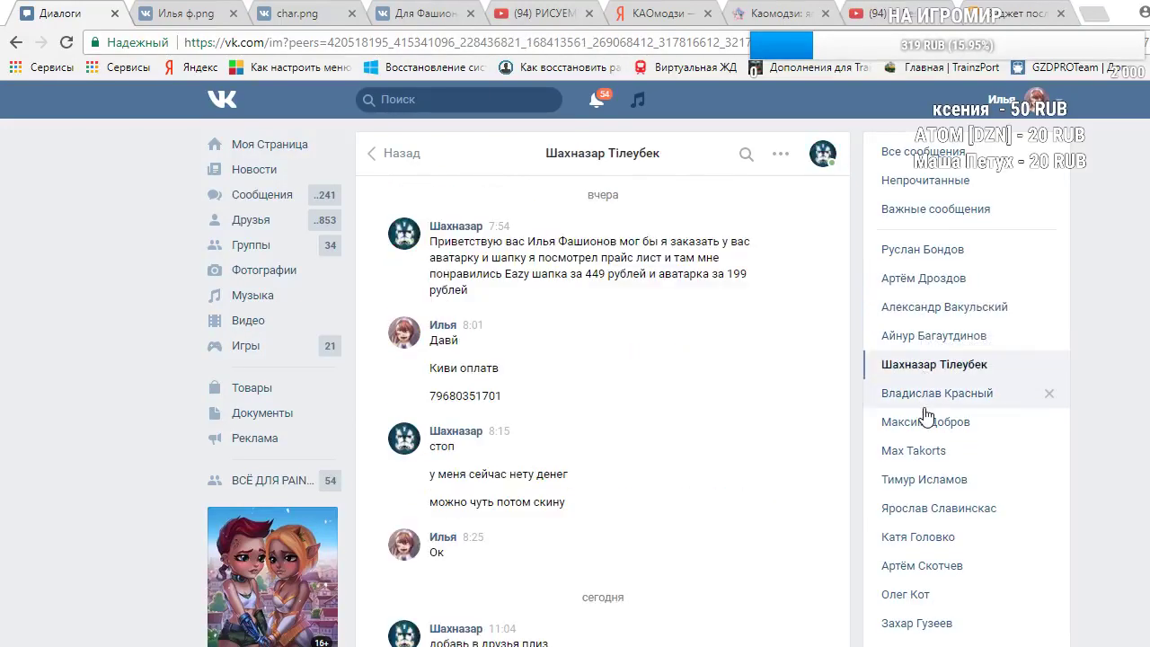
left_click(930, 392)
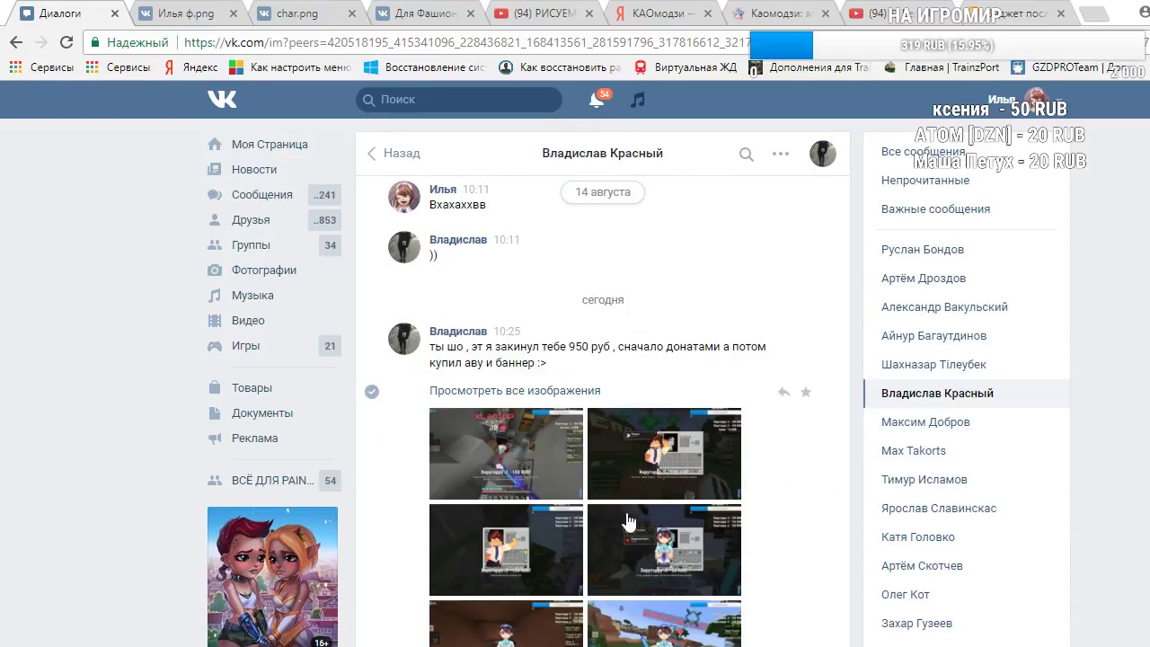
left_click(946, 479)
left_click(948, 508)
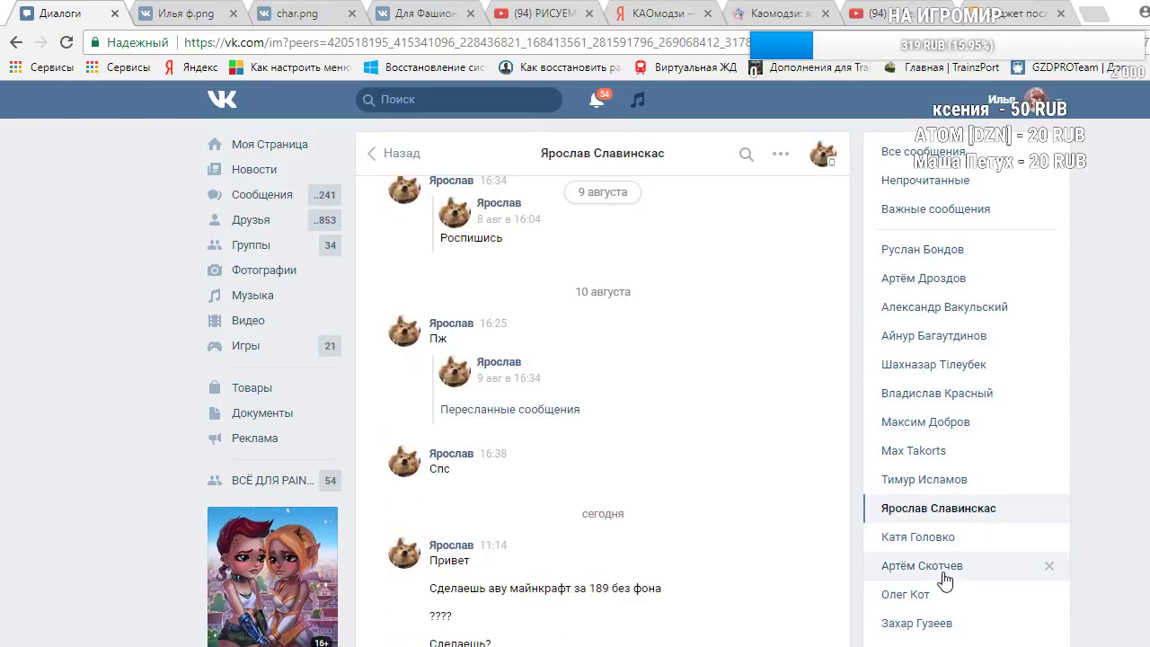
left_click(948, 595)
left_click(943, 624)
left_click(942, 639)
left_click(934, 364)
left_click(928, 280)
left_click(916, 249)
Return to the VK message list, open the chat with the keyframe advice and play its first voice message
left_click(265, 197)
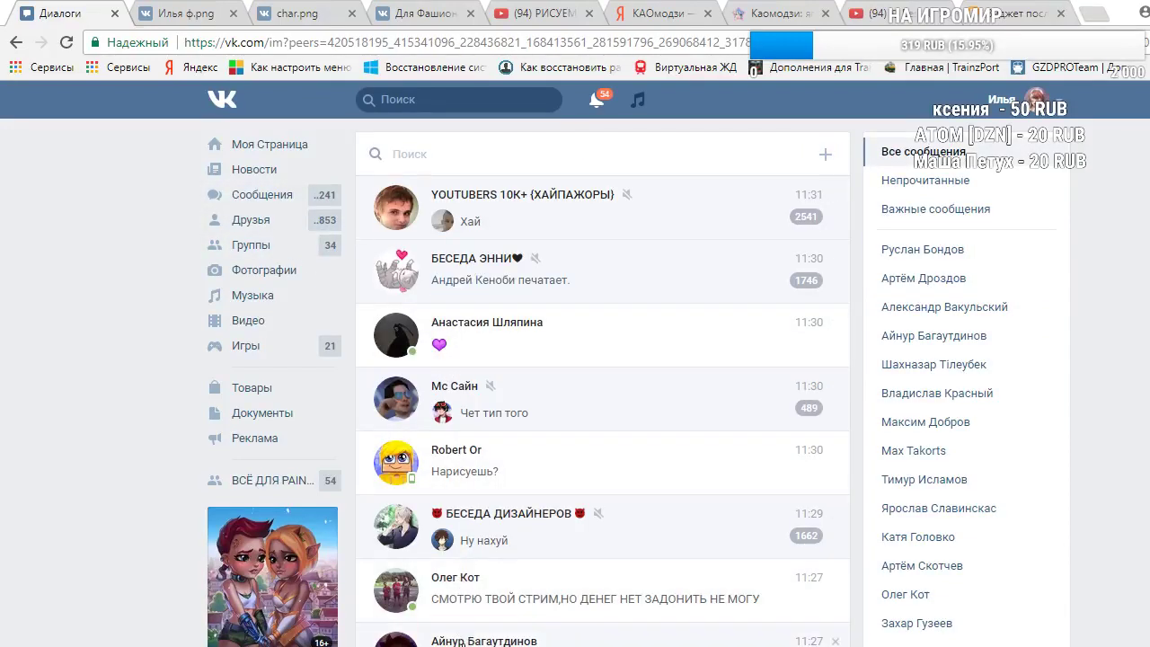
left_click(485, 640)
left_click(447, 579)
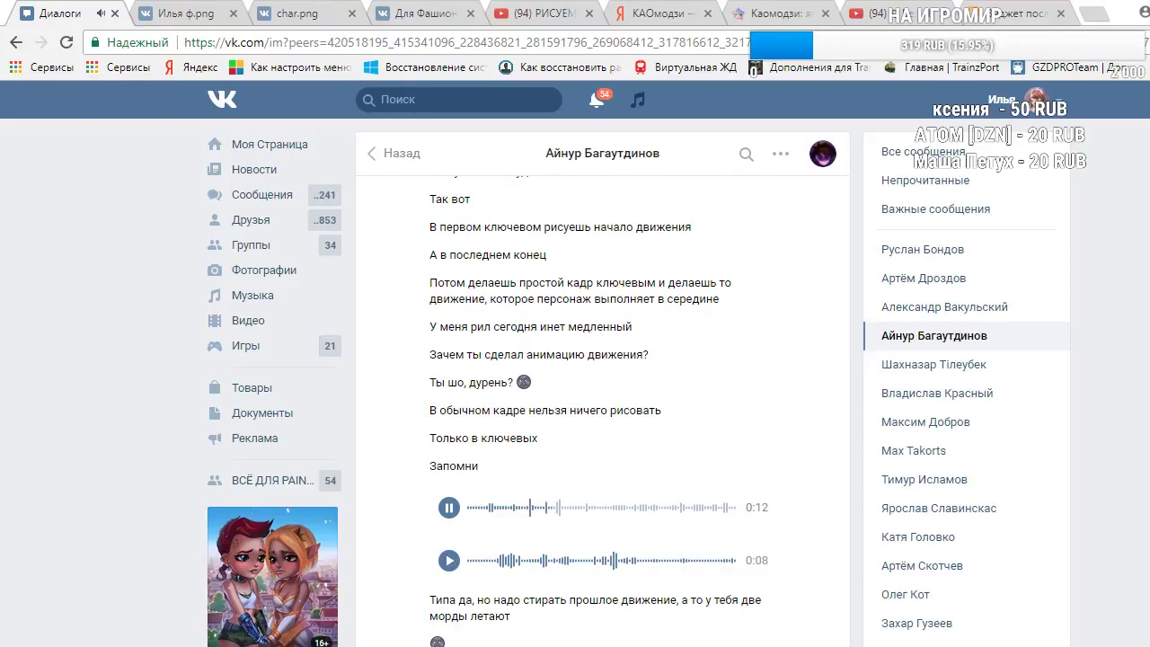
Reply in the chat with the messages "++", "как???", "и анимация слишком резкая" and "нужно плавнее"
key("Return")
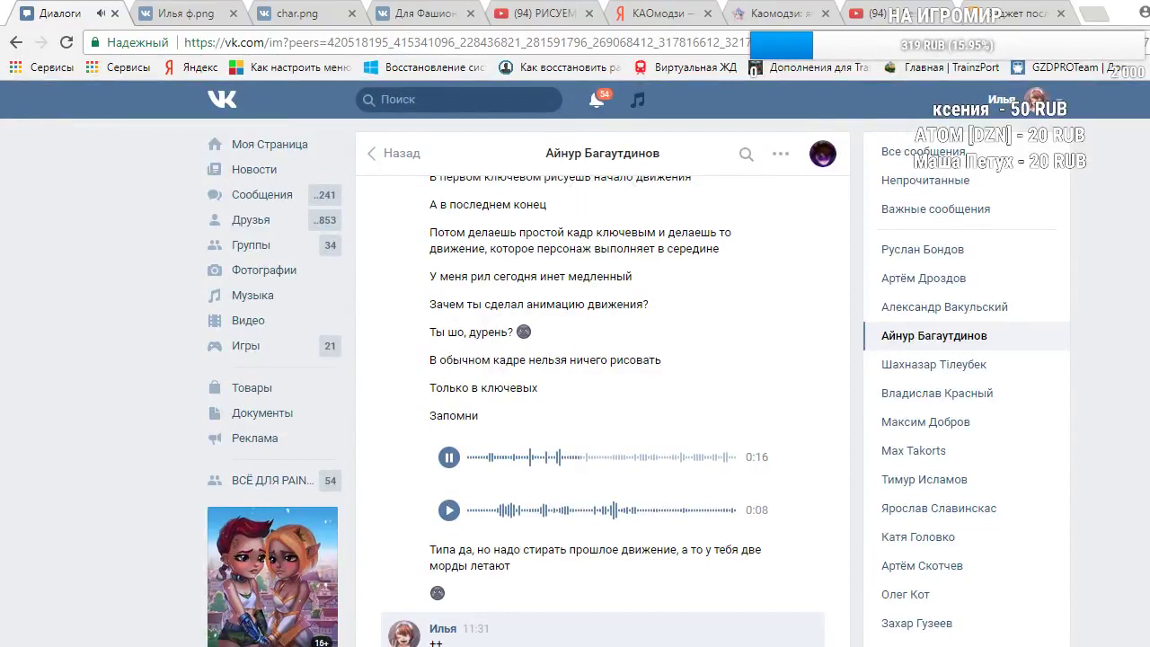
key("Return")
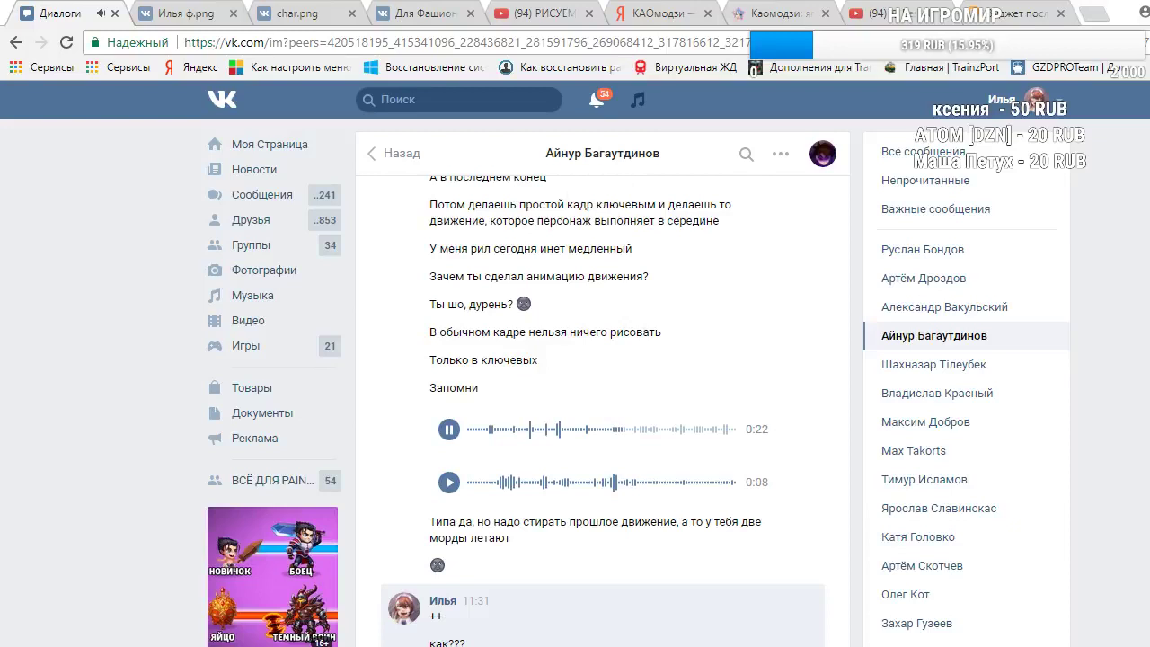
key("Return")
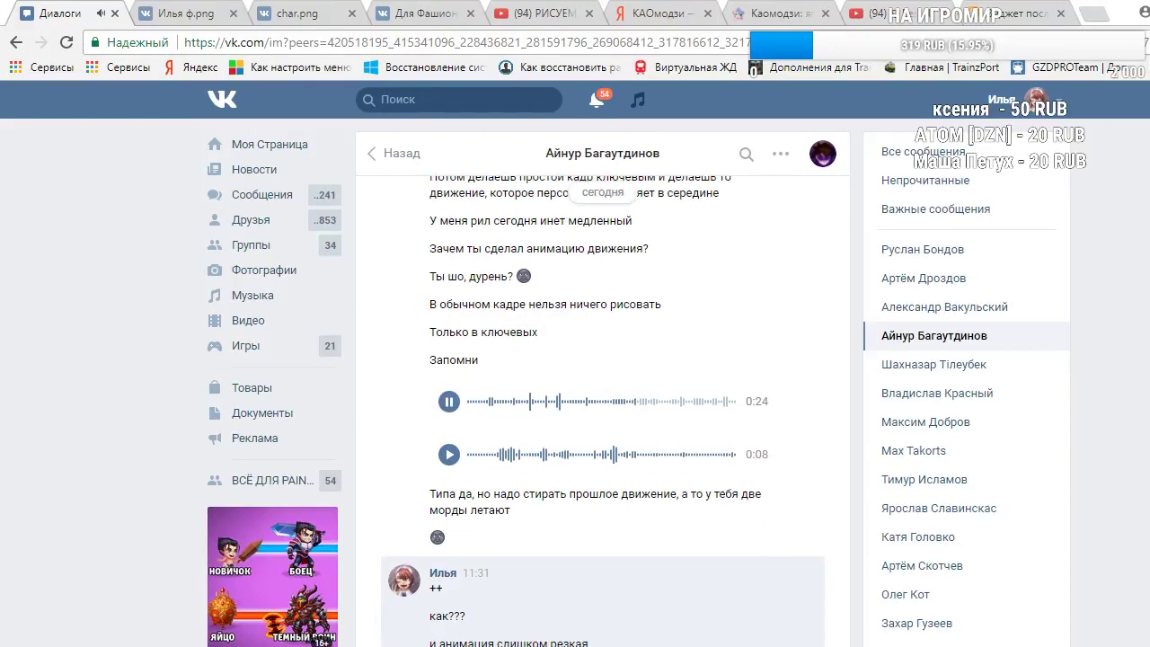
key("Return")
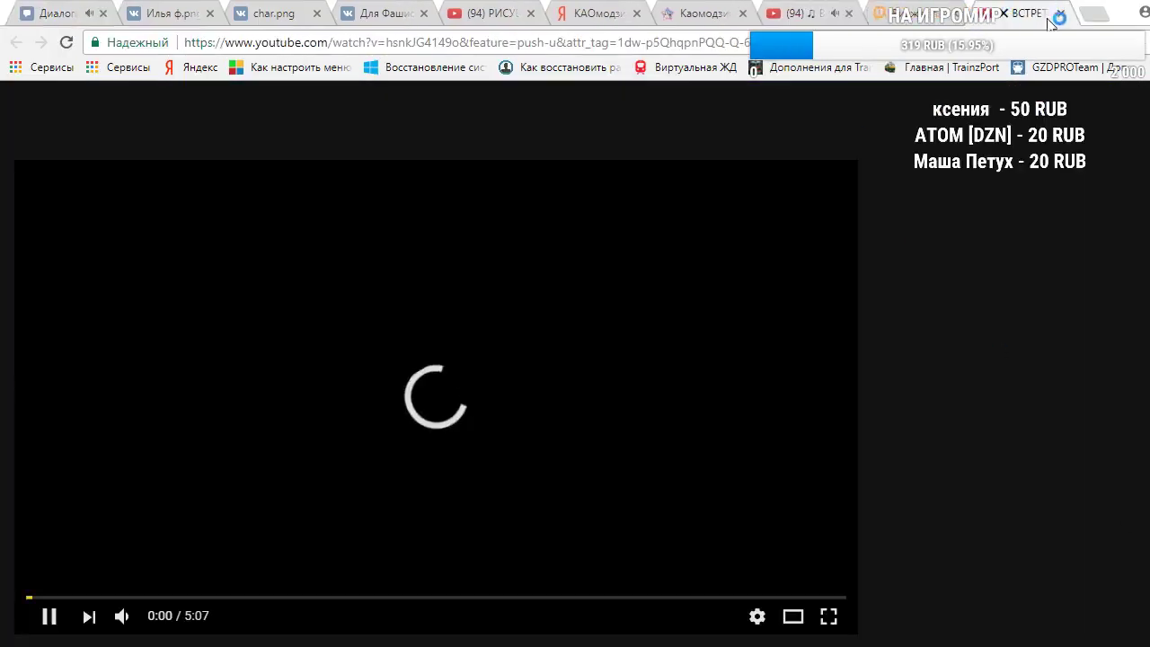
Close the newly opened YouTube video, go back to the VK chat and switch to Flash
left_click(1064, 16)
left_click(290, 7)
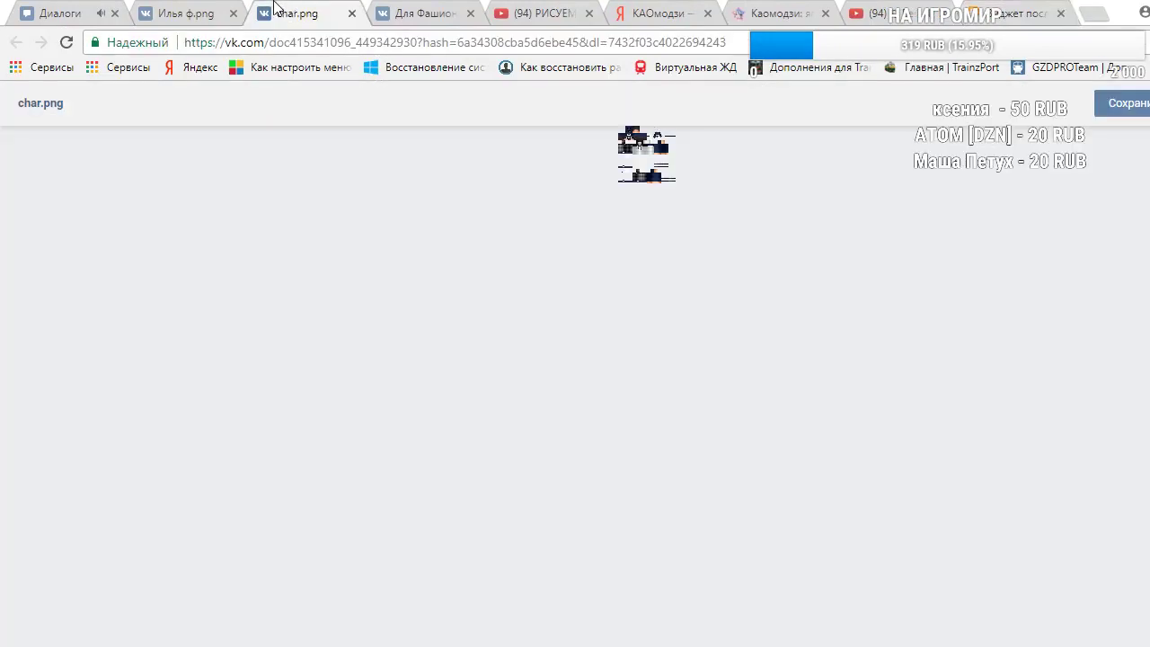
left_click(178, 11)
left_click(106, 14)
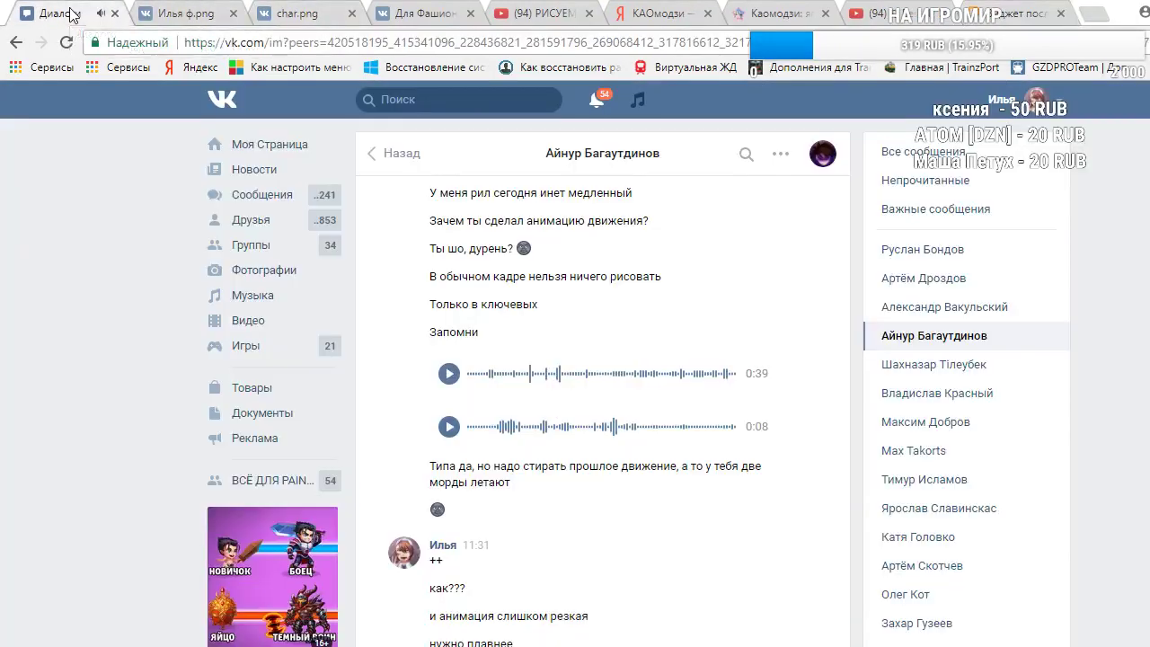
key("alt+Tab")
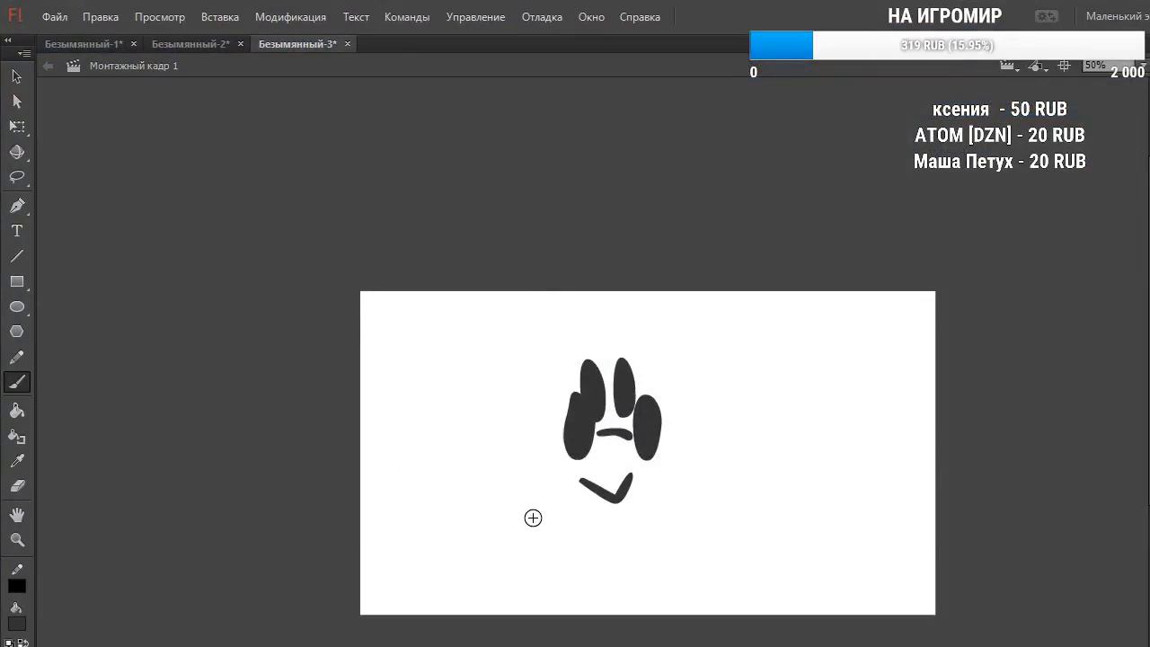
Try to delete the frame holding the overlapping faces
key("ctrl+a")
right_click(289, 645)
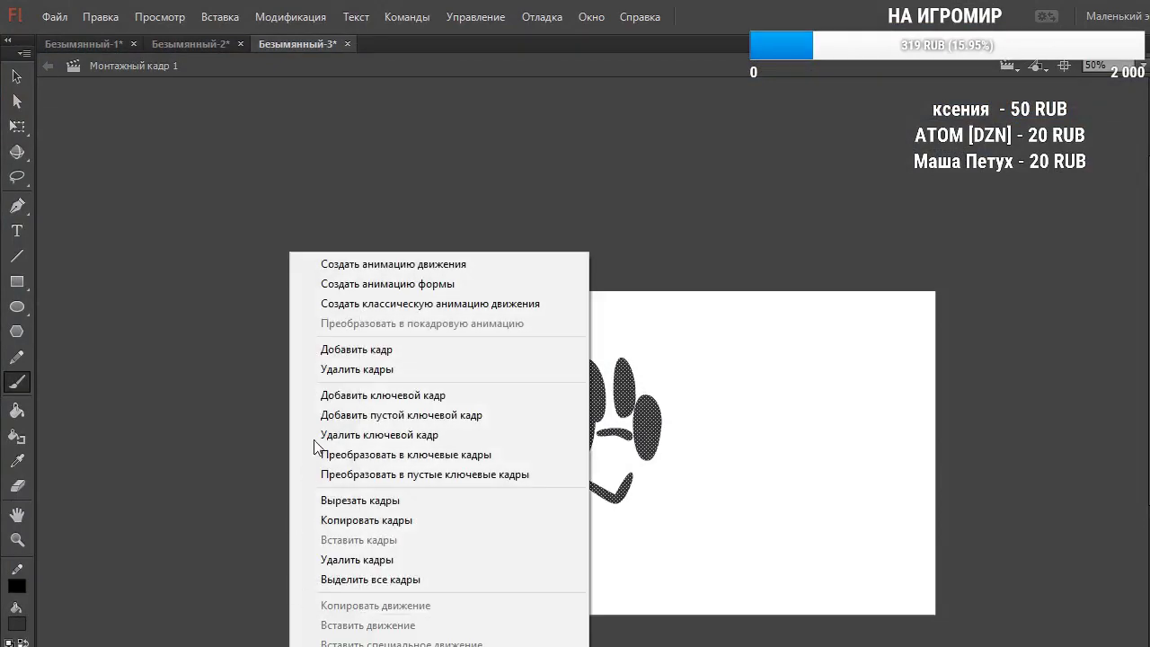
left_click(354, 558)
key("ctrl+z")
right_click(314, 644)
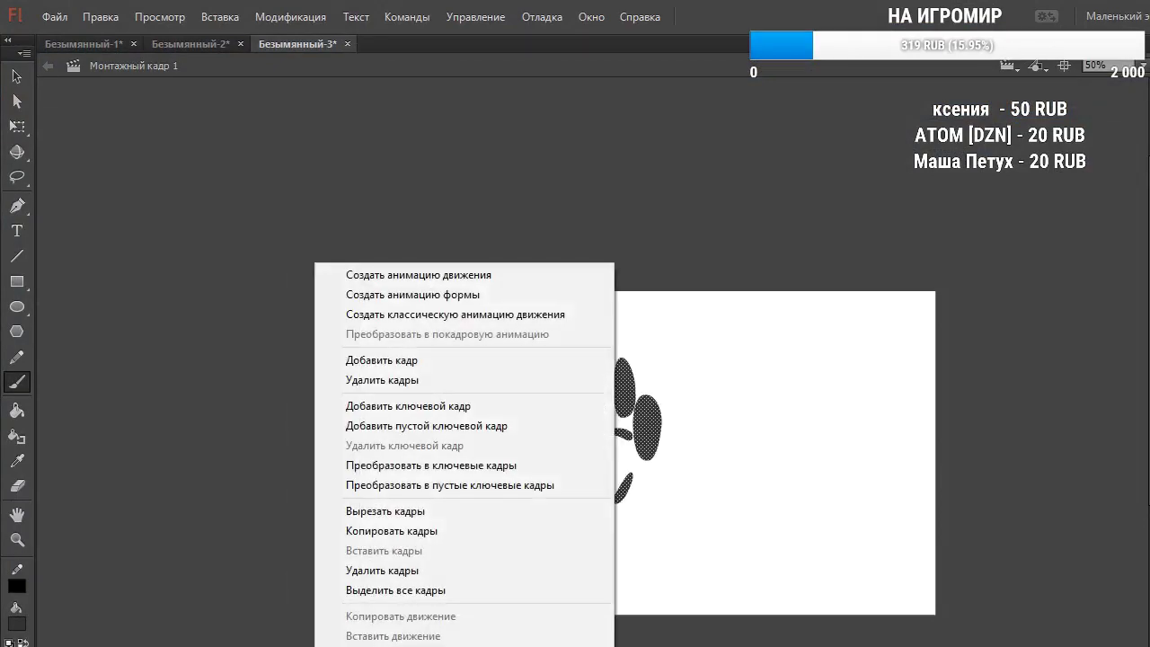
key("Escape")
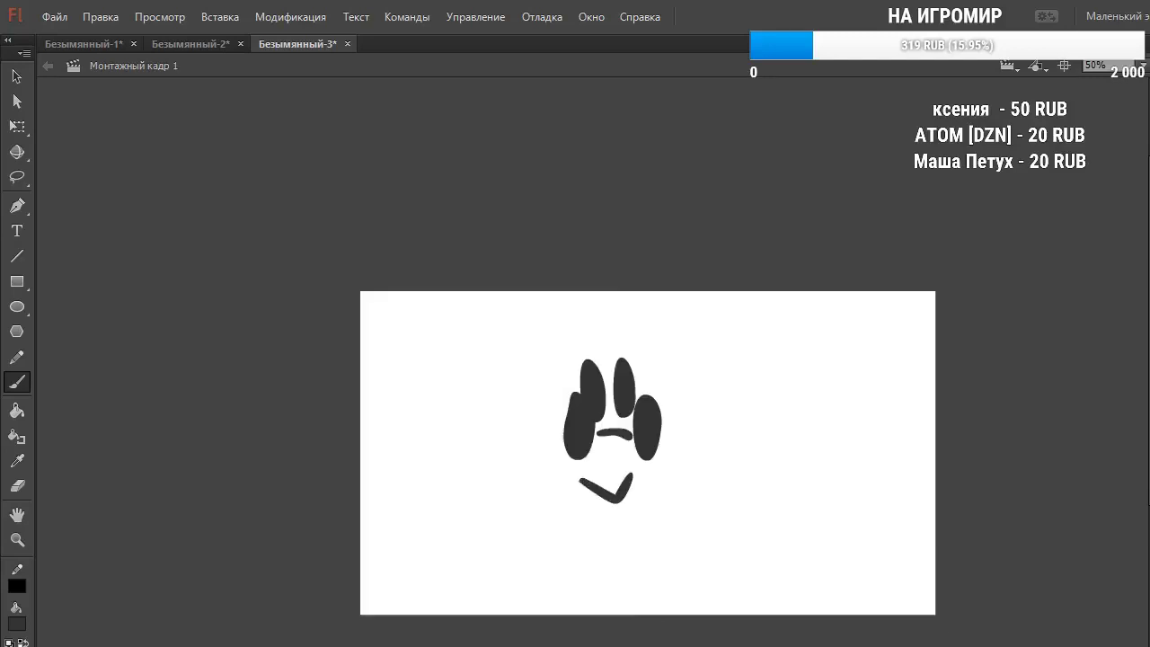
Remove the old face animation's remaining frames and keyframes from the timeline
right_click(332, 643)
left_click(380, 374)
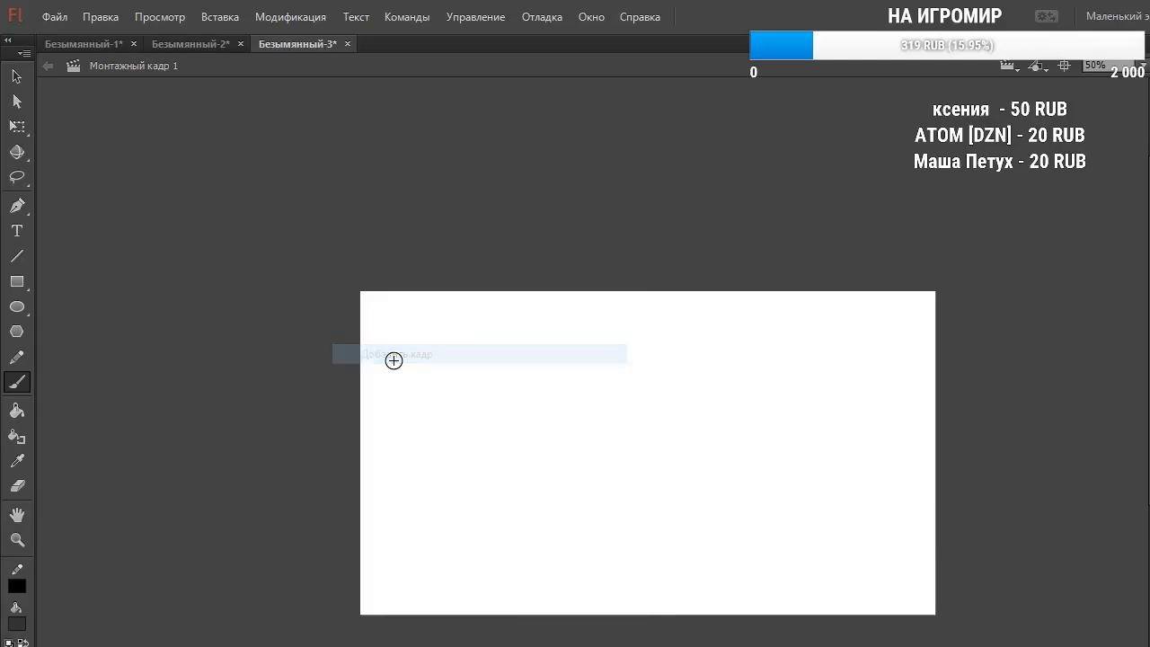
right_click(320, 643)
left_click(380, 377)
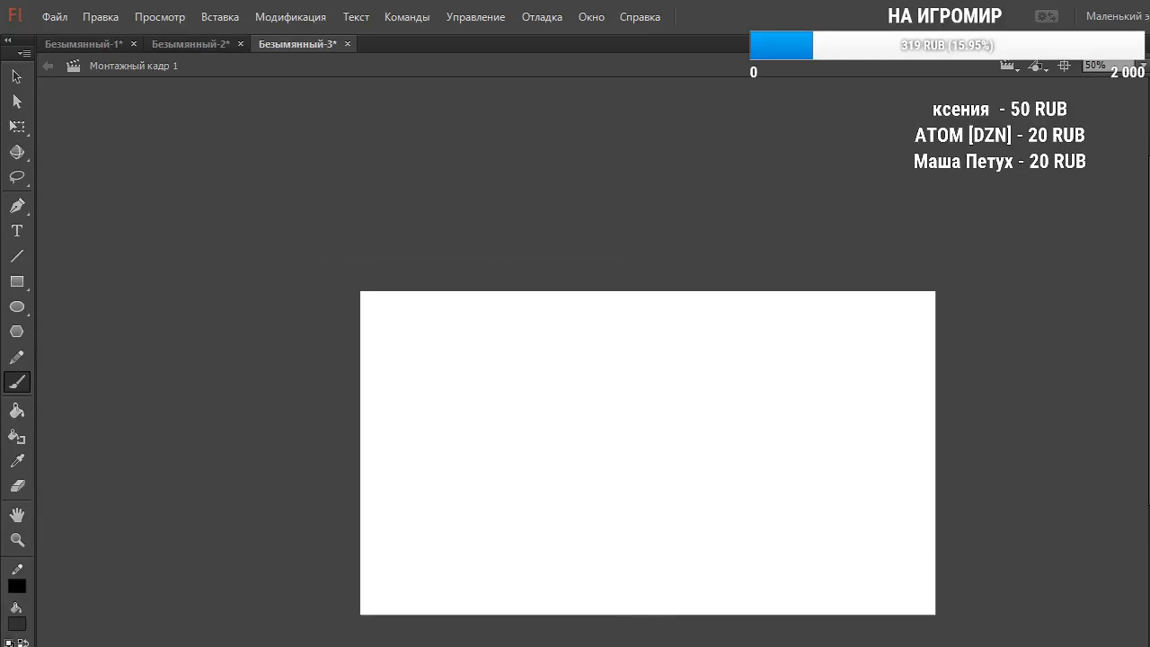
right_click(238, 643)
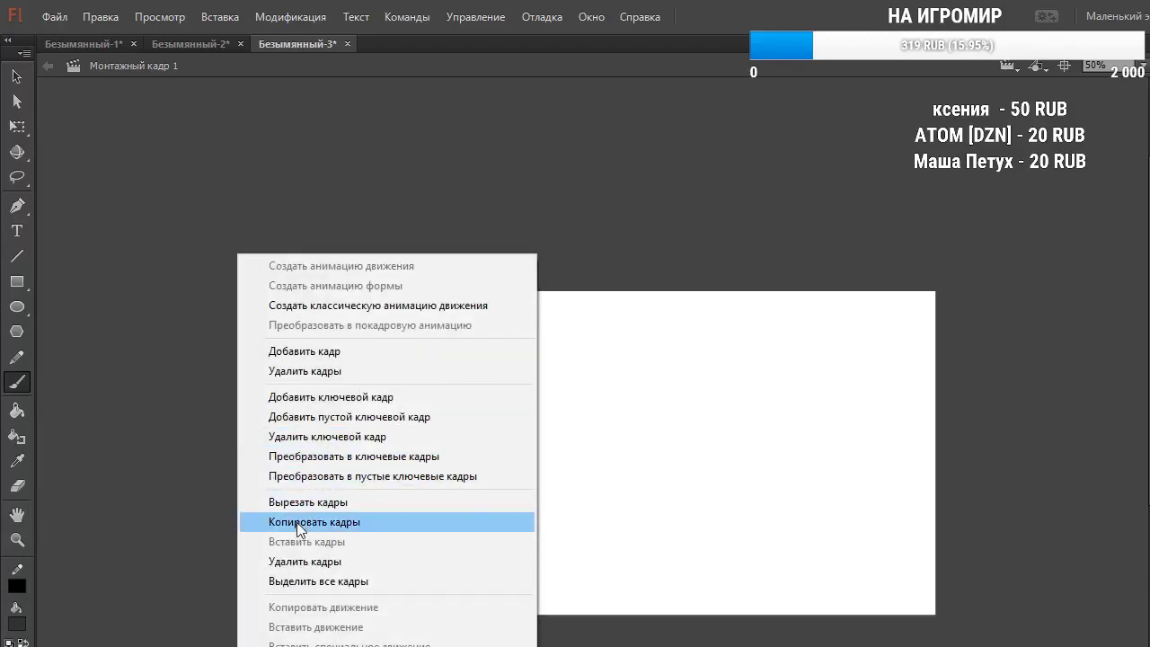
left_click(293, 561)
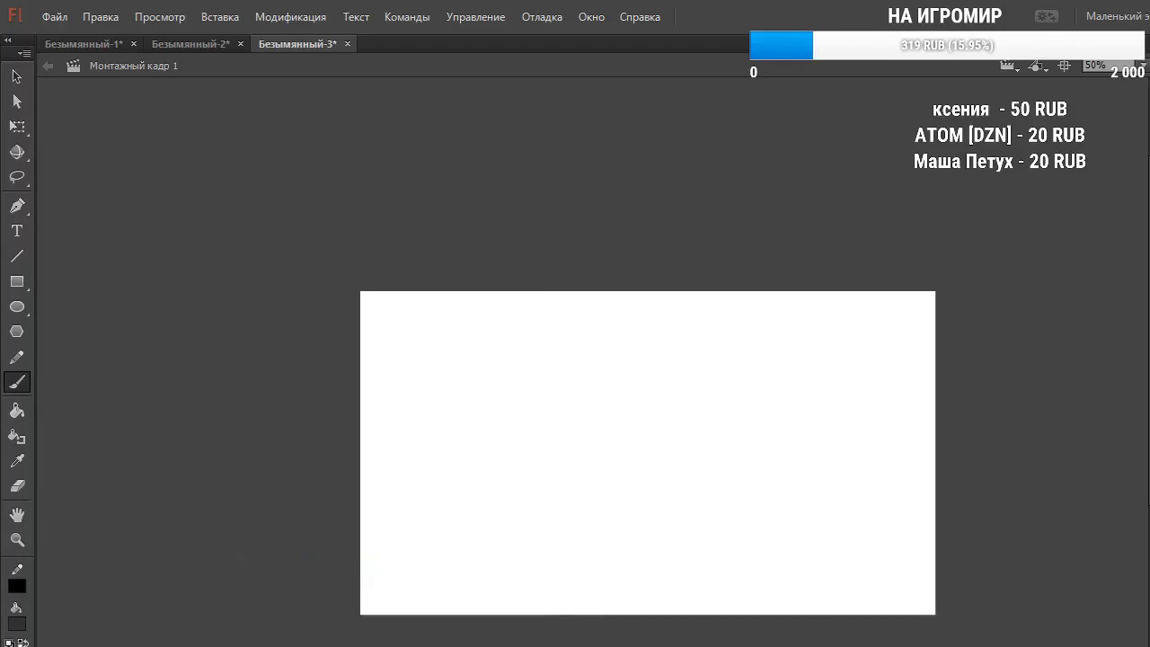
right_click(382, 643)
left_click(419, 568)
right_click(390, 644)
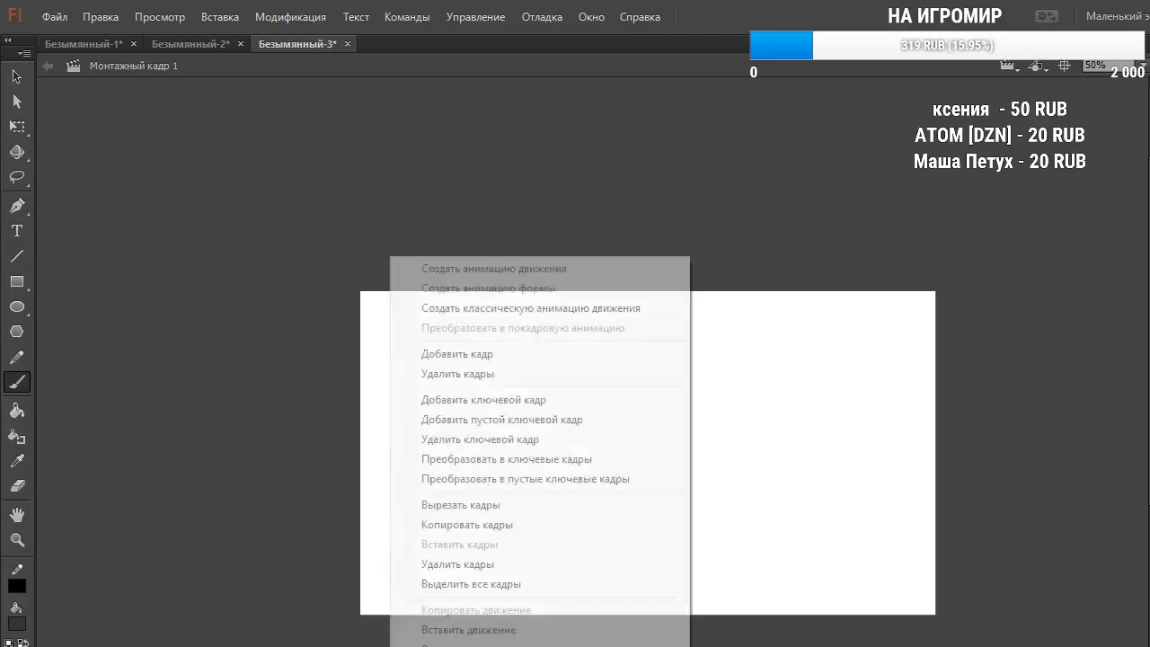
left_click(451, 439)
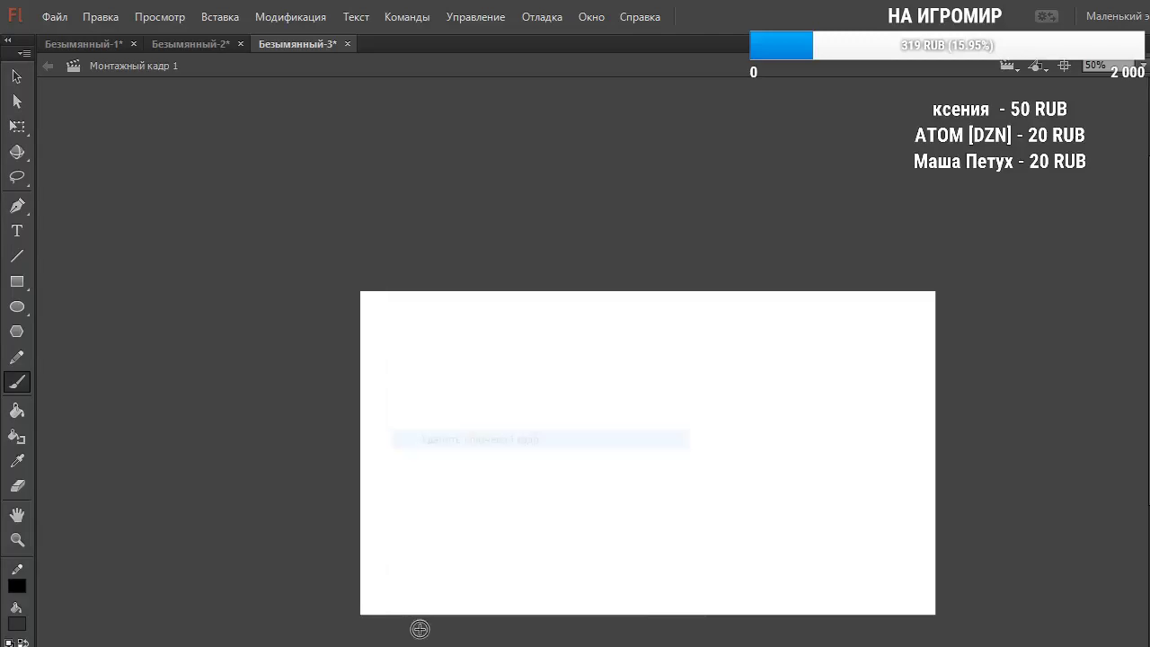
right_click(437, 644)
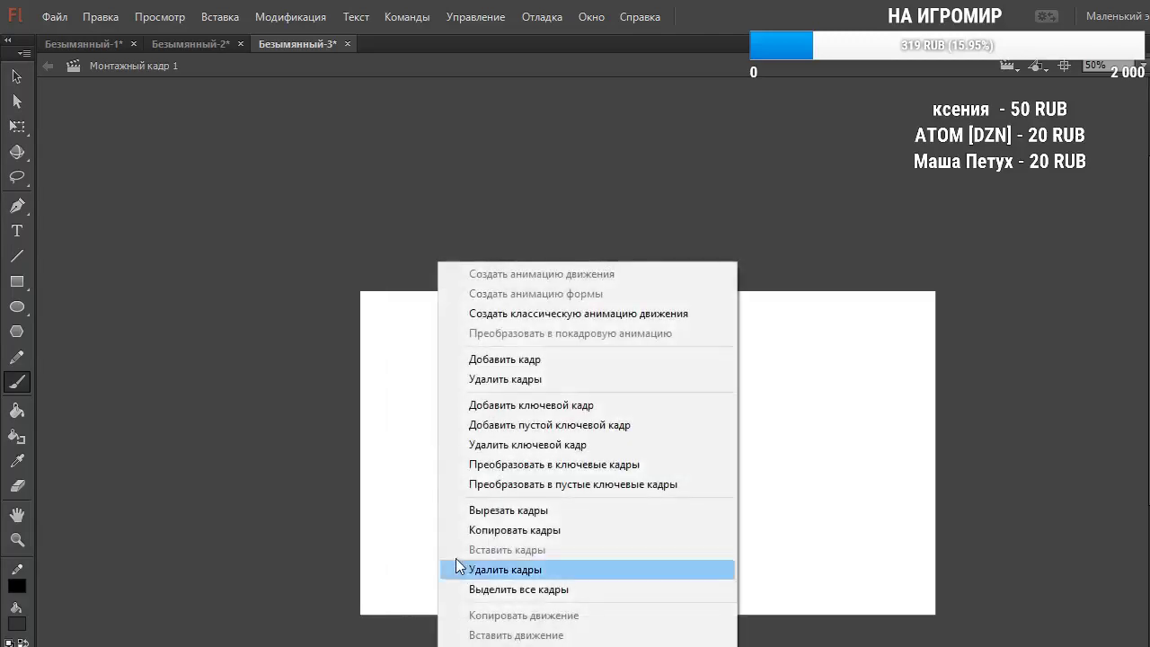
left_click(499, 381)
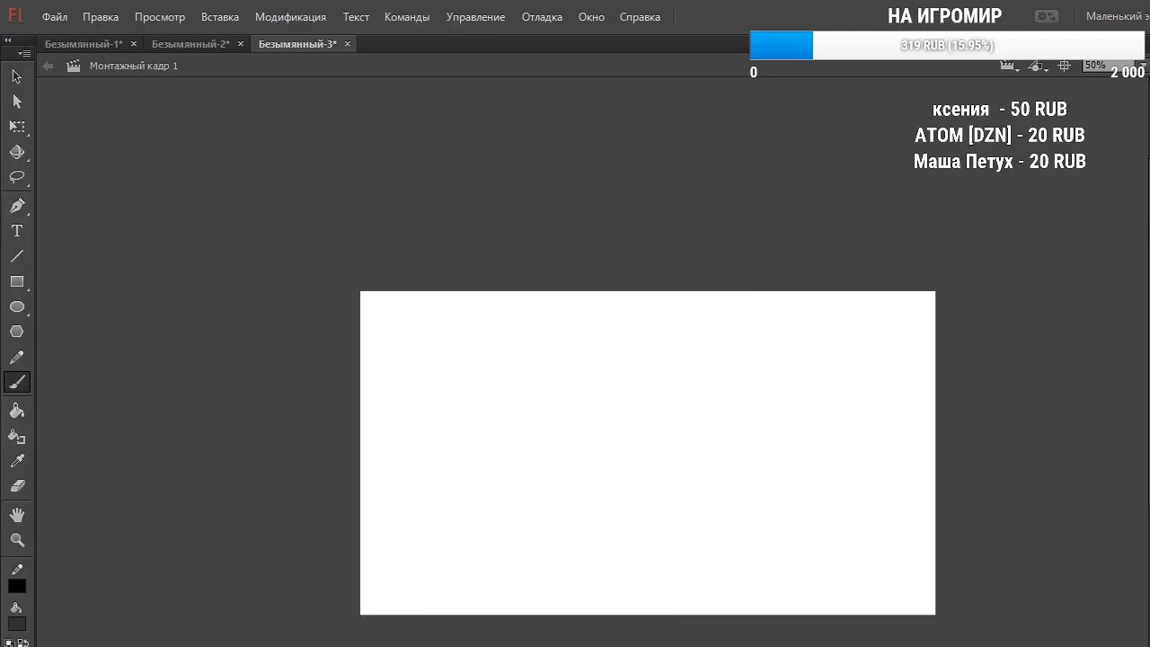
Insert a keyframe and brush a smiling face with two oval eyes on the left half of the stage
right_click(201, 644)
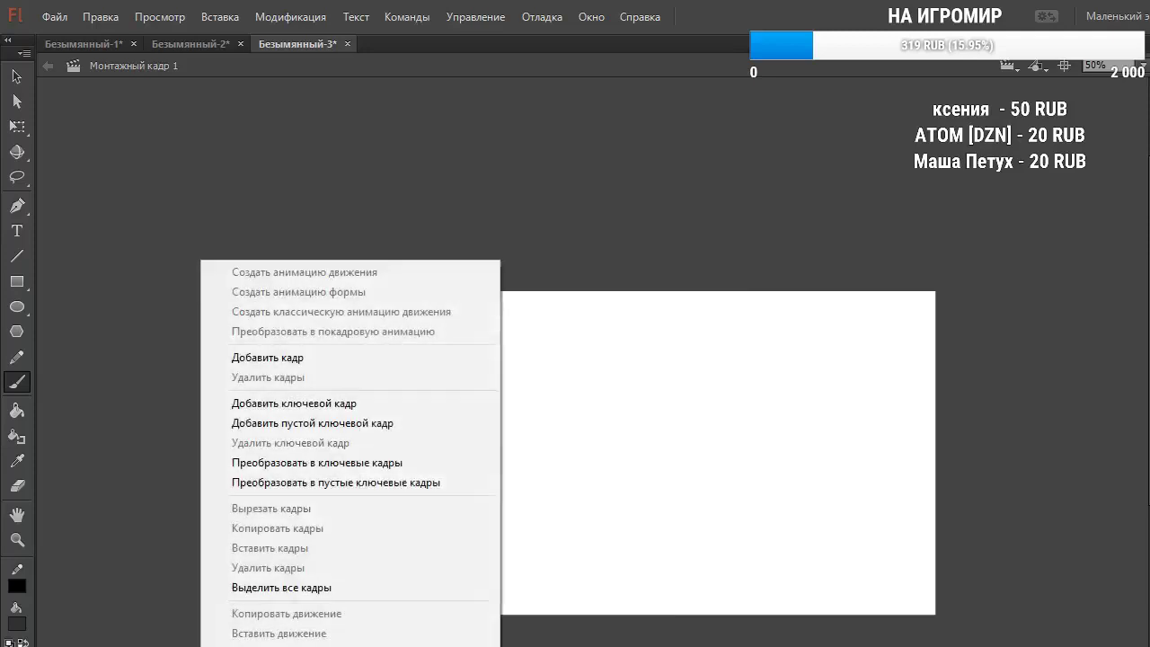
left_click(313, 413)
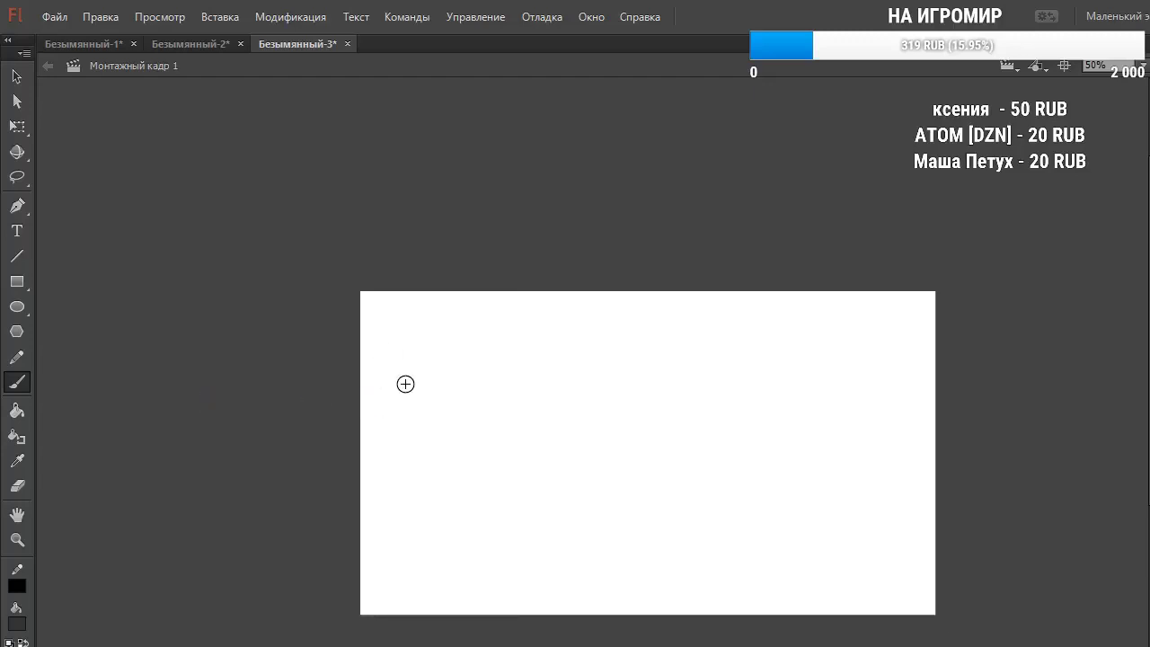
mouse_move(515, 426)
left_mouse_down()
mouse_move(519, 371)
mouse_move(515, 422)
mouse_move(566, 388)
left_mouse_up()
left_click_drag(524, 444, 545, 465)
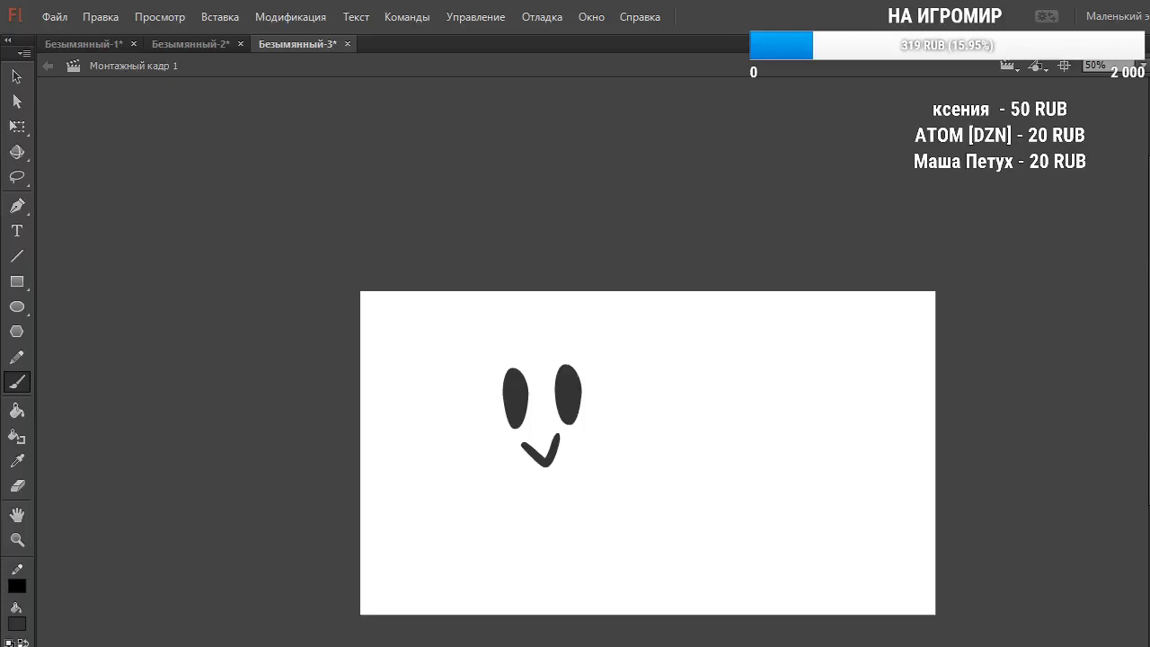
Add a frame and a keyframe after the frame with the smiling face
right_click(217, 260)
left_click(295, 357)
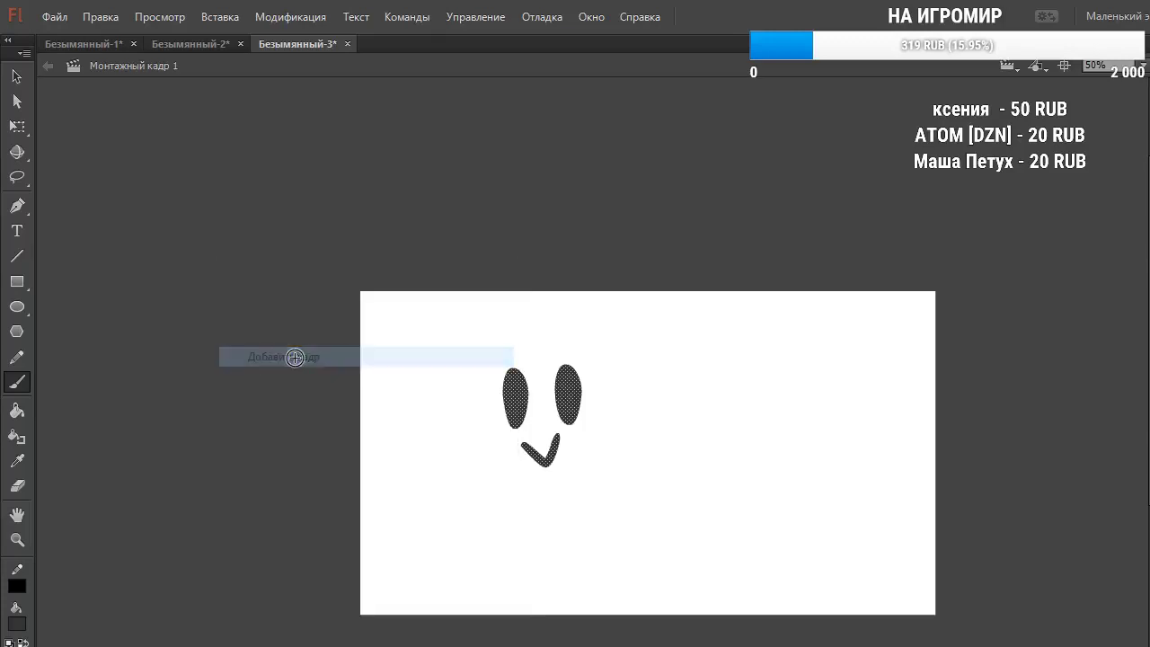
right_click(244, 260)
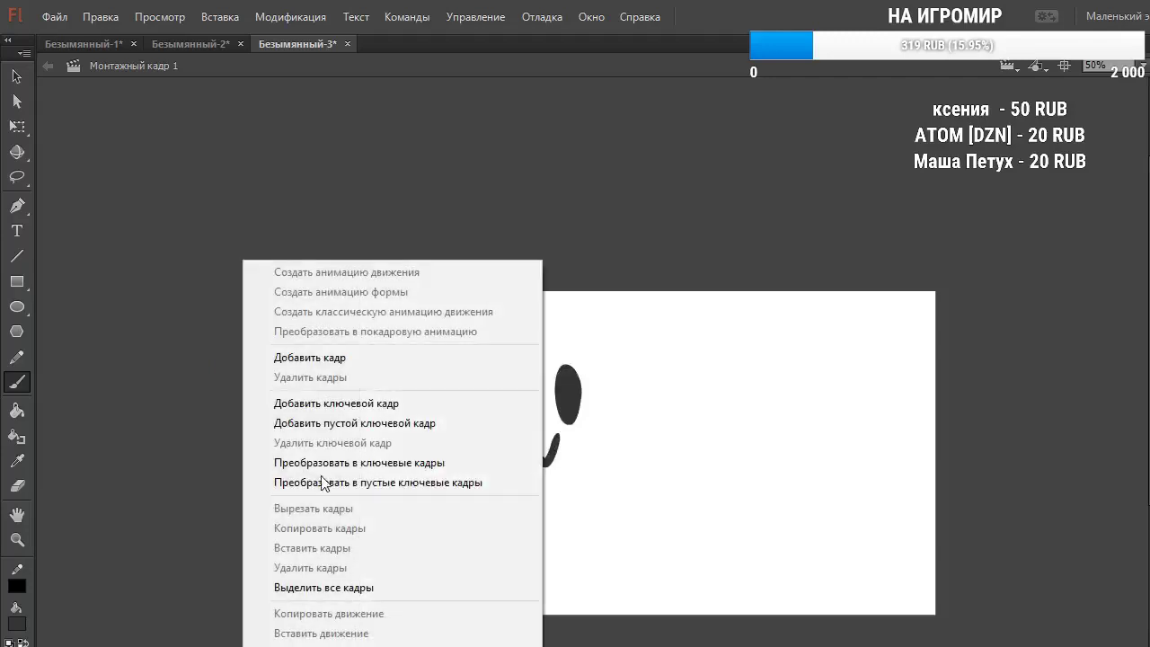
left_click(328, 406)
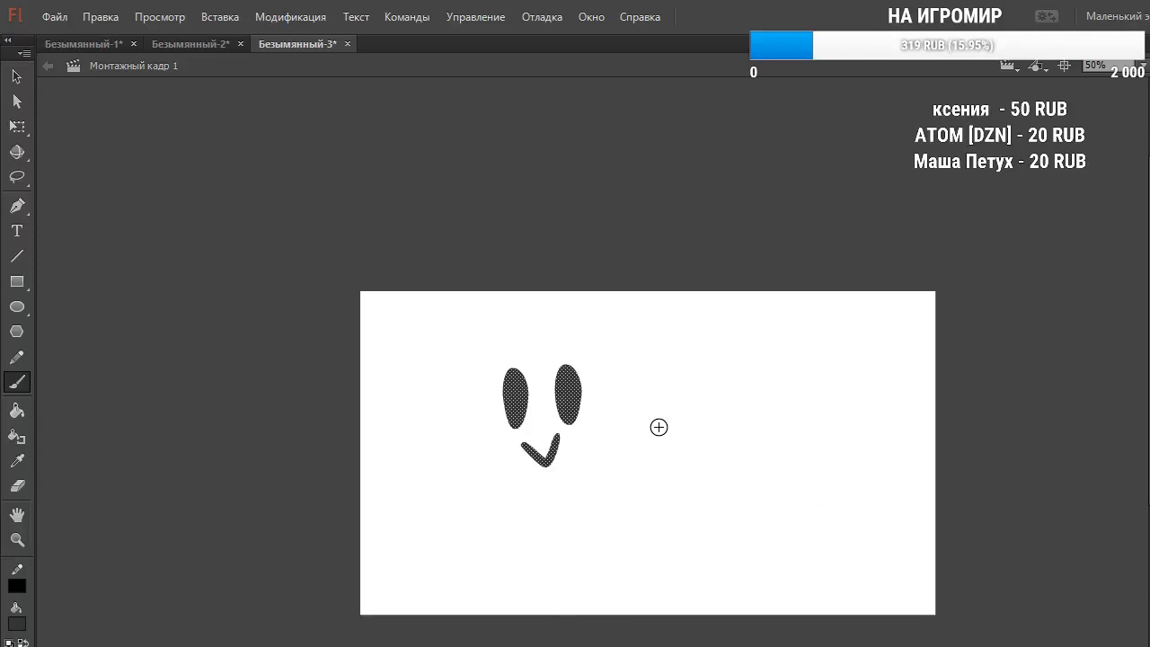
Try brushing a smaller face with two oval eyes and a crooked mouth beside the first one, undoing its strokes
left_click_drag(630, 392, 668, 400)
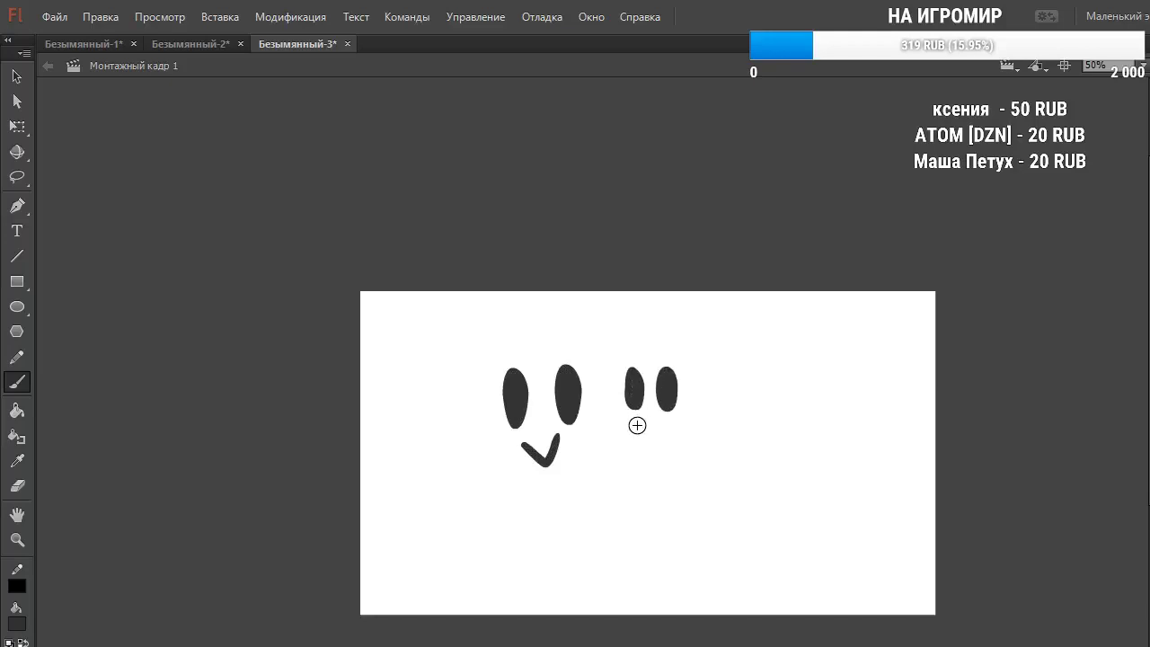
left_click_drag(629, 419, 664, 446)
key("ctrl+z")
key("ctrl+z")
key("ctrl+z")
key("ctrl+z")
key("ctrl+y")
key("ctrl+y")
key("ctrl+y")
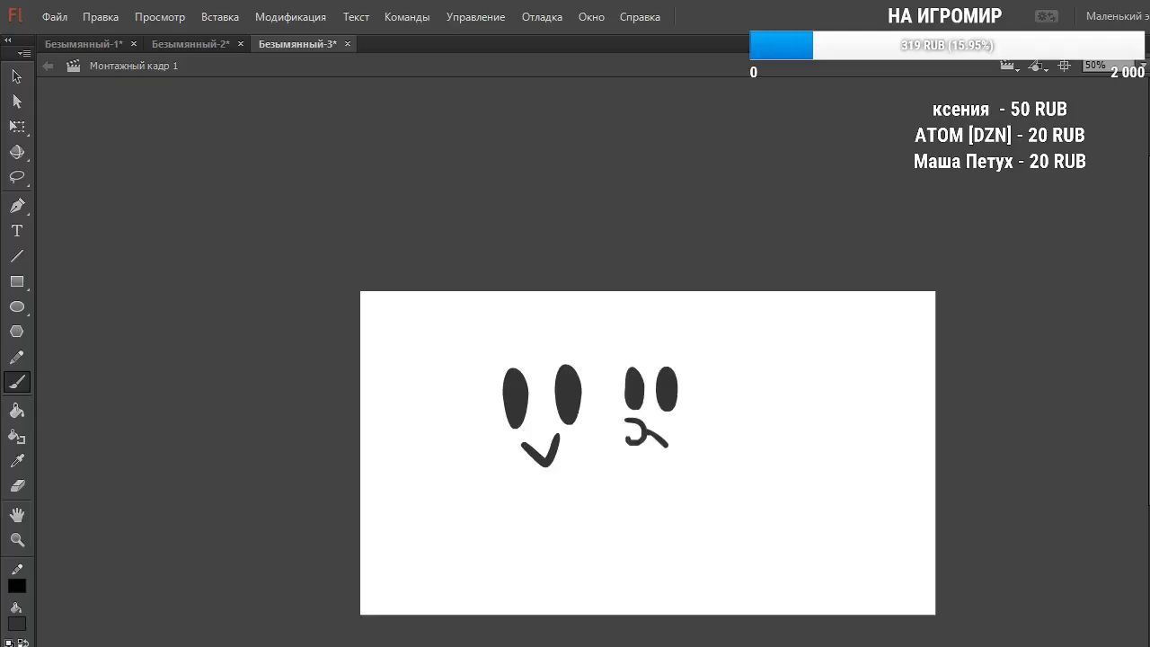
key("ctrl+z")
key("ctrl+z")
key("ctrl+z")
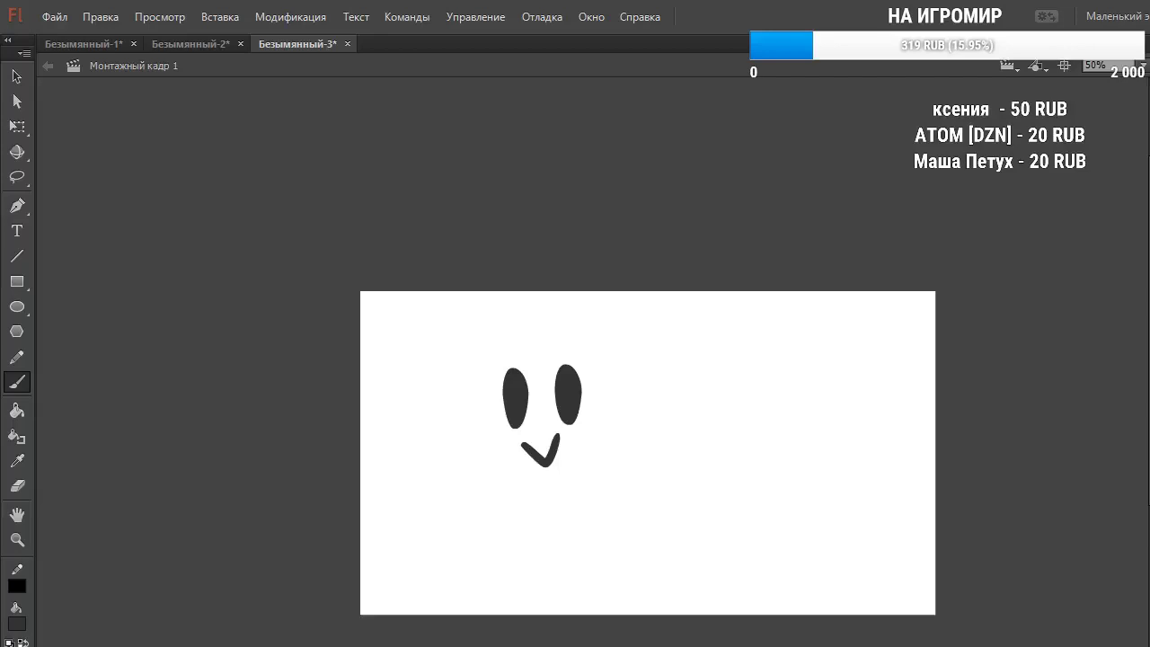
Convert the timeline frame showing the smiling face into a keyframe
right_click(233, 646)
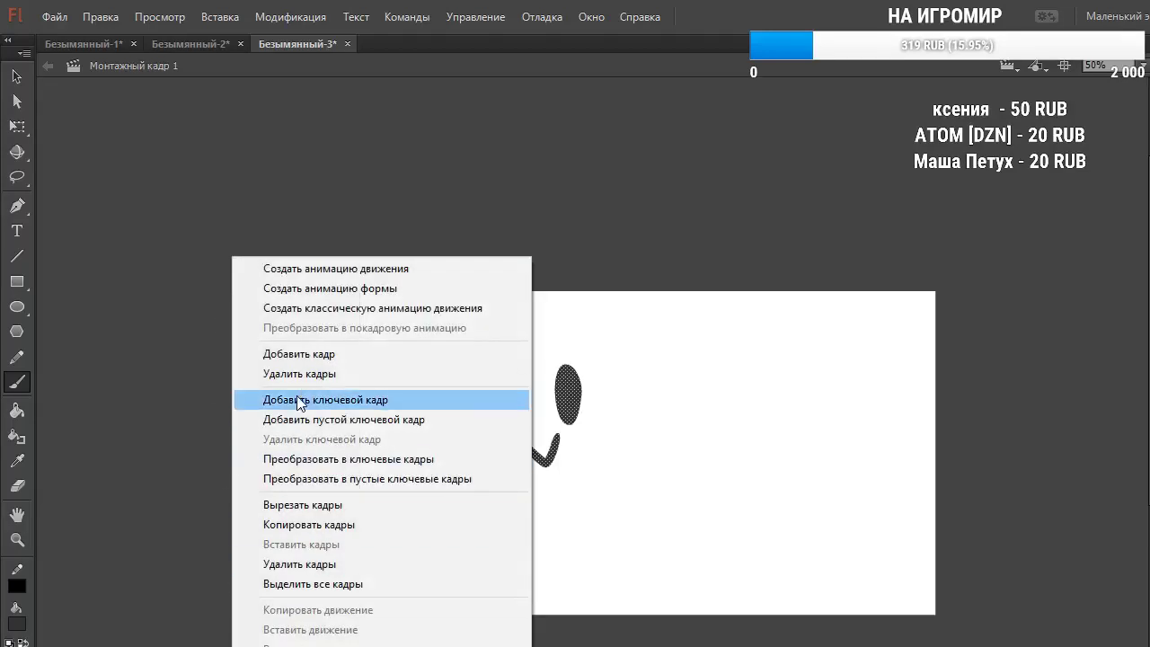
left_click(322, 460)
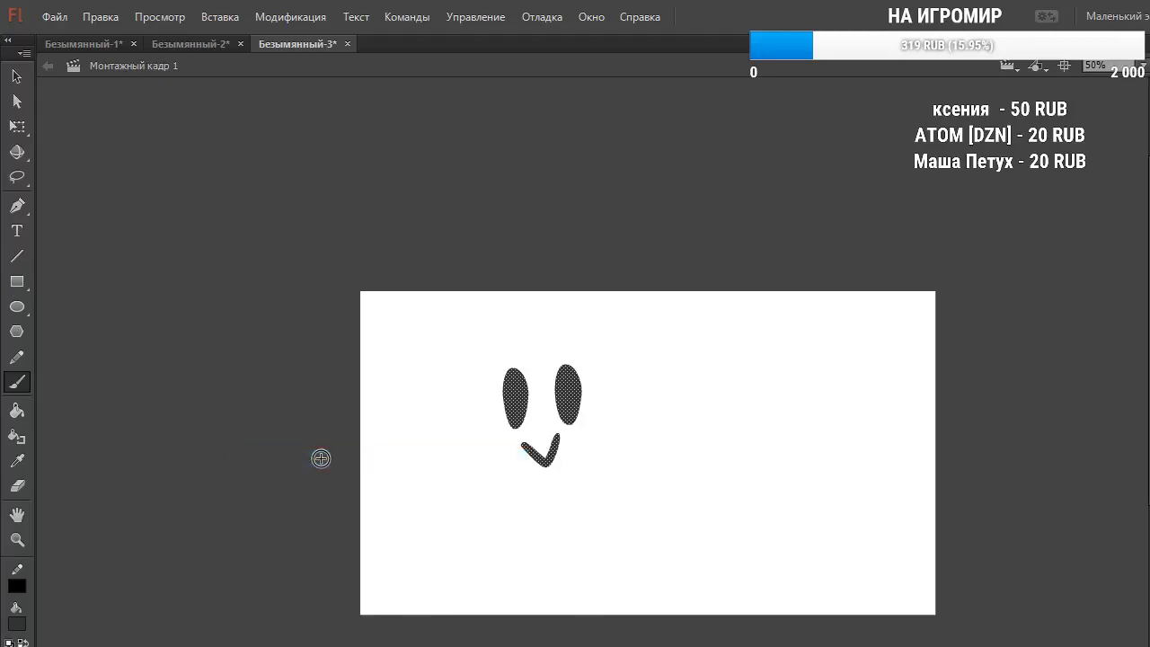
Brush a small frowning face with two narrow oval eyes close beside the smiling face
mouse_move(596, 414)
left_mouse_down()
mouse_move(596, 387)
mouse_move(600, 412)
left_mouse_up()
mouse_move(614, 401)
left_mouse_down()
mouse_move(620, 449)
mouse_move(599, 454)
left_mouse_up()
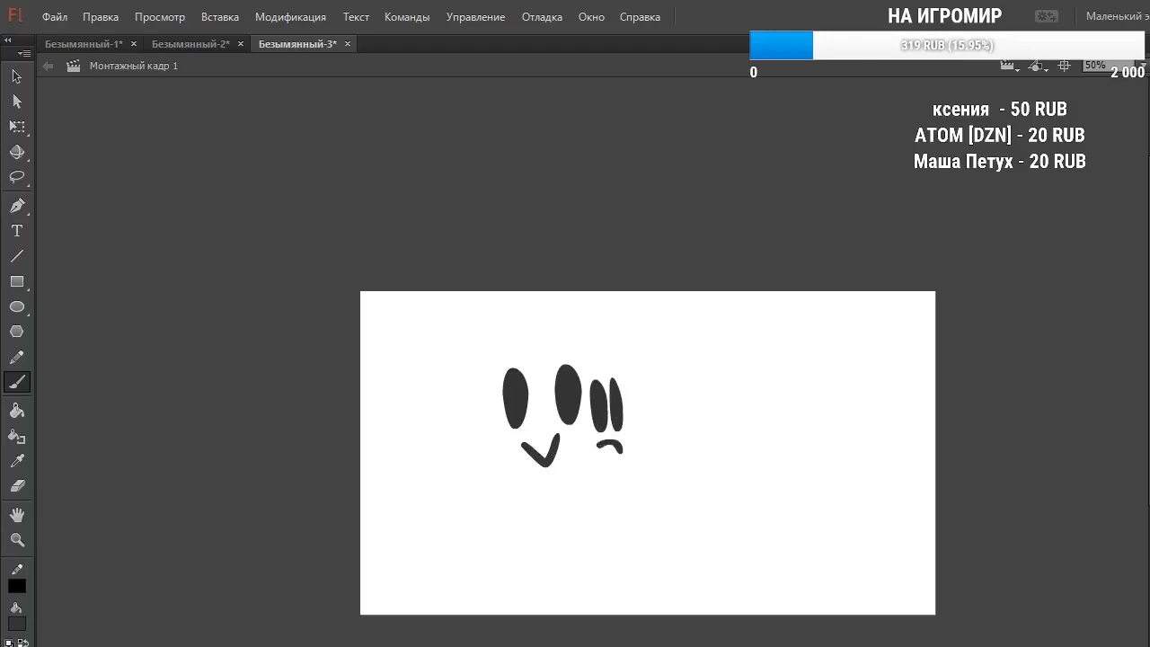
key("ctrl+z")
key("ctrl+z")
key("ctrl+z")
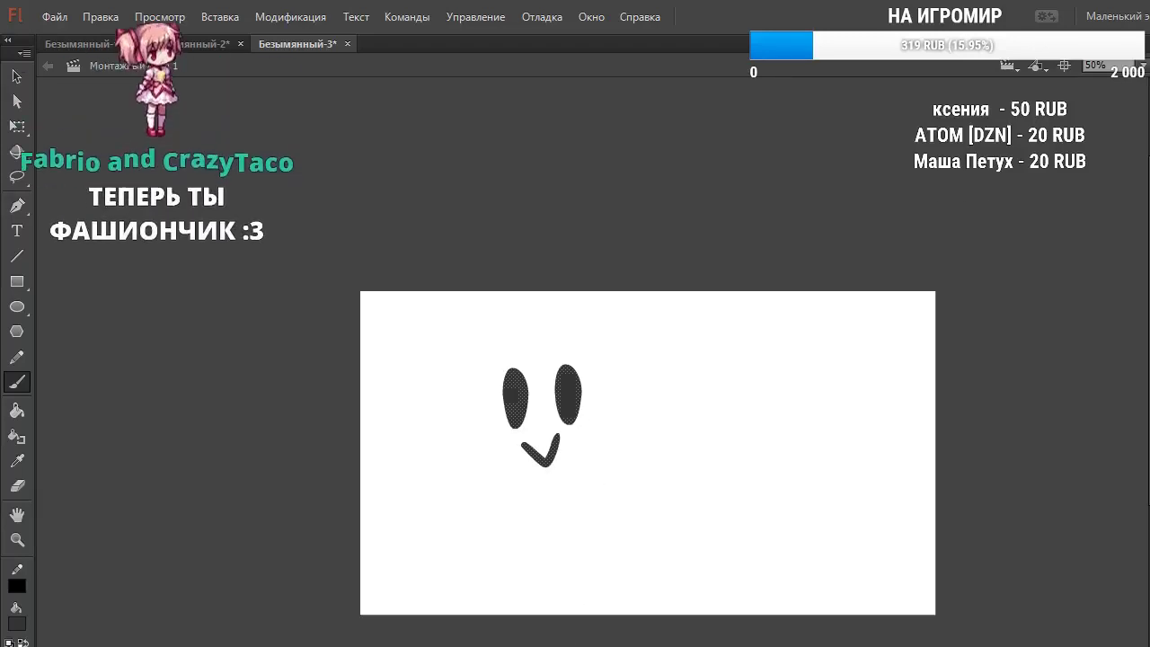
Brush a small face with two spaced oval eyes and a crooked mouth farther from the smiling face in the next keyframe
left_click_drag(634, 376, 635, 401)
left_click_drag(667, 377, 667, 401)
left_click_drag(628, 420, 628, 440)
left_click_drag(647, 433, 666, 445)
Flip back and forth through the neighbouring frames to compare the positions of the drawn faces
key("comma")
key("period")
key("comma")
key("period")
key("comma")
key("period")
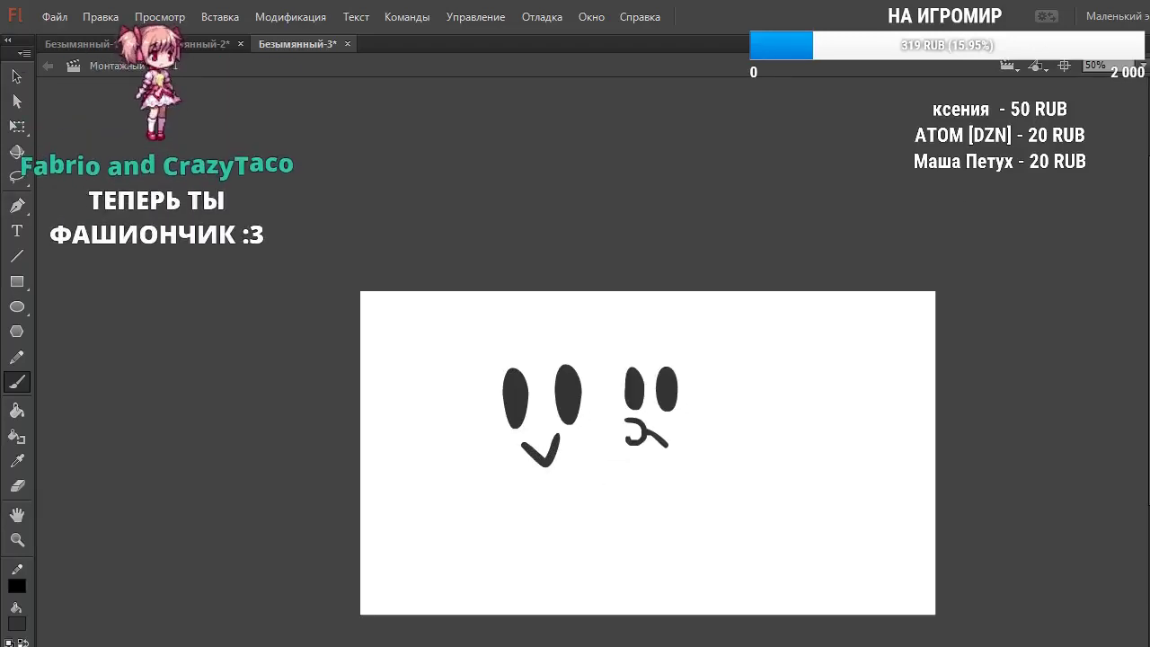
key("comma")
key("period")
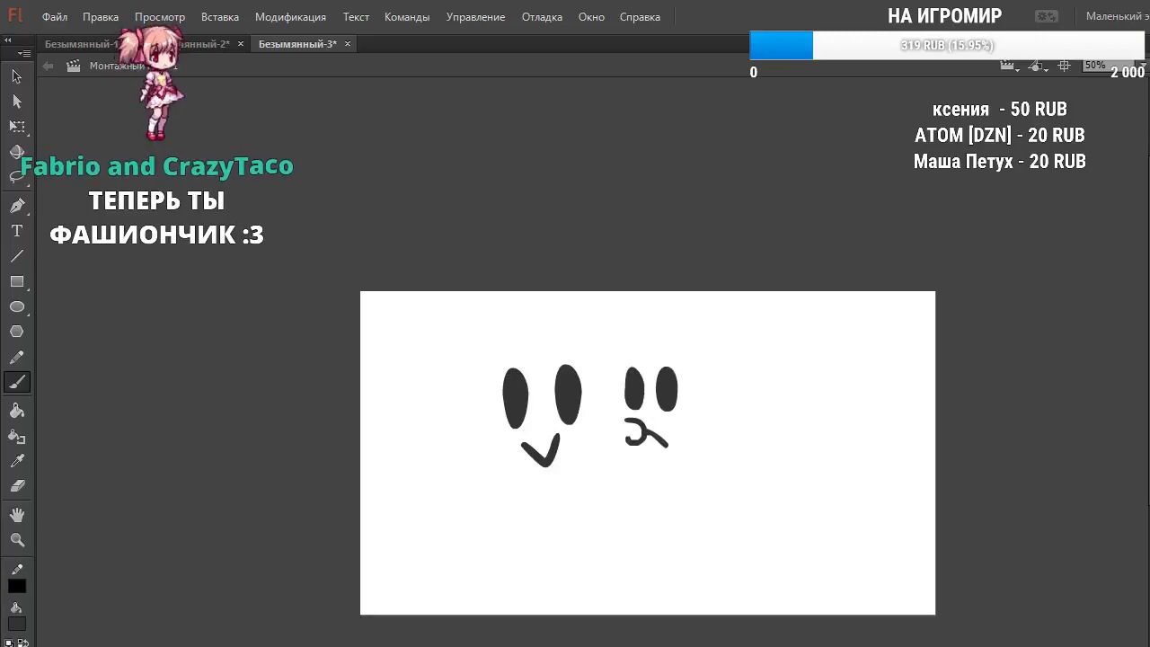
key("comma")
key("ctrl+y")
key("ctrl+y")
key("ctrl+y")
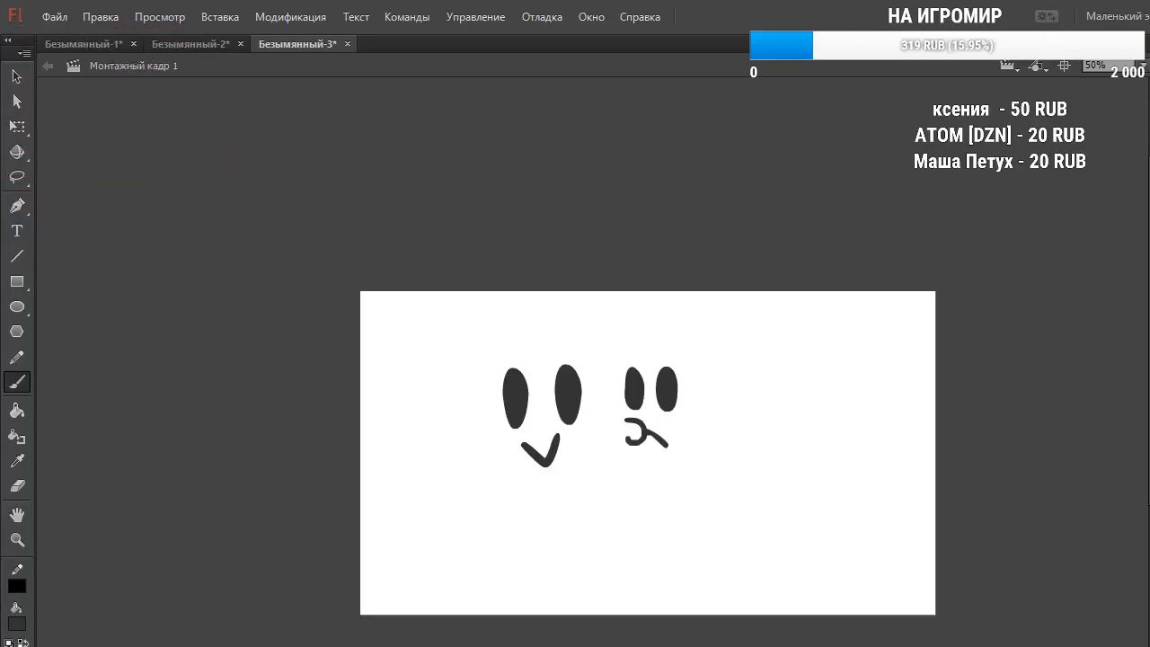
key("comma")
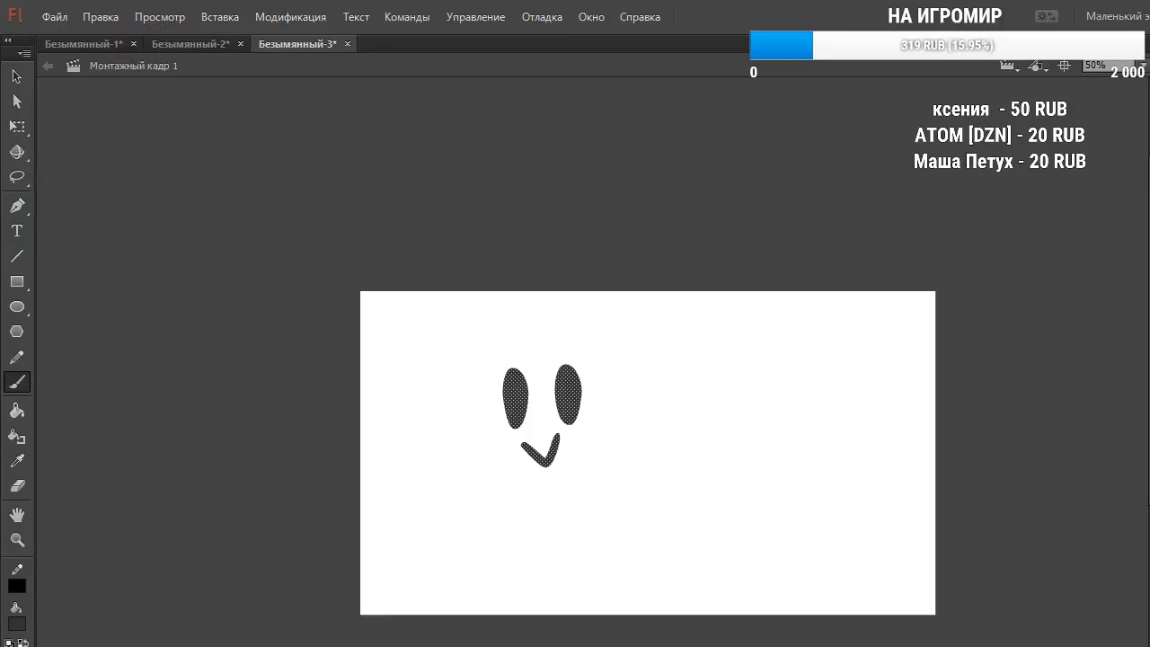
Erase the smiling face from the keyframe that holds only that face
left_click(19, 488)
mouse_move(968, 462)
left_mouse_down()
mouse_move(353, 505)
mouse_move(686, 418)
mouse_move(652, 452)
mouse_move(526, 401)
mouse_move(440, 460)
mouse_move(416, 403)
mouse_move(642, 350)
mouse_move(673, 374)
mouse_move(544, 382)
mouse_move(411, 496)
left_mouse_up()
key("comma")
key("comma")
key("period")
key("period")
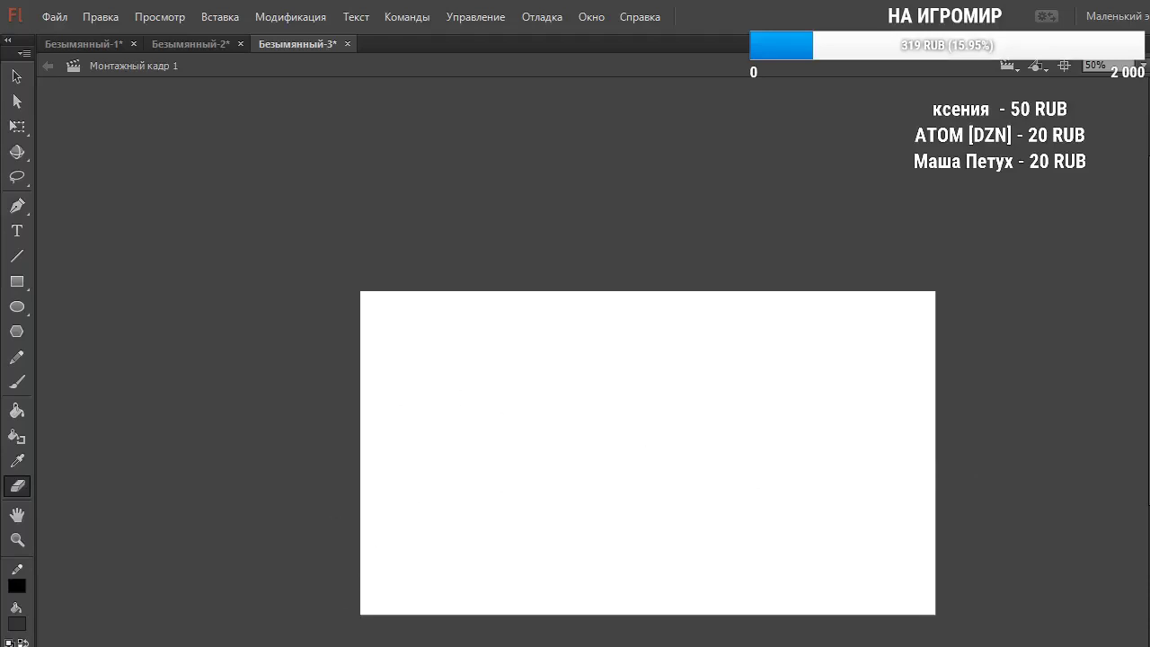
Insert a keyframe after the crooked-mouth face and erase the large smiling face from it
key("comma")
key("period")
key("comma")
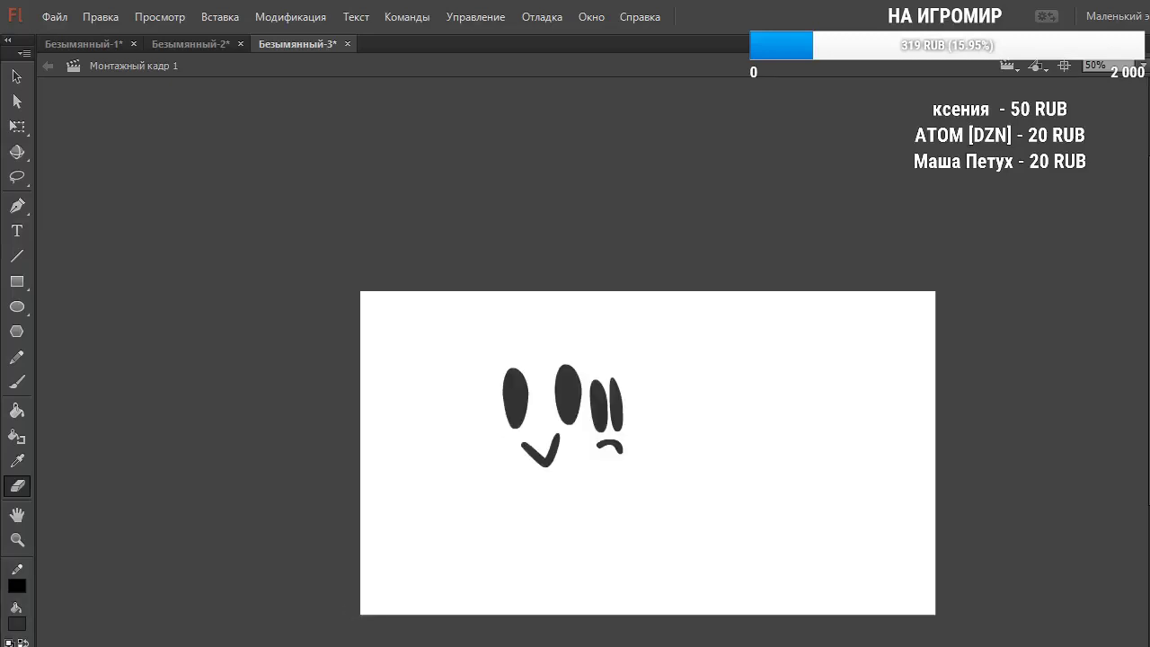
left_click_drag(533, 378, 537, 487)
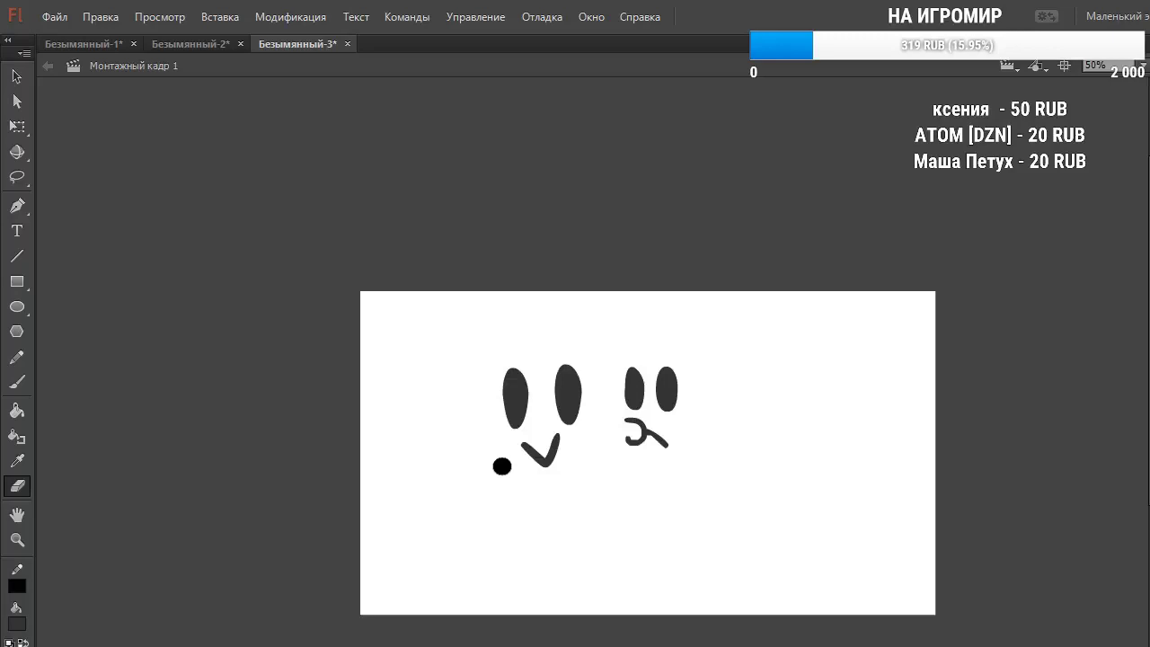
key("F6")
mouse_move(522, 343)
left_mouse_down()
mouse_move(503, 372)
mouse_move(570, 326)
mouse_move(580, 413)
mouse_move(537, 483)
mouse_move(311, 620)
left_mouse_up()
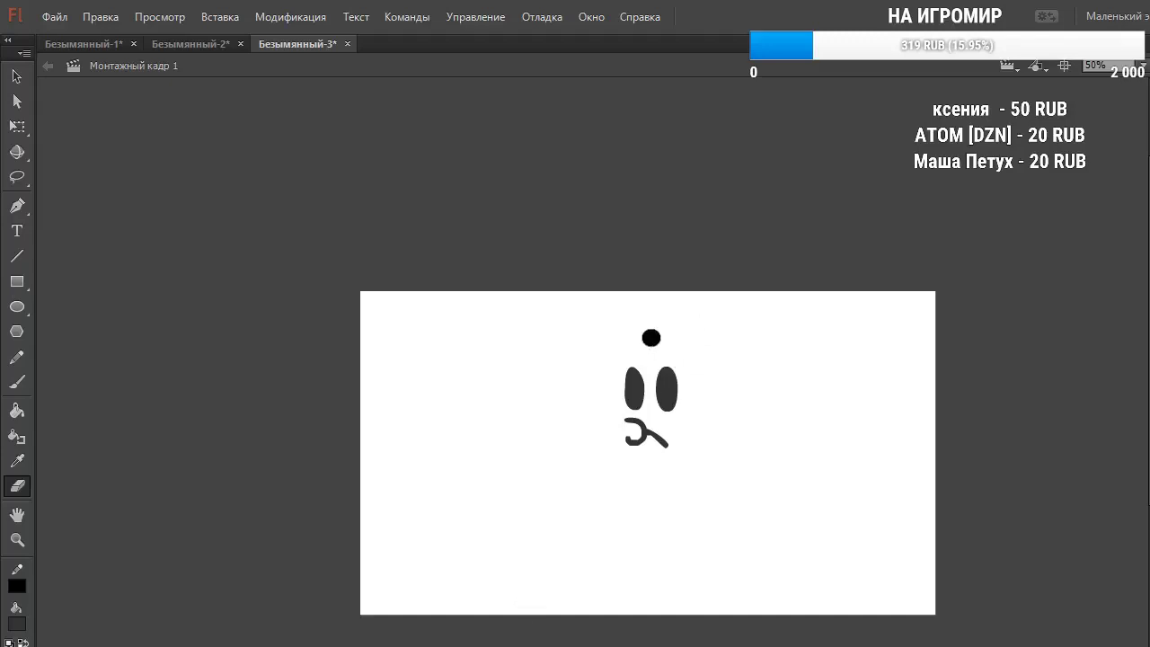
Brush a large round head outline around the crooked-mouth face and check it against the adjacent frames
left_click(16, 381)
left_click_drag(640, 357, 566, 359)
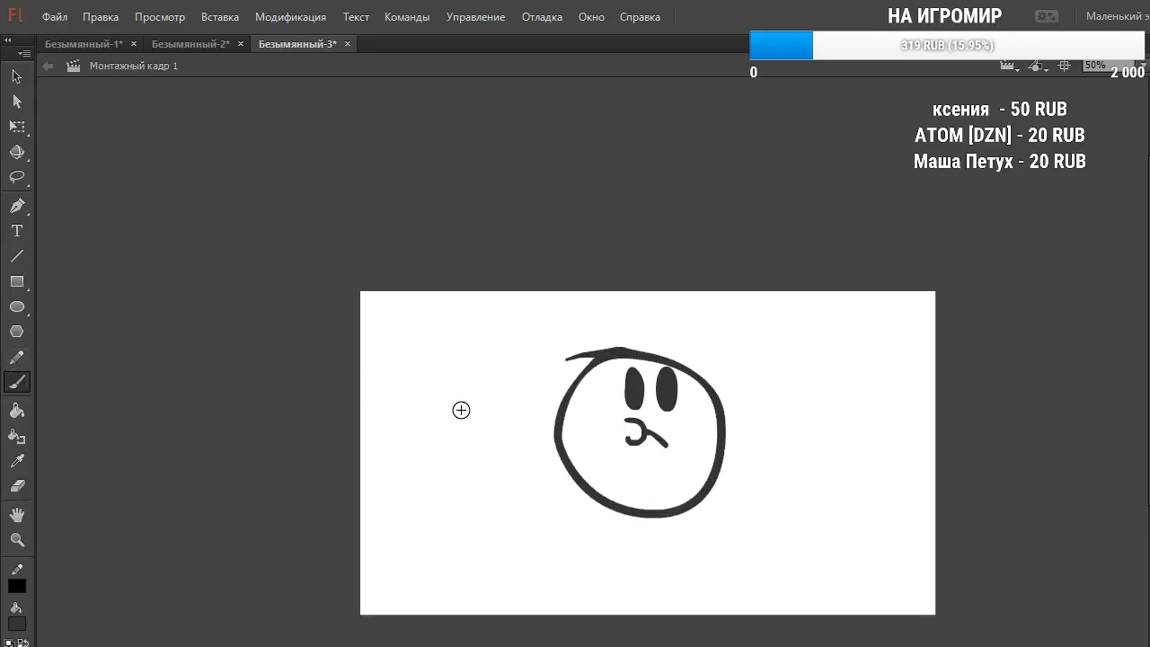
key("comma")
key("period")
key("period")
key("comma")
key("period")
key("comma")
Try filling the head with the dark grey colour using the Paint Bucket, undoing the fill
left_click(16, 409)
left_click(584, 460)
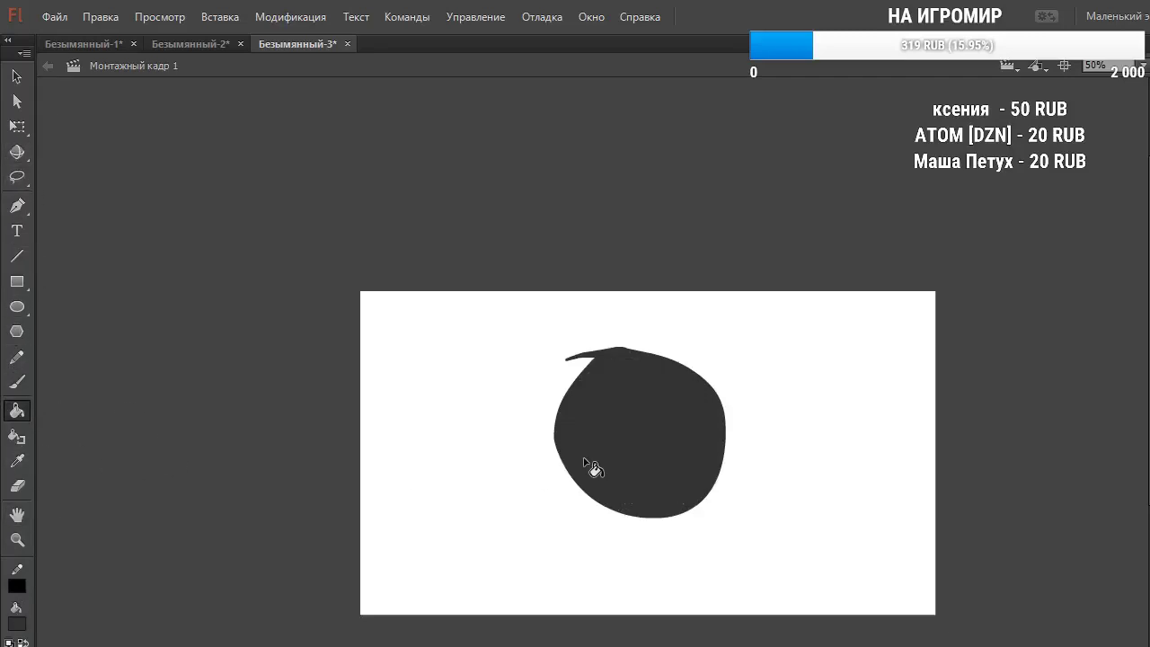
key("ctrl+z")
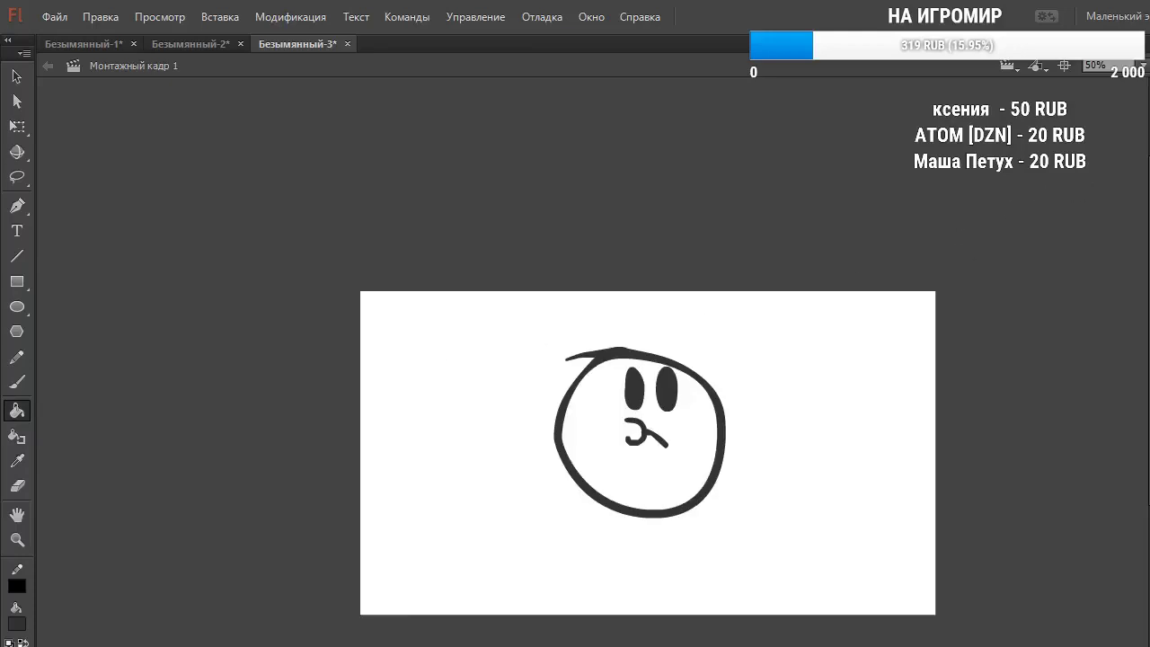
Choose a light peach swatch as the fill colour and fill the inside of the head with it
key("ctrl+shift+F9")
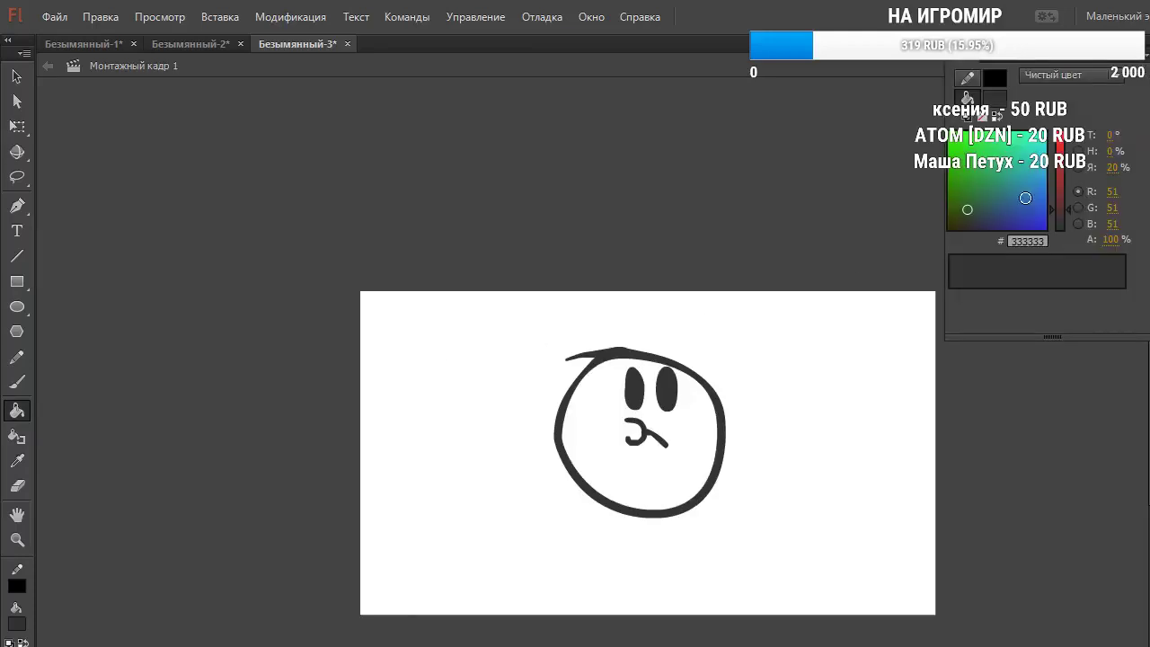
key("ctrl+F9")
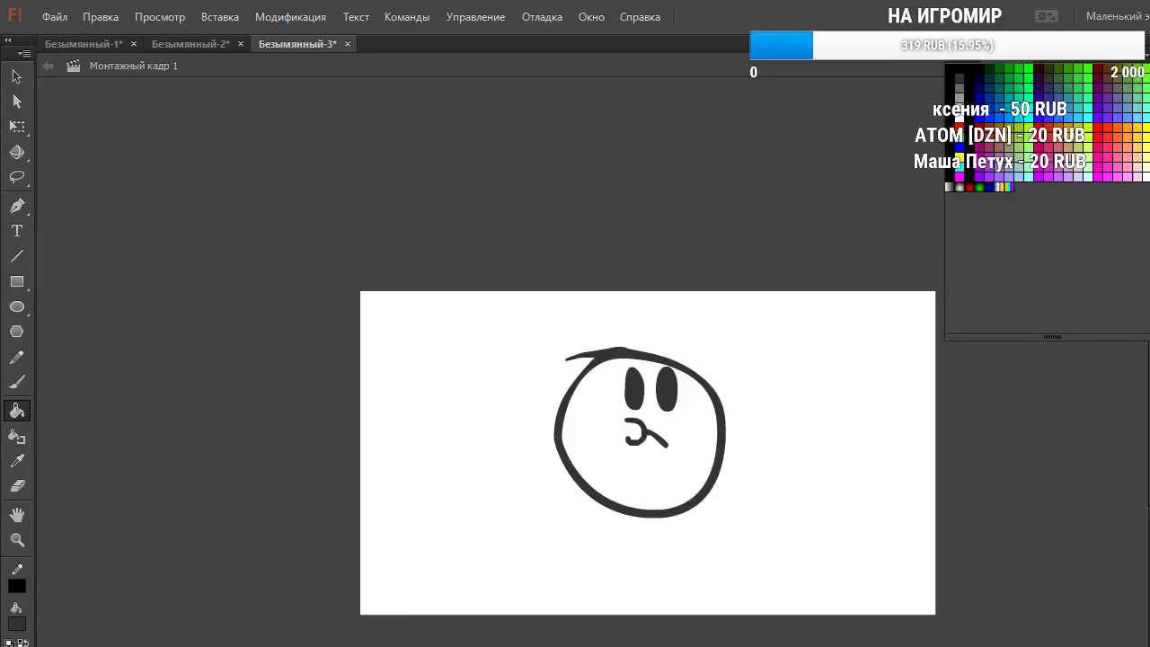
left_click(1138, 155)
left_click(685, 454)
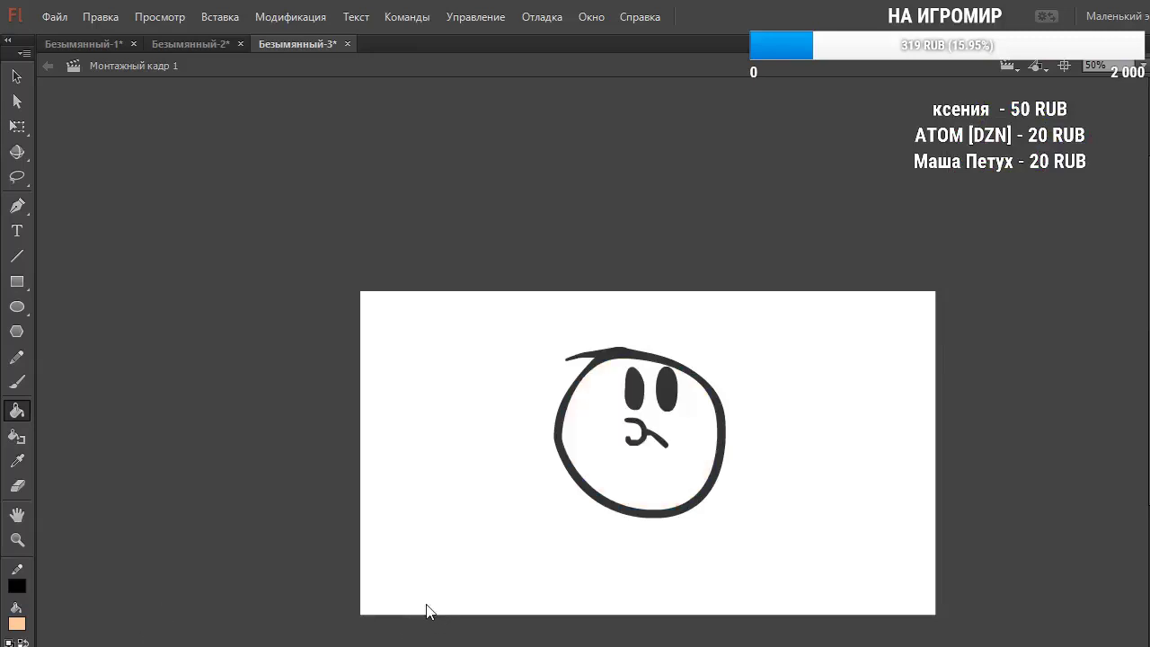
key("ctrl+z")
left_click(632, 468)
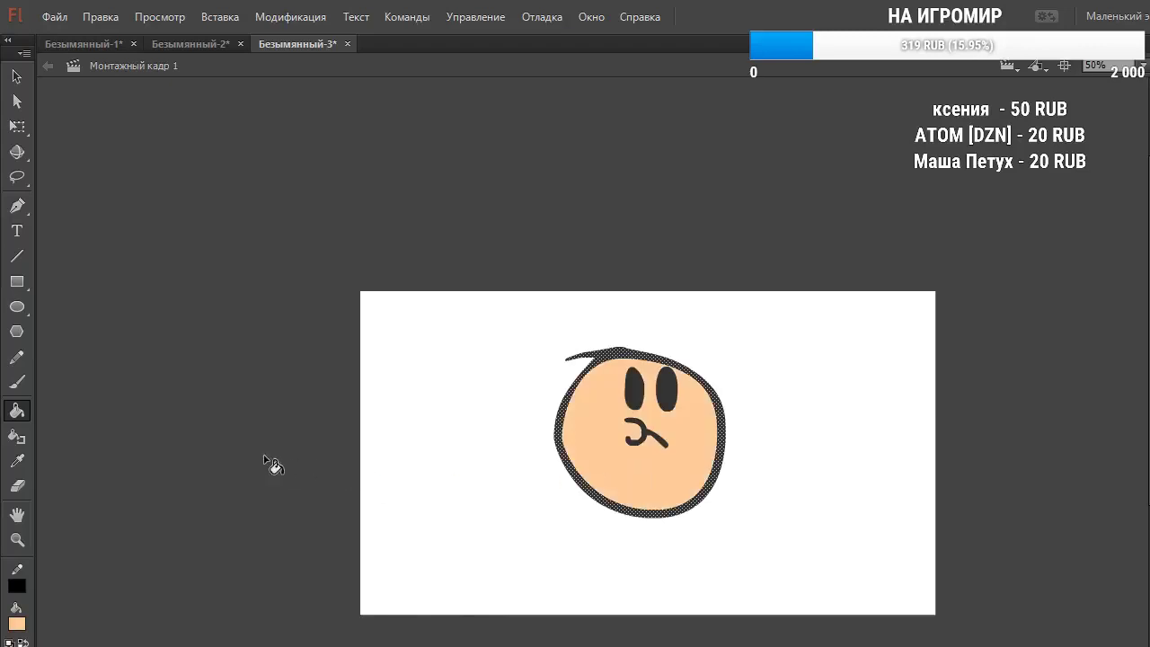
Try a peach brush stroke over the face and undo it
left_click(16, 382)
mouse_move(611, 362)
left_mouse_down()
mouse_move(604, 378)
mouse_move(625, 463)
left_mouse_up()
key("ctrl+z")
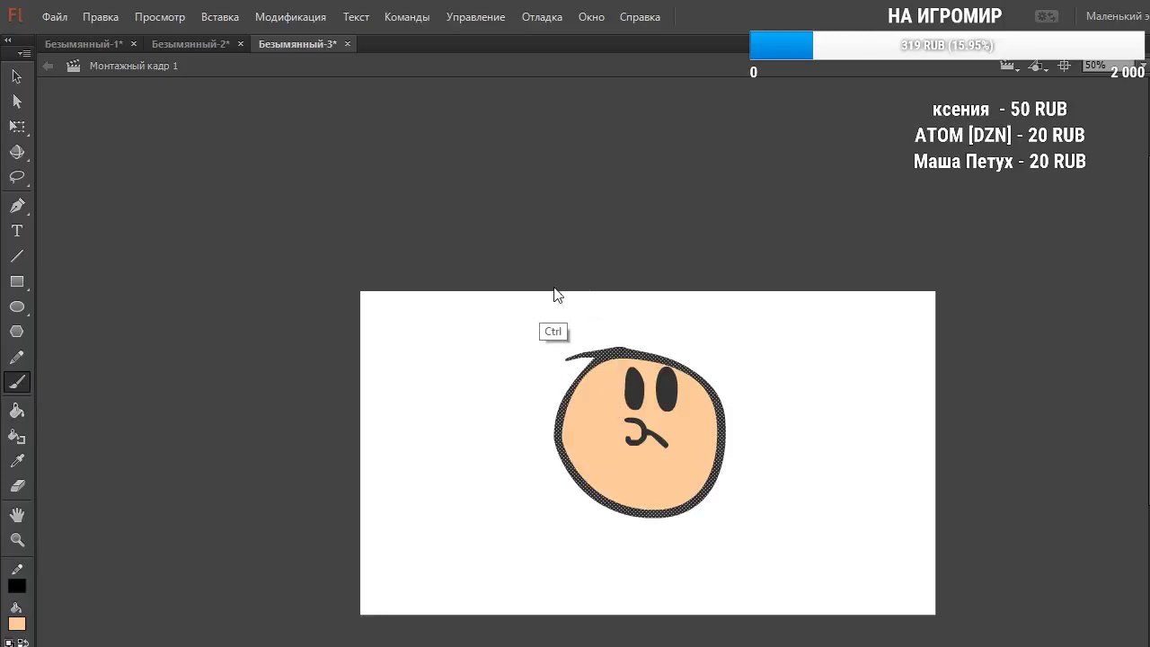
Lasso the area inside the head and delete the eyes and mouth
left_click(20, 184)
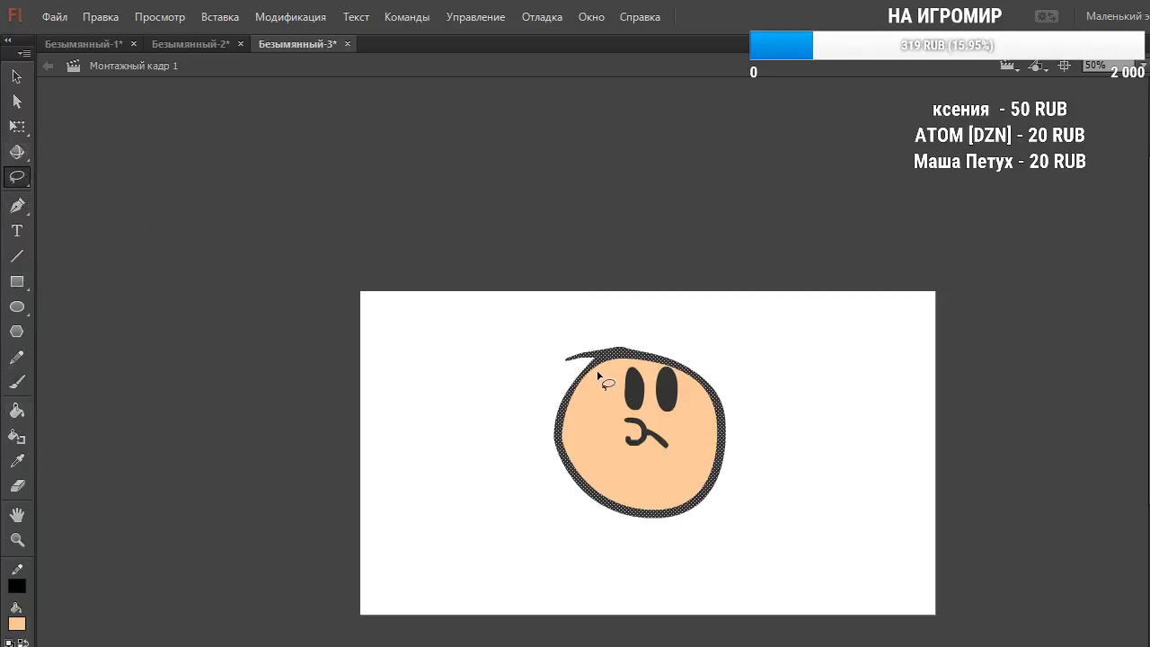
mouse_move(643, 516)
left_mouse_down()
mouse_move(715, 457)
mouse_move(694, 370)
mouse_move(586, 388)
left_mouse_up()
key("Delete")
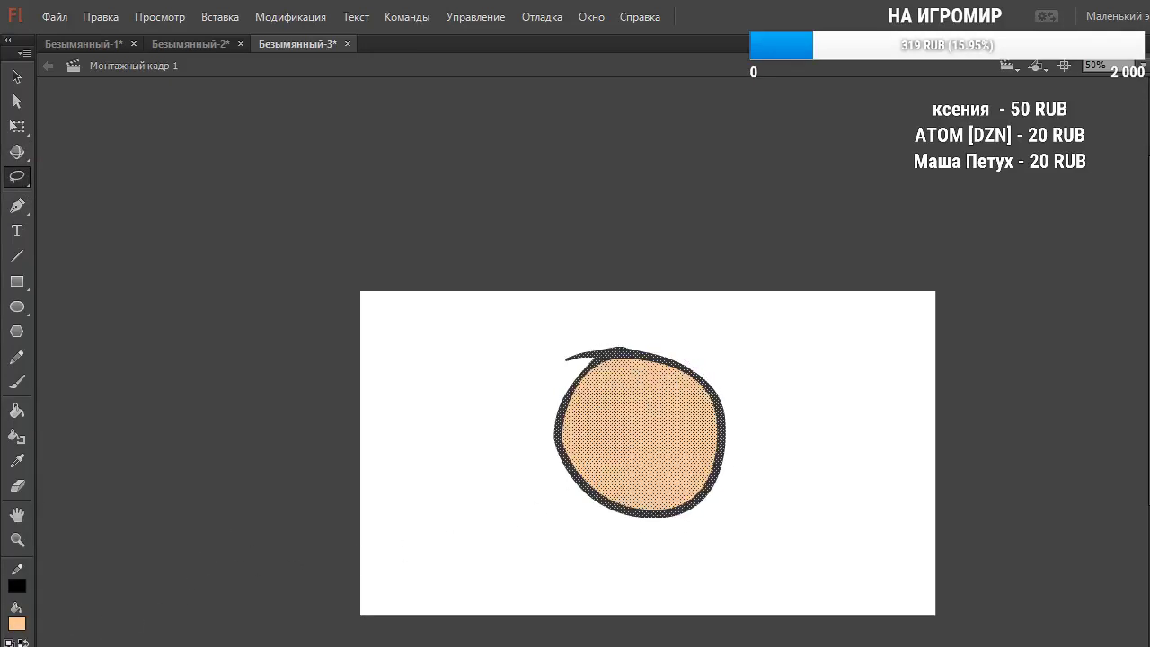
Try recolouring the entire selected head with orange and peach swatches, undoing both colour changes
key("Escape")
key("ctrl+a")
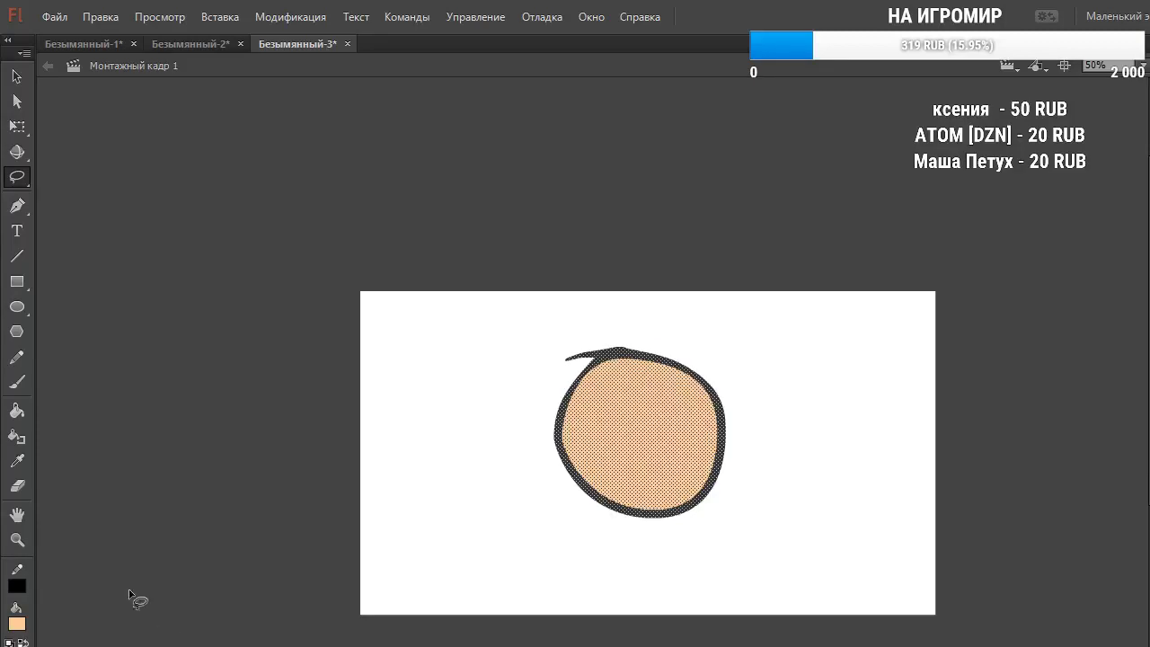
left_click(17, 382)
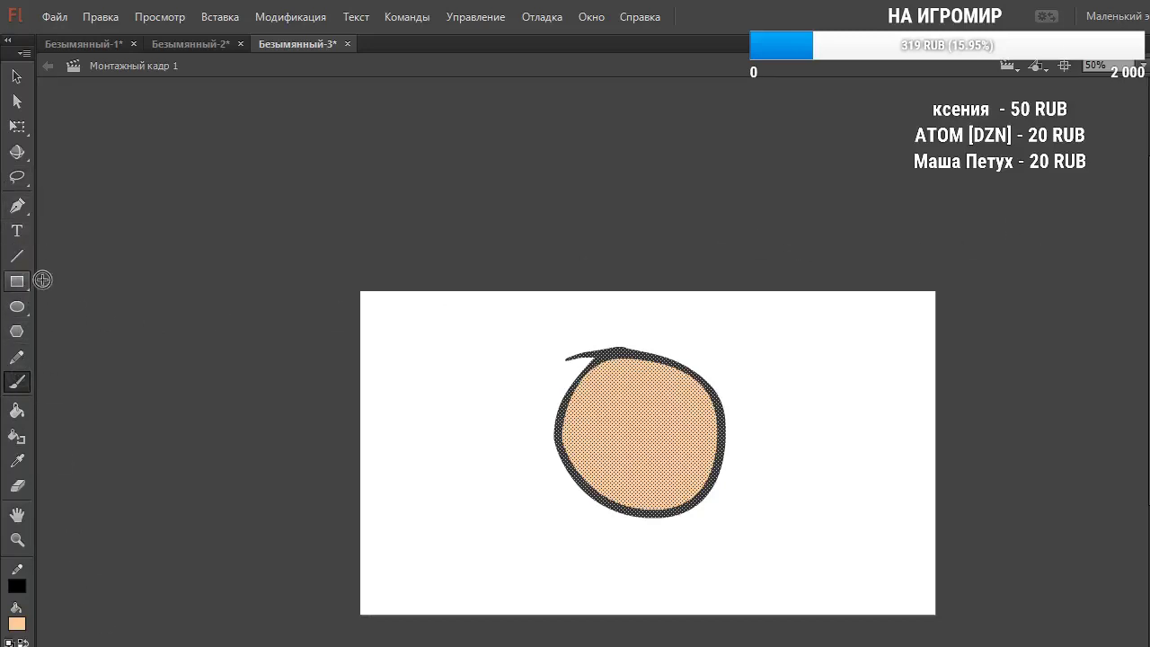
left_click(1149, 92)
left_click(1149, 116)
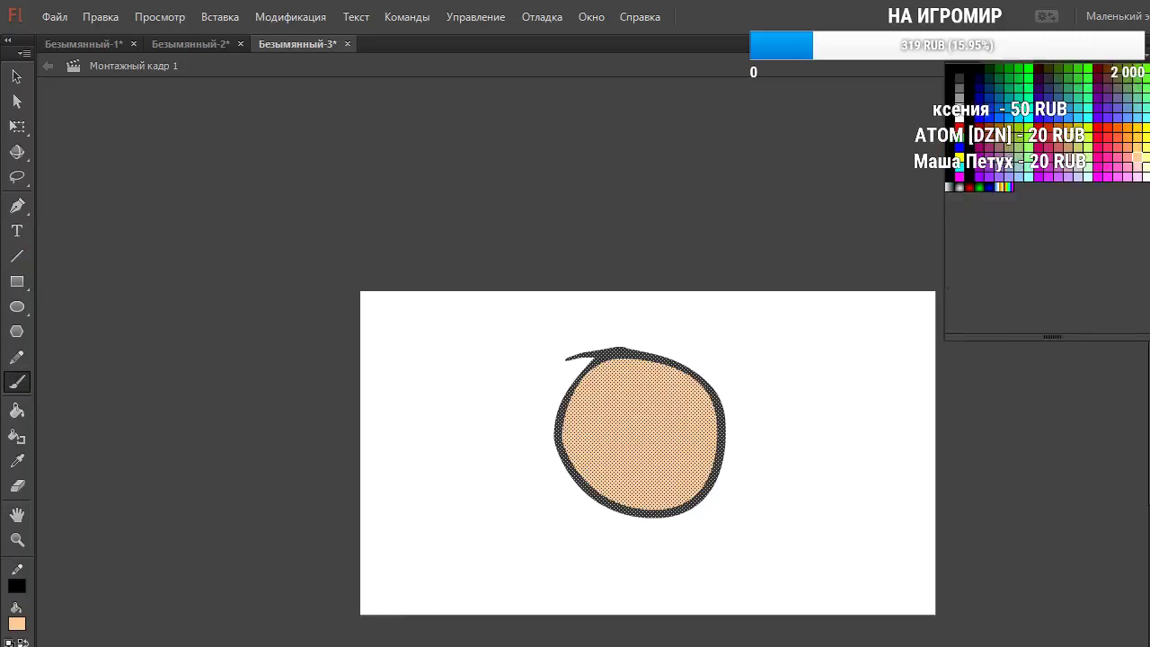
left_click(1129, 154)
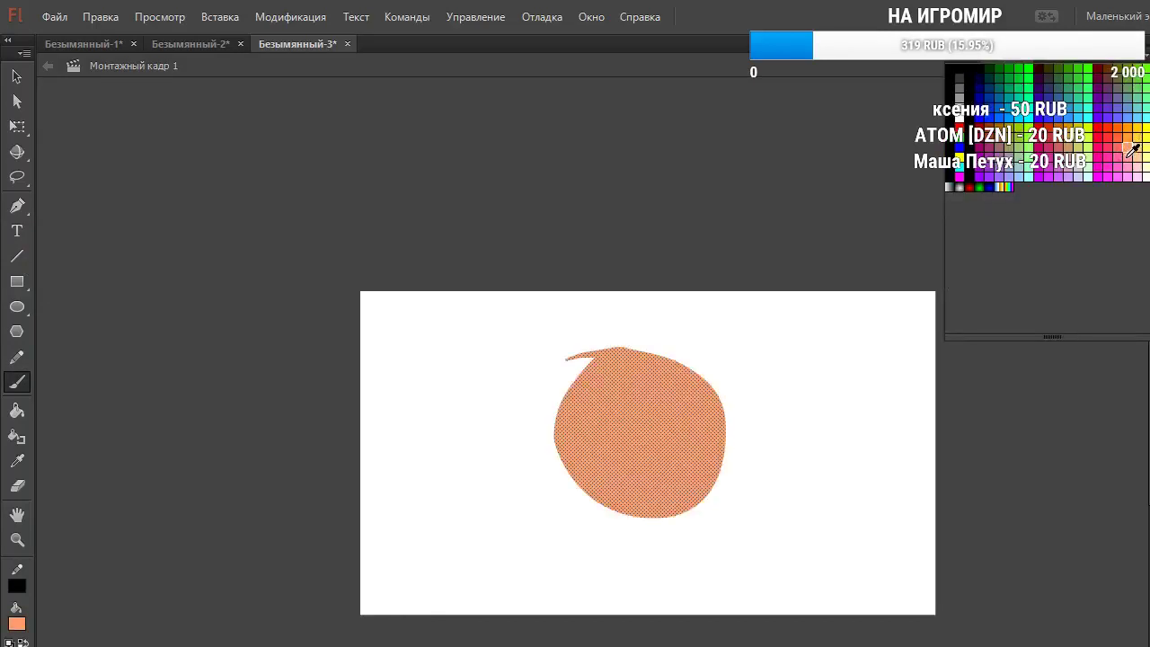
left_click(1137, 156)
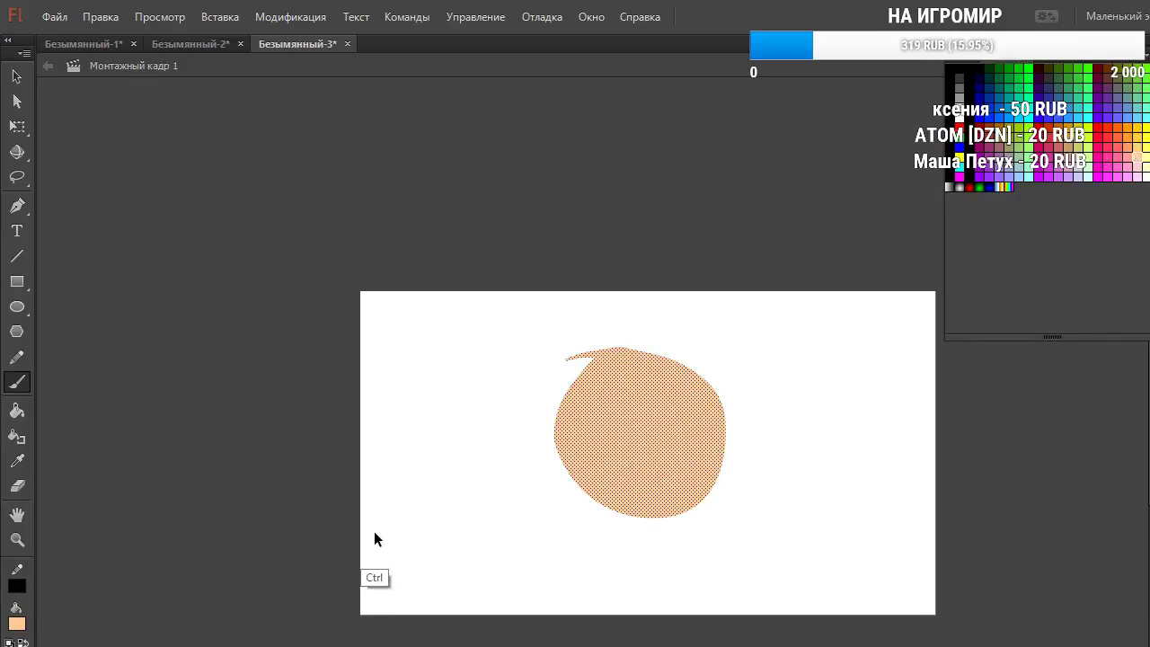
key("ctrl+z")
key("ctrl+z")
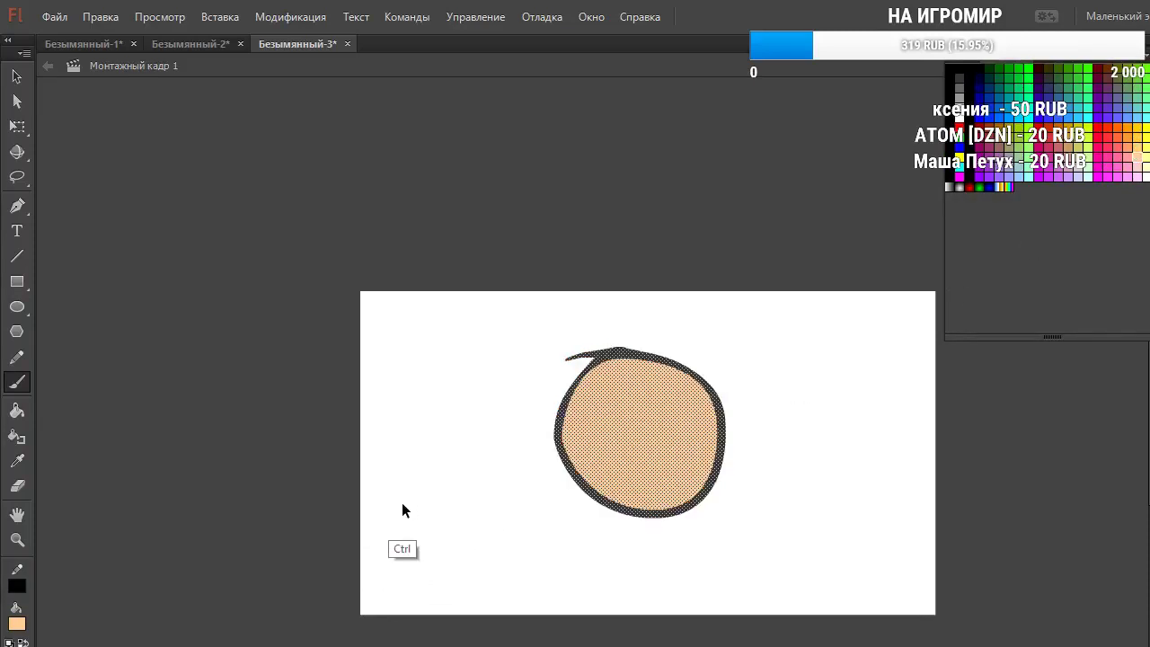
Compare the head frames with and without facial features, and reset the Brush fill colour to dark grey
left_click(176, 475)
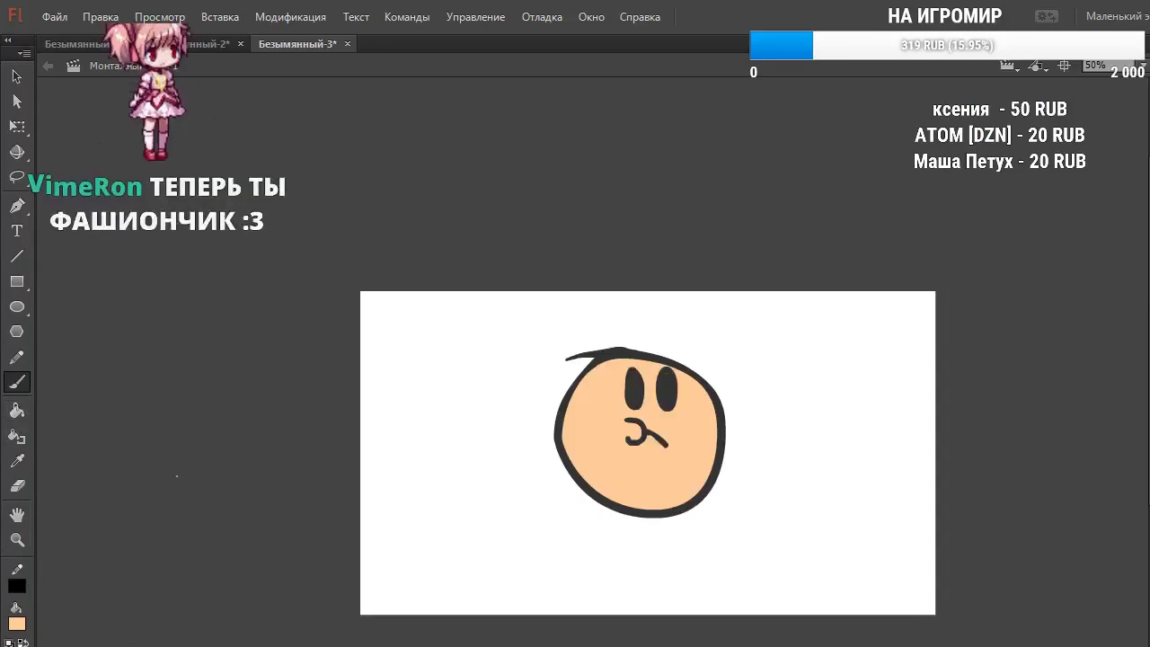
key("period")
key("comma")
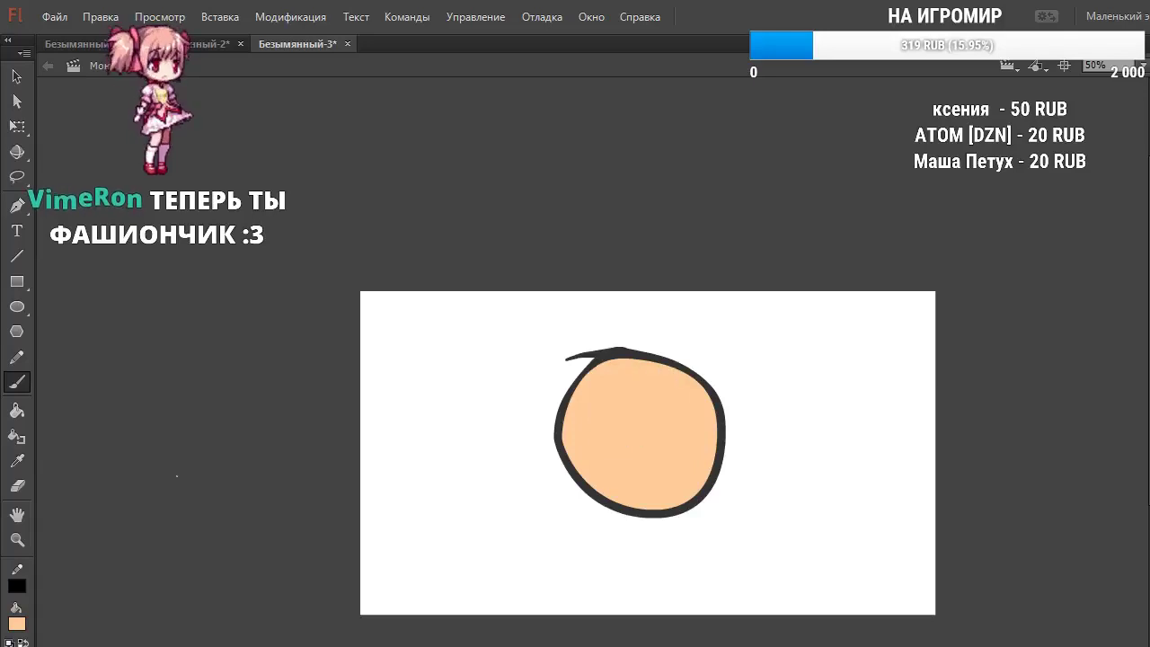
key("period")
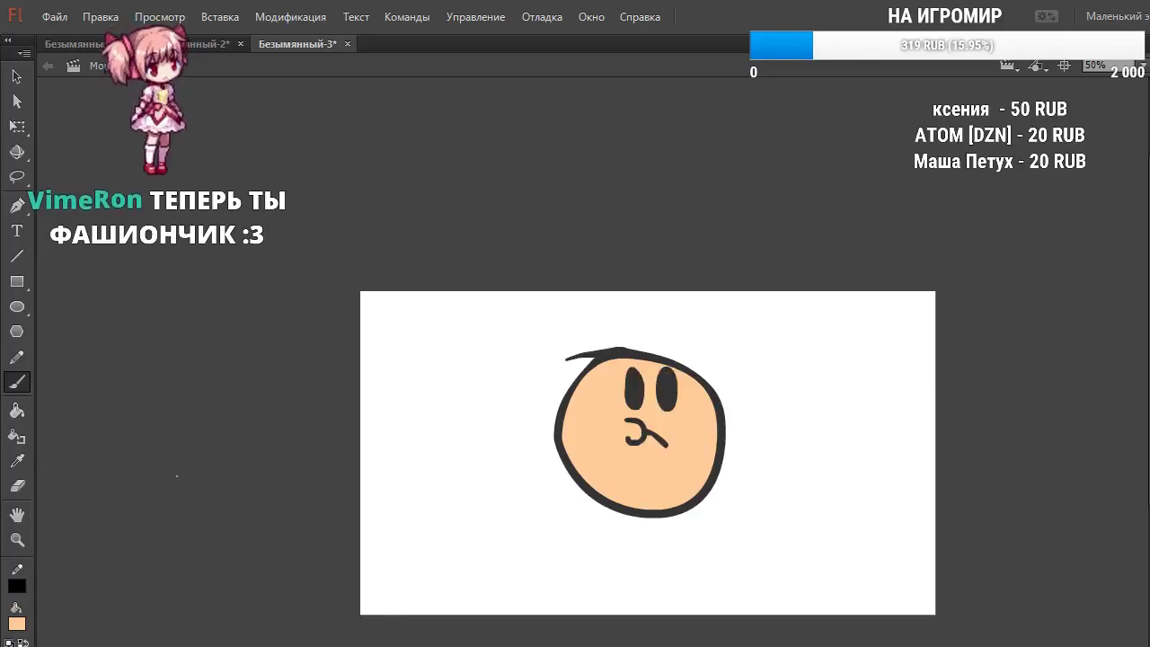
left_click(234, 645)
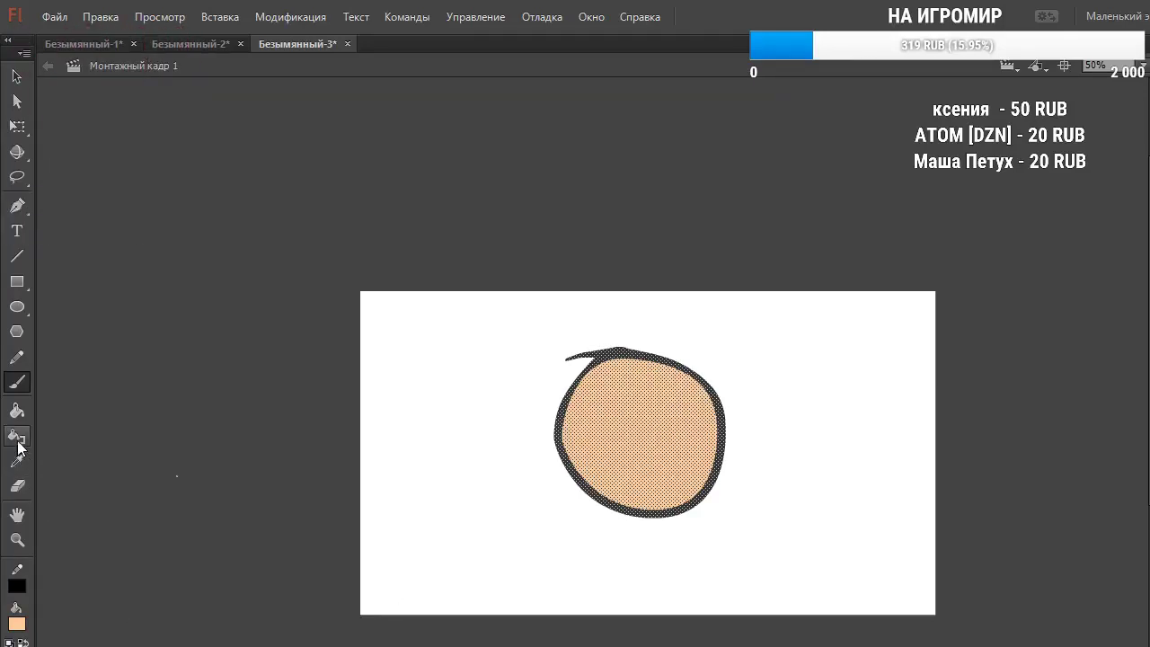
key("k")
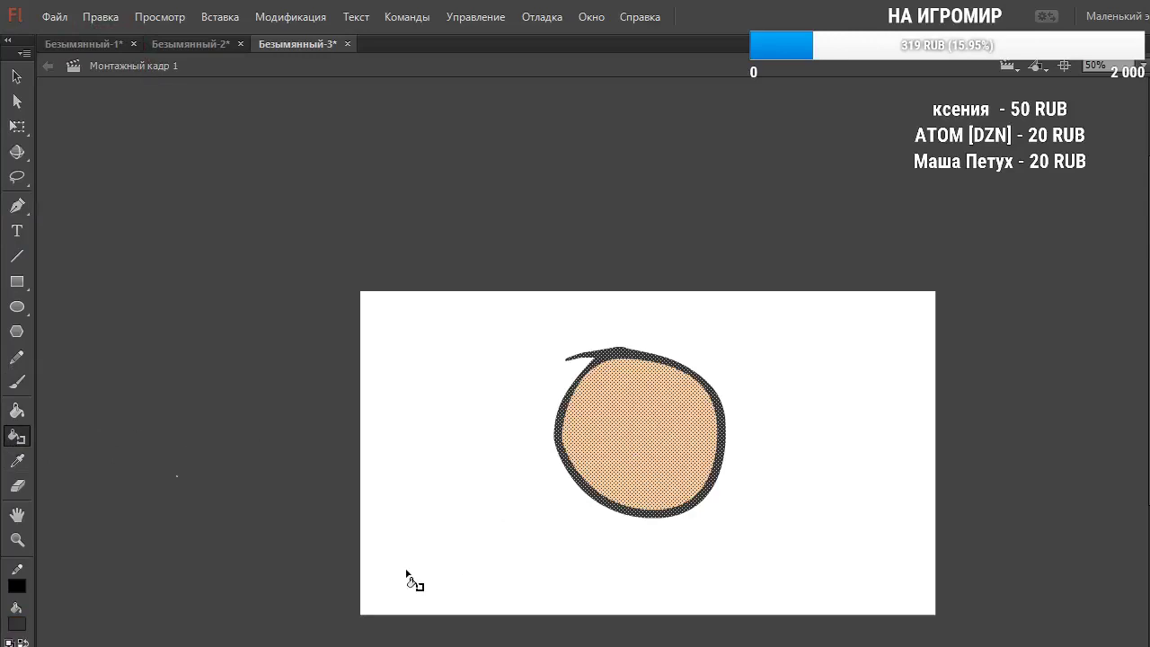
left_click(16, 382)
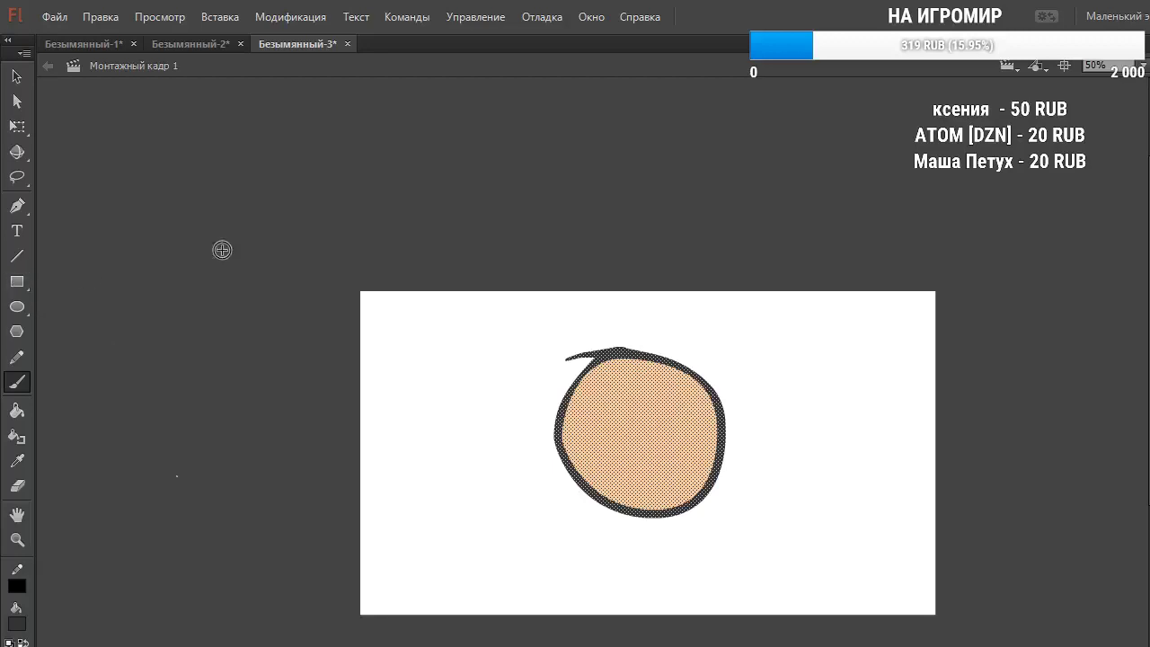
Set the Brush fill colour to light pink and try a dab beside the head, undoing it
left_click(1149, 137)
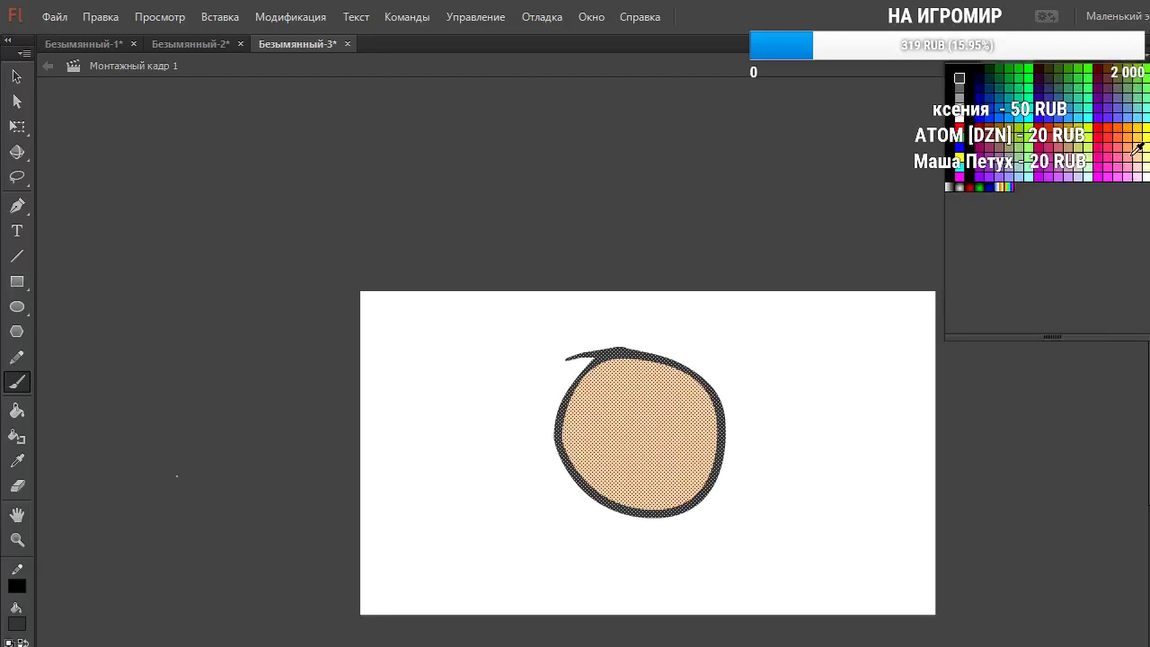
left_click(1127, 158)
left_click(472, 391)
key("ctrl+z")
key("ctrl+z")
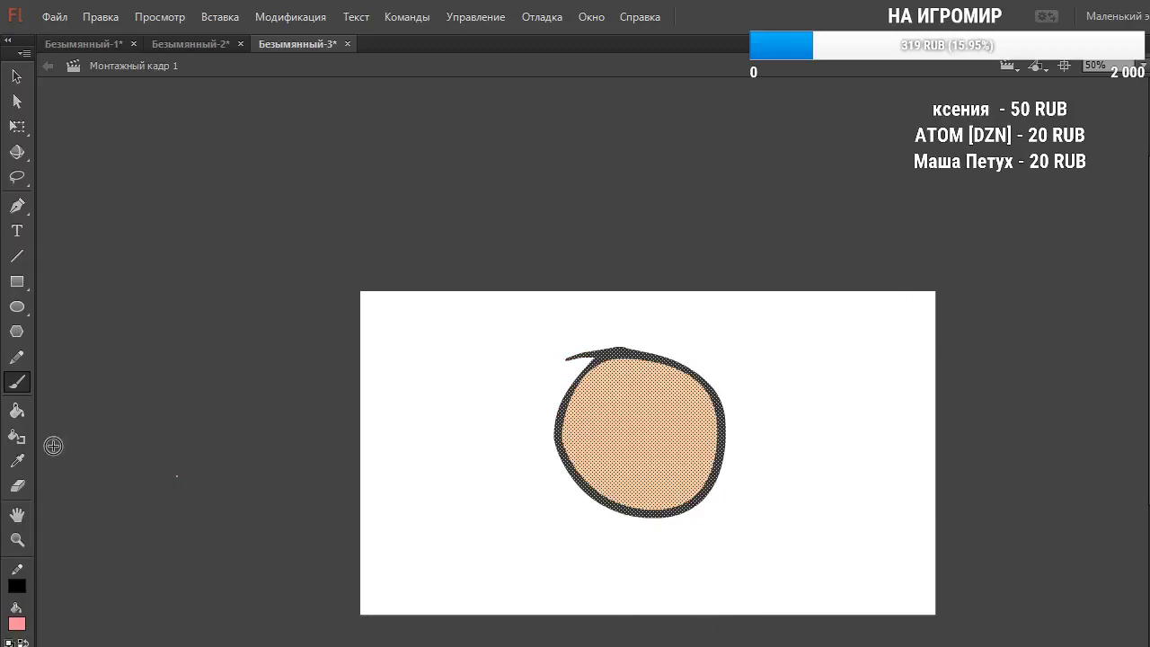
key("ctrl+z")
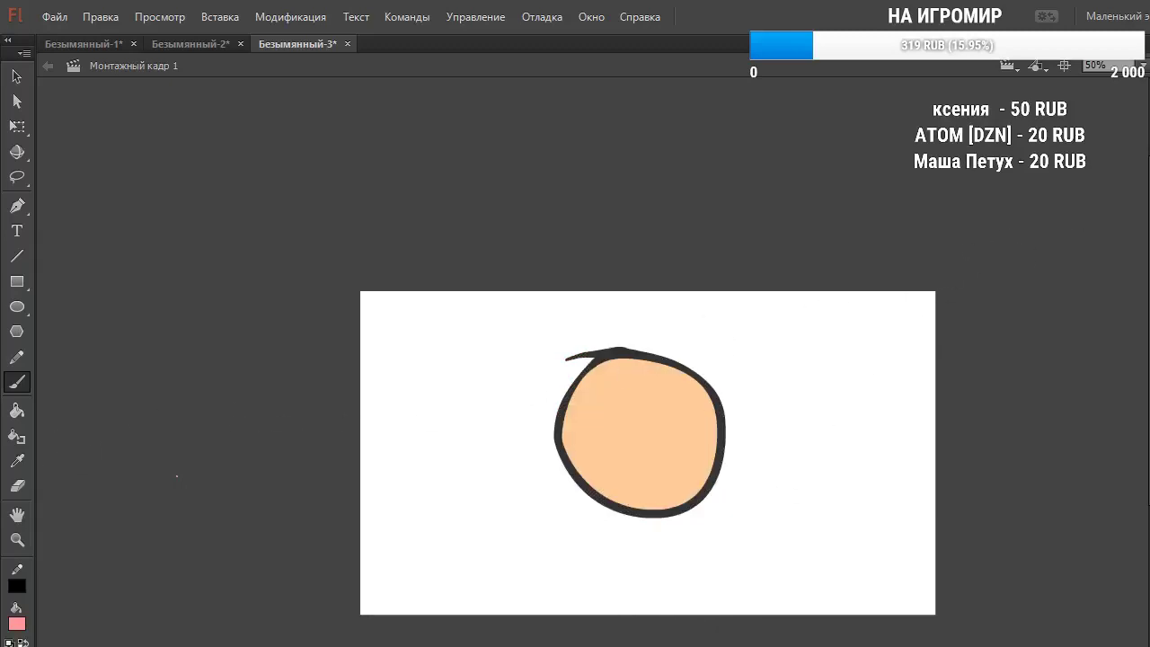
Set the Brush fill colour to pink FFA69F and paint a shading stroke down the left side of the blank head
key("shift+F9")
left_click(1015, 174)
left_click(1010, 167)
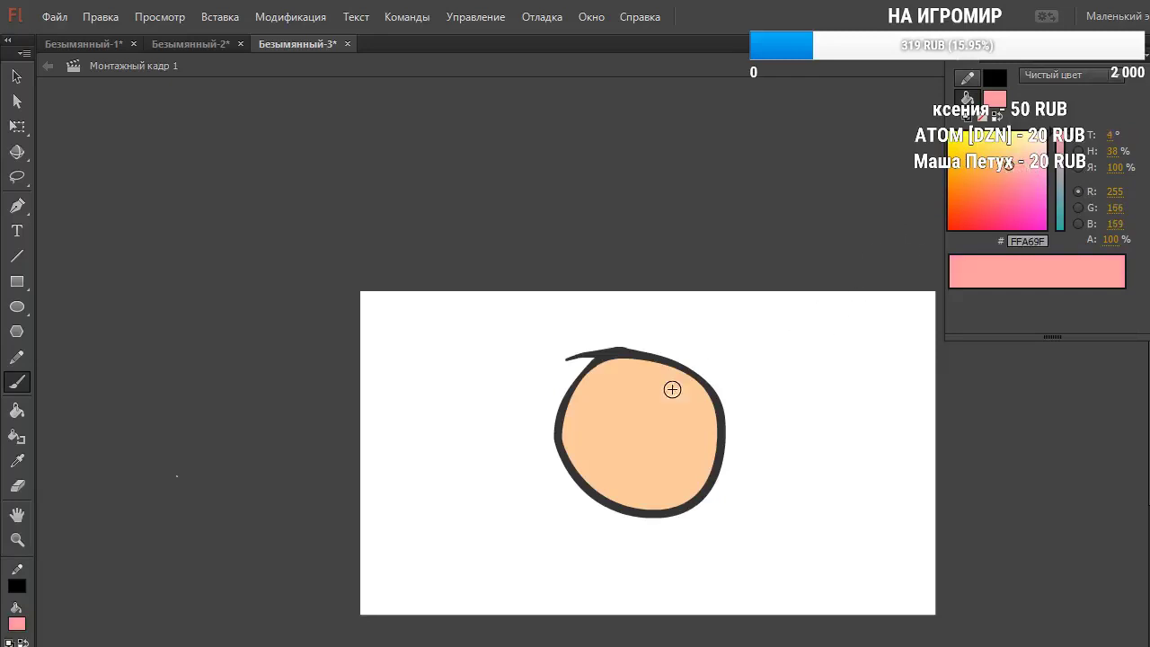
mouse_move(614, 371)
left_mouse_down()
mouse_move(589, 420)
mouse_move(584, 475)
mouse_move(599, 483)
left_mouse_up()
Try extending the pink shading to the bottom of the head and inserting a blank keyframe, undoing both
mouse_move(616, 358)
left_mouse_down()
mouse_move(605, 417)
mouse_move(574, 399)
mouse_move(607, 447)
mouse_move(609, 375)
mouse_move(625, 422)
mouse_move(581, 459)
mouse_move(619, 353)
mouse_move(644, 512)
left_mouse_up()
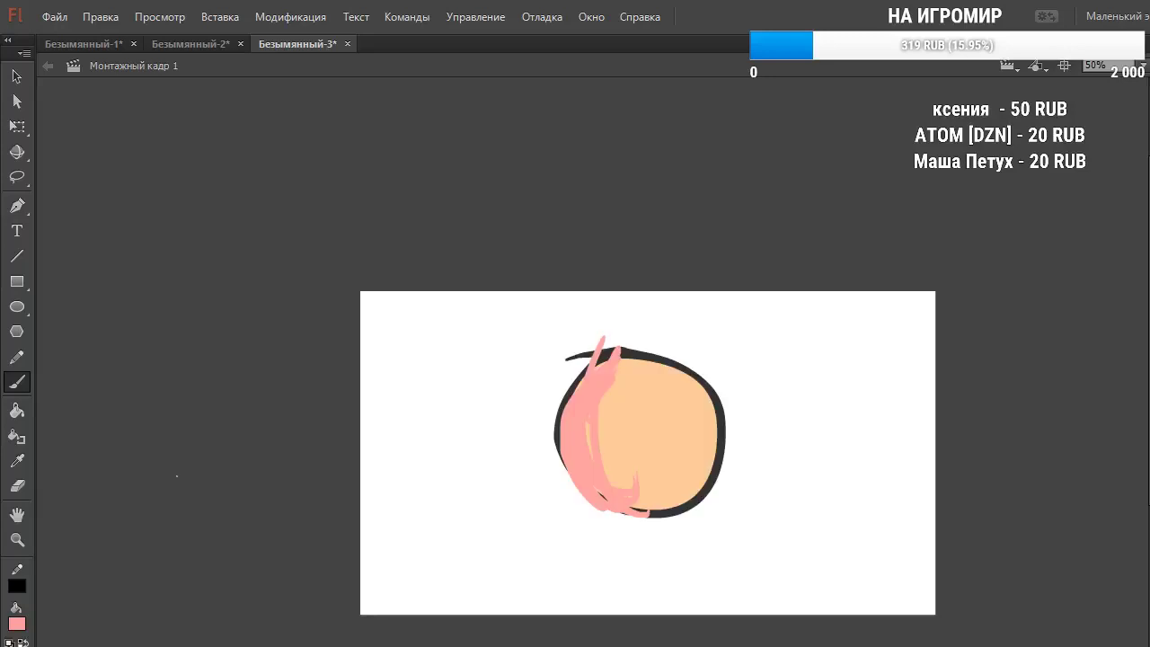
key("F7")
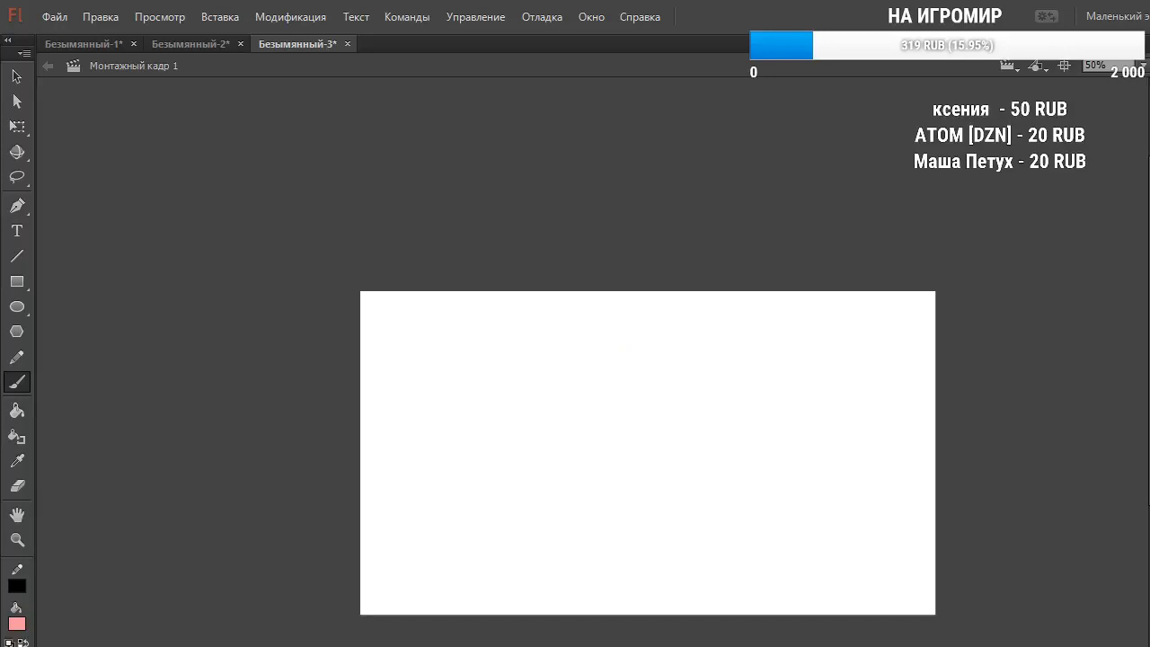
key("ctrl+z")
key("ctrl+z")
key("ctrl+z")
key("ctrl+z")
key("ctrl+z")
key("ctrl+z")
key("ctrl+z")
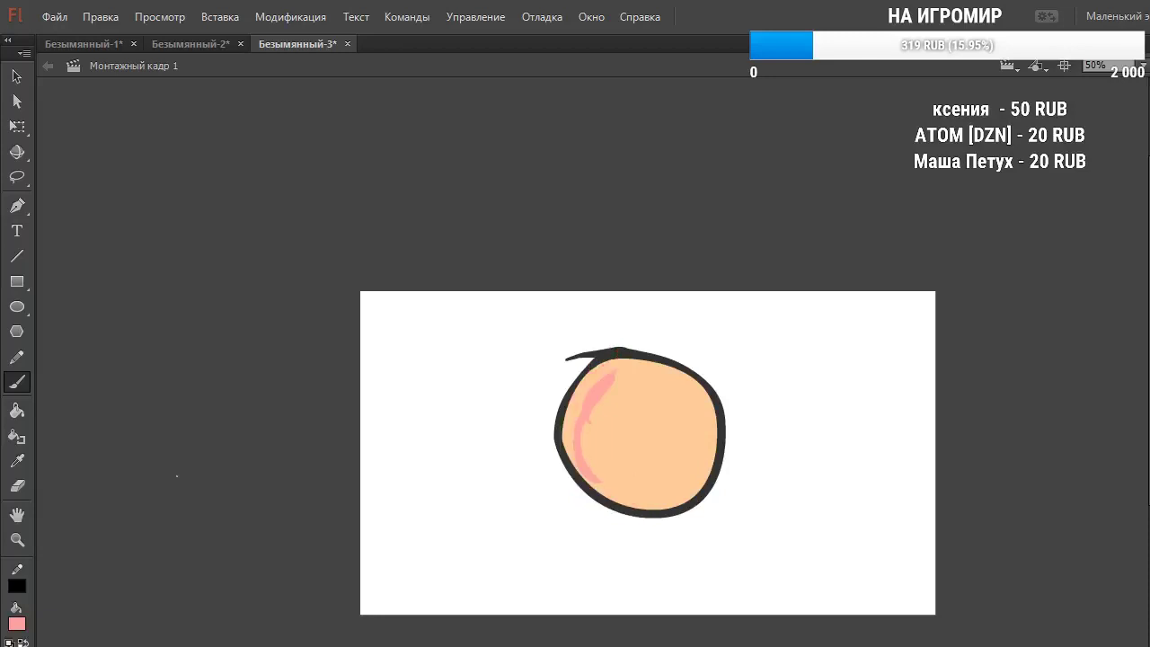
Compare the frame with the pink-shaded blank head against the frame with the full face
key("comma")
key("period")
key("comma")
key("period")
key("comma")
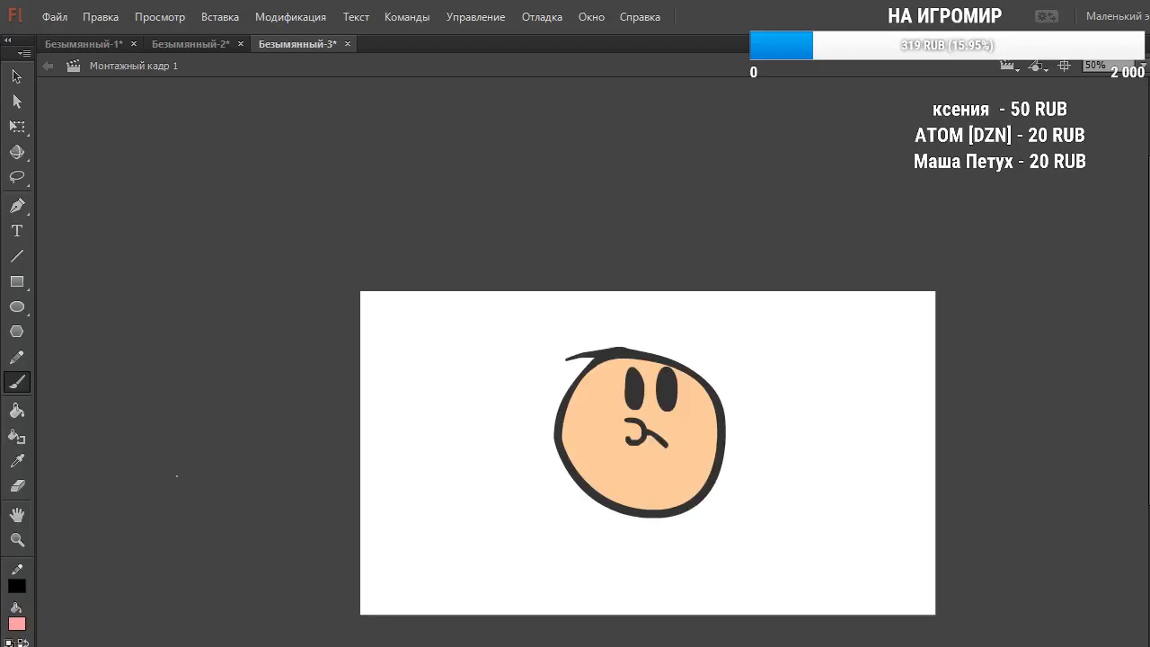
Select the whole face drawing and try a pink Brush line for the body below the head, undoing it
key("ctrl+a")
key("ctrl+shift+F9")
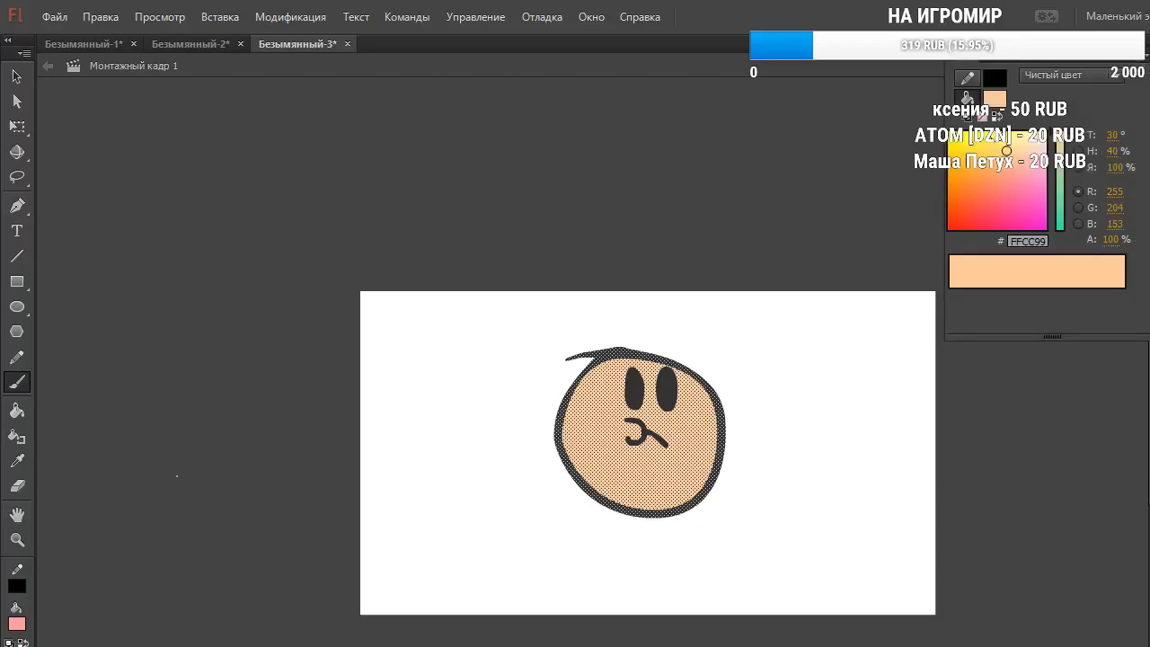
left_click(996, 80)
left_click(995, 80)
left_click_drag(598, 510, 566, 646)
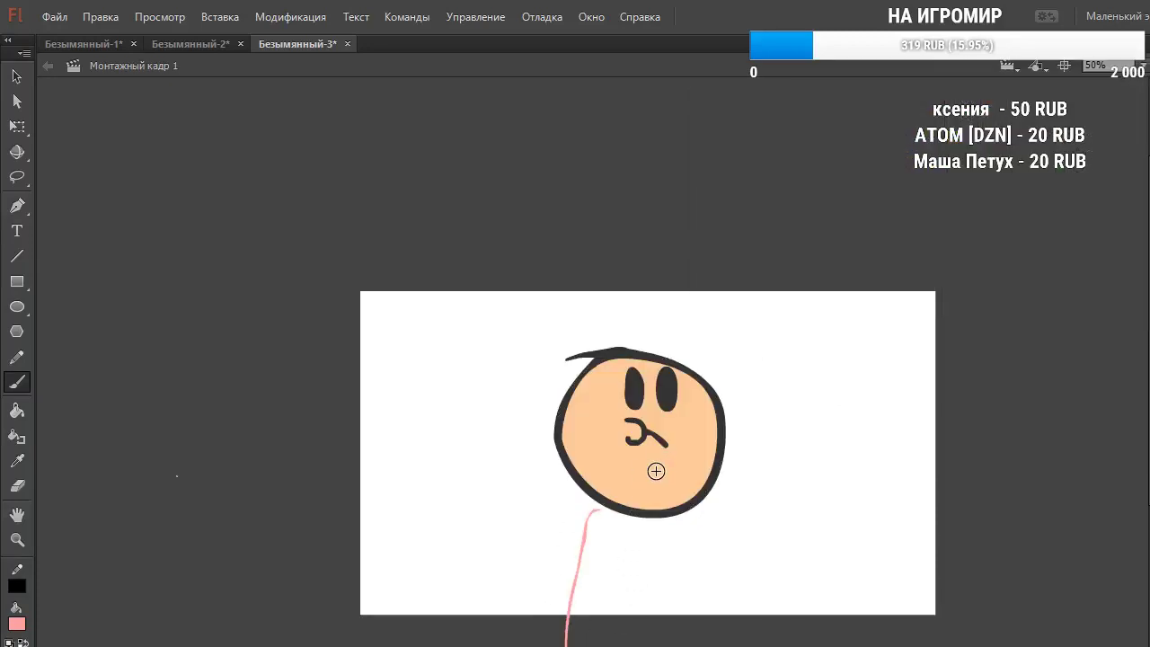
key("ctrl+z")
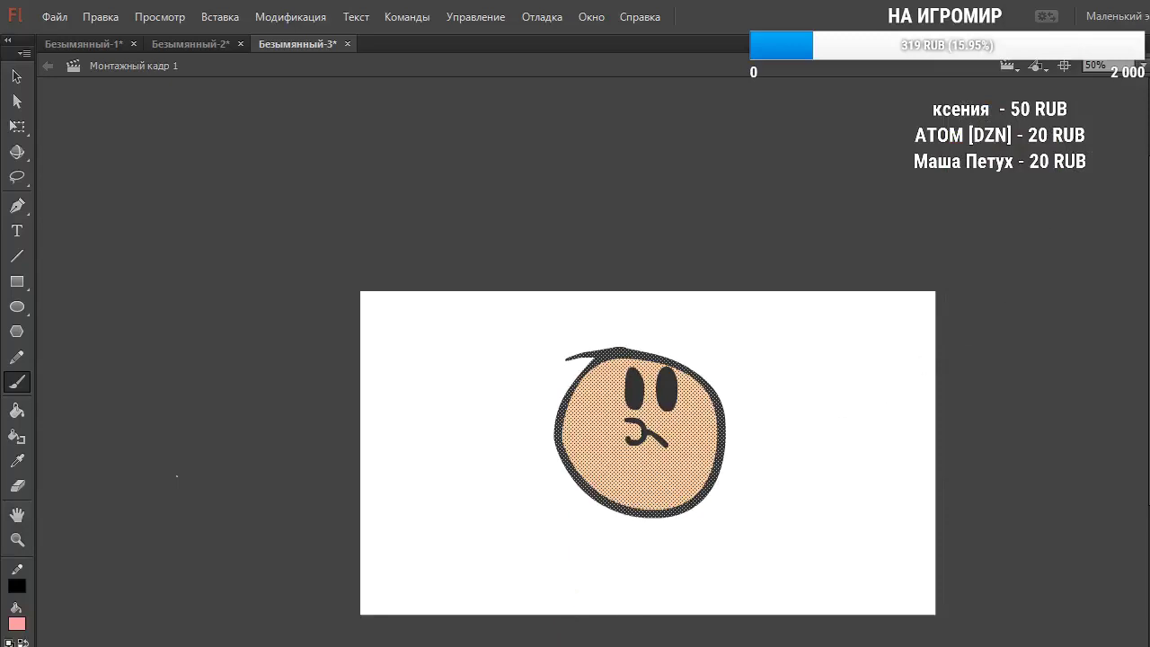
Try recolouring the selected head and its outline dark red 330000, undoing the change
left_click(1148, 108)
left_click_drag(1032, 206, 913, 241)
left_click(988, 499)
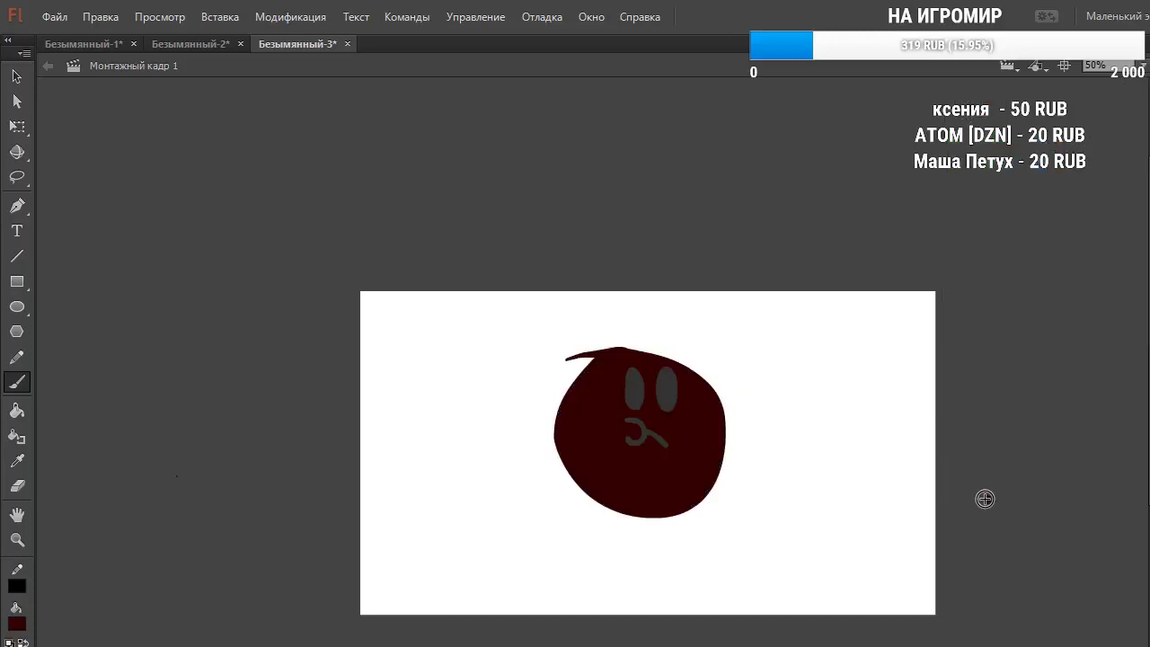
key("ctrl+z")
key("ctrl+z")
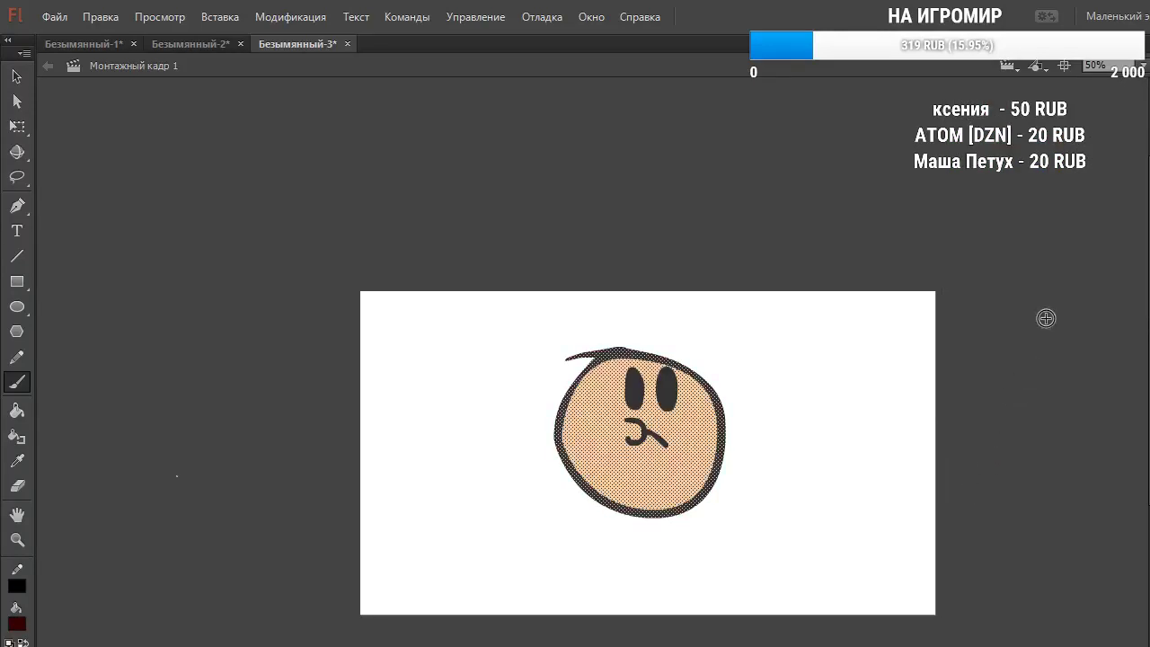
Dab dark red test spots beside the canvas, set the Brush fill colour to black and add a test dot
left_click(958, 304)
left_click(976, 264)
left_click(940, 257)
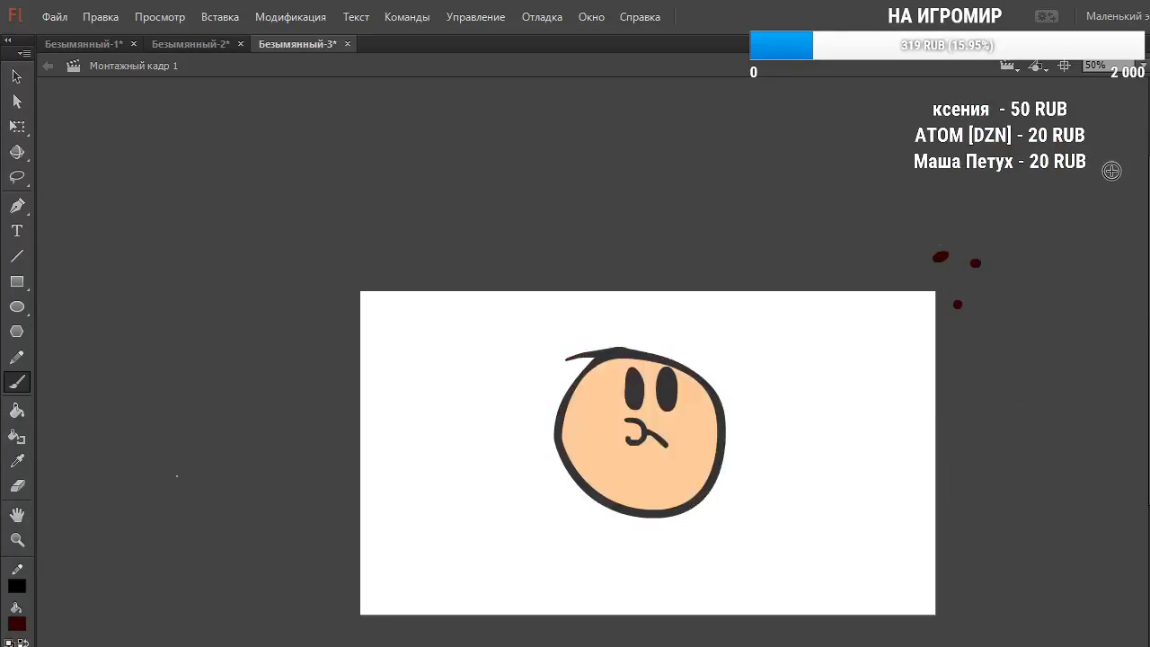
left_click(1149, 69)
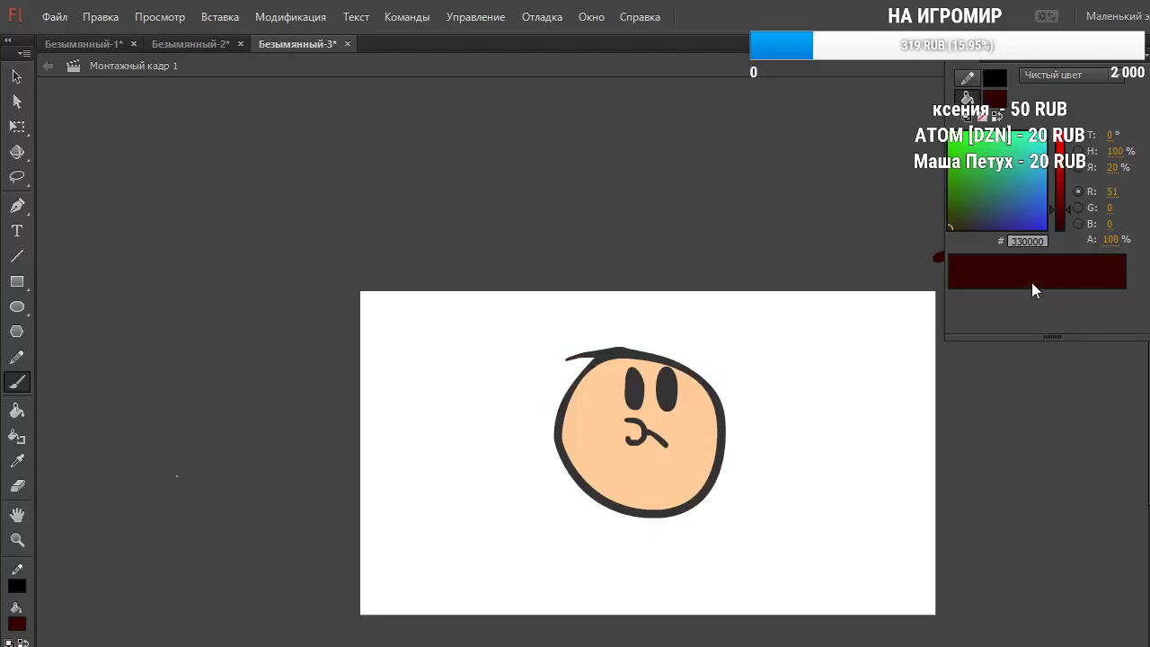
left_click_drag(1064, 225, 1068, 254)
left_click(1041, 385)
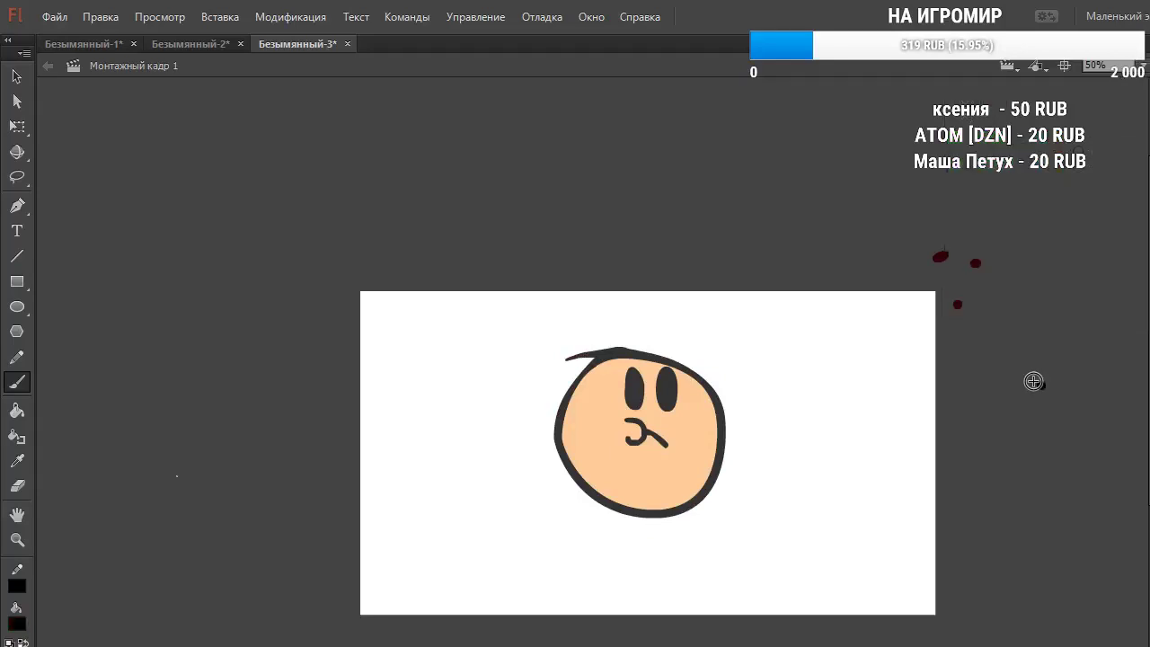
Draw both sides of the body below the head and a raised arm with a waving hand in black
left_click_drag(585, 495, 557, 643)
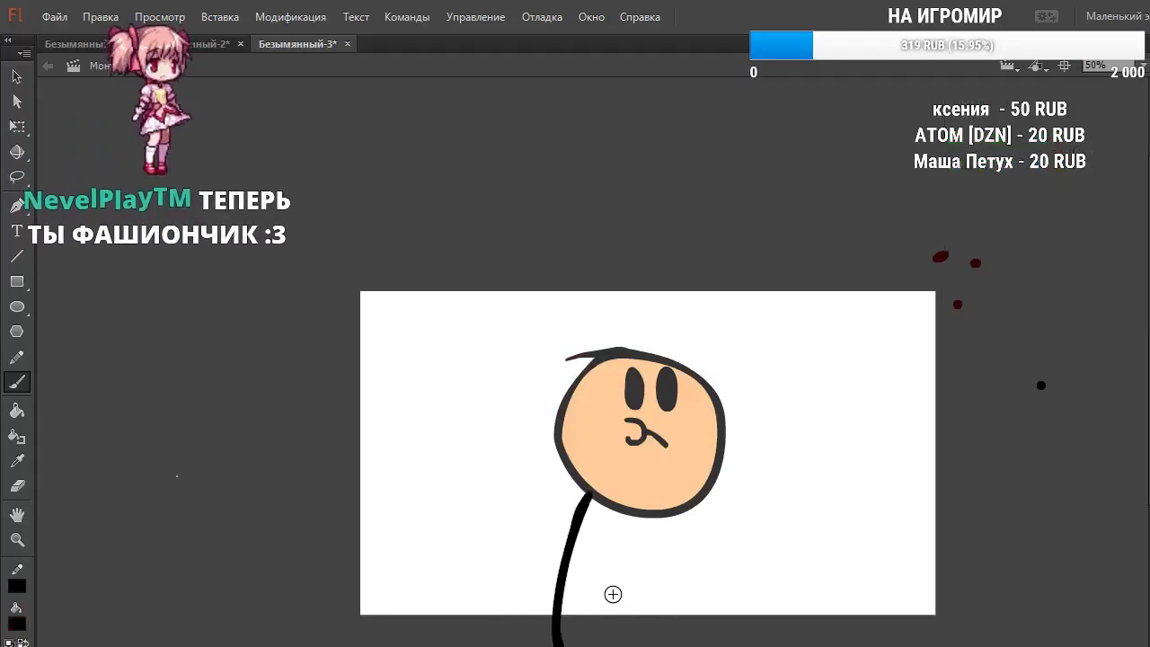
left_click_drag(688, 509, 716, 643)
left_click_drag(692, 511, 812, 454)
mouse_move(712, 550)
left_mouse_down()
mouse_move(785, 517)
mouse_move(819, 419)
mouse_move(811, 442)
mouse_move(850, 410)
mouse_move(825, 439)
mouse_move(863, 422)
mouse_move(820, 469)
left_mouse_up()
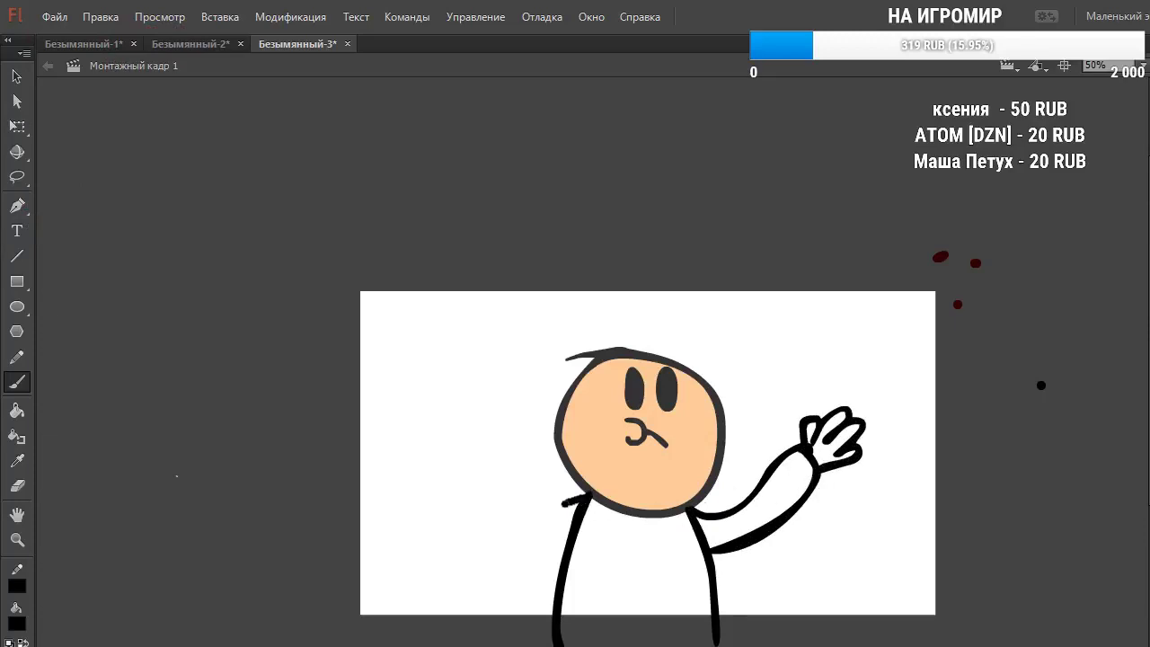
Redraw the other arm bent close to the body's left side, and add a collar and tie
left_click_drag(582, 499, 522, 594)
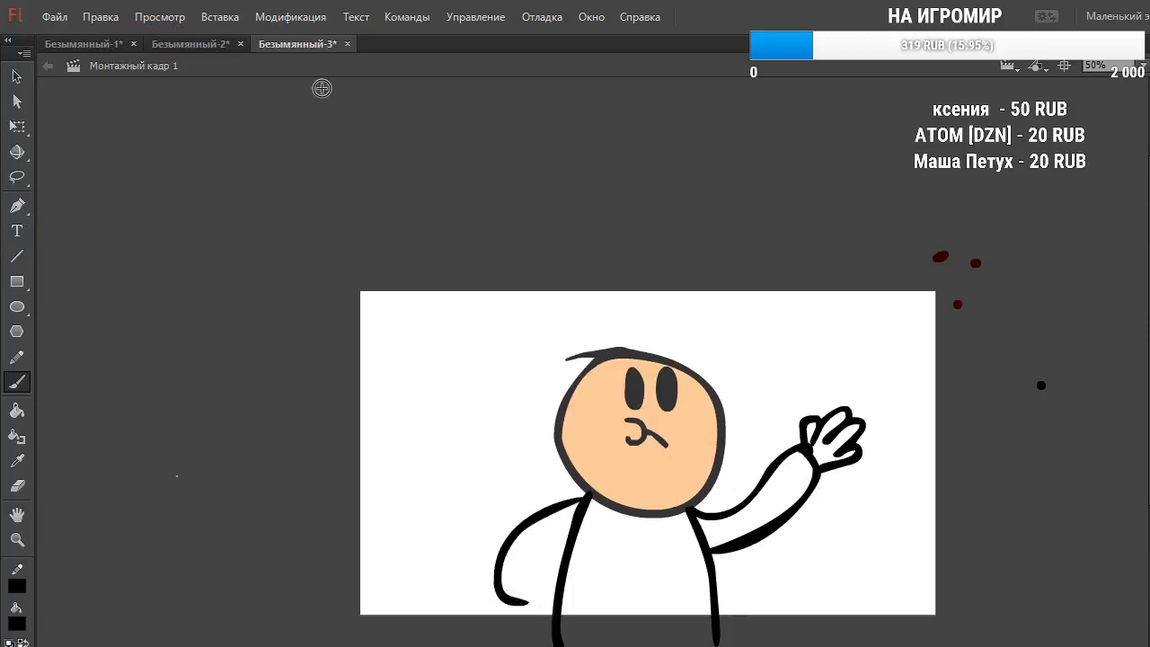
key("ctrl+z")
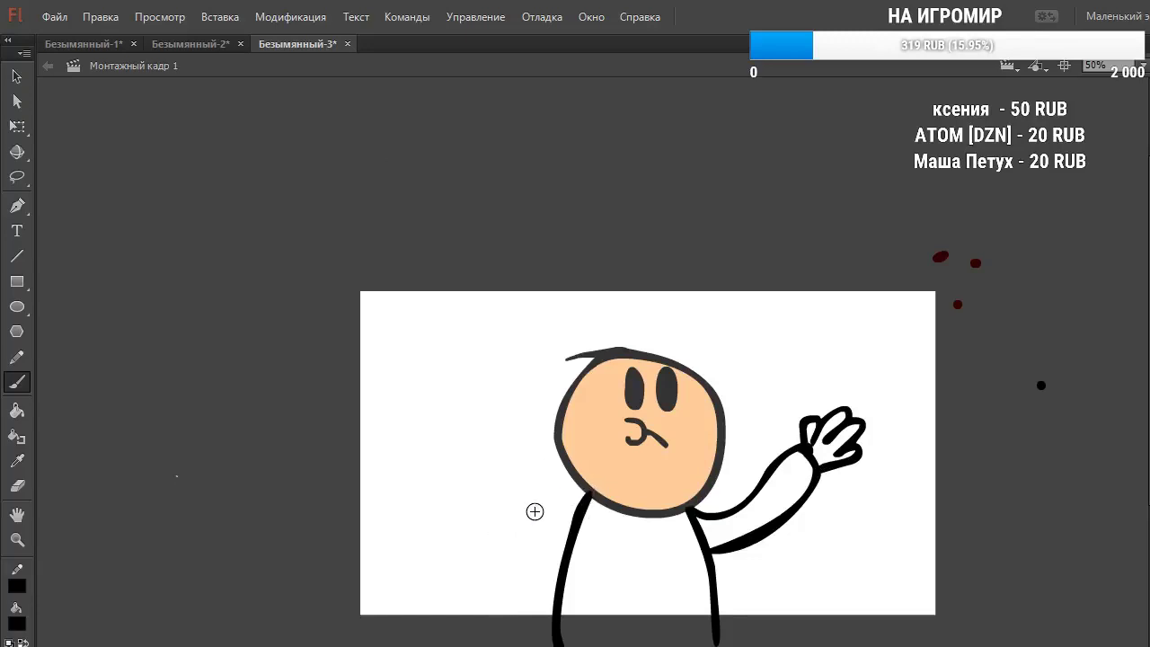
mouse_move(589, 492)
left_mouse_down()
mouse_move(556, 492)
mouse_move(535, 579)
mouse_move(559, 611)
left_mouse_up()
left_click_drag(577, 517, 565, 562)
key("ctrl+z")
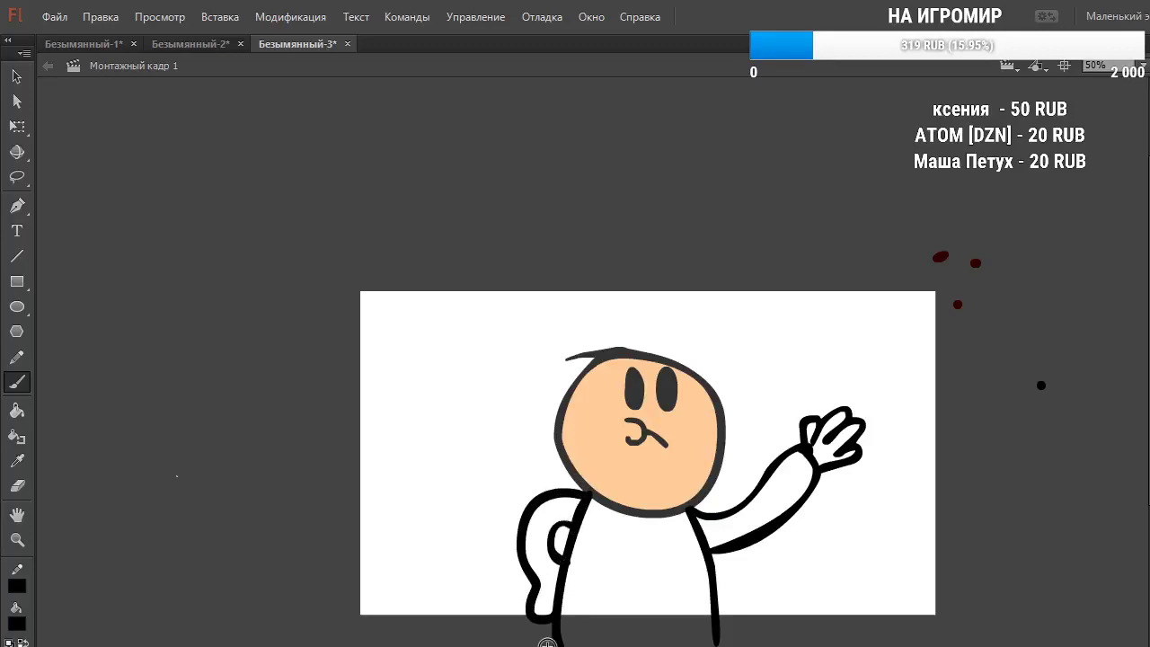
mouse_move(621, 517)
left_mouse_down()
mouse_move(656, 518)
mouse_move(616, 597)
mouse_move(635, 622)
mouse_move(650, 587)
mouse_move(640, 529)
left_mouse_up()
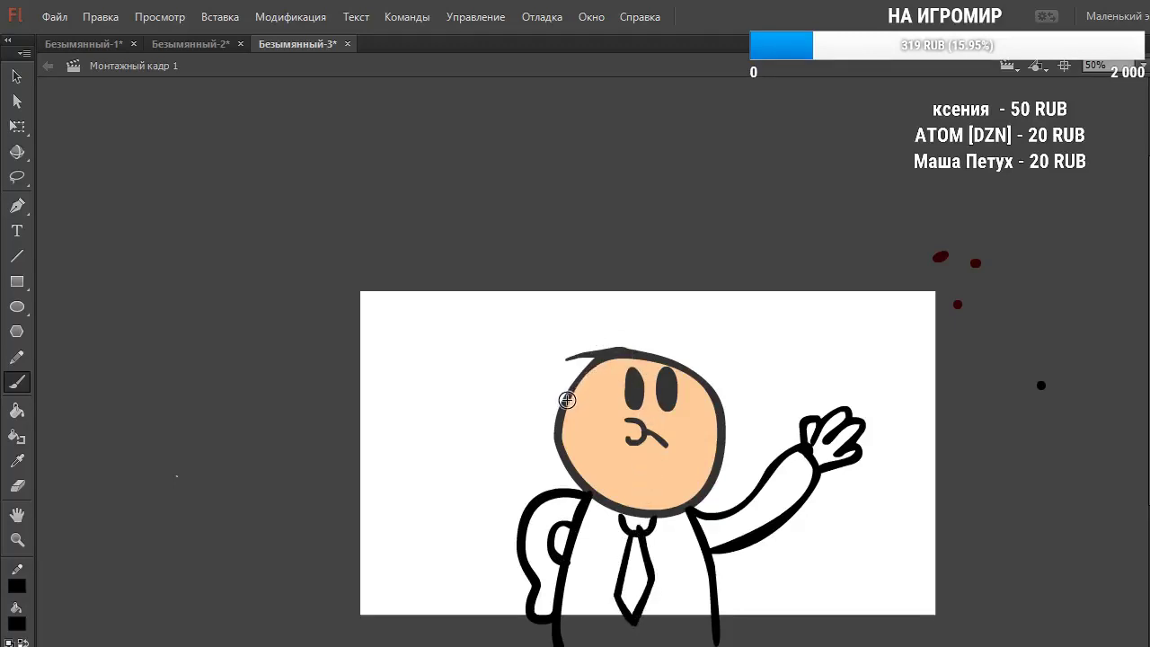
Draw a backwards cap with a visor and a wavy hair fringe on the head, redoing unsuccessful outlines
mouse_move(586, 395)
left_mouse_down()
mouse_move(664, 365)
mouse_move(715, 390)
mouse_move(700, 384)
mouse_move(684, 338)
mouse_move(579, 404)
left_mouse_up()
key("ctrl+z")
left_click_drag(703, 382, 580, 368)
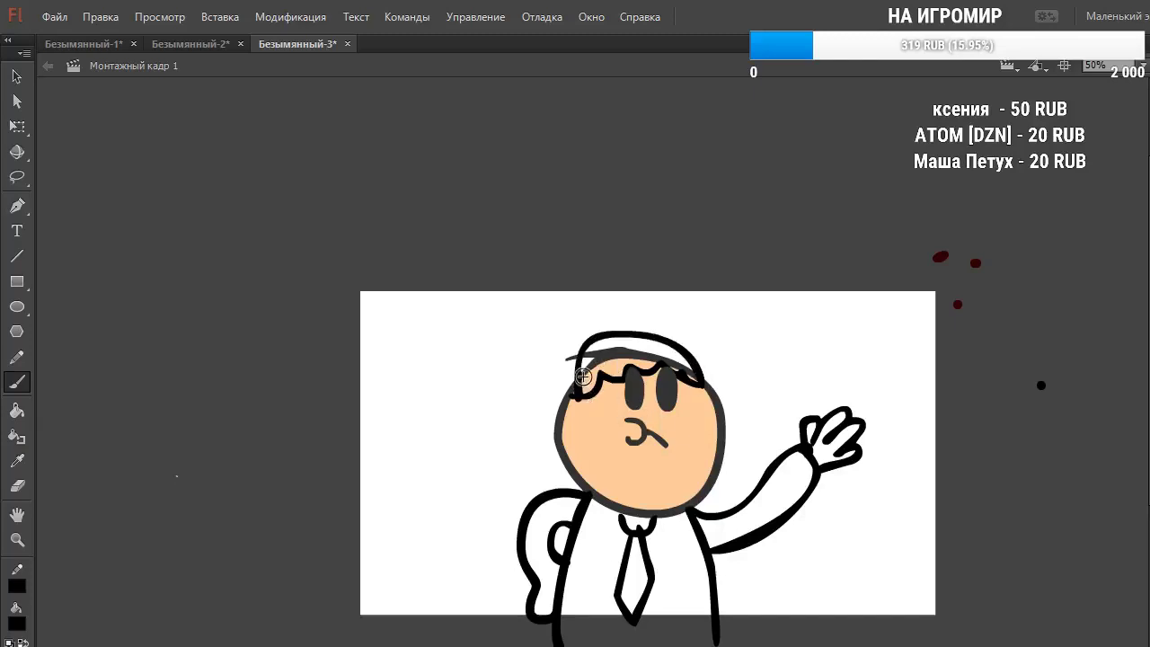
key("ctrl+z")
mouse_move(703, 381)
left_mouse_down()
mouse_move(615, 319)
mouse_move(580, 400)
mouse_move(505, 394)
mouse_move(573, 391)
mouse_move(525, 390)
left_mouse_up()
key("ctrl+z")
mouse_move(602, 329)
left_mouse_down()
mouse_move(576, 400)
mouse_move(619, 352)
mouse_move(697, 381)
left_mouse_up()
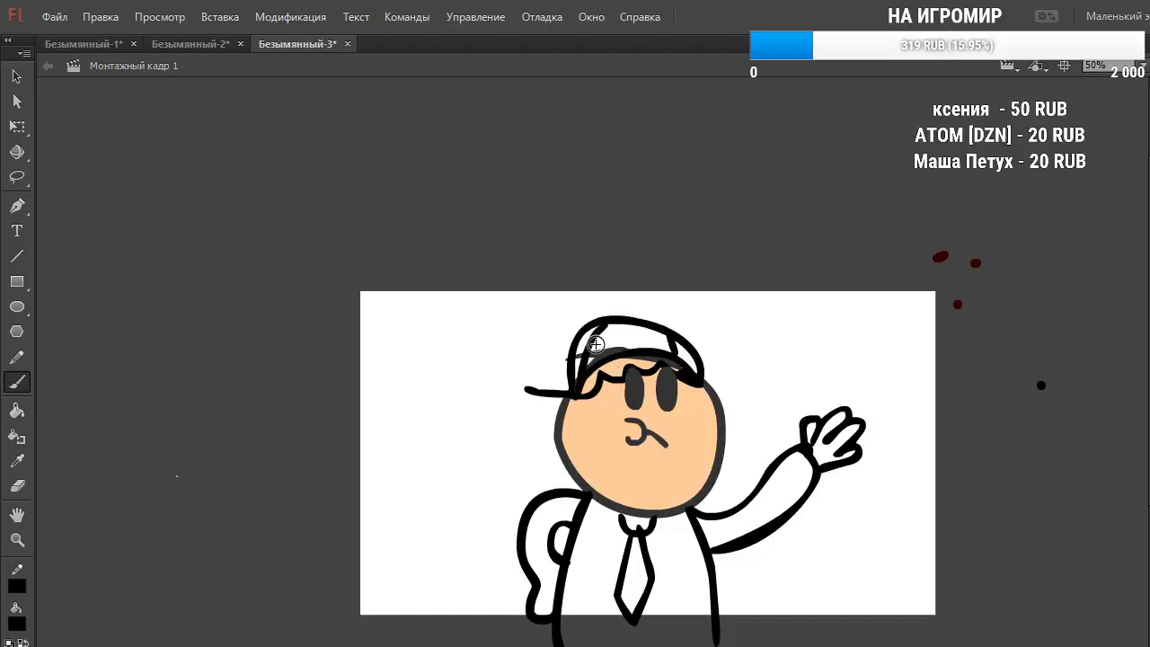
scroll(633, 554, "down", 3)
scroll(643, 539, "up", 4)
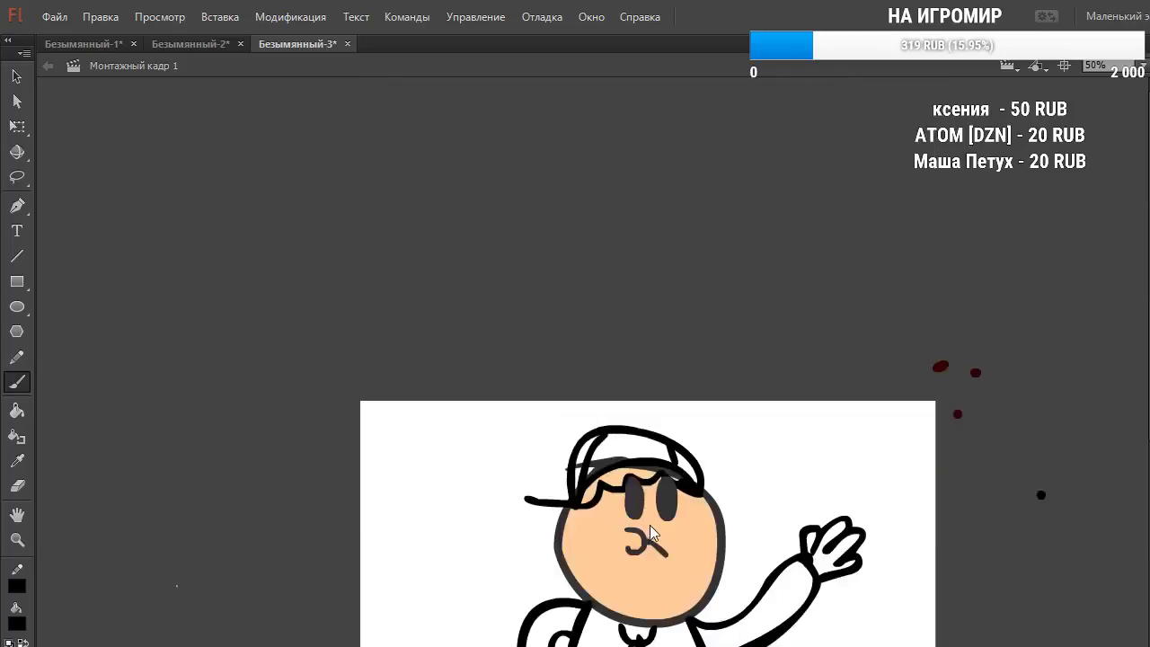
scroll(661, 514, "down", 3)
scroll(678, 508, "up", 1)
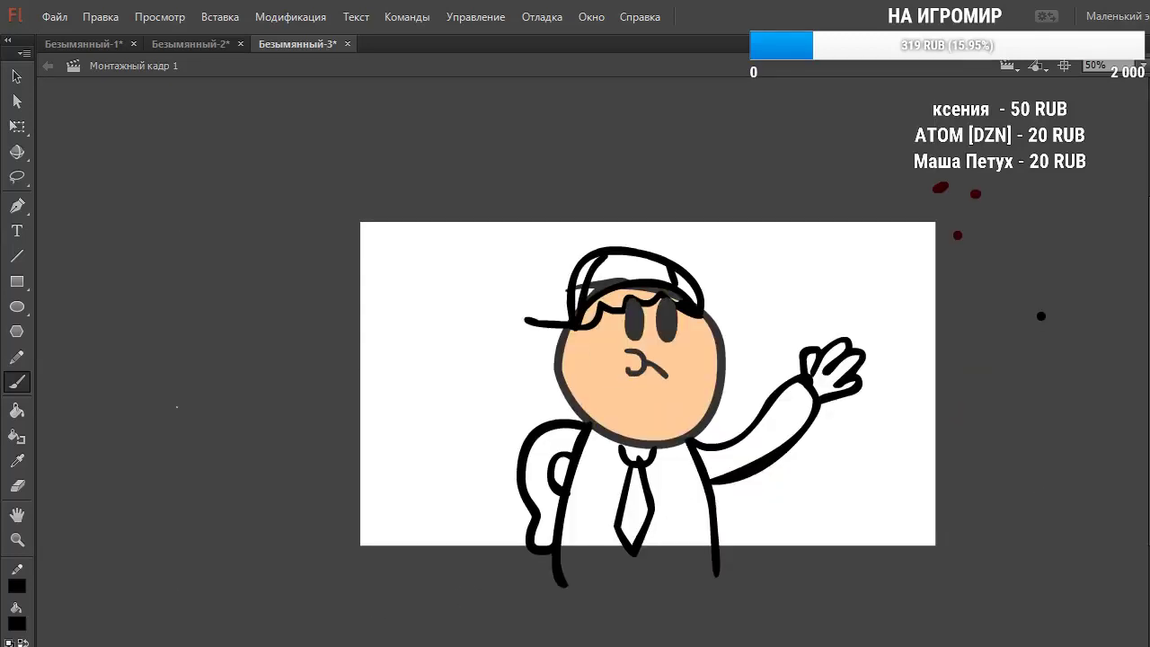
Switch to the browser, check the unread VK conversations and open the YouTube live stream page
key("alt+Tab")
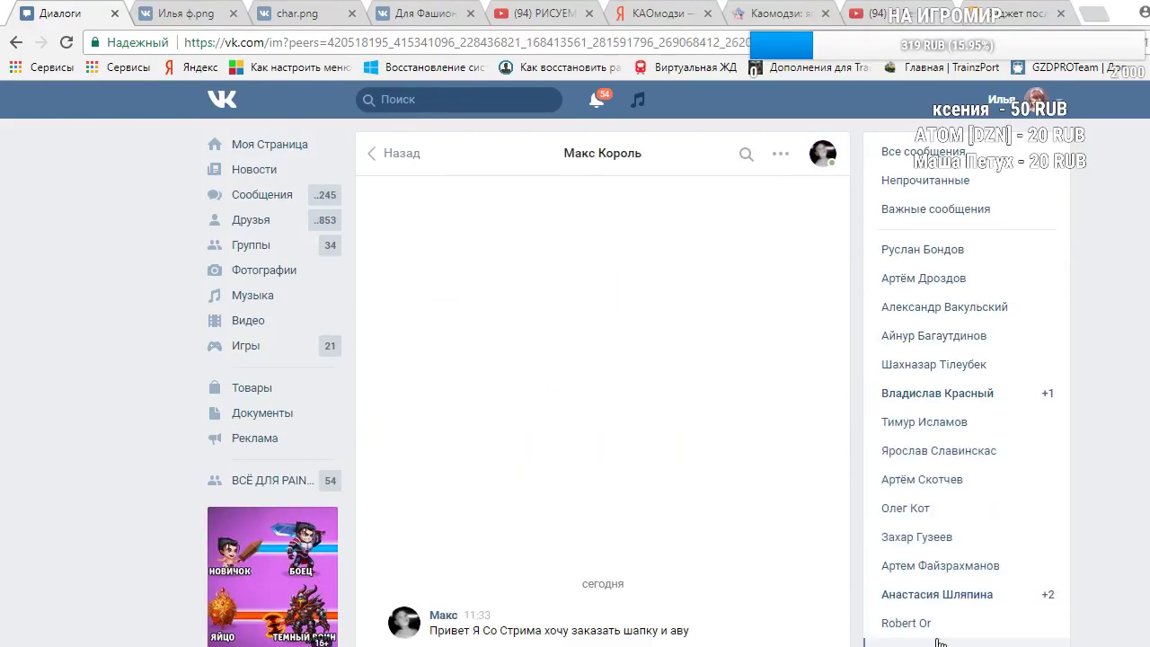
left_click(940, 604)
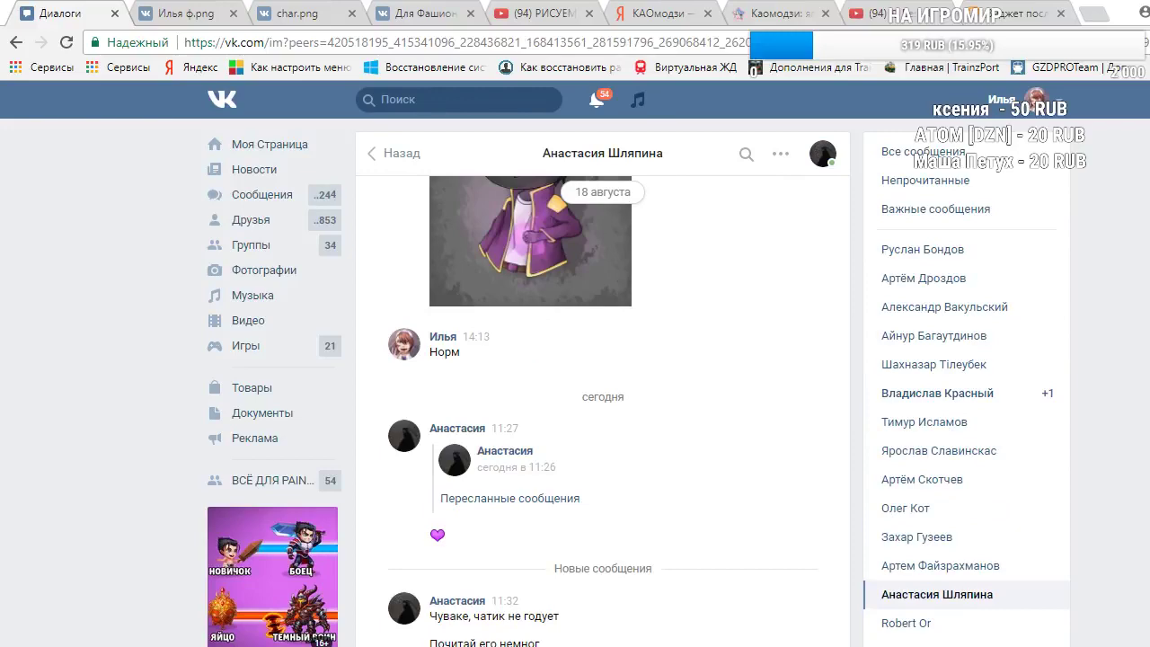
left_click(932, 396)
left_click(665, 13)
left_click(542, 11)
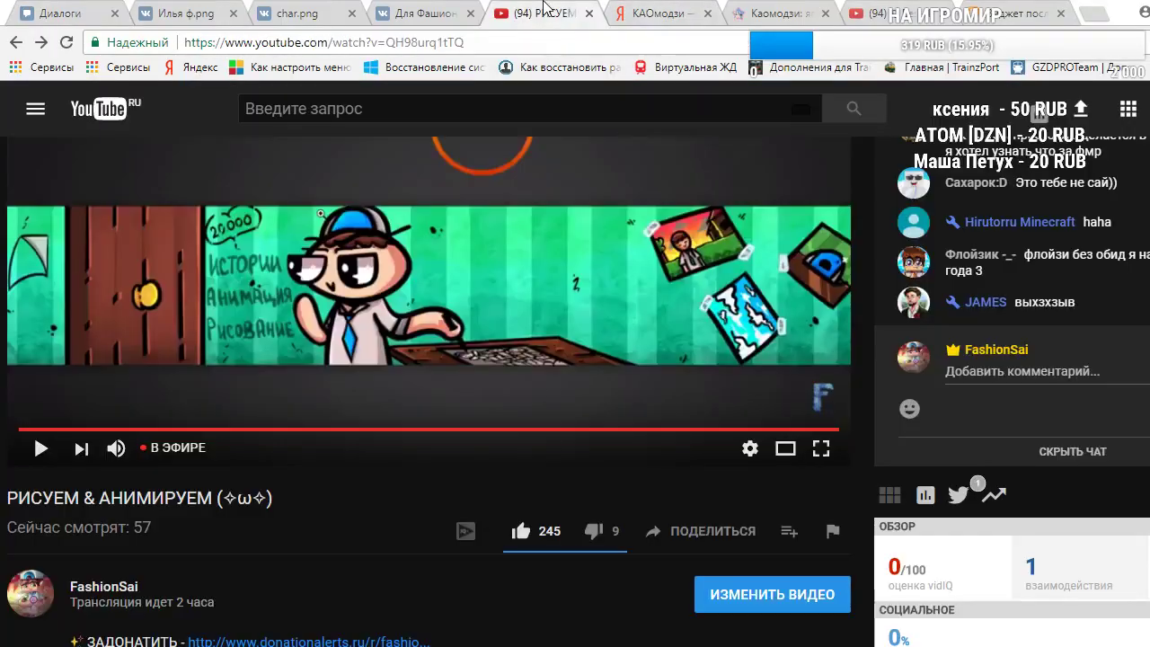
Look through the live stream's description, chat rules and related videos, and return to the player
scroll(721, 442, "down", 1)
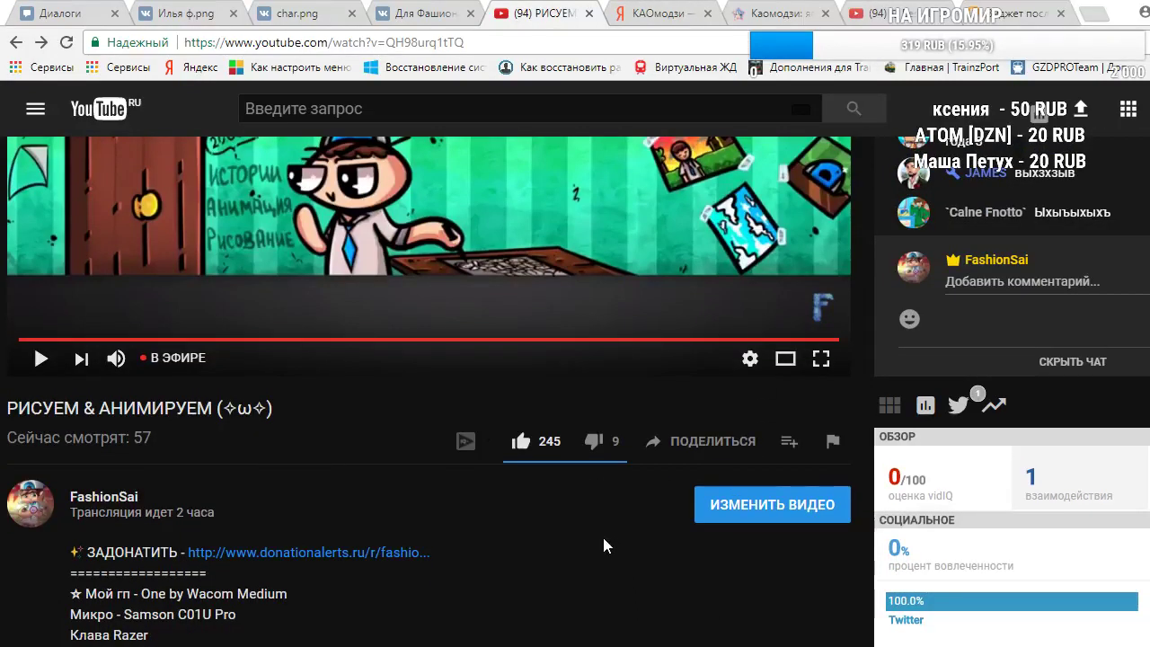
scroll(596, 512, "down", 1)
scroll(611, 478, "down", 4)
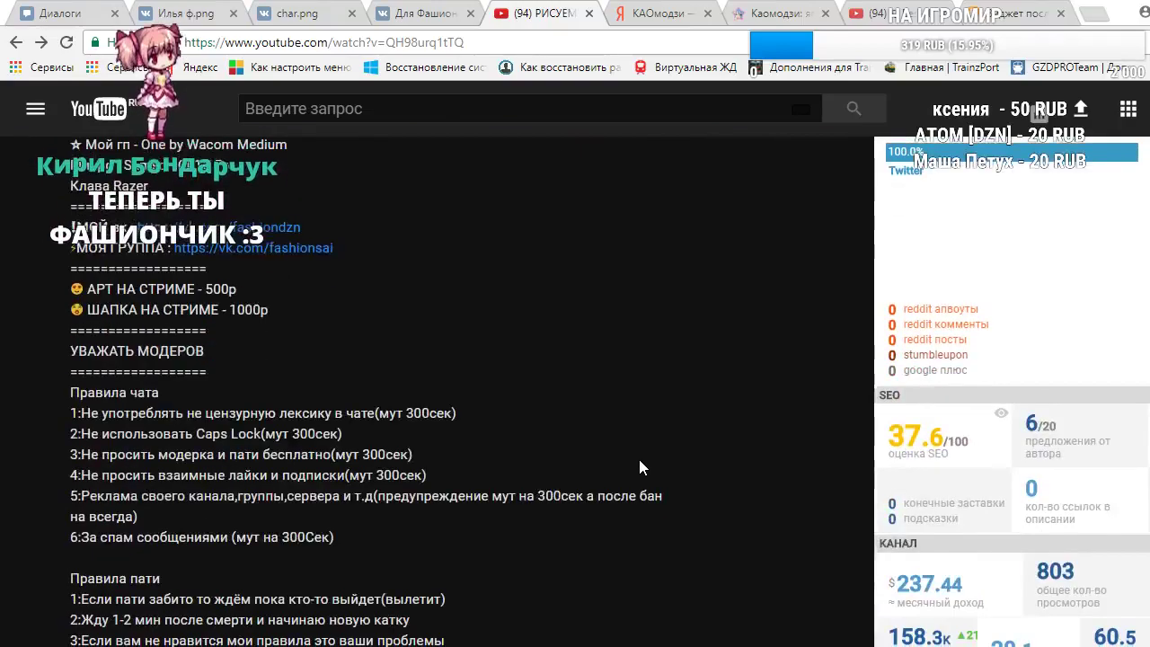
scroll(647, 467, "down", 4)
scroll(674, 445, "down", 5)
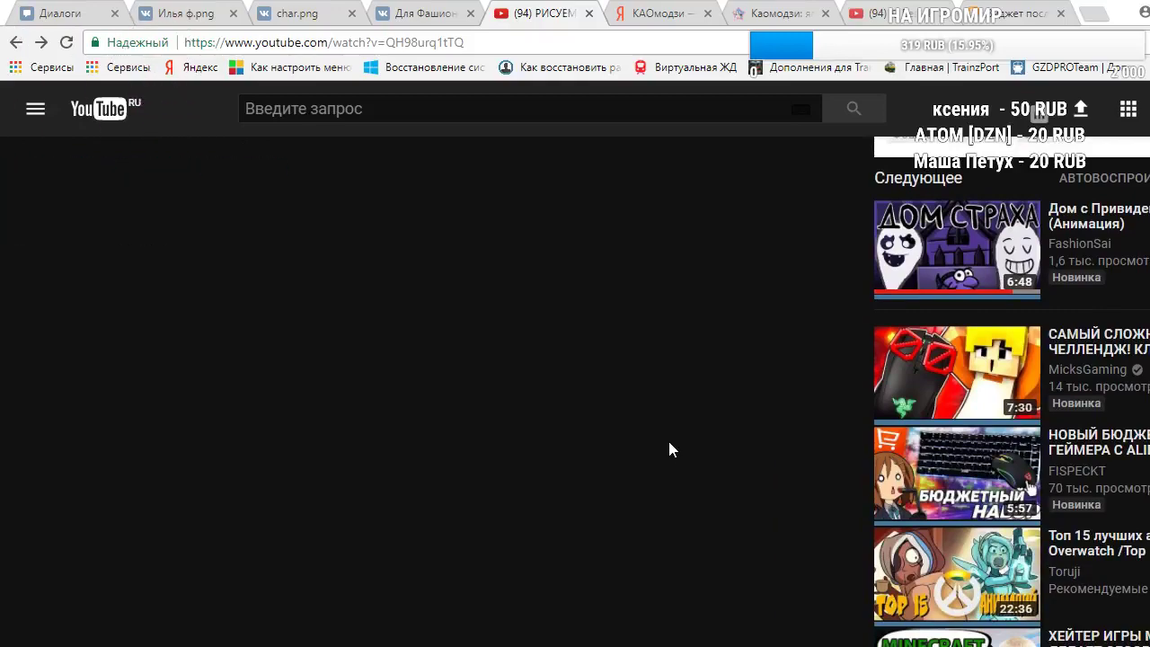
scroll(670, 449, "down", 3)
scroll(693, 450, "up", 10)
scroll(678, 441, "up", 5)
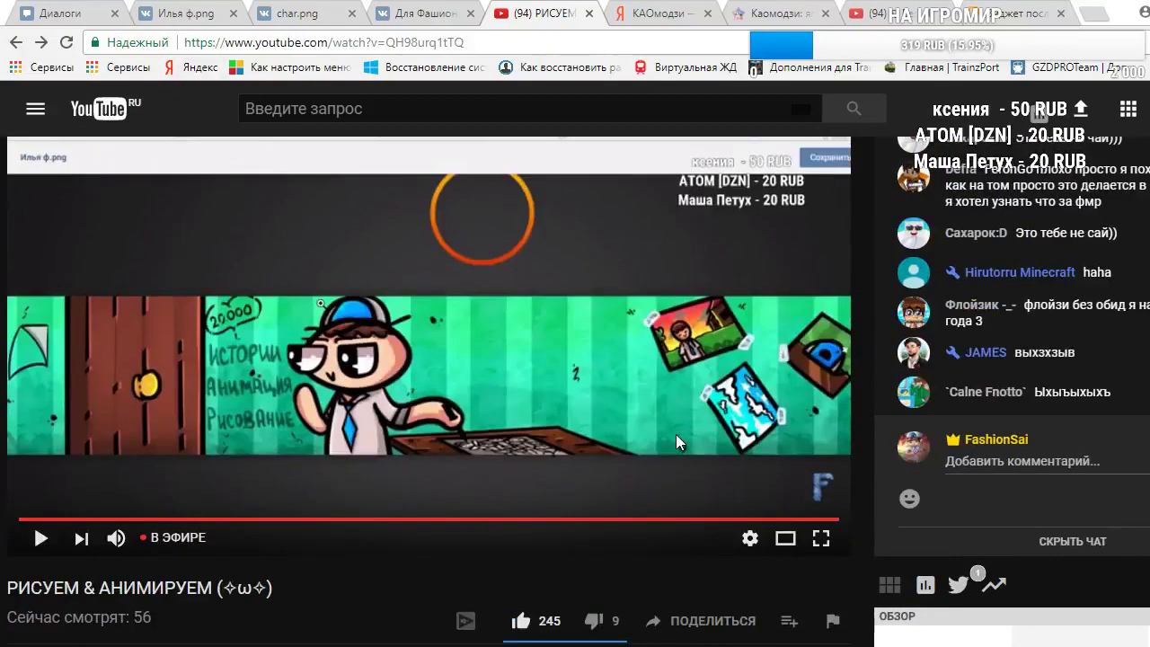
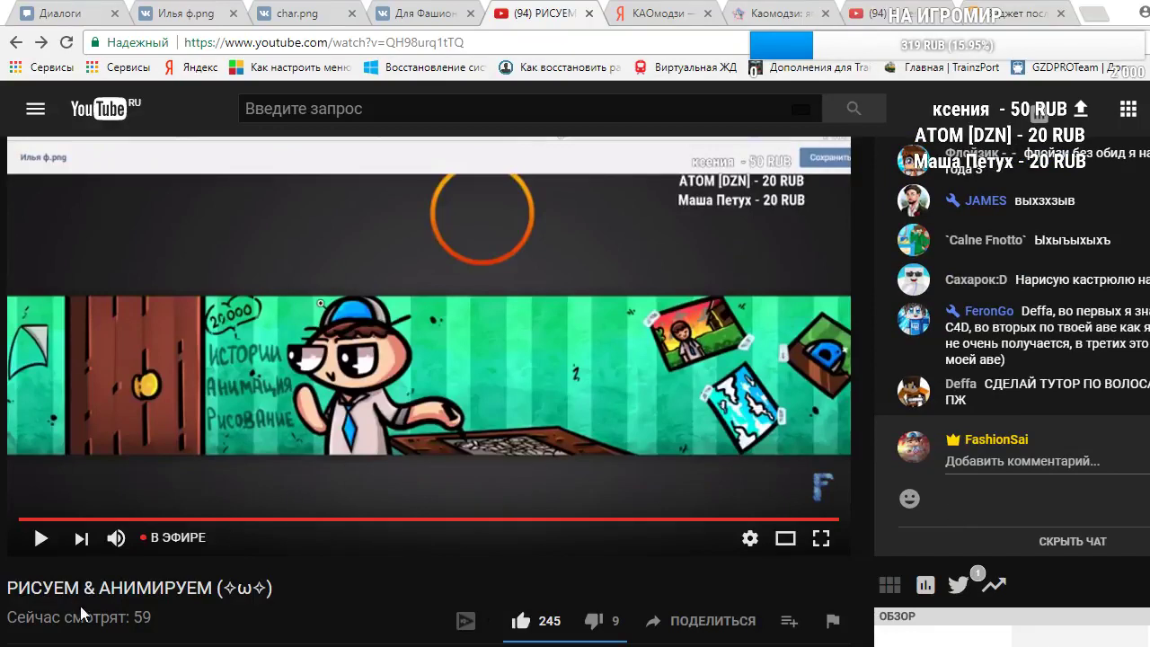
Pause the stream playback and open the channel's Creator Studio dashboard on YouTube
left_click(16, 42)
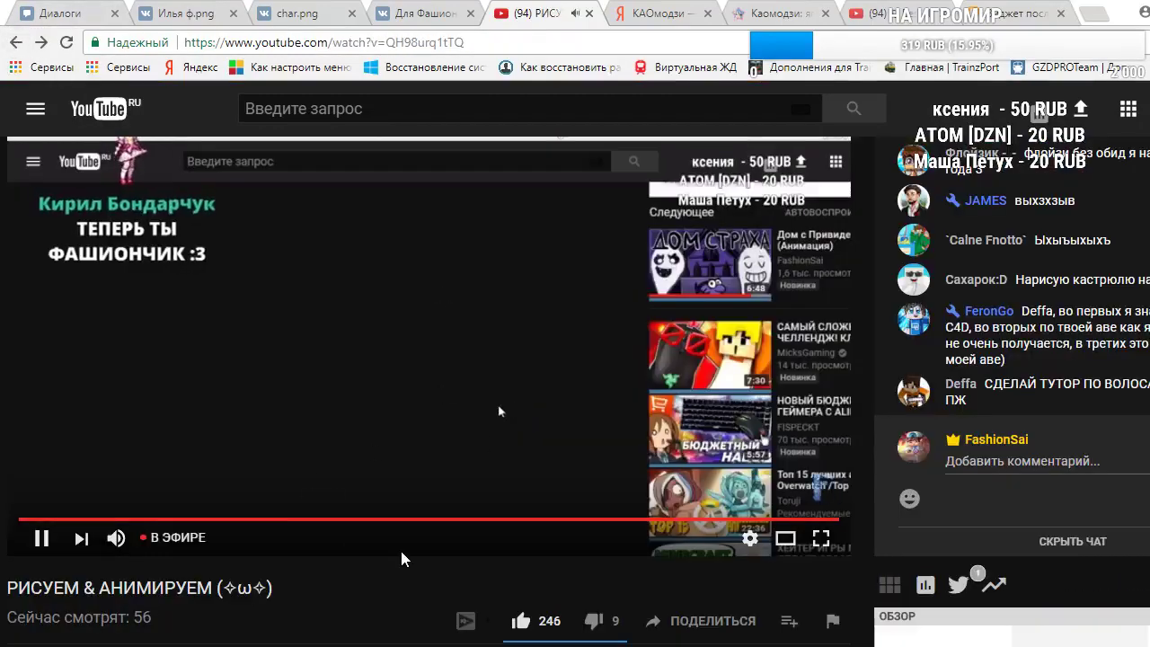
left_click(347, 426)
left_click(35, 108)
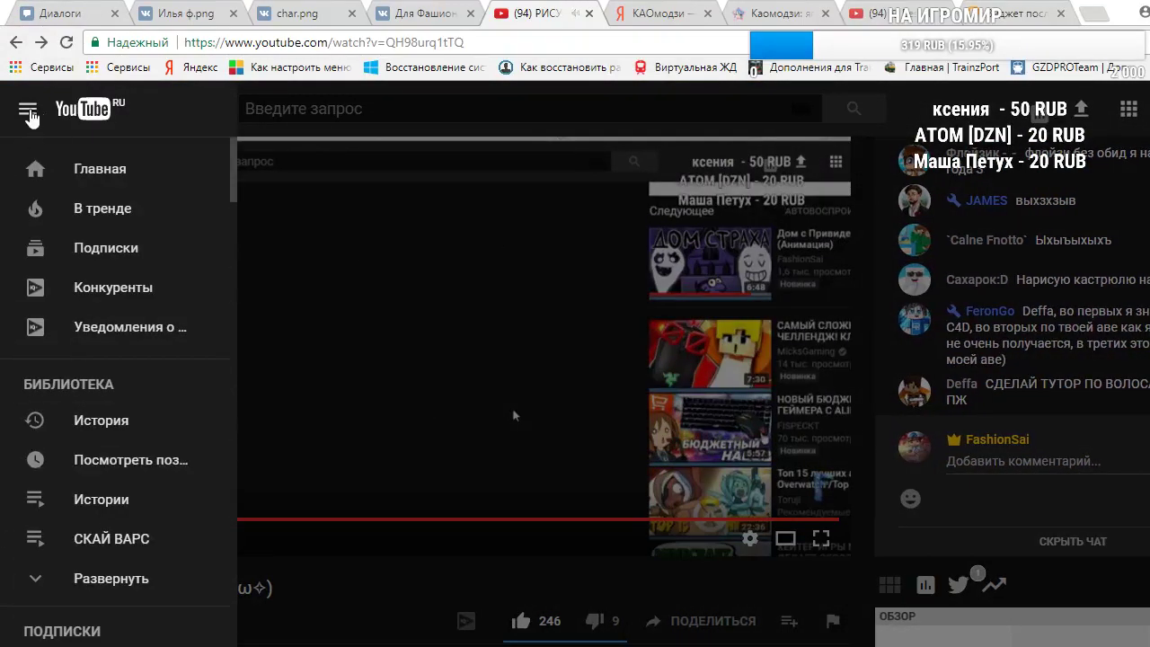
left_click(28, 108)
left_click(1149, 108)
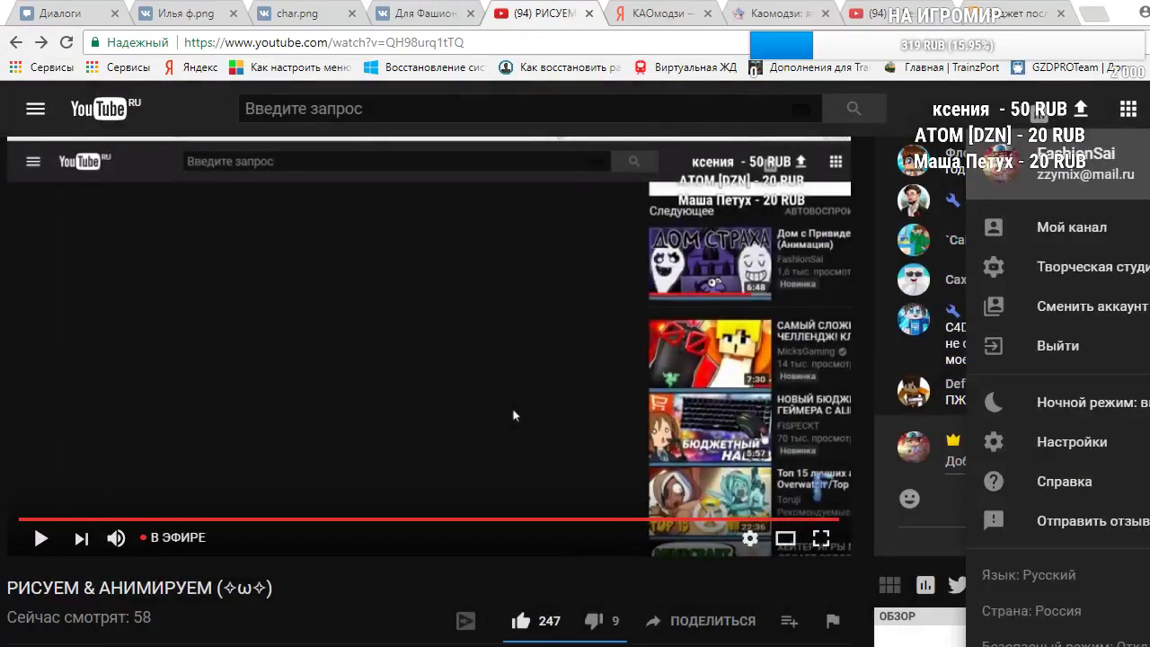
left_click(1084, 279)
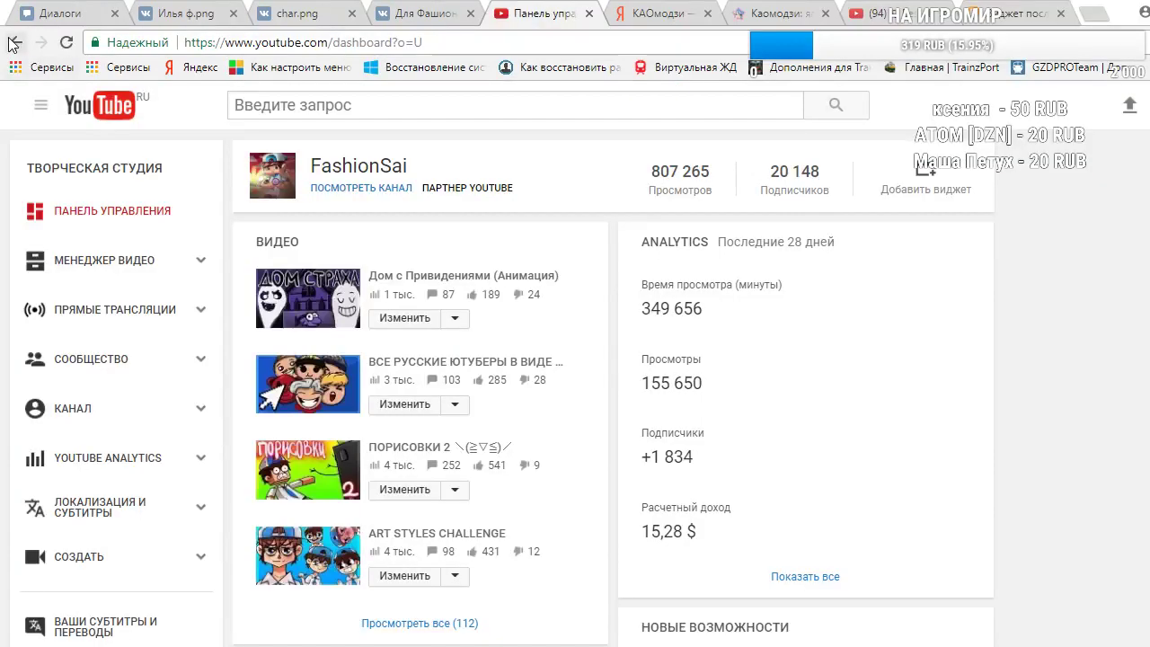
Return to the live stream's page, open its broadcast control panel and stop the streaming, confirming the action
left_click(15, 43)
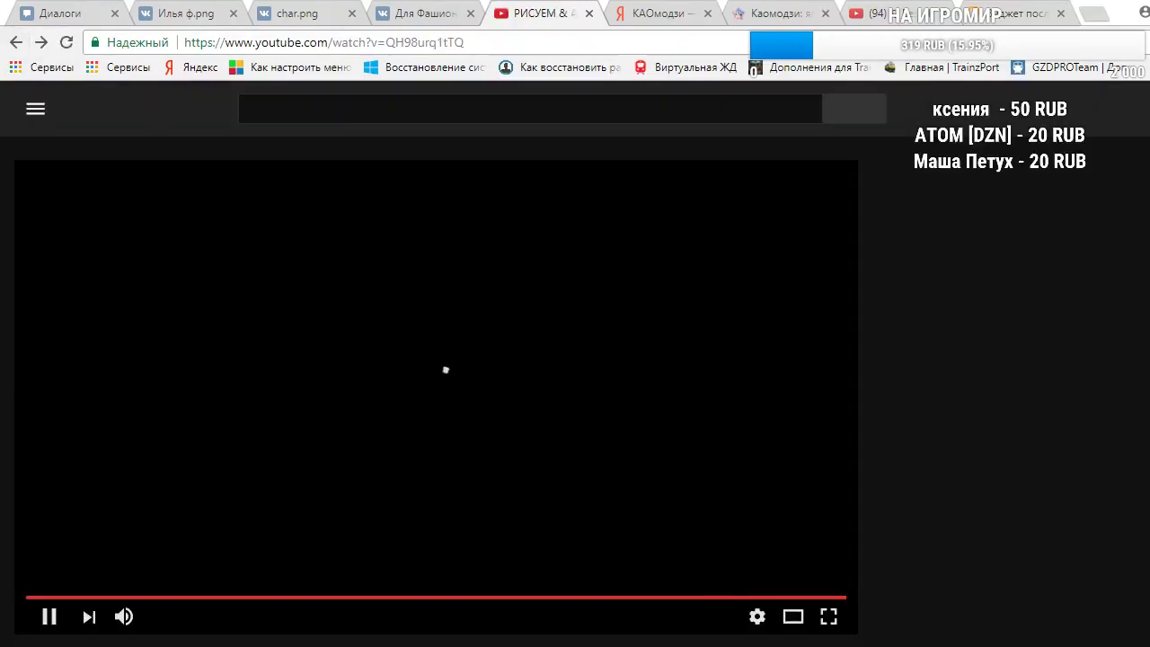
scroll(483, 511, "down", 1)
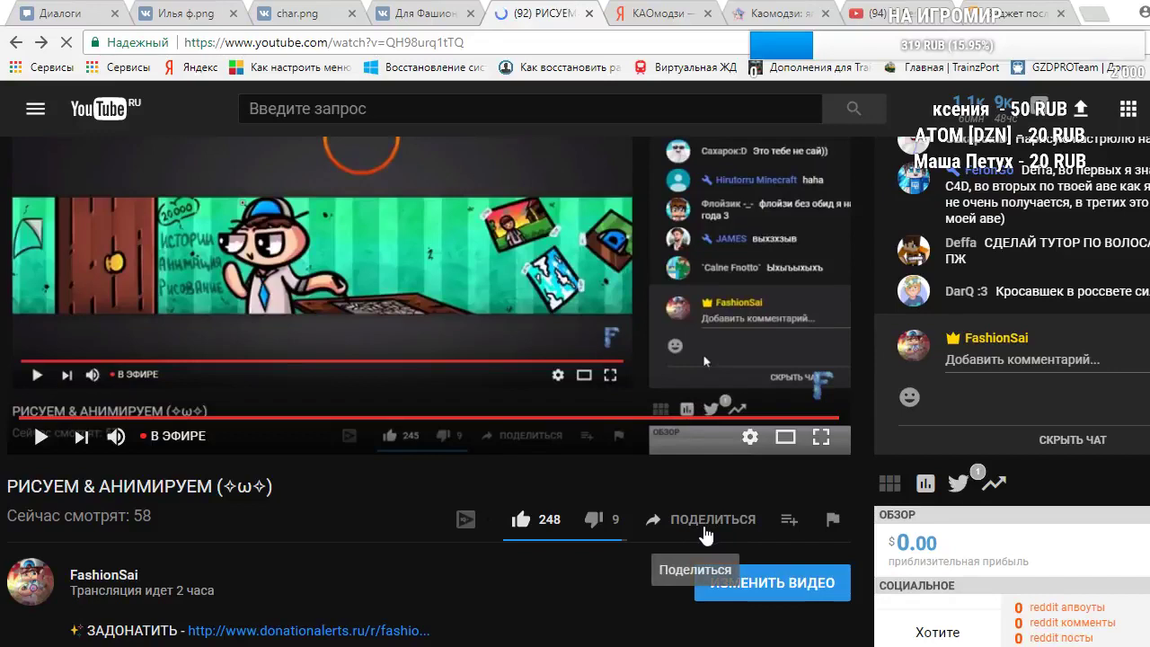
left_click(731, 582)
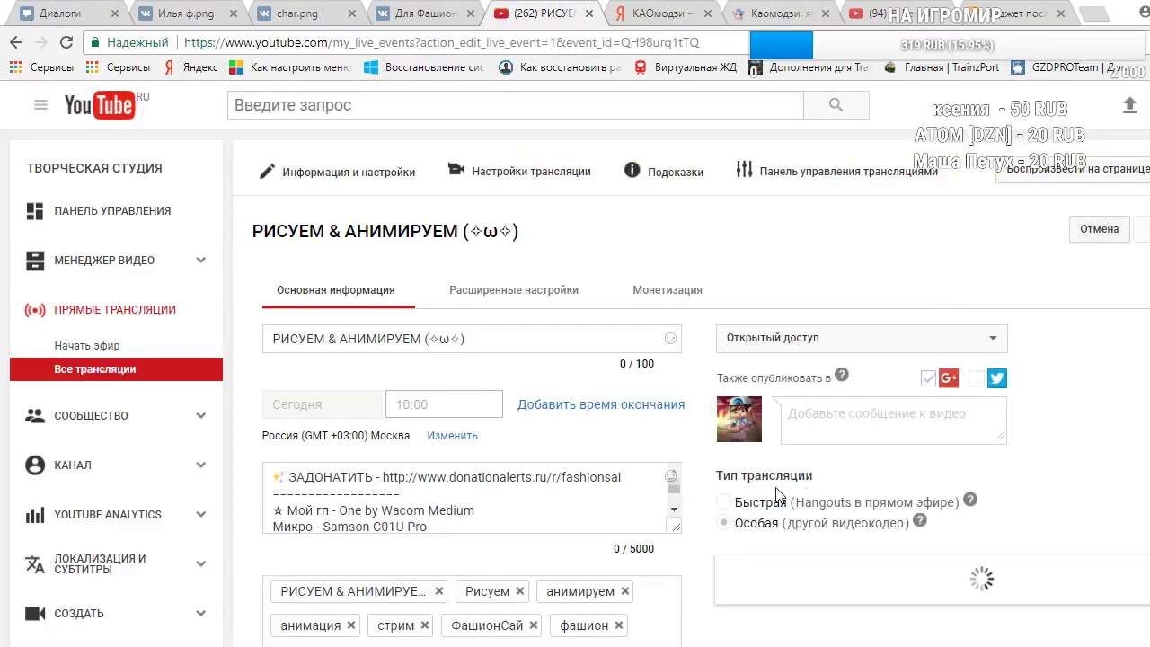
left_click(809, 186)
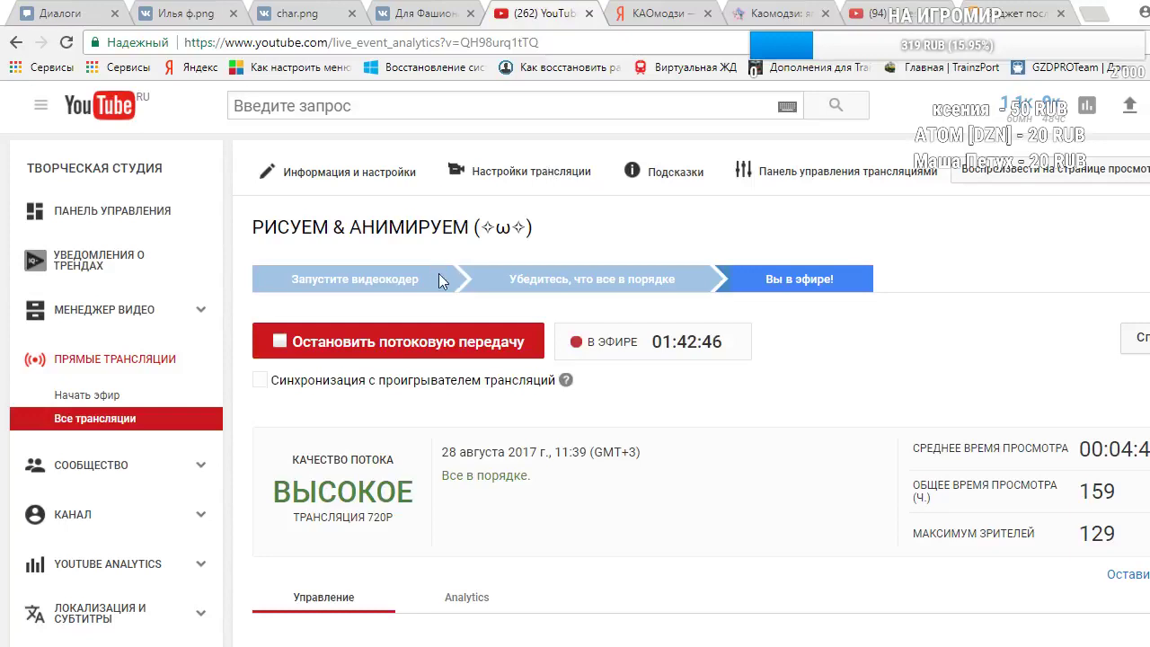
left_click(461, 353)
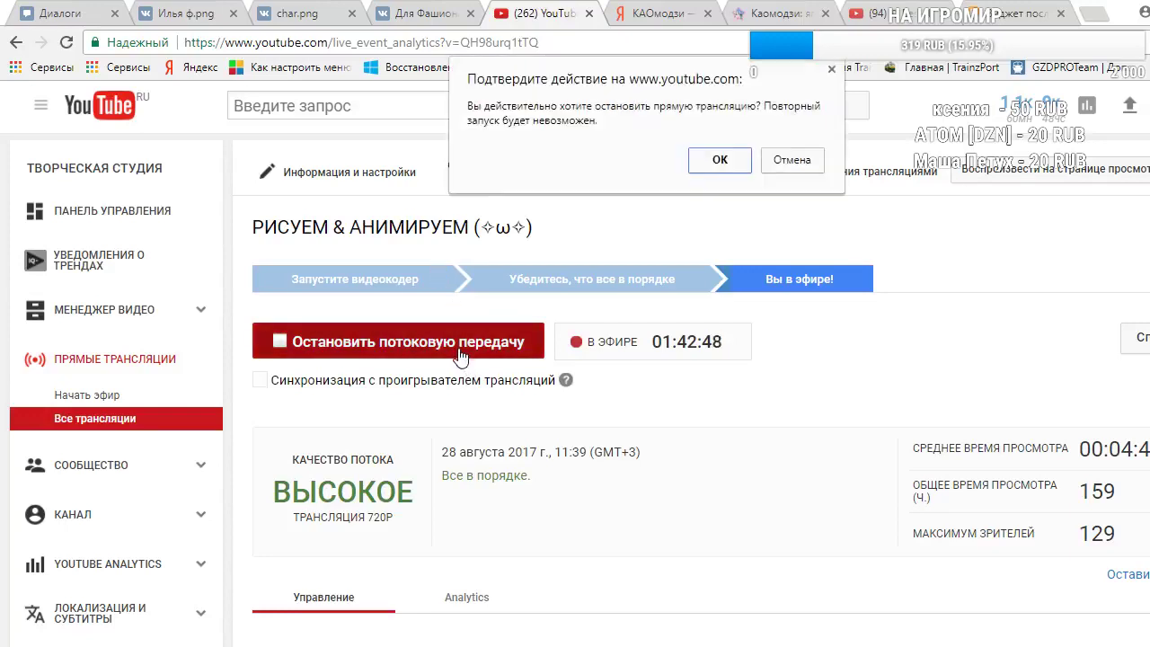
left_click(725, 159)
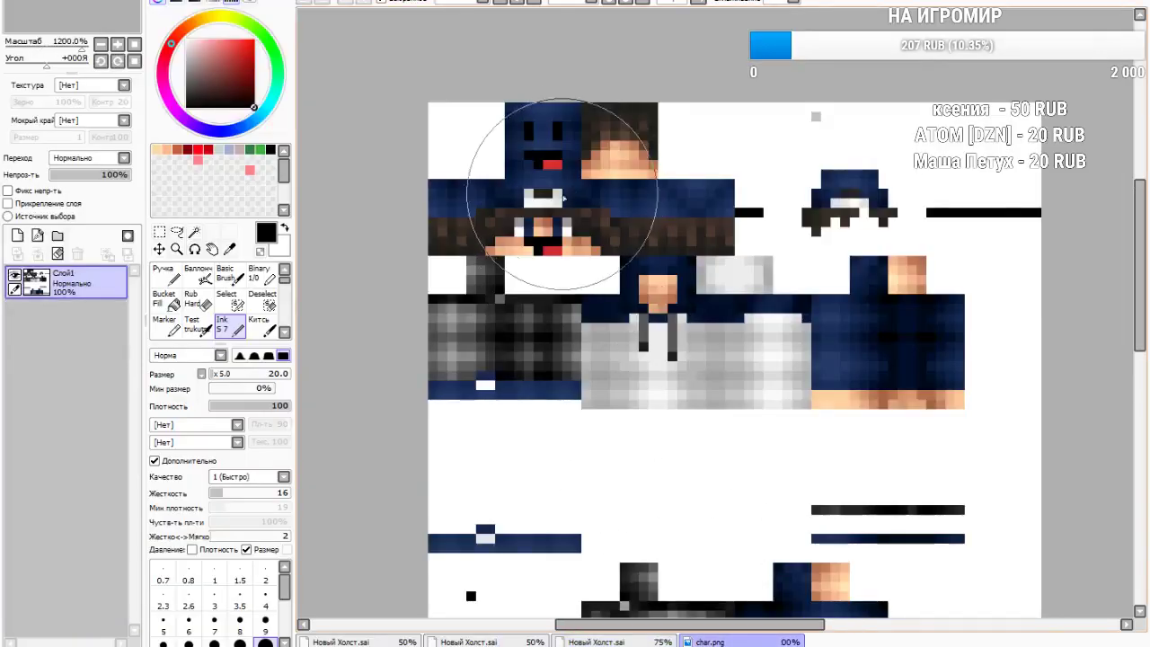
scroll(564, 198, "up", 1)
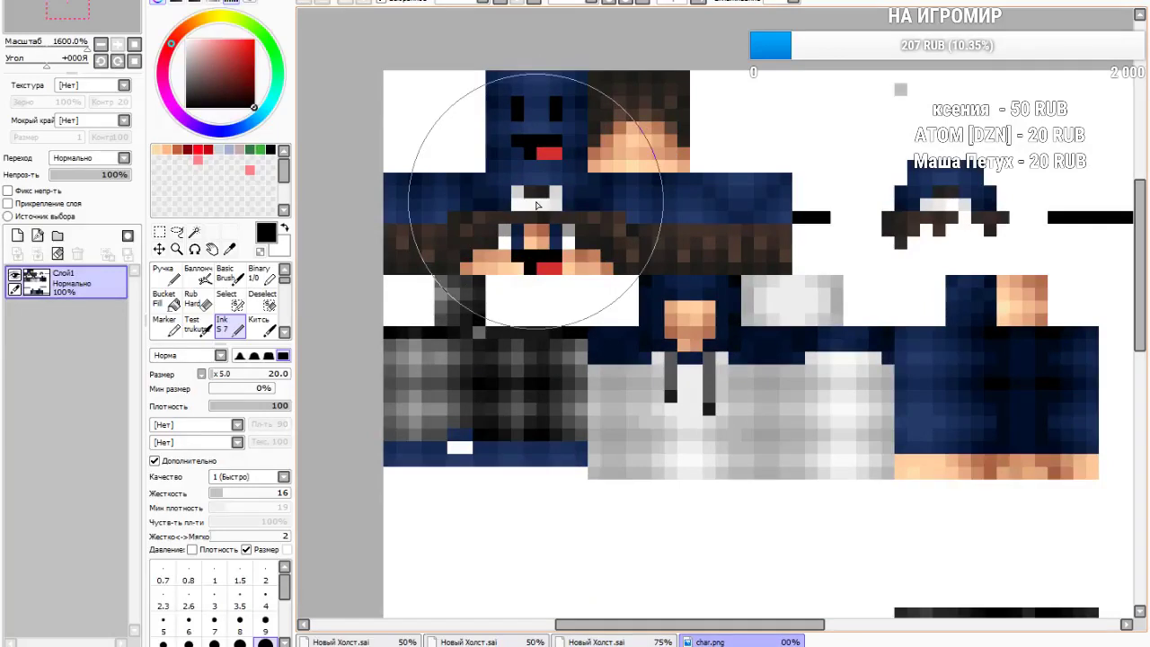
mouse_move(550, 205)
left_mouse_down()
mouse_move(542, 198)
mouse_move(575, 195)
left_mouse_up()
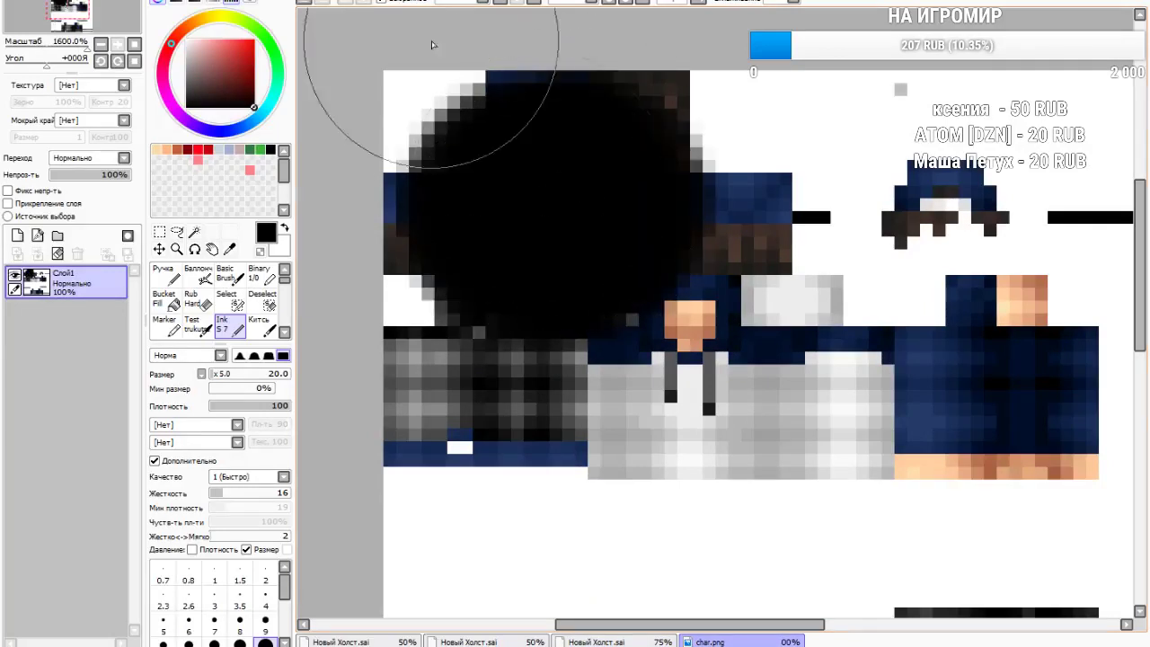
key("ctrl+z")
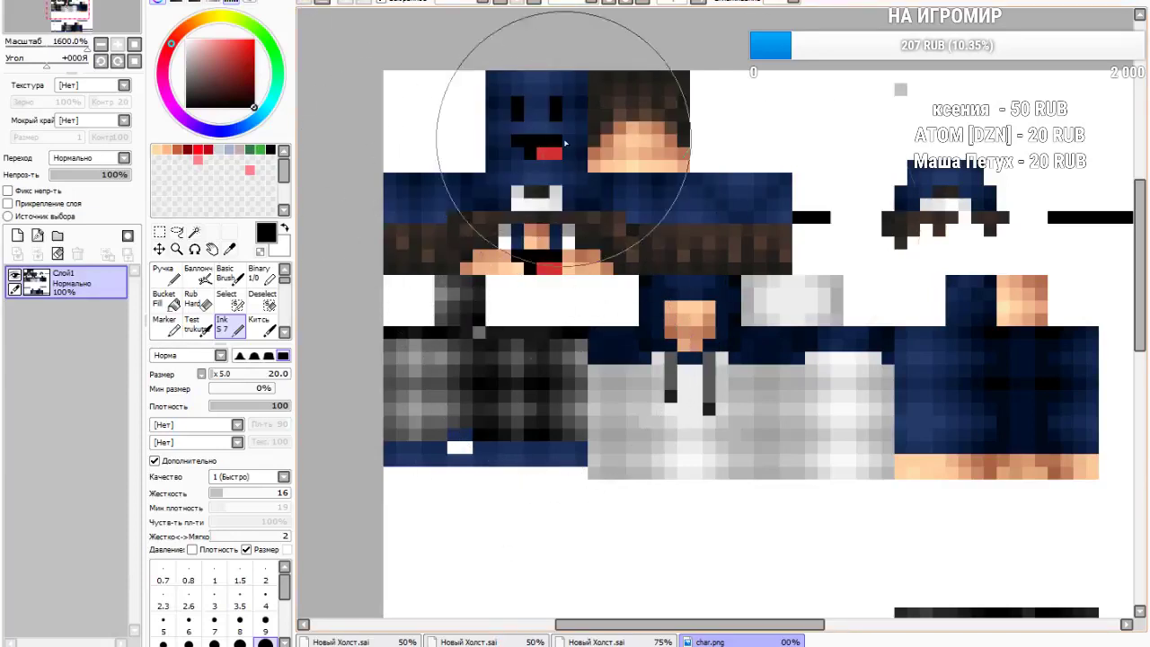
Return to the head drawing and ink a slanted rectangular strap above the cap's lower edge on a new layer, redoing its closing side
left_click(659, 643)
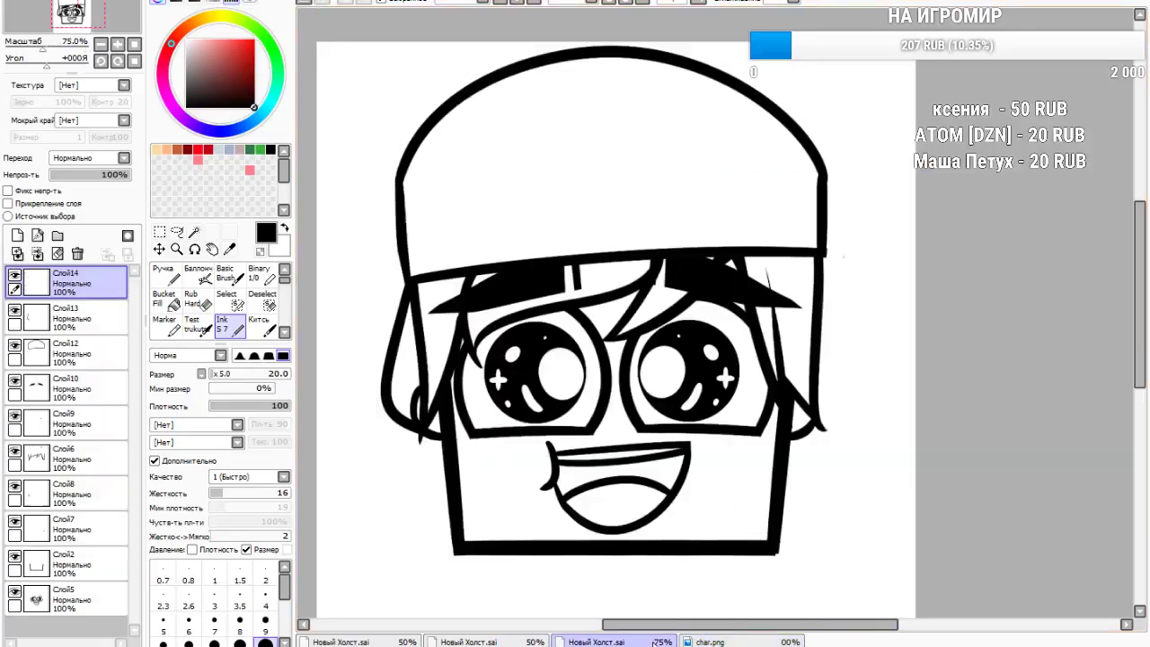
left_click(17, 236)
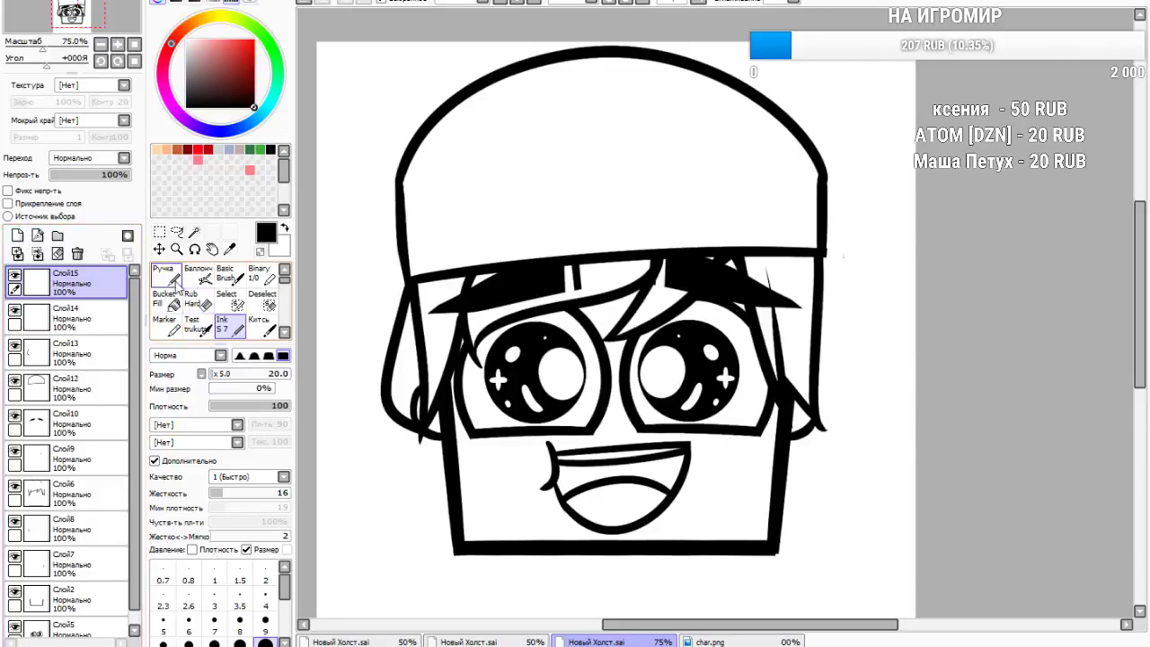
scroll(498, 189, "up", 1)
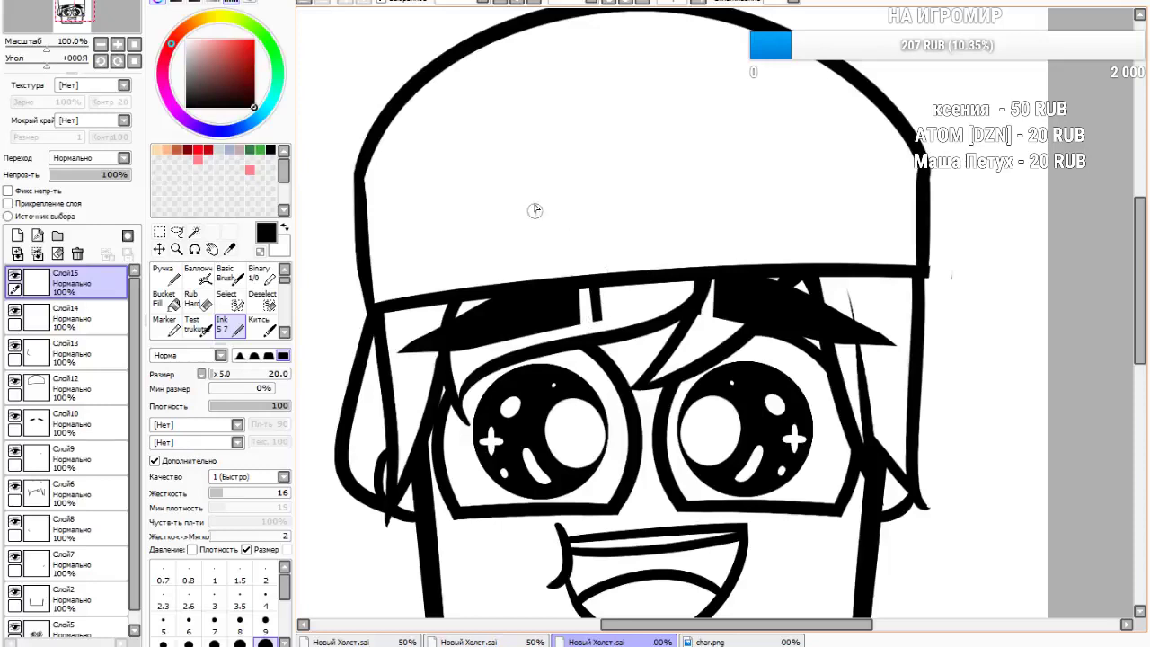
left_click_drag(537, 208, 542, 263)
left_click_drag(536, 208, 848, 177)
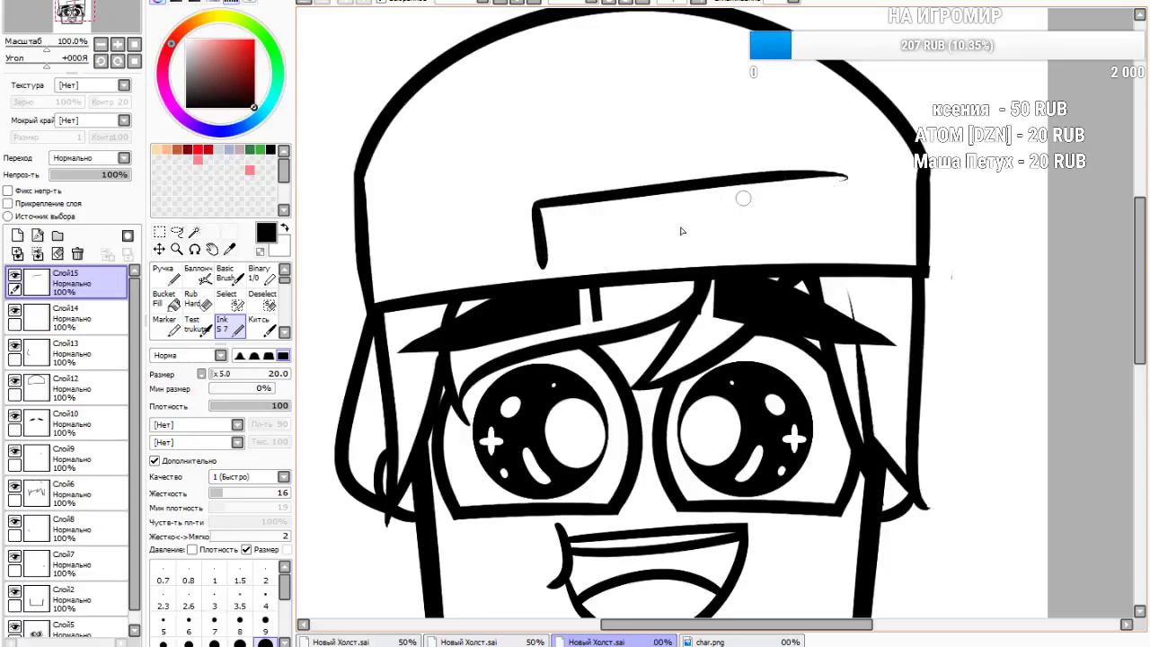
left_click_drag(542, 265, 892, 243)
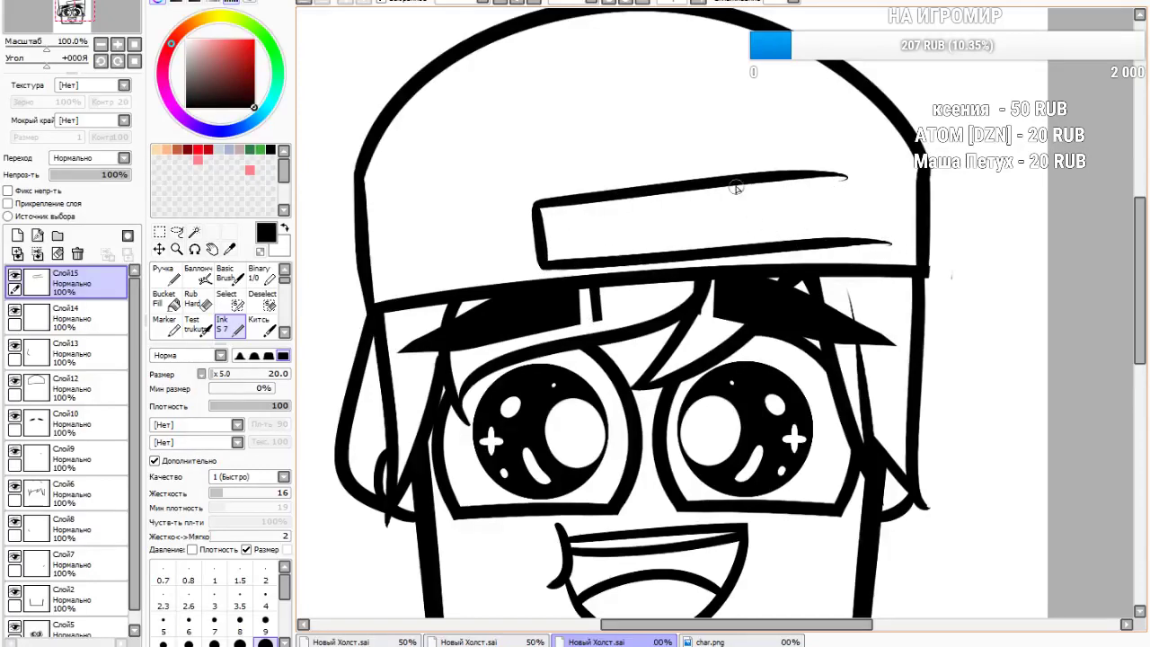
left_click_drag(739, 184, 755, 259)
key("ctrl+z")
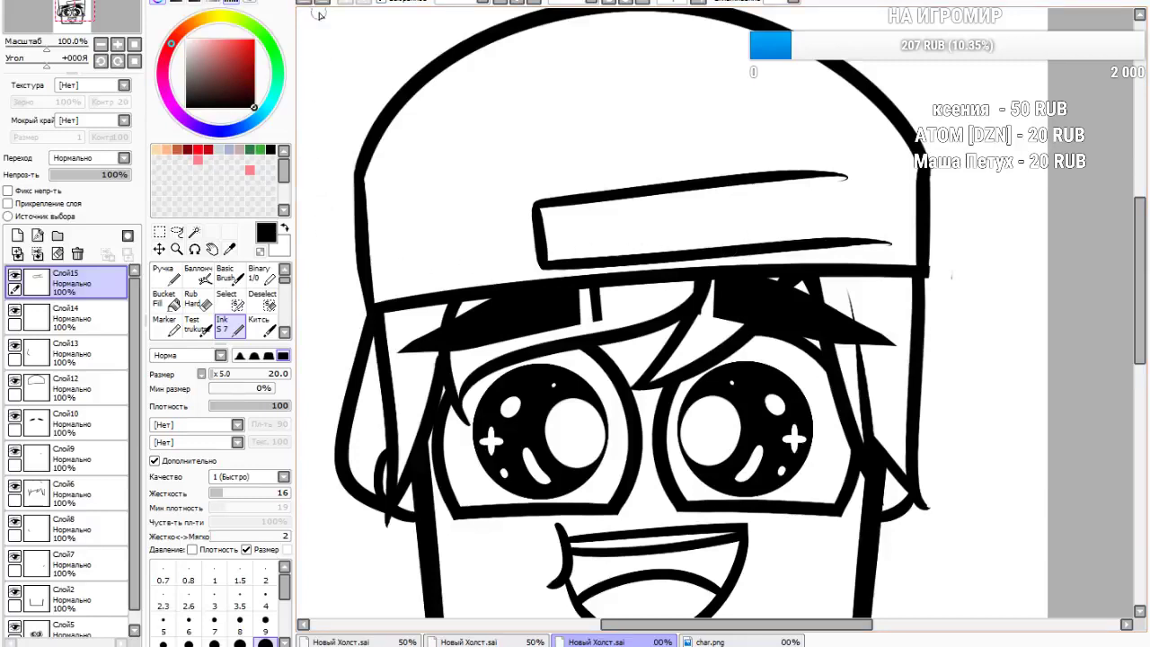
left_click_drag(756, 183, 759, 245)
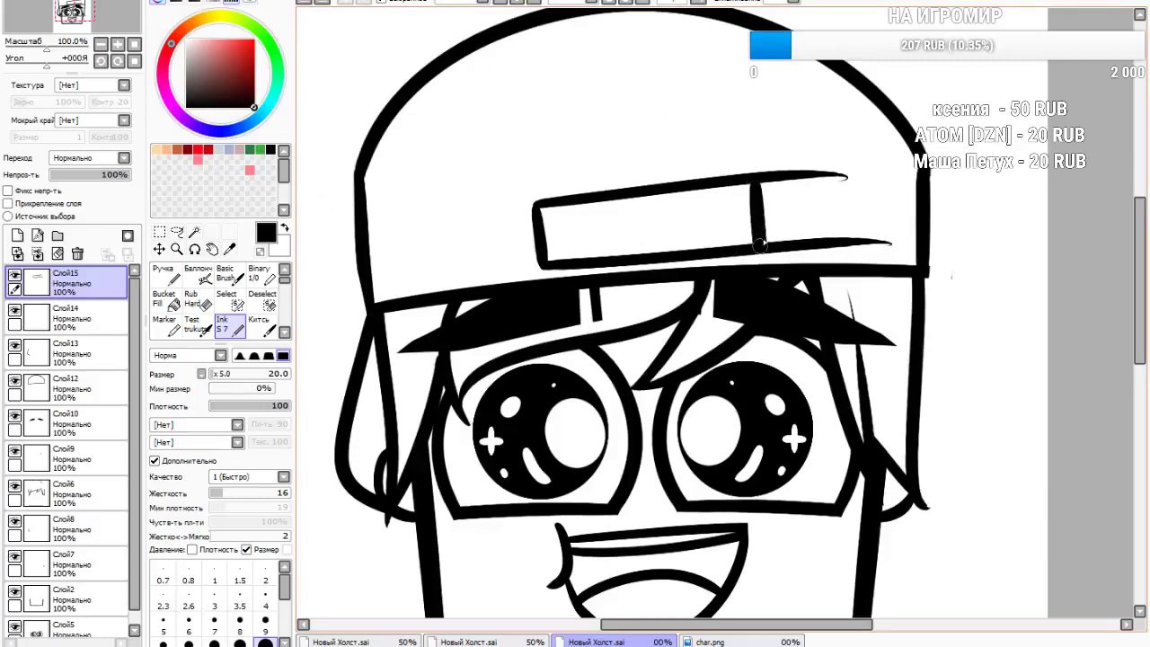
Erase the overshooting ends of the strap's long edges with the Rub Hard eraser at size 100
left_click(191, 298)
left_click_drag(839, 154, 850, 271)
left_click_drag(813, 134, 822, 275)
left_click_drag(801, 160, 800, 251)
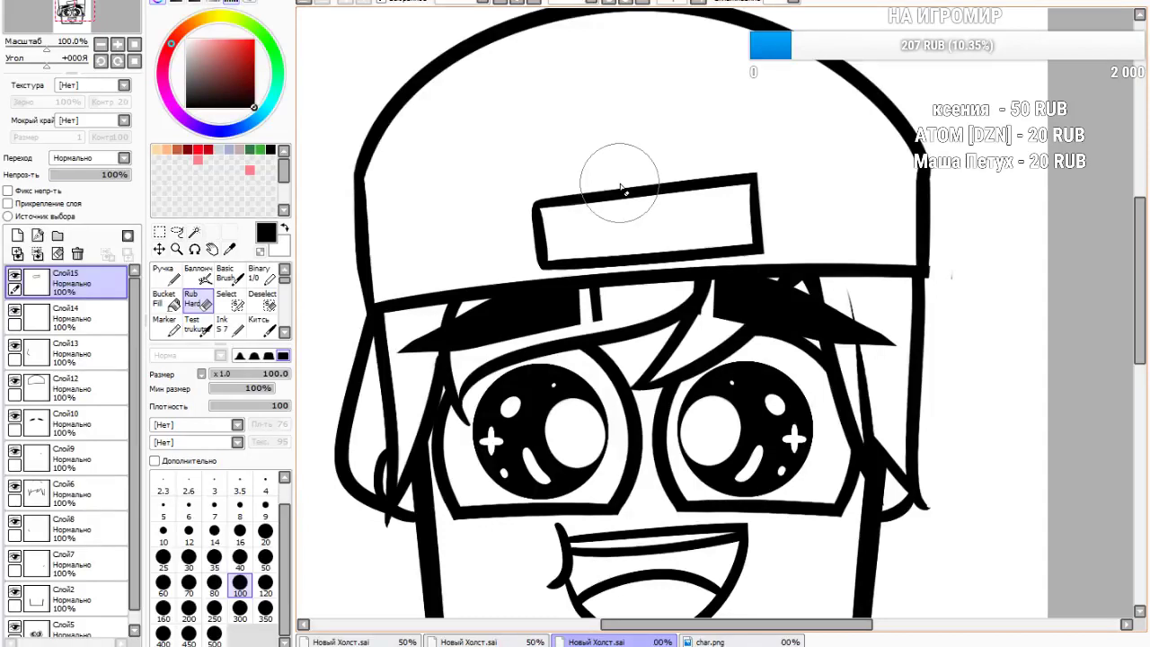
Dot three evenly spaced holes along the inside of the cap's strap with the size 20 Ink brush, enlarging the last one
scroll(620, 193, "down", 1)
scroll(624, 224, "up", 6)
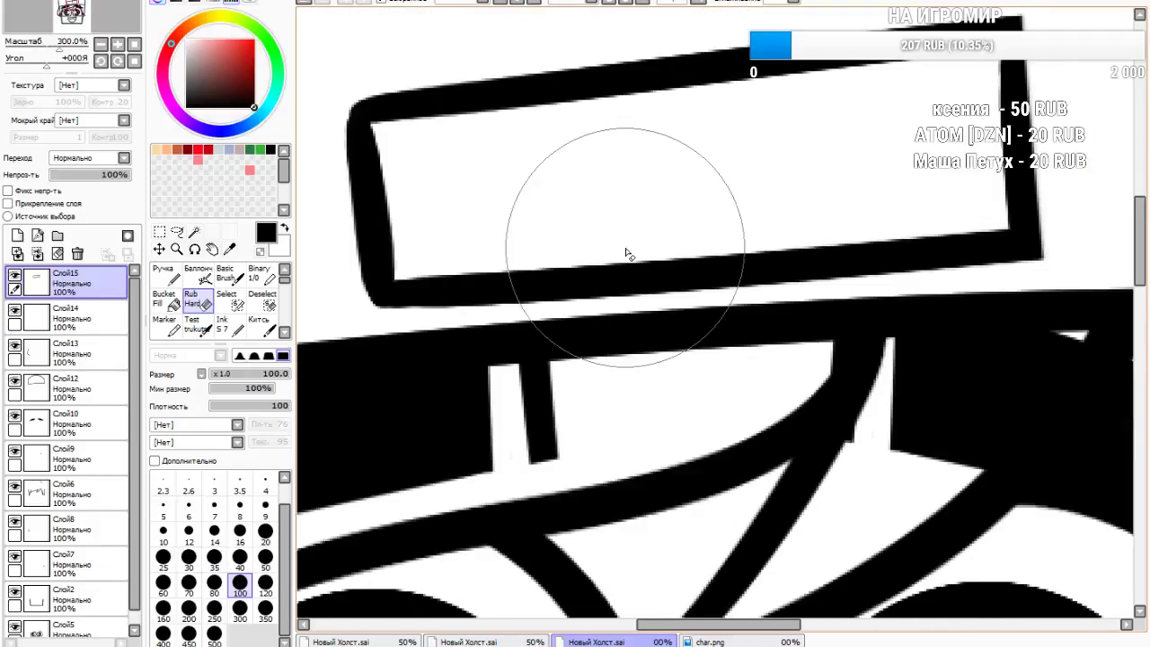
left_click(228, 325)
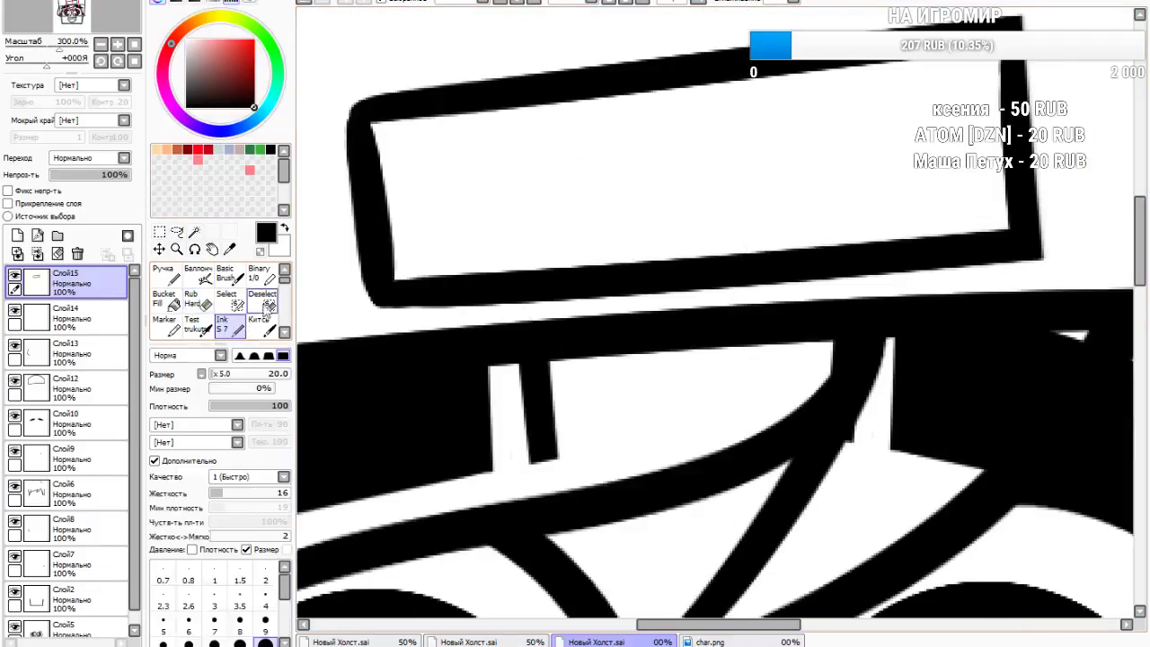
left_click(480, 198)
left_click(679, 175)
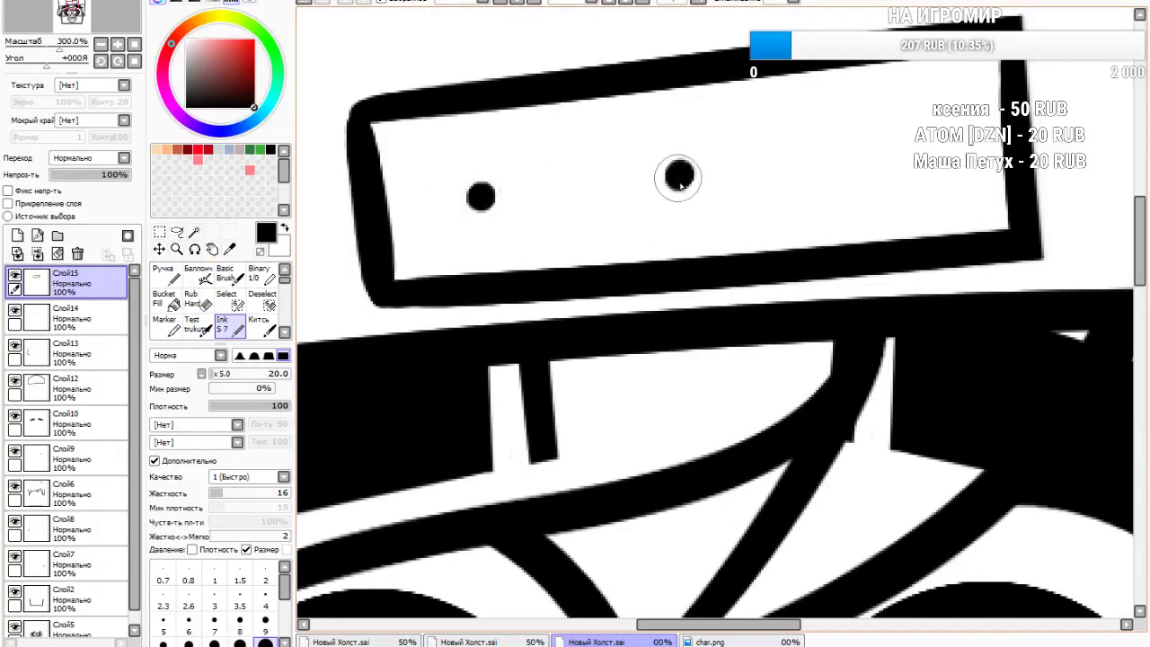
left_click(899, 153)
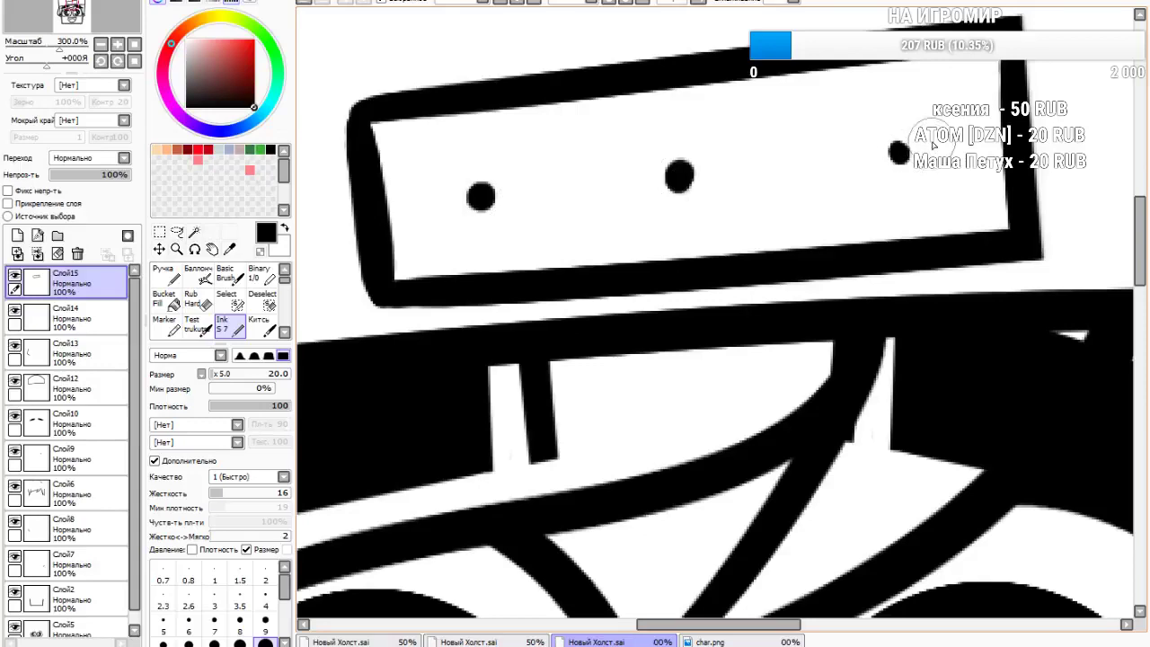
scroll(881, 13, "down", 1)
scroll(855, 102, "up", 3)
left_click(947, 106)
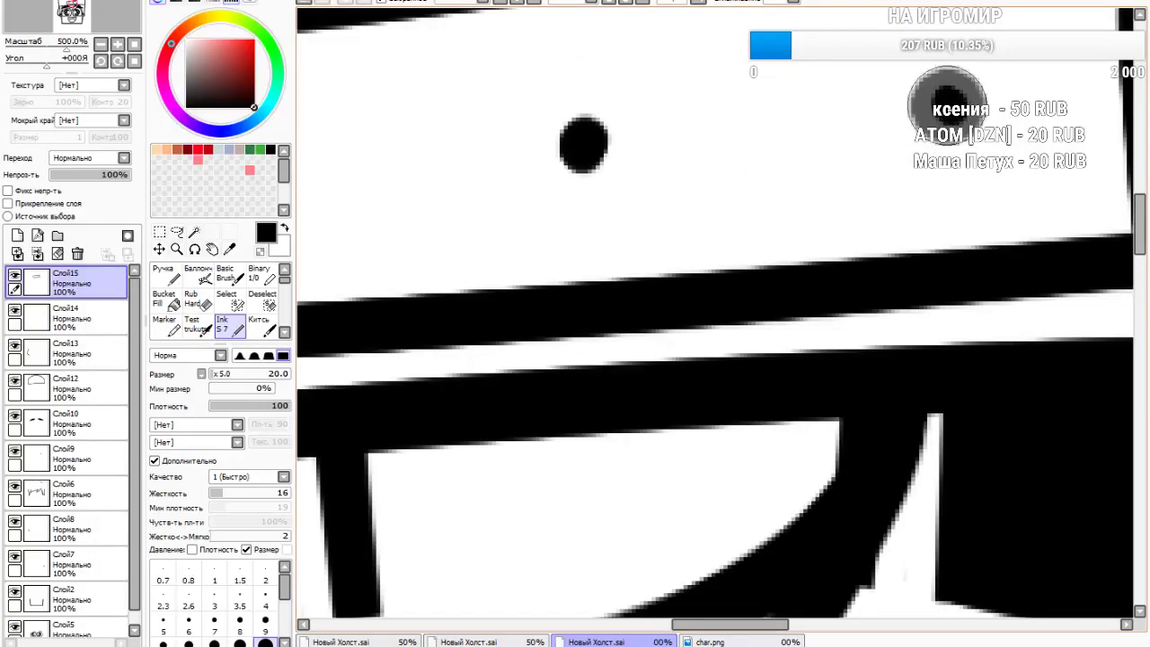
scroll(629, 279, "down", 8)
scroll(666, 262, "up", 2)
scroll(635, 294, "down", 1)
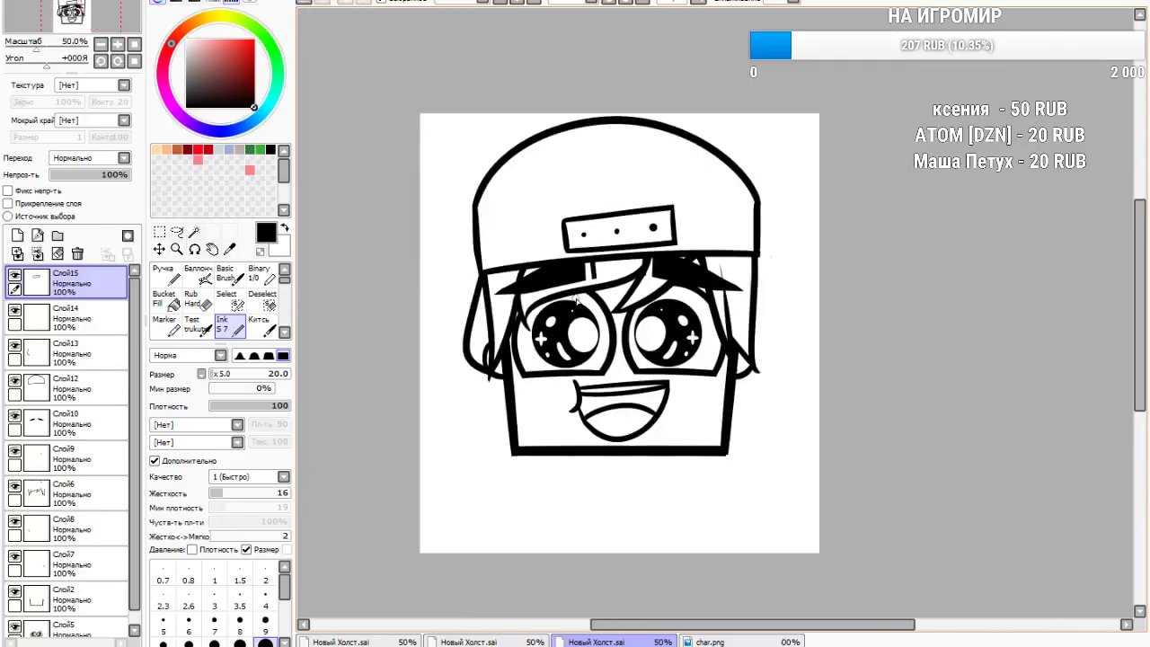
Check the char.png skin reference, return to the head drawing and merge all its layers into one
left_click(715, 642)
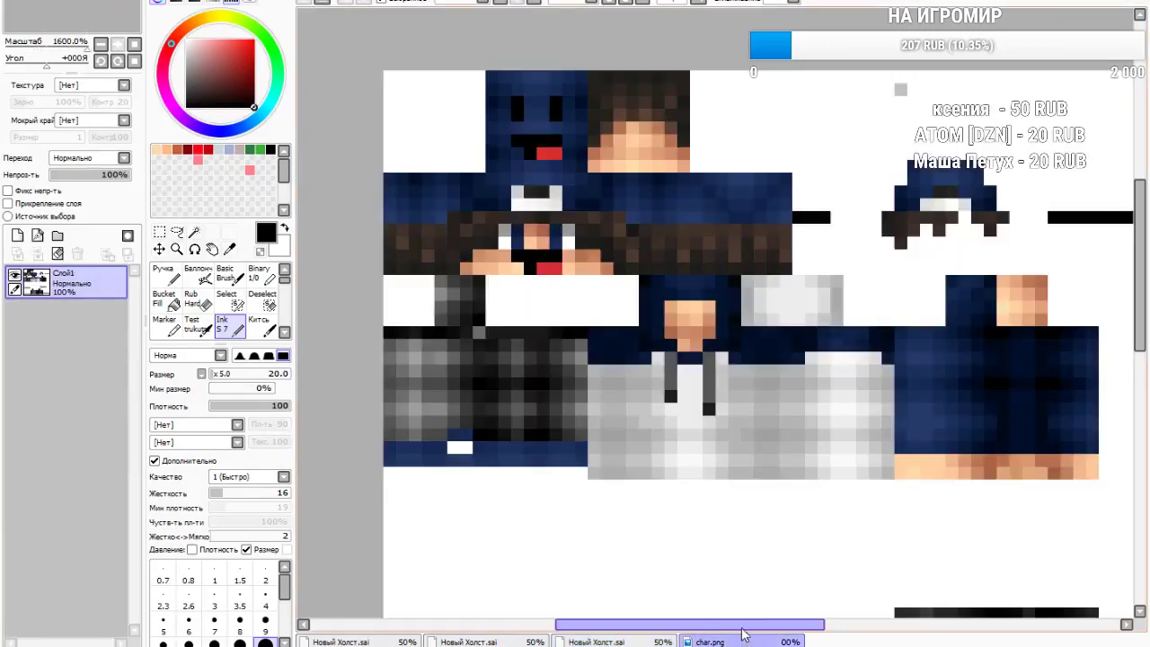
left_click(620, 642)
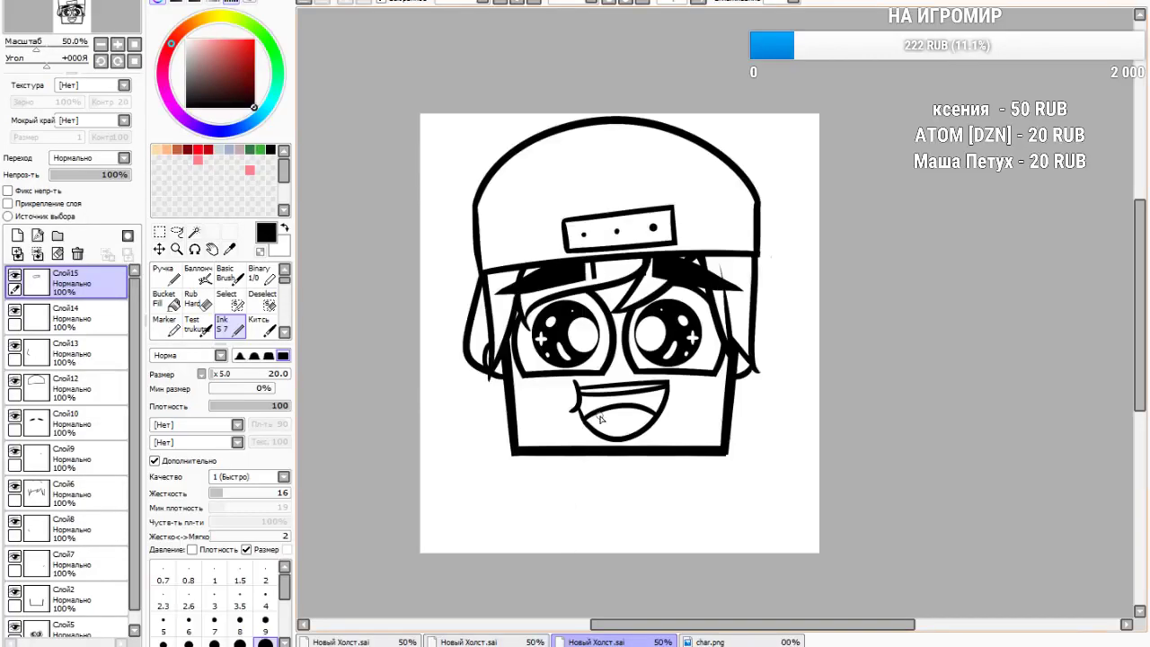
scroll(602, 409, "down", 2)
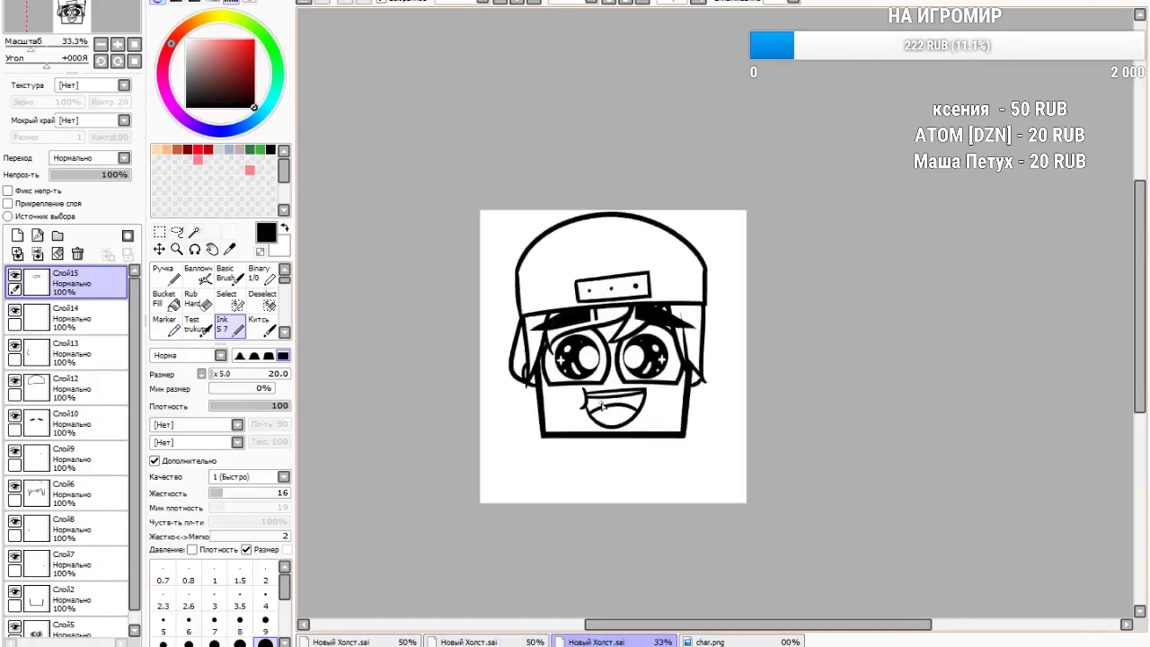
left_click(37, 255)
left_click(37, 255)
left_click(37, 254)
left_click(37, 254)
left_click(37, 254)
left_click(37, 255)
left_click(37, 255)
left_click(37, 255)
left_click(37, 255)
left_click(37, 254)
Add a new layer beneath the merged head line art and check the char.png skin reference again
left_click(17, 235)
left_click_drag(63, 283, 63, 325)
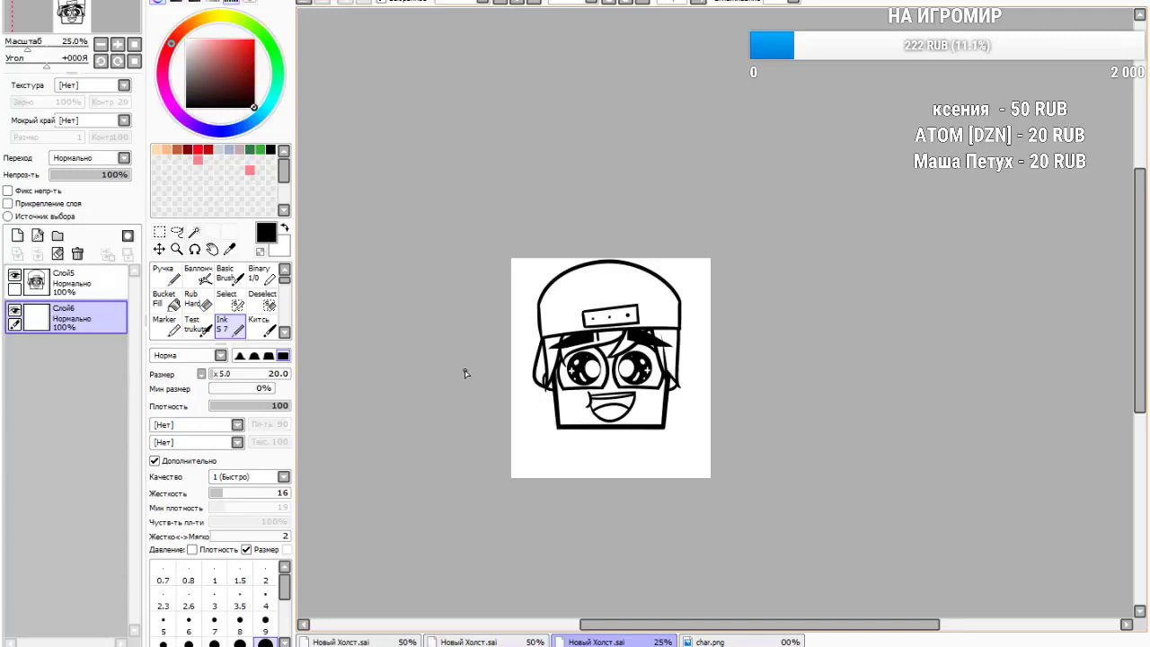
left_click(753, 643)
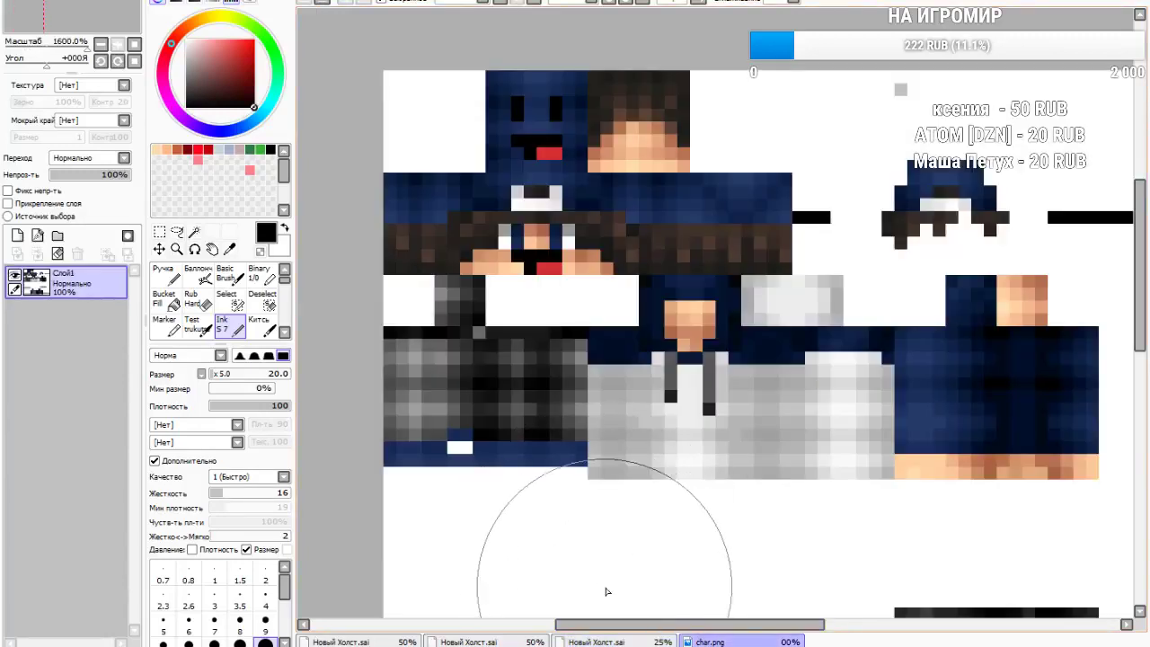
left_click(604, 641)
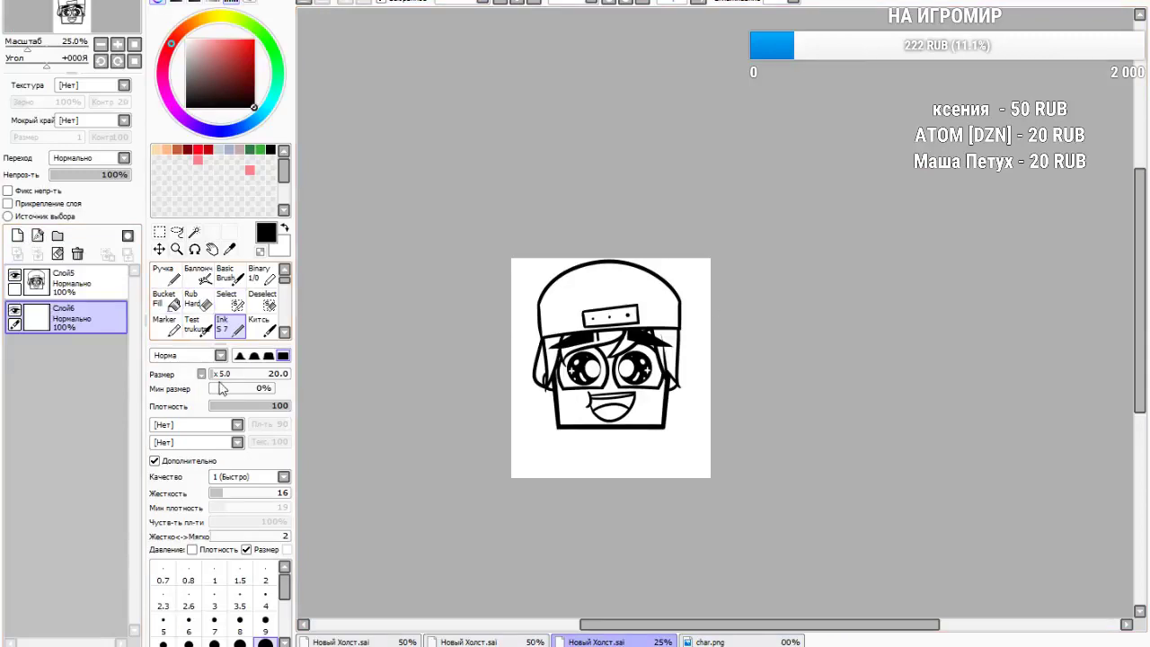
Draw a long horizontal shoulder line below the chin, redoing the unsuccessful strokes, and move it slightly closer to the head
scroll(668, 431, "up", 2)
scroll(512, 435, "up", 2)
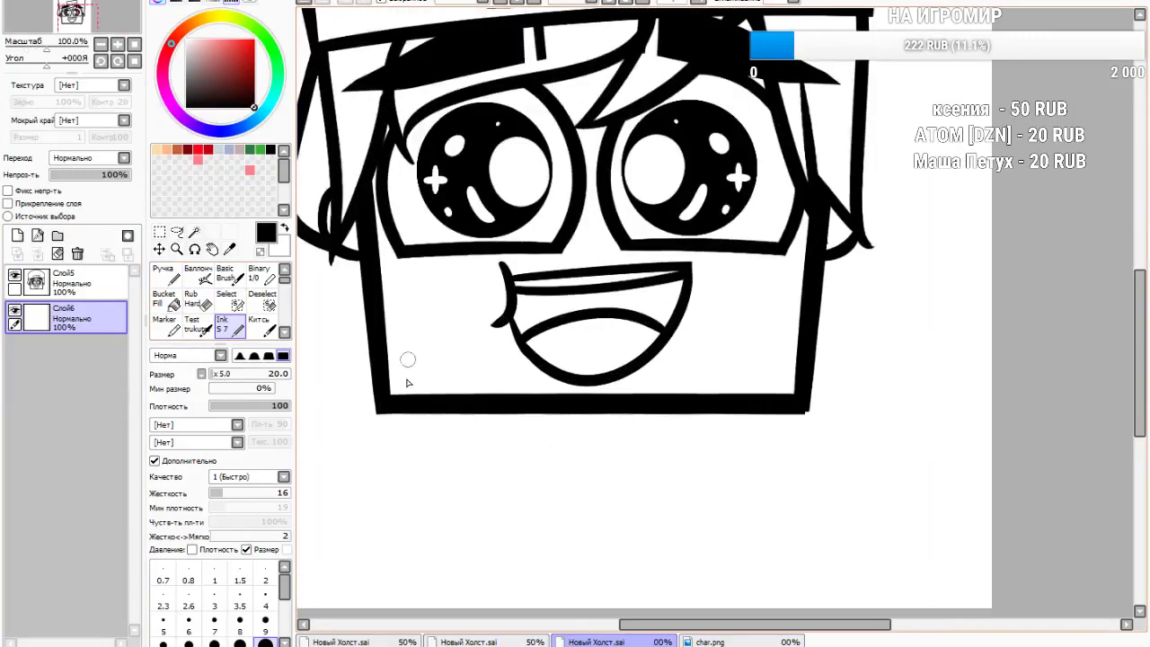
left_click_drag(338, 444, 988, 413)
left_click(305, 2)
left_click_drag(388, 434, 990, 422)
left_click(308, 8)
left_click_drag(328, 448, 966, 452)
key("ctrl+t")
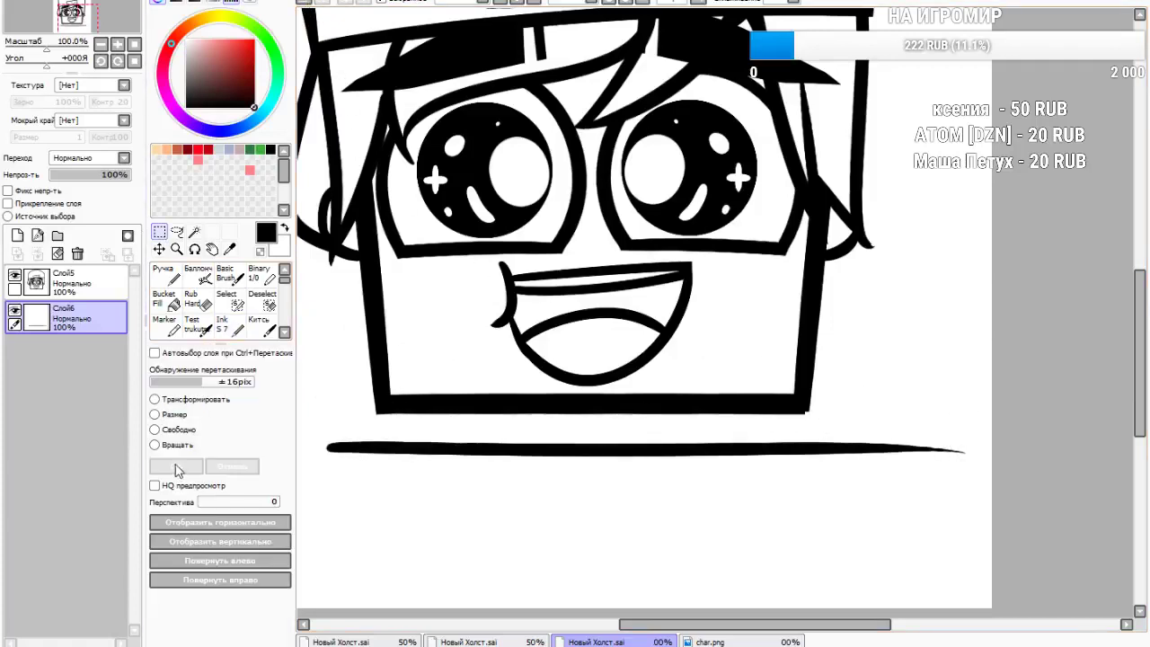
mouse_move(551, 462)
left_mouse_down()
mouse_move(544, 445)
mouse_move(519, 481)
mouse_move(385, 493)
left_mouse_up()
left_click(176, 466)
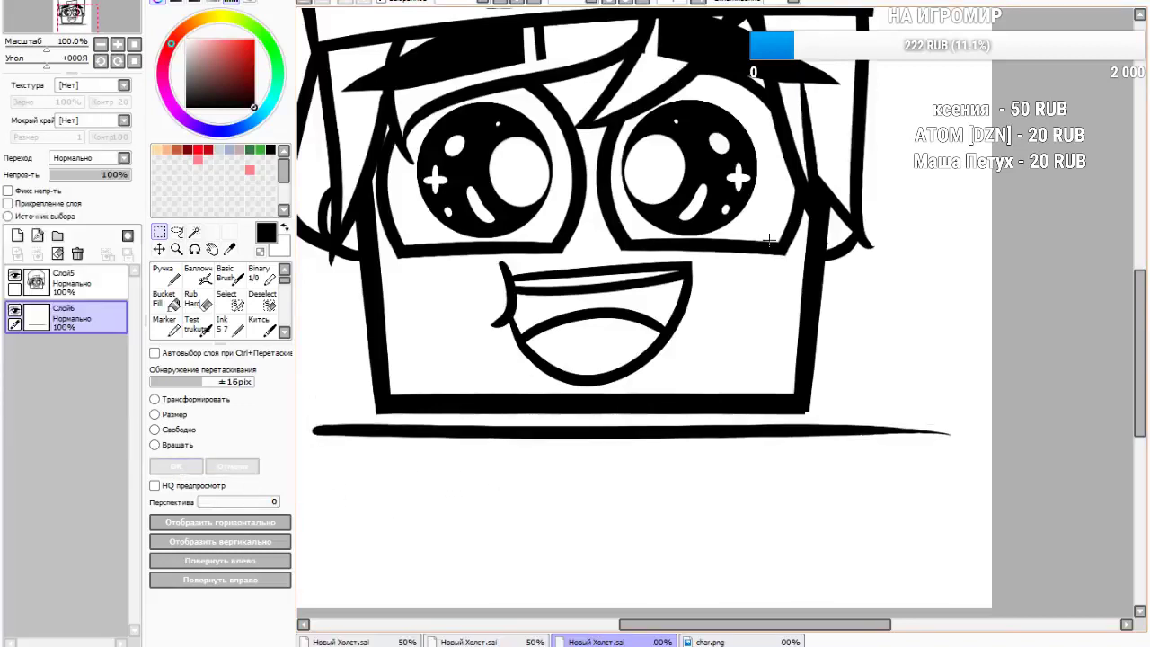
Draw the torso's left edge and branching lower lines with the size 20 Ink brush, discarding the freehand attempt at the right edge
scroll(691, 295, "down", 3)
scroll(693, 368, "up", 3)
scroll(693, 367, "down", 1)
scroll(485, 361, "up", 1)
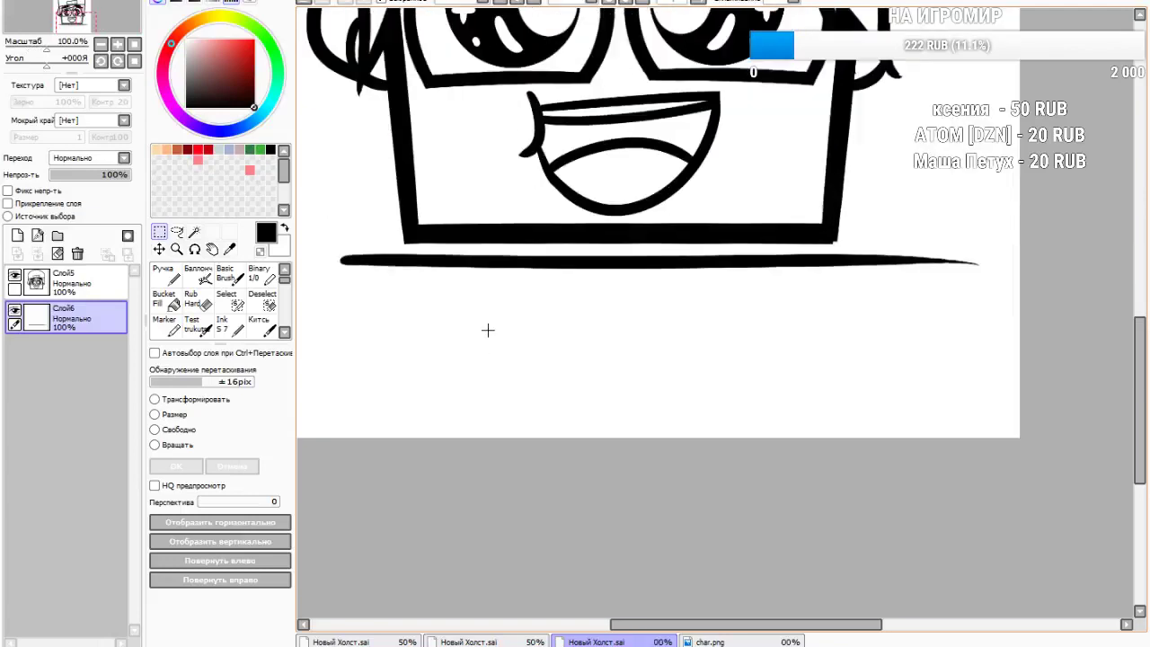
left_click(230, 325)
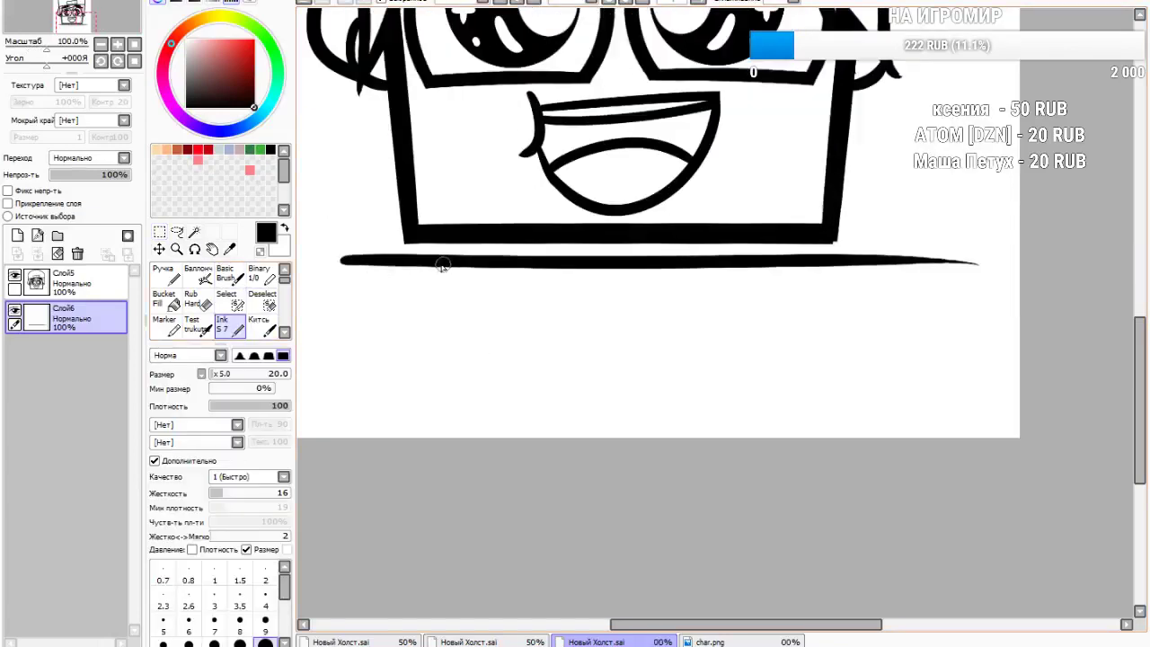
mouse_move(443, 266)
left_mouse_down()
mouse_move(475, 391)
mouse_move(539, 450)
left_mouse_up()
left_click_drag(460, 384, 496, 513)
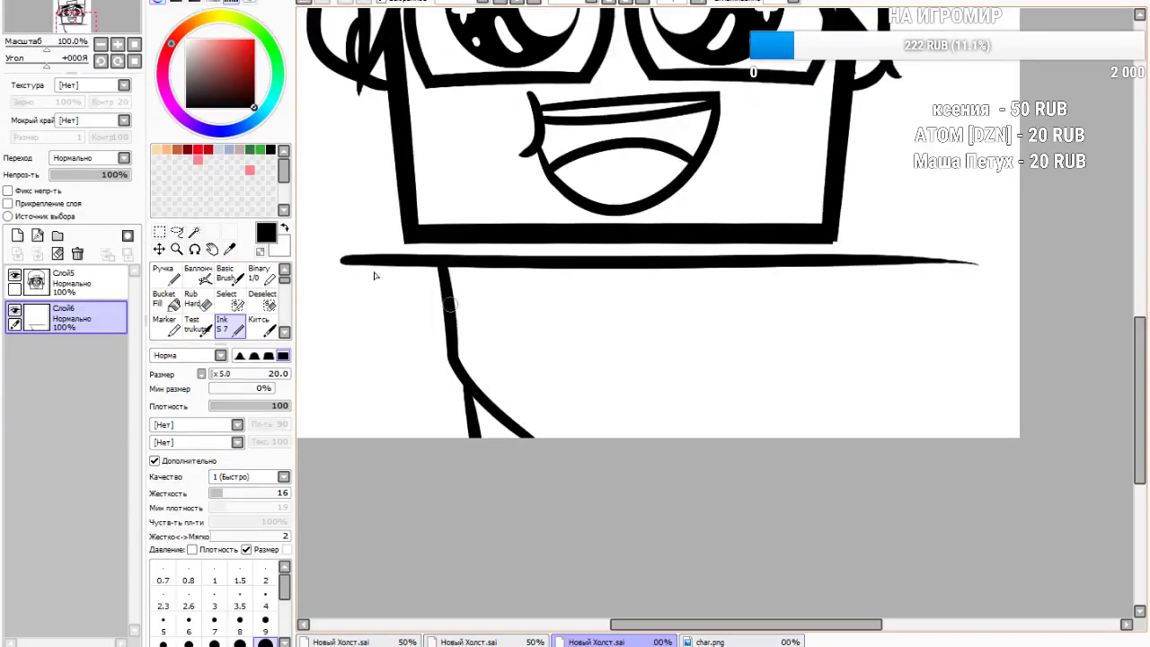
mouse_move(786, 267)
left_mouse_down()
mouse_move(786, 341)
mouse_move(743, 431)
left_mouse_up()
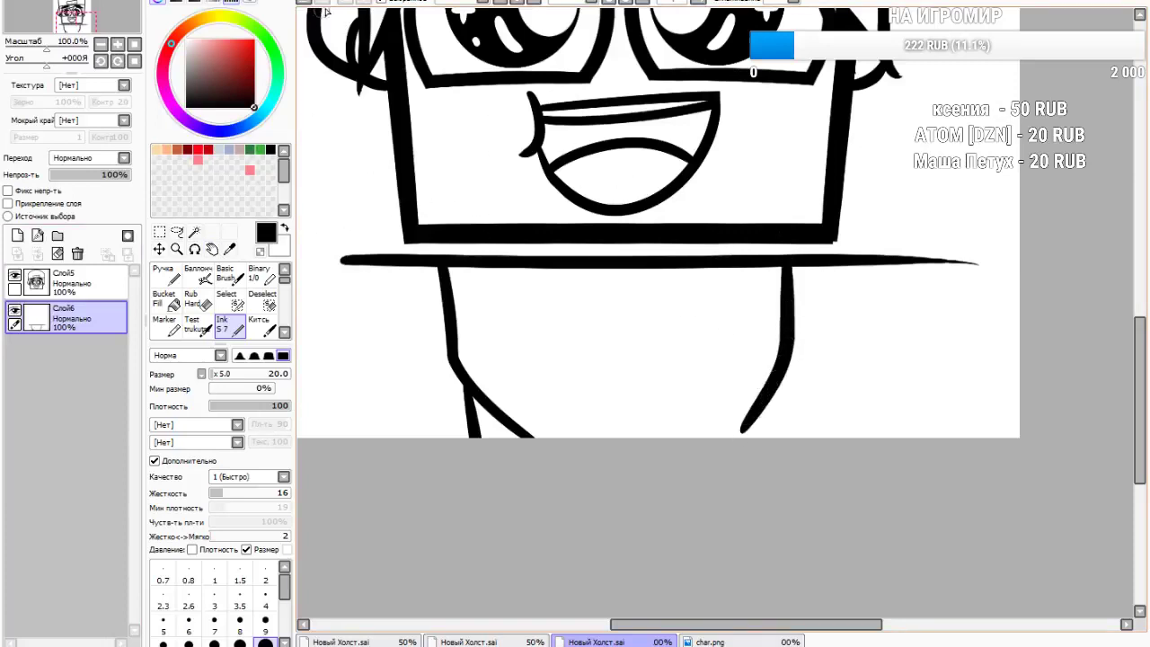
key("ctrl+z")
Select the torso's left edge lines below the shoulder line and duplicate them onto a new layer
left_click(159, 234)
left_click_drag(432, 265, 549, 486)
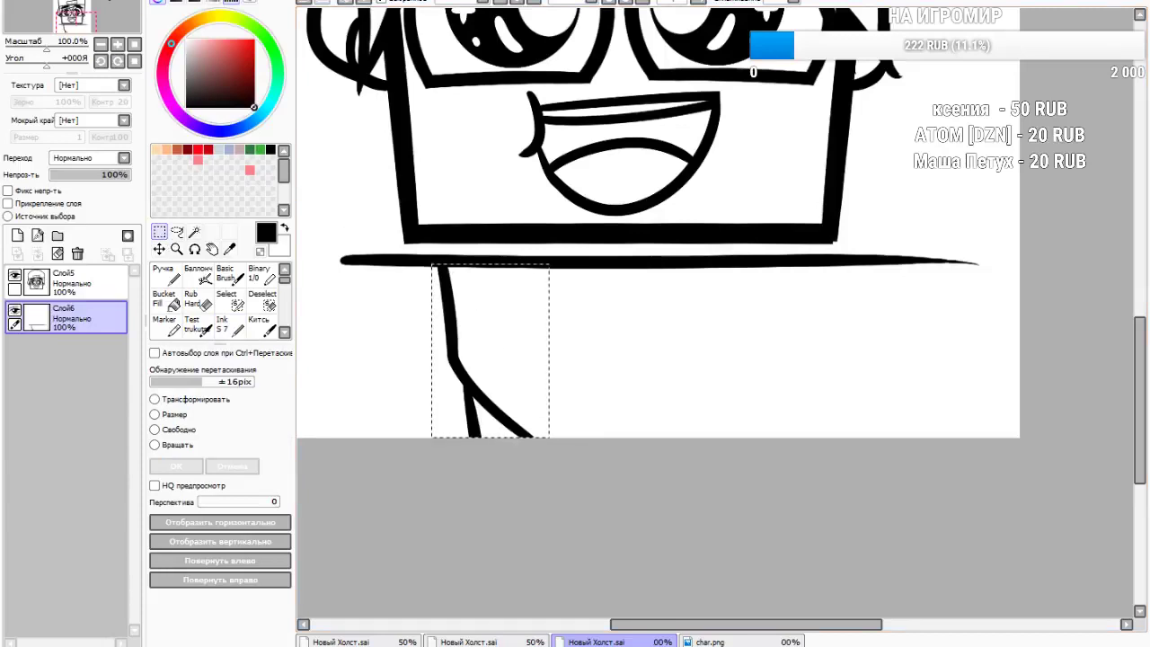
key("ctrl+c")
key("ctrl+v")
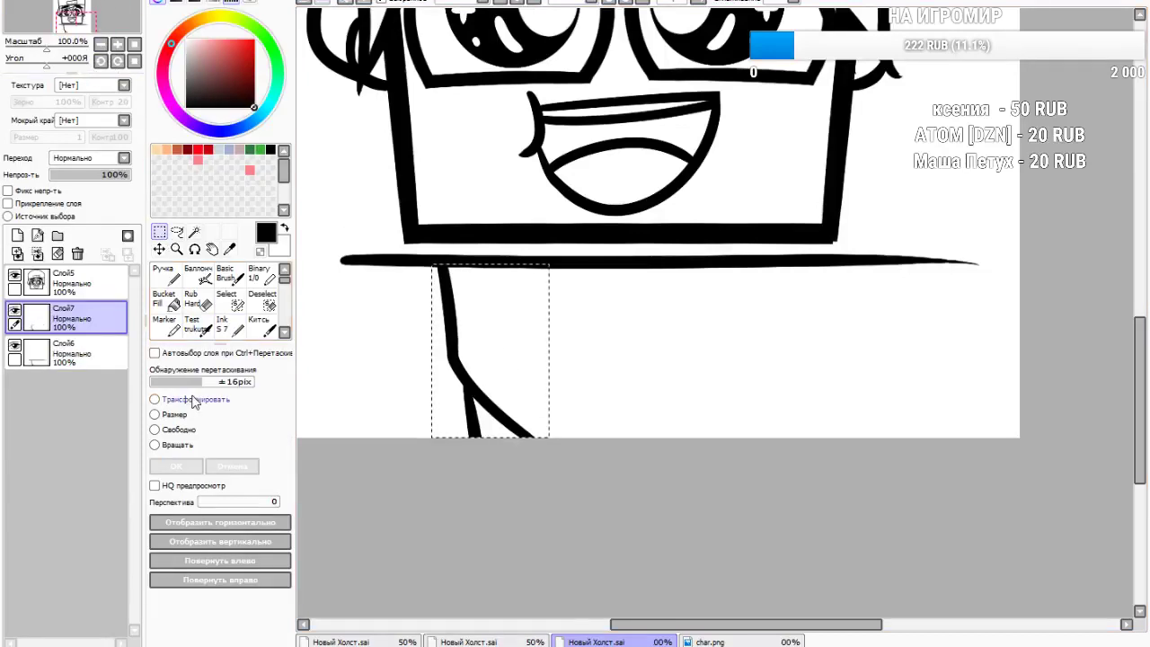
Flip the duplicated torso edge horizontally, place it as the torso's right edge, and deselect it
left_click(156, 414)
left_click(221, 522)
left_click_drag(518, 391, 773, 370)
key("Right")
key("Right")
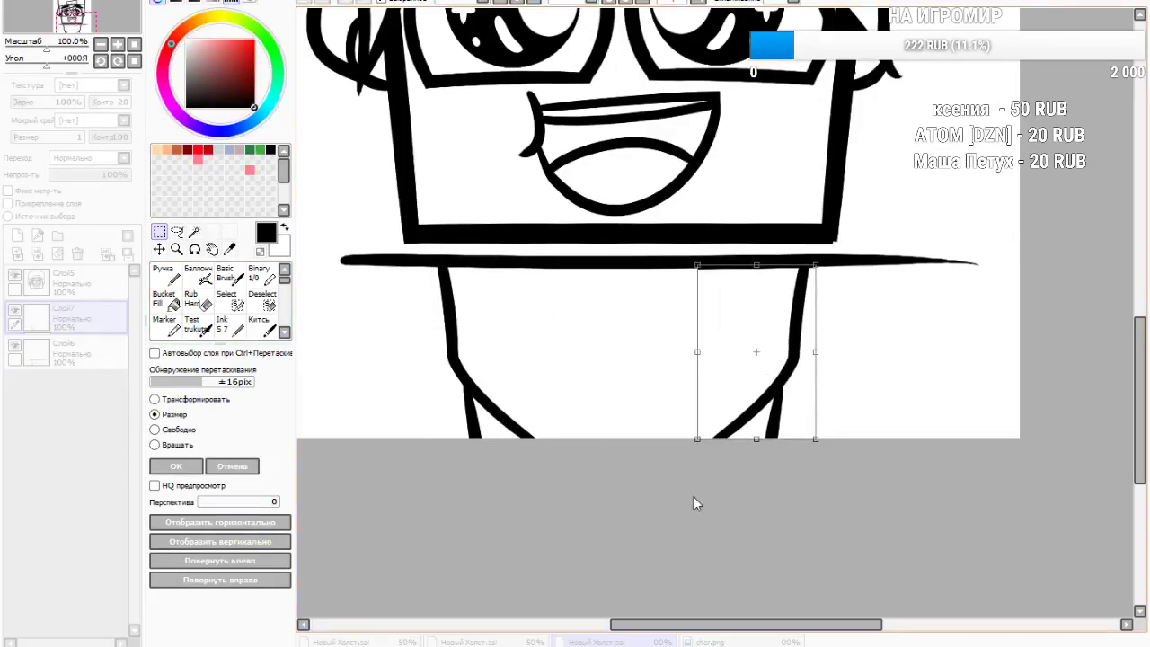
scroll(756, 399, "up", 6)
scroll(757, 401, "down", 3)
scroll(792, 471, "up", 2)
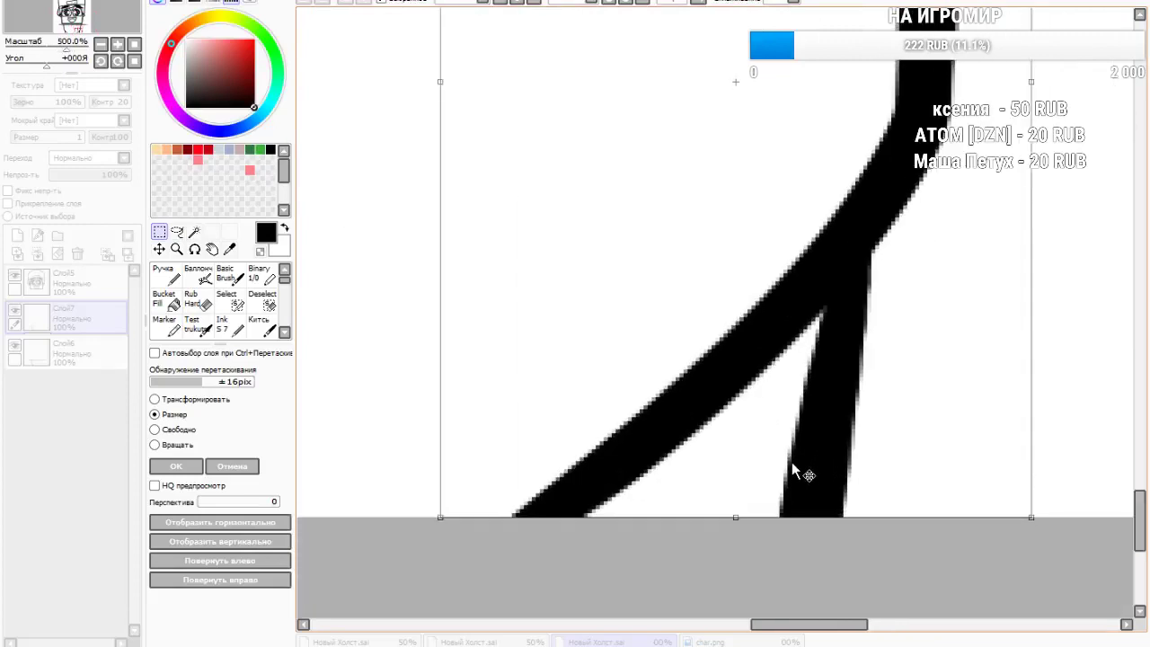
scroll(792, 472, "down", 4)
left_click(214, 467)
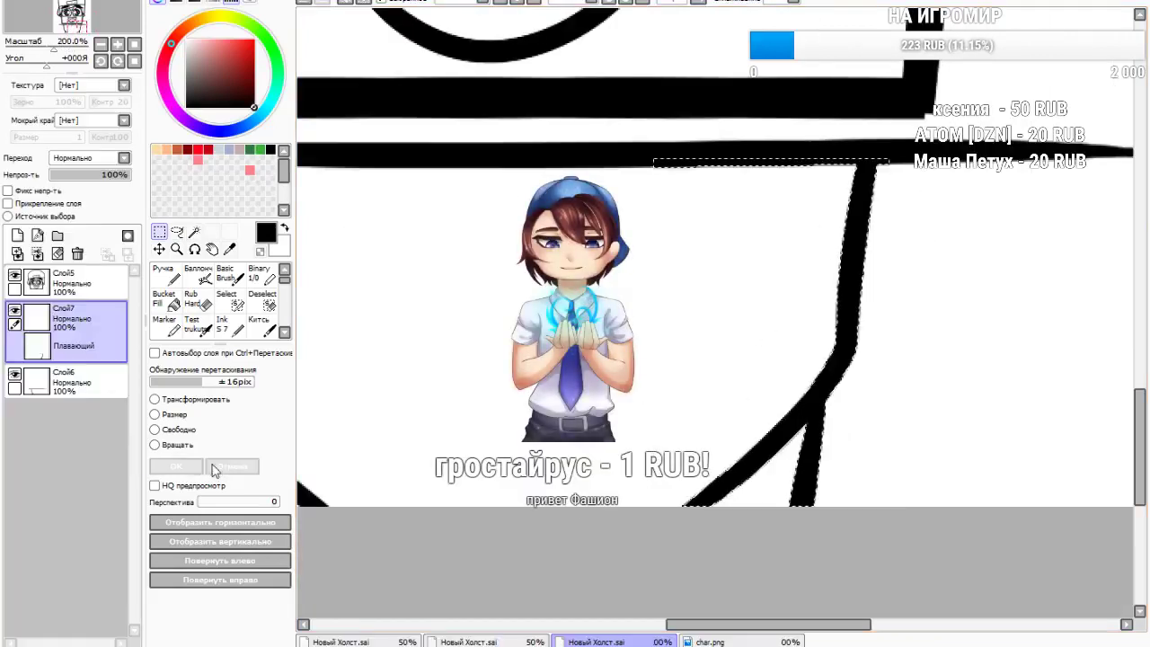
key("ctrl+d")
scroll(388, 310, "down", 4)
scroll(395, 301, "up", 3)
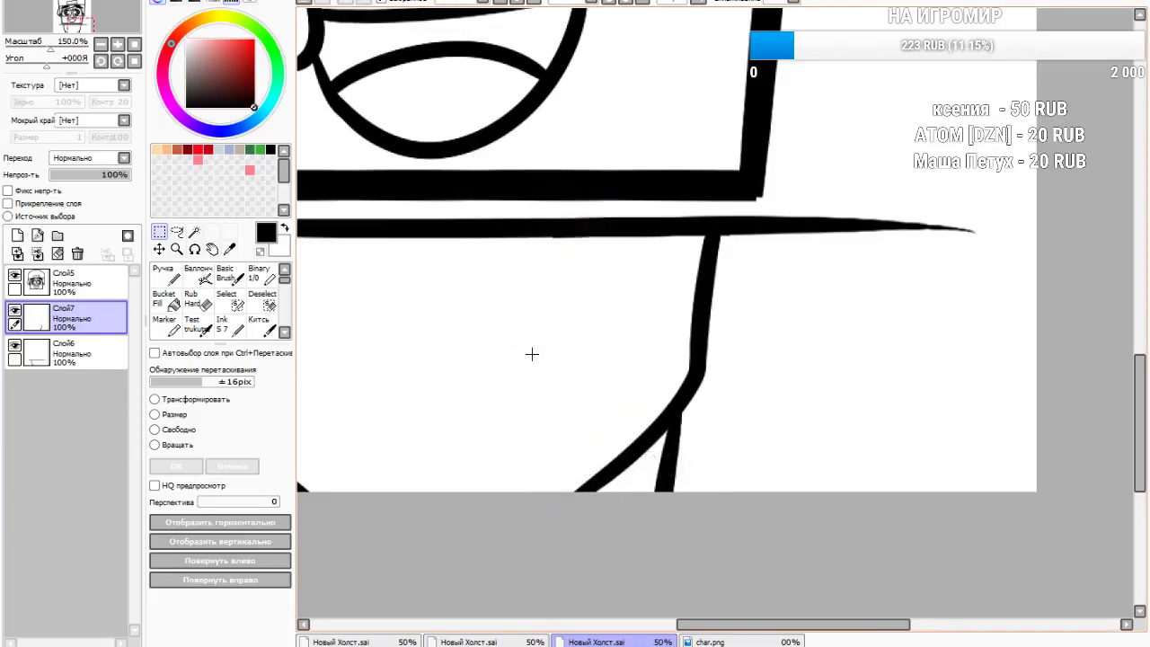
Erase the shoulder line's overhang beyond the torso's right edge with the hard eraser enlarged to size 32
left_click(230, 303)
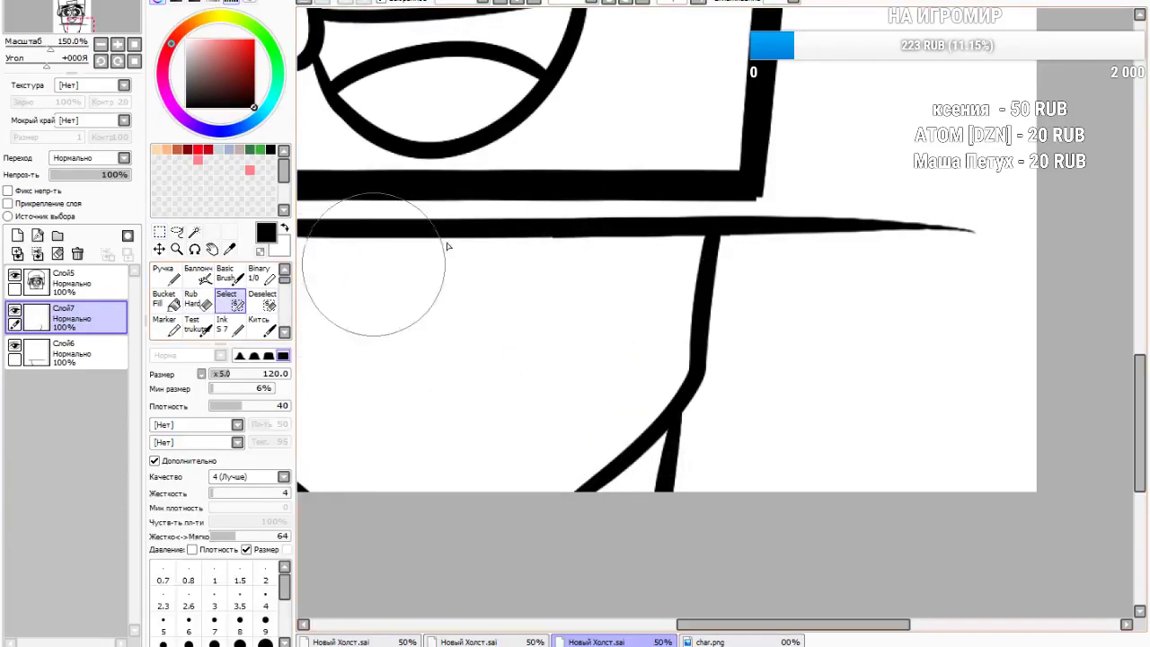
left_click(208, 306)
left_click(240, 531)
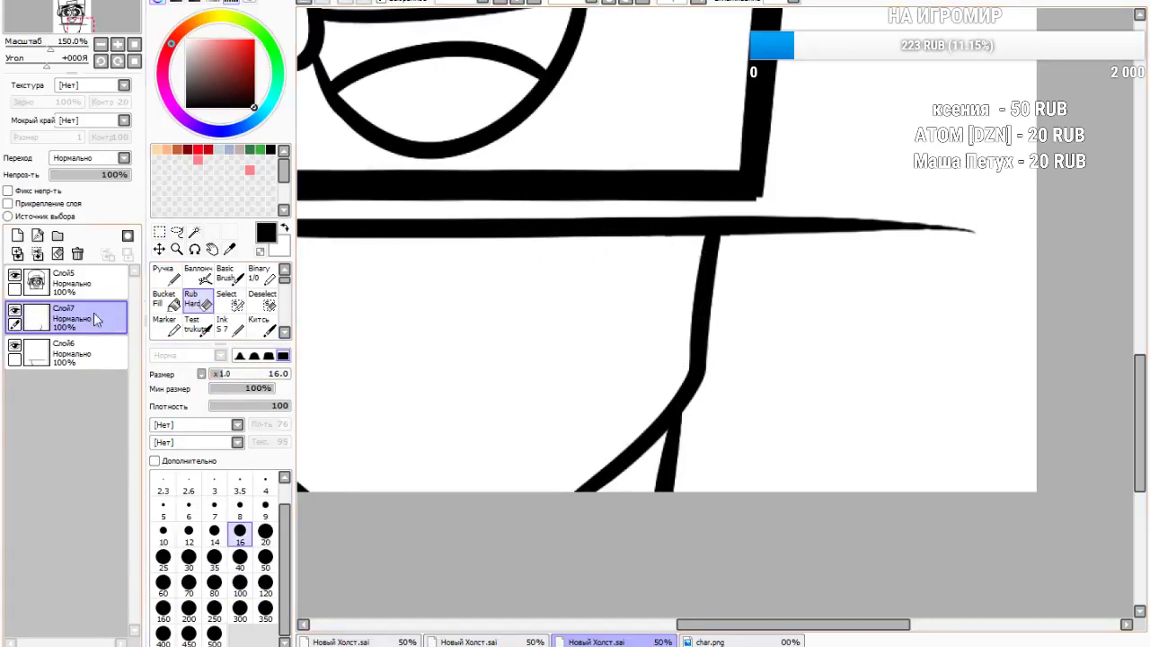
left_click(88, 348)
mouse_move(764, 170)
left_mouse_down()
mouse_move(745, 280)
mouse_move(747, 174)
mouse_move(725, 273)
mouse_move(761, 287)
left_mouse_up()
left_click(236, 373)
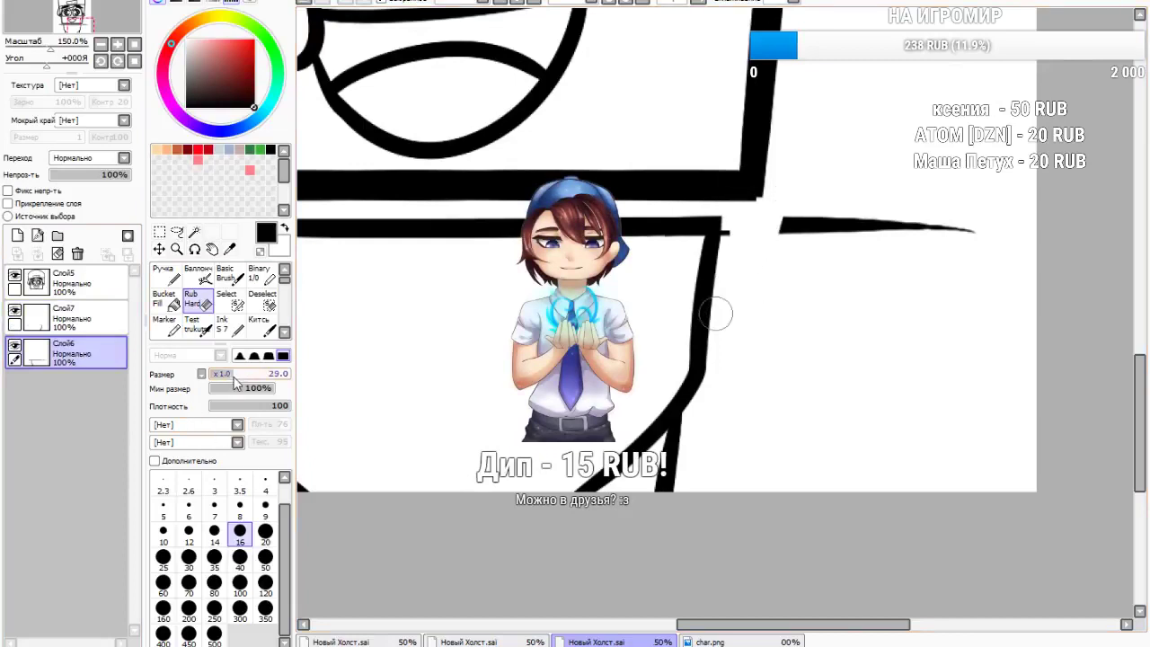
mouse_move(840, 249)
left_mouse_down()
mouse_move(778, 215)
mouse_move(930, 256)
left_mouse_up()
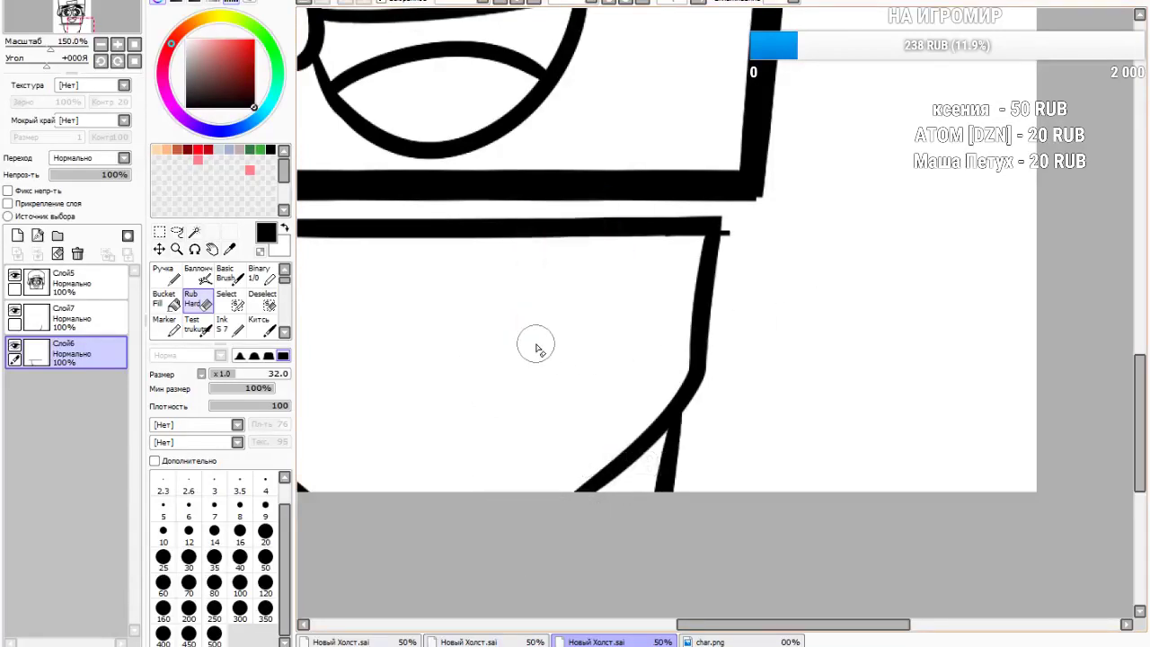
left_click(73, 311)
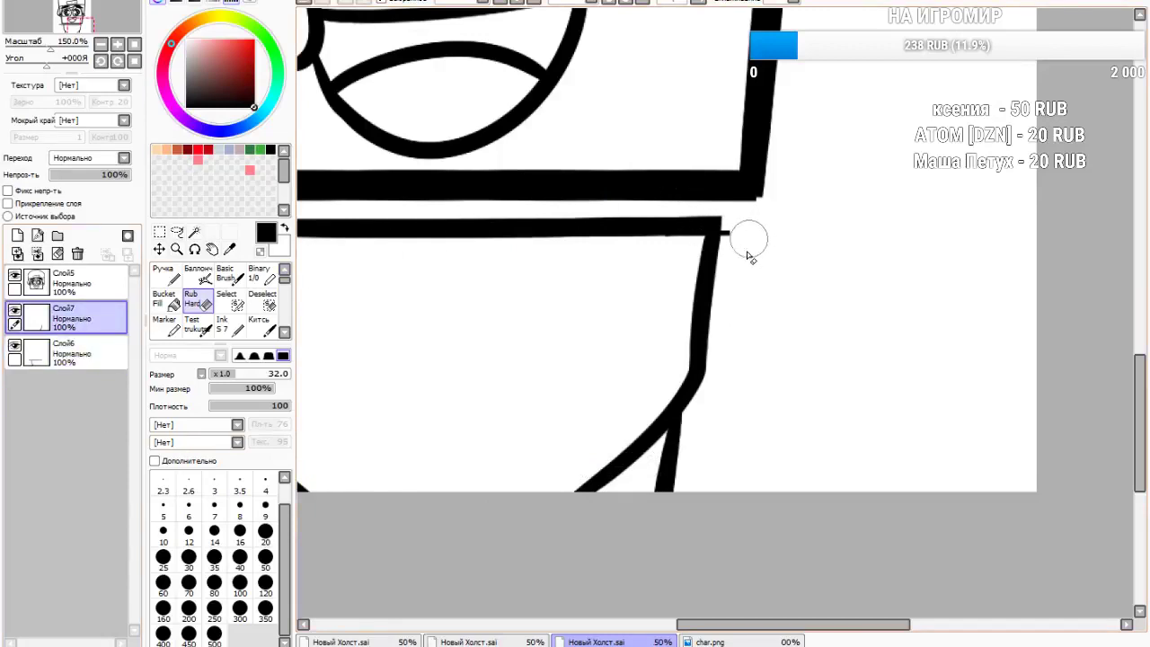
Erase the shoulder line's overhang beyond the torso's left edge on layer Слой6
scroll(730, 281, "down", 4)
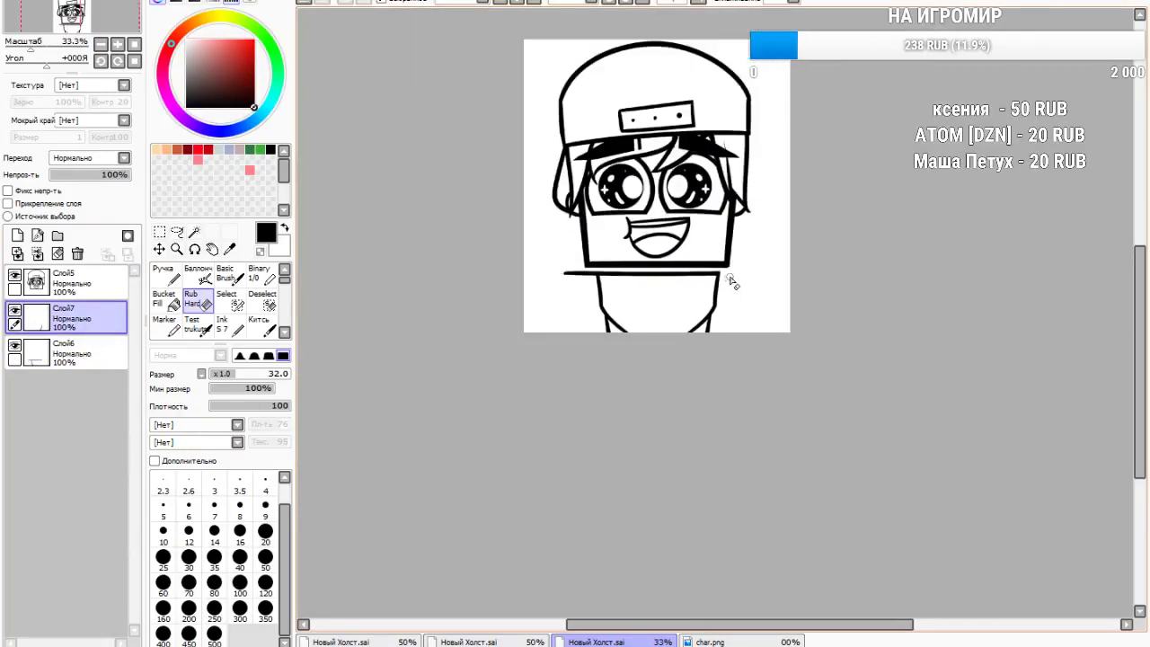
scroll(614, 302, "up", 5)
left_click(73, 351)
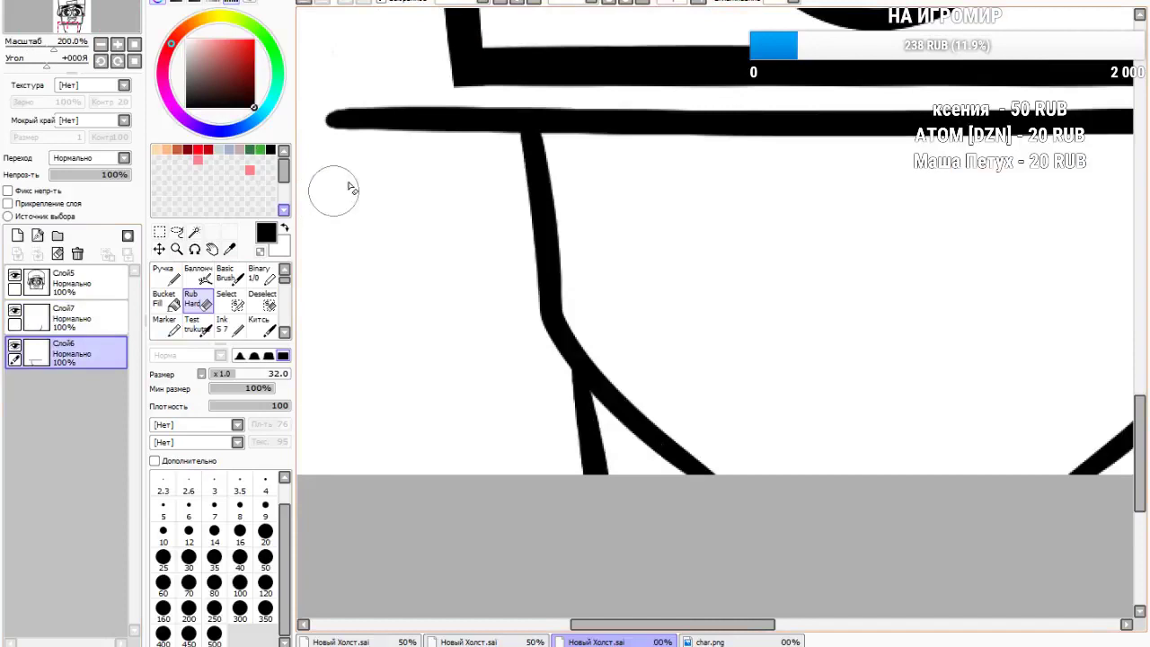
mouse_move(334, 185)
left_mouse_down()
mouse_move(344, 89)
mouse_move(452, 106)
mouse_move(485, 175)
left_mouse_up()
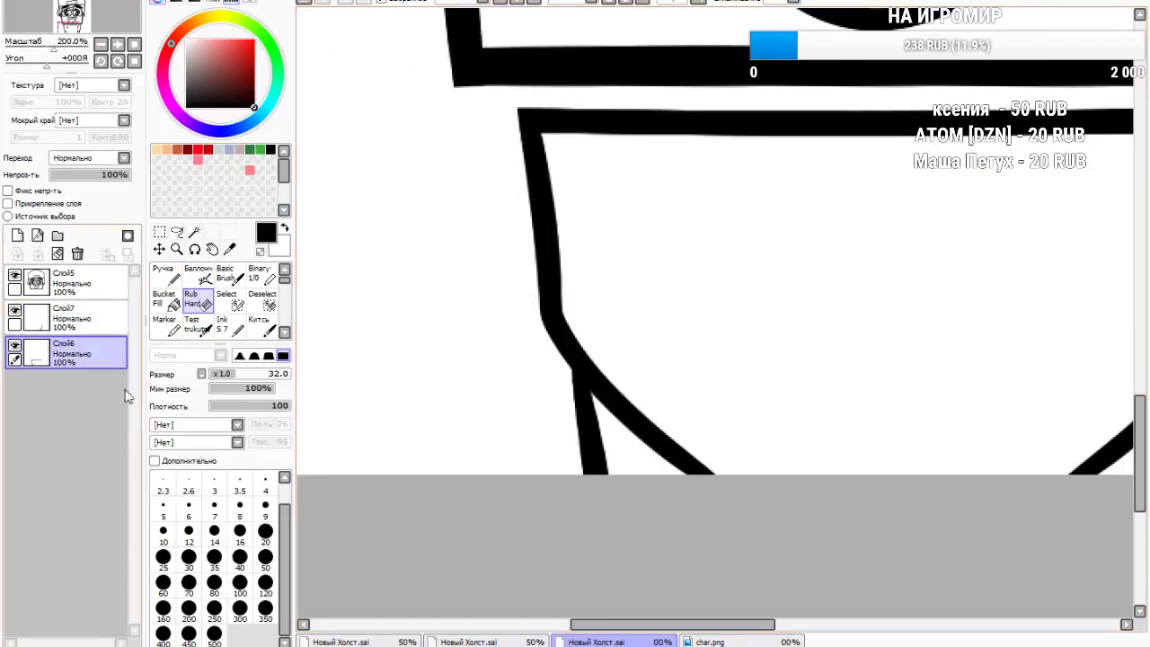
Merge the mirrored edge layer down into the torso layer and add a new layer above it
left_click(71, 314)
left_click(37, 253)
left_click(17, 235)
Ink a short slanted line from the torso's upper-left corner to the chin and erase its excess at both ends
left_click(224, 323)
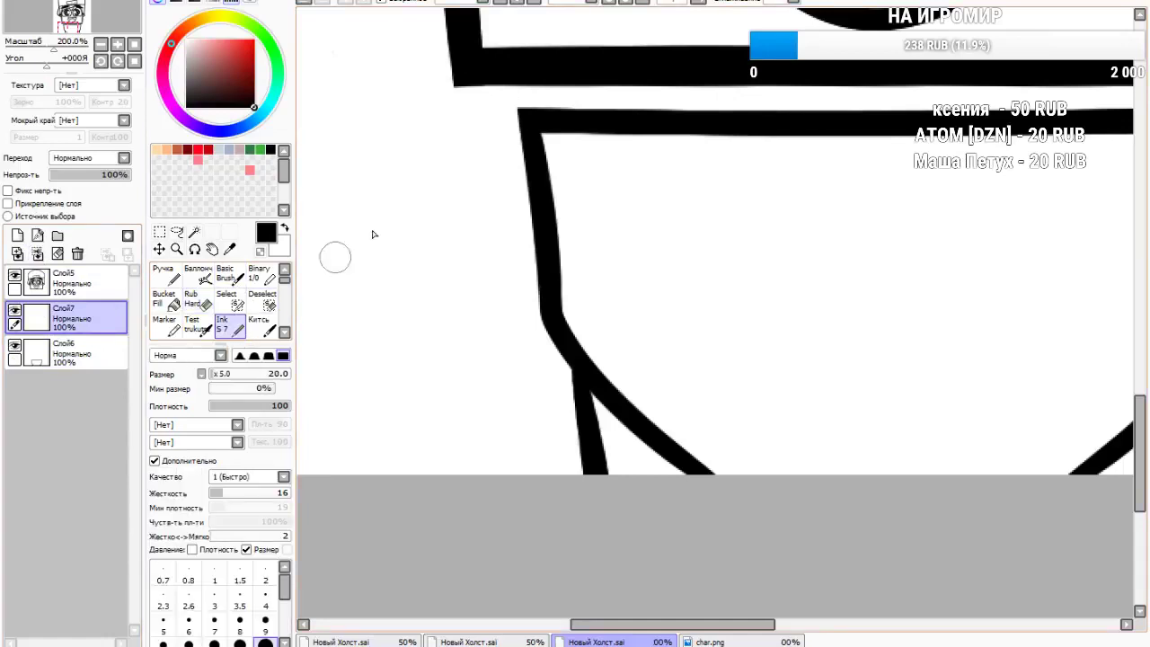
left_click_drag(480, 131, 703, 15)
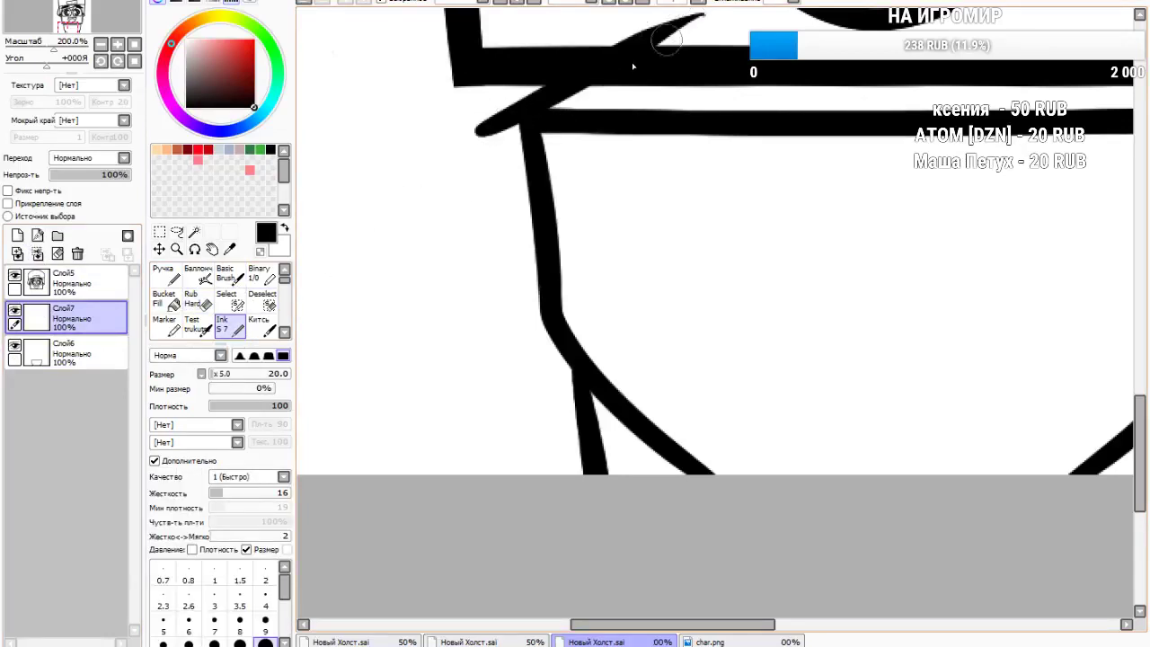
left_click(191, 299)
mouse_move(478, 149)
left_mouse_down()
mouse_move(475, 121)
mouse_move(493, 205)
mouse_move(480, 88)
mouse_move(489, 118)
mouse_move(661, 18)
mouse_move(710, 25)
left_mouse_up()
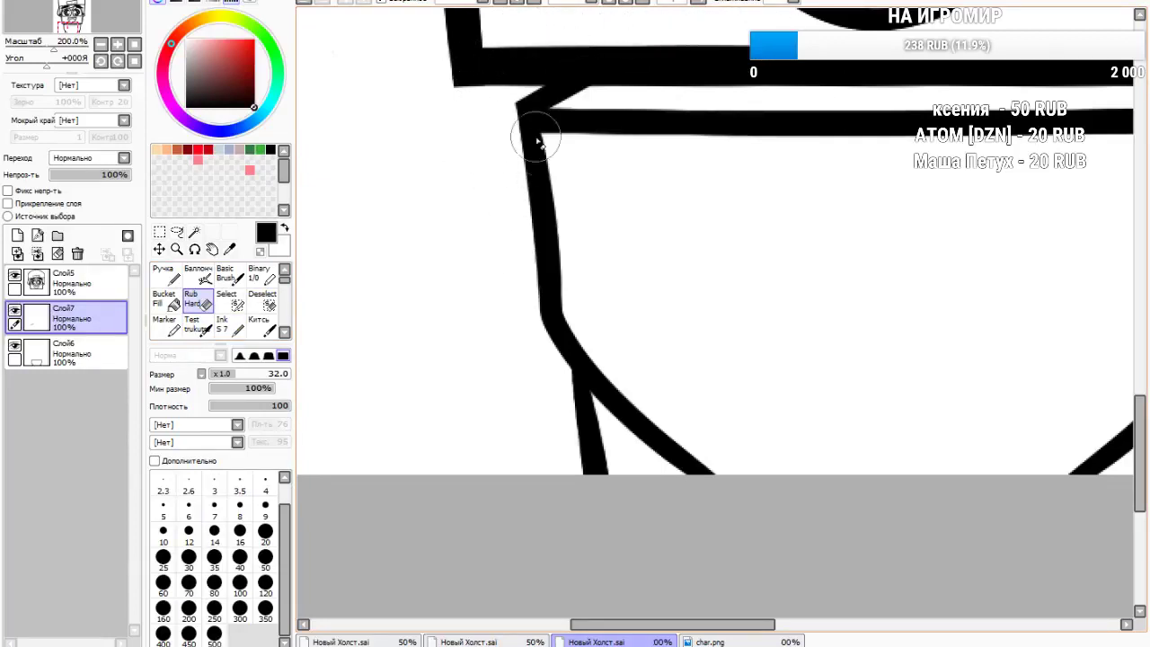
Try to draw the matching slanted line freehand at the torso's upper-right corner, then remove it with the size 66 eraser
scroll(539, 155, "down", 4)
scroll(705, 99, "up", 5)
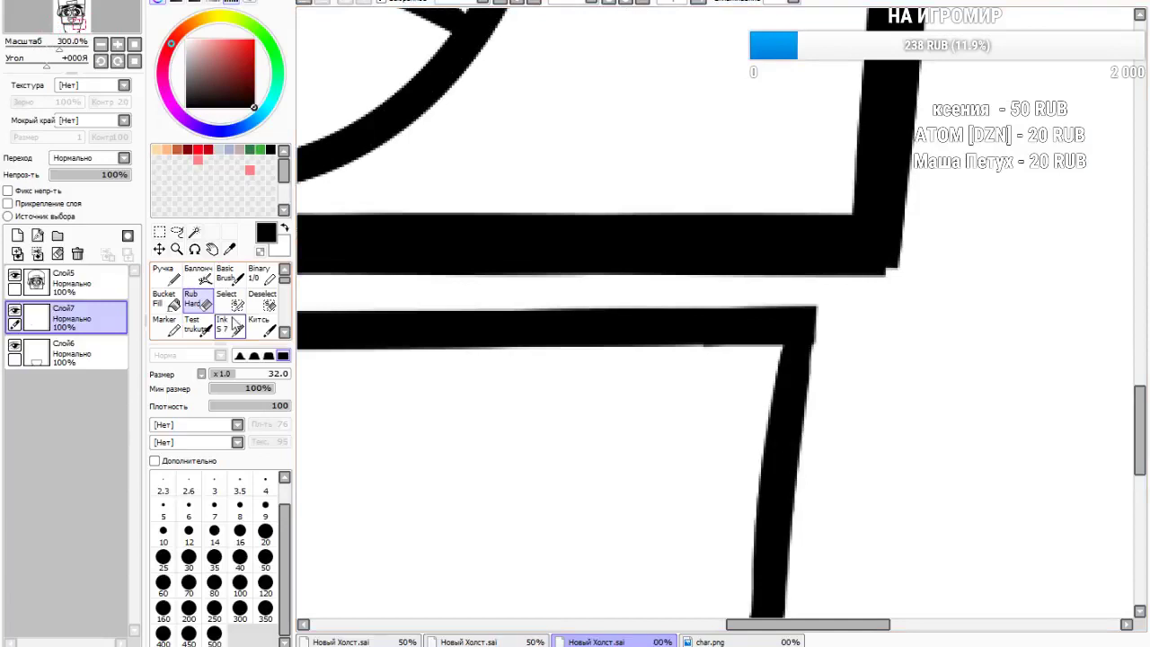
left_click(224, 324)
left_click_drag(849, 339, 530, 162)
key("ctrl+z")
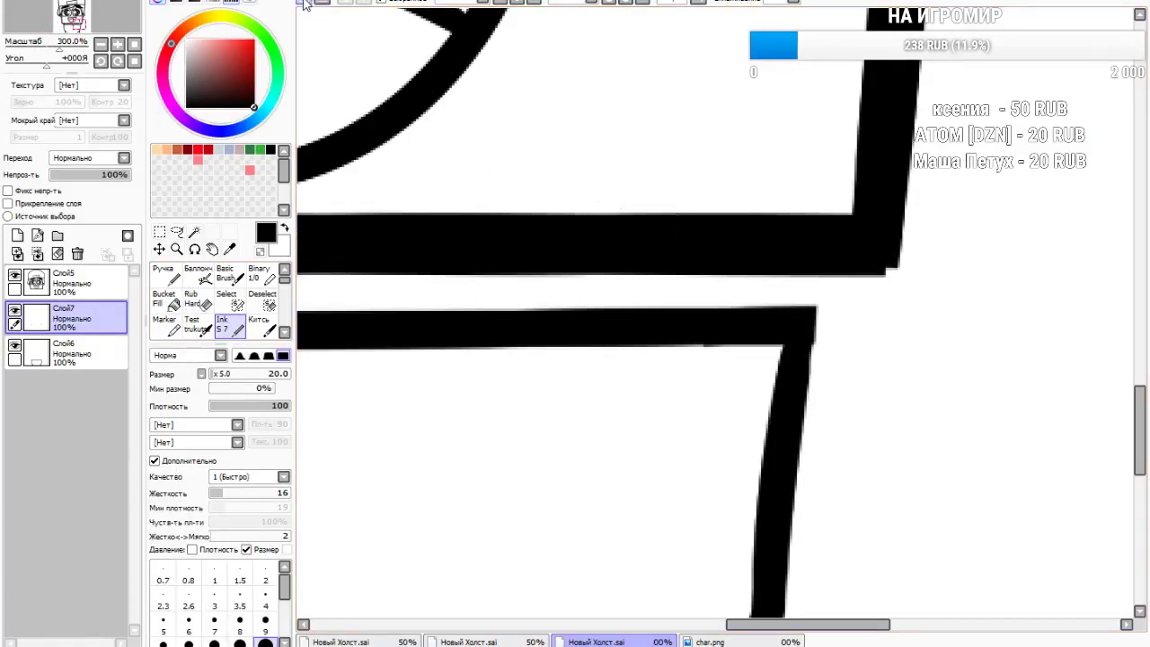
left_click_drag(836, 348, 519, 202)
key("ctrl+z")
mouse_move(864, 359)
left_mouse_down()
mouse_move(616, 236)
mouse_move(395, 204)
left_mouse_up()
left_click(159, 234)
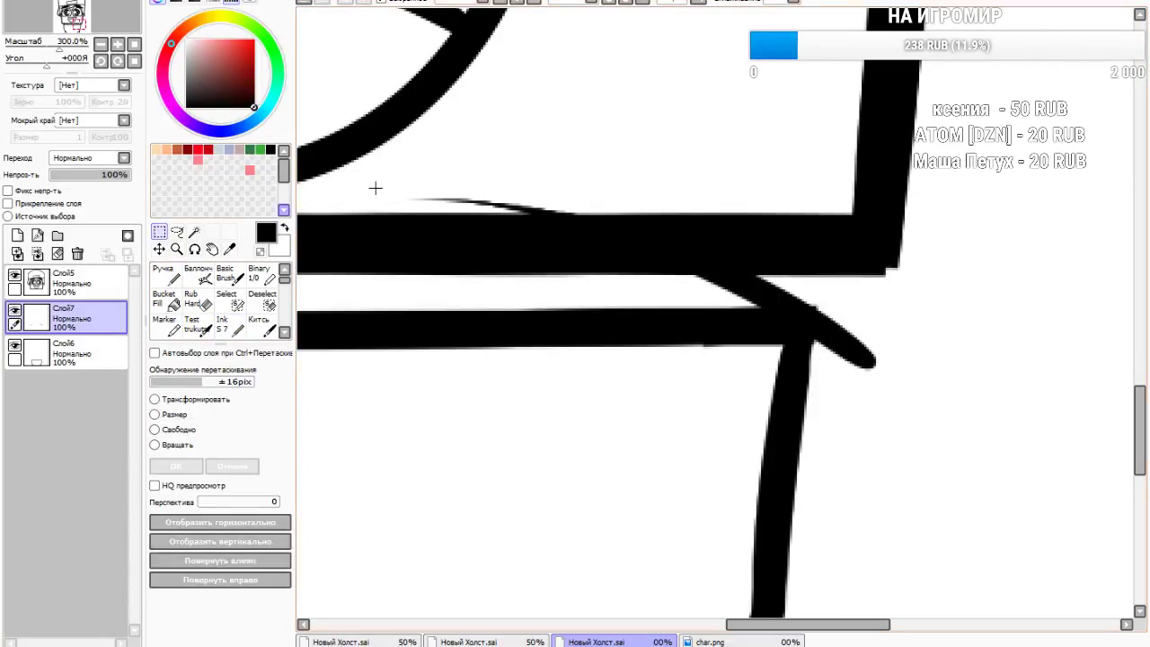
scroll(479, 189, "down", 5)
left_click(235, 281)
left_click(192, 300)
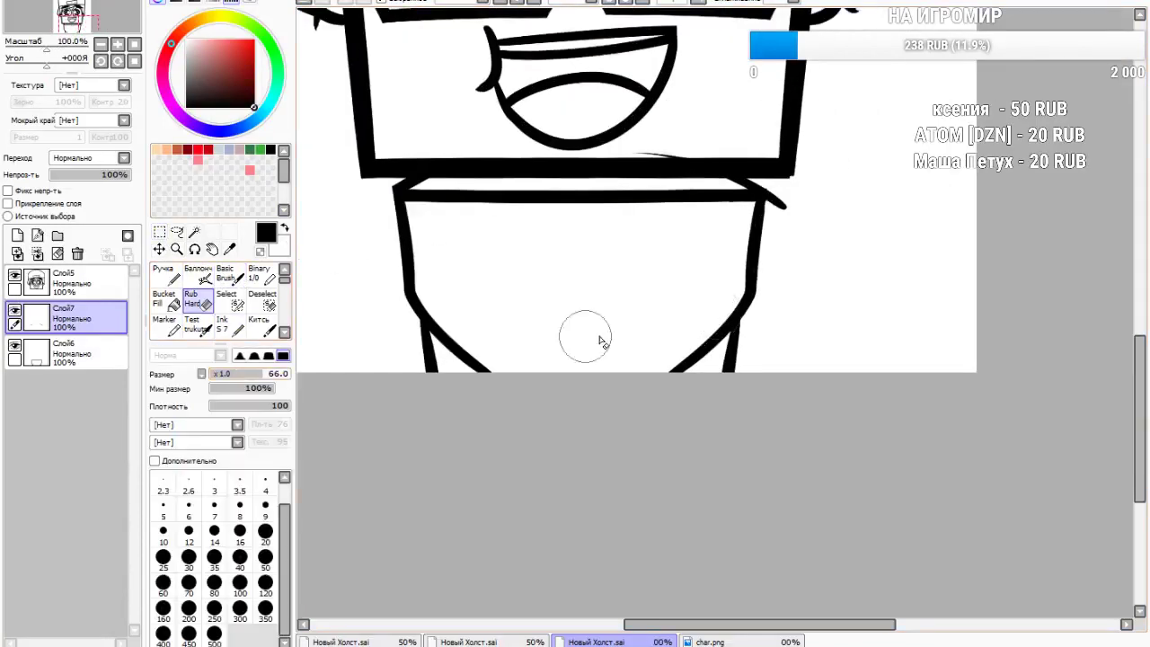
left_click_drag(784, 189, 757, 183)
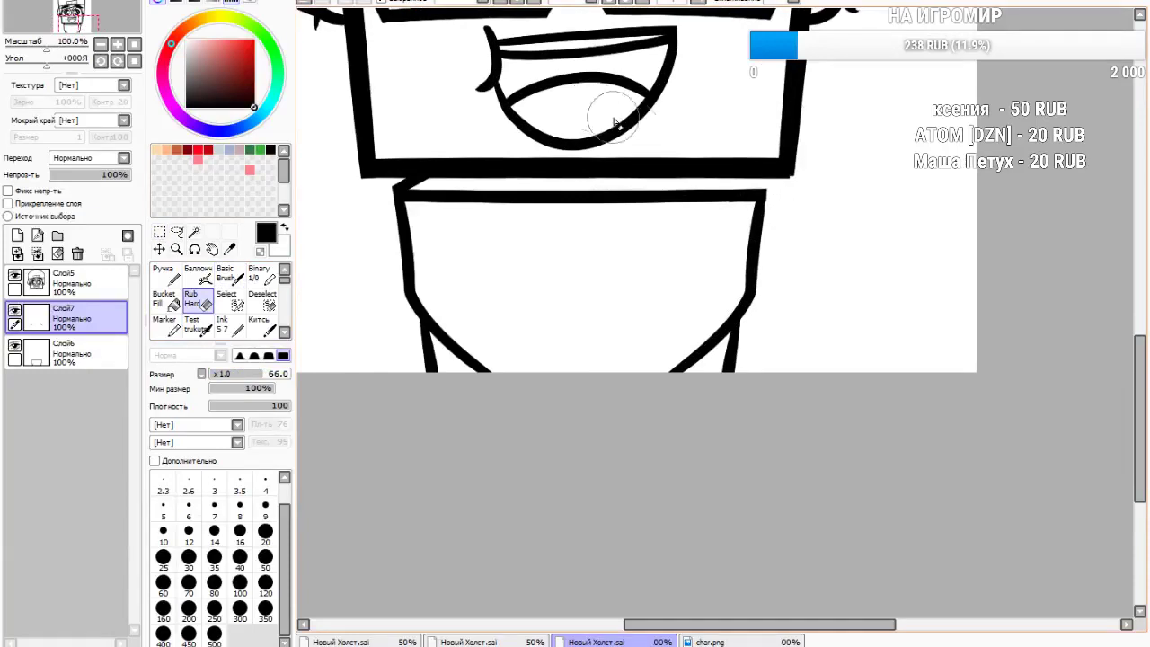
Duplicate the slanted line at the torso's upper-left corner, flip it horizontally and place it at the upper-right corner
left_click(159, 231)
left_click_drag(385, 117, 543, 258)
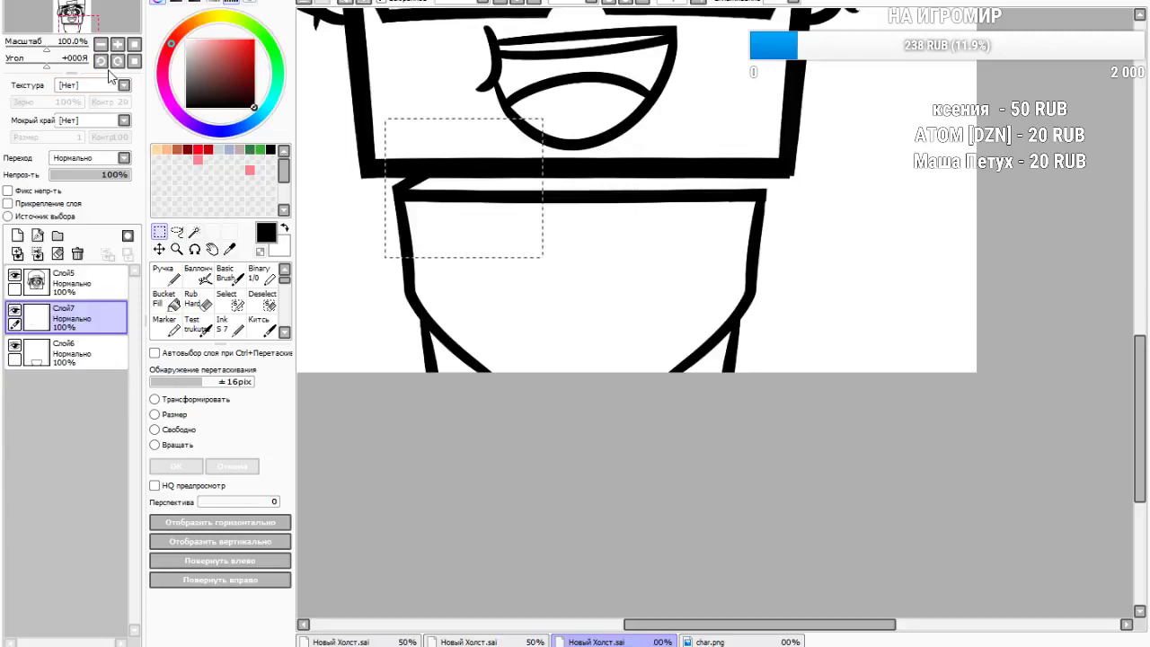
left_click(155, 414)
left_click(242, 522)
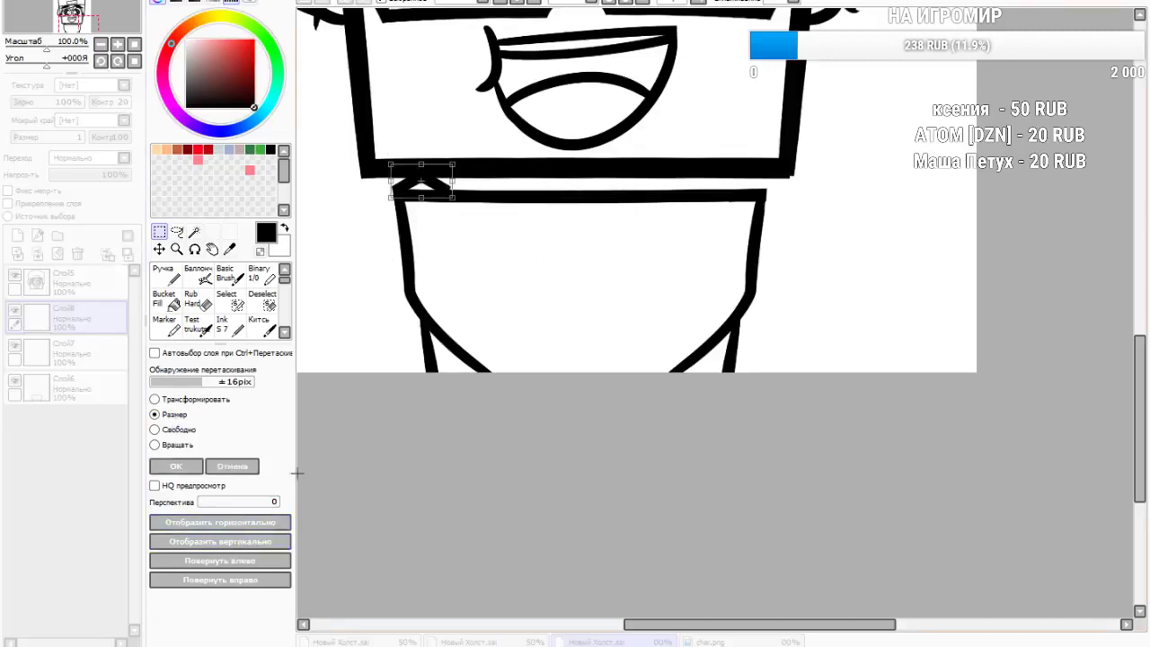
scroll(438, 178, "up", 1)
mouse_move(437, 176)
left_mouse_down()
mouse_move(926, 175)
mouse_move(880, 178)
mouse_move(890, 187)
left_mouse_up()
scroll(926, 175, "up", 2)
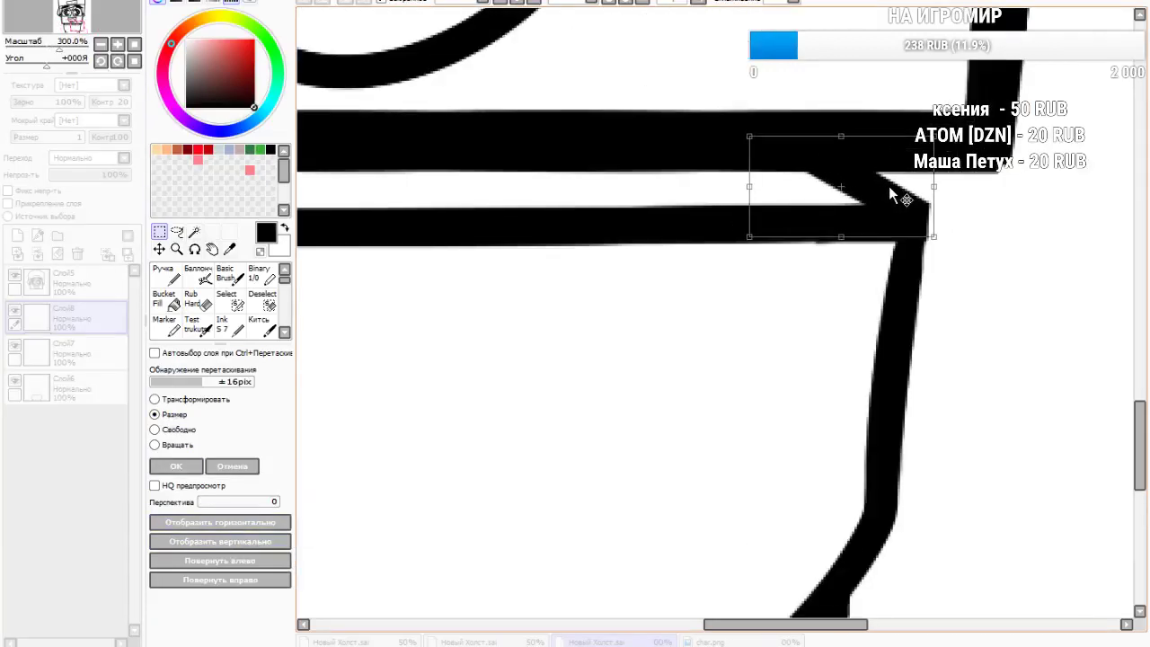
left_click(208, 466)
scroll(639, 404, "down", 6)
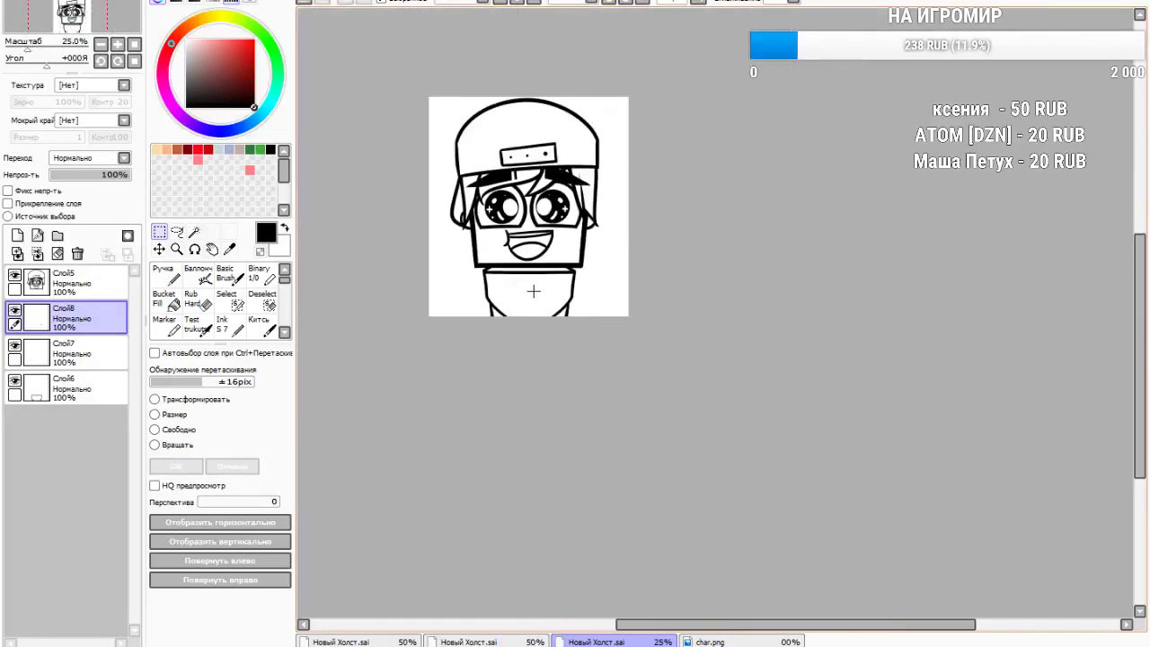
Merge both slanted line layers down into the torso layer Слой6
scroll(534, 291, "up", 2)
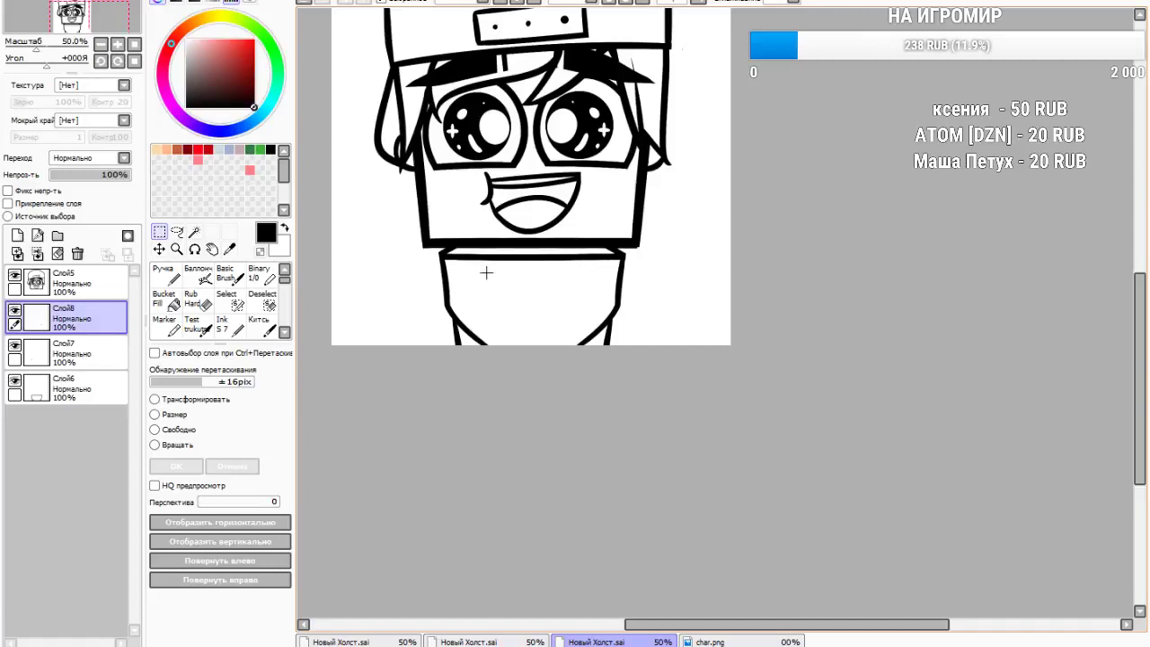
scroll(486, 272, "down", 1)
scroll(490, 274, "up", 1)
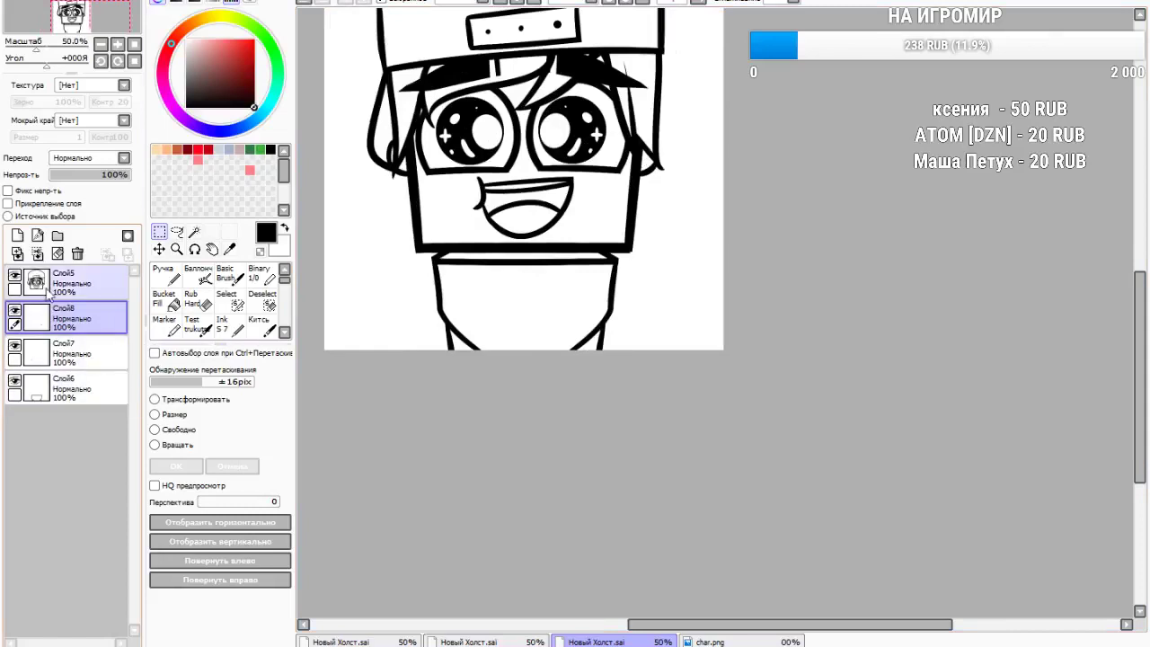
left_click(37, 254)
left_click(37, 254)
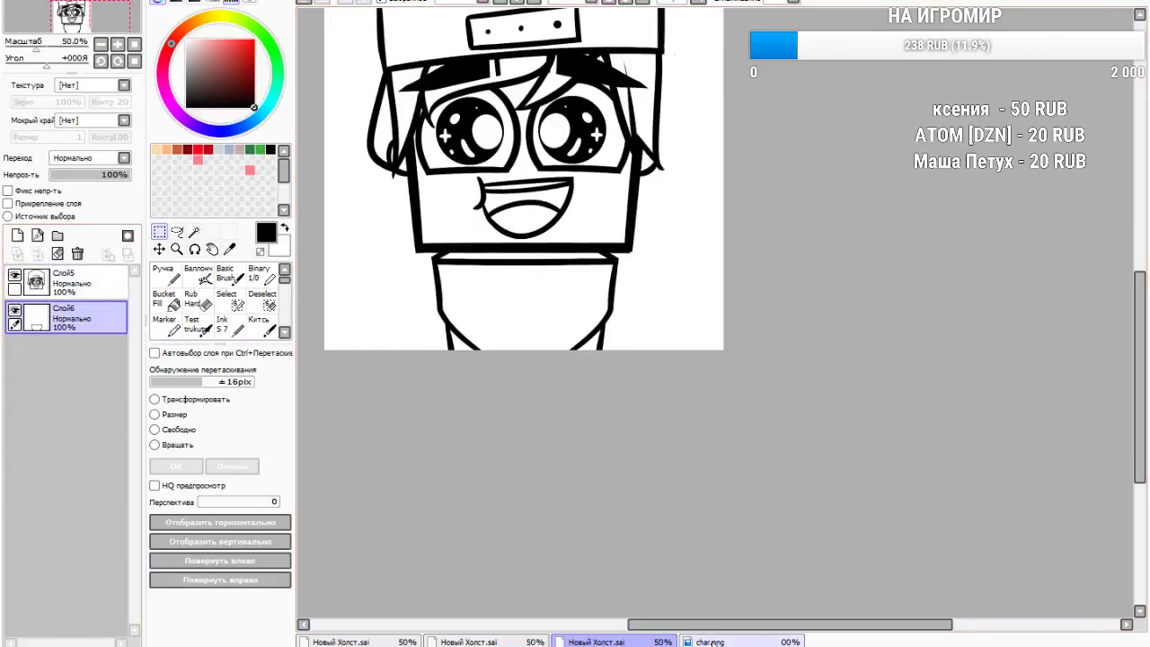
Check the char.png skin reference and add a new layer above the torso for the Ink brush
left_click(710, 642)
left_click(596, 641)
left_click(17, 236)
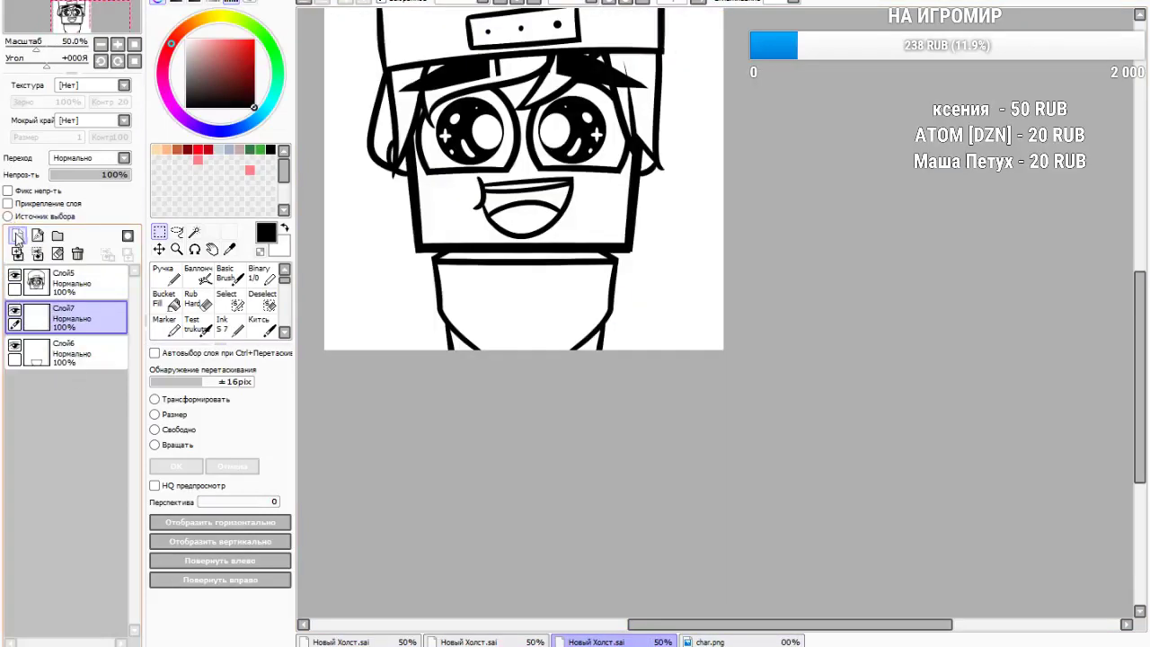
left_click(230, 324)
scroll(466, 258, "up", 1)
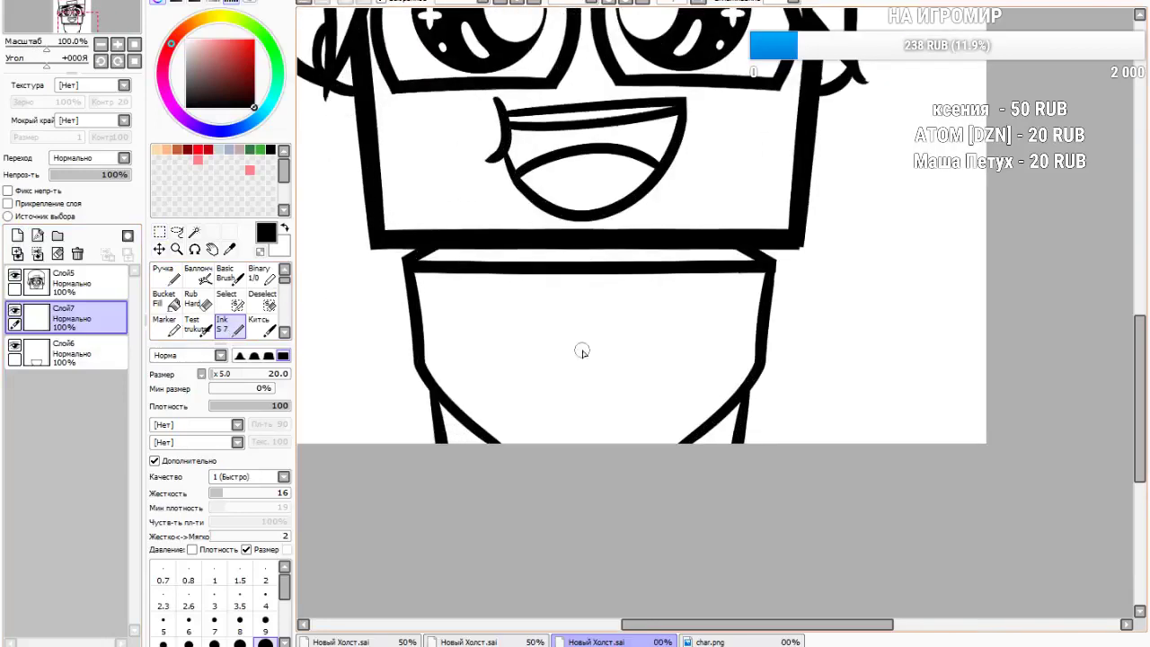
Draw an arched line across the torso with the size 20 Ink brush, fitting it between the sides by free transform and erasing the overhang
mouse_move(425, 356)
left_mouse_down()
mouse_move(846, 414)
mouse_move(864, 441)
left_mouse_up()
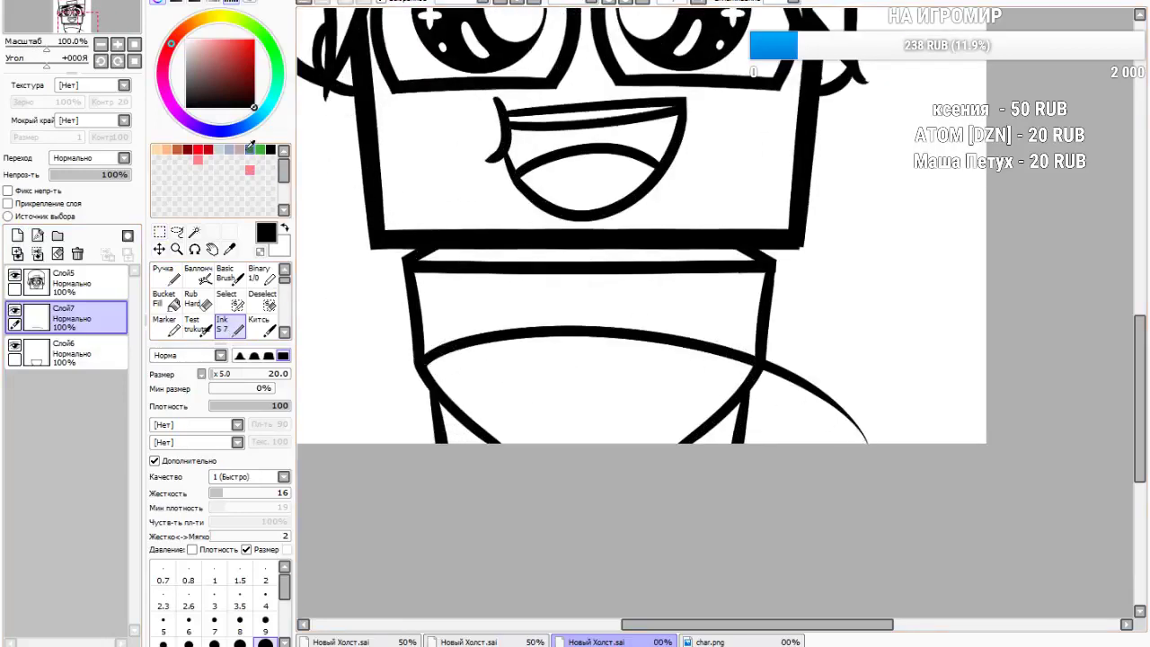
left_click(159, 241)
key("ctrl+t")
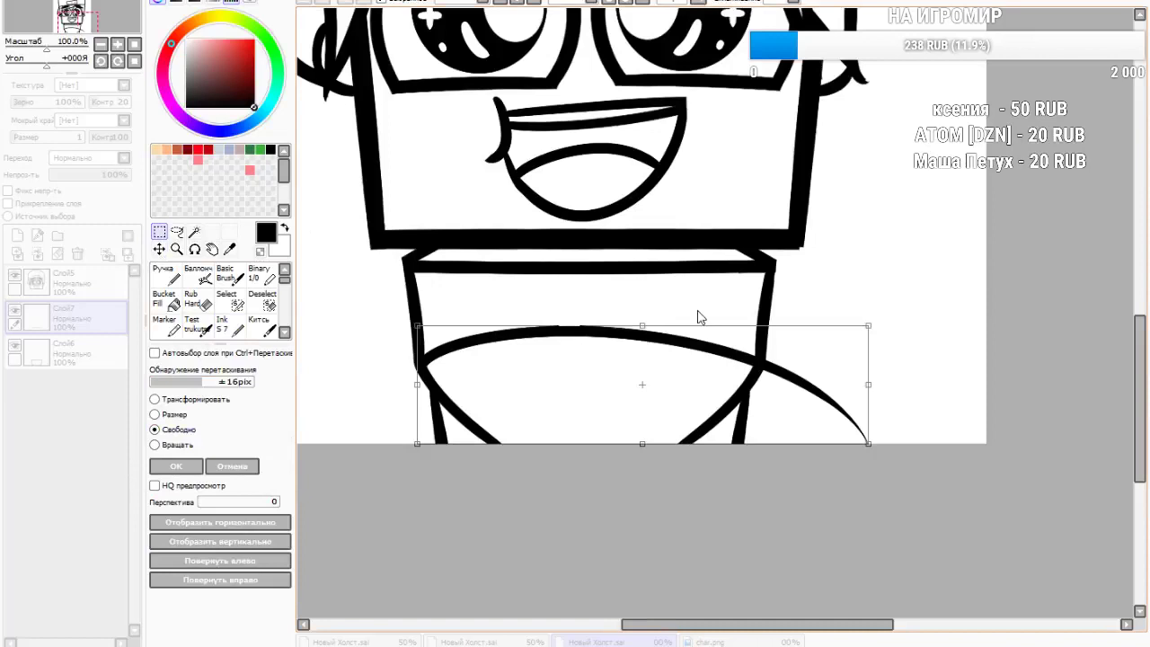
left_click_drag(647, 329, 659, 331)
left_click_drag(410, 447, 403, 447)
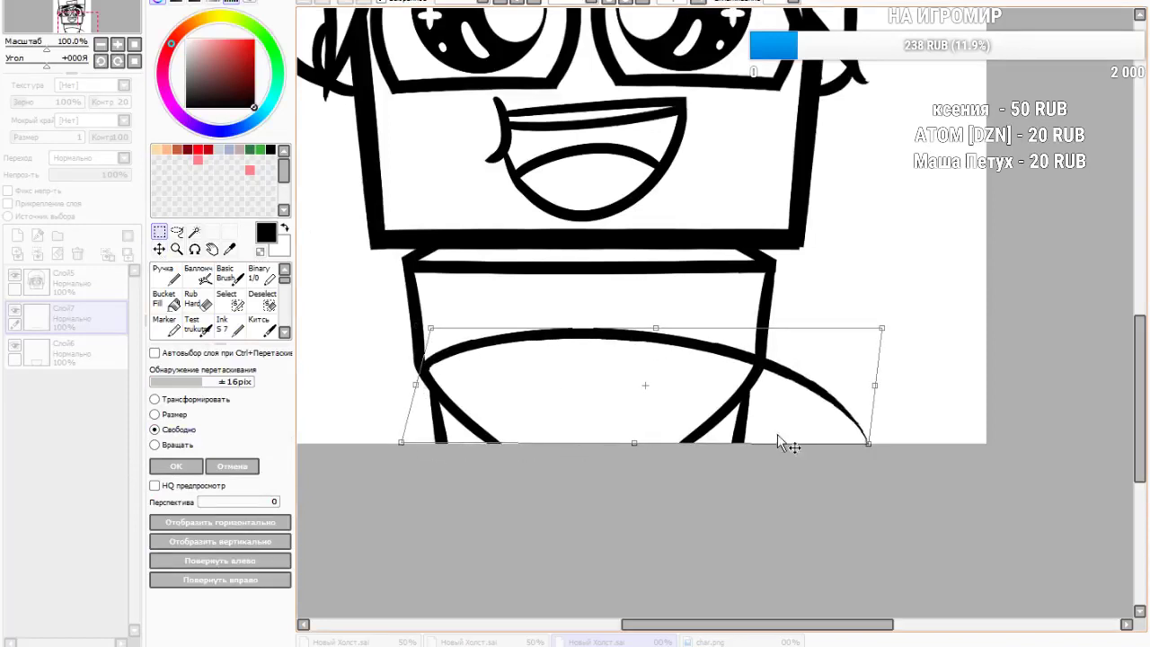
left_click_drag(659, 334, 671, 330)
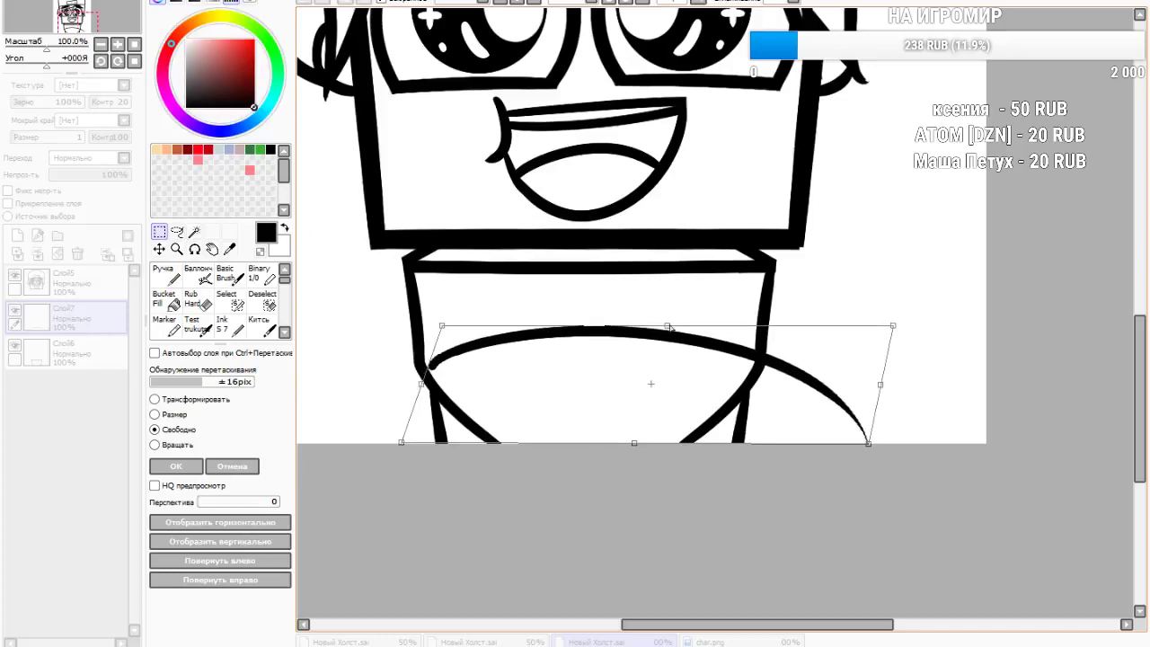
left_click_drag(418, 392, 415, 384)
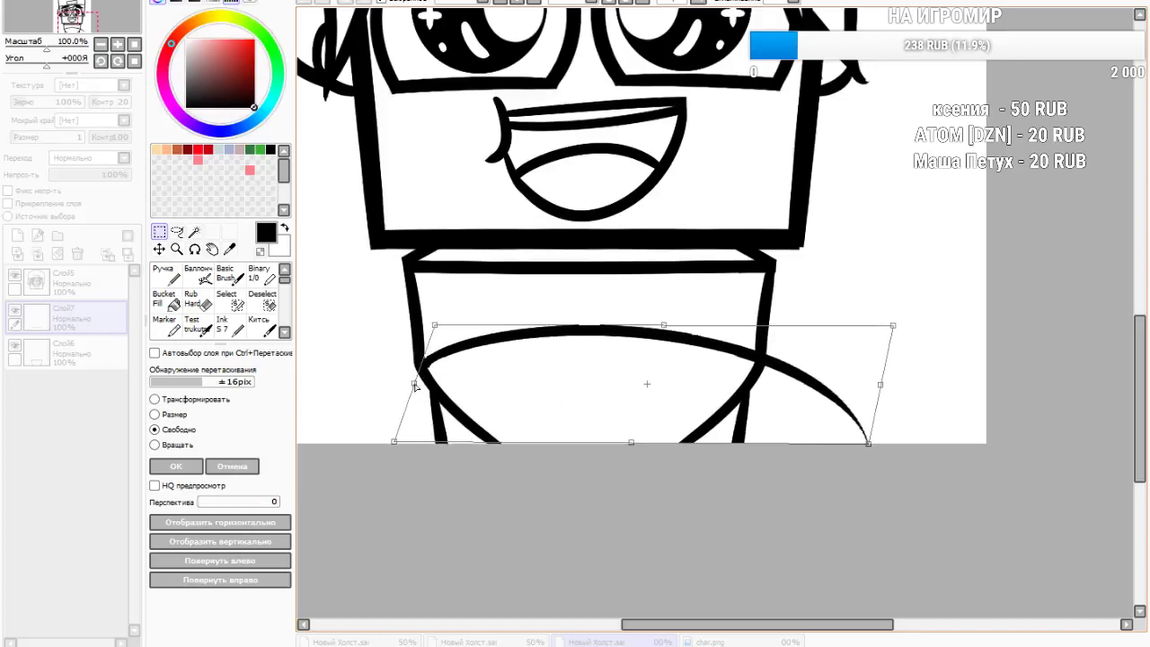
left_click(254, 465)
left_click(206, 306)
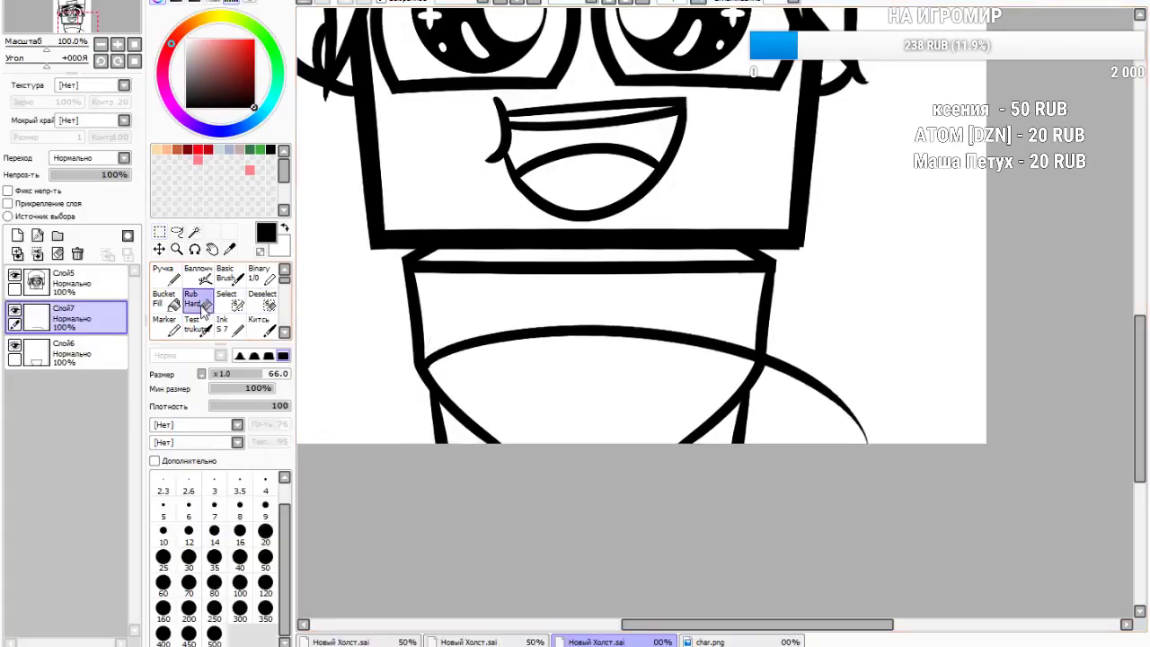
mouse_move(808, 381)
left_mouse_down()
mouse_move(799, 342)
mouse_move(788, 367)
mouse_move(860, 410)
left_mouse_up()
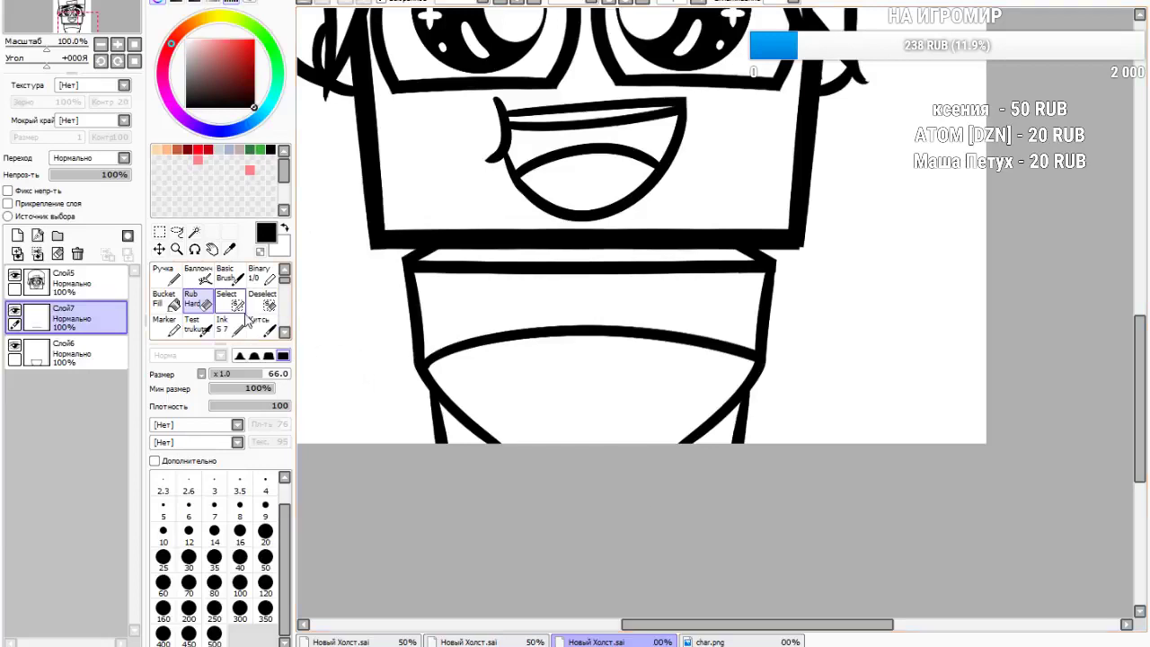
Add a new layer above the arched line's layer Слой7 for drawing with the Ink brush
left_click(261, 328)
left_click(230, 329)
left_click(17, 235)
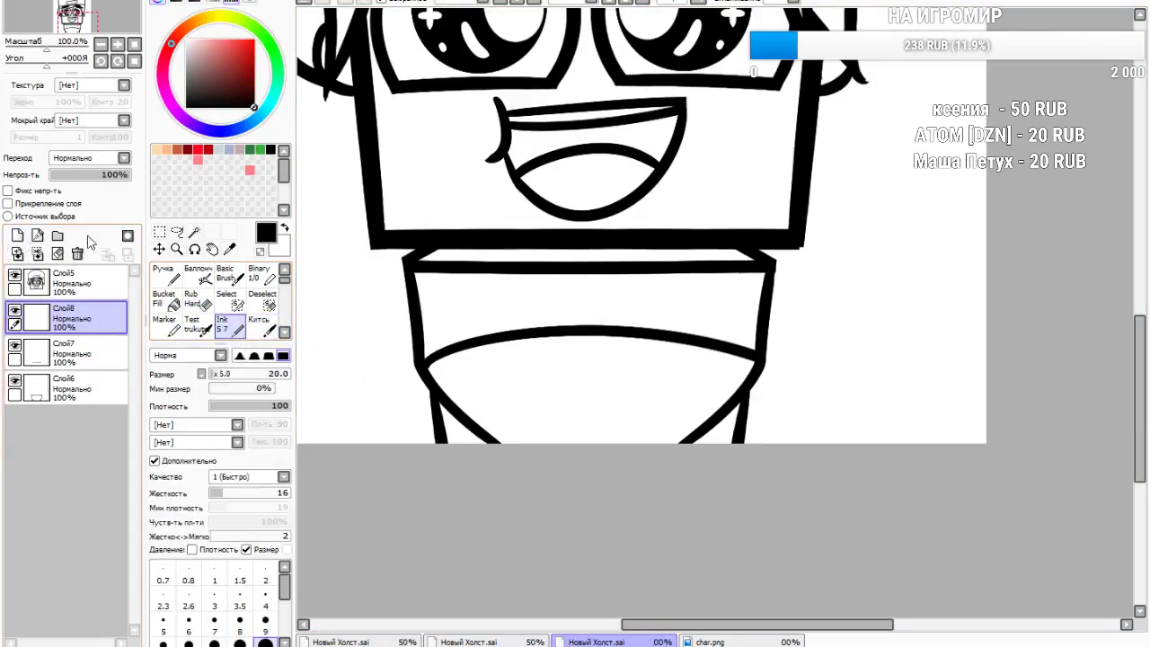
Try to draw a U-shaped collar curve below the torso's upper edge, touching up its side, then undo the strokes
mouse_move(529, 277)
left_mouse_down()
mouse_move(567, 330)
mouse_move(673, 266)
mouse_move(553, 328)
left_mouse_up()
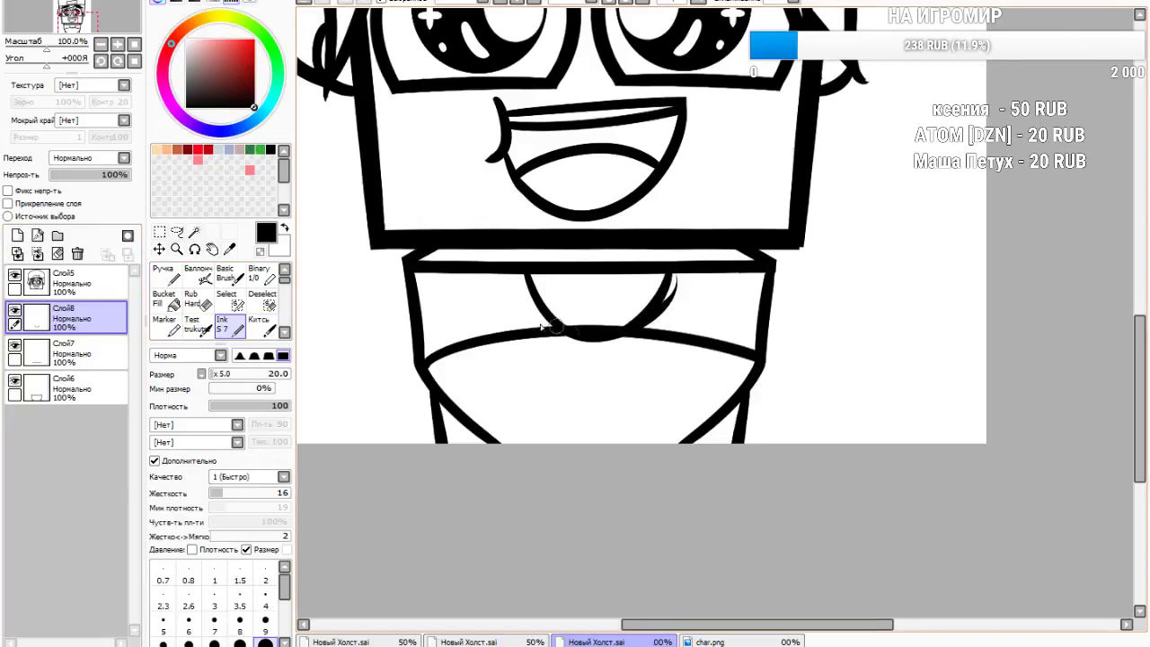
left_click(193, 299)
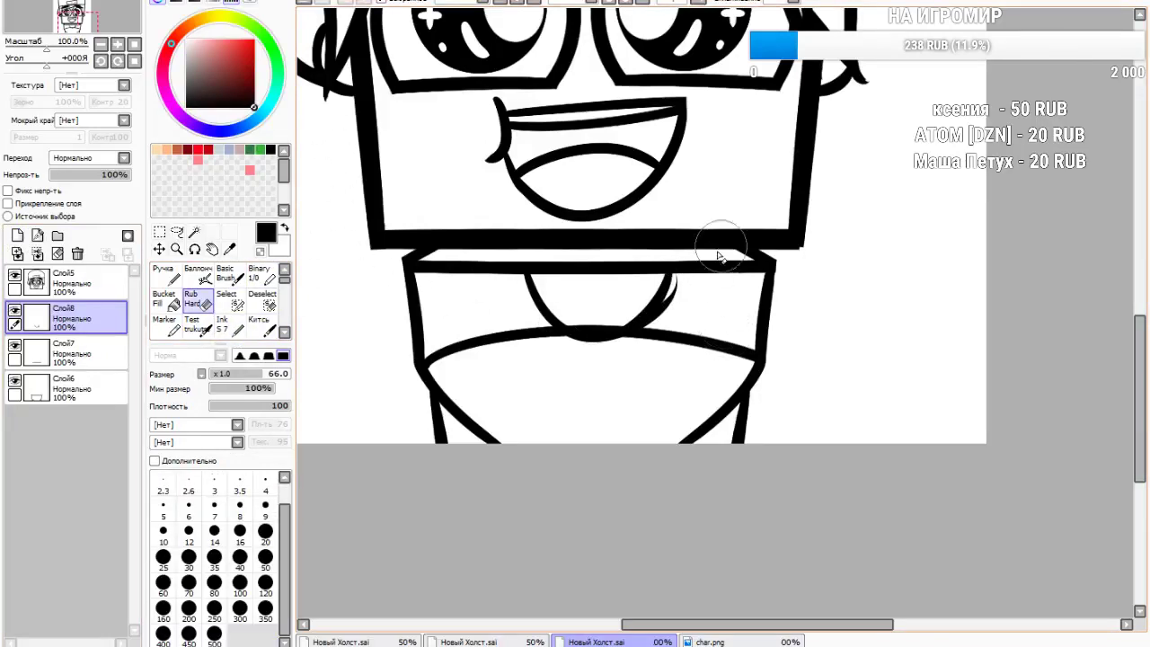
left_click_drag(699, 273, 662, 364)
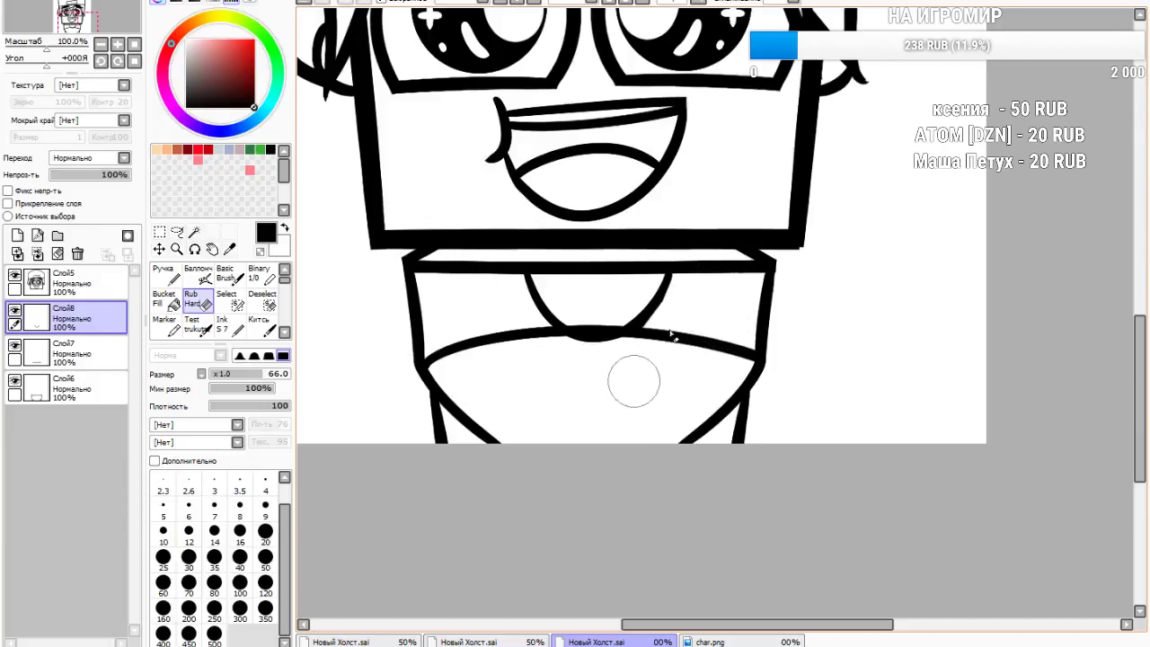
left_click(239, 378)
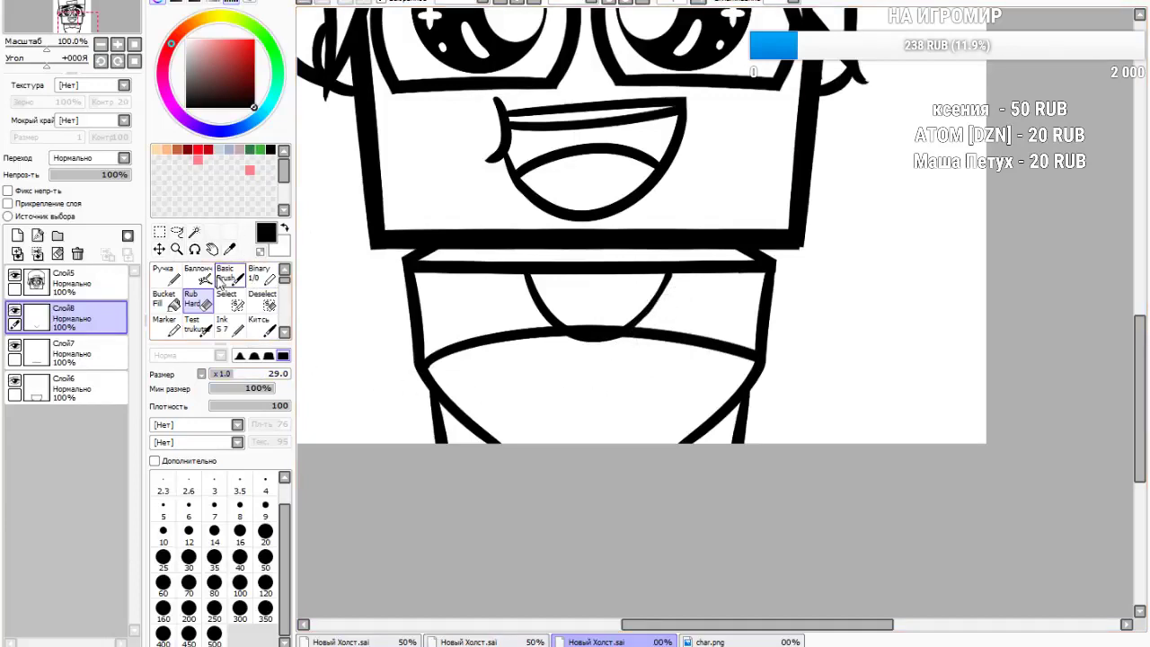
left_click(166, 277)
left_click(227, 324)
mouse_move(669, 276)
left_mouse_down()
mouse_move(635, 331)
mouse_move(557, 352)
left_mouse_up()
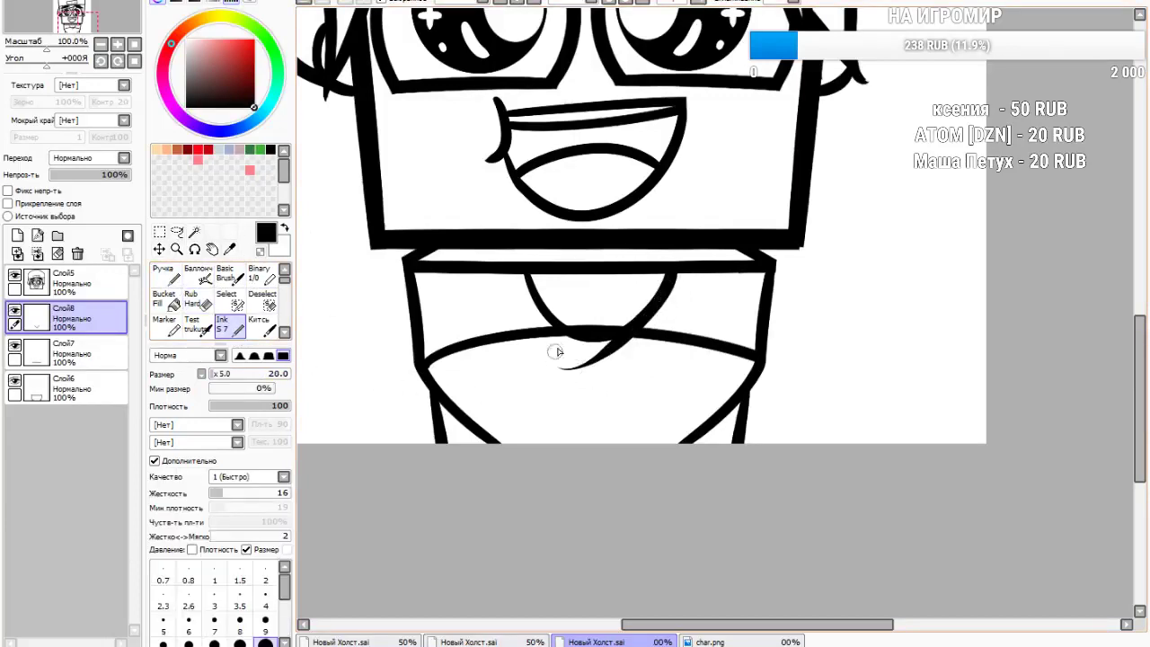
key("ctrl+z")
key("ctrl+z")
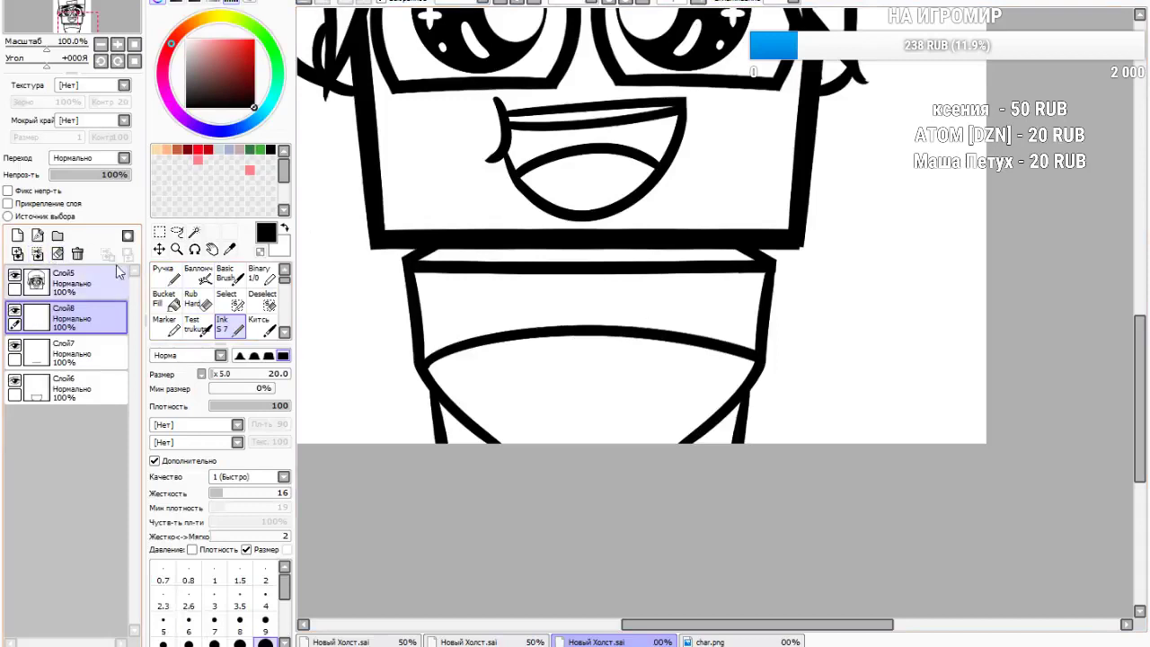
mouse_move(543, 270)
left_mouse_down()
mouse_move(566, 316)
mouse_move(651, 275)
left_mouse_up()
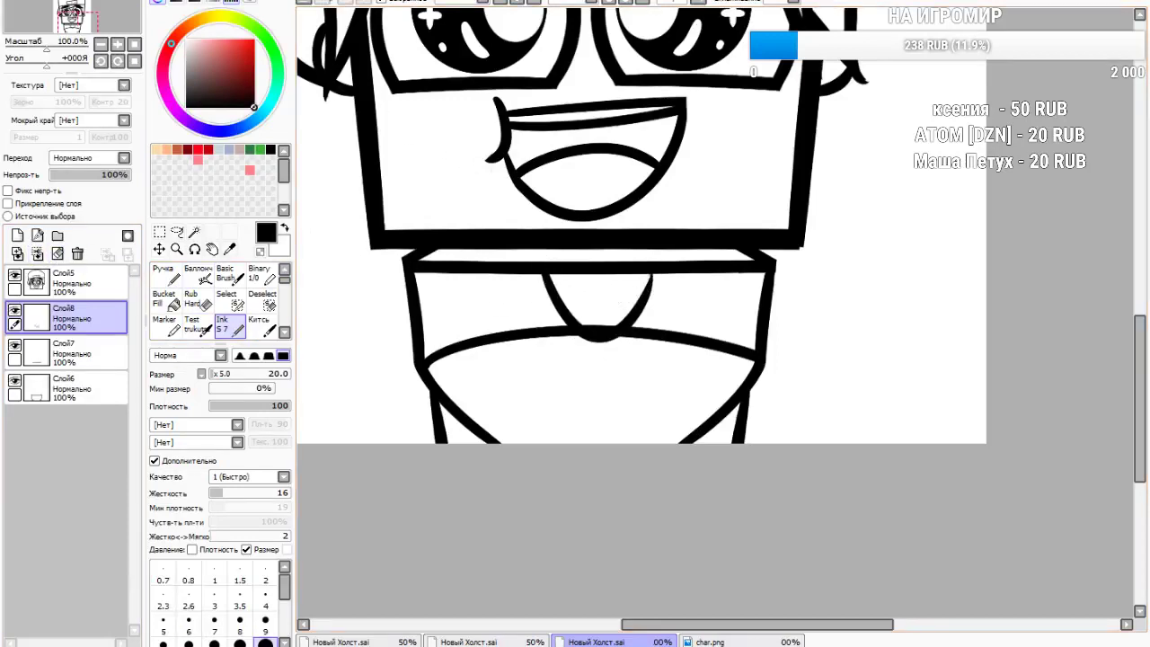
key("ctrl+z")
Draw a shallower U-shaped collar curve above the arched line and adjust its shape with a free transform
left_click_drag(539, 268, 645, 275)
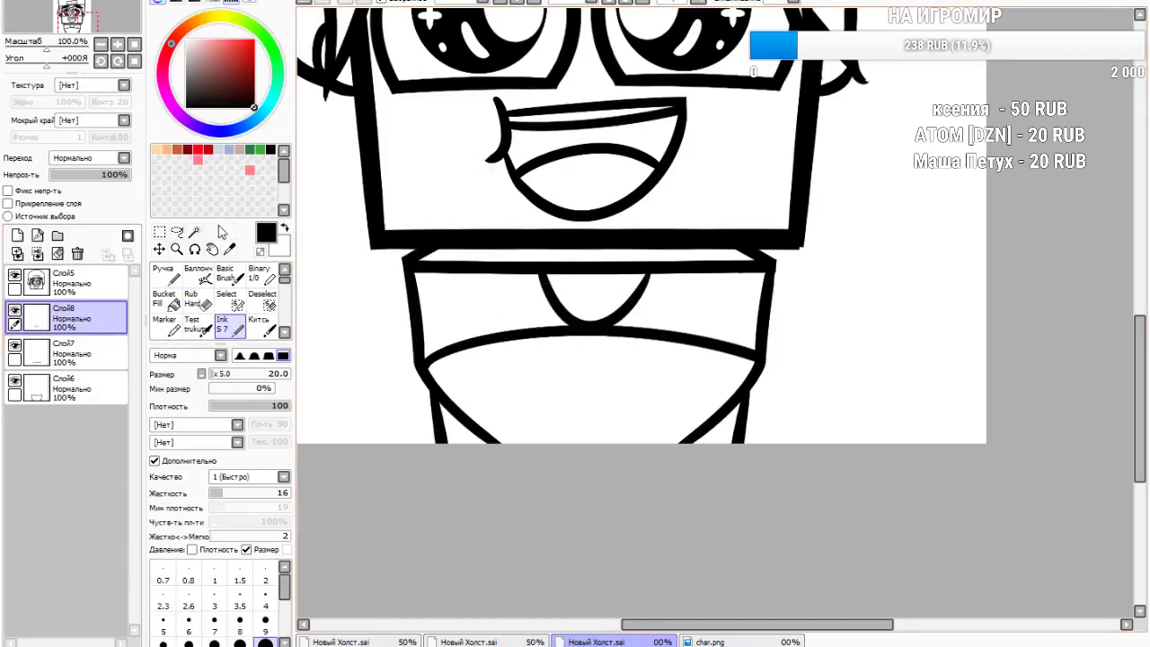
left_click(159, 232)
key("ctrl+t")
mouse_move(653, 261)
left_mouse_down()
mouse_move(640, 263)
mouse_move(657, 301)
mouse_move(671, 298)
left_mouse_up()
left_click_drag(634, 342, 626, 338)
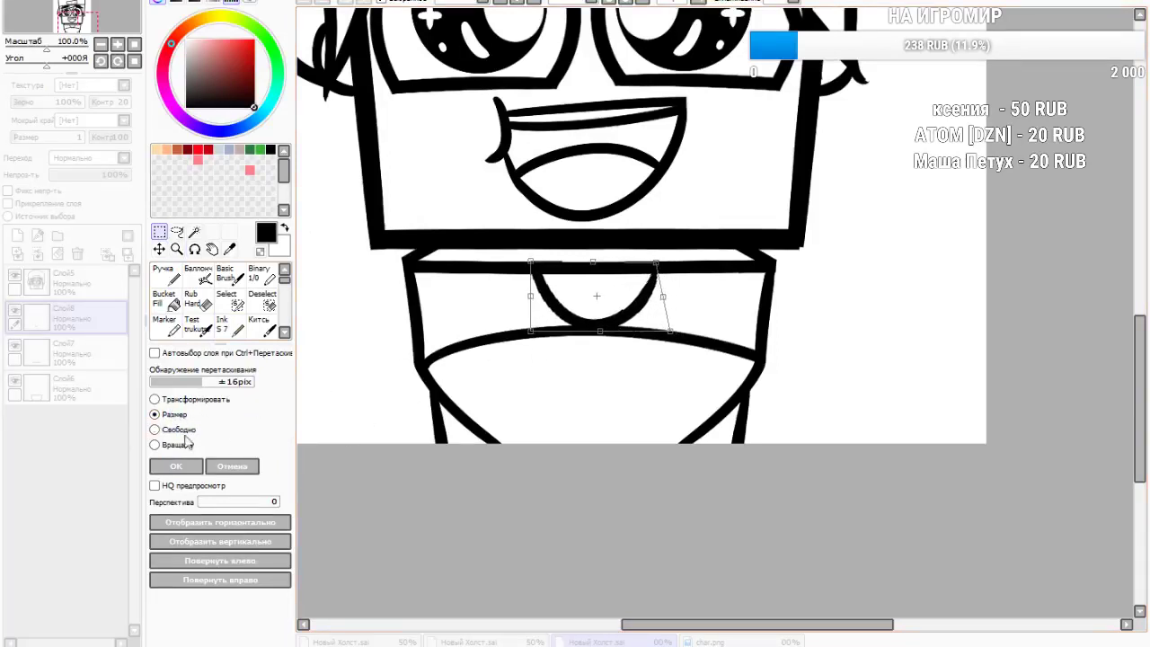
left_click_drag(656, 263, 659, 257)
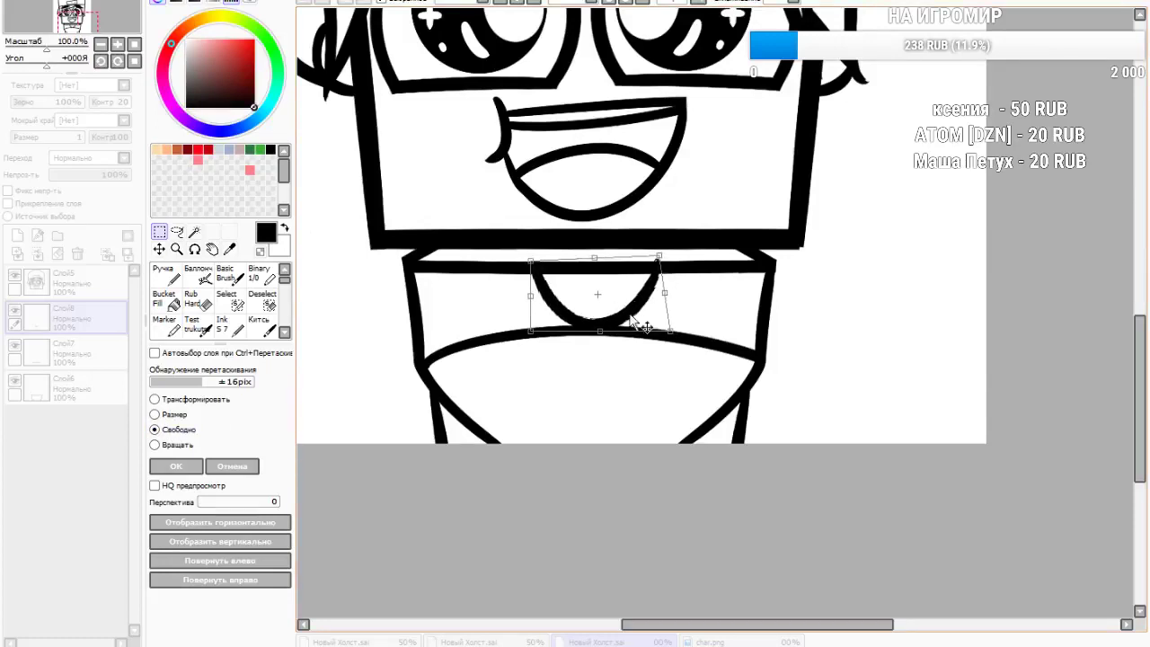
left_click_drag(602, 334, 595, 322)
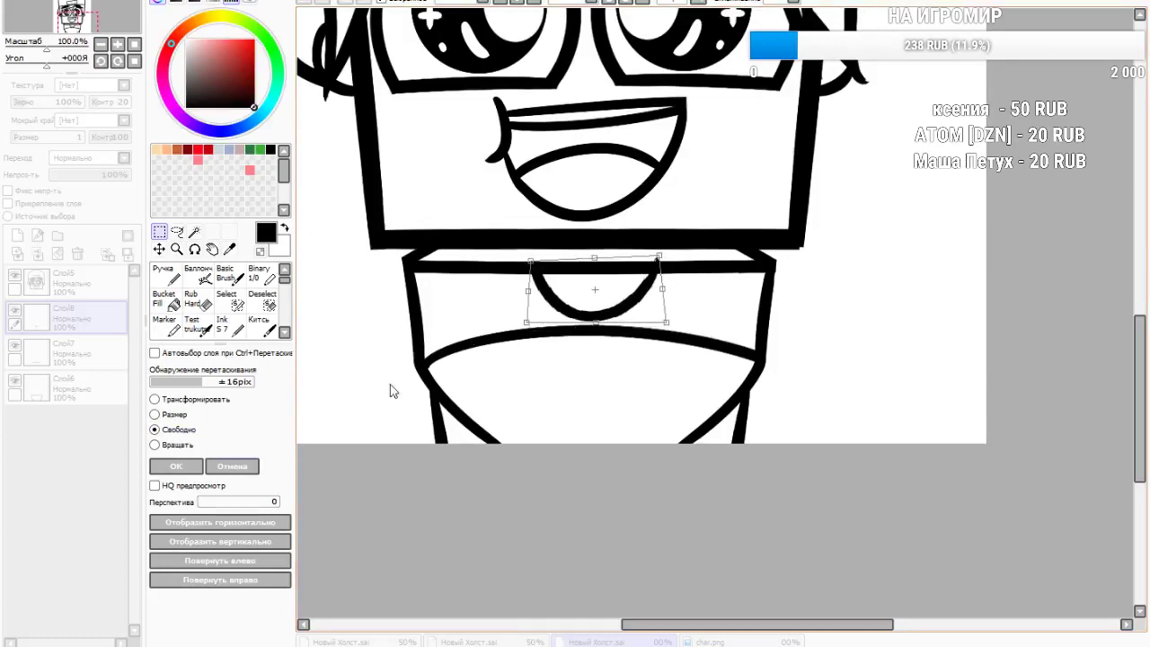
left_click(180, 466)
Erase the collar curve's tip protruding above the torso's upper edge using the size 29 Rub Hard eraser
left_click(259, 305)
left_click(232, 305)
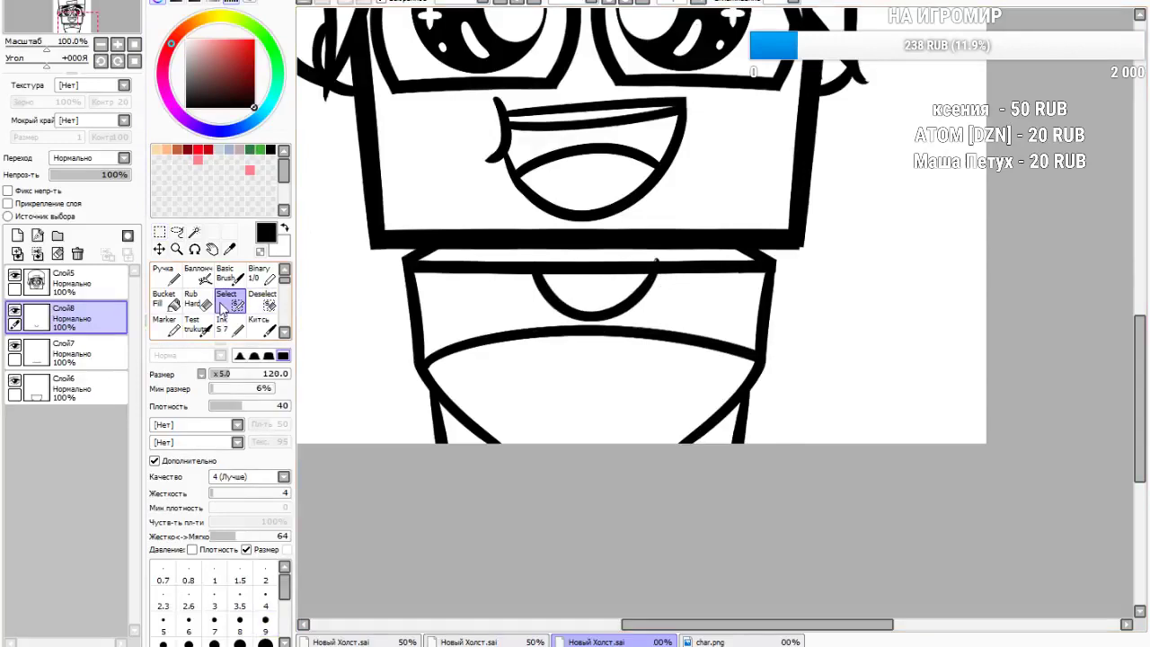
left_click(207, 305)
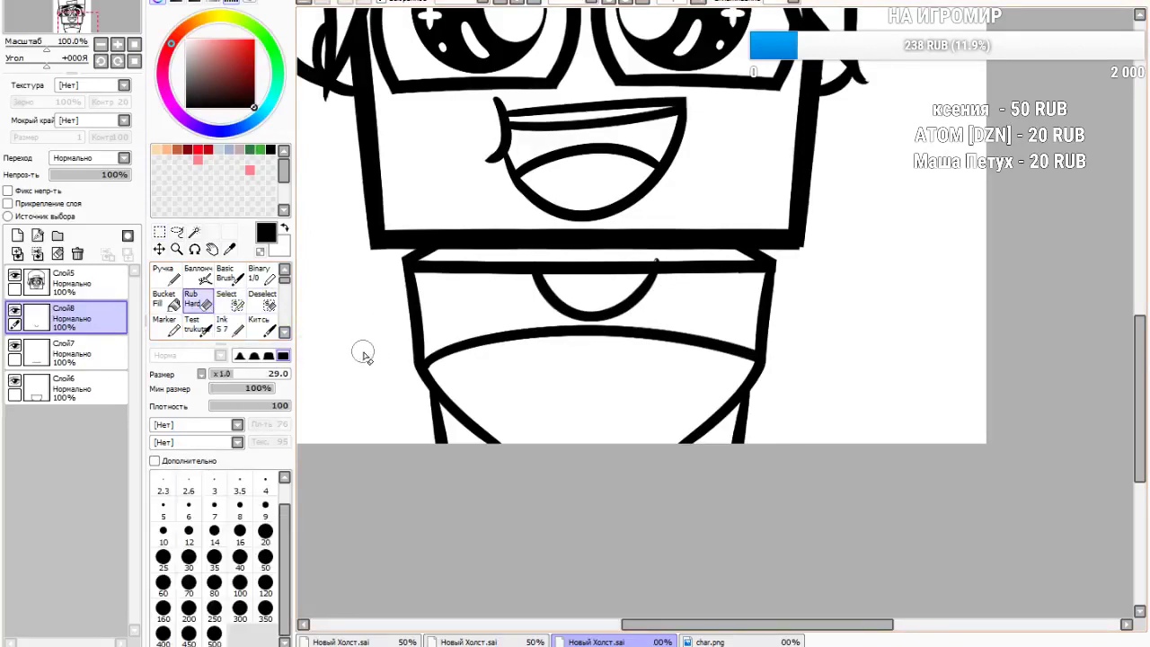
mouse_move(646, 252)
left_mouse_down()
mouse_move(663, 251)
mouse_move(633, 250)
left_mouse_up()
Draw two short slanted Ink lines from the collar curve's ends up to the head, undoing and redrawing unsatisfactory strokes
left_click(225, 324)
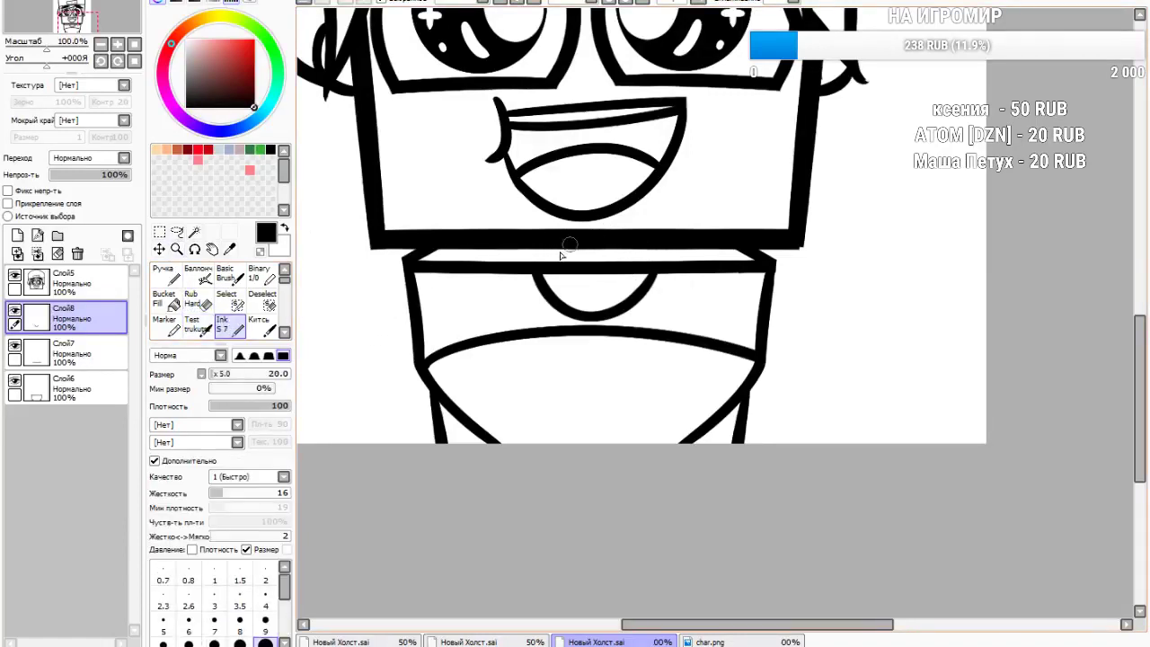
left_click_drag(536, 263, 571, 245)
left_click(306, 3)
left_click(305, 3)
left_click_drag(536, 267, 584, 240)
left_click(306, 4)
left_click_drag(649, 269, 619, 247)
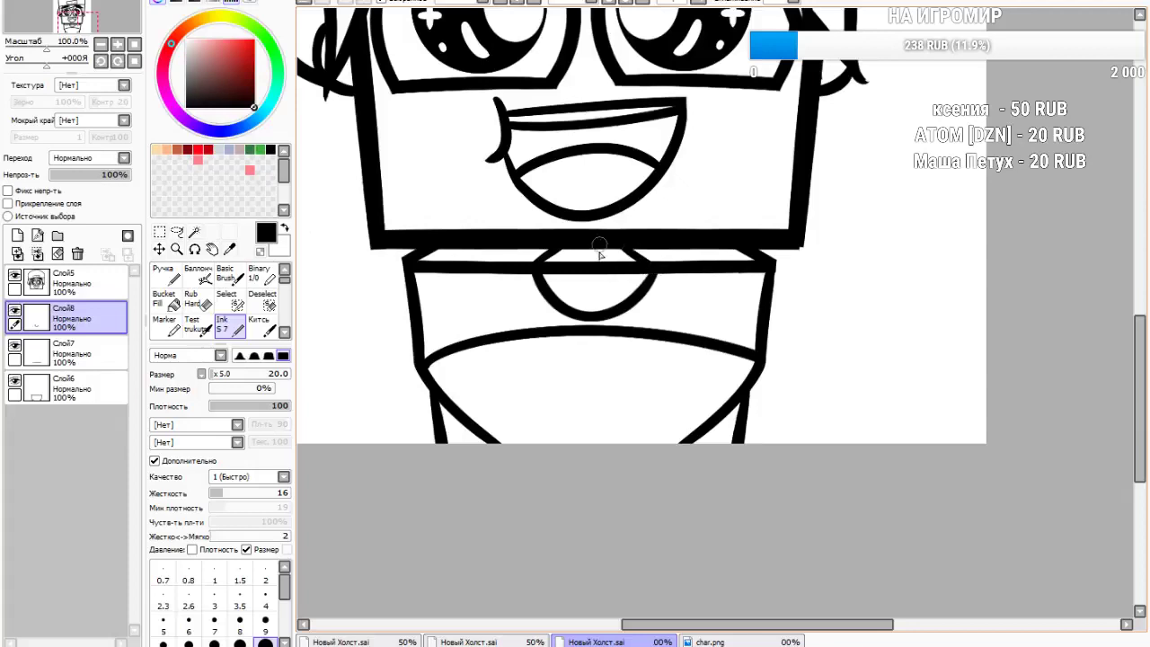
left_click(305, 4)
left_click(305, 4)
left_click_drag(537, 261, 570, 249)
left_click_drag(656, 265, 615, 242)
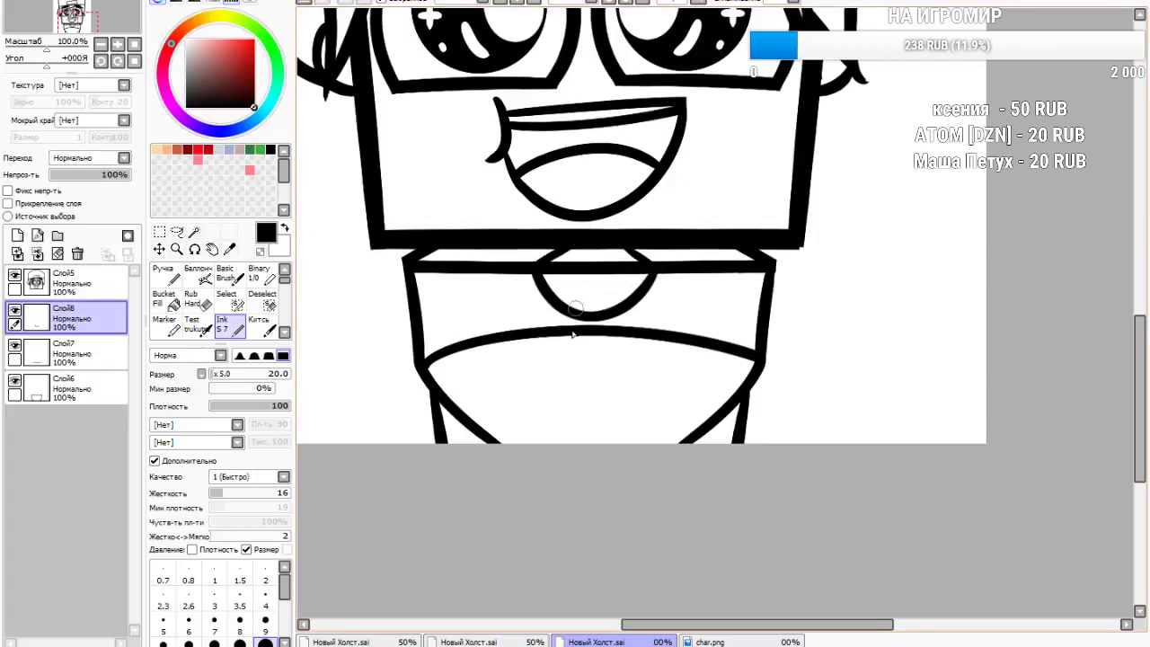
Check the hoodie strings in the char.png skin reference and add a new layer above the collar
scroll(431, 292, "down", 6)
scroll(469, 291, "up", 6)
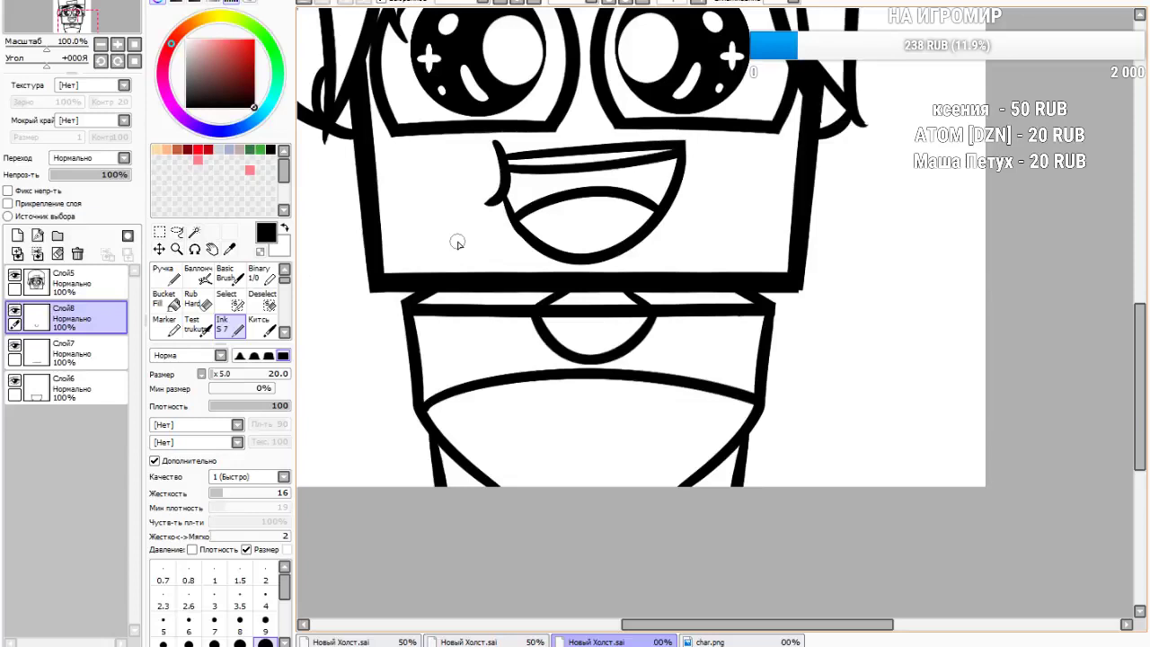
left_click(760, 640)
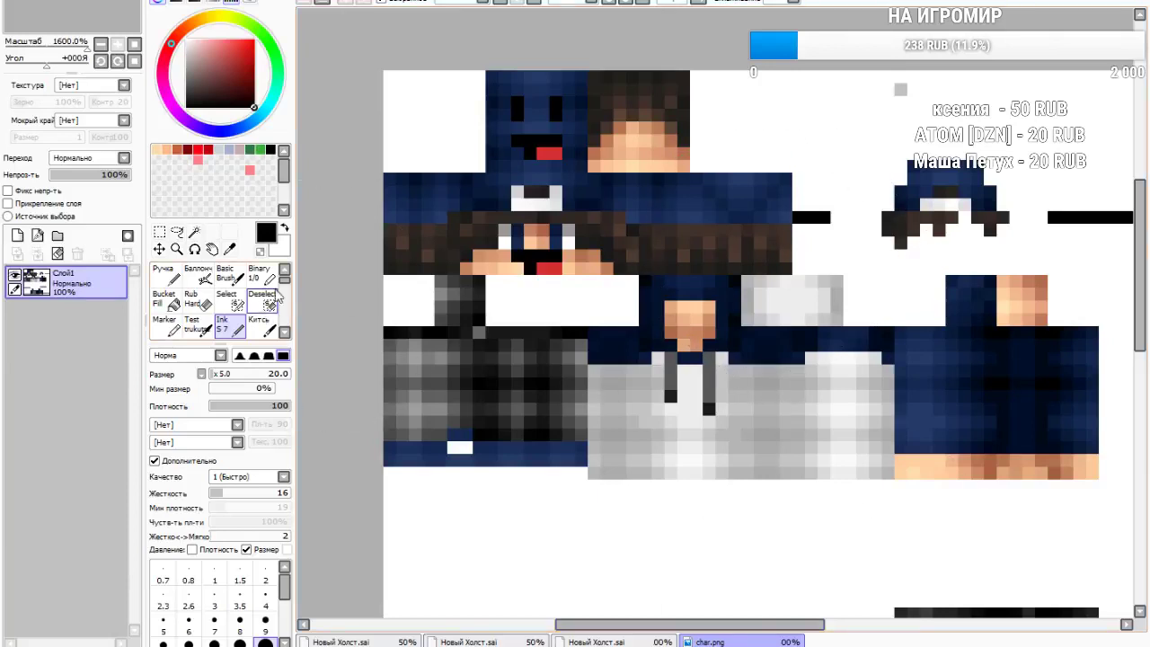
left_click(611, 642)
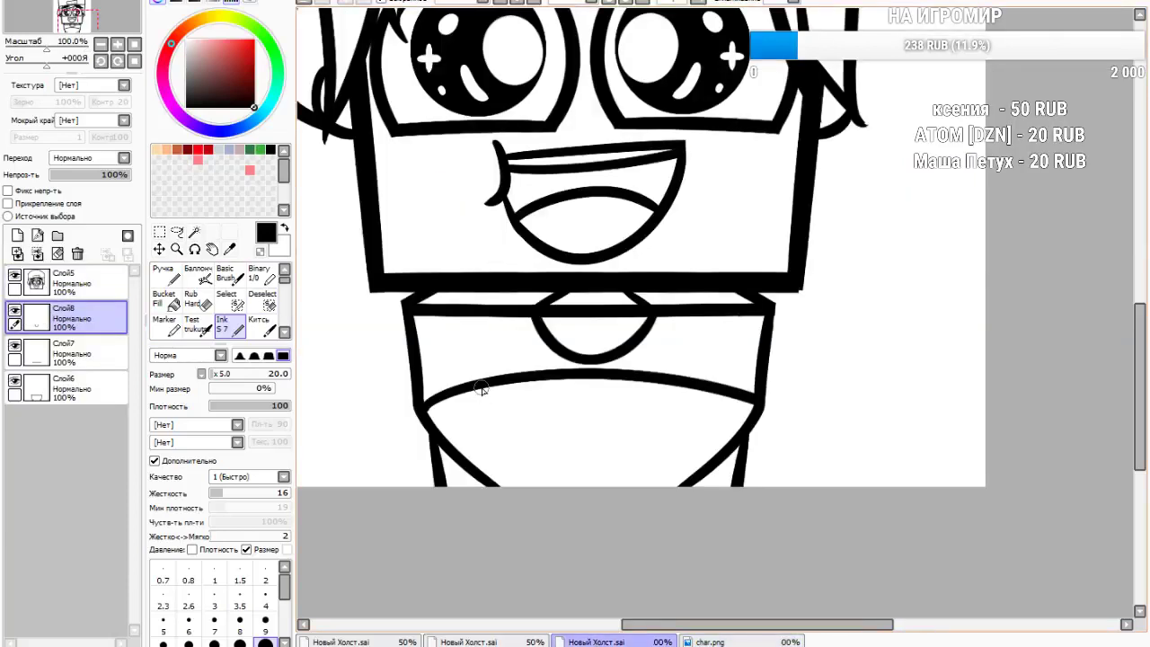
left_click(17, 236)
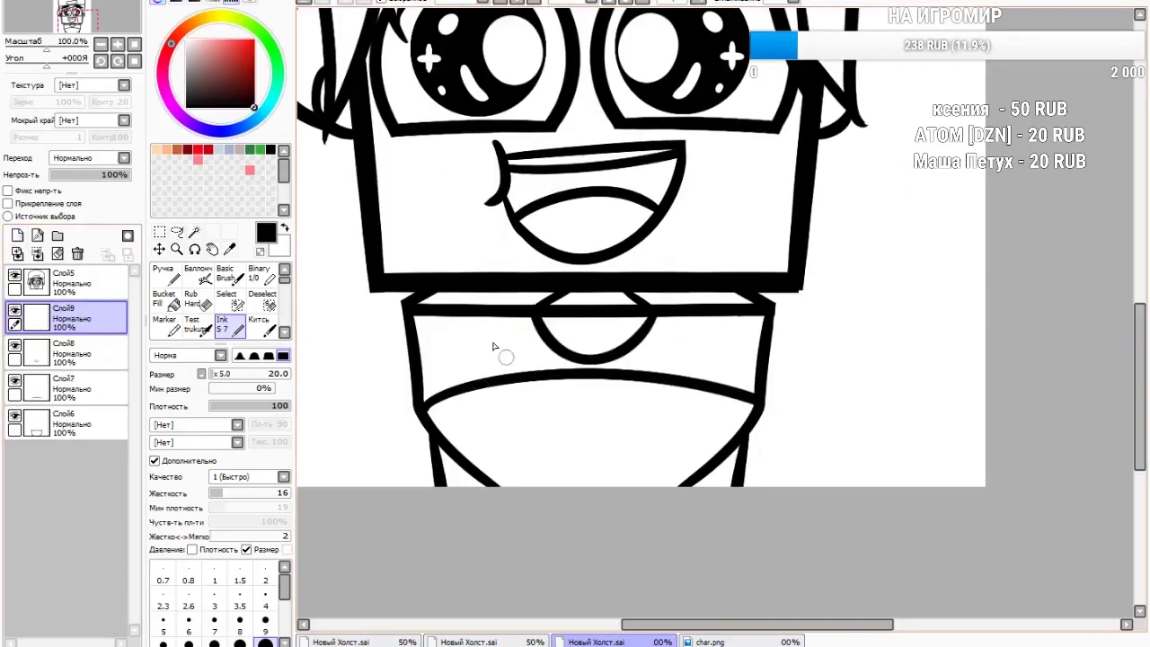
Draw a wavy hoodie string on the torso's left half, trimming its lower end, closing its upper end and adding a tip band
mouse_move(492, 296)
left_mouse_down()
mouse_move(509, 364)
mouse_move(485, 478)
left_mouse_up()
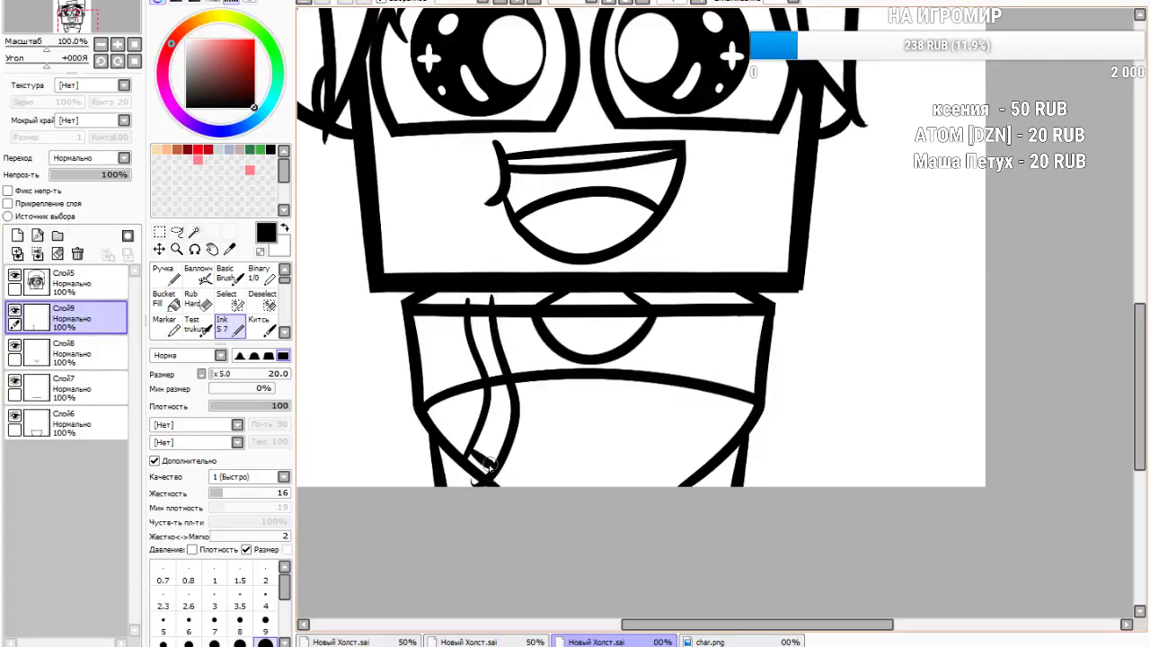
key("e")
mouse_move(451, 456)
left_mouse_down()
mouse_move(492, 500)
mouse_move(505, 498)
left_mouse_up()
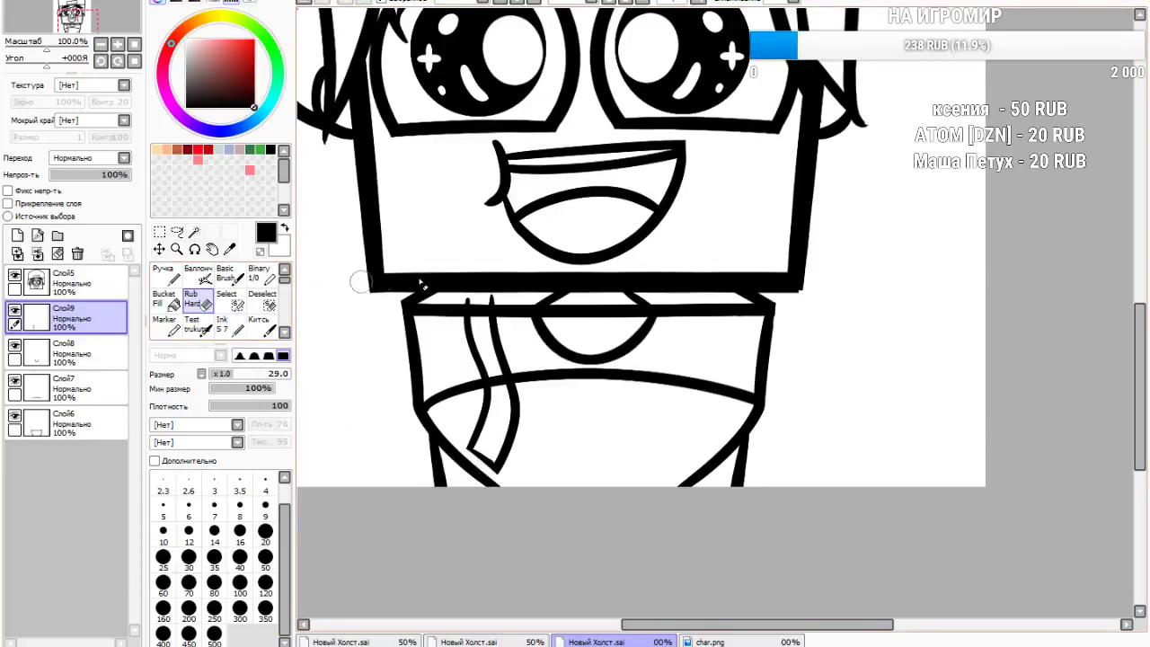
left_click(230, 327)
left_click_drag(468, 302, 493, 301)
left_click(203, 303)
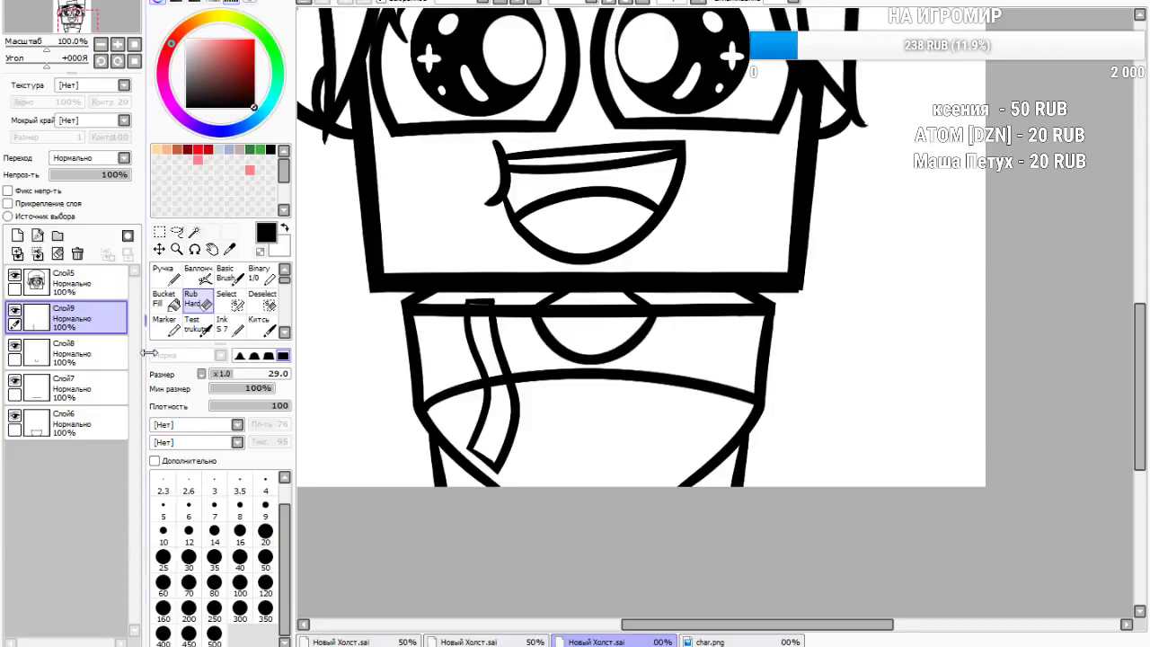
left_click(224, 325)
left_click_drag(477, 419, 513, 436)
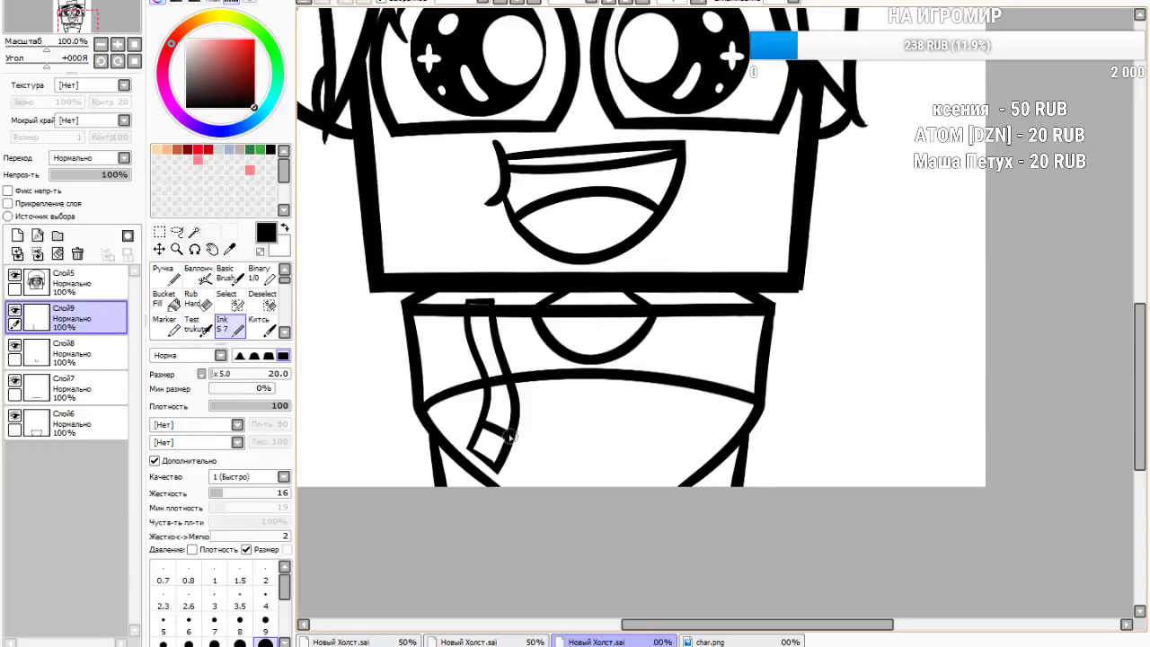
Duplicate the hoodie string, flip the copy horizontally and place it on the torso's right half
left_click(159, 231)
mouse_move(404, 279)
left_mouse_down()
mouse_move(572, 521)
mouse_move(607, 521)
left_mouse_up()
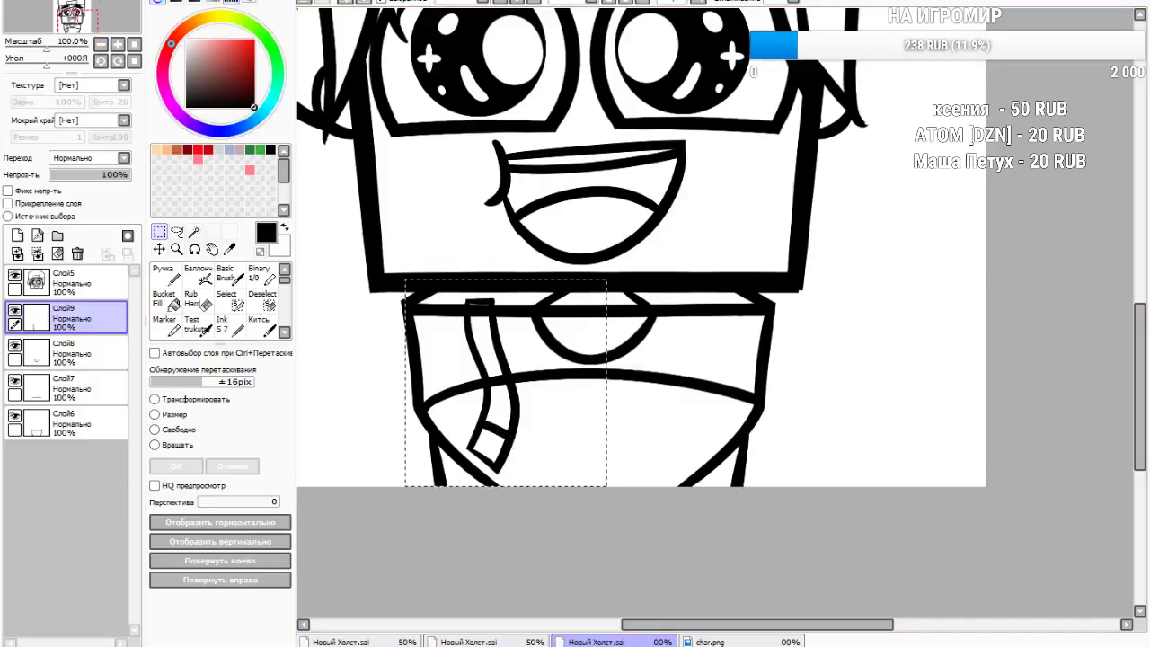
key("ctrl+v")
left_click(170, 414)
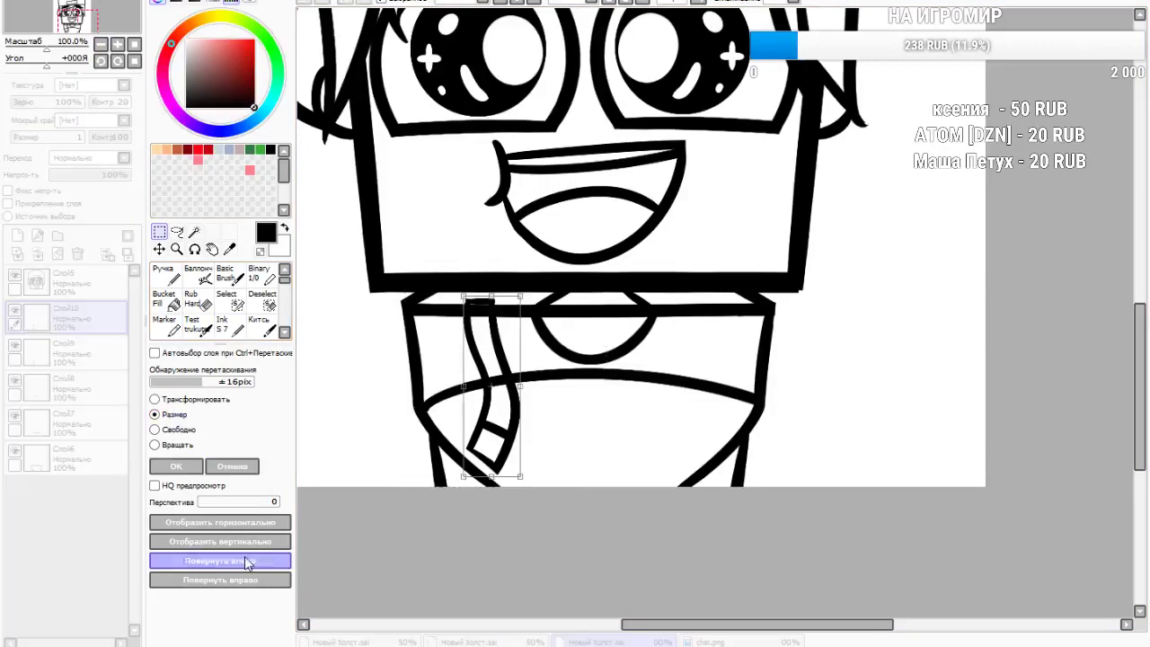
left_click(258, 525)
left_click_drag(492, 419, 682, 417)
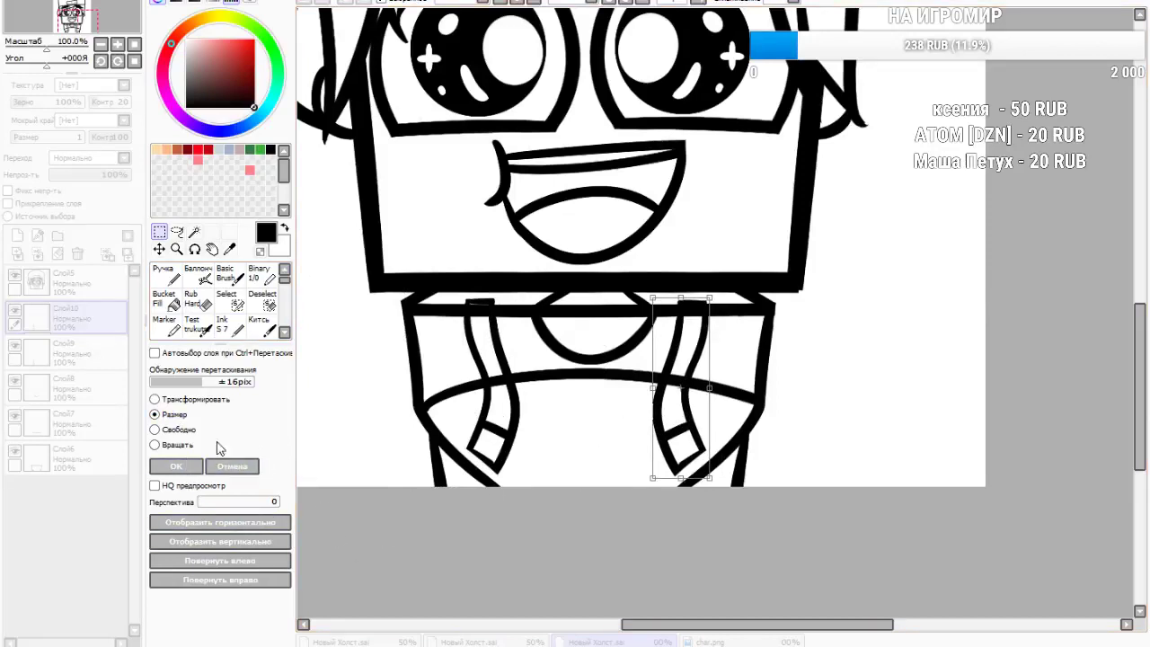
left_click(176, 467)
left_click(351, 404)
Erase the torso's upper edge line inside both hoodie strings on layer Слой6 with the size 29 eraser
left_click(61, 466)
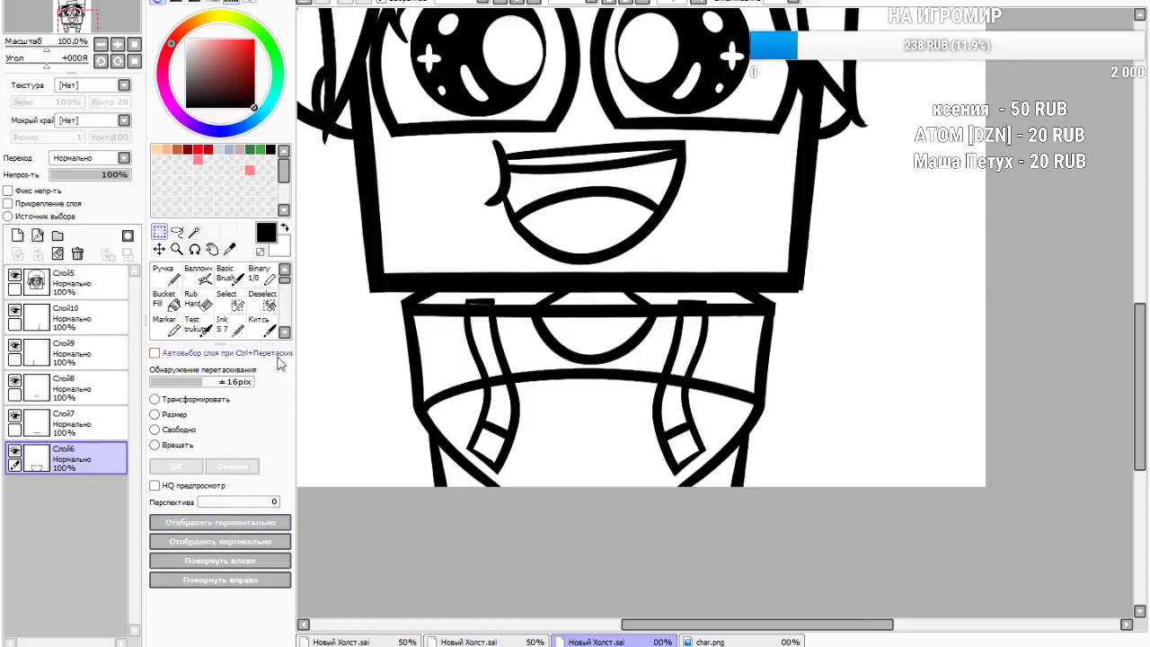
left_click(195, 300)
left_click_drag(489, 308, 481, 305)
left_click_drag(691, 308, 678, 331)
scroll(494, 310, "up", 4)
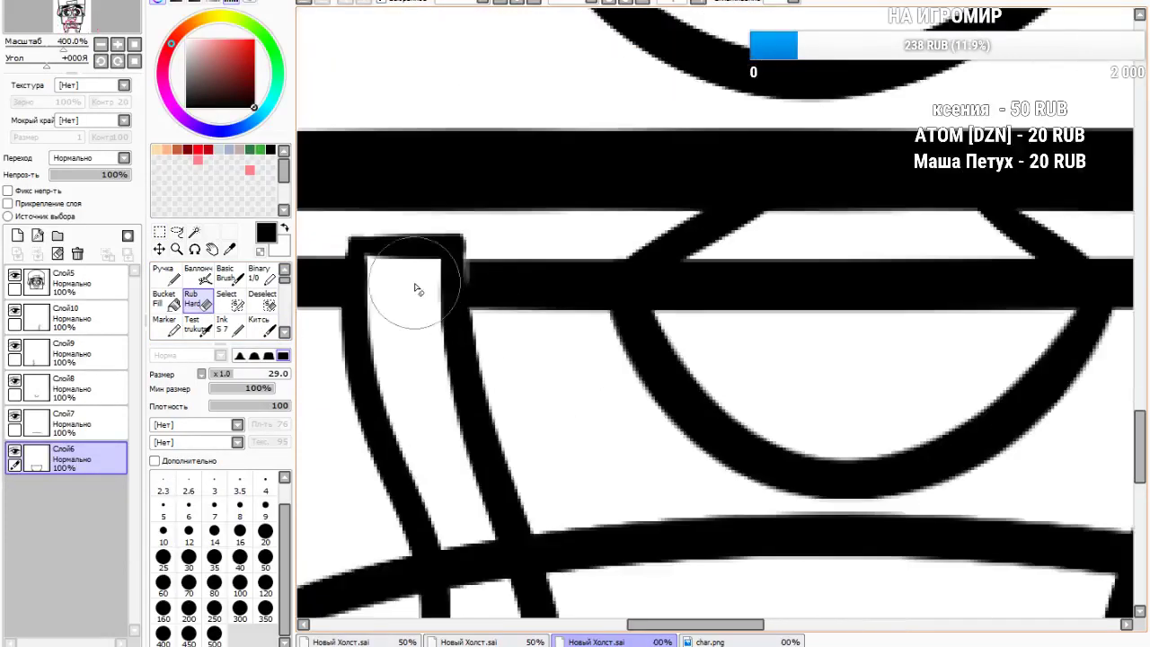
Compare the whole drawing with the char.png image and add a new layer directly above the torso outline layer
left_click(232, 325)
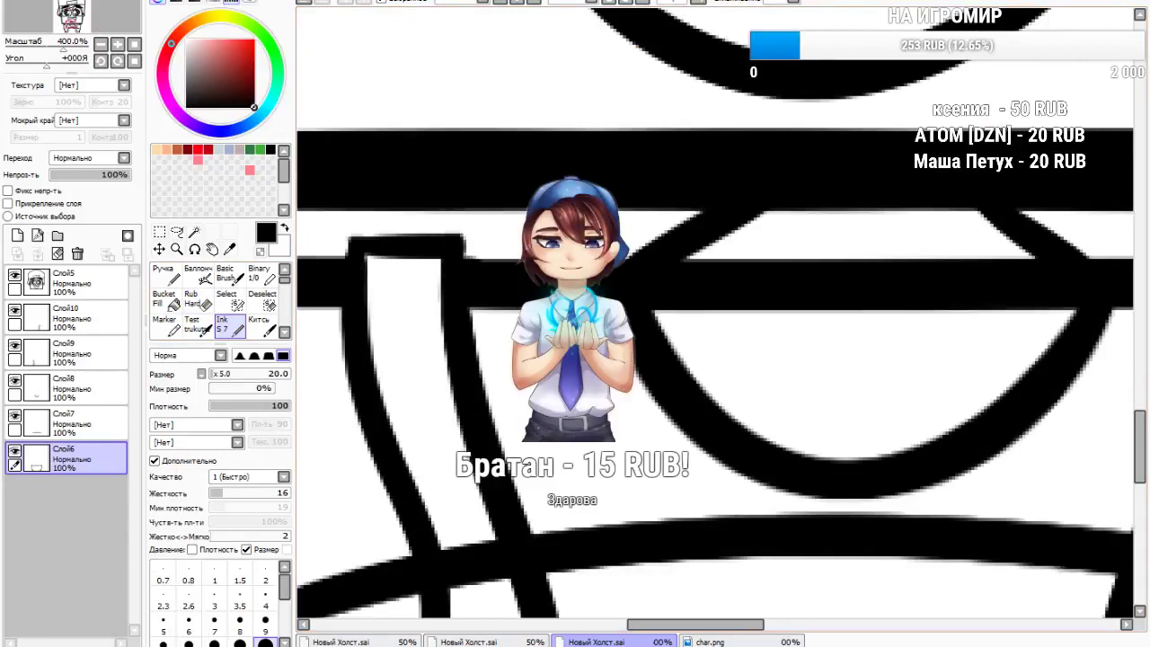
scroll(474, 269, "down", 5)
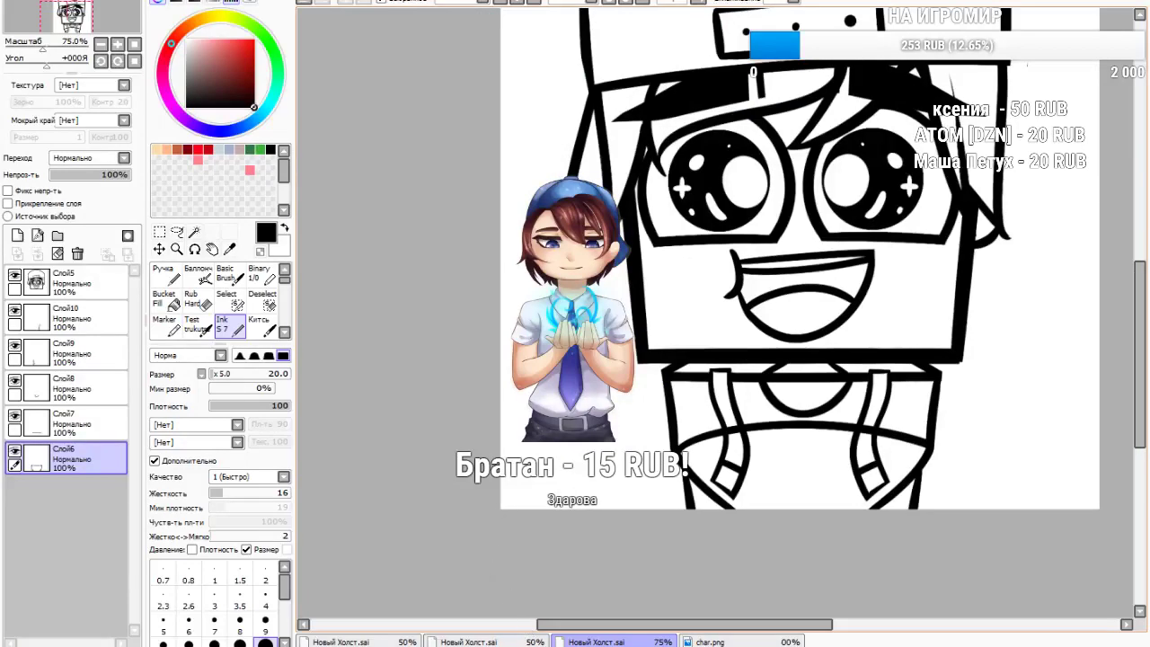
scroll(555, 325, "down", 3)
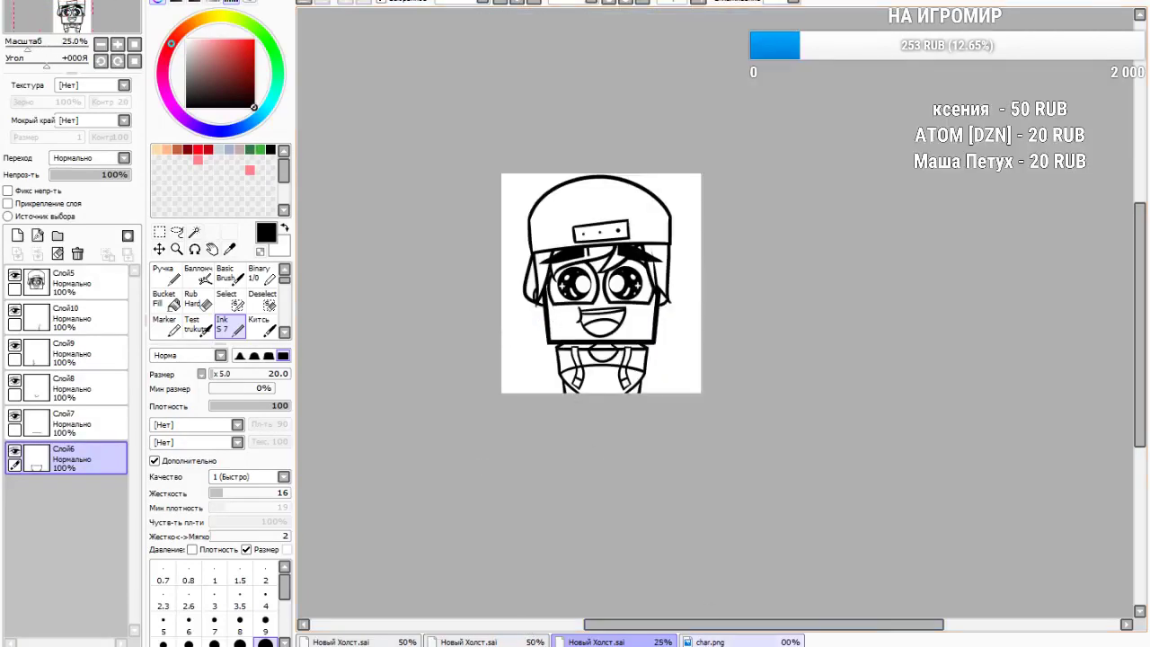
left_click(703, 642)
left_click(656, 641)
scroll(604, 421, "up", 2)
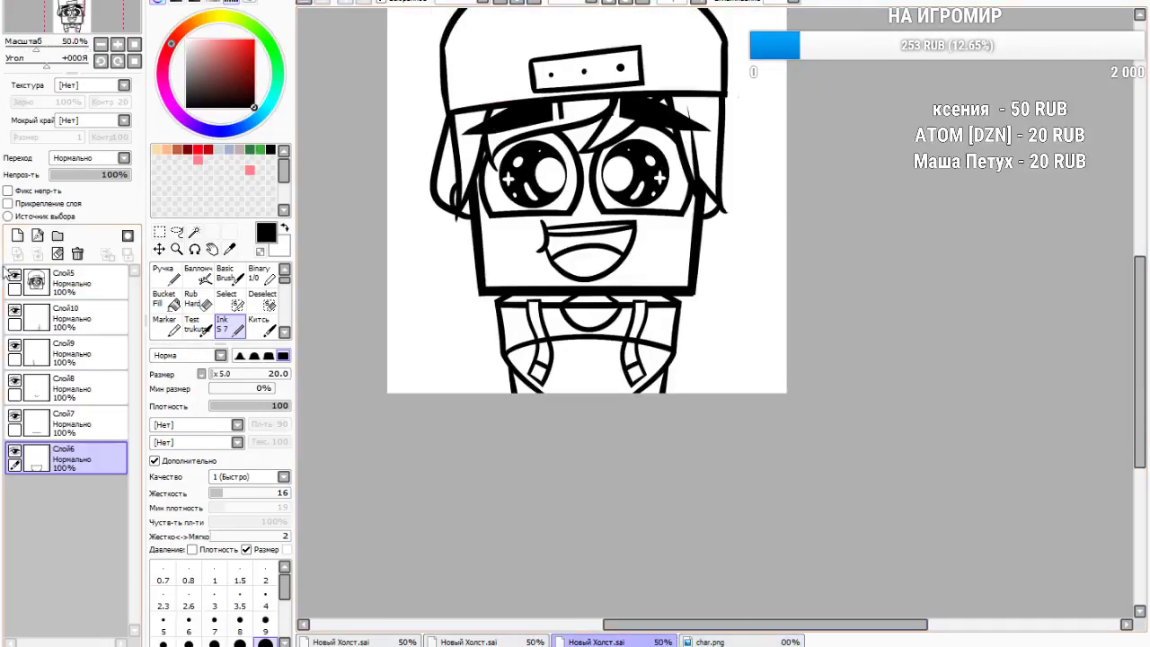
left_click(17, 236)
scroll(476, 297, "up", 2)
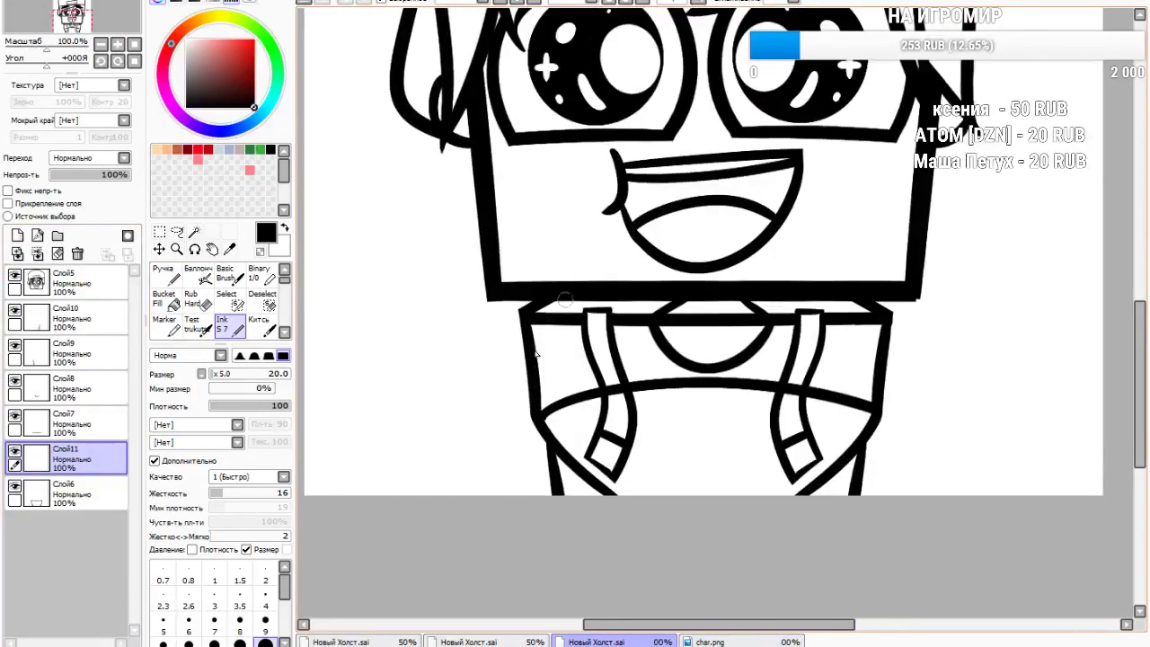
Ink the black outline of the arm beside the torso's left edge, including the shoulder top and lower sleeve lines, with the size 20 Ink brush
mouse_move(526, 315)
left_mouse_down()
mouse_move(445, 328)
mouse_move(450, 447)
mouse_move(513, 494)
left_mouse_up()
left_click_drag(455, 444, 462, 529)
key("ctrl+z")
left_click_drag(457, 452, 448, 559)
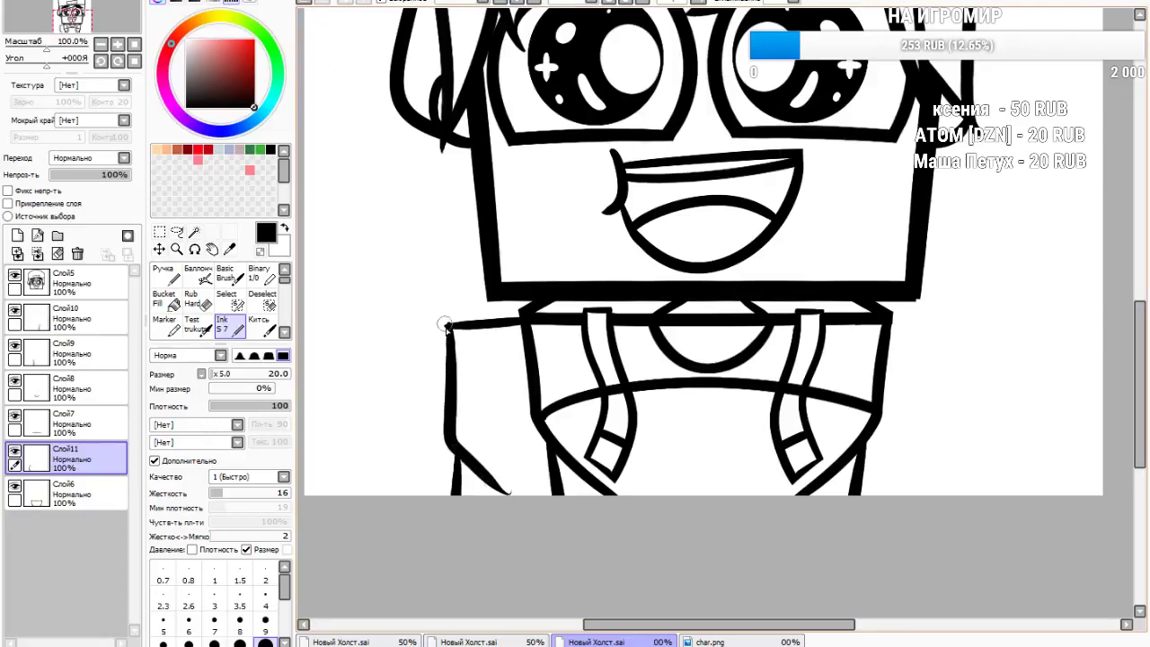
mouse_move(447, 326)
left_mouse_down()
mouse_move(491, 303)
mouse_move(534, 305)
left_mouse_up()
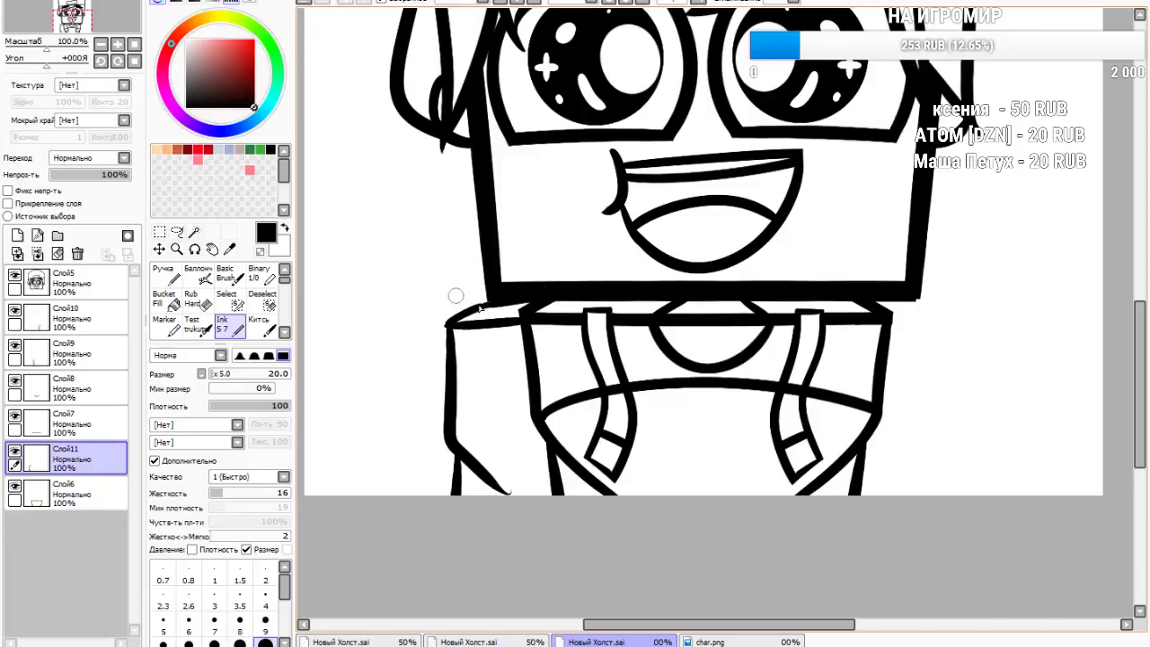
left_click(194, 303)
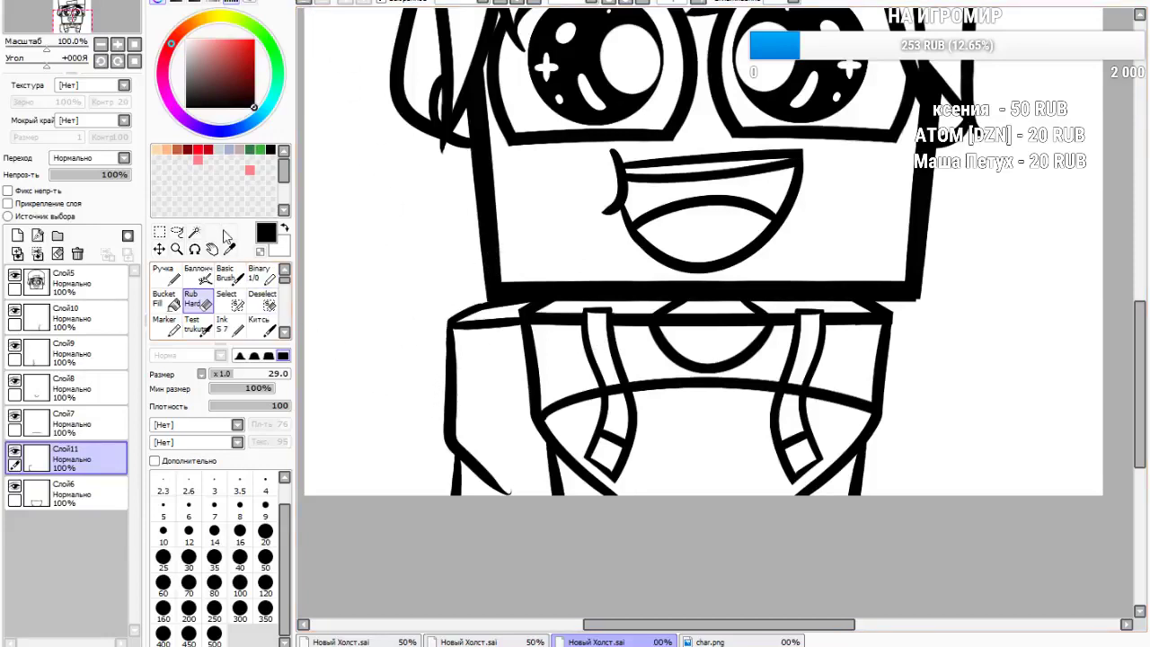
Select the drawn arm with a rectangular selection, duplicate it onto a new layer and flip the copy horizontally
left_click(159, 231)
left_click_drag(365, 270, 678, 494)
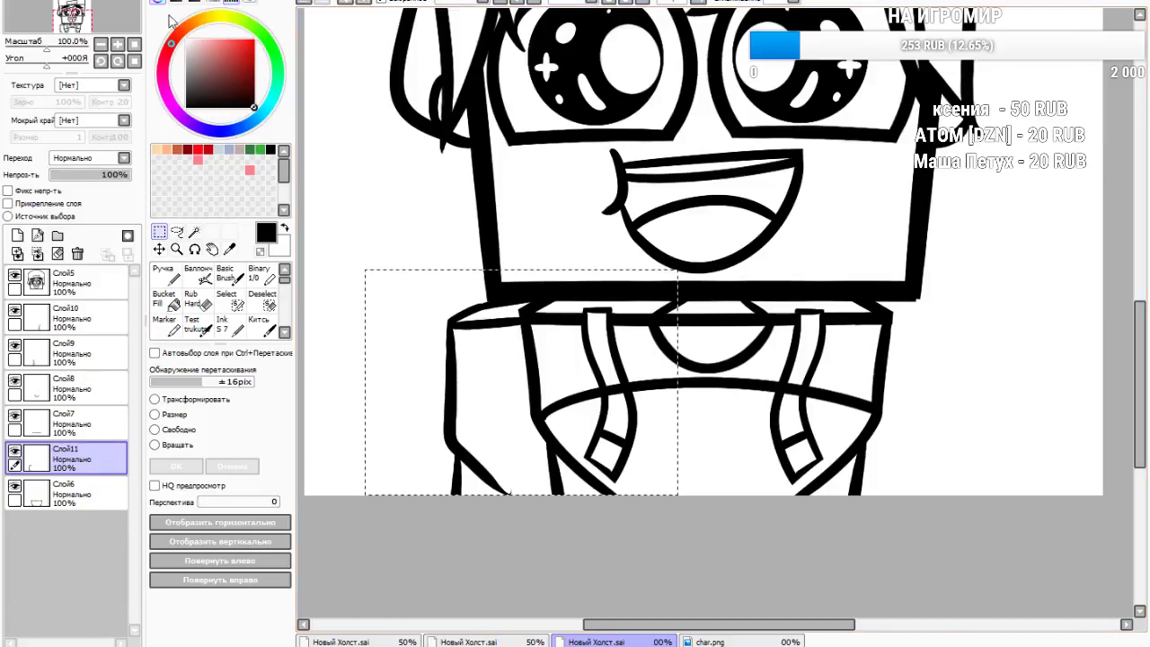
left_click(106, 33)
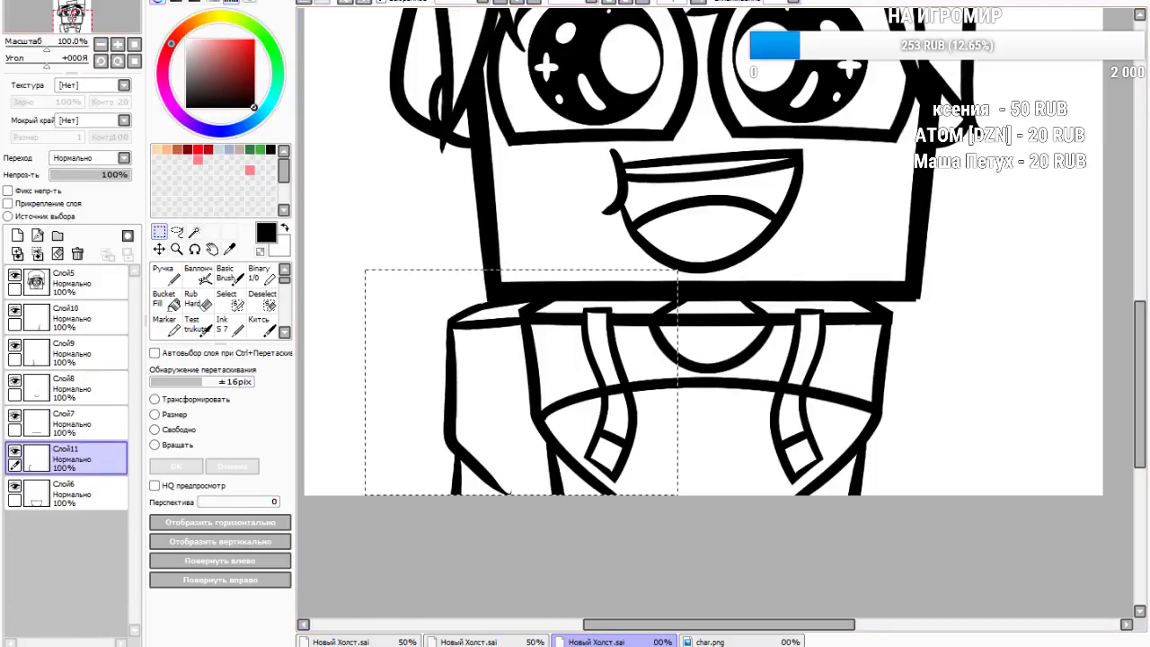
left_click(96, 63)
left_click(173, 415)
left_click(252, 523)
Align the mirrored arm with the opposite side of the torso and the canvas bottom, and apply the transform
left_click_drag(551, 441, 956, 442)
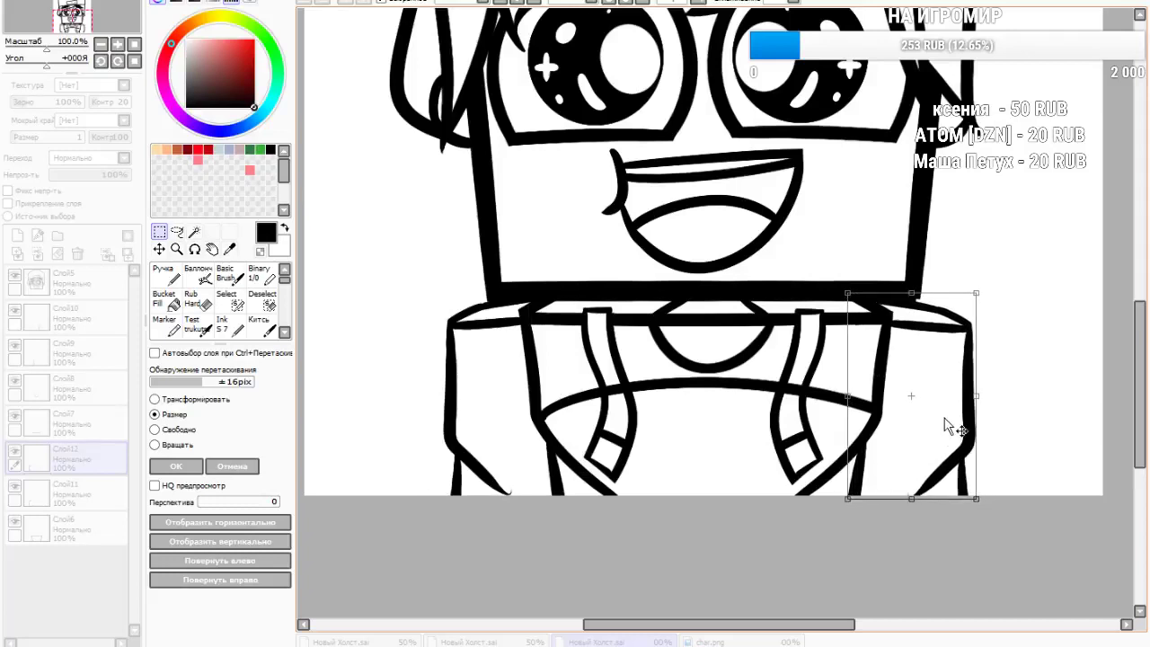
scroll(924, 524, "up", 5)
left_click_drag(976, 497, 774, 424)
scroll(751, 521, "down", 4)
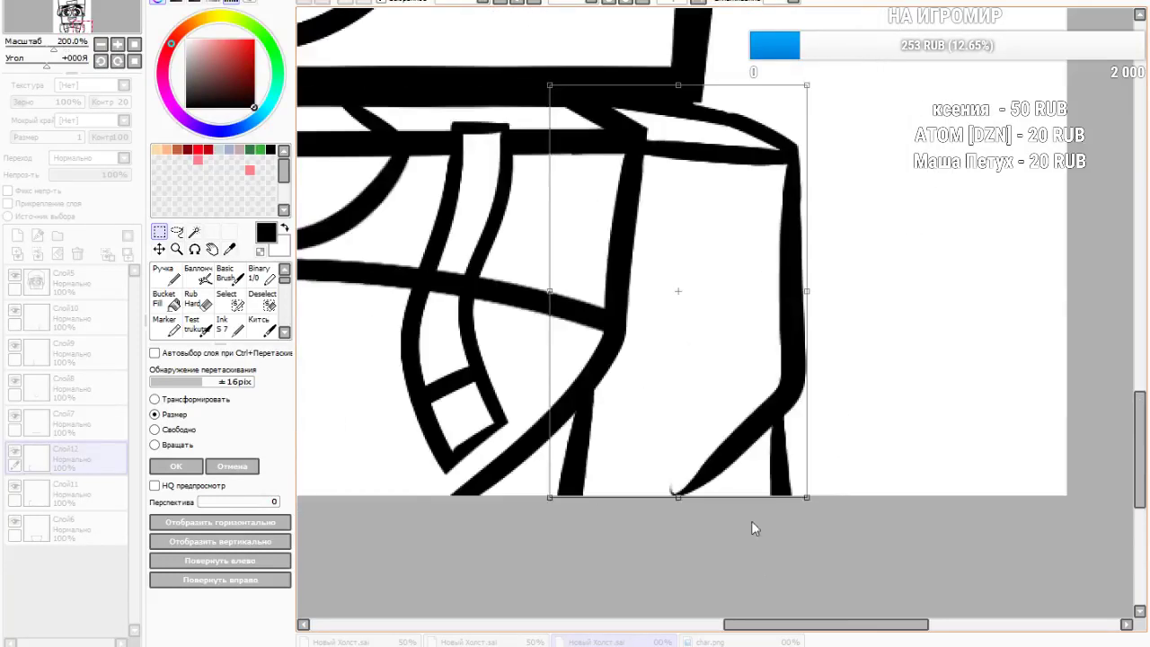
scroll(746, 466, "down", 3)
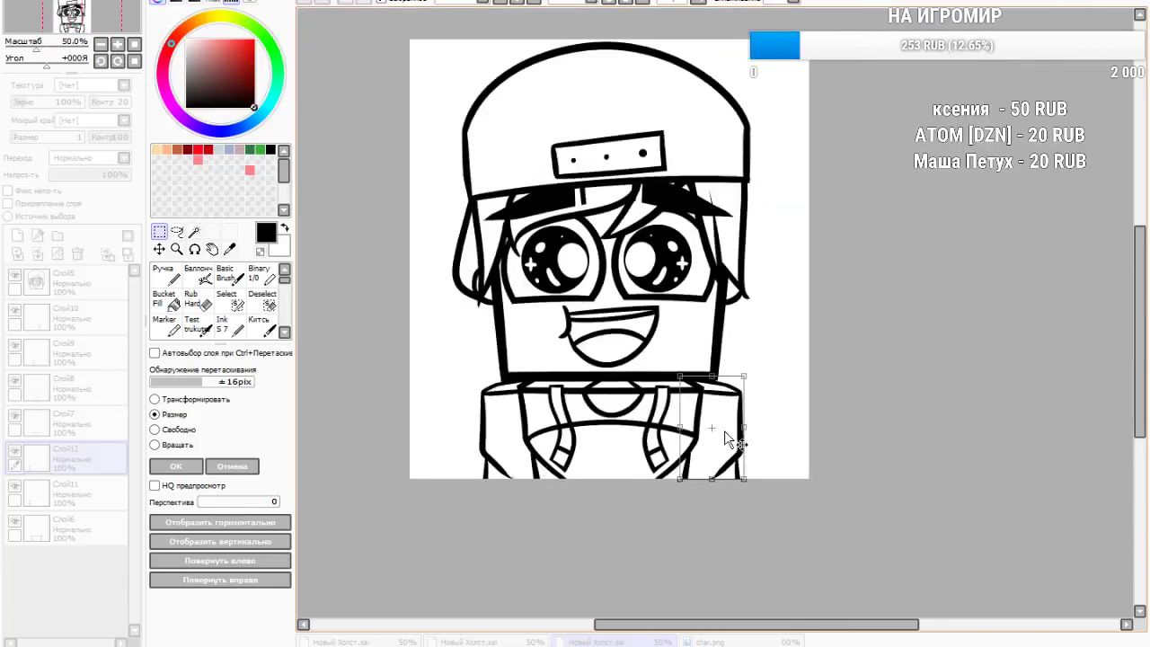
left_click(175, 466)
scroll(461, 430, "down", 1)
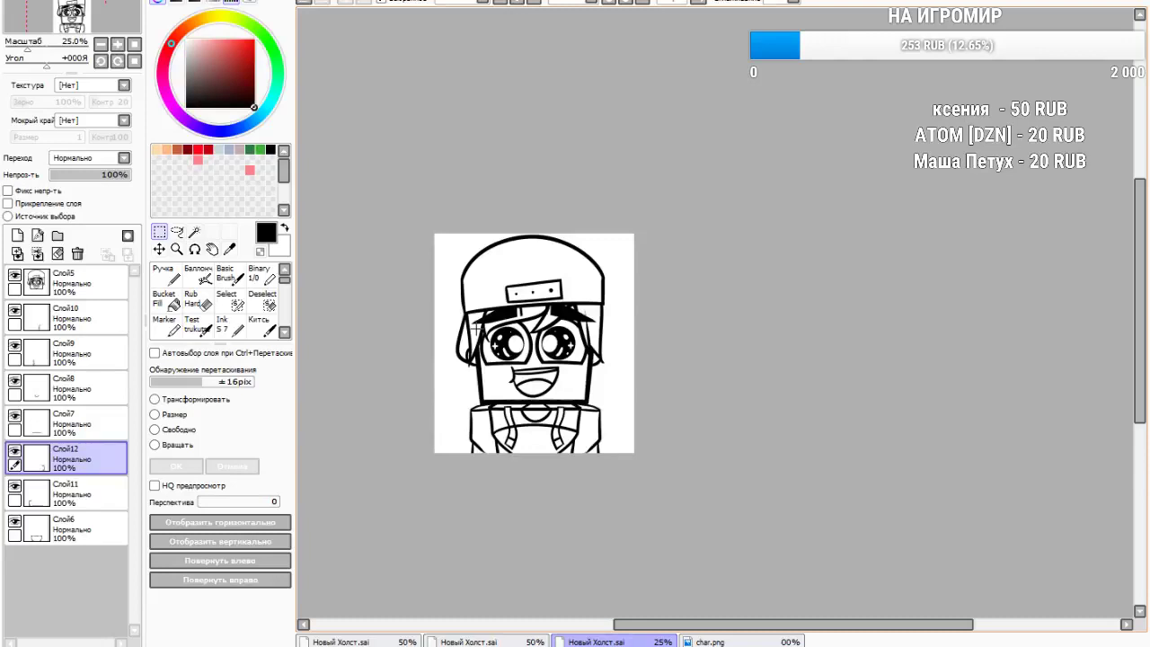
Merge all the line-art layers down from the topmost one into a single layer
left_click(54, 284)
left_click(37, 253)
left_click(37, 253)
left_click(37, 253)
left_click(36, 253)
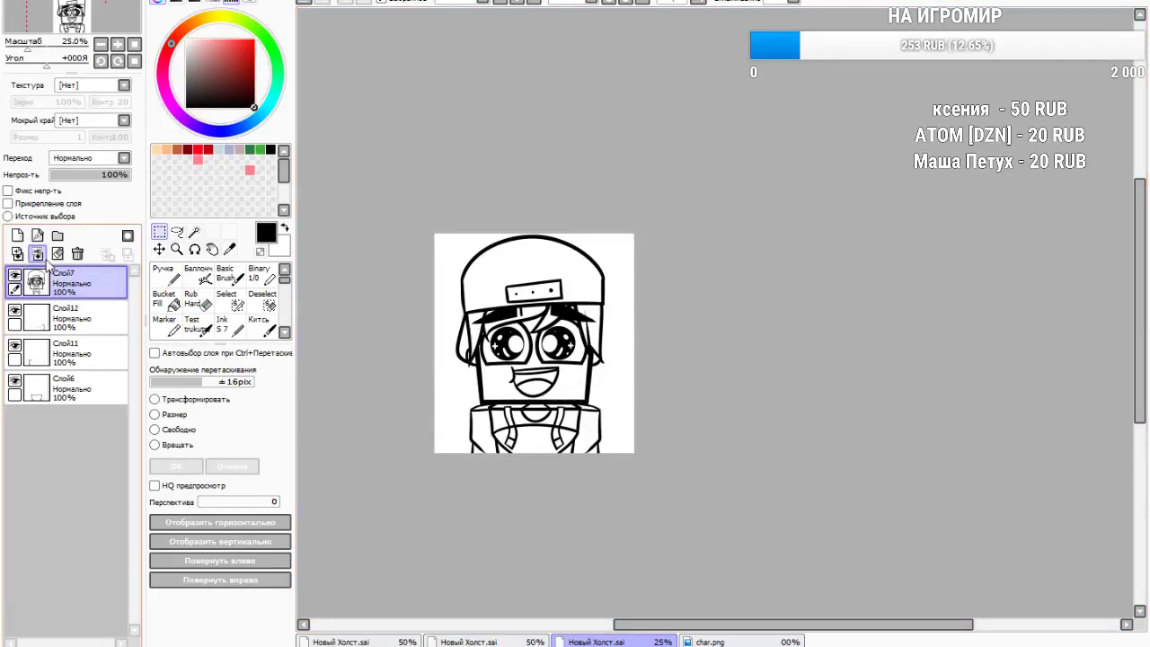
left_click(37, 253)
left_click(37, 254)
left_click(37, 254)
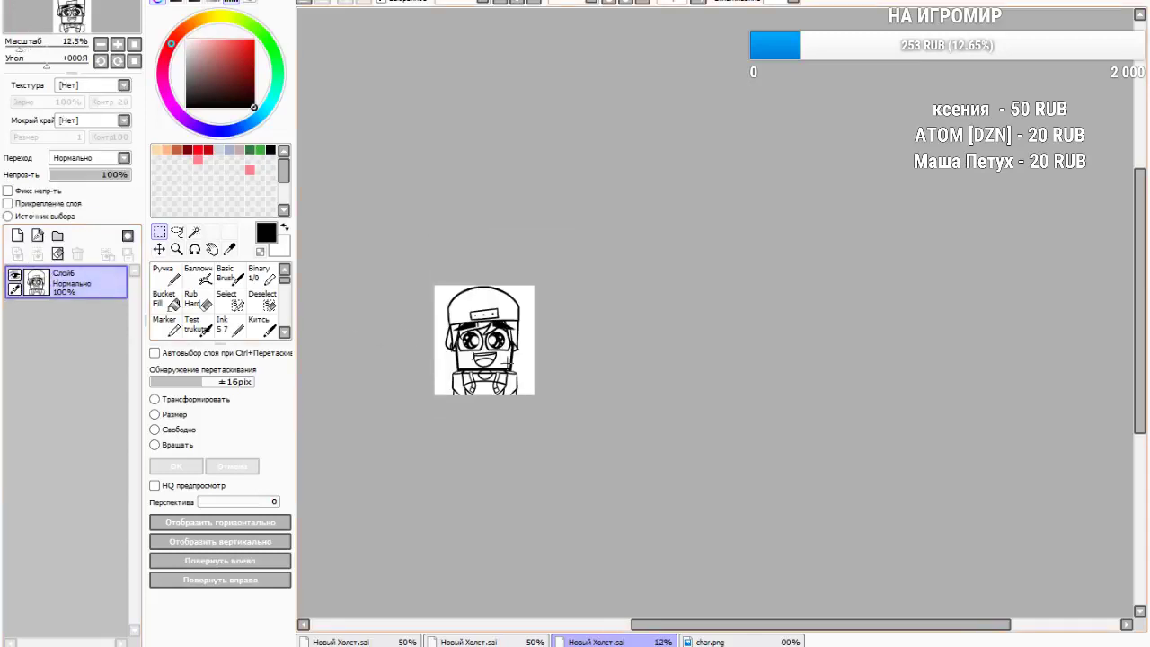
Select the face and the forehead skin areas between the hair strands with the Magic Wand
scroll(506, 366, "up", 1)
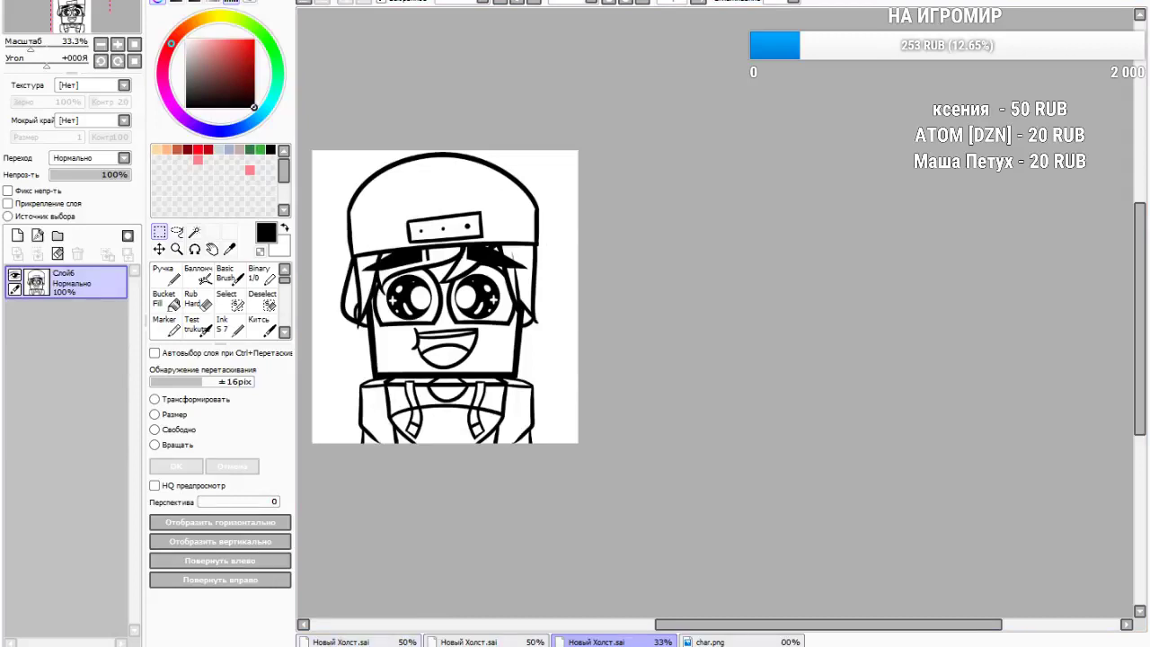
left_click(194, 232)
scroll(462, 359, "up", 2)
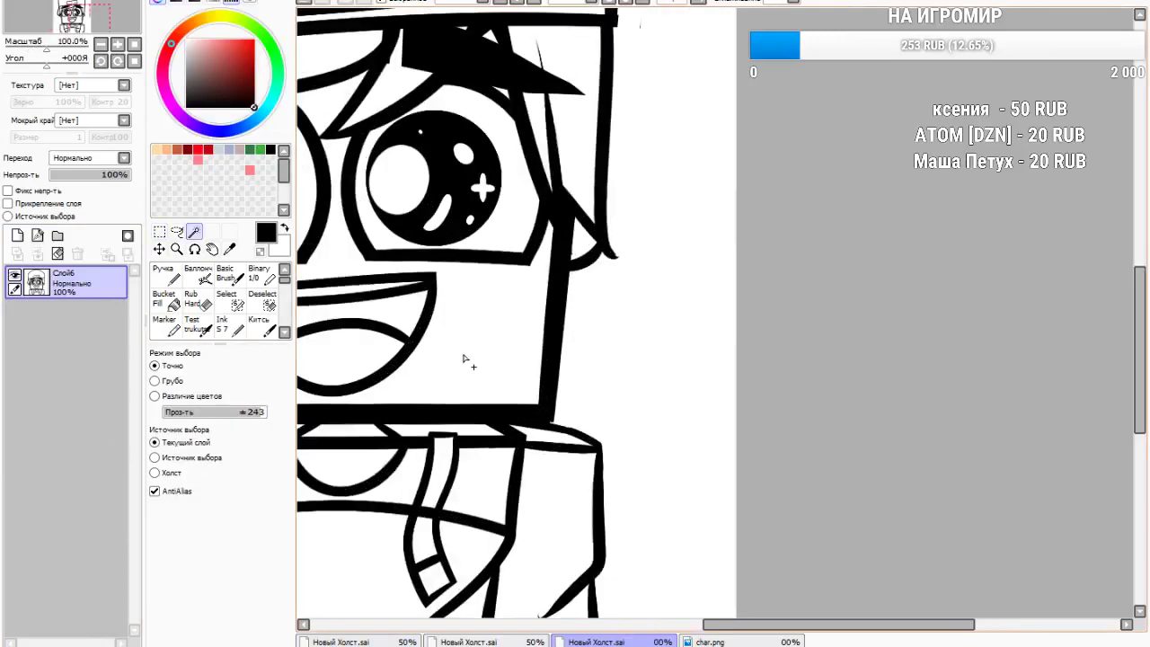
left_click(496, 390)
scroll(589, 357, "down", 3)
scroll(476, 292, "up", 6)
left_click(727, 355)
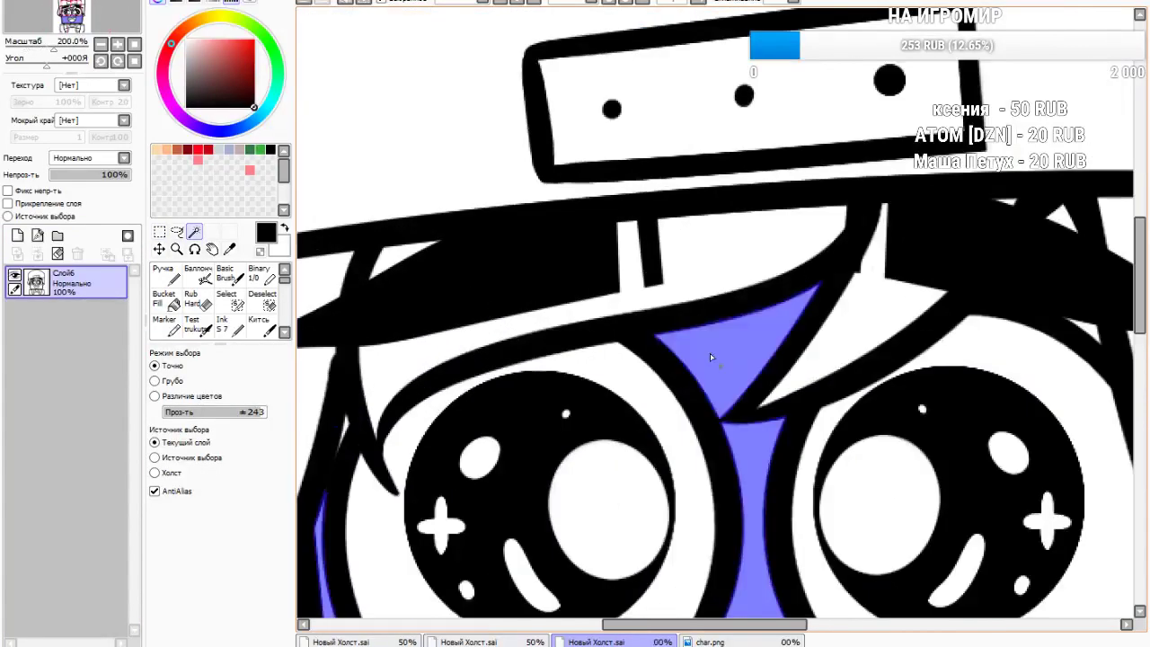
scroll(655, 357, "down", 3)
scroll(825, 358, "up", 5)
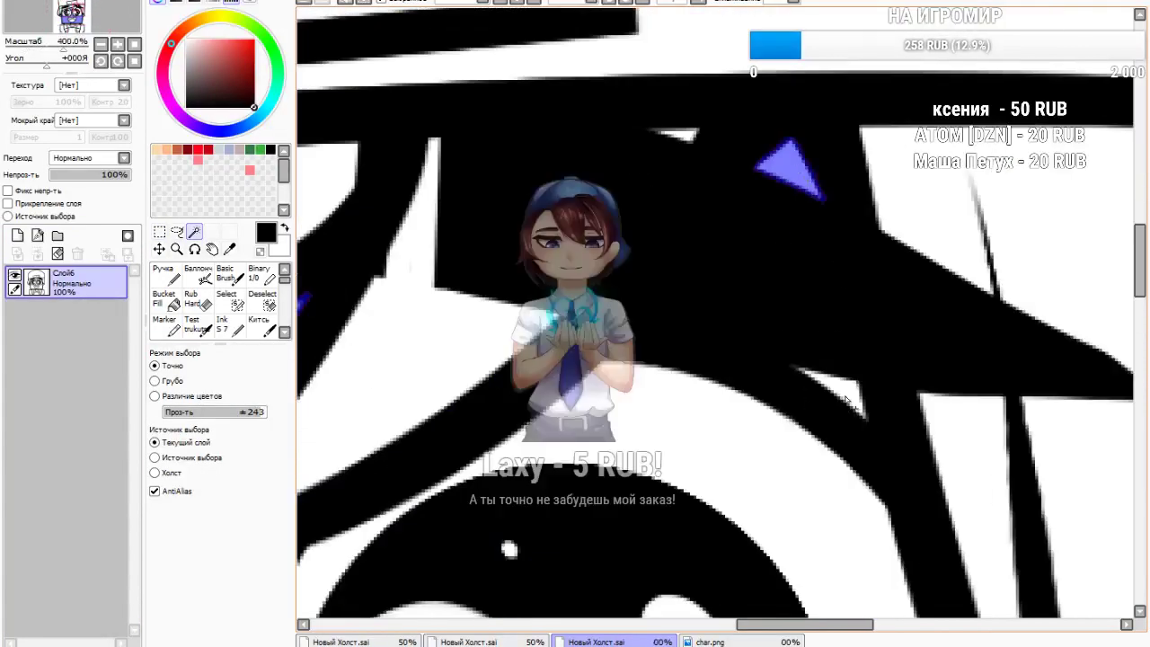
Add the remaining skin gaps around the hair and ears and the neck areas to the Magic Wand selection
scroll(852, 409, "down", 5)
scroll(665, 440, "up", 4)
left_click(450, 428)
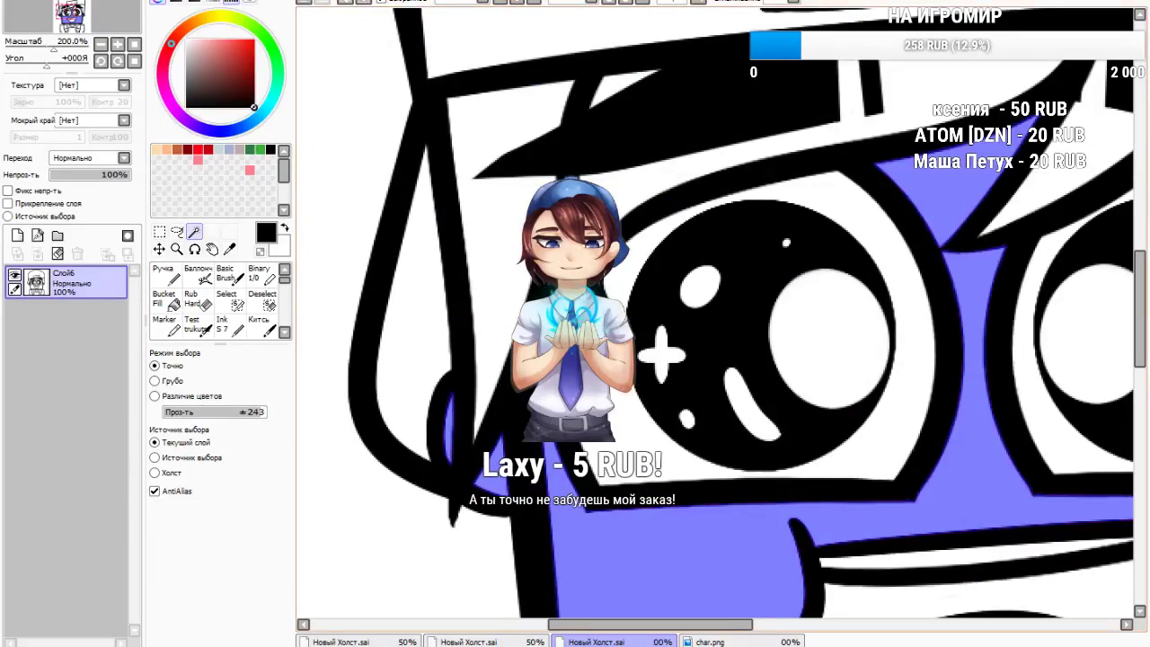
scroll(489, 194, "up", 5)
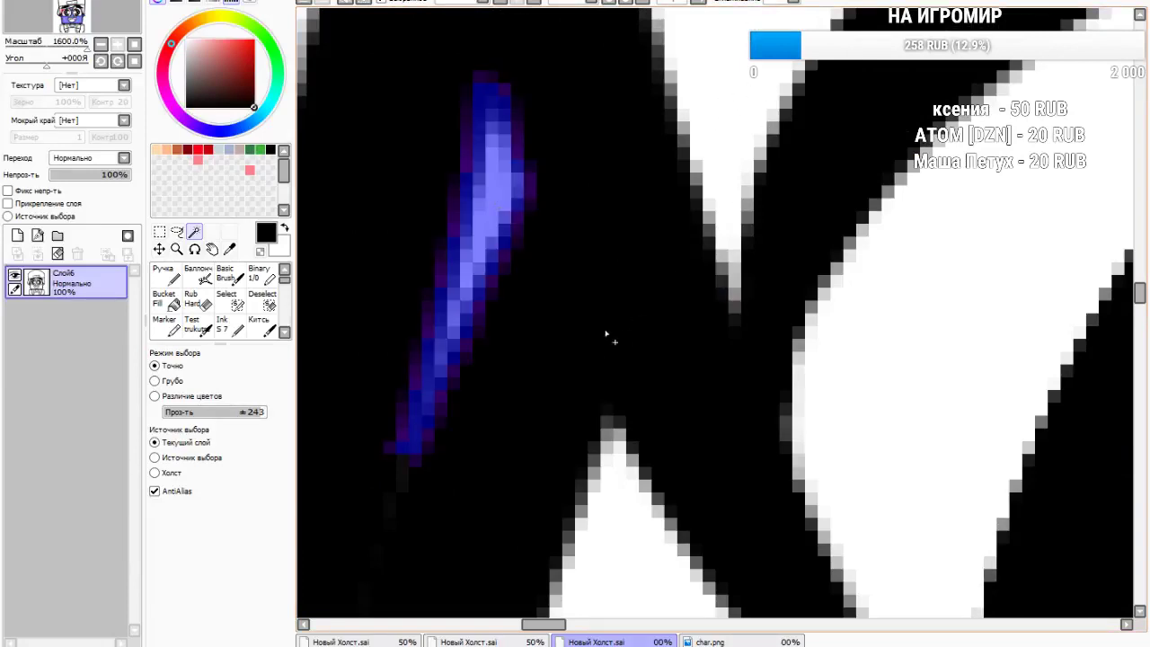
scroll(605, 335, "down", 8)
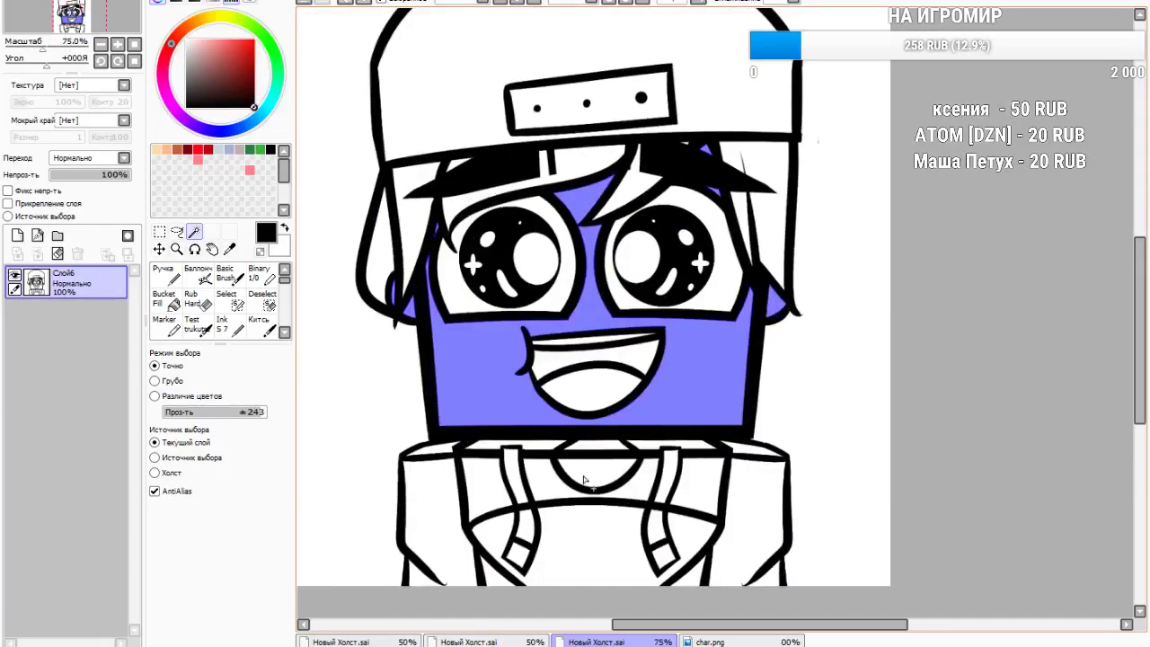
scroll(586, 467, "up", 2)
scroll(586, 440, "down", 4)
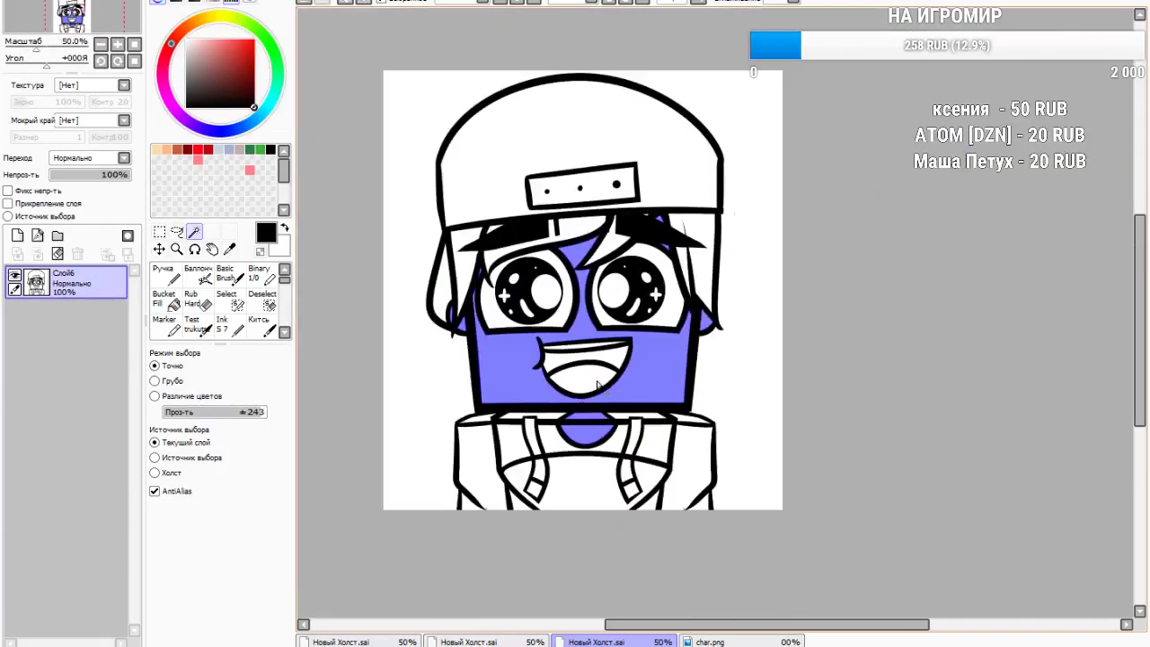
scroll(577, 411, "up", 1)
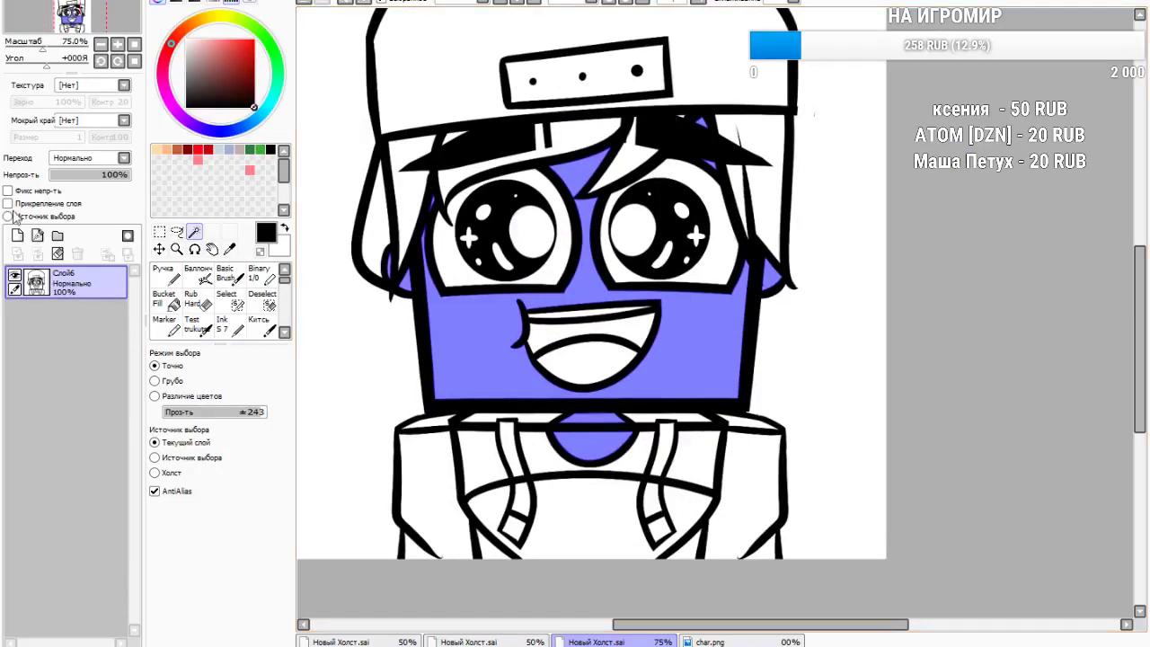
Add a new layer beneath the line art and paint the selected skin areas light peach with the Ink brush at size 500
left_click(17, 236)
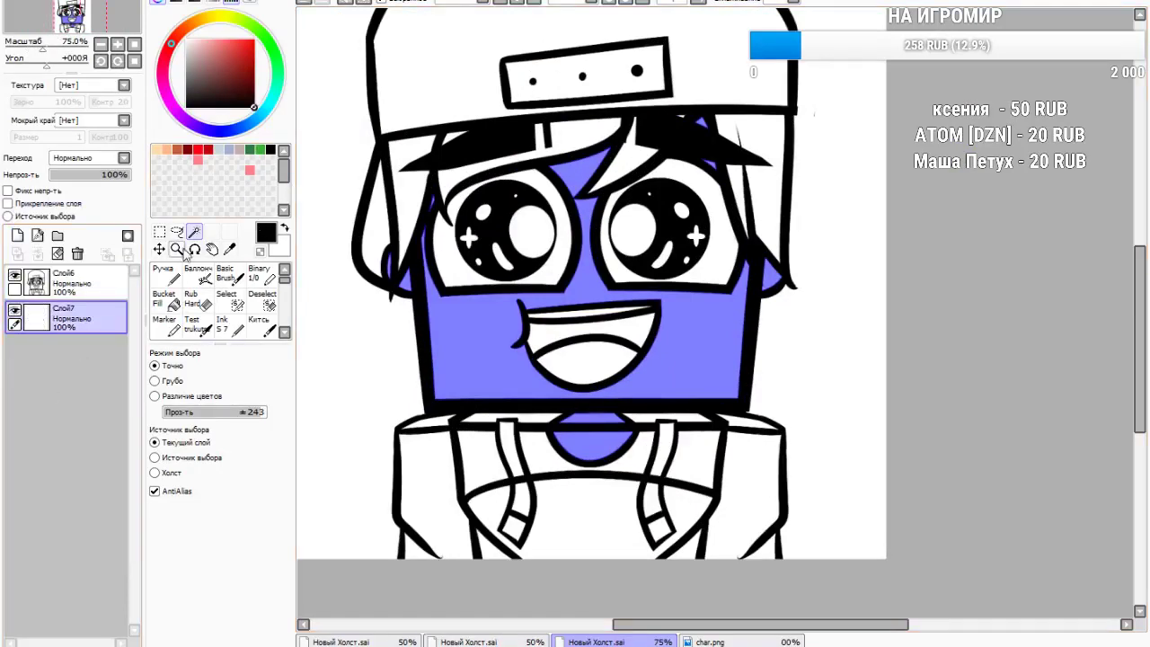
left_click(229, 325)
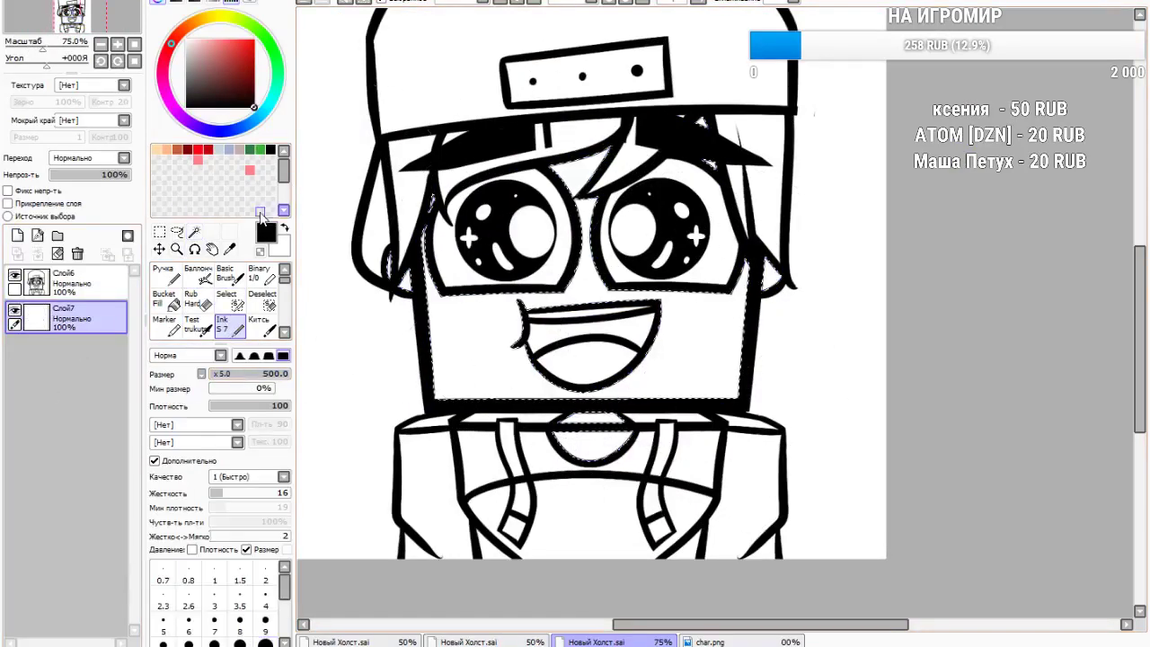
left_click(167, 149)
left_click_drag(596, 362, 349, 385)
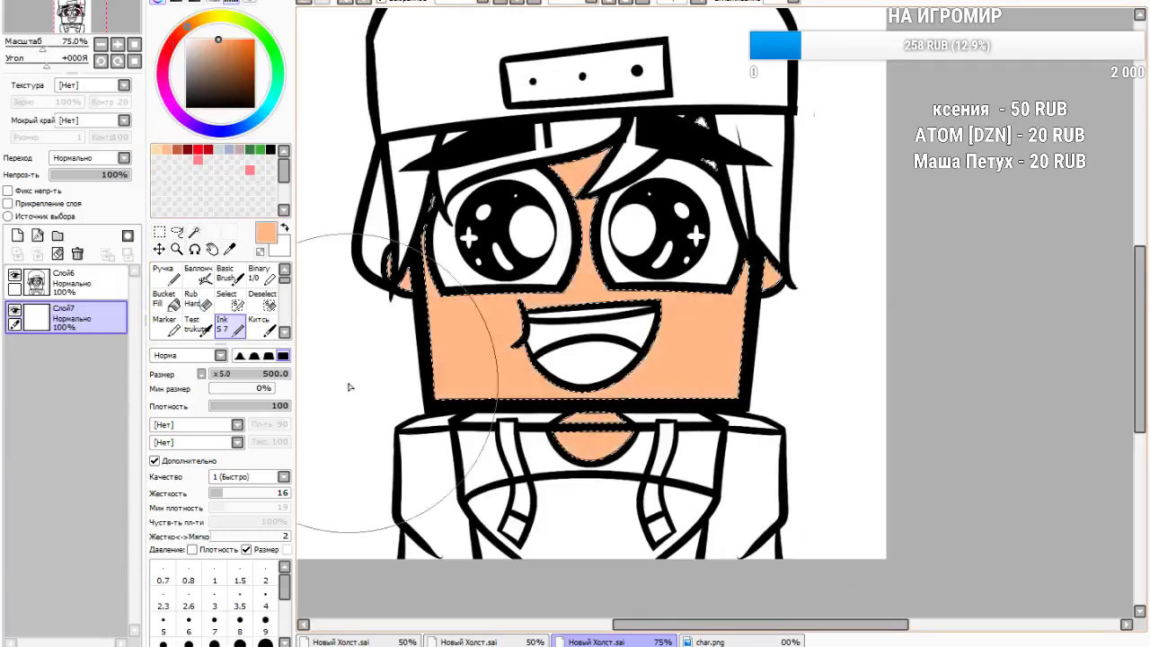
Shade the forehead, nose bridge, ears and neck in brownish orange with the Ink brush at size 50
left_click(217, 374)
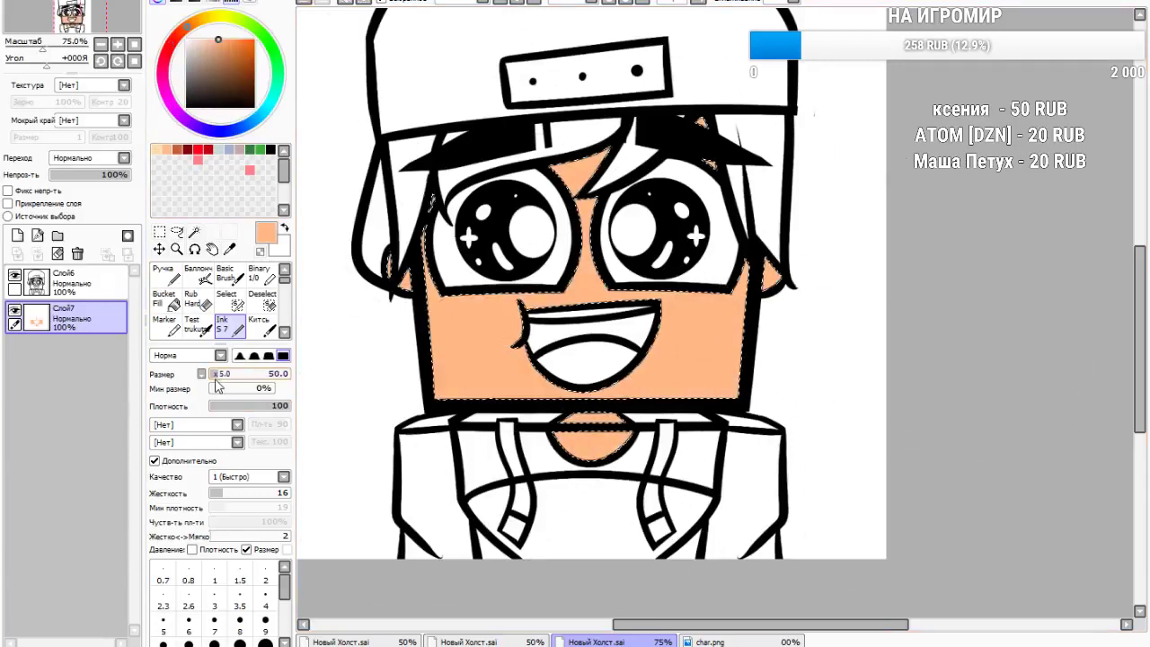
left_click(177, 148)
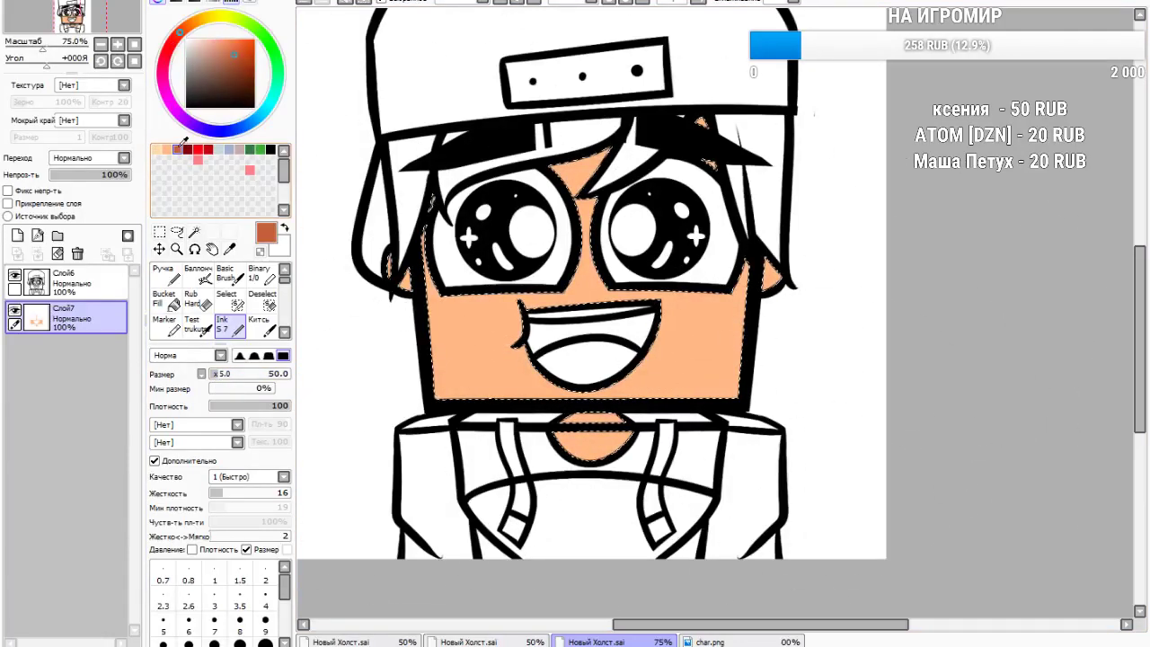
left_click_drag(559, 153, 627, 133)
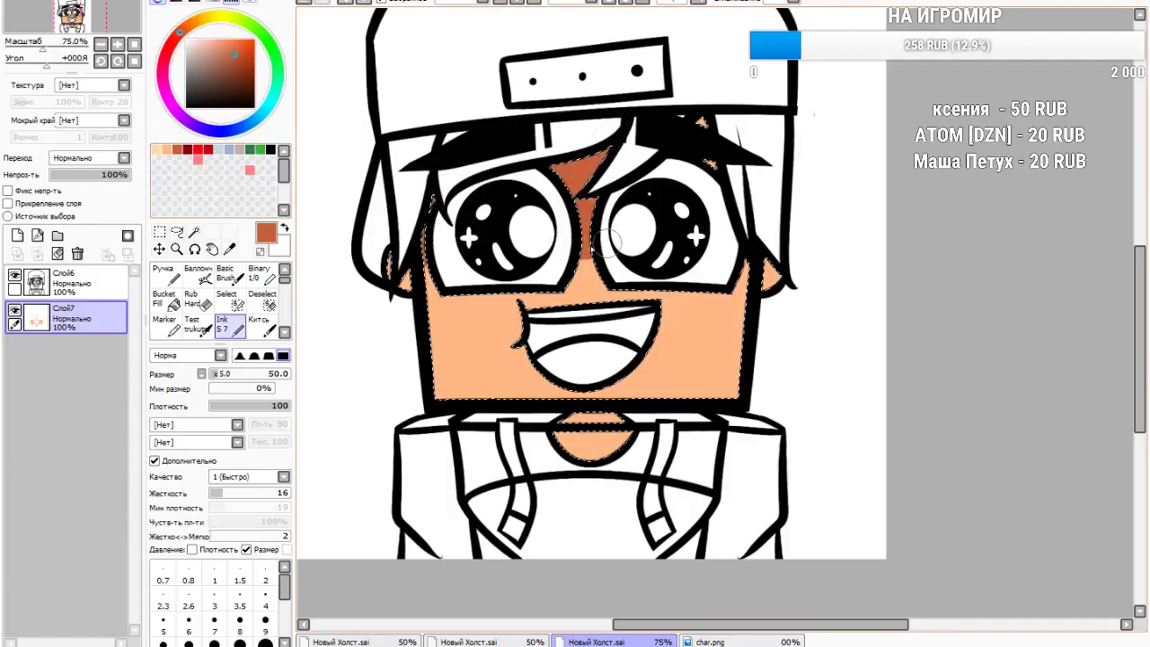
left_click_drag(696, 165, 711, 125)
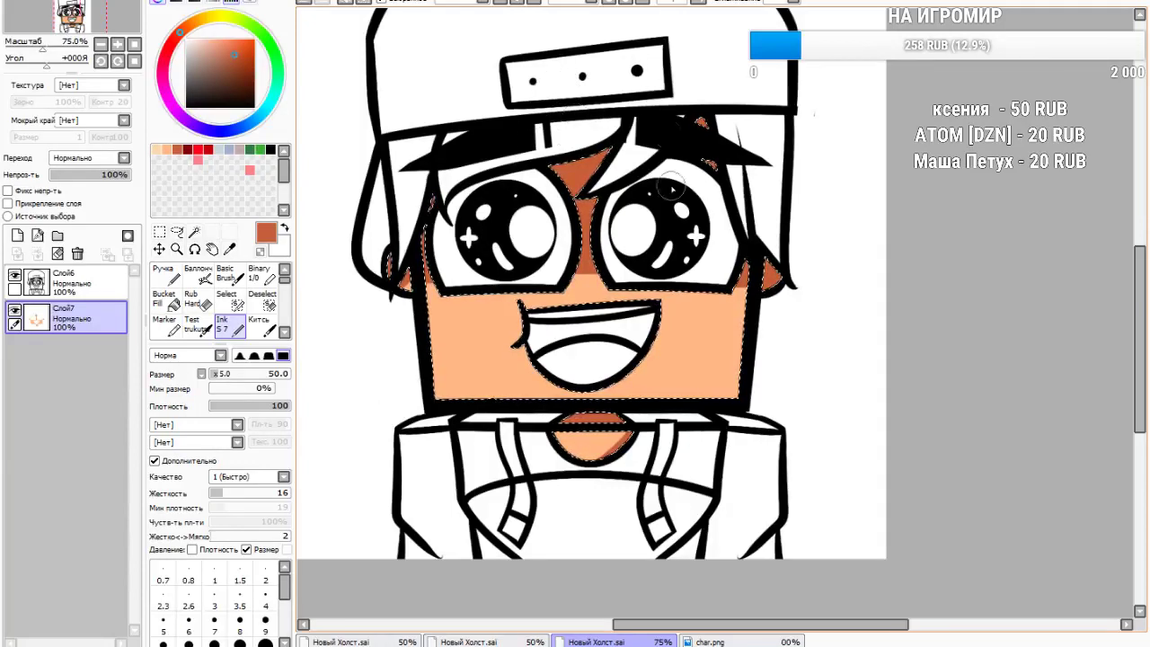
Soften the shadow's lower edge on the nose bridge between the eyes with the Blend and Blur brushes
scroll(454, 283, "up", 1)
scroll(207, 306, "down", 2)
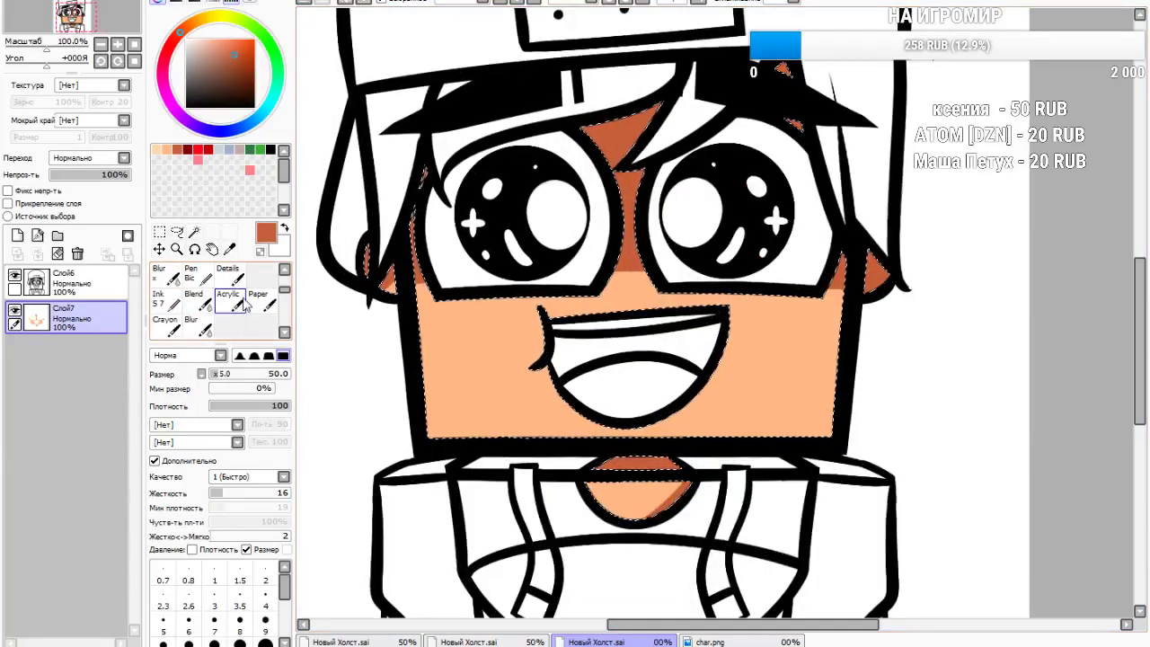
left_click(198, 325)
left_click(194, 296)
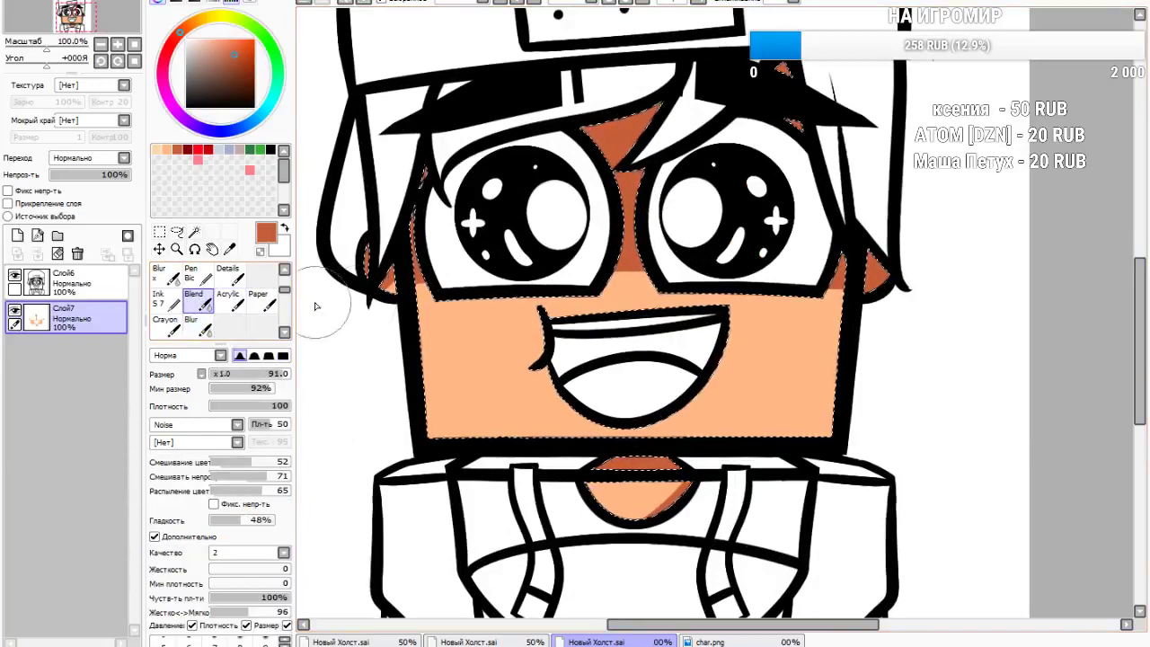
left_click_drag(629, 279, 519, 292)
left_click(191, 325)
mouse_move(622, 280)
left_mouse_down()
mouse_move(620, 216)
mouse_move(647, 179)
mouse_move(642, 193)
left_mouse_up()
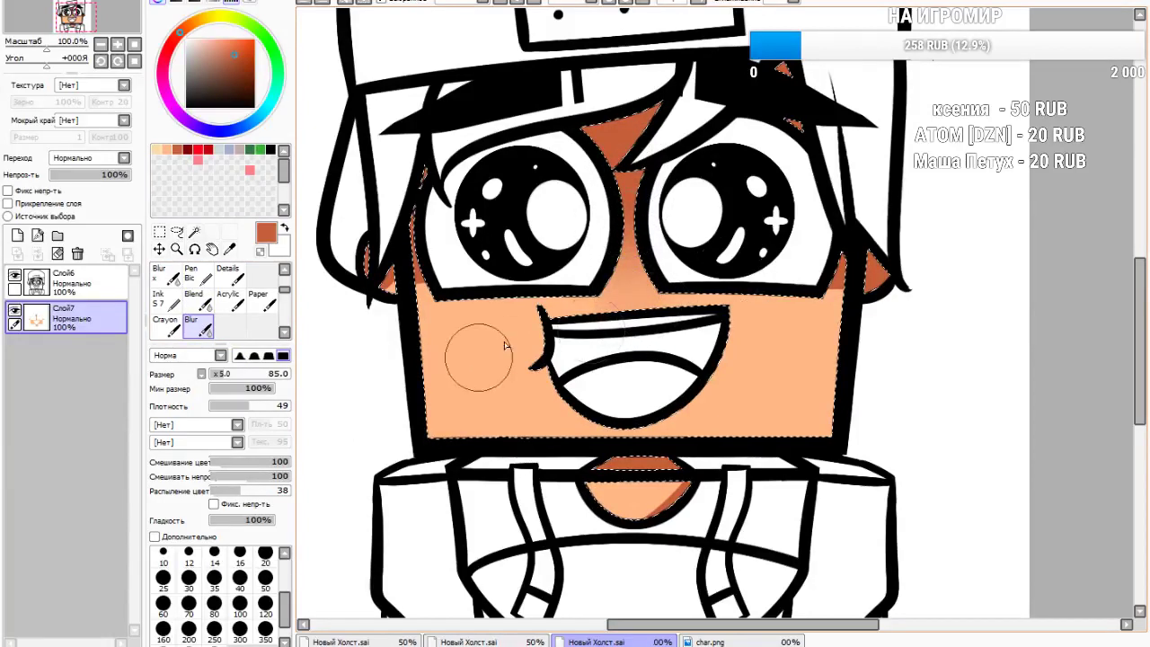
Blur the skin shadow beneath the eyes, set black as the Ink brush colour, and add a new layer above the skin
mouse_move(831, 288)
left_mouse_down()
mouse_move(810, 365)
mouse_move(833, 307)
mouse_move(815, 302)
mouse_move(851, 315)
mouse_move(827, 353)
mouse_move(839, 352)
mouse_move(840, 264)
left_mouse_up()
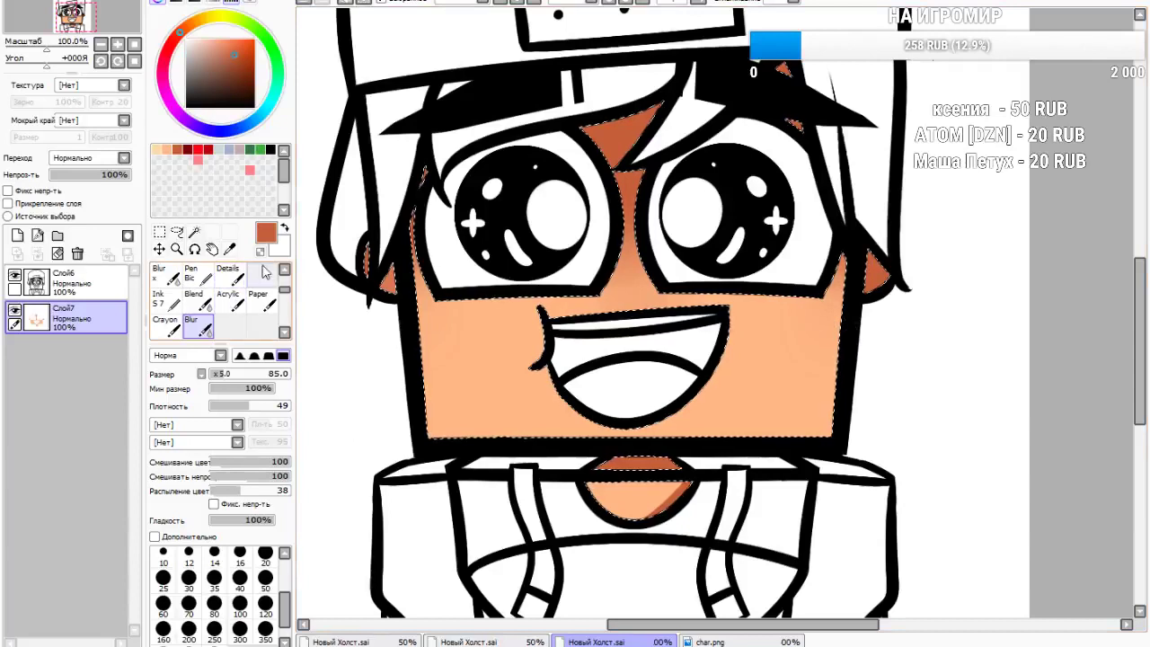
scroll(269, 283, "up", 3)
left_click(228, 324)
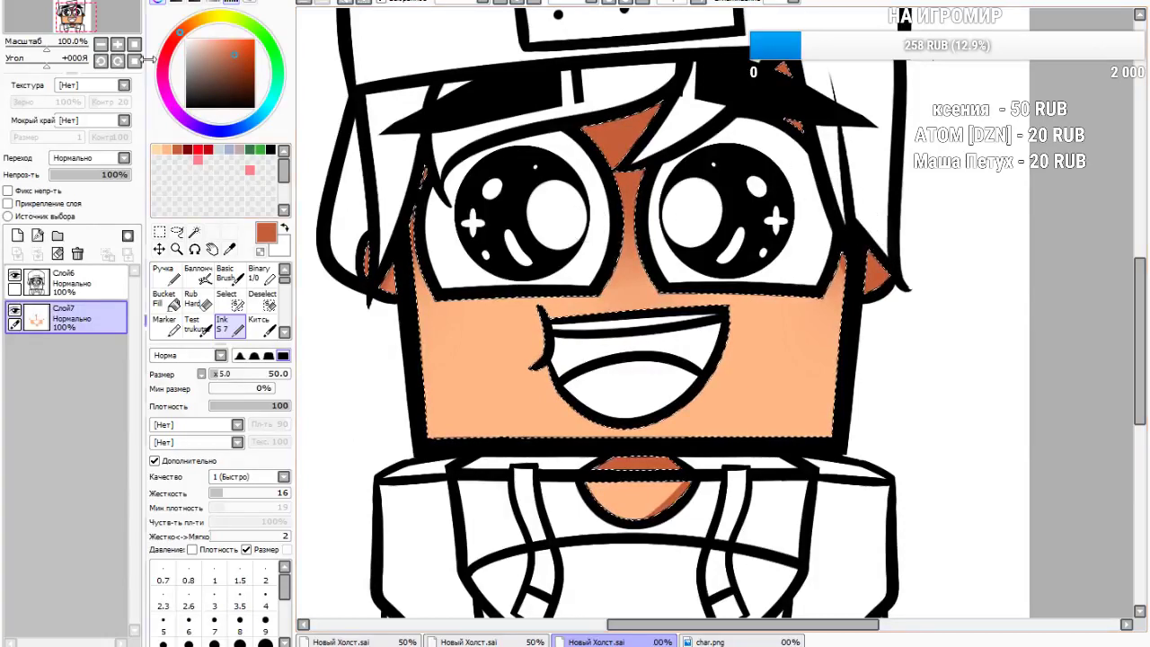
left_click_drag(215, 63, 254, 107)
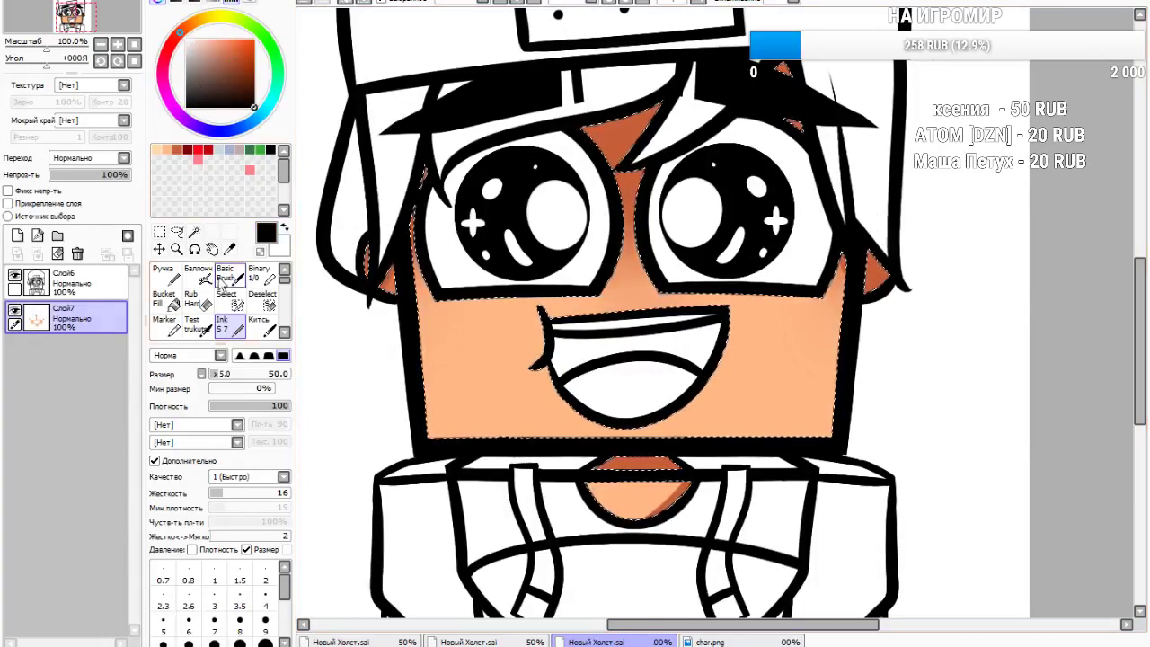
left_click(17, 235)
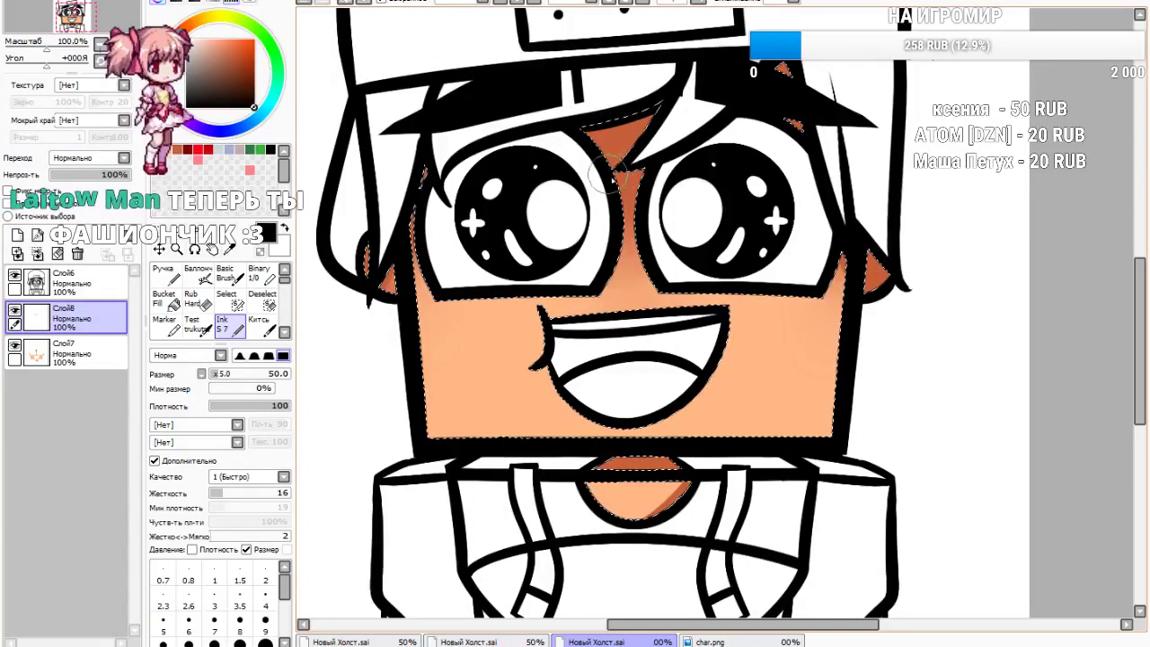
Paint black shadow strokes over the forehead, hair gaps, ear and neck with the Ink brush at size 50
left_click_drag(624, 175, 672, 108)
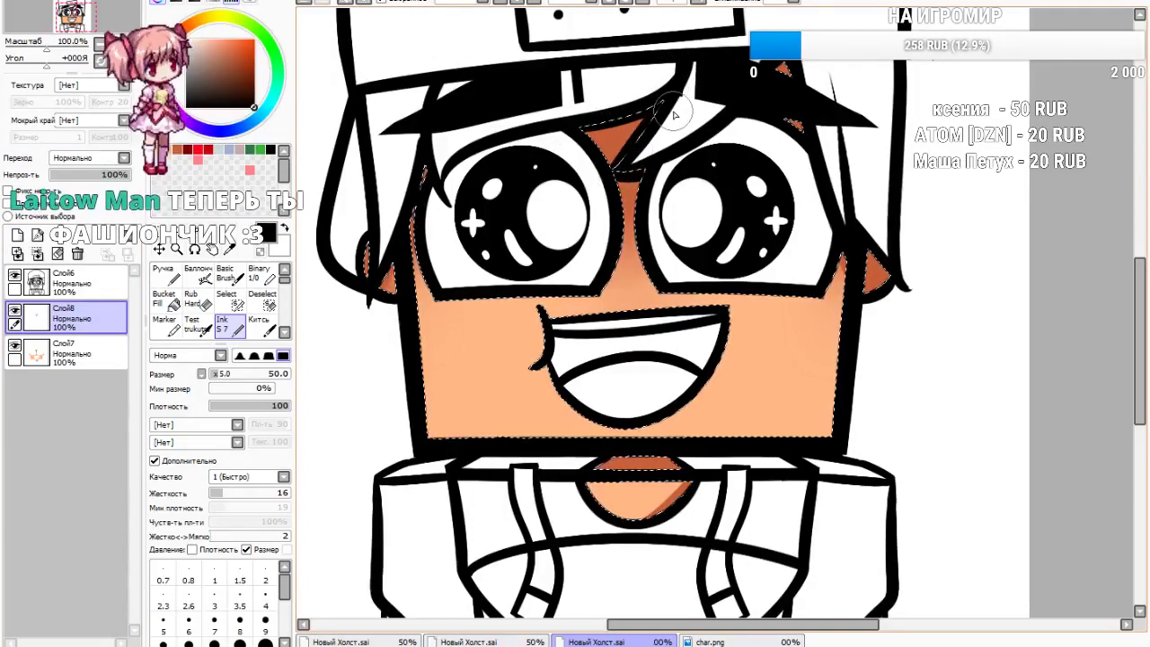
left_click(785, 69)
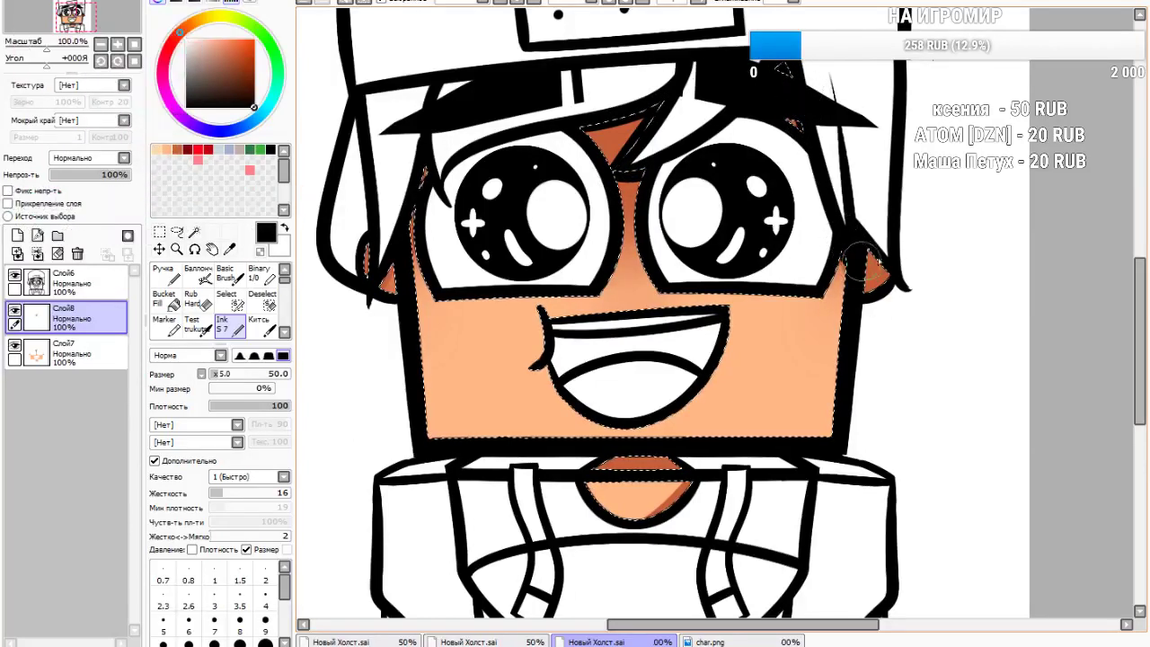
left_click_drag(908, 276, 862, 233)
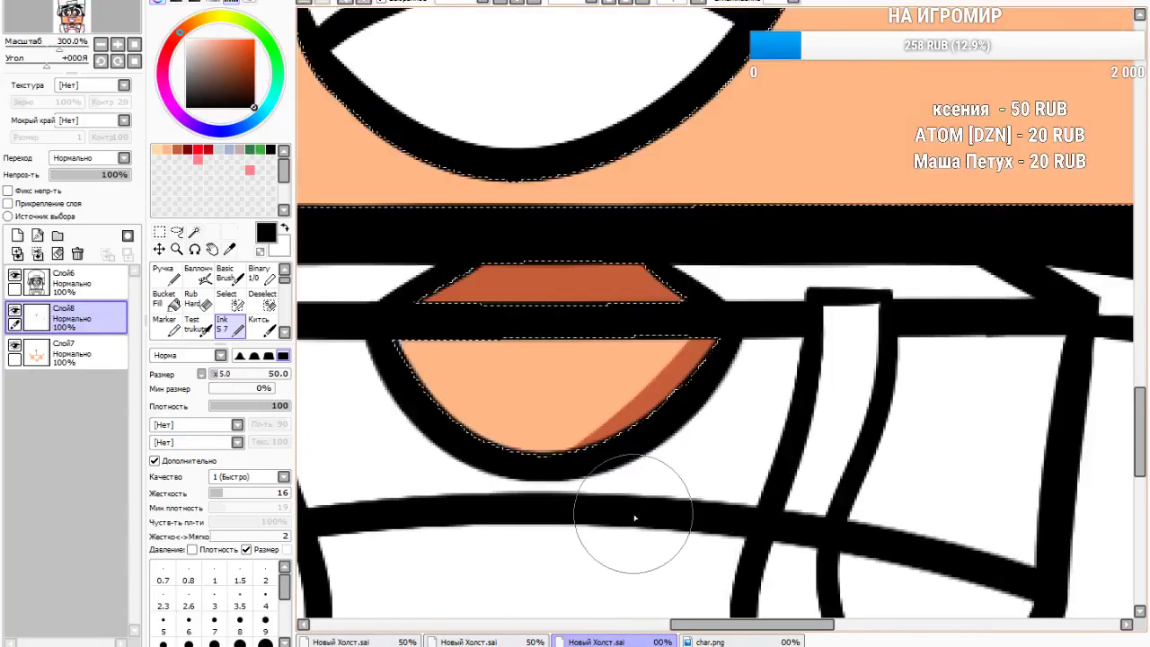
scroll(629, 527, "up", 3)
mouse_move(417, 304)
left_mouse_down()
mouse_move(483, 267)
mouse_move(464, 270)
mouse_move(740, 260)
mouse_move(648, 267)
mouse_move(684, 309)
mouse_move(606, 244)
mouse_move(613, 266)
mouse_move(511, 267)
mouse_move(729, 279)
mouse_move(681, 263)
left_mouse_up()
scroll(681, 252, "down", 6)
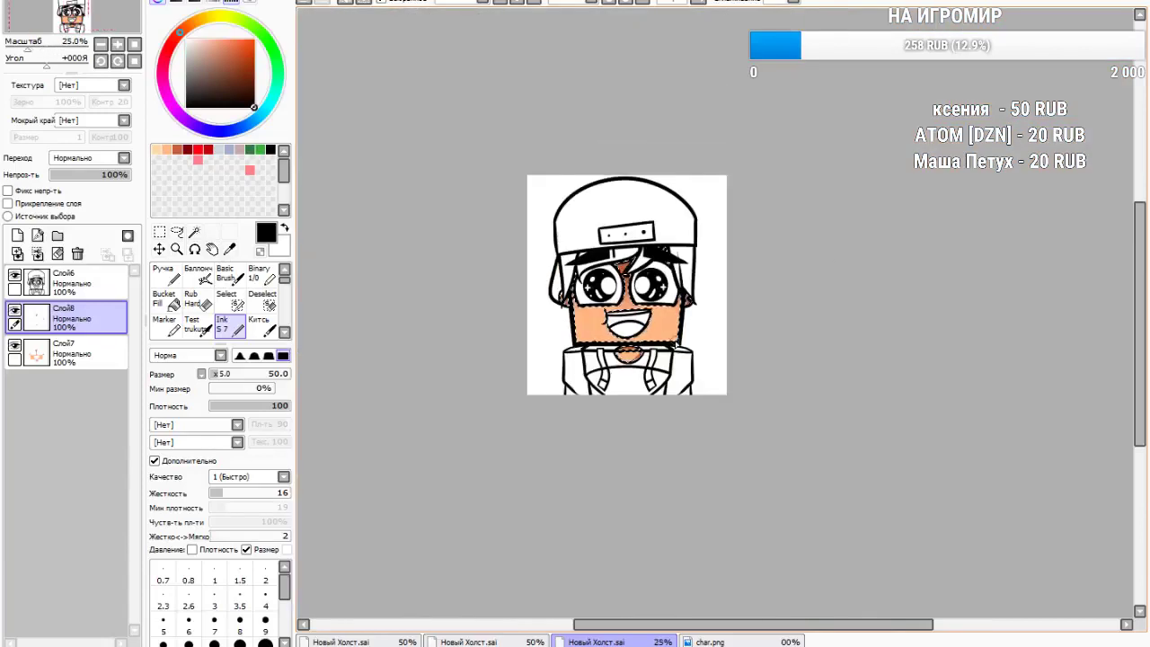
scroll(636, 260, "up", 3)
scroll(638, 260, "up", 1)
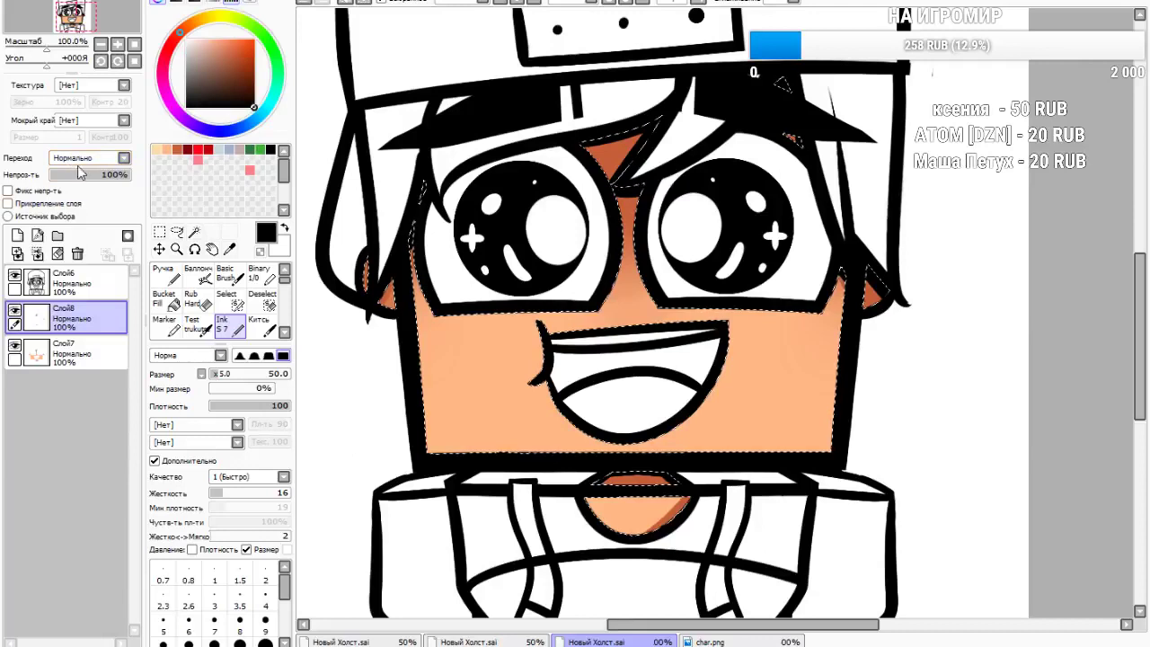
Set the black shadow layer's blending mode to ‰A‰e and its opacity to 9%
left_click(75, 240)
left_click(69, 158)
left_click(70, 227)
left_click(76, 176)
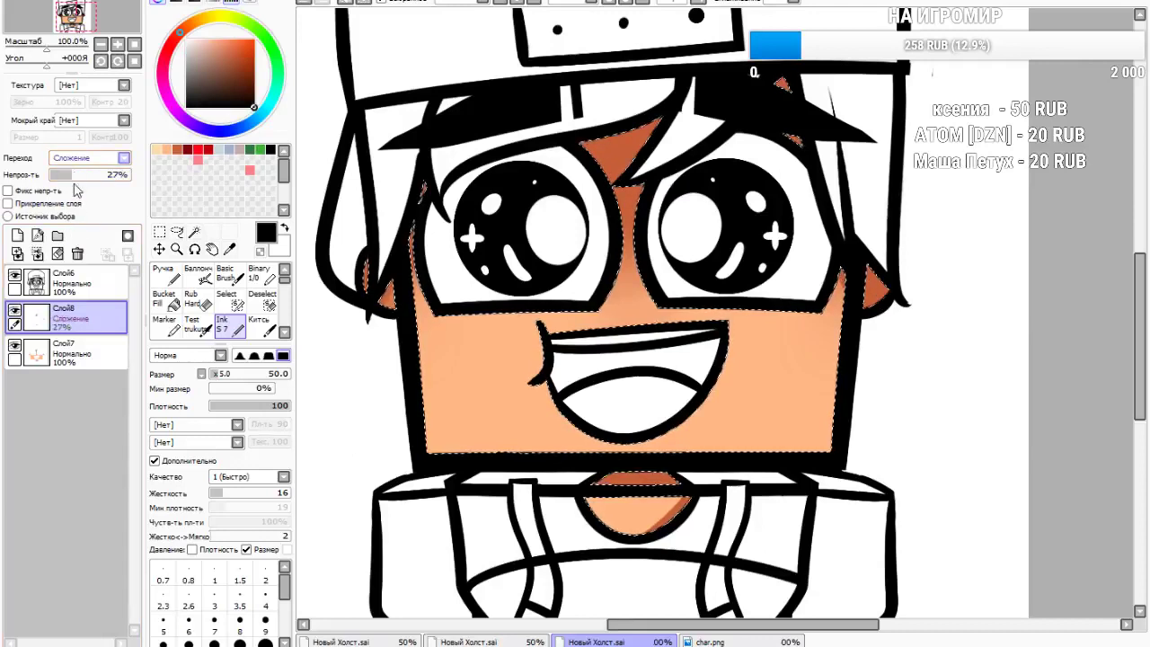
left_click_drag(77, 176, 59, 178)
scroll(440, 160, "down", 2)
scroll(496, 159, "up", 1)
scroll(510, 159, "down", 1)
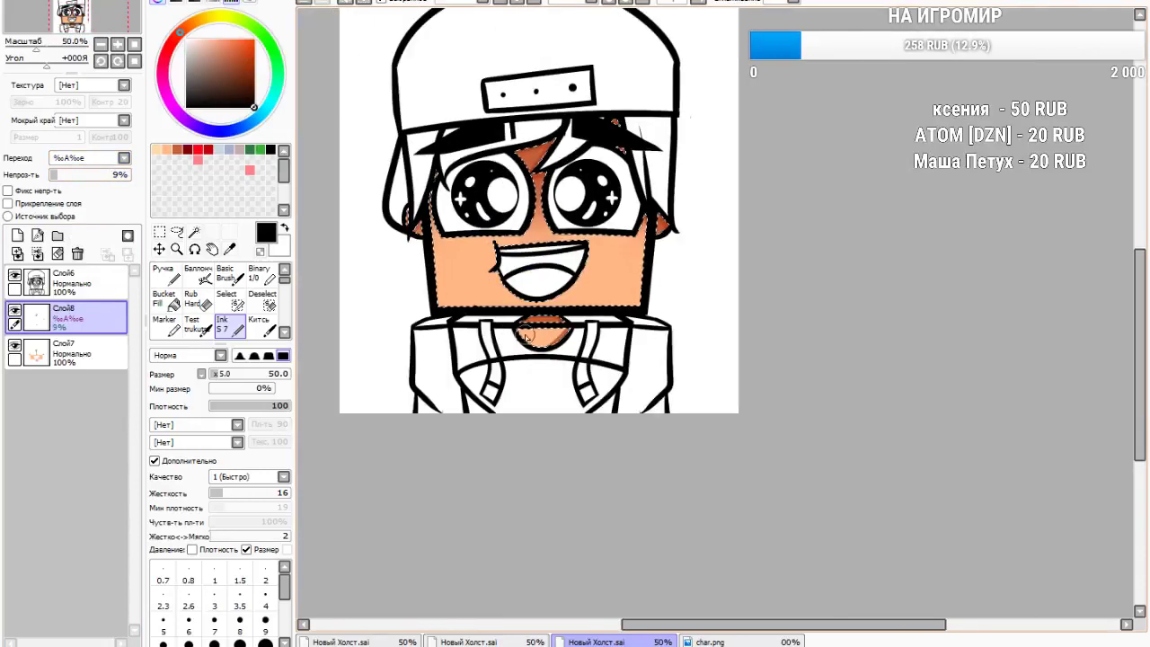
scroll(547, 321, "up", 3)
scroll(559, 320, "up", 2)
scroll(514, 244, "down", 3)
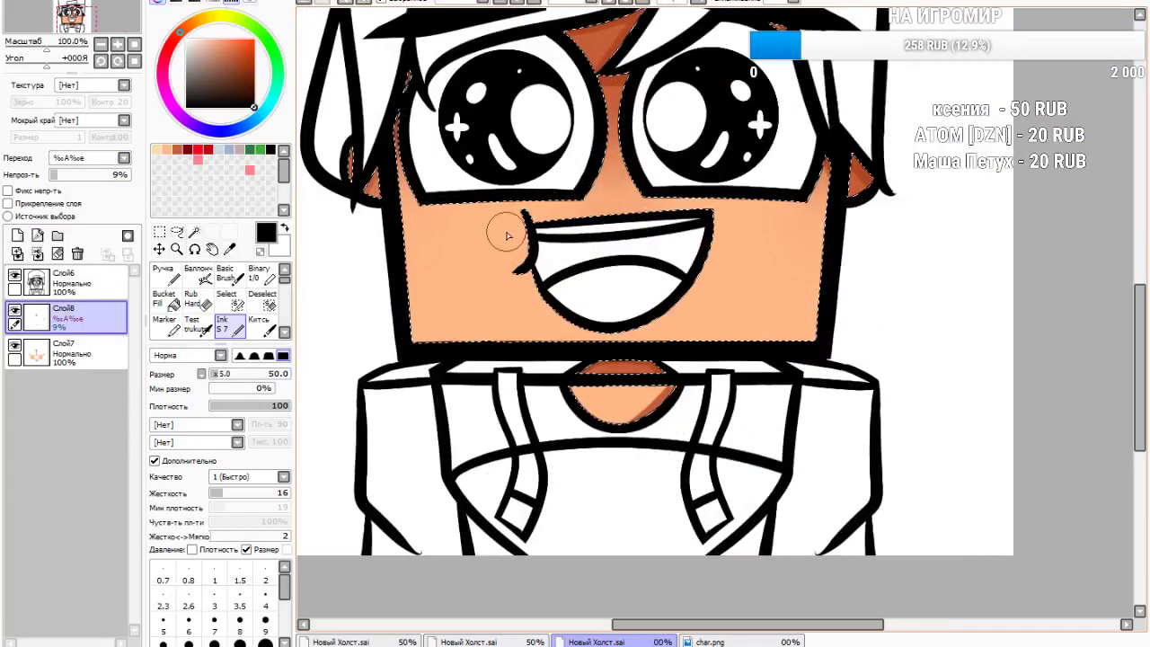
Add a layer and paint white highlights along the face edges, nose bridge, cheek and neck, finishing with the Ink brush at size 15
left_click(17, 236)
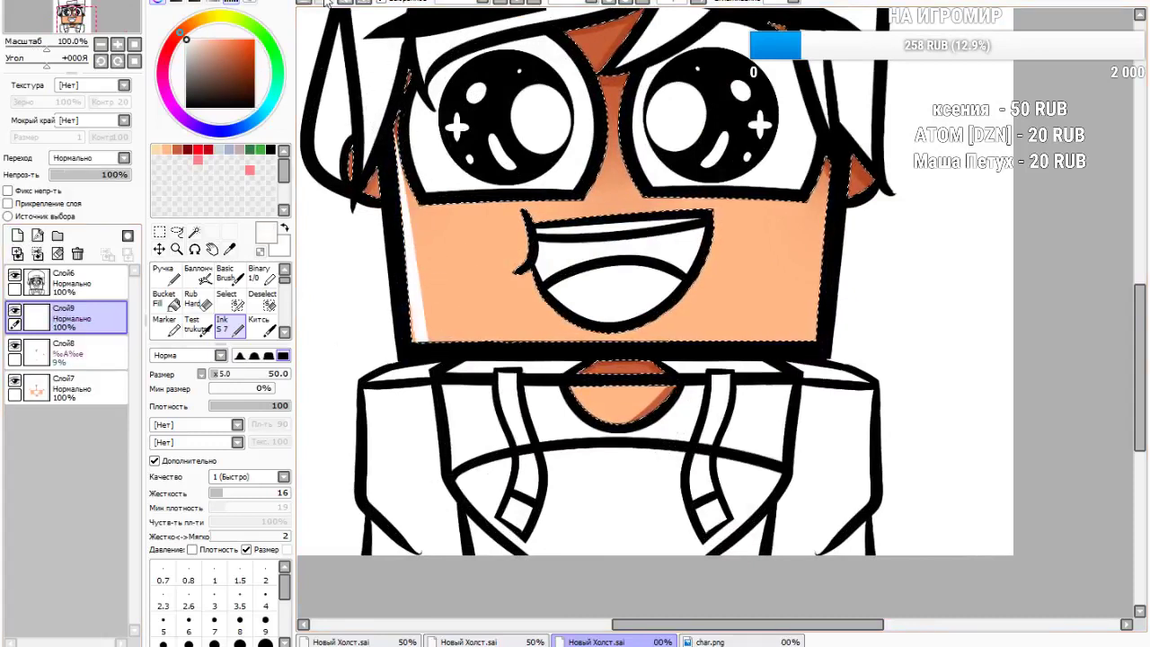
left_click_drag(242, 374, 218, 377)
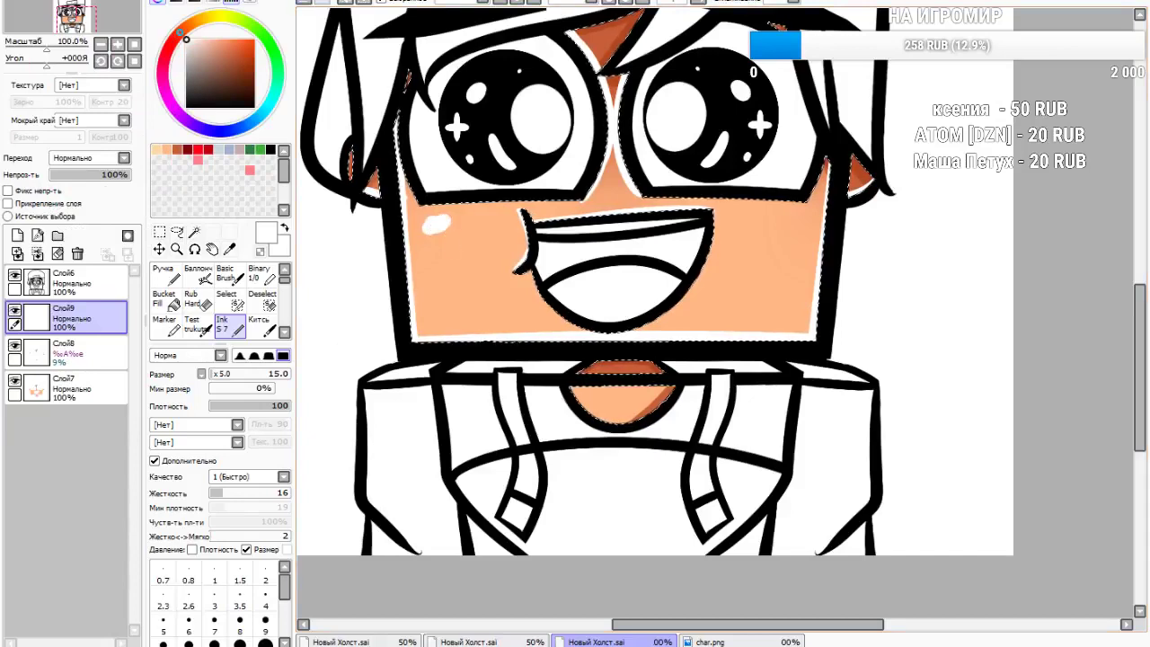
left_click(419, 230)
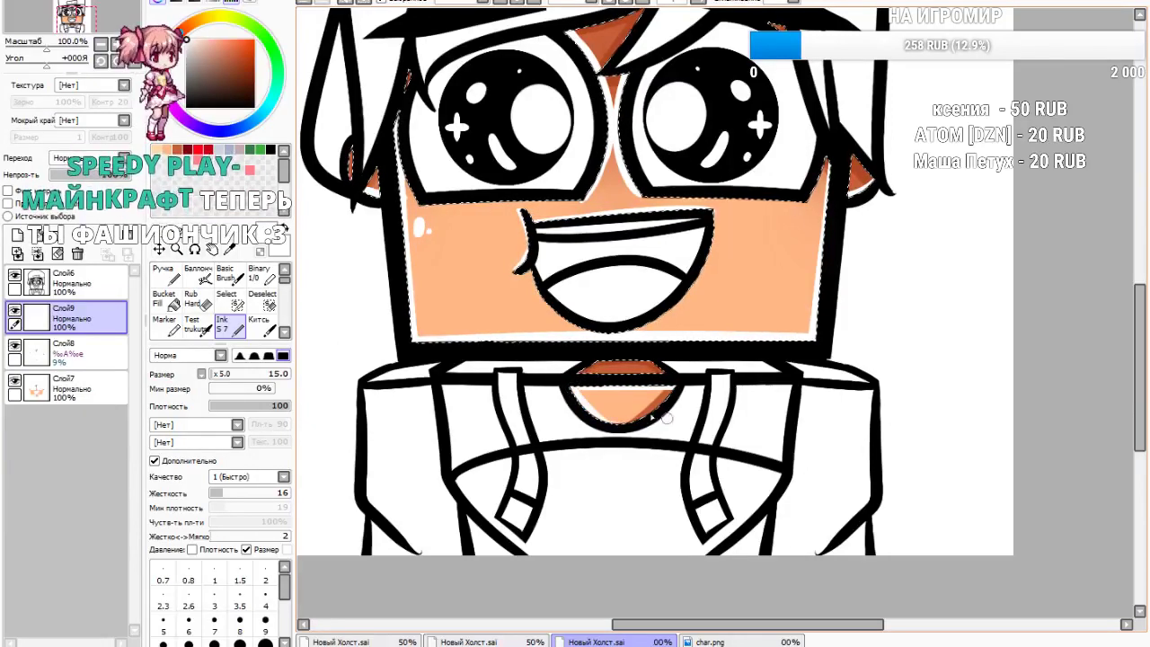
Set the white highlight layer to the Сложение blending mode at 15% opacity and clear the selection
left_click(71, 216)
left_click_drag(77, 177, 62, 177)
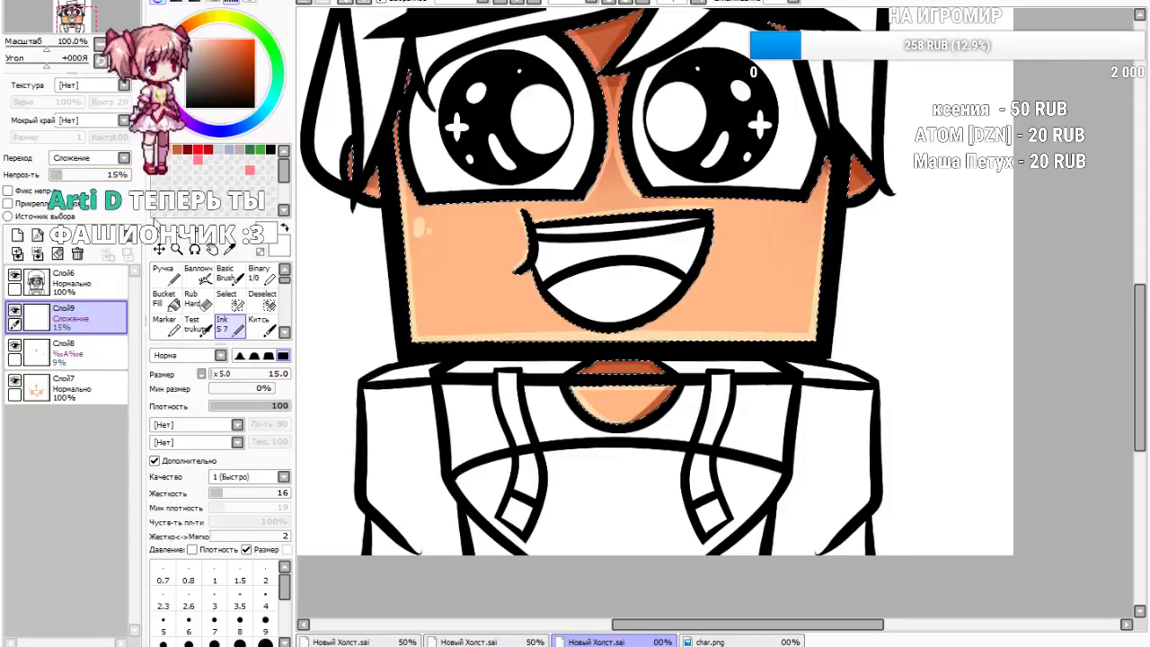
key("ctrl")
key("ctrl+d")
Lower the highlight layer's opacity to 9%
scroll(598, 292, "down", 4)
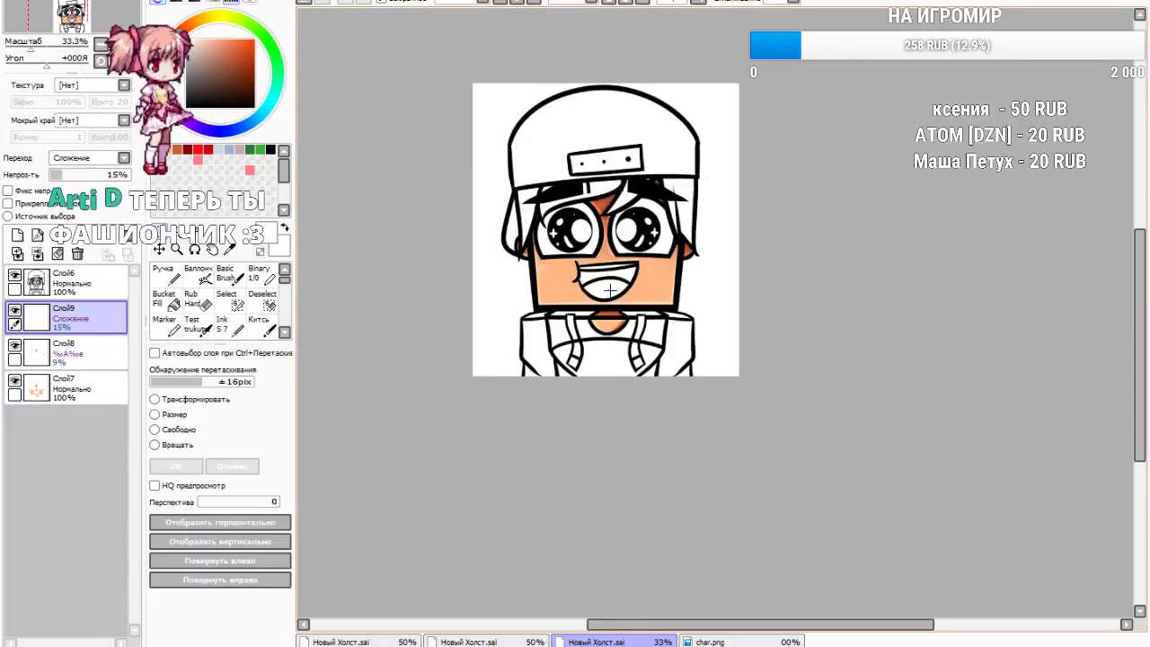
scroll(646, 312, "up", 8)
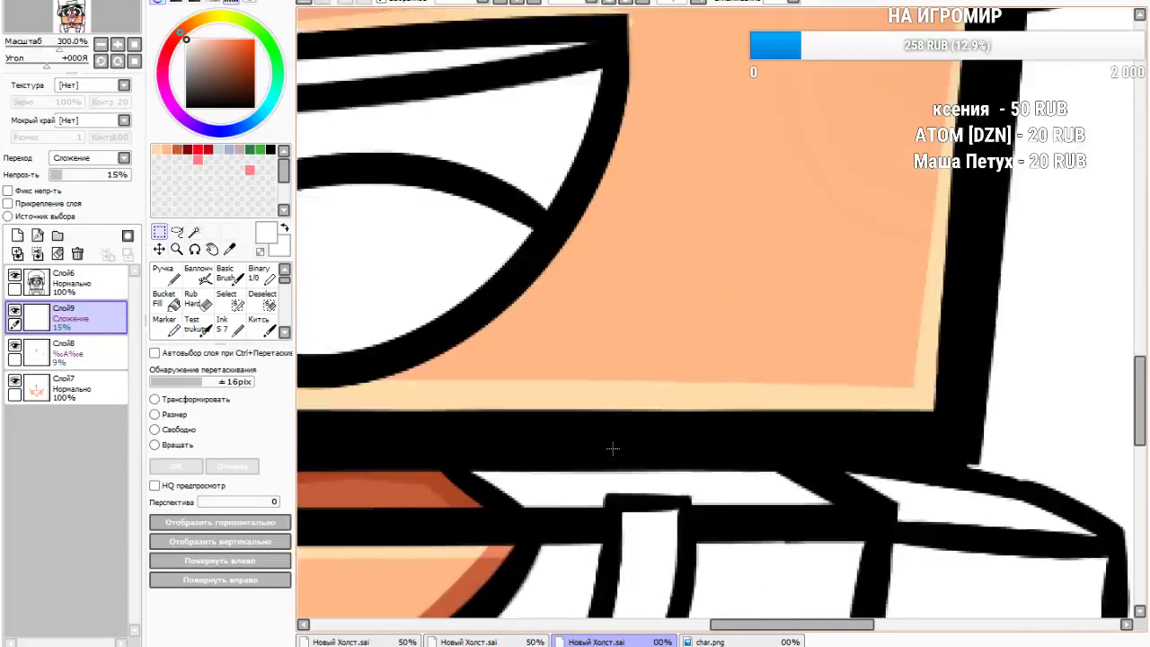
scroll(640, 348, "down", 4)
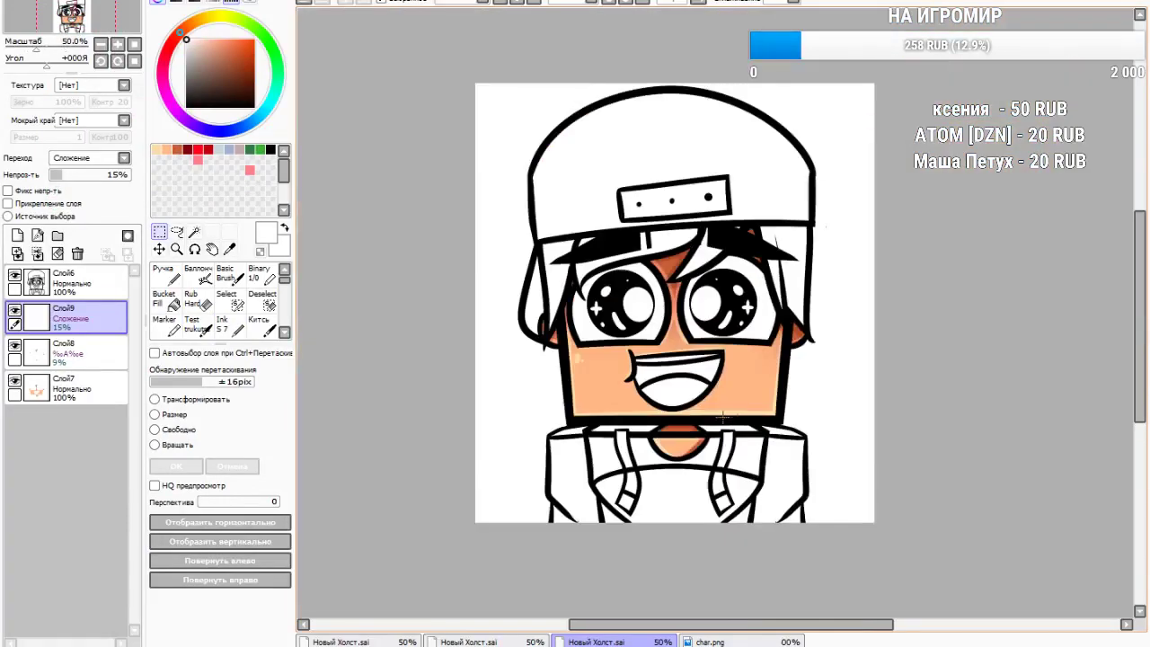
scroll(591, 352, "up", 2)
left_click_drag(58, 179, 57, 178)
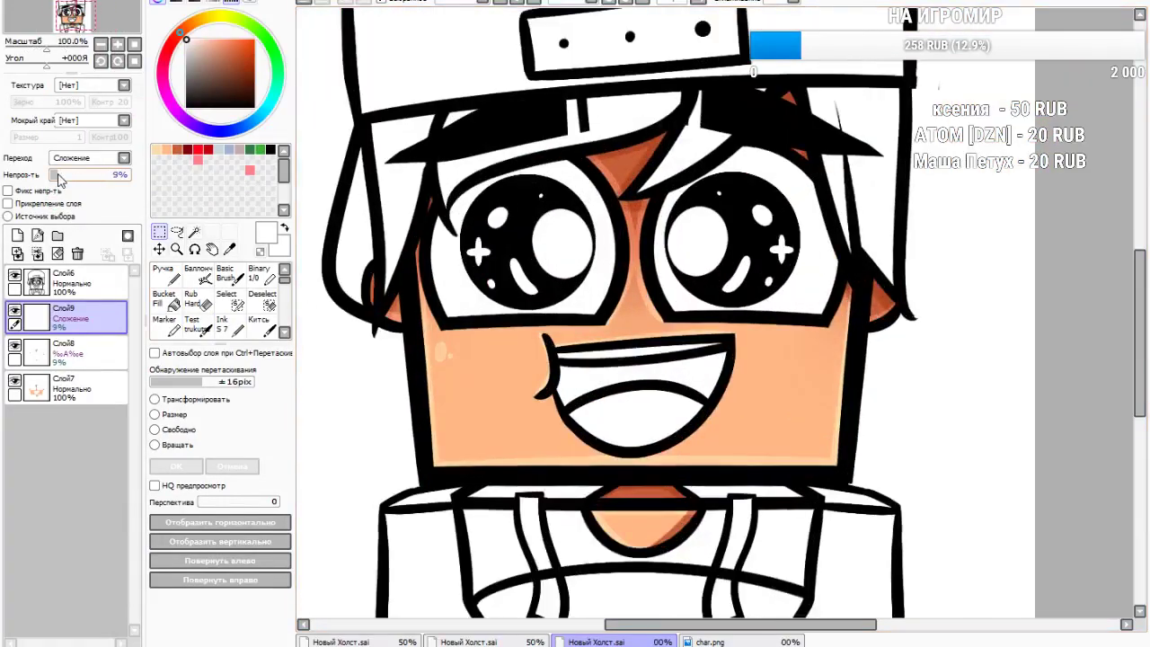
scroll(341, 261, "down", 2)
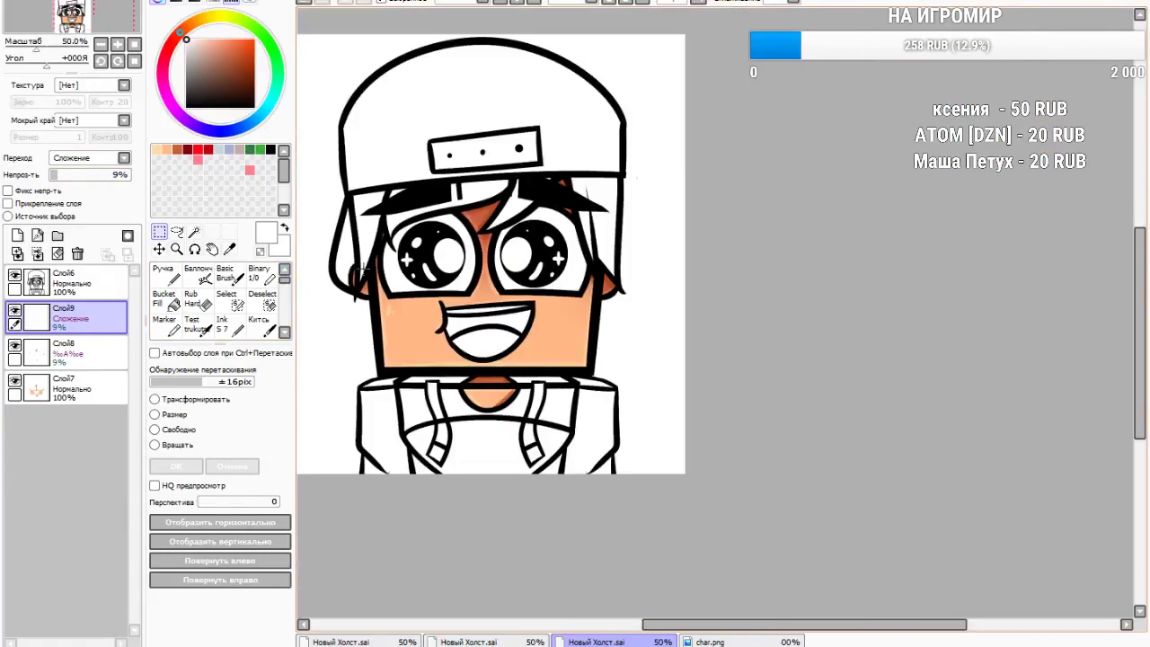
scroll(368, 252, "up", 2)
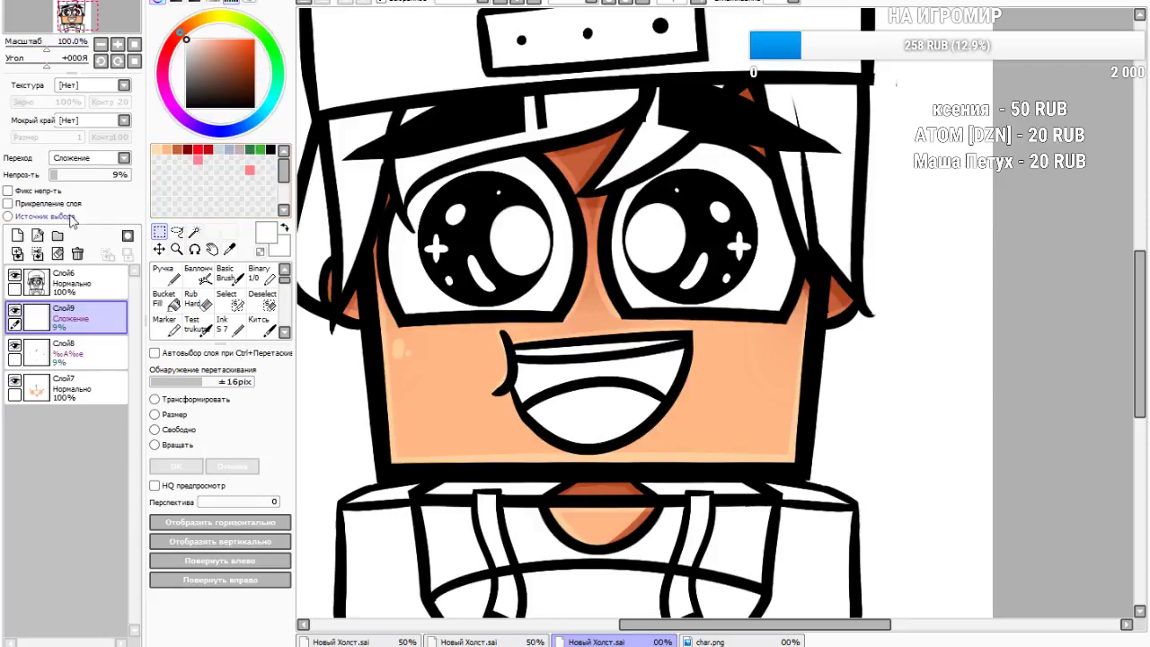
Select the whites of both eyes on the line art layer with the Magic Wand and add a new layer above the highlights
left_click(65, 282)
left_click(193, 231)
left_click(399, 266)
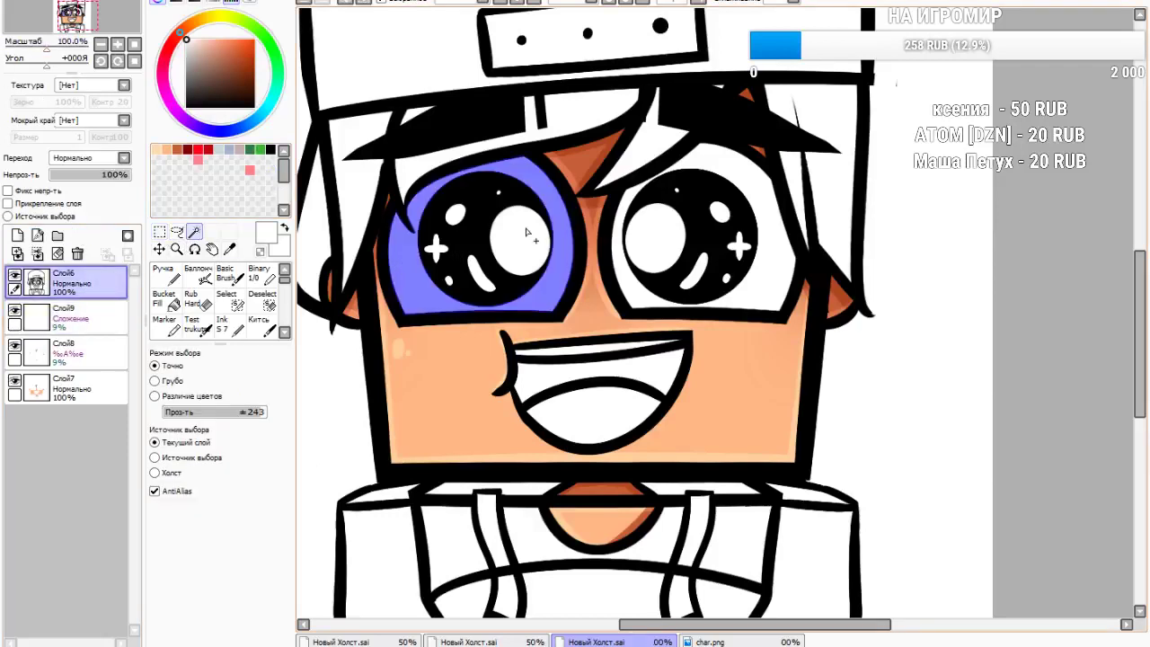
left_click(712, 190)
left_click(17, 235)
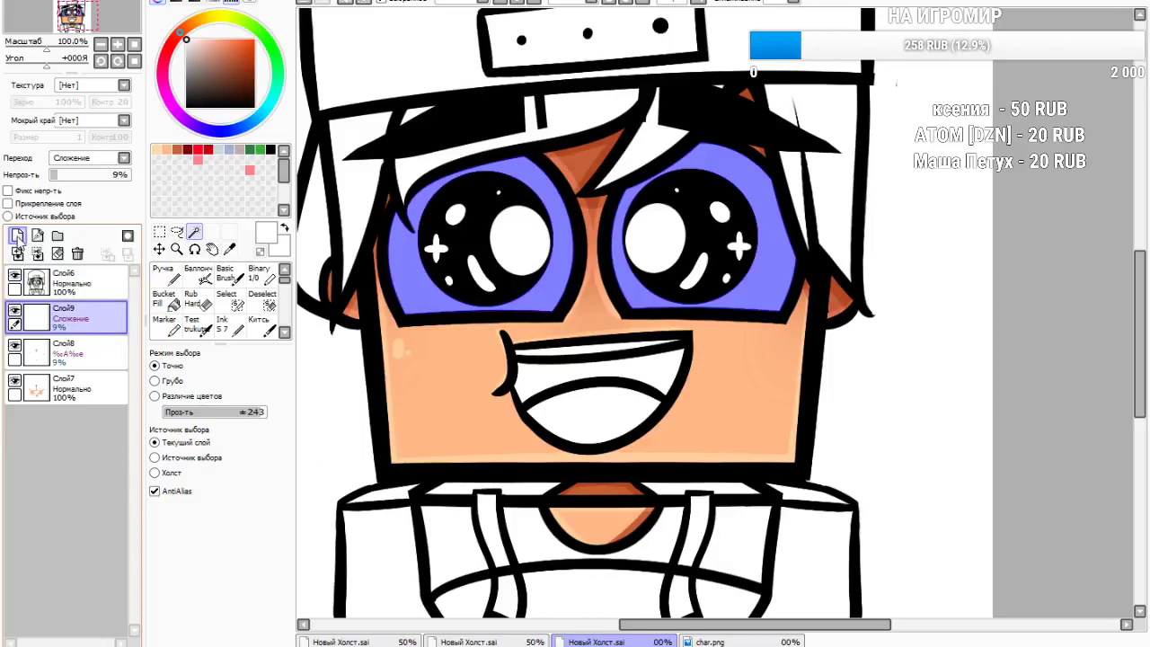
Paint pale grey-blue shading around the edges of both eye whites with the Ink brush at size 45
left_click(228, 325)
left_click(238, 380)
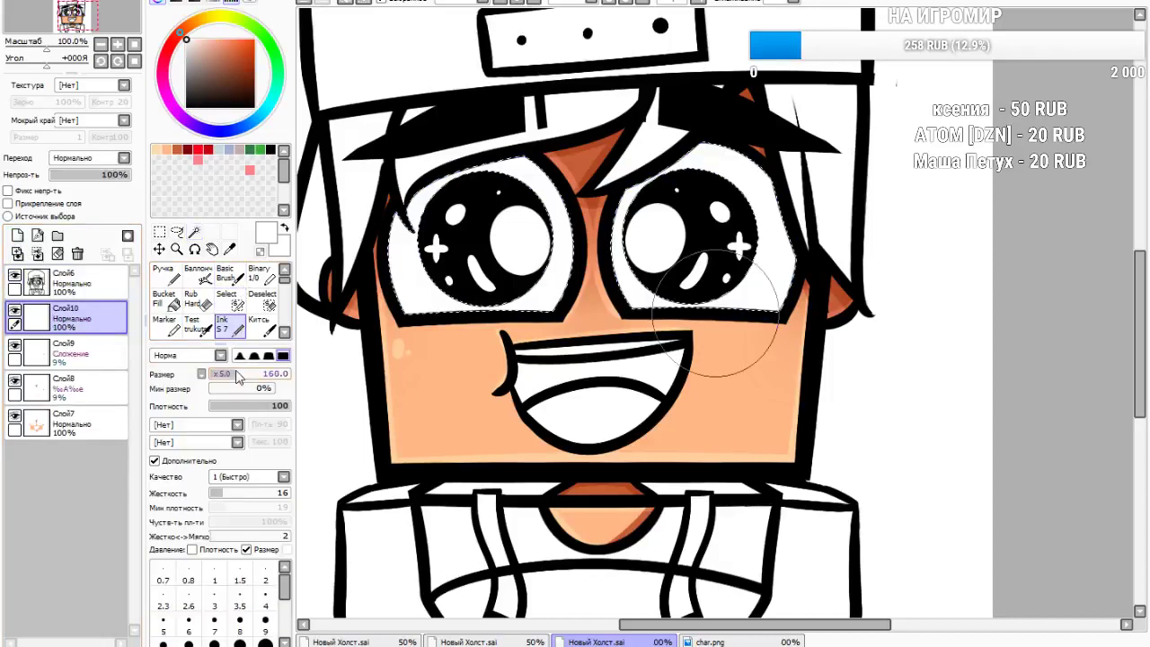
left_click_drag(236, 373, 215, 375)
left_click(227, 150)
mouse_move(415, 201)
left_mouse_down()
mouse_move(396, 296)
mouse_move(406, 341)
left_mouse_up()
left_click_drag(400, 237, 524, 160)
mouse_move(433, 207)
left_mouse_down()
mouse_move(591, 179)
mouse_move(469, 192)
mouse_move(575, 216)
left_mouse_up()
left_click_drag(466, 195, 586, 210)
left_click_drag(504, 192, 650, 185)
mouse_move(389, 321)
left_mouse_down()
mouse_move(598, 324)
mouse_move(485, 314)
mouse_move(651, 310)
mouse_move(819, 345)
mouse_move(781, 310)
mouse_move(707, 162)
mouse_move(622, 193)
mouse_move(666, 173)
mouse_move(753, 200)
left_mouse_up()
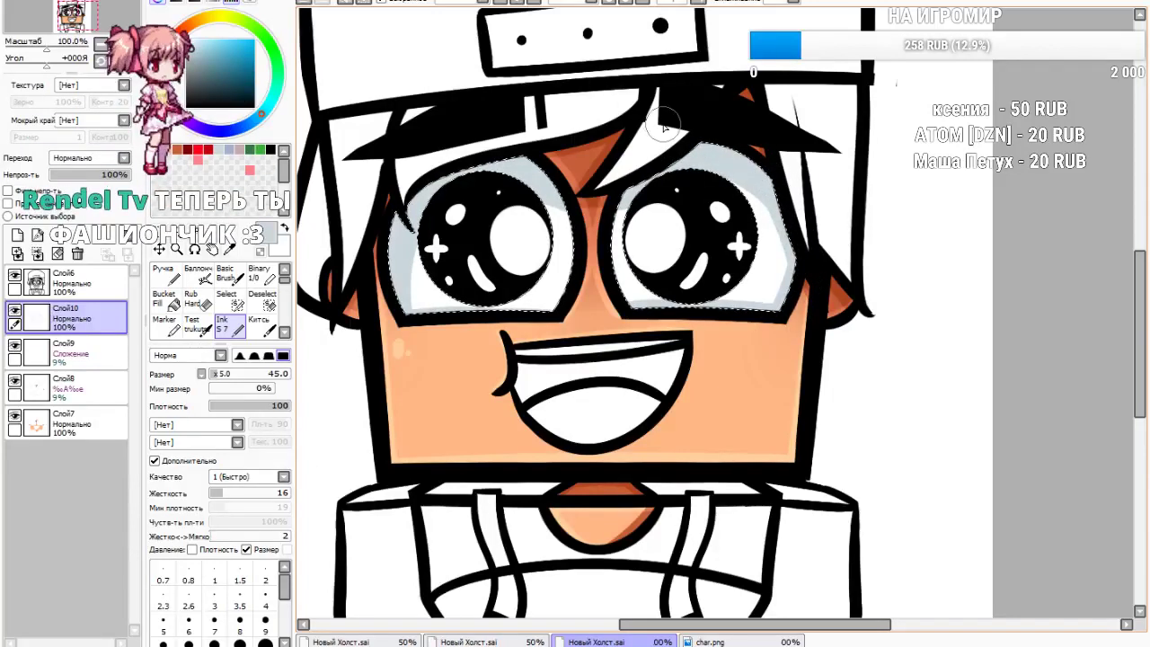
Add darker blue-grey shading along the outer edges of both eye whites and clear the selection
left_click(231, 150)
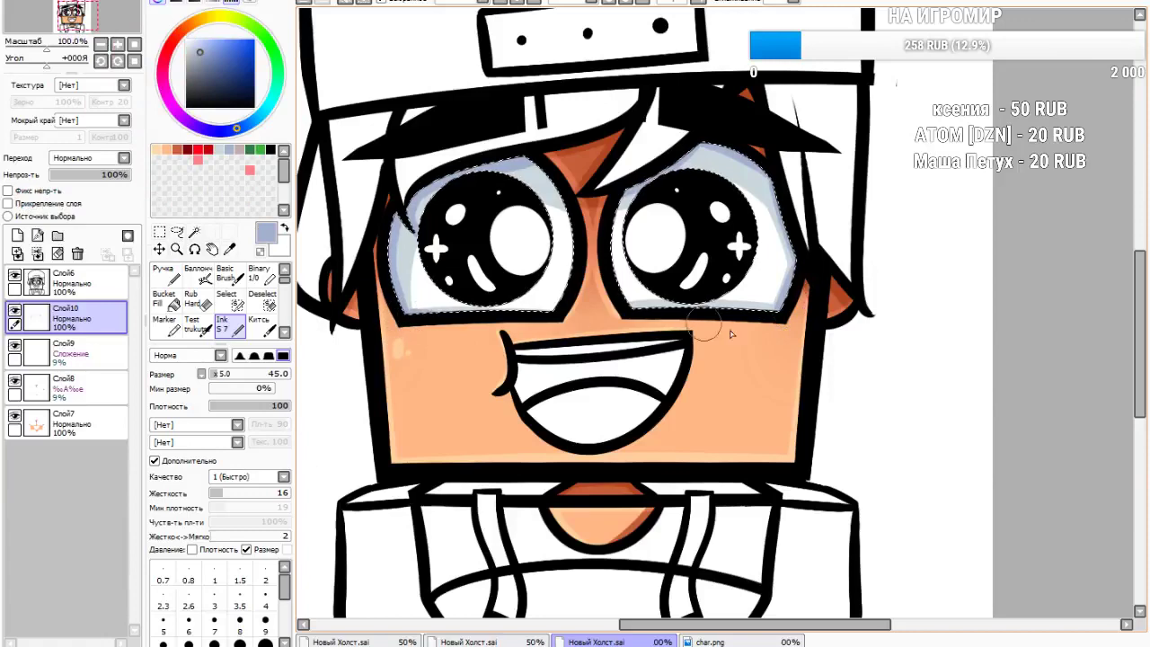
key("ctrl+t")
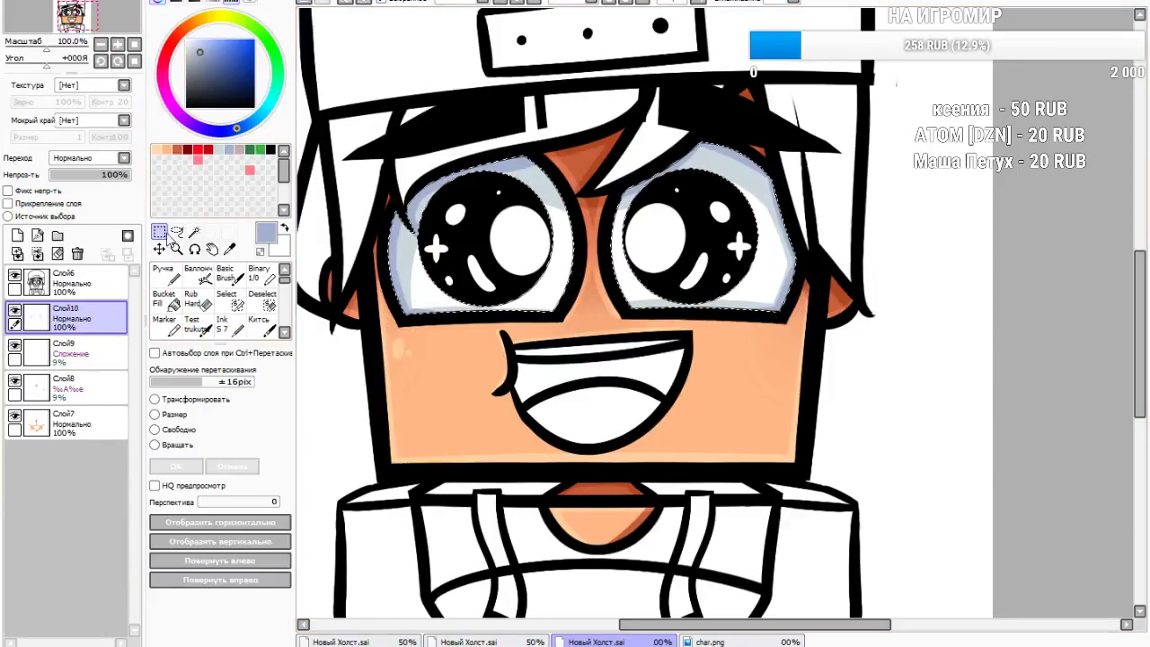
scroll(481, 440, "down", 4)
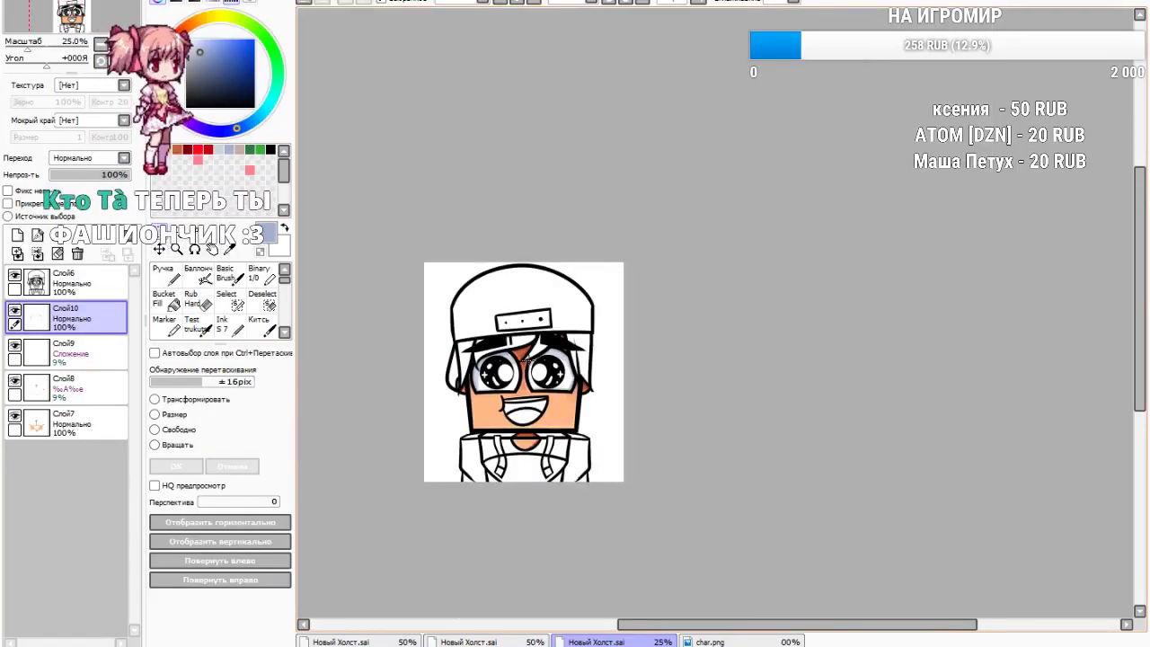
scroll(501, 378, "up", 3)
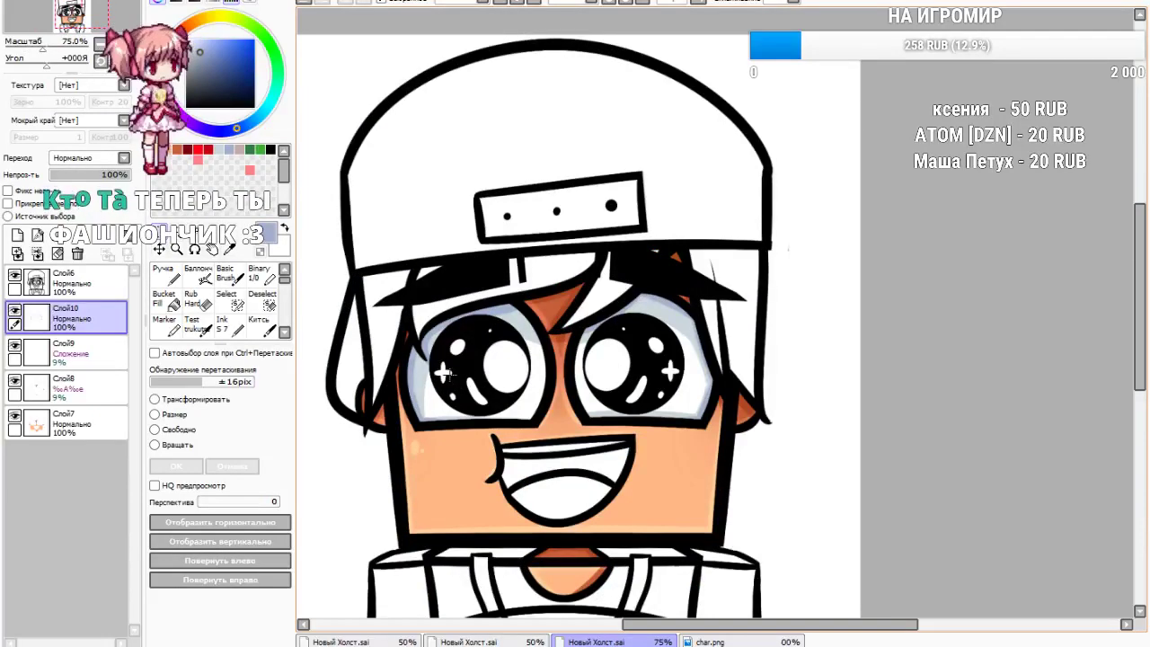
Select the tongue area of the mouth on the line art layer with the Magic Wand and make the eye shading layer active
left_click_drag(724, 597, 585, 445)
scroll(585, 445, "up", 2)
scroll(547, 371, "down", 3)
scroll(415, 324, "up", 3)
left_click(43, 285)
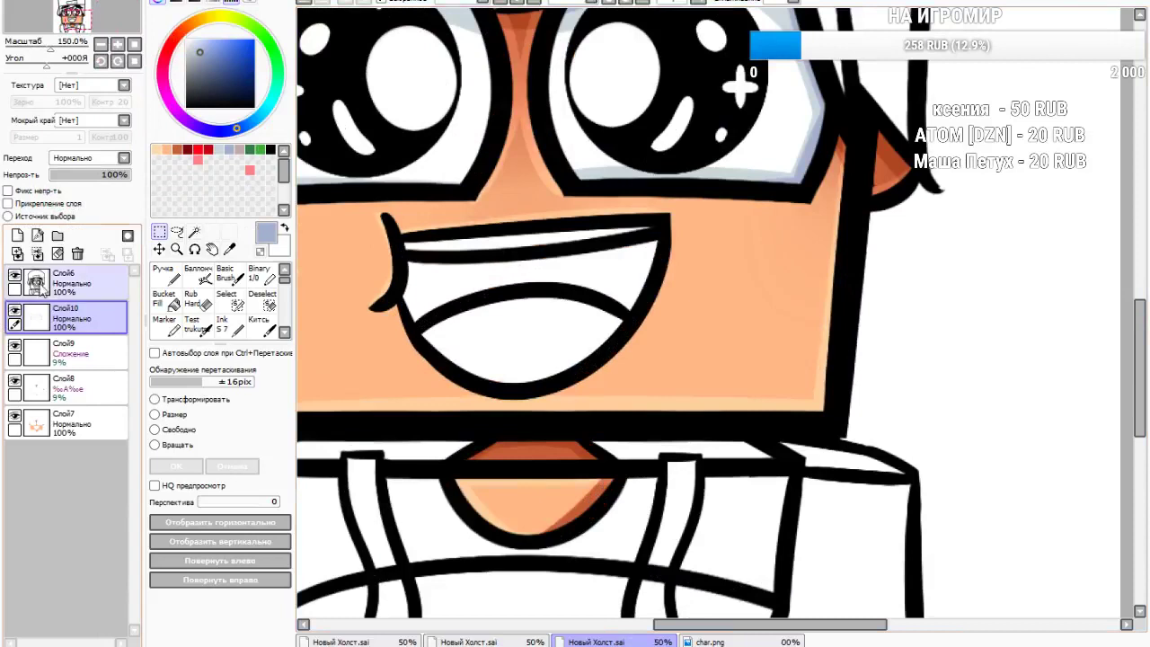
left_click(195, 233)
left_click(527, 344)
left_click(63, 317)
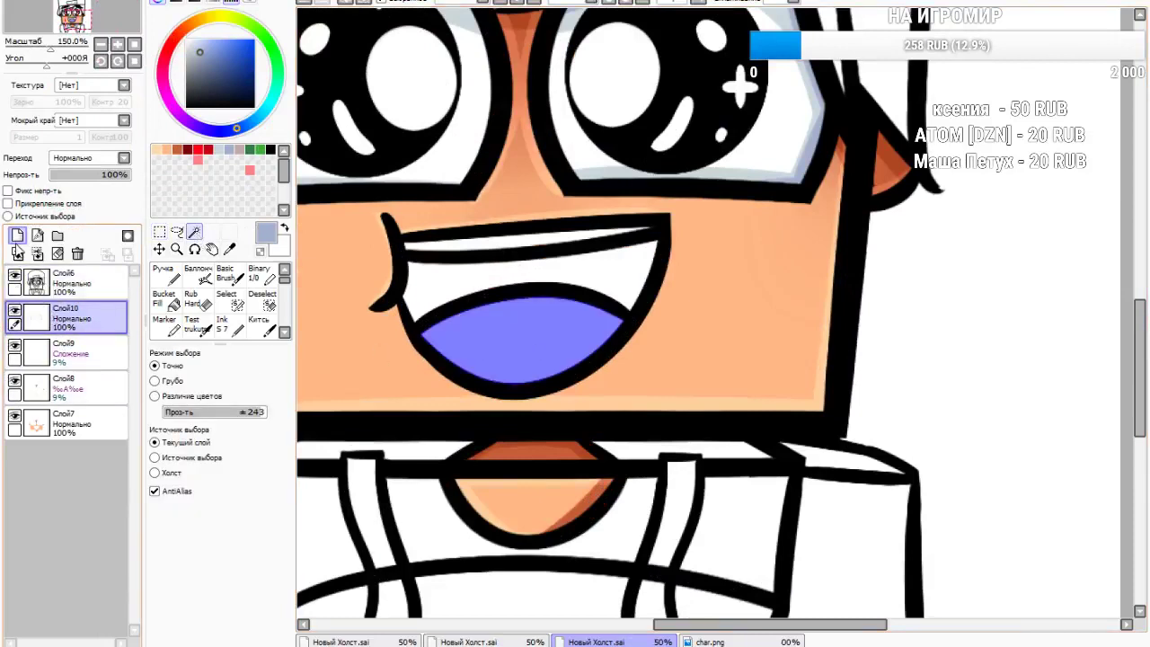
Paint the selected tongue dark red with the Ink brush at size 155
left_click(235, 329)
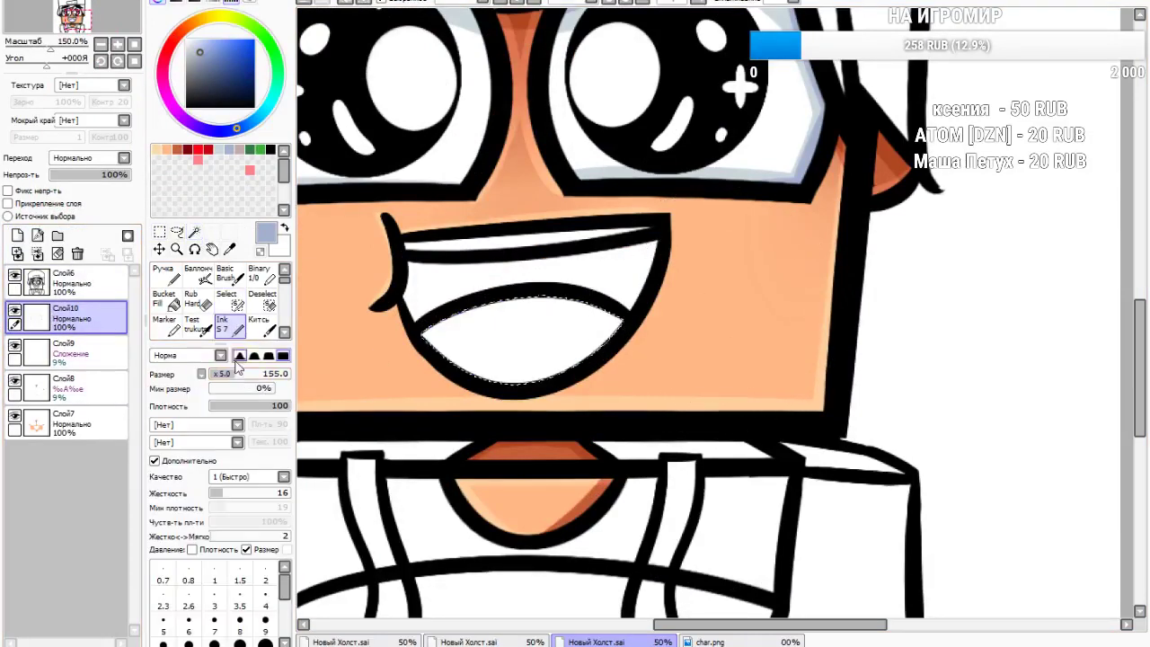
left_click(201, 149)
left_click_drag(333, 261, 367, 342)
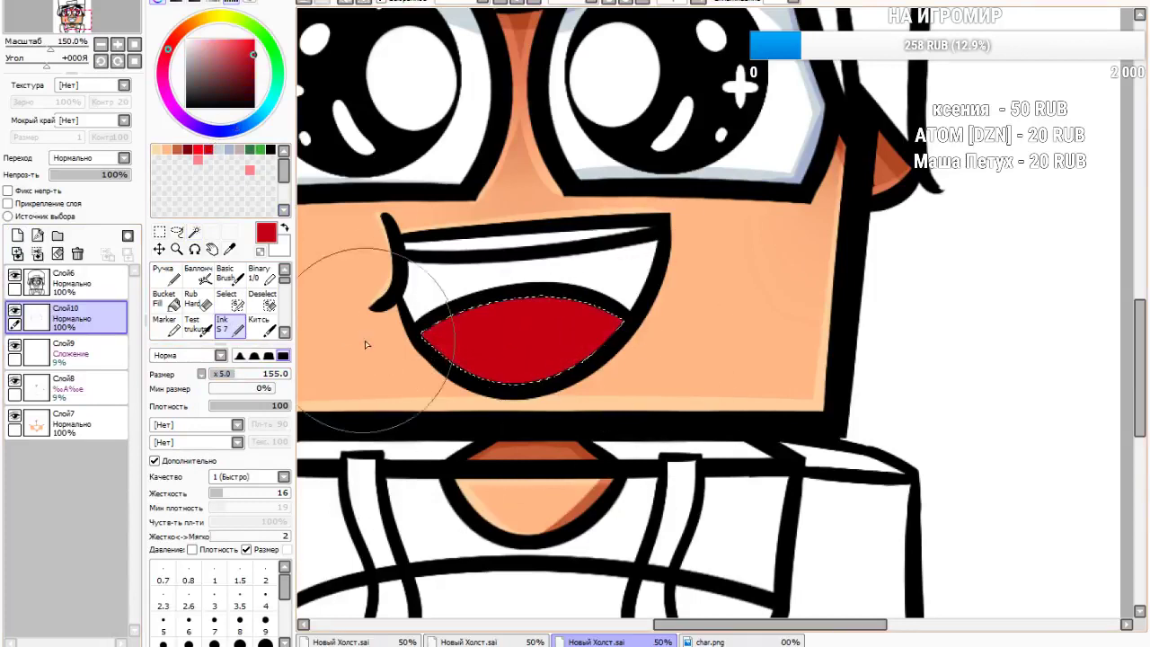
Shade the lower edge of the tongue a darker red with the Ink brush at size 60
scroll(490, 305, "up", 2)
left_click_drag(228, 376, 220, 375)
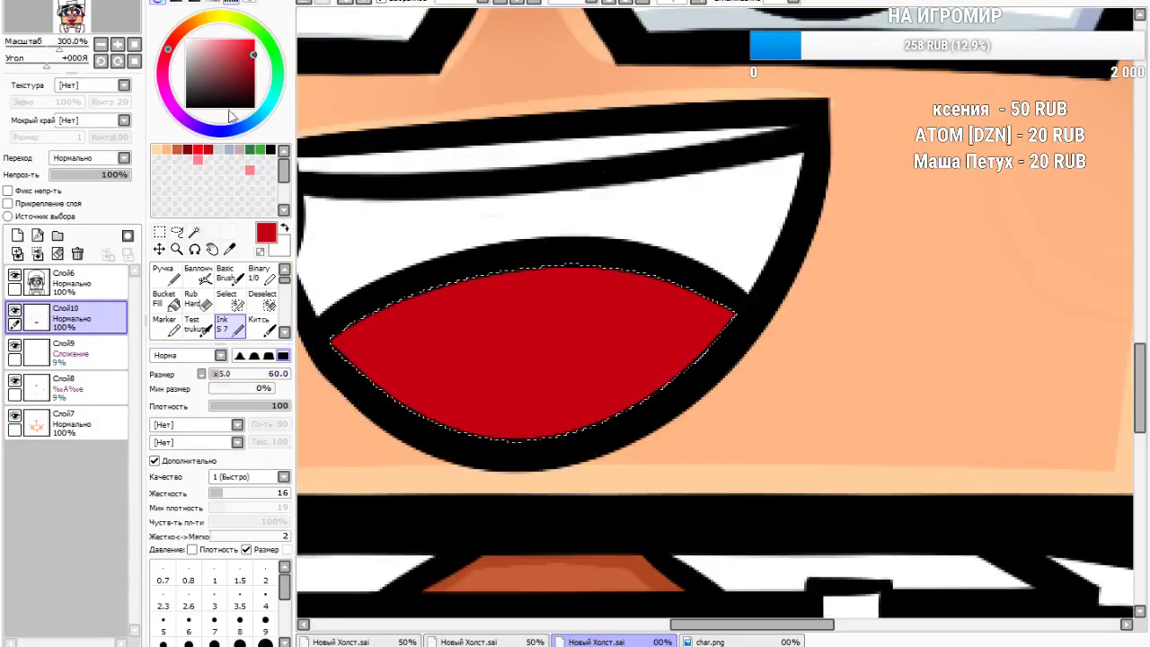
left_click_drag(345, 361, 570, 457)
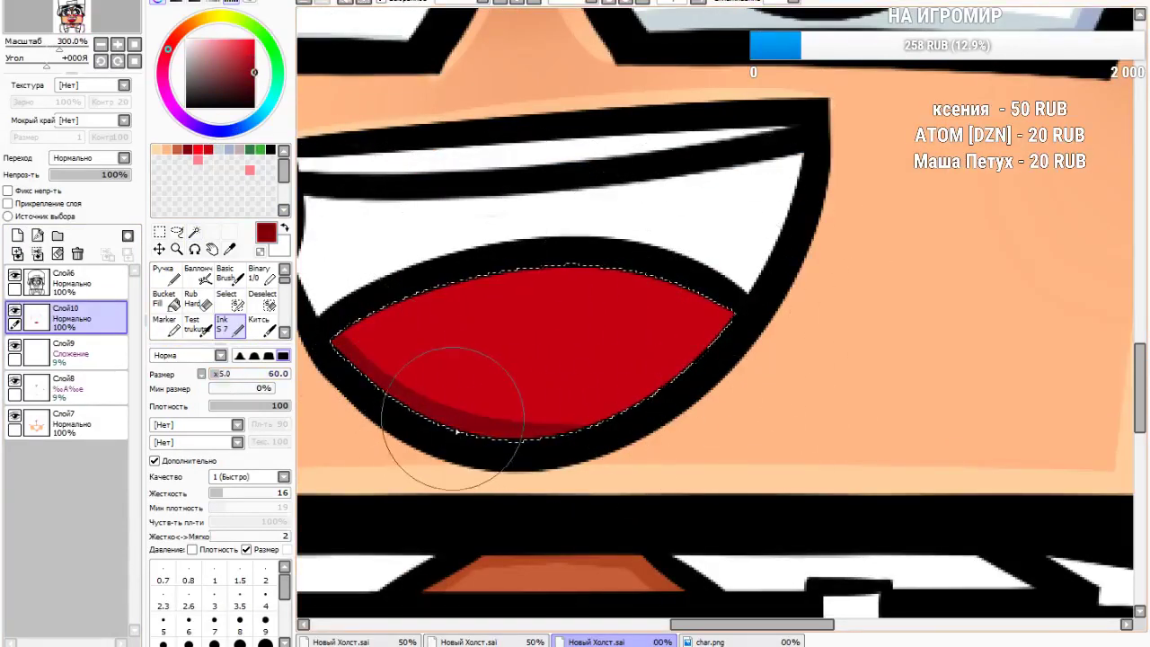
left_click_drag(476, 438, 782, 335)
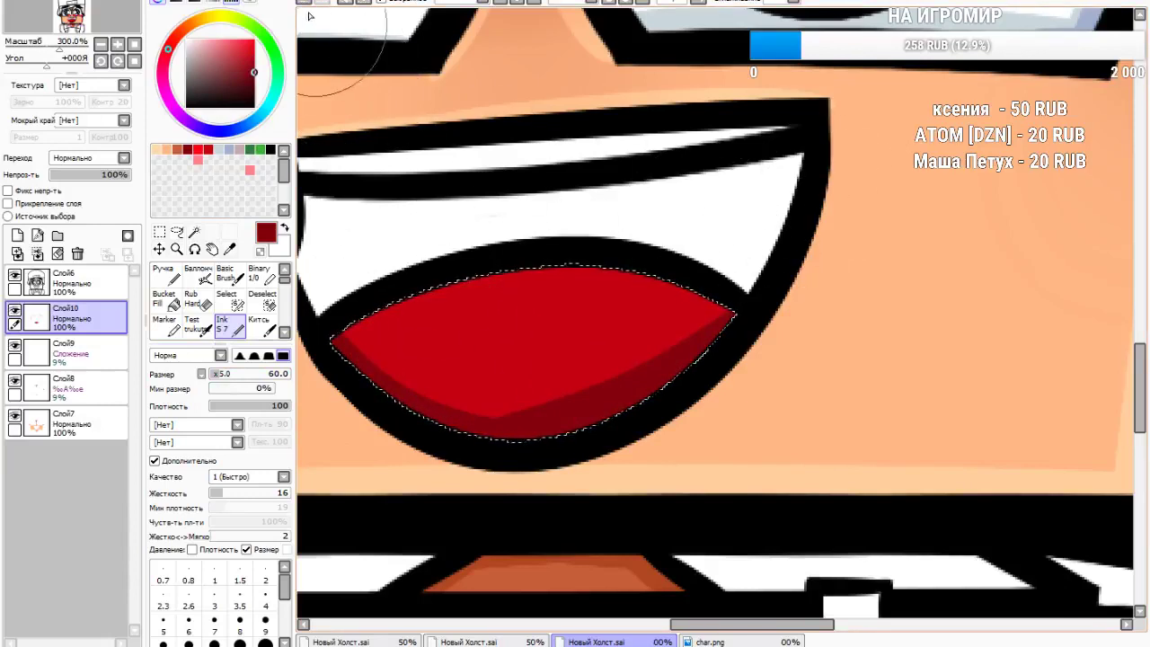
key("ctrl+z")
left_click_drag(488, 432, 730, 317)
Add a new layer and paint a bright red highlight along the tongue's upper edge
left_click(255, 39)
left_click(17, 234)
mouse_move(321, 352)
left_mouse_down()
mouse_move(447, 286)
mouse_move(755, 283)
left_mouse_up()
mouse_move(517, 262)
left_mouse_down()
mouse_move(807, 364)
mouse_move(694, 312)
mouse_move(771, 365)
left_mouse_up()
left_click(311, 4)
left_click_drag(600, 225, 726, 342)
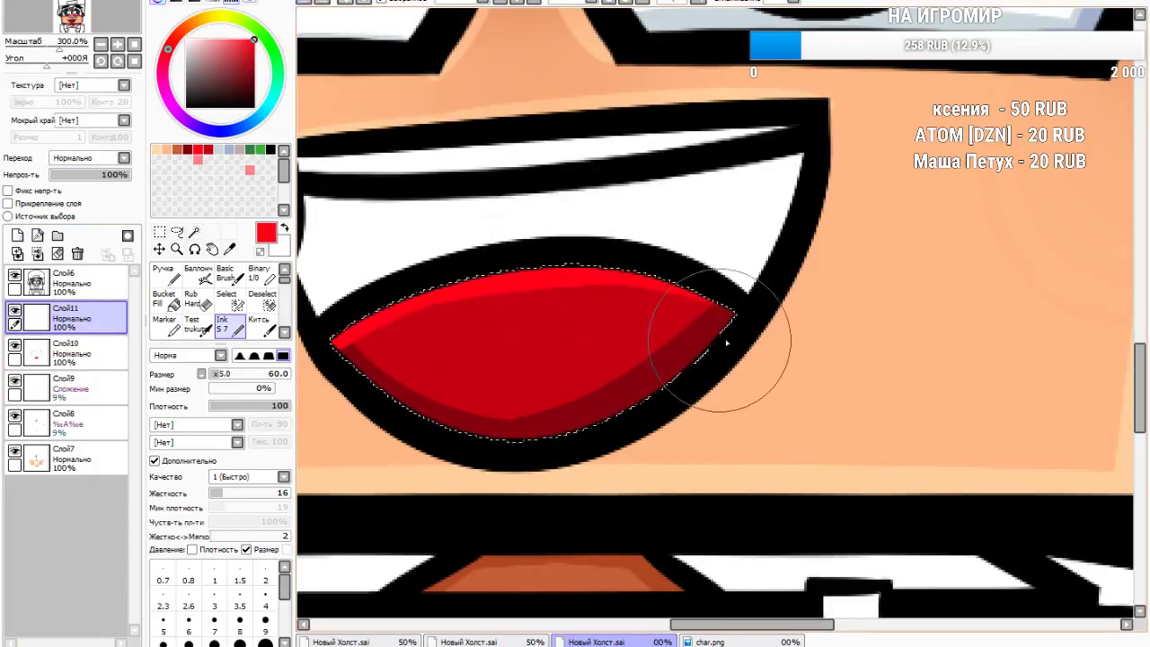
Set the tongue highlight layer to the Сложение blending mode at 12% opacity and clear the selection
left_click_drag(80, 174, 59, 178)
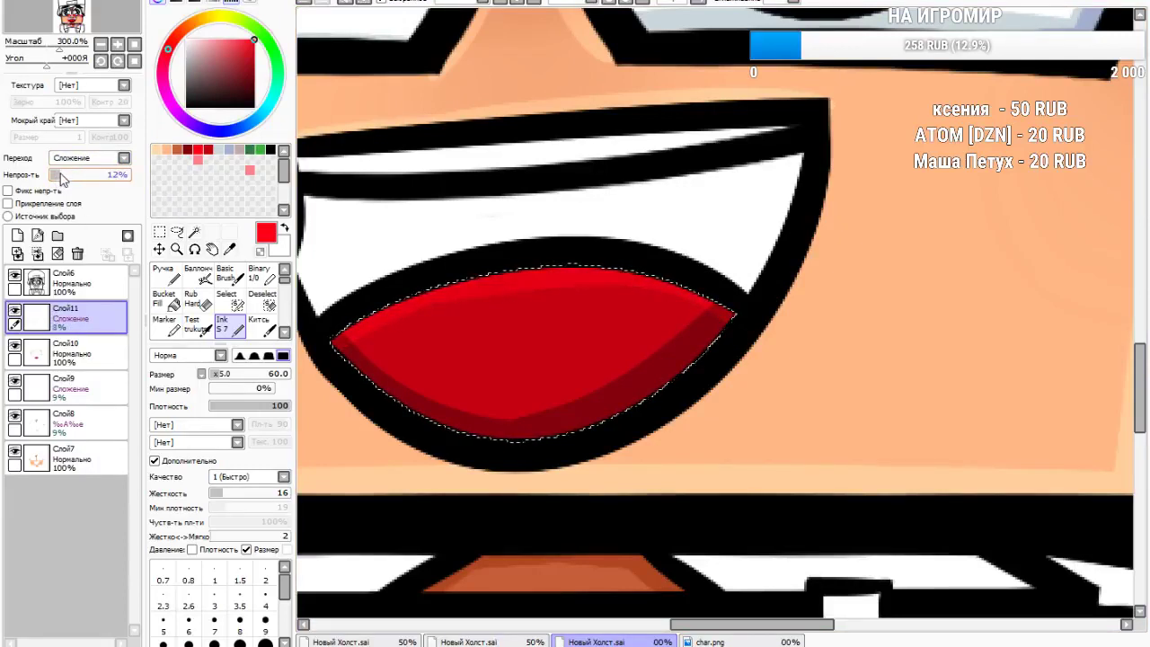
left_click(159, 231)
left_click(194, 231)
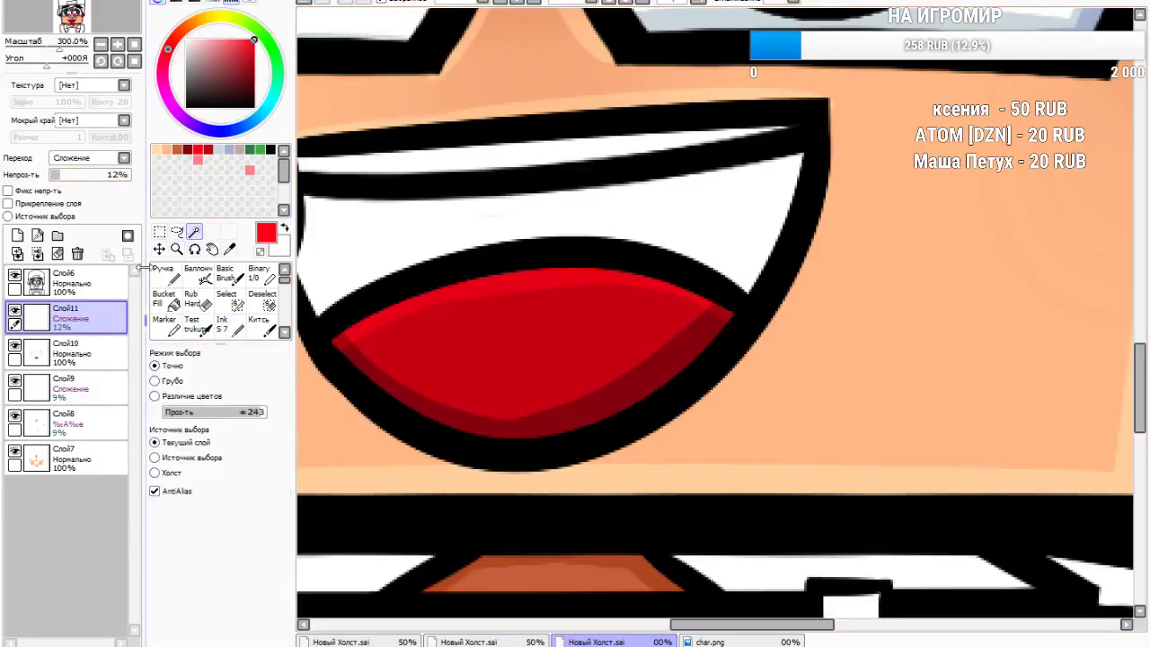
Select the mouth interior above the tongue on the line art layer and paint it dark maroon on layer Слой10
left_click(63, 283)
left_click(334, 233)
left_click(229, 325)
left_click(63, 352)
left_click(255, 89)
mouse_move(464, 187)
left_mouse_down()
mouse_move(360, 225)
mouse_move(680, 206)
mouse_move(386, 205)
mouse_move(377, 216)
mouse_move(539, 289)
mouse_move(303, 231)
mouse_move(310, 261)
left_mouse_up()
Shade the left part of the mouth interior near-black maroon and clear the selection
left_click(254, 96)
left_click_drag(149, 231, 153, 231)
left_click(163, 232)
left_click(364, 138)
scroll(384, 249, "down", 5)
scroll(566, 170, "up", 4)
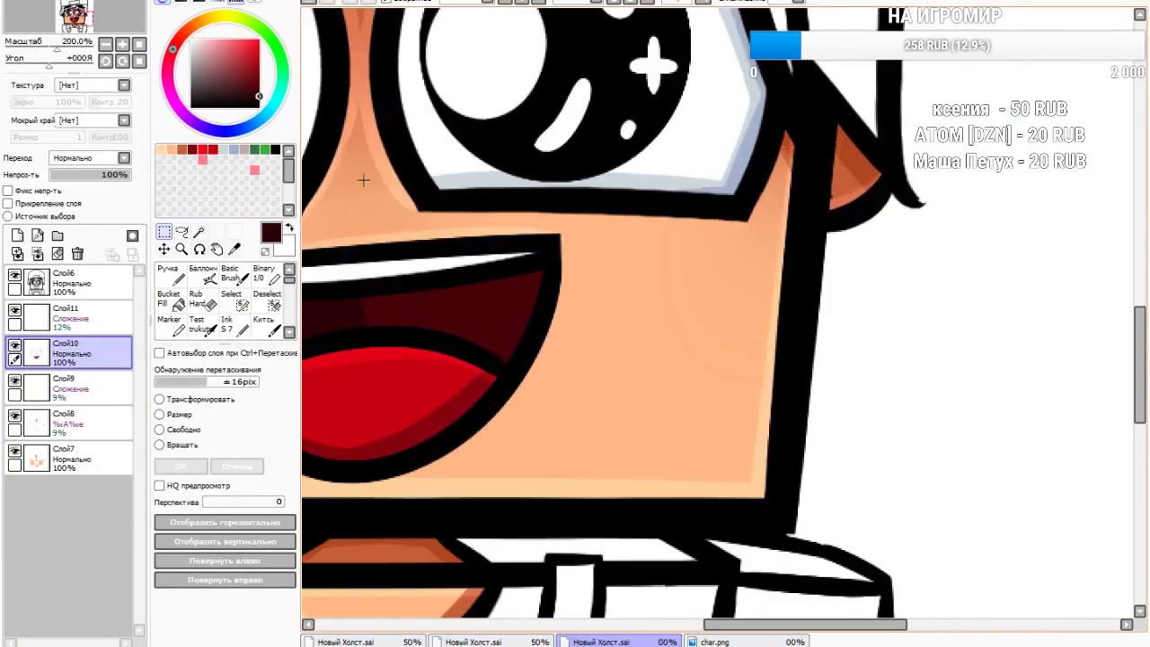
Select the upper teeth strip on the line art layer with the Magic Wand, then make layer Слой10 active with the Ink brush
scroll(539, 256, "down", 2)
scroll(372, 277, "up", 5)
left_click(199, 233)
left_click(72, 310)
left_click(68, 289)
left_click(706, 258)
scroll(512, 281, "down", 3)
scroll(543, 281, "up", 1)
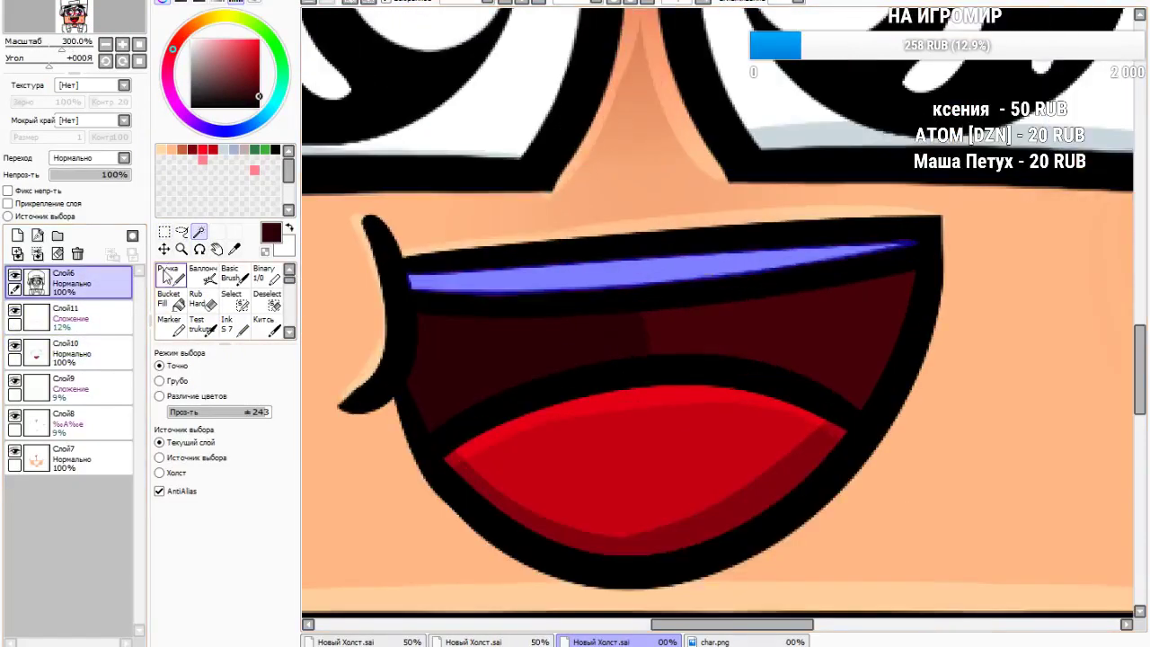
left_click(241, 329)
left_click(101, 341)
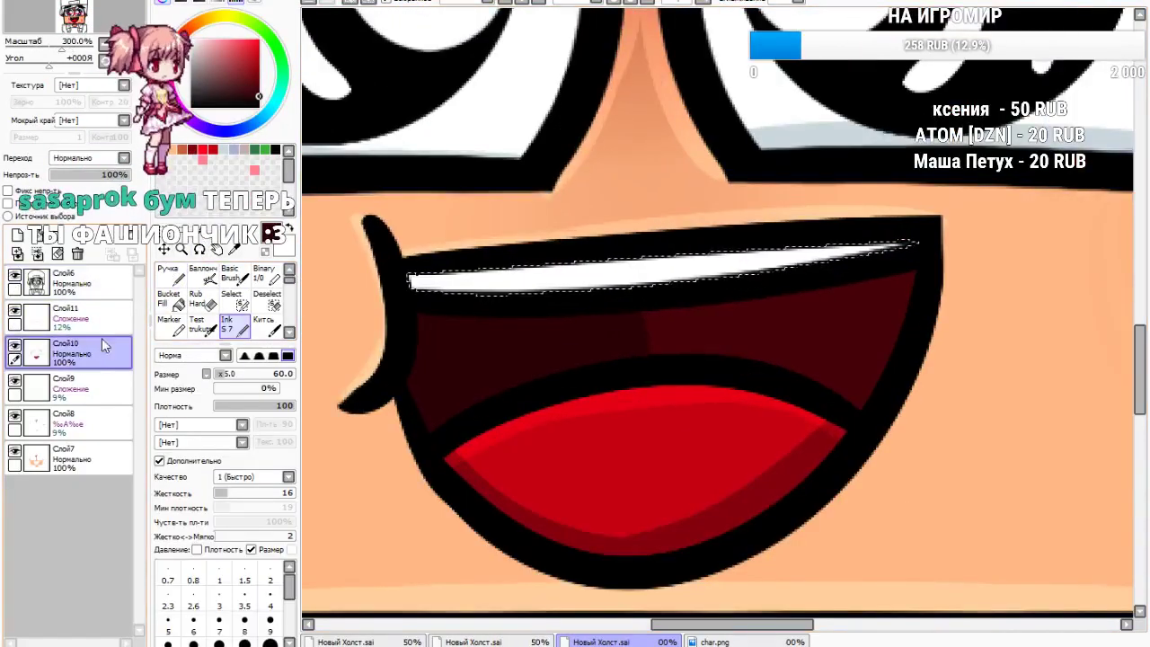
Paint the selected upper teeth bright yellow
left_click(214, 17)
left_click(259, 40)
left_click_drag(409, 269, 1006, 233)
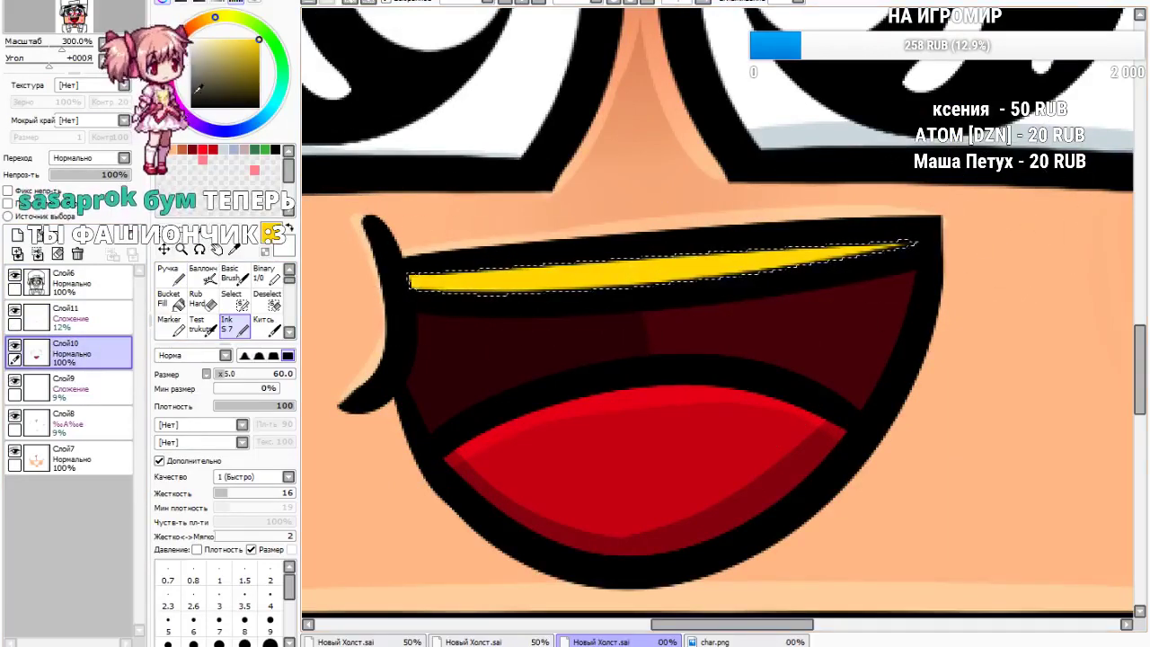
Paint the selected upper teeth white
left_click(266, 114)
left_click(191, 40)
mouse_move(499, 224)
left_mouse_down()
mouse_move(421, 302)
mouse_move(1050, 258)
left_mouse_up()
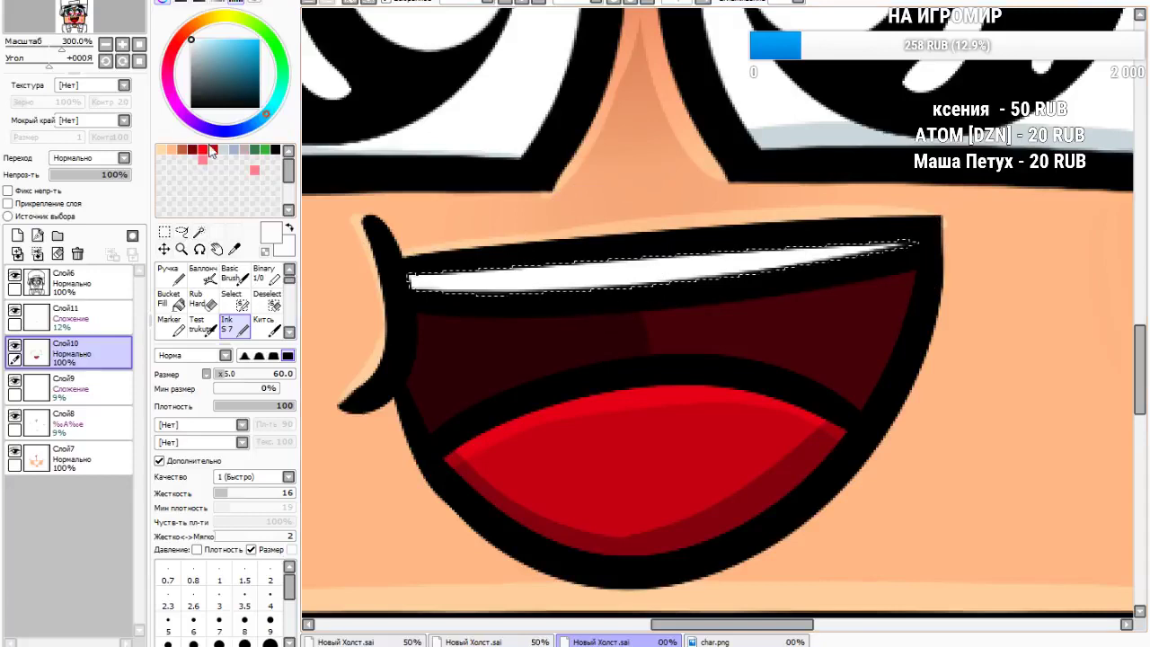
Shade the left half of the upper teeth pale blue-grey from the saved swatch and clear the selection
left_click(223, 150)
mouse_move(424, 302)
left_mouse_down()
mouse_move(585, 252)
mouse_move(593, 313)
left_mouse_up()
left_click_drag(423, 244, 611, 245)
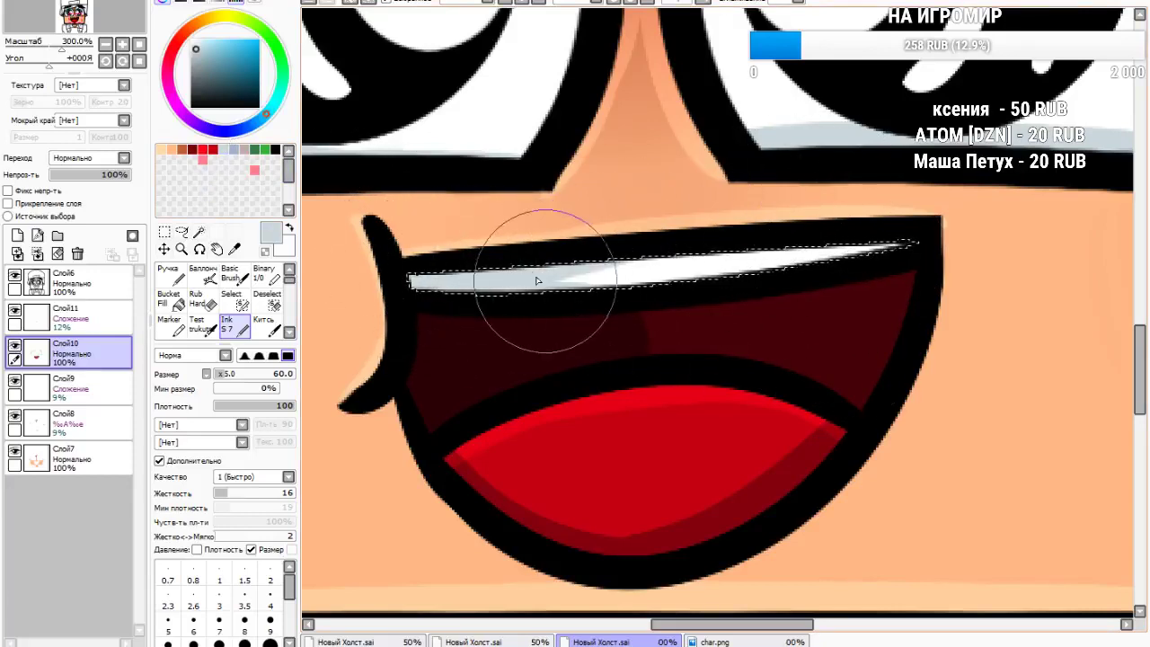
left_click_drag(539, 281, 674, 307)
left_click(164, 232)
left_click(351, 165)
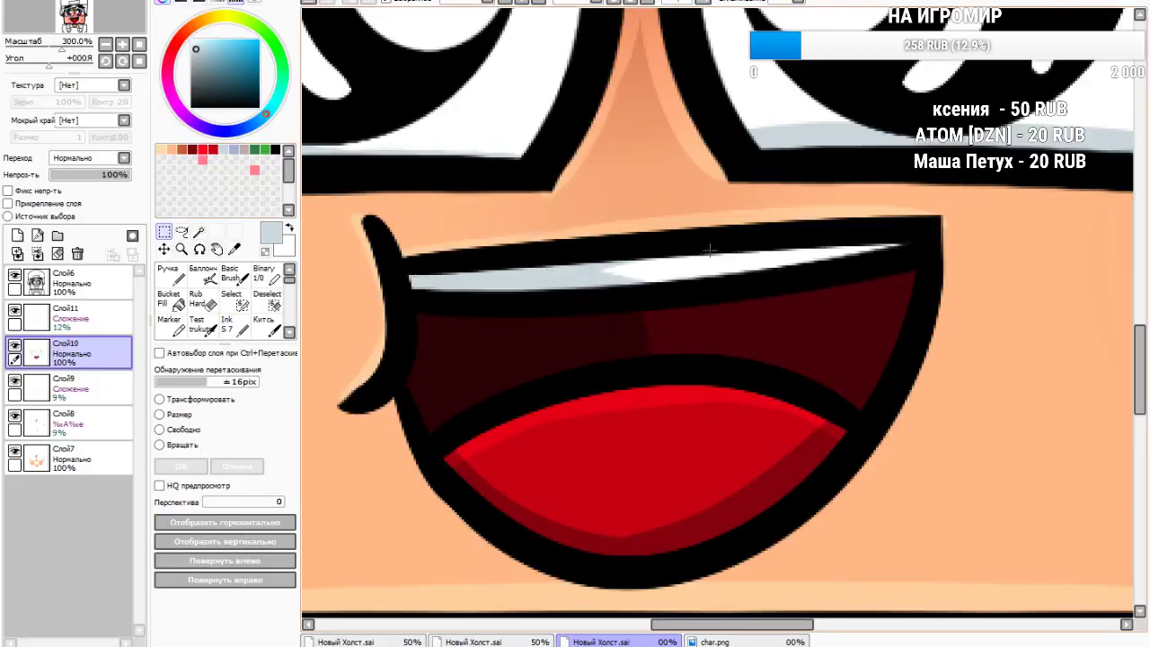
Erase the chest line crossing the left hoodie drawstring on the line art layer with the Rub Hard eraser at size 11
scroll(716, 238, "down", 4)
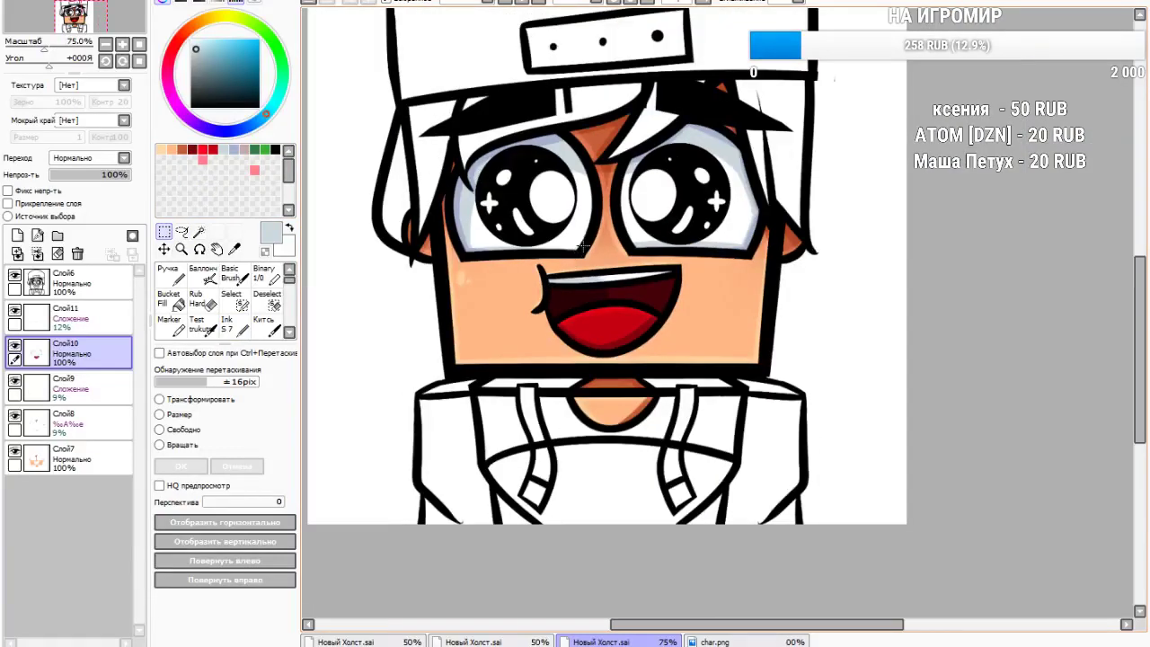
scroll(581, 247, "up", 1)
scroll(571, 250, "down", 1)
scroll(573, 254, "up", 1)
left_click(72, 281)
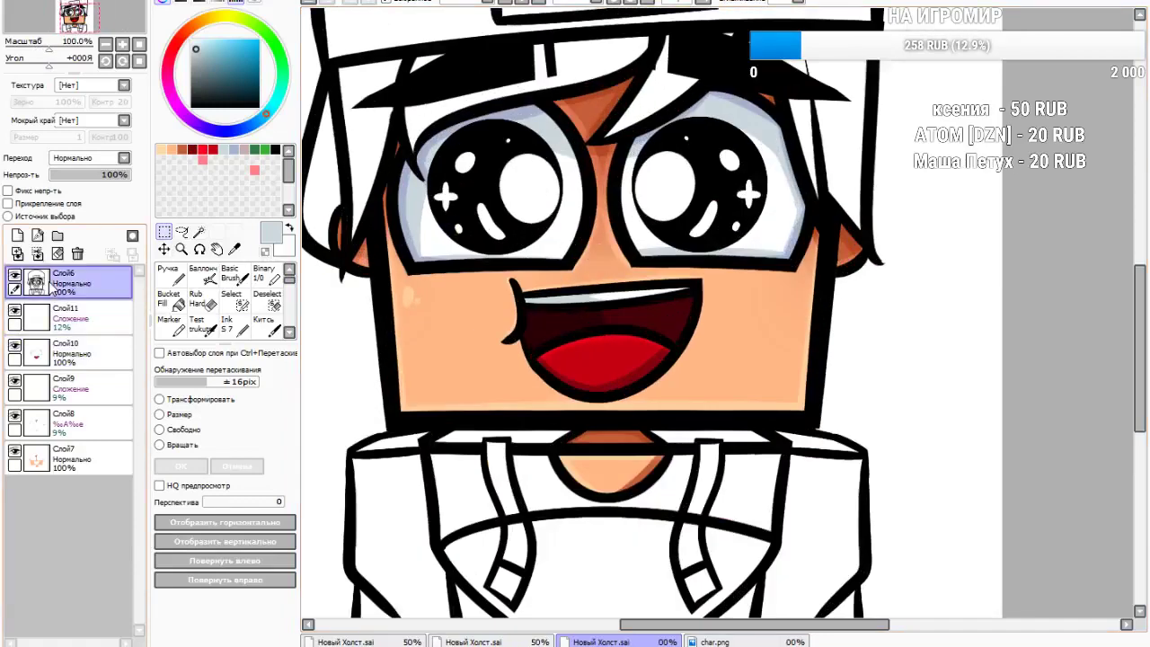
left_click(200, 232)
scroll(526, 414, "down", 1)
scroll(525, 414, "up", 2)
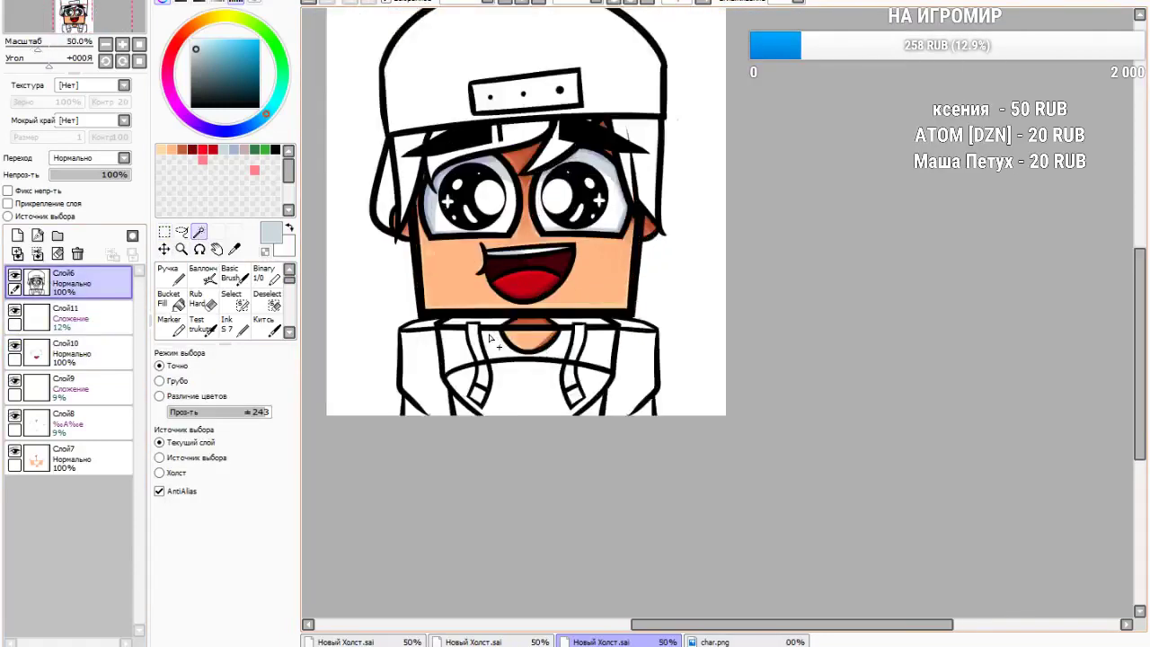
scroll(491, 399, "up", 1)
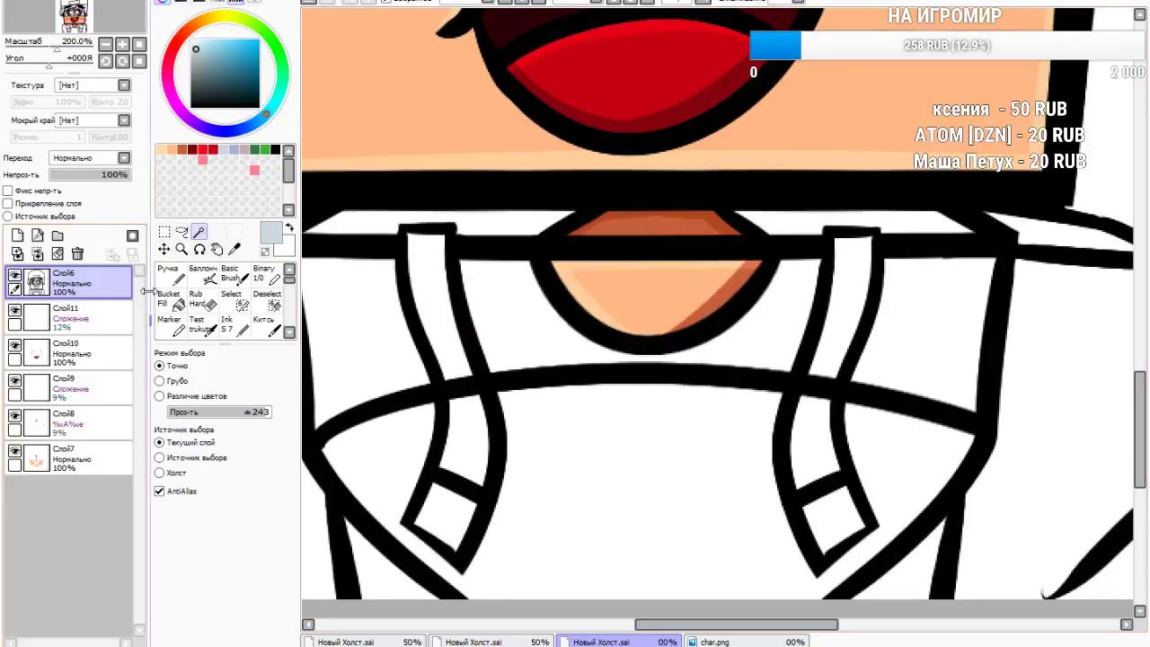
left_click(200, 301)
scroll(442, 390, "up", 3)
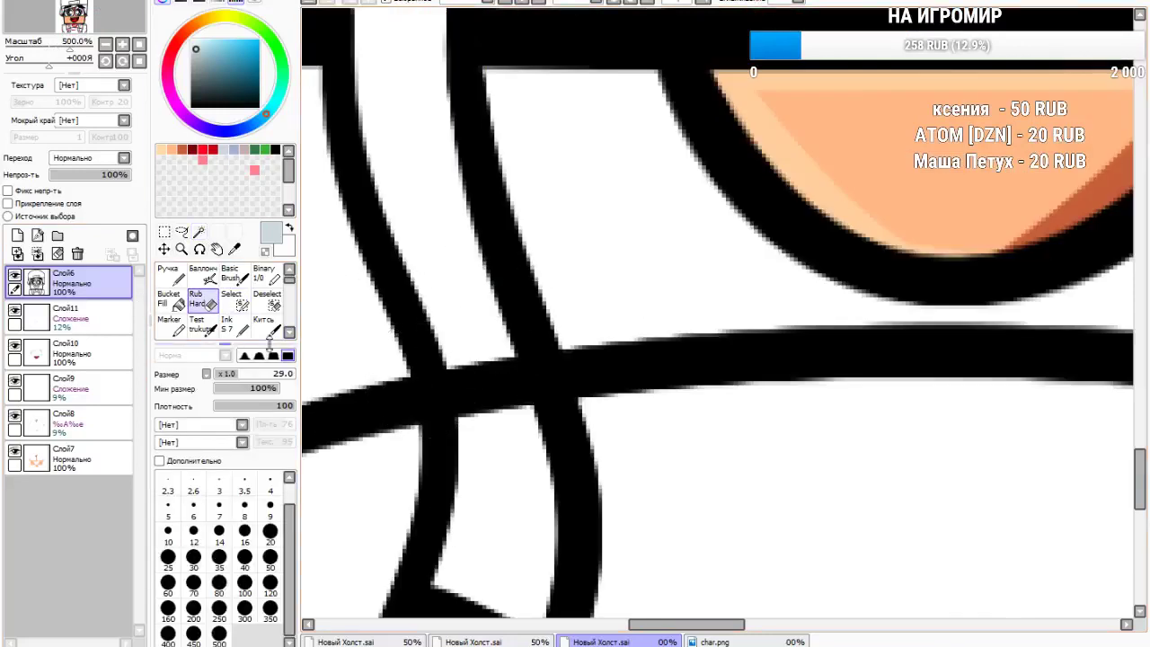
left_click(225, 374)
left_click_drag(478, 361, 499, 463)
mouse_move(463, 337)
left_mouse_down()
mouse_move(496, 440)
mouse_move(486, 462)
left_mouse_up()
mouse_move(480, 416)
left_mouse_down()
mouse_move(484, 468)
mouse_move(495, 437)
mouse_move(518, 437)
left_mouse_up()
Erase the chest line crossing the right hoodie drawstring
scroll(458, 333, "down", 5)
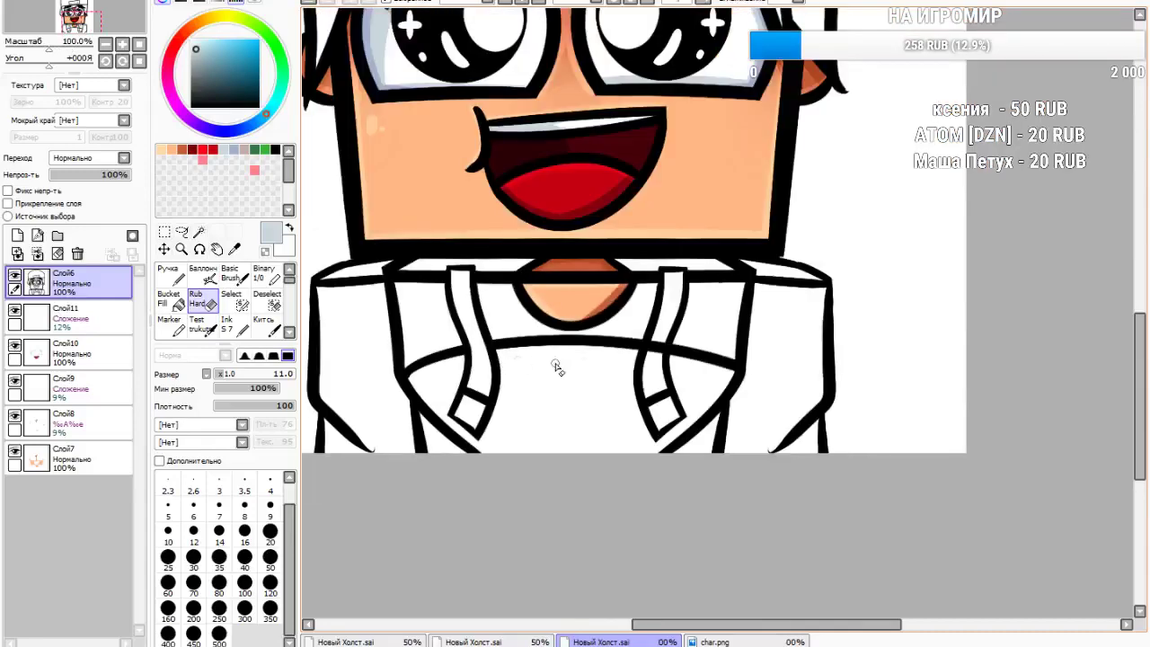
scroll(736, 361, "up", 4)
mouse_move(452, 251)
left_mouse_down()
mouse_move(450, 330)
mouse_move(434, 279)
mouse_move(445, 248)
mouse_move(434, 367)
left_mouse_up()
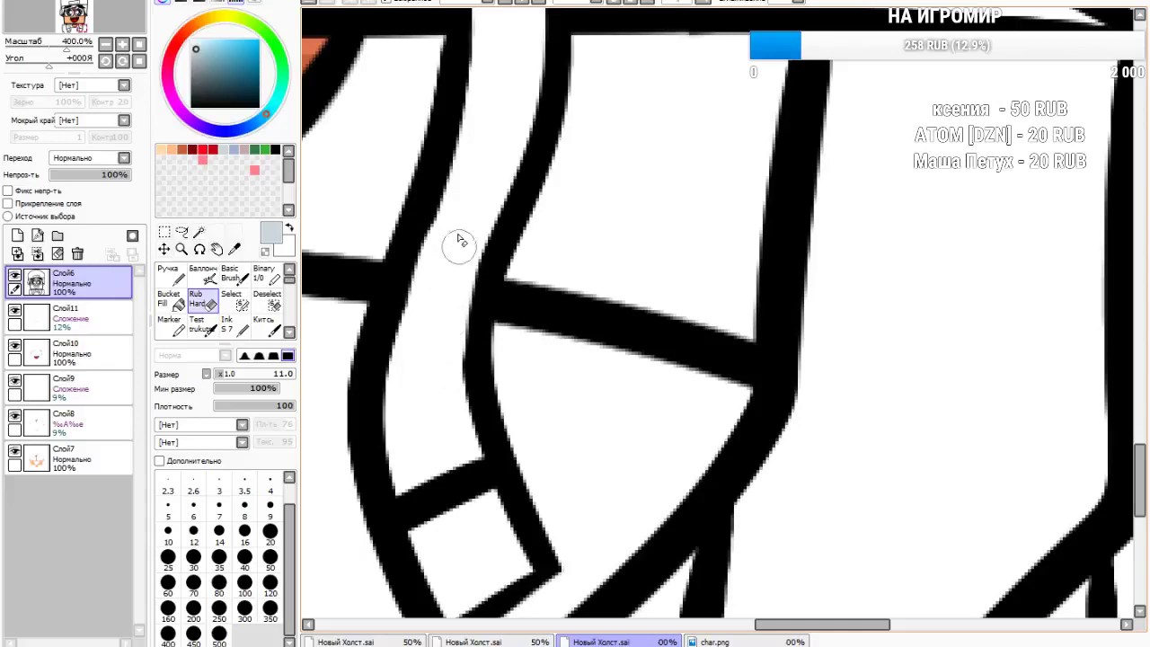
scroll(449, 252, "down", 8)
scroll(584, 388, "up", 3)
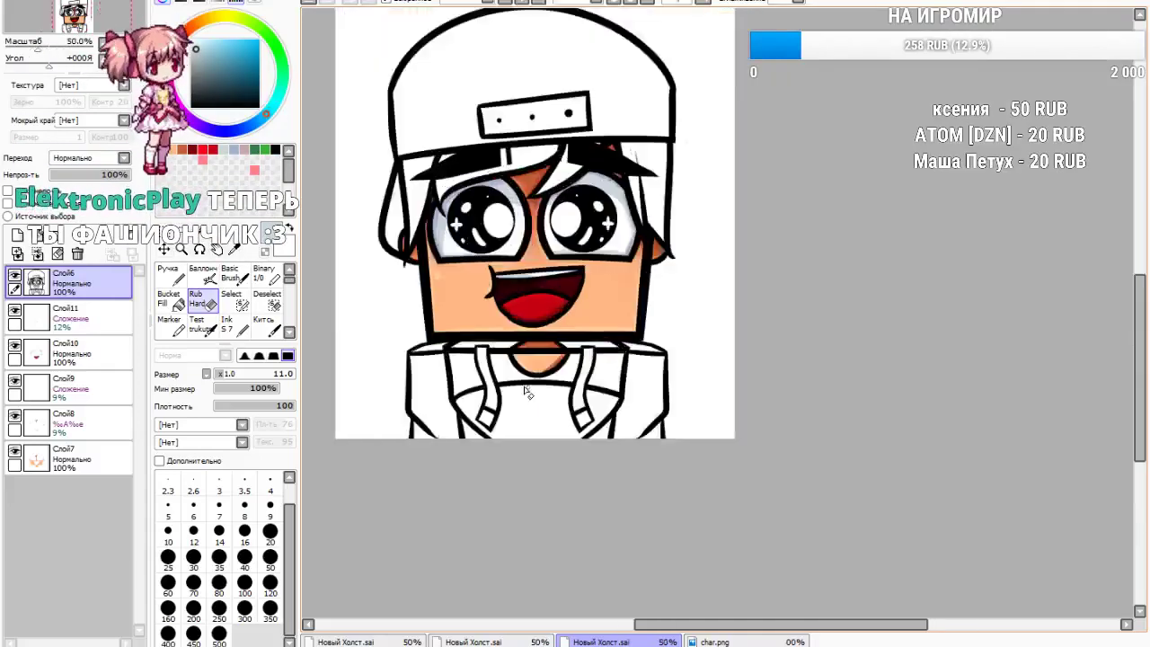
Select the hoodie's chest areas below the curved chest line on the line art layer with the Magic Wand
key("w")
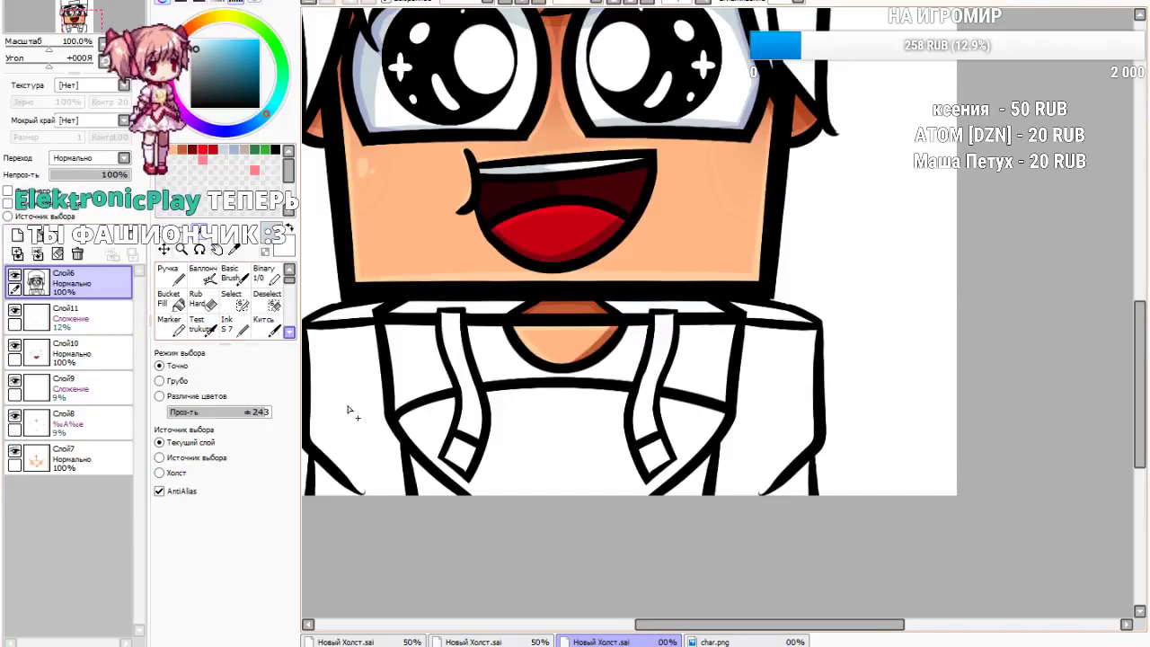
scroll(447, 453, "up", 2)
left_click(430, 424)
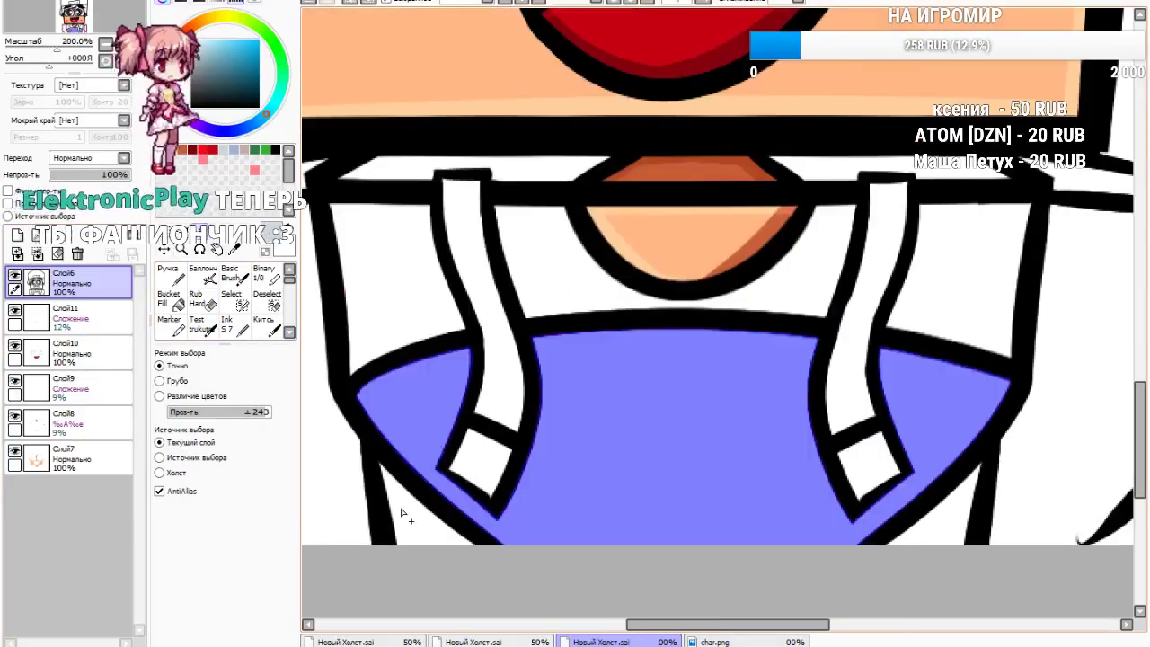
scroll(663, 508, "down", 4)
scroll(667, 469, "up", 1)
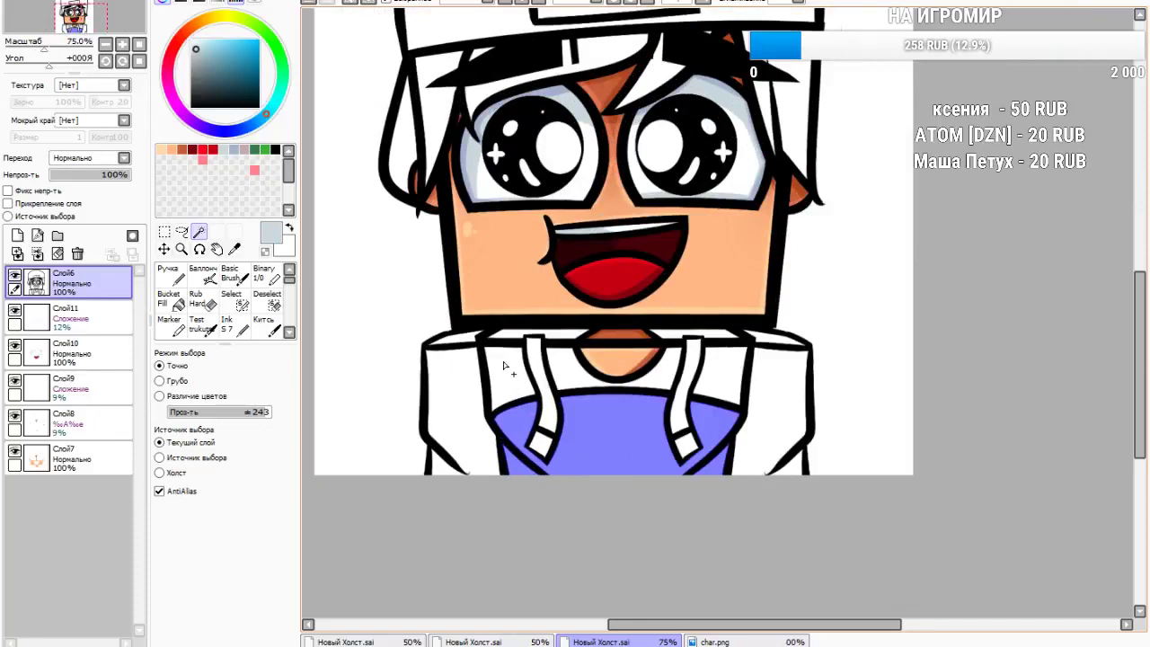
Sample the light grey of the hoodie in char.png and add a new layer below the line art in the drawing
left_click(716, 642)
left_click(235, 249)
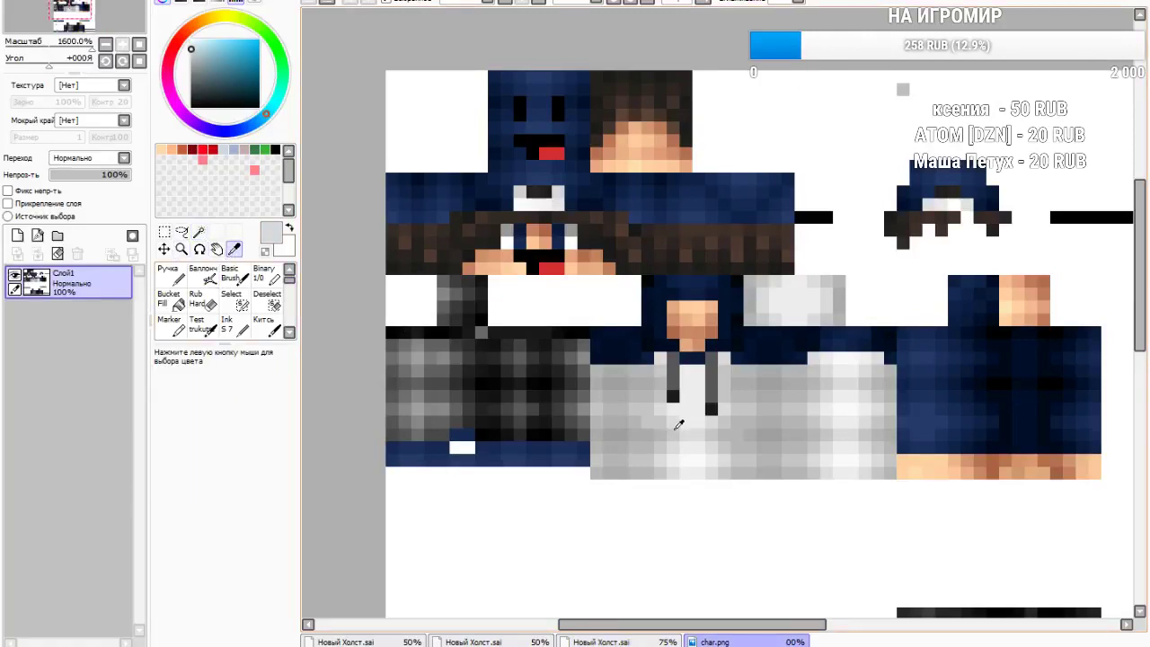
left_click(600, 642)
left_click(18, 236)
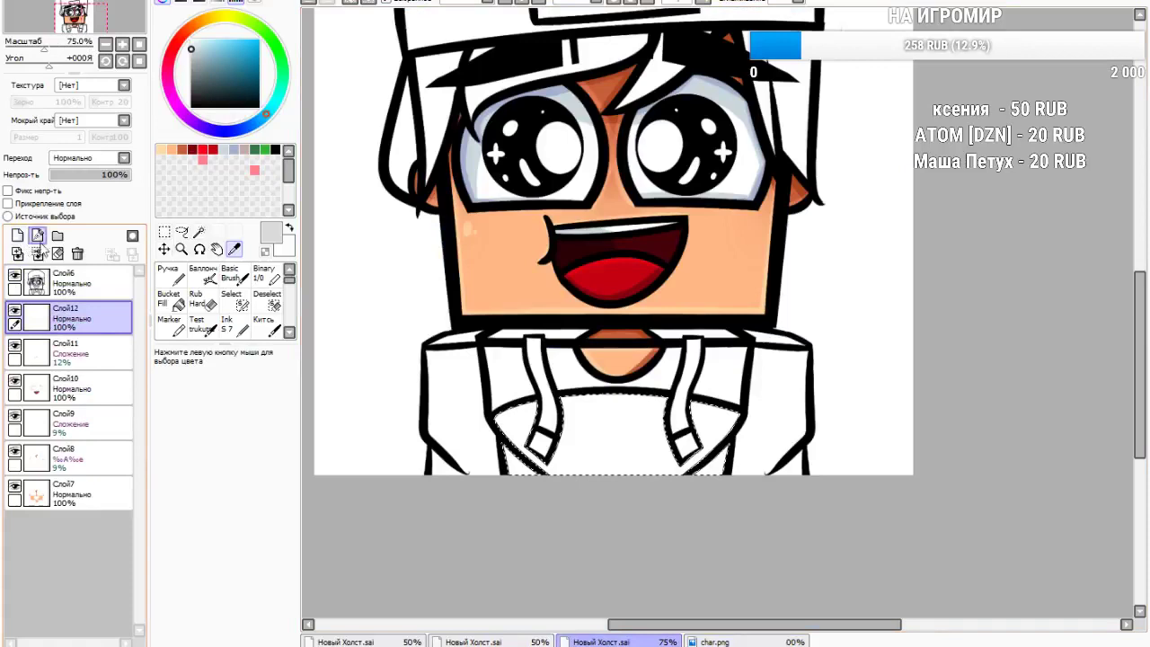
Fill the selected hoodie chest areas with the light grey using the Ink brush at size 320
left_click(229, 324)
left_click_drag(240, 374, 268, 381)
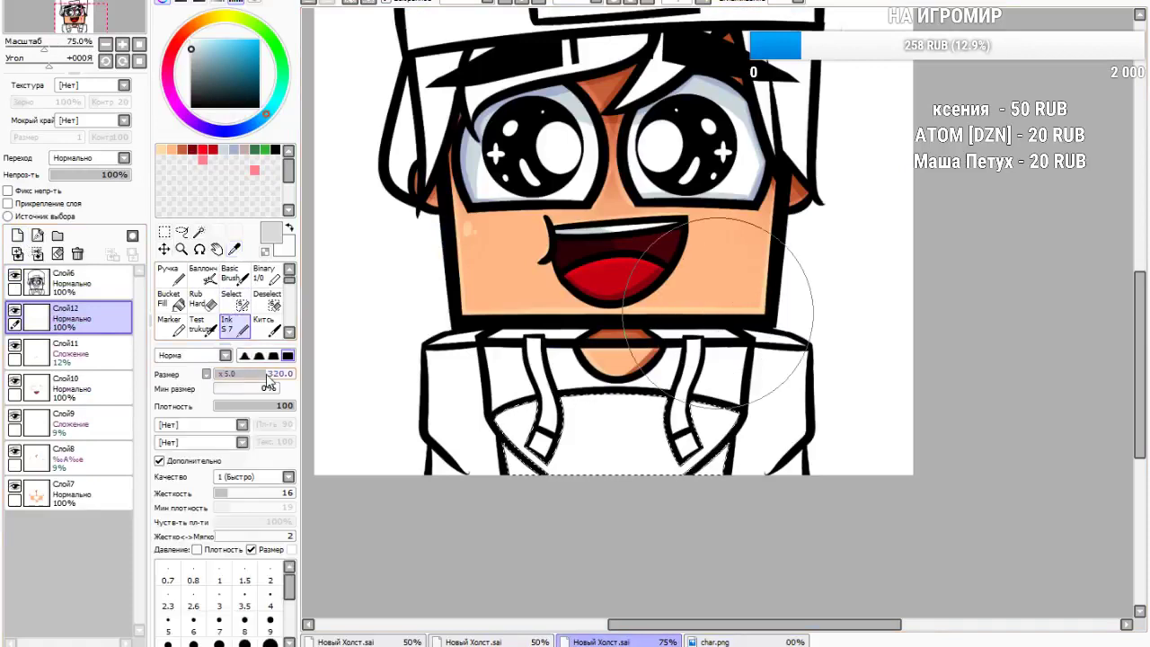
mouse_move(445, 382)
left_mouse_down()
mouse_move(728, 396)
mouse_move(583, 428)
left_mouse_up()
scroll(577, 431, "up", 2)
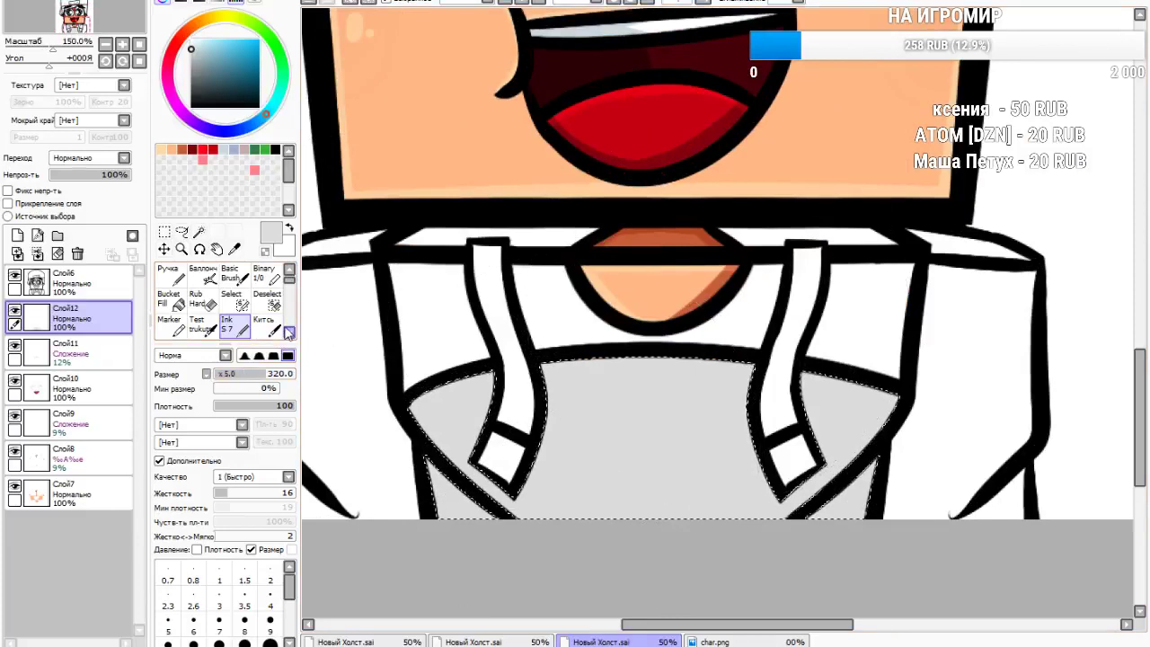
Blend lighter grey and white tones into the middle and lower chest with the Китсь brush at size 51
left_click(263, 323)
left_click(252, 380)
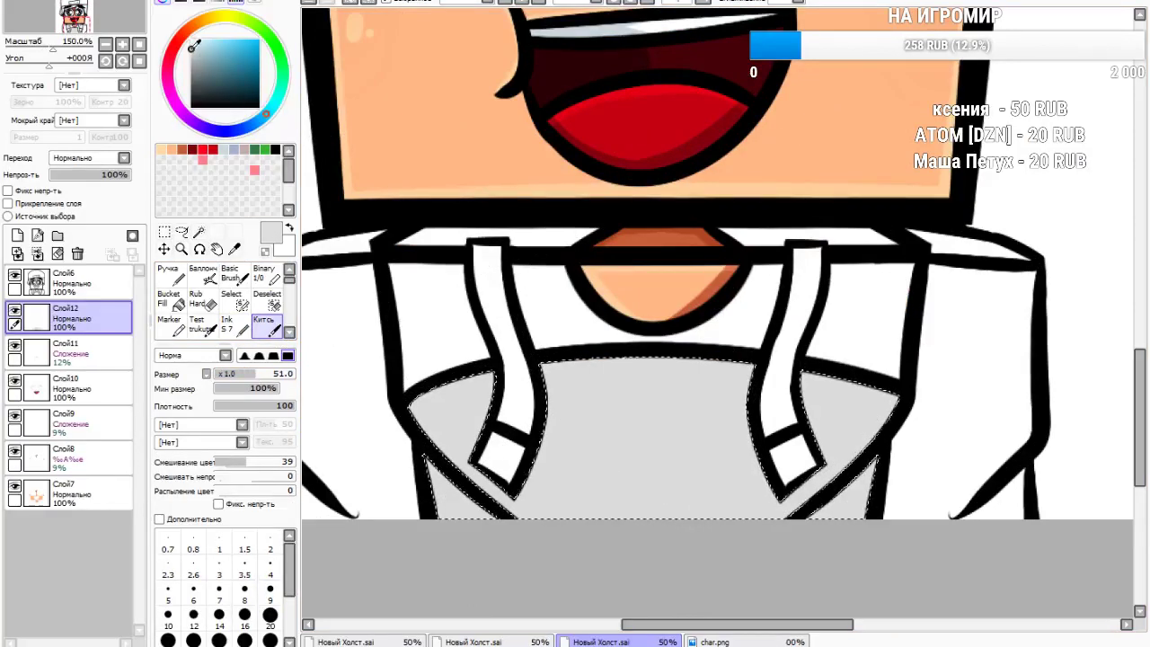
mouse_move(465, 359)
left_mouse_down()
mouse_move(485, 453)
mouse_move(653, 554)
mouse_move(566, 406)
mouse_move(670, 578)
mouse_move(803, 444)
left_mouse_up()
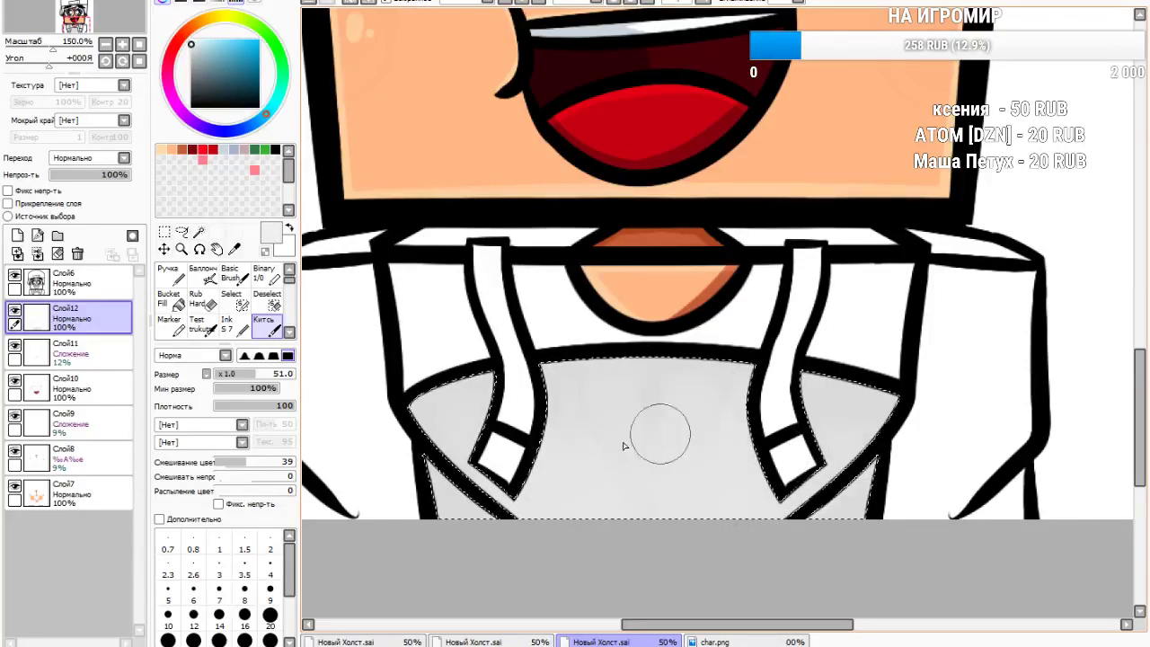
left_click_drag(204, 65, 192, 40)
left_click_drag(476, 505, 558, 541)
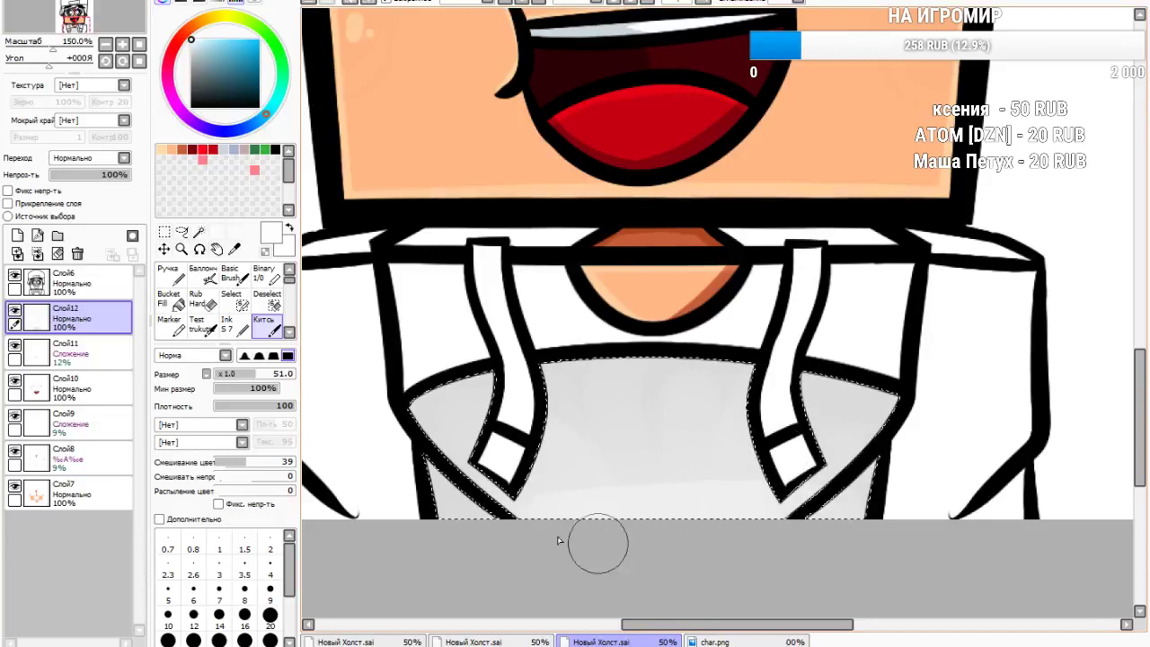
Paint the two lower corner areas beside the chest dark grey and set the Ink brush to size 40
mouse_move(600, 500)
left_mouse_down()
mouse_move(520, 497)
mouse_move(479, 512)
left_mouse_up()
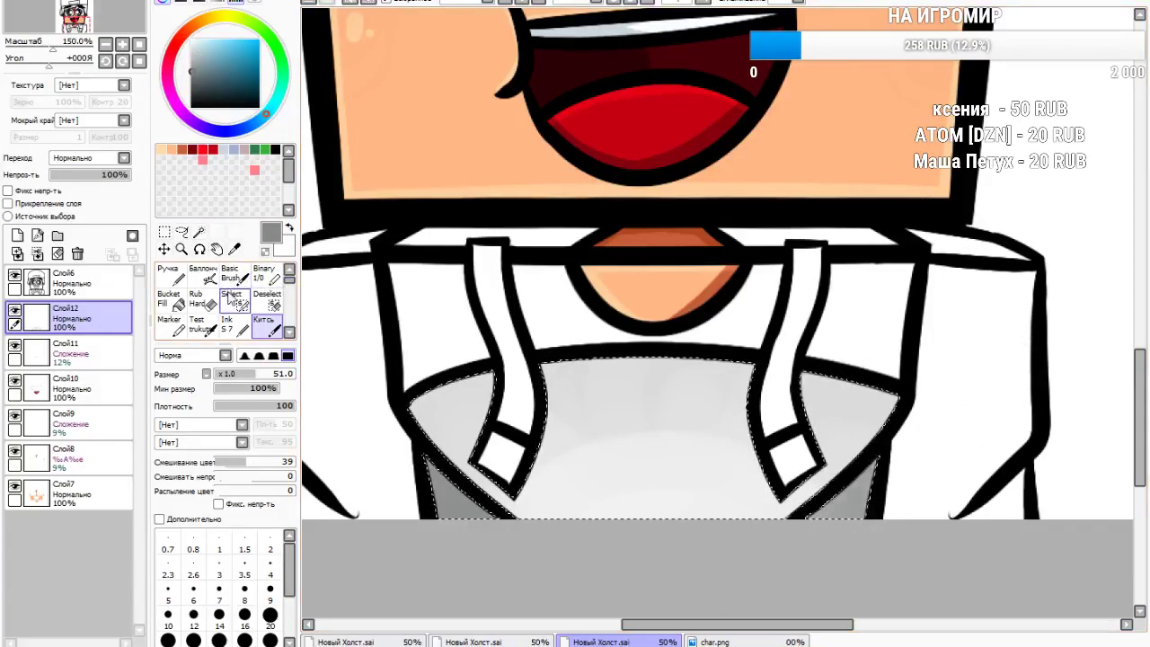
left_click(232, 325)
mouse_move(227, 375)
left_mouse_down()
mouse_move(274, 377)
mouse_move(224, 376)
left_mouse_up()
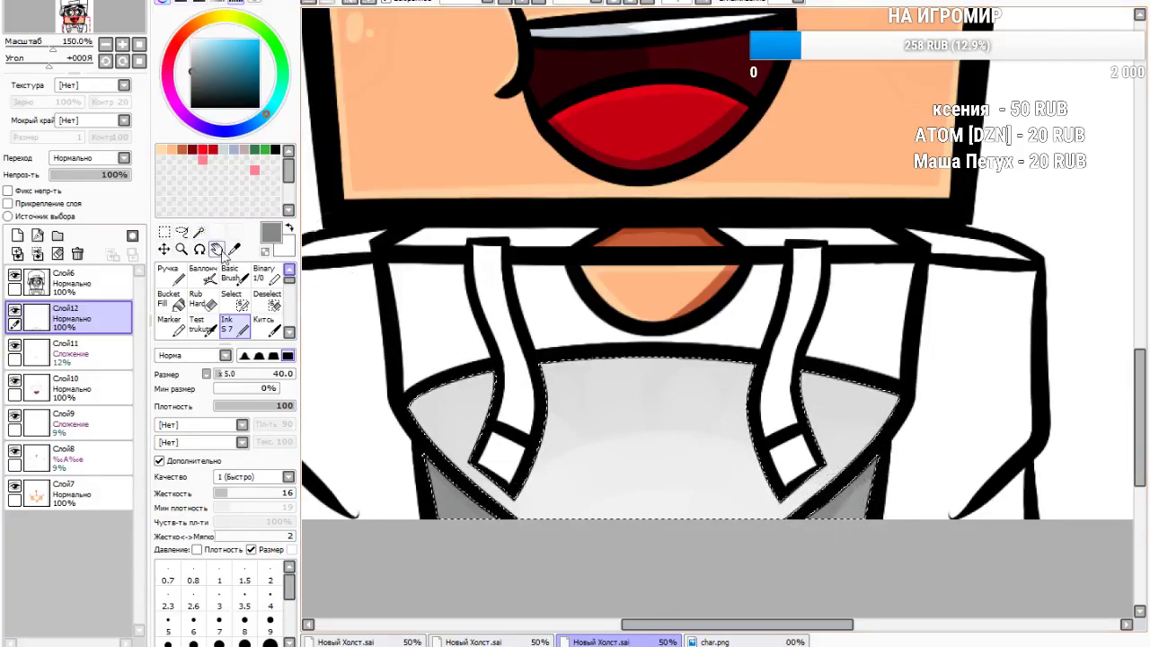
Paint white highlights along the chest edges on a new layer and set its blending mode to Наложение
left_click(17, 236)
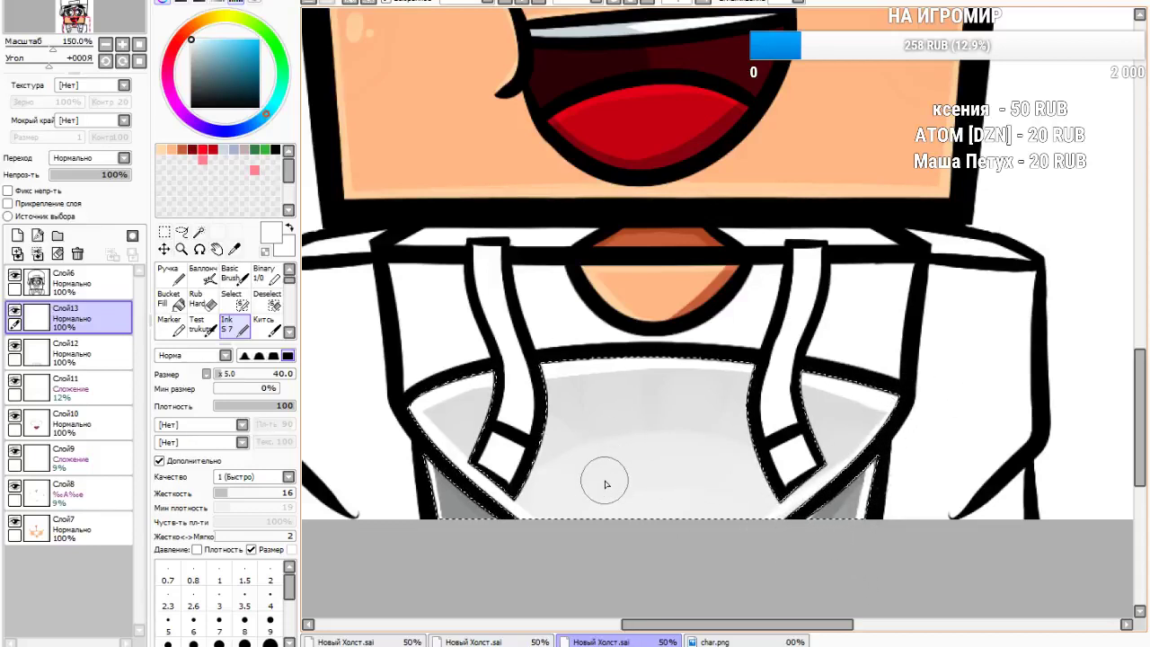
left_click(77, 212)
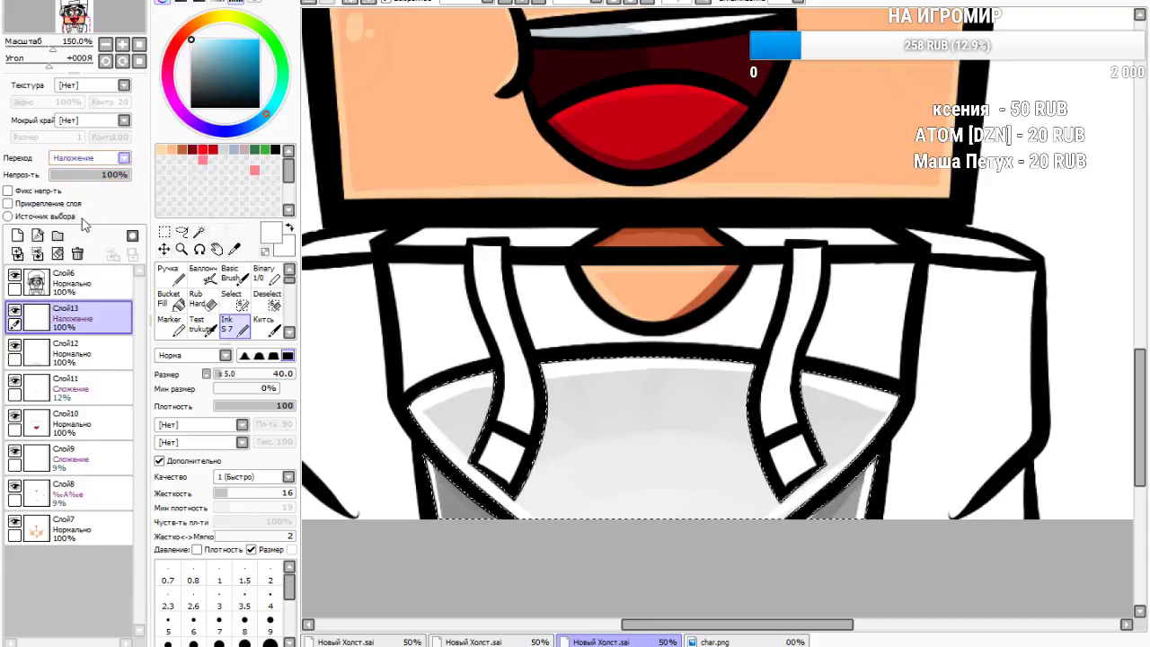
Set the chest highlight layer's blending mode to Сложение at 9% opacity and clear the selection
left_click(83, 223)
left_click_drag(77, 175, 54, 174)
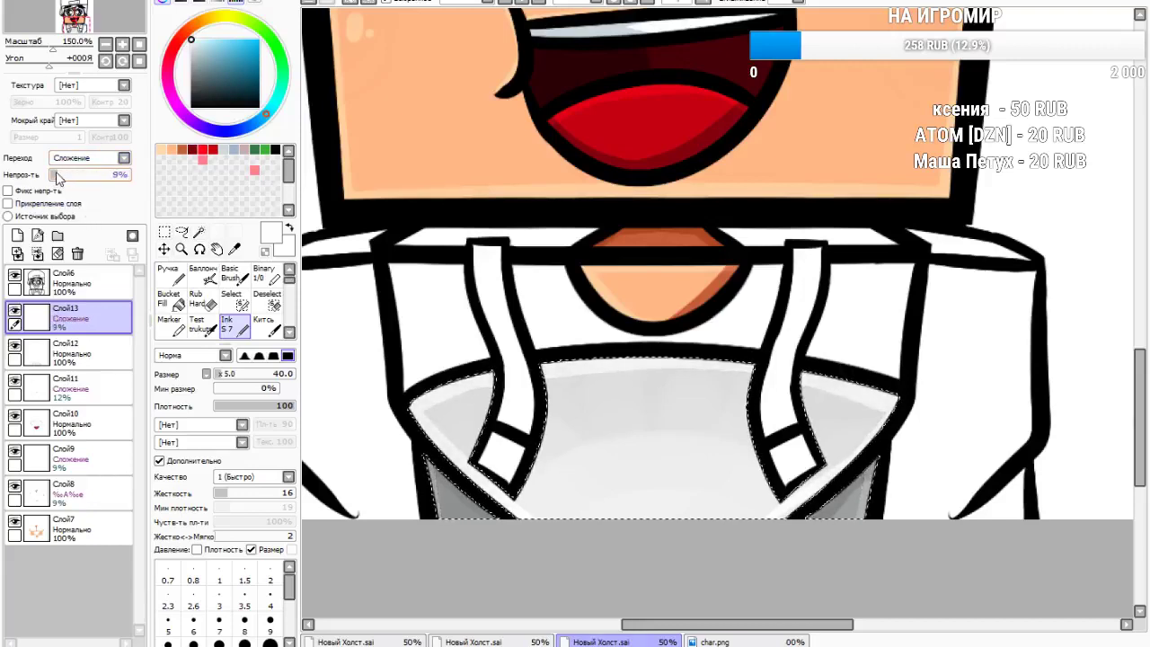
left_click(164, 232)
left_click(353, 152)
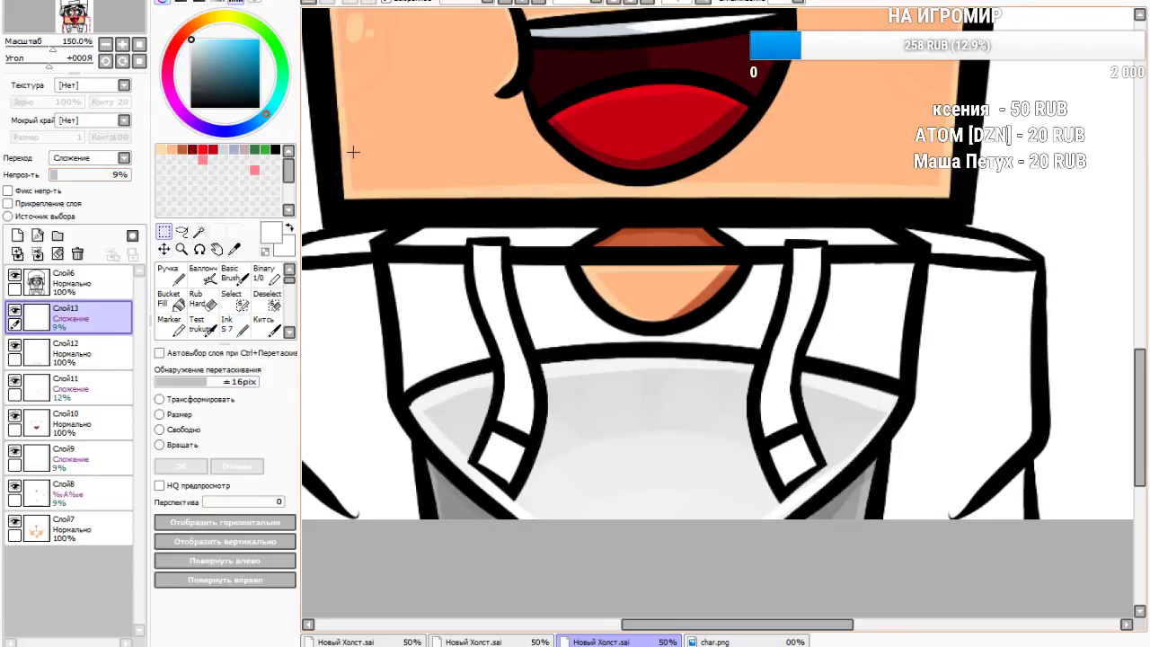
Select the hoodie's collar, upper chest panels and right sleeve with the Magic Wand on line art layer Слой6
scroll(372, 133, "down", 4)
scroll(510, 385, "down", 1)
scroll(513, 385, "up", 2)
scroll(510, 384, "down", 1)
scroll(511, 385, "up", 3)
left_click(65, 280)
left_click(199, 232)
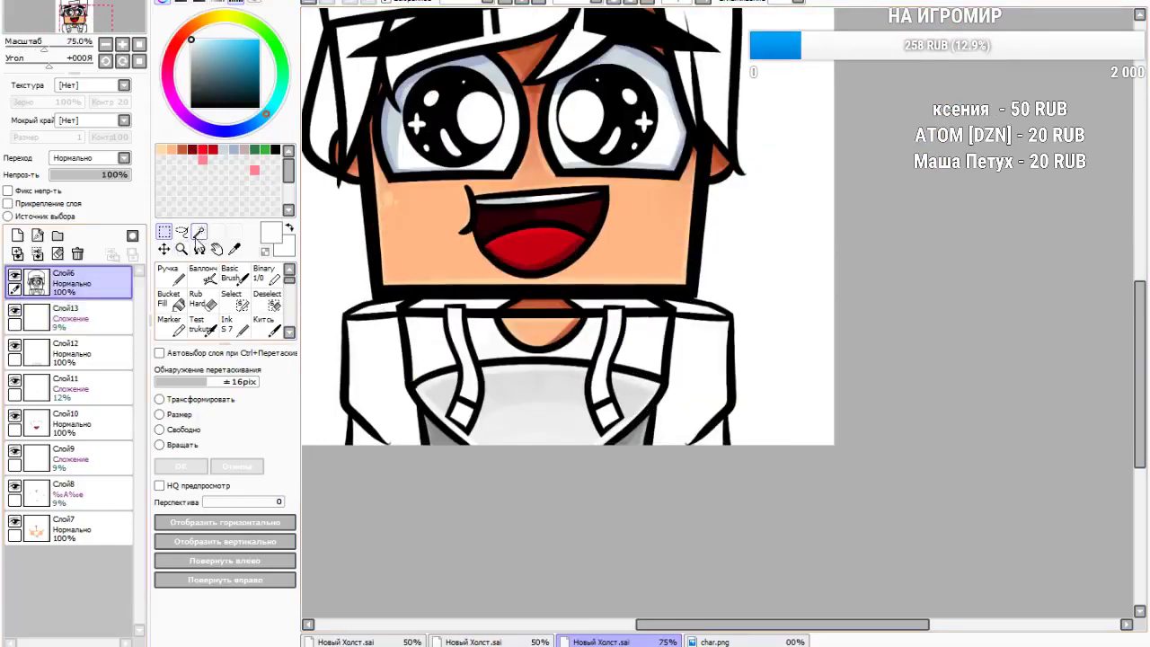
scroll(498, 341, "up", 1)
left_click(498, 342)
left_click(406, 330)
left_click(477, 261)
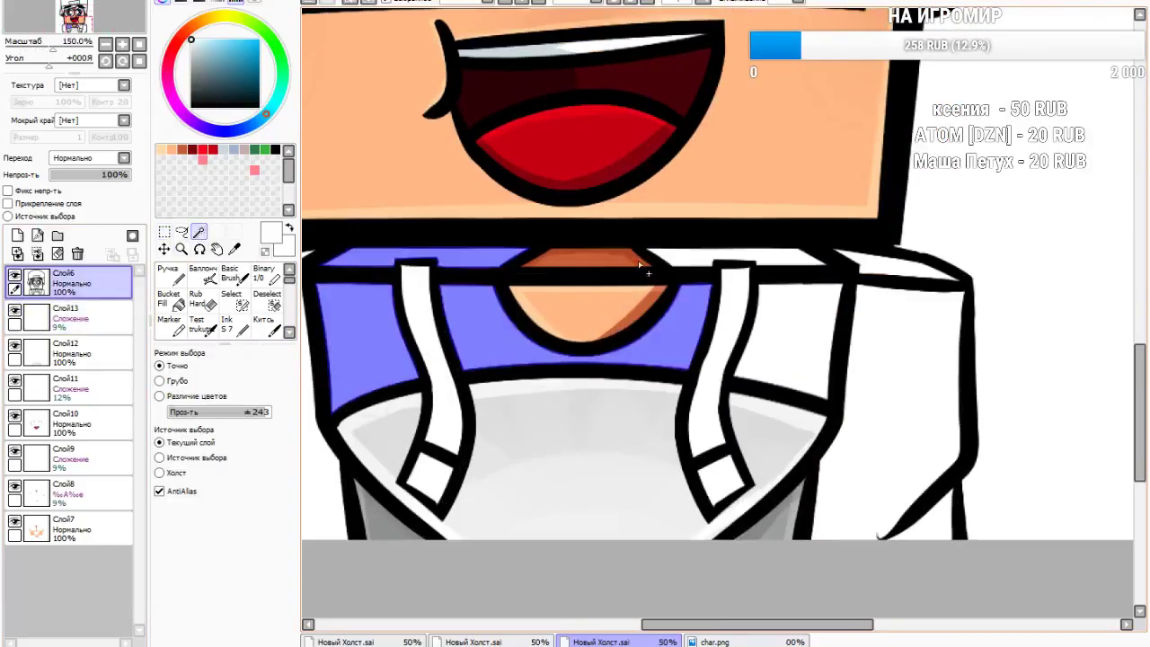
left_click(683, 267)
left_click(811, 314)
left_click(883, 341)
left_click(880, 269)
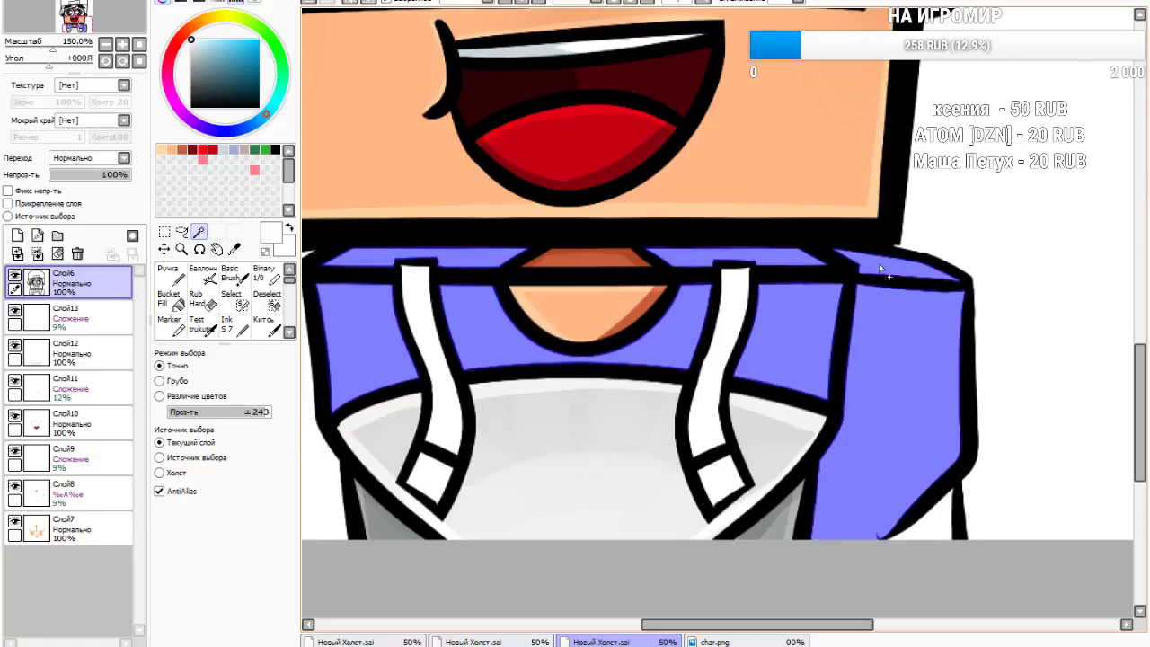
Add the left sleeve and its shoulder top to the Magic Wand selection
scroll(936, 505, "down", 2)
scroll(486, 438, "up", 3)
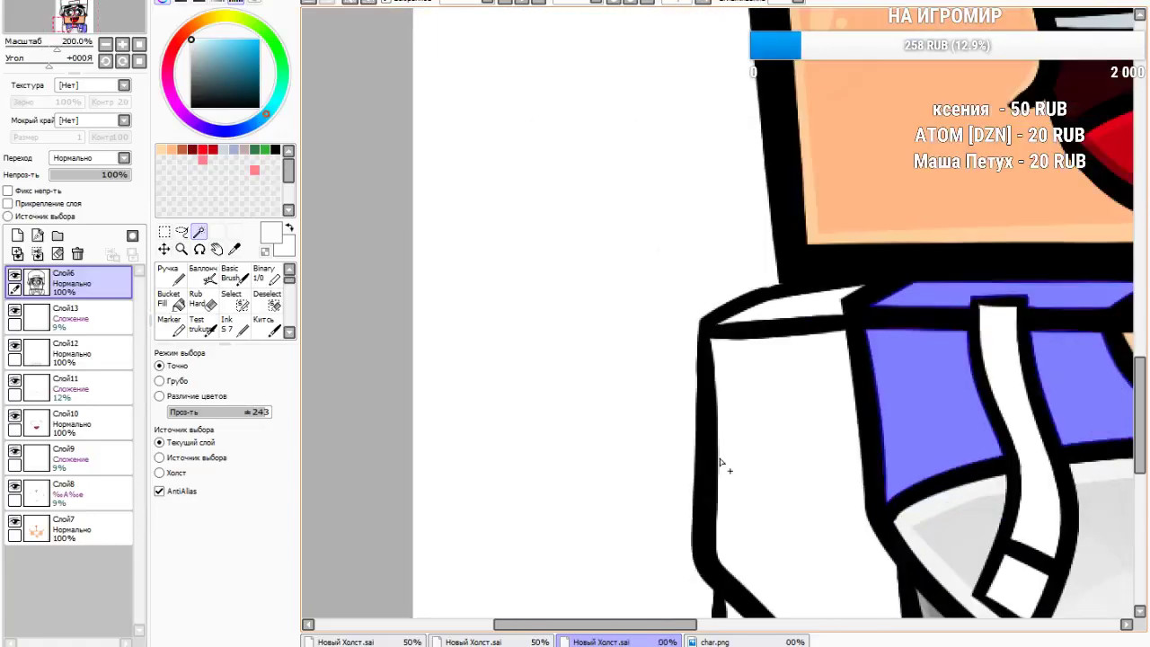
left_click(725, 470)
scroll(670, 405, "down", 2)
scroll(739, 390, "up", 2)
left_click(740, 314)
scroll(732, 382, "down", 3)
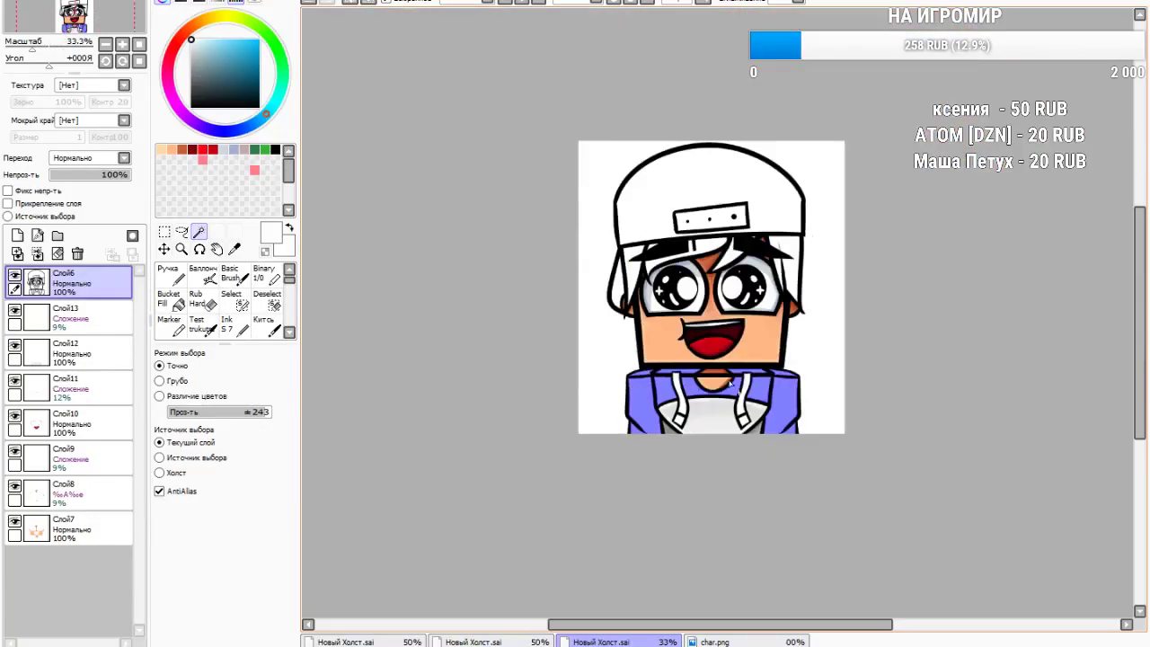
Add a new layer above Слой13 and sample the dark navy hoodie colour from char.png
scroll(638, 388, "up", 1)
left_click(63, 320)
left_click(17, 236)
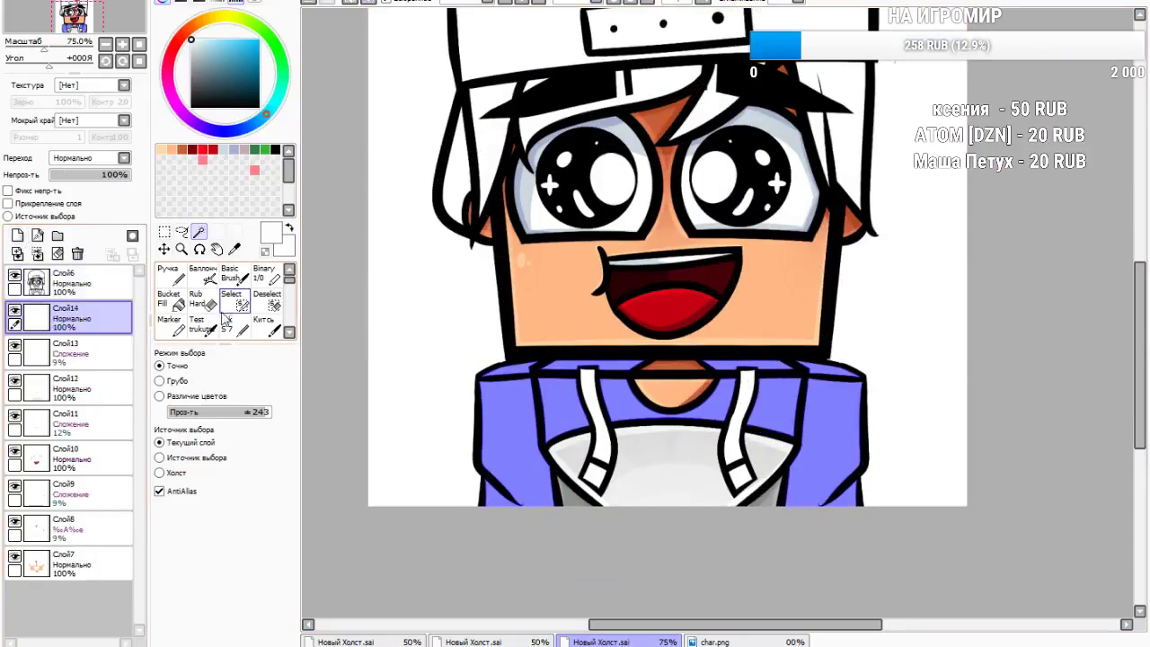
left_click(227, 323)
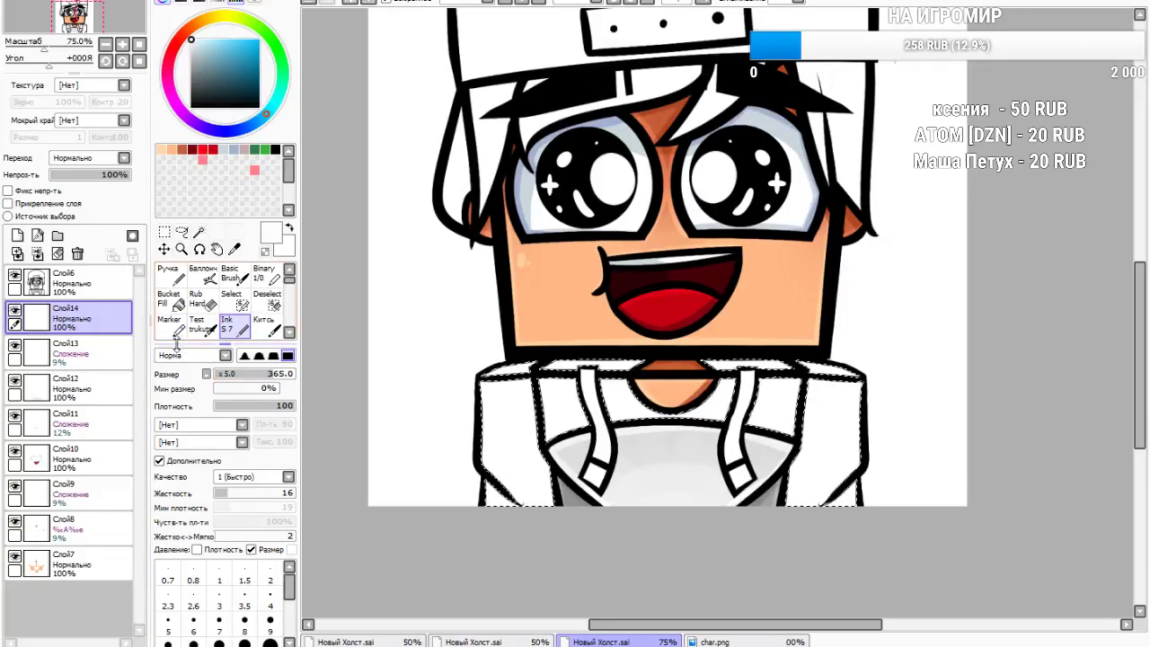
left_click(760, 643)
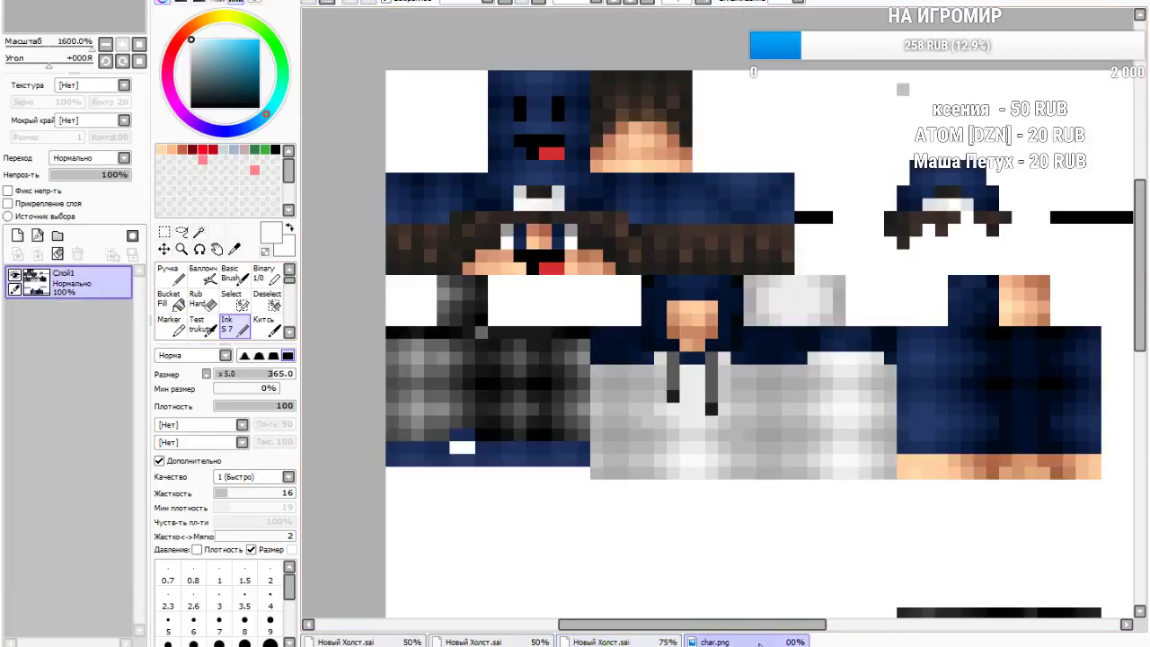
left_click(233, 249)
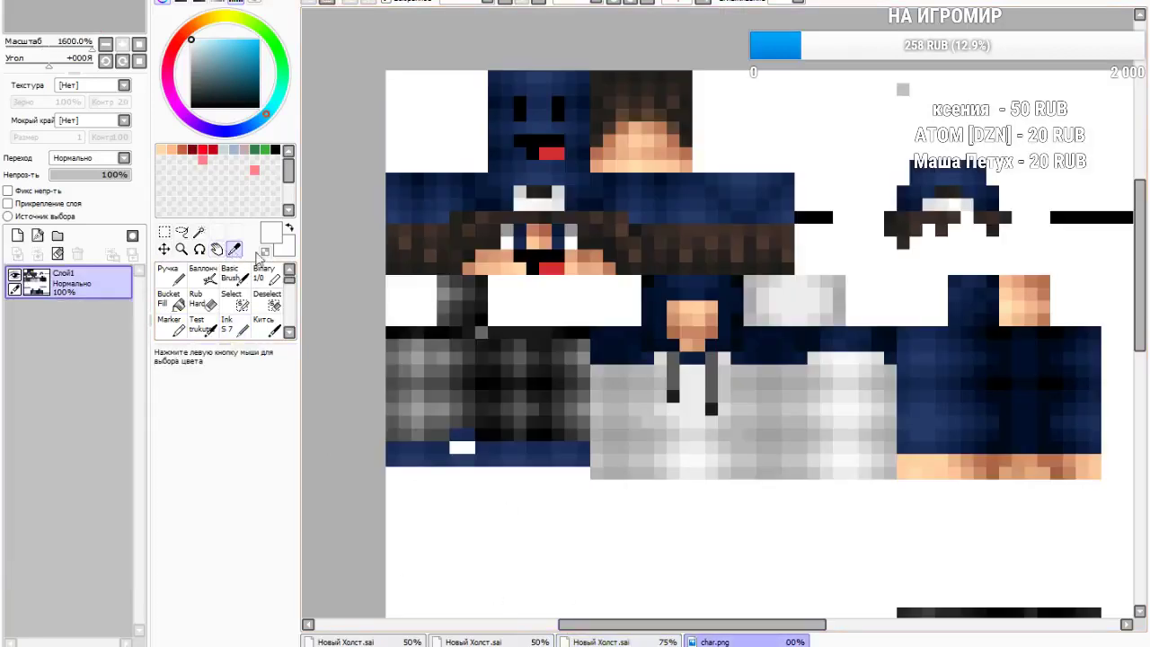
left_click(666, 341)
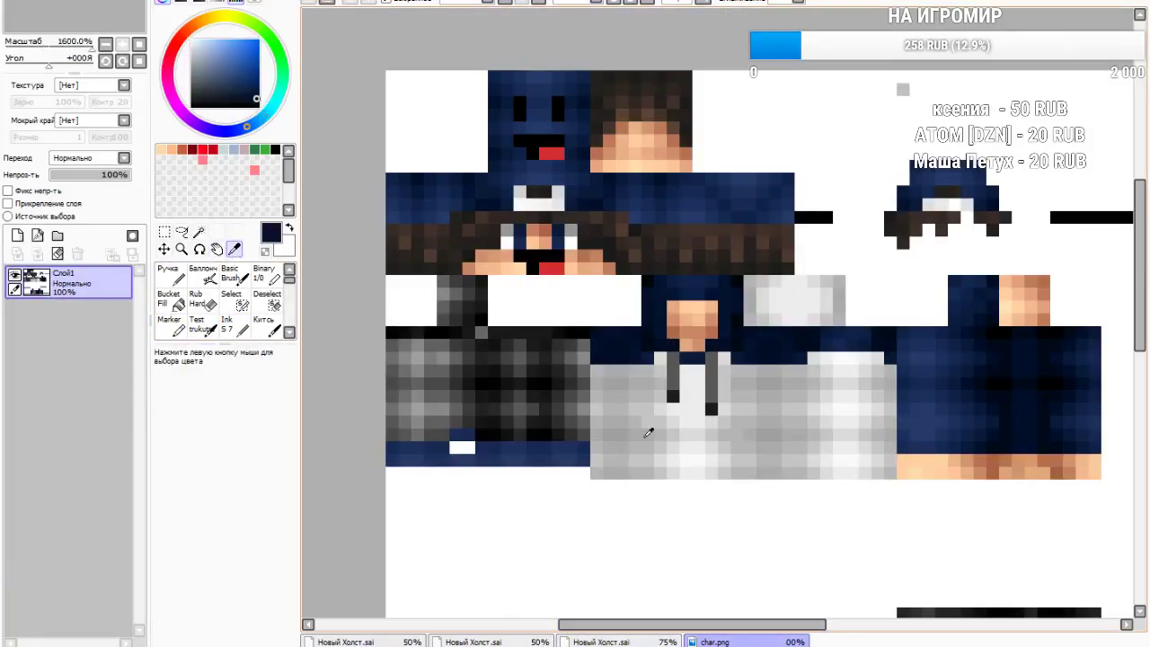
left_click(601, 642)
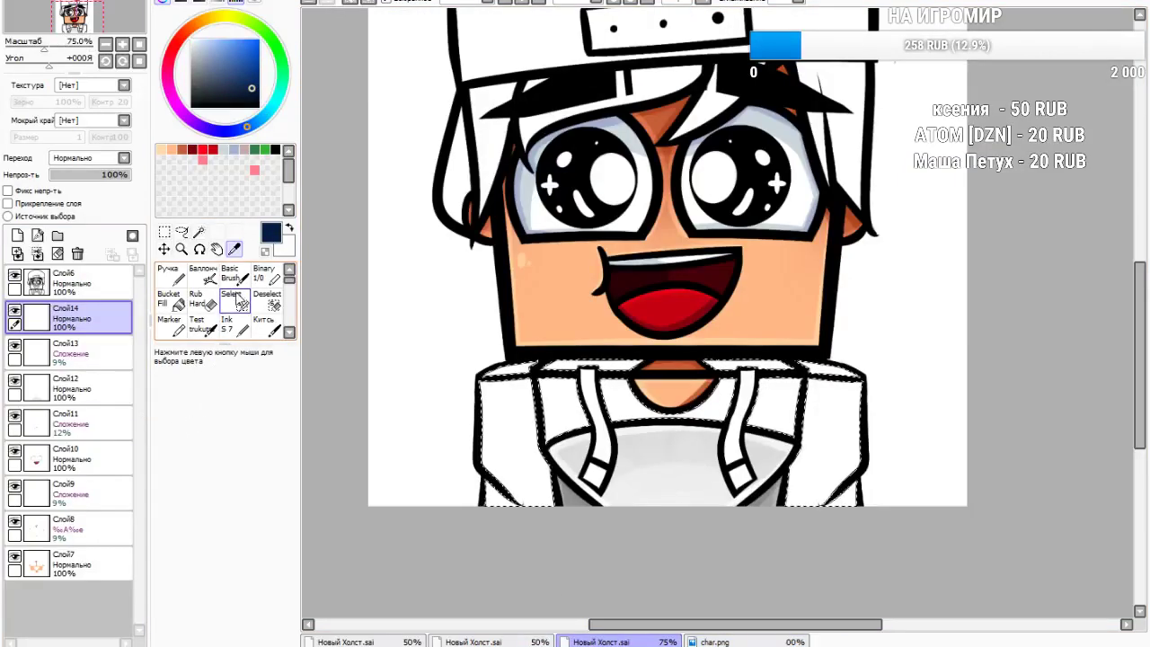
Fill the selected hoodie sleeves, collar and upper chest with the sampled navy using the Ink brush at size 365
left_click(168, 274)
left_click_drag(542, 501, 640, 385)
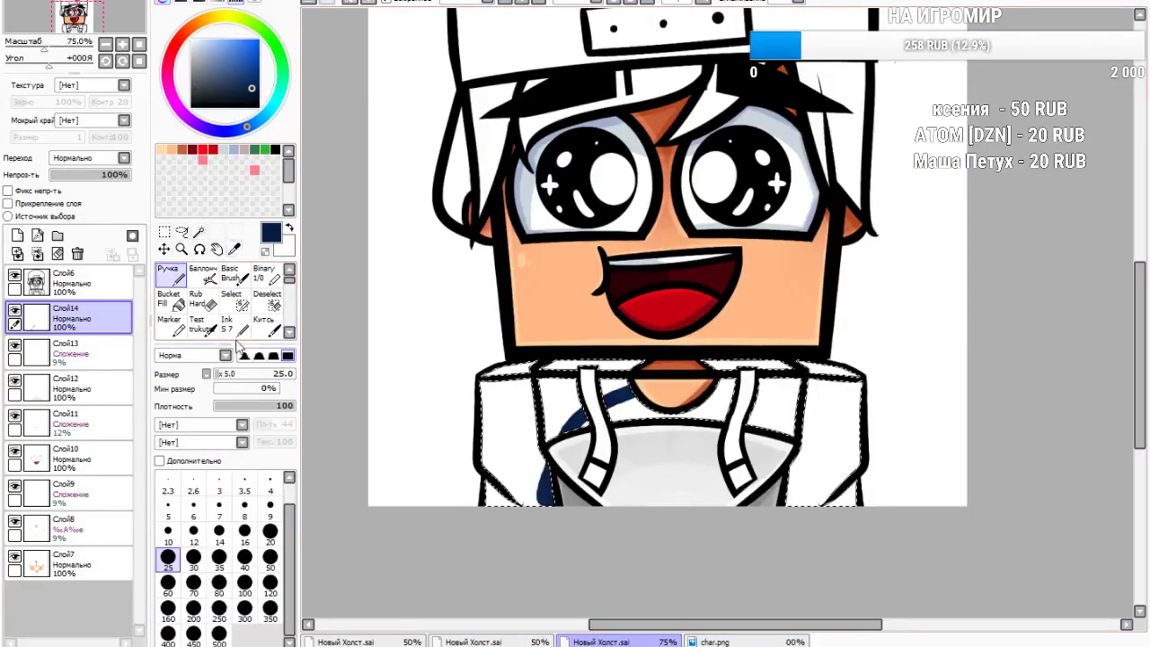
left_click(232, 327)
mouse_move(696, 488)
left_mouse_down()
mouse_move(937, 383)
mouse_move(1119, 454)
left_mouse_up()
Shade the upper hoodie darker navy with the Ink brush at size 100 and soften it with the Blur brush at size 235
left_click_drag(241, 378, 231, 378)
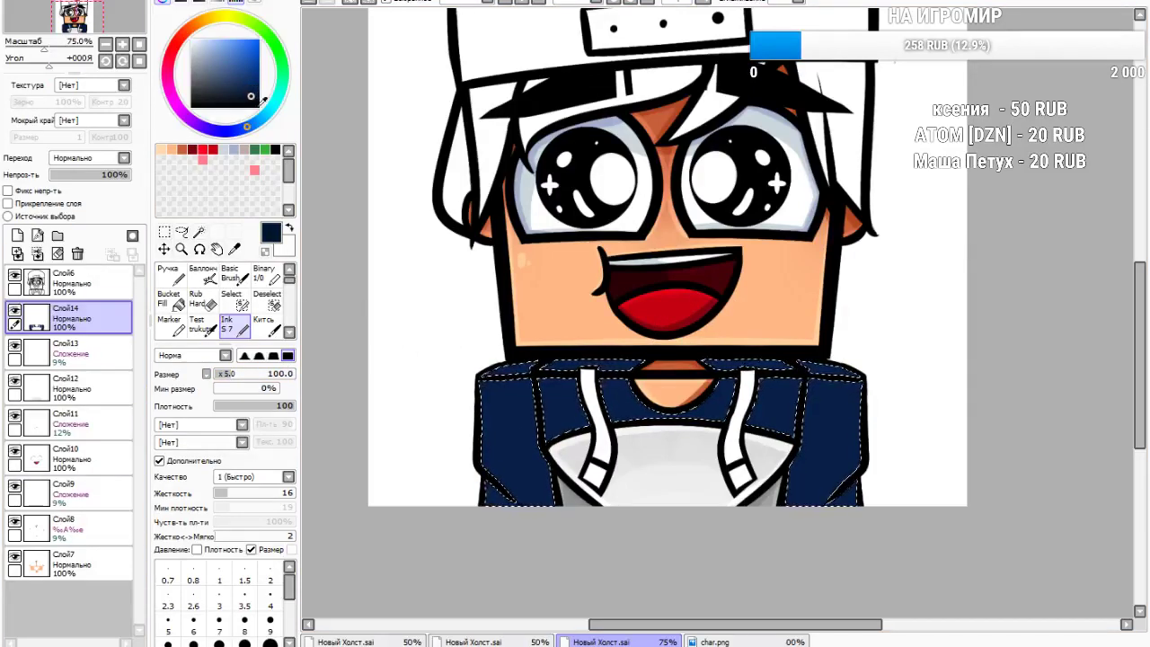
left_click_drag(599, 363, 998, 416)
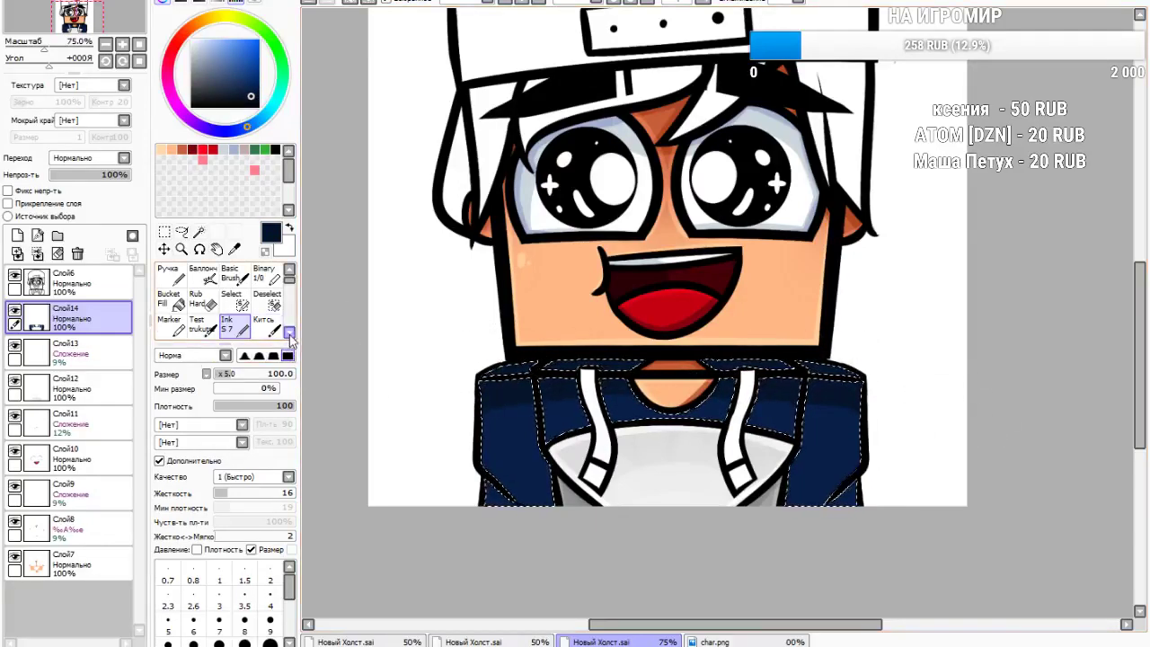
left_click(290, 334)
left_click(171, 325)
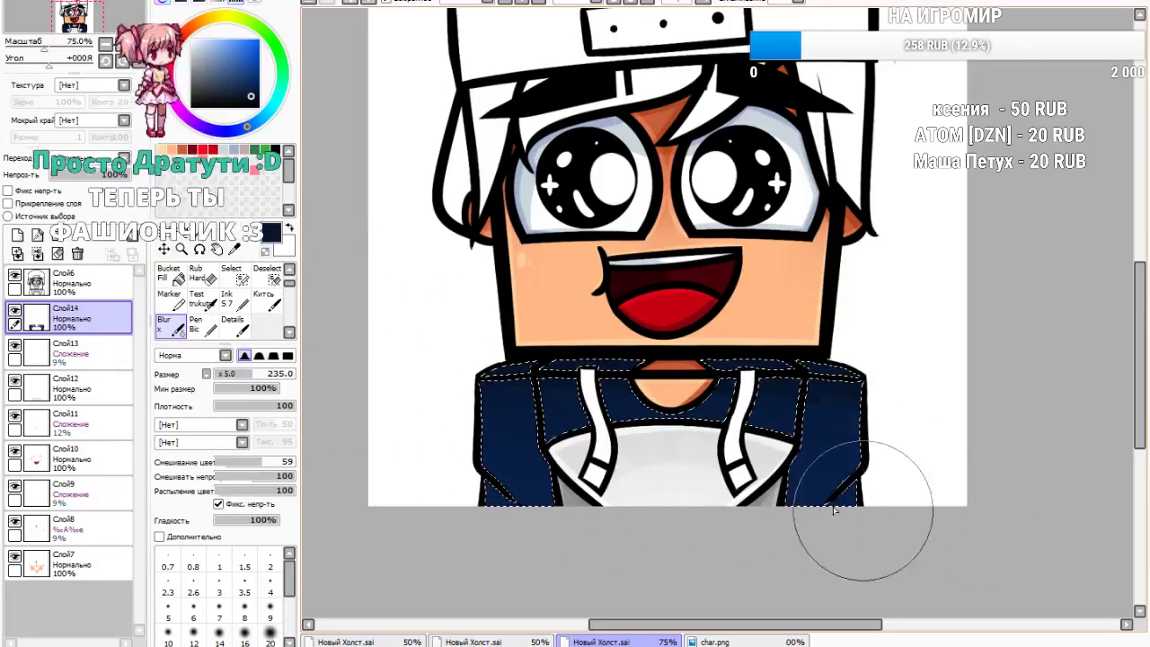
scroll(205, 308, "up", 1)
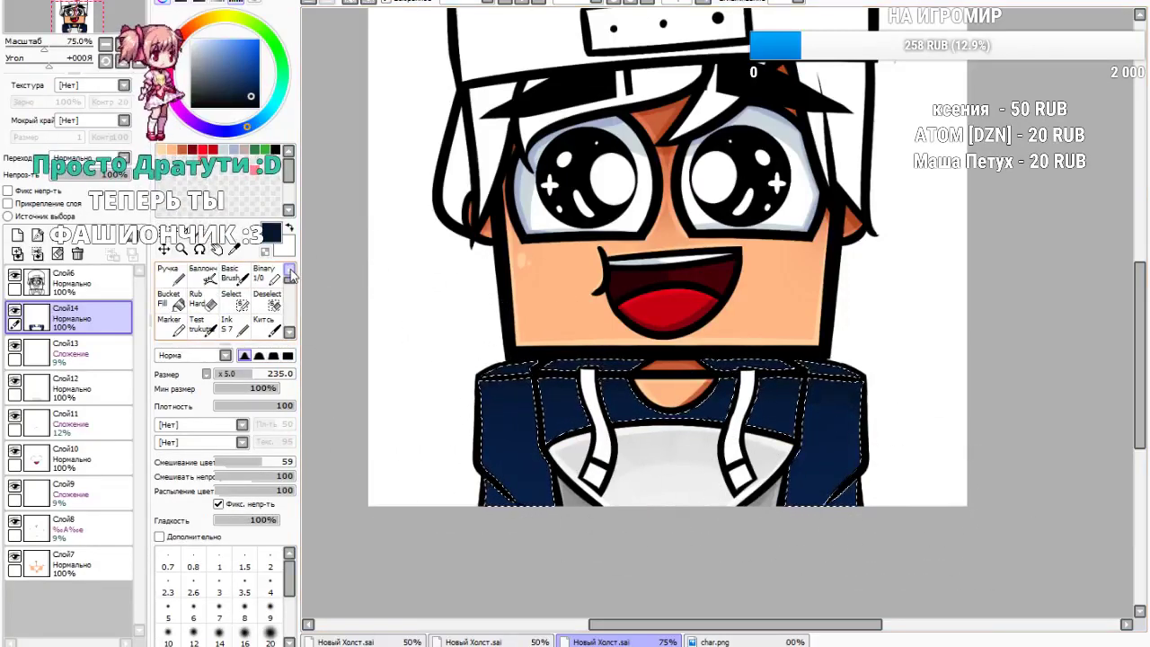
left_click(231, 325)
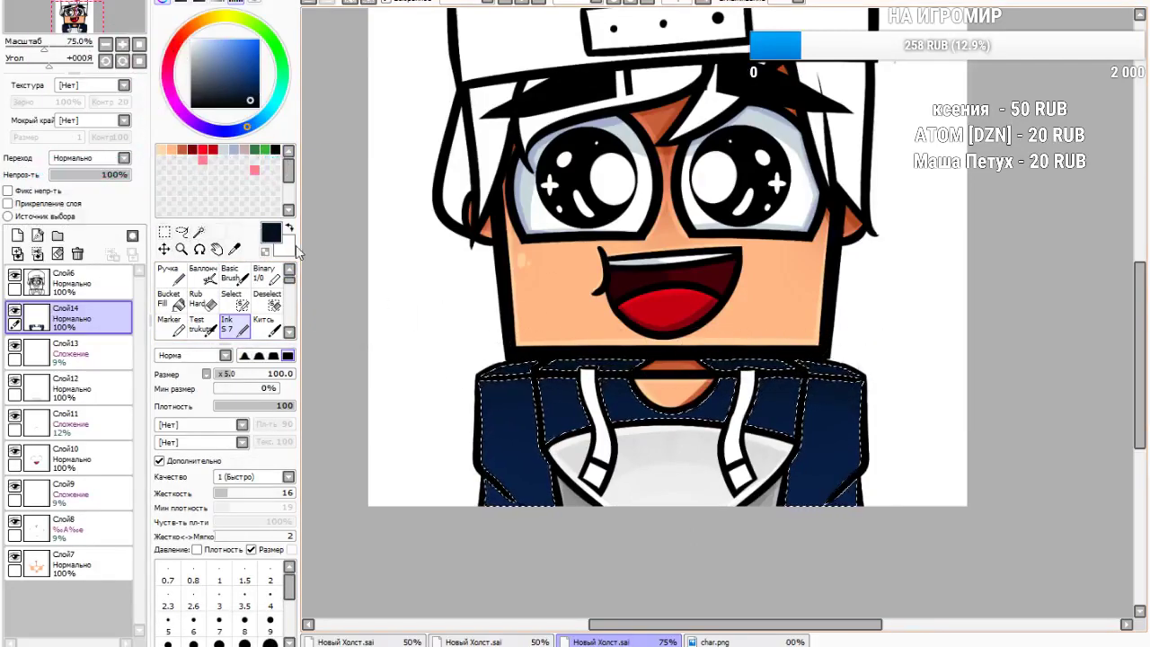
Choose a brighter blue and blend it into the hoodie sleeves with the Китсь brush at size 100
scroll(286, 300, "down", 2)
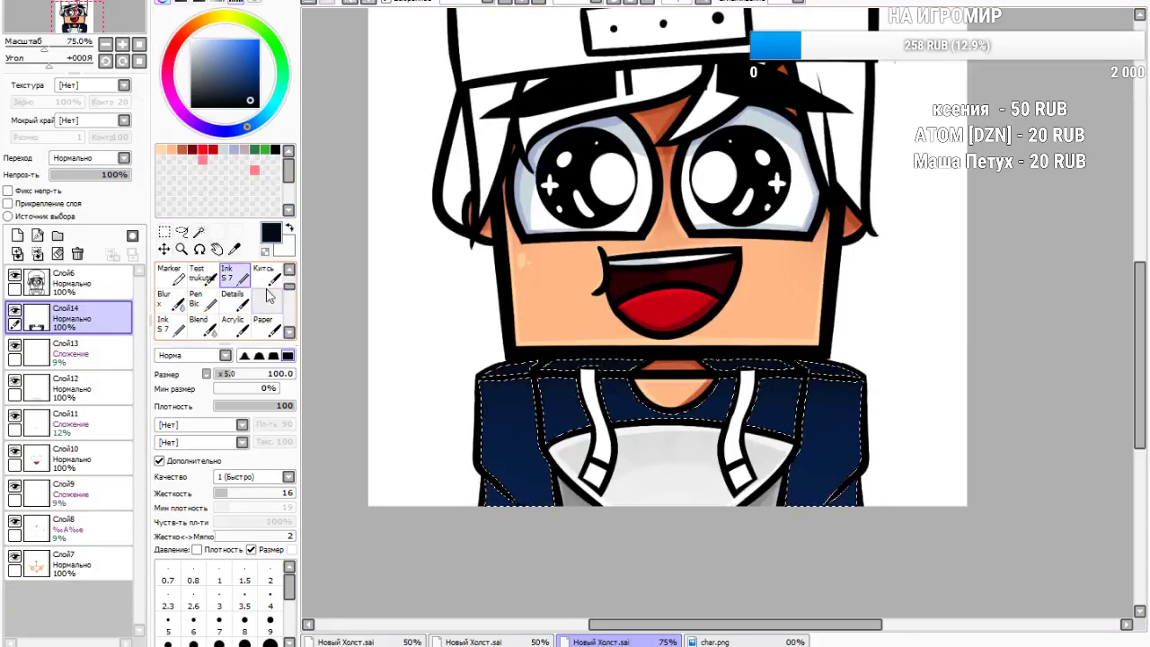
left_click(266, 275)
left_click(234, 249)
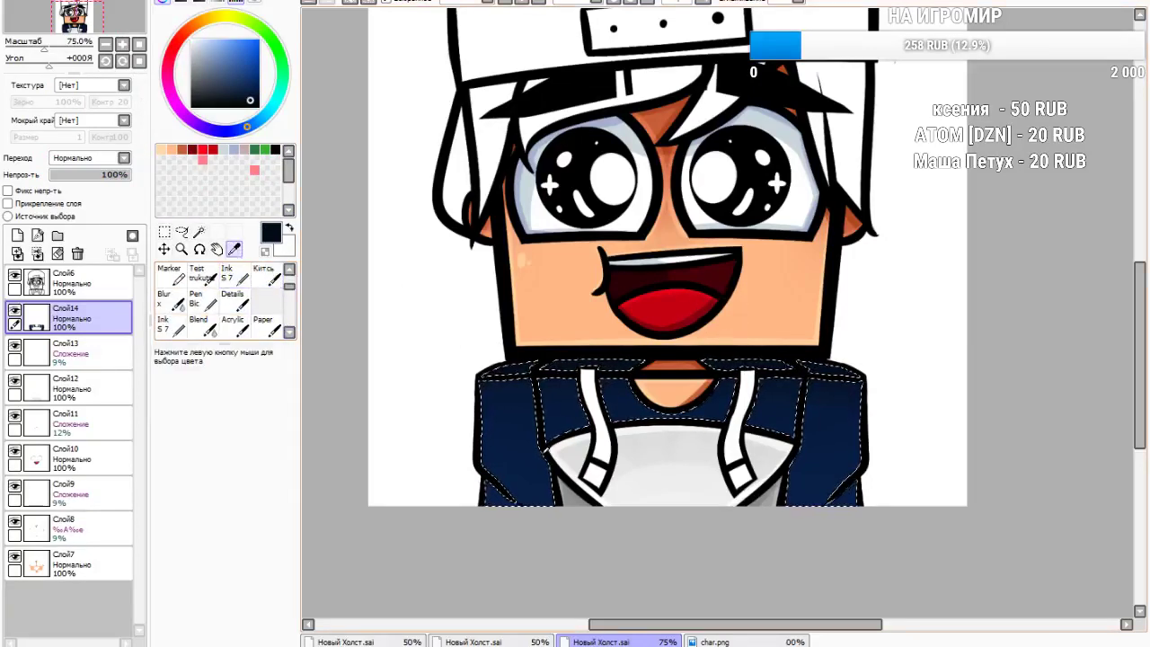
left_click(252, 72)
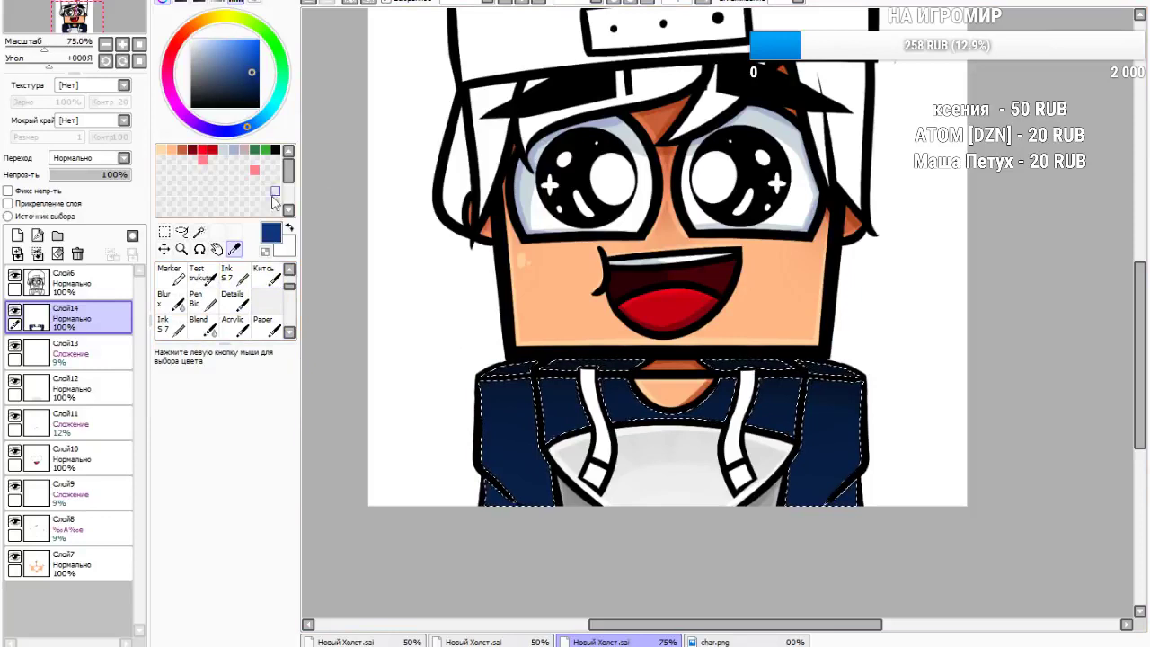
left_click(266, 275)
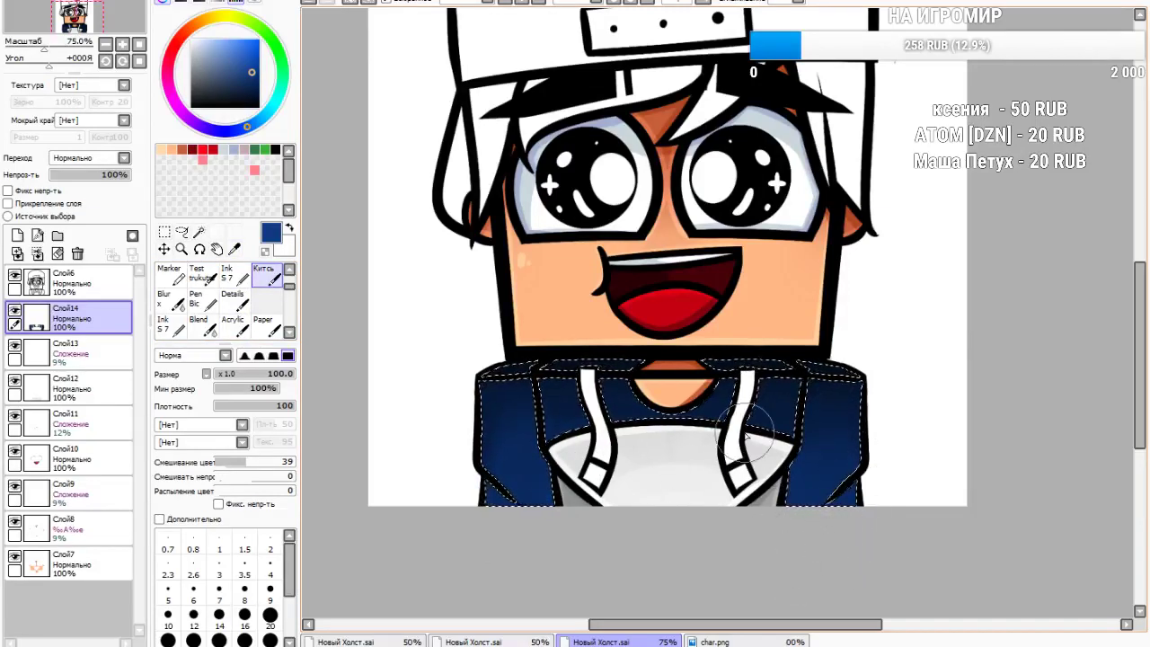
Add a new layer and paint the left sleeve's lower corner black with the Ink brush at size 100
left_click(17, 235)
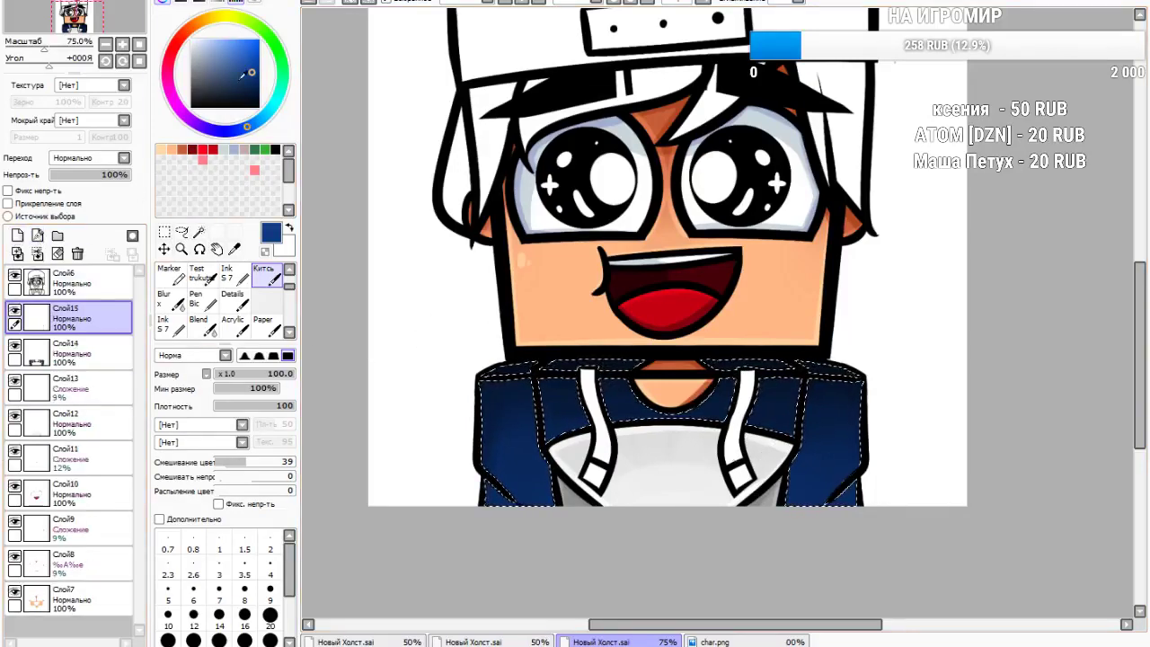
scroll(229, 301, "up", 2)
left_click(232, 274)
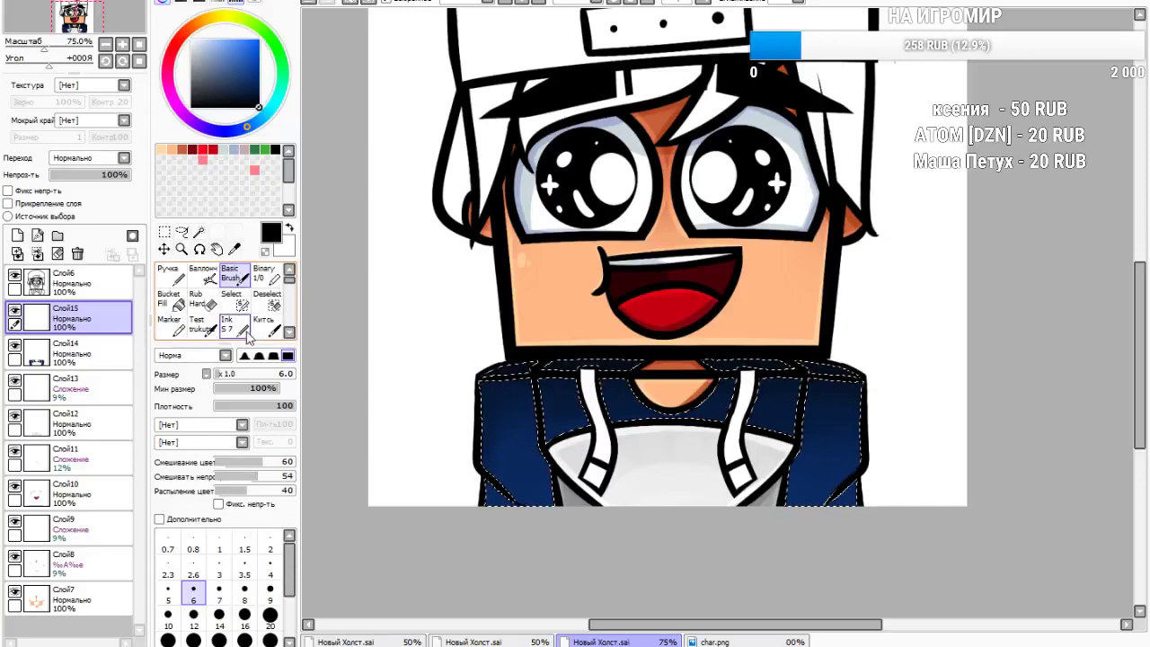
left_click(174, 279)
left_click(236, 327)
scroll(447, 484, "up", 1)
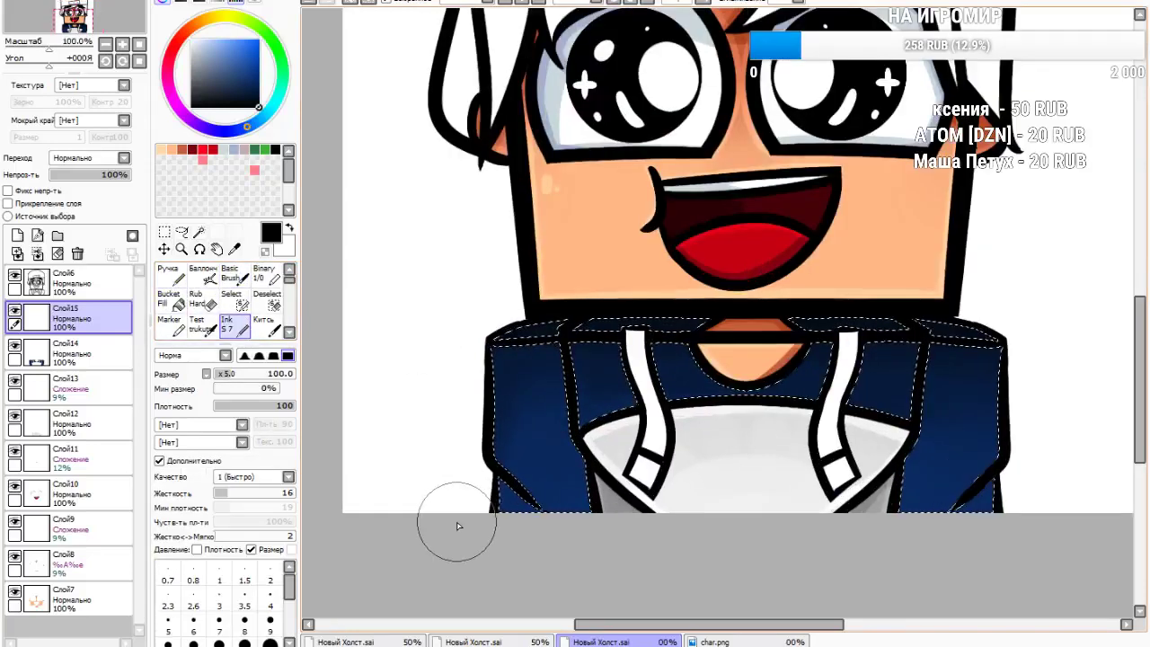
left_click_drag(482, 510, 531, 557)
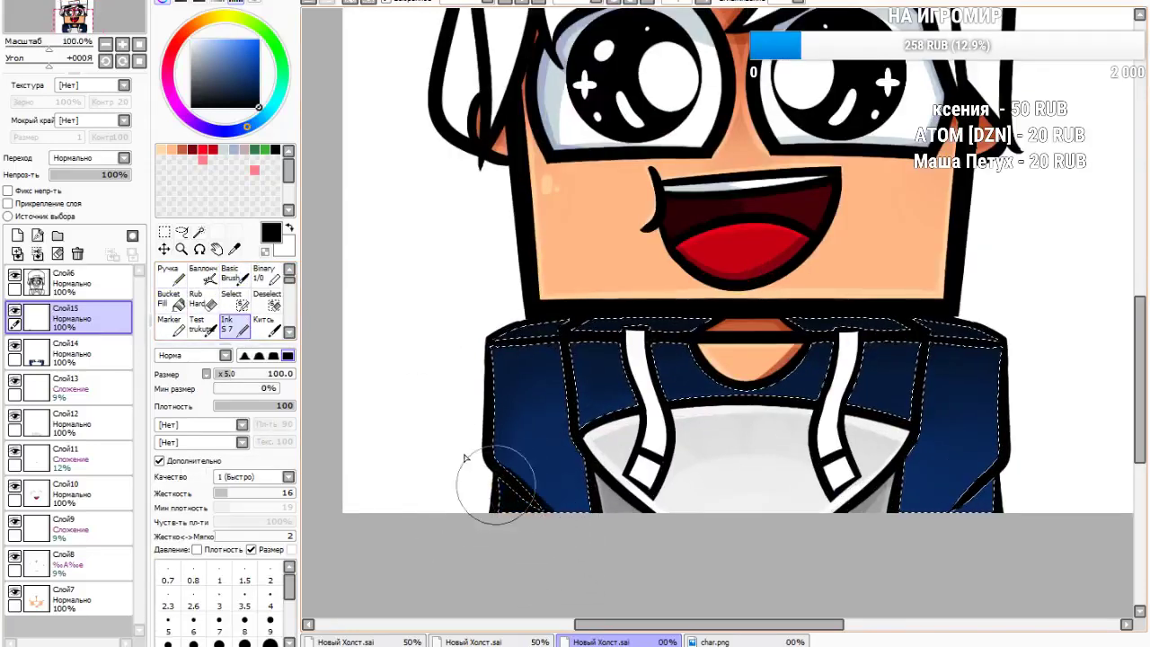
Paint the right sleeve's lower corner black with the Ink brush at size 65, trimming the corner shadows with the size 11 Rub Hard eraser
left_click(200, 300)
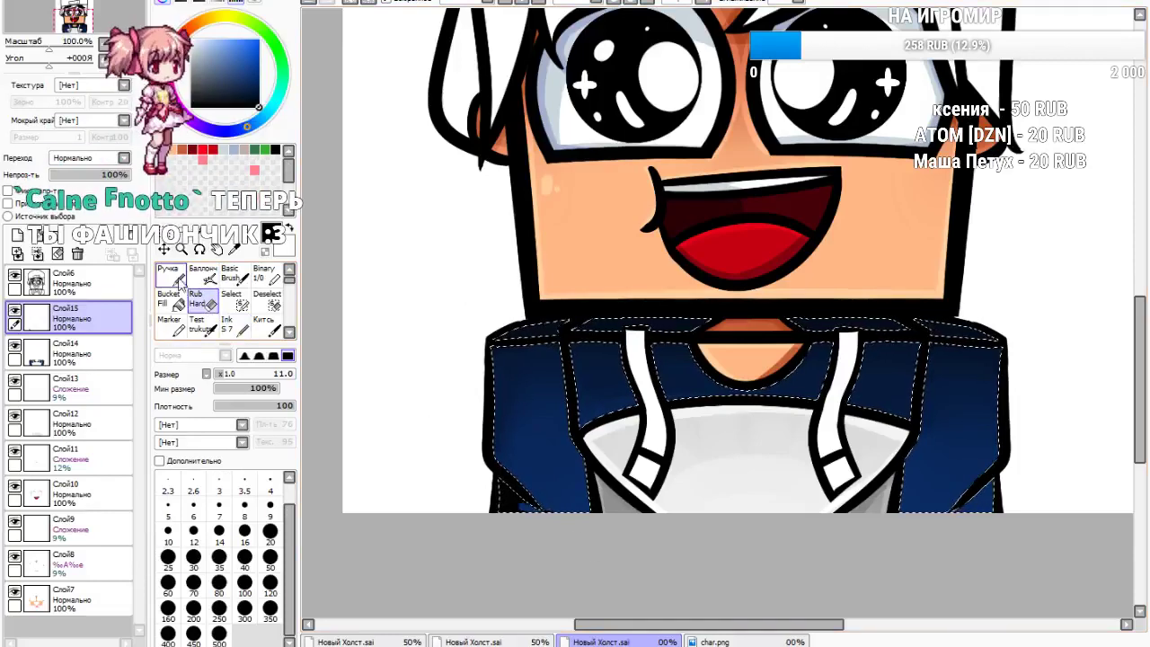
left_click(233, 327)
left_click(224, 375)
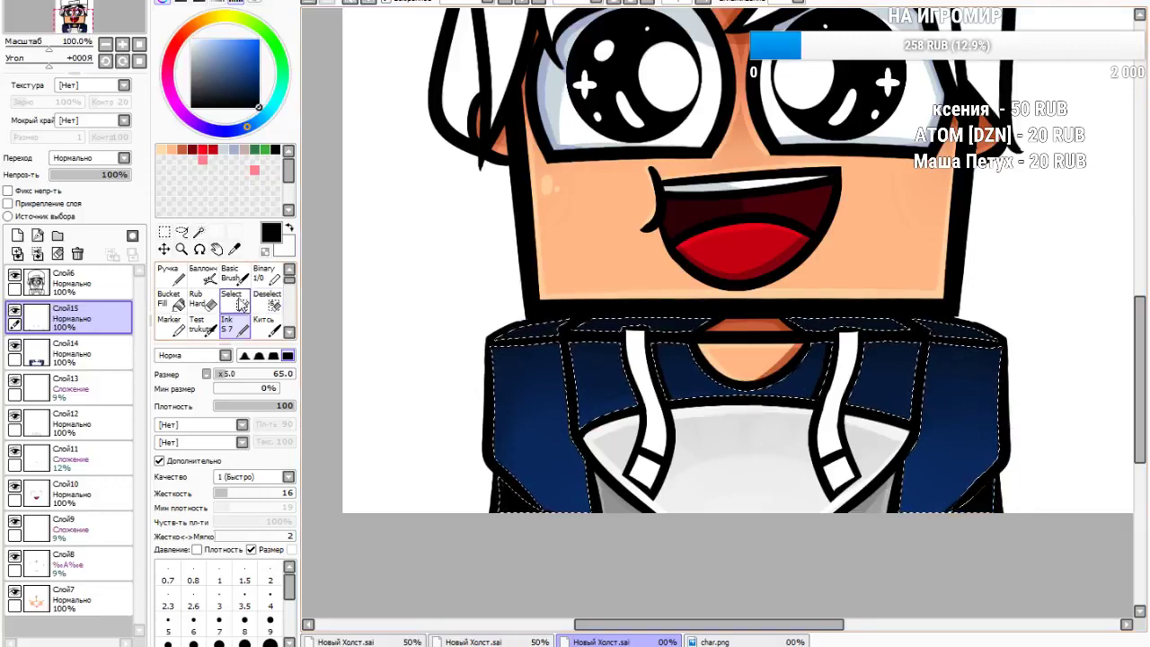
key("e")
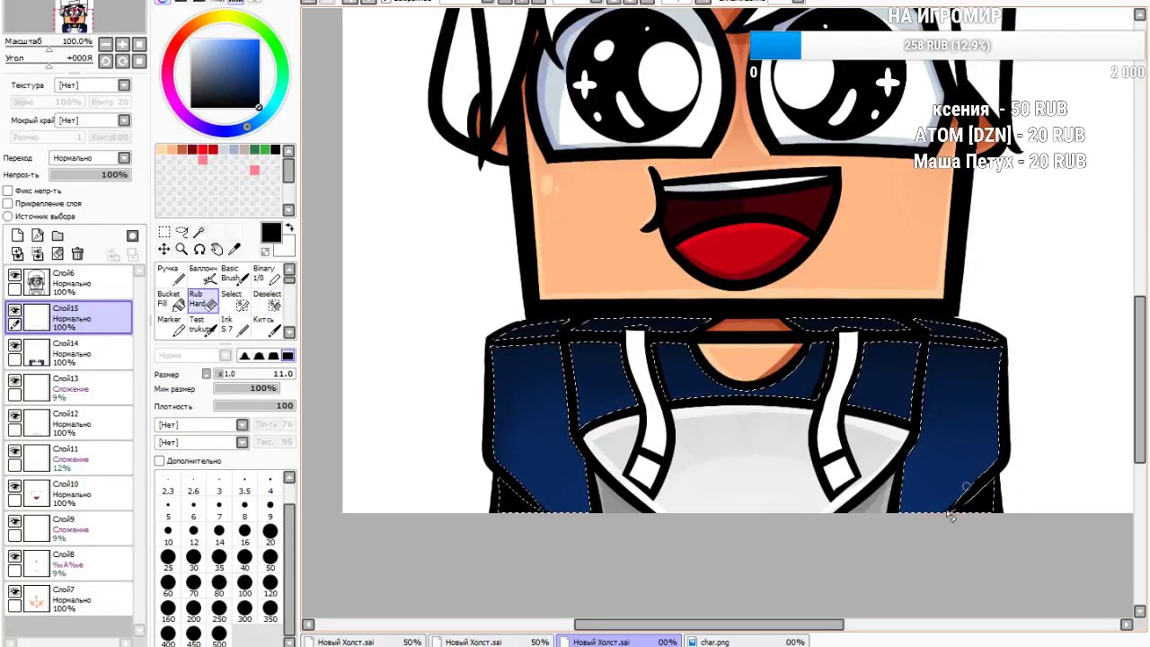
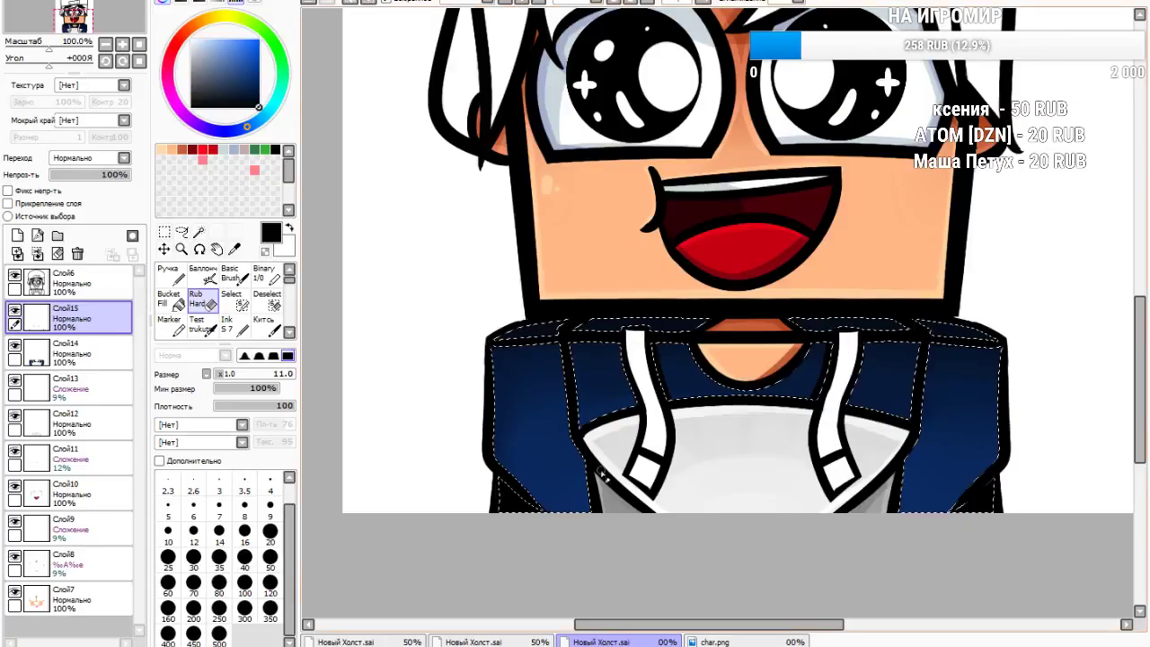
Set the sleeve shadow layer's blending mode to Умножение at 53% opacity and the Ink brush to size 25
scroll(699, 351, "up", 2)
scroll(667, 352, "down", 1)
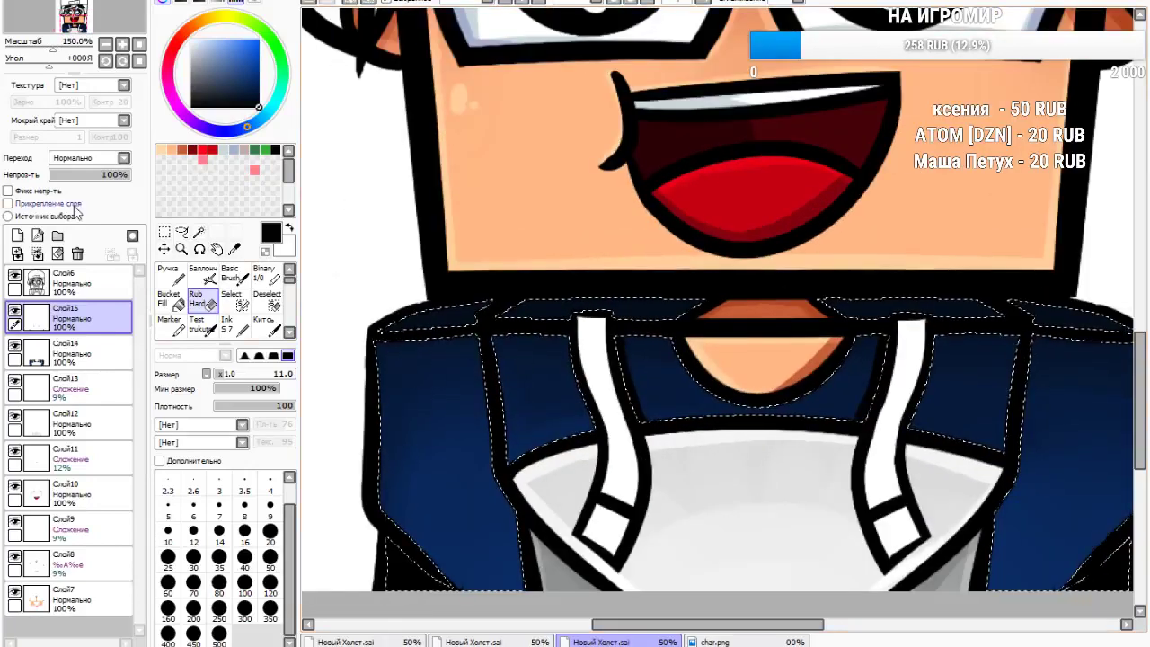
left_click(79, 159)
left_click(85, 185)
mouse_move(81, 177)
left_mouse_down()
mouse_move(60, 177)
mouse_move(79, 186)
left_mouse_up()
left_click(226, 323)
left_click(222, 376)
left_click(221, 374)
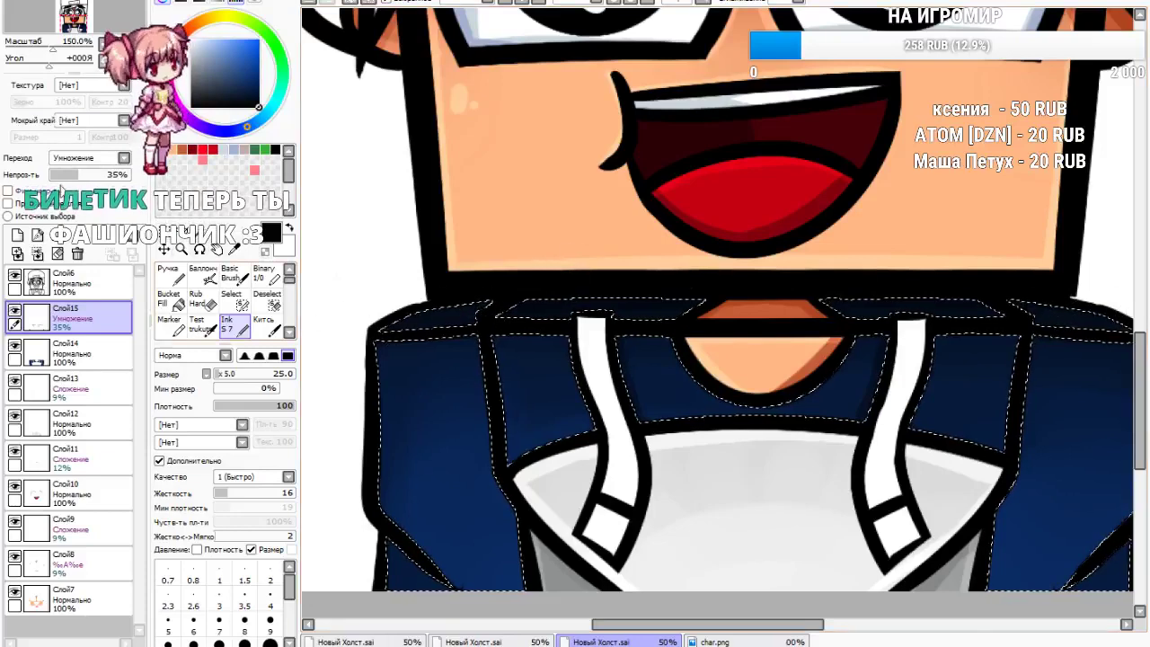
left_click_drag(82, 176, 94, 175)
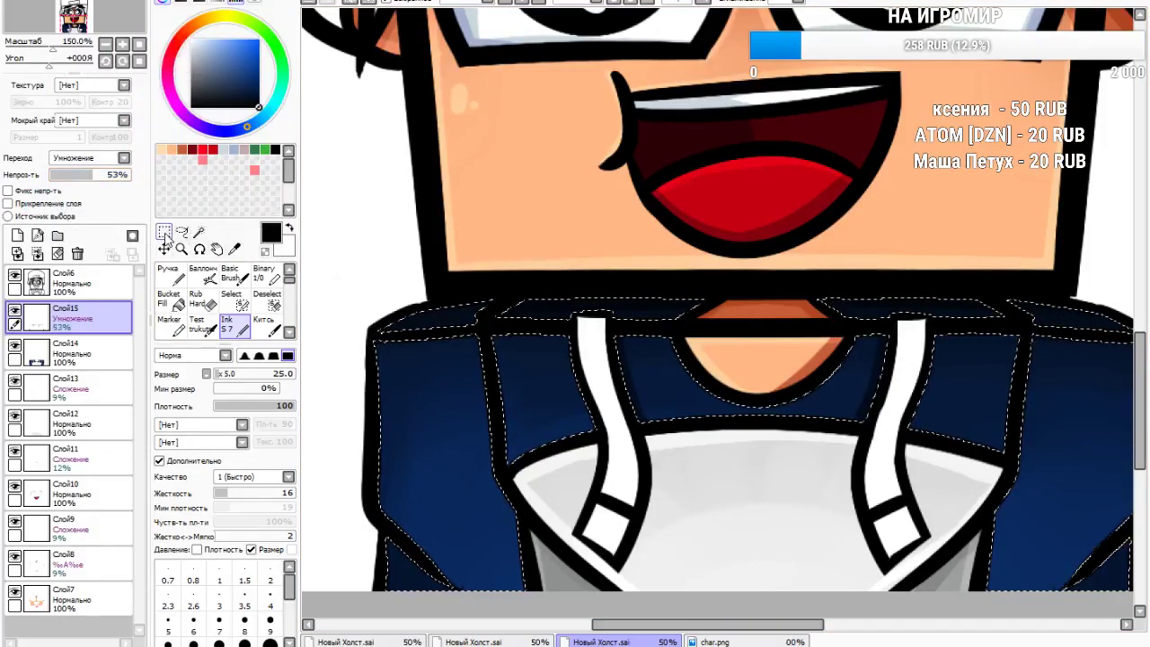
scroll(435, 257, "down", 3)
scroll(439, 326, "up", 4)
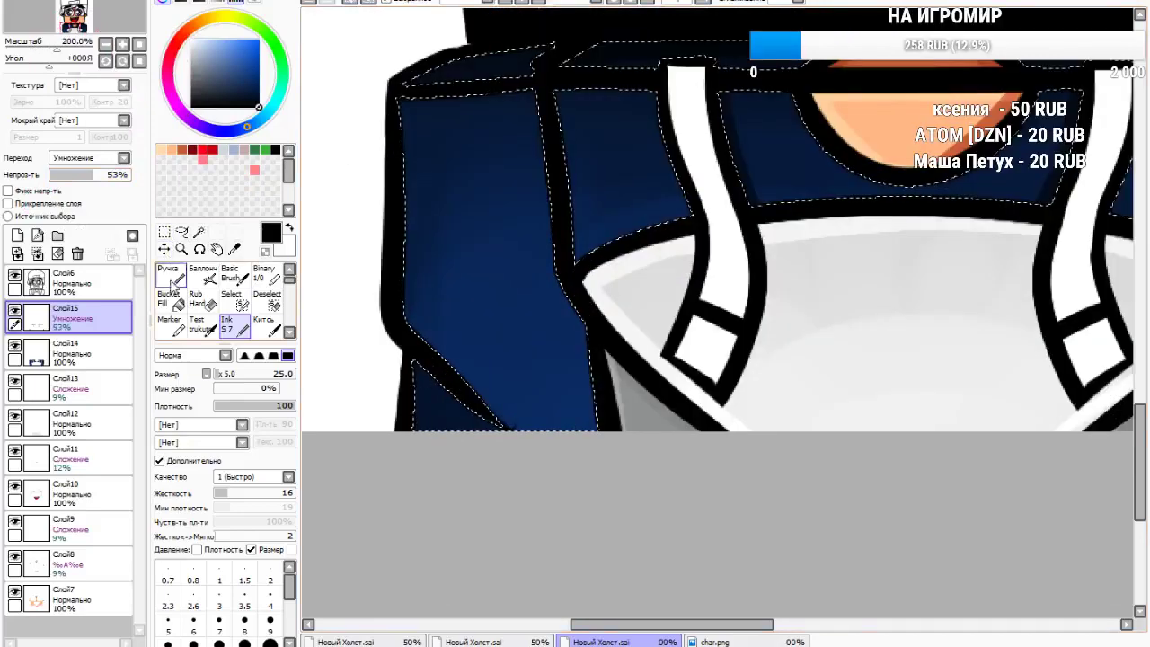
Add a new layer and outline the left sleeve's edges with bright blue highlights using the size 25 Ink brush
left_click(233, 252)
left_click(513, 351)
left_click(252, 50)
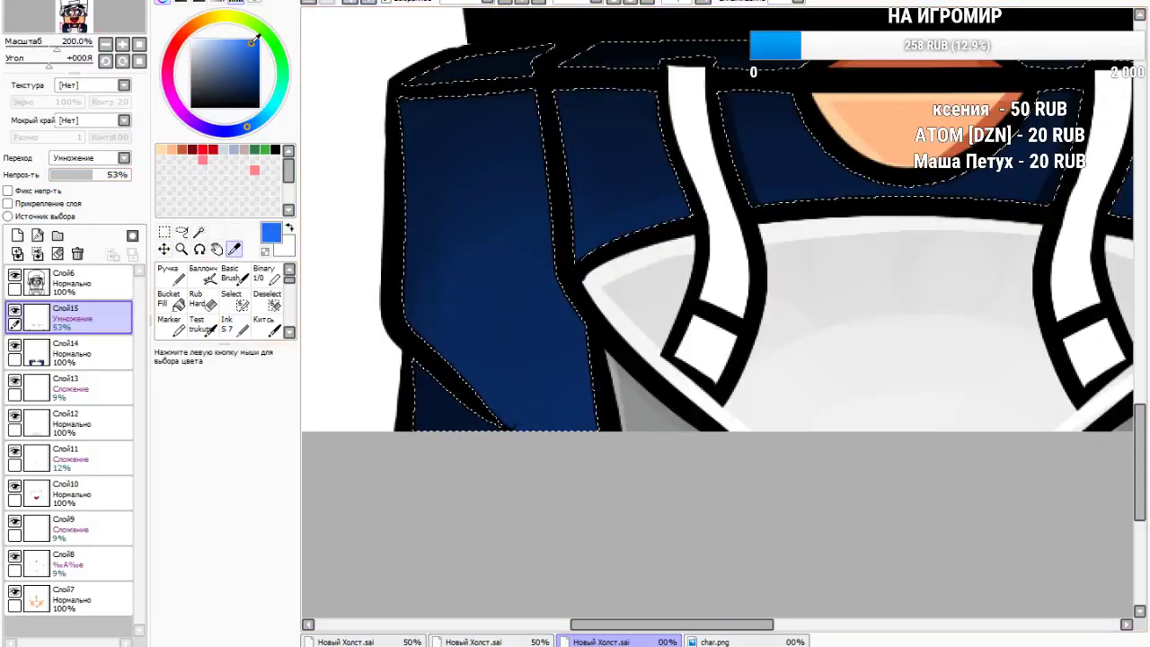
left_click(227, 324)
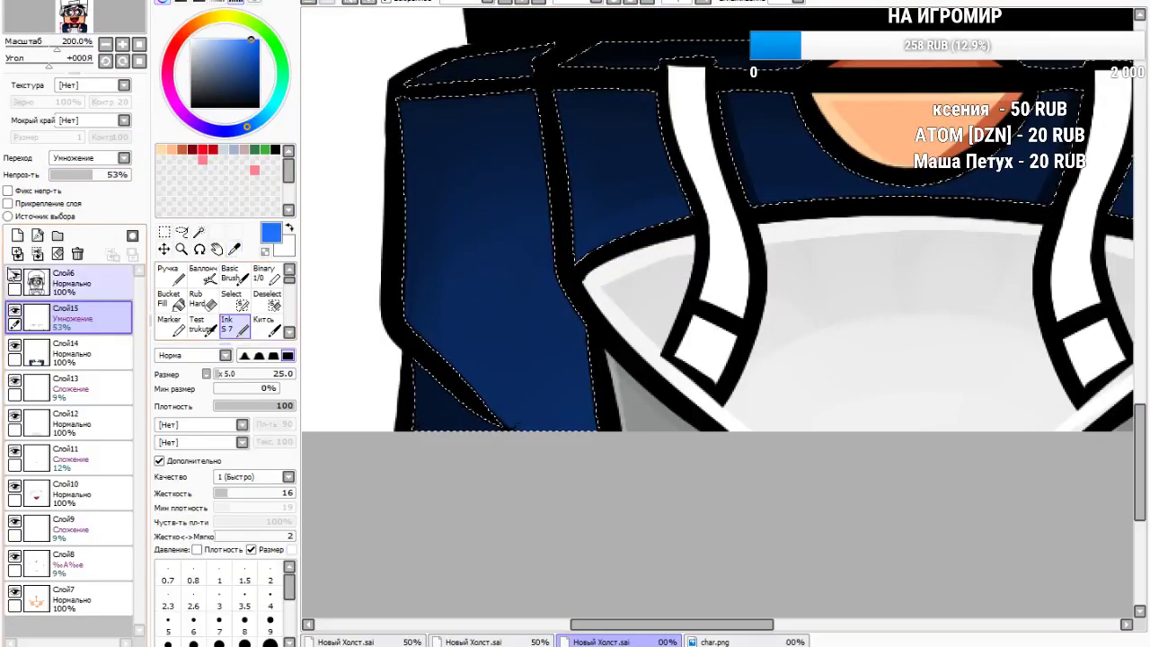
left_click(18, 236)
left_click_drag(411, 316, 508, 426)
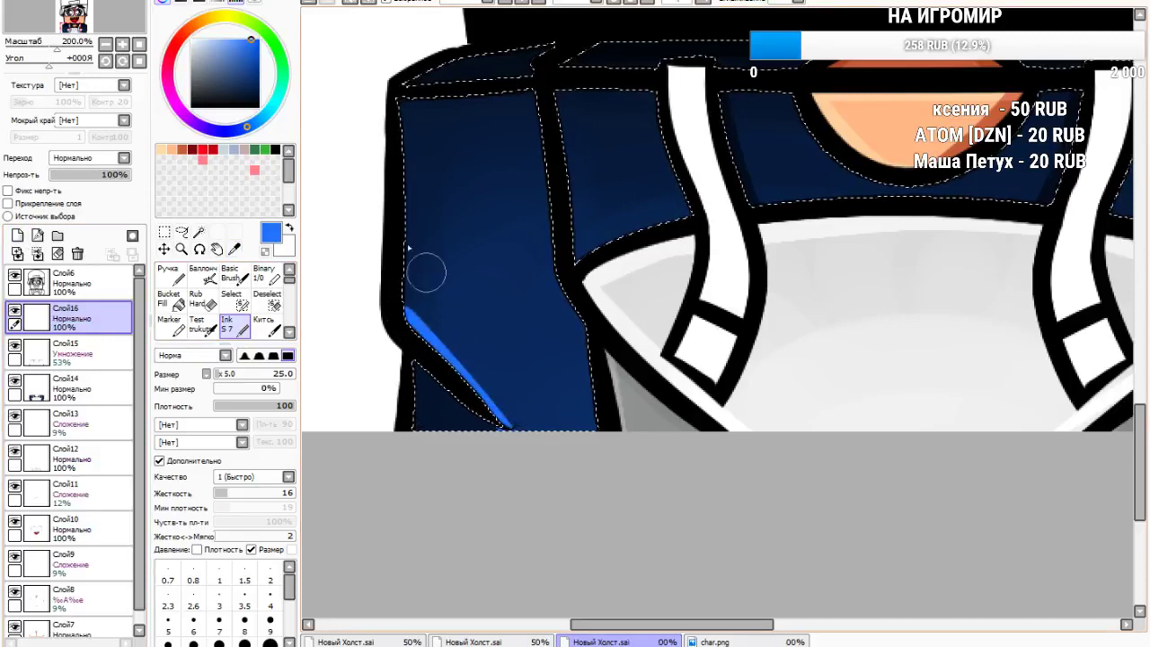
left_click_drag(414, 101, 411, 314)
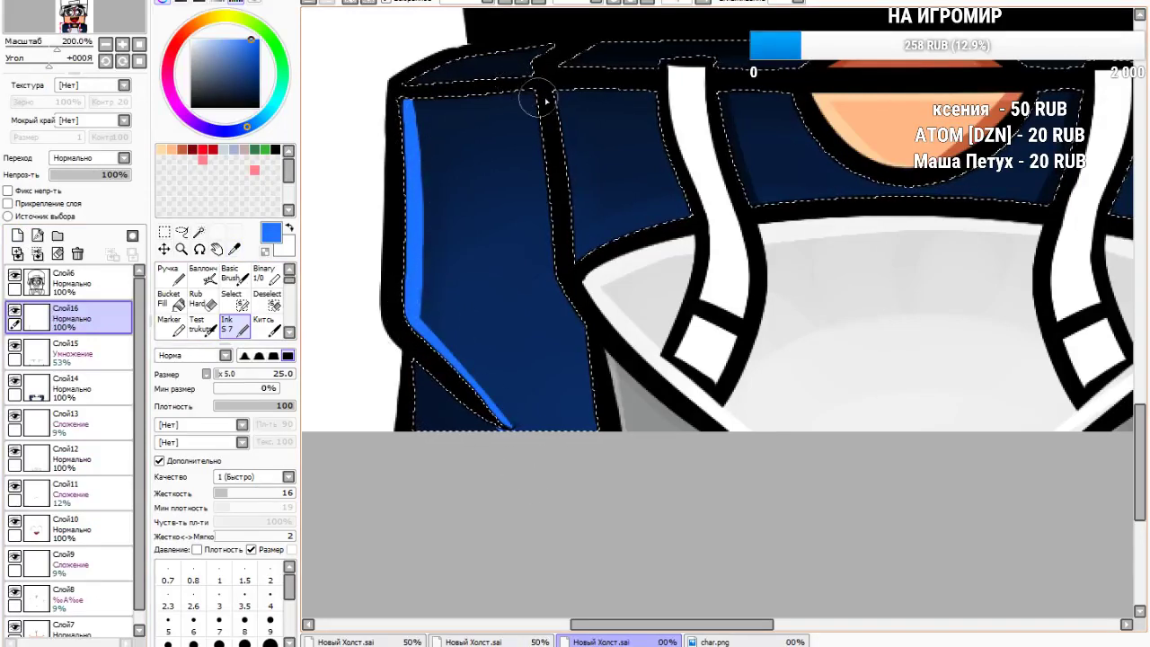
left_click_drag(533, 95, 403, 101)
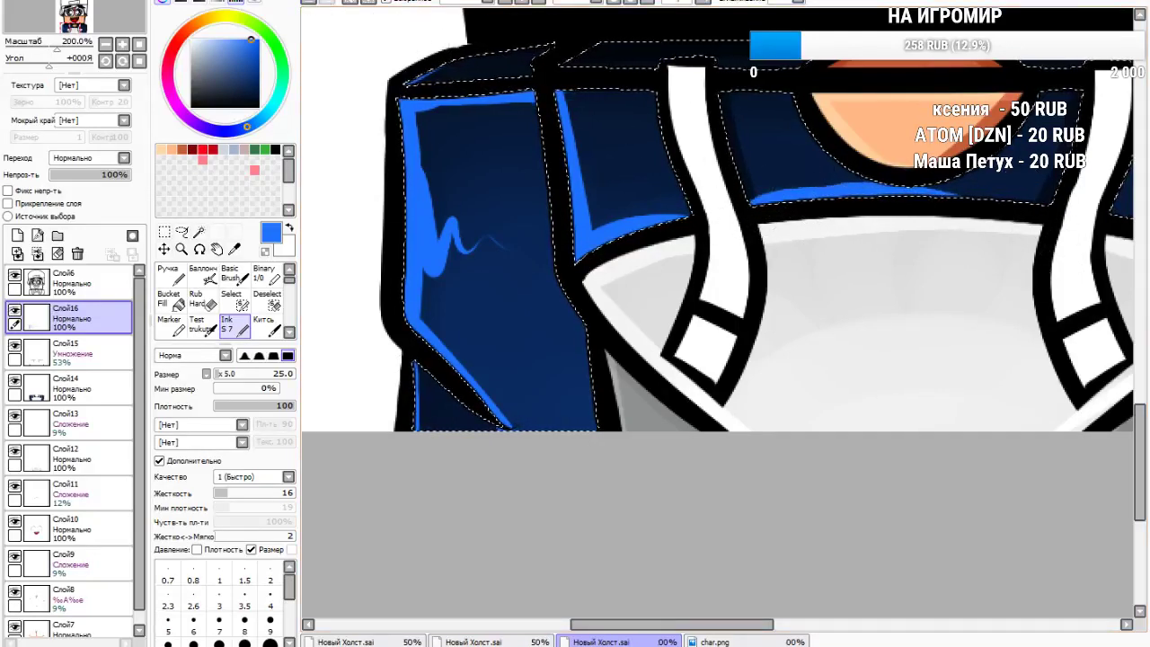
Paint bright blue highlights along the edges of the hoodie's left and central chest panels, including around the neckline
left_click(316, 3)
left_click_drag(748, 200, 949, 193)
left_click_drag(1051, 202, 832, 190)
mouse_move(707, 86)
left_mouse_down()
mouse_move(559, 81)
mouse_move(626, 34)
left_mouse_up()
left_click_drag(1043, 95, 1098, 88)
left_click_drag(785, 92, 859, 186)
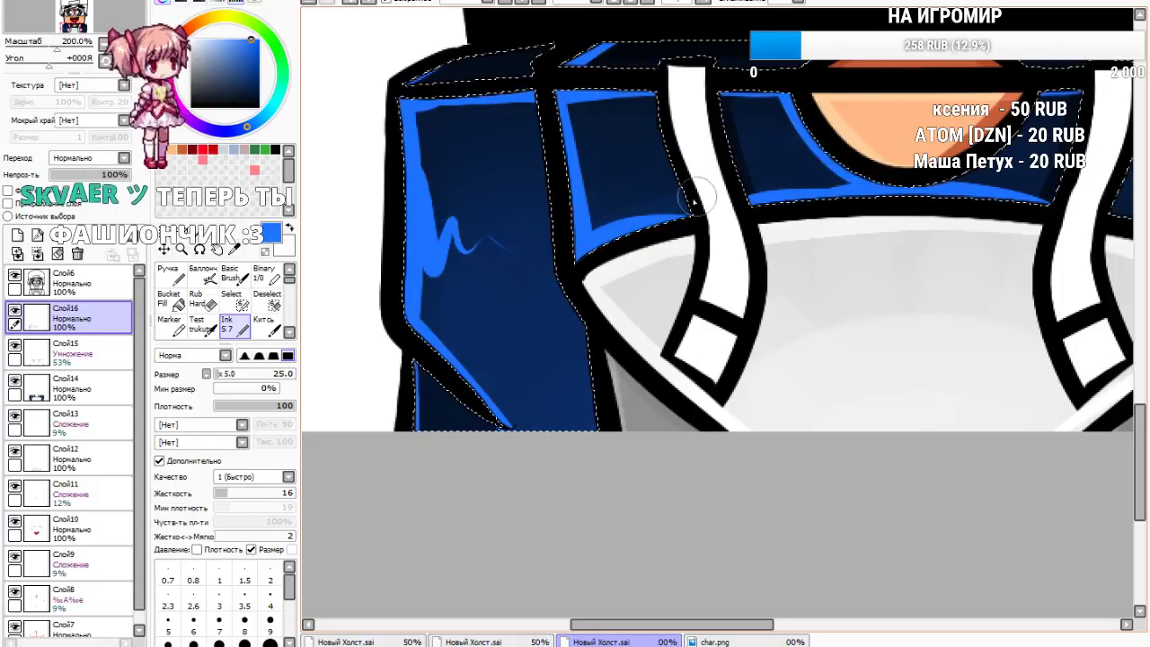
Highlight the right chest panel's edges in blue, trimming the lower corner with the size 11 Rub Hard eraser, and set the eraser to size 33
scroll(530, 243, "down", 4)
scroll(731, 234, "up", 3)
left_click_drag(578, 237, 674, 259)
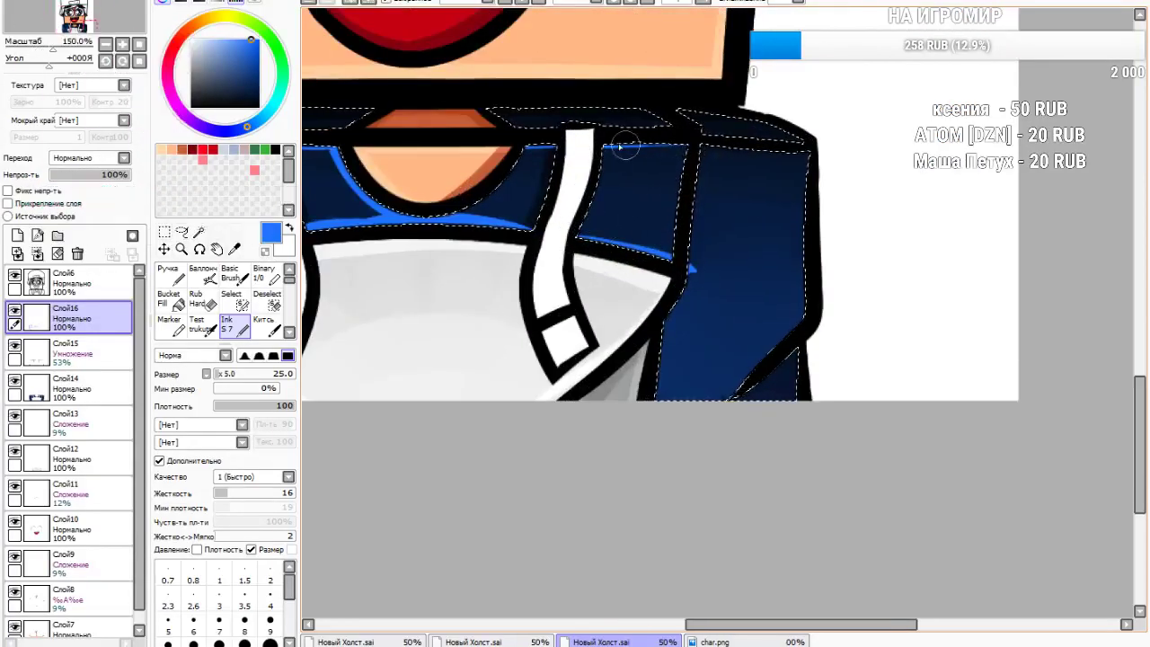
key("e")
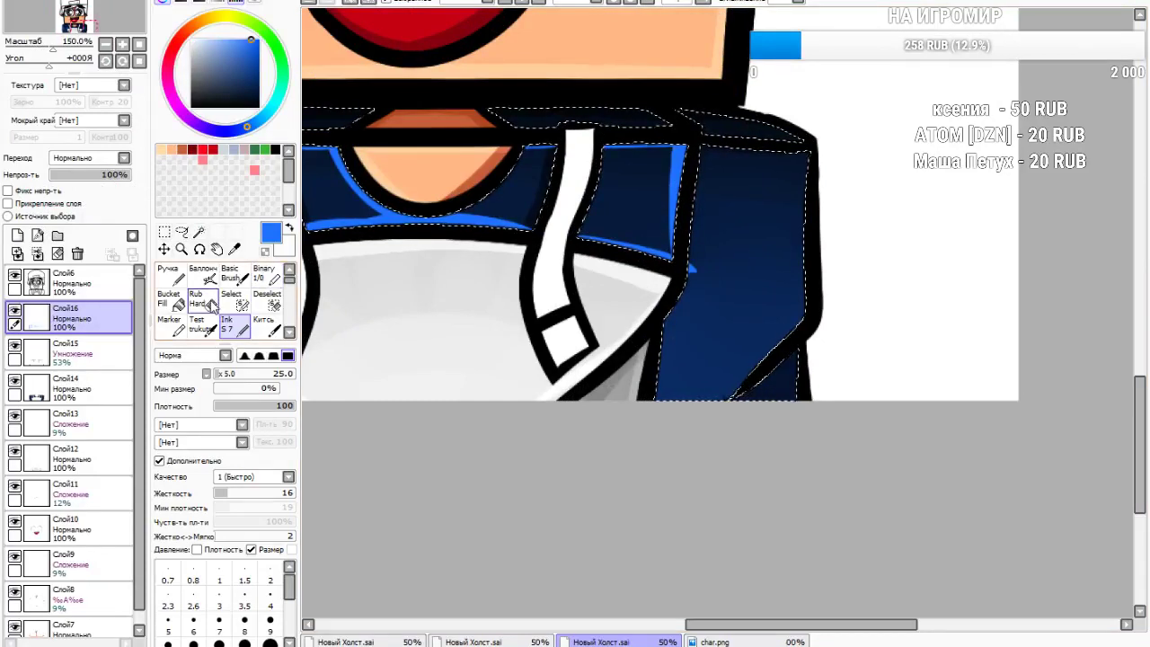
left_click_drag(677, 250, 649, 244)
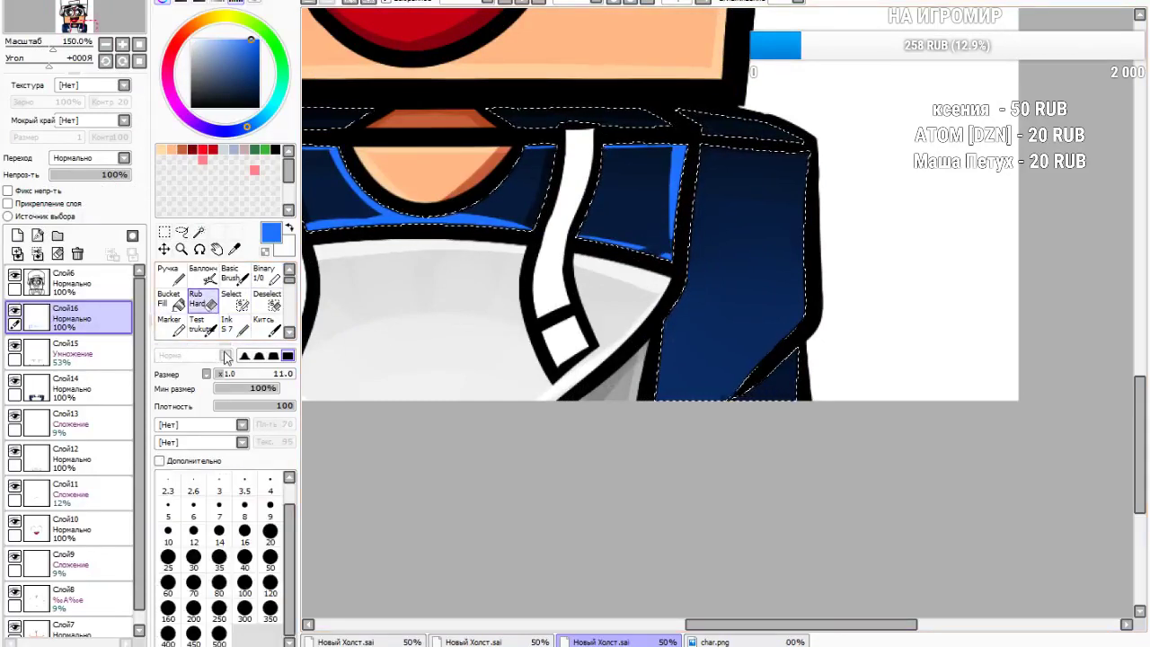
left_click(241, 374)
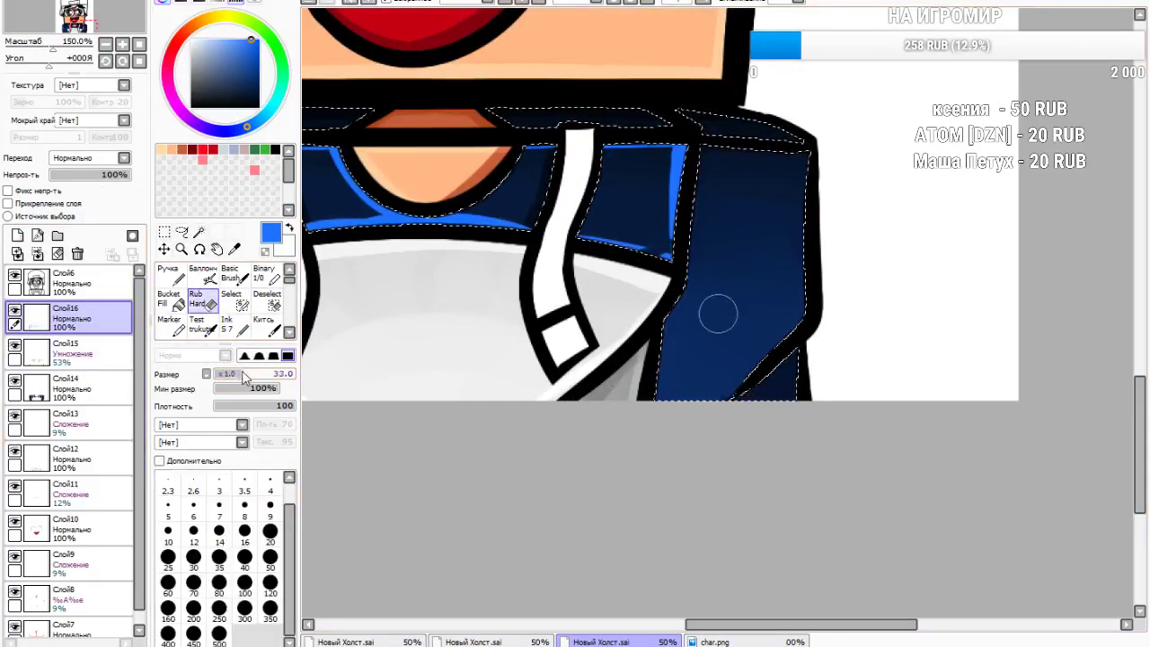
Paint blue highlights along the right sleeve's edges and add a wavy fold highlight inside it with the size 25 Ink brush
left_click(226, 326)
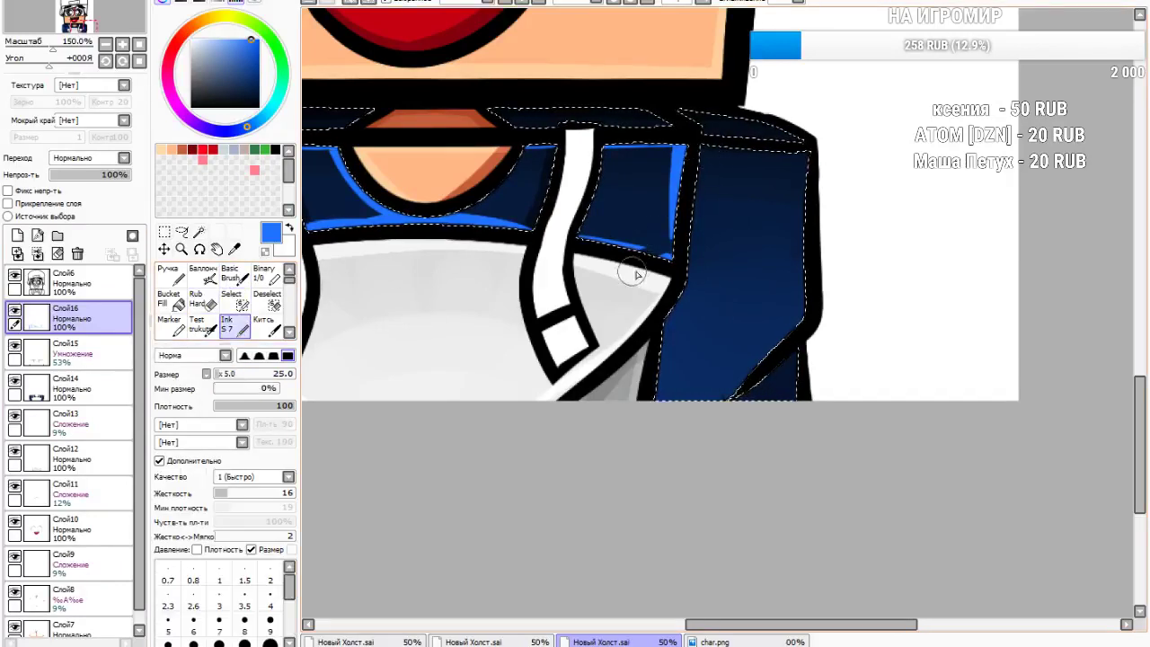
mouse_move(717, 146)
left_mouse_down()
mouse_move(848, 168)
mouse_move(795, 163)
mouse_move(790, 320)
left_mouse_up()
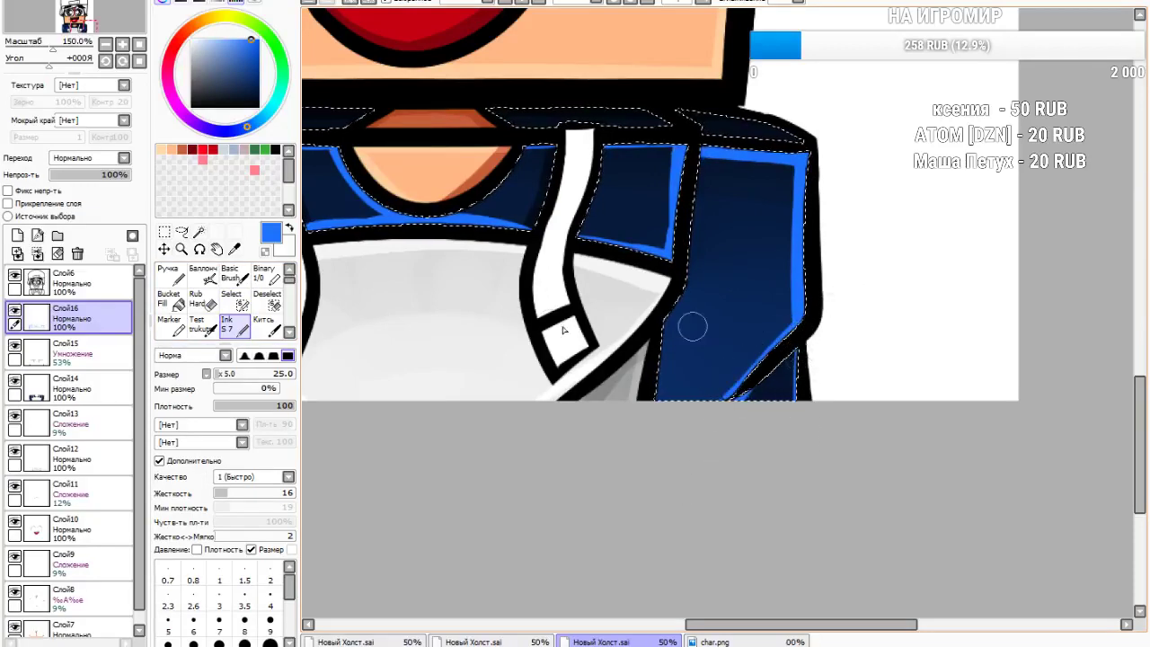
left_click(199, 299)
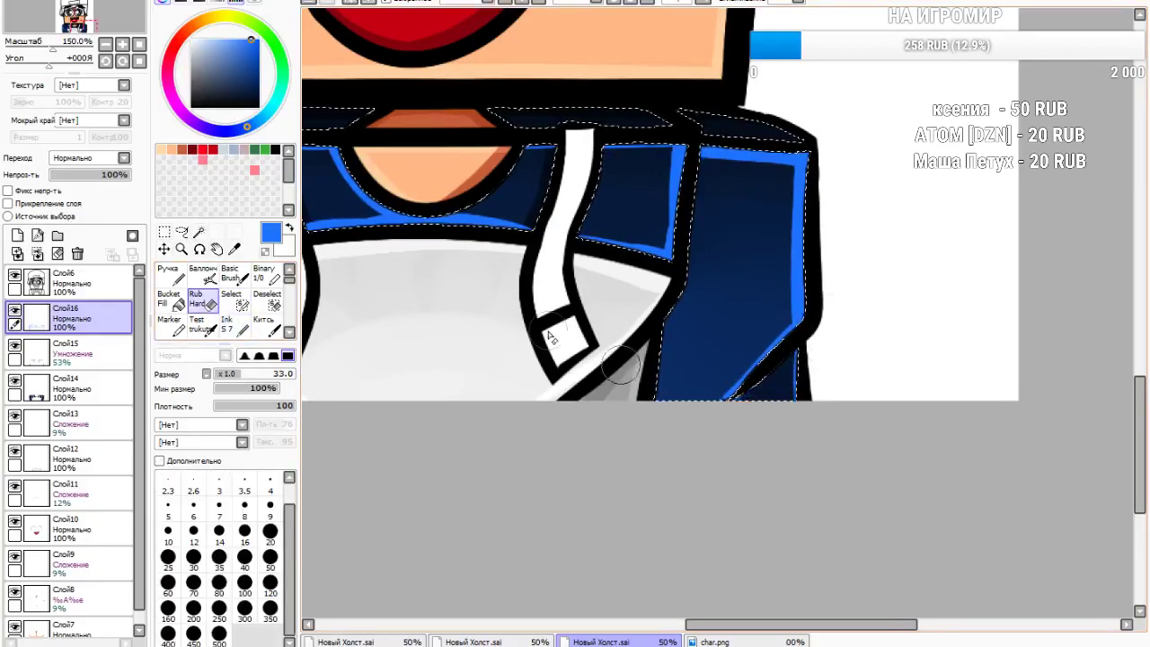
left_click(231, 329)
left_click_drag(789, 282, 742, 269)
Set the hoodie highlight layer's blending mode to Сложение at 28% opacity and clear the selection
scroll(666, 262, "down", 3)
scroll(526, 220, "up", 2)
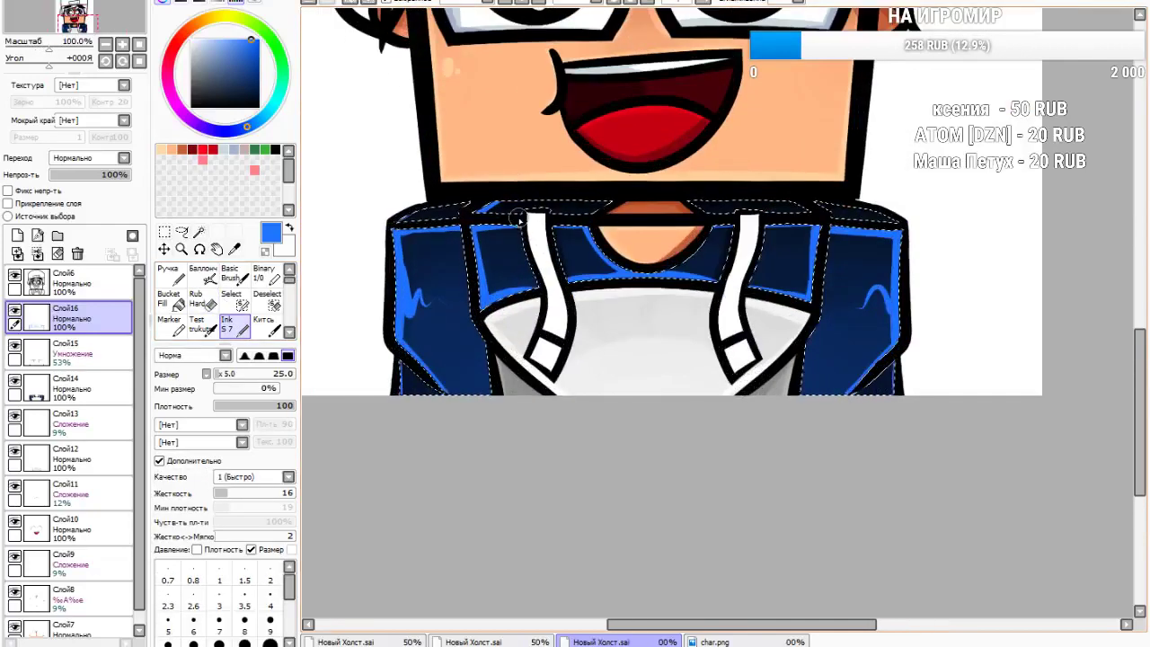
left_click(74, 221)
left_click_drag(82, 175, 72, 175)
left_click(165, 232)
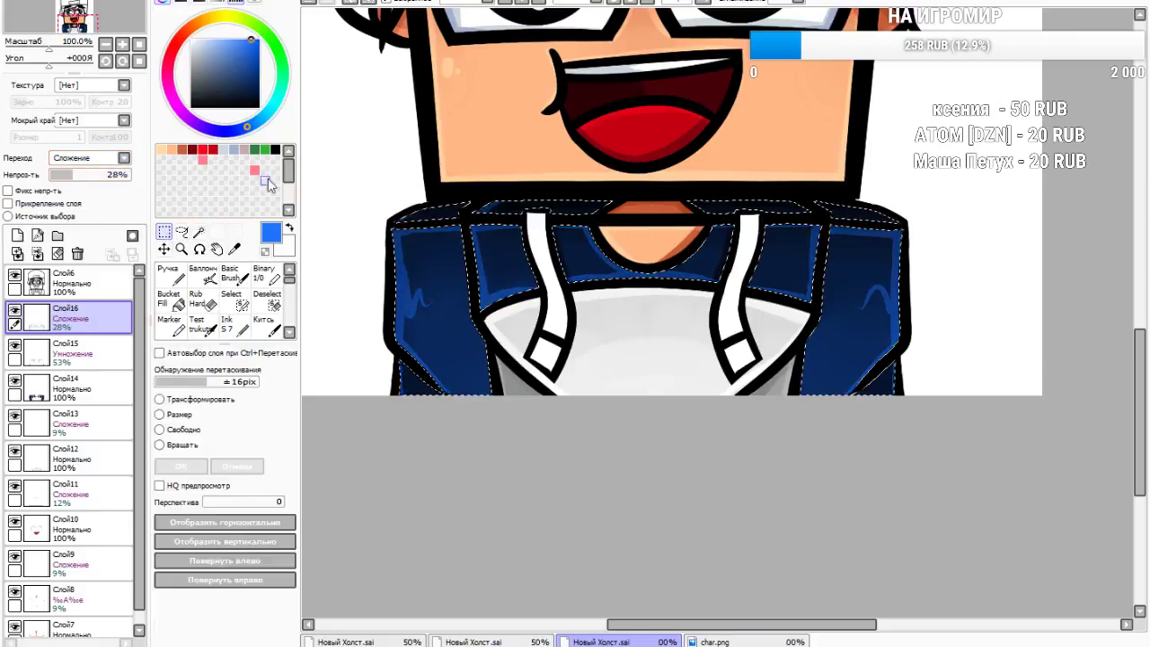
left_click(364, 170)
Select the main area of the cap on the line art layer Слой6 with the Magic Wand
scroll(371, 259, "down", 6)
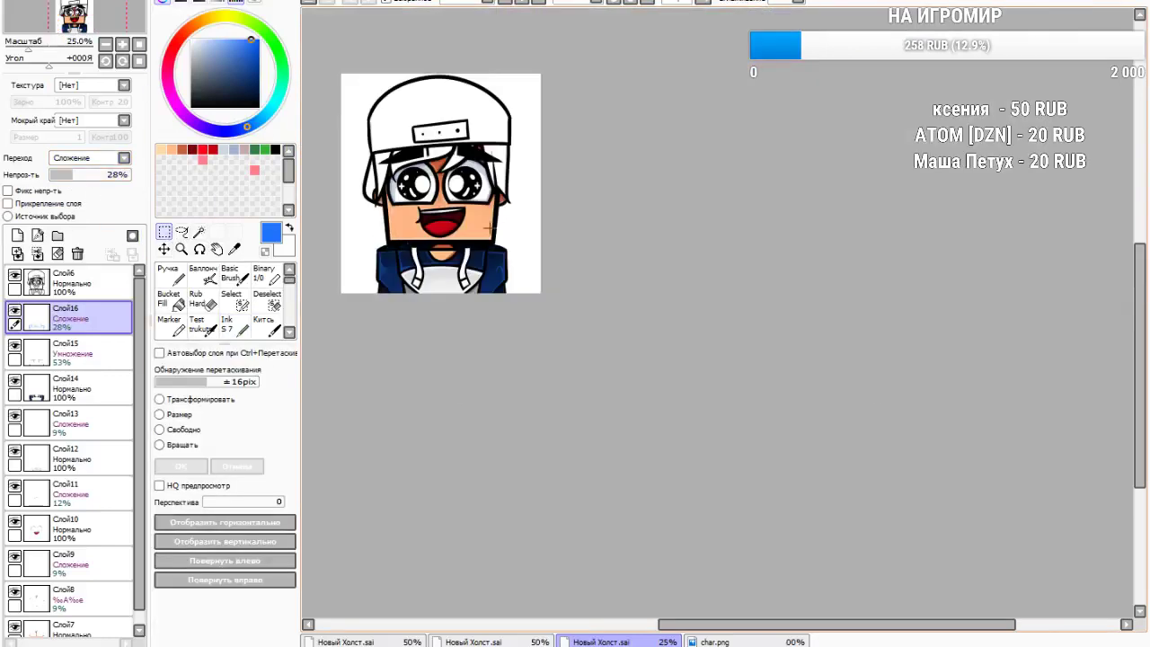
scroll(441, 225, "up", 6)
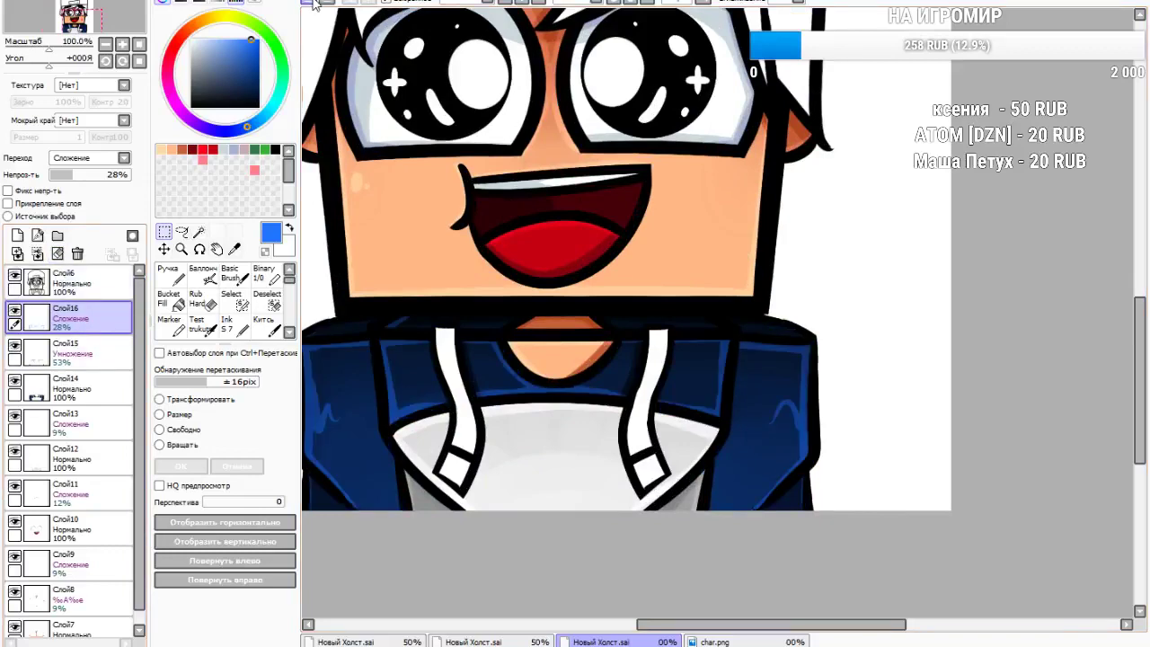
left_click(81, 281)
left_click(199, 232)
scroll(581, 169, "down", 3)
scroll(581, 169, "up", 2)
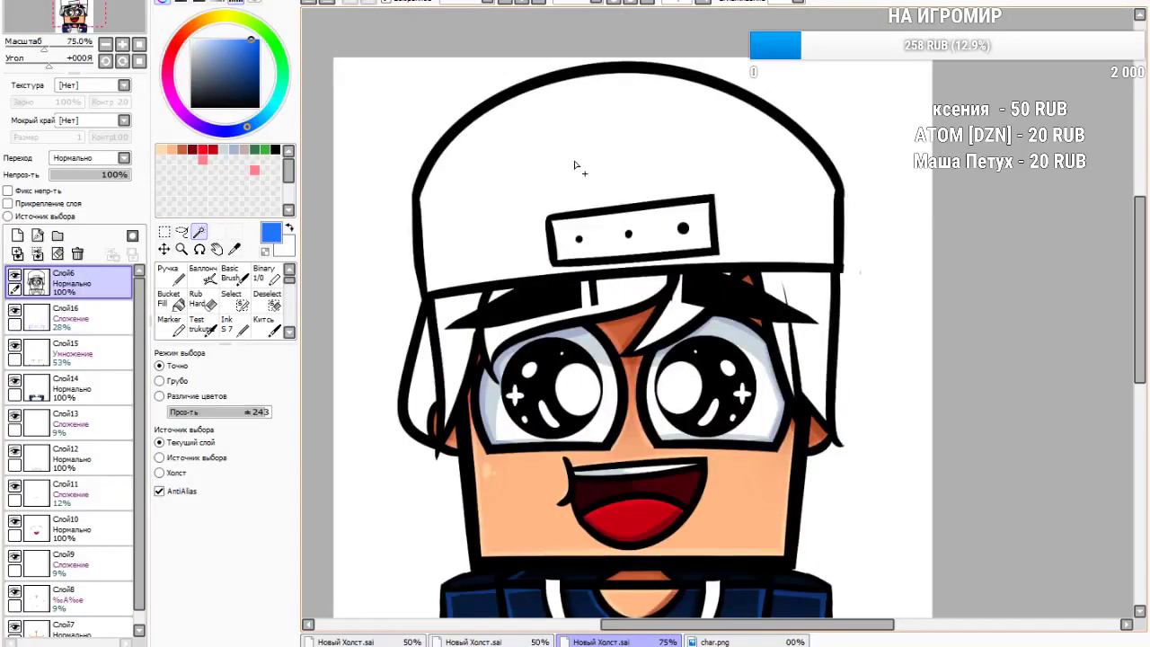
left_click(580, 170)
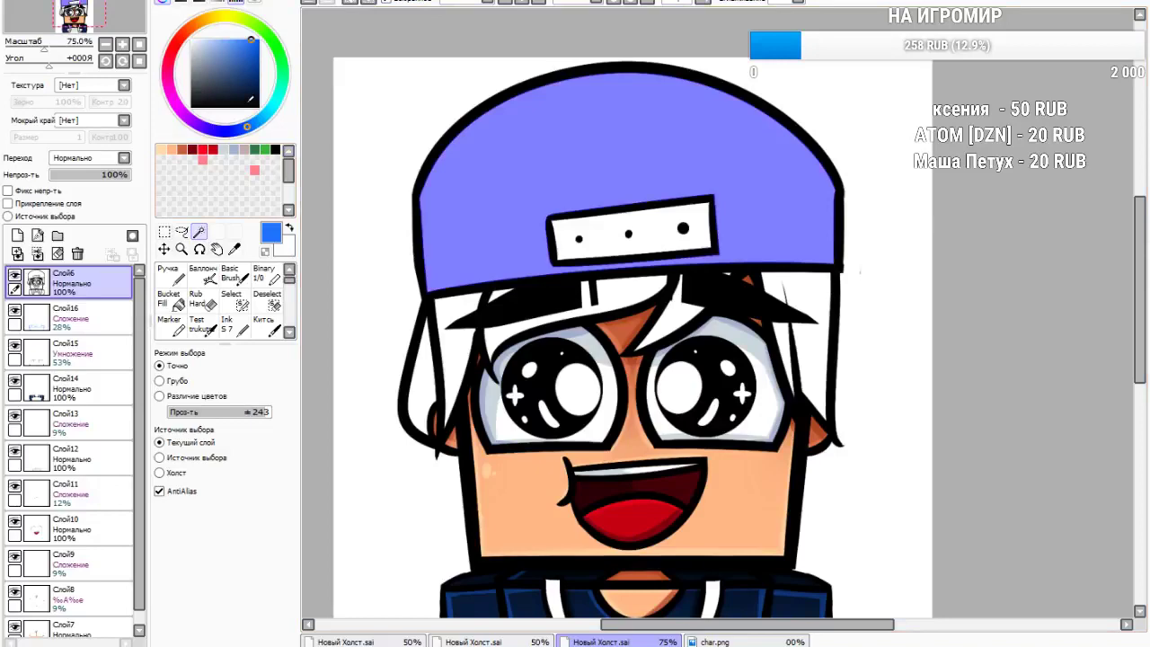
Sample dark navy from the hoodie and add a new layer above the hoodie highlight layer
left_click(235, 248)
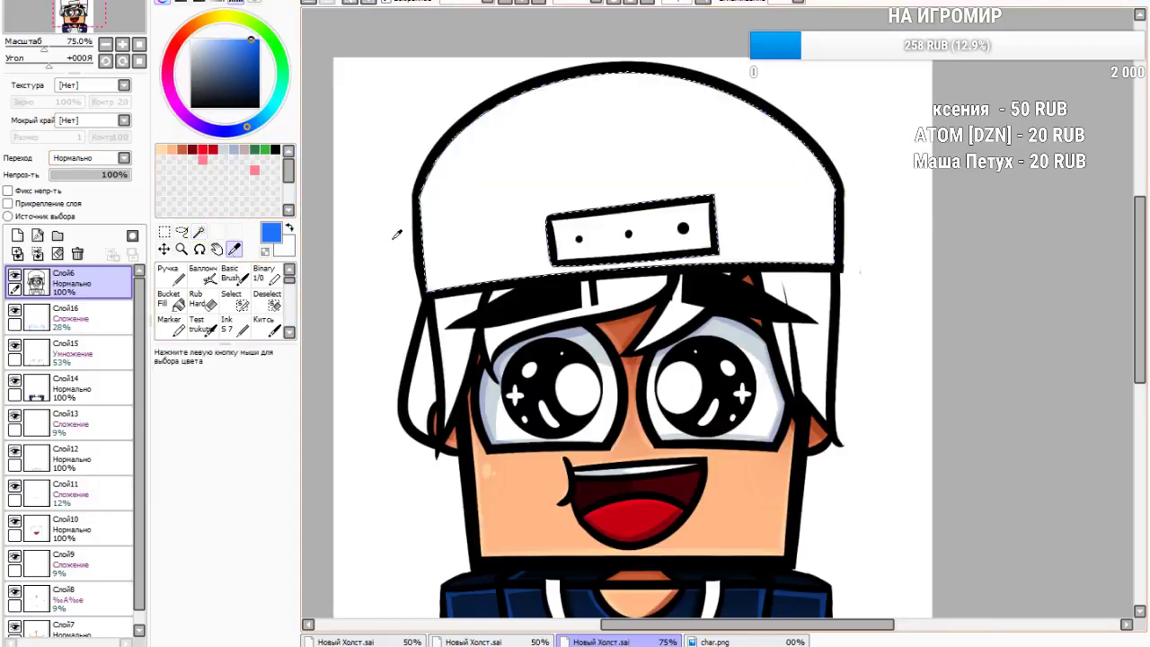
scroll(398, 269, "down", 2)
scroll(423, 363, "up", 4)
left_click(440, 369)
scroll(440, 370, "down", 3)
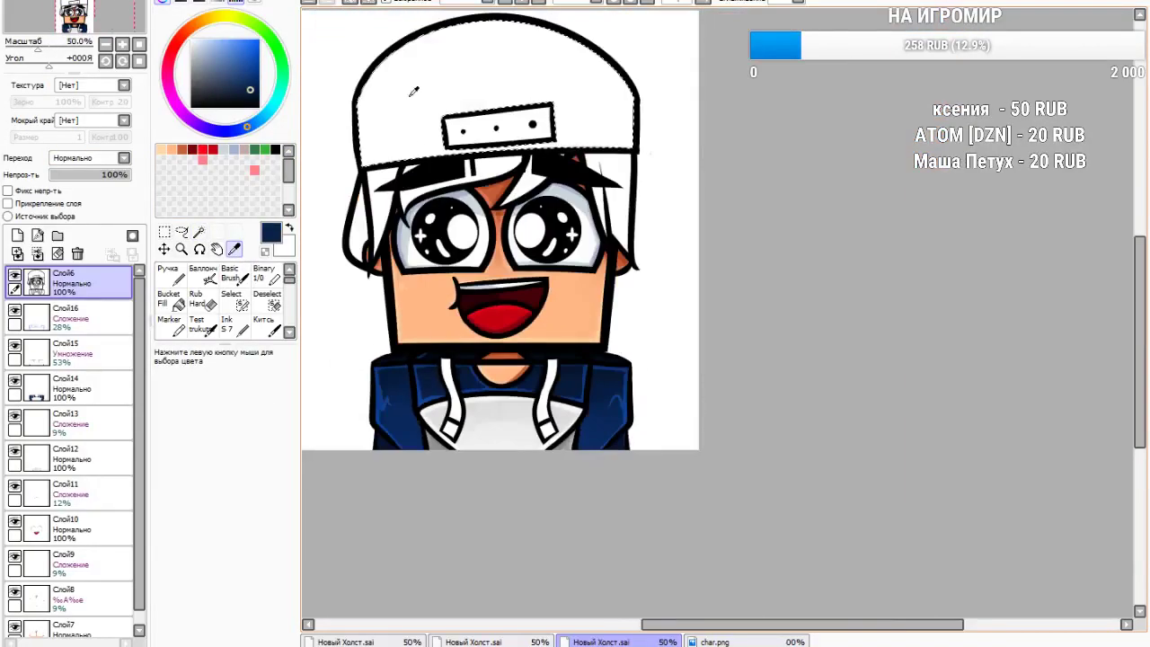
left_click(81, 317)
left_click(18, 253)
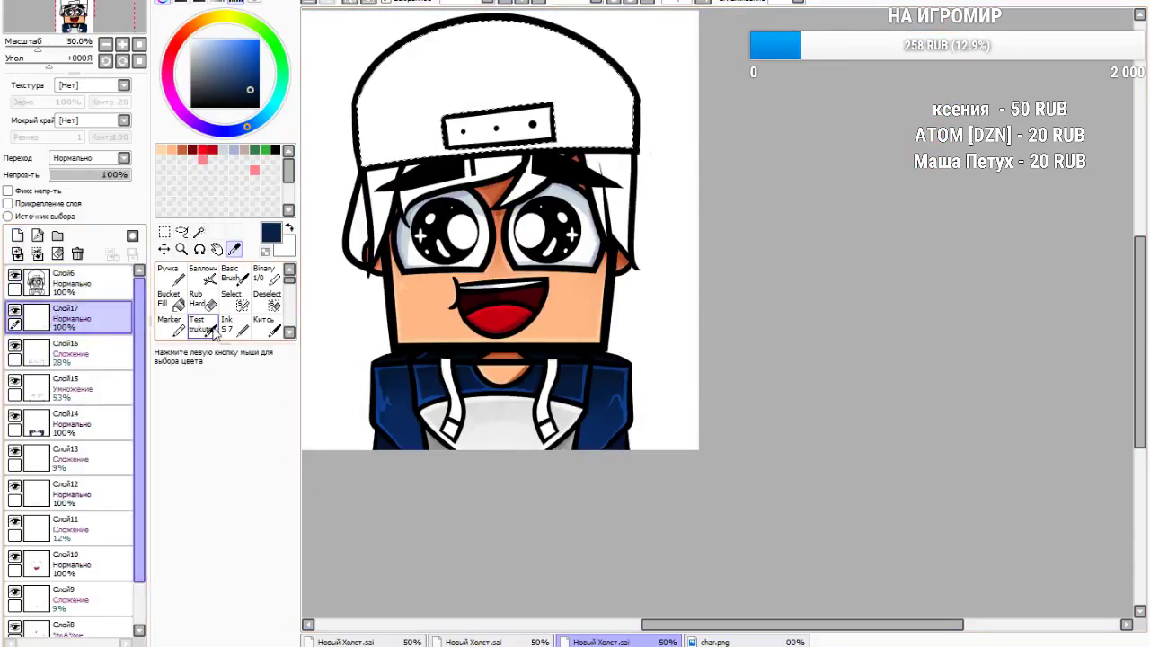
Fill the selected cap area with navy using the Ink brush at size 500, and reduce the brush to size 105
left_click(230, 326)
scroll(420, 359, "down", 2)
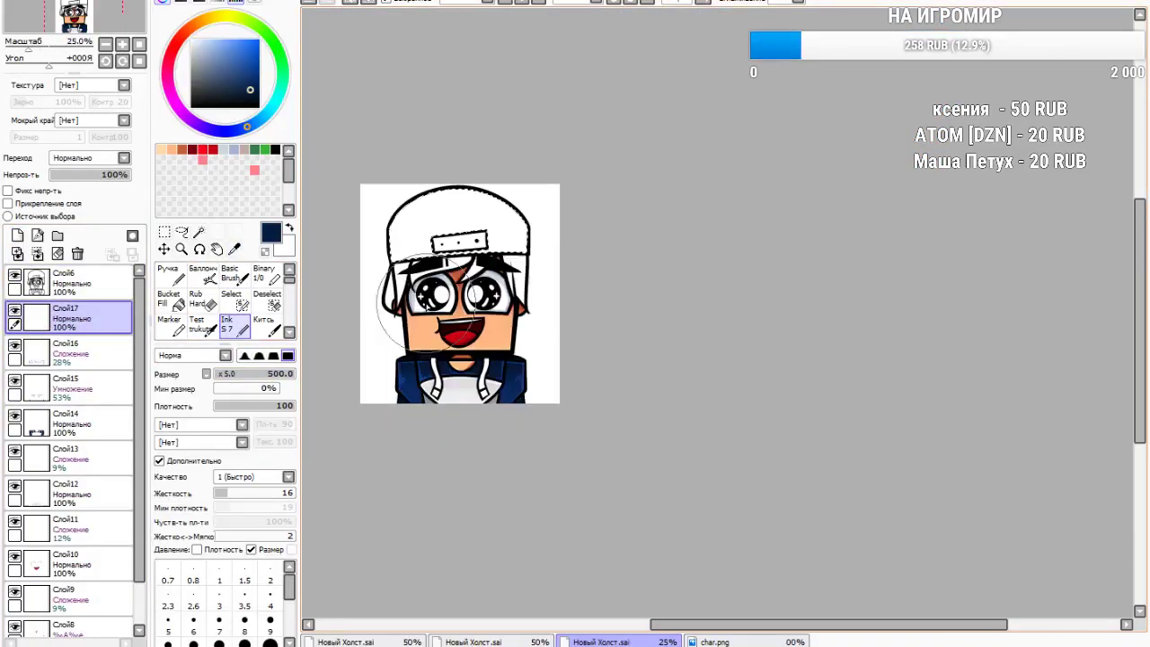
scroll(443, 230, "up", 1)
left_click_drag(412, 216, 814, 236)
scroll(375, 239, "up", 2)
left_click_drag(236, 381, 230, 381)
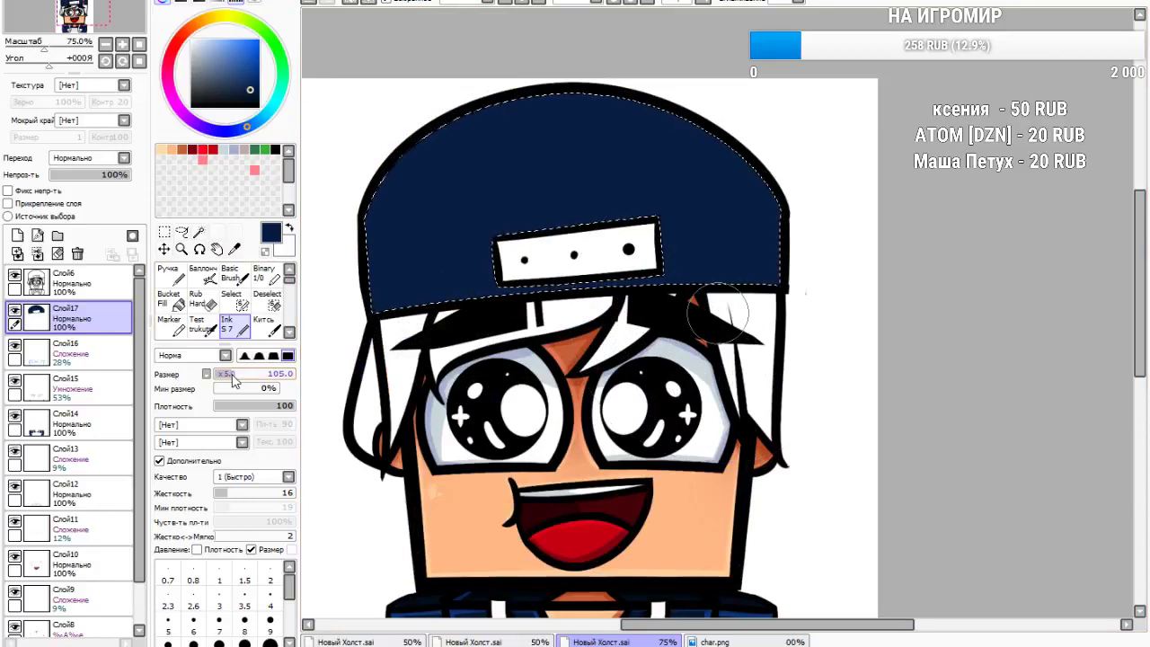
Choose a brighter blue and blend it across the upper part of the cap with the Китсь brush at size 100
left_click(255, 69)
scroll(255, 310, "down", 2)
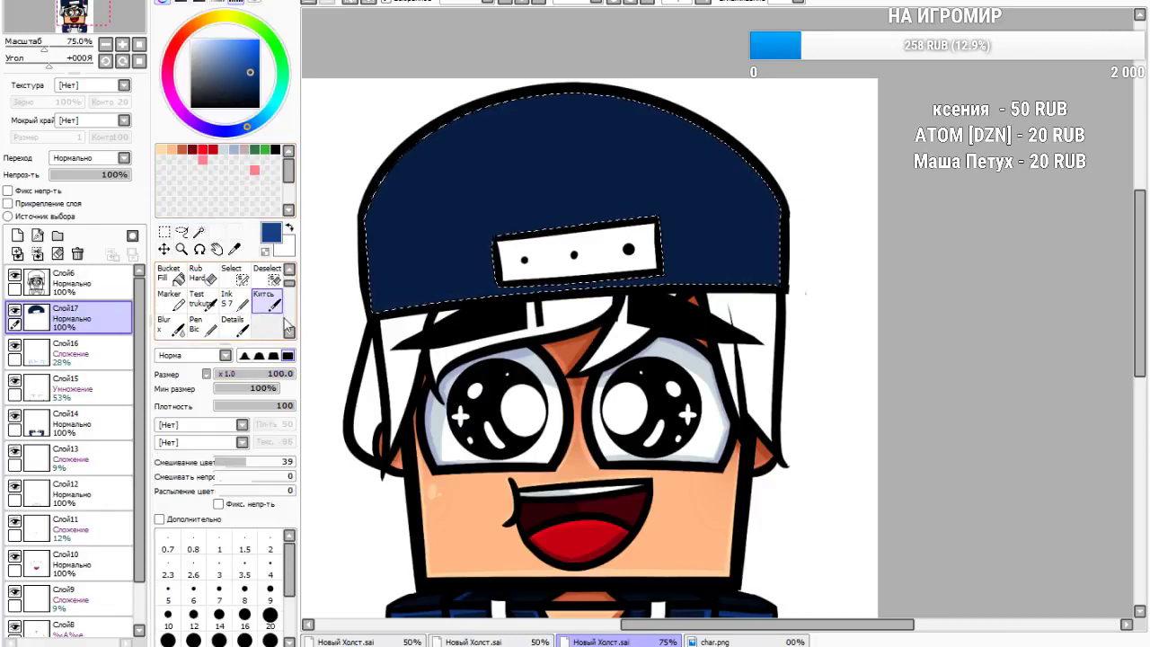
left_click_drag(346, 214, 769, 142)
left_click_drag(358, 233, 680, 151)
mouse_move(523, 170)
left_mouse_down()
mouse_move(710, 126)
mouse_move(411, 128)
mouse_move(475, 116)
mouse_move(650, 123)
left_mouse_up()
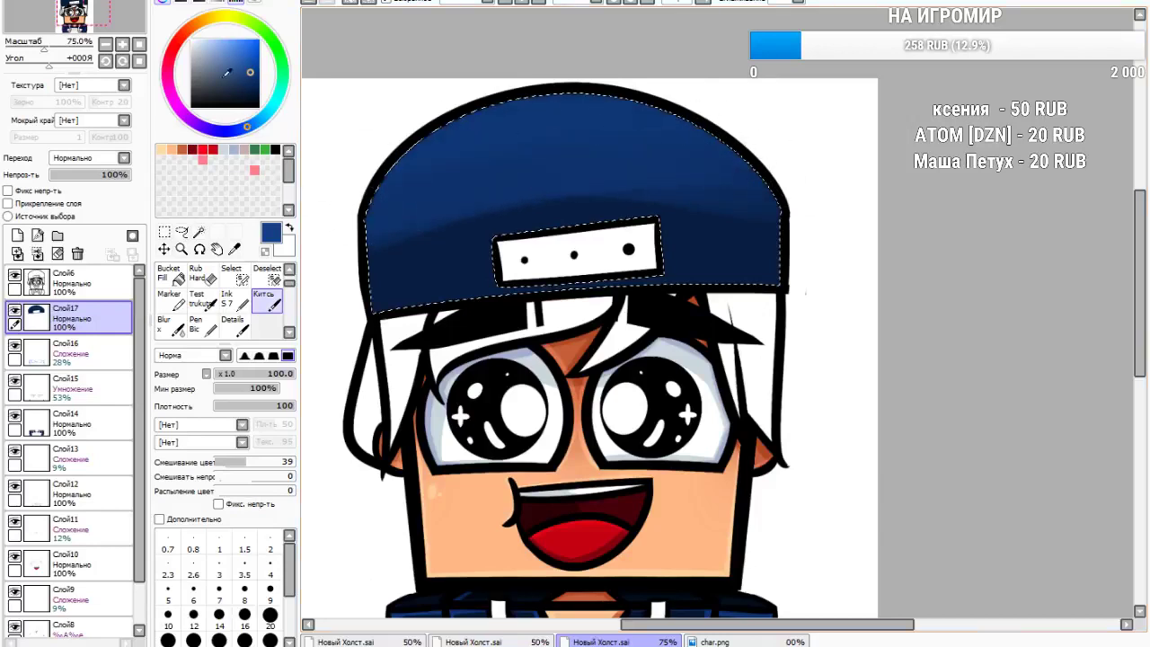
Choose a darker navy and smooth the cap's shading with the Blur brush at size 235
left_click(253, 85)
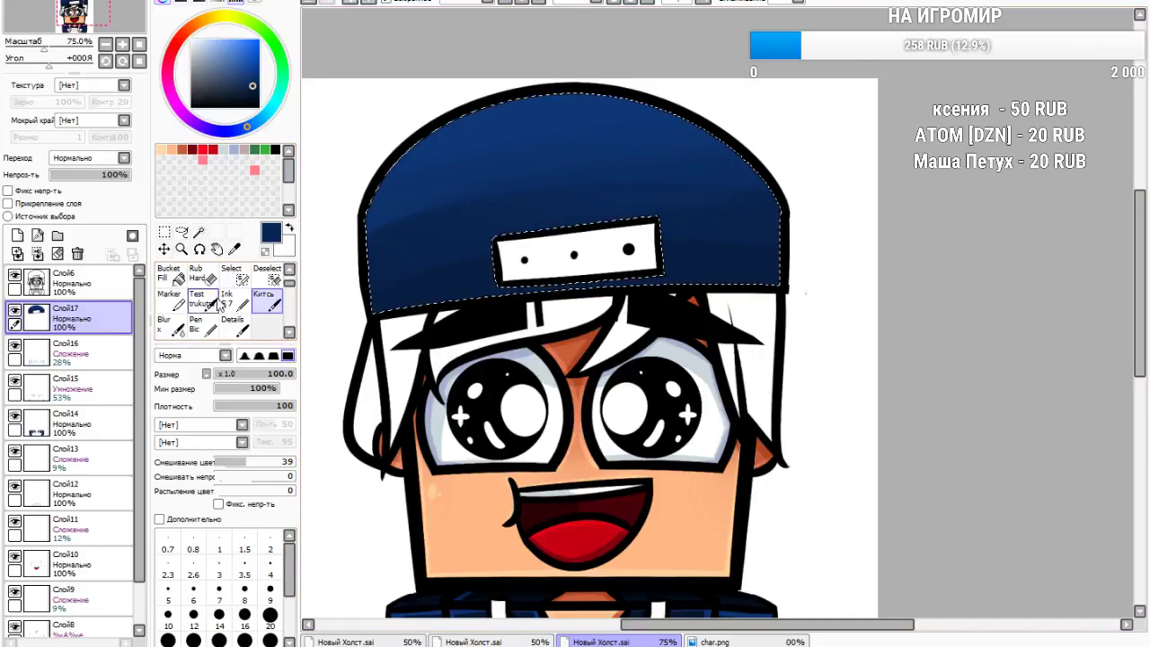
left_click(170, 325)
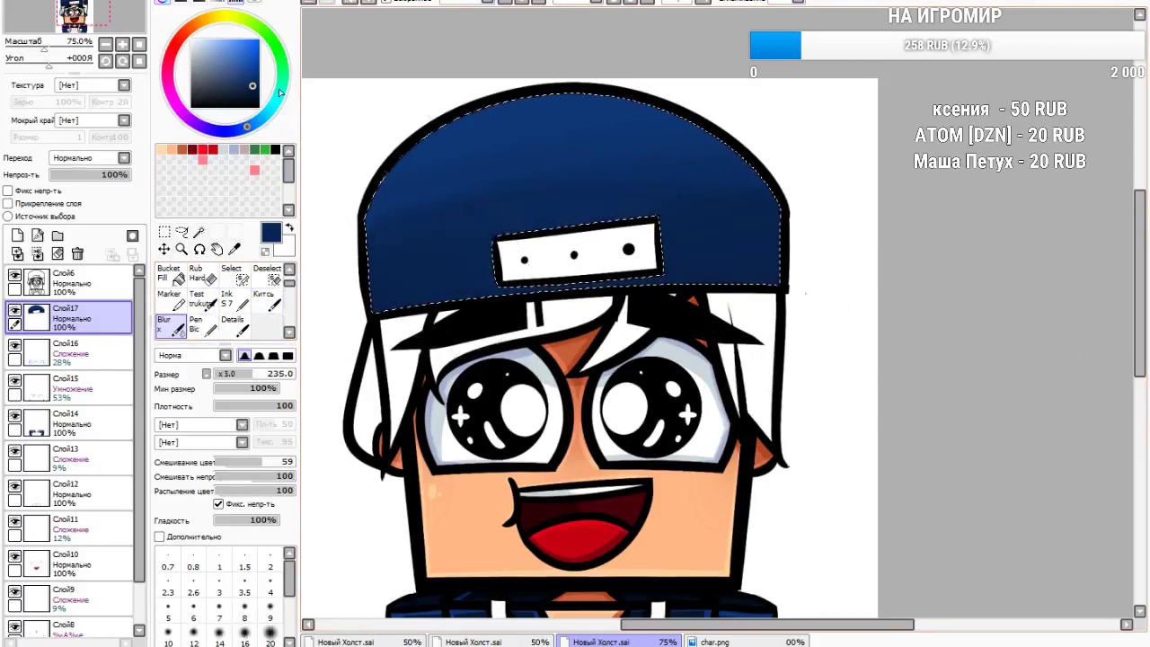
left_click(251, 97)
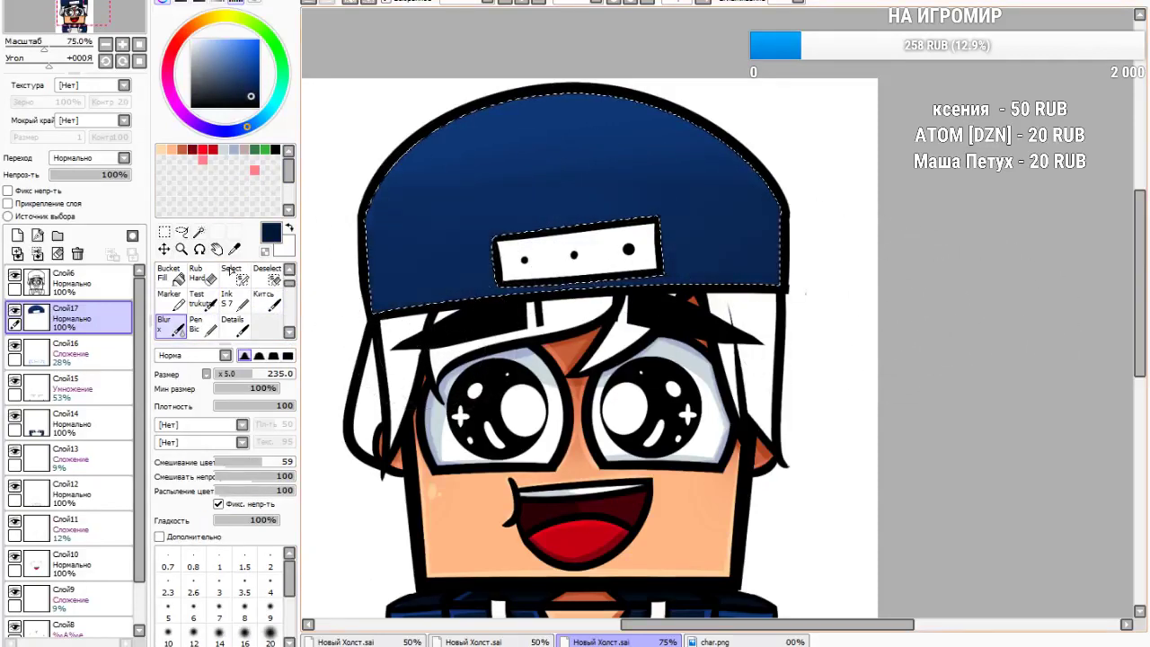
scroll(418, 222, "down", 3)
scroll(417, 228, "up", 3)
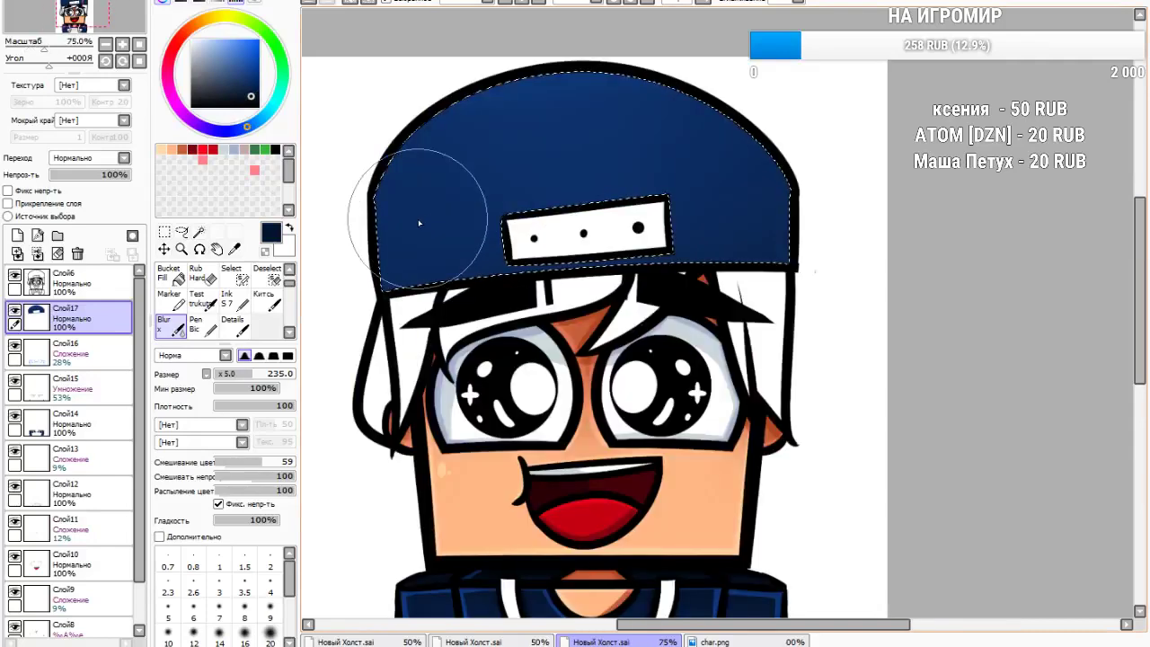
Add a new layer and paint a black shadow along the cap's lower and right edges with the Ink brush at size 105
left_click(17, 236)
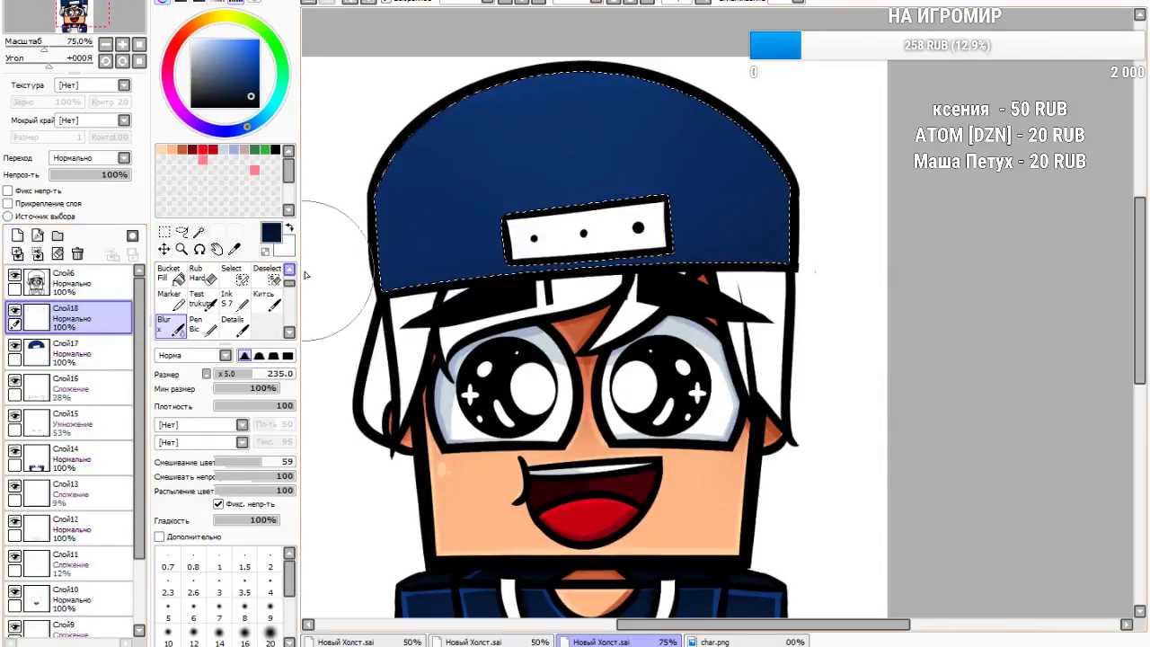
scroll(303, 271, "up", 6)
left_click(241, 328)
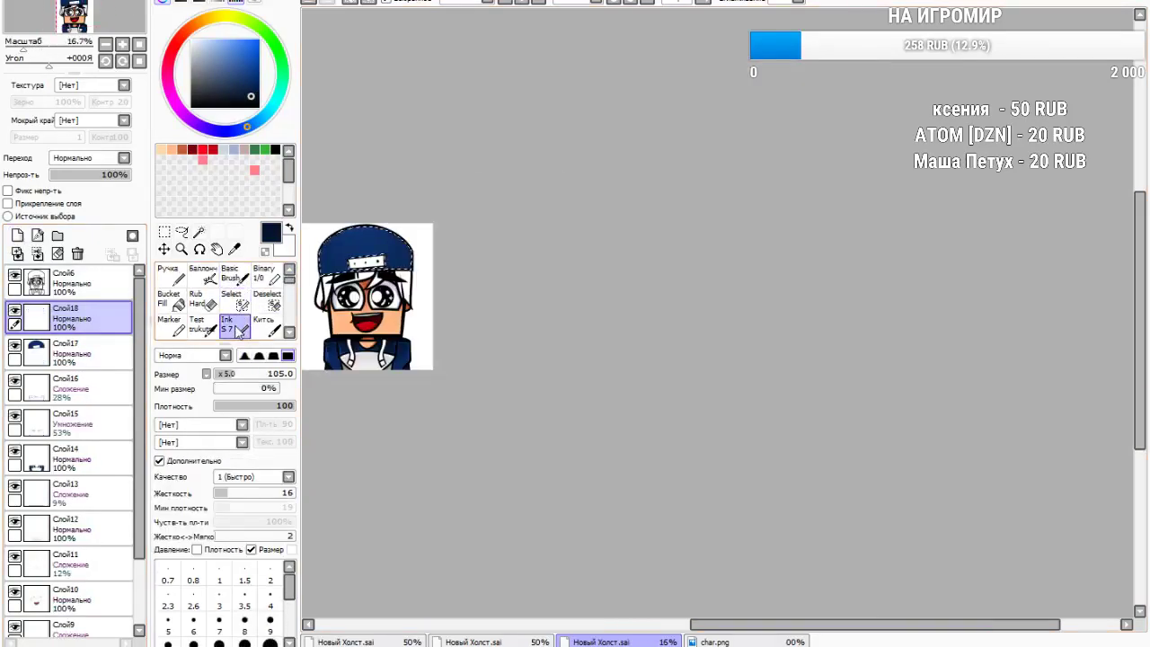
scroll(323, 254, "up", 5)
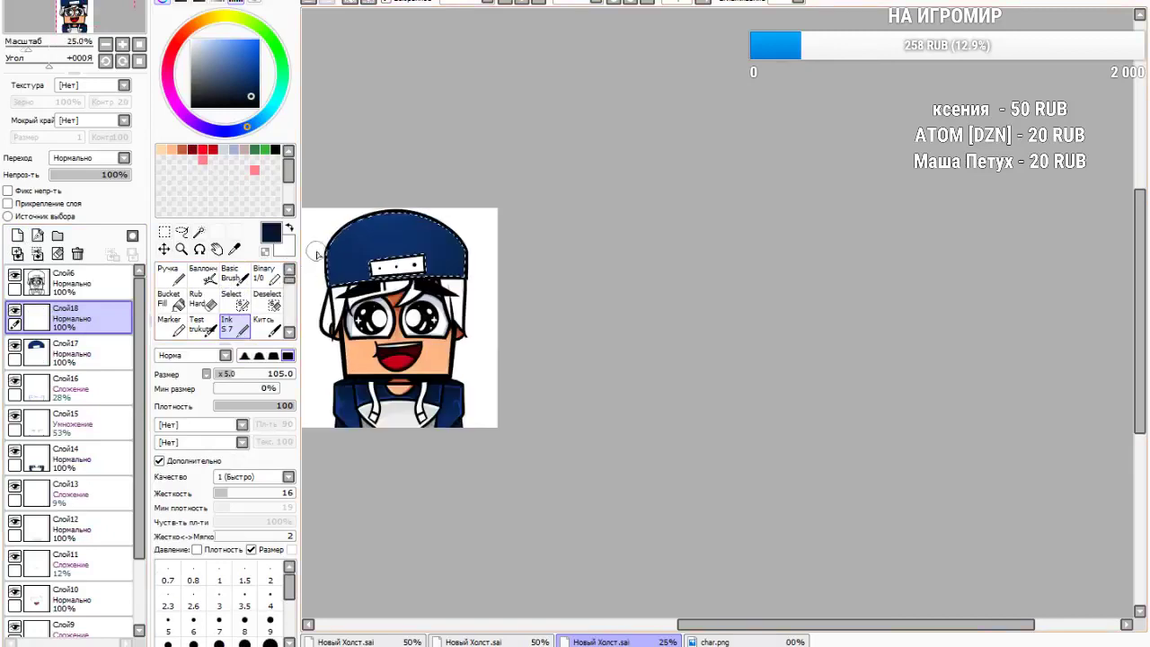
left_click(250, 107)
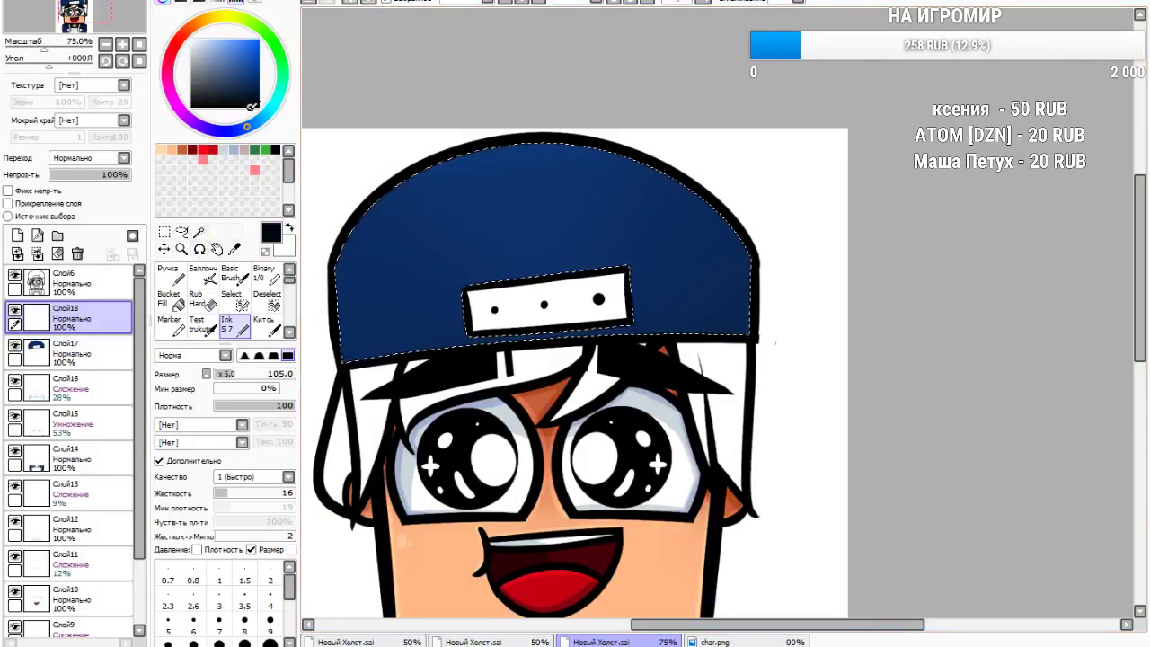
mouse_move(340, 359)
left_mouse_down()
mouse_move(773, 355)
mouse_move(841, 385)
mouse_move(761, 332)
mouse_move(700, 335)
mouse_move(740, 357)
mouse_move(743, 268)
left_mouse_up()
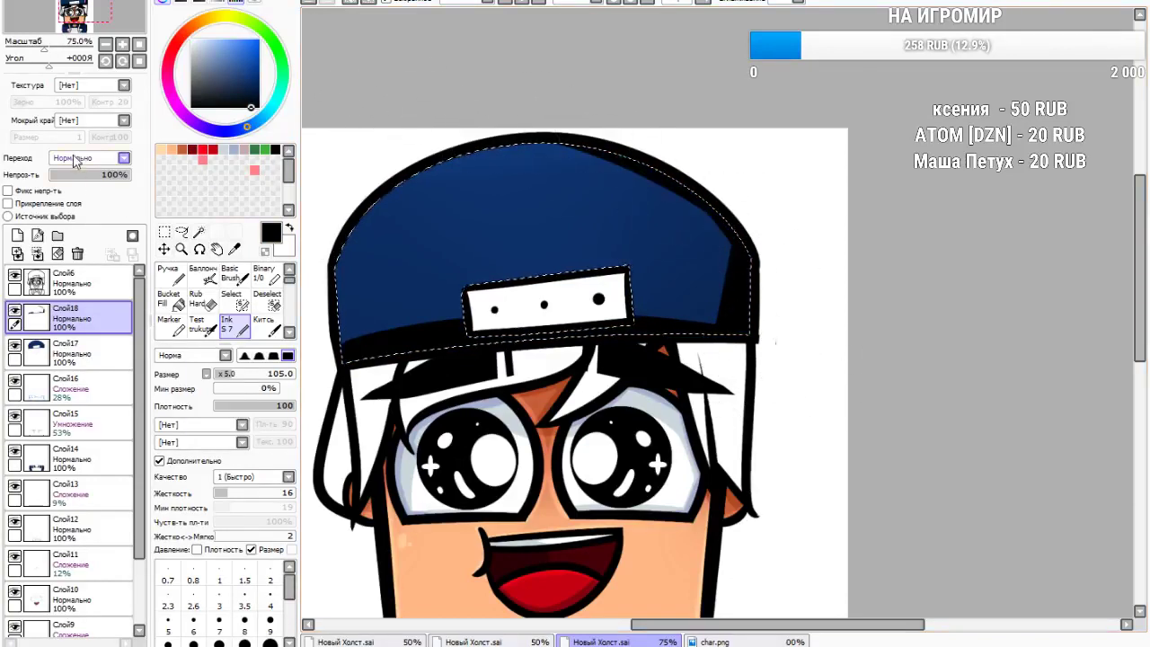
Set the cap's shadow layer to Умножение blending at 25% opacity
left_click(83, 189)
left_click_drag(87, 176, 70, 175)
Paint bright blue highlights along the cap's upper-left edge on a new layer with the Ink brush at size 85, set to Сложение at 20%
left_click(233, 250)
left_click(485, 269)
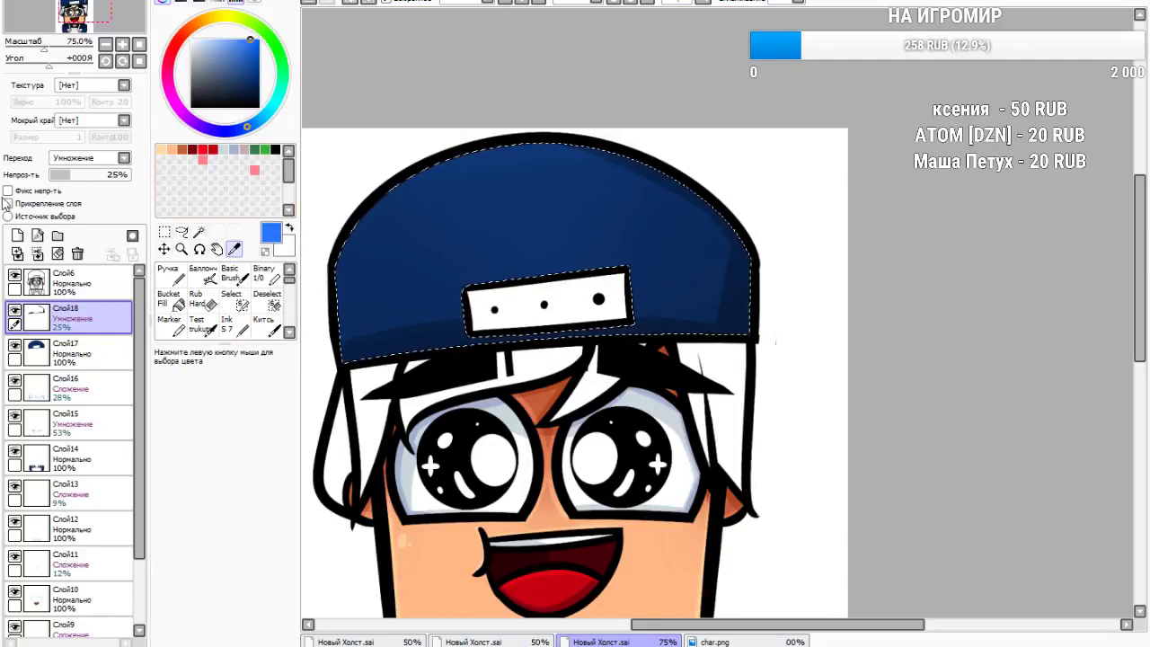
left_click(11, 237)
left_click(227, 324)
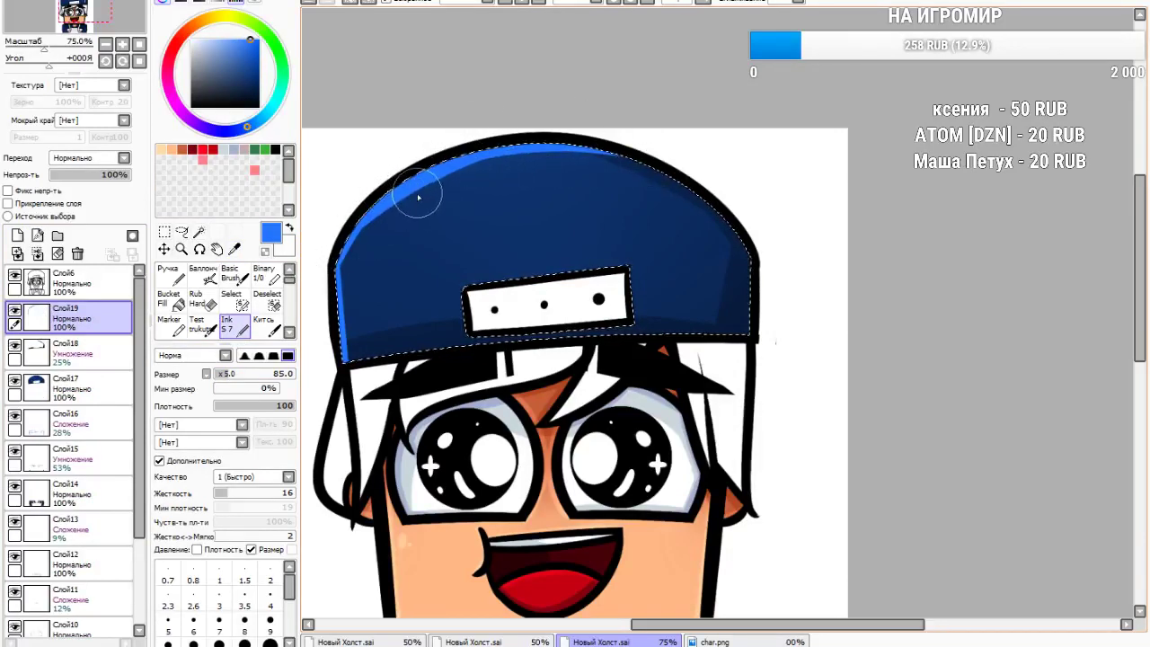
left_click(82, 209)
left_click_drag(79, 176, 68, 179)
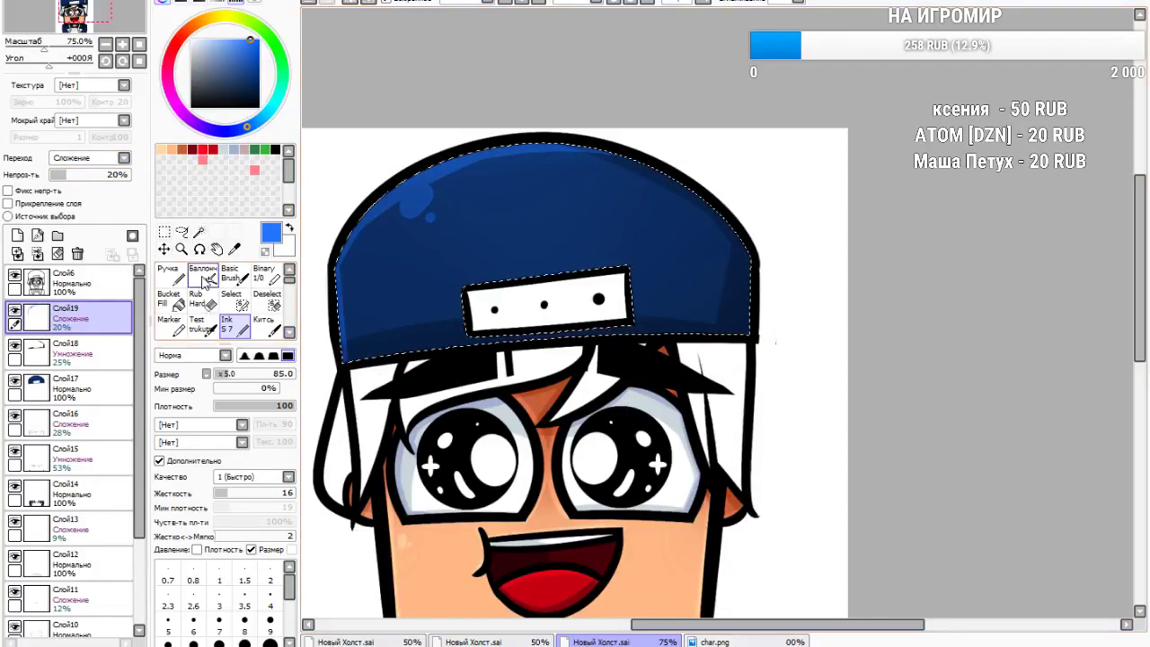
Paint a black shadow around the cap plate's lower and right edges on a new layer, set to Умножение at 37%, and clear the selection
left_click(17, 237)
left_click(258, 107)
left_click_drag(489, 333, 623, 338)
left_click_drag(629, 268, 635, 345)
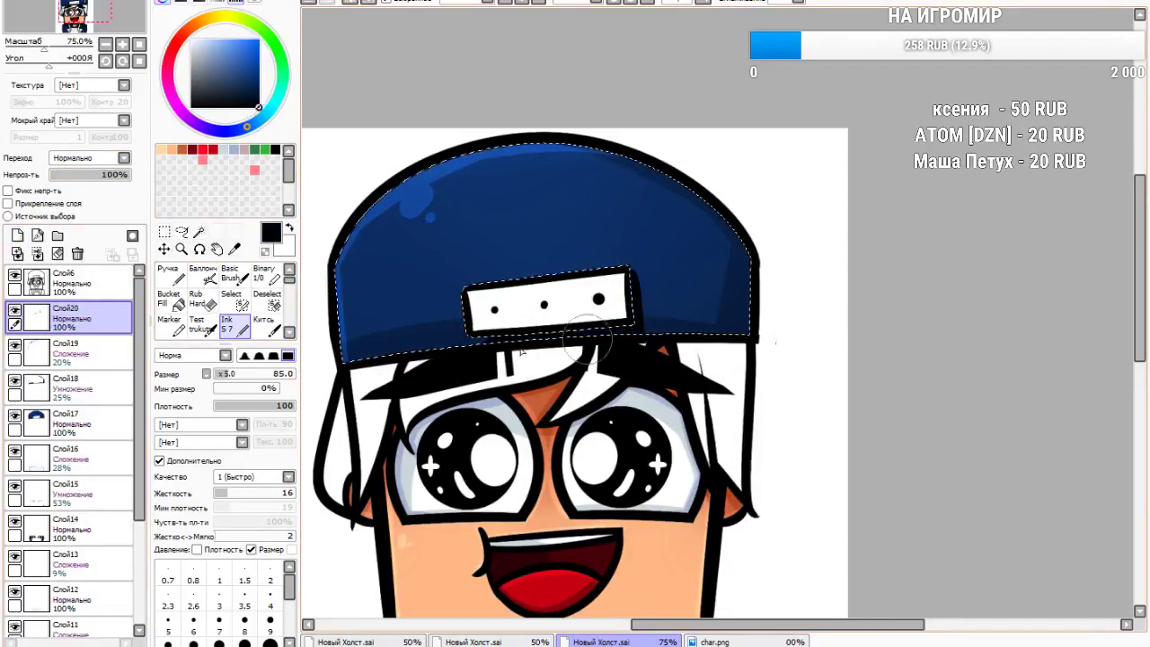
left_click(95, 196)
left_click_drag(99, 177, 80, 177)
left_click(165, 231)
key("ctrl+d")
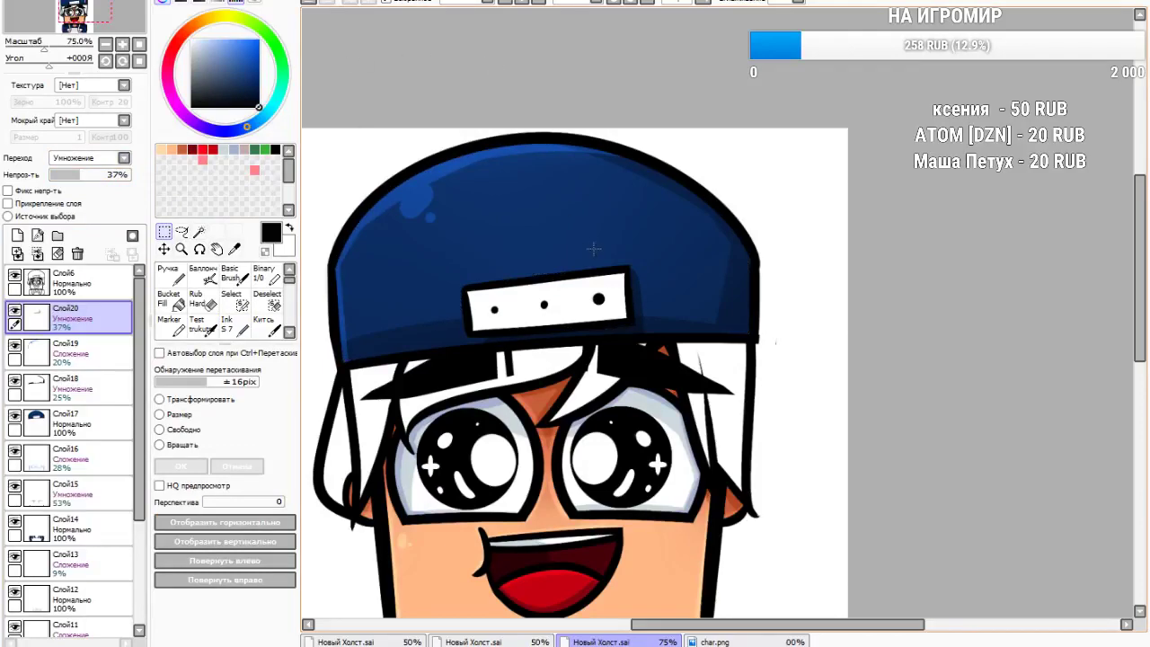
Select the white interior of the cap's plate on the line-art layer Слой6 with the magic wand
scroll(593, 248, "down", 5)
scroll(595, 275, "up", 5)
scroll(379, 174, "up", 5)
left_click(82, 282)
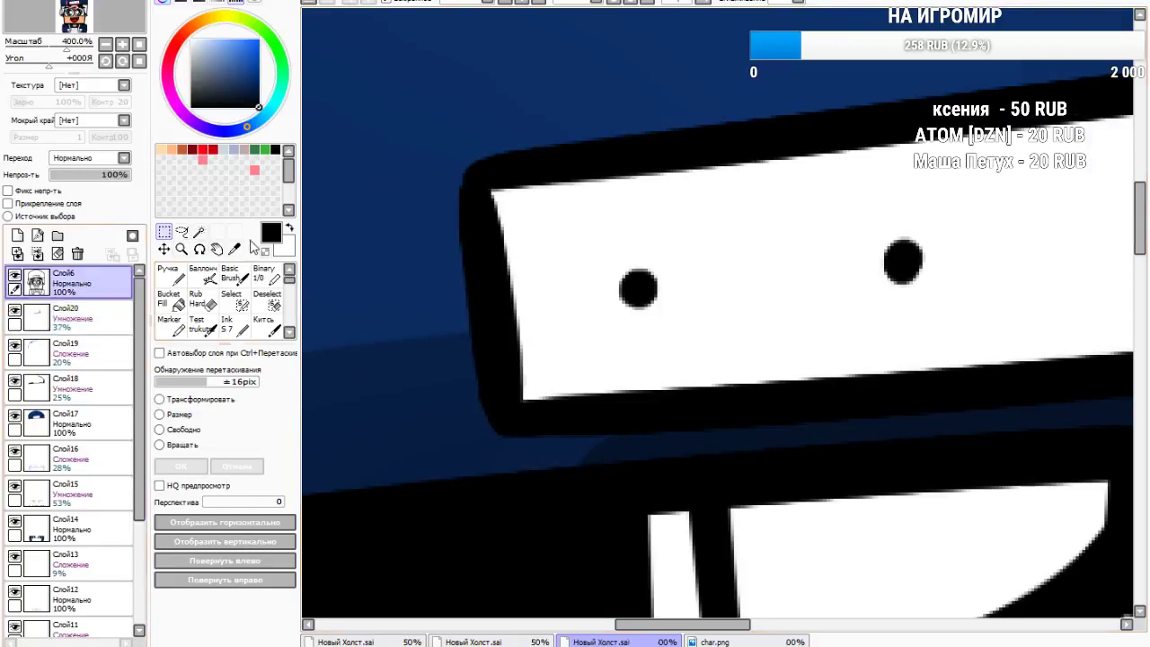
left_click(198, 232)
left_click(609, 312)
scroll(758, 285, "down", 2)
scroll(757, 285, "up", 1)
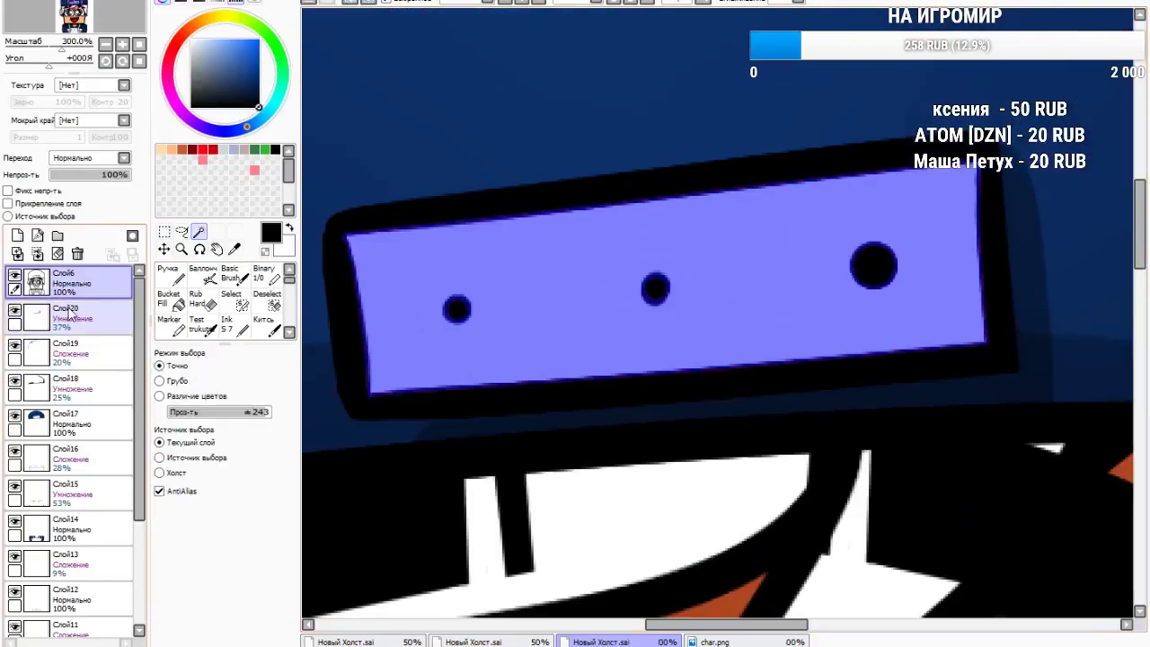
Add a layer above Слой20, fill the plate with grey-blue using the Ink brush, and paint its left half light grey
left_click(69, 312)
left_click(18, 236)
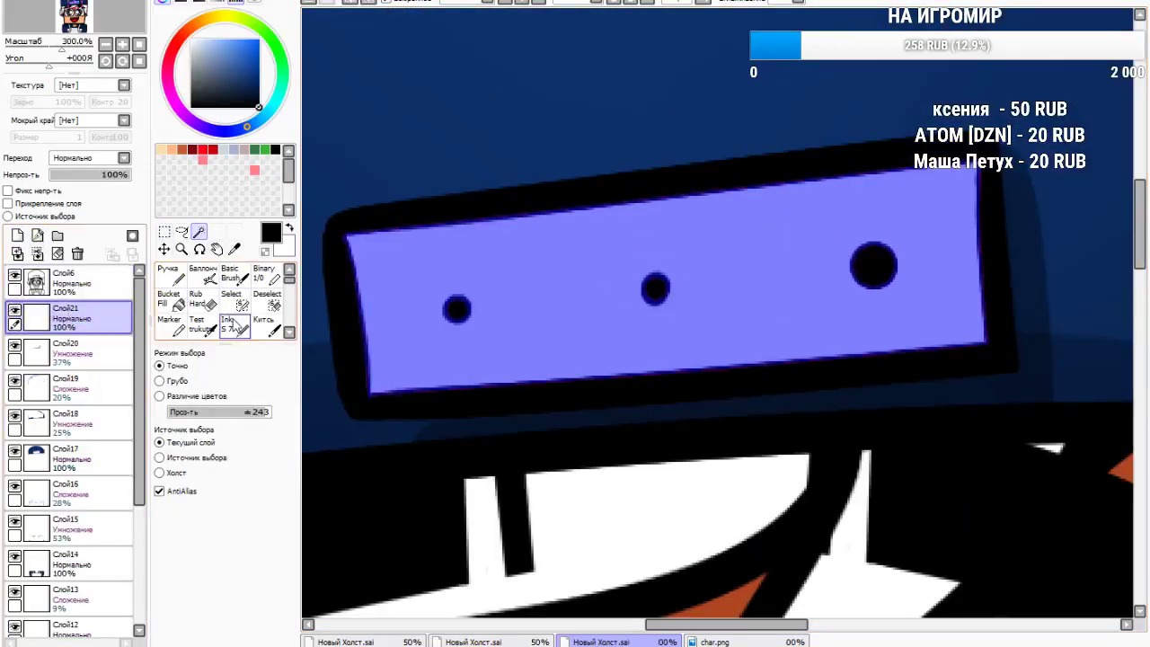
left_click(232, 325)
left_click(771, 641)
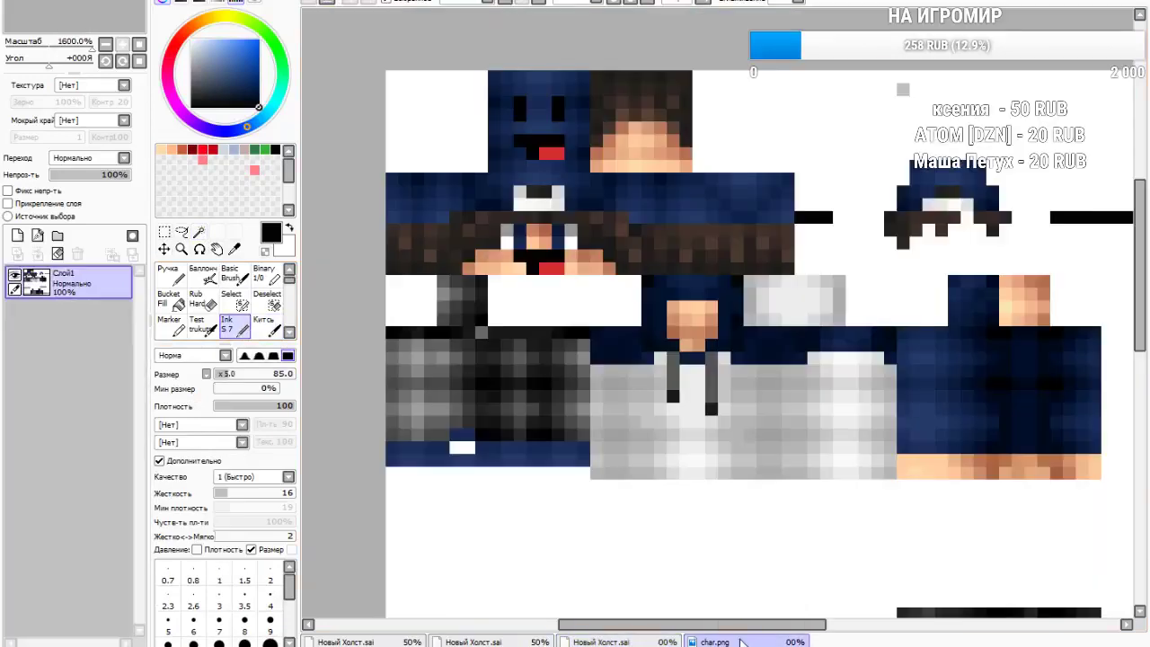
left_click(635, 640)
mouse_move(377, 270)
left_mouse_down()
mouse_move(587, 333)
mouse_move(1100, 227)
left_mouse_up()
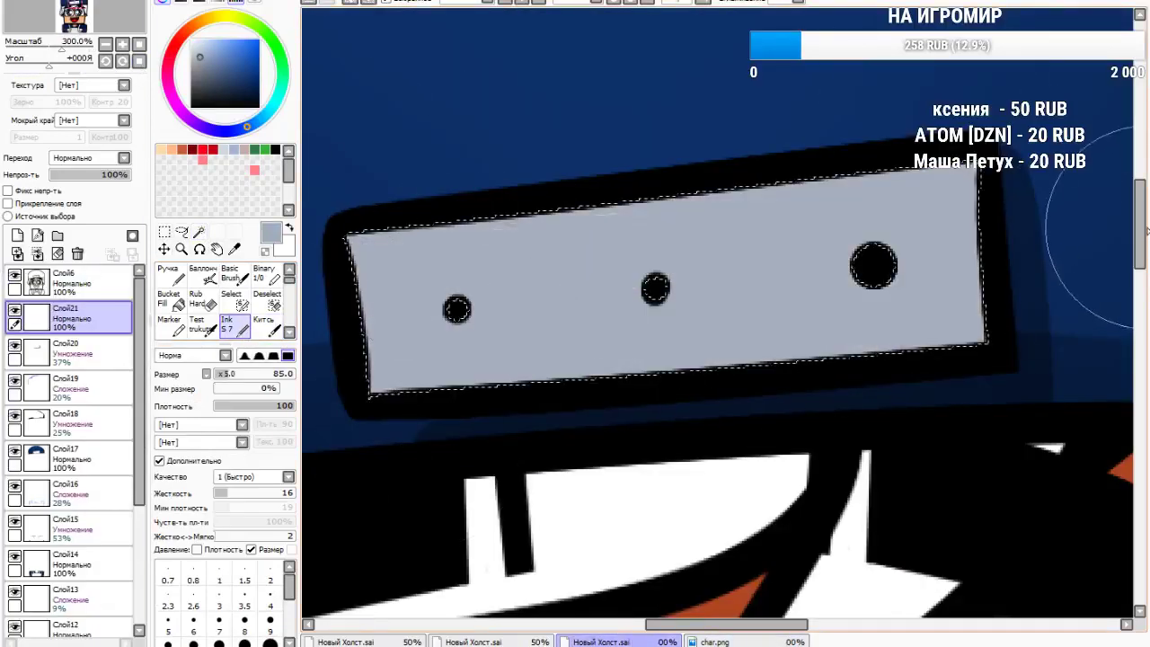
left_click(195, 46)
mouse_move(467, 115)
left_mouse_down()
mouse_move(475, 411)
mouse_move(514, 129)
left_mouse_up()
Paint white highlights along the plate's upper and left edges on a new layer with the Ink brush at size 35, set to Сложение at 10%
left_click(190, 40)
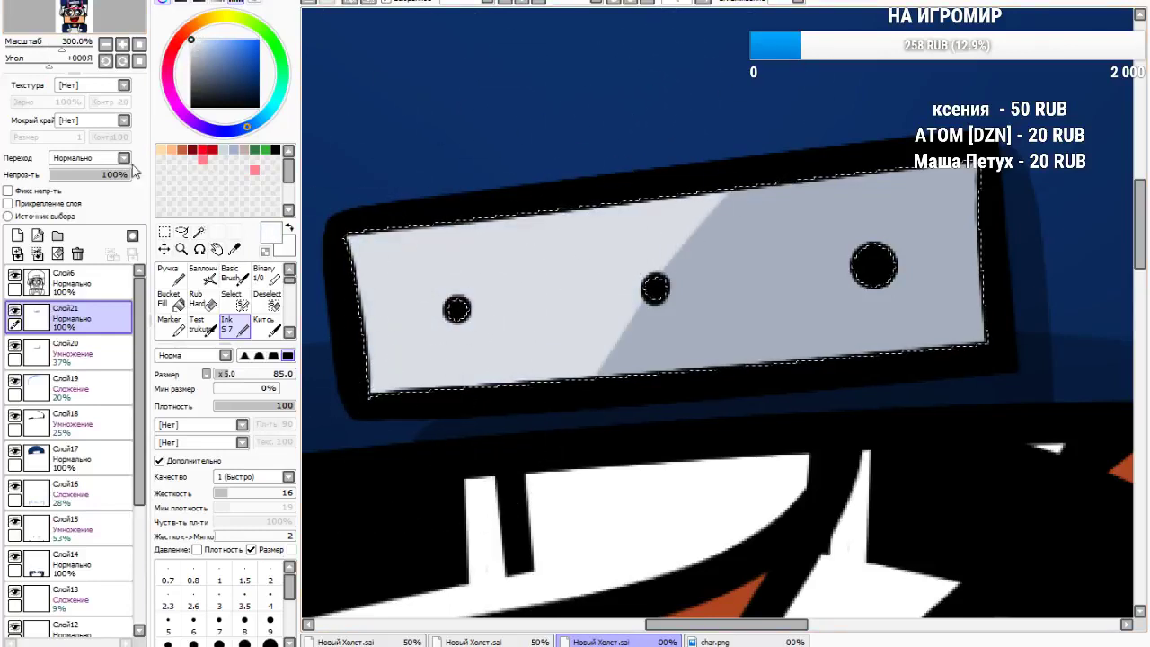
left_click(17, 236)
key("bracketleft")
key("bracketleft")
key("bracketleft")
key("bracketleft")
key("bracketleft")
key("bracketleft")
mouse_move(352, 208)
left_mouse_down()
mouse_move(391, 518)
mouse_move(387, 228)
mouse_move(1022, 109)
mouse_move(860, 190)
left_mouse_up()
key("ctrl+z")
left_click_drag(573, 220, 975, 175)
left_click(89, 217)
left_click_drag(85, 177, 60, 174)
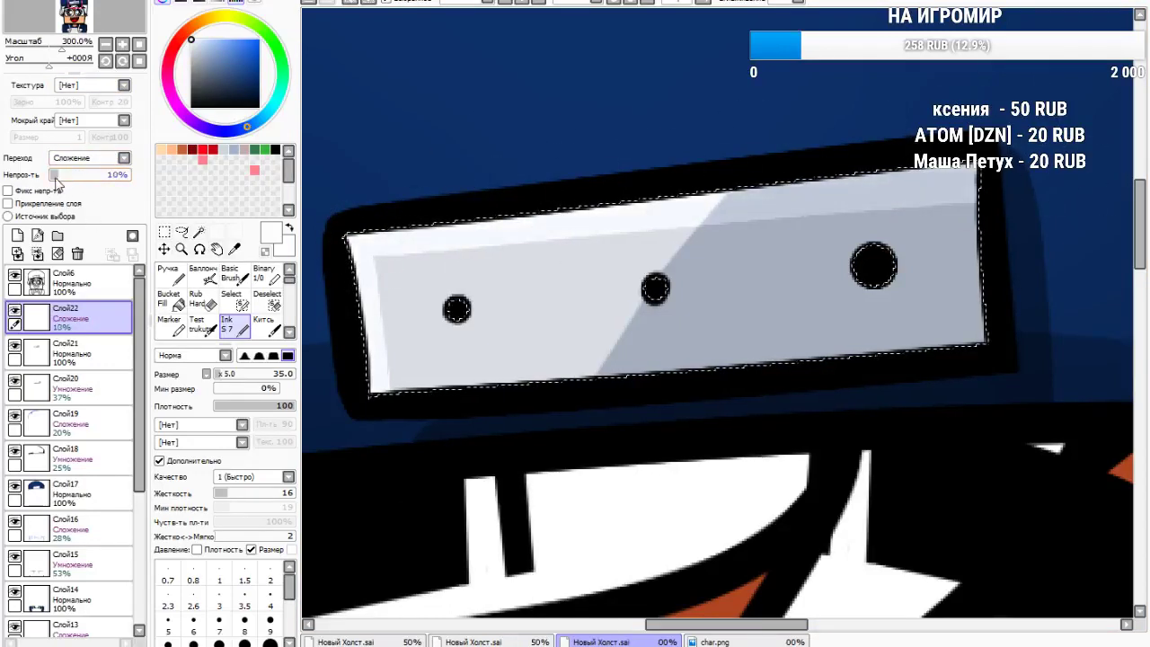
Paint a black shadow along the plate's lower and right edges on a new layer, set to Умножение at 21%
left_click(191, 106)
left_click(16, 235)
mouse_move(404, 368)
left_mouse_down()
mouse_move(508, 376)
mouse_move(1063, 319)
mouse_move(993, 245)
mouse_move(975, 175)
left_mouse_up()
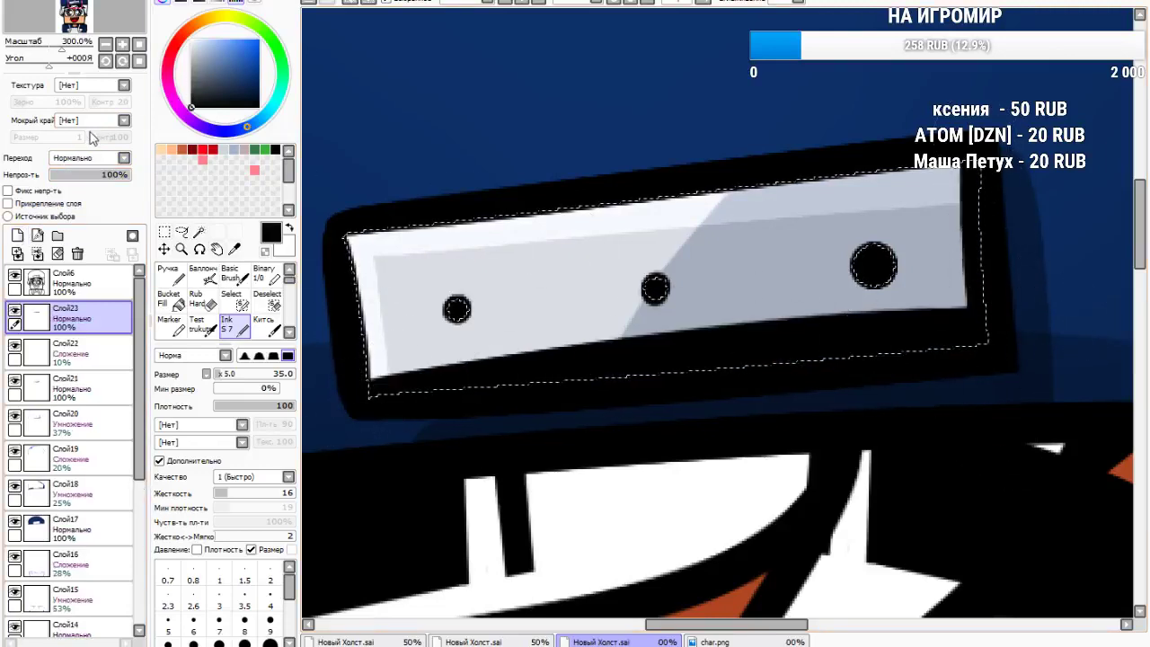
left_click(81, 190)
left_click_drag(82, 177, 67, 176)
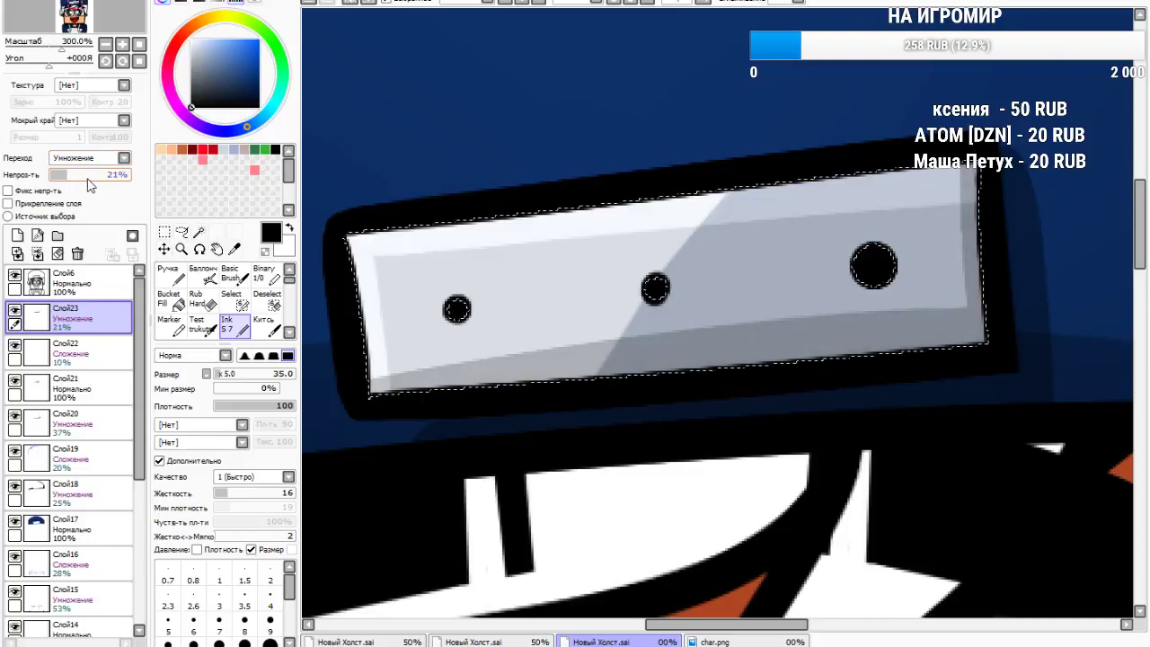
Paint a wide and a narrow white diagonal glare stripe across the plate on a new layer, set to Сложение at 9%, and deselect
left_click(16, 235)
left_click(191, 39)
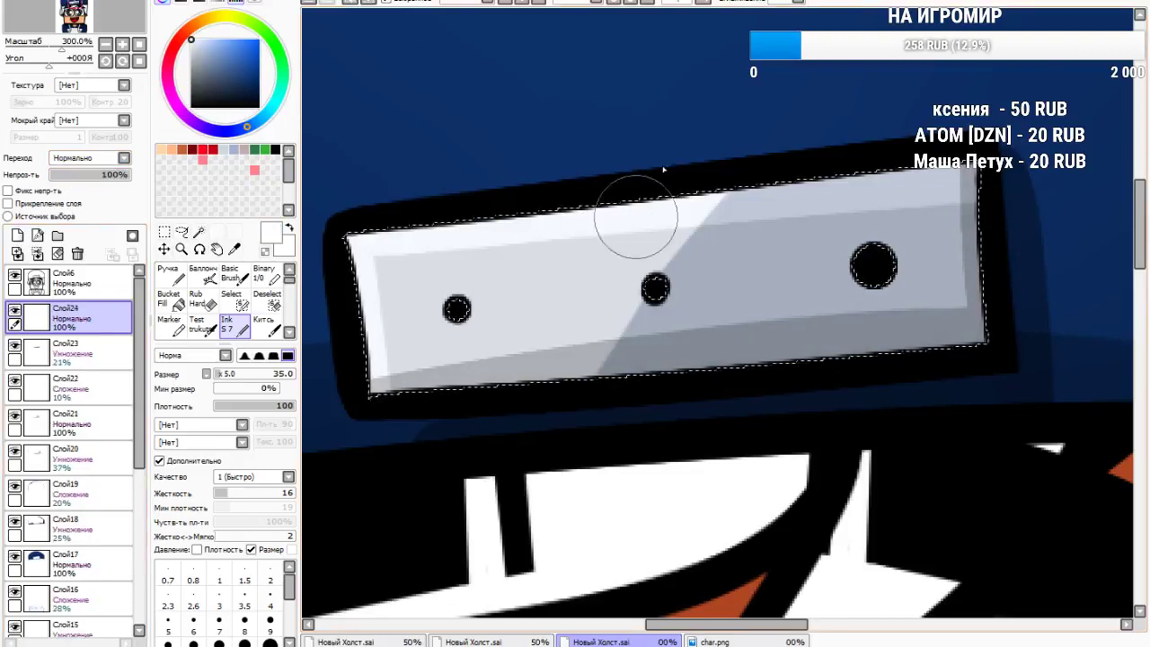
left_click_drag(637, 219, 735, 148)
left_click_drag(835, 126, 675, 398)
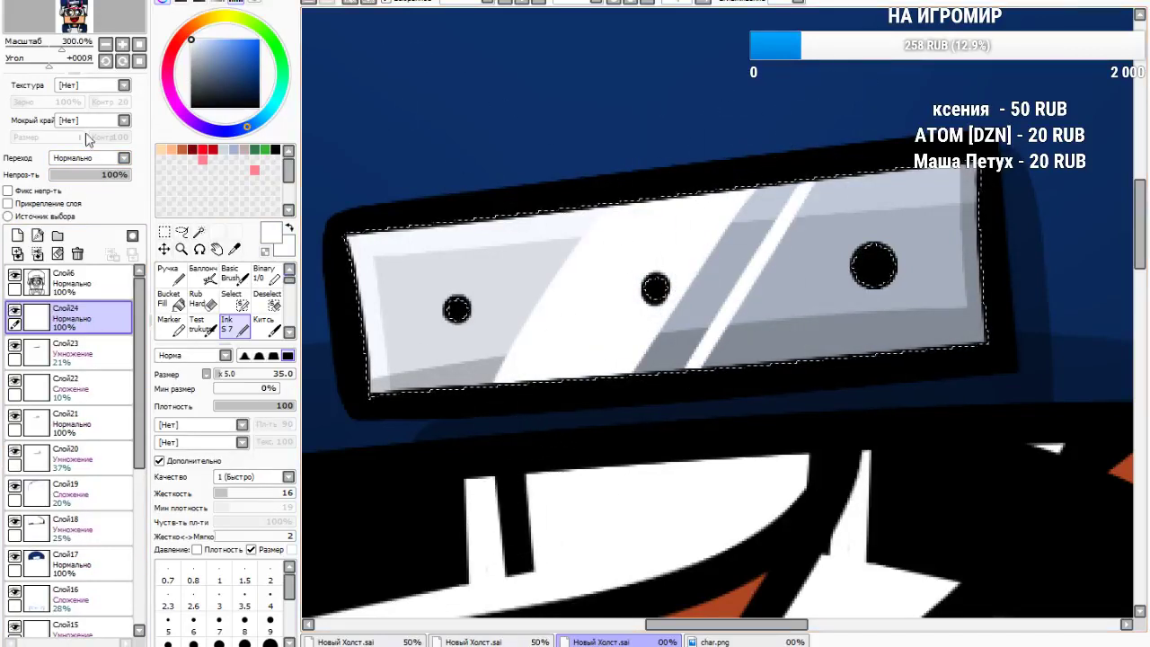
key("Down")
key("Down")
left_click_drag(90, 175, 61, 176)
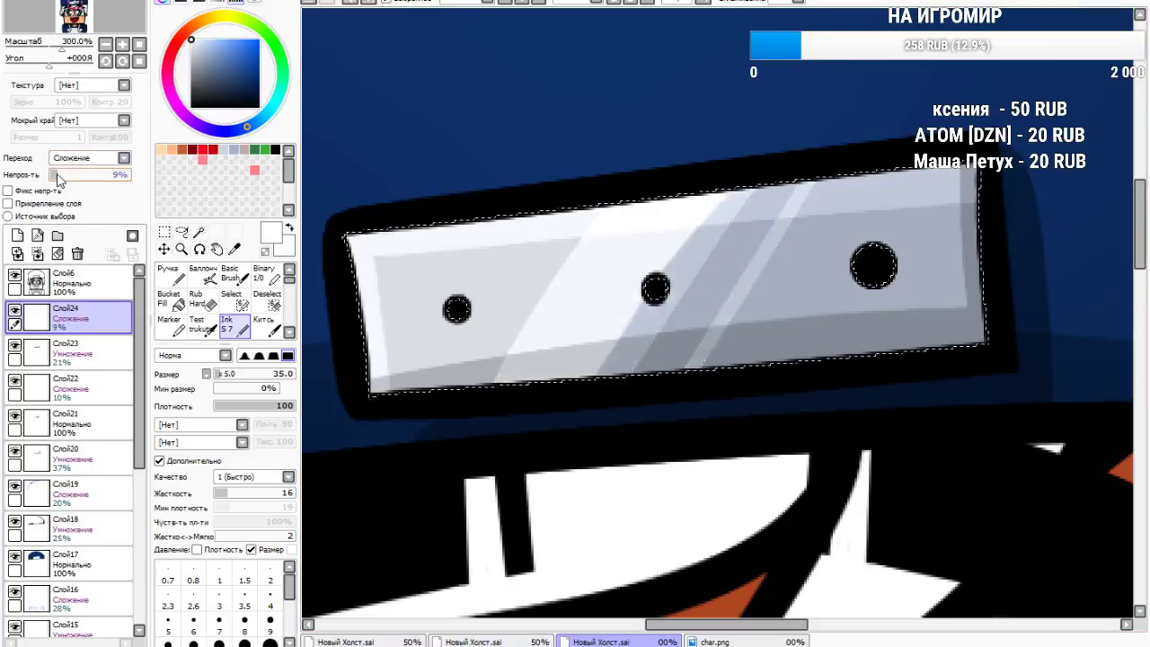
left_click(164, 232)
left_click(361, 112)
Select the hair sections on the left side and middle of the forehead on the line-art layer Слой6 with the magic wand
scroll(536, 147, "down", 7)
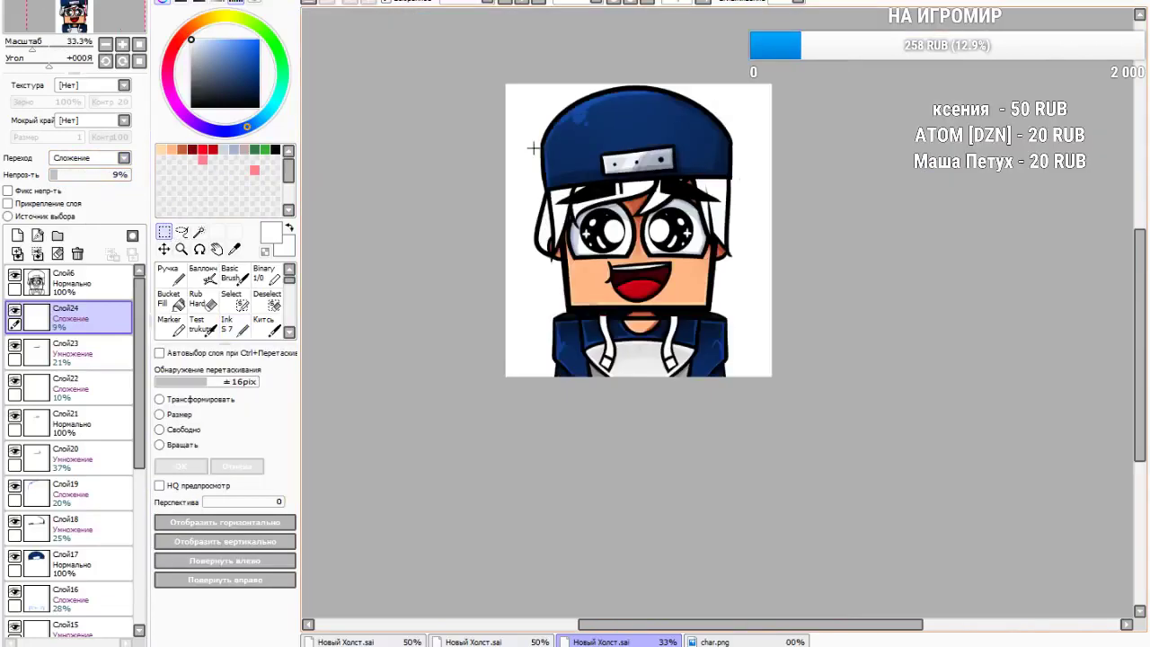
scroll(611, 129, "up", 2)
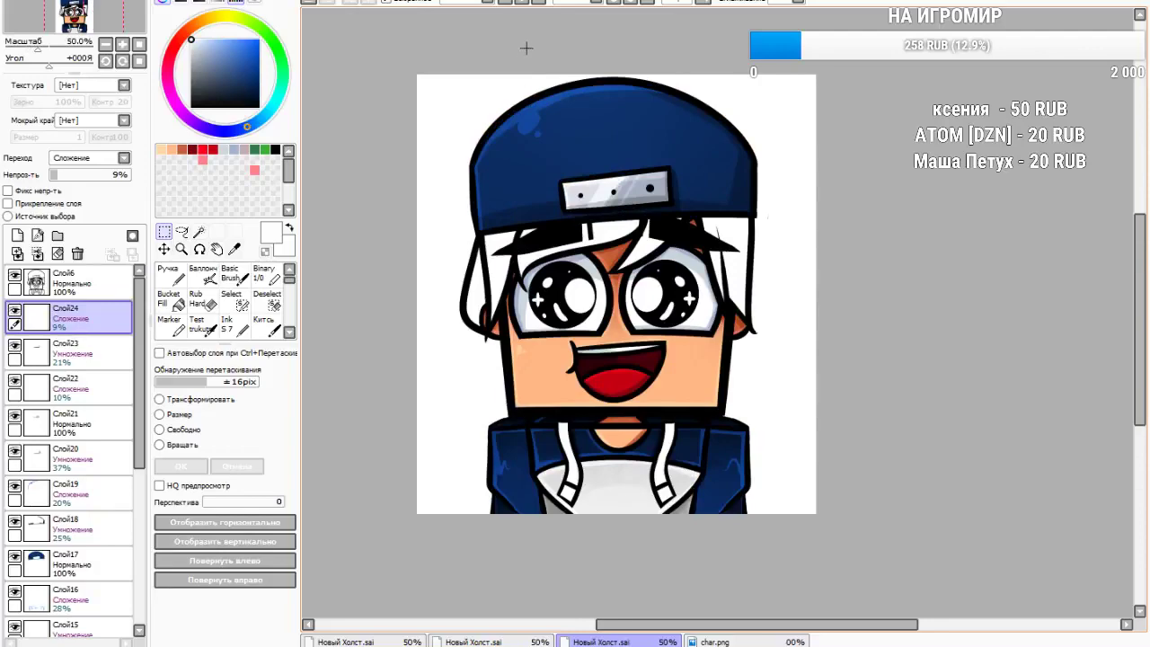
scroll(539, 220, "up", 2)
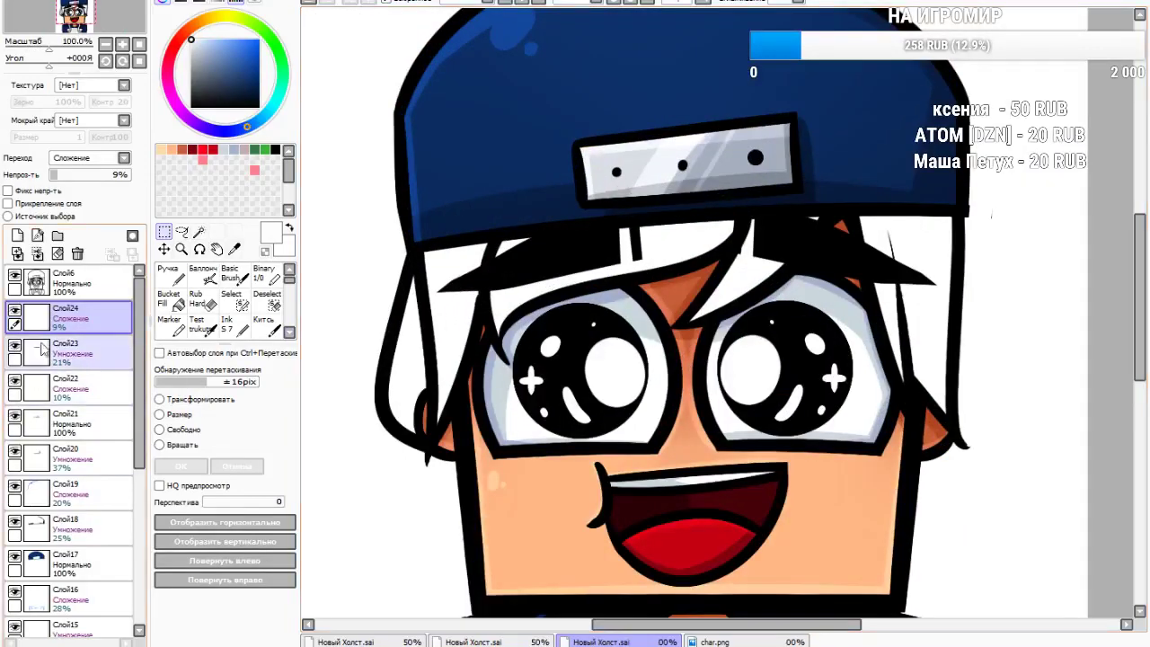
left_click(90, 286)
left_click(199, 232)
scroll(411, 367, "up", 1)
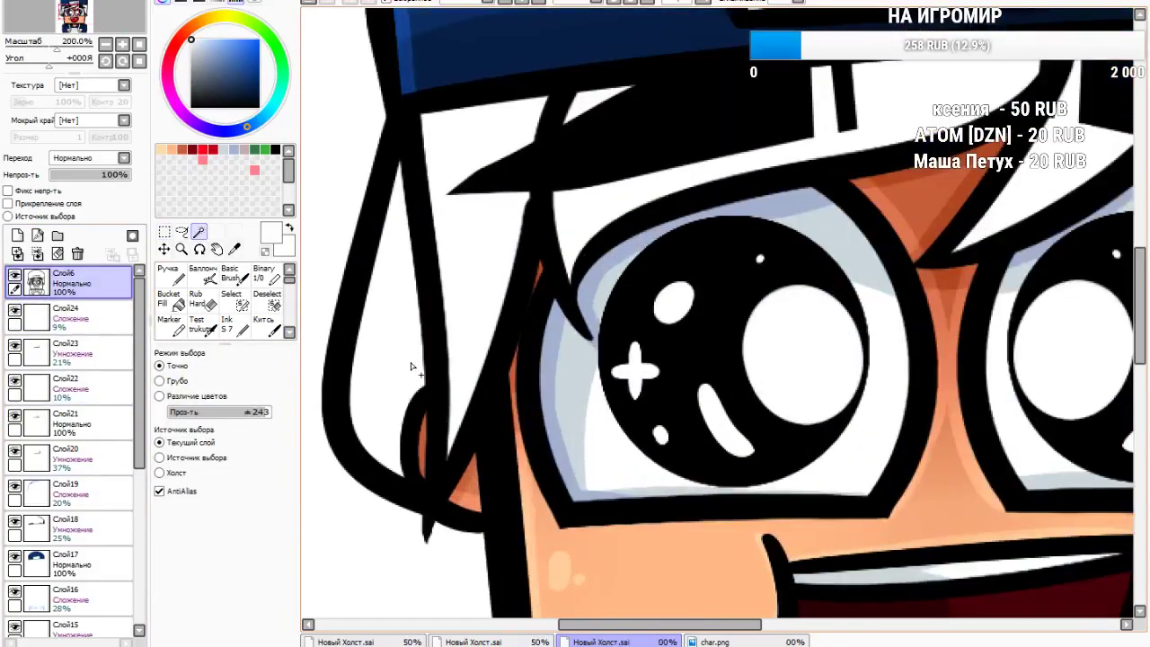
left_click(466, 315)
scroll(472, 313, "down", 2)
scroll(557, 268, "up", 2)
left_click(554, 270)
scroll(505, 203, "up", 1)
left_click(486, 183)
scroll(476, 207, "down", 5)
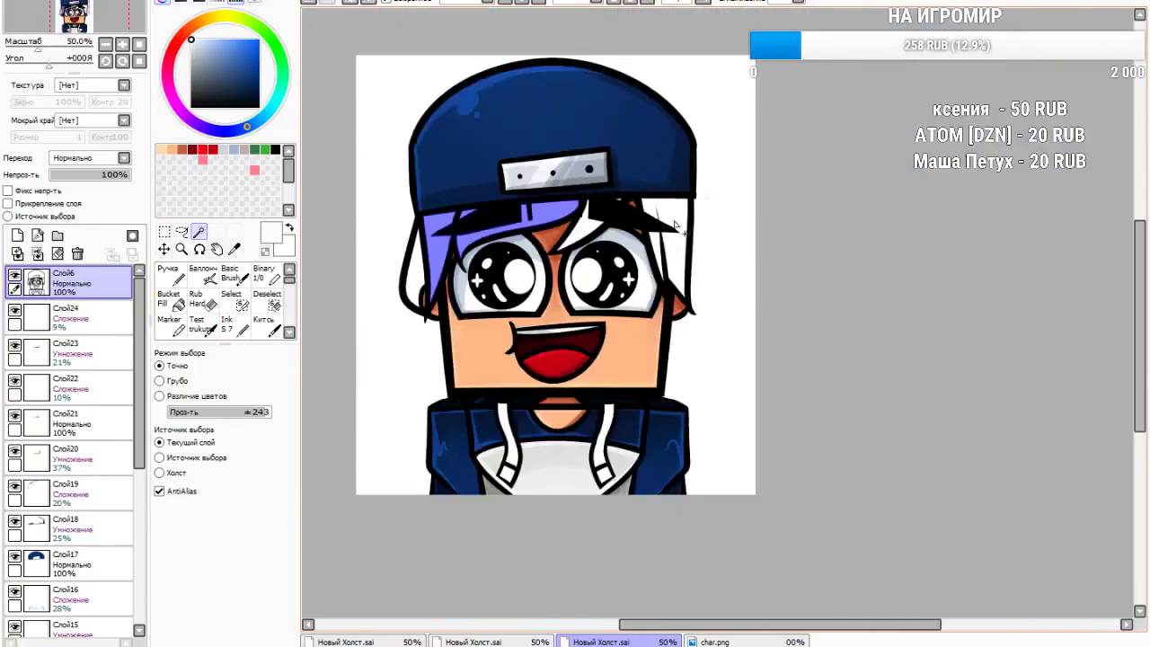
Add the tiny gap below the cap and the right-hand hair strands to the magic wand selection
scroll(653, 228, "up", 5)
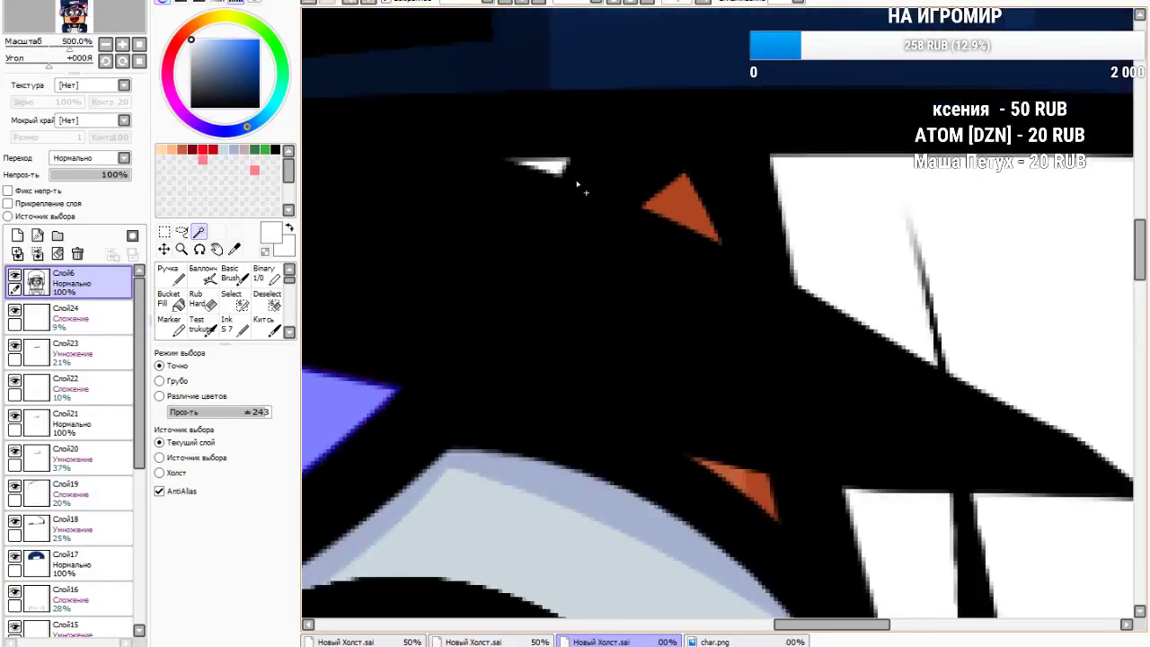
left_click(551, 168)
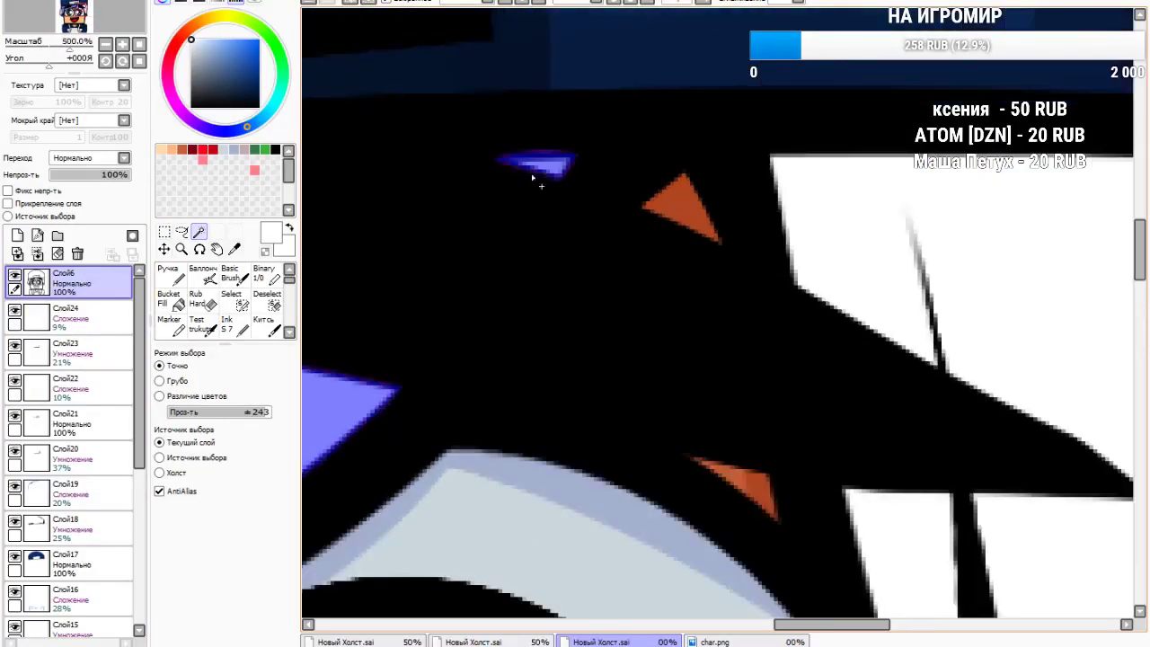
scroll(552, 207, "down", 4)
left_click(663, 217)
scroll(620, 274, "down", 3)
scroll(635, 288, "up", 6)
left_click(545, 224)
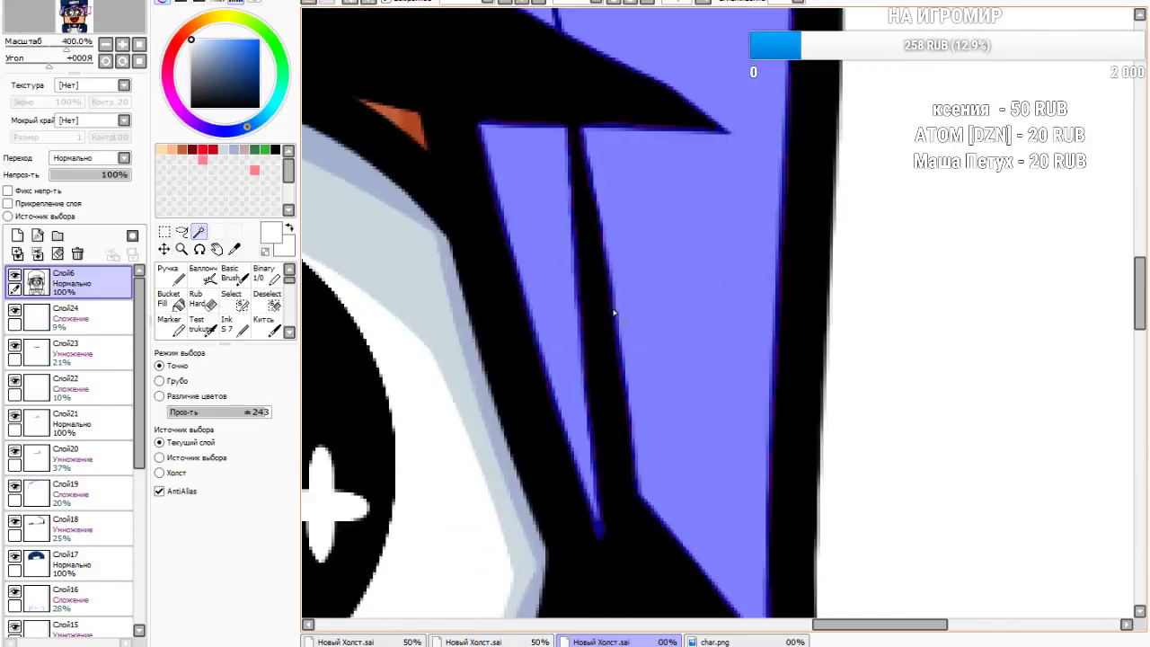
scroll(593, 303, "down", 5)
scroll(470, 337, "up", 2)
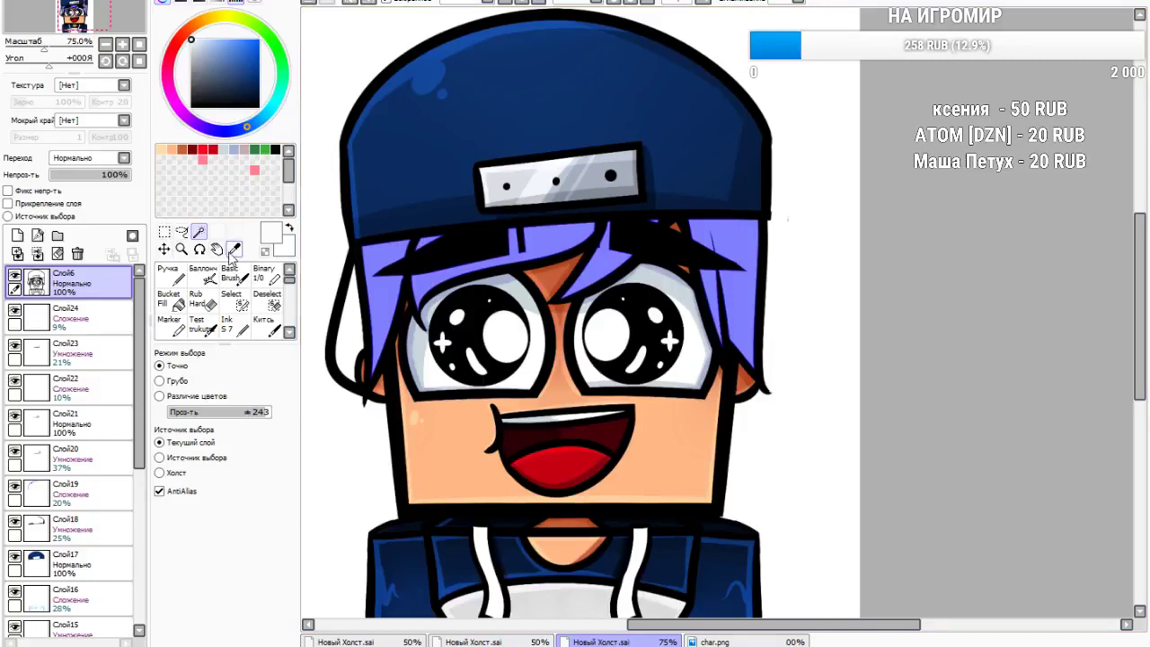
Sample dark brown from the hair in char.png and fill the selected hair on a new layer with the Ink brush at size 475
left_click(236, 249)
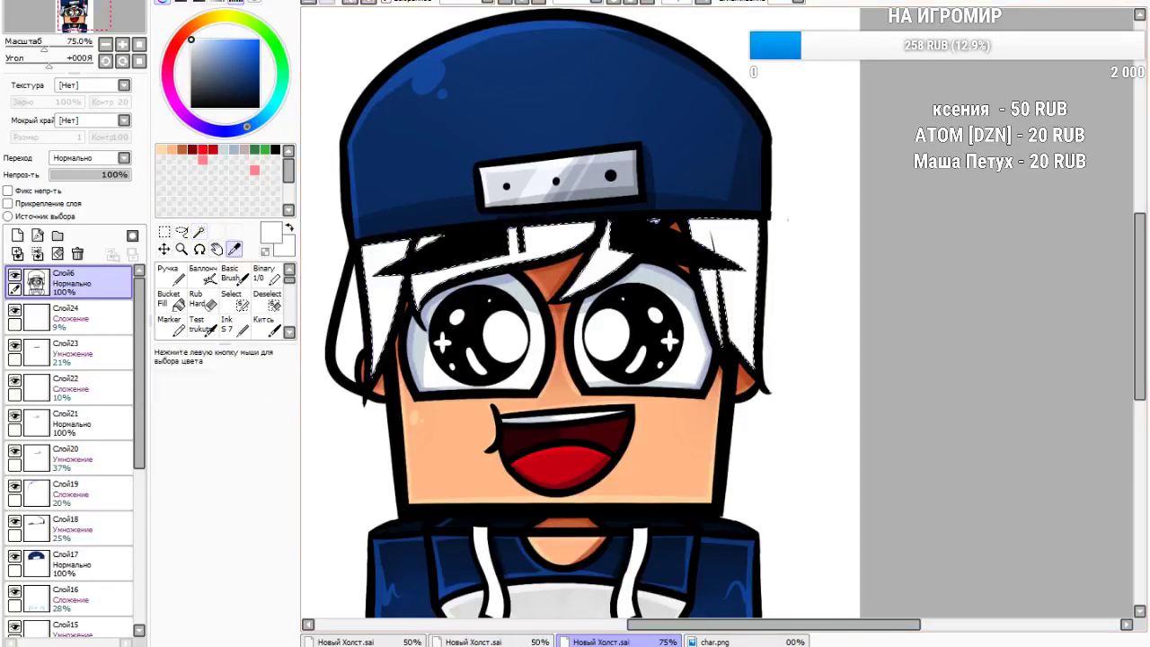
left_click(743, 641)
left_click(638, 264)
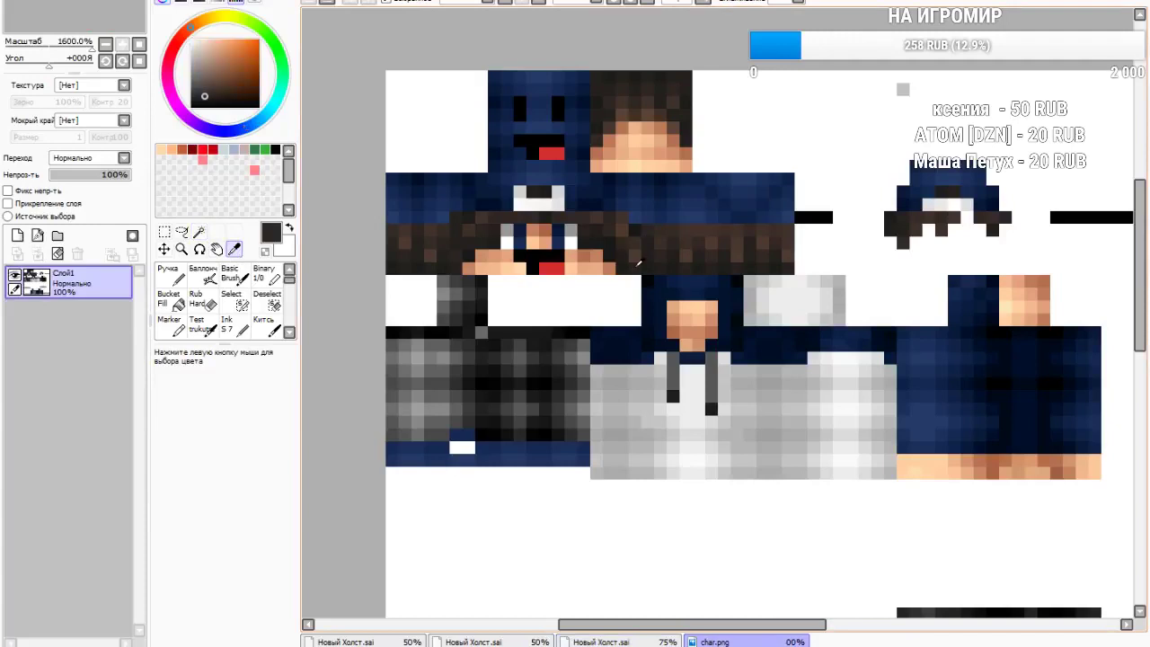
key("ctrl+shift+Tab")
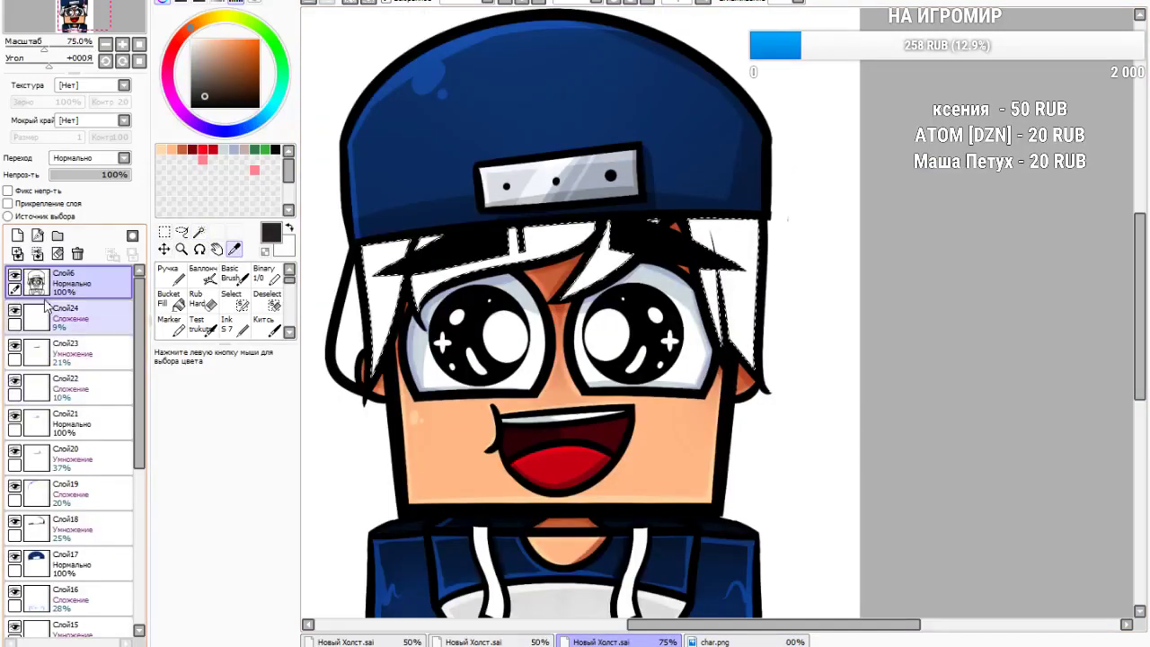
left_click(229, 325)
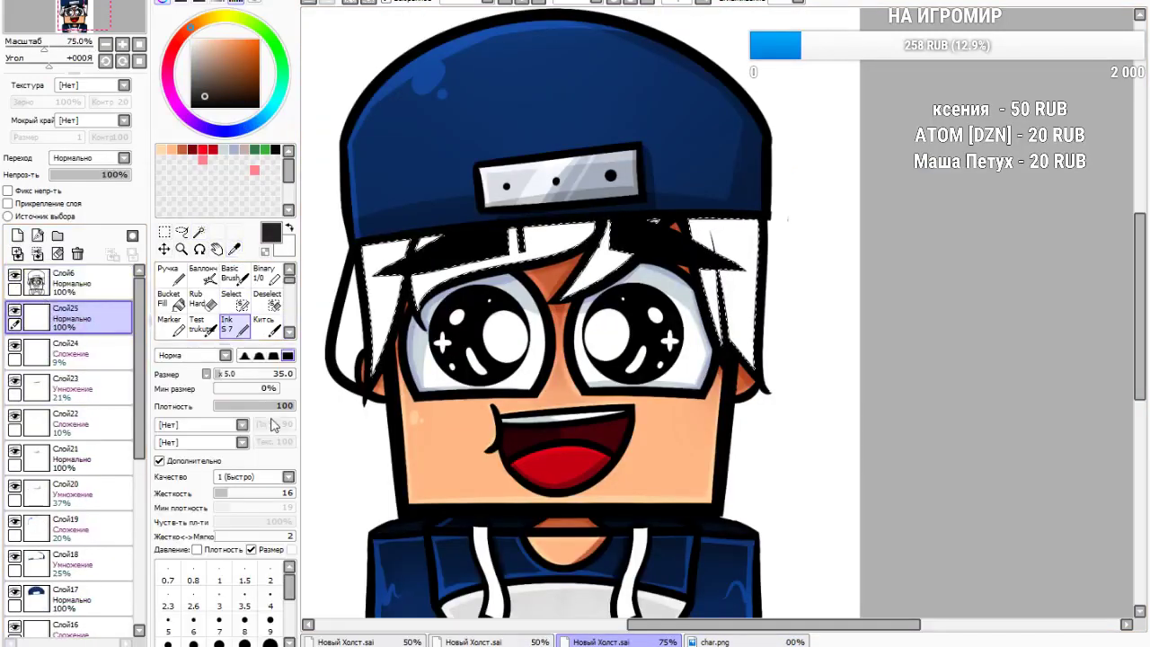
left_click(292, 375)
left_click_drag(490, 270, 688, 292)
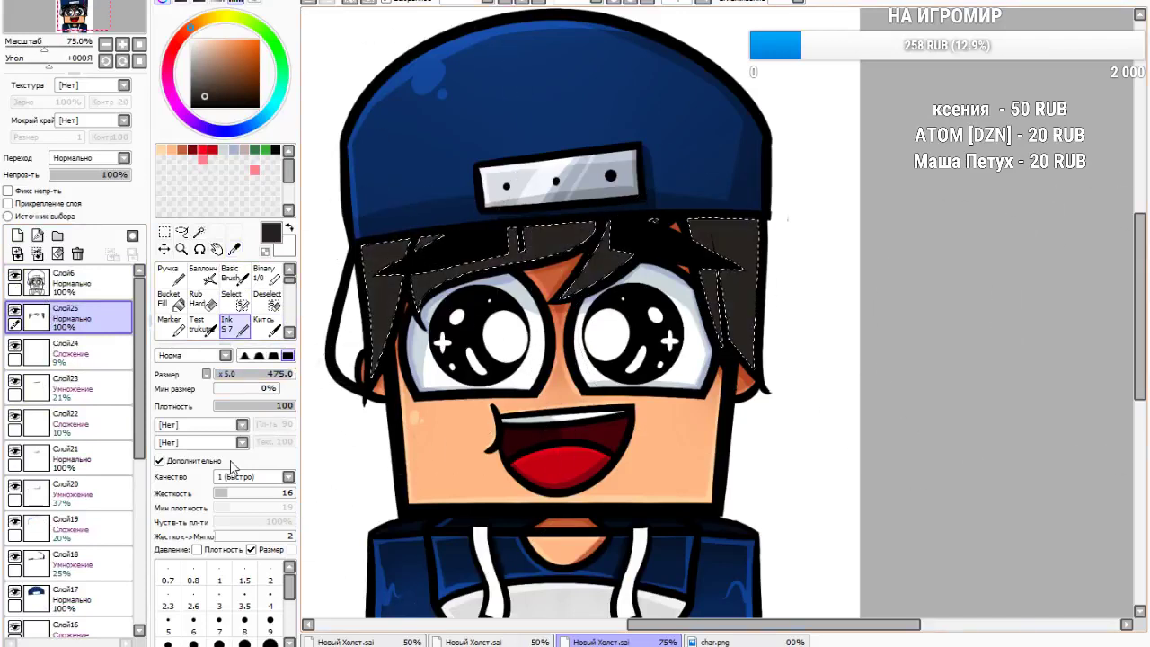
Shade the hair with a darker brown using the Ink brush at size 85, and smooth it with the Blur brush at size 80
left_click(229, 374)
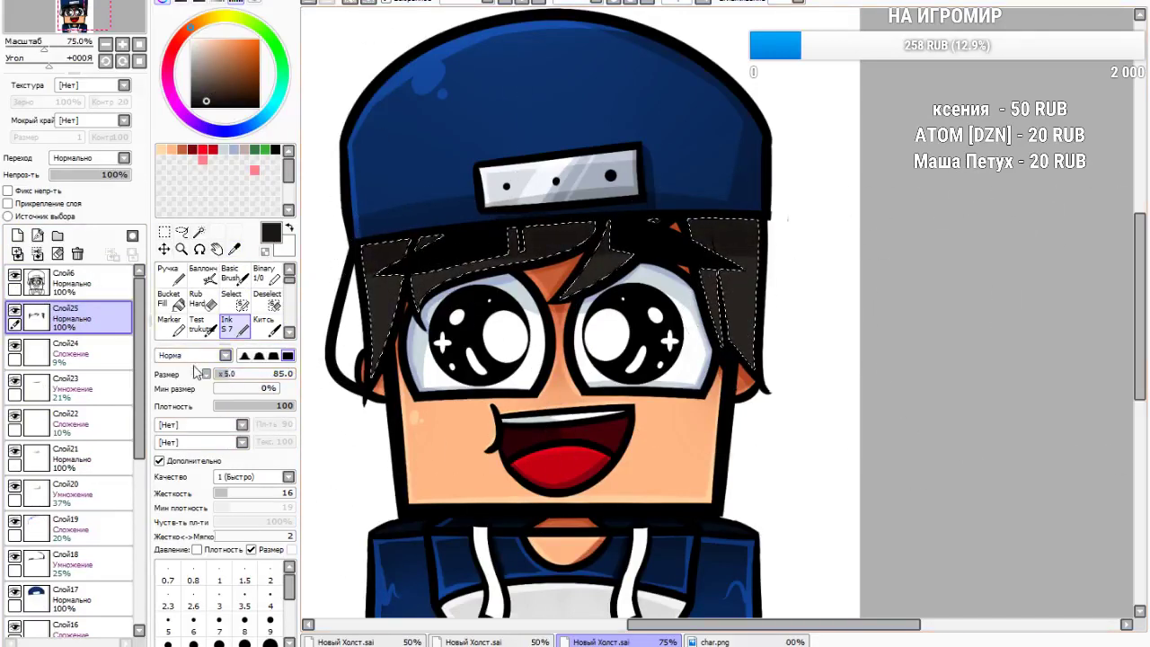
scroll(248, 332, "down", 3)
left_click(200, 326)
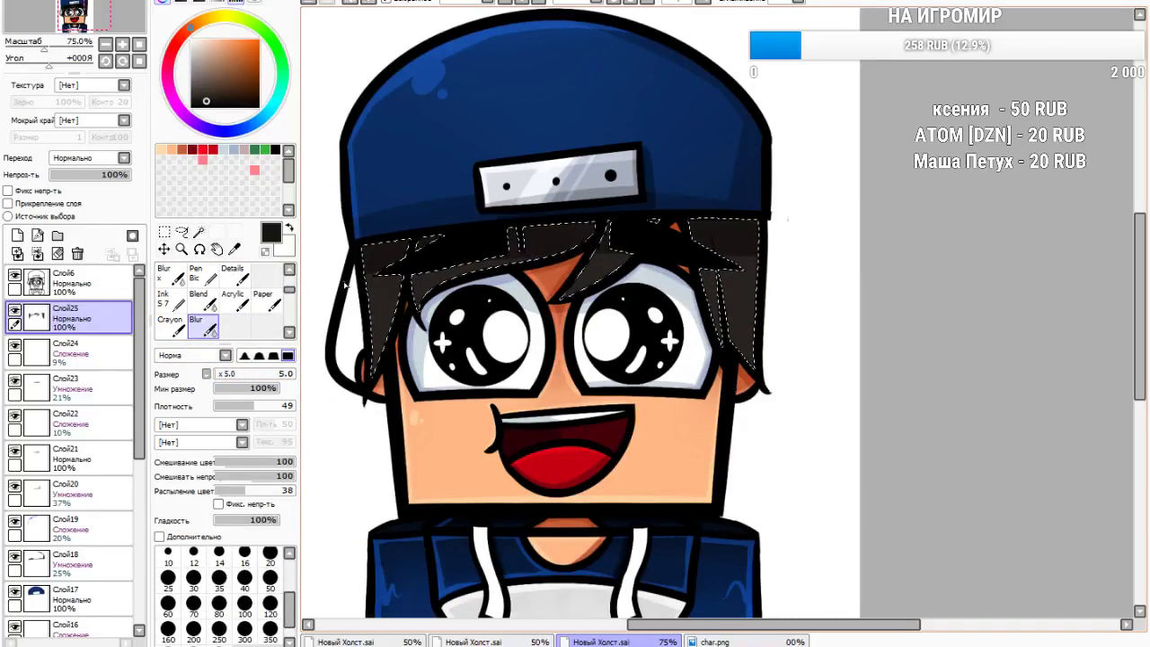
left_click(230, 374)
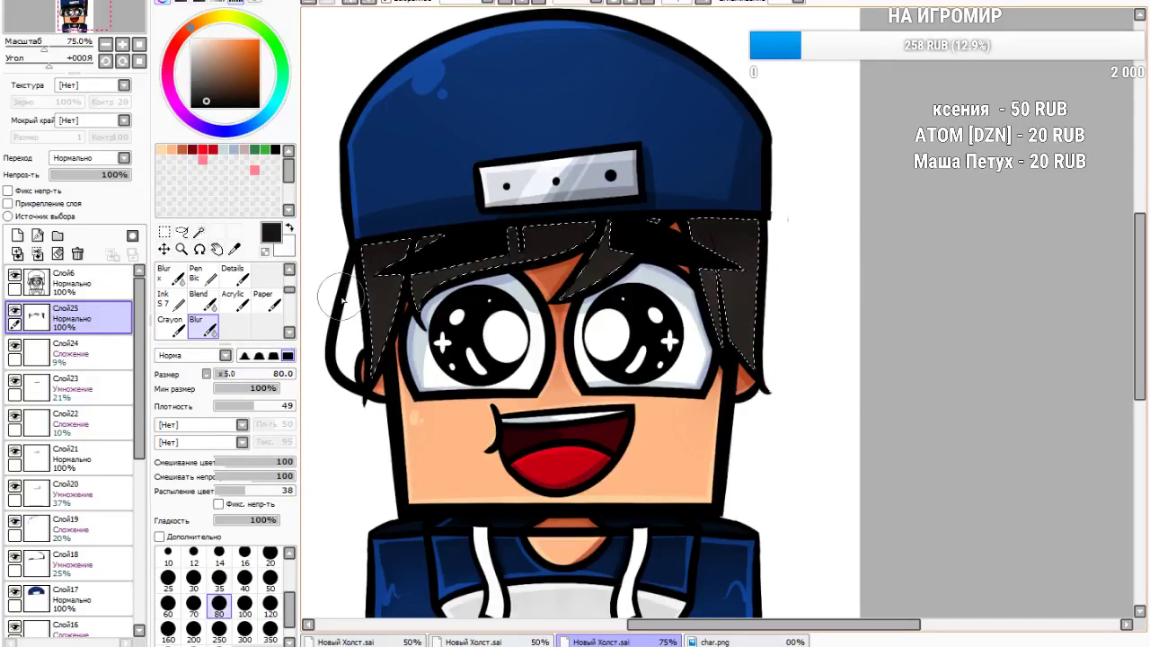
Paint black shadows over the hair on a new layer with the Ink brush at size 75, and set the layer to Умножение at 28% opacity
left_click_drag(203, 68, 140, 228)
left_click(19, 254)
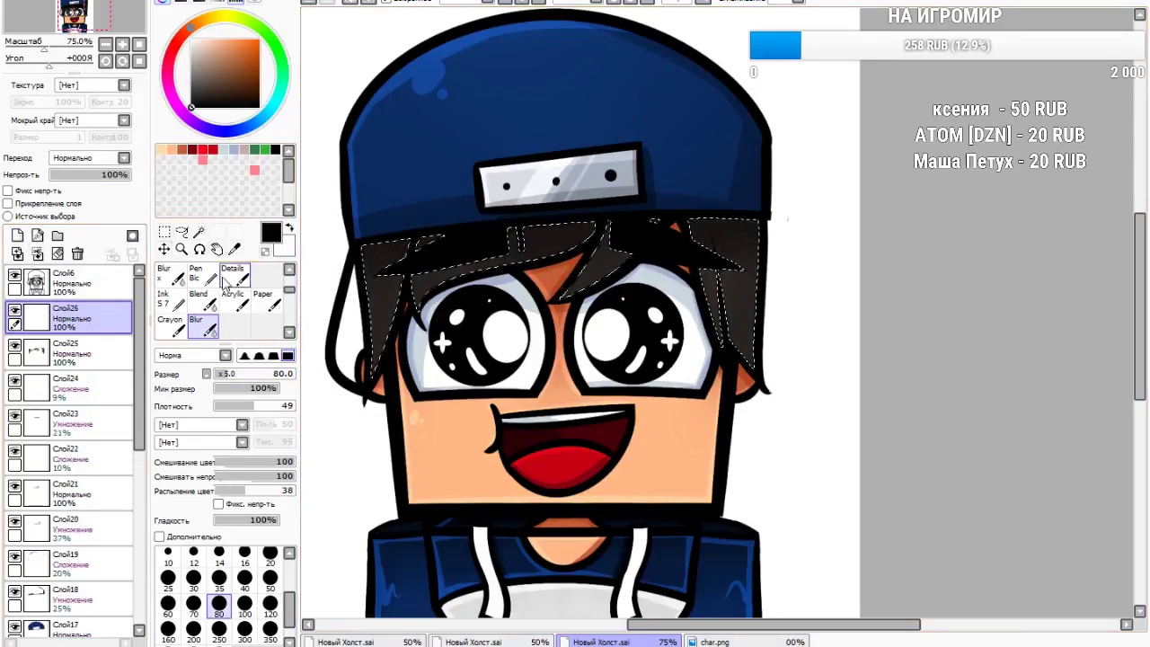
scroll(284, 283, "up", 3)
left_click(229, 325)
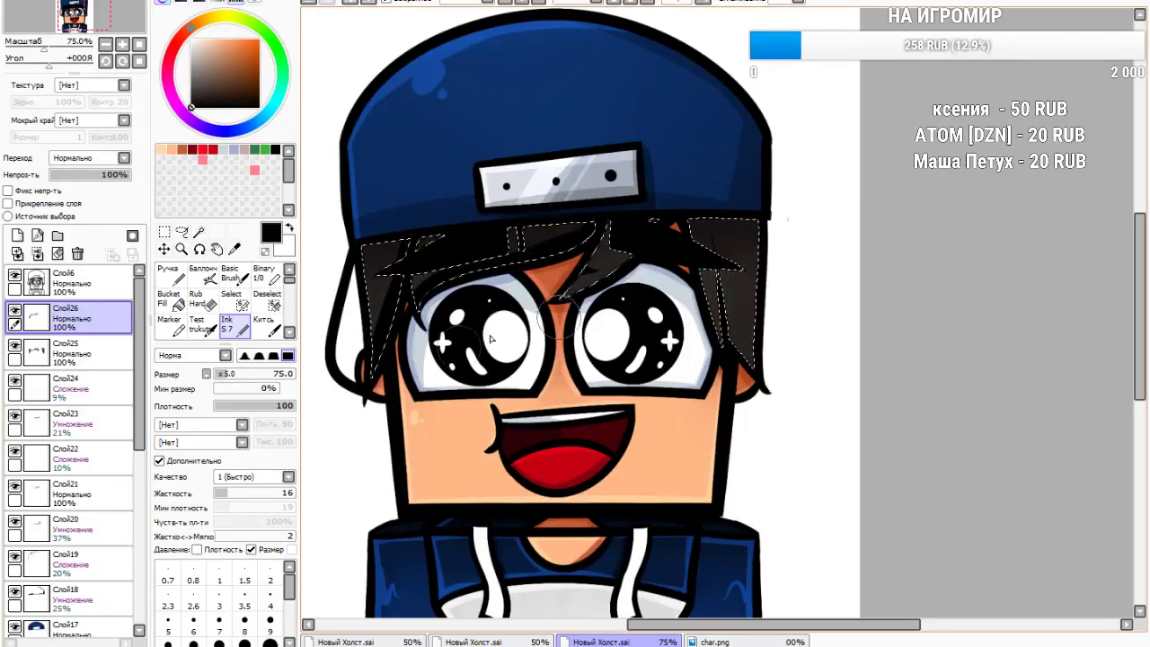
left_click(231, 299)
left_click(201, 300)
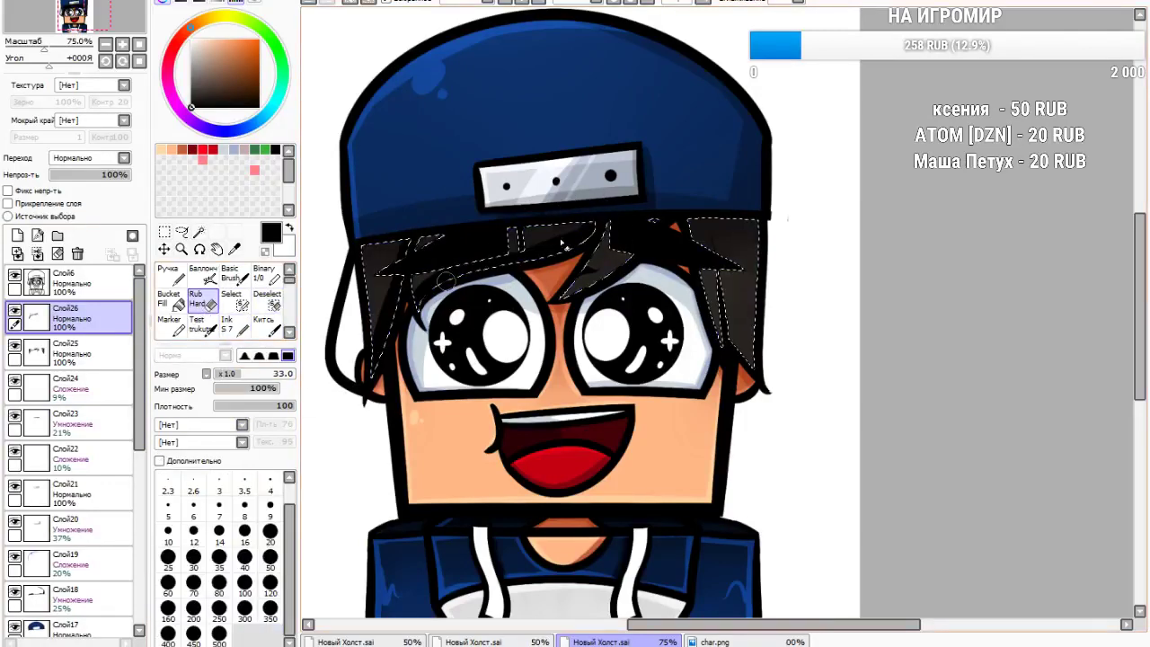
left_click(227, 325)
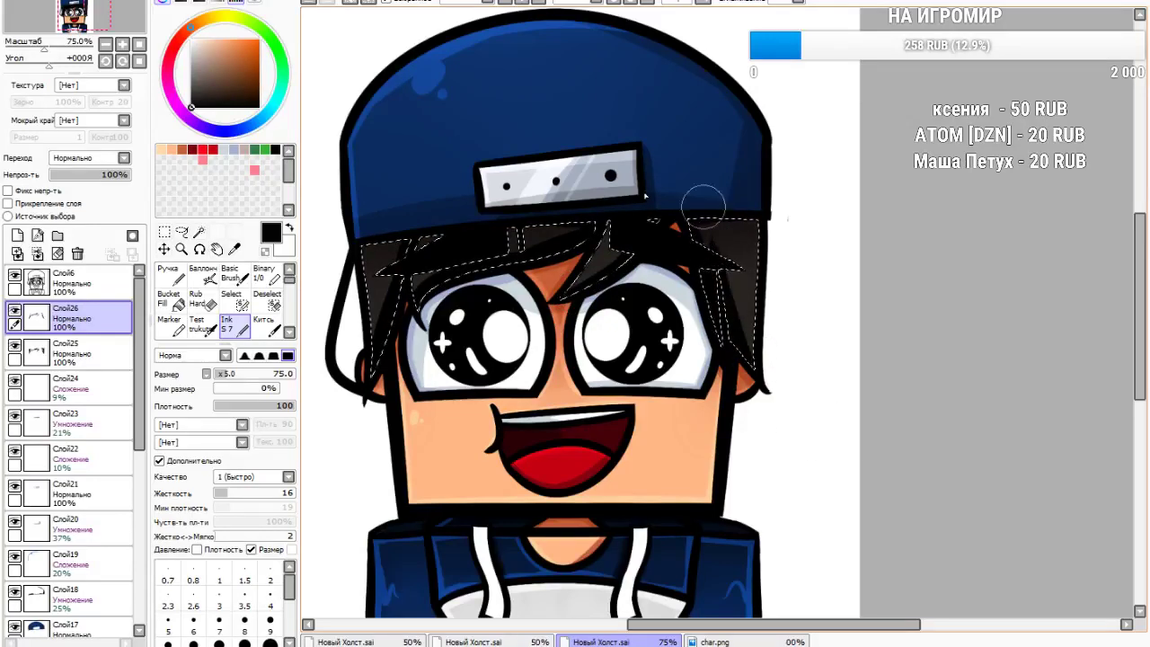
left_click(71, 186)
left_click(79, 173)
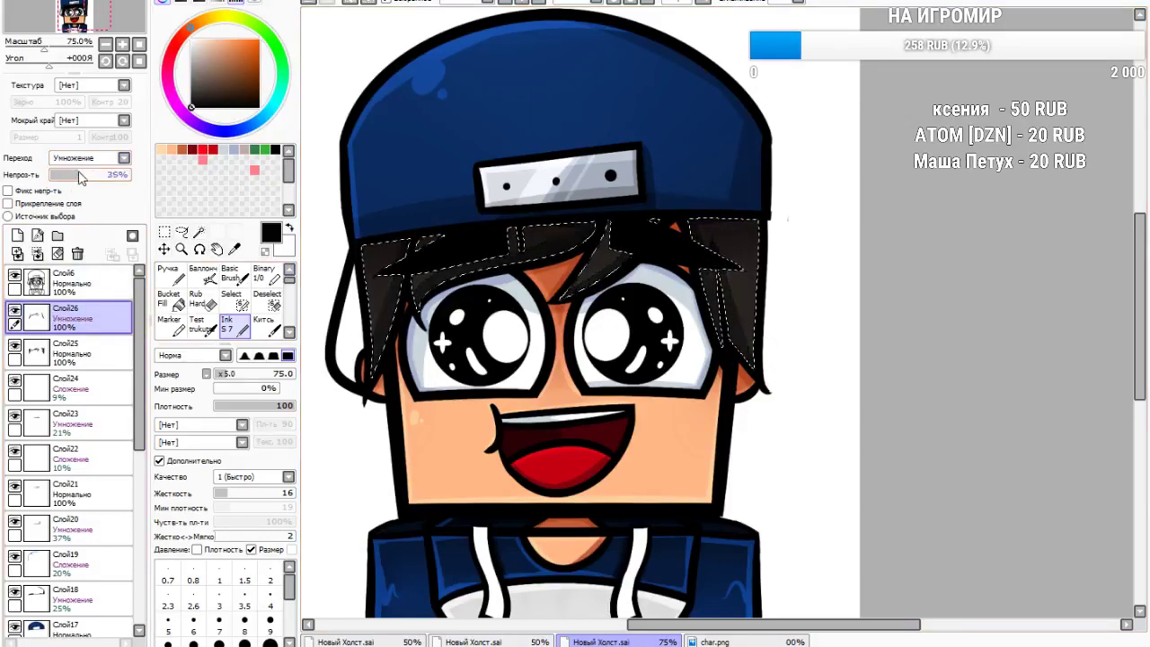
Paint pale peach highlights on the left hair strands on a new layer with the Ink brush at size 45
left_click(234, 248)
left_click(415, 289)
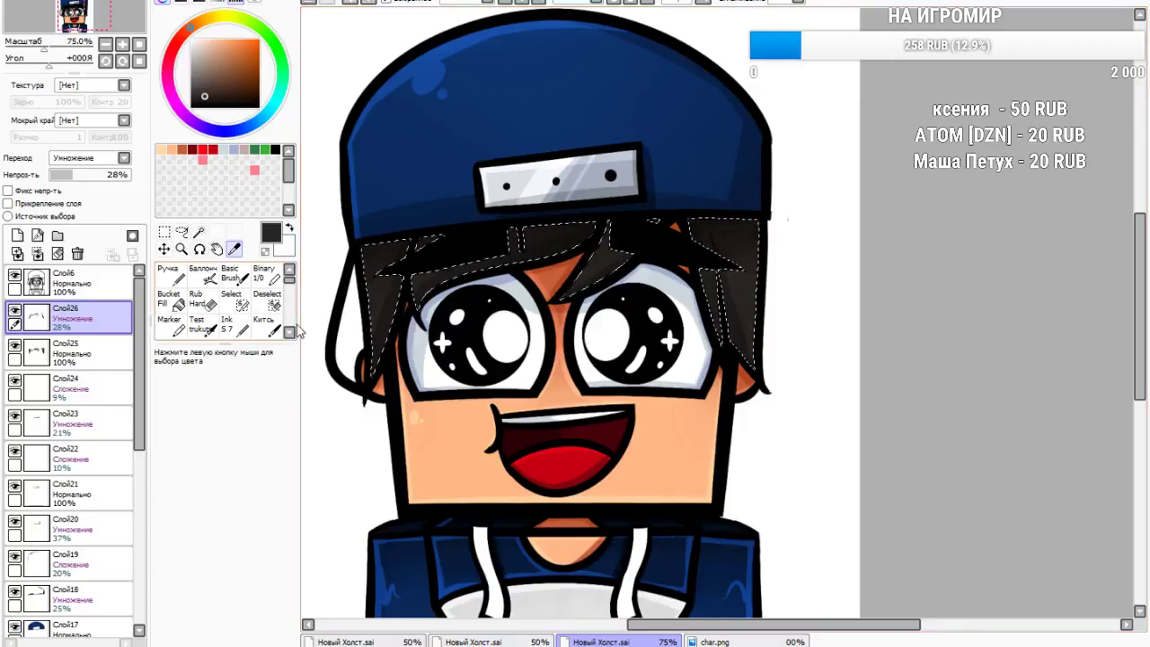
left_click(204, 38)
left_click(17, 235)
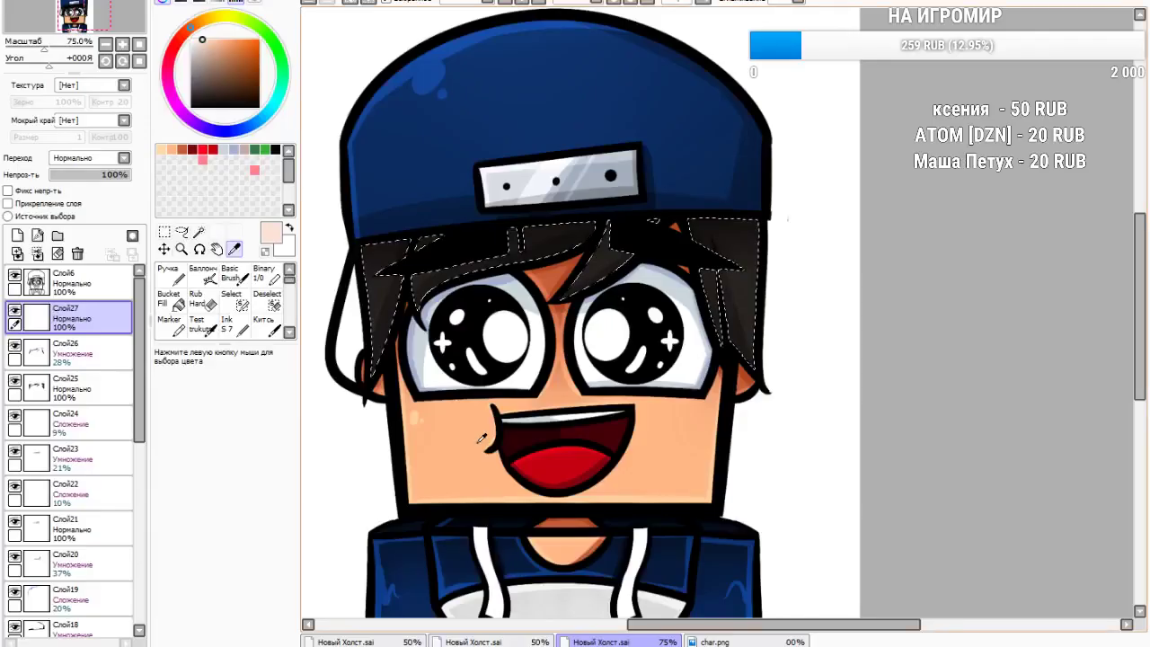
left_click(229, 326)
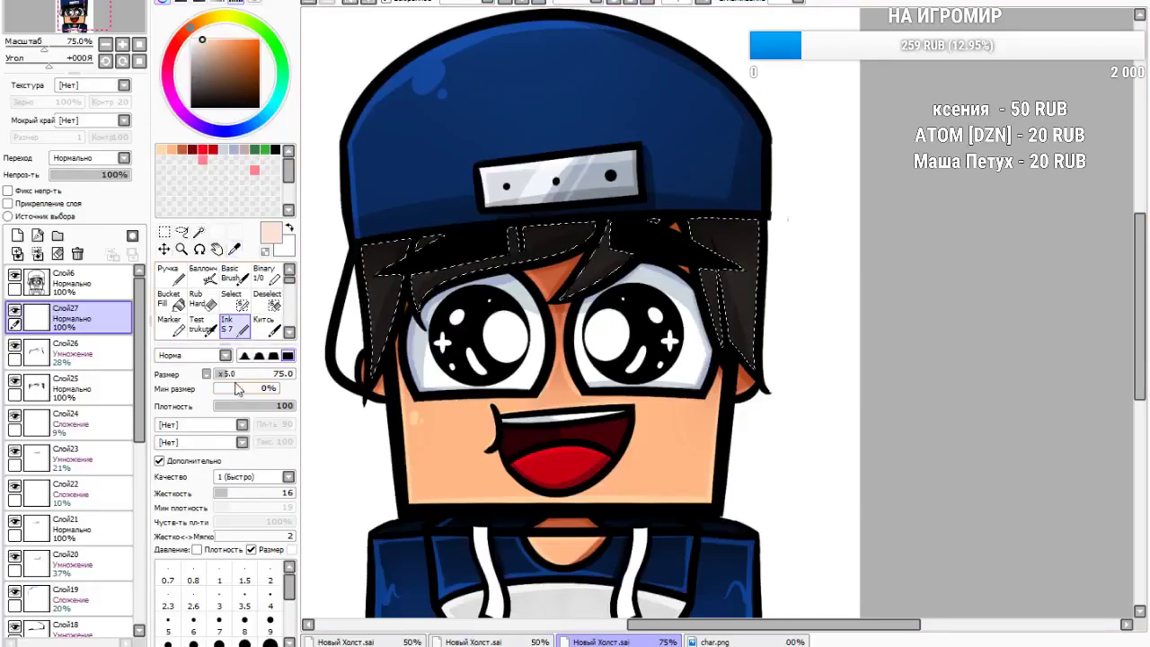
left_click_drag(368, 247, 366, 376)
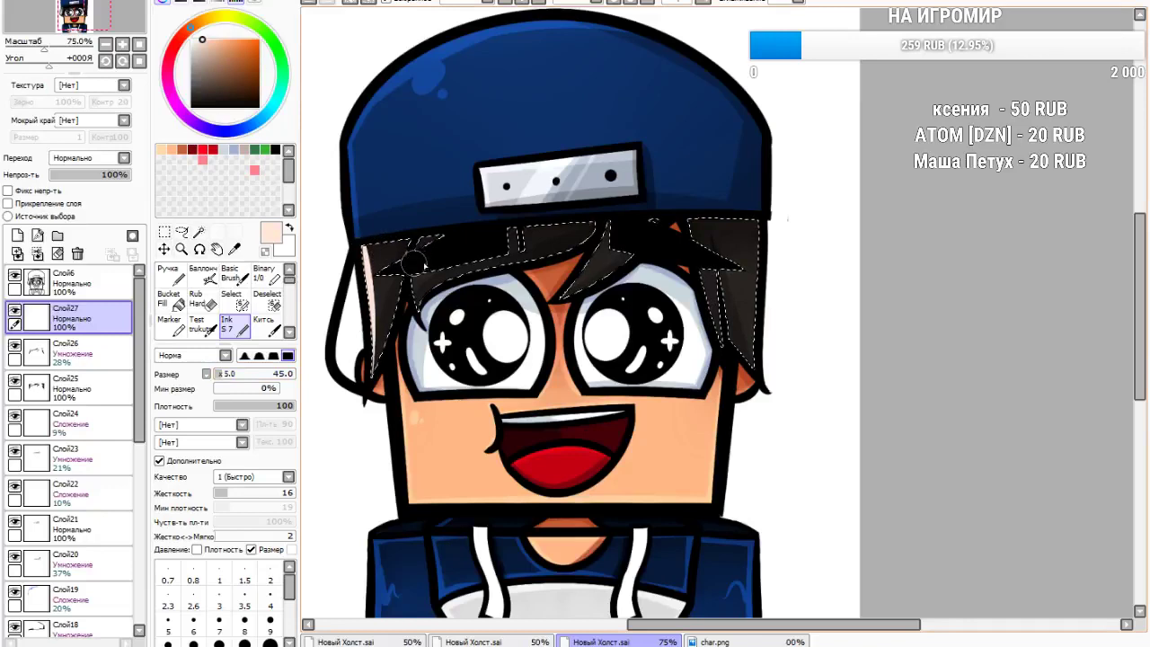
left_click_drag(427, 224, 426, 351)
Set the pale highlight layer's blending mode to Наложение at 73% opacity
left_click(76, 160)
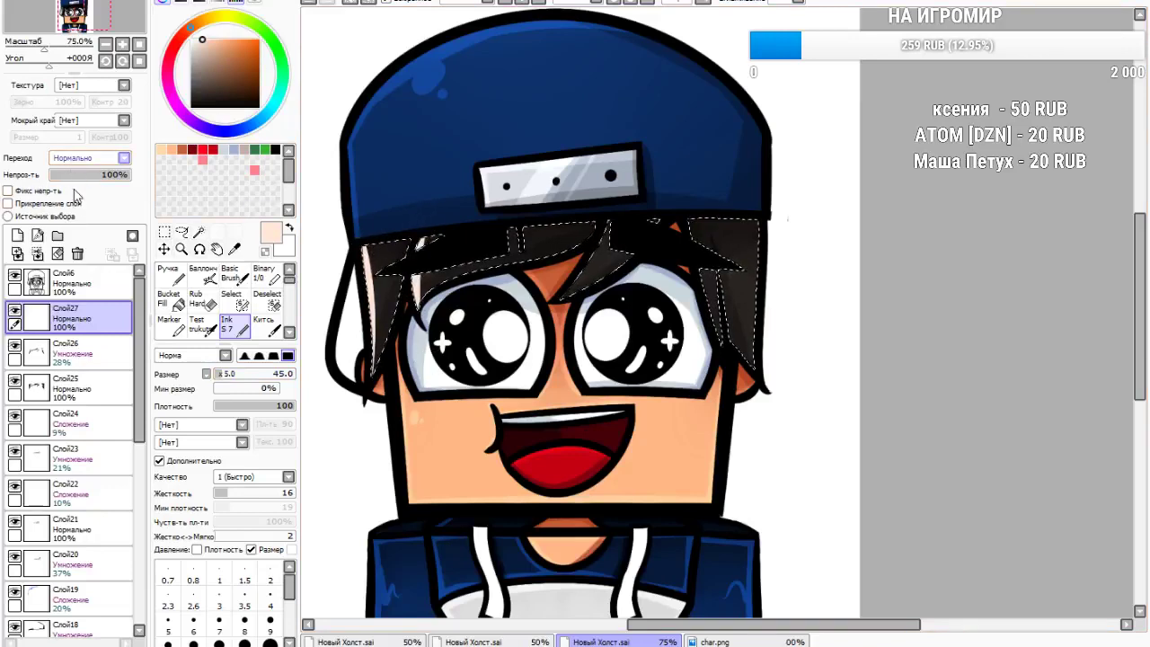
left_click(71, 213)
left_click(74, 215)
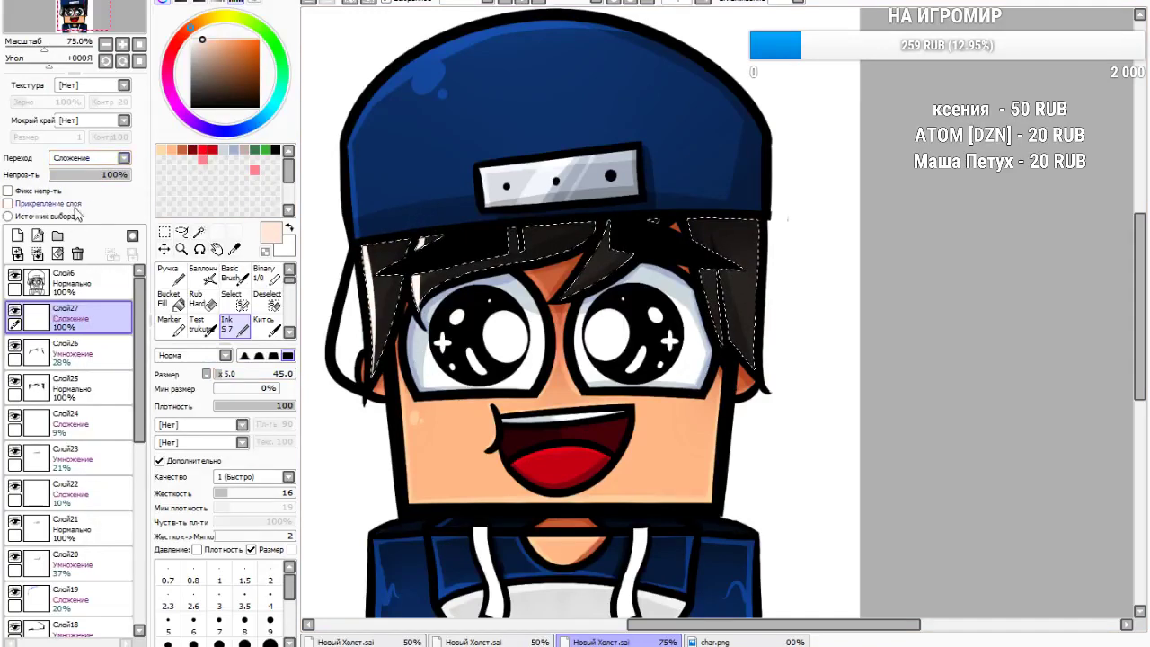
left_click(69, 177)
left_click_drag(62, 178, 102, 177)
left_click(72, 211)
left_click(116, 174)
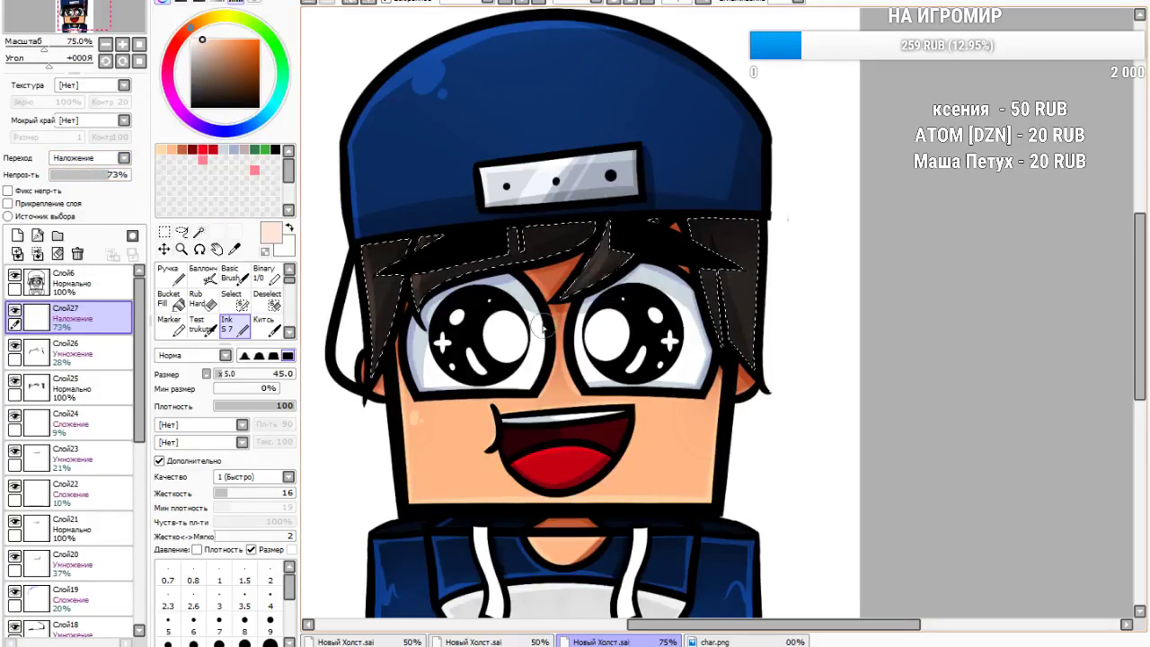
left_click(311, 1)
left_click(328, 1)
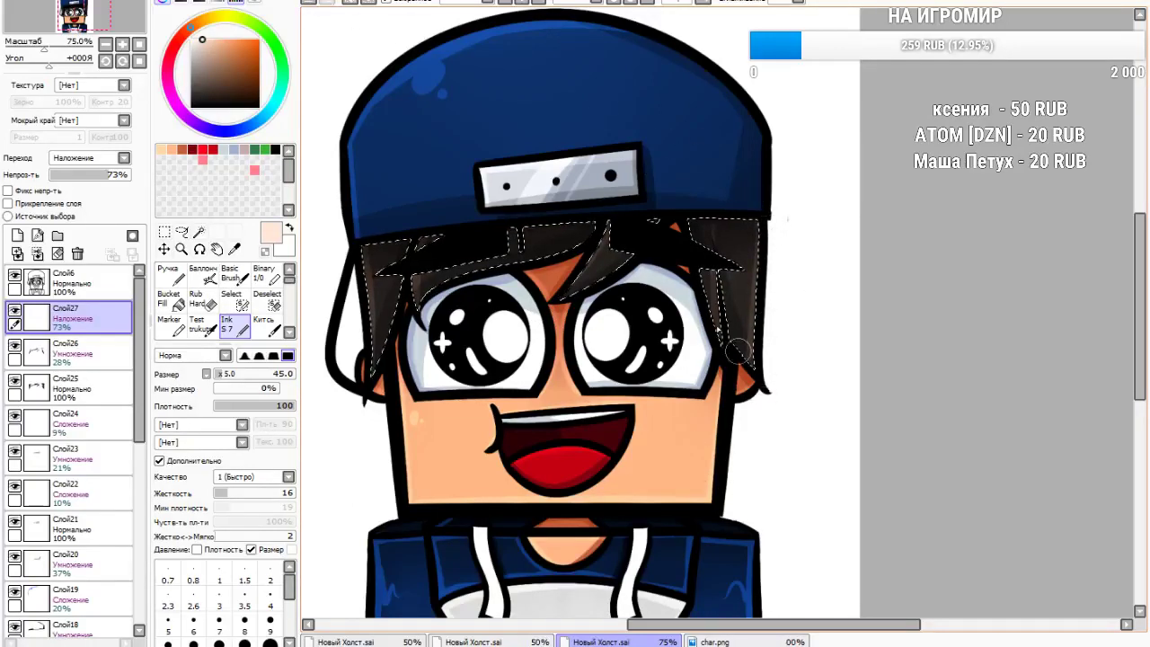
Add a new layer for fine hair strands and choose the Баллончик brush with a muted peach colour
left_click(17, 236)
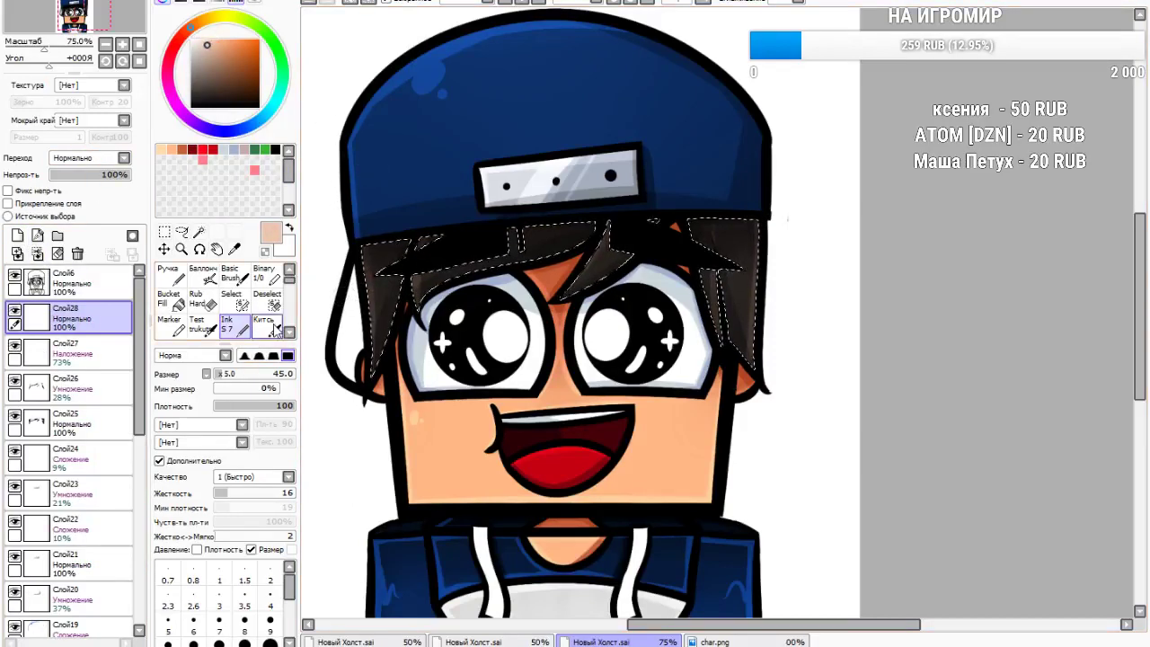
left_click(290, 332)
left_click(291, 333)
left_click(290, 333)
left_click(289, 332)
left_click(289, 331)
left_click(289, 332)
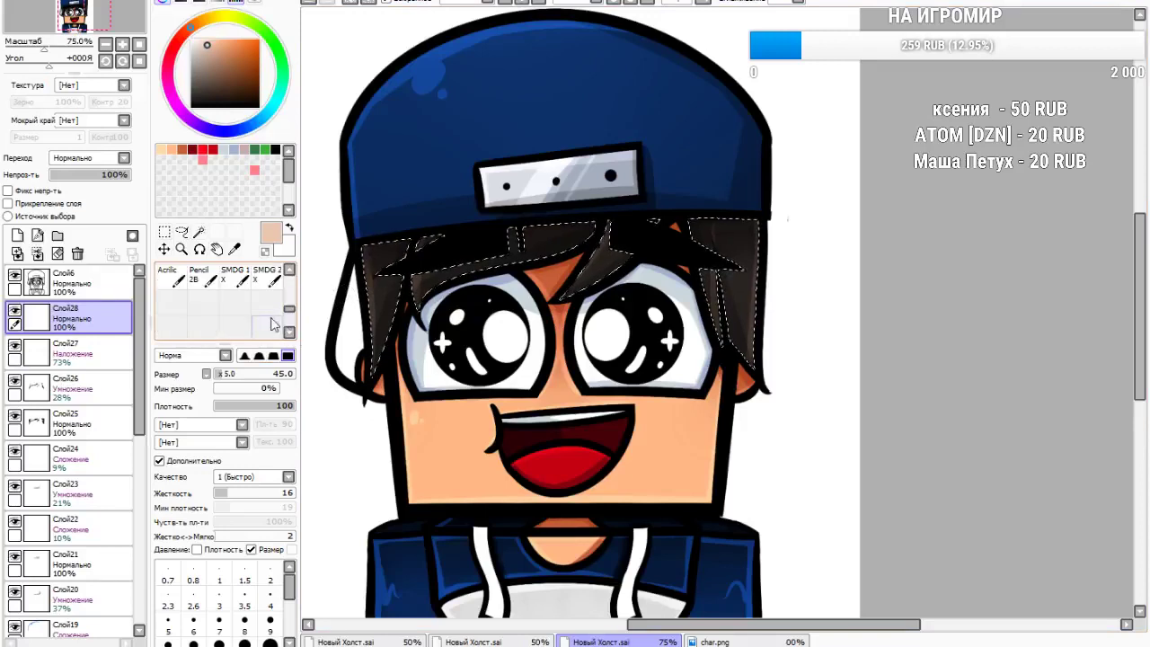
left_click(289, 271)
left_click(289, 271)
left_click(289, 271)
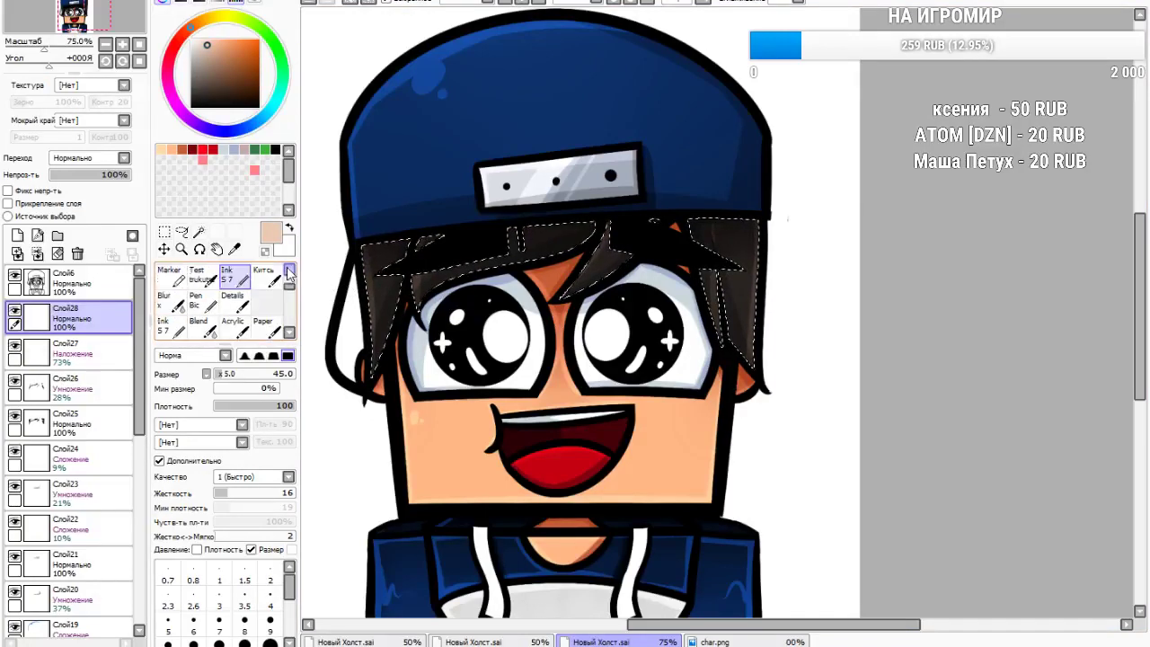
left_click(204, 273)
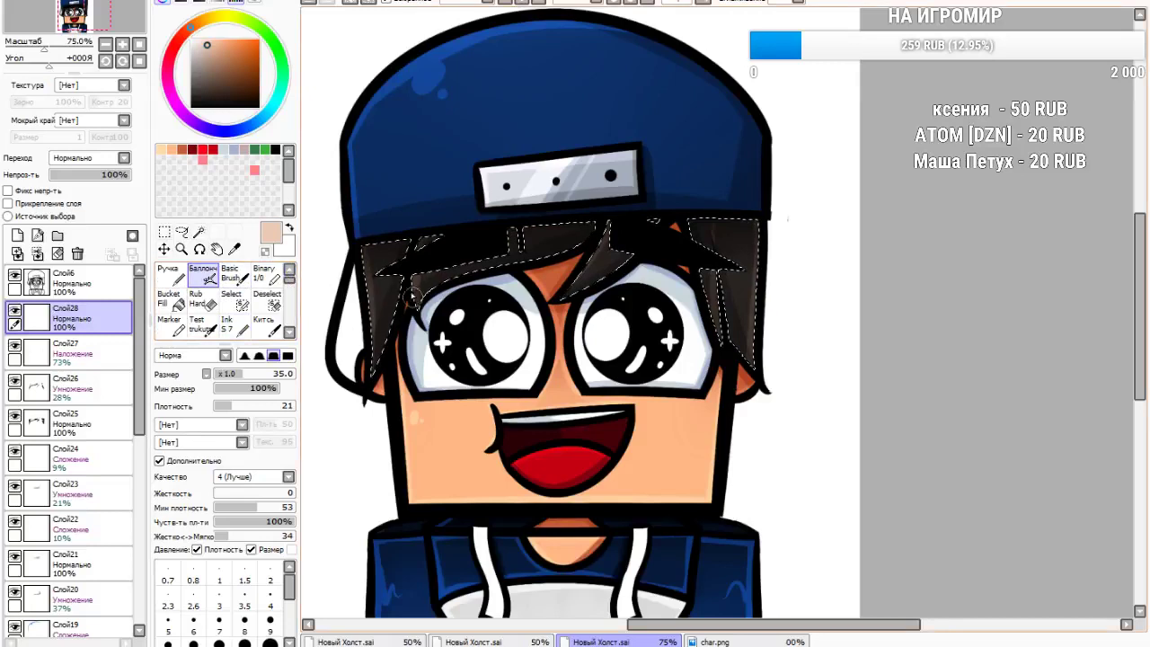
Paint fine light strands over the hair with the Баллончик brush at size 18, minimum size 0% and density 100
left_click_drag(371, 243, 374, 325)
left_click(306, 5)
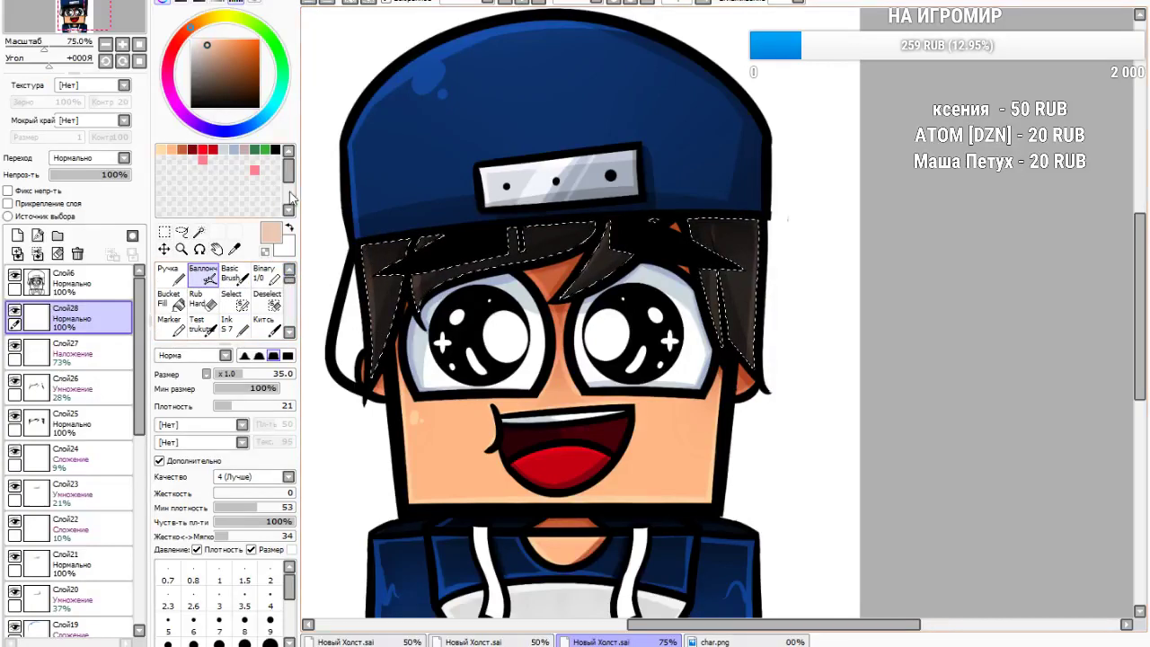
mouse_move(227, 389)
left_mouse_down()
mouse_move(213, 390)
mouse_move(233, 375)
left_mouse_up()
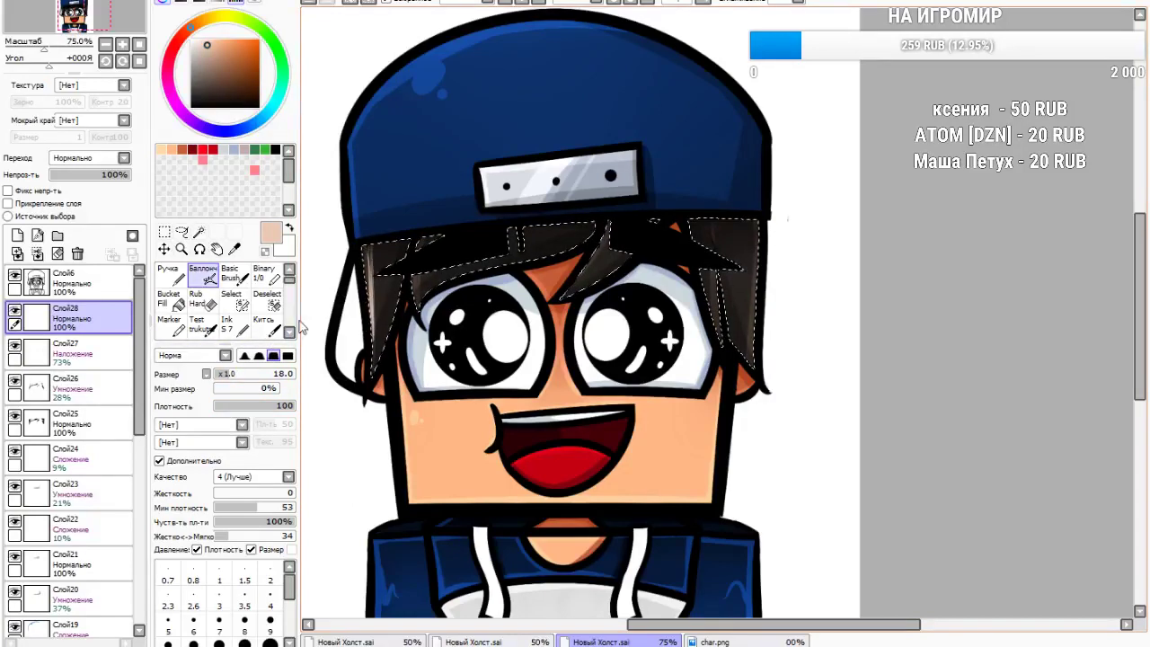
left_click(244, 355)
left_click_drag(396, 240, 372, 334)
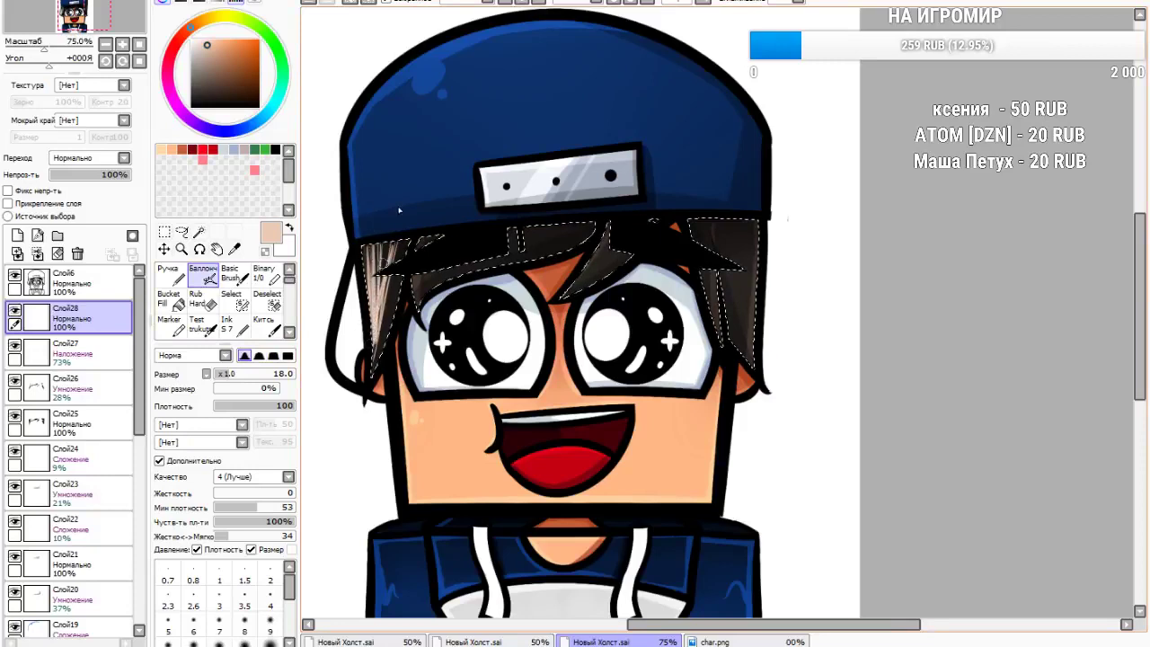
Set the fine-strand layer to Сложение at 11% opacity and place it below the highlight layer Слой27
left_click(82, 161)
left_click(81, 217)
left_click_drag(91, 178, 62, 176)
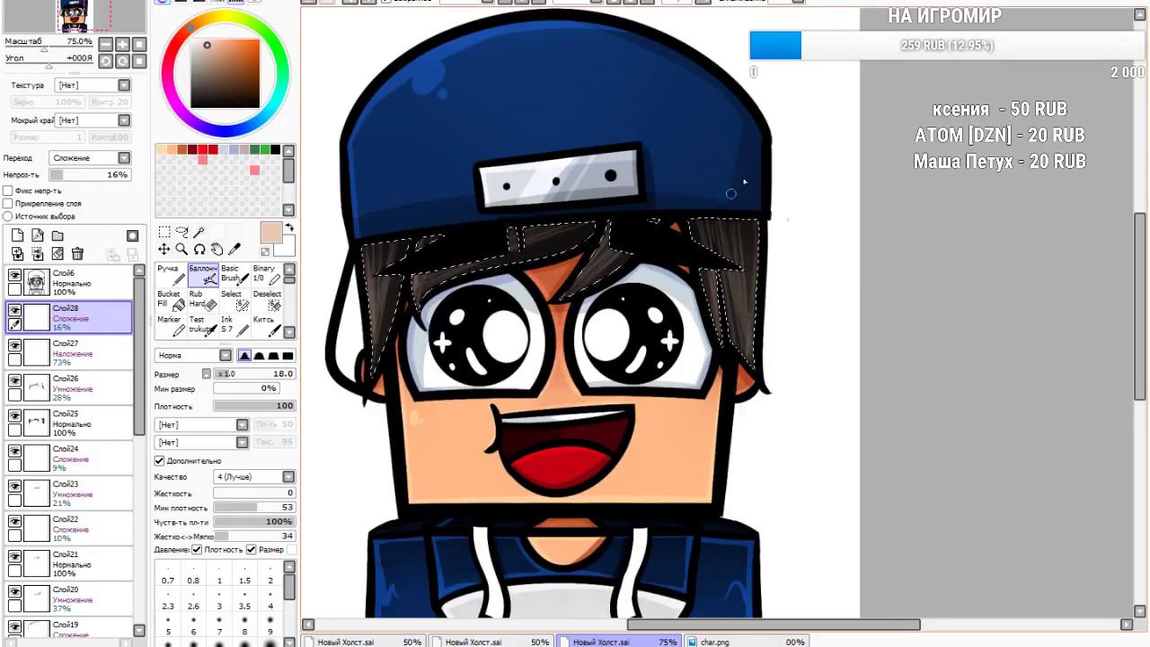
left_click(61, 175)
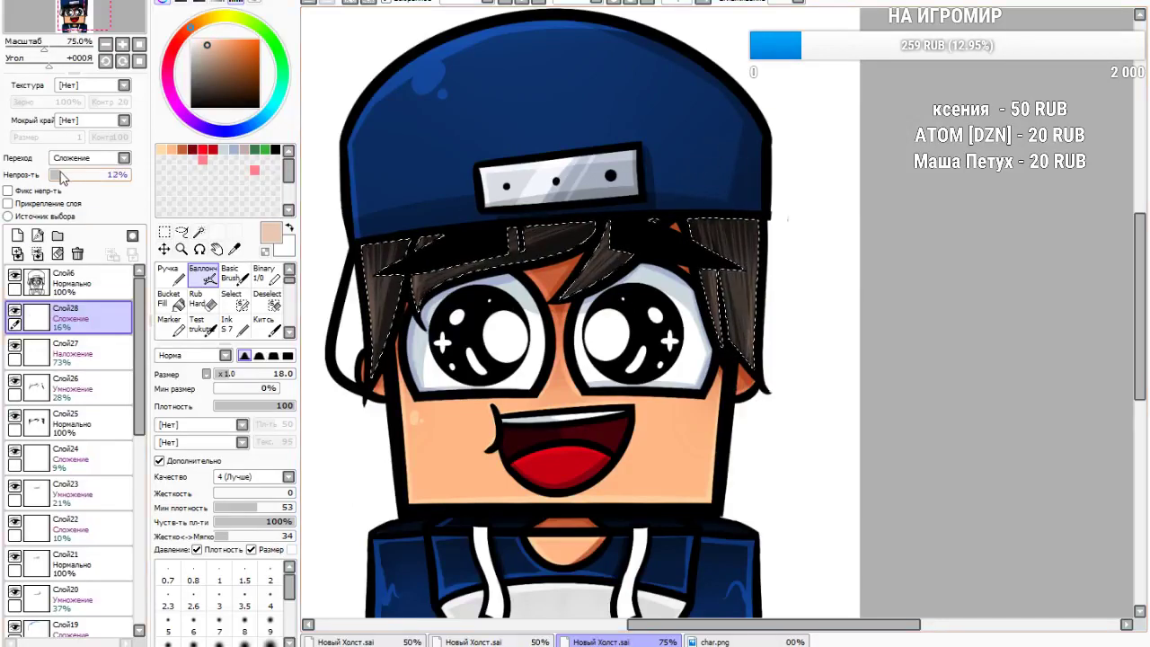
left_click(17, 253)
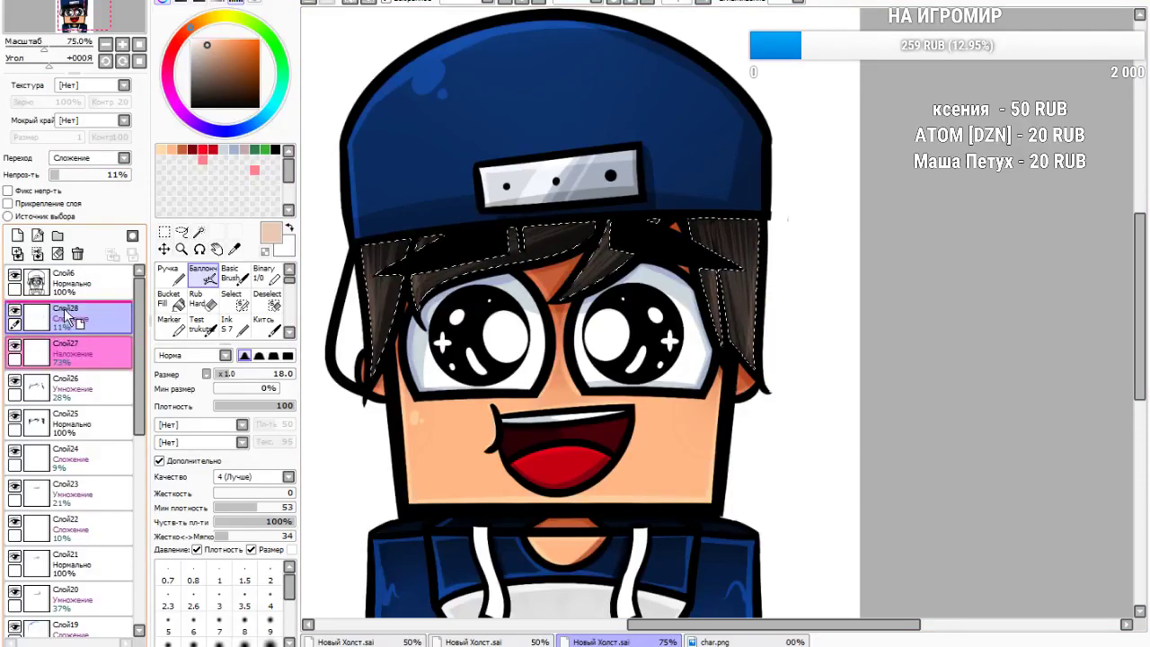
Paint a peach shine across the hair on a new layer with the Ink brush at size 95, set to Сложение at 13% opacity
left_click(17, 254)
left_click(228, 325)
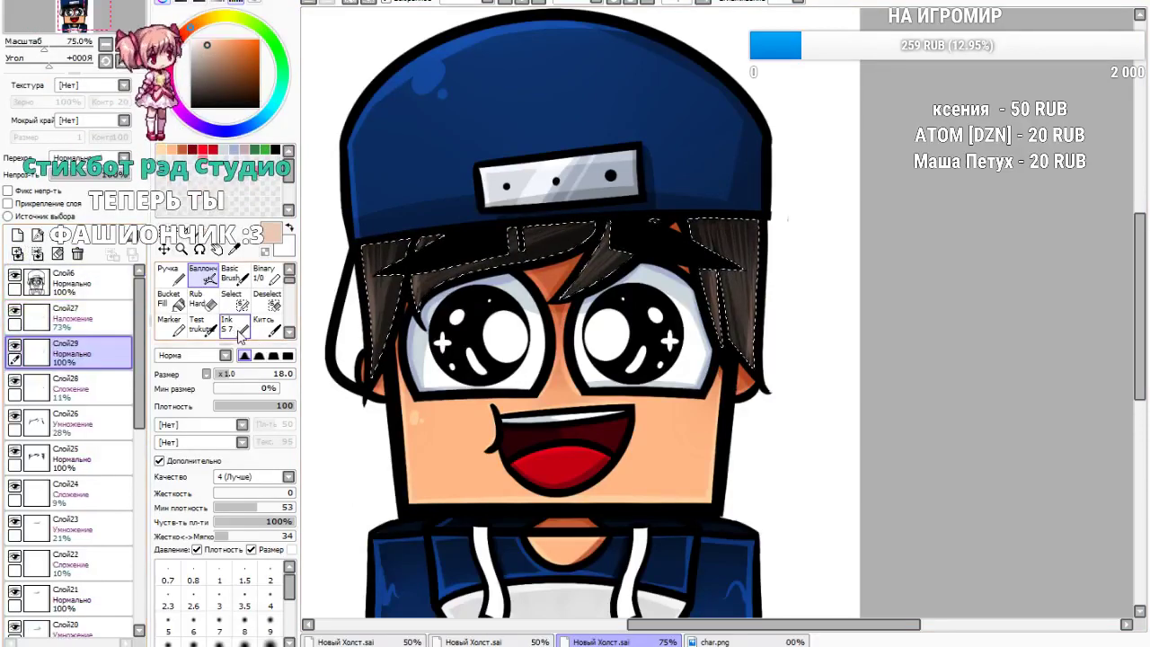
left_click(232, 374)
left_click(212, 40)
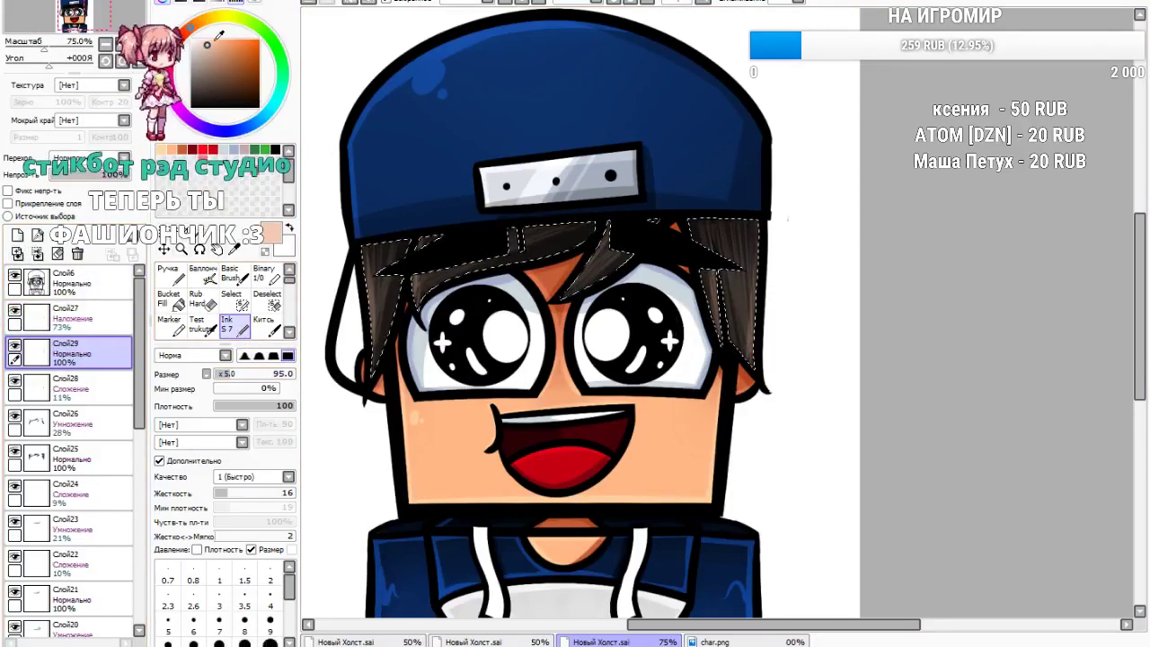
left_click_drag(343, 298, 788, 349)
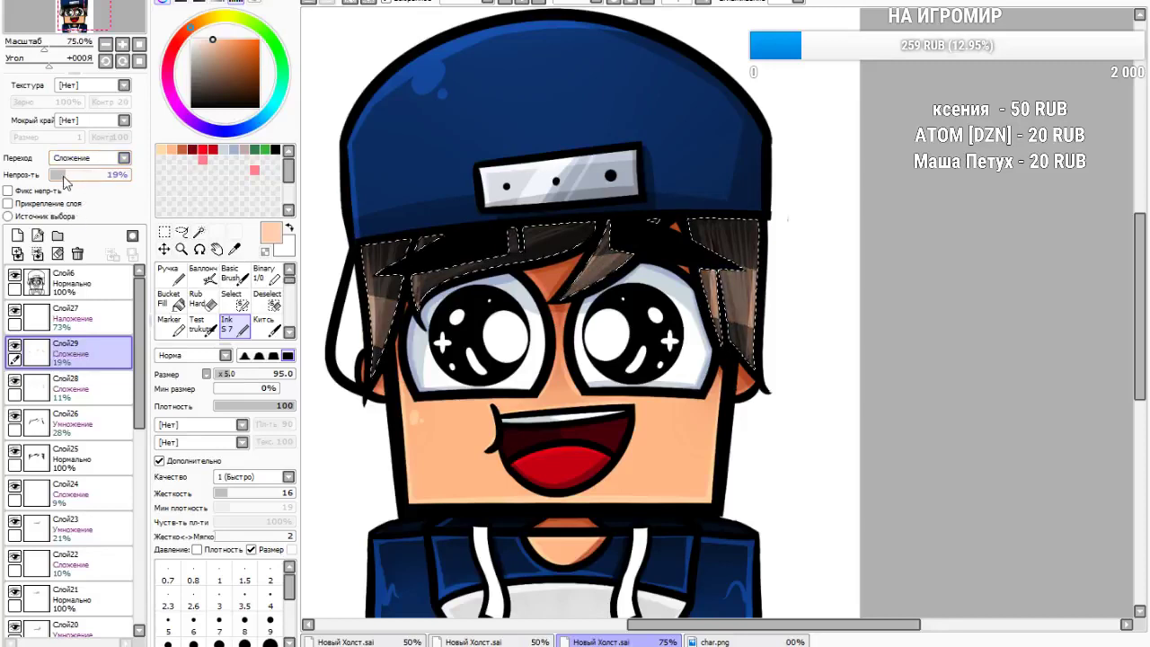
Refine the hair shine with the Rub Hard eraser at size 15 and minimum size 0%, and clear the selection
left_click(207, 303)
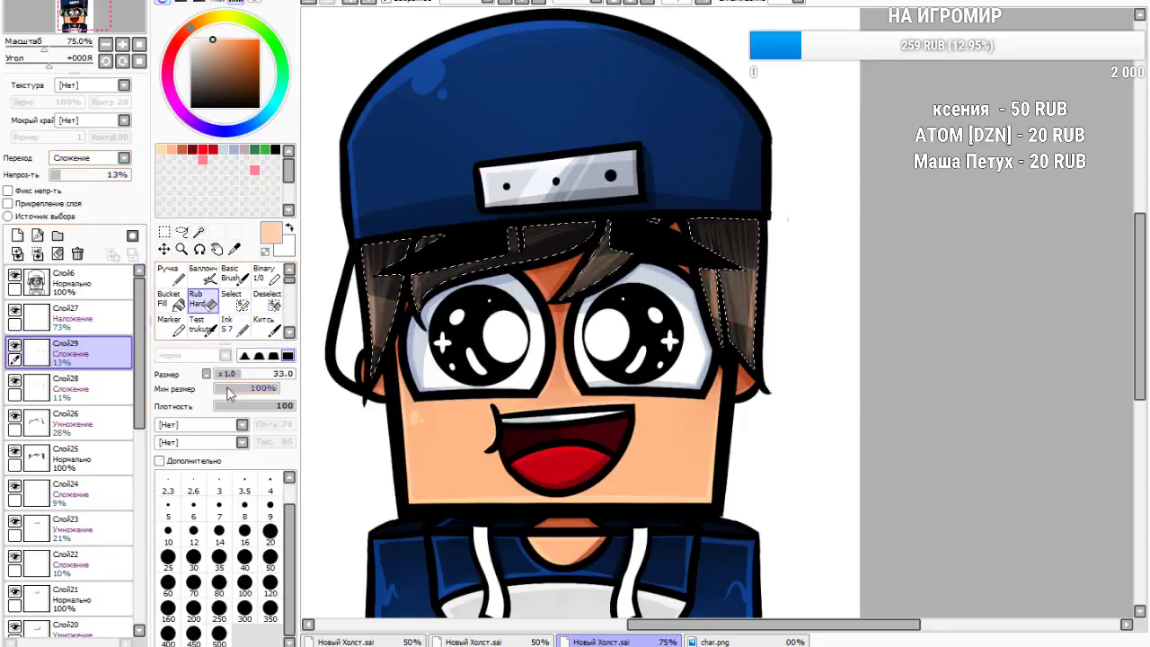
left_click_drag(228, 384, 214, 389)
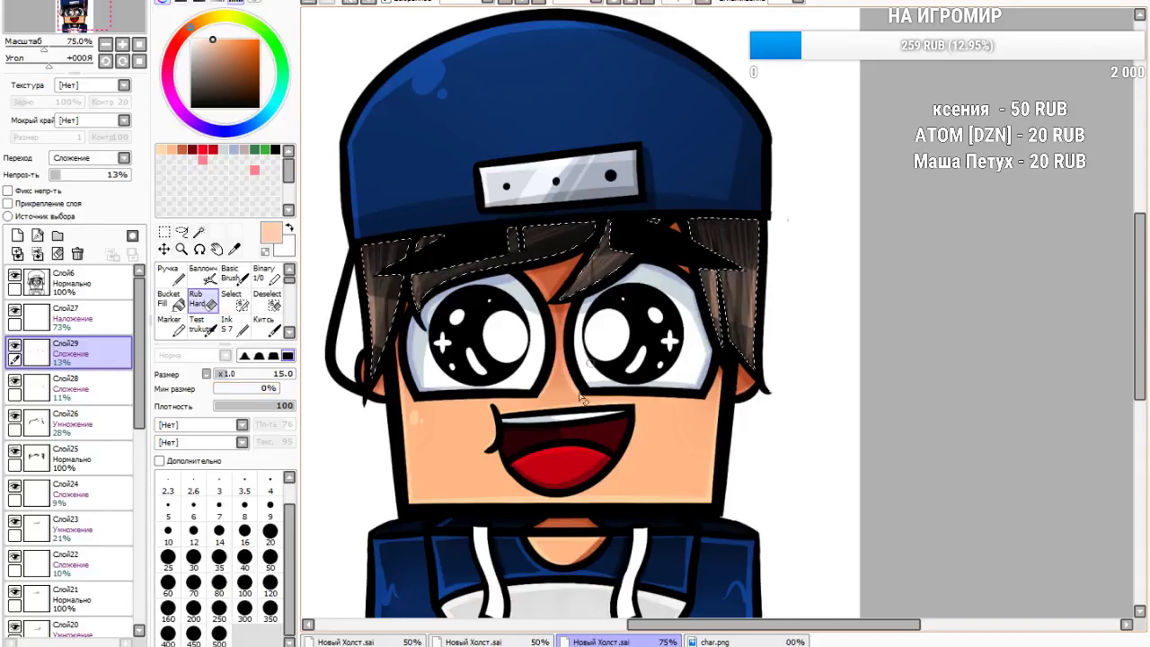
left_click(165, 231)
left_click(344, 159)
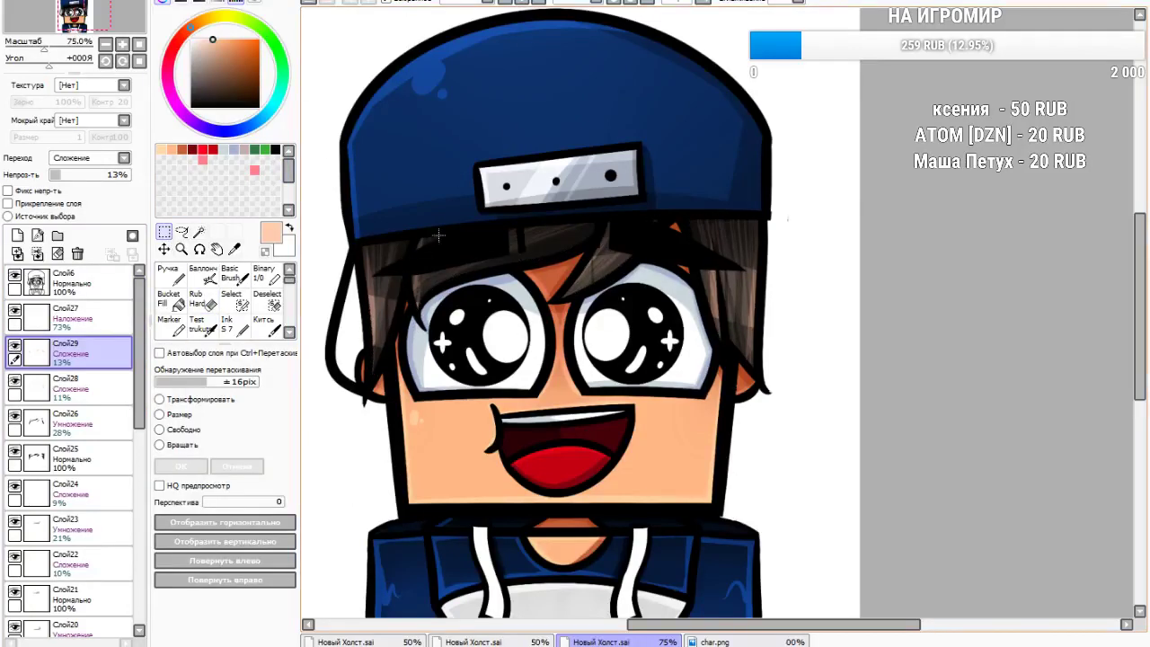
Select the narrow white area beside the left hair and ear on the line-art layer Слой6 with the magic wand
scroll(460, 245, "down", 5)
scroll(464, 260, "up", 5)
left_click(54, 284)
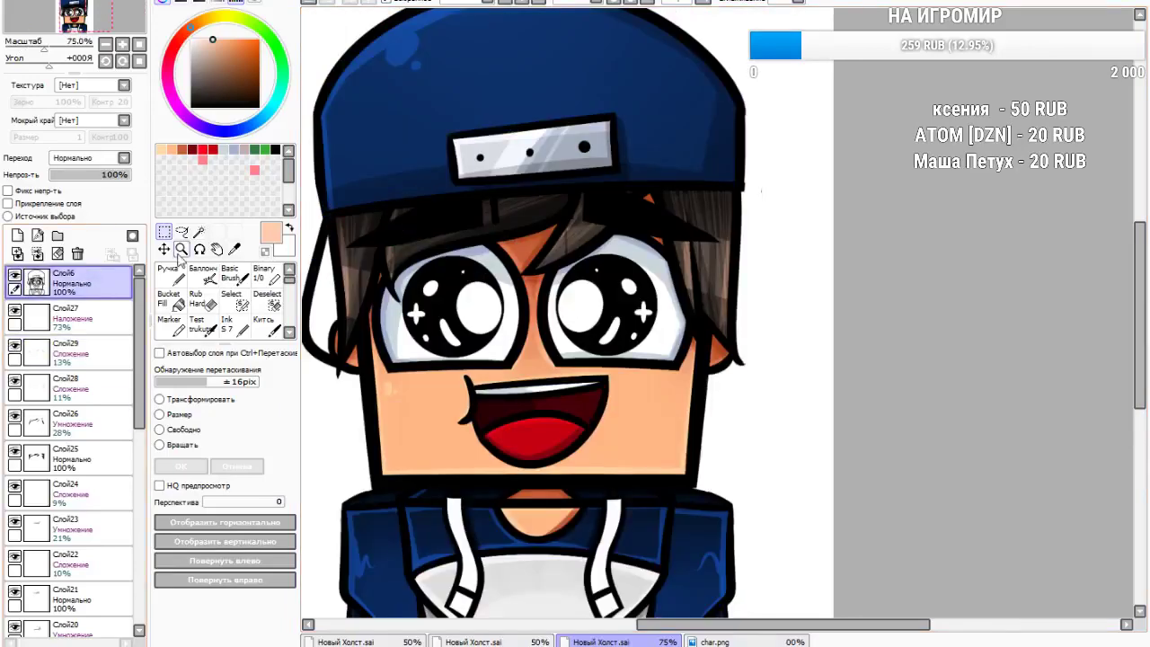
left_click(199, 231)
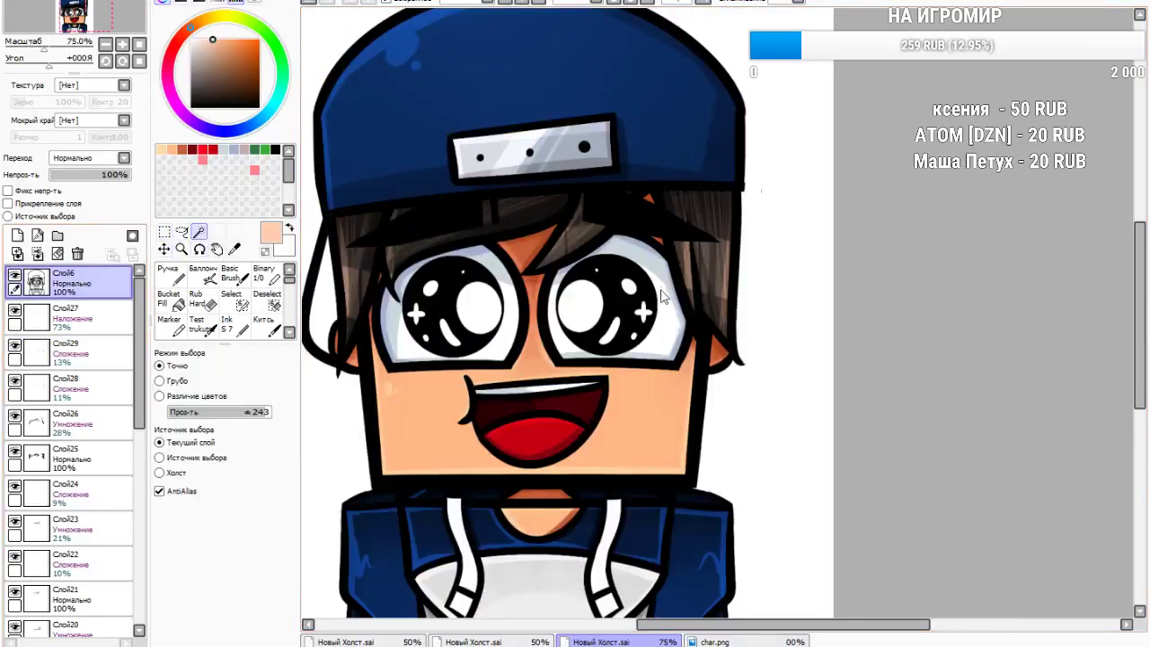
scroll(402, 312, "up", 3)
left_click(346, 295)
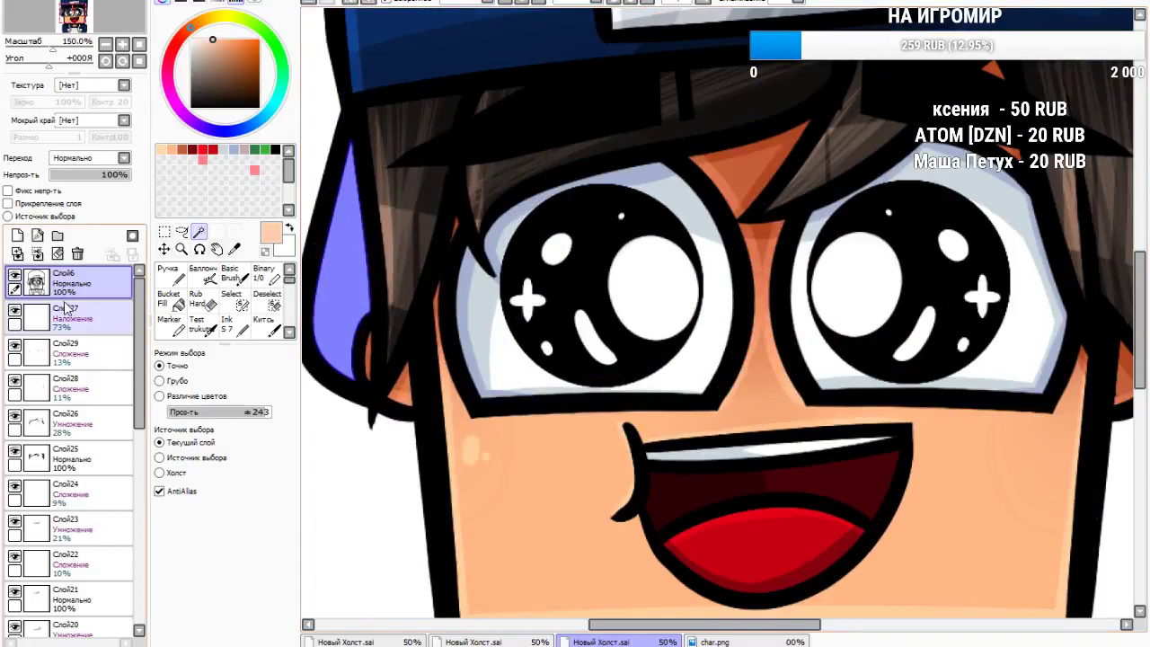
Fill the selected area beside the ear with near-black on a new layer using the Ink brush at size 180, and clear the selection
left_click(55, 314)
left_click(14, 235)
left_click(232, 325)
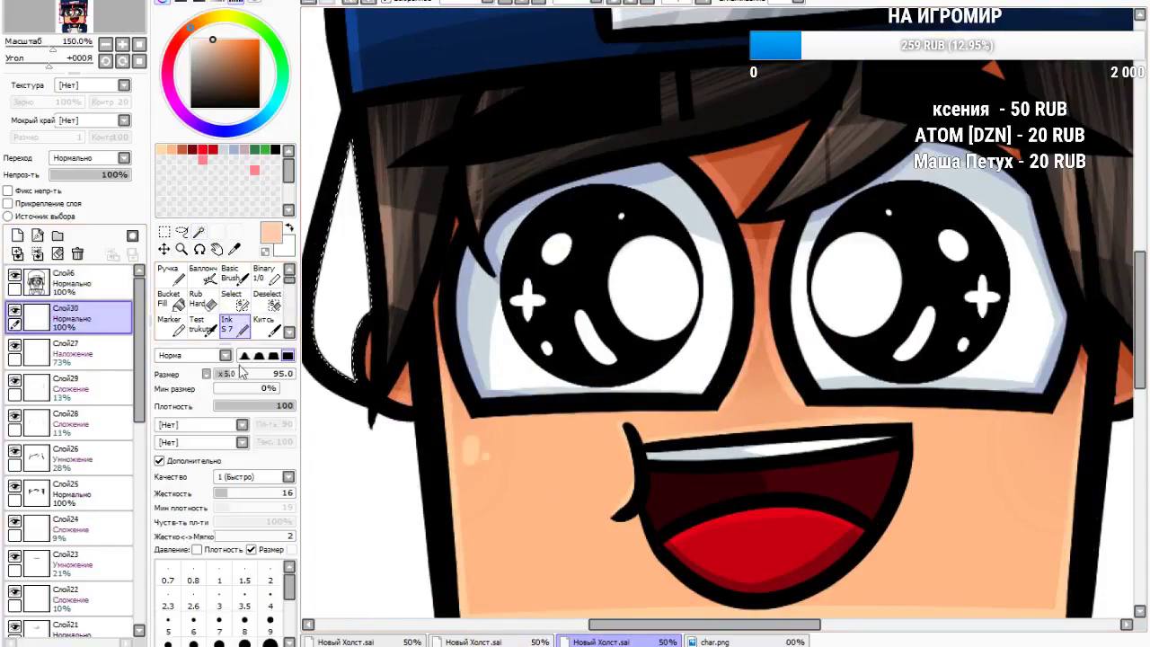
left_click(250, 375)
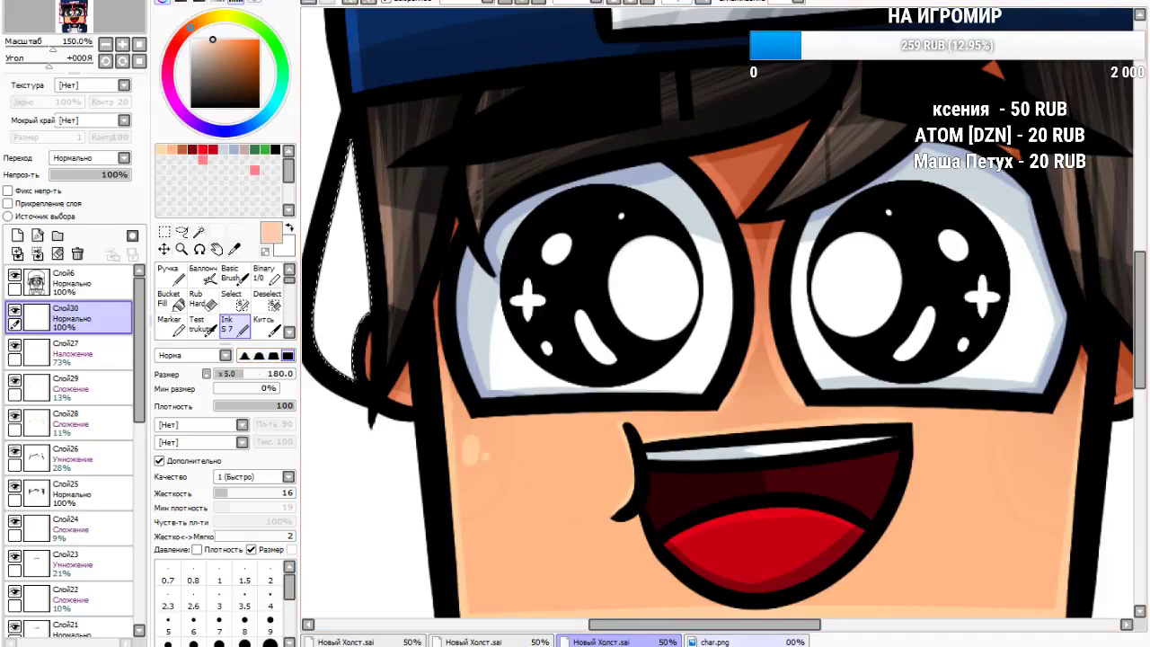
left_click(710, 641)
left_click(602, 641)
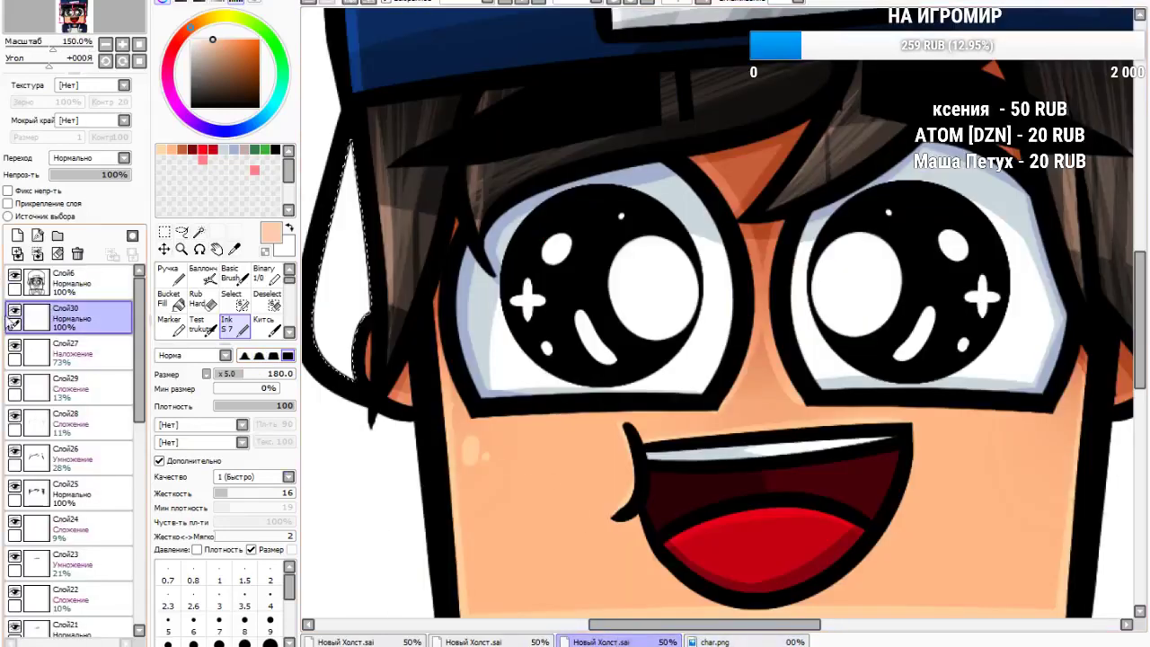
left_click(195, 104)
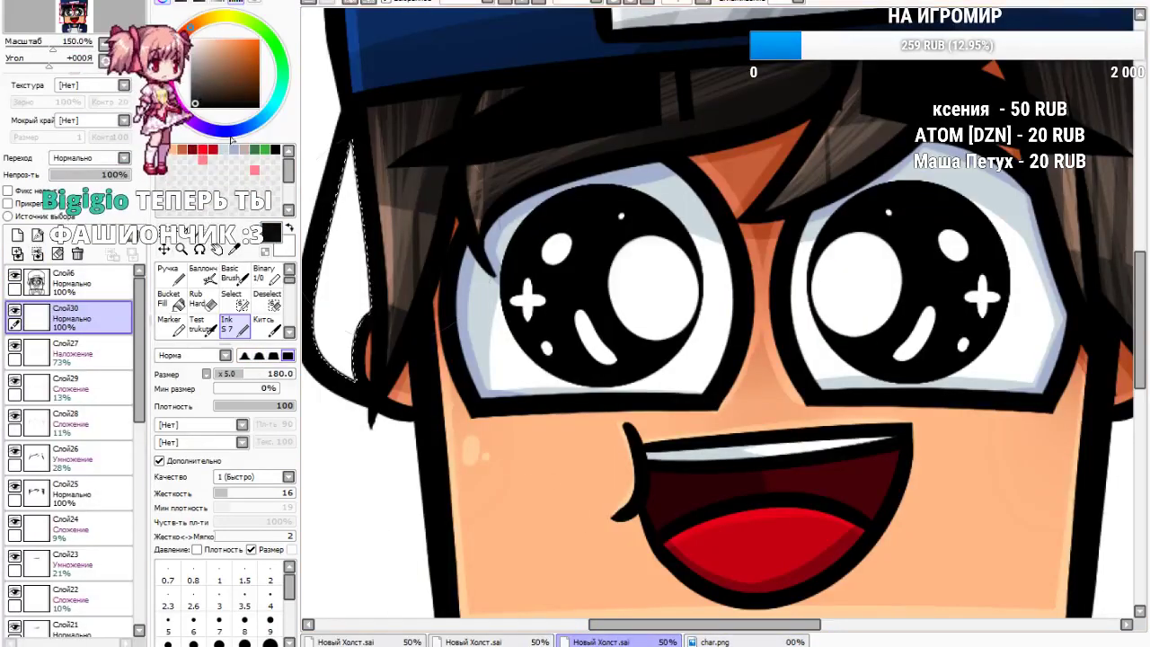
left_click_drag(355, 211, 364, 306)
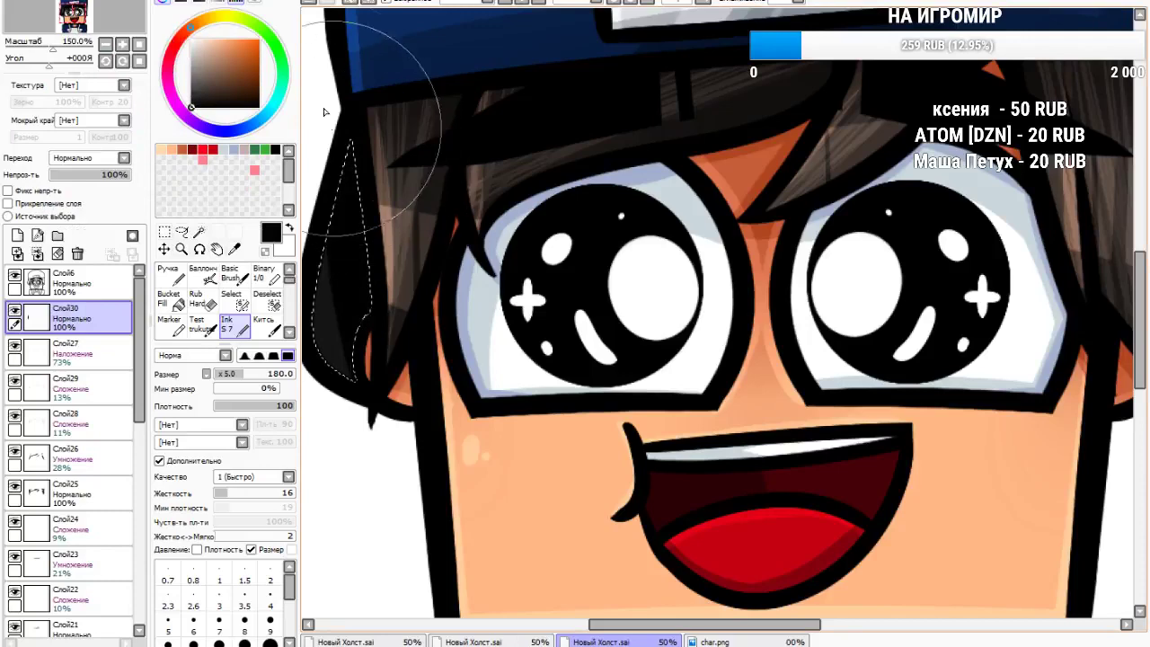
left_click(164, 232)
key("ctrl+d")
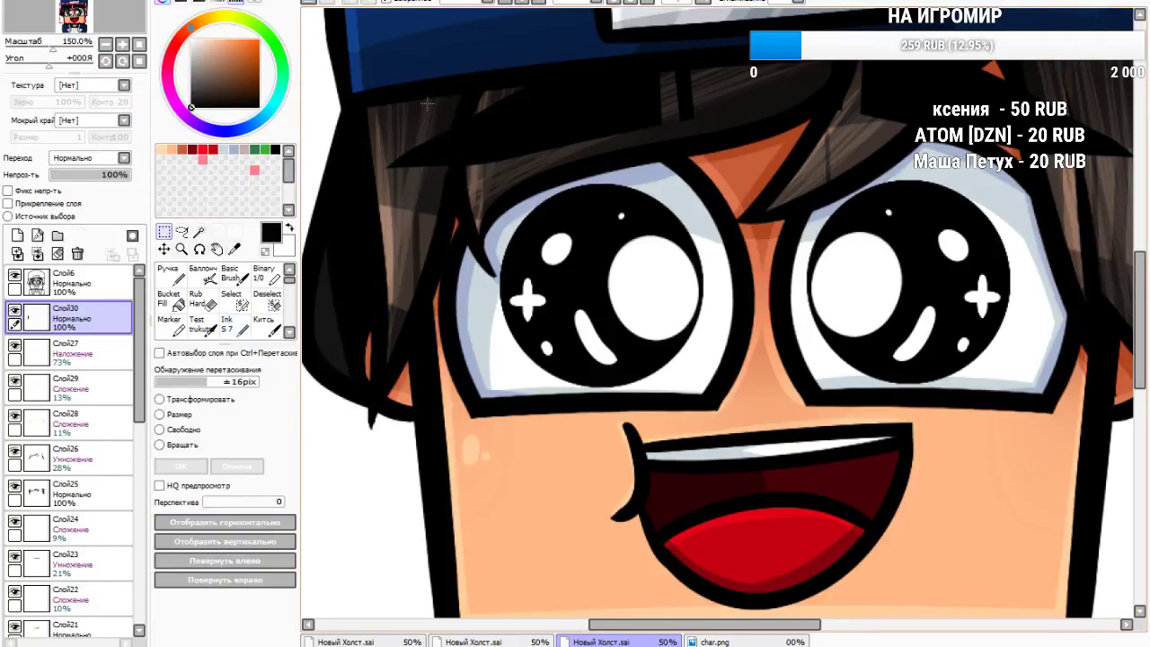
Select both hoodie drawstrings and their tips on the line-art layer Слой6 with the magic wand
scroll(428, 103, "down", 5)
scroll(526, 270, "up", 4)
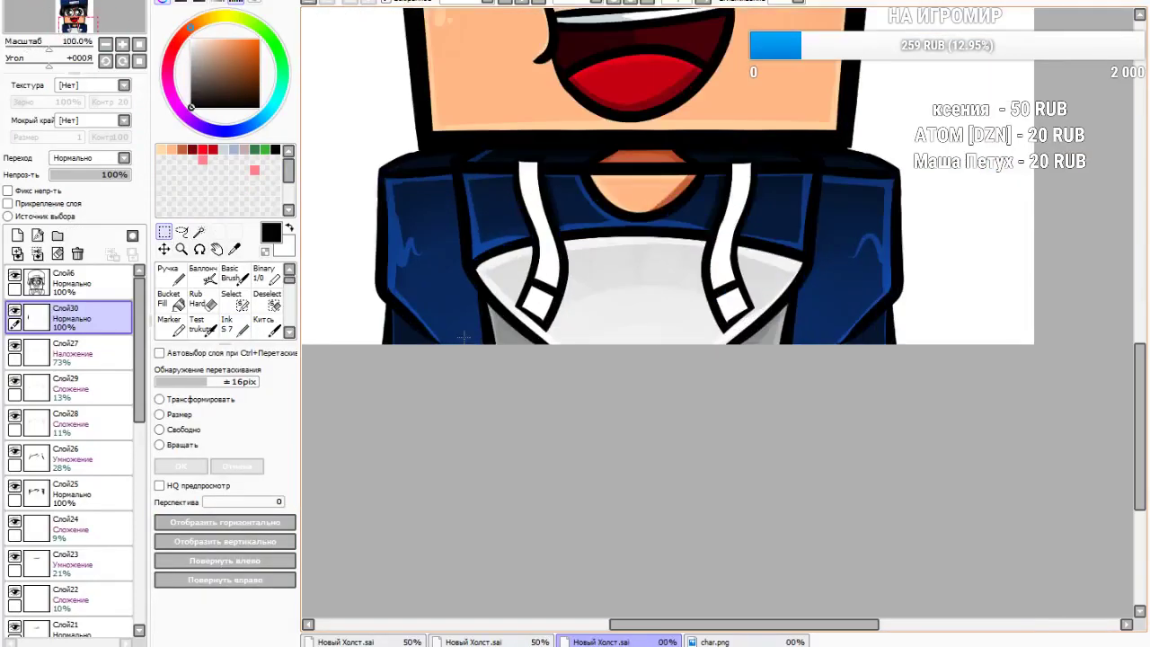
left_click(739, 642)
left_click(654, 640)
left_click(90, 319)
scroll(269, 324, "down", 1)
left_click(81, 283)
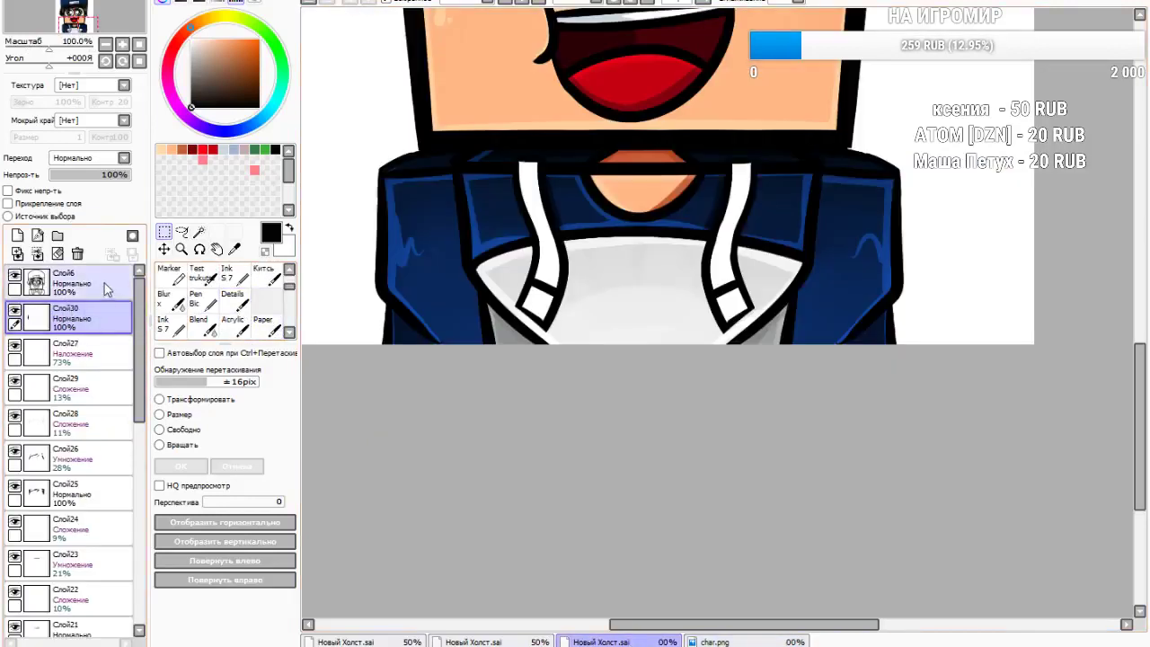
left_click(199, 232)
scroll(661, 244, "up", 1)
left_click(456, 274)
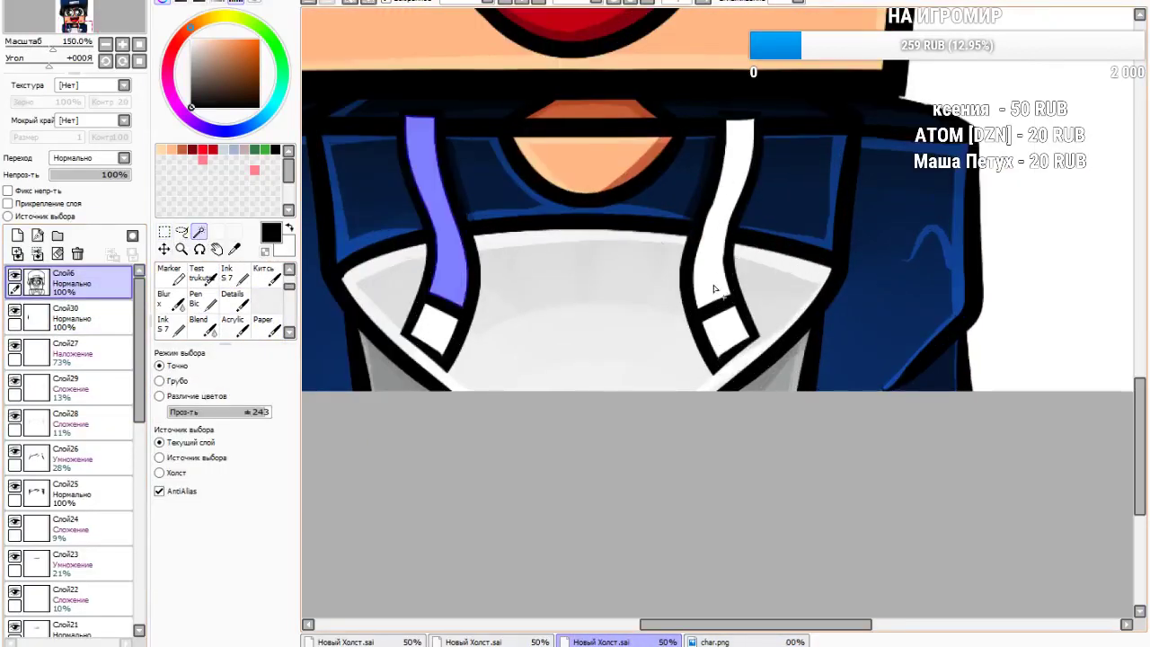
left_click(726, 293)
left_click(716, 333)
left_click(434, 325)
Fill the selected drawstrings and tips with dark grey on a new layer using the Ink brush at size 180
left_click(86, 321)
left_click(17, 235)
scroll(185, 304, "up", 1)
left_click(227, 325)
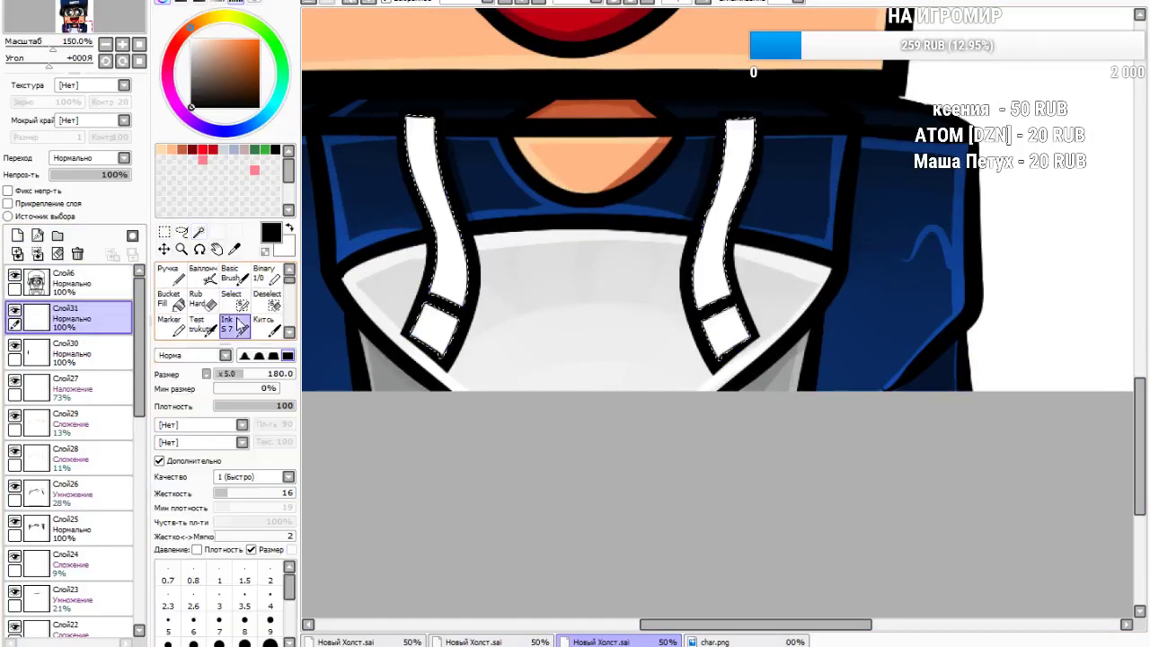
left_click(192, 93)
mouse_move(409, 166)
left_mouse_down()
mouse_move(903, 300)
mouse_move(736, 215)
left_mouse_up()
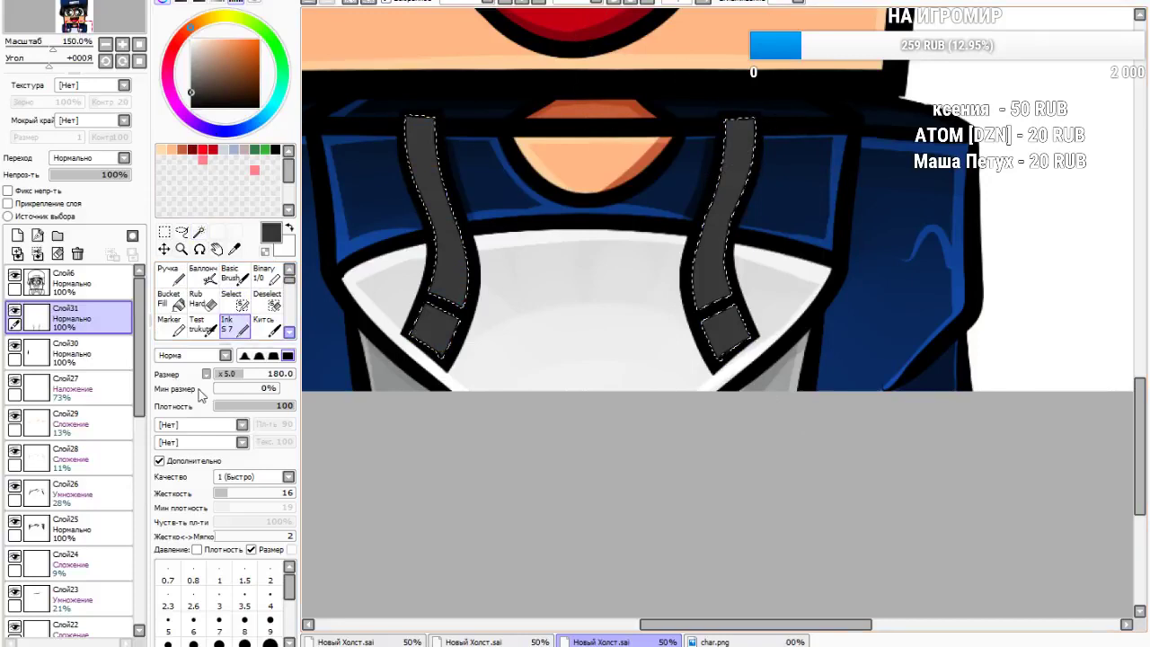
Paint the drawstring tips near-black with the Ink brush at size 90, and shade the drawstrings at size 50
left_click(228, 374)
left_click(191, 102)
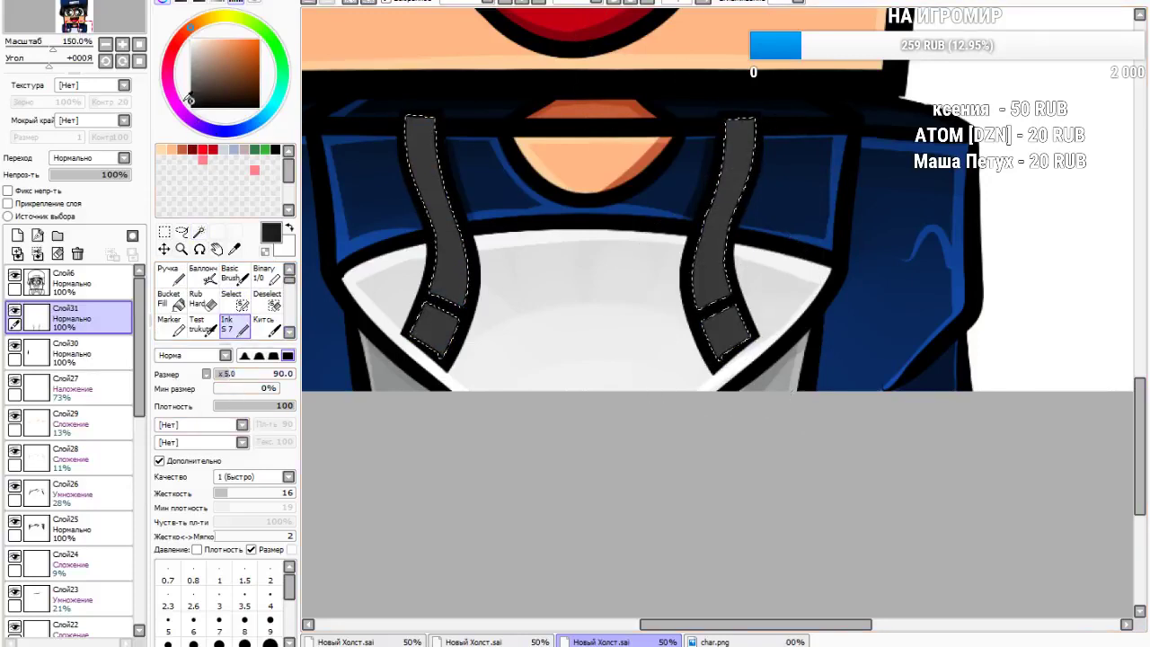
left_click_drag(436, 382, 399, 345)
left_click_drag(637, 380, 698, 398)
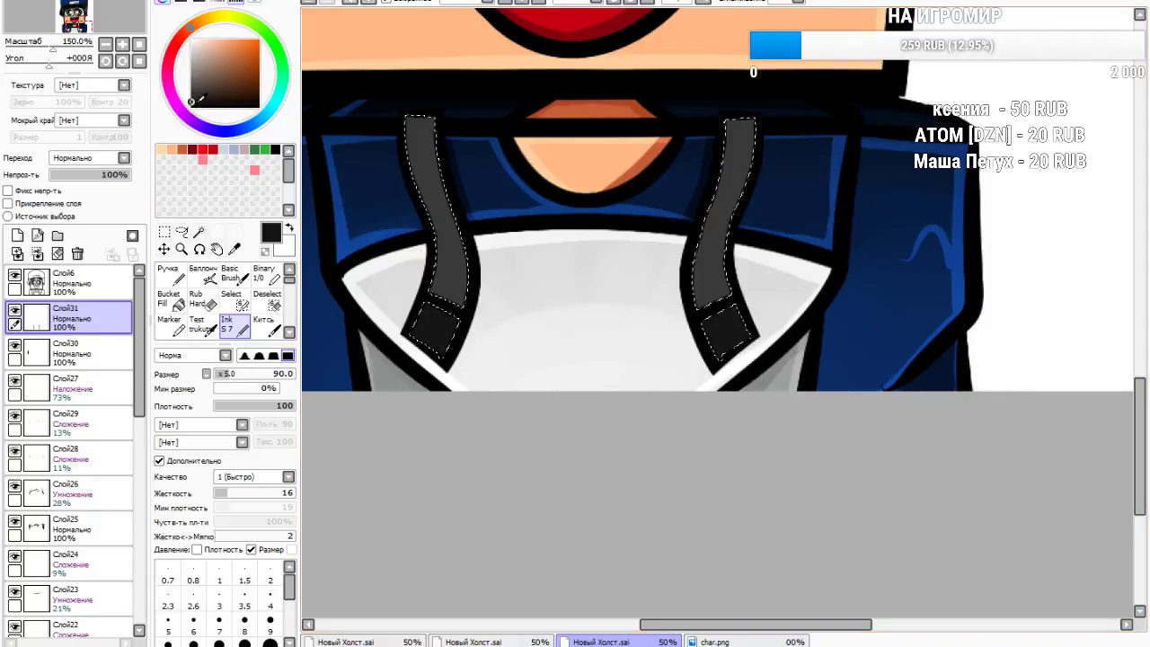
left_click(223, 374)
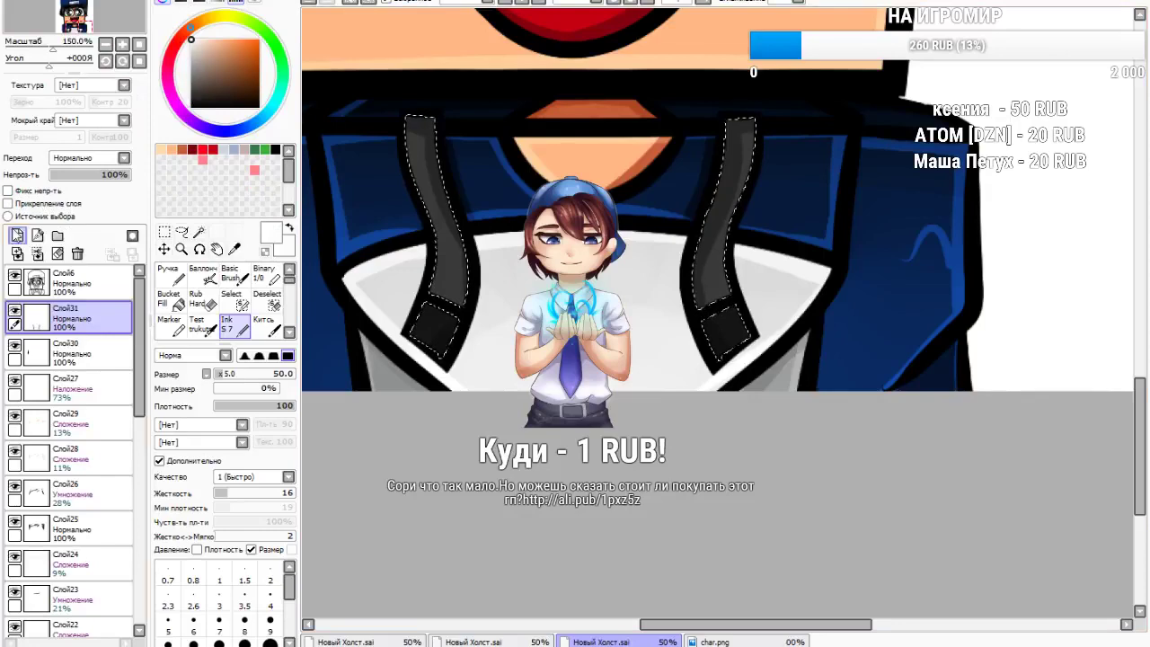
Paint white highlights along the edges and bends of the drawstrings and tips on a new layer, undoing the last stroke
left_click(17, 236)
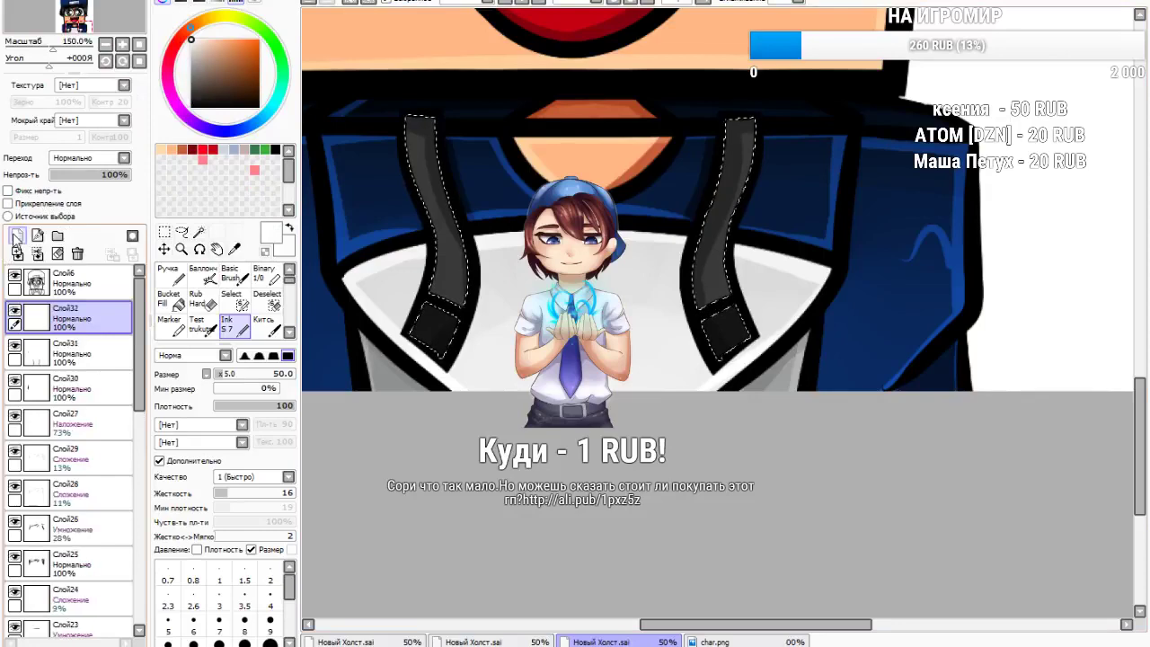
left_click_drag(410, 118, 437, 292)
mouse_move(429, 305)
left_mouse_down()
mouse_move(416, 335)
mouse_move(444, 351)
left_mouse_up()
mouse_move(739, 308)
left_mouse_down()
mouse_move(749, 336)
mouse_move(722, 356)
mouse_move(749, 173)
left_mouse_up()
mouse_move(755, 119)
left_mouse_down()
mouse_move(728, 208)
mouse_move(749, 171)
left_mouse_up()
left_click_drag(731, 236, 701, 228)
left_click_drag(425, 201, 460, 238)
key("ctrl+z")
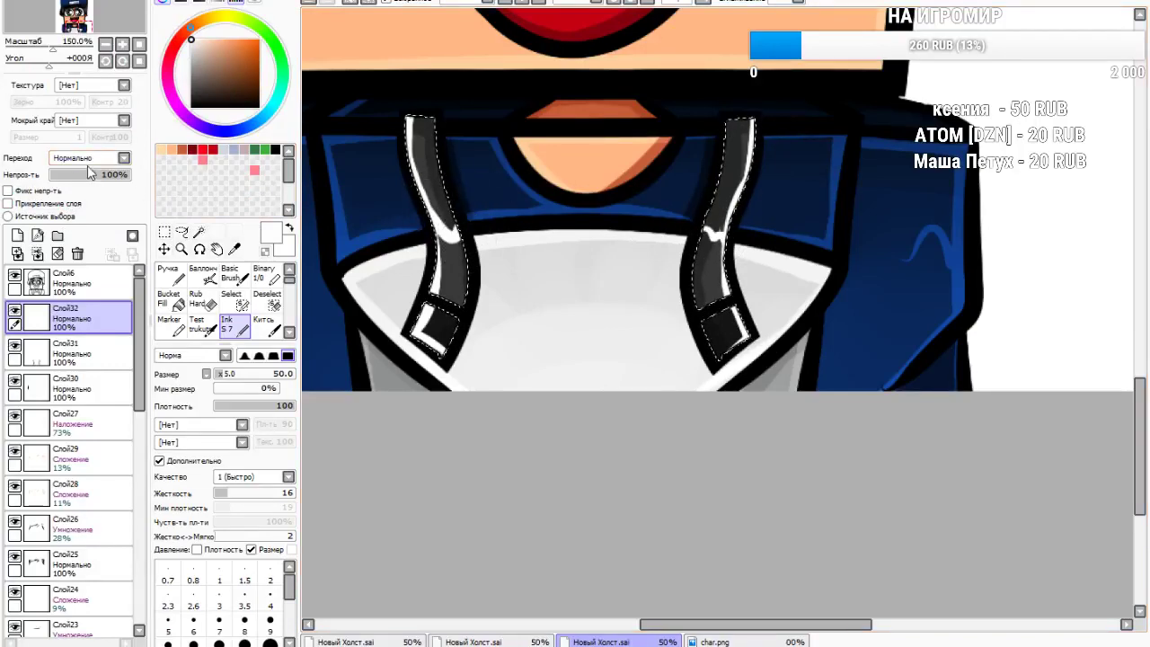
Set the drawstring highlight layer to Сложение at 15% opacity and clear the selection
left_click(87, 223)
left_click_drag(93, 176, 63, 177)
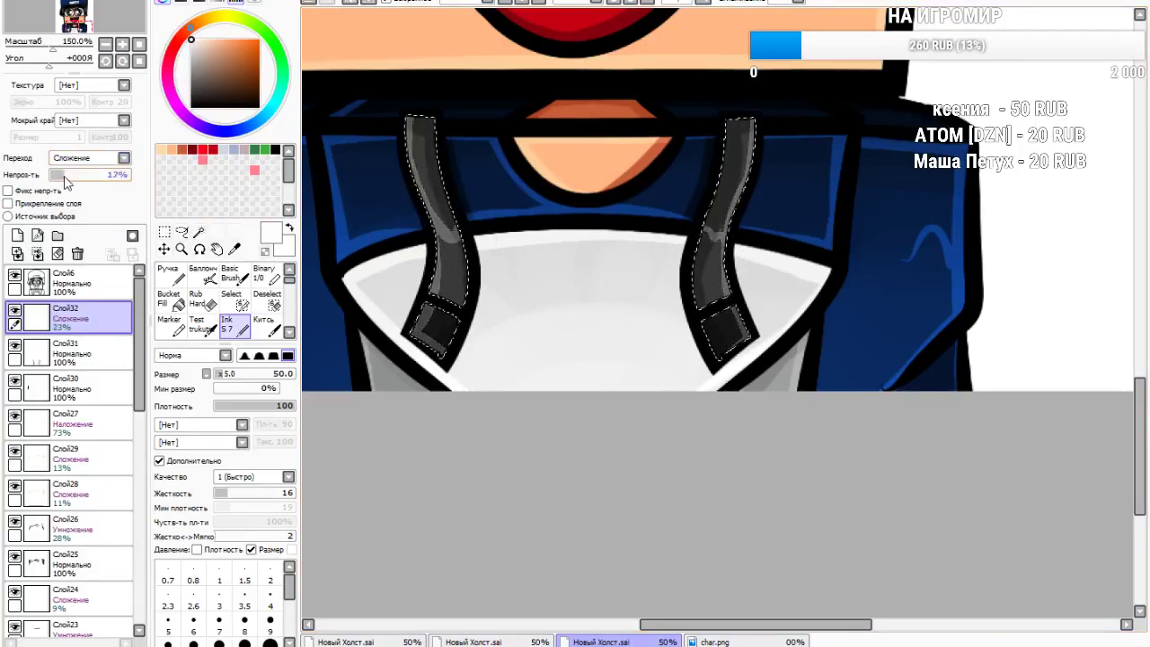
left_click(164, 232)
left_click(402, 163)
Add a new layer at the very bottom of the layer stack, below Слой7, and choose the Ink brush
scroll(521, 399, "down", 3)
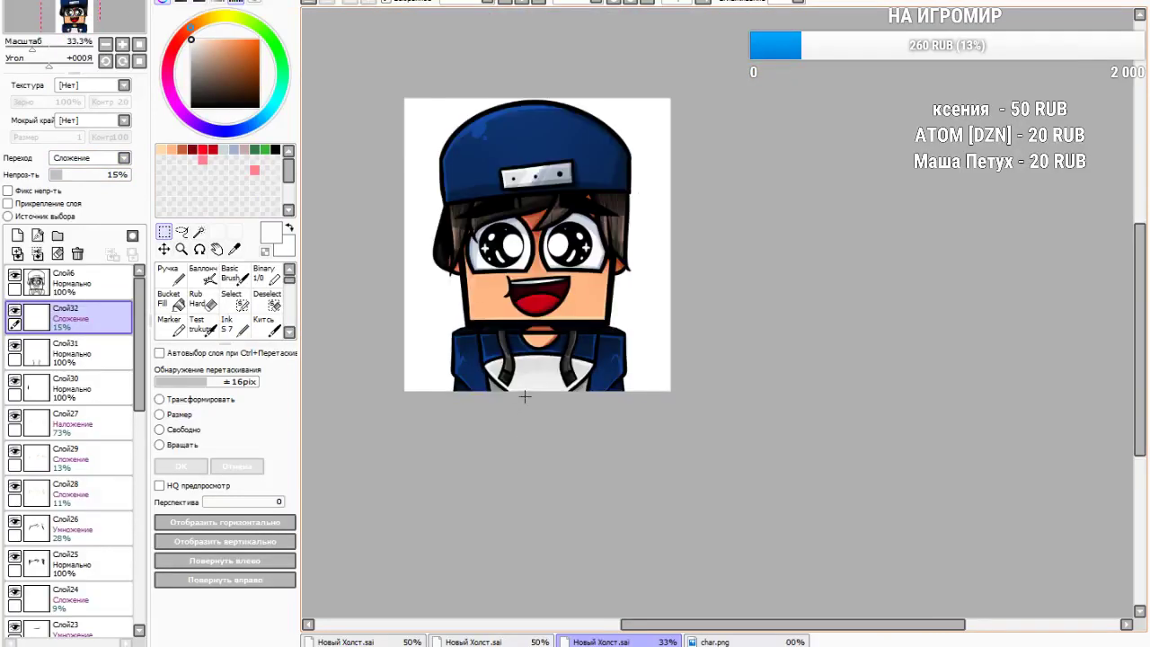
scroll(562, 349, "up", 1)
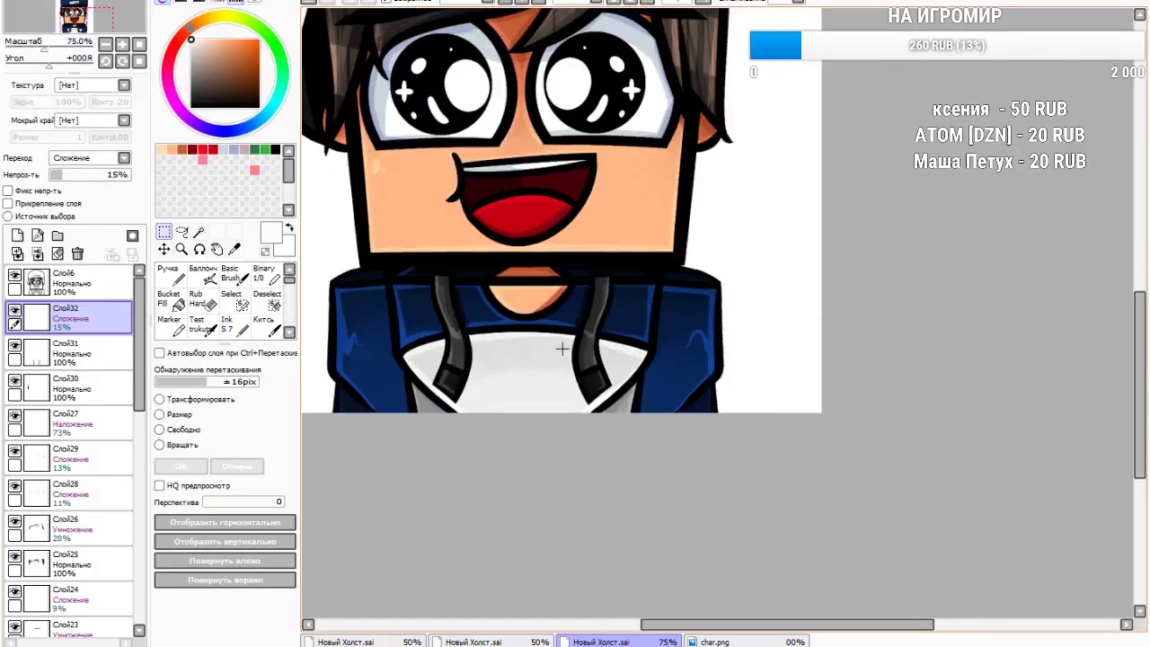
scroll(561, 348, "down", 5)
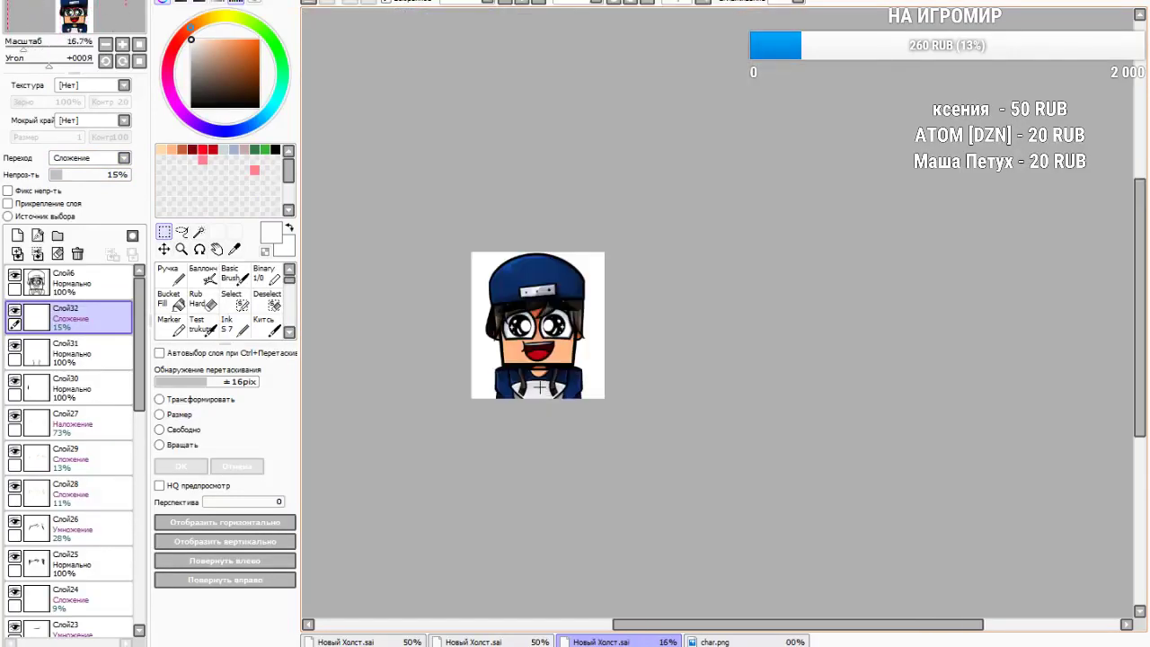
scroll(561, 349, "up", 2)
scroll(59, 446, "down", 3)
scroll(59, 447, "down", 4)
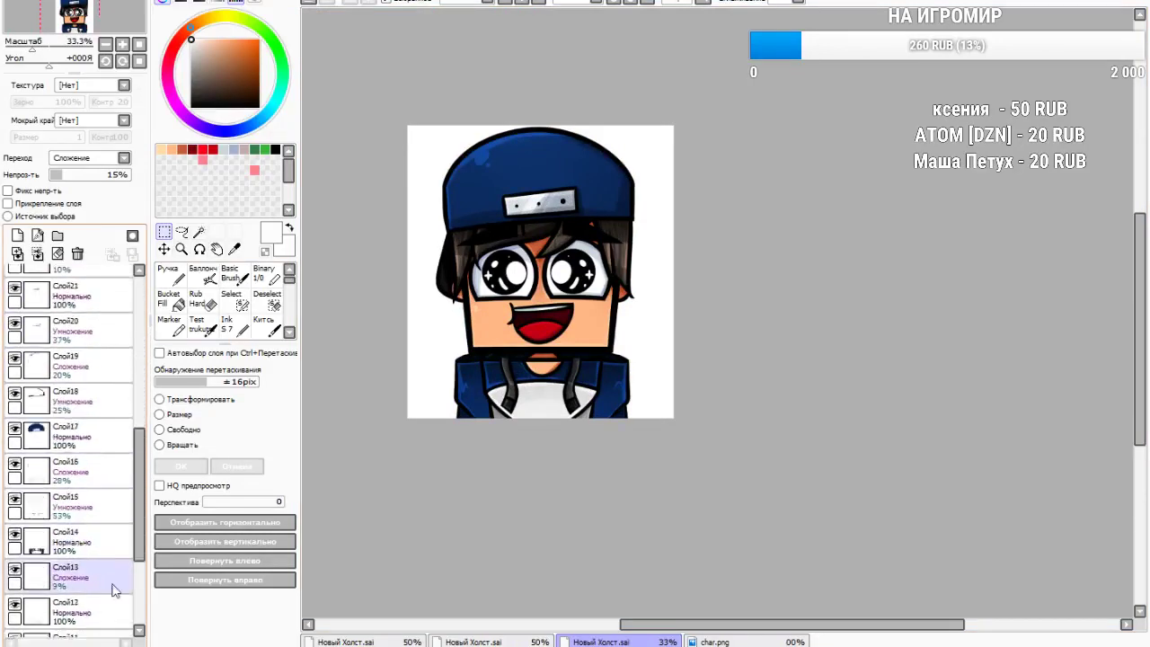
left_click(66, 627)
left_click(18, 235)
scroll(78, 561, "down", 1)
left_click_drag(79, 591, 82, 627)
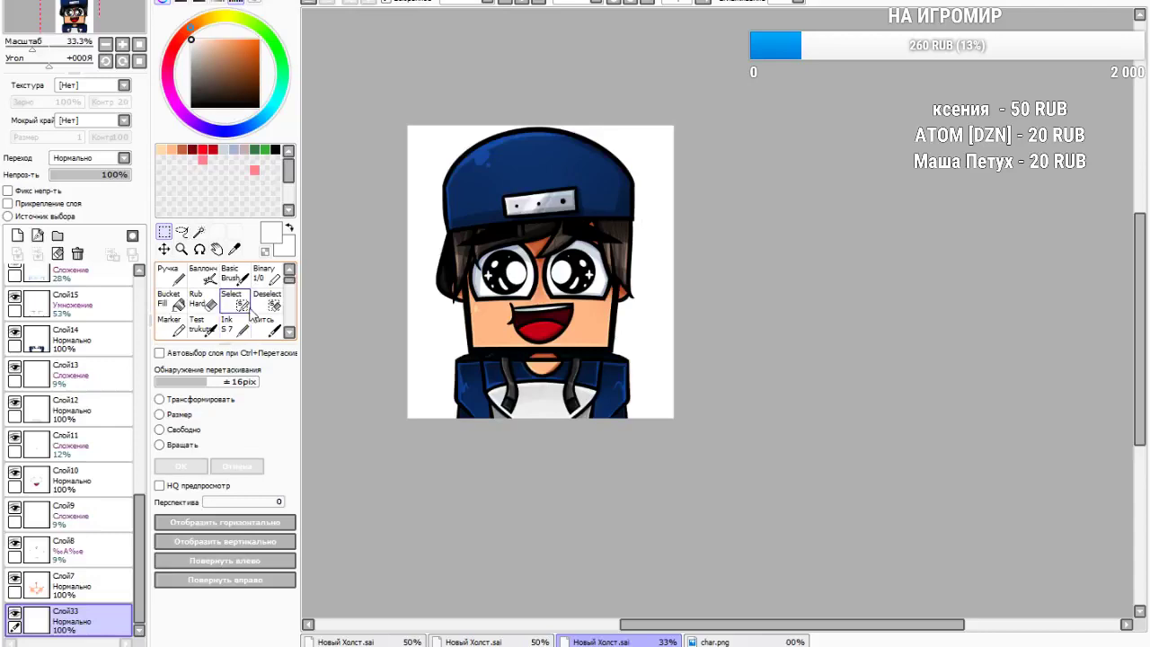
left_click(243, 330)
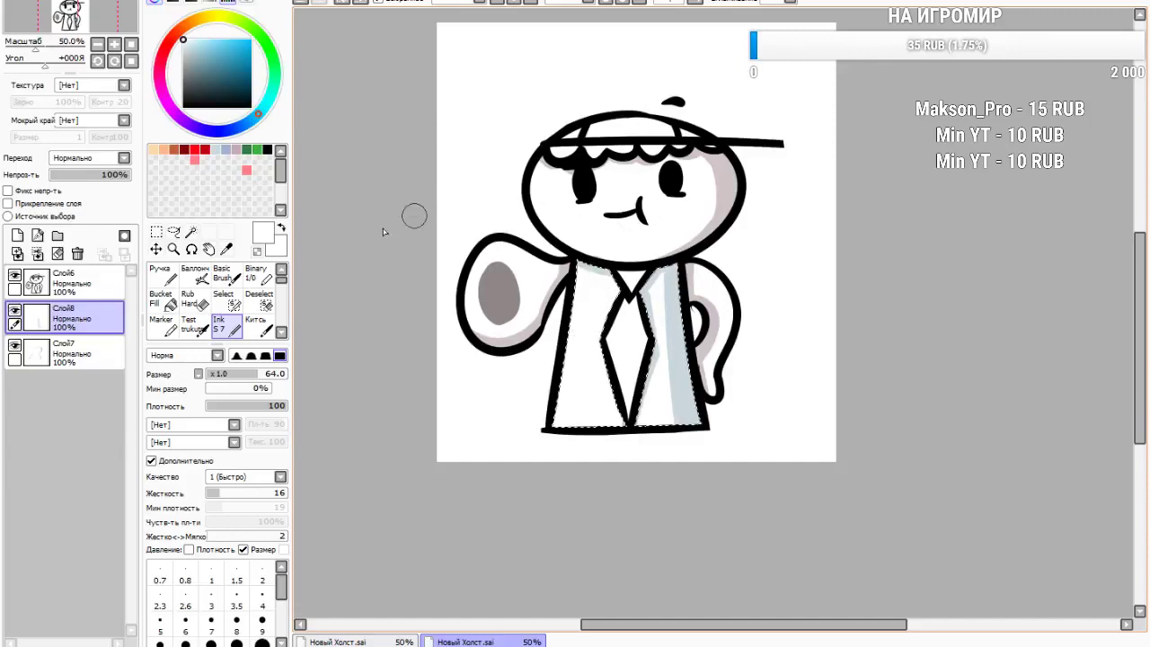
On the cup character's canvas, clear the selection and select the tie and its knot on Слой6 with the magic wand
key("m")
key("ctrl+d")
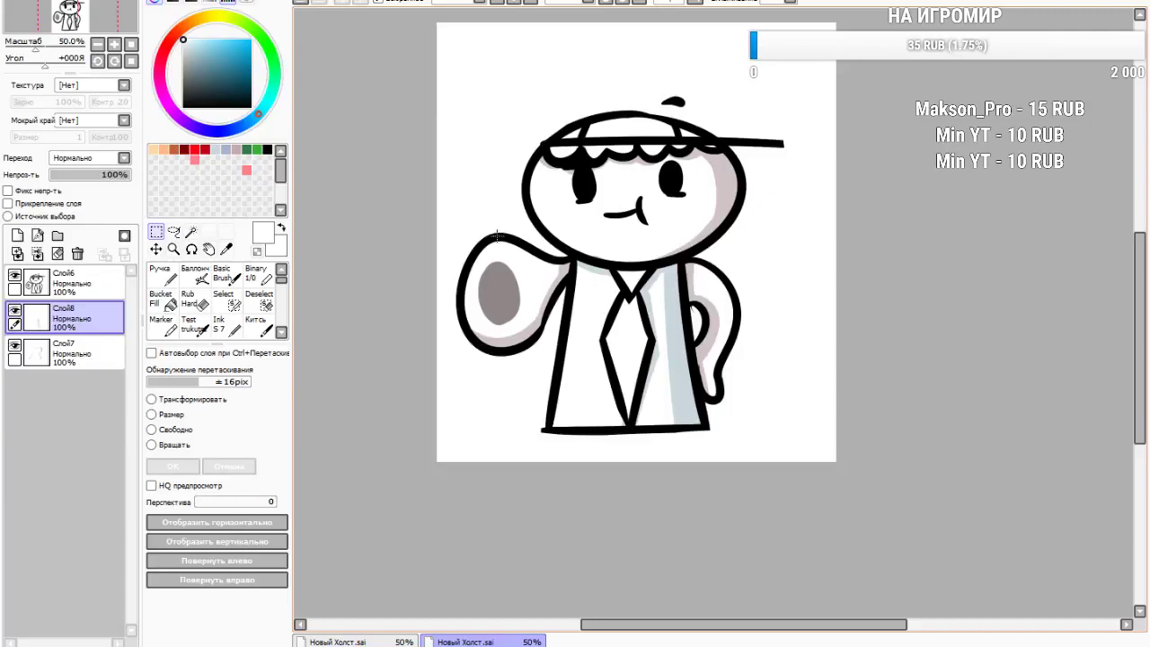
left_click(72, 283)
left_click(190, 232)
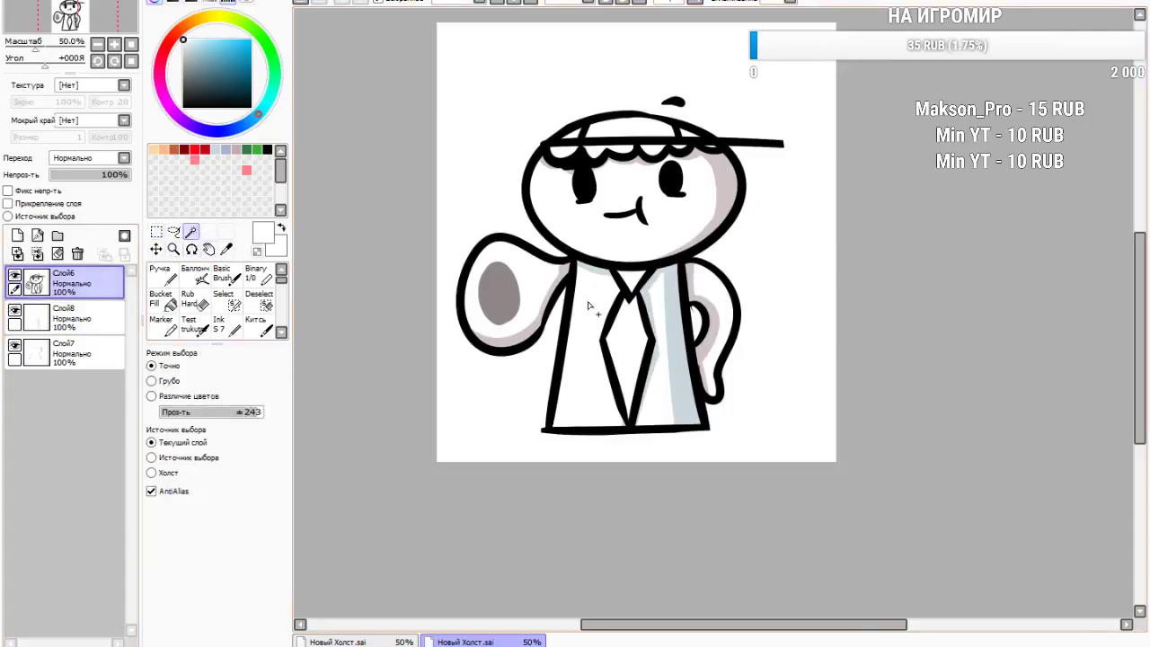
scroll(739, 353, "up", 2)
left_click(488, 347)
left_click(515, 218, "shift")
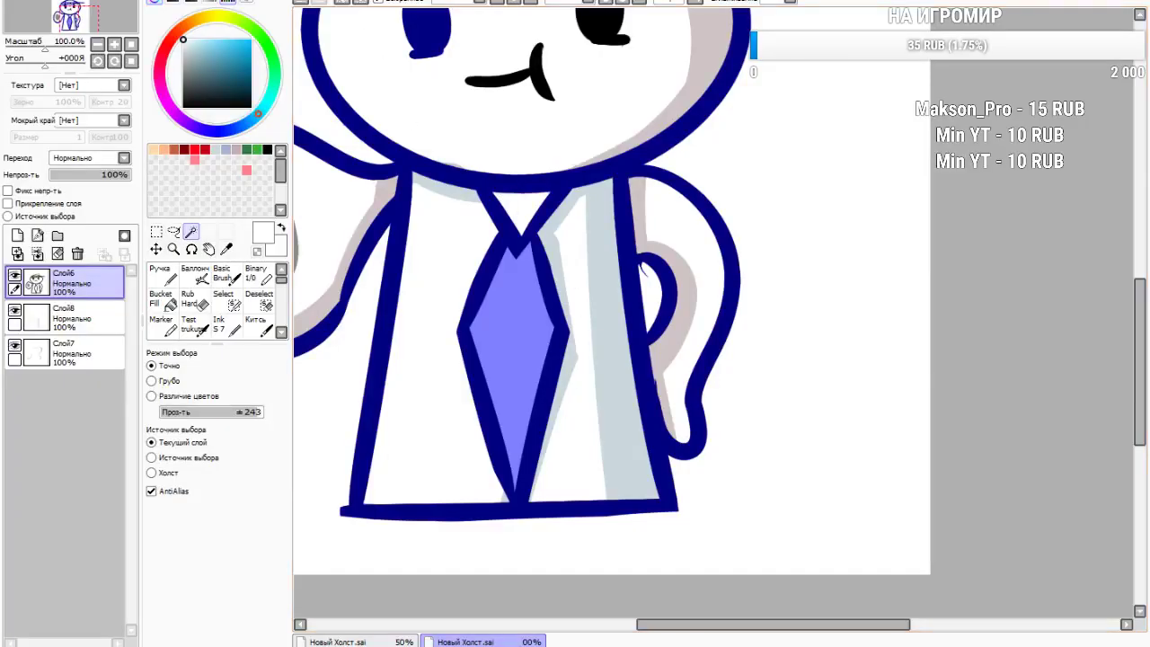
left_click(315, 6)
left_click(525, 207, "shift")
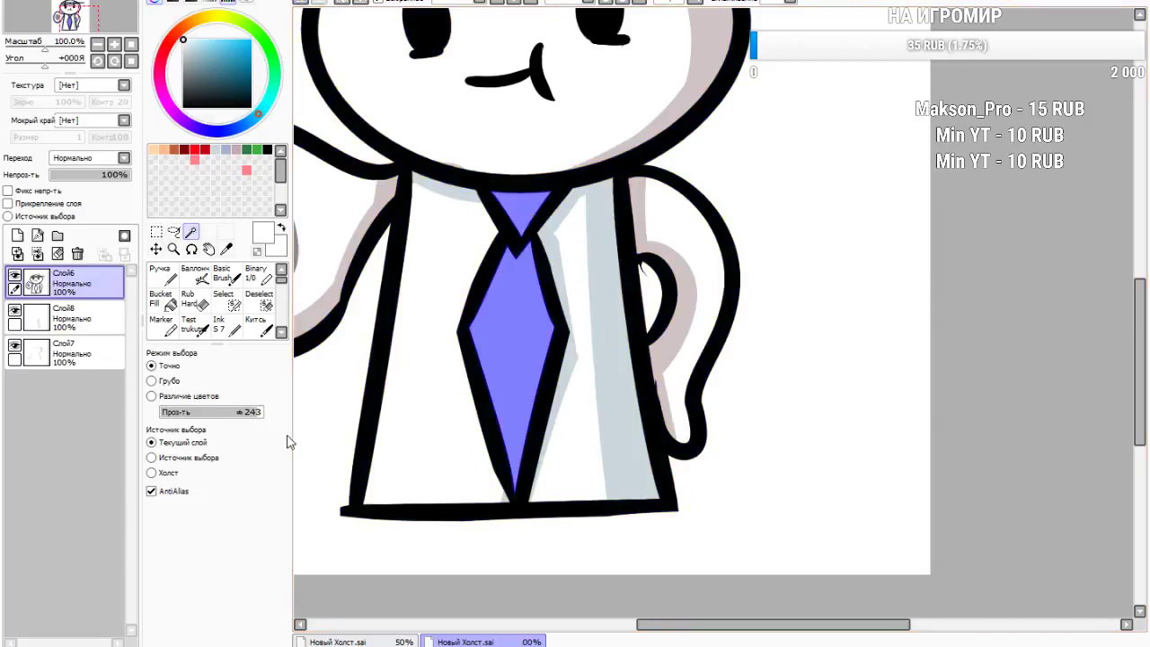
Fill the long part of the tie with bright blue on a new layer using the Ink brush at size 100
left_click(17, 235)
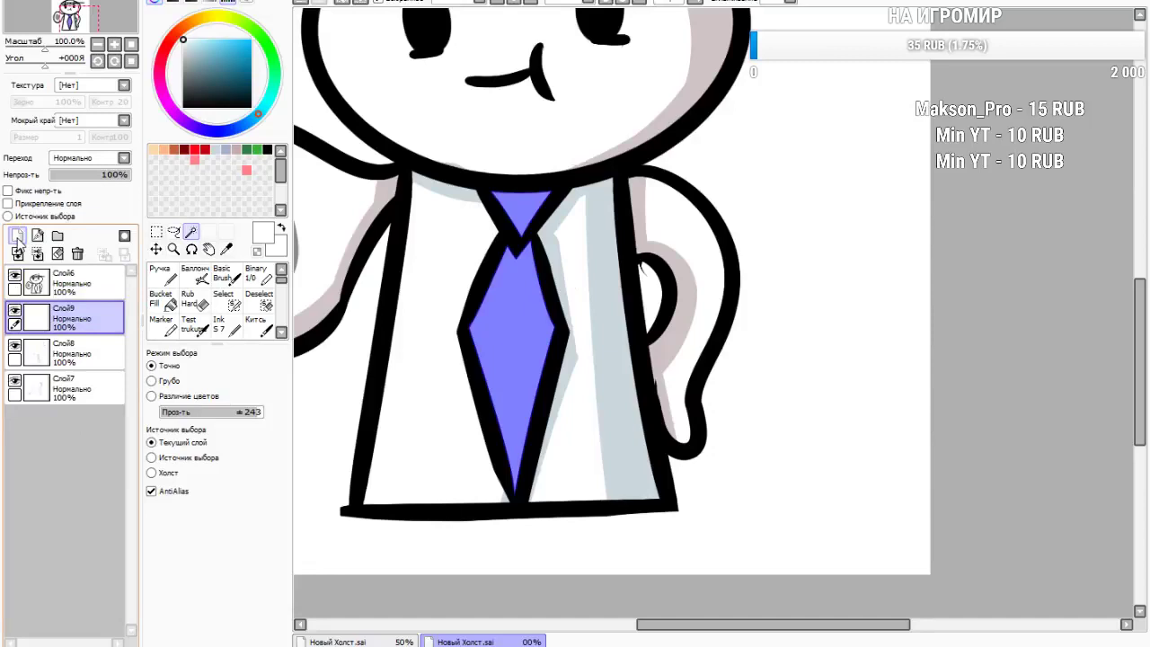
left_click(222, 275)
left_click(219, 326)
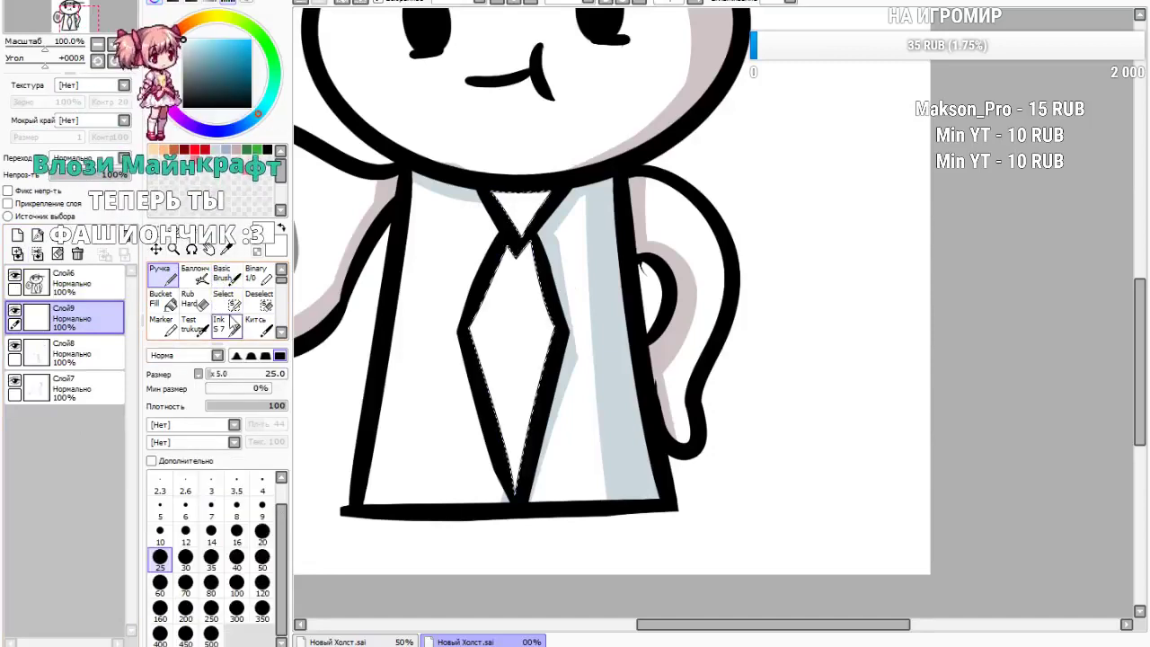
left_click_drag(274, 374, 288, 376)
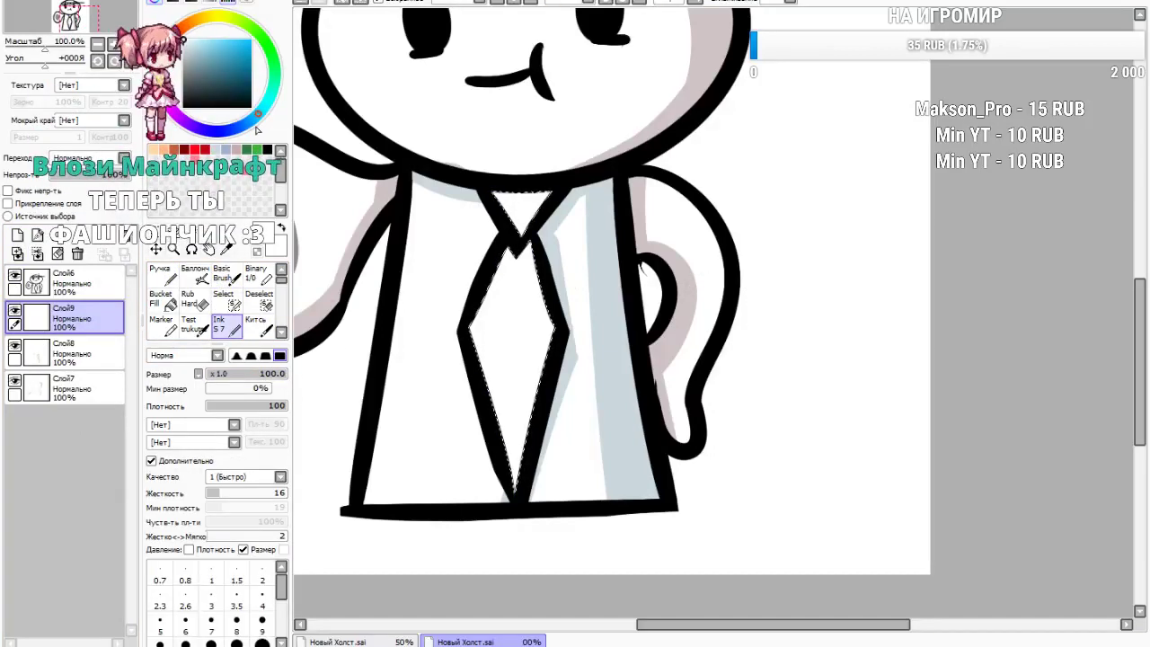
left_click(246, 124)
left_click(251, 40)
left_click_drag(514, 449, 524, 230)
Paint the tie knot a darker blue and shade it with a deeper blue using the Ink brush at size 50
left_click(253, 57)
left_click_drag(542, 175, 518, 160)
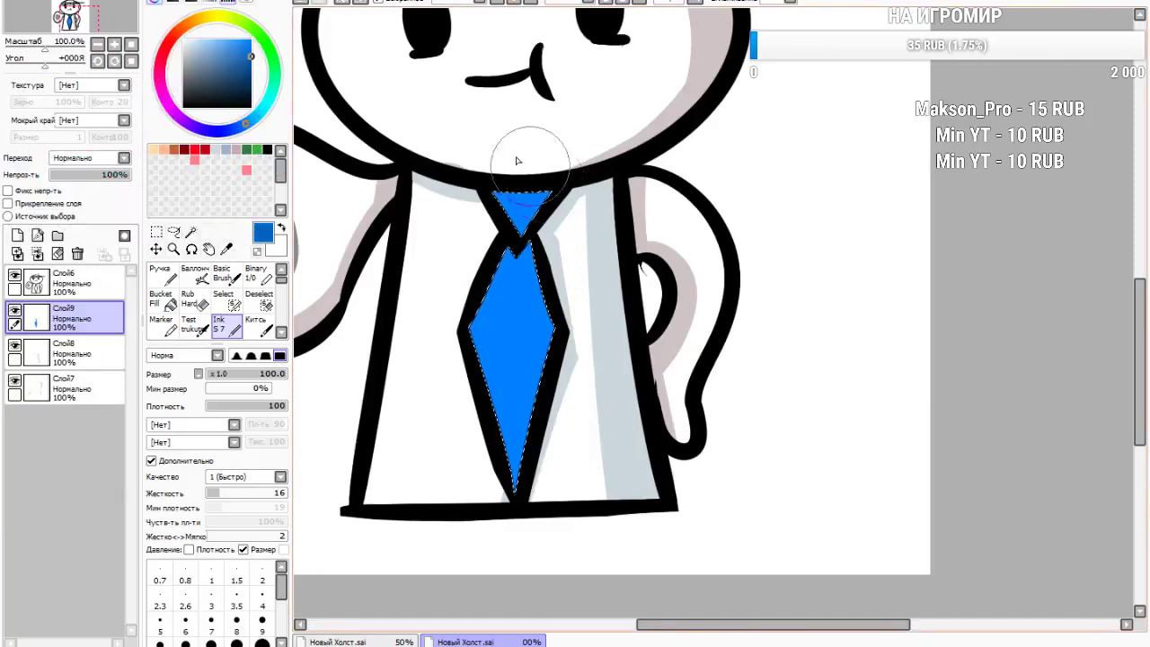
left_click(252, 66)
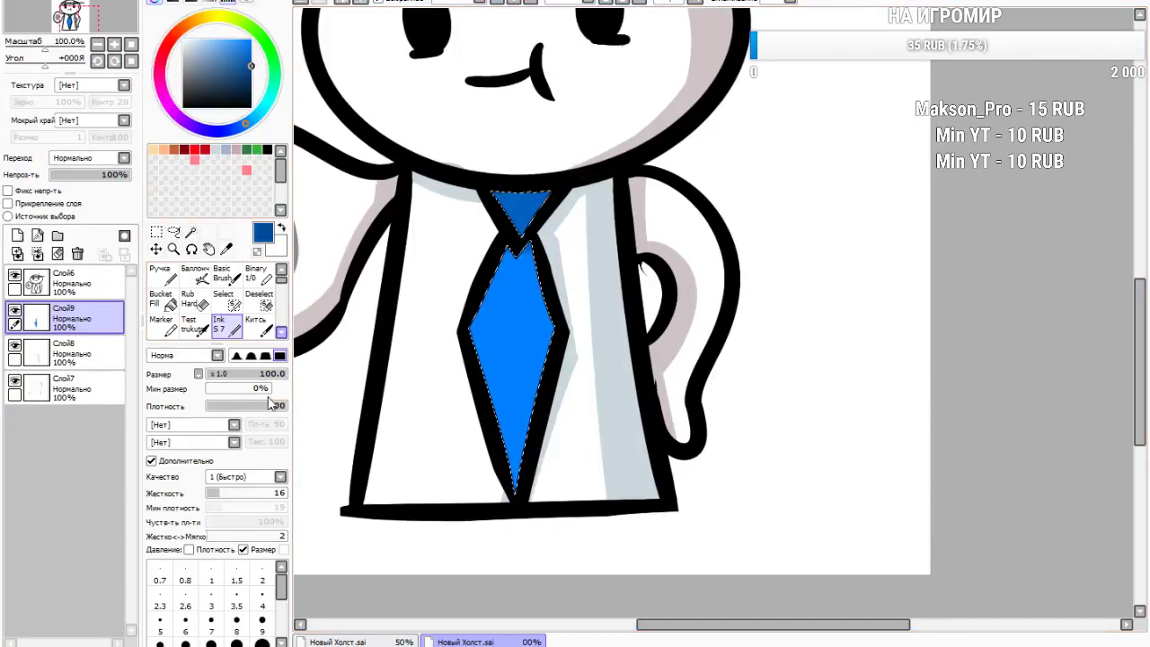
left_click(251, 375)
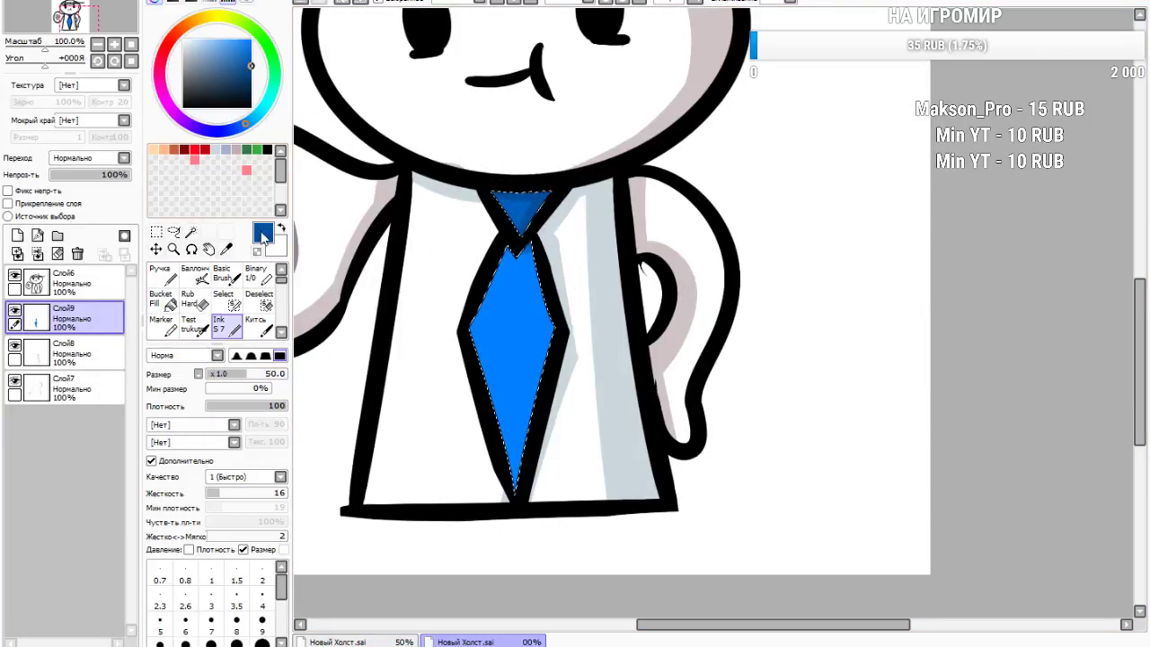
Sample the tie's bright blue and shade under the knot and along the tie's right edge in darker blue with the Ink brush
left_click(227, 252)
left_click(467, 322)
left_click(512, 315)
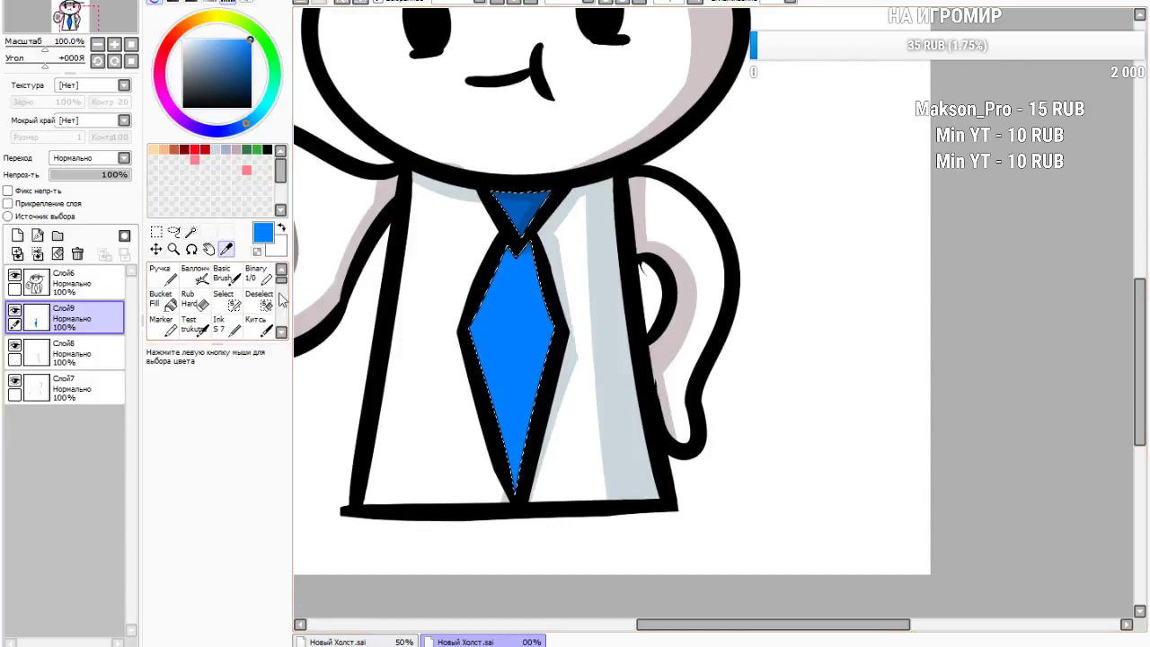
left_click(227, 325)
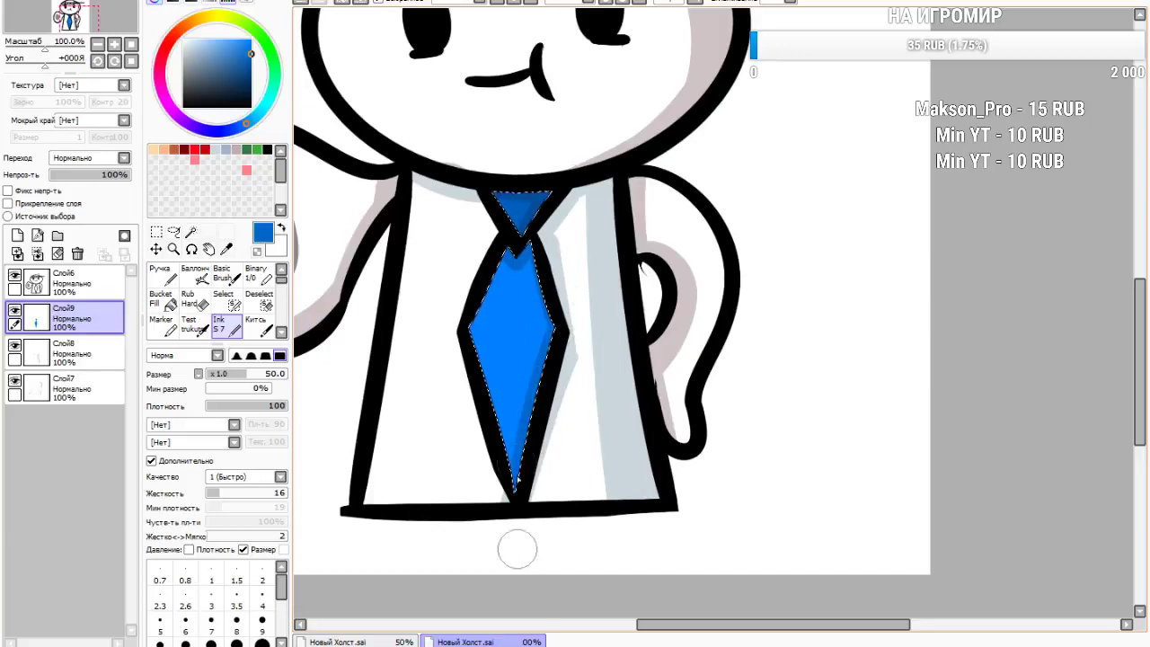
Highlight the left edges of the tie and knot in light blue on a new layer set to Сложение at 14% opacity, then deselect
left_click(252, 39)
left_click(257, 113)
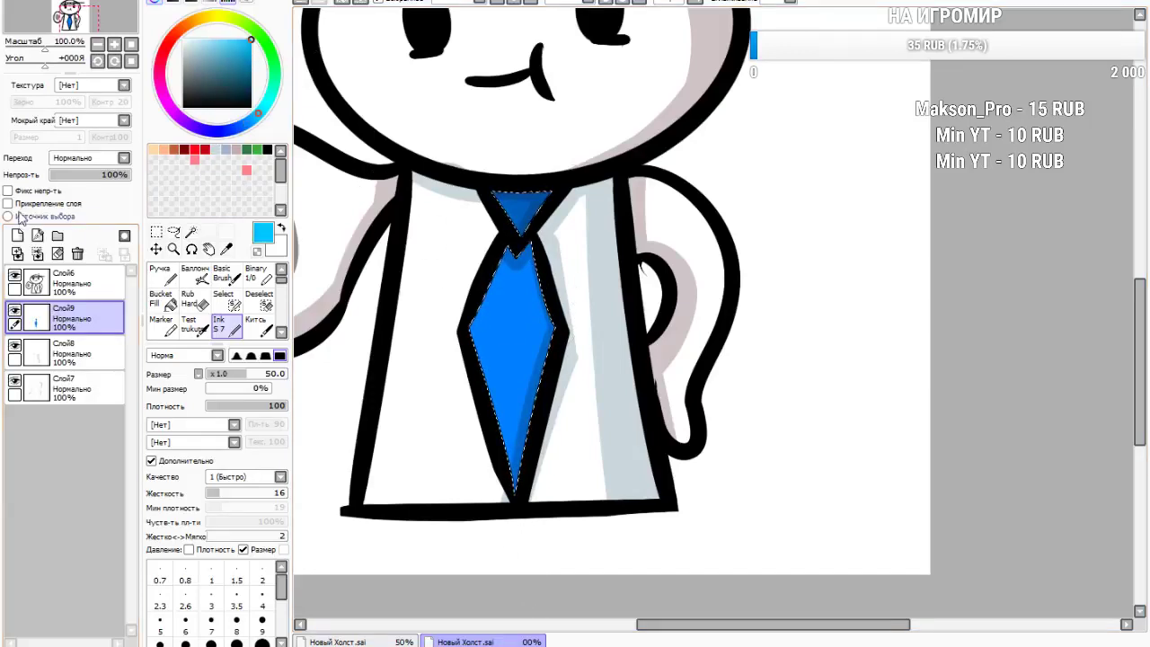
left_click(17, 235)
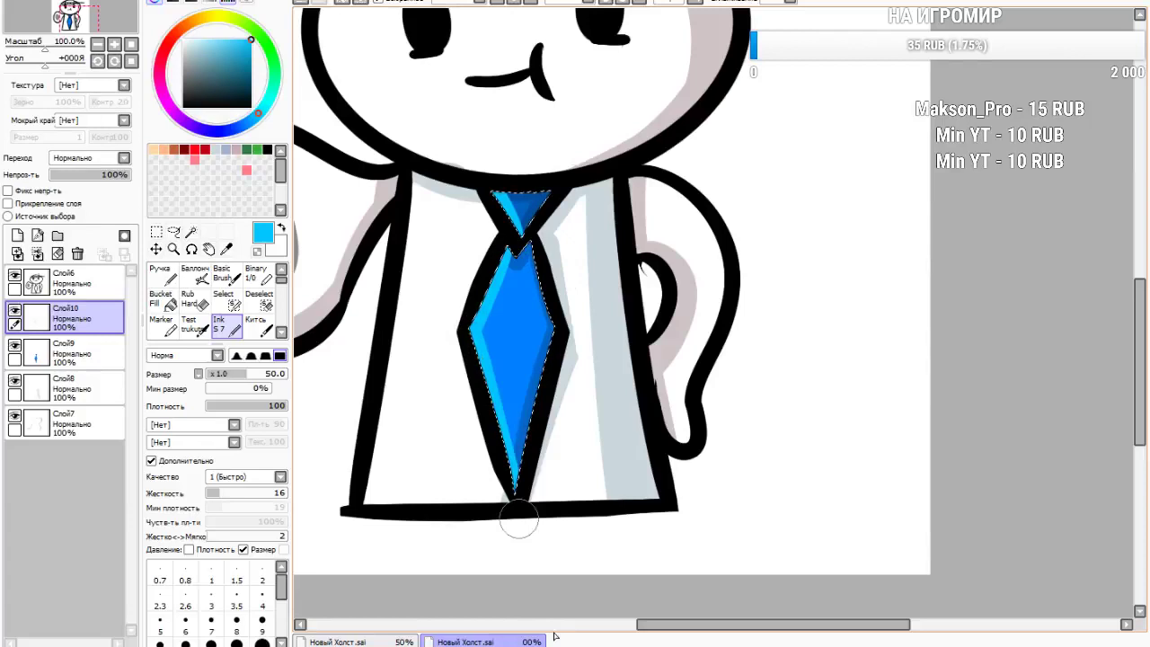
left_click(76, 162)
left_click(78, 215)
left_click_drag(84, 178, 66, 178)
left_click(156, 231)
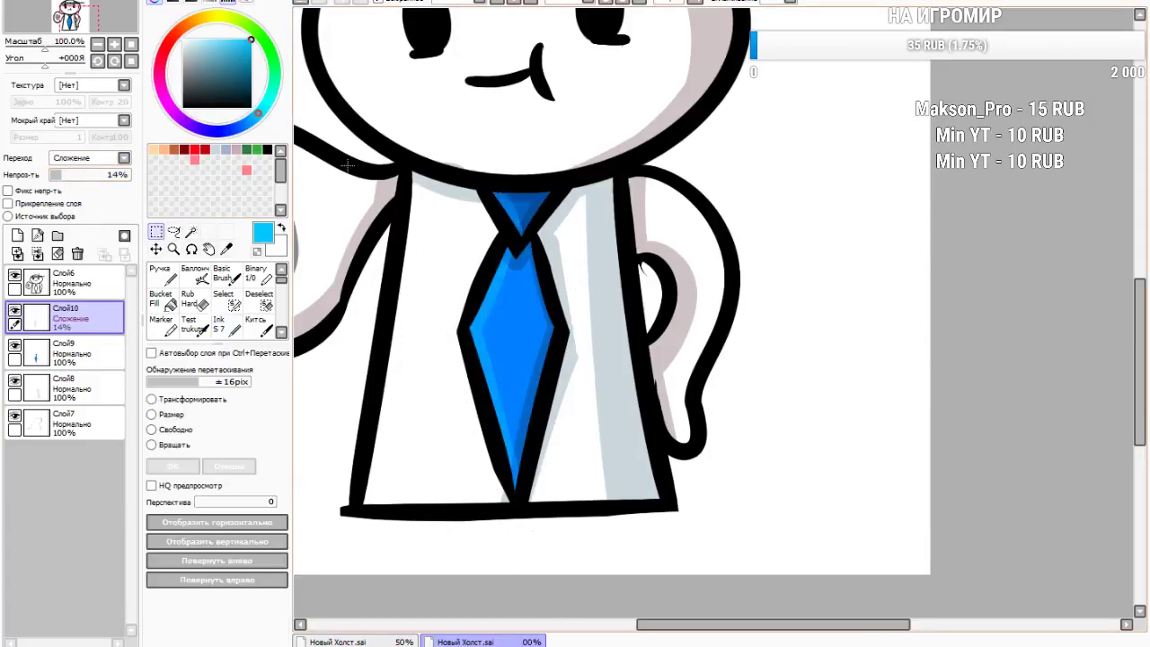
Select the cap's front panel from the line art on Слой6 with the magic wand
scroll(346, 164, "down", 4)
scroll(555, 250, "up", 6)
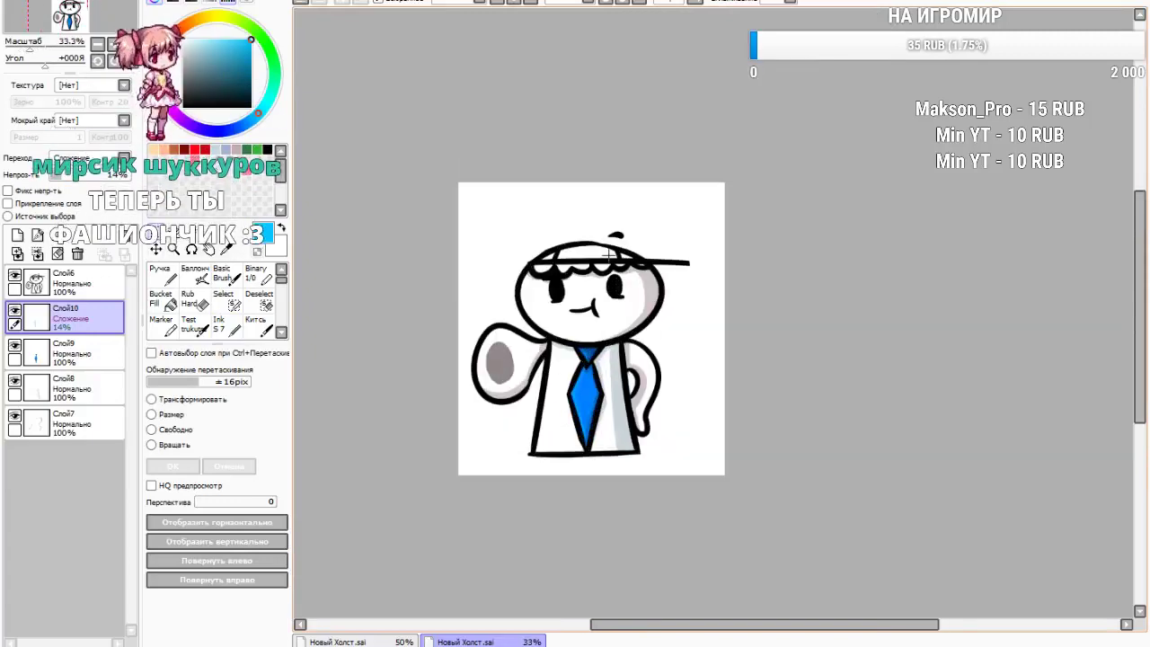
scroll(555, 251, "up", 1)
left_click(88, 283)
left_click(191, 232)
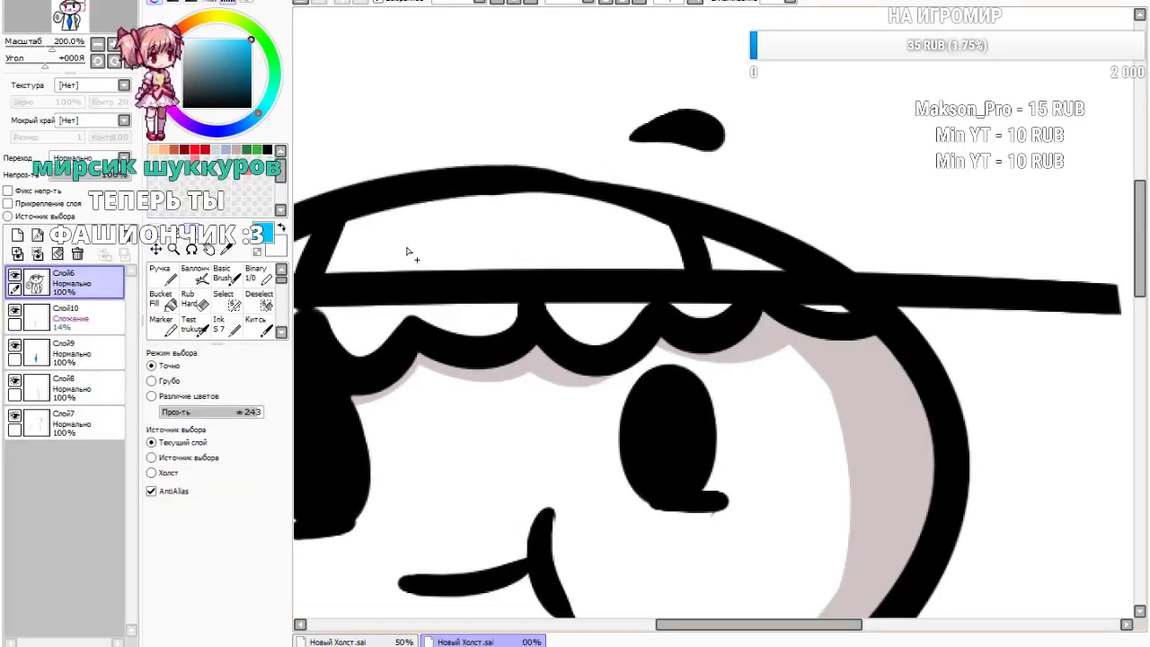
left_click(490, 254)
Paint the cap's front panel light blue on Слой9 with the Ink brush and shade its bottom and right edges deeper blue
scroll(601, 284, "down", 1)
scroll(588, 283, "down", 3)
scroll(559, 269, "up", 3)
left_click(86, 353)
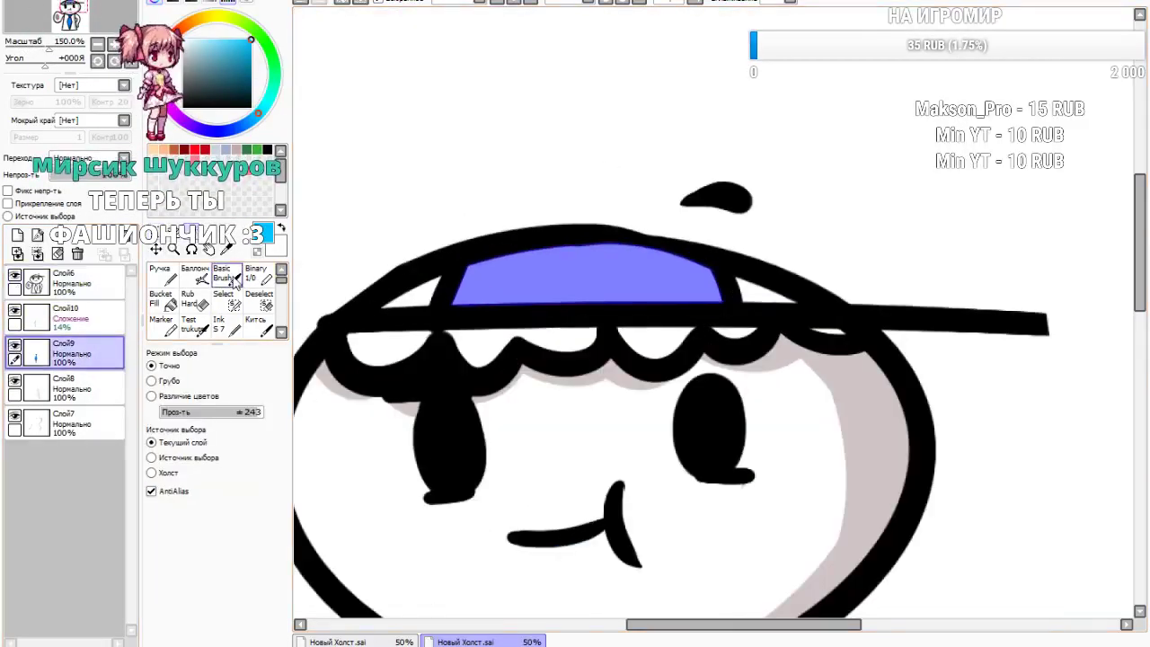
left_click(218, 324)
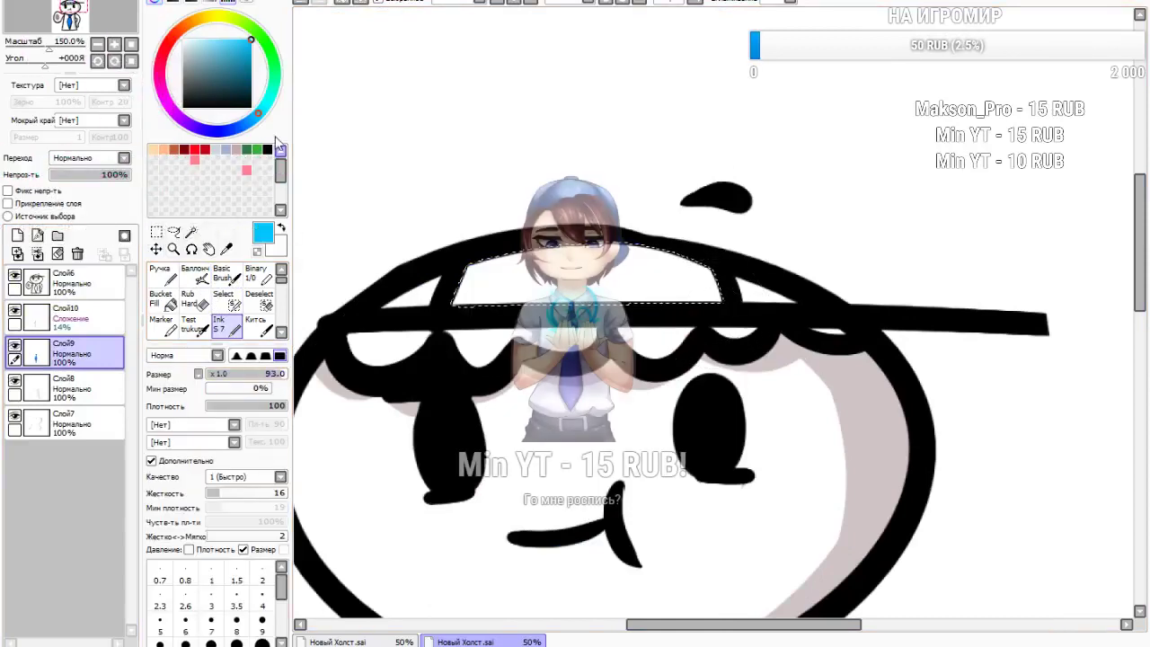
left_click(249, 124)
mouse_move(710, 269)
left_mouse_down()
mouse_move(557, 279)
mouse_move(630, 272)
left_mouse_up()
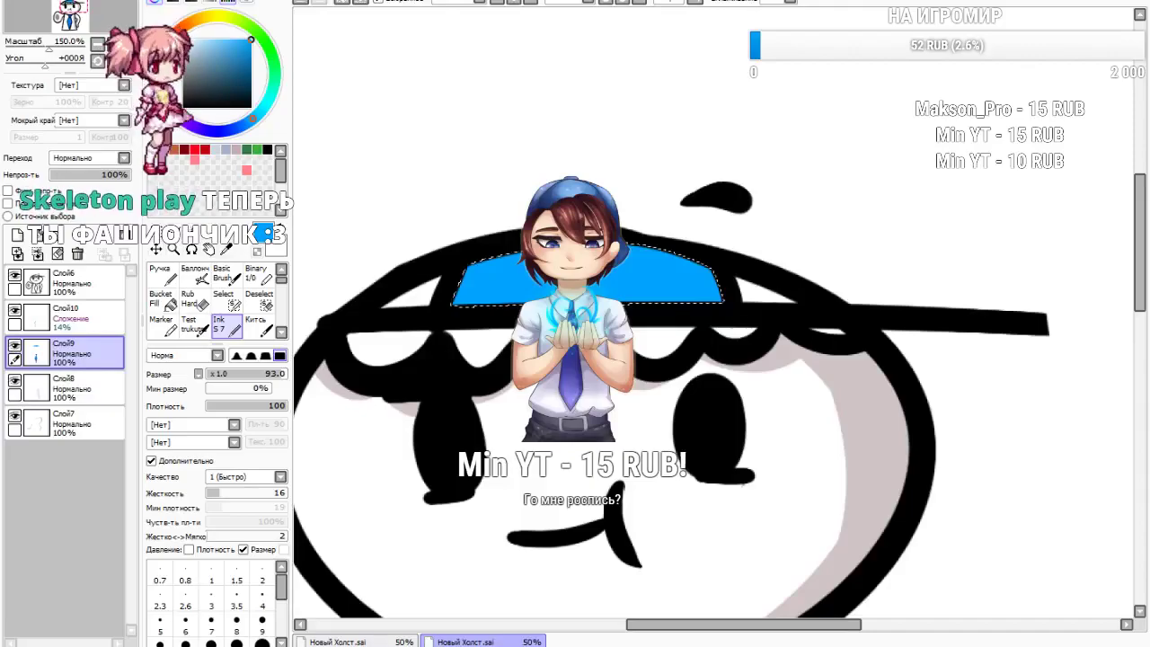
left_click_drag(252, 119, 239, 127)
left_click_drag(441, 311, 736, 324)
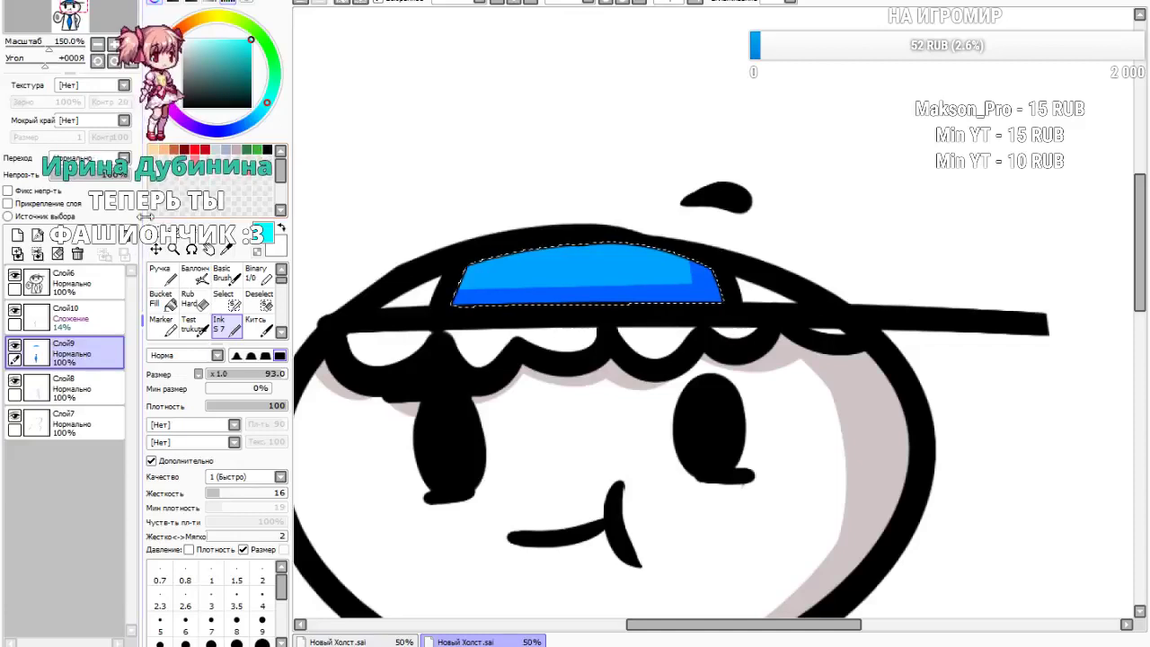
Highlight the cap panel's left and top edges in cyan on a new layer set to Сложение at 8% opacity, then deselect
left_click(17, 234)
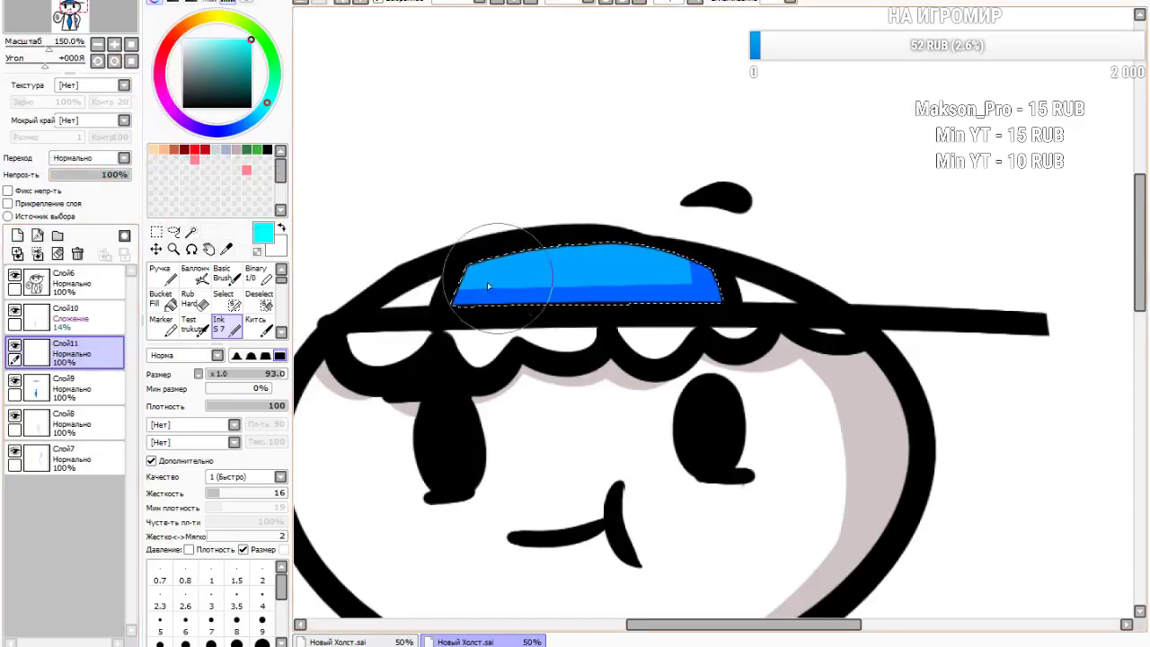
left_click_drag(471, 245, 445, 354)
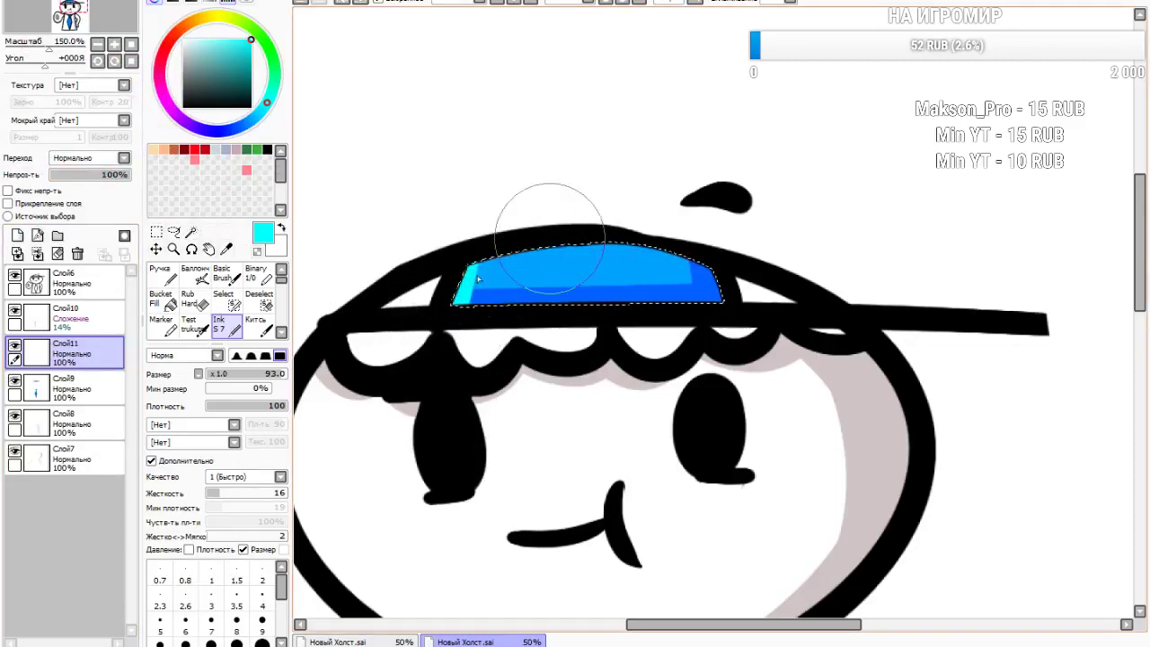
left_click_drag(462, 266, 719, 246)
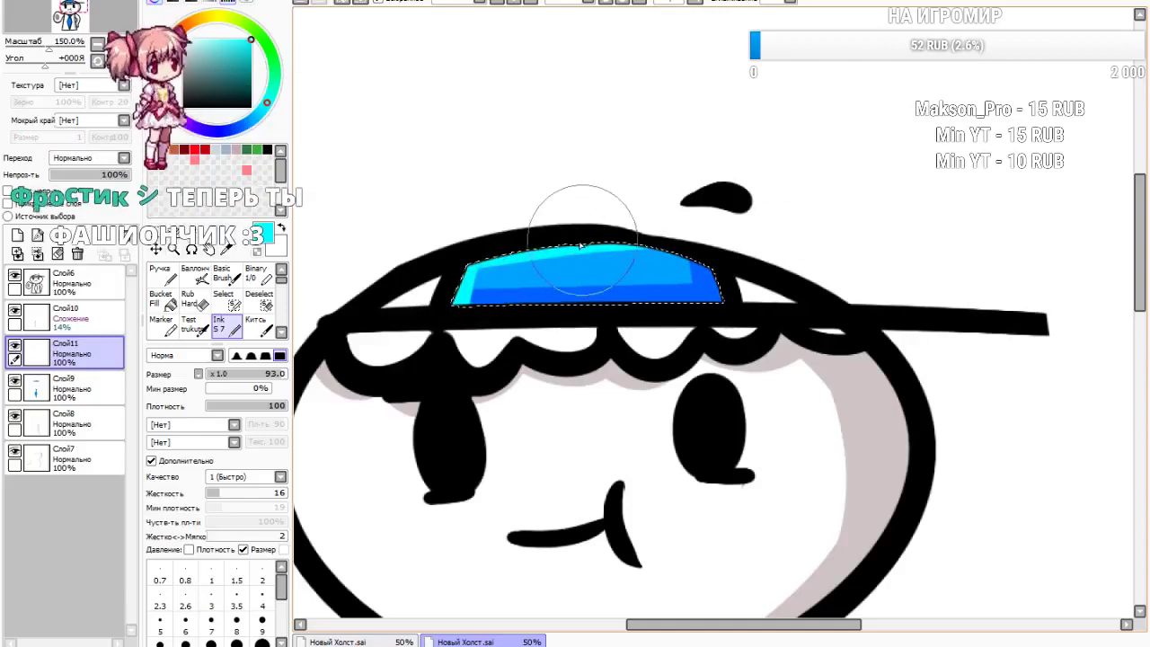
left_click_drag(585, 239, 742, 276)
left_click(82, 159)
left_click(79, 214)
left_click_drag(84, 177, 56, 177)
key("ctrl+d")
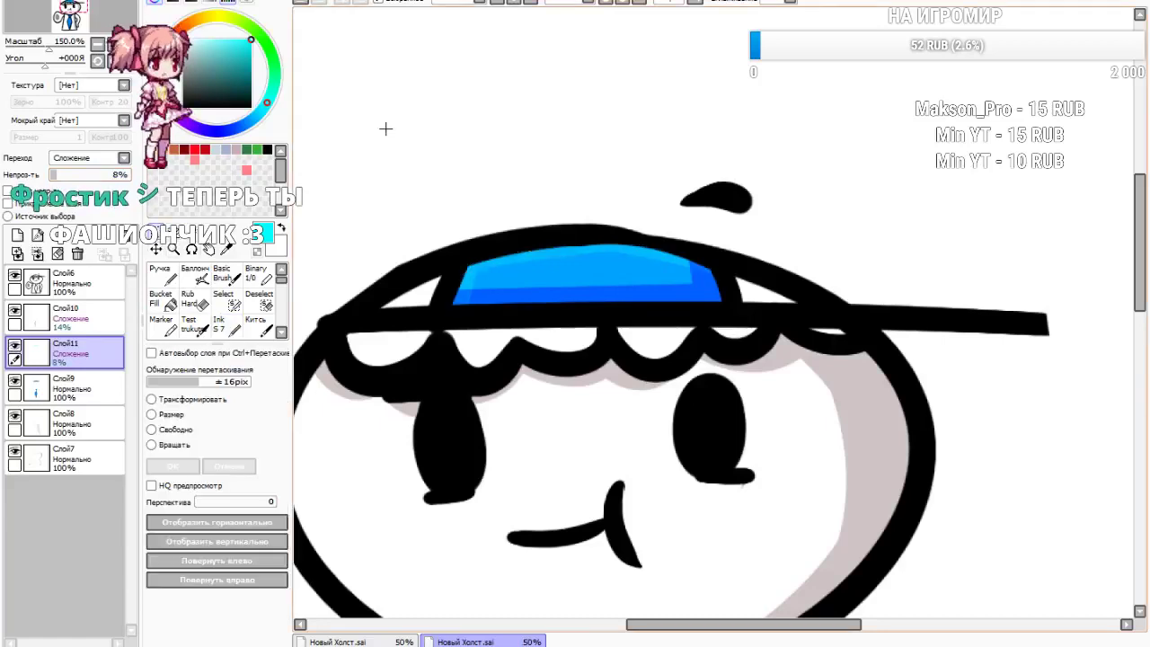
Select all the scalloped hair areas under the cap brim from Слой6 with the magic wand
scroll(352, 237, "down", 4)
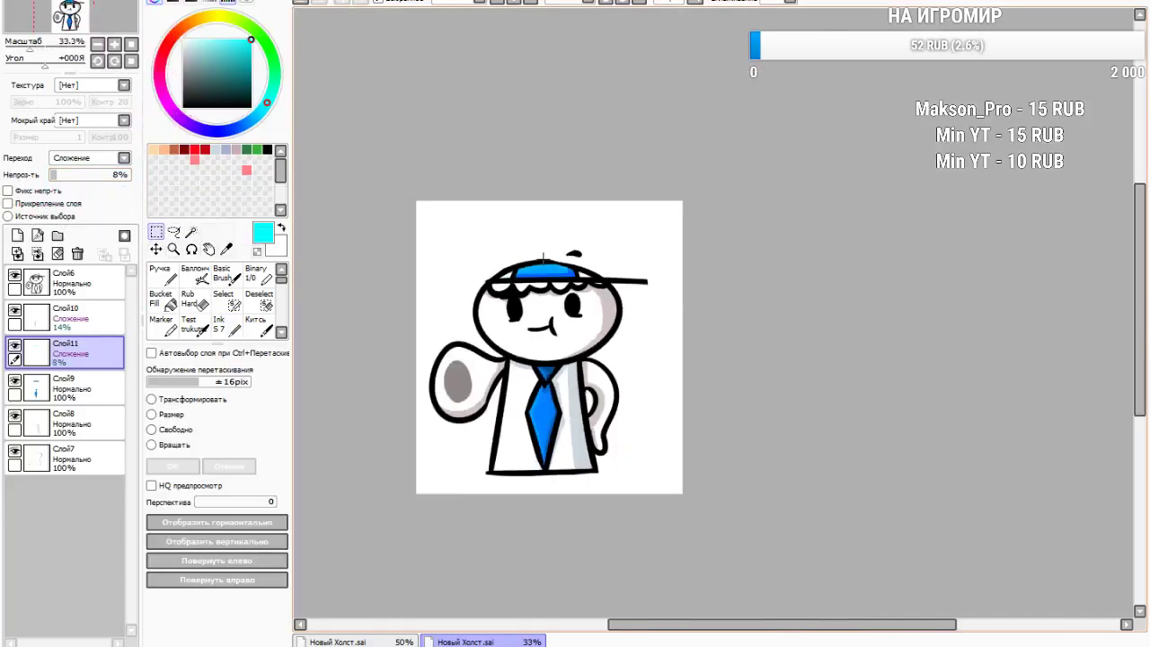
scroll(544, 258, "up", 4)
left_click(68, 281)
left_click(191, 231)
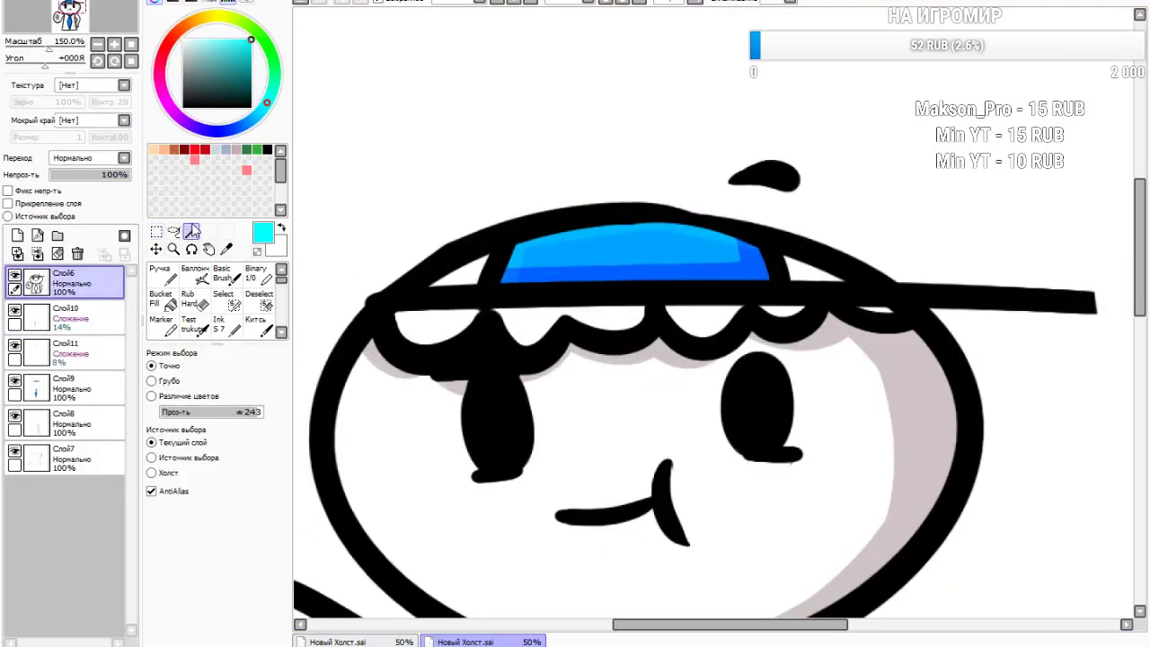
left_click(536, 327)
left_click(708, 316)
left_click(790, 313)
scroll(890, 324, "up", 4)
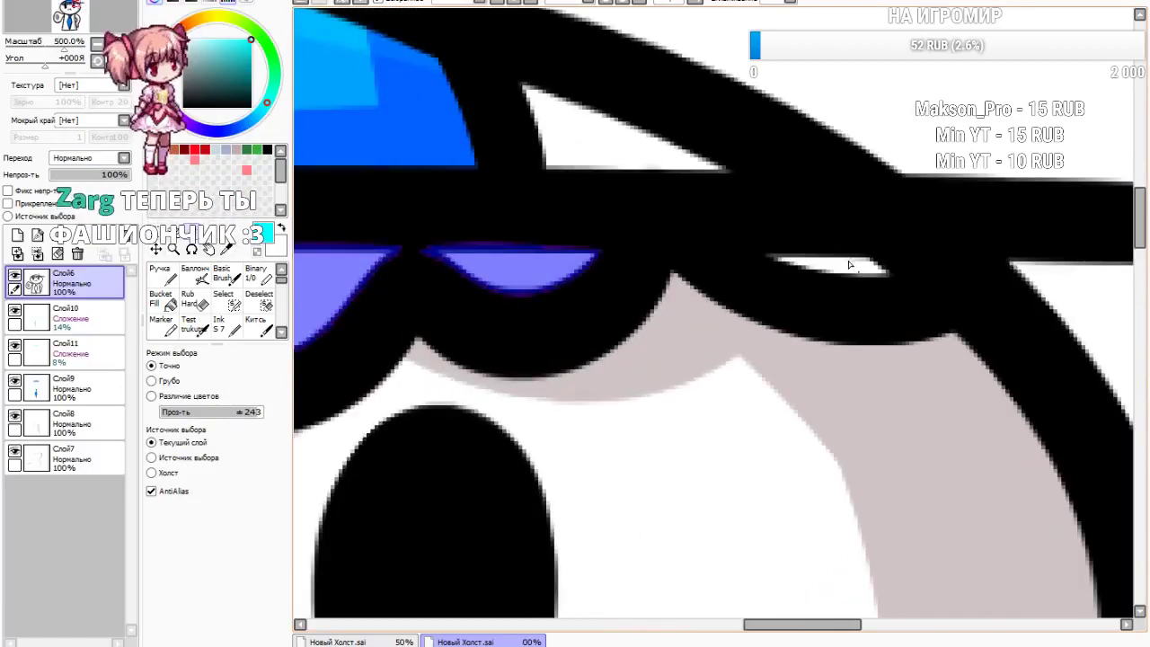
left_click(537, 205)
key("ctrl+z")
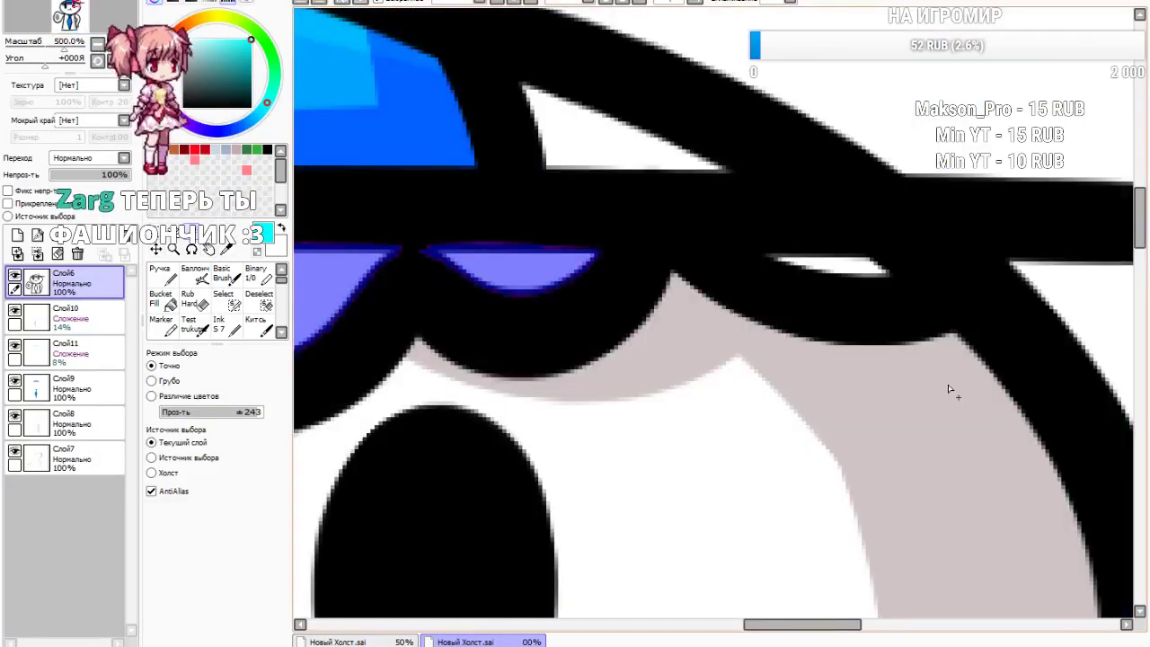
scroll(847, 264, "up", 2)
scroll(836, 256, "down", 6)
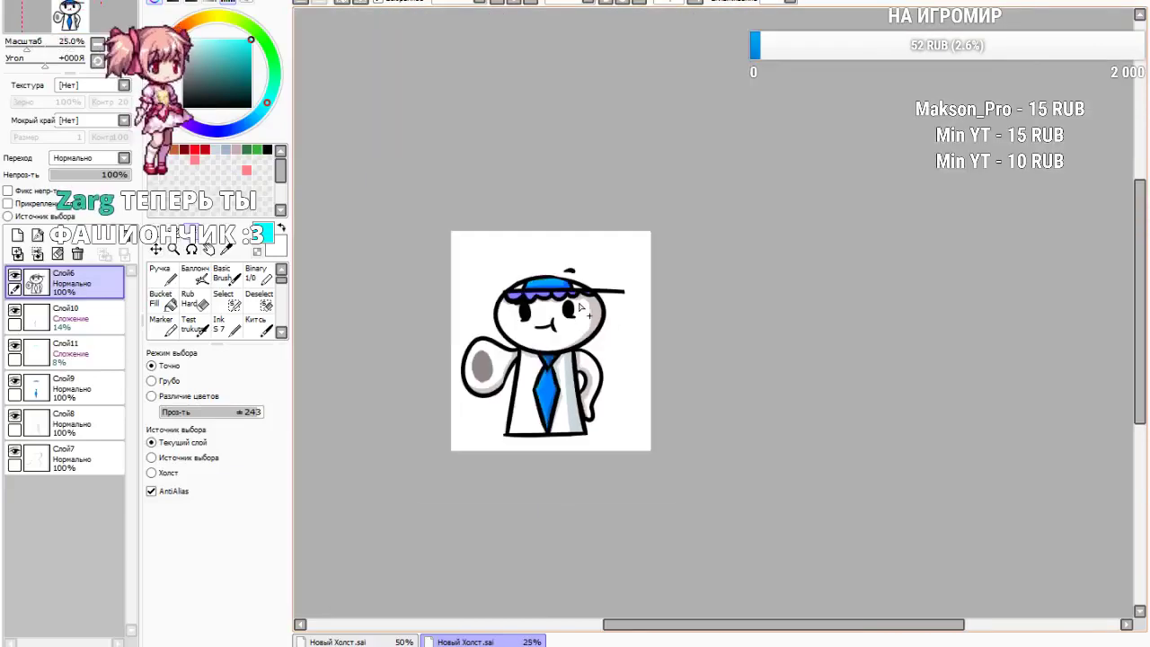
scroll(474, 252, "up", 3)
Fill the selected hair with dark brown on a new layer above Слой10 using the Ink brush at size 93
left_click(64, 325)
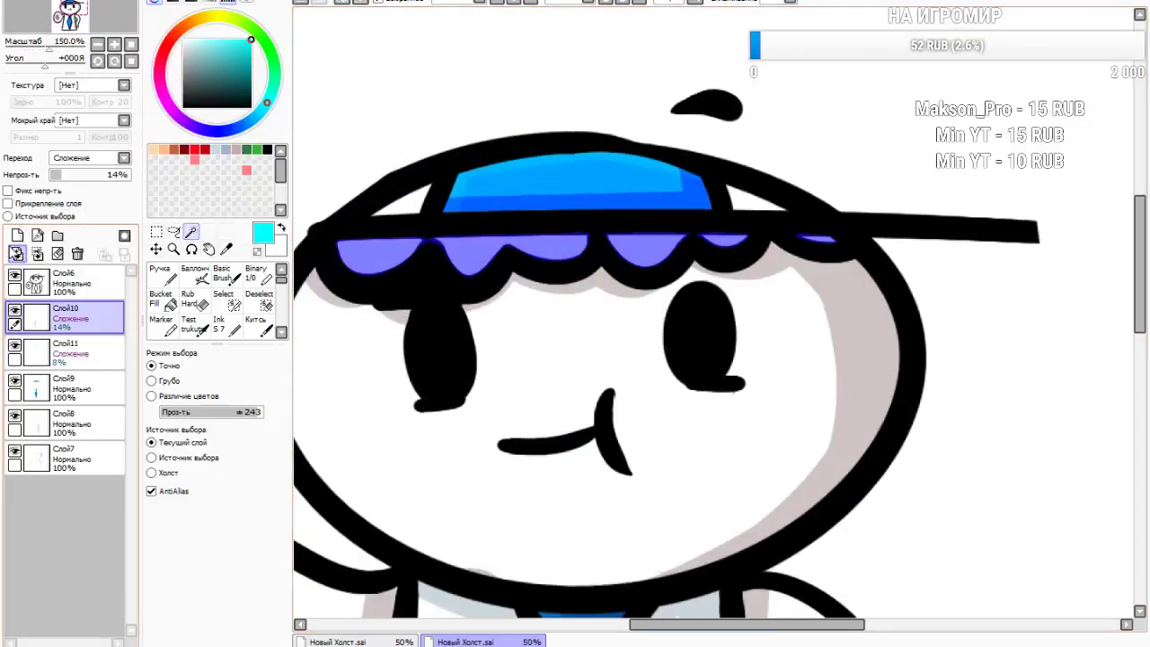
left_click(17, 237)
scroll(321, 315, "down", 2)
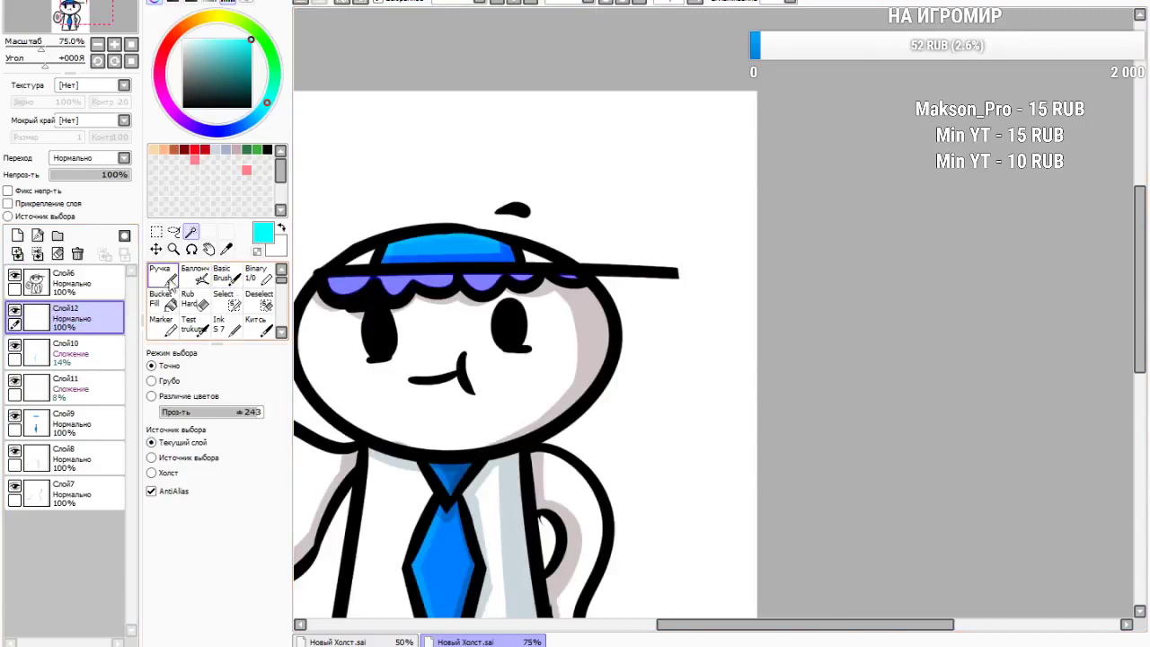
left_click(224, 325)
left_click(182, 34)
left_click_drag(223, 72, 251, 93)
scroll(401, 361, "up", 2)
left_click_drag(405, 193, 620, 195)
scroll(674, 280, "down", 2)
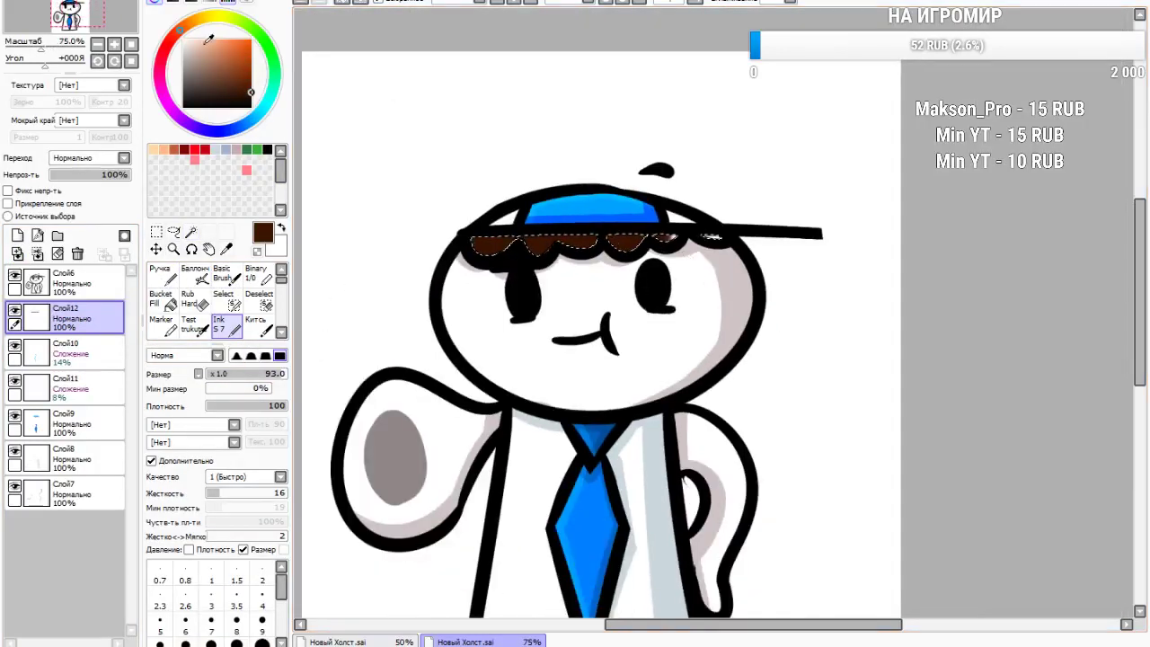
Shade the hair scallops with a duller dark brown using the Ink brush
left_click_drag(245, 83, 225, 93)
left_click_drag(719, 227, 487, 230)
scroll(486, 232, "up", 1)
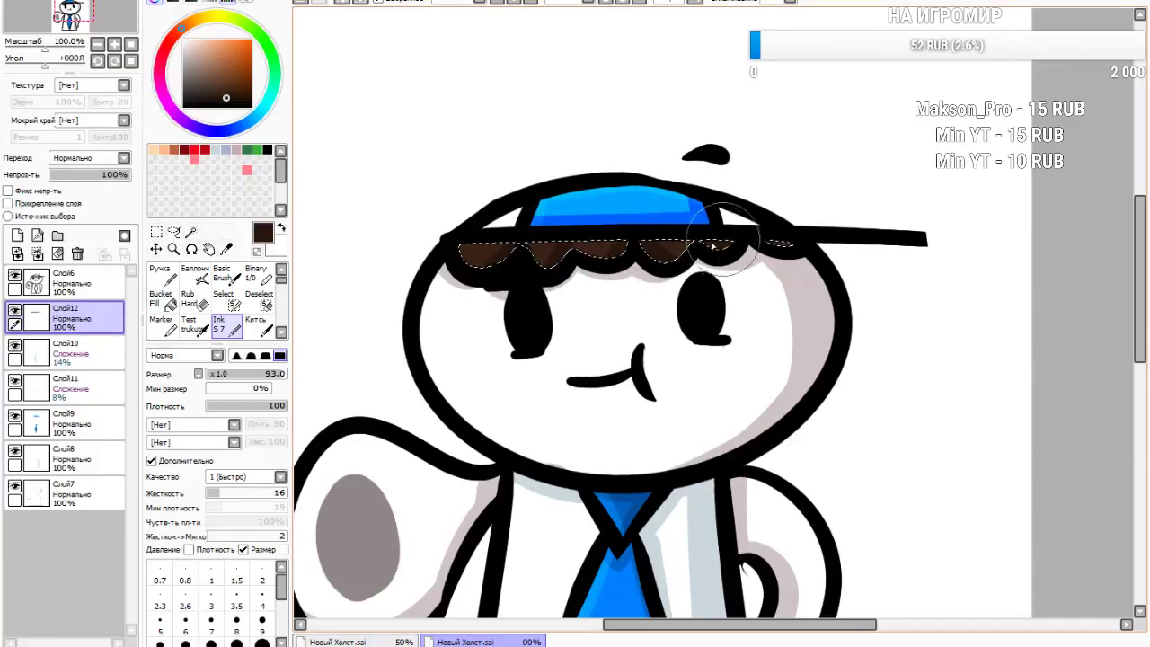
Paint light orange highlight strokes across the hair scallops on a new layer above Слой12 with the Ink brush
left_click(223, 39)
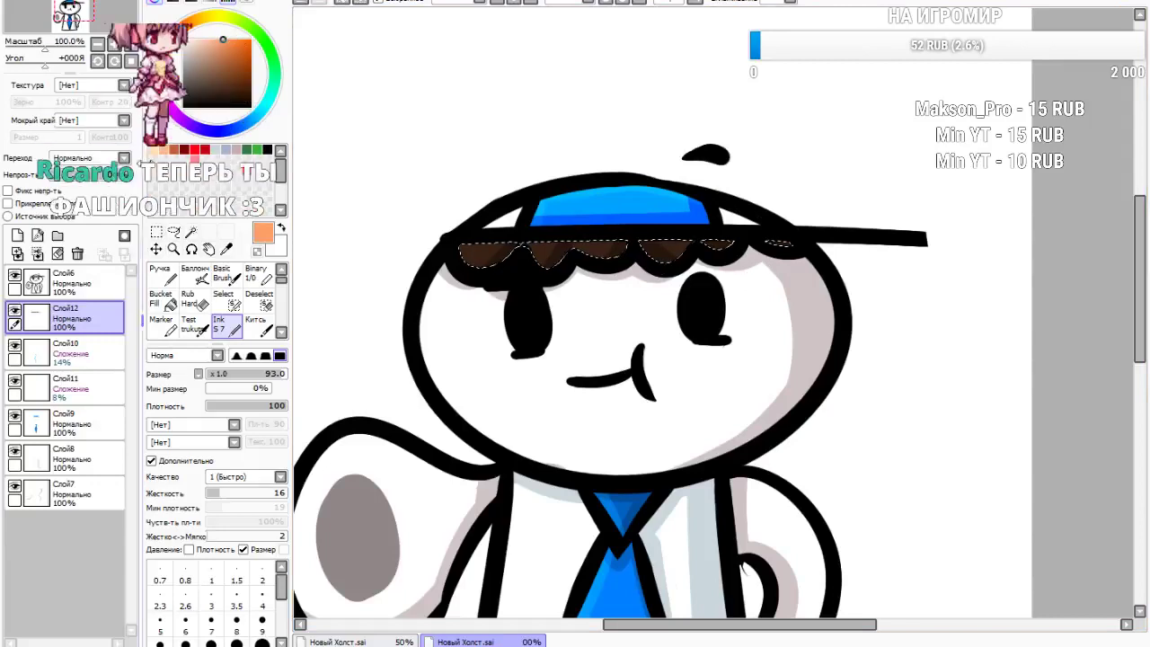
left_click(17, 235)
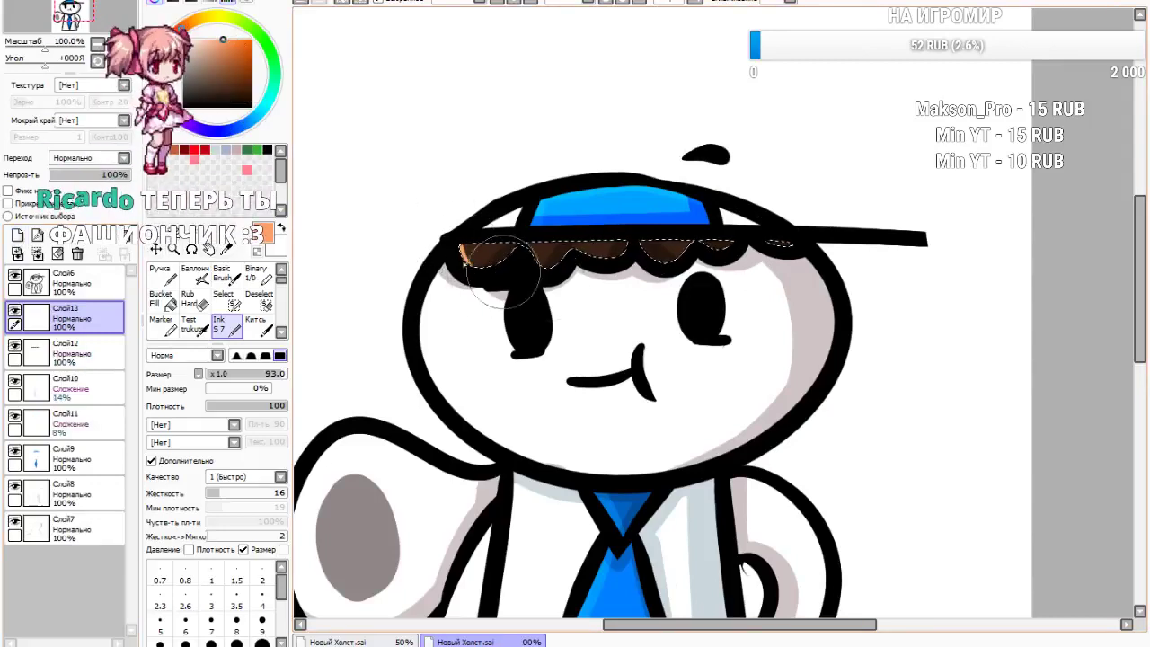
left_click_drag(461, 239, 482, 273)
mouse_move(532, 237)
left_mouse_down()
mouse_move(547, 267)
mouse_move(550, 254)
mouse_move(530, 242)
mouse_move(630, 236)
mouse_move(580, 237)
mouse_move(649, 257)
mouse_move(585, 239)
left_mouse_up()
key("ctrl+z")
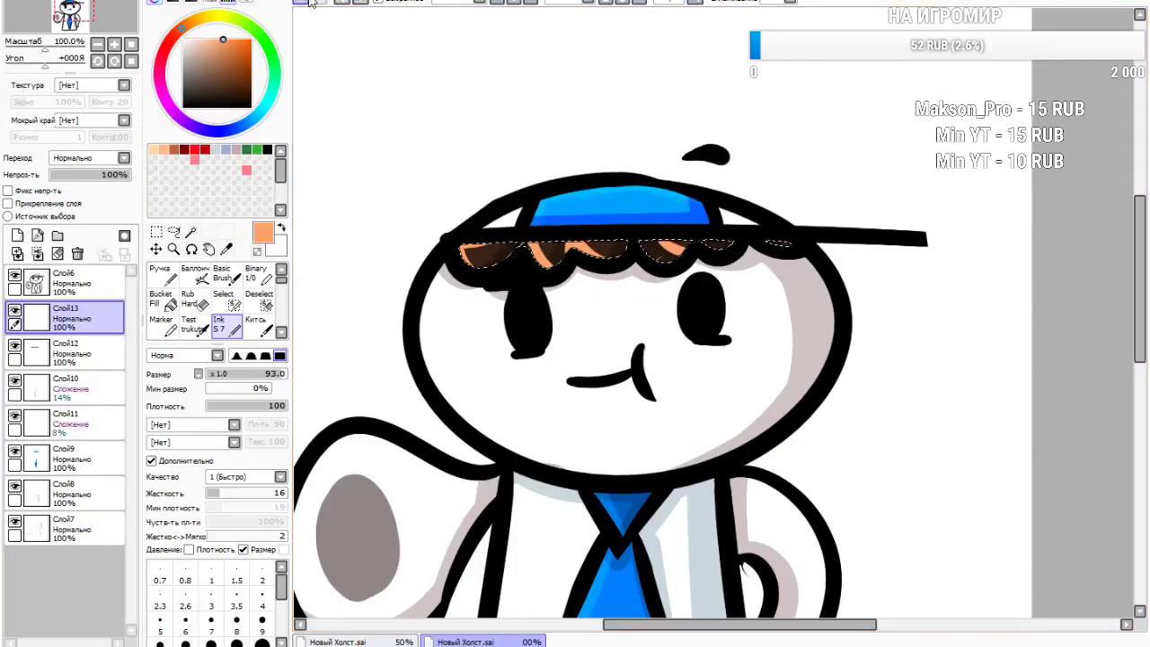
mouse_move(689, 239)
left_mouse_down()
mouse_move(677, 265)
mouse_move(700, 240)
mouse_move(724, 257)
left_mouse_up()
Set the hair highlight layer to Сложение at 16% opacity and clear the selection
left_click(88, 159)
left_click(82, 221)
left_click_drag(78, 176, 63, 177)
left_click(157, 232)
left_click(384, 134)
scroll(503, 168, "down", 7)
scroll(499, 167, "up", 7)
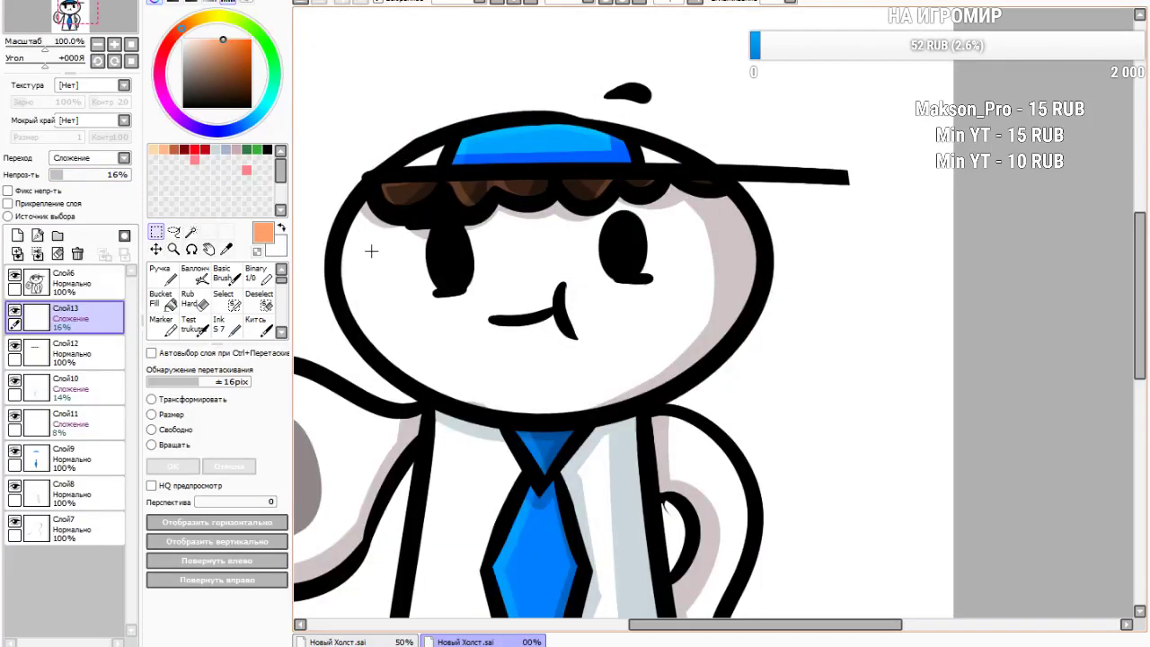
scroll(536, 249, "down", 4)
scroll(535, 249, "up", 6)
Shade the white side panels of the cap in light grey on a new layer above Слой13 with the Ink brush
left_click(16, 235)
scroll(316, 300, "down", 4)
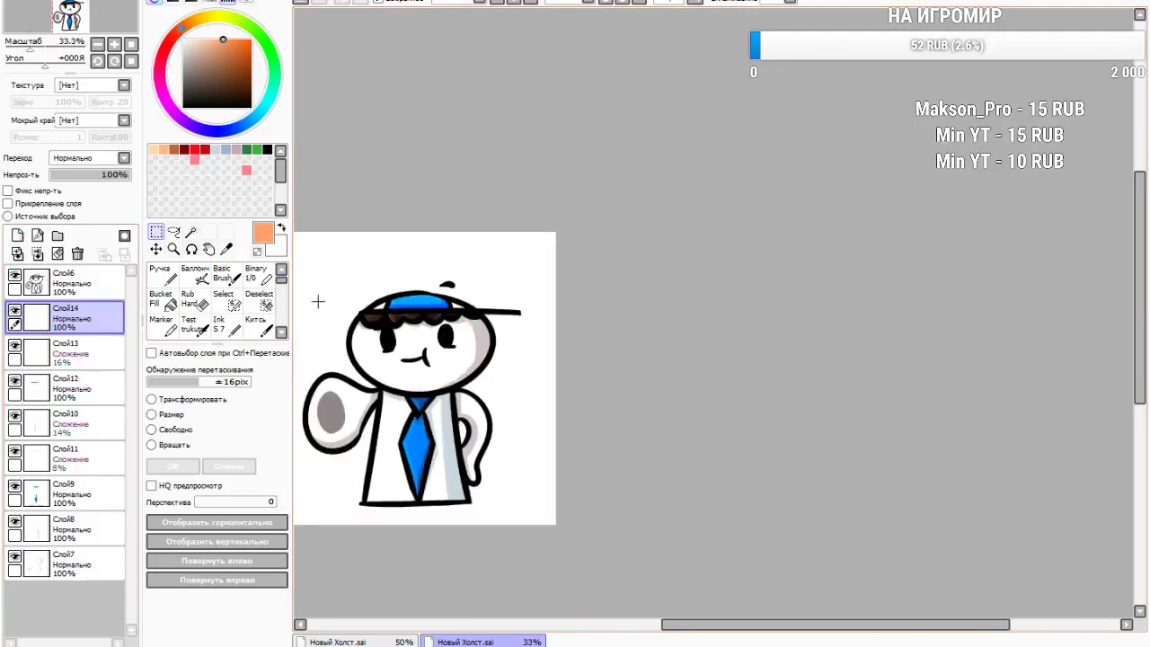
left_click(222, 323)
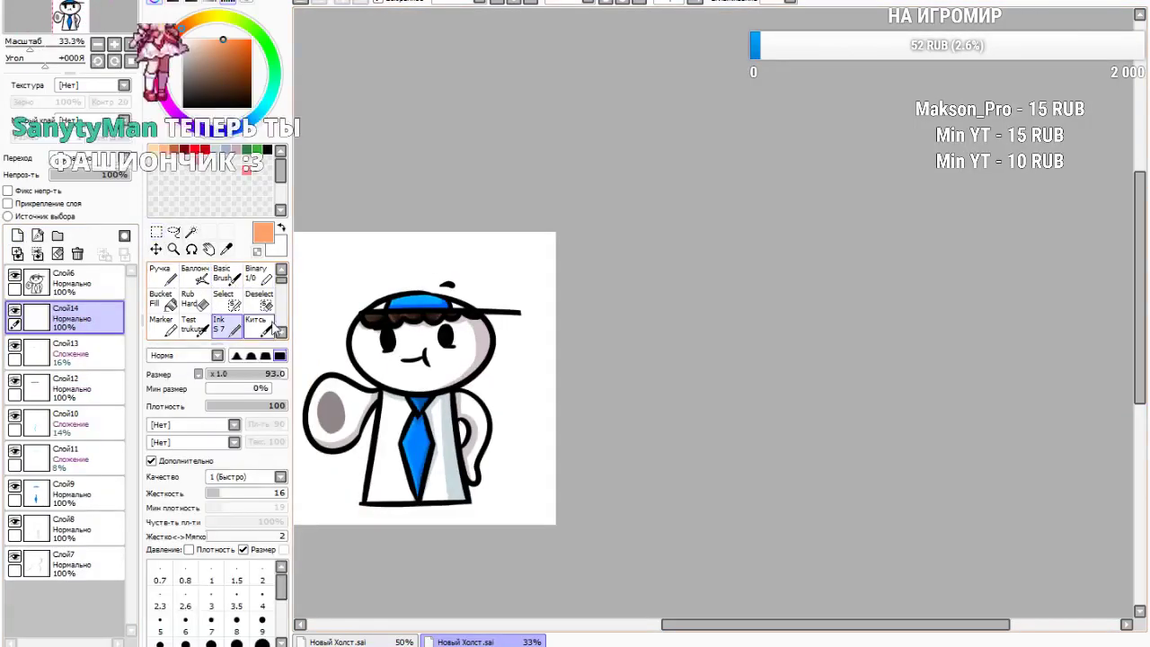
scroll(437, 282, "up", 5)
left_click(168, 43)
left_click(213, 55)
left_click(225, 71)
left_click(193, 60)
left_click(189, 61)
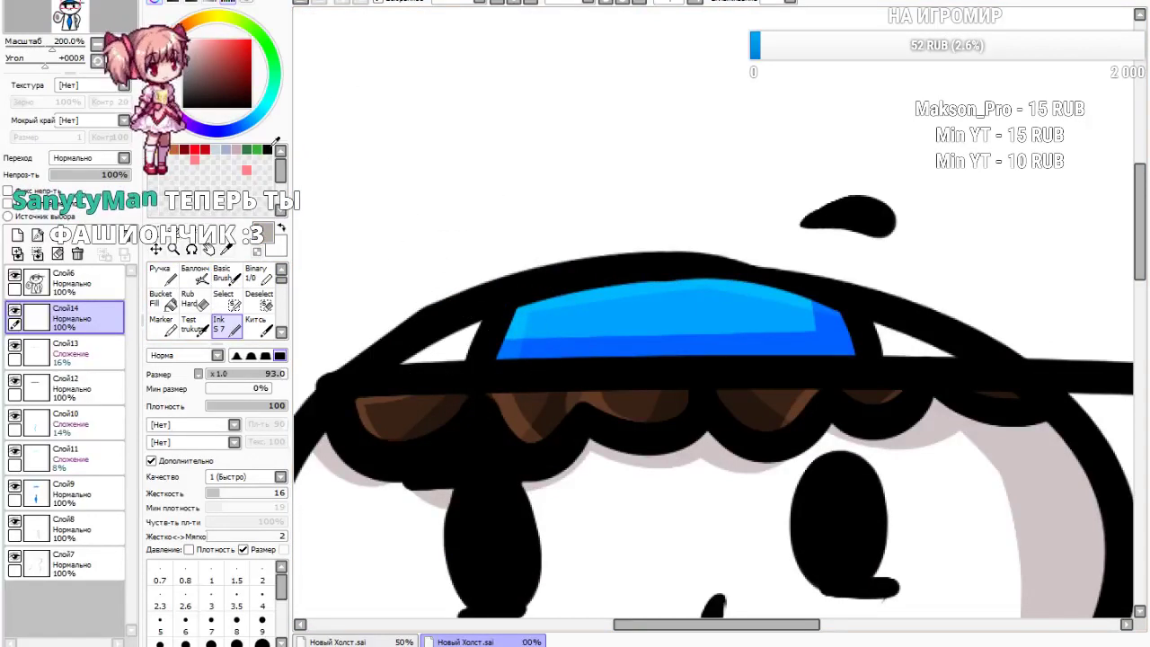
mouse_move(459, 356)
left_mouse_down()
mouse_move(409, 366)
mouse_move(465, 357)
mouse_move(480, 325)
mouse_move(462, 360)
left_mouse_up()
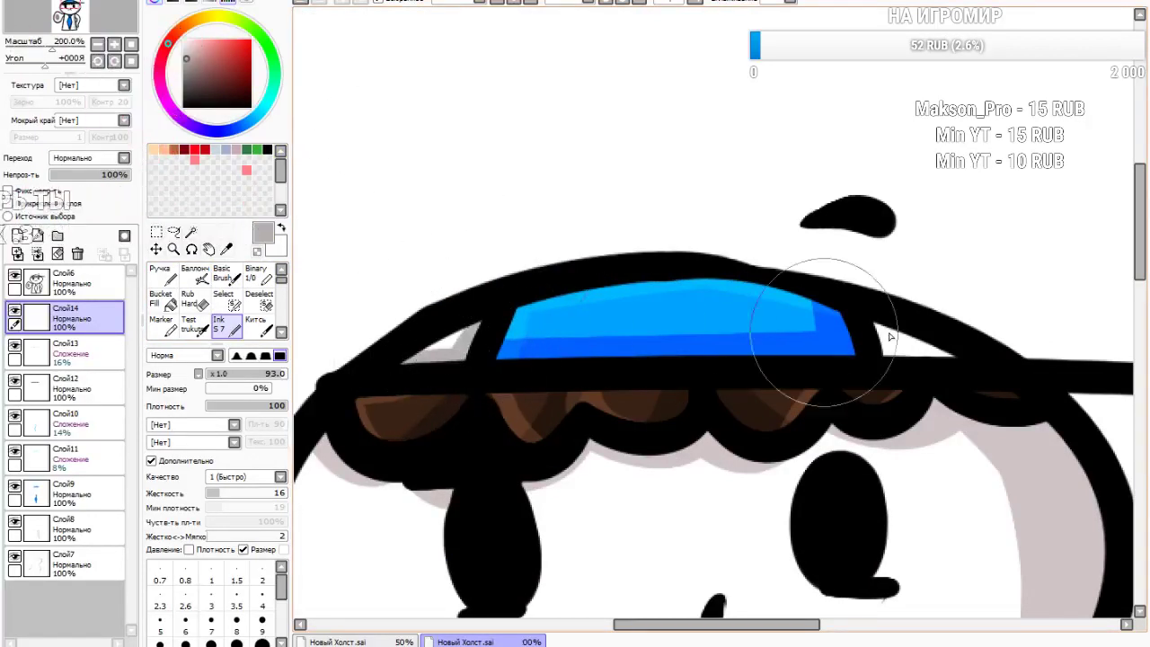
mouse_move(879, 331)
left_mouse_down()
mouse_move(892, 367)
mouse_move(950, 361)
left_mouse_up()
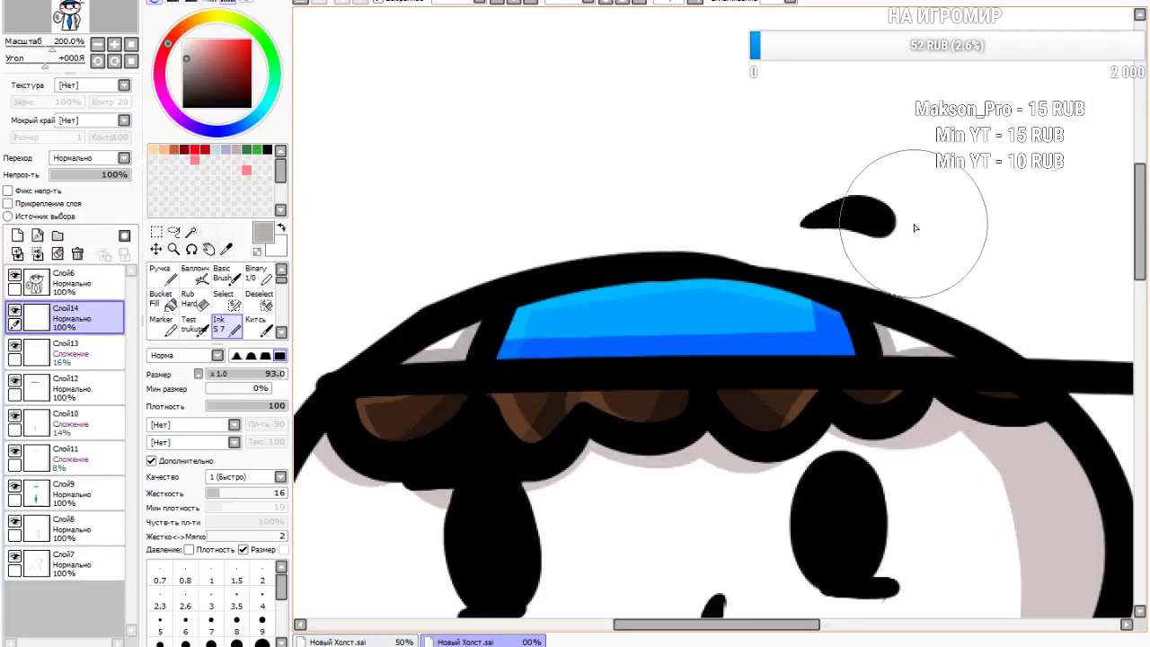
Review the coloured cup character close up and as a whole, and look at the other open canvas for comparison
scroll(823, 188, "down", 7)
scroll(825, 166, "up", 4)
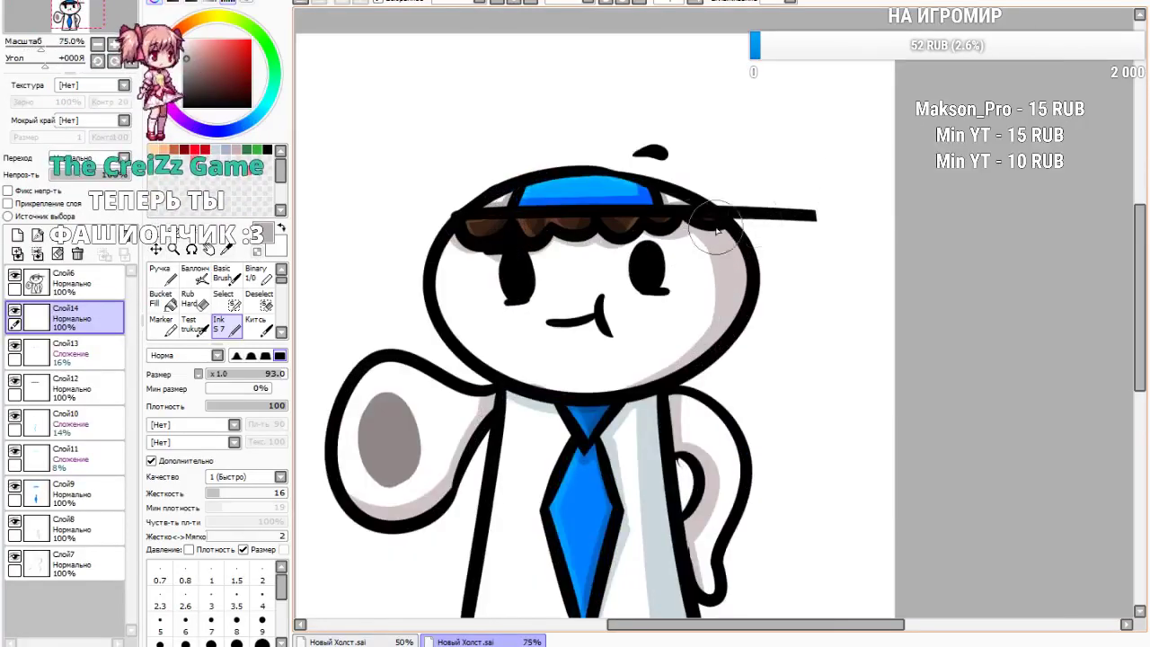
scroll(572, 253, "down", 4)
scroll(568, 261, "up", 3)
scroll(563, 270, "down", 4)
scroll(557, 279, "up", 3)
scroll(556, 281, "down", 1)
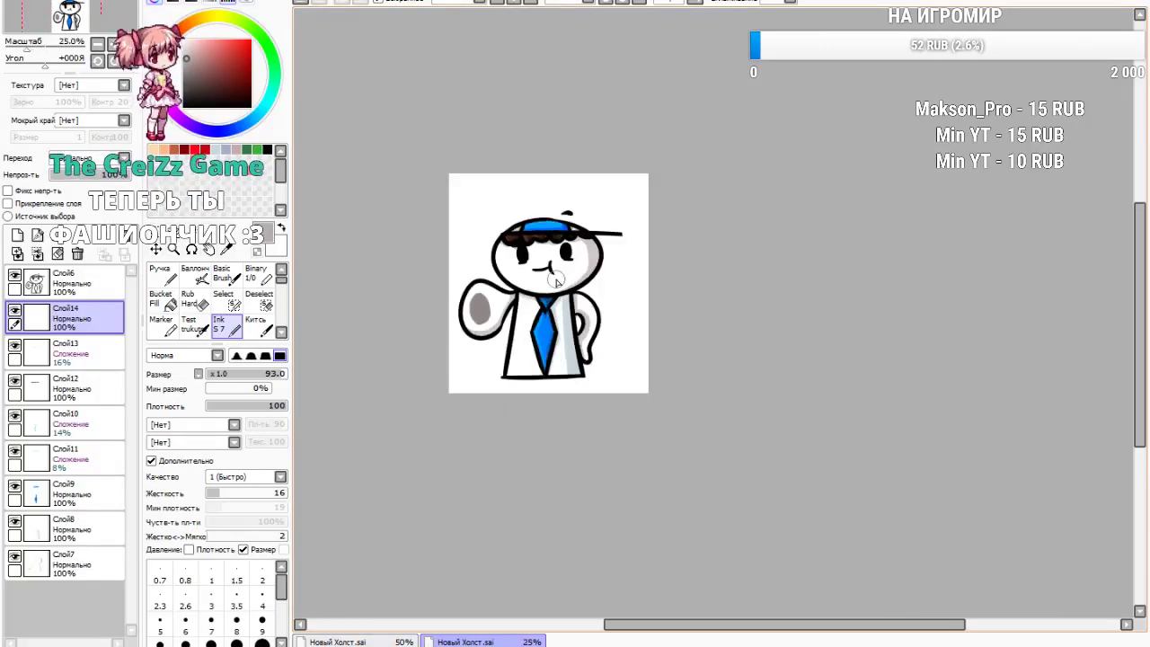
scroll(557, 281, "up", 1)
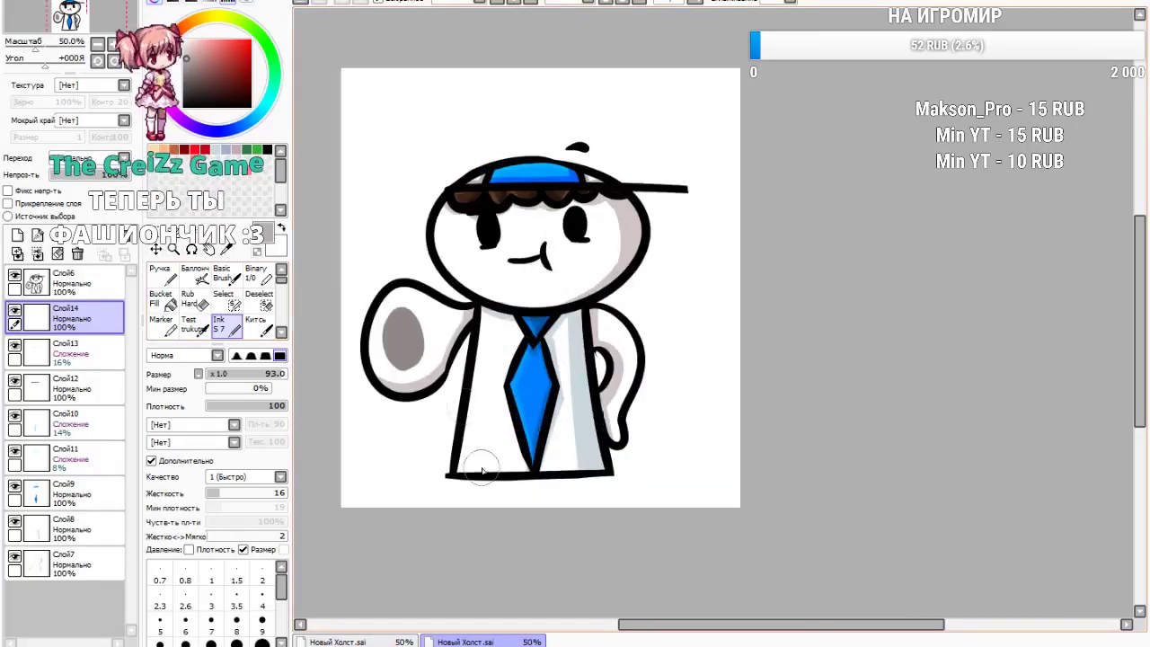
left_click(367, 641)
left_click(476, 641)
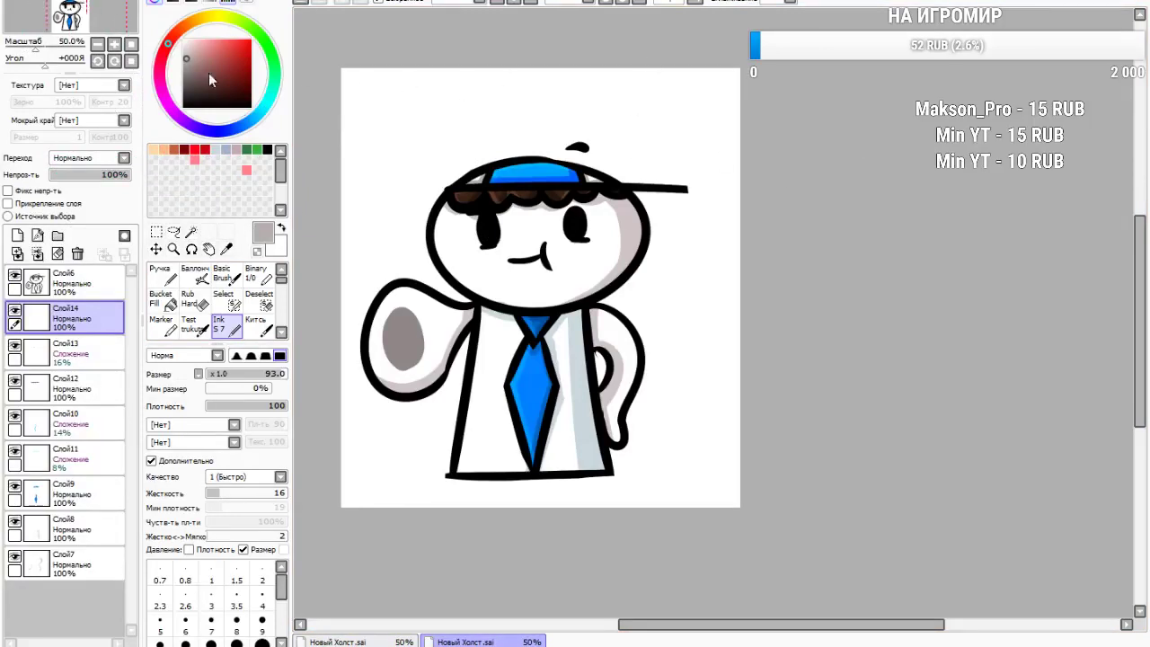
Create a new blank canvas and open char.png to examine the skin reference enlarged
left_click(308, 208)
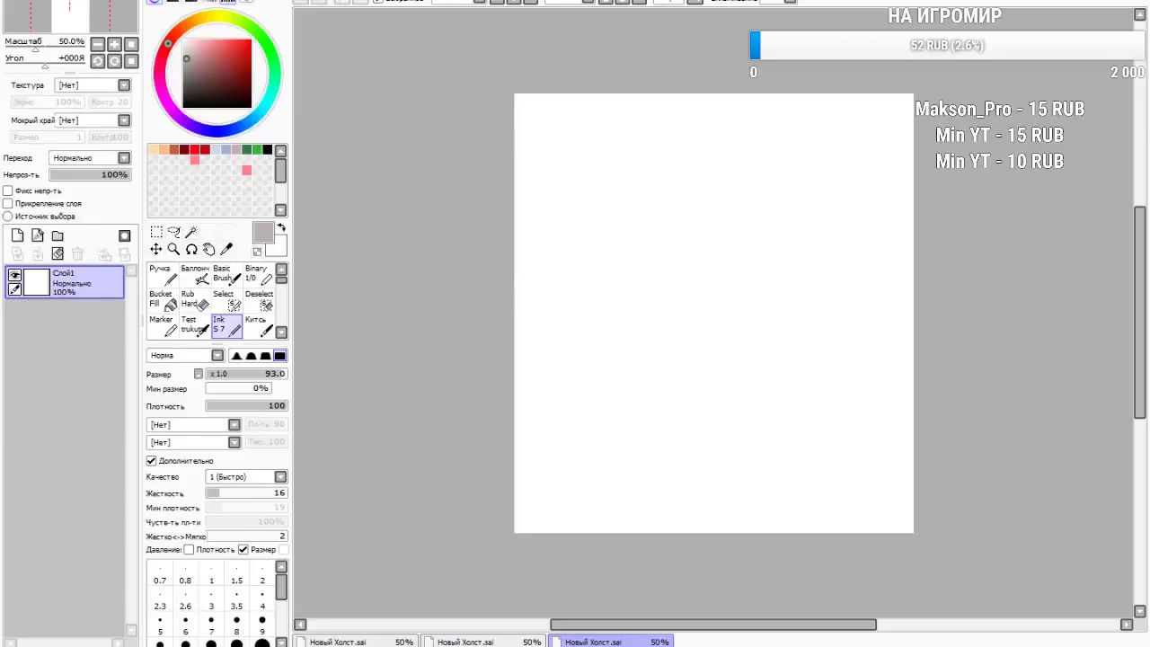
left_click(514, 641)
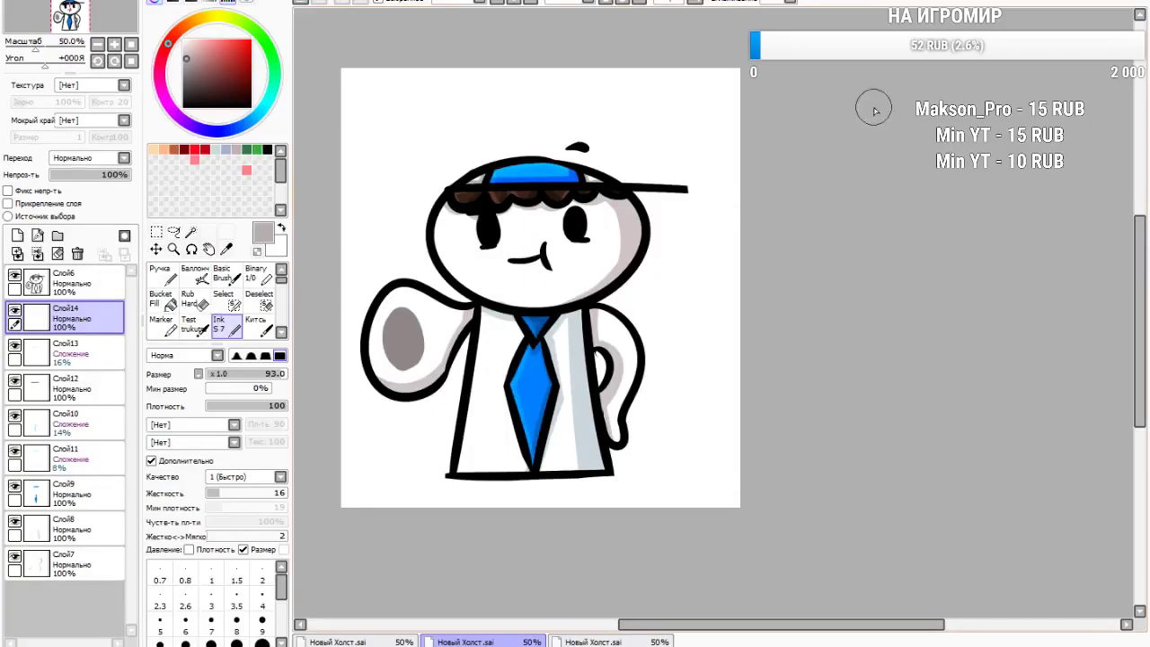
left_click(595, 642)
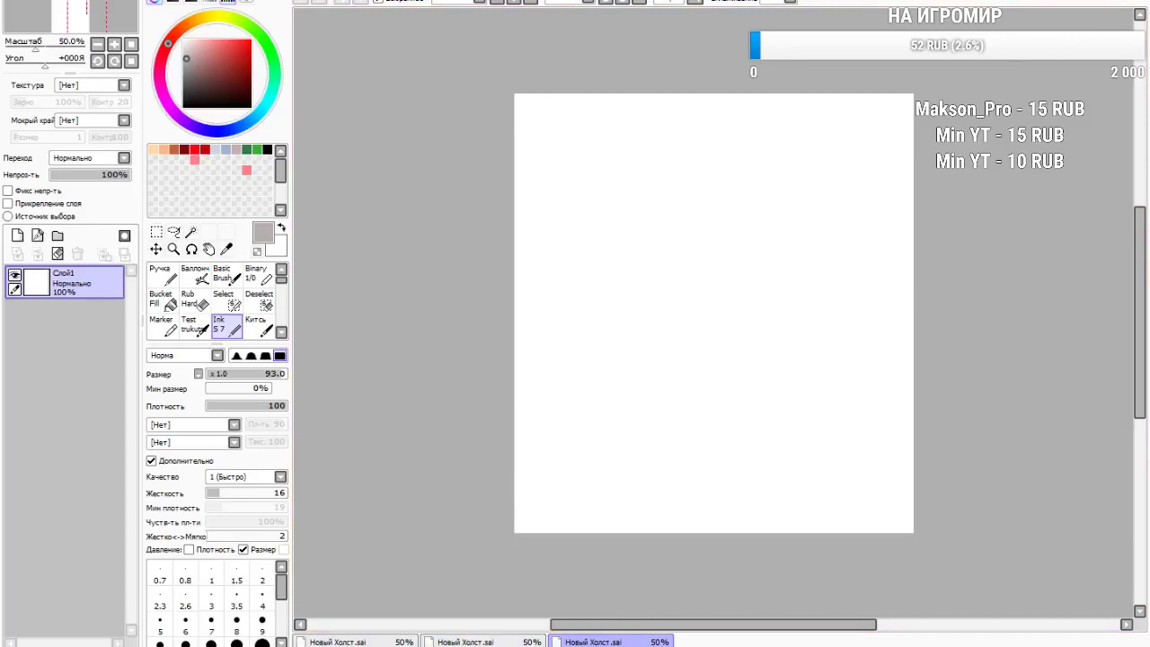
key("super+Down")
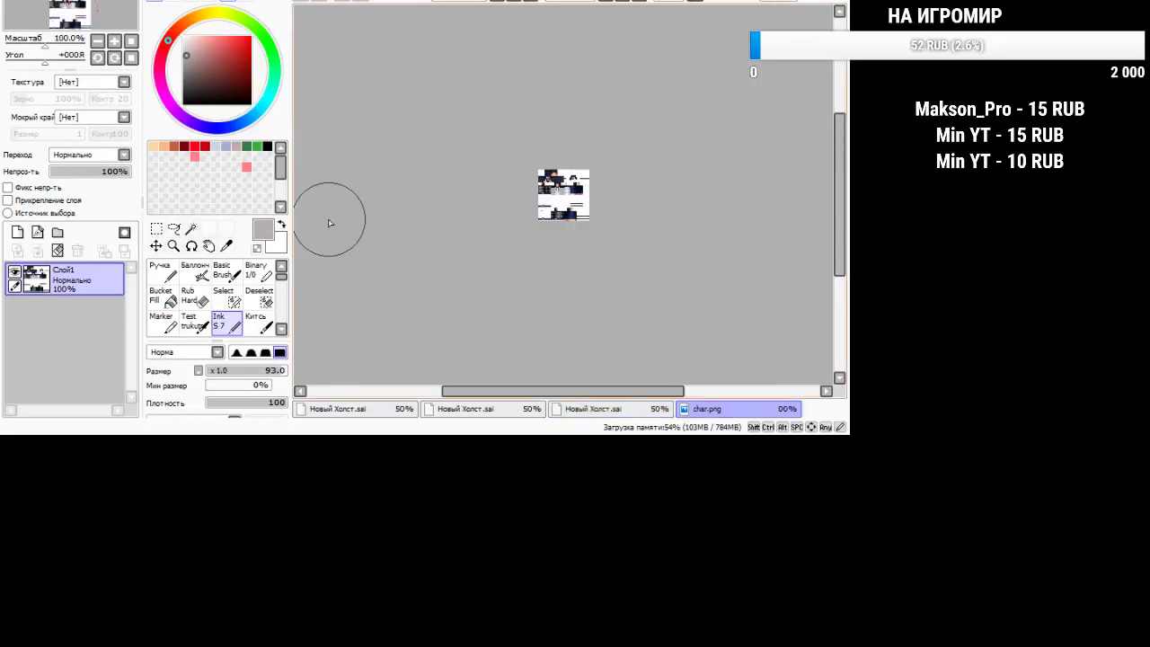
key("super+Up")
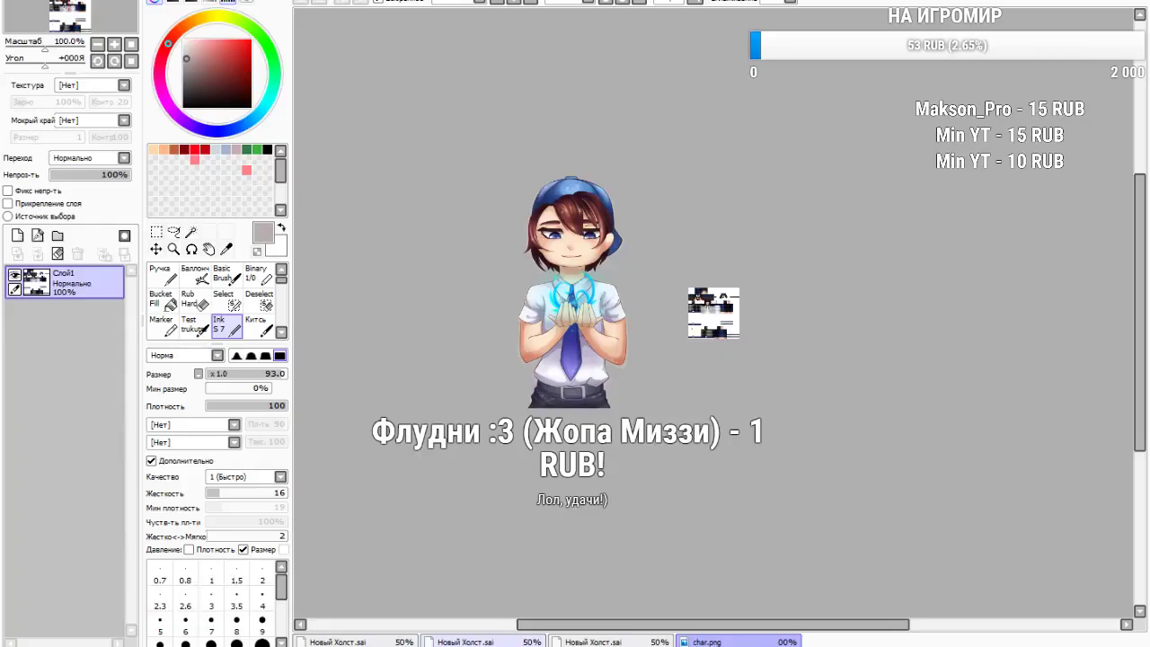
scroll(719, 314, "up", 6)
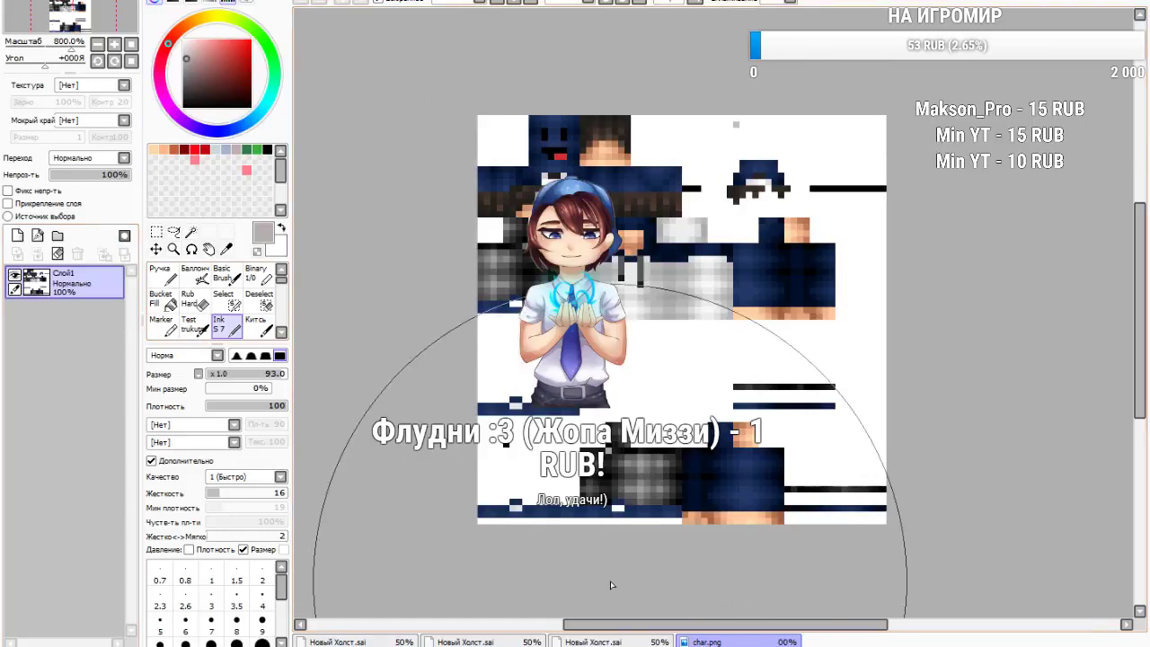
Add a new layer to the blank canvas and set the Ink brush size to 27
left_click(597, 641)
left_click(16, 235)
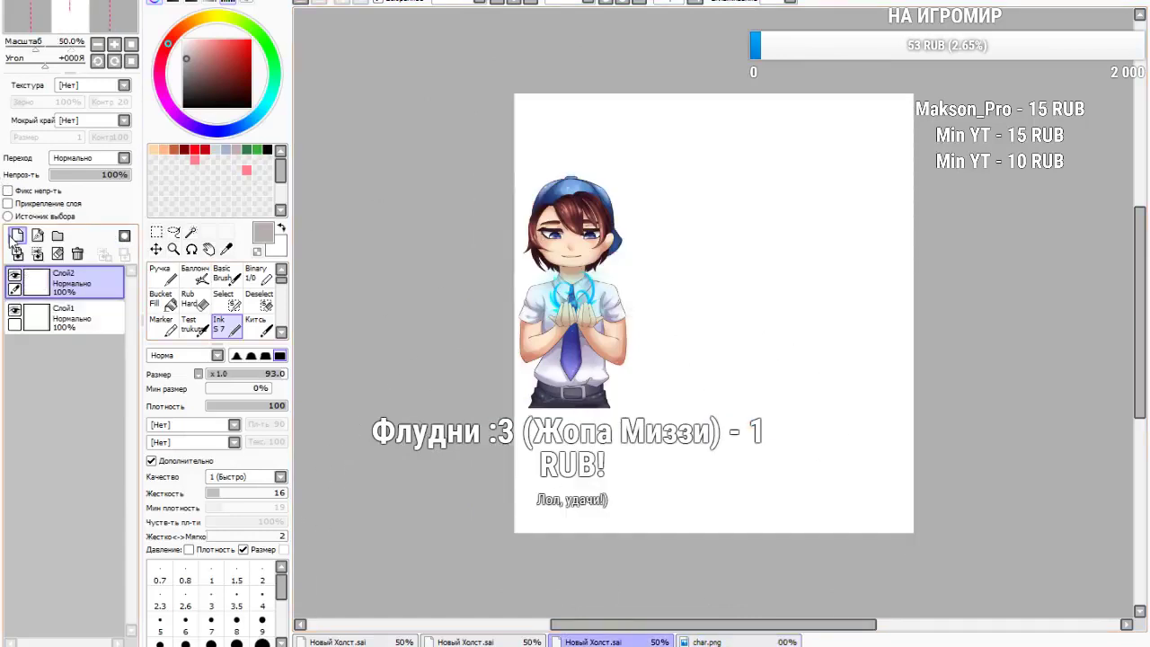
left_click_drag(226, 375, 229, 371)
left_click(229, 375)
mouse_move(740, 215)
left_mouse_down()
mouse_move(790, 225)
mouse_move(721, 339)
mouse_move(781, 206)
mouse_move(565, 276)
left_mouse_up()
left_click(301, 3)
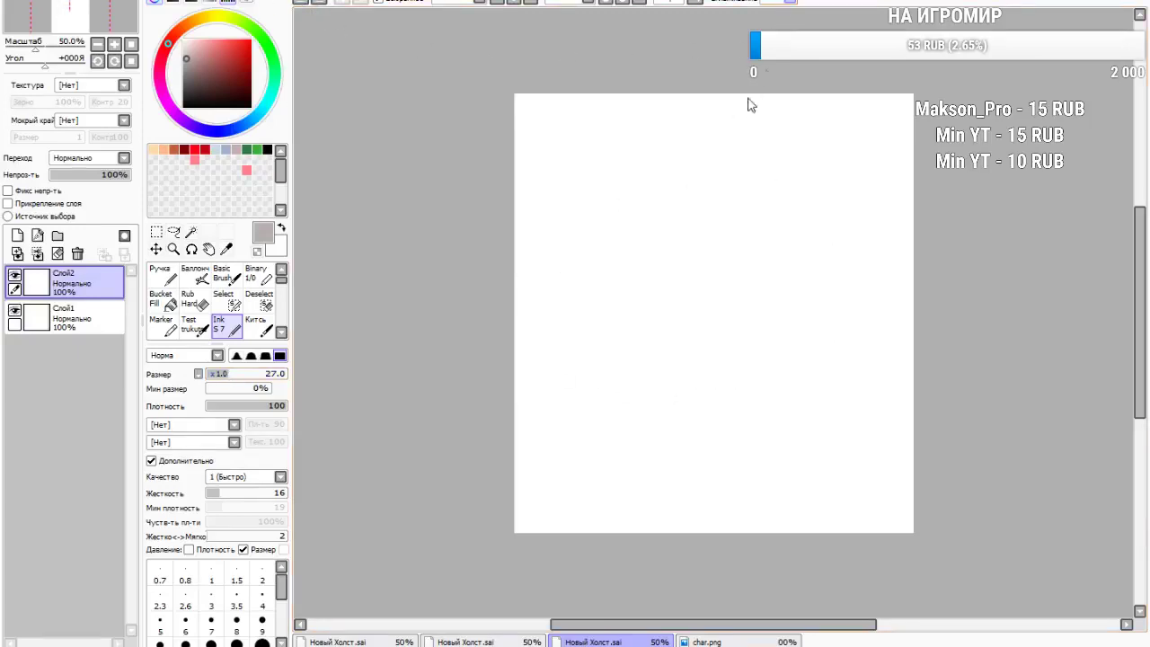
mouse_move(778, 189)
left_mouse_down()
mouse_move(665, 353)
mouse_move(762, 280)
mouse_move(647, 188)
mouse_move(552, 354)
mouse_move(525, 220)
left_mouse_up()
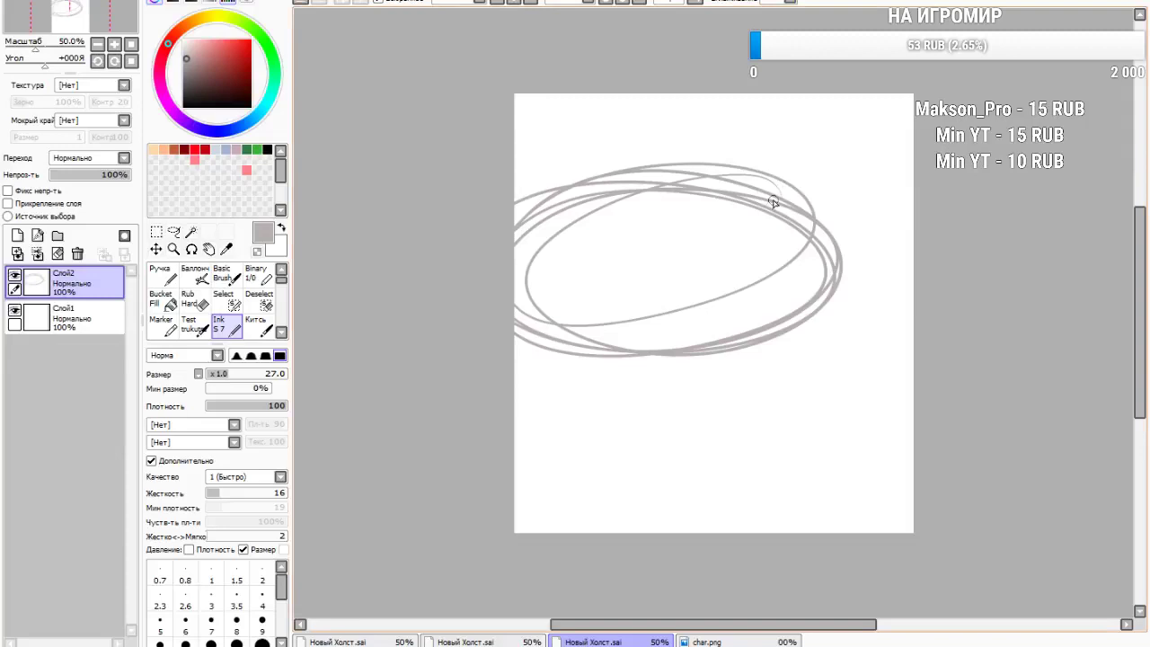
left_click(57, 254)
scroll(360, 302, "down", 3)
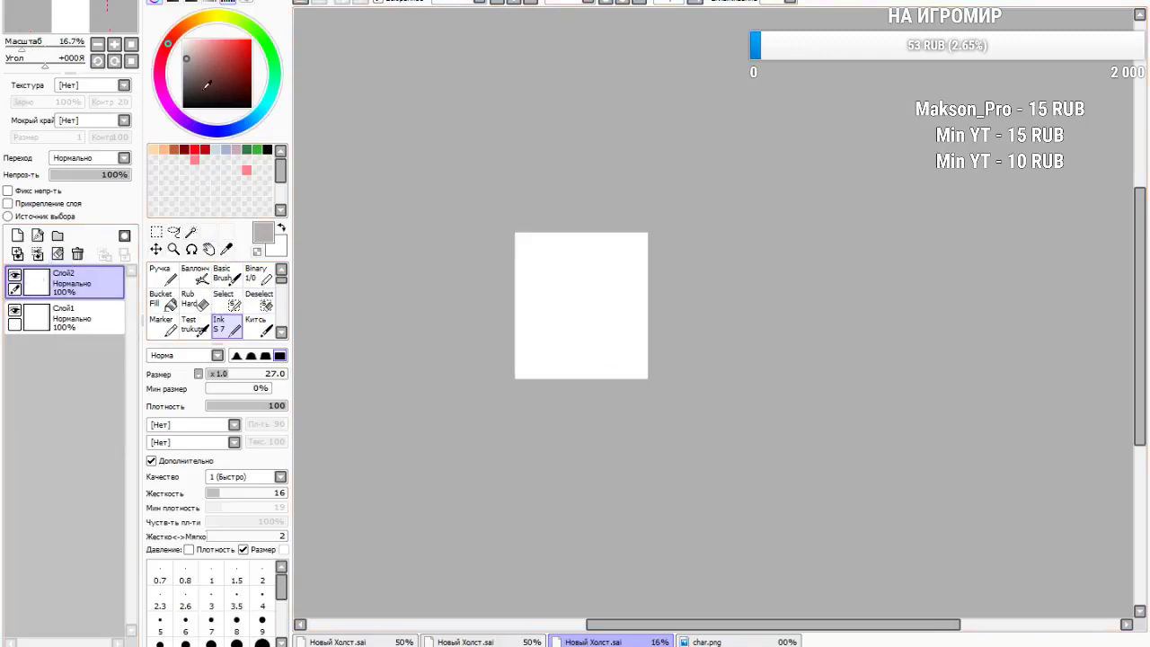
Draw a long black line slanting inward toward its lower end on Слой2 with the Ink brush, as the shape's left side
key("d")
key("plus")
key("plus")
key("plus")
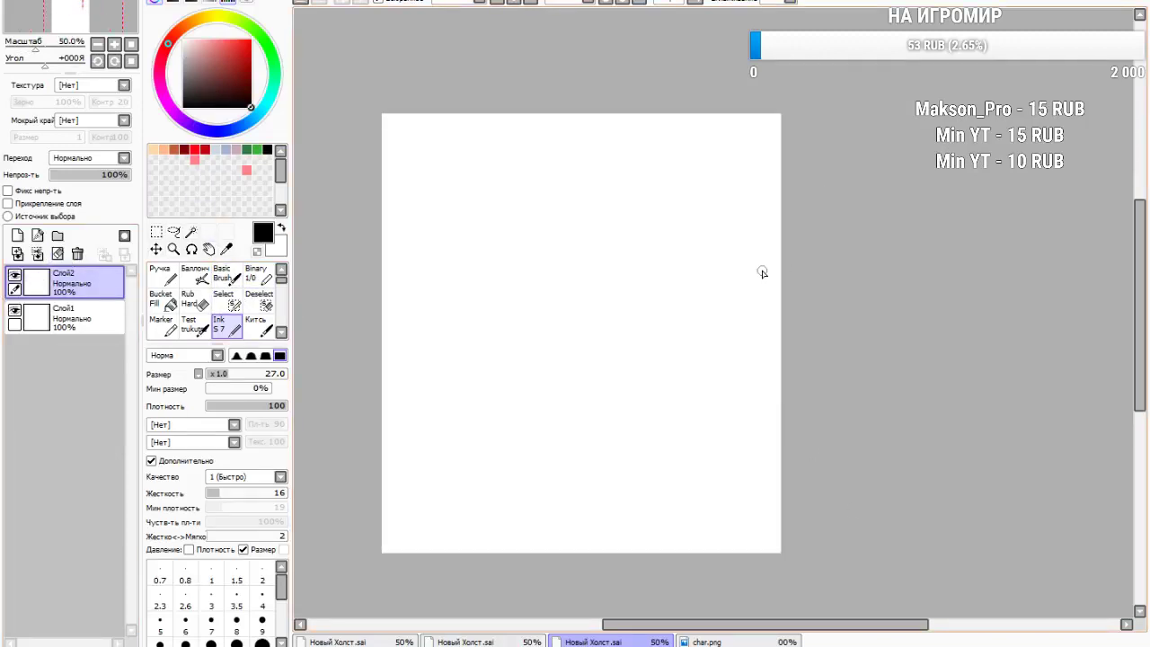
left_click_drag(474, 172, 487, 469)
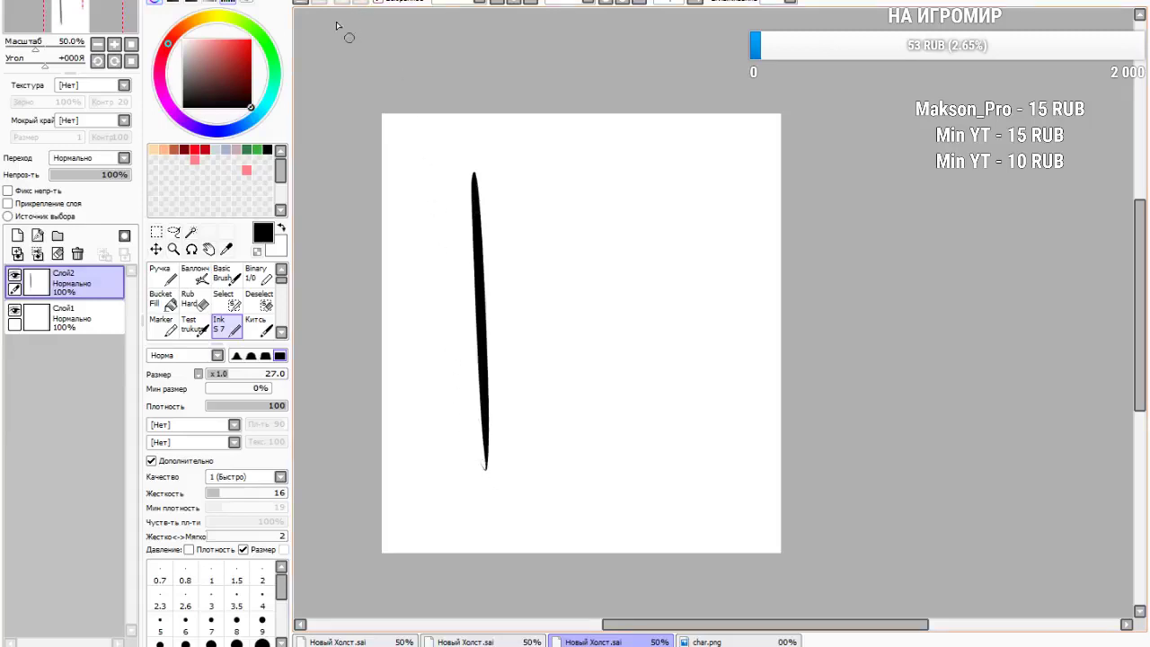
left_click(302, 3)
left_click_drag(454, 146, 476, 430)
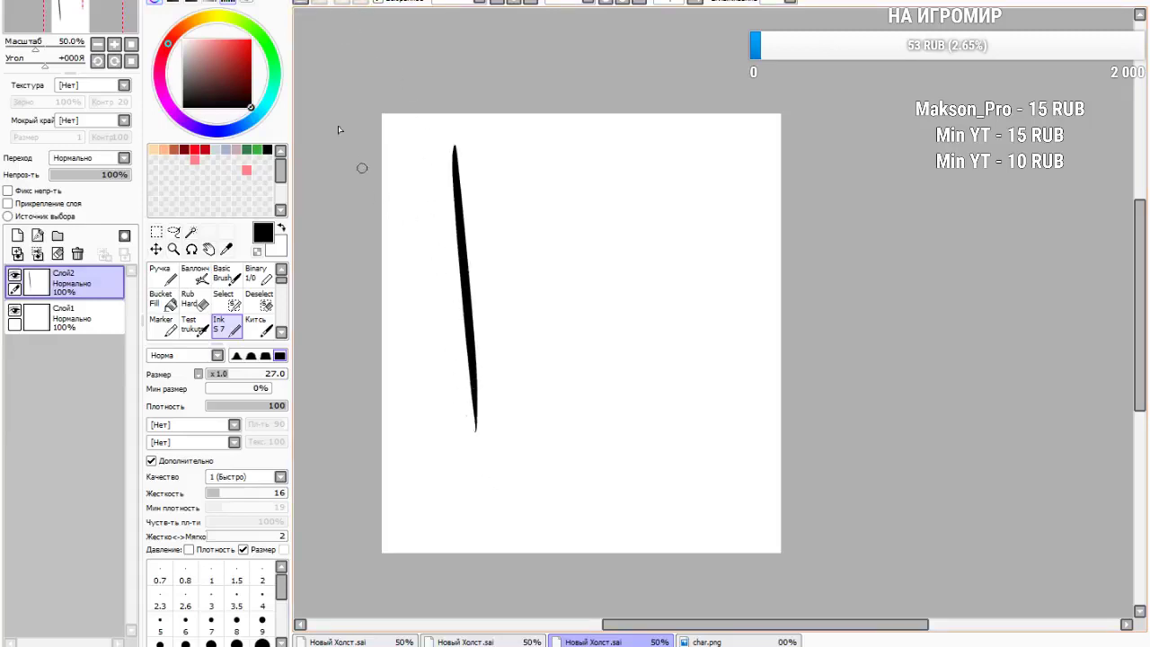
left_click(303, 2)
left_click_drag(430, 141, 465, 483)
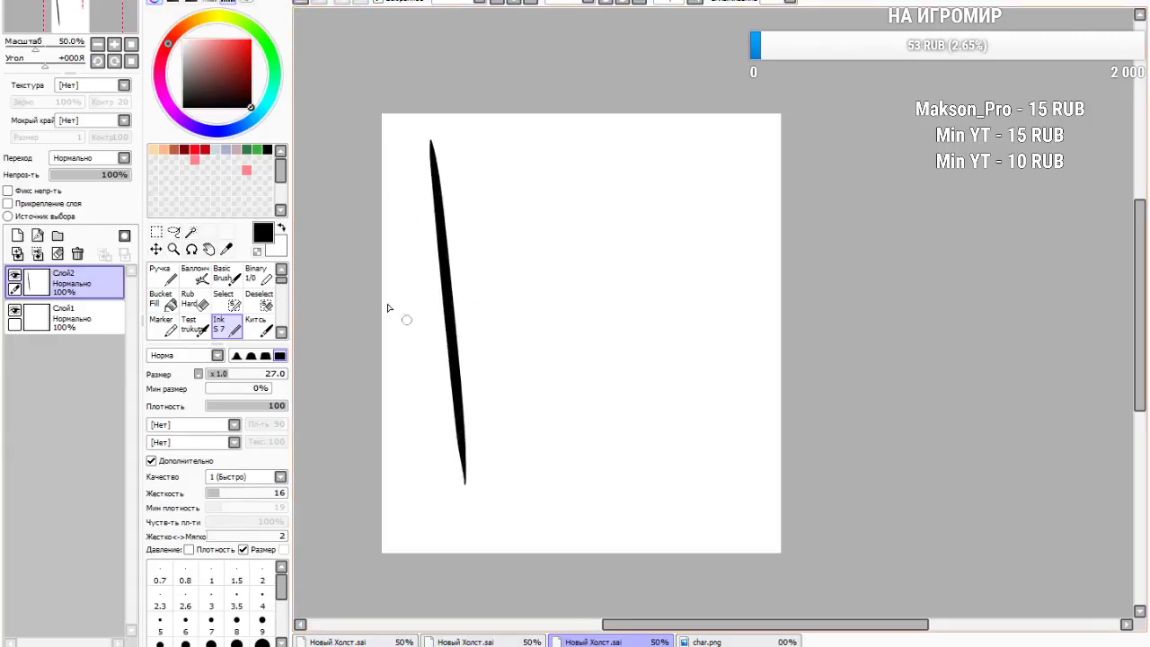
Copy the slanted line to a new layer, flip it horizontally and place it opposite as the right side
left_click(156, 234)
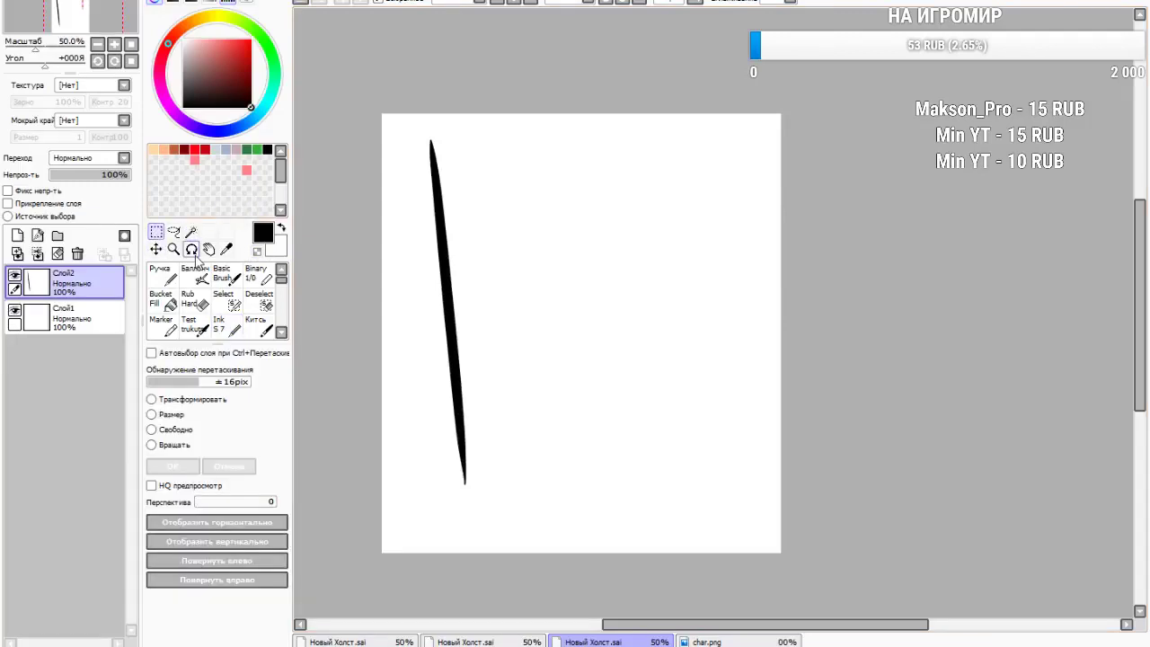
mouse_move(398, 114)
left_mouse_down()
mouse_move(450, 198)
mouse_move(553, 535)
left_mouse_up()
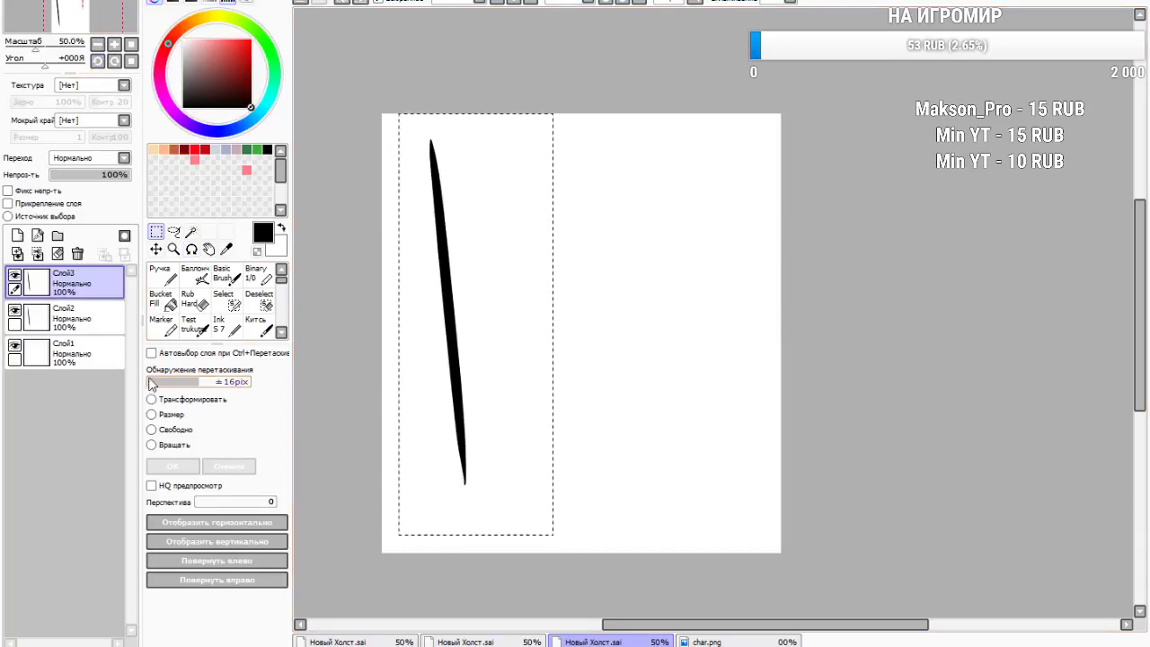
left_click(169, 414)
left_click(214, 519)
mouse_move(457, 403)
left_mouse_down()
mouse_move(689, 403)
mouse_move(653, 407)
mouse_move(684, 427)
left_mouse_up()
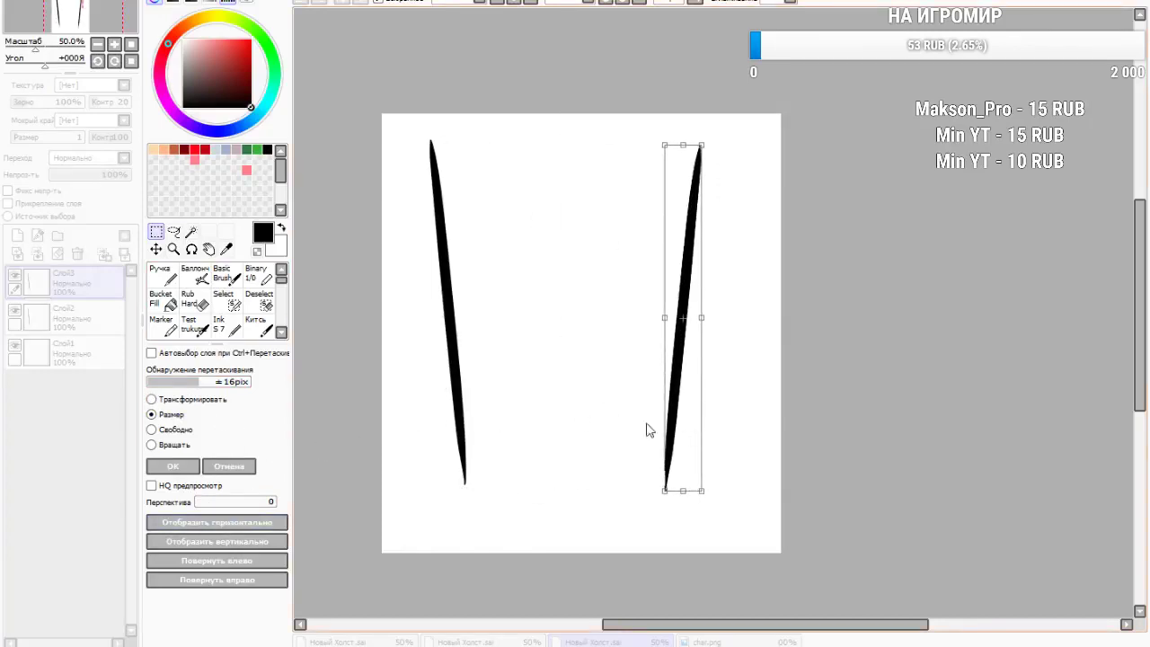
left_click(187, 467)
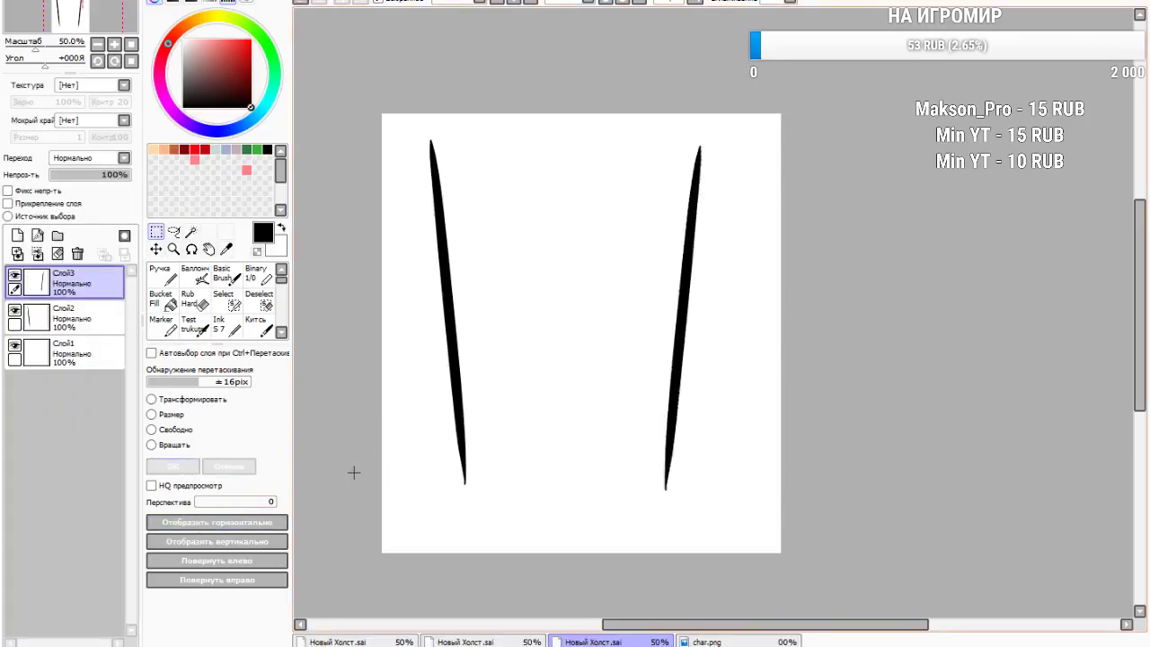
Draw a horizontal black base line across the lower parts of both side lines on a new layer with the Ink brush
left_click(18, 235)
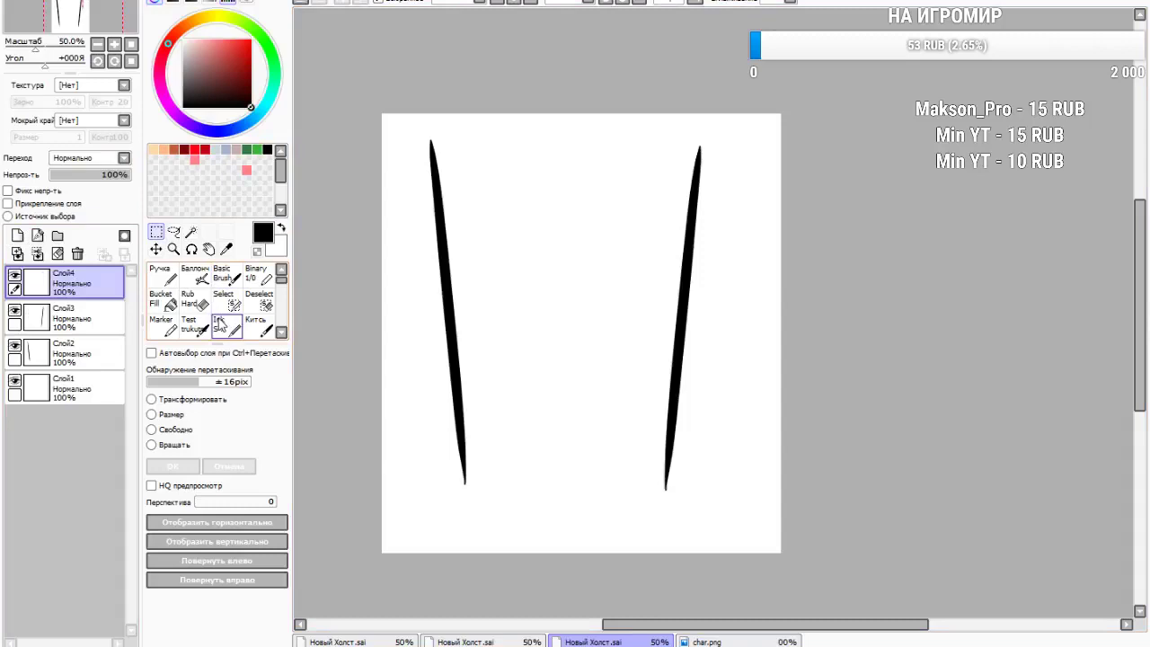
left_click(220, 325)
left_click_drag(400, 443, 948, 454)
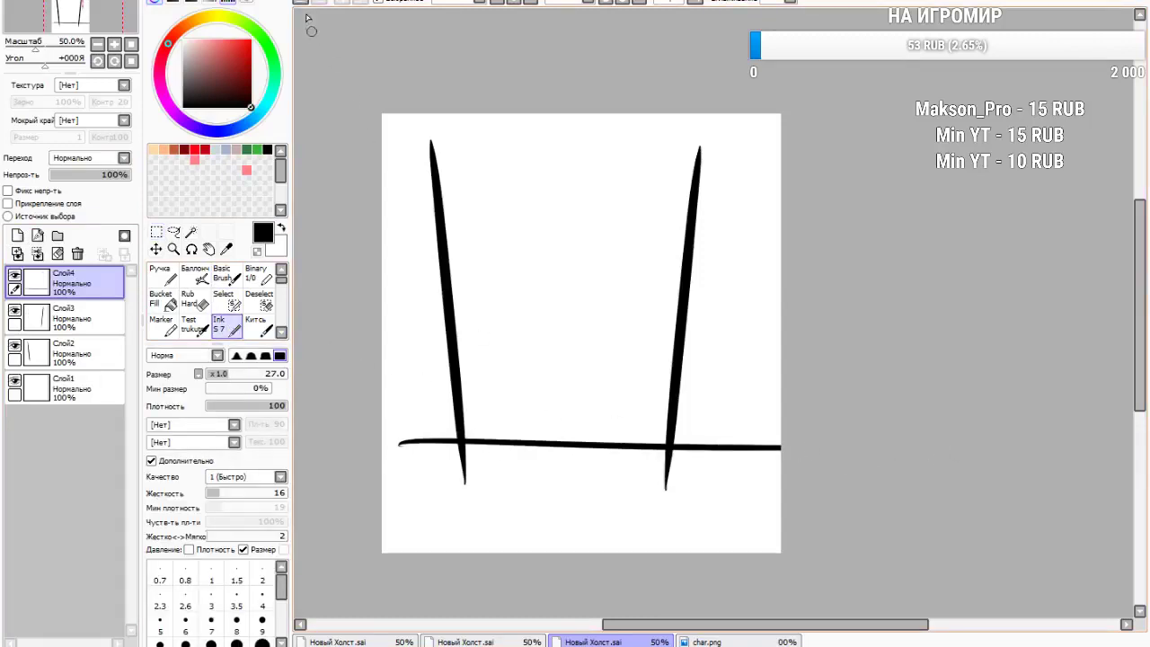
key("ctrl+t")
key("Return")
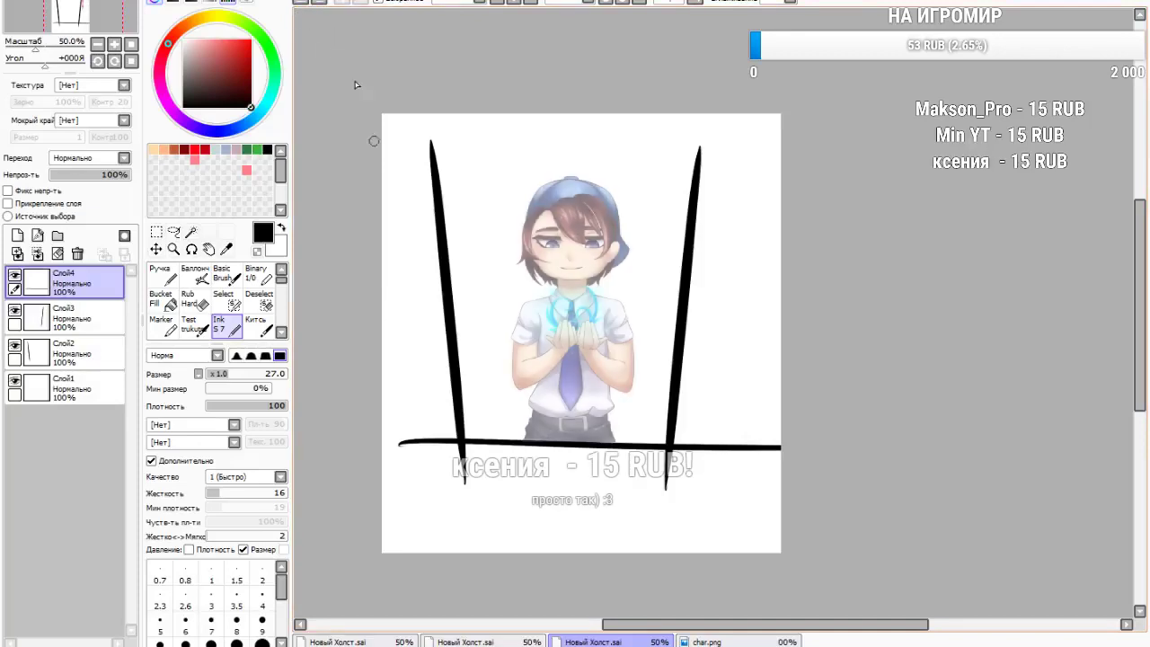
key("ctrl+z")
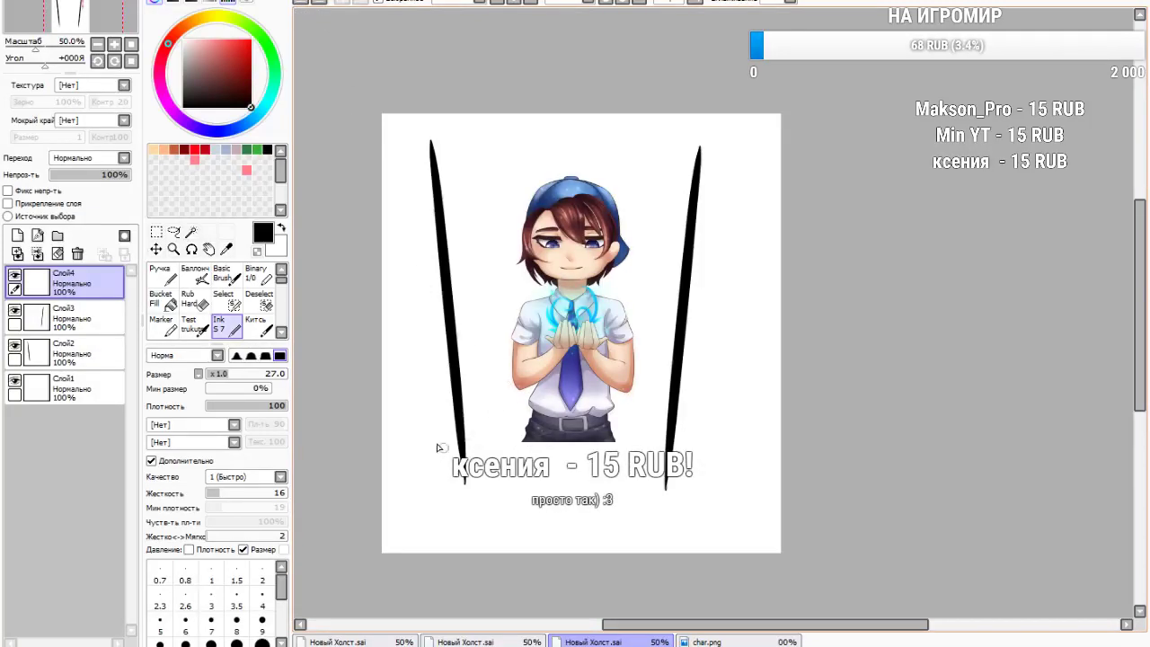
left_click_drag(409, 440, 850, 439)
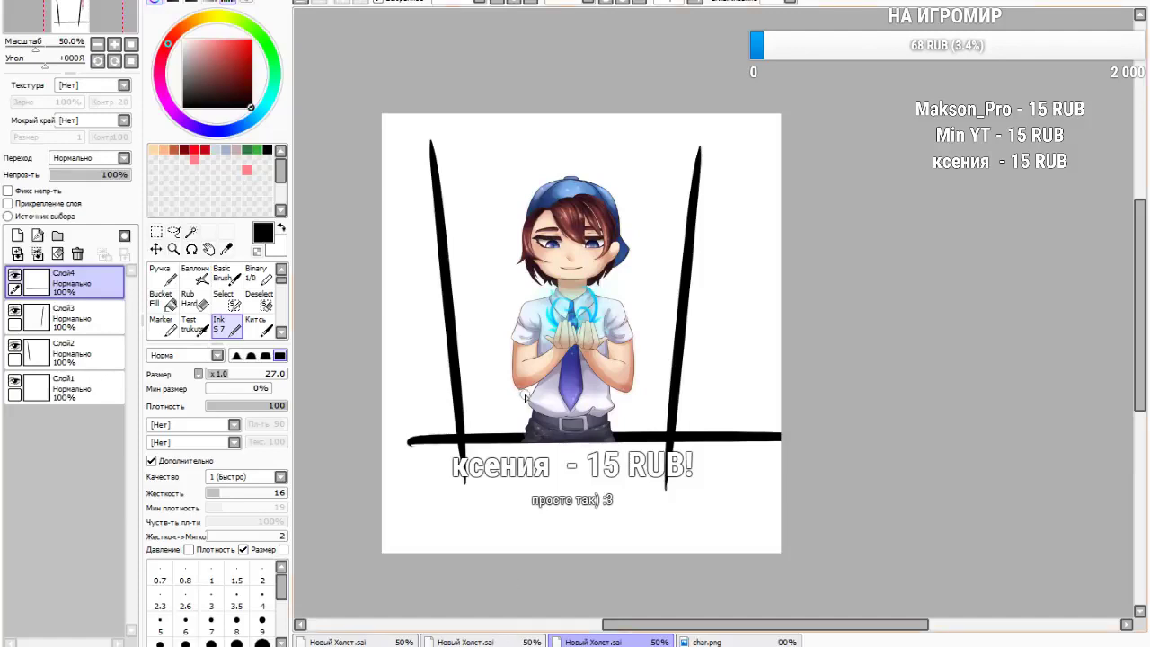
Transform the base line on Слой4 so that it runs level across the two sides
scroll(524, 369, "up", 1)
scroll(535, 353, "down", 2)
scroll(534, 353, "up", 2)
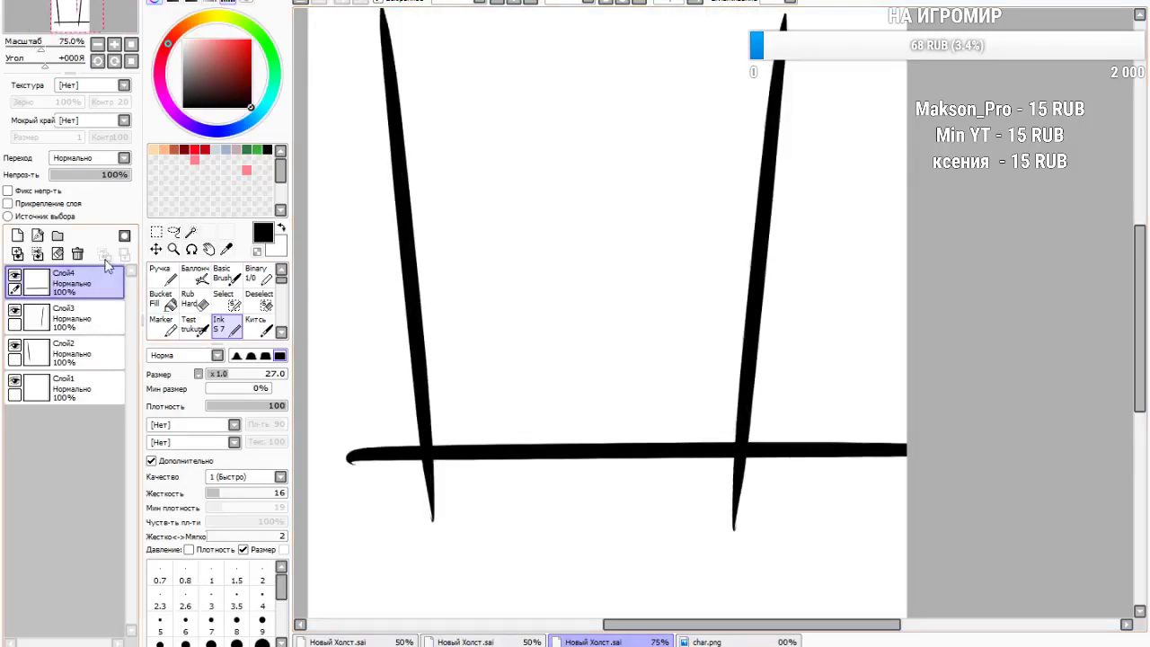
key("ctrl+t")
left_click_drag(338, 497, 429, 563)
scroll(476, 481, "down", 1)
left_click(173, 469)
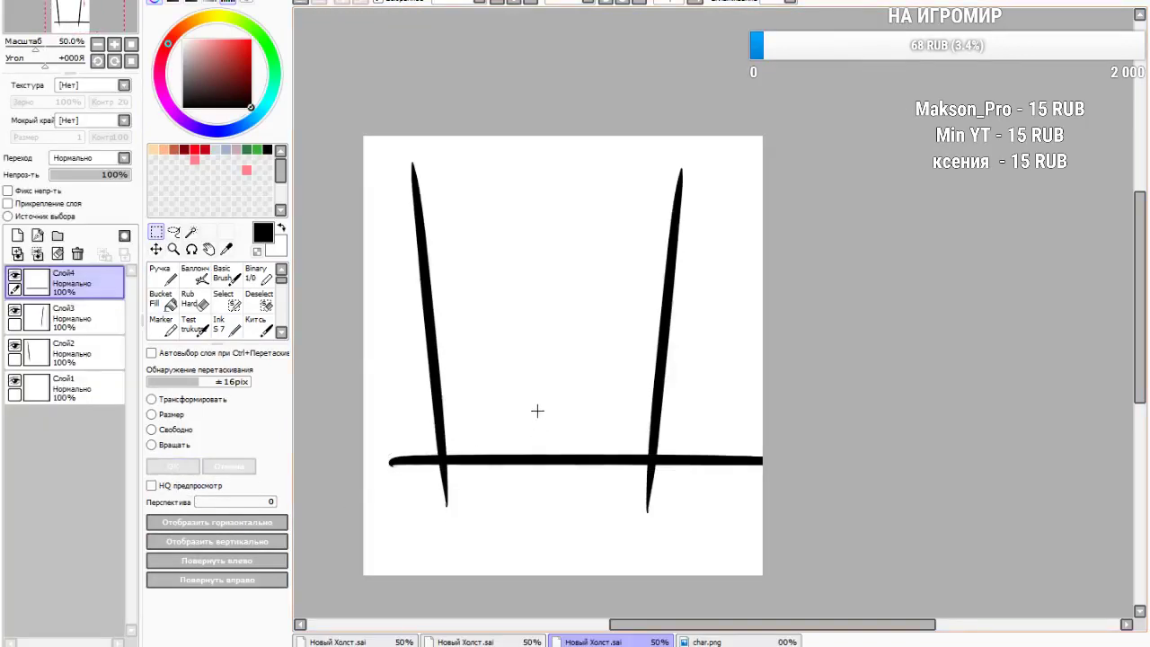
Erase the parts of the base line sticking out beyond both side lines with the Rub Hard eraser
scroll(540, 411, "down", 2)
left_click(193, 299)
mouse_move(372, 374)
left_mouse_down()
mouse_move(410, 384)
mouse_move(420, 369)
left_mouse_up()
left_click_drag(640, 374, 656, 372)
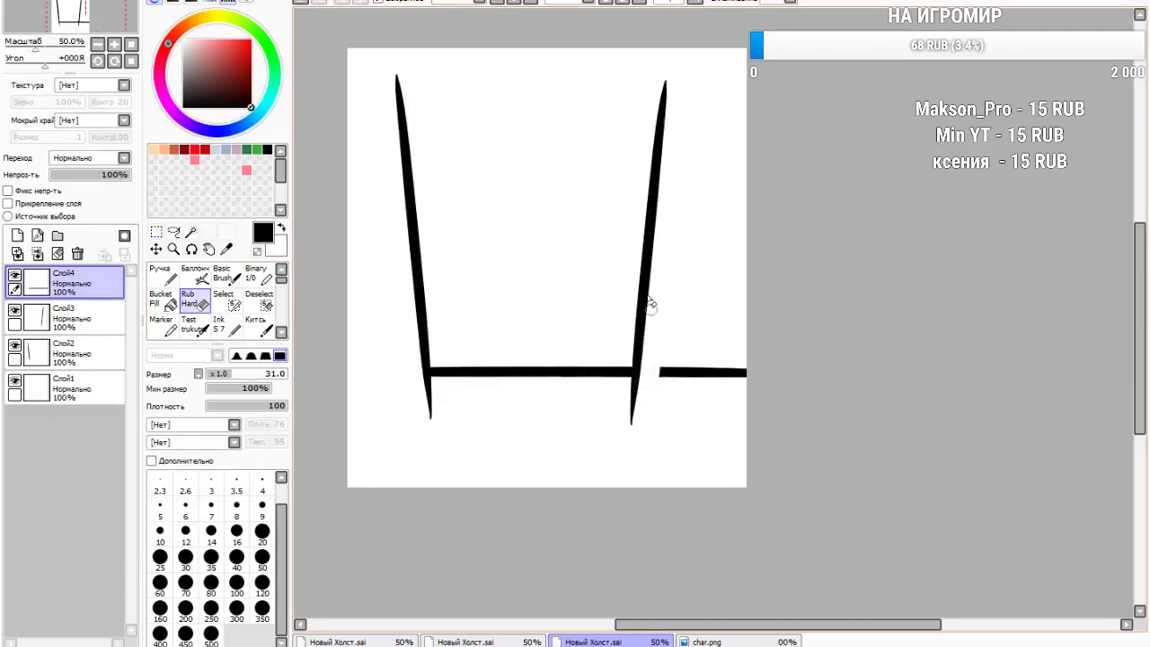
left_click_drag(269, 378, 274, 383)
mouse_move(681, 377)
left_mouse_down()
mouse_move(660, 365)
mouse_move(726, 365)
left_mouse_up()
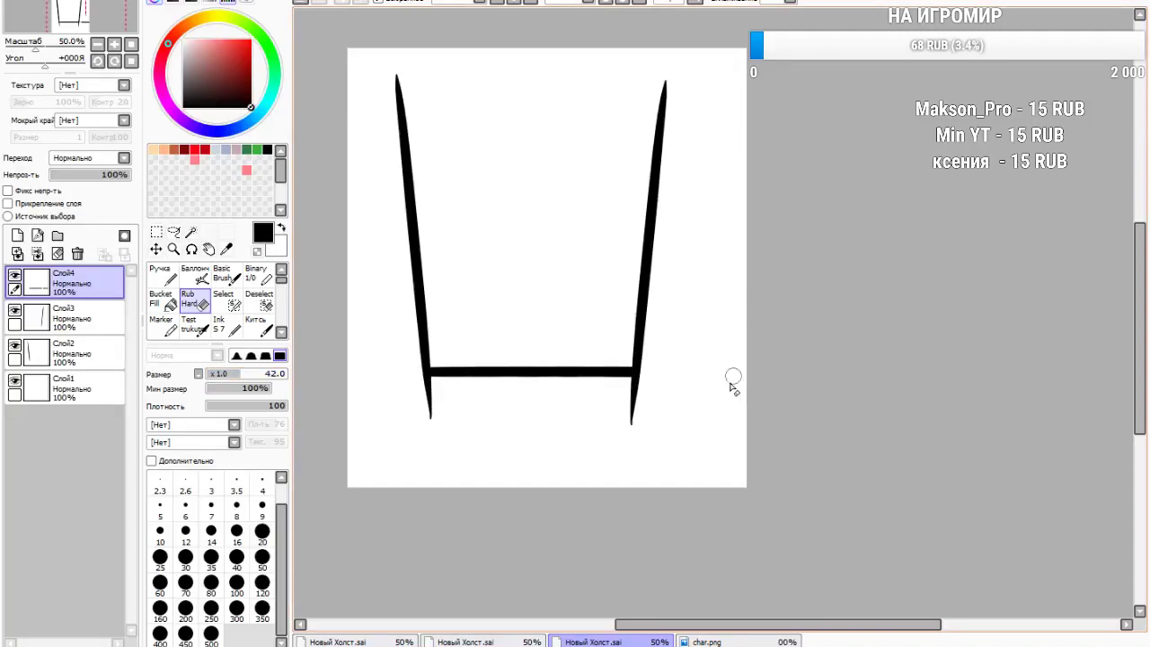
Merge Слой3 into Слой2 and erase the side line ends that extend below the base line
left_click(59, 328)
left_click(36, 255)
left_click_drag(429, 403, 635, 402)
mouse_move(557, 444)
left_mouse_down()
mouse_move(322, 414)
mouse_move(452, 378)
mouse_move(637, 390)
left_mouse_up()
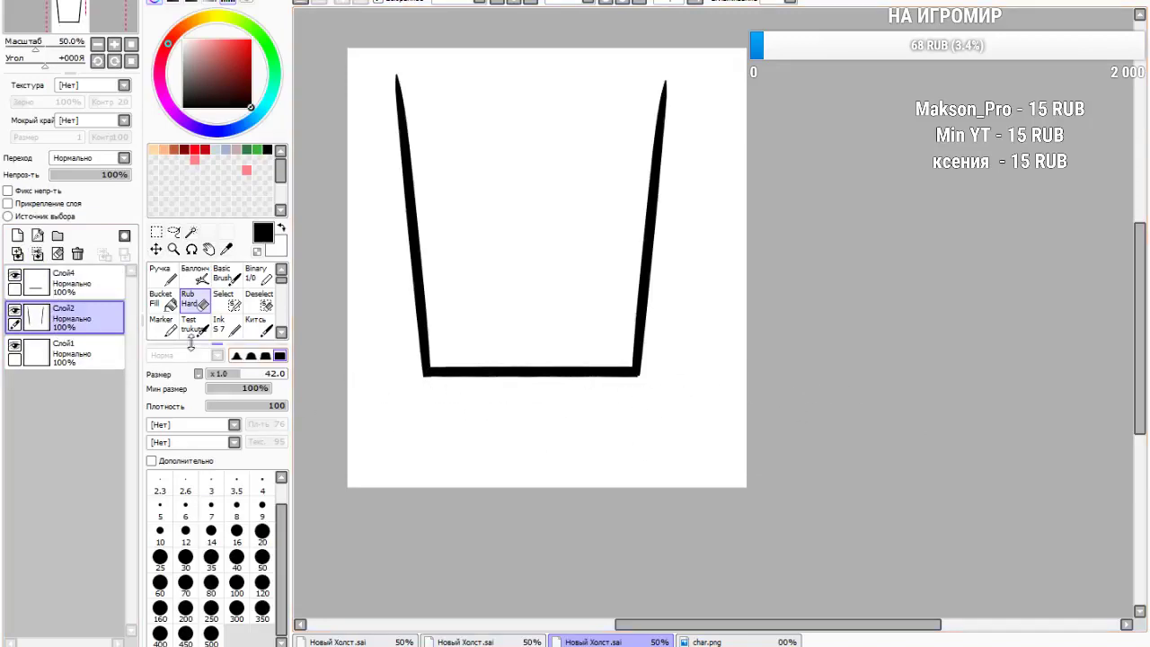
Merge the base line layer into Слой2 and shift the whole outline slightly down and to the right
left_click(58, 283)
left_click(37, 254)
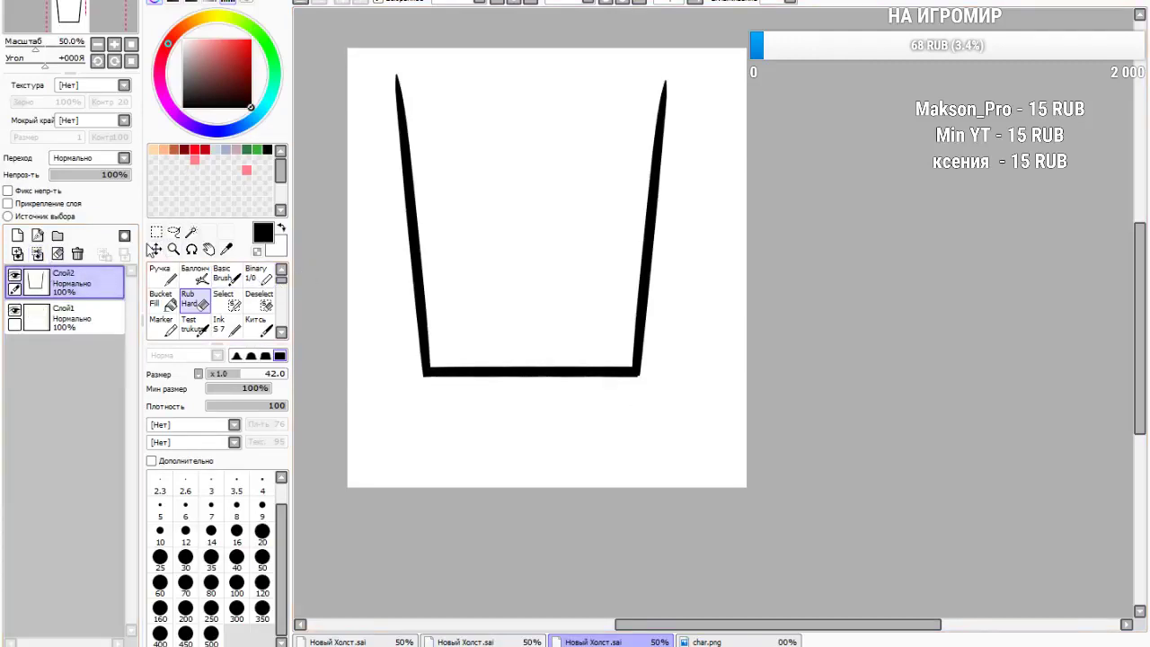
left_click(157, 232)
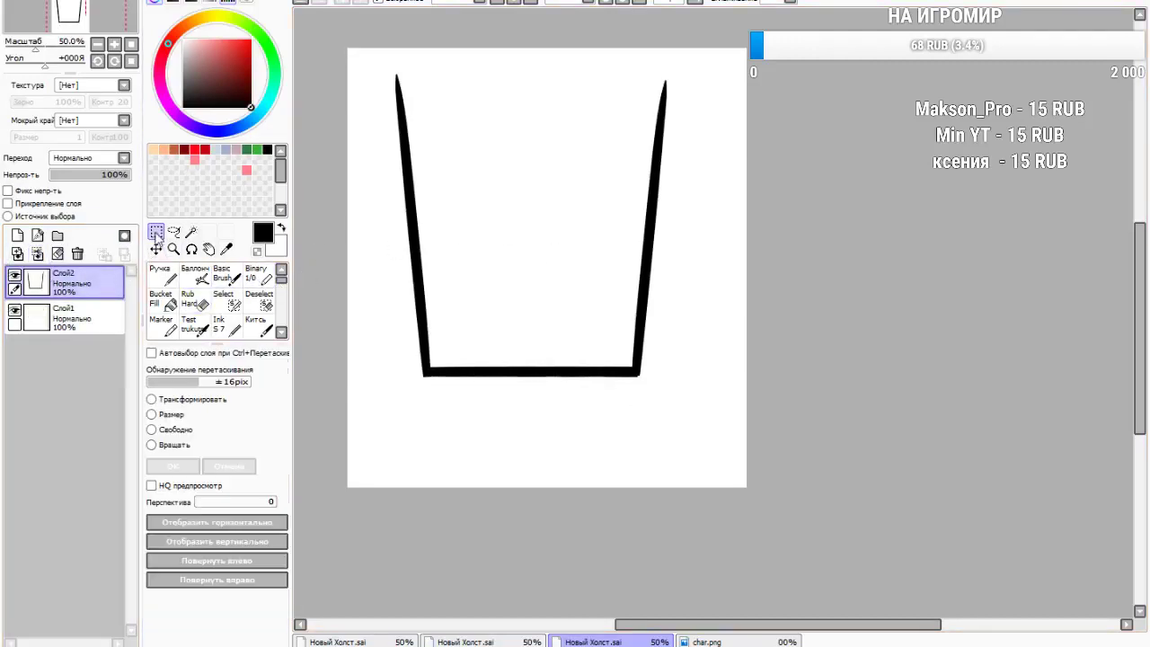
left_click(180, 417)
left_click_drag(559, 270, 575, 287)
left_click(173, 466)
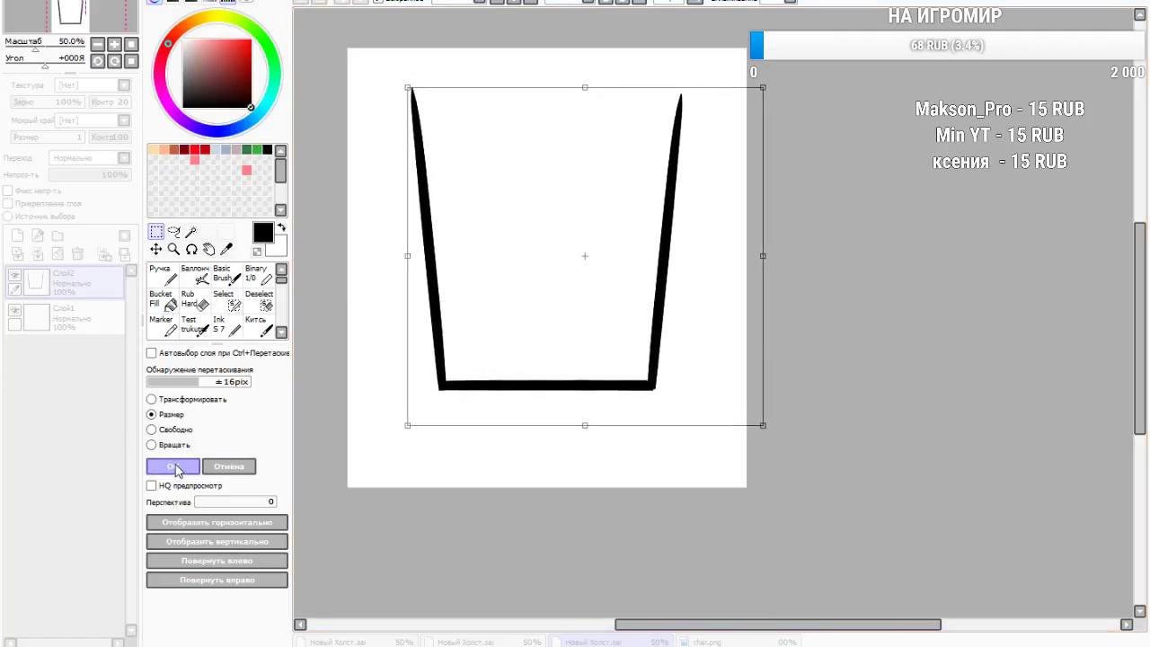
Draw a short horizontal black line on Слой1 across the lower right part of the outline with the Ink brush
left_click(90, 328)
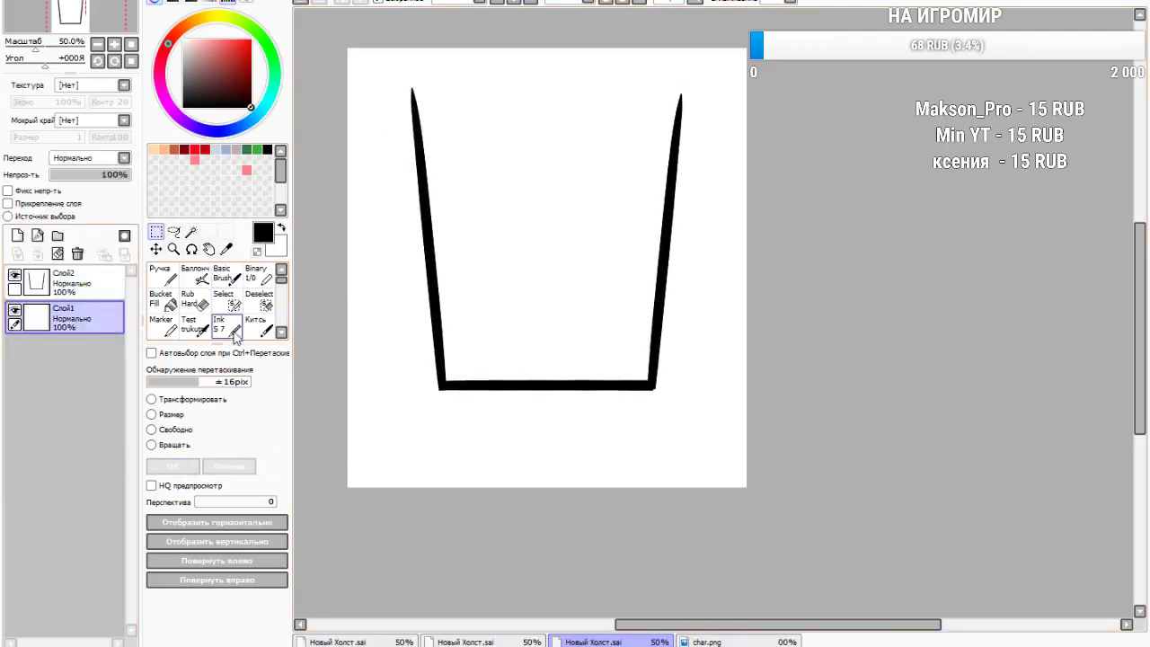
left_click(223, 325)
left_click_drag(532, 298, 726, 286)
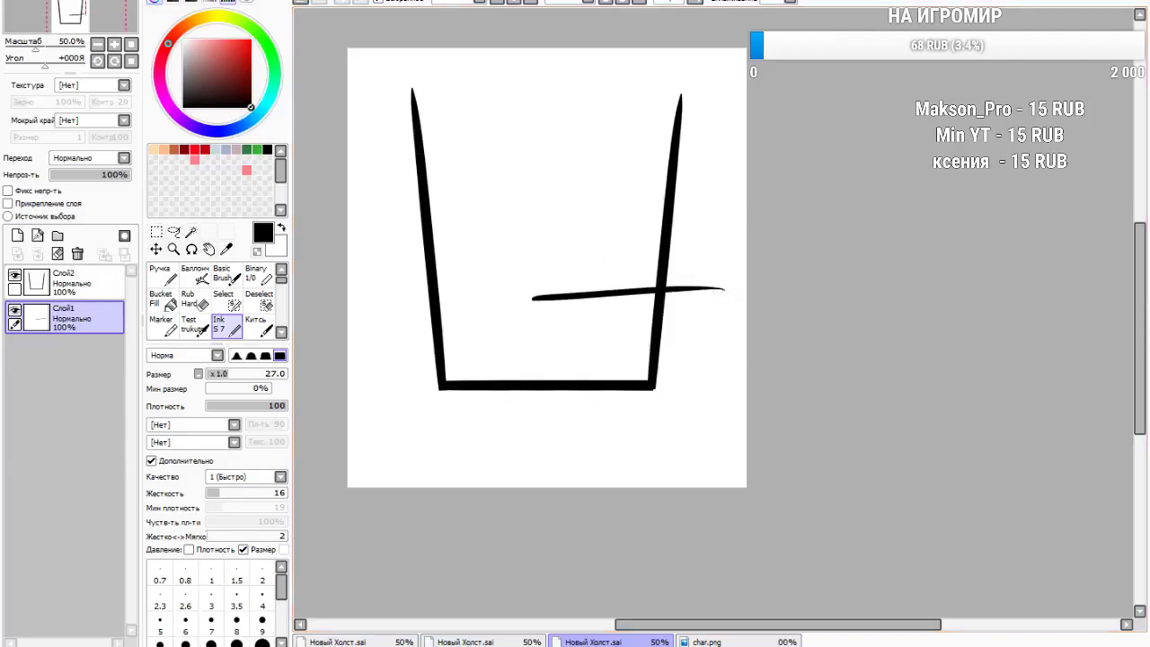
key("ctrl+z")
left_click_drag(528, 300, 688, 306)
key("ctrl+z")
left_click_drag(539, 304, 714, 308)
left_click(302, 4)
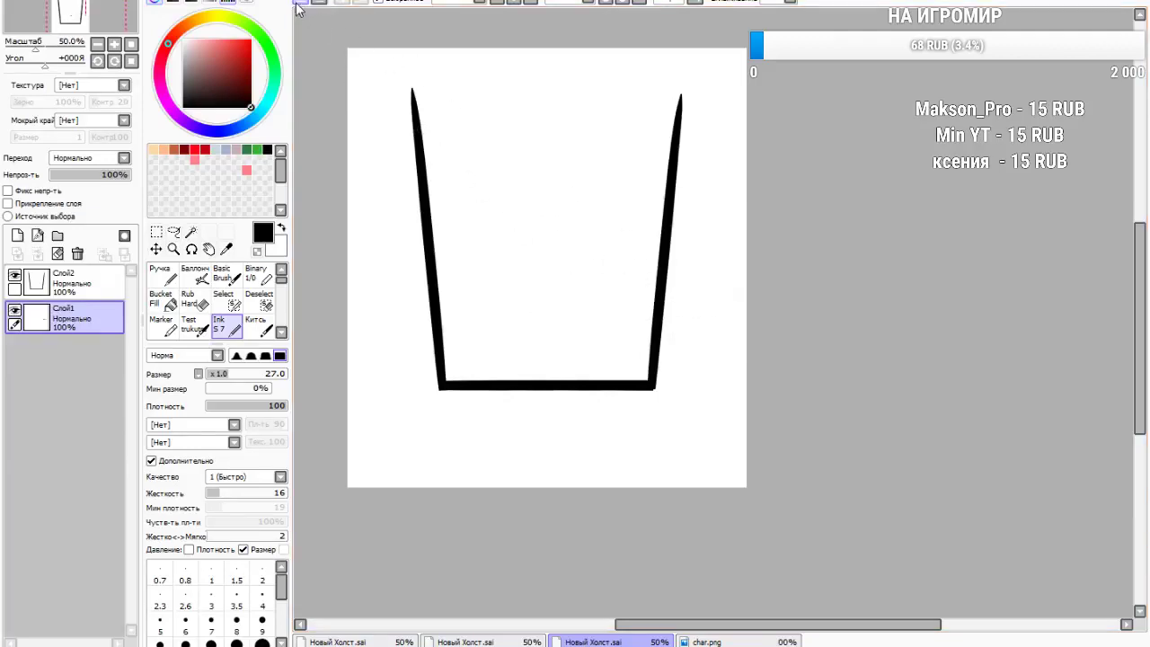
left_click_drag(552, 302, 608, 307)
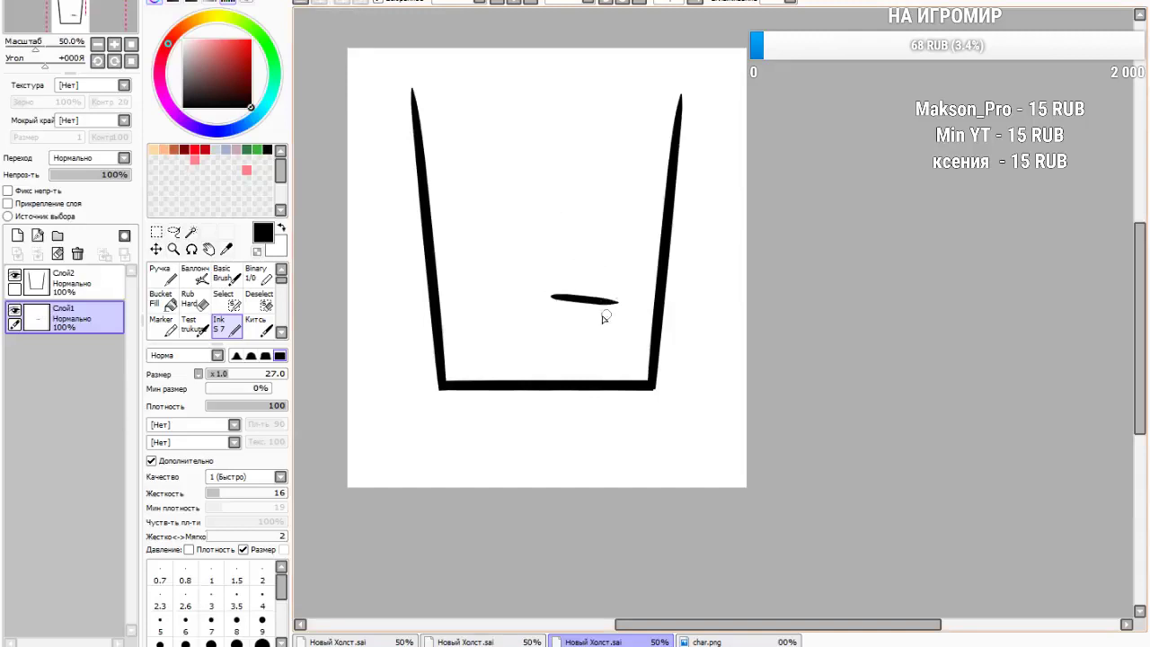
left_click(304, 4)
mouse_move(544, 301)
left_mouse_down()
mouse_move(674, 296)
mouse_move(672, 212)
mouse_move(622, 316)
mouse_move(559, 296)
mouse_move(631, 165)
mouse_move(575, 319)
left_mouse_up()
Draw a black circle on a new layer above the short line, then reshape and shrink it with a transform
left_click(17, 235)
left_click(307, 5)
key("ctrl+t")
left_click(203, 431)
left_click_drag(681, 325, 673, 321)
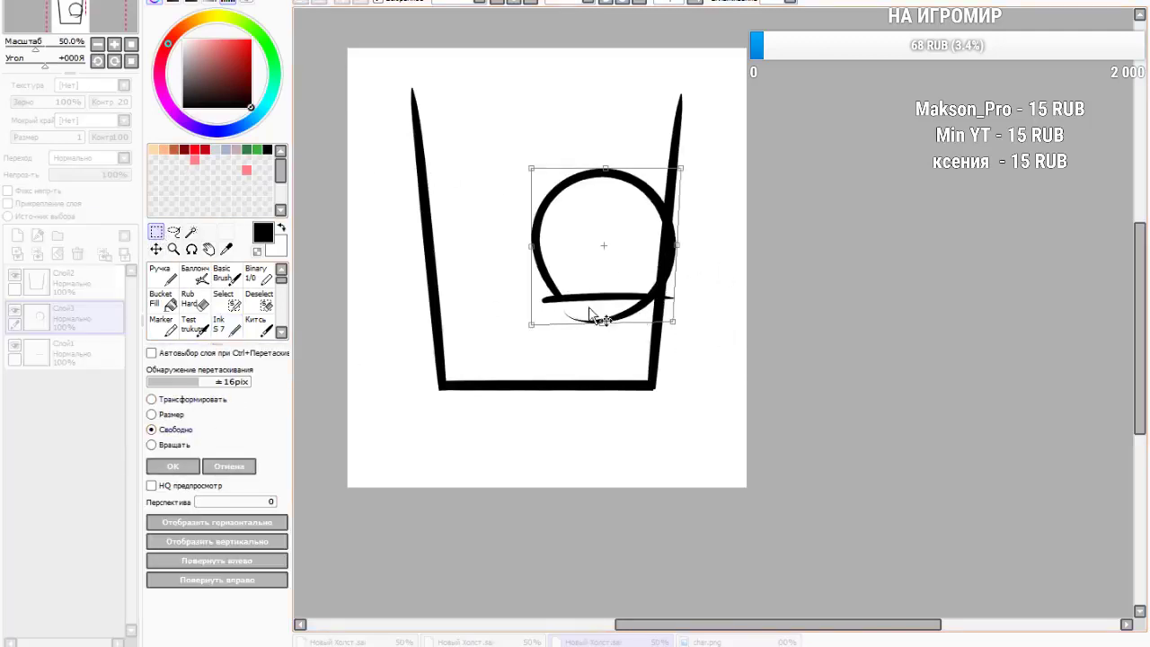
left_click(176, 416)
left_click_drag(681, 169, 671, 194)
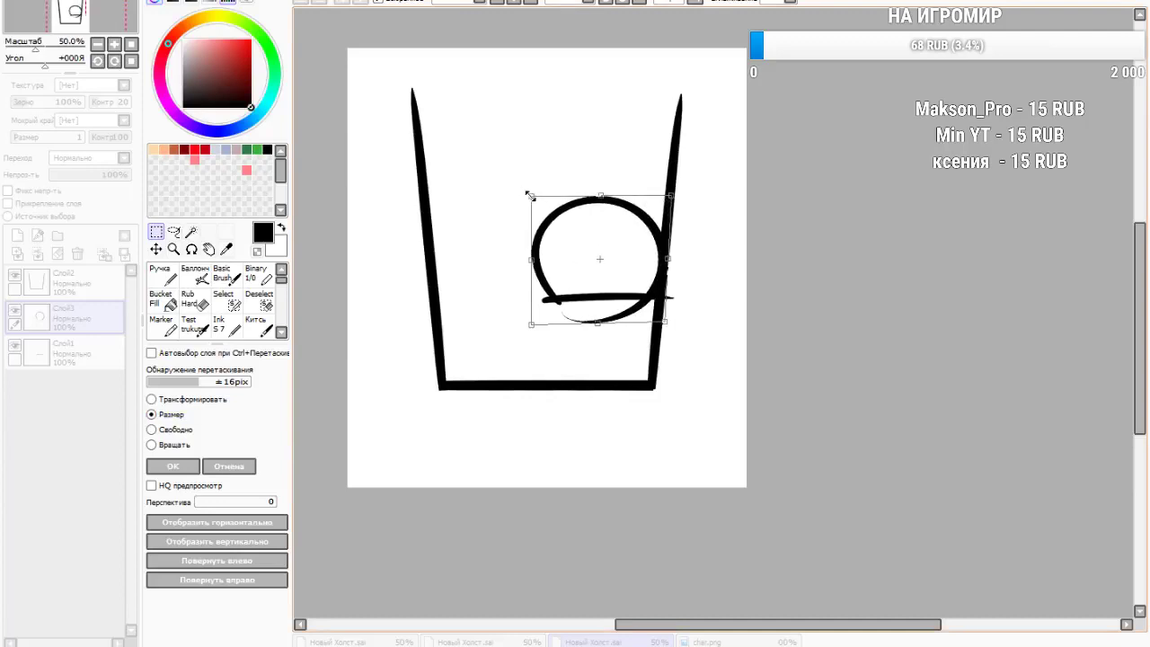
Free-transform the circle on layer Слой3 so it leans slightly, and scale it down a little
left_click(175, 429)
left_click_drag(532, 197, 542, 194)
left_click_drag(531, 325, 526, 327)
left_click(152, 414)
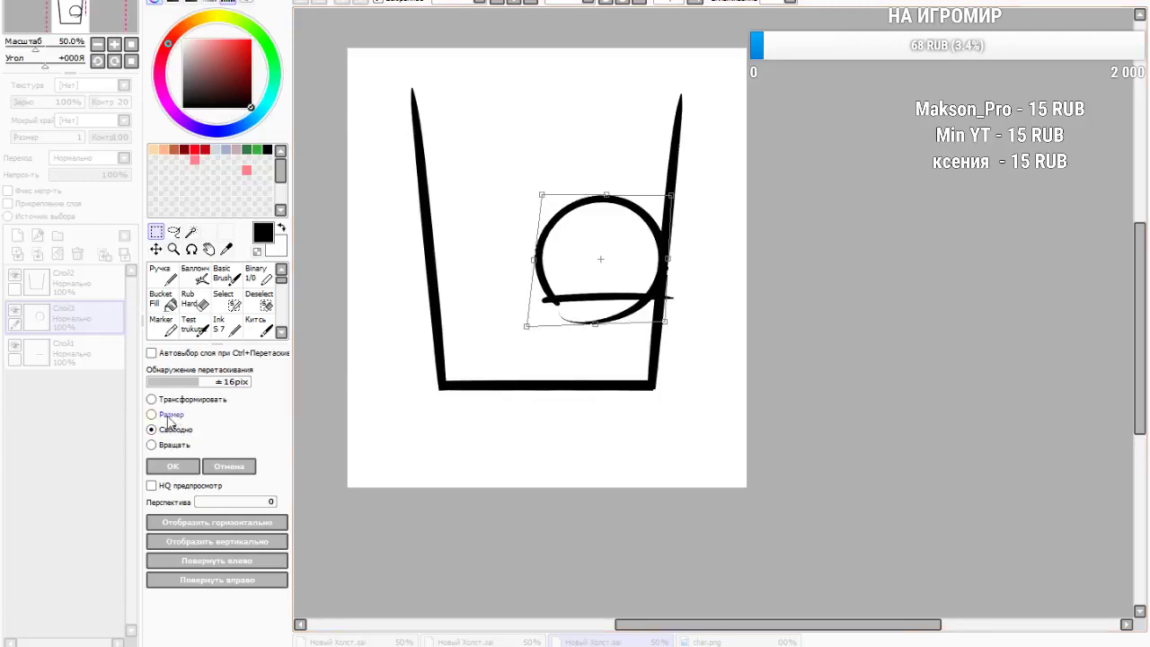
left_click_drag(542, 195, 547, 194)
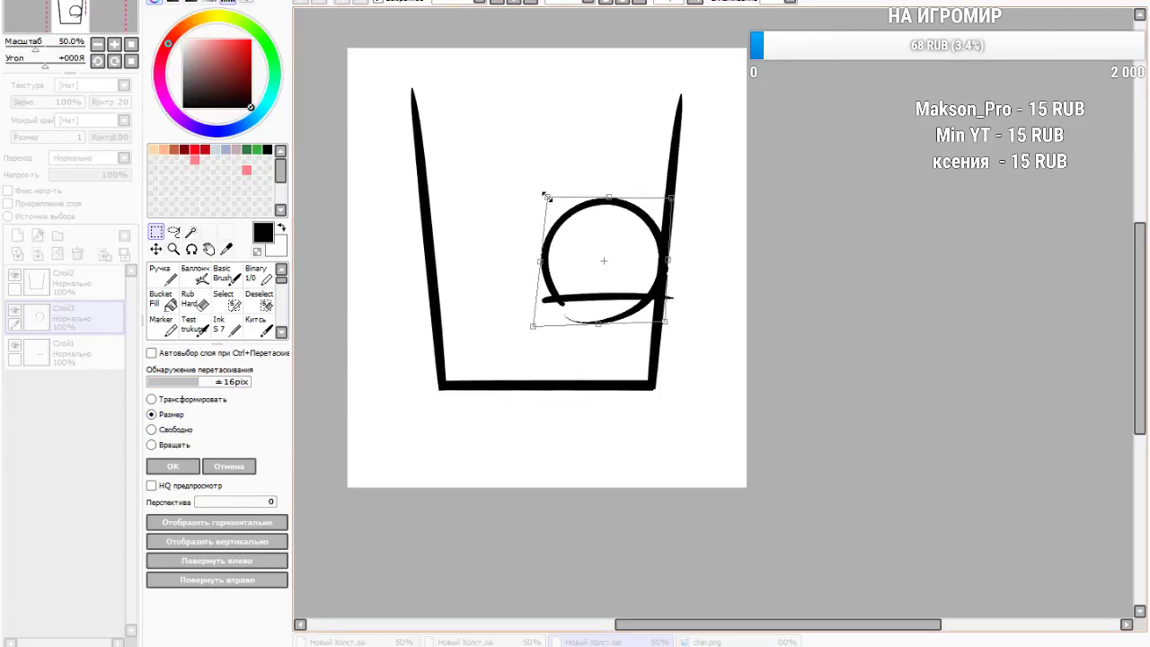
left_click(171, 466)
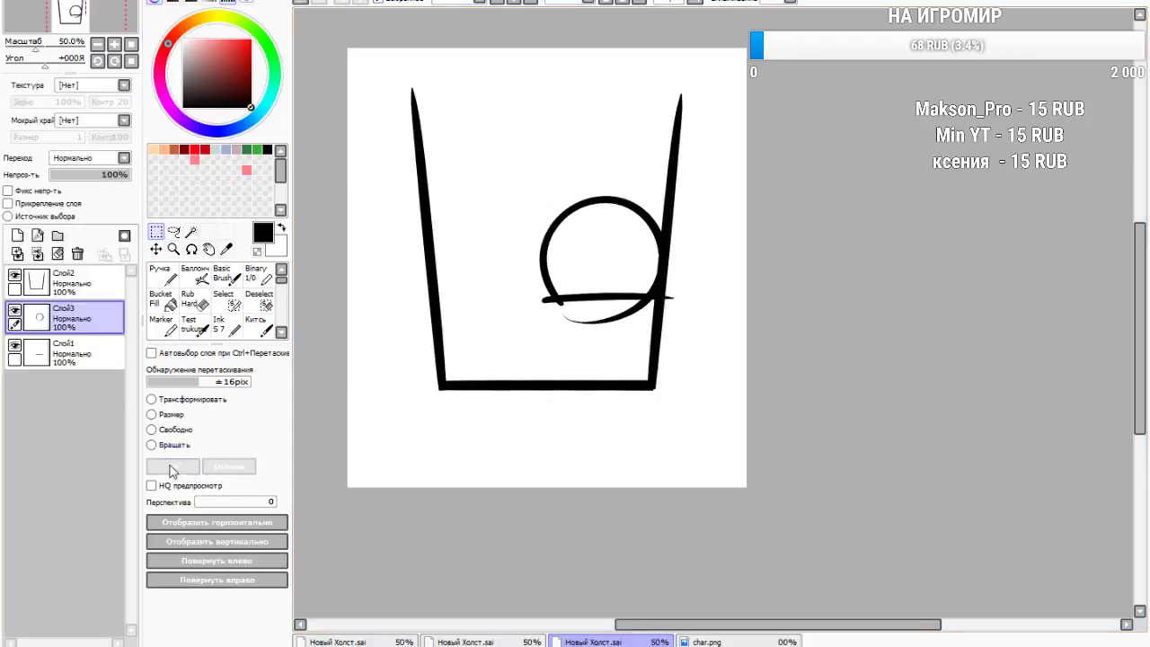
Erase the circle's arc below the horizontal line and the line's overhanging ends with the Rub Hard eraser, and merge layer Слой3 down
left_click(193, 301)
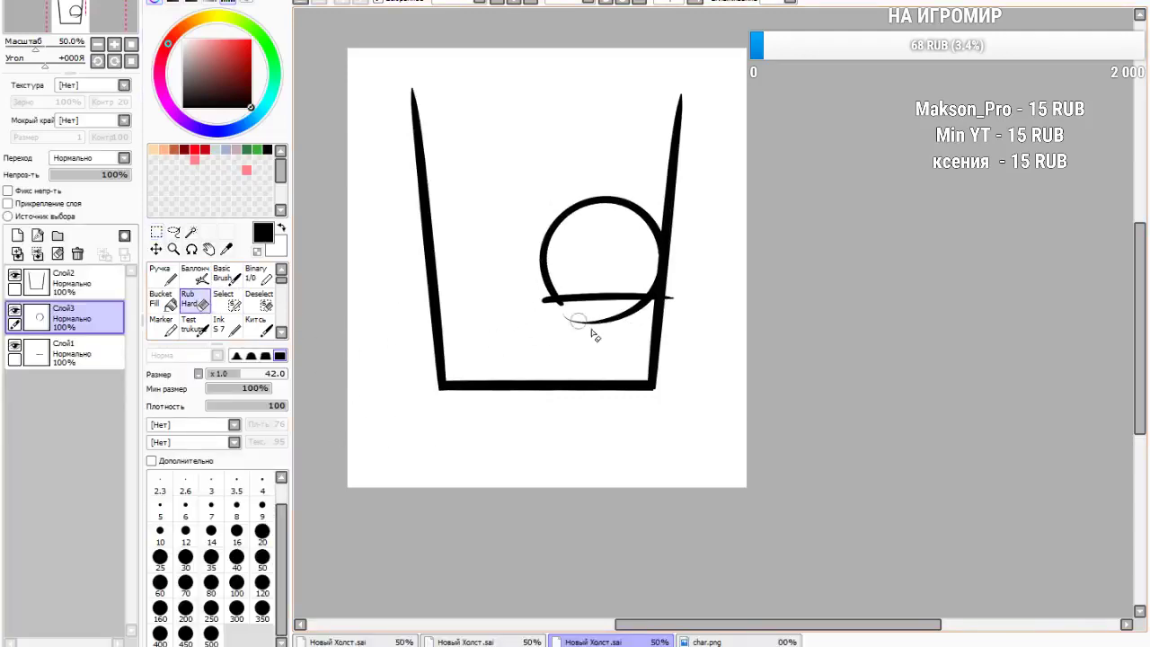
mouse_move(559, 310)
left_mouse_down()
mouse_move(609, 326)
mouse_move(710, 327)
mouse_move(655, 300)
mouse_move(687, 310)
mouse_move(669, 296)
left_mouse_up()
left_click(63, 352)
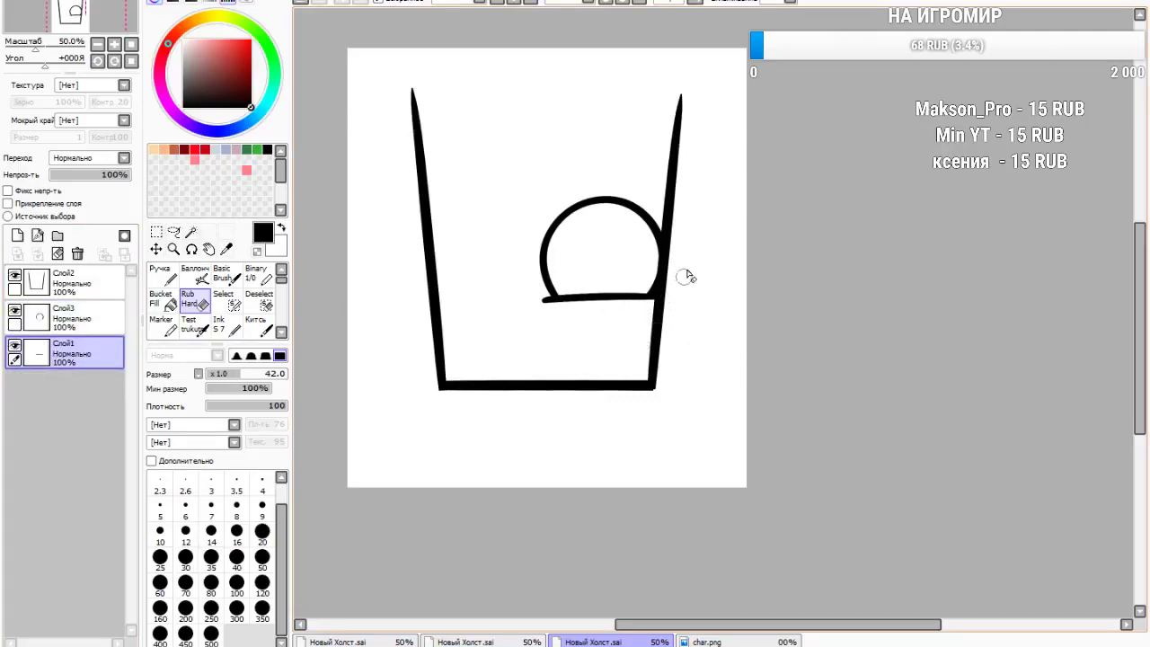
left_click(550, 297)
left_click(299, 5)
left_click(70, 320)
left_click(36, 255)
Flip the eye outline horizontally, and reshape it smaller to fit inside the right slanted wall of the cup outline
left_click(155, 250)
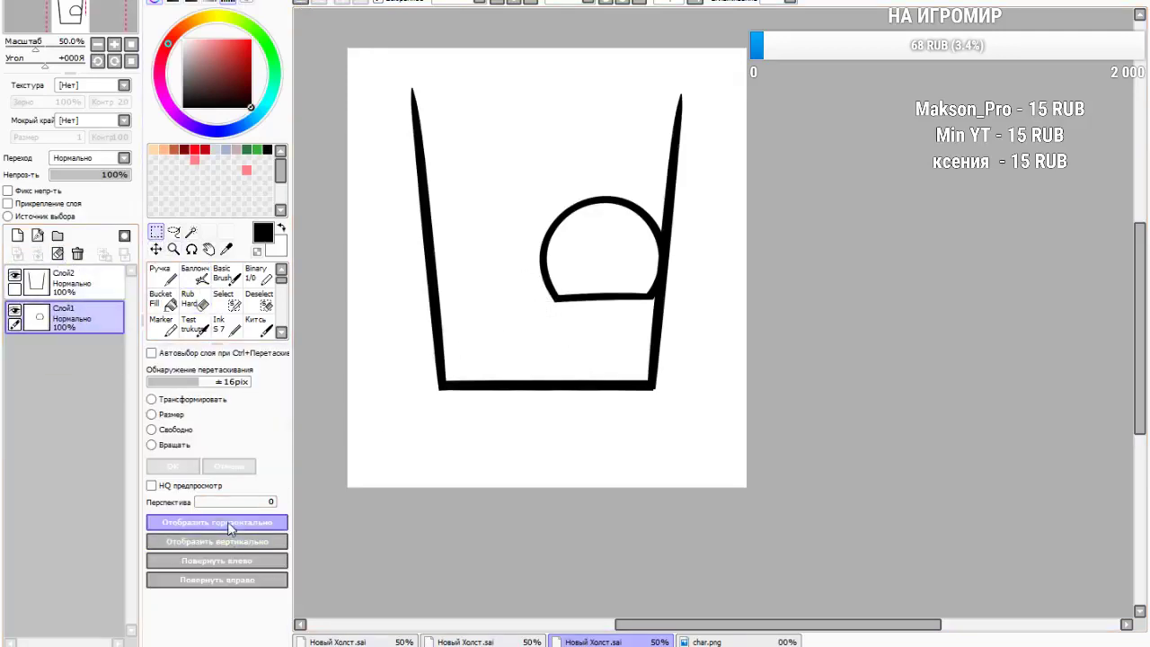
left_click(171, 430)
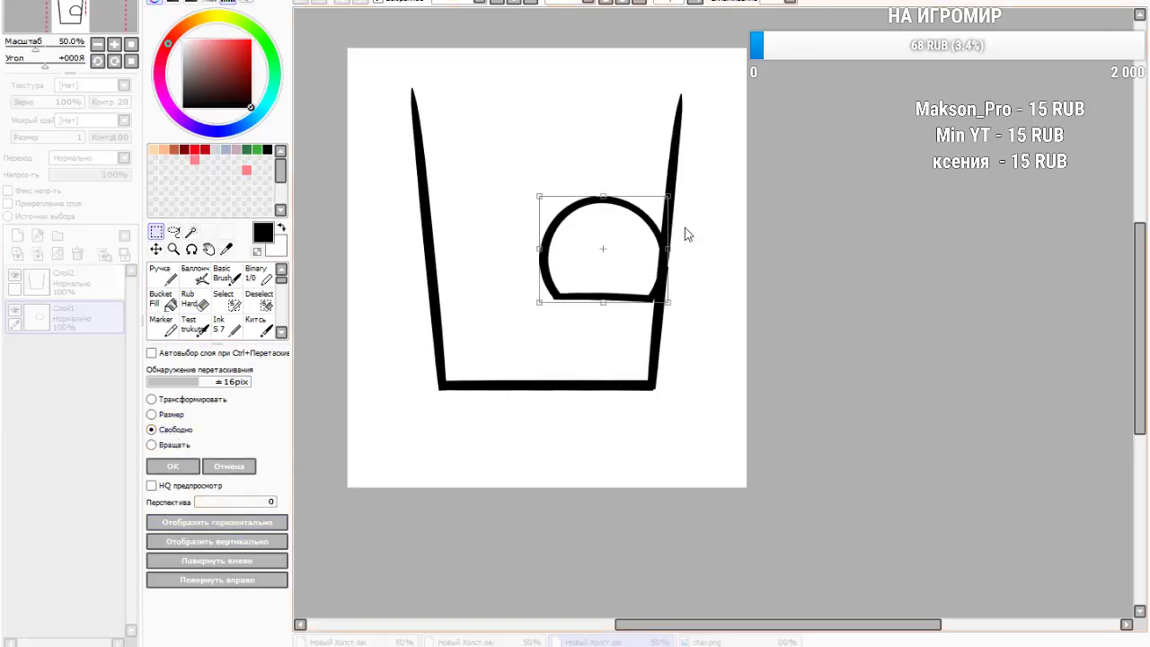
left_click_drag(666, 203, 662, 197)
left_click(165, 415)
left_click_drag(539, 301, 545, 297)
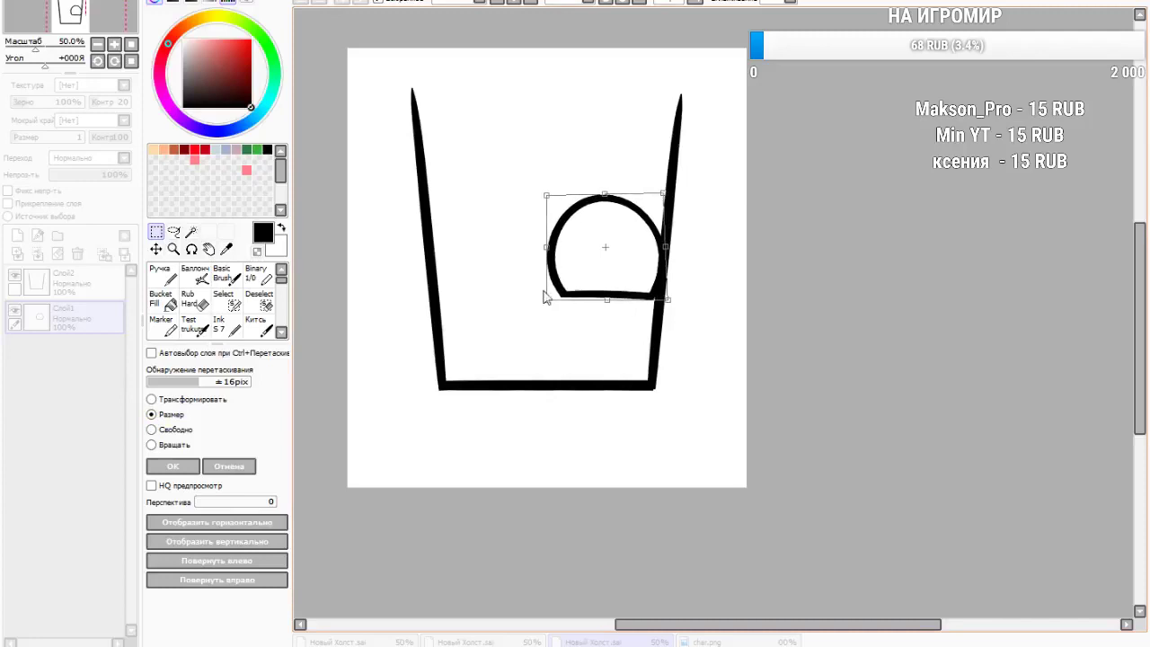
left_click_drag(544, 197, 549, 200)
left_click_drag(598, 243, 591, 247)
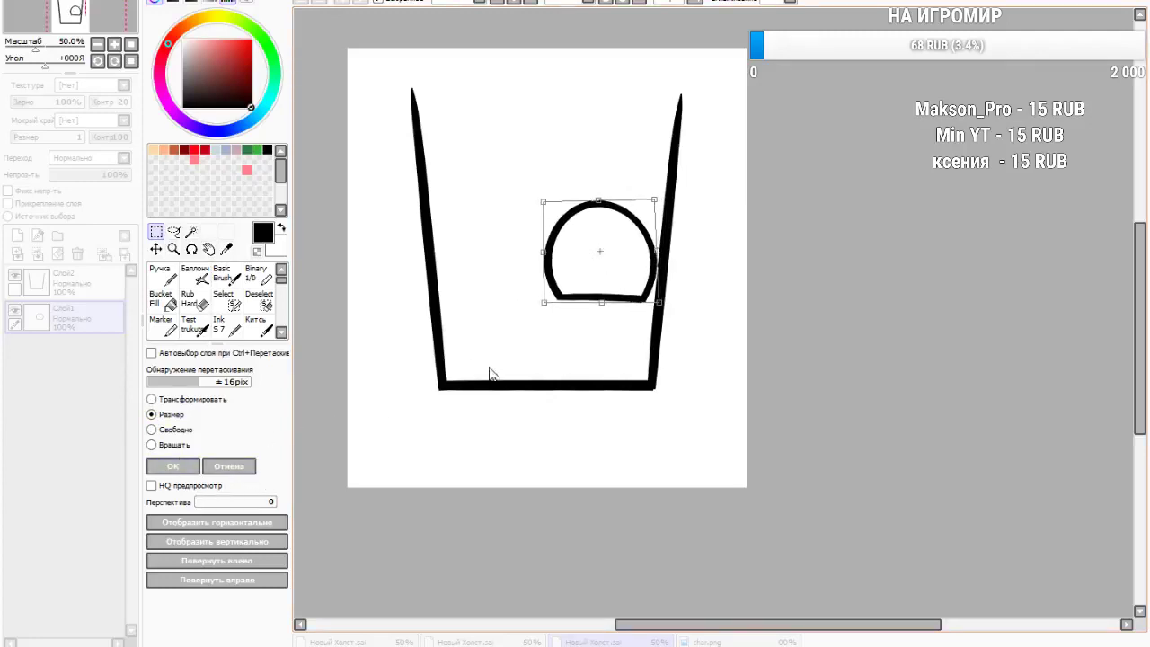
left_click(172, 466)
Copy the eye outline onto a new layer, flip the copy horizontally and place it as the matching left eye
left_click_drag(519, 177, 746, 396)
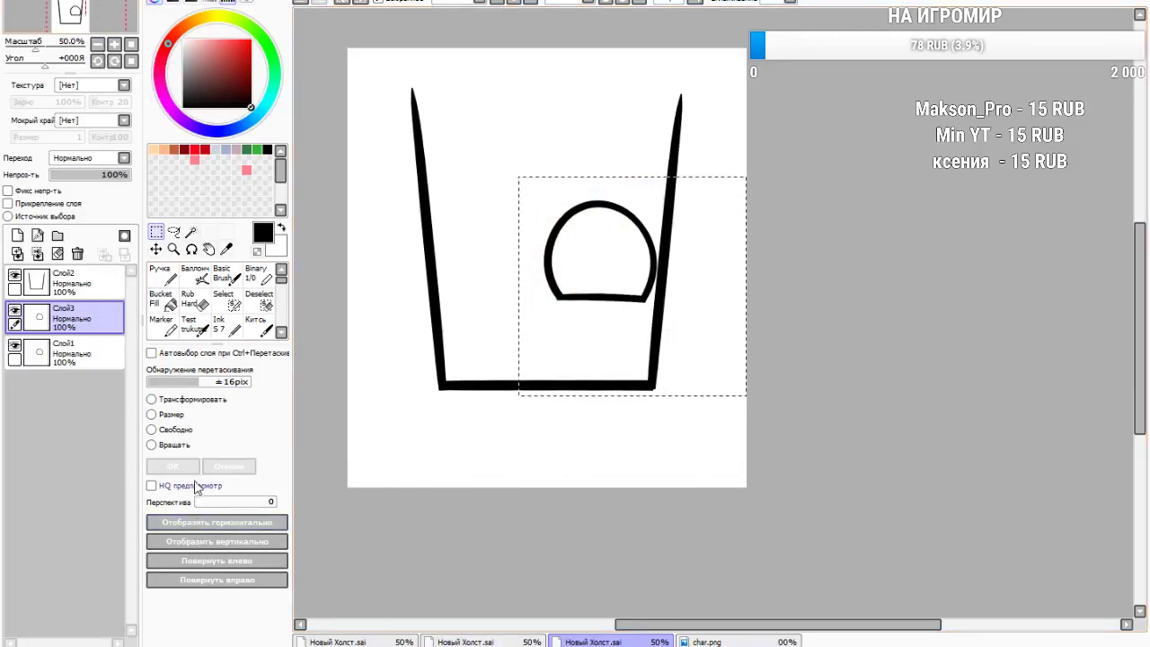
left_click(221, 525)
left_click(241, 412)
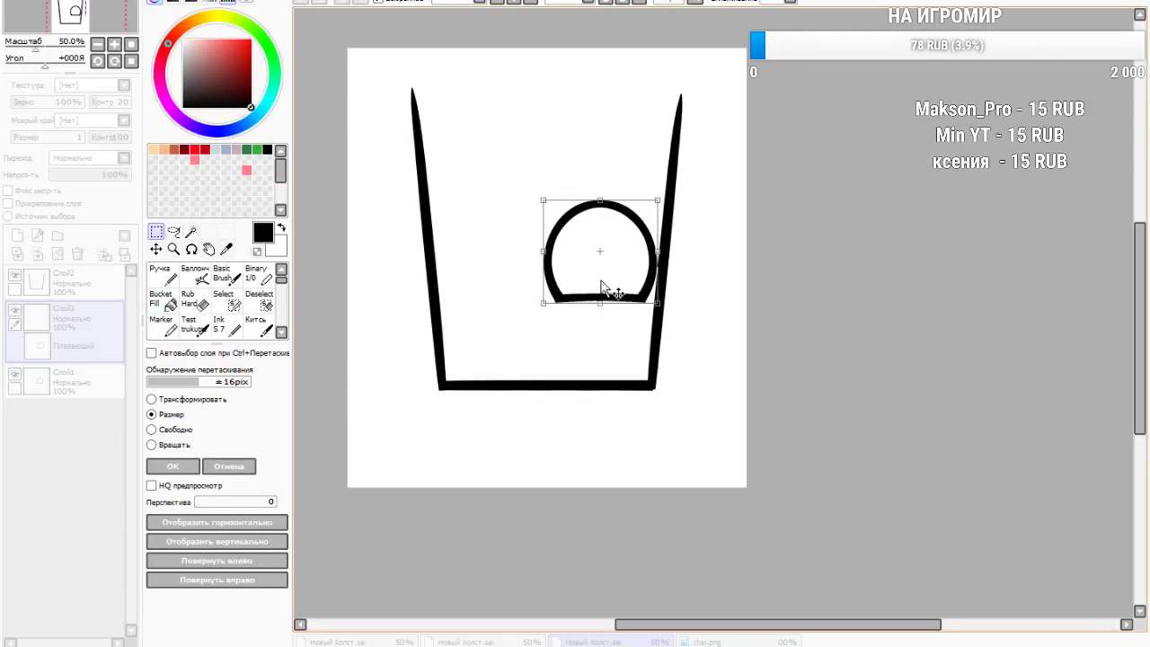
left_click_drag(601, 278, 495, 265)
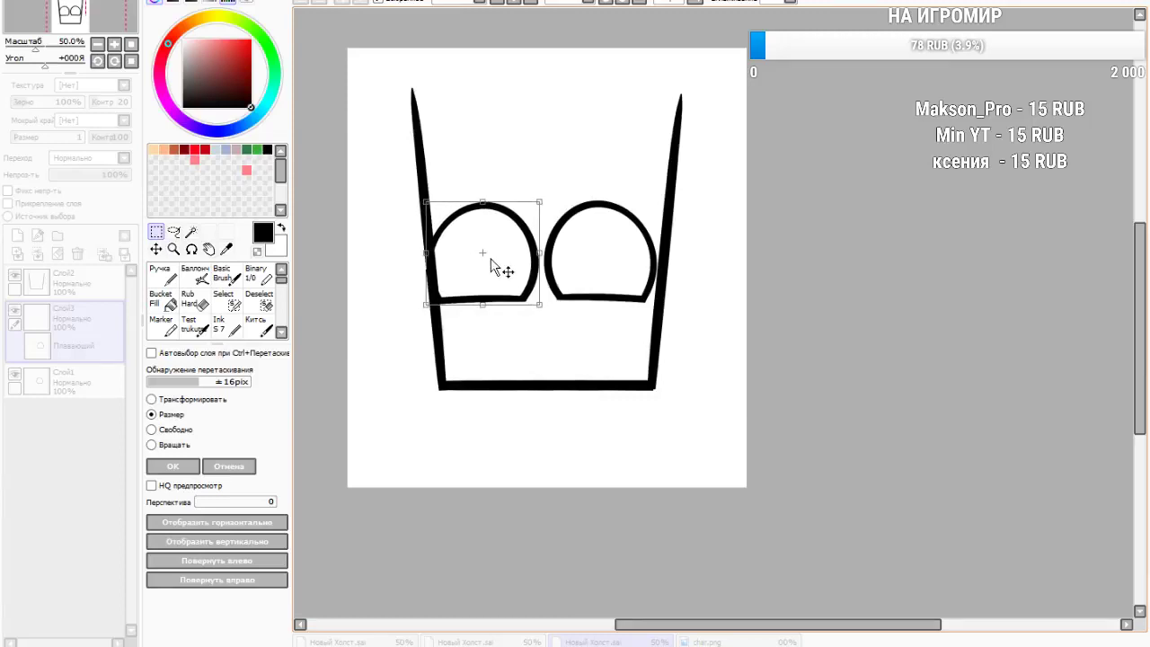
left_click(187, 469)
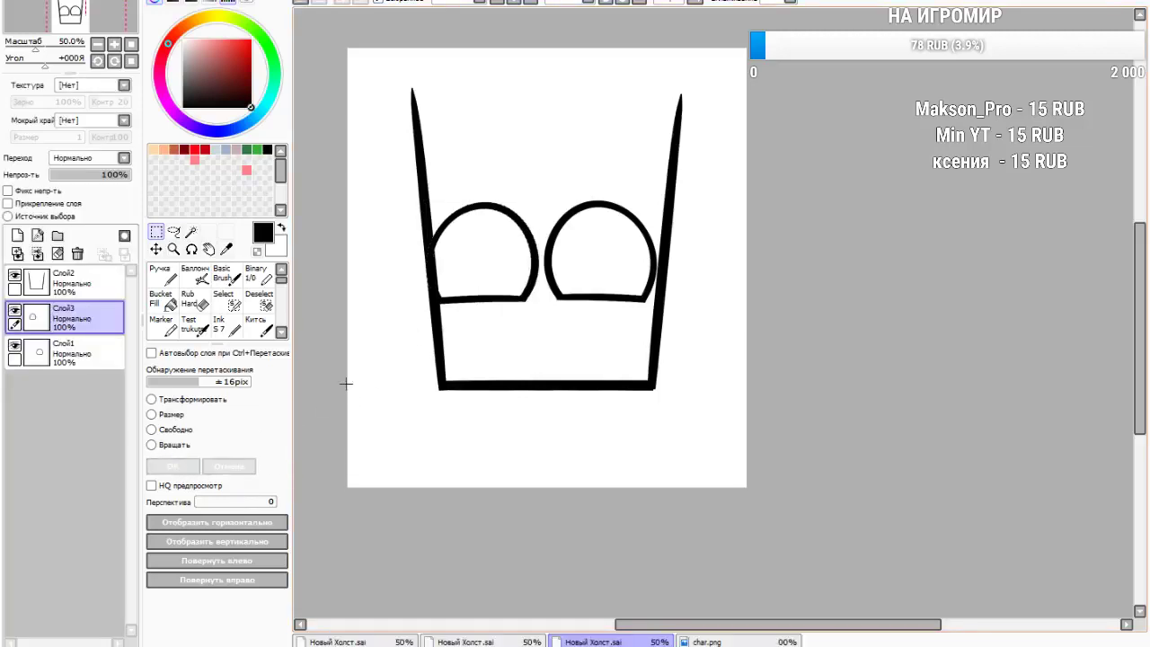
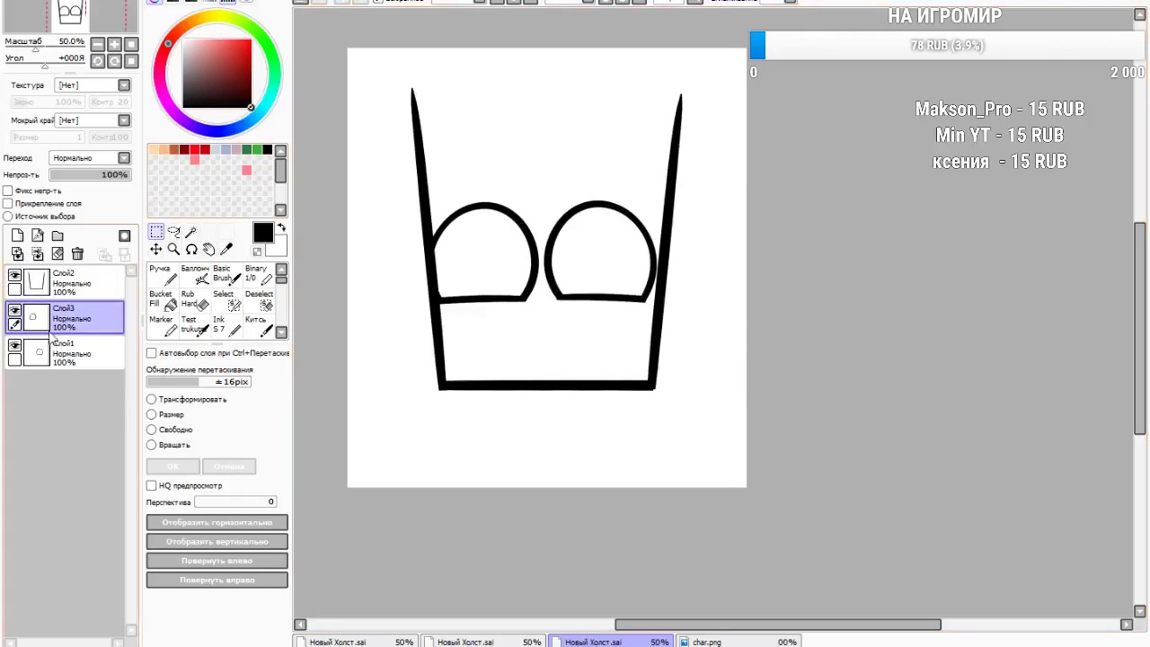
Merge the two eye outlines into one layer, and scale them down slightly to sit centred between the cup's walls
left_click(36, 255)
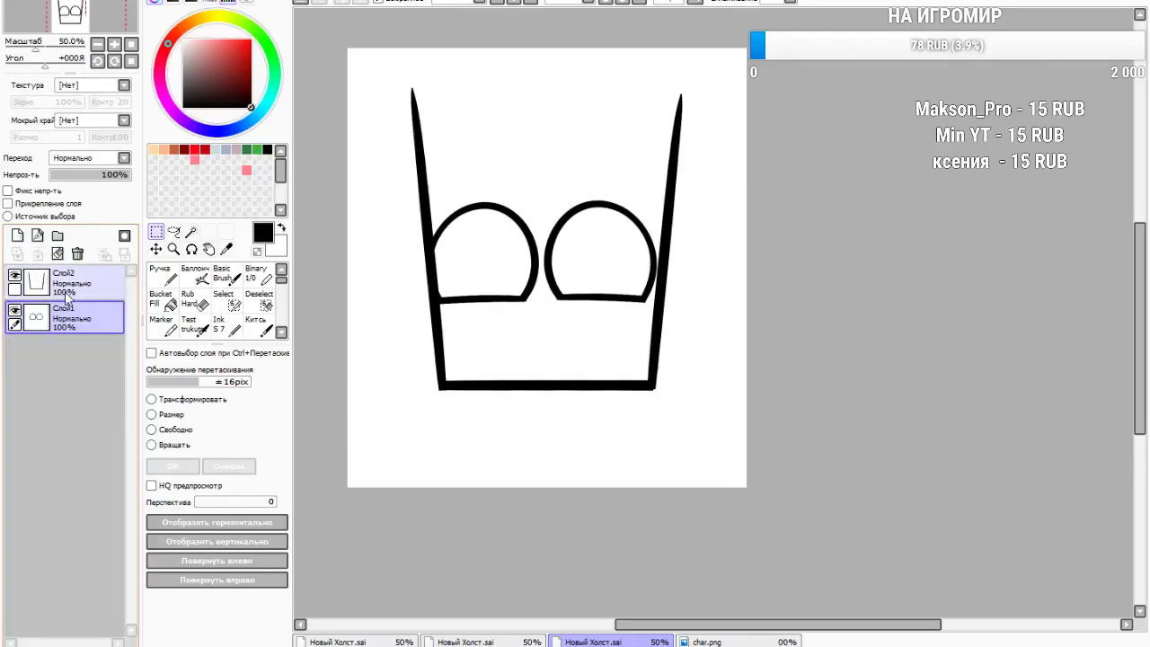
key("ctrl+t")
scroll(552, 159, "up", 1)
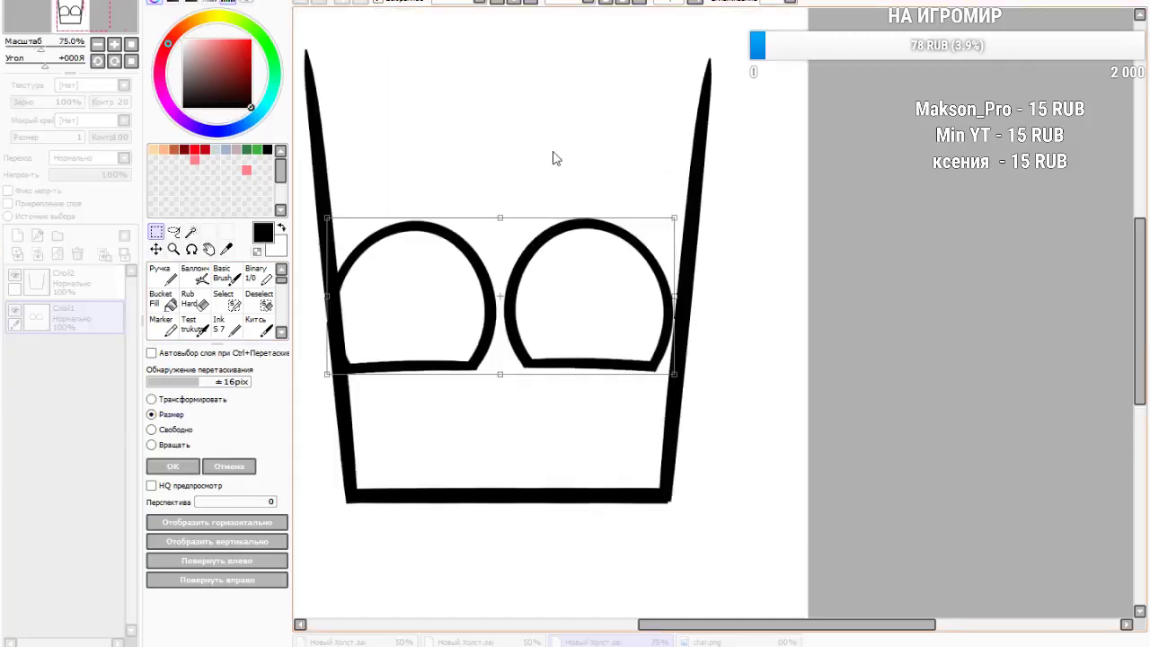
left_click_drag(329, 213, 347, 225)
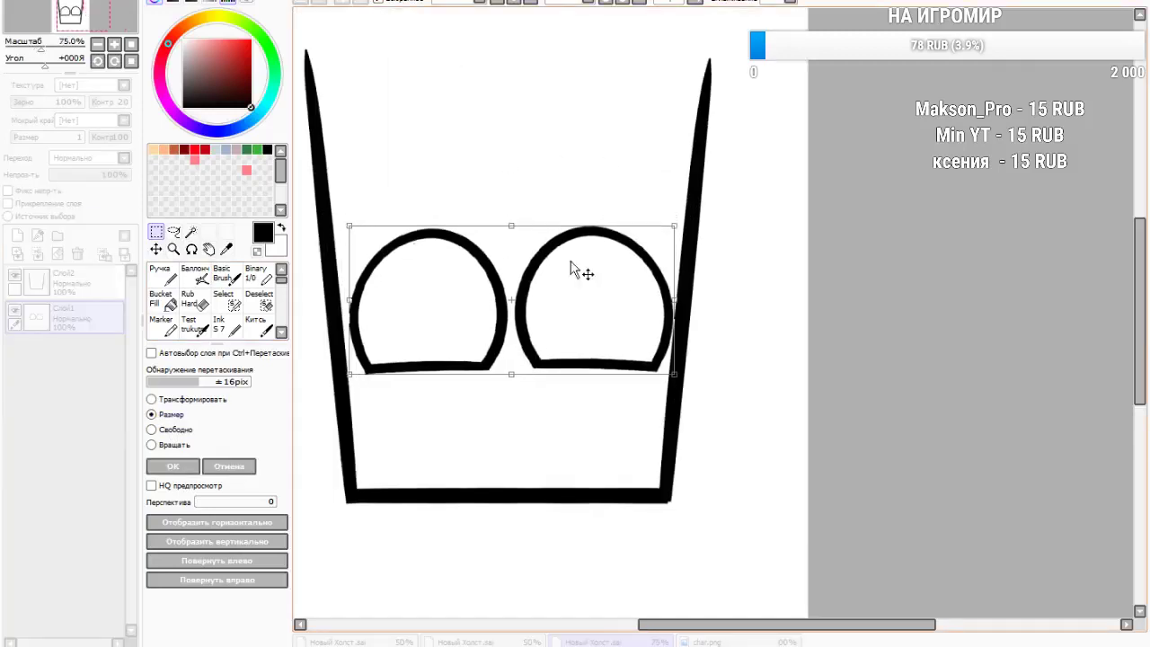
left_click_drag(645, 296, 641, 299)
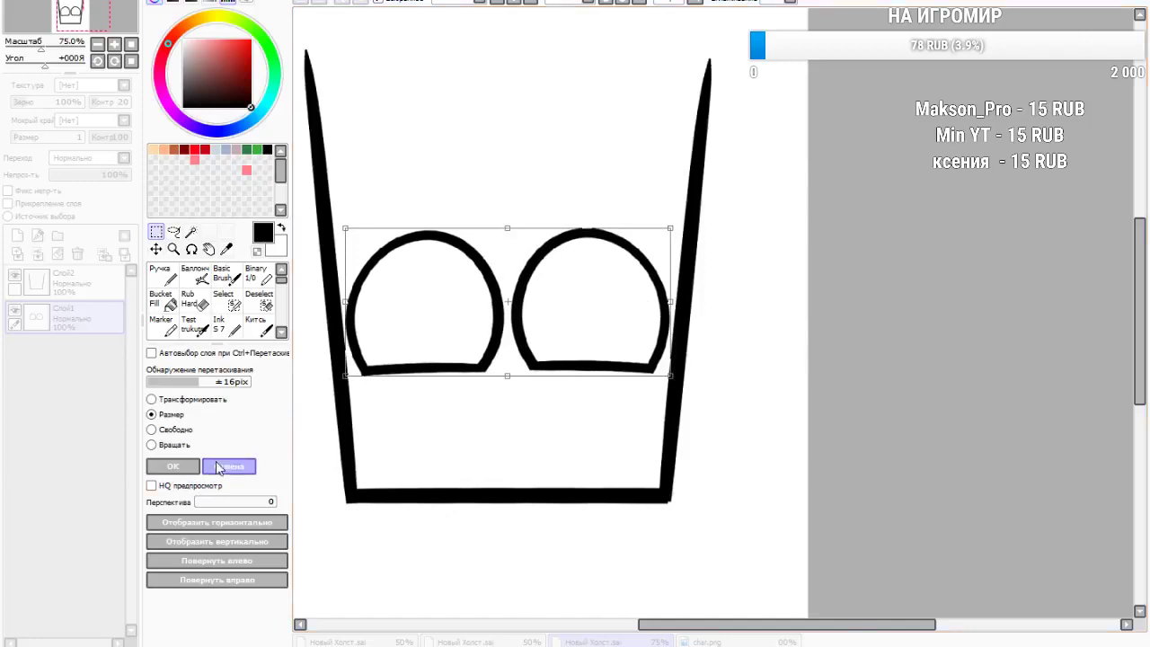
left_click(173, 467)
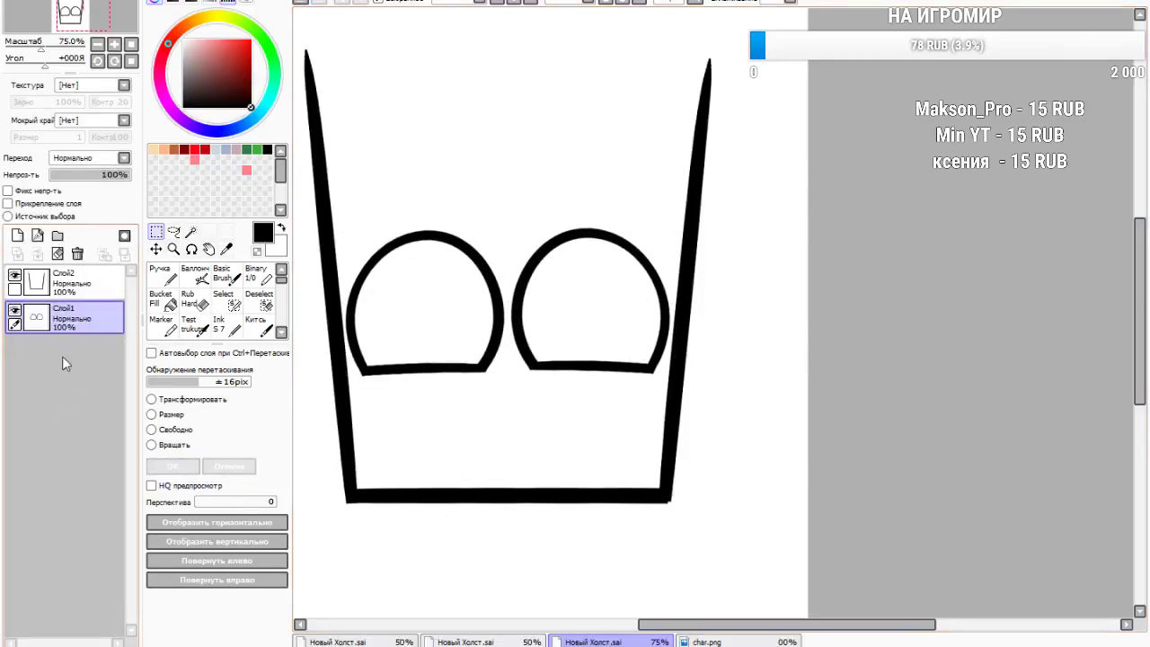
Add a layer beneath the eye outlines and stamp a black pupil in the left eye with the Ink brush at size 170
left_click(14, 234)
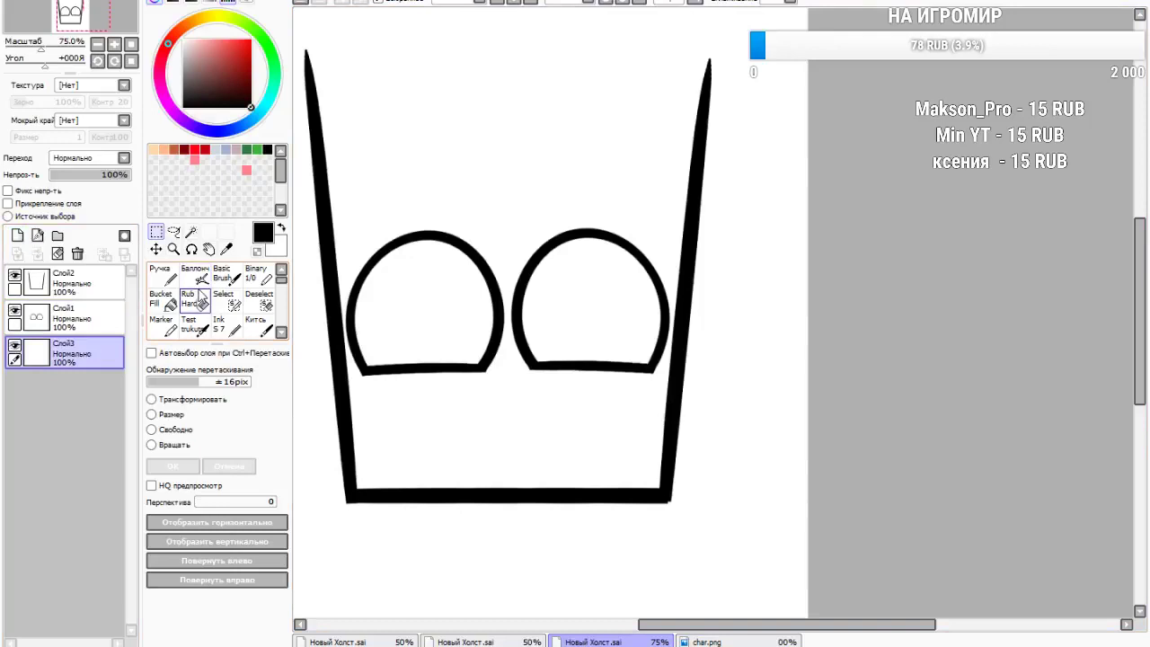
left_click(223, 325)
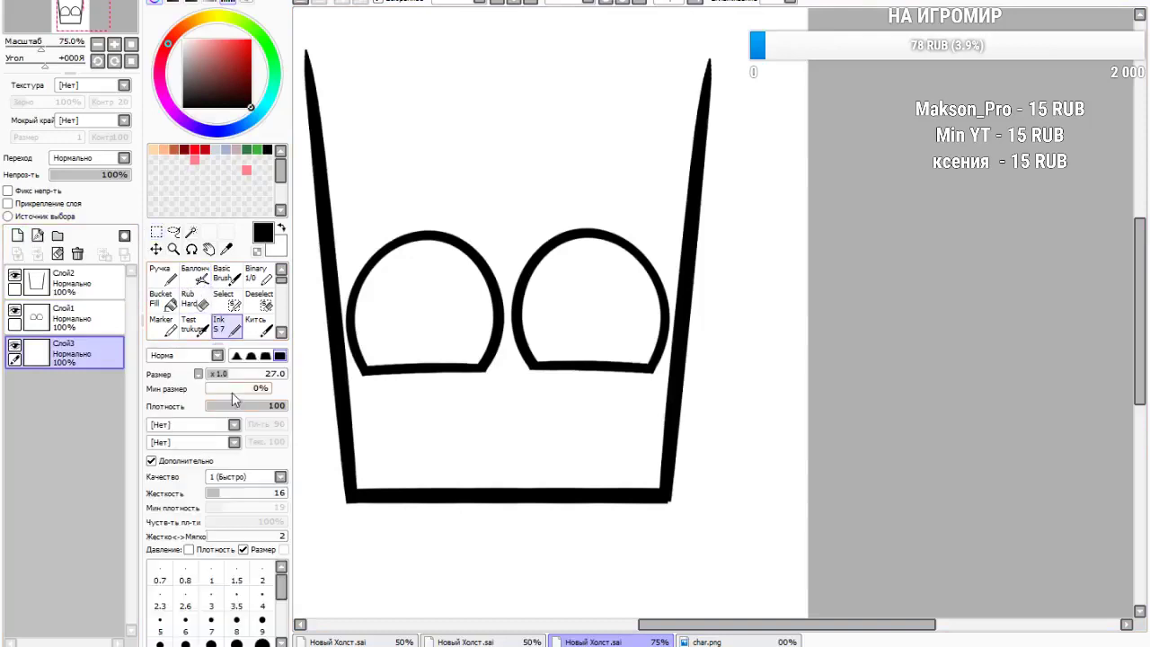
left_click_drag(284, 379, 714, 311)
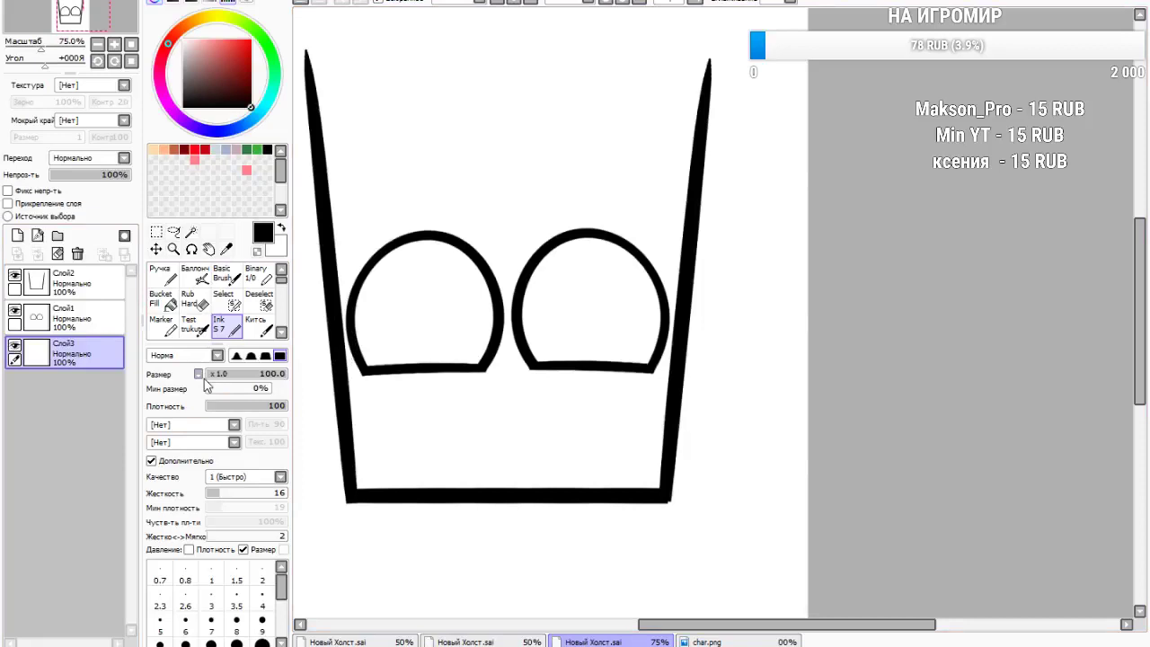
mouse_move(243, 375)
left_mouse_down()
mouse_move(262, 375)
mouse_move(236, 382)
left_mouse_up()
scroll(443, 310, "up", 1)
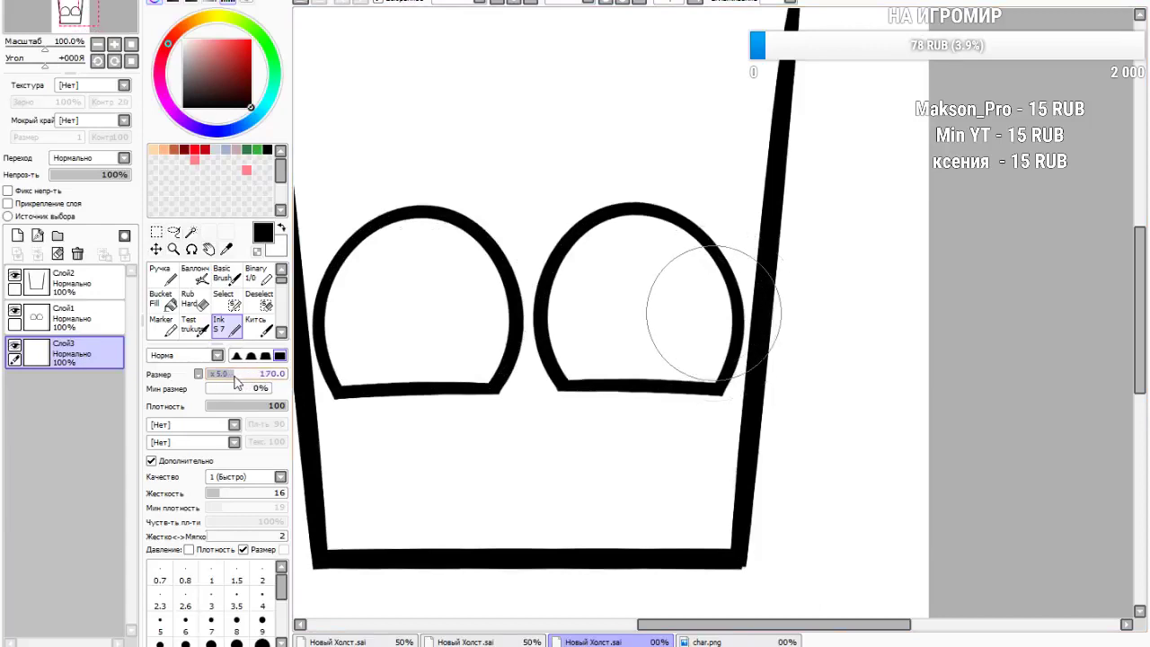
left_click(422, 314)
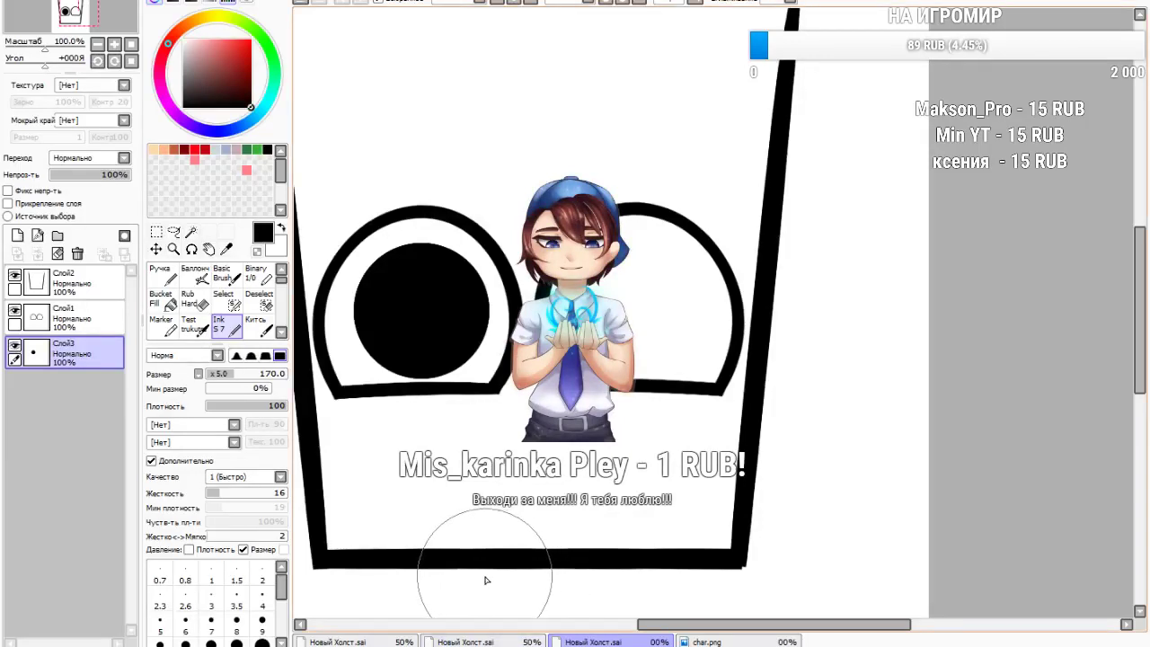
Paint a large white oval highlight on the right side of the left eye's pupil with the Ink brush at size 50
scroll(386, 295, "up", 2)
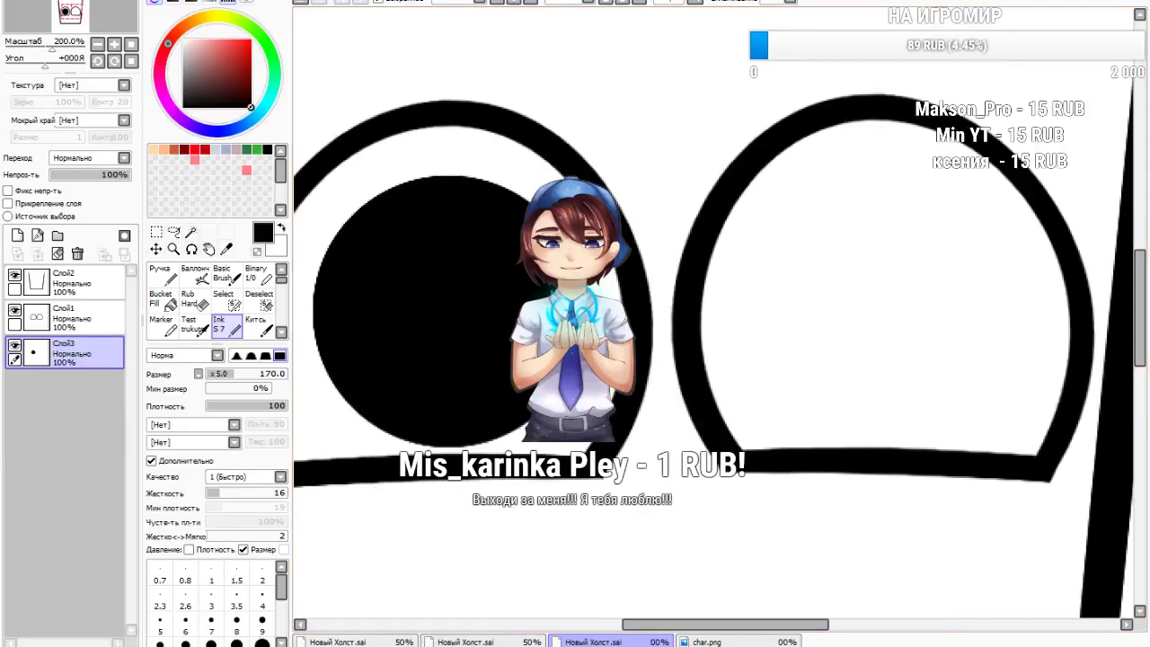
left_click(730, 641)
left_click(589, 641)
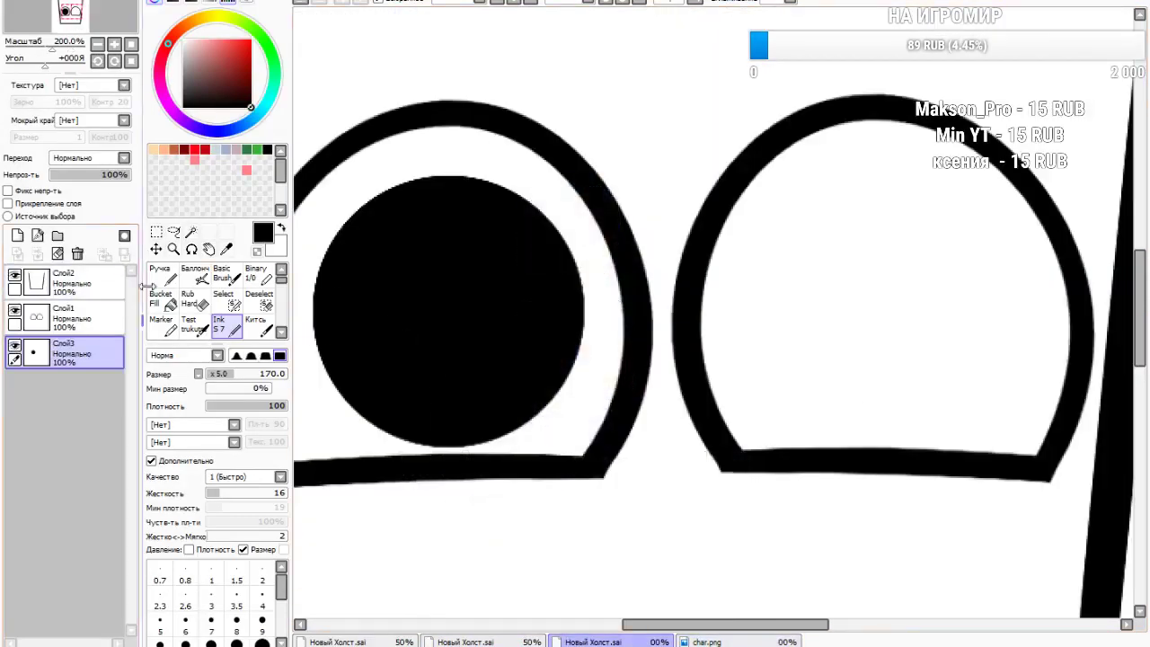
scroll(215, 296, "down", 1)
left_click_drag(213, 377, 222, 379)
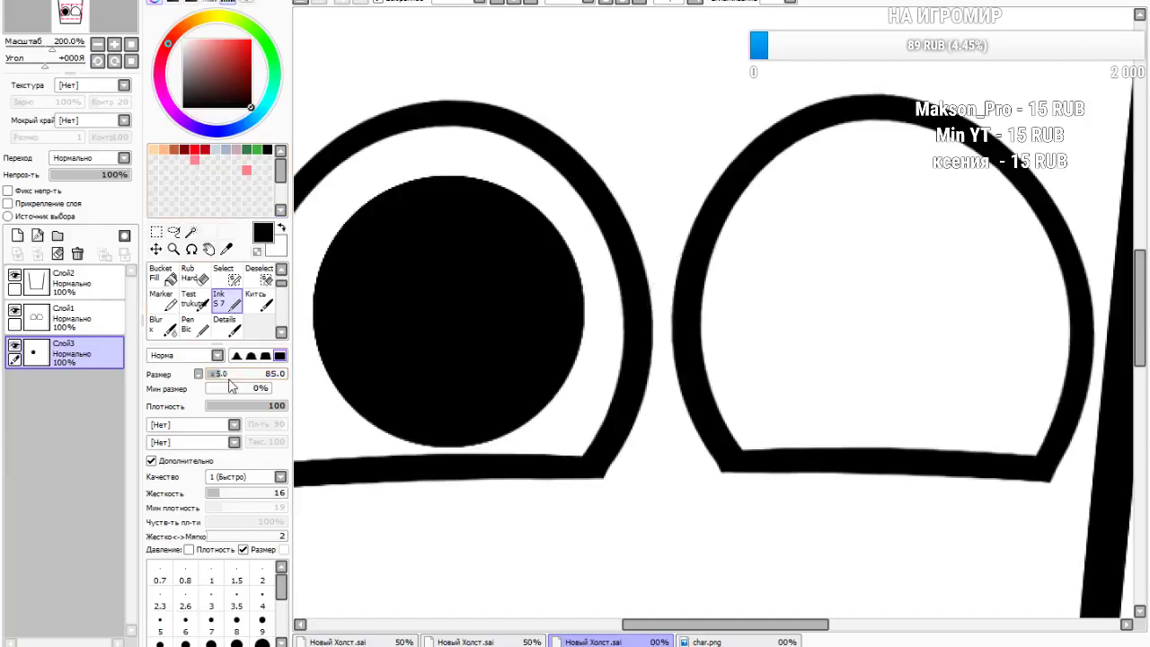
left_click_drag(219, 376, 213, 373)
left_click_drag(197, 72, 183, 38)
mouse_move(532, 316)
left_mouse_down()
mouse_move(495, 252)
mouse_move(512, 259)
mouse_move(537, 333)
mouse_move(539, 269)
left_mouse_up()
key("ctrl+z")
mouse_move(528, 310)
left_mouse_down()
mouse_move(526, 322)
mouse_move(501, 319)
mouse_move(526, 283)
mouse_move(542, 333)
left_mouse_up()
left_click(303, 6)
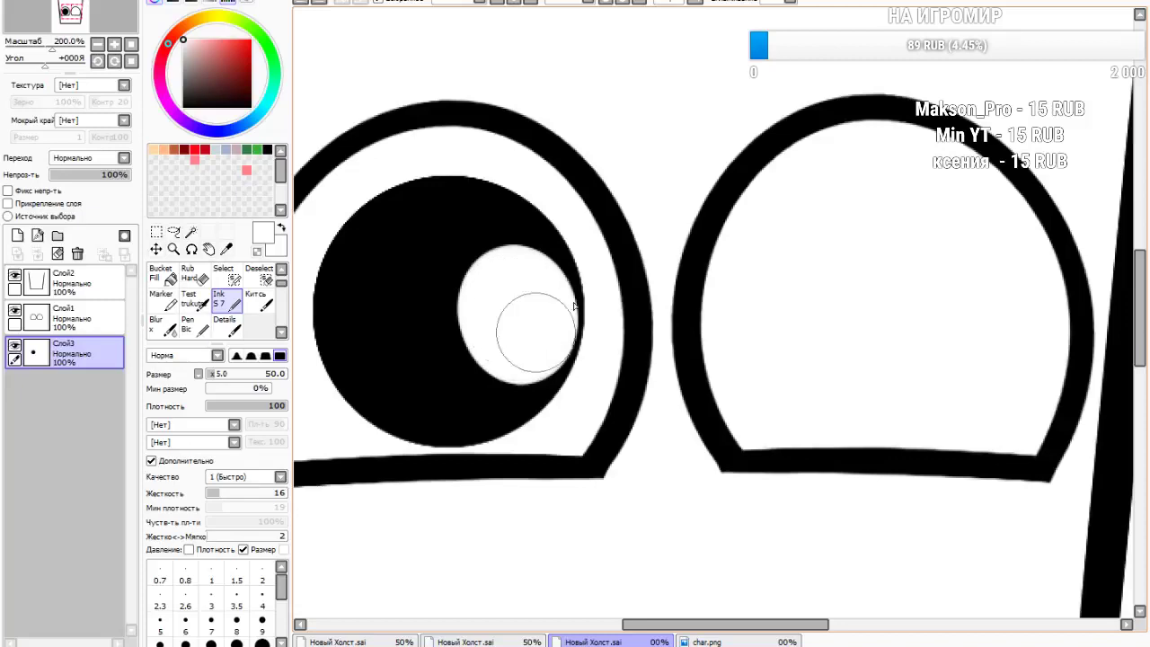
Paint a small white oval highlight in the pupil's upper left and a short curved highlight in its lower middle
left_click_drag(392, 259, 387, 262)
mouse_move(400, 375)
left_mouse_down()
mouse_move(438, 389)
mouse_move(464, 396)
left_mouse_up()
left_click(304, 5)
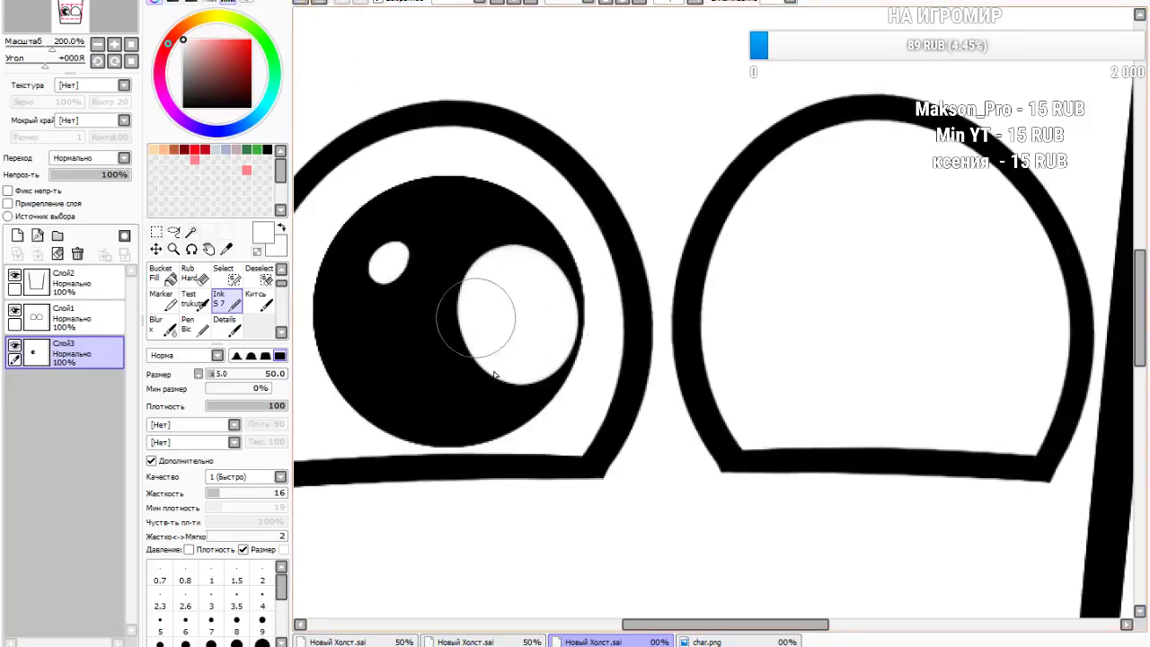
left_click_drag(406, 347, 520, 401)
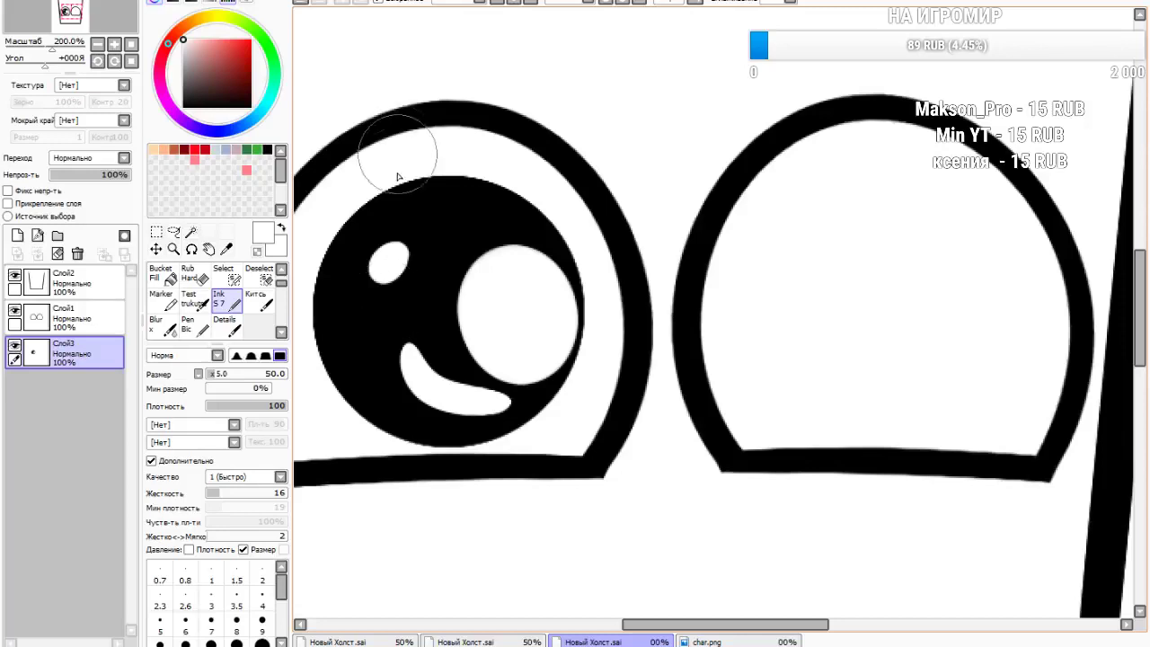
left_click(302, 5)
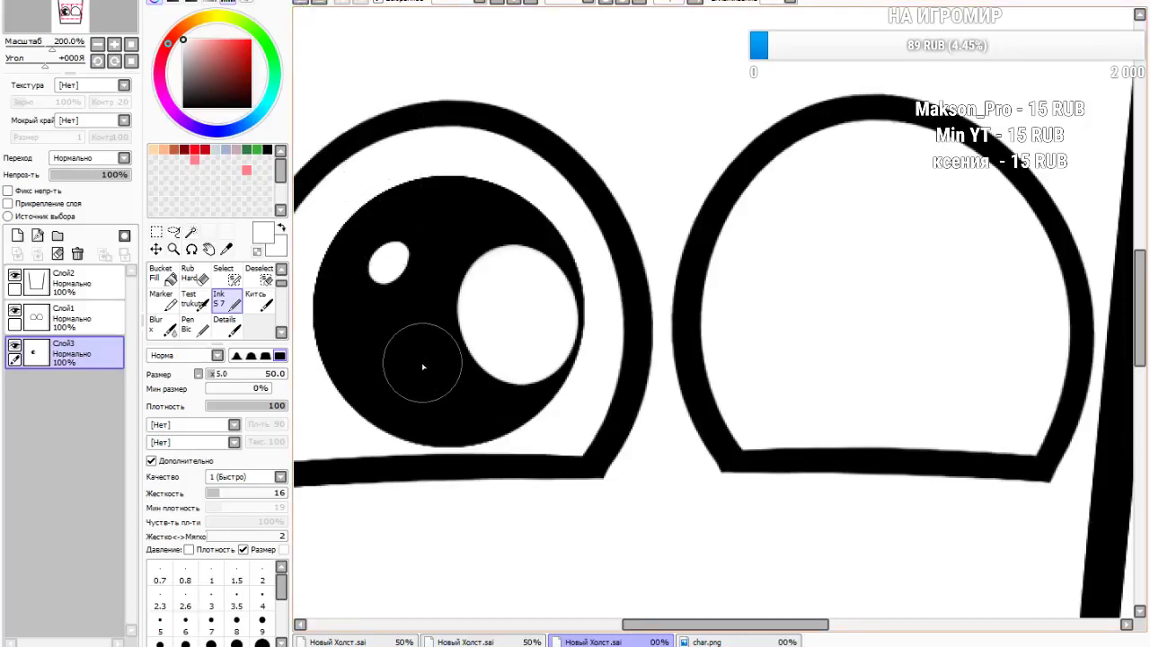
left_click_drag(419, 348, 464, 411)
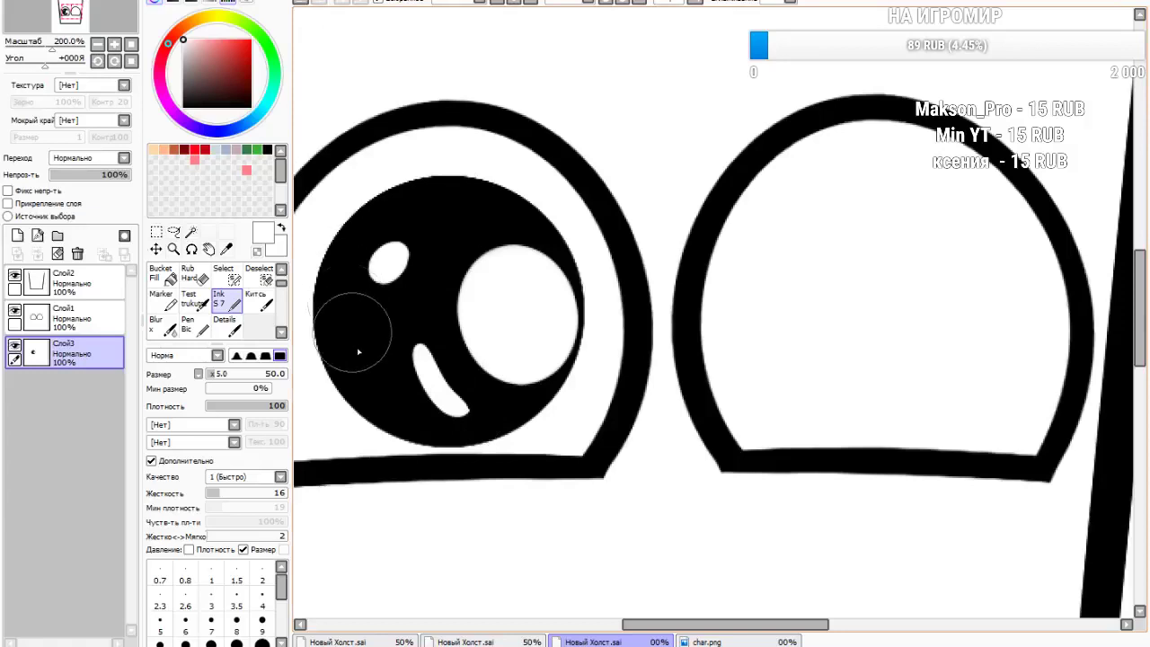
Add small white dots at the pupil's lower left and upper right, and paint a plus-shaped sparkle near its left edge
left_click(376, 396)
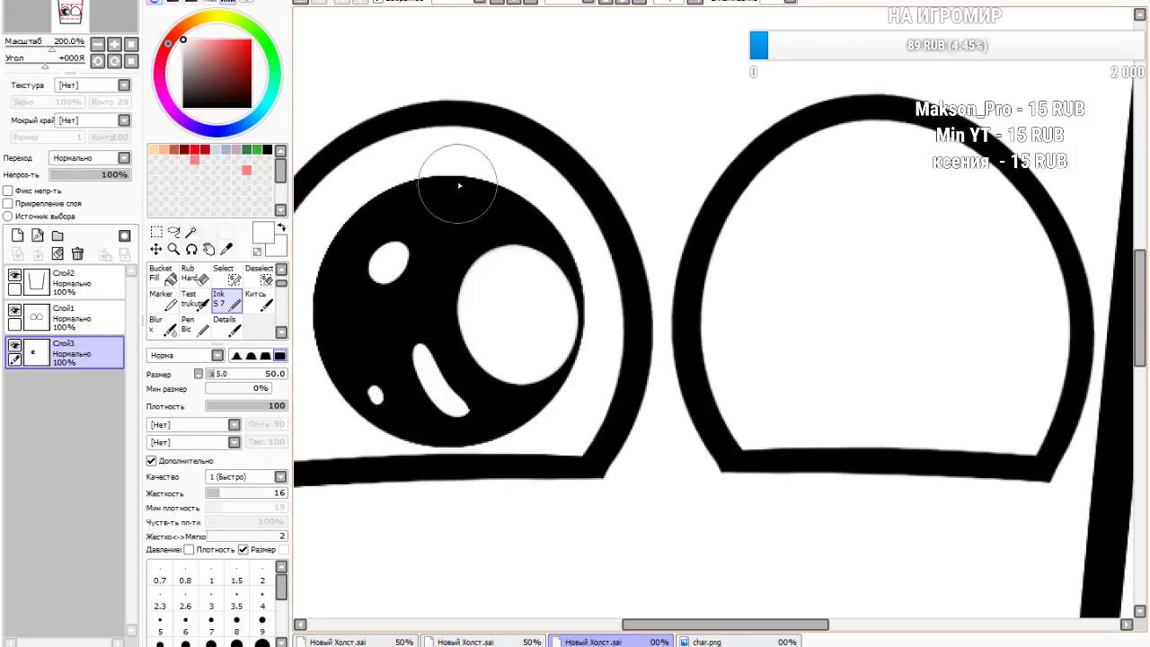
left_click(475, 219)
mouse_move(337, 332)
left_mouse_down()
mouse_move(368, 332)
mouse_move(356, 355)
mouse_move(381, 324)
mouse_move(351, 324)
left_mouse_up()
key("ctrl+z")
key("ctrl+z")
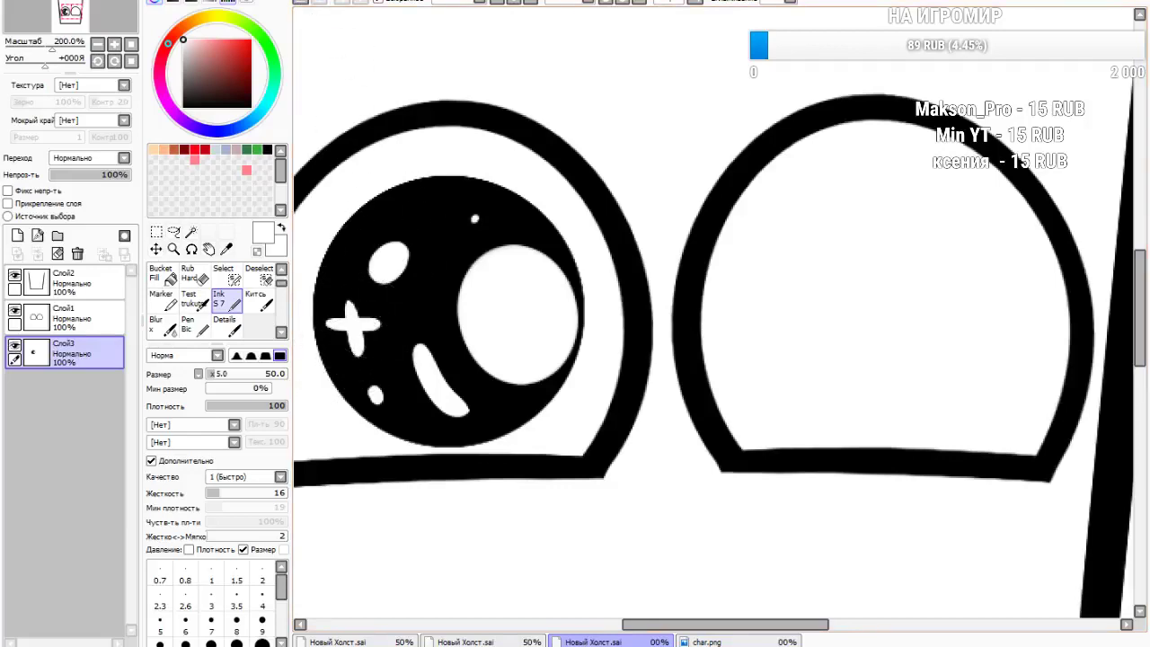
double_click(304, 3)
mouse_move(334, 332)
left_mouse_down()
mouse_move(367, 331)
mouse_move(354, 359)
left_mouse_up()
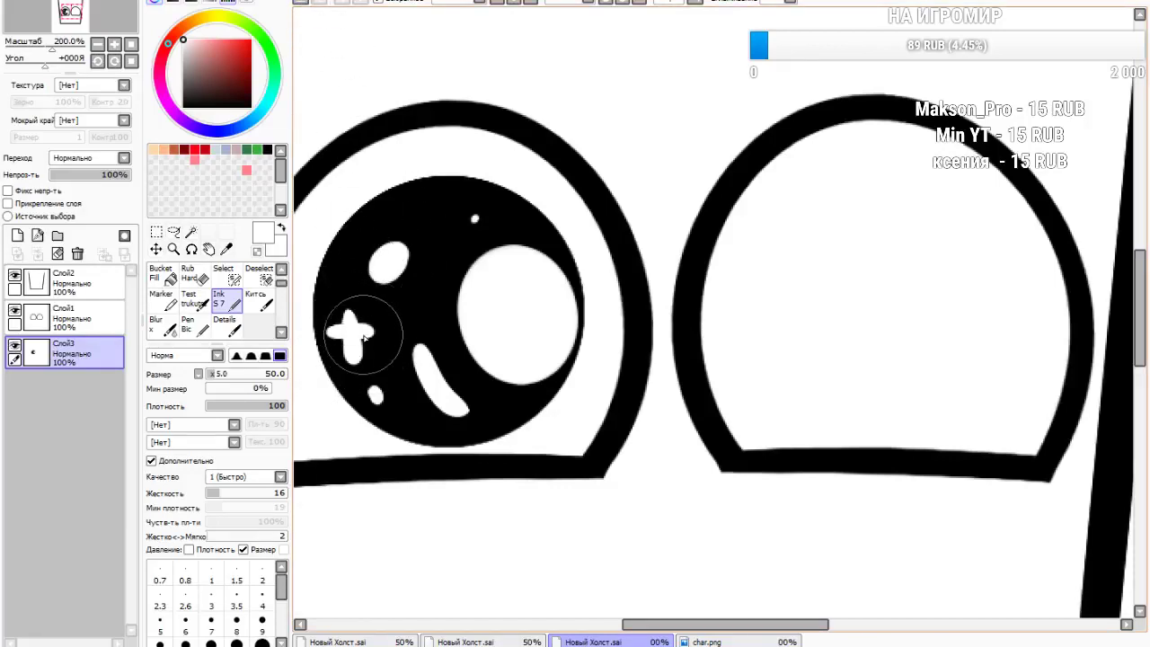
Undo the last stroke of the plus-shaped sparkle and repaint its vertical arm in the left eye's pupil
key("ctrl+z")
left_click_drag(352, 306, 349, 352)
scroll(368, 218, "down", 6)
scroll(545, 215, "up", 5)
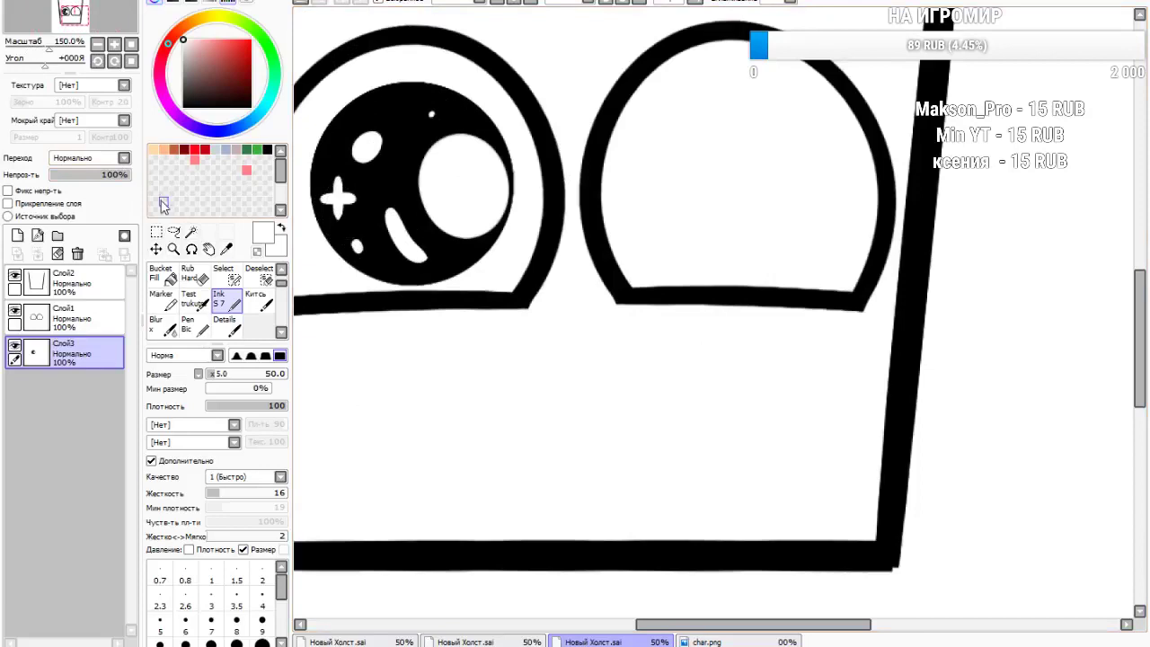
Select the left pupil with its highlights, paste a copy of it, and flip the copy horizontally
left_click(158, 231)
left_click_drag(305, 53, 572, 339)
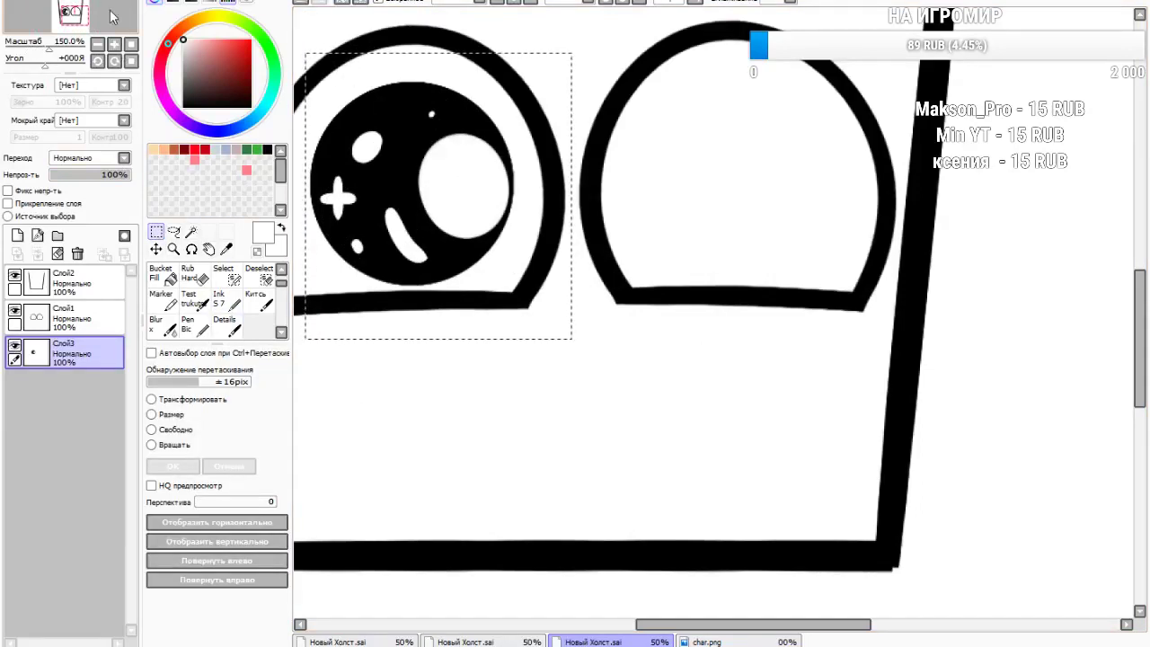
key("ctrl+c")
key("ctrl+v")
left_click(152, 414)
left_click(235, 523)
Move the flipped pupil copy into the right eye, level with the left pupil, and apply the transformation
left_click_drag(454, 226, 646, 177)
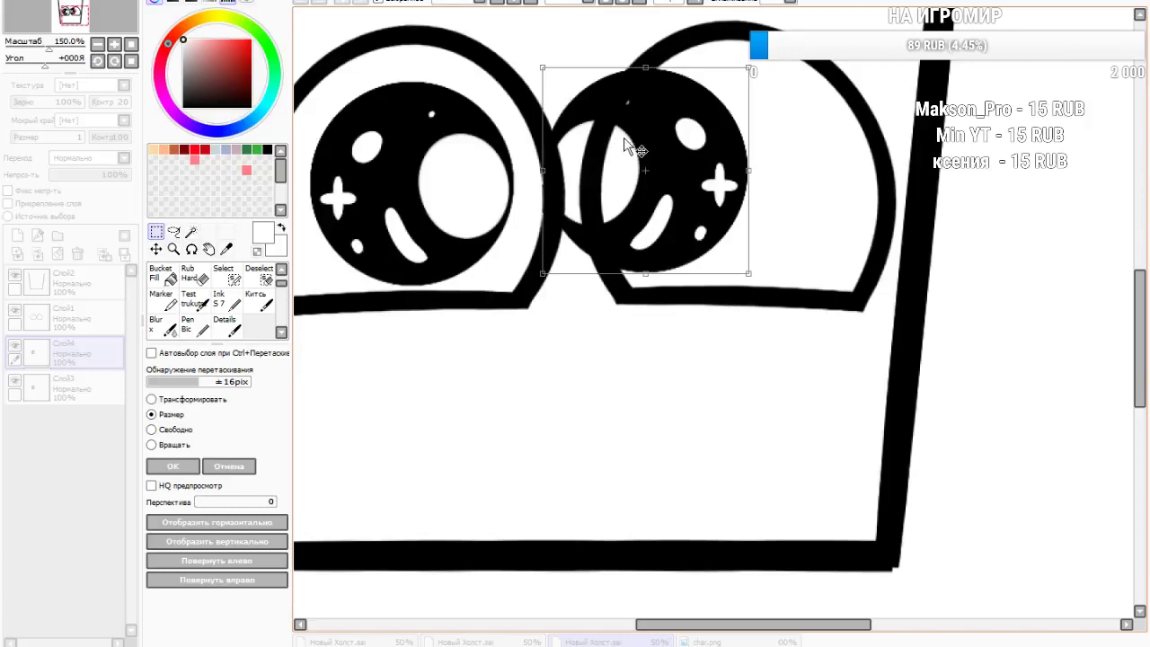
left_click_drag(634, 151, 684, 169)
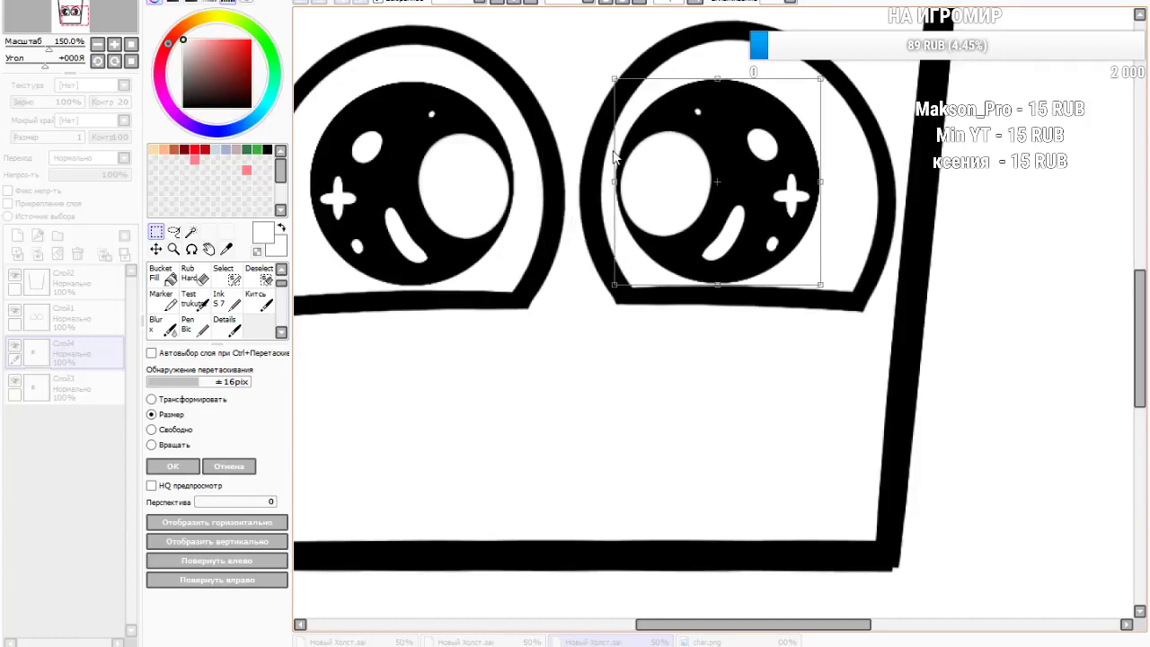
left_click_drag(665, 189, 666, 187)
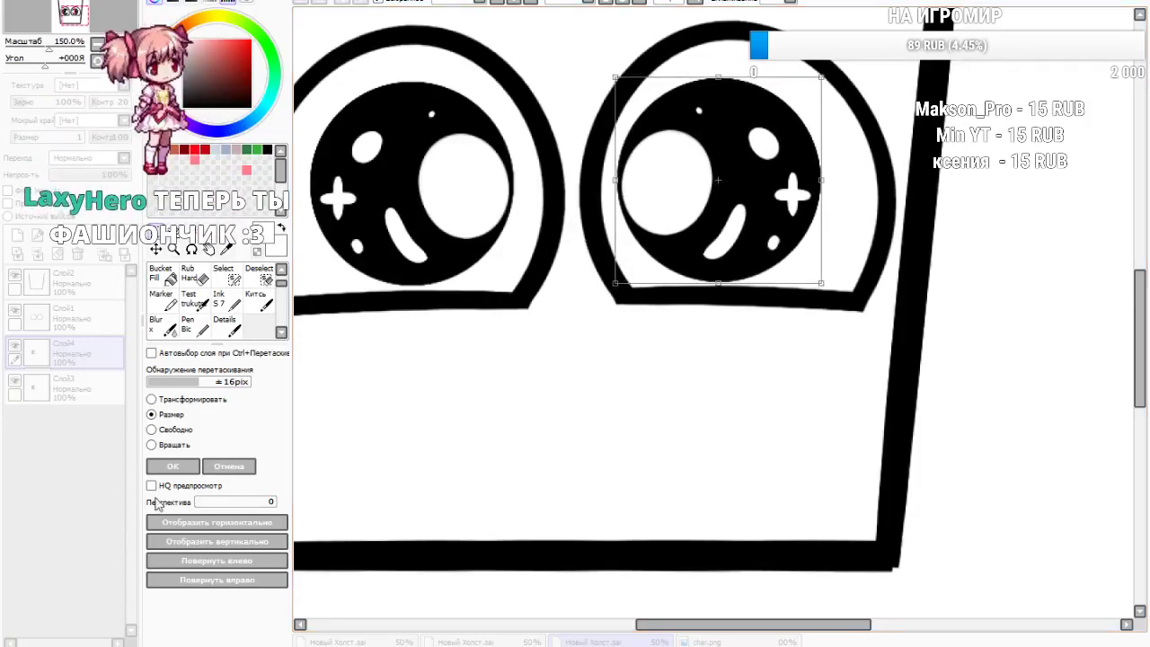
left_click(175, 467)
scroll(688, 252, "down", 5)
scroll(683, 255, "up", 3)
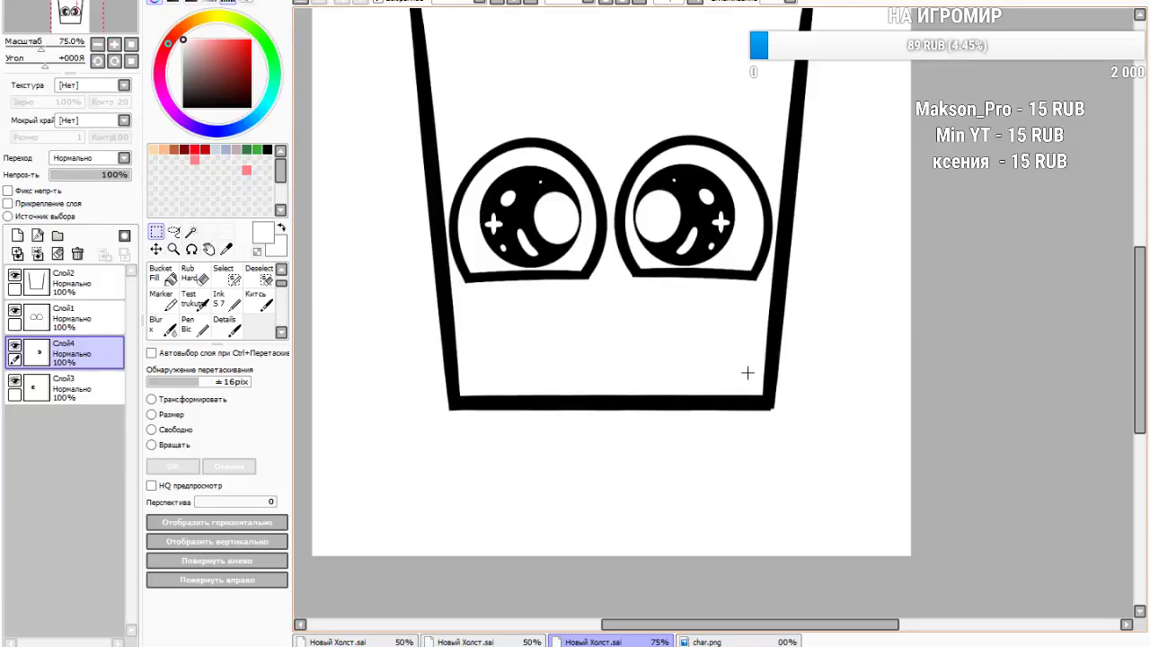
Add a layer beneath all the others and set up the Ink brush in black at size 15
left_click(38, 377)
left_click(17, 236)
left_click_drag(54, 386, 63, 433)
scroll(239, 310, "up", 1)
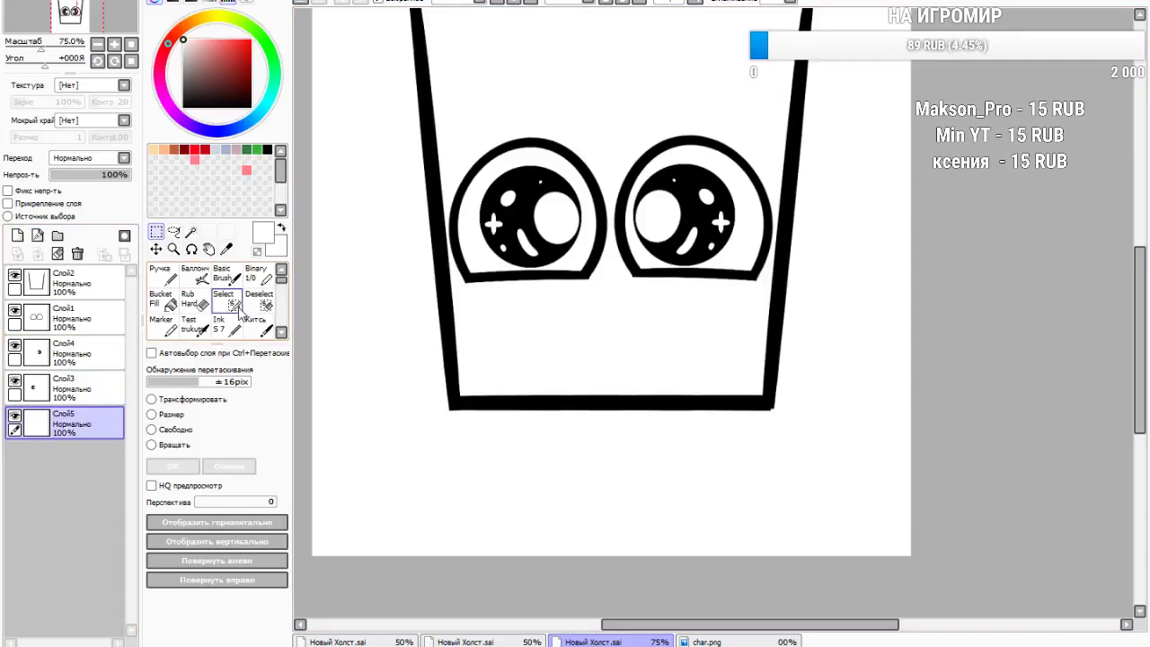
left_click(225, 326)
scroll(692, 287, "up", 2)
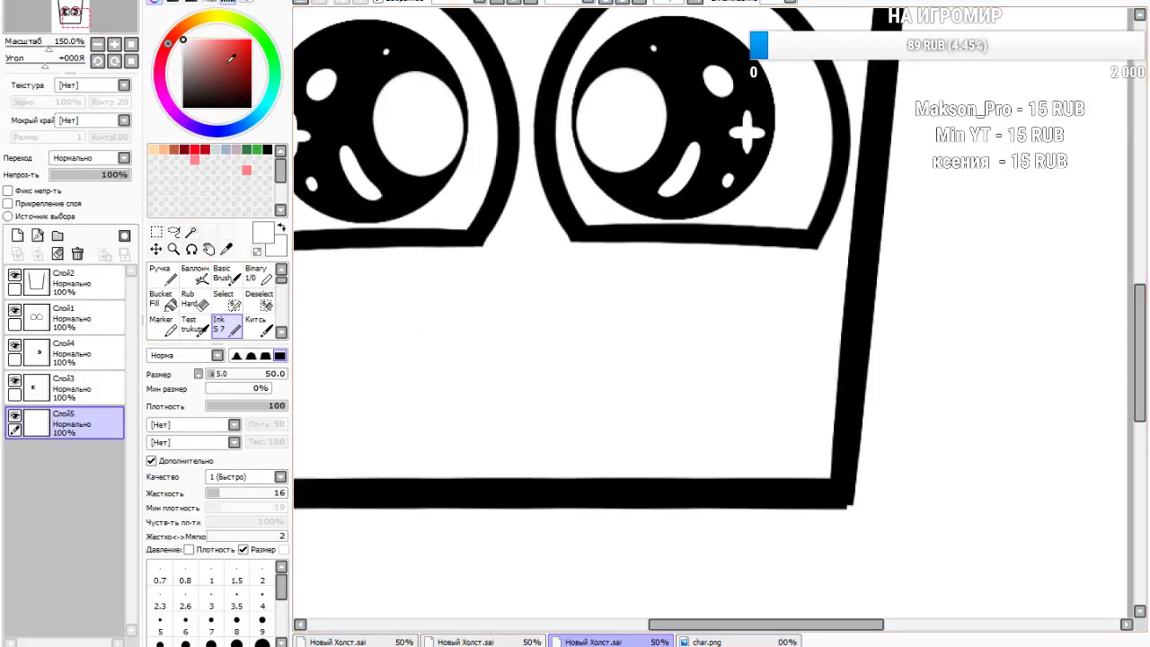
mouse_move(374, 283)
left_mouse_down()
mouse_move(488, 342)
mouse_move(736, 342)
left_mouse_up()
left_click(310, 5)
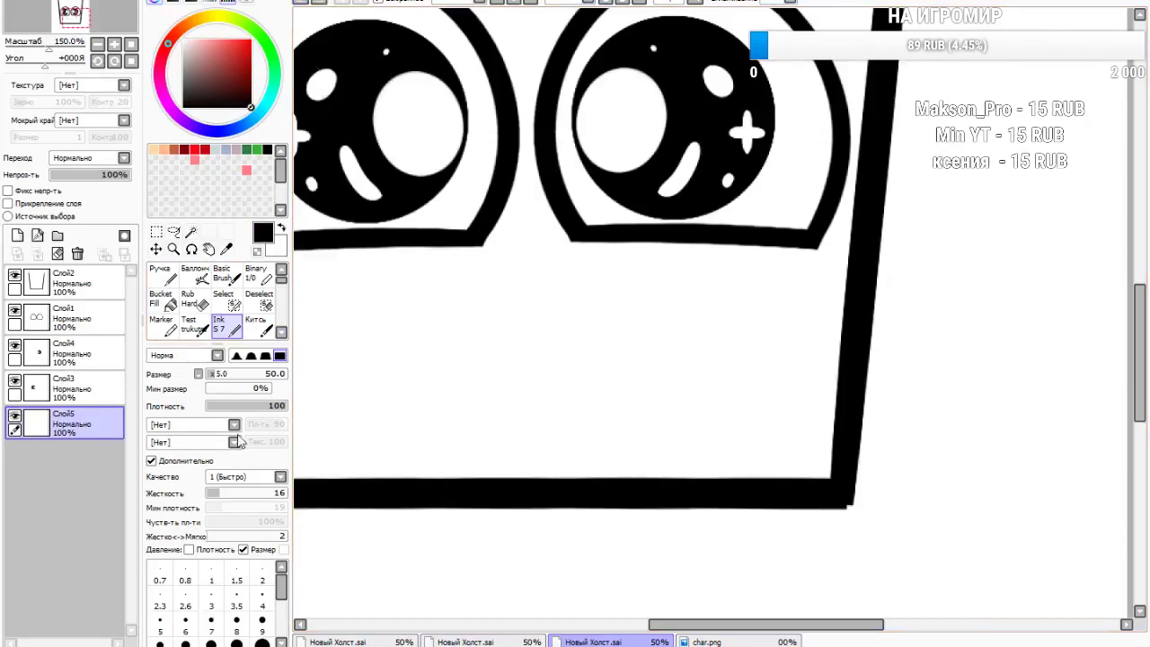
left_click(211, 374)
mouse_move(349, 308)
left_mouse_down()
mouse_move(529, 373)
mouse_move(723, 319)
left_mouse_up()
left_click(305, 5)
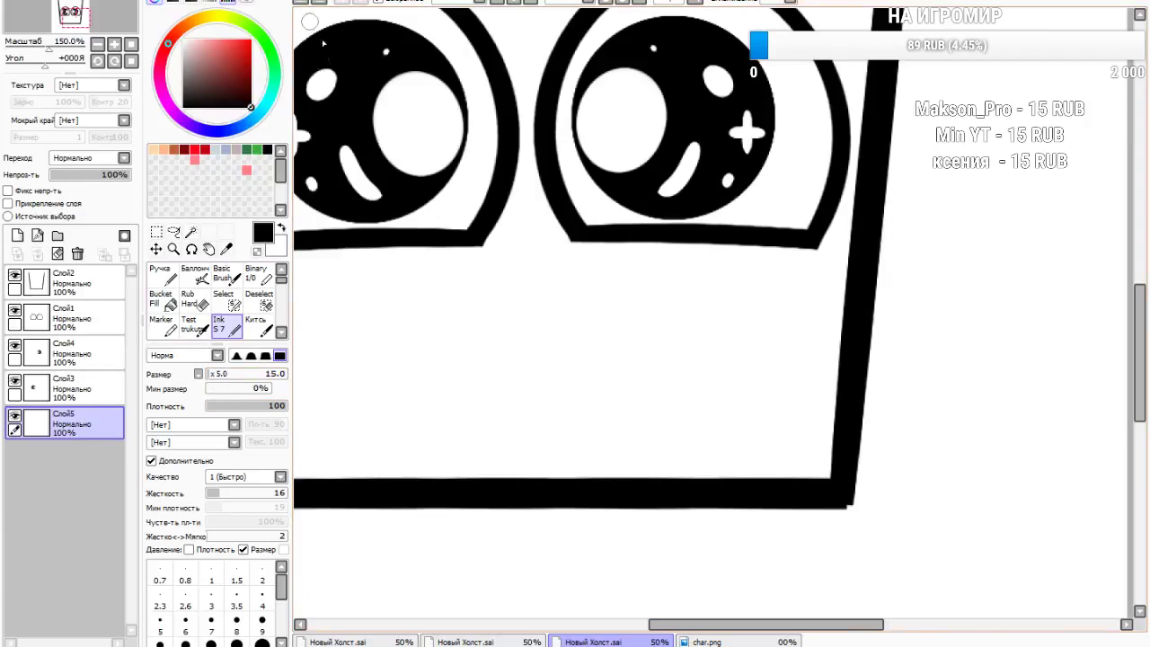
mouse_move(381, 307)
left_mouse_down()
mouse_move(522, 322)
mouse_move(675, 276)
left_mouse_up()
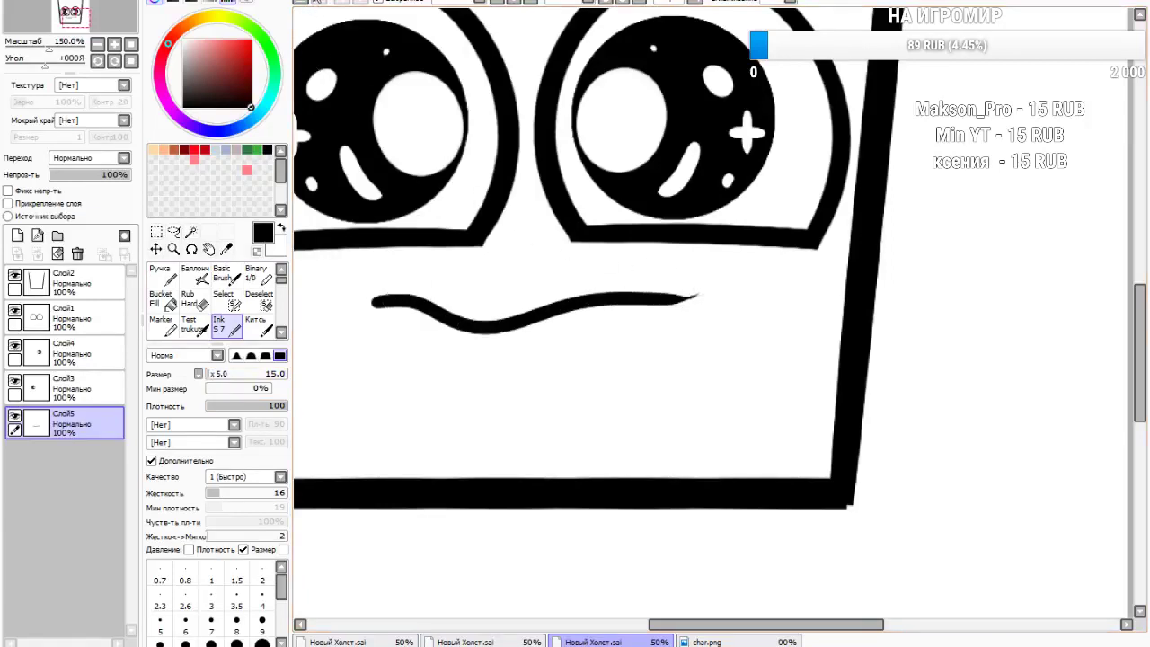
key("ctrl+z")
mouse_move(438, 291)
left_mouse_down()
mouse_move(510, 313)
mouse_move(633, 300)
left_mouse_up()
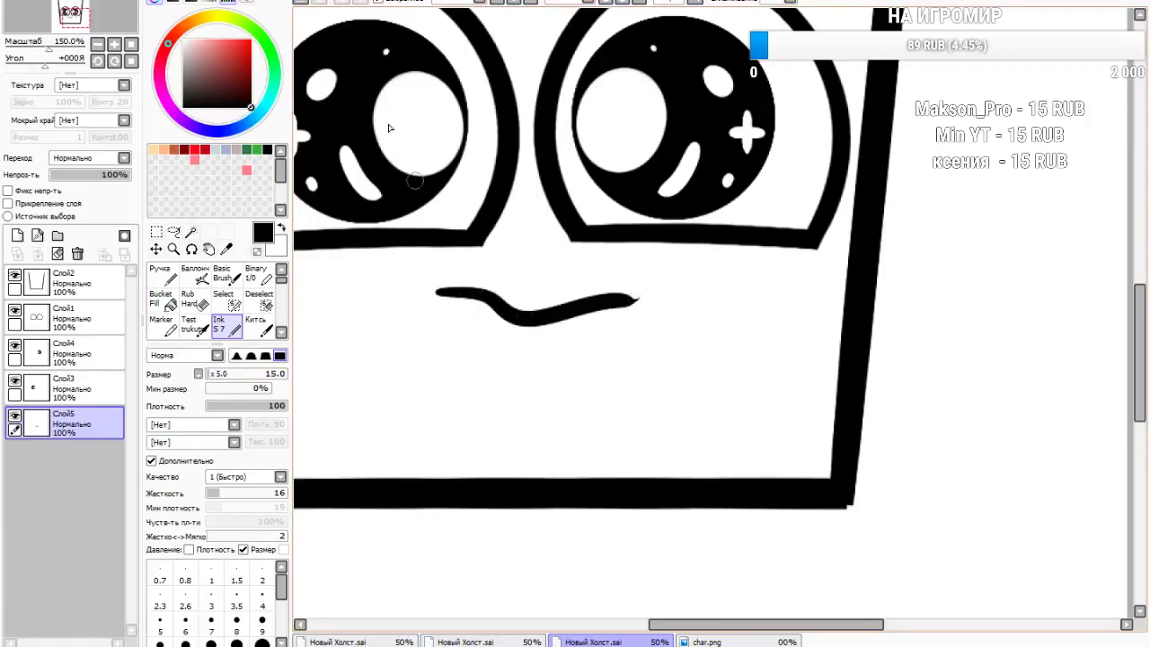
left_click(304, 4)
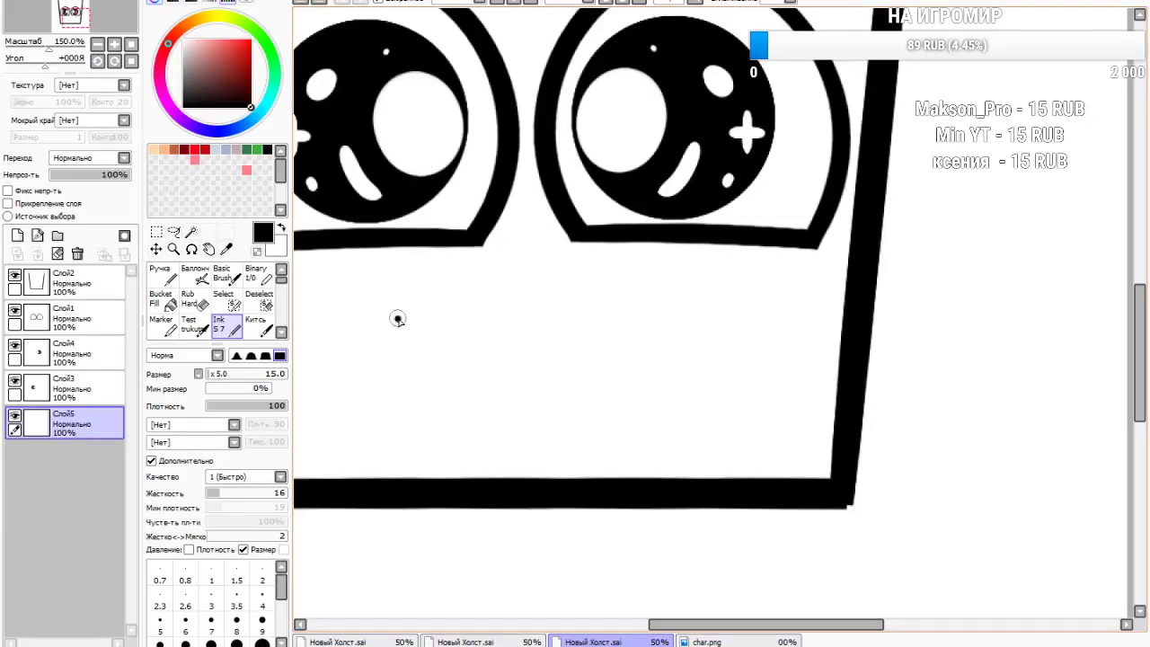
mouse_move(398, 319)
left_mouse_down()
mouse_move(616, 335)
mouse_move(731, 306)
left_mouse_up()
left_click(306, 4)
Draw an open smiling mouth below the eyes with a curved left corner, a long upper line and a rounded lower line
left_click_drag(391, 260, 379, 347)
left_click_drag(411, 297, 655, 262)
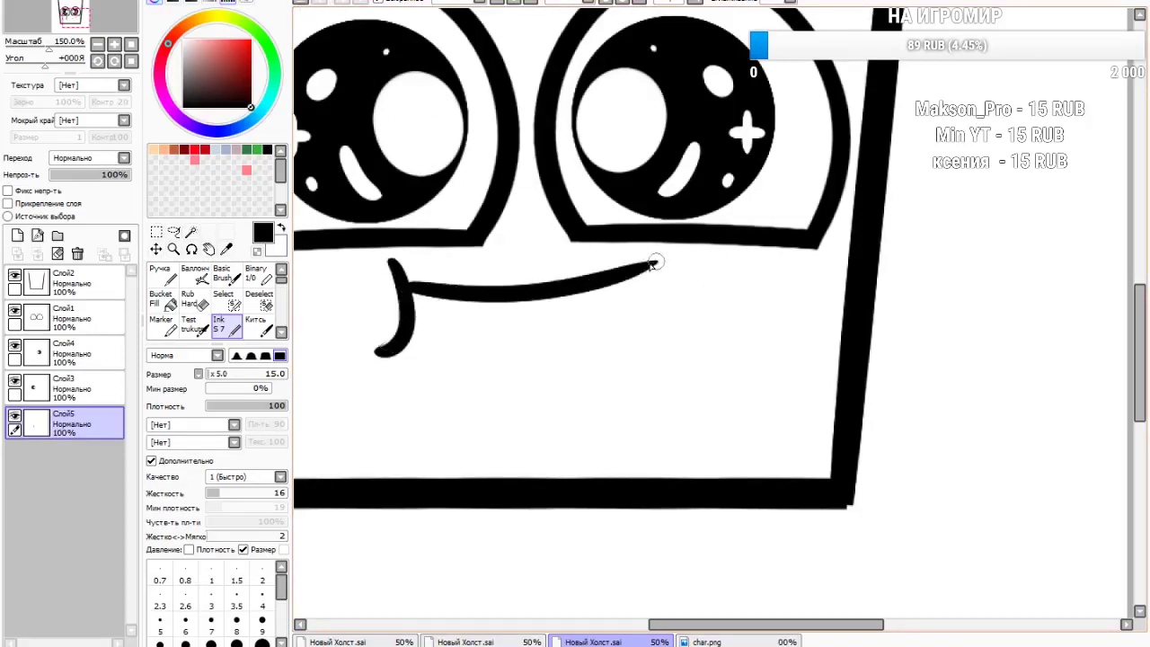
left_click(307, 4)
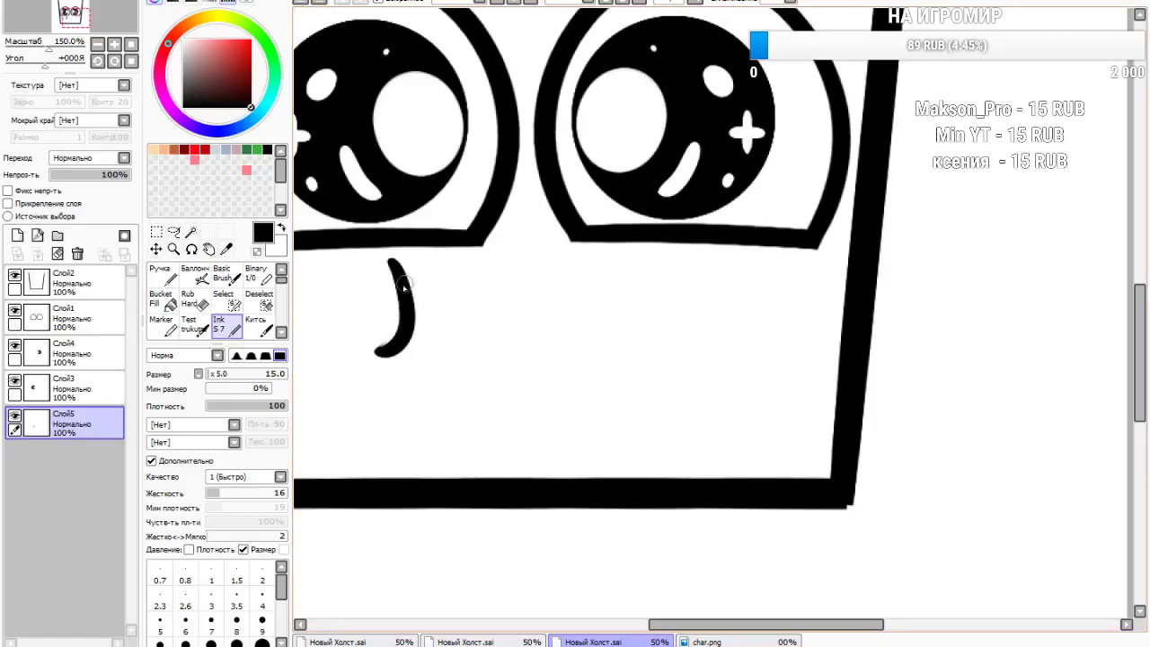
left_click_drag(407, 286, 787, 266)
left_click_drag(665, 271, 406, 354)
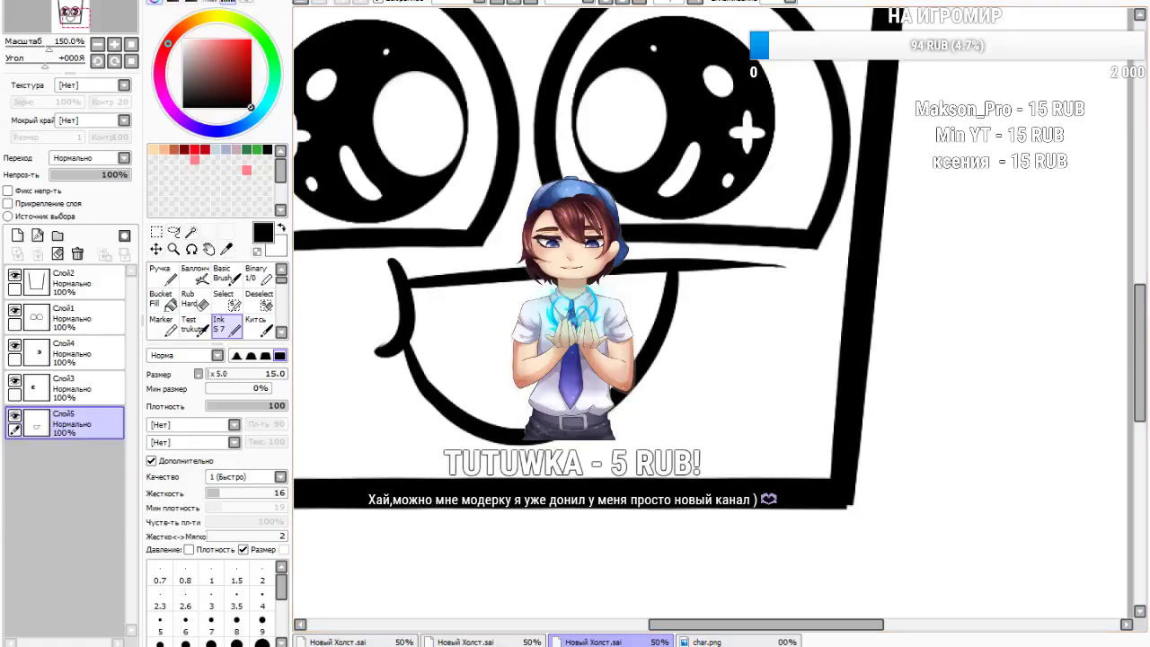
Erase the upper mouth line's overshoot past the right corner with the Rub Hard eraser at size 42
scroll(565, 414, "down", 4)
scroll(564, 413, "up", 2)
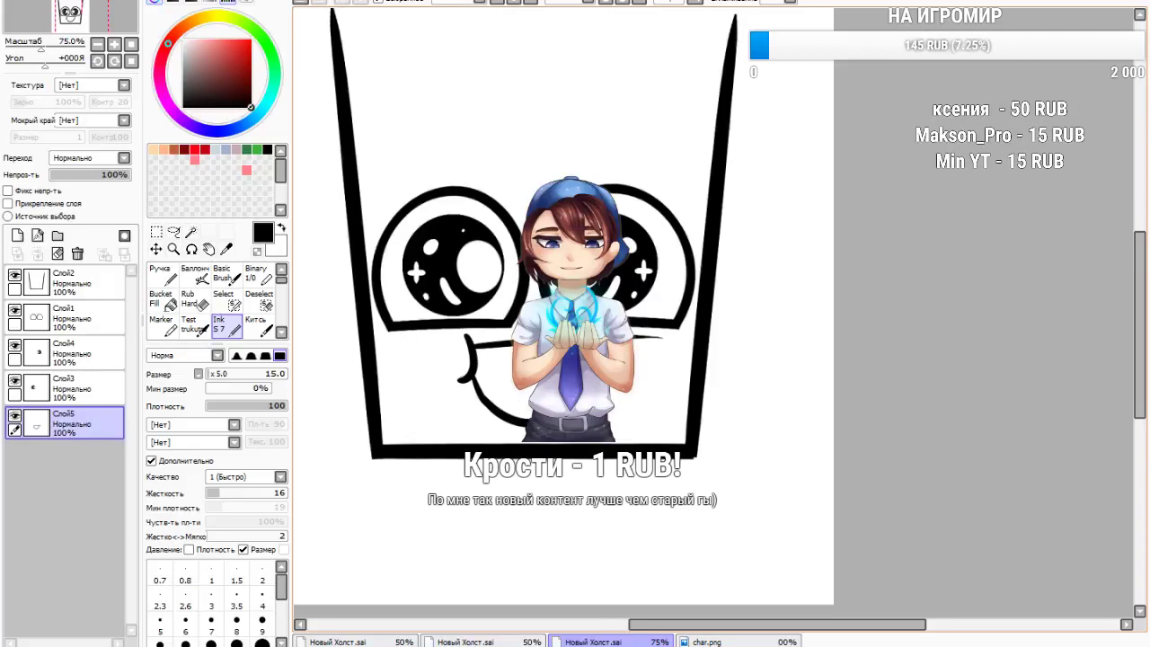
scroll(510, 316, "up", 2)
scroll(966, 388, "up", 1)
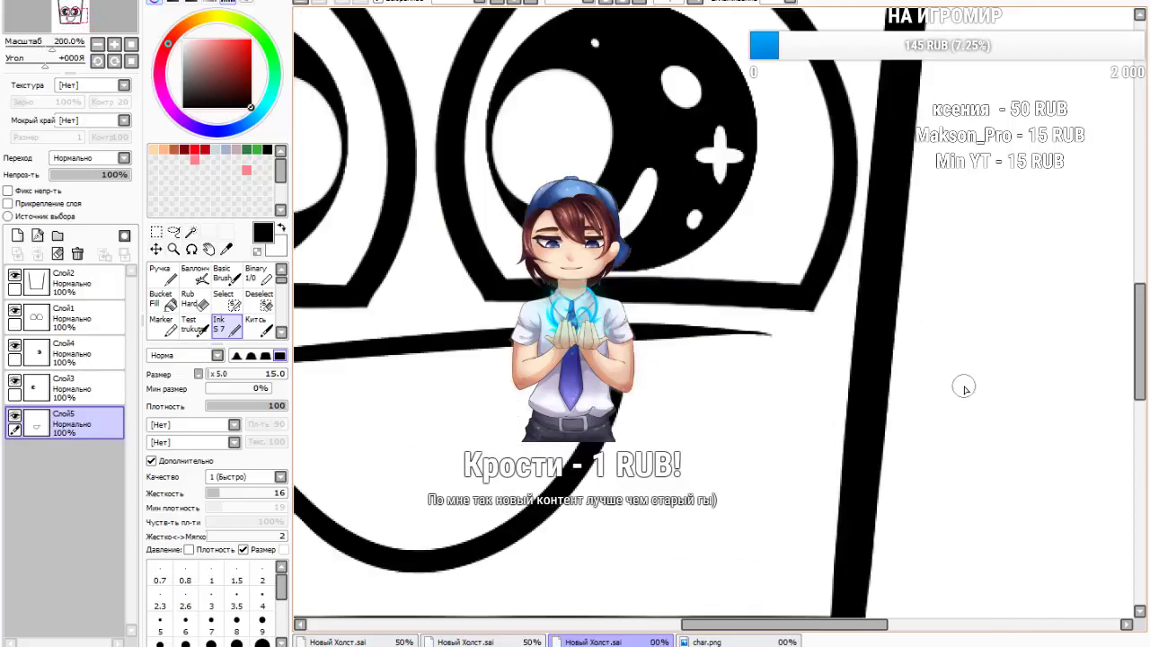
left_click(196, 301)
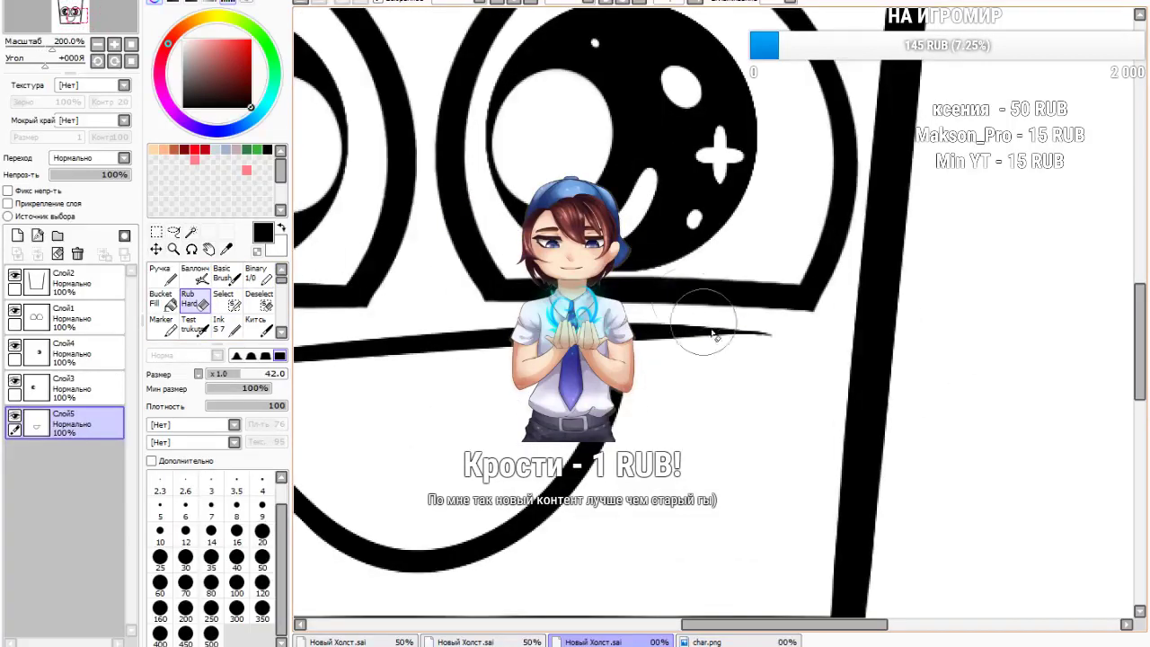
mouse_move(757, 399)
left_mouse_down()
mouse_move(749, 323)
mouse_move(722, 390)
mouse_move(678, 338)
mouse_move(657, 280)
mouse_move(665, 303)
left_mouse_up()
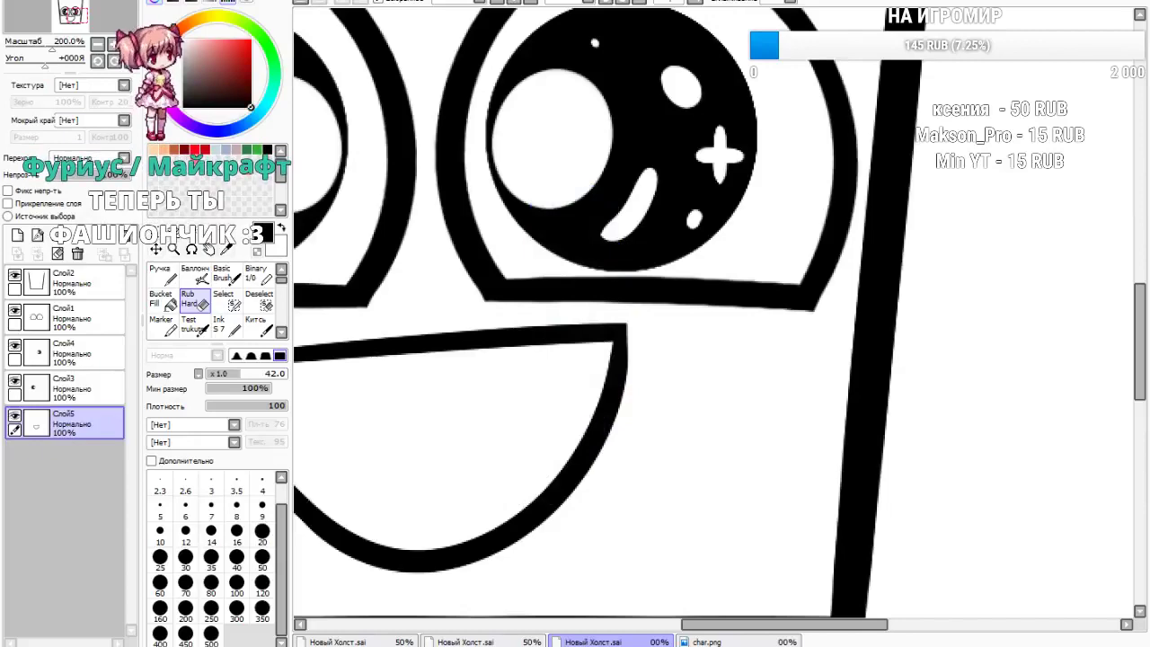
Trim the lower tip of the mouth's curved left corner to a point with the hard eraser
scroll(483, 191, "down", 4)
scroll(415, 237, "up", 6)
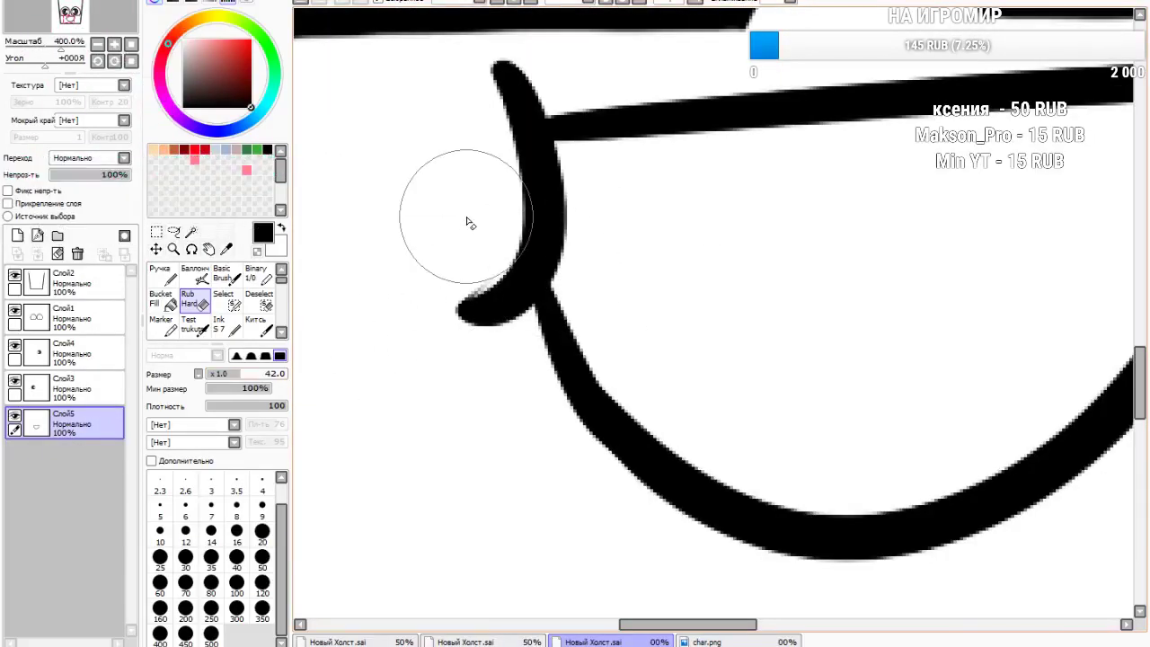
left_click_drag(447, 234, 404, 267)
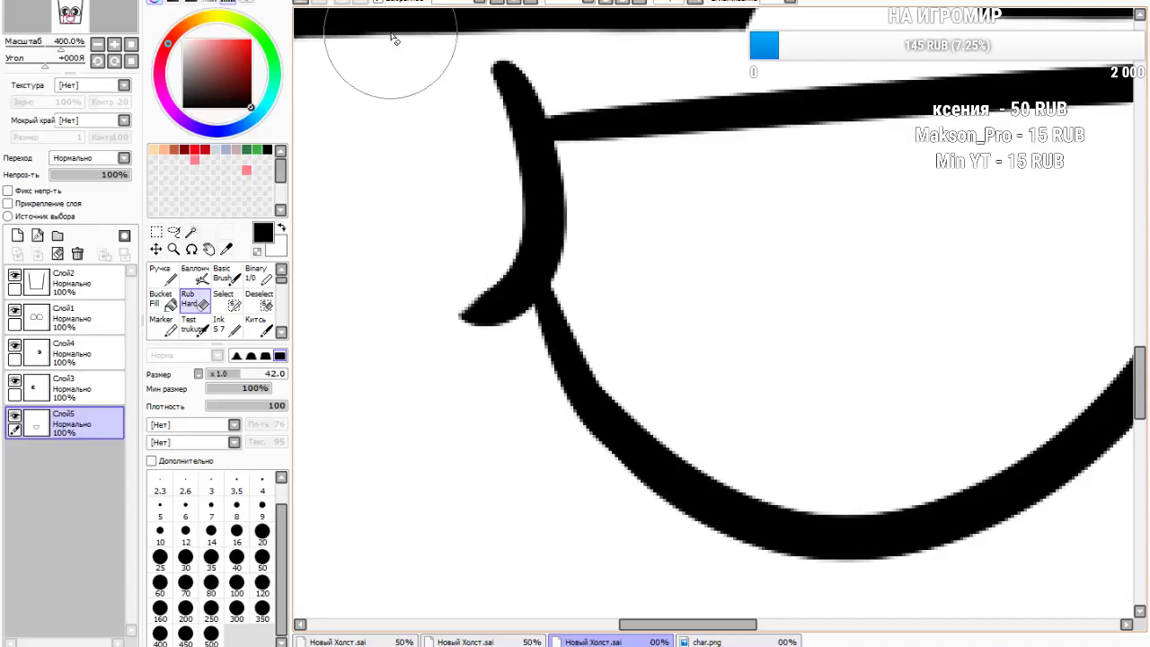
scroll(488, 257, "down", 6)
scroll(509, 241, "up", 4)
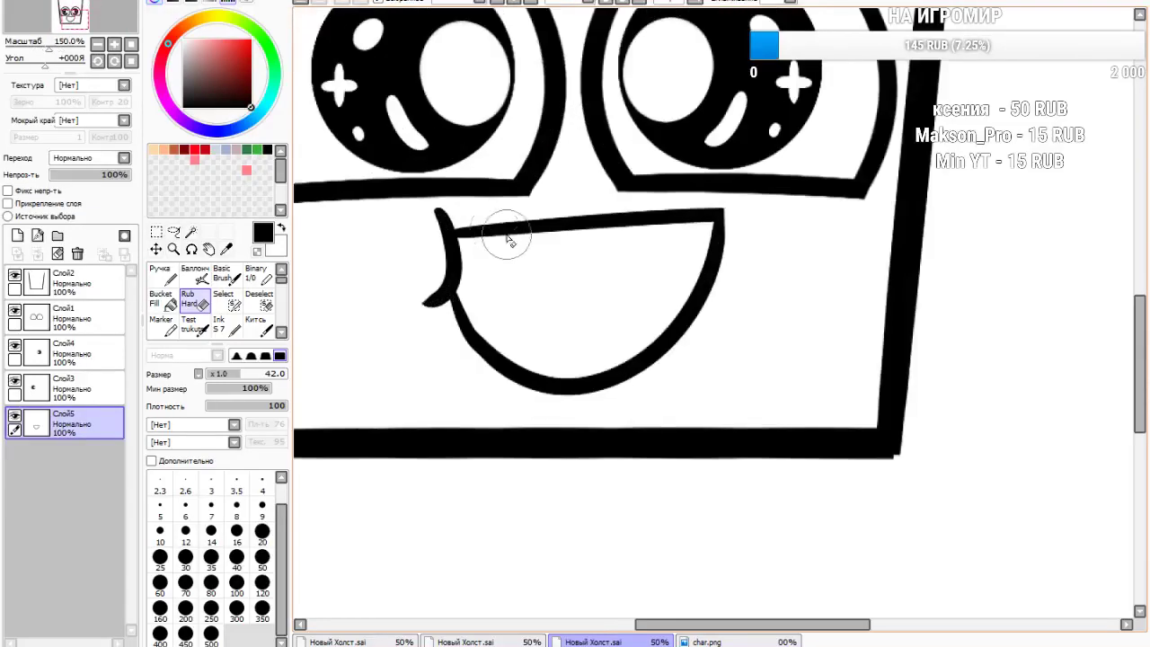
Add a layer directly above the mouth layer and choose the Ink brush for the inner mouth lines
left_click(18, 236)
left_click(160, 274)
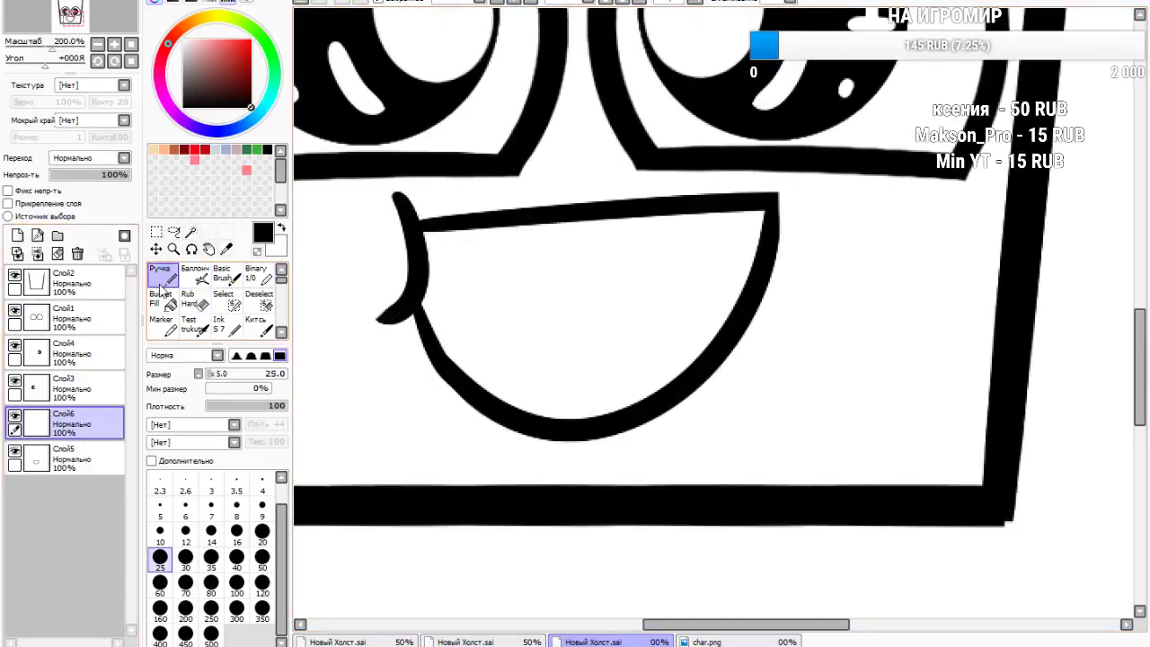
left_click(239, 325)
left_click_drag(435, 263, 752, 245)
left_click(306, 4)
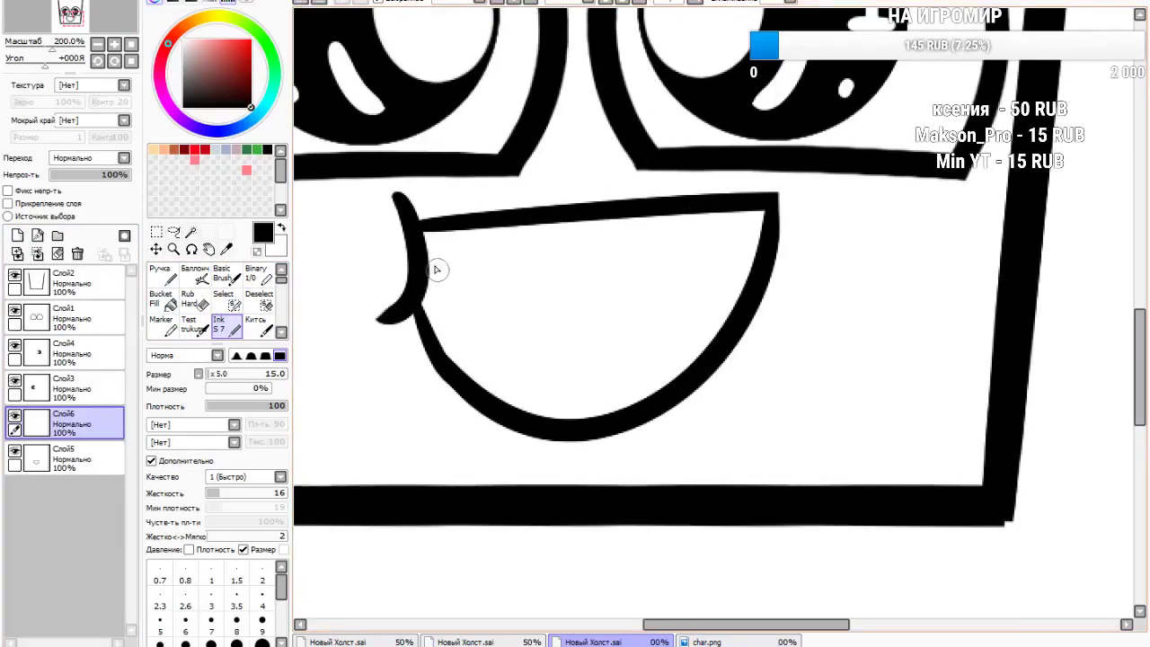
left_click_drag(424, 262, 752, 255)
left_click_drag(693, 219, 710, 255)
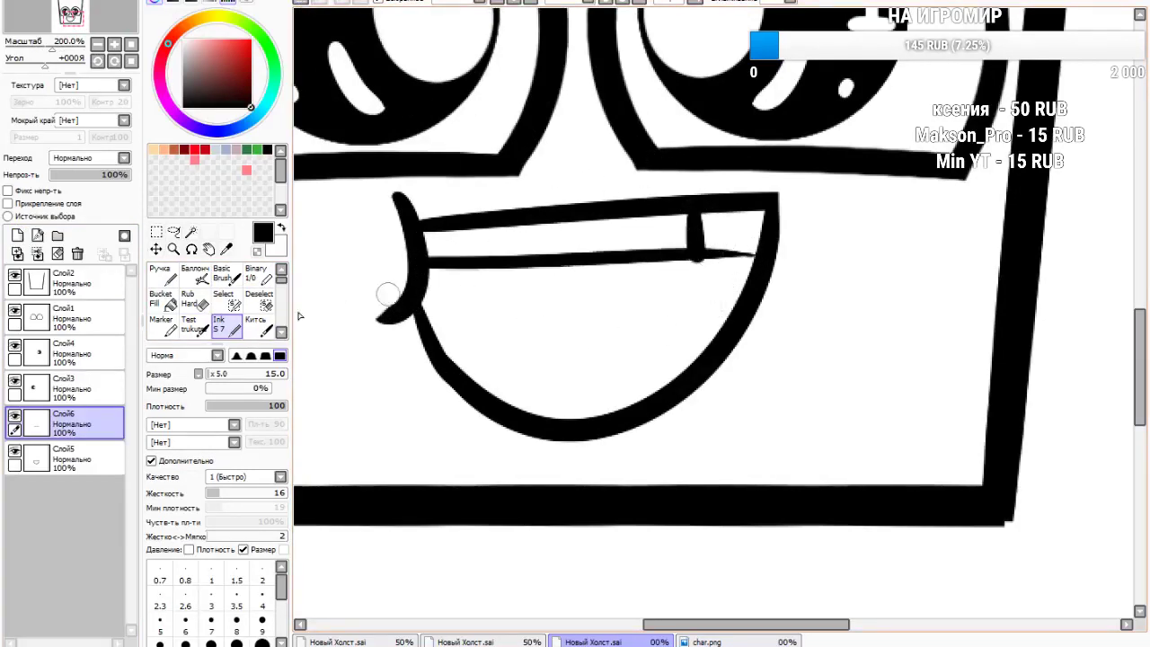
left_click(300, 4)
left_click(300, 5)
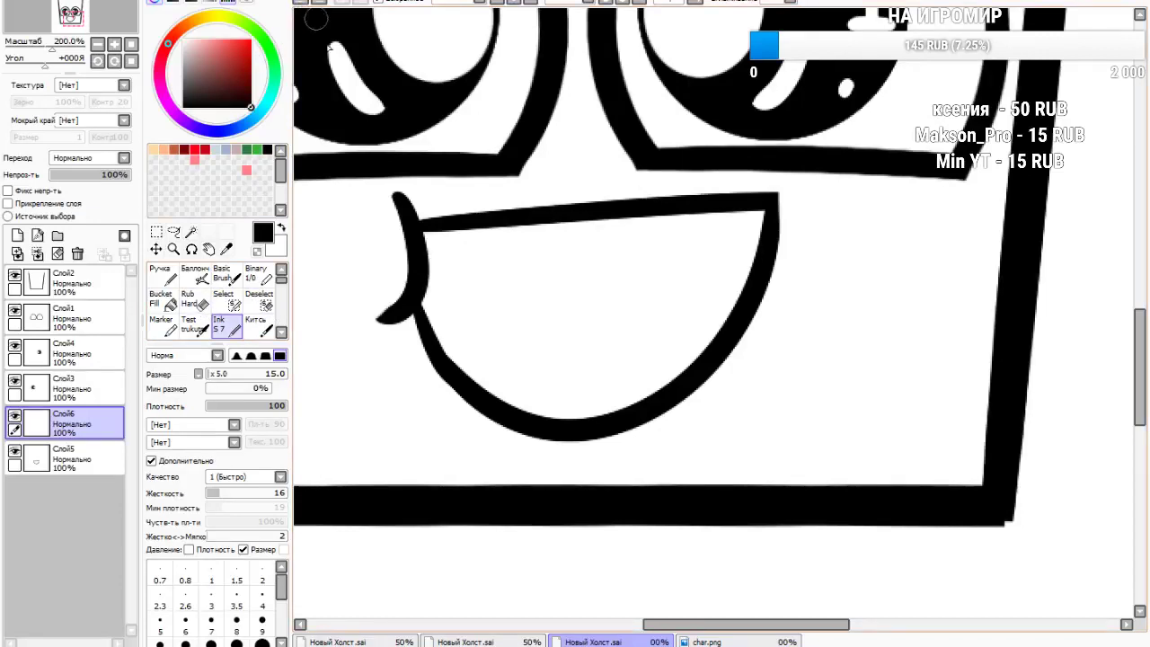
left_click_drag(431, 268, 813, 241)
left_click(296, 6)
left_click_drag(417, 260, 848, 231)
left_click(309, 3)
Draw the upper teeth's lower line and short right edge, erase the line's overshoot, and return to the Ink brush
left_click_drag(427, 261, 835, 254)
left_click_drag(716, 213, 717, 238)
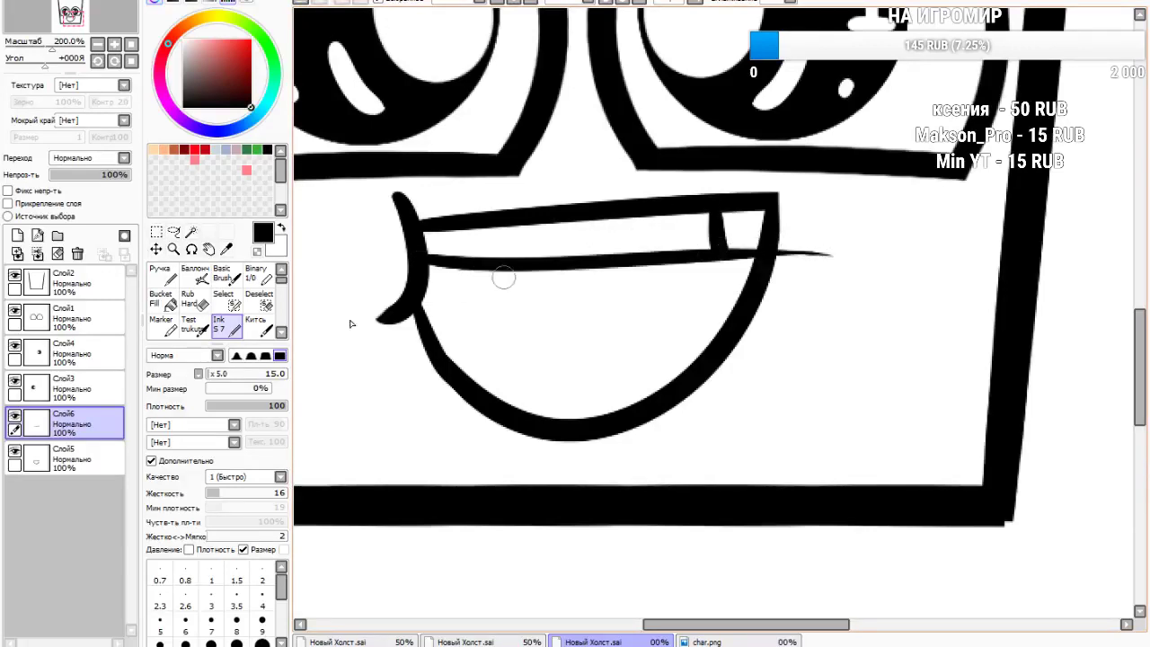
left_click(201, 304)
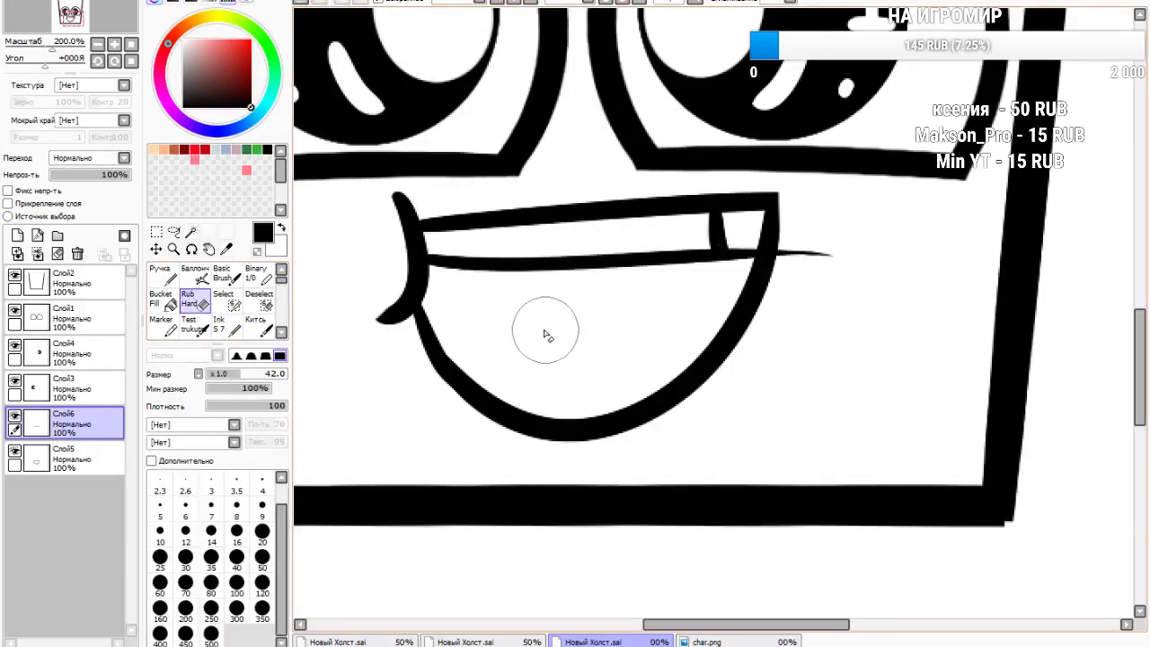
mouse_move(890, 264)
left_mouse_down()
mouse_move(826, 185)
mouse_move(839, 276)
mouse_move(787, 287)
mouse_move(761, 158)
mouse_move(773, 314)
mouse_move(755, 275)
left_mouse_up()
left_click(220, 324)
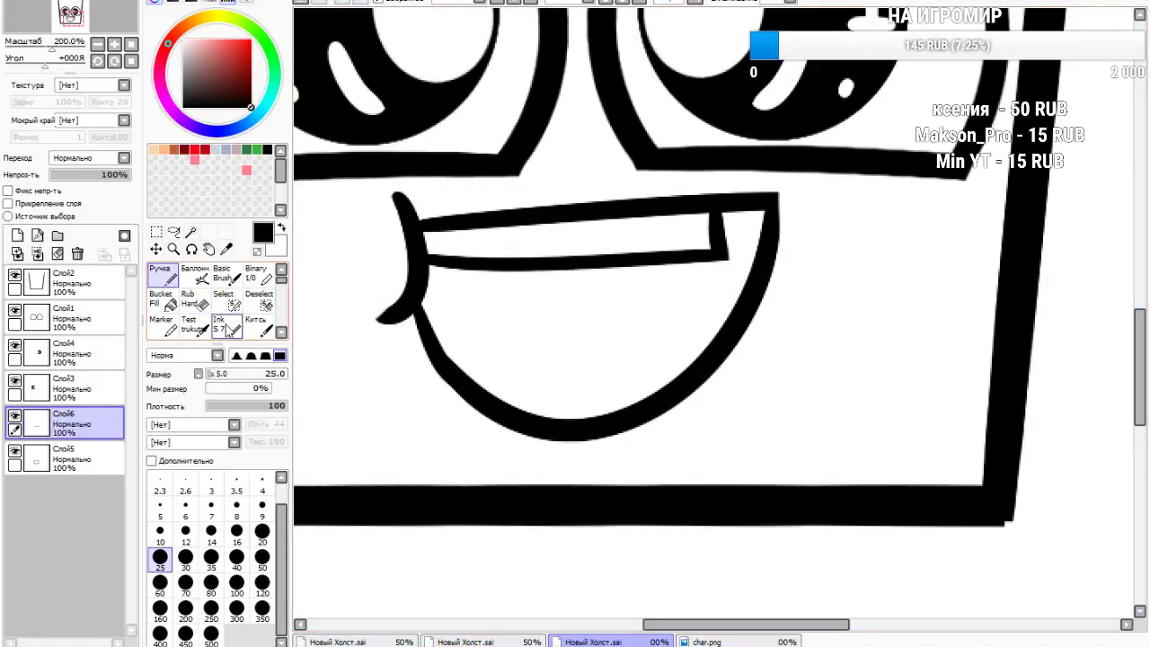
mouse_move(432, 343)
left_mouse_down()
mouse_move(503, 285)
mouse_move(695, 384)
left_mouse_up()
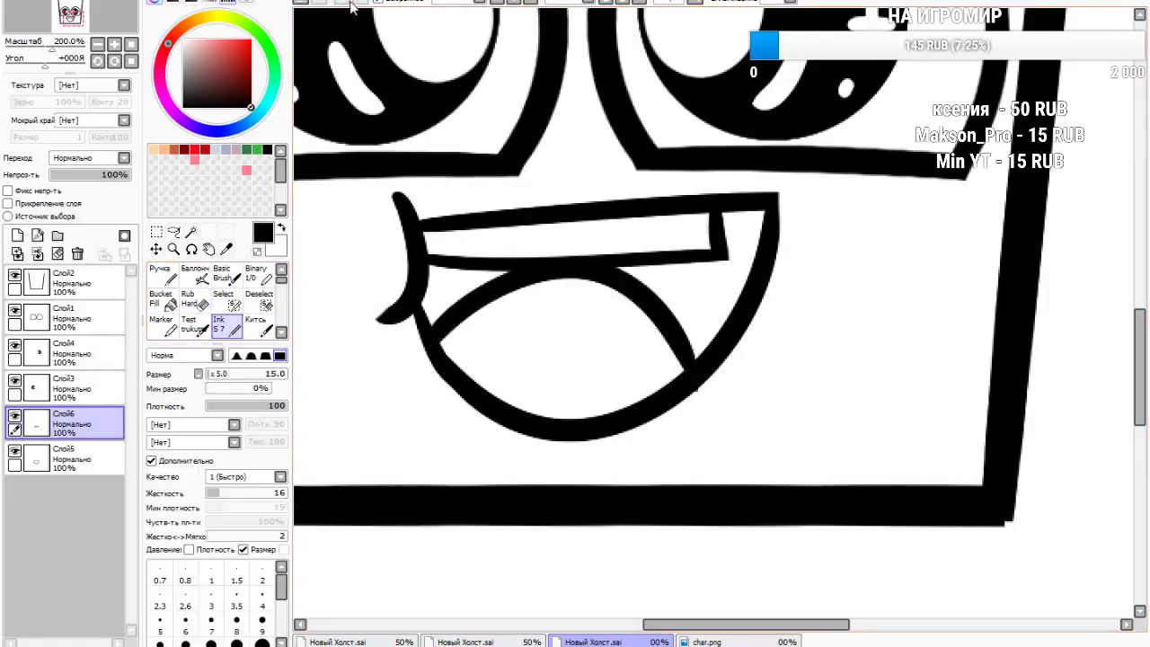
left_click(306, 13)
mouse_move(434, 345)
left_mouse_down()
mouse_move(460, 327)
mouse_move(712, 374)
left_mouse_up()
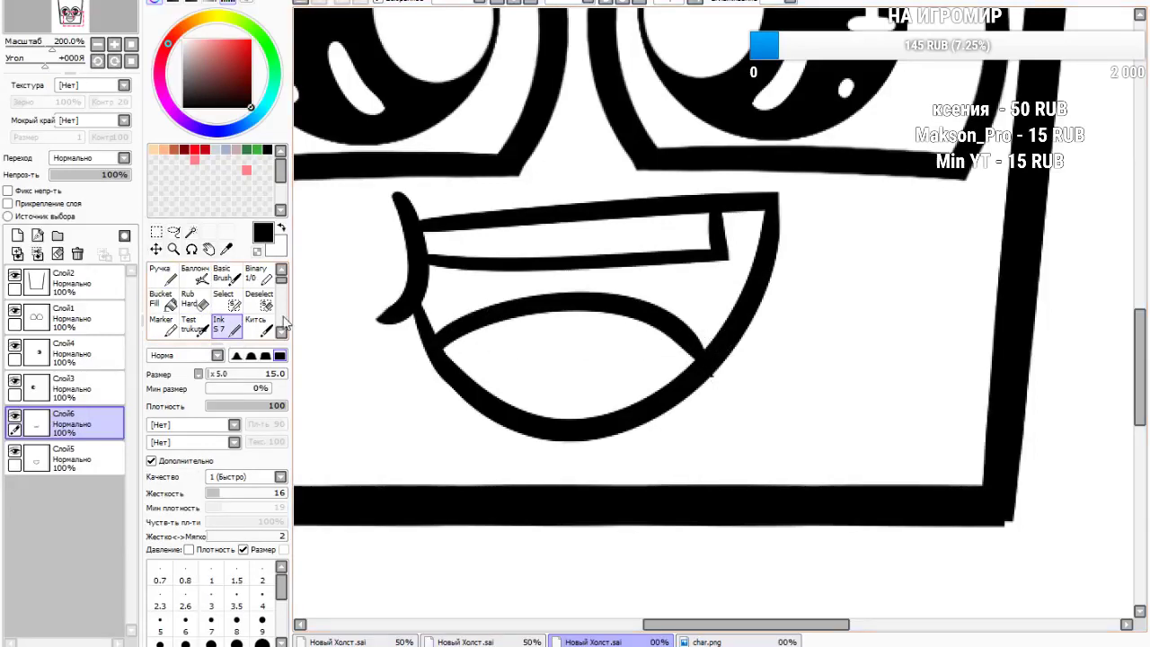
left_click(301, 5)
mouse_move(432, 358)
left_mouse_down()
mouse_move(629, 293)
mouse_move(751, 361)
left_mouse_up()
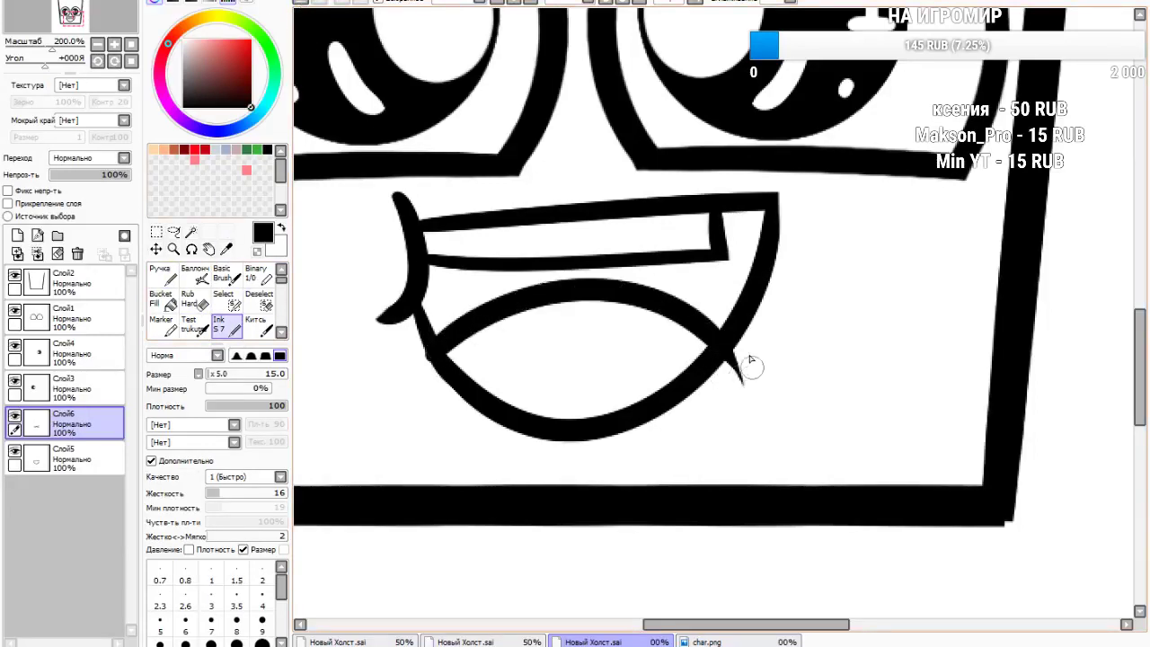
left_click(306, 4)
Draw an arched tongue line across the lower part of the mouth and erase its overshoot beyond the mouth outline
mouse_move(438, 349)
left_mouse_down()
mouse_move(709, 322)
mouse_move(788, 359)
left_mouse_up()
left_click(187, 301)
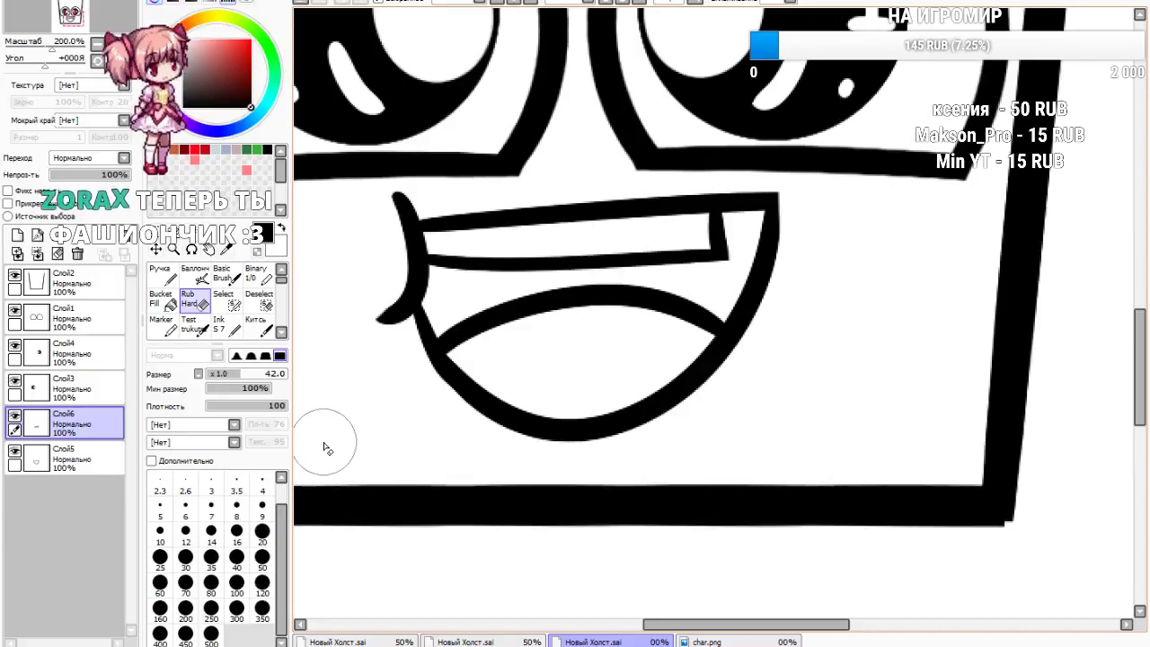
scroll(310, 437, "down", 3)
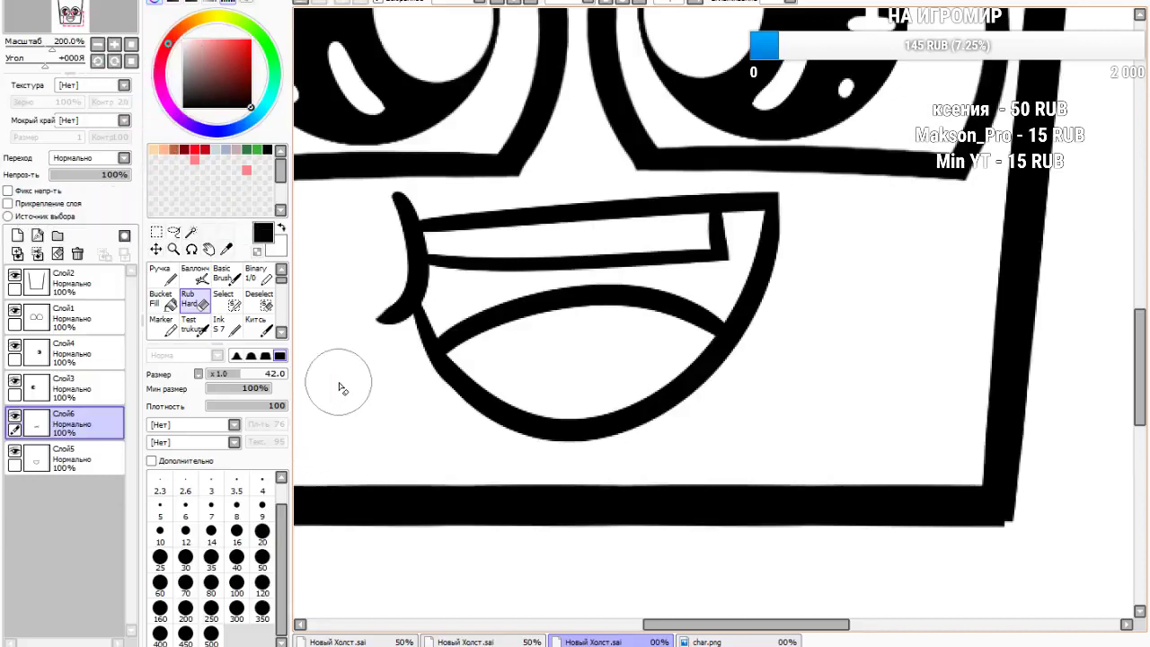
Erase the straight upper-teeth line and its short right edge, add a layer above, and choose the Ink brush
scroll(461, 385, "up", 1)
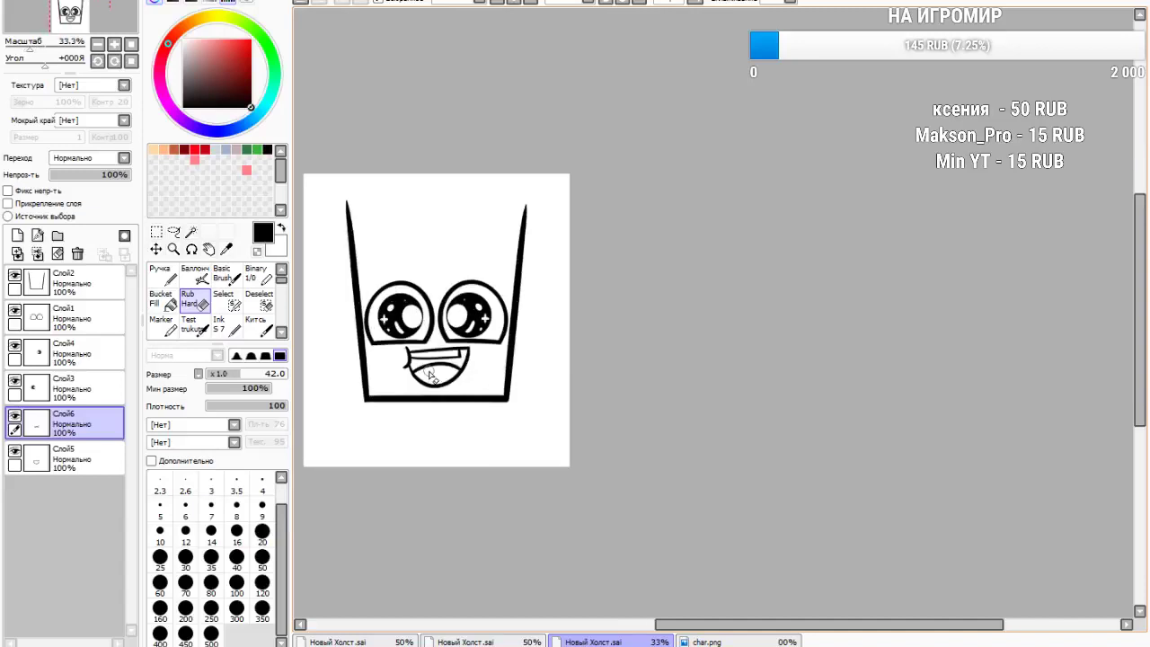
scroll(441, 404, "down", 2)
scroll(449, 406, "up", 4)
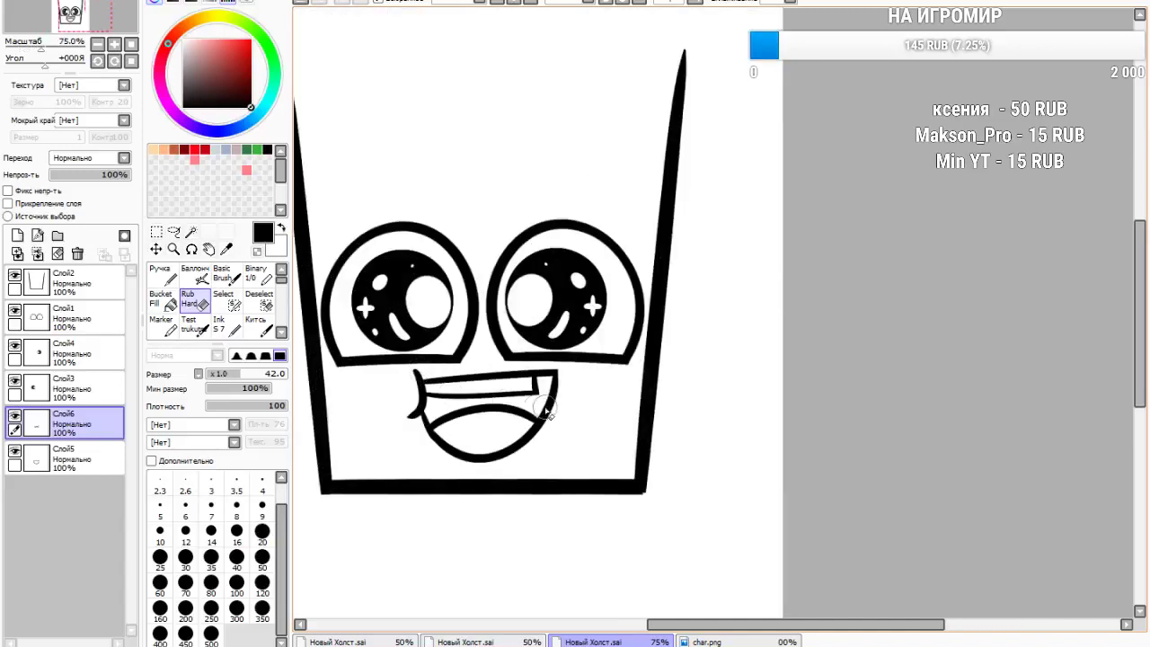
scroll(536, 412, "down", 4)
scroll(537, 421, "up", 7)
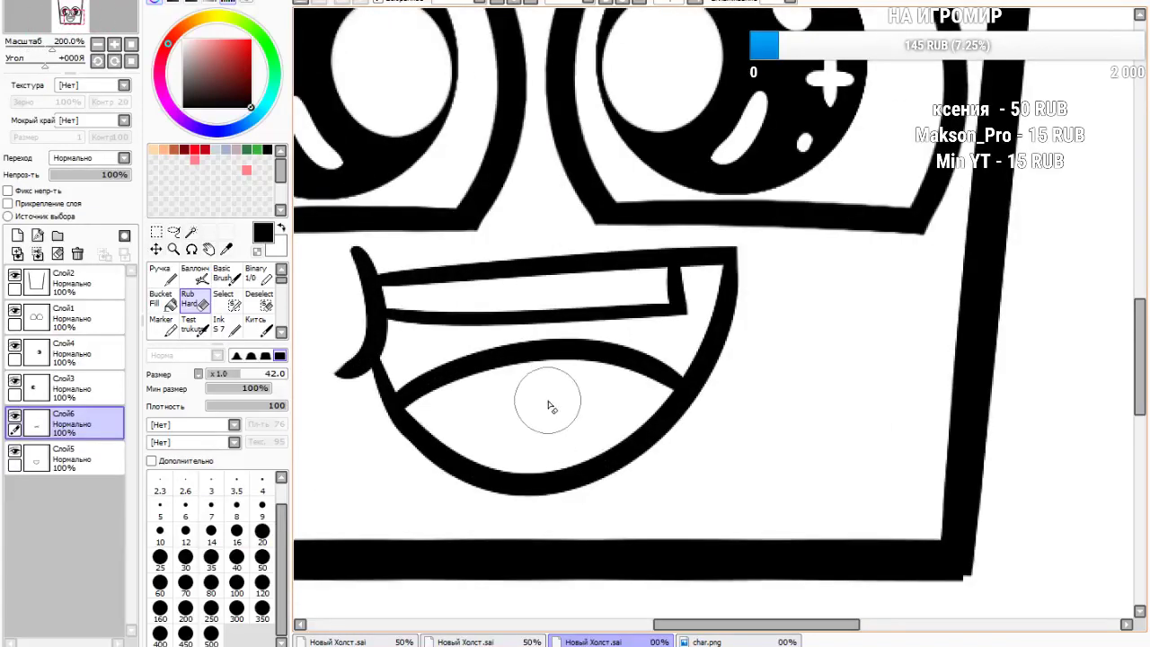
scroll(552, 380, "down", 2)
scroll(574, 366, "up", 2)
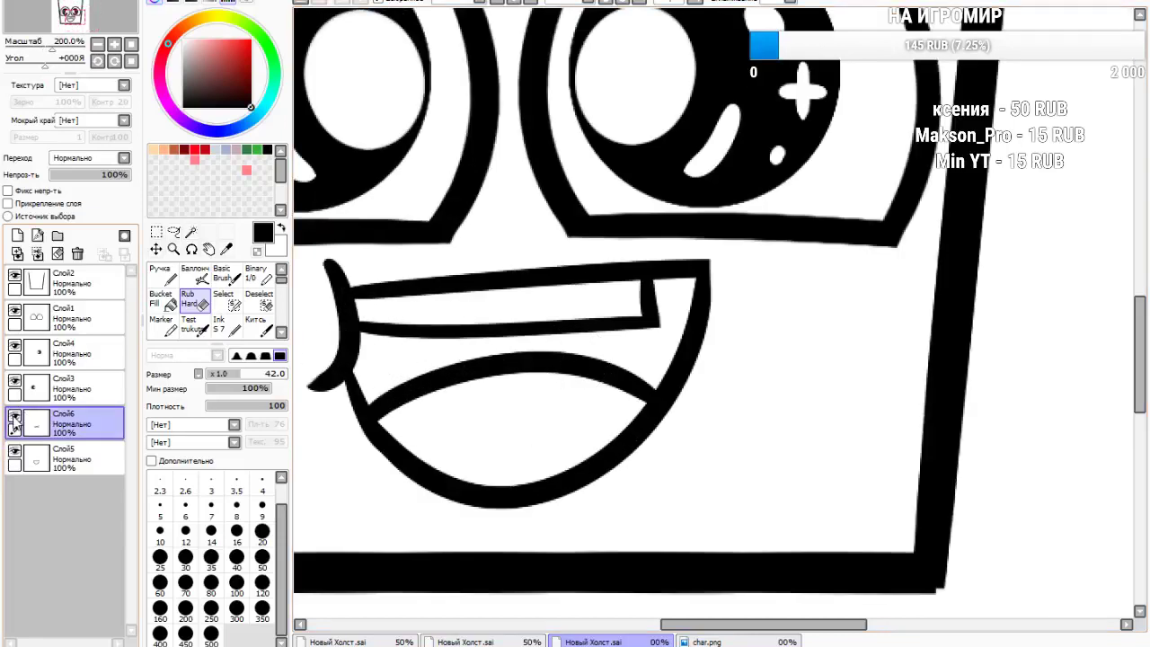
mouse_move(431, 314)
left_mouse_down()
mouse_move(690, 312)
mouse_move(637, 284)
mouse_move(505, 300)
mouse_move(562, 311)
left_mouse_up()
left_click(17, 236)
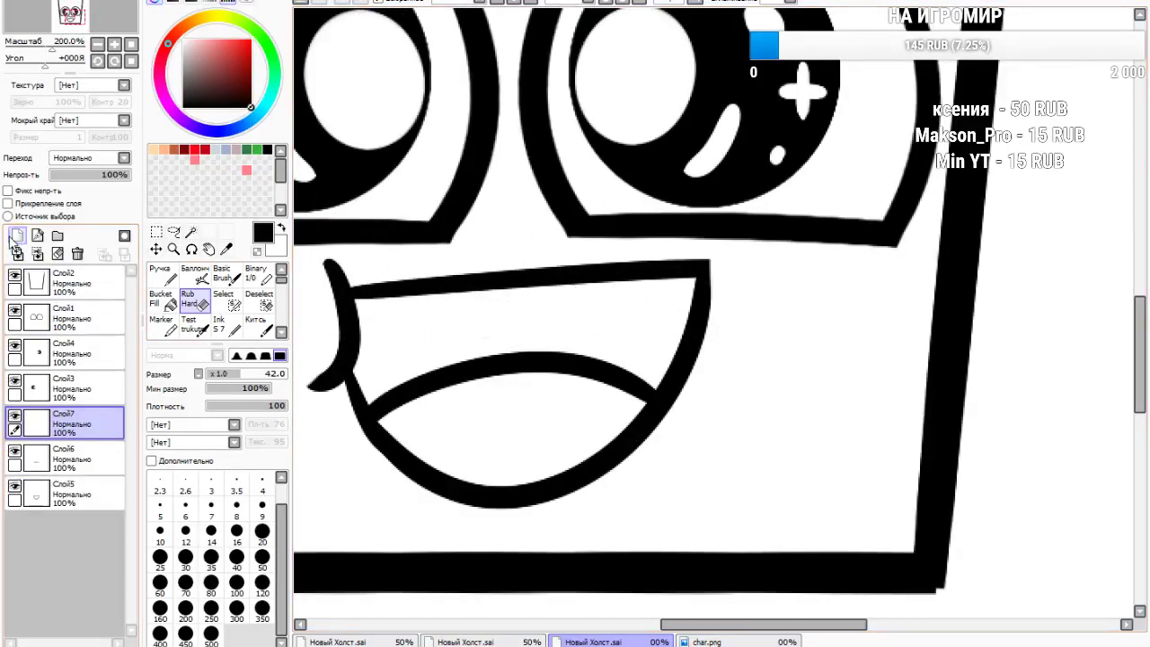
left_click(223, 325)
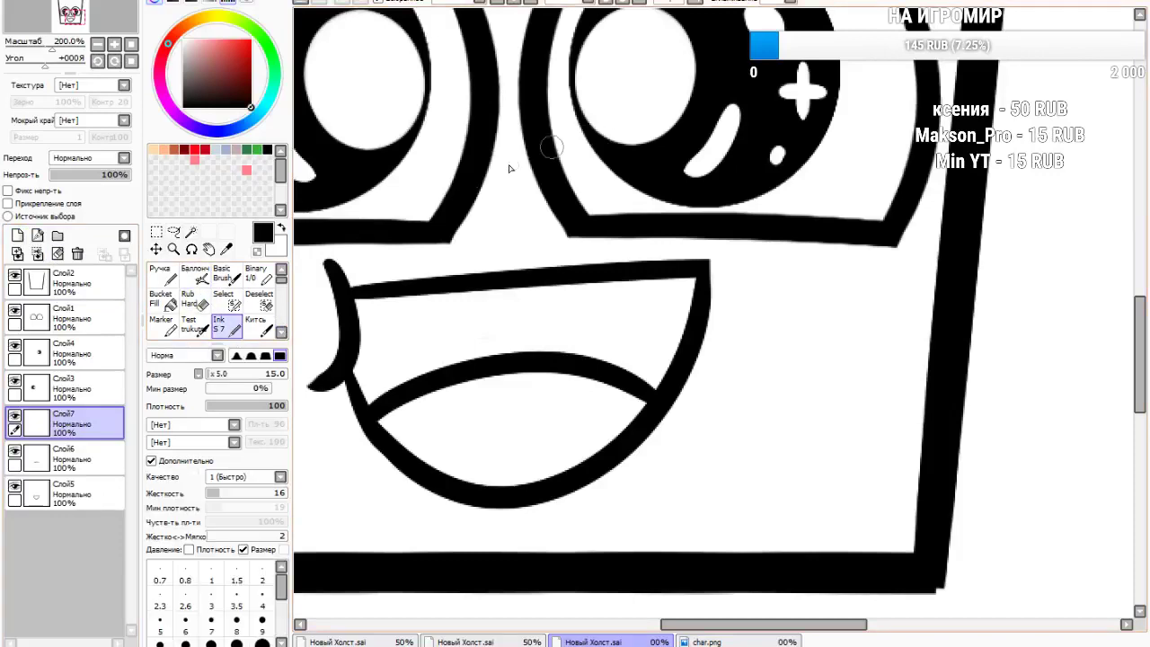
mouse_move(353, 322)
left_mouse_down()
mouse_move(470, 336)
mouse_move(845, 268)
left_mouse_up()
left_click(304, 4)
mouse_move(350, 327)
left_mouse_down()
mouse_move(443, 332)
mouse_move(773, 239)
left_mouse_up()
left_click(304, 4)
Draw a curved upper-teeth line rising toward the mouth's right corner and stretch it further right with a free transform
left_click_drag(355, 317, 789, 244)
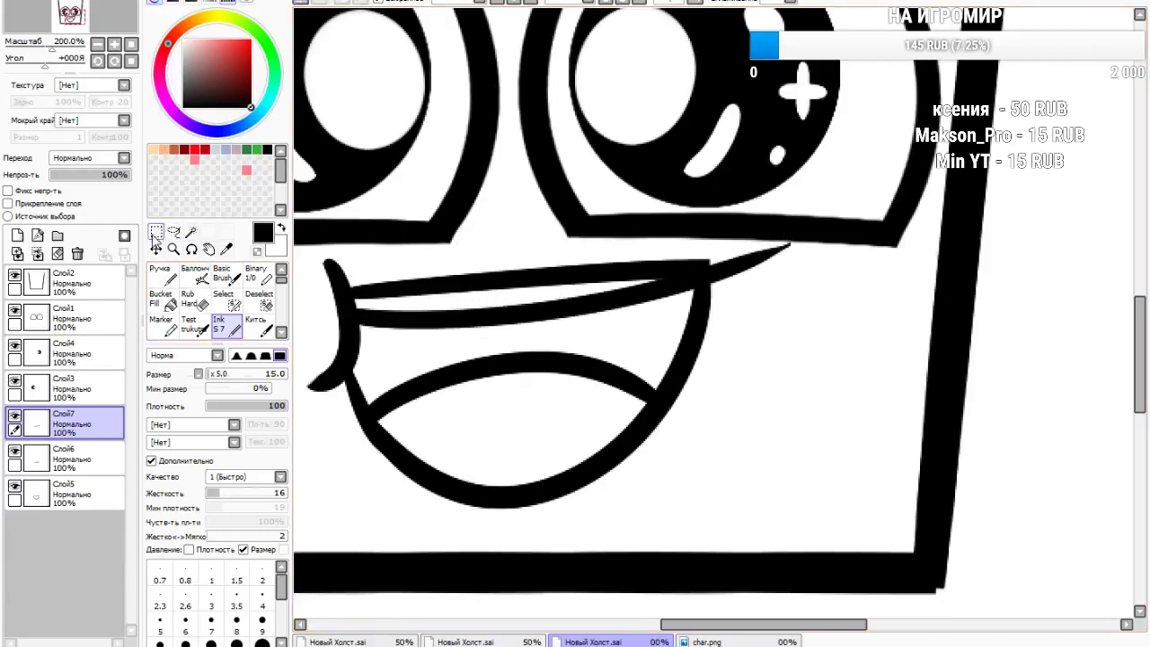
left_click(156, 232)
left_click(169, 431)
left_click_drag(794, 286, 860, 278)
left_click(172, 466)
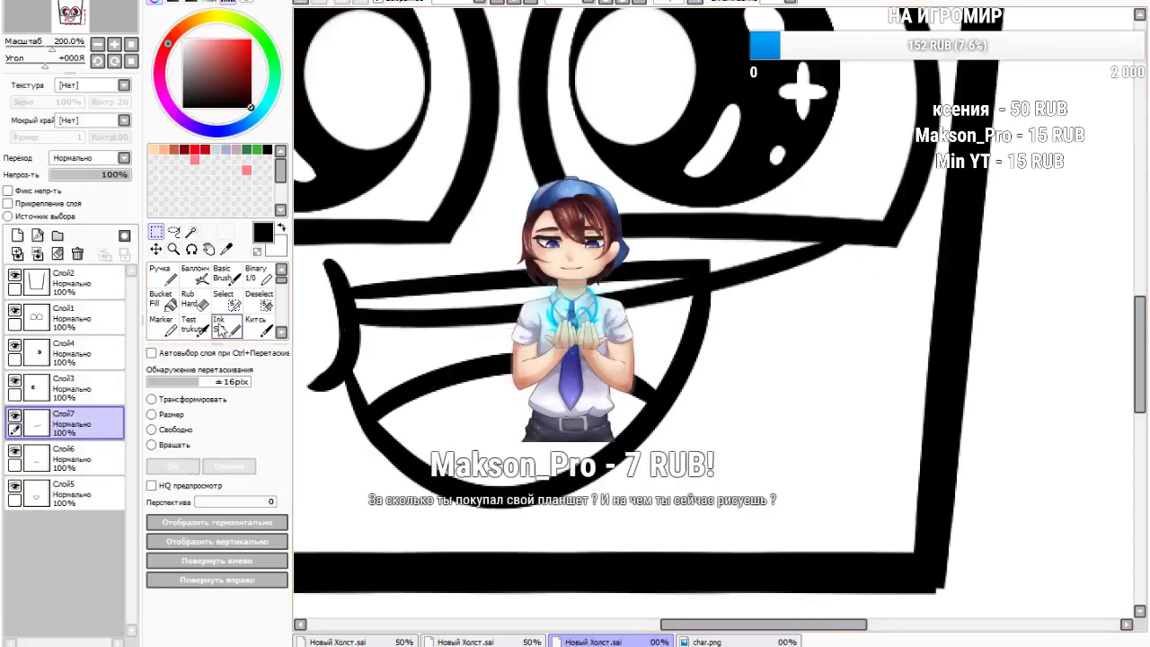
Erase the teeth line's overshoot beyond the mouth's right corner with the hard eraser
left_click(189, 299)
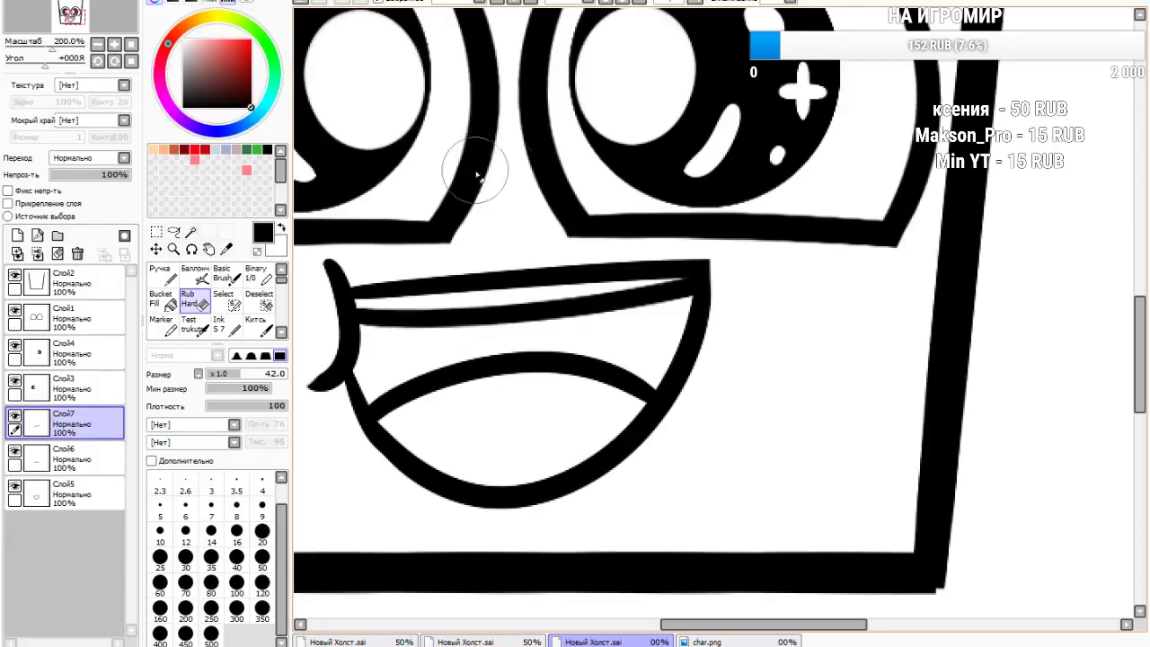
scroll(464, 174, "down", 4)
scroll(591, 254, "up", 2)
scroll(566, 245, "down", 4)
scroll(580, 211, "up", 4)
scroll(576, 207, "down", 2)
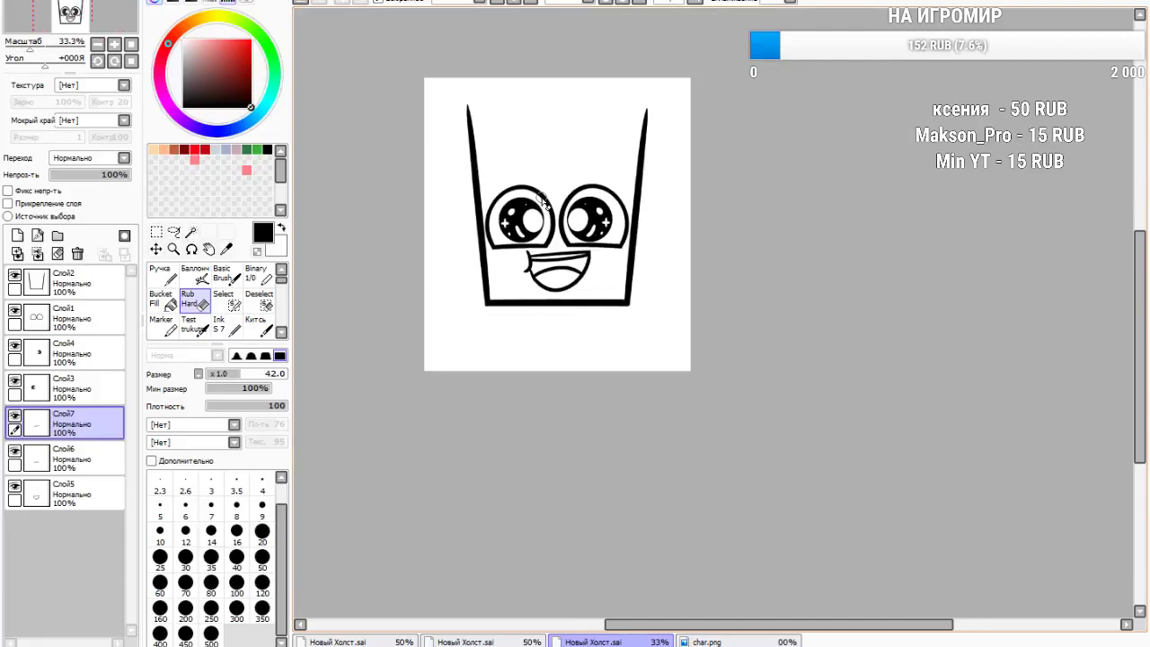
Merge the eye outline, pupil, teeth, tongue and mouth layers into one face layer below the cup outline
left_click(63, 318)
left_click(37, 254)
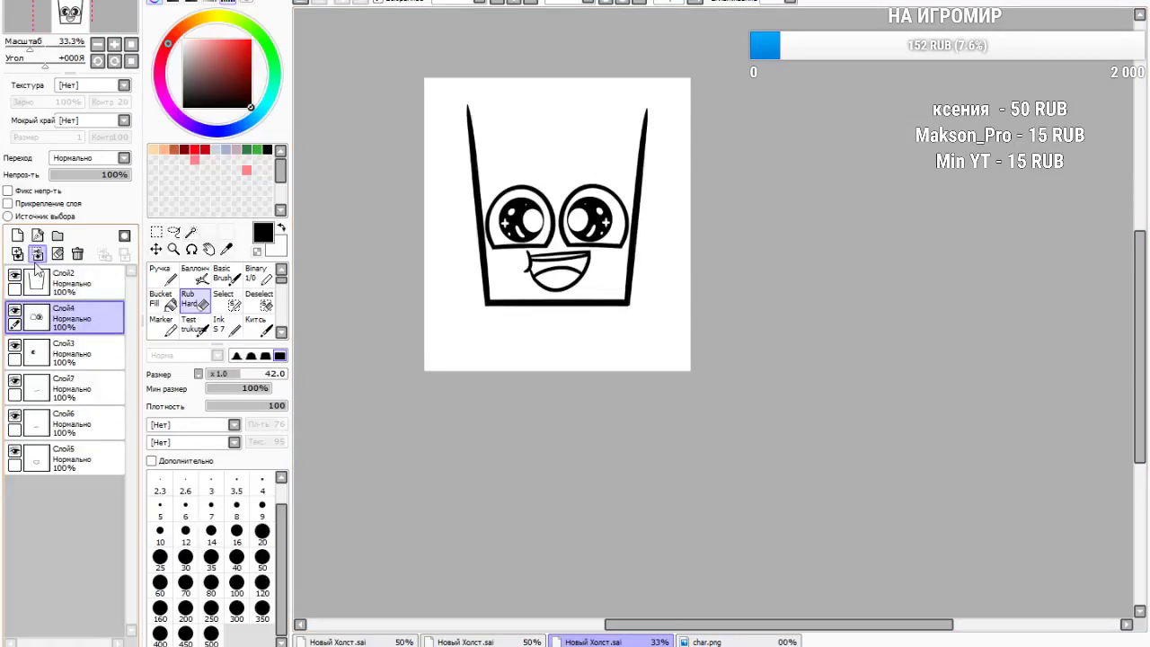
left_click(37, 255)
left_click(37, 256)
left_click(37, 256)
left_click(37, 255)
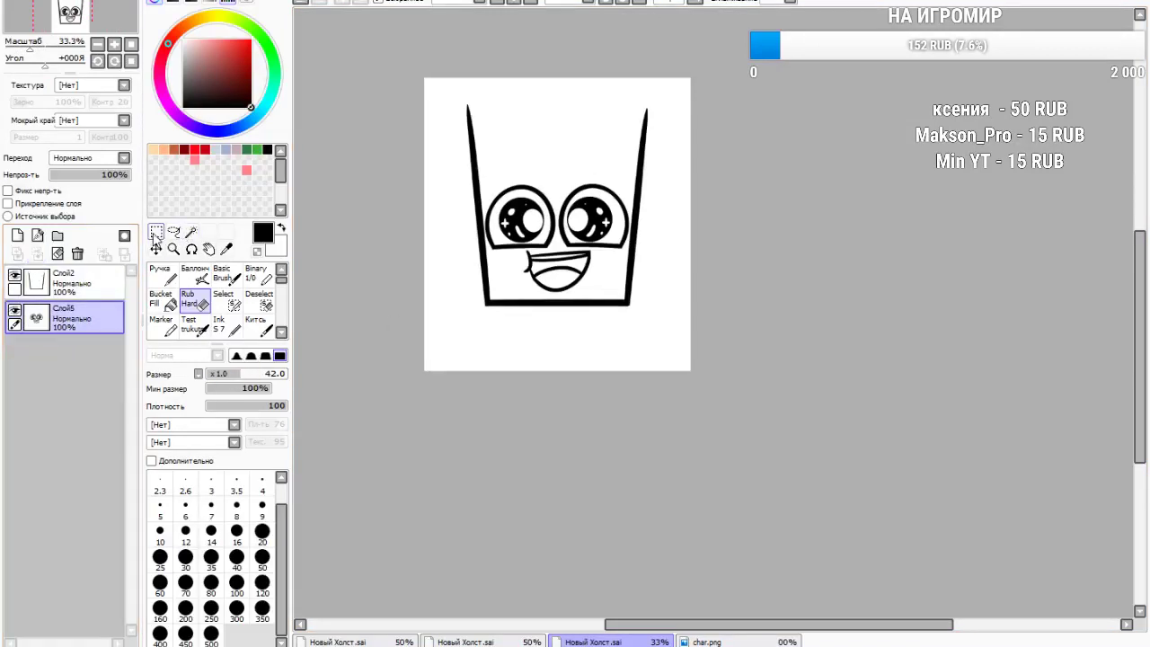
Shift the merged face slightly downward inside the cup with the Scale transform and apply it
left_click(155, 236)
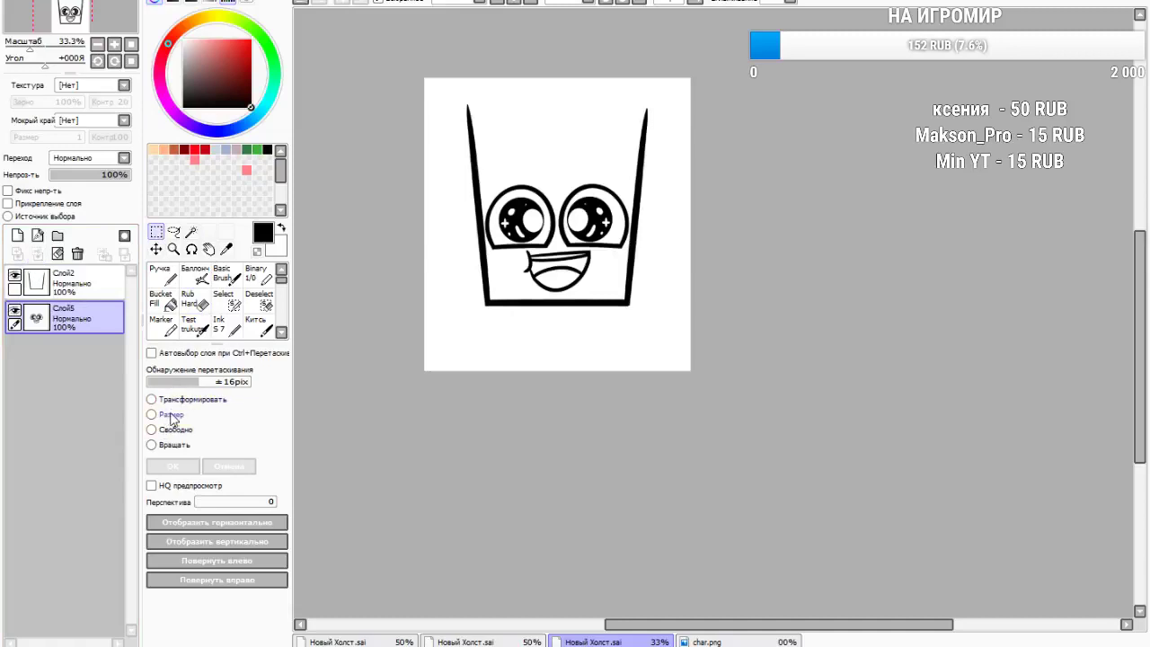
left_click(171, 419)
scroll(529, 267, "up", 3)
left_click_drag(516, 267, 513, 269)
scroll(509, 269, "down", 1)
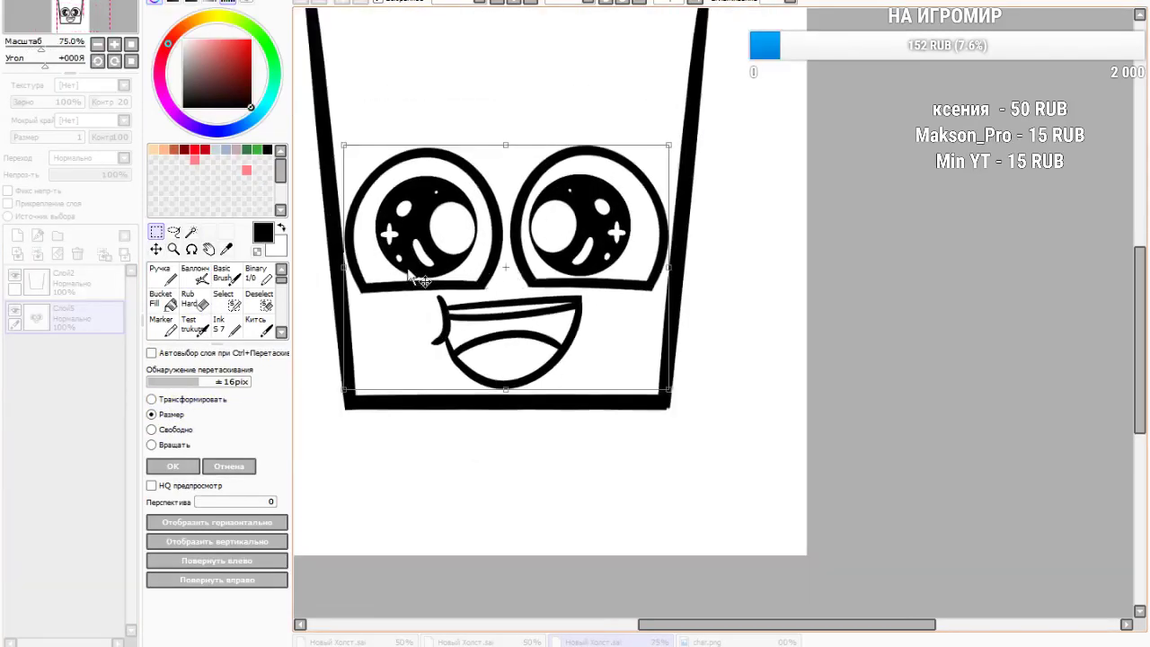
left_click(177, 467)
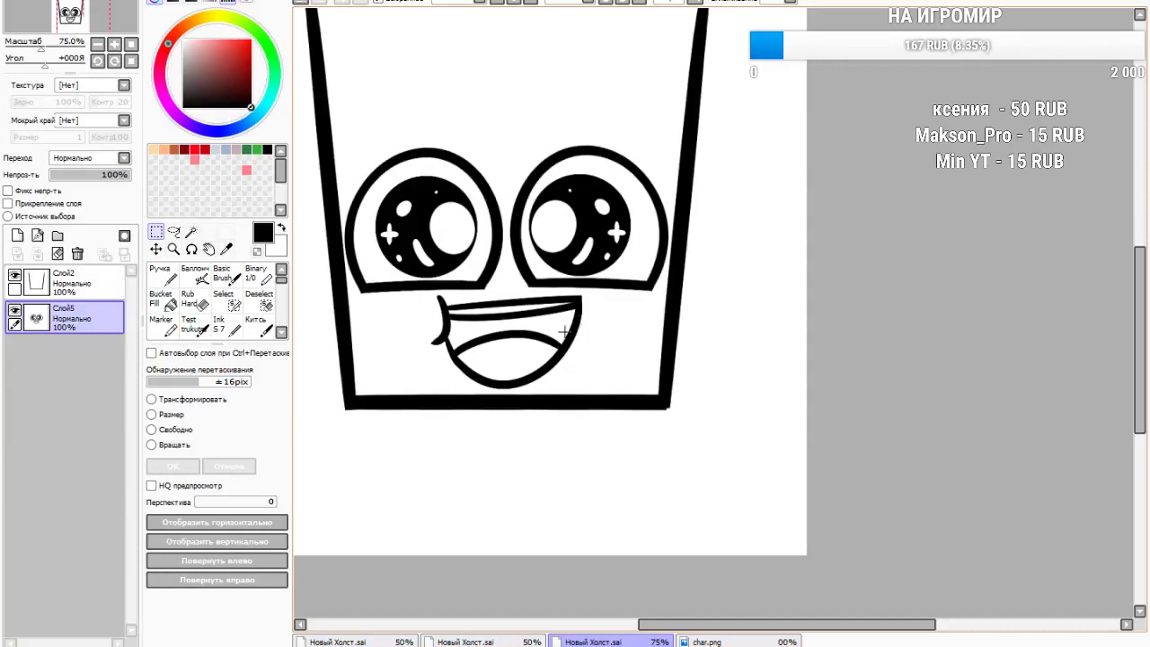
scroll(568, 331, "down", 3)
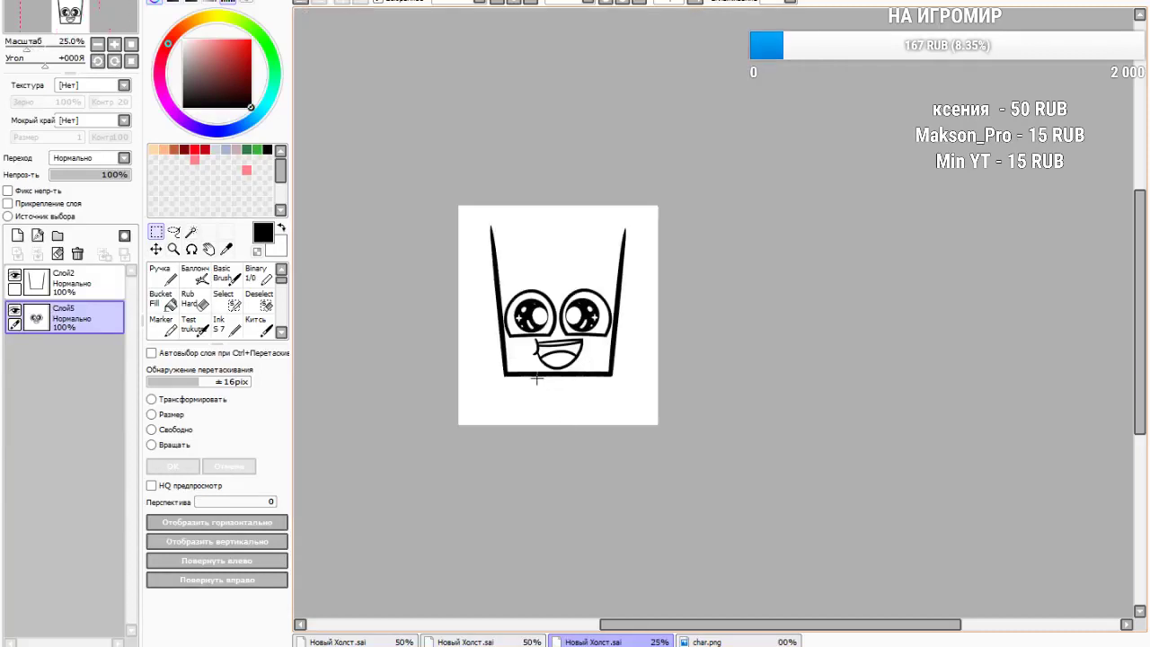
left_click_drag(493, 371, 675, 485)
left_click(657, 509)
scroll(523, 312, "up", 4)
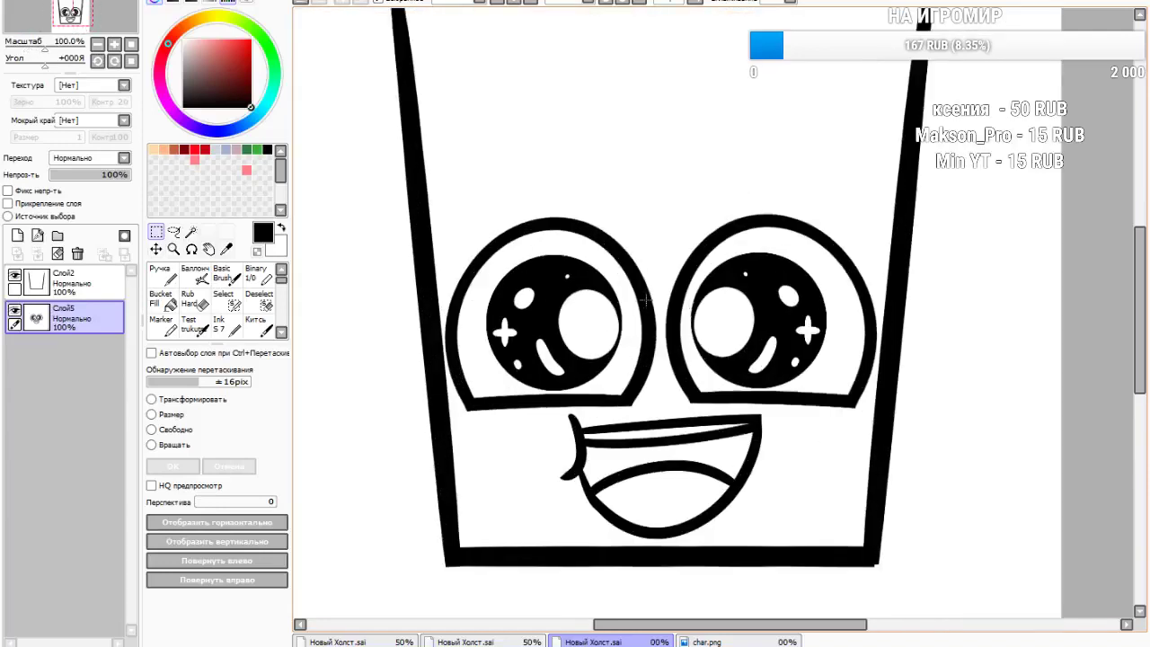
Add a layer, place it above the cup outline layer, and choose the Ink brush
left_click(17, 236)
left_click_drag(50, 316, 54, 275)
left_click(218, 325)
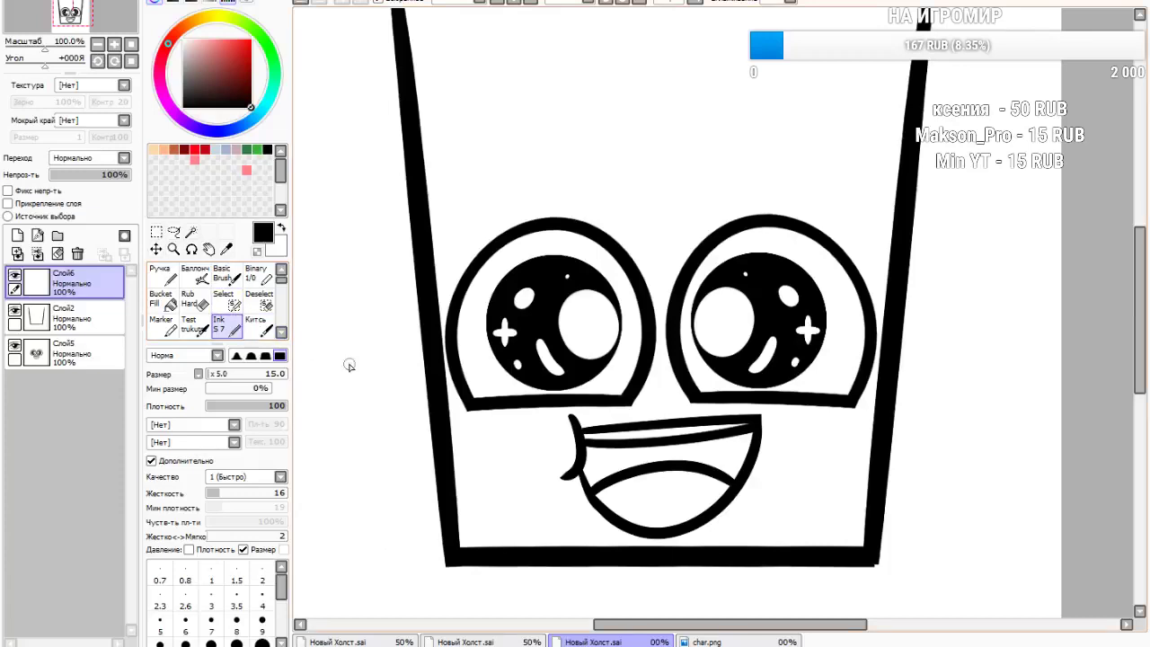
scroll(459, 440, "down", 2)
scroll(472, 424, "up", 1)
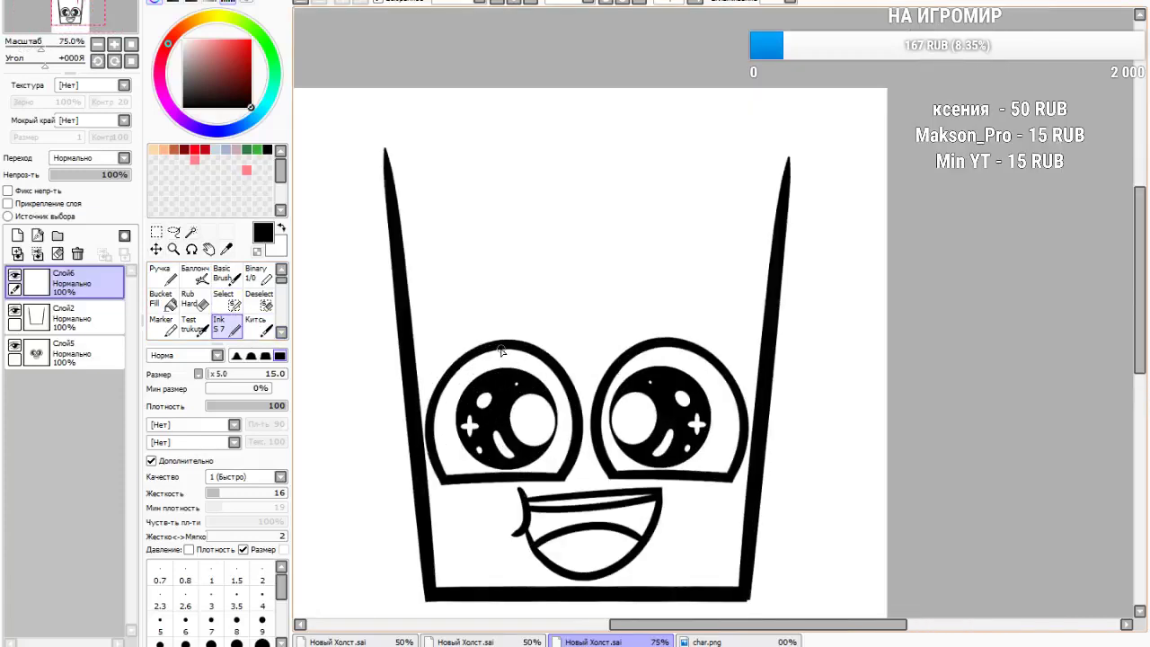
mouse_move(568, 251)
left_mouse_down()
mouse_move(597, 411)
mouse_move(613, 276)
left_mouse_up()
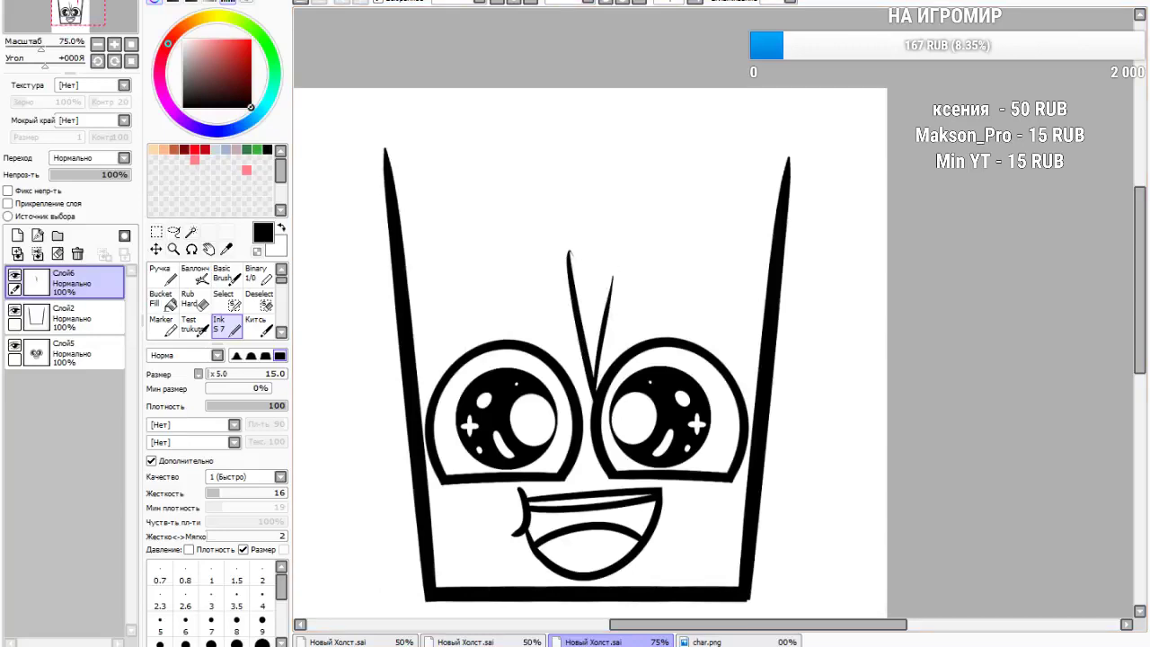
key("ctrl+z")
key("ctrl+z")
Examine the character's skin texture in char.png and return to the cup drawing
left_click(746, 641)
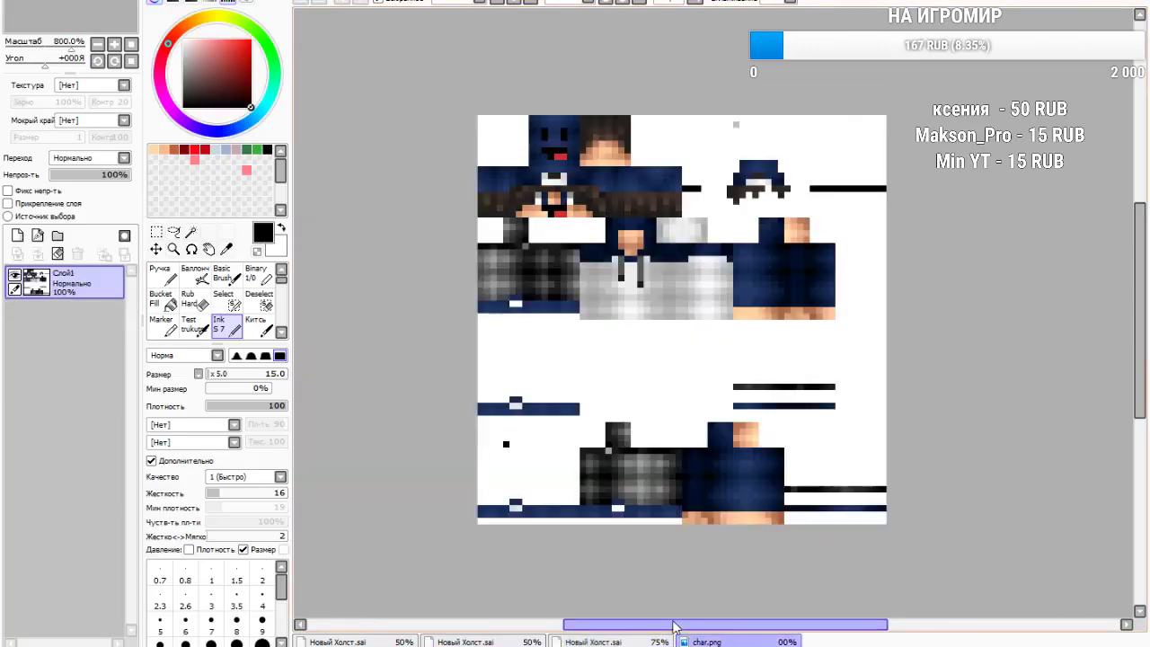
left_click(598, 642)
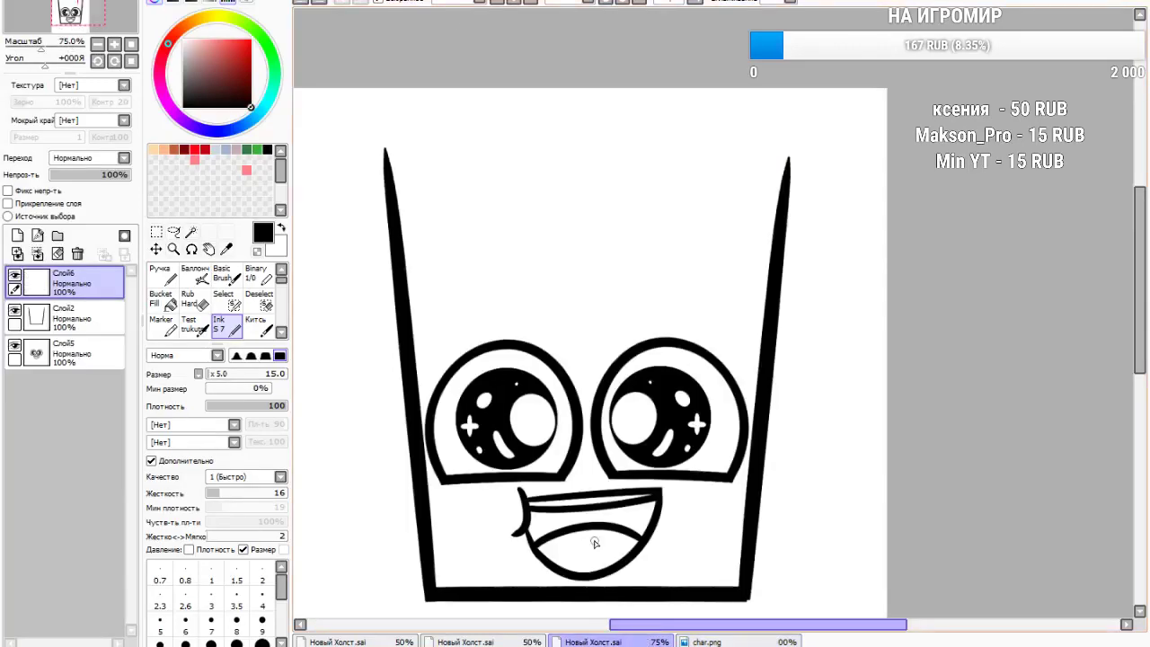
left_click(719, 642)
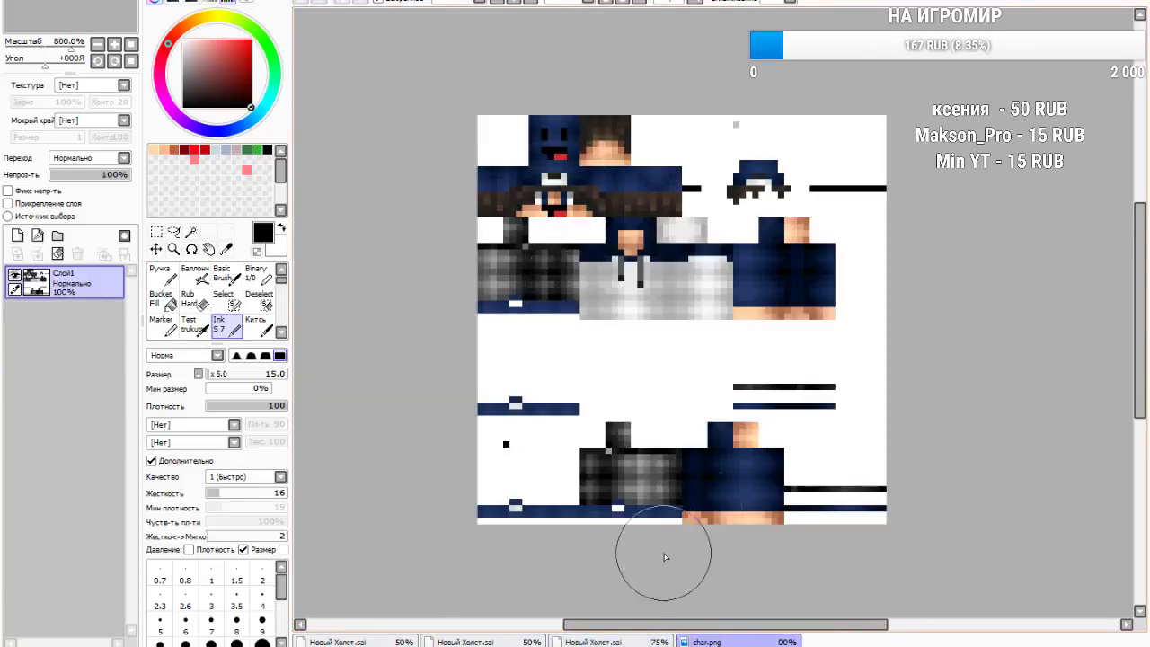
left_click(598, 641)
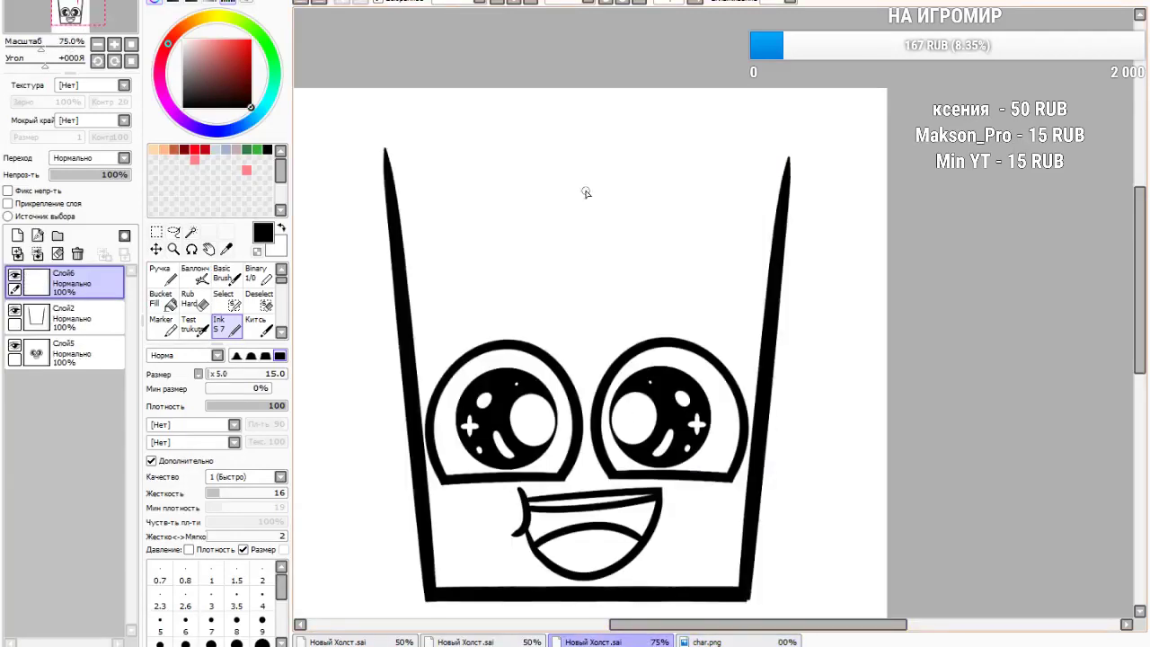
scroll(924, 249, "down", 2)
scroll(807, 384, "up", 1)
scroll(807, 385, "up", 1)
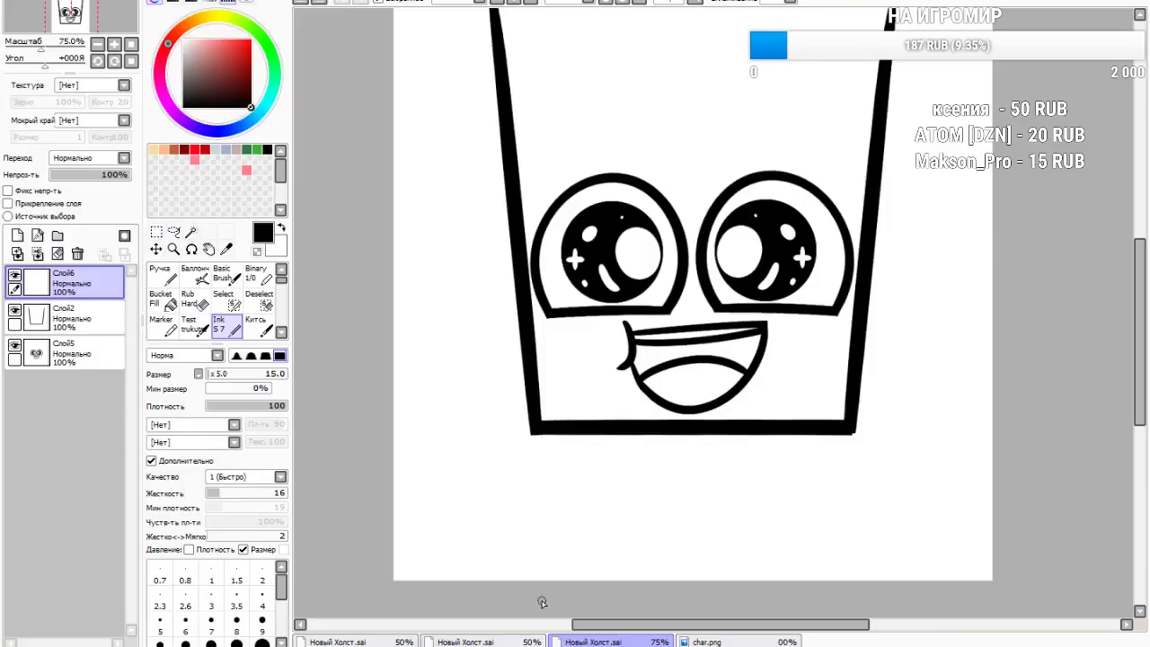
scroll(545, 318, "down", 1)
scroll(657, 187, "up", 1)
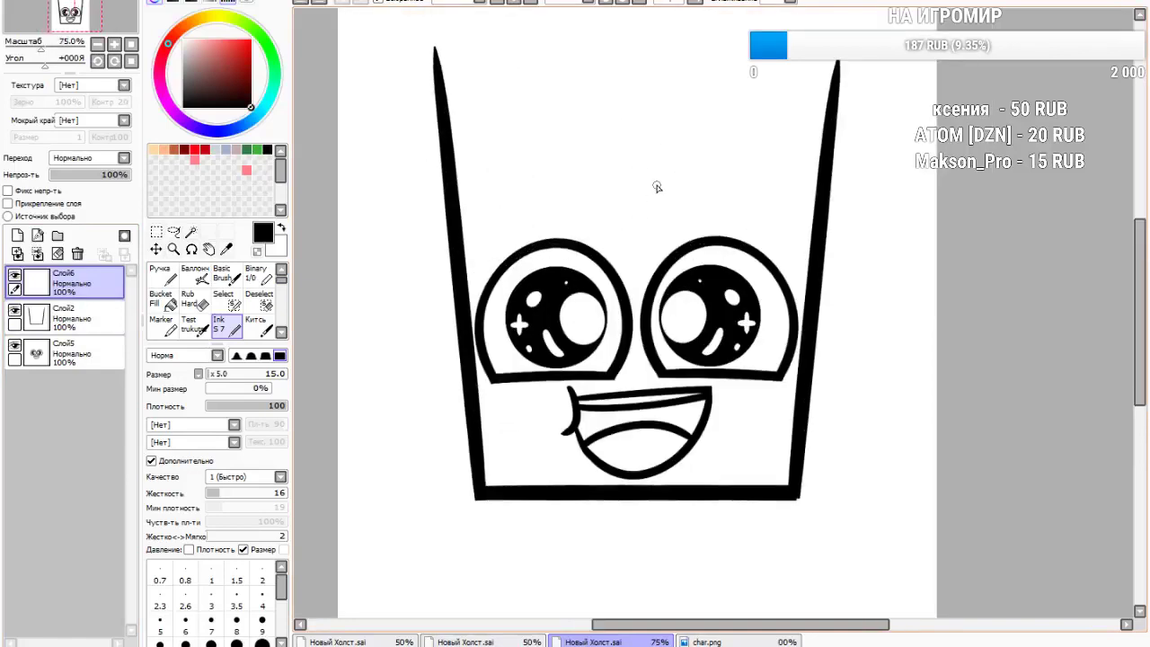
mouse_move(575, 157)
left_mouse_down()
mouse_move(666, 336)
mouse_move(655, 146)
left_mouse_up()
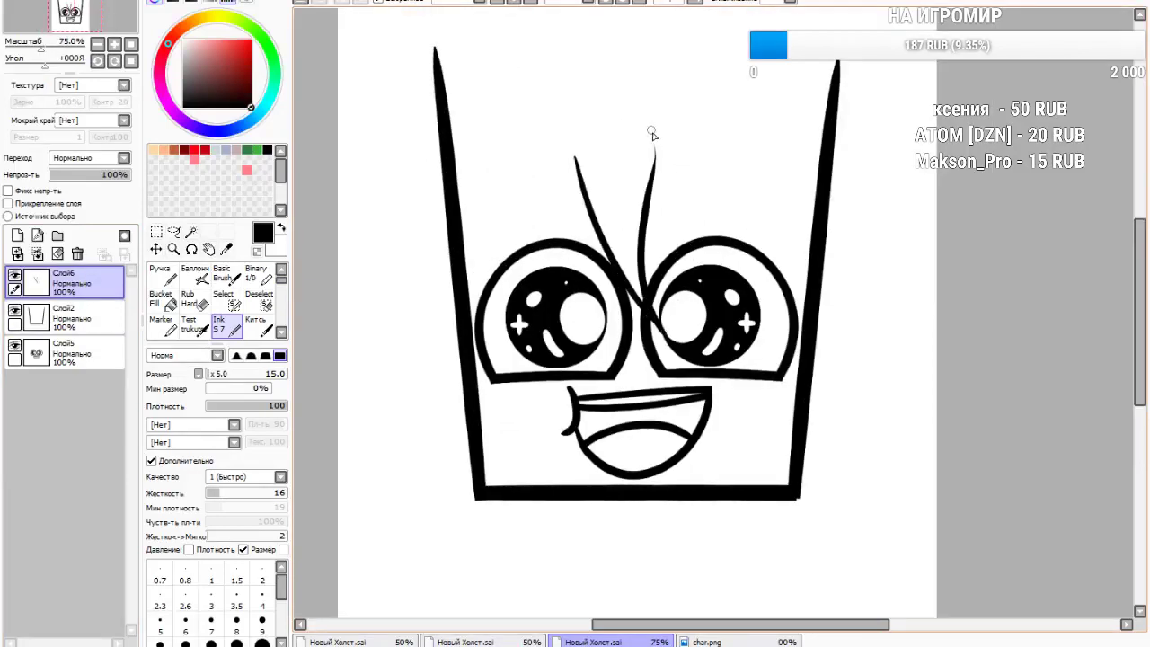
left_click(315, 7)
left_click(314, 8)
mouse_move(604, 154)
left_mouse_down()
mouse_move(624, 216)
mouse_move(599, 271)
mouse_move(661, 162)
mouse_move(695, 256)
mouse_move(775, 330)
mouse_move(812, 256)
mouse_move(804, 199)
left_mouse_up()
mouse_move(814, 329)
left_mouse_down()
mouse_move(868, 411)
mouse_move(854, 151)
left_mouse_up()
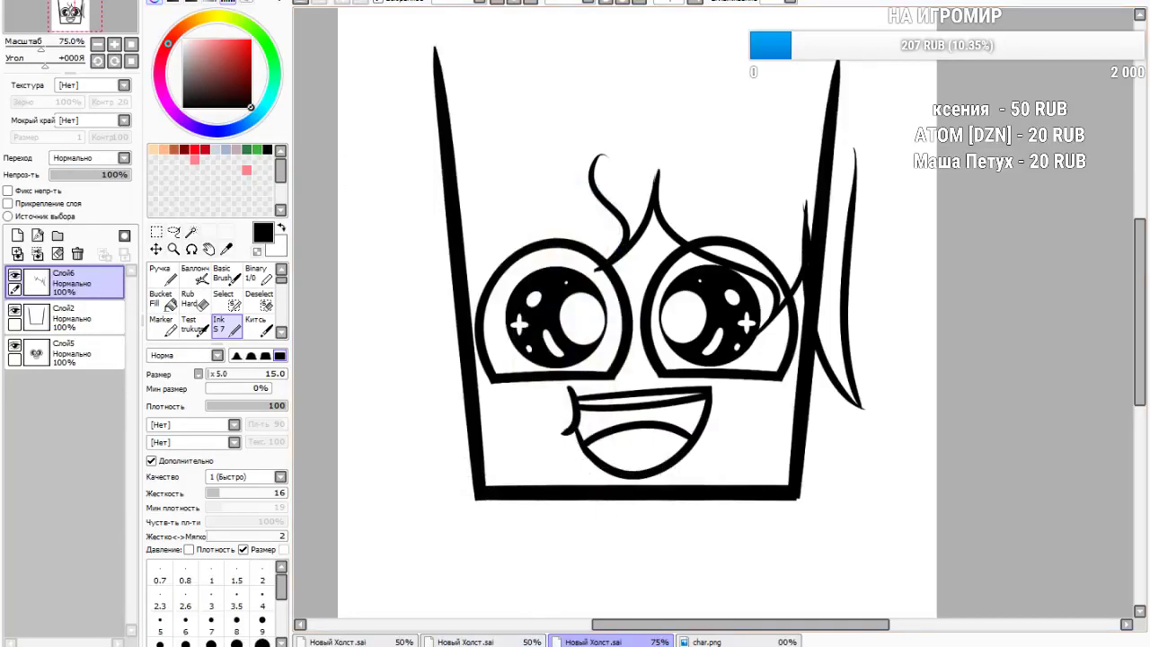
key("ctrl+z")
key("ctrl+z")
key("ctrl+z")
key("ctrl+z")
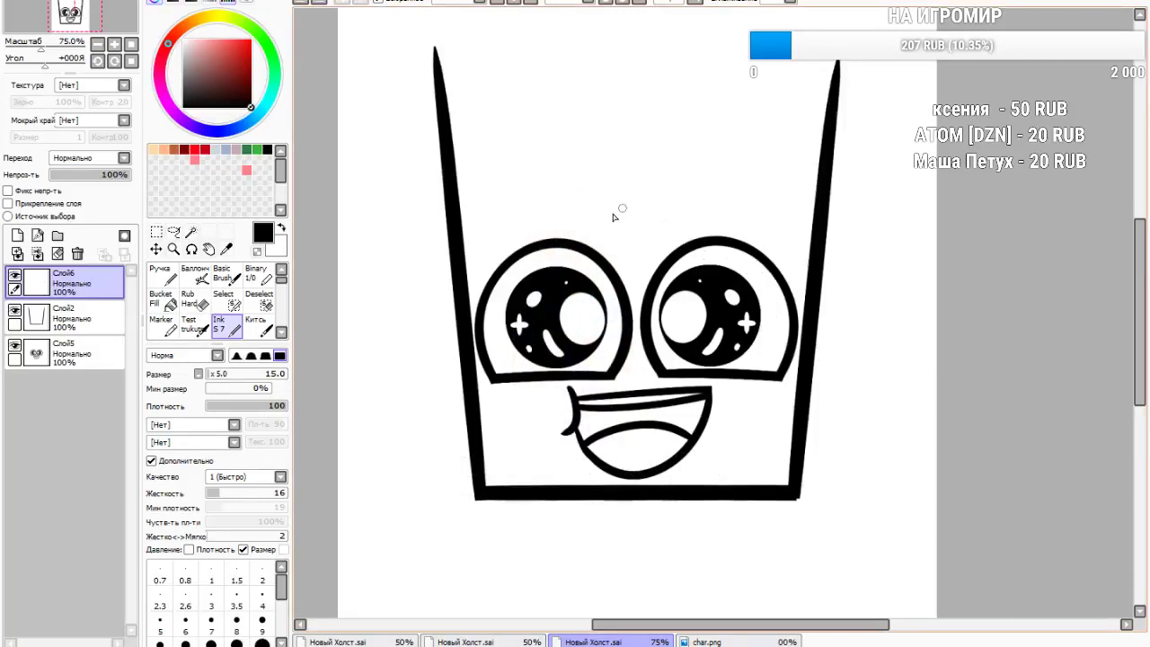
Sketch pointed bangs between the eyes and over the left eye, and undo the unwanted strands at the cup's left side
left_click_drag(610, 155, 635, 328)
left_click_drag(645, 160, 629, 279)
mouse_move(610, 150)
left_mouse_down()
mouse_move(472, 323)
mouse_move(501, 295)
mouse_move(478, 322)
left_mouse_up()
left_click_drag(546, 165, 477, 316)
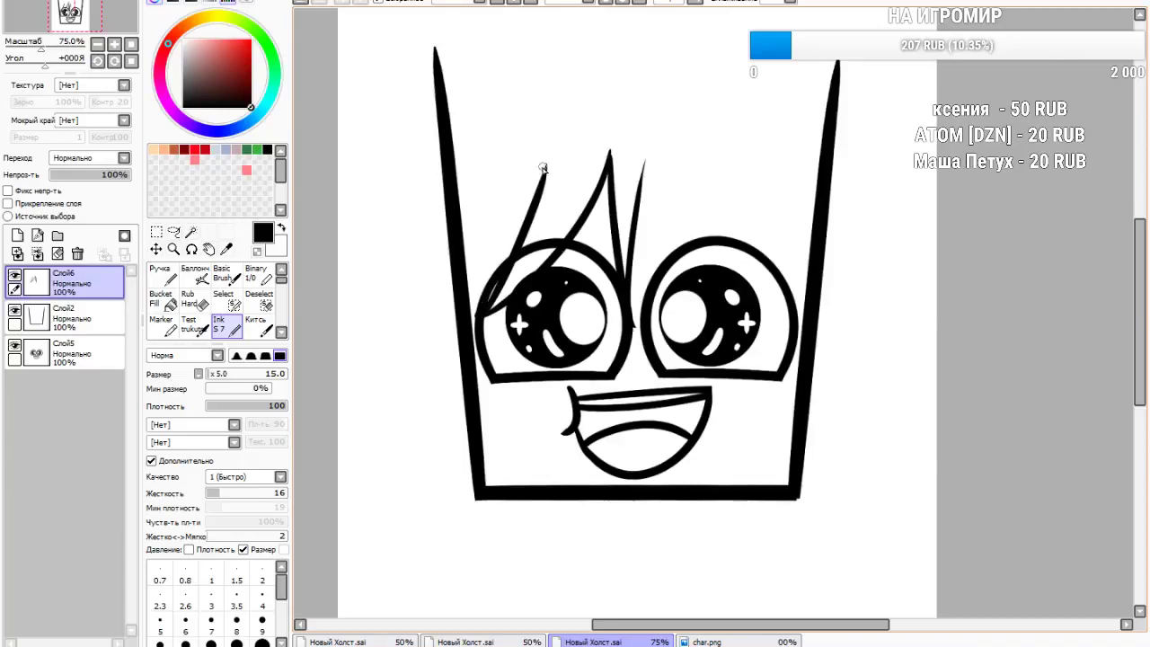
mouse_move(508, 302)
left_mouse_down()
mouse_move(458, 438)
mouse_move(441, 339)
mouse_move(456, 165)
mouse_move(462, 193)
mouse_move(452, 173)
mouse_move(397, 316)
mouse_move(393, 301)
mouse_move(481, 76)
left_mouse_up()
key("ctrl+z")
key("ctrl+z")
key("ctrl+z")
key("ctrl+z")
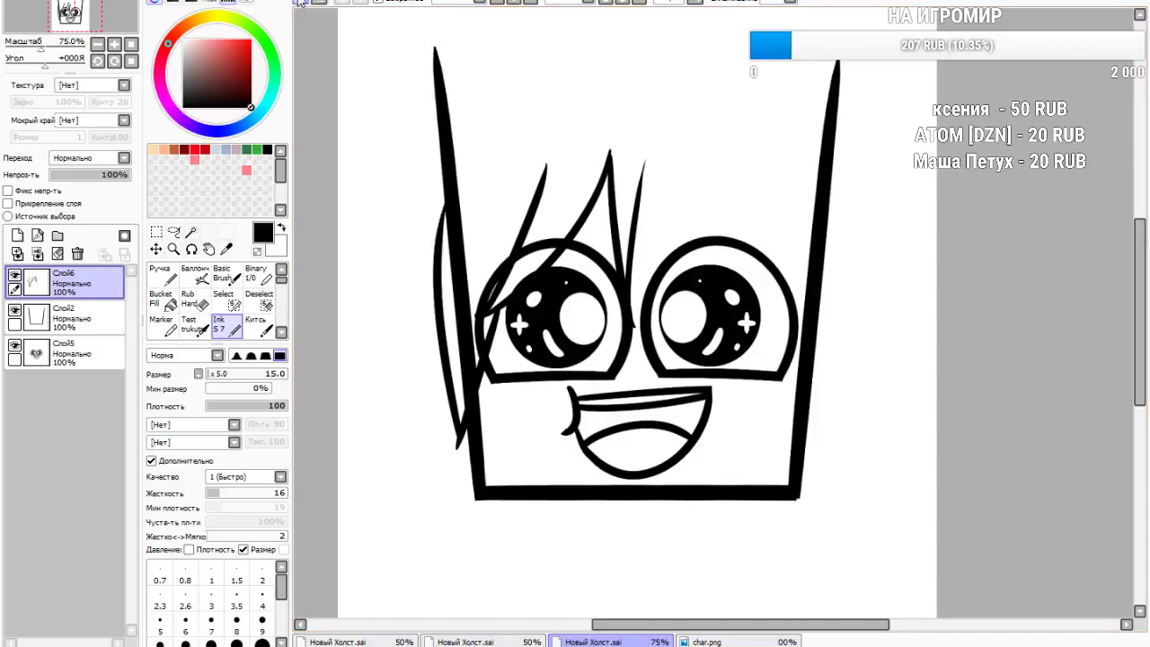
Sketch pointed hair locks along the cup's left side and an arched crown of hair across its top
mouse_move(460, 447)
left_mouse_down()
mouse_move(464, 200)
mouse_move(490, 149)
mouse_move(423, 257)
mouse_move(495, 72)
mouse_move(555, 53)
mouse_move(409, 40)
mouse_move(769, 80)
left_mouse_up()
key("ctrl+z")
key("ctrl+z")
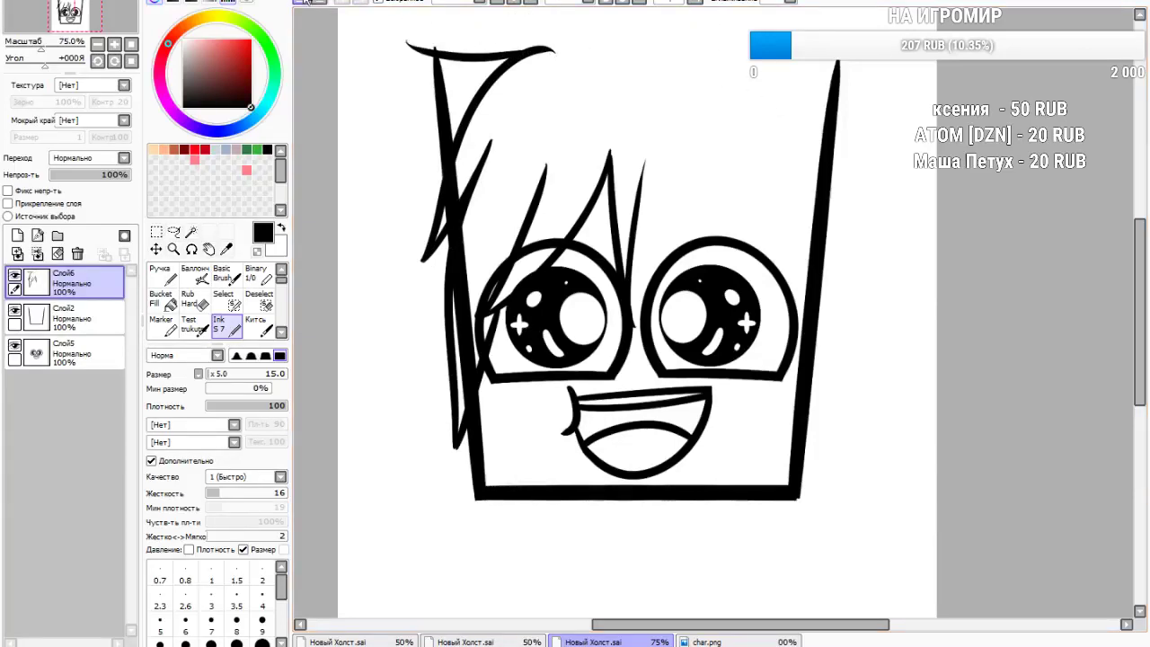
key("ctrl+z")
left_click_drag(492, 76, 404, 90)
mouse_move(481, 56)
left_mouse_down()
mouse_move(683, 51)
mouse_move(688, 65)
left_mouse_up()
Sketch pointed bangs over the right eye toward the cup's right side and undo the unwanted strokes
left_click_drag(644, 164, 620, 342)
mouse_move(654, 302)
left_mouse_down()
mouse_move(726, 137)
mouse_move(782, 266)
mouse_move(821, 277)
left_mouse_up()
mouse_move(818, 277)
left_mouse_down()
mouse_move(786, 184)
mouse_move(802, 148)
mouse_move(814, 417)
mouse_move(826, 121)
mouse_move(910, 238)
mouse_move(767, 9)
mouse_move(706, 24)
left_mouse_up()
key("ctrl+z")
key("ctrl+z")
key("ctrl+z")
key("ctrl+z")
key("ctrl+z")
key("ctrl+z")
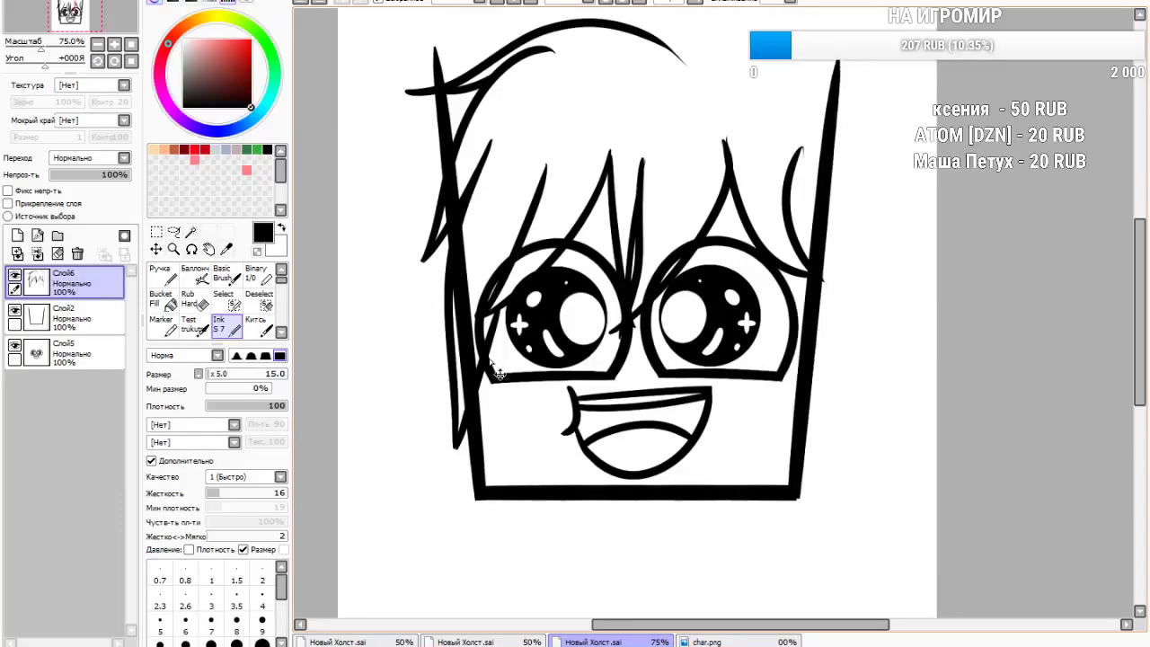
Clear the whole hair sketch from the top layer
left_click(57, 254)
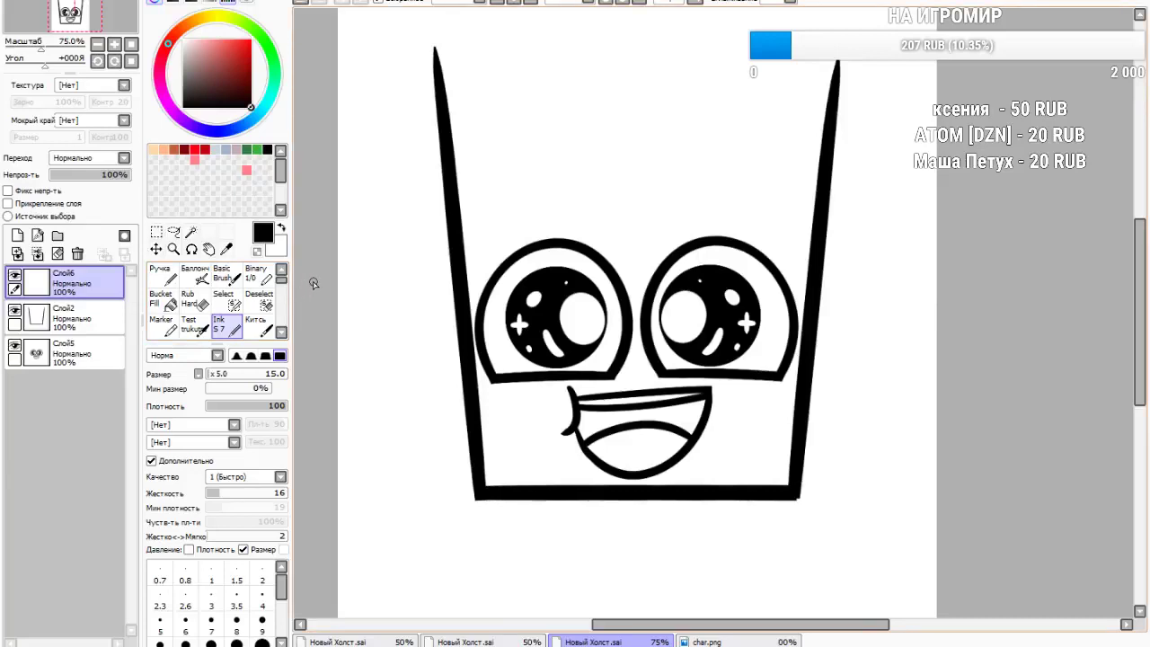
scroll(371, 184, "down", 3)
scroll(392, 204, "up", 3)
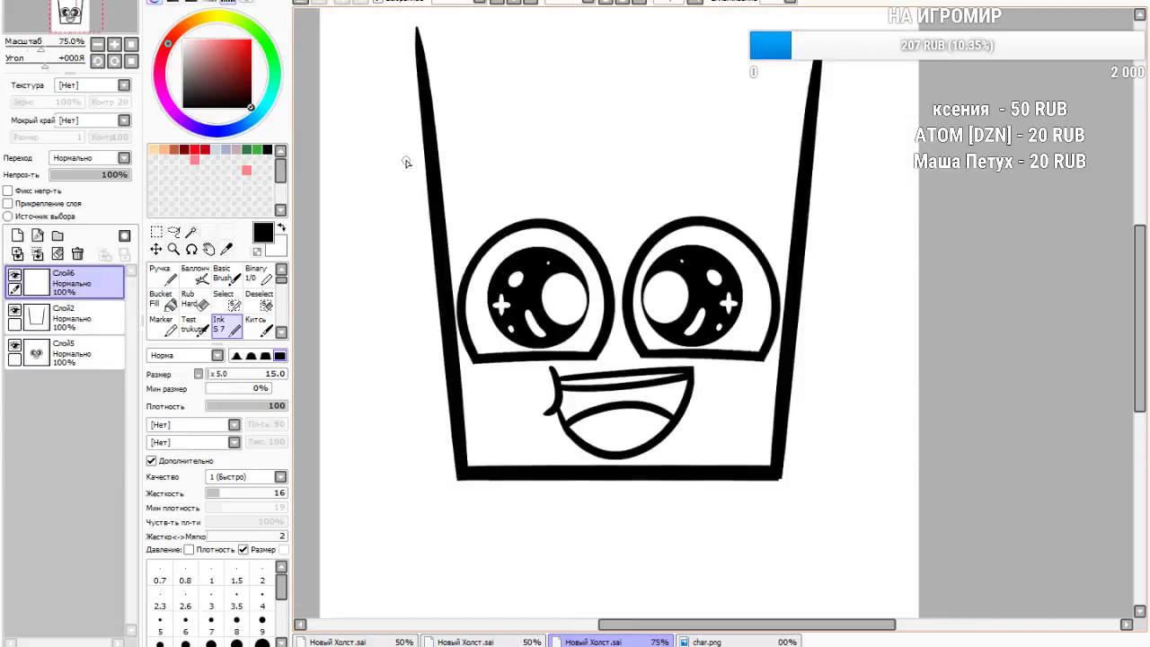
Set the Ink brush size to 20, draw a pointed bang over the right eye, and erase the excess at its tip
scroll(409, 155, "down", 2)
scroll(454, 99, "up", 2)
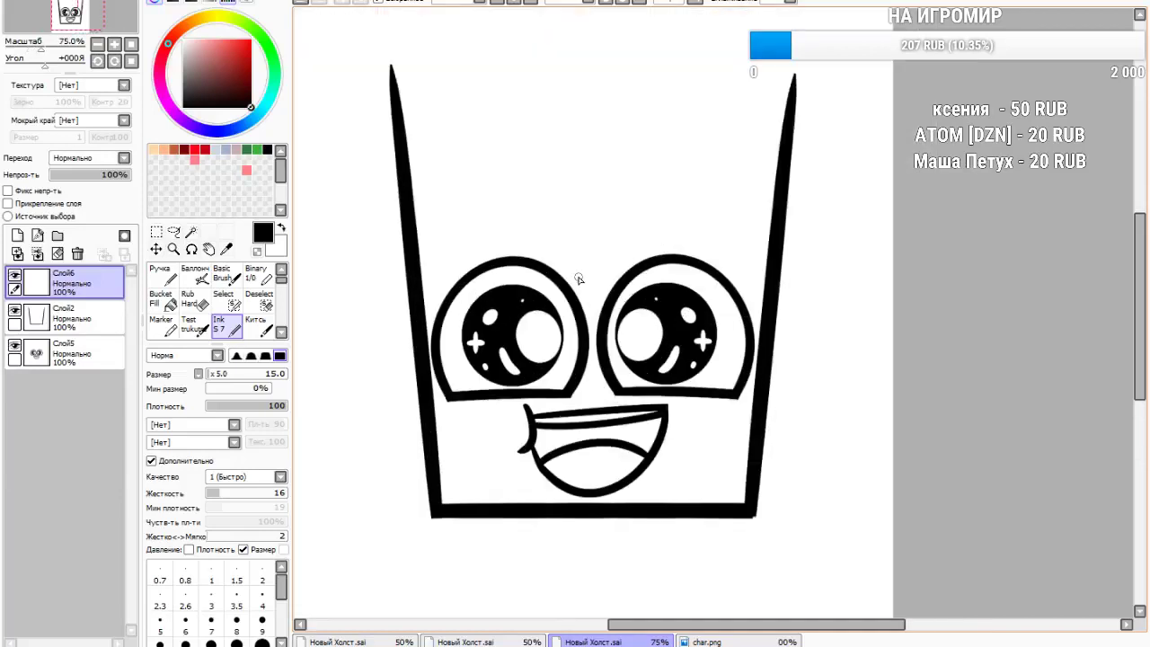
left_click(224, 375)
mouse_move(712, 137)
left_mouse_down()
mouse_move(598, 284)
mouse_move(613, 286)
mouse_move(576, 289)
mouse_move(618, 247)
mouse_move(642, 190)
left_mouse_up()
key("ctrl+z")
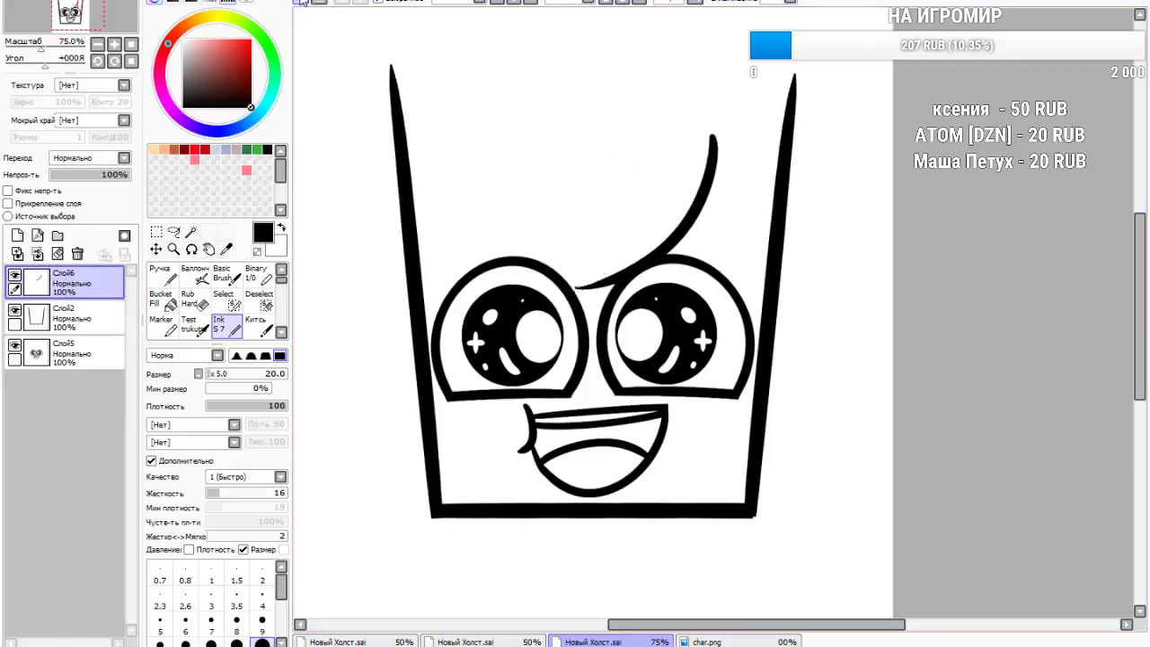
left_click_drag(577, 290, 636, 205)
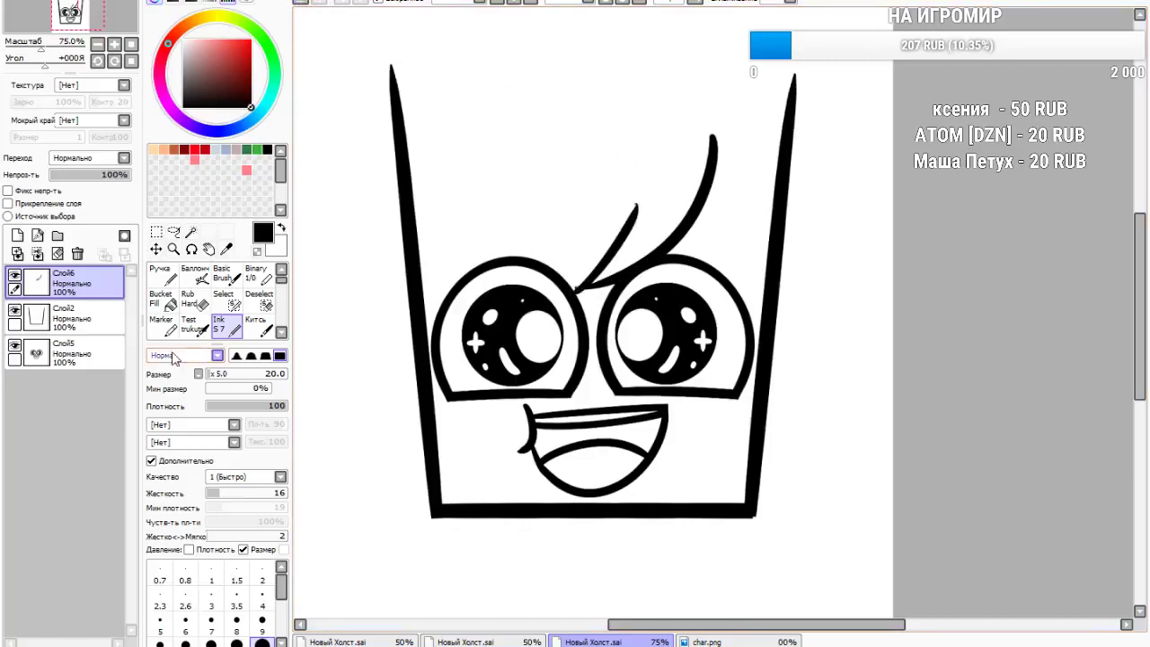
left_click(192, 299)
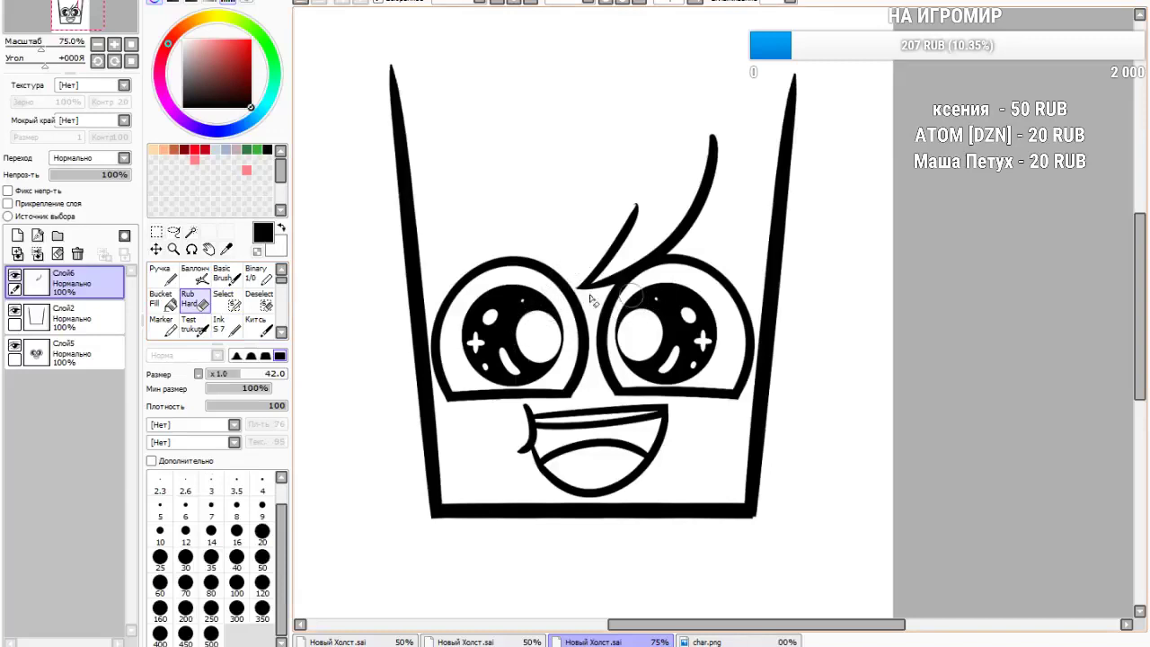
left_click(219, 324)
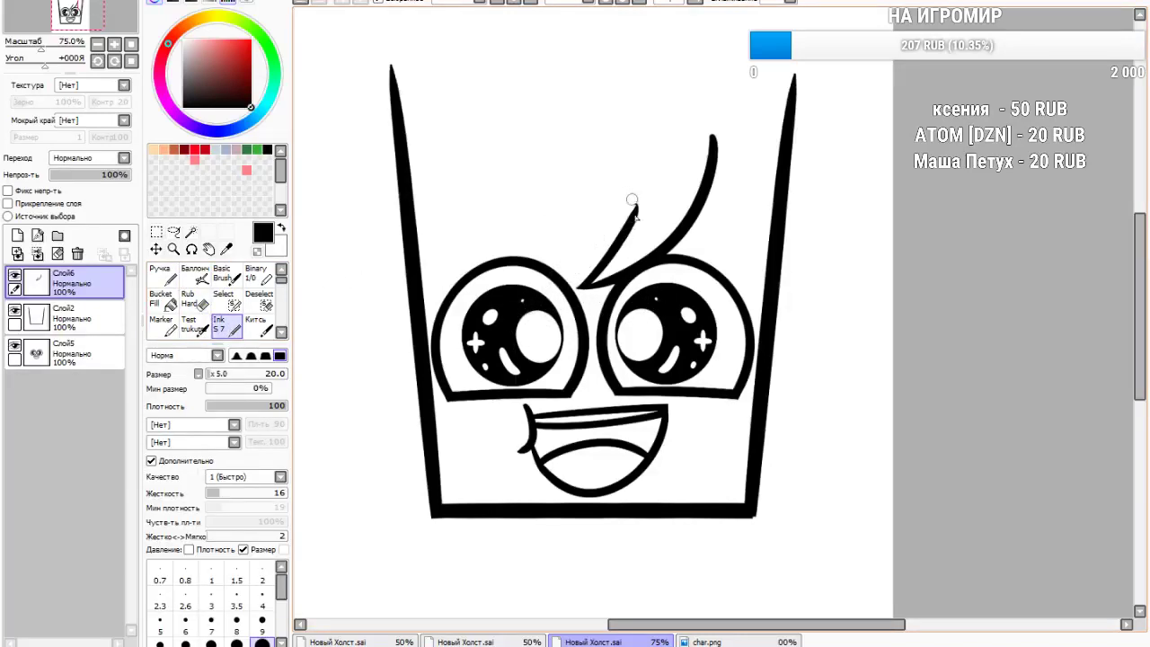
Undo the trial strands over the left eye and draw a sweeping bang across it that curves up near the cup's left side
left_click_drag(638, 201, 580, 284)
left_click_drag(511, 289, 588, 200)
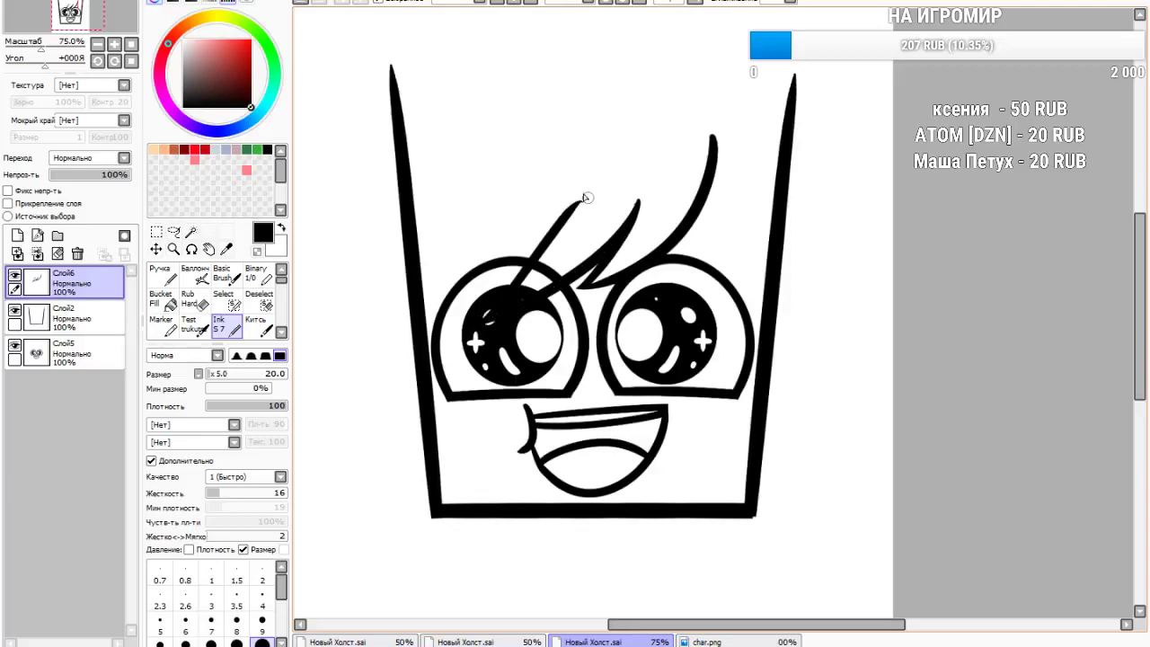
key("ctrl+z")
key("ctrl+z")
mouse_move(639, 196)
left_mouse_down()
mouse_move(634, 216)
mouse_move(449, 297)
mouse_move(519, 177)
left_mouse_up()
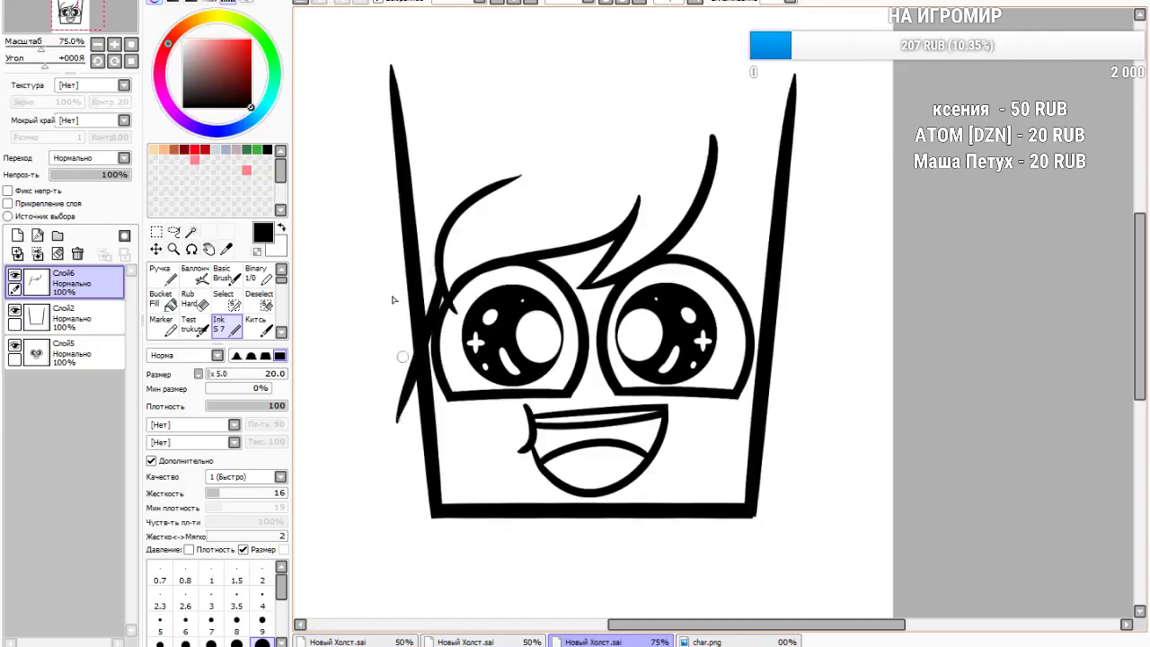
Undo the unwanted strand at the cup's left side and draw pointed locks there leading up to an arched crown line
key("ctrl+z")
mouse_move(443, 281)
left_mouse_down()
mouse_move(390, 397)
mouse_move(393, 244)
mouse_move(423, 161)
left_mouse_up()
key("ctrl+z")
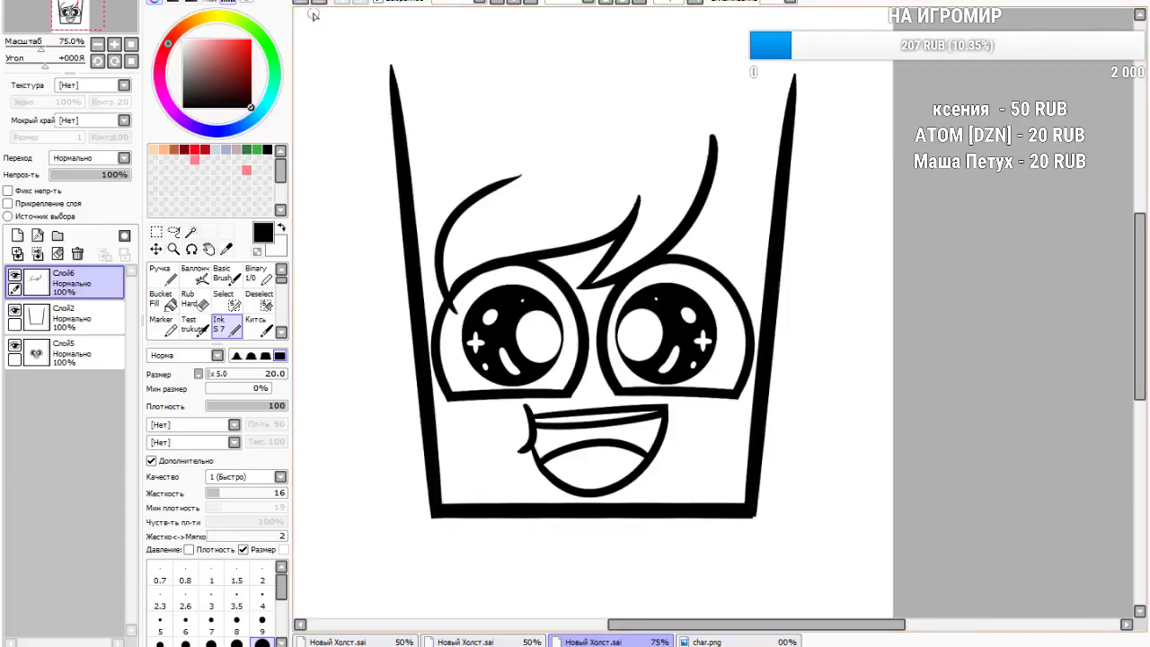
mouse_move(439, 275)
left_mouse_down()
mouse_move(395, 389)
mouse_move(390, 238)
mouse_move(410, 147)
mouse_move(357, 203)
mouse_move(523, 70)
left_mouse_up()
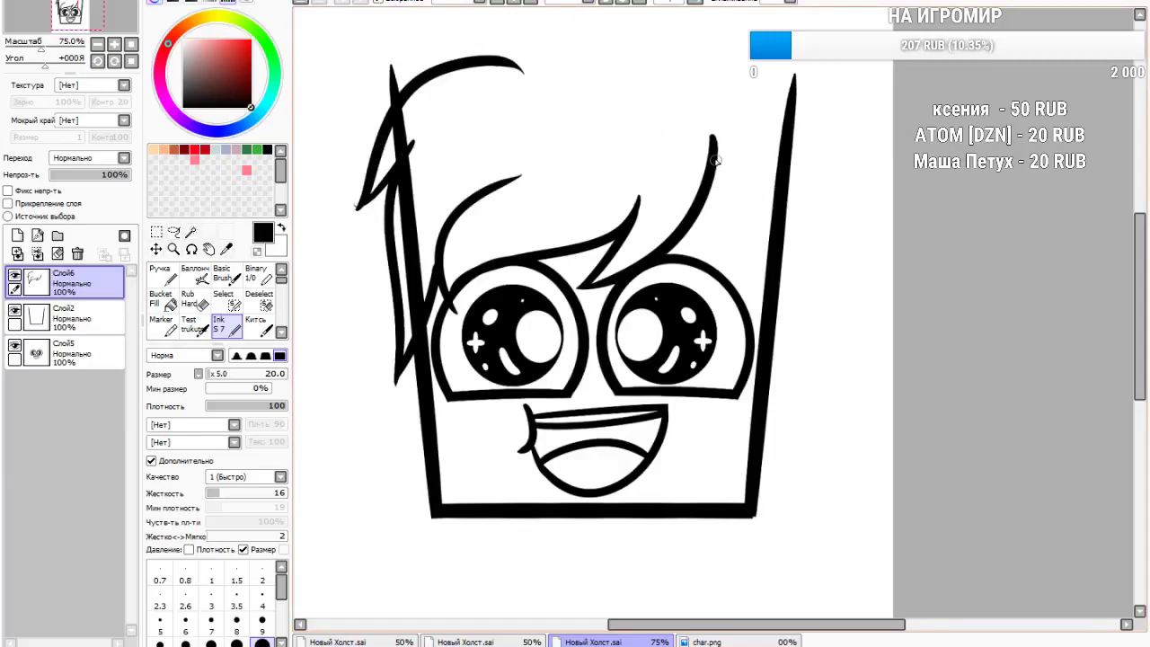
Draw hair strands from the right bang down to the cup's right side, undoing the unwanted strokes
left_click_drag(715, 177, 762, 372)
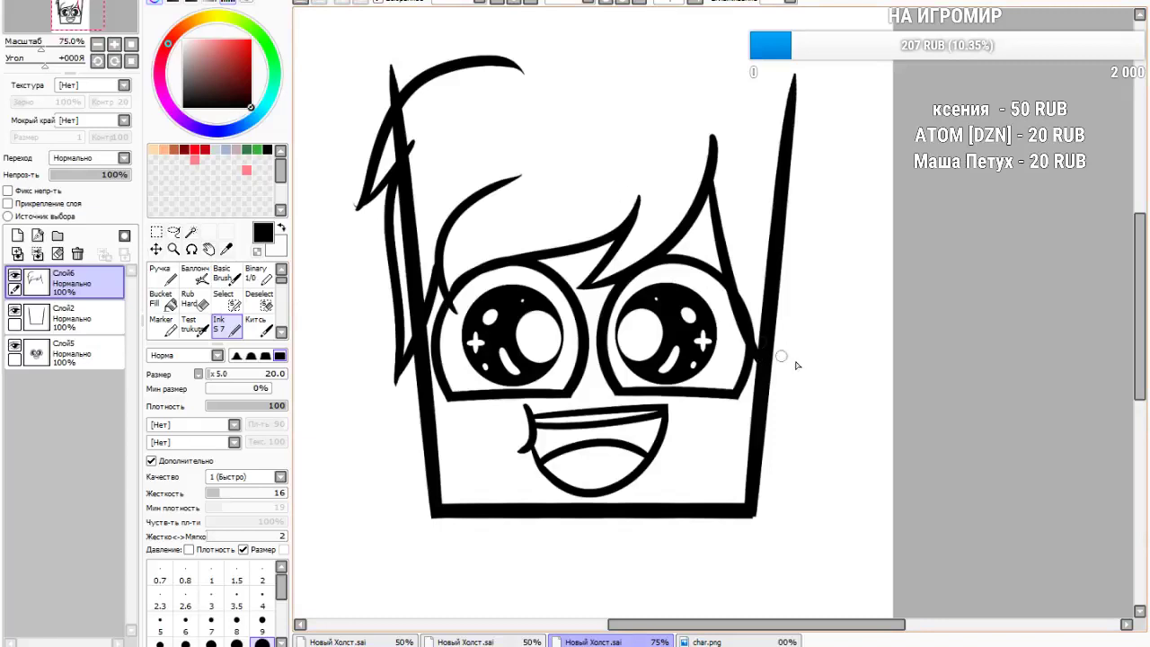
mouse_move(763, 358)
left_mouse_down()
mouse_move(755, 302)
mouse_move(798, 430)
left_mouse_up()
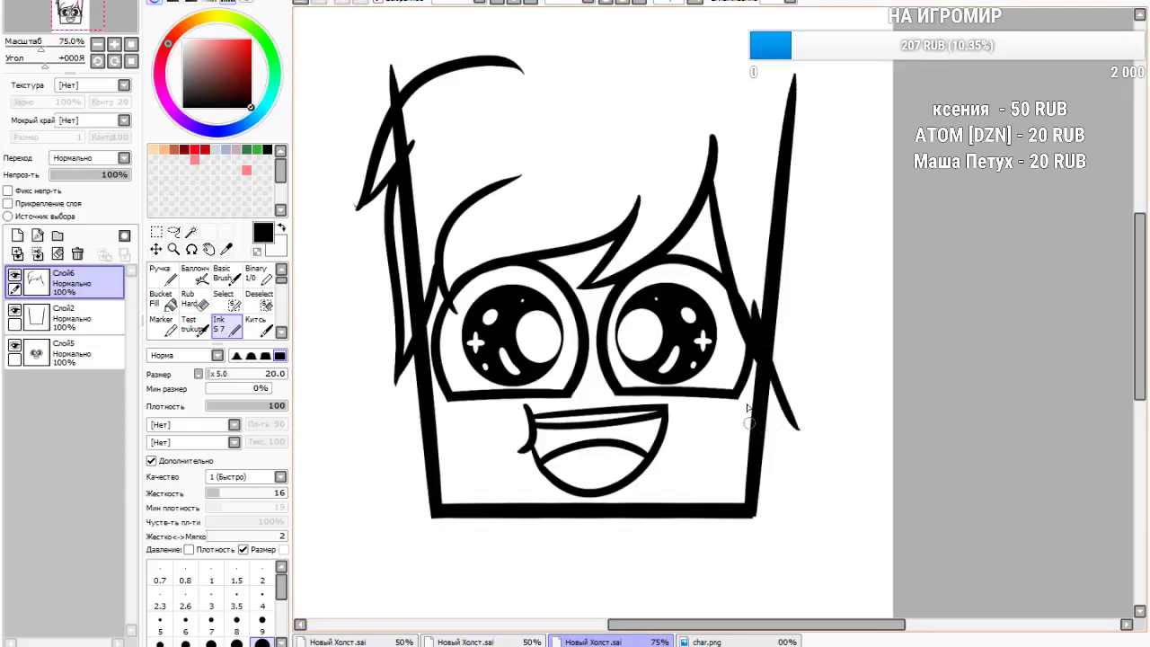
left_click(314, 3)
left_click(315, 3)
left_click_drag(764, 356, 742, 223)
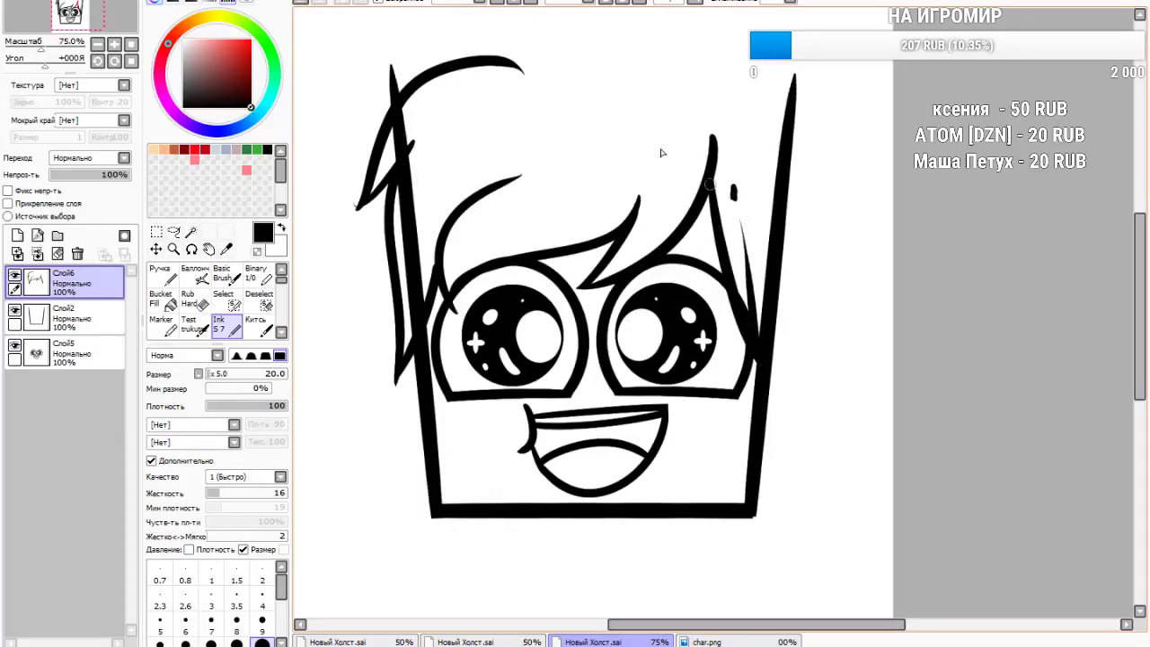
left_click(314, 4)
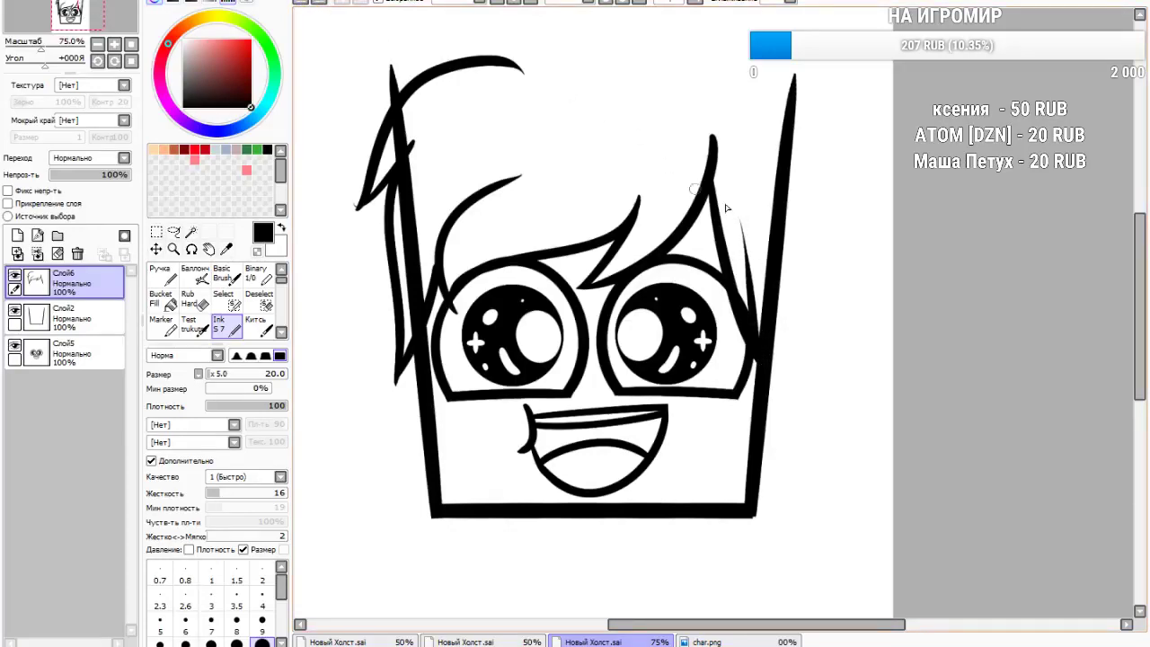
Draw pointed locks along the cup's right side with an arched crown line above them, and undo the unwanted top strand
mouse_move(755, 318)
left_mouse_down()
mouse_move(794, 423)
mouse_move(780, 304)
mouse_move(799, 373)
mouse_move(786, 356)
mouse_move(788, 168)
mouse_move(842, 236)
mouse_move(709, 63)
left_mouse_up()
left_click(304, 4)
left_click(304, 3)
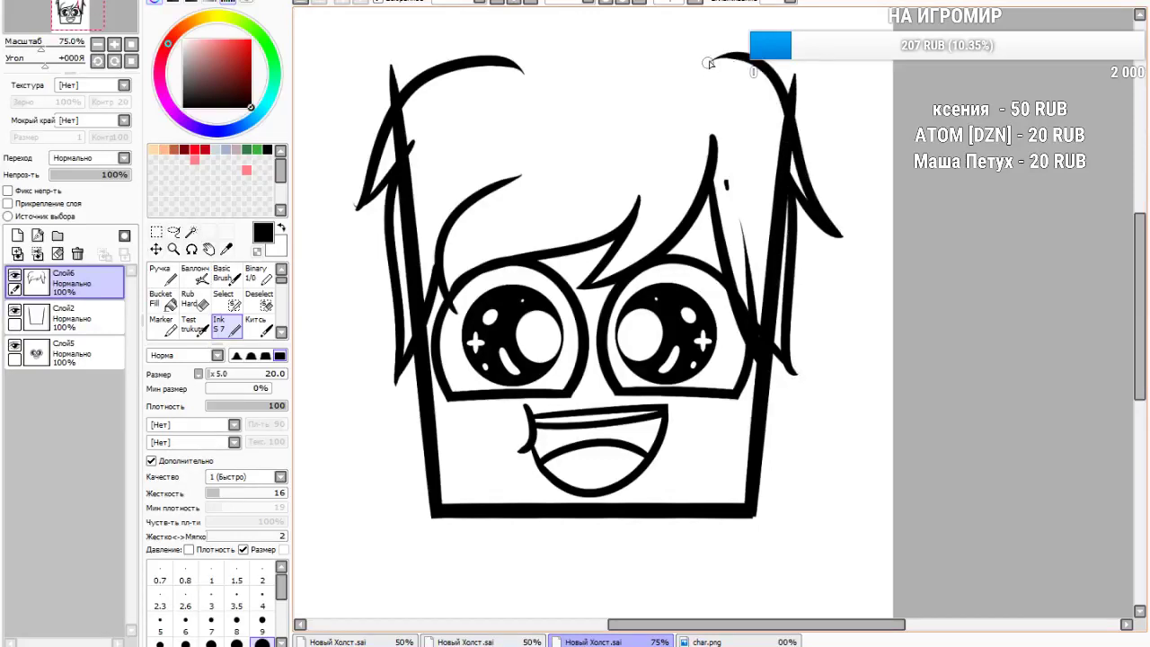
left_click(303, 4)
left_click(303, 4)
left_click(303, 4)
mouse_move(784, 169)
left_mouse_down()
mouse_move(832, 229)
mouse_move(644, 43)
mouse_move(619, 54)
mouse_move(679, 5)
left_mouse_up()
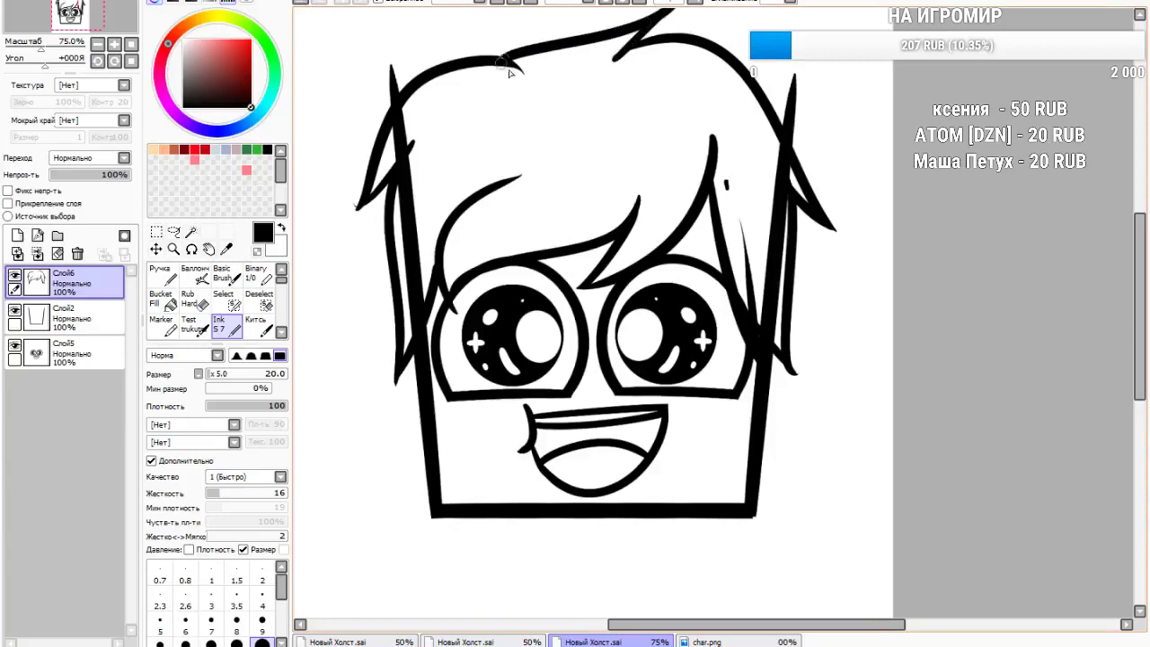
left_click(304, 4)
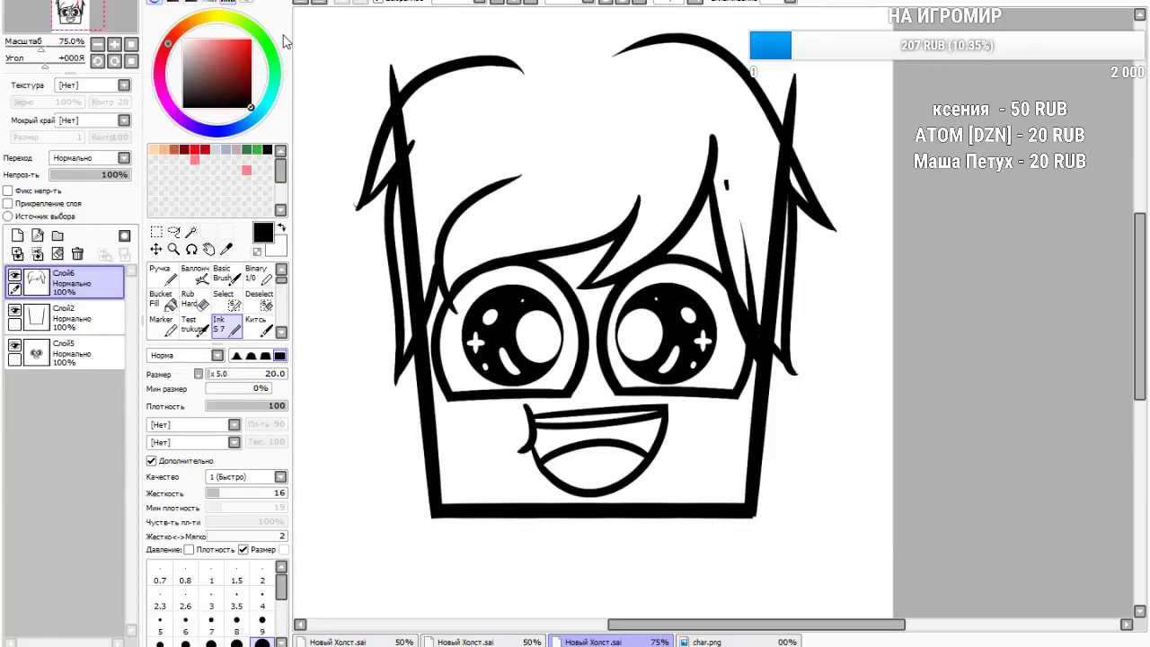
Draw a tuft of two rounded loops at the top of the hair, closing the gap between the crown lines
scroll(619, 332, "down", 1)
scroll(536, 153, "up", 4)
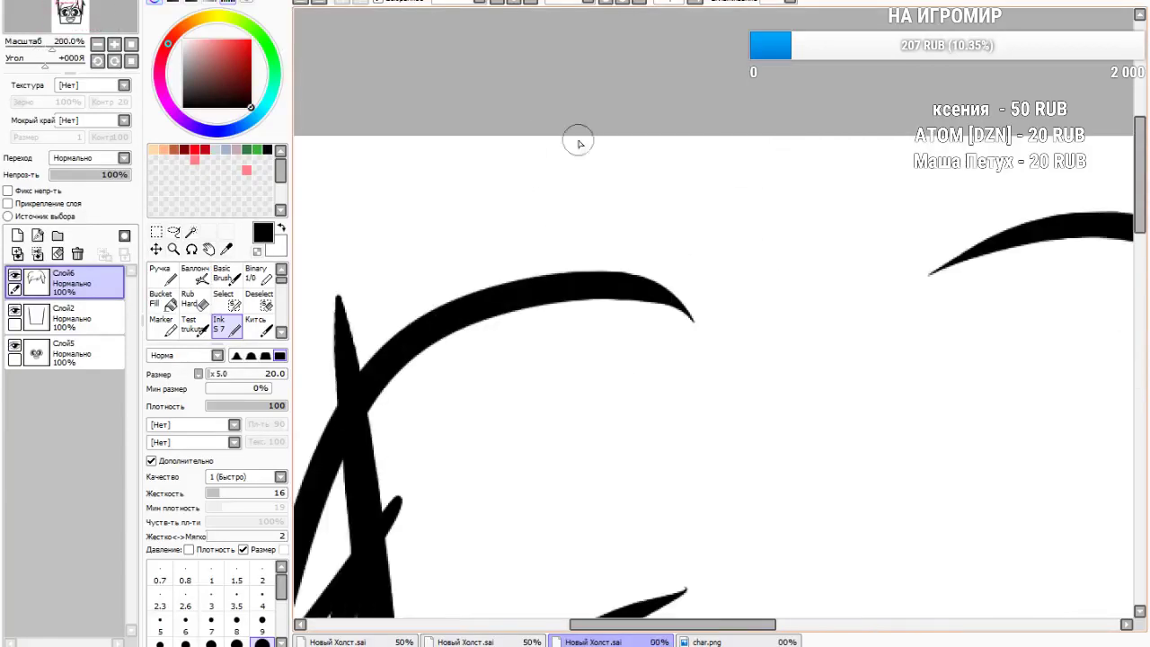
mouse_move(711, 321)
left_mouse_down()
mouse_move(693, 212)
mouse_move(766, 321)
mouse_move(858, 190)
mouse_move(849, 307)
left_mouse_up()
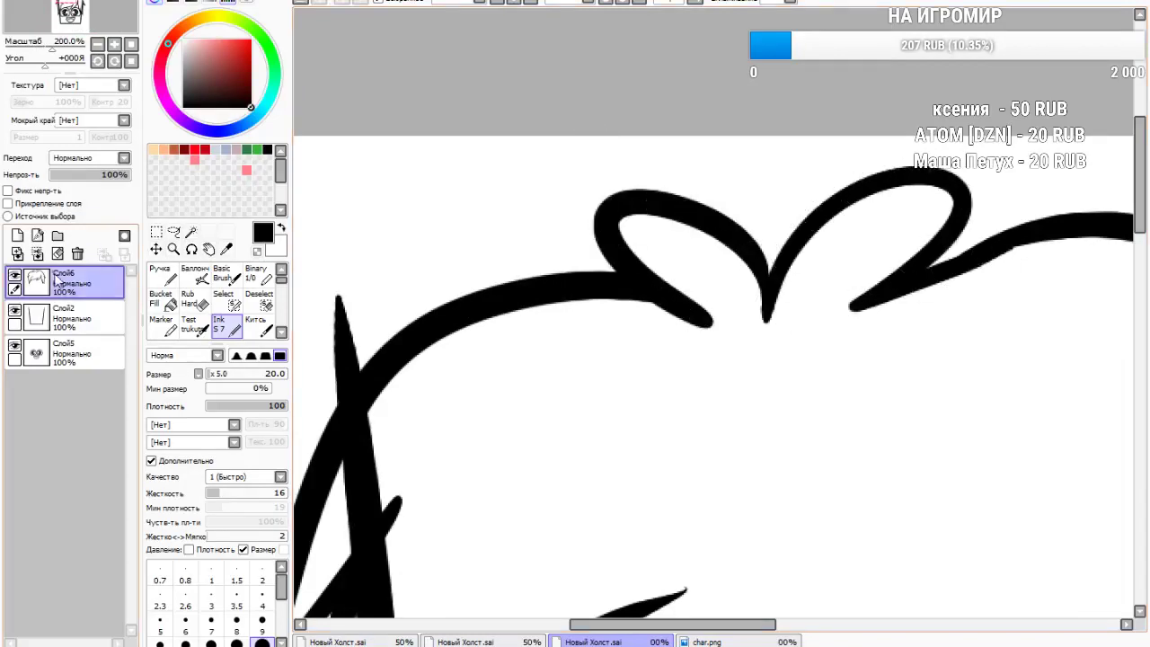
Free-transform the hair layer, pulling its lower edge slightly downward, and apply the transformation
scroll(477, 334, "down", 5)
scroll(584, 572, "up", 1)
scroll(584, 573, "up", 1)
left_click(157, 232)
left_click(159, 431)
left_click_drag(802, 429, 802, 447)
scroll(803, 446, "down", 2)
scroll(585, 446, "up", 1)
left_click_drag(594, 450, 594, 463)
scroll(686, 514, "down", 2)
scroll(686, 514, "up", 2)
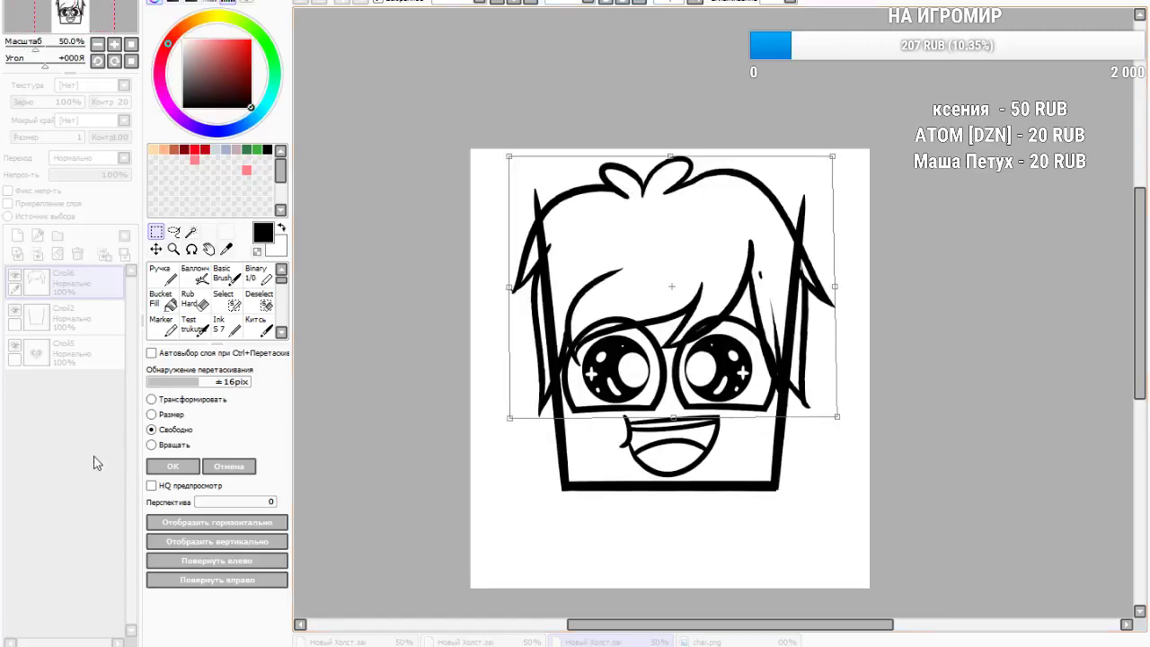
left_click(173, 465)
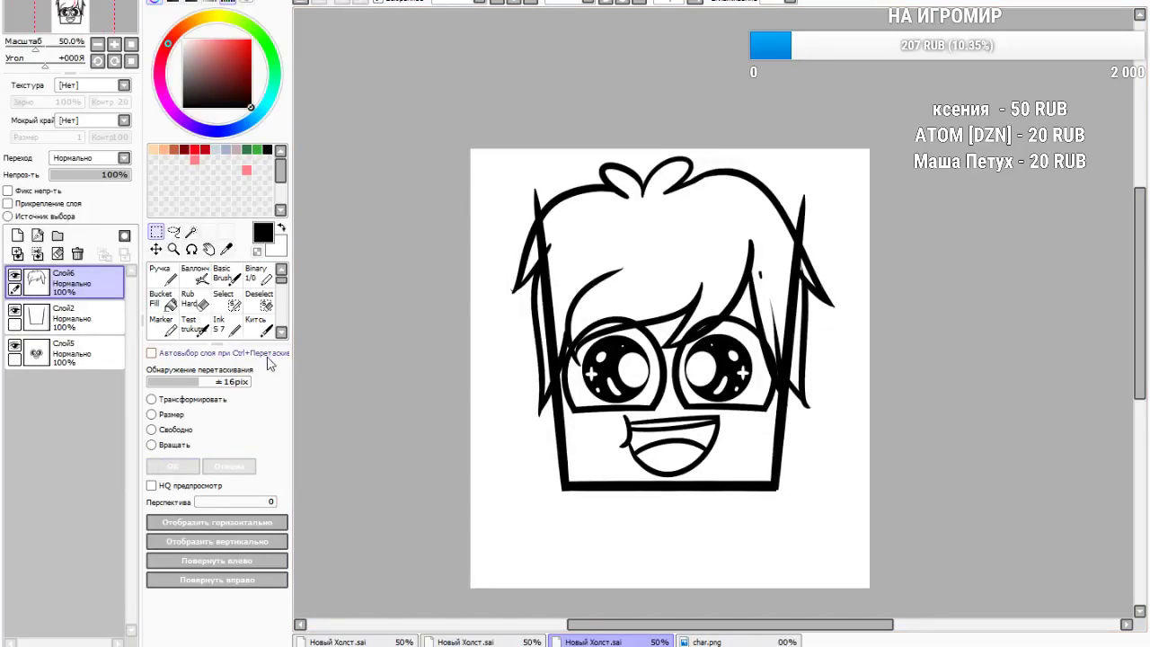
Add a new layer above the cup outline and ink a small curved ear beneath the hair at the cup's right side
left_click(256, 329)
left_click(226, 328)
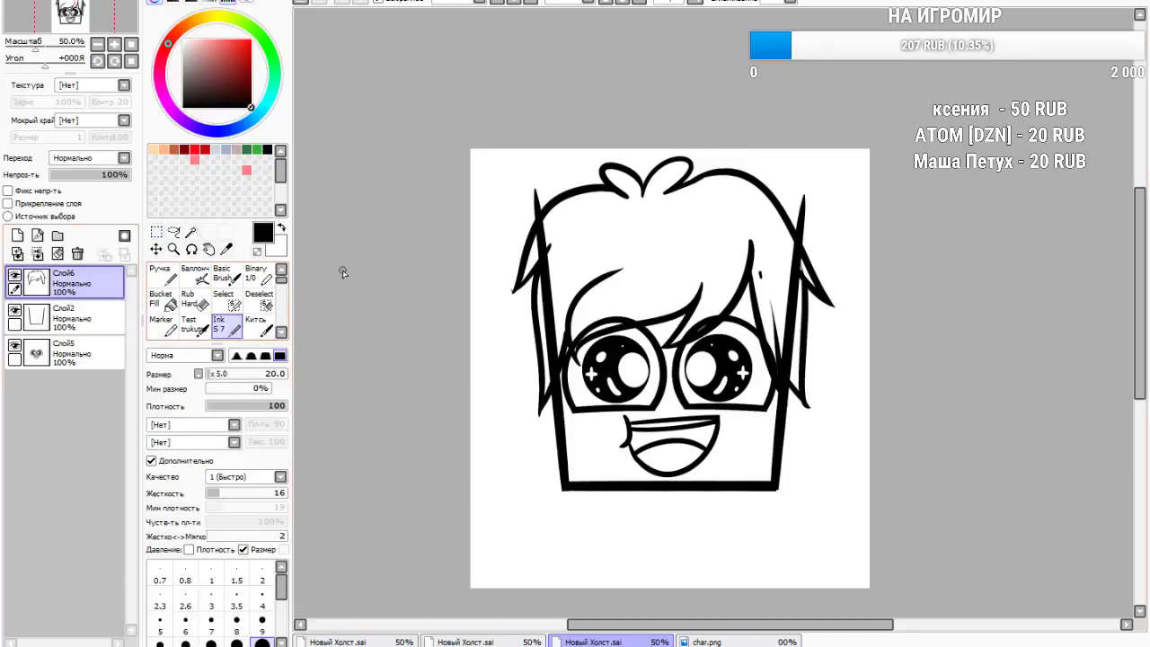
left_click(86, 319)
left_click(17, 235)
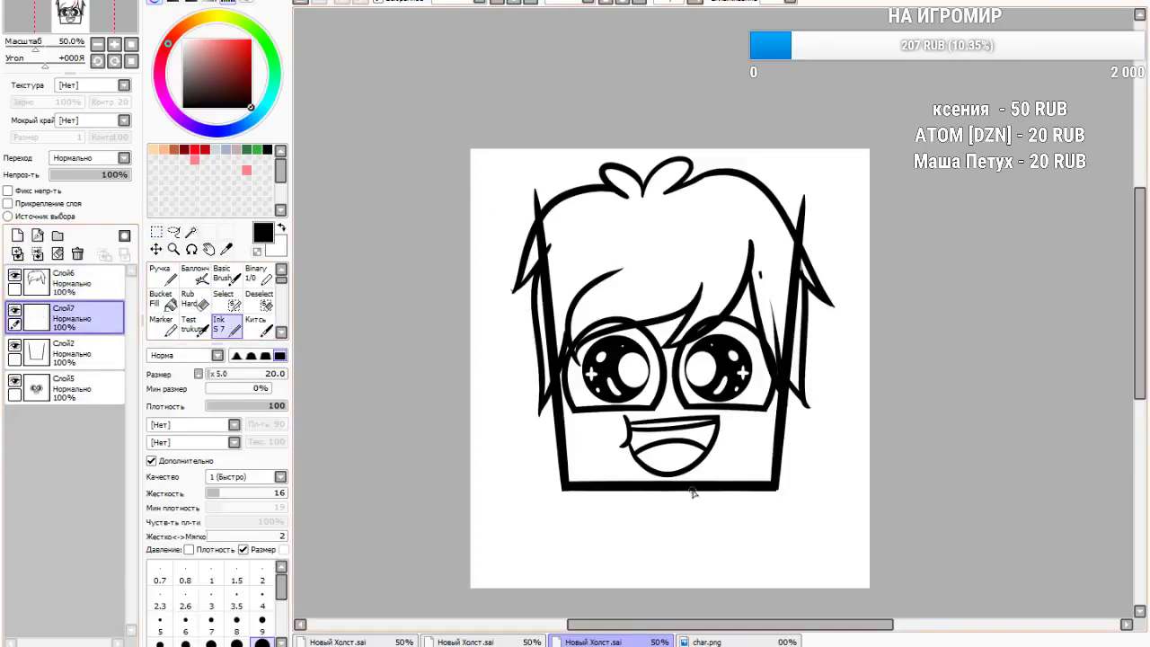
scroll(698, 492, "up", 3)
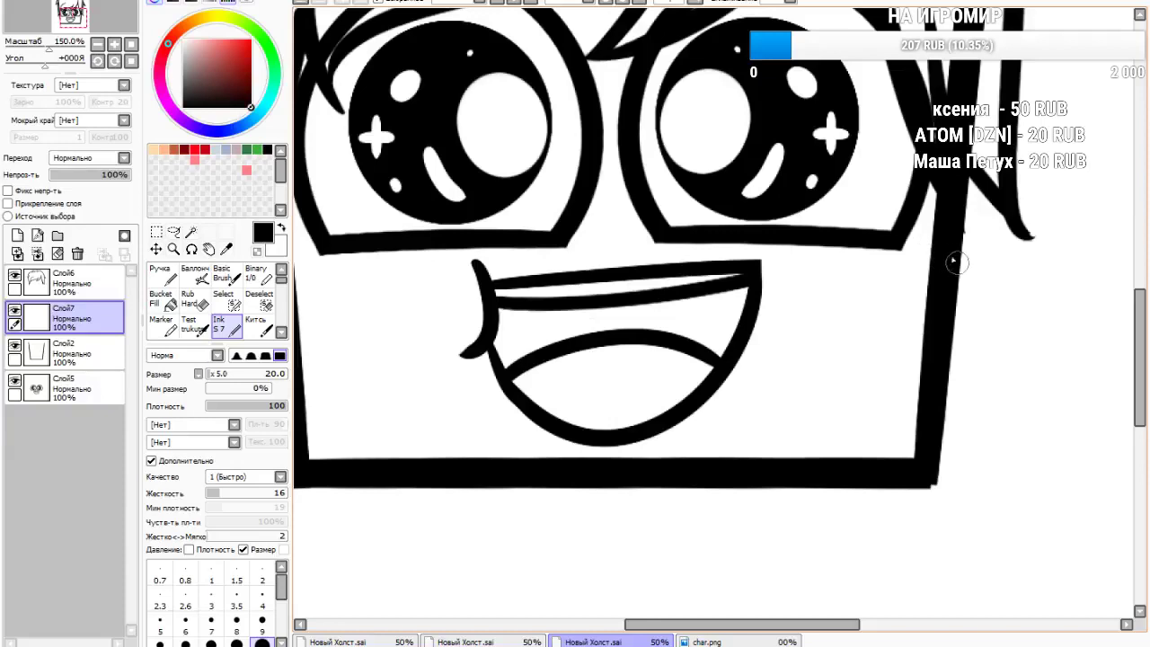
left_click_drag(959, 264, 1024, 232)
key("ctrl+z")
mouse_move(957, 252)
left_mouse_down()
mouse_move(988, 242)
mouse_move(1005, 218)
left_mouse_up()
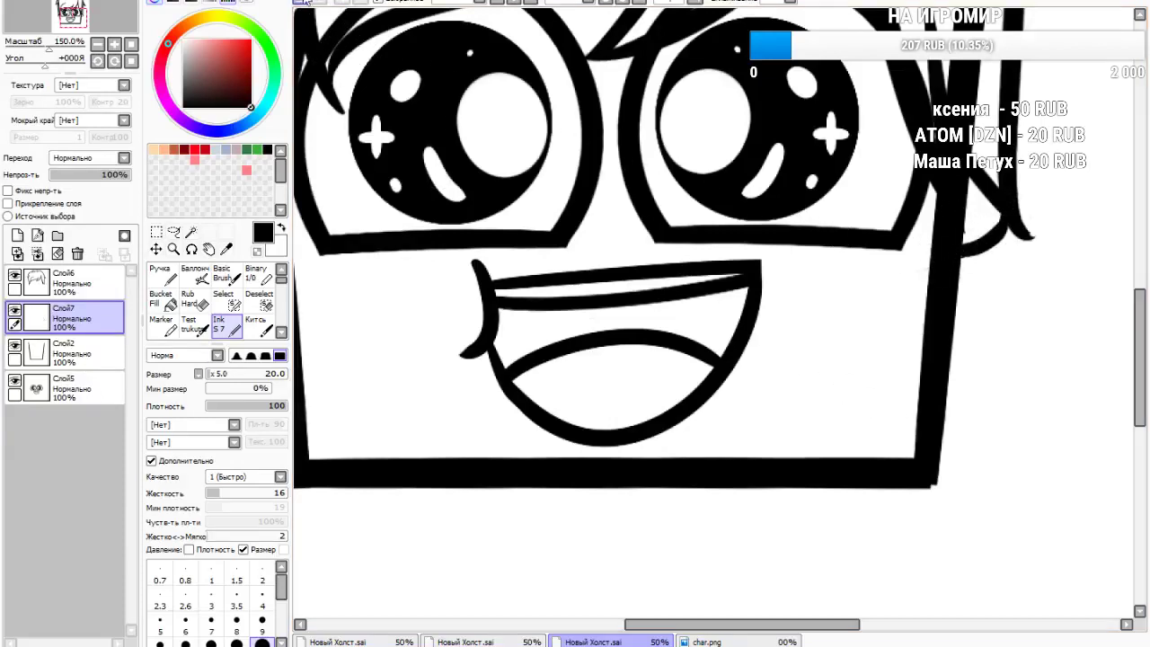
left_click(303, 5)
mouse_move(1009, 212)
left_mouse_down()
mouse_move(996, 240)
mouse_move(947, 269)
mouse_move(1004, 221)
left_mouse_up()
key("ctrl+z")
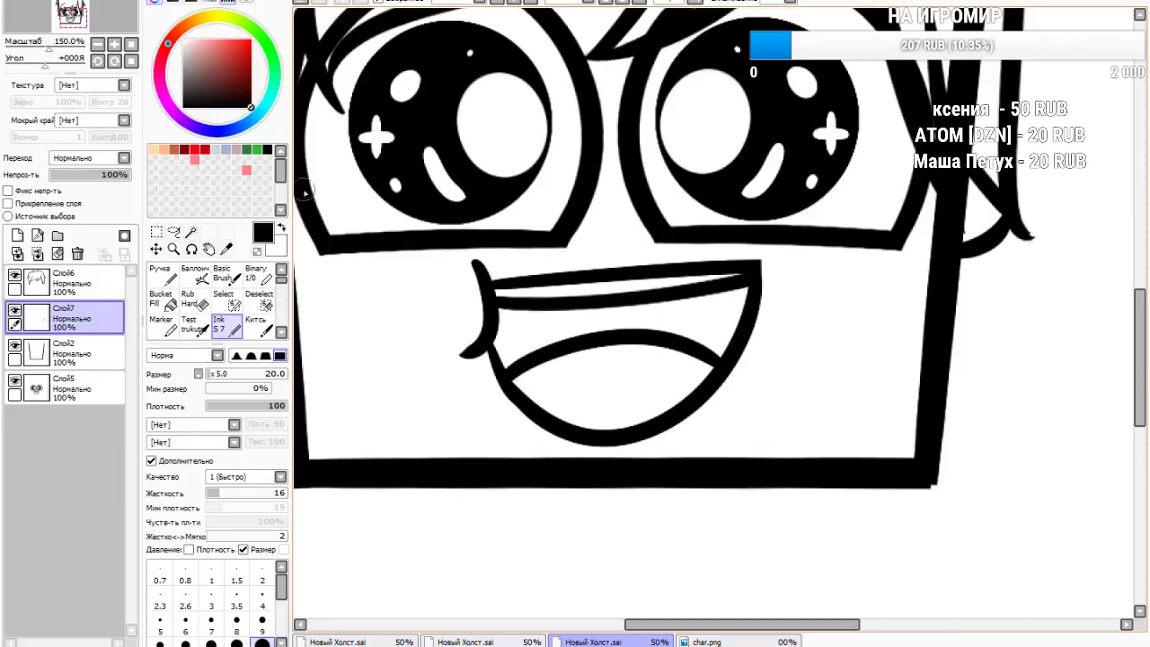
Copy the right ear onto its own layer and flip the copy horizontally
left_click(157, 249)
left_click(159, 232)
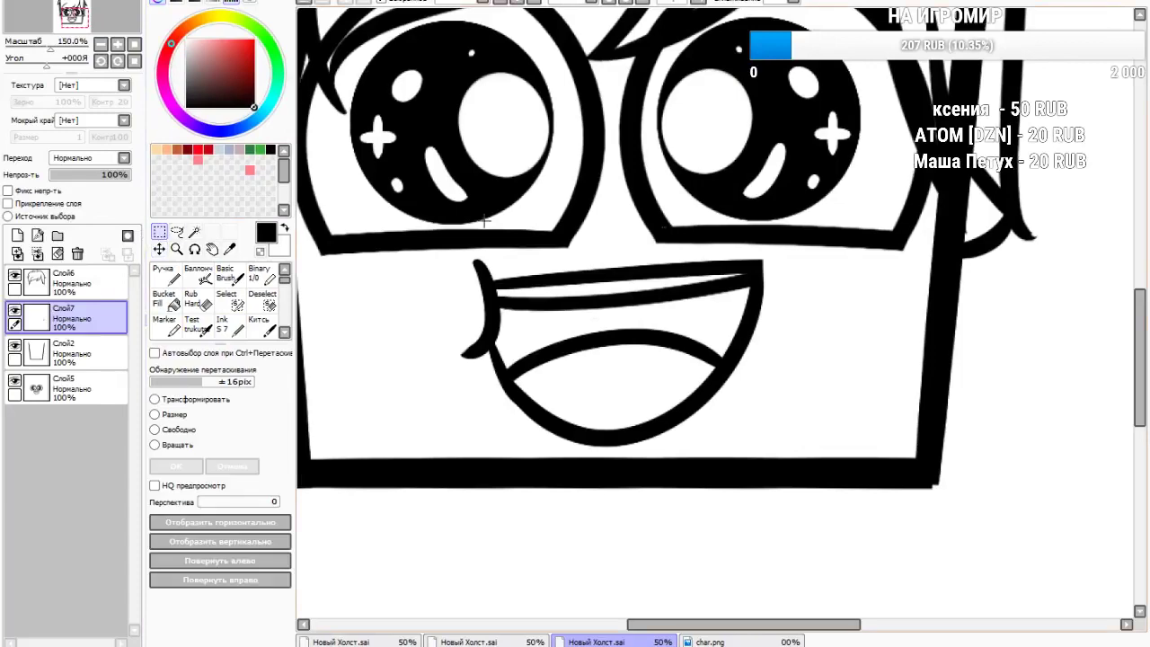
scroll(835, 211, "down", 1)
scroll(845, 206, "up", 1)
left_click_drag(845, 146, 1141, 446)
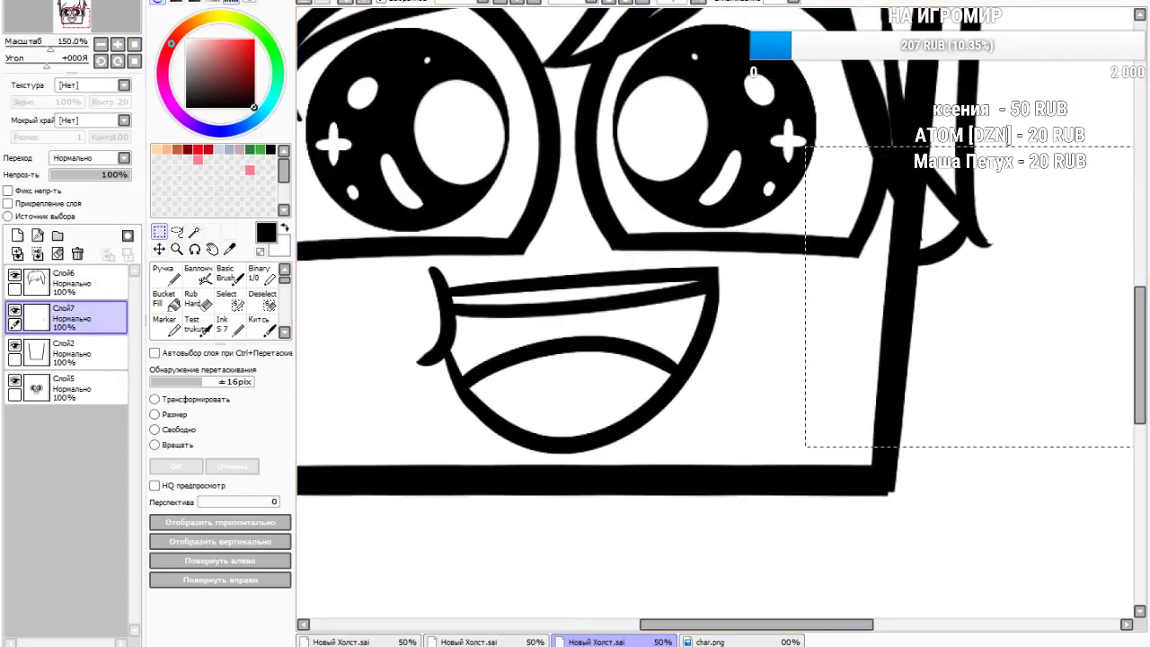
key("ctrl+v")
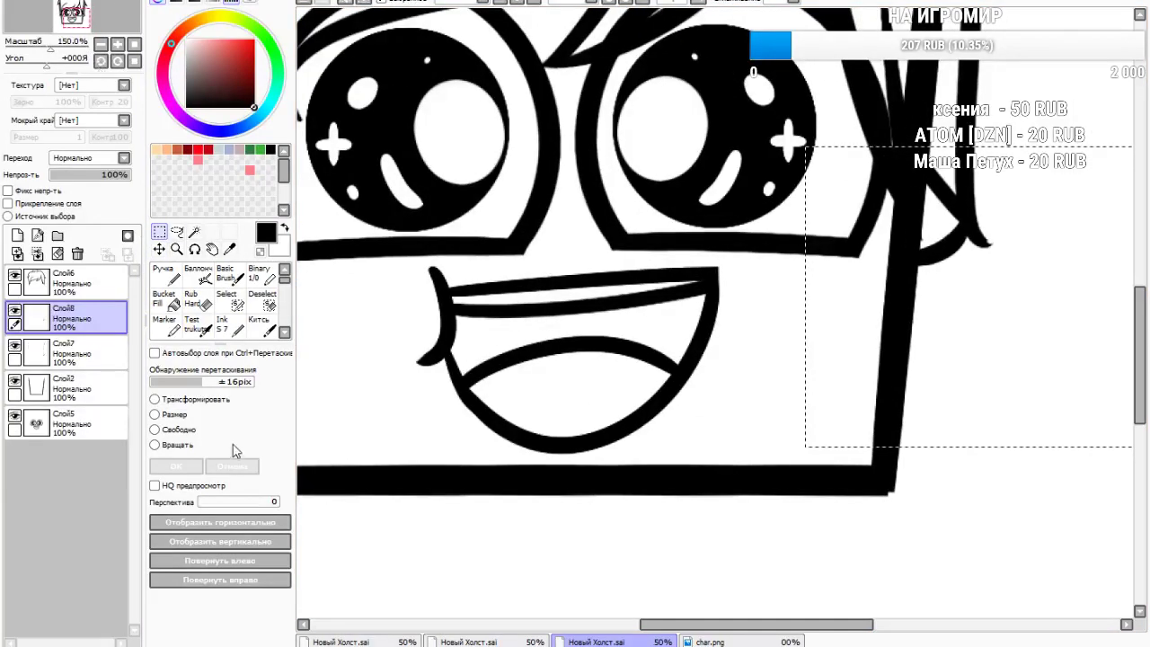
key("ctrl+t")
left_click(239, 532)
Move the flipped ear to the cup's left side beneath the hair and apply the transformation
scroll(937, 236, "down", 3)
scroll(938, 235, "up", 2)
left_click_drag(948, 252, 508, 239)
scroll(422, 239, "up", 3)
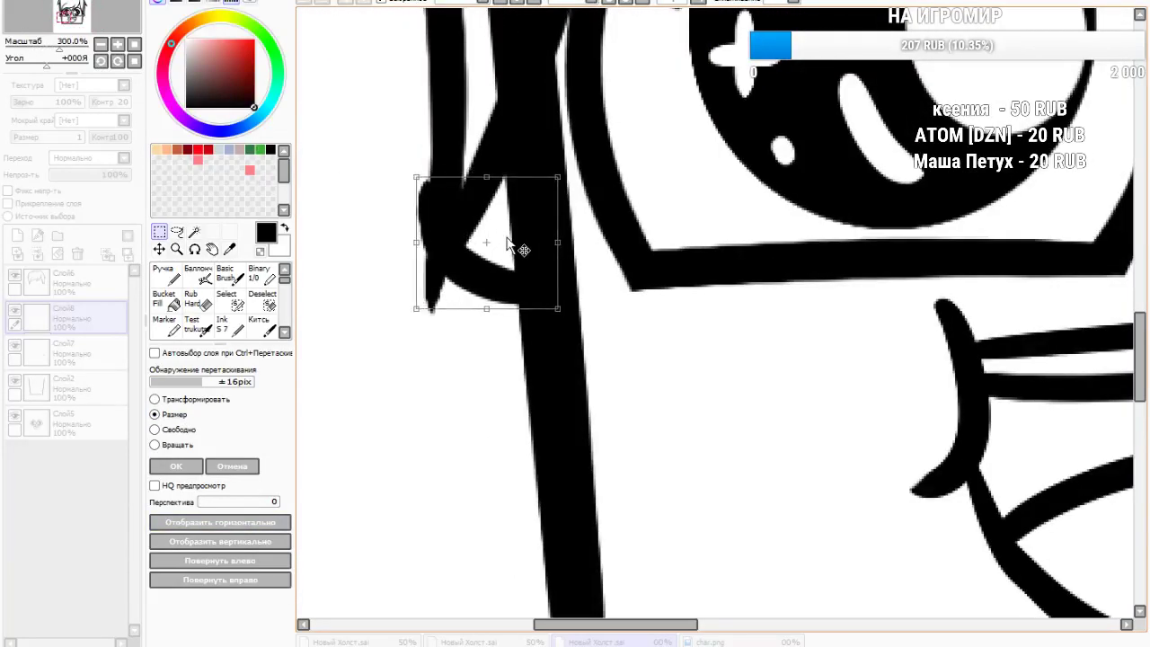
scroll(508, 240, "down", 4)
scroll(508, 240, "up", 2)
scroll(441, 231, "down", 3)
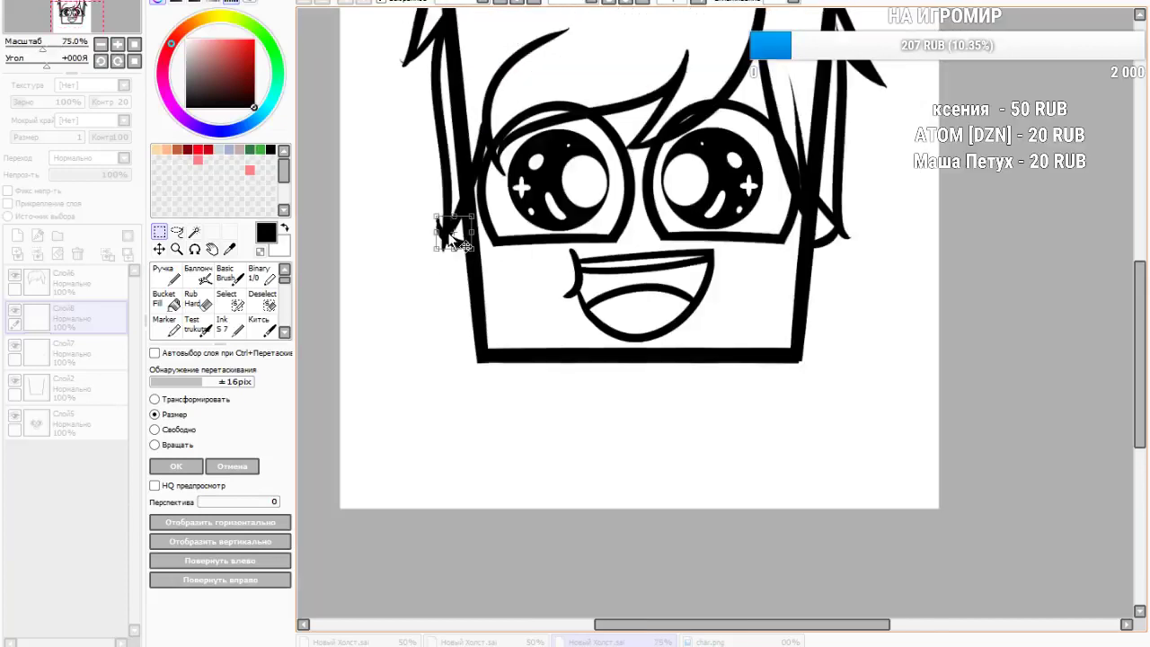
scroll(432, 236, "up", 2)
left_click(184, 467)
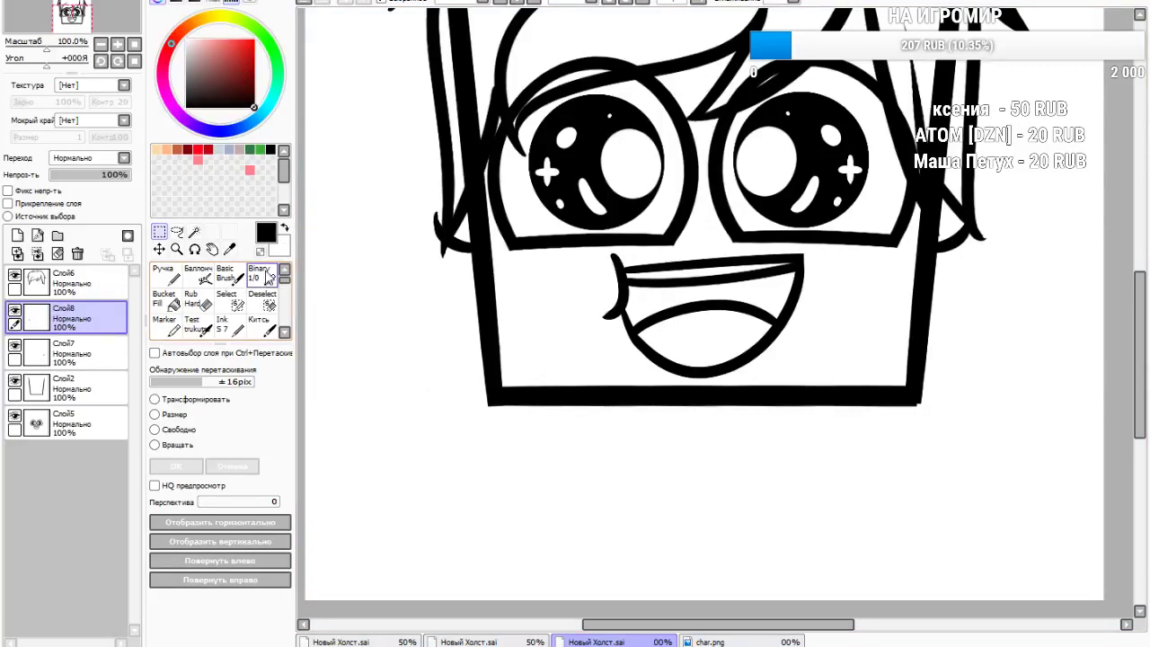
Extend the left ear's outline upward along the hair lock with the Ink brush, redoing the stroke once
left_click(231, 326)
left_click_drag(441, 242, 436, 171)
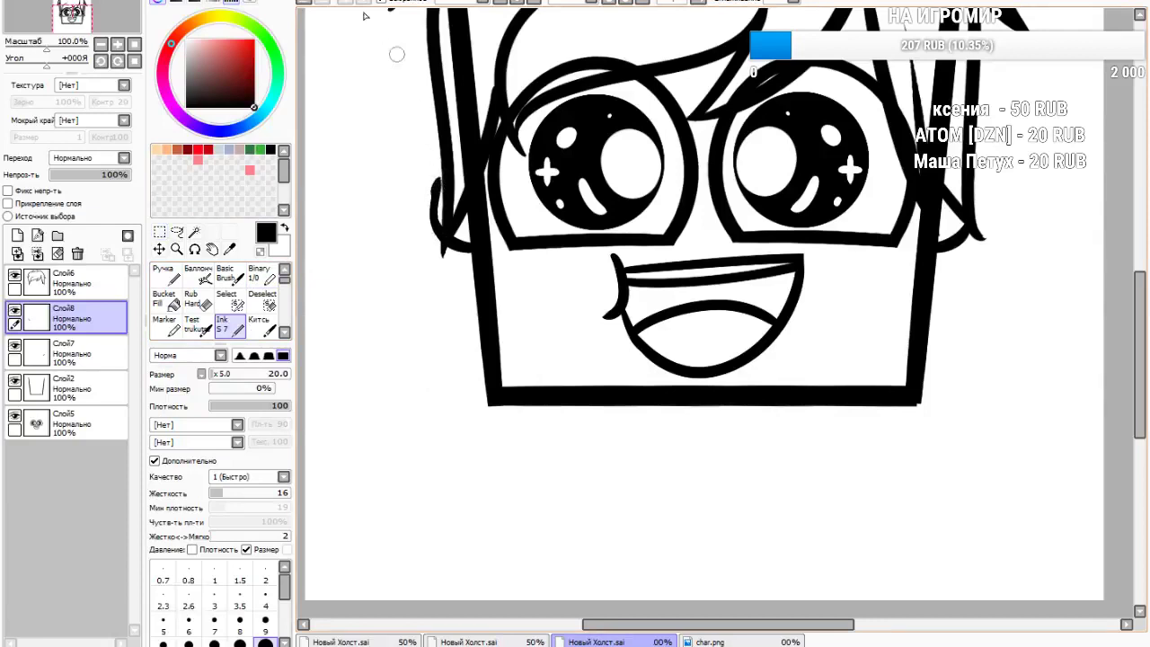
left_click(303, 5)
left_click_drag(442, 236, 446, 178)
Select the hair's interior areas on the hair layer with the Magic Wand, keep that selection and make the cup outline layer Слой2 active
scroll(499, 246, "down", 4)
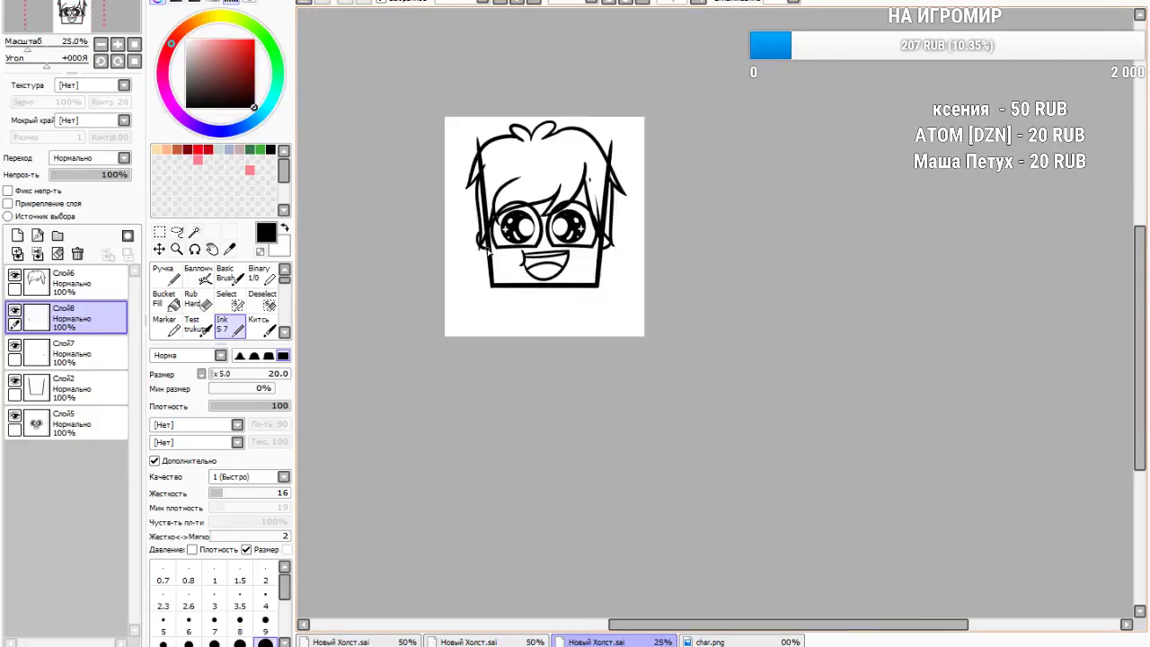
scroll(496, 243, "up", 2)
left_click(69, 284)
left_click(196, 232)
left_click(577, 156)
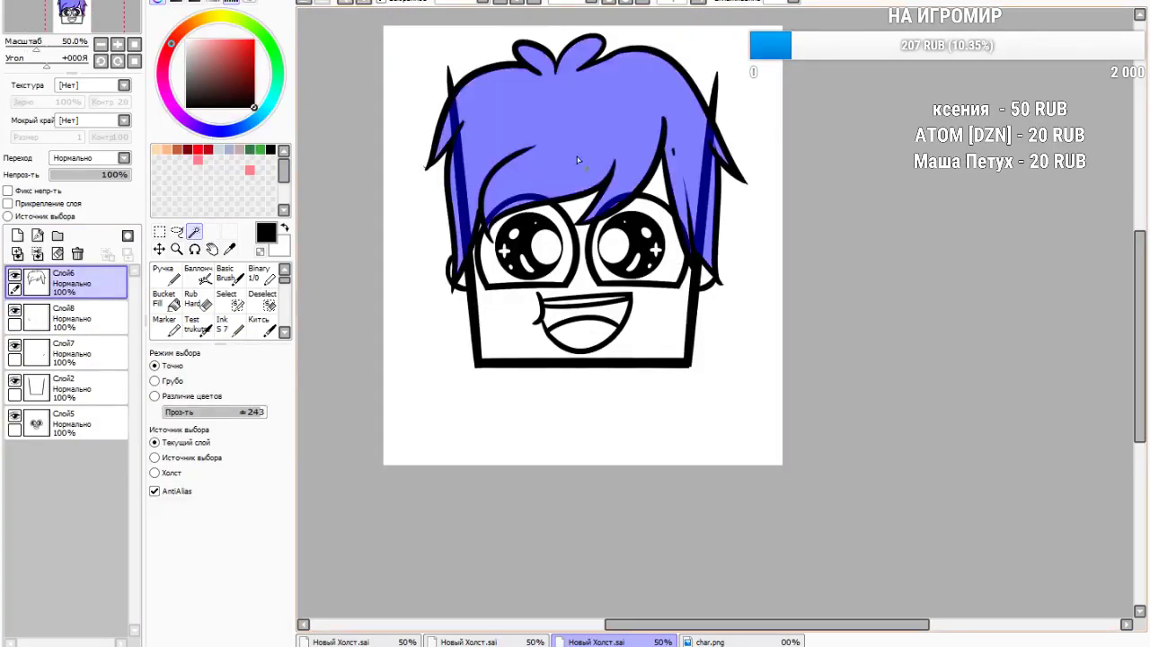
left_click(81, 388)
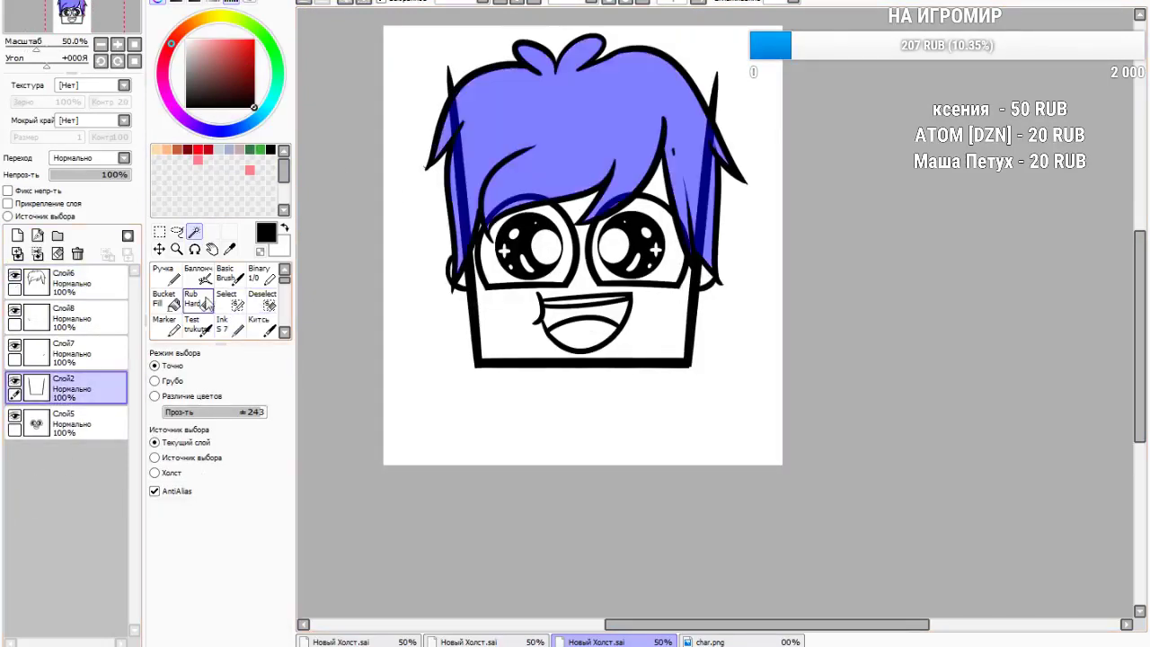
left_click(351, 4)
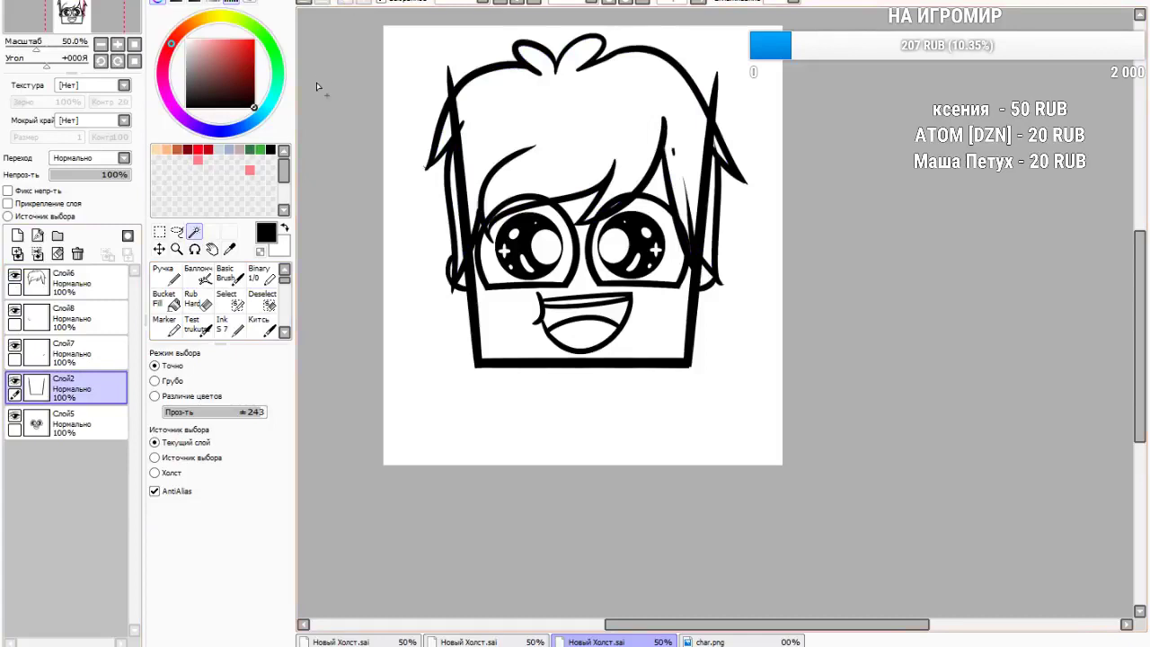
left_click(304, 4)
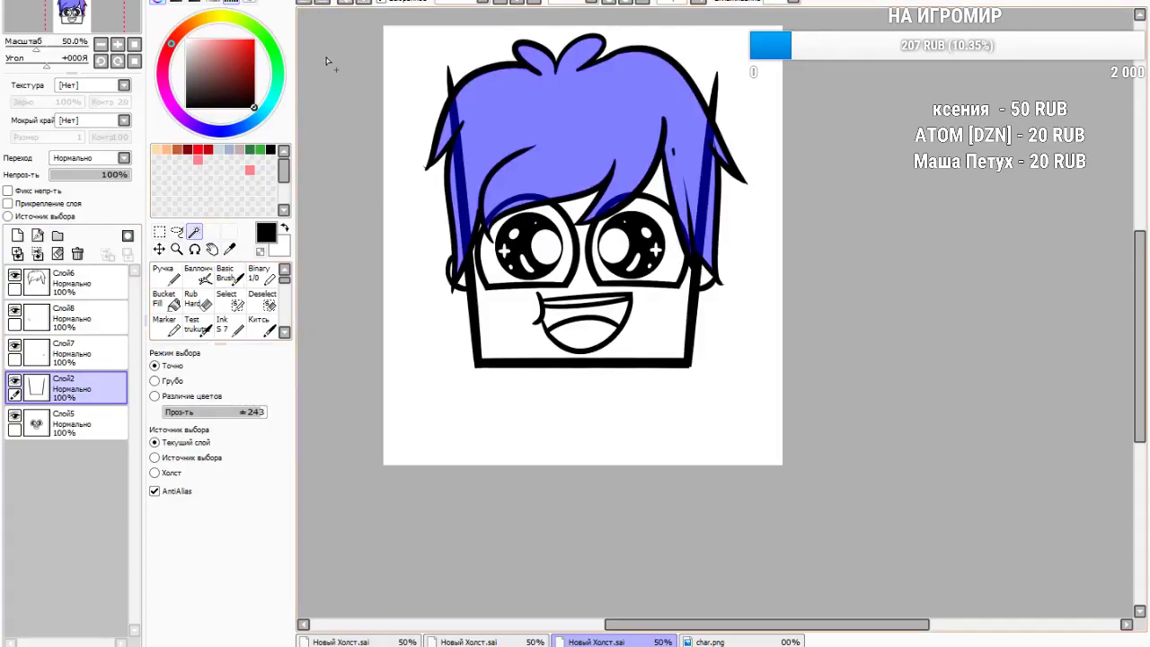
scroll(193, 310, "down", 1)
Erase the cup's side lines inside the hair selection with the Rub Hard eraser at size 500
left_click(209, 301)
key("e")
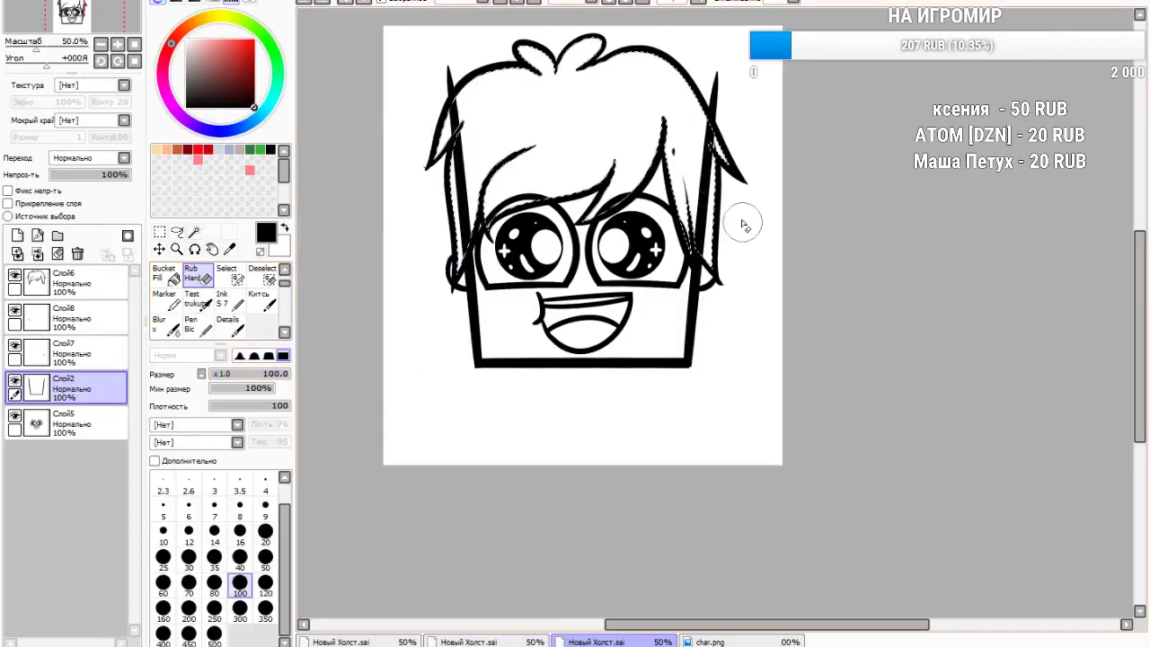
left_click(368, 4)
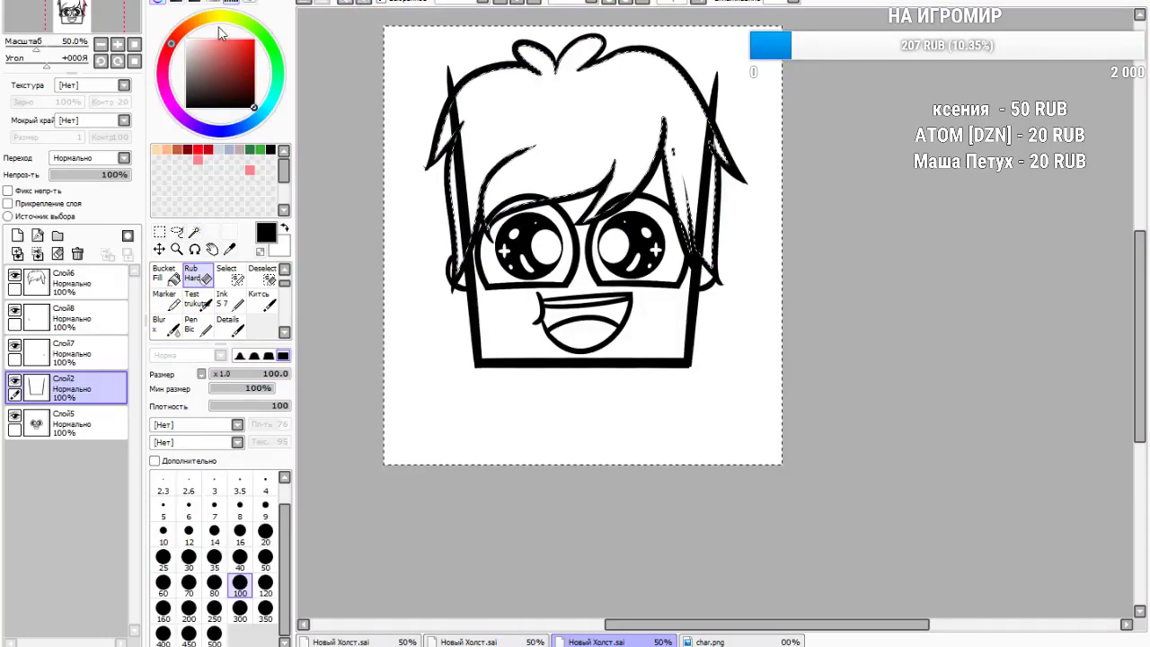
left_click(303, 3)
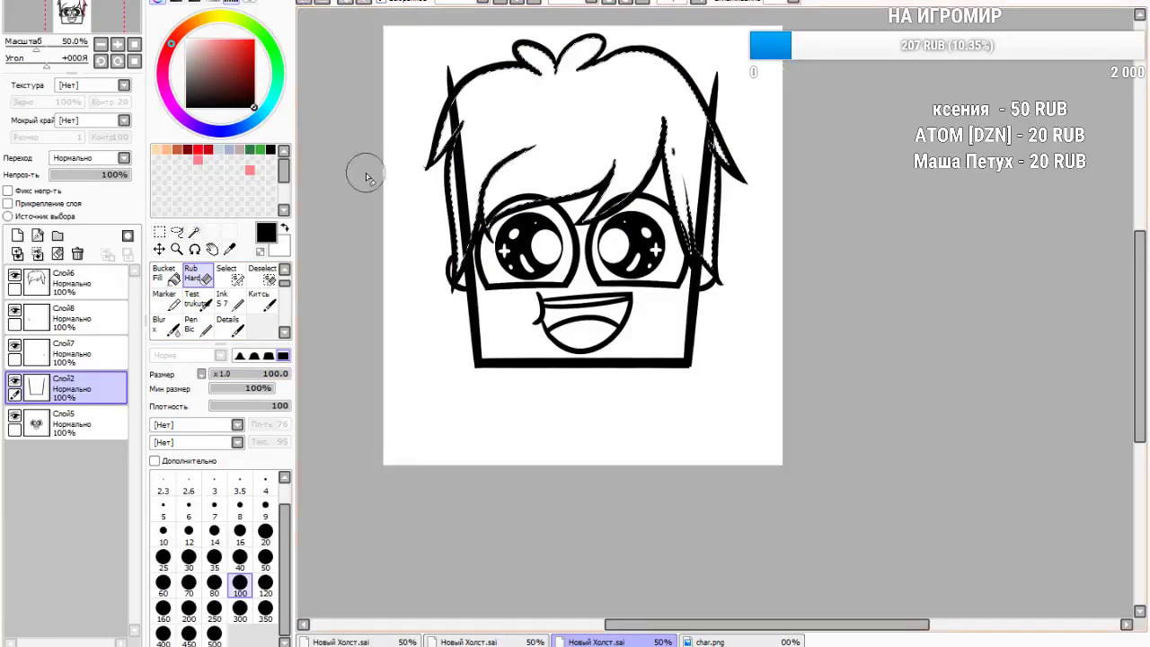
left_click(213, 632)
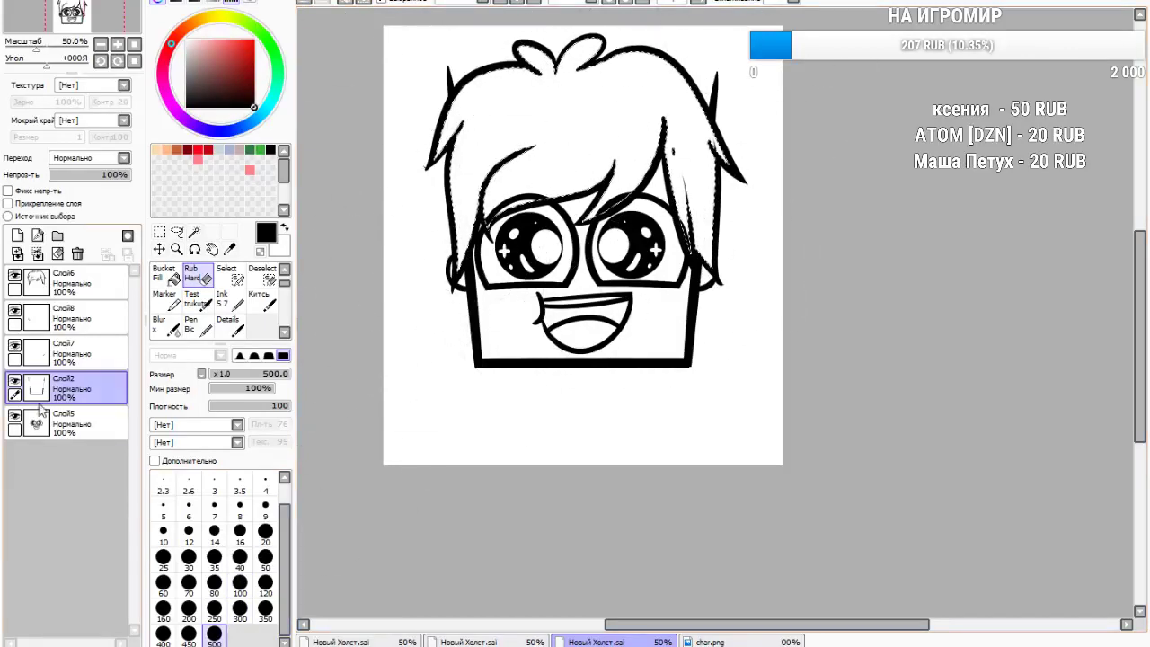
Erase the eye outlines overlapping the selected hair on layer Слой5, and clear the selection
left_click(83, 415)
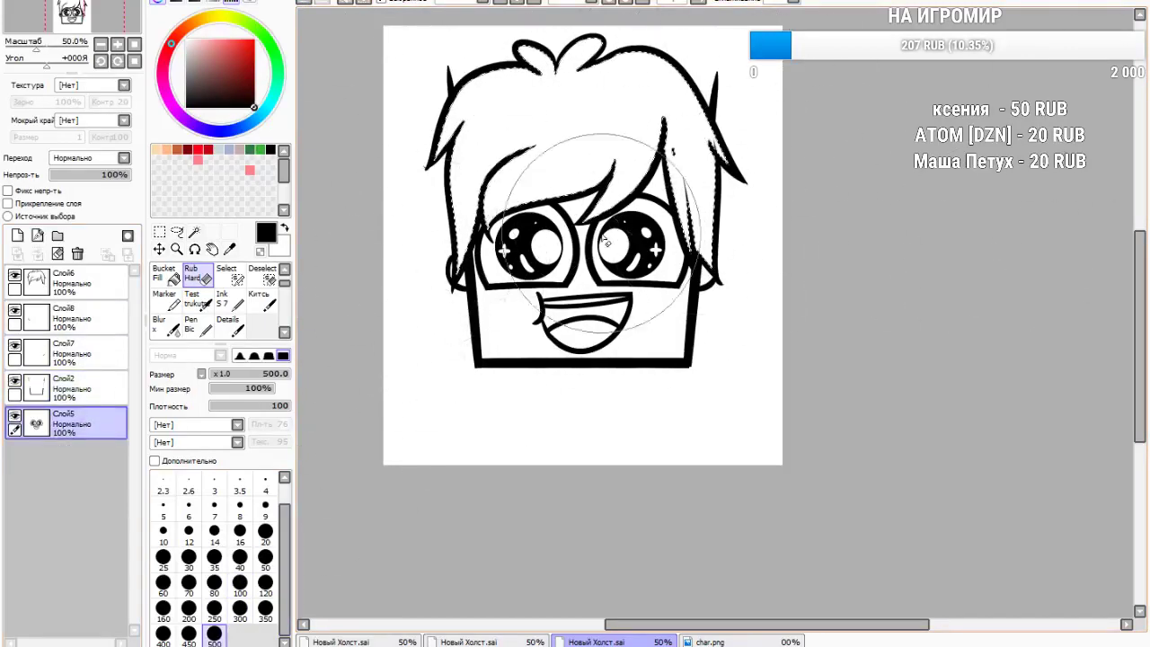
left_click(160, 233)
left_click(320, 285)
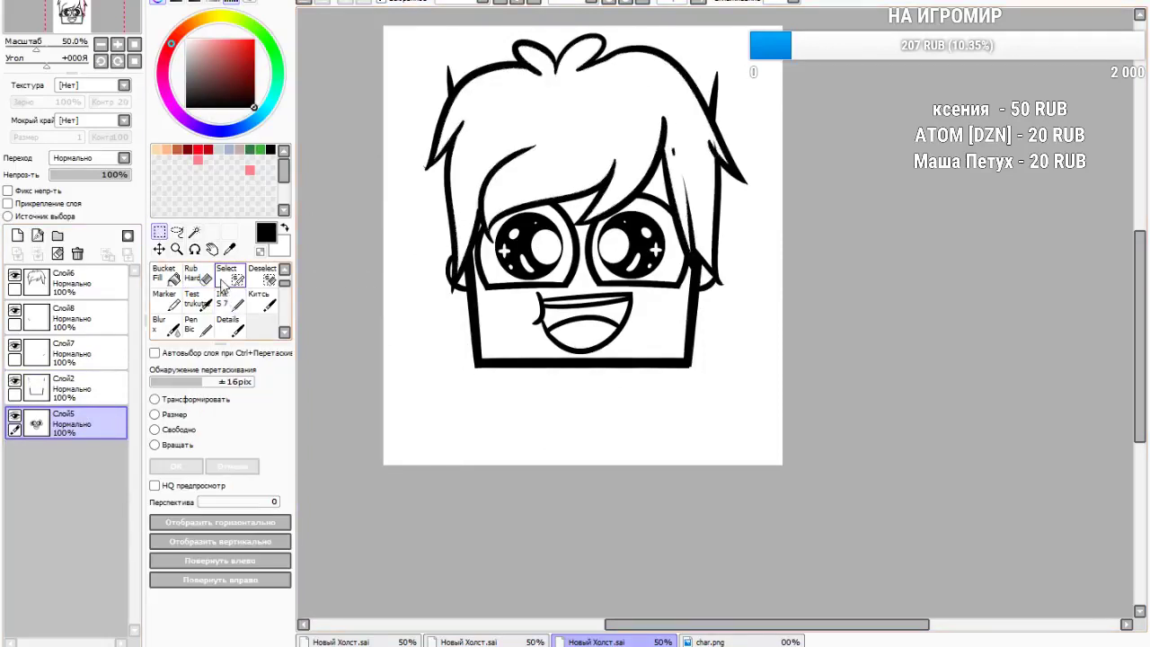
Erase the leftover cup outline tips sticking out beside the top of the hair on layer Слой2
left_click(200, 277)
left_click(71, 316)
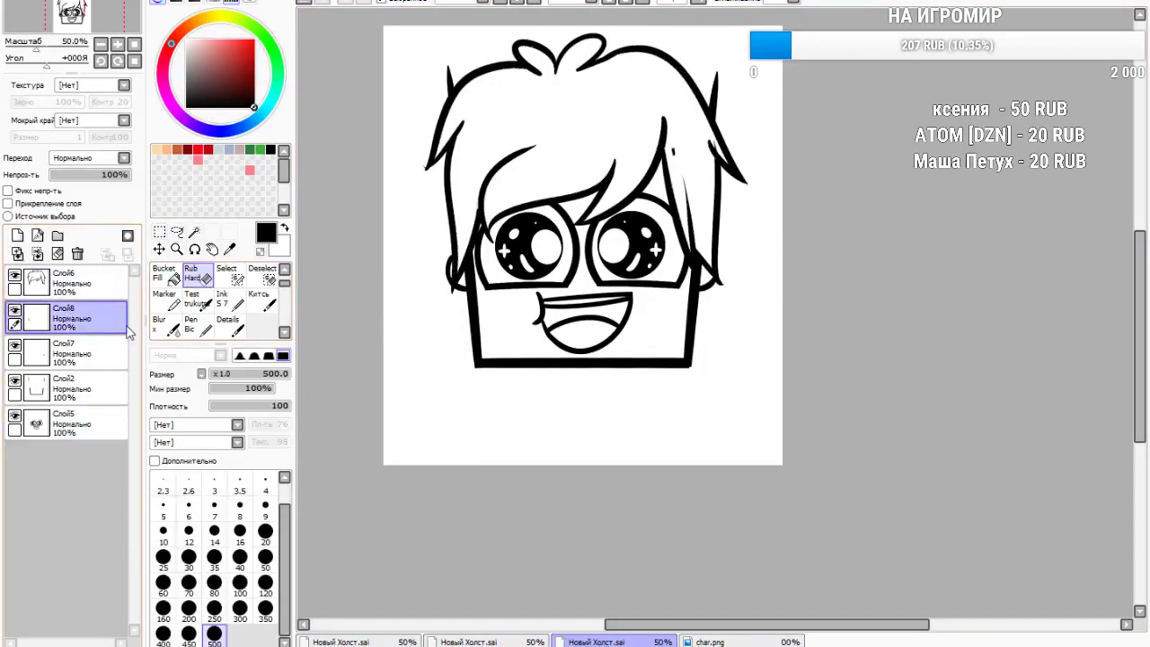
left_click(72, 354)
left_click(68, 381)
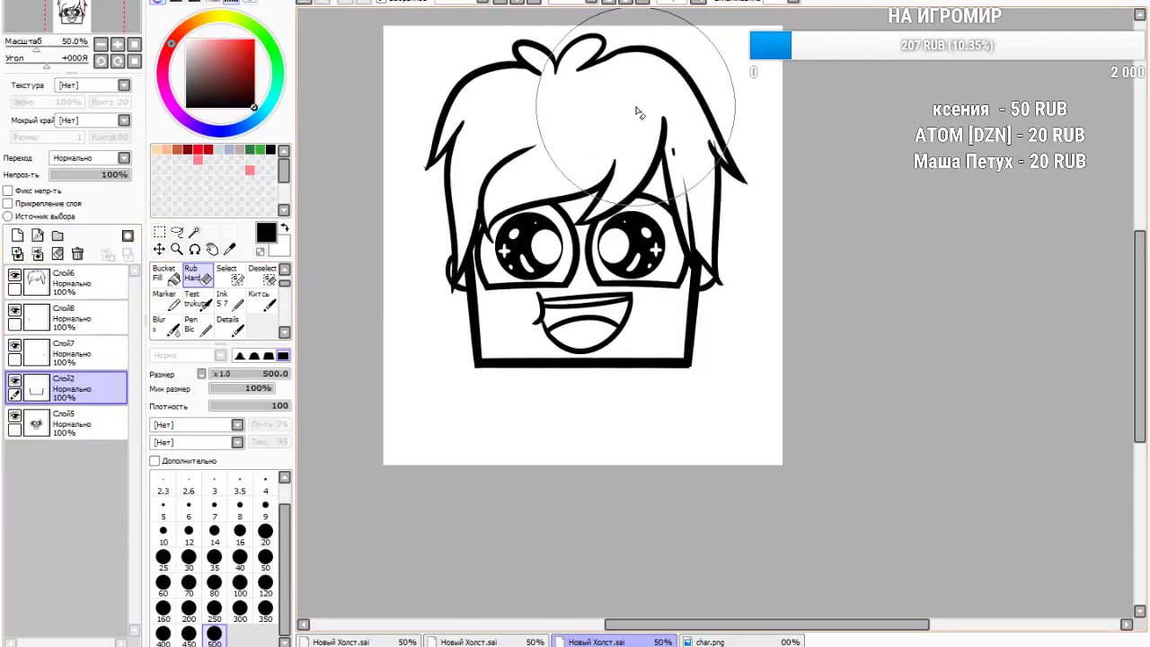
Add a new layer above the hair and ink short accent dashes across the hair with the size 20 Ink brush, redoing the first one
scroll(260, 279, "up", 1)
left_click(218, 335)
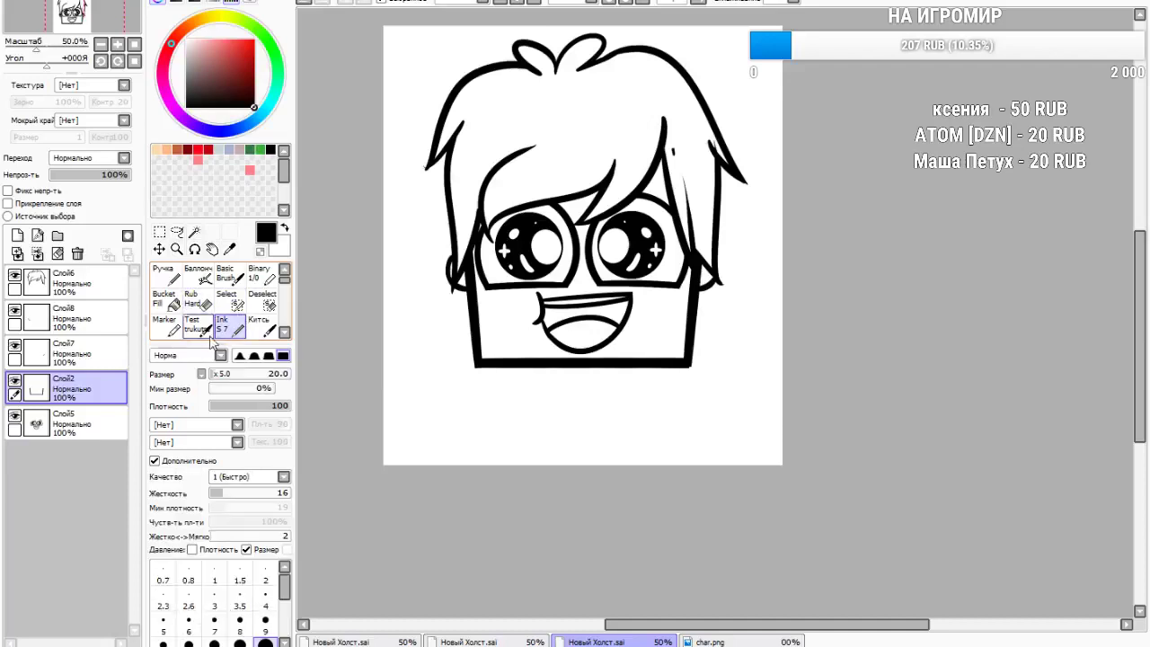
left_click(65, 288)
left_click(18, 237)
scroll(740, 111, "up", 1)
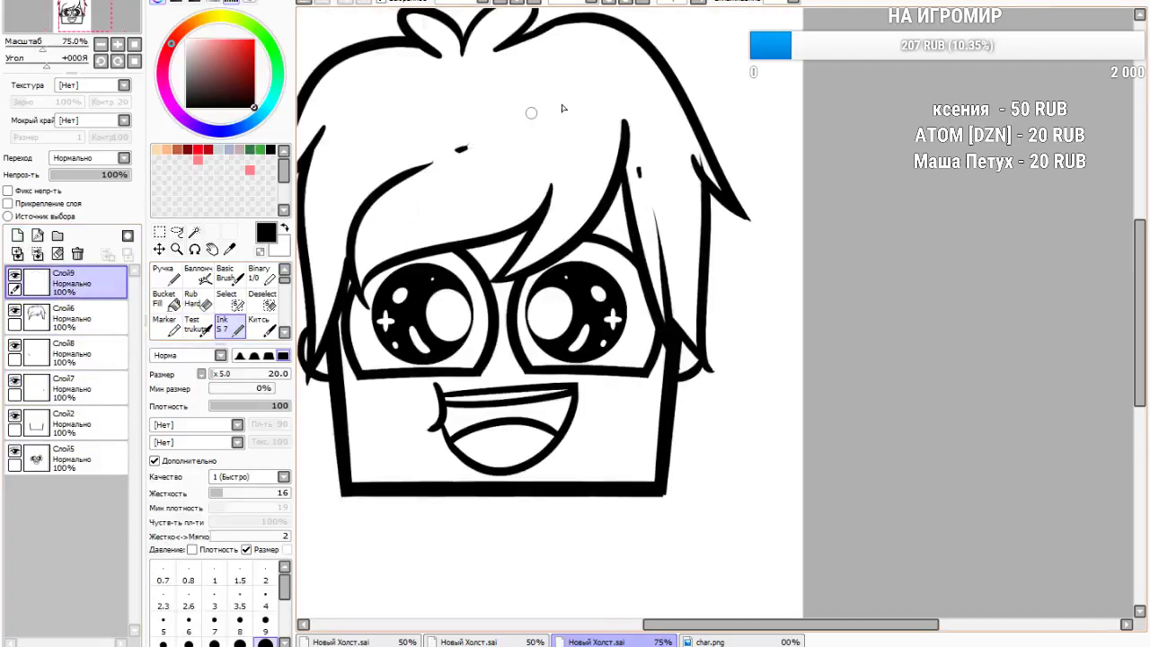
key("ctrl+z")
left_click_drag(475, 135, 486, 129)
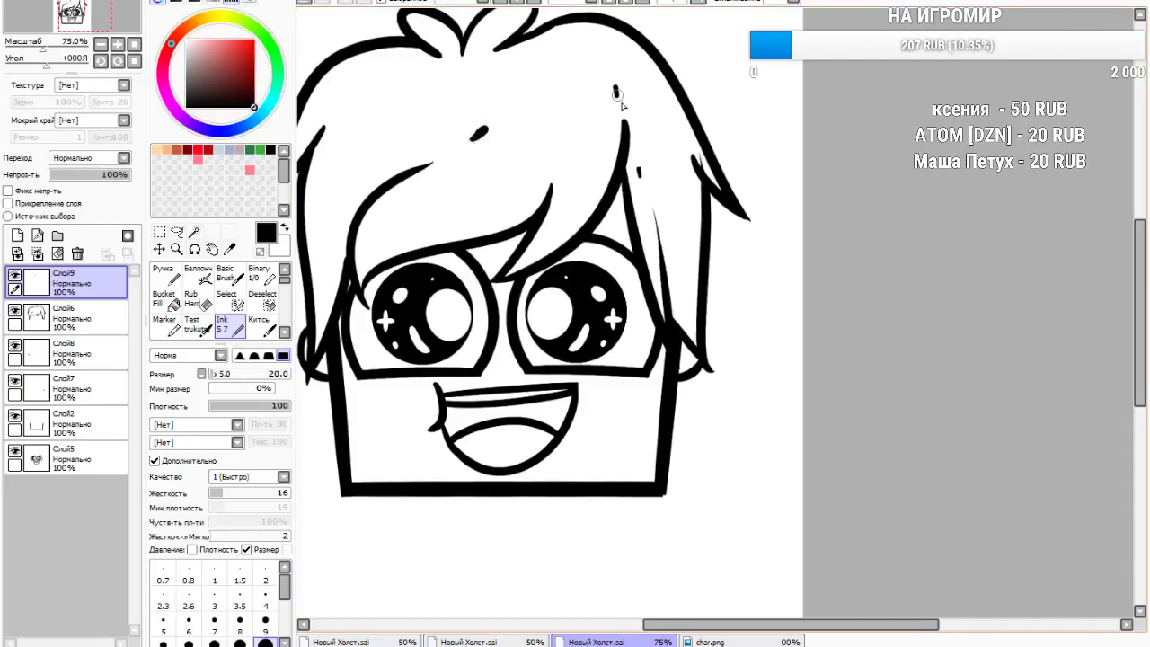
scroll(483, 237, "up", 1)
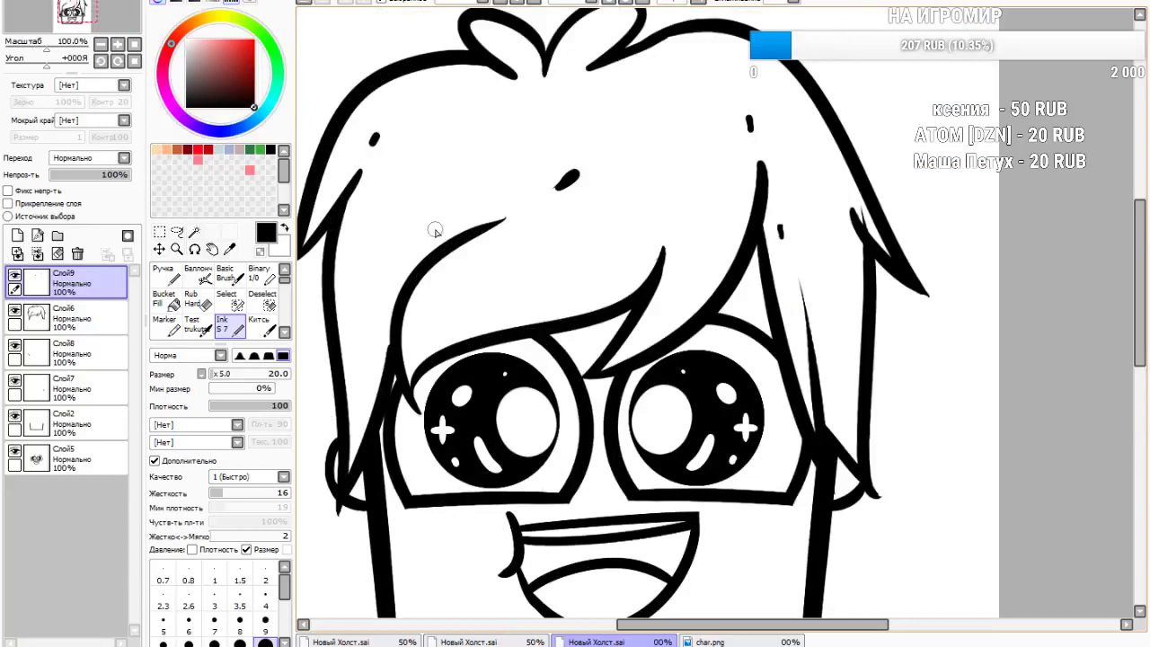
scroll(453, 211, "down", 3)
Ink over the narrow gap where the hair locks meet above the right eye, redoing the stroke
scroll(432, 199, "up", 5)
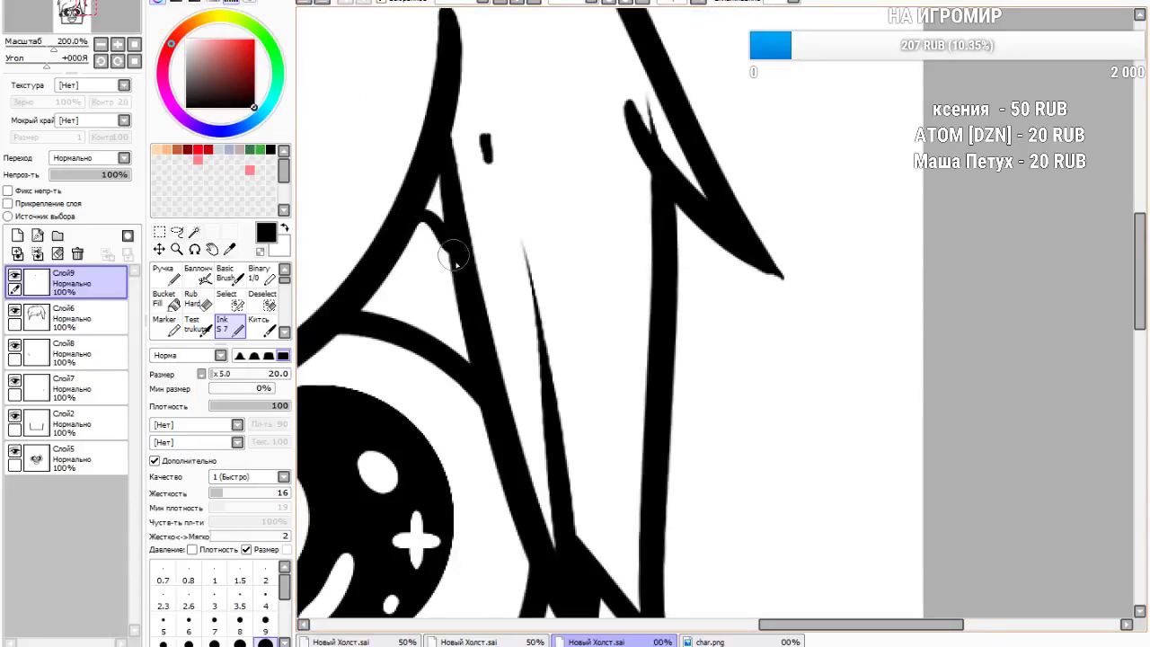
mouse_move(406, 233)
left_mouse_down()
mouse_move(423, 212)
mouse_move(464, 260)
left_mouse_up()
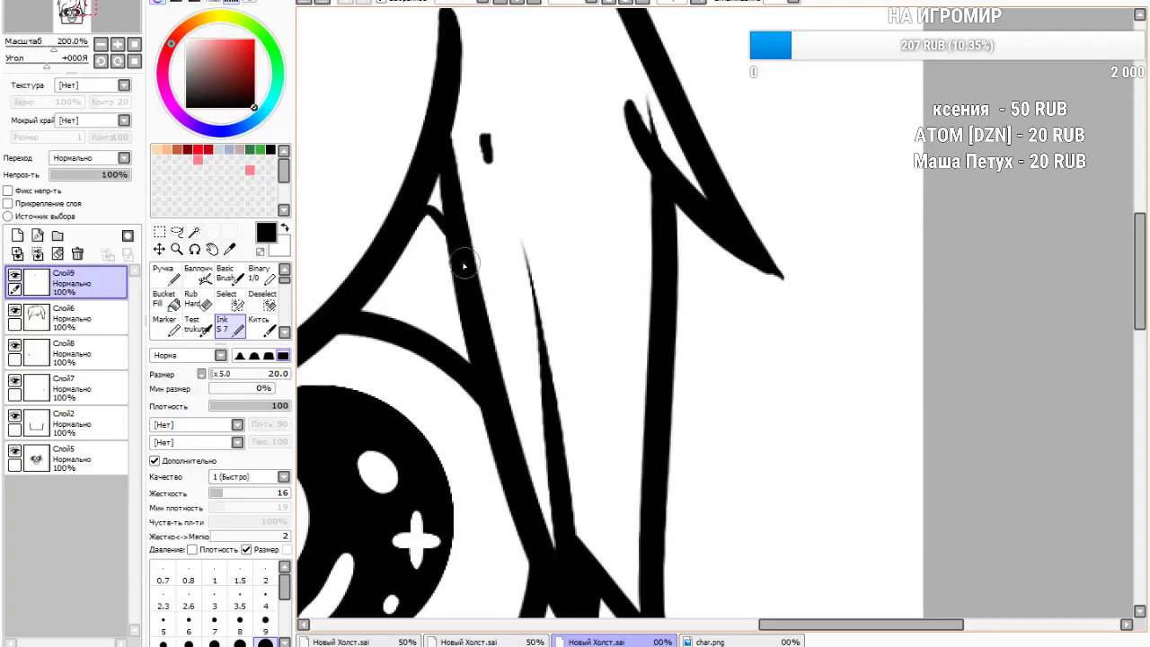
mouse_move(429, 207)
left_mouse_down()
mouse_move(444, 255)
mouse_move(455, 255)
left_mouse_up()
left_click(307, 4)
mouse_move(433, 172)
left_mouse_down()
mouse_move(446, 196)
mouse_move(437, 206)
mouse_move(433, 187)
left_mouse_up()
scroll(500, 204, "down", 6)
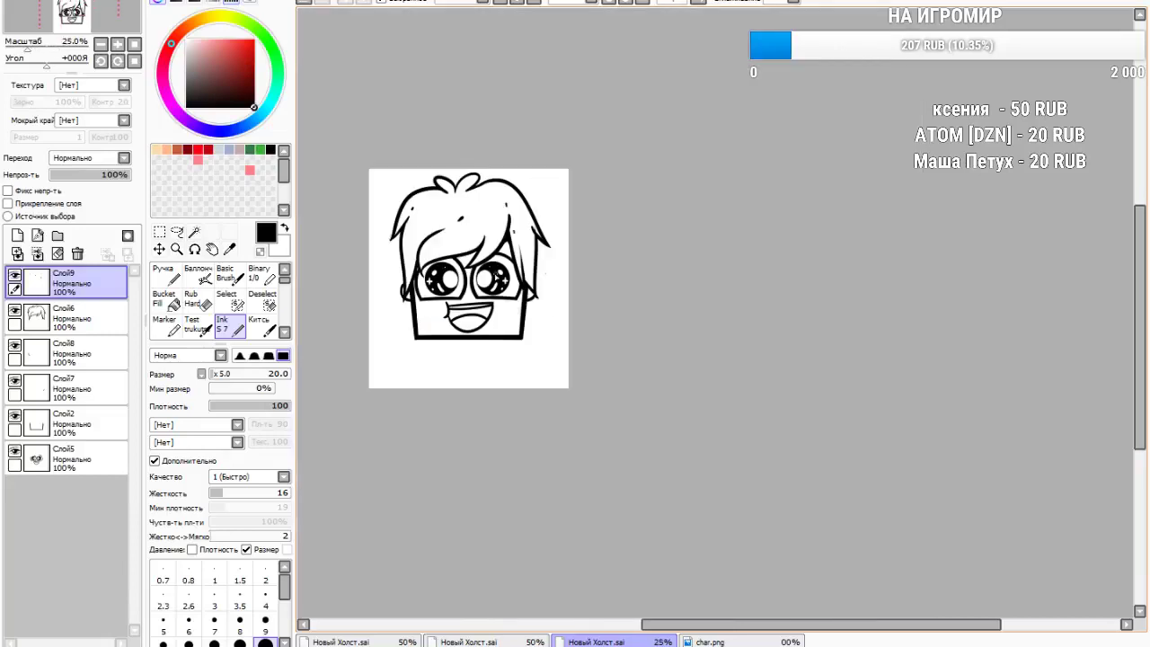
Add another new layer and ink a tapered eyebrow outline over the bangs above the left eye, with a short vertical bar at its inner end
scroll(404, 276, "up", 3)
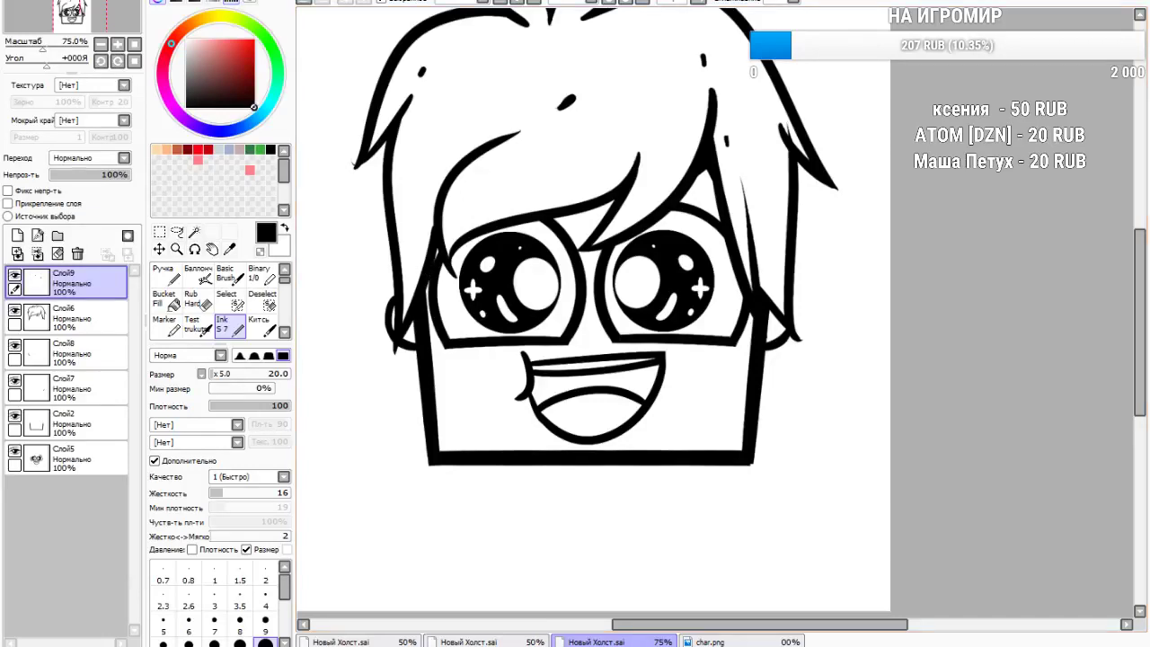
left_click(17, 235)
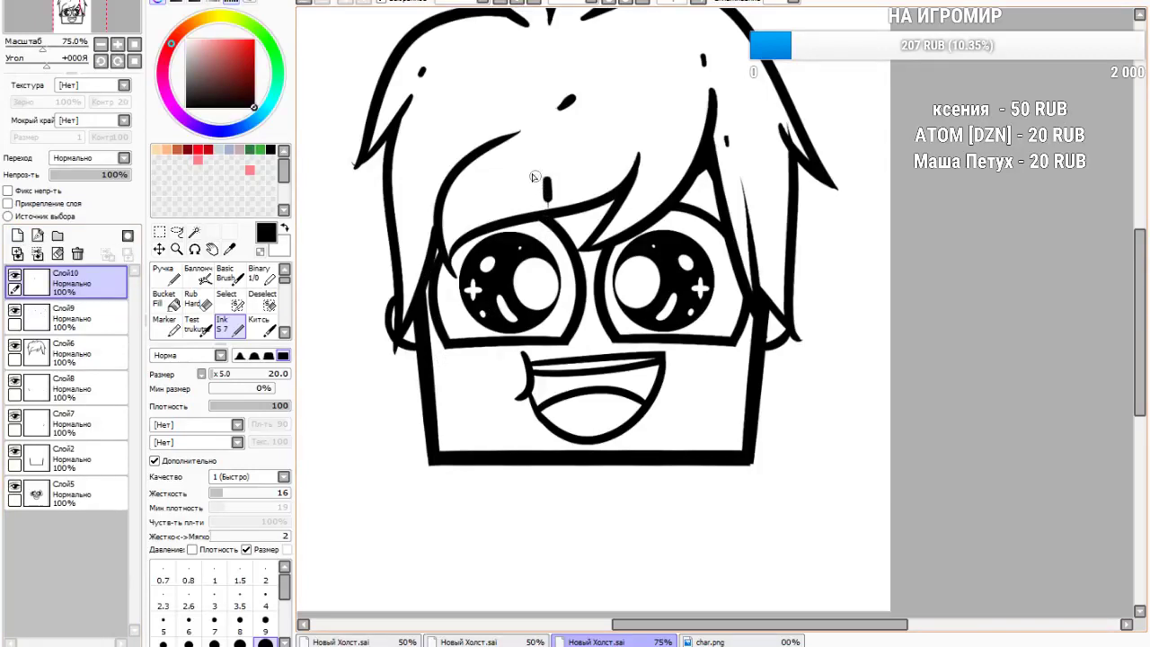
key("ctrl+z")
mouse_move(548, 153)
left_mouse_down()
mouse_move(544, 198)
mouse_move(369, 218)
mouse_move(519, 177)
left_mouse_up()
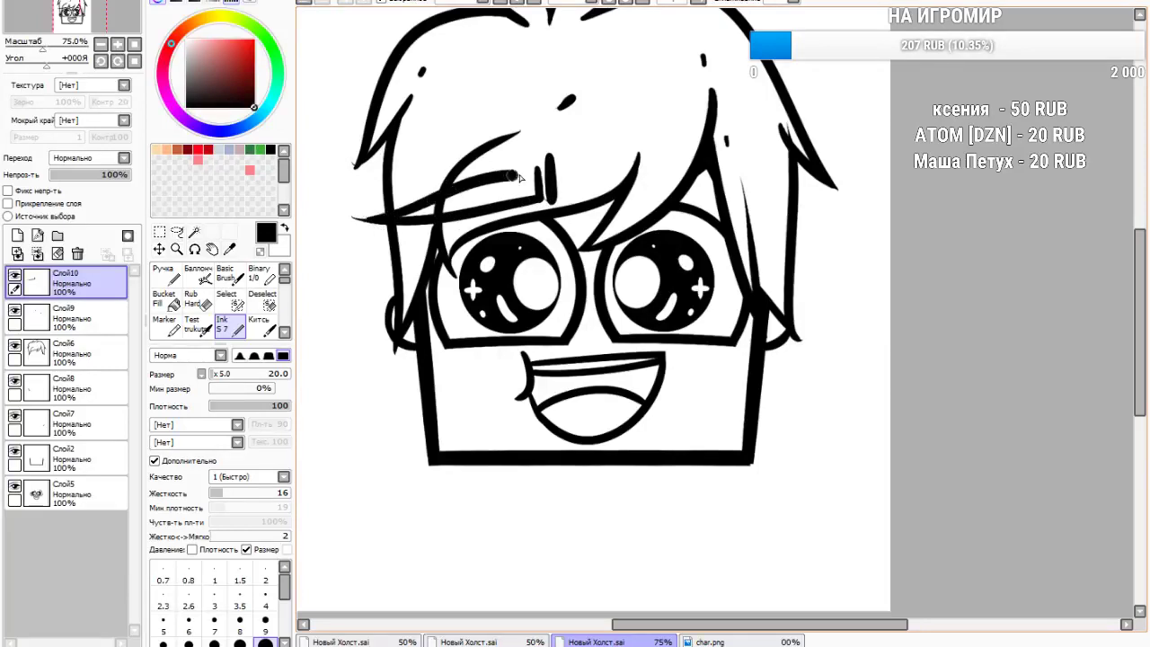
left_click(322, 6)
mouse_move(537, 169)
left_mouse_down()
mouse_move(475, 201)
mouse_move(381, 214)
left_mouse_up()
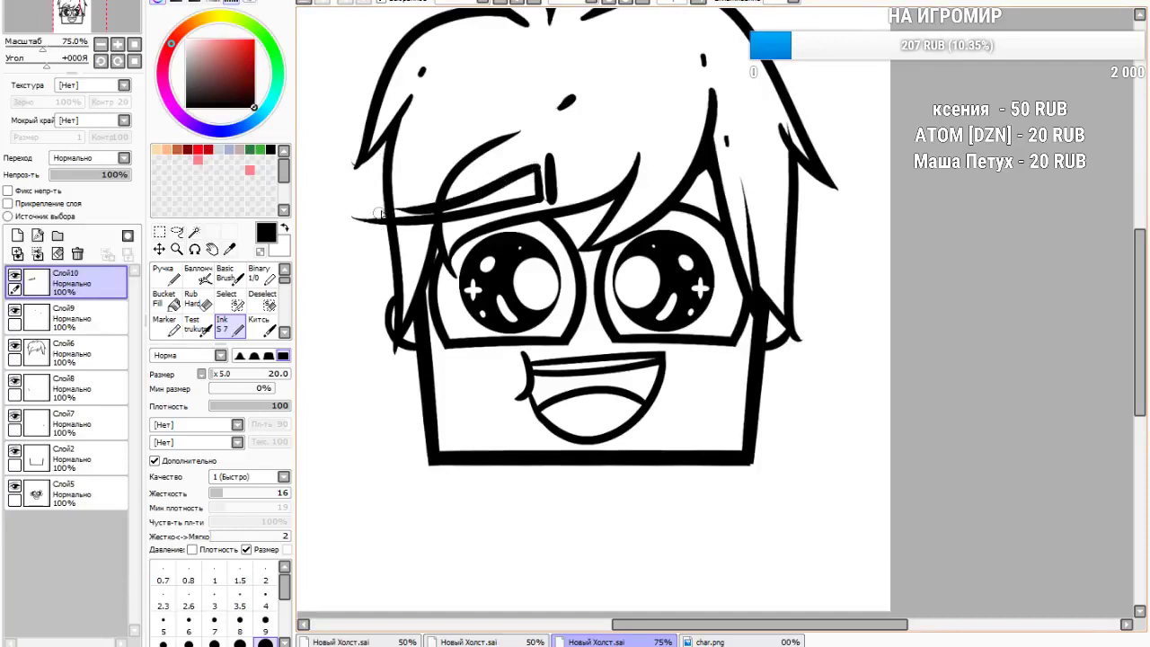
left_click(317, 4)
left_click_drag(536, 168, 340, 225)
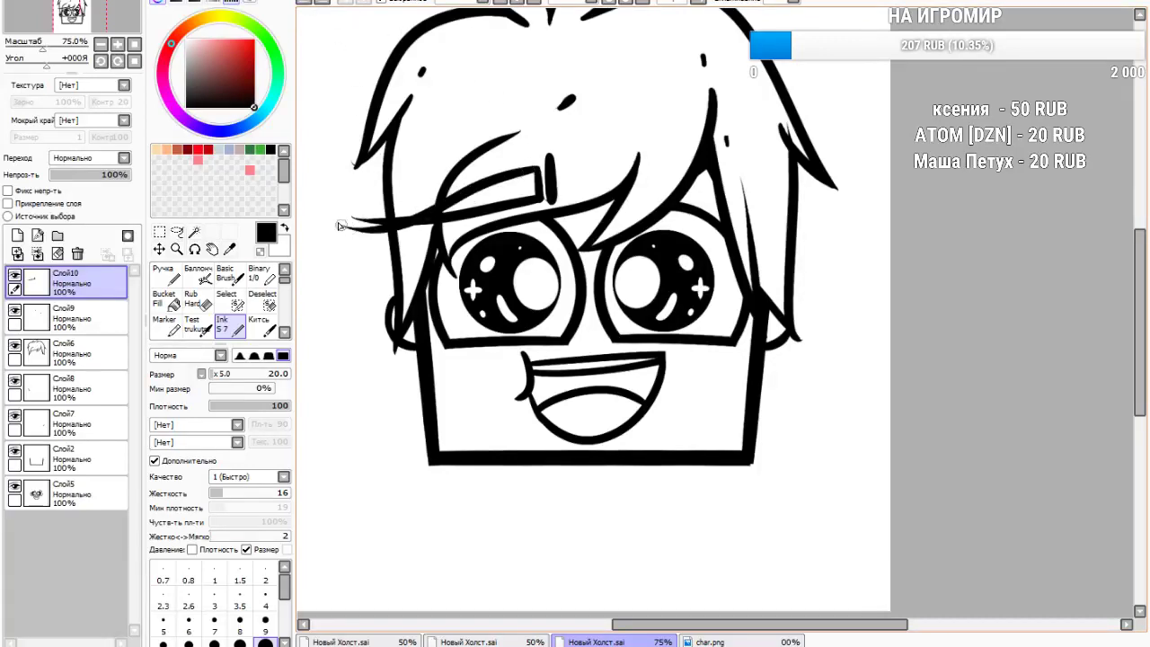
Trim the eyebrow's overshooting outer tip, lower edge and inner bar with the eraser at size 33, reverting the excess erasing
left_click(192, 299)
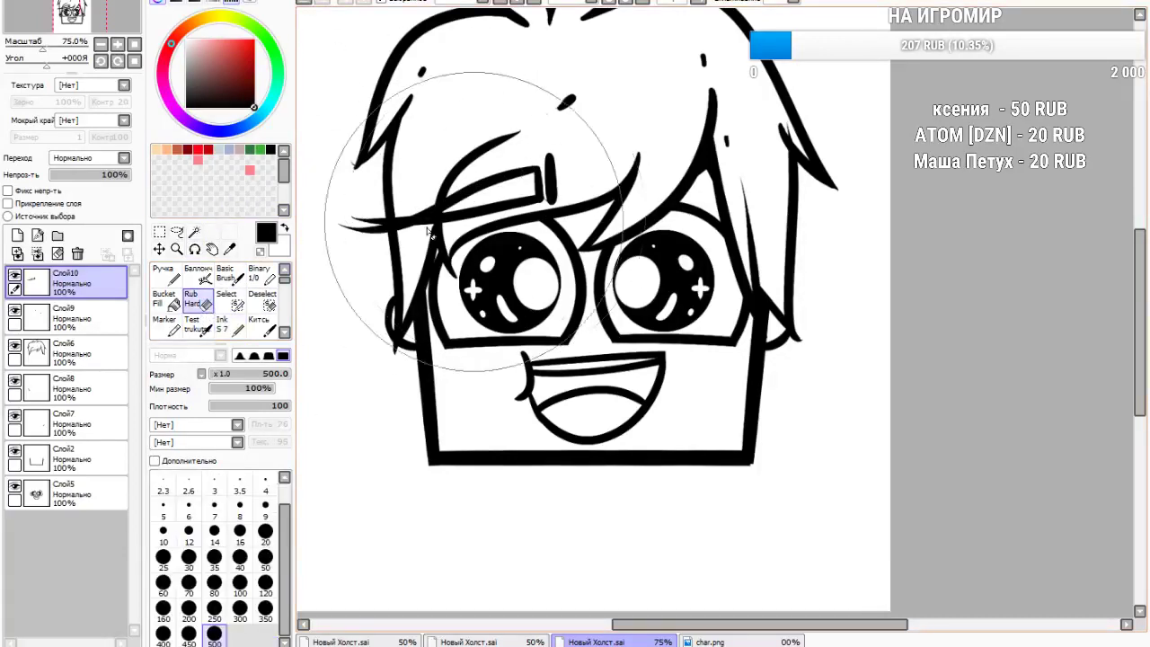
left_click_drag(219, 373, 235, 374)
left_click_drag(336, 212, 393, 207)
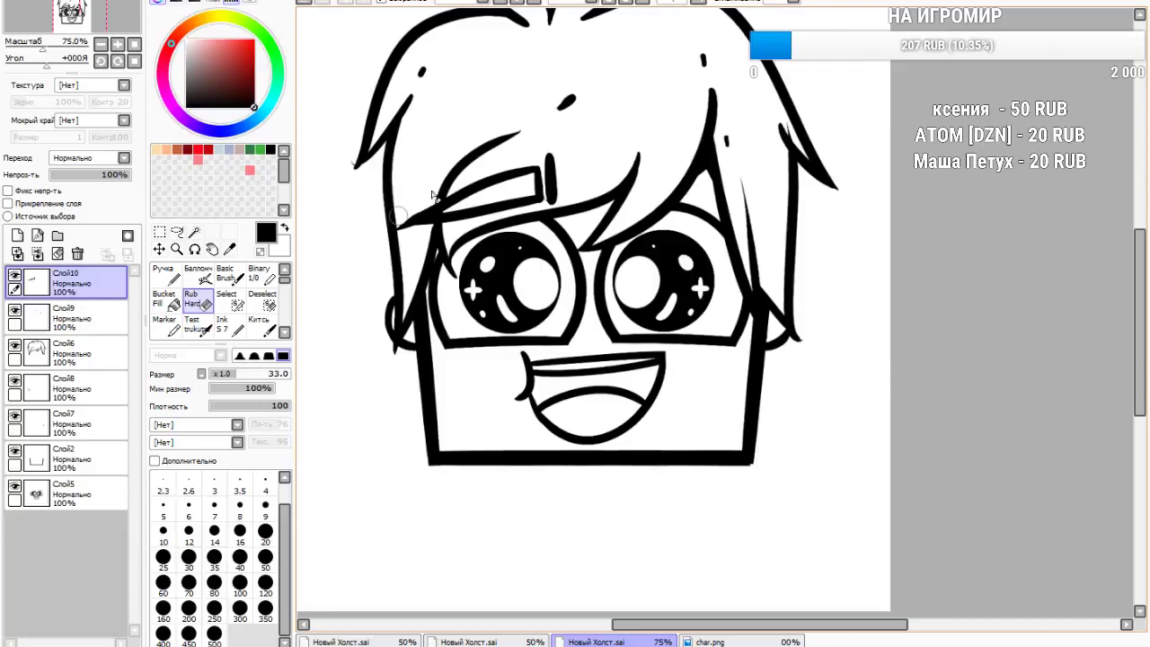
mouse_move(365, 239)
left_mouse_down()
mouse_move(485, 231)
mouse_move(610, 202)
left_mouse_up()
left_click_drag(449, 228, 577, 201)
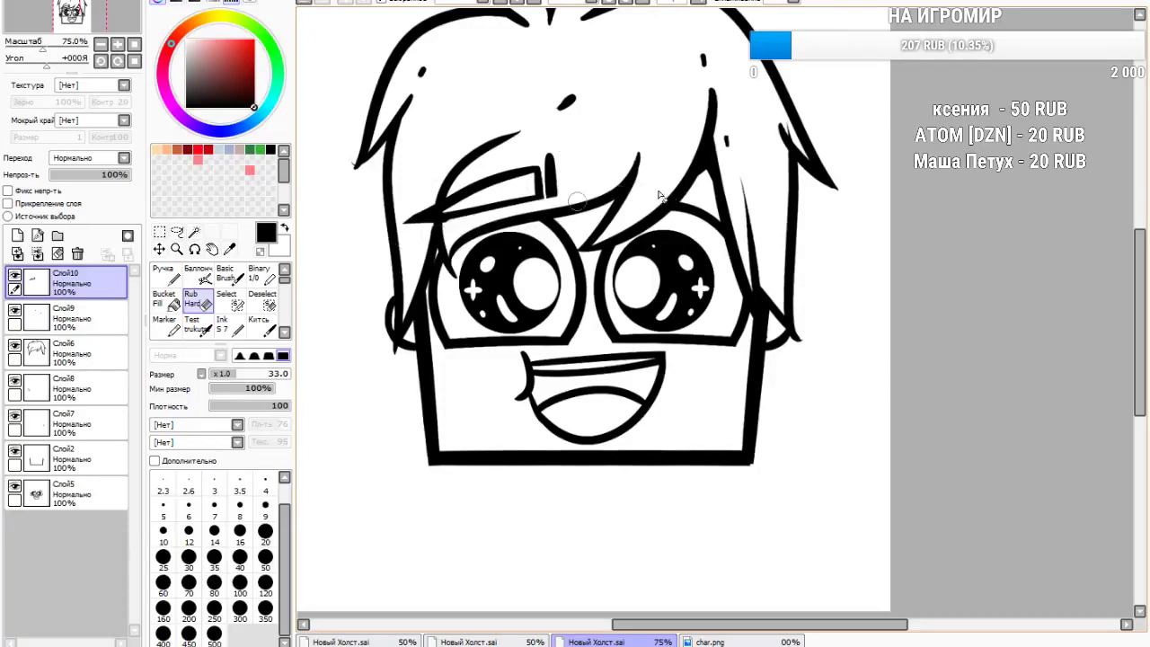
left_click(307, 11)
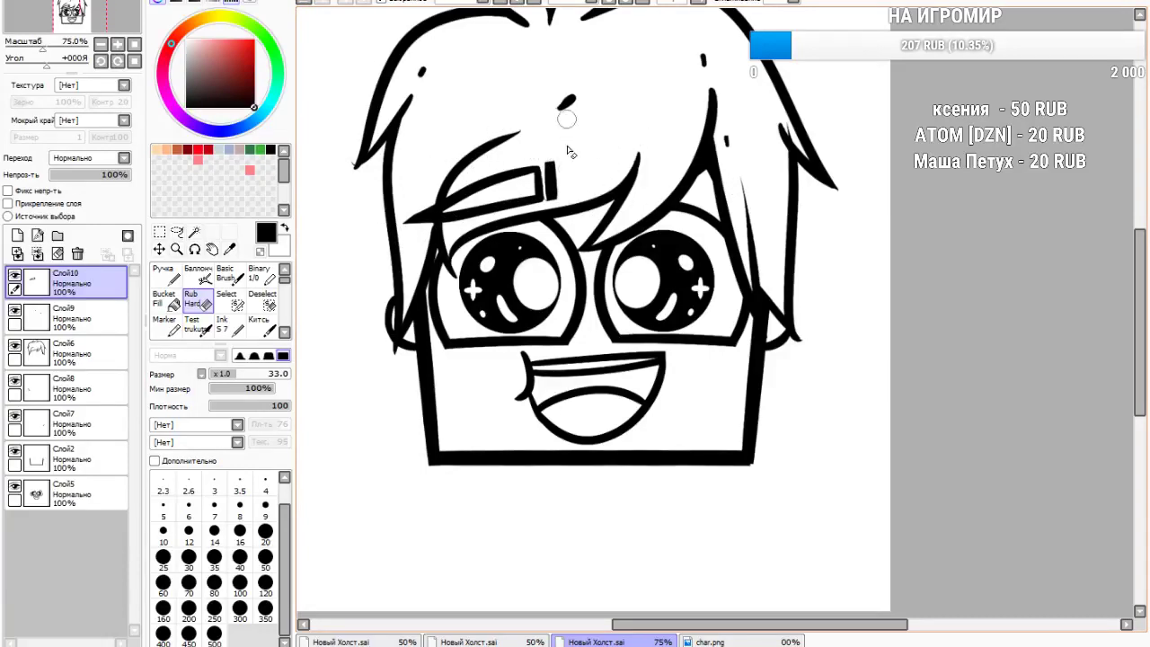
Try to trim the eyebrow's inner bar and lower edge further with the size 33 eraser
left_click_drag(552, 159, 565, 210)
left_click(303, 4)
left_click_drag(501, 221, 658, 190)
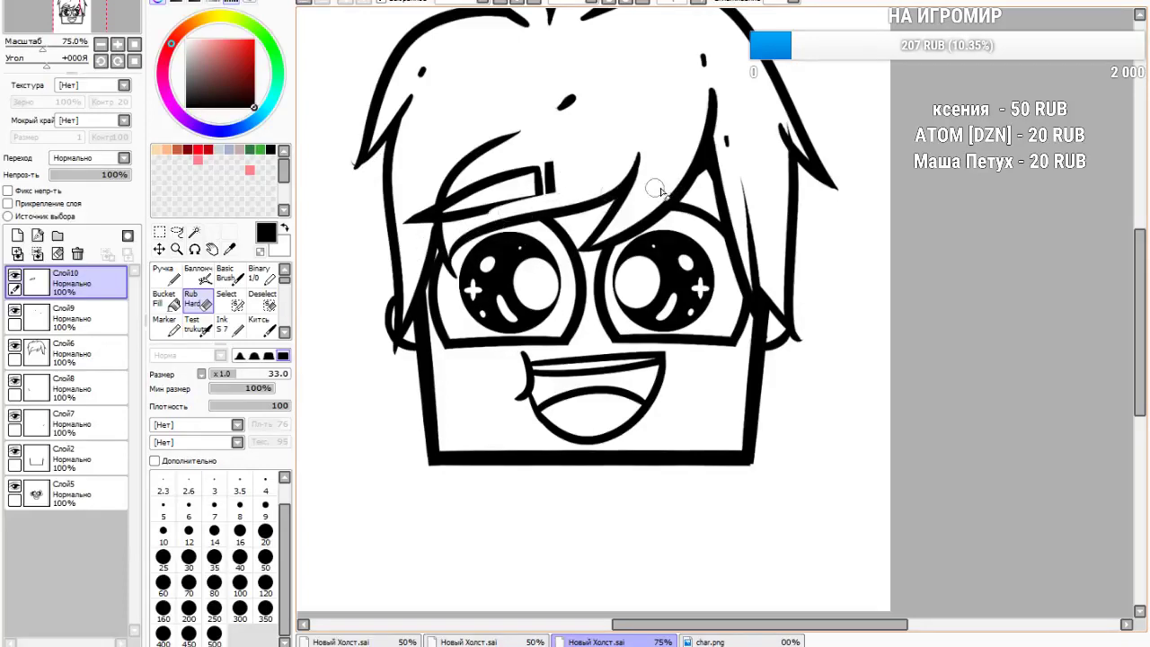
left_click(304, 3)
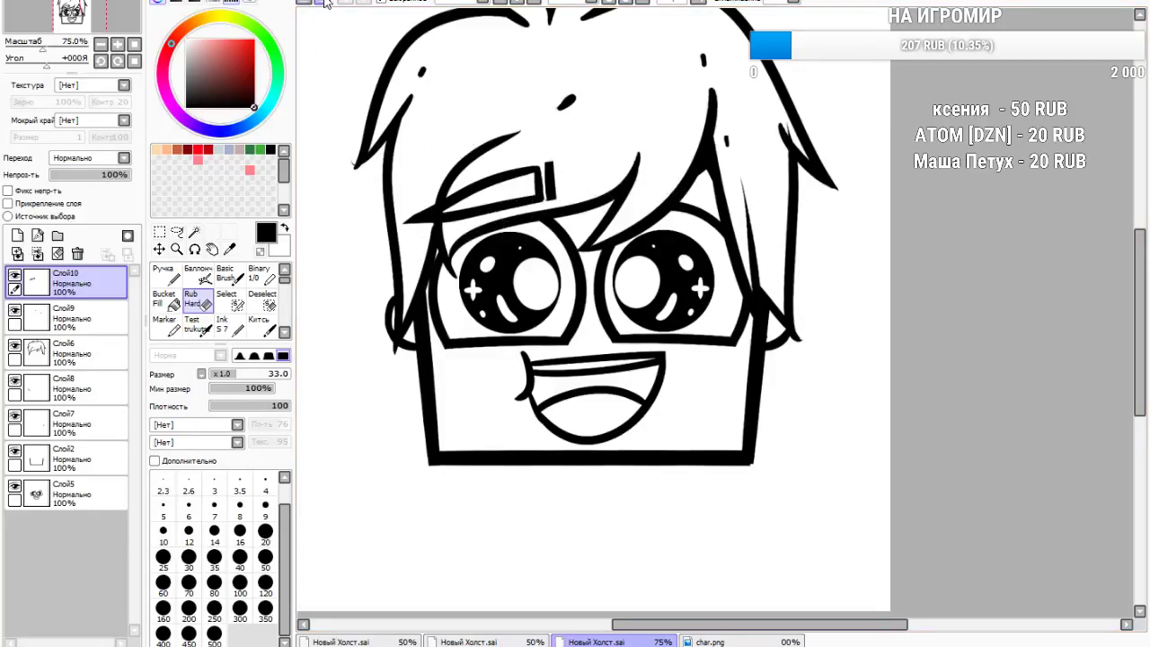
Set the eraser to size 9 and thin the eyebrow's inner edge and the adjacent bar to widen the gap between them
left_click_drag(222, 374, 210, 372)
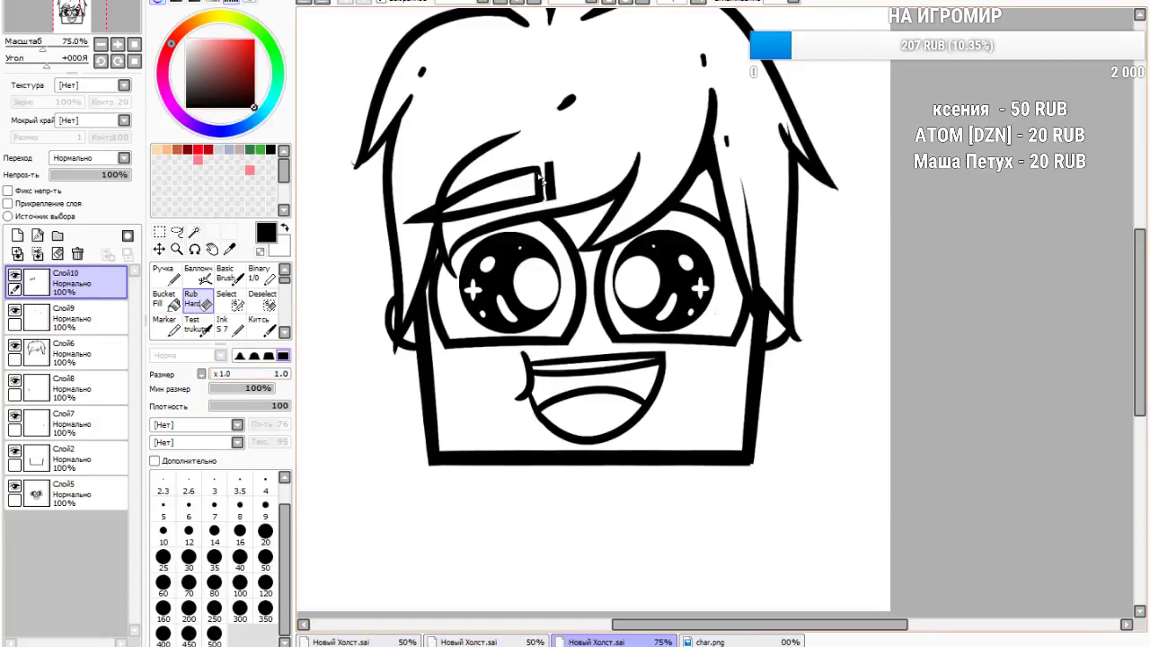
left_click(305, 3)
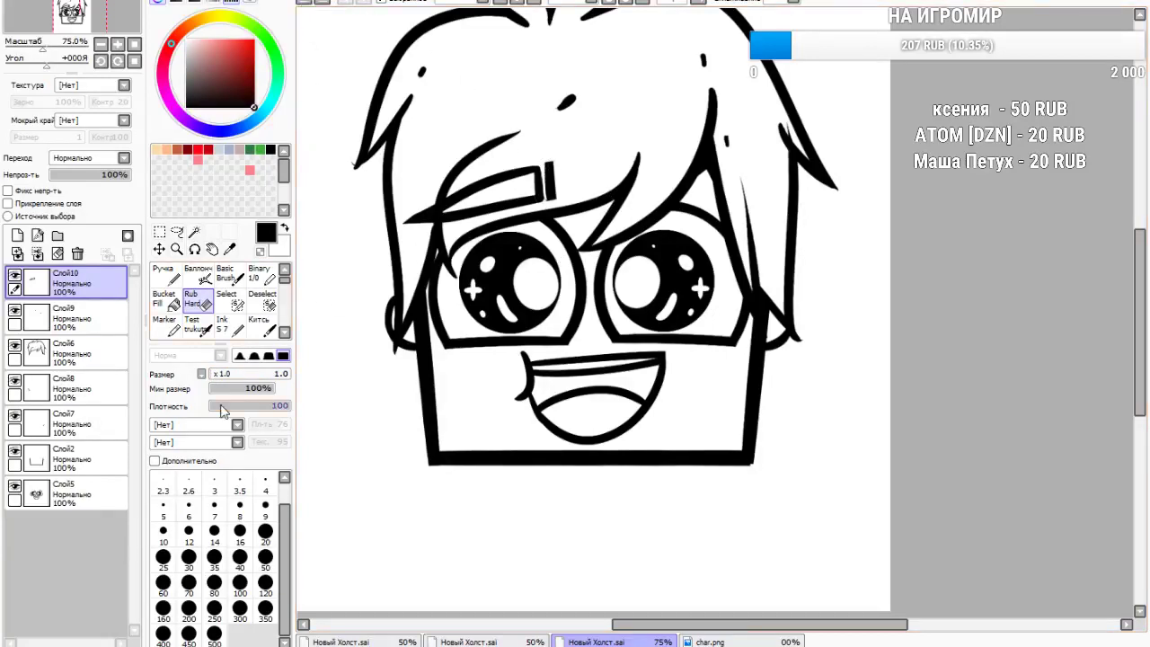
left_click(221, 376)
left_click_drag(540, 167, 543, 202)
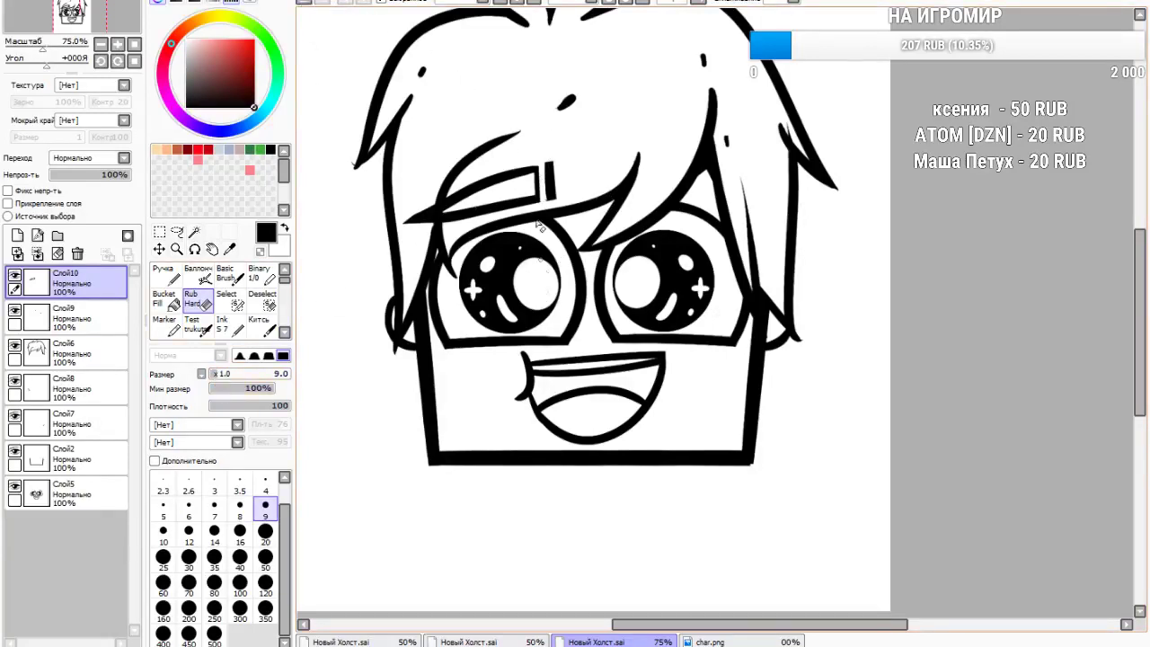
left_click_drag(543, 160, 550, 235)
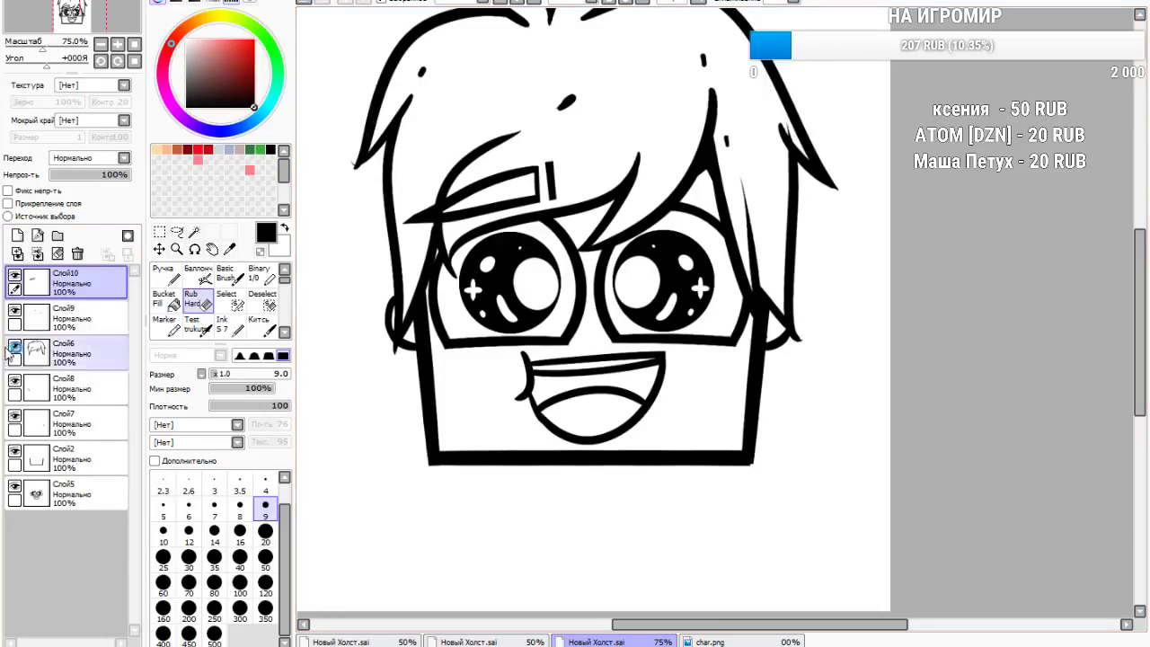
Fill the inked eyebrow outline above the left eye with black using Bucket Fill
scroll(248, 311, "down", 1)
scroll(247, 310, "up", 2)
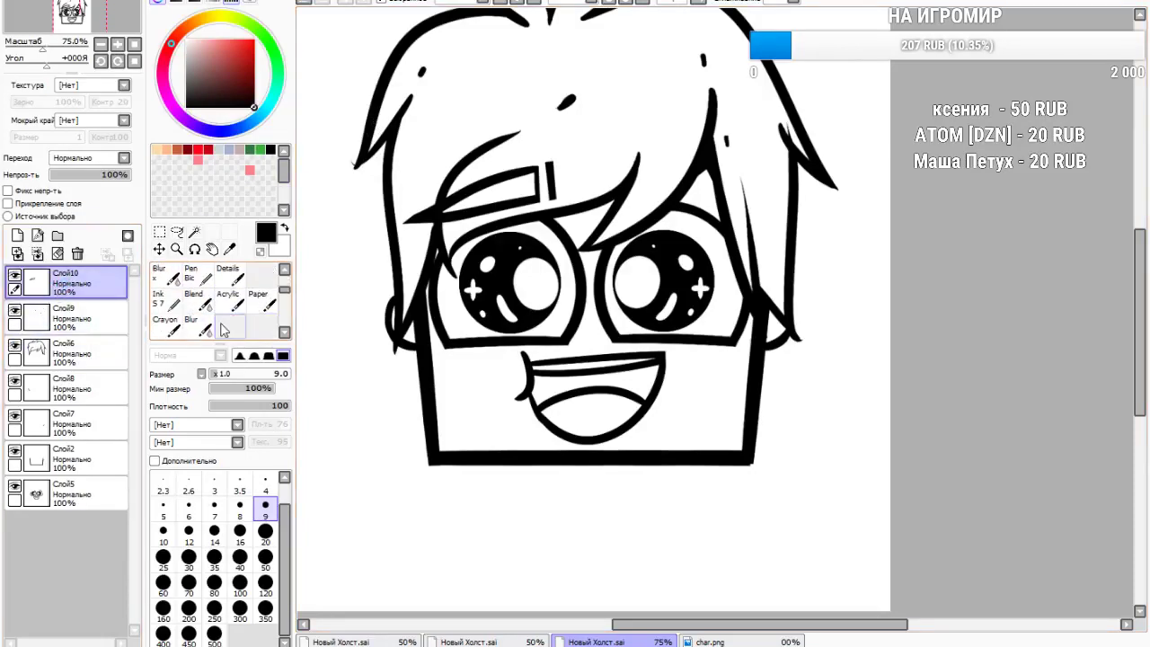
left_click(178, 304)
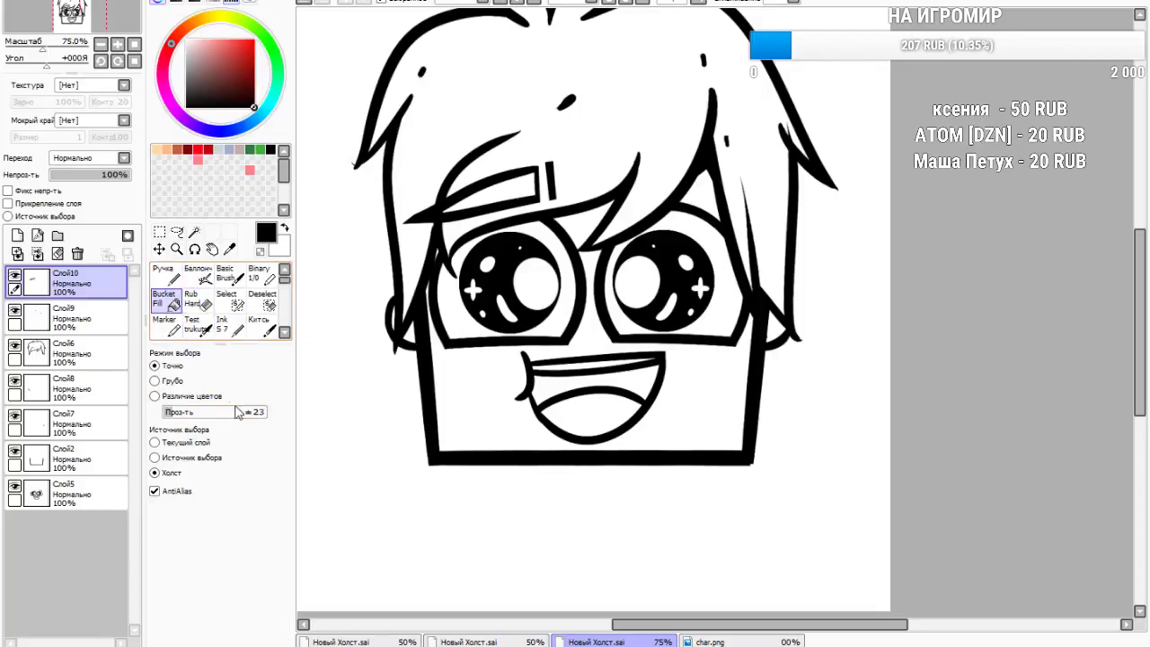
scroll(488, 214, "up", 2)
left_click(503, 169)
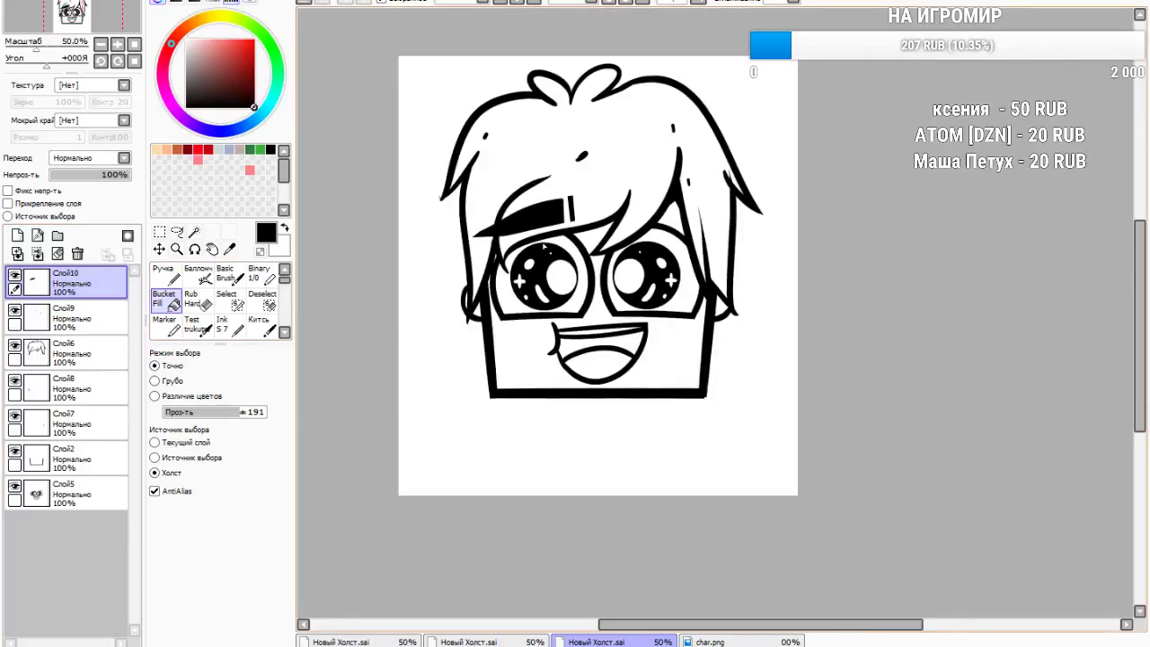
Select a rectangle around the eyebrow and eyes, duplicate the eyebrow onto a new layer and flip it horizontally
scroll(566, 241, "down", 3)
left_click(159, 231)
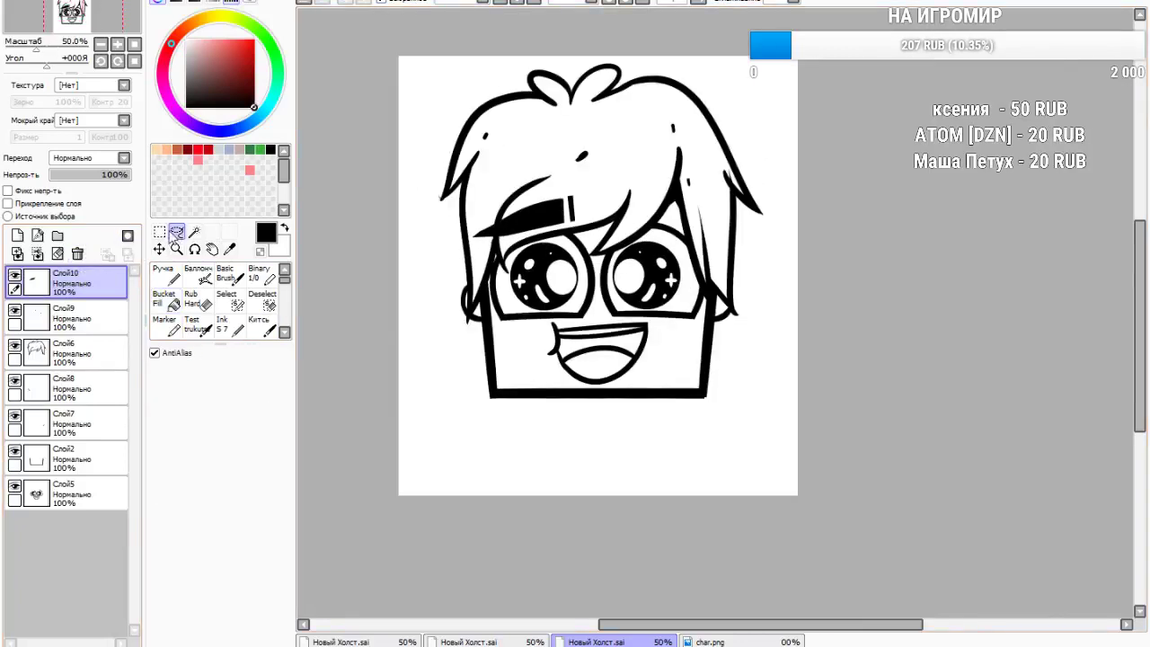
left_click_drag(437, 190, 763, 335)
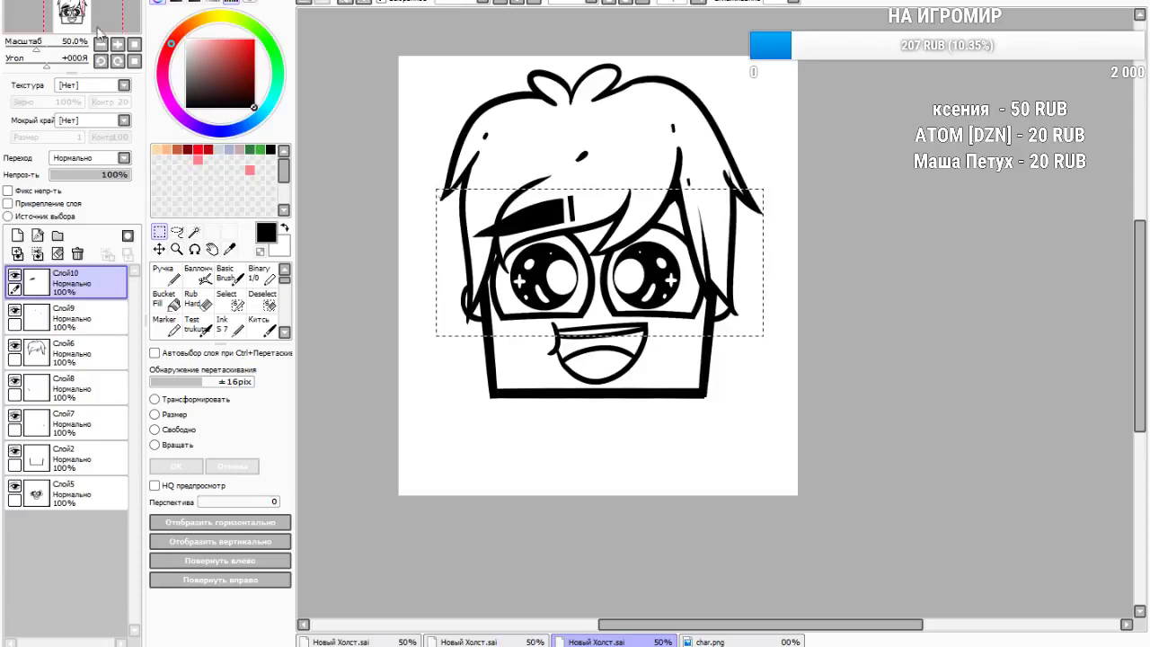
key("ctrl+c")
key("ctrl+v")
key("ctrl+t")
left_click(269, 521)
Move the mirrored eyebrow over the bangs above the right eye, apply the transformation and clear the selection
scroll(378, 305, "up", 1)
left_click_drag(391, 266, 603, 254)
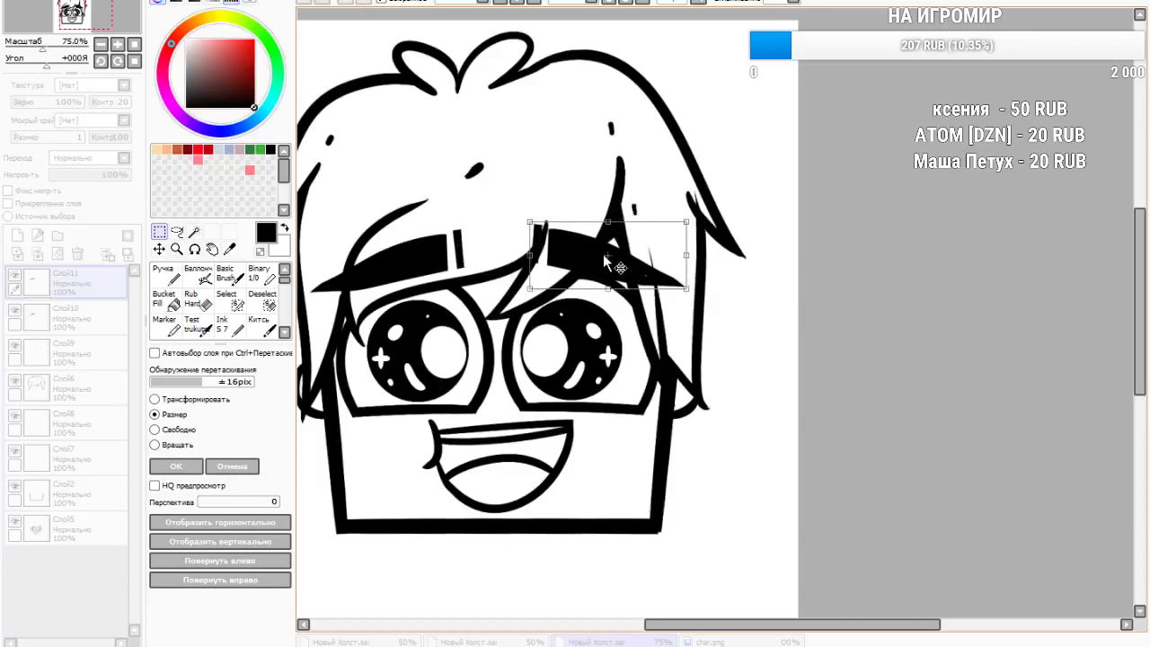
scroll(604, 254, "down", 1)
scroll(611, 259, "up", 2)
left_click(176, 467)
key("ctrl+d")
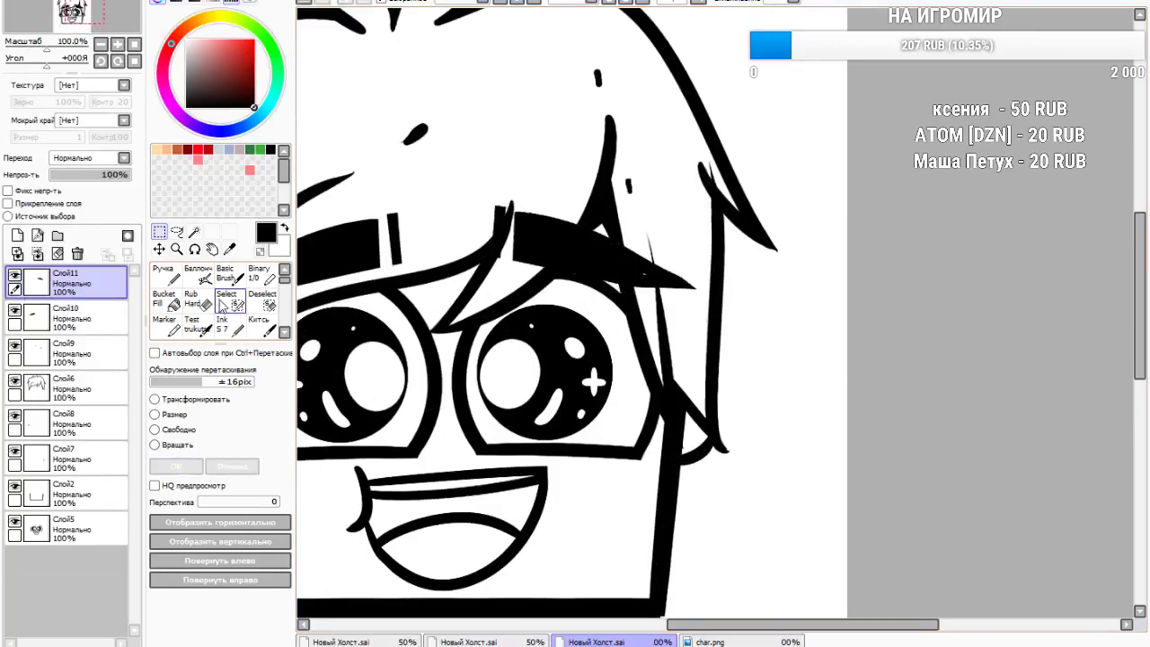
Switch to the Ink S 7 brush
left_click(230, 277)
left_click(168, 277)
left_click(242, 331)
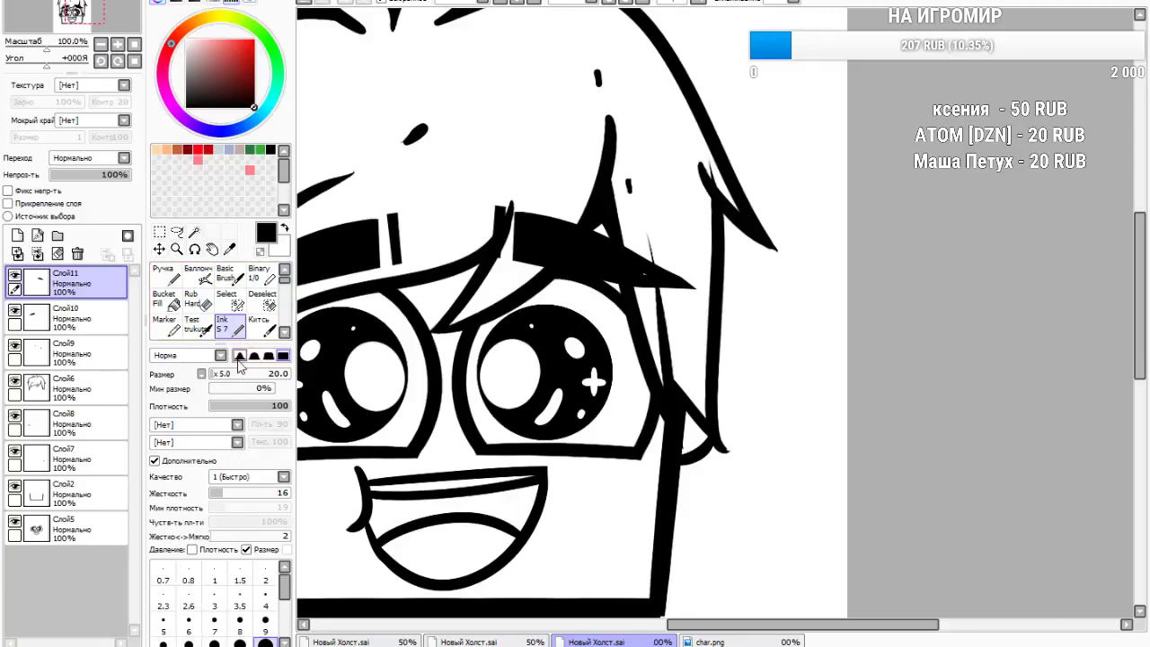
Check the eyebrow pair up close and on the whole face, and compare with the char.png skin reference
scroll(771, 216, "up", 4)
scroll(486, 357, "down", 3)
scroll(427, 380, "up", 2)
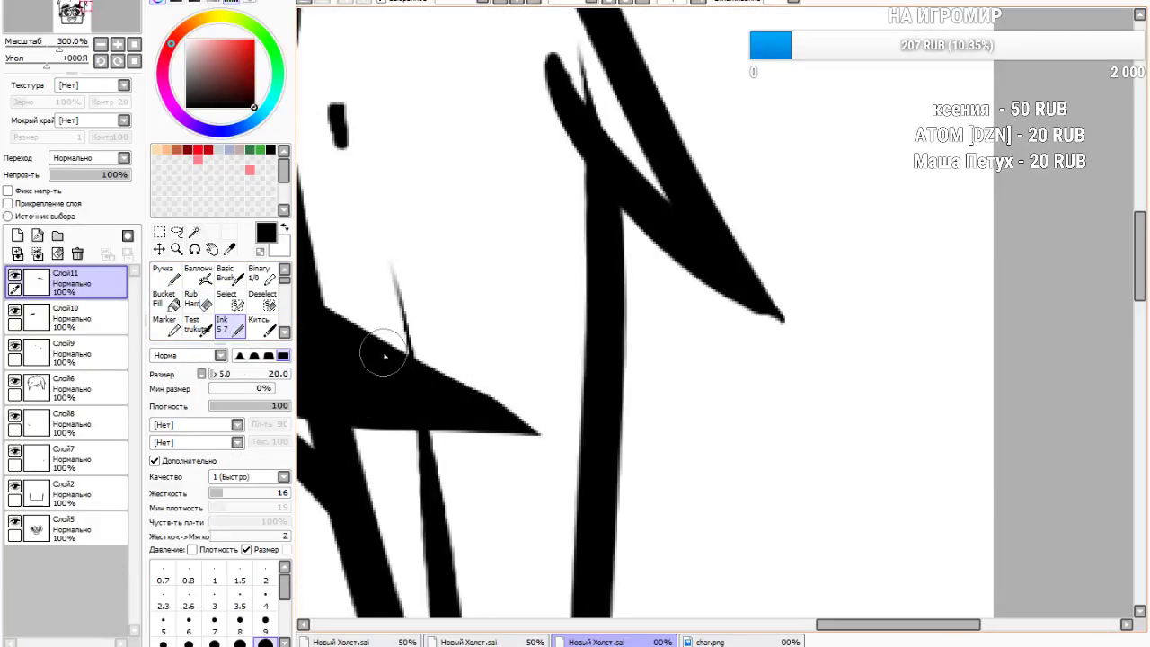
scroll(629, 300, "down", 6)
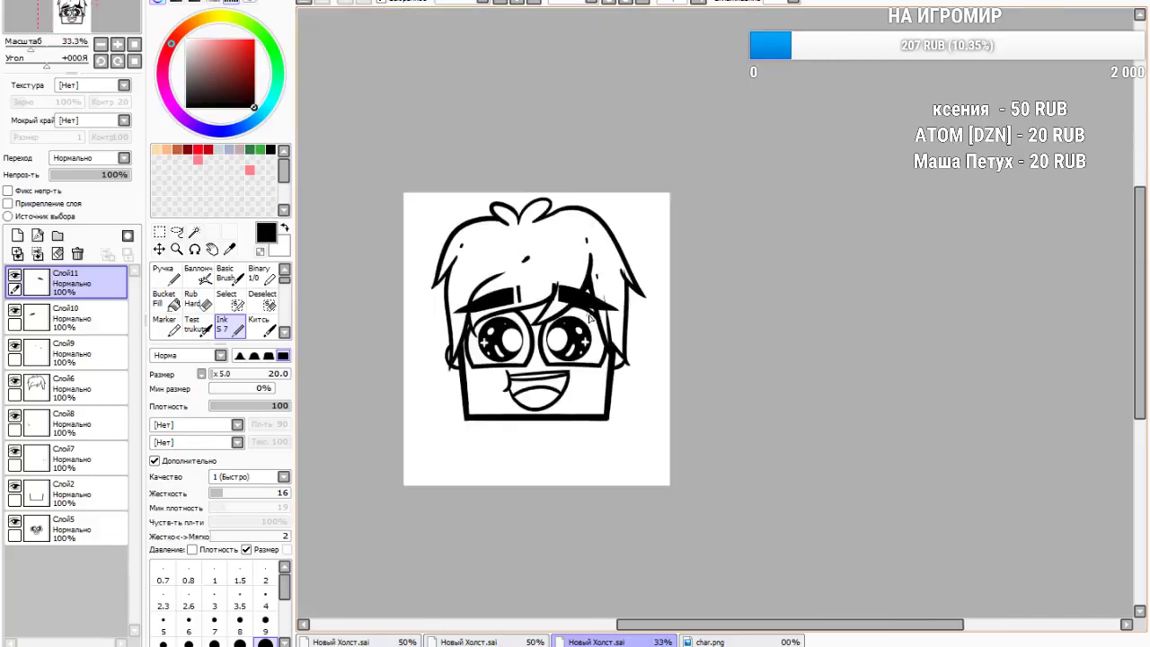
scroll(539, 376, "up", 1)
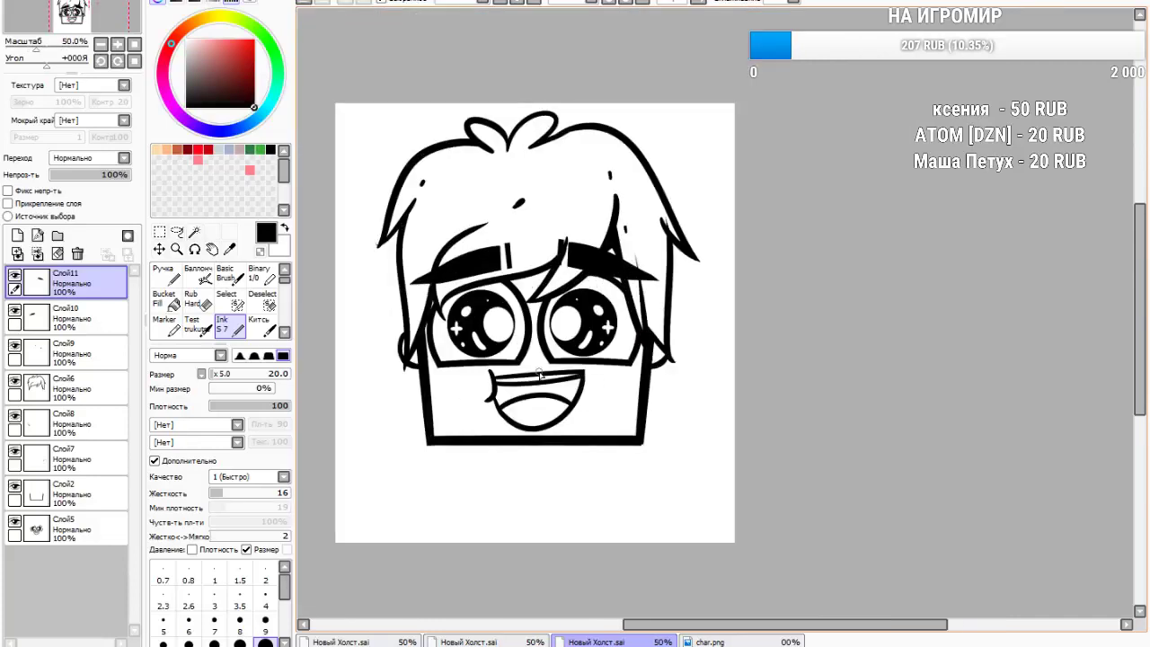
scroll(560, 367, "down", 2)
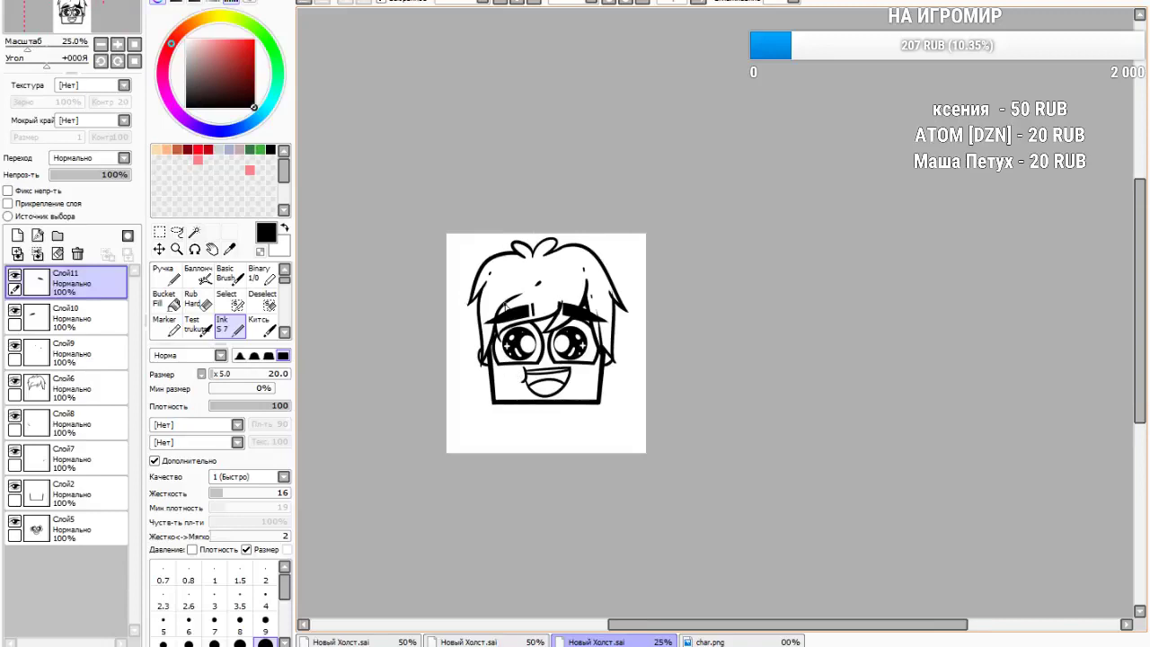
left_click(710, 642)
scroll(584, 149, "up", 1)
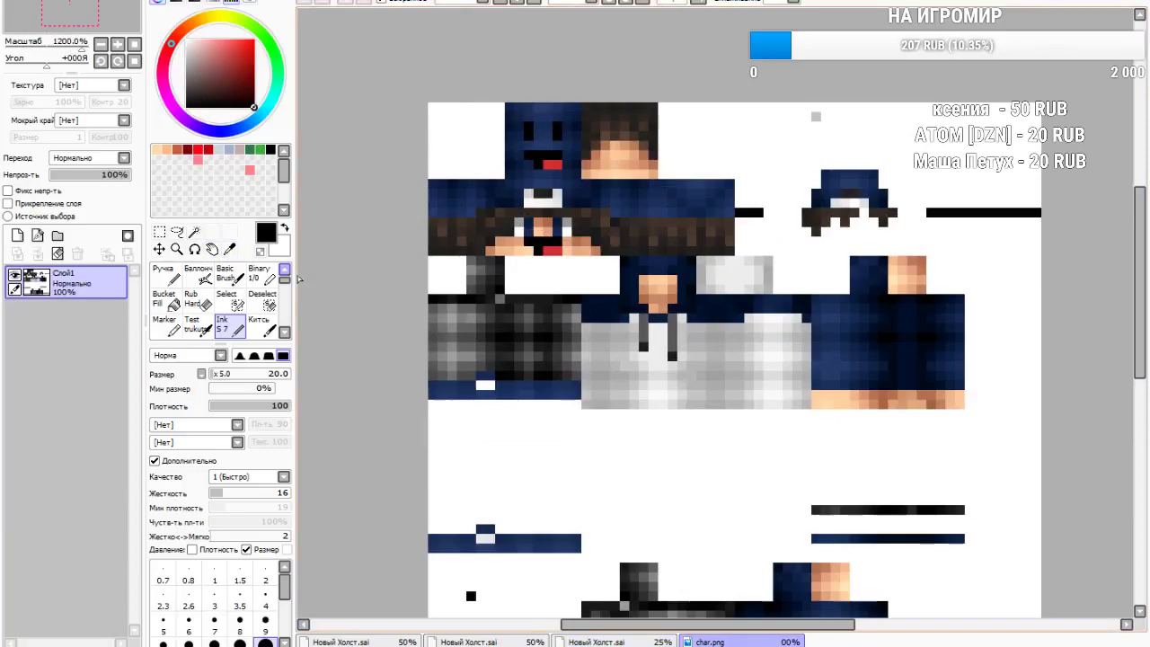
left_click(604, 642)
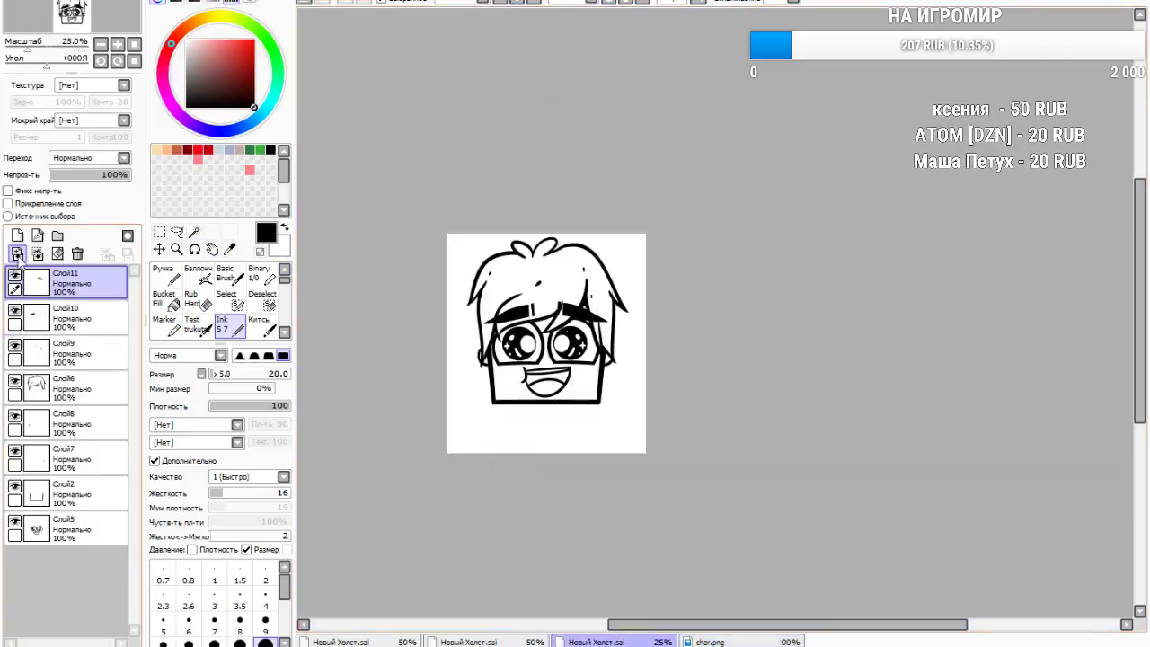
On two new layers, ink a cap's lower edge across the forehead above the eyebrows and its short left side edge
left_click(17, 236)
scroll(576, 315, "up", 4)
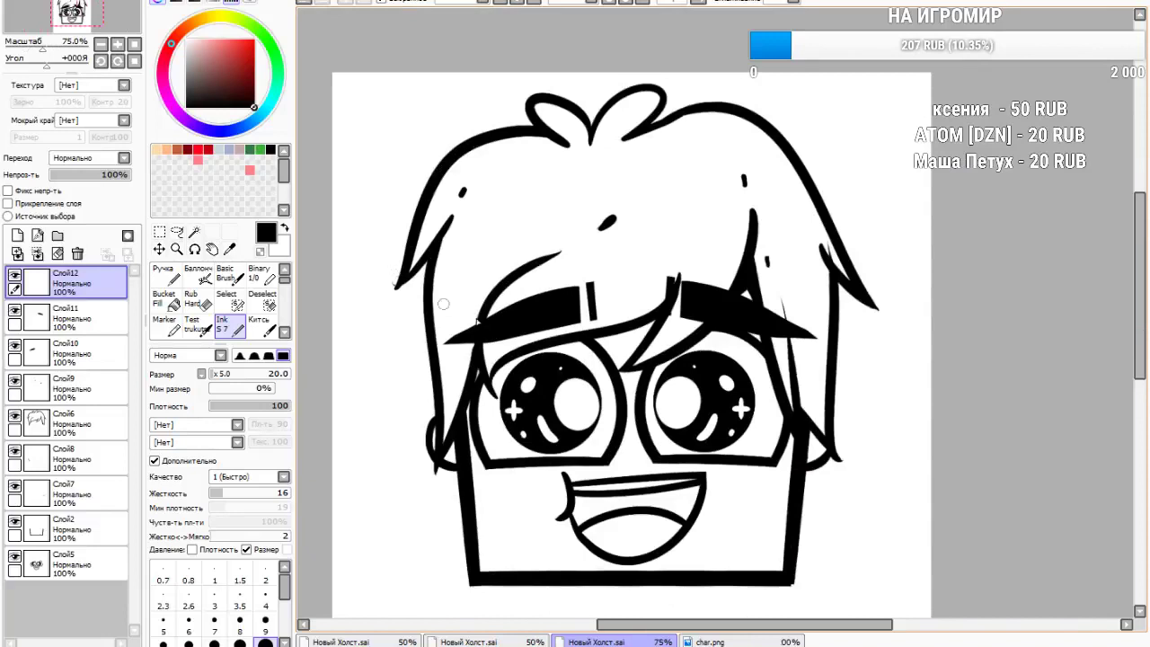
left_click_drag(418, 313, 972, 288)
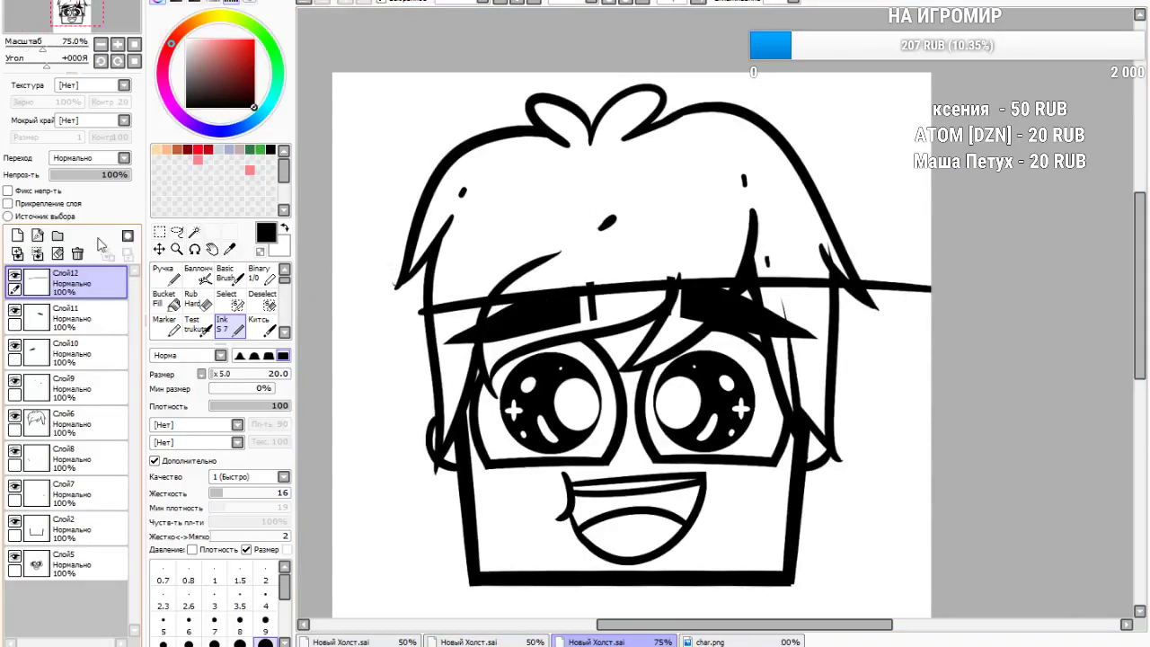
left_click(18, 236)
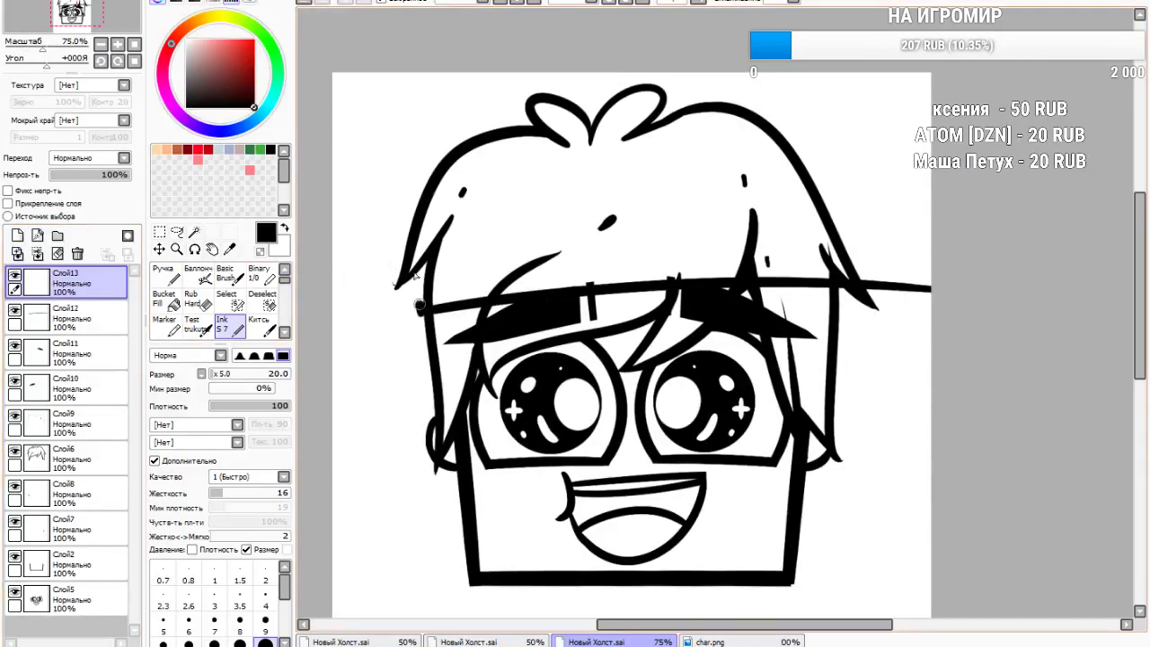
mouse_move(422, 313)
left_mouse_down()
mouse_move(415, 216)
mouse_move(530, 71)
left_mouse_up()
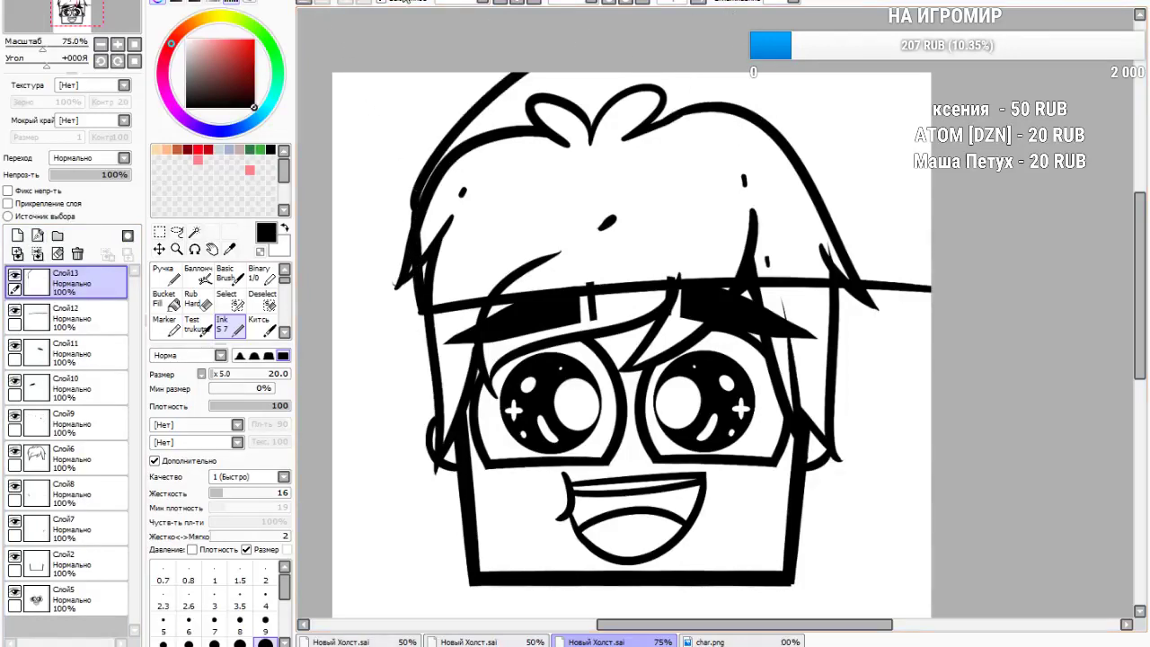
Try to ink the cap's domed top as a curve rising from its left edge over the hair
left_click(306, 4)
mouse_move(413, 219)
left_mouse_down()
mouse_move(438, 171)
mouse_move(807, 171)
left_mouse_up()
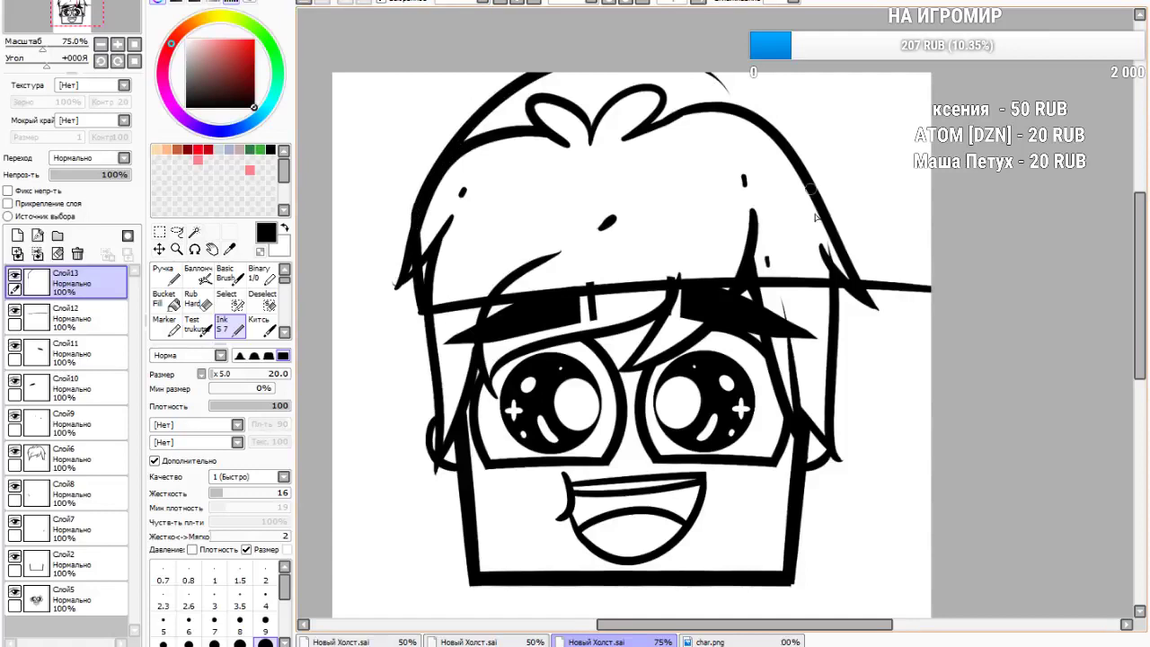
left_click(306, 3)
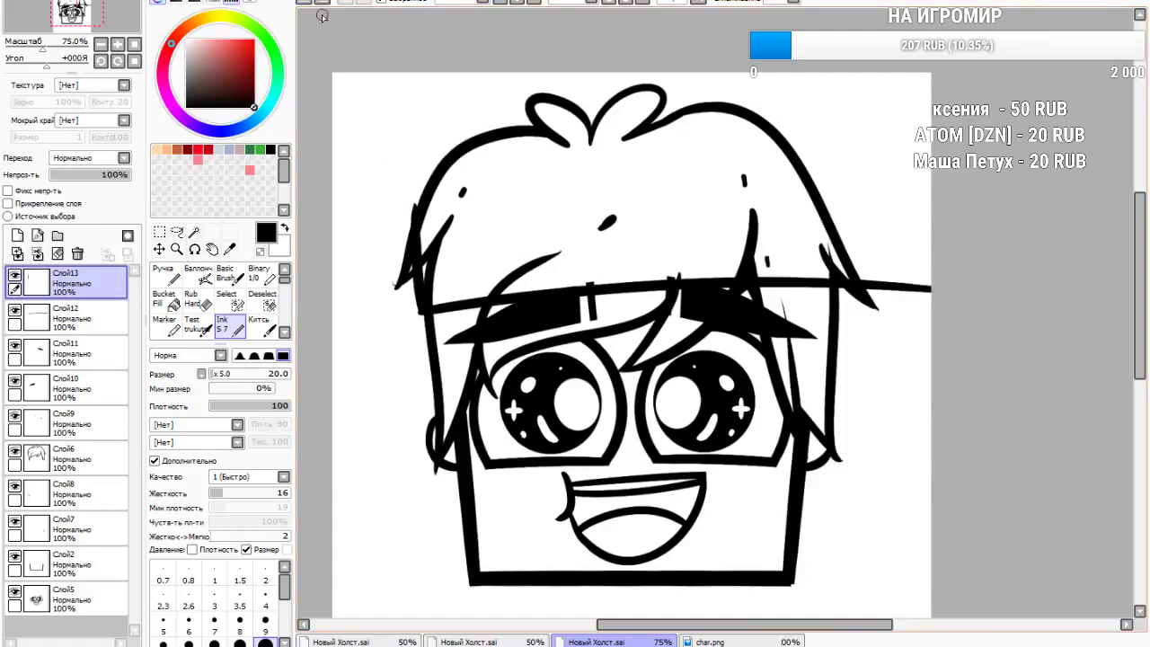
mouse_move(412, 219)
left_mouse_down()
mouse_move(453, 162)
mouse_move(719, 98)
left_mouse_up()
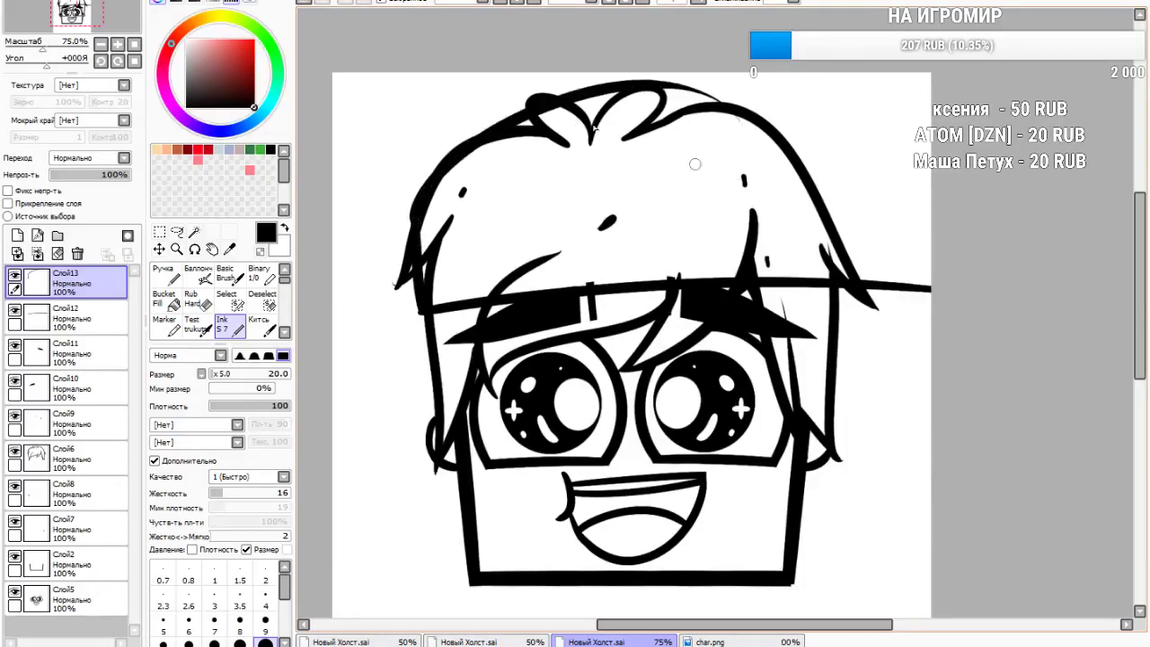
left_click(314, 5)
Ink the cap's short right side edge, and draw the domed top arc over the hair on another new layer
left_click_drag(836, 280, 845, 179)
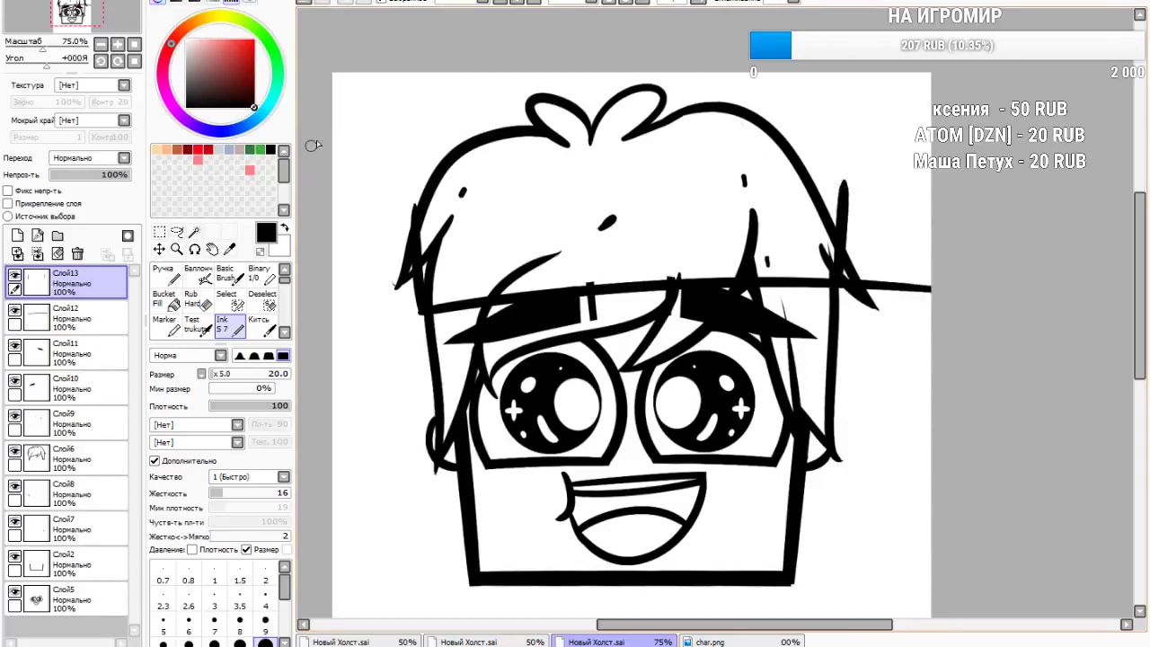
left_click(314, 5)
key("ctrl+y")
left_click(17, 236)
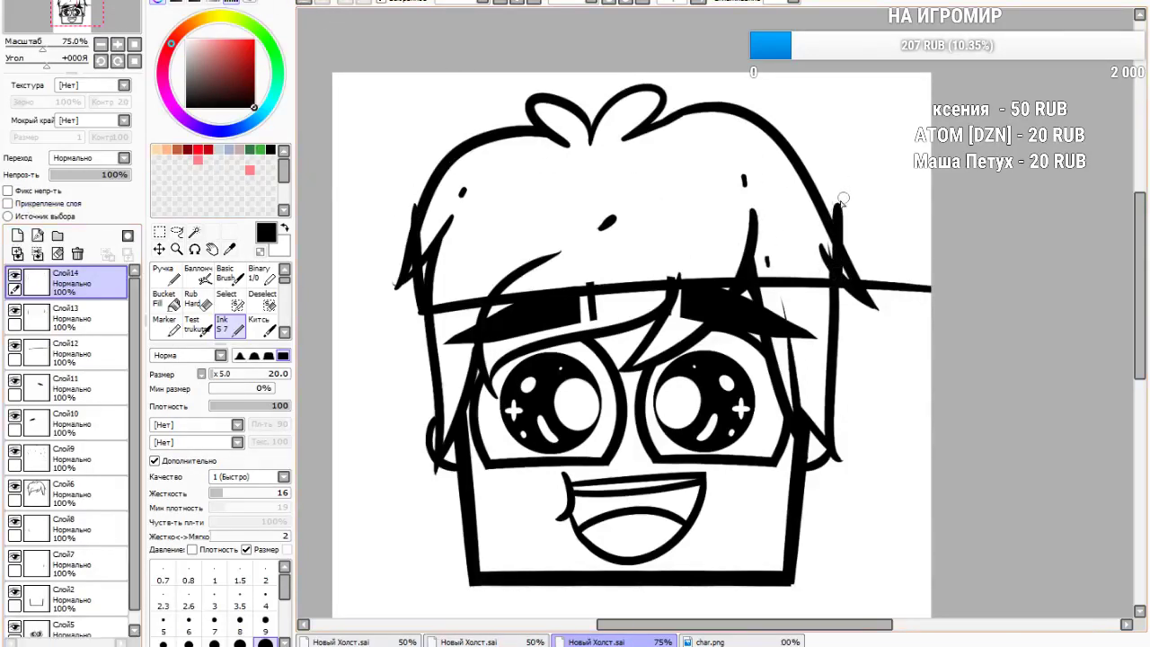
mouse_move(836, 211)
left_mouse_down()
mouse_move(744, 103)
mouse_move(462, 263)
left_mouse_up()
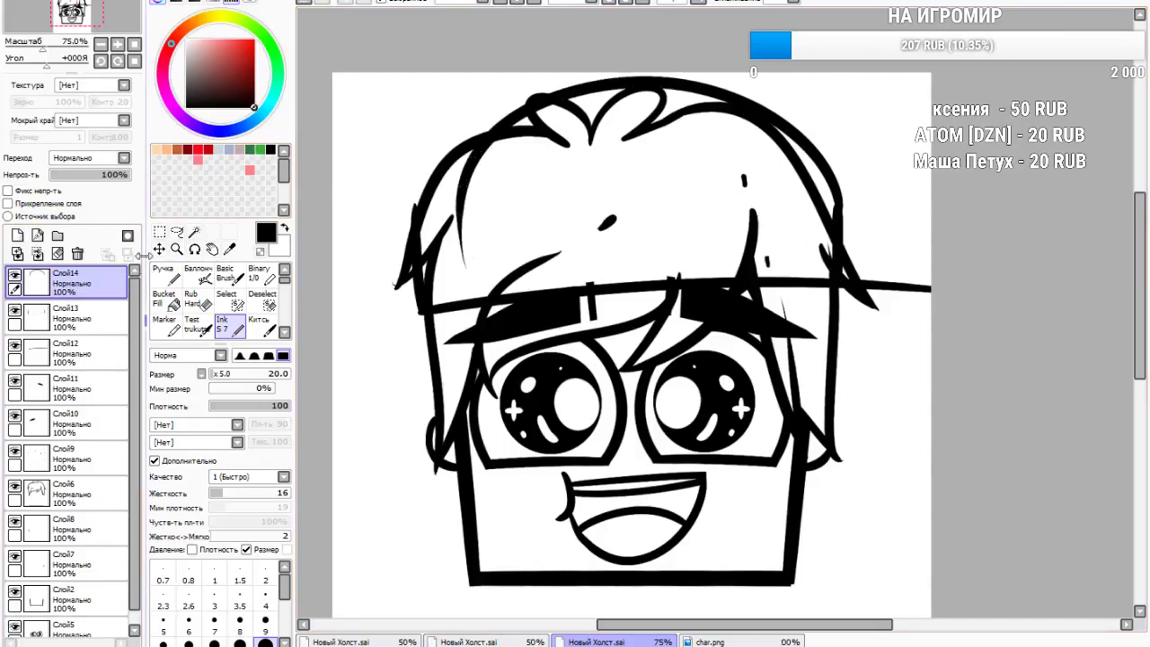
Reshape the dome arc with a free transformation so its ends meet the cap's left and right side edges
left_click(159, 232)
left_click(160, 429)
left_click_drag(454, 271, 386, 271)
left_click_drag(649, 73, 624, 74)
left_click_drag(854, 280, 852, 271)
left_click_drag(389, 271, 395, 274)
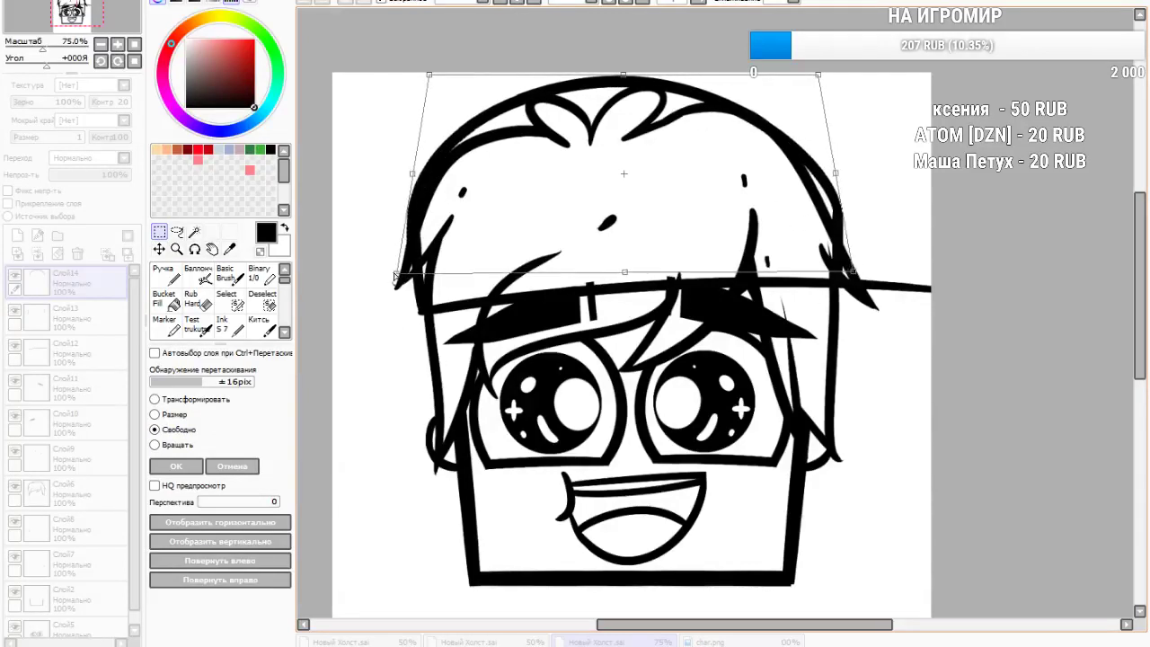
mouse_move(627, 73)
left_mouse_down()
mouse_move(654, 76)
mouse_move(632, 78)
left_mouse_up()
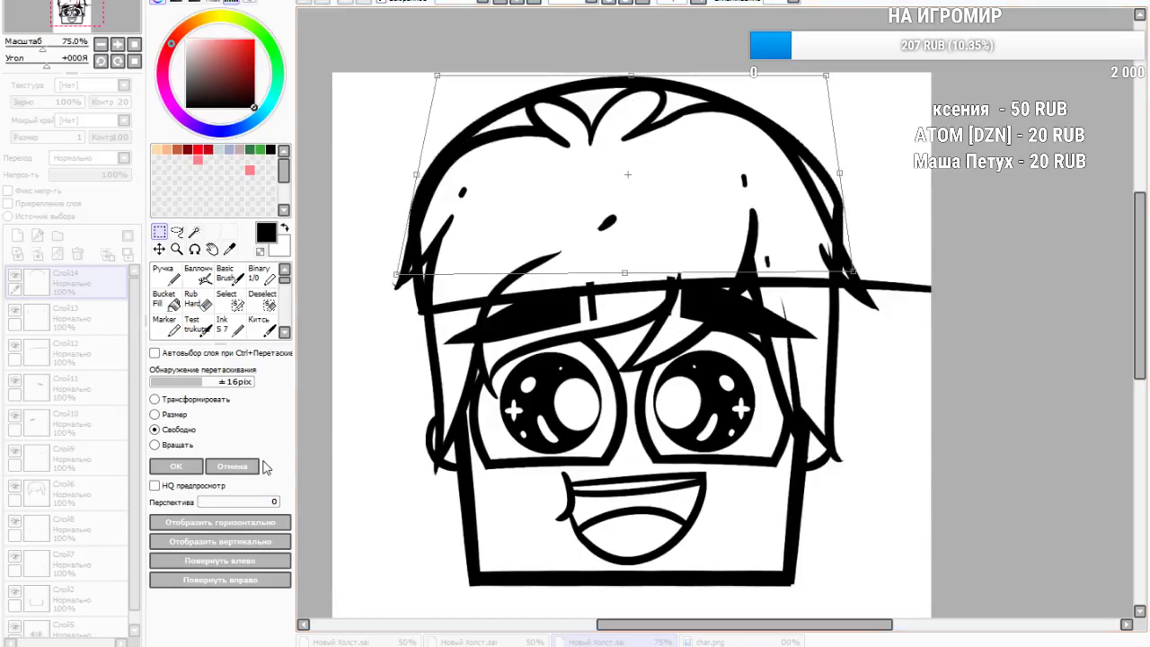
left_click(176, 467)
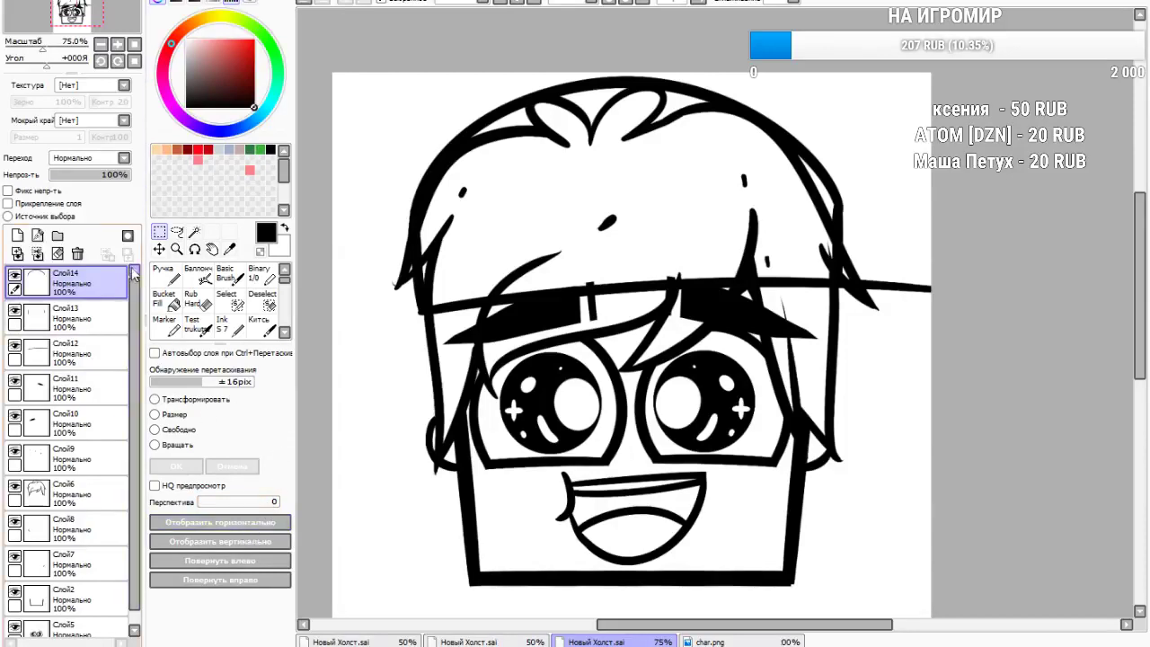
Merge the three cap layers into one and erase the lower edge's overshoot past the right side with the eraser at size 17
left_click(37, 254)
left_click(36, 253)
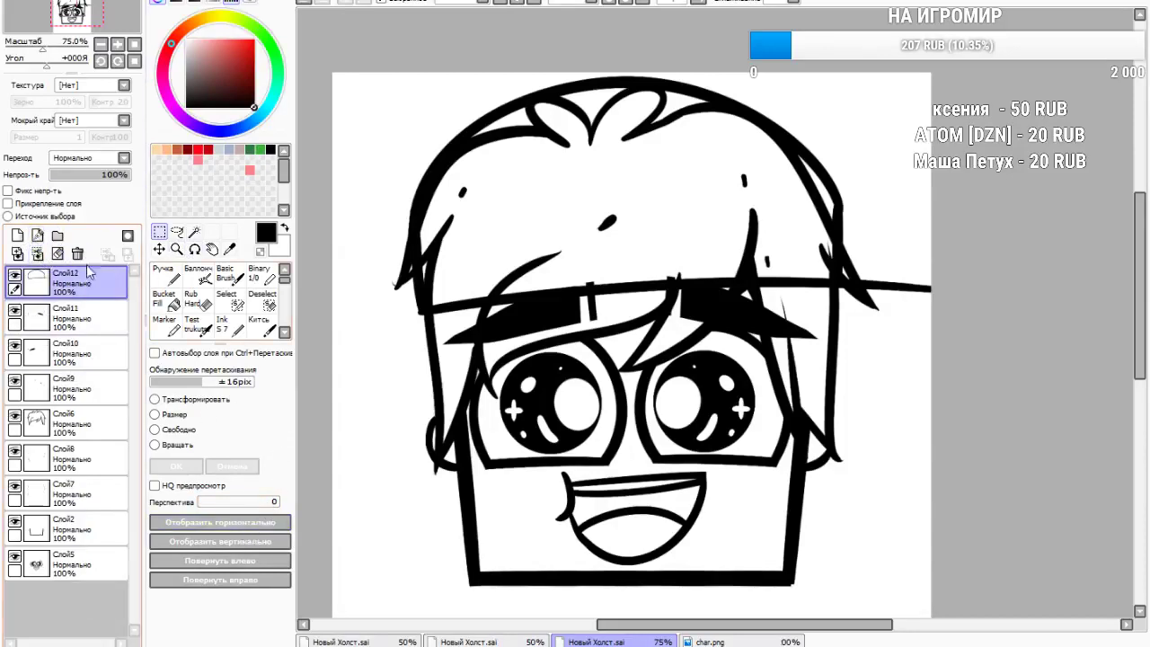
left_click(201, 302)
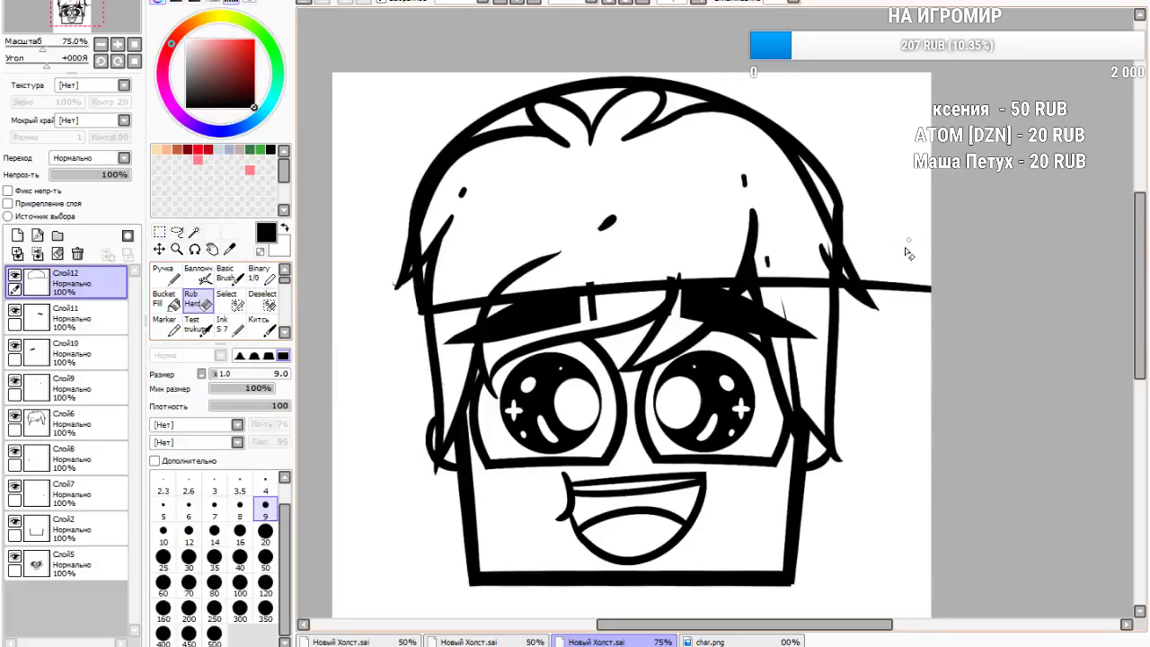
left_click_drag(227, 379, 231, 379)
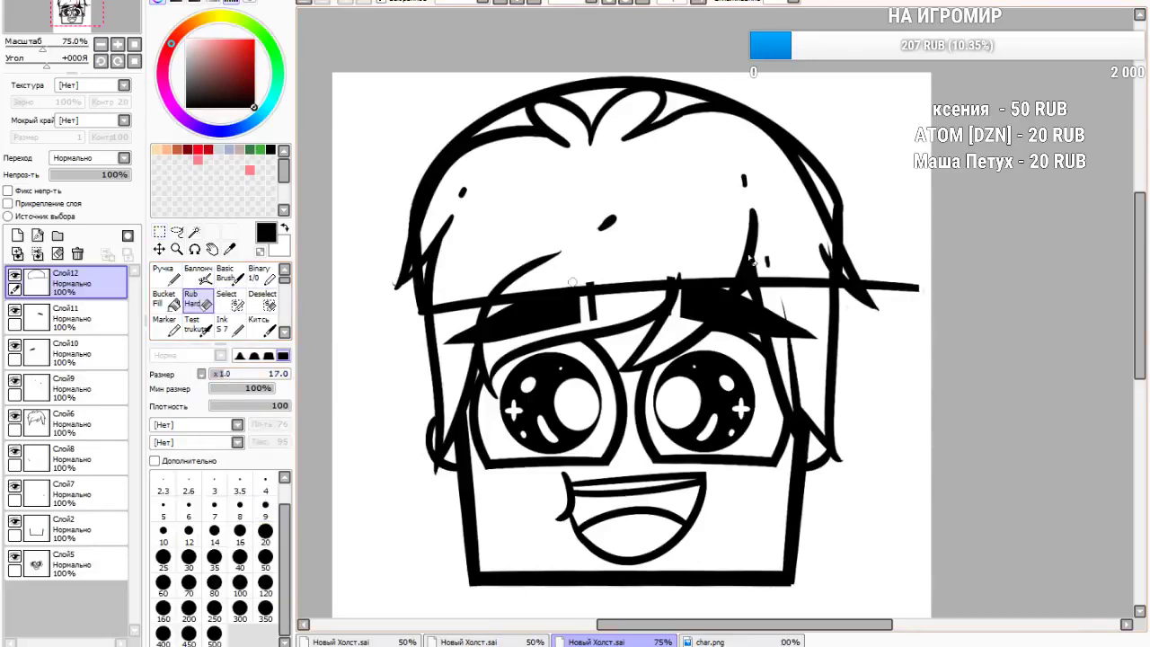
left_click_drag(909, 320, 847, 329)
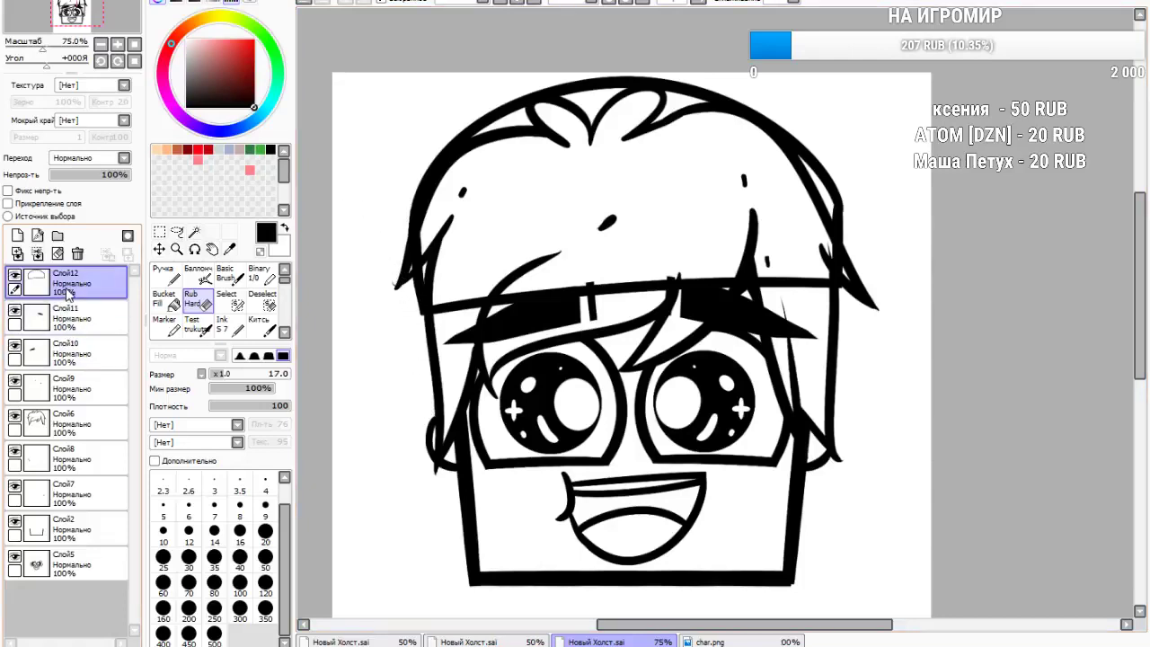
Select the cap's interior with the Magic Wand and make the hair layer Слой6 active
left_click(194, 232)
left_click(486, 216)
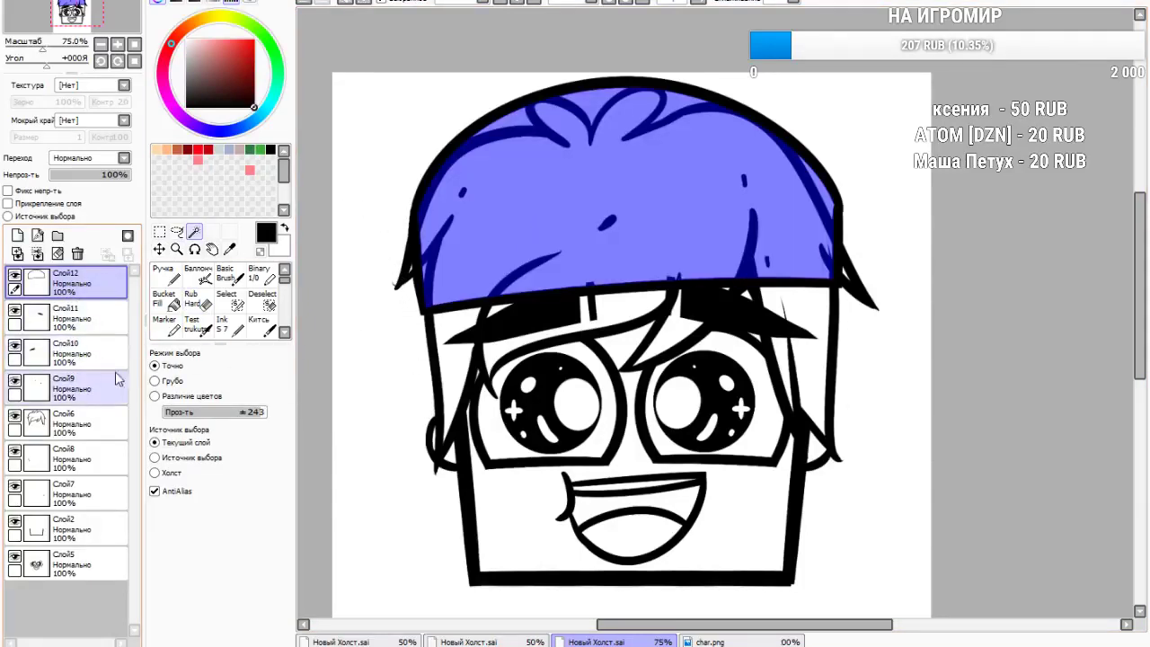
left_click(81, 531)
left_click(84, 424)
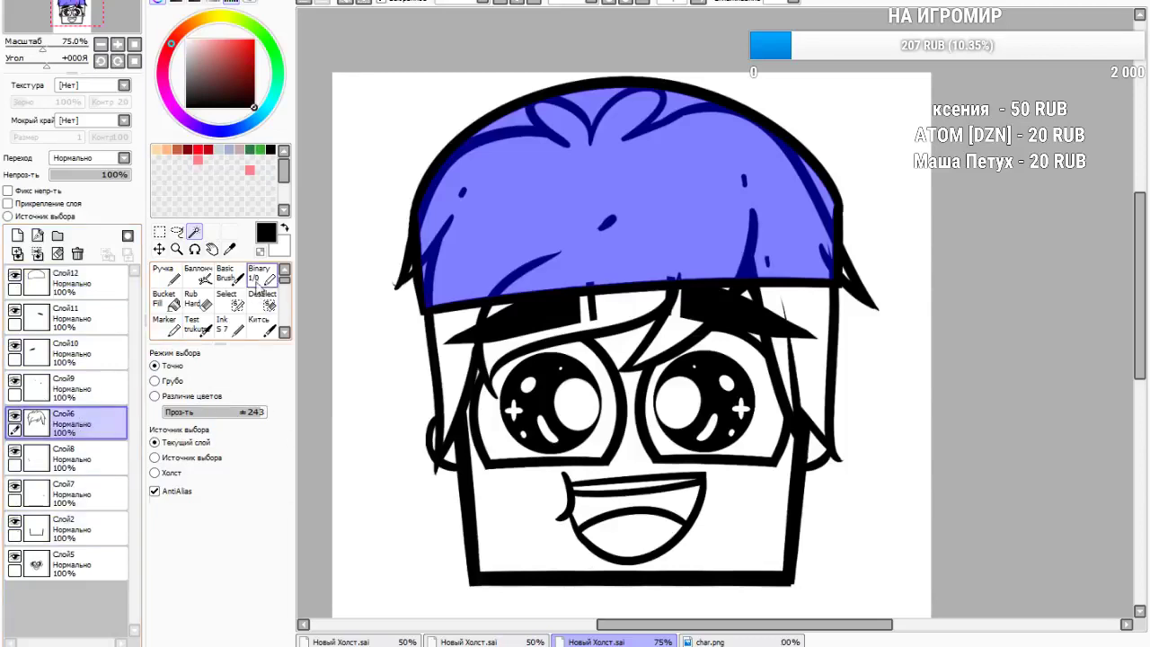
Erase the hair lines inside the selected cap area with the eraser at size 100
left_click(257, 285)
left_click(229, 301)
left_click(198, 301)
left_click_drag(275, 377, 297, 373)
left_click_drag(668, 261, 824, 225)
left_click_drag(553, 261, 441, 308)
left_click_drag(739, 263, 768, 244)
left_click_drag(449, 270, 437, 252)
mouse_move(637, 249)
left_mouse_down()
mouse_move(388, 252)
mouse_move(332, 221)
mouse_move(315, 172)
mouse_move(759, 110)
mouse_move(689, 98)
mouse_move(319, 171)
left_mouse_up()
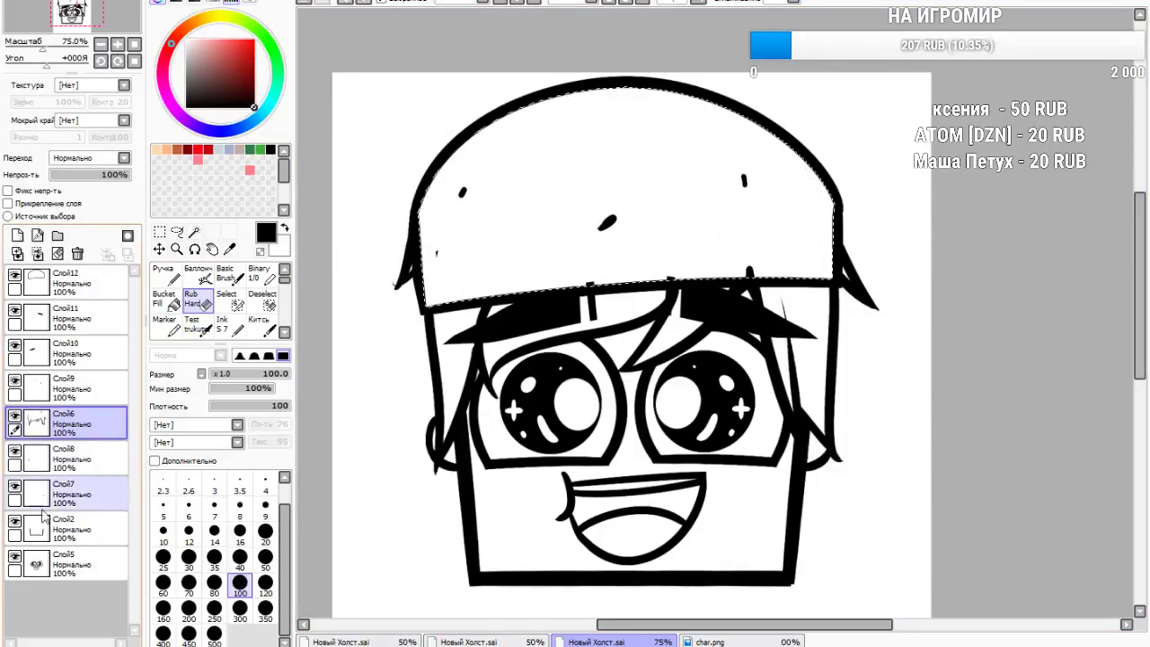
Merge the eyebrow layer Слой11 down into Слой10
left_click(72, 458)
left_click(77, 561)
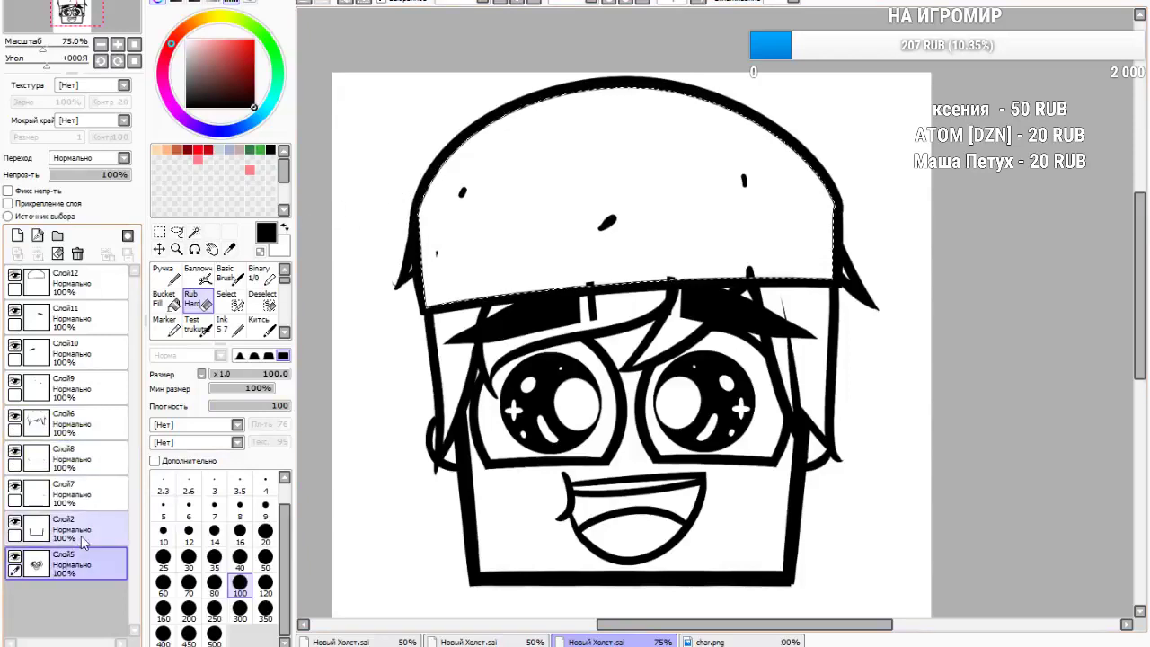
left_click(72, 526)
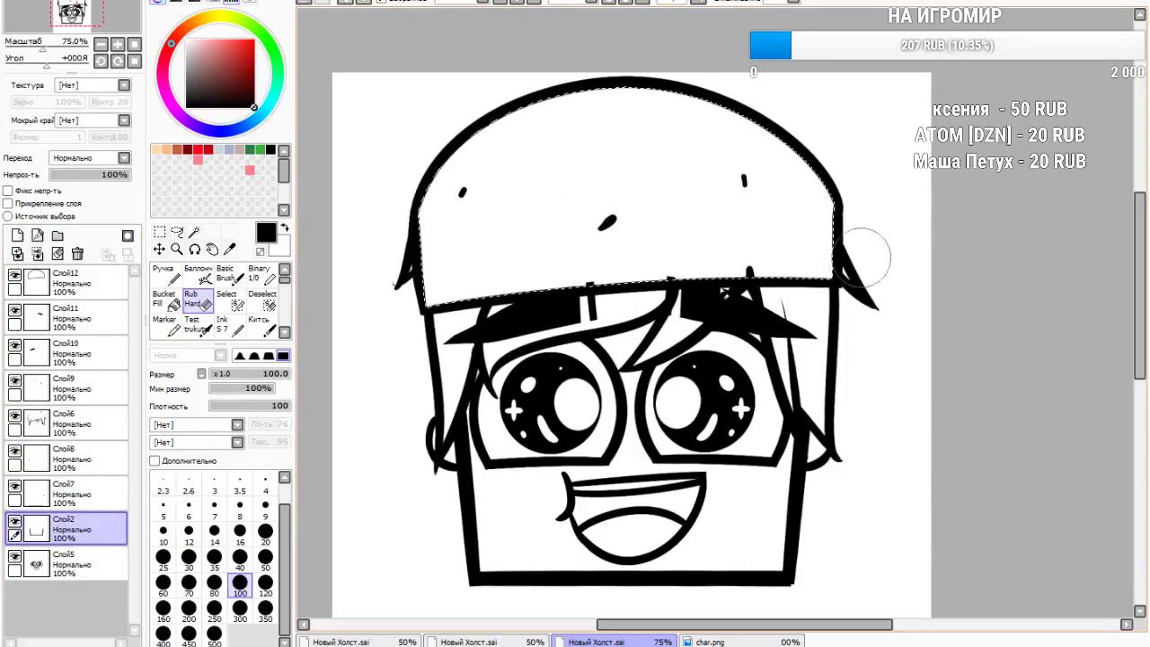
left_click(67, 319)
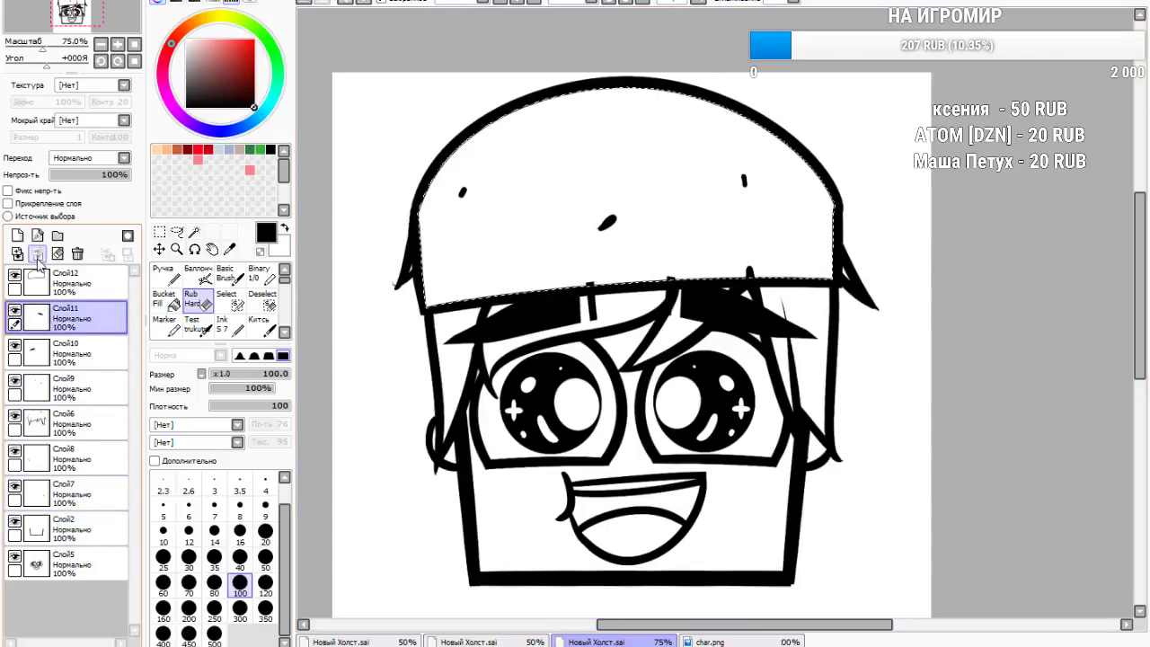
left_click(37, 255)
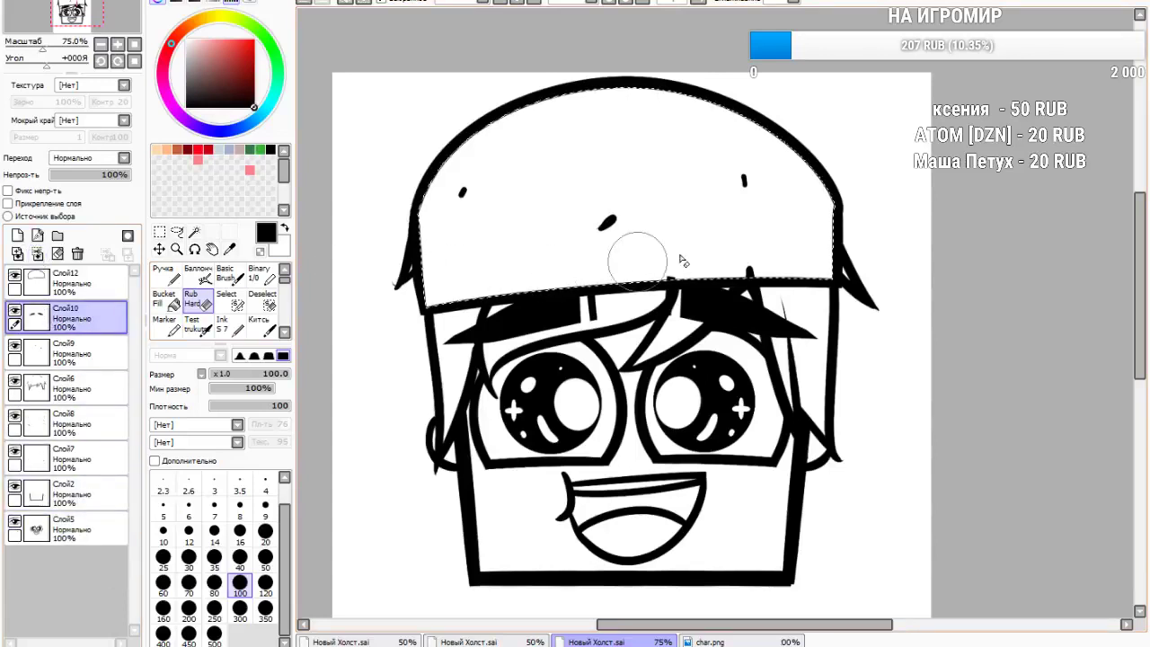
Go through the remaining layers, from Слой6 down to Слой5 and up to Слой12, erasing leftover line ends inside the cap selection
left_click(91, 404)
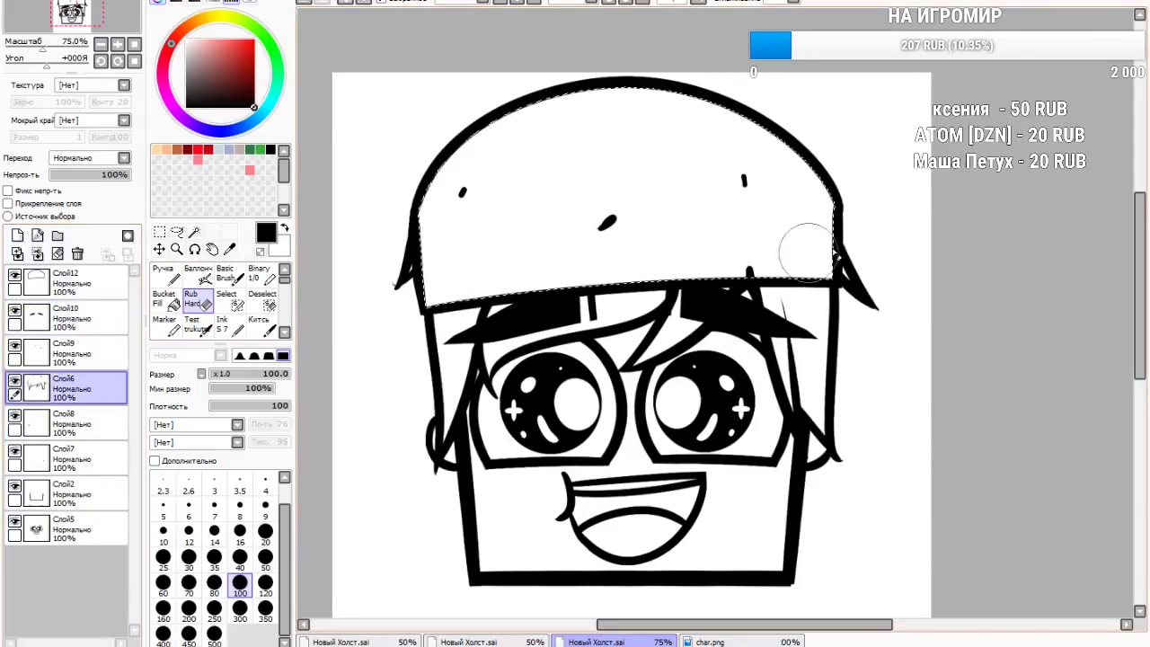
left_click(49, 435)
left_click(67, 458)
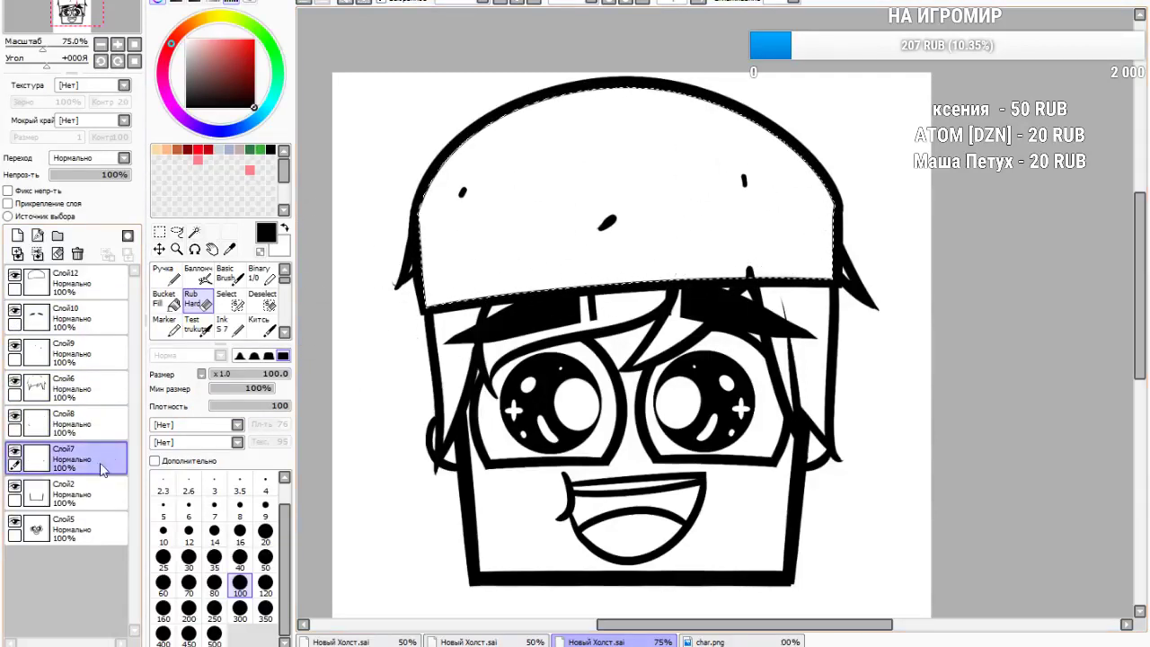
left_click(67, 529)
left_click(68, 494)
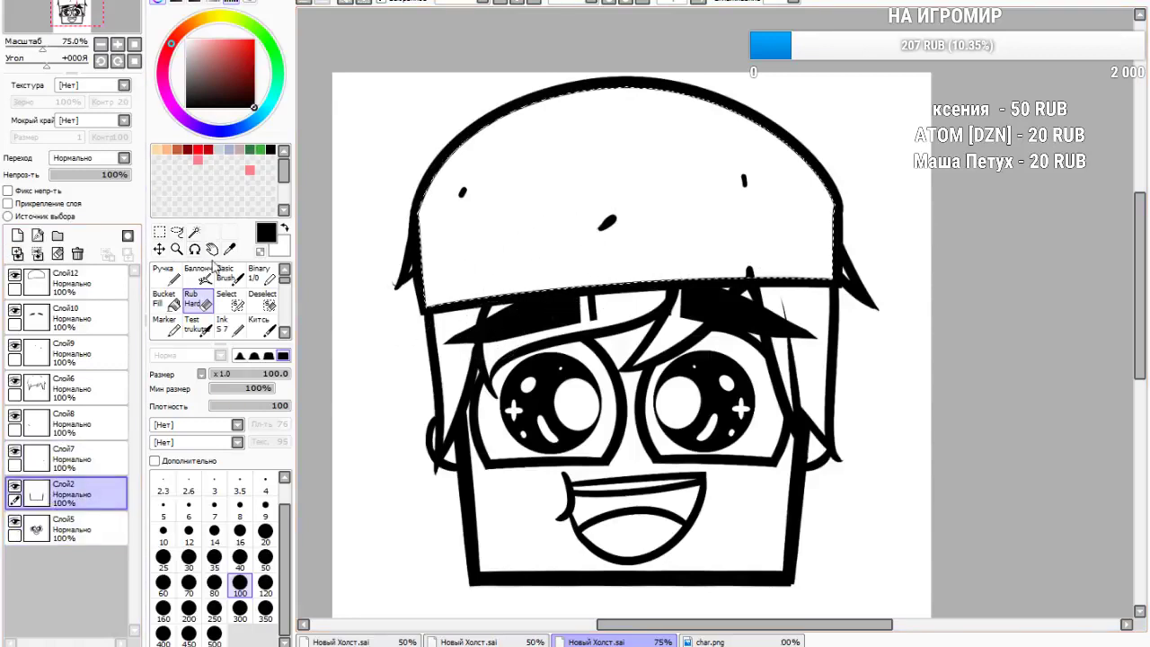
left_click(81, 319)
left_click(72, 282)
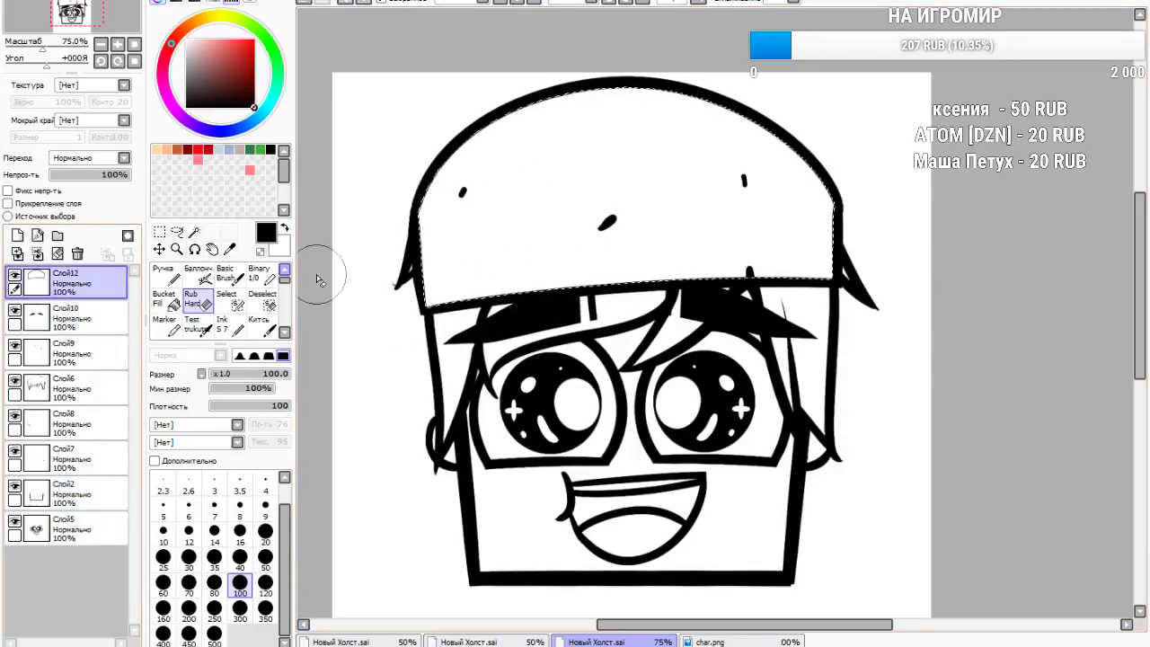
Erase the three small stray marks inside the cap on layer Слой9 and clear the selection
left_click(58, 355)
left_click(608, 222)
left_click(743, 181)
left_click(464, 190)
left_click(159, 232)
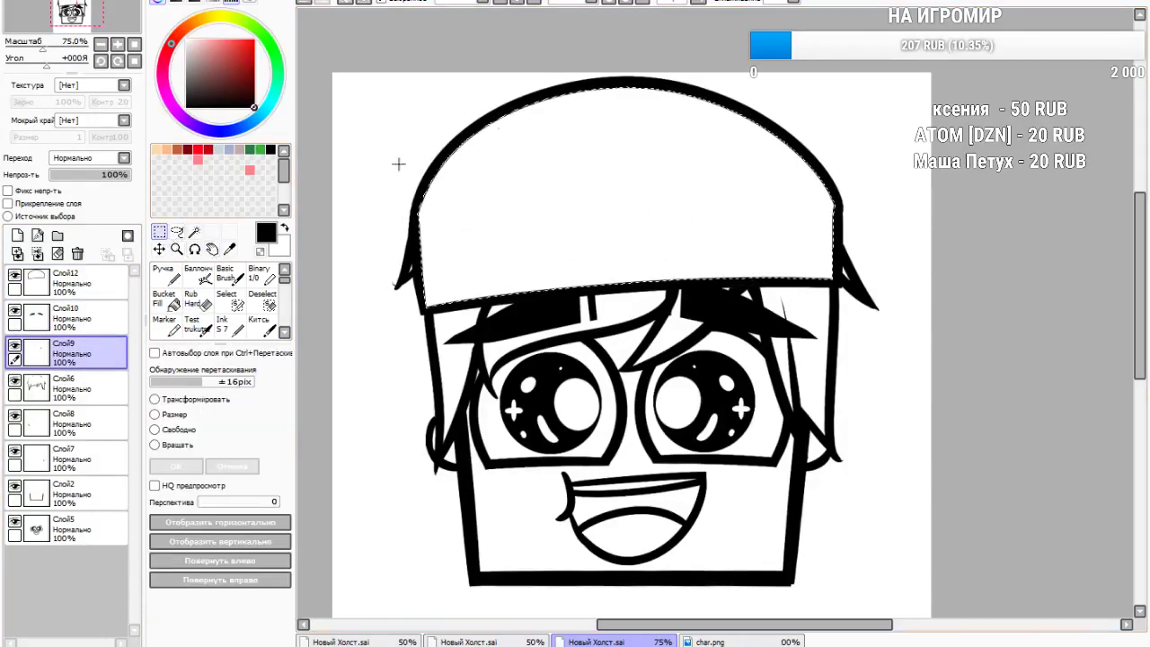
left_click(354, 197)
Erase the hair tufts sticking out beside the cap on layer Слой6 with the eraser at size 100
left_click(192, 299)
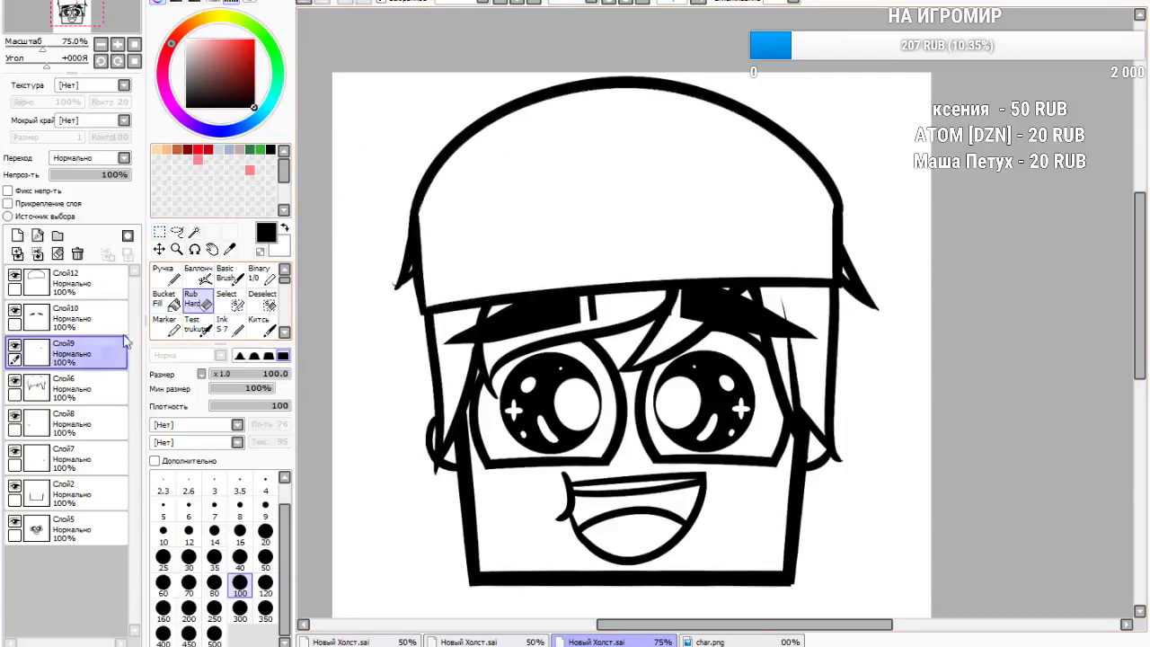
left_click(63, 388)
scroll(378, 269, "up", 1)
mouse_move(994, 202)
left_mouse_down()
mouse_move(713, 223)
mouse_move(765, 290)
mouse_move(783, 344)
left_mouse_up()
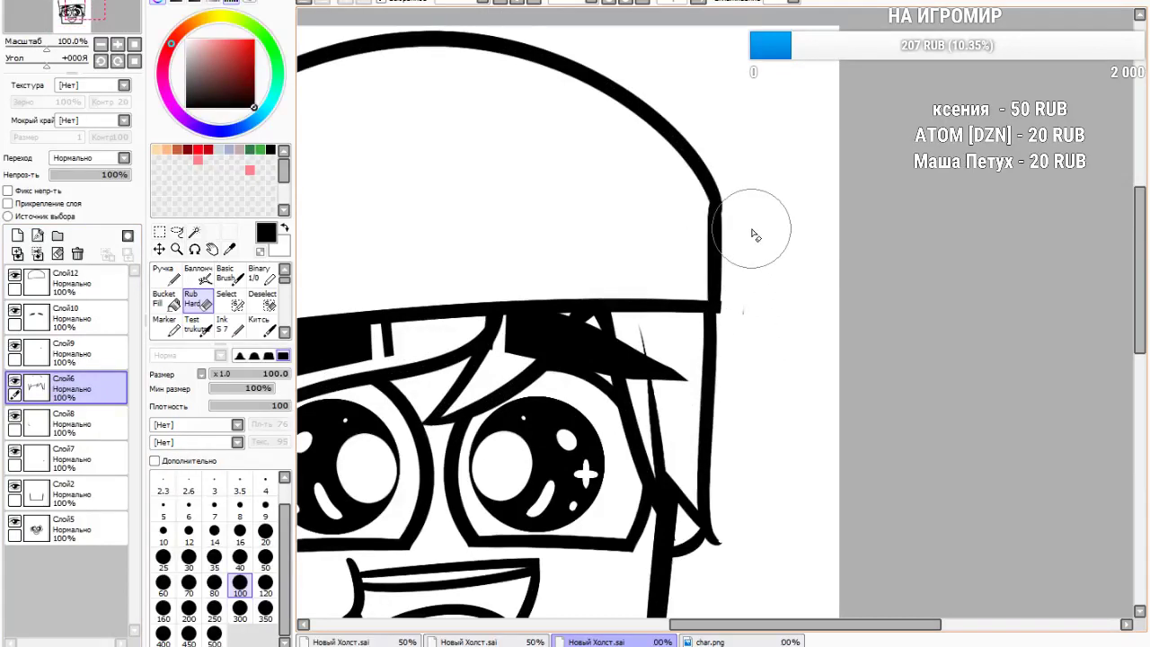
Try to draw an angular hair flick below the cap's right corner with the pen at size 25
left_click(164, 274)
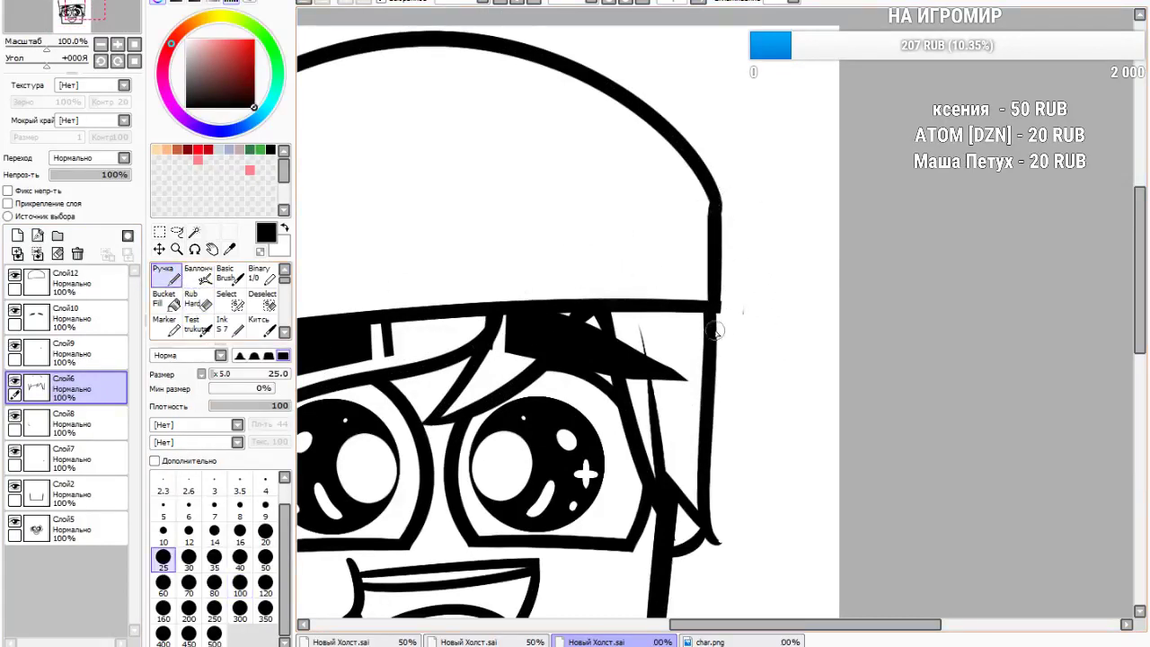
scroll(800, 329, "up", 1)
left_click_drag(685, 291, 674, 447)
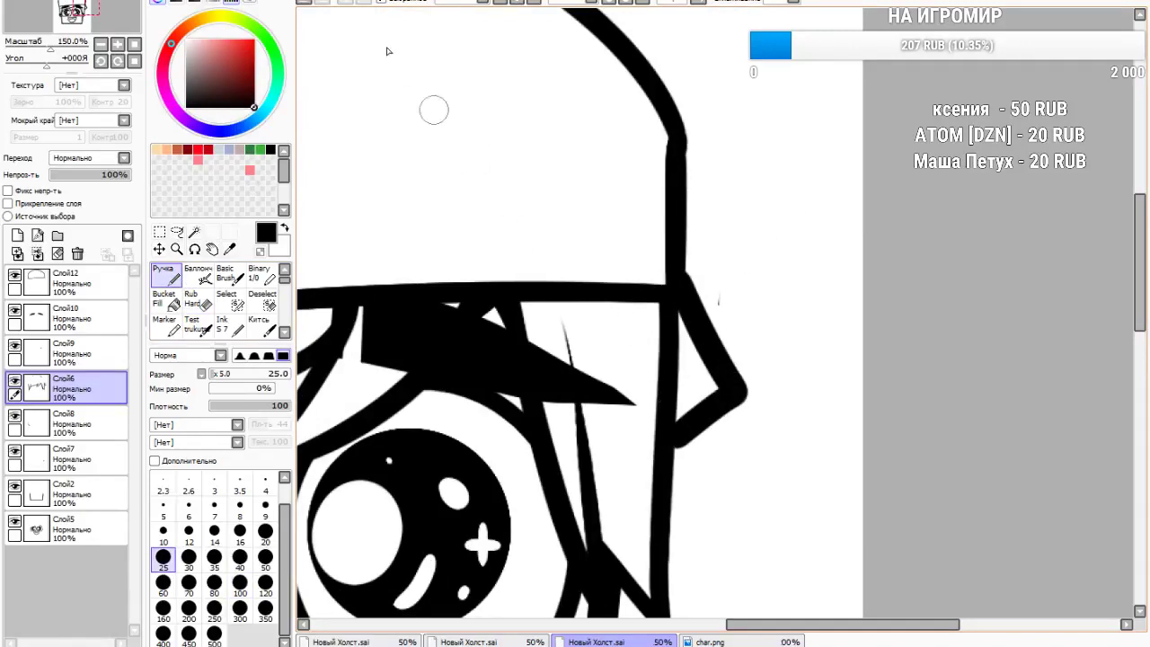
left_click(305, 5)
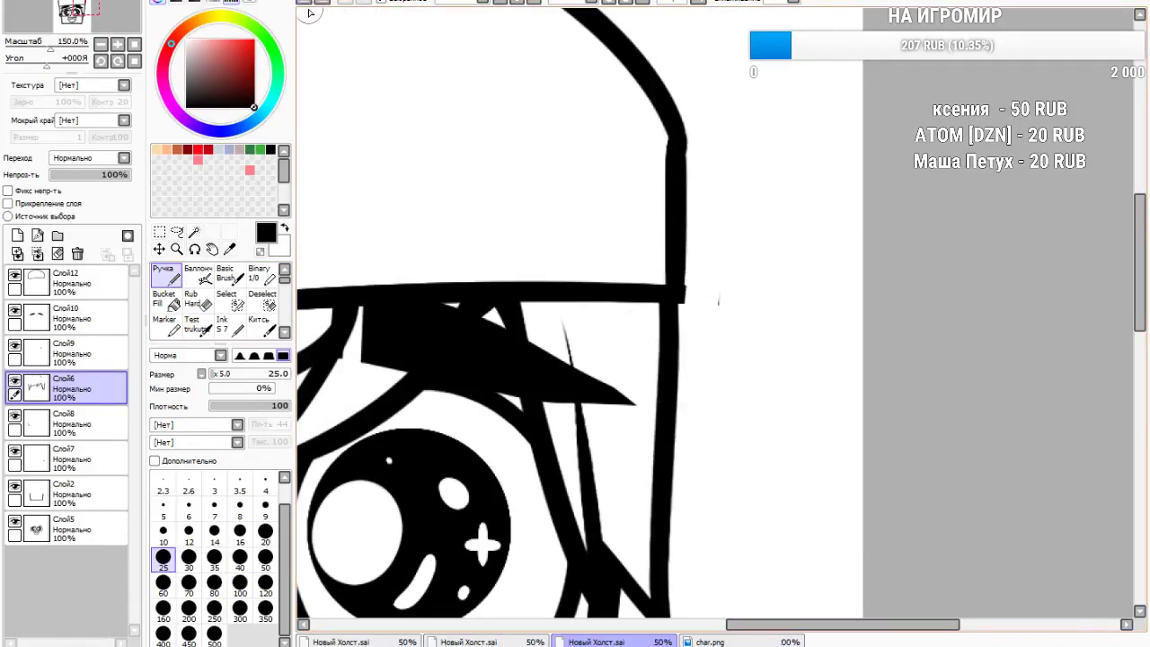
Erase the leftover hair strand along the cap's left edge with the eraser at size 100
scroll(560, 380, "down", 2)
scroll(555, 376, "up", 1)
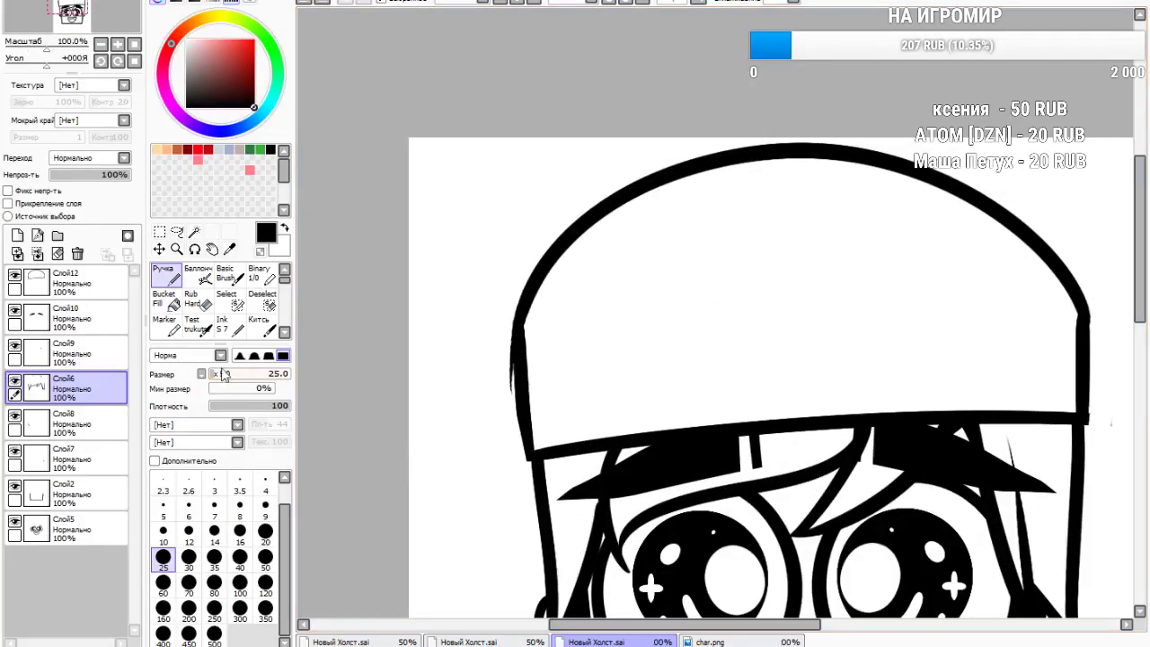
left_click(197, 299)
left_click(63, 283)
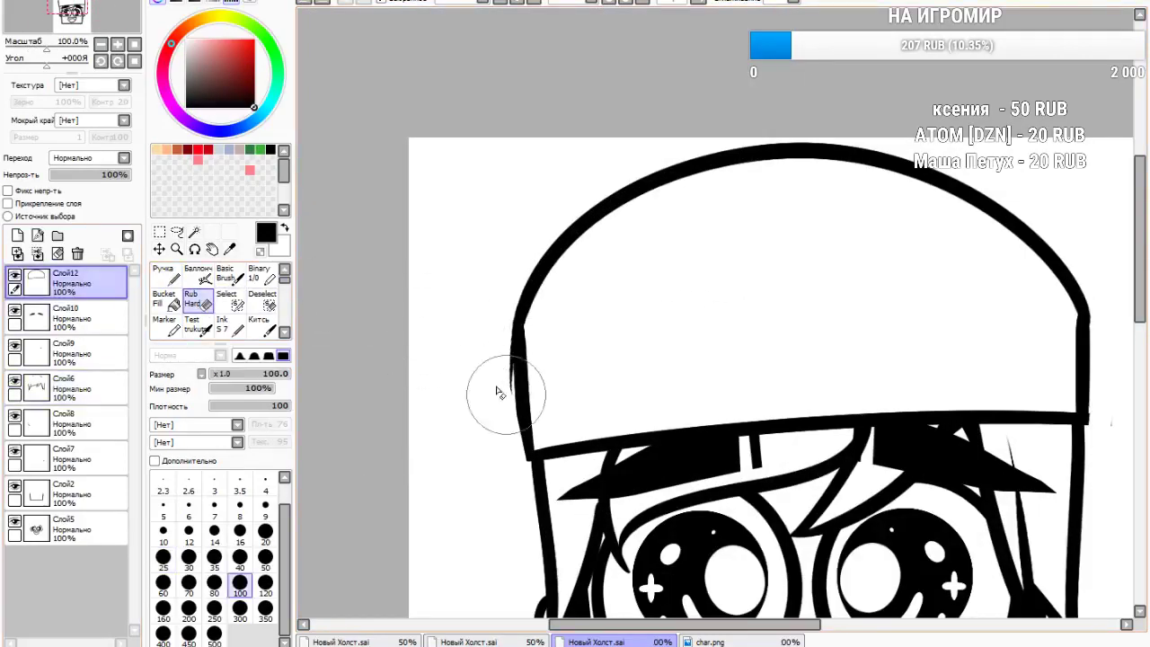
left_click_drag(500, 393, 497, 504)
left_click(305, 4)
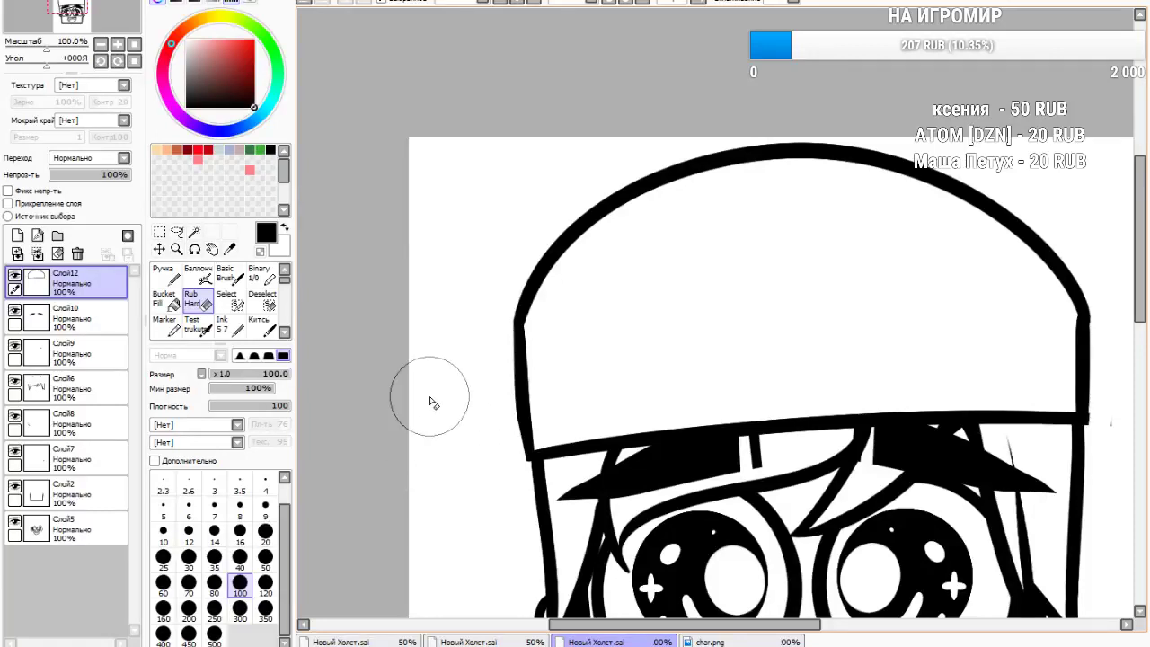
Ink a large rounded ear below the cap's left corner on a new layer at size 20, trim its end and add another layer
scroll(431, 401, "down", 3)
scroll(442, 390, "up", 3)
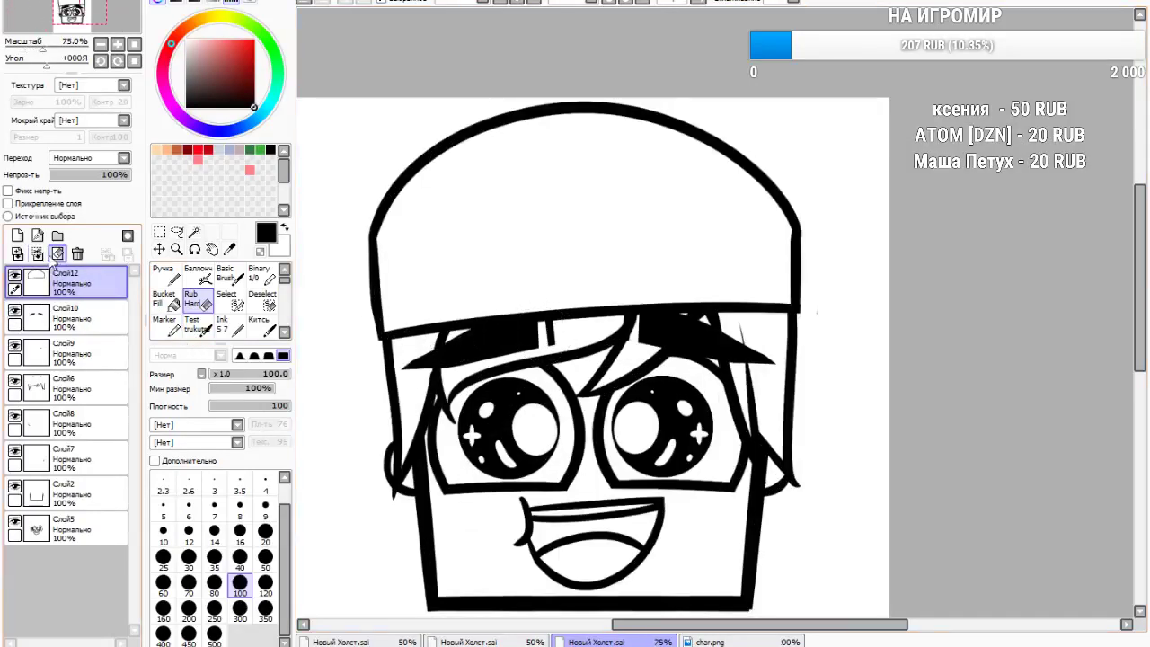
scroll(638, 257, "down", 2)
scroll(638, 257, "up", 2)
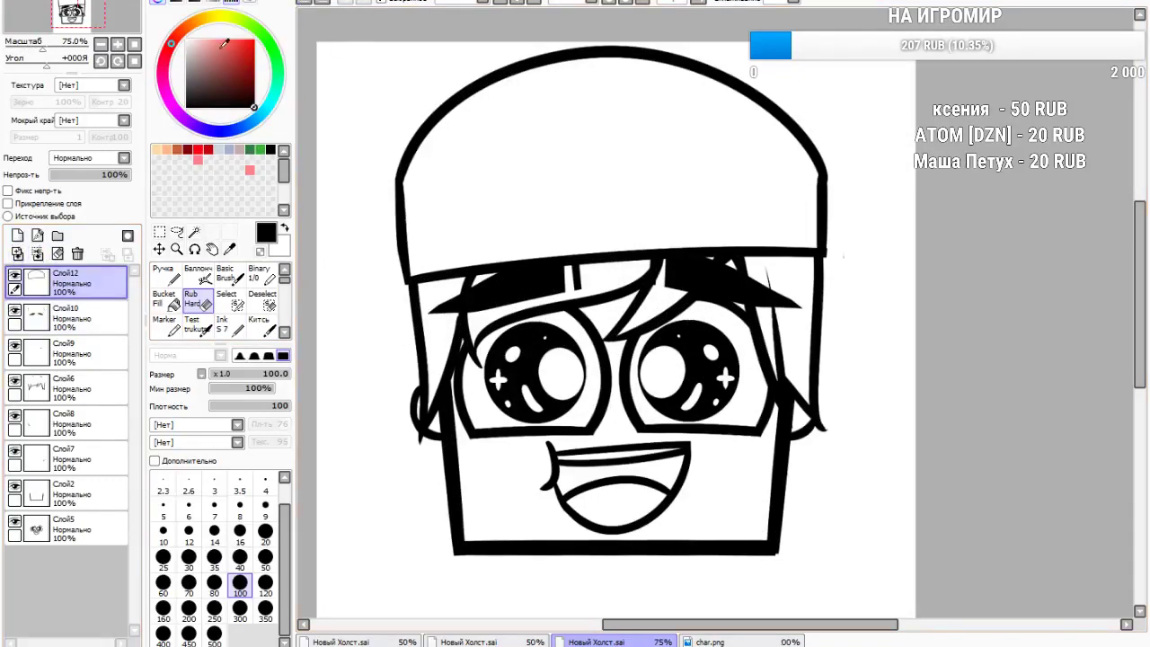
left_click(24, 237)
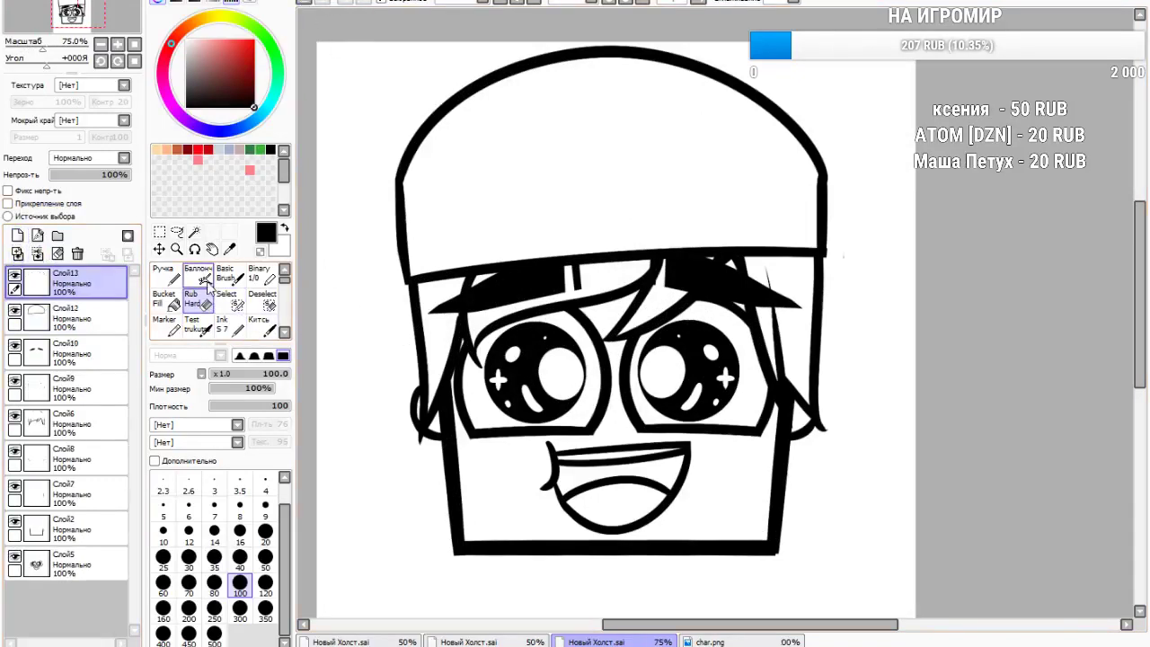
left_click(229, 327)
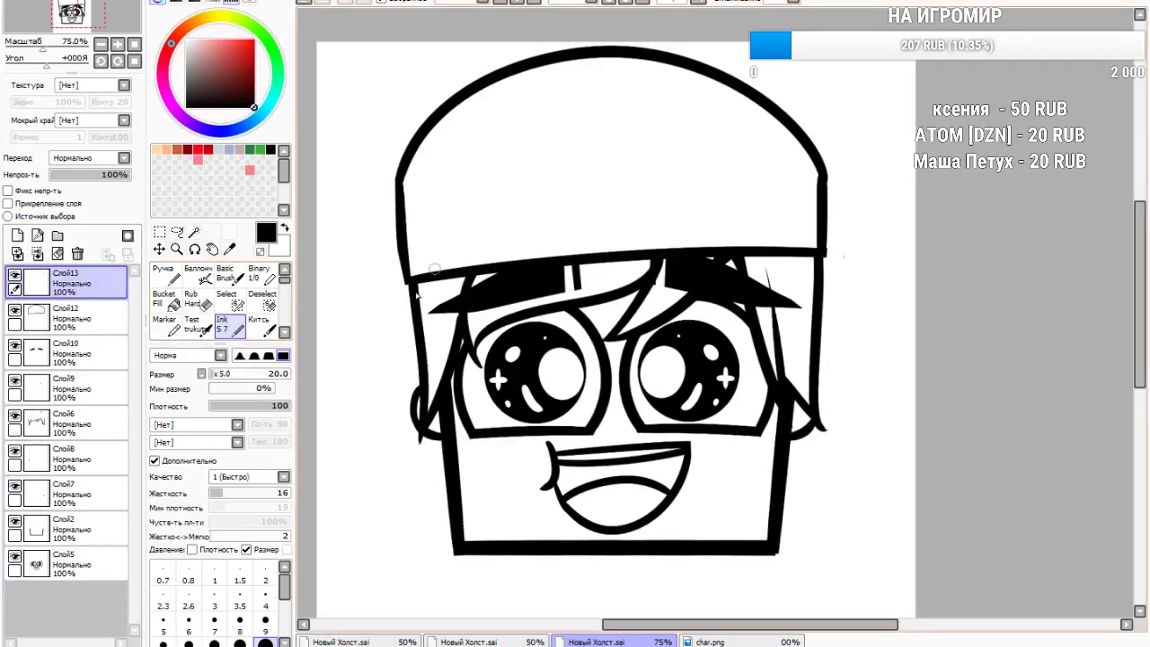
mouse_move(416, 284)
left_mouse_down()
mouse_move(397, 330)
mouse_move(460, 442)
left_mouse_up()
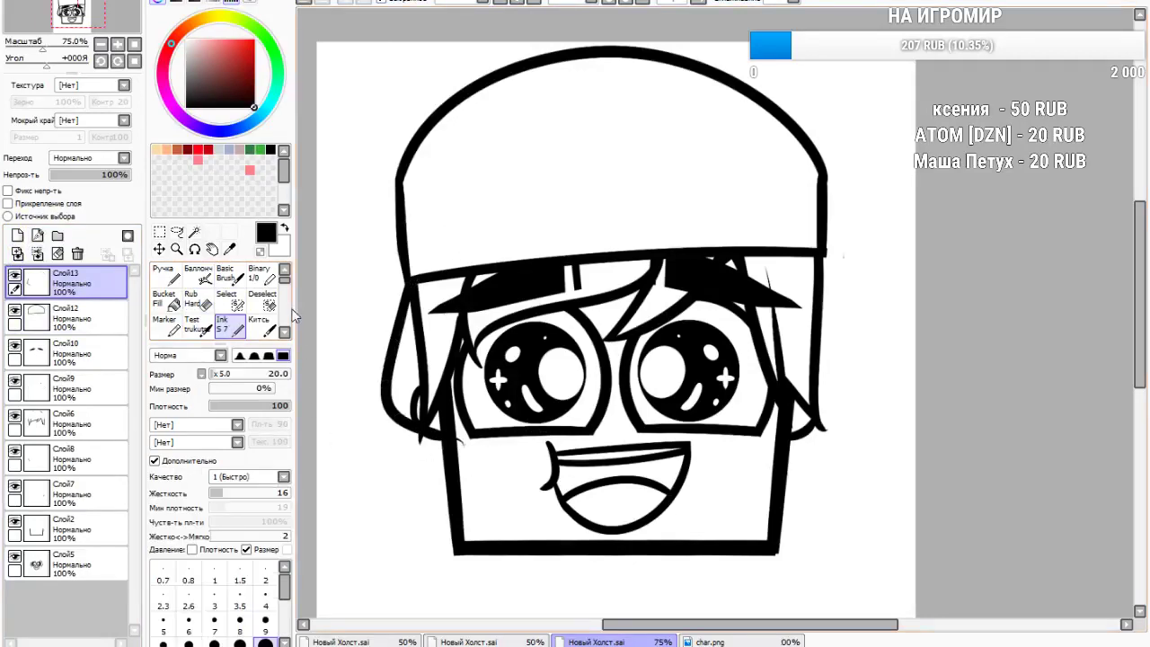
left_click(191, 298)
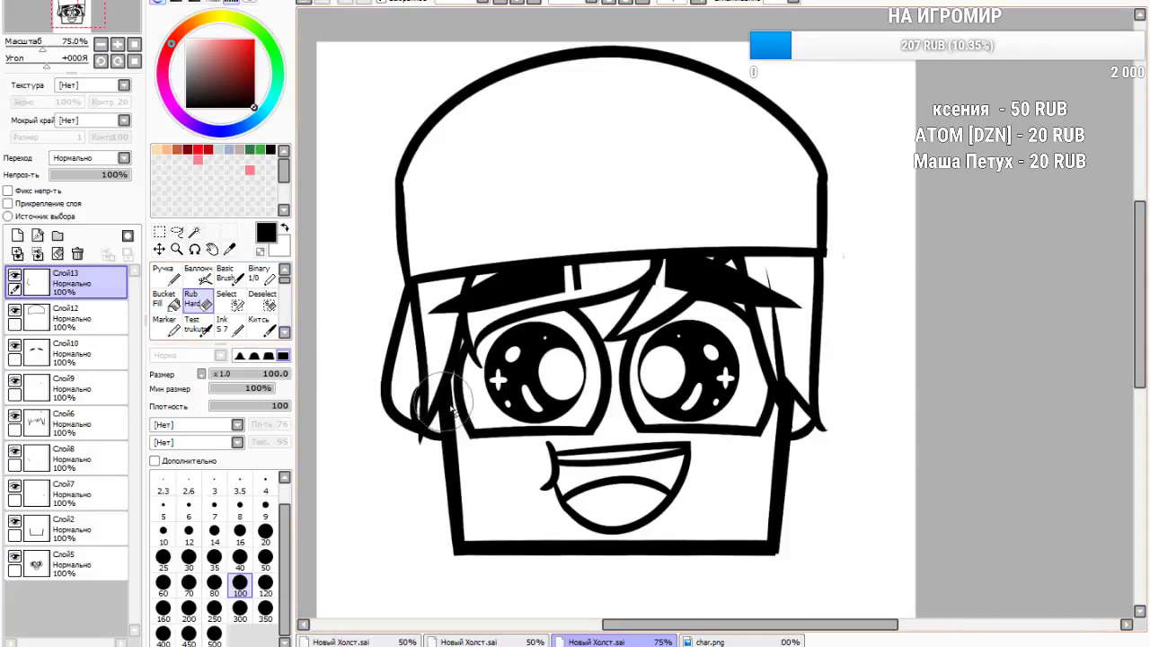
left_click(222, 325)
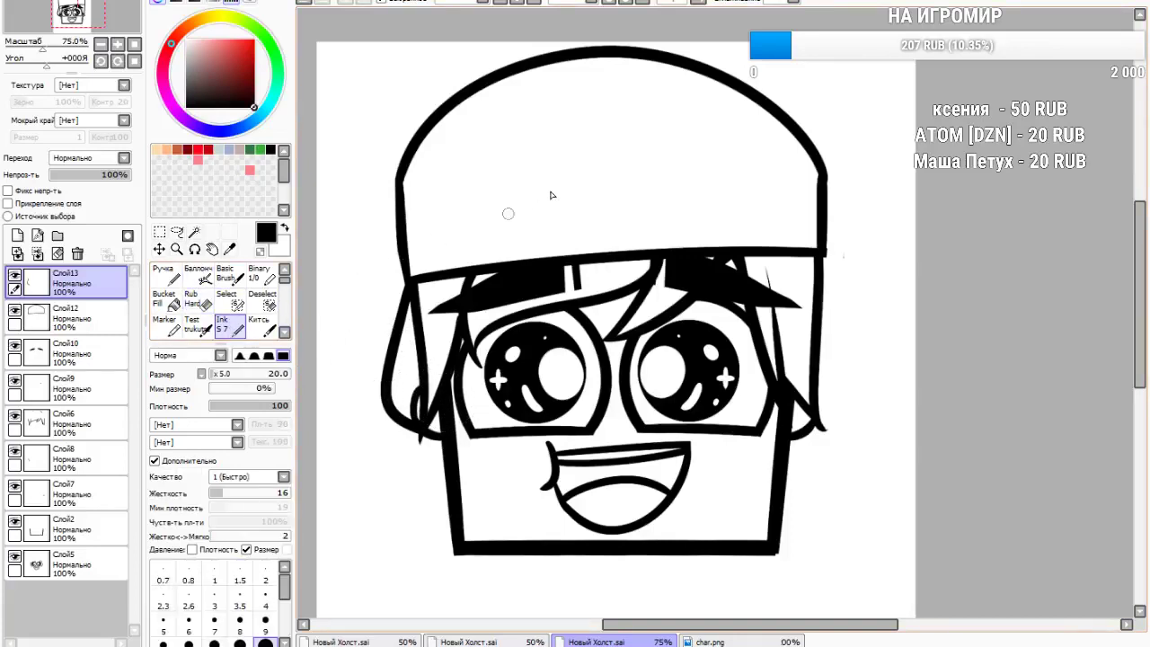
left_click(16, 235)
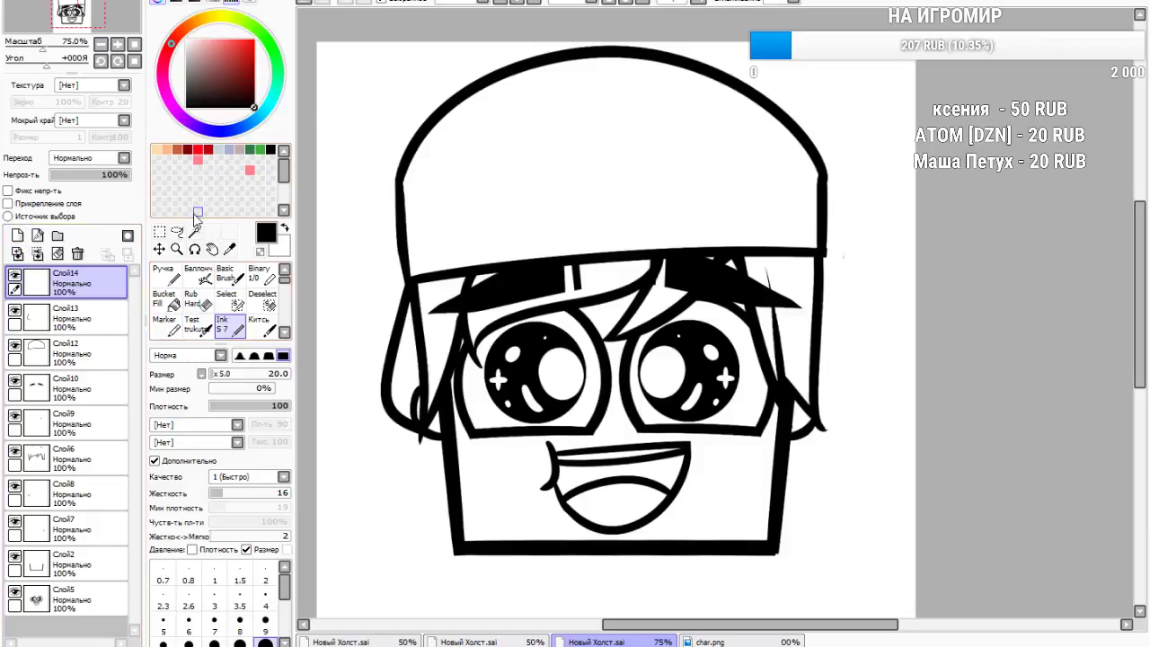
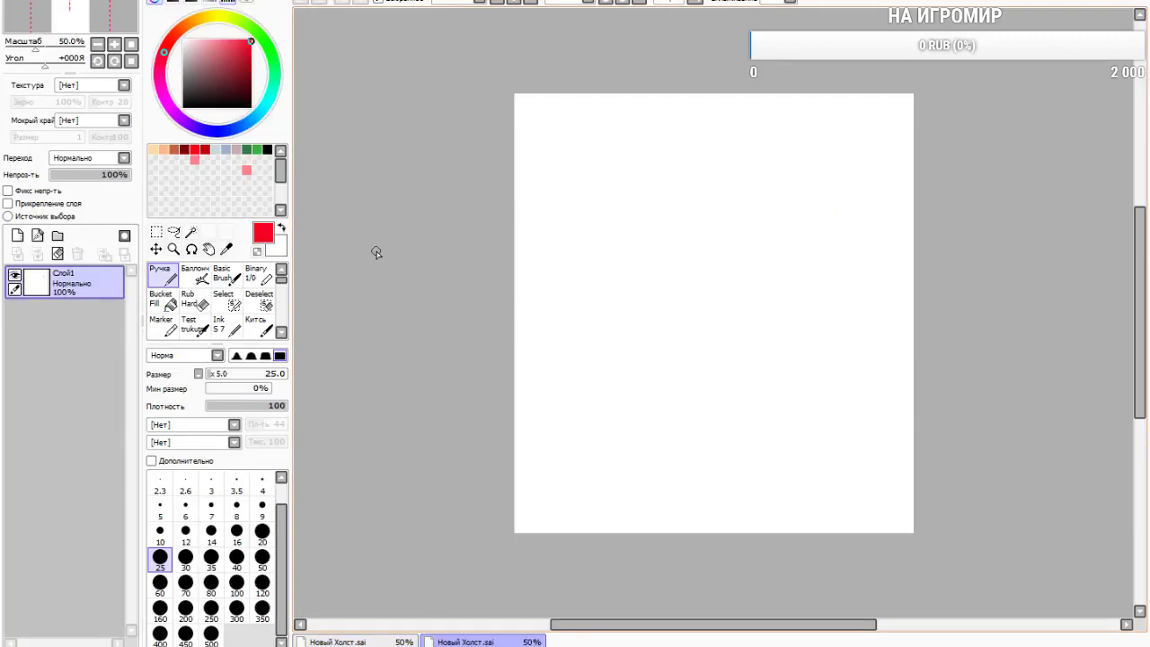
Set the drawing colour to black and draw a curved jaw line on the blank canvas with the pen at size 25
left_click_drag(596, 236, 747, 357)
key("ctrl+z")
left_click_drag(248, 91, 342, 195)
mouse_move(594, 286)
left_mouse_down()
mouse_move(627, 352)
mouse_move(752, 352)
mouse_move(748, 359)
mouse_move(755, 338)
mouse_move(740, 348)
mouse_move(794, 274)
left_mouse_up()
left_click(302, 4)
left_click(317, 3)
Draw a looped ear above the jaw's right end and a cheek line rising from its left end
mouse_move(733, 352)
left_mouse_down()
mouse_move(790, 265)
mouse_move(785, 278)
mouse_move(768, 231)
left_mouse_up()
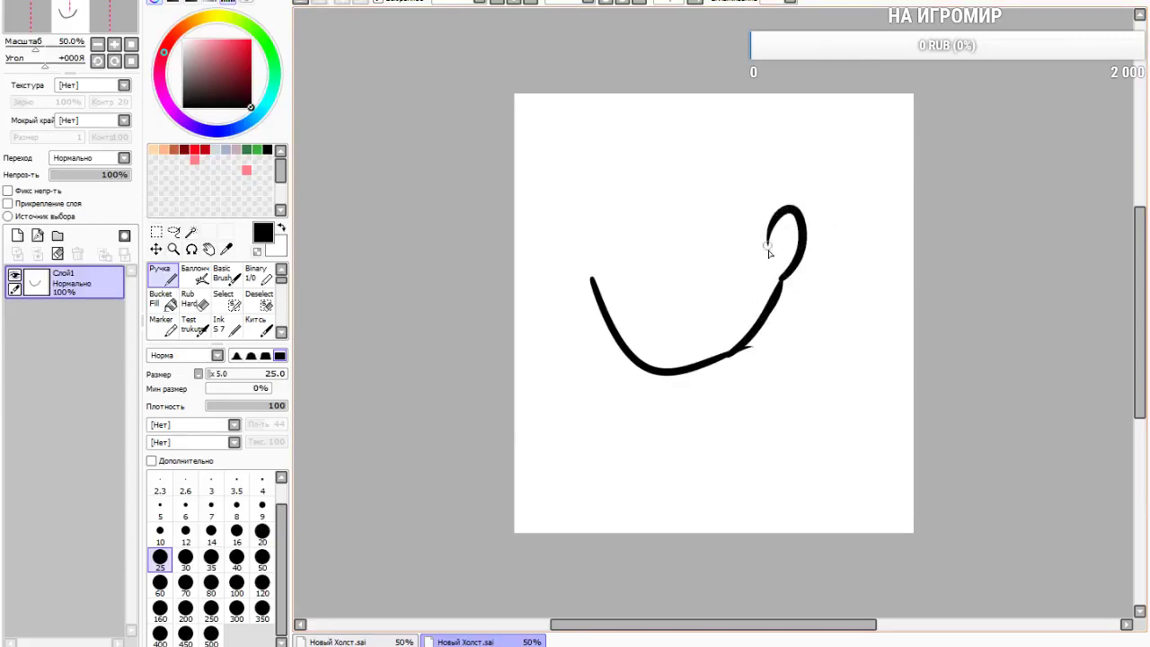
left_click(302, 4)
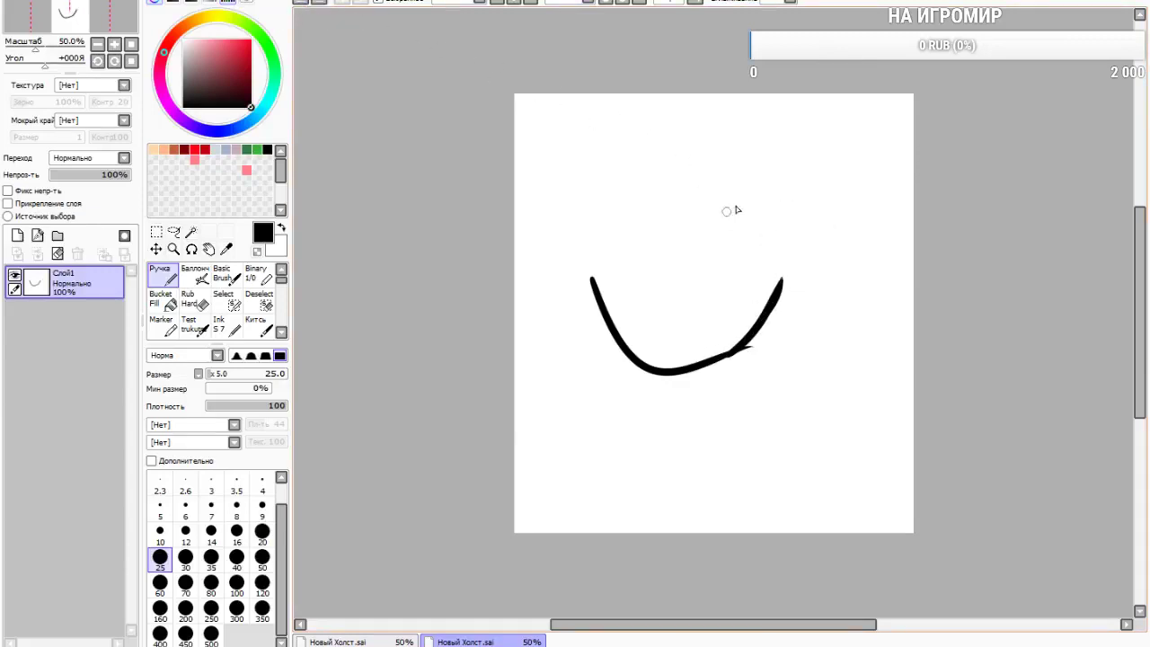
mouse_move(780, 277)
left_mouse_down()
mouse_move(801, 258)
mouse_move(769, 241)
left_mouse_up()
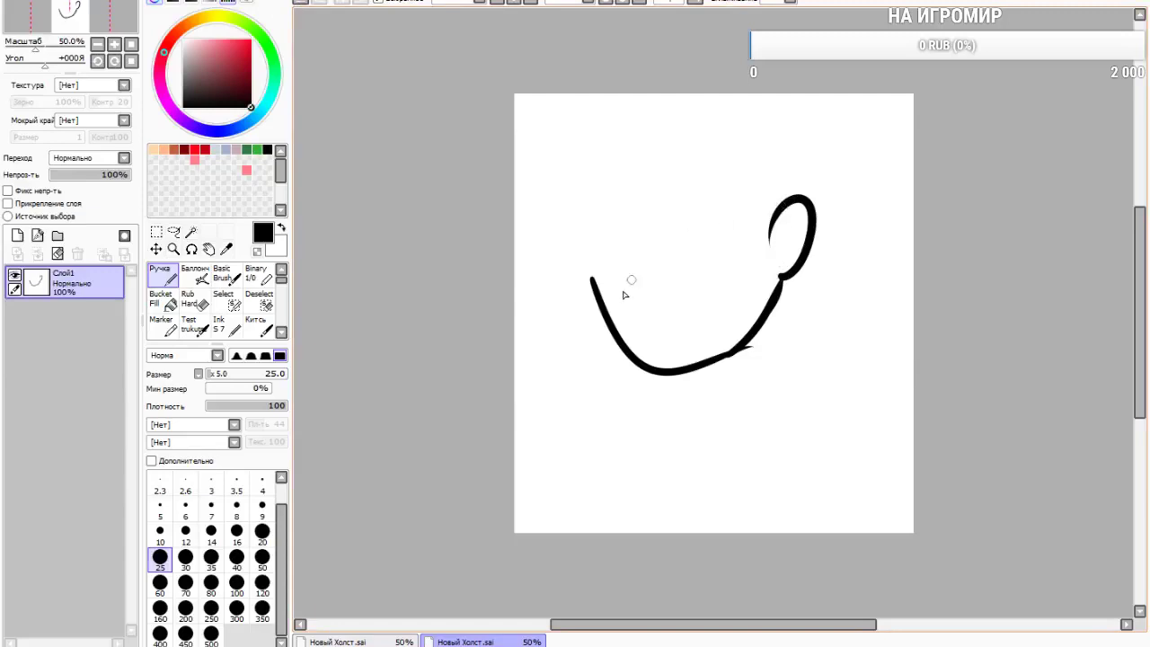
left_click_drag(593, 277, 587, 184)
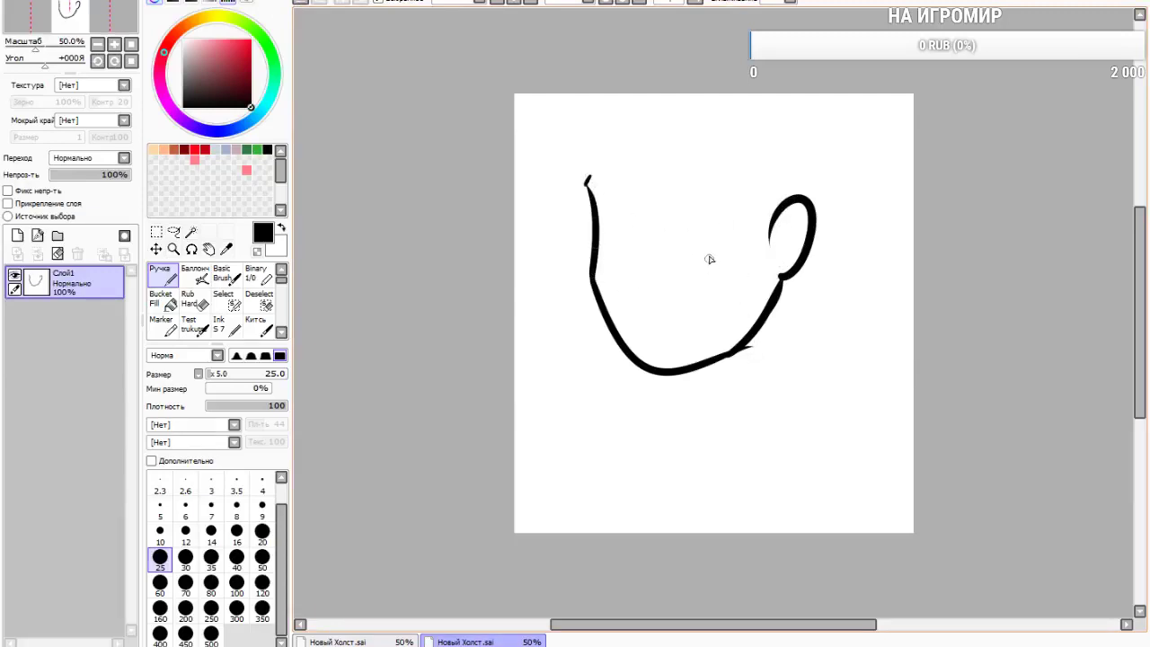
Draw two eyes with filled pupils, a nose, a small smile and eyebrows inside the face outline
mouse_move(705, 258)
left_mouse_down()
mouse_move(746, 255)
mouse_move(699, 214)
mouse_move(683, 225)
mouse_move(688, 243)
mouse_move(719, 250)
mouse_move(711, 220)
mouse_move(706, 256)
mouse_move(706, 235)
left_mouse_up()
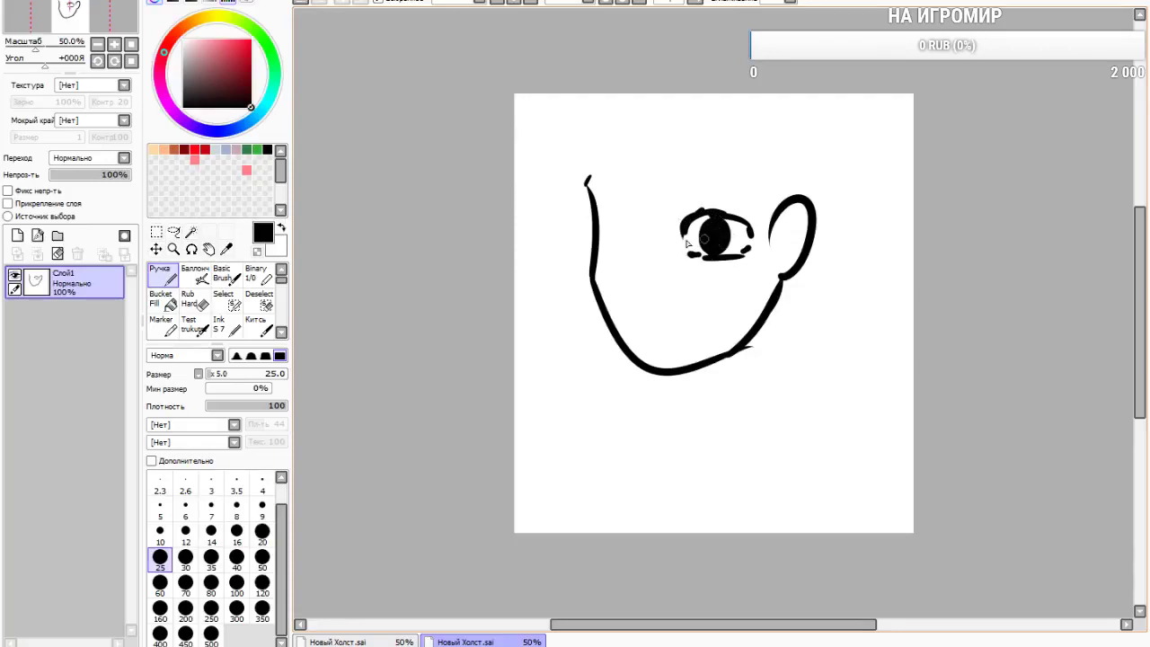
mouse_move(622, 230)
left_mouse_down()
mouse_move(596, 237)
mouse_move(595, 277)
left_mouse_up()
left_click(301, 5)
mouse_move(597, 271)
left_mouse_down()
mouse_move(624, 269)
mouse_move(620, 242)
mouse_move(615, 264)
left_mouse_up()
mouse_move(651, 221)
left_mouse_down()
mouse_move(643, 263)
mouse_move(662, 311)
mouse_move(710, 300)
left_mouse_up()
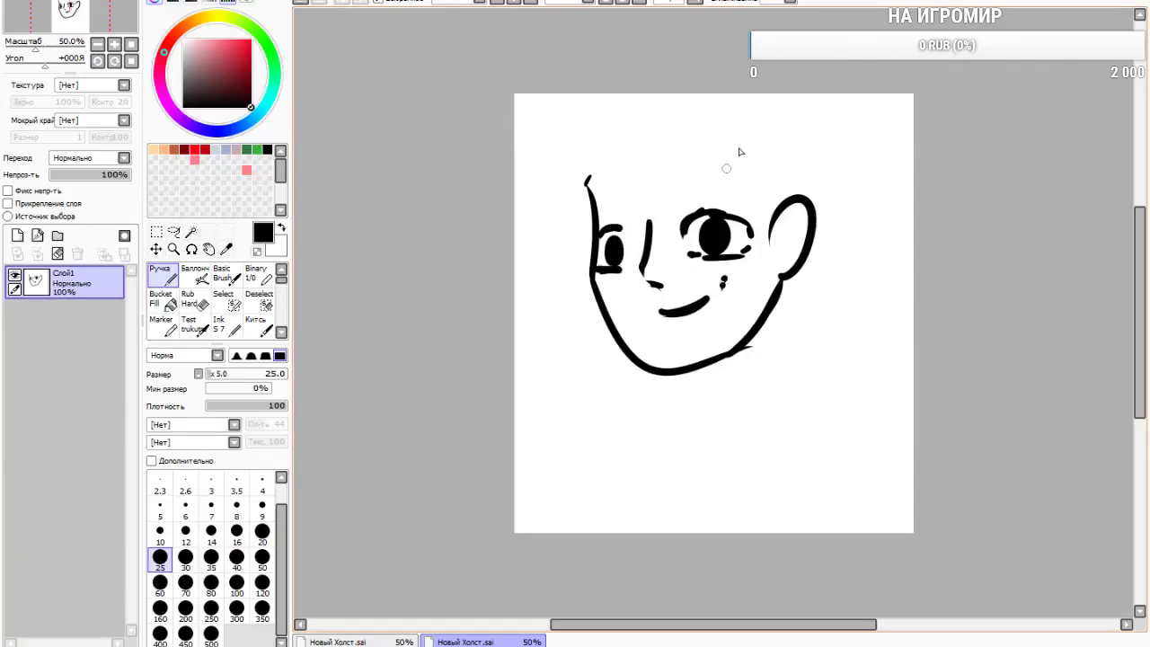
mouse_move(594, 212)
left_mouse_down()
mouse_move(622, 200)
mouse_move(636, 222)
left_mouse_up()
mouse_move(696, 179)
left_mouse_down()
mouse_move(742, 185)
mouse_move(735, 209)
left_mouse_up()
Clear the layer and draw a wide oval in the canvas's upper half with the pen at size 25
left_click(58, 253)
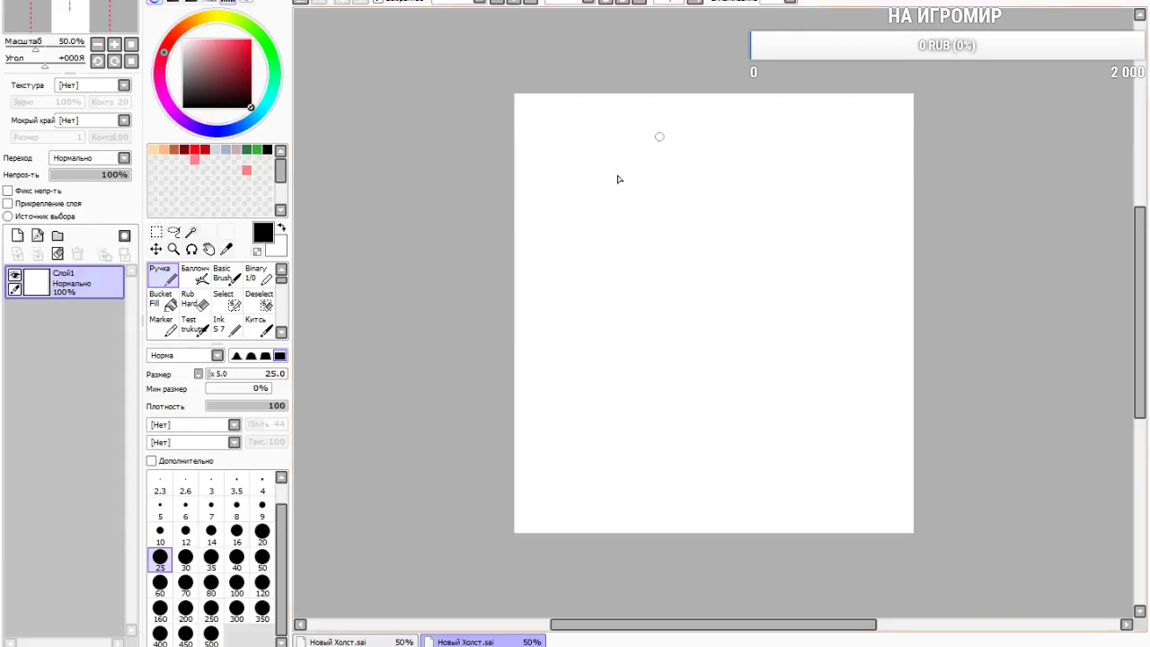
mouse_move(692, 186)
left_mouse_down()
mouse_move(713, 324)
mouse_move(582, 194)
left_mouse_up()
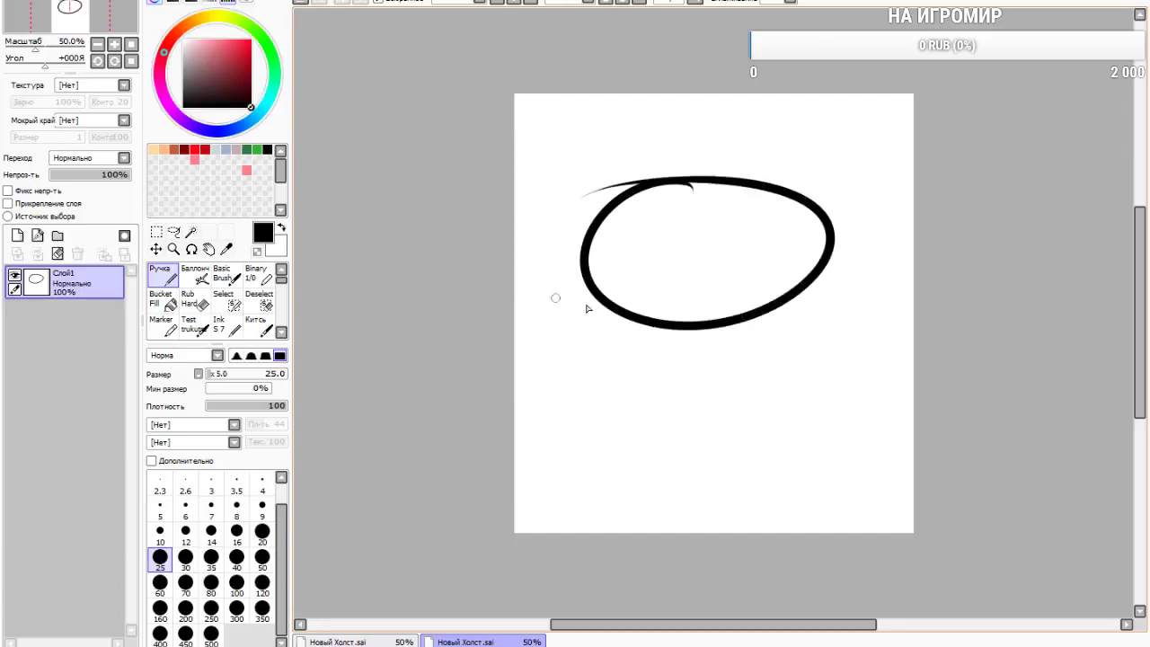
left_click(298, 3)
mouse_move(708, 186)
left_mouse_down()
mouse_move(711, 339)
mouse_move(633, 200)
left_mouse_up()
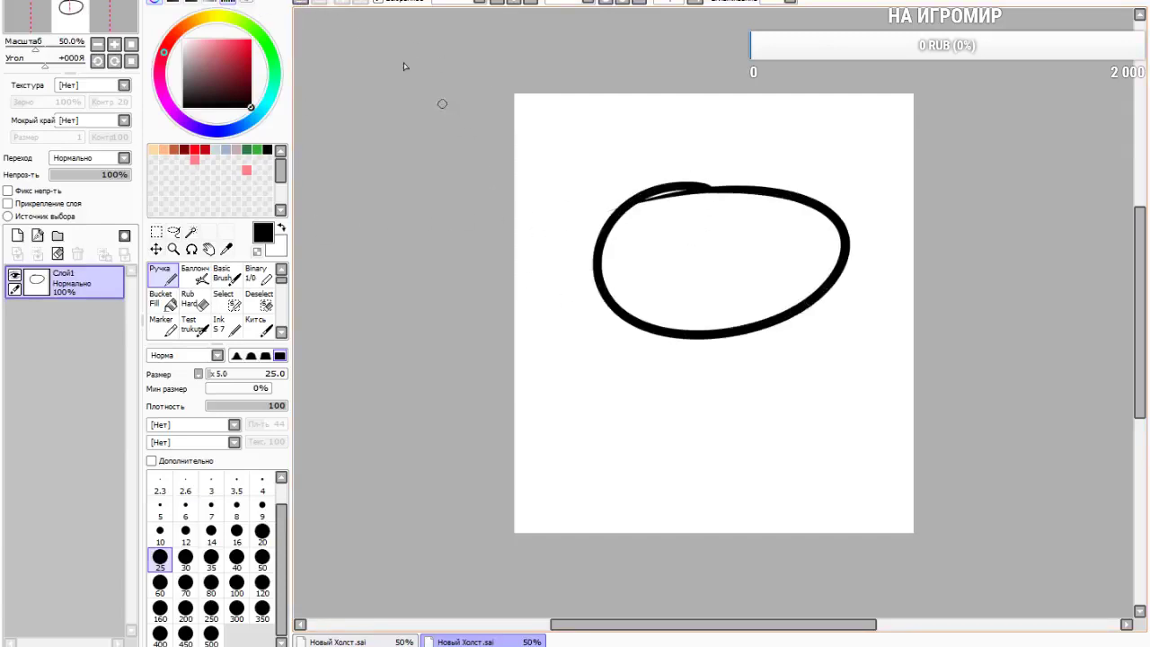
Redraw the wide oval in the canvas's upper half and reshape its right side with a free transform
left_click(297, 2)
mouse_move(737, 180)
left_mouse_down()
mouse_move(783, 185)
mouse_move(714, 177)
left_mouse_up()
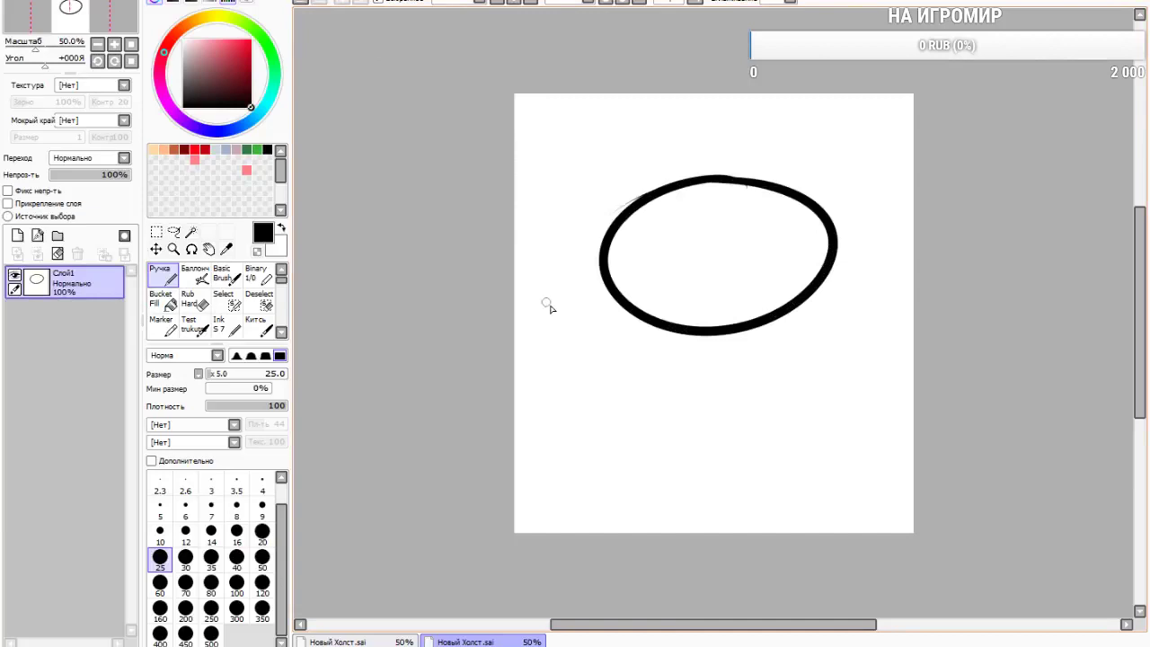
key("ctrl+t")
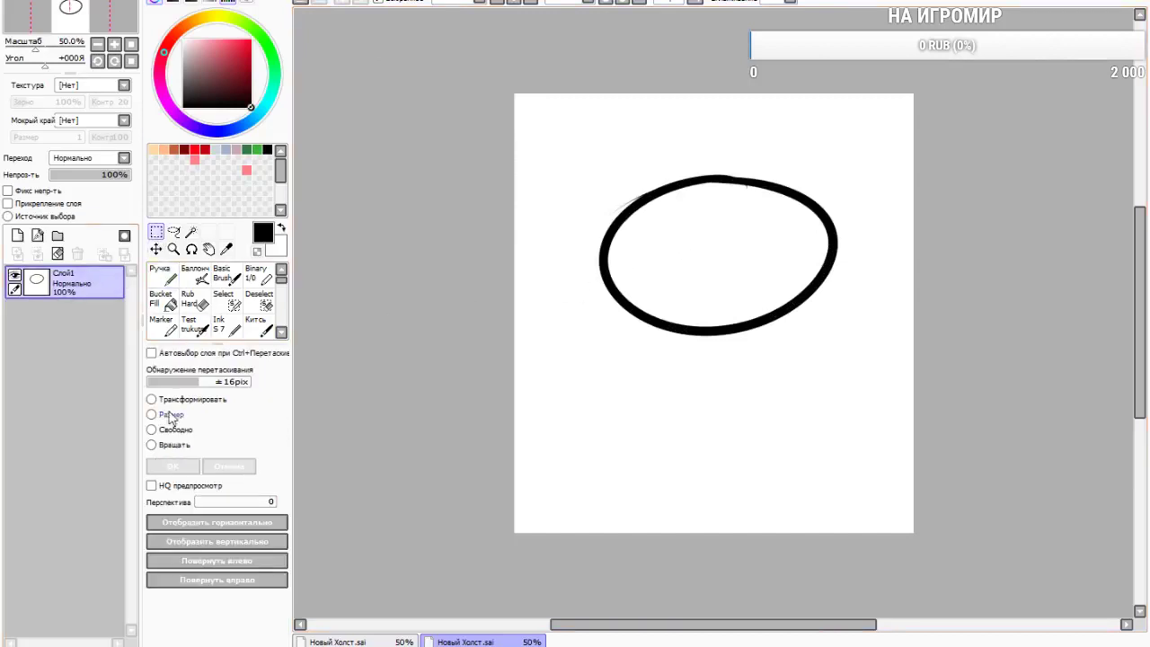
left_click(151, 429)
mouse_move(837, 260)
left_mouse_down()
mouse_move(833, 274)
mouse_move(825, 265)
left_mouse_up()
left_click(190, 467)
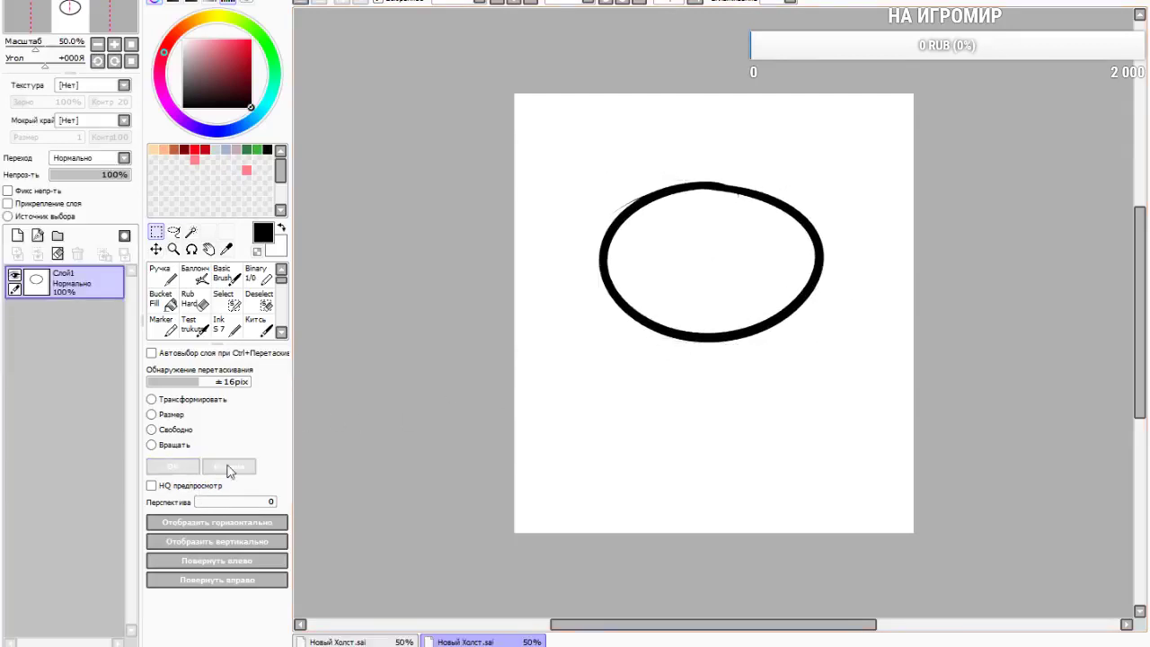
Switch to the Ink brush and set its size to 21
left_click(222, 274)
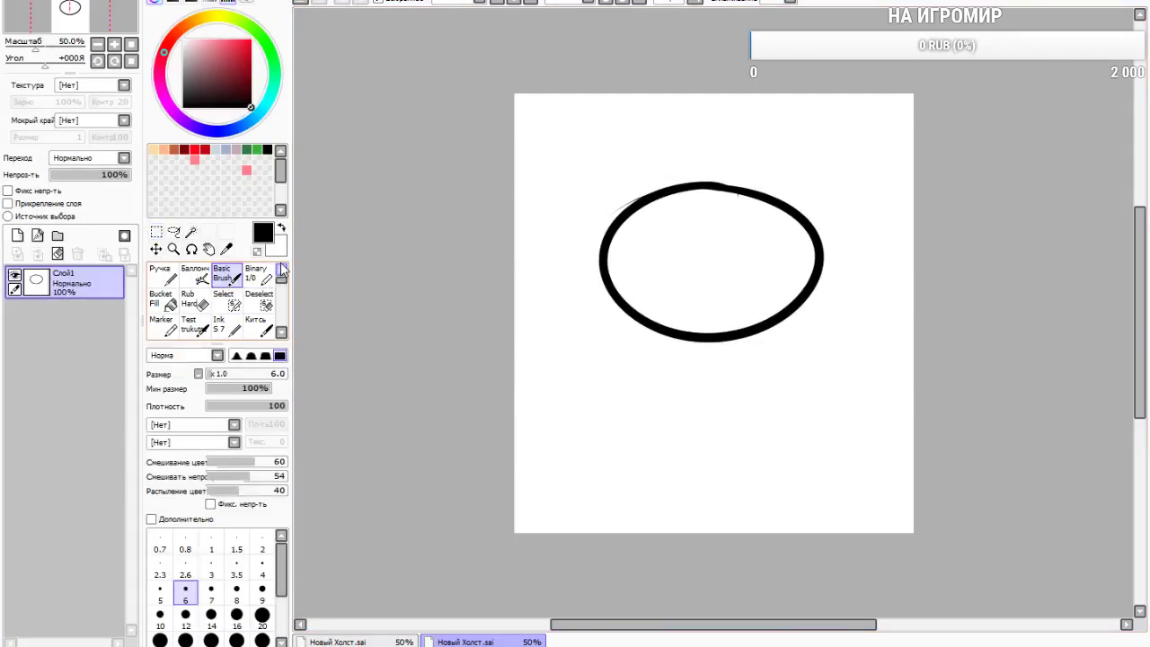
left_click(162, 275)
left_click(224, 326)
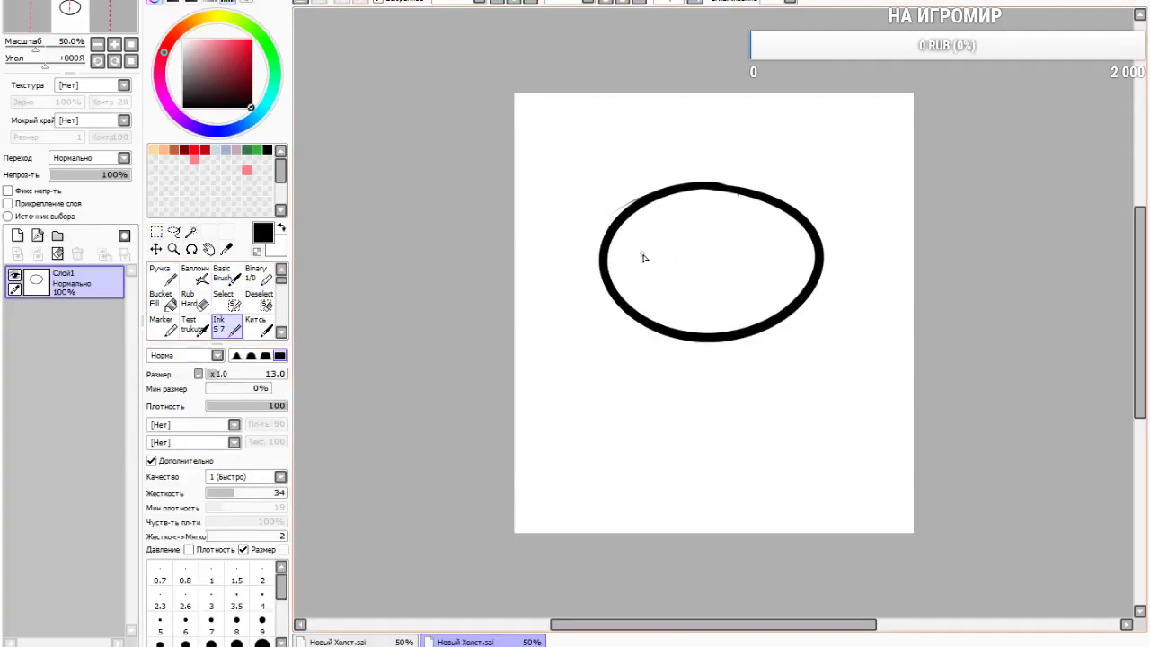
left_click(224, 374)
left_click_drag(657, 259, 666, 267)
left_click(303, 3)
mouse_move(620, 257)
left_mouse_down()
mouse_move(663, 272)
mouse_move(667, 257)
mouse_move(759, 255)
mouse_move(693, 260)
mouse_move(745, 255)
mouse_move(692, 263)
left_mouse_up()
left_click(302, 3)
left_click(303, 3)
left_click(303, 2)
left_click(303, 2)
left_click(303, 3)
left_click(302, 2)
left_click(303, 3)
left_click_drag(660, 245, 654, 293)
left_click(303, 4)
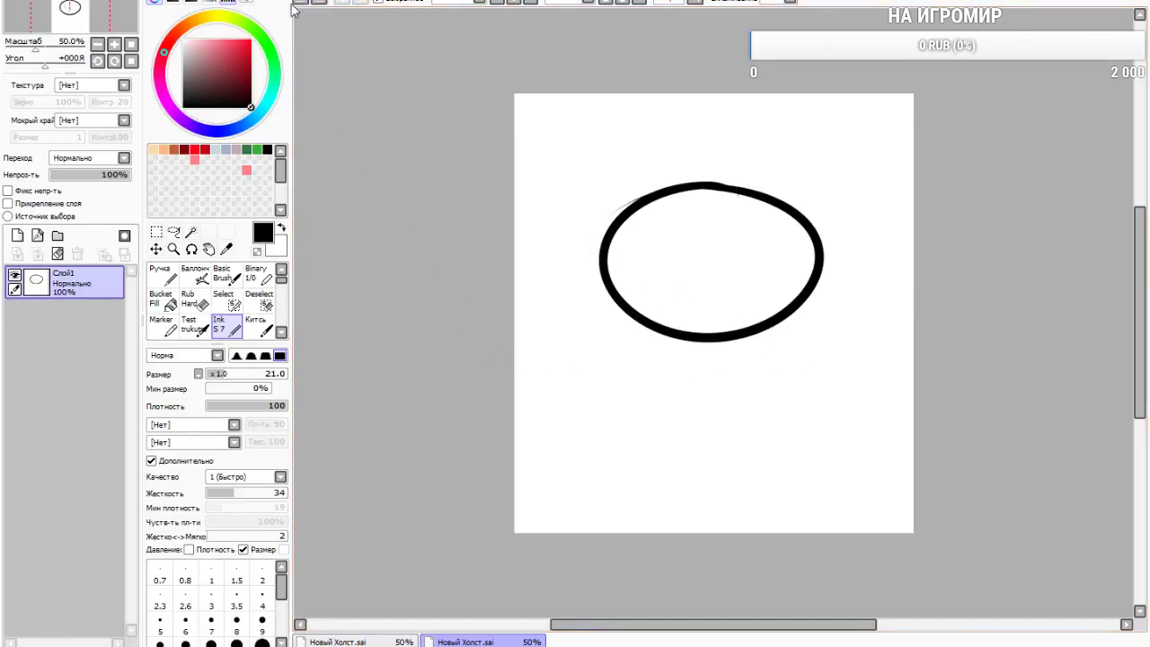
mouse_move(636, 241)
left_mouse_down()
mouse_move(731, 249)
mouse_move(773, 238)
left_mouse_up()
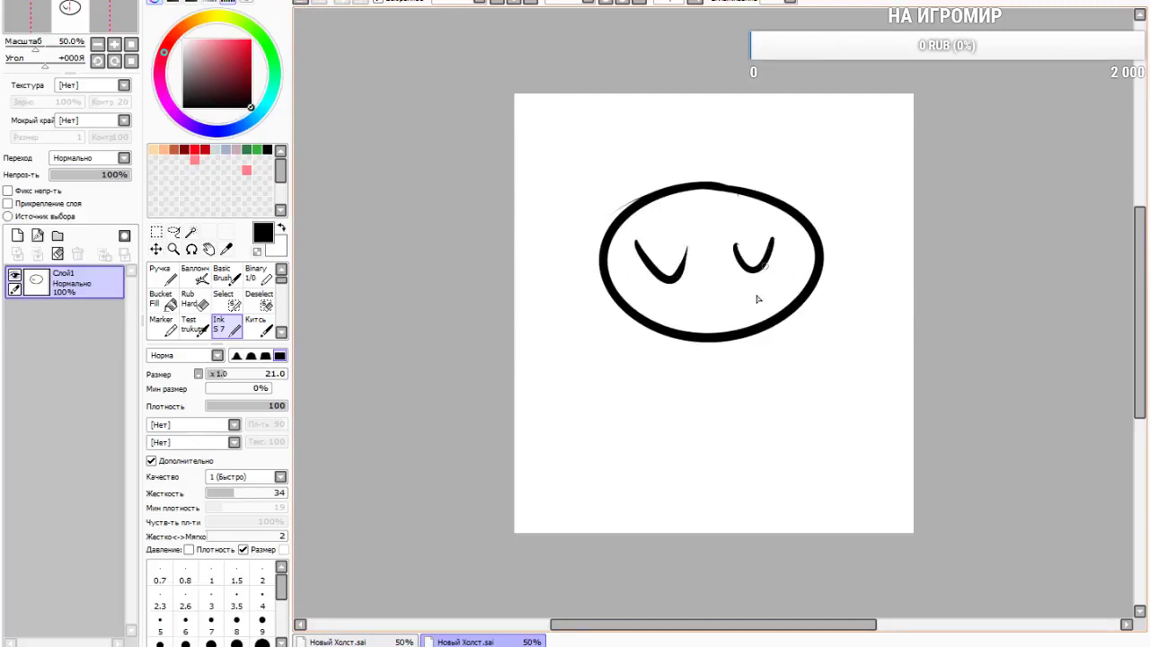
left_click_drag(698, 302, 714, 304)
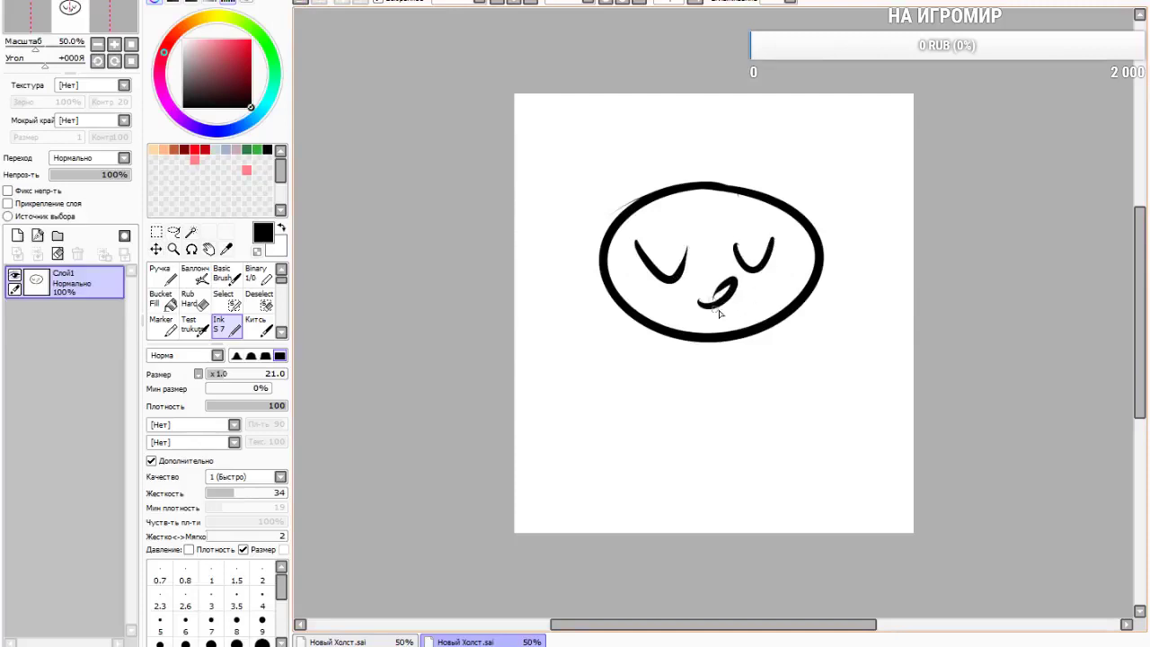
left_click(300, 3)
left_click(300, 3)
left_click(300, 3)
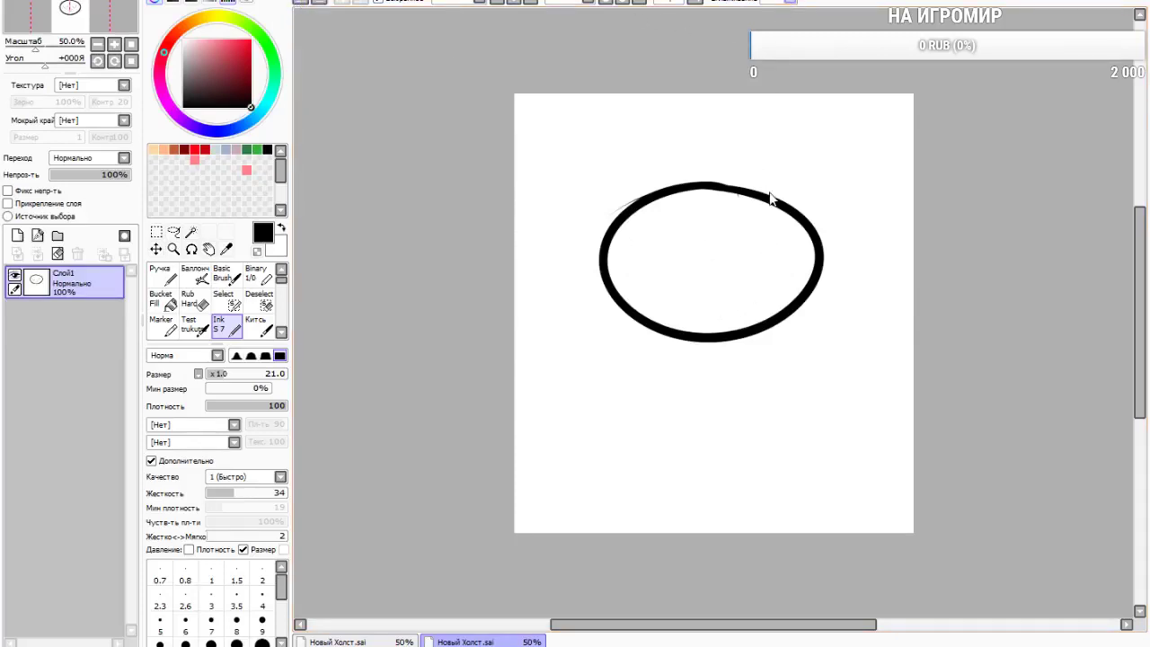
mouse_move(706, 263)
left_mouse_down()
mouse_move(678, 291)
mouse_move(679, 265)
mouse_move(663, 281)
mouse_move(683, 310)
left_mouse_up()
left_click(313, 3)
left_click_drag(611, 270, 782, 259)
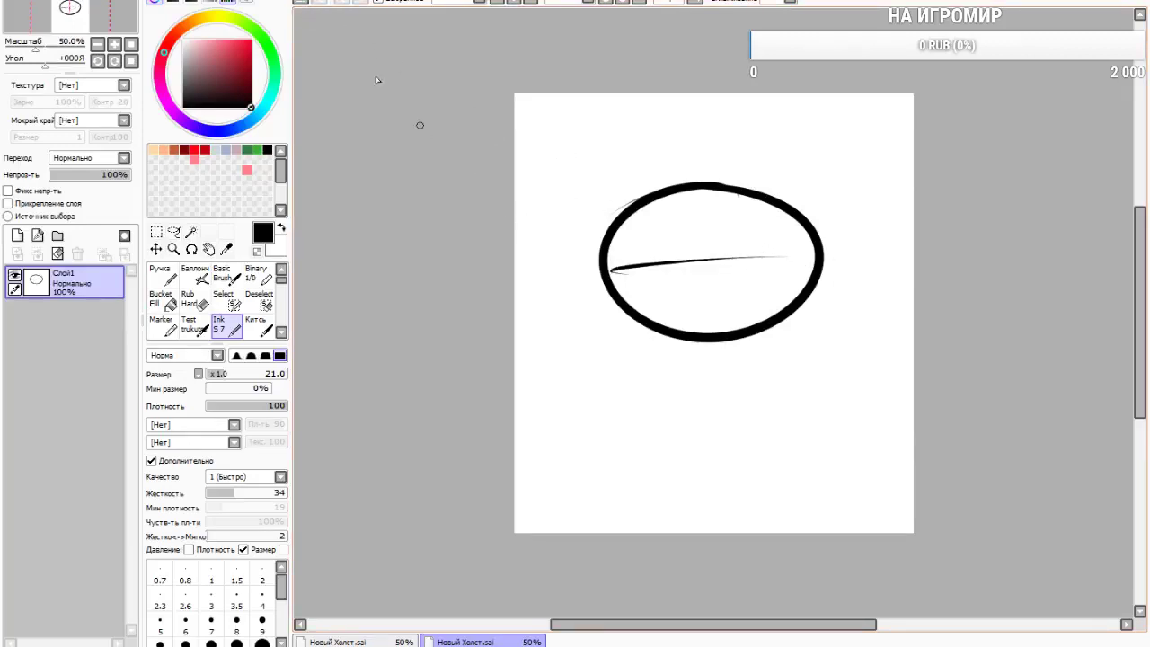
left_click(320, 2)
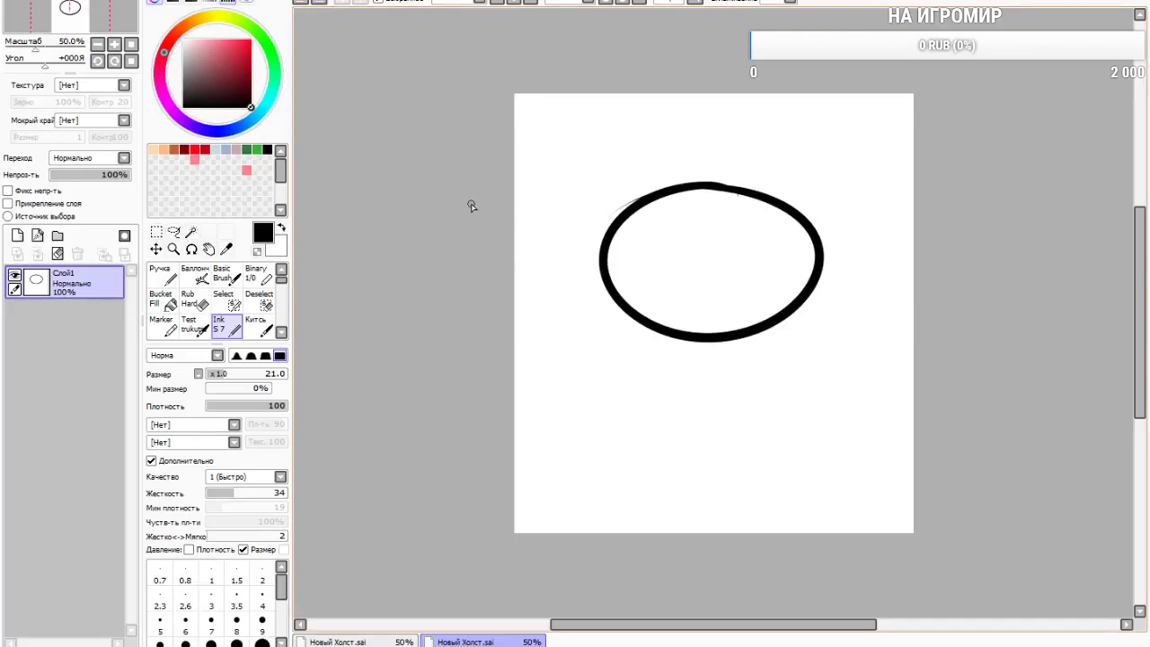
Draw two filled oval eyes inside the head with the Ink brush at size 37
left_click(235, 373)
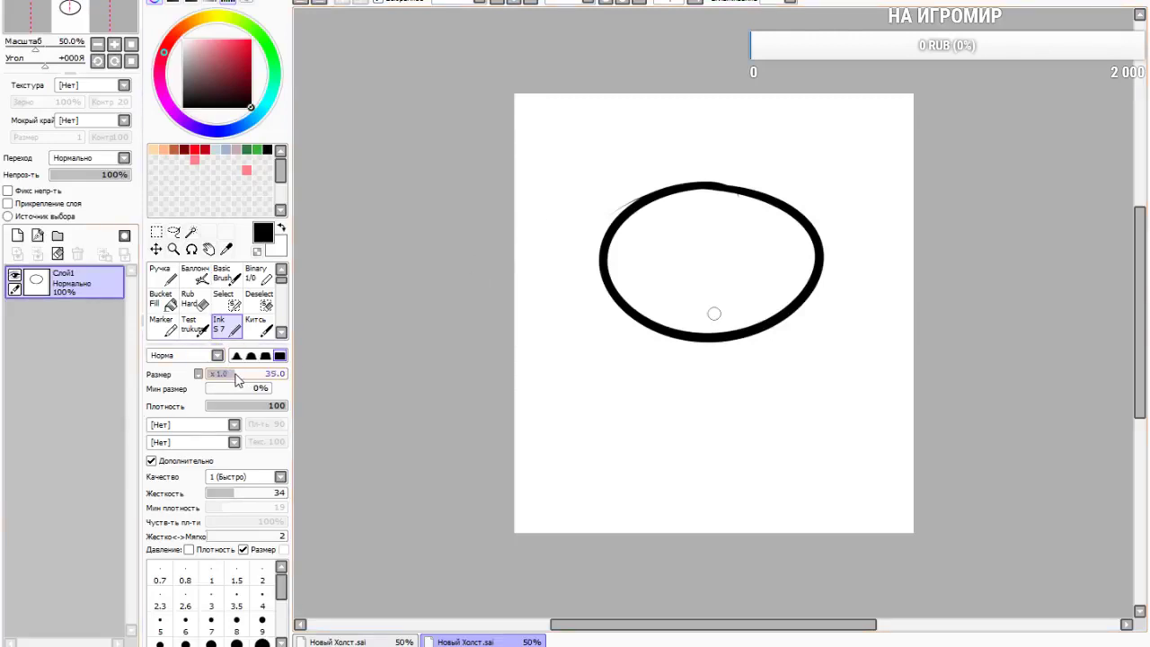
left_click_drag(656, 250, 658, 256)
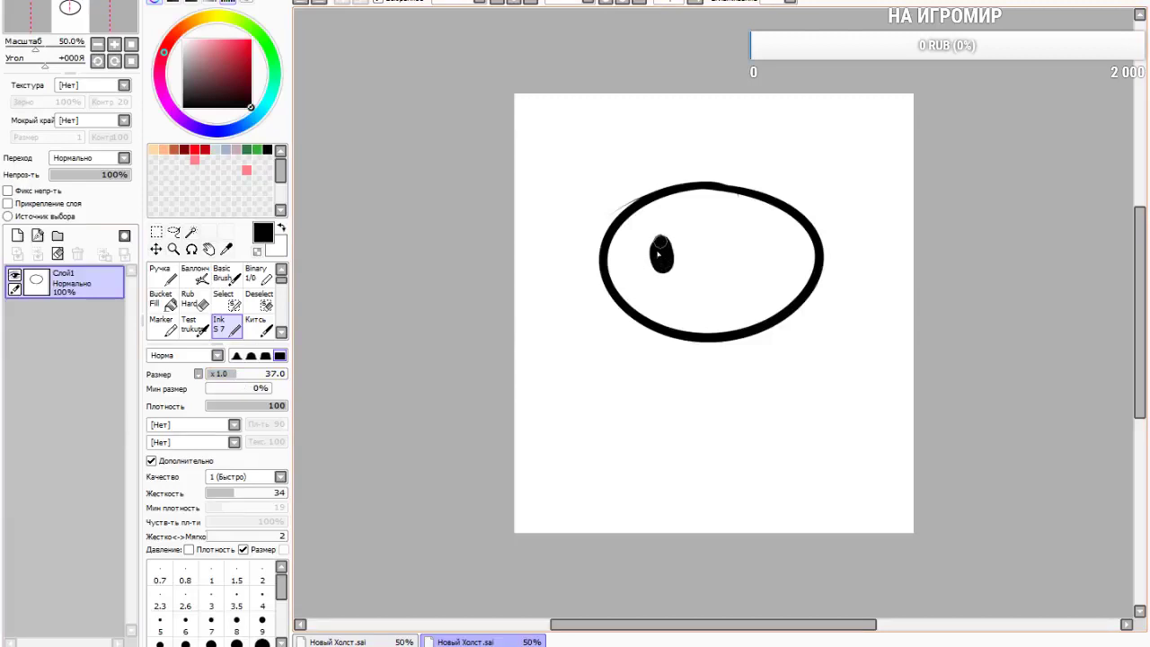
left_click_drag(747, 254, 755, 243)
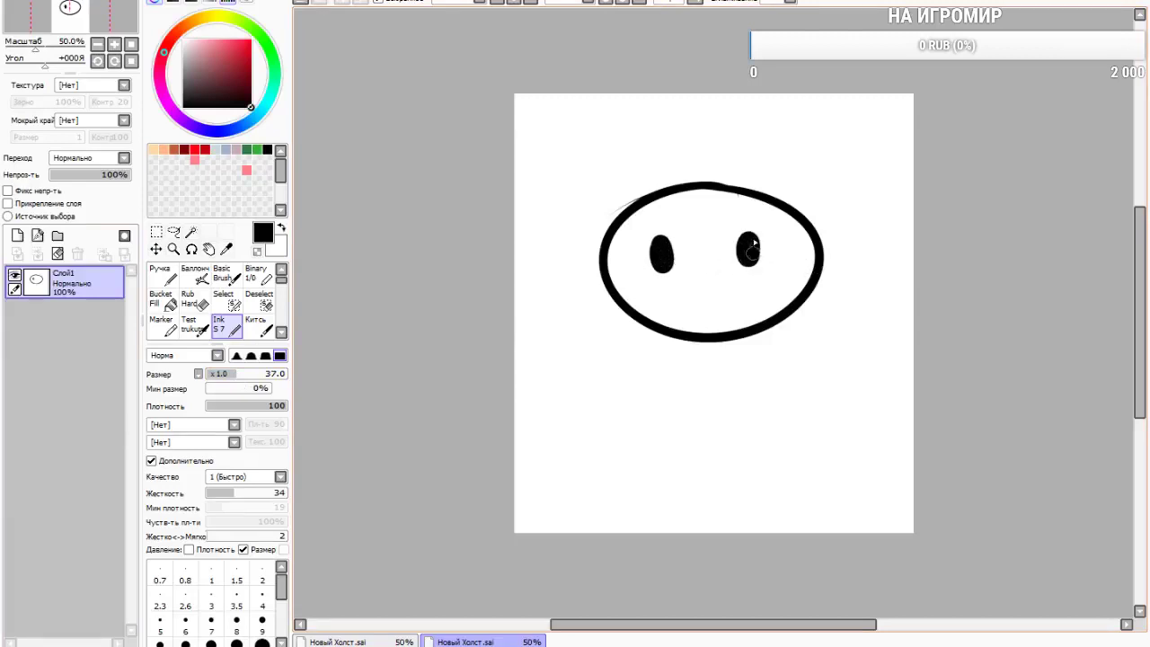
left_click_drag(620, 188, 636, 180)
left_click_drag(779, 178, 763, 169)
double_click(301, 2)
Add a new layer and draw a scalloped fringe across the upper part of the head
left_click(17, 236)
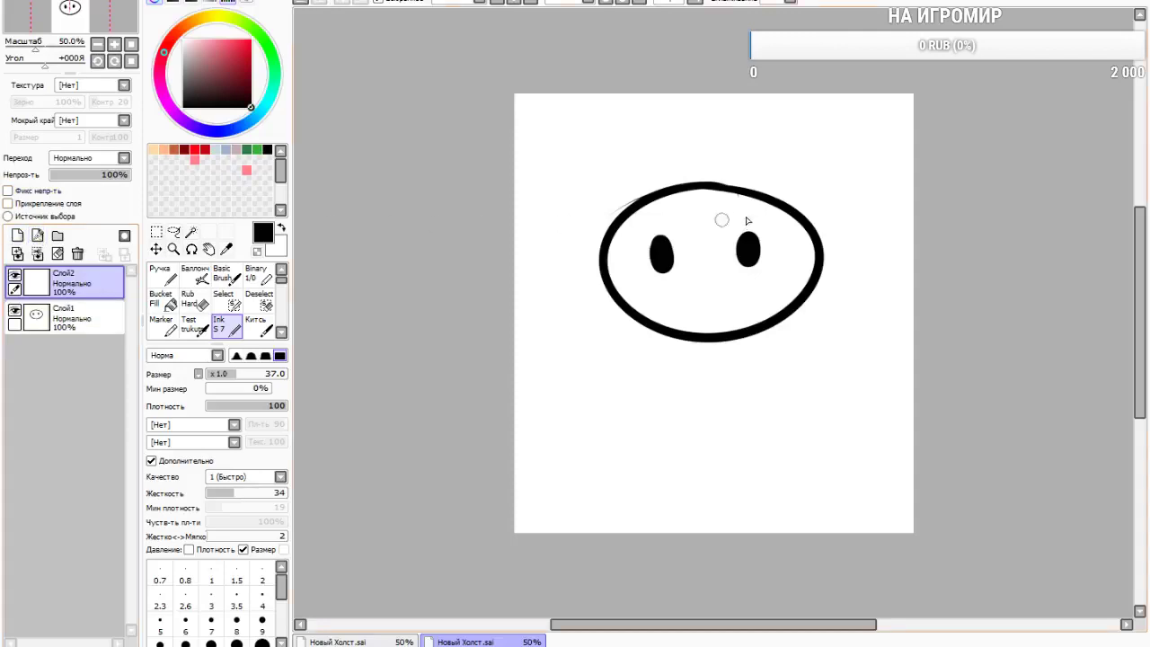
mouse_move(619, 217)
left_mouse_down()
mouse_move(769, 211)
mouse_move(799, 231)
left_mouse_up()
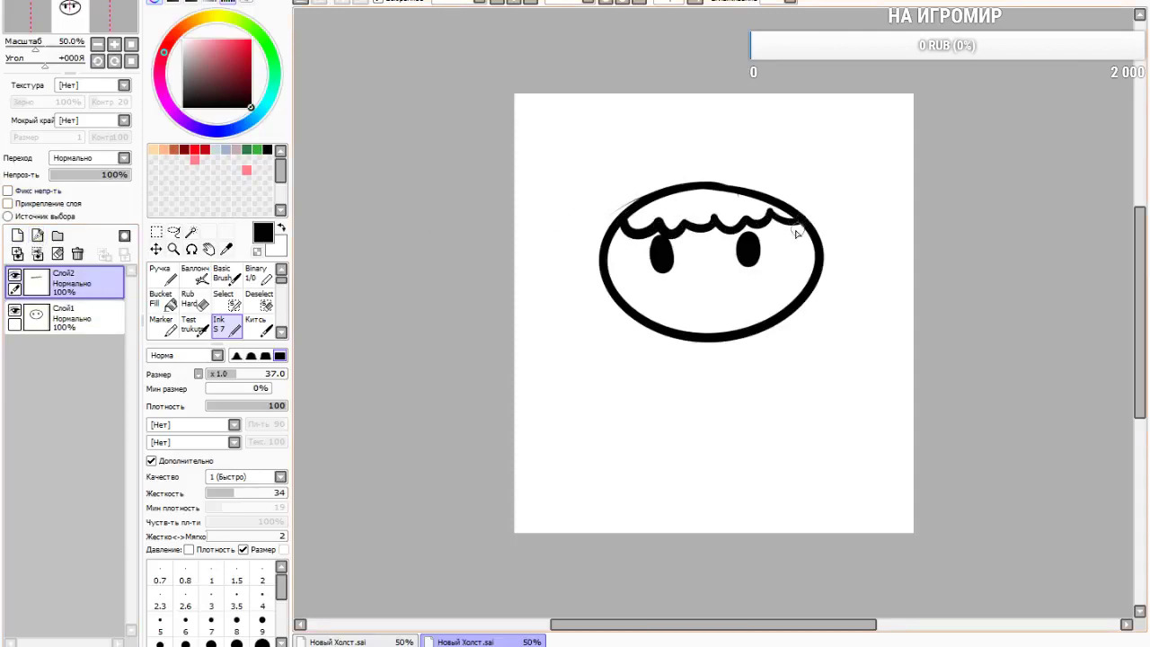
left_click(17, 236)
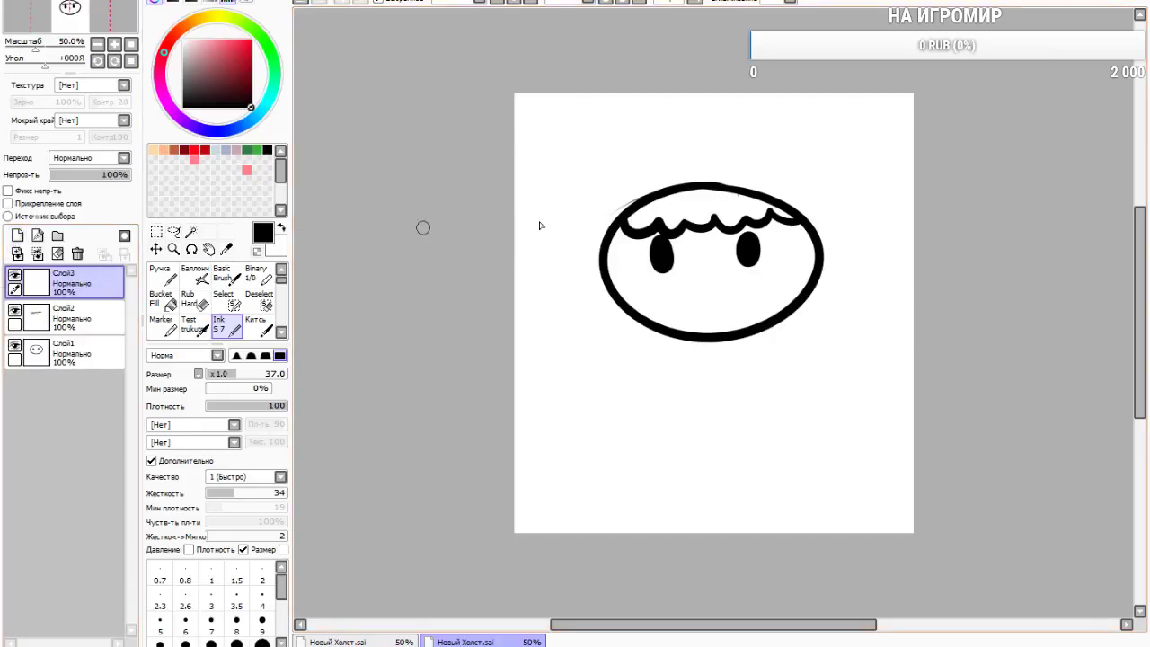
left_click_drag(626, 218, 780, 211)
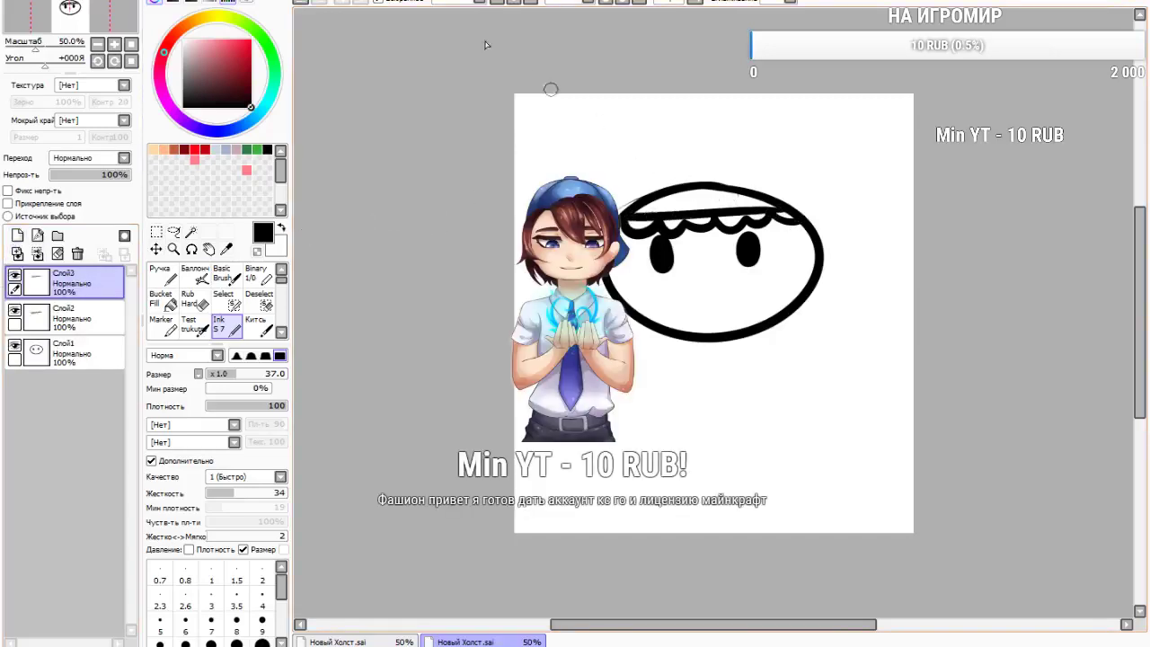
left_click(302, 1)
left_click(302, 2)
left_click(83, 319)
left_click(79, 283)
Add a layer, draw a straight cap brim above the fringe reaching past the head's right side, and erase its far right end
left_click(17, 236)
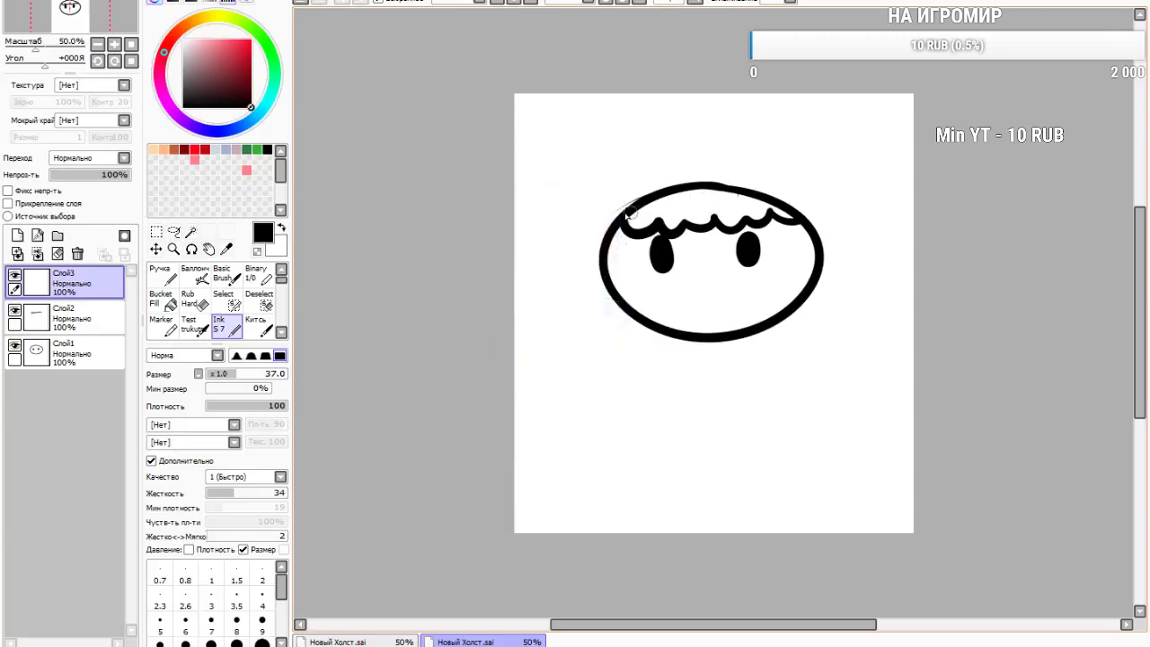
left_click_drag(619, 214, 943, 223)
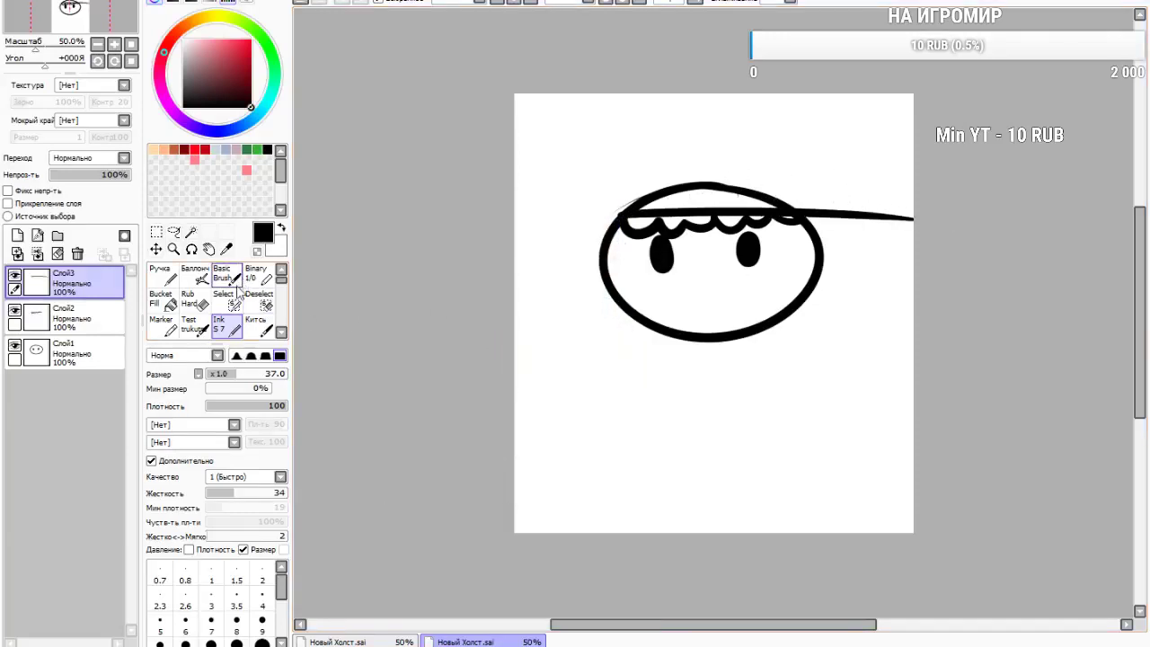
left_click(187, 301)
mouse_move(862, 184)
left_mouse_down()
mouse_move(878, 220)
mouse_move(907, 212)
left_mouse_up()
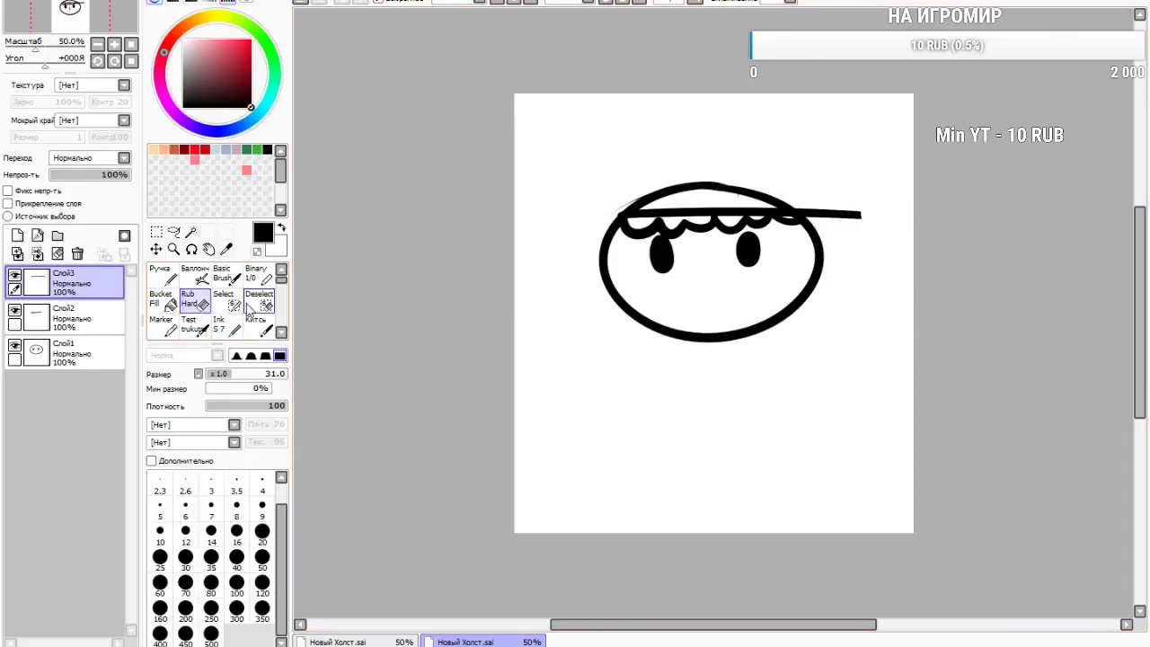
Set the hard eraser's minimum size to 100%, and ink two short slanted seams between cap top and brim on the fringe layer
left_click(70, 346)
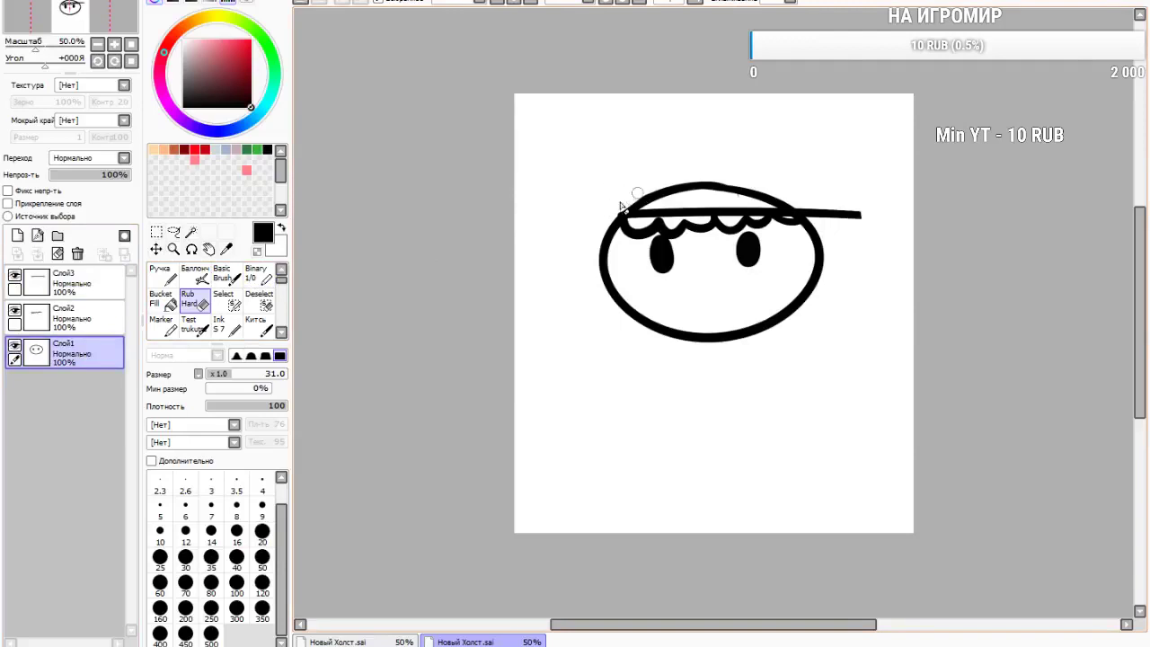
left_click_drag(247, 389, 289, 384)
left_click(67, 317)
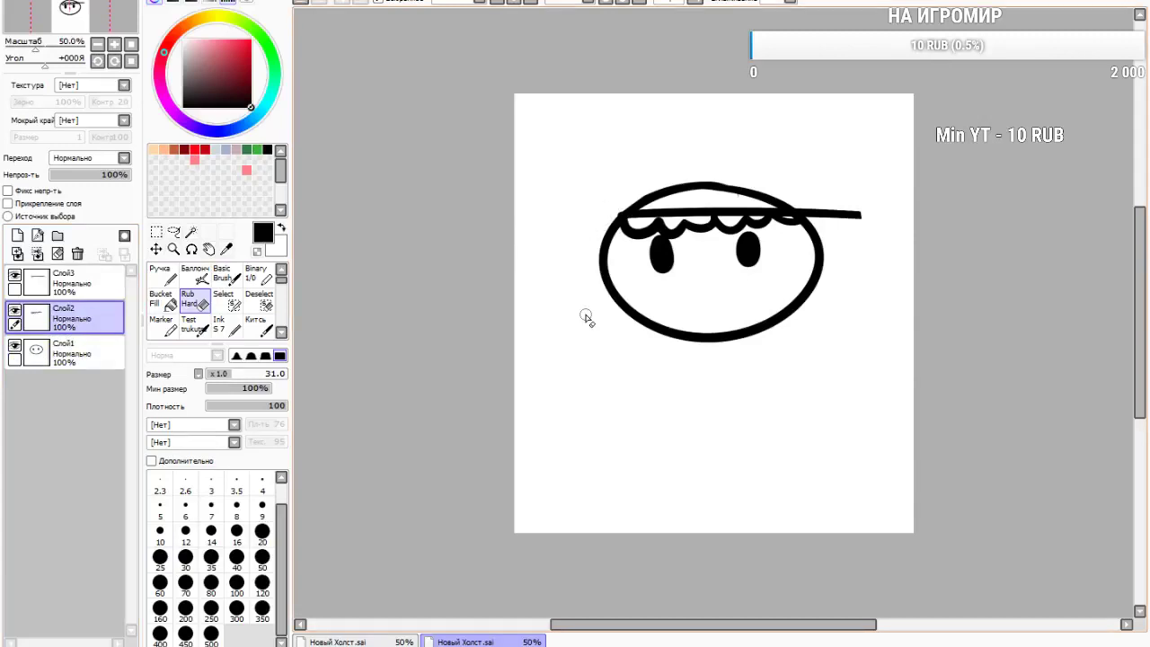
left_click(222, 325)
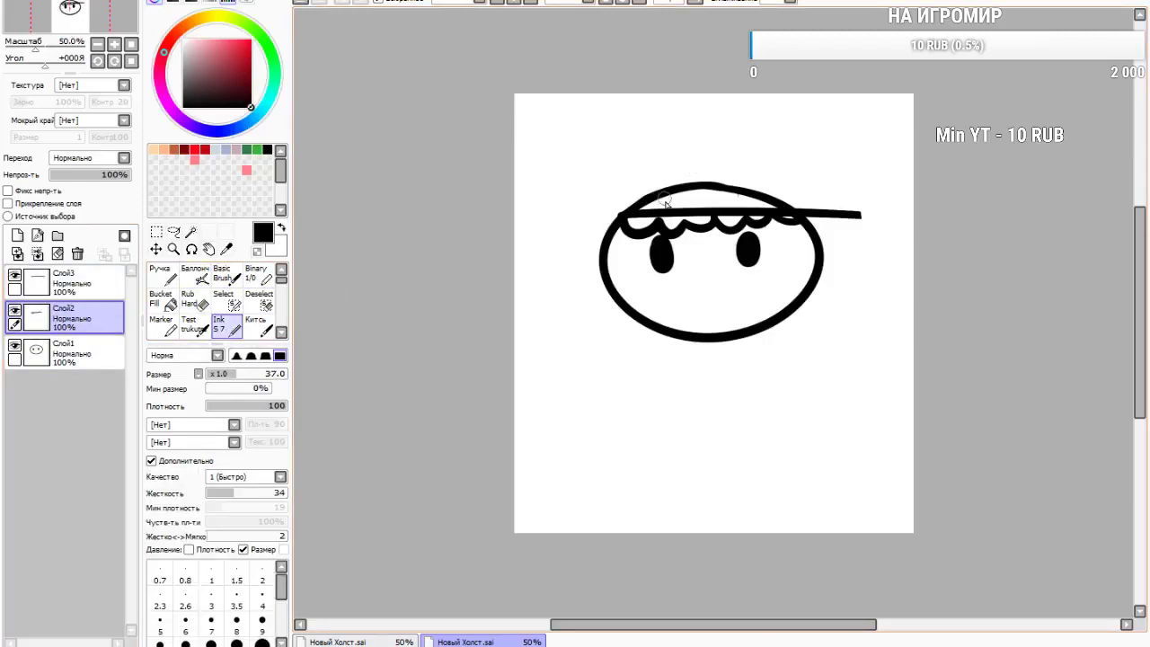
left_click_drag(666, 192, 657, 218)
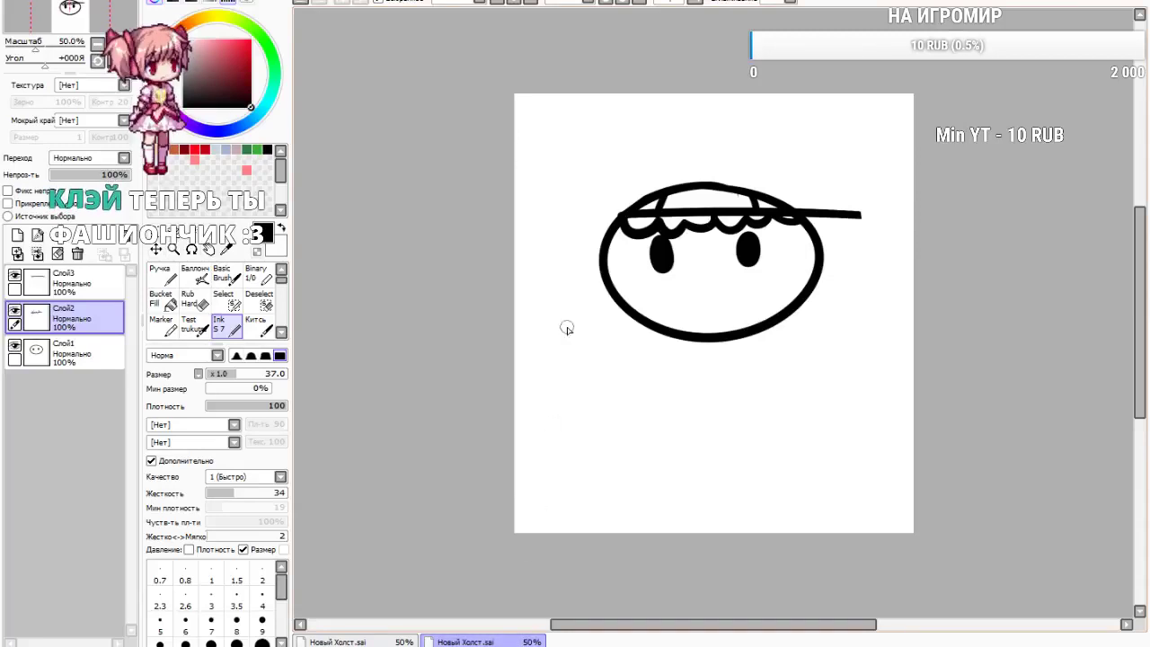
scroll(796, 287, "up", 1)
left_click(79, 363)
left_click_drag(676, 154, 728, 161)
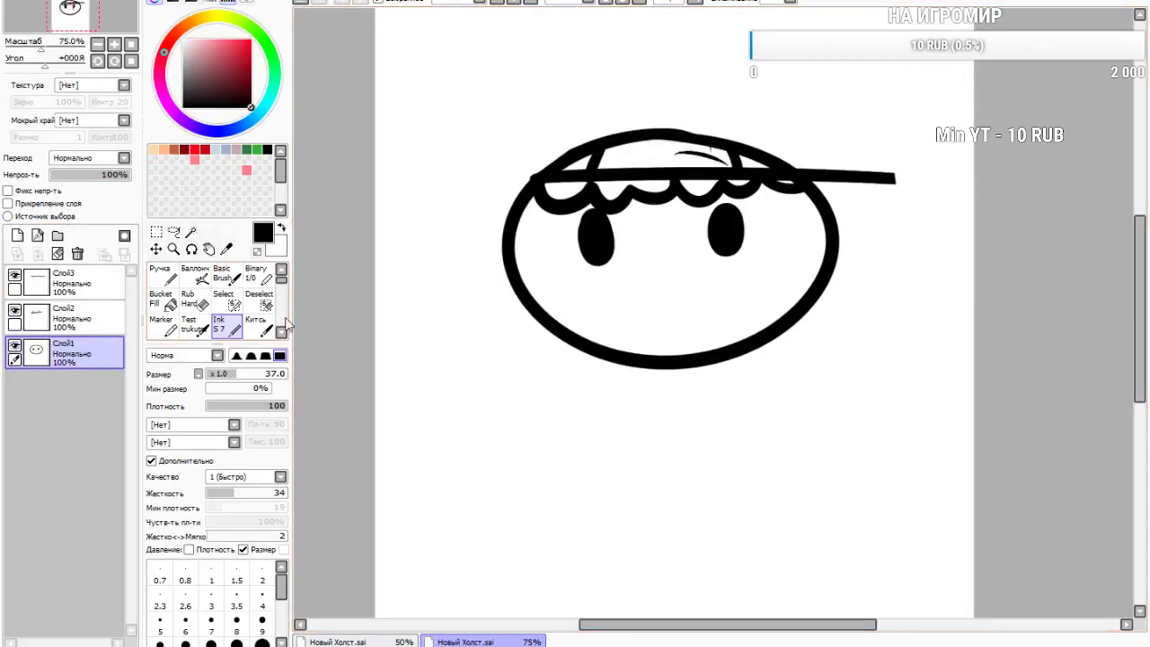
left_click(191, 299)
mouse_move(668, 152)
left_mouse_down()
mouse_move(722, 161)
mouse_move(644, 157)
left_mouse_up()
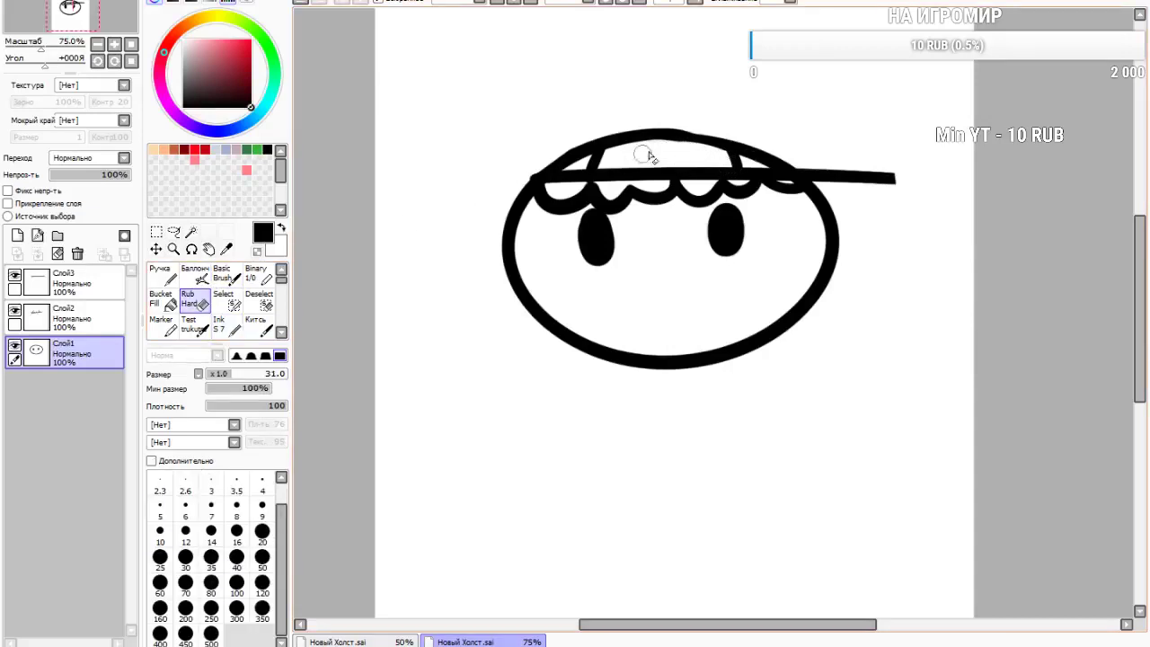
On a new layer above the head layer, ink lash strokes above the left eye and below both eyes, plus a short dash above the cap
left_click(162, 274)
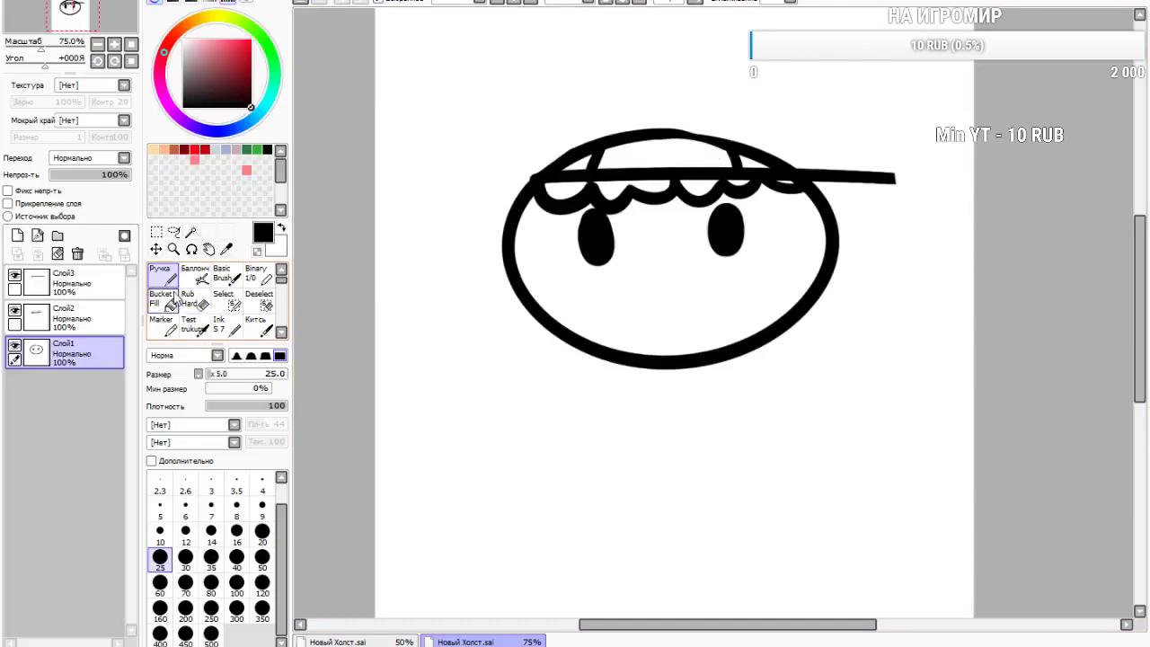
left_click(224, 326)
left_click(17, 235)
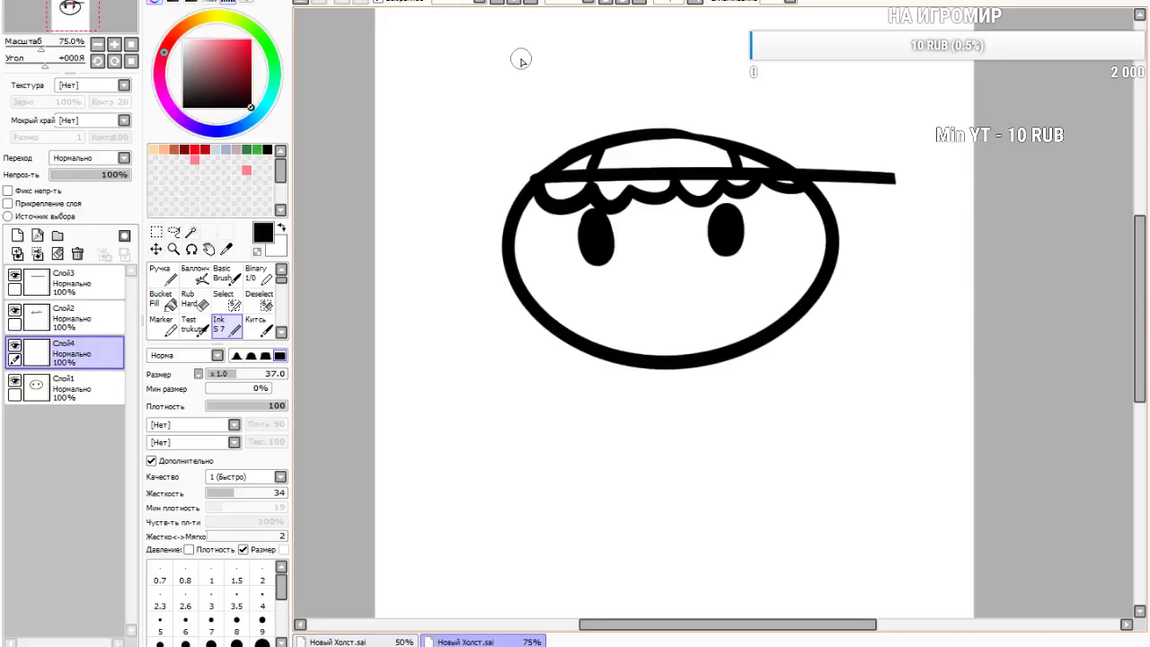
left_click_drag(574, 213, 590, 207)
left_click_drag(719, 207, 708, 204)
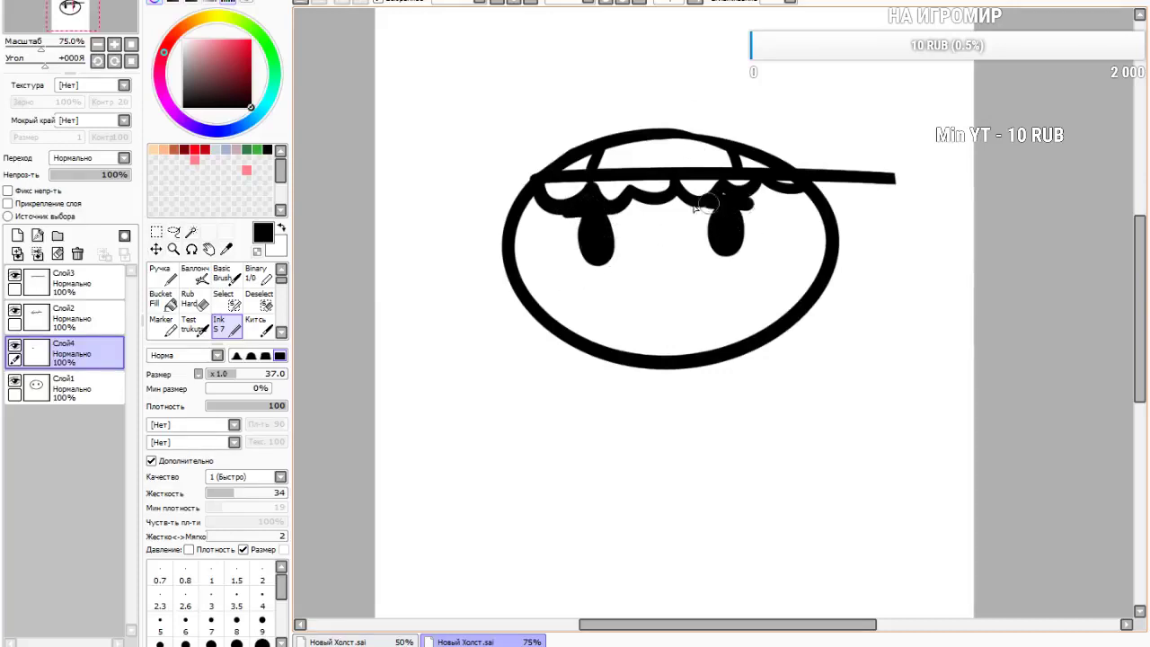
key("ctrl+z")
mouse_move(719, 124)
left_mouse_down()
mouse_move(738, 115)
mouse_move(719, 114)
left_mouse_up()
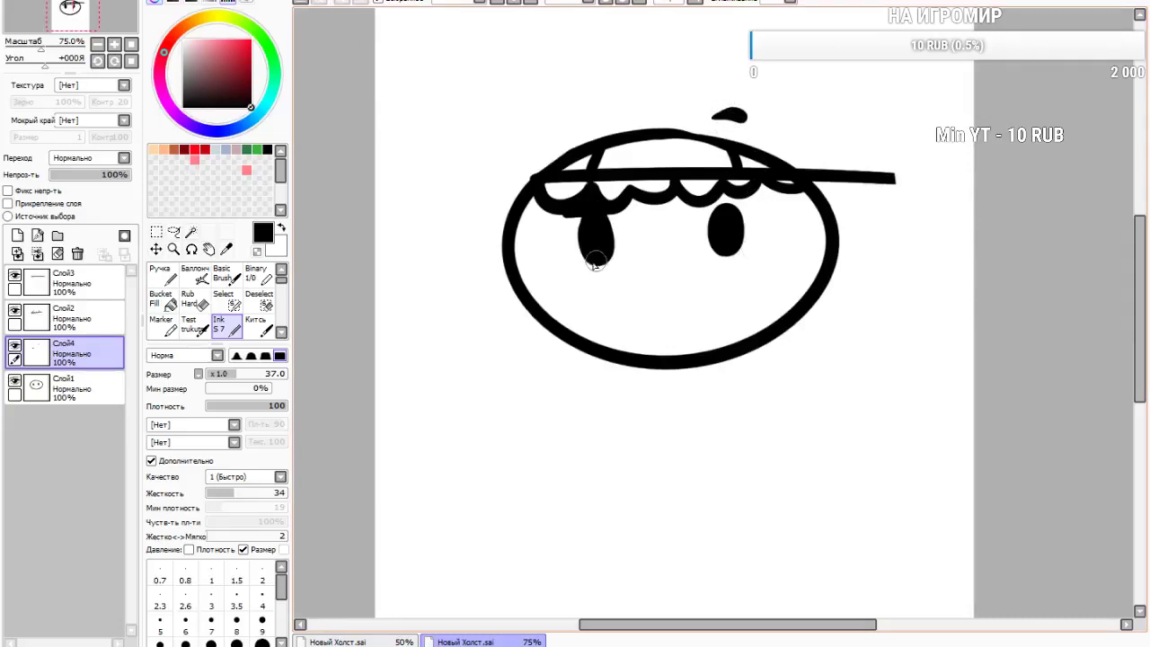
left_click_drag(595, 262, 611, 263)
left_click_drag(726, 253, 744, 256)
left_click_drag(627, 281, 709, 284)
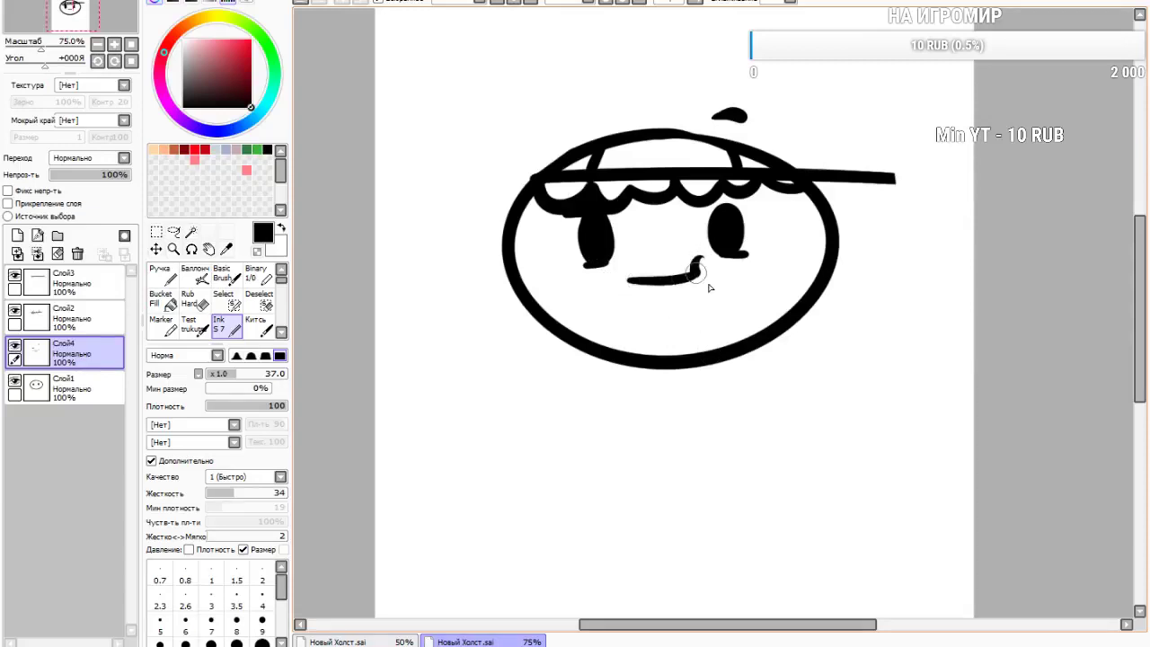
left_click(305, 5)
left_click(305, 5)
mouse_move(633, 277)
left_mouse_down()
mouse_move(696, 282)
mouse_move(691, 292)
mouse_move(707, 314)
left_mouse_up()
left_click(306, 4)
left_click(306, 4)
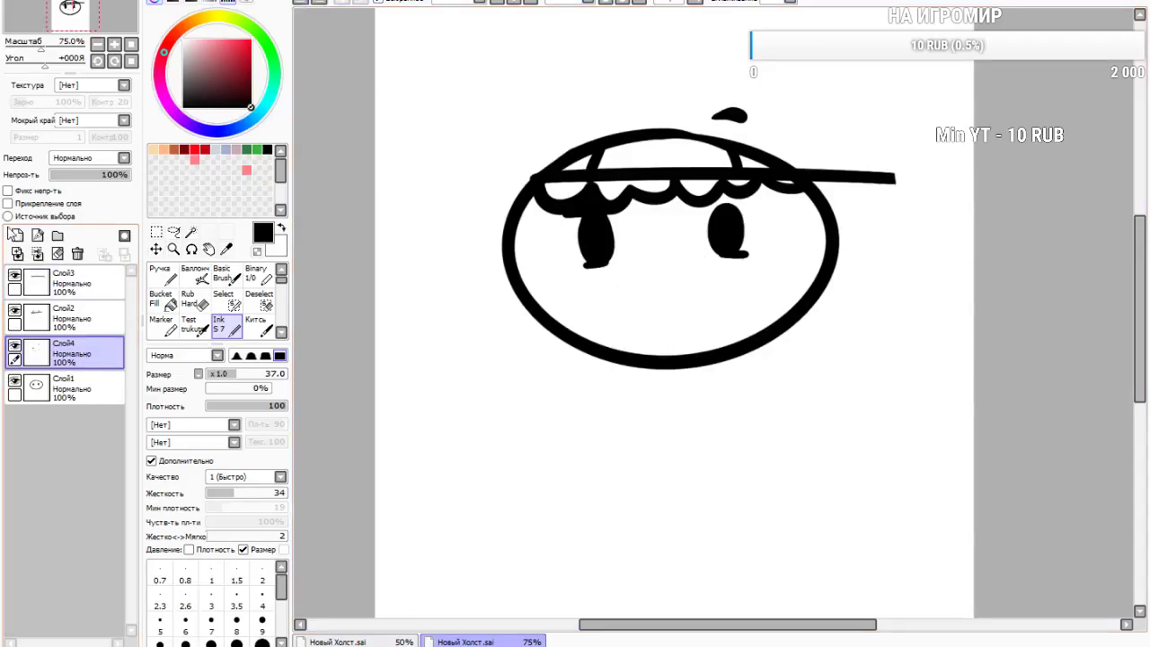
Add a layer below the fringe layer and set the Ink brush to size 25 and hardness 61, undoing a trial mouth stroke
left_click(17, 236)
left_click(224, 374)
mouse_move(224, 493)
left_mouse_down()
mouse_move(243, 500)
mouse_move(227, 506)
left_mouse_up()
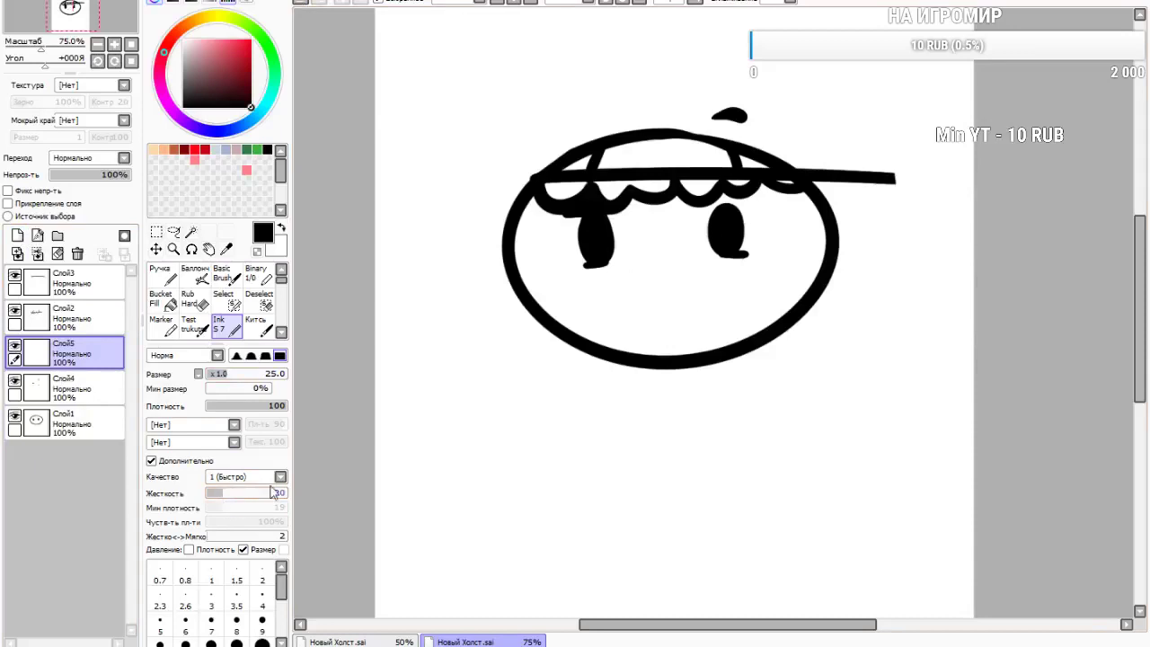
mouse_move(615, 288)
left_mouse_down()
mouse_move(699, 281)
mouse_move(709, 307)
left_mouse_up()
key("ctrl+z")
key("ctrl+z")
left_click(260, 494)
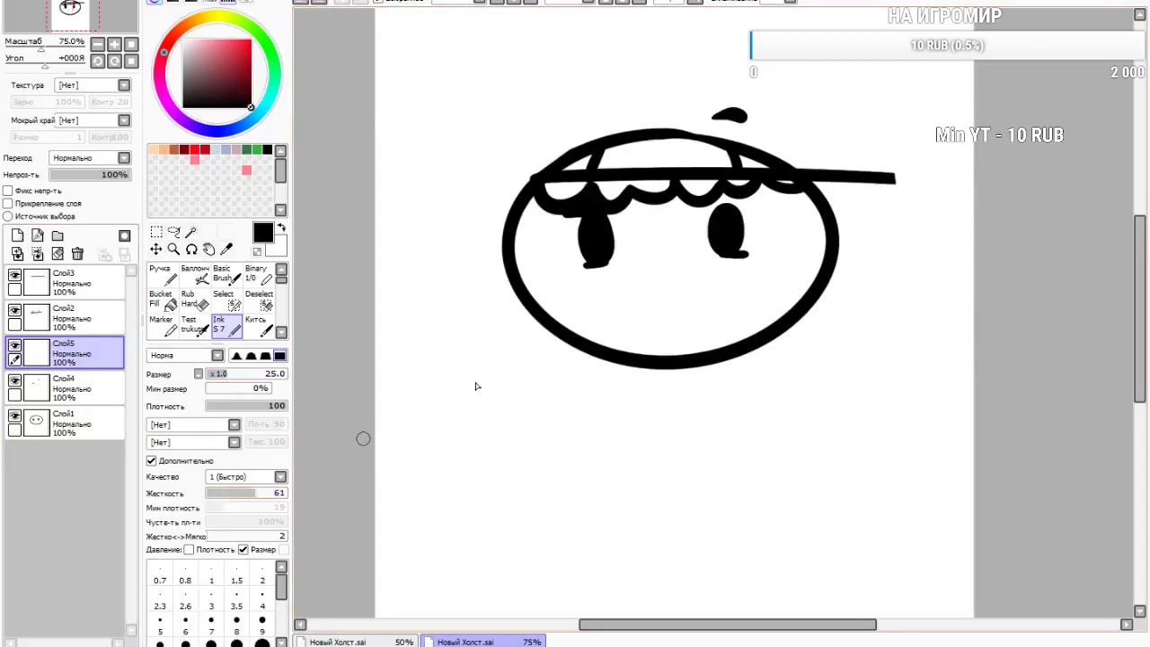
mouse_move(615, 293)
left_mouse_down()
mouse_move(710, 289)
mouse_move(726, 306)
left_mouse_up()
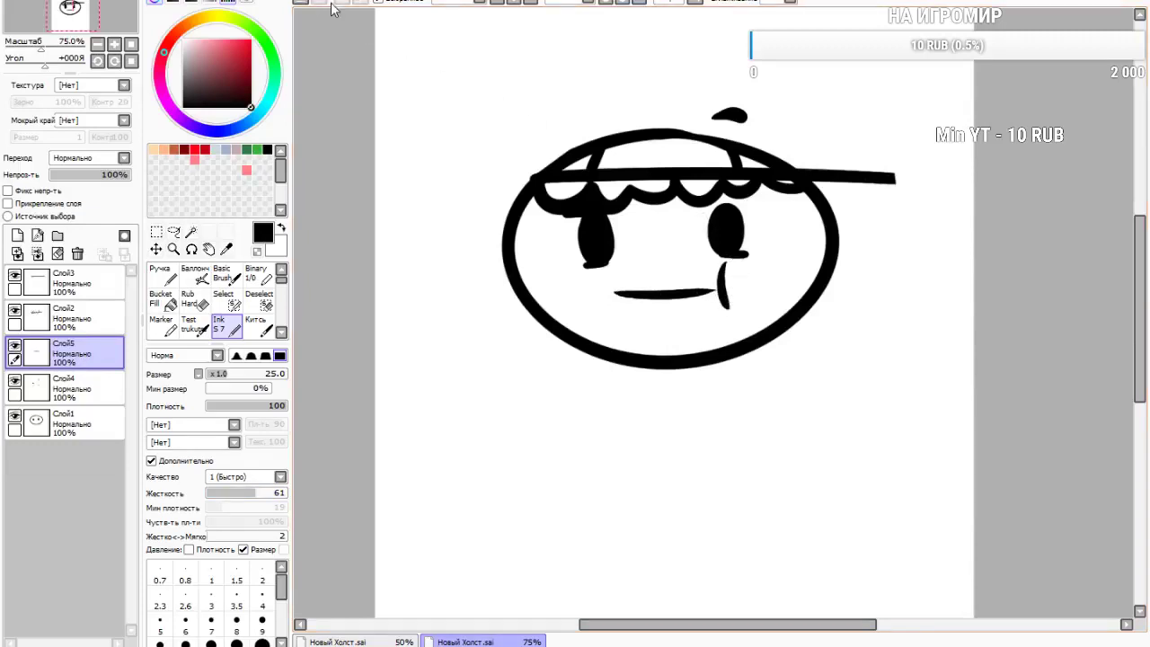
left_click(303, 2)
left_click(303, 3)
mouse_move(620, 269)
left_mouse_down()
mouse_move(701, 282)
mouse_move(650, 293)
mouse_move(687, 267)
mouse_move(685, 249)
mouse_move(698, 301)
left_mouse_up()
left_click(303, 4)
left_click(303, 4)
left_click(303, 4)
Set the Ink brush's hardness to 16 and try it on a mouth stroke, undoing the trial
left_click_drag(243, 494, 217, 494)
mouse_move(622, 284)
left_mouse_down()
mouse_move(689, 280)
mouse_move(704, 296)
left_mouse_up()
key("ctrl+z")
key("ctrl+z")
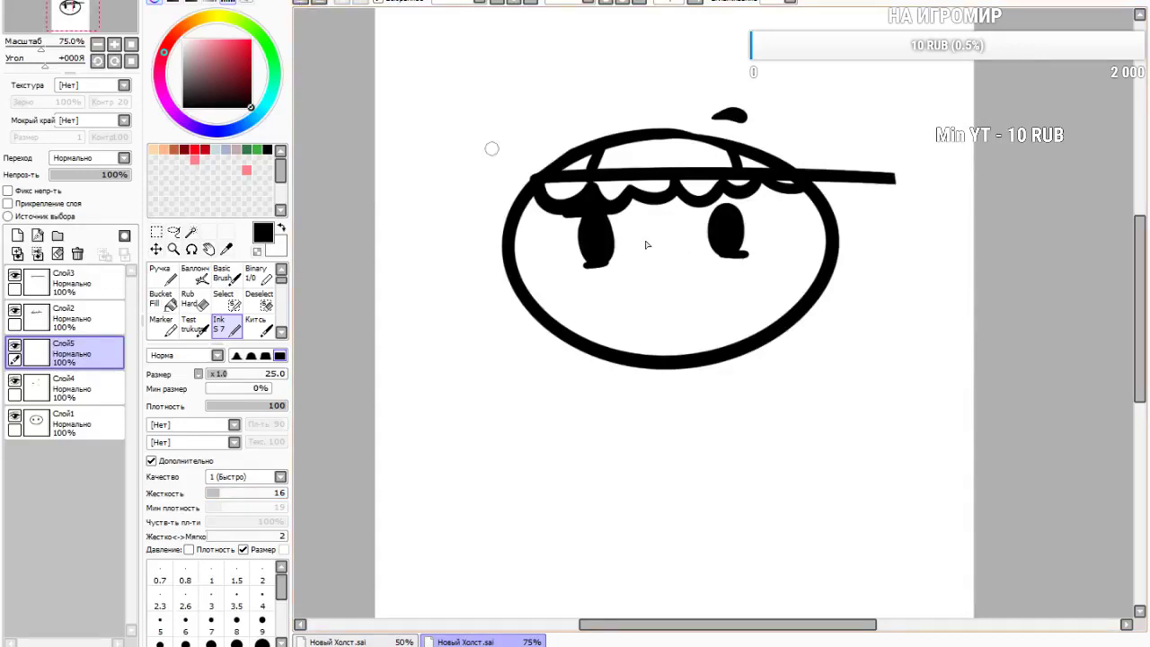
mouse_move(629, 269)
left_mouse_down()
mouse_move(697, 273)
mouse_move(695, 253)
mouse_move(710, 297)
left_mouse_up()
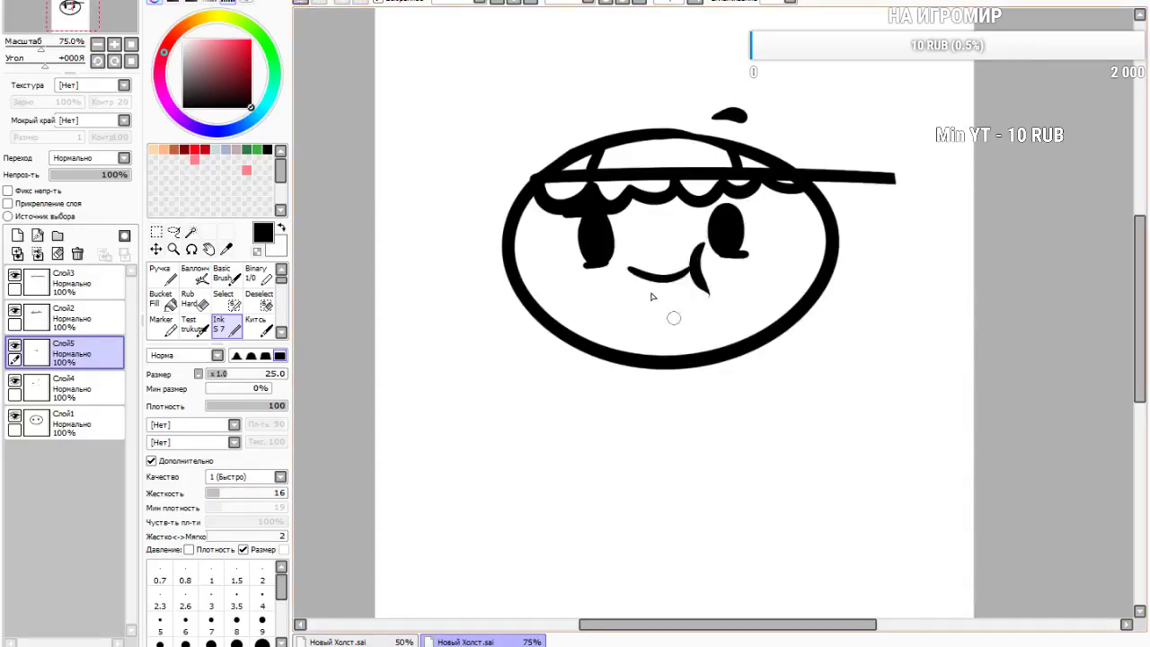
key("ctrl+z")
key("ctrl+z")
left_click_drag(629, 282, 699, 292)
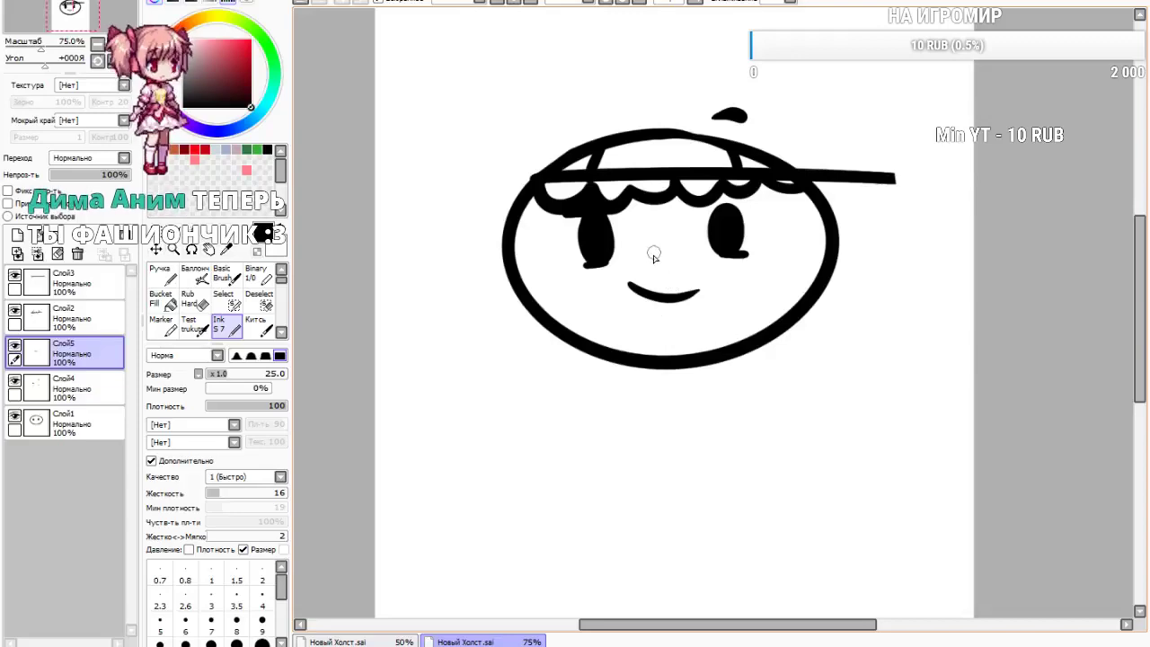
left_click_drag(688, 263, 694, 299)
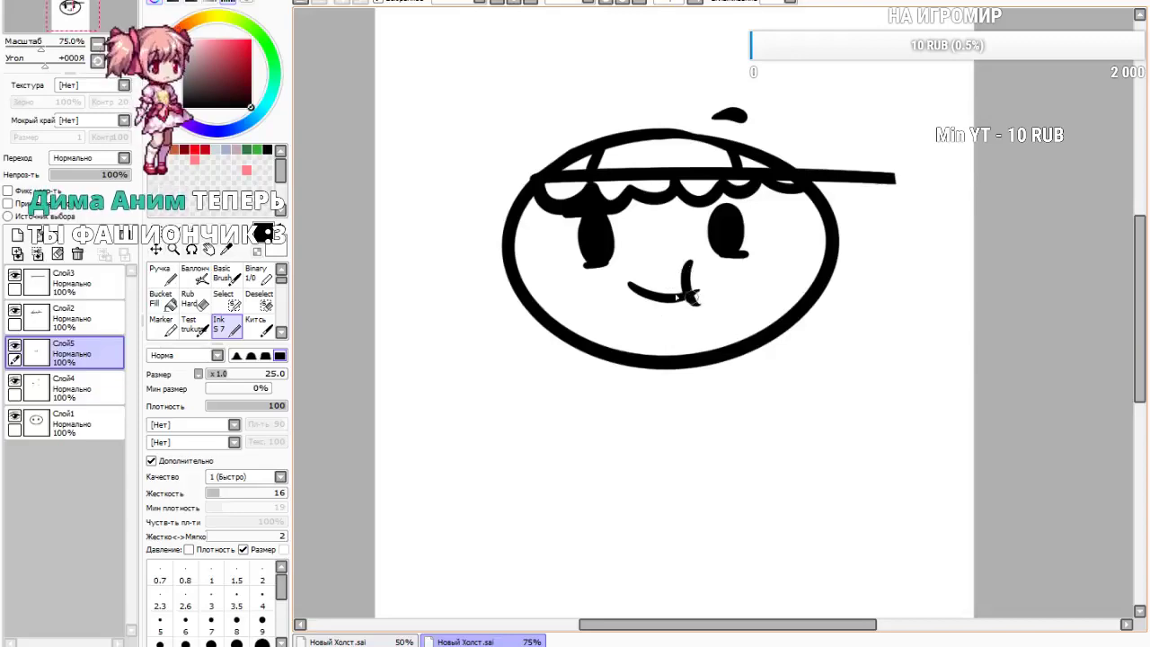
left_click(301, 4)
left_click(301, 3)
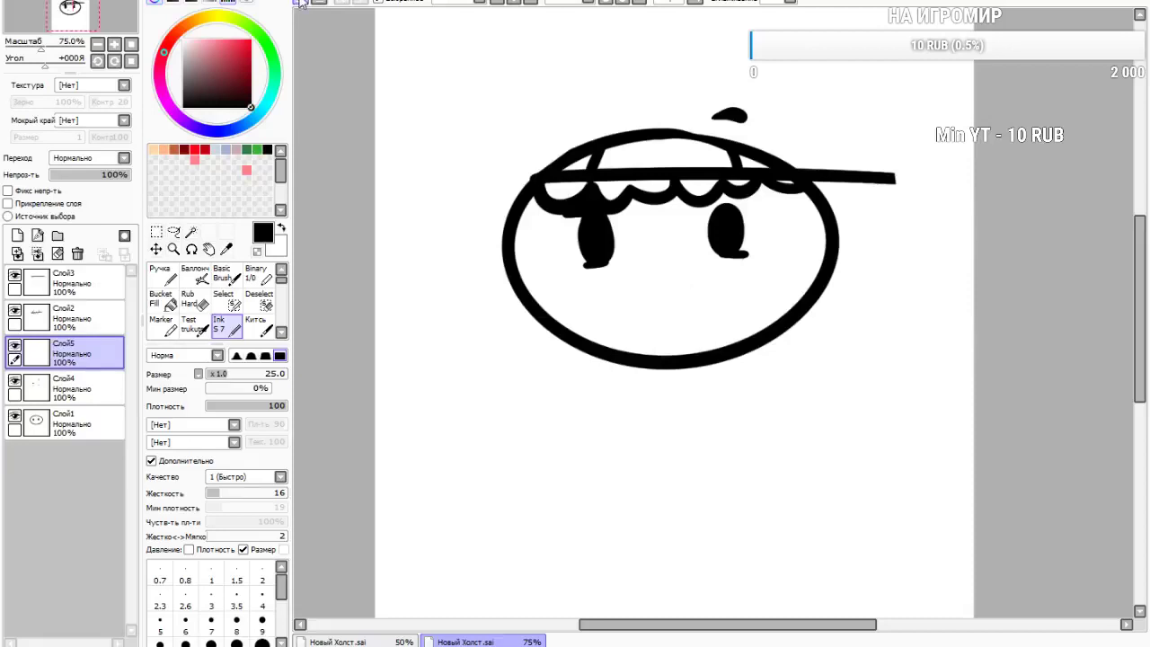
Ink a short mouth line below the eyes, closed at its right end by a short curved vertical stroke
left_click_drag(630, 286, 680, 277)
left_click_drag(680, 260, 689, 298)
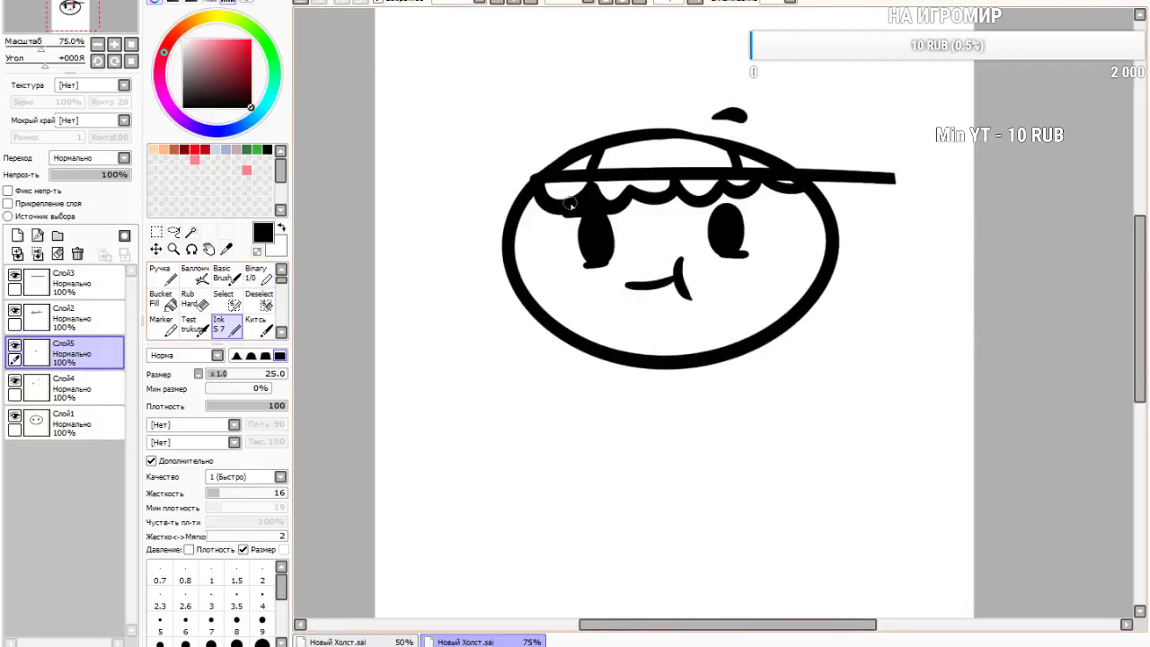
Examine the whole face drawing at several zoom levels
scroll(570, 205, "down", 4)
scroll(547, 230, "up", 3)
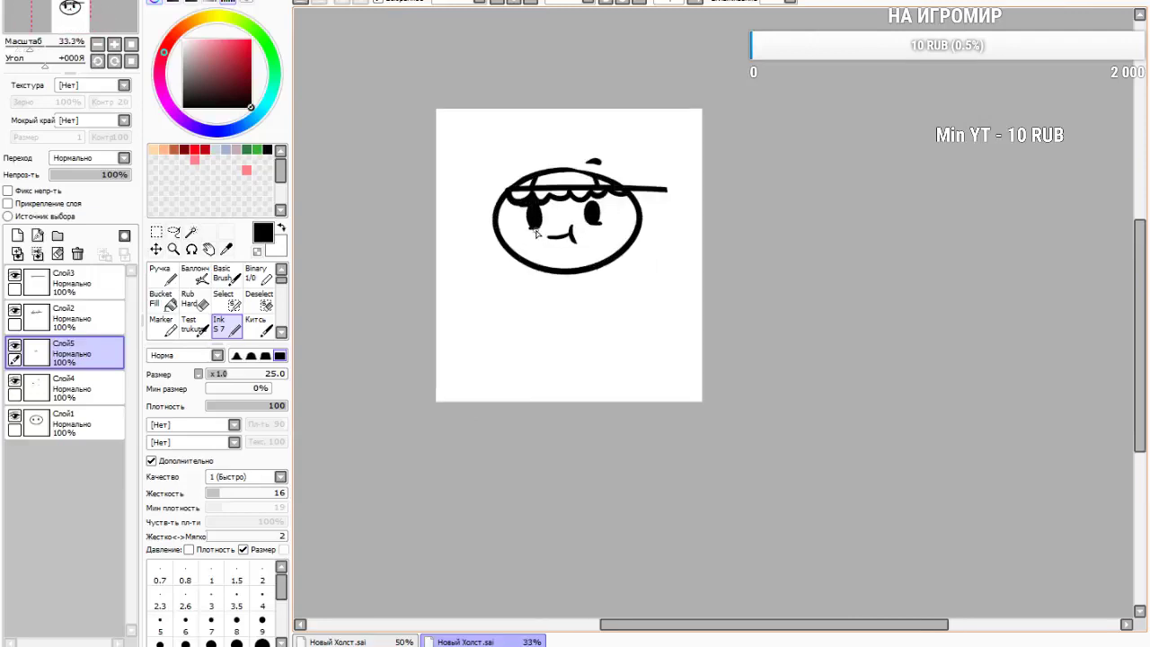
scroll(548, 230, "down", 2)
scroll(590, 227, "up", 4)
scroll(590, 226, "down", 4)
scroll(654, 288, "up", 5)
scroll(512, 193, "down", 4)
scroll(505, 173, "up", 5)
scroll(505, 174, "down", 5)
scroll(596, 508, "up", 2)
scroll(506, 437, "down", 3)
scroll(506, 429, "up", 2)
scroll(507, 430, "up", 3)
Add a new layer and place it below the head layer at the end of the layer stack
left_click(90, 424)
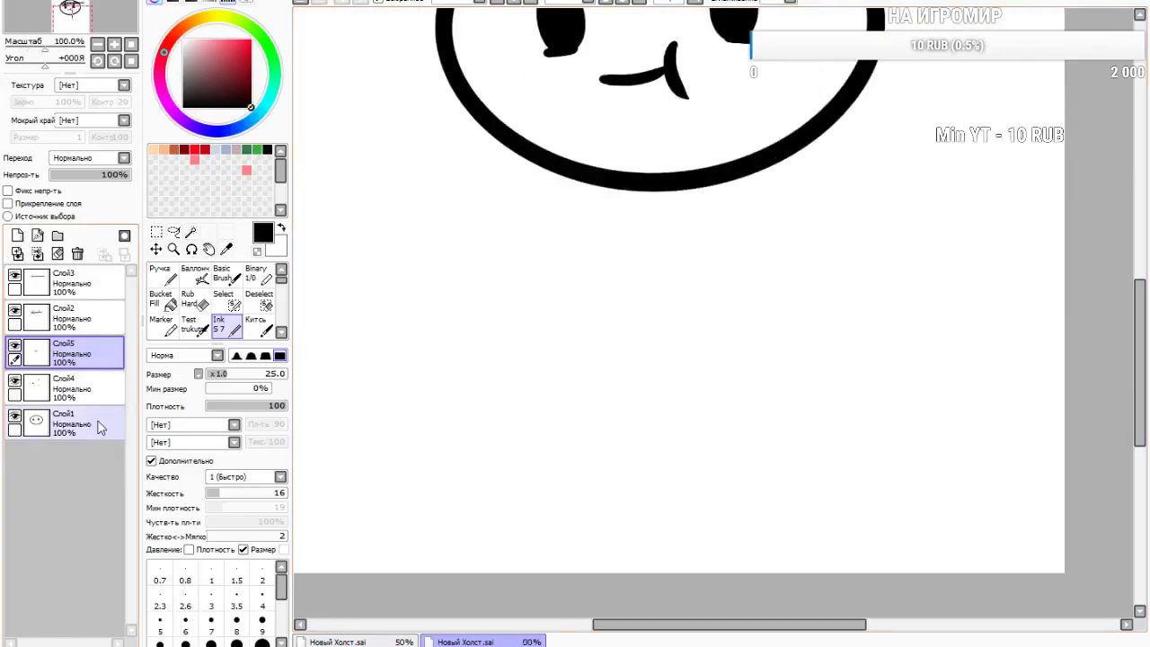
left_click(17, 236)
left_click_drag(68, 422, 96, 478)
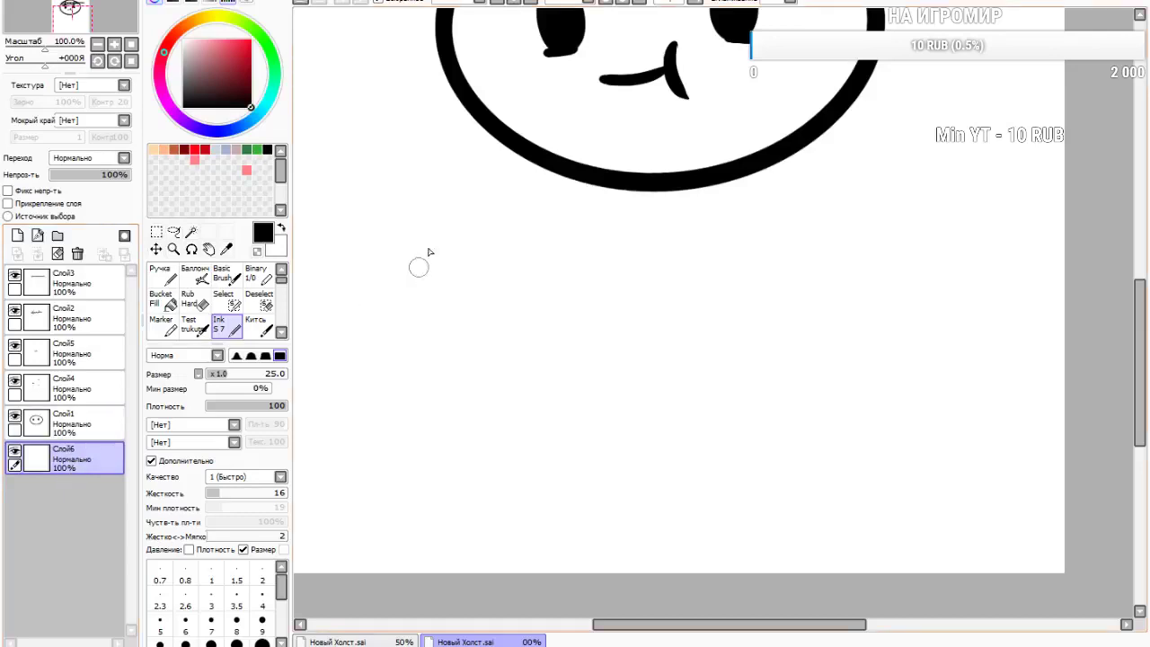
mouse_move(519, 153)
left_mouse_down()
mouse_move(428, 463)
mouse_move(514, 494)
left_mouse_up()
mouse_move(791, 159)
left_mouse_down()
mouse_move(796, 334)
mouse_move(746, 503)
left_mouse_up()
left_click(297, 4)
left_click(299, 3)
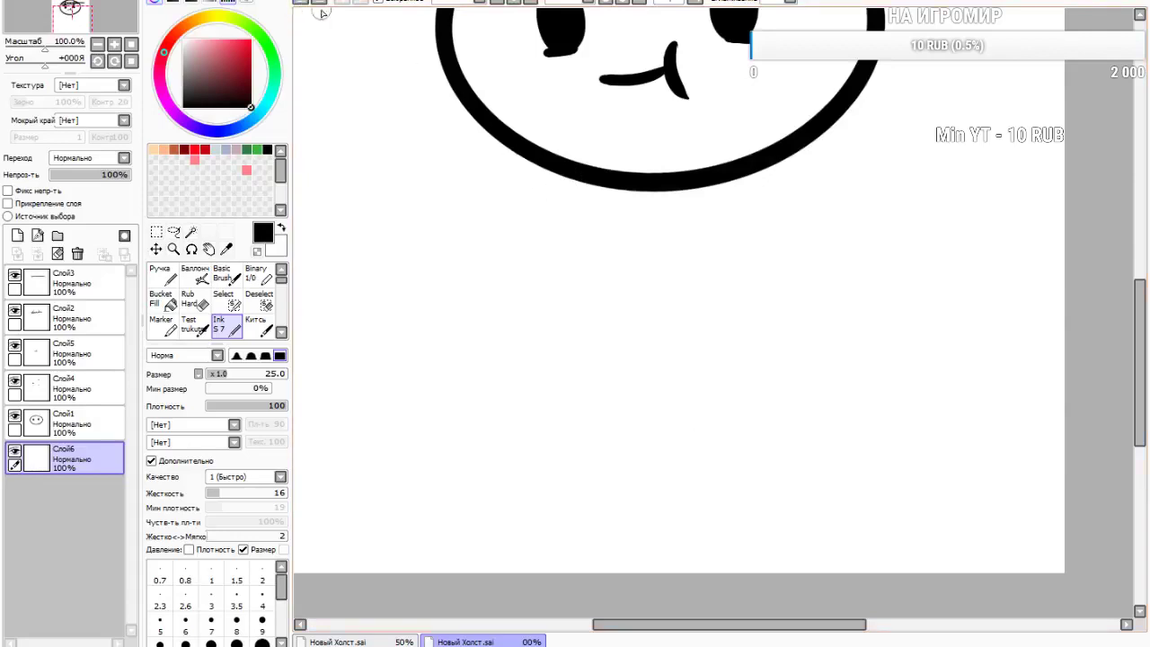
Ink two long body sides flaring downward from the head's underside, and a small V-shaped collar between them
left_click_drag(542, 161, 515, 510)
left_click_drag(753, 169, 813, 526)
left_click_drag(601, 184, 642, 247)
left_click_drag(687, 184, 654, 240)
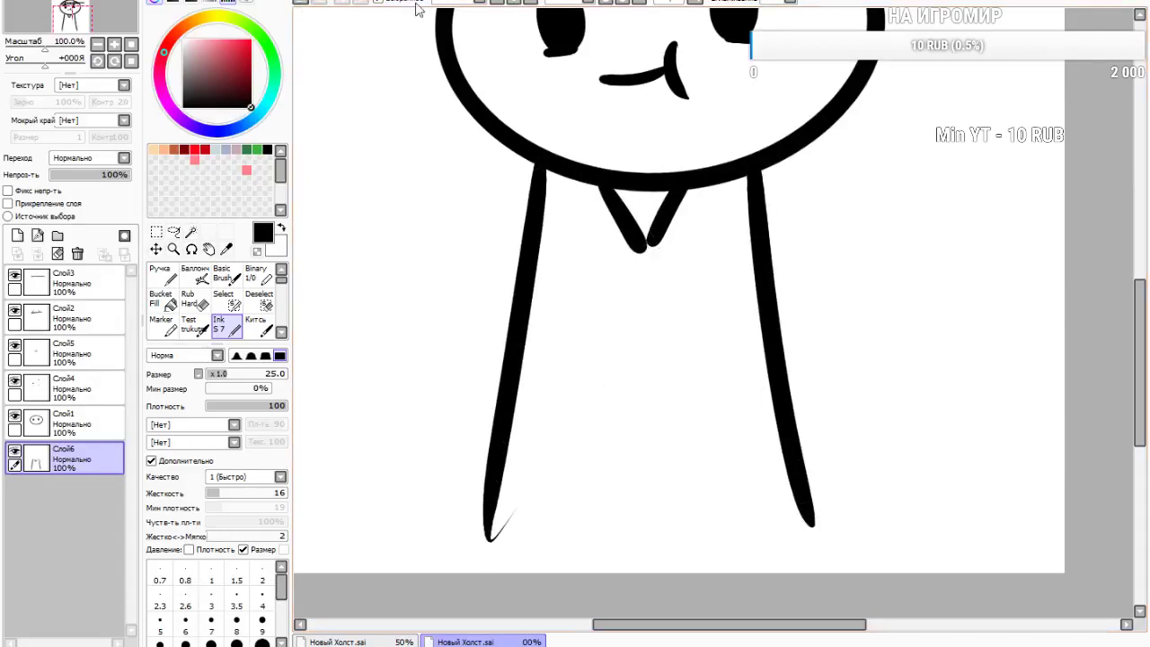
left_click(300, 3)
left_click(299, 4)
left_click_drag(614, 184, 662, 262)
left_click_drag(703, 181, 644, 278)
Ink a long diamond-shaped tie below the collar tip, widest near its upper third and tapering to a low point
left_click(193, 301)
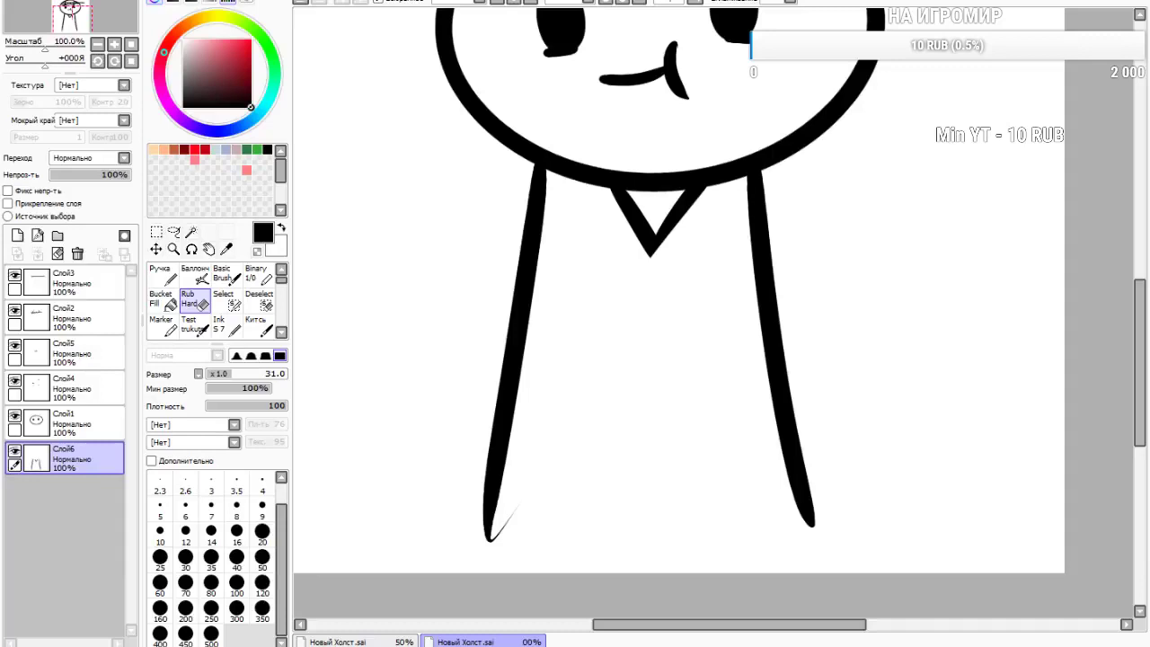
left_click(225, 324)
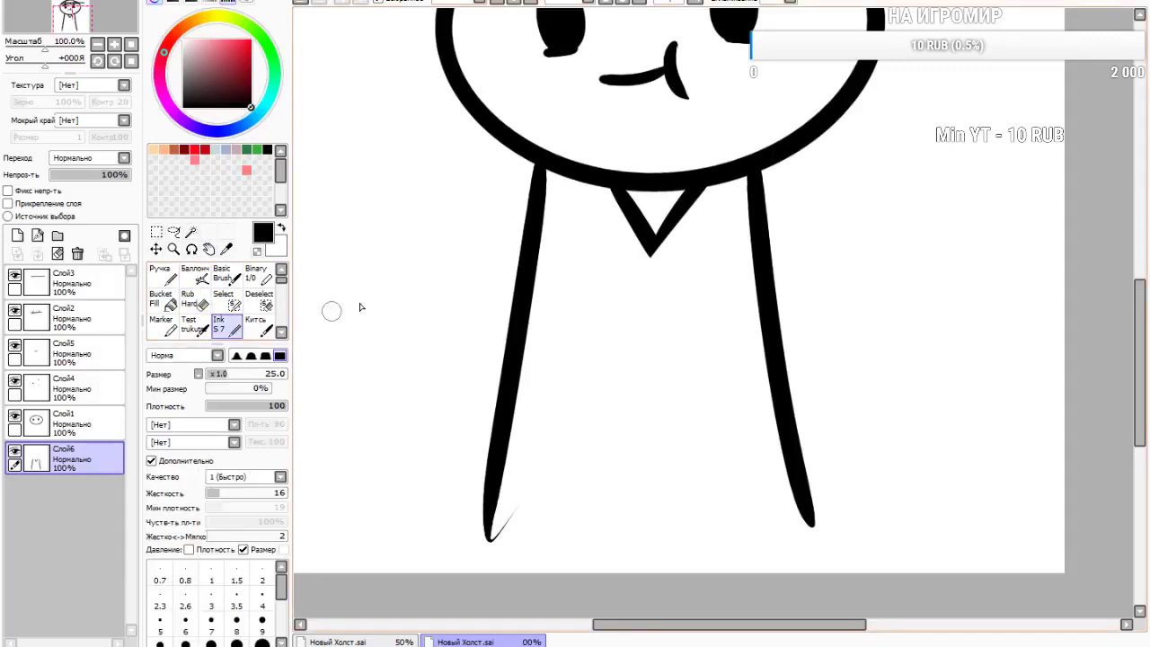
mouse_move(636, 224)
left_mouse_down()
mouse_move(589, 326)
mouse_move(597, 566)
left_mouse_up()
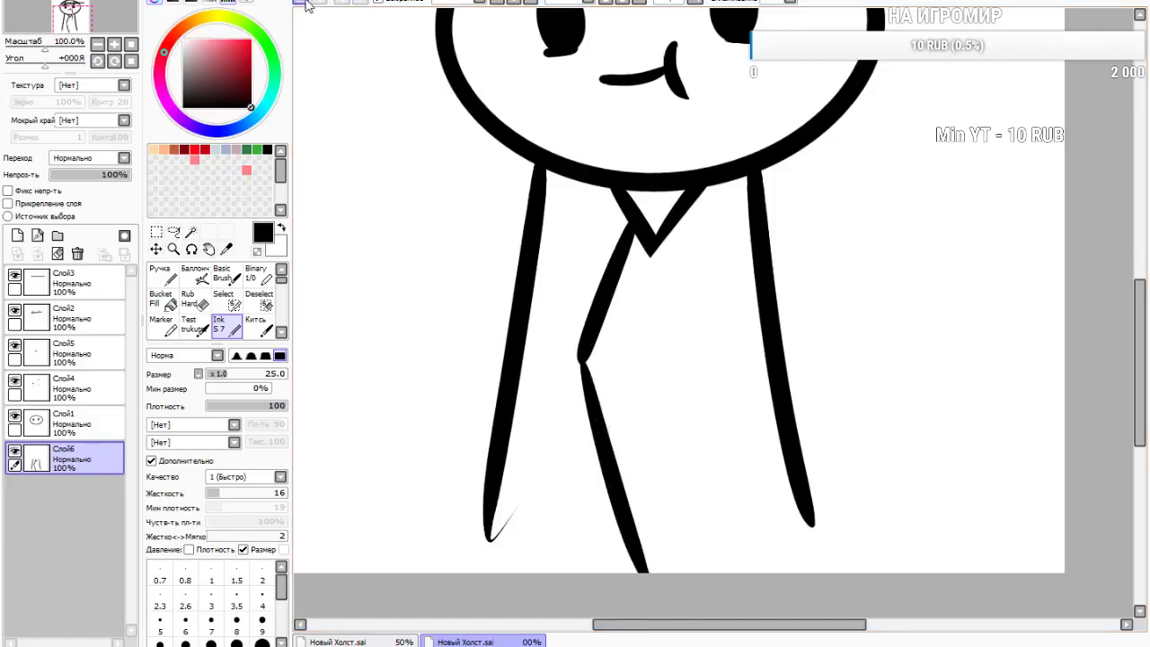
key("ctrl+z")
key("ctrl+z")
mouse_move(638, 239)
left_mouse_down()
mouse_move(599, 331)
mouse_move(584, 289)
mouse_move(649, 505)
left_mouse_up()
left_click_drag(669, 232, 695, 328)
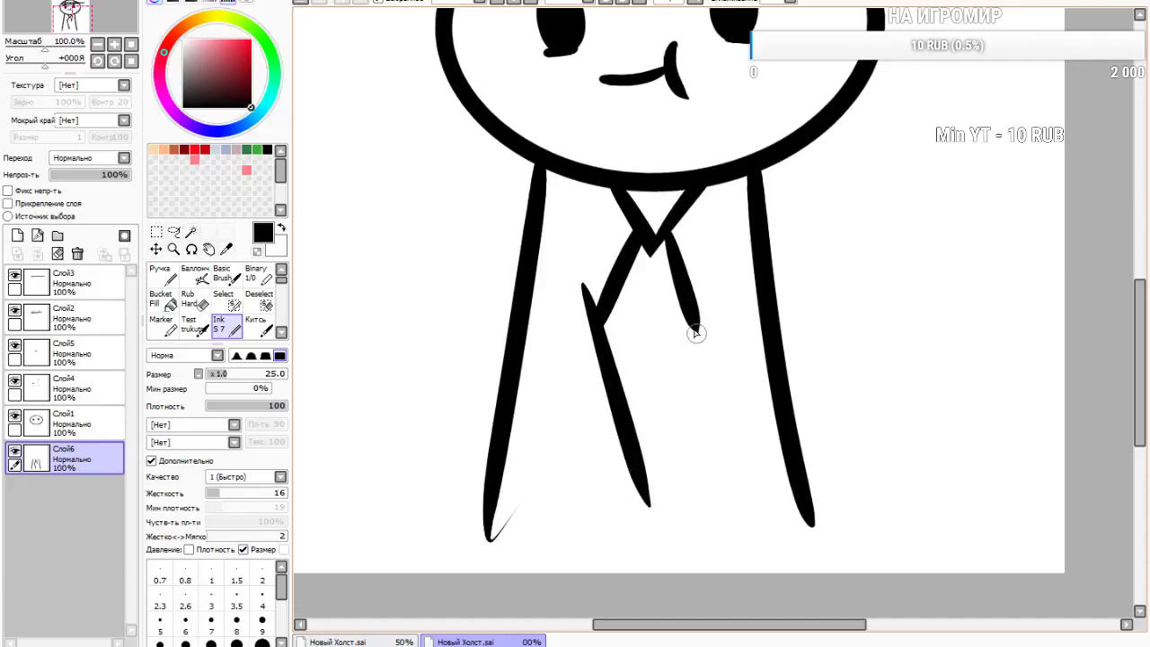
left_click_drag(710, 259, 609, 551)
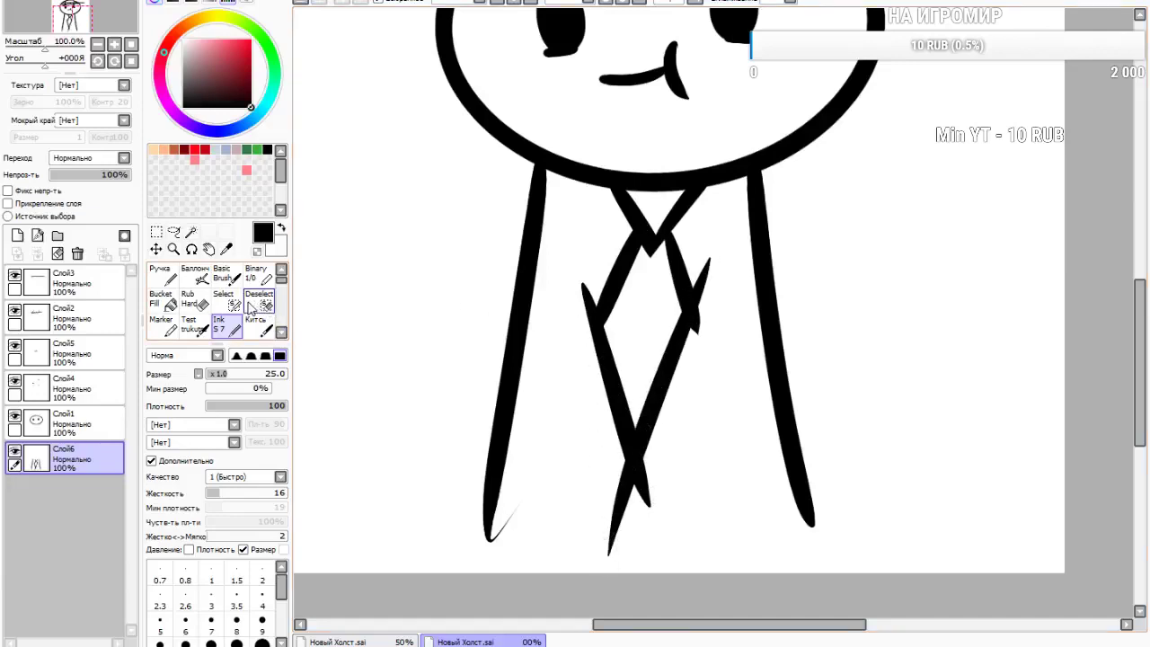
left_click(303, 4)
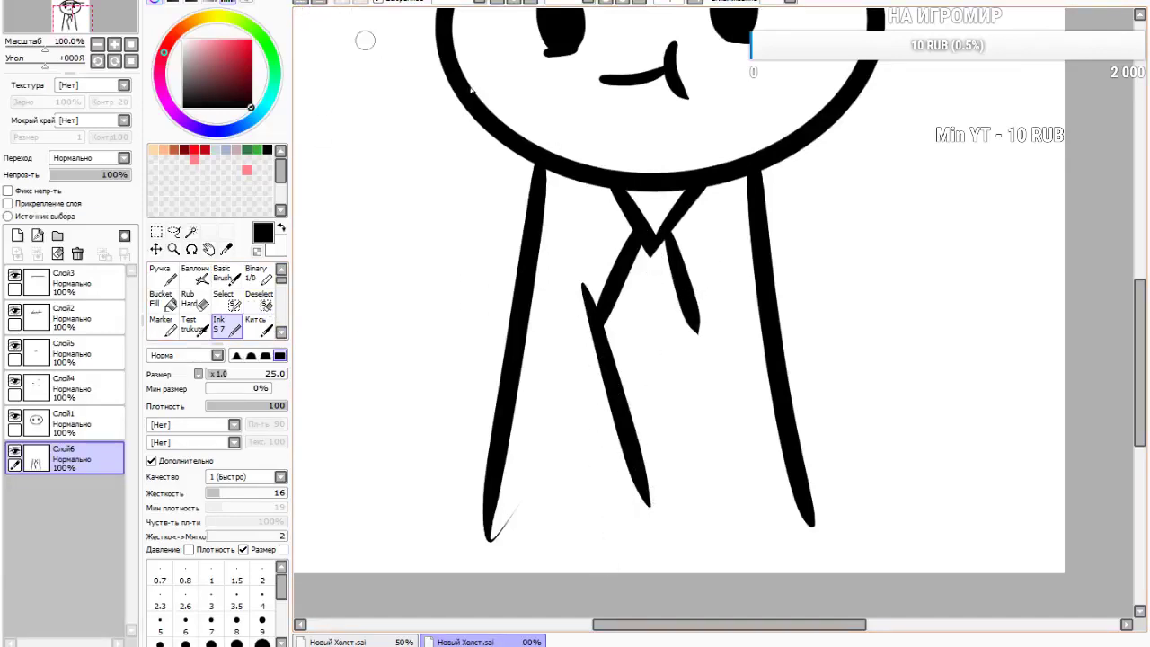
left_click_drag(718, 238, 643, 565)
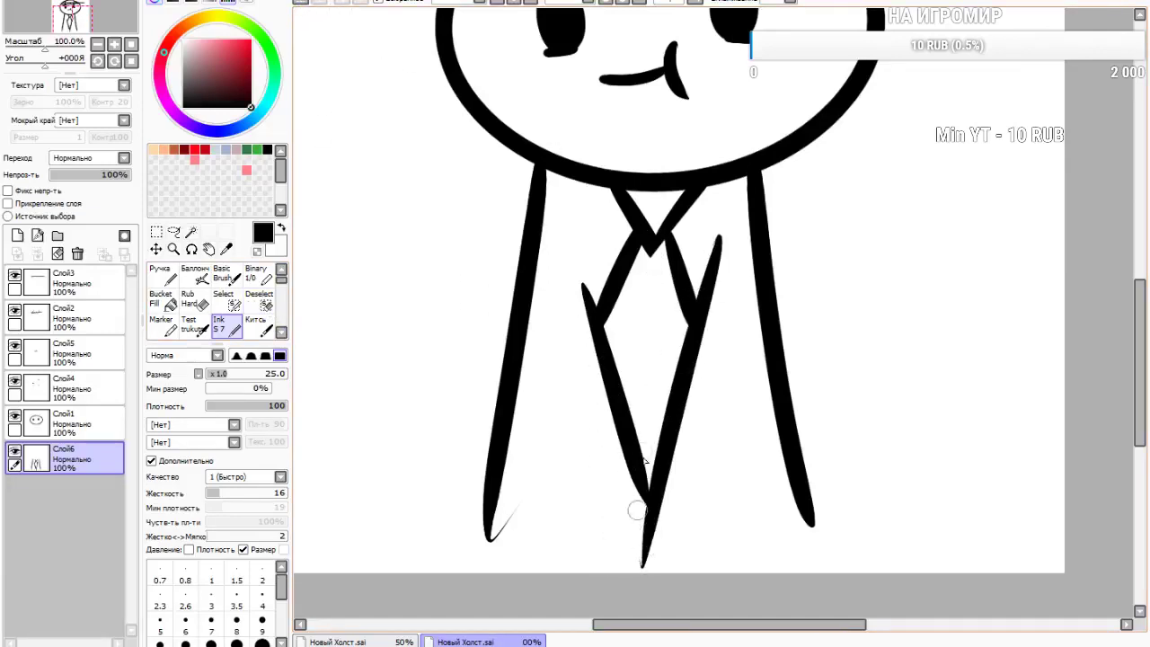
Erase the overshooting stroke ends at the tie's side corners and lower tip with the hard eraser
left_click(191, 299)
mouse_move(731, 239)
left_mouse_down()
mouse_move(728, 315)
mouse_move(696, 263)
mouse_move(723, 352)
left_mouse_up()
left_click_drag(583, 275, 556, 354)
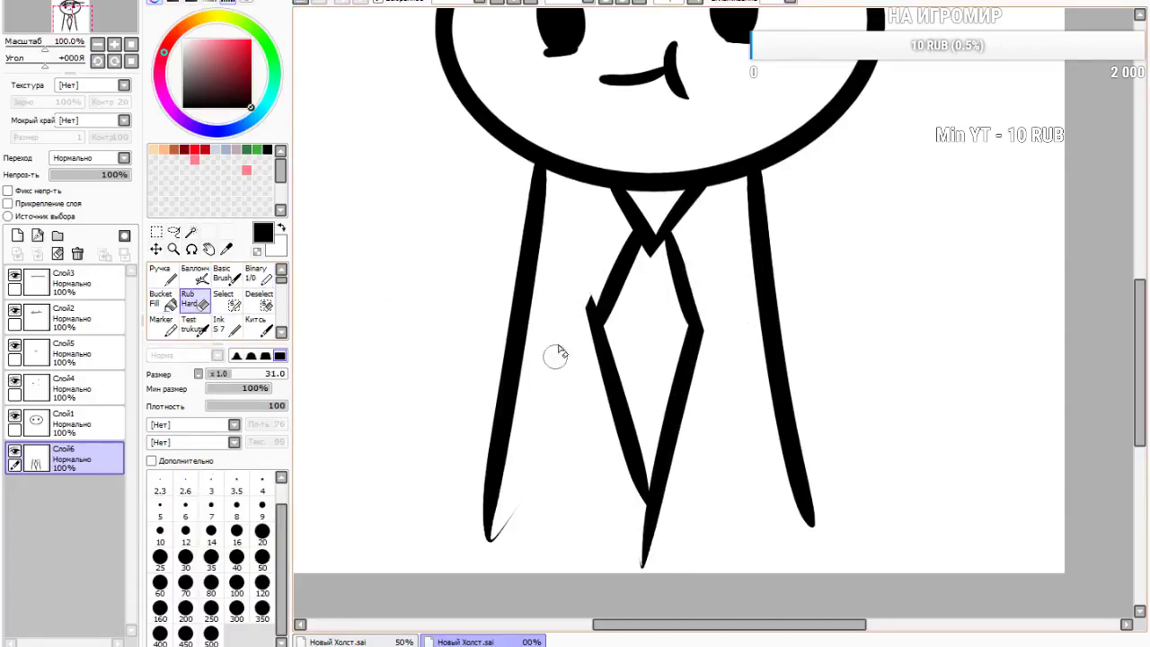
left_click_drag(602, 252, 596, 316)
left_click_drag(599, 538, 633, 580)
left_click_drag(607, 486, 638, 586)
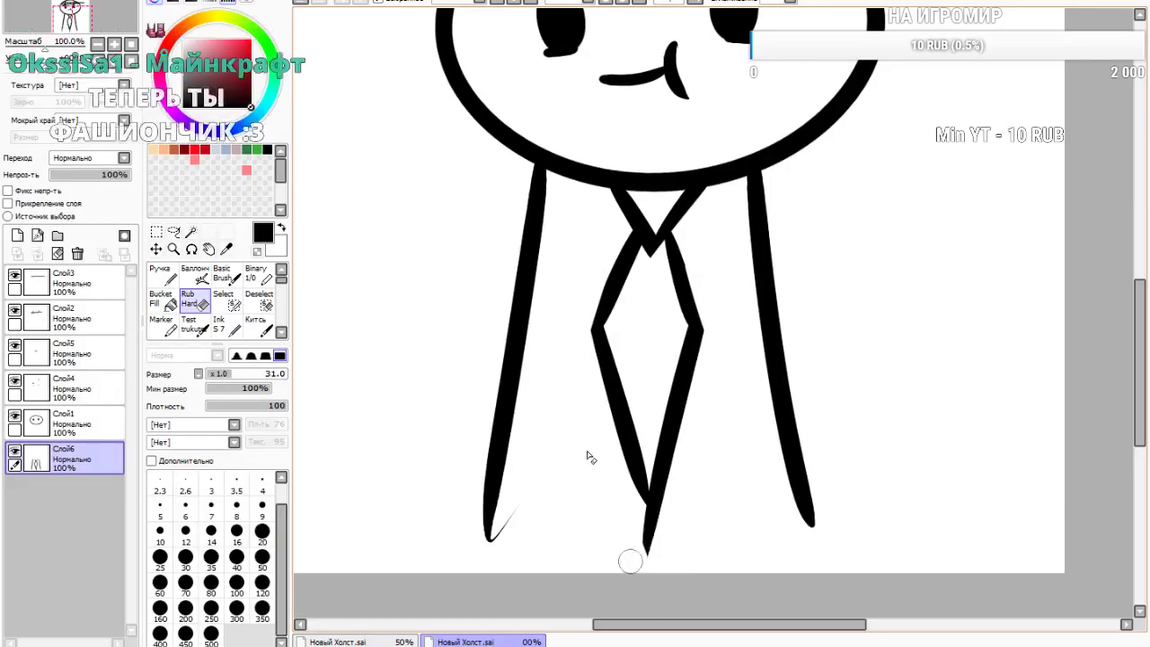
left_click_drag(600, 447, 663, 585)
left_click_drag(615, 467, 670, 598)
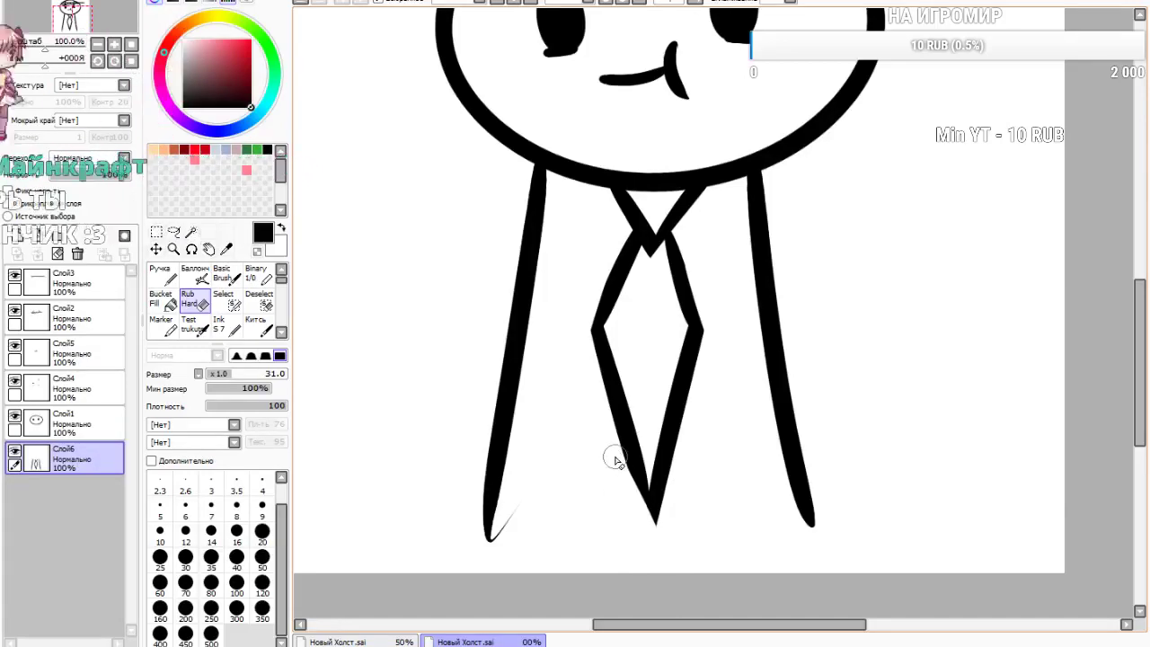
Add a layer above the body layer and ink a large rounded arm loop bulging out from the left shoulder
scroll(621, 418, "down", 2)
scroll(620, 421, "down", 1)
scroll(527, 347, "up", 3)
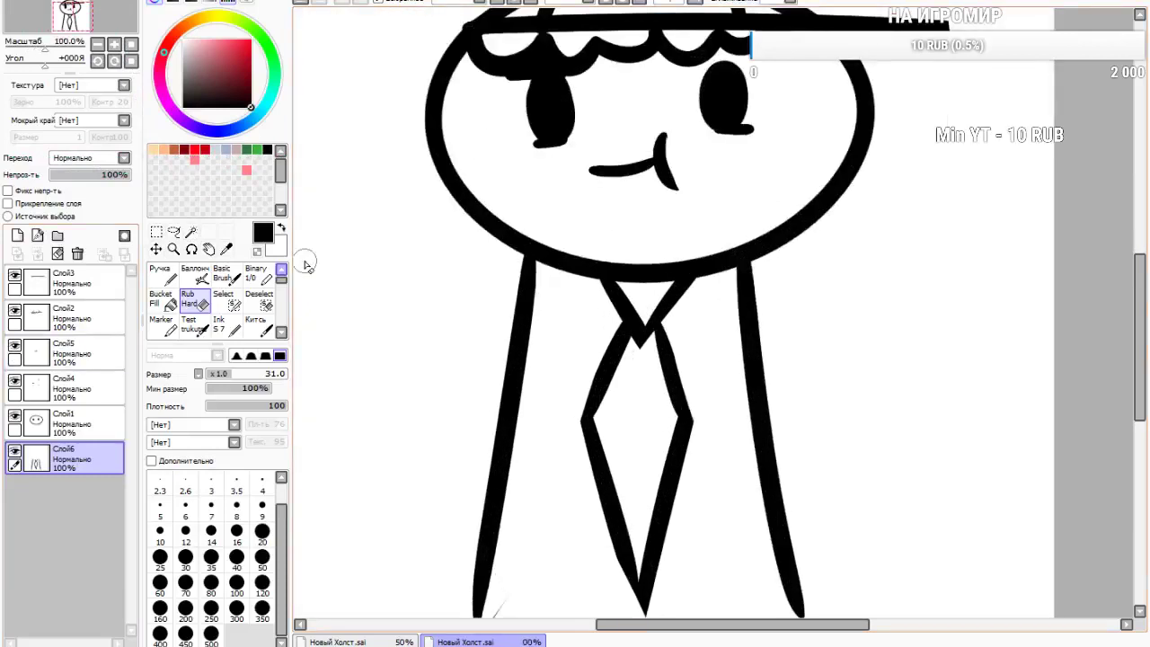
left_click(223, 326)
scroll(1037, 243, "down", 1)
scroll(913, 266, "up", 1)
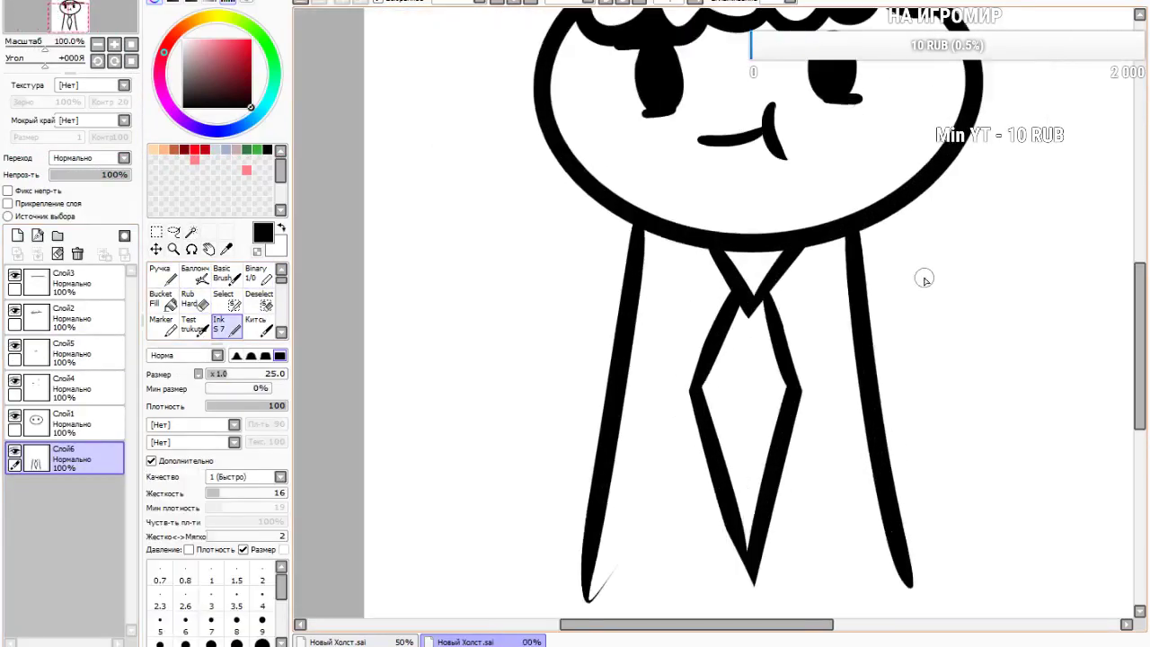
left_click(17, 235)
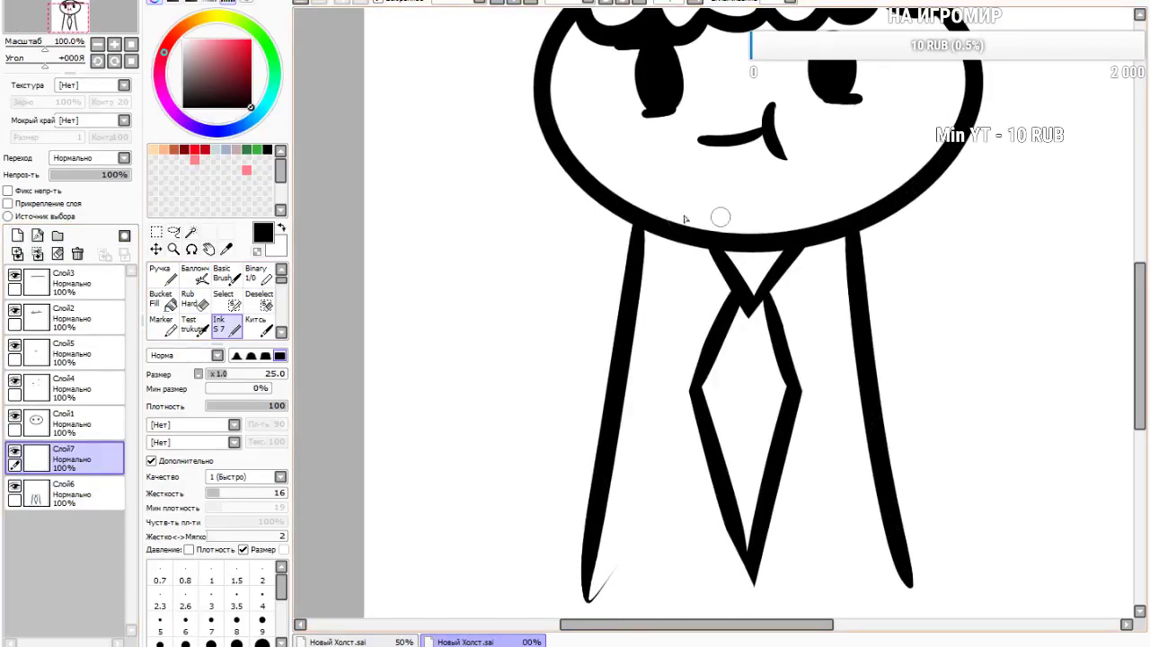
left_click_drag(632, 227, 596, 270)
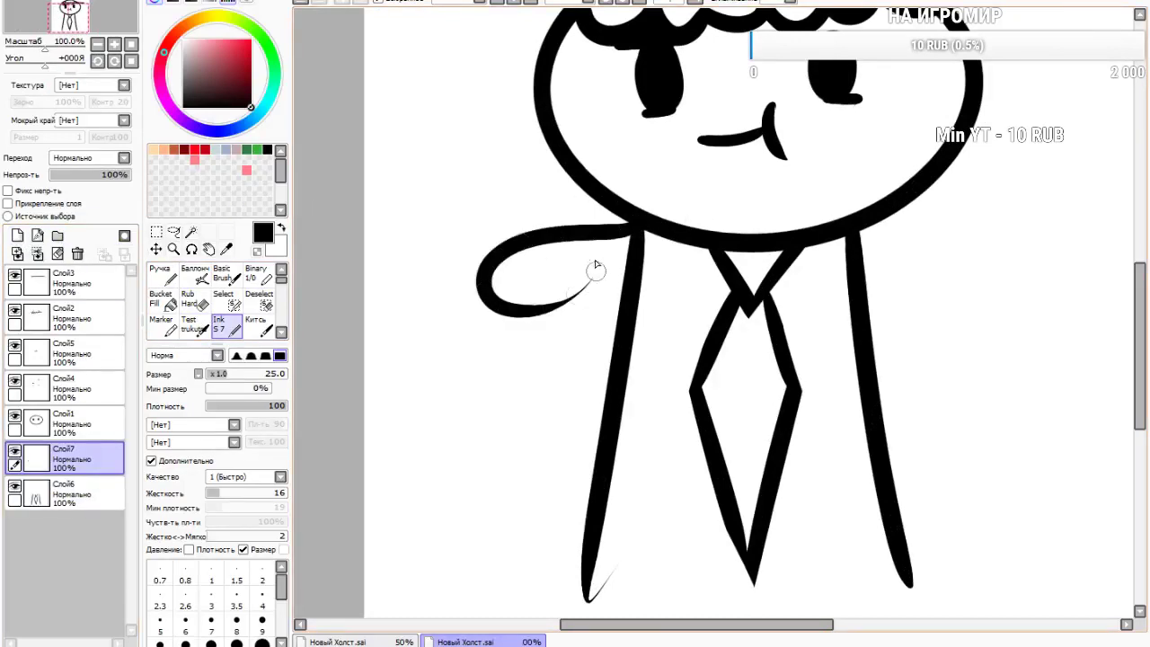
key("ctrl+z")
left_click_drag(633, 235, 521, 309)
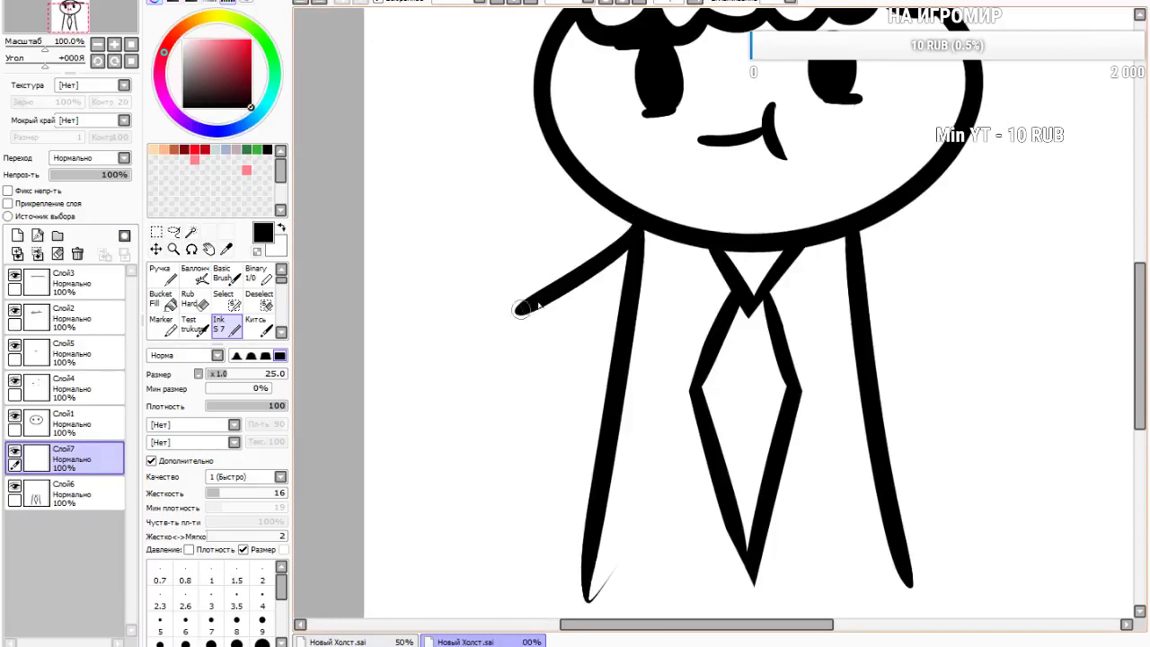
left_click(301, 4)
mouse_move(636, 225)
left_mouse_down()
mouse_move(578, 222)
mouse_move(442, 395)
mouse_move(585, 317)
mouse_move(575, 366)
mouse_move(632, 238)
left_mouse_up()
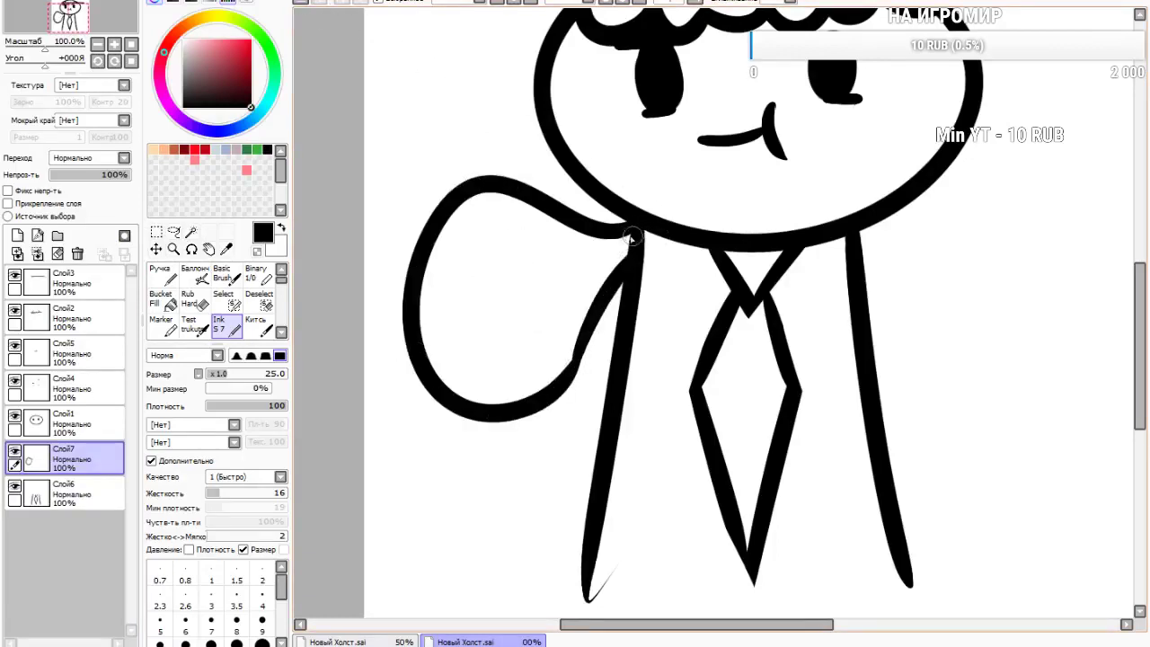
Choose a medium grey and paint a solid upright oval inside the left arm loop
left_click_drag(457, 248, 460, 369)
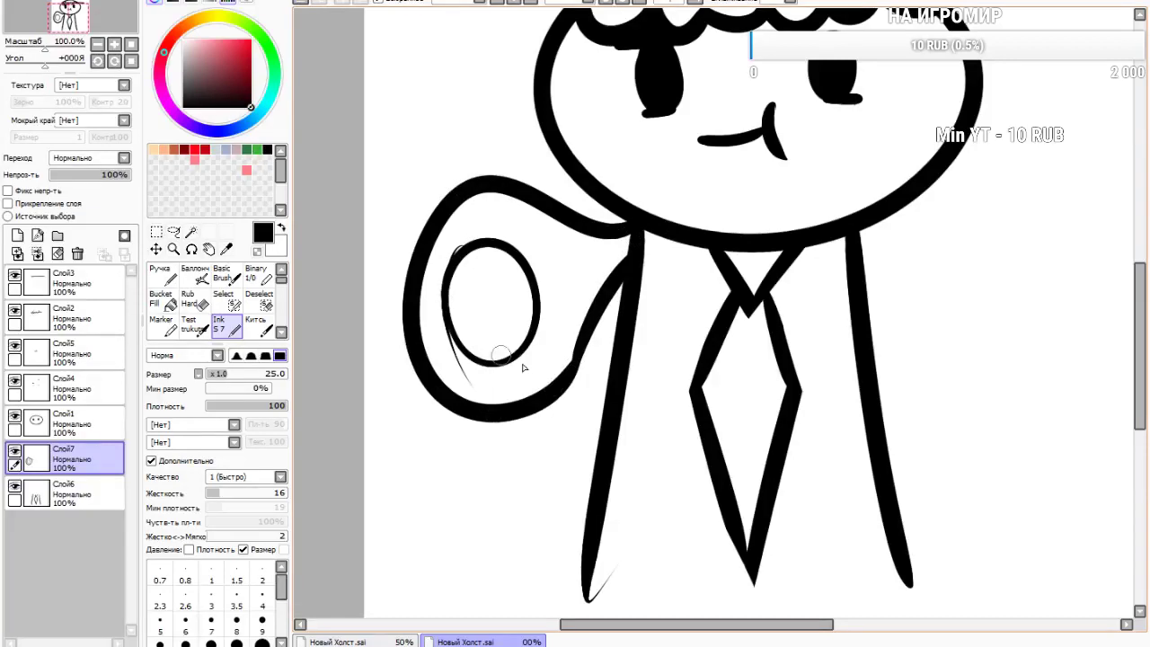
left_click(303, 2)
mouse_move(483, 251)
left_mouse_down()
mouse_move(532, 315)
mouse_move(469, 265)
left_mouse_up()
left_click(300, 2)
left_click(191, 67)
mouse_move(504, 289)
left_mouse_down()
mouse_move(474, 317)
mouse_move(472, 257)
mouse_move(488, 241)
mouse_move(518, 287)
mouse_move(510, 334)
mouse_move(473, 304)
left_mouse_up()
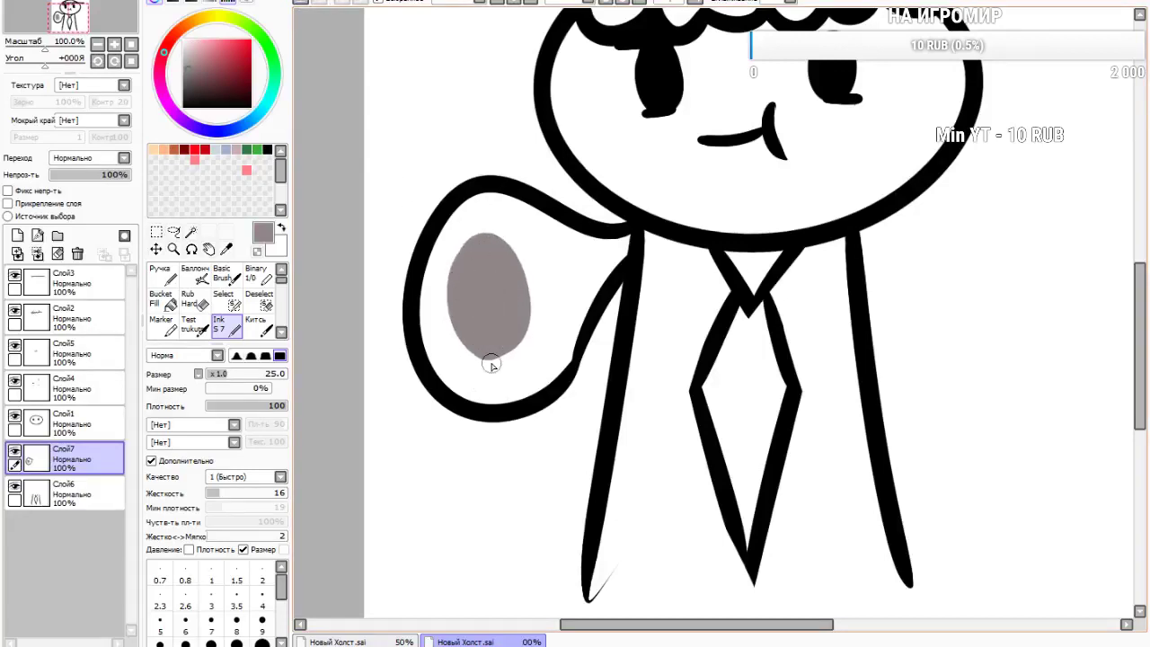
Switch back to black, add a layer above the left arm's layer, and ink a bent arm curving from the right shoulder to the body
scroll(491, 365, "down", 4)
scroll(386, 292, "up", 2)
left_click(261, 108)
left_click(17, 235)
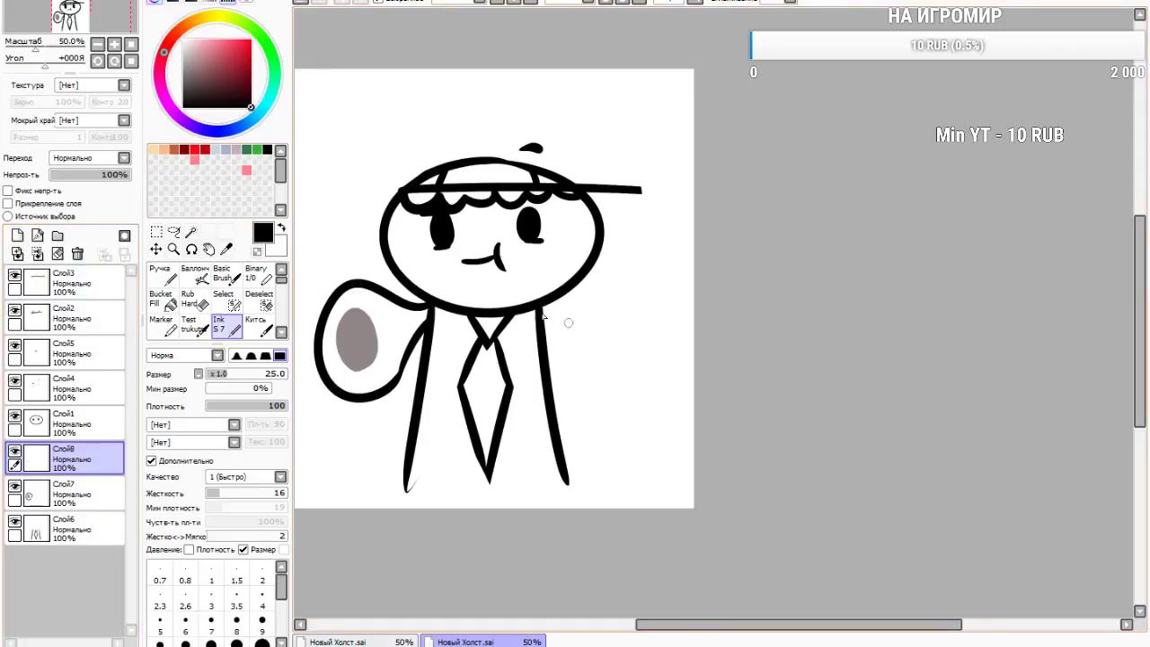
mouse_move(544, 310)
left_mouse_down()
mouse_move(610, 389)
mouse_move(567, 406)
left_mouse_up()
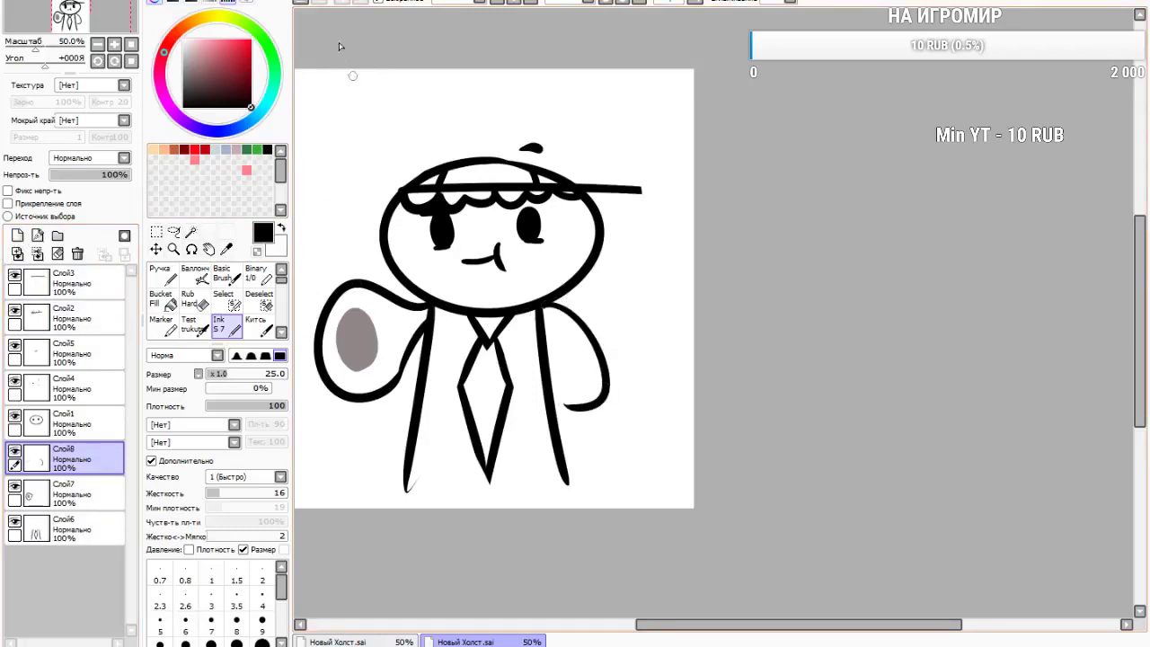
left_click(297, 2)
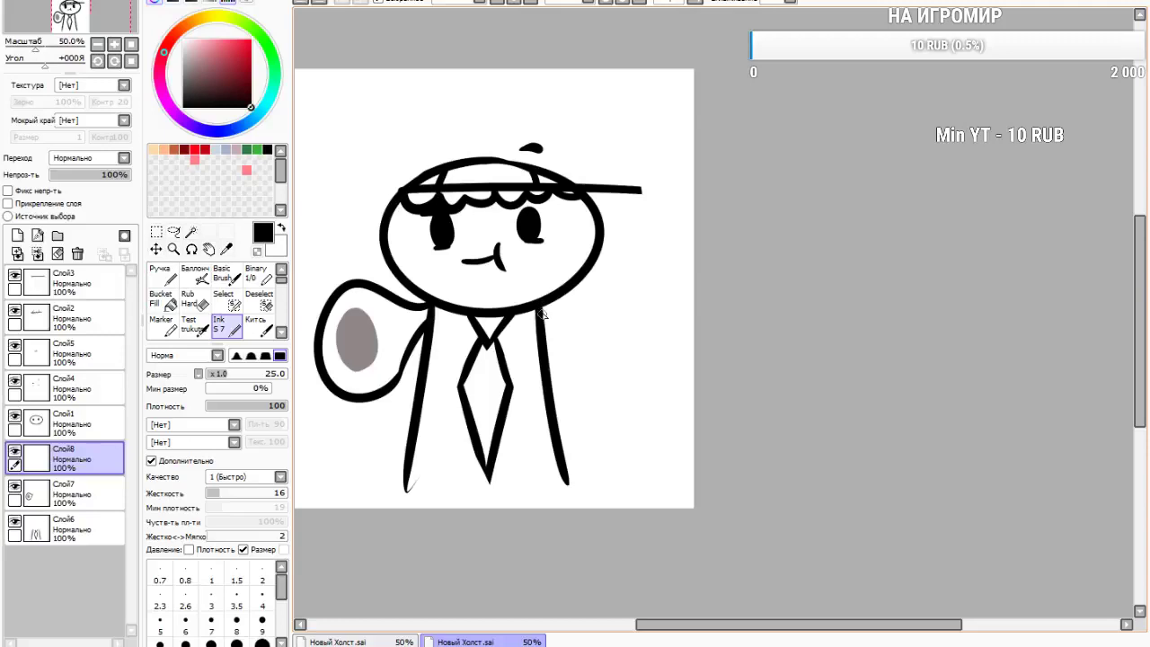
mouse_move(546, 311)
left_mouse_down()
mouse_move(621, 383)
mouse_move(592, 426)
mouse_move(562, 391)
left_mouse_up()
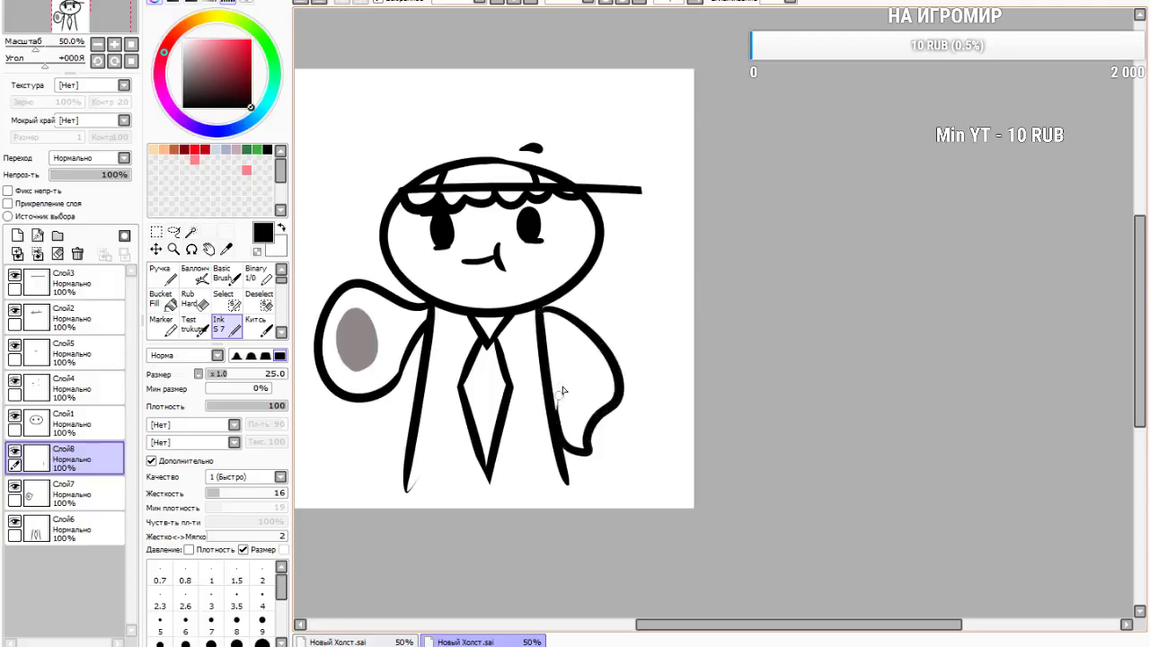
left_click(297, 3)
mouse_move(545, 302)
left_mouse_down()
mouse_move(592, 387)
mouse_move(577, 432)
mouse_move(557, 425)
mouse_move(551, 350)
left_mouse_up()
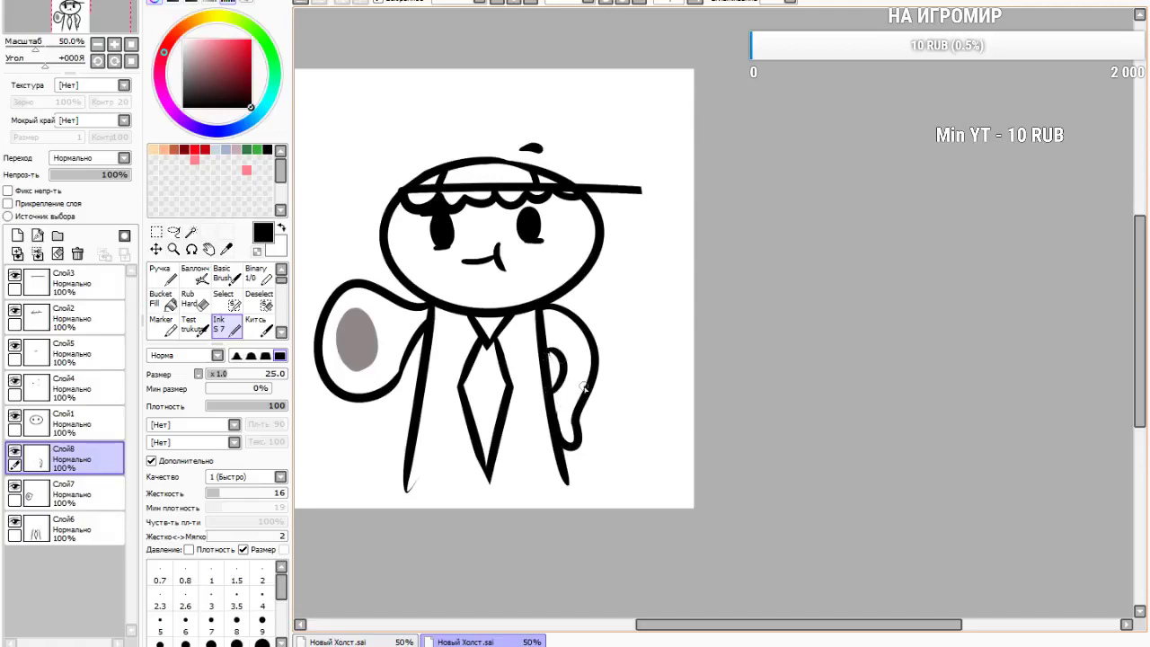
scroll(553, 325, "down", 4)
scroll(477, 321, "up", 6)
scroll(520, 279, "down", 4)
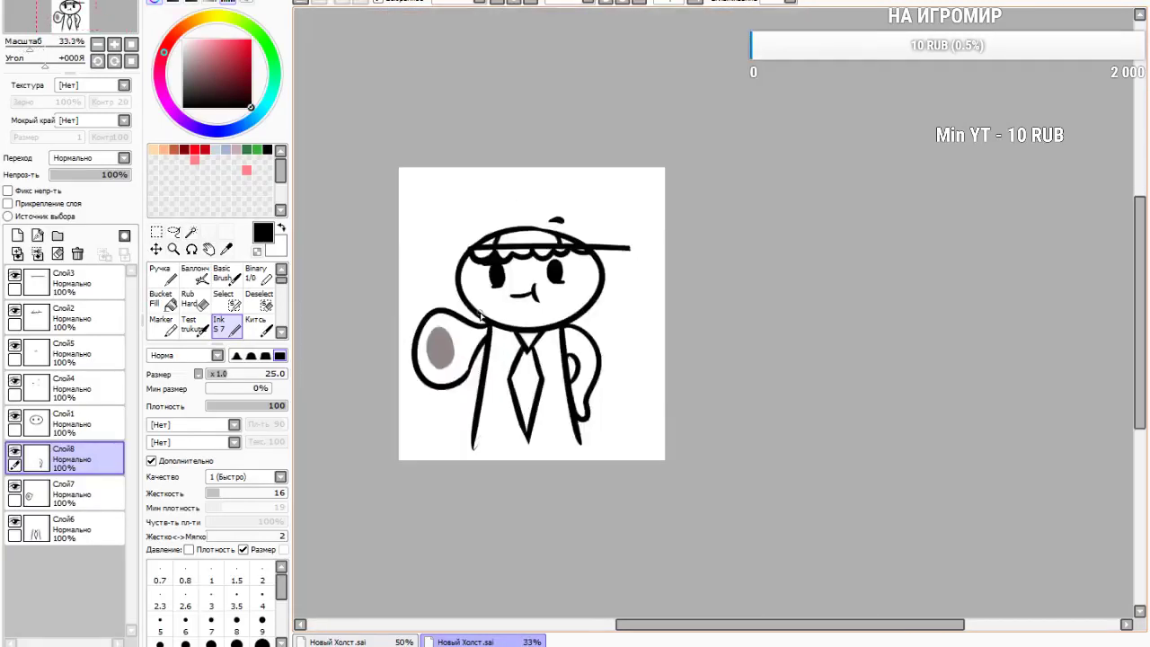
scroll(520, 279, "up", 2)
scroll(526, 243, "down", 3)
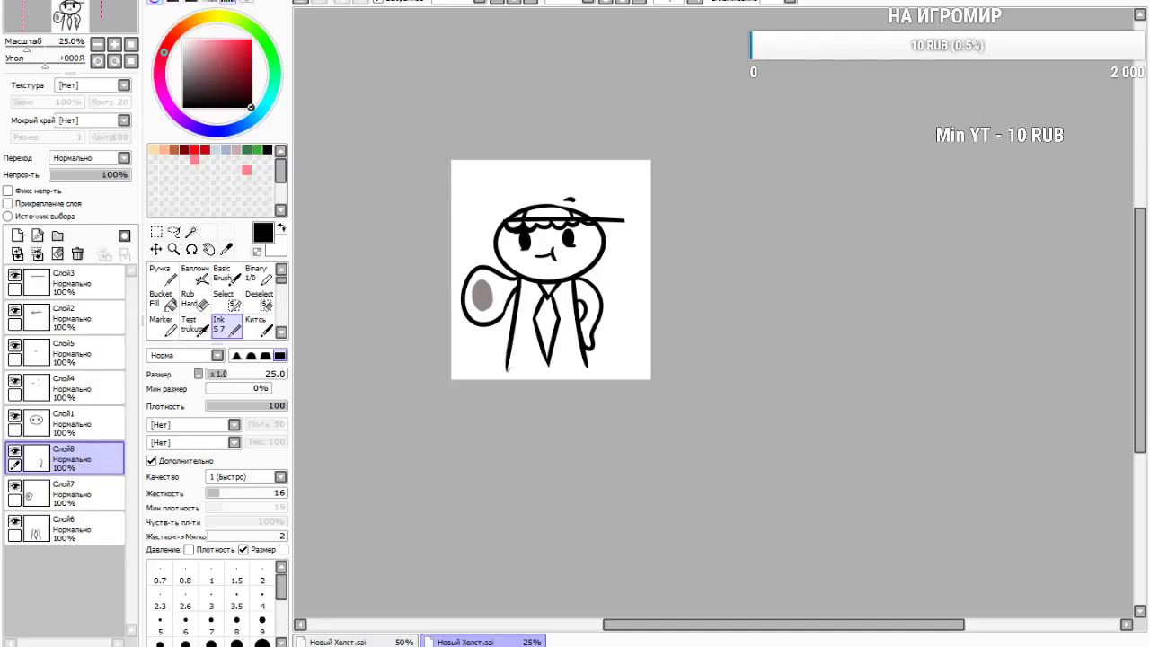
scroll(532, 286, "up", 1)
scroll(547, 245, "up", 1)
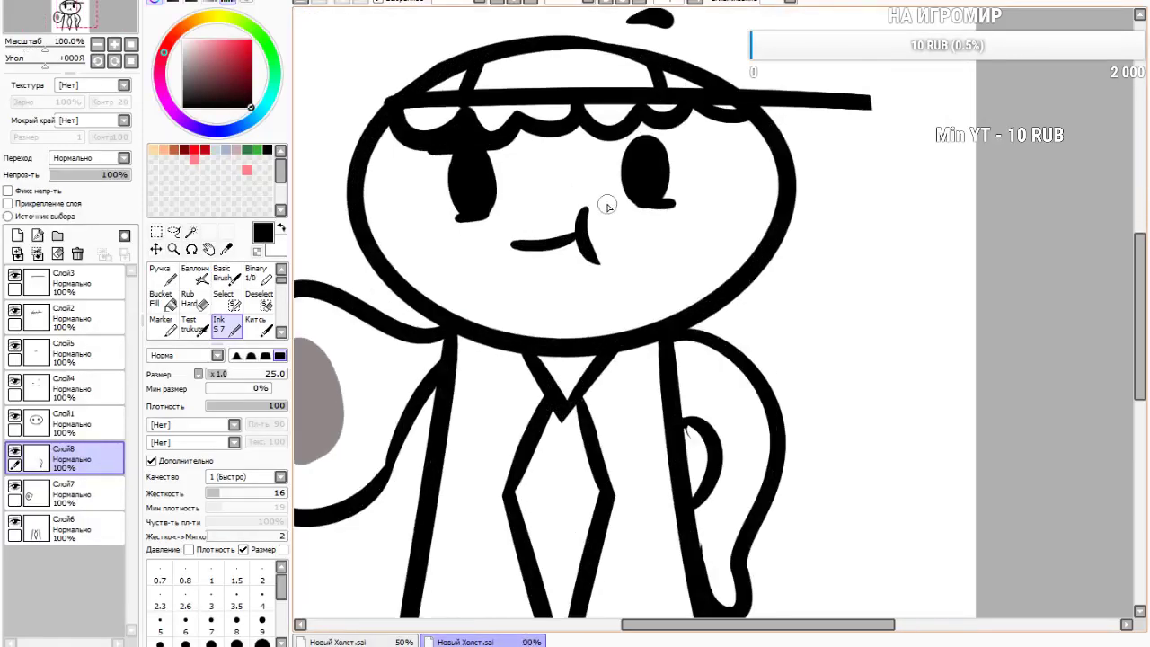
Merge the whole layer stack downward from the top layer into a single line-art layer
left_click(94, 292)
left_click(39, 257)
left_click(38, 258)
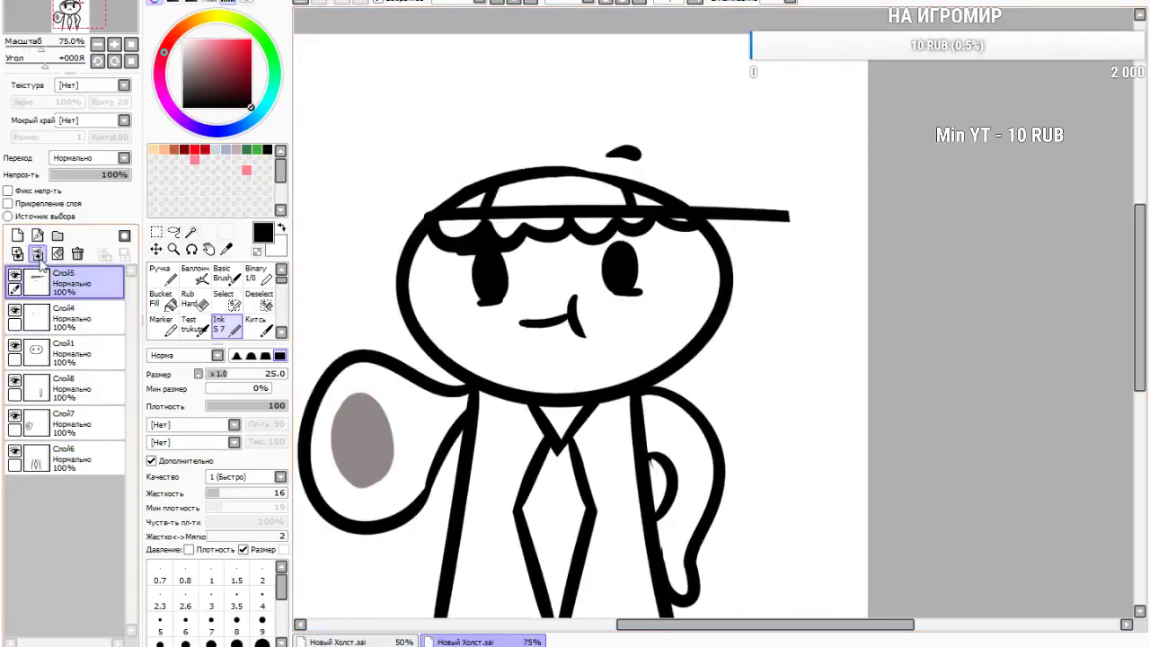
left_click(39, 258)
left_click(38, 258)
left_click(39, 258)
left_click(38, 256)
left_click(37, 256)
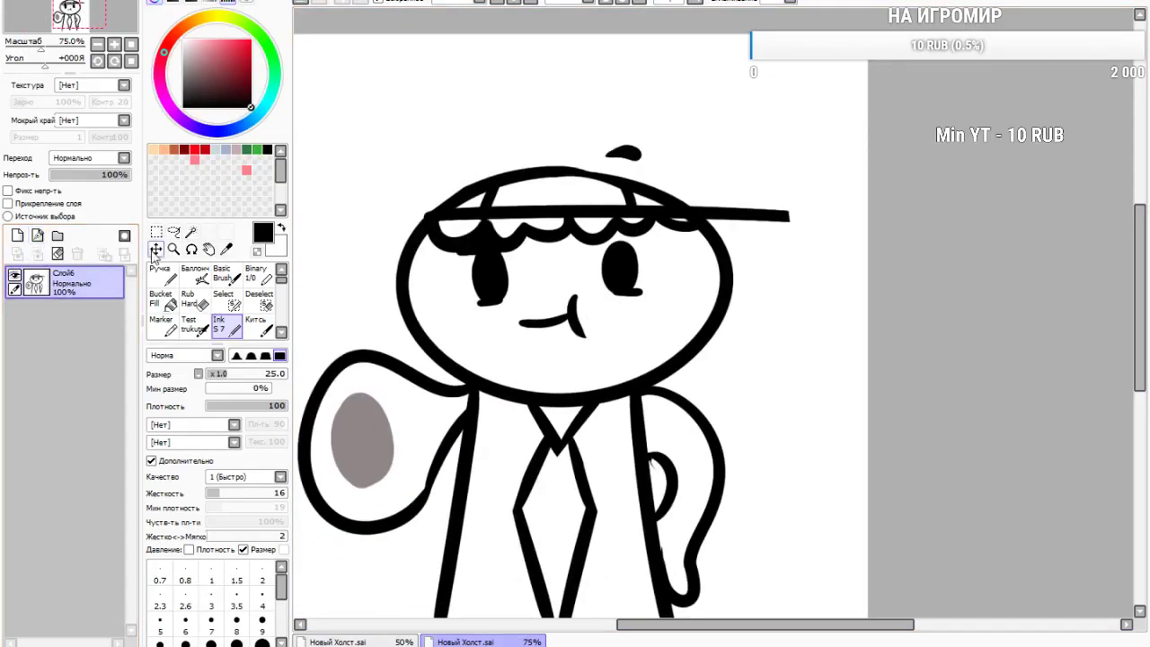
Select the face area and the insides of both arms on the merged layer with the magic wand
left_click(163, 303)
scroll(688, 320, "down", 2)
scroll(645, 412, "up", 1)
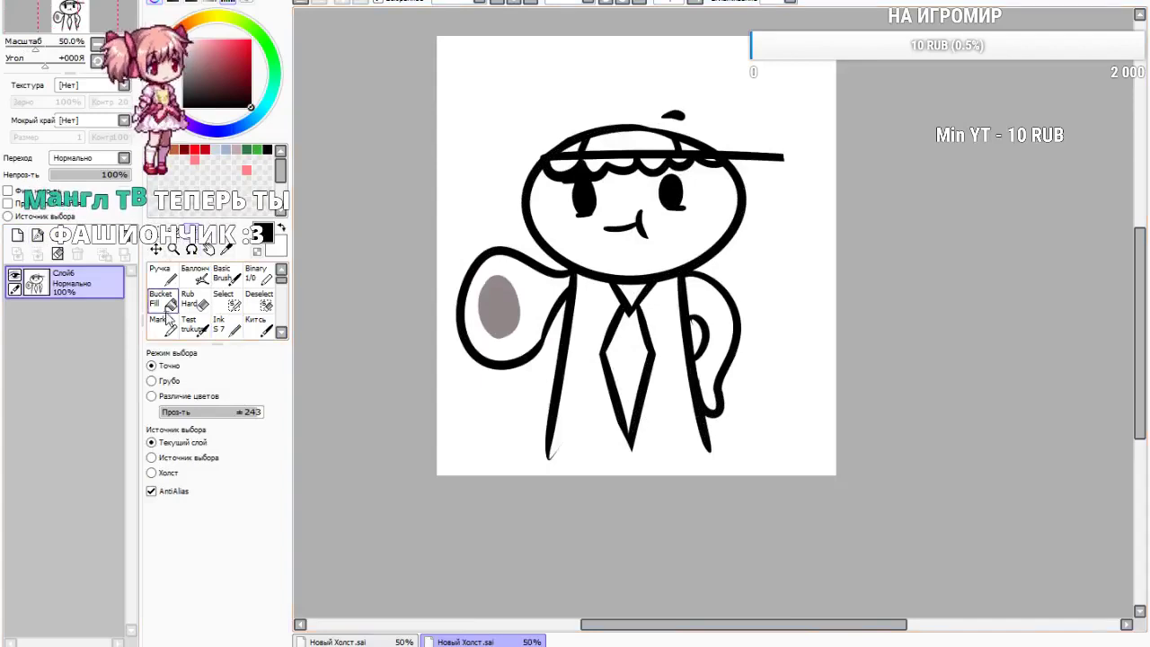
left_click(238, 282)
left_click(165, 303)
scroll(877, 256, "up", 1)
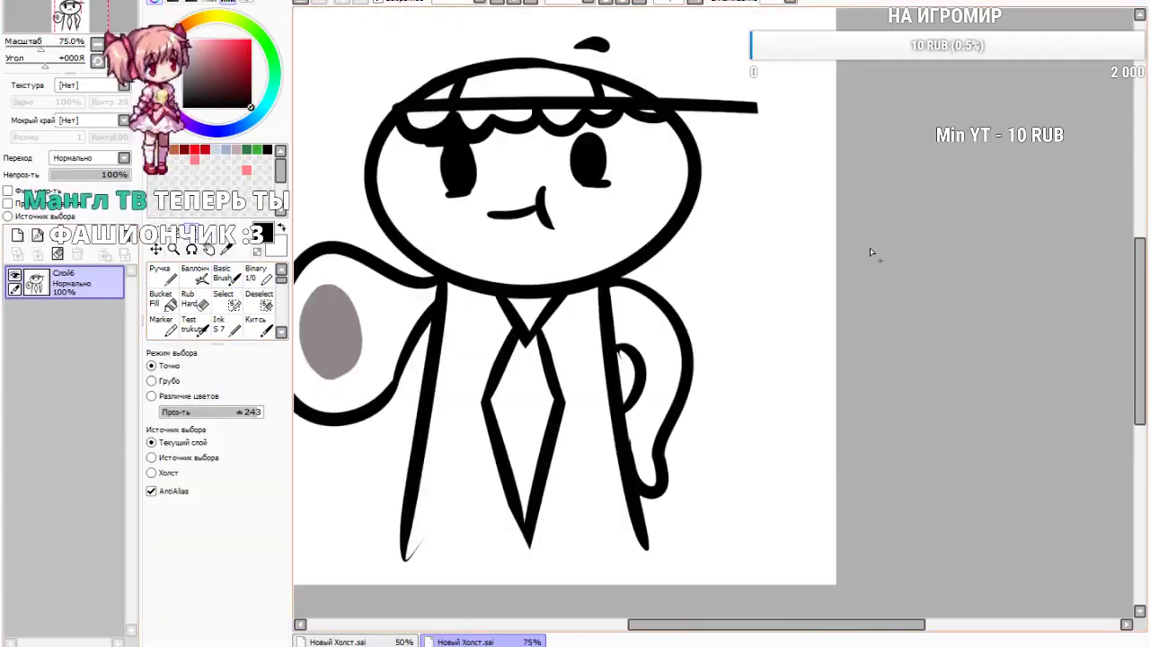
left_click(622, 197)
left_click(400, 297)
left_click(629, 367)
key("ctrl+minus")
key("ctrl+minus")
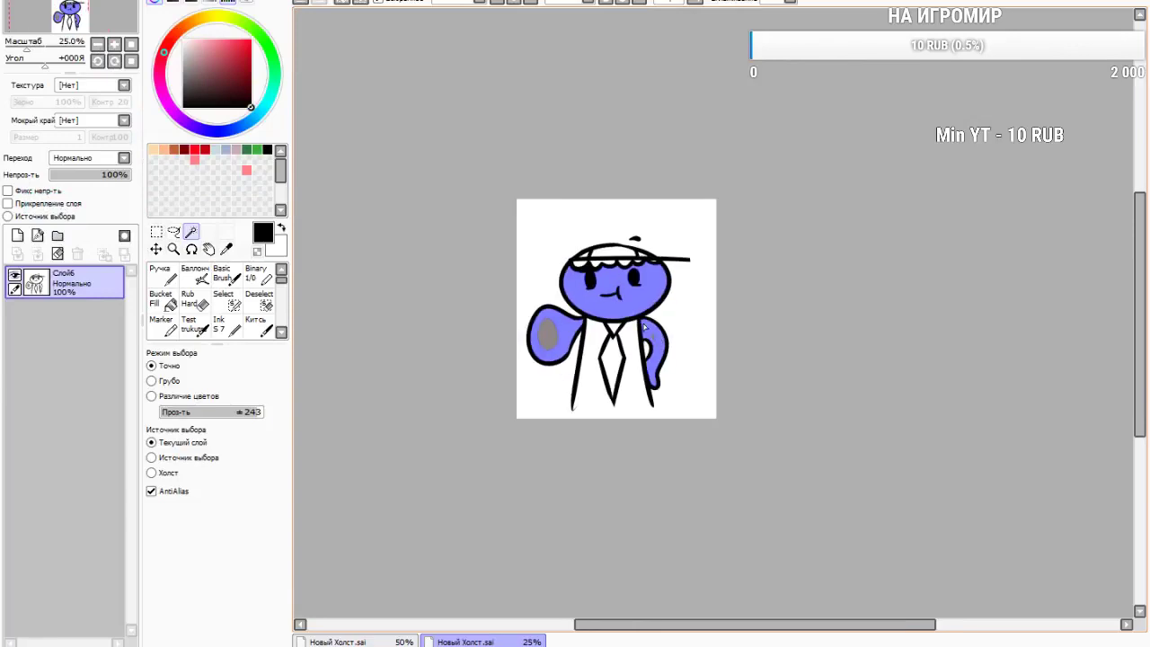
scroll(567, 329, "up", 4)
scroll(539, 319, "down", 3)
scroll(521, 310, "up", 2)
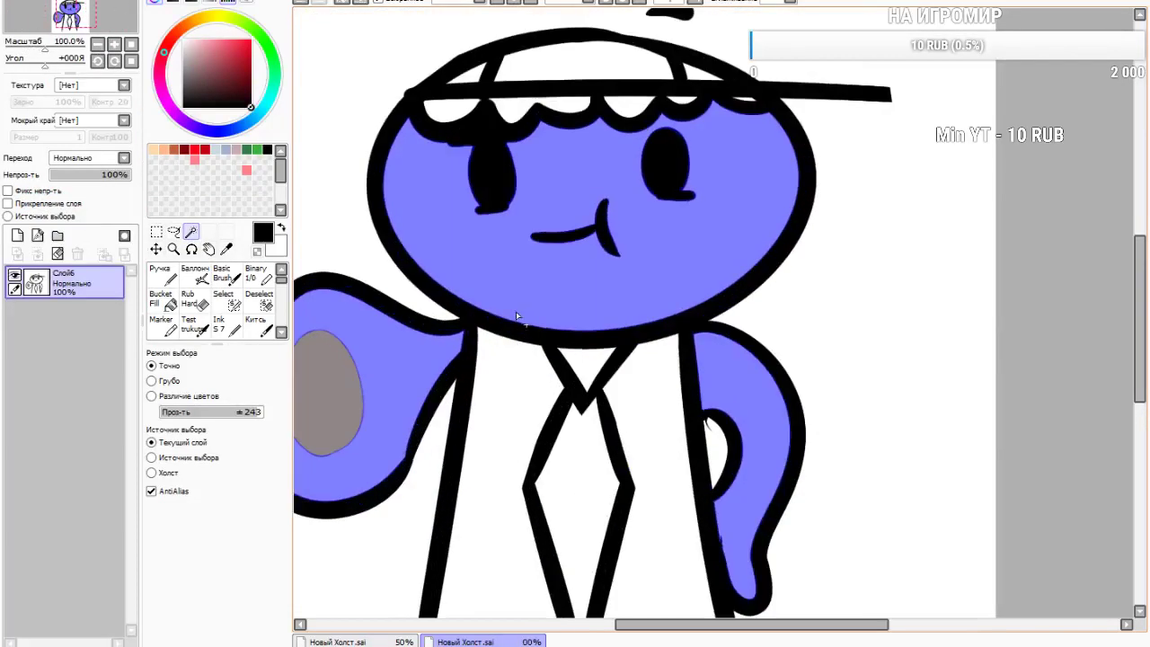
scroll(515, 307, "down", 2)
Add a layer beneath the line art and set up the Ink brush at size 41 with a pinkish grey
left_click(17, 235)
left_click(165, 275)
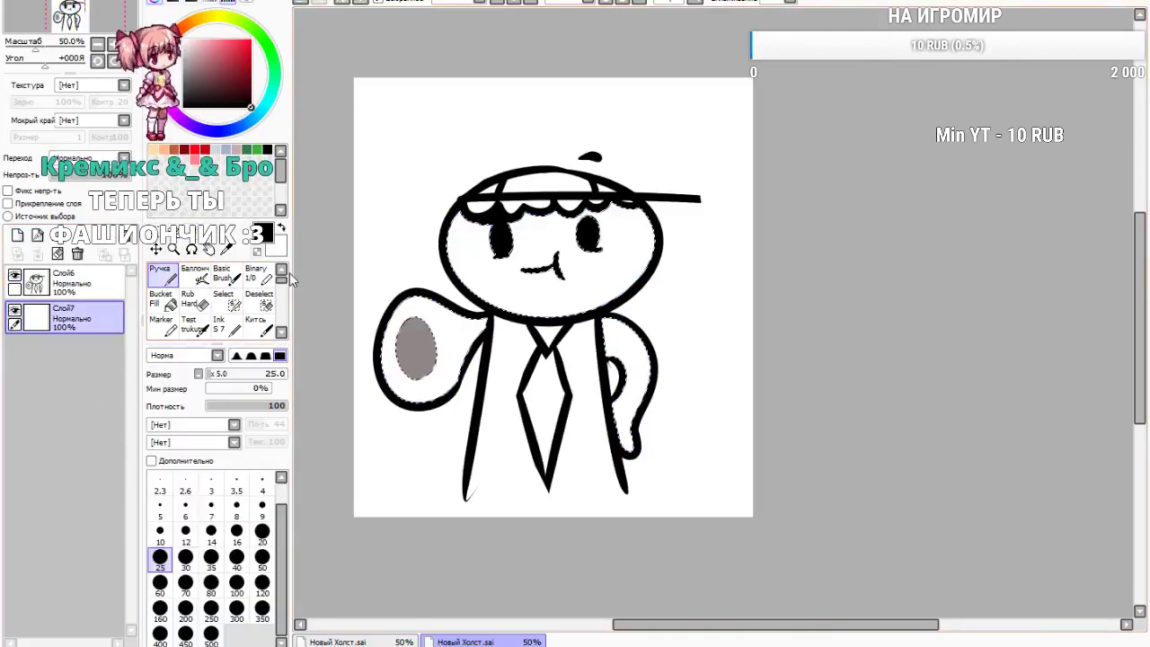
left_click(237, 326)
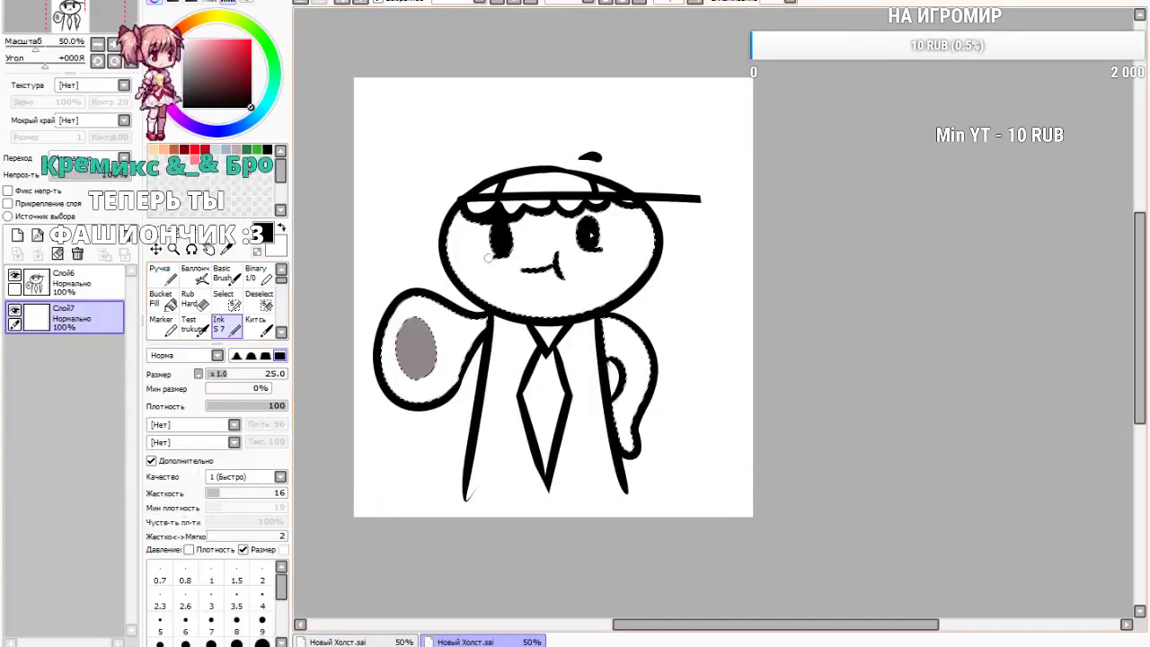
left_click(195, 54)
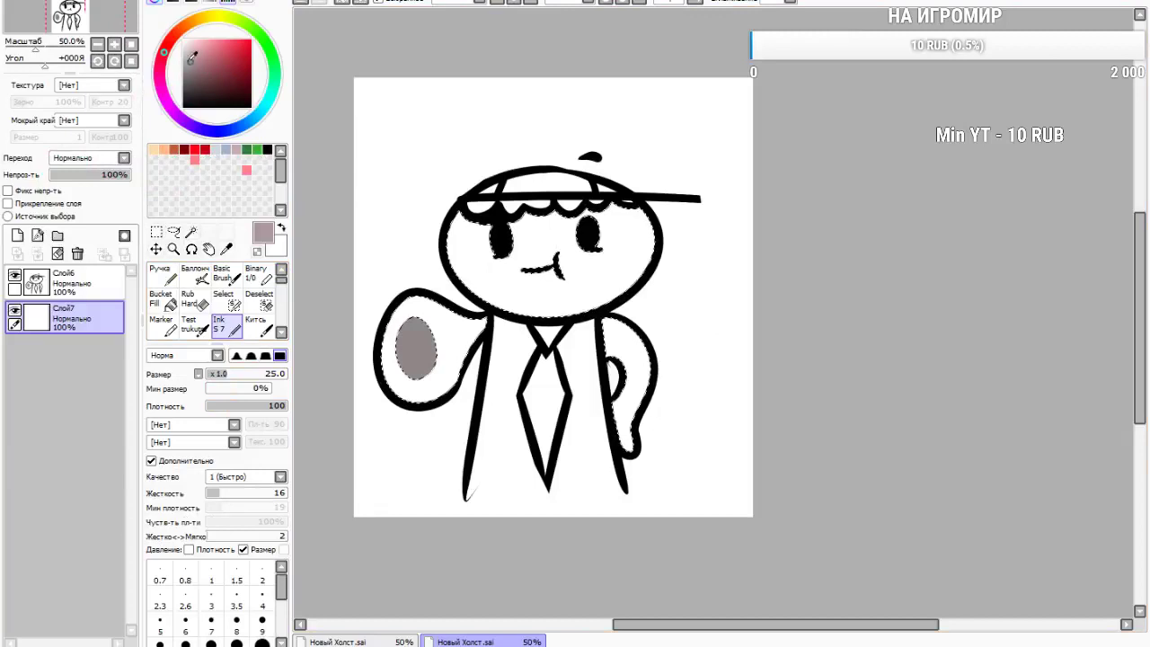
left_click_drag(220, 374, 239, 375)
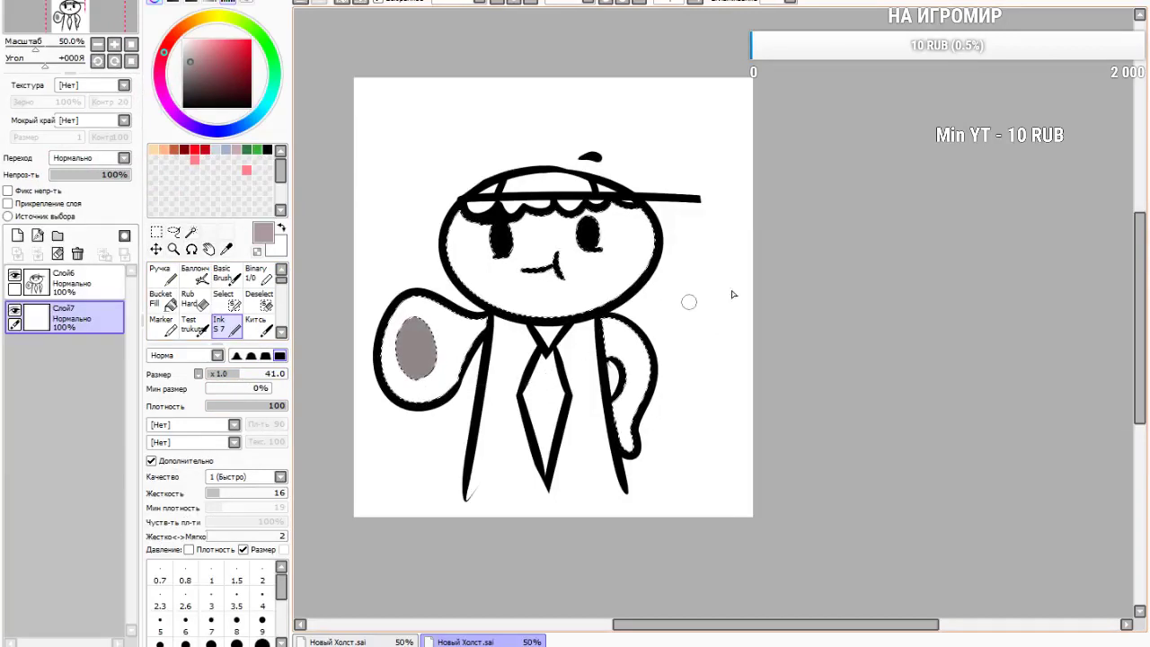
left_click_drag(617, 209, 601, 302)
left_click(297, 2)
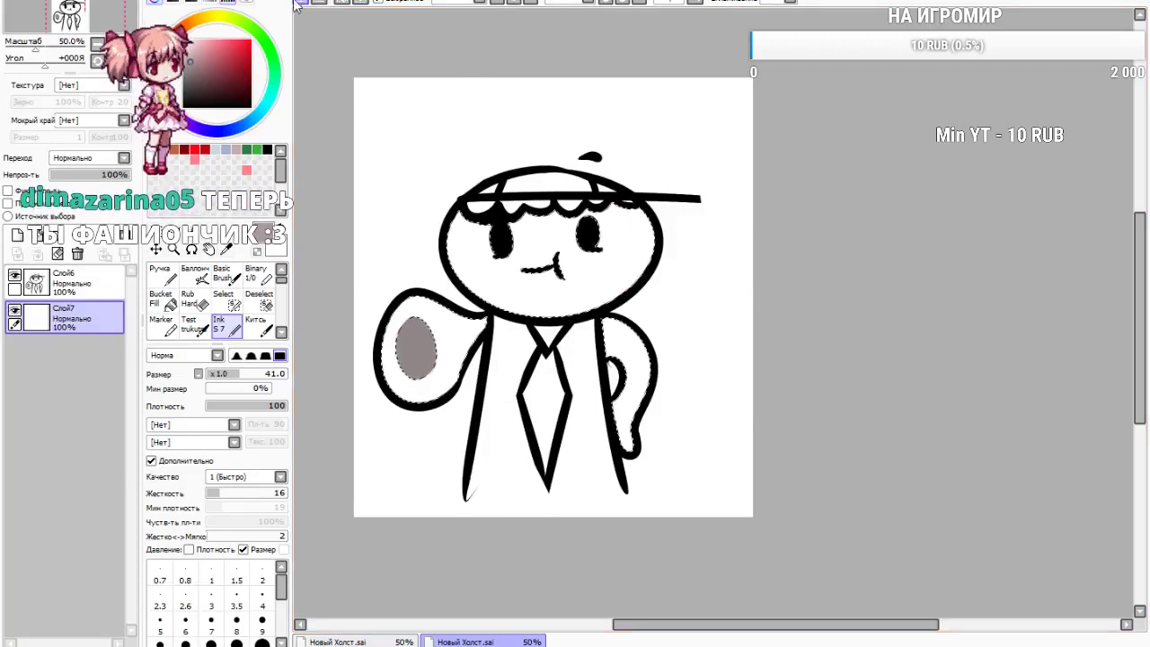
left_click_drag(614, 206, 573, 313)
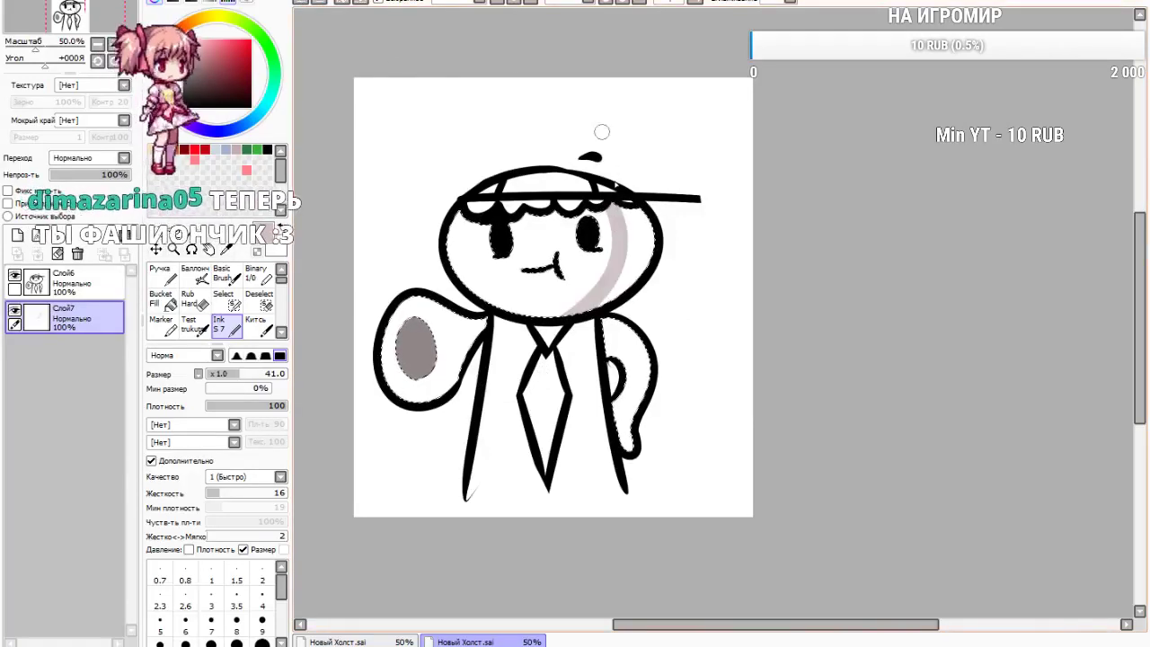
left_click(298, 3)
Shade the head's right side, the fringe's underside and both arms in light pinkish grey, and clear the selection
mouse_move(614, 205)
left_mouse_down()
mouse_move(648, 288)
mouse_move(566, 305)
left_mouse_up()
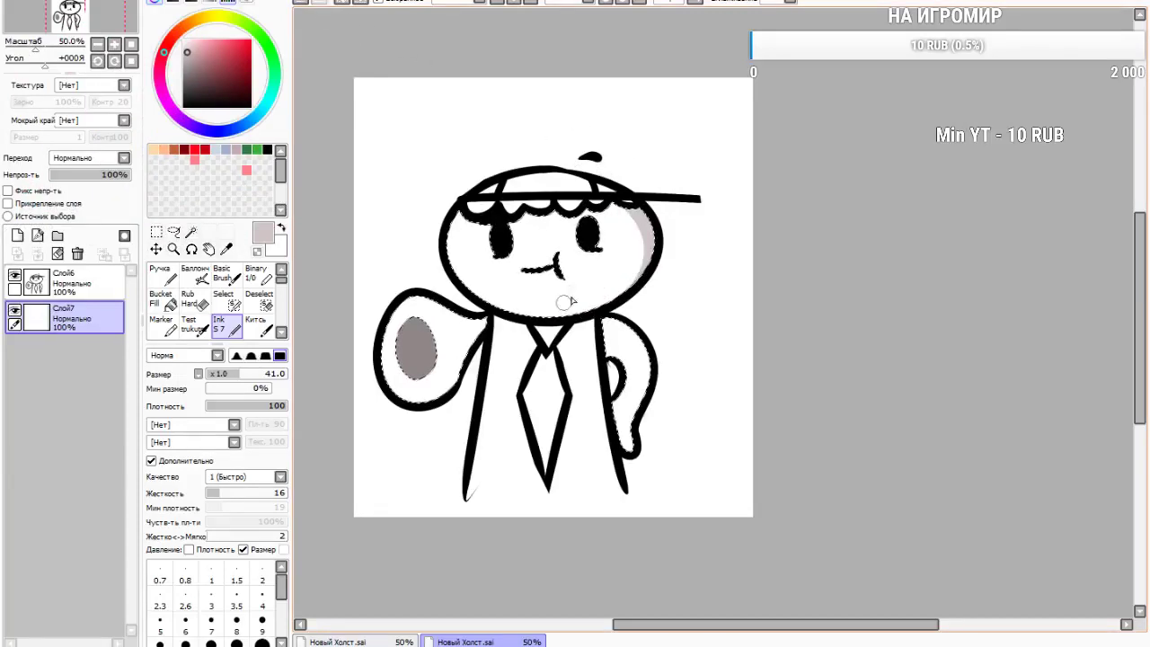
left_click_drag(605, 210, 544, 307)
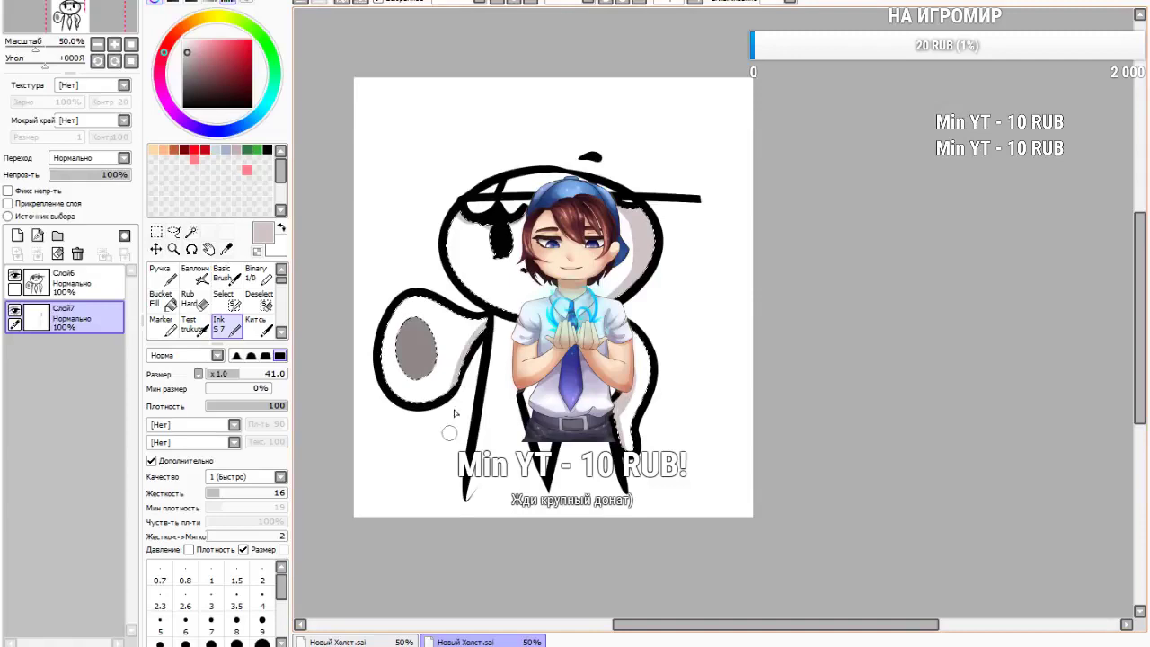
mouse_move(384, 377)
left_mouse_down()
mouse_move(439, 395)
mouse_move(454, 381)
left_mouse_up()
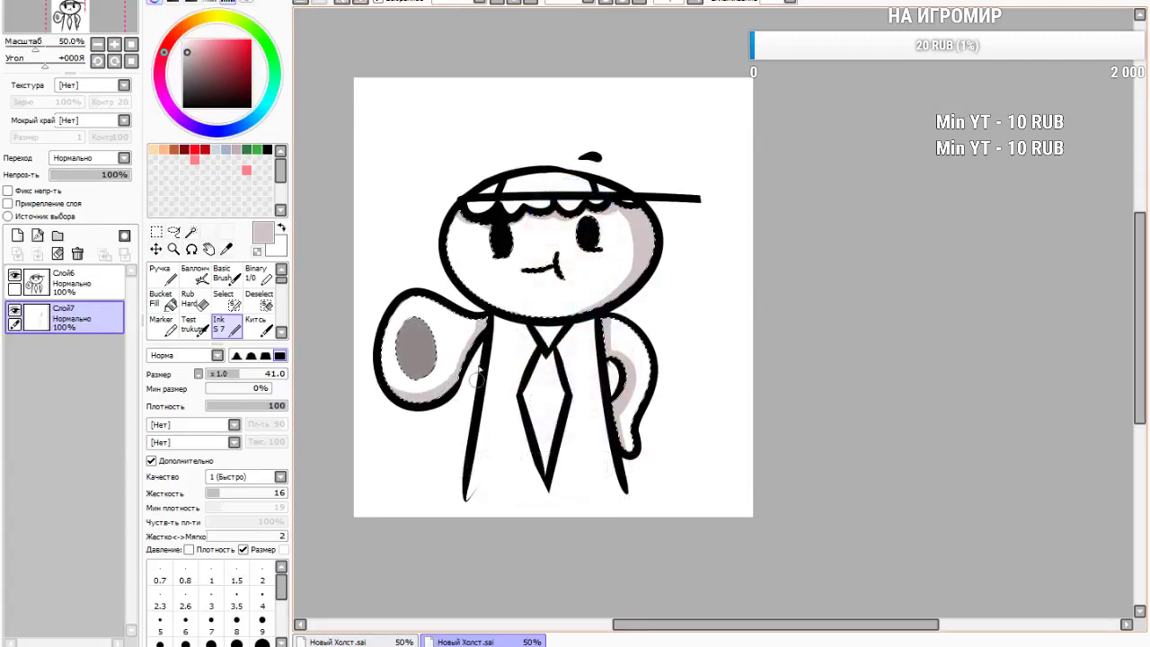
left_click(156, 231)
left_click(427, 109)
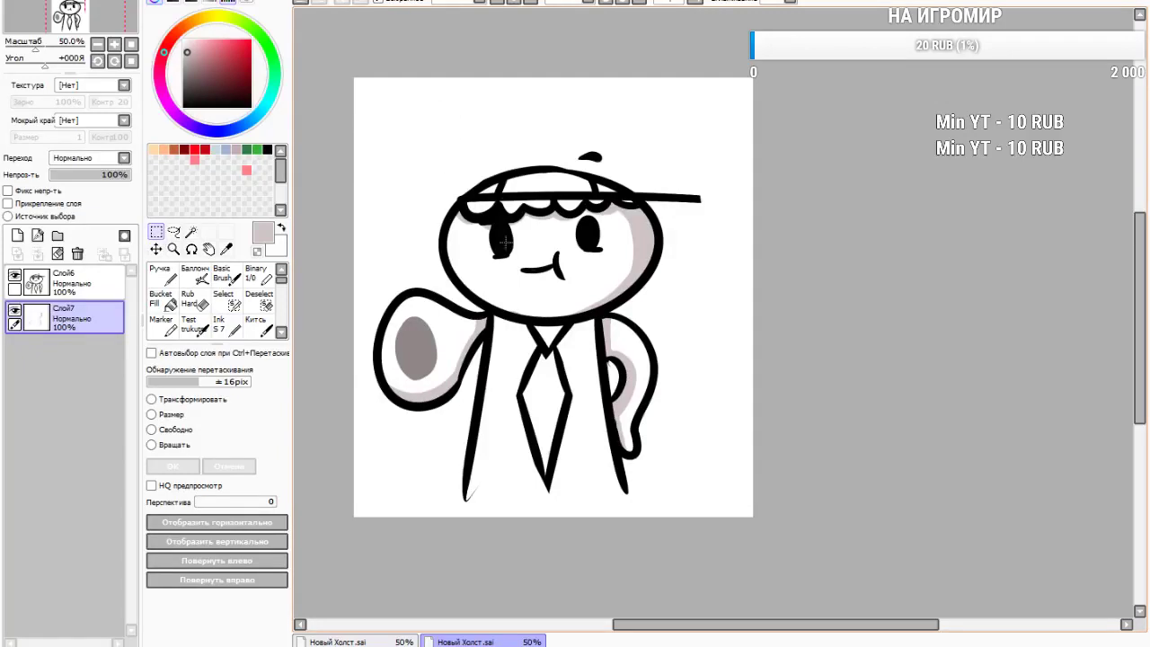
Return to the line-art layer and ink a black horizontal line at size 41 across the bottom of the body
scroll(506, 243, "down", 3)
scroll(514, 280, "up", 4)
left_click(99, 277)
scroll(839, 404, "down", 1)
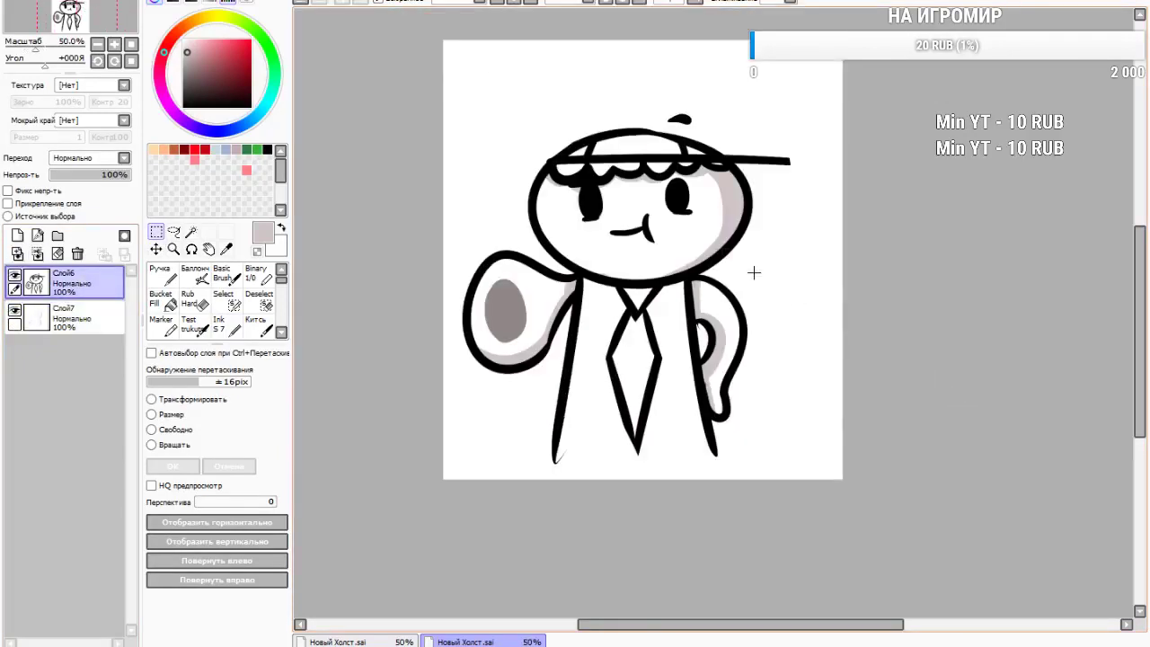
scroll(673, 223, "up", 1)
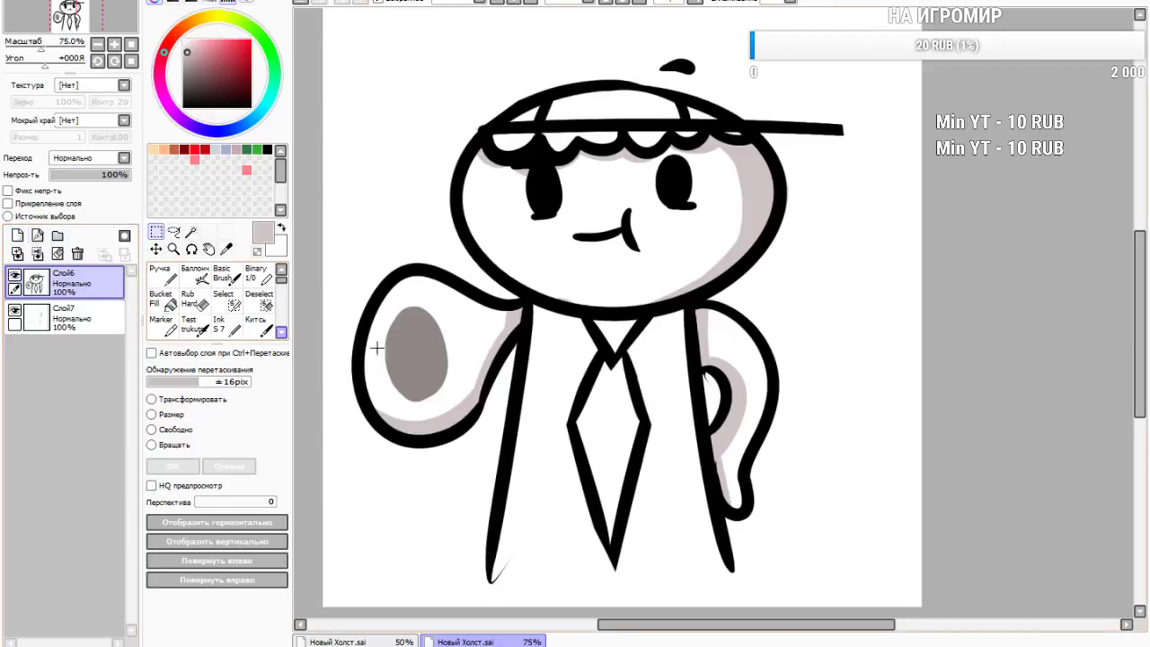
scroll(659, 260, "down", 1)
scroll(633, 257, "up", 1)
scroll(630, 252, "down", 2)
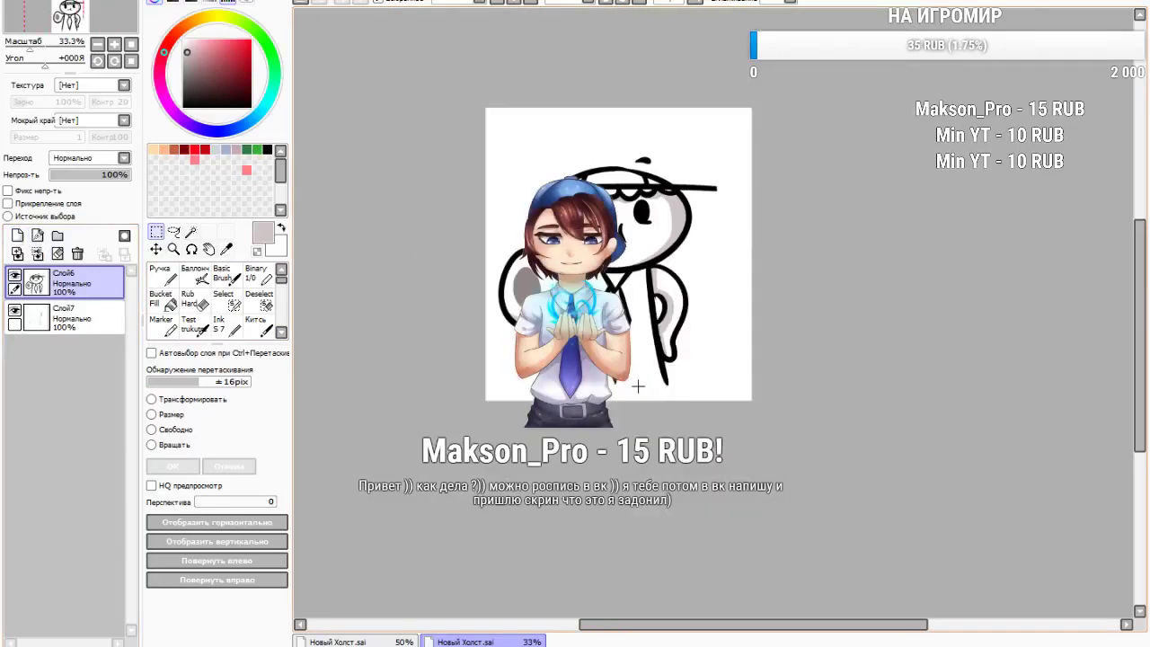
scroll(638, 383, "up", 1)
scroll(236, 294, "down", 1)
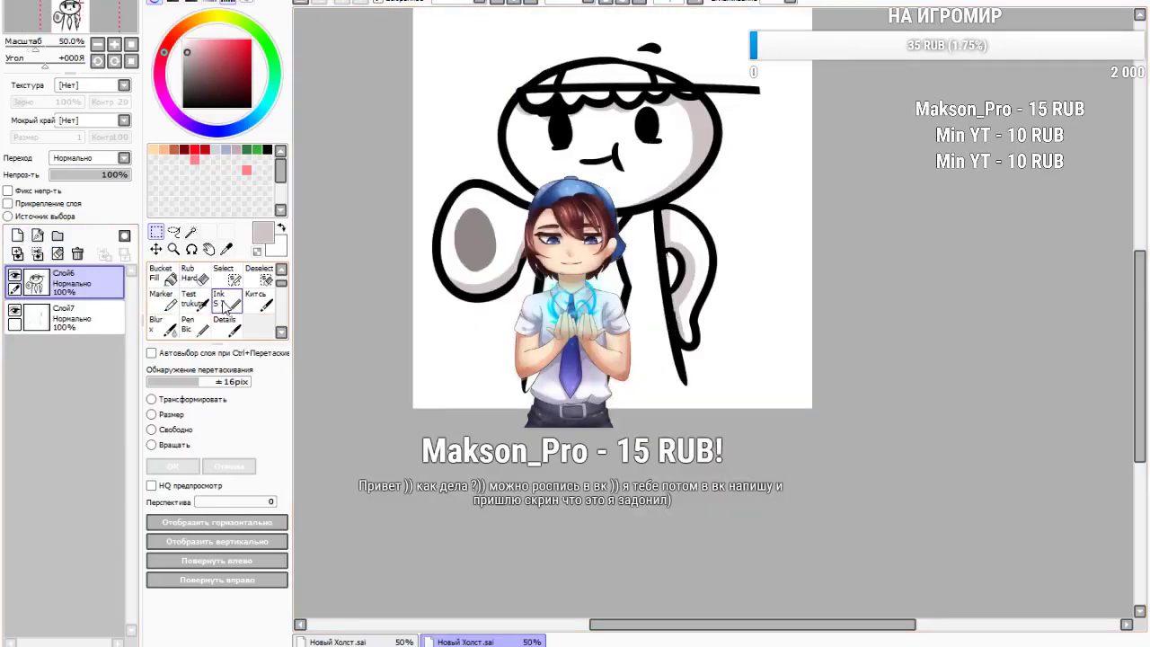
left_click(220, 299)
scroll(653, 406, "up", 2)
left_click(251, 106)
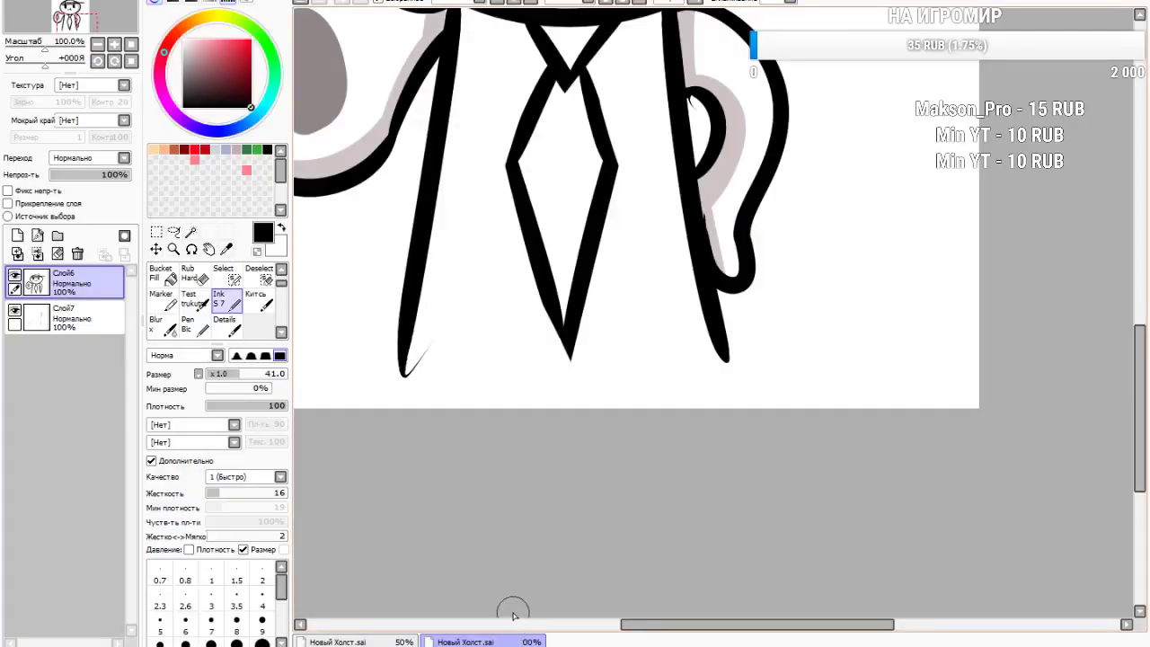
scroll(499, 360, "down", 3)
scroll(503, 360, "up", 1)
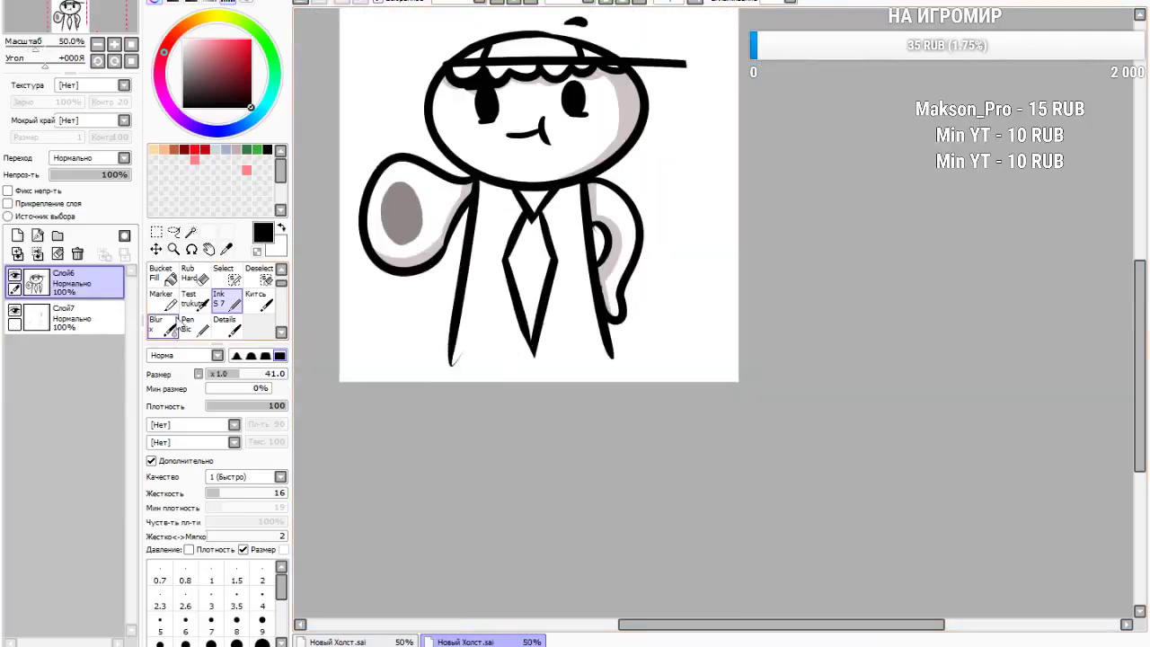
scroll(245, 285, "up", 1)
scroll(432, 297, "up", 3)
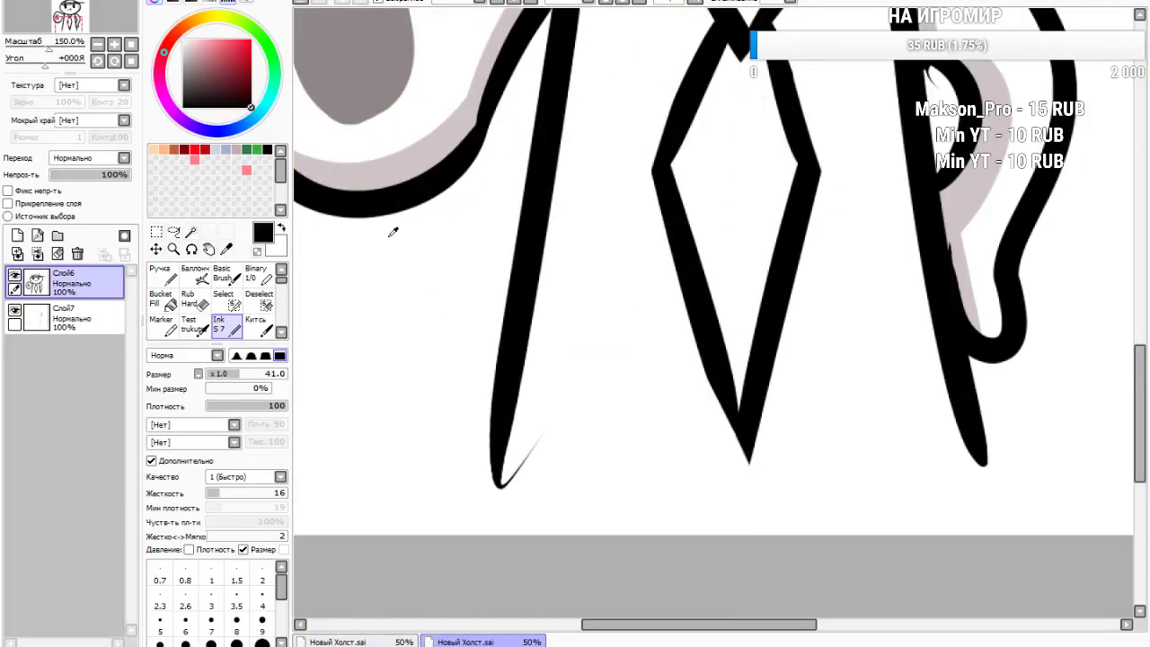
left_click_drag(475, 440, 1134, 430)
Erase the leg and tie tips below the body's bottom line and its overshooting right end with the hard eraser
left_click(191, 299)
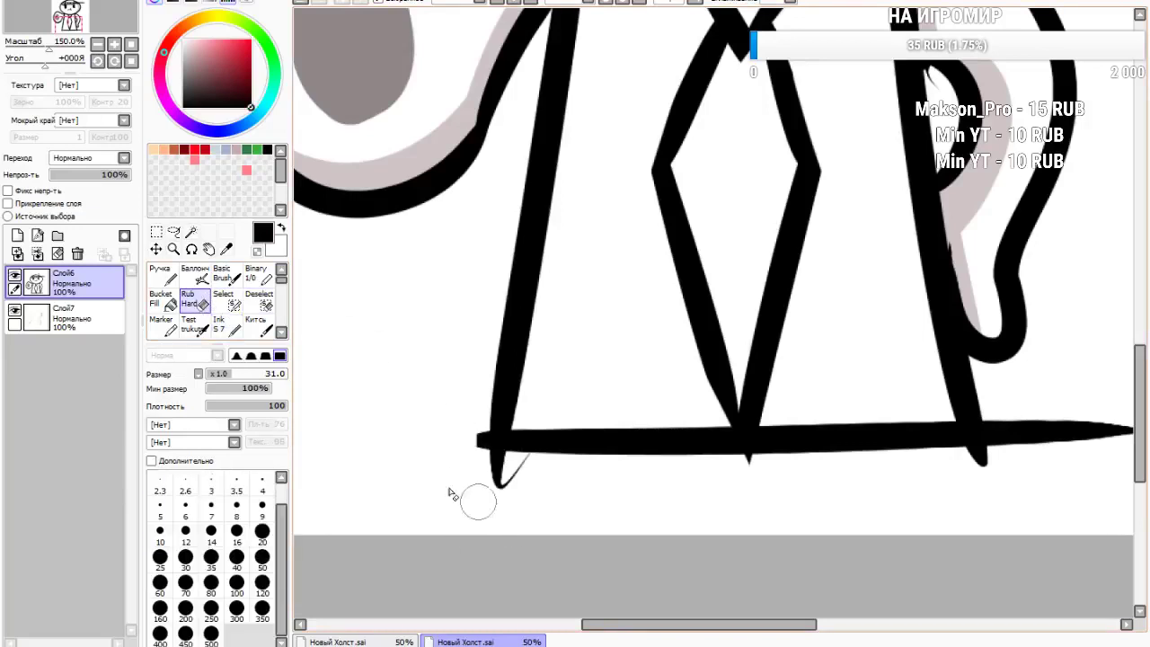
left_click_drag(499, 478, 551, 473)
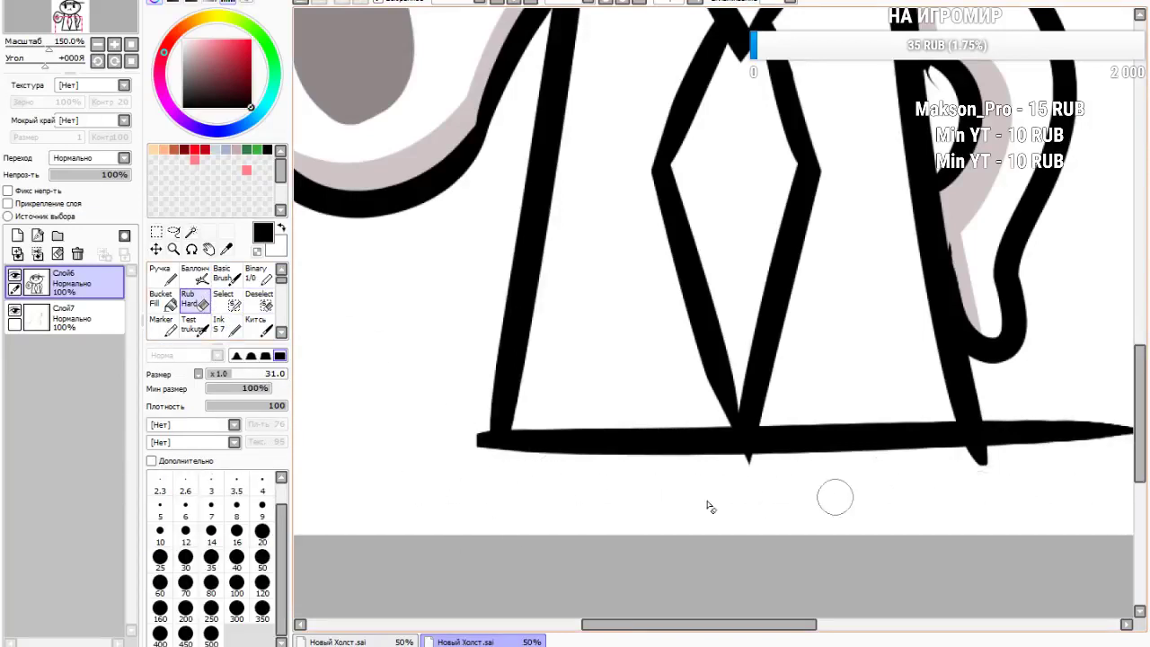
mouse_move(788, 476)
left_mouse_down()
mouse_move(1069, 460)
mouse_move(783, 477)
mouse_move(1062, 462)
mouse_move(879, 467)
left_mouse_up()
left_click_drag(1031, 405, 1025, 456)
mouse_move(996, 415)
left_mouse_down()
mouse_move(1006, 454)
mouse_move(1132, 439)
left_mouse_up()
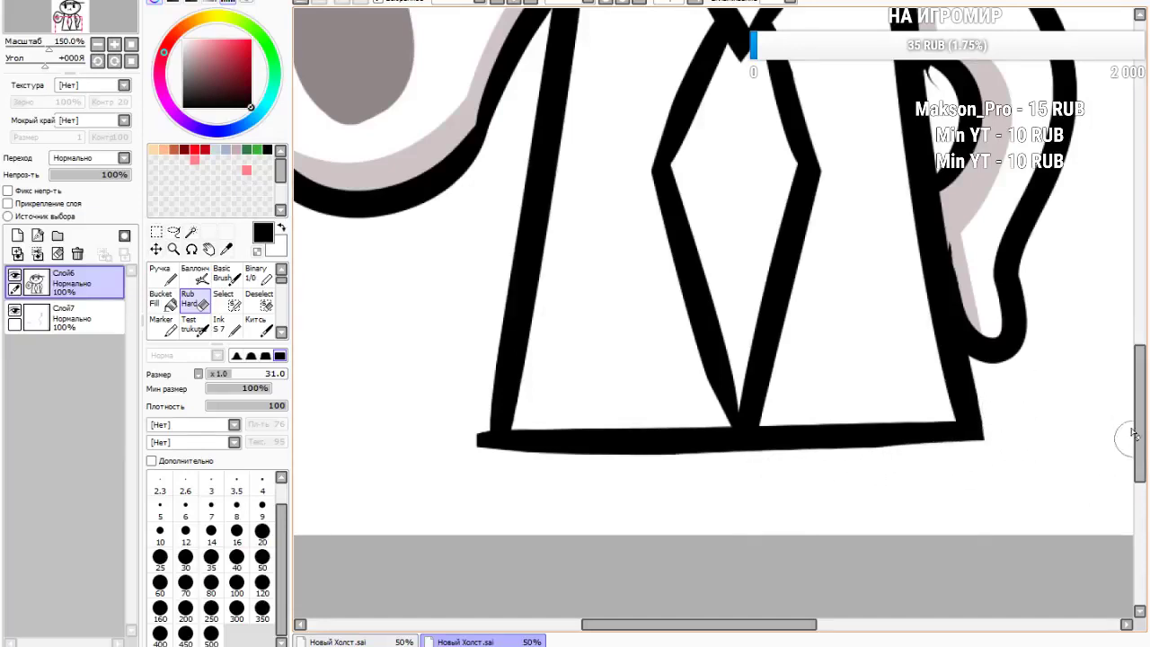
scroll(506, 527, "down", 3)
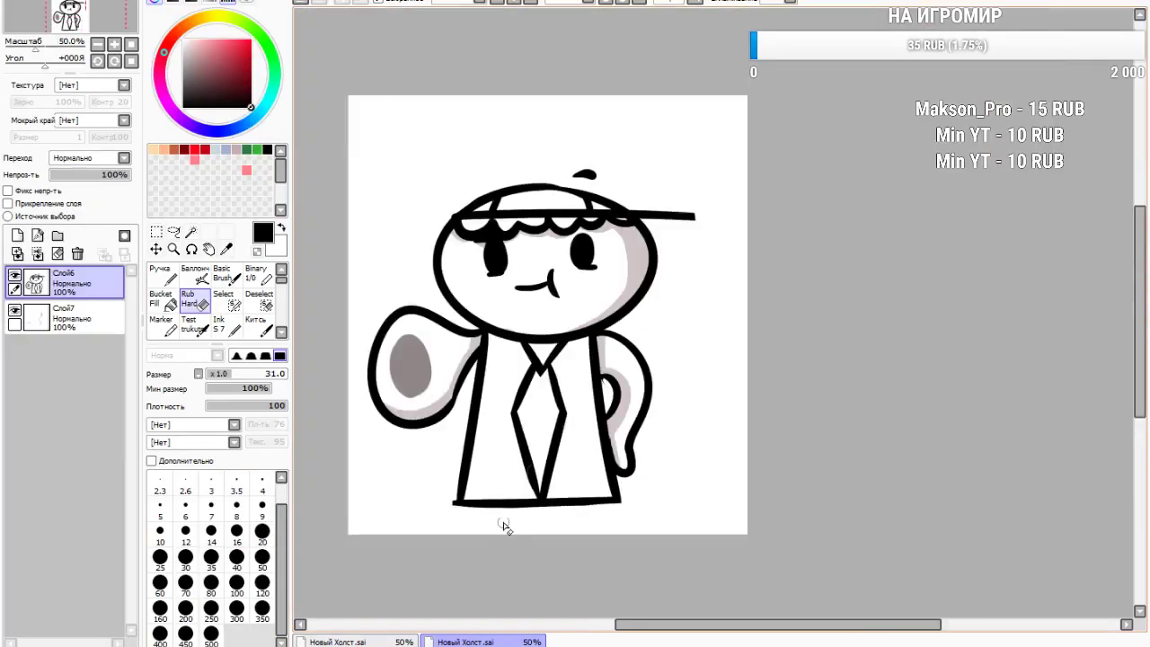
Select the body areas on both sides of the tie with the magic wand
scroll(532, 463, "up", 2)
scroll(654, 350, "down", 2)
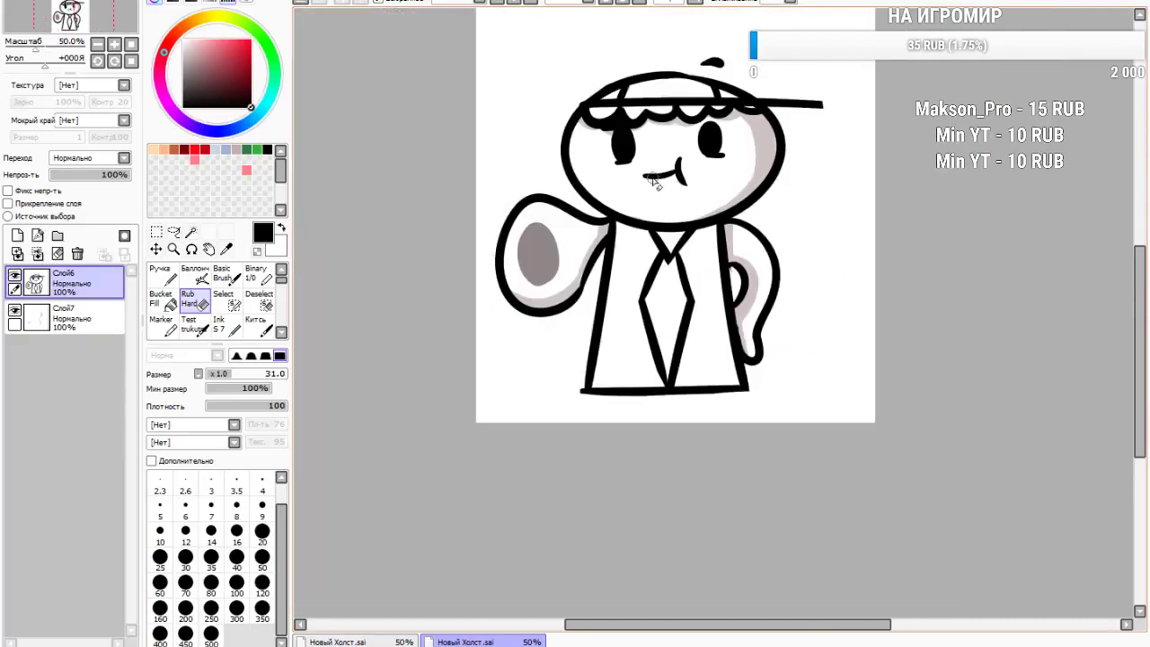
scroll(656, 180, "down", 1)
scroll(667, 184, "up", 1)
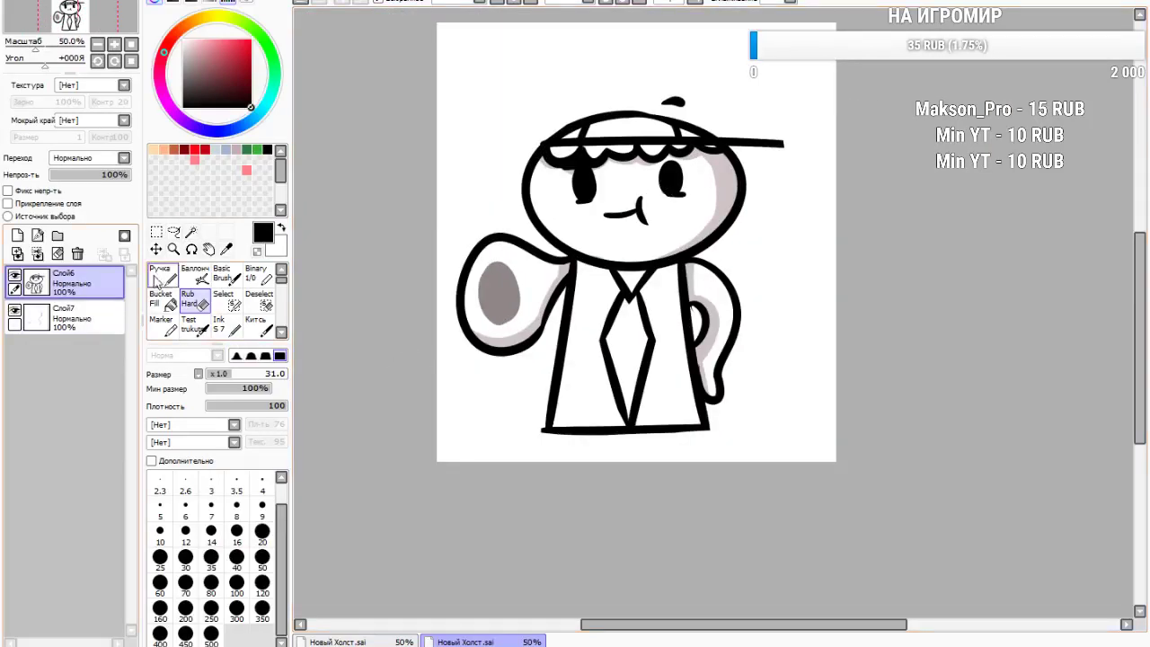
left_click(191, 233)
left_click(666, 359)
left_click(579, 366)
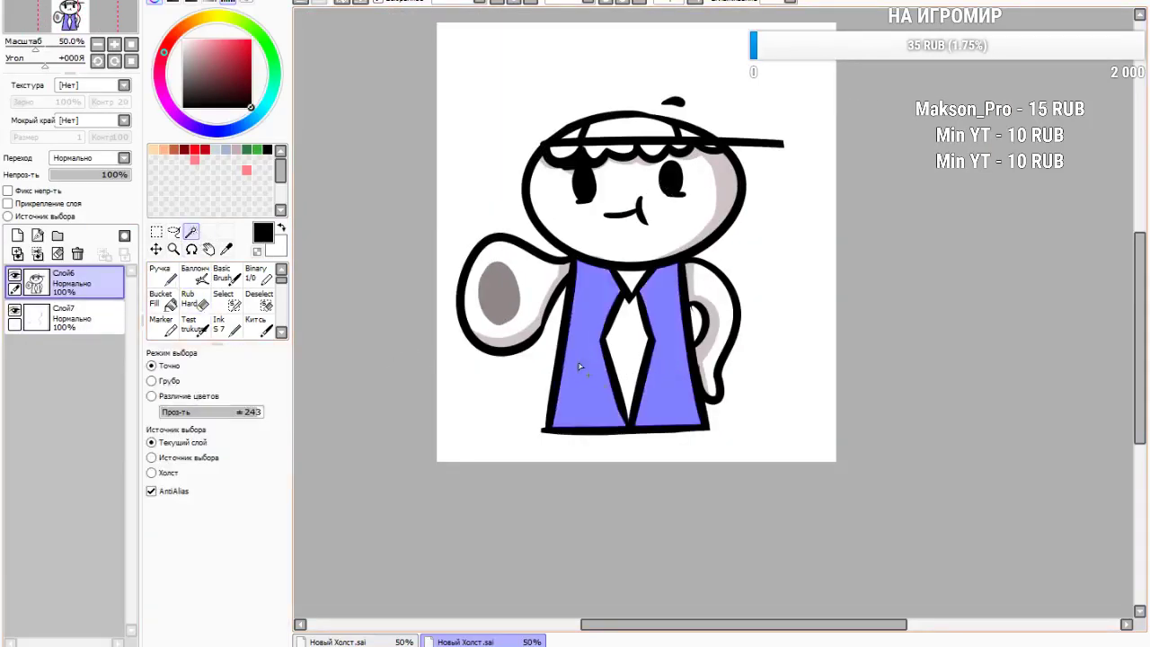
Add a layer between the line art and the grey shading, and shade the body's right edge in light blue-grey with the Ink brush at size 64
left_click(166, 274)
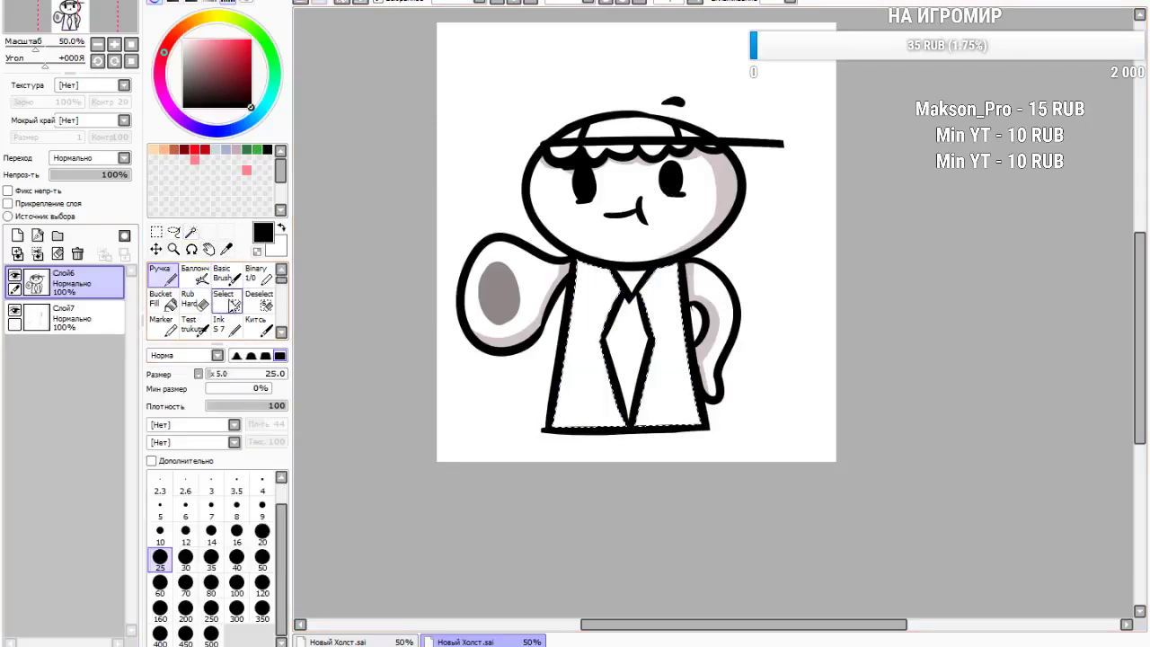
left_click(231, 329)
left_click(254, 374)
left_click(72, 316)
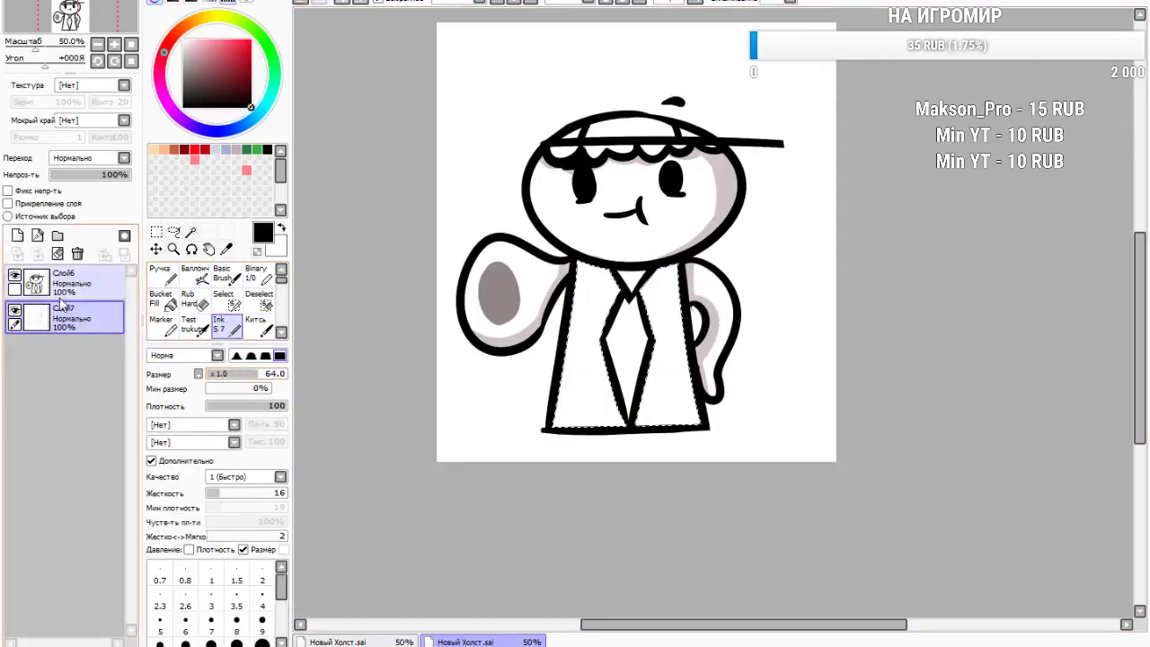
left_click(18, 235)
left_click(225, 150)
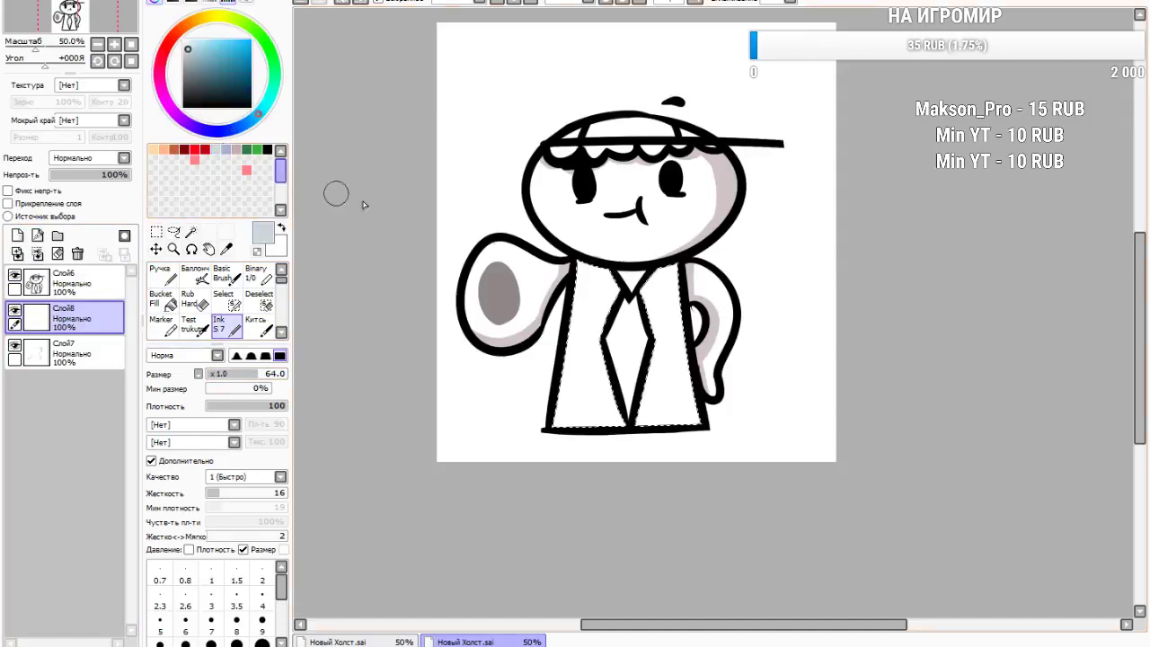
left_click_drag(687, 283, 690, 423)
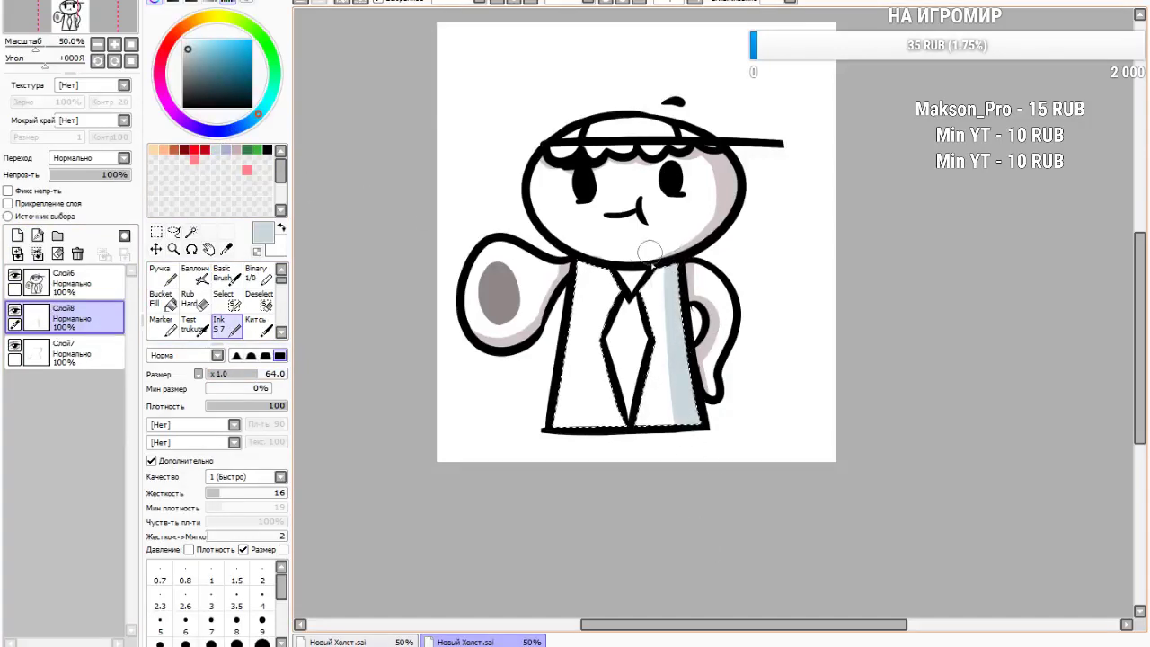